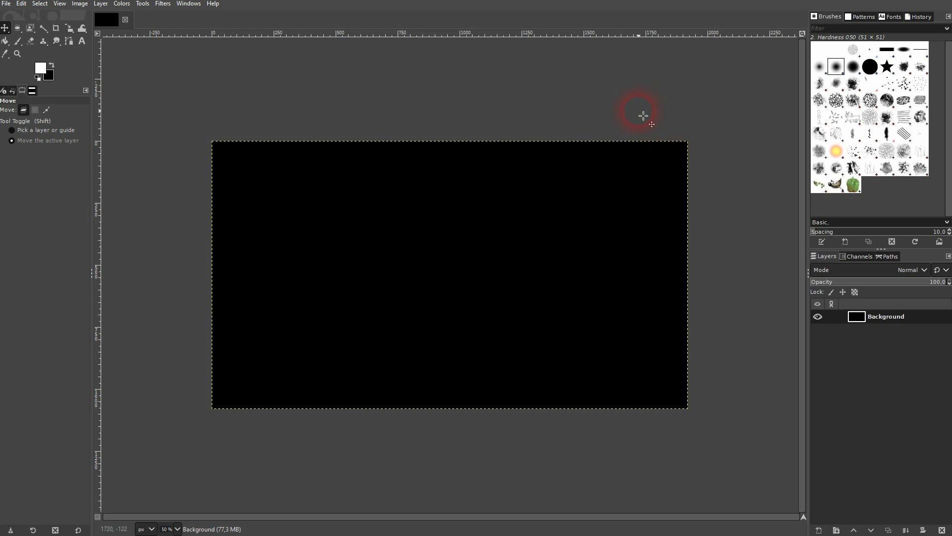
pyautogui.moveTo(27, 35); pyautogui.dragTo(158, 62)
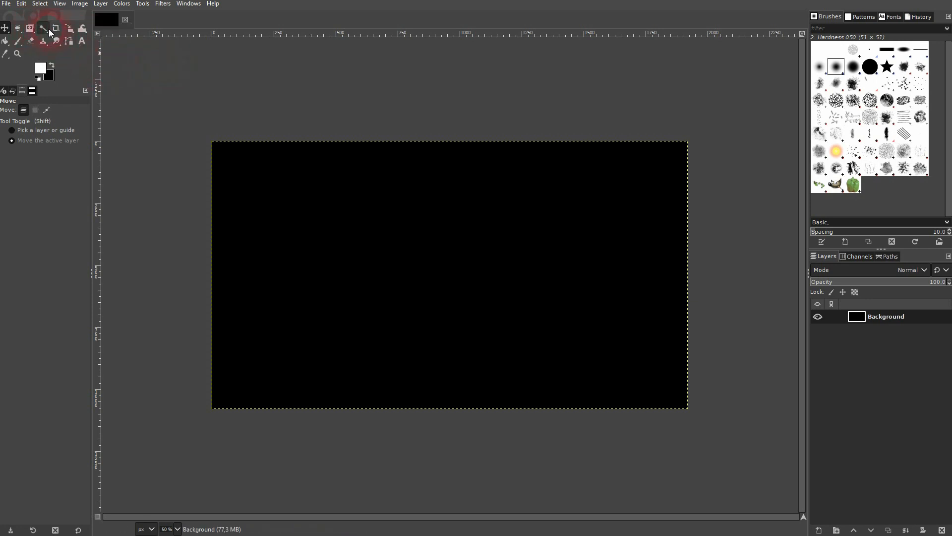
pyautogui.moveTo(49, 29); pyautogui.dragTo(182, 93)
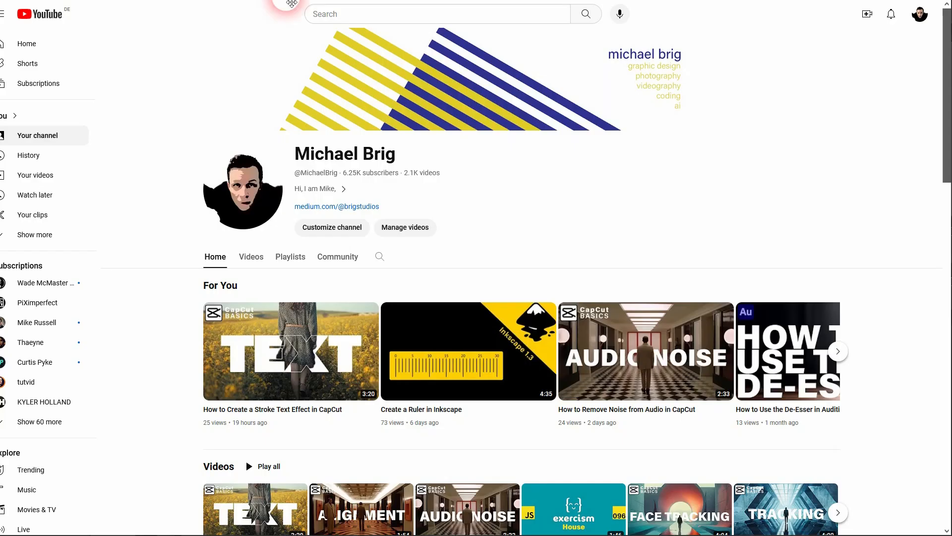
# Switch to YouTube, browse the channel's playlists and open the full Gimp Tutorials for Beginner playlist.
pyautogui.moveTo(297, 151); pyautogui.dragTo(446, 170)
pyautogui.scroll(-6, 612, 149)
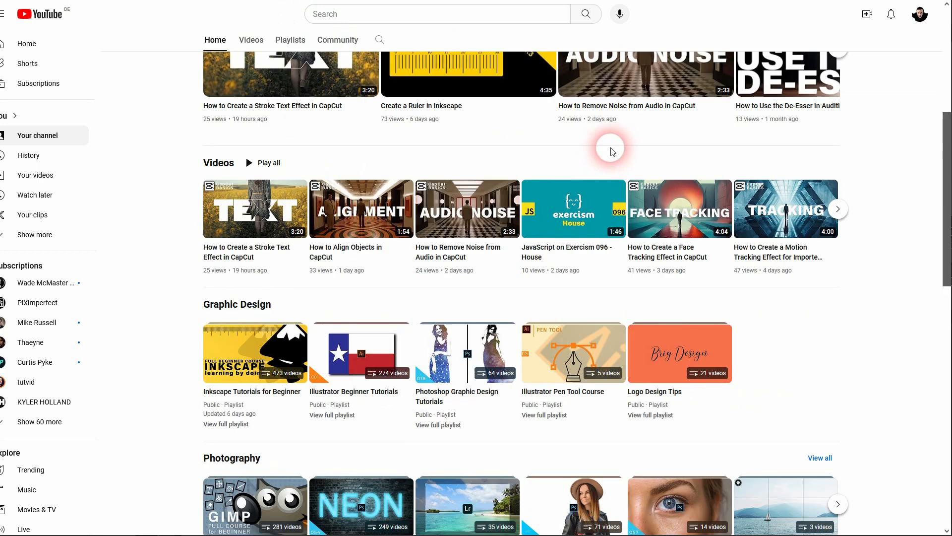
pyautogui.scroll(-5, 611, 152)
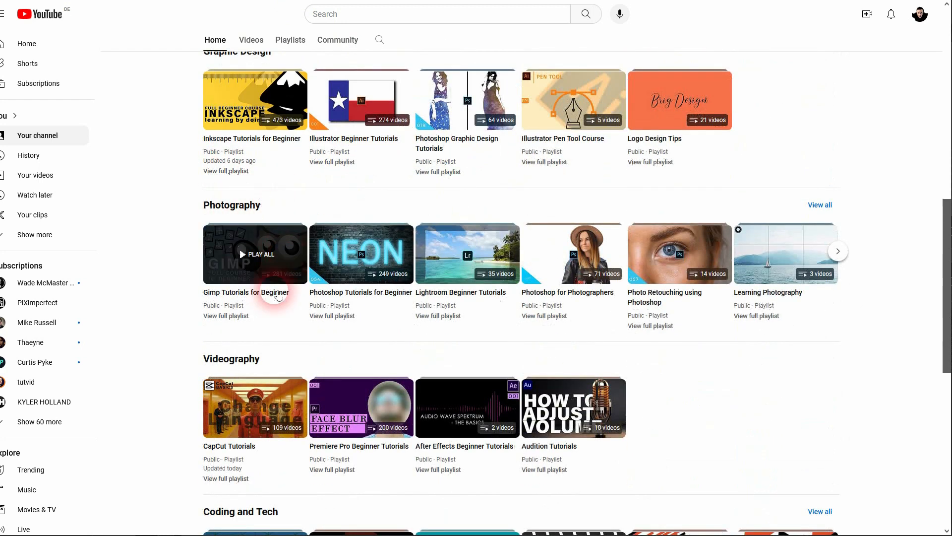
pyautogui.click(235, 319)
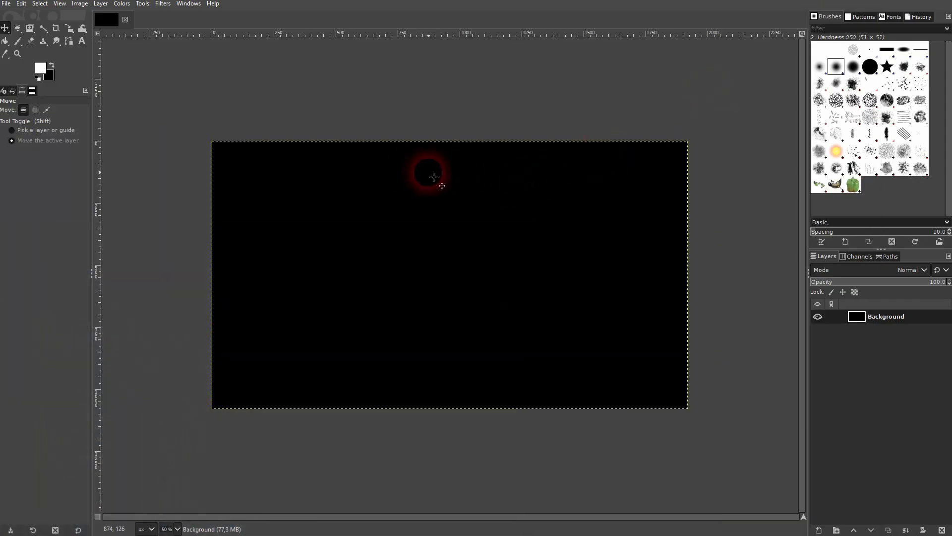
# Review the Interface and Window Management preferences in GIMP and close the dialog.
pyautogui.click(22, 5)
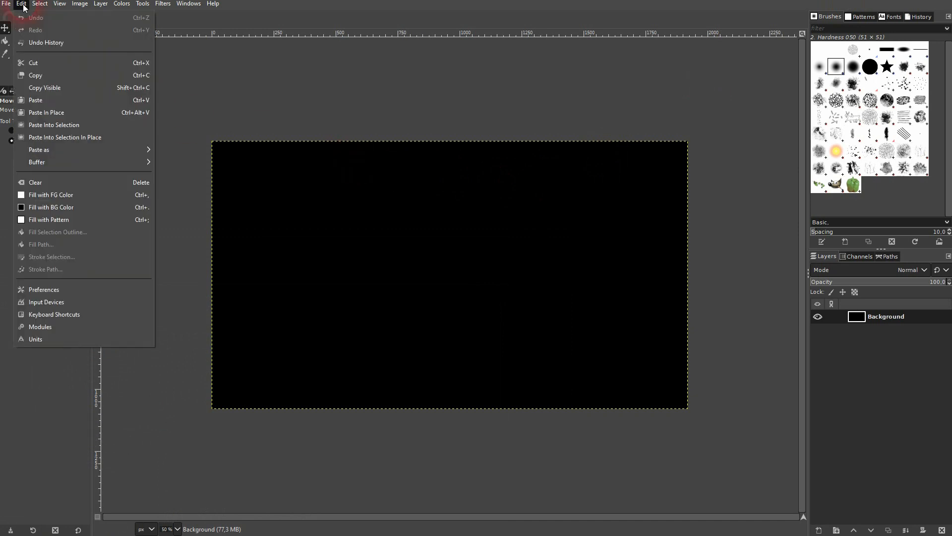
pyautogui.click(68, 289)
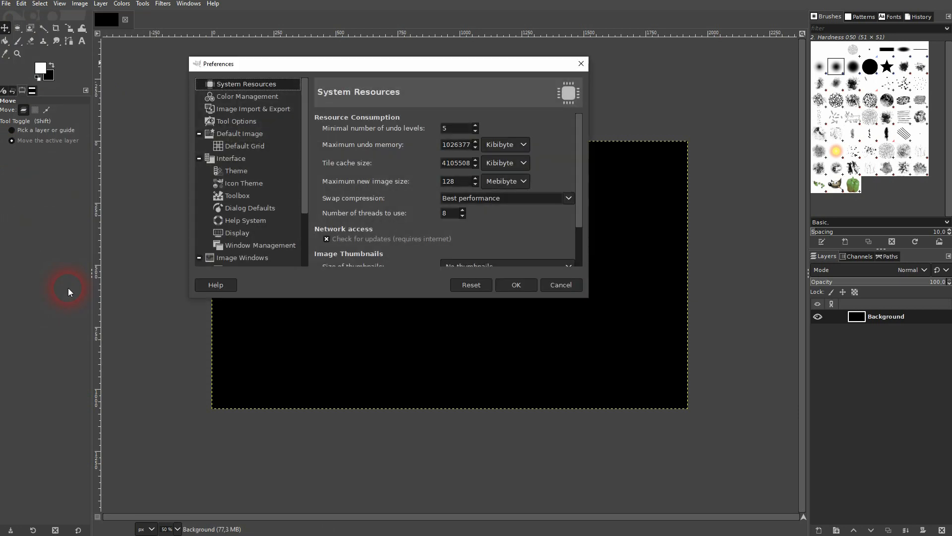
pyautogui.click(228, 159)
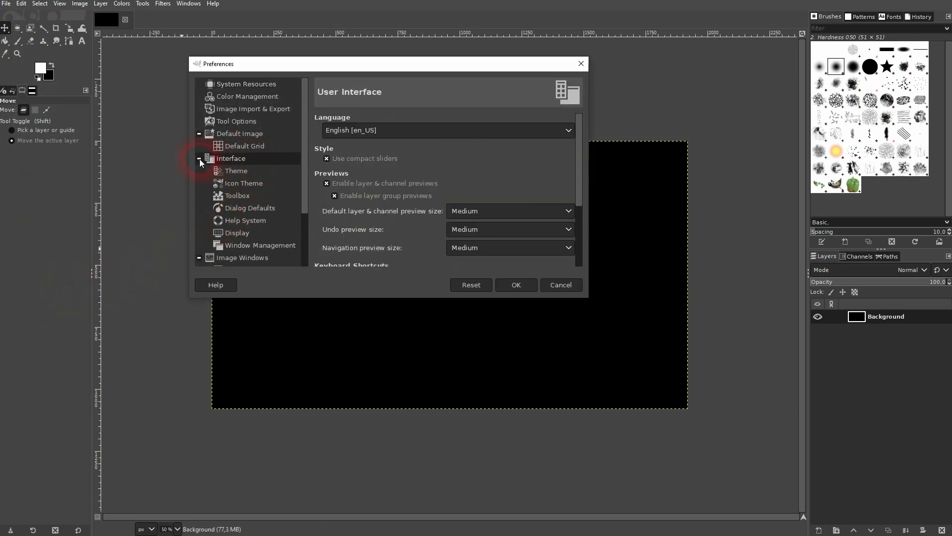
pyautogui.click(199, 158)
pyautogui.click(199, 158)
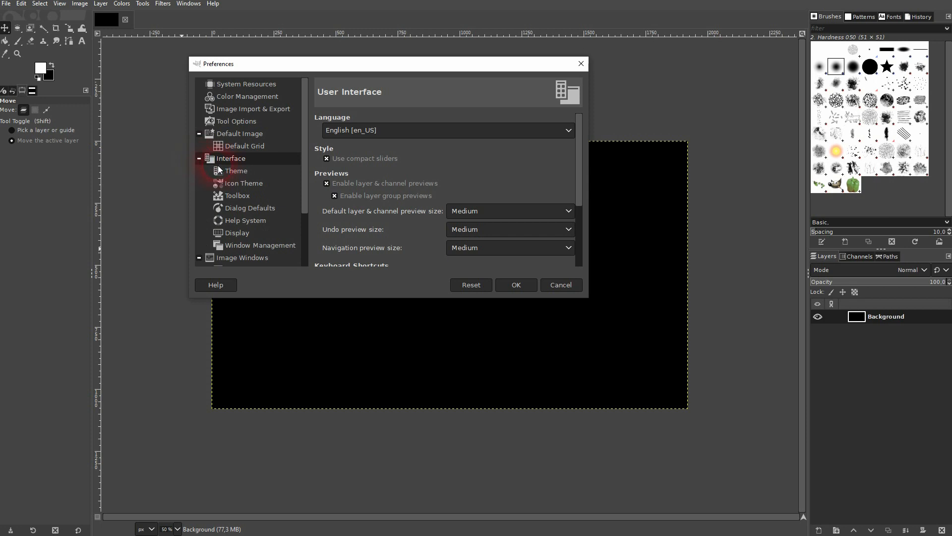
pyautogui.click(243, 246)
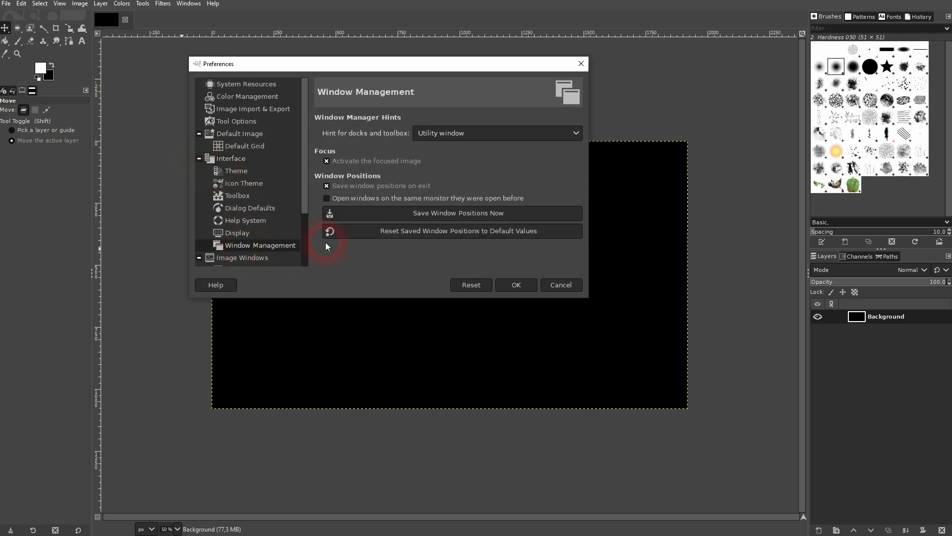
pyautogui.click(517, 284)
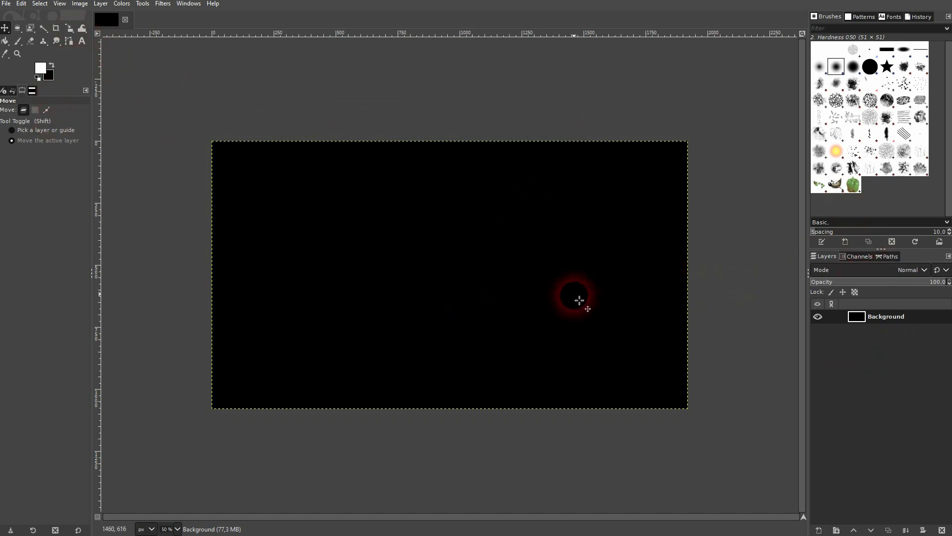
# Check the installed GIMP version and available update in the program information, and close it.
pyautogui.click(212, 4)
pyautogui.click(233, 56)
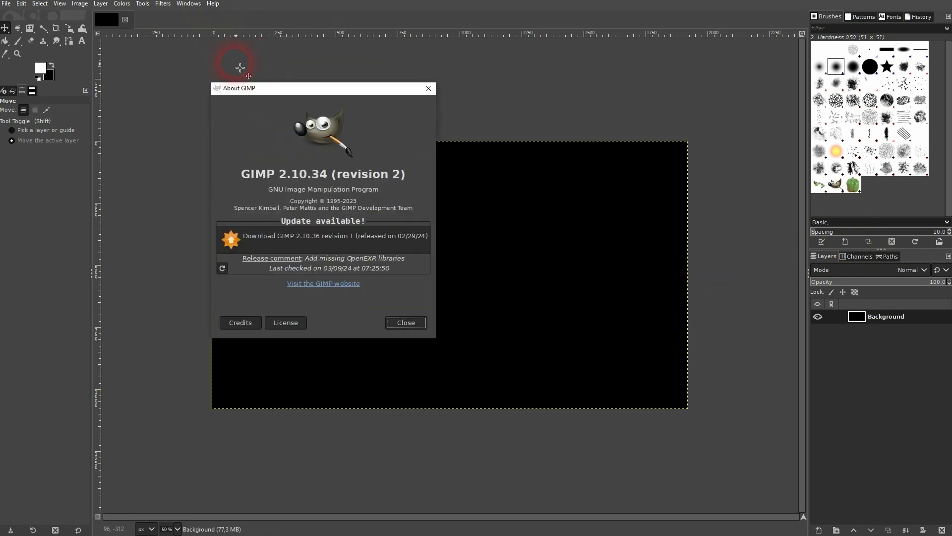
pyautogui.moveTo(286, 180); pyautogui.dragTo(395, 194)
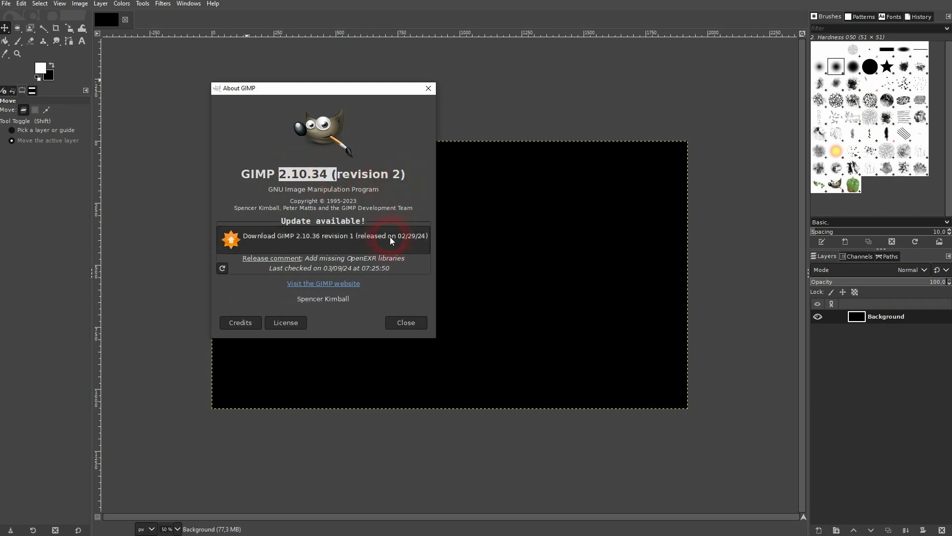
pyautogui.click(412, 326)
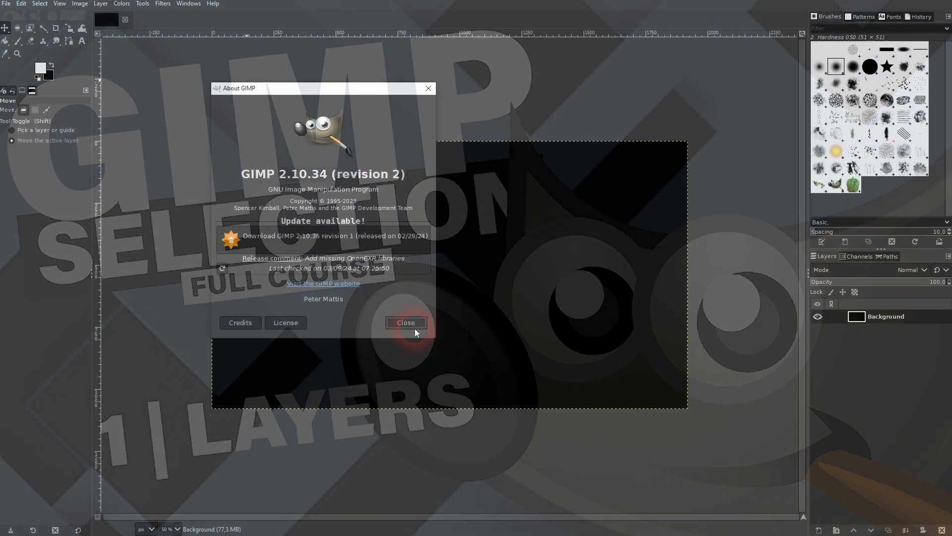
pyautogui.click(415, 328)
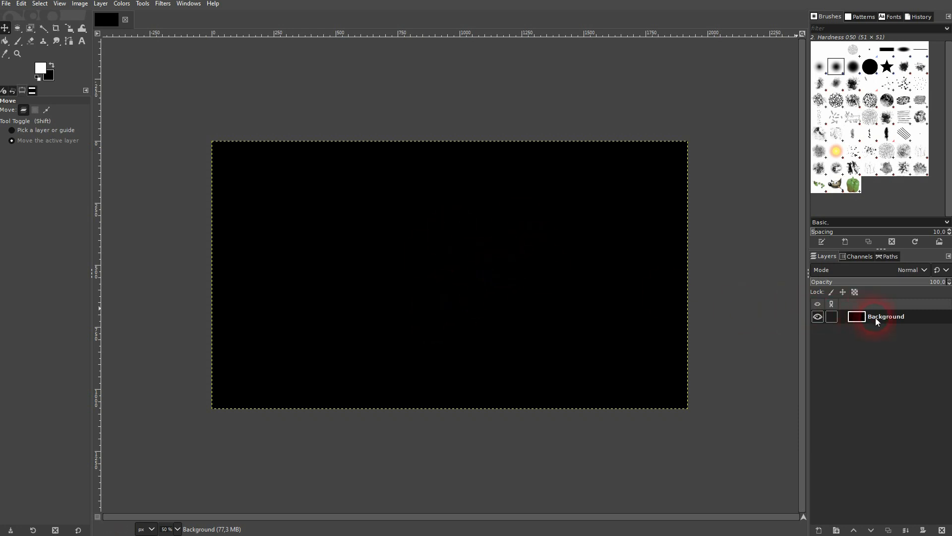
# Create a new 1920 × 1080 px layer named "rect" above Background, filled with transparency.
pyautogui.click(819, 530)
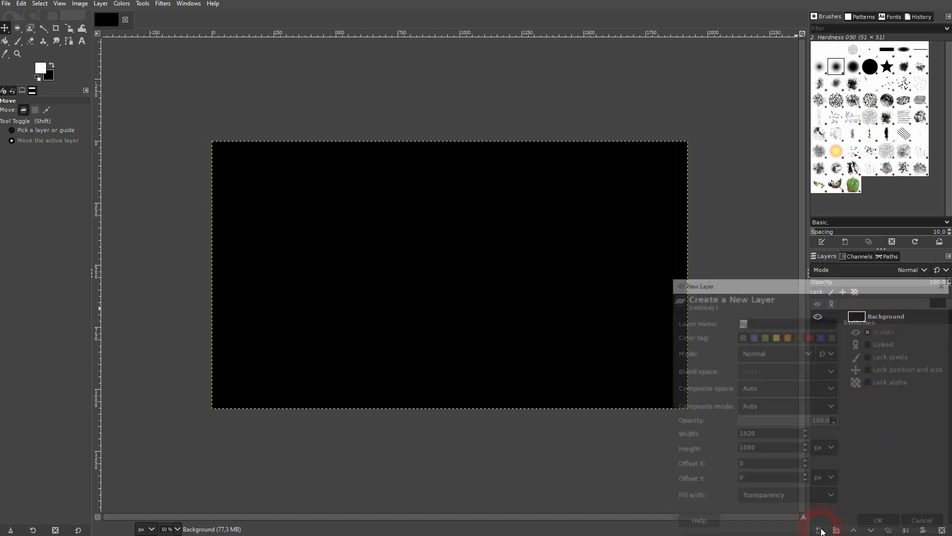
pyautogui.moveTo(827, 284); pyautogui.dragTo(798, 266)
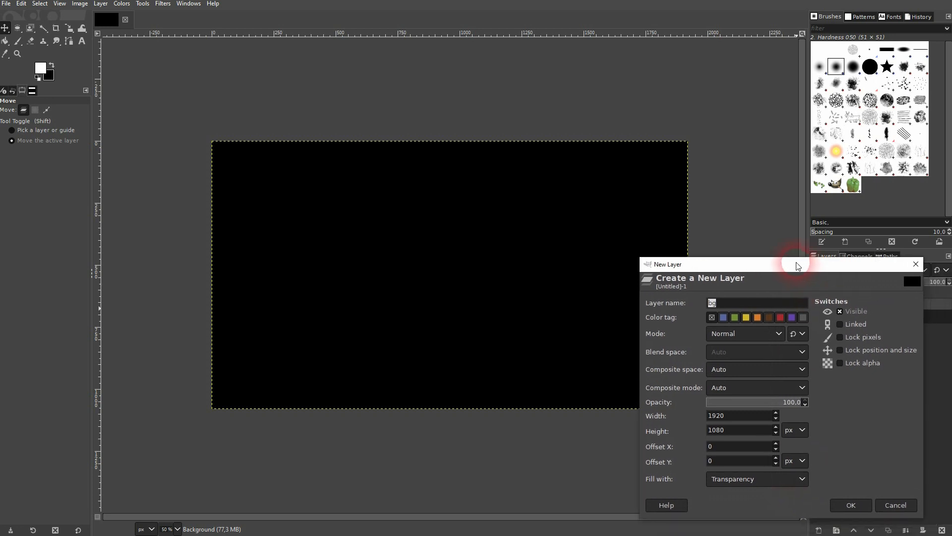
pyautogui.write('rect')
pyautogui.click(798, 479)
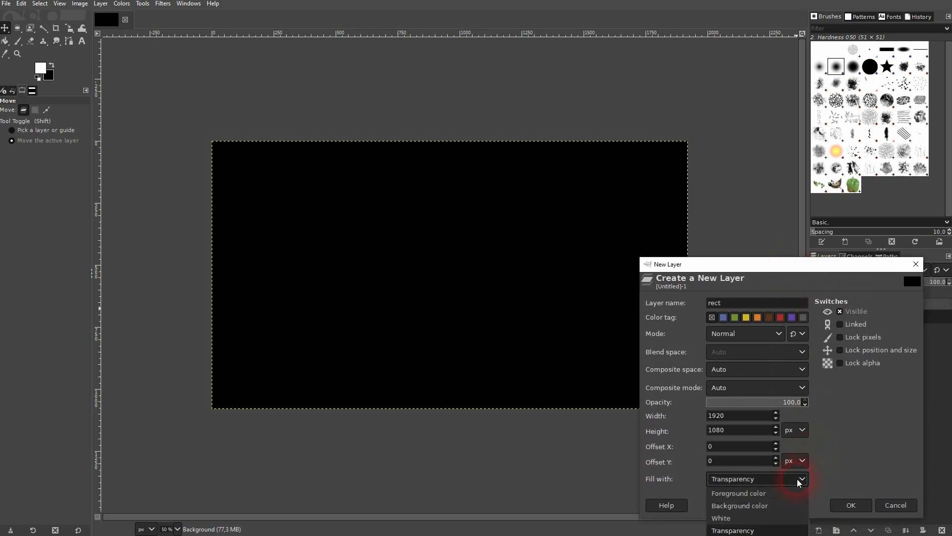
pyautogui.click(759, 530)
pyautogui.moveTo(818, 265); pyautogui.dragTo(747, 165)
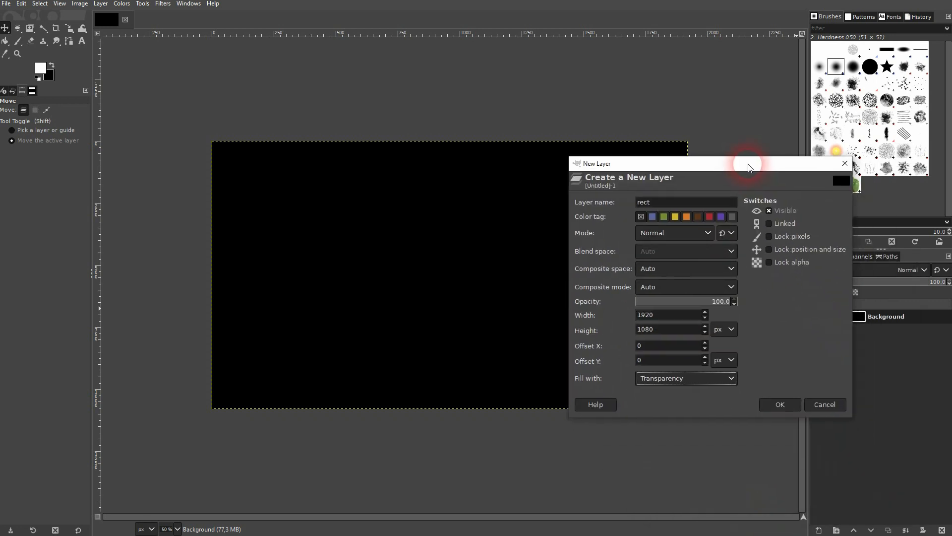
pyautogui.click(701, 382)
pyautogui.click(686, 433)
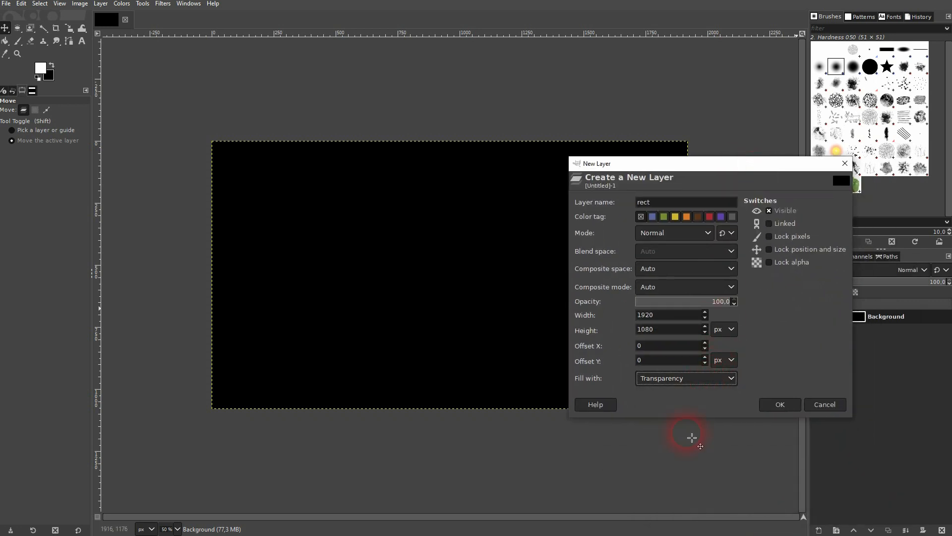
pyautogui.click(791, 405)
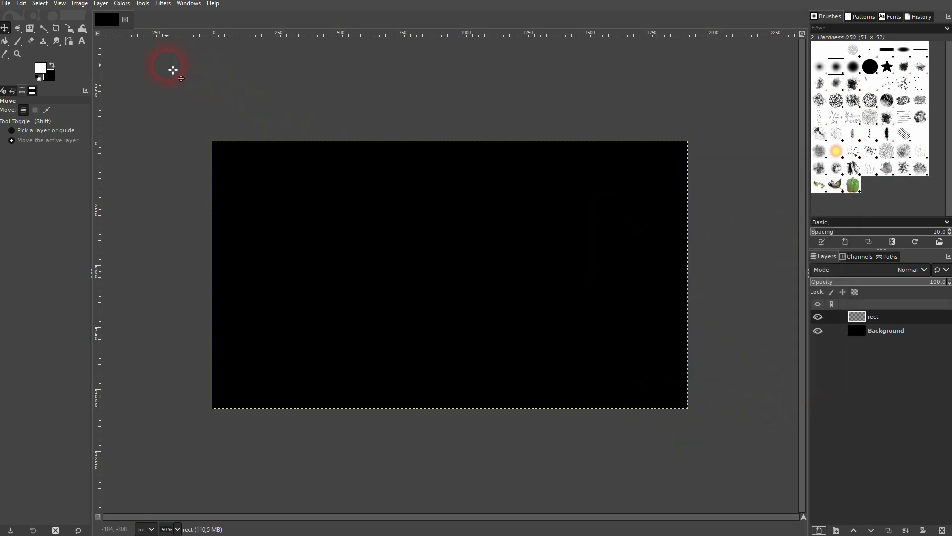
# Draw a rectangular selection about 766 × 328 px in the upper middle of the canvas on the rect layer.
pyautogui.rightClick(17, 29)
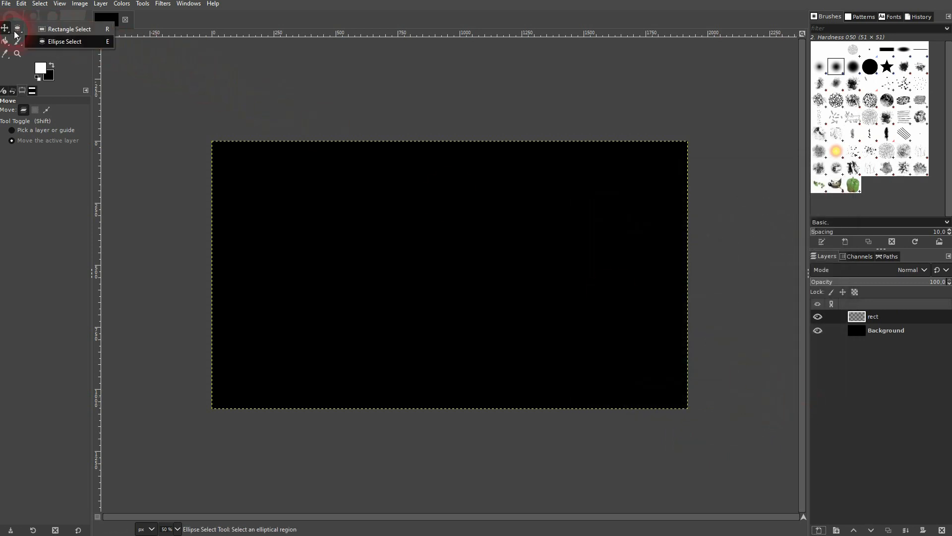
pyautogui.click(69, 30)
pyautogui.moveTo(341, 192); pyautogui.dragTo(531, 272)
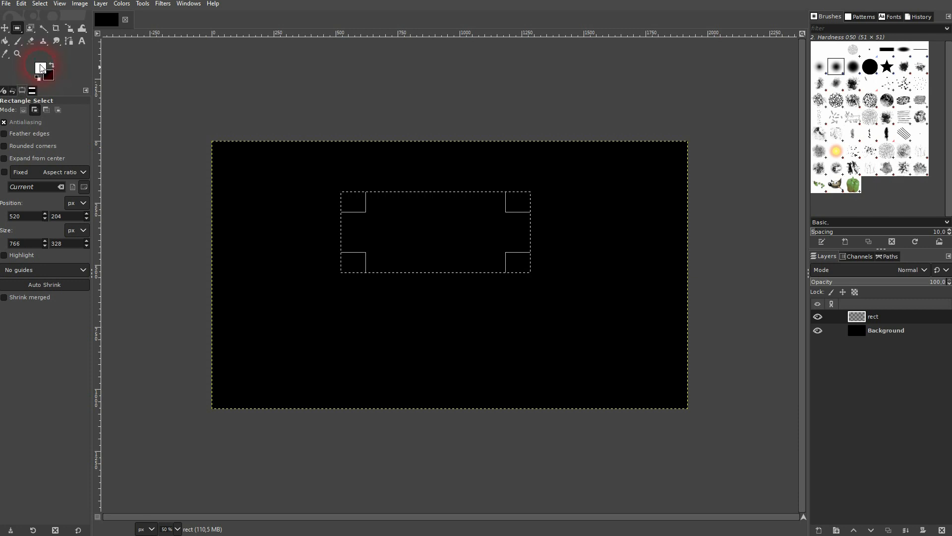
# Fill the rectangular selection with the white foreground color using Bucket Fill and deselect it.
pyautogui.click(6, 42)
pyautogui.click(464, 216)
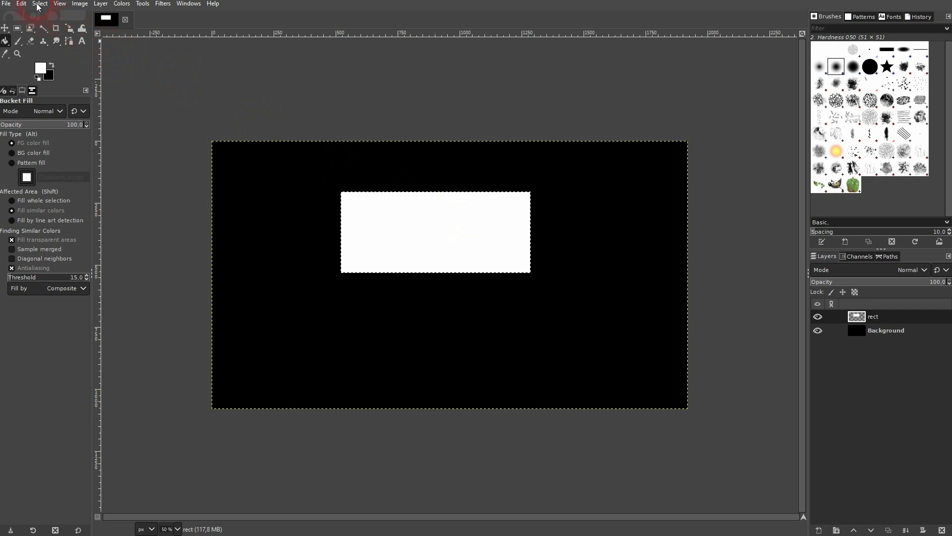
pyautogui.click(40, 3)
pyautogui.click(52, 30)
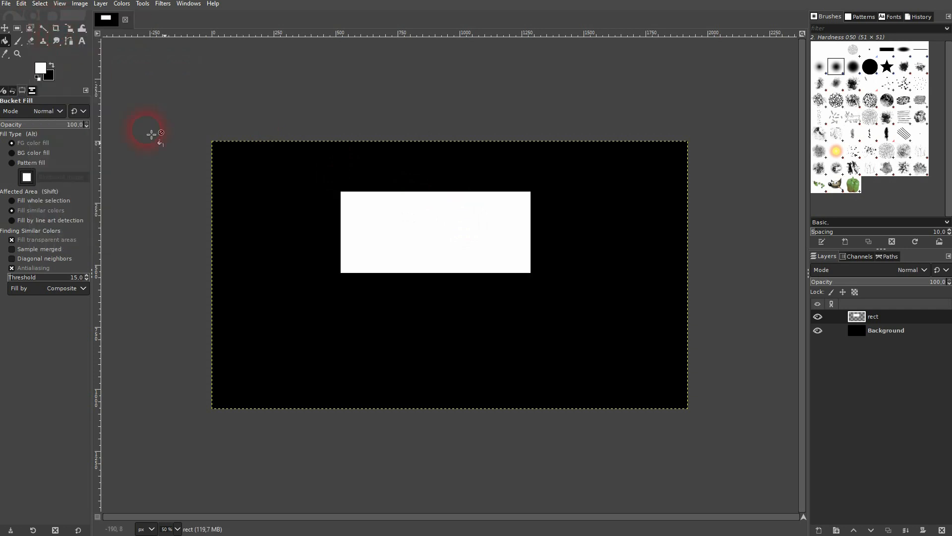
# Move the rect layer about 380 px right and 102 px down with the Move tool.
pyautogui.click(6, 29)
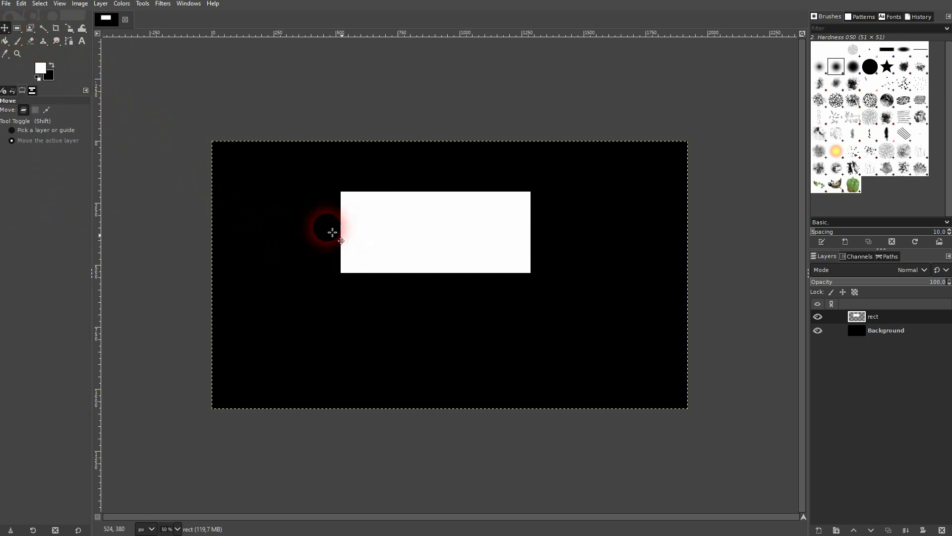
pyautogui.click(880, 331)
pyautogui.click(875, 320)
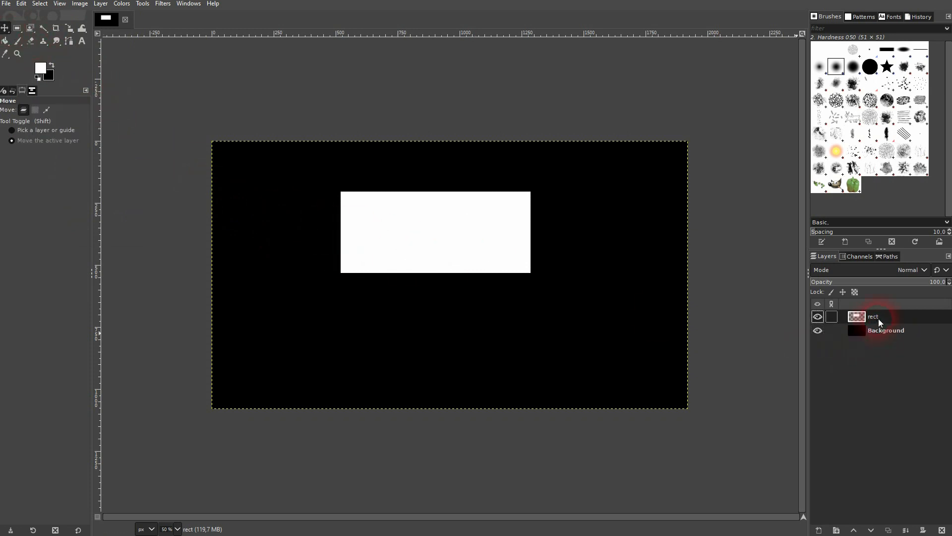
pyautogui.moveTo(514, 246); pyautogui.dragTo(564, 257)
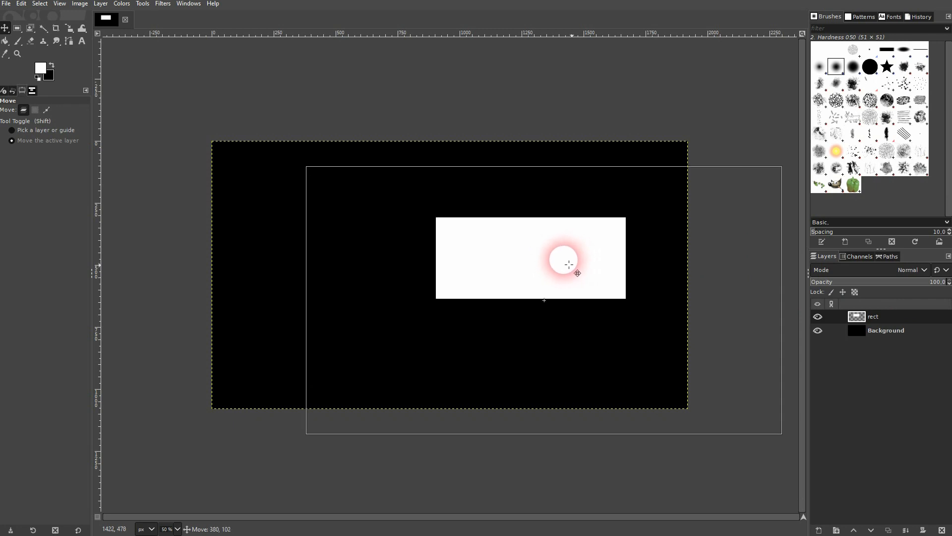
# Try moving the Background layer, and move the rect layer back left so its rectangle sits just left of the canvas center.
pyautogui.click(890, 331)
pyautogui.moveTo(557, 214); pyautogui.dragTo(529, 198)
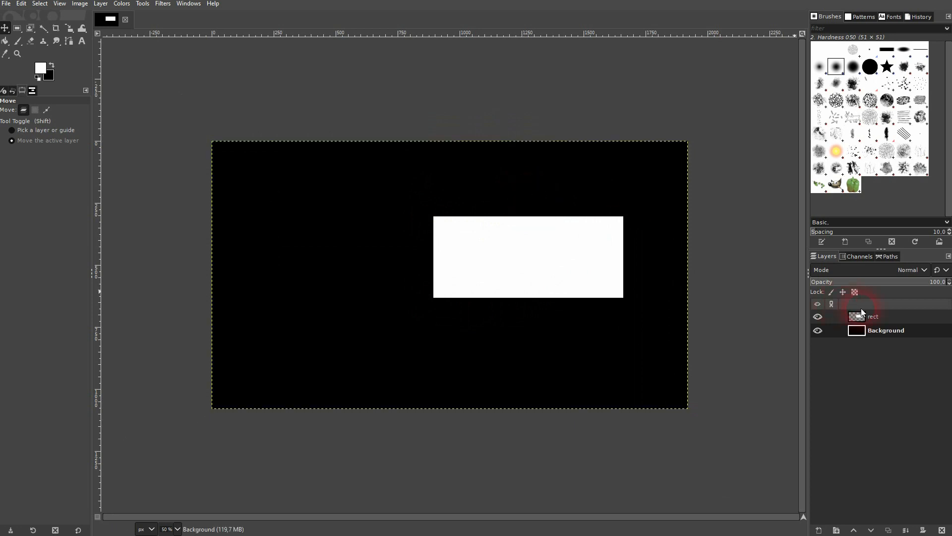
pyautogui.click(861, 314)
pyautogui.moveTo(465, 257); pyautogui.dragTo(465, 257)
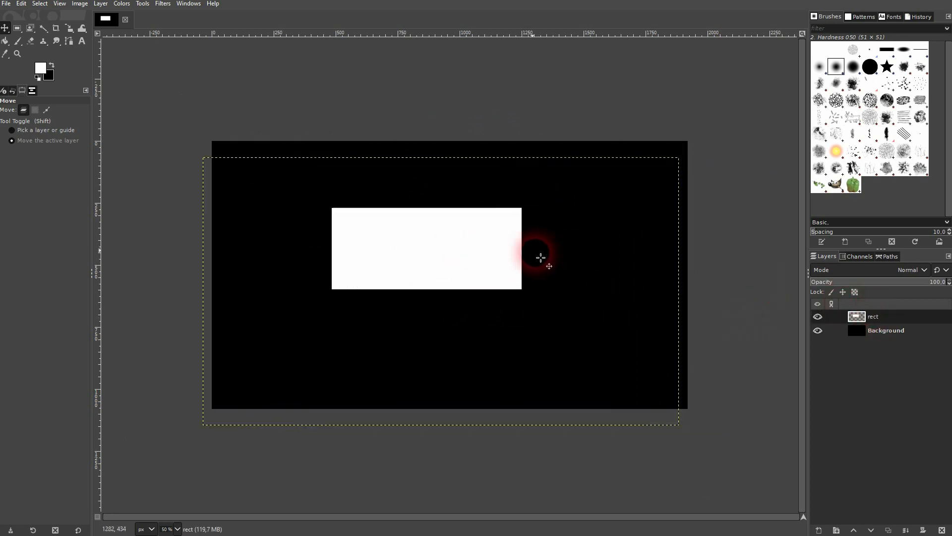
# Create a new 1920 × 1080 px transparent layer named "invert rect" above the rect layer.
pyautogui.click(818, 530)
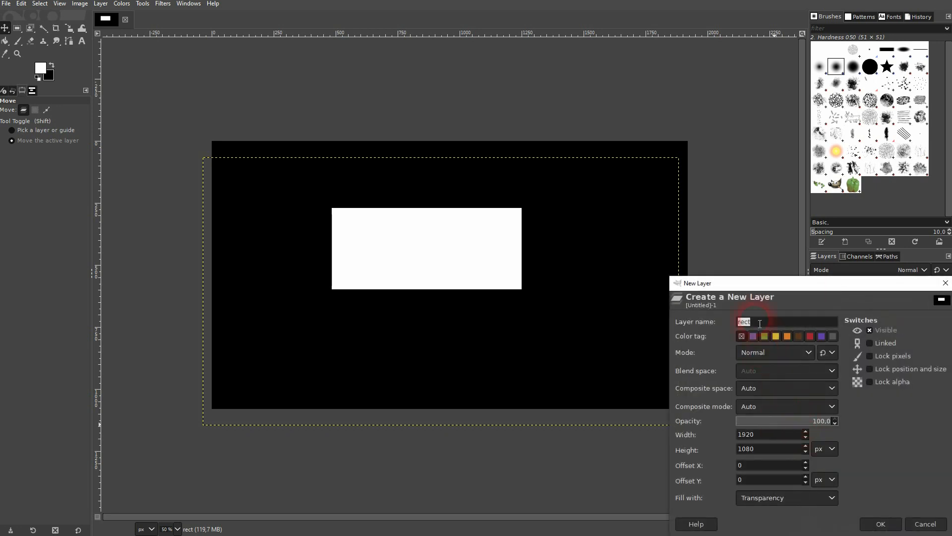
pyautogui.write('invert rect')
pyautogui.moveTo(831, 287); pyautogui.dragTo(617, 102)
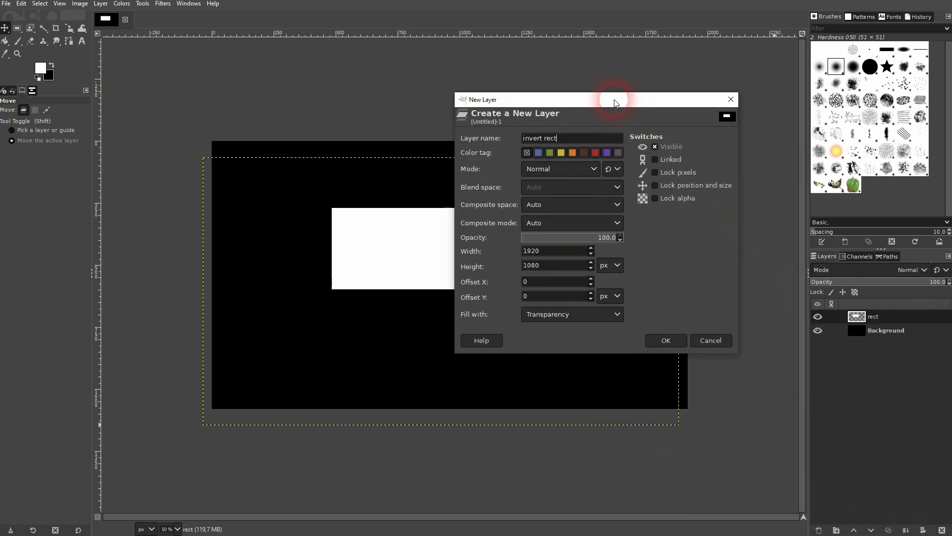
pyautogui.click(684, 345)
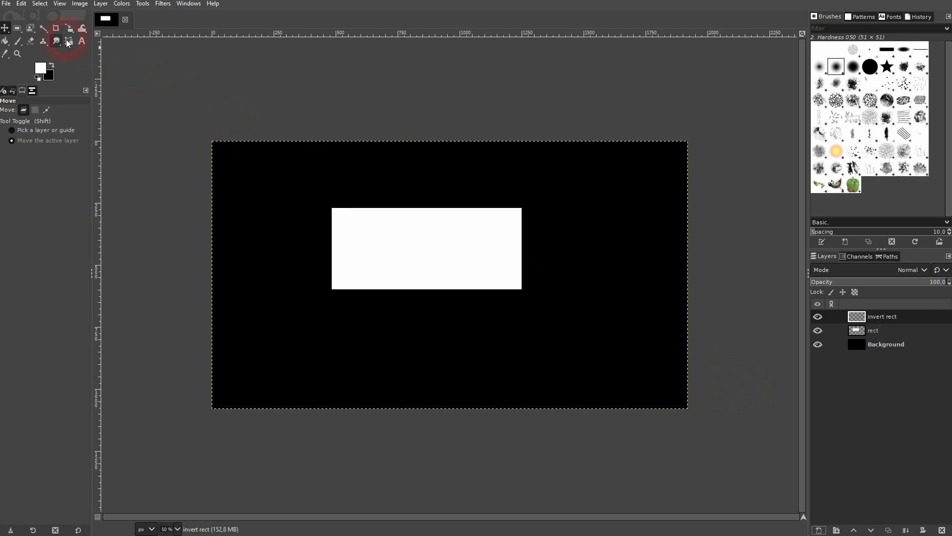
# Select a rectangle about 248 × 424 px in the canvas's lower right area and set the foreground color to red (ff0000).
pyautogui.click(17, 28)
pyautogui.moveTo(578, 253); pyautogui.dragTo(640, 357)
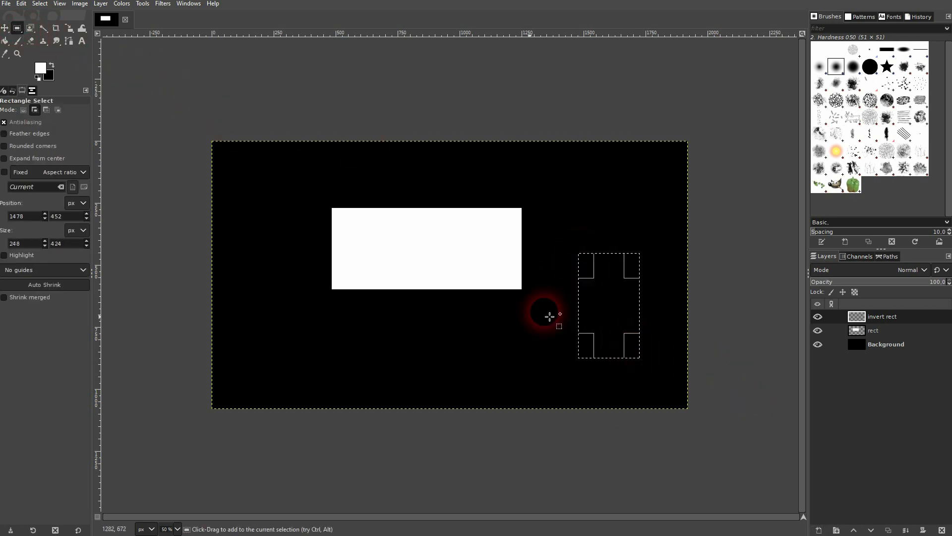
pyautogui.click(41, 67)
pyautogui.moveTo(172, 122); pyautogui.dragTo(241, 74)
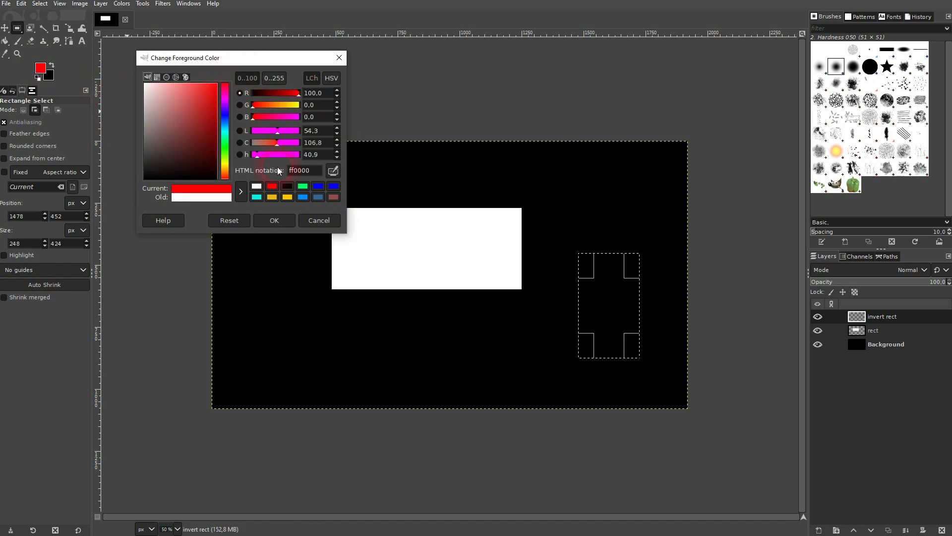
pyautogui.click(275, 221)
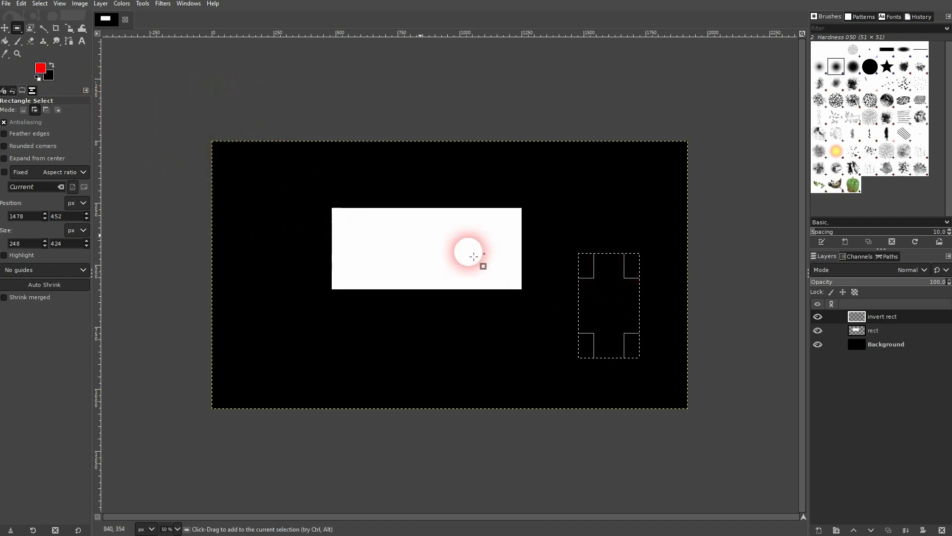
# Invert the selection to fill everything outside the rectangle with red on the invert rect layer using Bucket Fill, and deselect.
pyautogui.click(40, 3)
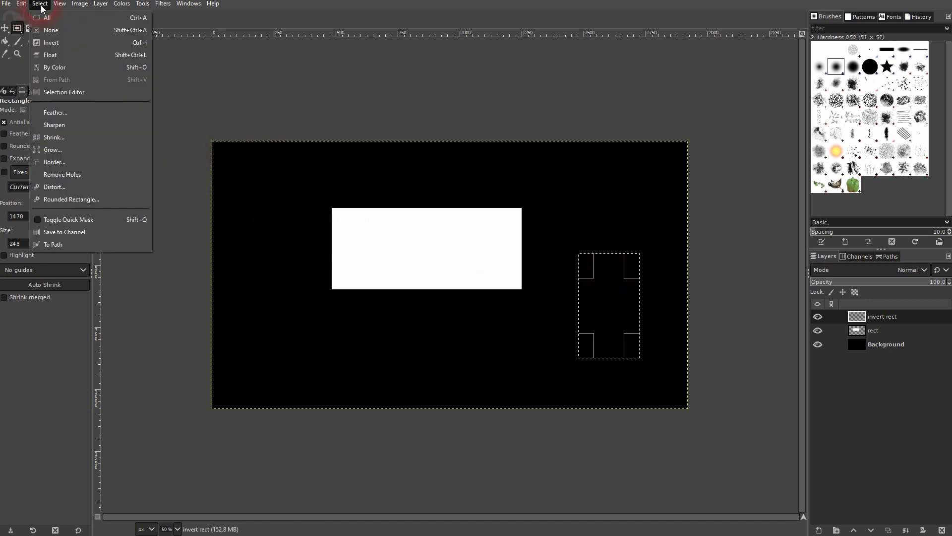
pyautogui.click(56, 42)
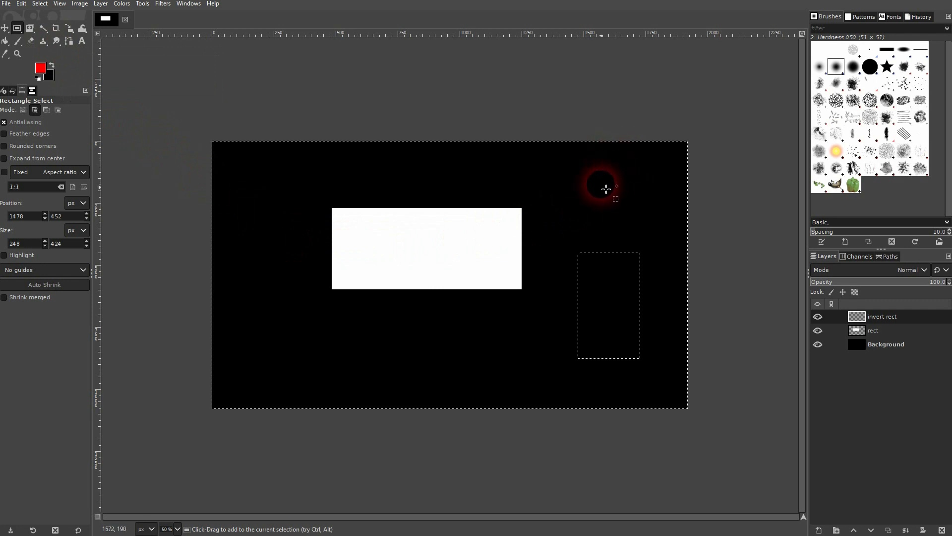
pyautogui.click(613, 200)
pyautogui.click(4, 41)
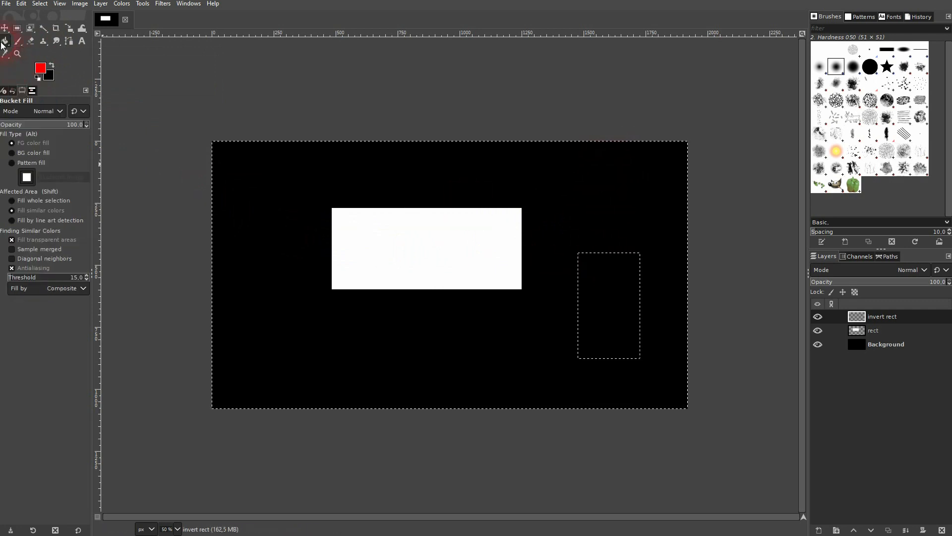
pyautogui.click(628, 219)
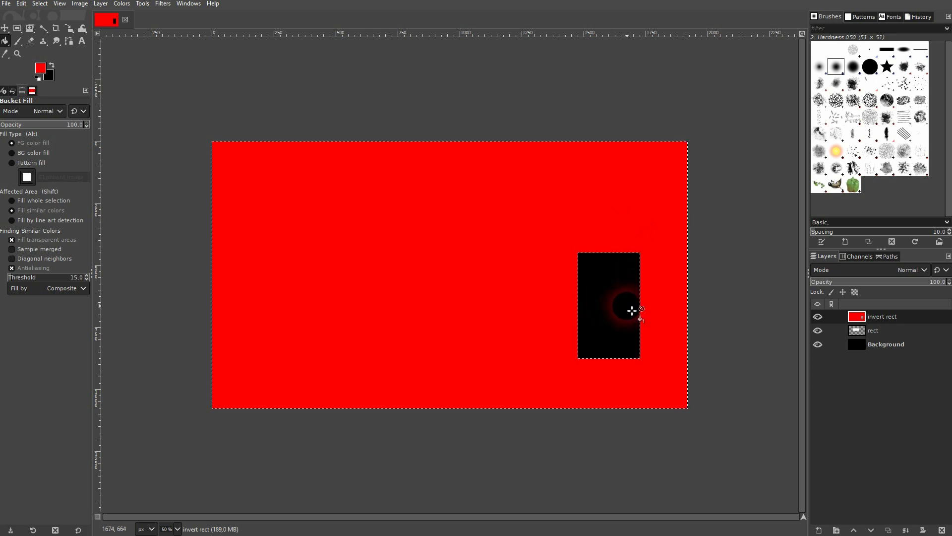
pyautogui.click(40, 4)
pyautogui.click(55, 28)
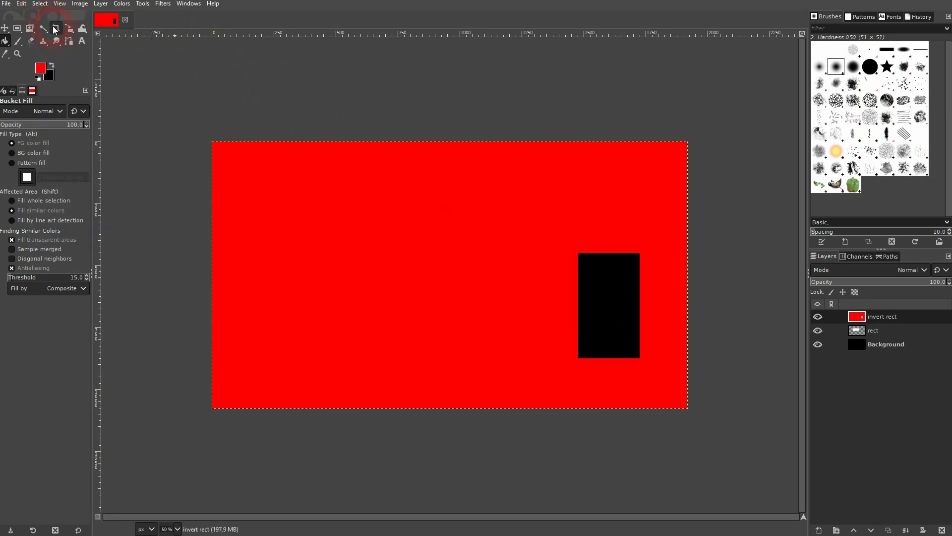
# Raise the rect layer above the invert rect layer and move its white rectangle slightly left with the Move tool.
pyautogui.click(865, 329)
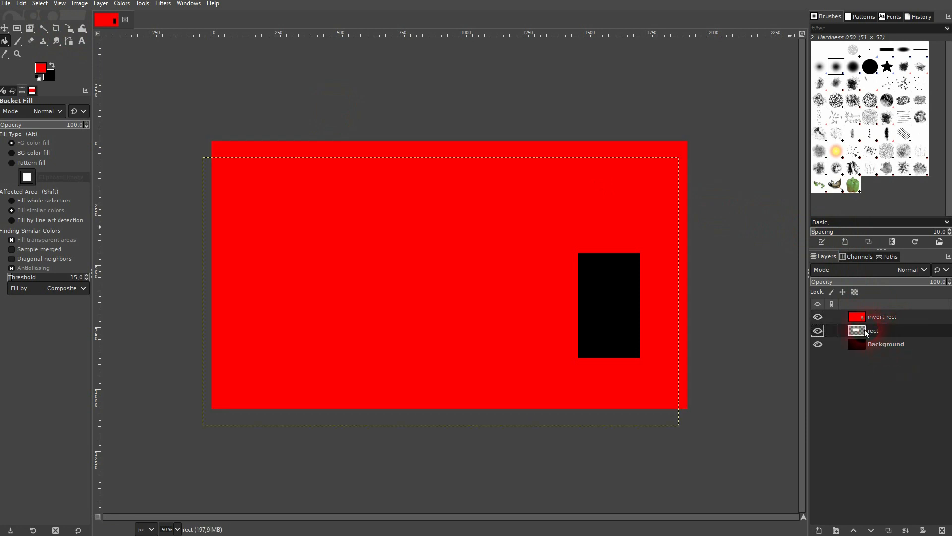
pyautogui.click(854, 530)
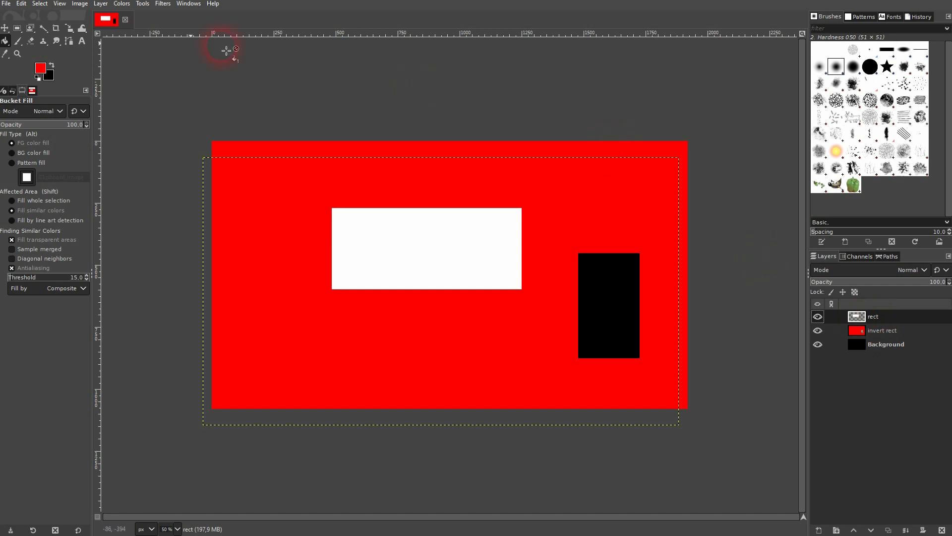
pyautogui.click(6, 28)
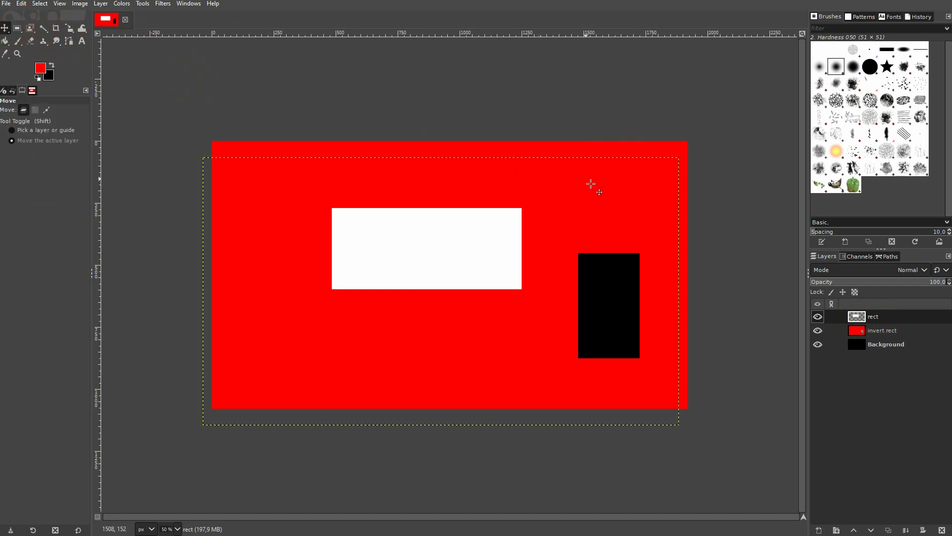
pyautogui.click(471, 247)
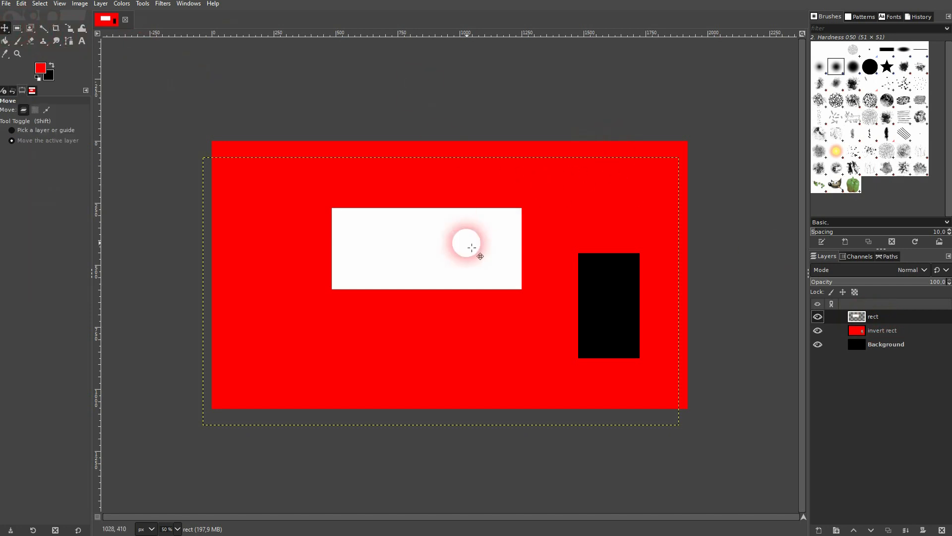
pyautogui.moveTo(472, 247); pyautogui.dragTo(430, 244)
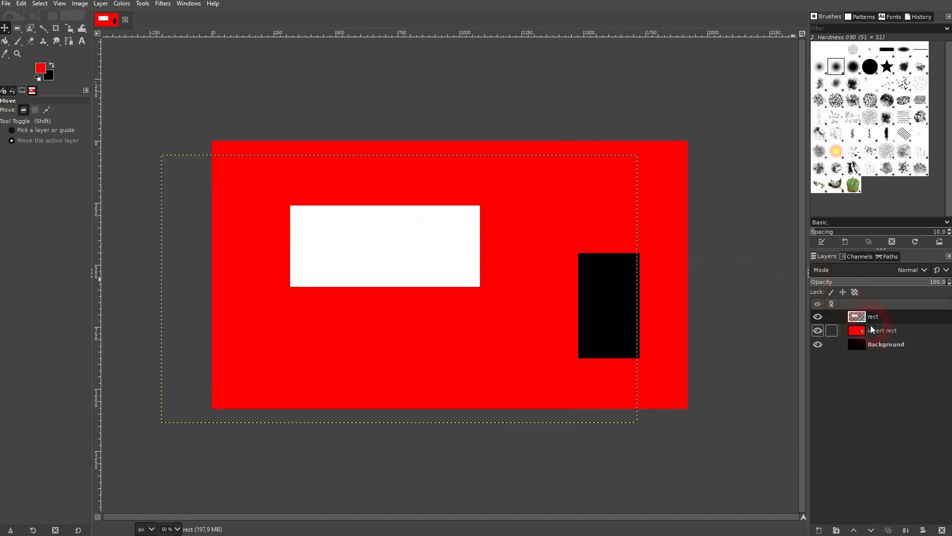
# Try moving the invert rect layer left, and switch the active layer between rect and Background, ending on rect.
pyautogui.click(871, 327)
pyautogui.moveTo(662, 217); pyautogui.dragTo(617, 210)
pyautogui.click(872, 312)
pyautogui.click(880, 342)
pyautogui.click(743, 283)
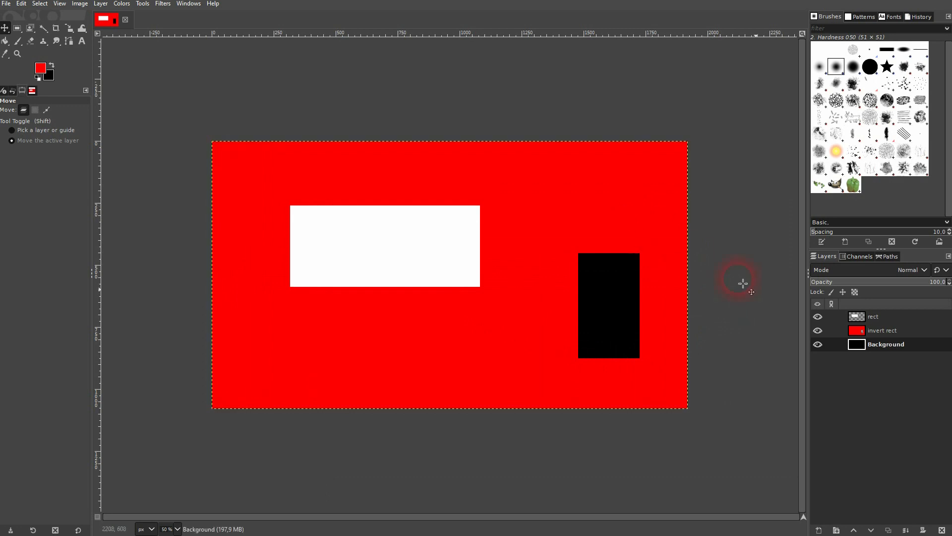
pyautogui.click(885, 314)
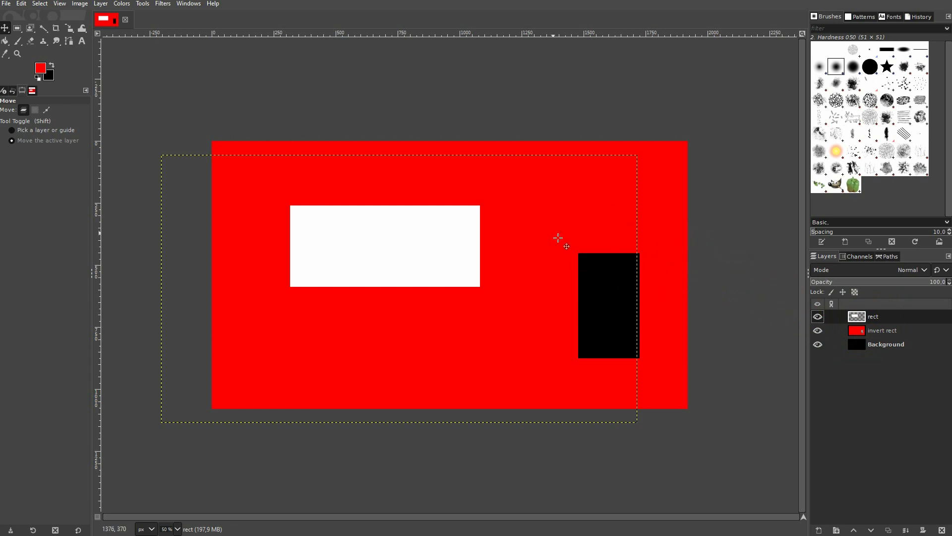
pyautogui.click(20, 30)
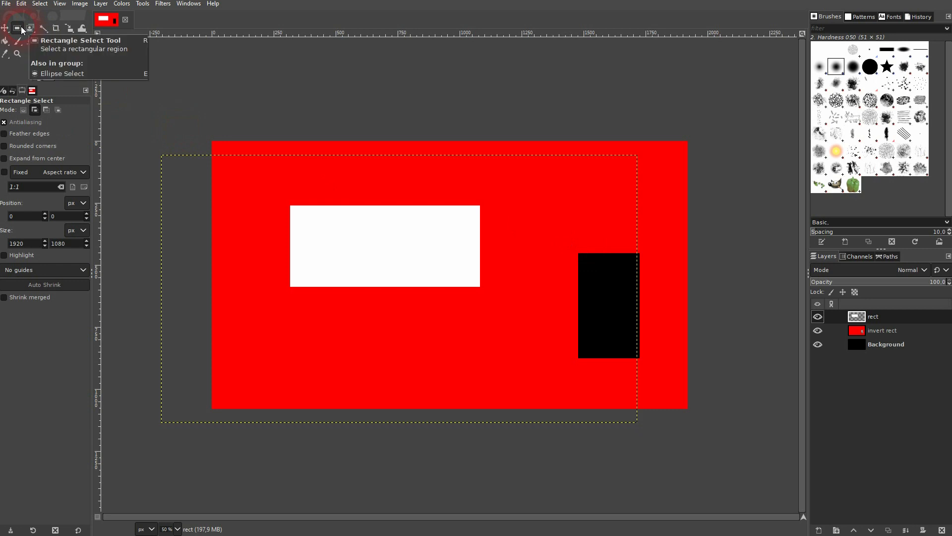
pyautogui.click(40, 4)
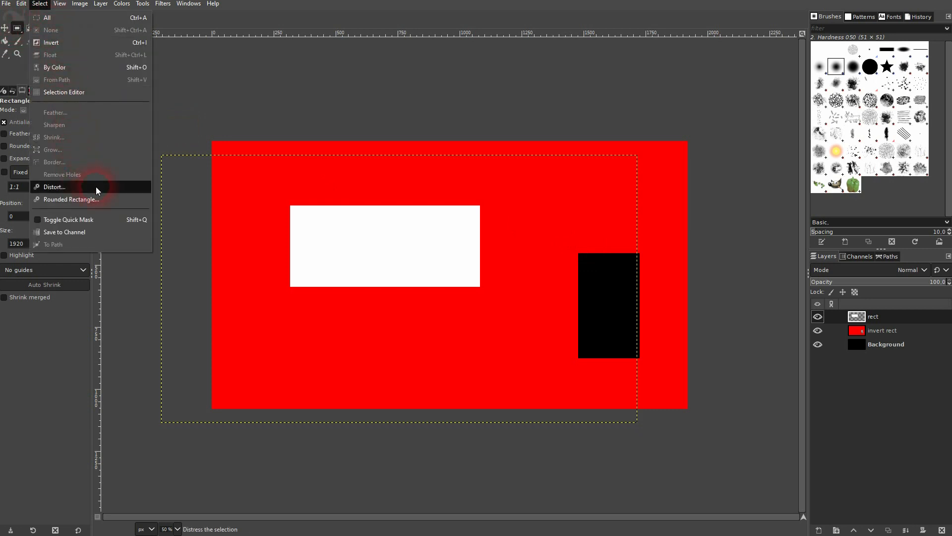
pyautogui.click(252, 106)
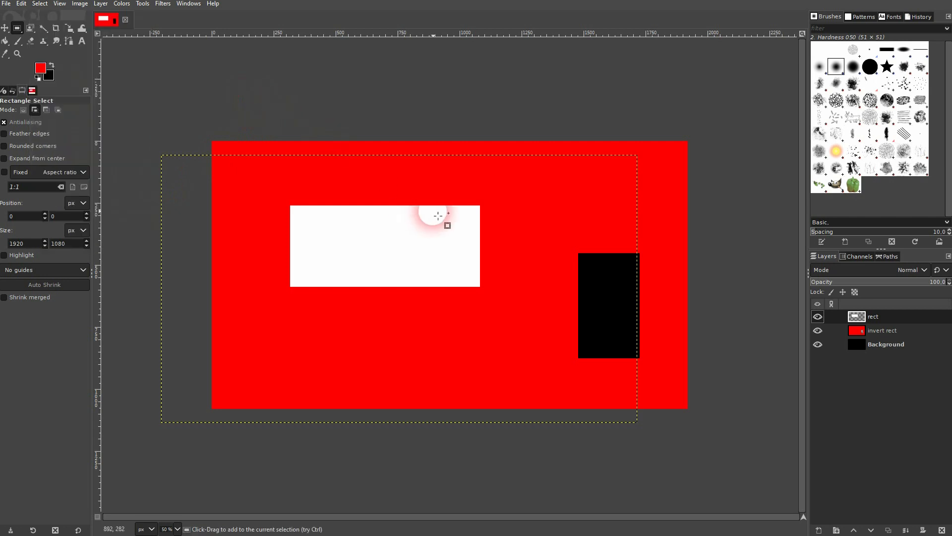
pyautogui.click(5, 28)
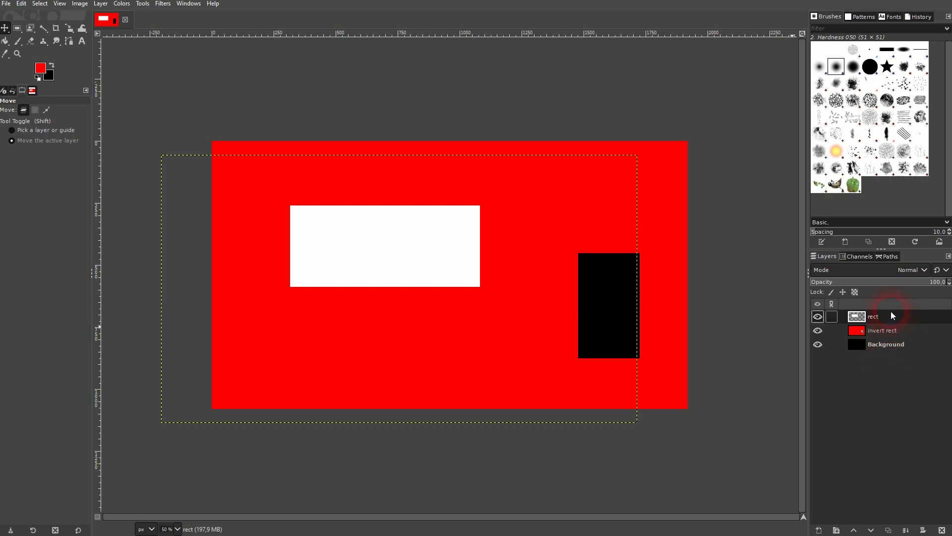
# Merge the rect layer down into the invert rect layer and toggle the merged layer's visibility off and on.
pyautogui.click(906, 531)
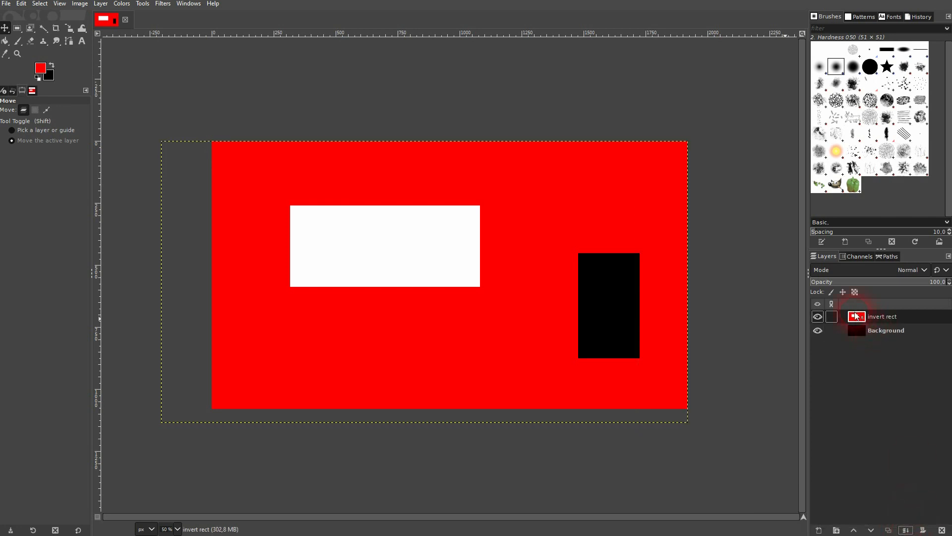
pyautogui.click(820, 316)
pyautogui.click(819, 315)
# Try moving the white and black rectangles on the merged invert rect layer with the Move tool.
pyautogui.click(394, 200)
pyautogui.moveTo(393, 200)
pyautogui.mouseDown()
pyautogui.moveTo(349, 225)
pyautogui.moveTo(401, 261)
pyautogui.moveTo(422, 202)
pyautogui.moveTo(397, 197)
pyautogui.moveTo(389, 206)
pyautogui.mouseUp()
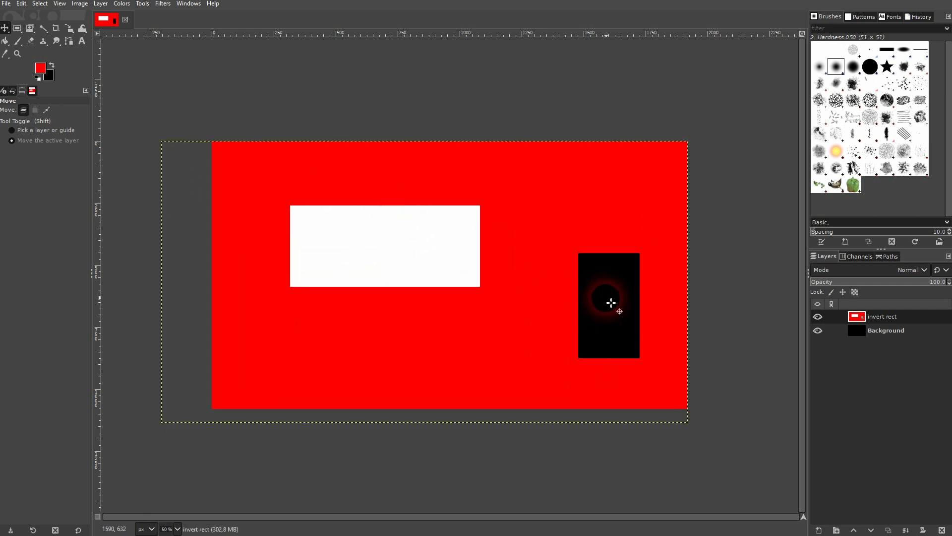
pyautogui.moveTo(624, 302); pyautogui.dragTo(410, 236)
pyautogui.moveTo(518, 236); pyautogui.dragTo(539, 243)
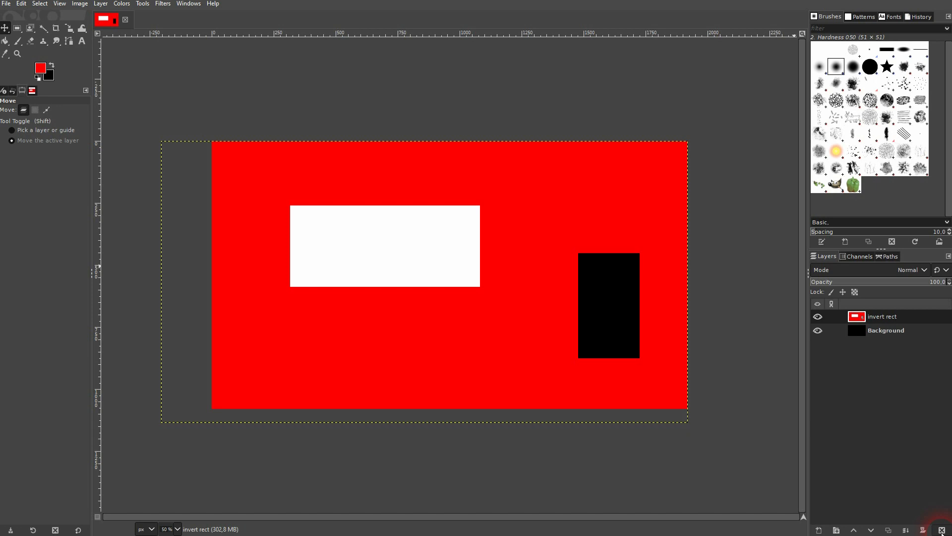
# Delete the merged invert rect layer and create a new 1920 × 1080 px transparent layer named "1".
pyautogui.click(943, 531)
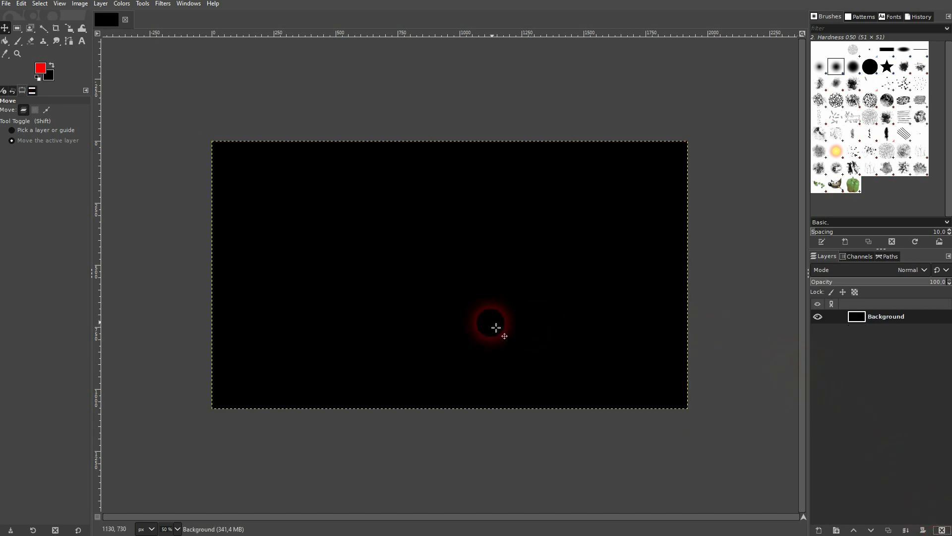
pyautogui.click(819, 530)
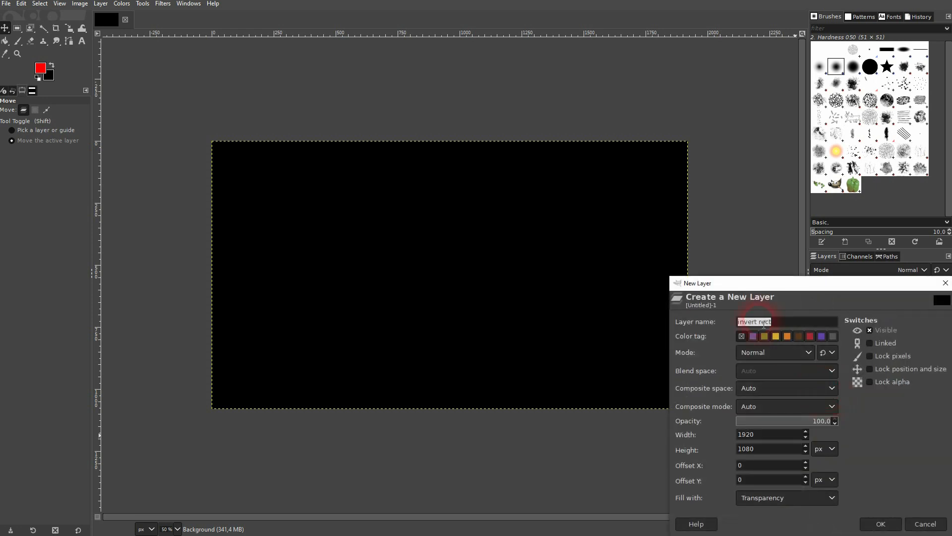
pyautogui.moveTo(771, 322); pyautogui.dragTo(736, 325)
pyautogui.write('1')
pyautogui.click(797, 497)
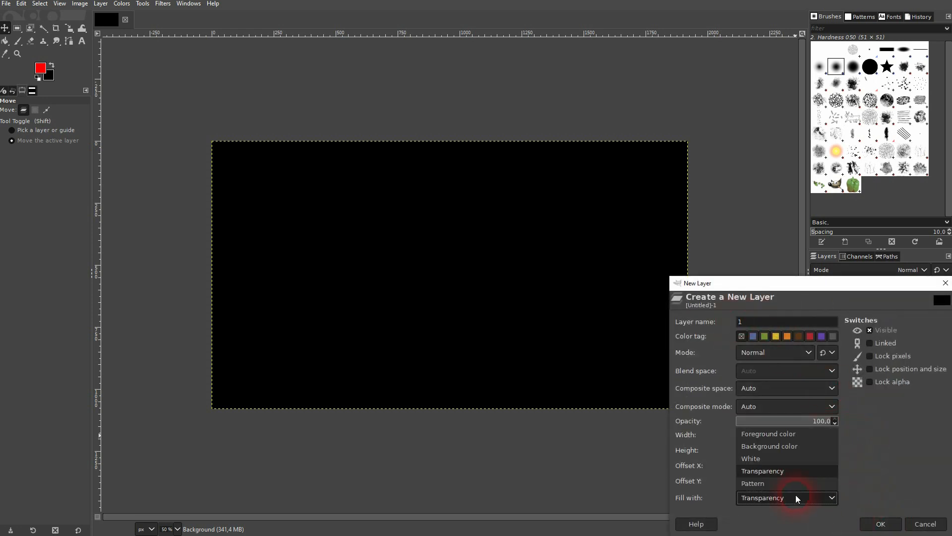
pyautogui.click(879, 520)
pyautogui.click(879, 520)
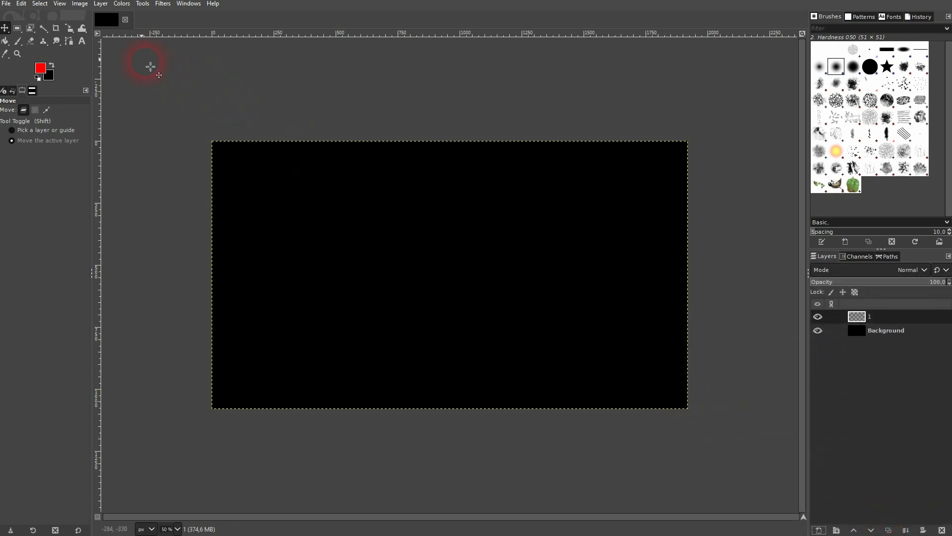
# Select a rectangle about 298 × 470 px in the canvas's upper left area and fill it with white on layer 1 using Bucket Fill.
pyautogui.click(17, 28)
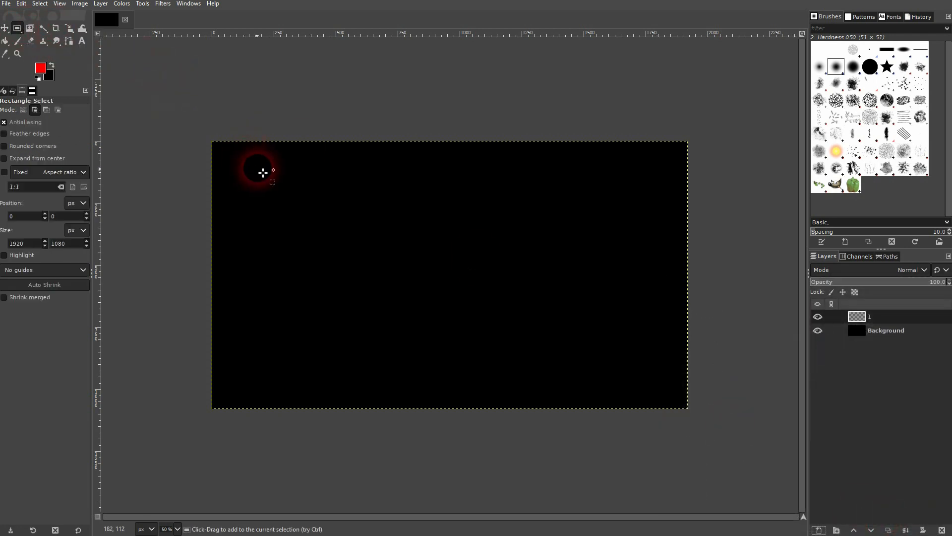
pyautogui.moveTo(257, 184); pyautogui.dragTo(330, 299)
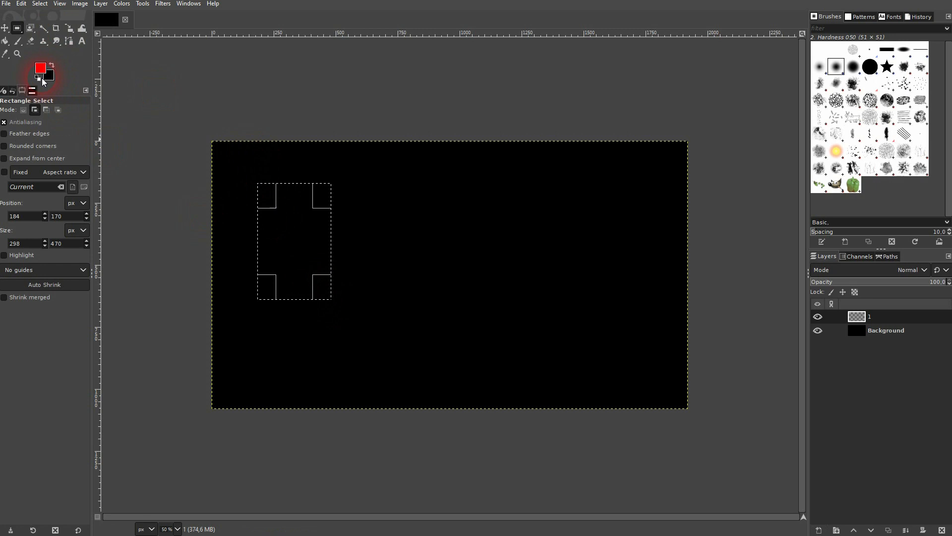
pyautogui.click(42, 79)
pyautogui.click(52, 66)
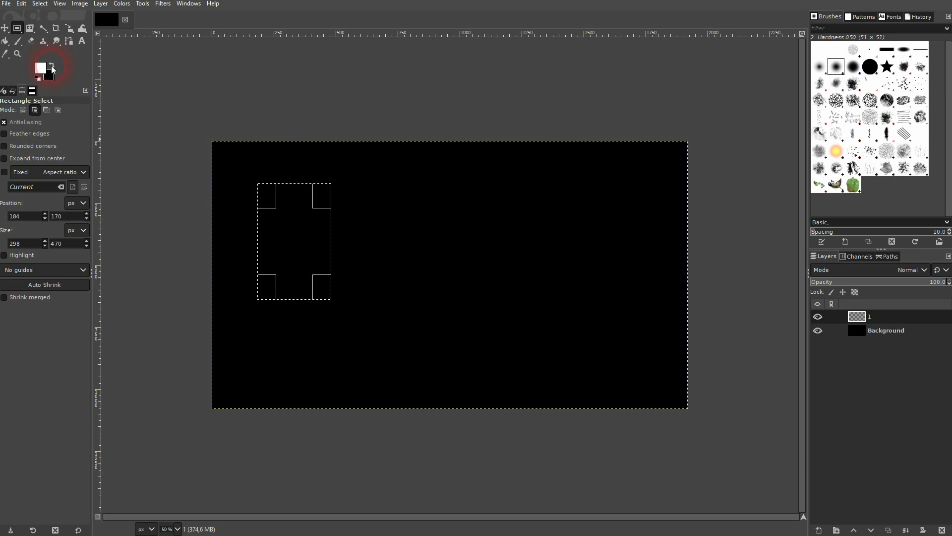
pyautogui.click(5, 41)
pyautogui.click(304, 228)
# Rename layer 1 as "white" and deselect the filled rectangle.
pyautogui.click(880, 318)
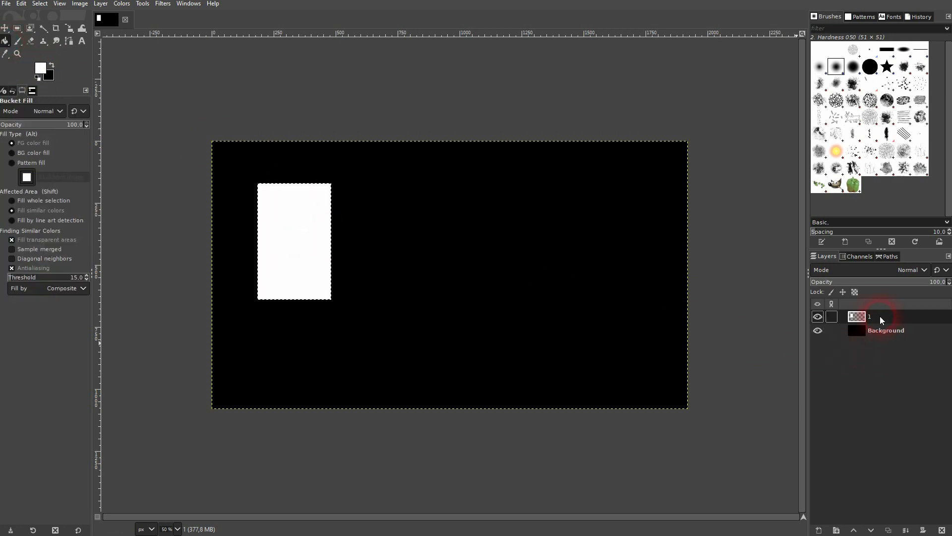
pyautogui.click(868, 315)
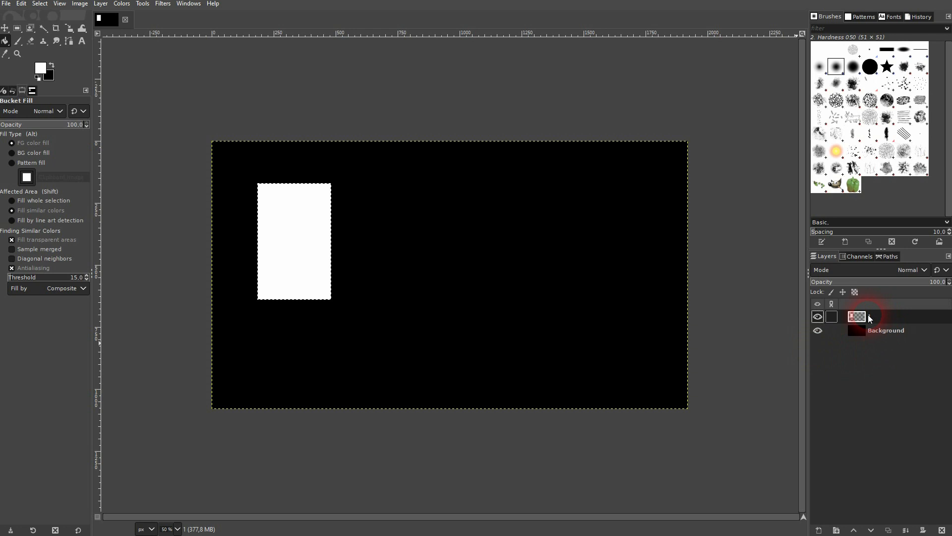
pyautogui.doubleClick(867, 315)
pyautogui.write('white')
pyautogui.press('Return')
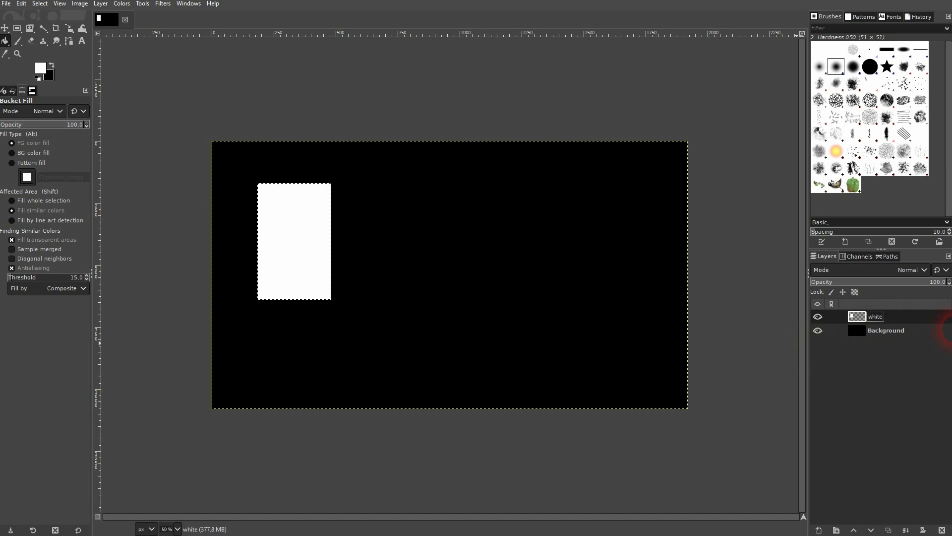
pyautogui.click(39, 4)
pyautogui.click(45, 27)
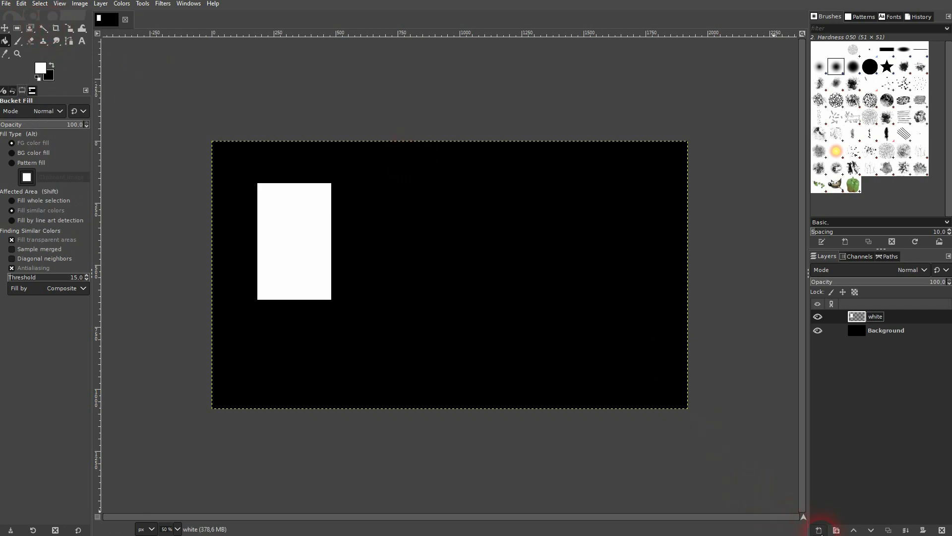
# Create a new 1920 × 1080 px transparent layer named "red" above the white layer.
pyautogui.click(819, 529)
pyautogui.write('red')
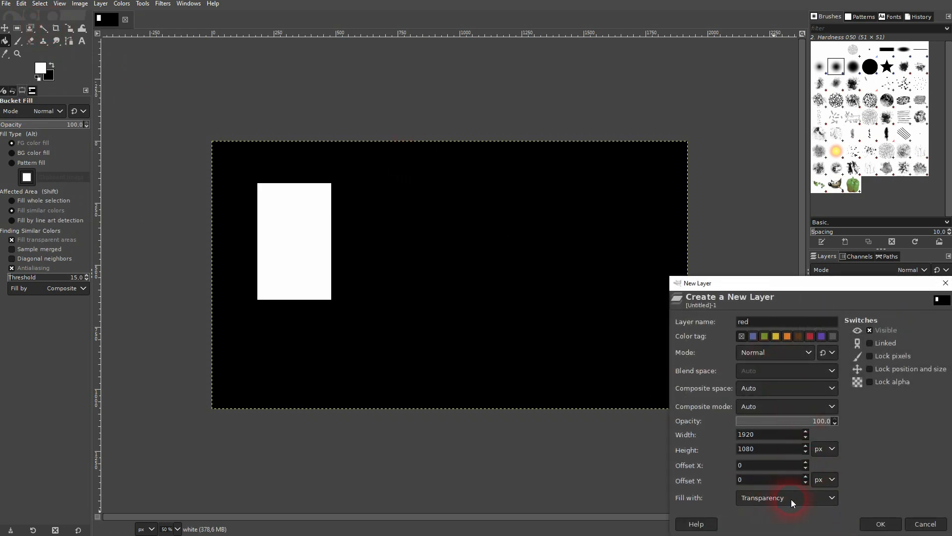
pyautogui.click(877, 525)
pyautogui.click(875, 528)
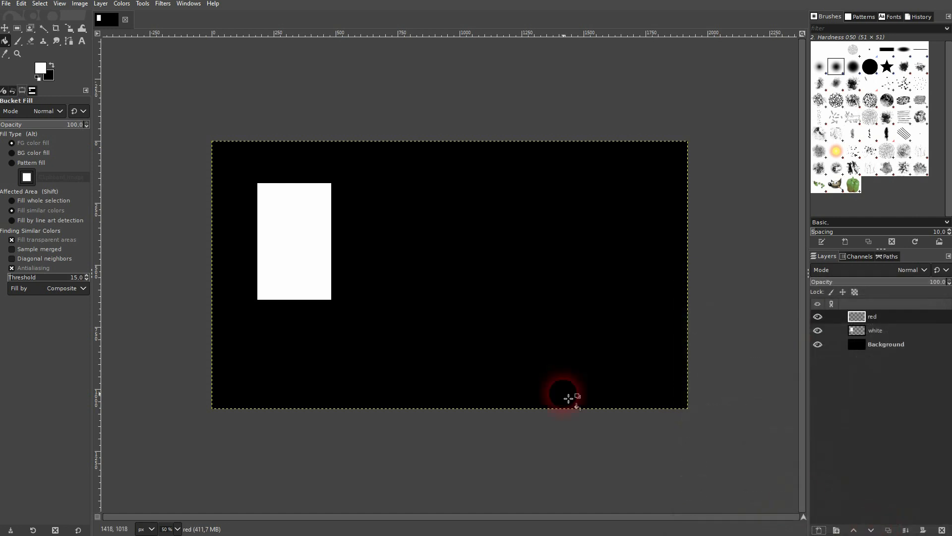
# Fill a rectangle about 400 × 224 px in the canvas's lower right area with red (ff0000) on the red layer and clear the selection.
pyautogui.click(41, 69)
pyautogui.moveTo(185, 119); pyautogui.dragTo(243, 75)
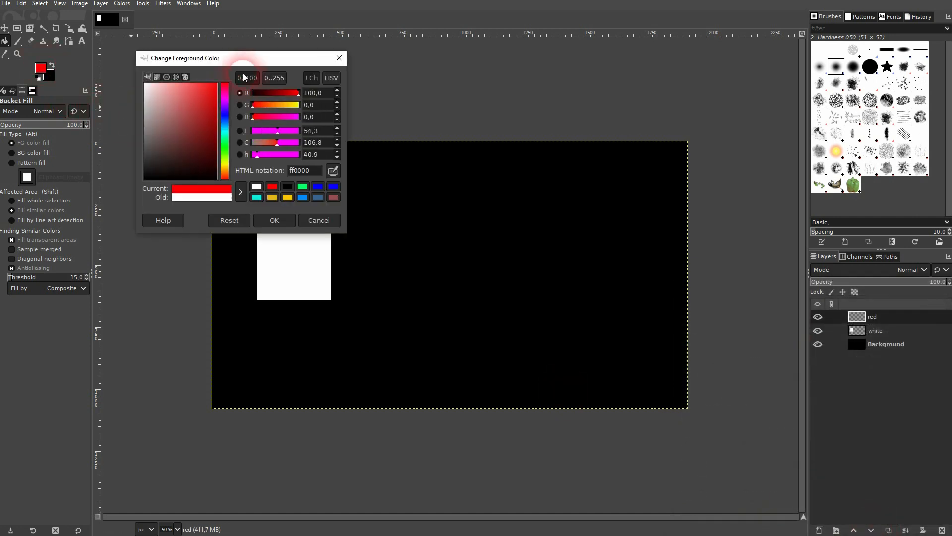
pyautogui.click(277, 215)
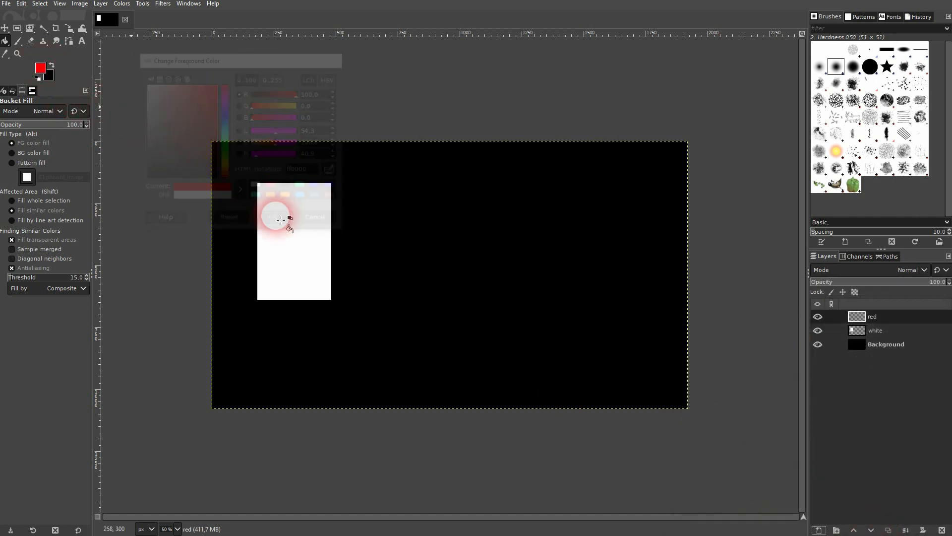
pyautogui.click(16, 28)
pyautogui.moveTo(531, 266); pyautogui.dragTo(631, 321)
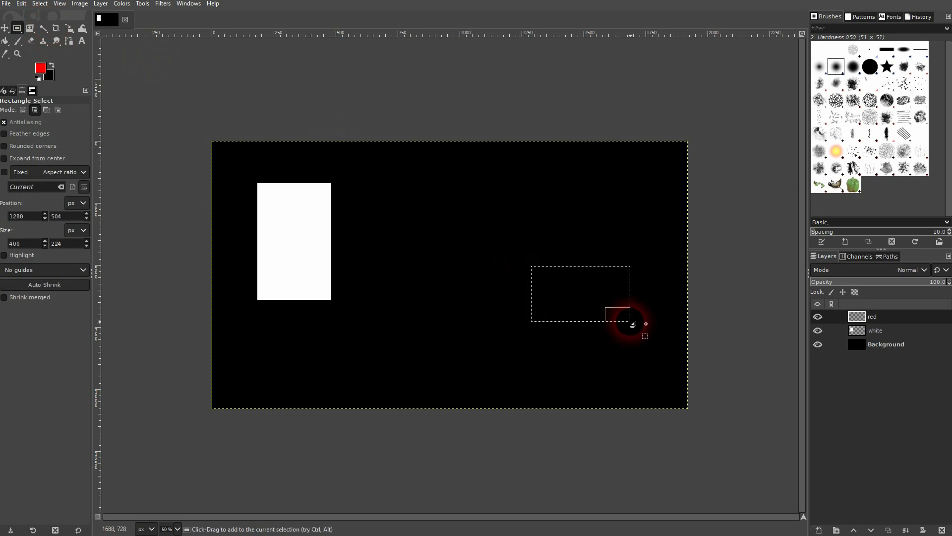
pyautogui.click(6, 41)
pyautogui.click(608, 287)
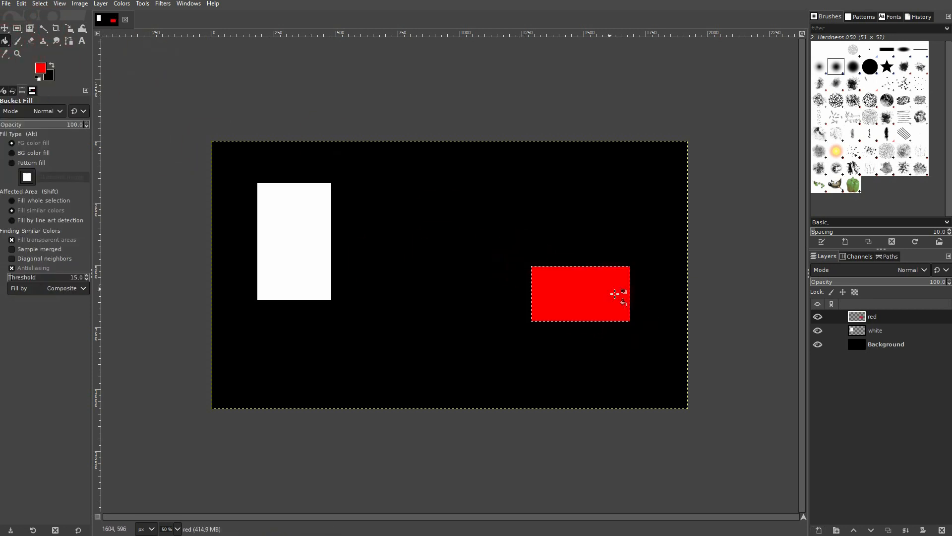
pyautogui.click(31, 7)
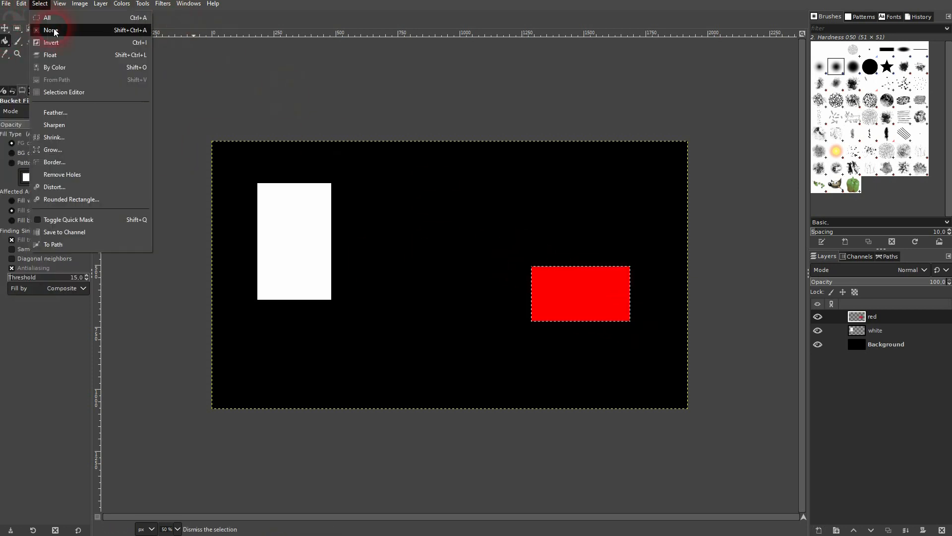
pyautogui.click(42, 28)
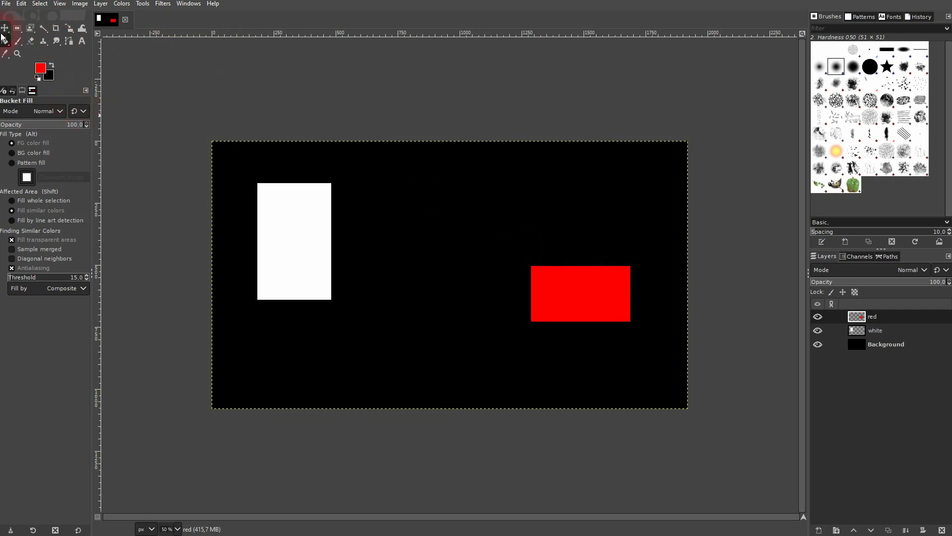
# Move the red rectangle slightly left and the white rectangle right and down, each on its own layer.
pyautogui.click(5, 28)
pyautogui.moveTo(567, 296); pyautogui.dragTo(537, 299)
pyautogui.click(863, 331)
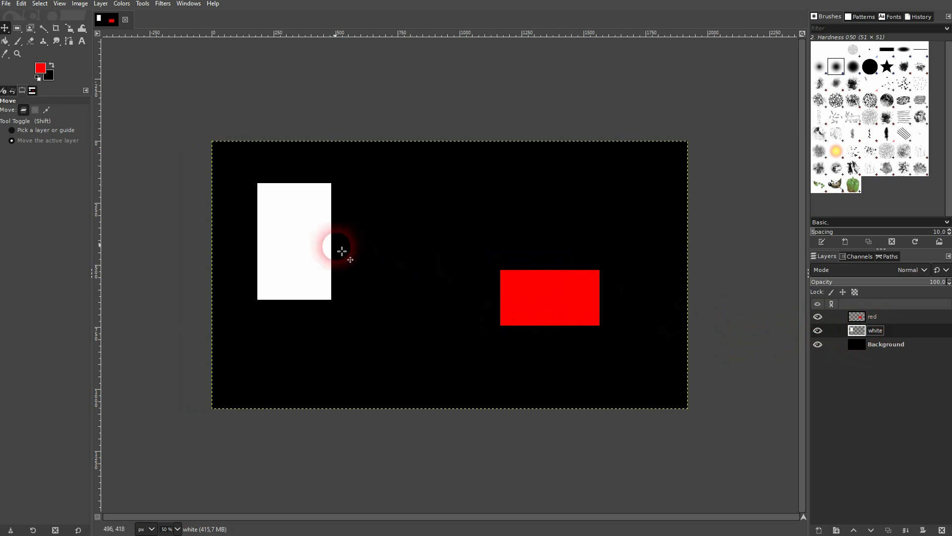
pyautogui.moveTo(322, 245); pyautogui.dragTo(368, 274)
pyautogui.click(922, 345)
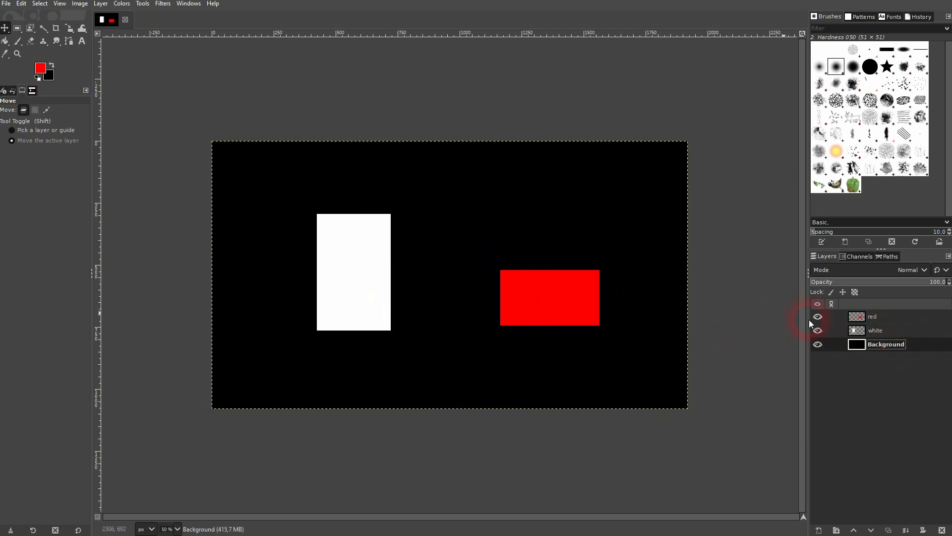
pyautogui.moveTo(592, 223)
pyautogui.mouseDown()
pyautogui.moveTo(485, 253)
pyautogui.moveTo(601, 247)
pyautogui.moveTo(592, 223)
pyautogui.mouseUp()
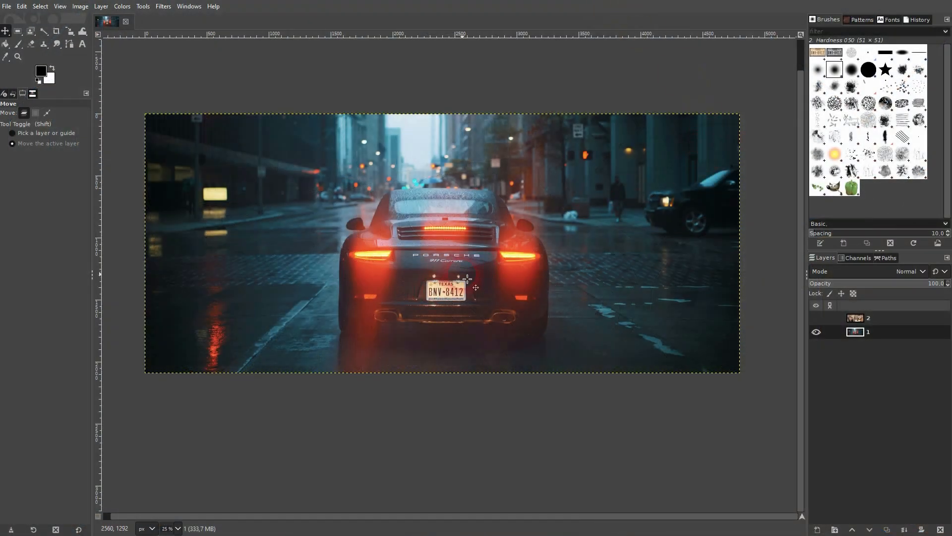
# Show layer 2 to view its crowd photo above the car photo, and hide it again.
pyautogui.click(816, 318)
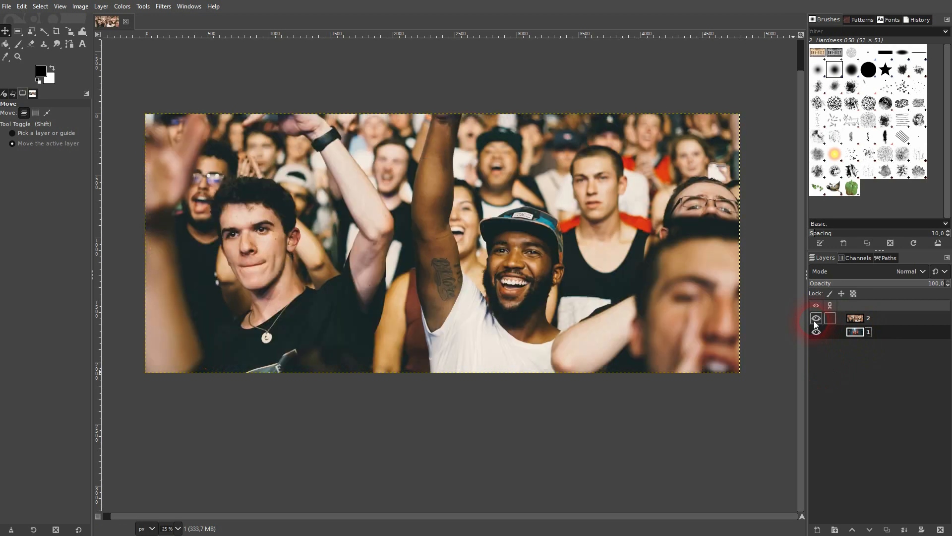
pyautogui.click(816, 318)
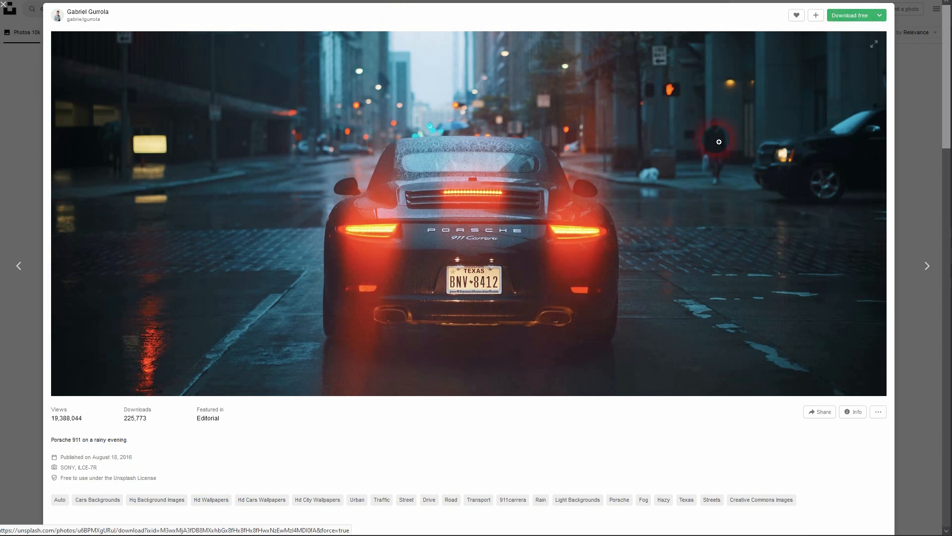
# Switch to Unsplash, close the car photo's page and view the site's home page.
pyautogui.click(4, 4)
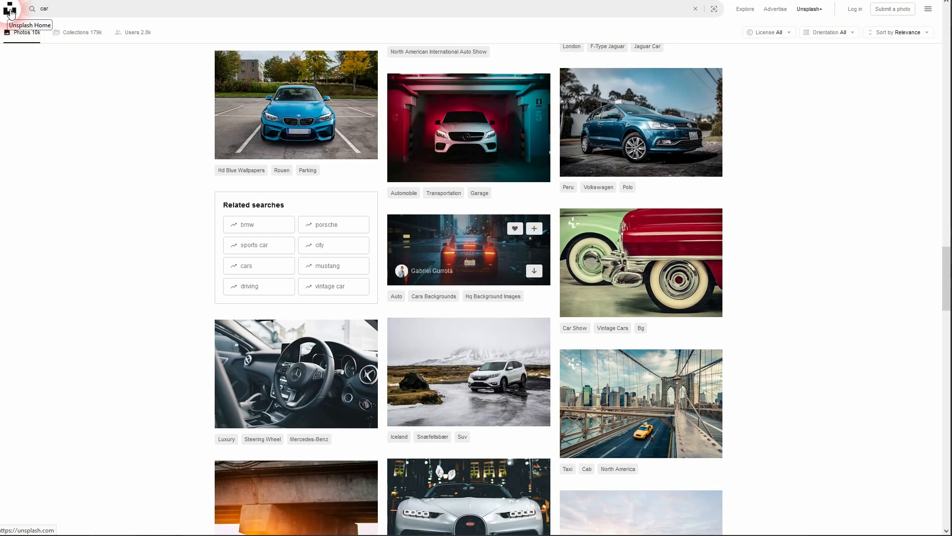
pyautogui.click(10, 11)
pyautogui.moveTo(303, 114); pyautogui.dragTo(206, 117)
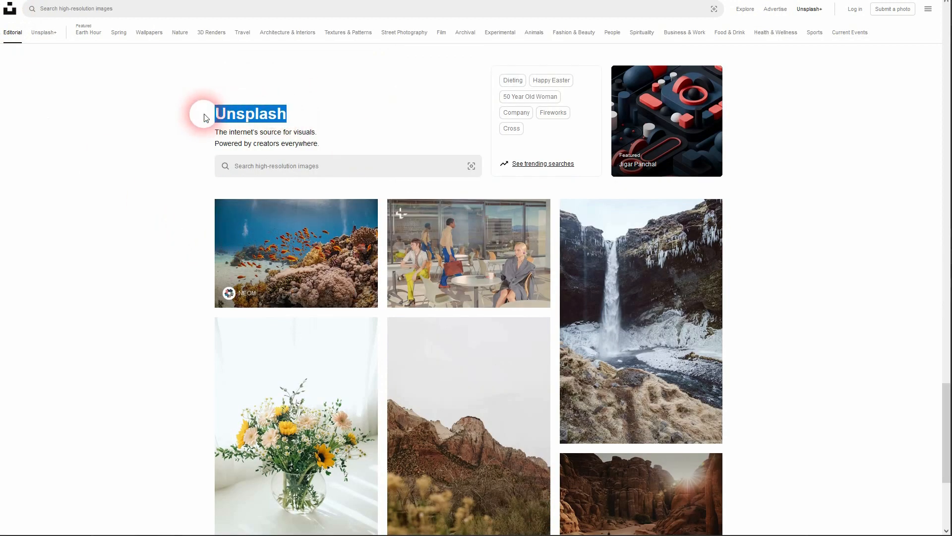
pyautogui.click(848, 323)
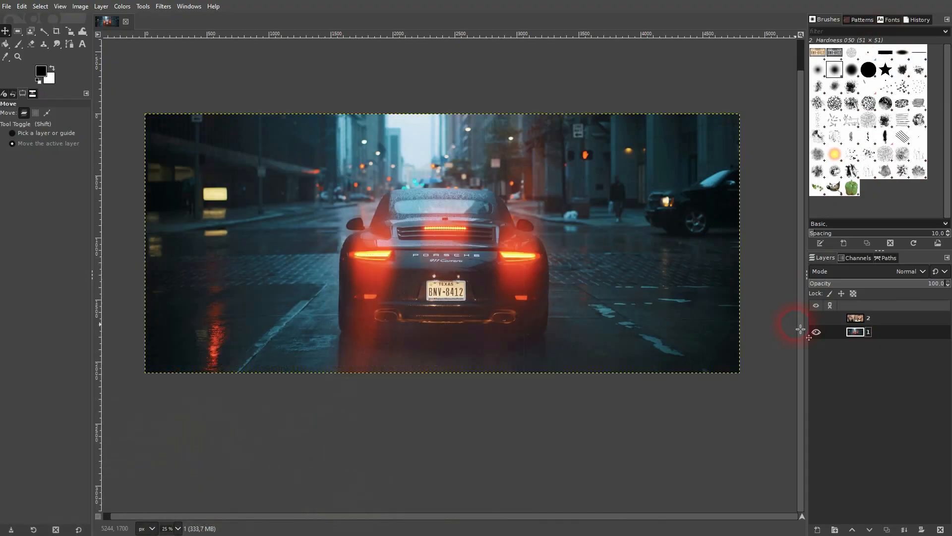
pyautogui.click(601, 301)
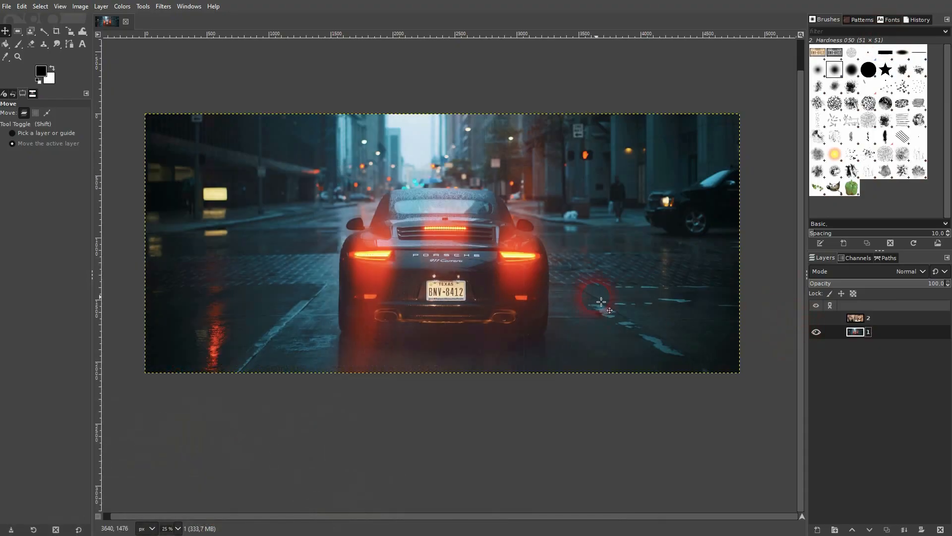
pyautogui.click(581, 281)
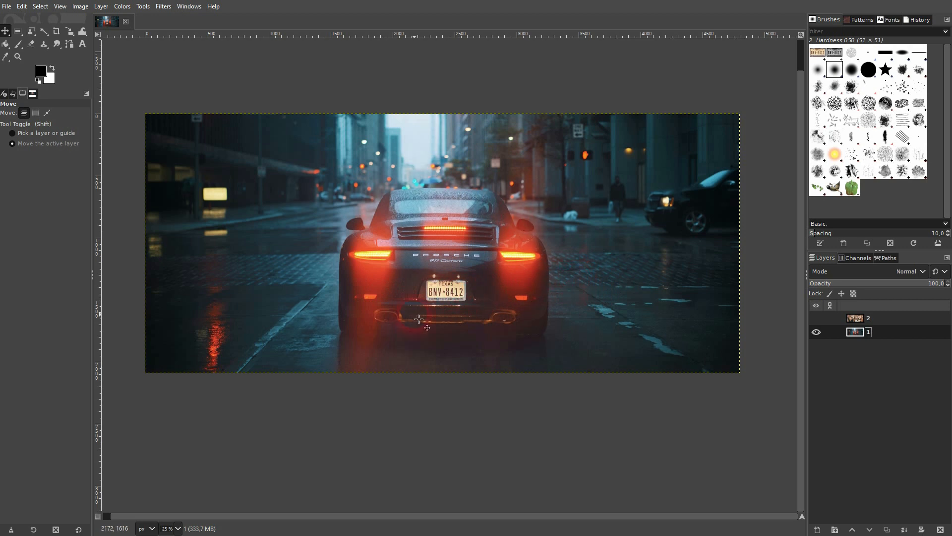
pyautogui.click(19, 56)
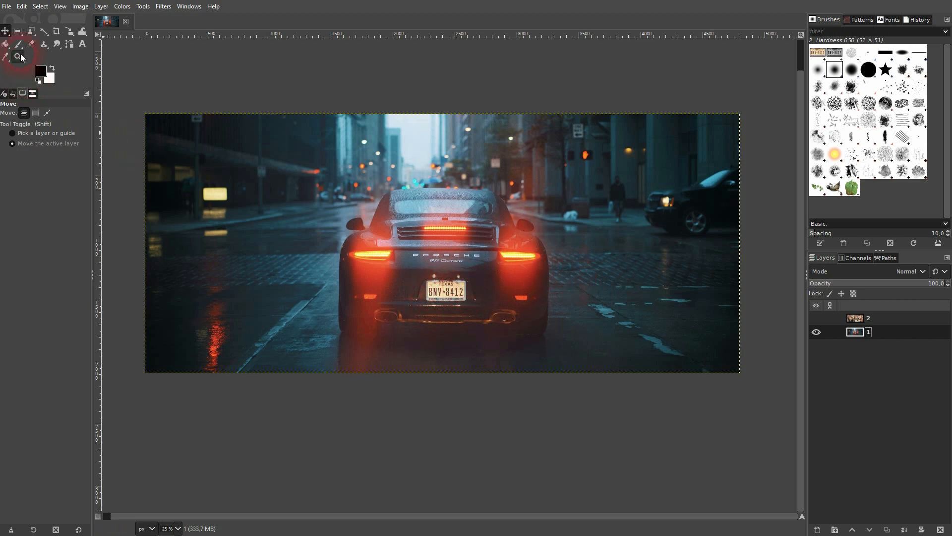
# Activate the Rectangle Select tool and look at its options and the device status beside them.
pyautogui.rightClick(17, 31)
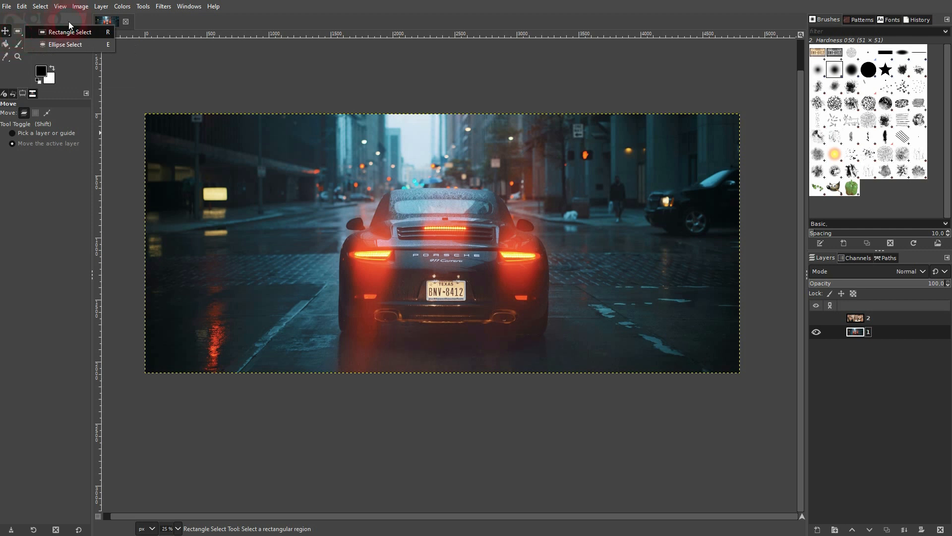
pyautogui.click(84, 34)
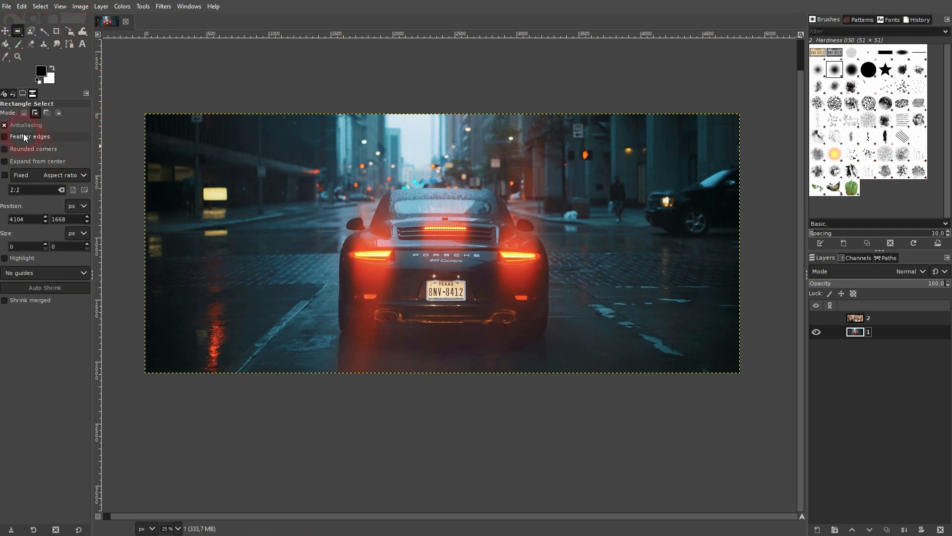
pyautogui.click(13, 94)
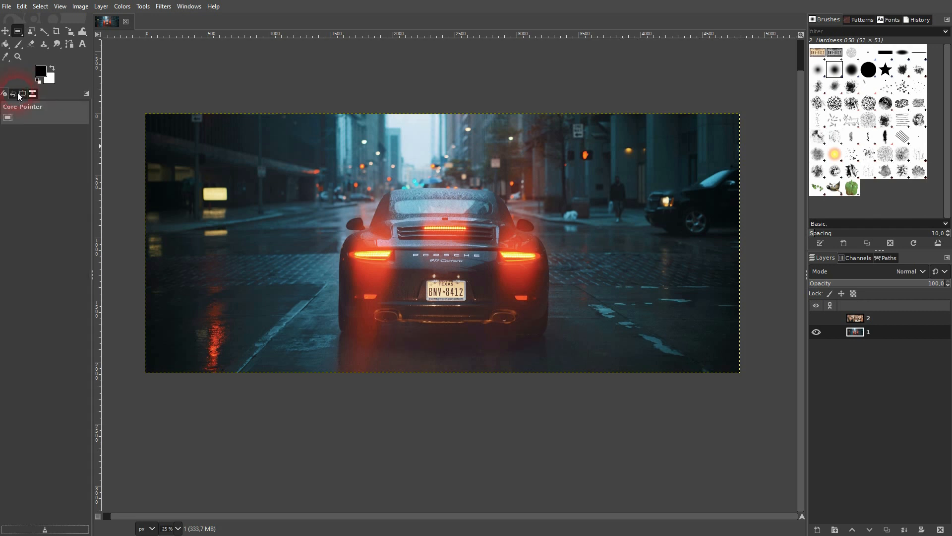
pyautogui.click(23, 95)
pyautogui.click(21, 94)
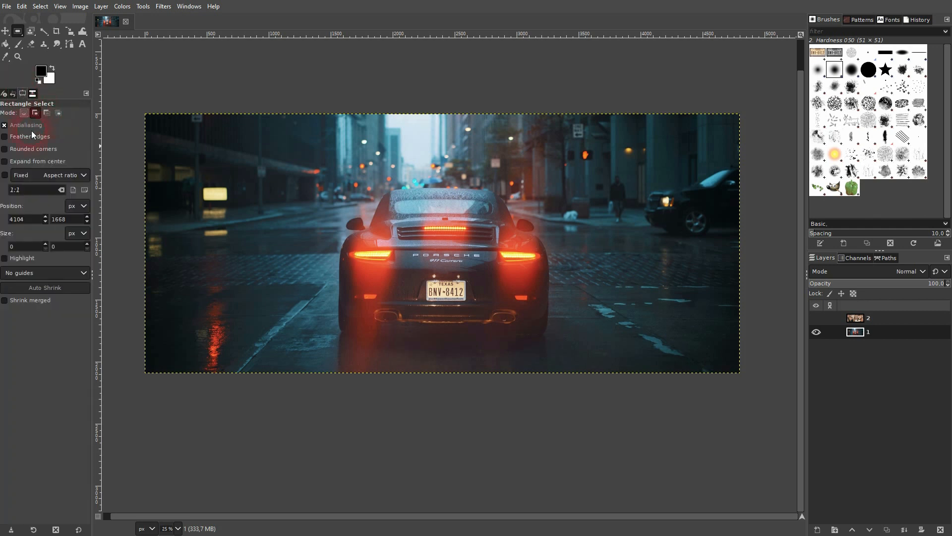
# Open the Tool Options dockable dialog and review where the dockable dialogs are listed.
pyautogui.click(188, 7)
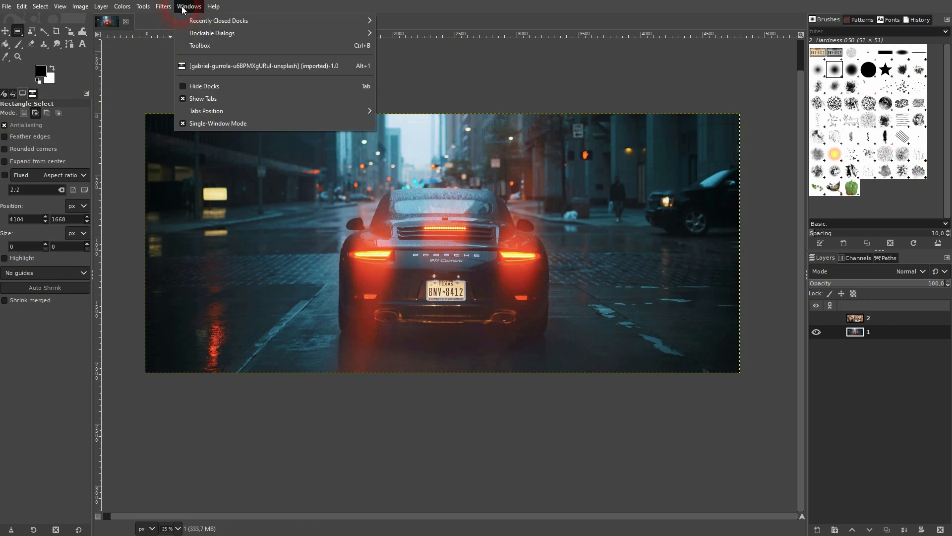
pyautogui.click(305, 36)
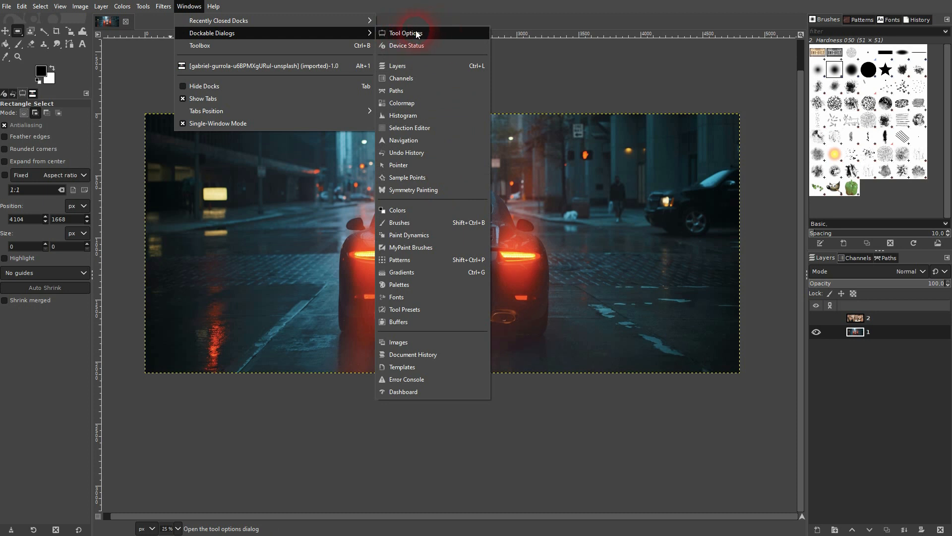
pyautogui.click(430, 33)
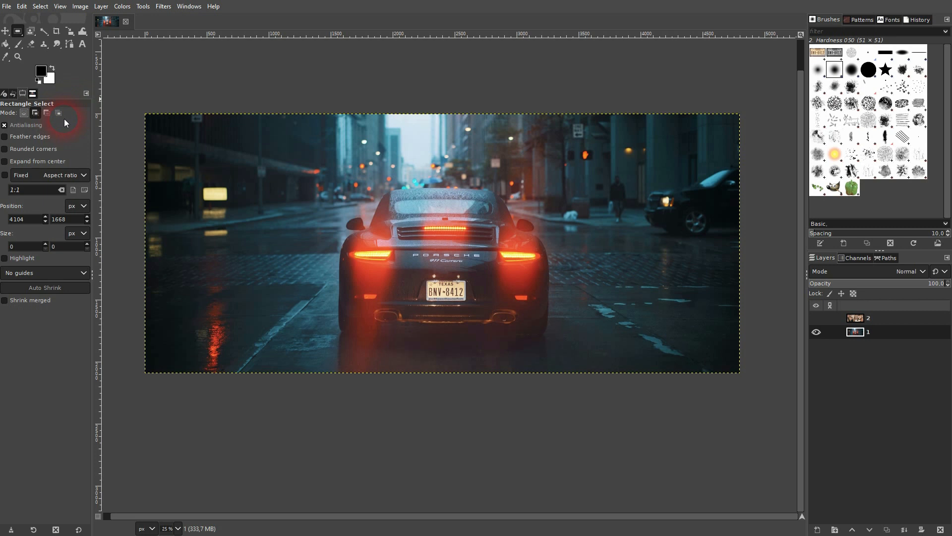
pyautogui.click(197, 9)
pyautogui.click(222, 32)
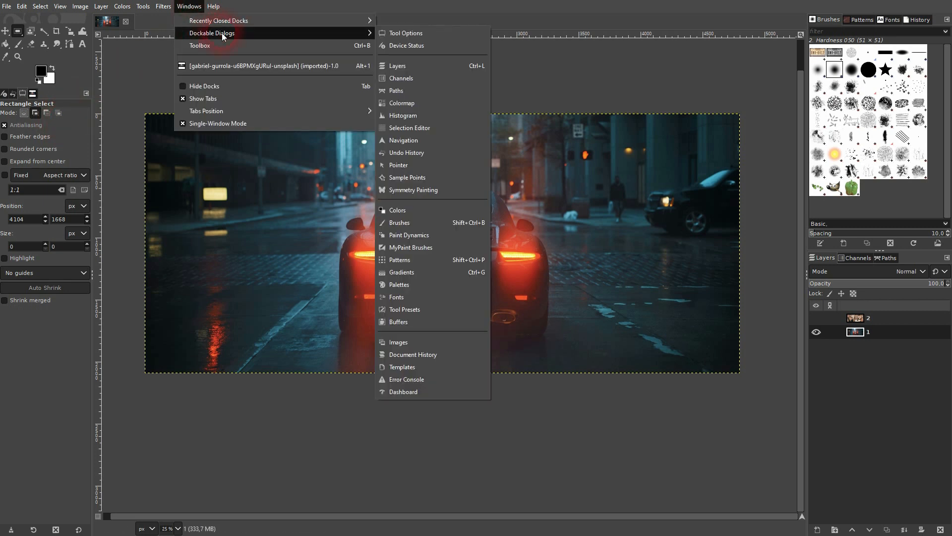
pyautogui.click(222, 34)
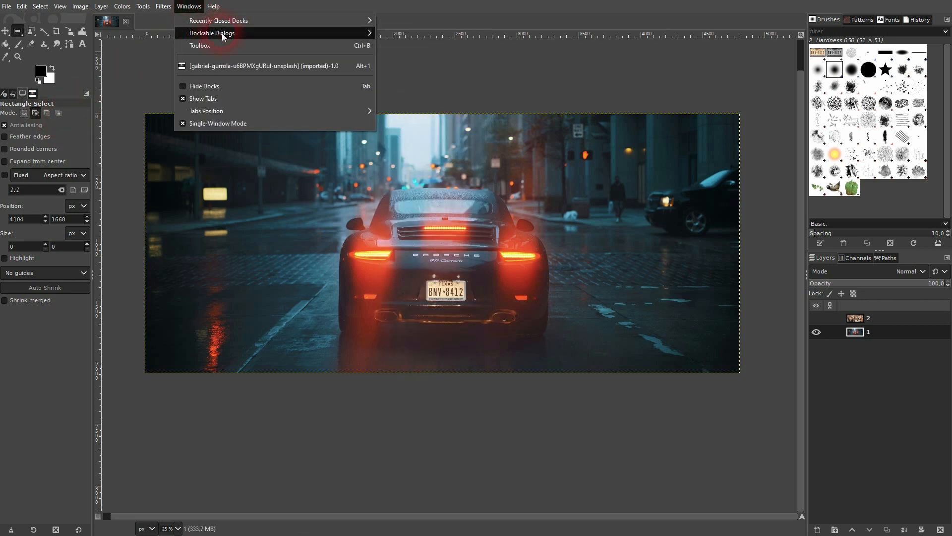
pyautogui.click(114, 115)
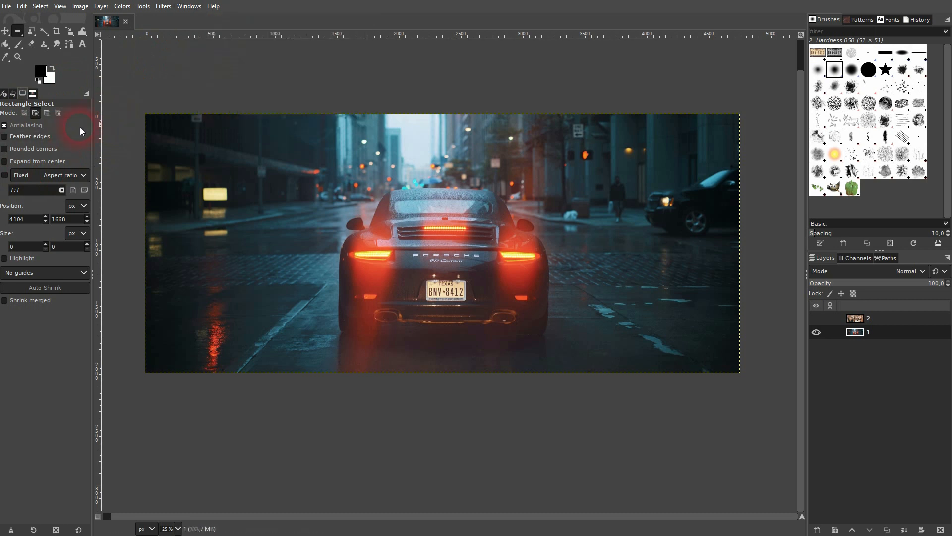
# Examine the Rectangle Select modes for replacing, adding to, subtracting from and intersecting with the current selection.
pyautogui.click(36, 113)
pyautogui.click(27, 115)
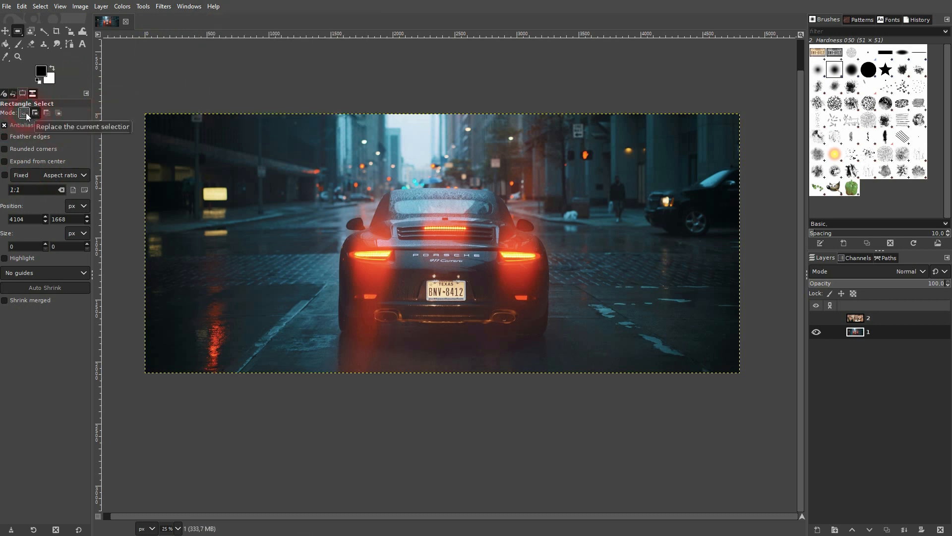
pyautogui.click(46, 114)
pyautogui.click(58, 113)
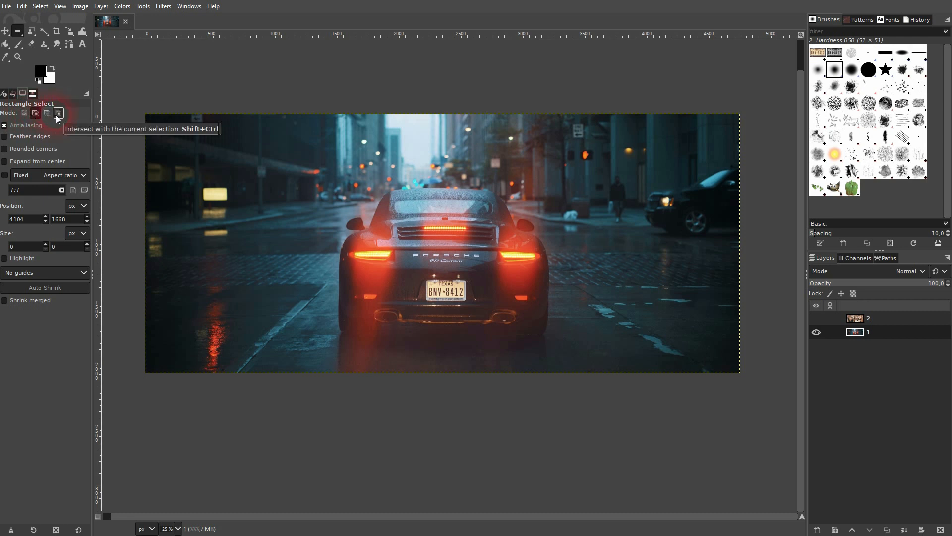
# In replace mode, draw four successive rectangular selections on the car photo, ending with one about 1484 × 540 px around the license plate.
pyautogui.click(24, 114)
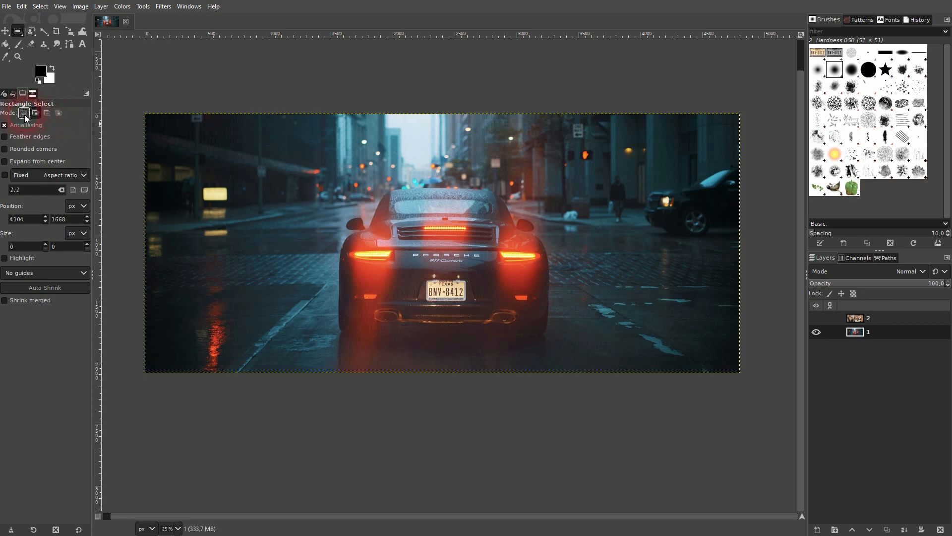
pyautogui.moveTo(209, 182); pyautogui.dragTo(264, 252)
pyautogui.moveTo(536, 157); pyautogui.dragTo(640, 224)
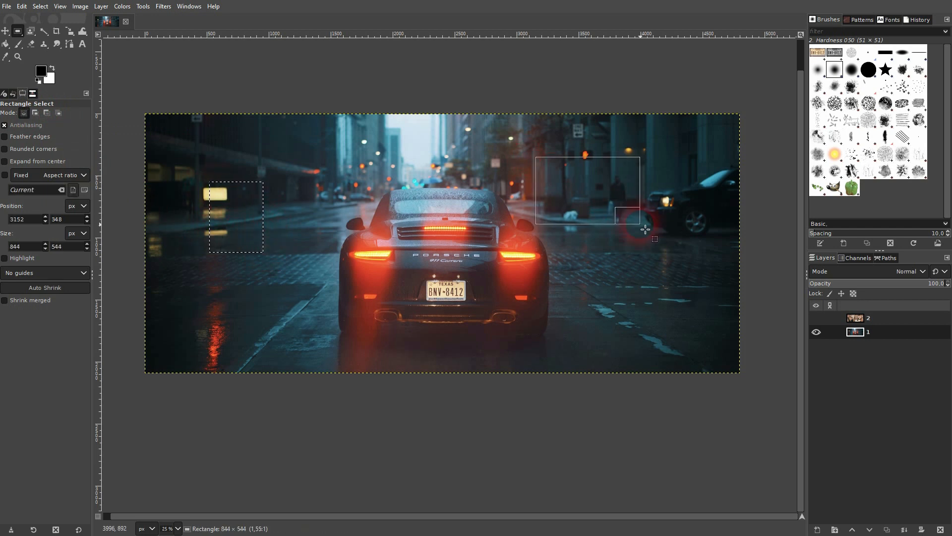
pyautogui.moveTo(237, 188); pyautogui.dragTo(325, 262)
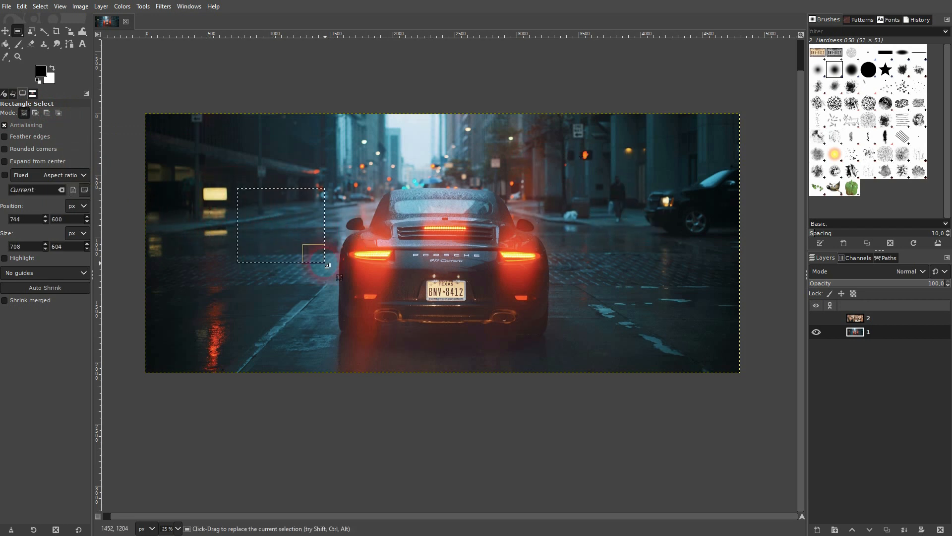
pyautogui.moveTo(373, 339); pyautogui.dragTo(557, 273)
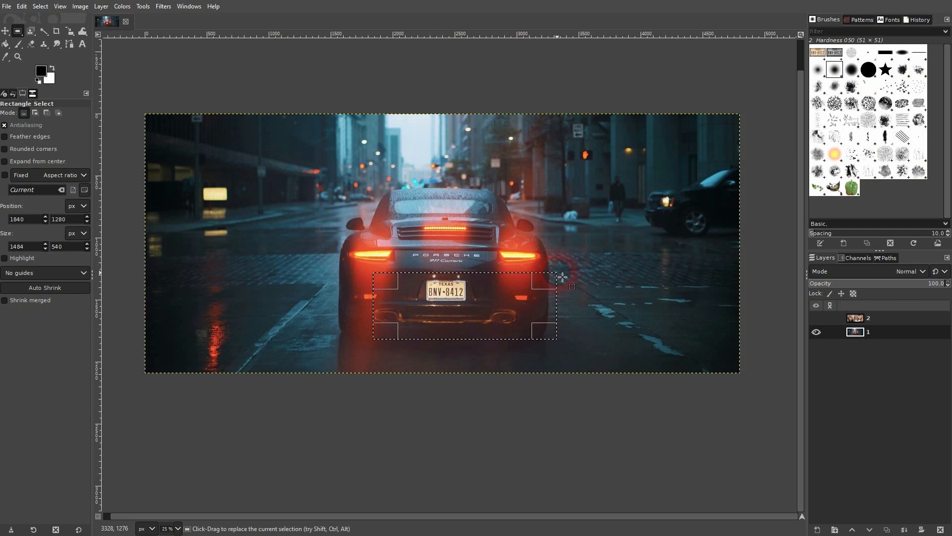
# In add mode, add rectangles upper left and upper right of the car and one about 304 × 400 px lower left of it.
pyautogui.click(35, 112)
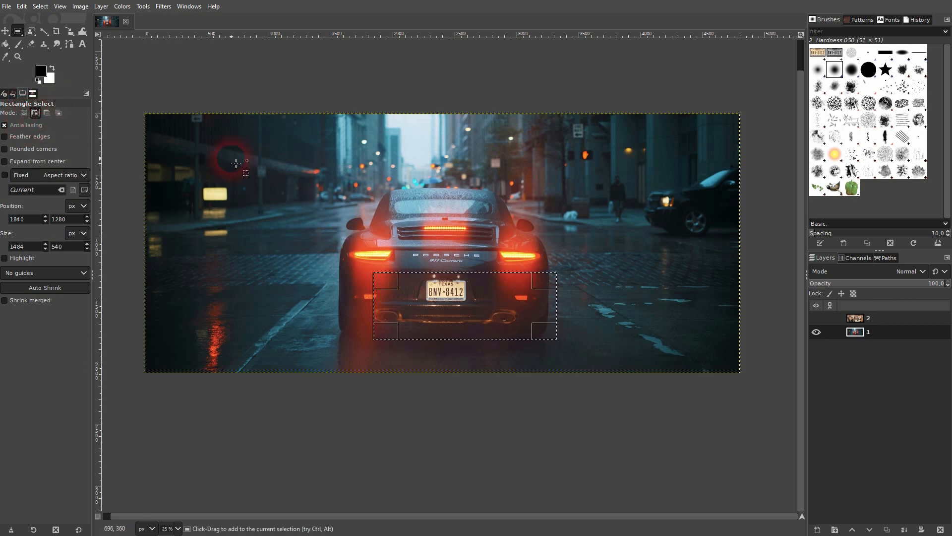
pyautogui.moveTo(231, 158); pyautogui.dragTo(281, 237)
pyautogui.moveTo(611, 160); pyautogui.dragTo(711, 231)
pyautogui.moveTo(270, 291); pyautogui.dragTo(307, 339)
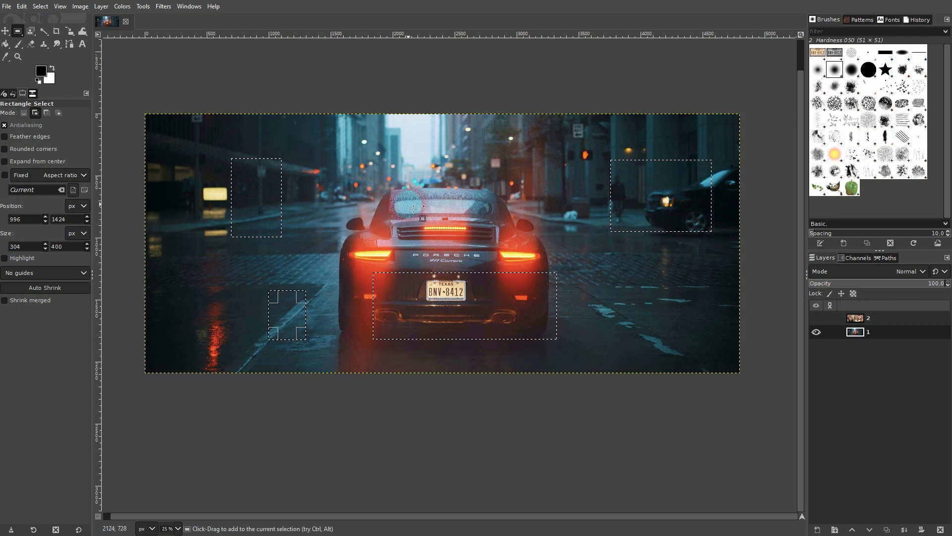
# Add a rectangle about 752 × 480 px above the car, and in subtract mode remove five rectangular areas from the existing selections.
pyautogui.moveTo(414, 140); pyautogui.dragTo(506, 199)
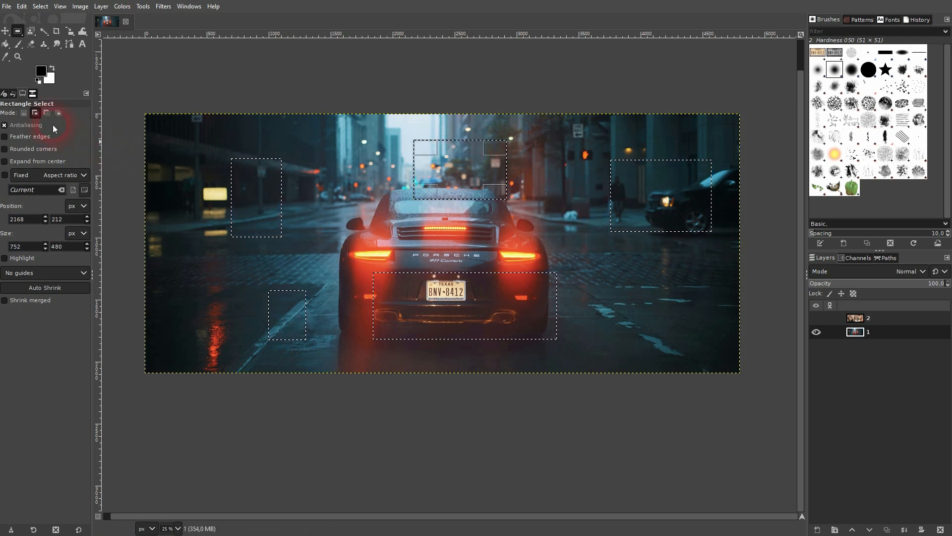
pyautogui.click(46, 113)
pyautogui.moveTo(195, 185); pyautogui.dragTo(309, 245)
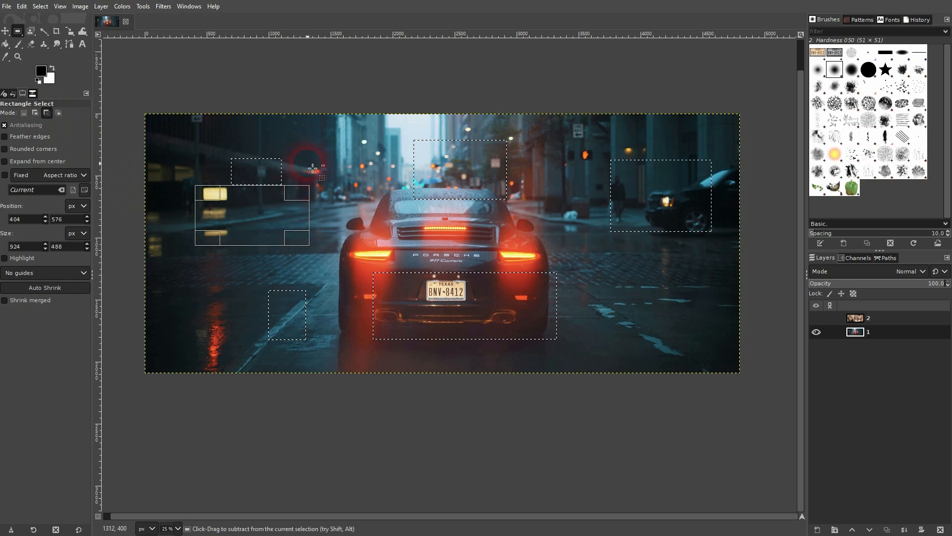
pyautogui.moveTo(364, 125); pyautogui.dragTo(457, 160)
pyautogui.moveTo(340, 290); pyautogui.dragTo(295, 322)
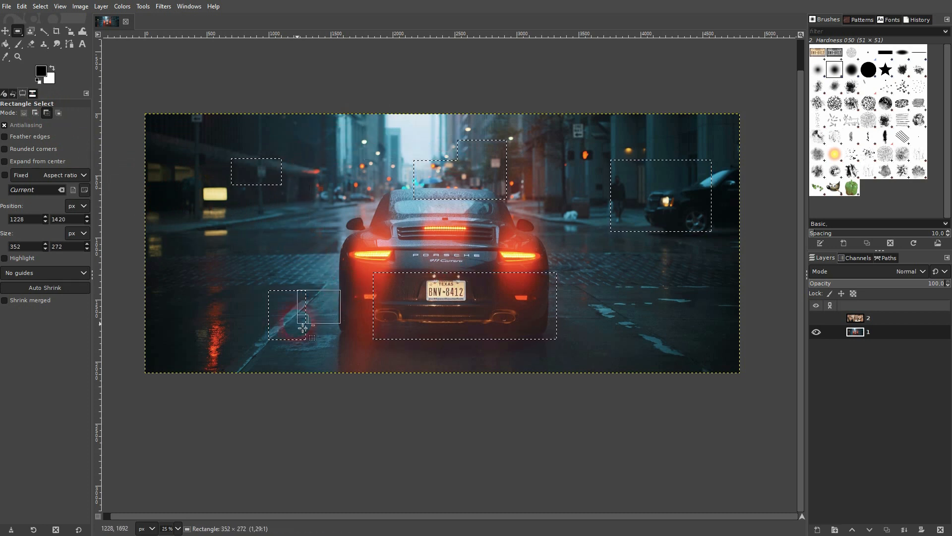
pyautogui.moveTo(587, 308); pyautogui.dragTo(333, 295)
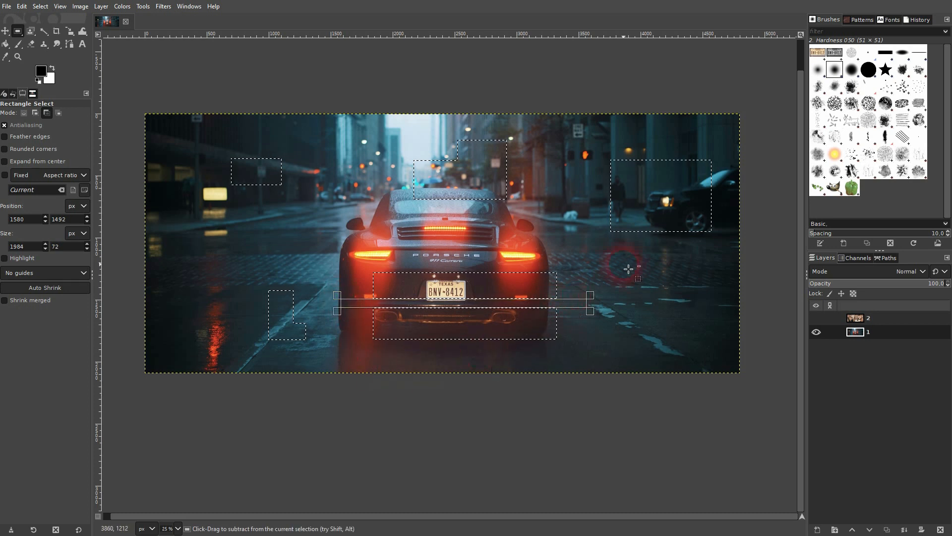
pyautogui.moveTo(629, 257); pyautogui.dragTo(678, 235)
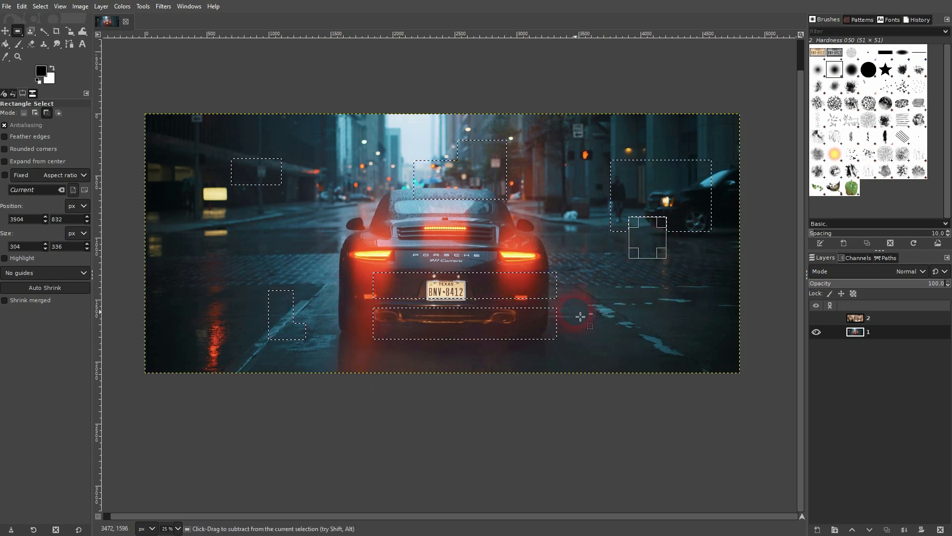
# In intersect mode, draw a rectangle about 248 × 412 px over the car's right taillight and one about 1728 × 468 px across the license plate.
pyautogui.click(58, 113)
pyautogui.moveTo(524, 232); pyautogui.dragTo(556, 285)
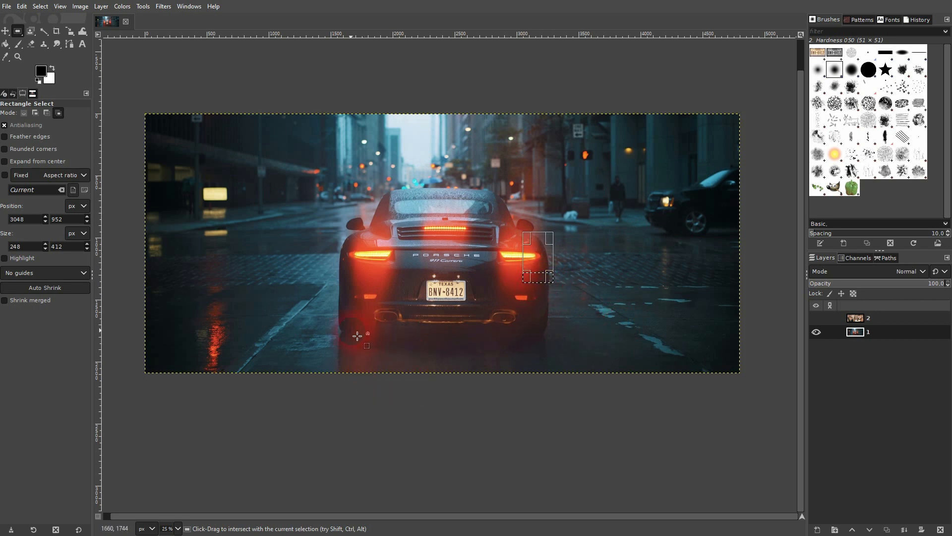
pyautogui.moveTo(316, 335); pyautogui.dragTo(530, 277)
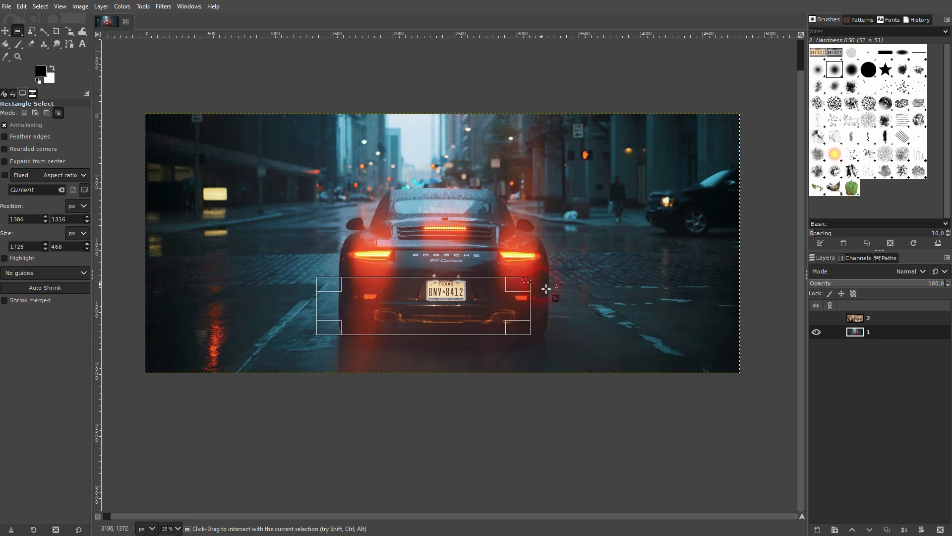
# Replace the selection with a rectangle about 4108 × 1564 px, and intersect it with rectangles about 940 × 1420 px and 1516 × 928 px.
pyautogui.click(23, 113)
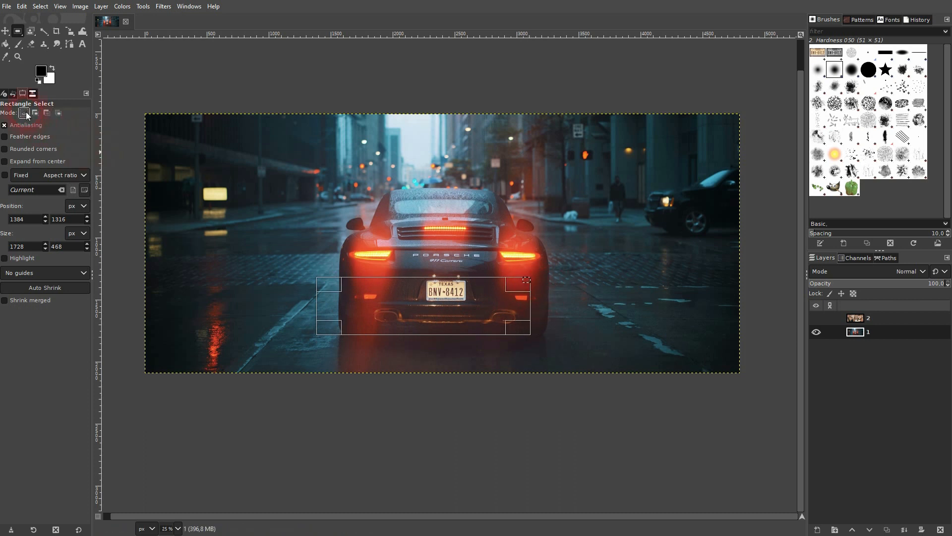
pyautogui.moveTo(183, 142); pyautogui.dragTo(697, 341)
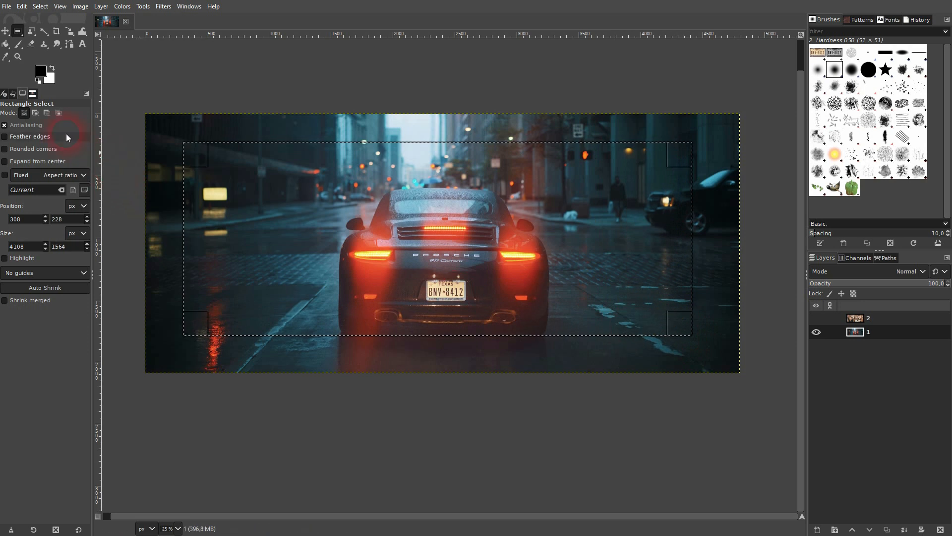
pyautogui.click(58, 113)
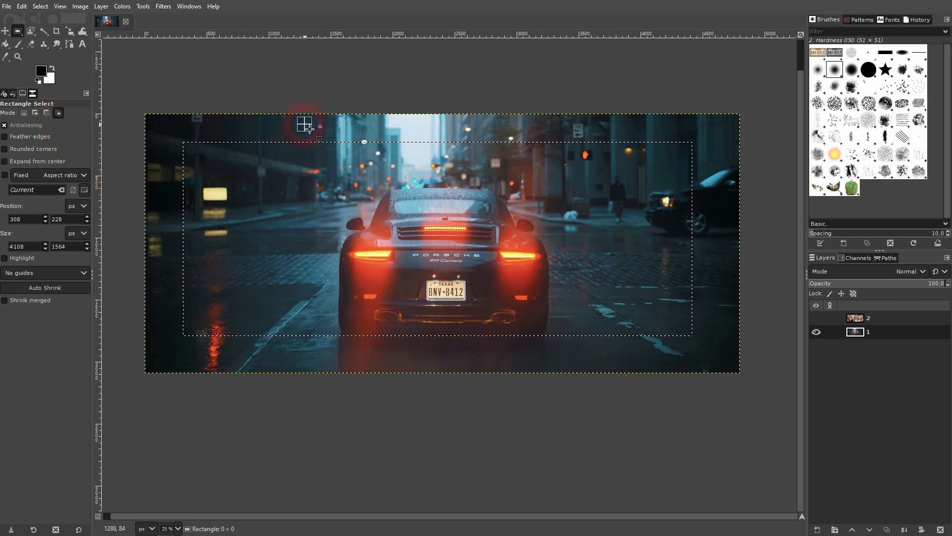
pyautogui.moveTo(304, 124); pyautogui.dragTo(421, 300)
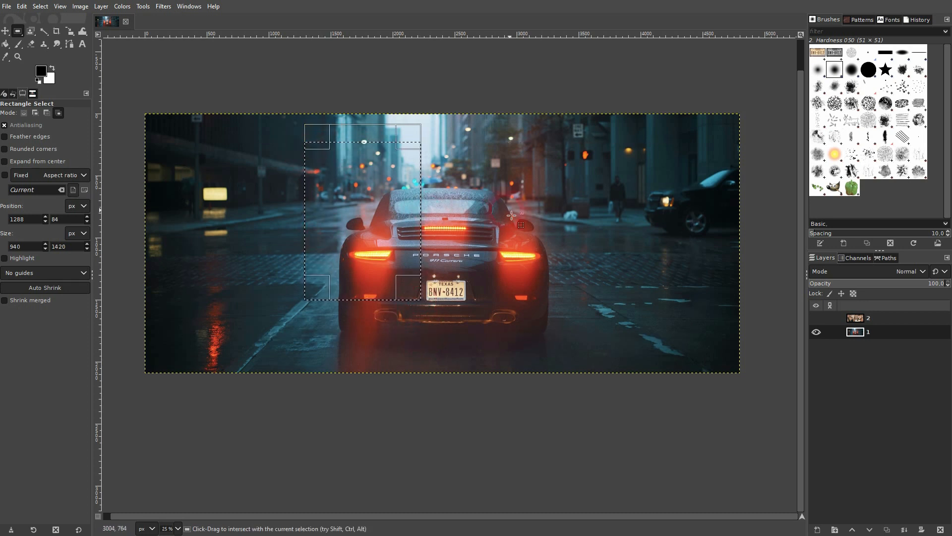
pyautogui.moveTo(554, 210); pyautogui.dragTo(370, 328)
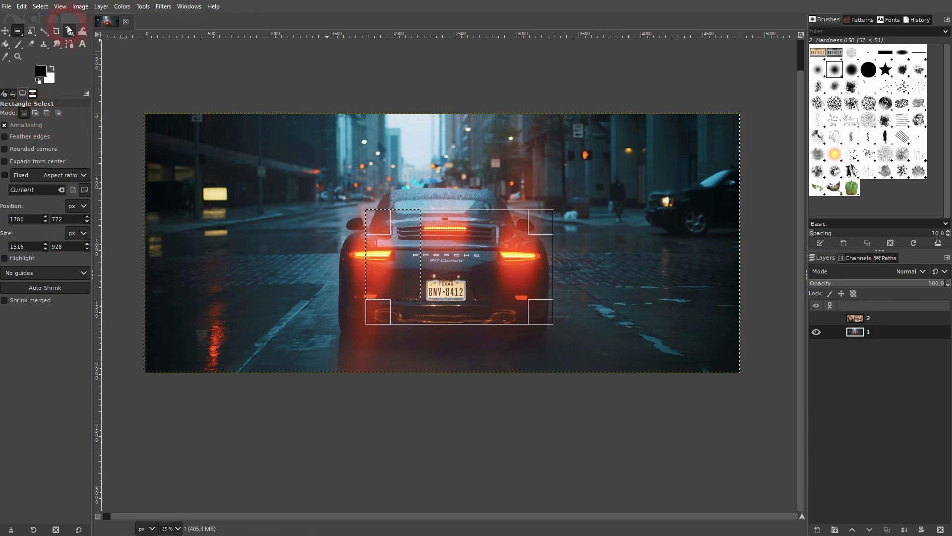
# Clear the current selection and select the car's license plate with a rectangle about 314 × 164 px.
pyautogui.click(41, 6)
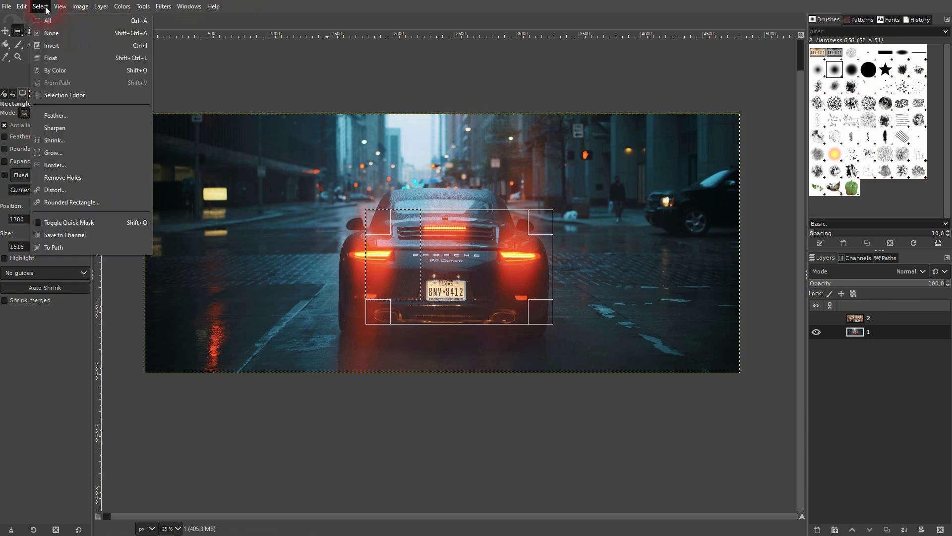
pyautogui.click(74, 32)
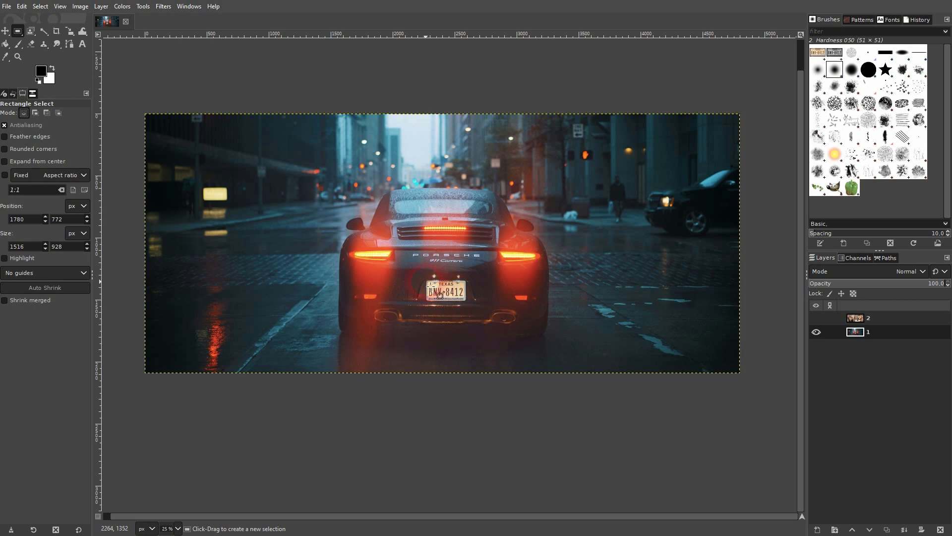
pyautogui.scroll(3, 428, 283)
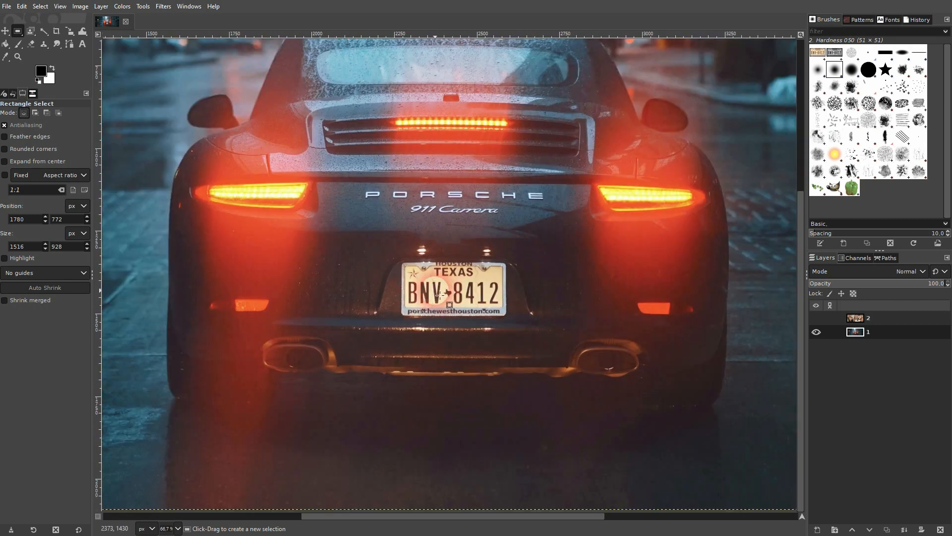
pyautogui.moveTo(407, 267); pyautogui.dragTo(511, 320)
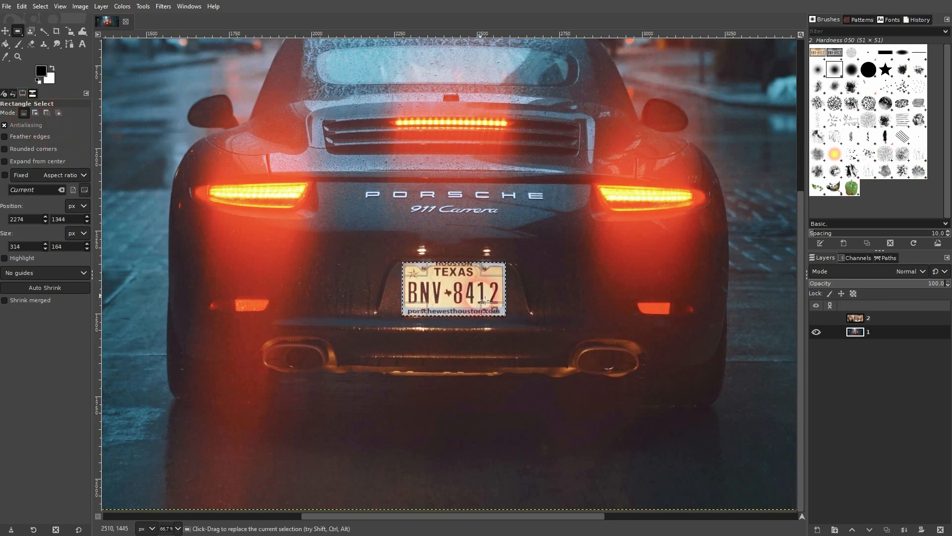
# Create a new 4800 × 2092 px layer named plate, filled with transparency.
pyautogui.click(814, 528)
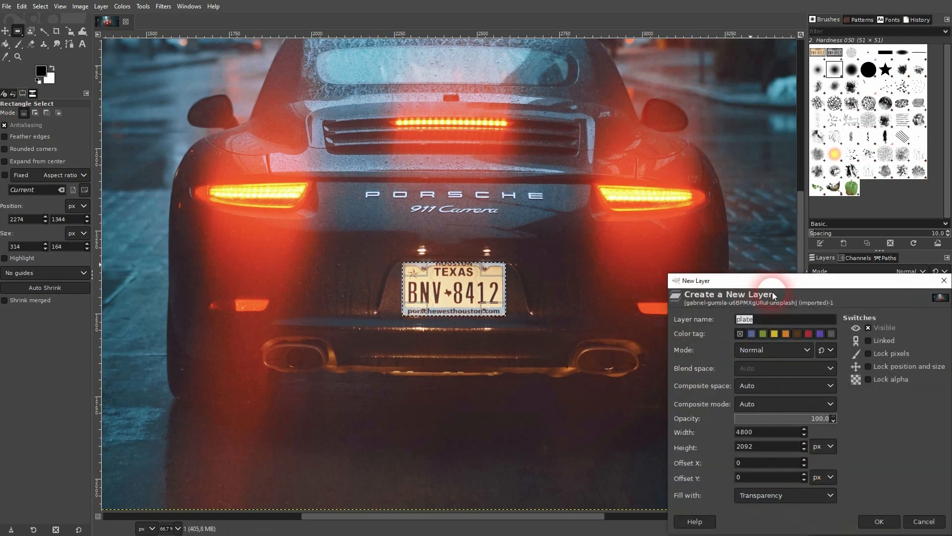
pyautogui.moveTo(768, 282); pyautogui.dragTo(484, 208)
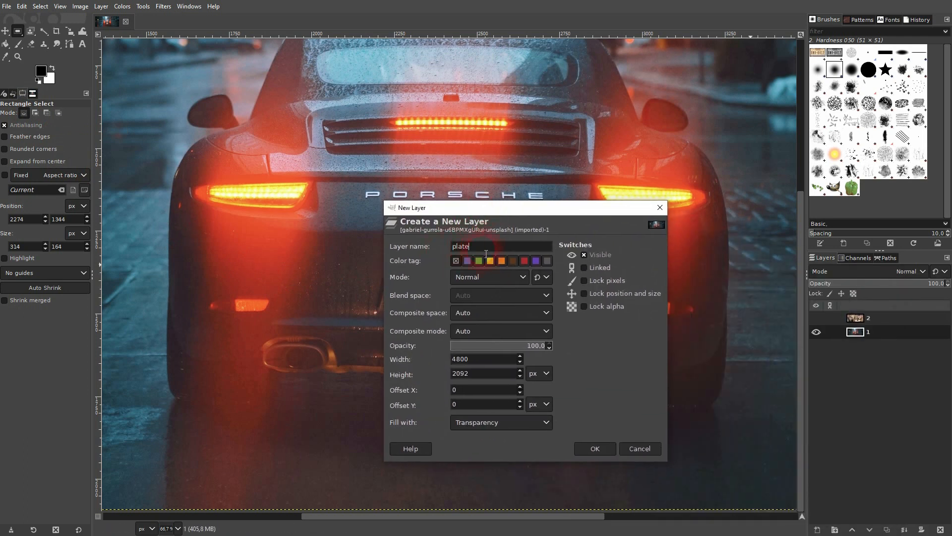
pyautogui.click(499, 422)
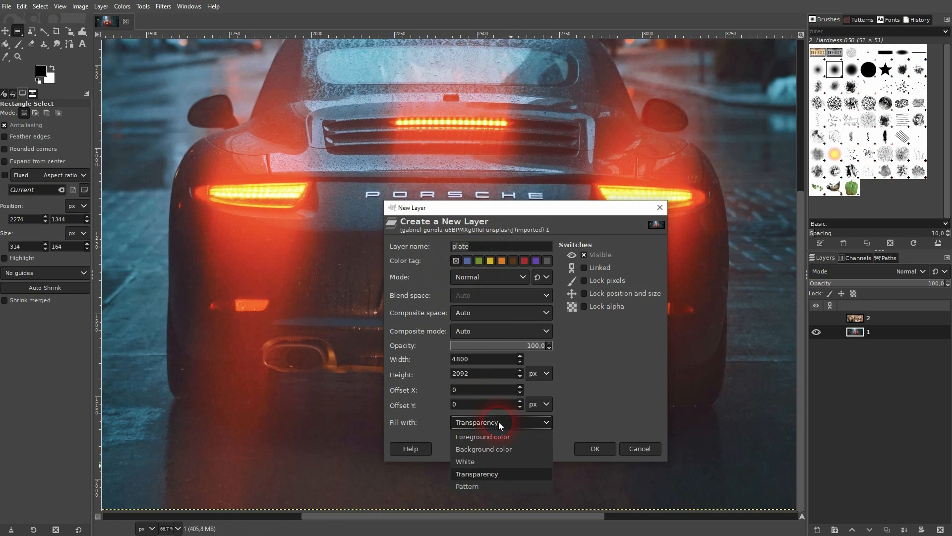
pyautogui.click(505, 476)
pyautogui.click(597, 449)
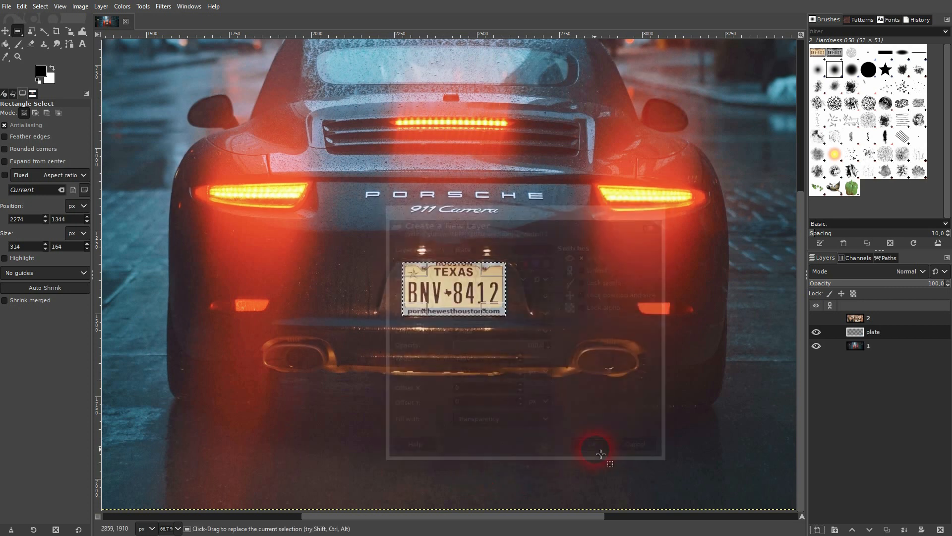
# Fill the license plate selection with the black foreground color on the plate layer using Bucket Fill, and deselect it.
pyautogui.moveTo(6, 43); pyautogui.dragTo(63, 52)
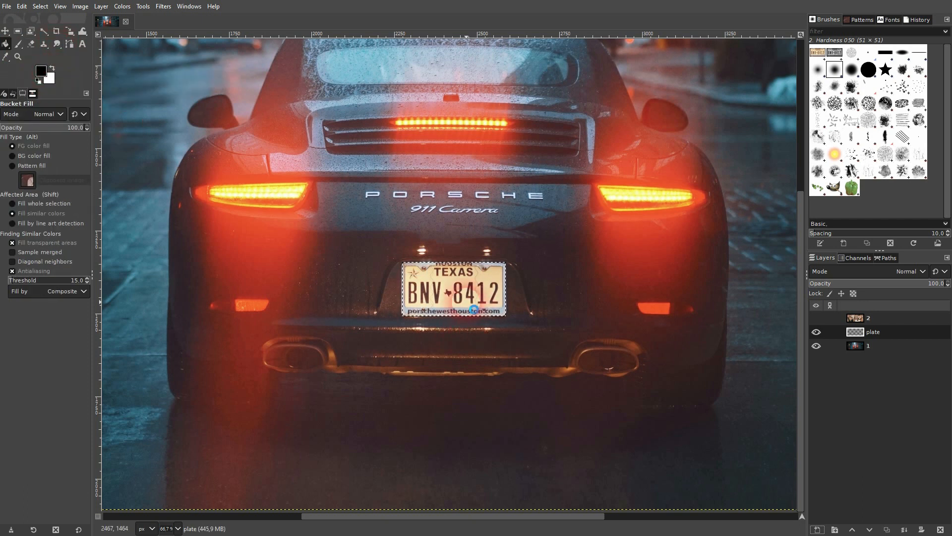
pyautogui.click(490, 311)
pyautogui.hotkey('ctrl', 'shift', 'a')
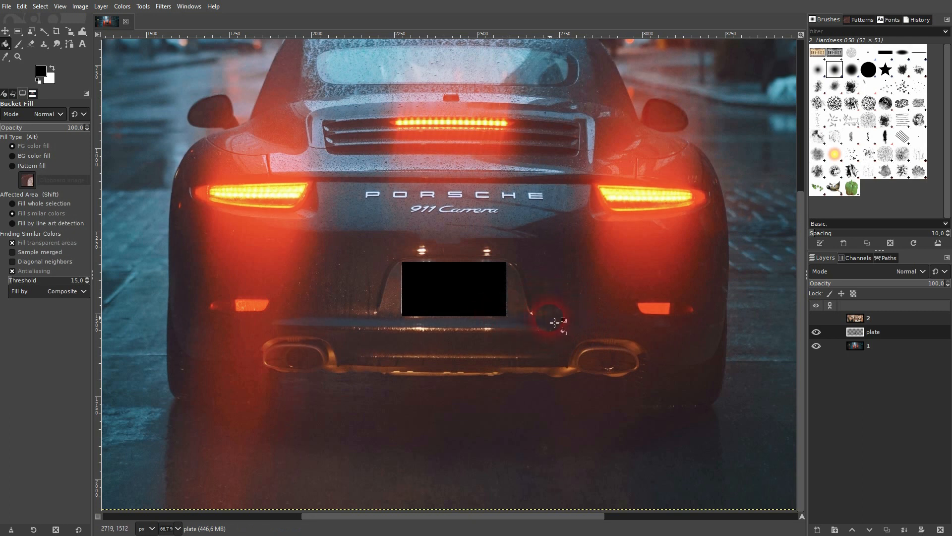
pyautogui.scroll(-3, 550, 317)
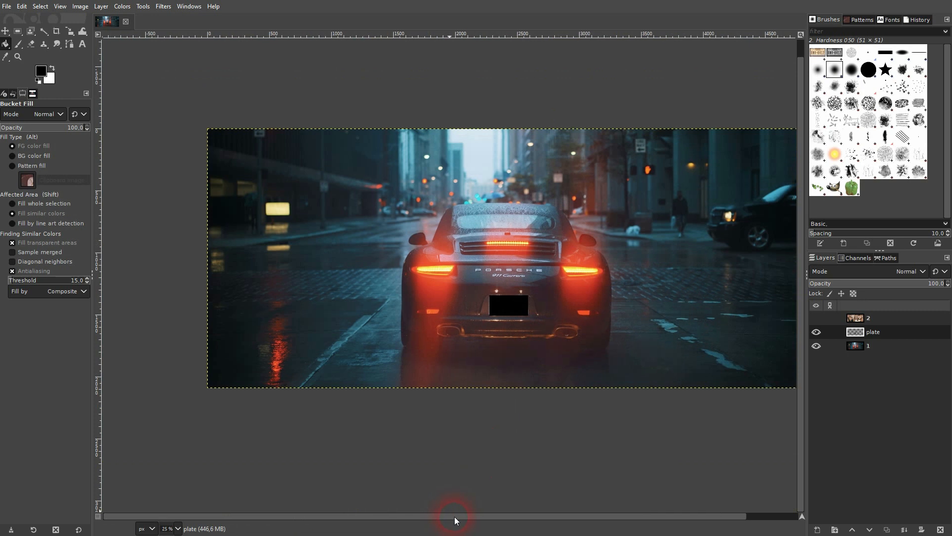
pyautogui.moveTo(451, 517); pyautogui.dragTo(494, 516)
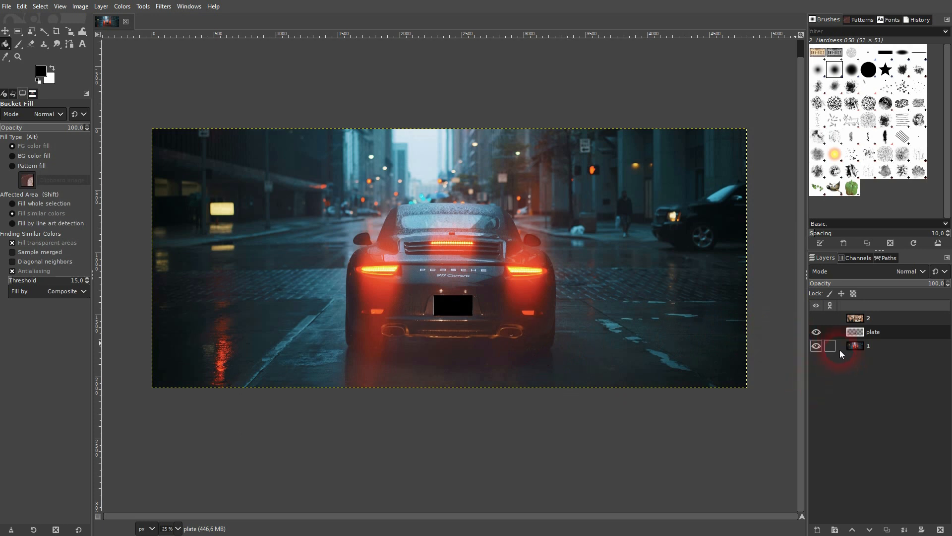
# Show and activate layer 2 with the crowd photo, and switch to the Ellipse Select tool.
pyautogui.click(816, 318)
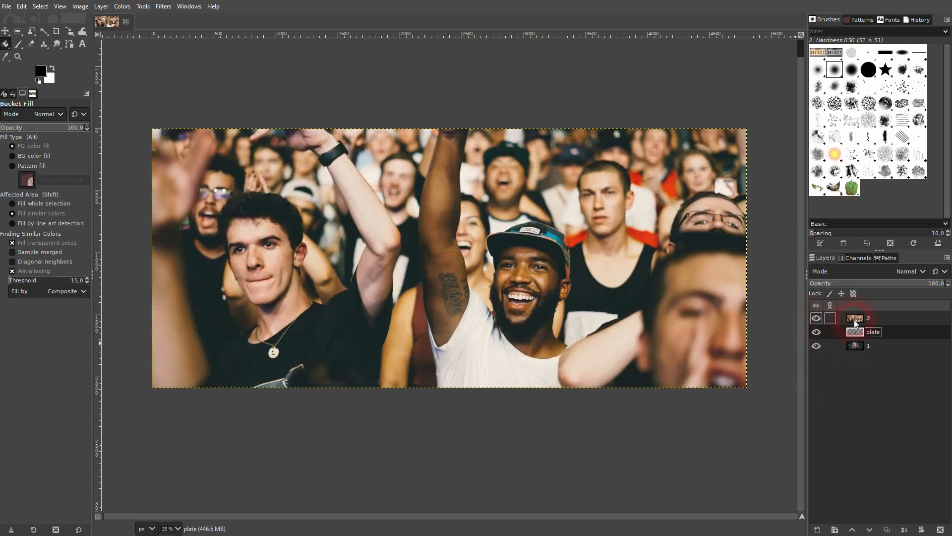
pyautogui.click(854, 322)
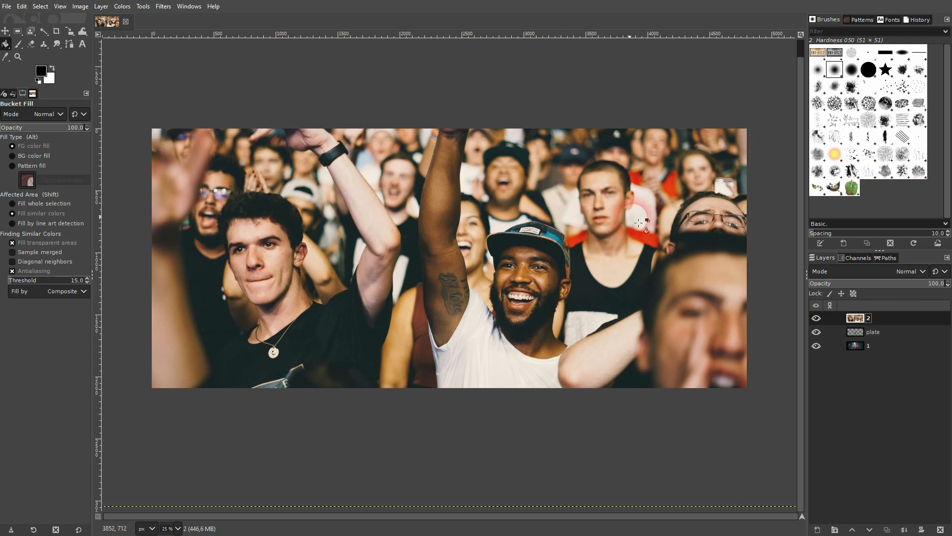
pyautogui.click(19, 33)
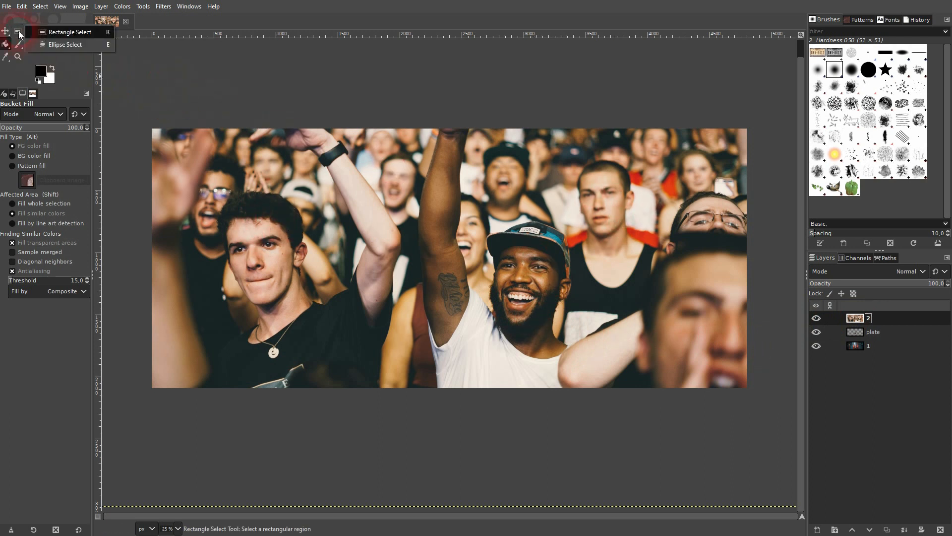
pyautogui.click(59, 45)
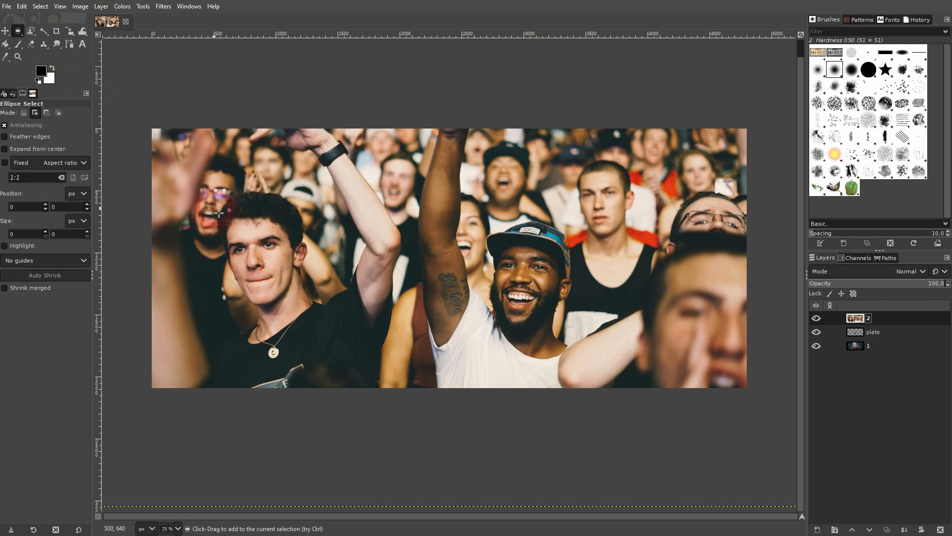
# In replace mode, draw ellipses around the left, middle and right men's faces in turn, ending with one about 588 × 592 px.
pyautogui.moveTo(214, 203); pyautogui.dragTo(303, 305)
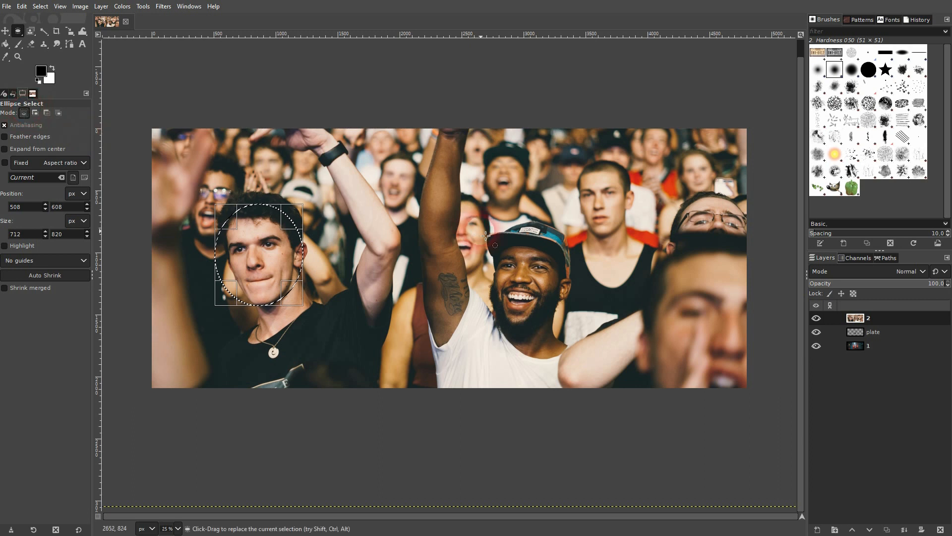
pyautogui.moveTo(480, 231); pyautogui.dragTo(558, 336)
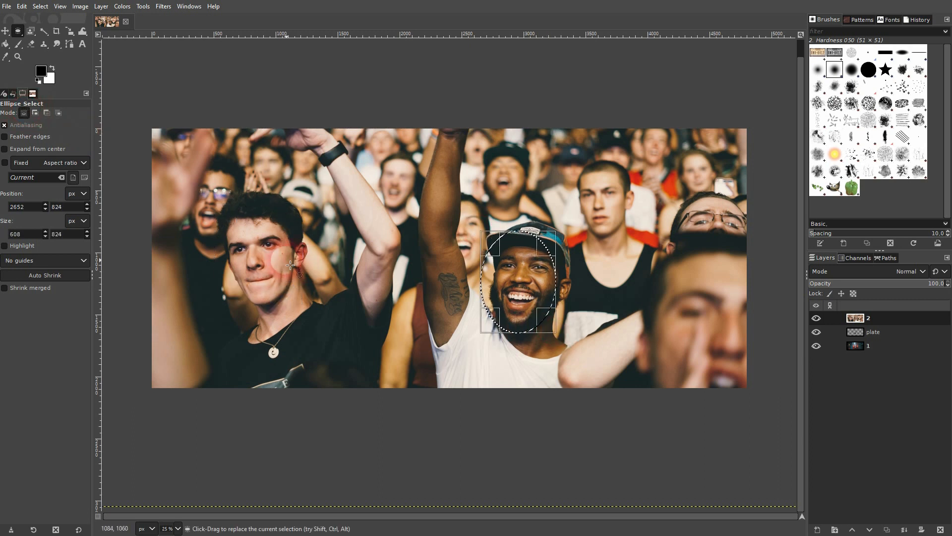
pyautogui.click(576, 172)
pyautogui.moveTo(577, 172); pyautogui.dragTo(645, 241)
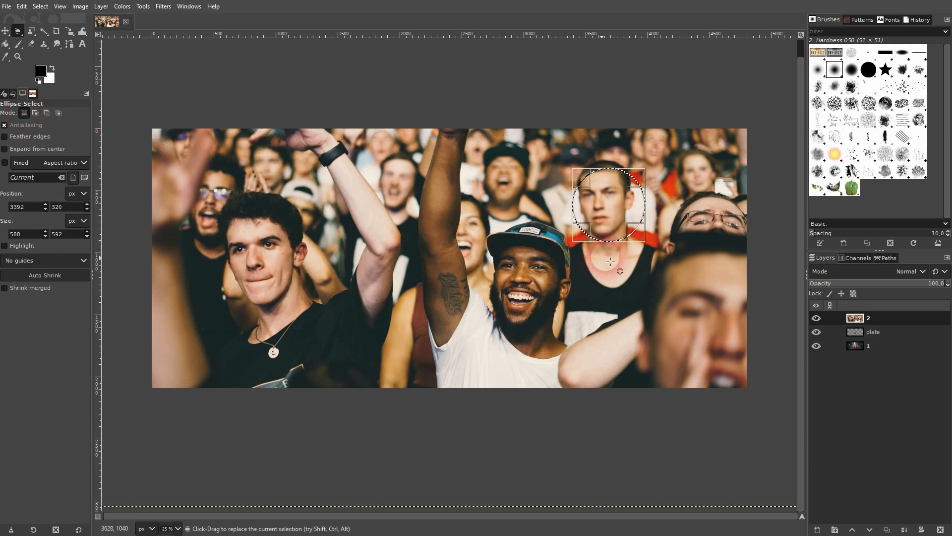
# In add mode, draw ellipses around the left man's face (about 692 × 780 px), the middle man's (668 × 780 px) and the right man's (524 × 580 px).
pyautogui.click(38, 112)
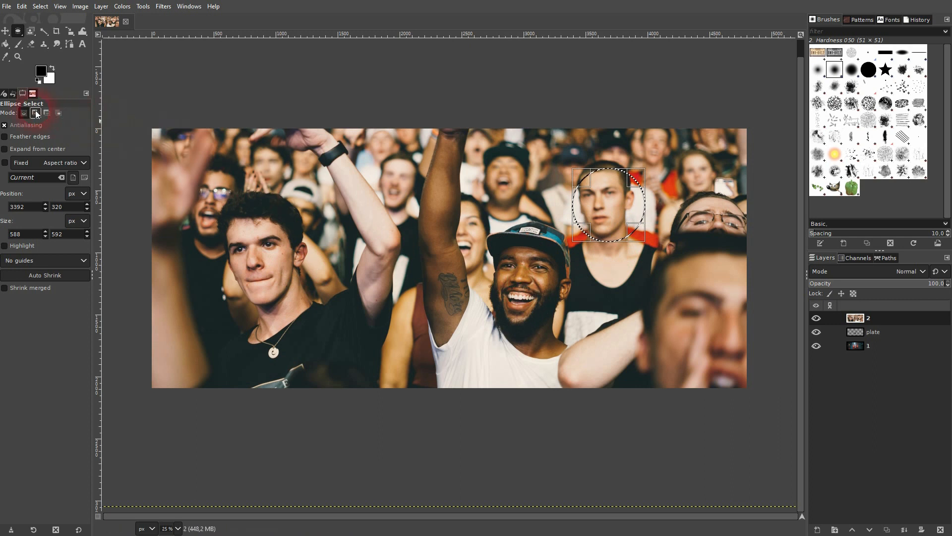
pyautogui.moveTo(218, 211); pyautogui.dragTo(280, 279)
pyautogui.moveTo(305, 310); pyautogui.dragTo(305, 310)
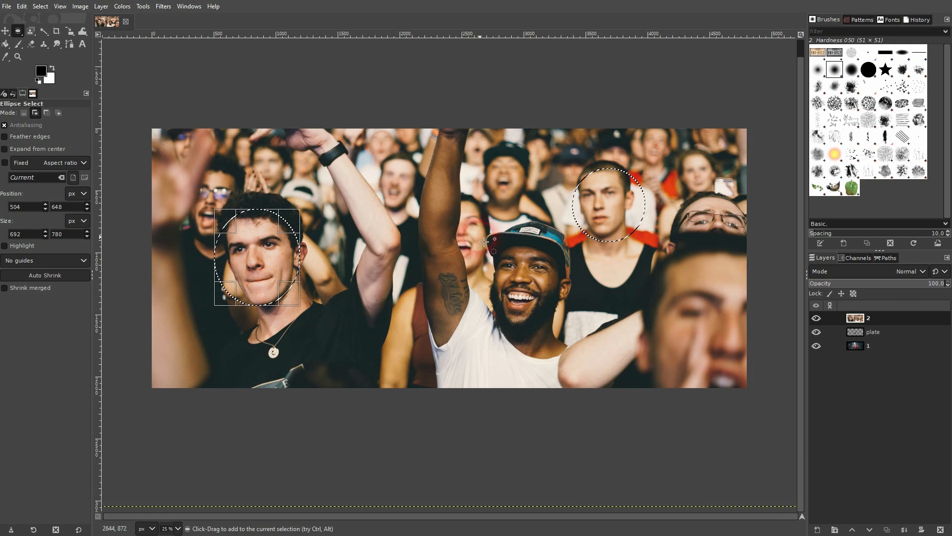
pyautogui.moveTo(481, 237); pyautogui.dragTo(568, 338)
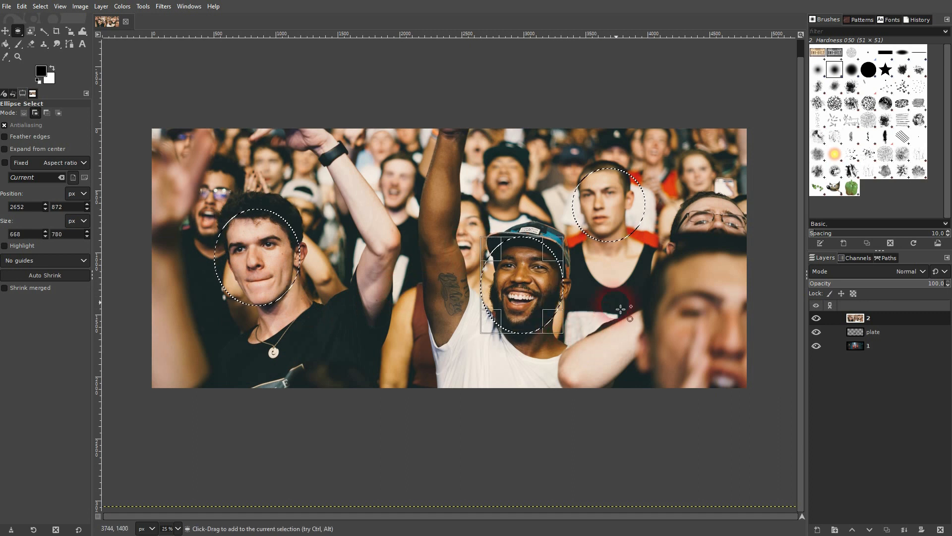
pyautogui.moveTo(576, 172); pyautogui.dragTo(622, 209)
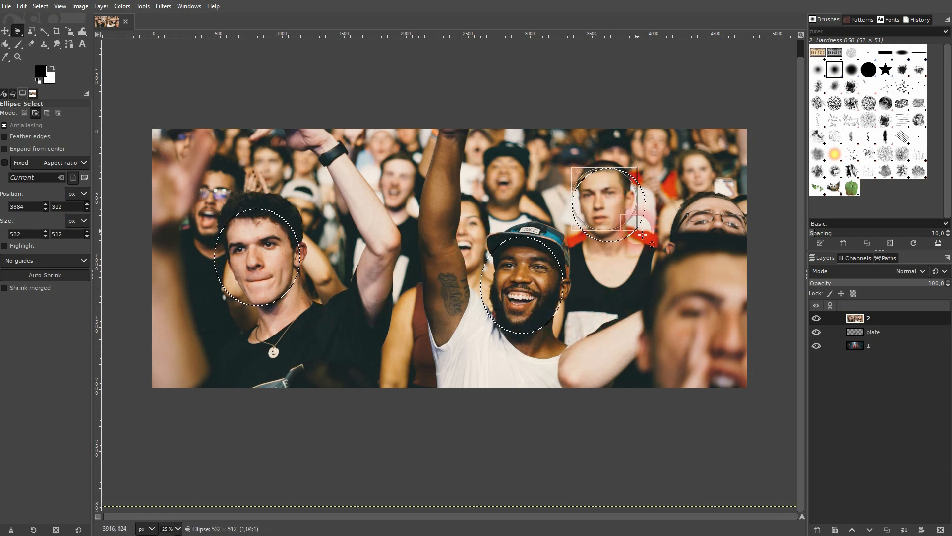
pyautogui.moveTo(641, 243); pyautogui.dragTo(641, 243)
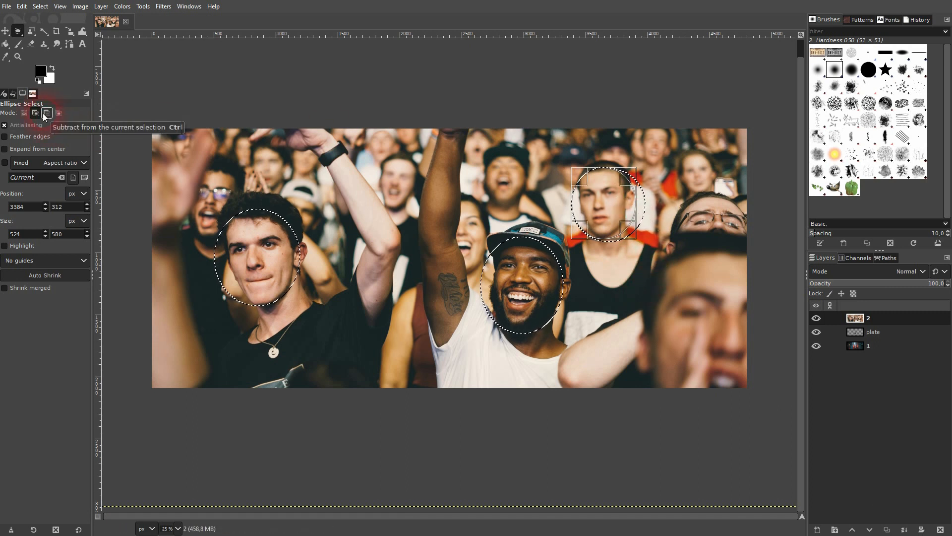
# Intersect the selection with an ellipse about 616 × 740 px around the right man's face, and subtract a larger one about 924 × 988 px.
pyautogui.click(57, 115)
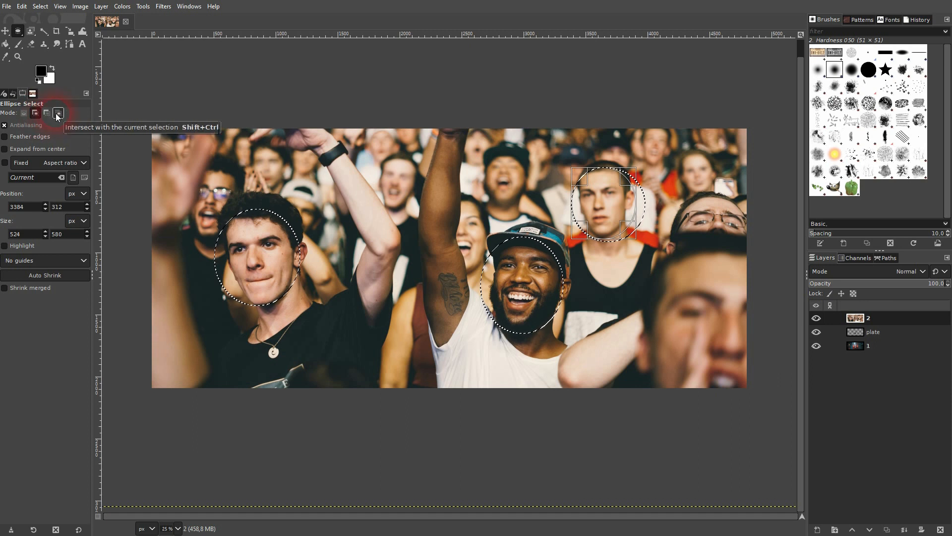
pyautogui.moveTo(572, 158); pyautogui.dragTo(652, 253)
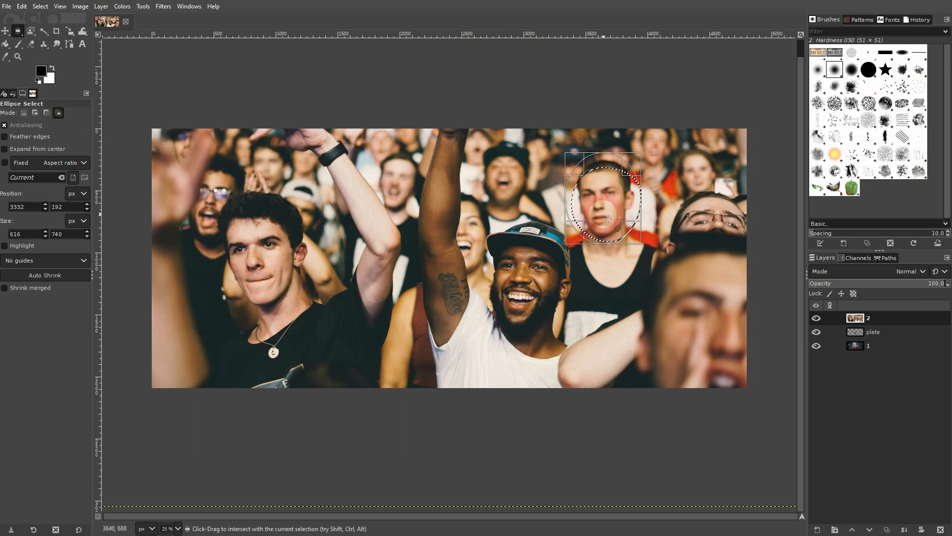
pyautogui.click(46, 112)
pyautogui.moveTo(555, 137); pyautogui.dragTo(669, 257)
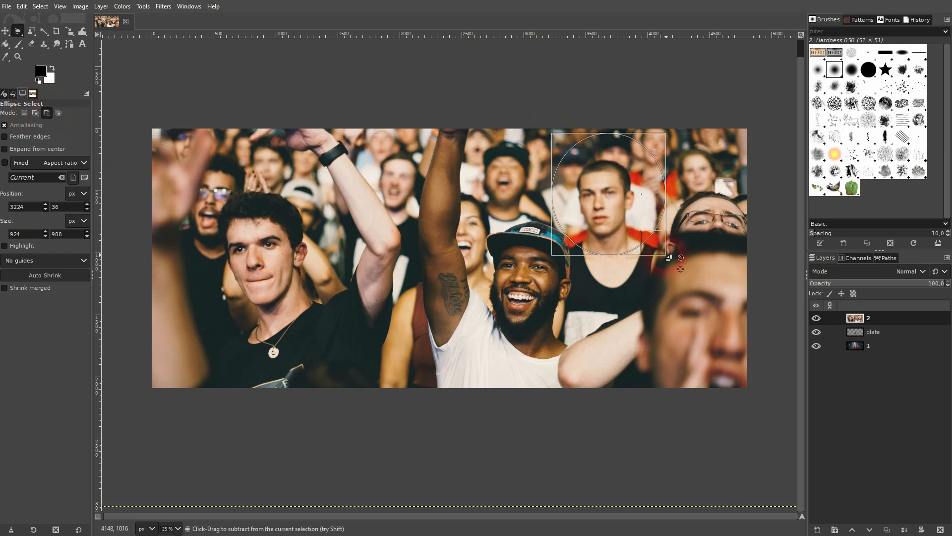
# Add ellipses around the left, middle and right men's faces, the right one about 536 × 680 px, and clear the whole selection.
pyautogui.click(34, 113)
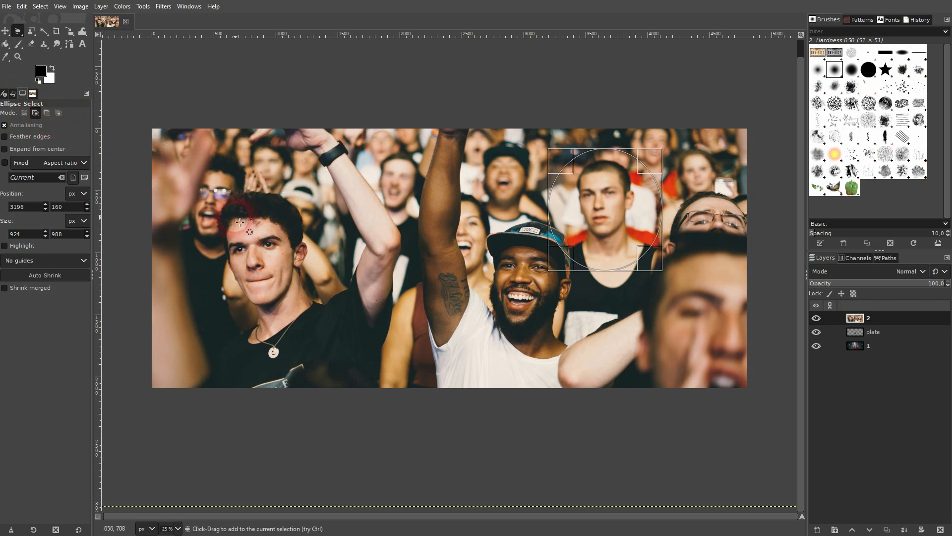
pyautogui.moveTo(216, 204); pyautogui.dragTo(280, 292)
pyautogui.moveTo(439, 208)
pyautogui.mouseDown()
pyautogui.moveTo(552, 284)
pyautogui.moveTo(579, 322)
pyautogui.mouseUp()
pyautogui.moveTo(593, 165); pyautogui.dragTo(660, 249)
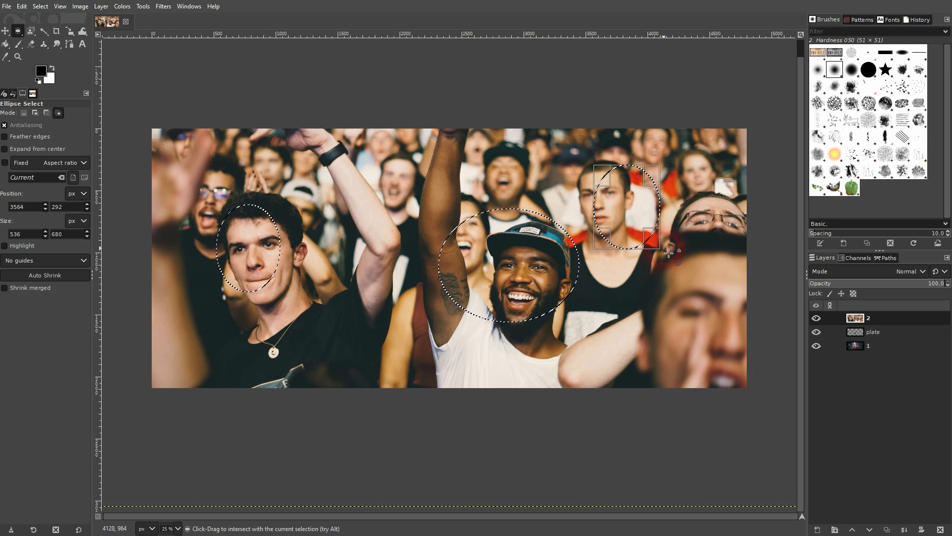
pyautogui.hotkey('ctrl', 'shift', 'a')
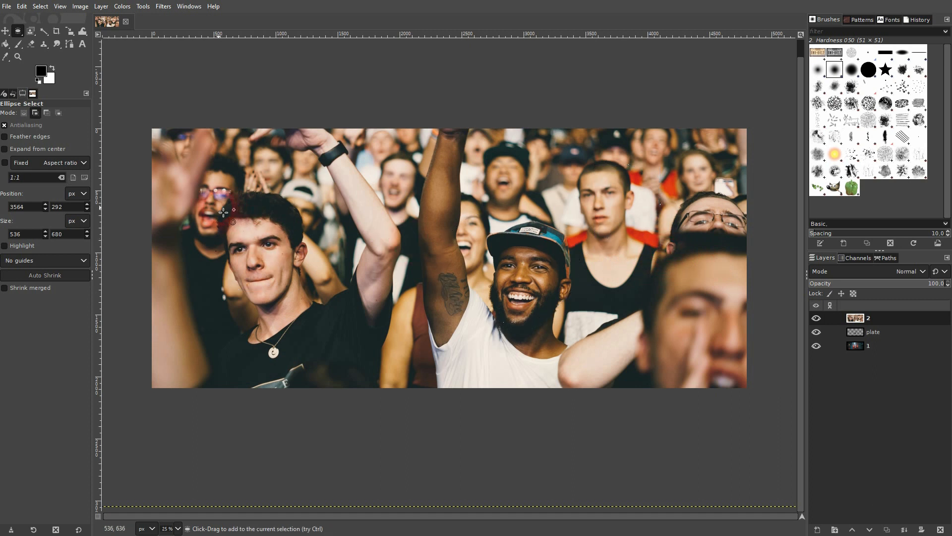
# Add ellipses around the left and middle faces, shrink the middle one to about 708 × 772 px, try to readjust the left one, and deselect everything.
pyautogui.moveTo(213, 205); pyautogui.dragTo(308, 314)
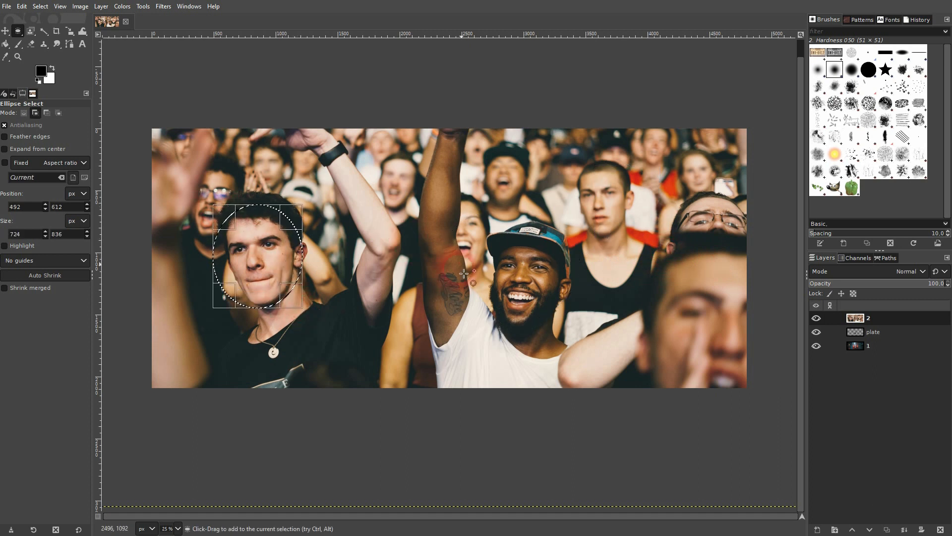
pyautogui.moveTo(471, 227); pyautogui.dragTo(578, 339)
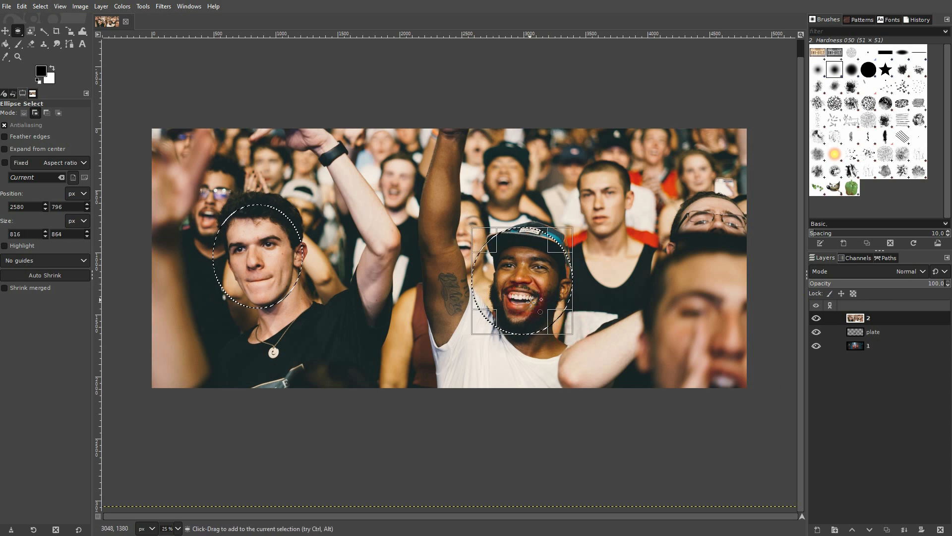
pyautogui.moveTo(481, 249)
pyautogui.mouseDown()
pyautogui.moveTo(497, 272)
pyautogui.moveTo(495, 262)
pyautogui.mouseUp()
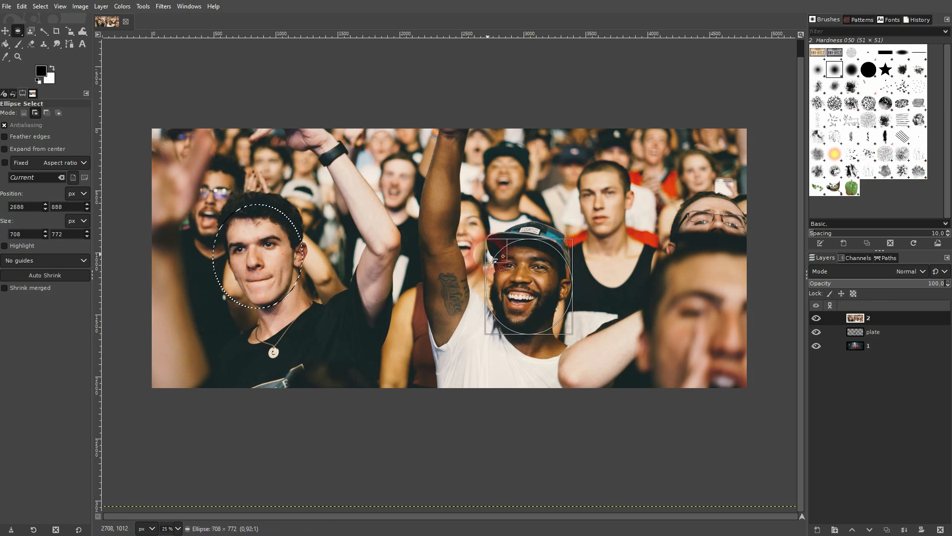
pyautogui.click(288, 220)
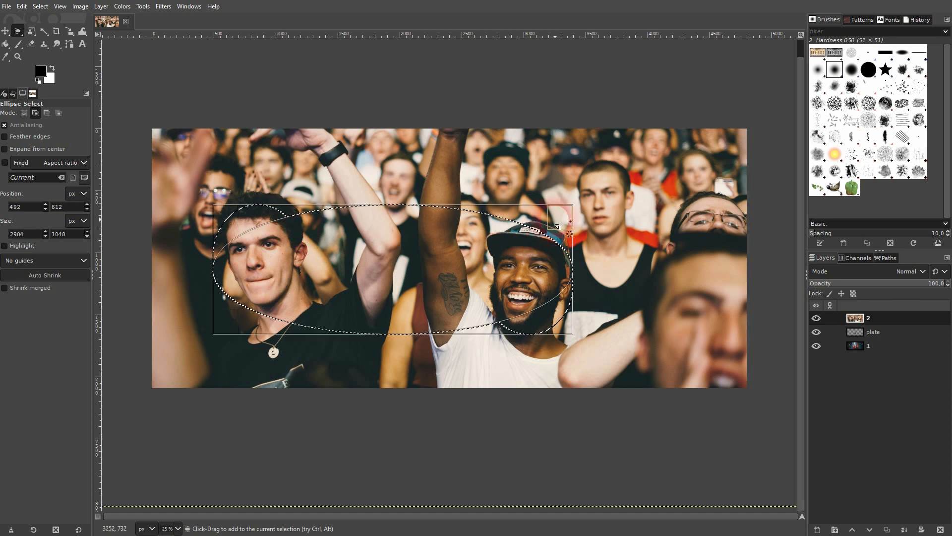
pyautogui.moveTo(557, 226); pyautogui.dragTo(384, 269)
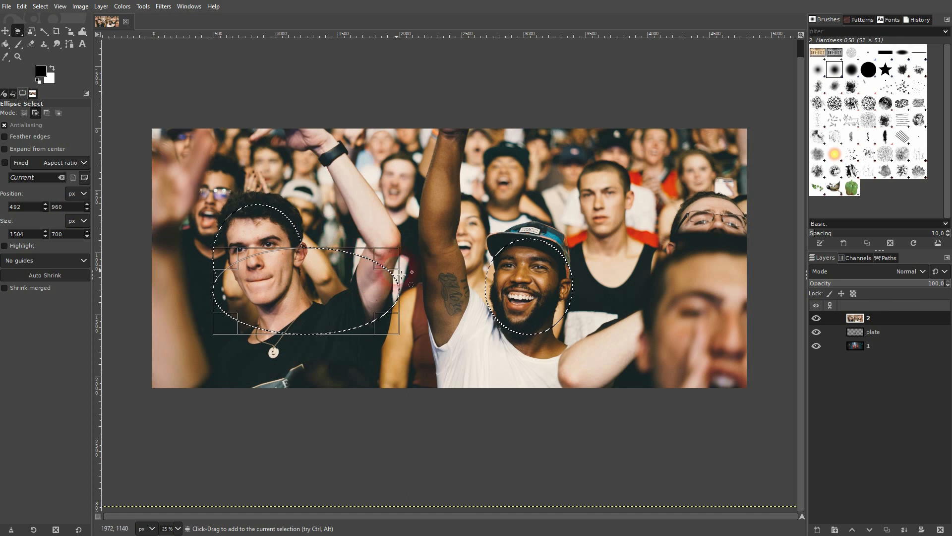
pyautogui.click(427, 270)
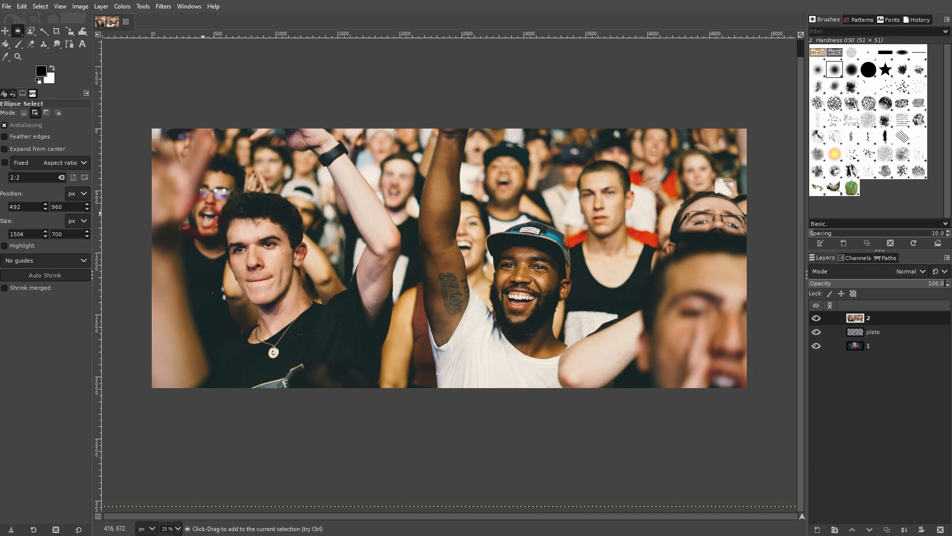
# Select the left man's face with an ellipse about 828 px tall, tightening it at the upper-left corner and narrowing it beside the ear.
pyautogui.moveTo(216, 193); pyautogui.dragTo(272, 272)
pyautogui.moveTo(305, 306); pyautogui.dragTo(304, 306)
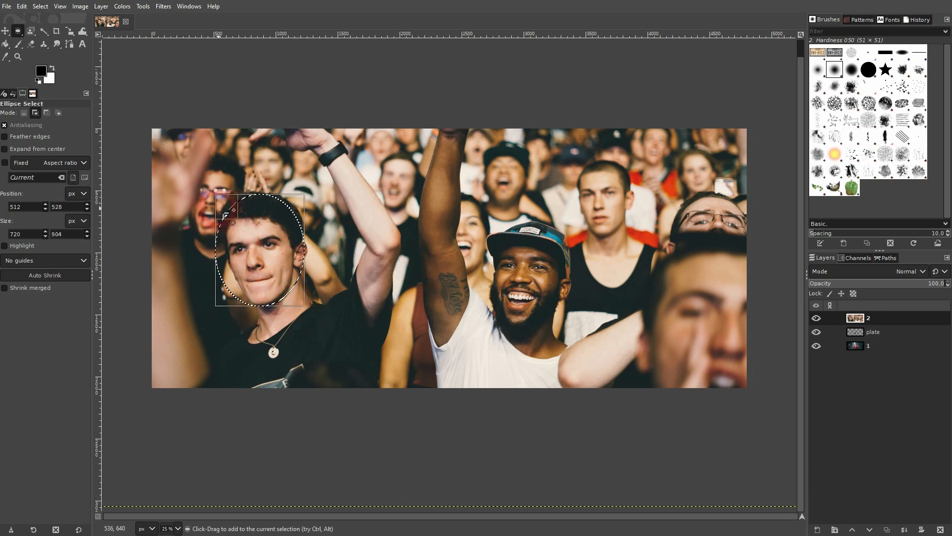
pyautogui.moveTo(226, 215); pyautogui.dragTo(232, 225)
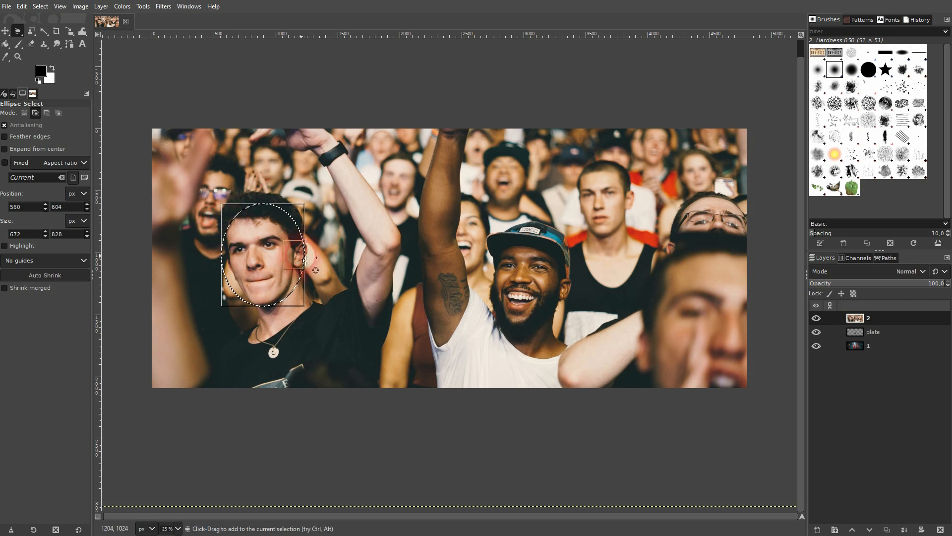
pyautogui.moveTo(304, 258); pyautogui.dragTo(296, 259)
# Add a fitted ellipse about 592 × 748 px around the middle man's face and one about 396 × 672 px around the right man's face.
pyautogui.moveTo(489, 240); pyautogui.dragTo(529, 300)
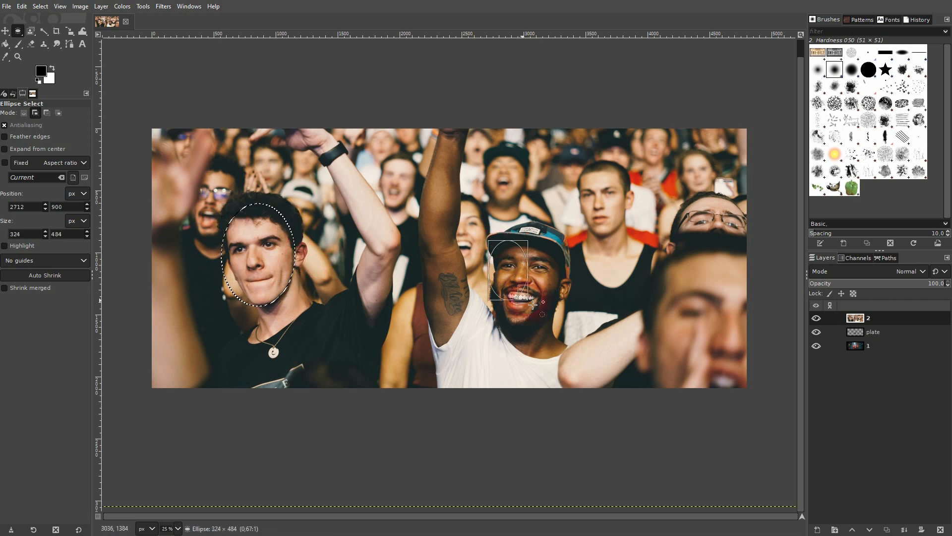
pyautogui.moveTo(558, 336); pyautogui.dragTo(555, 325)
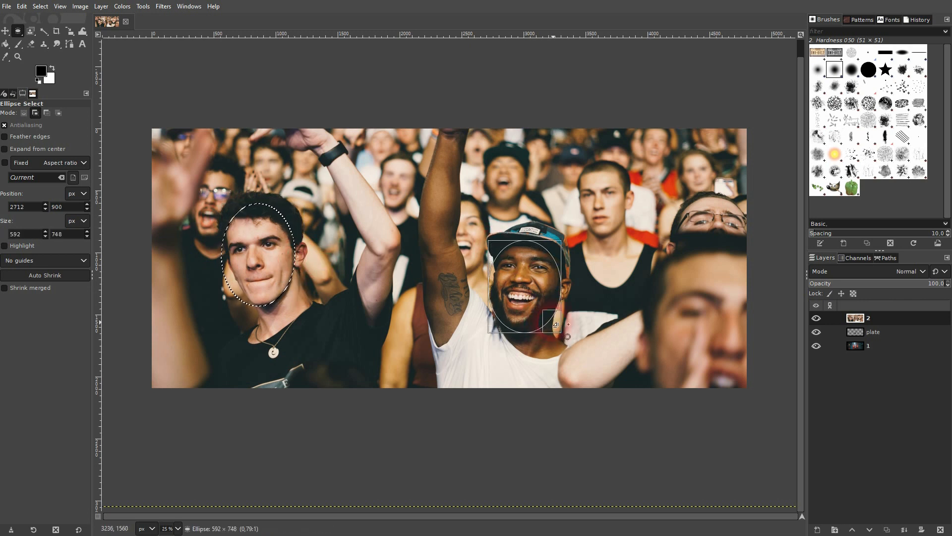
pyautogui.moveTo(561, 161); pyautogui.dragTo(659, 246)
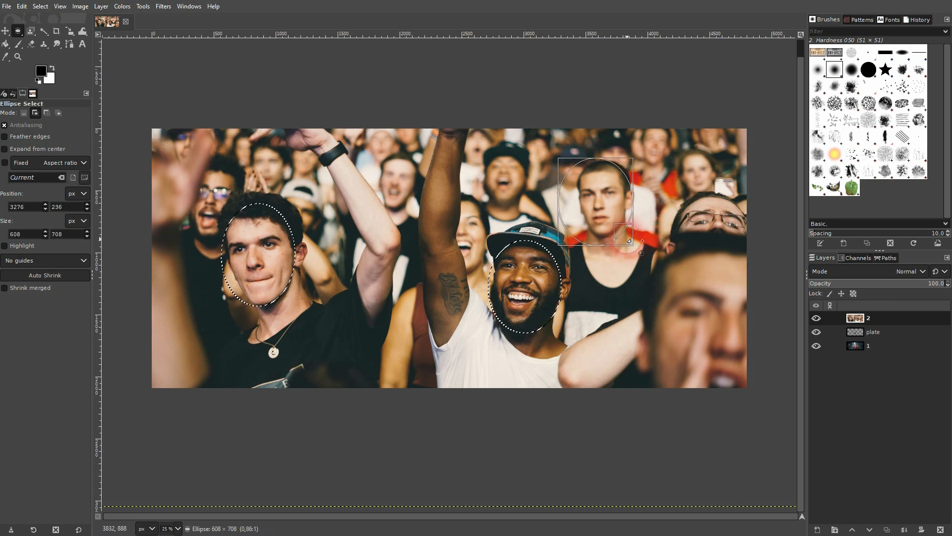
pyautogui.moveTo(570, 241); pyautogui.dragTo(594, 237)
pyautogui.moveTo(629, 177); pyautogui.dragTo(623, 178)
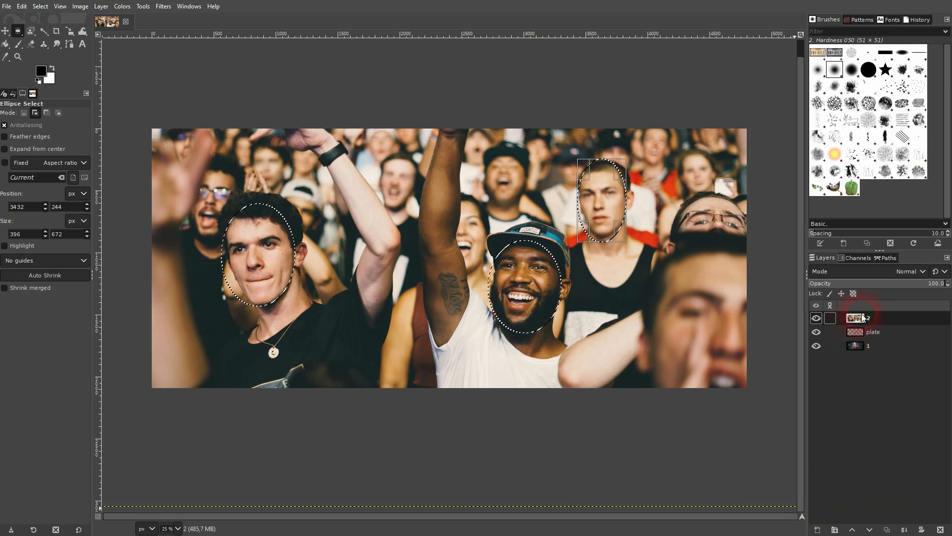
# Duplicate layer 2, apply a Gaussian Blur of size 53.02 in X and Y to the selected faces on the copy, and deselect everything.
pyautogui.click(887, 529)
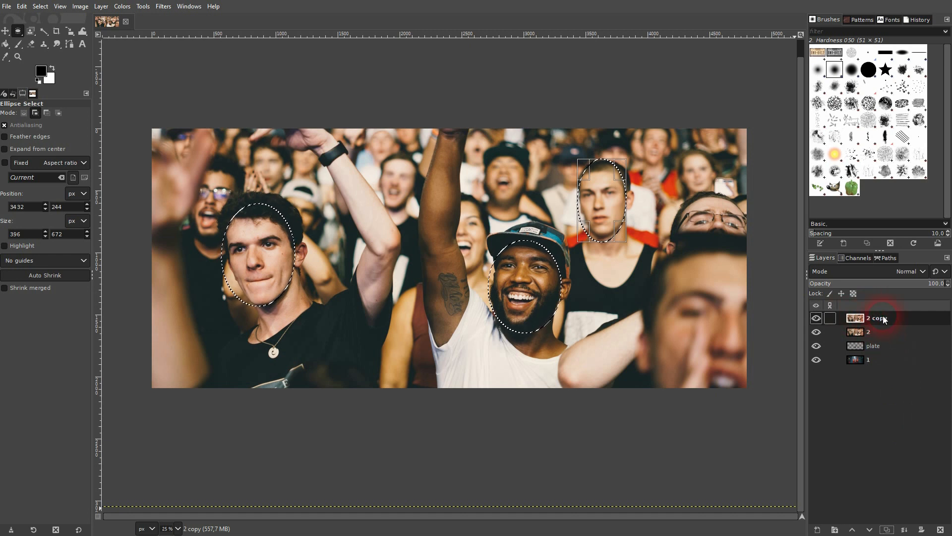
pyautogui.click(163, 7)
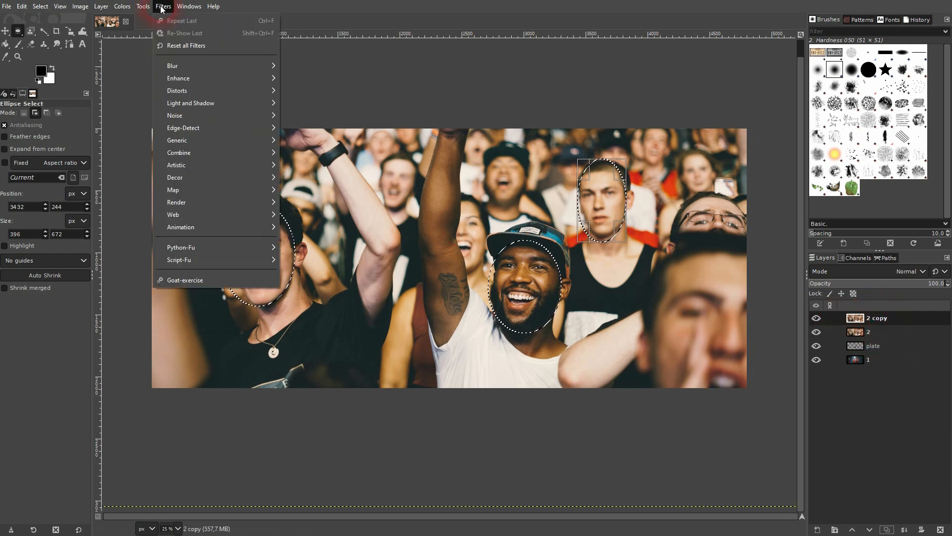
pyautogui.moveTo(251, 66)
pyautogui.click(300, 78)
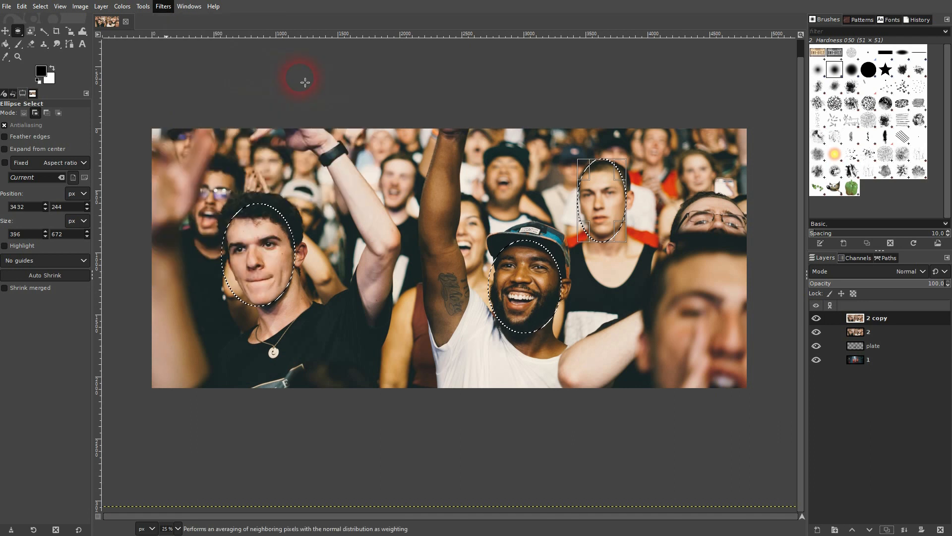
pyautogui.moveTo(192, 148); pyautogui.dragTo(176, 32)
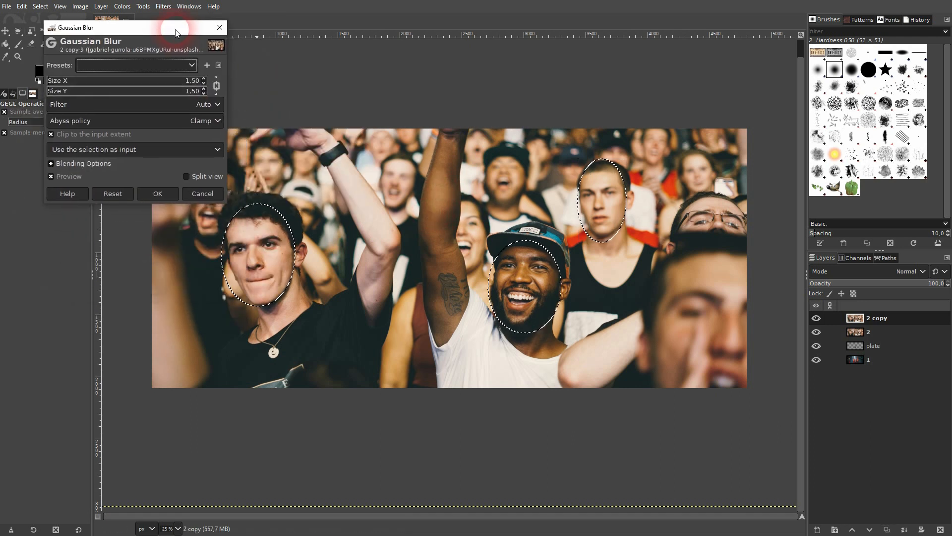
pyautogui.click(97, 81)
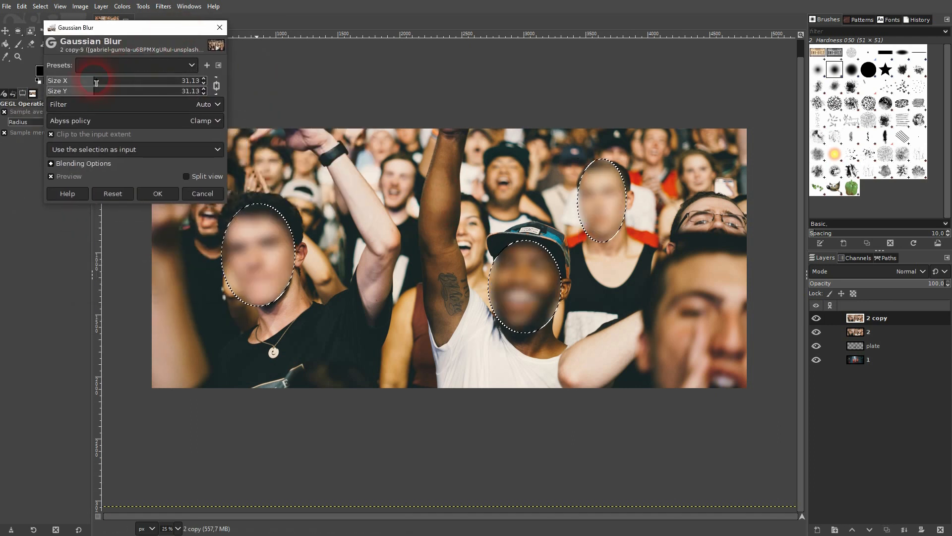
pyautogui.moveTo(96, 82); pyautogui.dragTo(128, 81)
pyautogui.click(355, 290)
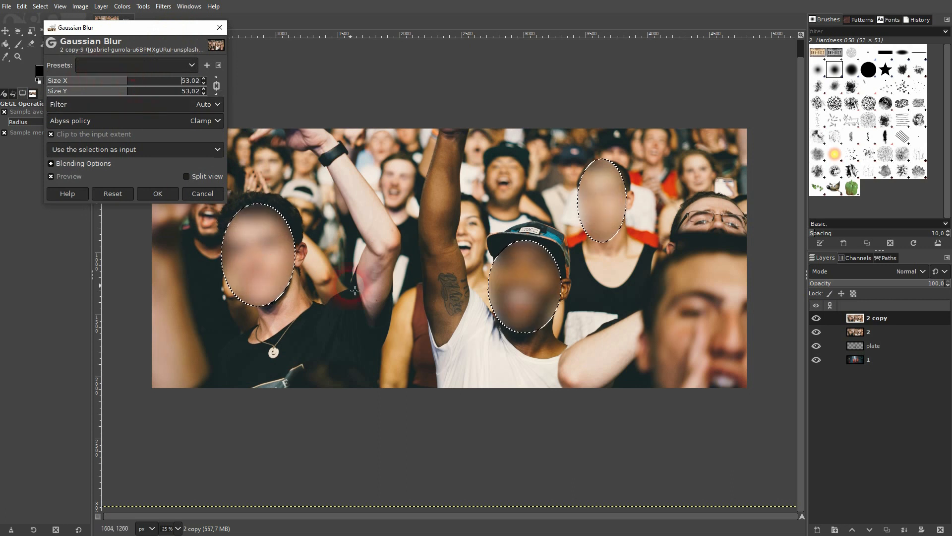
pyautogui.click(155, 189)
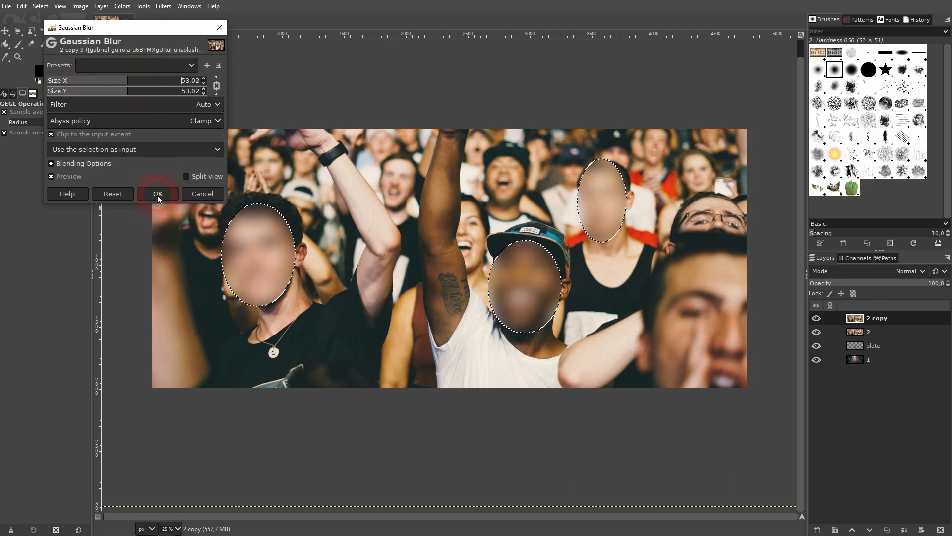
pyautogui.hotkey('ctrl', 'shift', 'a')
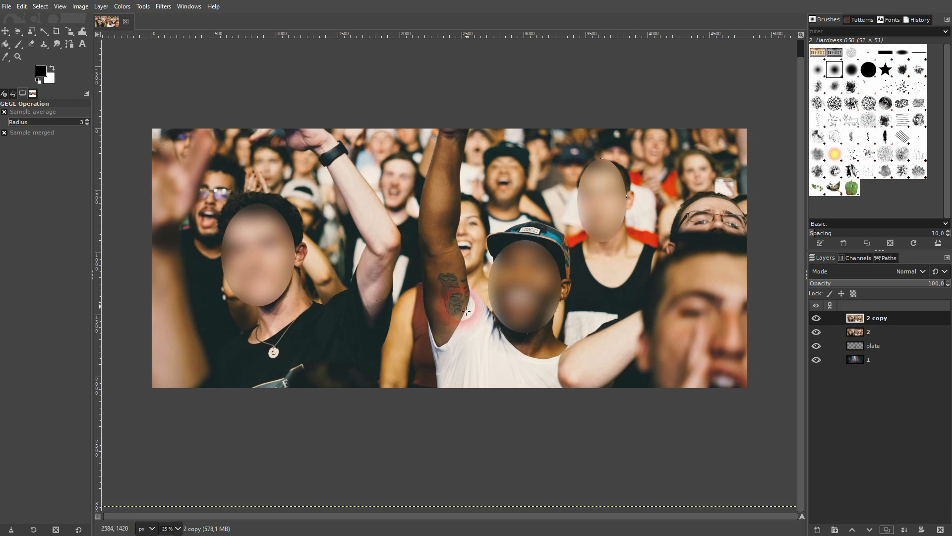
# Hide the 2 copy layer, activate layer 2 and switch back to the Ellipse Select tool.
pyautogui.click(816, 318)
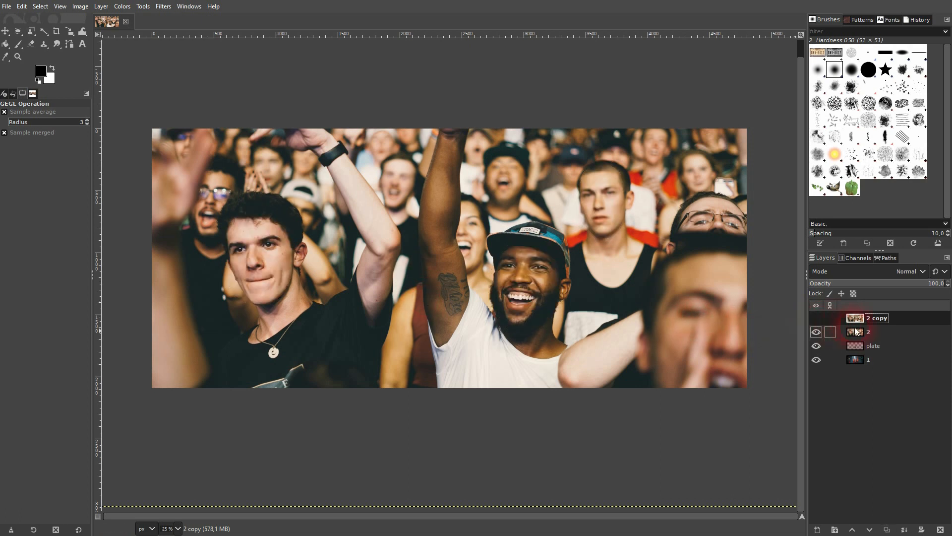
pyautogui.click(867, 332)
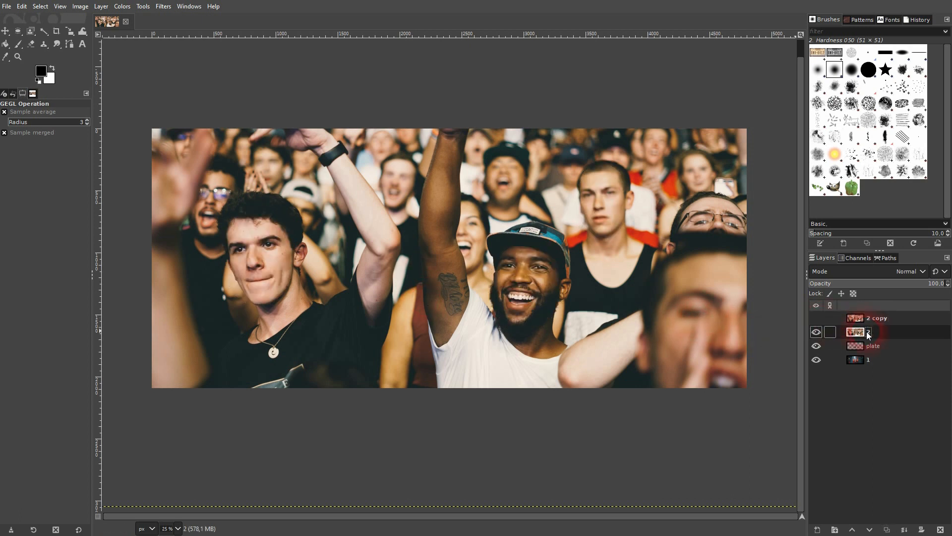
pyautogui.rightClick(21, 29)
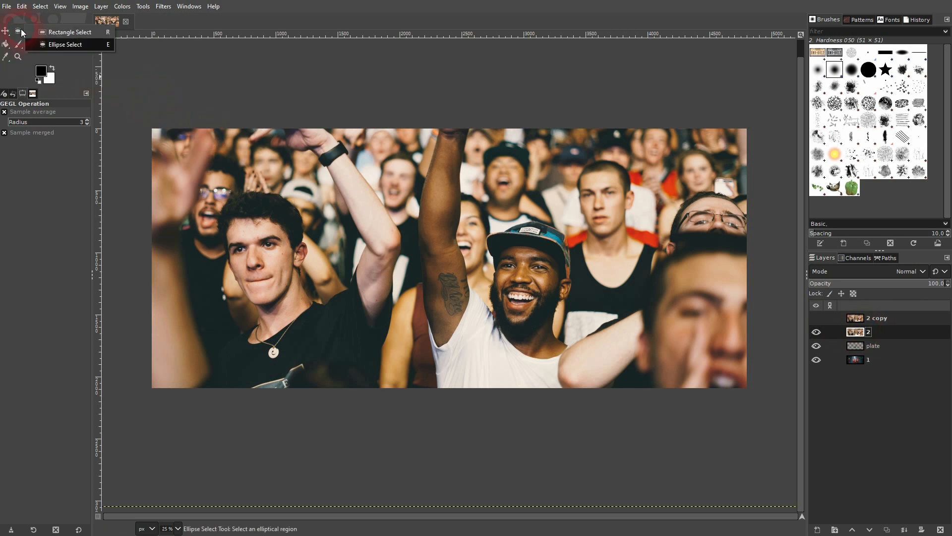
pyautogui.click(61, 43)
# Select the left man's face with an ellipse, adding ellipses about 568 × 816 px around the middle man's face and 440 × 564 px around the right man's.
pyautogui.moveTo(213, 206); pyautogui.dragTo(302, 301)
pyautogui.moveTo(232, 227); pyautogui.dragTo(246, 224)
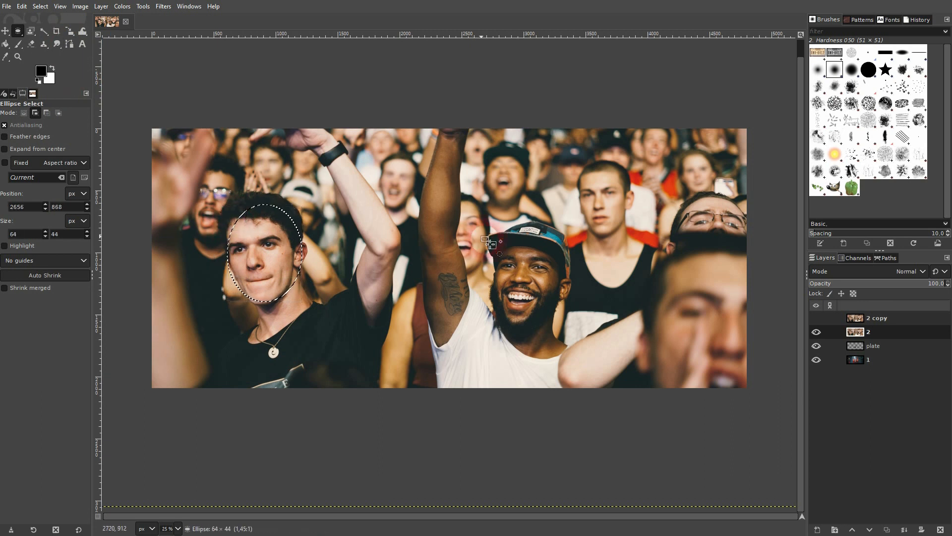
pyautogui.moveTo(481, 236); pyautogui.dragTo(550, 325)
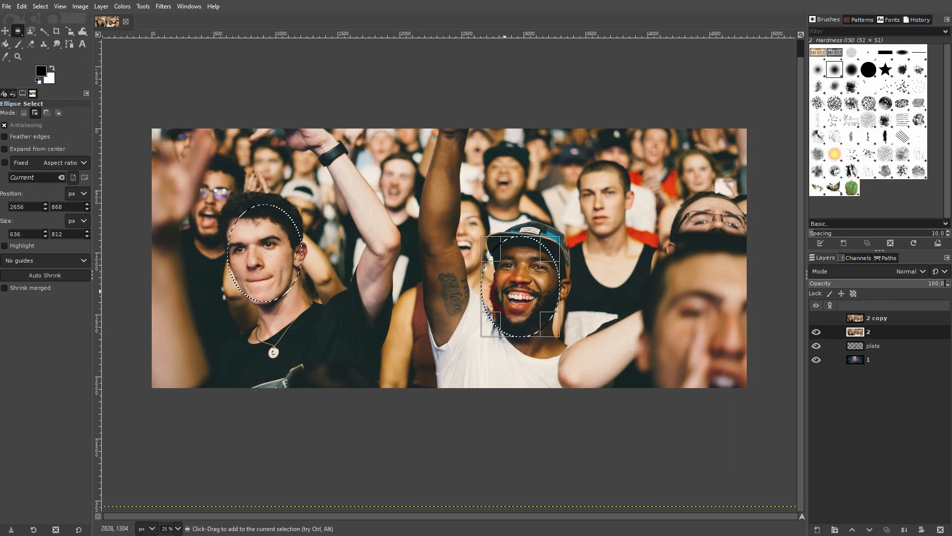
pyautogui.moveTo(486, 257); pyautogui.dragTo(496, 258)
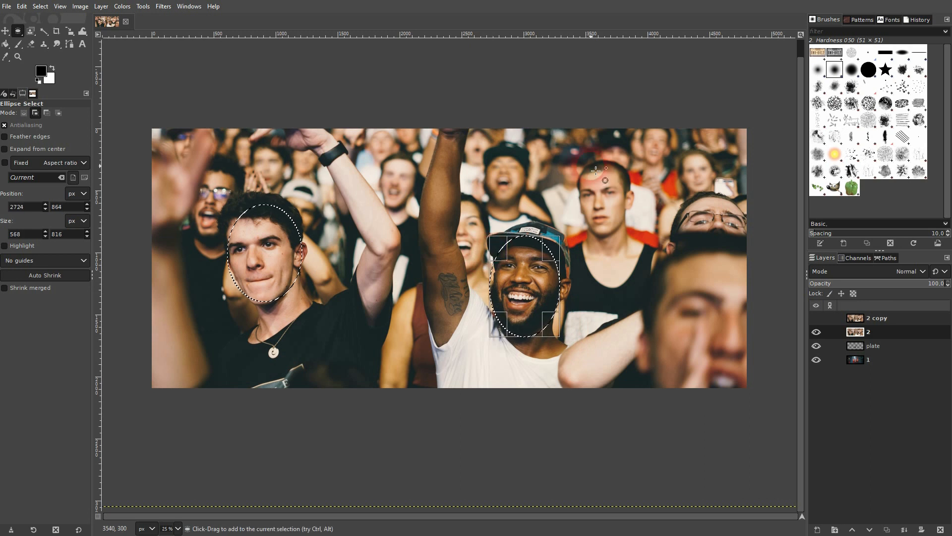
pyautogui.moveTo(574, 167); pyautogui.dragTo(634, 241)
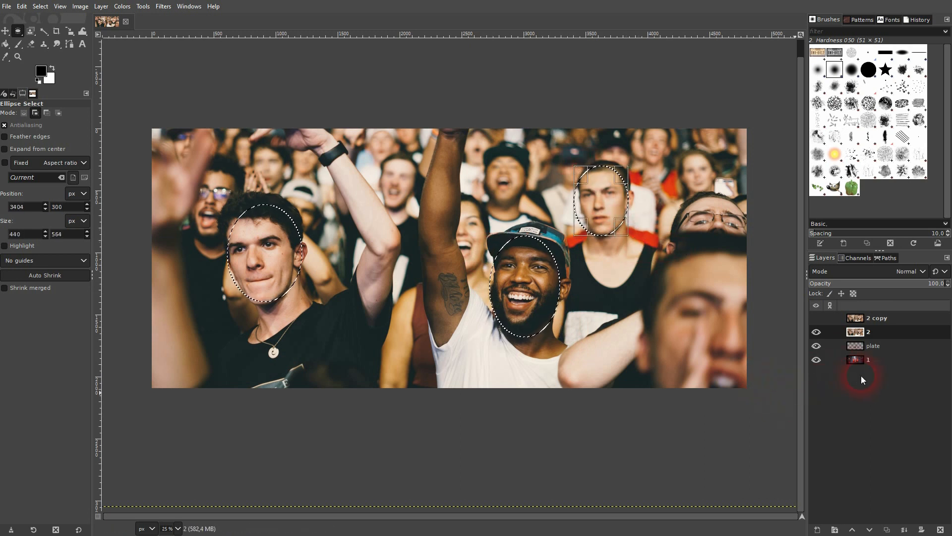
# Duplicate layer 2 and feather the selection of the three faces by 10 px.
pyautogui.click(887, 529)
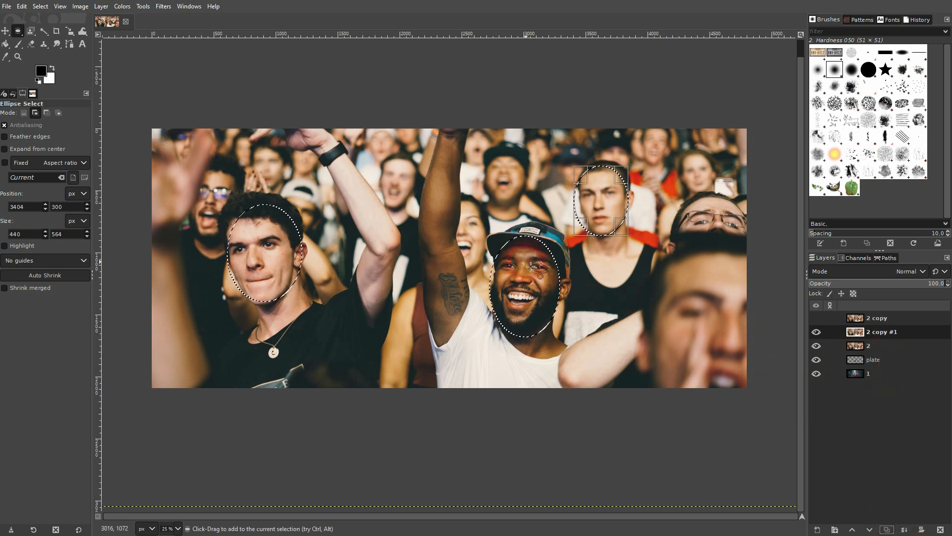
pyautogui.click(45, 7)
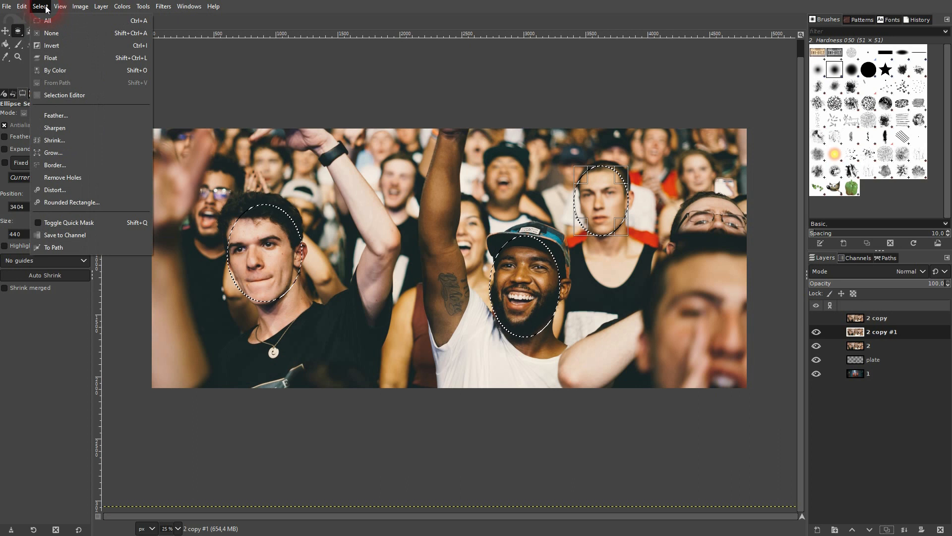
pyautogui.click(78, 117)
pyautogui.moveTo(84, 88); pyautogui.dragTo(194, 67)
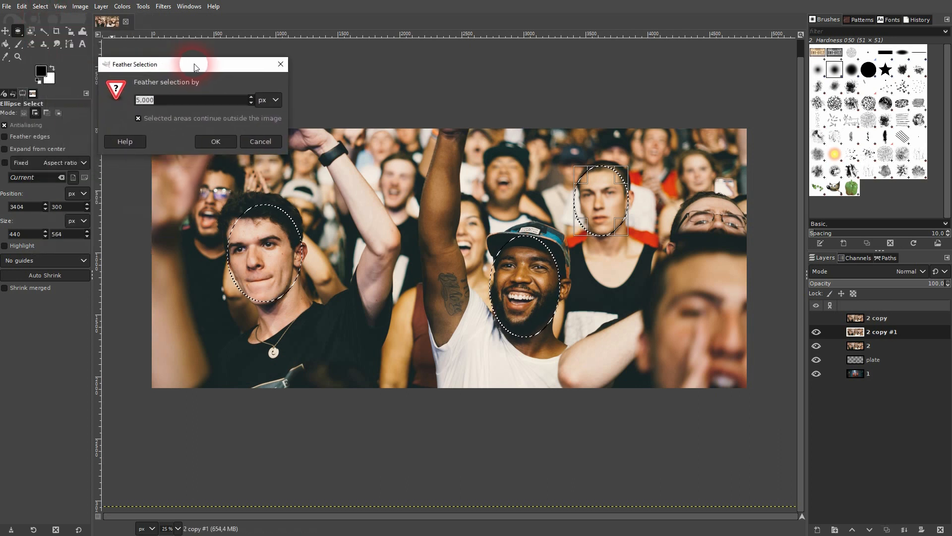
pyautogui.moveTo(175, 102); pyautogui.dragTo(128, 100)
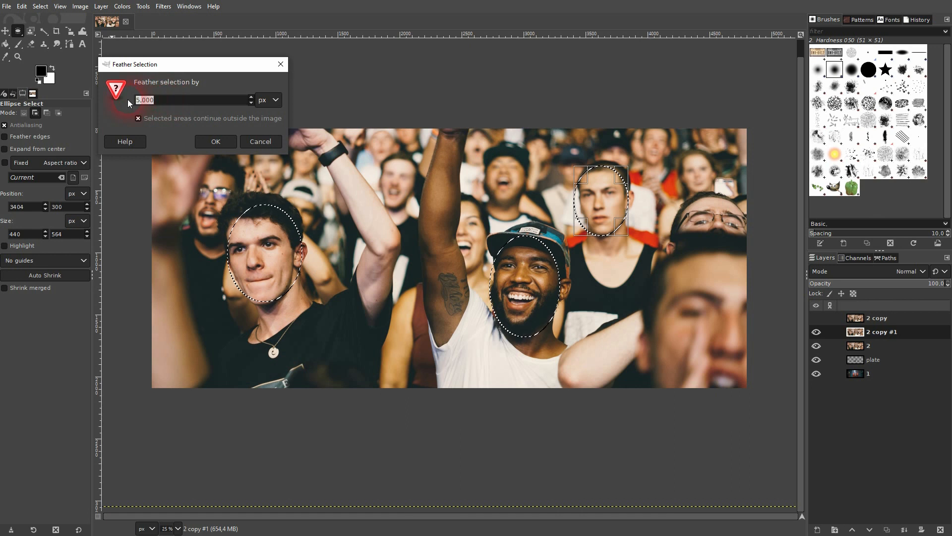
pyautogui.write('10')
pyautogui.click(213, 141)
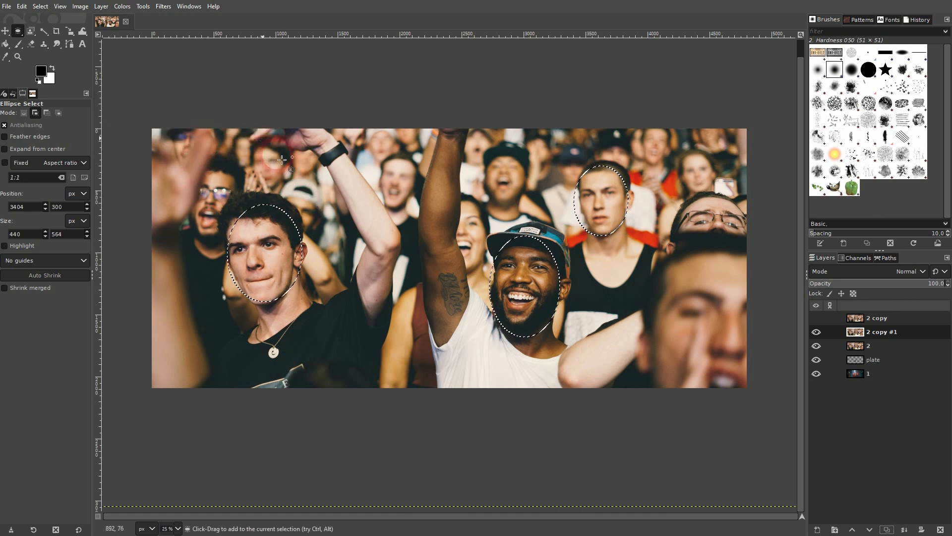
# Try a Gaussian Blur of size 36.60 in X and Y on the feathered faces, deselect everything, and undo both operations.
pyautogui.click(163, 6)
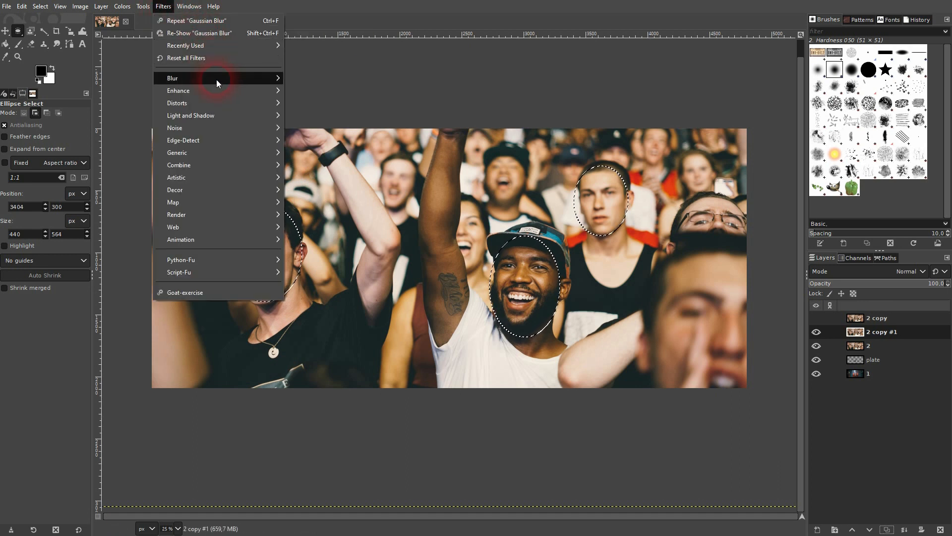
pyautogui.moveTo(233, 79)
pyautogui.click(332, 91)
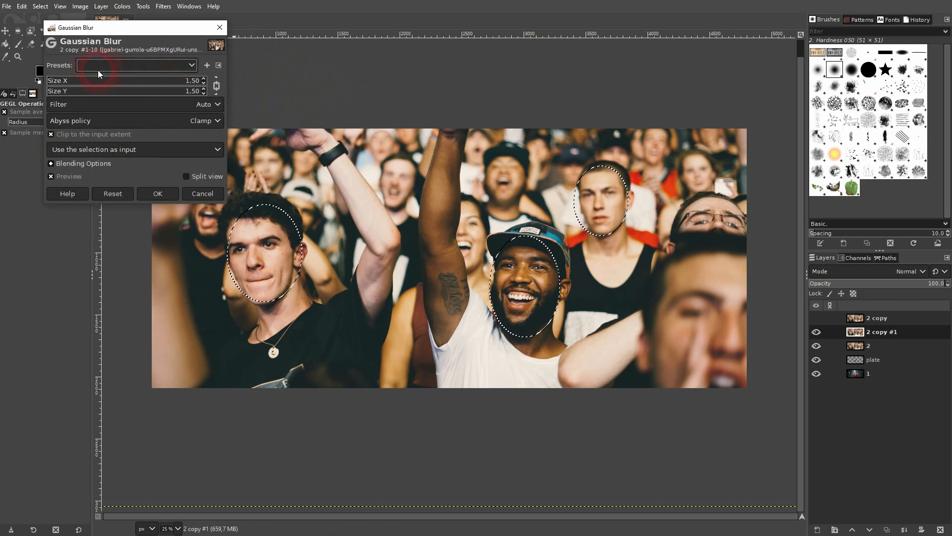
pyautogui.moveTo(93, 83)
pyautogui.mouseDown()
pyautogui.moveTo(108, 86)
pyautogui.moveTo(96, 85)
pyautogui.mouseUp()
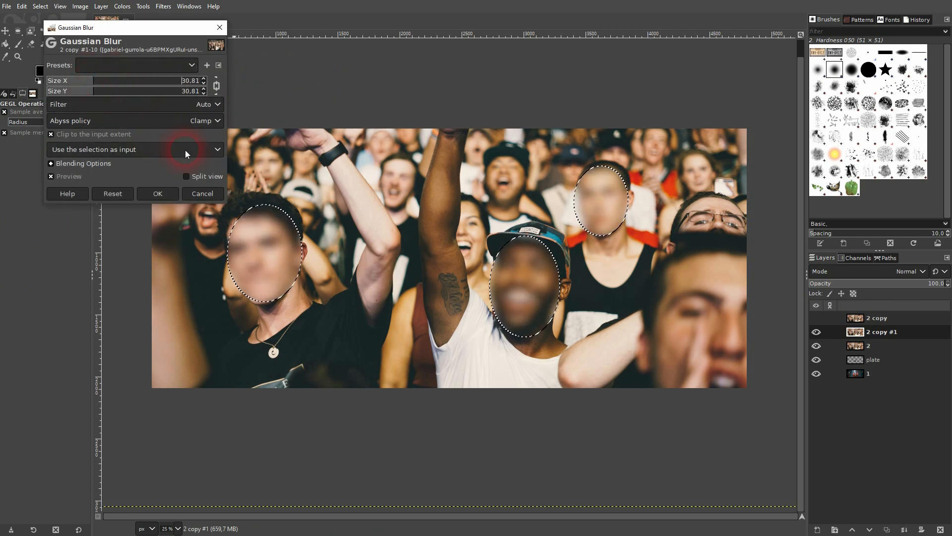
pyautogui.click(102, 81)
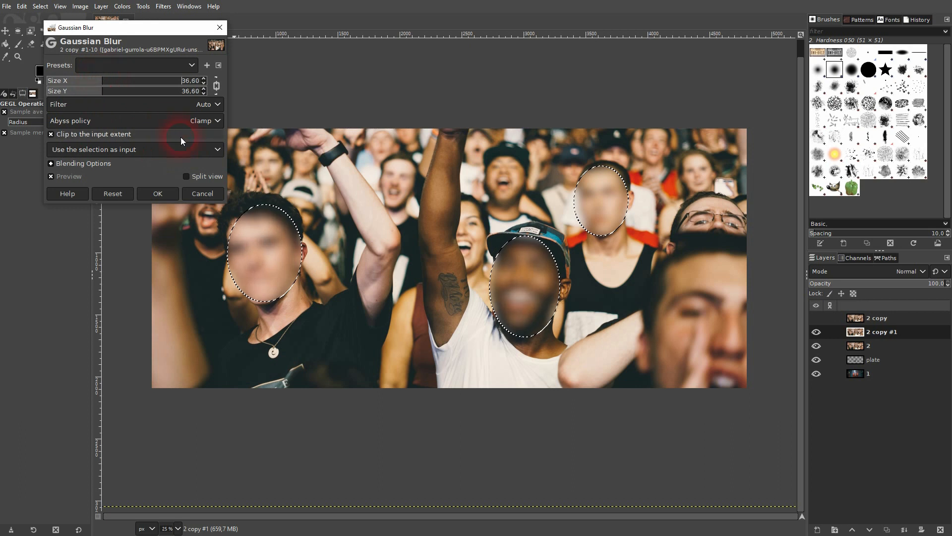
pyautogui.click(164, 193)
pyautogui.hotkey('ctrl', 'shift', 'a')
pyautogui.click(373, 302)
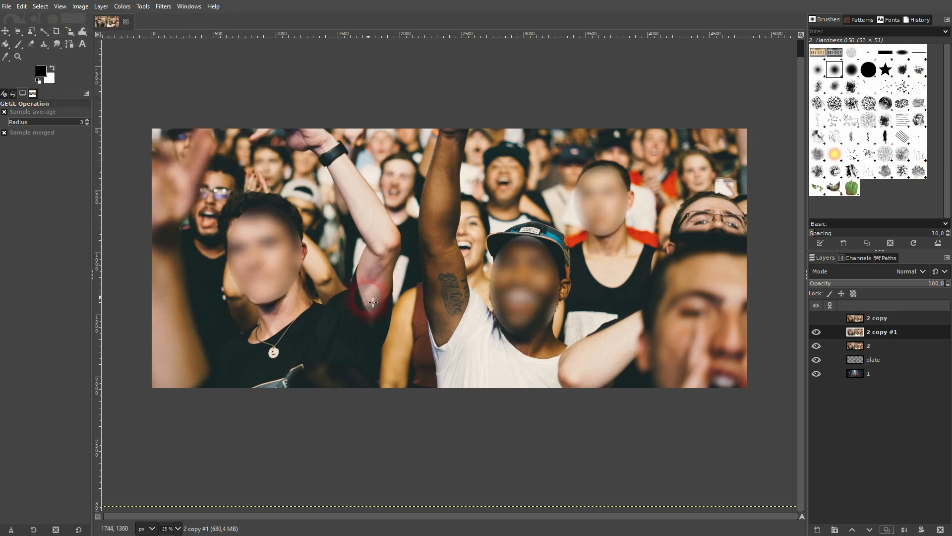
pyautogui.click(523, 306)
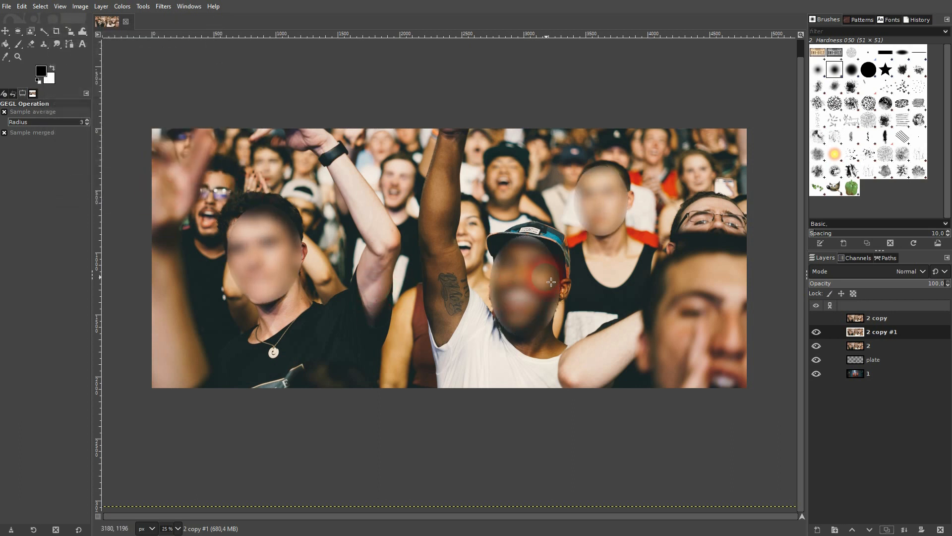
pyautogui.hotkey('ctrl', 'z')
pyautogui.hotkey('ctrl', 'z')
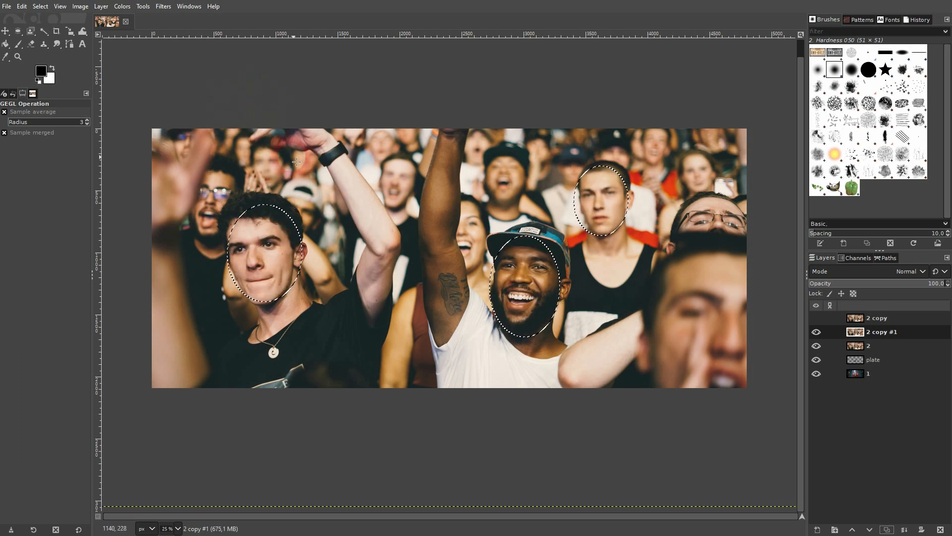
# Feather the selection of the three faces by 50 px.
pyautogui.click(40, 7)
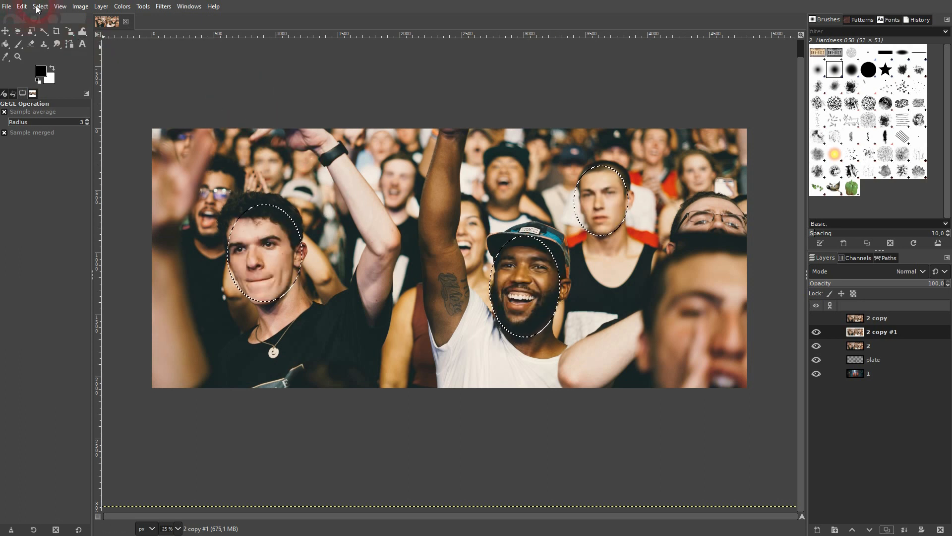
pyautogui.click(101, 121)
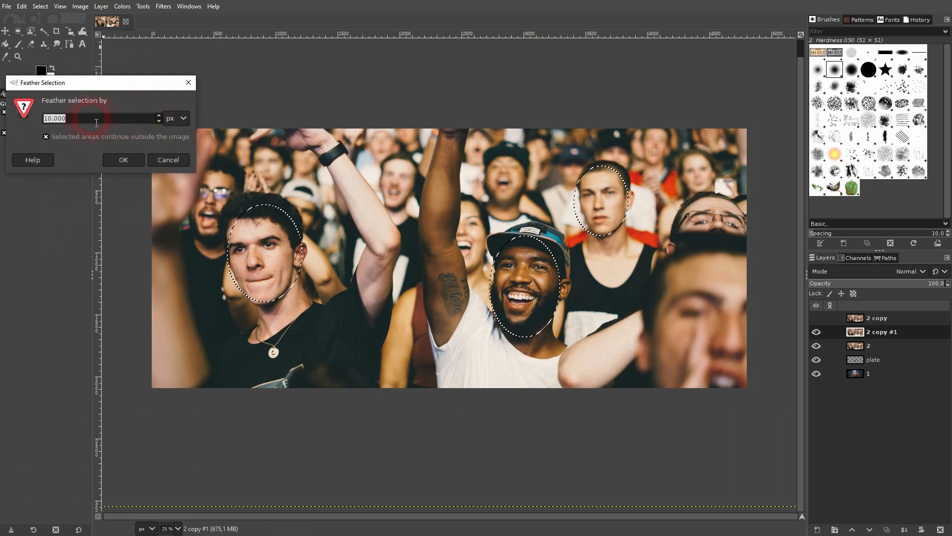
pyautogui.write('50')
pyautogui.click(134, 159)
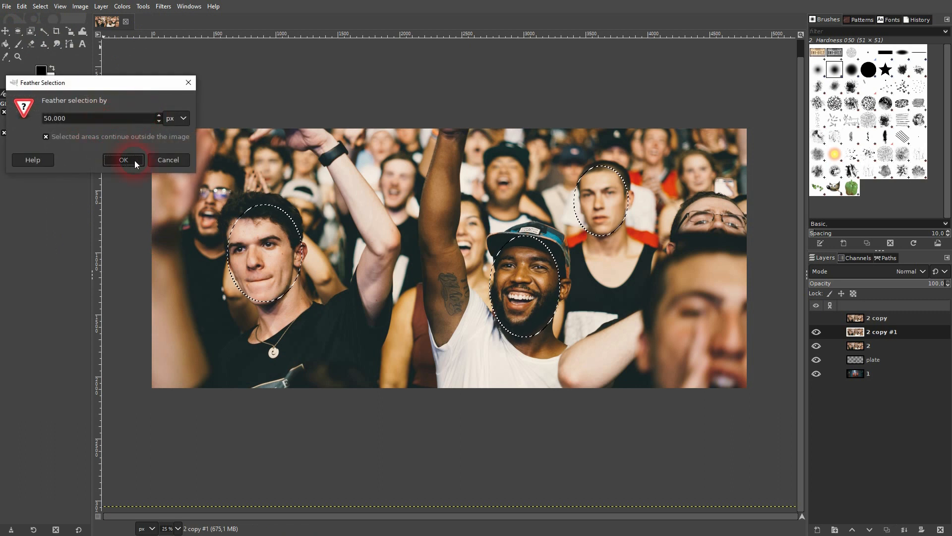
# Apply a Gaussian Blur of size 31.13 in X and Y to the feathered faces on the new copy, and deselect everything.
pyautogui.click(167, 9)
pyautogui.click(186, 34)
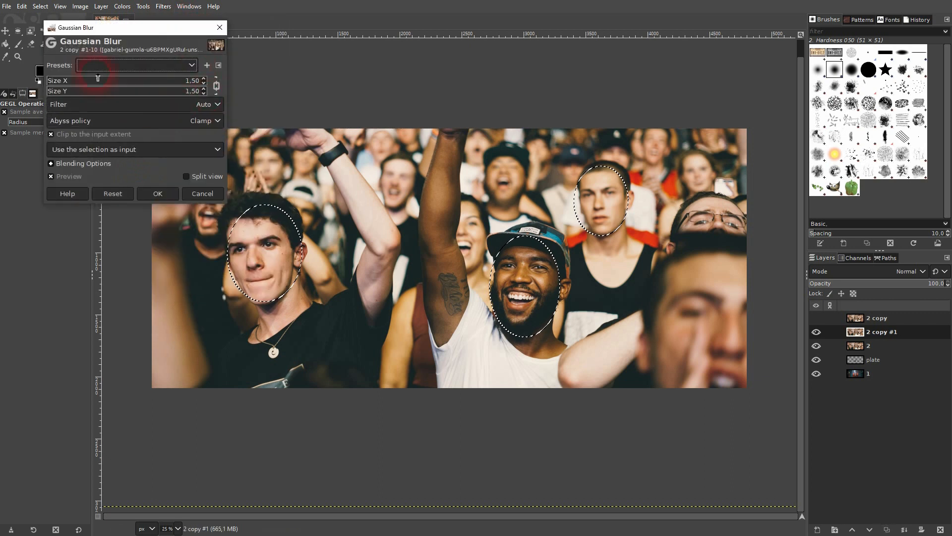
pyautogui.click(97, 77)
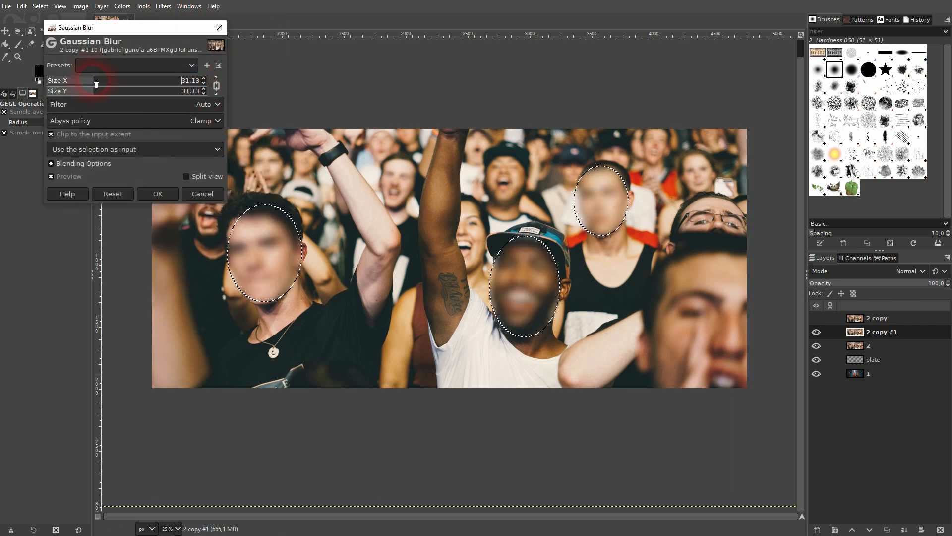
pyautogui.click(157, 193)
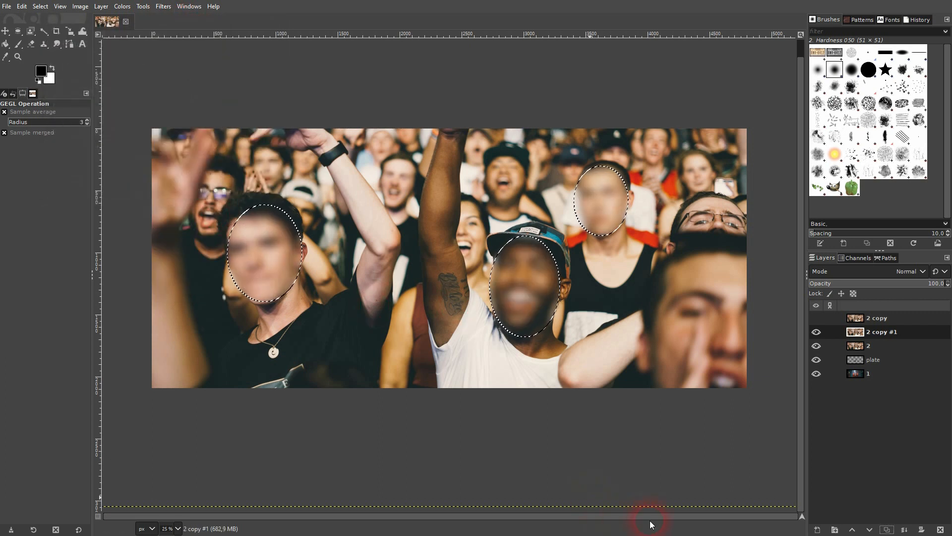
pyautogui.hotkey('ctrl', 'shift', 'a')
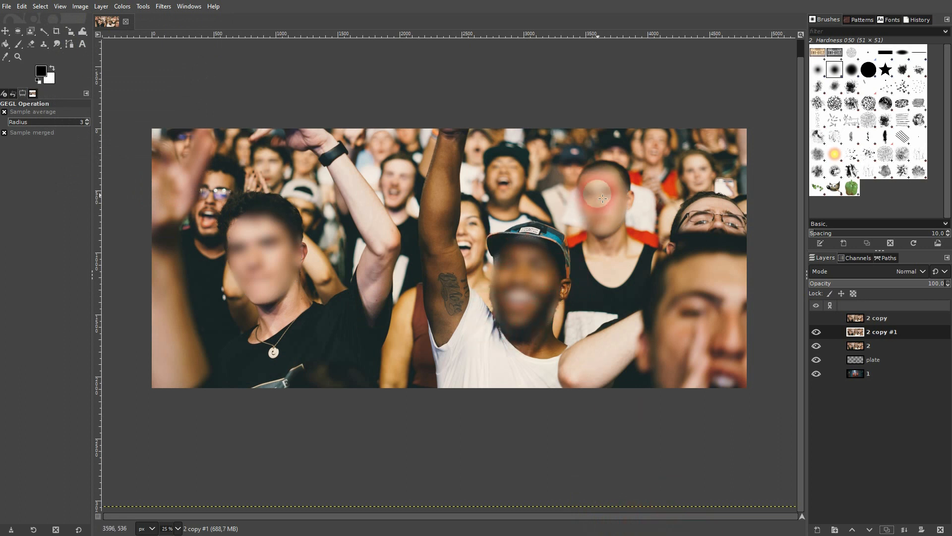
# Toggle the visibility of the 2 copy layer to compare its hard-edged blur with the feathered version, leaving it hidden.
pyautogui.click(812, 319)
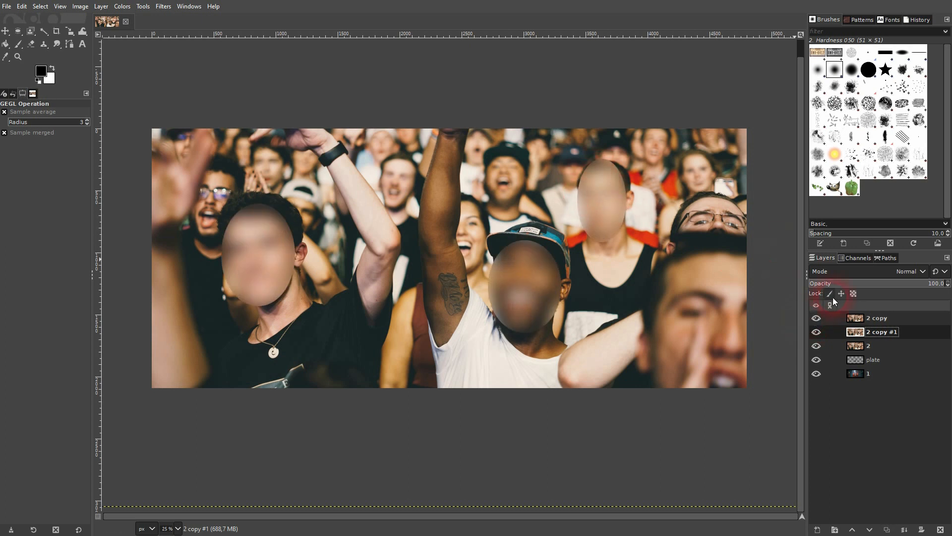
pyautogui.click(815, 320)
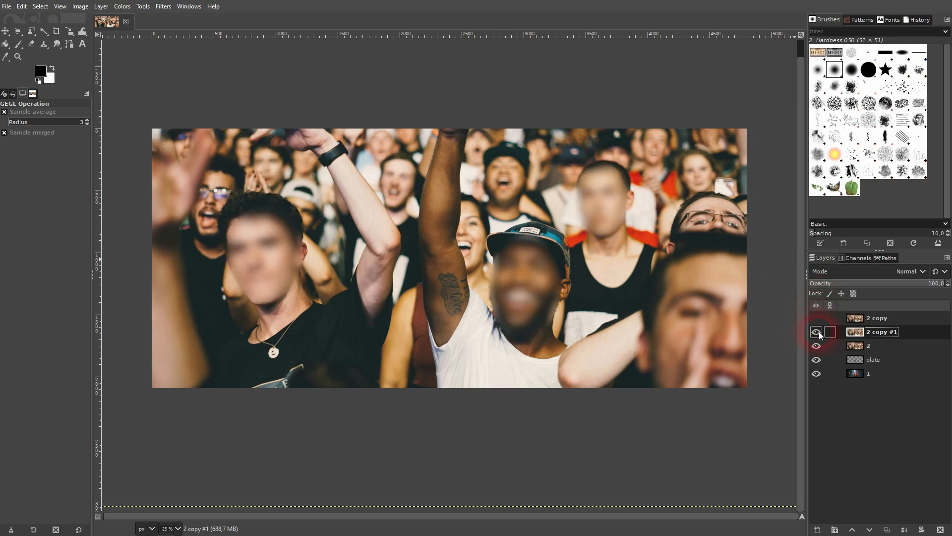
pyautogui.click(816, 318)
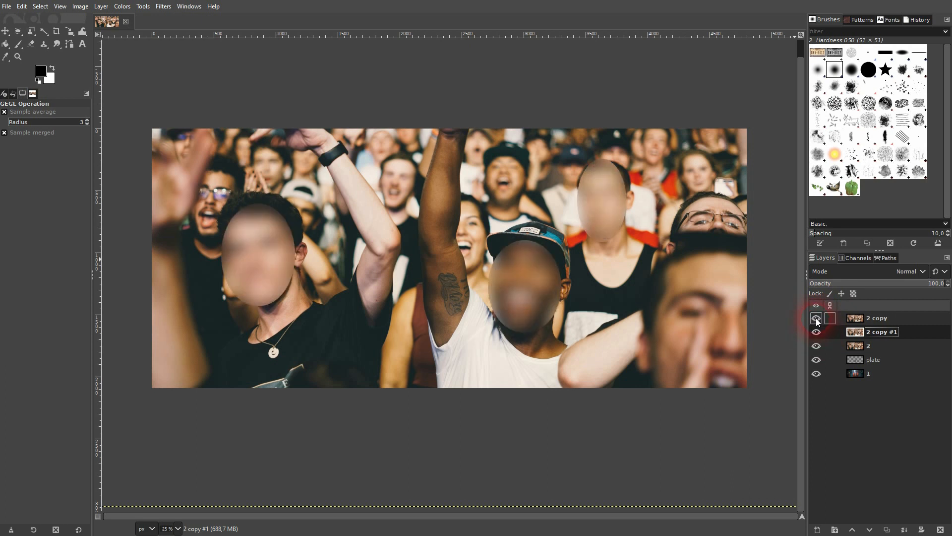
pyautogui.click(815, 319)
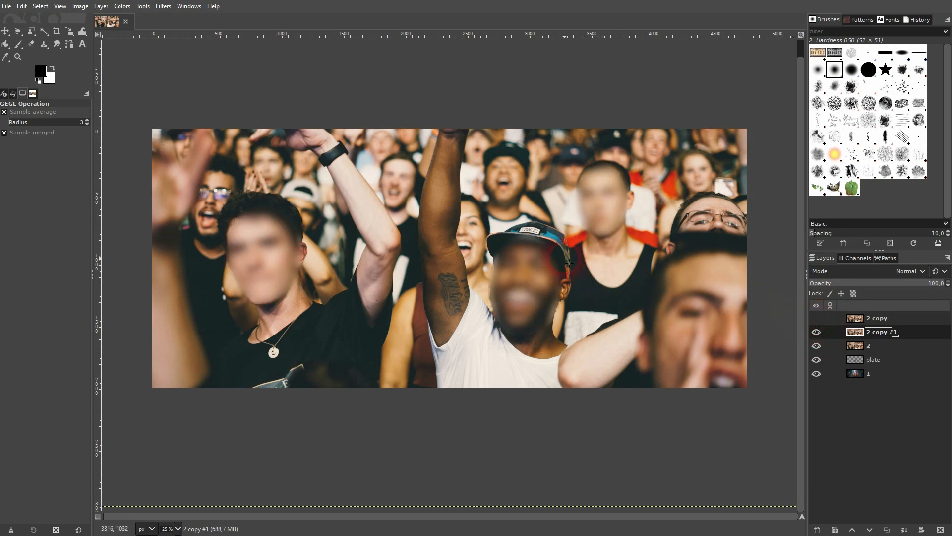
pyautogui.click(43, 7)
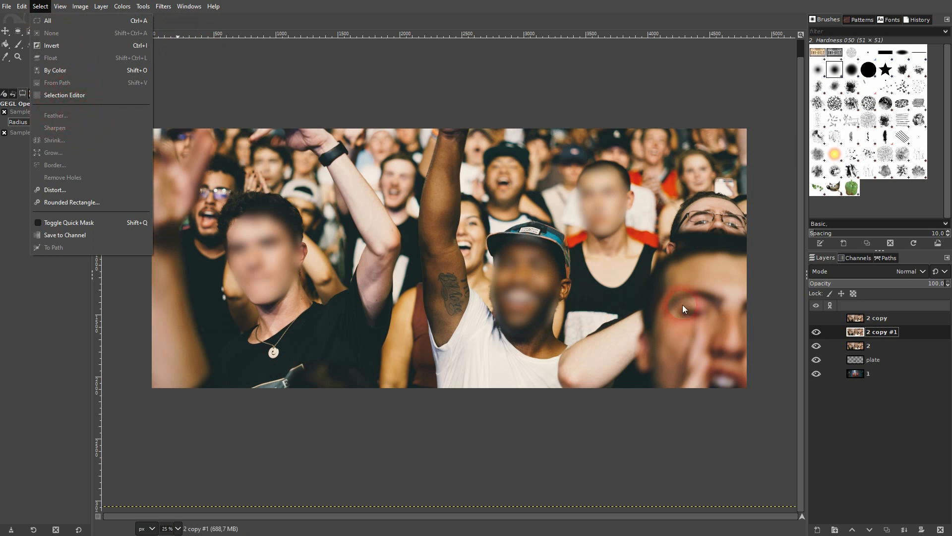
pyautogui.click(886, 319)
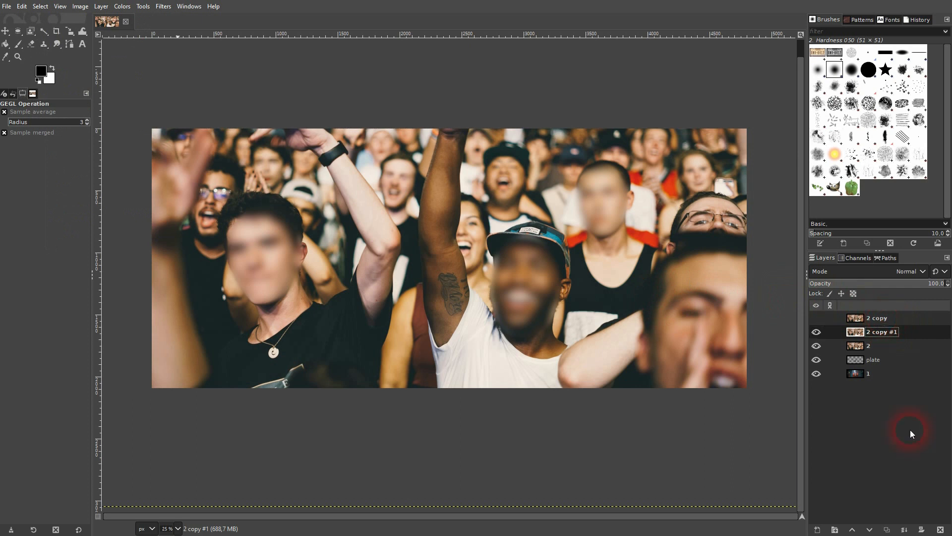
# Create a new layer named bg filled with white and move it to the top of the layer stack.
pyautogui.click(818, 529)
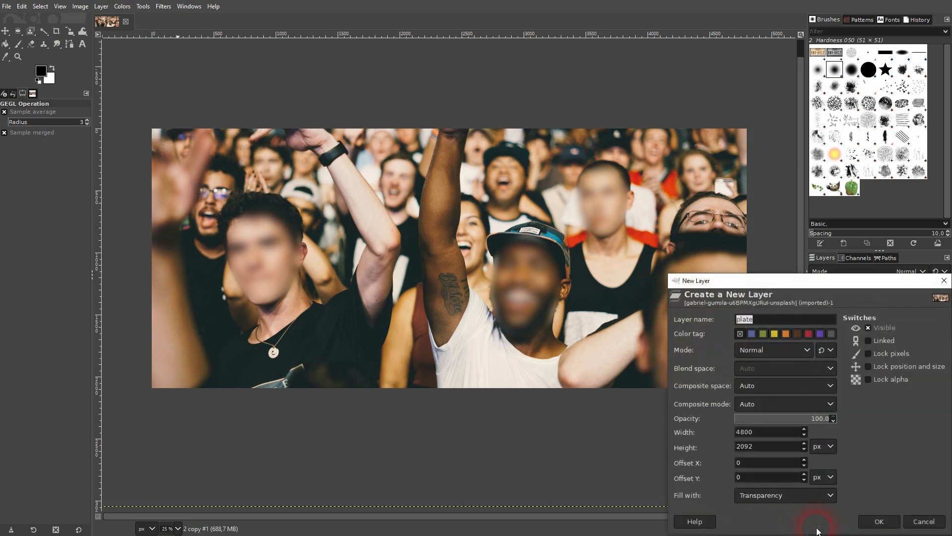
pyautogui.click(781, 495)
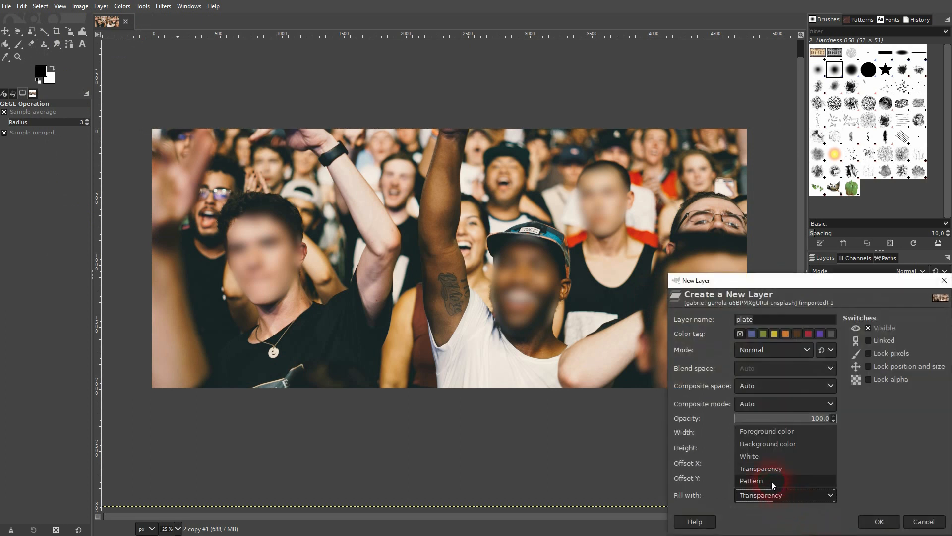
pyautogui.click(763, 454)
pyautogui.click(772, 336)
pyautogui.doubleClick(739, 320)
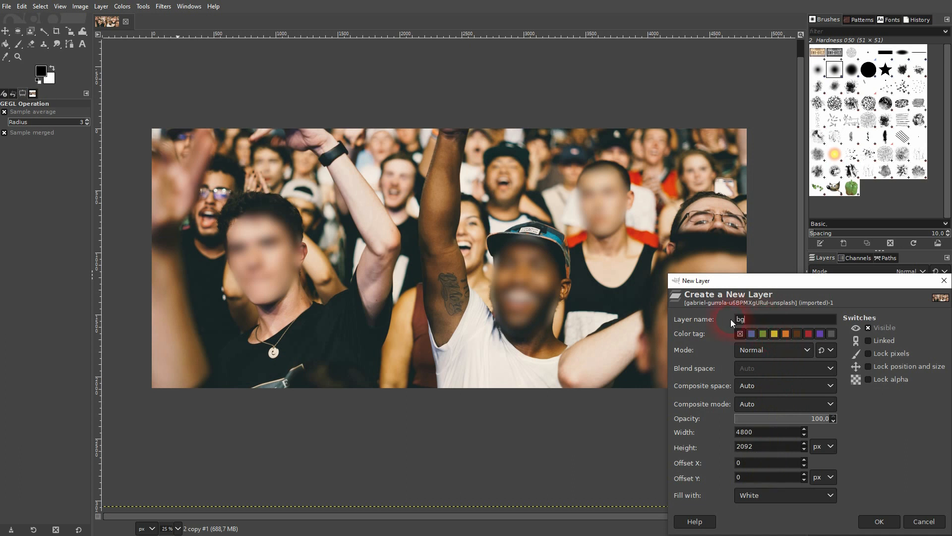
pyautogui.click(879, 521)
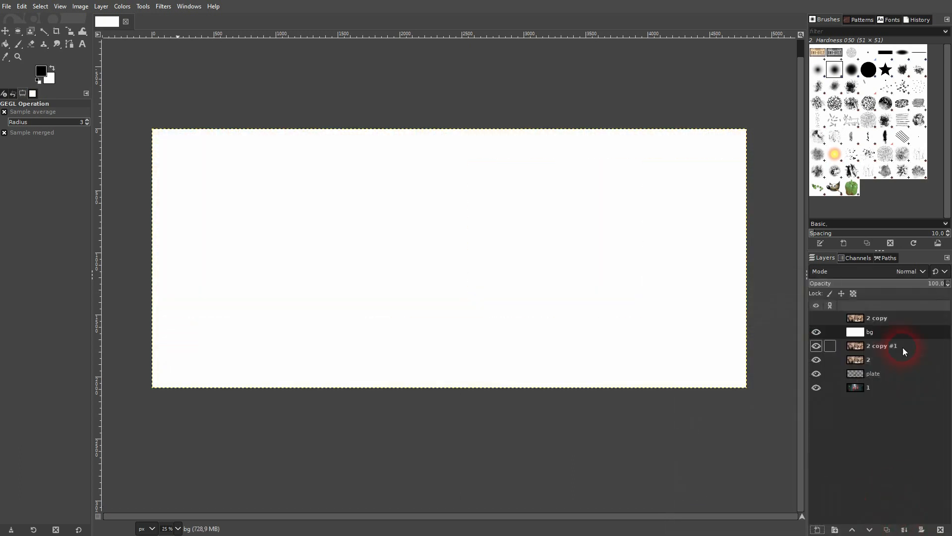
pyautogui.click(852, 530)
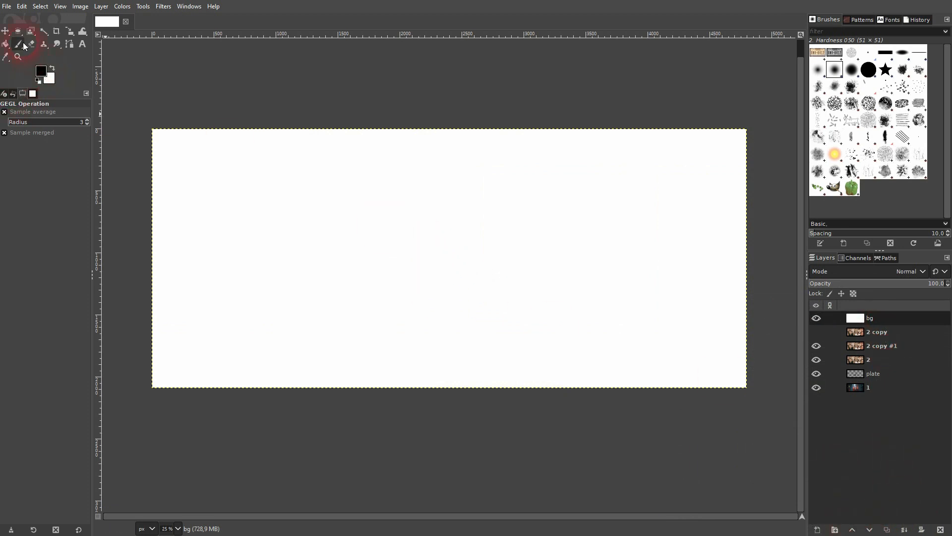
# Select a wide ellipse about 2008 × 1184 px near the middle of the white bg layer.
pyautogui.click(18, 31)
pyautogui.moveTo(329, 187); pyautogui.dragTo(578, 334)
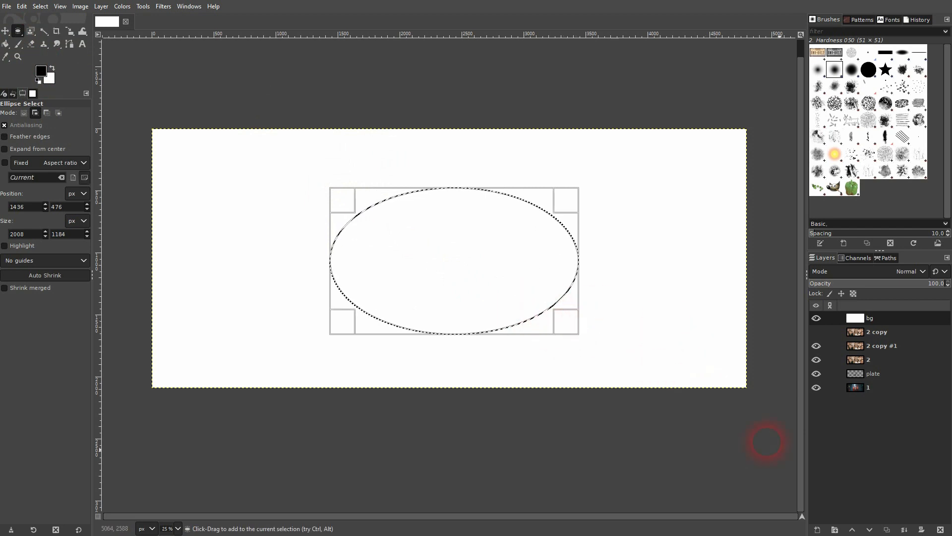
# Create a transparent layer named black without feather and fill the elliptical selection on it with black.
pyautogui.click(817, 530)
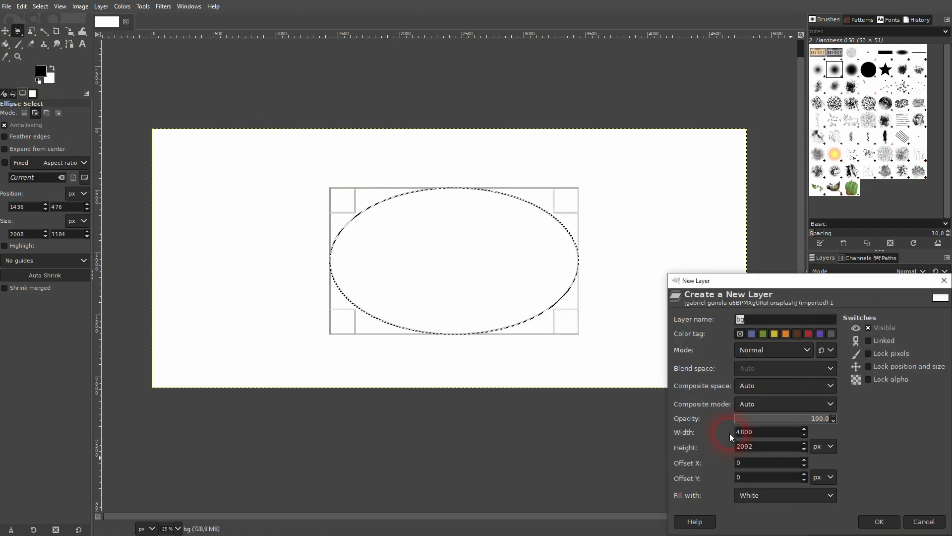
pyautogui.write('black without feather')
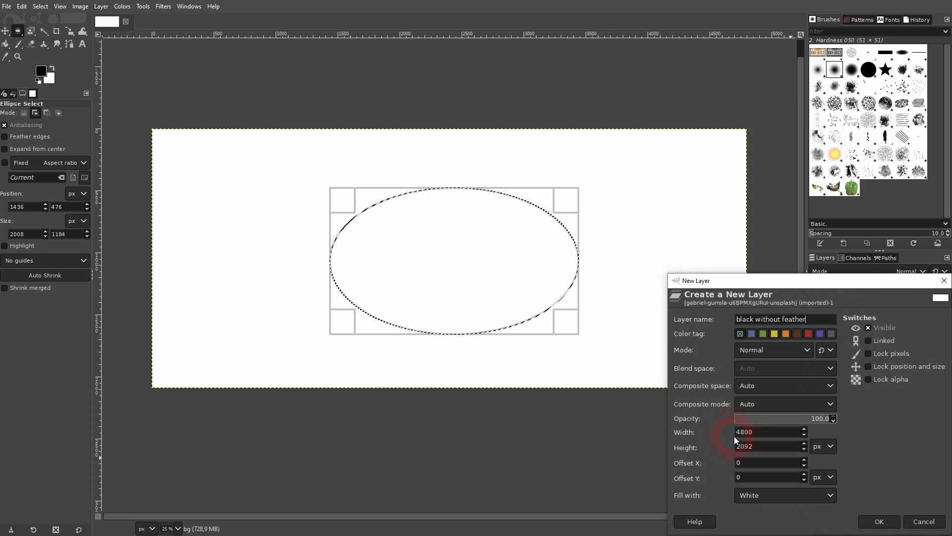
pyautogui.click(784, 495)
pyautogui.click(767, 467)
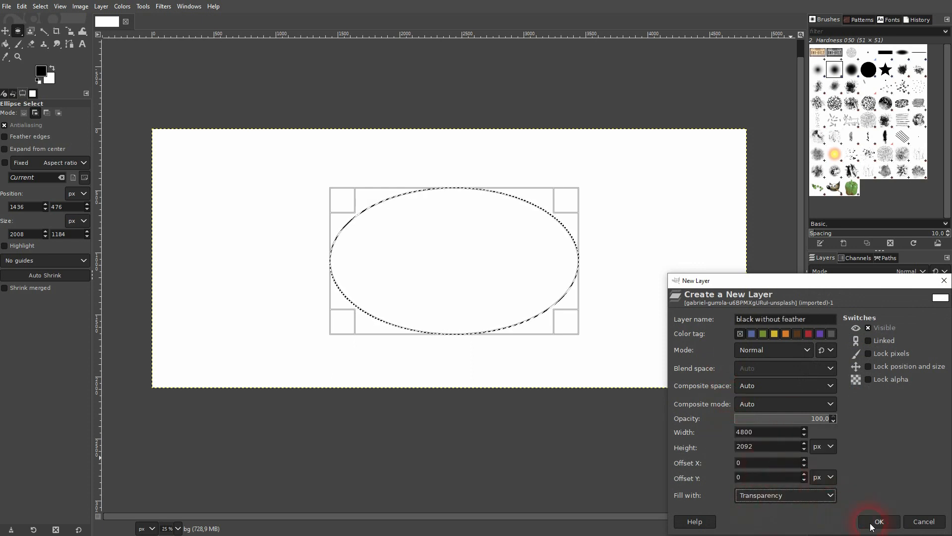
pyautogui.click(877, 522)
pyautogui.click(5, 44)
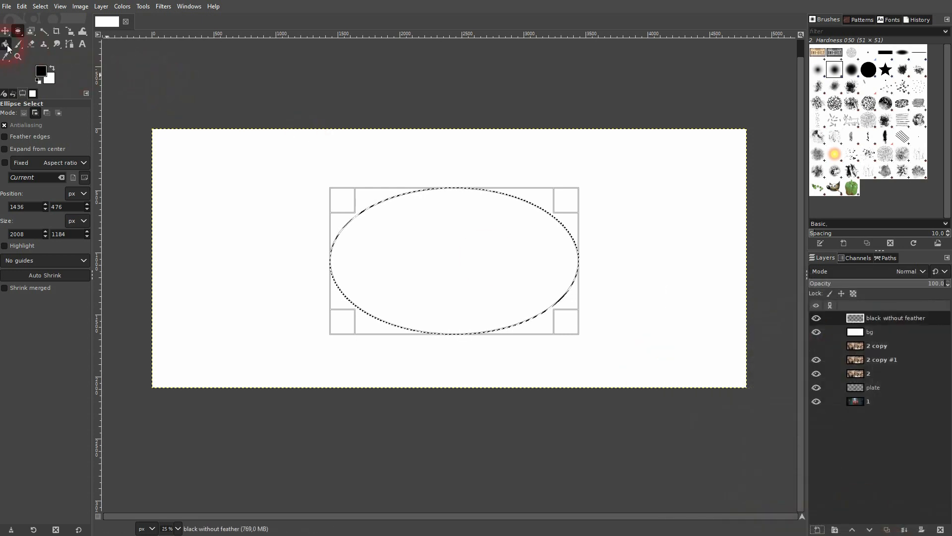
pyautogui.click(508, 282)
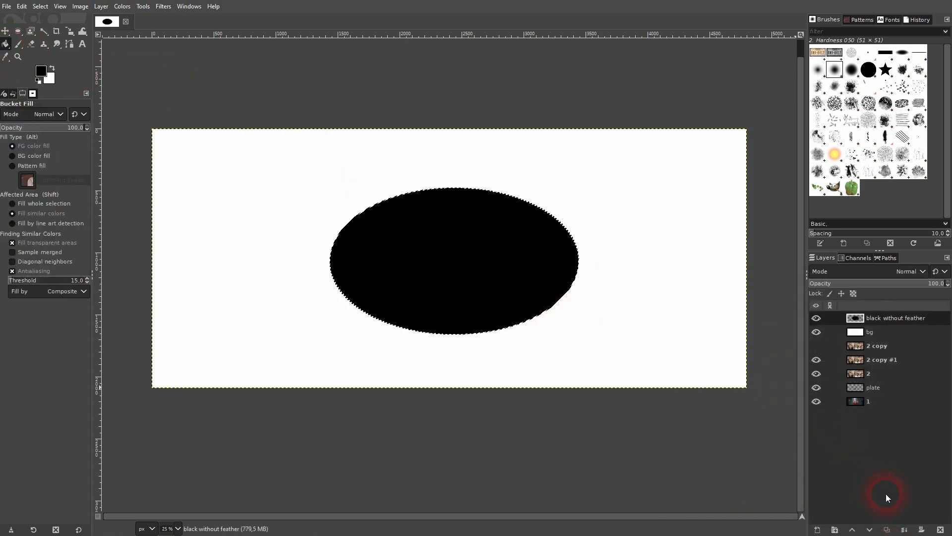
# Create a transparent layer named black with feather, and hide the black without feather layer.
pyautogui.click(817, 530)
pyautogui.click(769, 319)
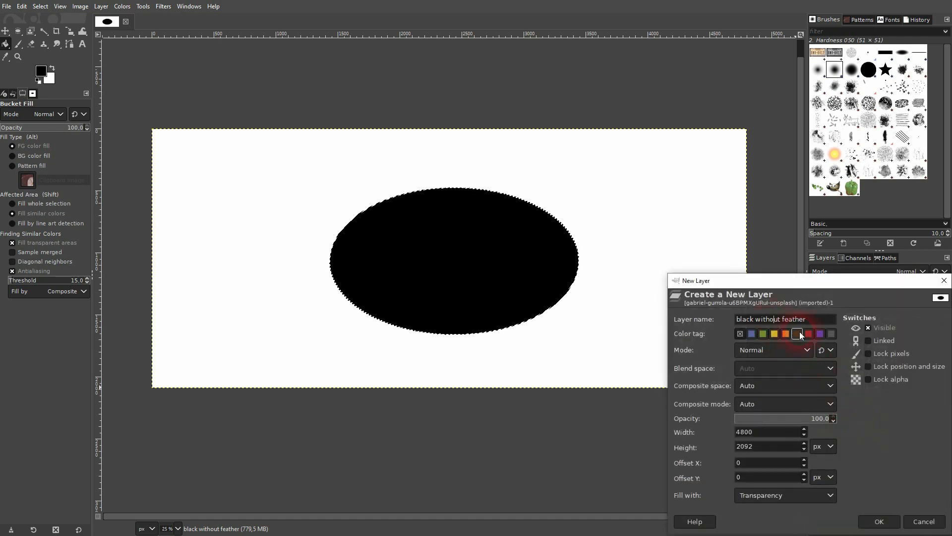
pyautogui.click(886, 527)
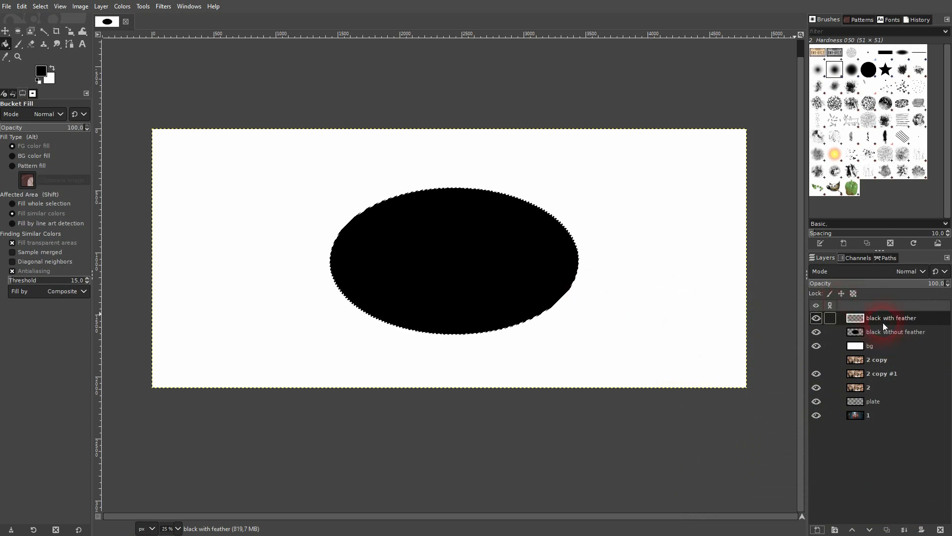
pyautogui.click(816, 332)
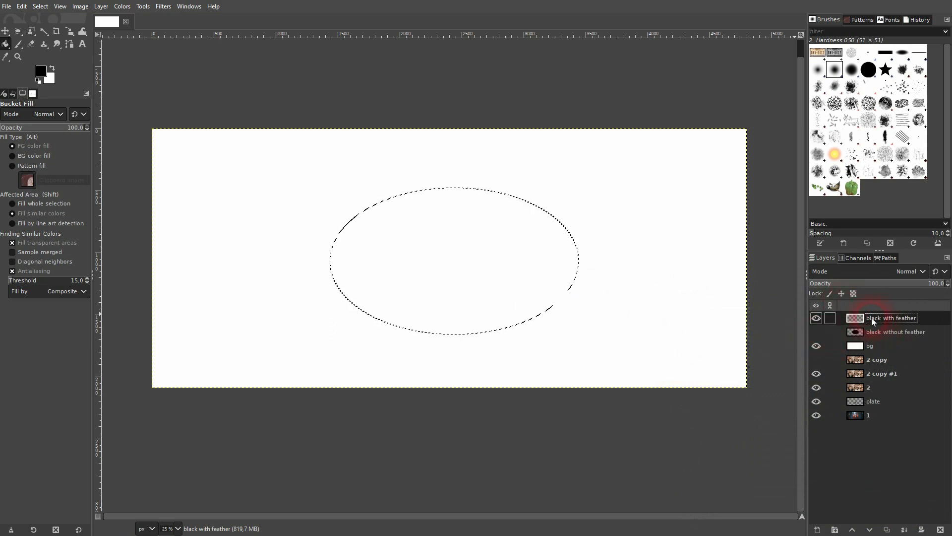
# Feather the elliptical selection for a wide soft edge, fill it with black on the black with feather layer, and deselect everything.
pyautogui.click(35, 6)
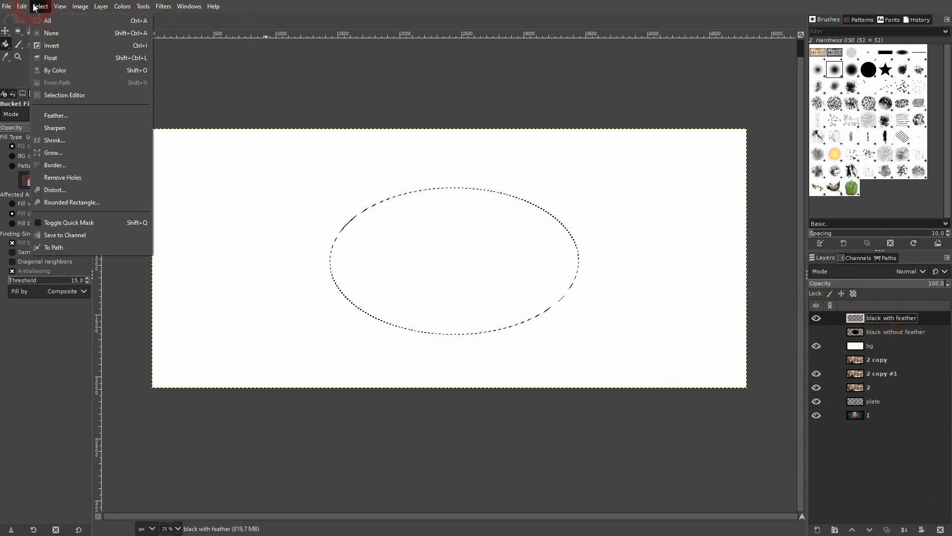
pyautogui.click(56, 115)
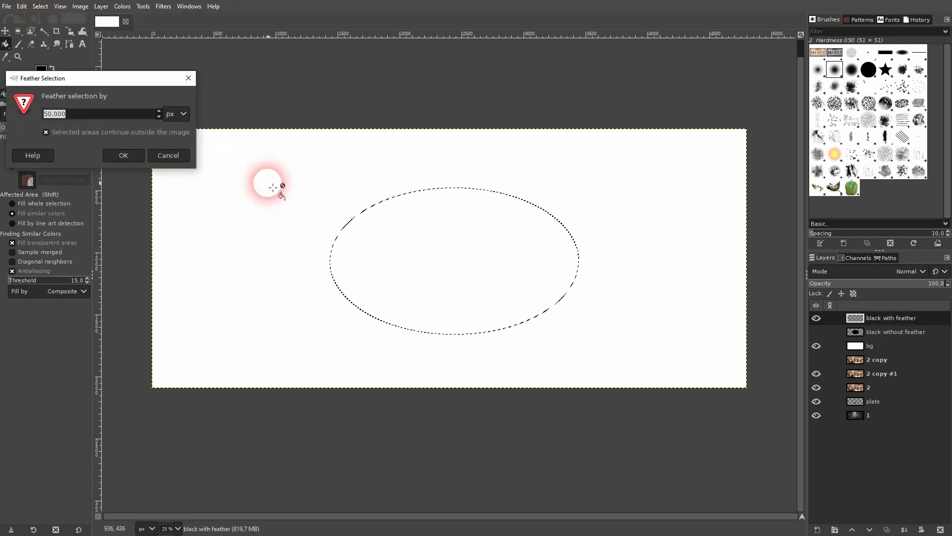
pyautogui.write('1000')
pyautogui.click(124, 156)
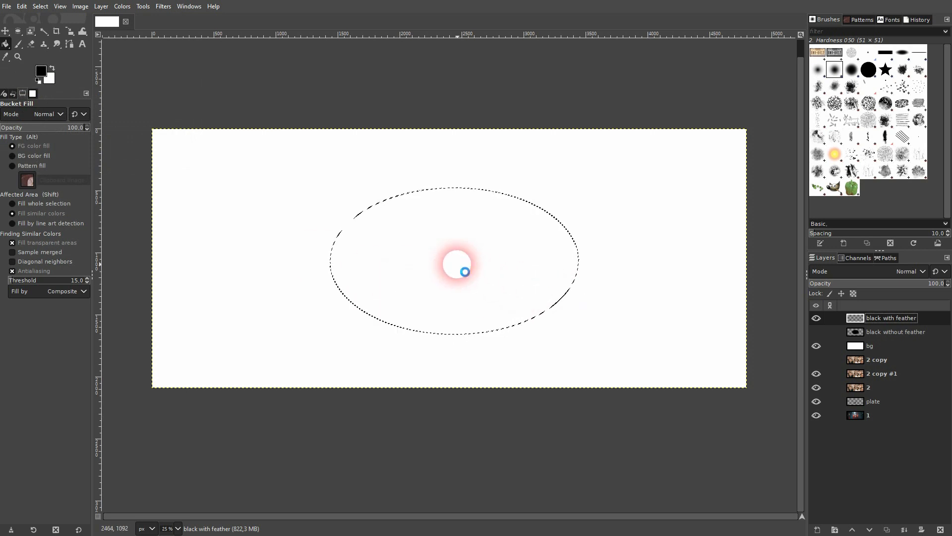
pyautogui.click(464, 272)
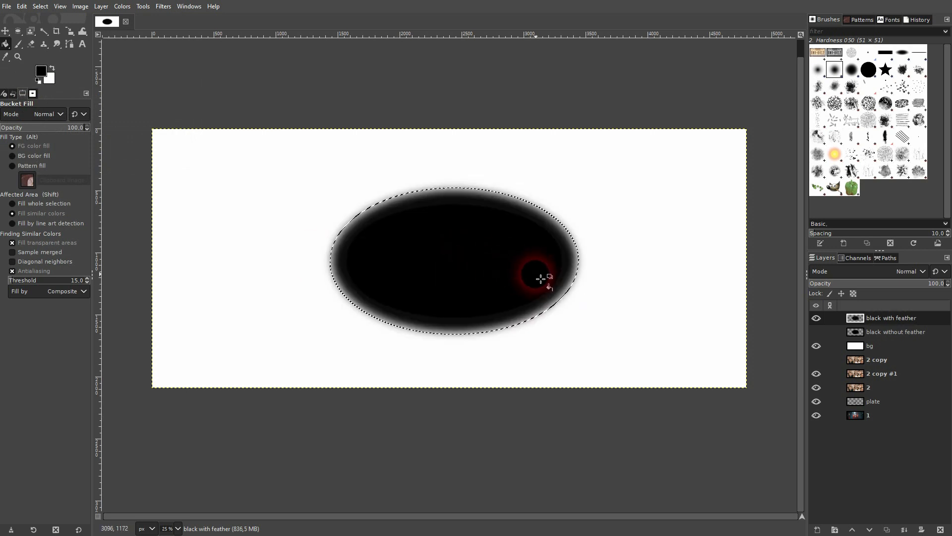
pyautogui.hotkey('ctrl', 'shift', 'a')
# Compare the hard-edged and feathered black ellipses by toggling their visibility, and leave both ellipse layers and the bg layer hidden.
pyautogui.click(6, 31)
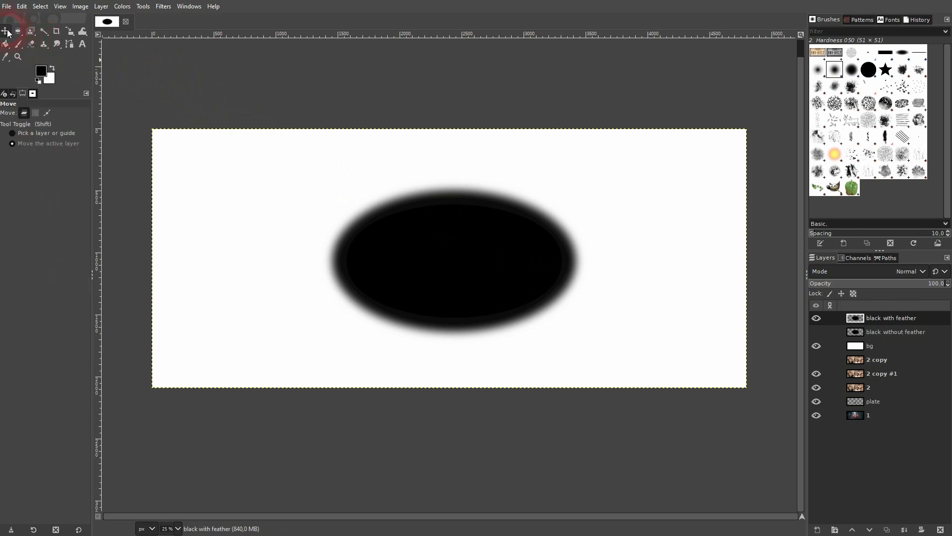
pyautogui.click(817, 334)
pyautogui.click(816, 319)
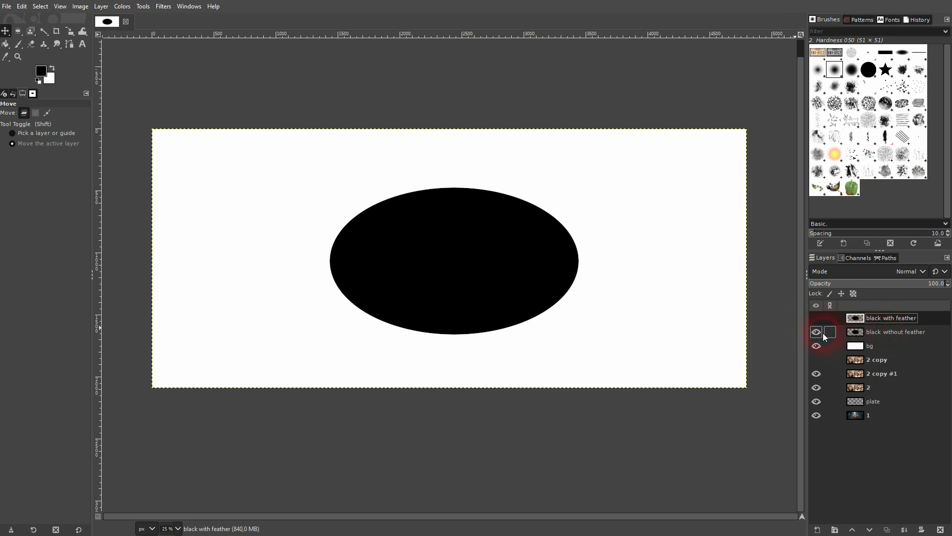
pyautogui.click(818, 332)
pyautogui.click(814, 318)
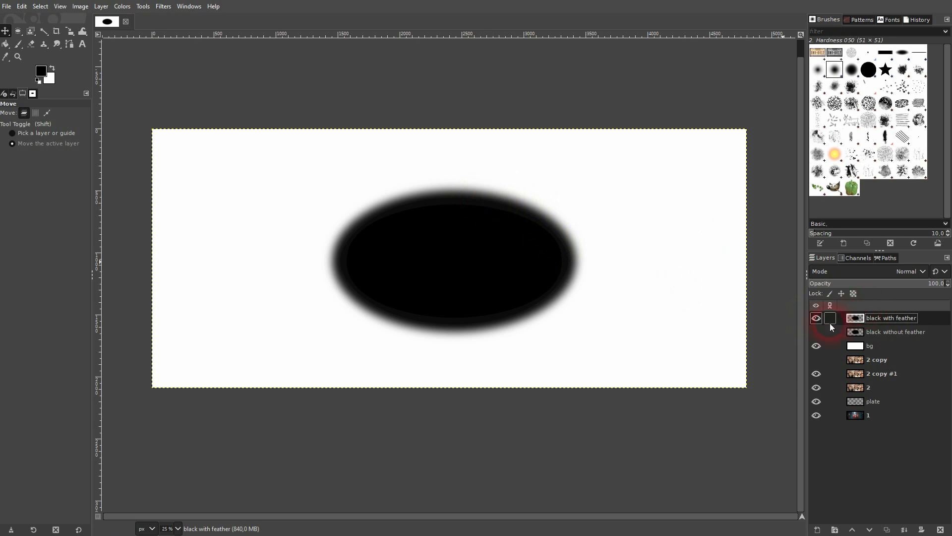
pyautogui.click(817, 332)
pyautogui.click(813, 333)
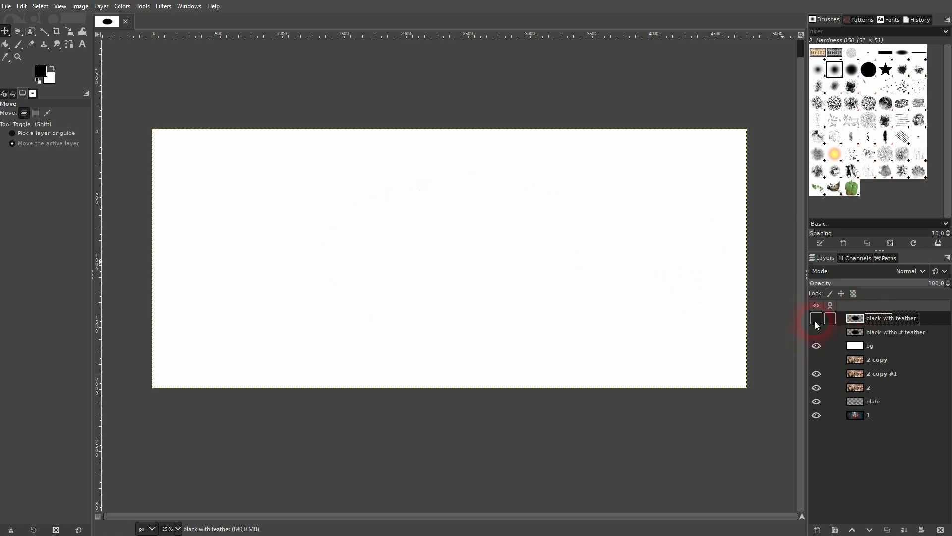
pyautogui.click(814, 320)
pyautogui.click(816, 320)
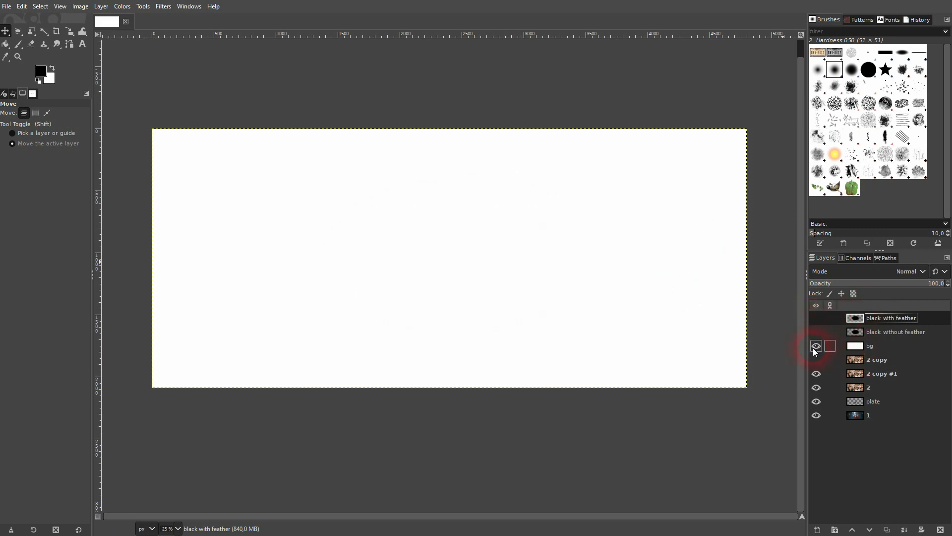
pyautogui.moveTo(814, 347); pyautogui.dragTo(821, 362)
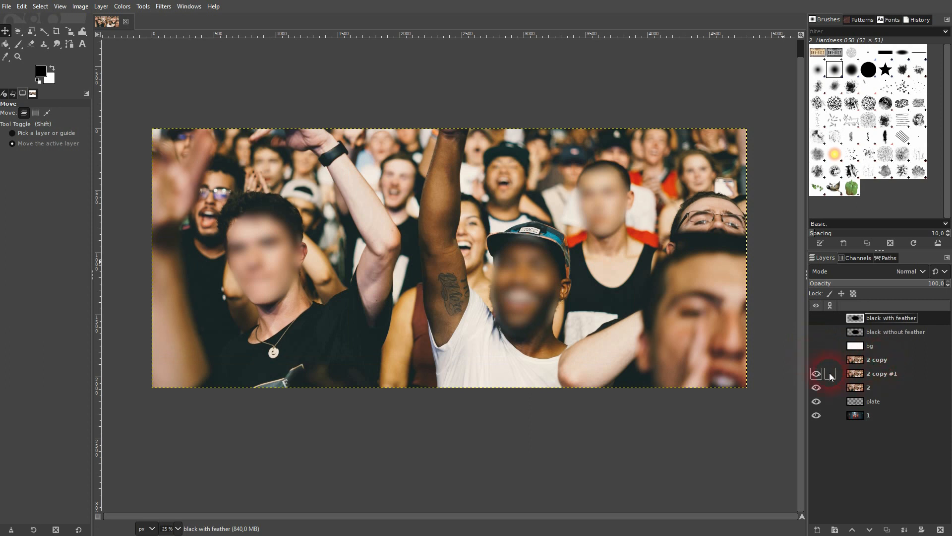
# Rename the 2 copy #1 layer as with feather.
pyautogui.doubleClick(882, 374)
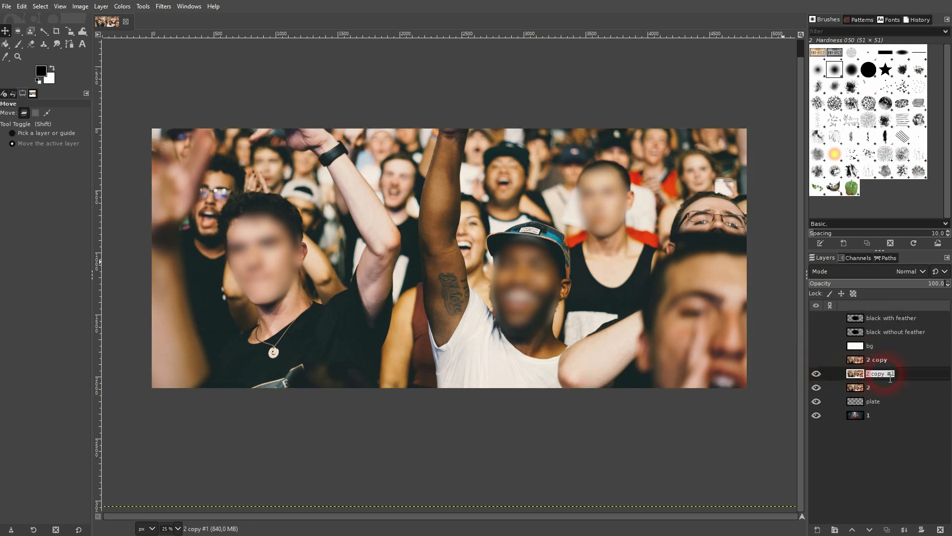
pyautogui.write('with feather')
pyautogui.press('Return')
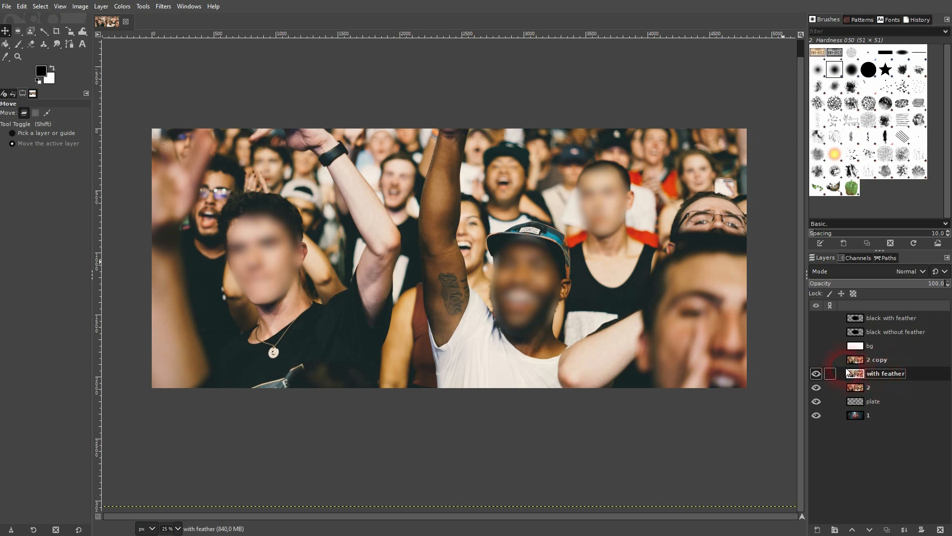
# Show the 2 copy layer and rename it as without feather.
pyautogui.click(815, 359)
pyautogui.doubleClick(875, 361)
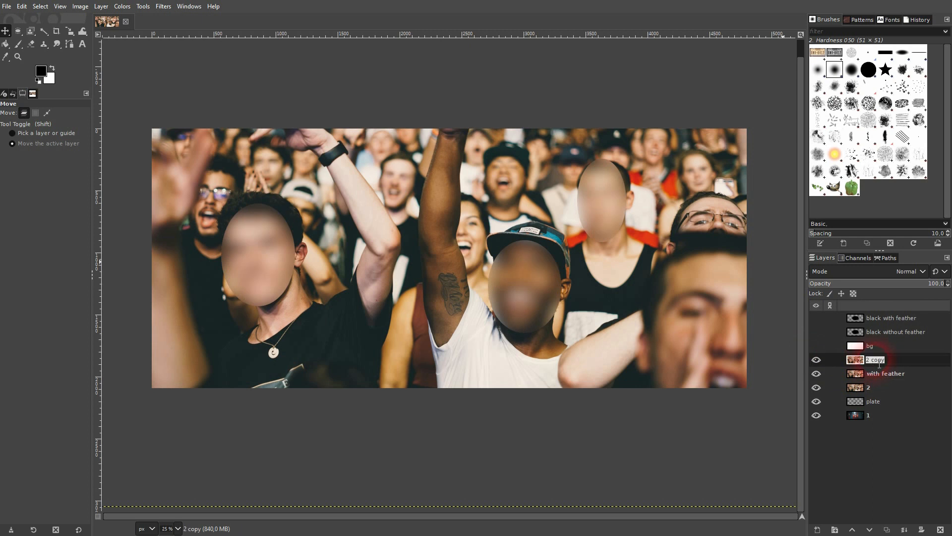
pyautogui.write('wiuthour feather')
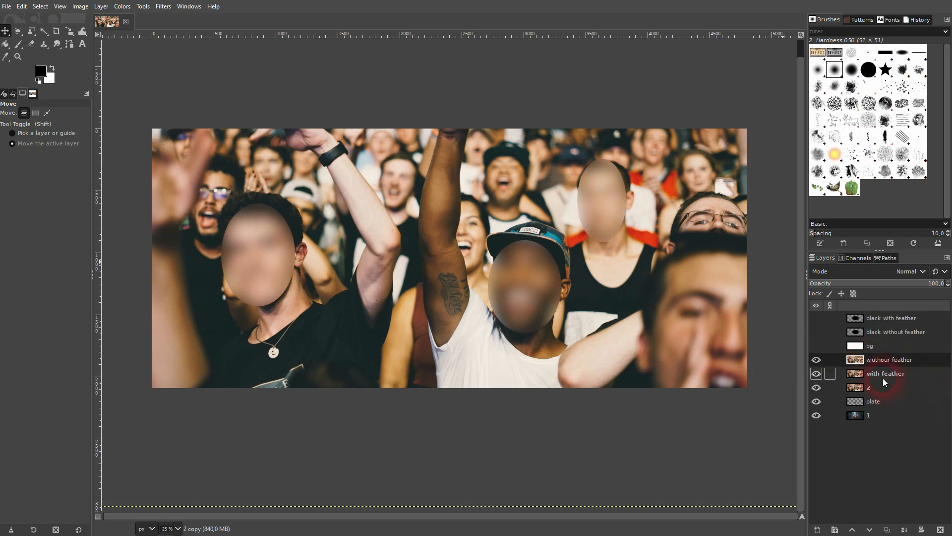
pyautogui.press('BackSpace')
pyautogui.press('BackSpace')
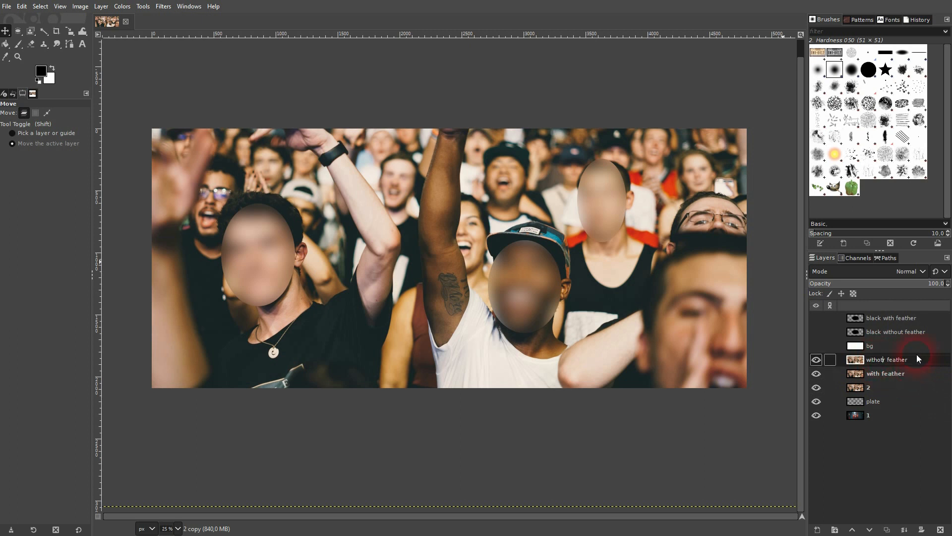
pyautogui.press('BackSpace')
pyautogui.press('BackSpace')
pyautogui.write('u')
pyautogui.press('Return')
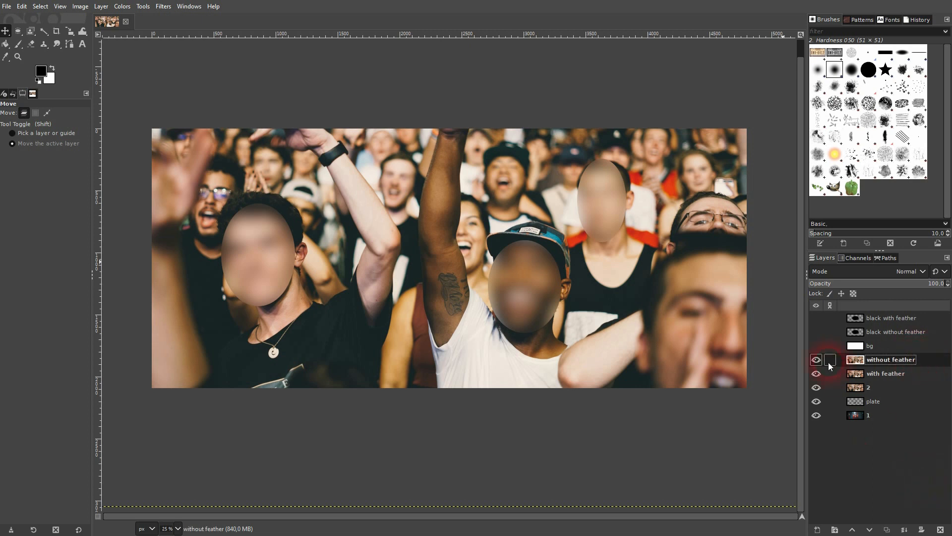
# Toggle the without feather layer and both black ellipse layers to review the edge differences, and look at the available selection commands.
pyautogui.click(816, 360)
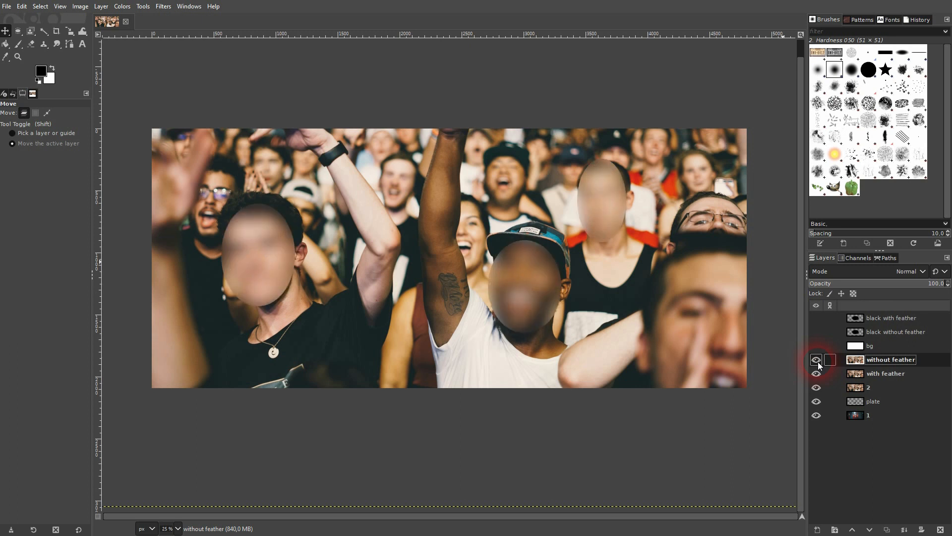
pyautogui.click(813, 319)
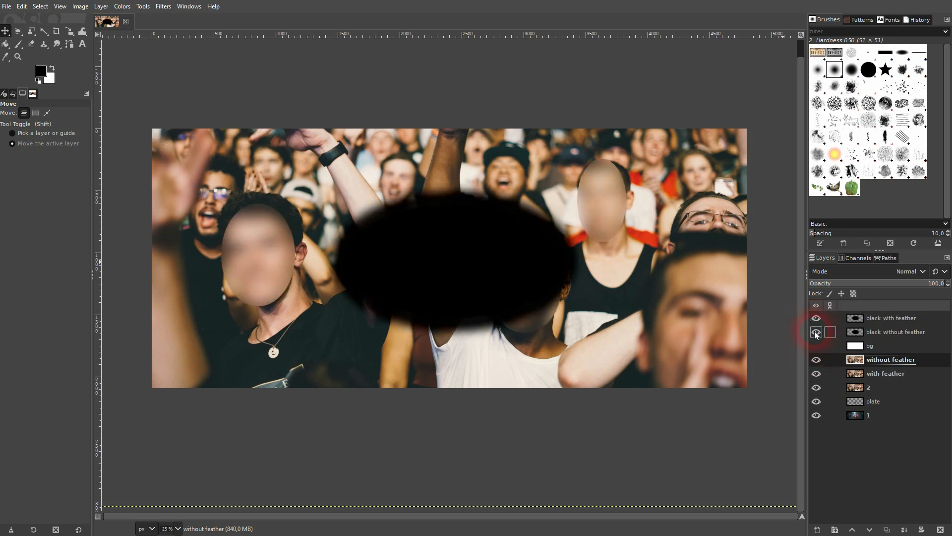
pyautogui.click(815, 331)
pyautogui.click(813, 318)
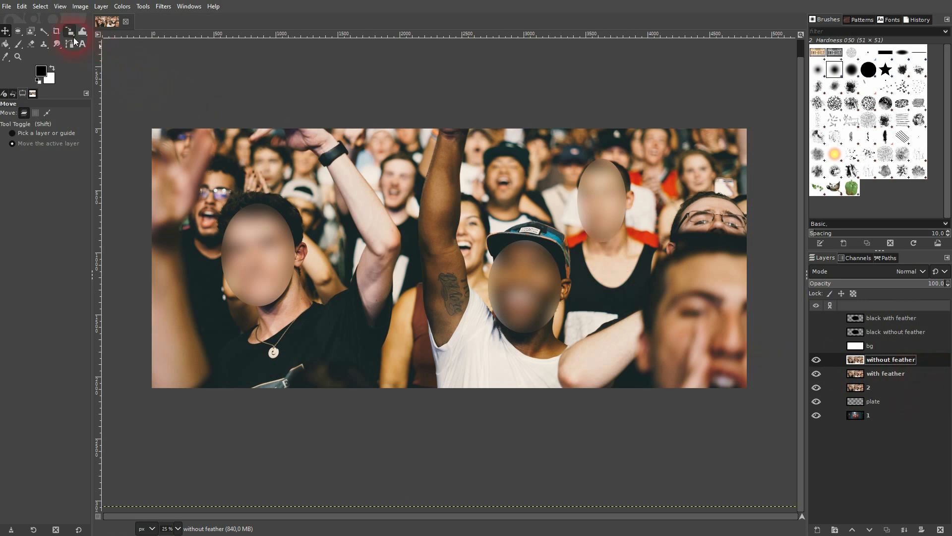
pyautogui.click(40, 7)
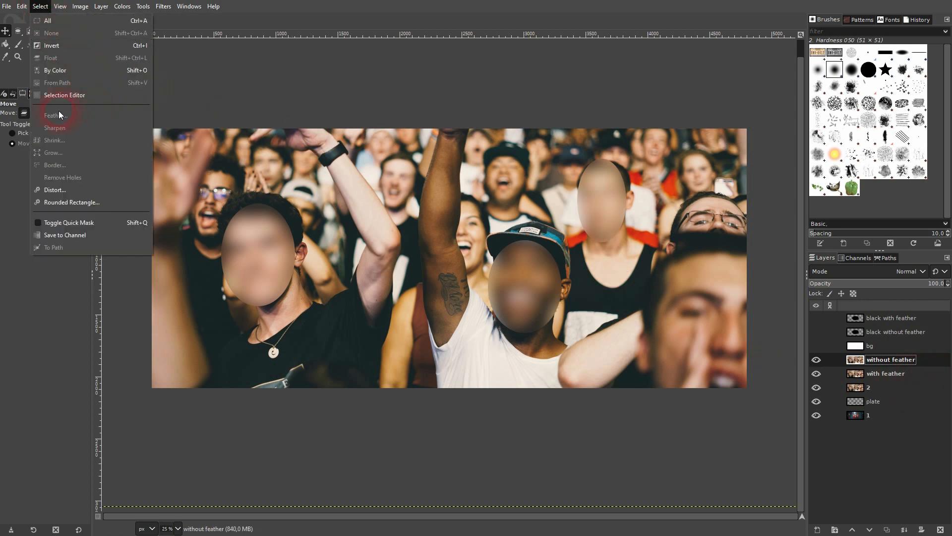
pyautogui.click(199, 95)
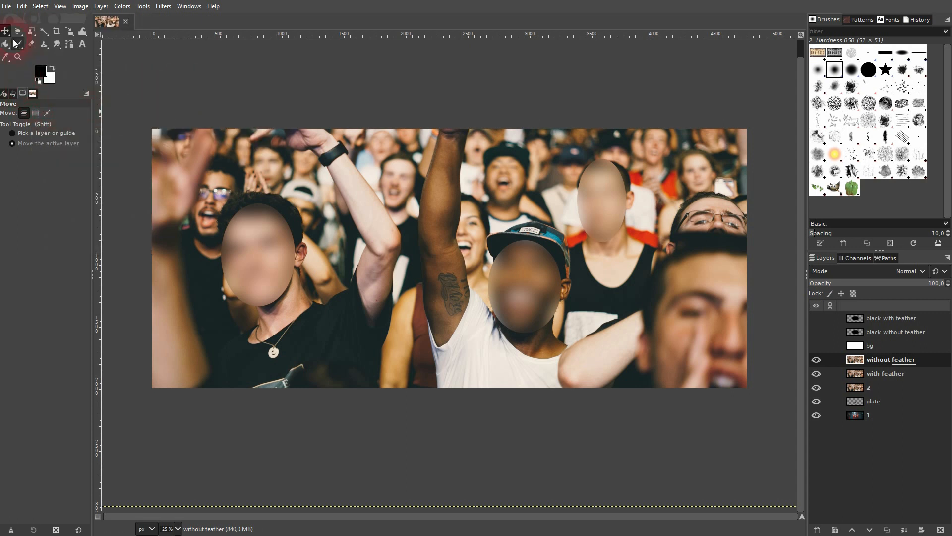
# Look over the Ellipse Select modes, and switch to Rectangle Select with its mode set to replace the current selection.
pyautogui.moveTo(18, 31); pyautogui.dragTo(50, 45)
pyautogui.click(38, 80)
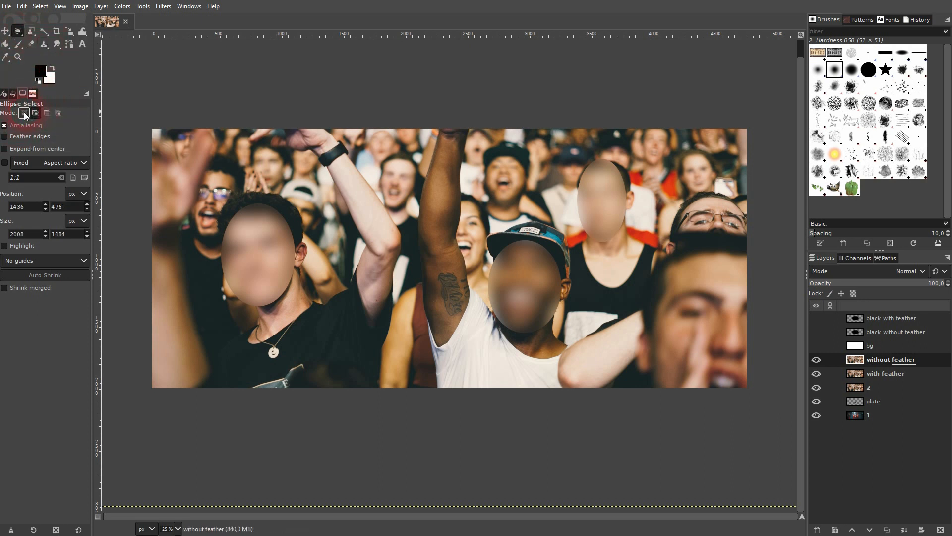
pyautogui.click(58, 113)
pyautogui.moveTo(18, 31); pyautogui.dragTo(49, 31)
pyautogui.click(24, 113)
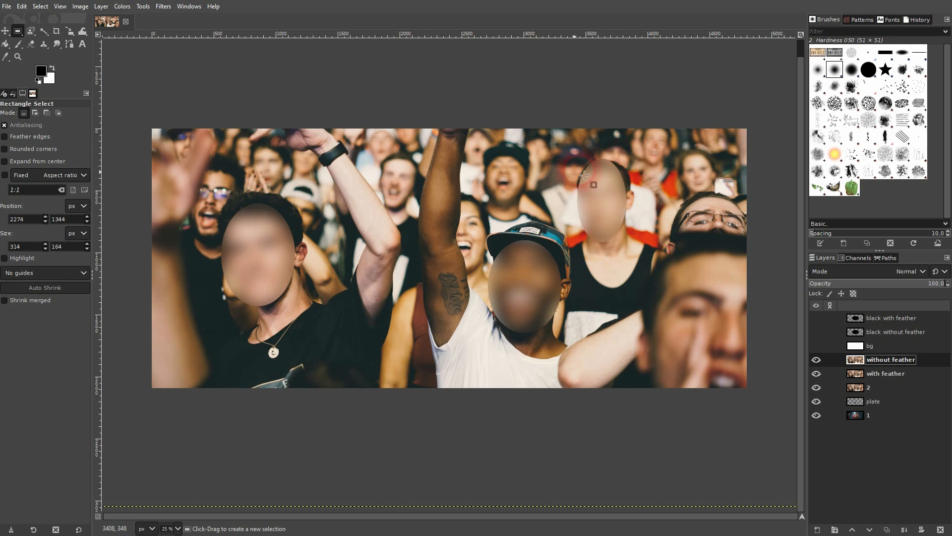
# Hide the without feather, with feather, 2 and plate layers, and make car layer 1 active with Rectangle Select.
pyautogui.moveTo(817, 360); pyautogui.dragTo(819, 402)
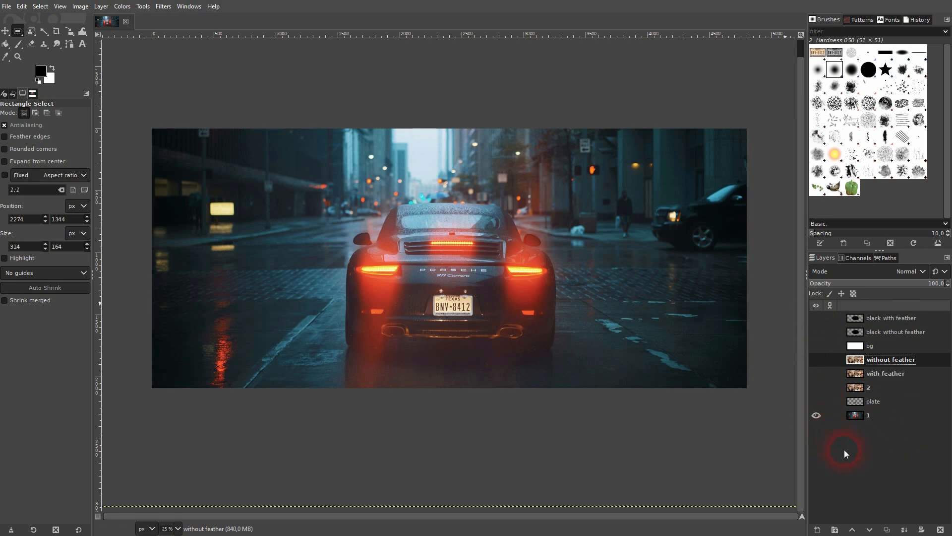
pyautogui.click(872, 415)
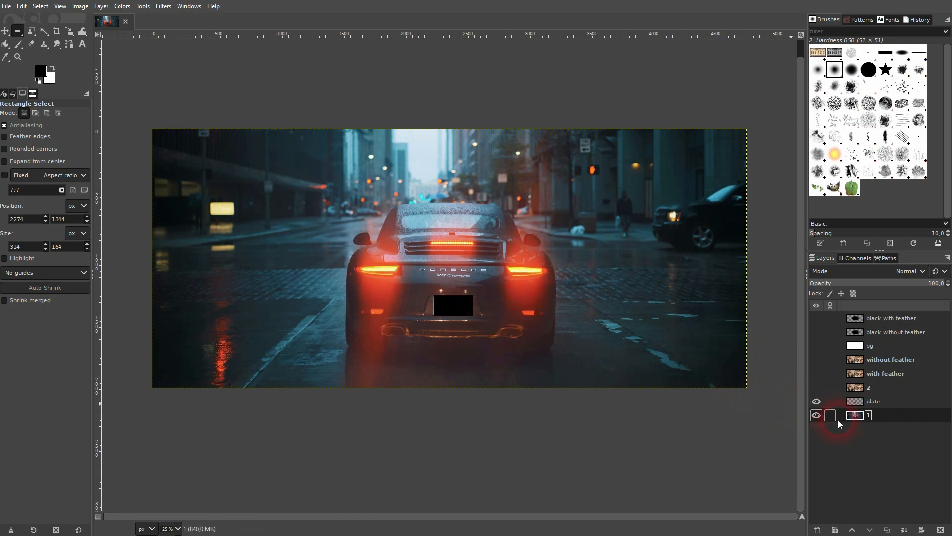
pyautogui.click(816, 403)
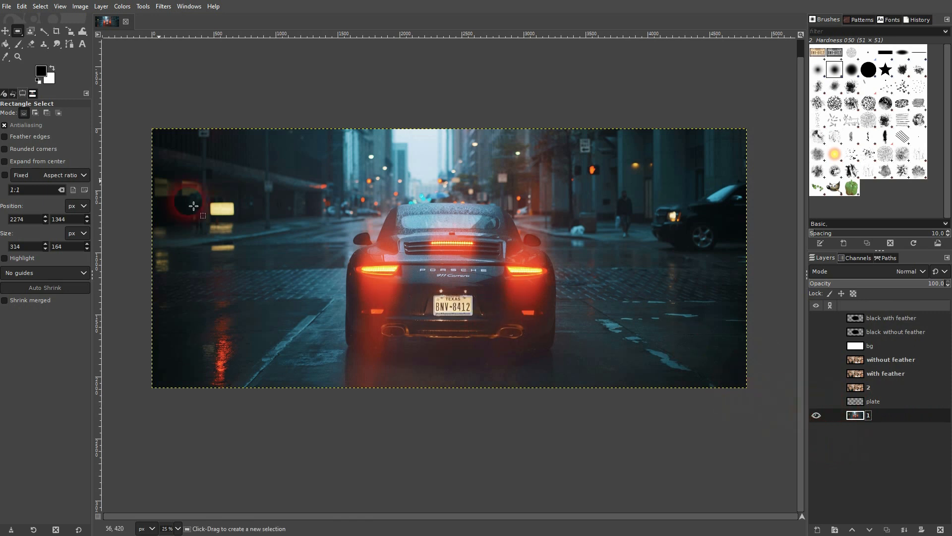
pyautogui.click(17, 32)
pyautogui.click(51, 37)
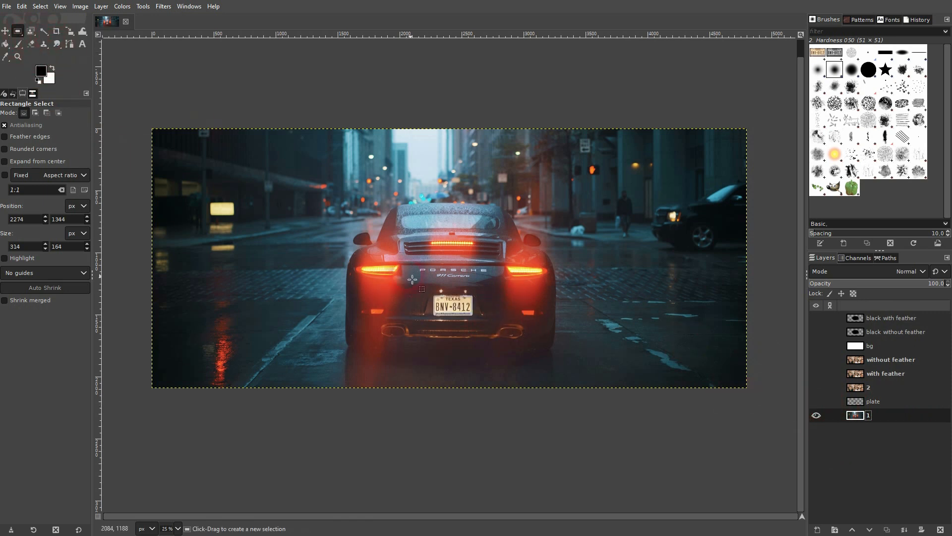
# Select the car's license plate with a rectangle about 364 × 188 px, fill it black on a new transparent layer named tut1, and deselect.
pyautogui.moveTo(438, 294); pyautogui.dragTo(482, 324)
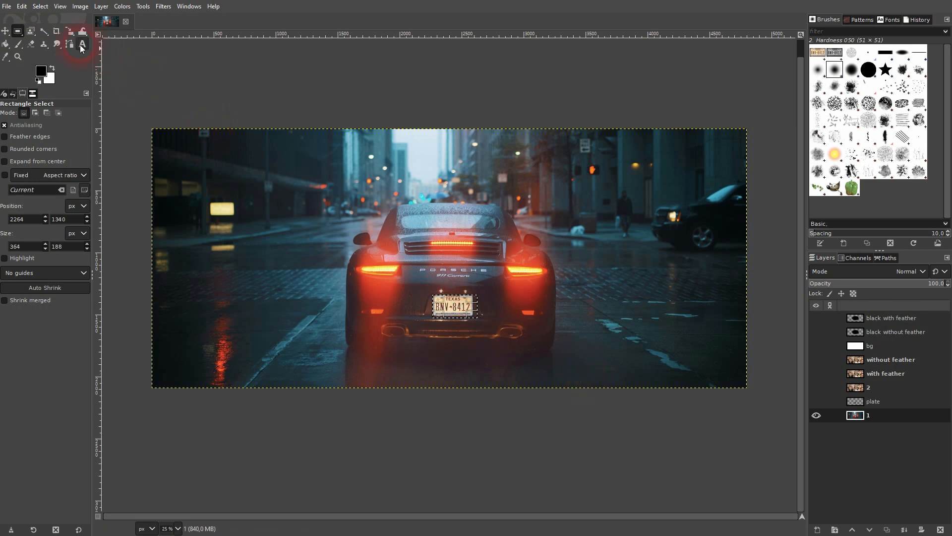
pyautogui.click(5, 44)
pyautogui.click(42, 50)
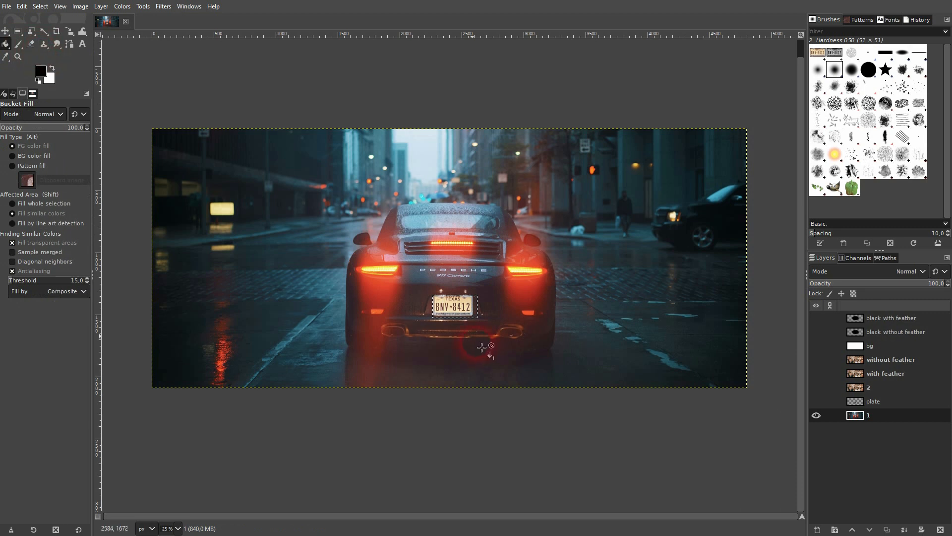
pyautogui.click(818, 529)
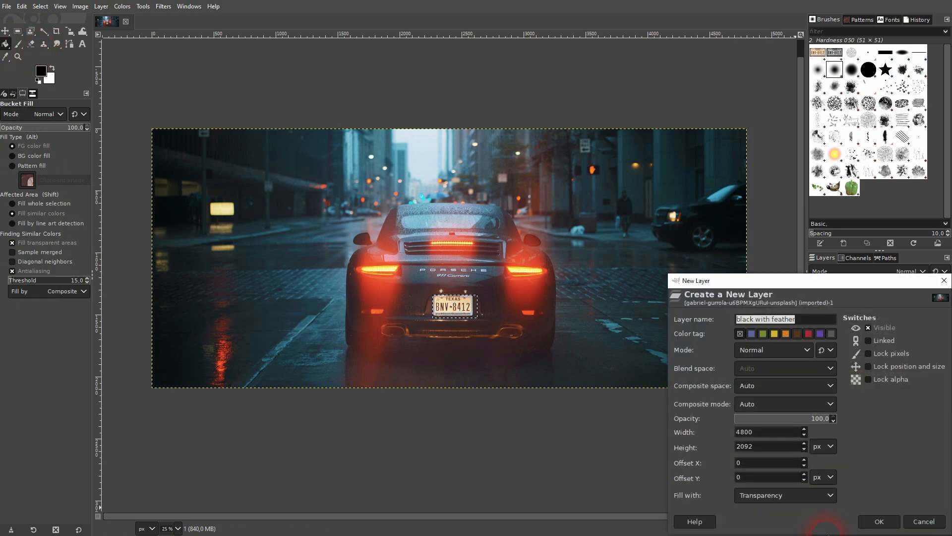
pyautogui.write('tut1')
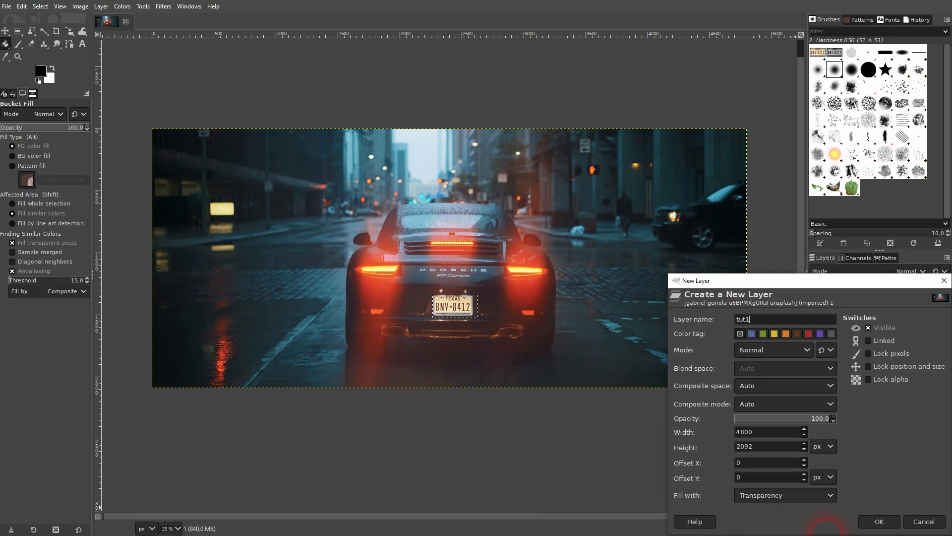
pyautogui.click(785, 495)
pyautogui.click(787, 493)
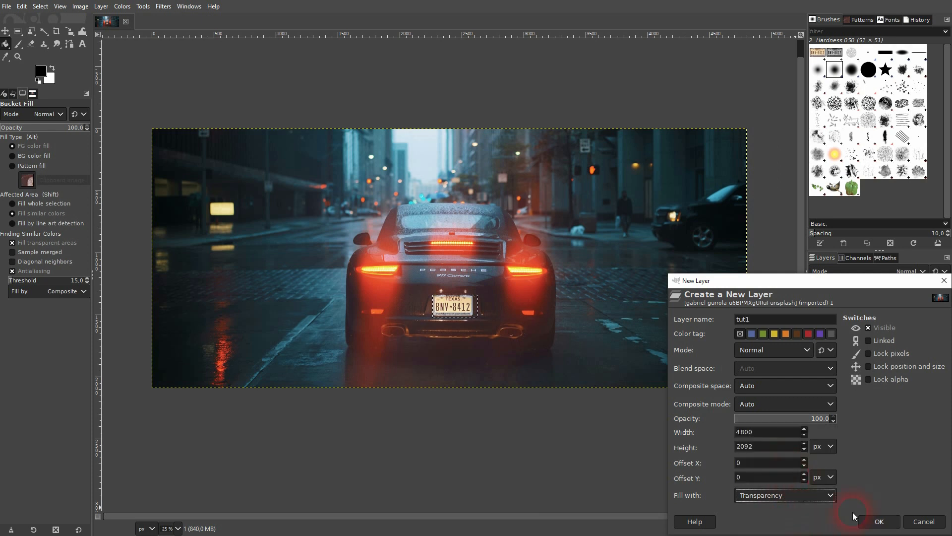
pyautogui.click(876, 521)
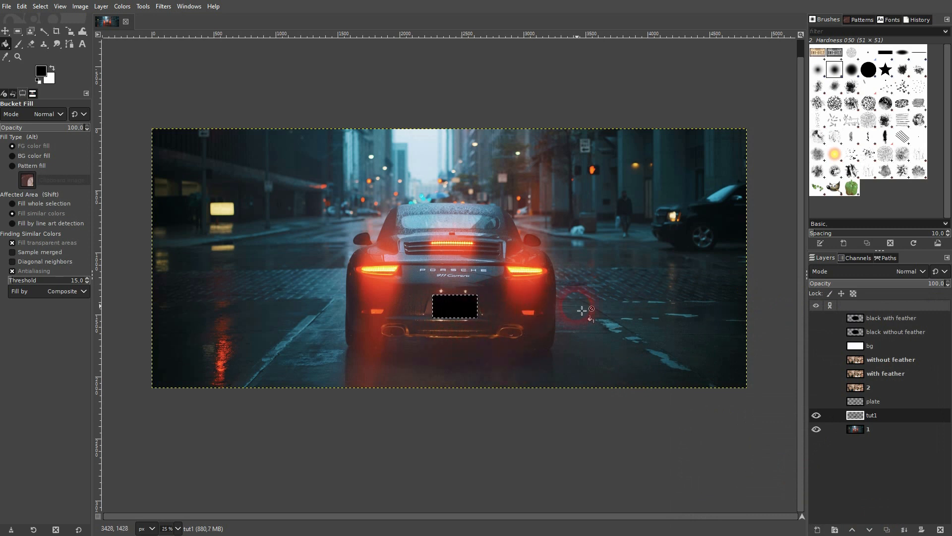
pyautogui.hotkey('ctrl', 'shift', 'a')
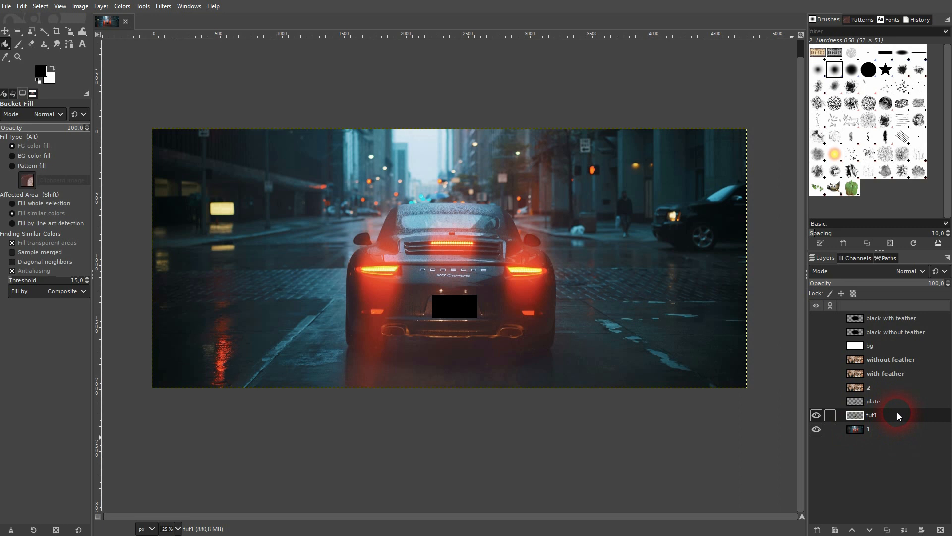
# Show layer 2, make it active, and select the three prominent men's faces with ellipses, adding each to the current selection.
pyautogui.click(816, 388)
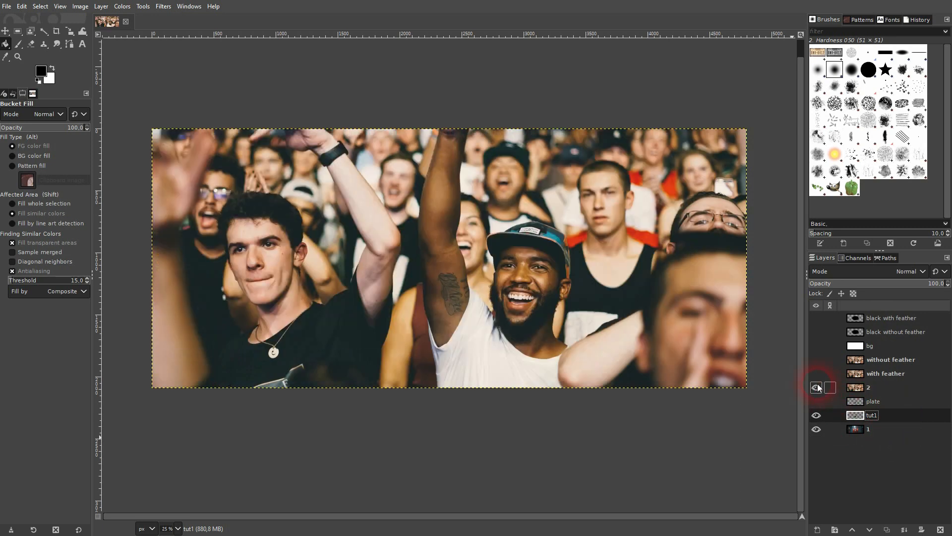
pyautogui.click(862, 391)
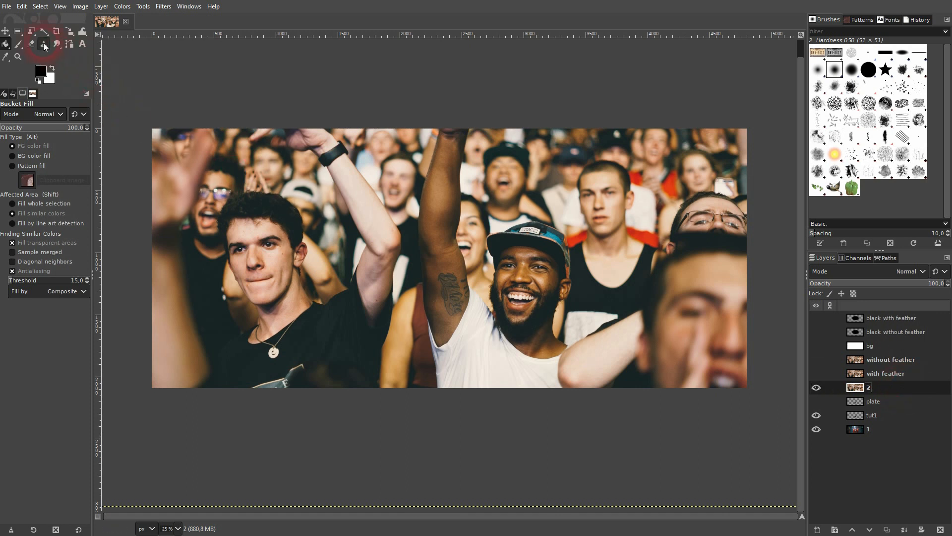
pyautogui.moveTo(17, 31); pyautogui.dragTo(54, 45)
pyautogui.moveTo(220, 206); pyautogui.dragTo(296, 299)
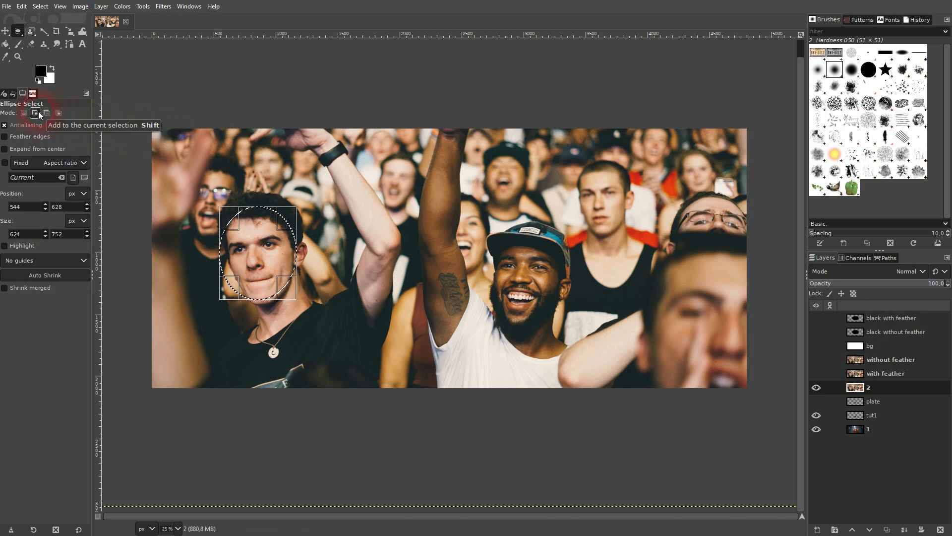
pyautogui.moveTo(482, 235); pyautogui.dragTo(550, 325)
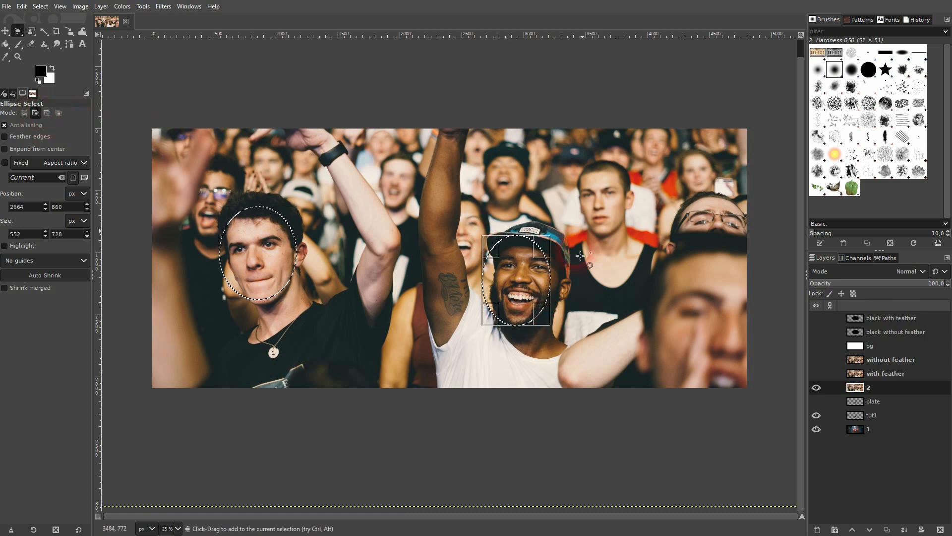
pyautogui.moveTo(575, 173); pyautogui.dragTo(634, 227)
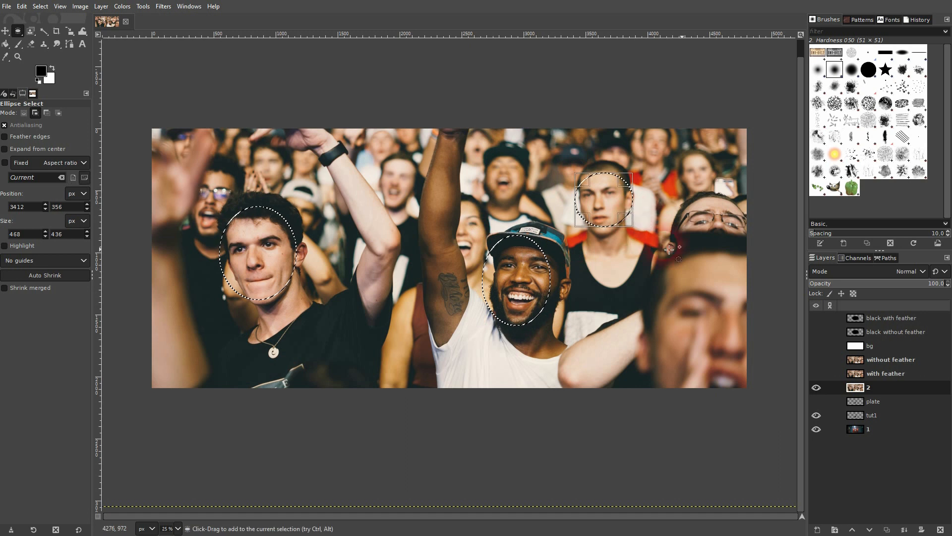
# Duplicate layer 2, blur the selected faces on the copy with Gaussian Blur at size 42.72, and deselect.
pyautogui.click(887, 530)
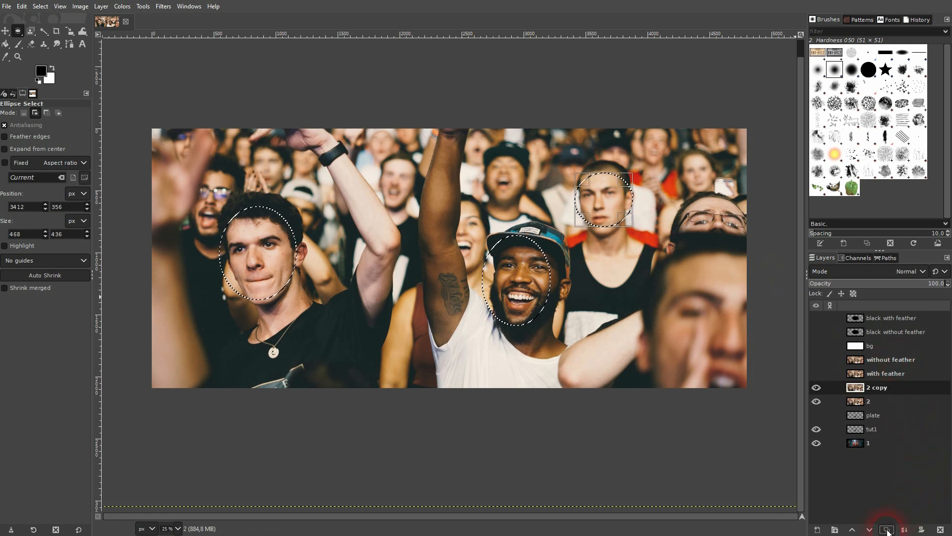
pyautogui.click(163, 6)
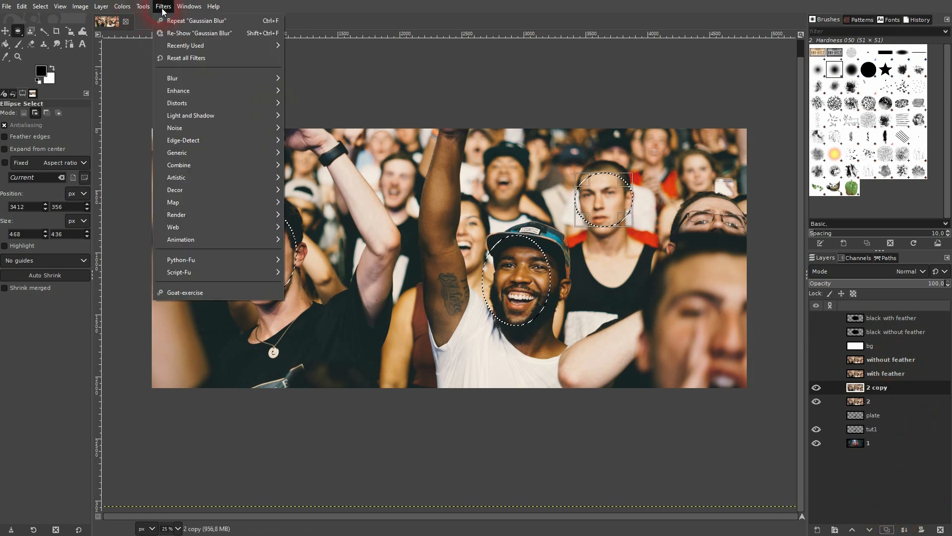
pyautogui.moveTo(228, 76)
pyautogui.click(305, 90)
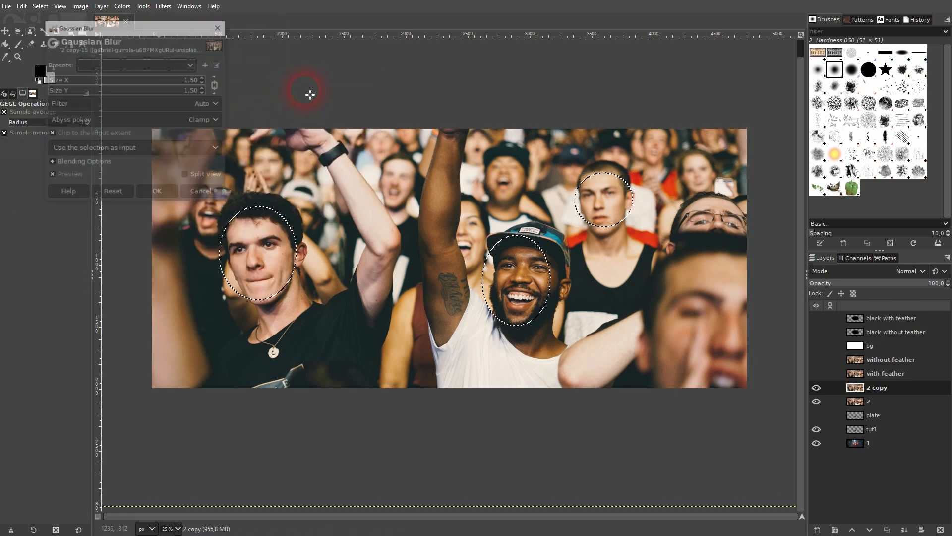
pyautogui.click(111, 80)
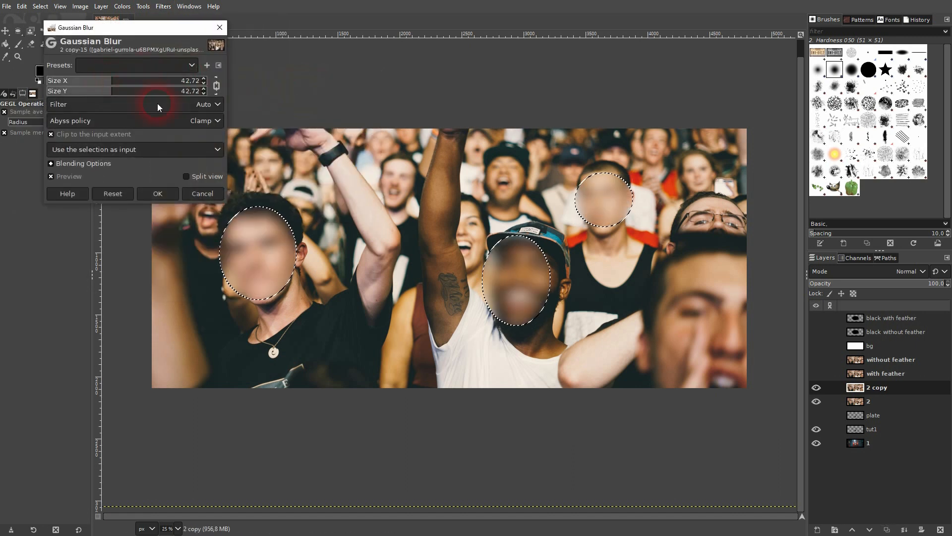
pyautogui.click(158, 194)
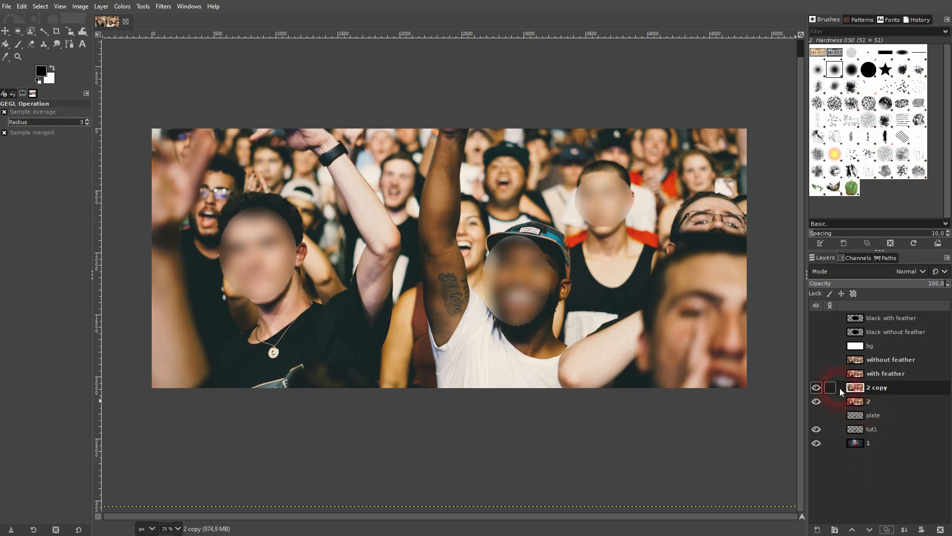
# Hide the 2 copy layer, make layer 2 active, and select the same three faces with slightly larger ellipses in add mode.
pyautogui.click(816, 387)
pyautogui.click(870, 404)
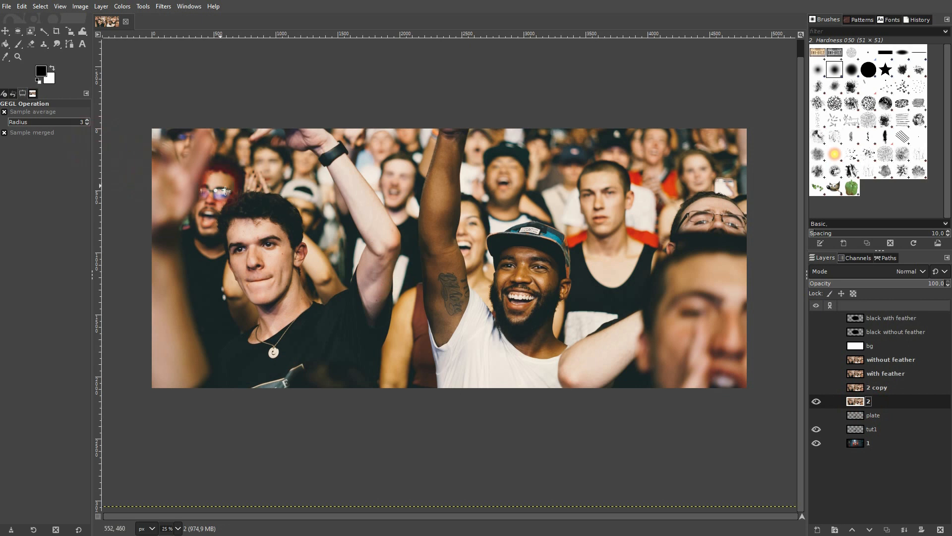
pyautogui.click(17, 31)
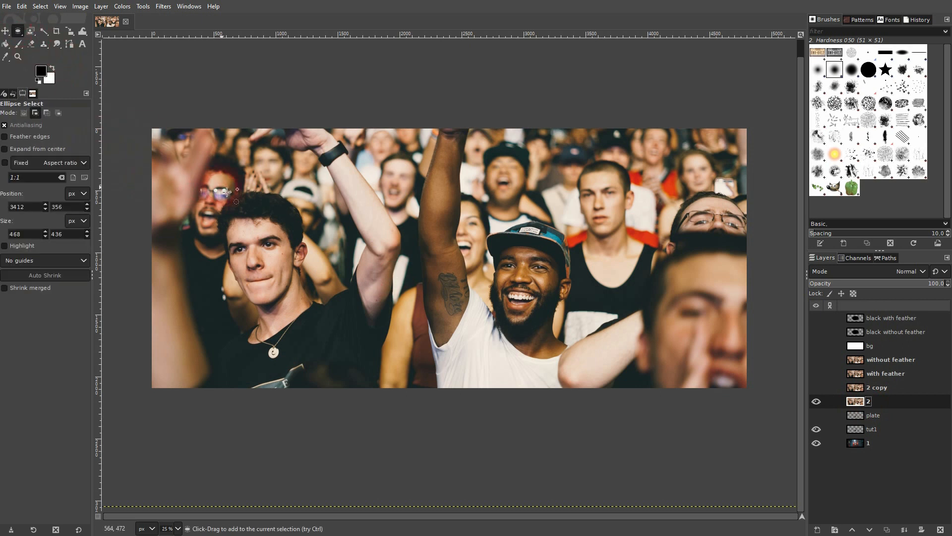
pyautogui.moveTo(222, 188); pyautogui.dragTo(300, 305)
pyautogui.moveTo(483, 227); pyautogui.dragTo(561, 334)
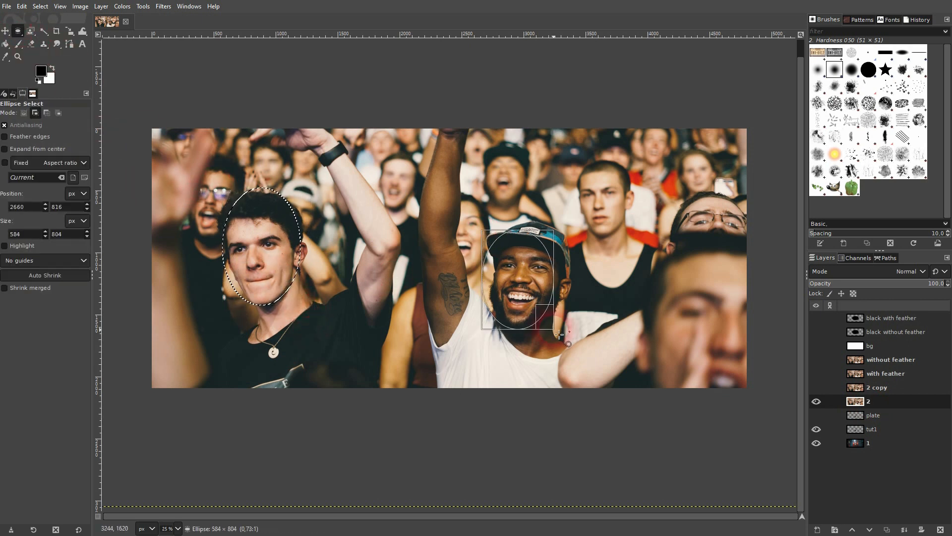
pyautogui.moveTo(570, 165); pyautogui.dragTo(632, 234)
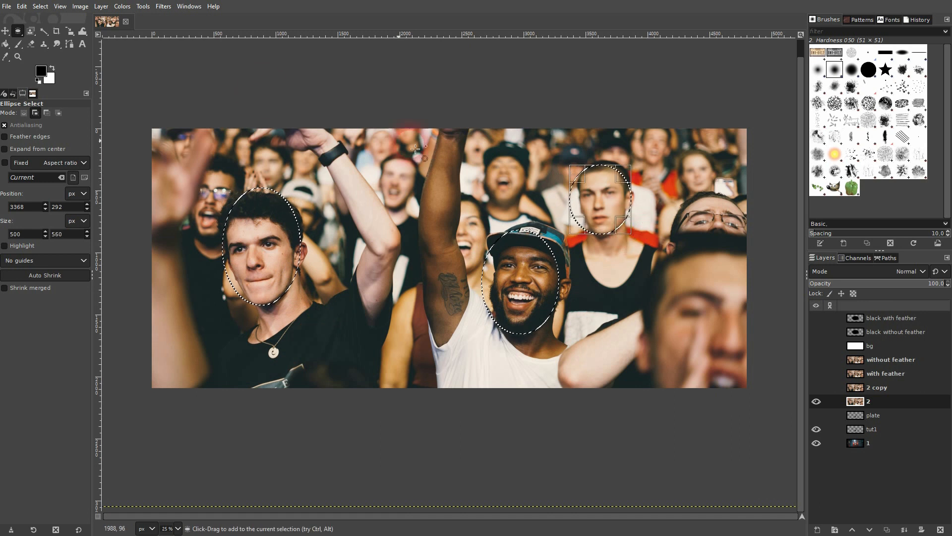
# Feather the selection around the three faces by 50 px.
pyautogui.click(41, 10)
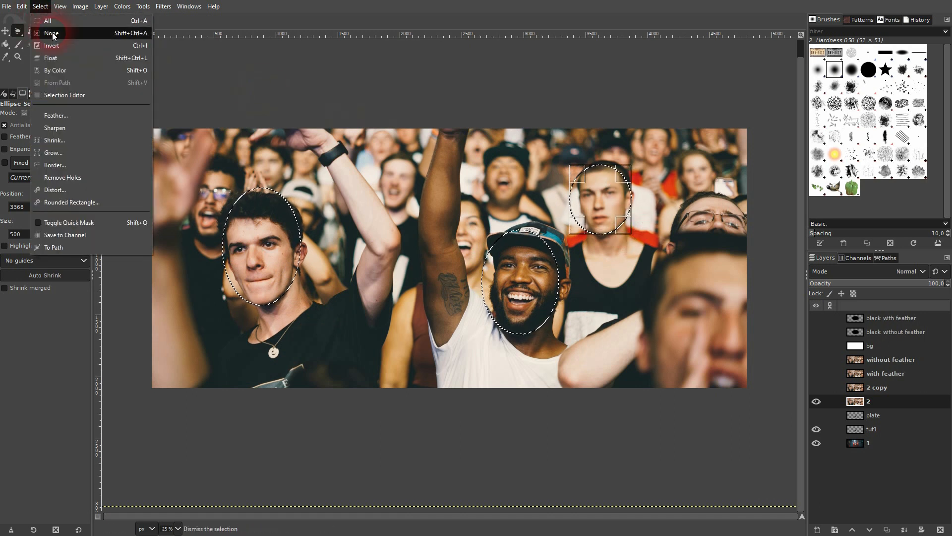
pyautogui.click(70, 122)
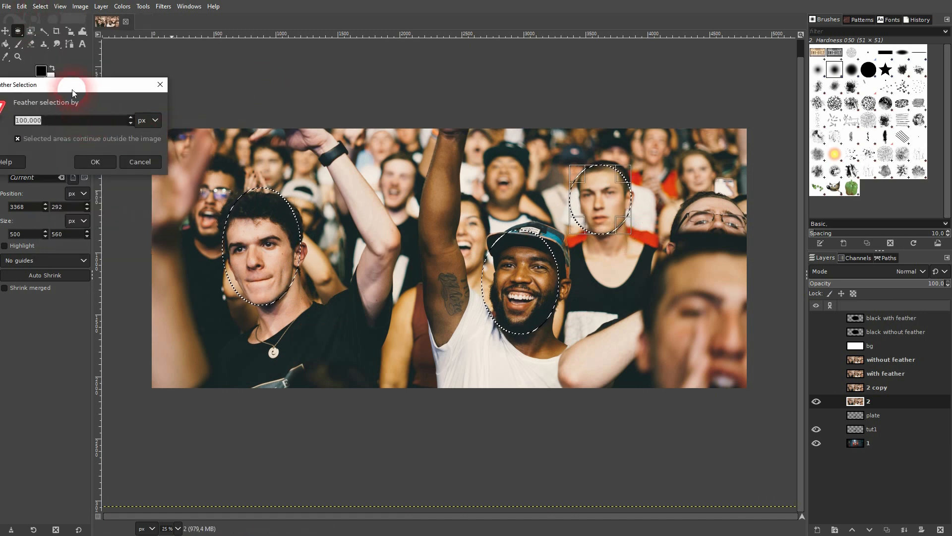
pyautogui.moveTo(81, 90); pyautogui.dragTo(203, 100)
pyautogui.write('50')
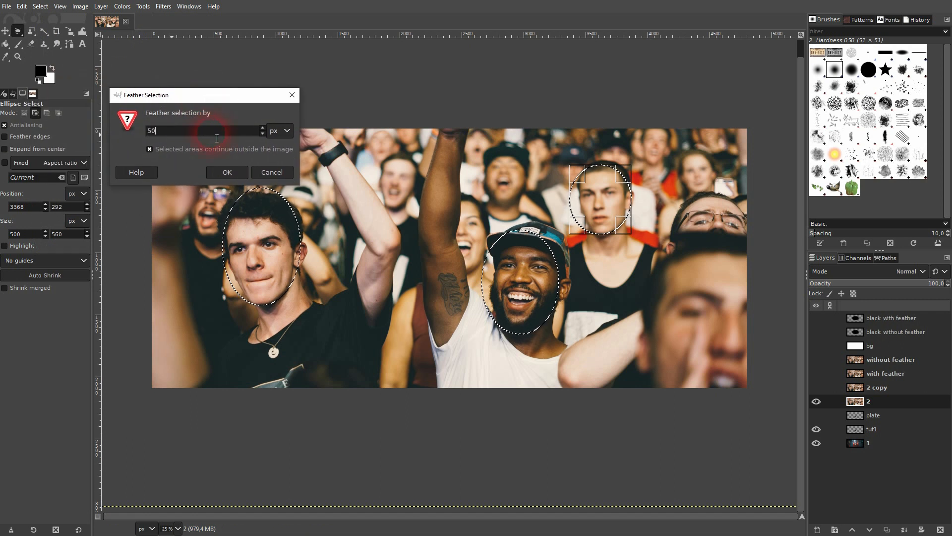
pyautogui.click(227, 172)
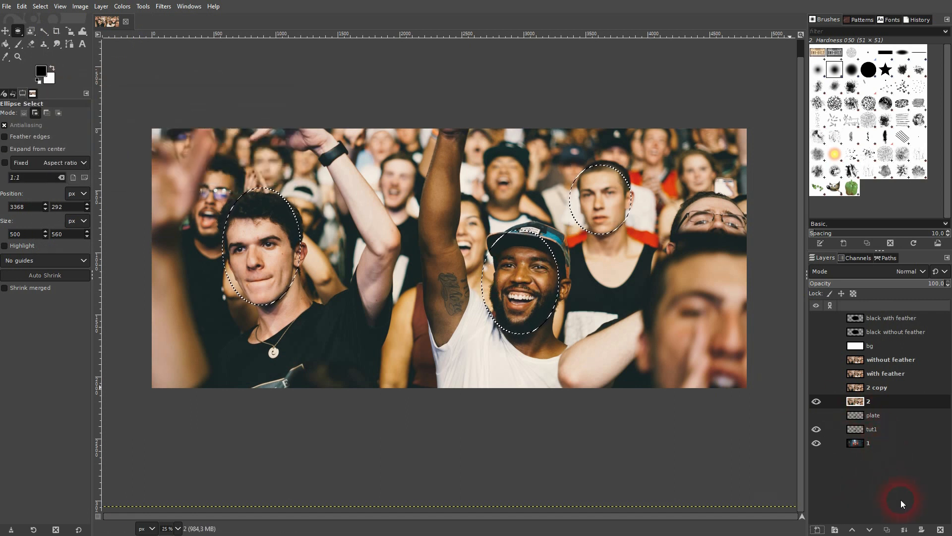
# Duplicate layer 2 again and blur the feathered face selections on the new copy with Gaussian Blur at size 43.36.
pyautogui.click(887, 529)
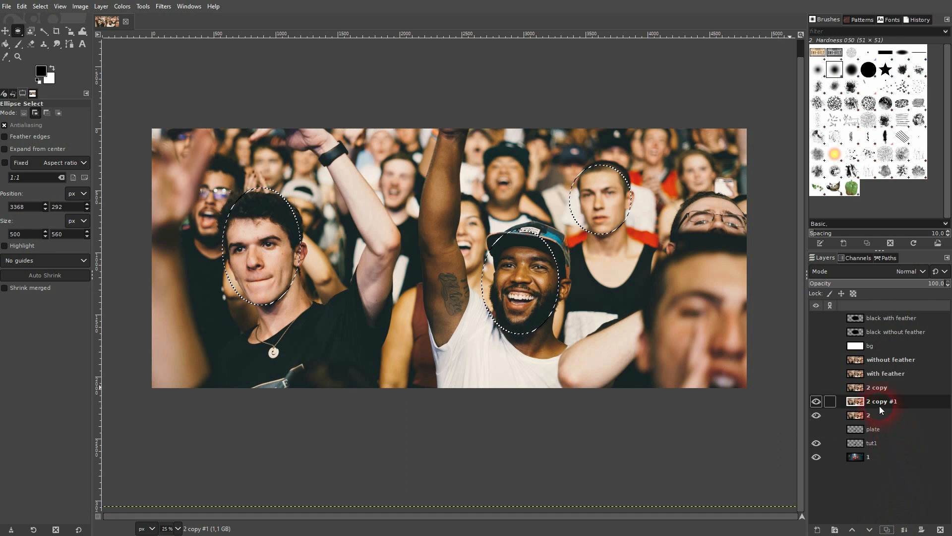
pyautogui.click(163, 6)
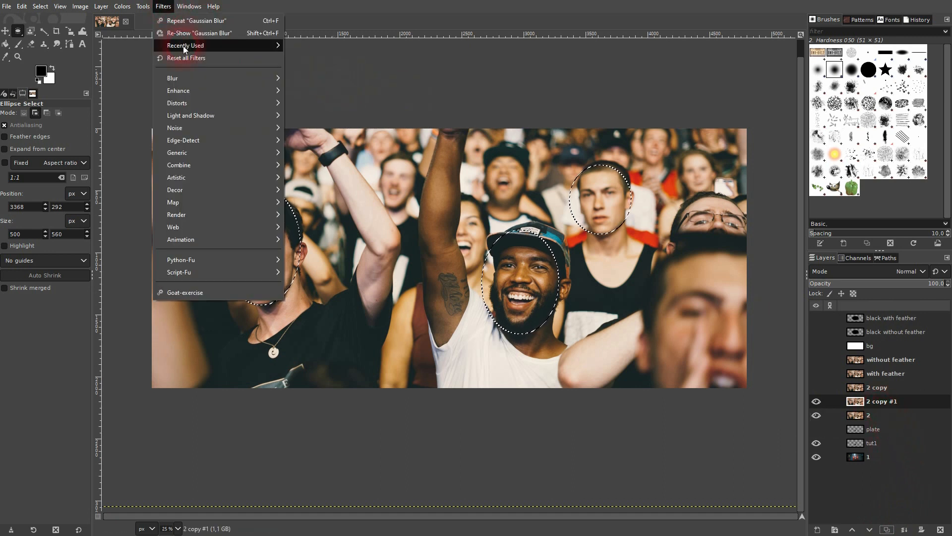
pyautogui.moveTo(200, 82)
pyautogui.click(307, 93)
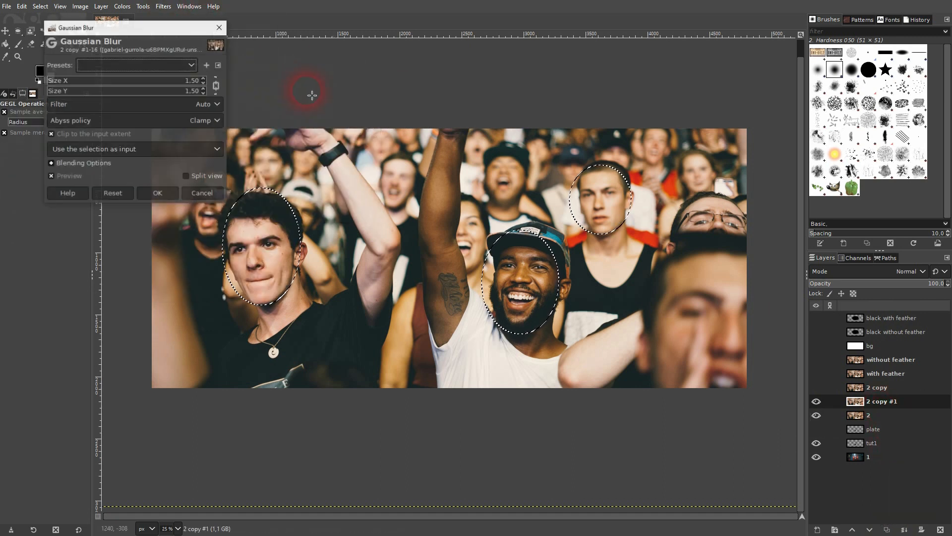
pyautogui.moveTo(98, 84); pyautogui.dragTo(115, 84)
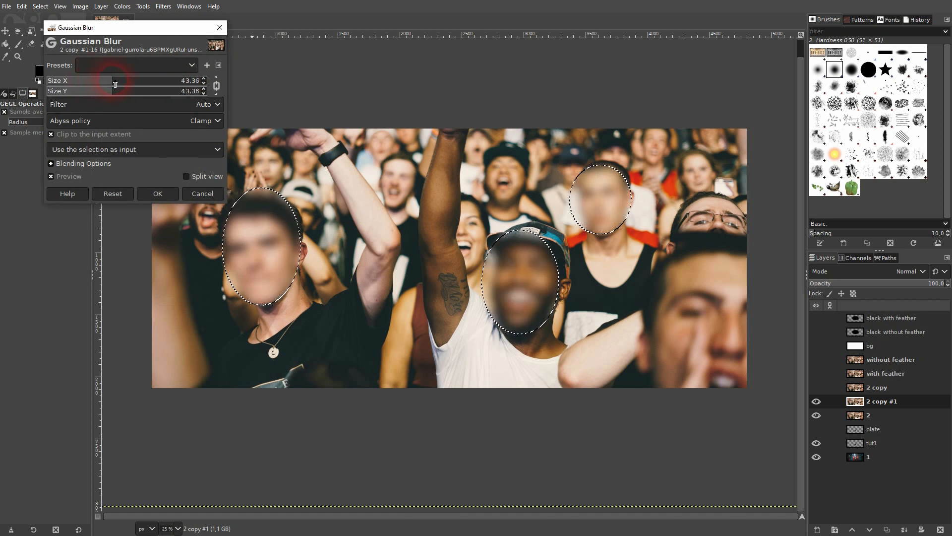
pyautogui.click(162, 192)
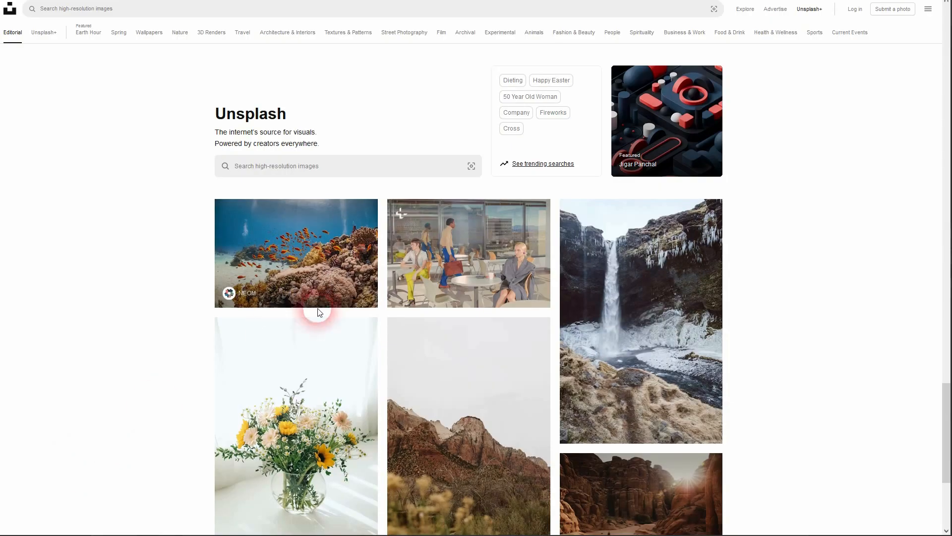
# Search the Unsplash website for people photos and browse the results for suitable practice images.
pyautogui.click(360, 167)
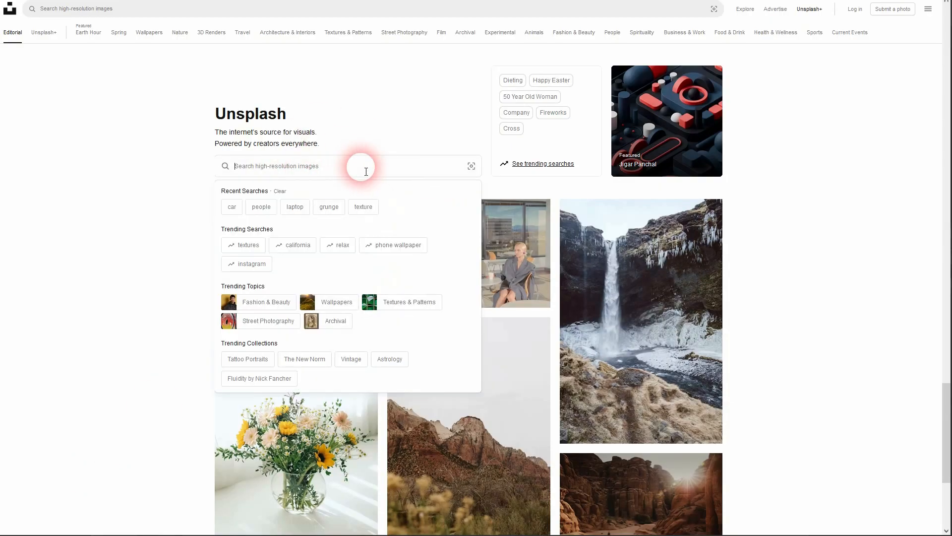
pyautogui.write('people')
pyautogui.press('Return')
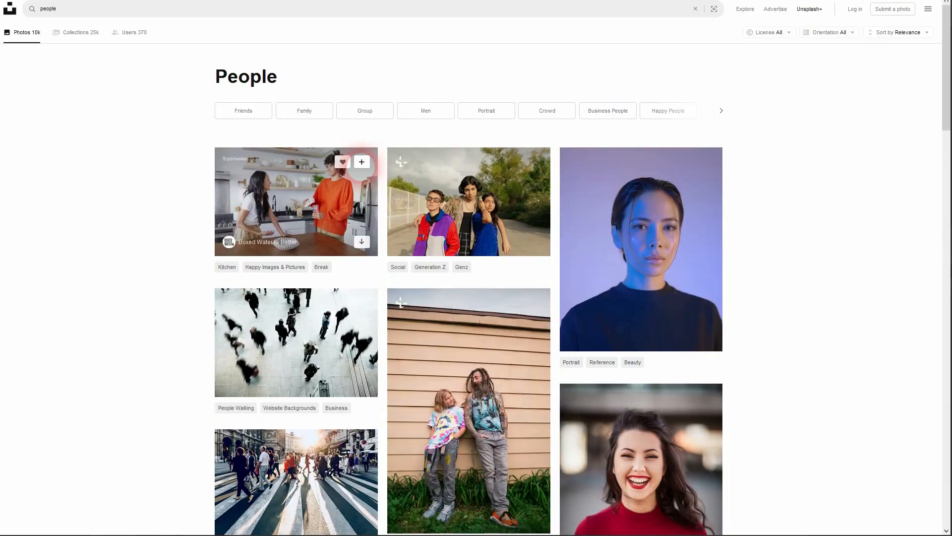
pyautogui.scroll(-12, 696, 208)
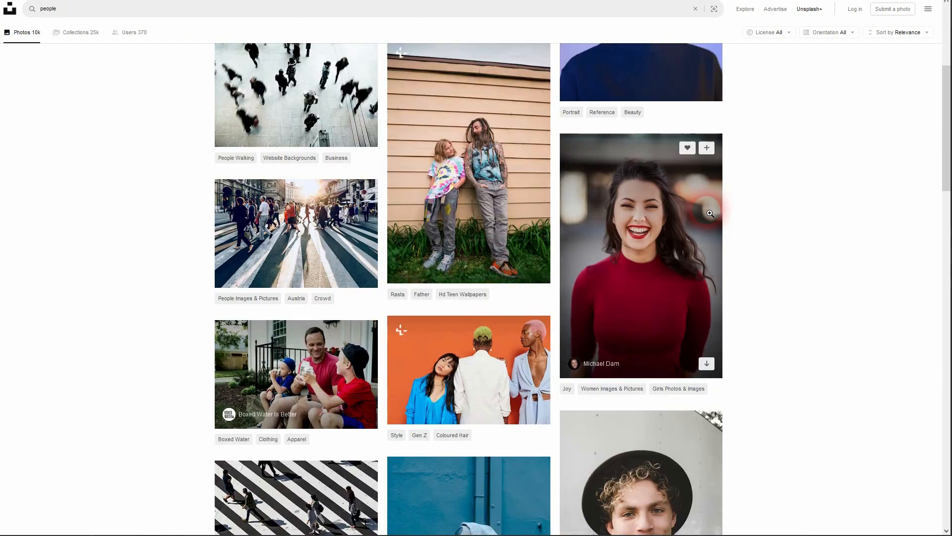
pyautogui.scroll(-19, 717, 212)
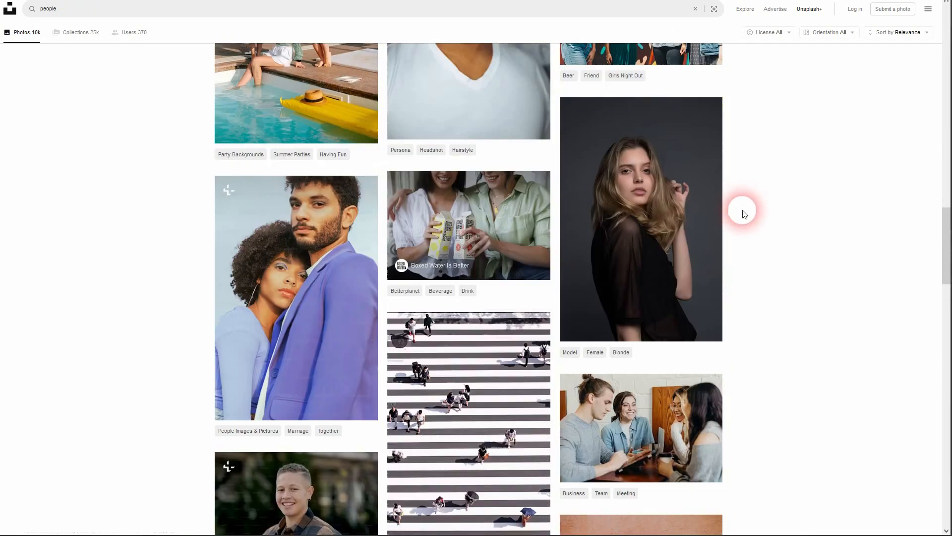
pyautogui.scroll(-5, 758, 195)
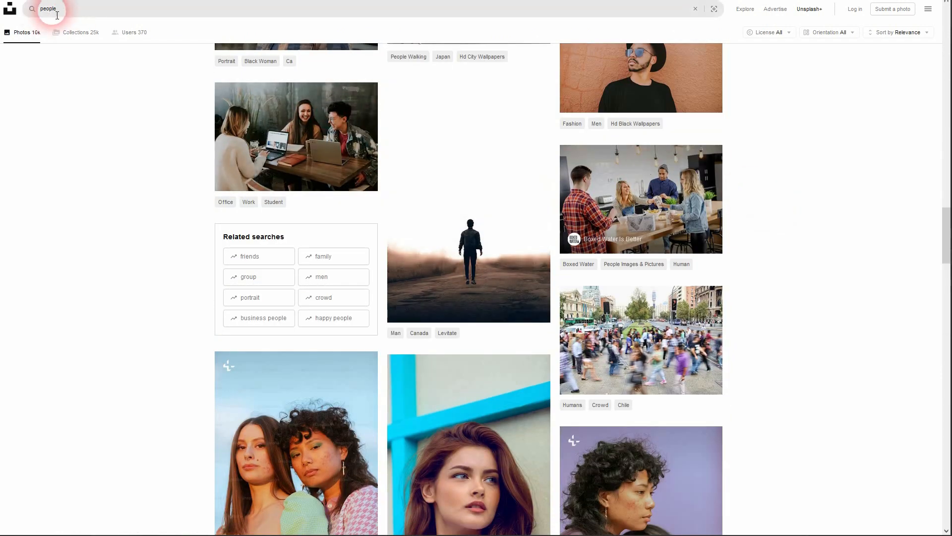
# Search Unsplash for "crowd", view the photo of the cheering concert audience enlarged and return to the results.
pyautogui.click(33, 10)
pyautogui.write('crowd')
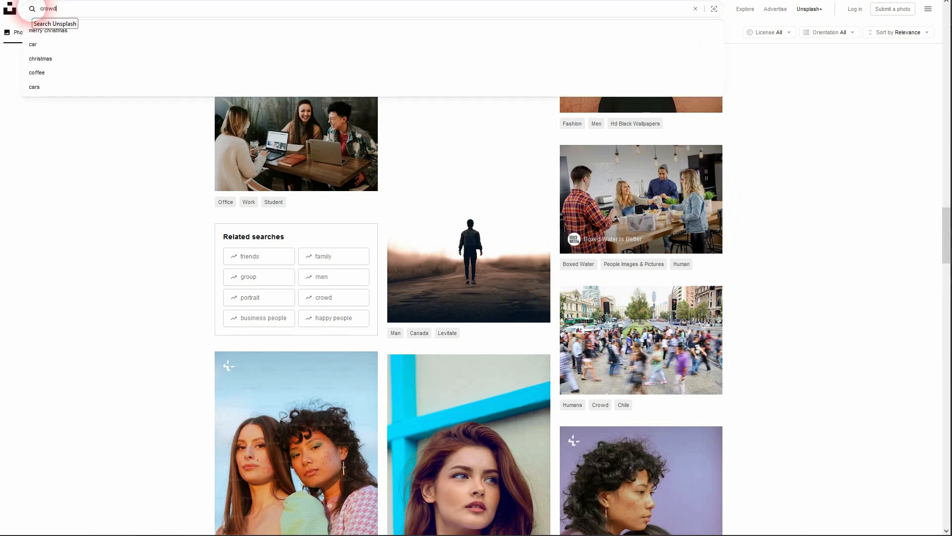
pyautogui.press('Return')
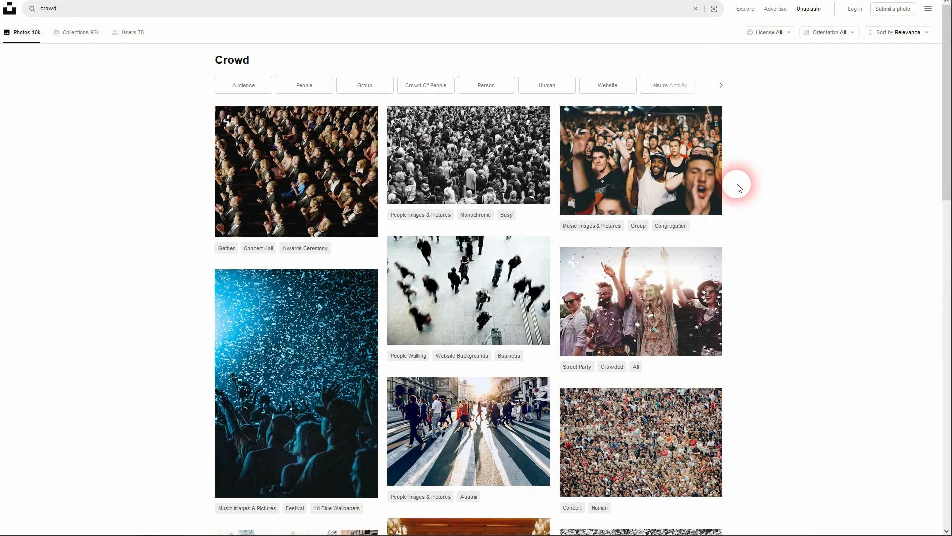
pyautogui.click(660, 156)
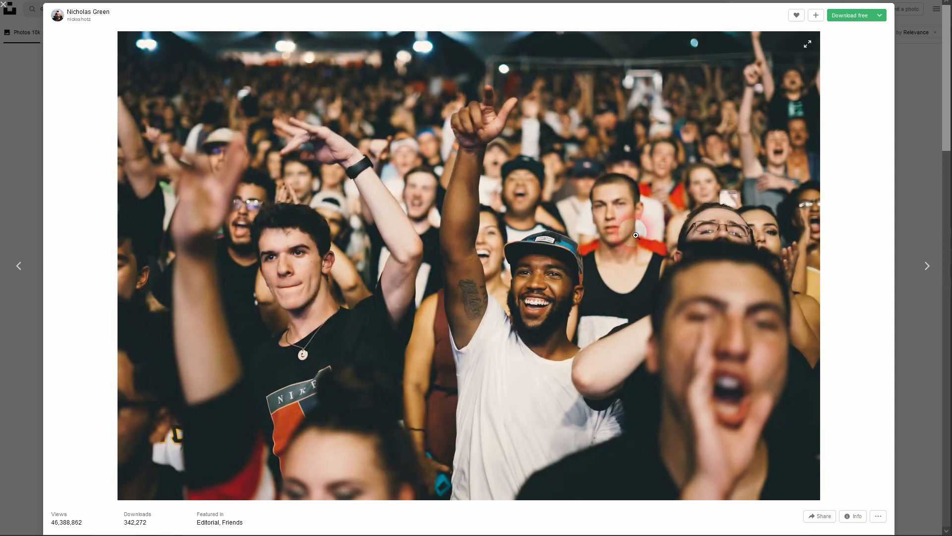
pyautogui.click(4, 5)
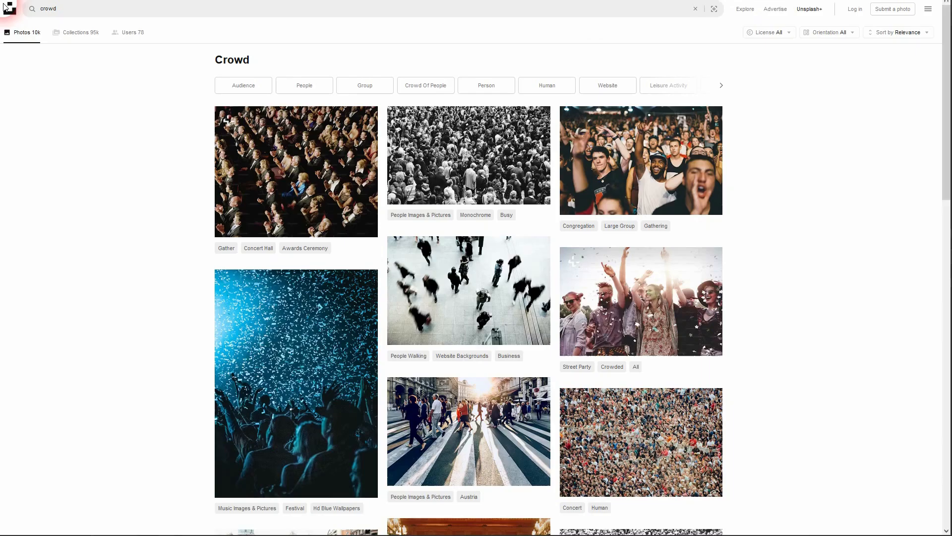
# Search Unsplash for "car" photos.
pyautogui.click(37, 10)
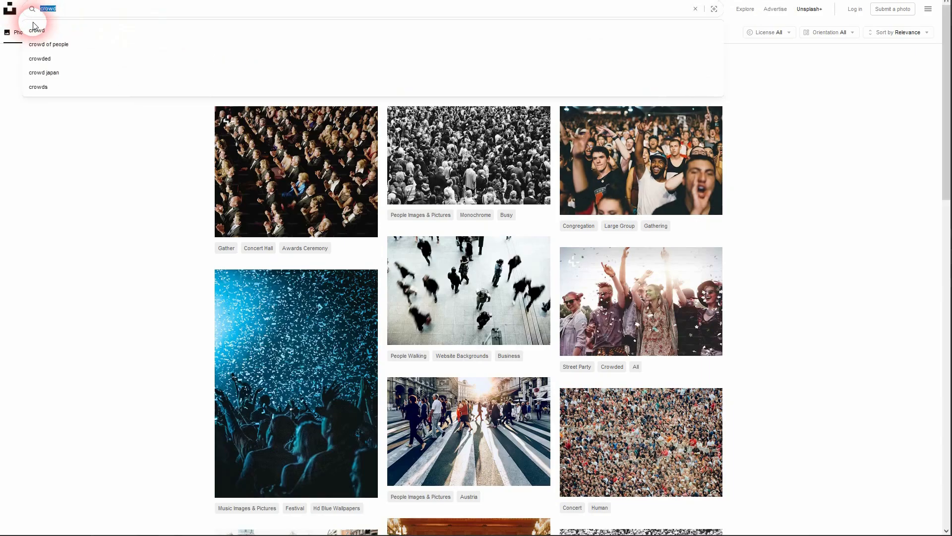
pyautogui.write('car')
pyautogui.press('Return')
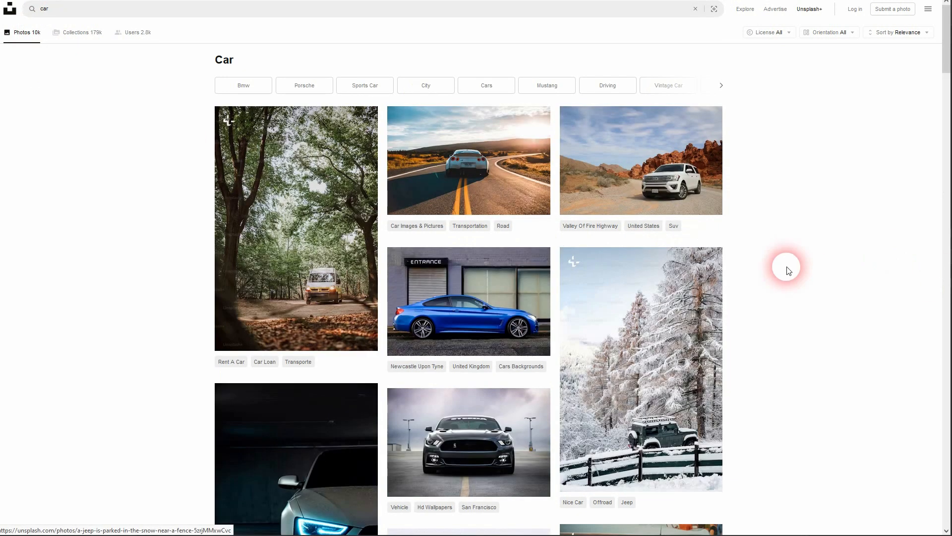
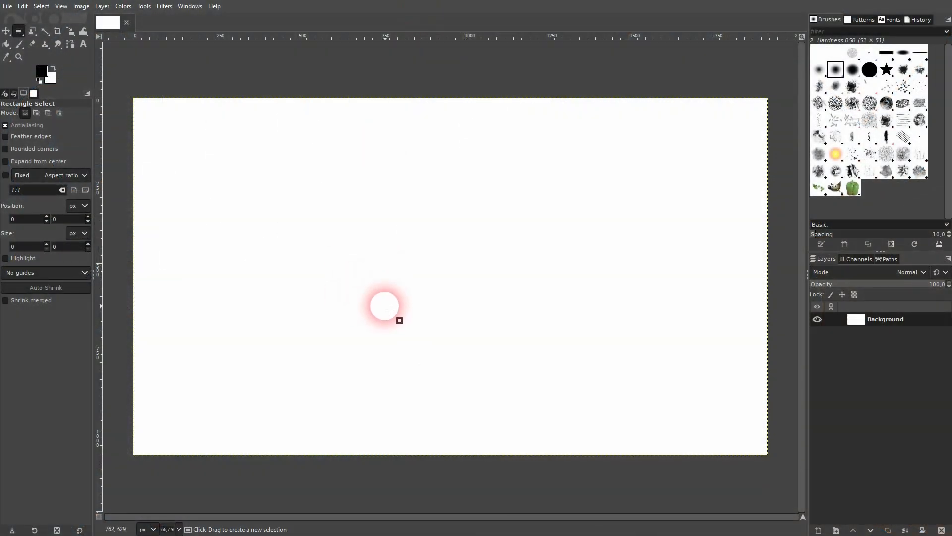
# Switch to GIMP and draw an upright rectangular selection of about 329 × 401 px in the lower middle of the blank canvas.
pyautogui.rightClick(19, 32)
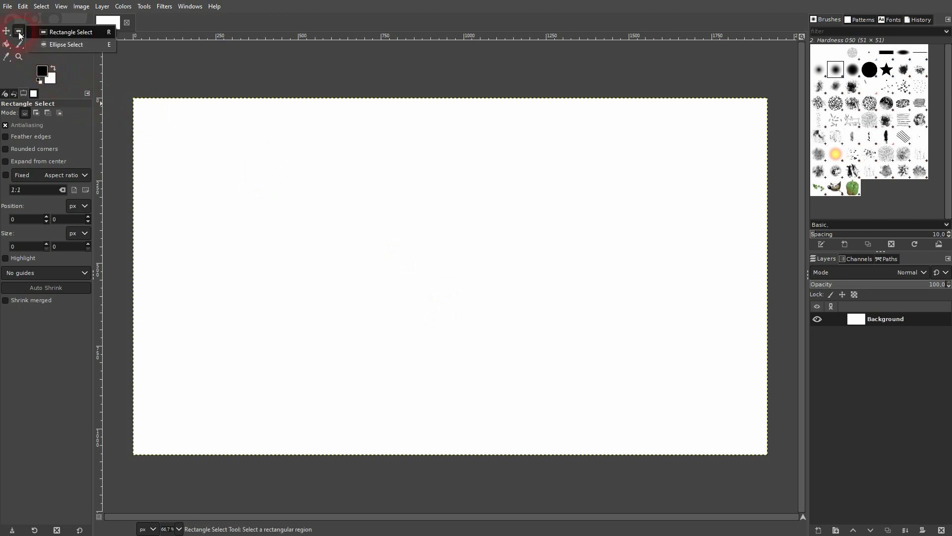
pyautogui.click(67, 33)
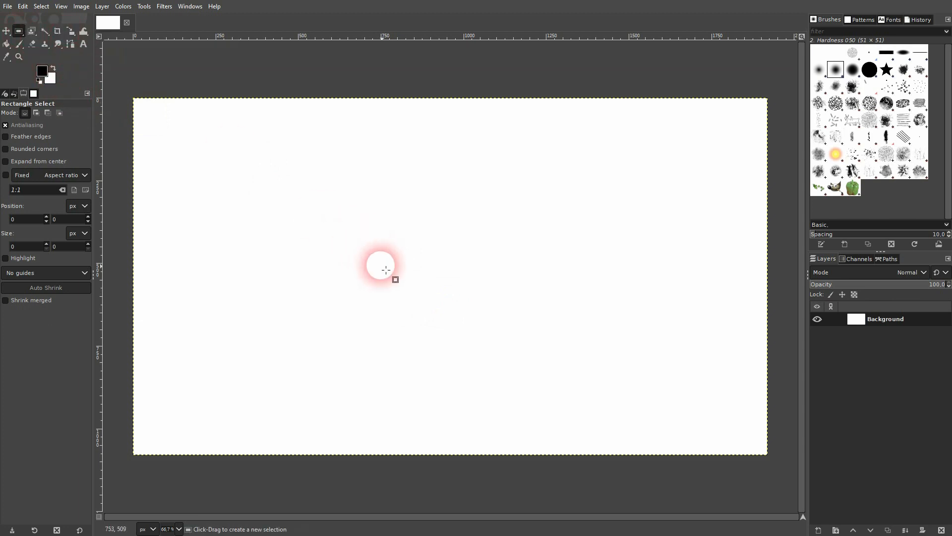
pyautogui.moveTo(366, 263); pyautogui.dragTo(474, 393)
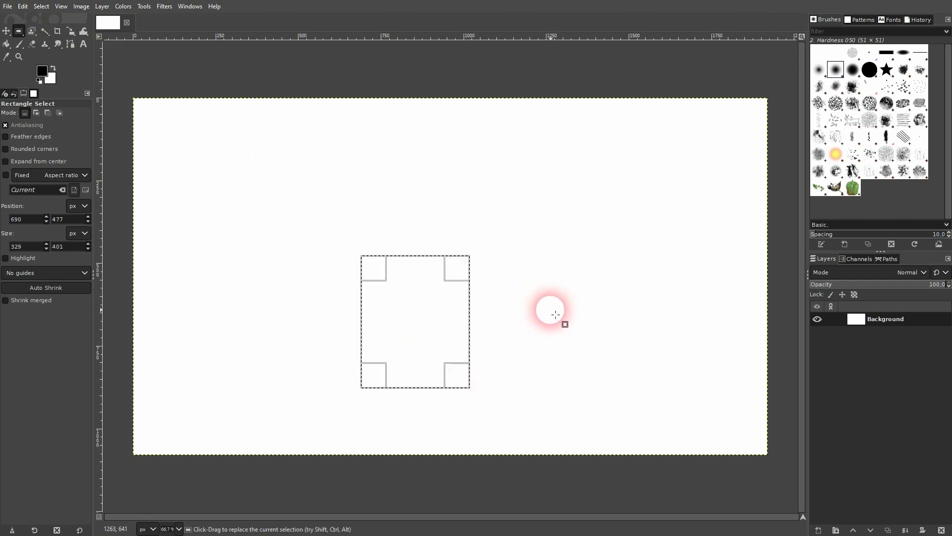
# Add a wide ellipse of about 551 × 294 px to the selection, overlapping the top of the rectangle.
pyautogui.click(16, 35)
pyautogui.click(61, 44)
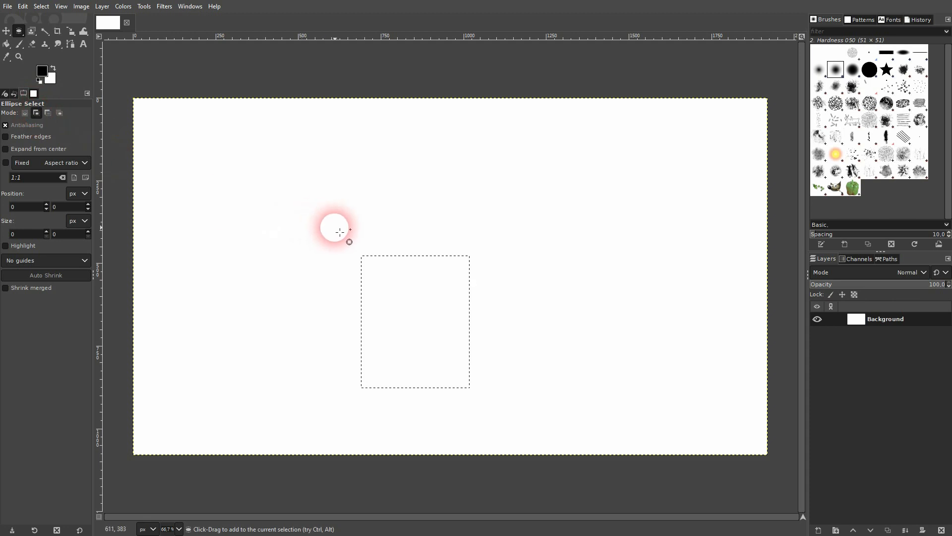
pyautogui.moveTo(323, 176); pyautogui.dragTo(504, 274)
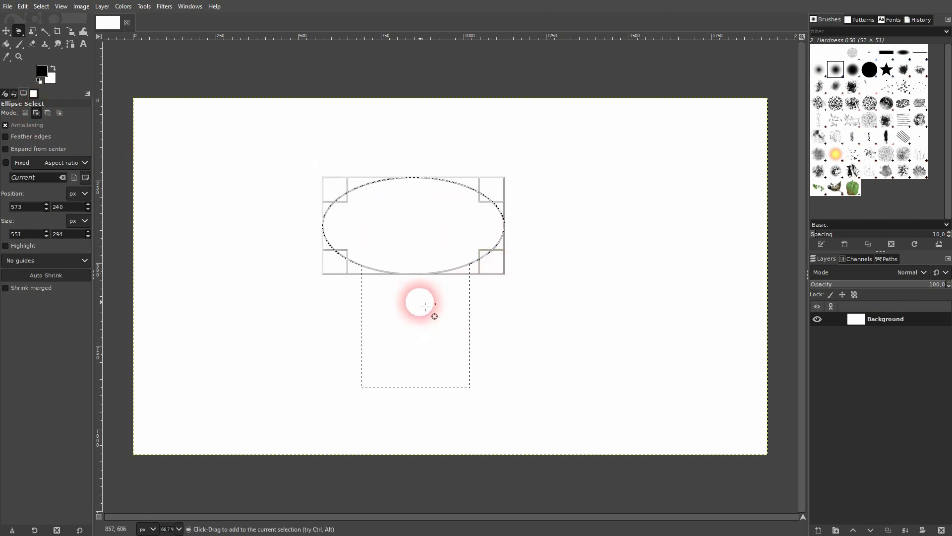
pyautogui.click(6, 30)
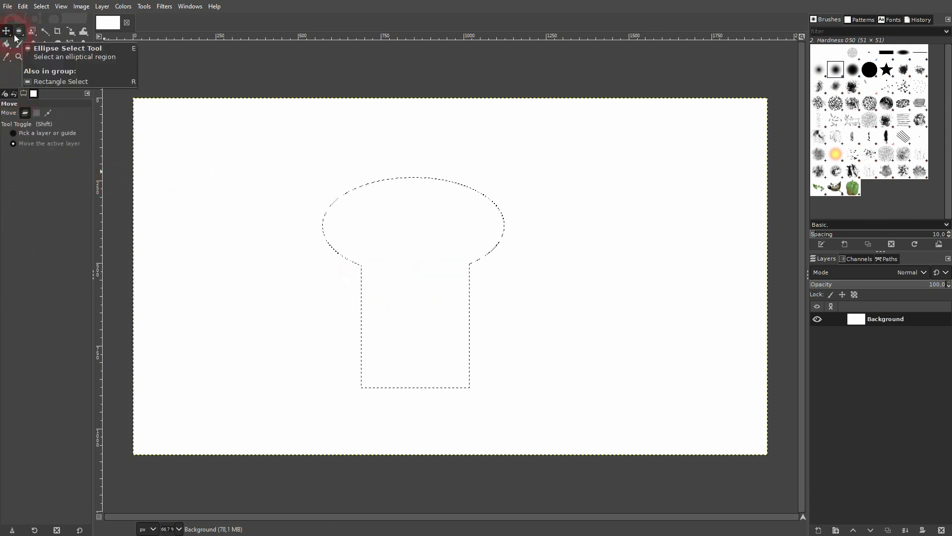
pyautogui.moveTo(15, 37); pyautogui.dragTo(53, 41)
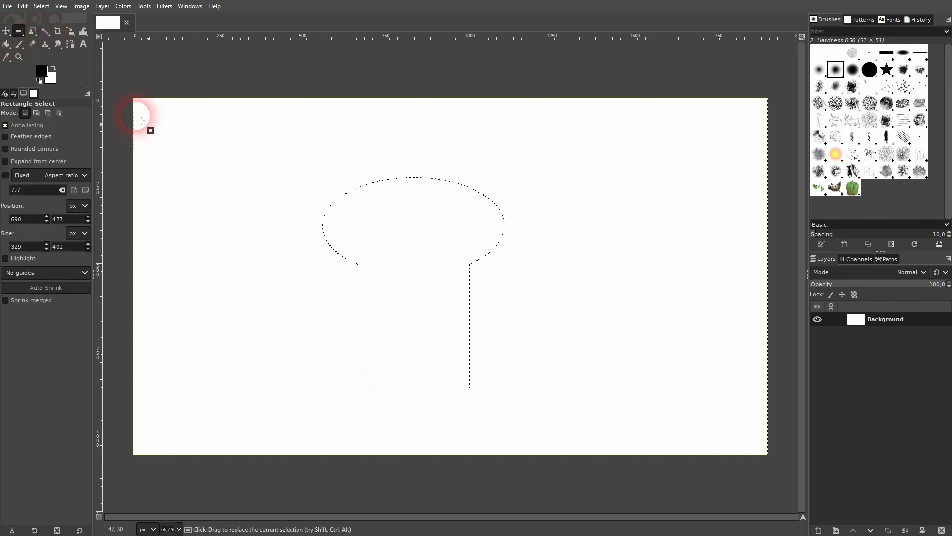
pyautogui.moveTo(404, 274); pyautogui.dragTo(439, 363)
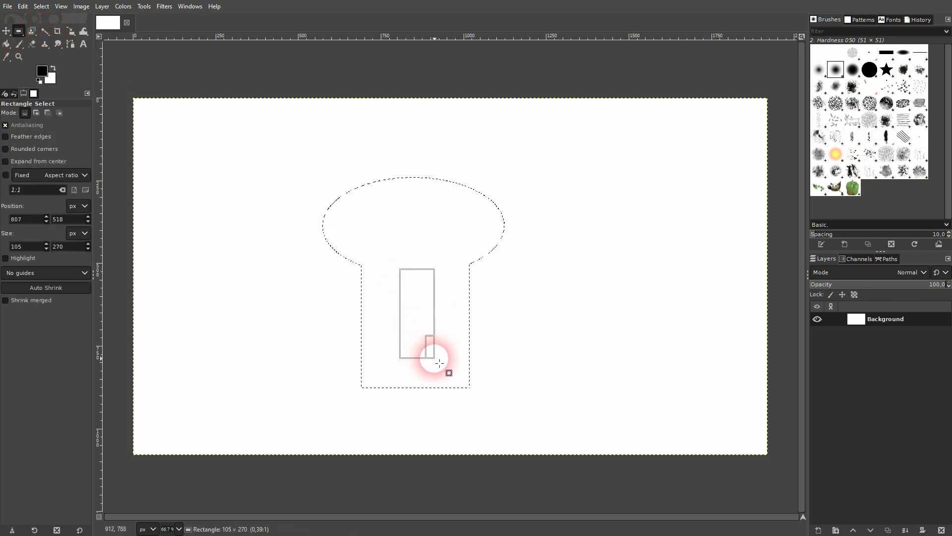
pyautogui.moveTo(435, 359); pyautogui.dragTo(435, 359)
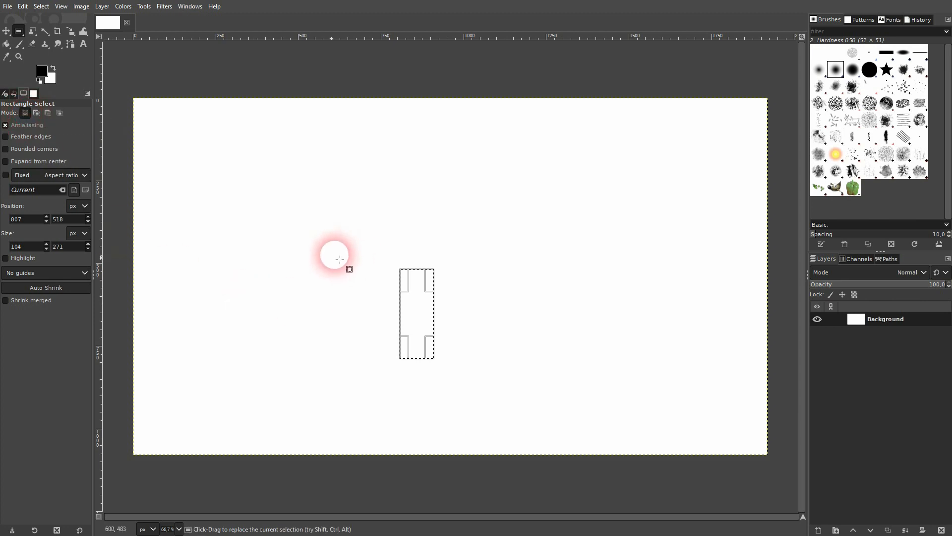
pyautogui.press('ctrl')
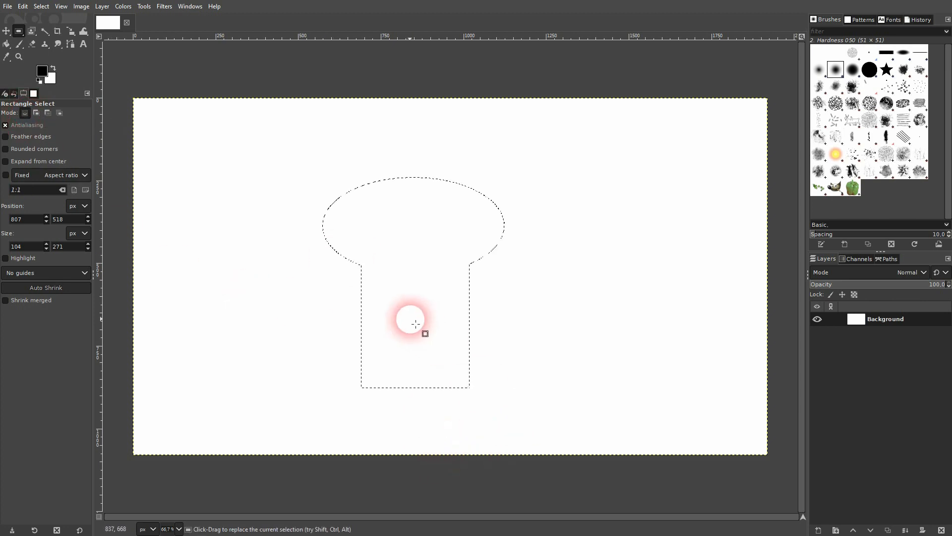
# Subtract a narrow upright rectangle of about 96 × 241 px from the middle of the selection's rectangular stem.
pyautogui.click(49, 113)
pyautogui.moveTo(386, 281); pyautogui.dragTo(437, 367)
pyautogui.moveTo(414, 297); pyautogui.dragTo(412, 306)
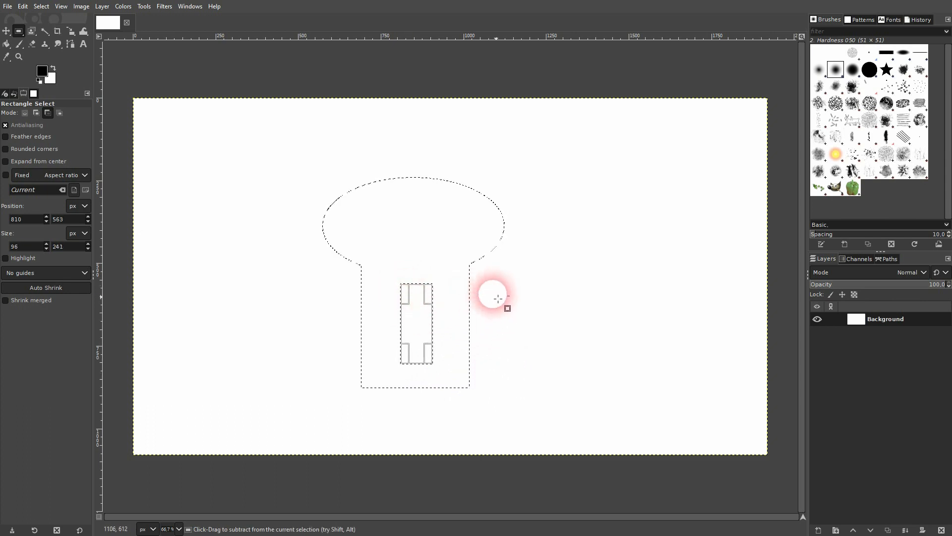
# Add an ellipse of about 156 × 100 px to the selection over the lower end of the cut-out slot.
pyautogui.moveTo(20, 36); pyautogui.dragTo(62, 40)
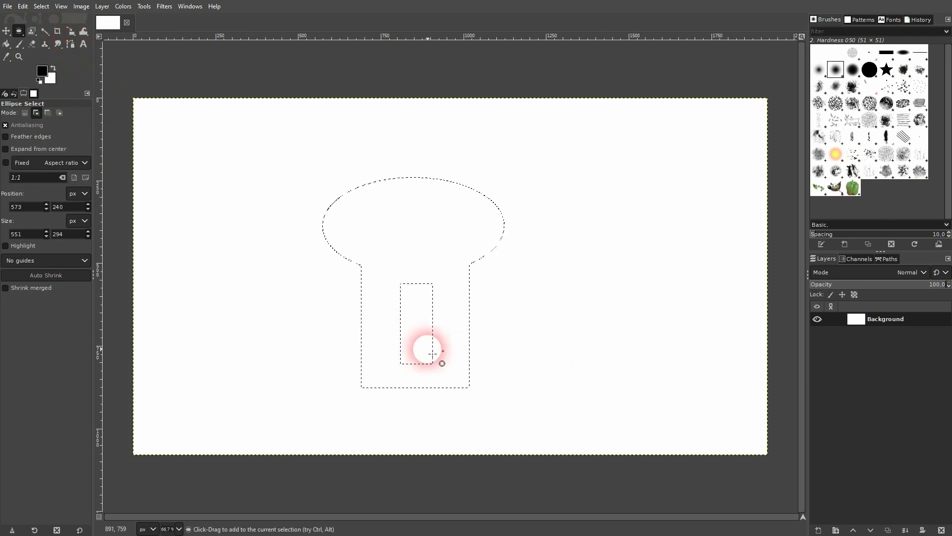
pyautogui.moveTo(393, 352); pyautogui.dragTo(448, 389)
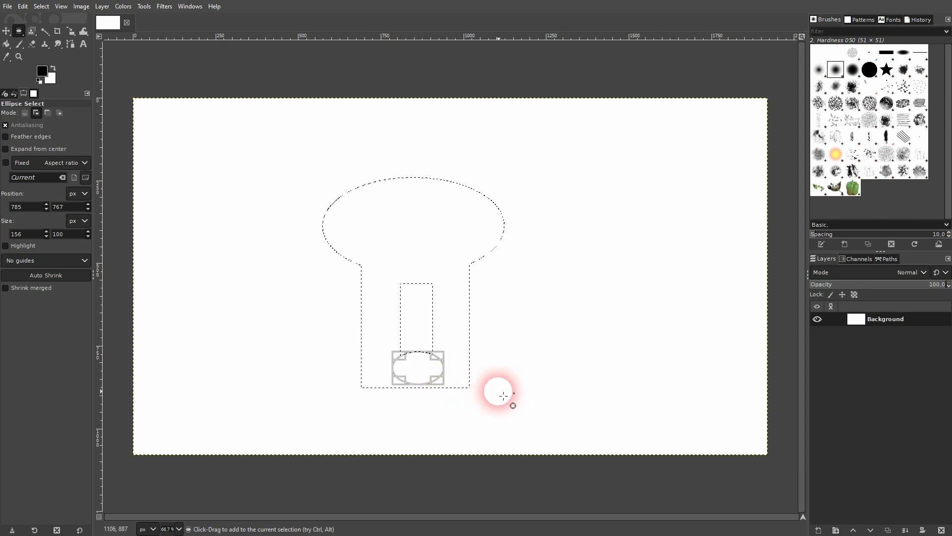
pyautogui.click(7, 31)
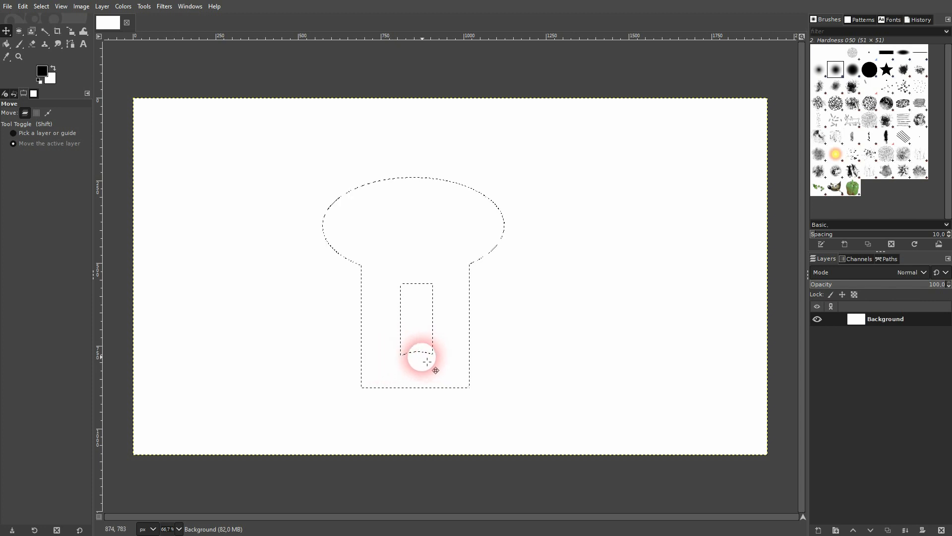
# Subtract an ellipse of about 166 × 102 px from the selection at the slot's lower end to give the cut-out a rounded foot.
pyautogui.moveTo(19, 33); pyautogui.dragTo(58, 45)
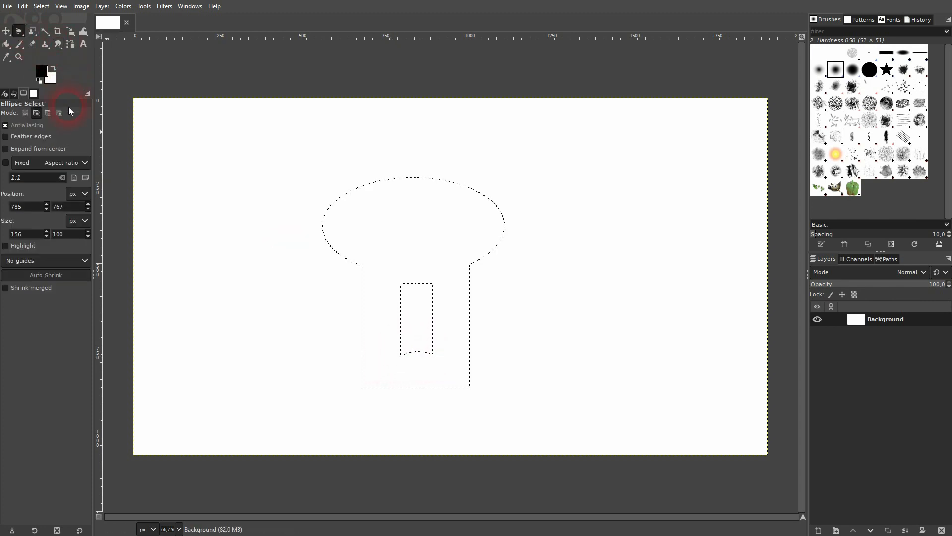
pyautogui.moveTo(373, 350); pyautogui.dragTo(446, 382)
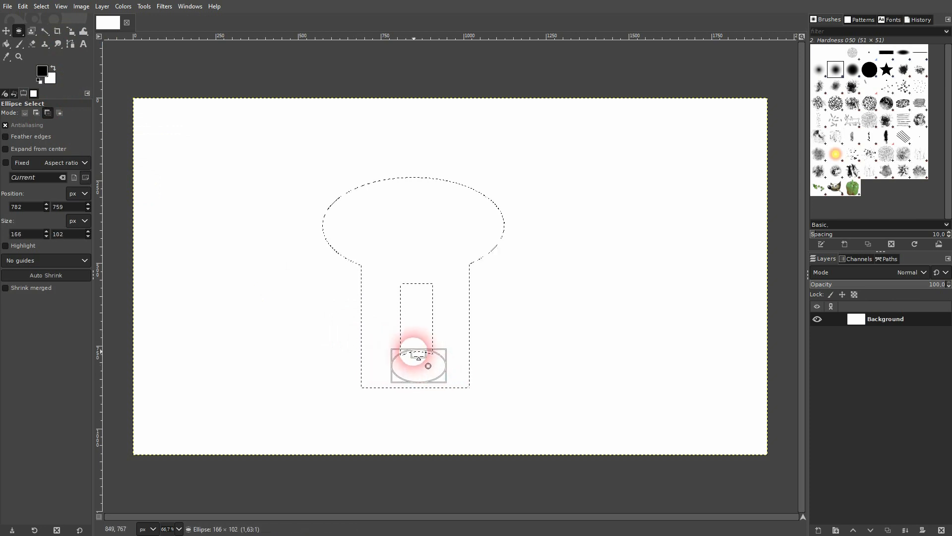
pyautogui.click(6, 31)
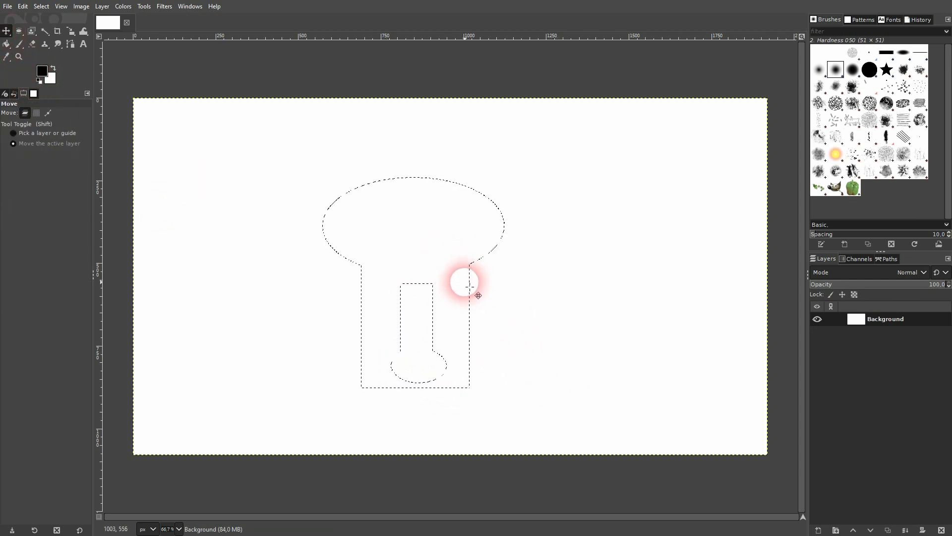
# Create a transparent 1920 × 1080 px layer named "key".
pyautogui.click(818, 529)
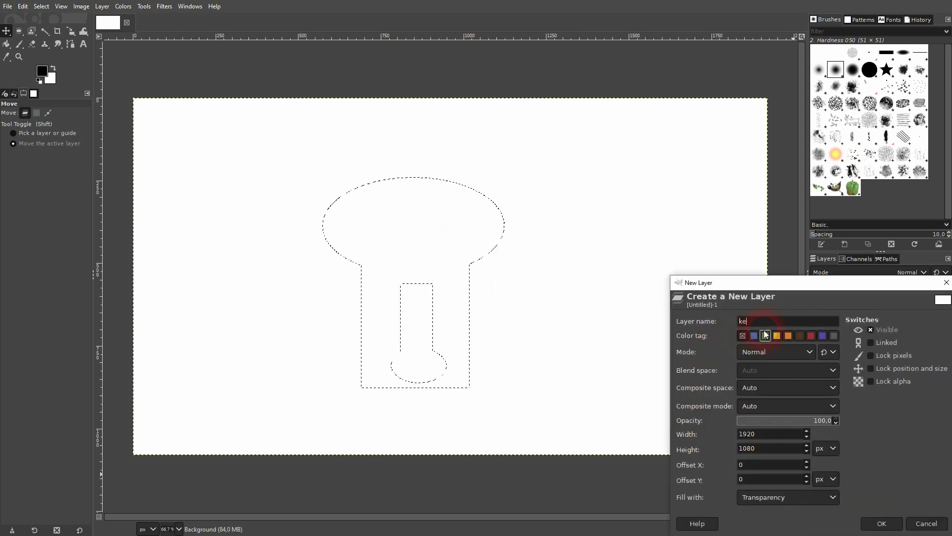
pyautogui.write('key')
pyautogui.click(883, 523)
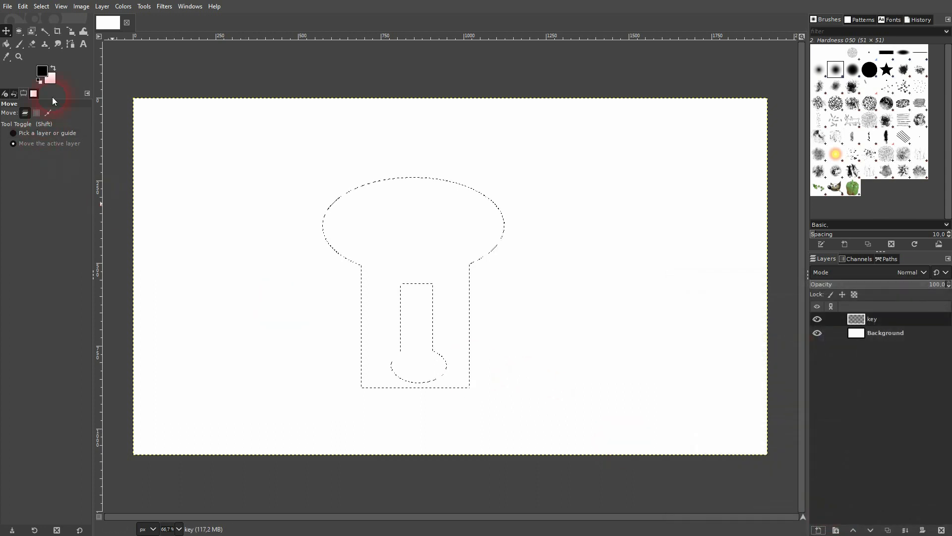
# Fill the combined selection with black on the key layer using Bucket Fill and deselect everything.
pyautogui.click(6, 43)
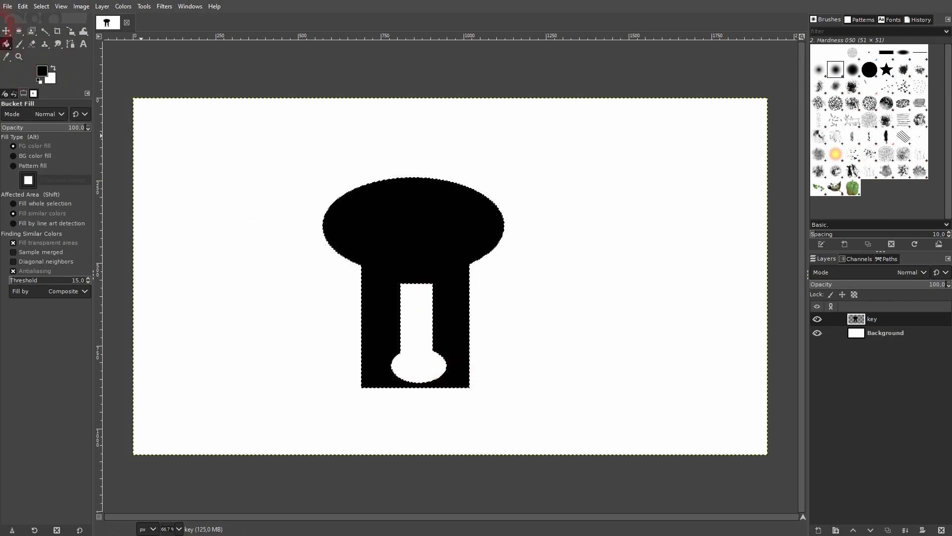
pyautogui.click(5, 31)
pyautogui.click(40, 7)
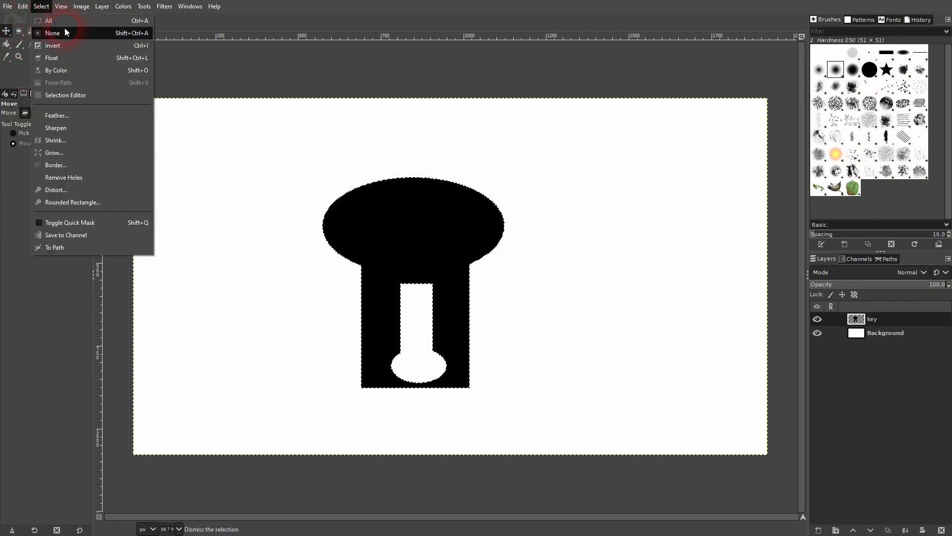
pyautogui.click(65, 28)
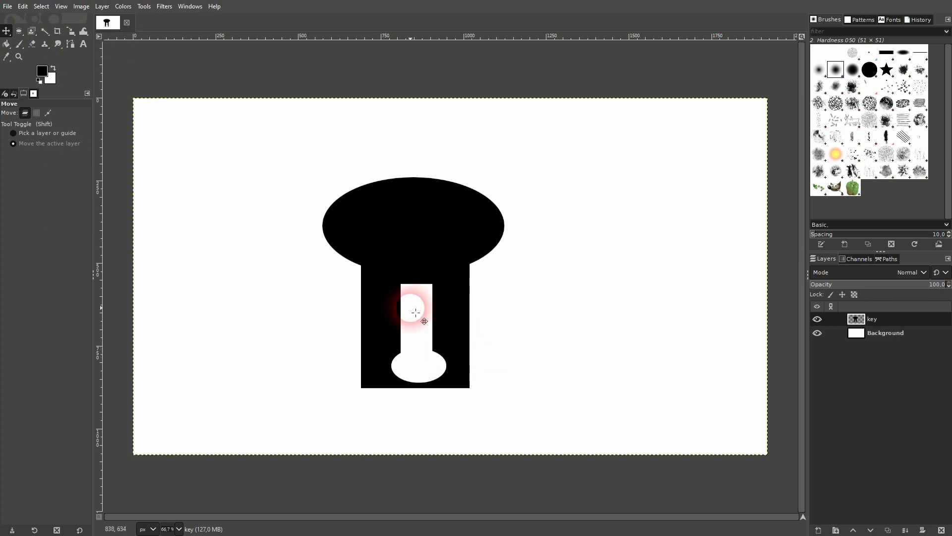
# Hide the Background layer temporarily to inspect the transparent cut-out in the key shape, and show it again.
pyautogui.click(817, 333)
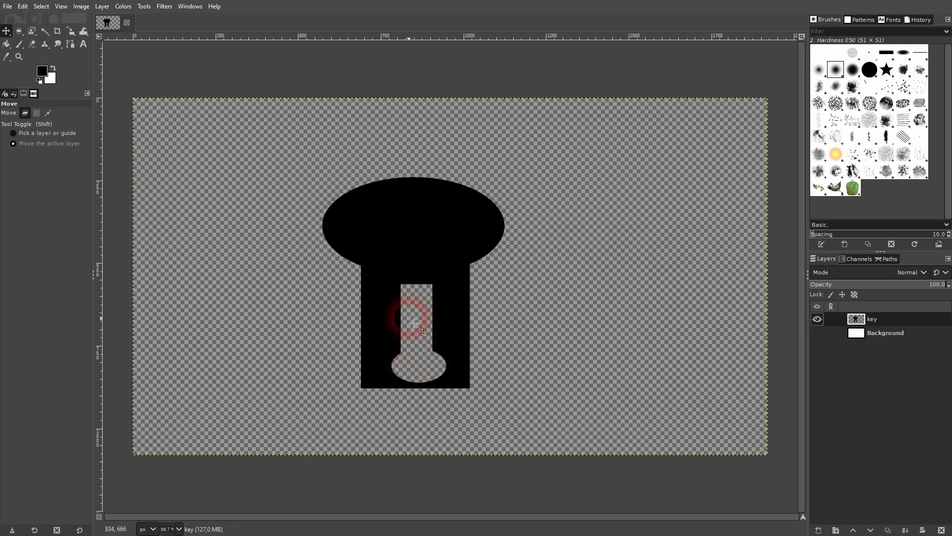
pyautogui.click(817, 333)
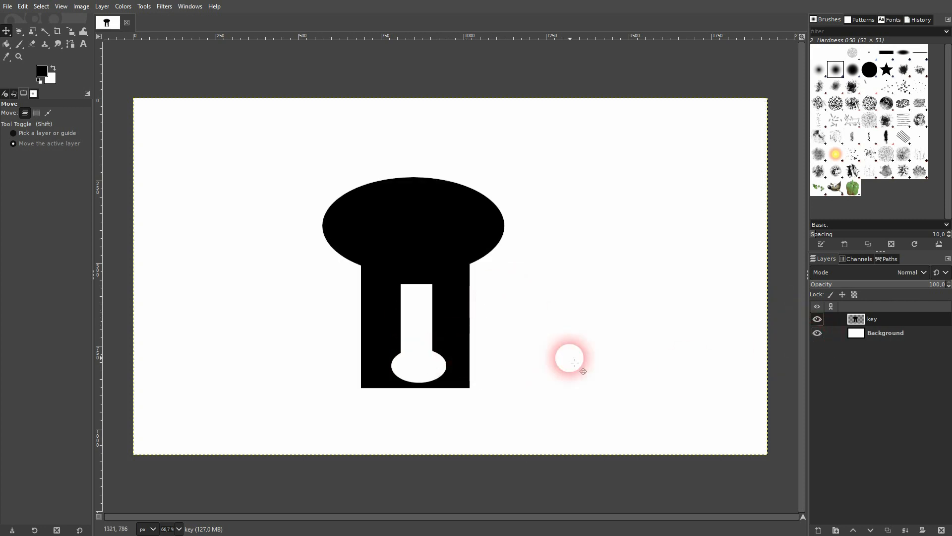
# Delete the key layer and set the Rectangle Select tool to replace the current selection.
pyautogui.click(864, 316)
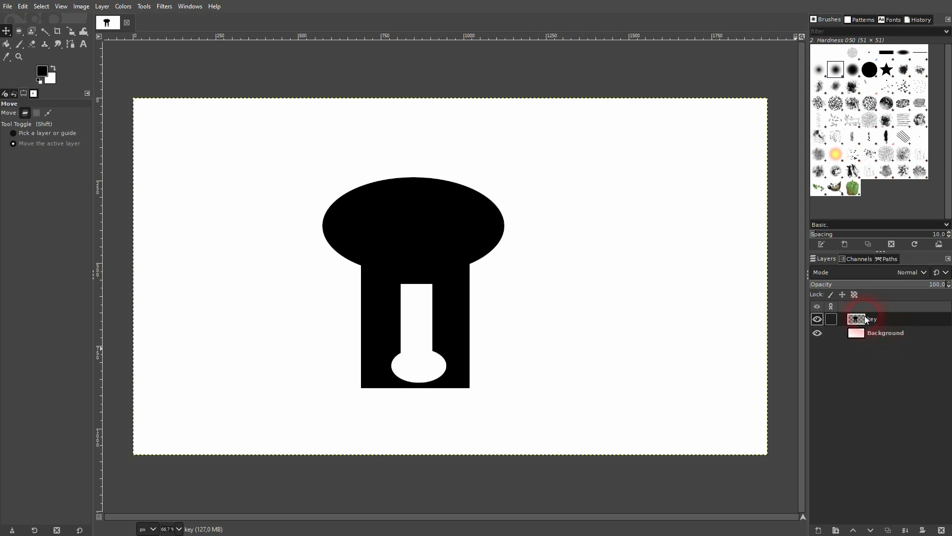
pyautogui.click(941, 530)
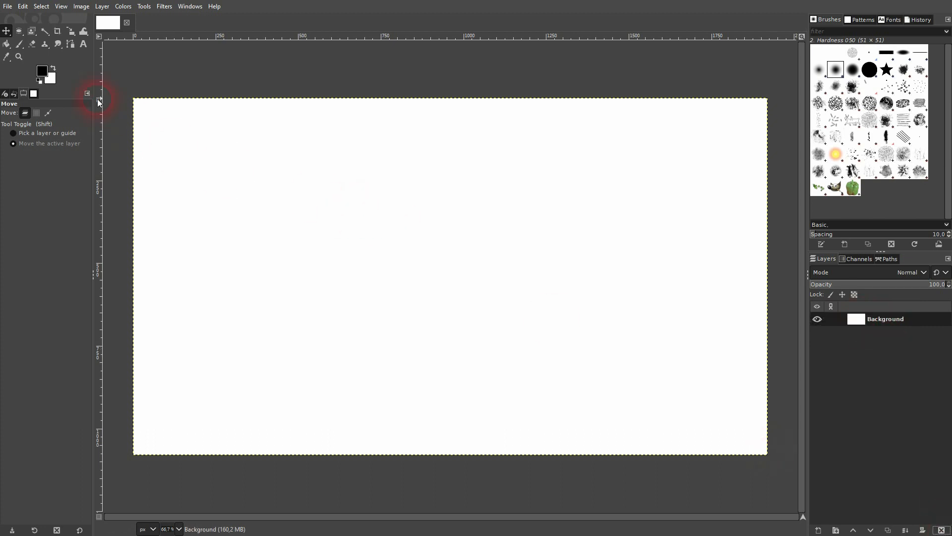
pyautogui.moveTo(25, 34); pyautogui.dragTo(50, 32)
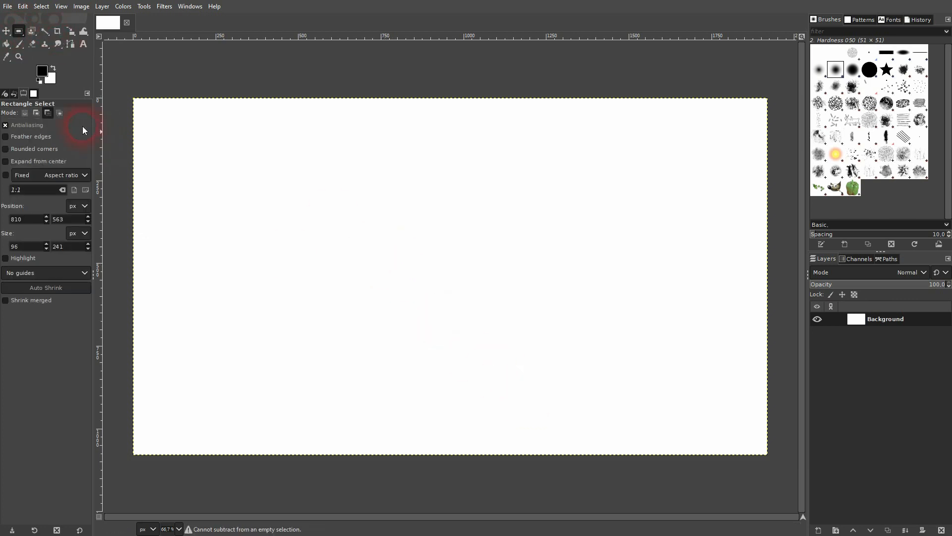
pyautogui.click(25, 113)
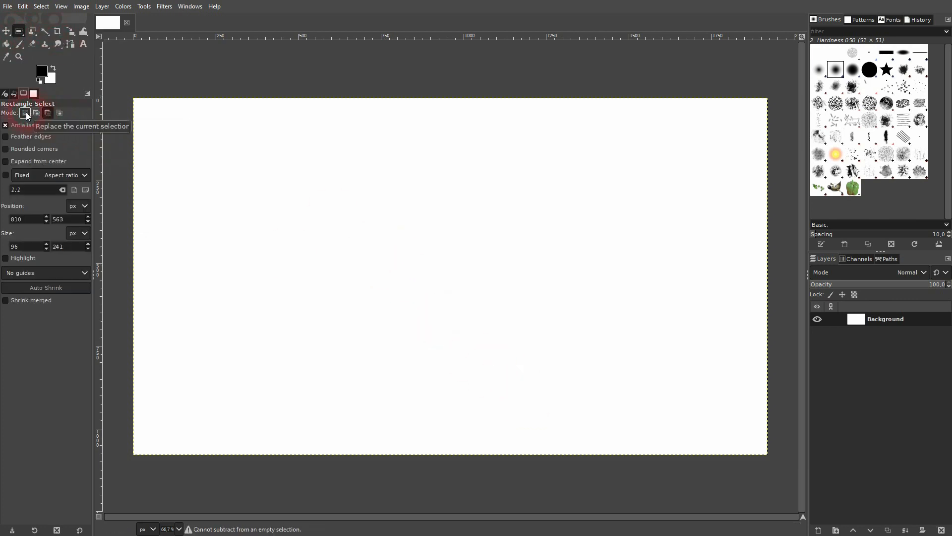
# Select a rectangle of about 324 × 523 px and add an ellipse of about 651 × 470 px overlapping its upper end.
pyautogui.moveTo(392, 248); pyautogui.dragTo(503, 425)
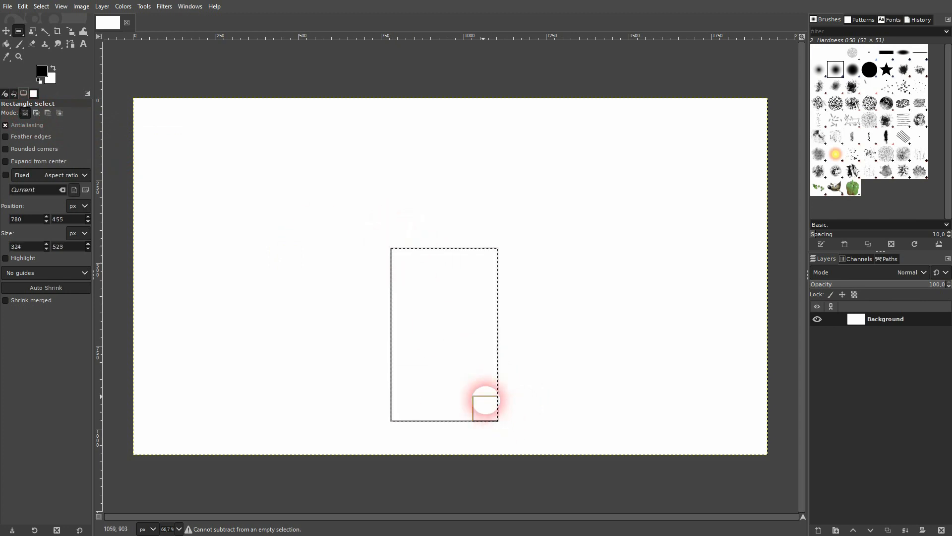
pyautogui.moveTo(19, 30); pyautogui.dragTo(56, 43)
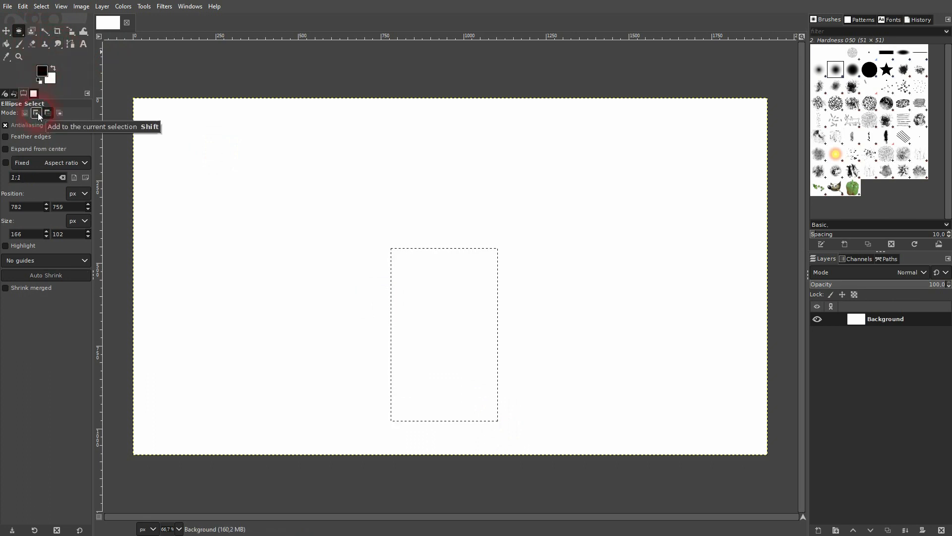
pyautogui.moveTo(311, 145); pyautogui.dragTo(571, 271)
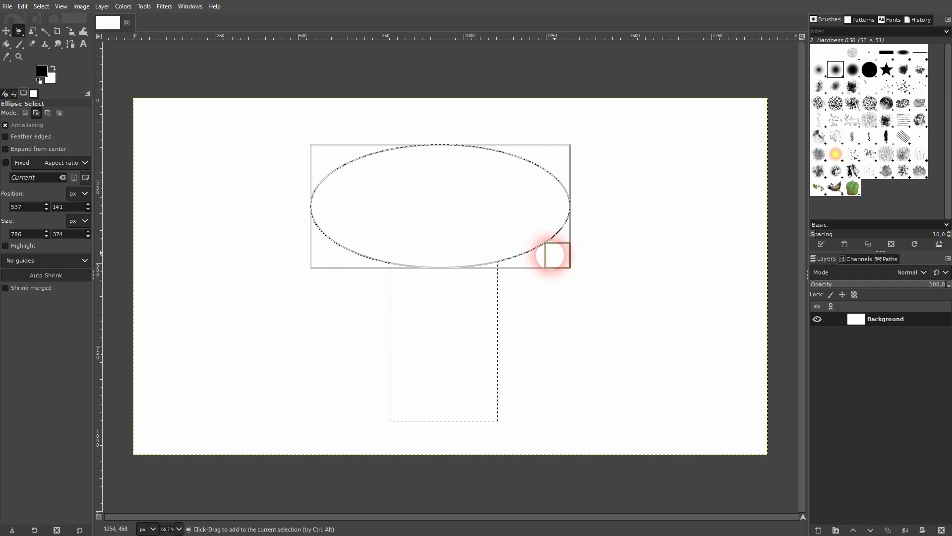
pyautogui.moveTo(449, 156); pyautogui.dragTo(444, 125)
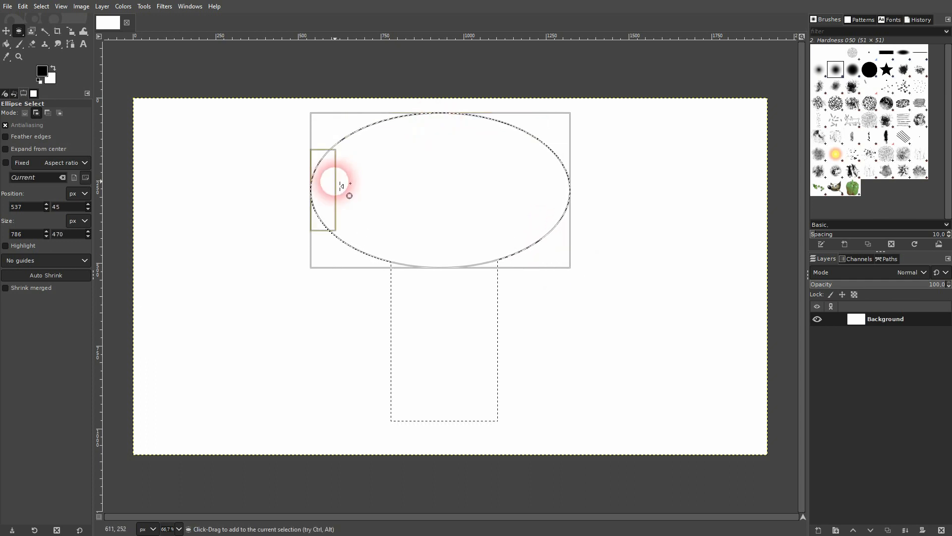
pyautogui.moveTo(325, 190); pyautogui.dragTo(346, 192)
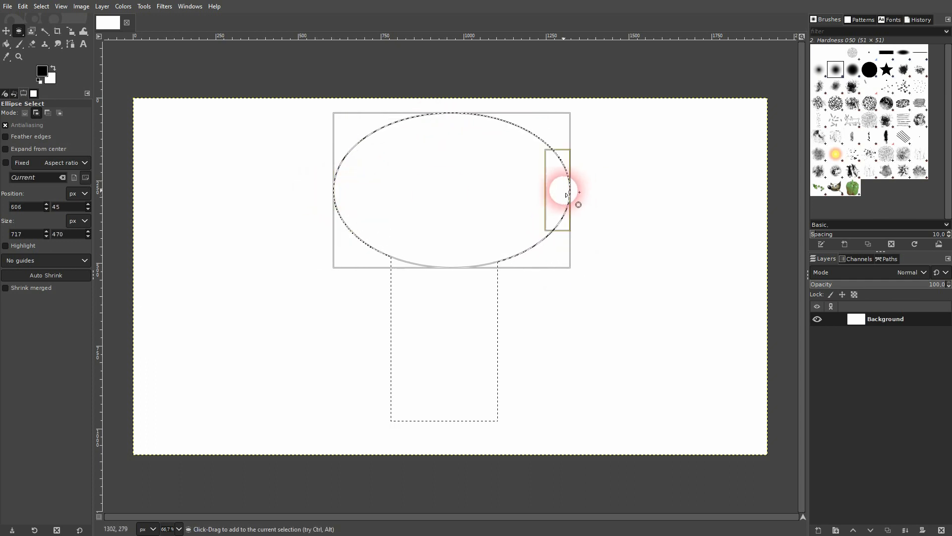
pyautogui.moveTo(563, 191); pyautogui.dragTo(537, 187)
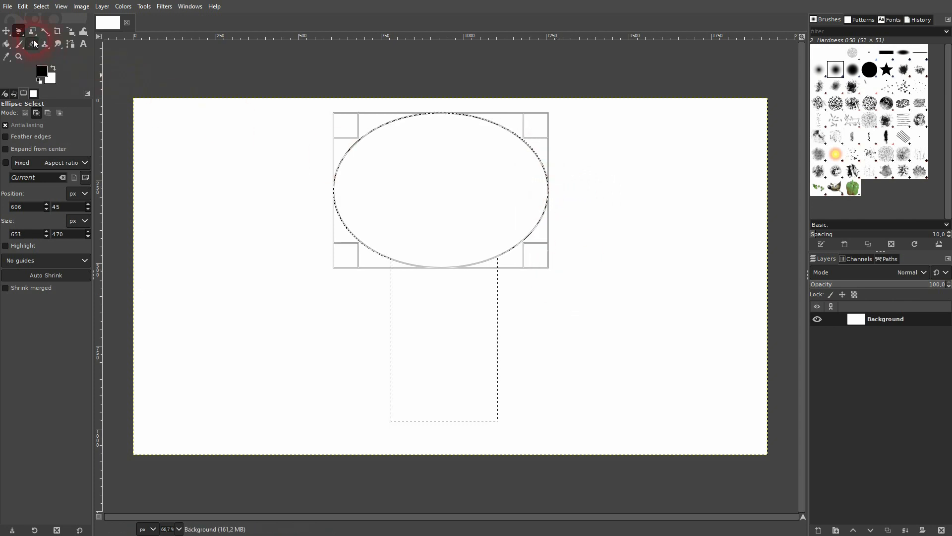
pyautogui.click(6, 31)
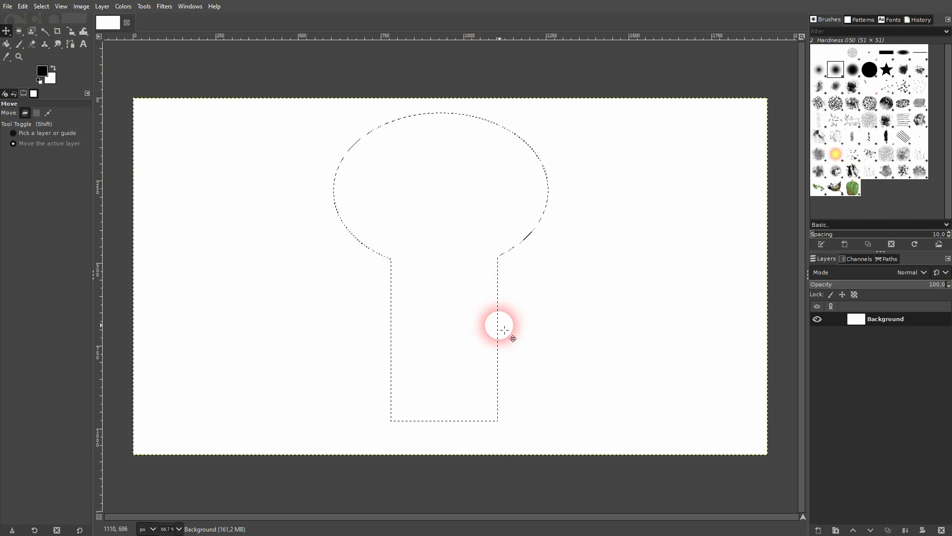
# Subtract a narrow rectangle of about 109 × 313 px from the lower shaft of the combined selection.
pyautogui.click(58, 35)
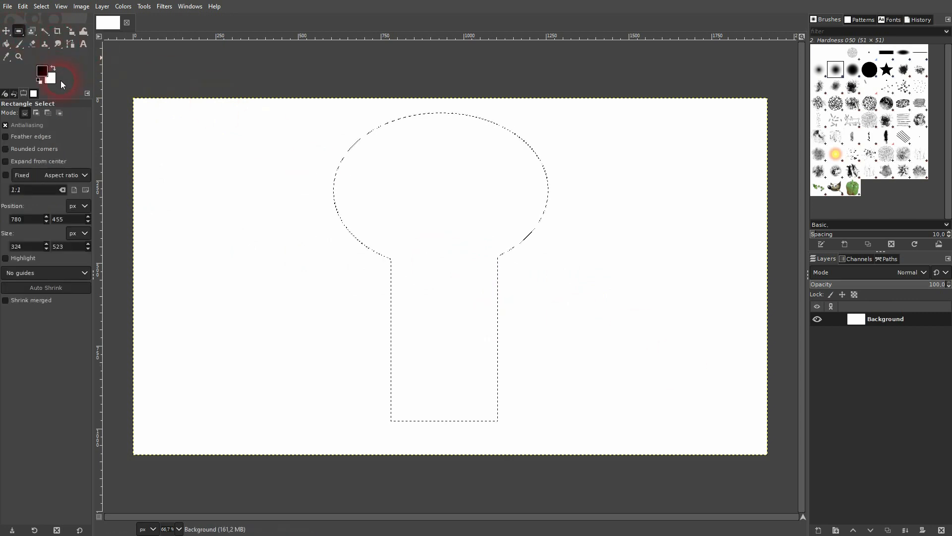
pyautogui.click(47, 113)
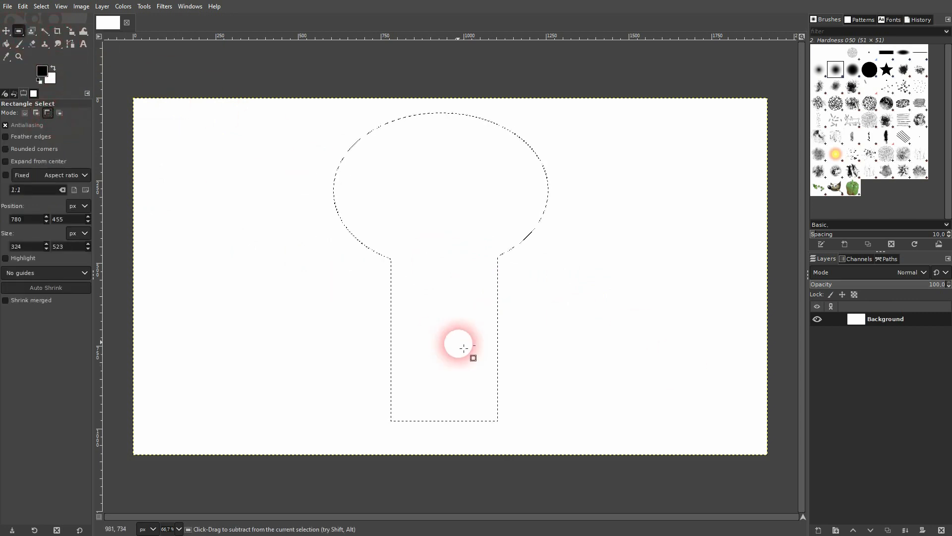
pyautogui.moveTo(432, 275); pyautogui.dragTo(471, 380)
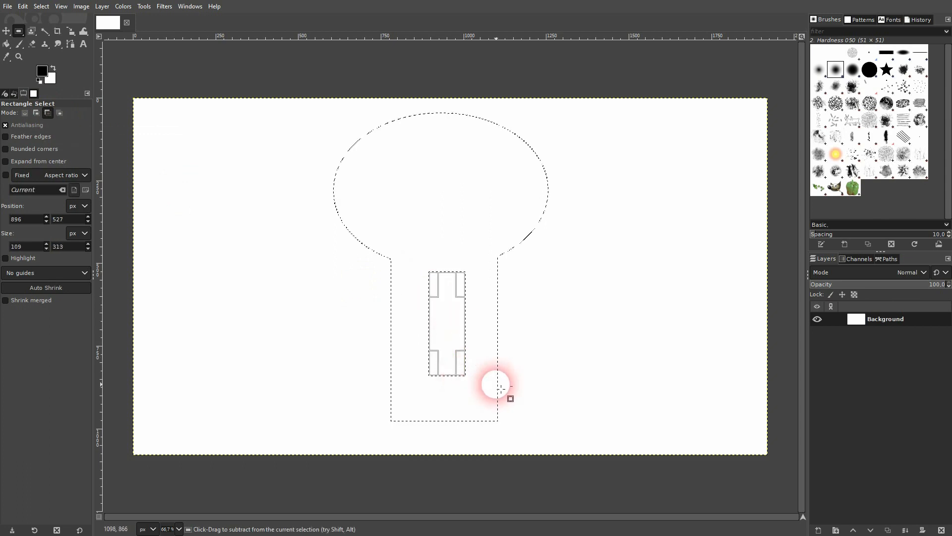
# Subtract an ellipse of about 174 × 120 px at the lower end of the narrow rectangular cut-out.
pyautogui.click(19, 34)
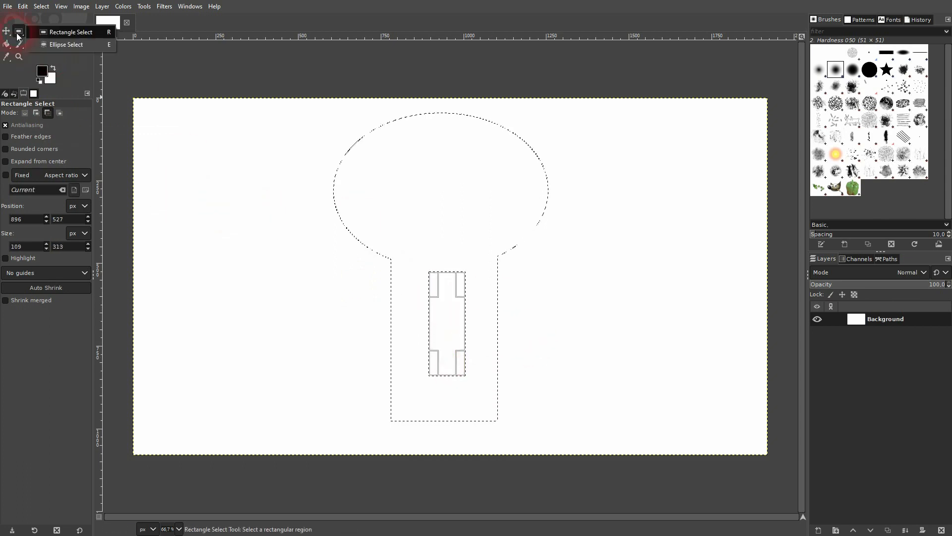
pyautogui.click(67, 45)
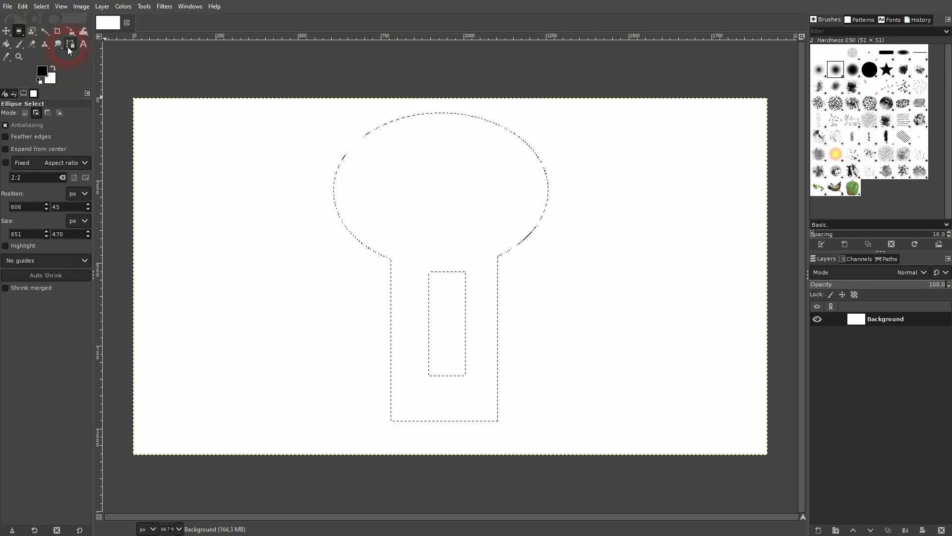
pyautogui.click(47, 117)
pyautogui.moveTo(428, 370); pyautogui.dragTo(476, 404)
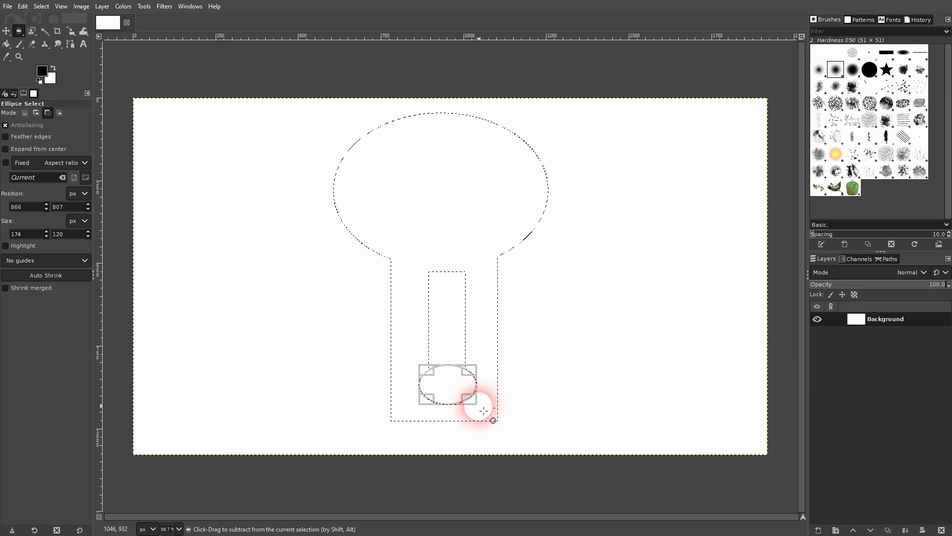
pyautogui.click(6, 32)
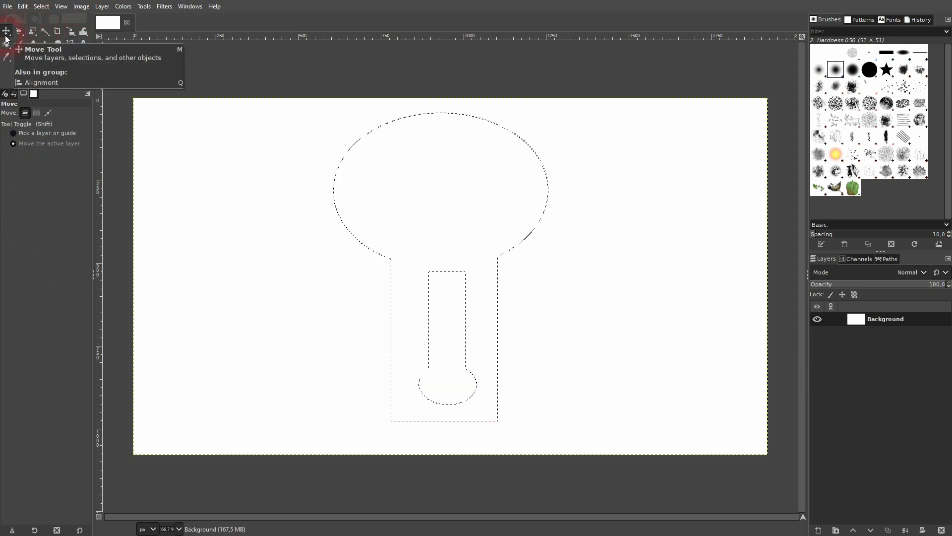
# Create a transparent 1920 × 1080 px layer named "key".
pyautogui.click(818, 530)
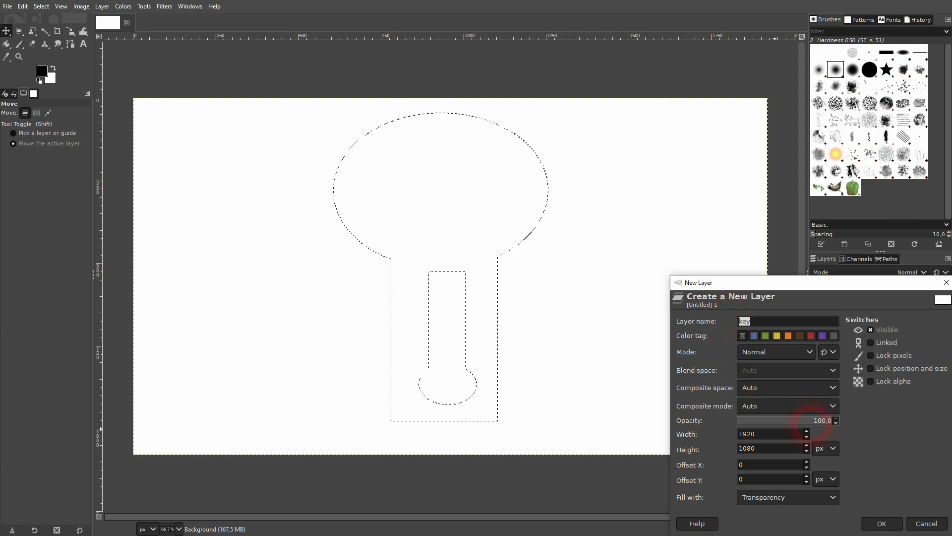
pyautogui.click(808, 502)
pyautogui.click(783, 473)
pyautogui.click(880, 523)
# Fill the selection on the key layer with blue 0047ff using Bucket Fill and deselect everything.
pyautogui.click(8, 45)
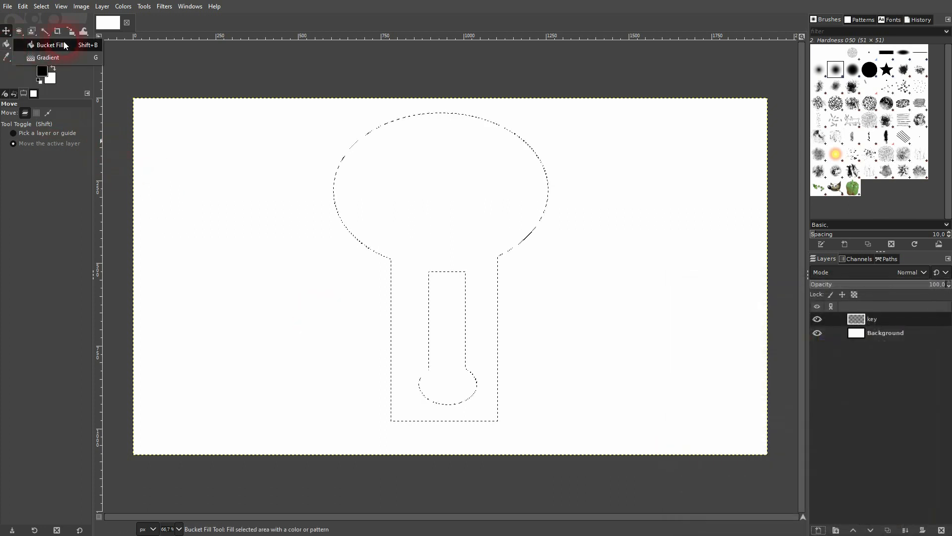
pyautogui.click(64, 45)
pyautogui.click(42, 72)
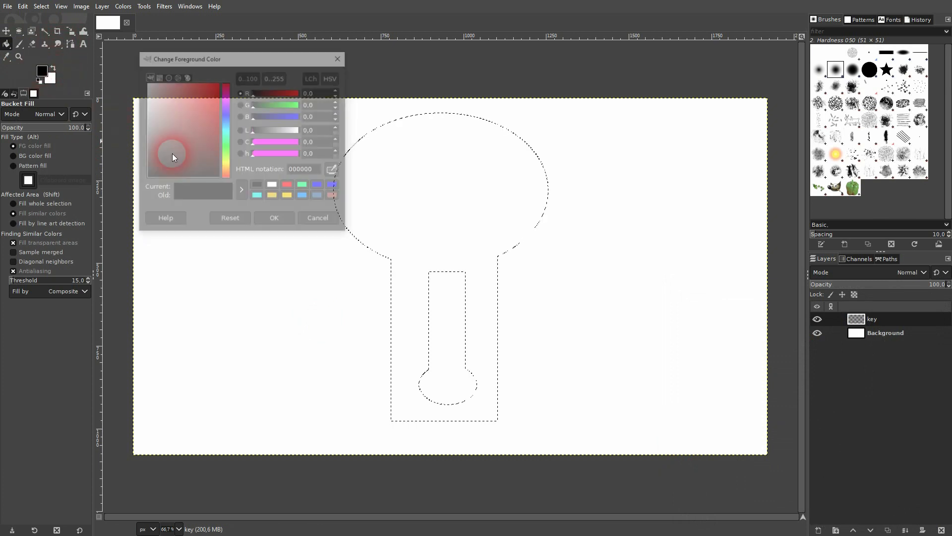
pyautogui.moveTo(204, 133); pyautogui.dragTo(243, 70)
pyautogui.click(227, 123)
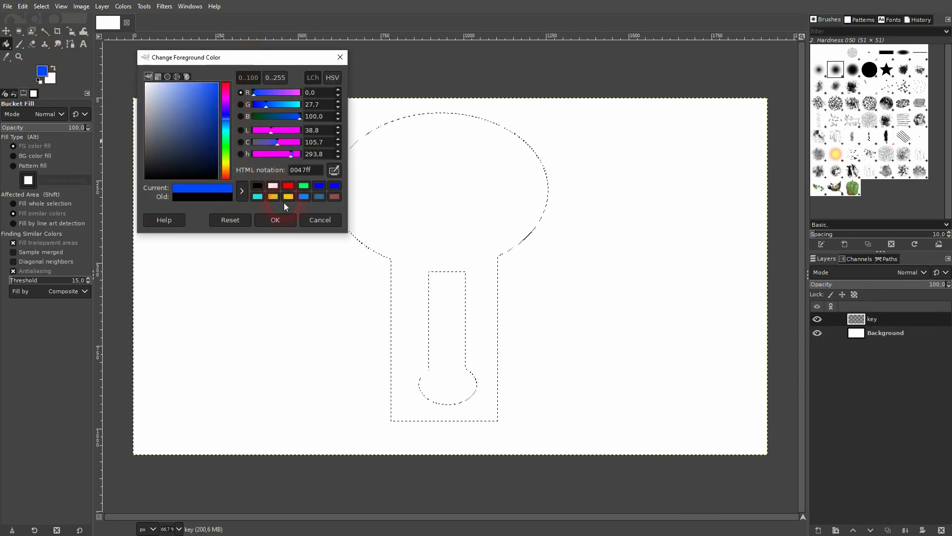
pyautogui.click(277, 220)
pyautogui.click(465, 199)
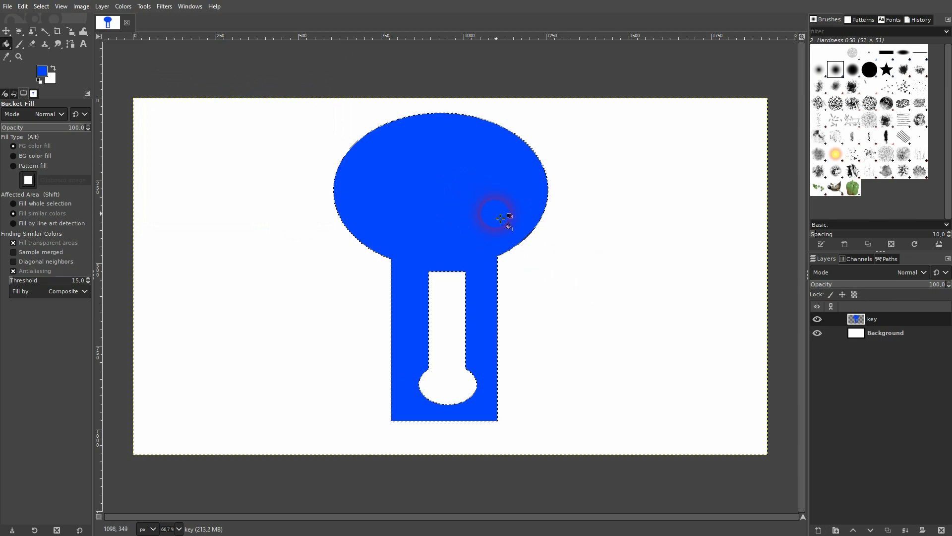
pyautogui.click(7, 31)
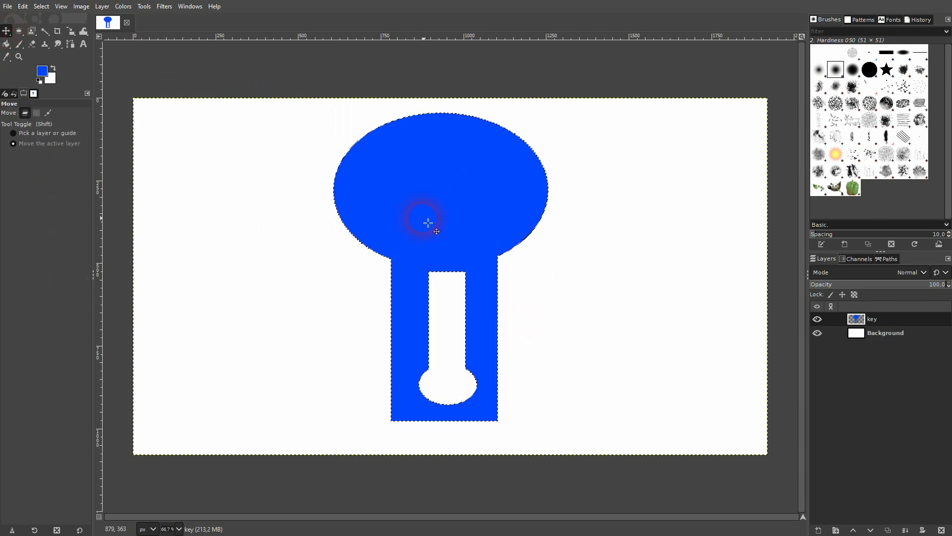
pyautogui.hotkey('ctrl', 'shift', 'a')
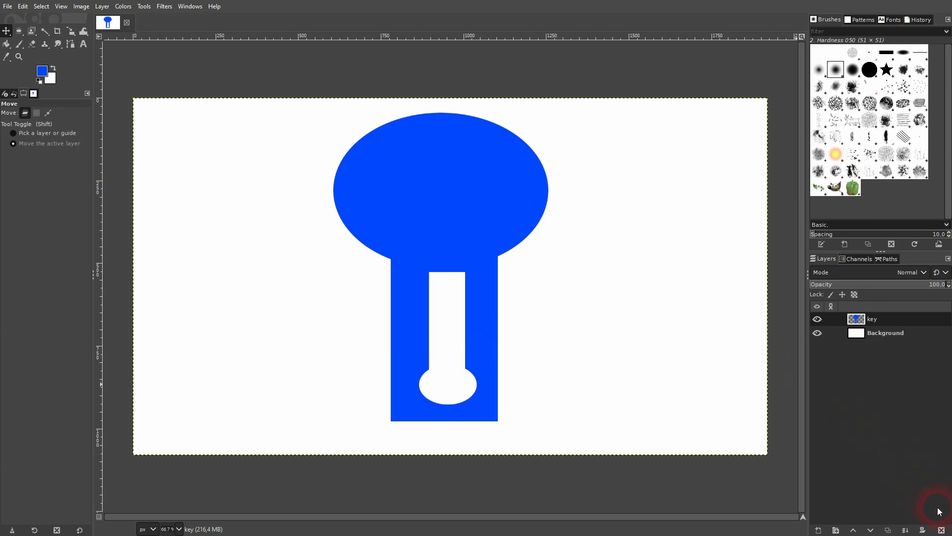
# Delete the key layer and draw a rectangle selection of about 510 × 538 px in replace mode.
pyautogui.click(941, 530)
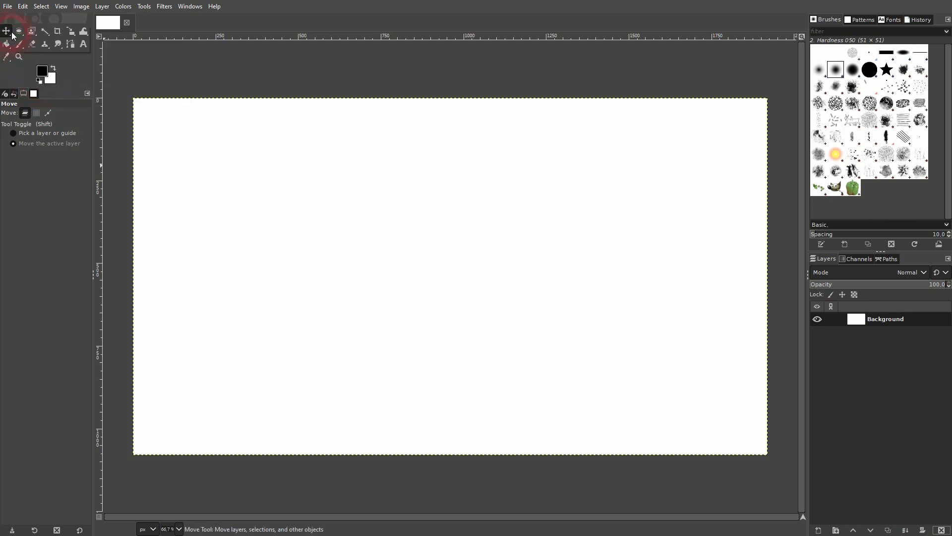
pyautogui.moveTo(11, 31)
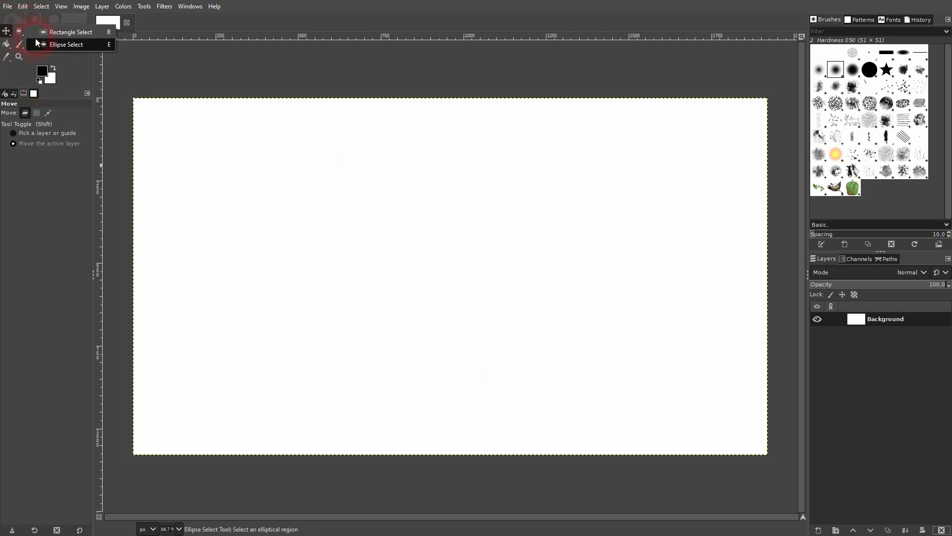
pyautogui.click(51, 33)
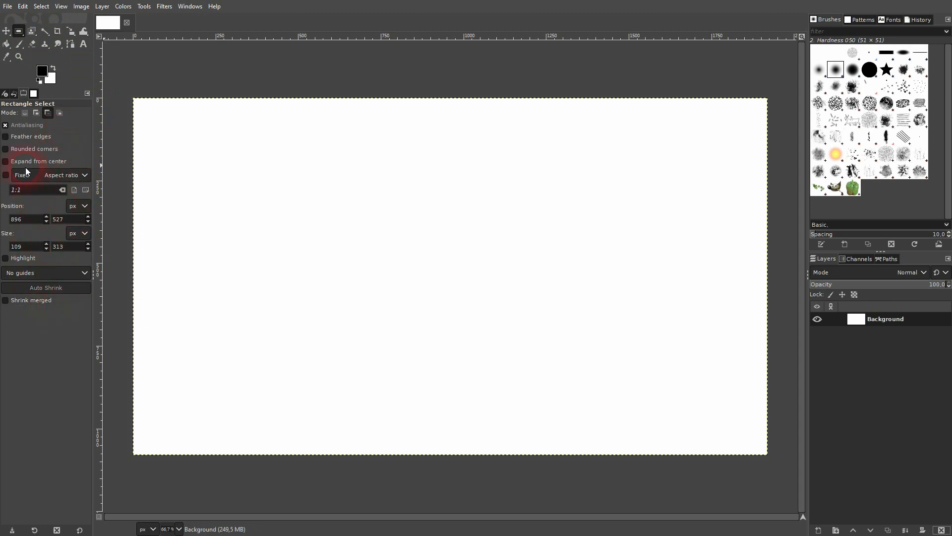
pyautogui.click(409, 206)
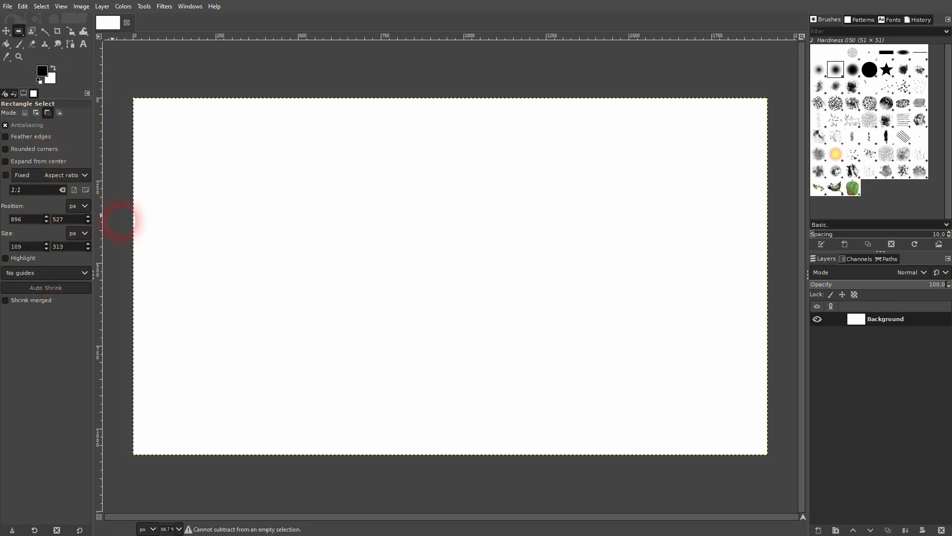
pyautogui.click(25, 113)
pyautogui.moveTo(372, 164); pyautogui.dragTo(546, 347)
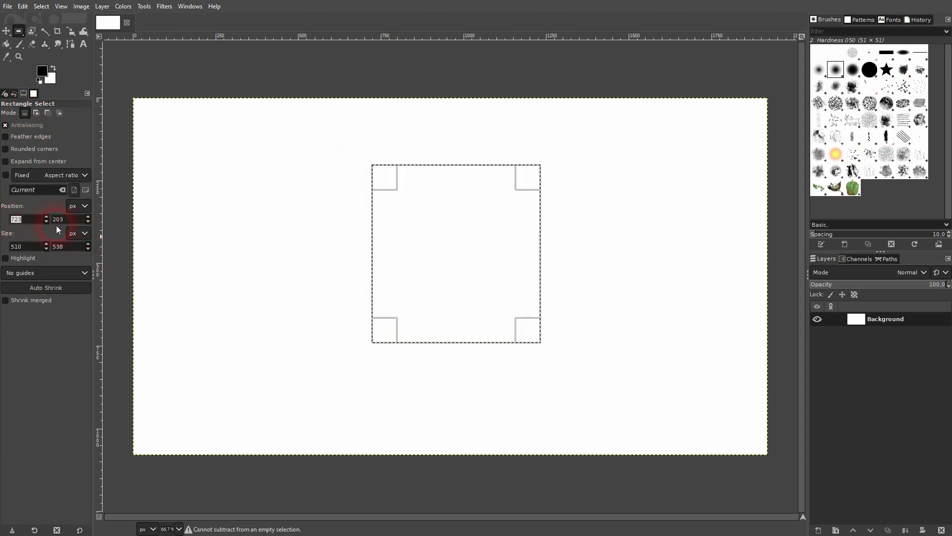
# Try X positions 200 and 500 px and Y positions 500 and 100 px for the selection, ending at 500, 100.
pyautogui.write('200')
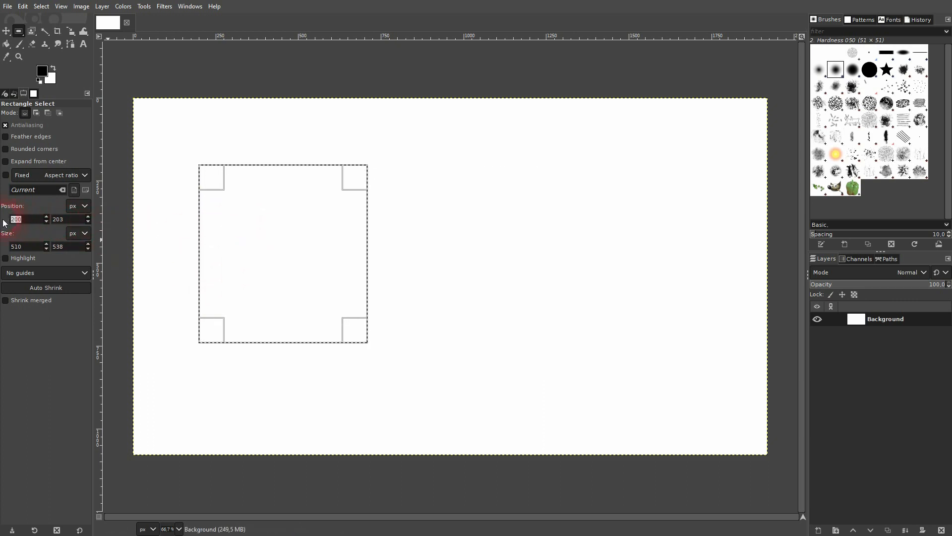
pyautogui.write('500')
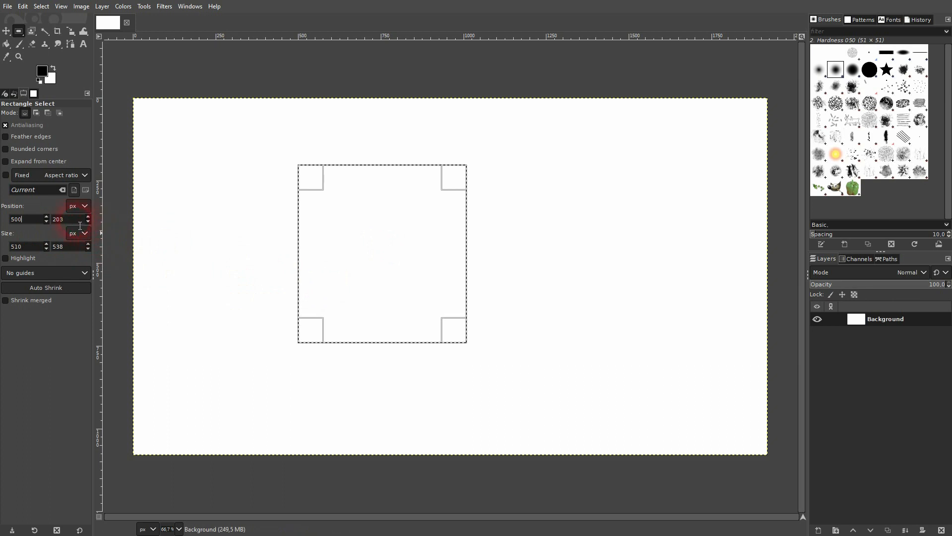
pyautogui.write('500')
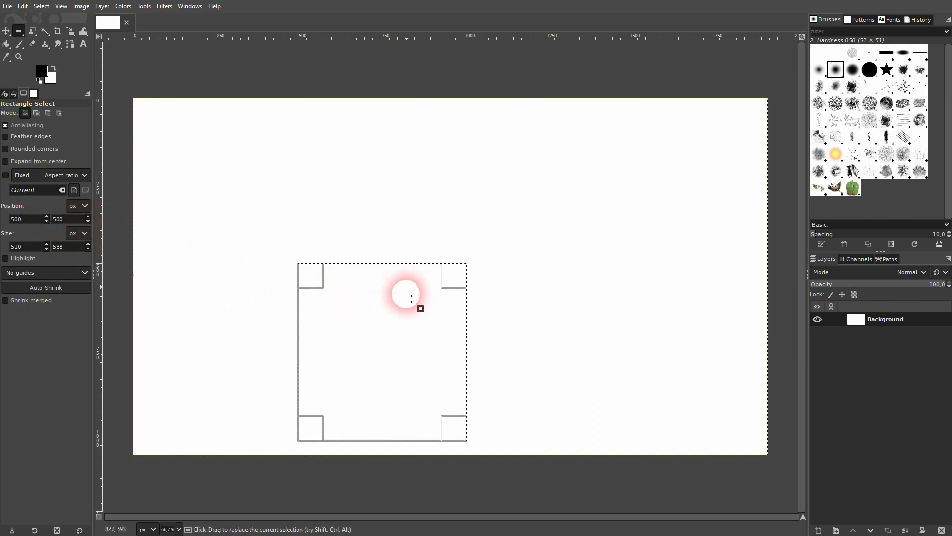
pyautogui.write('100')
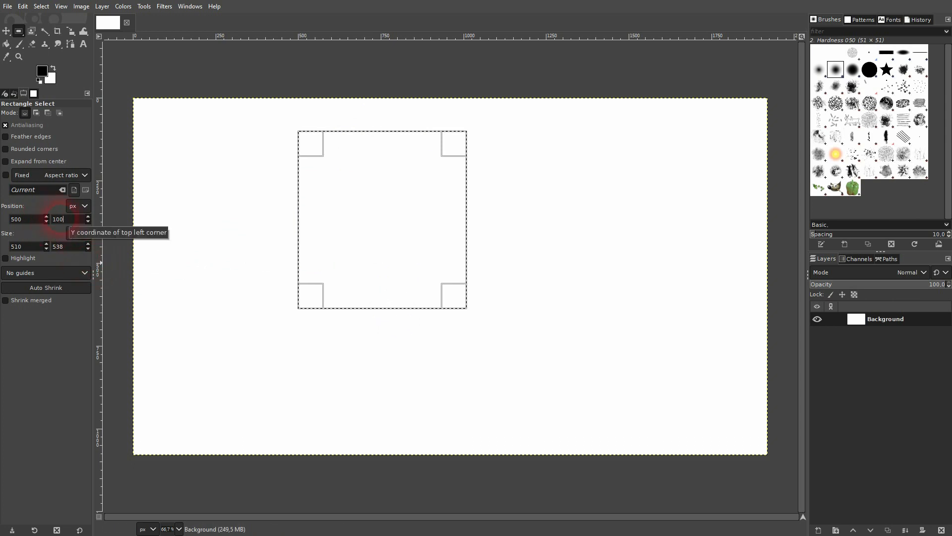
# Set the rectangle selection's size to 500 × 500 px and reshape it by its corners to about 547 × 593 px.
pyautogui.moveTo(310, 144); pyautogui.dragTo(351, 154)
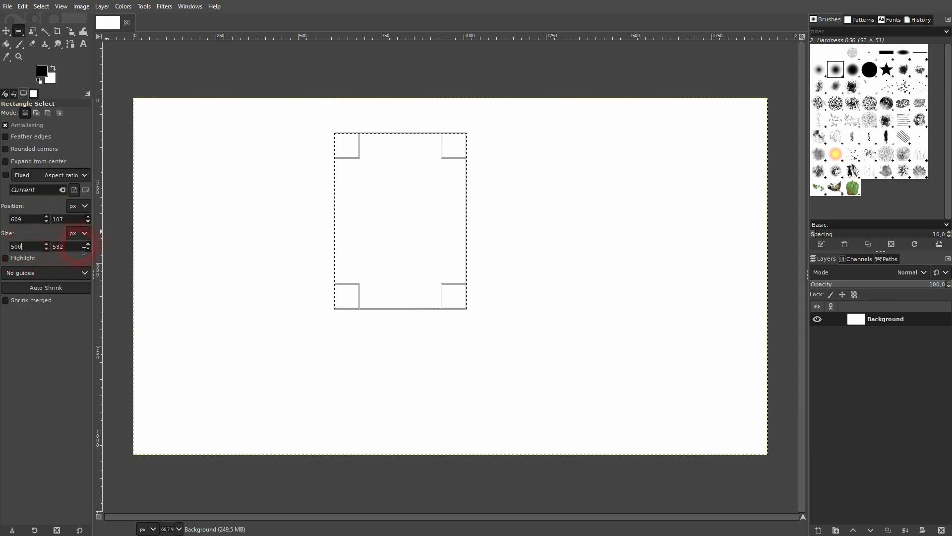
pyautogui.doubleClick(56, 246)
pyautogui.write('500')
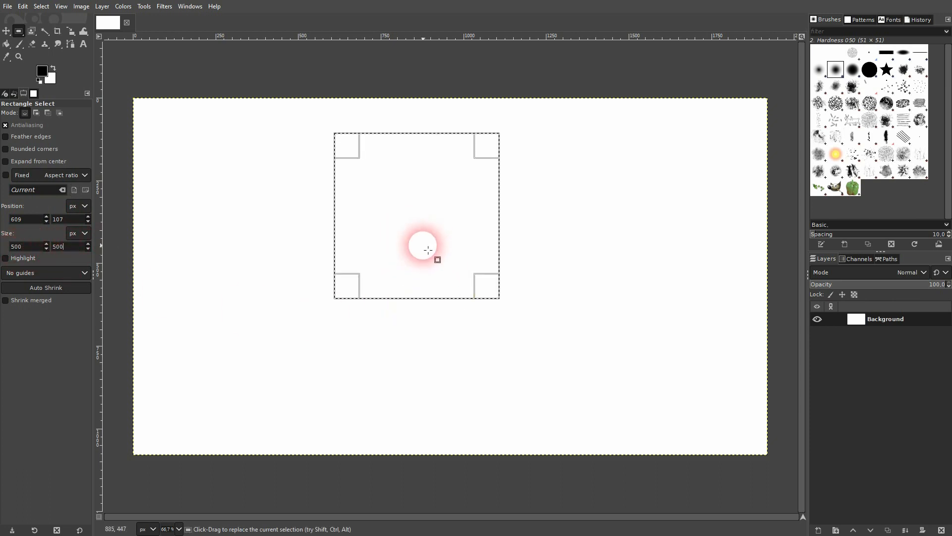
pyautogui.moveTo(340, 282); pyautogui.dragTo(346, 316)
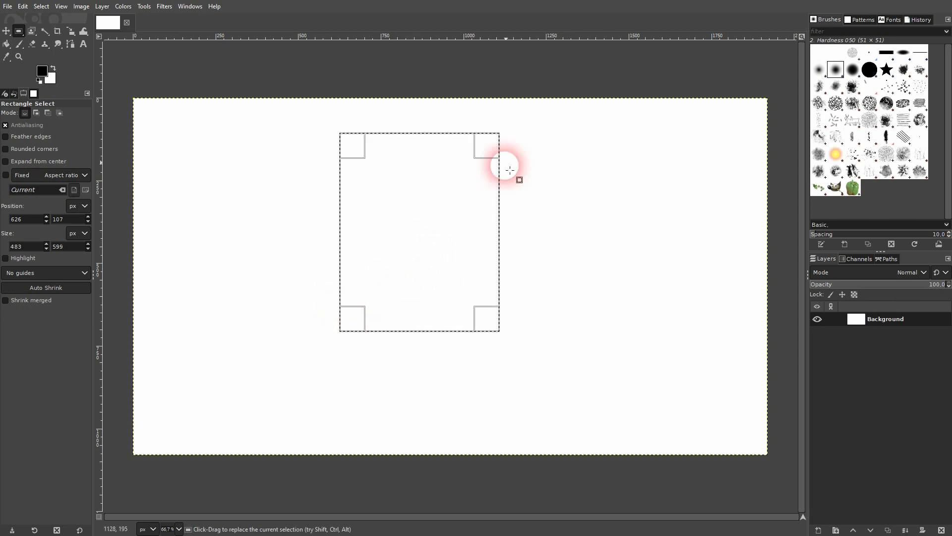
pyautogui.moveTo(485, 149); pyautogui.dragTo(506, 151)
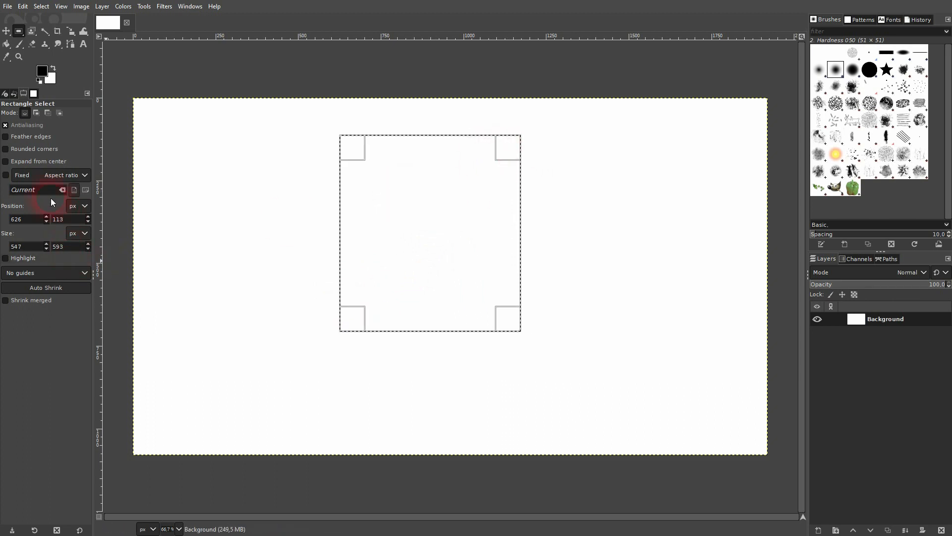
# Try the Width and Size constraint types for the rectangle selection, and enable the fixed Aspect ratio constraint.
pyautogui.click(85, 174)
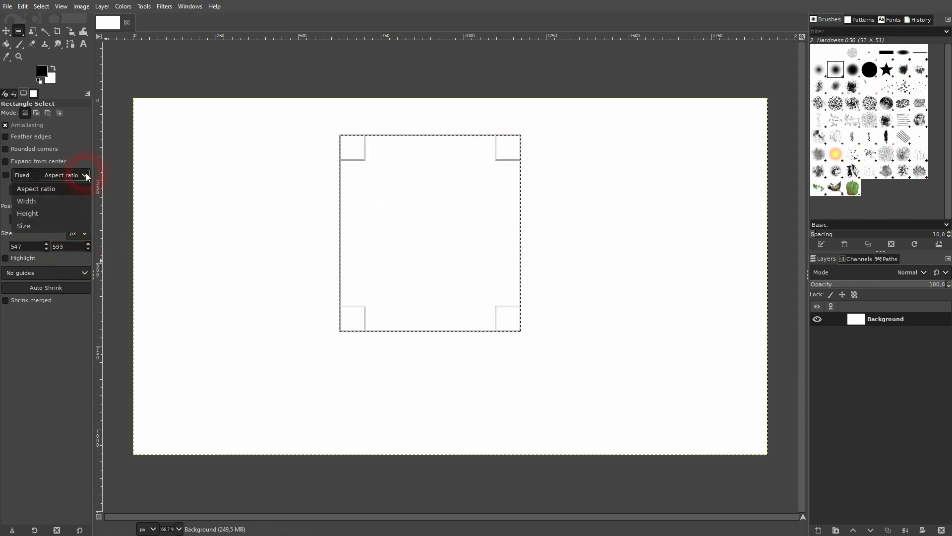
pyautogui.click(67, 201)
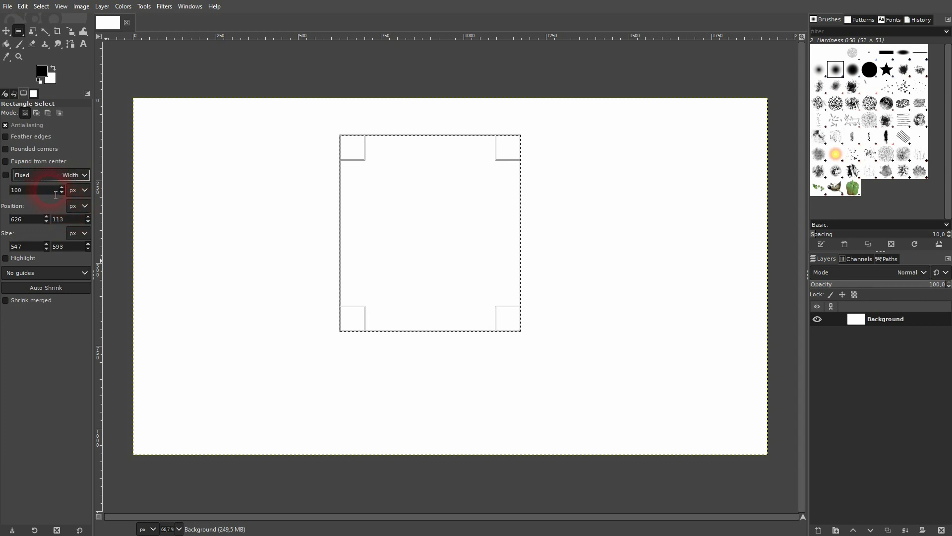
pyautogui.click(84, 176)
pyautogui.click(60, 225)
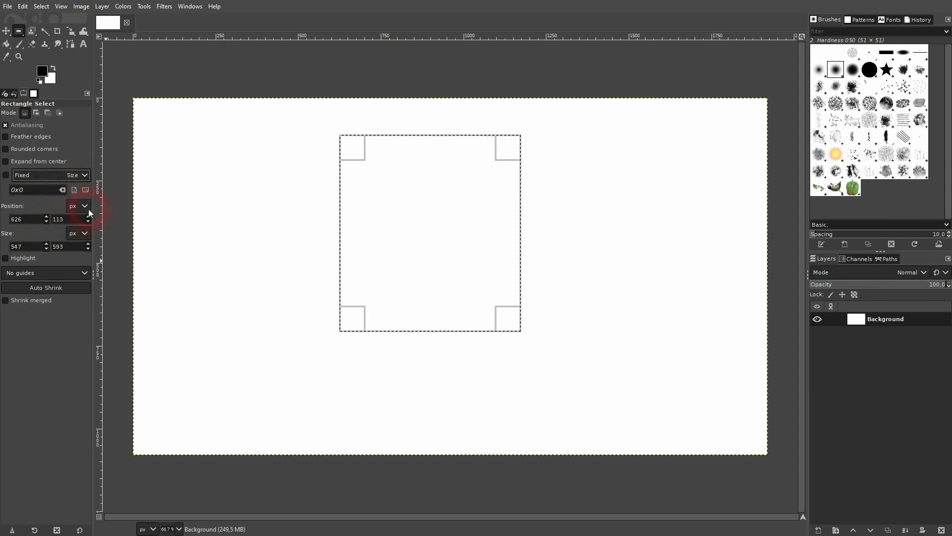
pyautogui.click(78, 178)
pyautogui.click(70, 192)
pyautogui.click(5, 175)
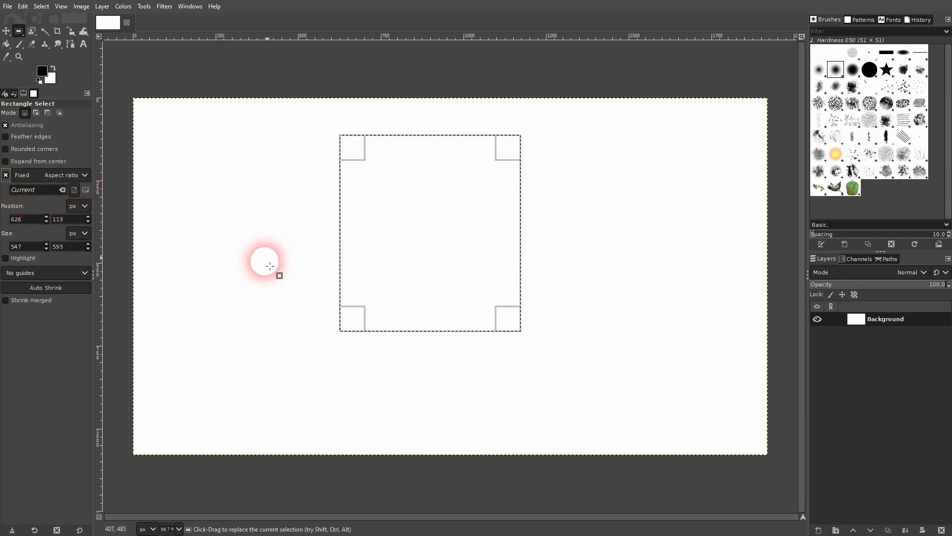
# Draw a rectangular selection of about 464 × 502 px with the aspect ratio fixed, and turn the Fixed option off.
pyautogui.click(5, 175)
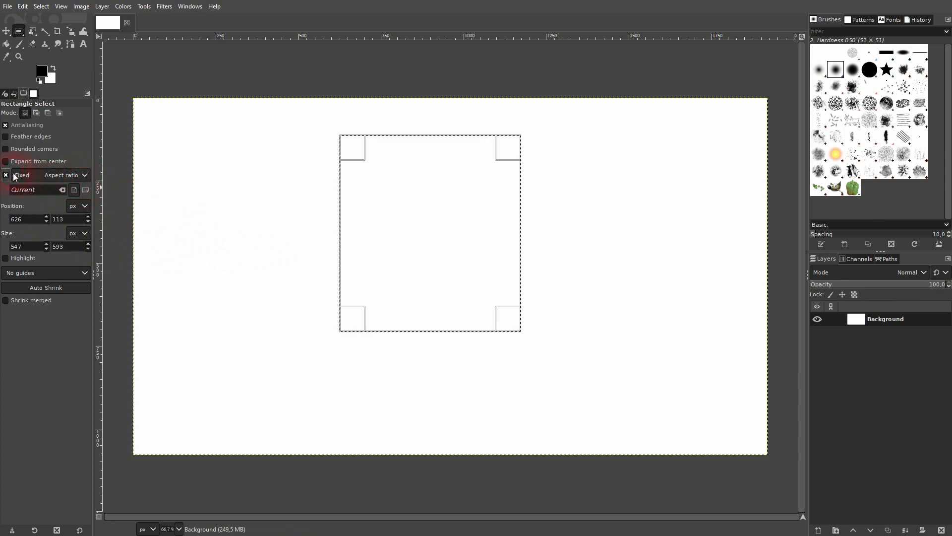
pyautogui.click(6, 175)
pyautogui.moveTo(162, 165); pyautogui.dragTo(273, 252)
pyautogui.moveTo(405, 222); pyautogui.dragTo(556, 317)
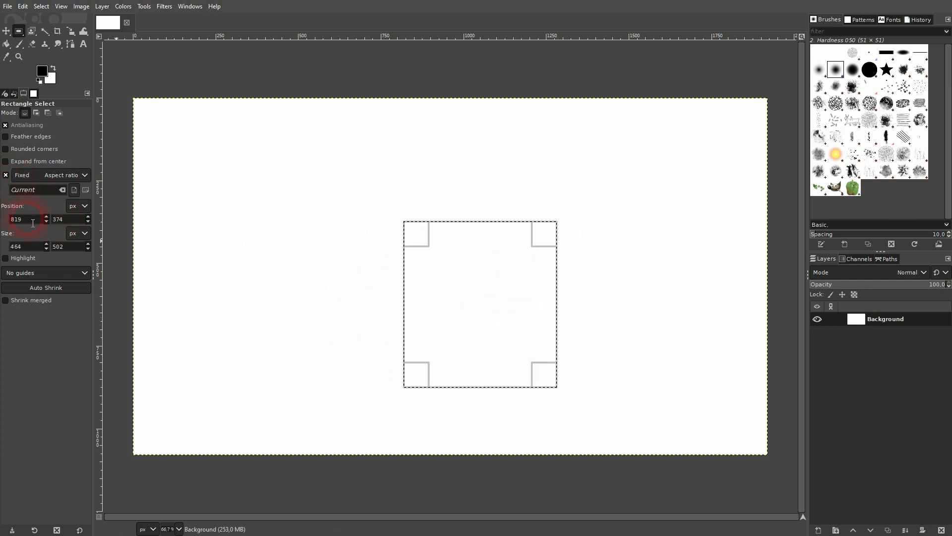
pyautogui.press('Tab')
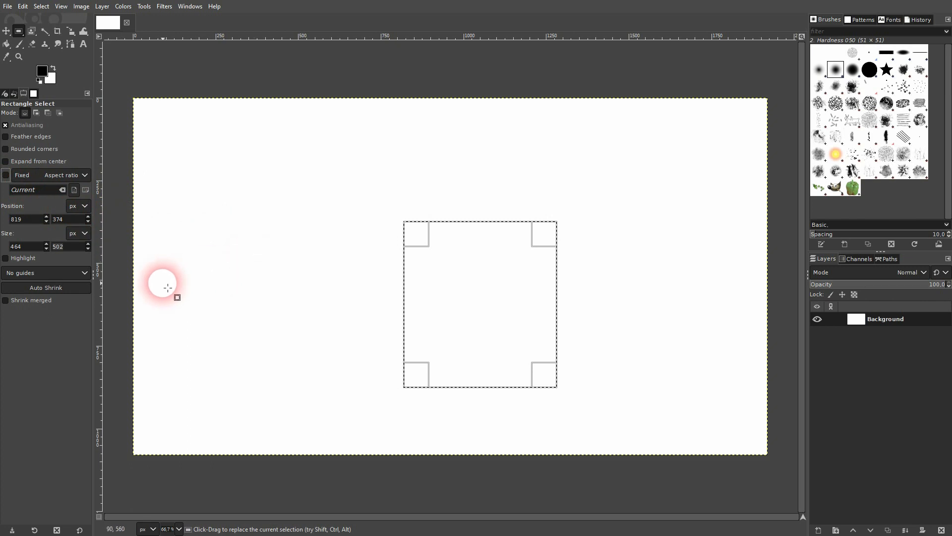
# Preview the Center lines, Rule of fifths, Rule of thirds and Golden sections guides inside the rectangular selection, and return to No guides.
pyautogui.click(44, 273)
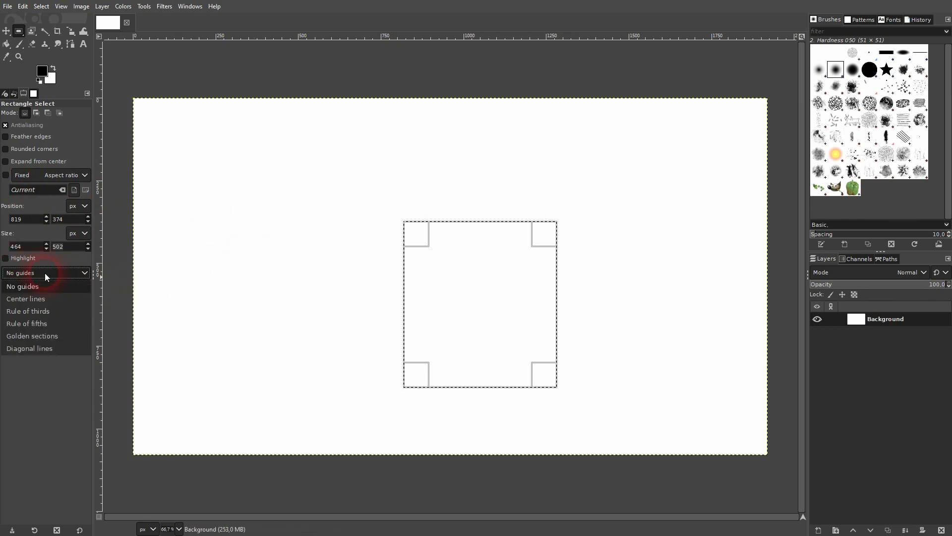
pyautogui.click(44, 298)
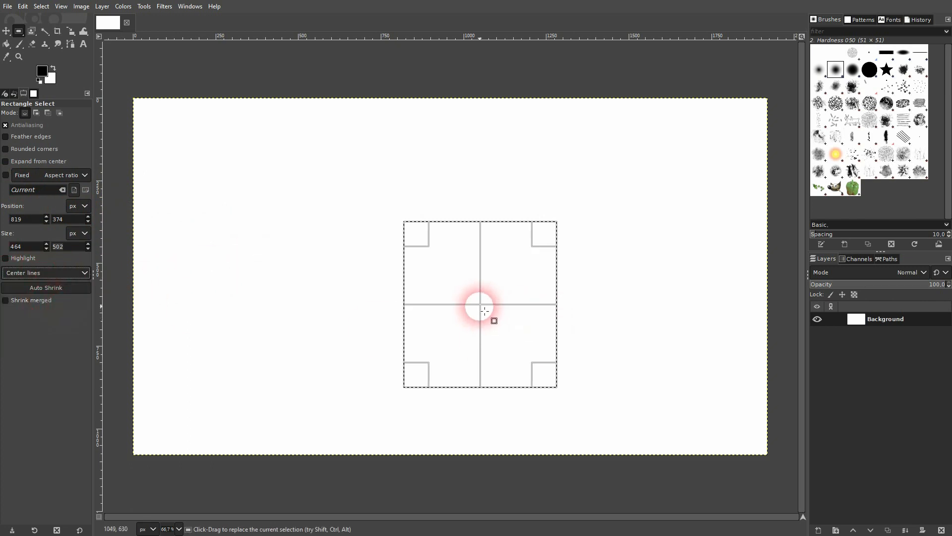
pyautogui.click(34, 273)
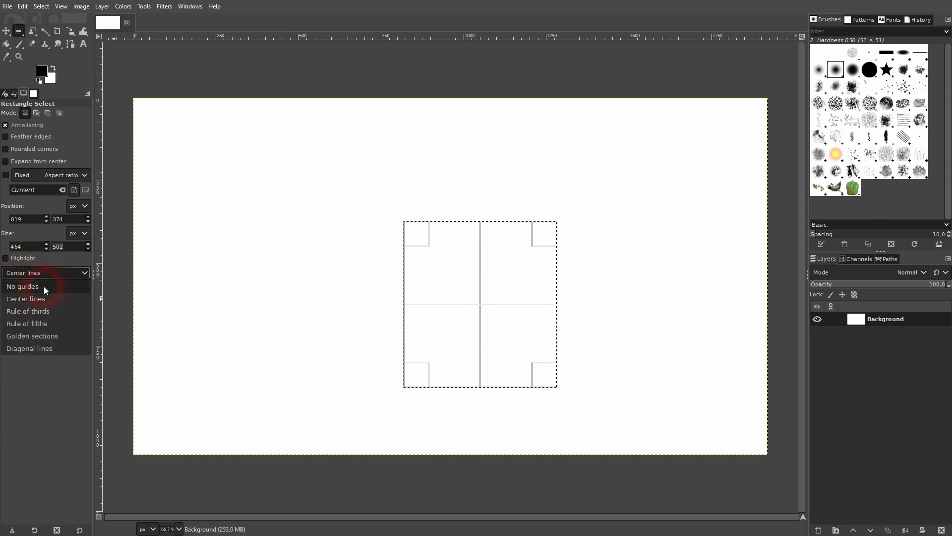
pyautogui.click(53, 329)
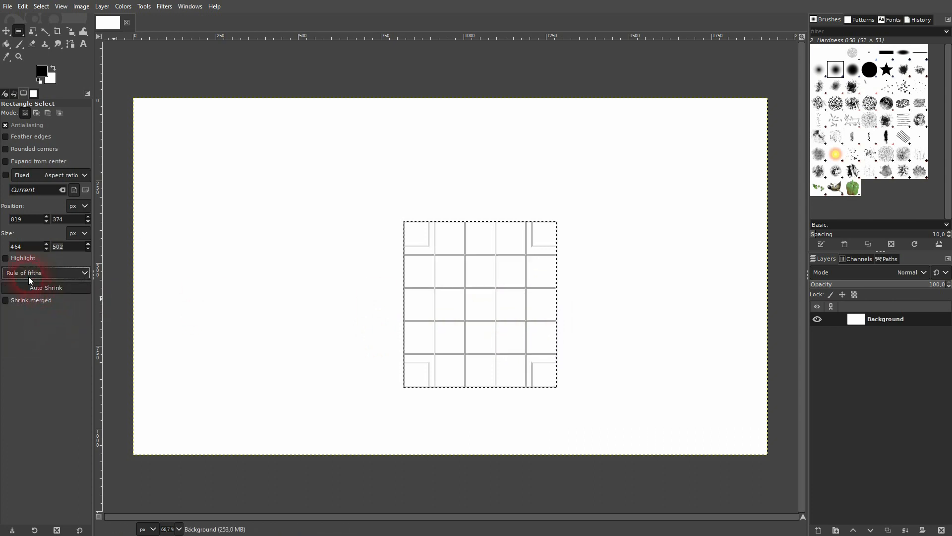
pyautogui.click(27, 274)
pyautogui.click(44, 317)
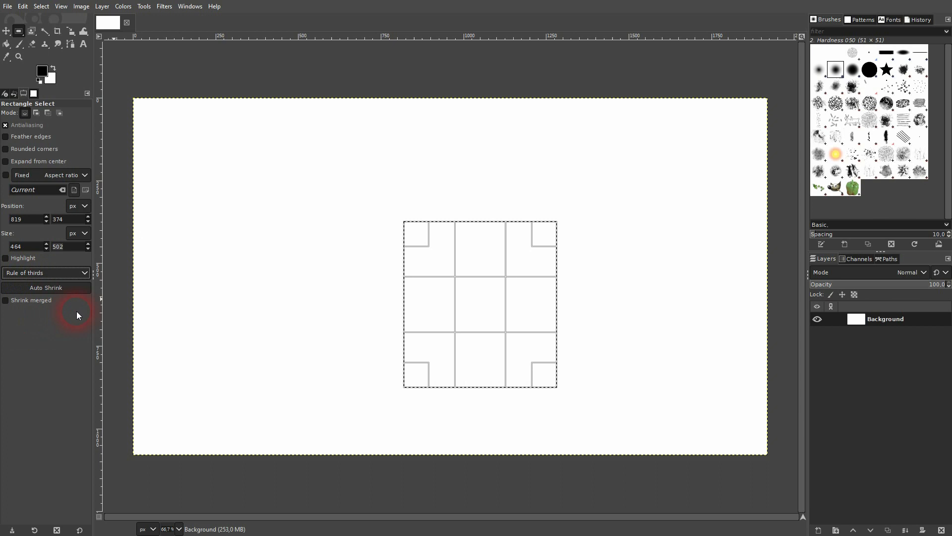
pyautogui.click(58, 273)
pyautogui.click(57, 335)
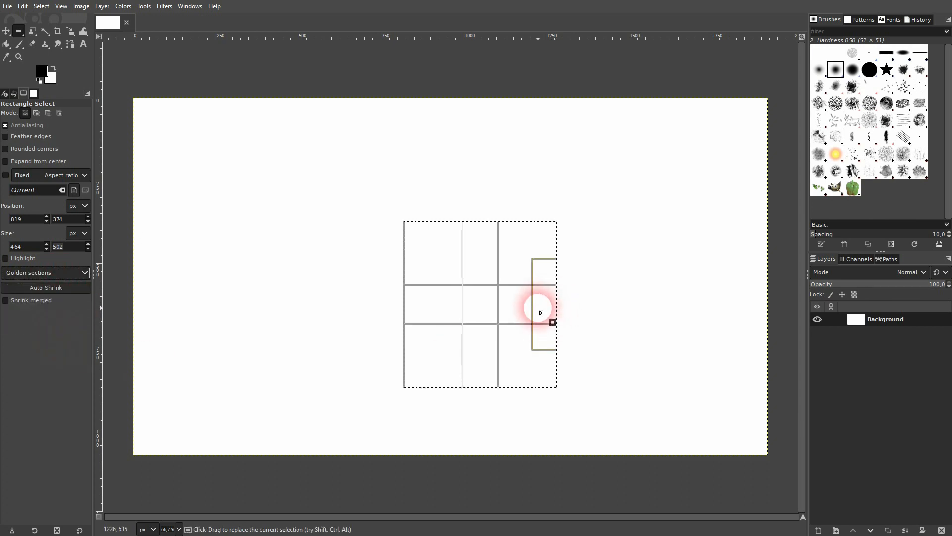
pyautogui.click(77, 272)
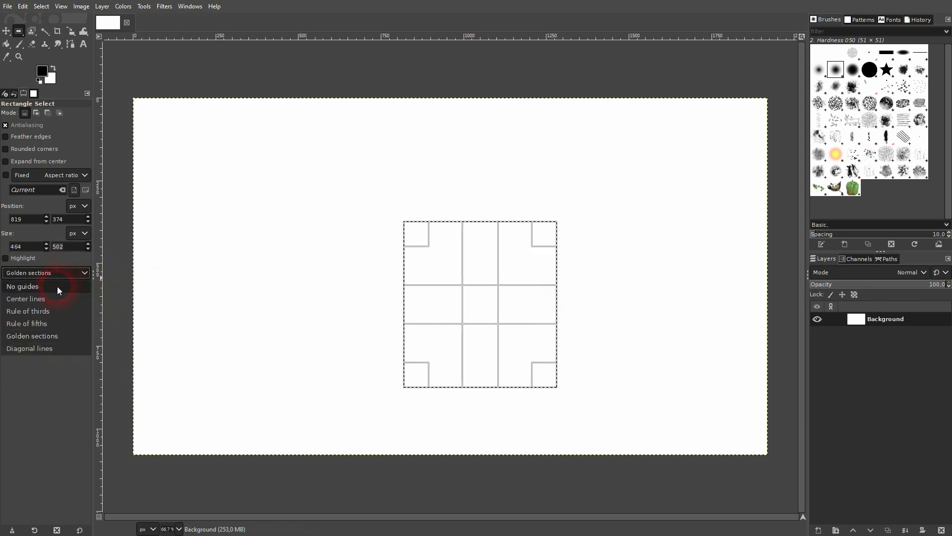
pyautogui.click(57, 287)
# Switch the selection's Highlight option on and off, and try the Shrink merged option, leaving it disabled.
pyautogui.click(6, 258)
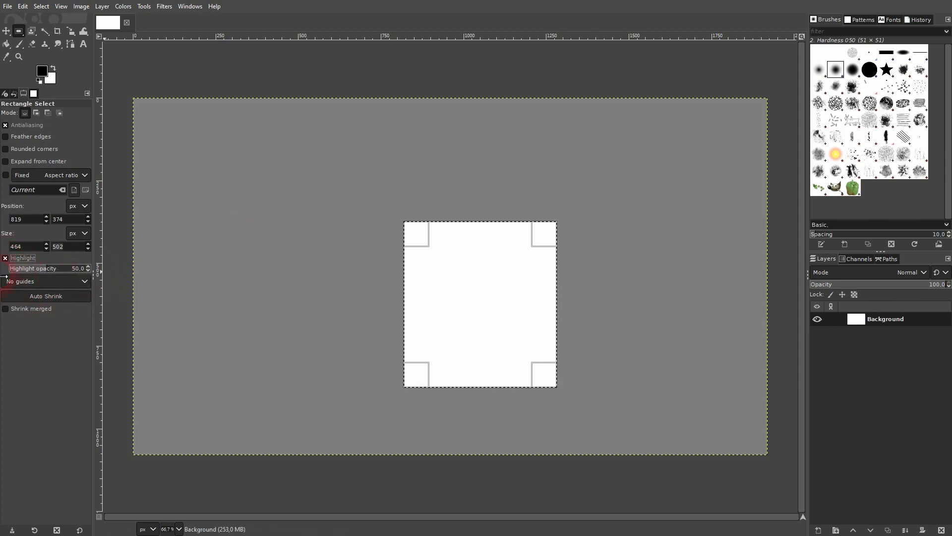
pyautogui.click(6, 257)
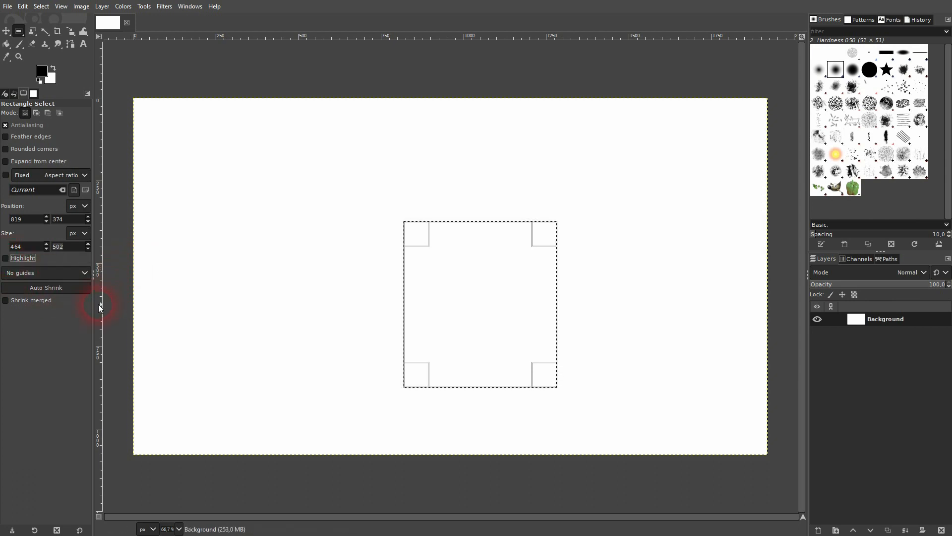
pyautogui.click(8, 302)
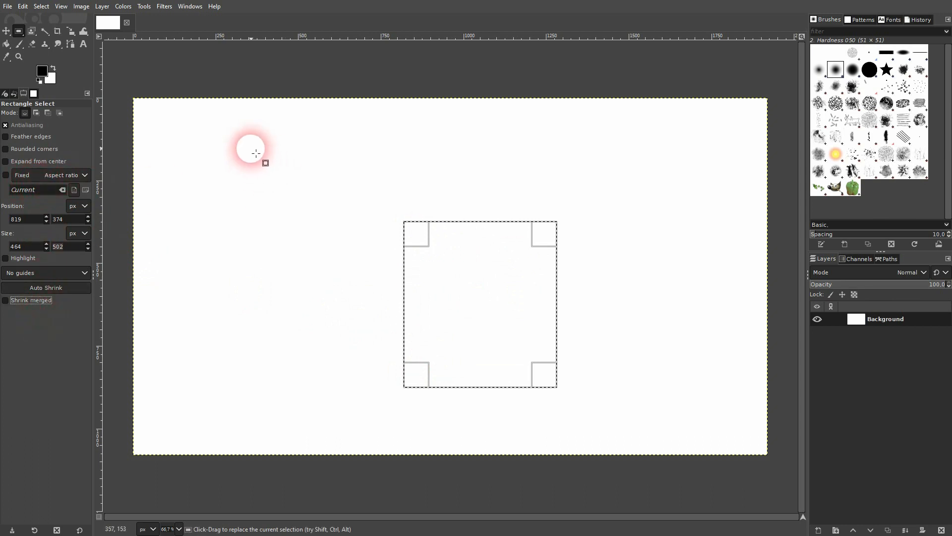
# Draw corner-based rectangles, and with Expand from center enabled draw centred ones of about 360 × 381 px and 453 × 396 px.
pyautogui.moveTo(251, 147); pyautogui.dragTo(339, 254)
pyautogui.moveTo(201, 155); pyautogui.dragTo(257, 235)
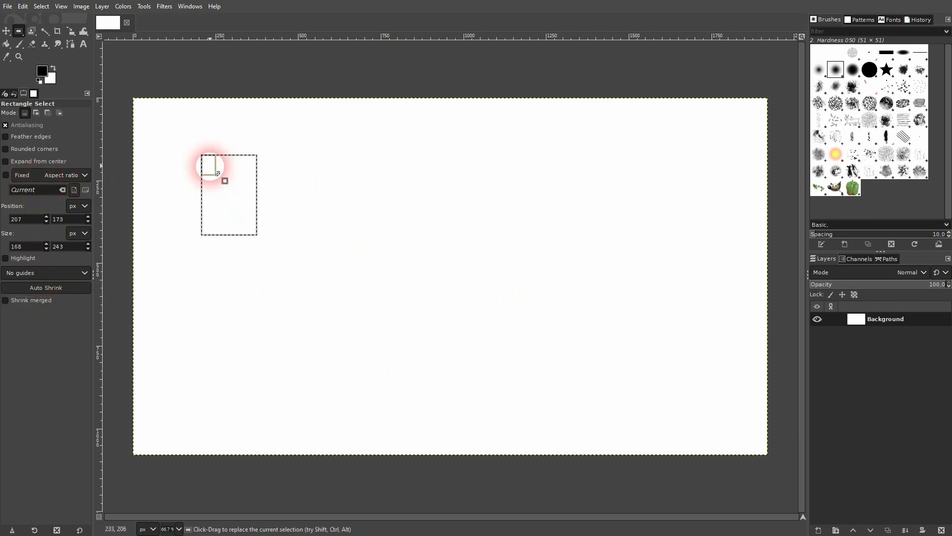
pyautogui.click(6, 162)
pyautogui.moveTo(431, 258); pyautogui.dragTo(493, 321)
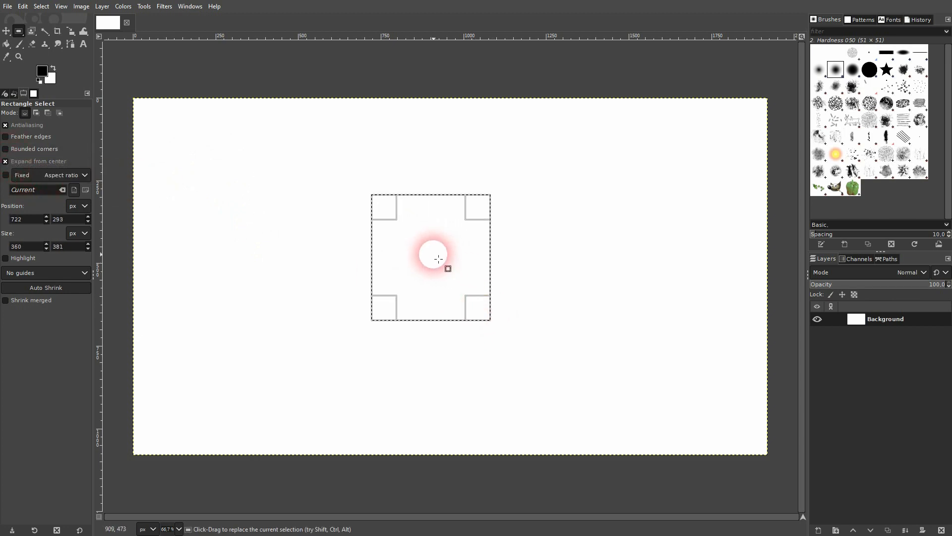
pyautogui.moveTo(567, 258); pyautogui.dragTo(641, 322)
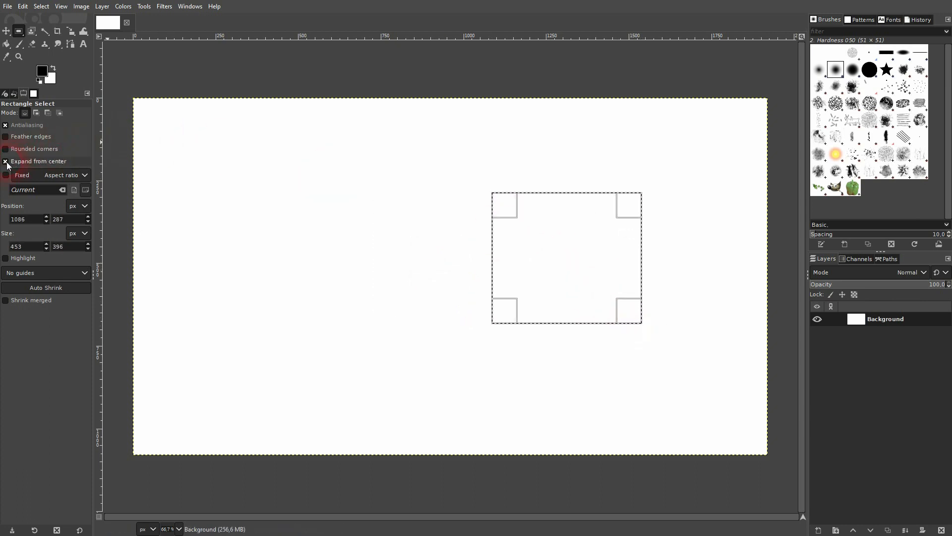
# With Expand from center off, redraw the rectangular selection in the canvas's upper-left area at about 224 × 273 px.
pyautogui.moveTo(538, 249); pyautogui.dragTo(615, 305)
pyautogui.moveTo(337, 229); pyautogui.dragTo(493, 342)
pyautogui.moveTo(230, 154); pyautogui.dragTo(304, 245)
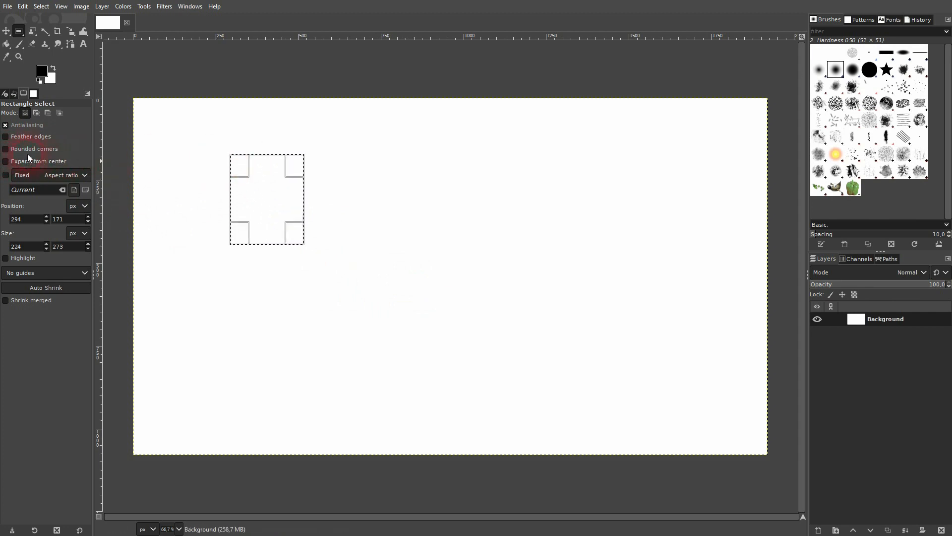
# Try Rounded corners on the rectangular selection with radii of about 39.5 and 15.0, and disable the option.
pyautogui.click(5, 149)
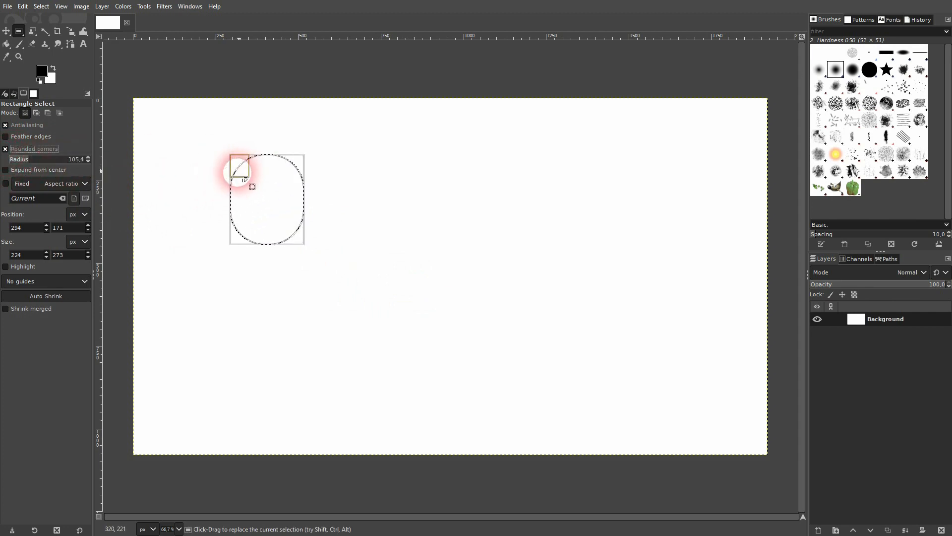
pyautogui.click(27, 161)
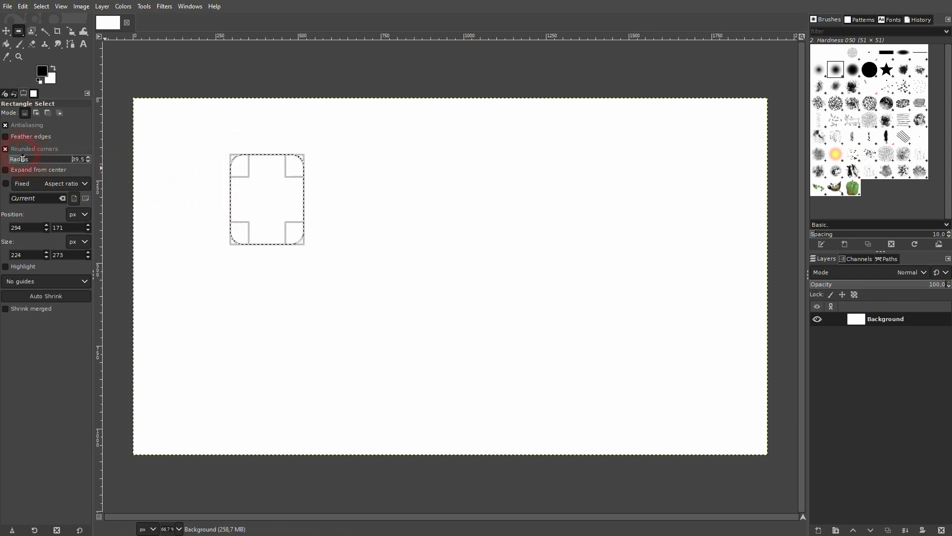
pyautogui.moveTo(22, 159)
pyautogui.mouseDown()
pyautogui.moveTo(120, 158)
pyautogui.moveTo(15, 159)
pyautogui.mouseUp()
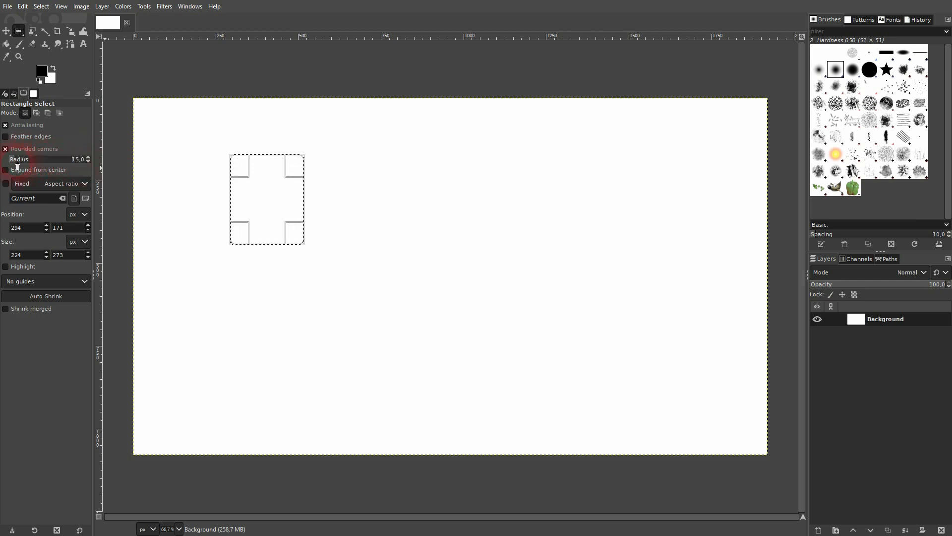
pyautogui.click(6, 149)
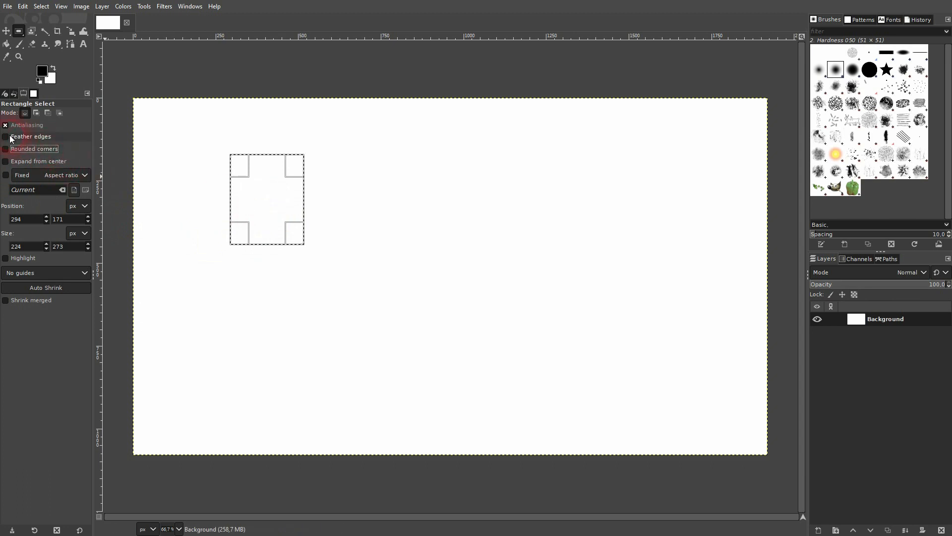
# Try Feather edges at radii of 33.1 and about 5.8, view the Feather Selection dialog without applying it, and disable feathering.
pyautogui.click(10, 139)
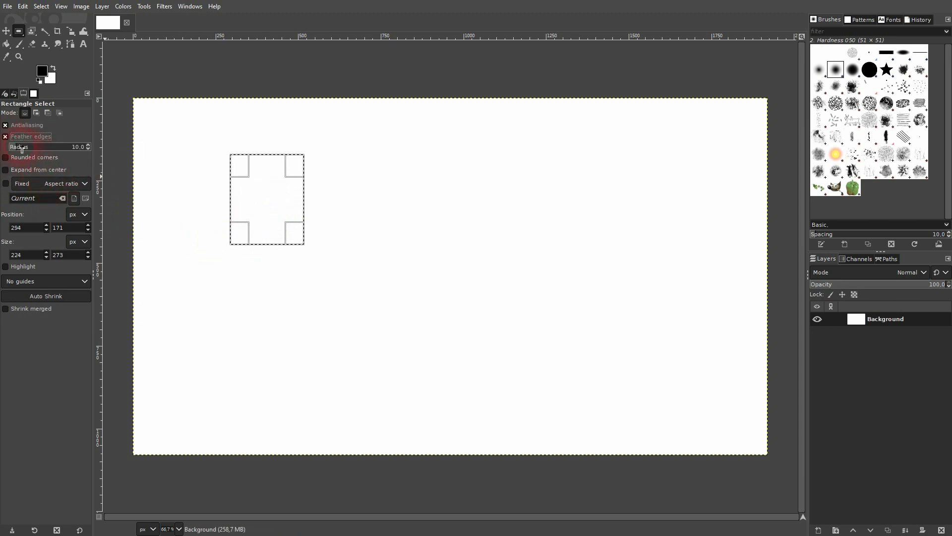
pyautogui.moveTo(21, 149); pyautogui.dragTo(37, 150)
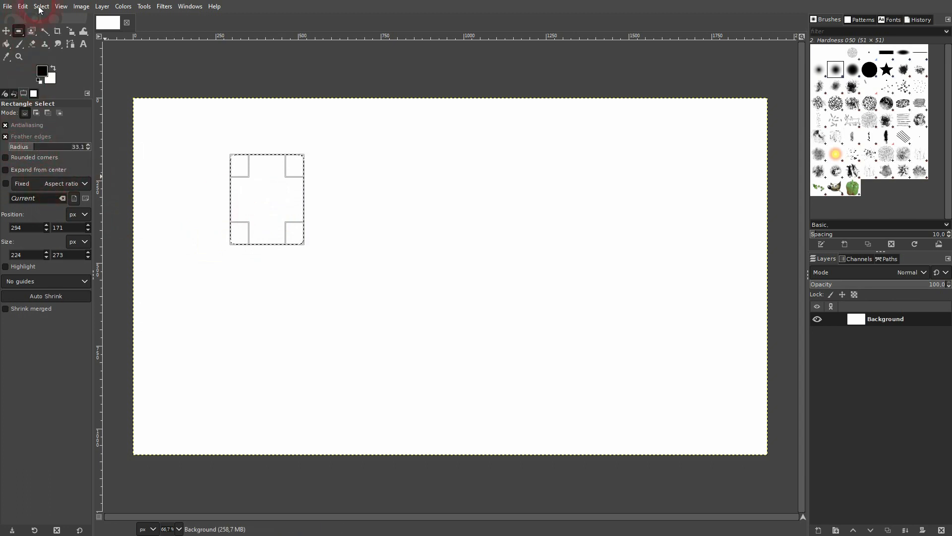
pyautogui.click(38, 6)
pyautogui.click(79, 116)
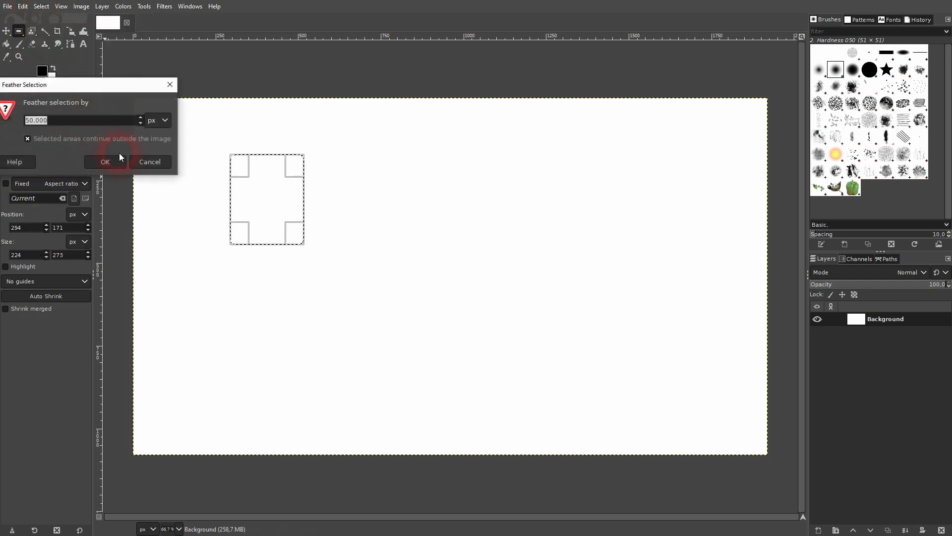
pyautogui.moveTo(105, 85); pyautogui.dragTo(297, 120)
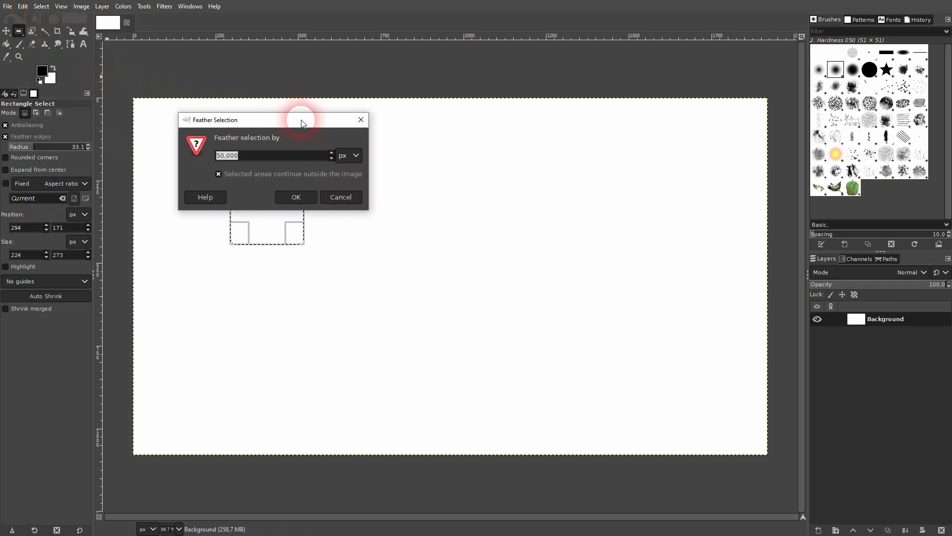
pyautogui.click(360, 120)
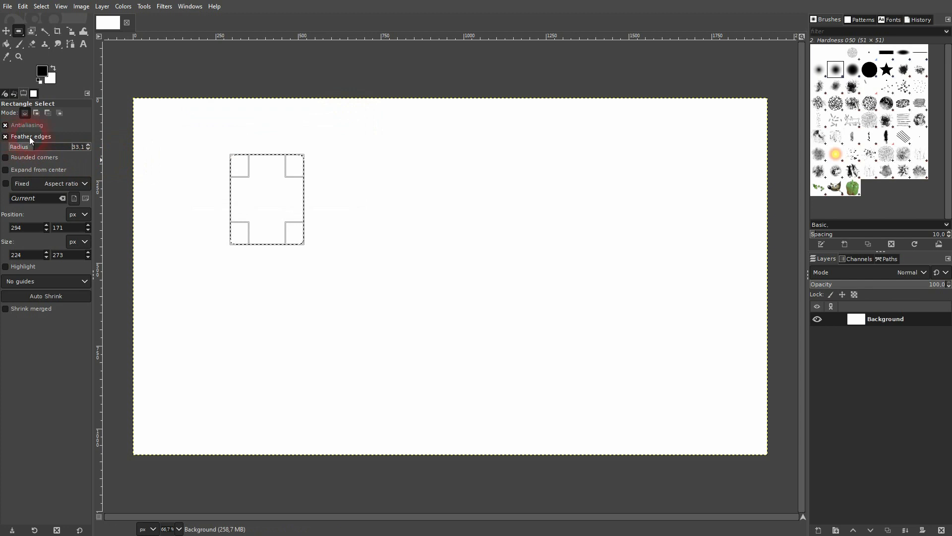
pyautogui.moveTo(32, 152); pyautogui.dragTo(19, 148)
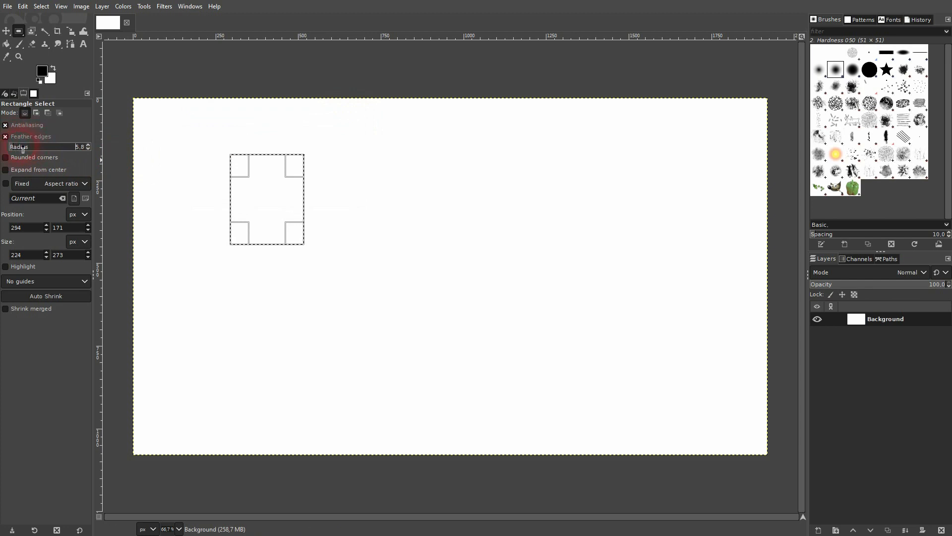
pyautogui.click(7, 136)
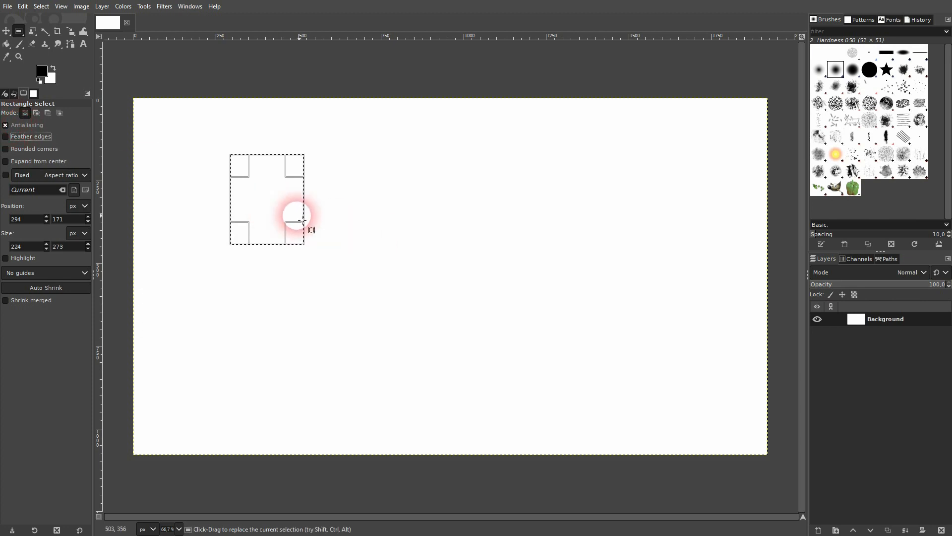
# With the Ellipse Select tool, replace the rectangle with an elliptical selection of about 604 × 450 px right of the canvas centre.
pyautogui.click(20, 34)
pyautogui.click(58, 45)
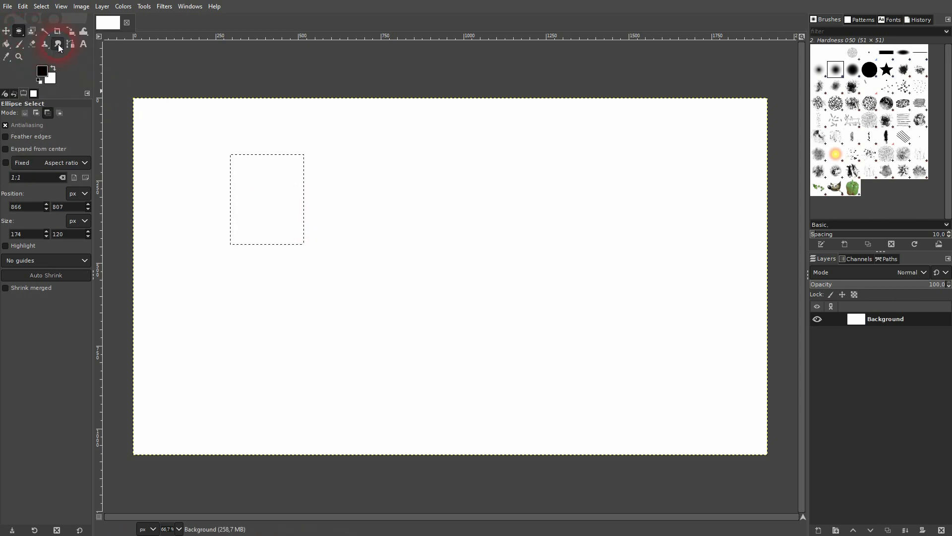
pyautogui.moveTo(435, 188); pyautogui.dragTo(634, 336)
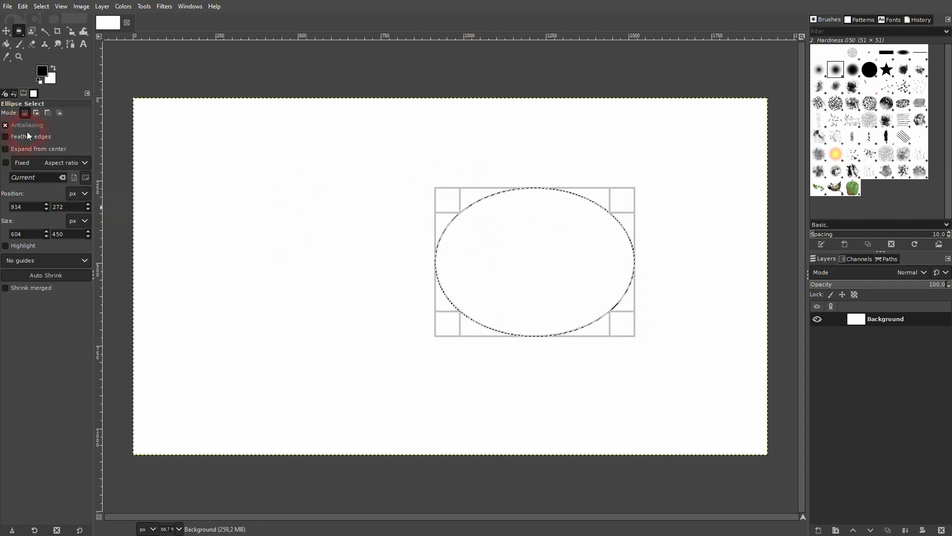
# Compare the Rectangle Select tool's options with those of Ellipse Select, and return to the Ellipse Select tool.
pyautogui.click(19, 33)
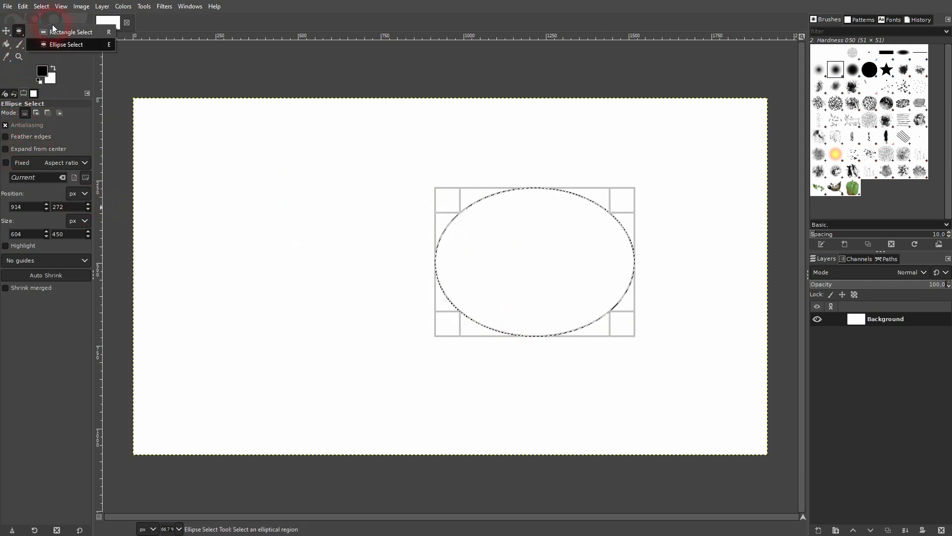
pyautogui.click(54, 31)
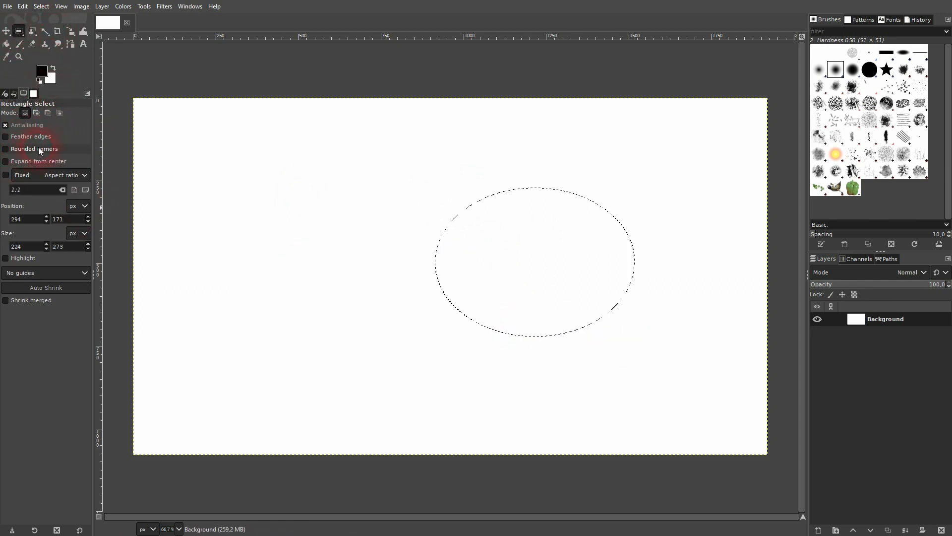
pyautogui.click(22, 34)
pyautogui.click(49, 46)
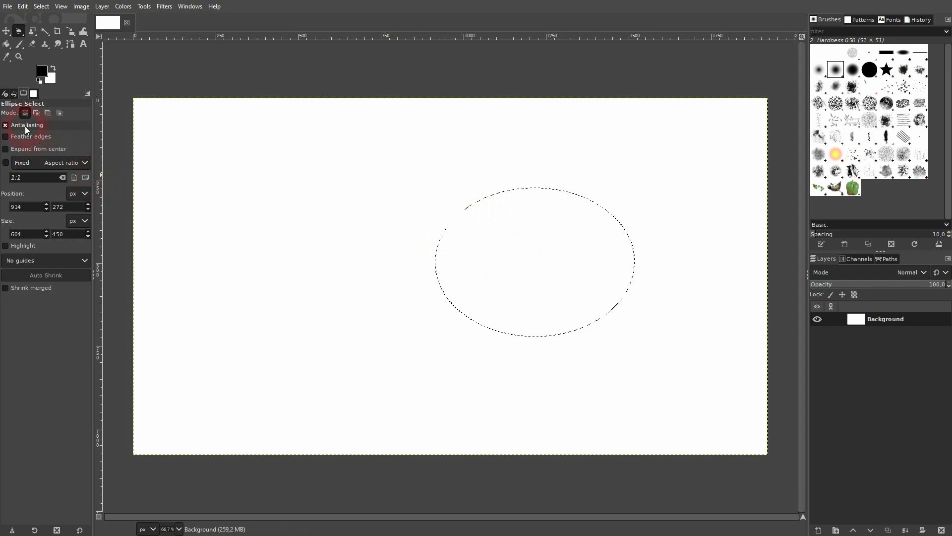
# Check the Feather edges option, leave it disabled, and draw an ellipse of about 432 × 291 px using Expand from center.
pyautogui.click(6, 136)
pyautogui.click(16, 139)
pyautogui.click(23, 149)
pyautogui.moveTo(265, 218); pyautogui.dragTo(342, 272)
# Turn off Expand from center and draw an elliptical selection of about 597 × 382 px near the canvas centre.
pyautogui.click(32, 150)
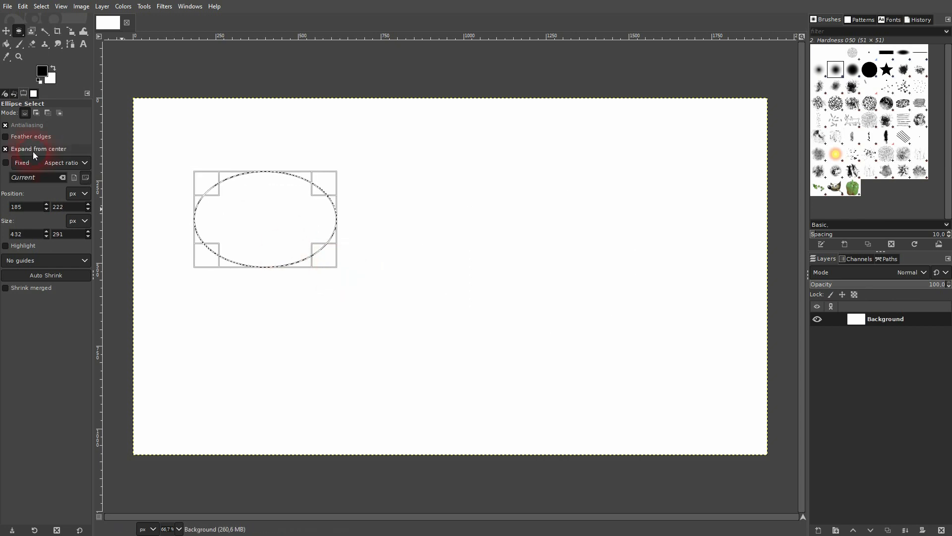
pyautogui.moveTo(403, 201); pyautogui.dragTo(600, 328)
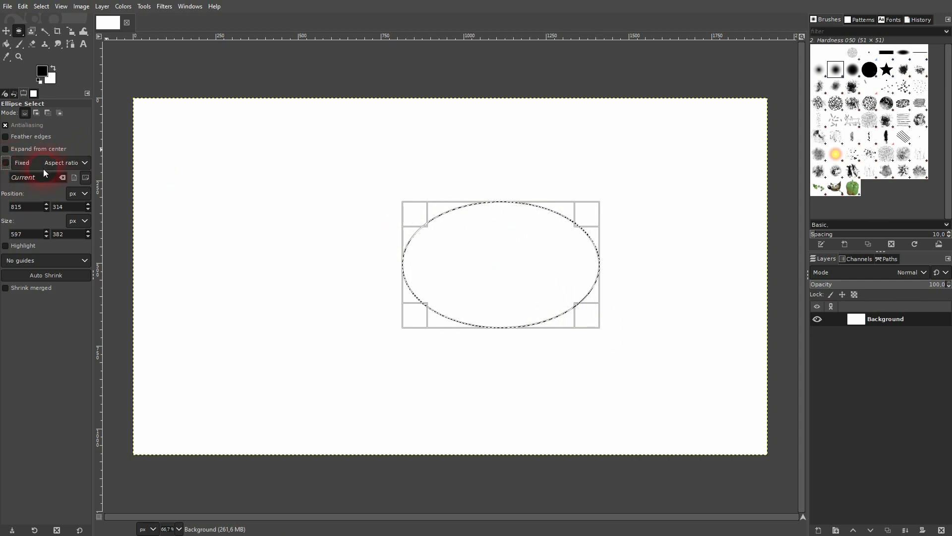
# Overlay Rule of fifths guides on the elliptical selection and return the guides setting to No guides.
pyautogui.click(23, 260)
pyautogui.click(64, 307)
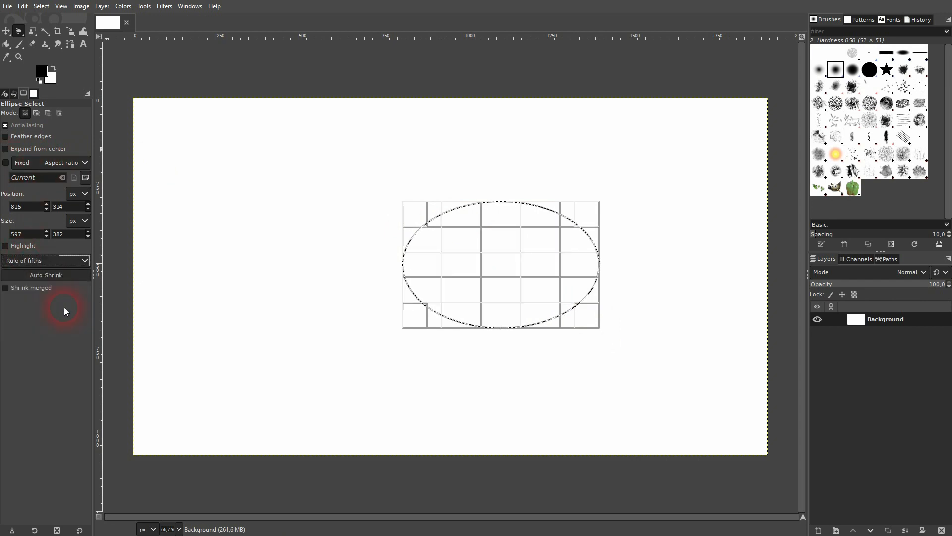
pyautogui.click(53, 260)
pyautogui.click(47, 276)
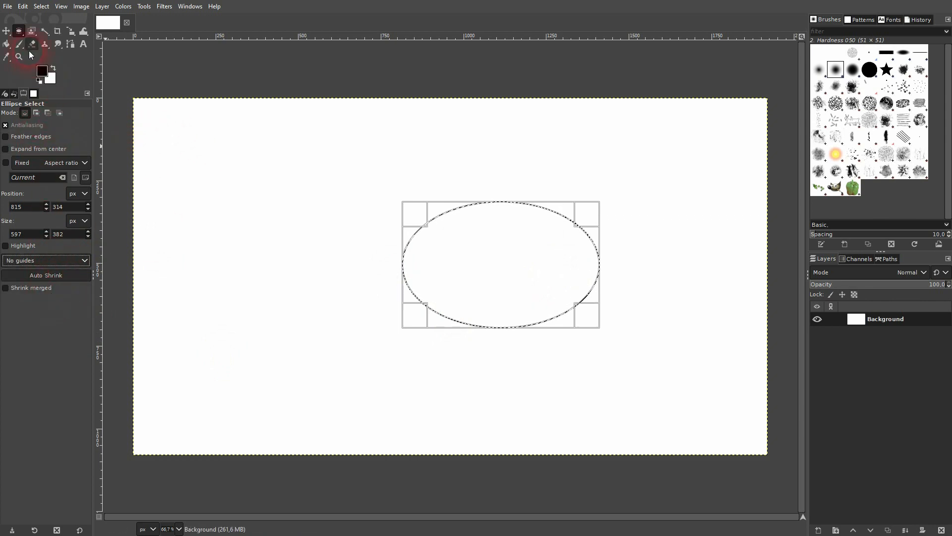
# Switch to the Rectangle Select tool and replace the ellipse with a rectangular selection of about 349 × 531 px near the canvas's left edge.
pyautogui.click(20, 30)
pyautogui.click(60, 31)
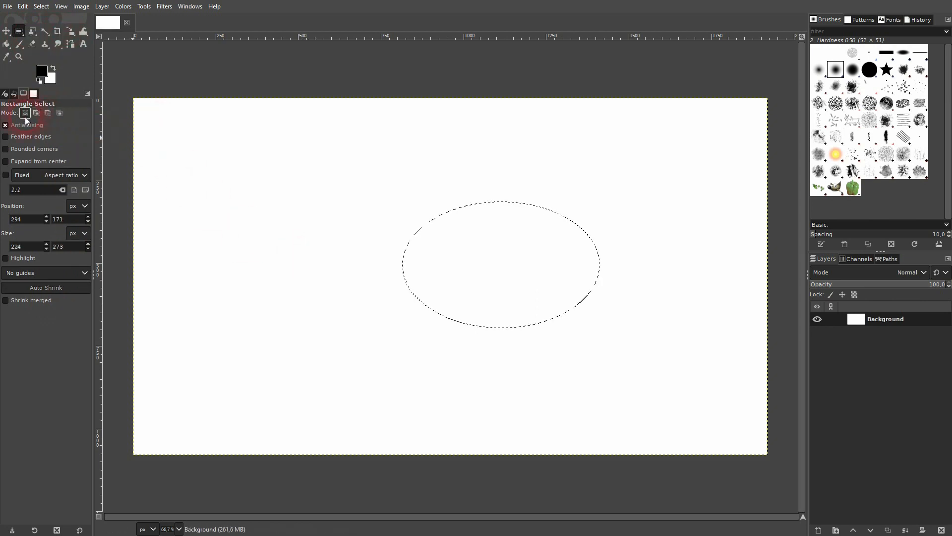
pyautogui.moveTo(185, 154); pyautogui.dragTo(300, 329)
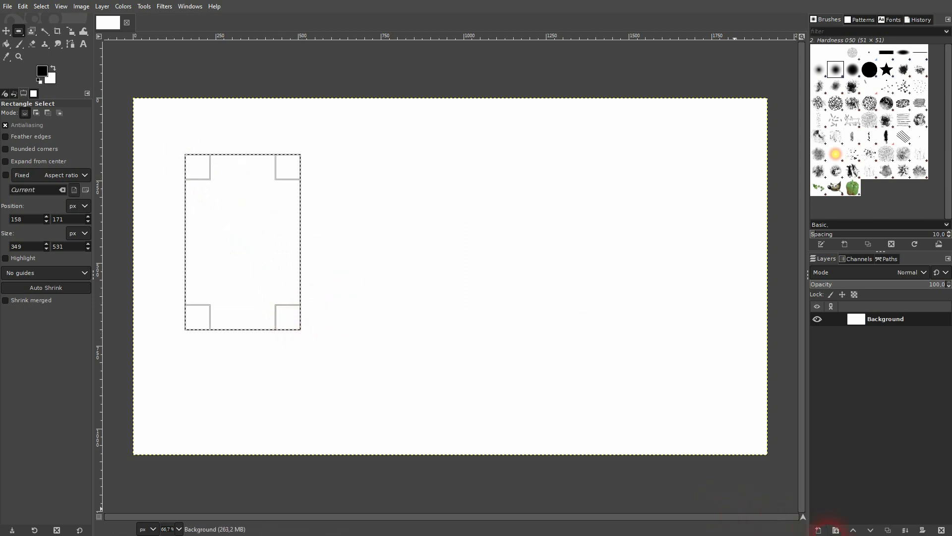
# Create a new transparent layer named "shapes" above the Background layer.
pyautogui.click(818, 530)
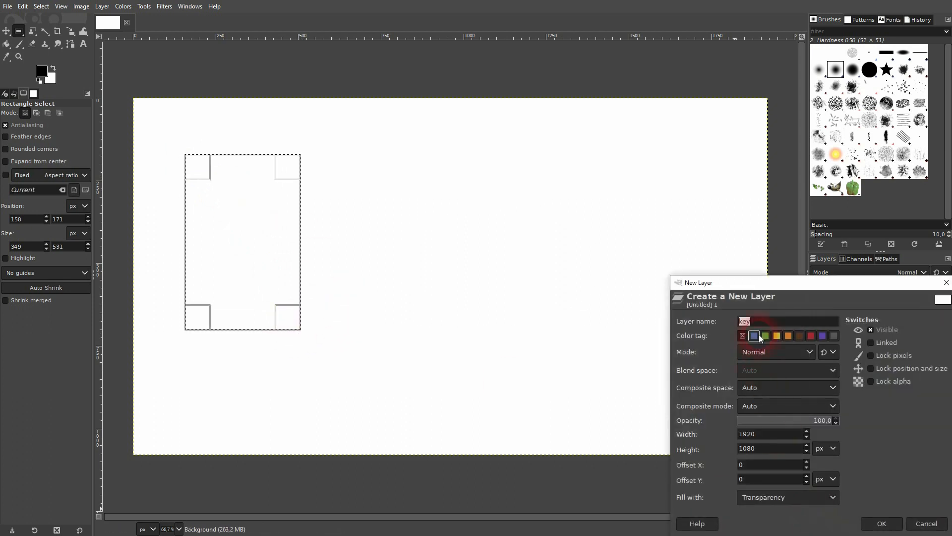
pyautogui.doubleClick(748, 321)
pyautogui.write('shapes')
pyautogui.press('Return')
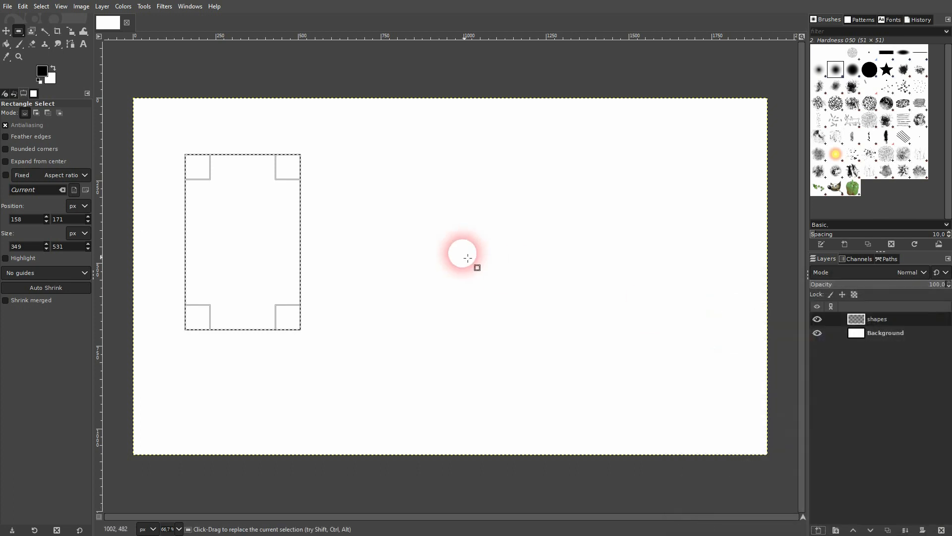
# Fill the rectangular selection with the black foreground colour using Bucket Fill and clear the selection.
pyautogui.click(7, 44)
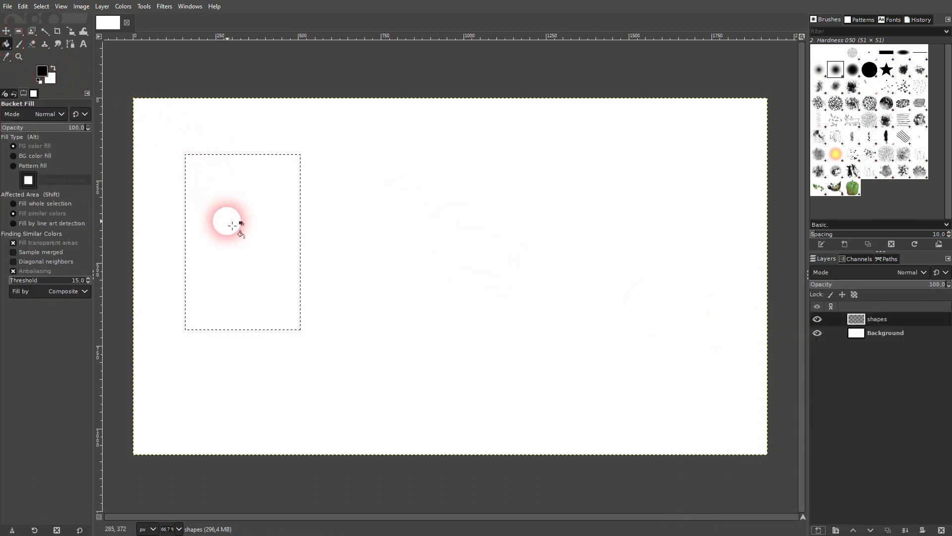
pyautogui.click(228, 219)
pyautogui.hotkey('ctrl', 'shift', 'a')
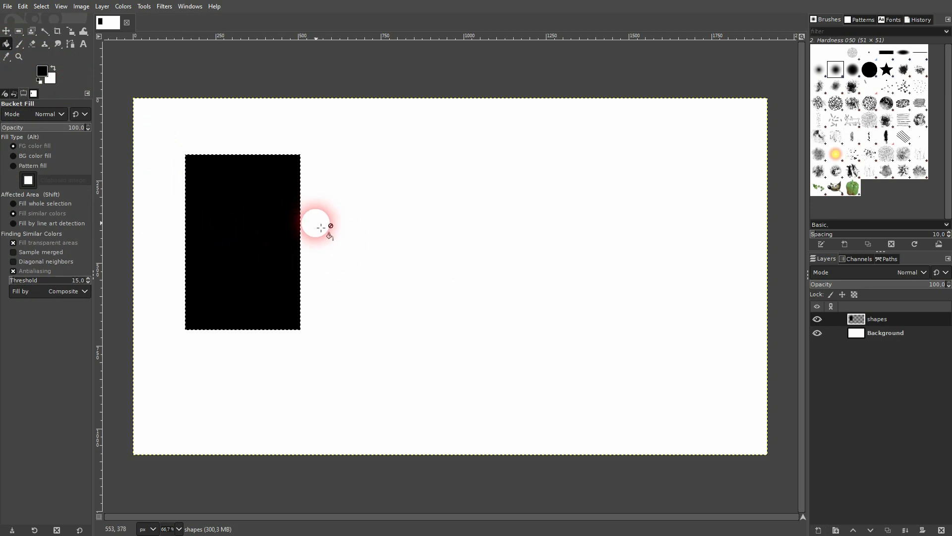
# Draw a rectangular selection of about 263 × 542 px beside the black rectangle and feather its edges with radius 24.
pyautogui.click(19, 31)
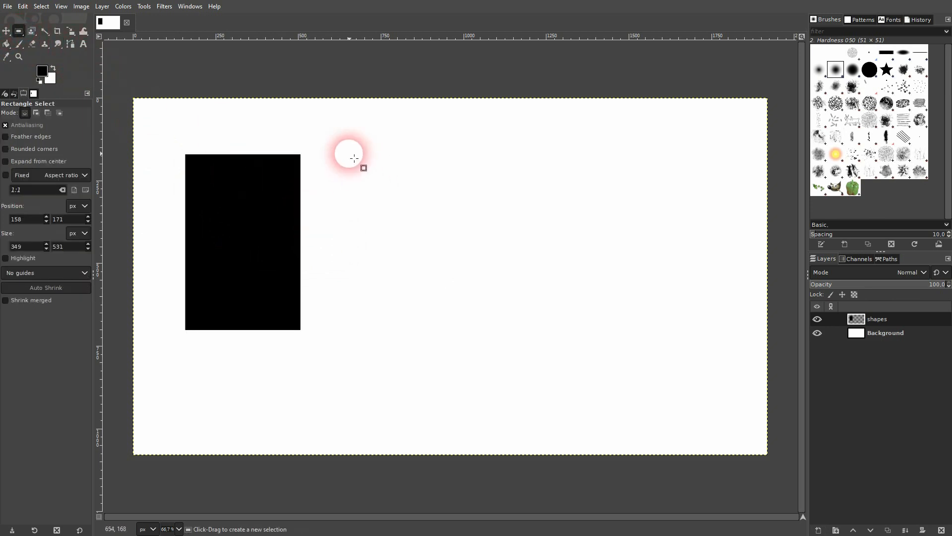
pyautogui.moveTo(350, 153); pyautogui.dragTo(436, 332)
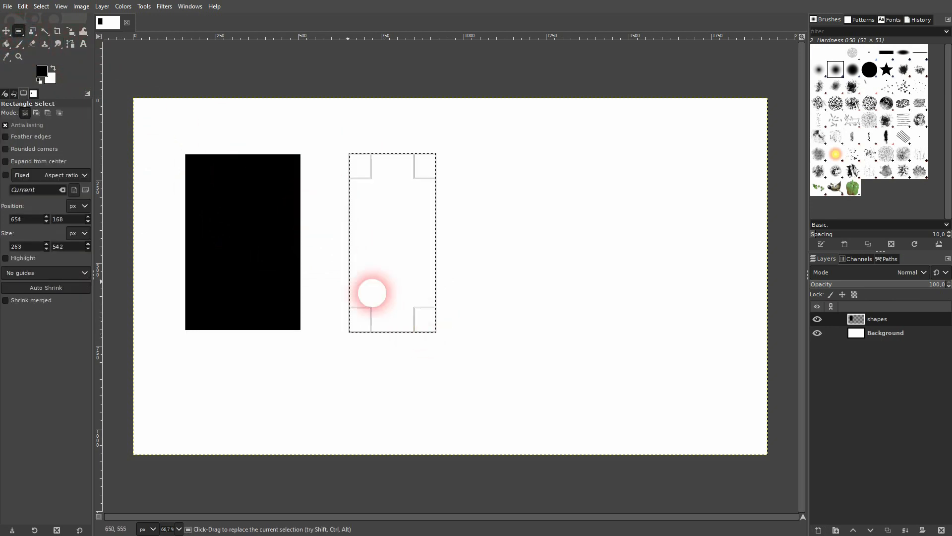
pyautogui.click(20, 137)
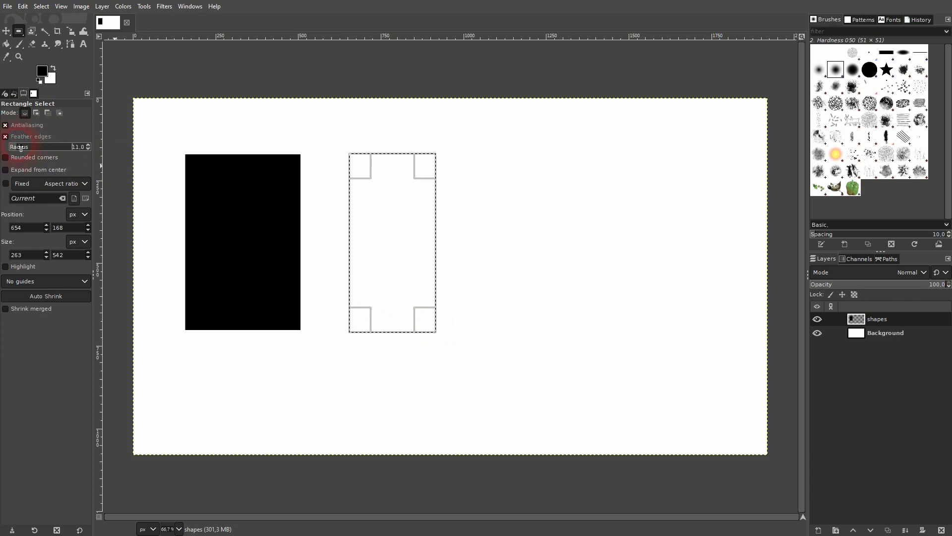
pyautogui.moveTo(21, 148); pyautogui.dragTo(28, 149)
# Bucket-fill the feathered rectangle with black and clear the selection.
pyautogui.click(7, 43)
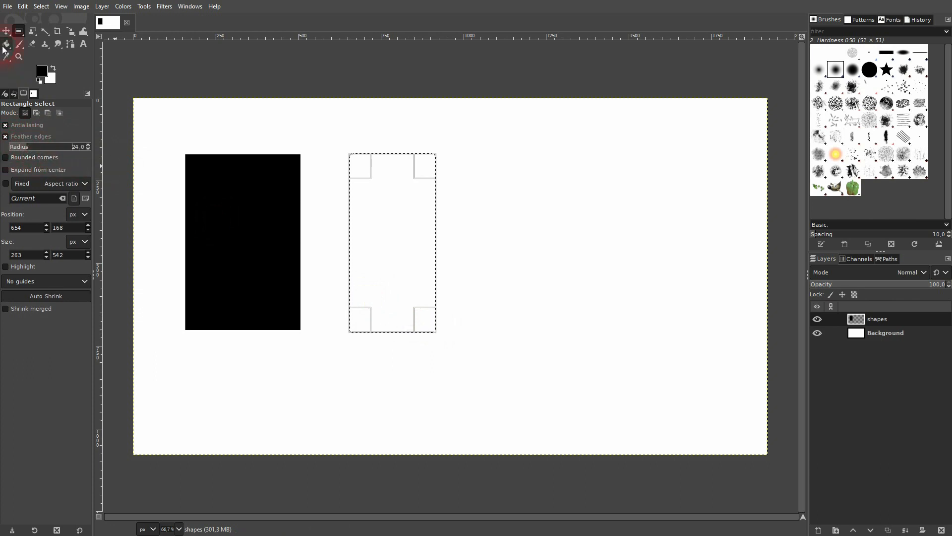
pyautogui.click(406, 231)
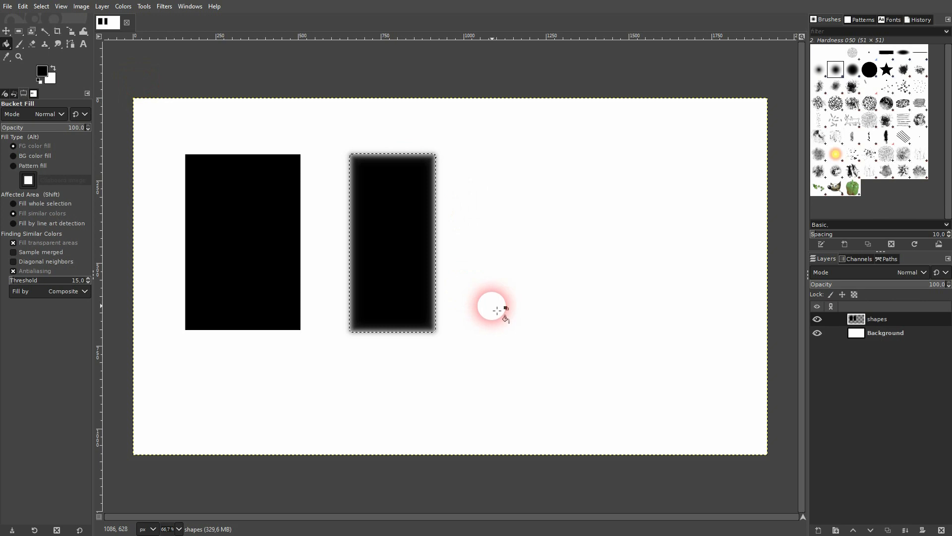
pyautogui.hotkey('ctrl', 'shift', 'a')
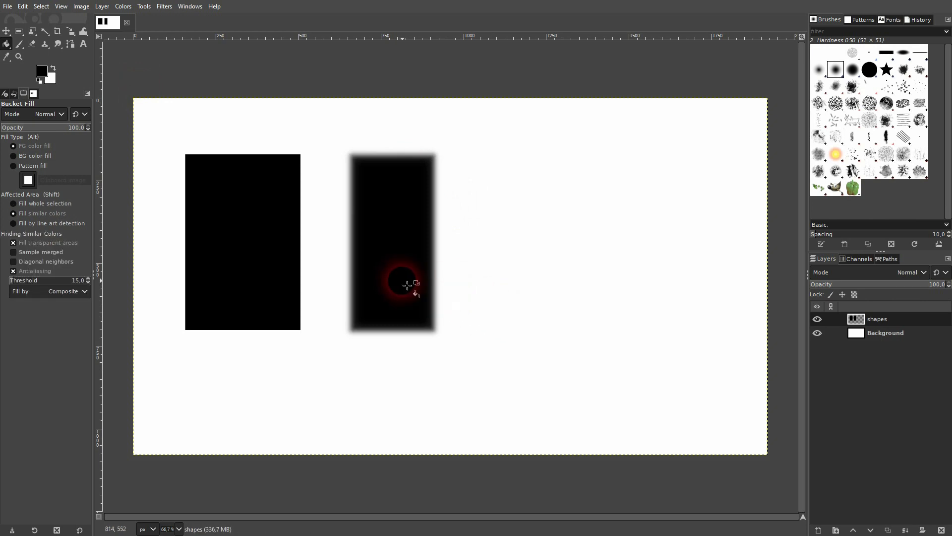
# Draw a third selection of about 473 × 531 px with Feather edges off and Rounded corners on at radius 42.4.
pyautogui.click(19, 31)
pyautogui.moveTo(480, 158); pyautogui.dragTo(636, 333)
pyautogui.click(7, 137)
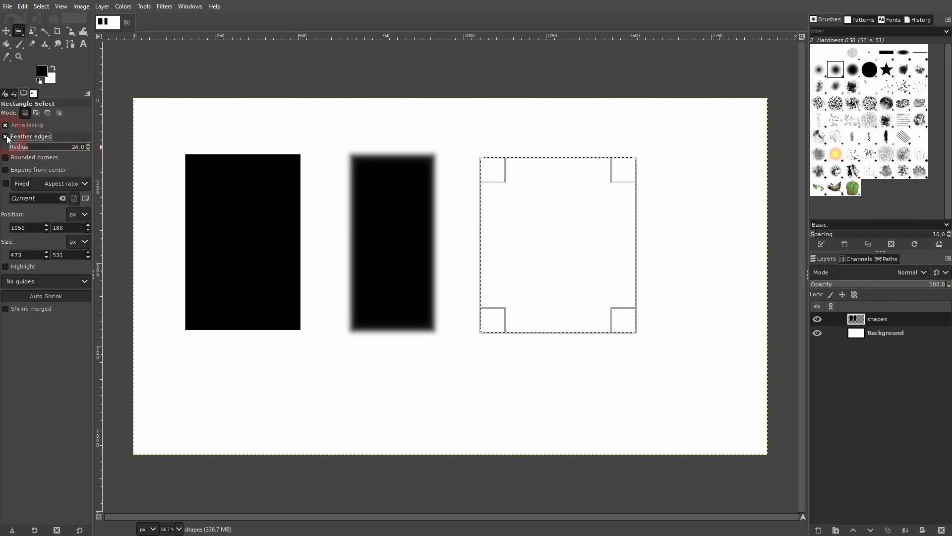
pyautogui.click(6, 137)
pyautogui.click(6, 149)
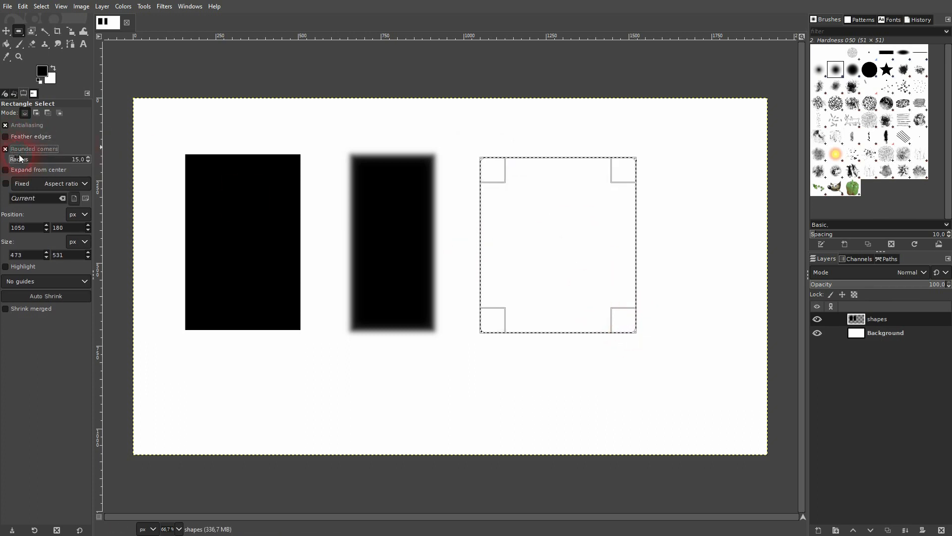
pyautogui.moveTo(19, 155); pyautogui.dragTo(28, 153)
# Try to fill the third, rounded selection with black using Bucket Fill, and clear the selection.
pyautogui.click(7, 44)
pyautogui.click(667, 312)
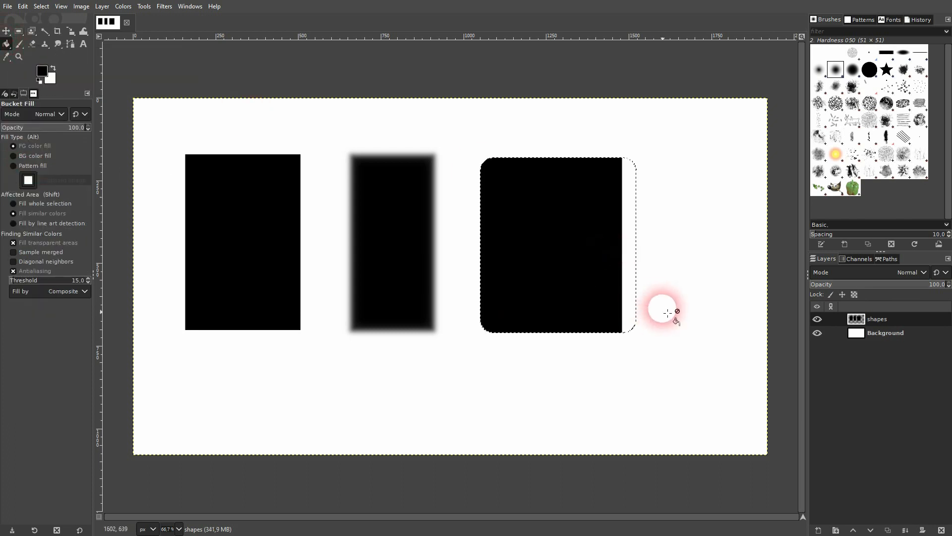
pyautogui.hotkey('ctrl', 'shift', 'a')
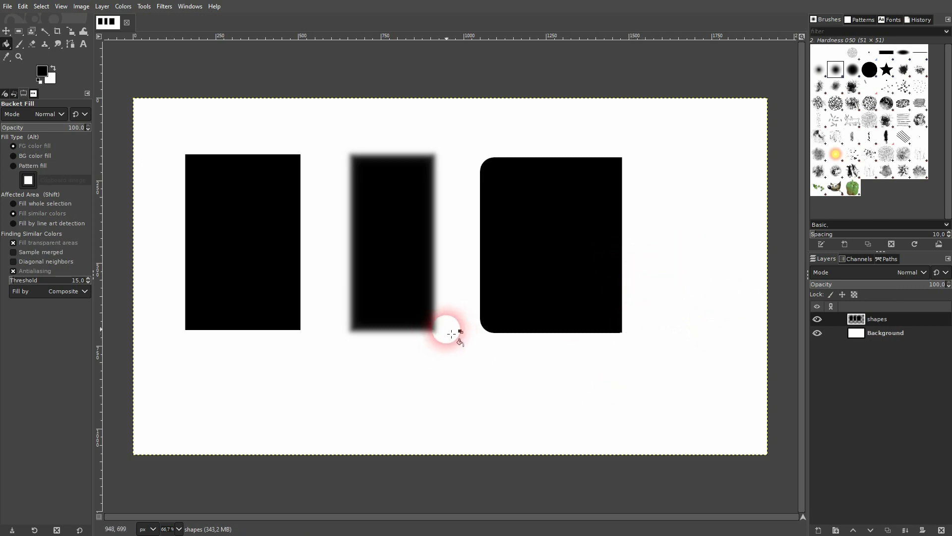
# Draw a rounded rectangular selection of about 796 × 179 px below the three shapes and bucket-fill it black.
pyautogui.click(18, 31)
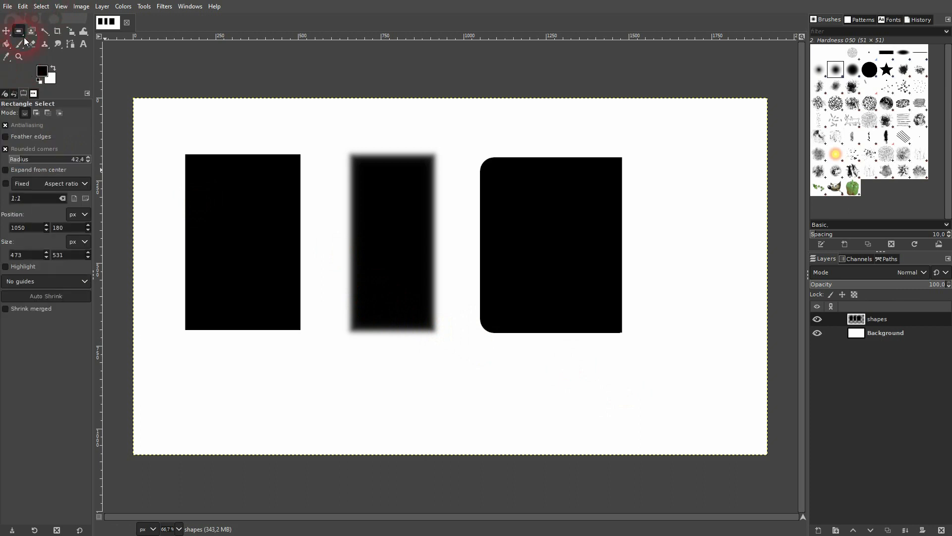
pyautogui.moveTo(273, 365); pyautogui.dragTo(541, 427)
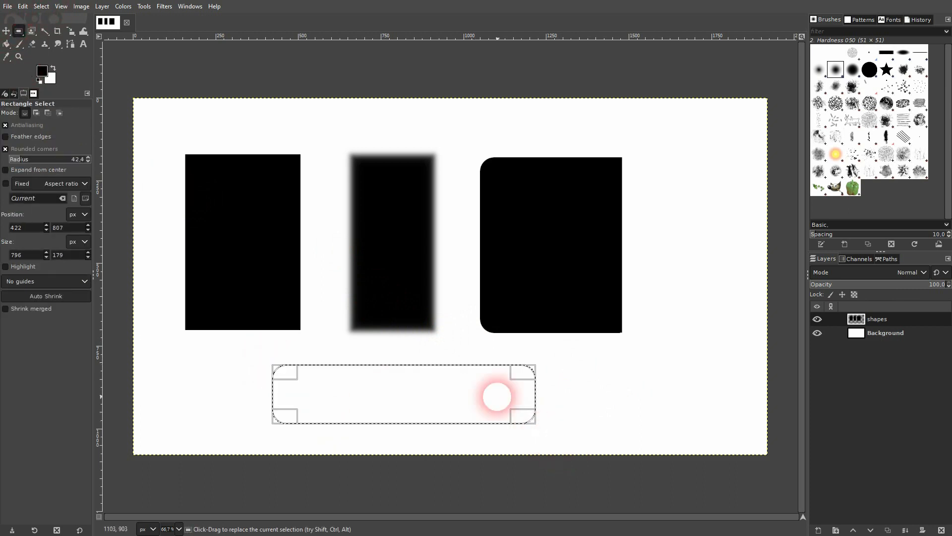
pyautogui.click(6, 44)
pyautogui.click(414, 391)
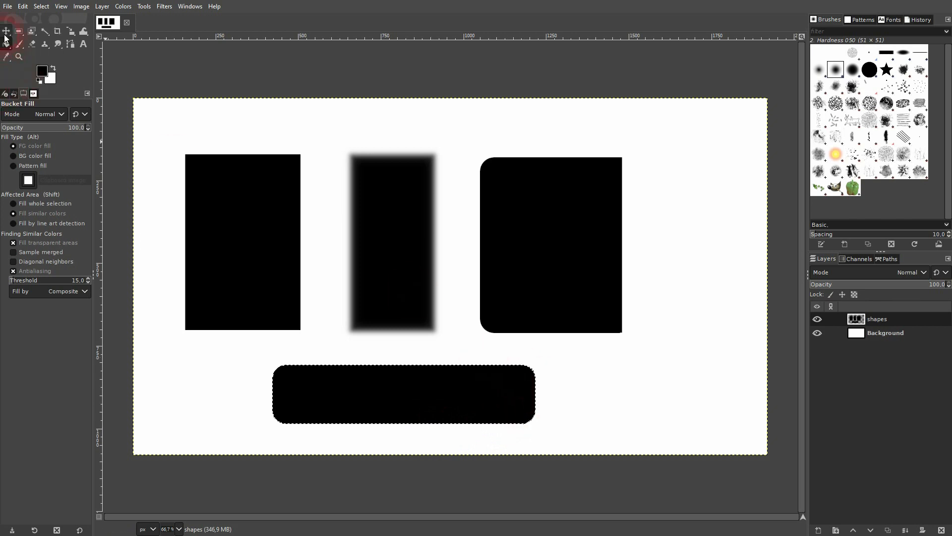
# Draw a rounded rectangular selection of about 276 × 529 px near the canvas's right edge and bucket-fill it black.
pyautogui.click(19, 31)
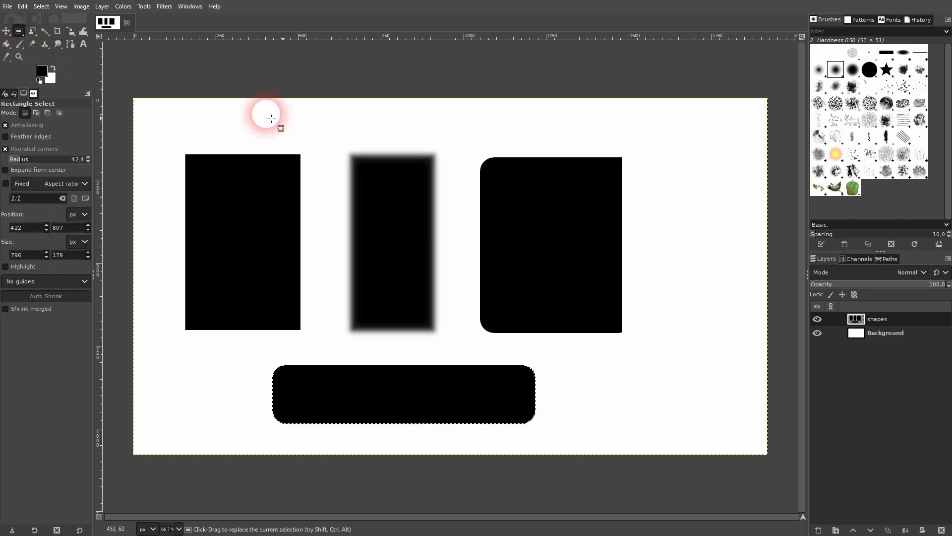
pyautogui.moveTo(657, 170); pyautogui.dragTo(748, 343)
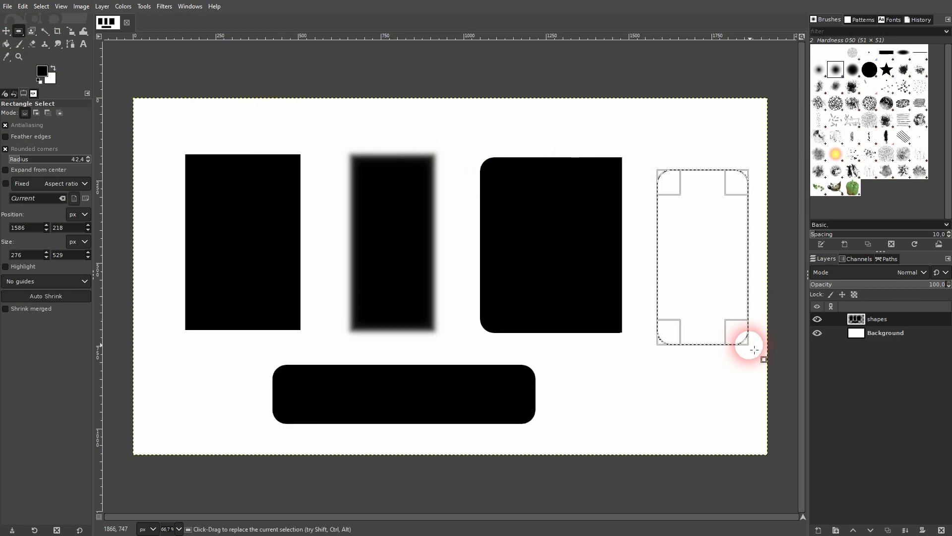
pyautogui.click(6, 44)
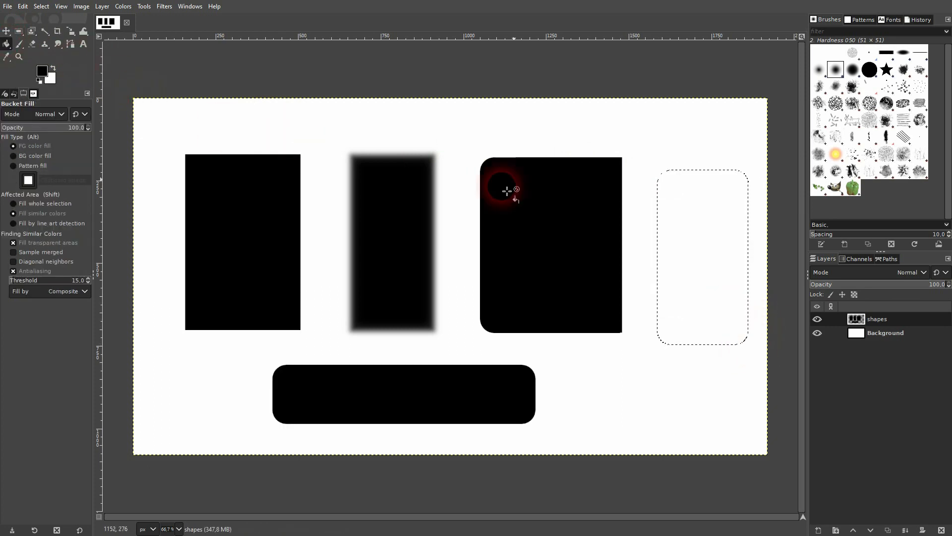
pyautogui.click(734, 235)
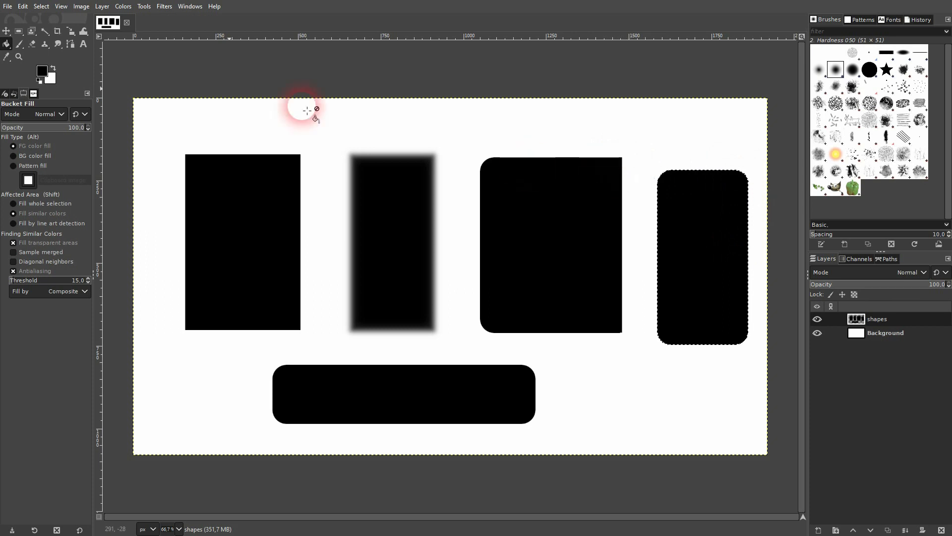
# Undo the last fills and selections back to the unfilled third rounded selection.
pyautogui.hotkey('ctrl', 'z')
pyautogui.hotkey('ctrl', 'z')
pyautogui.hotkey('ctrl', 'z')
pyautogui.hotkey('ctrl', 'z')
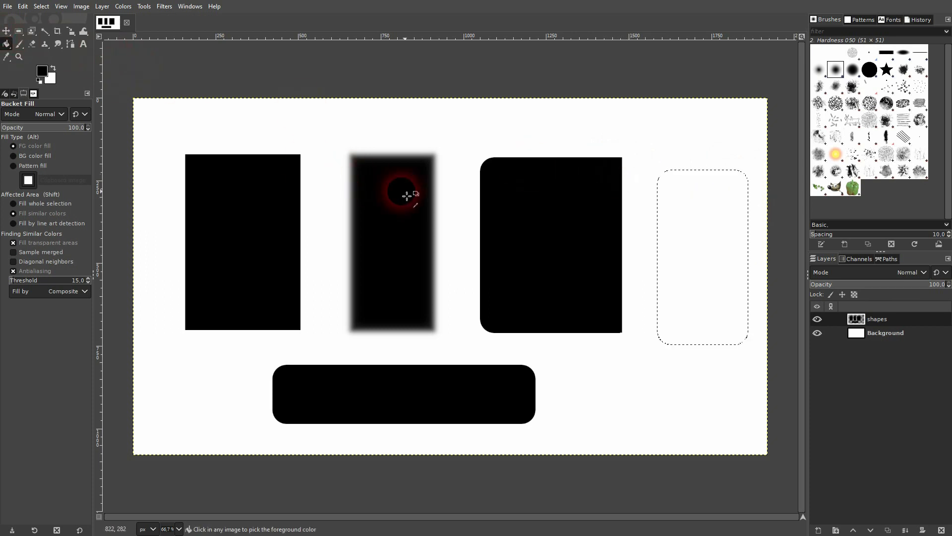
pyautogui.hotkey('ctrl', 'z')
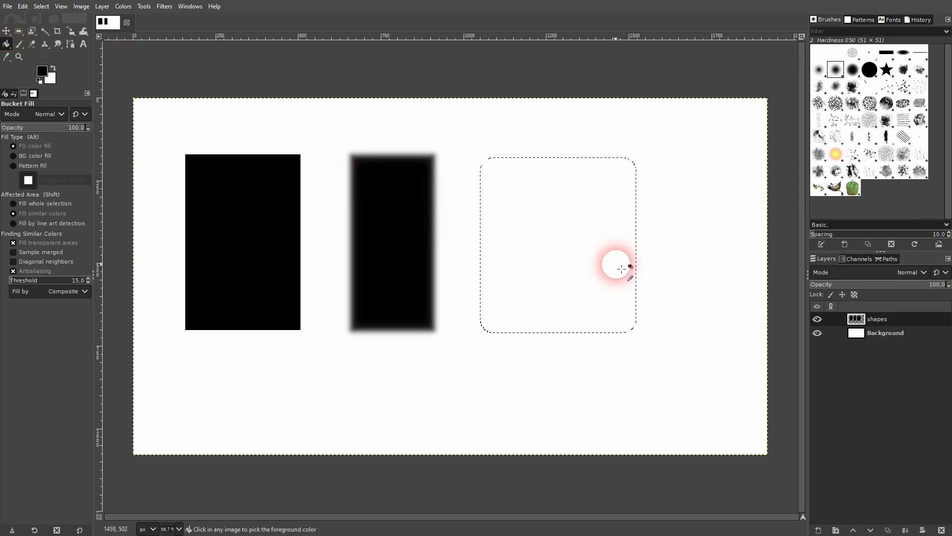
# Bucket-fill the whole third rounded selection with black, including the strip along its right edge, and clear the selection.
pyautogui.click(580, 204)
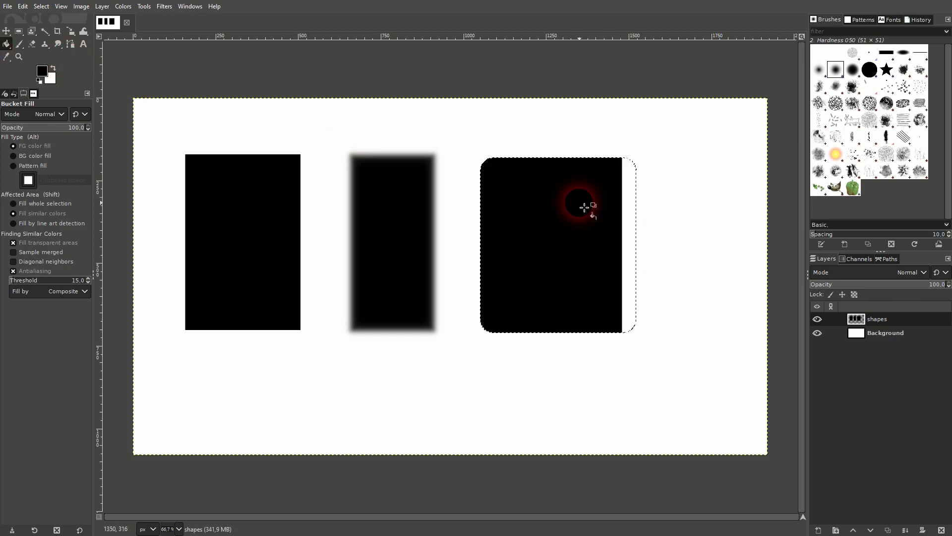
pyautogui.click(633, 221)
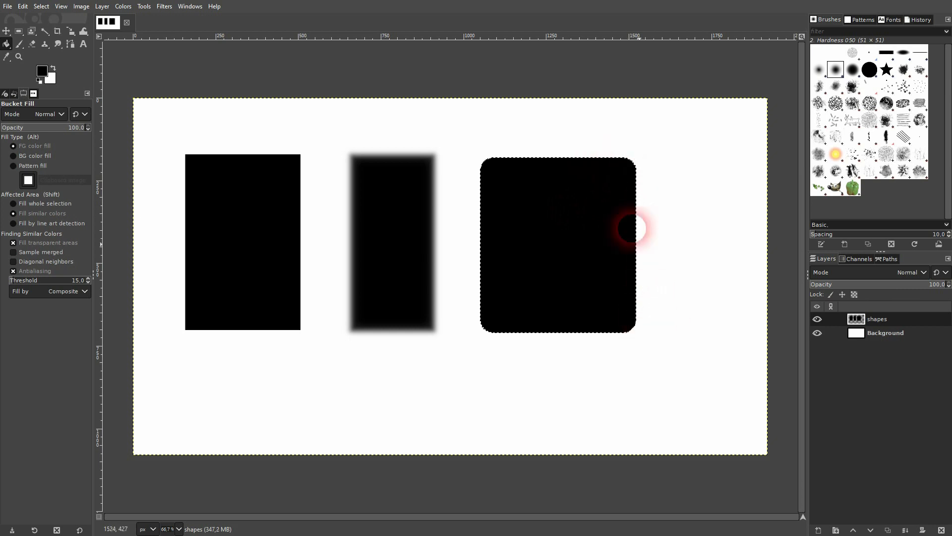
pyautogui.hotkey('ctrl', 'shift', 'a')
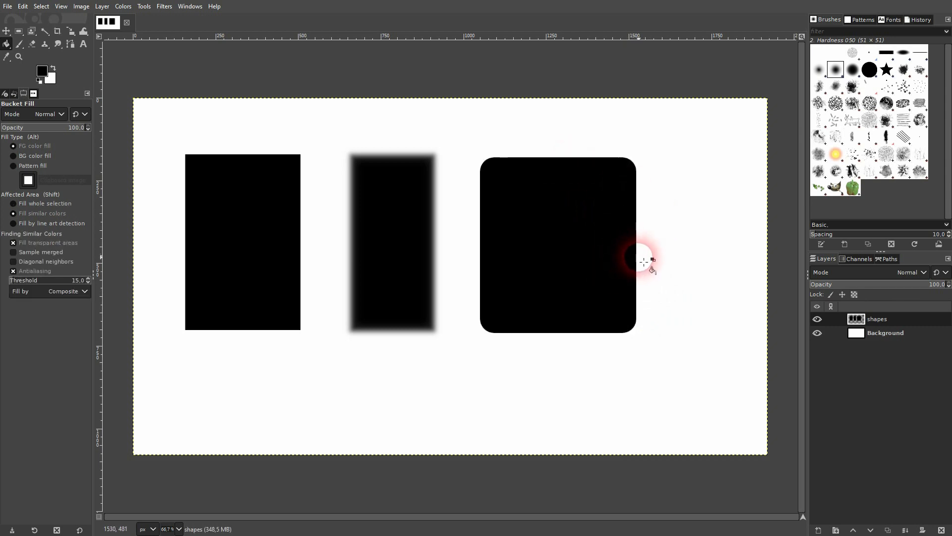
# With Rounded corners off and the aspect ratio fixed at 1:1, draw a square selection of about 387 px and move it to about 563, 662.
pyautogui.click(19, 30)
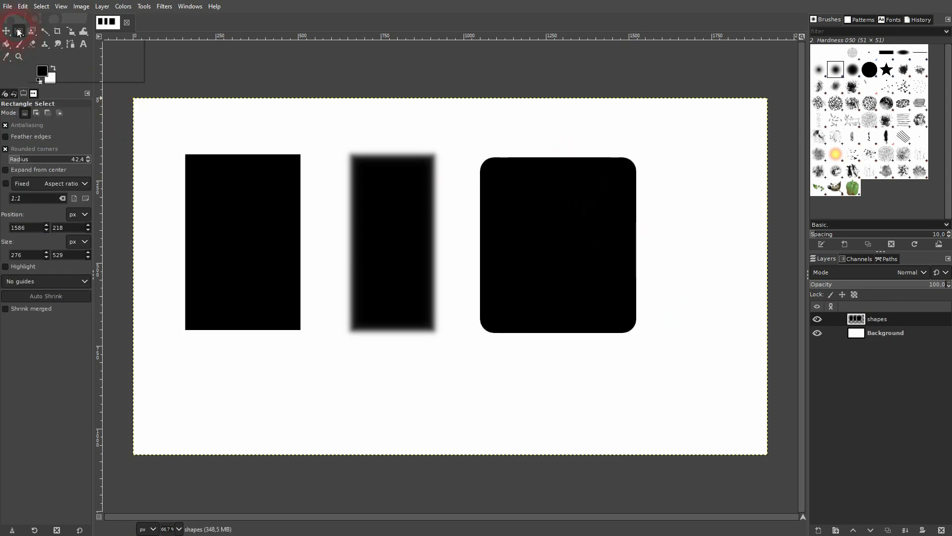
pyautogui.click(5, 149)
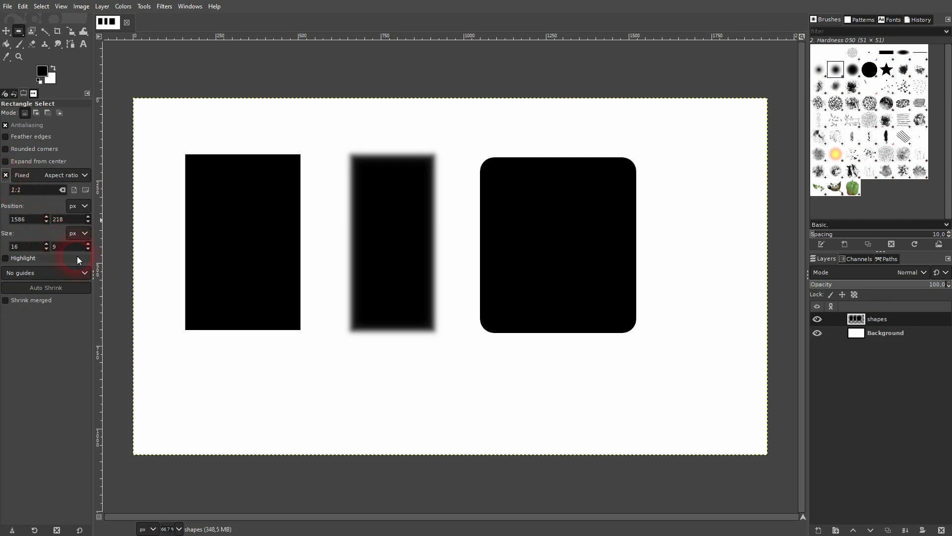
pyautogui.moveTo(324, 359); pyautogui.dragTo(450, 368)
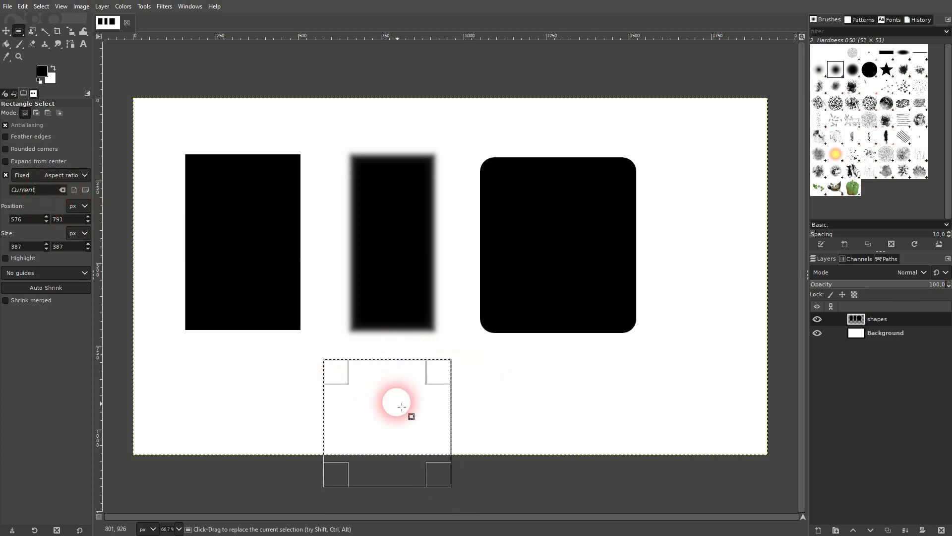
pyautogui.moveTo(394, 400); pyautogui.dragTo(386, 381)
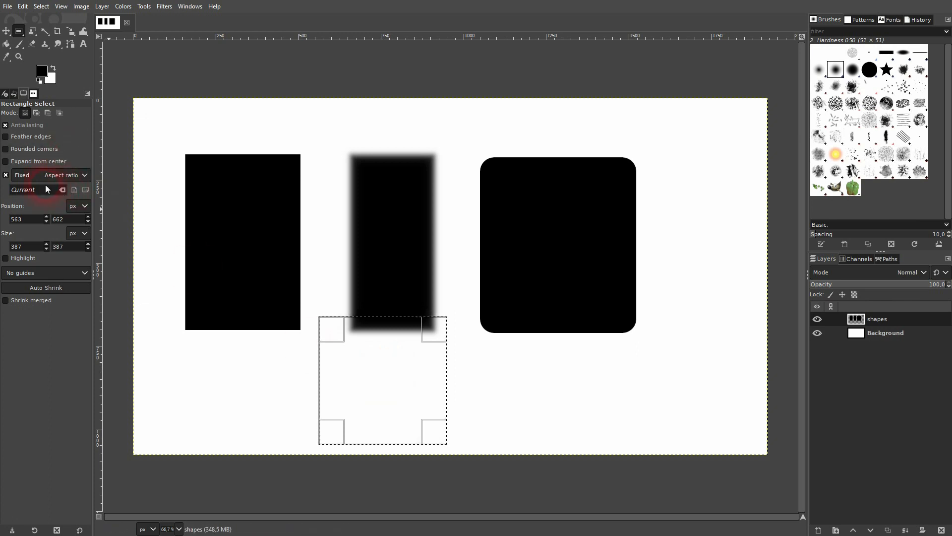
# Set the fixed aspect ratio to 9:16 and draw a selection of about 172 × 306 px below the rounded shape.
pyautogui.moveTo(41, 196); pyautogui.dragTo(13, 195)
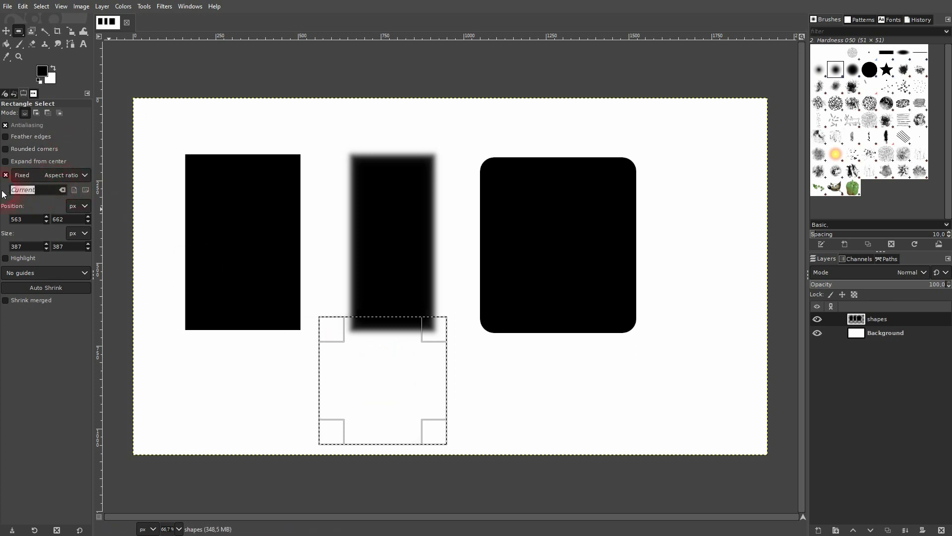
pyautogui.write('9:16')
pyautogui.moveTo(546, 348); pyautogui.dragTo(602, 367)
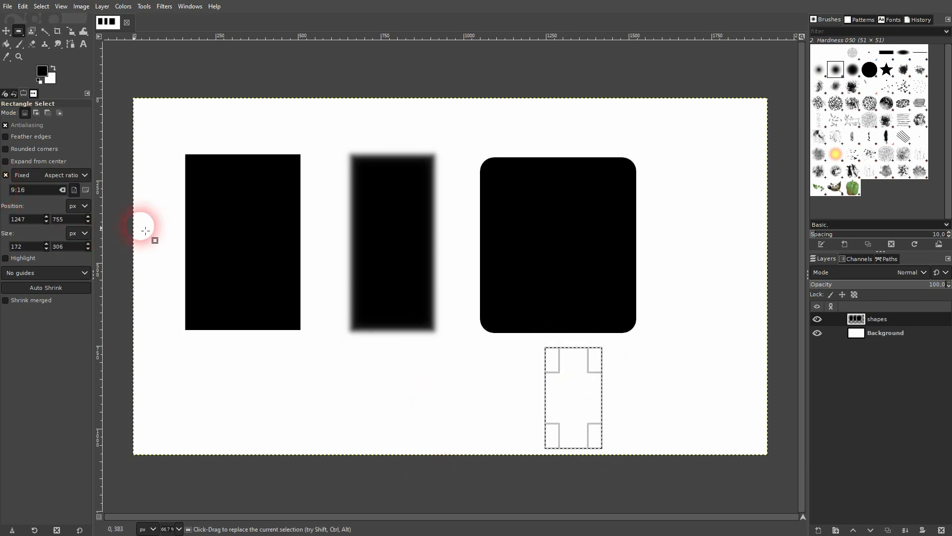
# Set the fixed aspect ratio to 16:9 and draw a selection of about 485 × 272 px below the first two shapes.
pyautogui.moveTo(31, 193); pyautogui.dragTo(9, 192)
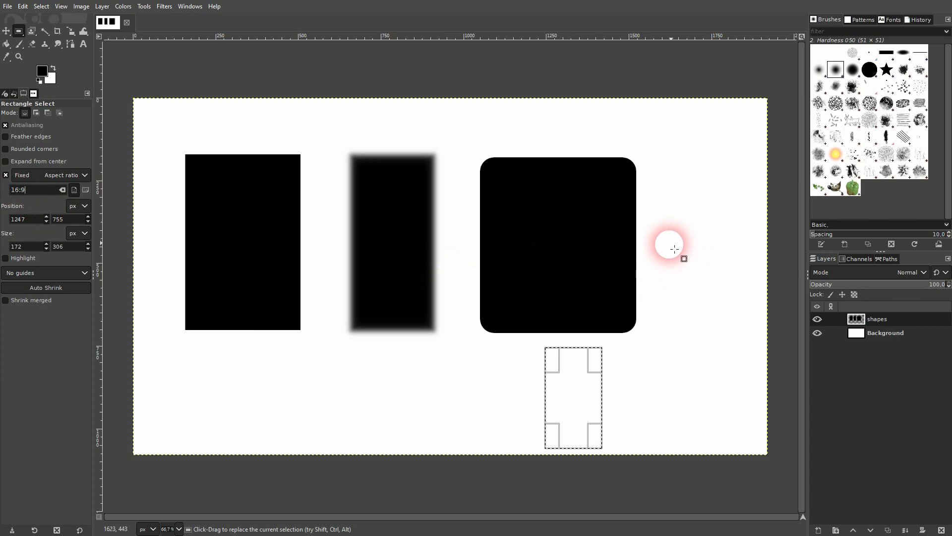
pyautogui.press('Return')
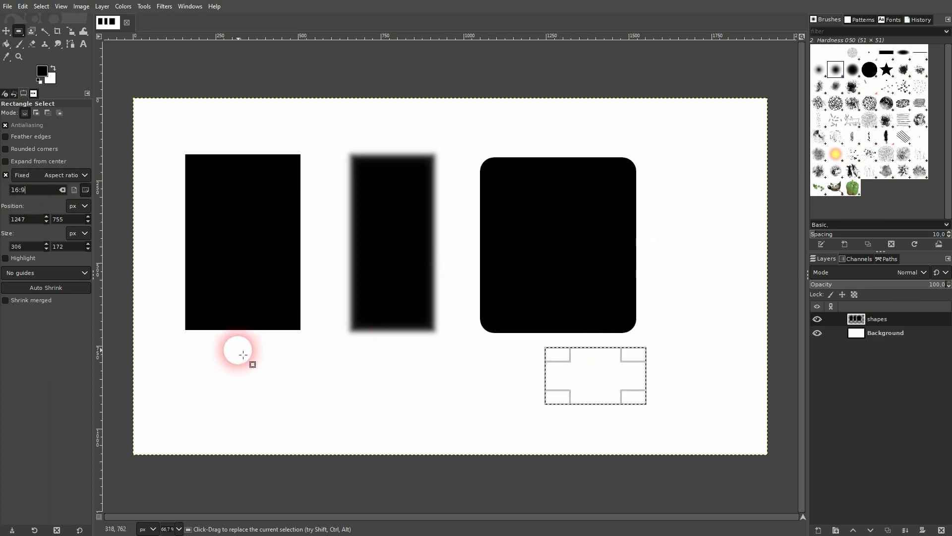
pyautogui.moveTo(239, 349); pyautogui.dragTo(394, 399)
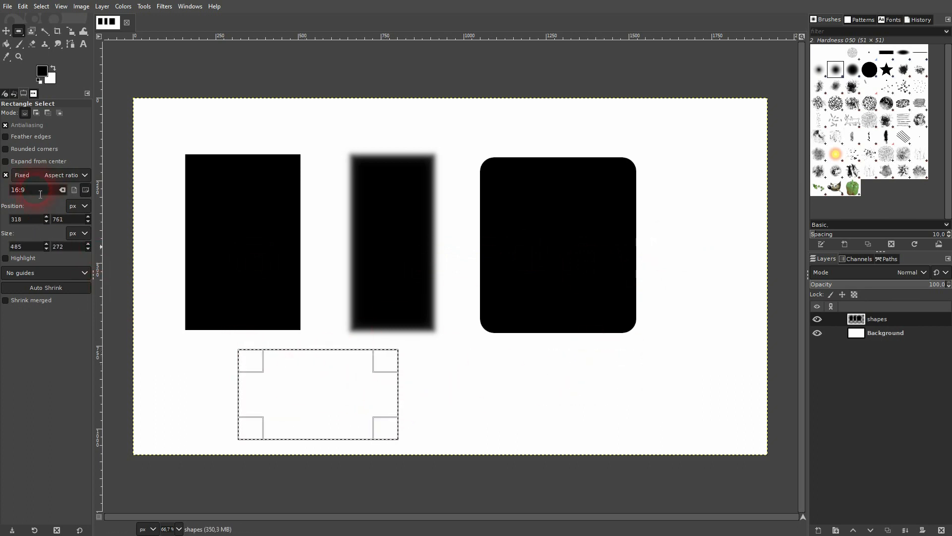
# Bucket-fill the 16:9 selection with black and clear the selection.
pyautogui.click(7, 44)
pyautogui.click(332, 403)
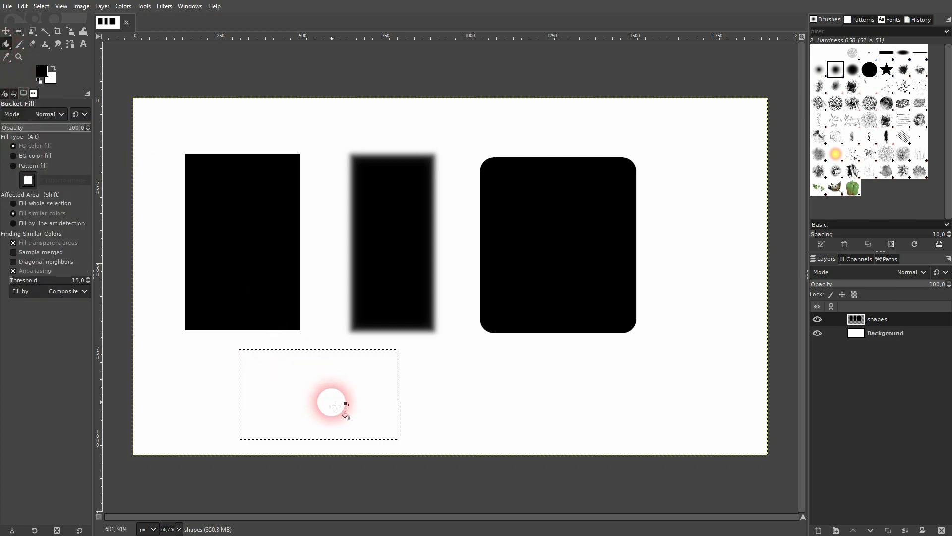
pyautogui.click(249, 434)
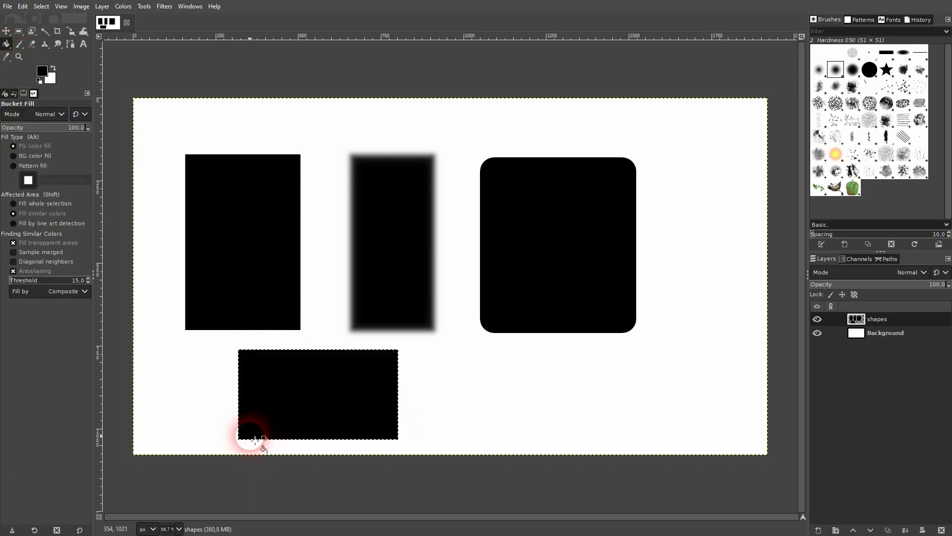
pyautogui.hotkey('ctrl', 'shift', 'a')
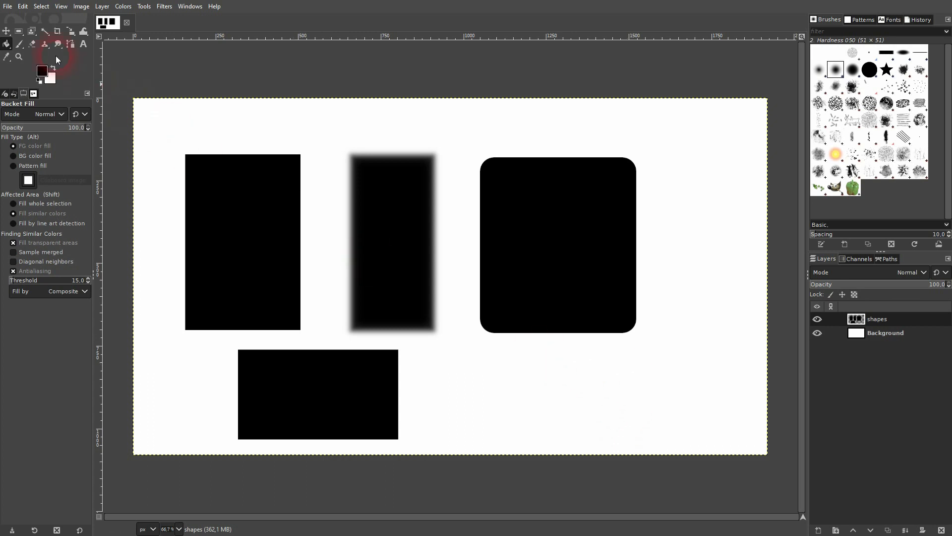
# Draw an elliptical selection of about 555 × 216 px below the rounded shape and enable Feather edges.
pyautogui.moveTo(19, 31); pyautogui.dragTo(42, 46)
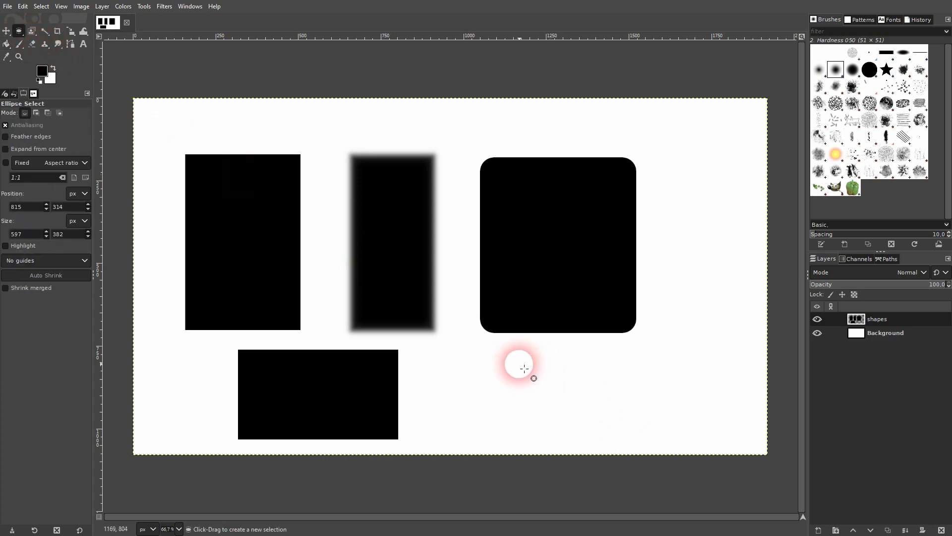
pyautogui.moveTo(519, 363); pyautogui.dragTo(700, 433)
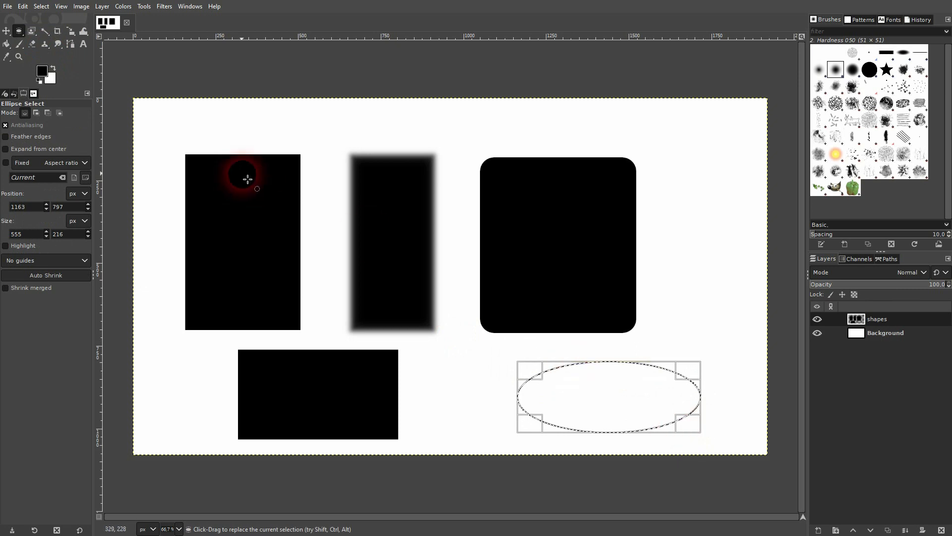
pyautogui.click(5, 137)
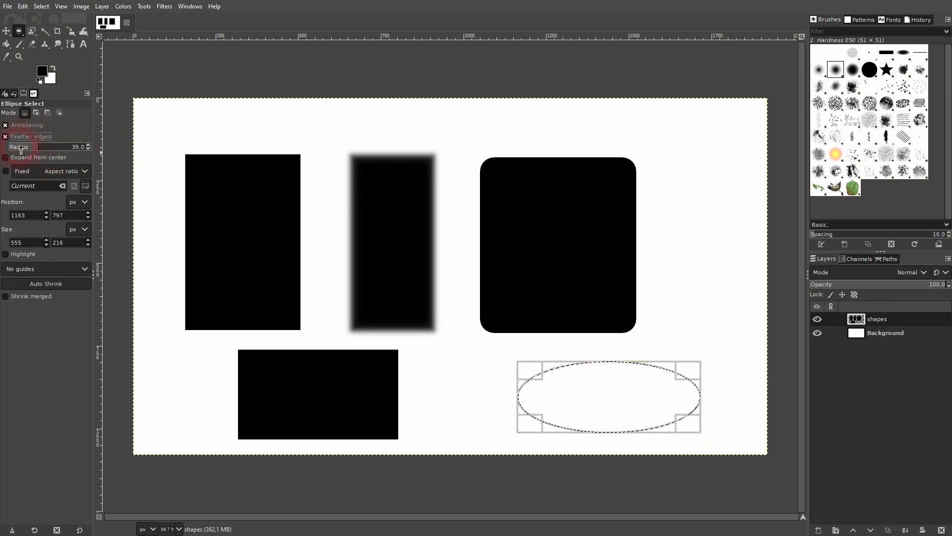
# Set the foreground color to red, ff0000.
pyautogui.click(43, 77)
pyautogui.moveTo(176, 147); pyautogui.dragTo(253, 64)
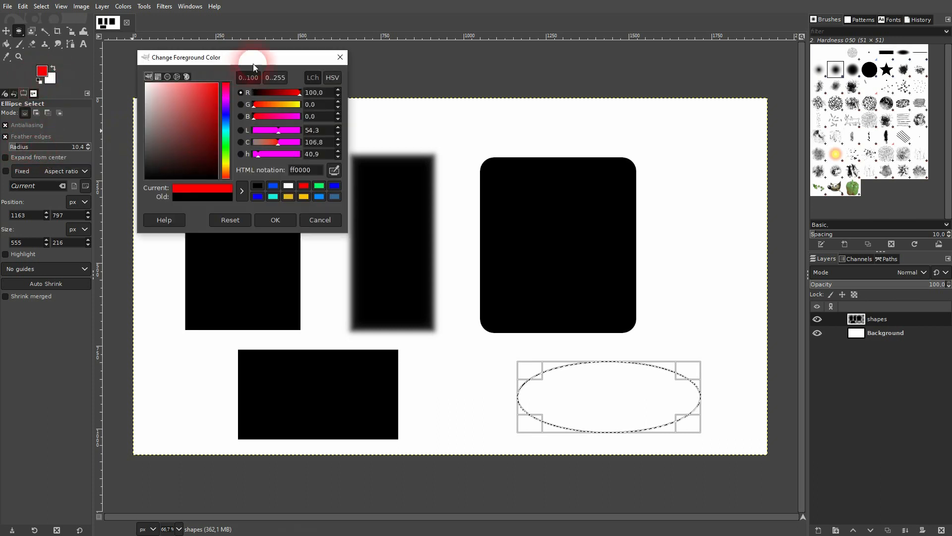
pyautogui.click(275, 220)
# Bucket-fill the feathered ellipse with red, clear the selection and switch to the Move tool.
pyautogui.click(6, 44)
pyautogui.click(581, 398)
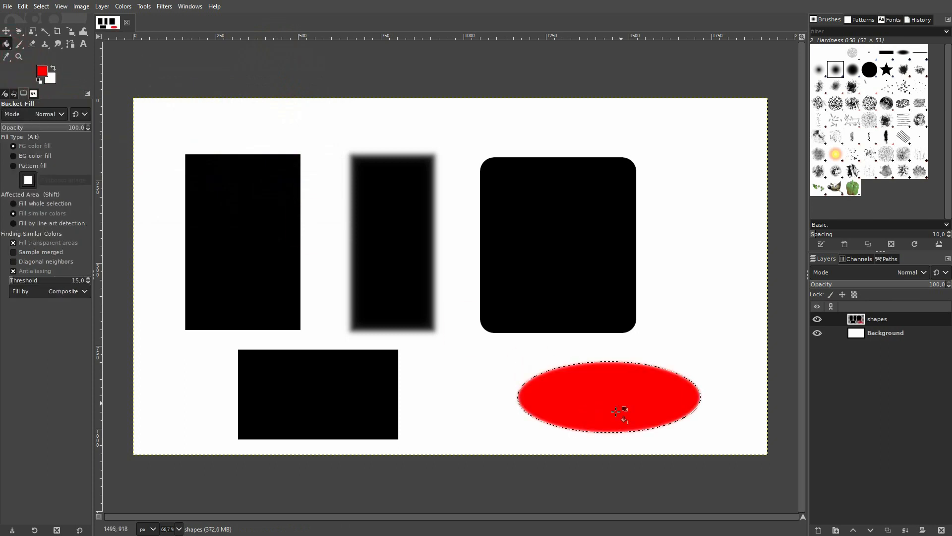
pyautogui.hotkey('ctrl', 'shift', 'a')
pyautogui.click(5, 33)
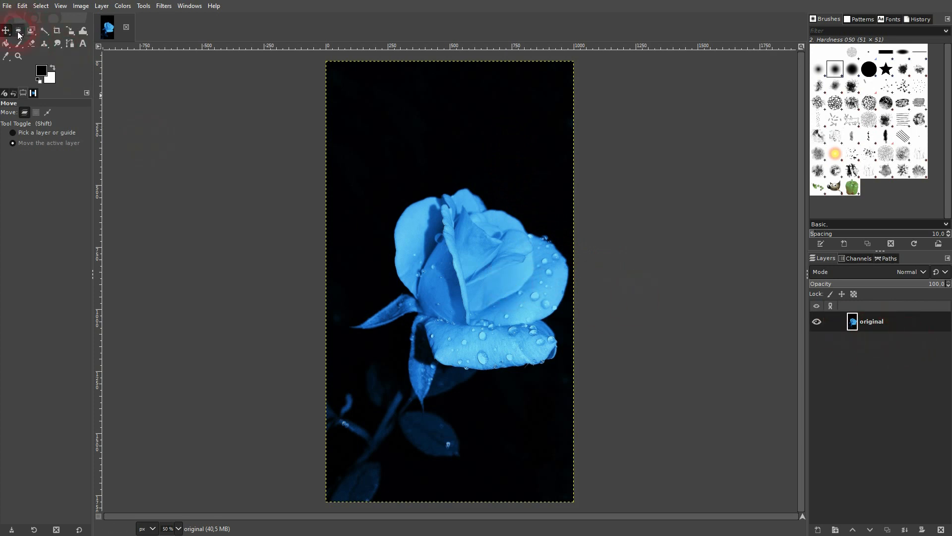
# With Rectangle Select, draw a 16:9 selection of about 505 × 284 px across the middle of the blue rose.
pyautogui.moveTo(18, 31)
pyautogui.click(59, 33)
pyautogui.moveTo(428, 235); pyautogui.dragTo(554, 305)
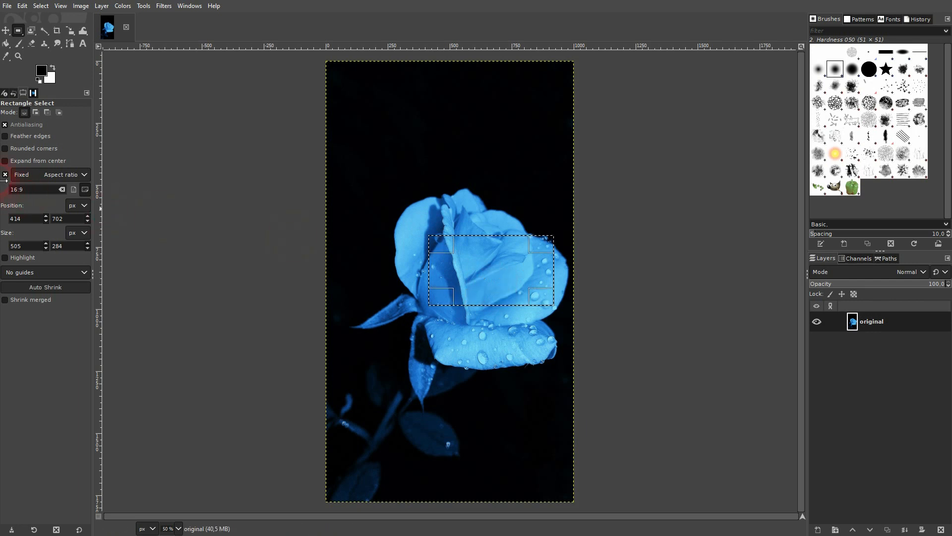
# In add-to-selection mode, add rectangles of about 184 × 152 and 182 × 212 px over the rose's upper petals, and clear the selection.
pyautogui.click(35, 112)
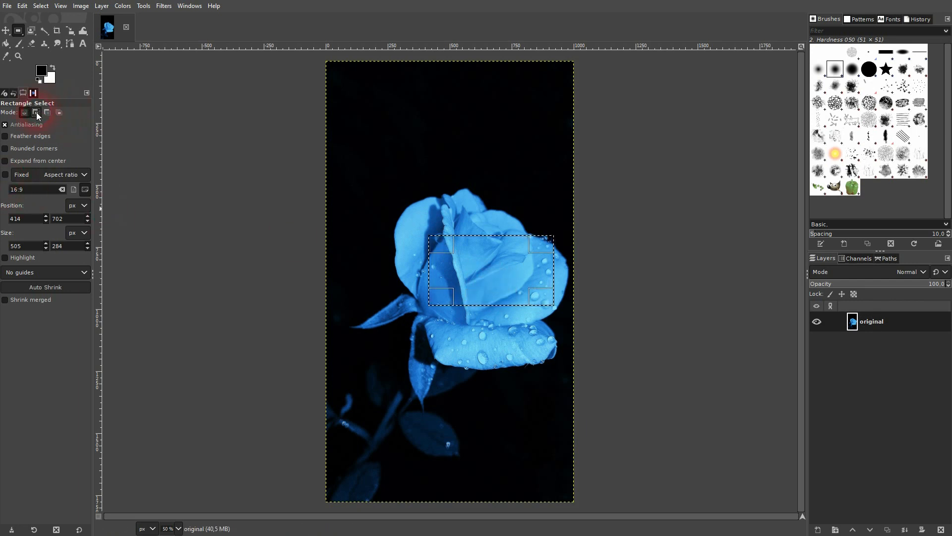
pyautogui.moveTo(407, 212); pyautogui.dragTo(451, 246)
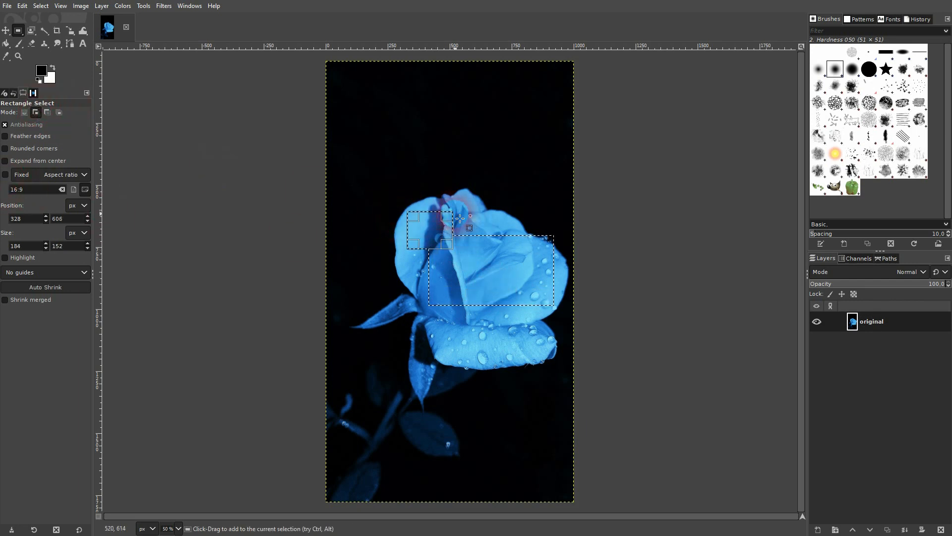
pyautogui.moveTo(449, 201); pyautogui.dragTo(494, 254)
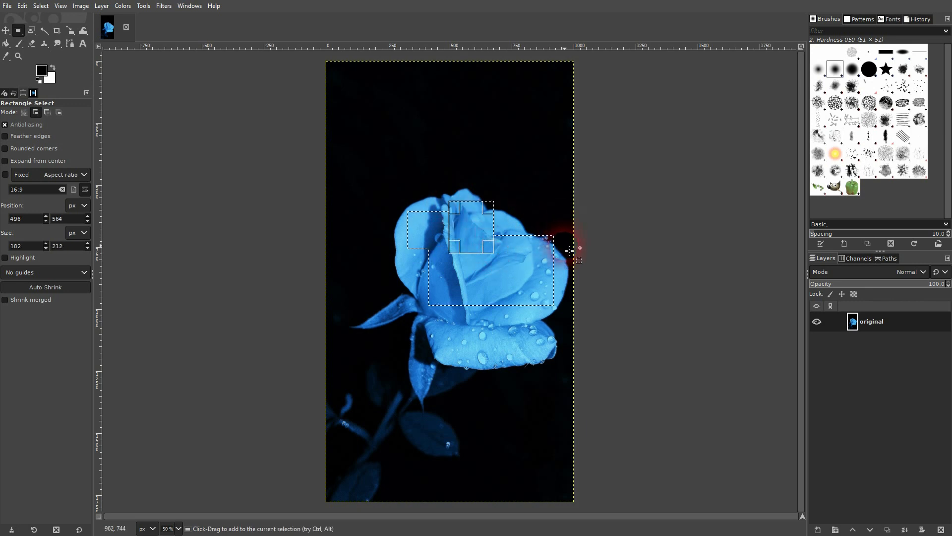
pyautogui.hotkey('ctrl', 'shift', 'a')
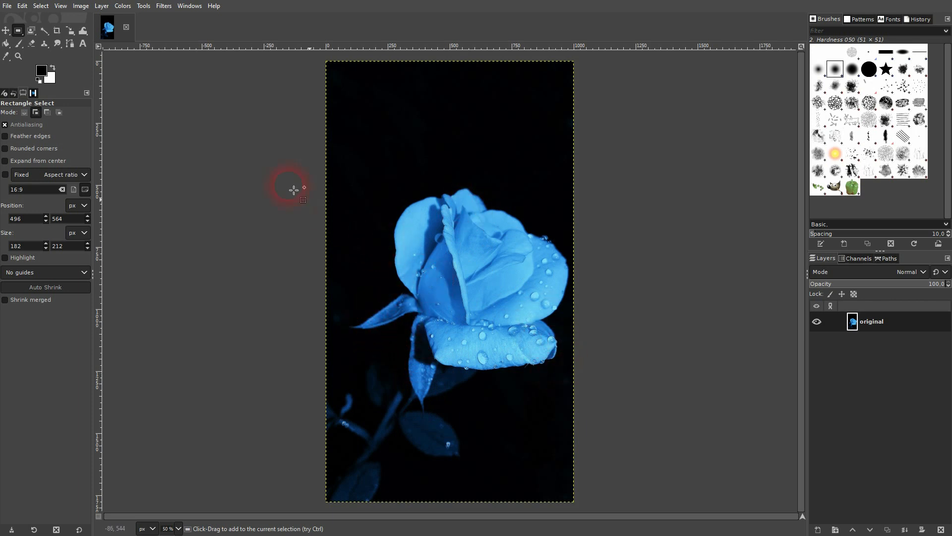
# Draw a four-anchor path in the dark area above the rose with the Paths tool and close it in Edit mode.
pyautogui.click(73, 42)
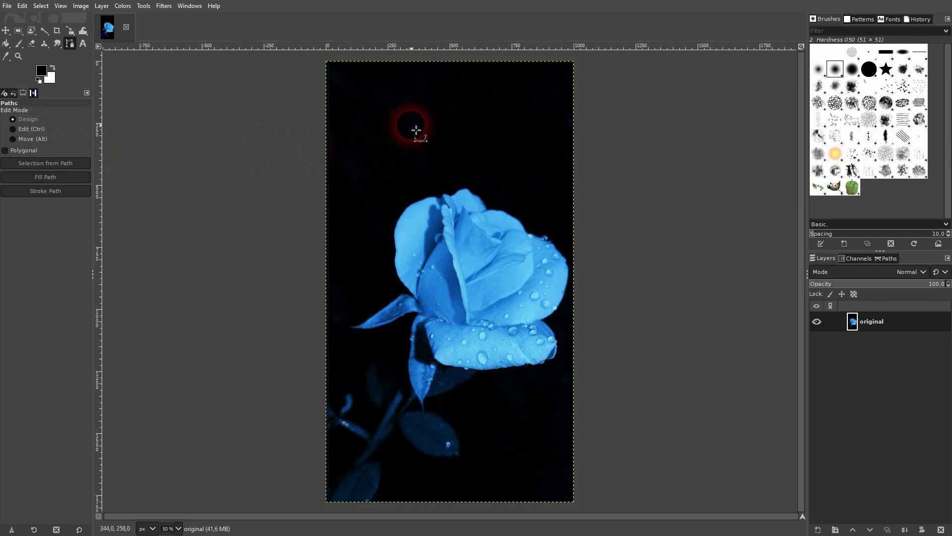
pyautogui.click(411, 124)
pyautogui.click(509, 145)
pyautogui.click(395, 180)
pyautogui.click(364, 126)
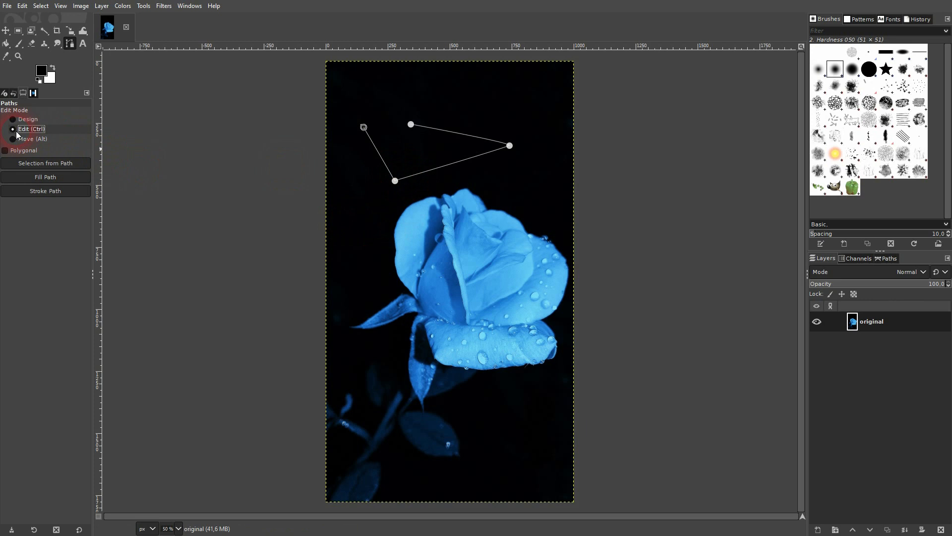
pyautogui.click(411, 124)
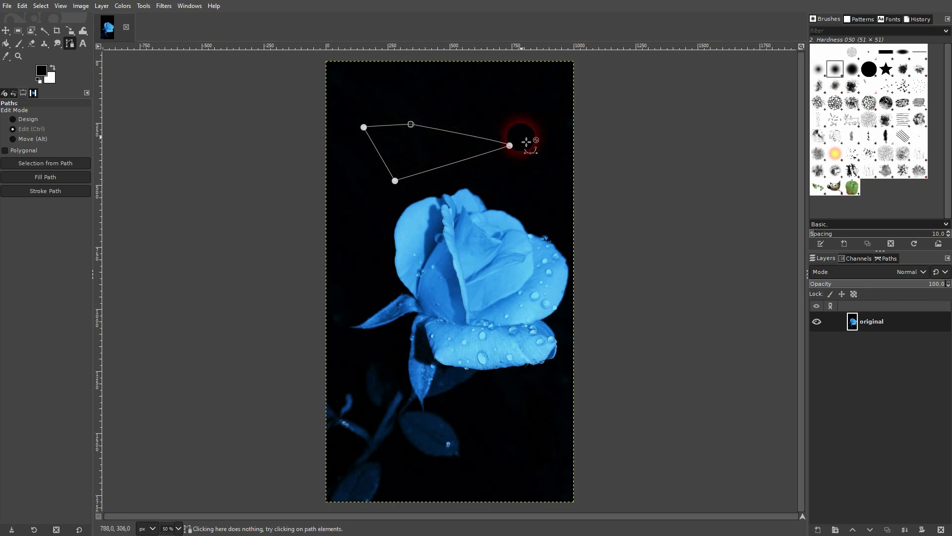
# Pull handles out of the path's lower anchor and rightmost anchor to bend the lower segment into a downward curve.
pyautogui.click(510, 146)
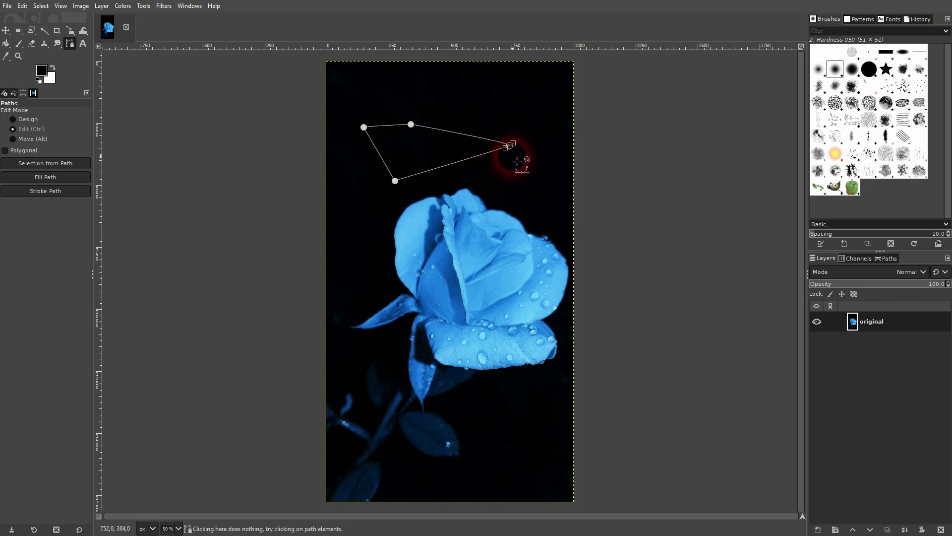
pyautogui.moveTo(395, 181); pyautogui.dragTo(456, 204)
pyautogui.click(510, 146)
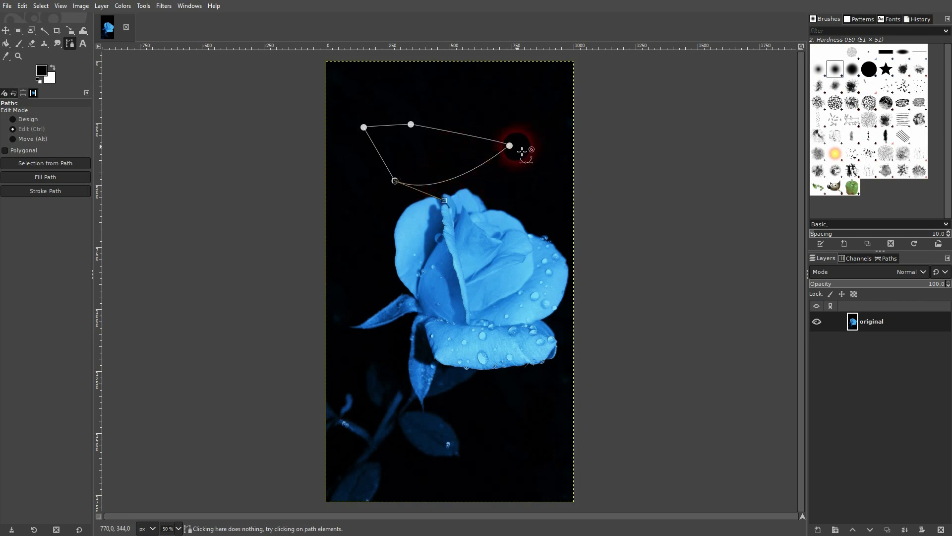
pyautogui.moveTo(511, 157); pyautogui.dragTo(513, 191)
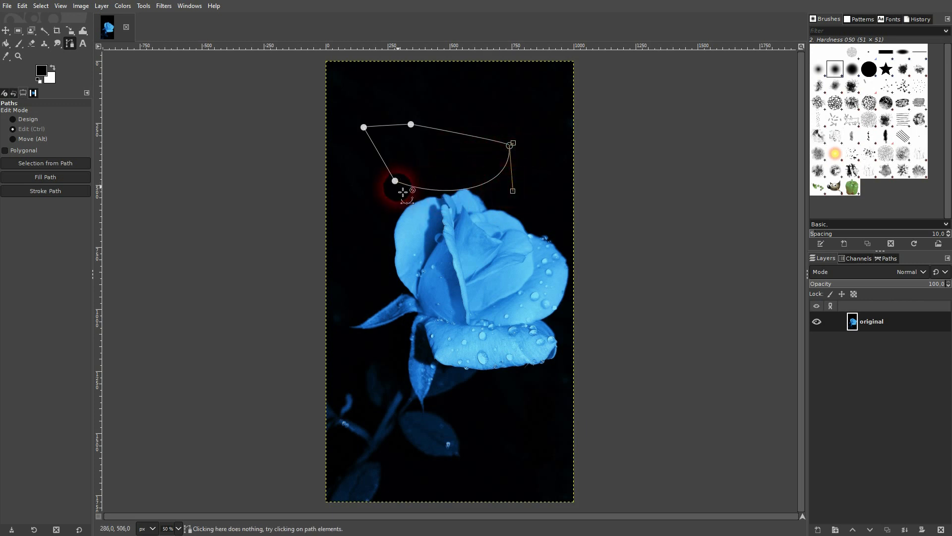
# Reposition the path's lower and rightmost anchors in Design mode, shift the whole path up and to the right, and return to Design mode.
pyautogui.click(18, 120)
pyautogui.moveTo(395, 181)
pyautogui.mouseDown()
pyautogui.moveTo(391, 211)
pyautogui.moveTo(419, 171)
pyautogui.moveTo(381, 196)
pyautogui.moveTo(398, 187)
pyautogui.mouseUp()
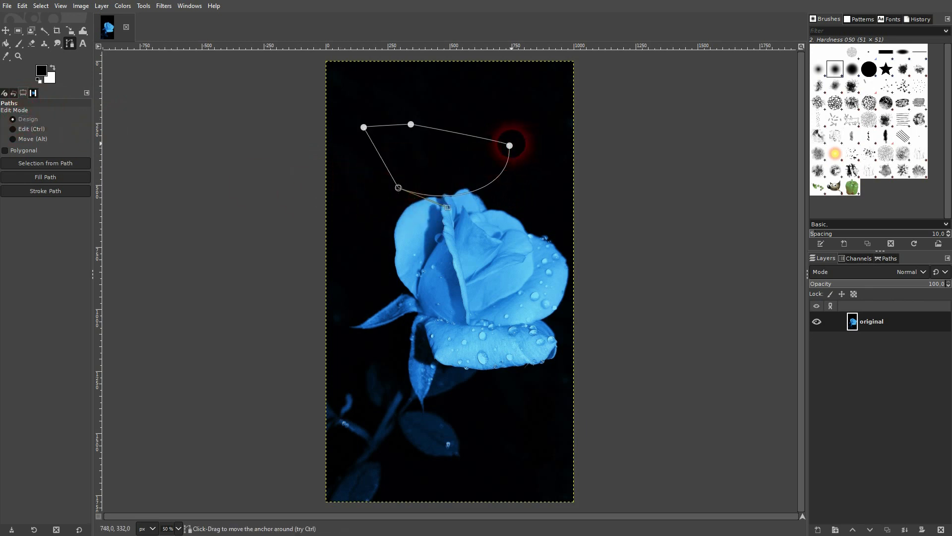
pyautogui.moveTo(509, 146); pyautogui.dragTo(503, 135)
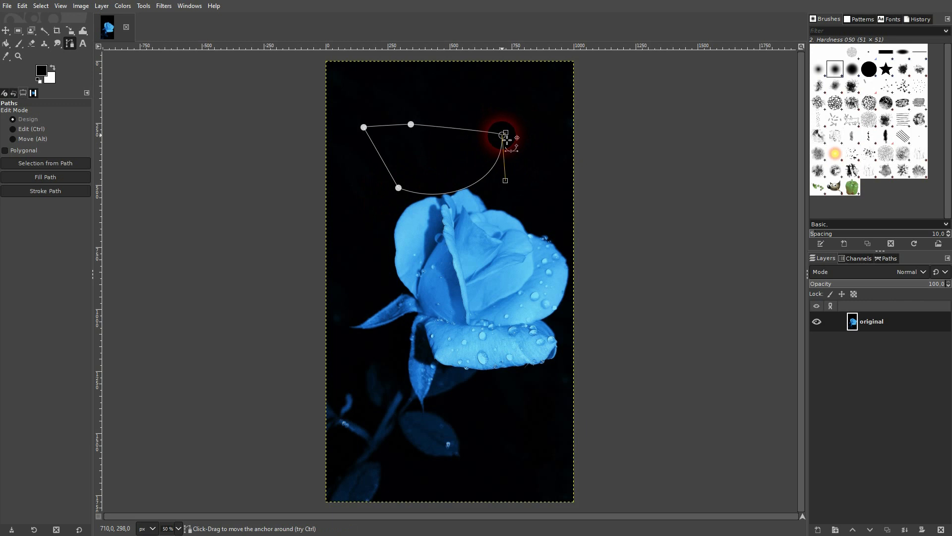
pyautogui.click(26, 141)
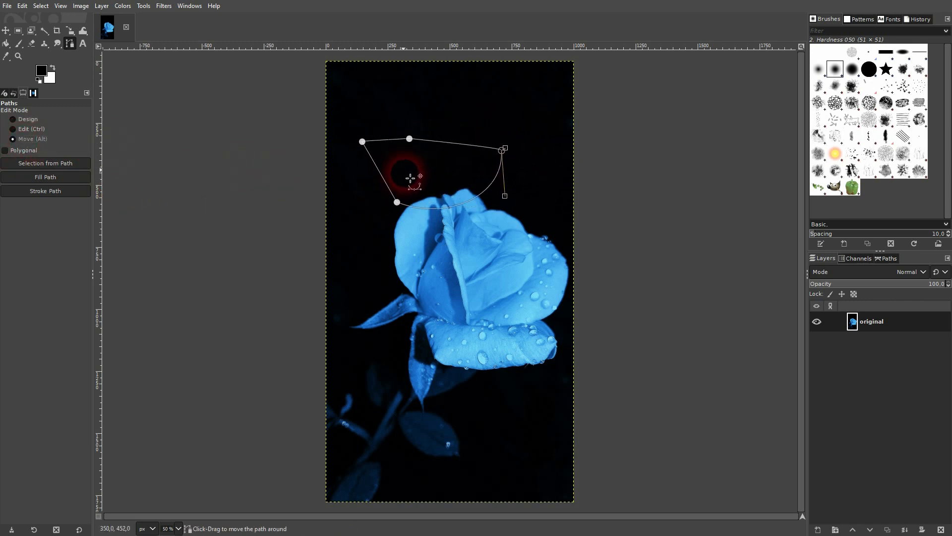
pyautogui.click(33, 120)
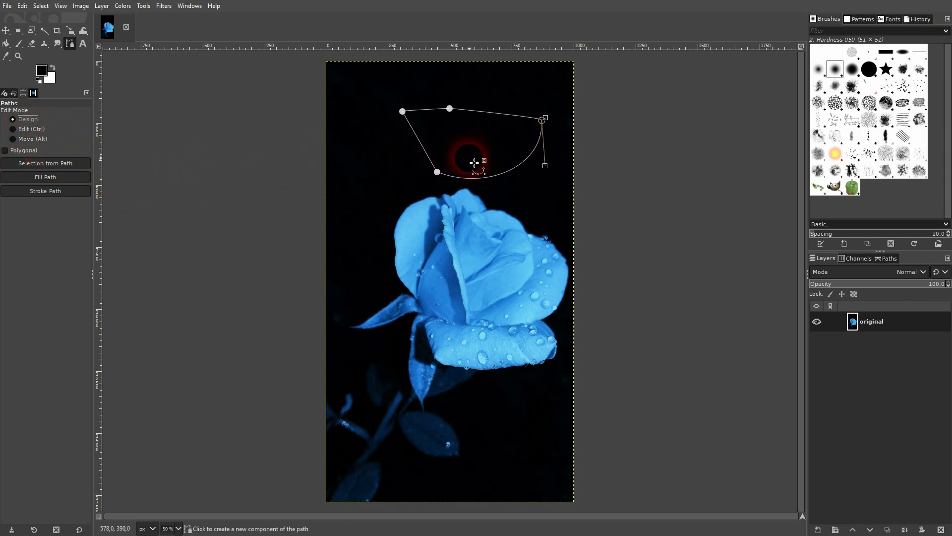
# Convert the path to a selection, switch to the Move tool and clear the selection.
pyautogui.click(44, 165)
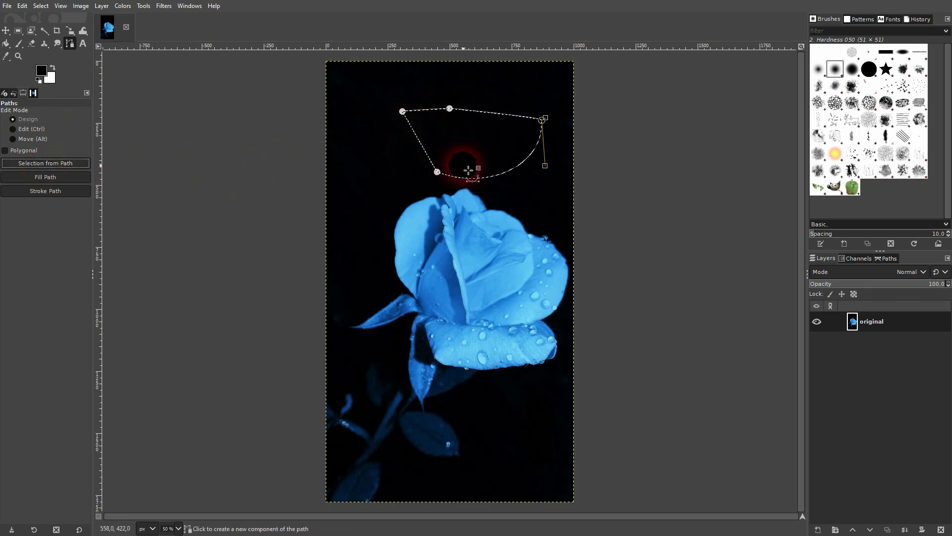
pyautogui.click(5, 31)
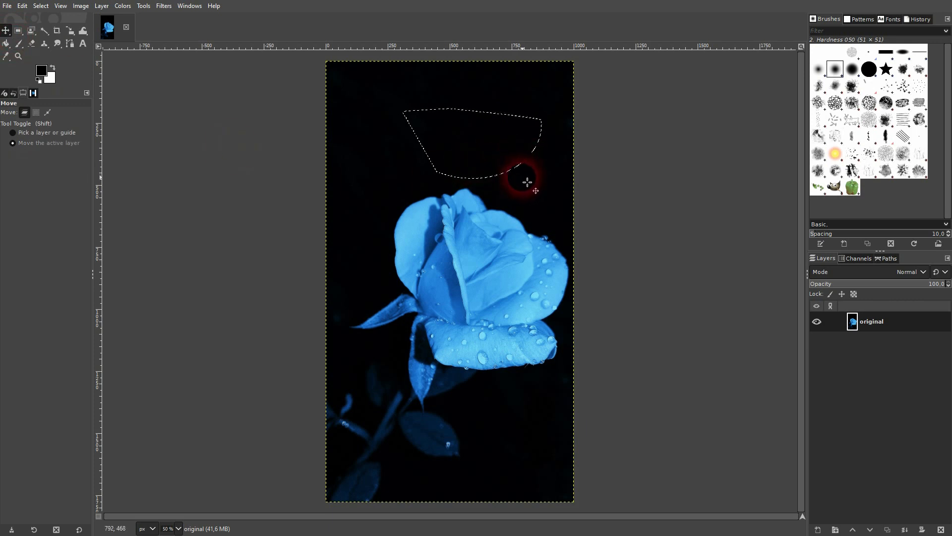
pyautogui.hotkey('ctrl', 'shift', 'a')
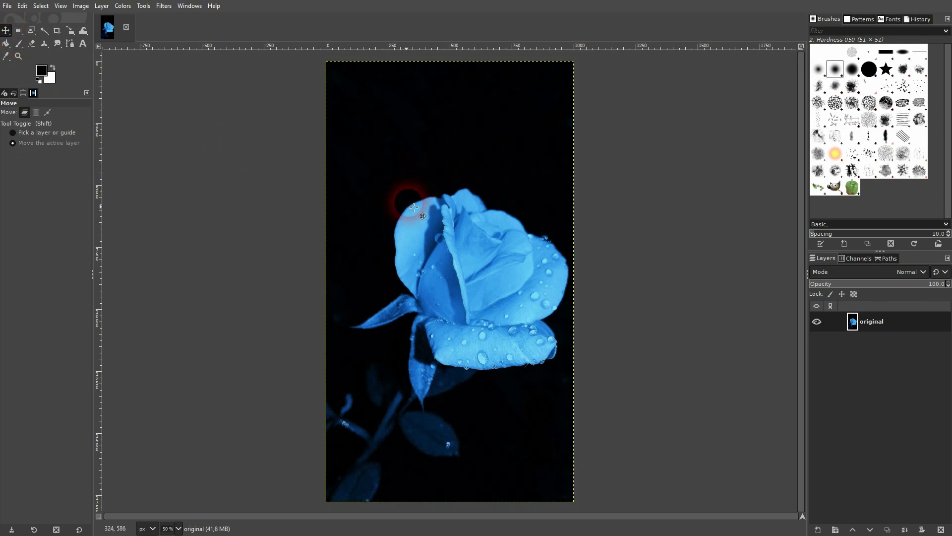
# Duplicate the original layer and start a path on the rose with a curve handle reaching down to the lower petal's upper edge.
pyautogui.click(887, 529)
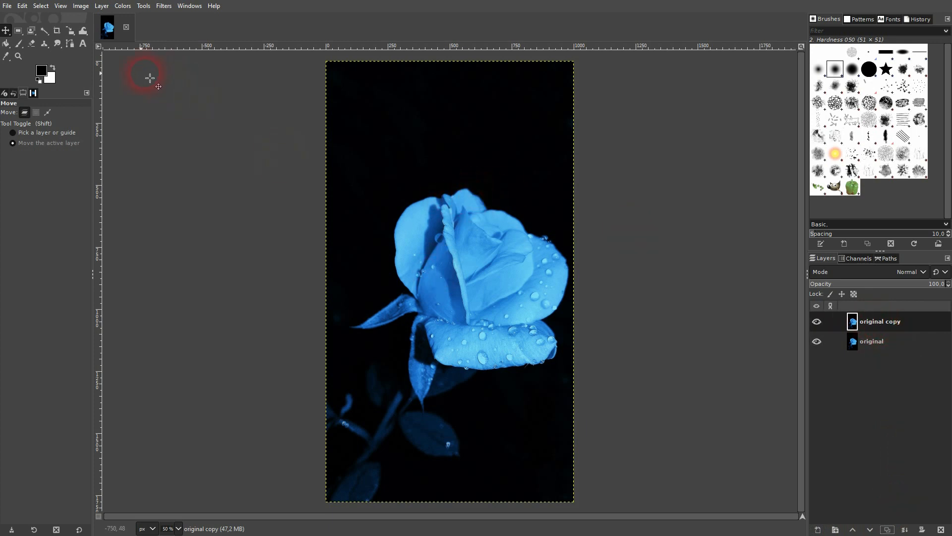
pyautogui.click(70, 44)
pyautogui.scroll(3, 463, 337)
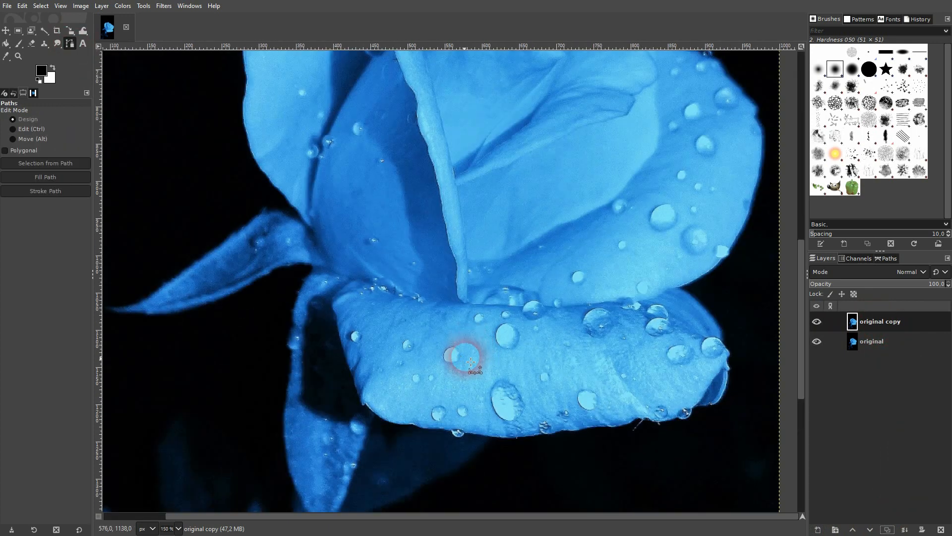
pyautogui.moveTo(380, 151); pyautogui.dragTo(376, 299)
# Duplicate the original copy layer.
pyautogui.hotkey('ctrl', 'shift', 'd')
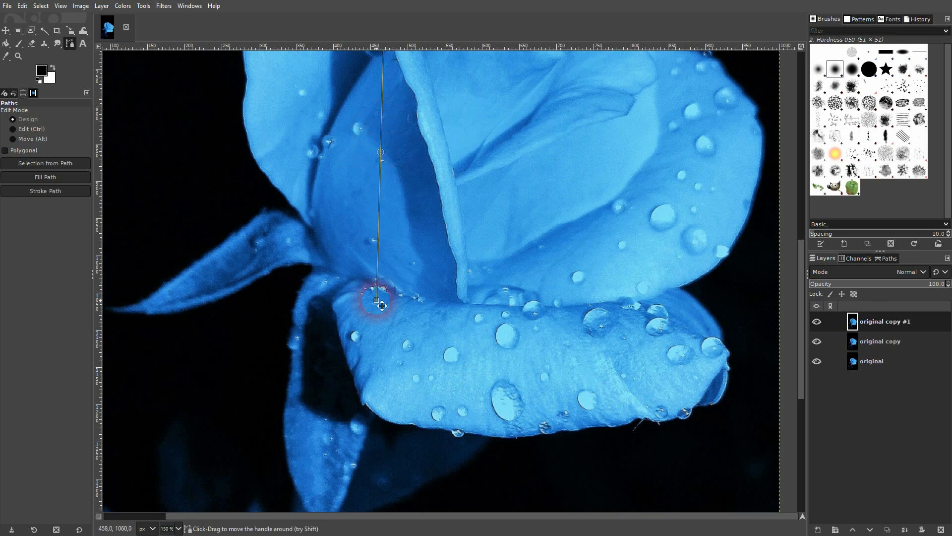
# Undo the previous path and start a new one at the rose's top tip, placing anchors leftward along the upper petal edges.
pyautogui.hotkey('ctrl', 'z')
pyautogui.moveTo(445, 139); pyautogui.dragTo(437, 380)
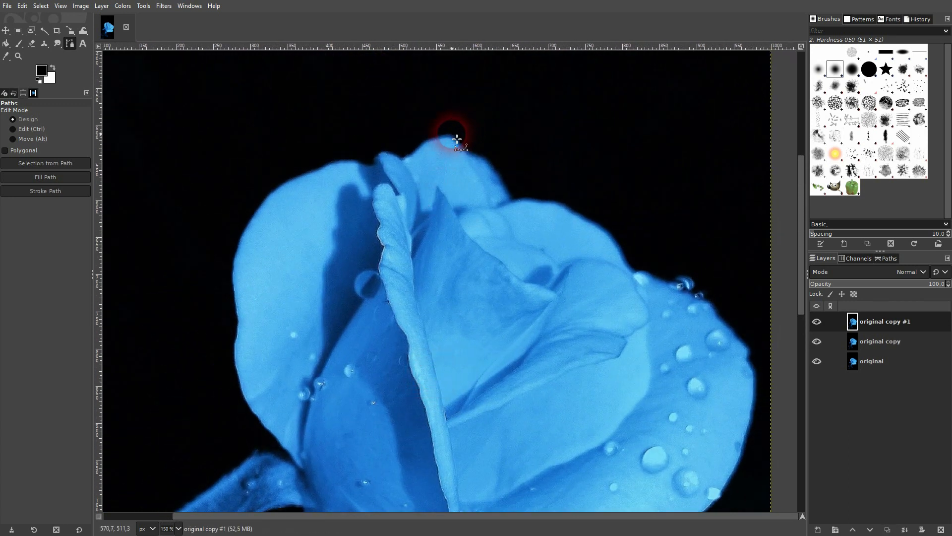
pyautogui.moveTo(449, 137); pyautogui.dragTo(426, 142)
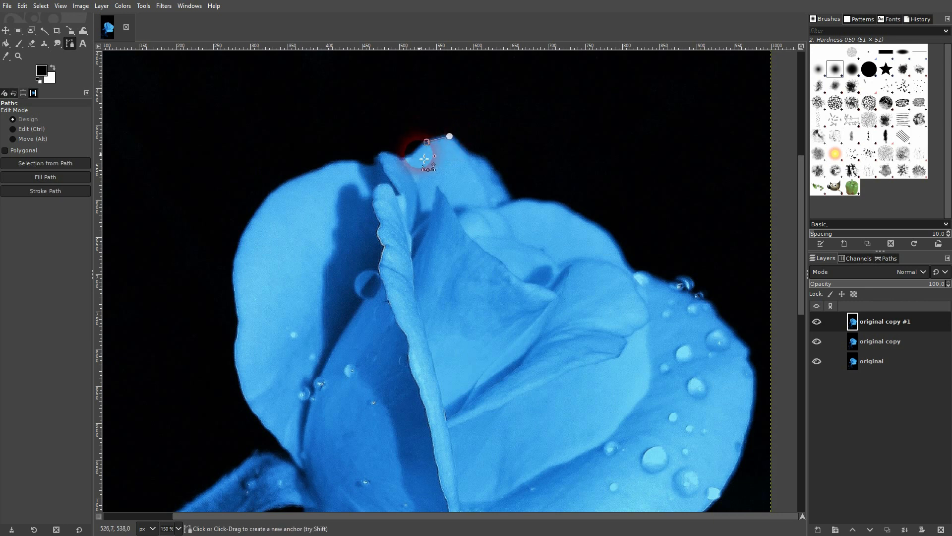
pyautogui.click(404, 160)
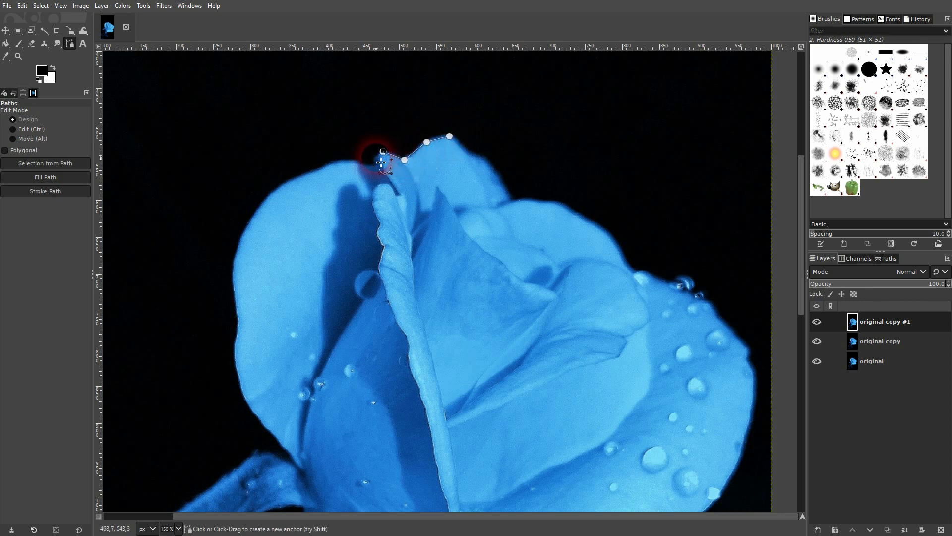
pyautogui.click(320, 170)
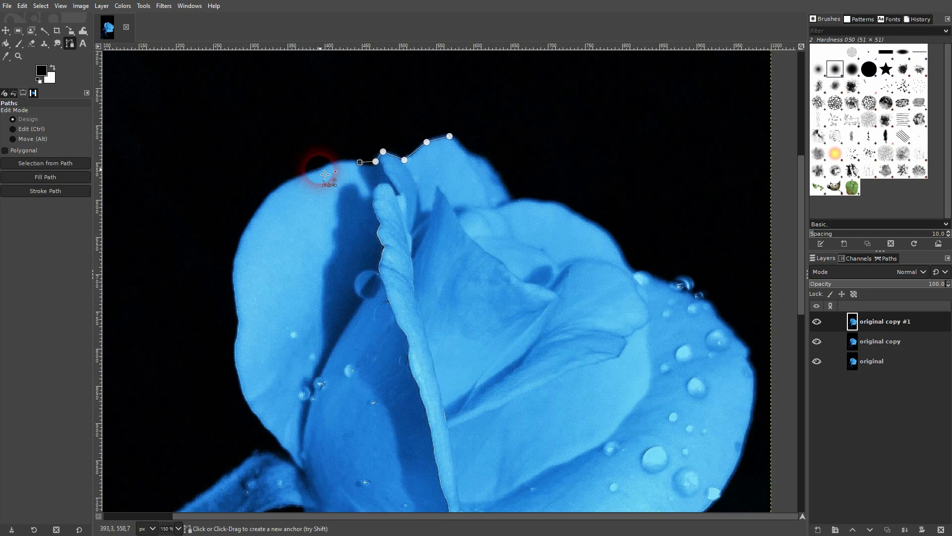
pyautogui.click(276, 190)
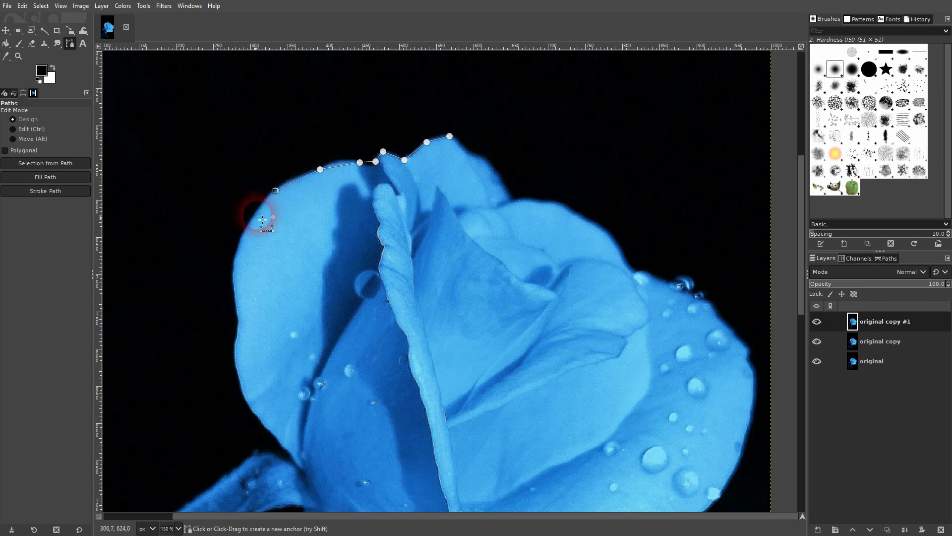
# Continue the path with anchors down the left petal's outer edge toward the side leaf.
pyautogui.click(241, 238)
pyautogui.click(233, 283)
pyautogui.click(240, 318)
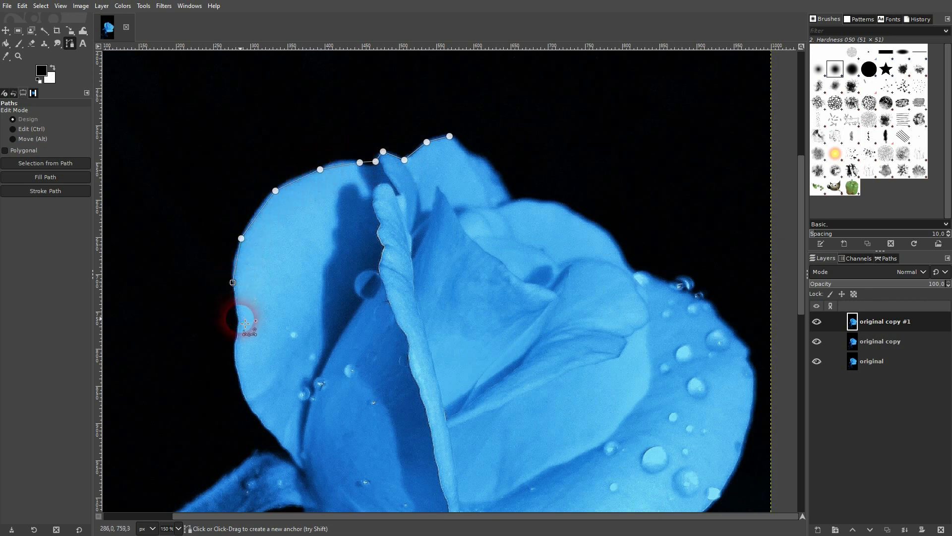
pyautogui.click(235, 361)
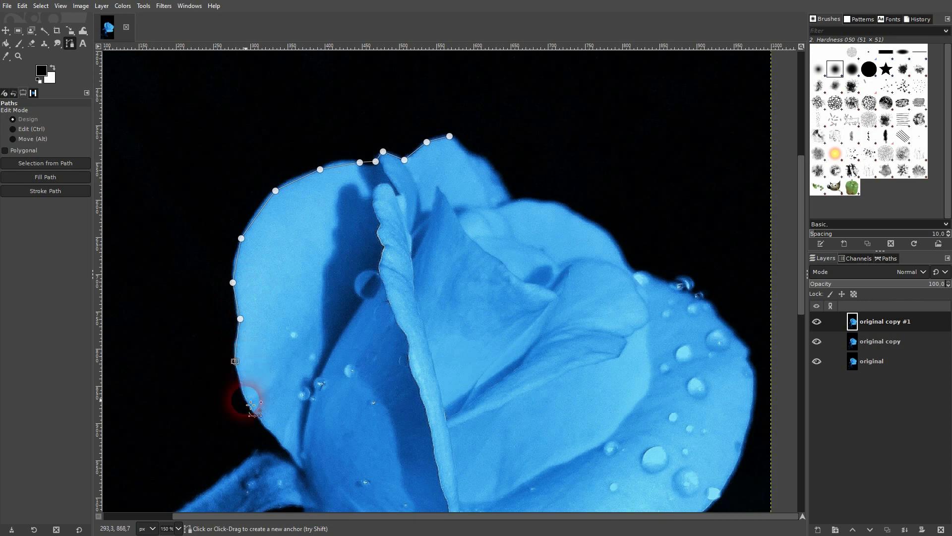
pyautogui.click(251, 409)
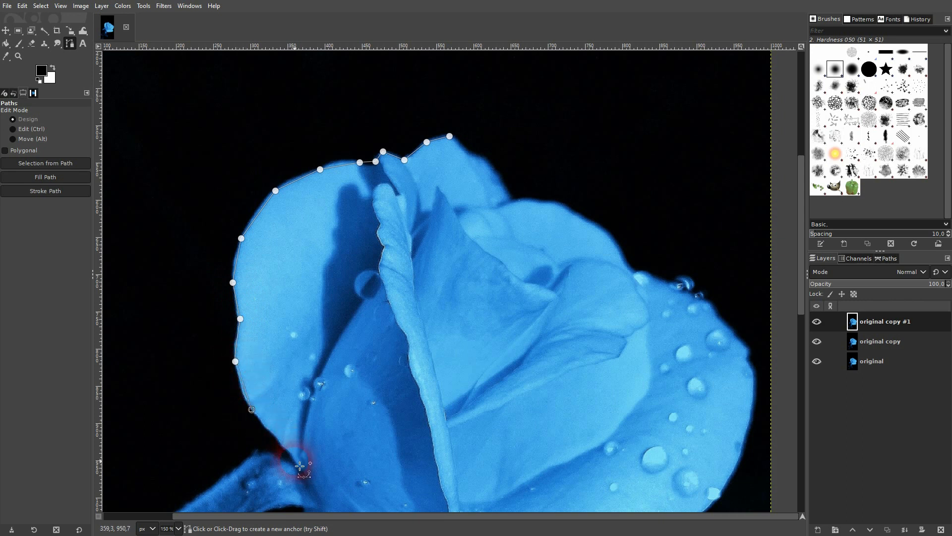
# Trace the left side leaf with anchors along its upper edge, around its pointed tip and back along its lower edge.
pyautogui.click(263, 452)
pyautogui.scroll(-5, 439, 277)
pyautogui.hscroll(-5, 440, 278)
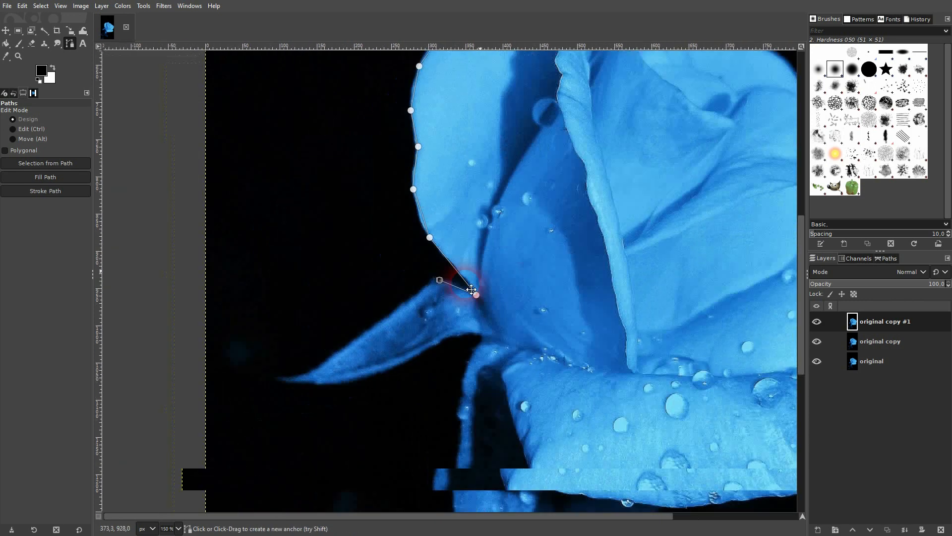
pyautogui.click(435, 266)
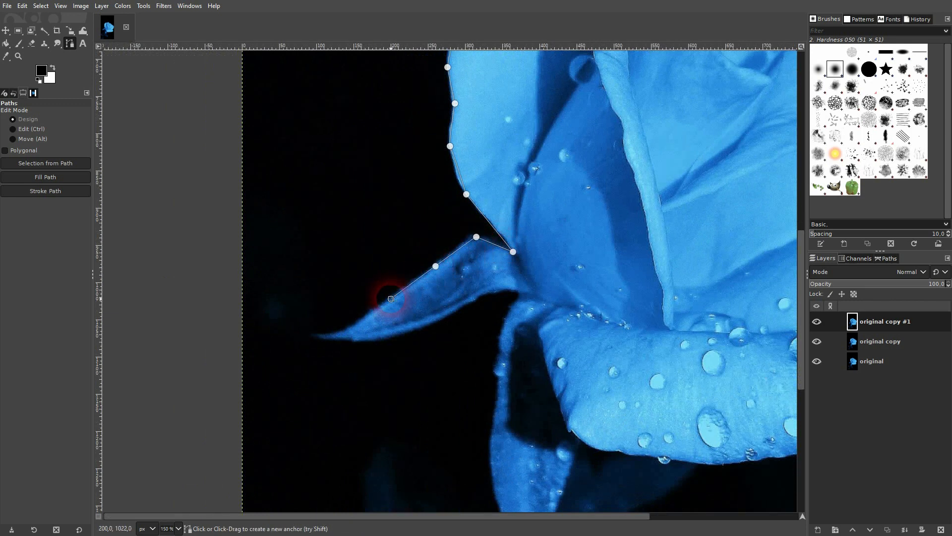
pyautogui.click(319, 334)
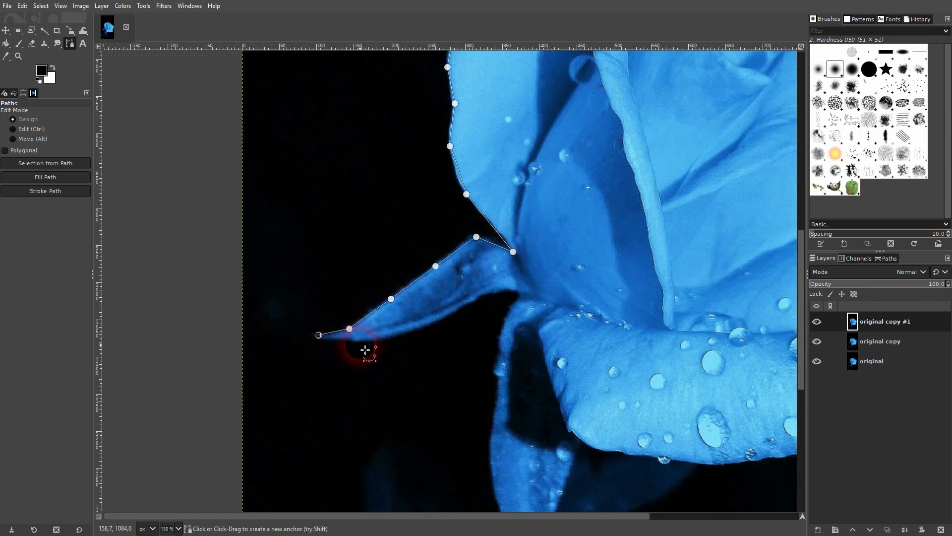
pyautogui.click(416, 329)
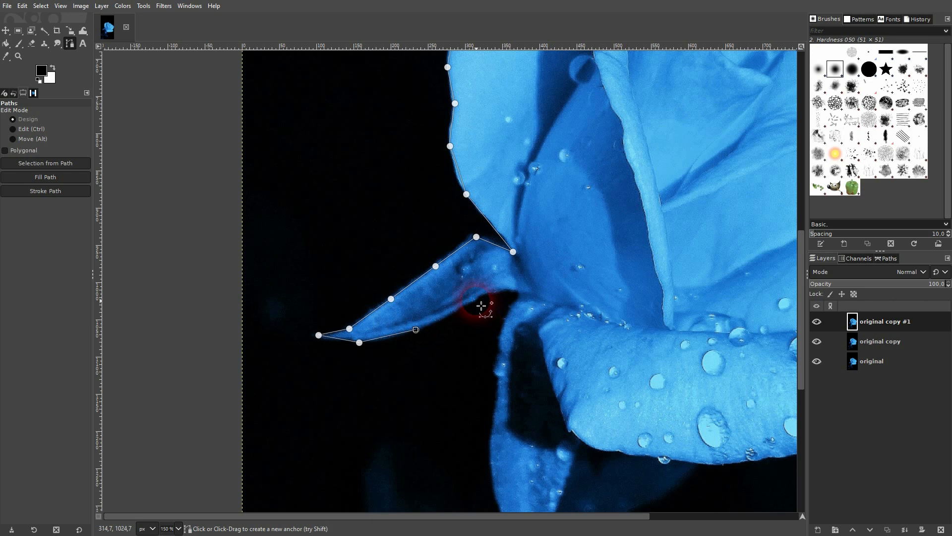
pyautogui.click(503, 292)
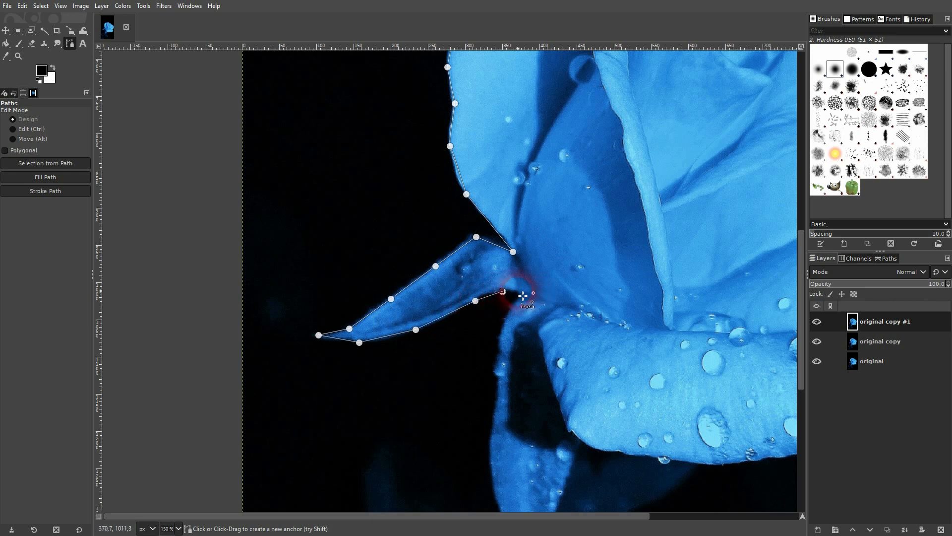
# Trace the hanging leaf with anchors down its left edge, around its thin tip and up to the lower petal.
pyautogui.click(516, 300)
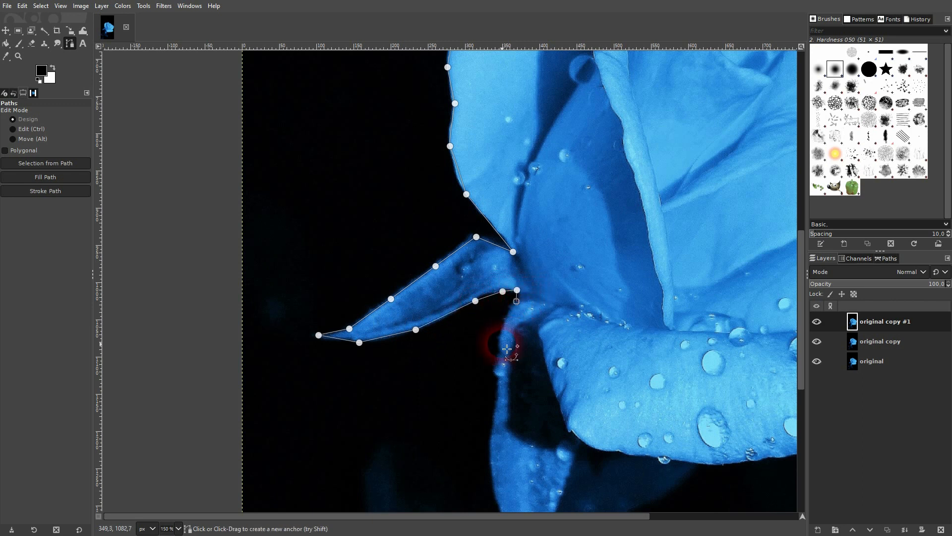
pyautogui.click(499, 392)
pyautogui.moveTo(537, 449); pyautogui.dragTo(499, 311)
pyautogui.click(456, 361)
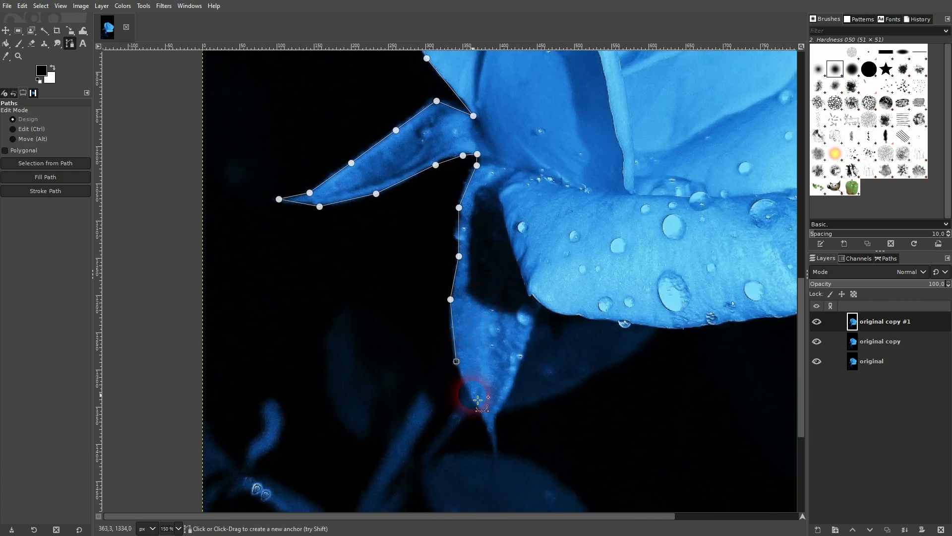
pyautogui.click(473, 395)
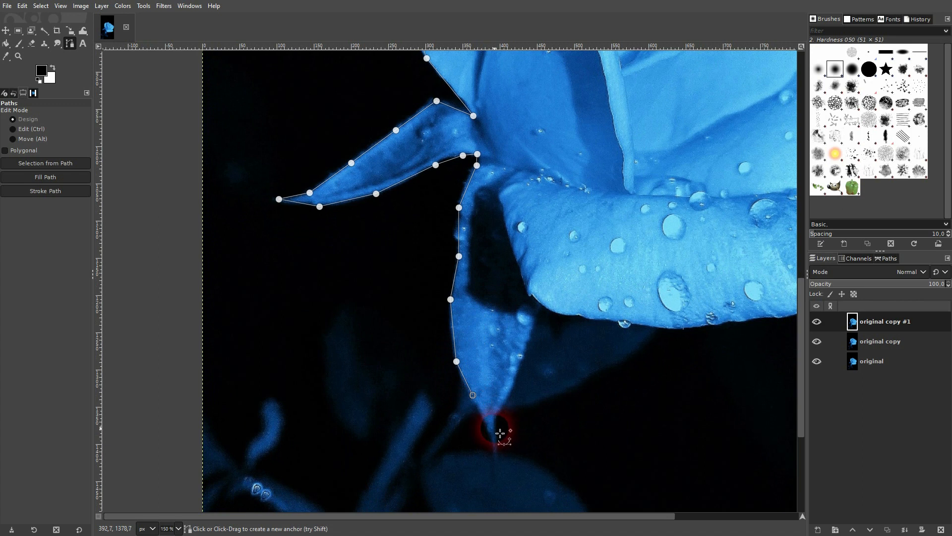
pyautogui.click(495, 473)
pyautogui.click(497, 422)
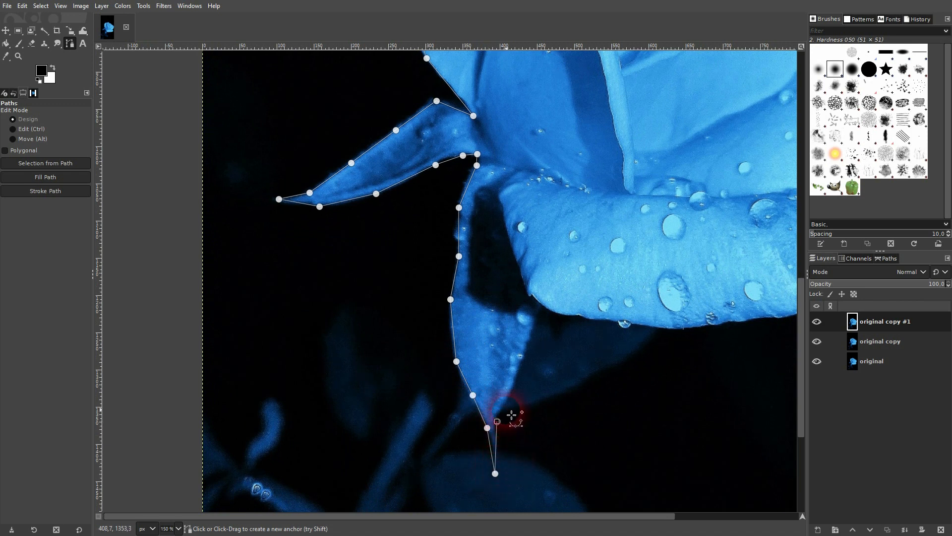
pyautogui.click(543, 307)
# Continue the path with anchors along the lower petal's bottom edge toward its right end.
pyautogui.click(574, 312)
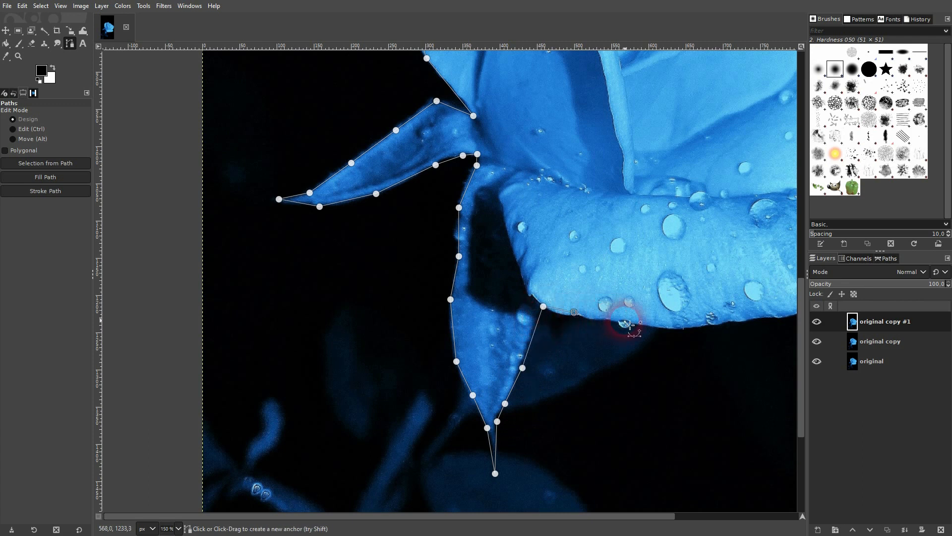
pyautogui.moveTo(719, 320); pyautogui.dragTo(411, 362)
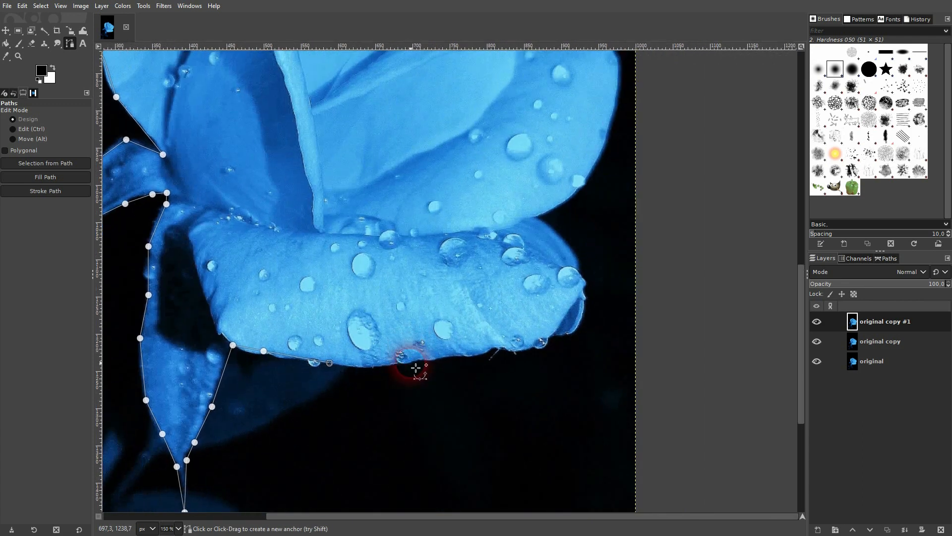
pyautogui.click(410, 363)
pyautogui.click(456, 355)
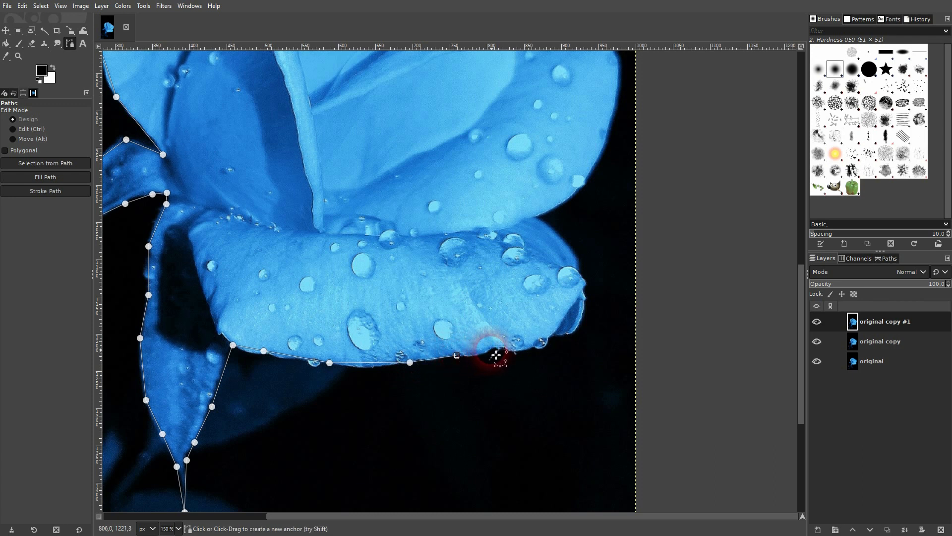
pyautogui.click(494, 348)
pyautogui.click(531, 346)
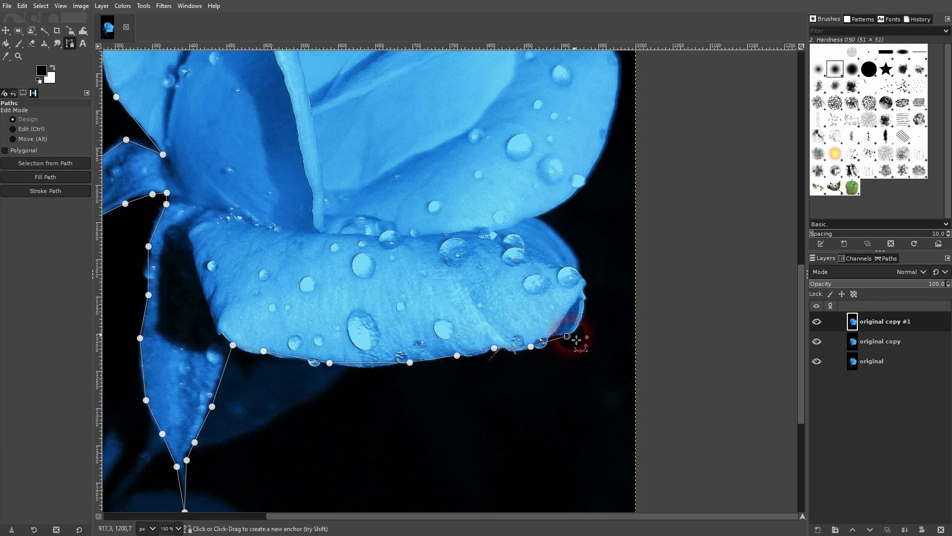
# Place path anchors around the lower petal's right end up to the notch below the large right petal.
pyautogui.click(586, 308)
pyautogui.click(587, 283)
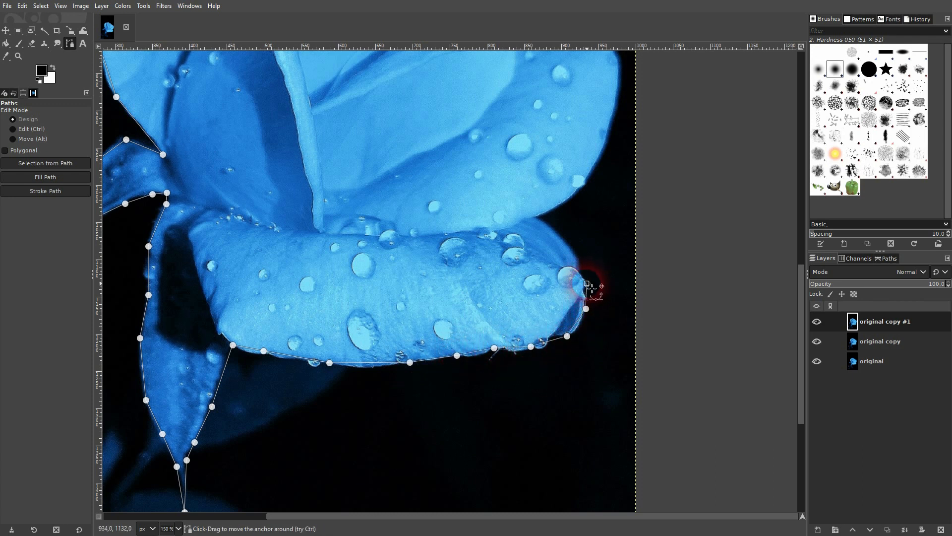
pyautogui.click(575, 257)
pyautogui.click(559, 234)
pyautogui.click(535, 217)
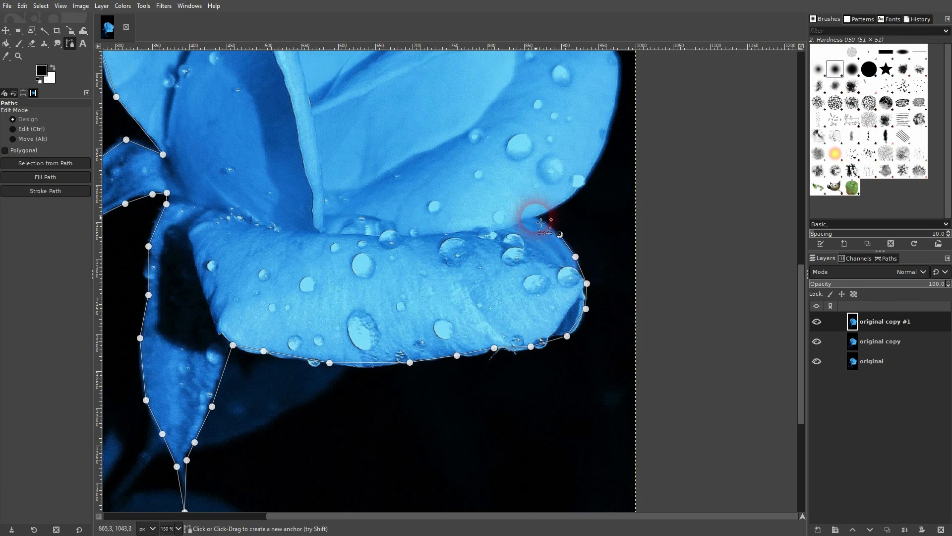
# Continue the path with anchors up the large right petal's outer edge.
pyautogui.moveTo(555, 199); pyautogui.dragTo(369, 370)
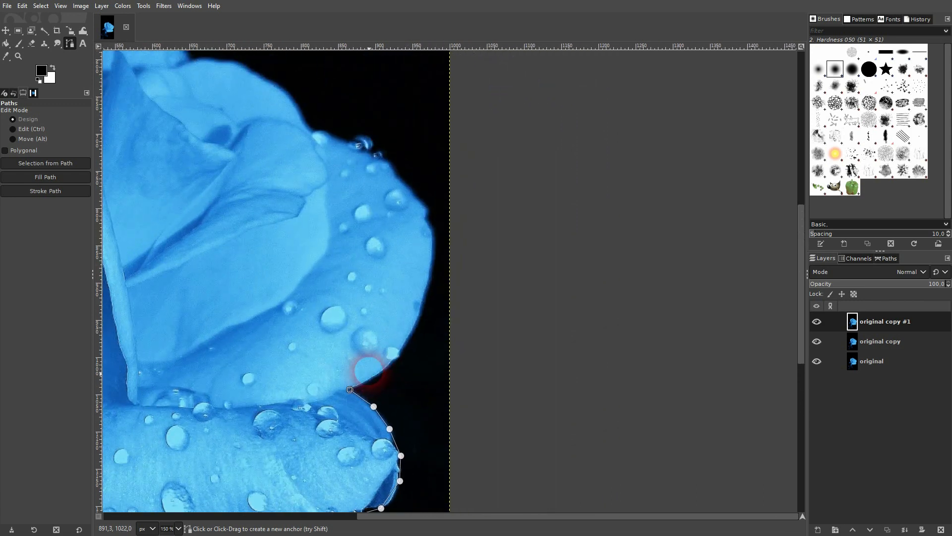
pyautogui.click(401, 347)
pyautogui.click(423, 303)
pyautogui.click(434, 240)
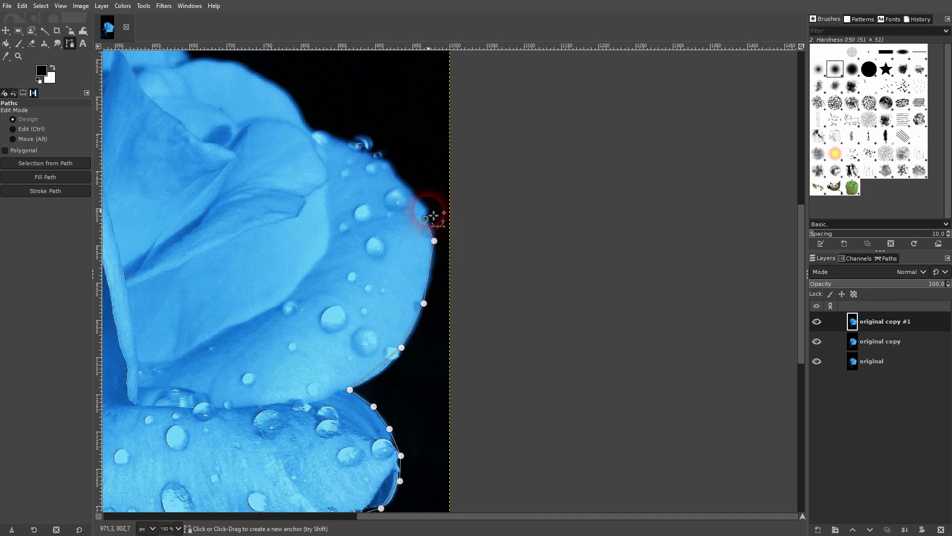
pyautogui.click(424, 218)
pyautogui.click(408, 187)
# Place path anchors around the water droplets on the right petal's upper edge, up to the neighbouring back petal.
pyautogui.moveTo(361, 150); pyautogui.dragTo(440, 289)
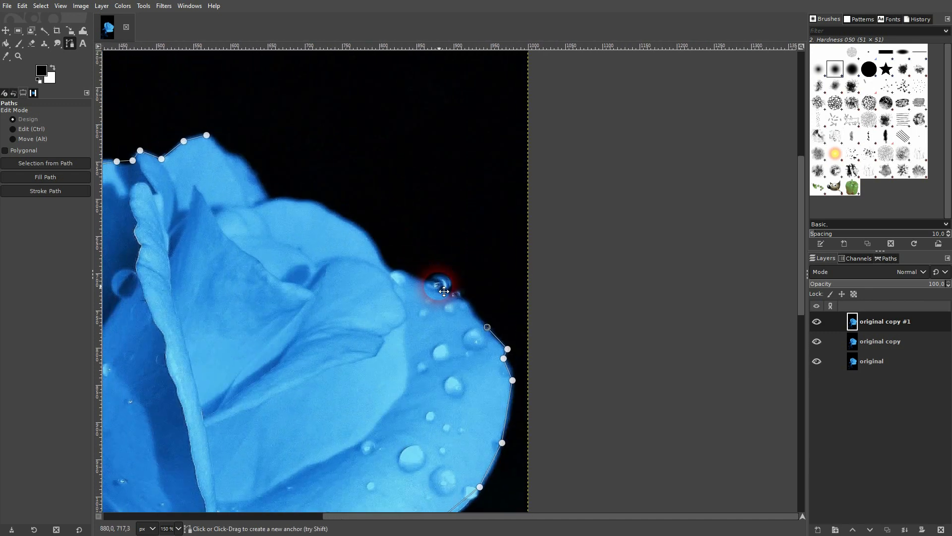
pyautogui.click(466, 301)
pyautogui.click(447, 289)
pyautogui.click(449, 278)
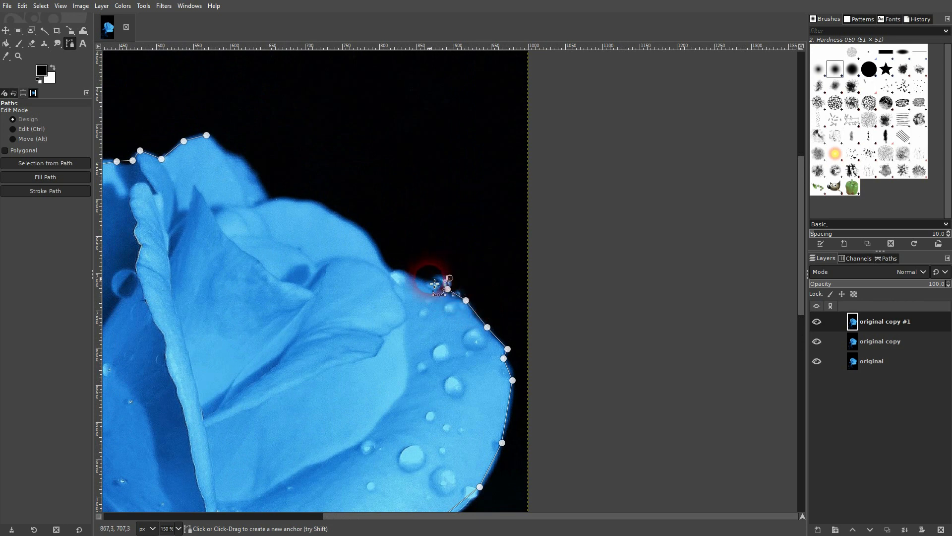
pyautogui.click(409, 274)
pyautogui.click(393, 268)
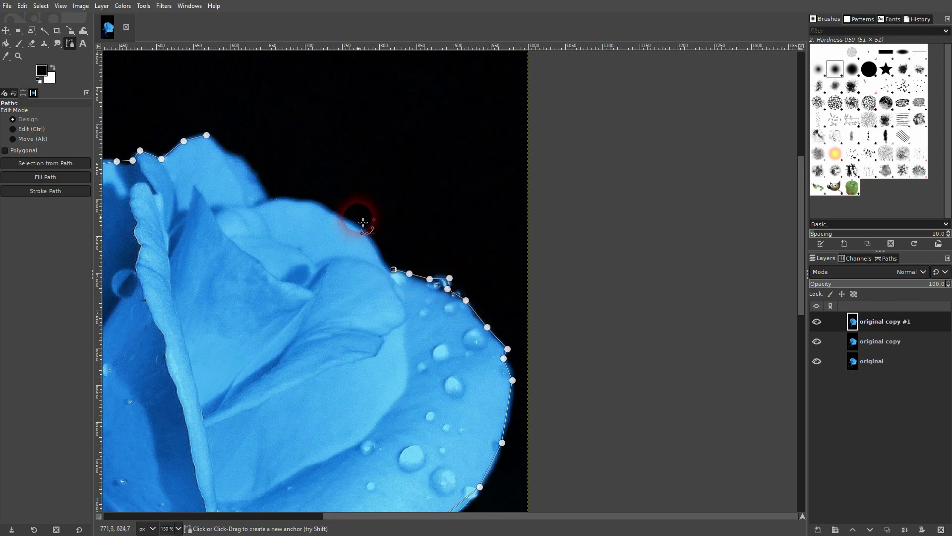
# Trace the back petals' upper edges to the starting anchor at the top tip and close the path in Edit mode.
pyautogui.moveTo(361, 219); pyautogui.dragTo(467, 297)
pyautogui.click(474, 311)
pyautogui.click(441, 291)
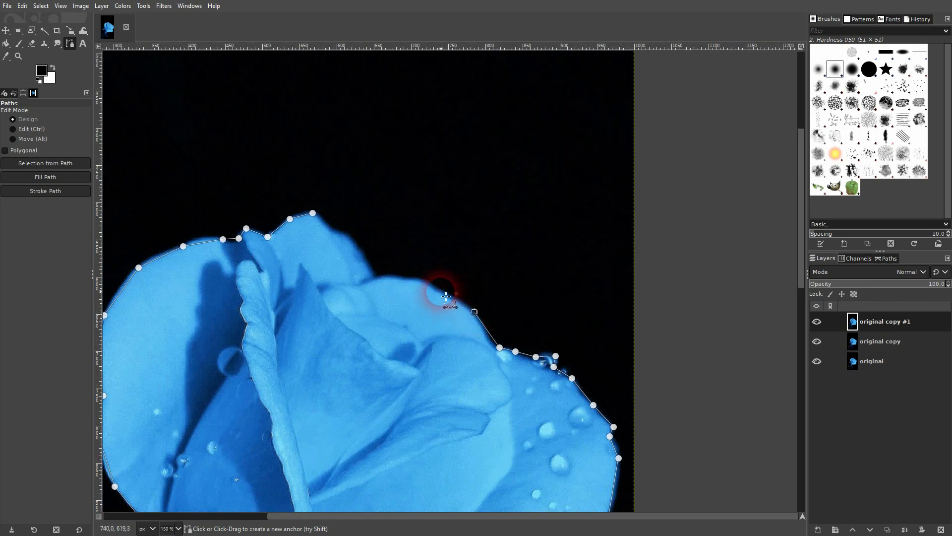
pyautogui.click(407, 280)
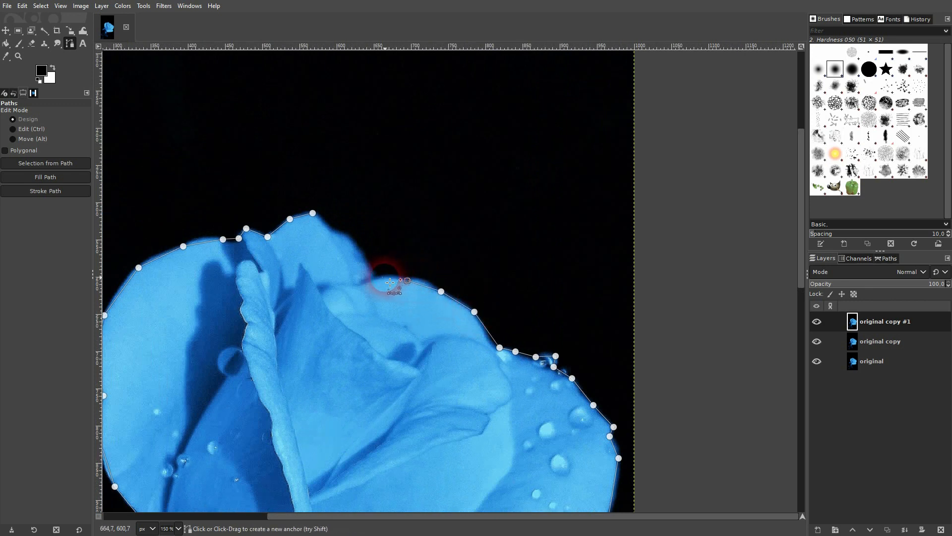
pyautogui.click(375, 277)
pyautogui.click(352, 235)
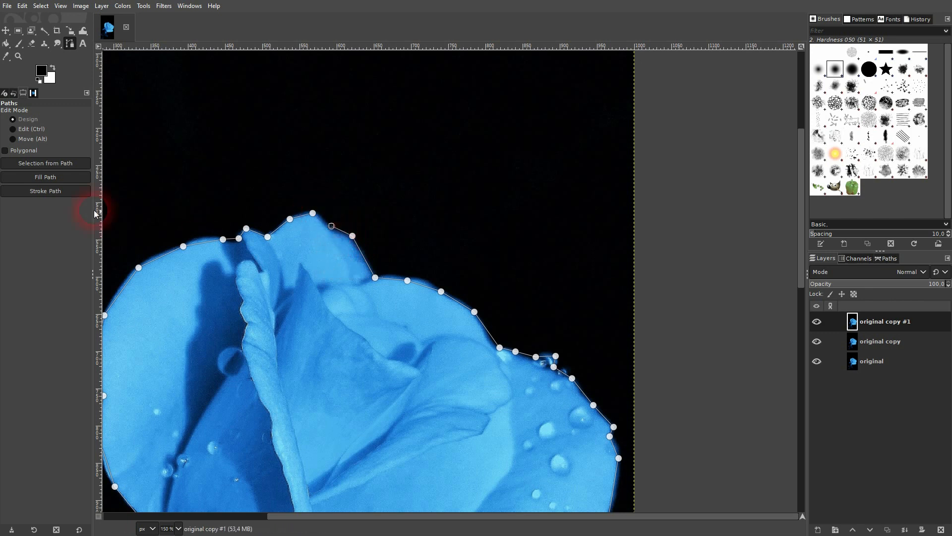
pyautogui.click(39, 130)
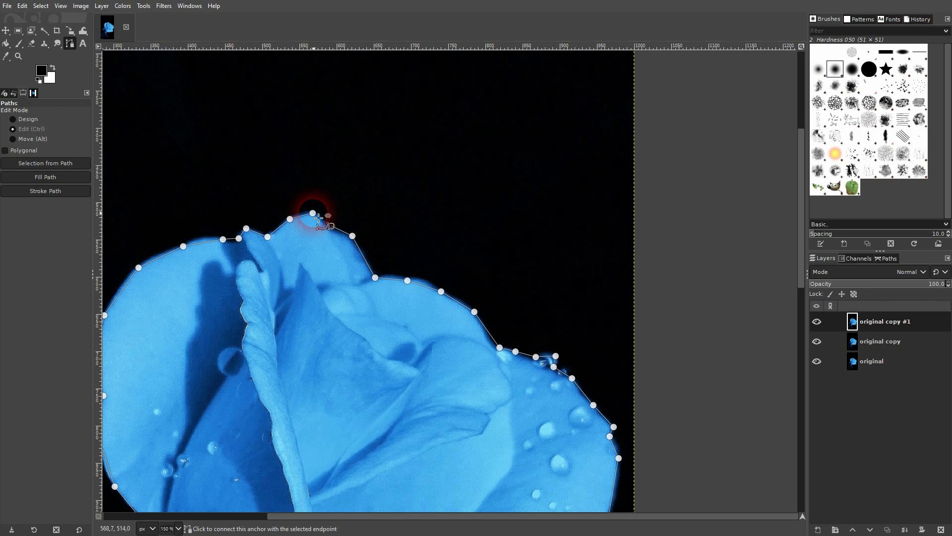
# In Design mode, bend the straight path segment at the left petal's lower outer edge outward to match the petal's curve.
pyautogui.moveTo(289, 415); pyautogui.dragTo(420, 282)
pyautogui.scroll(3, 222, 348)
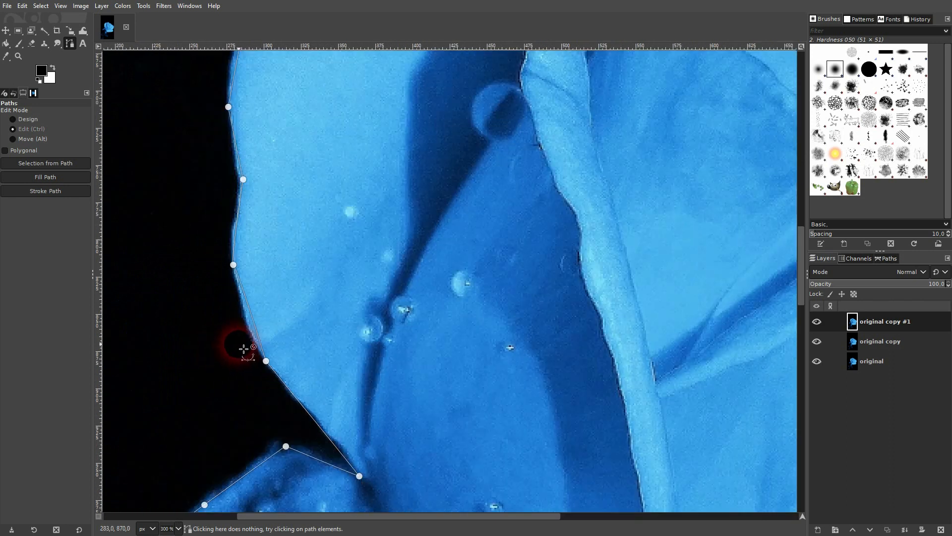
pyautogui.scroll(2, 263, 345)
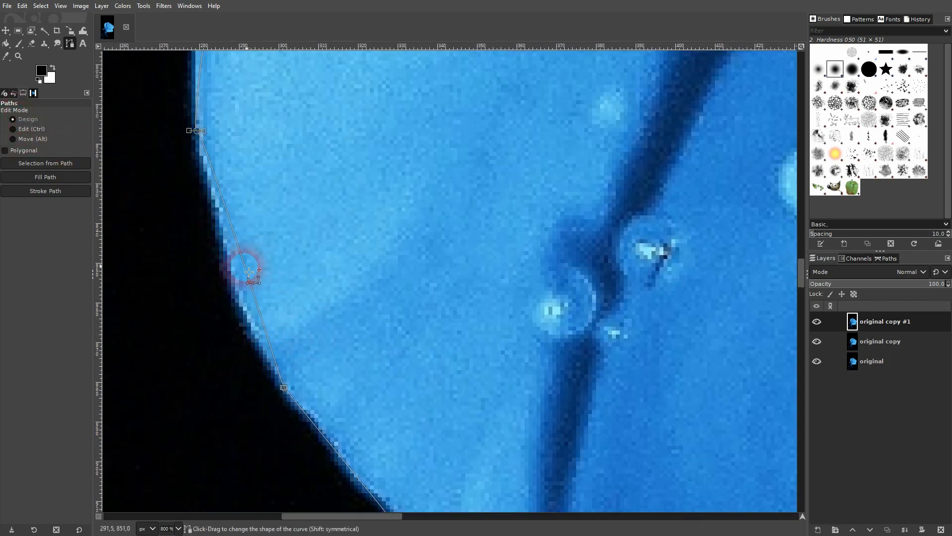
pyautogui.moveTo(249, 272)
pyautogui.mouseDown()
pyautogui.moveTo(227, 281)
pyautogui.moveTo(221, 265)
pyautogui.moveTo(231, 277)
pyautogui.mouseUp()
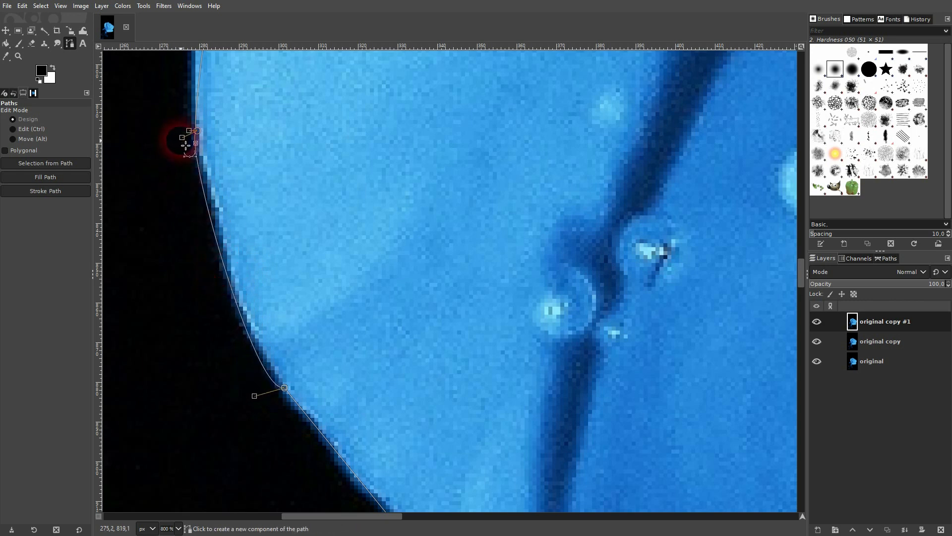
# Adjust the curve handles of the two anchors on the left petal's lower outer edge so the path follows the petal.
pyautogui.moveTo(186, 146); pyautogui.dragTo(180, 183)
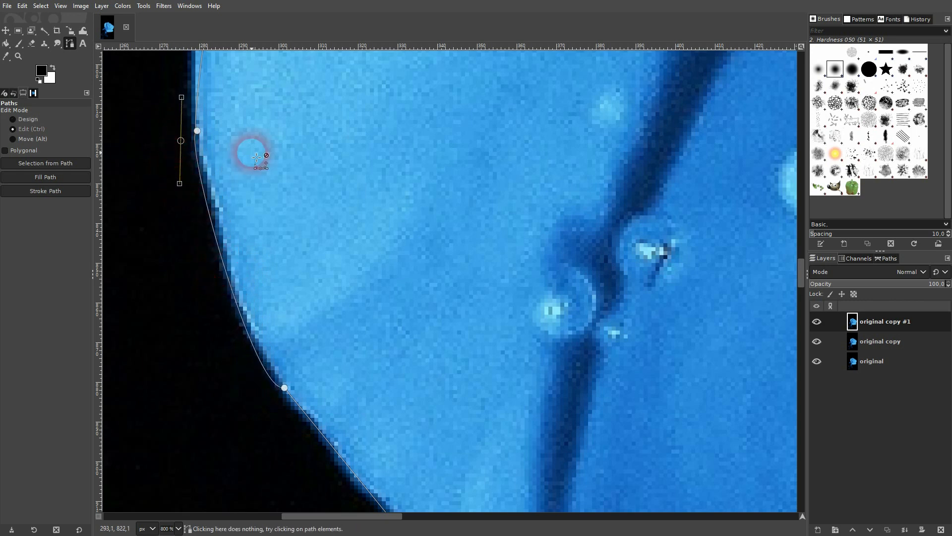
pyautogui.hotkey('ctrl', 'z')
pyautogui.moveTo(186, 143); pyautogui.dragTo(193, 188)
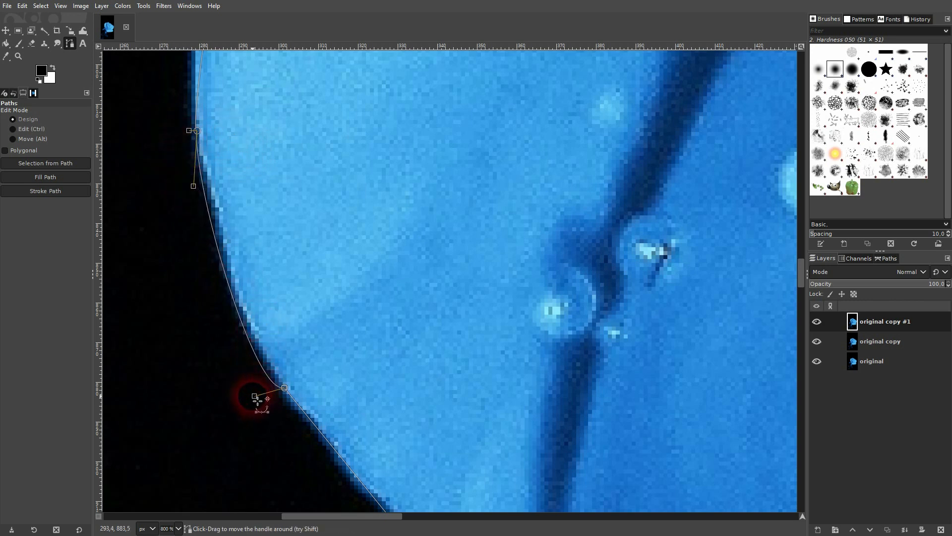
pyautogui.moveTo(258, 399); pyautogui.dragTo(247, 340)
# Bend the path segments along the left sepal's upper and lower edges, the notch beside it and the lower sepal's outer edge.
pyautogui.moveTo(344, 347); pyautogui.dragTo(237, 165)
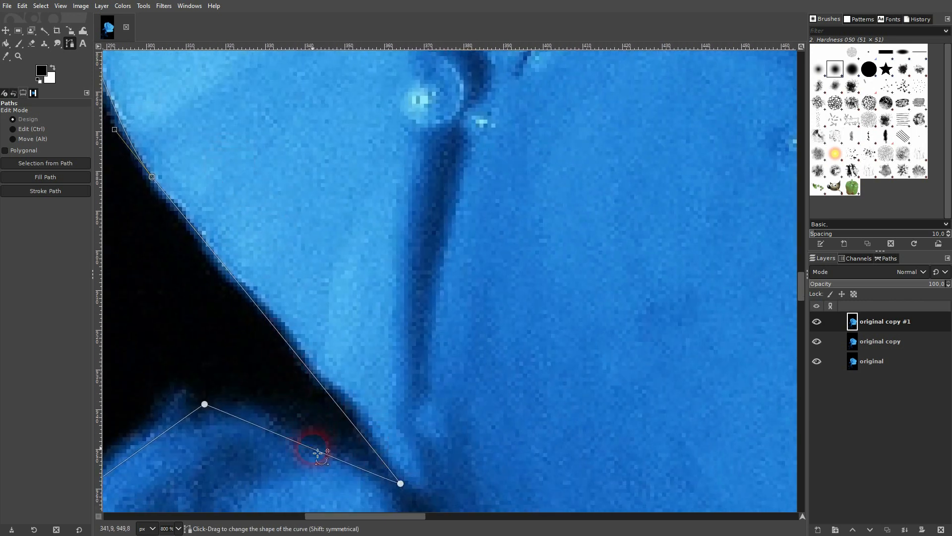
pyautogui.moveTo(318, 449); pyautogui.dragTo(319, 444)
pyautogui.scroll(-4, 255, 412)
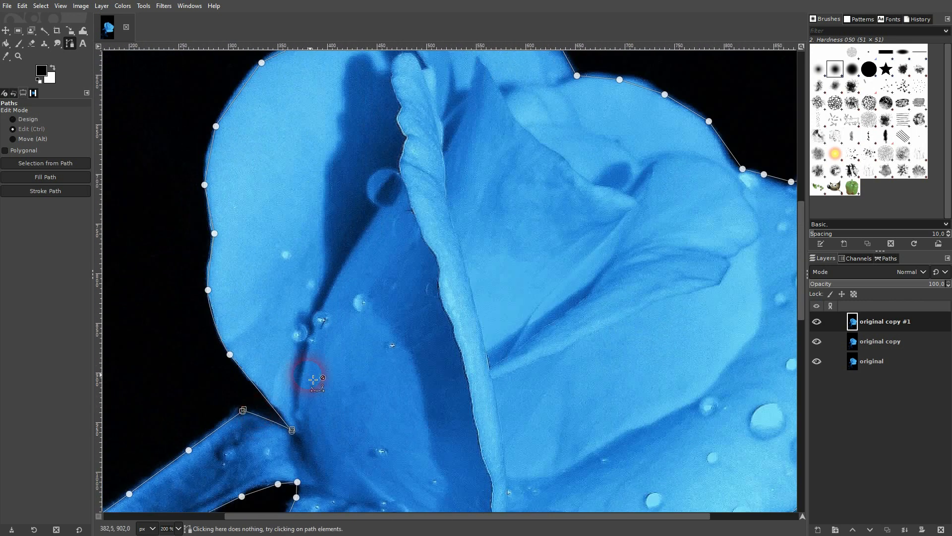
pyautogui.moveTo(347, 394); pyautogui.dragTo(374, 254)
pyautogui.scroll(2, 293, 385)
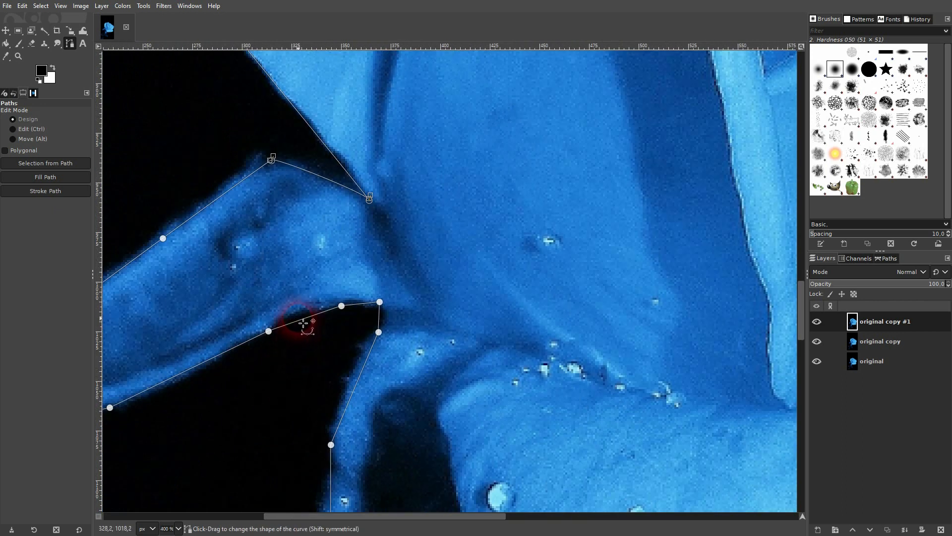
pyautogui.moveTo(313, 324); pyautogui.dragTo(313, 320)
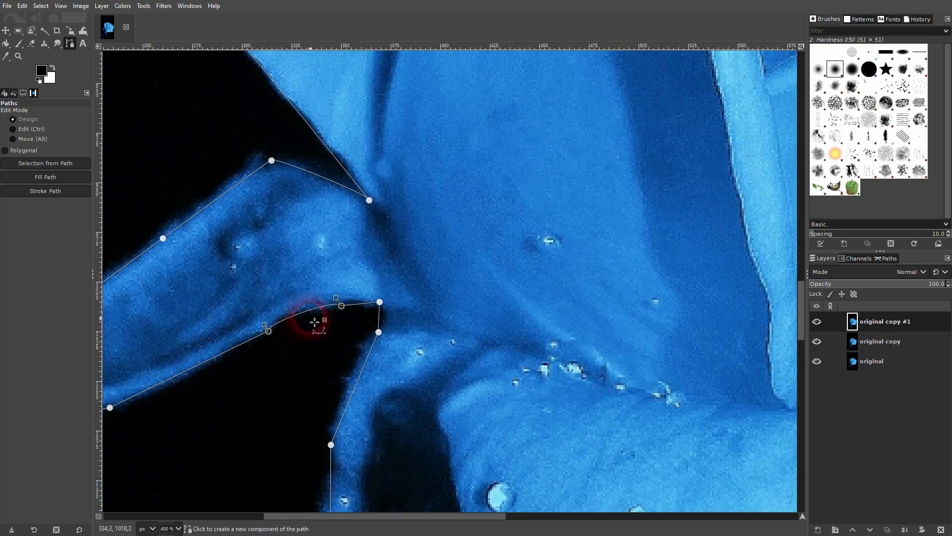
pyautogui.moveTo(347, 393); pyautogui.dragTo(345, 394)
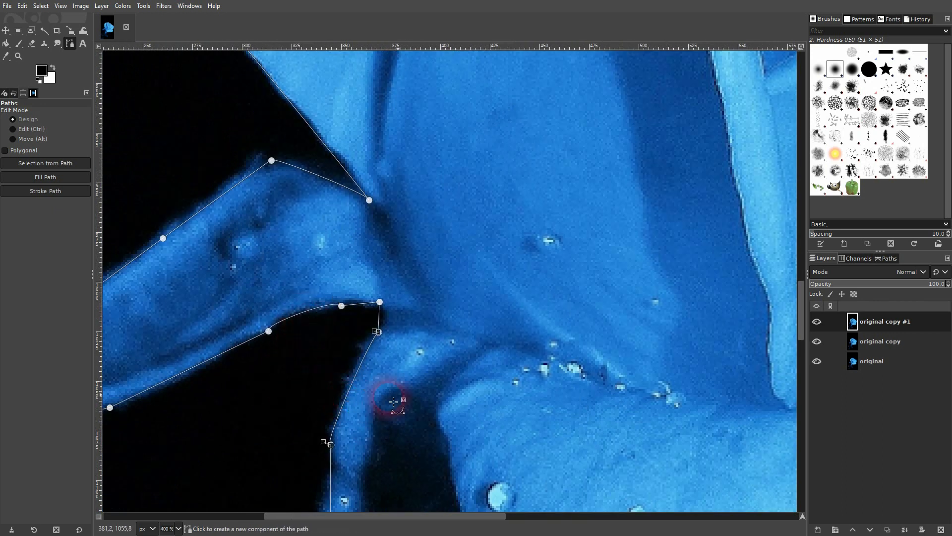
pyautogui.moveTo(379, 319); pyautogui.dragTo(392, 325)
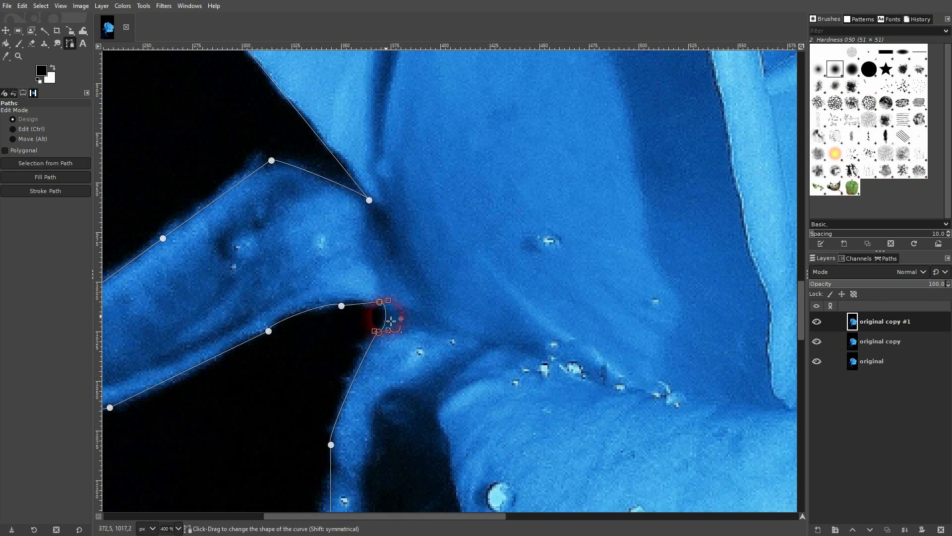
# Fit the path to the left and middle stretches of the front petal's bottom edge by bending its segments and shifting the anchor.
pyautogui.scroll(-3, 428, 377)
pyautogui.moveTo(554, 423); pyautogui.dragTo(346, 298)
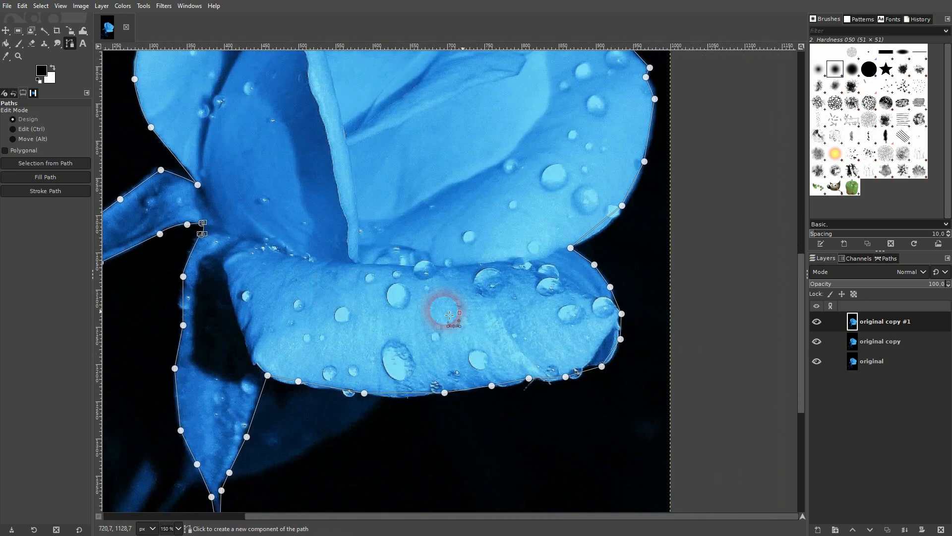
pyautogui.scroll(3, 327, 394)
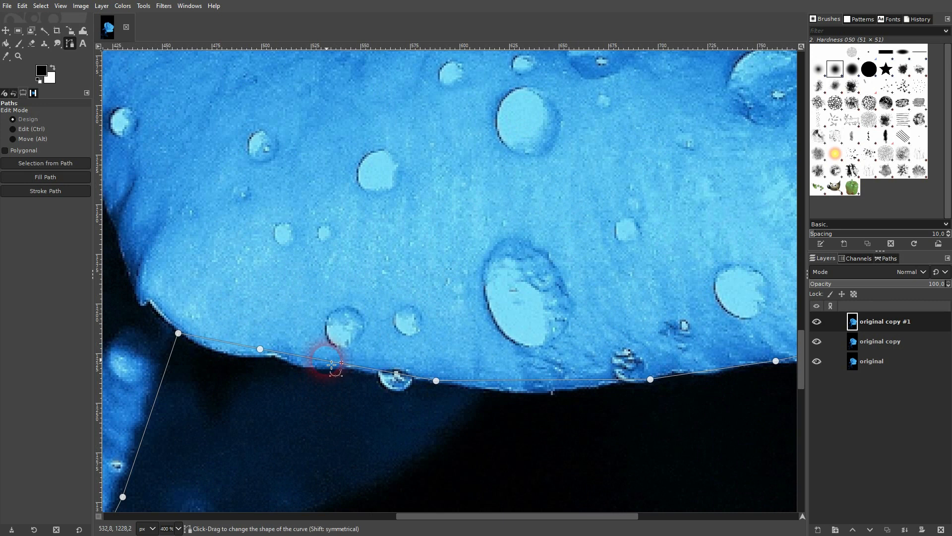
pyautogui.moveTo(263, 353); pyautogui.dragTo(231, 353)
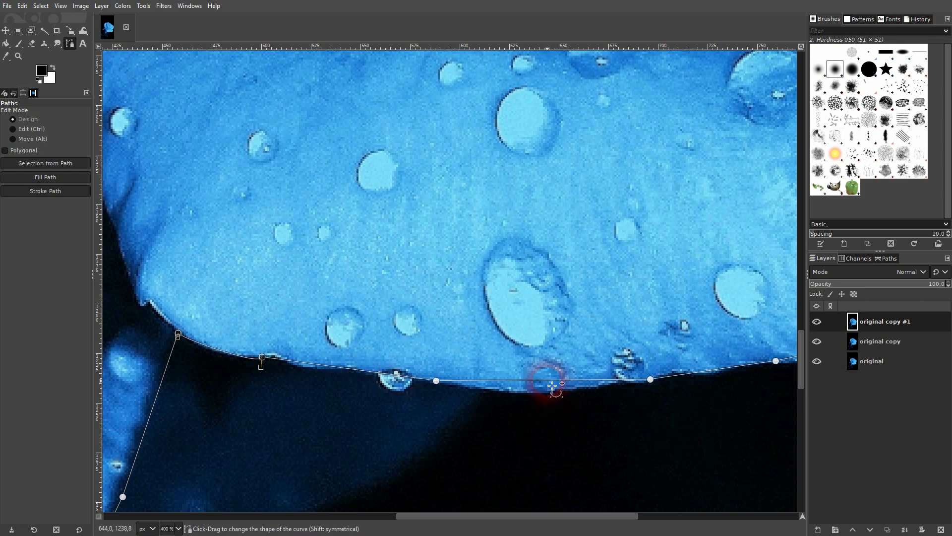
pyautogui.moveTo(548, 380); pyautogui.dragTo(548, 393)
# Bend the next path segments along the front petal's bottom edge toward the droplets near its right end.
pyautogui.moveTo(694, 387); pyautogui.dragTo(343, 407)
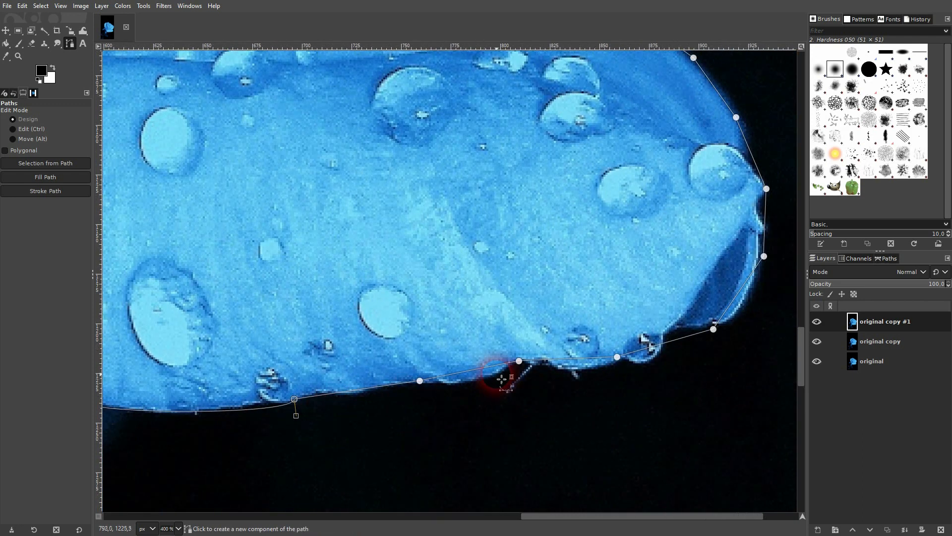
pyautogui.moveTo(495, 365); pyautogui.dragTo(488, 383)
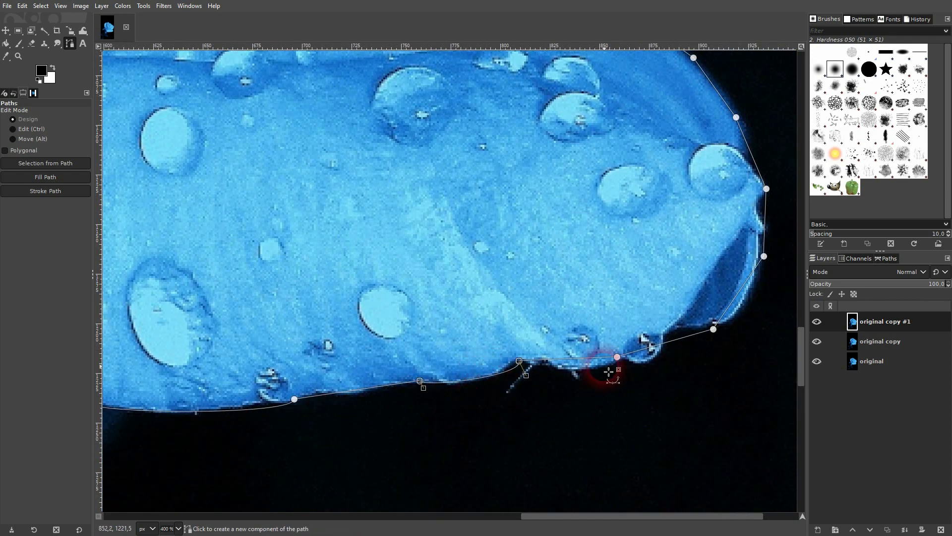
pyautogui.moveTo(582, 363); pyautogui.dragTo(585, 370)
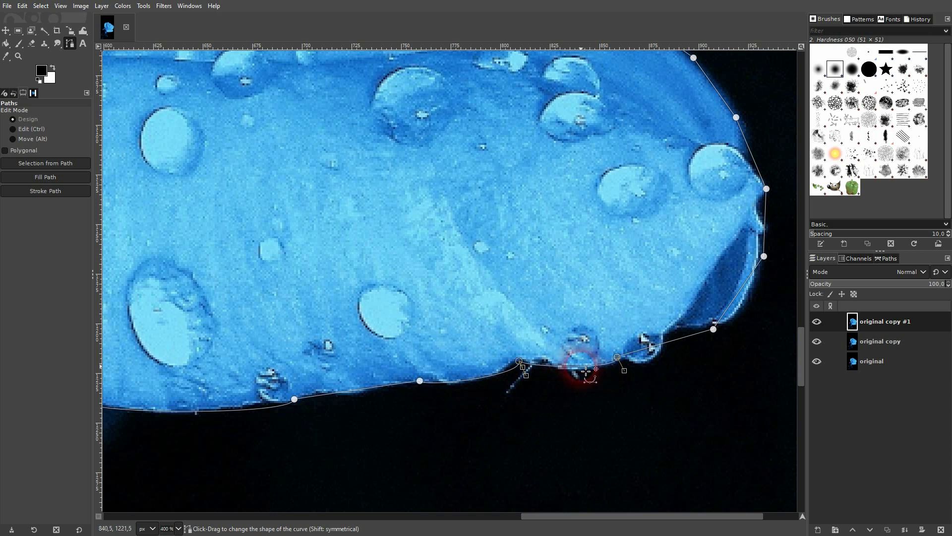
# Insert an anchor beside the droplet near the front petal's lower right end and curve the path around the droplet.
pyautogui.moveTo(689, 338); pyautogui.dragTo(683, 335)
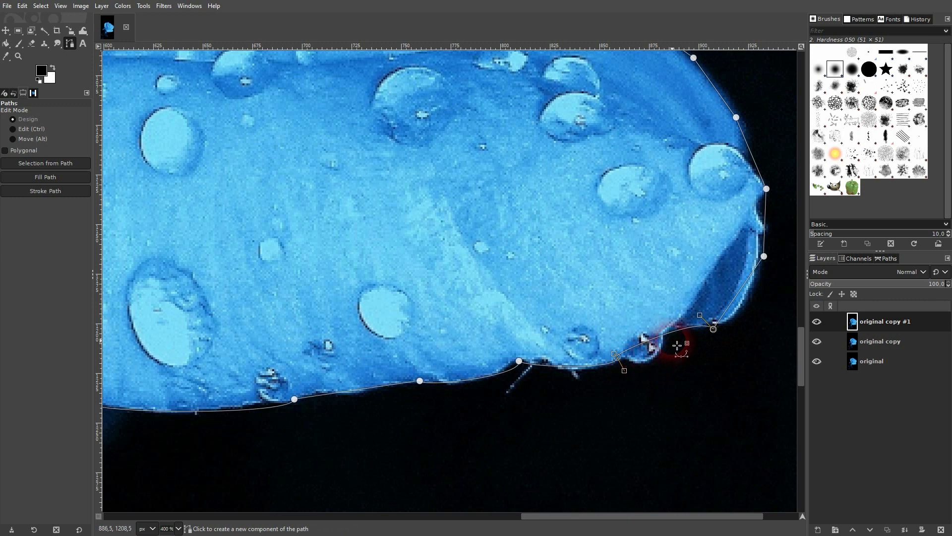
pyautogui.hotkey('ctrl', 'z')
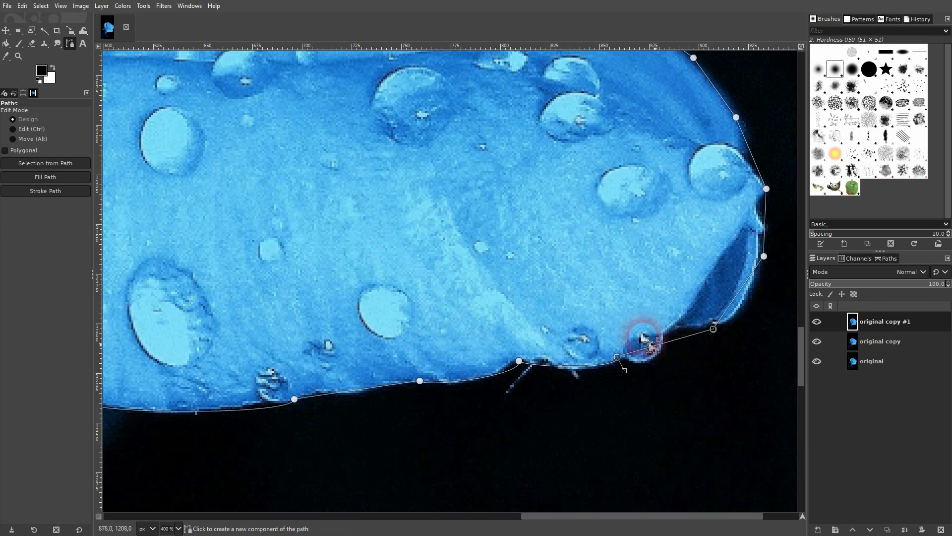
pyautogui.press('ctrl')
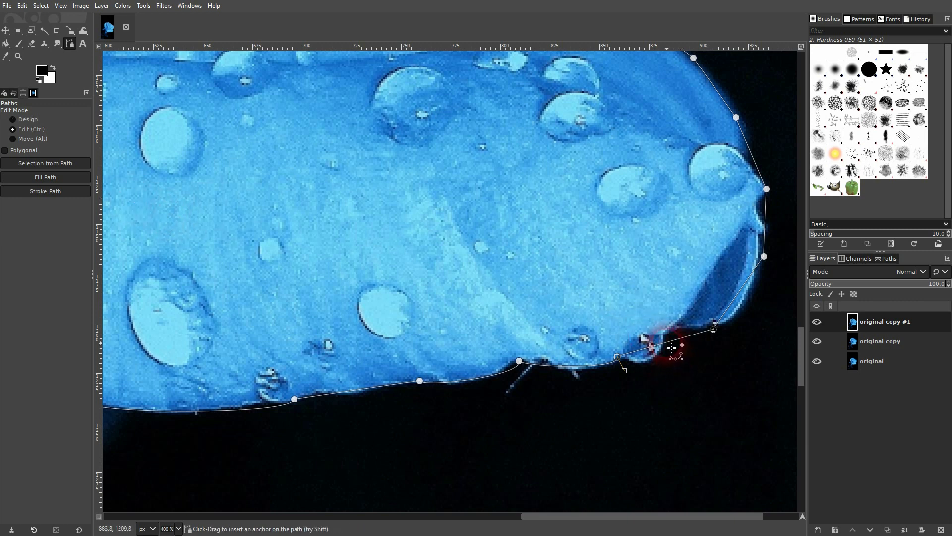
pyautogui.moveTo(675, 343); pyautogui.dragTo(655, 366)
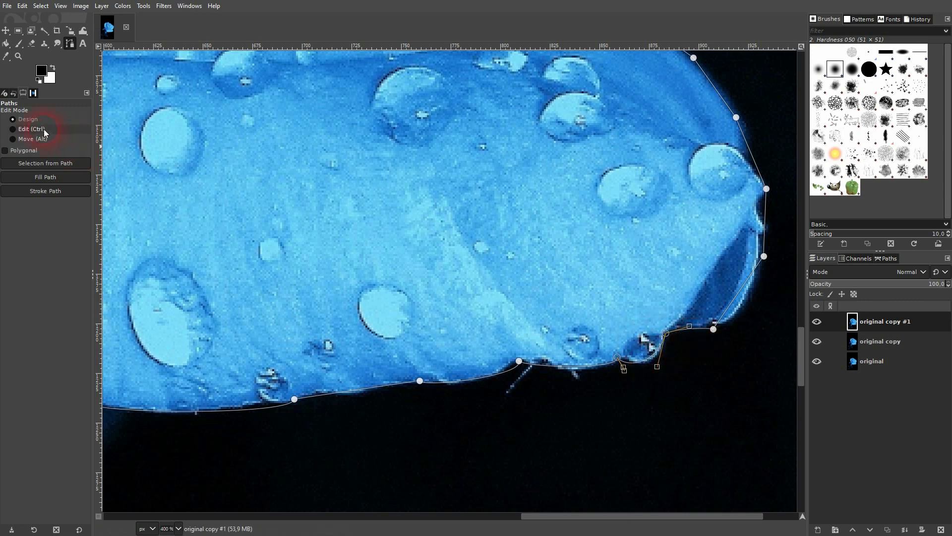
# Bend the segment around the front petal's lower right corner and adjust its handle to match the rounded edge.
pyautogui.moveTo(708, 297); pyautogui.dragTo(608, 385)
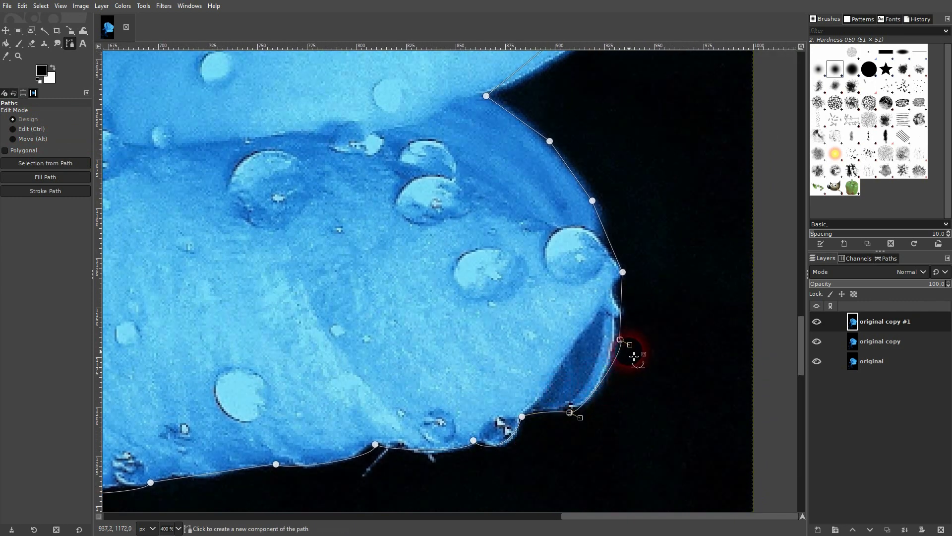
pyautogui.moveTo(634, 350); pyautogui.dragTo(620, 377)
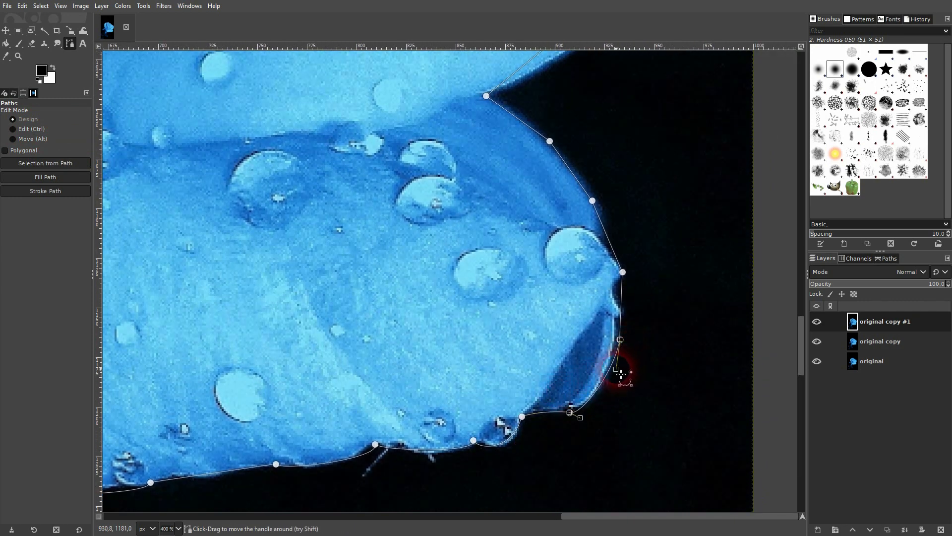
# Bend the segment along the large right petal's lower edge above the notch and refine both its handles.
pyautogui.scroll(1, 576, 204)
pyautogui.scroll(7, 576, 205)
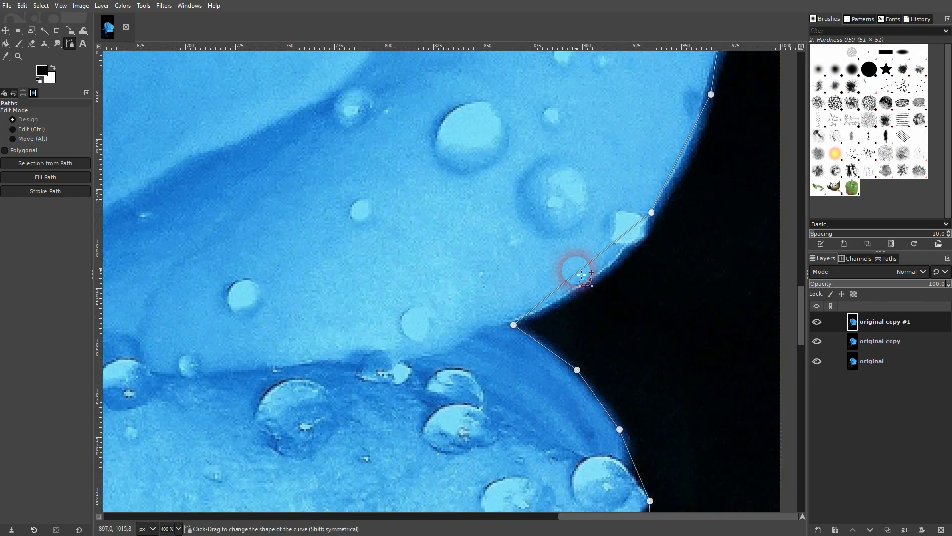
pyautogui.moveTo(585, 276); pyautogui.dragTo(590, 291)
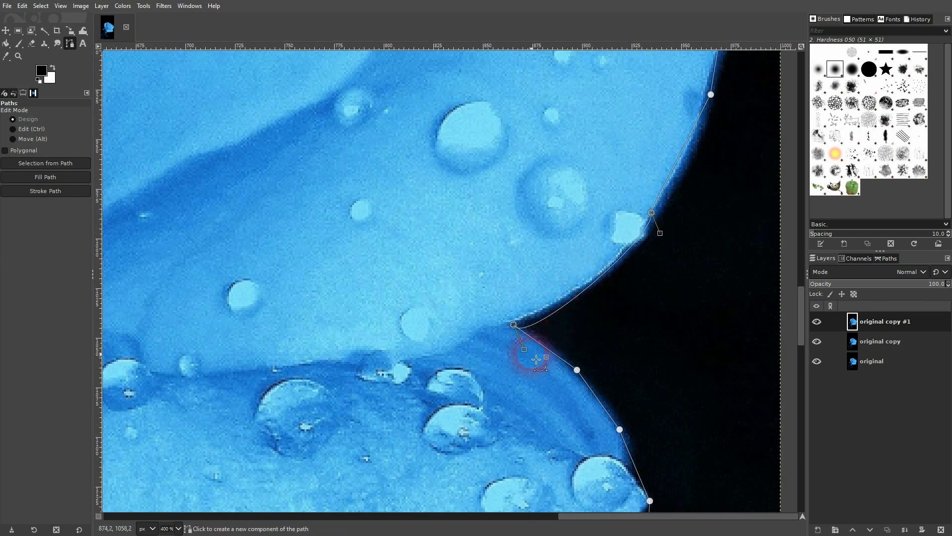
pyautogui.moveTo(531, 354); pyautogui.dragTo(599, 297)
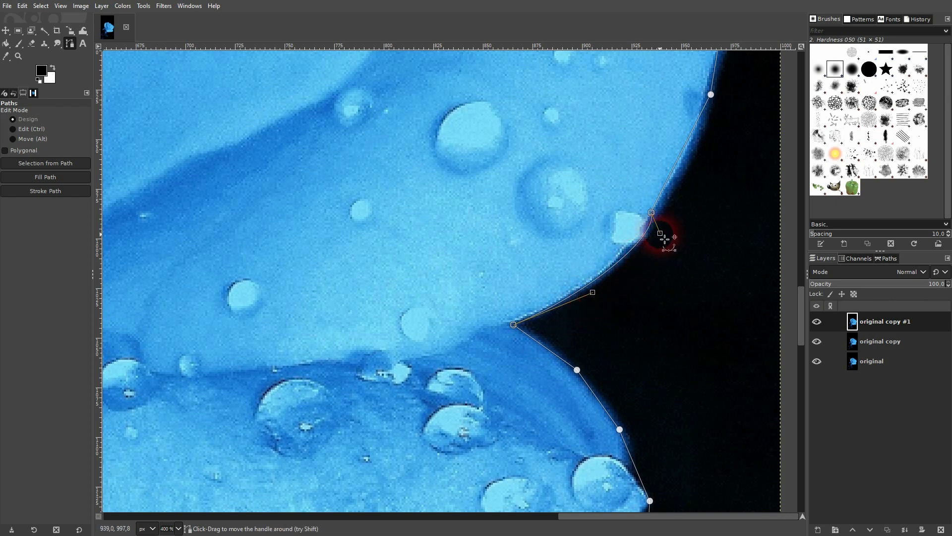
pyautogui.moveTo(661, 234); pyautogui.dragTo(646, 246)
# Reposition the anchors along the right back petals' upper edges and bend the segments over the rounded petal top.
pyautogui.moveTo(704, 146); pyautogui.dragTo(550, 337)
pyautogui.moveTo(600, 213); pyautogui.dragTo(593, 407)
pyautogui.moveTo(391, 219); pyautogui.dragTo(431, 267)
pyautogui.moveTo(351, 238); pyautogui.dragTo(517, 262)
pyautogui.click(523, 259)
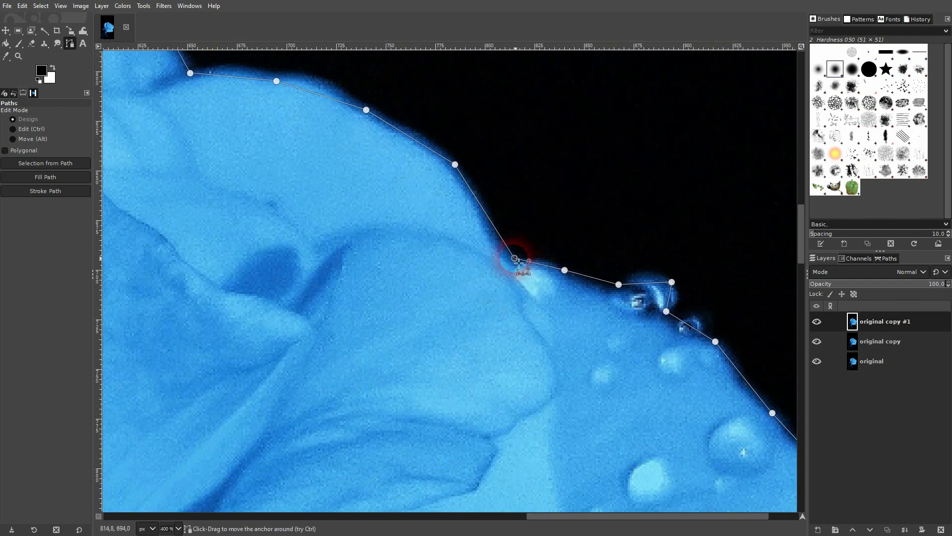
pyautogui.hscroll(-5, 494, 298)
pyautogui.scroll(3, 494, 298)
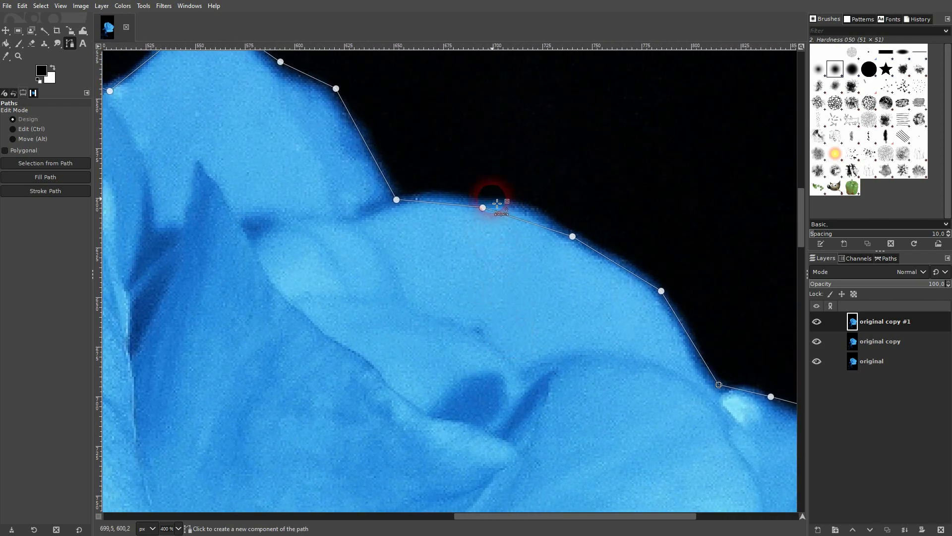
pyautogui.click(482, 207)
pyautogui.moveTo(482, 208); pyautogui.dragTo(482, 200)
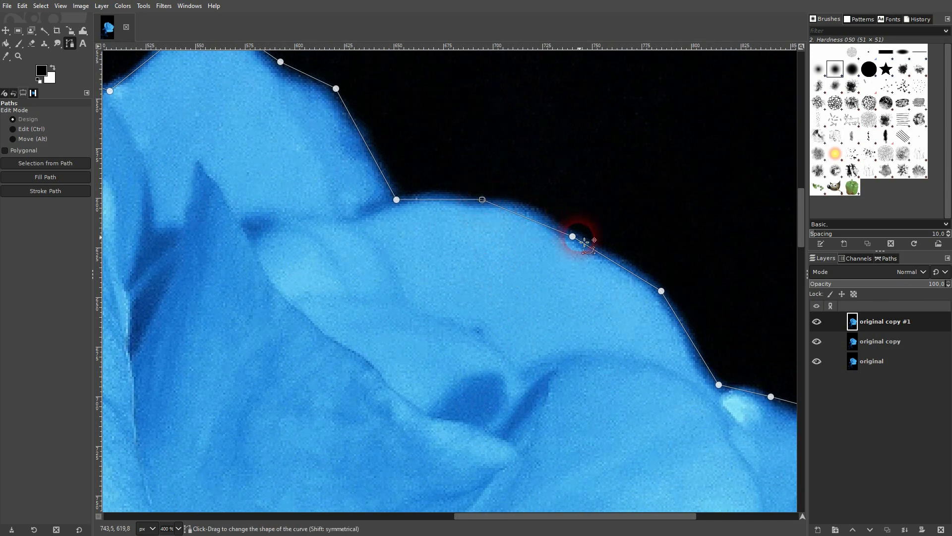
pyautogui.moveTo(527, 223); pyautogui.dragTo(537, 216)
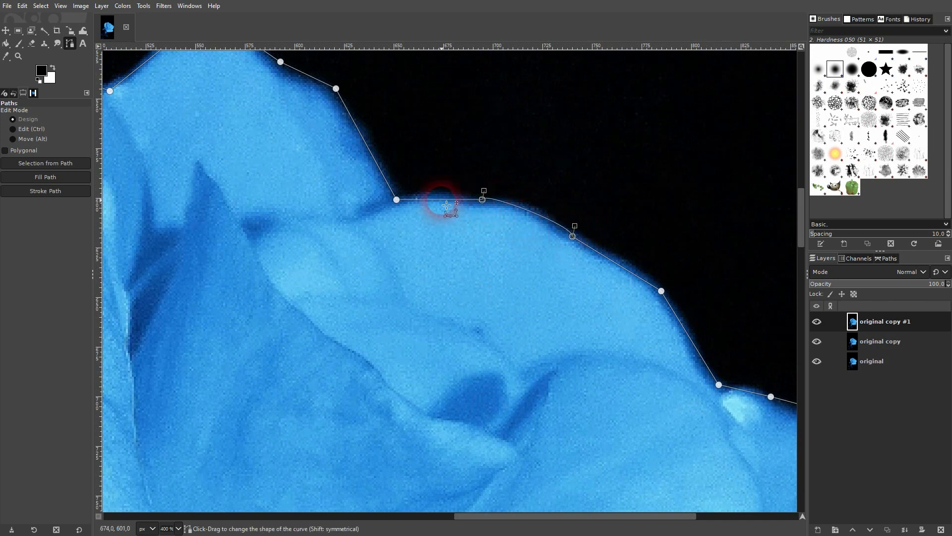
pyautogui.moveTo(445, 204); pyautogui.dragTo(641, 336)
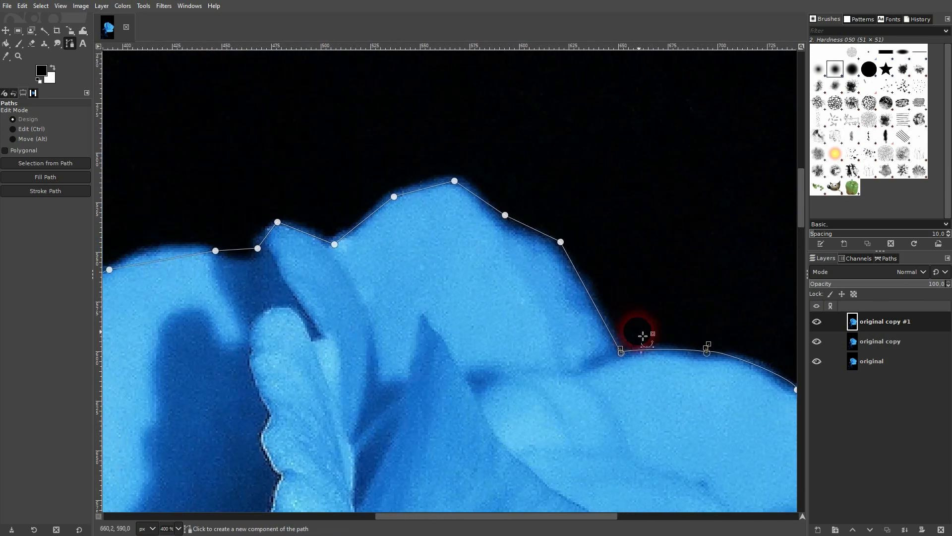
pyautogui.moveTo(505, 216); pyautogui.dragTo(506, 223)
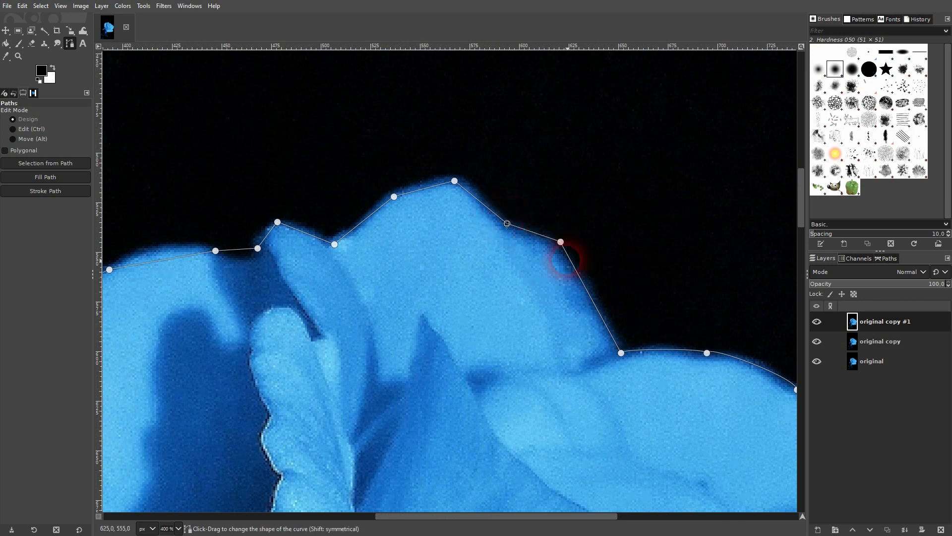
# Shift the anchor at the left petal's top onto the edge and curve the segments on both sides of it.
pyautogui.moveTo(273, 351); pyautogui.dragTo(495, 317)
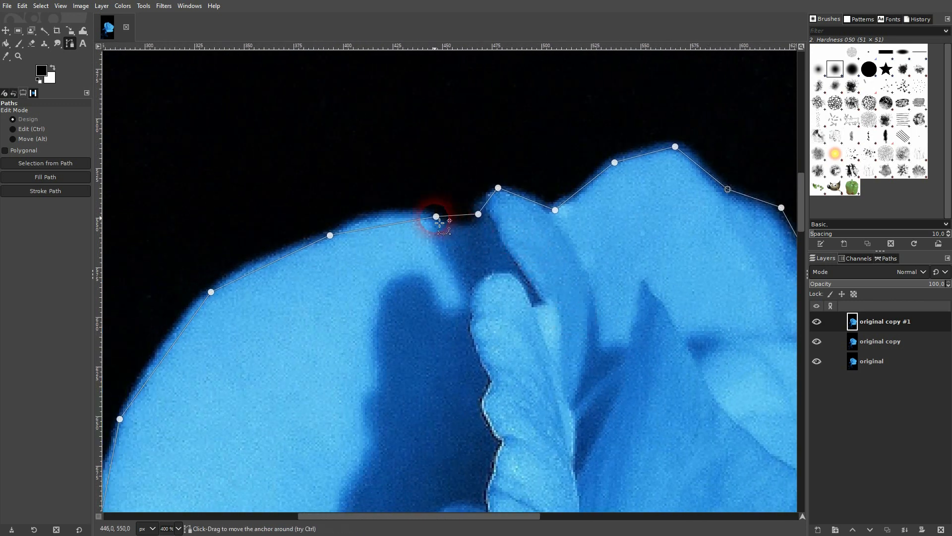
pyautogui.moveTo(436, 216); pyautogui.dragTo(392, 213)
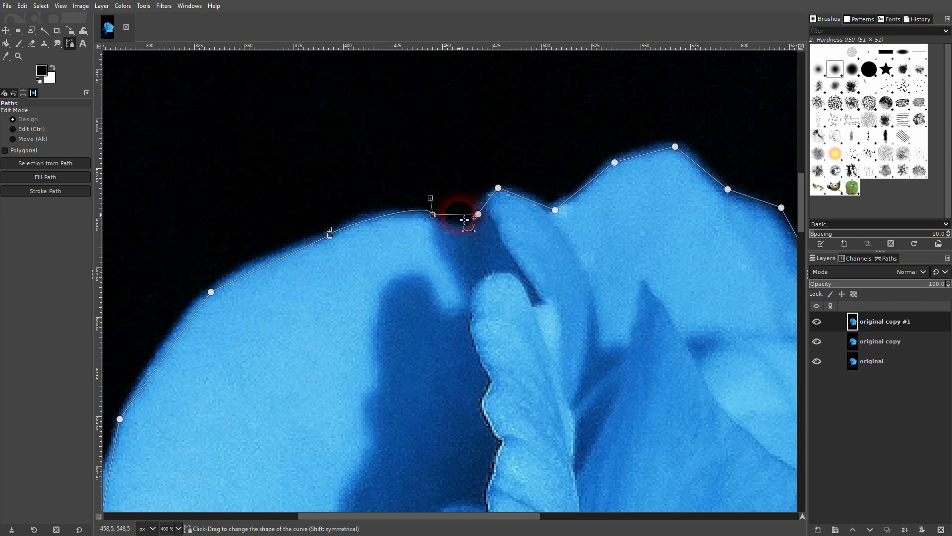
pyautogui.moveTo(457, 215); pyautogui.dragTo(467, 222)
# Move the anchor on the left petal's upper outer edge onto the petal boundary and bend the segments along that edge.
pyautogui.moveTo(246, 376); pyautogui.dragTo(409, 296)
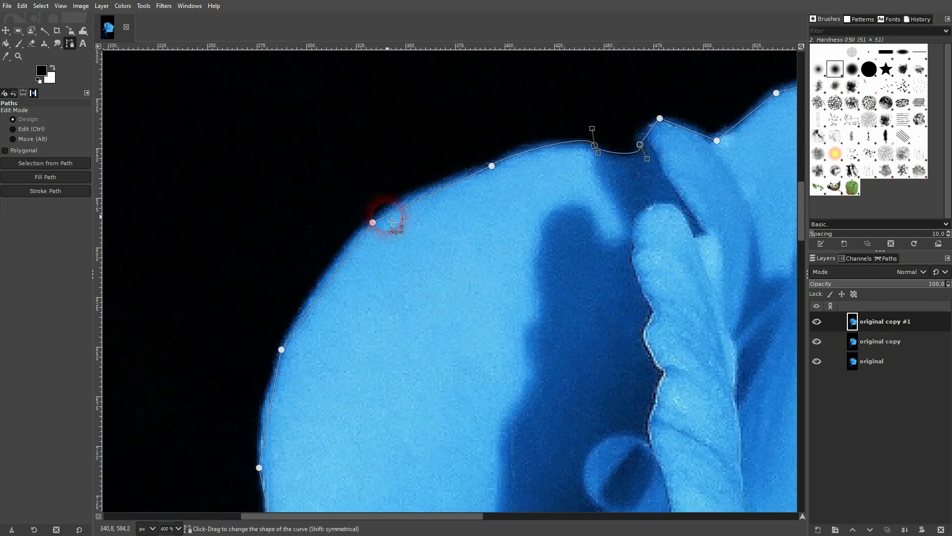
pyautogui.click(372, 223)
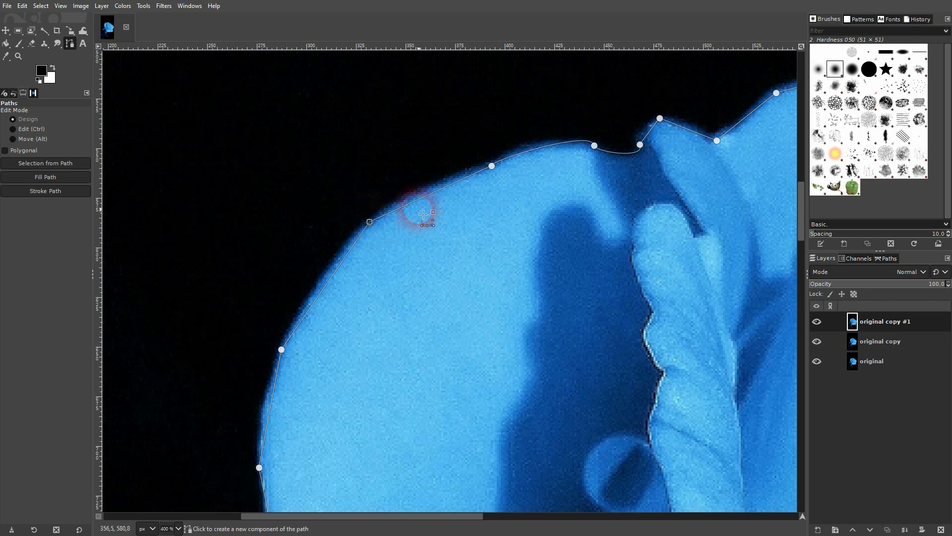
pyautogui.moveTo(425, 198); pyautogui.dragTo(428, 197)
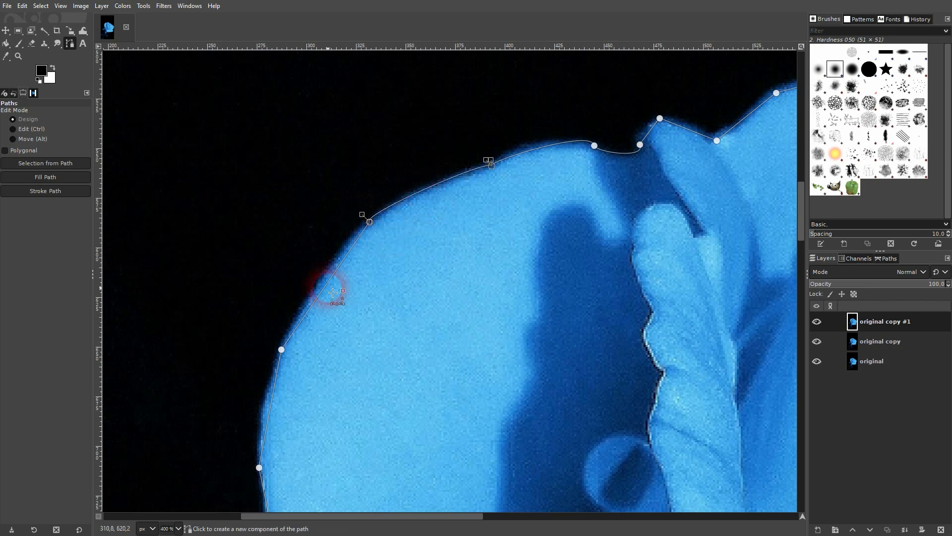
pyautogui.moveTo(335, 405); pyautogui.dragTo(358, 223)
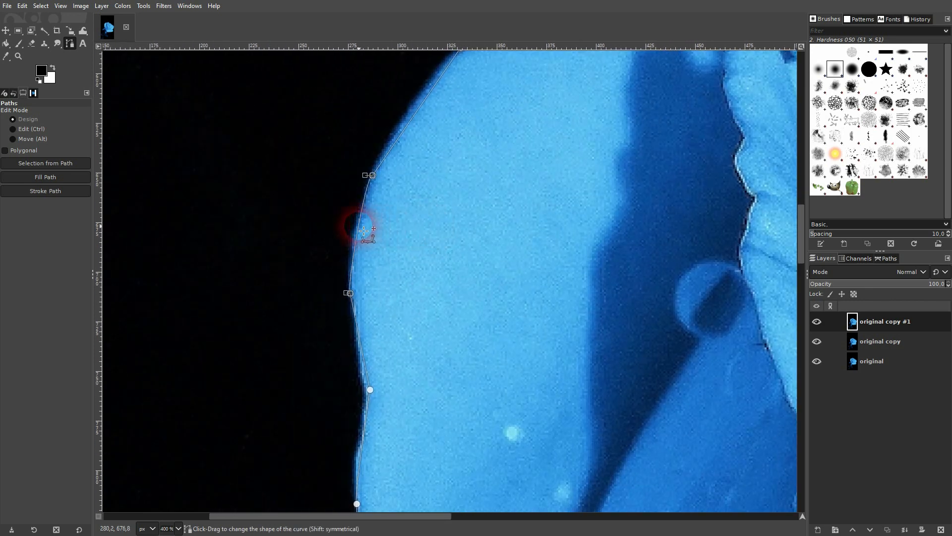
# Inspect the path around the rose's left petal, leaves and lower petals, and check the whole outline.
pyautogui.scroll(5, 404, 250)
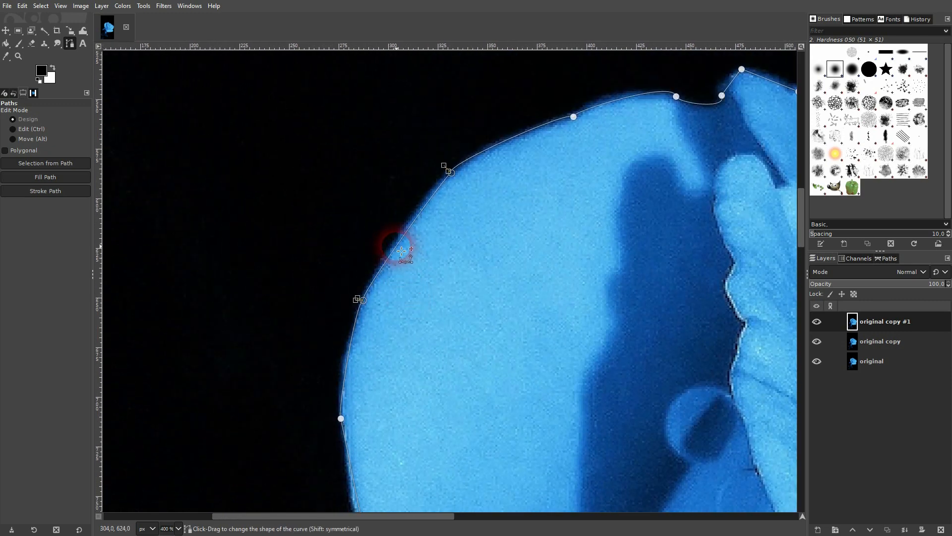
pyautogui.moveTo(408, 408); pyautogui.dragTo(427, 238)
pyautogui.moveTo(457, 402); pyautogui.dragTo(443, 155)
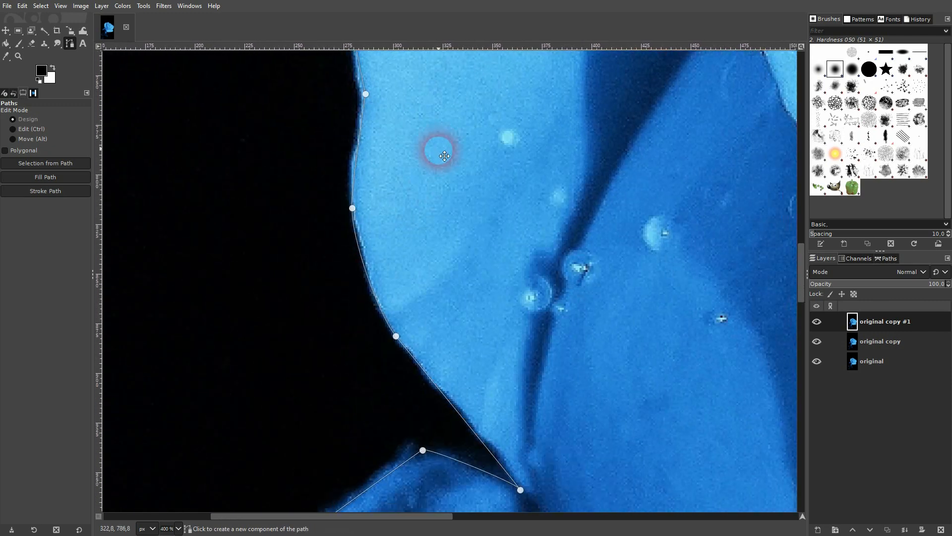
pyautogui.moveTo(491, 405); pyautogui.dragTo(495, 139)
pyautogui.moveTo(253, 363); pyautogui.dragTo(485, 214)
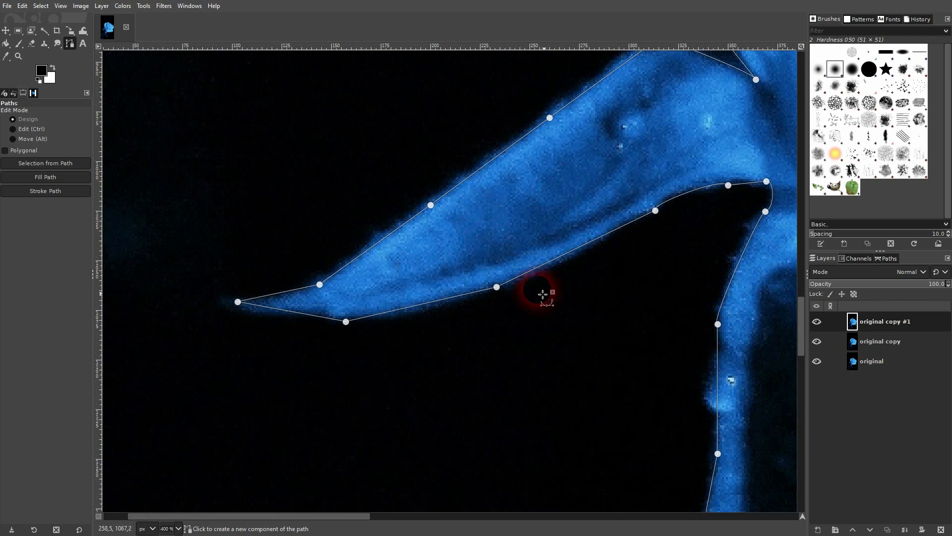
pyautogui.moveTo(544, 293); pyautogui.dragTo(328, 284)
pyautogui.moveTo(518, 418); pyautogui.dragTo(401, 167)
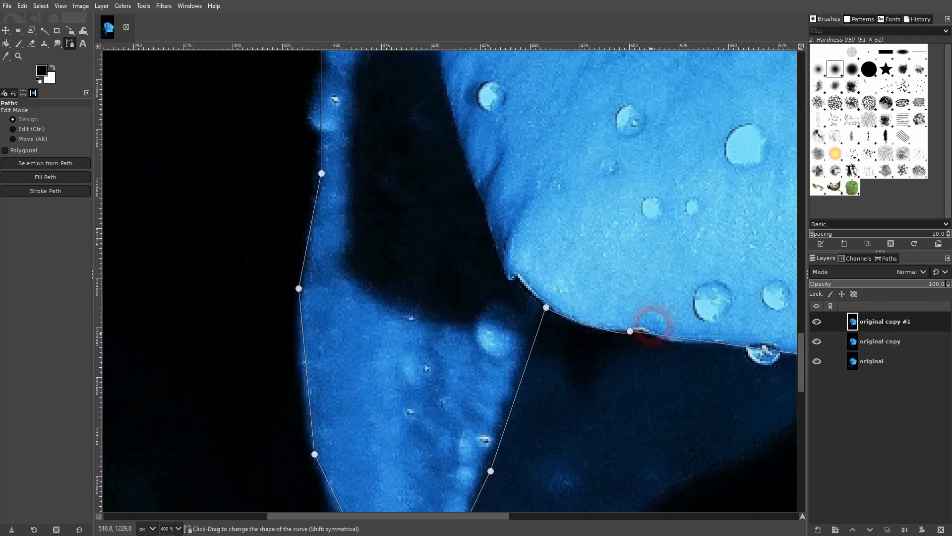
pyautogui.moveTo(616, 323); pyautogui.dragTo(367, 159)
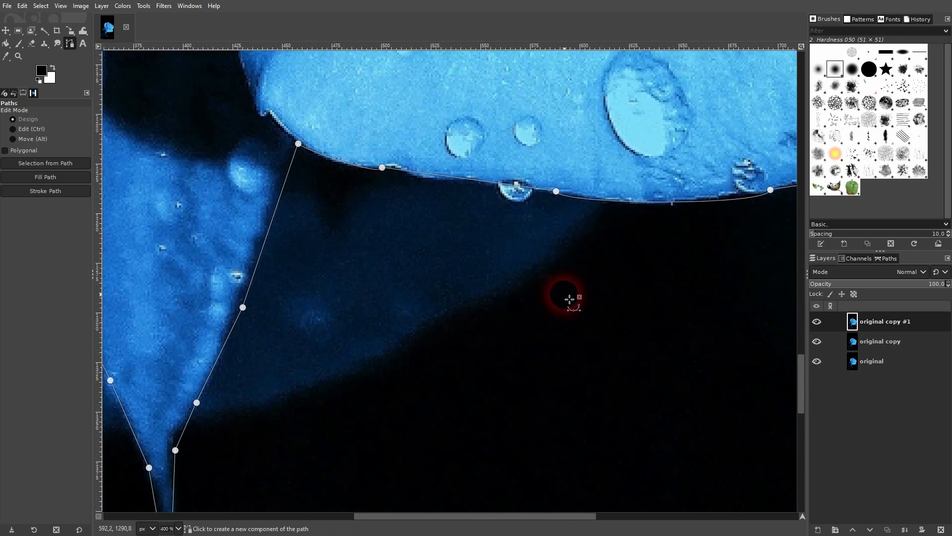
pyautogui.scroll(-4, 441, 268)
pyautogui.scroll(5, 461, 205)
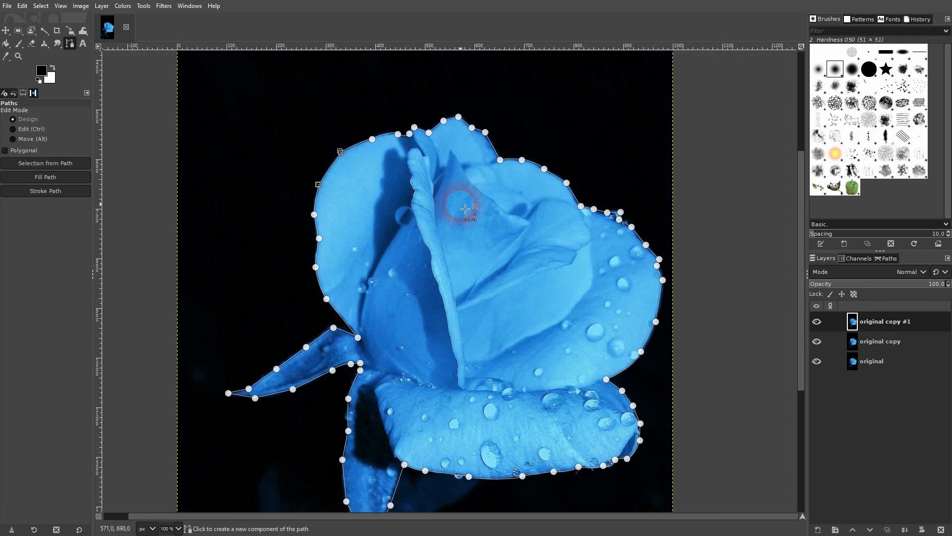
pyautogui.scroll(-1, 467, 206)
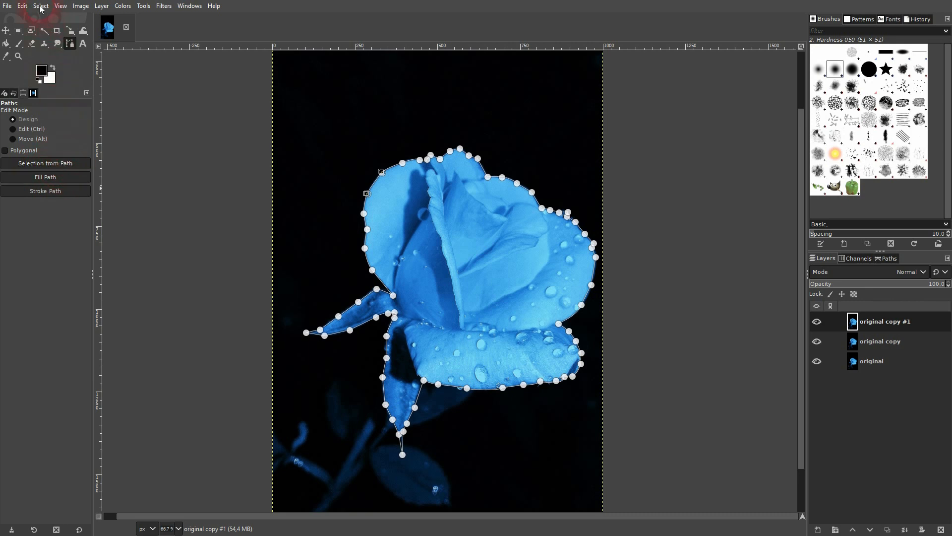
# Convert the closed path around the rose into a selection.
pyautogui.click(40, 7)
pyautogui.click(86, 85)
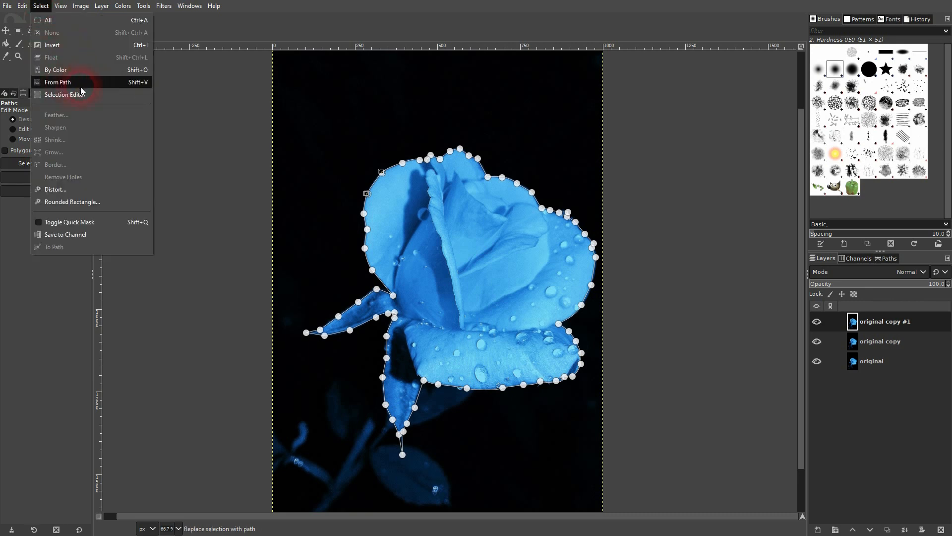
pyautogui.click(91, 85)
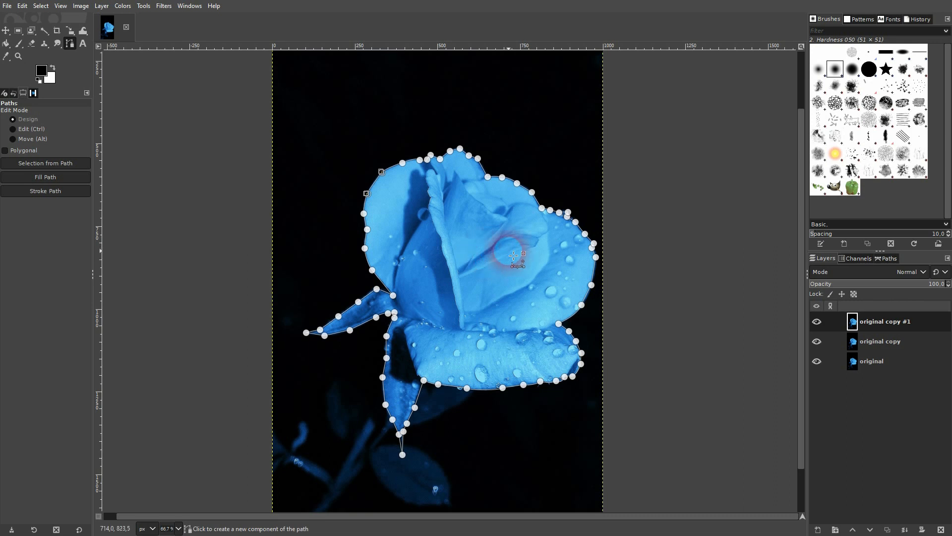
pyautogui.rightClick(513, 255)
pyautogui.click(564, 272)
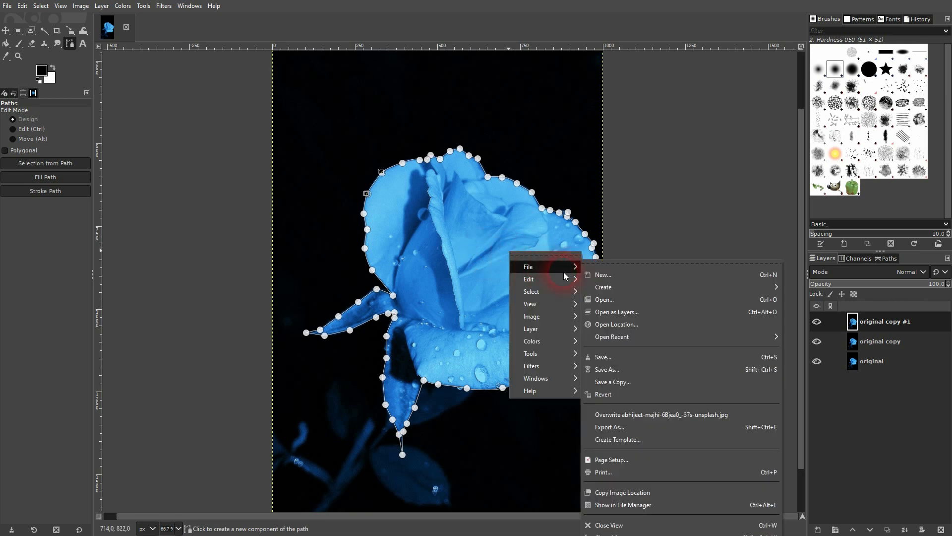
pyautogui.click(563, 283)
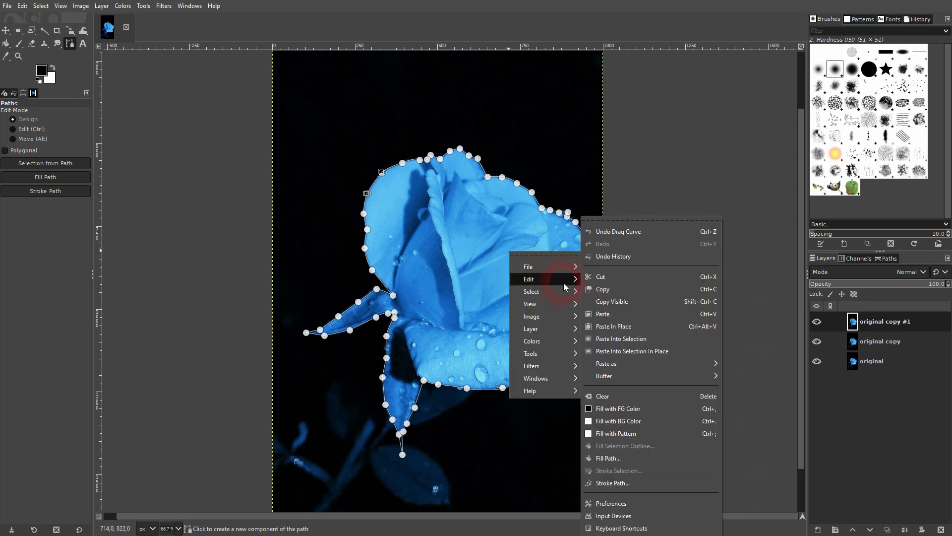
pyautogui.moveTo(558, 291)
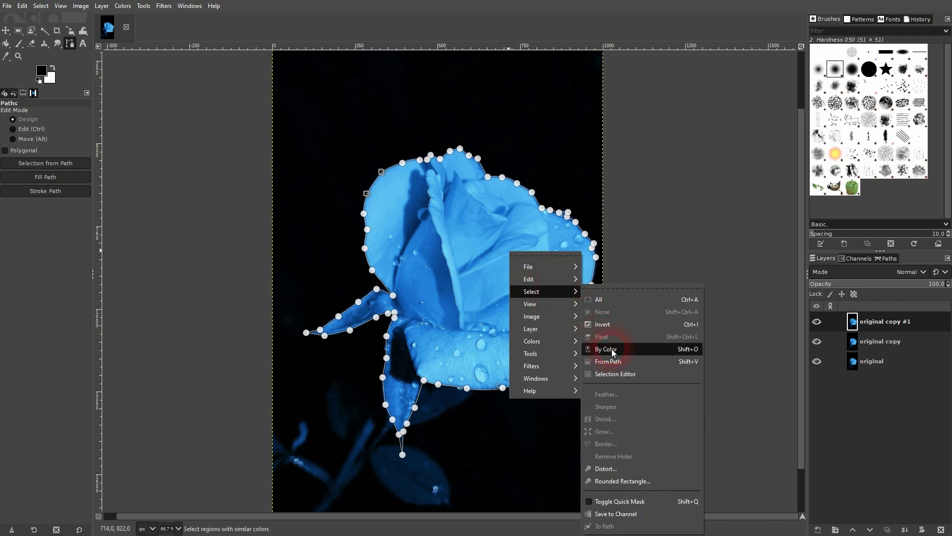
pyautogui.click(628, 367)
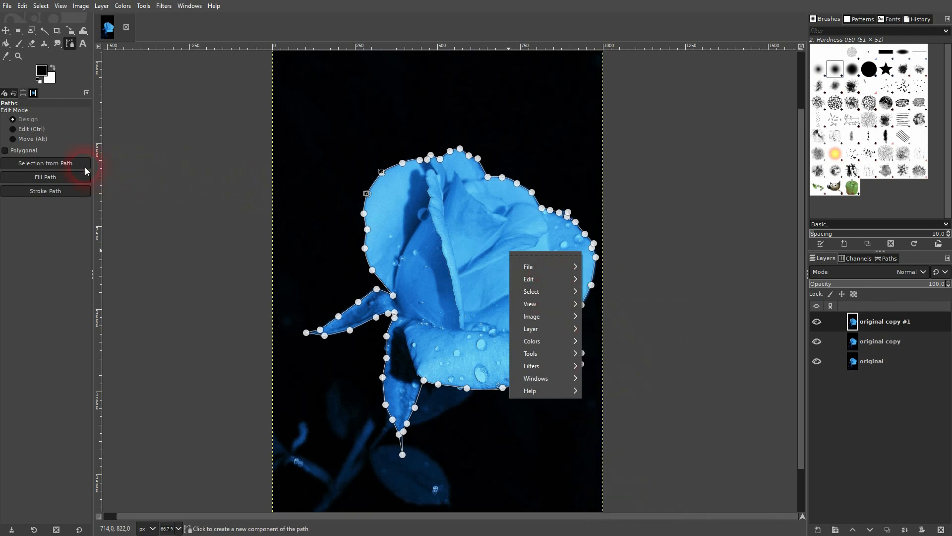
pyautogui.click(63, 165)
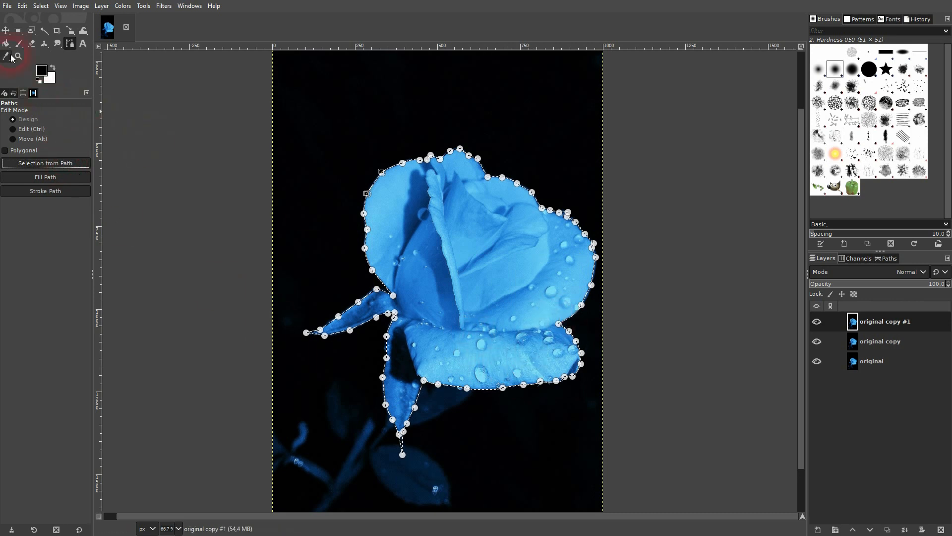
# Switch to the Move tool and delete the layer "original copy #1".
pyautogui.click(6, 30)
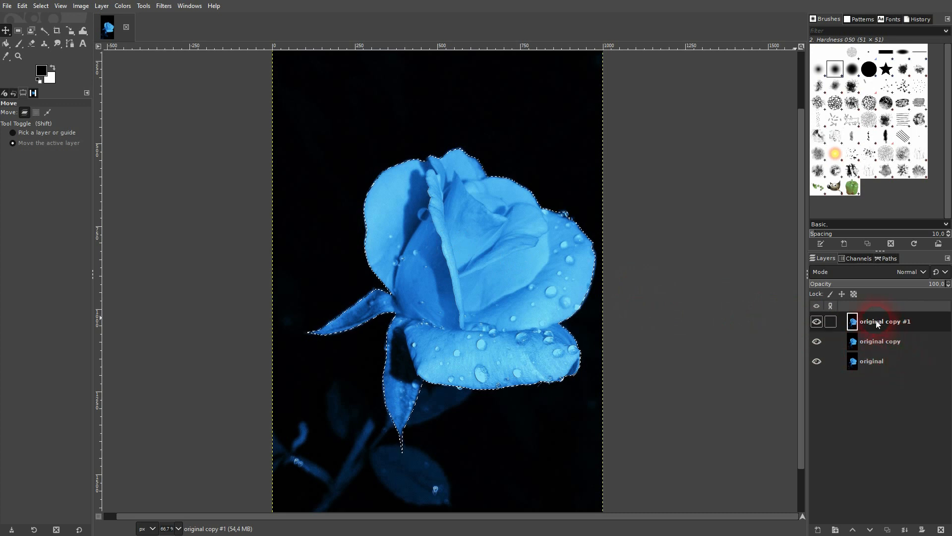
pyautogui.click(941, 529)
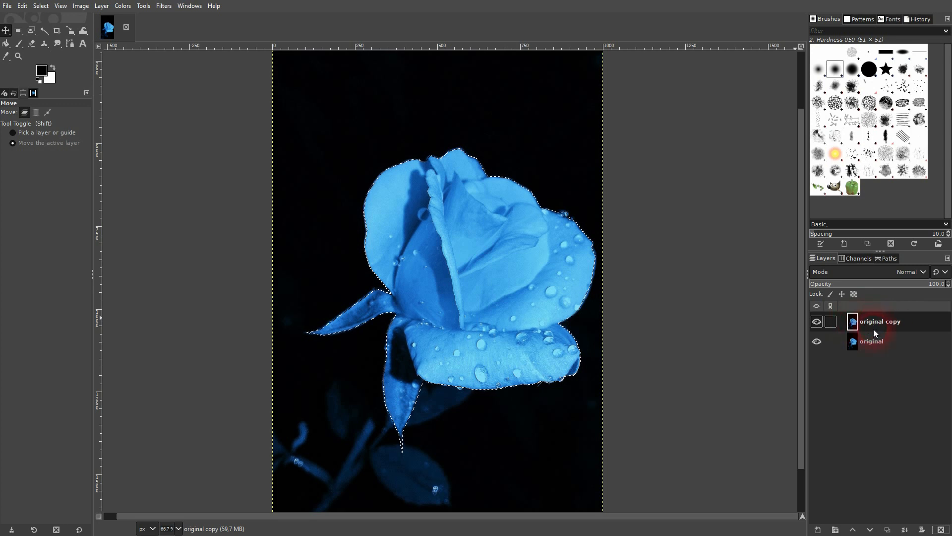
# Start a Hue-Saturation adjustment of the selected rose on the "original copy" layer and set the master hue to 18.7.
pyautogui.click(125, 9)
pyautogui.click(152, 57)
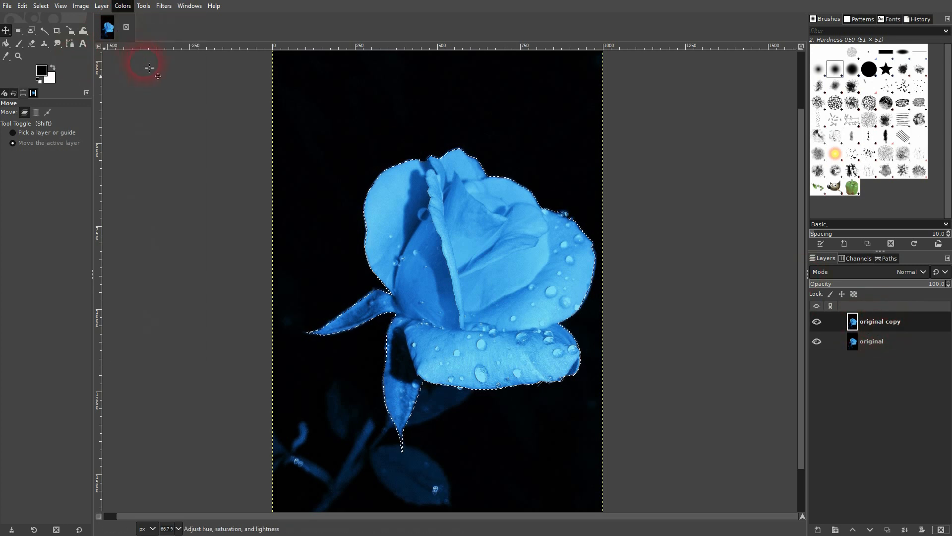
pyautogui.moveTo(148, 31); pyautogui.dragTo(152, 59)
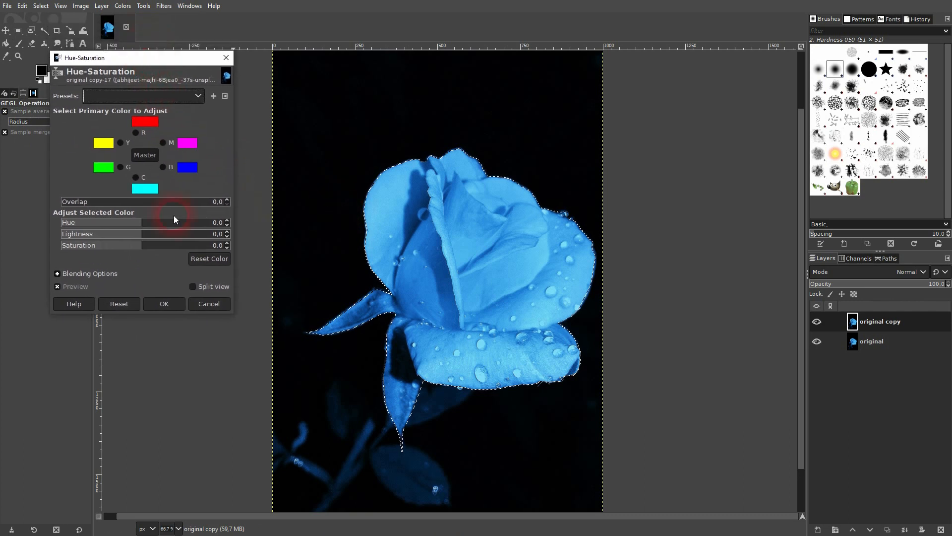
pyautogui.moveTo(140, 227)
pyautogui.mouseDown()
pyautogui.moveTo(124, 223)
pyautogui.moveTo(152, 224)
pyautogui.mouseUp()
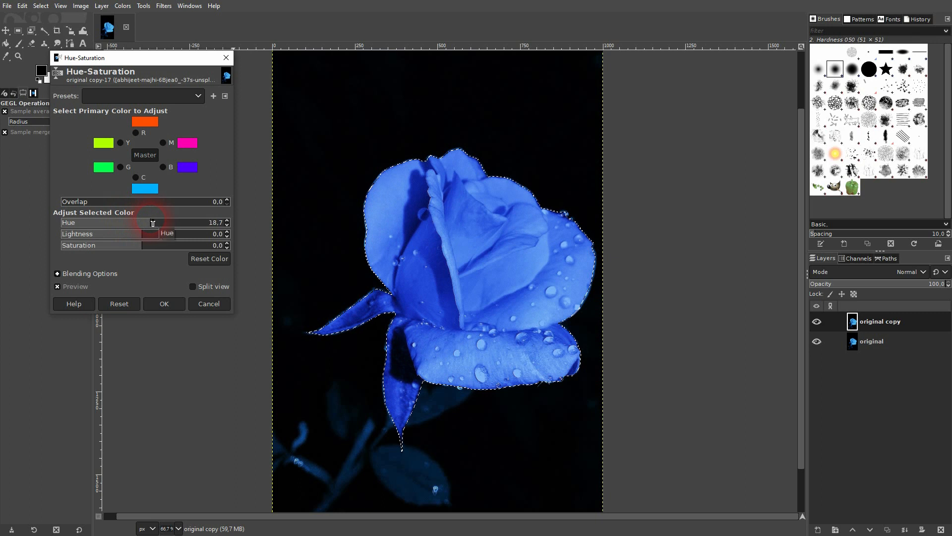
# Lower the hue of the red range, and set the blue range's lightness to -0.6 and saturation to -5.5.
pyautogui.click(143, 133)
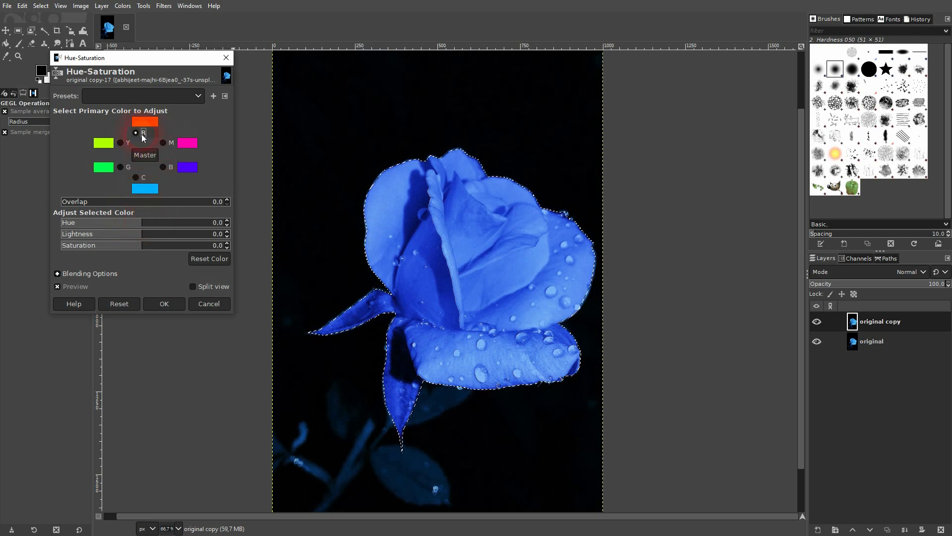
pyautogui.moveTo(144, 224)
pyautogui.mouseDown()
pyautogui.moveTo(197, 224)
pyautogui.moveTo(111, 224)
pyautogui.moveTo(133, 224)
pyautogui.mouseUp()
pyautogui.click(162, 166)
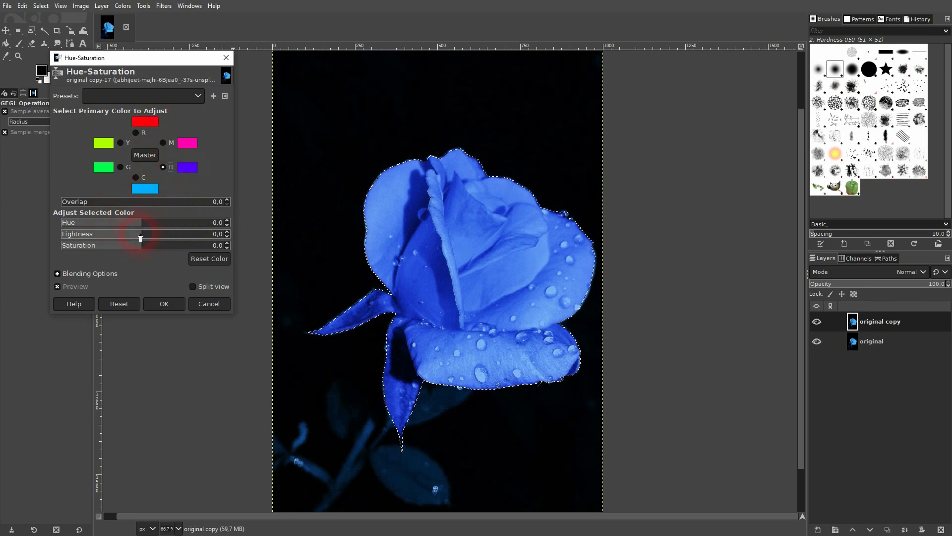
pyautogui.moveTo(106, 237); pyautogui.dragTo(140, 248)
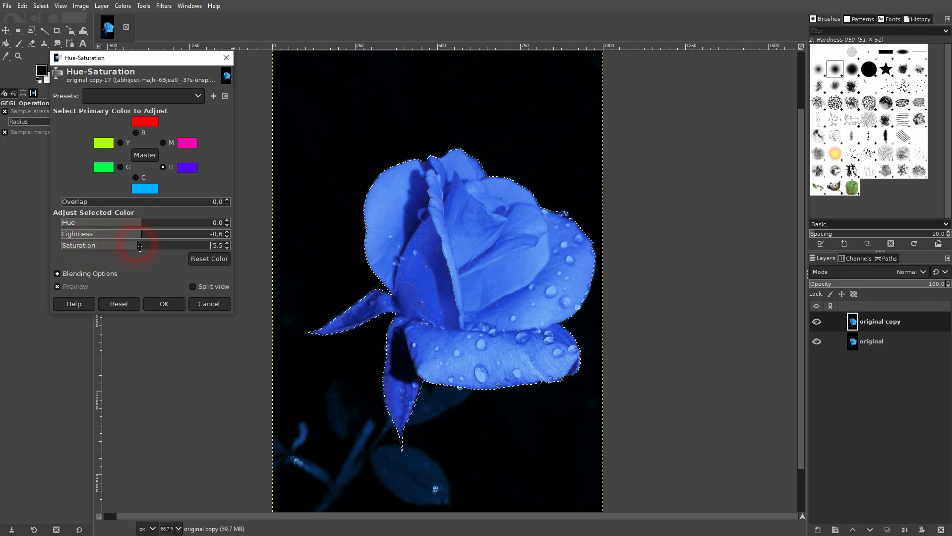
# Set the master lightness to -19.5 and saturation to -43.9, apply the adjustment, and compare the recolored layer with the original.
pyautogui.click(142, 156)
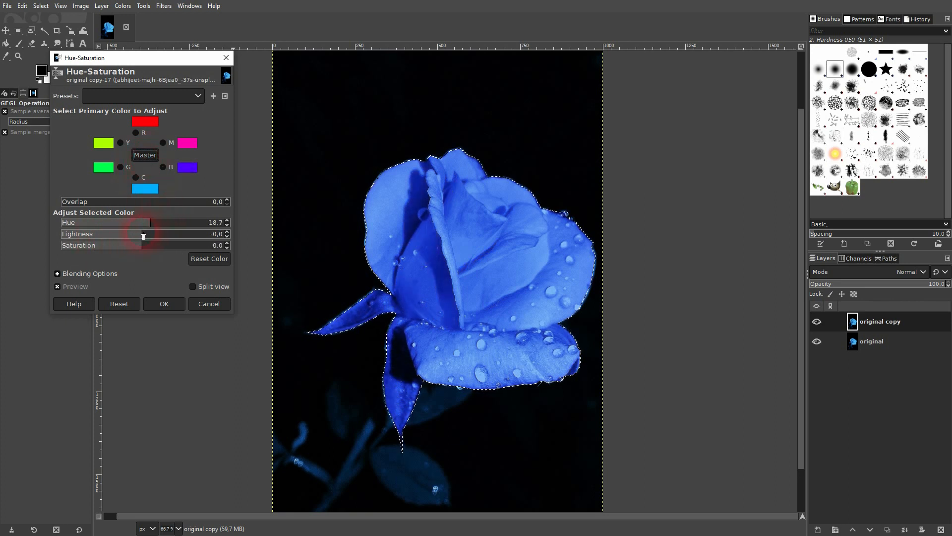
pyautogui.moveTo(133, 234); pyautogui.dragTo(103, 247)
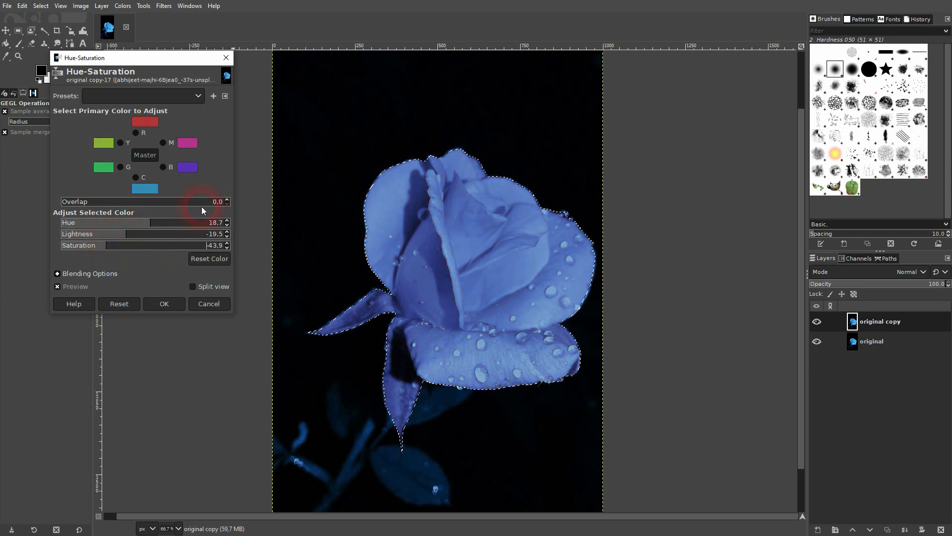
pyautogui.click(164, 304)
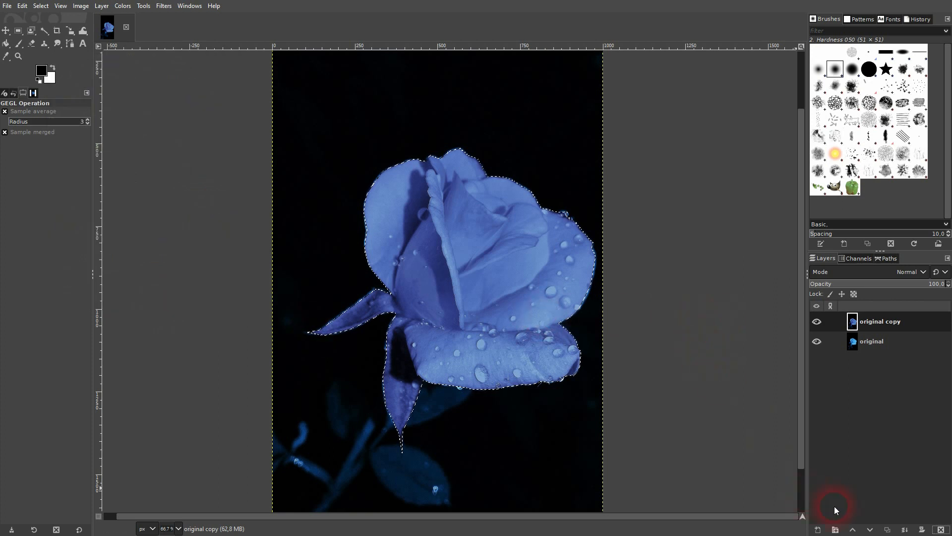
pyautogui.click(817, 321)
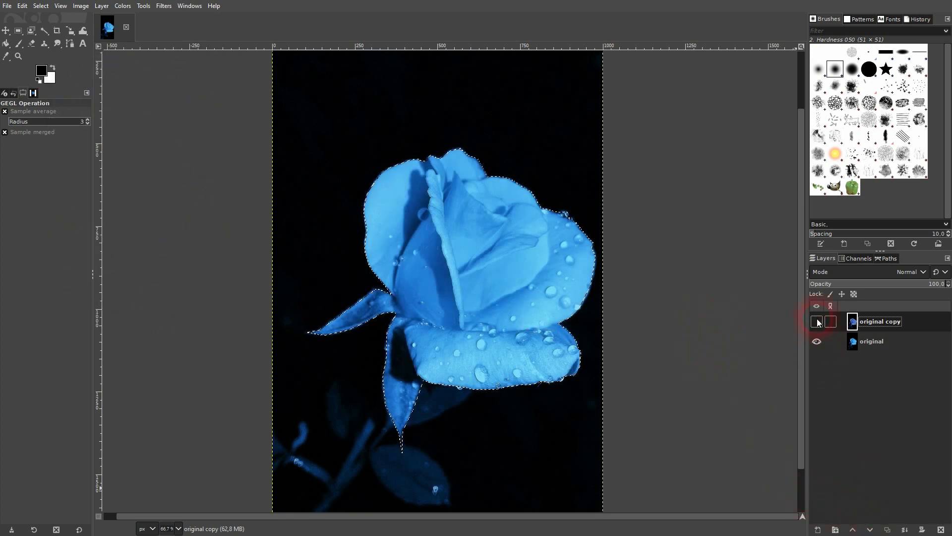
pyautogui.click(577, 393)
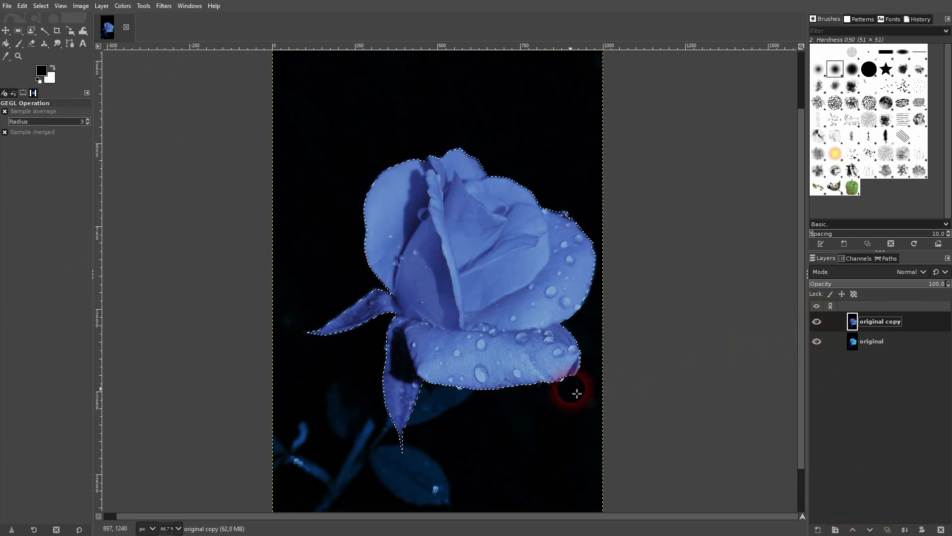
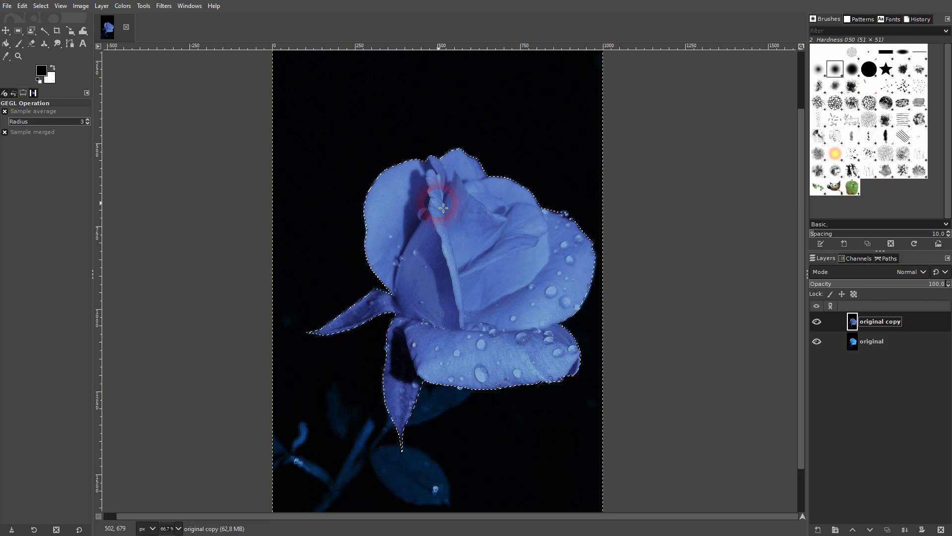
# Clear the selection to examine the recolored left petal's outer edge up close, and restore the rose selection.
pyautogui.click(41, 6)
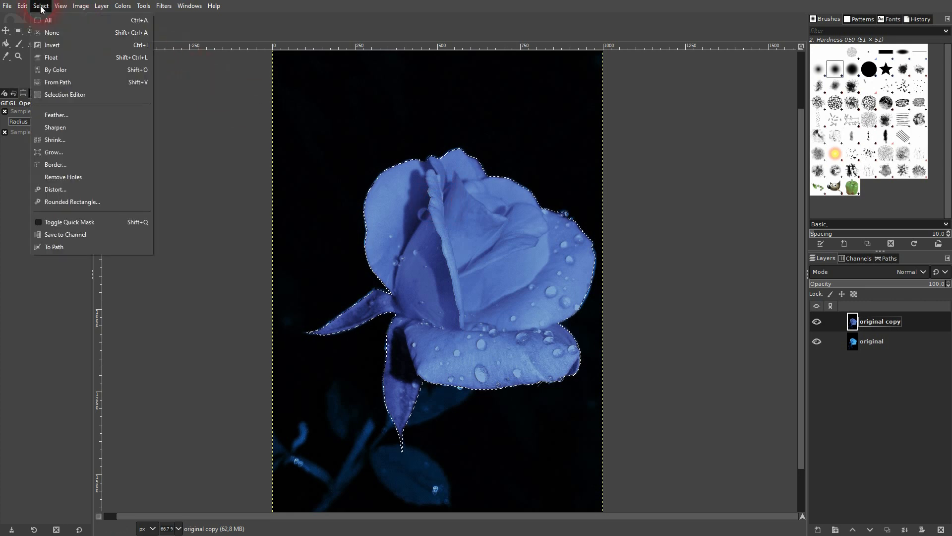
pyautogui.click(47, 34)
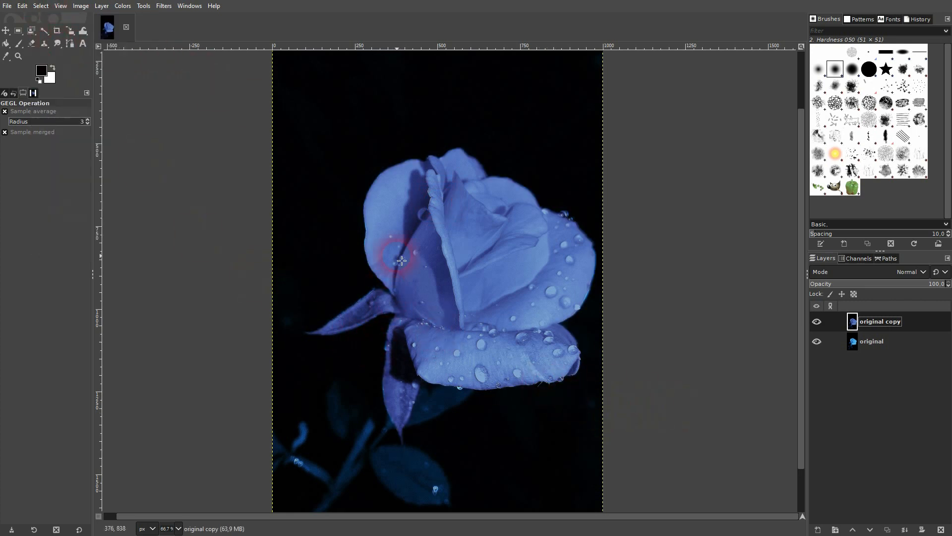
pyautogui.scroll(7, 366, 233)
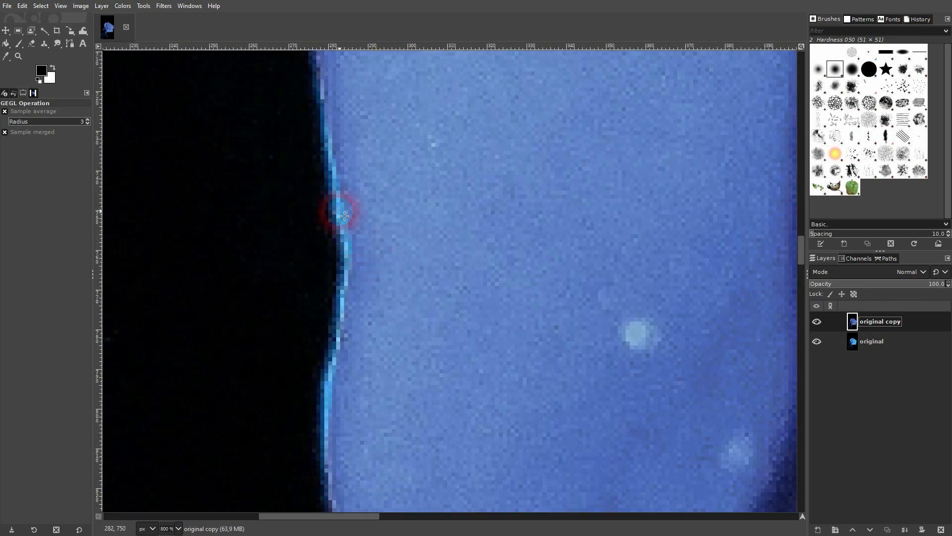
pyautogui.scroll(-7, 355, 249)
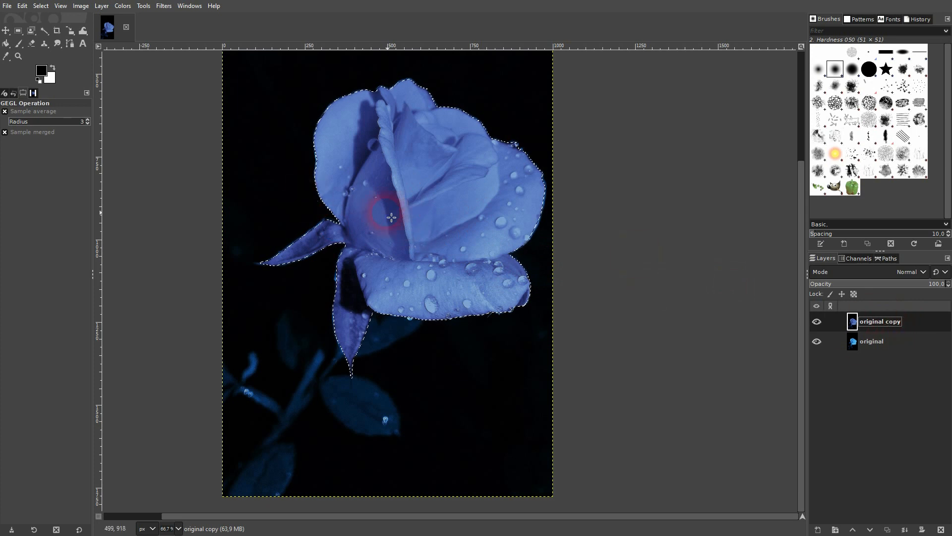
# Feather the rose selection by 20 px.
pyautogui.moveTo(801, 199); pyautogui.dragTo(800, 162)
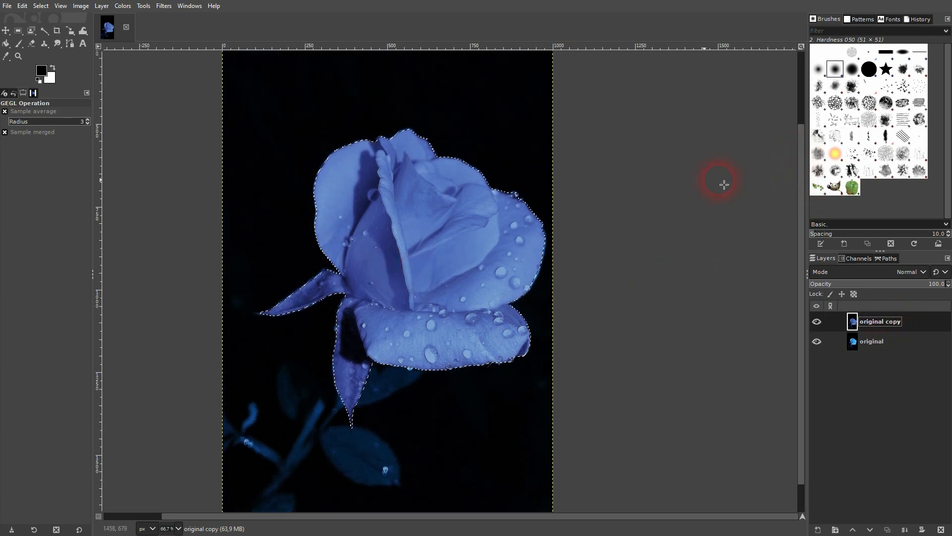
pyautogui.click(39, 6)
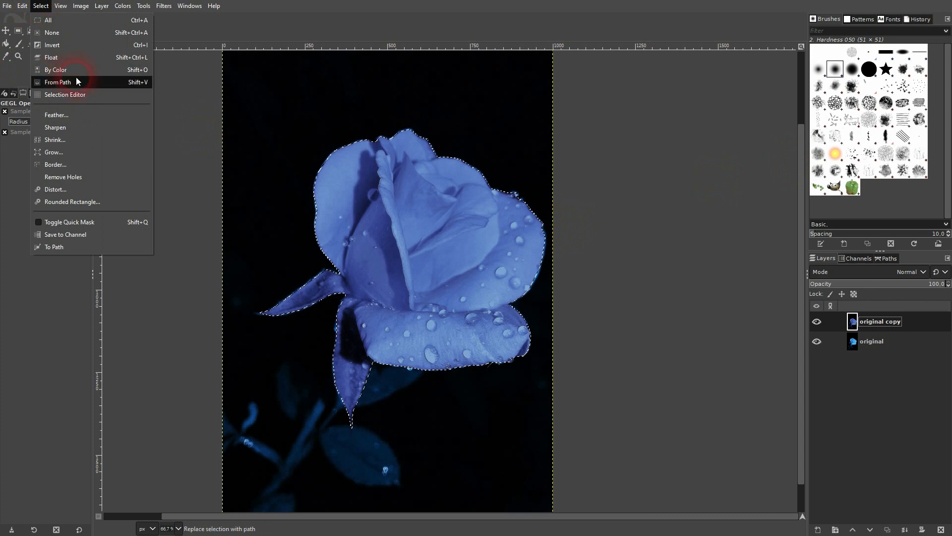
pyautogui.click(66, 115)
pyautogui.write('20')
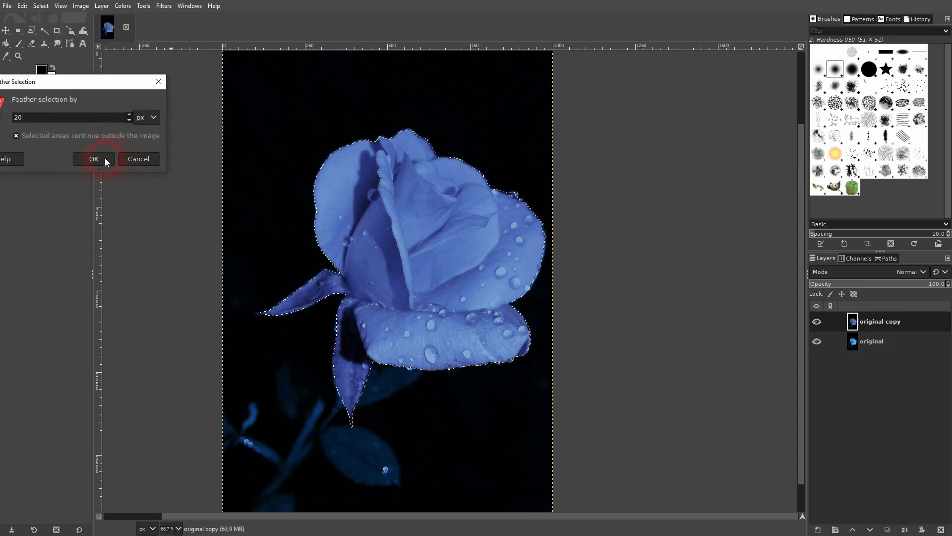
pyautogui.click(105, 159)
# Apply a Color Balance adjustment to the selected rose's midtones, shifting the balance toward red to tint the petals violet.
pyautogui.click(121, 6)
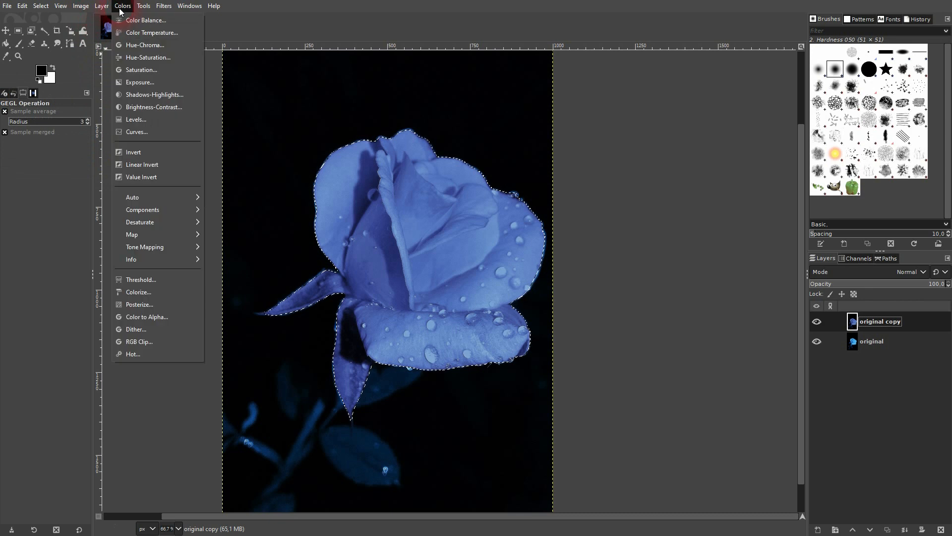
pyautogui.click(145, 20)
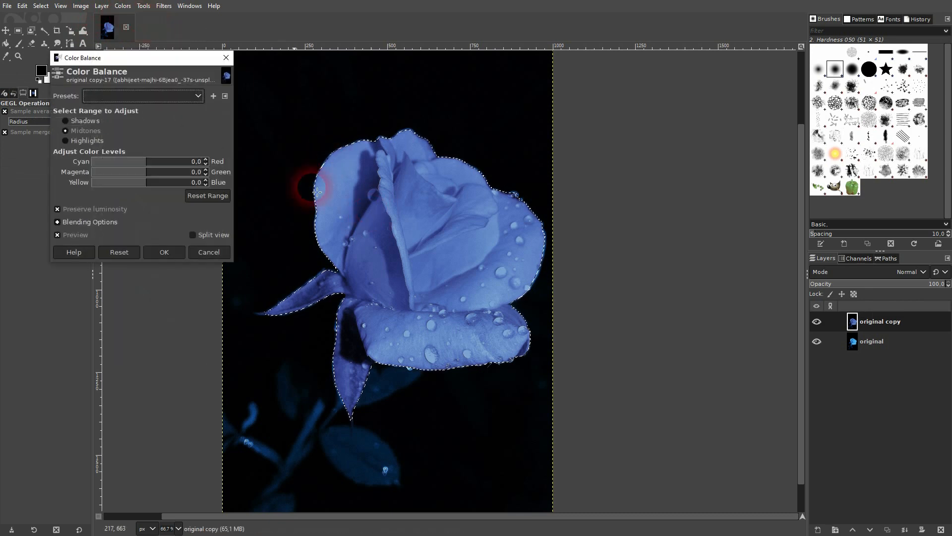
pyautogui.moveTo(147, 162); pyautogui.dragTo(169, 172)
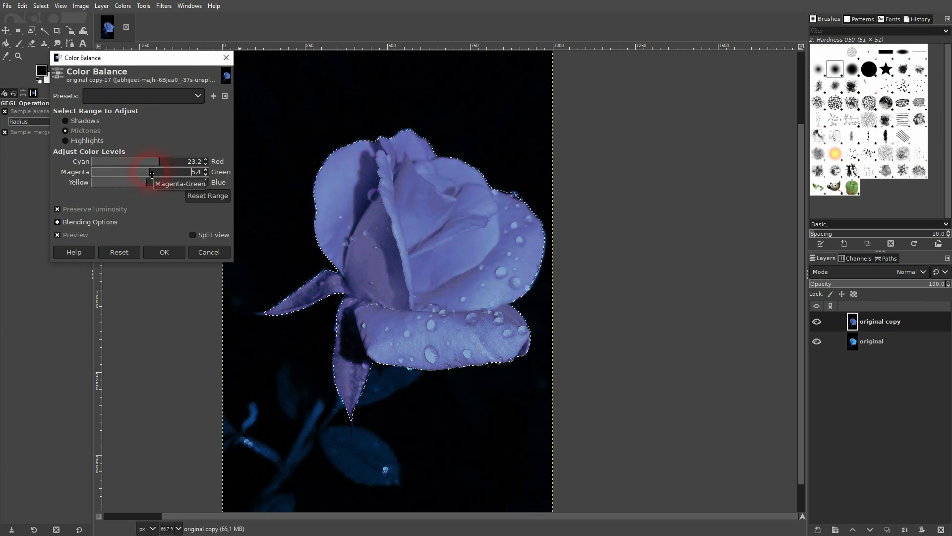
pyautogui.moveTo(148, 184); pyautogui.dragTo(139, 183)
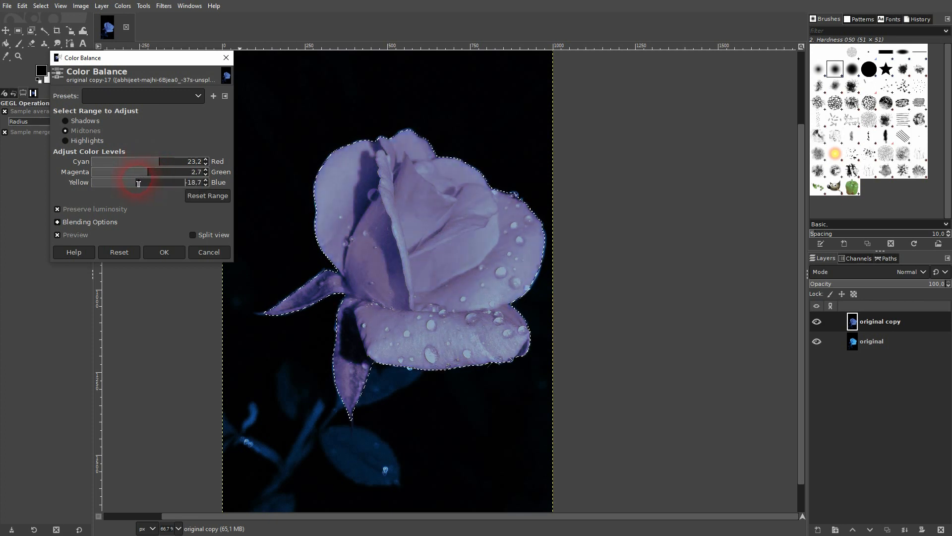
pyautogui.click(164, 252)
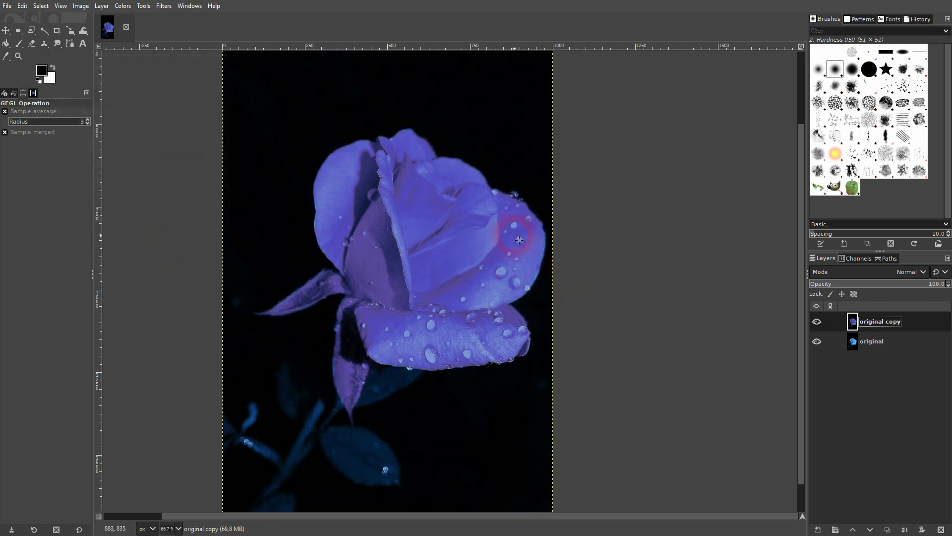
# Examine the feathered outer edge of the left petal up close and compare the violet rose with the original layer.
pyautogui.keyDown('ctrl'); pyautogui.scroll(4, 318, 208); pyautogui.keyUp('ctrl')
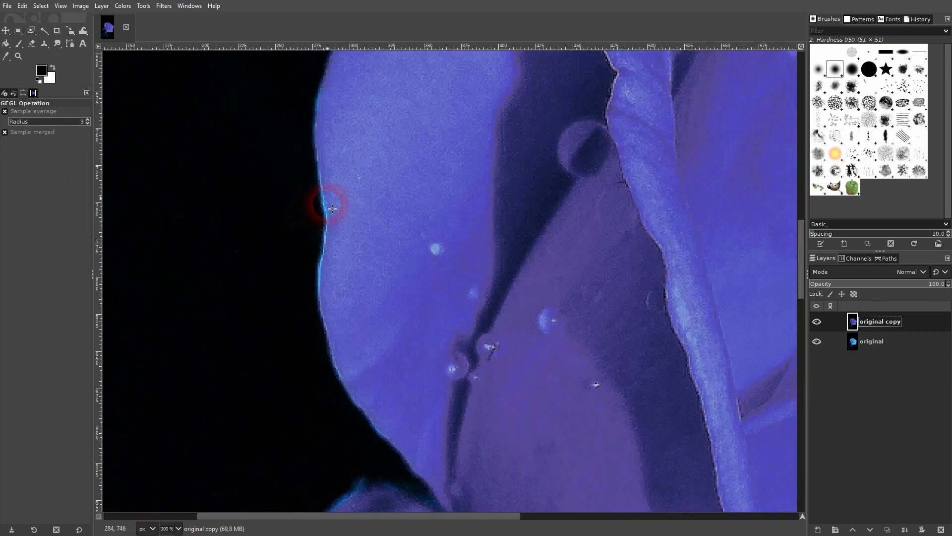
pyautogui.keyDown('ctrl'); pyautogui.scroll(-4, 338, 242); pyautogui.keyUp('ctrl')
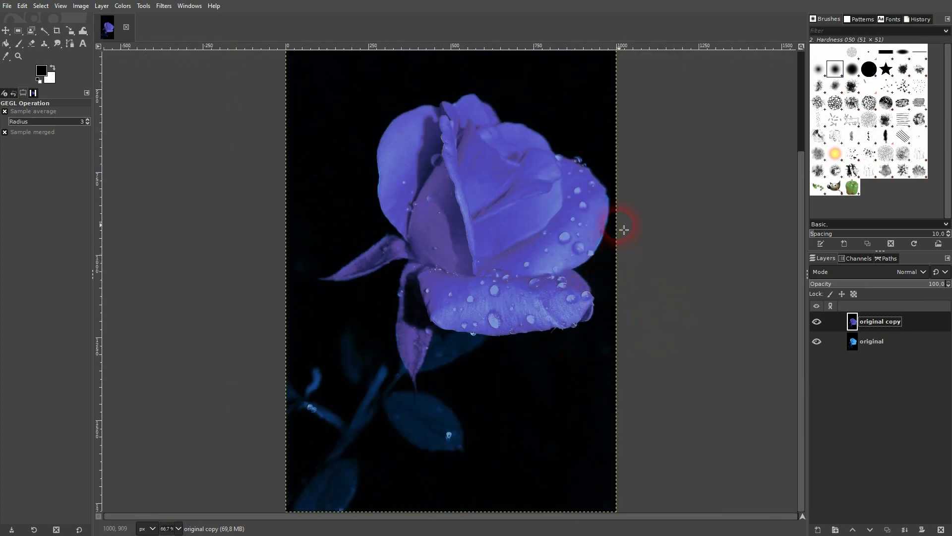
pyautogui.click(816, 321)
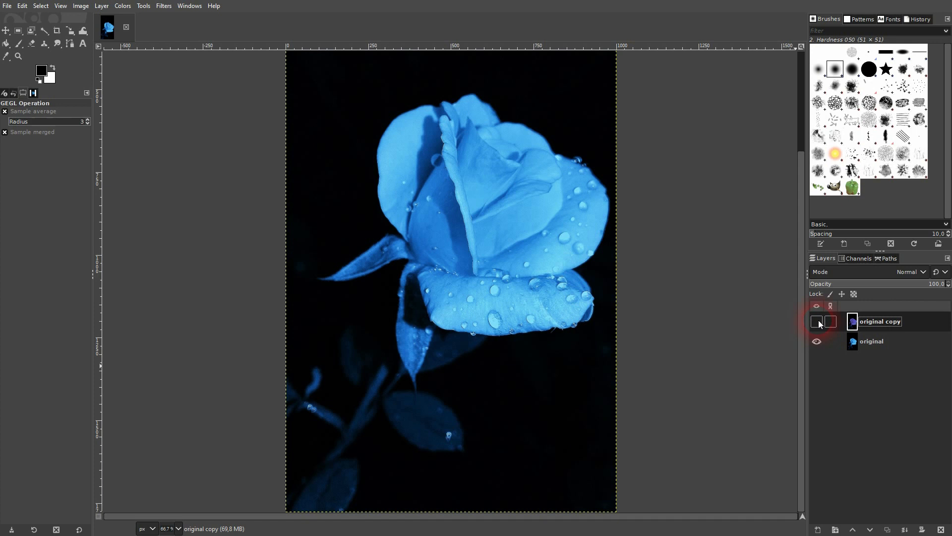
pyautogui.click(816, 322)
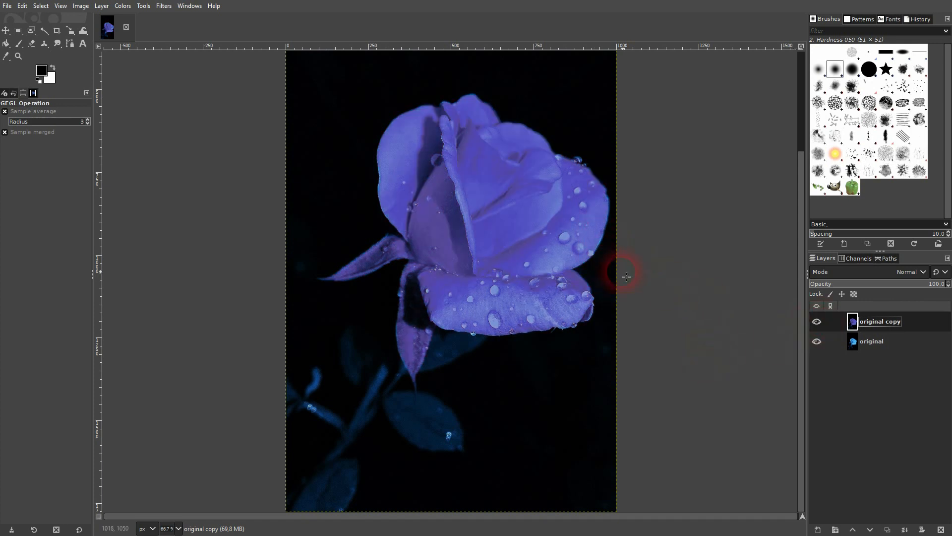
# Try a Hue-Saturation adjustment with a hue of -129.5 on the entire "original copy" layer without a selection, and cancel it.
pyautogui.moveTo(797, 187); pyautogui.dragTo(797, 159)
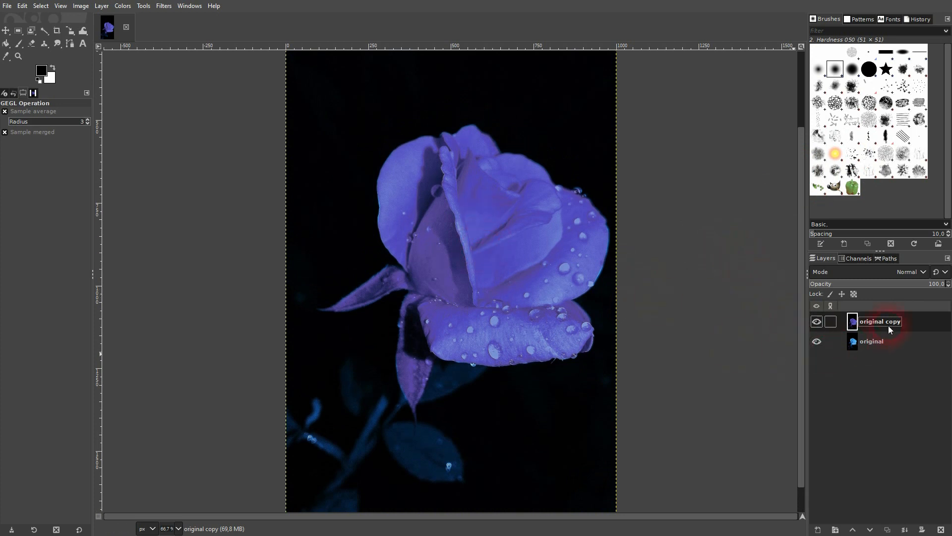
pyautogui.click(122, 6)
pyautogui.click(153, 59)
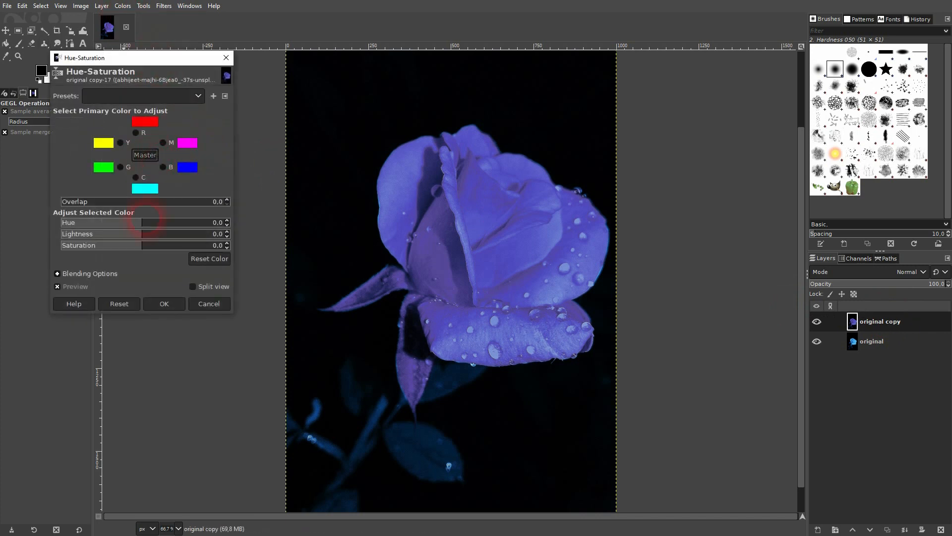
pyautogui.moveTo(137, 223); pyautogui.dragTo(84, 222)
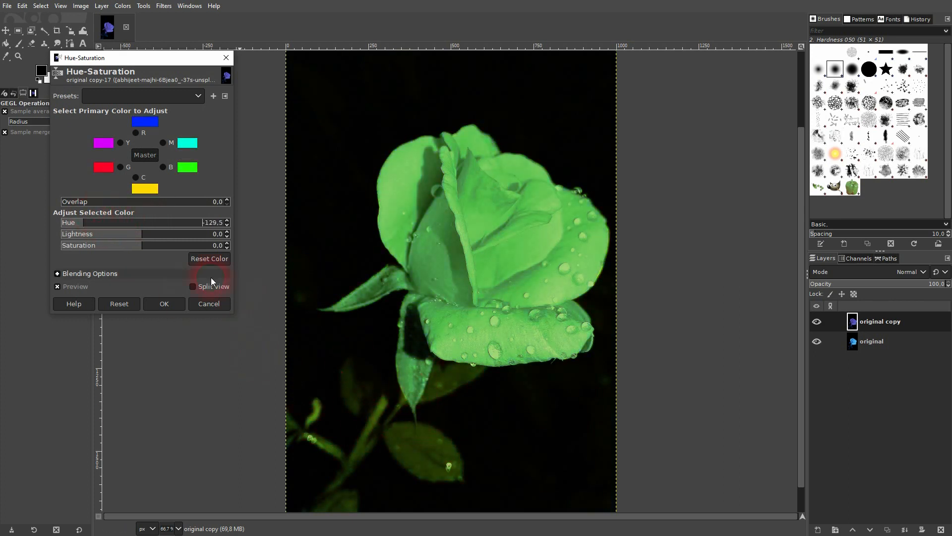
pyautogui.click(214, 308)
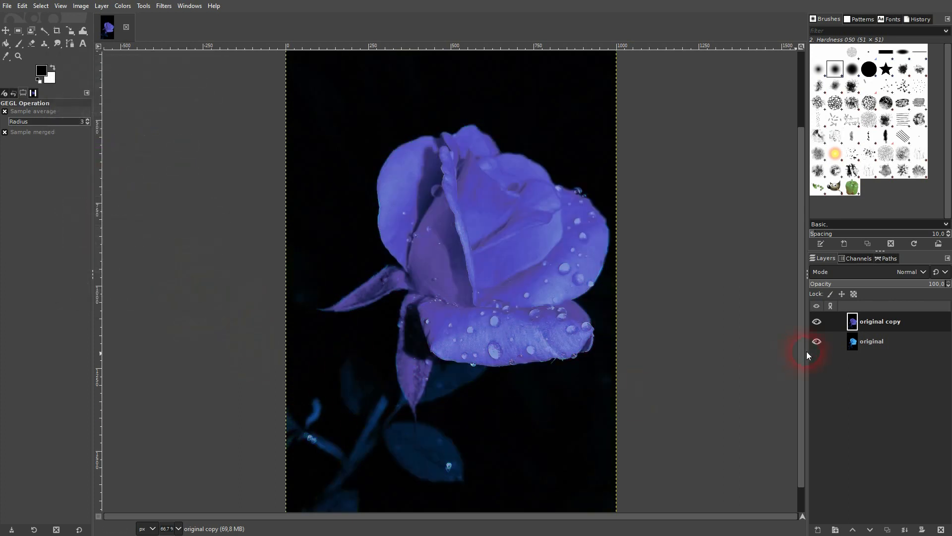
# Hide and show the "original copy" layer twice to compare the rose and background leaves with the original.
pyautogui.click(816, 322)
pyautogui.click(816, 322)
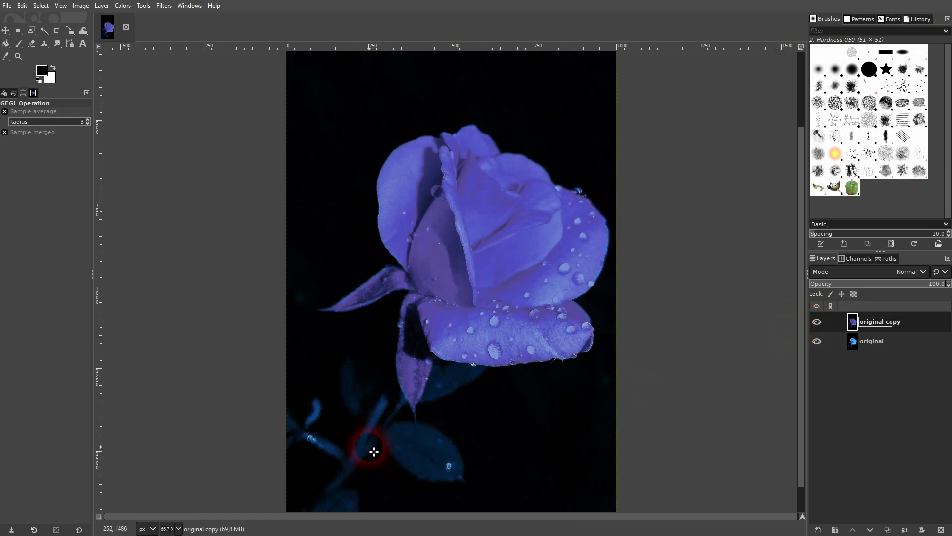
pyautogui.click(816, 321)
pyautogui.click(816, 321)
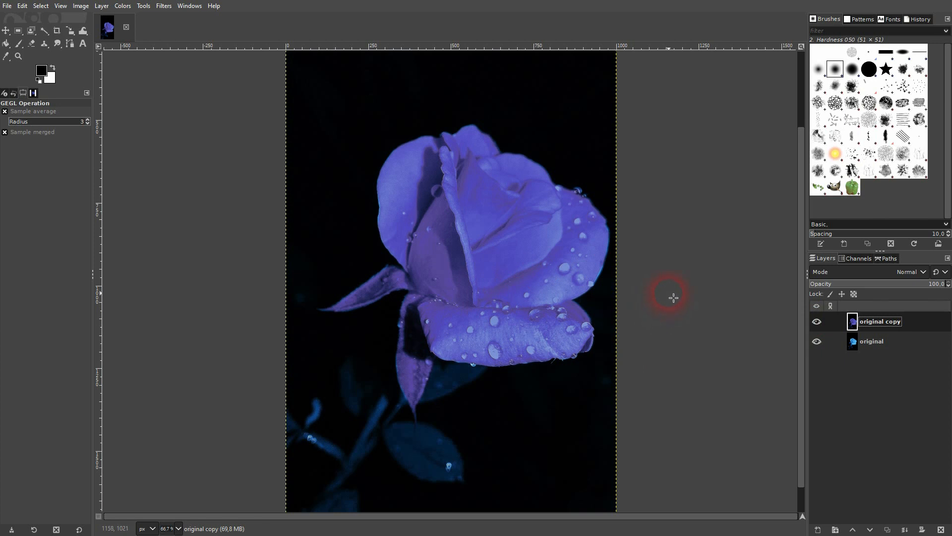
# Activate the Paths tool, find where its options dialog can be opened, and switch the edit mode to Move and back to Design.
pyautogui.click(70, 45)
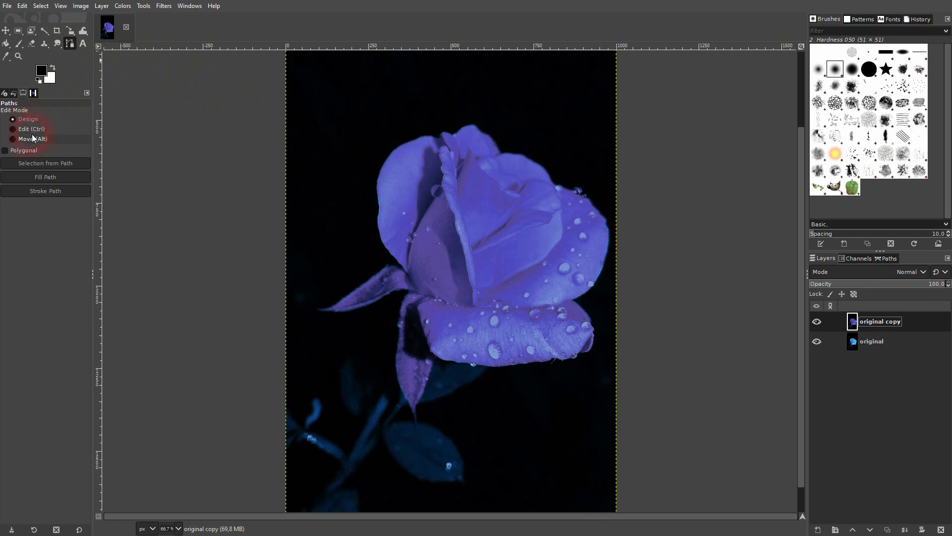
pyautogui.click(187, 6)
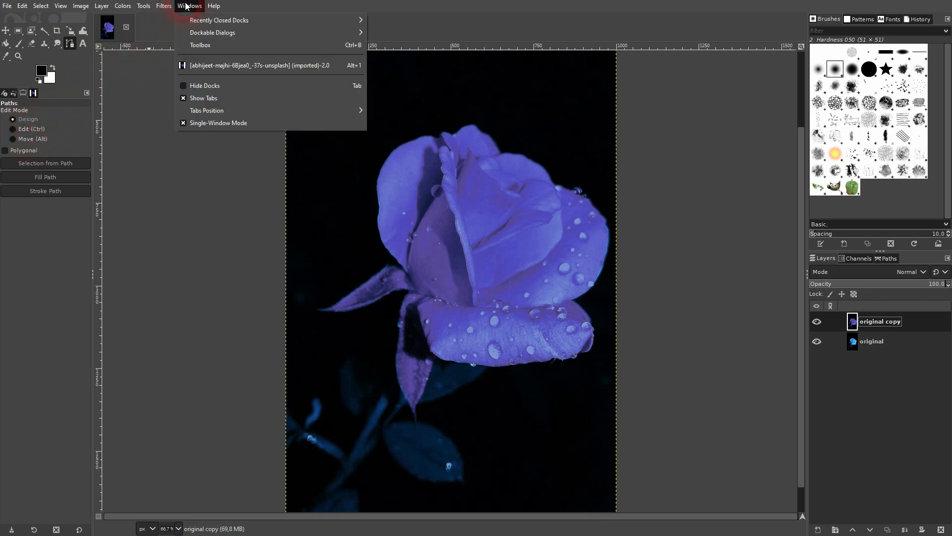
pyautogui.click(207, 33)
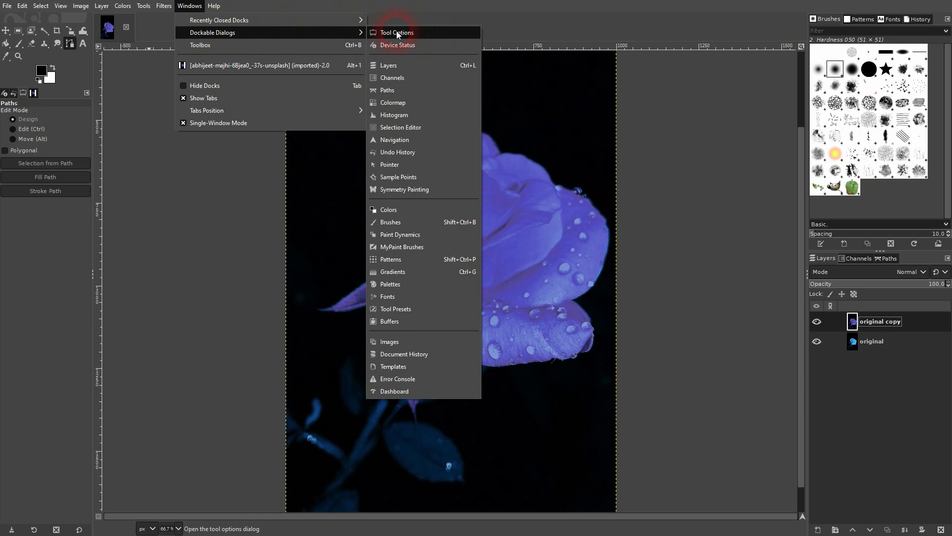
pyautogui.click(53, 139)
pyautogui.click(36, 141)
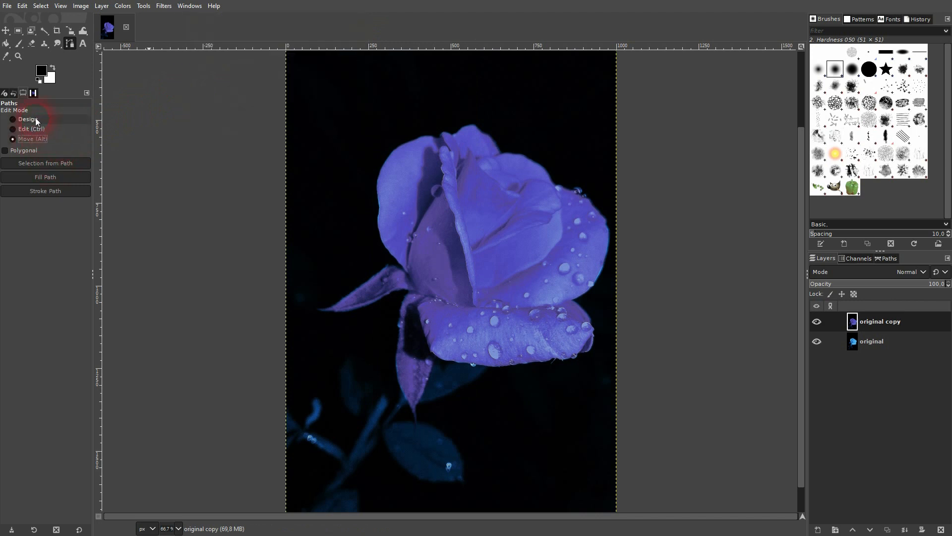
pyautogui.click(36, 120)
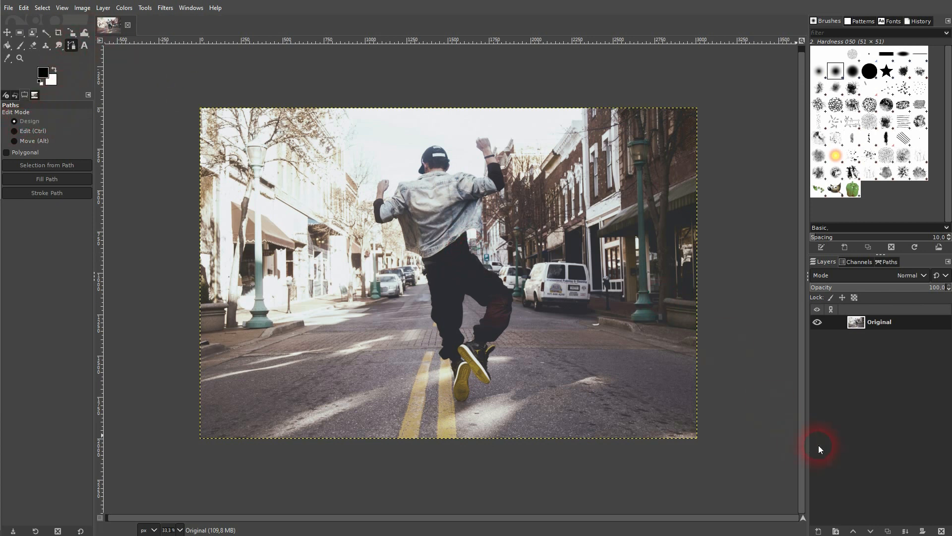
# Duplicate the Original layer and start a path between the two shoe soles, continuing down the lower sole's right edge and around its toe.
pyautogui.click(888, 531)
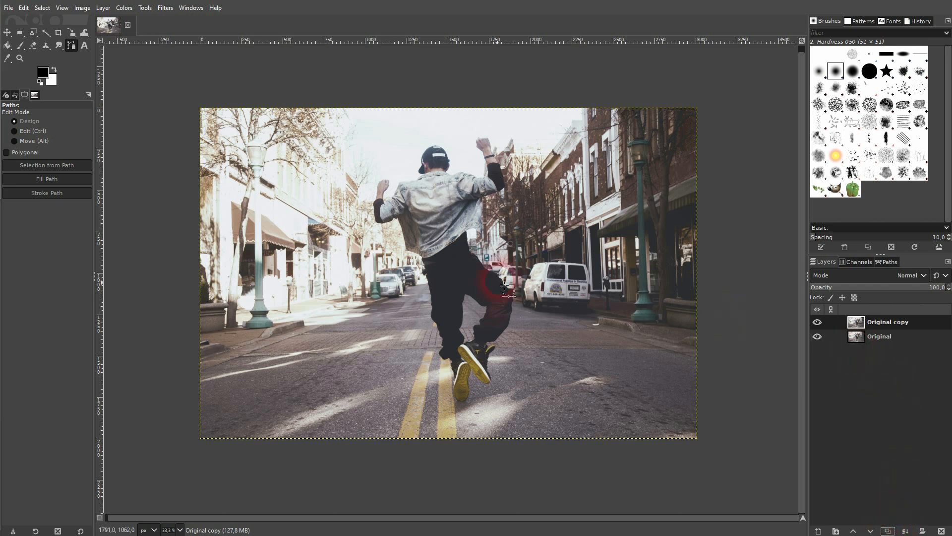
pyautogui.keyDown('ctrl'); pyautogui.scroll(4, 505, 285); pyautogui.keyUp('ctrl')
pyautogui.scroll(-5, 455, 376)
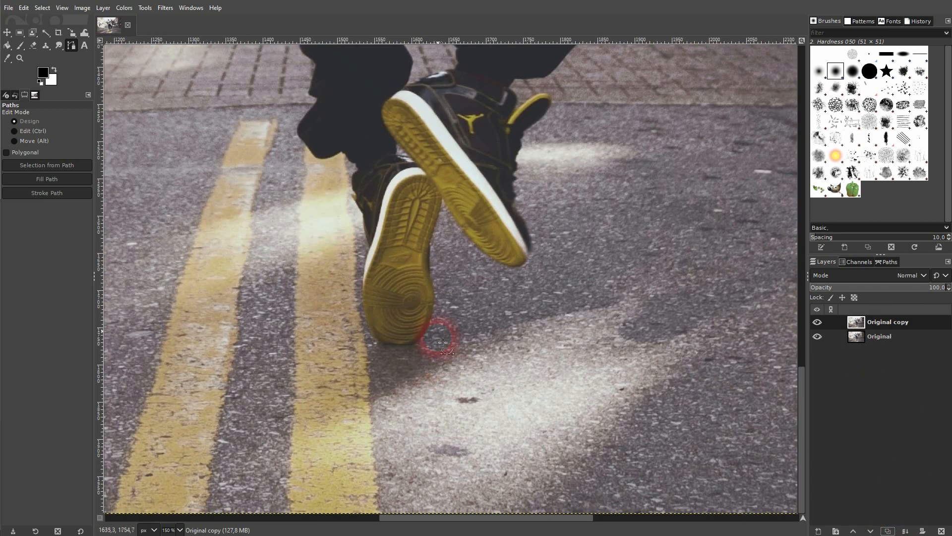
pyautogui.keyDown('ctrl'); pyautogui.scroll(3, 455, 221); pyautogui.keyUp('ctrl')
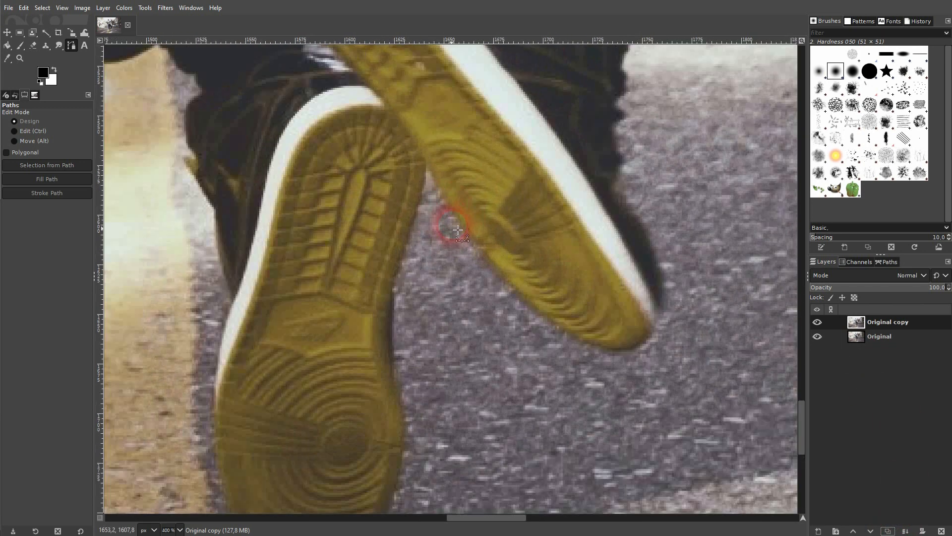
pyautogui.click(432, 199)
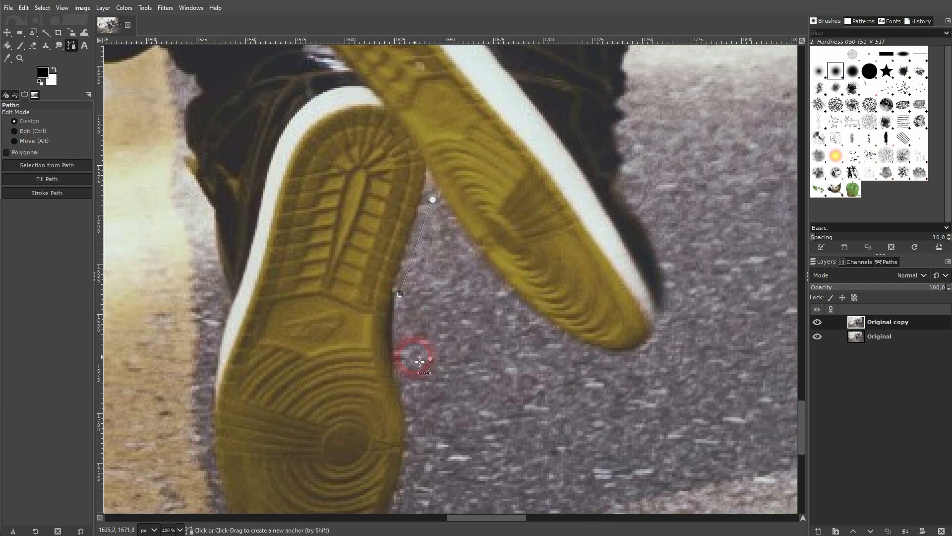
pyautogui.moveTo(450, 425); pyautogui.dragTo(457, 234)
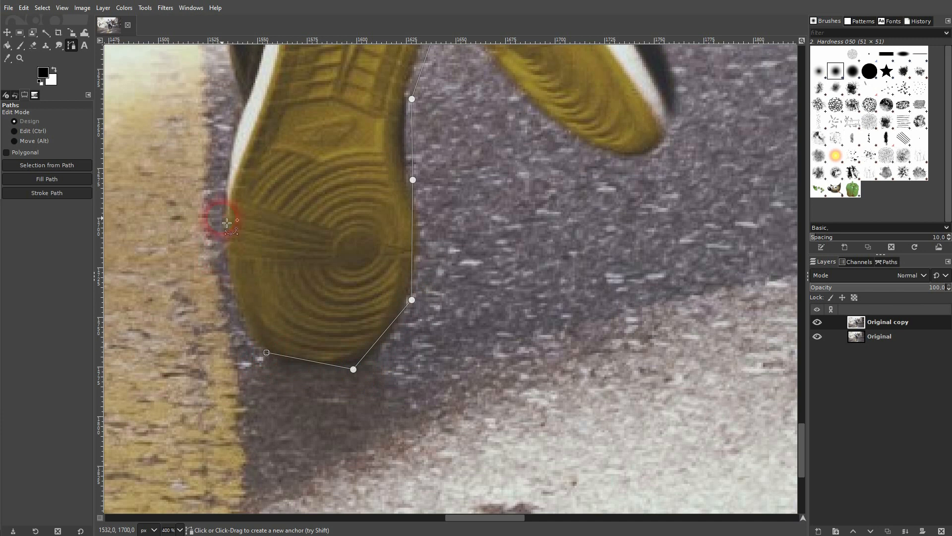
# Continue the path up the left edge of the lower shoe's sole to the shoe's dark upper.
pyautogui.click(222, 219)
pyautogui.scroll(5, 366, 362)
pyautogui.hscroll(-3, 366, 362)
pyautogui.click(389, 363)
pyautogui.click(367, 271)
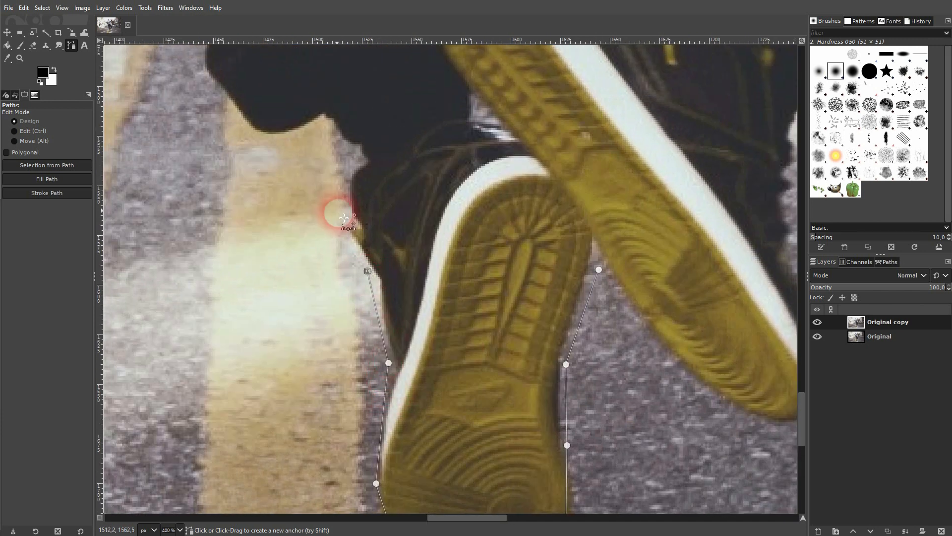
# Extend the path along the lower shoe's ankle and around the trouser hem to the fold above it.
pyautogui.click(335, 209)
pyautogui.click(350, 156)
pyautogui.click(300, 134)
pyautogui.click(246, 129)
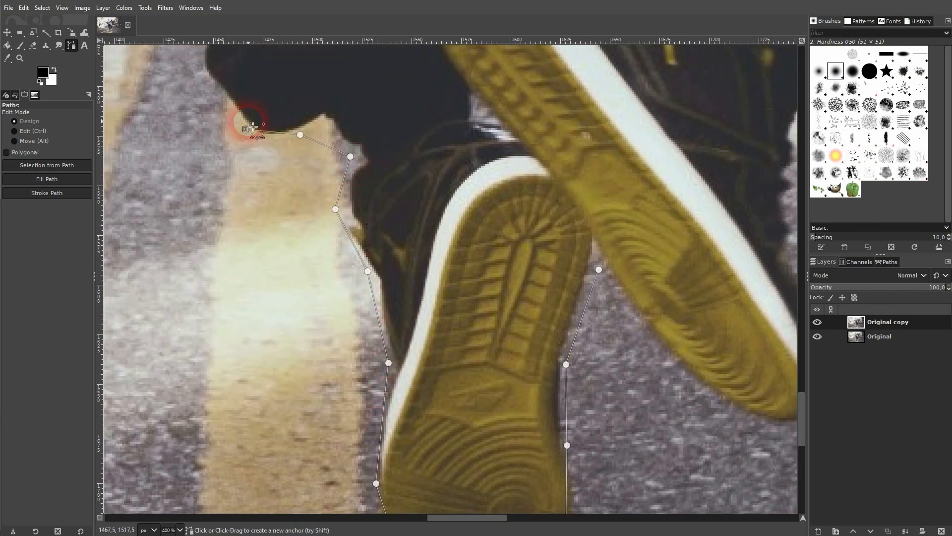
pyautogui.scroll(5, 253, 128)
pyautogui.hscroll(-4, 253, 128)
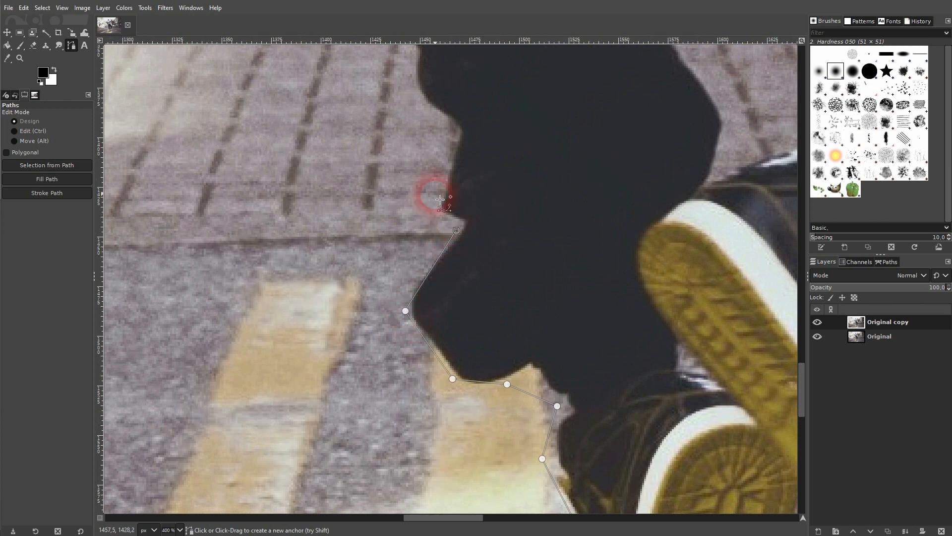
# Trace the path up the trouser leg's left edge past the brick paving to the bulge above the yellow line.
pyautogui.scroll(6, 440, 199)
pyautogui.hscroll(-2, 493, 244)
pyautogui.click(524, 466)
pyautogui.click(524, 394)
pyautogui.click(500, 349)
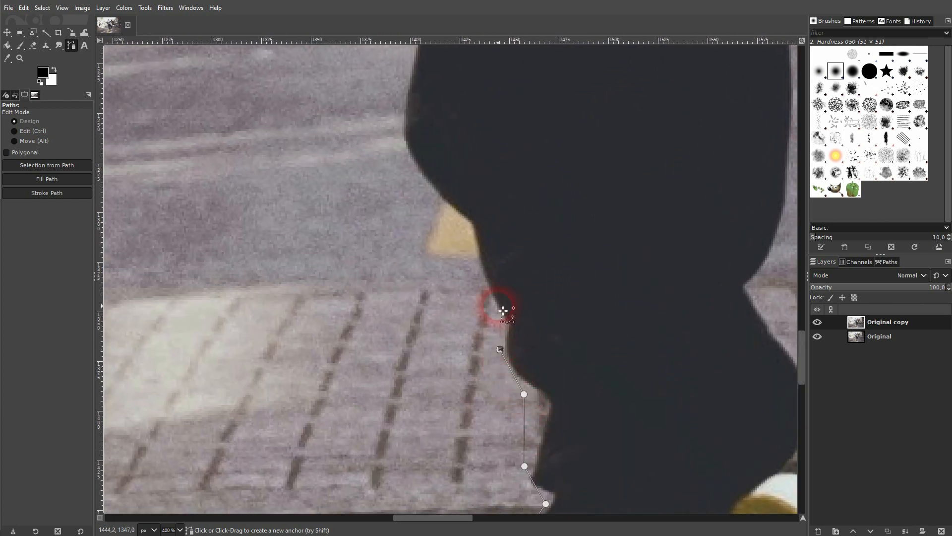
pyautogui.click(455, 228)
pyautogui.click(397, 144)
# Continue the path up the trouser leg's left edge from the bulge above the yellow line, past the pale road markings.
pyautogui.scroll(7, 432, 198)
pyautogui.hscroll(-2, 431, 198)
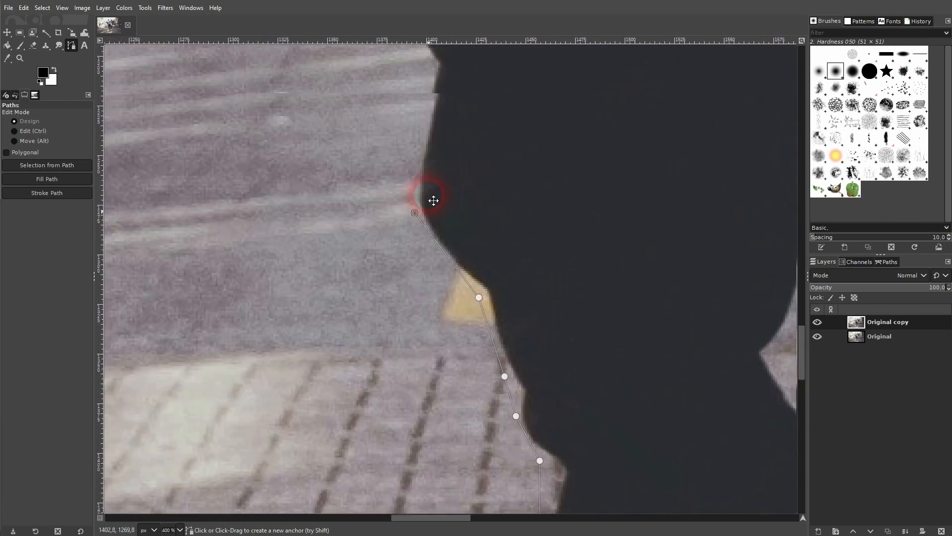
pyautogui.click(446, 339)
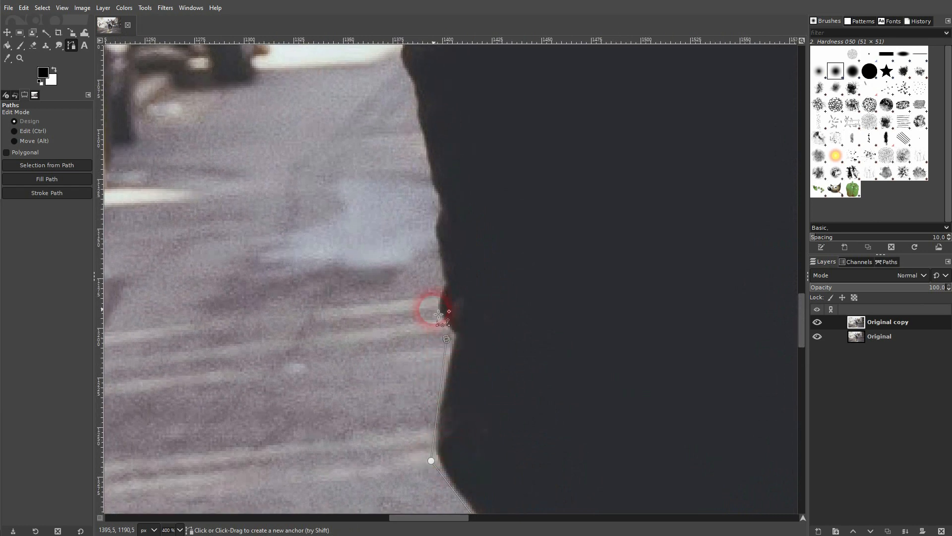
pyautogui.click(431, 306)
pyautogui.click(442, 270)
pyautogui.scroll(3, 443, 193)
pyautogui.hscroll(-1, 443, 193)
pyautogui.click(452, 315)
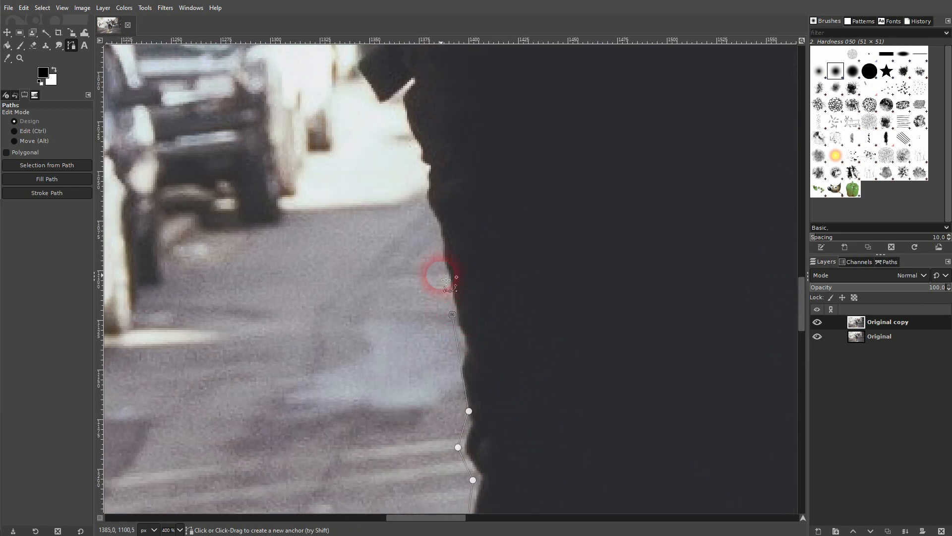
# Extend the path up the trouser leg and around the dark pointed flap sticking out from its left edge.
pyautogui.click(410, 146)
pyautogui.click(374, 106)
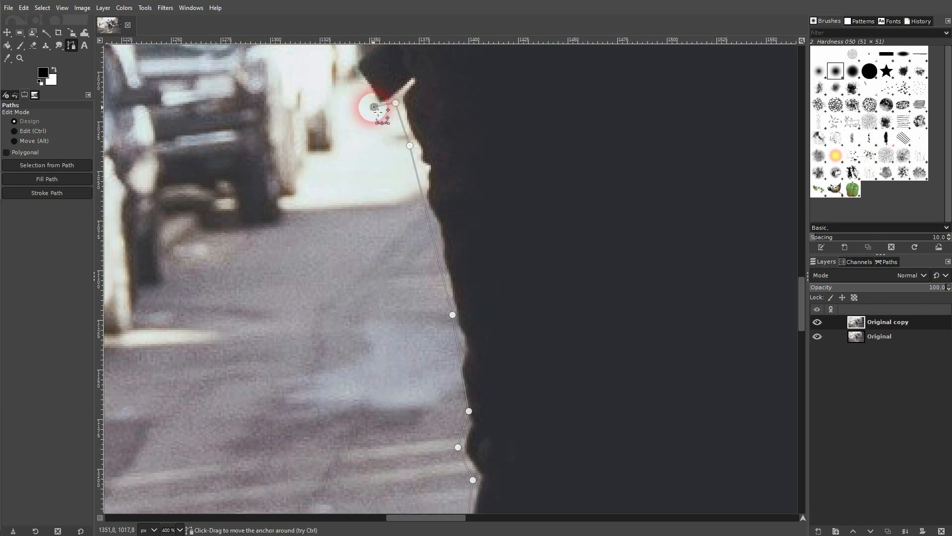
pyautogui.scroll(7, 486, 379)
pyautogui.hscroll(-3, 486, 378)
pyautogui.click(485, 405)
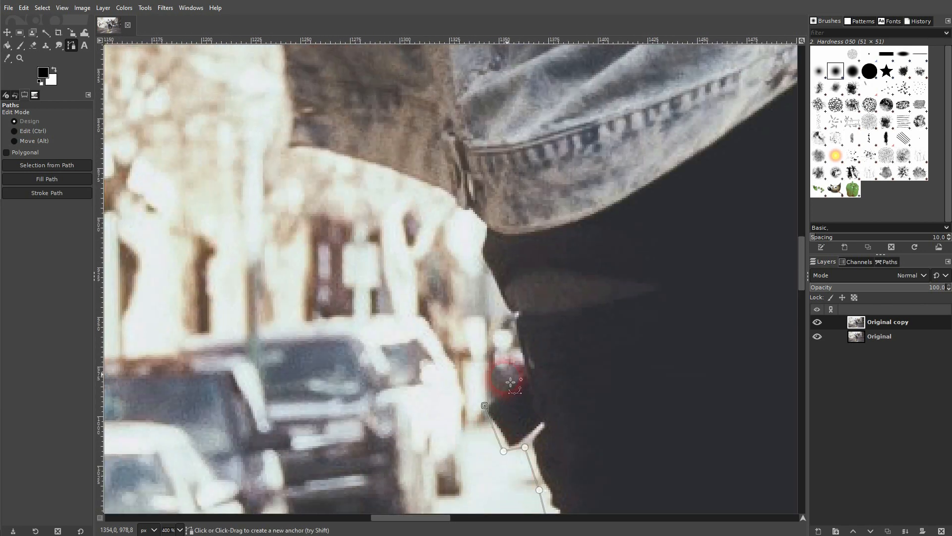
pyautogui.click(519, 370)
# Trace the path up to the jacket hem, around its lower left corner and up the jacket's left side to the arm.
pyautogui.click(474, 246)
pyautogui.click(472, 220)
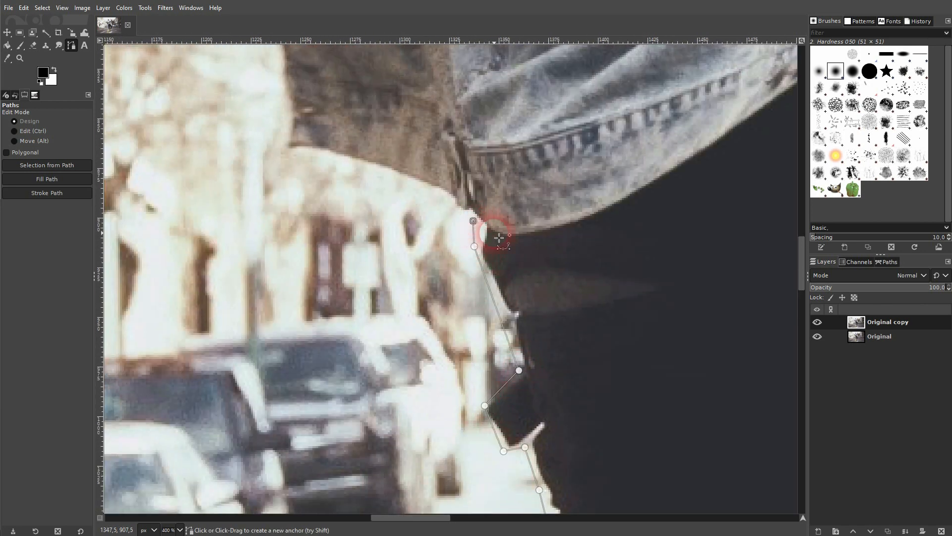
pyautogui.click(288, 148)
pyautogui.scroll(6, 315, 95)
pyautogui.hscroll(-2, 314, 96)
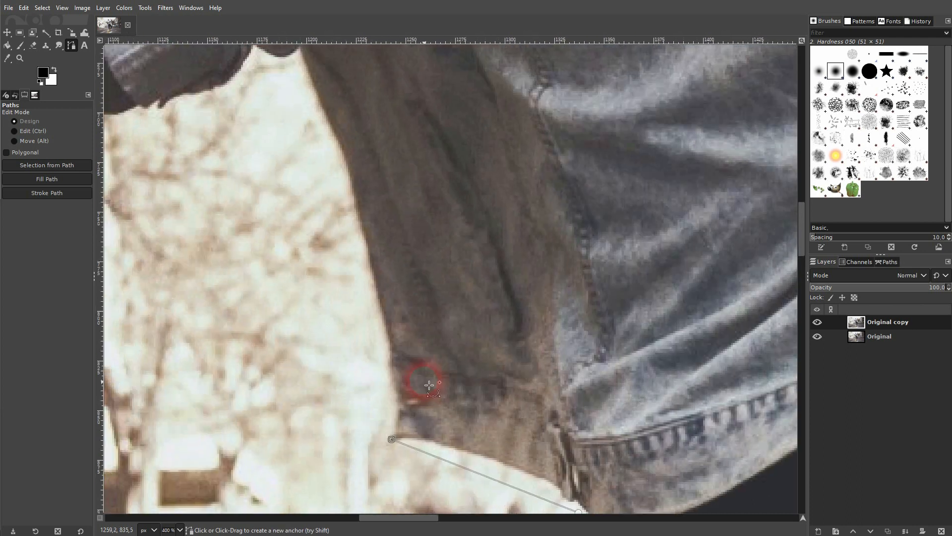
pyautogui.click(390, 351)
pyautogui.click(336, 164)
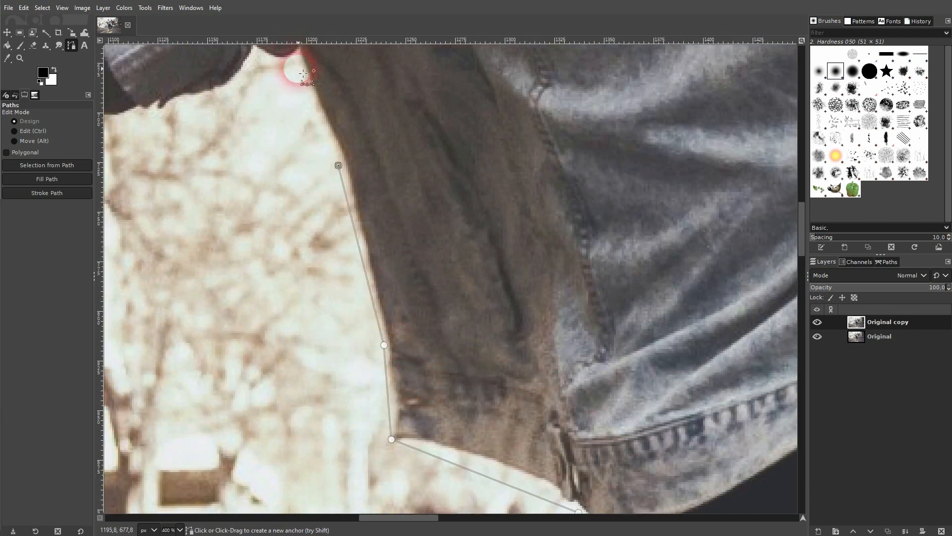
pyautogui.click(293, 64)
# Continue the path along the underside of the rolled denim cuff and around the left elbow's dark sleeve.
pyautogui.scroll(3, 577, 210)
pyautogui.hscroll(-5, 577, 210)
pyautogui.click(542, 202)
pyautogui.click(515, 223)
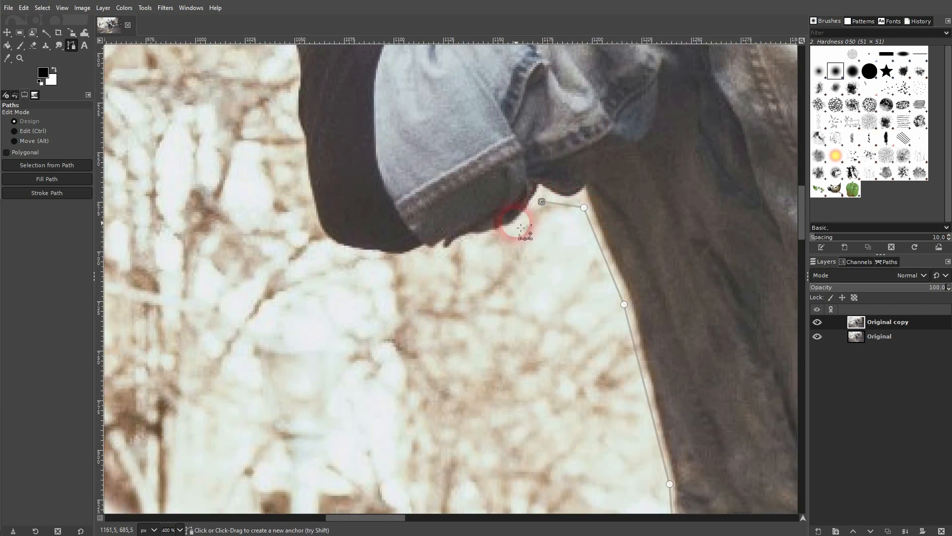
pyautogui.click(422, 248)
pyautogui.click(320, 248)
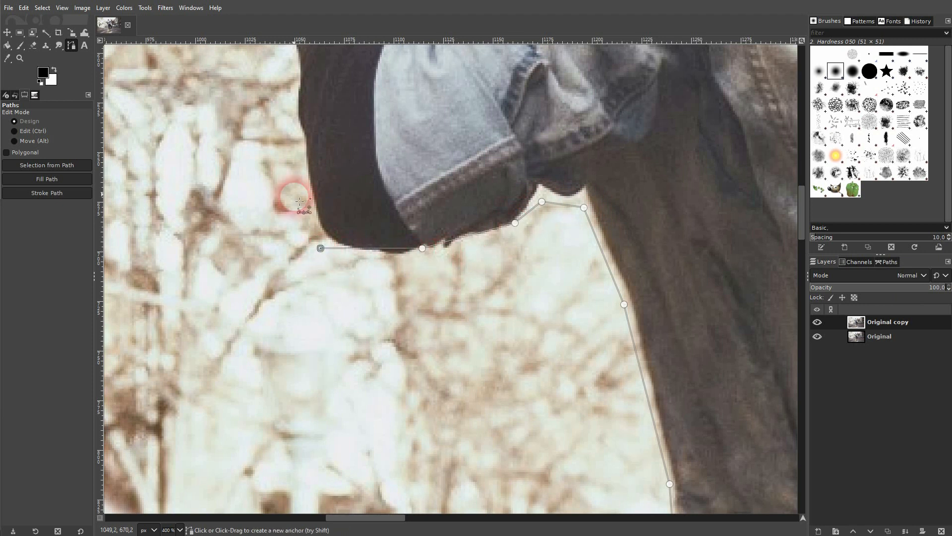
pyautogui.click(308, 155)
# Trace the path up the outer edge of the left arm's dark sleeve and bare forearm to the side of the fist.
pyautogui.scroll(6, 308, 155)
pyautogui.hscroll(-2, 307, 155)
pyautogui.click(387, 372)
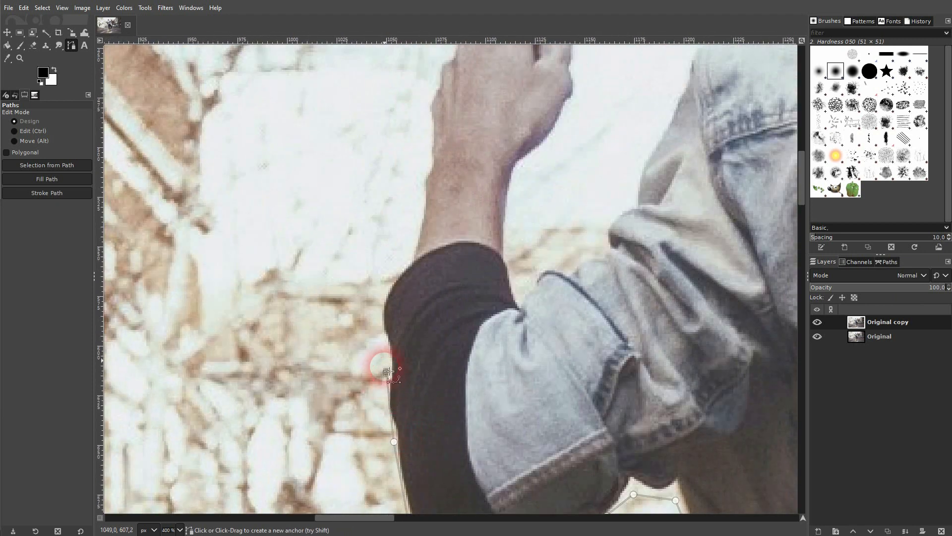
pyautogui.click(379, 291)
pyautogui.click(411, 258)
pyautogui.scroll(3, 418, 329)
pyautogui.click(407, 317)
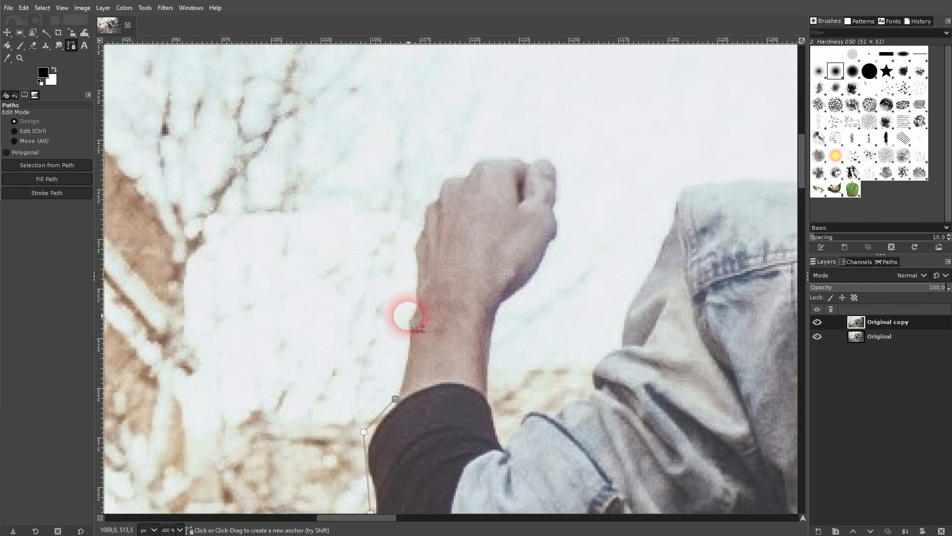
pyautogui.click(418, 265)
pyautogui.click(415, 238)
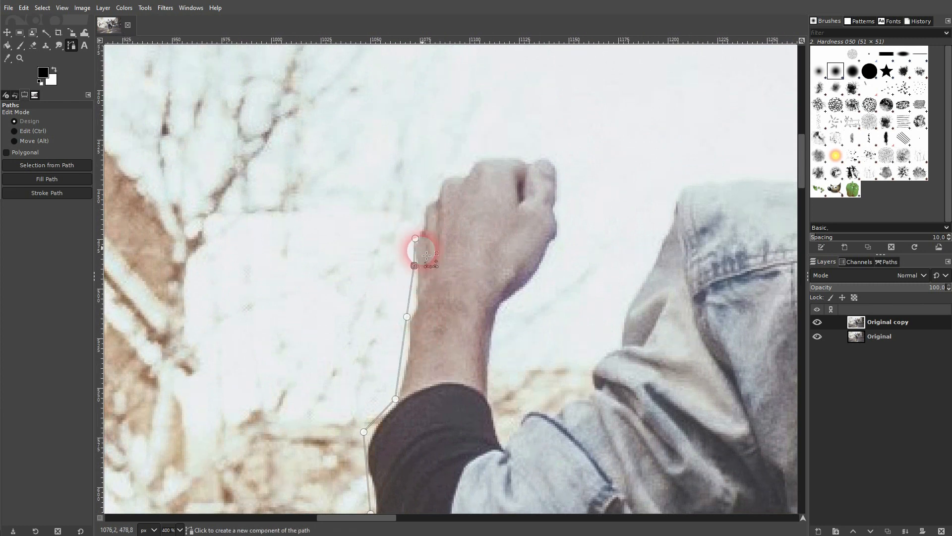
pyautogui.click(433, 191)
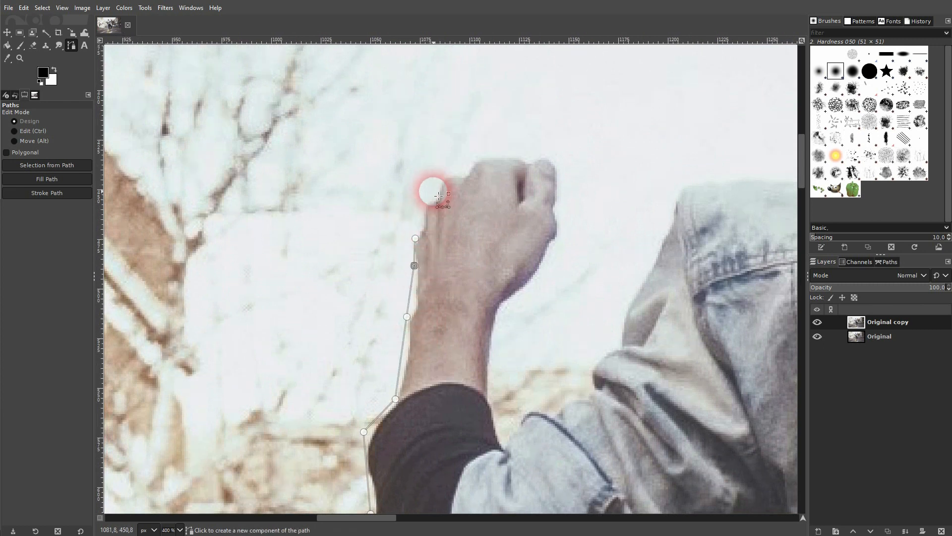
pyautogui.click(415, 238)
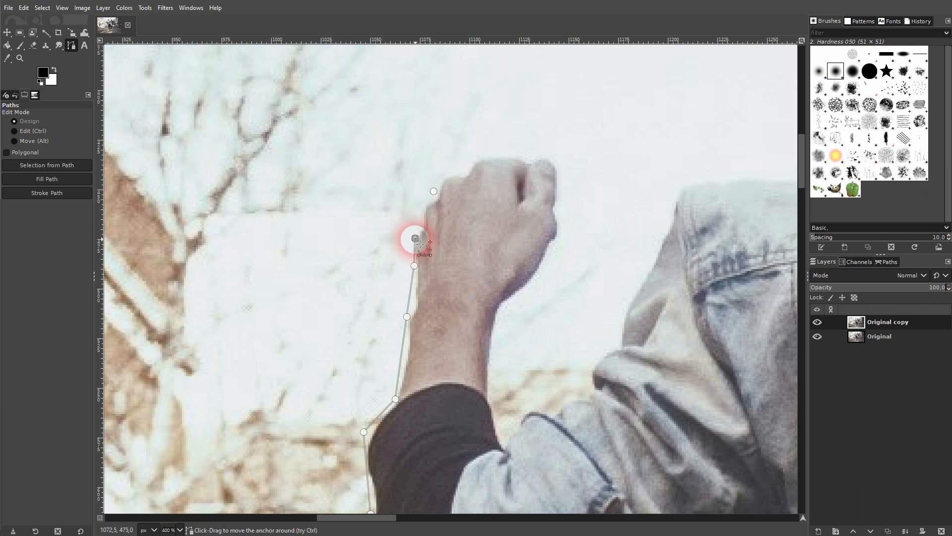
pyautogui.keyDown('ctrl'); pyautogui.click(434, 191); pyautogui.keyUp('ctrl')
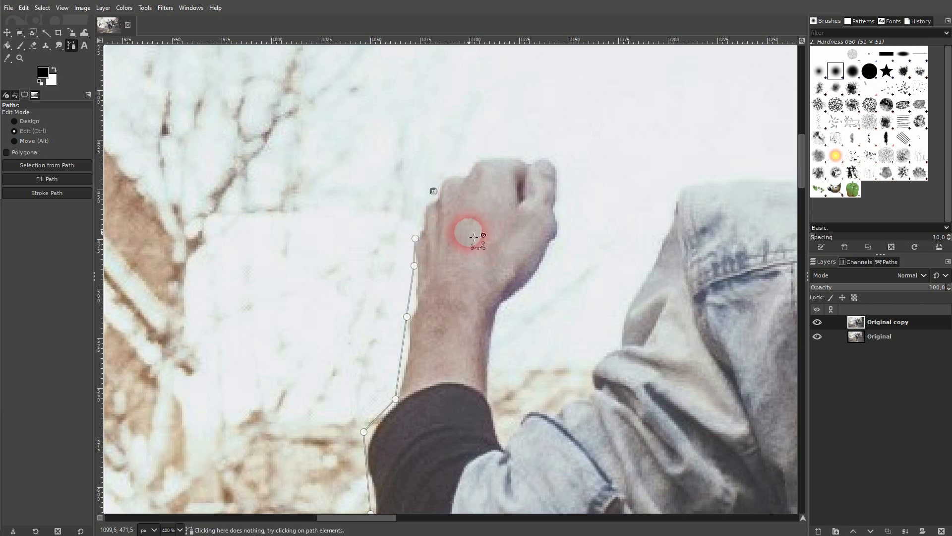
pyautogui.press('BackSpace')
# Trace the path over the left fist's knuckles and down its inner side to the wrist.
pyautogui.click(435, 183)
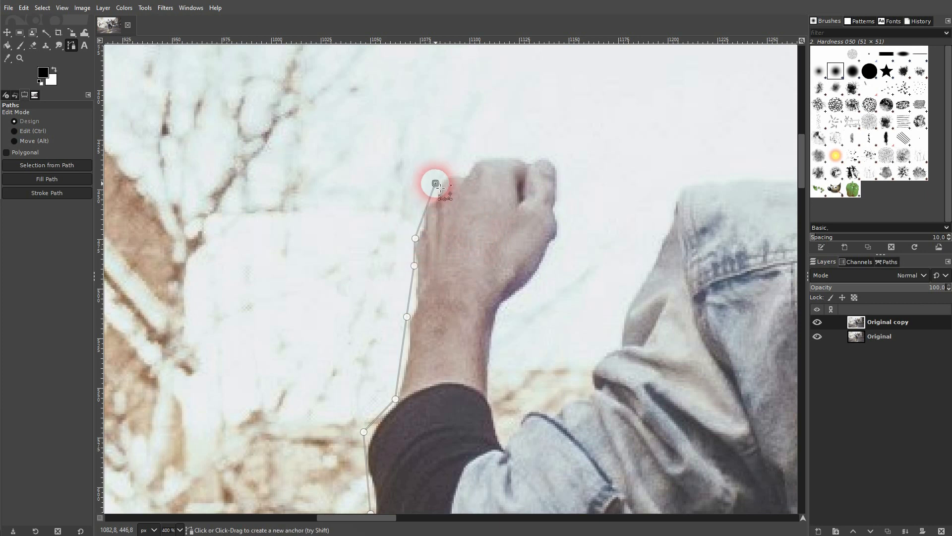
pyautogui.click(465, 162)
pyautogui.click(533, 151)
pyautogui.click(563, 167)
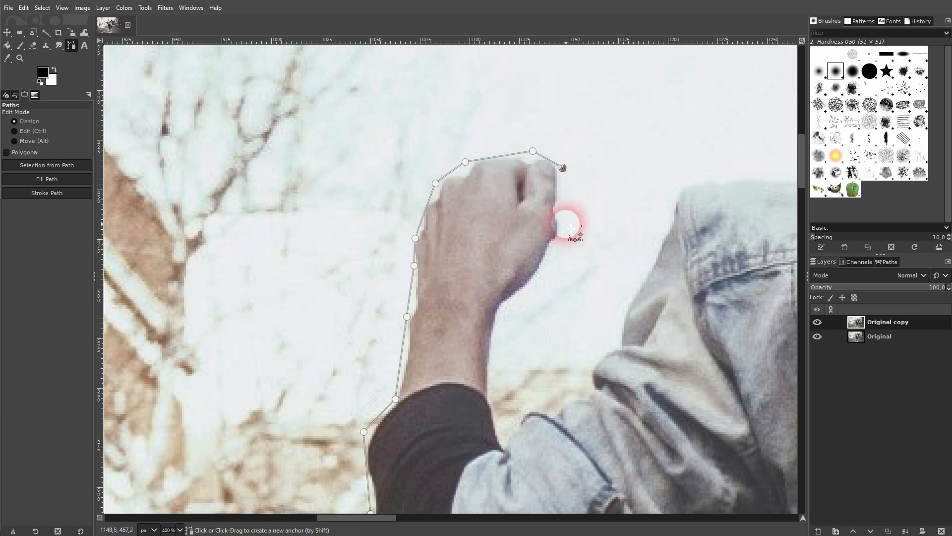
pyautogui.click(564, 224)
pyautogui.click(540, 272)
pyautogui.click(502, 314)
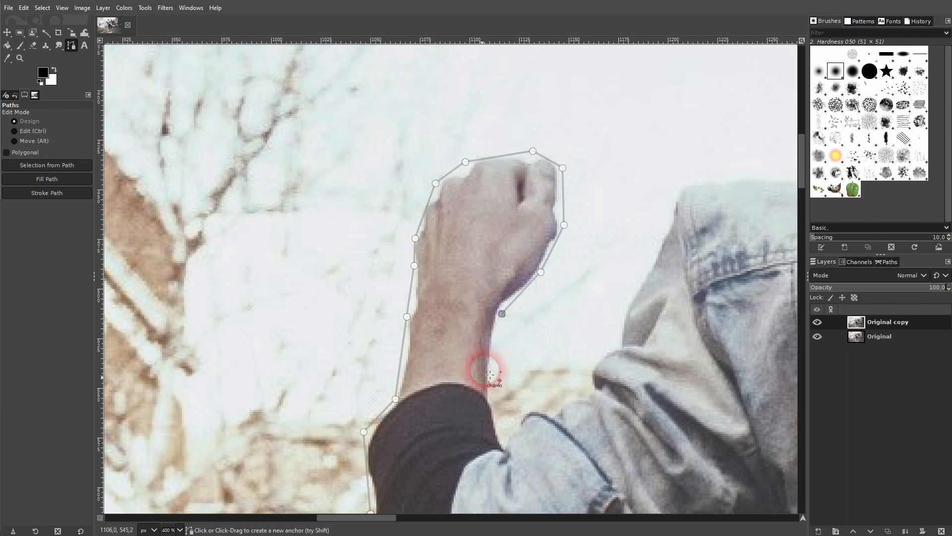
# Continue the path down the inner forearm to the denim cuff and up the sleeve to the left shoulder's corner.
pyautogui.click(493, 395)
pyautogui.click(506, 430)
pyautogui.click(574, 385)
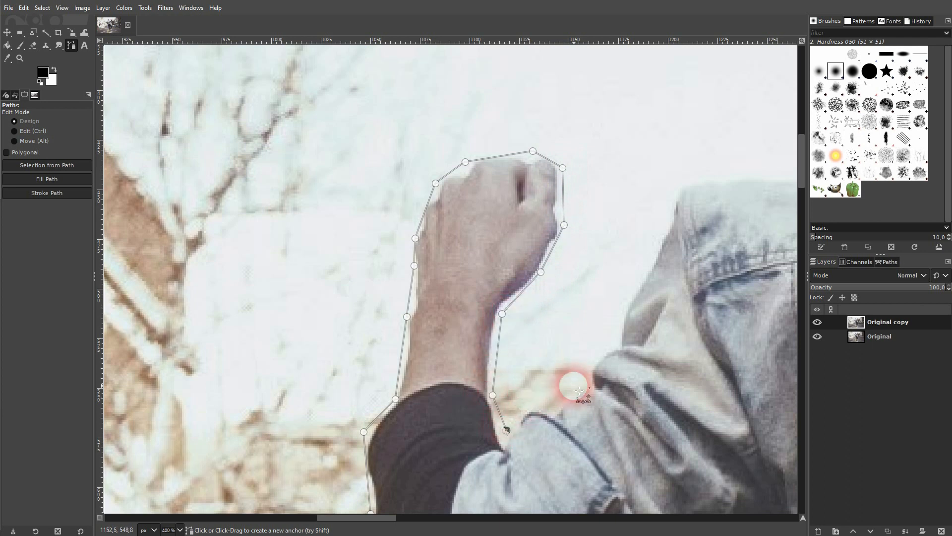
pyautogui.click(619, 320)
pyautogui.click(675, 190)
# Extend the path across the top of the left shoulder, up the collar and around the cap brim's lower edge.
pyautogui.moveTo(683, 196); pyautogui.dragTo(410, 271)
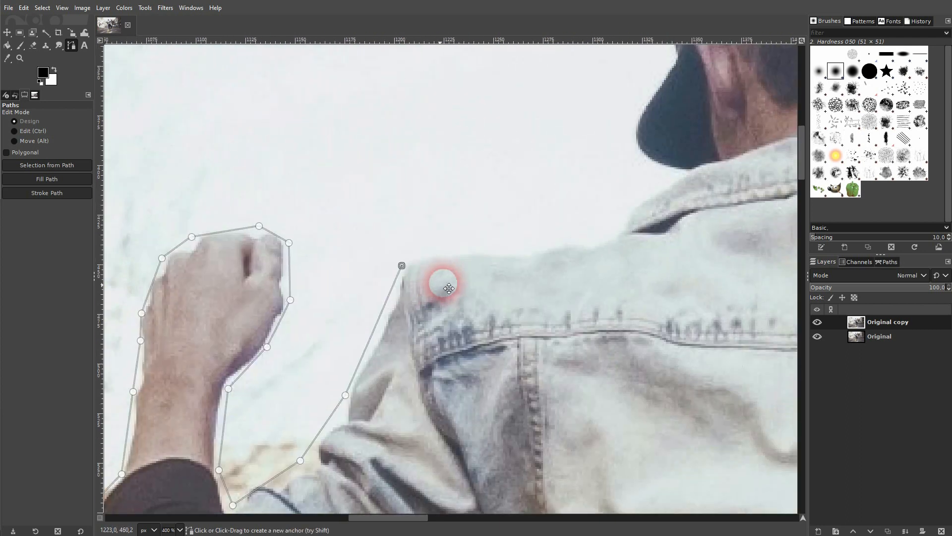
pyautogui.click(455, 246)
pyautogui.click(612, 239)
pyautogui.click(629, 203)
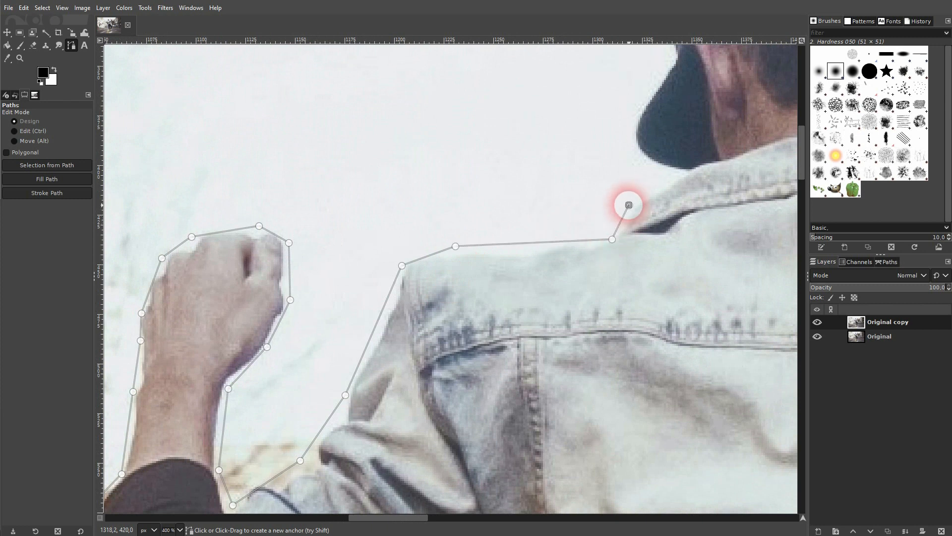
pyautogui.click(677, 173)
pyautogui.click(628, 144)
# Trace the path up the cap brim and the crown's left side, then across the top of the cap.
pyautogui.moveTo(668, 137); pyautogui.dragTo(529, 375)
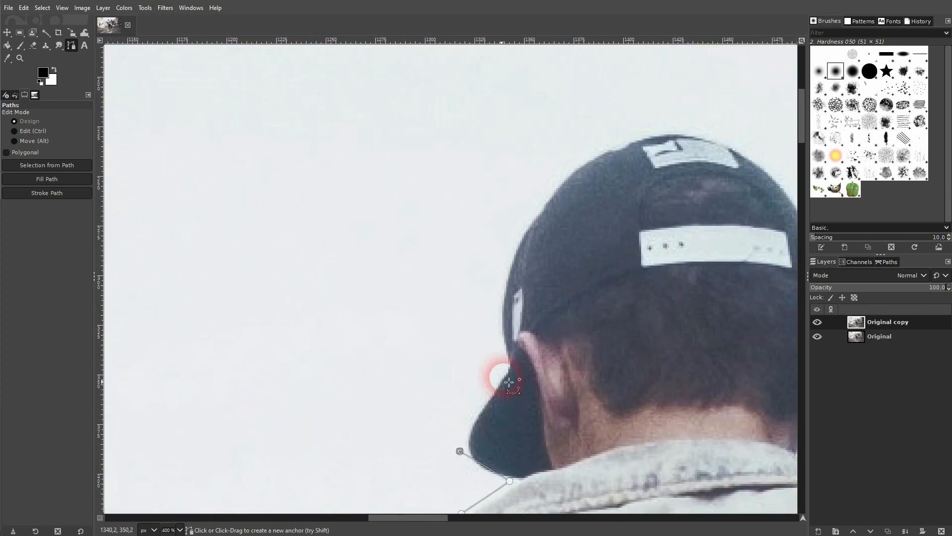
pyautogui.click(507, 362)
pyautogui.click(508, 260)
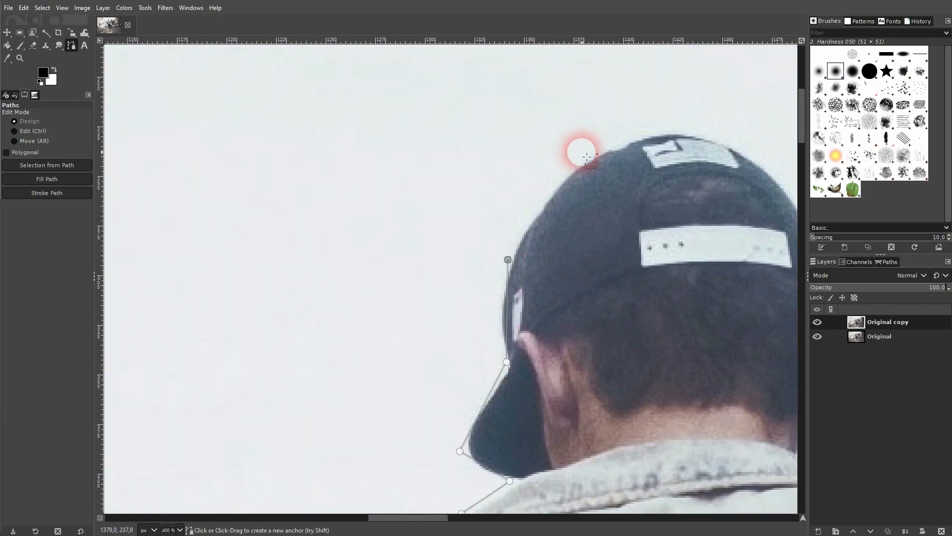
pyautogui.click(593, 156)
pyautogui.click(725, 142)
# Continue the path down the right side of the cap, hair and ear to the jacket collar.
pyautogui.moveTo(802, 249); pyautogui.dragTo(468, 260)
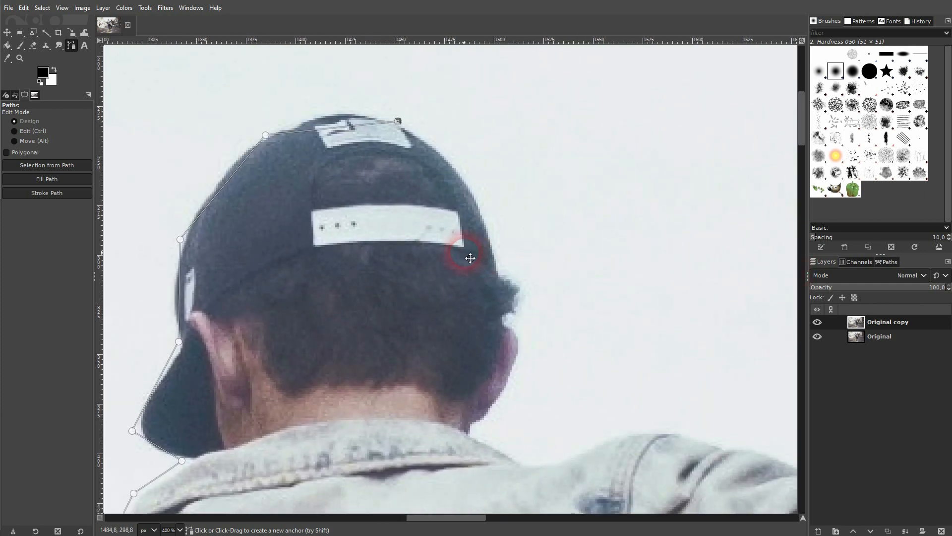
pyautogui.click(490, 209)
pyautogui.click(516, 276)
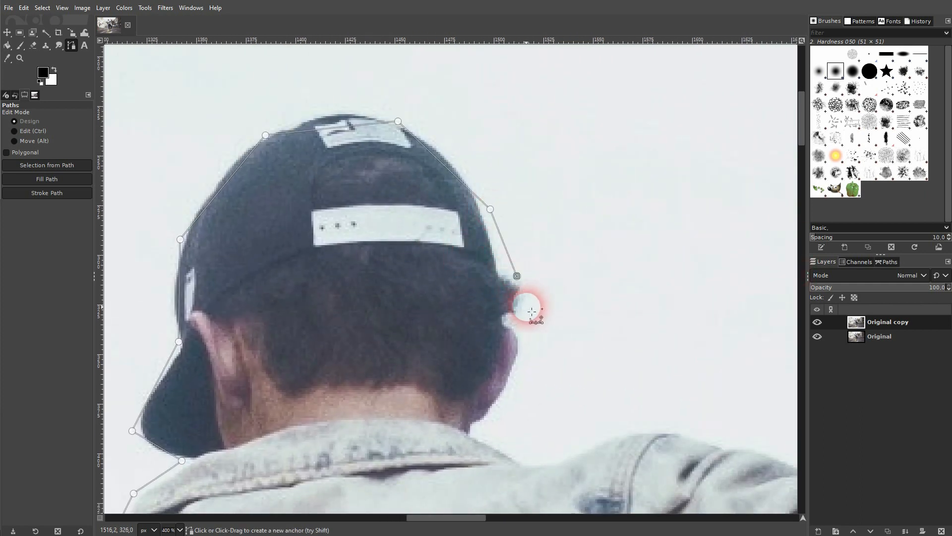
pyautogui.click(512, 320)
pyautogui.click(524, 350)
pyautogui.click(475, 427)
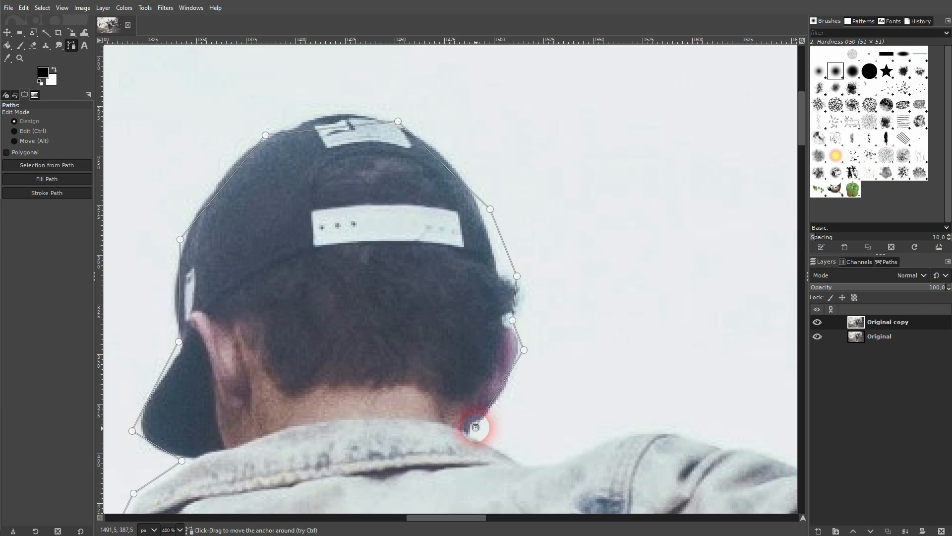
# Trace the path along the collar and over the right shoulder and denim sleeve to the right arm's dark sleeve.
pyautogui.click(516, 453)
pyautogui.click(585, 443)
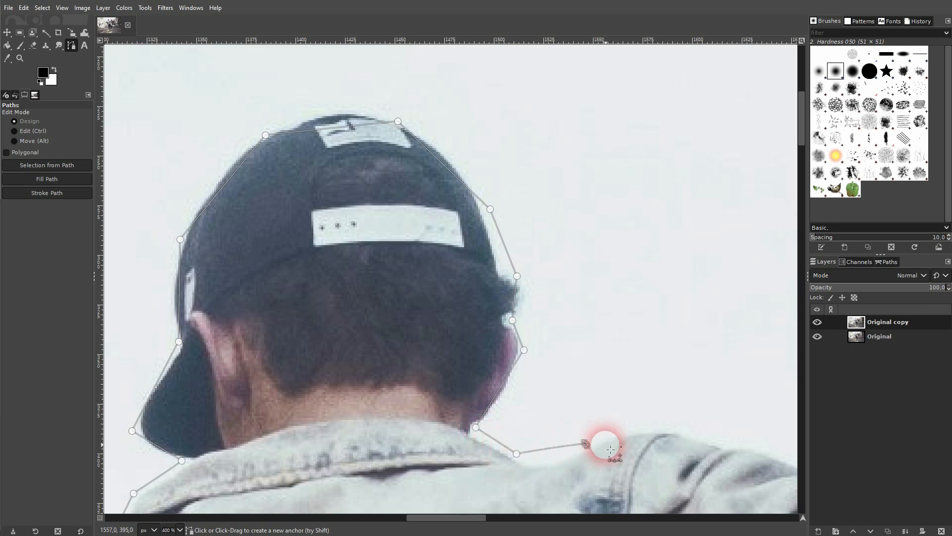
pyautogui.click(670, 430)
pyautogui.moveTo(719, 463); pyautogui.dragTo(304, 382)
pyautogui.click(362, 367)
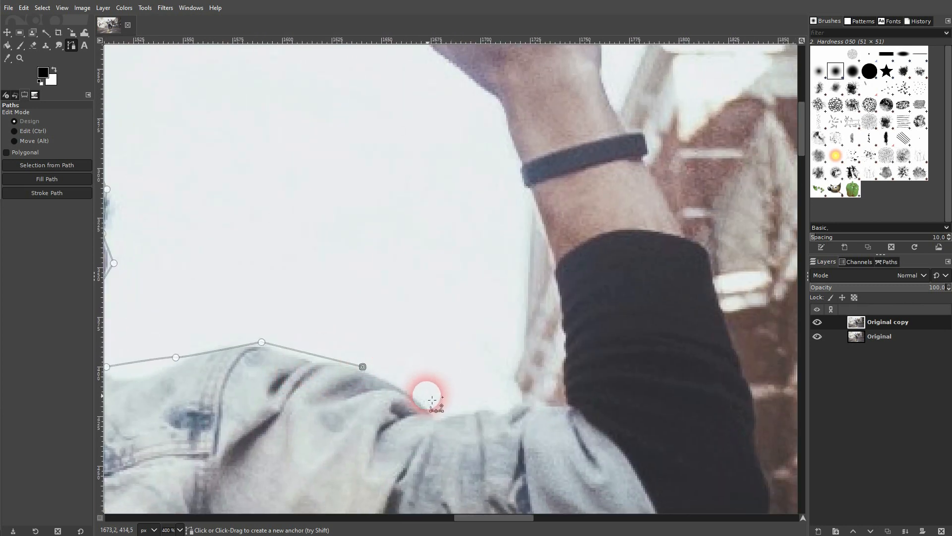
pyautogui.click(437, 404)
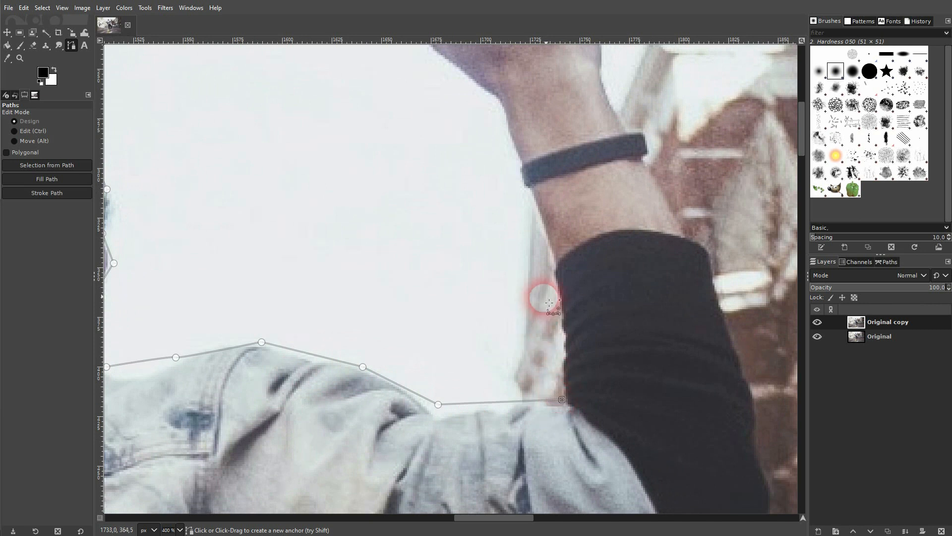
# Continue the path up the inner edge of the right forearm, past the black wristband, to the fist's lower left edge.
pyautogui.click(554, 285)
pyautogui.click(522, 189)
pyautogui.click(502, 106)
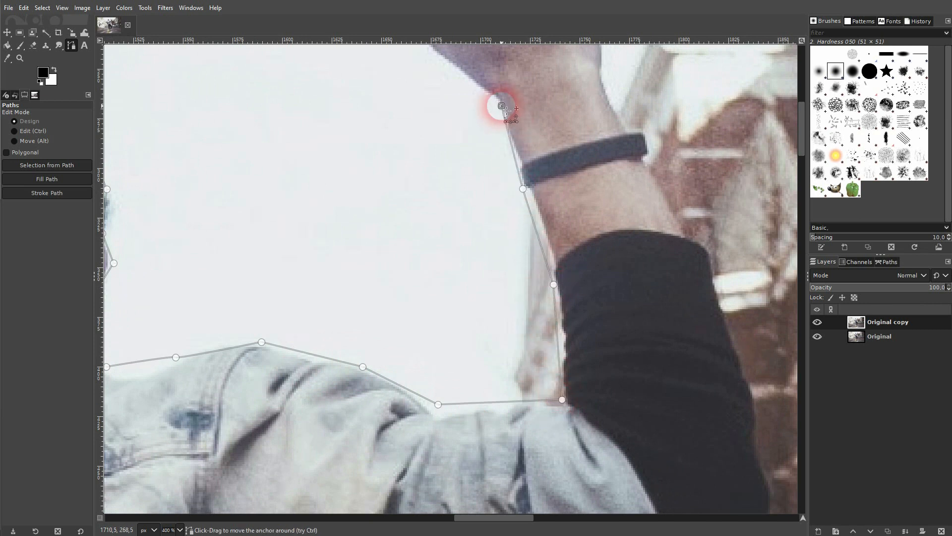
pyautogui.moveTo(495, 104); pyautogui.dragTo(589, 385)
pyautogui.click(512, 318)
# Trace the path up the right fist's left edge, across its knuckles and down the outer side to the wrist.
pyautogui.click(517, 277)
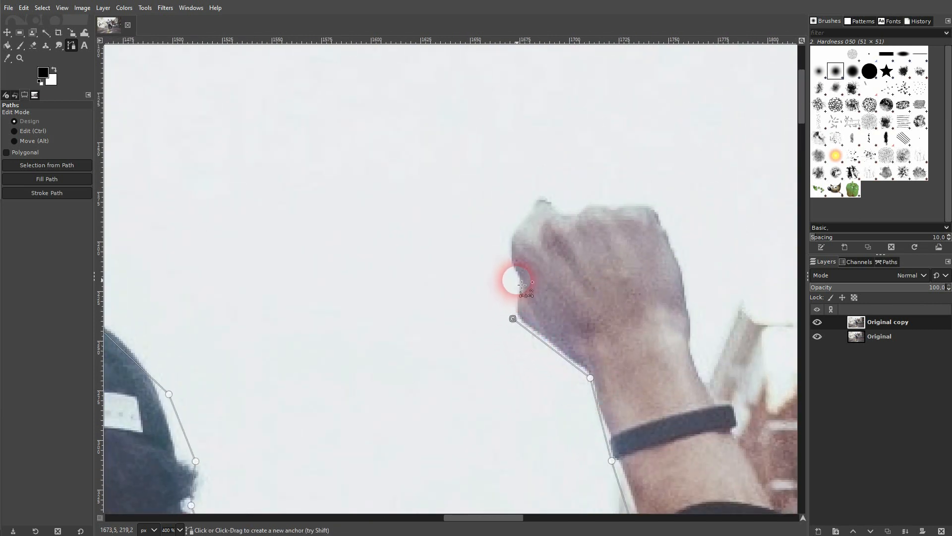
pyautogui.click(507, 239)
pyautogui.click(524, 205)
pyautogui.click(547, 197)
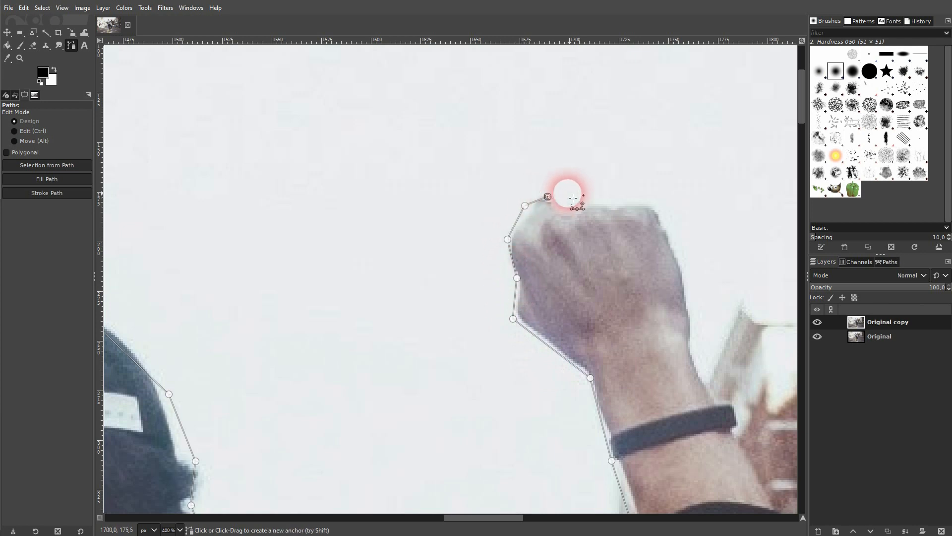
pyautogui.click(569, 206)
pyautogui.click(622, 203)
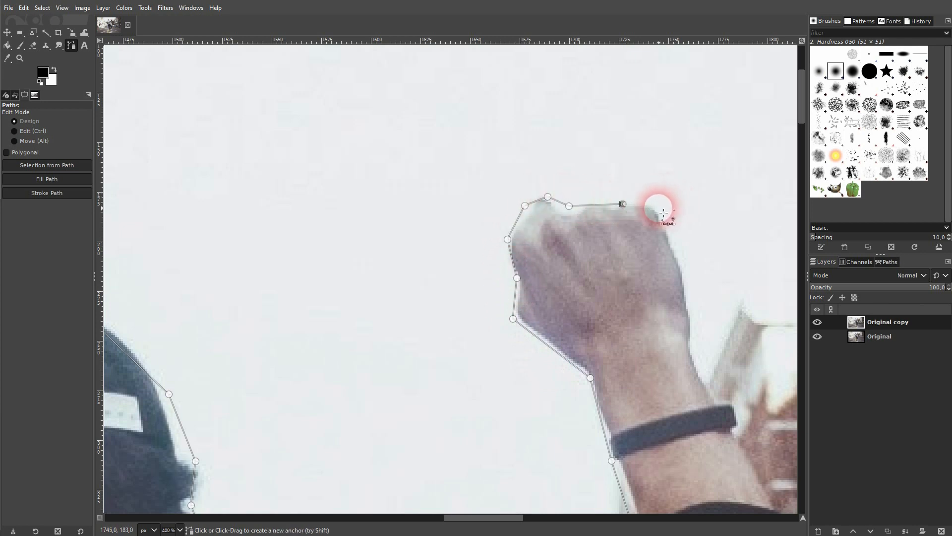
pyautogui.click(658, 208)
pyautogui.click(682, 263)
pyautogui.click(694, 337)
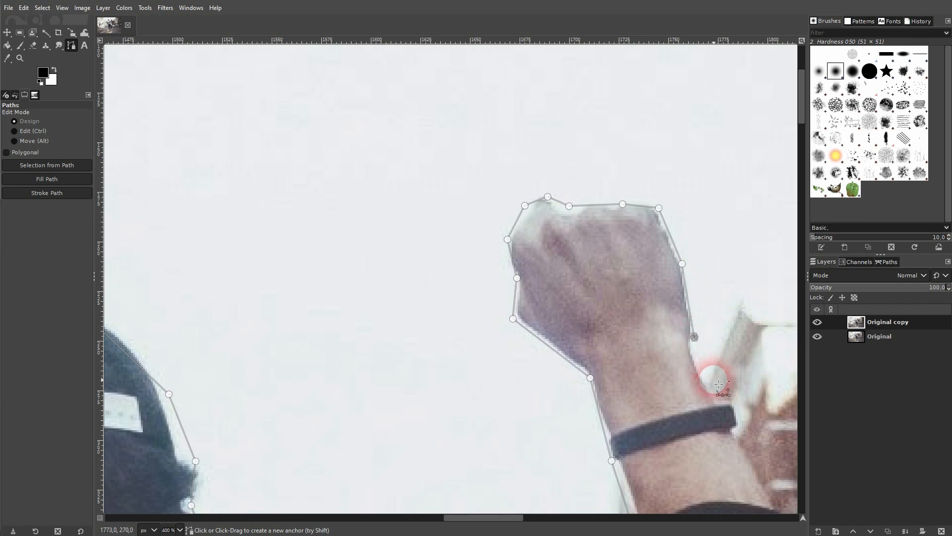
# Continue the path down the outer wrist, around the black wristband and along the forearm to the dark sleeve's cuff.
pyautogui.moveTo(736, 441); pyautogui.dragTo(371, 358)
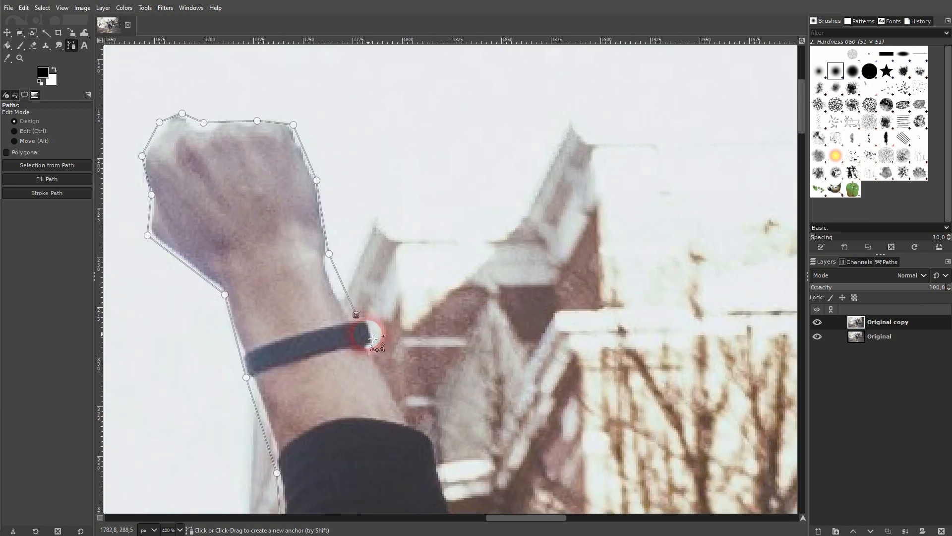
pyautogui.click(372, 318)
pyautogui.click(378, 352)
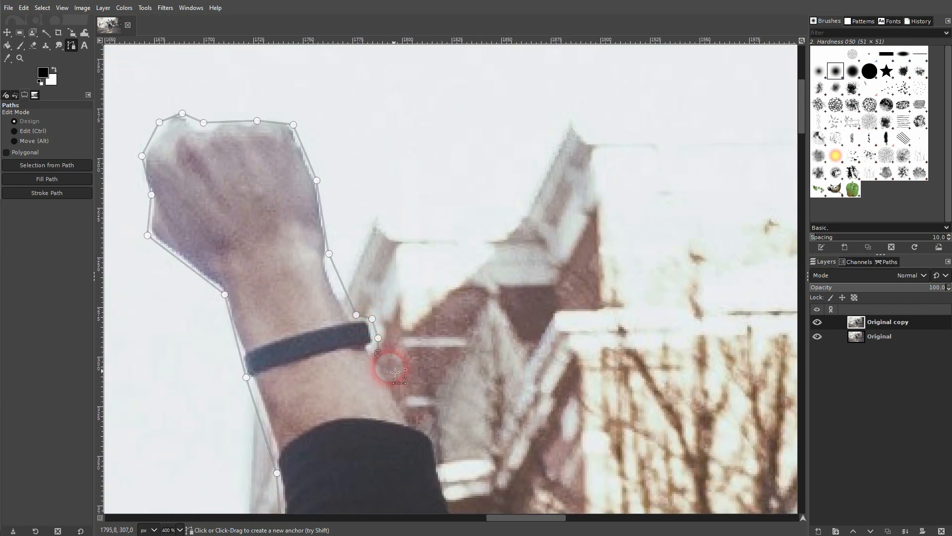
pyautogui.click(414, 425)
pyautogui.click(433, 433)
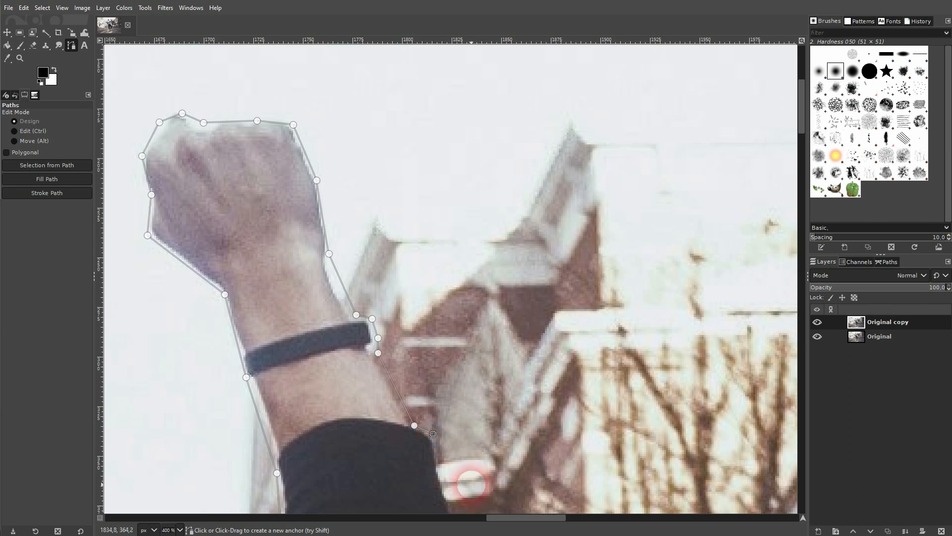
# Trace the path down the dark sleeve's outer edge, around the elbow and along the denim sleeve's underside to the jacket's side.
pyautogui.moveTo(470, 480); pyautogui.dragTo(350, 312)
pyautogui.moveTo(393, 467); pyautogui.dragTo(408, 258)
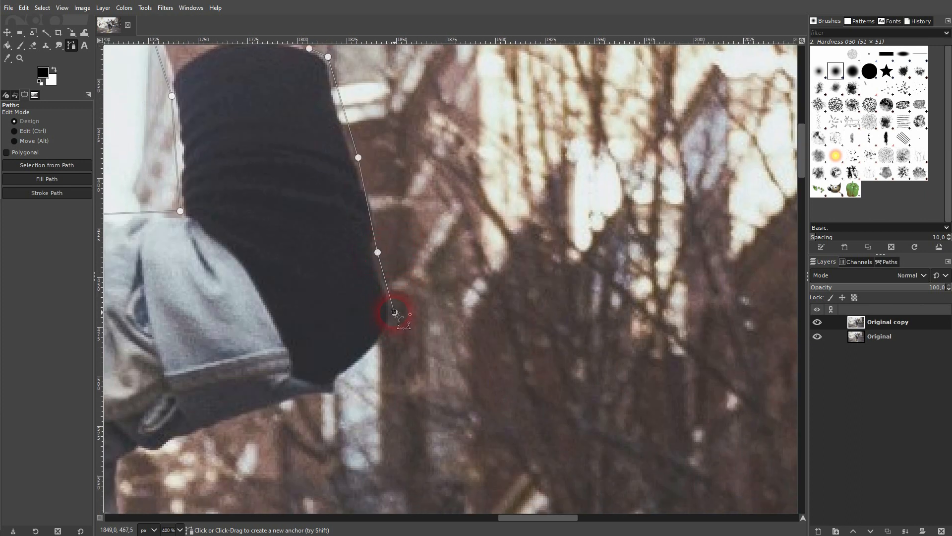
pyautogui.click(338, 384)
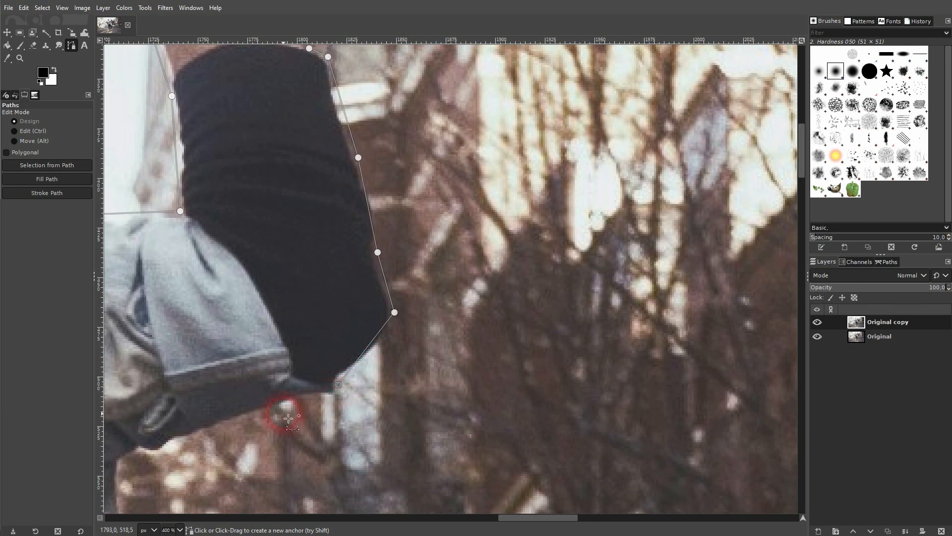
pyautogui.moveTo(294, 414); pyautogui.dragTo(561, 356)
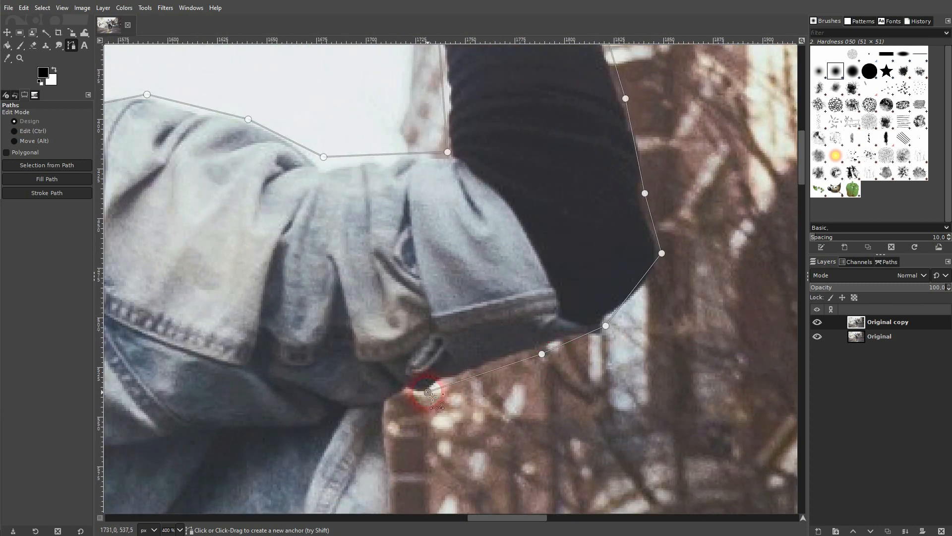
pyautogui.click(386, 408)
# Continue the path down the denim jacket's right side to the lowest tip of its hem.
pyautogui.moveTo(421, 462); pyautogui.dragTo(385, 180)
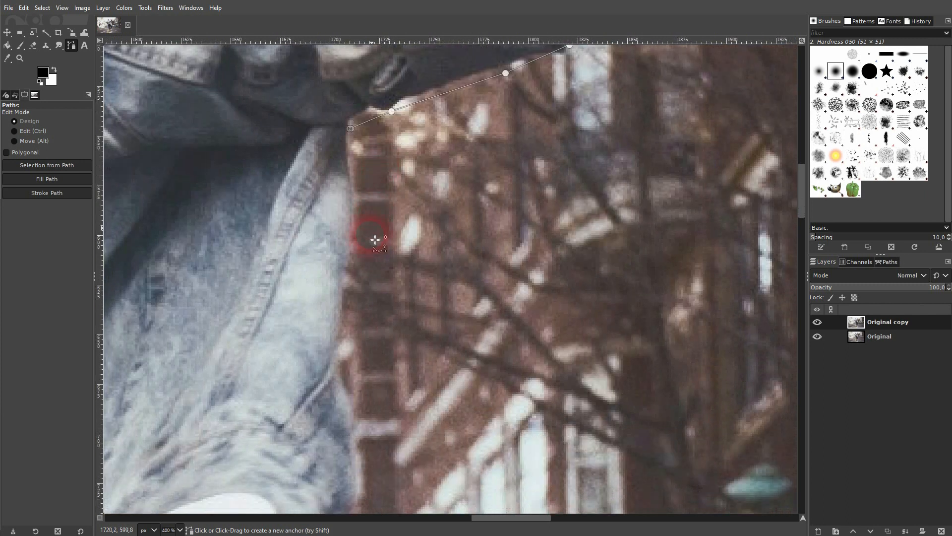
pyautogui.click(358, 249)
pyautogui.click(344, 310)
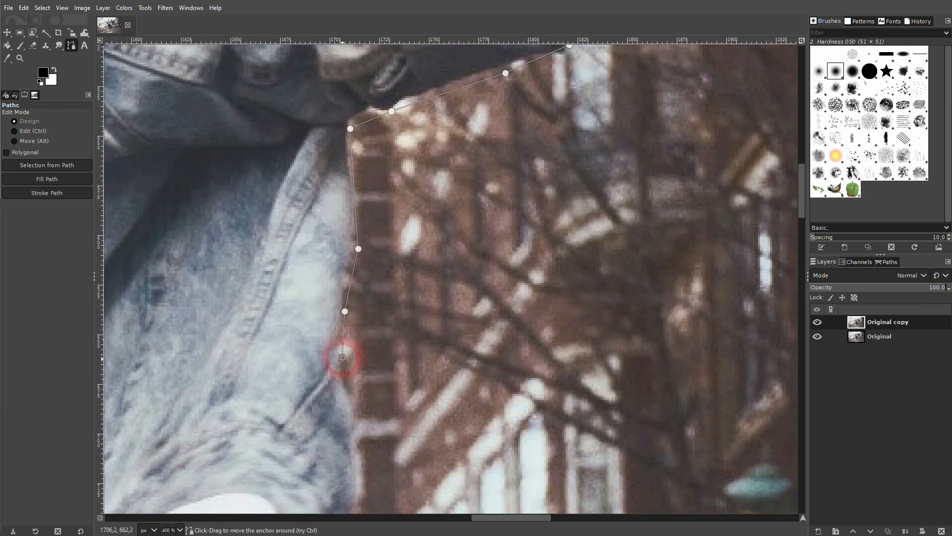
pyautogui.moveTo(362, 415); pyautogui.dragTo(408, 242)
pyautogui.click(402, 241)
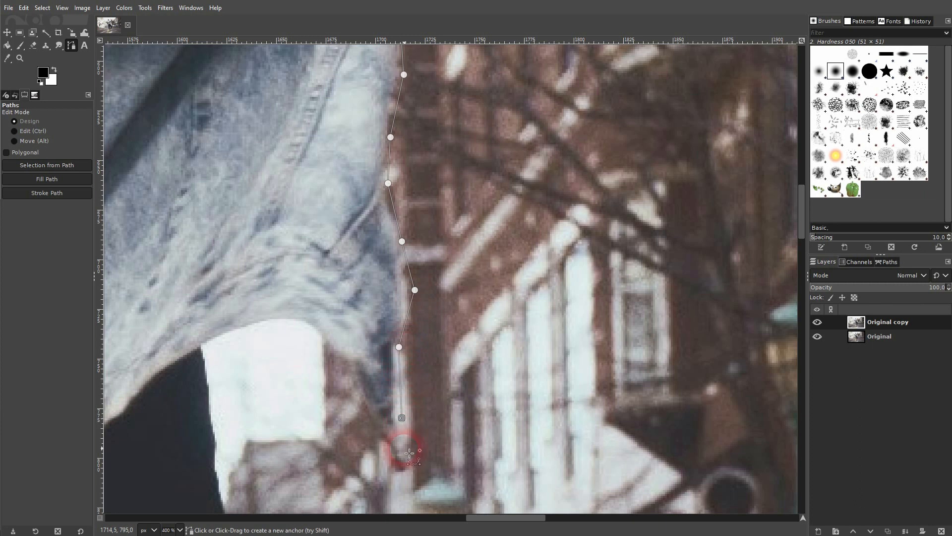
pyautogui.click(406, 469)
# Trace the path back up along the jacket's lower hem to where it meets the dark trousers.
pyautogui.click(345, 365)
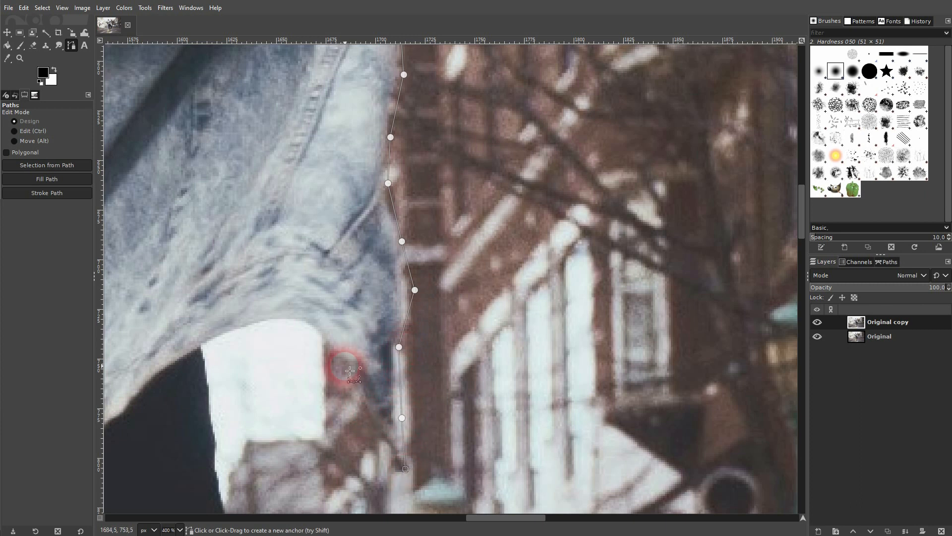
pyautogui.click(302, 325)
pyautogui.click(205, 347)
pyautogui.scroll(-5, 221, 356)
pyautogui.hscroll(-4, 221, 356)
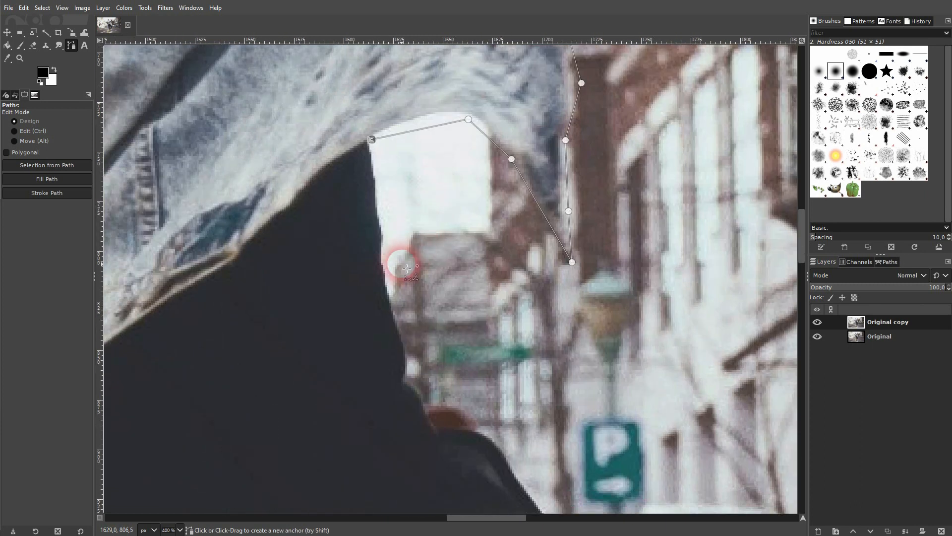
# Continue the path down the trousers' right hip, past the small brown patch and along the upper thigh.
pyautogui.click(224, 479)
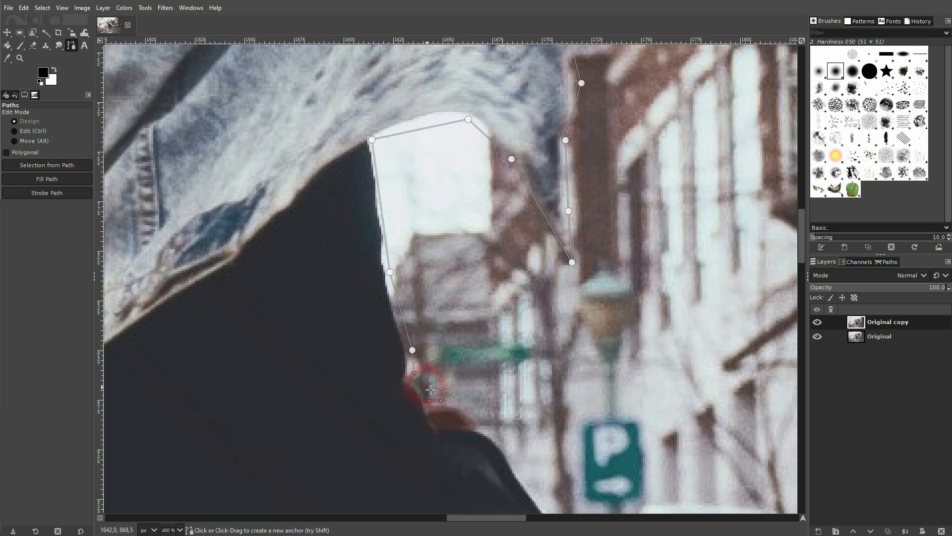
pyautogui.click(439, 420)
pyautogui.scroll(-5, 393, 297)
pyautogui.hscroll(5, 393, 298)
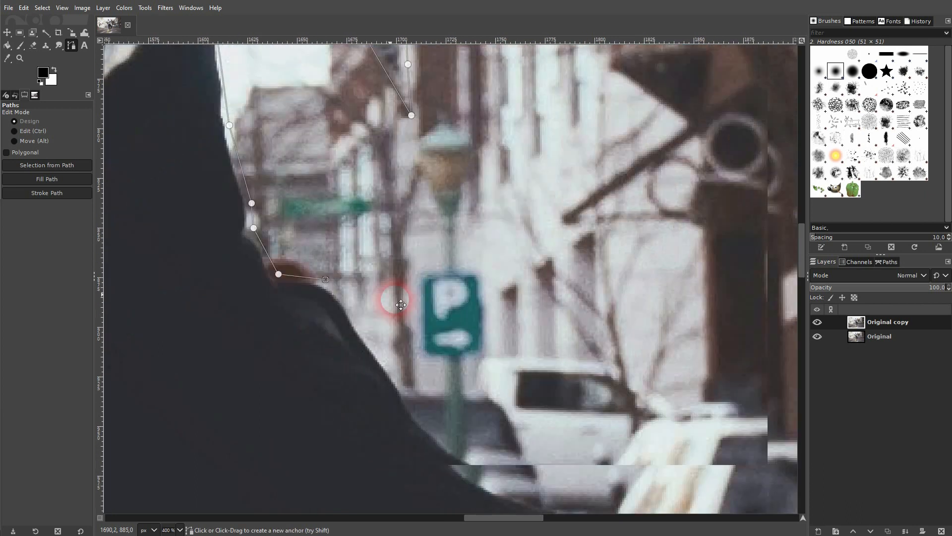
pyautogui.click(357, 315)
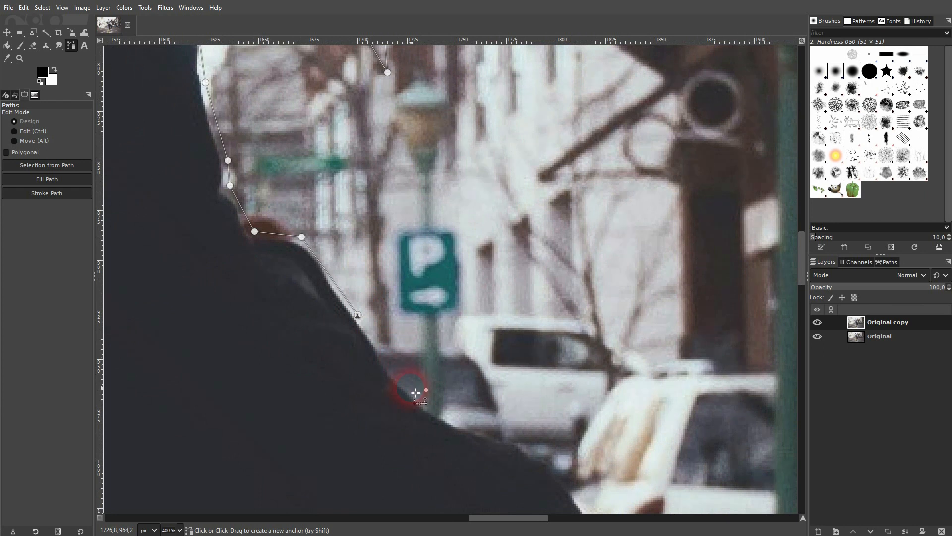
pyautogui.click(545, 456)
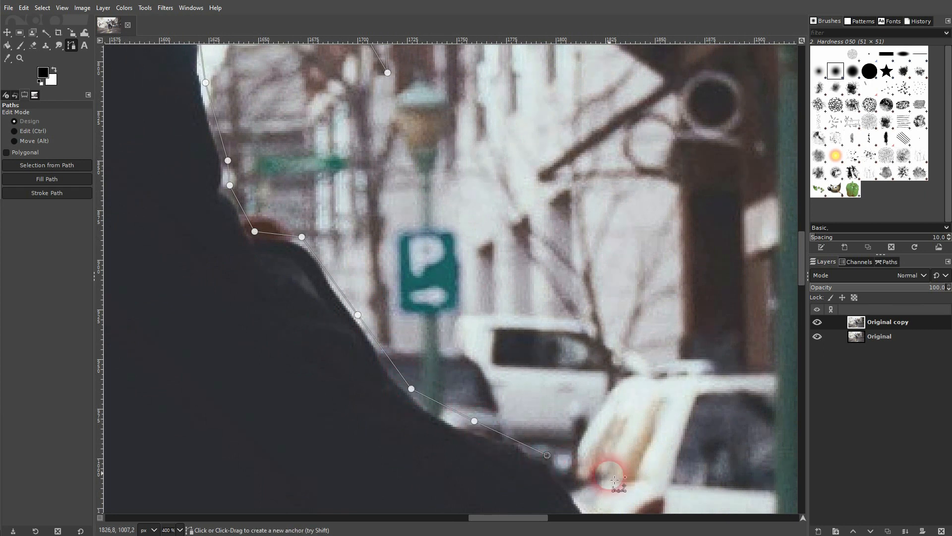
# Trace the path along the lower part of the right thigh, past the parked white van, toward the knee.
pyautogui.scroll(-5, 606, 478)
pyautogui.hscroll(2, 605, 478)
pyautogui.click(489, 256)
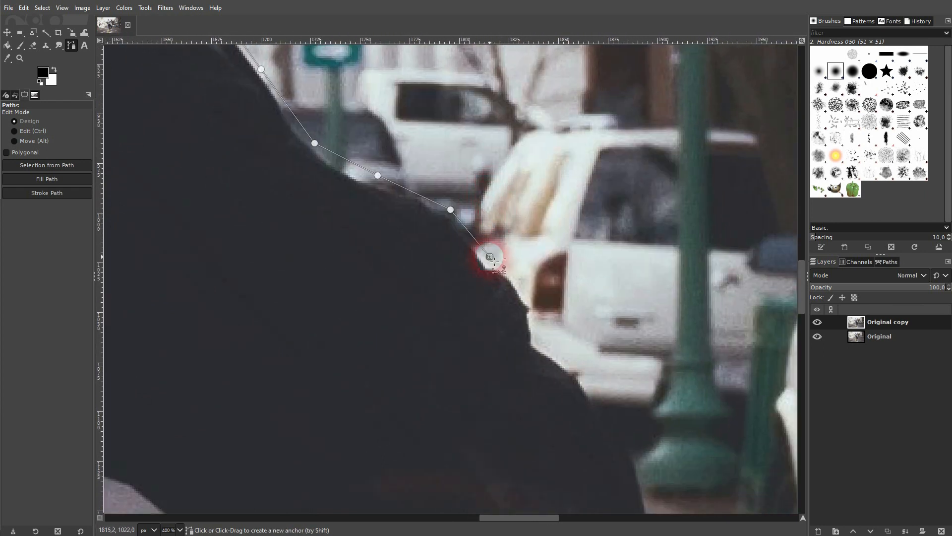
pyautogui.click(525, 291)
pyautogui.click(536, 338)
pyautogui.click(572, 359)
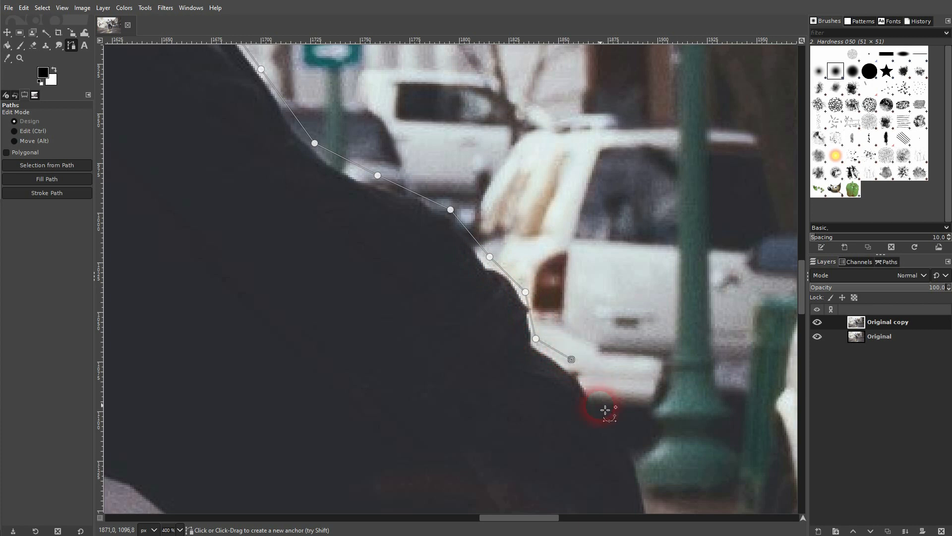
pyautogui.click(601, 405)
# Continue the path around the right knee and down the back of the trouser leg to the ankle above the shoe.
pyautogui.scroll(-5, 542, 263)
pyautogui.hscroll(3, 542, 263)
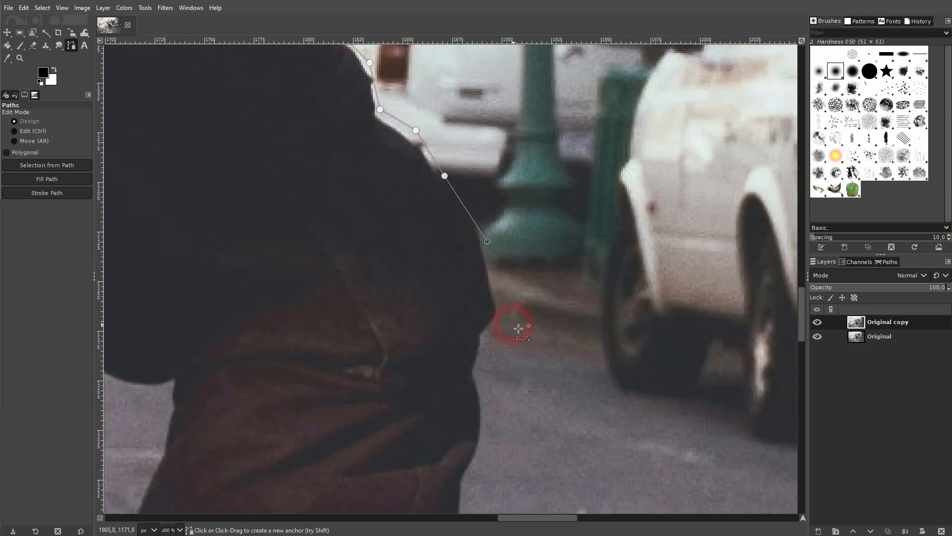
pyautogui.click(477, 374)
pyautogui.scroll(-5, 508, 231)
pyautogui.hscroll(-1, 509, 232)
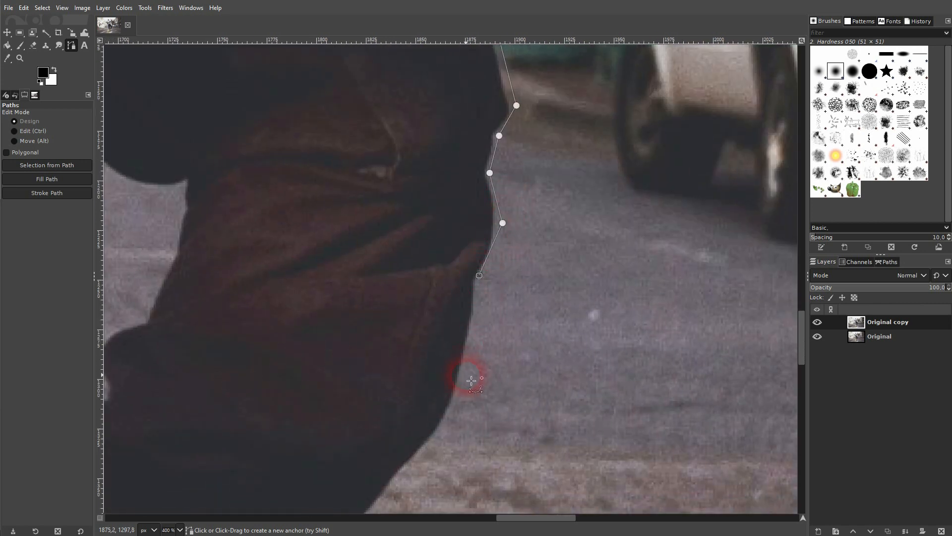
pyautogui.scroll(-5, 469, 377)
pyautogui.hscroll(-3, 468, 377)
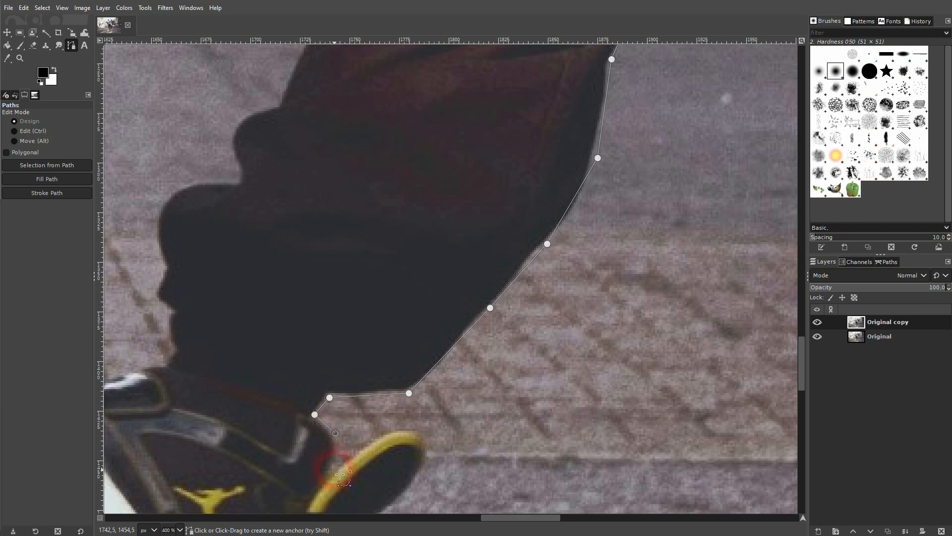
# Trace the path around the shoe's yellow-edged tongue and down the upper part of its right edge.
pyautogui.click(334, 469)
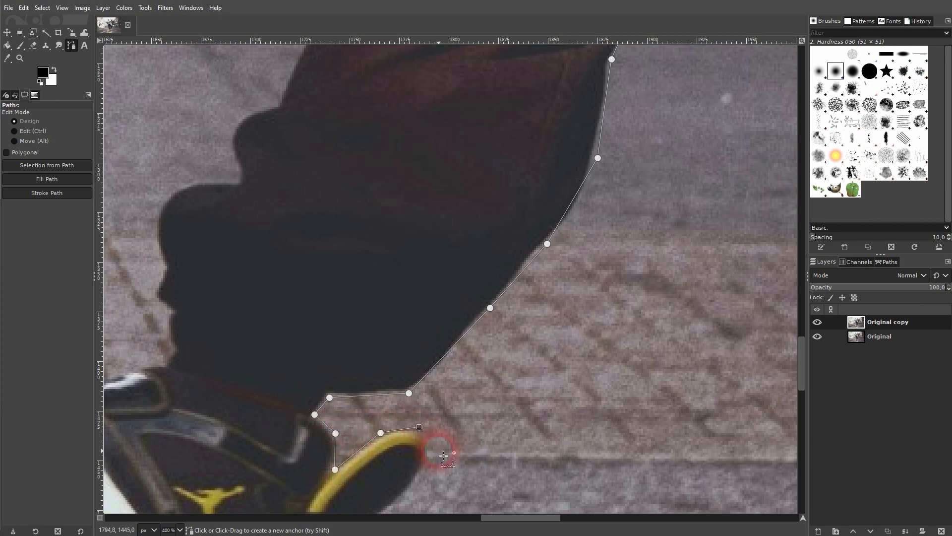
pyautogui.moveTo(447, 441); pyautogui.dragTo(597, 164)
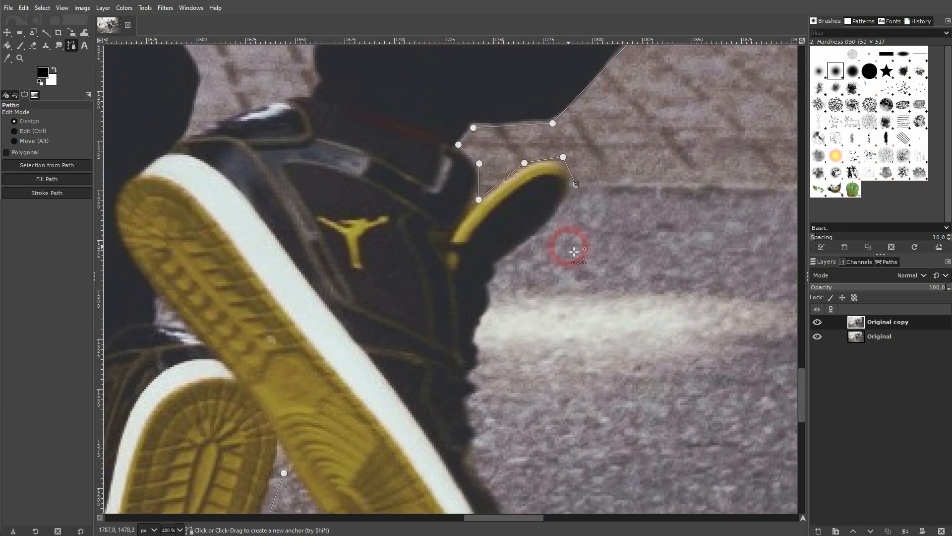
pyautogui.click(504, 261)
pyautogui.click(491, 286)
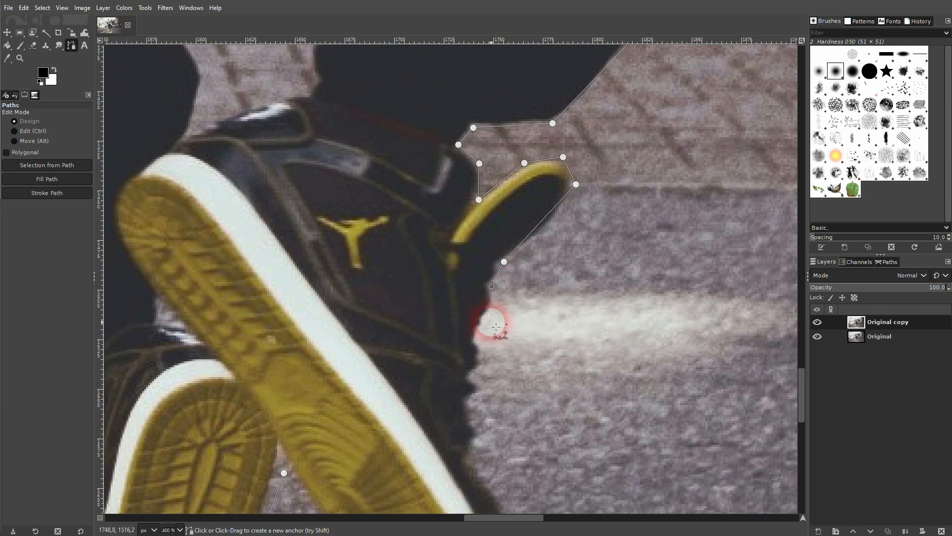
pyautogui.click(488, 313)
pyautogui.click(481, 334)
pyautogui.click(482, 374)
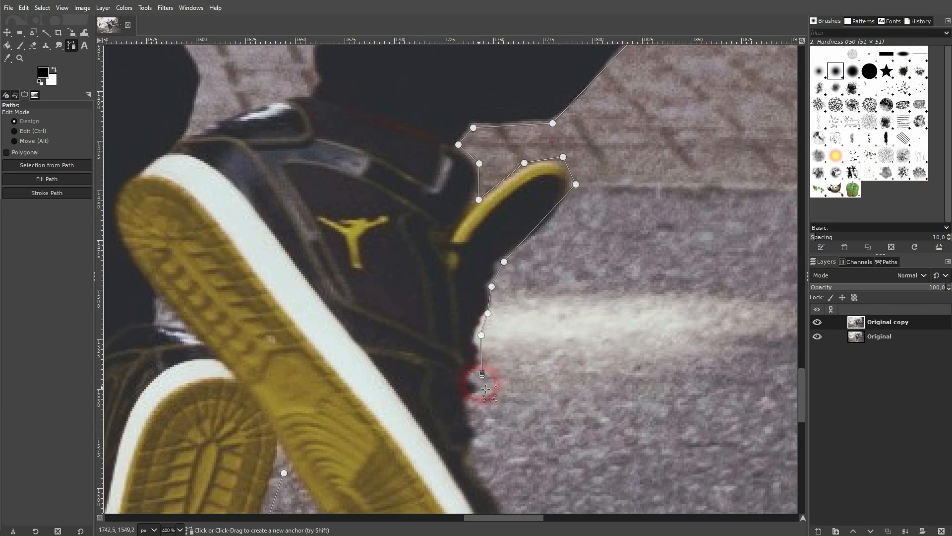
# Trace the path around the right shoe's toe and back up its yellow sole, and close the path at its starting anchor.
pyautogui.moveTo(486, 455); pyautogui.dragTo(450, 261)
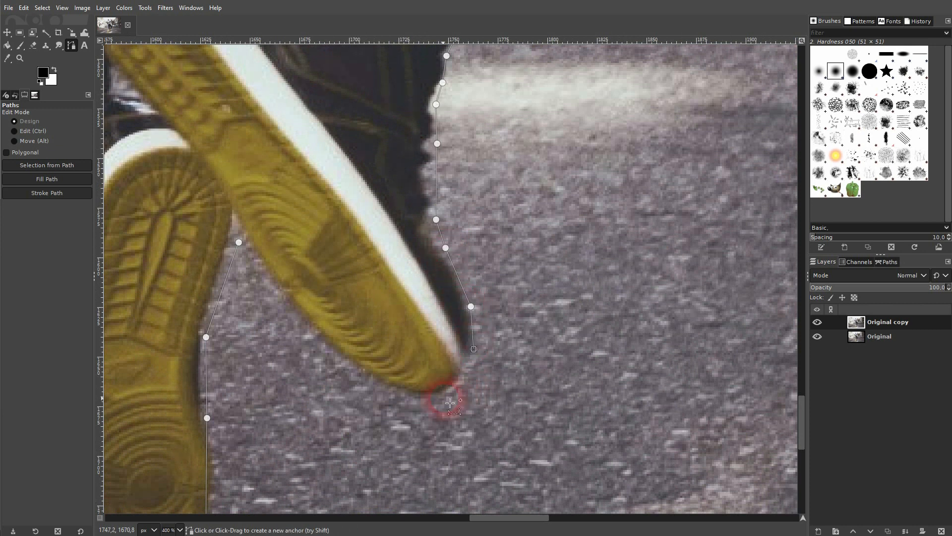
pyautogui.click(344, 361)
pyautogui.click(291, 307)
pyautogui.click(260, 266)
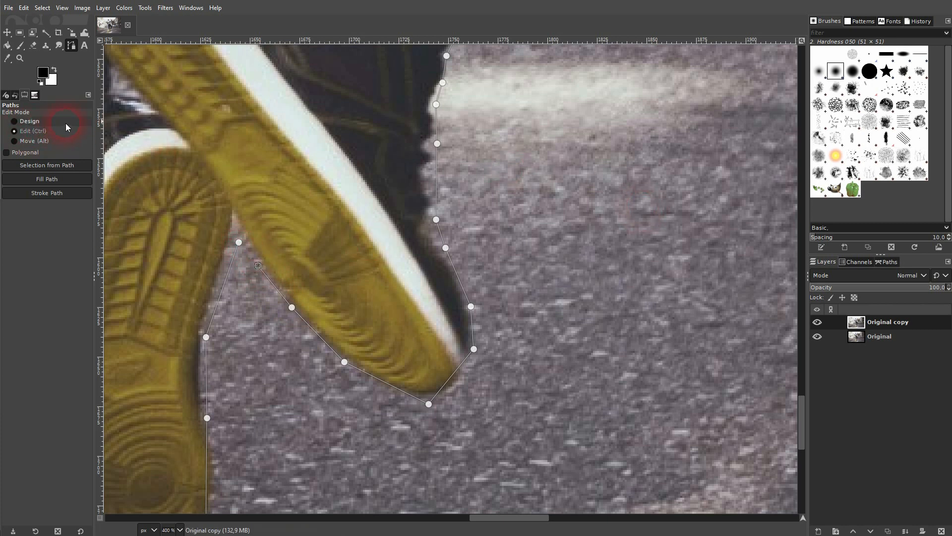
pyautogui.press('ctrl')
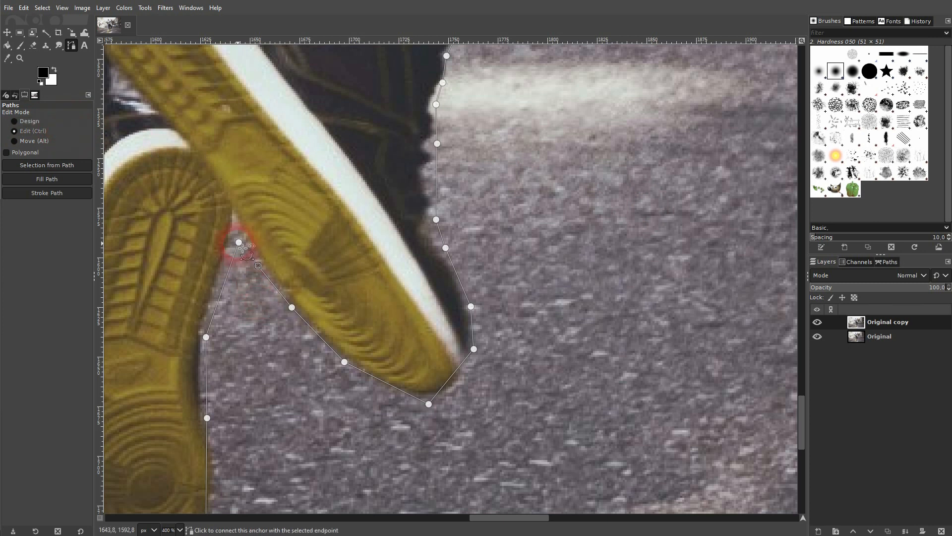
pyautogui.keyDown('ctrl'); pyautogui.click(240, 243); pyautogui.keyUp('ctrl')
# Open the Stroke Path settings for the finished outline around the man.
pyautogui.scroll(-7, 332, 279)
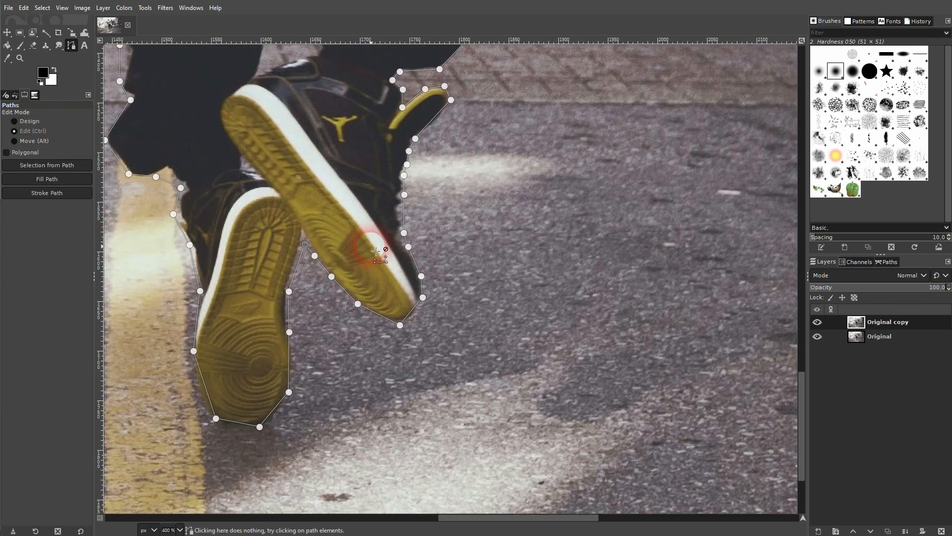
pyautogui.scroll(5, 345, 95)
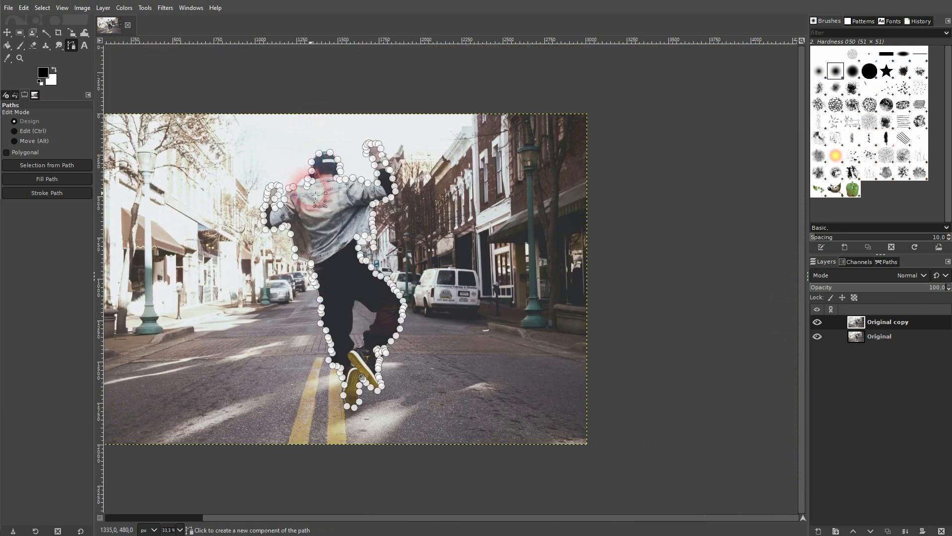
pyautogui.scroll(1, 303, 280)
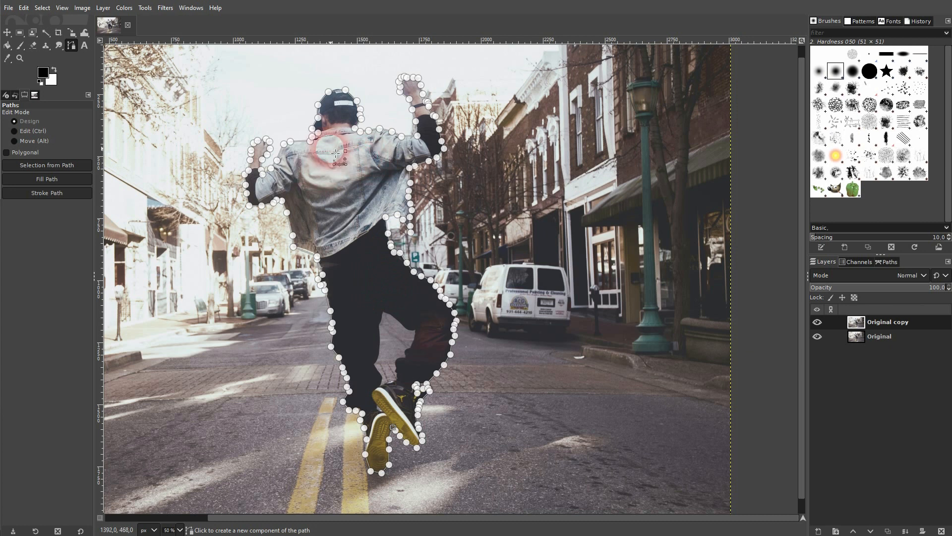
pyautogui.click(36, 193)
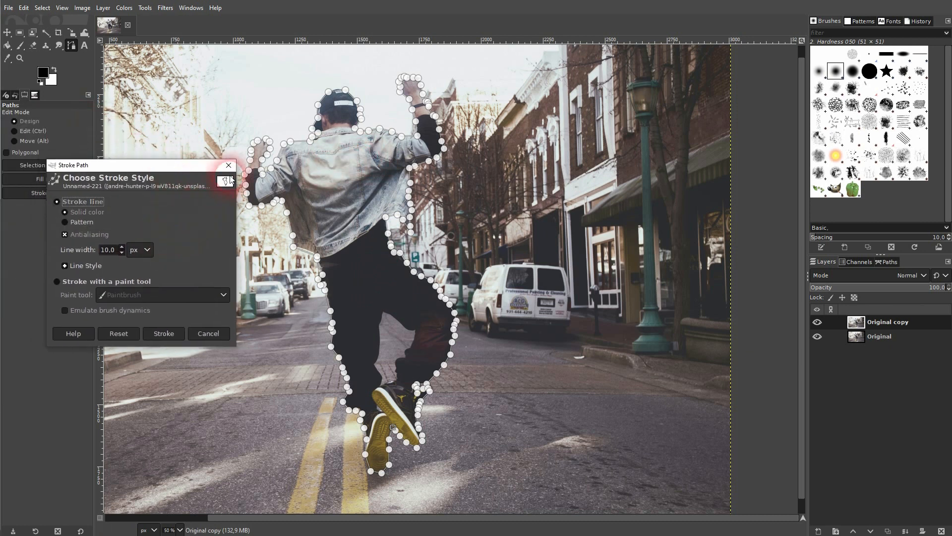
pyautogui.click(228, 166)
pyautogui.click(24, 7)
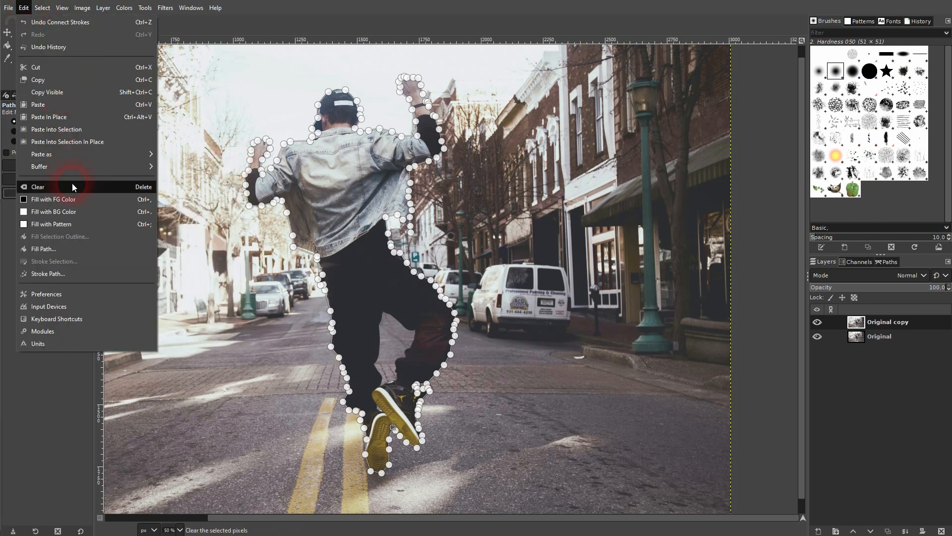
pyautogui.click(85, 273)
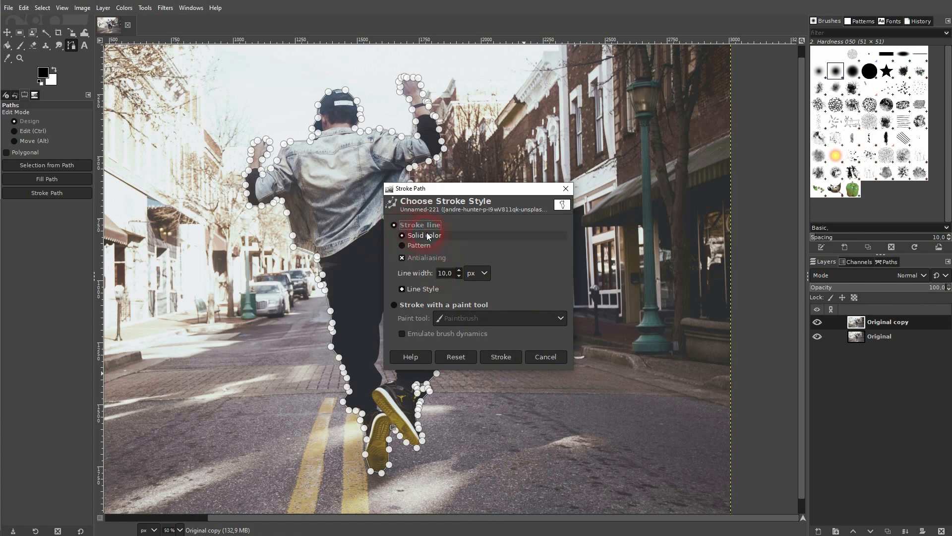
# Set the foreground color to pure red, ff0000, for the path stroke.
pyautogui.click(54, 69)
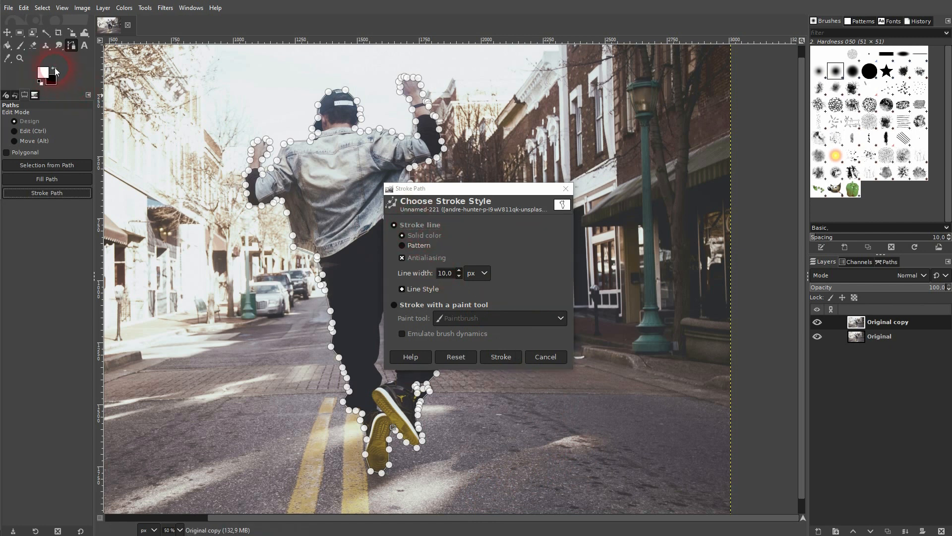
pyautogui.click(54, 69)
pyautogui.click(43, 72)
pyautogui.click(198, 137)
pyautogui.moveTo(199, 136); pyautogui.dragTo(251, 58)
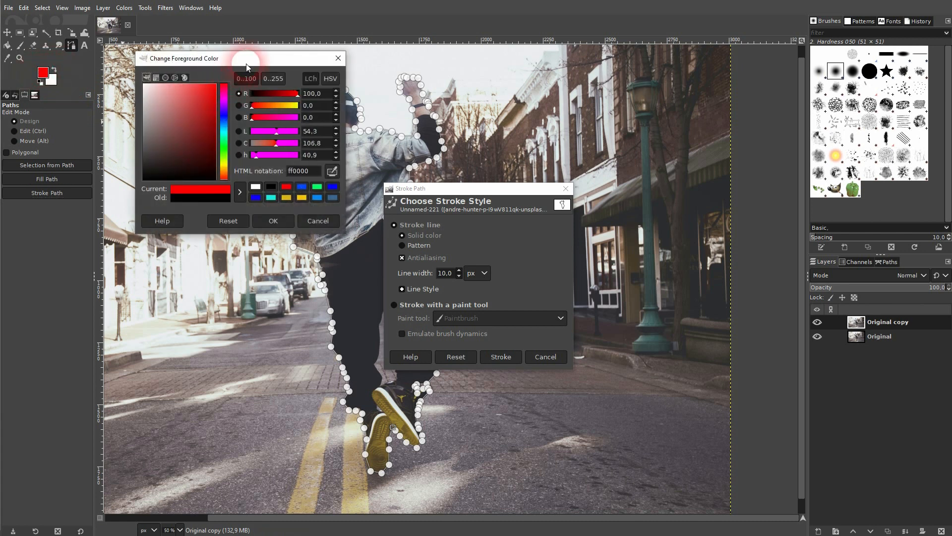
pyautogui.click(273, 220)
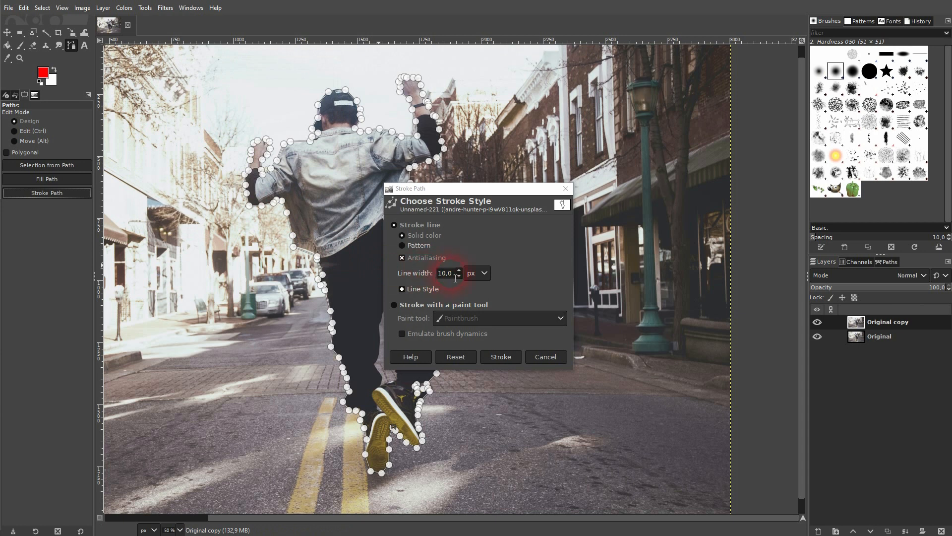
# Stroke the man's path with a 10 px solid-color line using the Short dashes preset, and switch to the Move tool.
pyautogui.moveTo(455, 276); pyautogui.dragTo(435, 274)
pyautogui.click(409, 288)
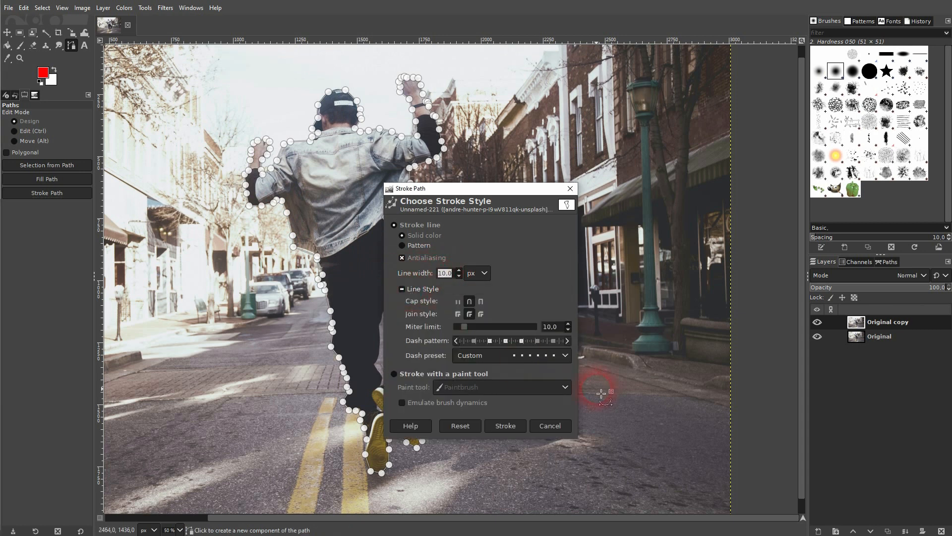
pyautogui.click(510, 355)
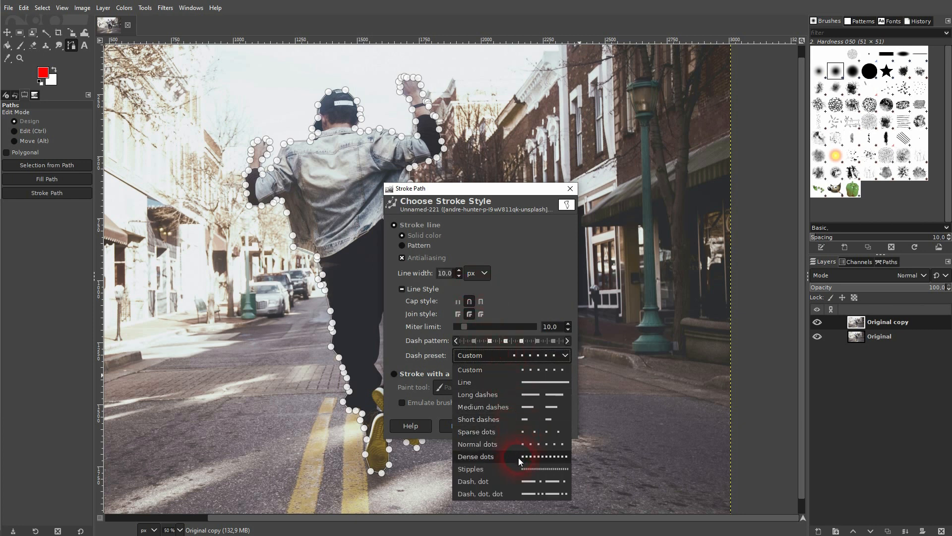
pyautogui.click(499, 421)
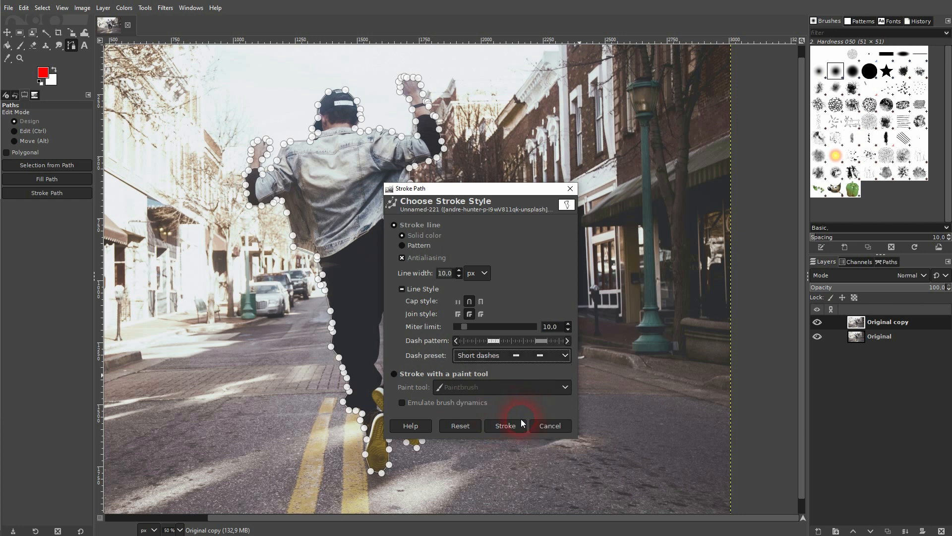
pyautogui.click(509, 426)
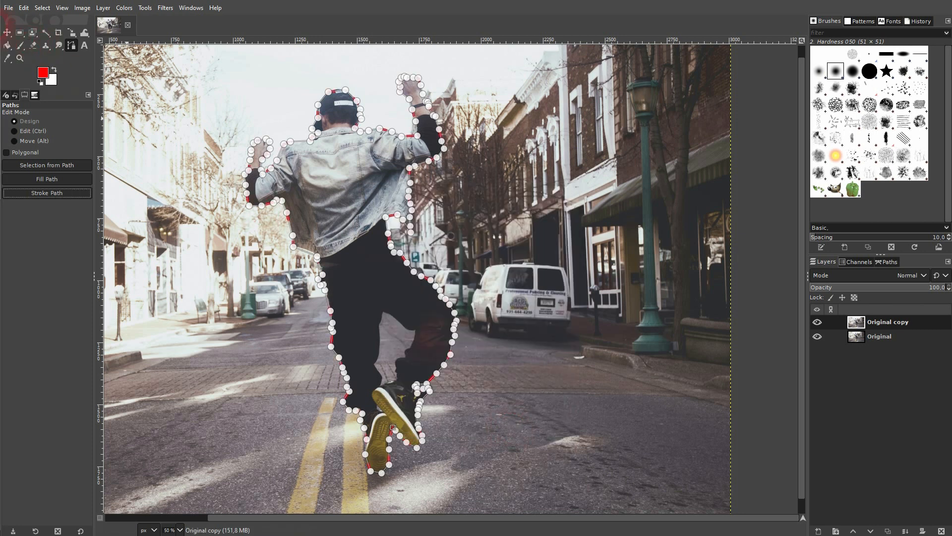
pyautogui.press('m')
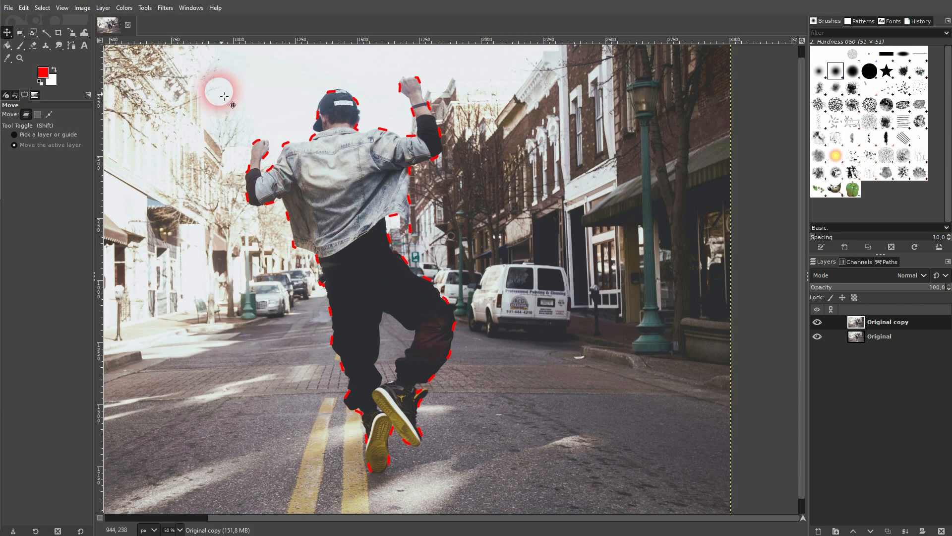
# Open the Undo History and revert the image to the Connect Strokes state, undoing the dashed stroke.
pyautogui.click(184, 9)
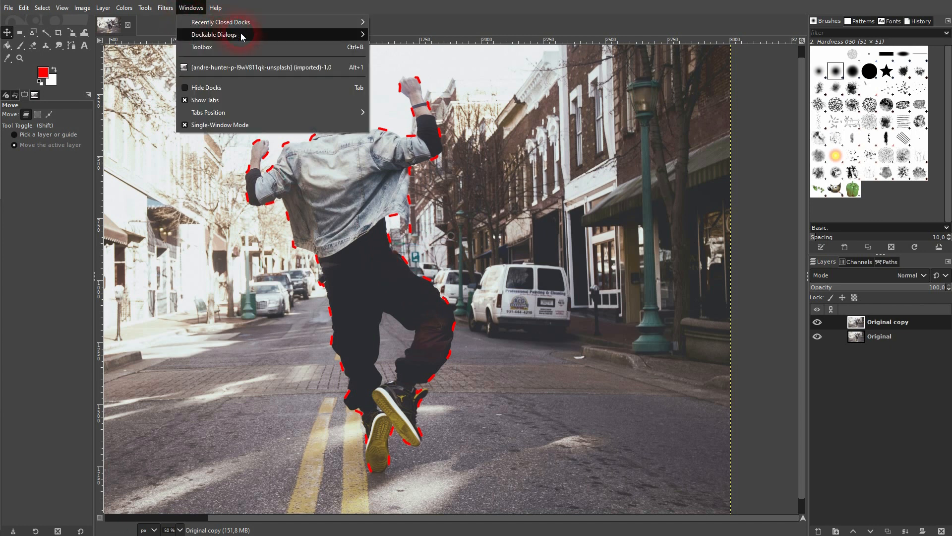
pyautogui.moveTo(240, 33)
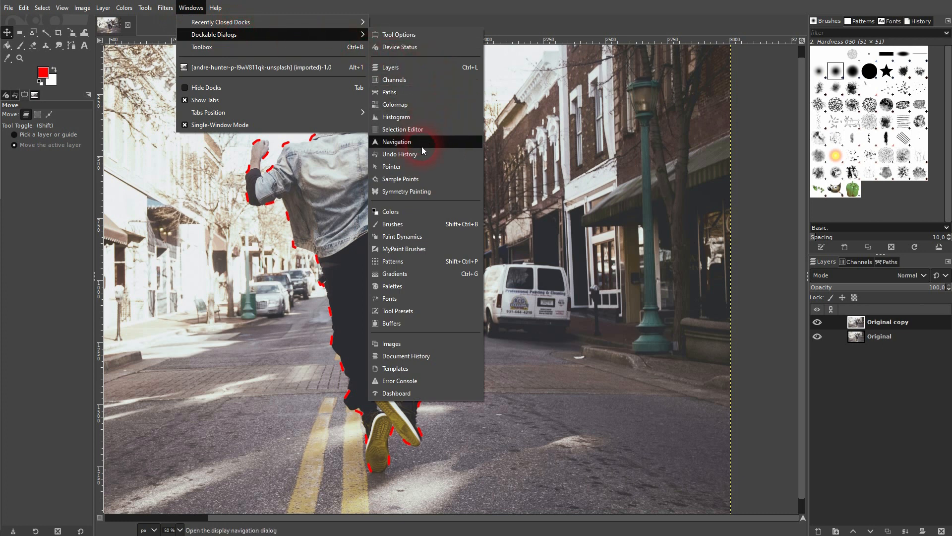
pyautogui.click(403, 155)
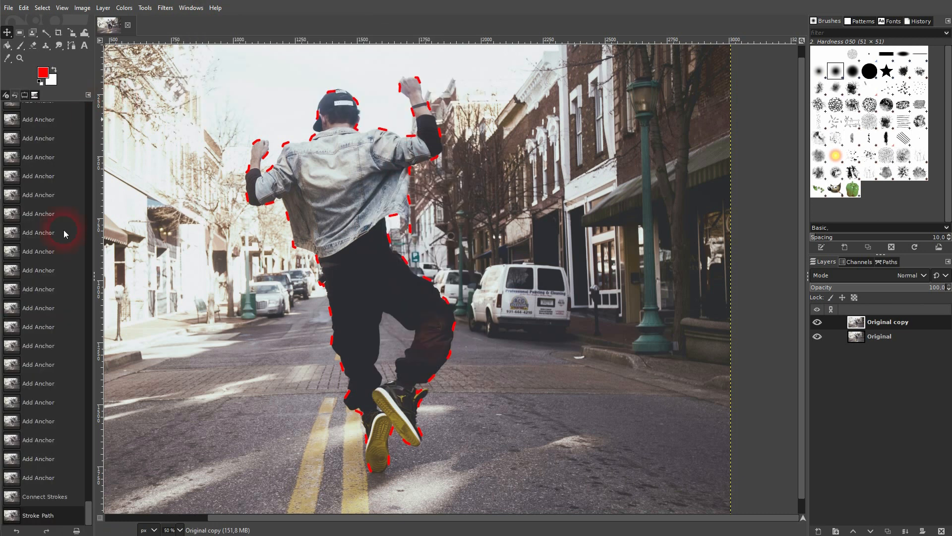
pyautogui.click(55, 497)
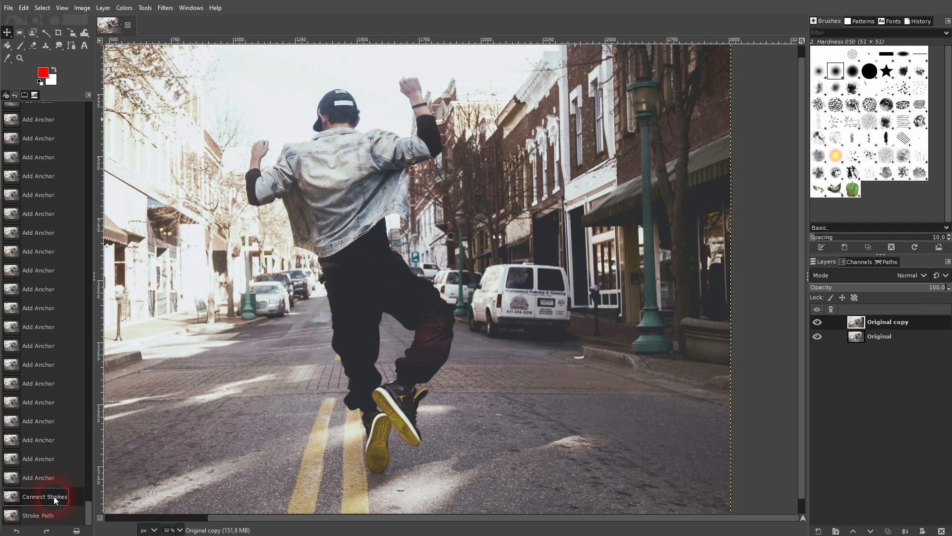
pyautogui.click(43, 479)
pyautogui.click(58, 496)
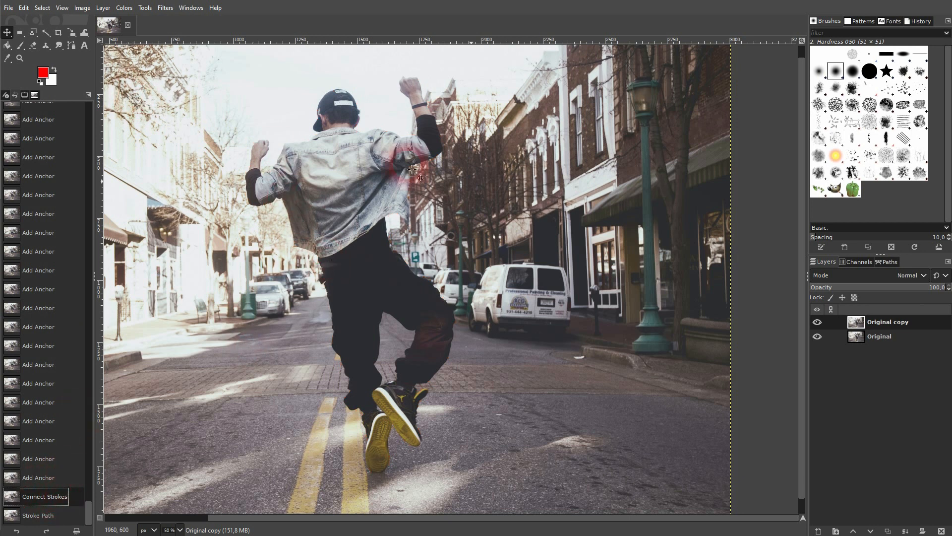
# Display the list of paths and make the man's outline path visible on the image.
pyautogui.click(890, 262)
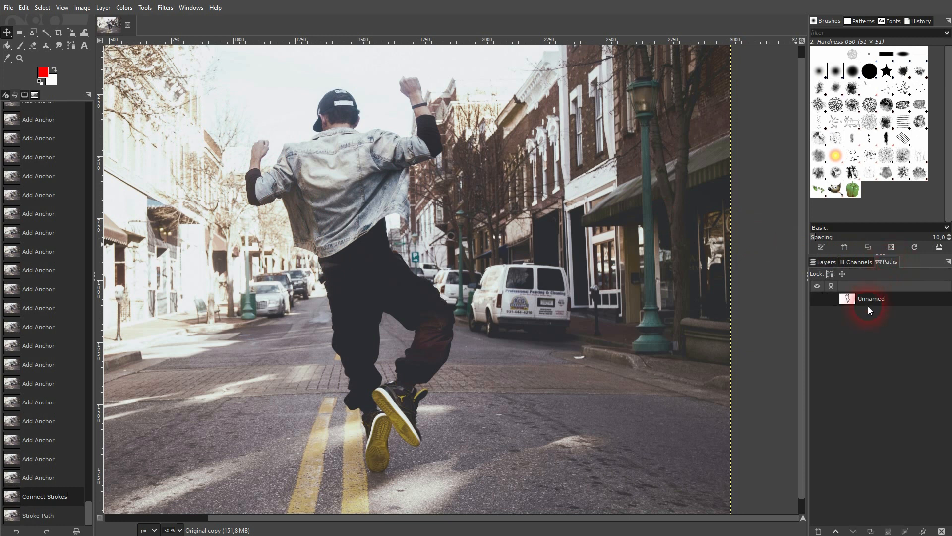
pyautogui.click(817, 298)
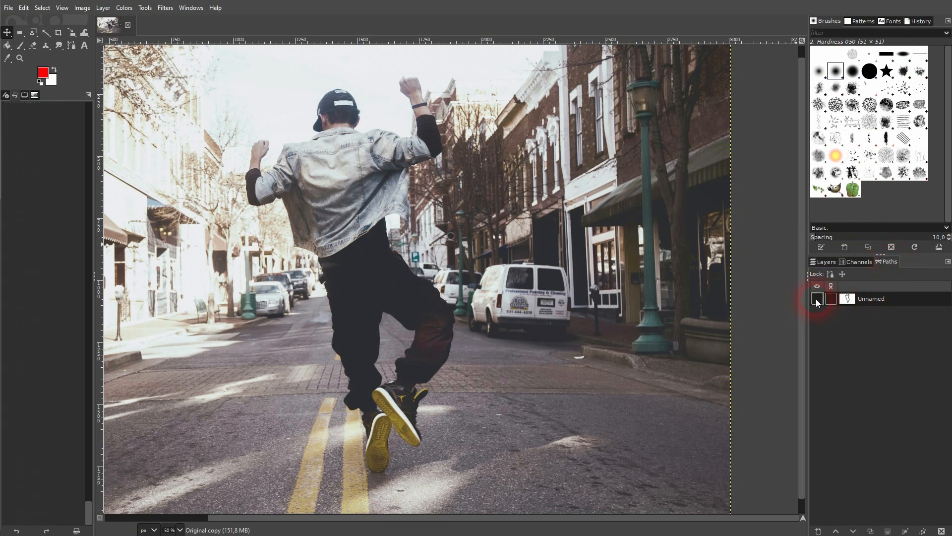
pyautogui.click(191, 7)
pyautogui.click(234, 34)
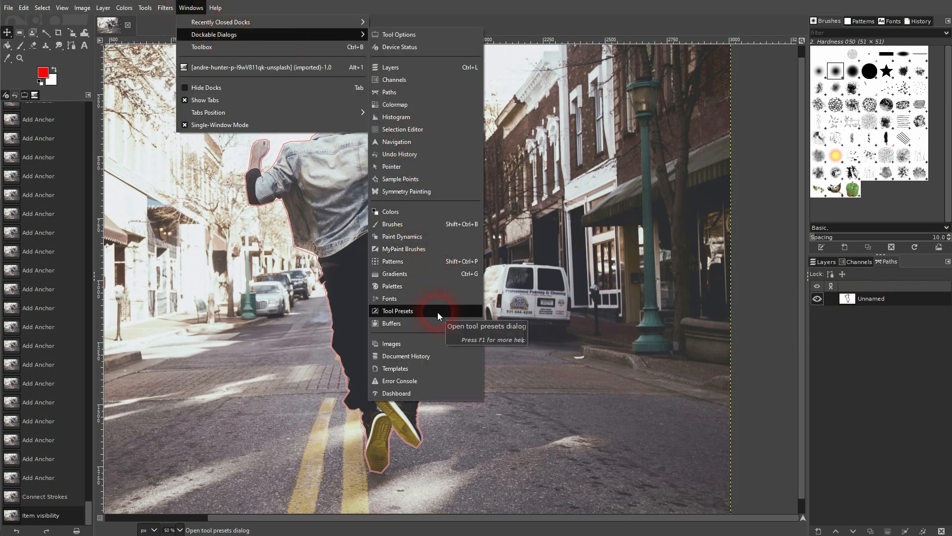
pyautogui.click(406, 92)
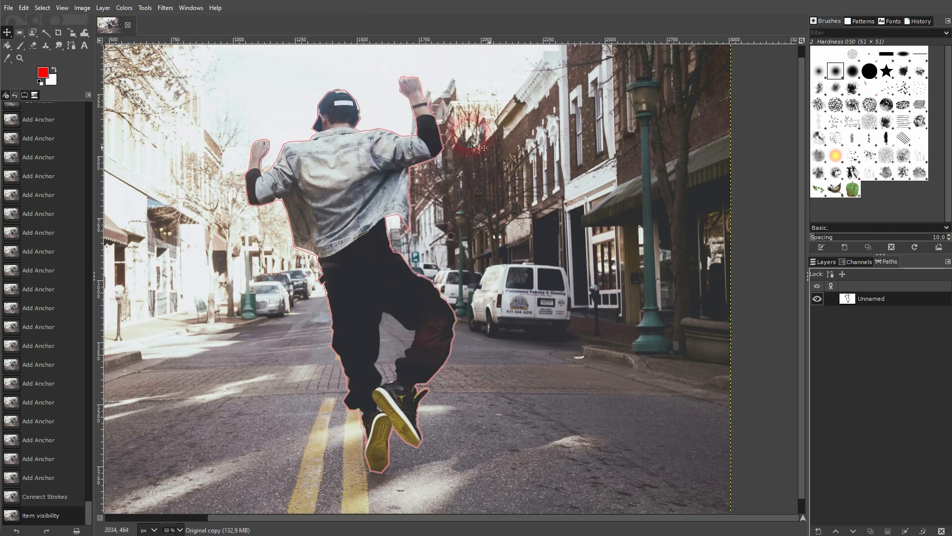
pyautogui.click(816, 298)
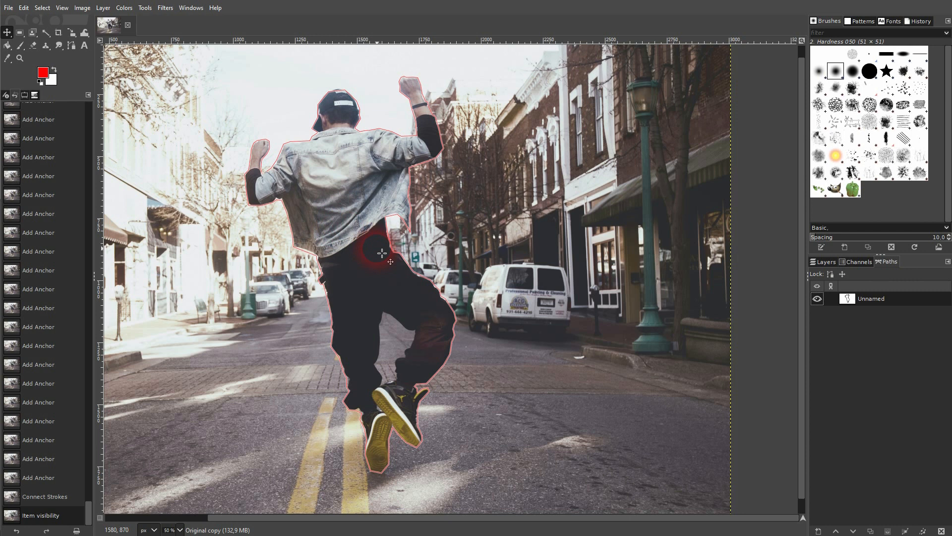
# Create a selection from the man's path, hide the path, and return to the layer list.
pyautogui.click(71, 45)
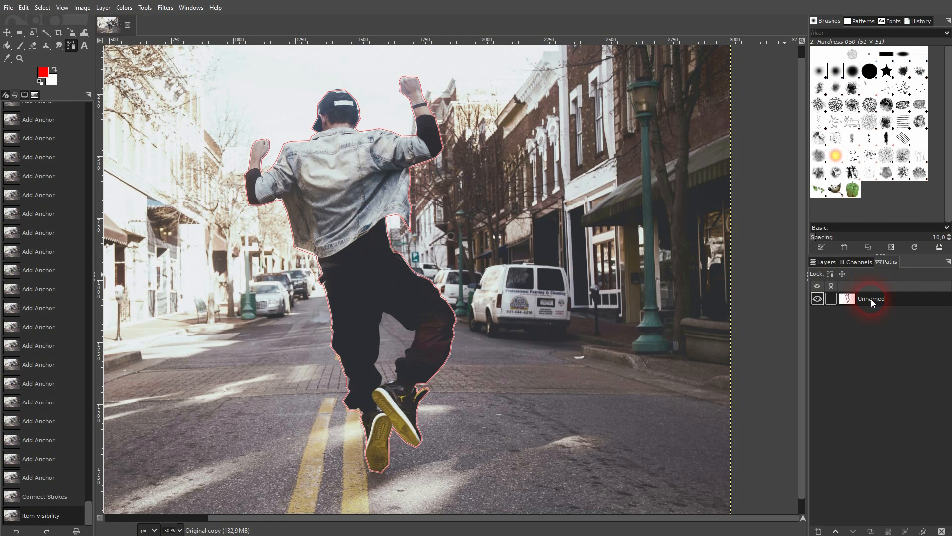
pyautogui.click(44, 8)
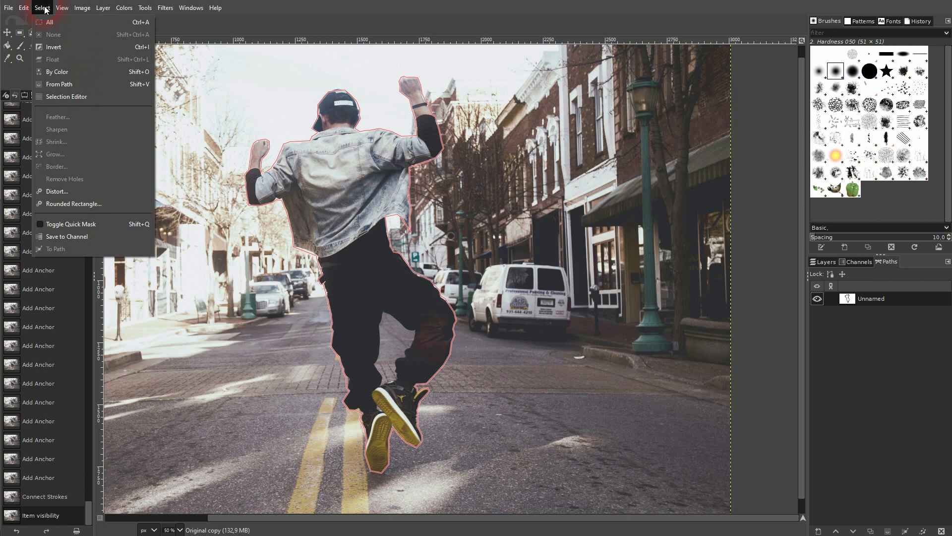
pyautogui.click(57, 84)
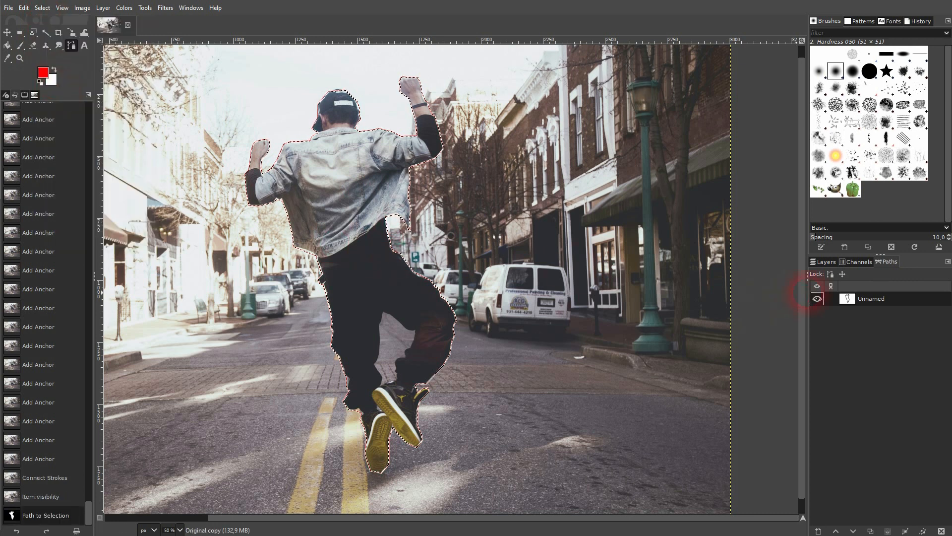
pyautogui.click(817, 298)
pyautogui.click(823, 261)
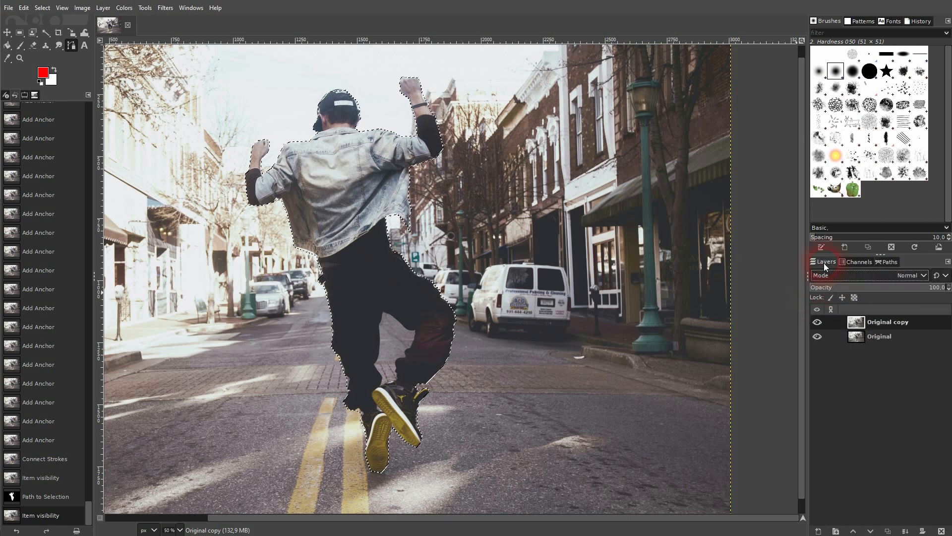
# Try growing the selection around the man by 50 px, and undo that growth.
pyautogui.scroll(2, 392, 266)
pyautogui.scroll(1, 395, 266)
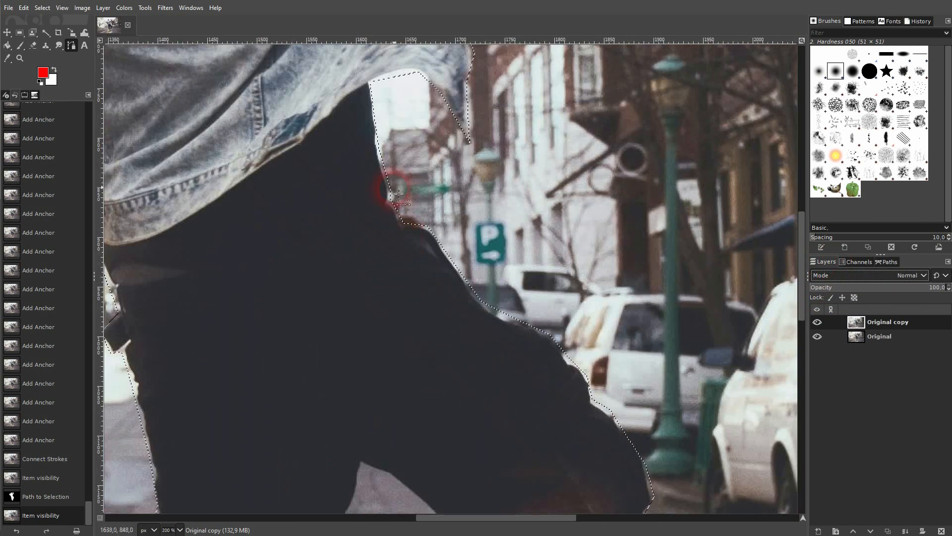
pyautogui.scroll(-2, 413, 218)
pyautogui.scroll(-1, 413, 218)
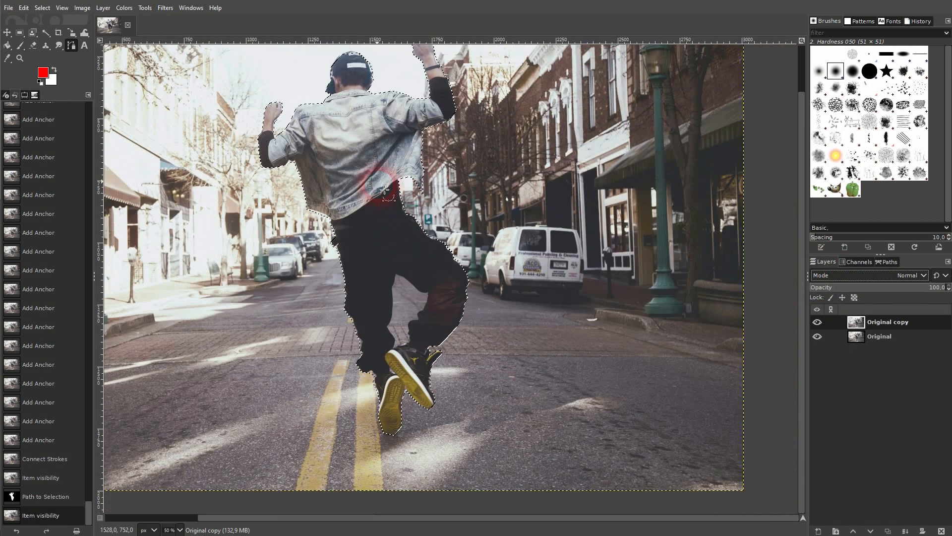
pyautogui.scroll(2, 347, 188)
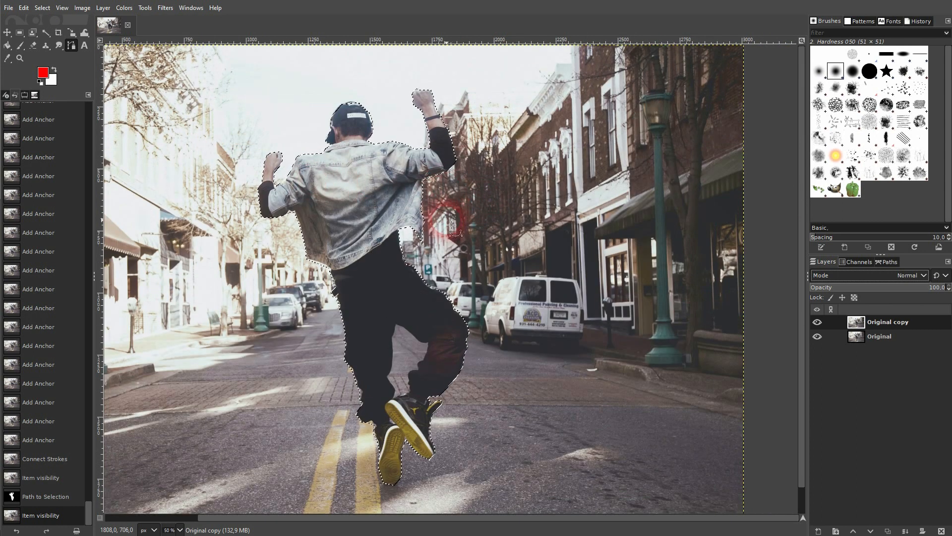
pyautogui.click(34, 96)
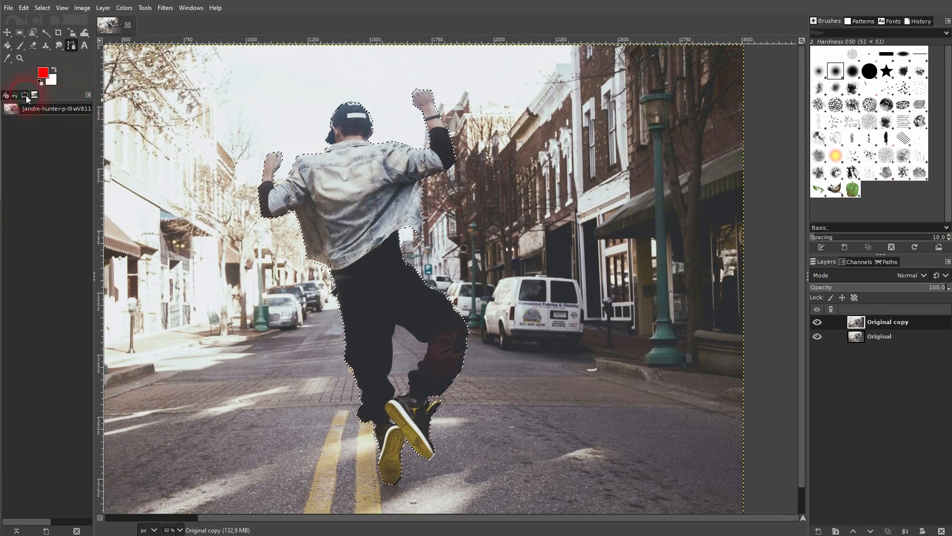
pyautogui.click(24, 7)
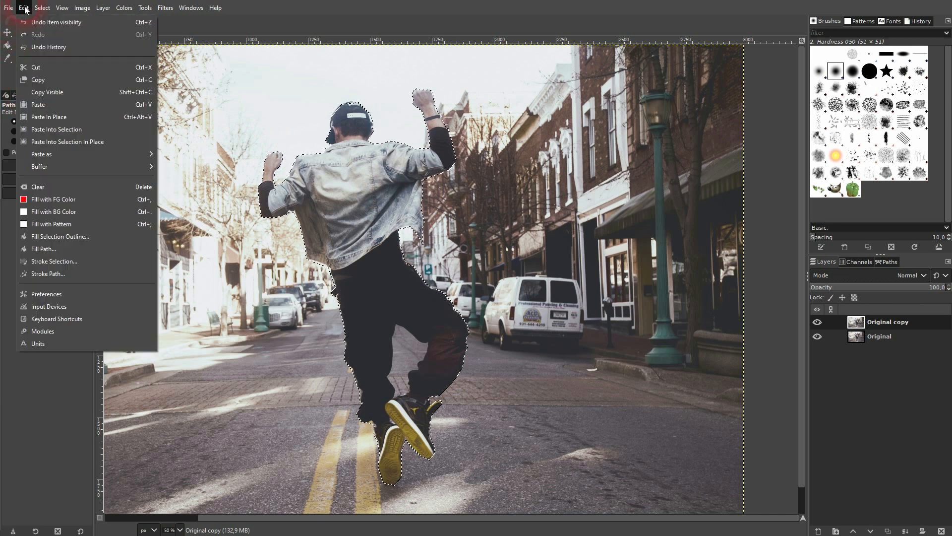
pyautogui.moveTo(41, 10)
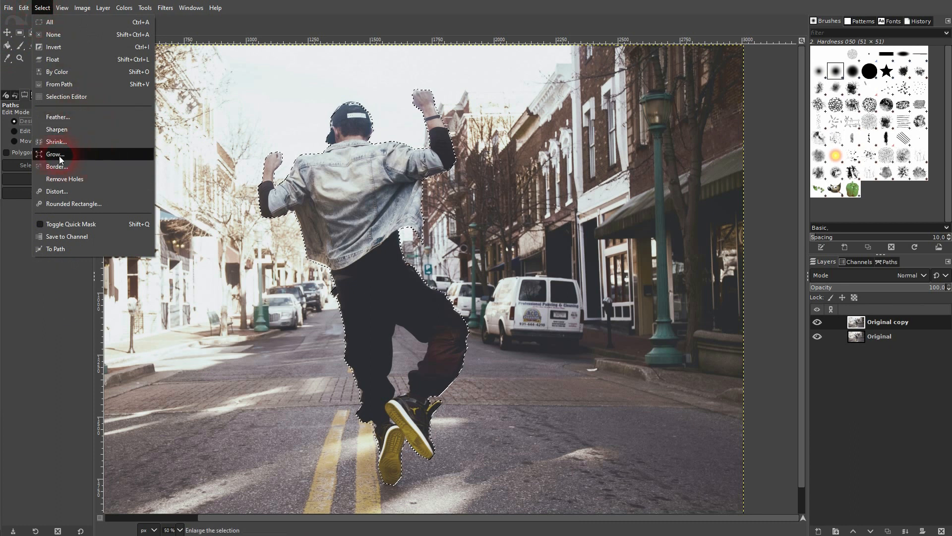
pyautogui.click(79, 154)
pyautogui.moveTo(96, 131); pyautogui.dragTo(686, 153)
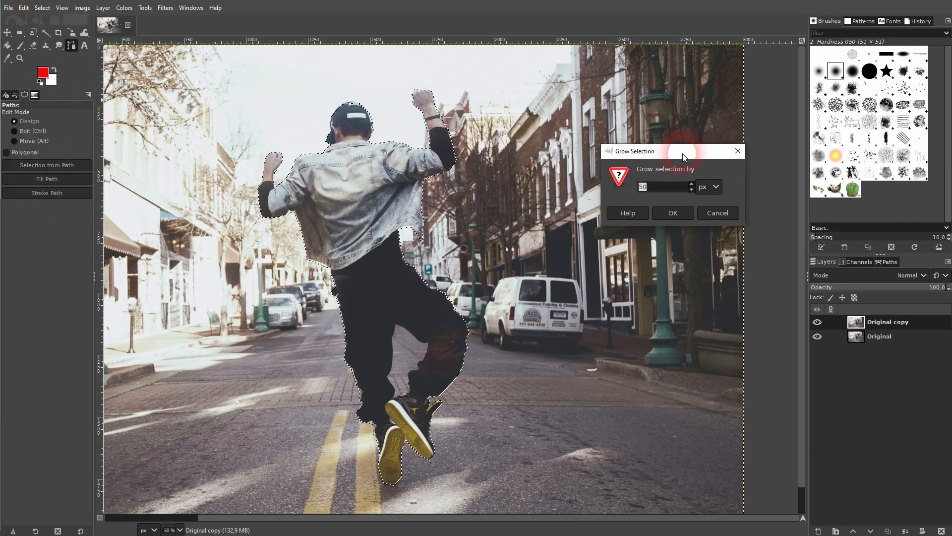
pyautogui.click(656, 189)
pyautogui.doubleClick(653, 190)
pyautogui.click(675, 212)
pyautogui.click(456, 75)
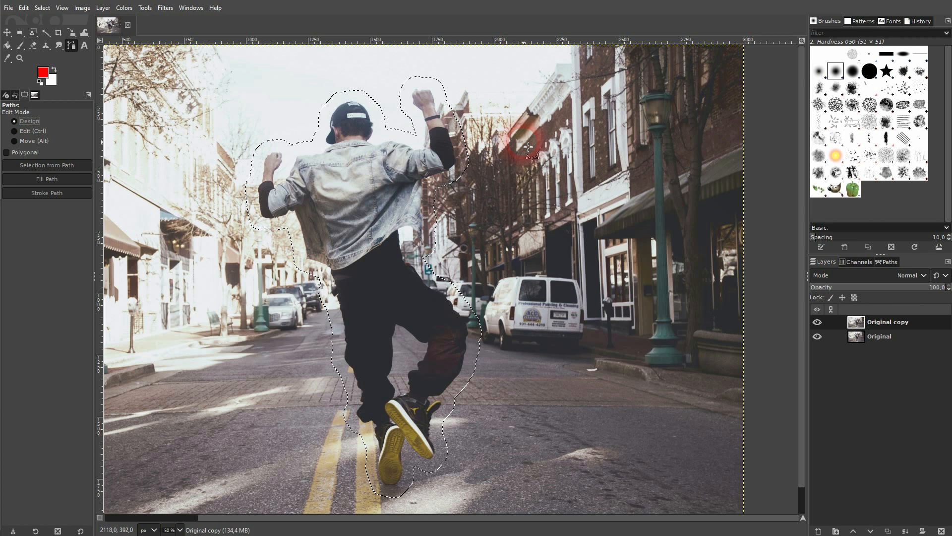
pyautogui.hotkey('ctrl', 'z')
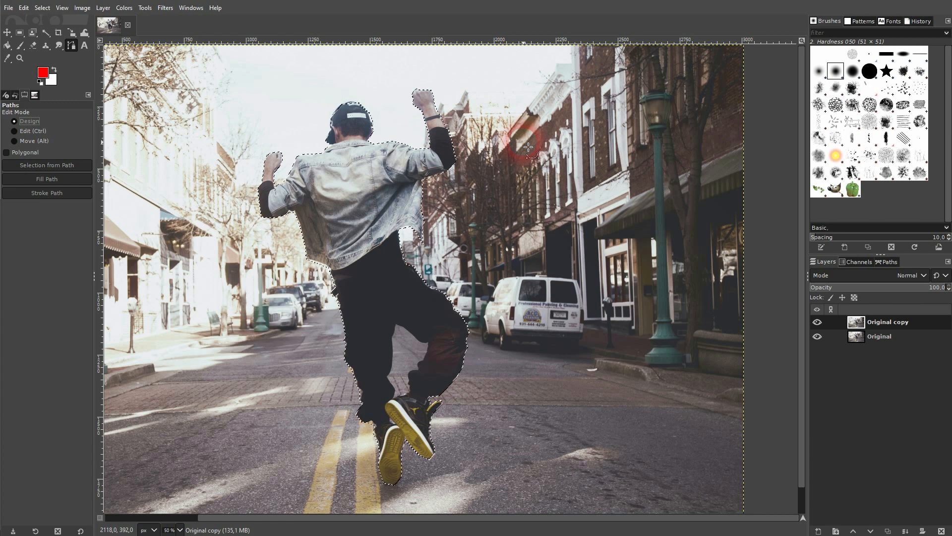
# Grow the selection around the man by a smaller amount to leave a narrow margin around his body.
pyautogui.click(23, 8)
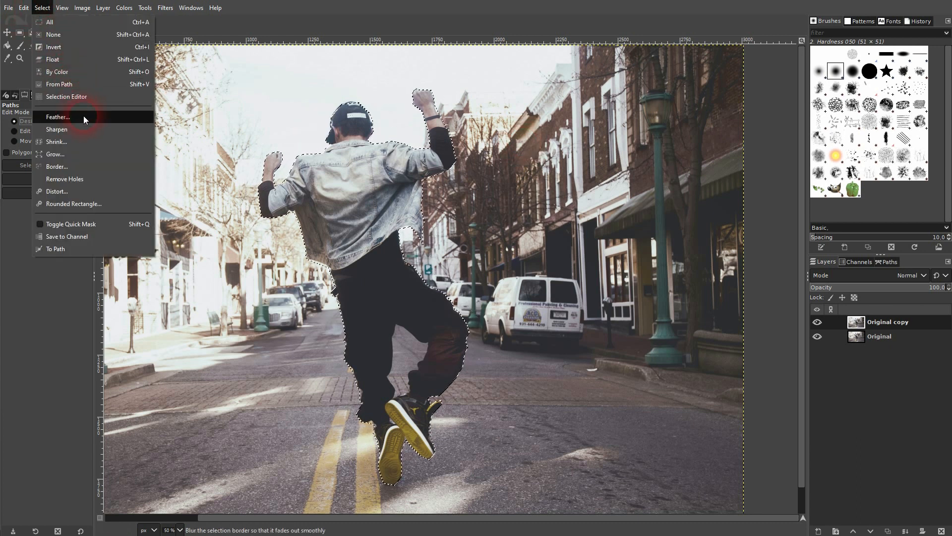
pyautogui.click(110, 166)
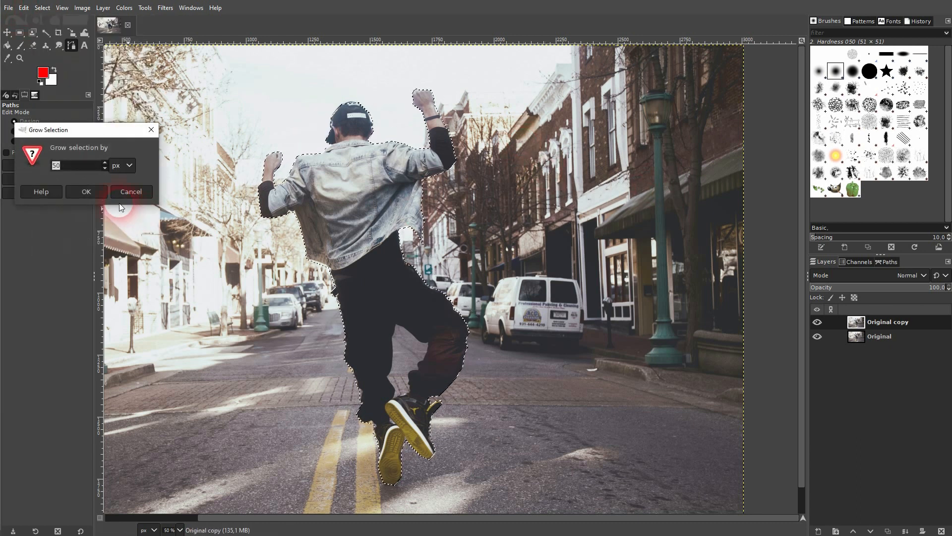
pyautogui.click(88, 195)
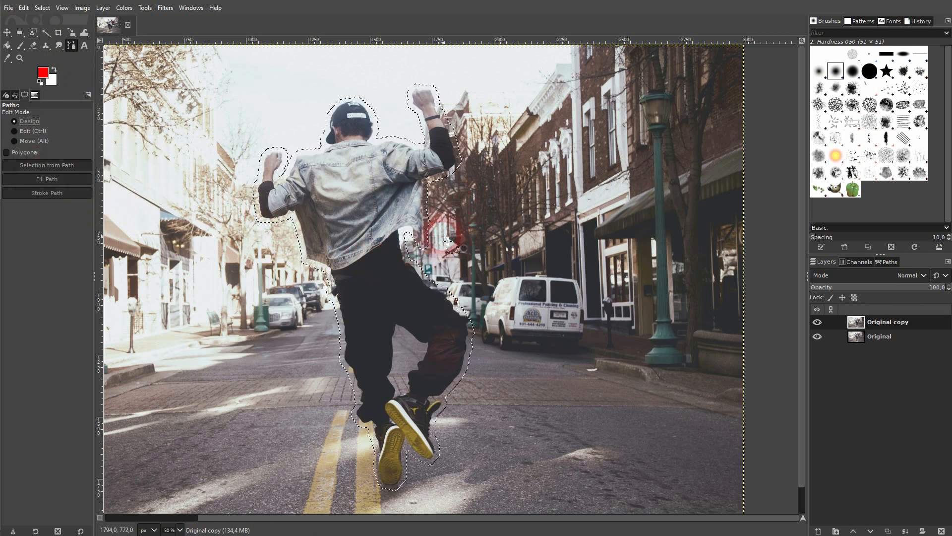
pyautogui.click(23, 8)
pyautogui.click(76, 274)
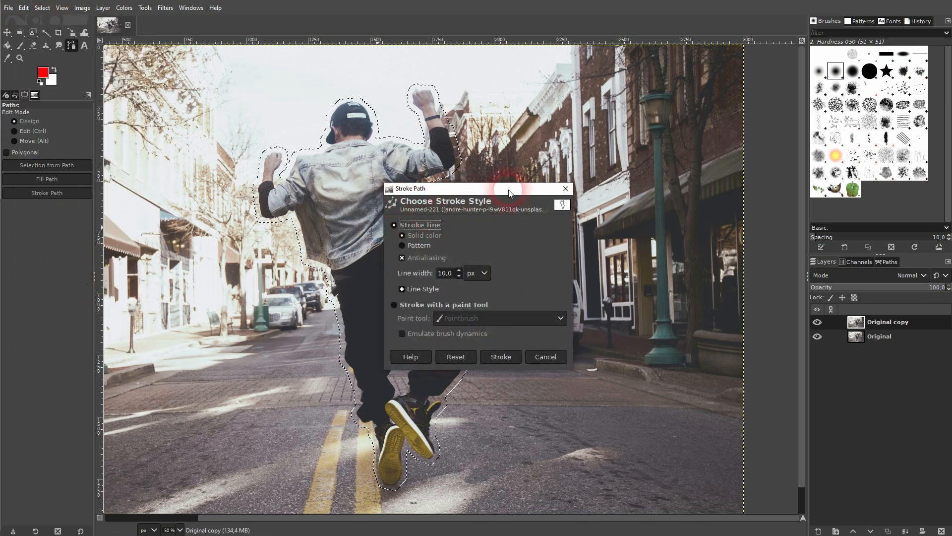
pyautogui.click(571, 187)
# Open the Stroke Selection settings for the grown selection around the man and start editing the line width.
pyautogui.click(24, 8)
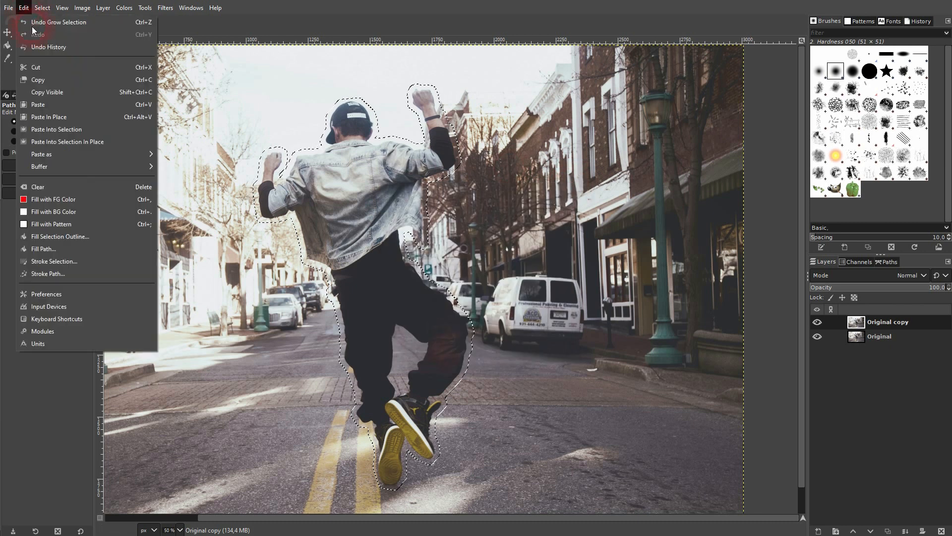
pyautogui.click(56, 261)
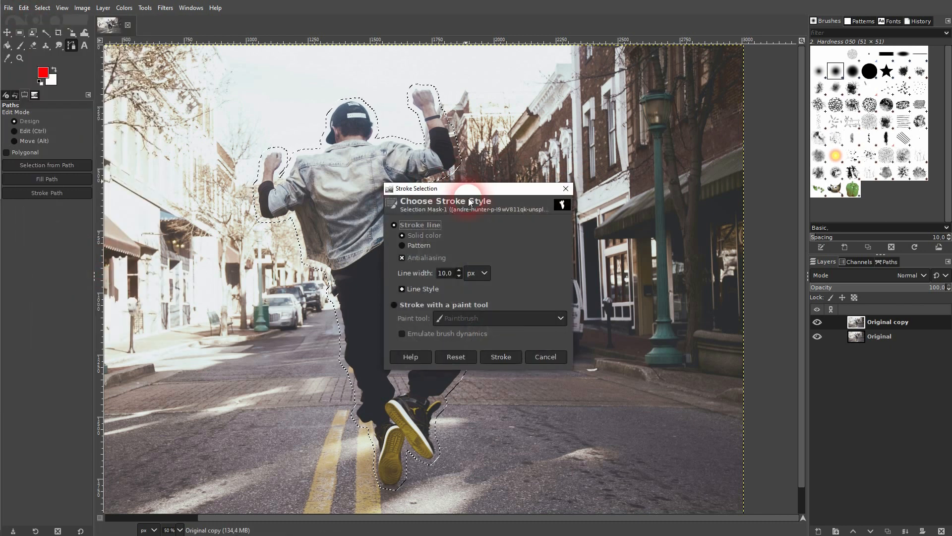
pyautogui.moveTo(461, 190); pyautogui.dragTo(602, 152)
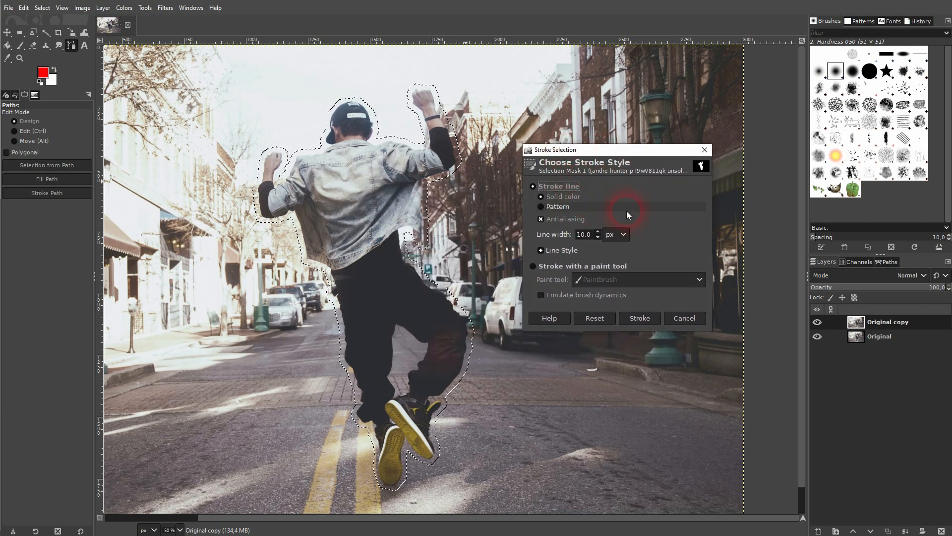
pyautogui.doubleClick(584, 235)
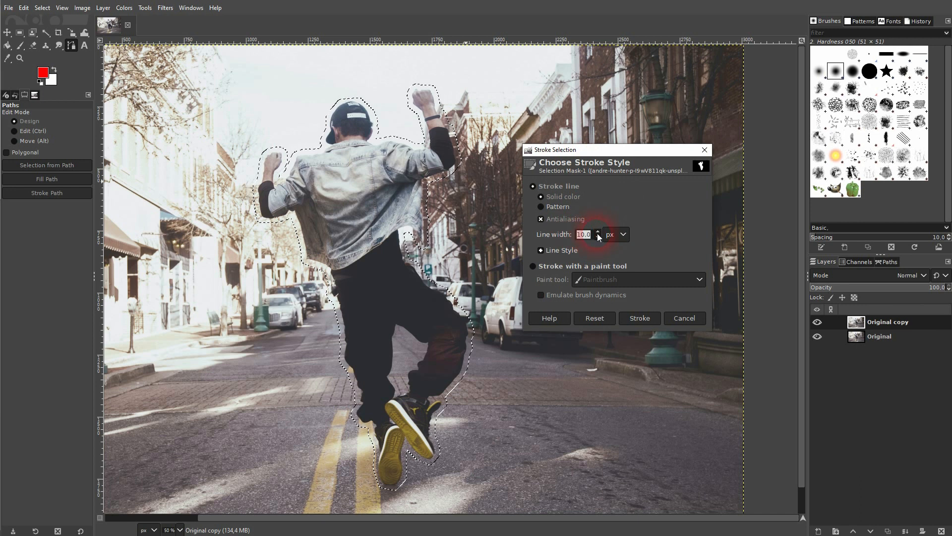
# Stroke the grown selection around the man with a 10 px white line using the Sparse dots dash preset.
pyautogui.click(55, 72)
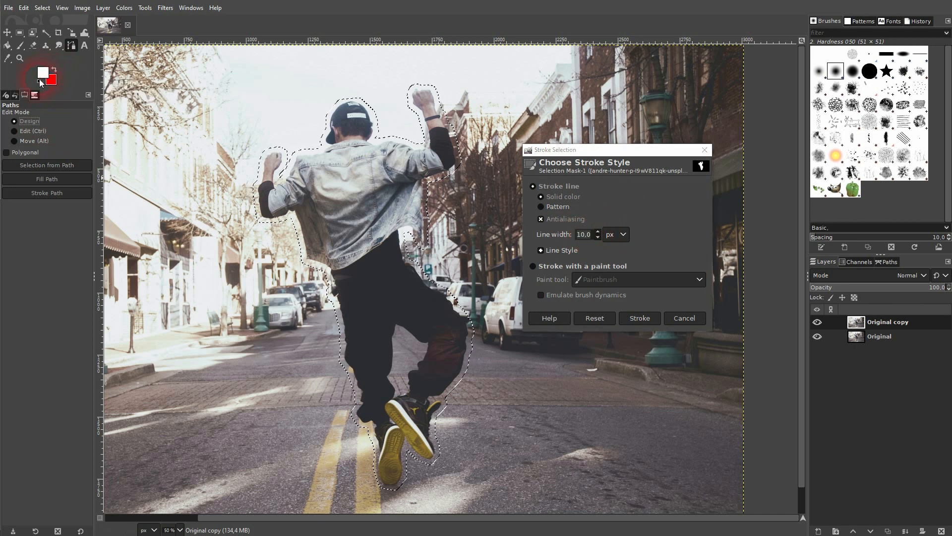
pyautogui.click(565, 250)
pyautogui.click(647, 318)
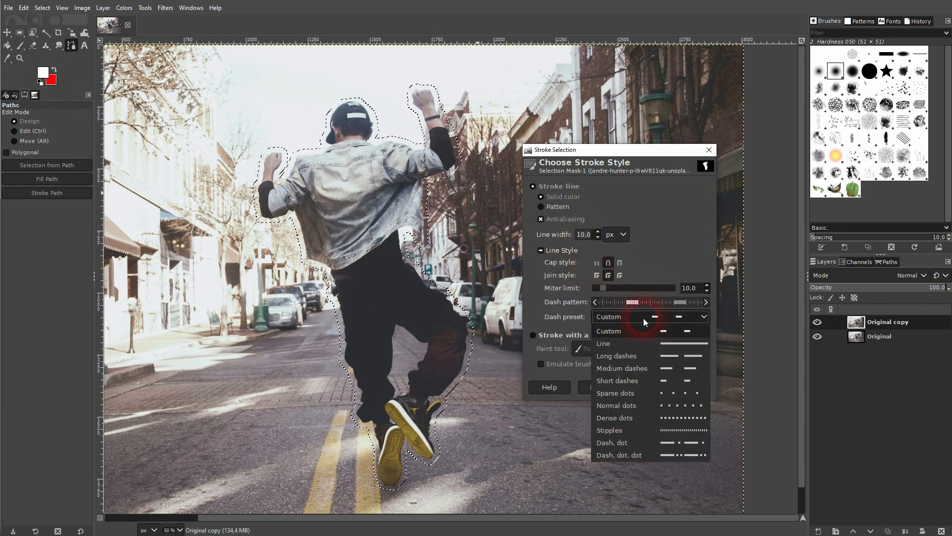
pyautogui.click(636, 394)
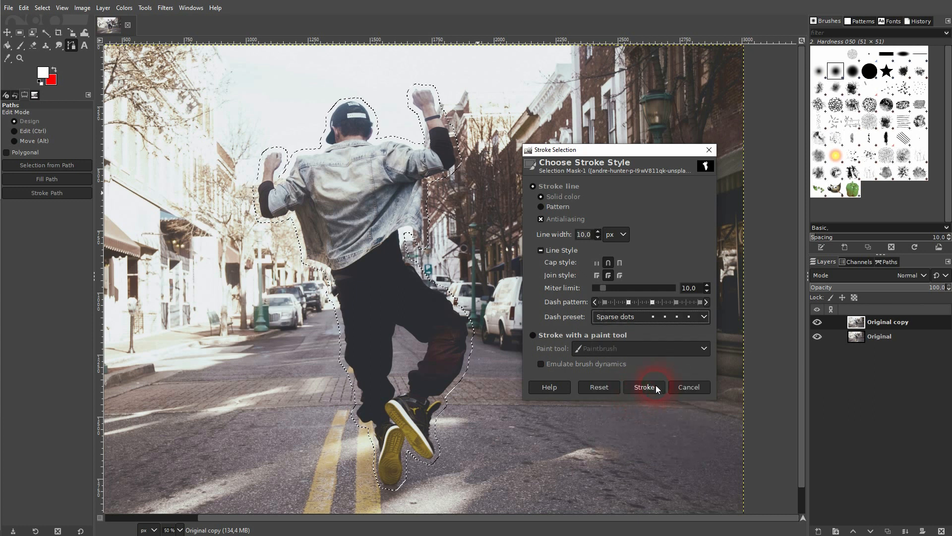
pyautogui.click(655, 385)
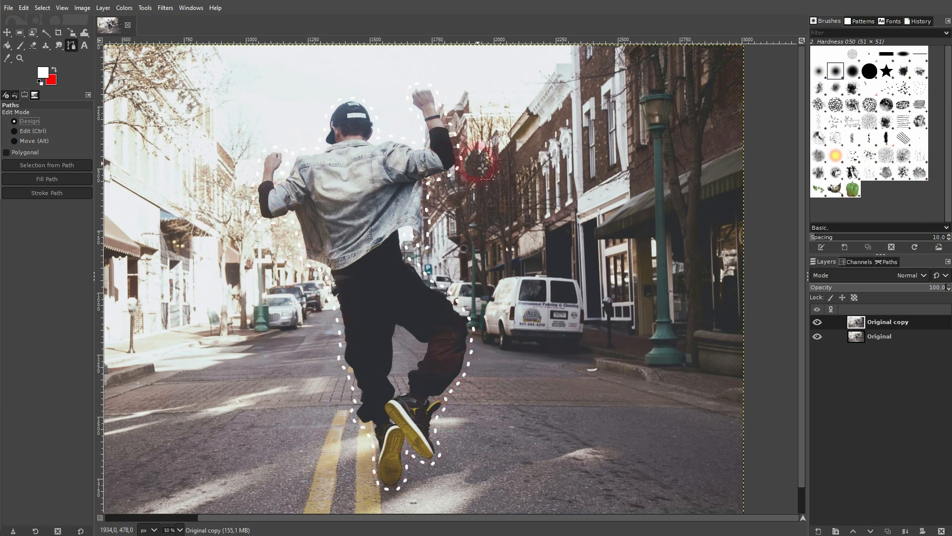
# Revert the image history to the Item visibility state just before the Grow Selection entry.
pyautogui.click(15, 97)
pyautogui.click(47, 497)
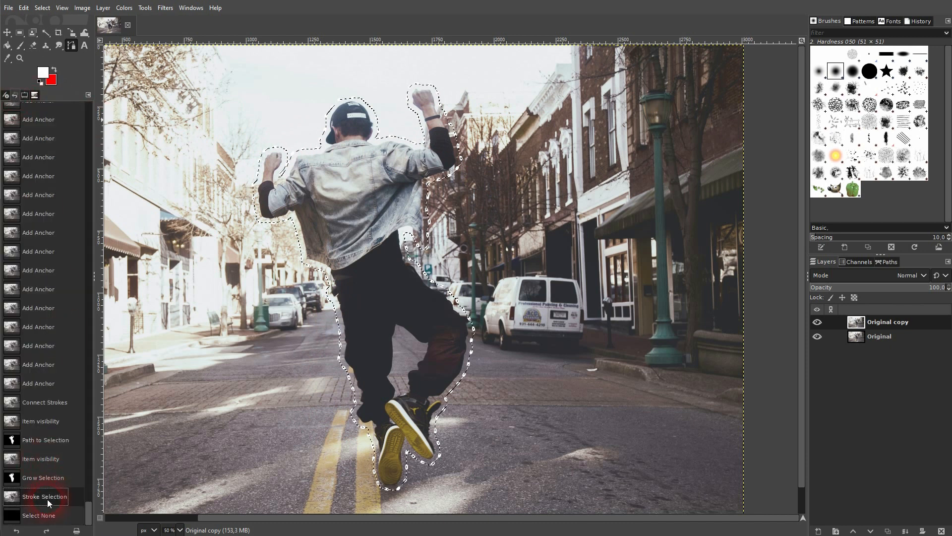
pyautogui.click(39, 477)
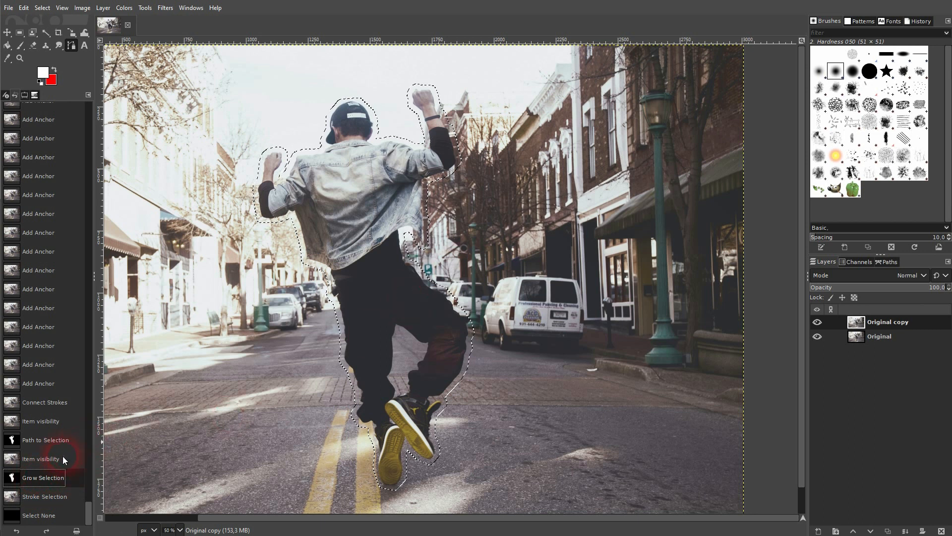
pyautogui.click(47, 459)
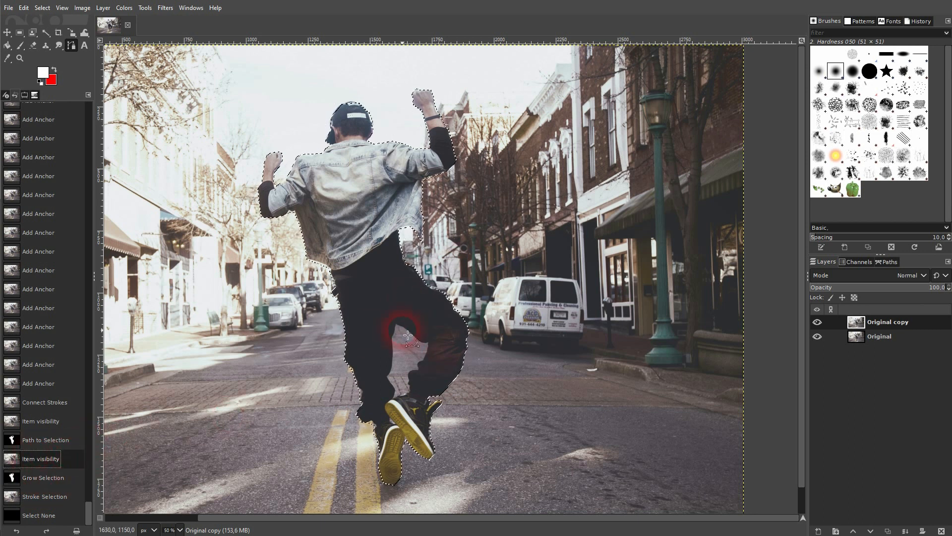
# Try shrinking the selection around the man by 10 px, and revert that shrink.
pyautogui.click(42, 8)
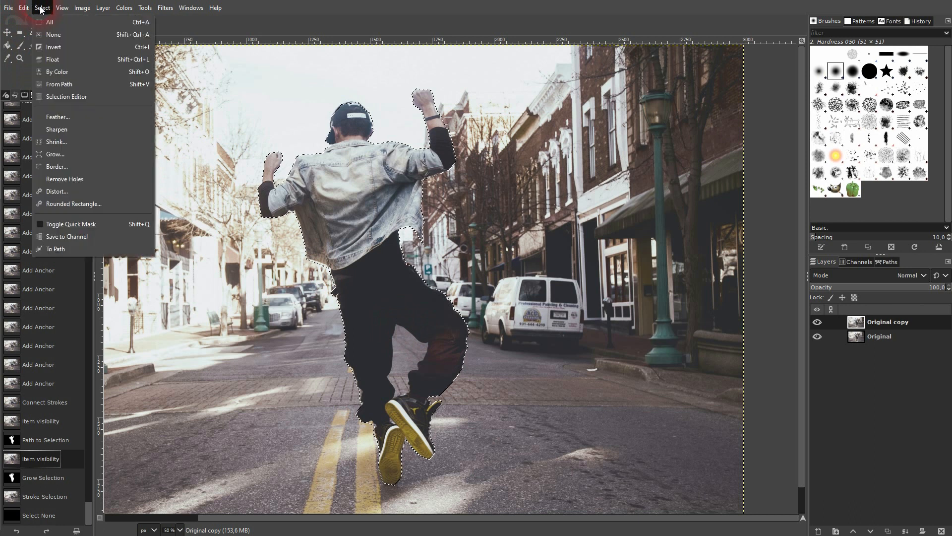
pyautogui.click(56, 142)
pyautogui.moveTo(85, 112); pyautogui.dragTo(643, 132)
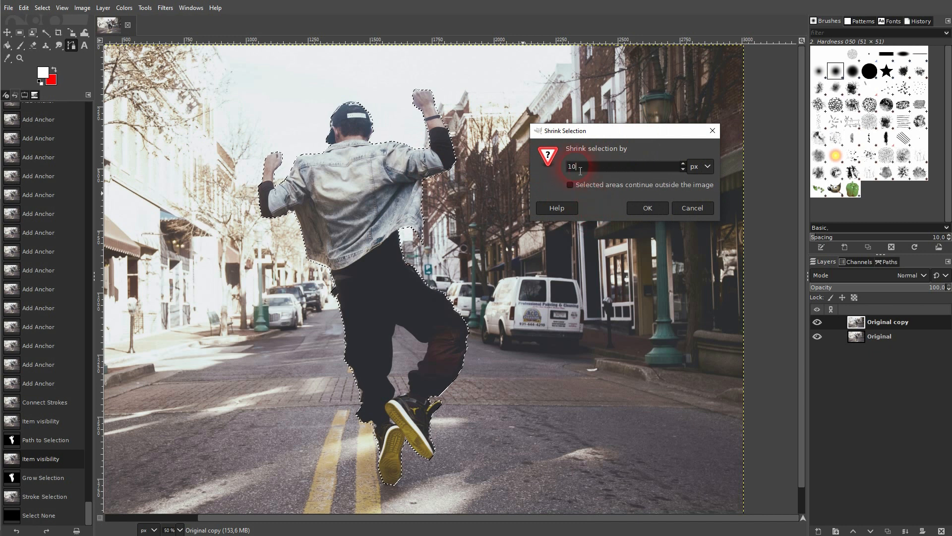
pyautogui.moveTo(580, 171); pyautogui.dragTo(475, 194)
pyautogui.click(654, 209)
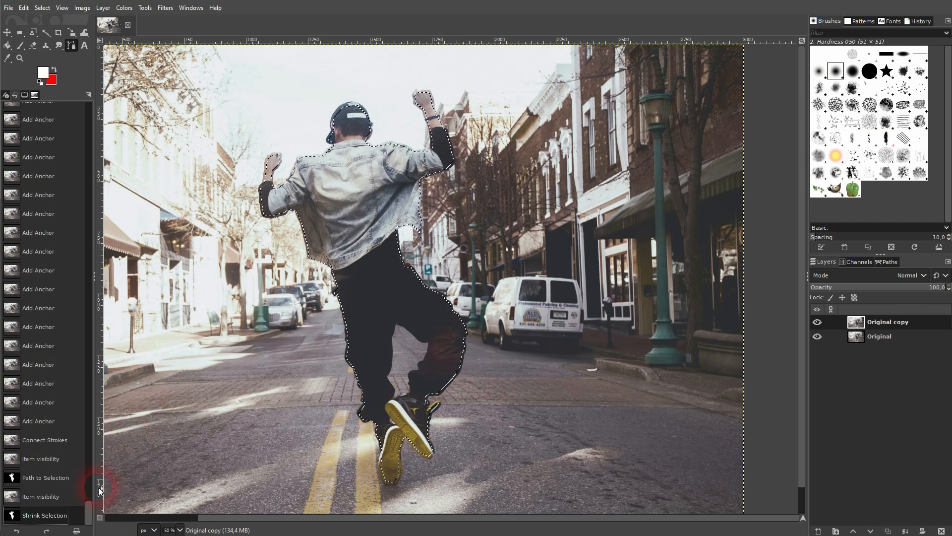
pyautogui.click(55, 498)
# Shrink the selection around the man by 25 px.
pyautogui.click(43, 8)
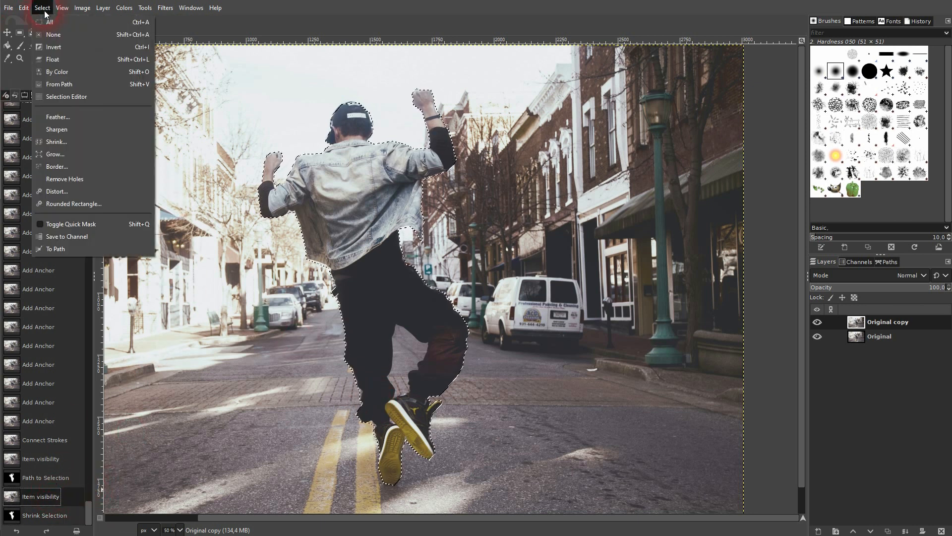
pyautogui.click(97, 144)
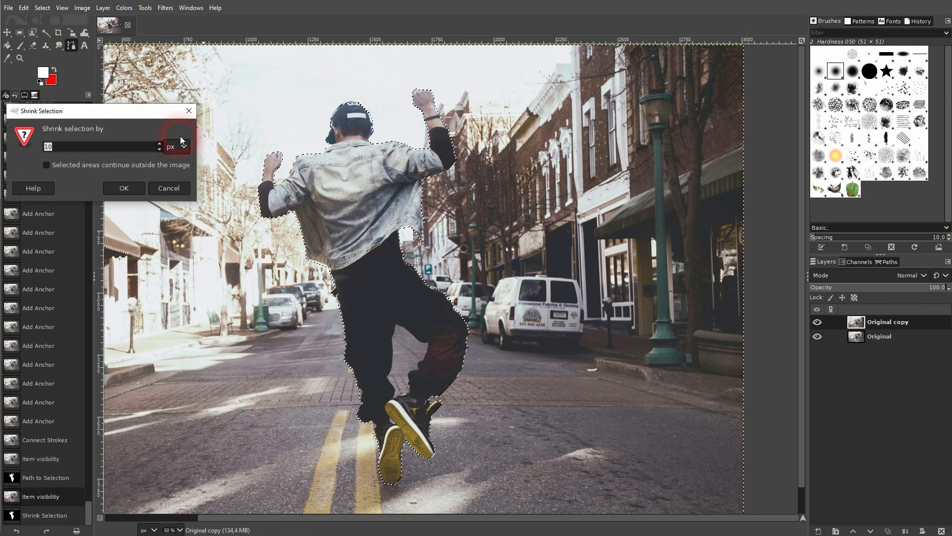
pyautogui.write('25')
pyautogui.click(134, 186)
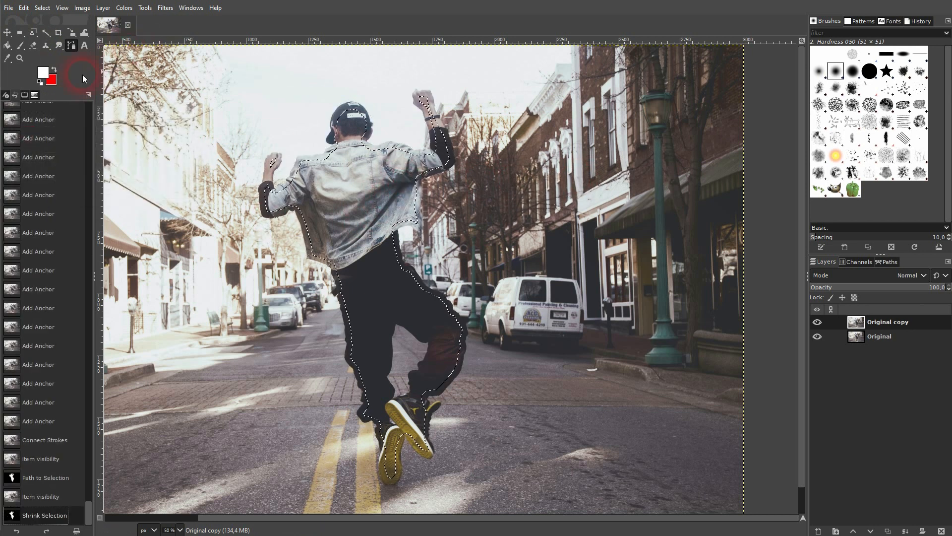
# Stroke the shrunken selection with a 10 px red line using the Short dashes preset, and clear the selection.
pyautogui.click(53, 72)
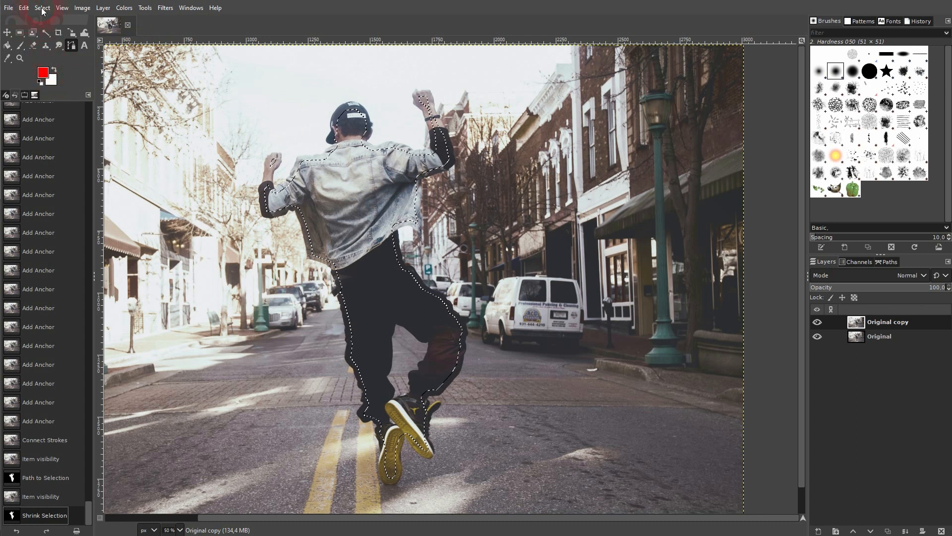
pyautogui.click(24, 7)
pyautogui.click(83, 272)
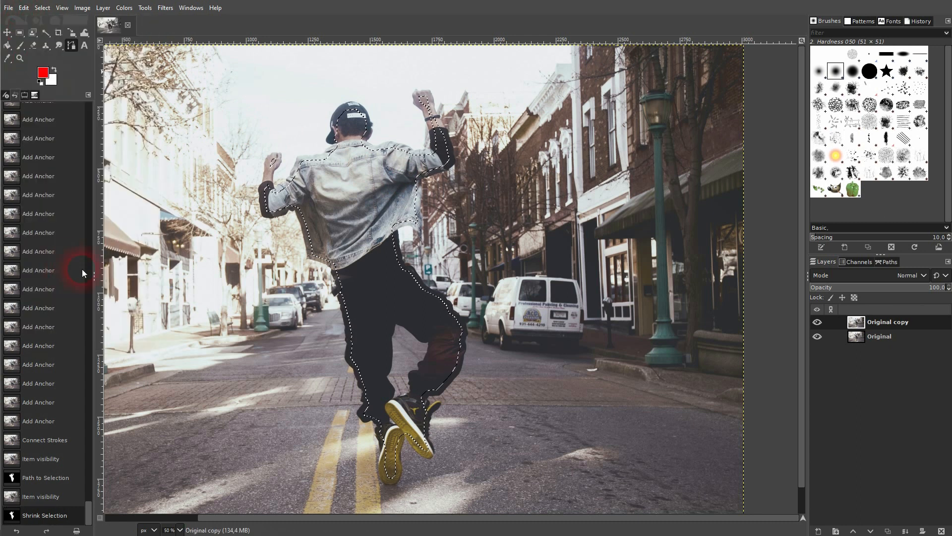
pyautogui.moveTo(493, 190); pyautogui.dragTo(614, 171)
pyautogui.click(602, 285)
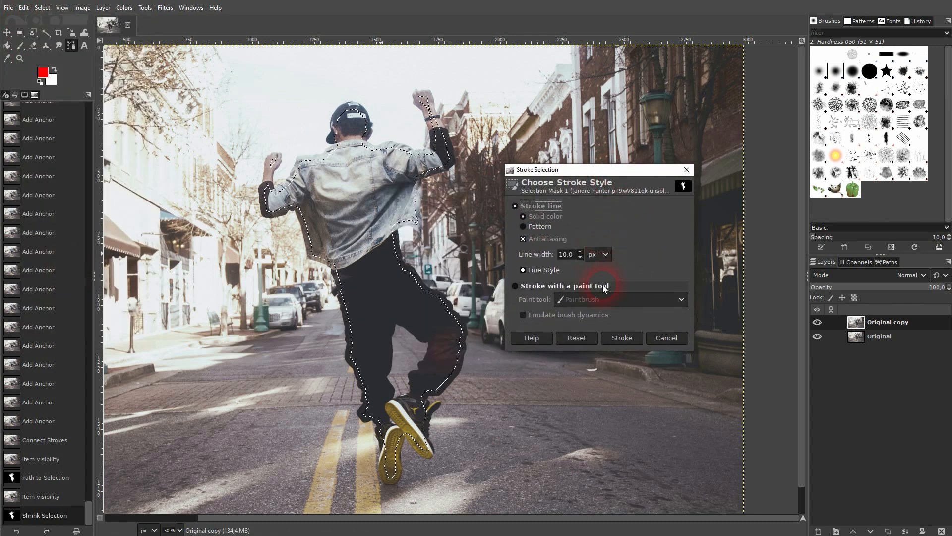
pyautogui.click(545, 270)
pyautogui.click(618, 311)
pyautogui.click(629, 337)
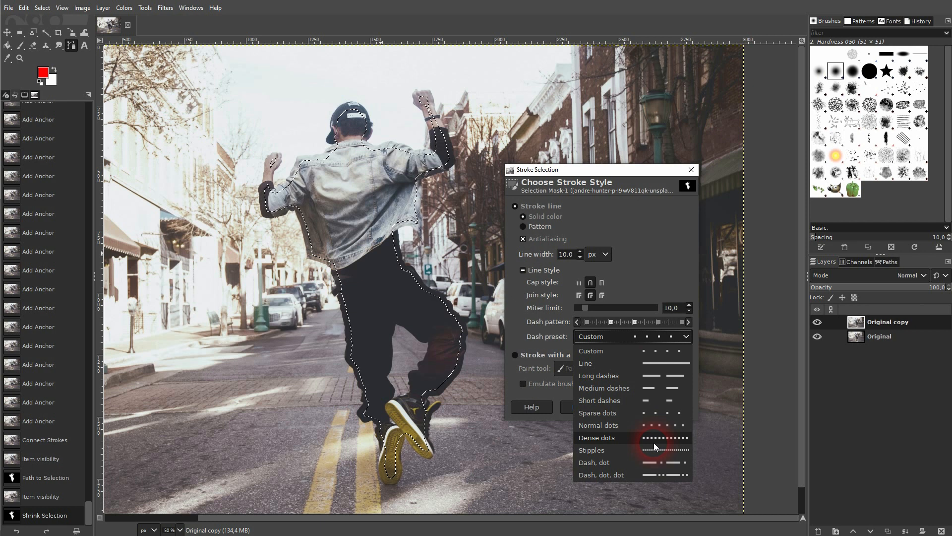
pyautogui.click(627, 403)
pyautogui.click(636, 410)
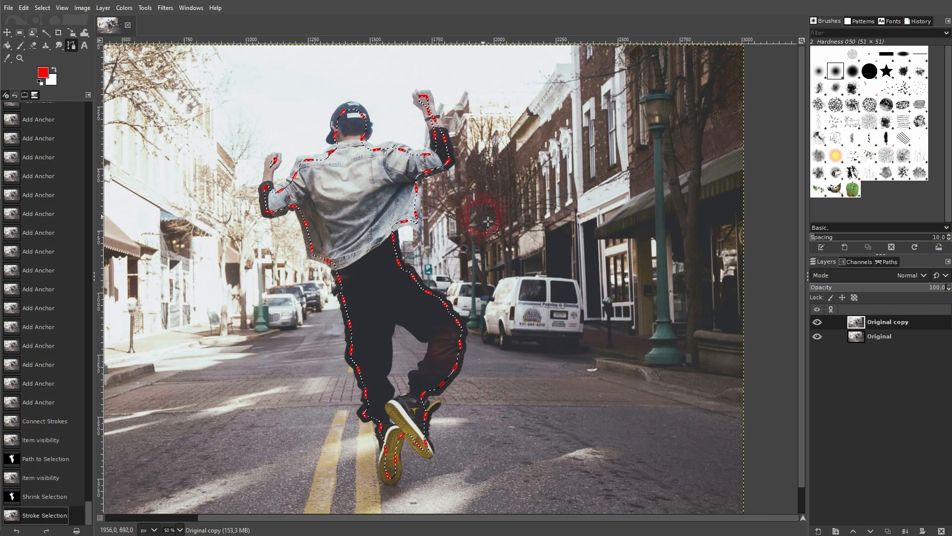
pyautogui.hotkey('ctrl', 'shift', 'a')
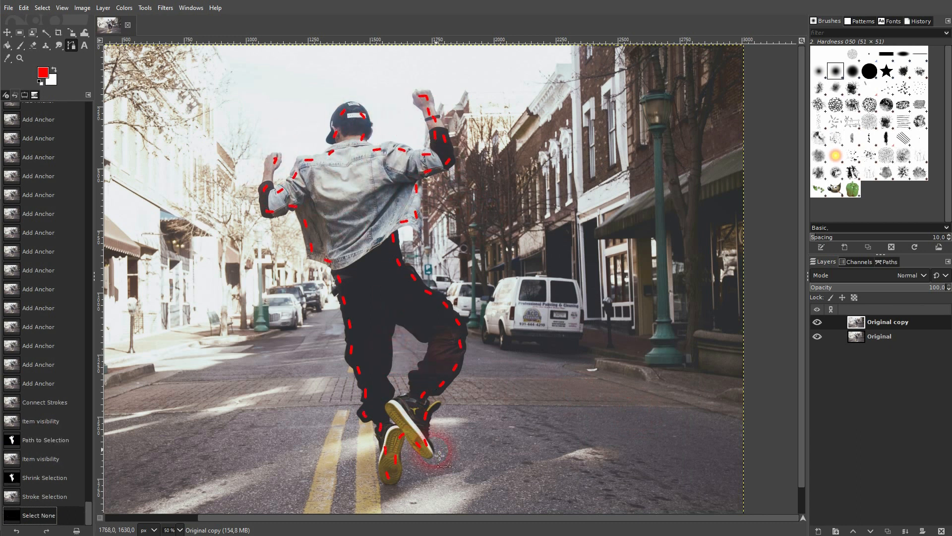
# Inspect the dashed stroke, and revert the image history to the Item visibility state before Shrink Selection.
pyautogui.keyDown('ctrl'); pyautogui.scroll(3, 437, 454); pyautogui.keyUp('ctrl')
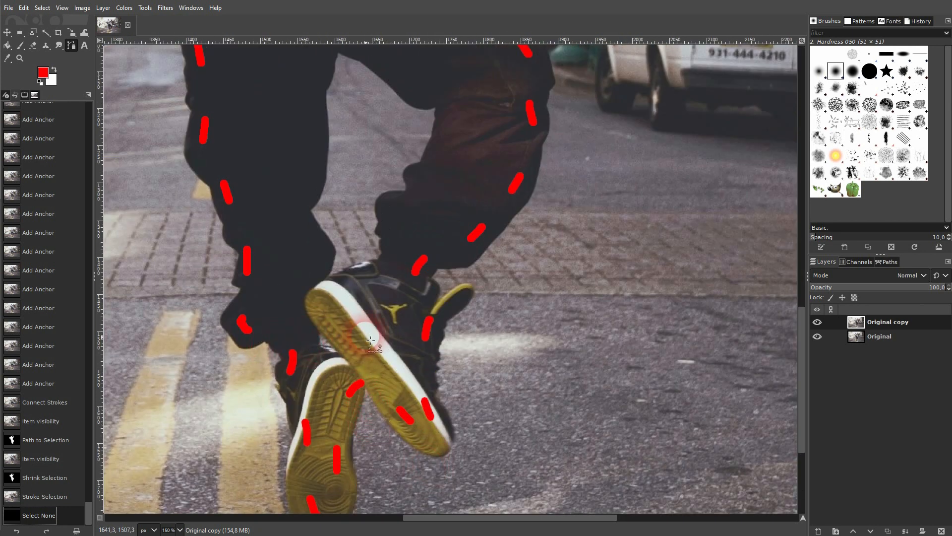
pyautogui.keyDown('ctrl'); pyautogui.scroll(-3, 372, 347); pyautogui.keyUp('ctrl')
pyautogui.scroll(2, 342, 263)
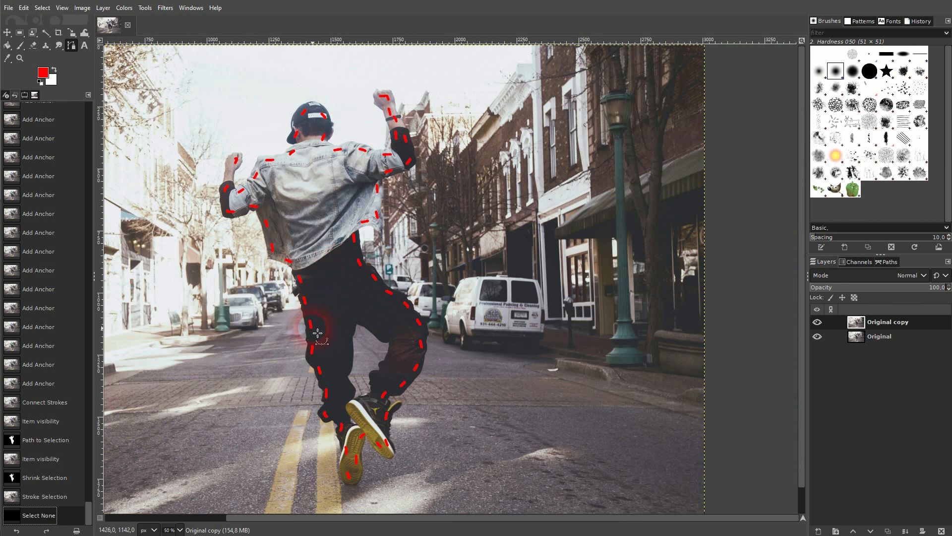
pyautogui.keyDown('ctrl'); pyautogui.scroll(-1, 315, 329); pyautogui.keyUp('ctrl')
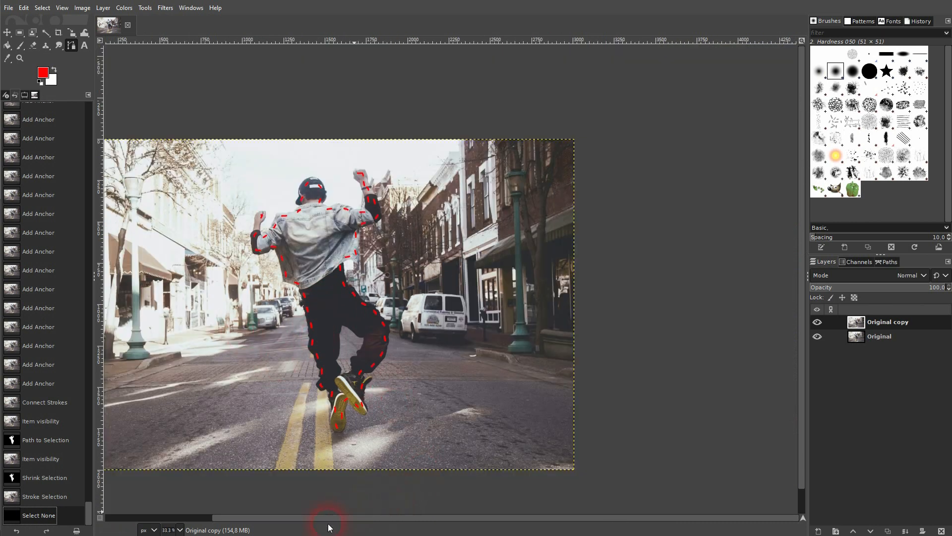
pyautogui.moveTo(326, 516); pyautogui.dragTo(222, 523)
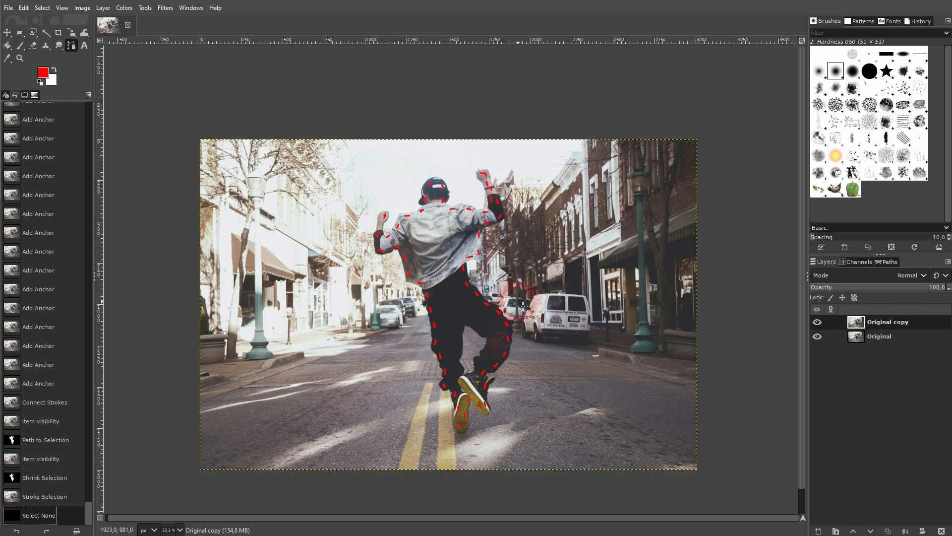
pyautogui.click(47, 441)
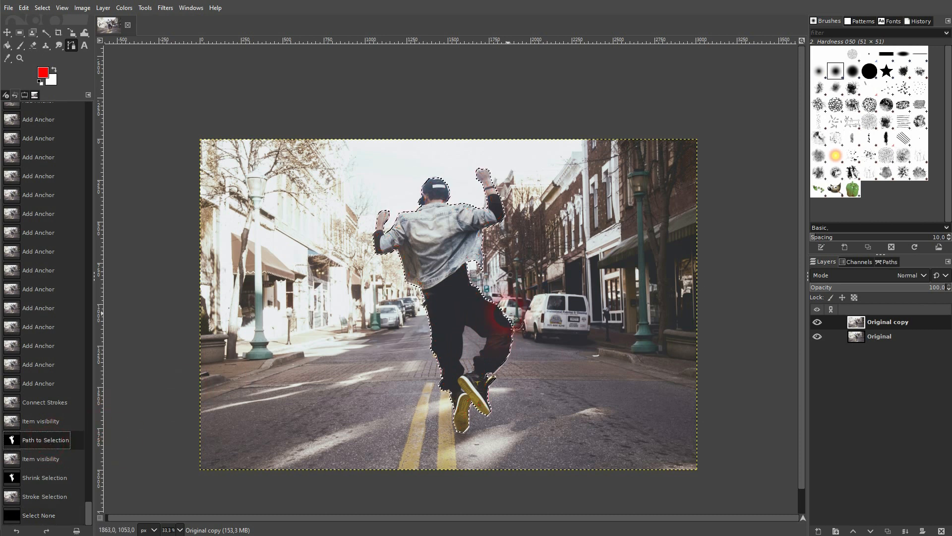
pyautogui.click(41, 458)
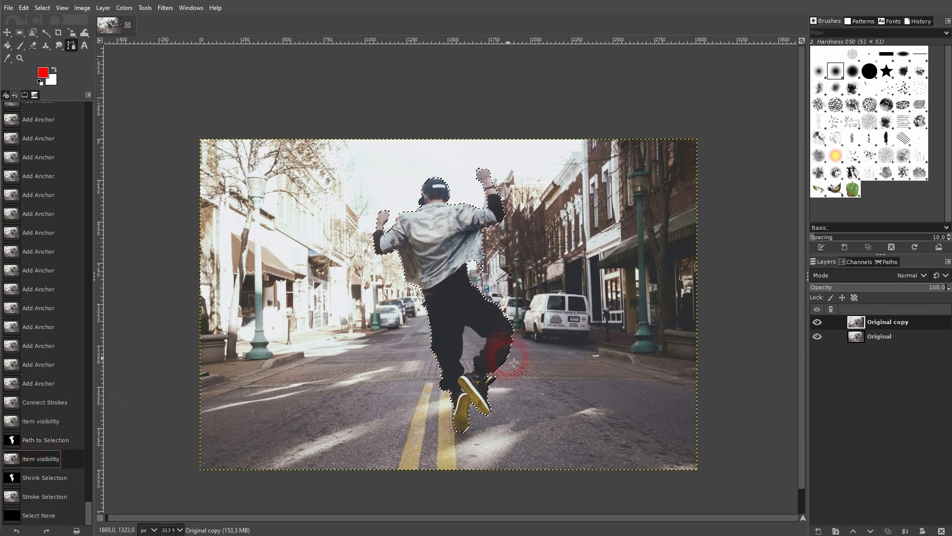
pyautogui.scroll(1, 509, 352)
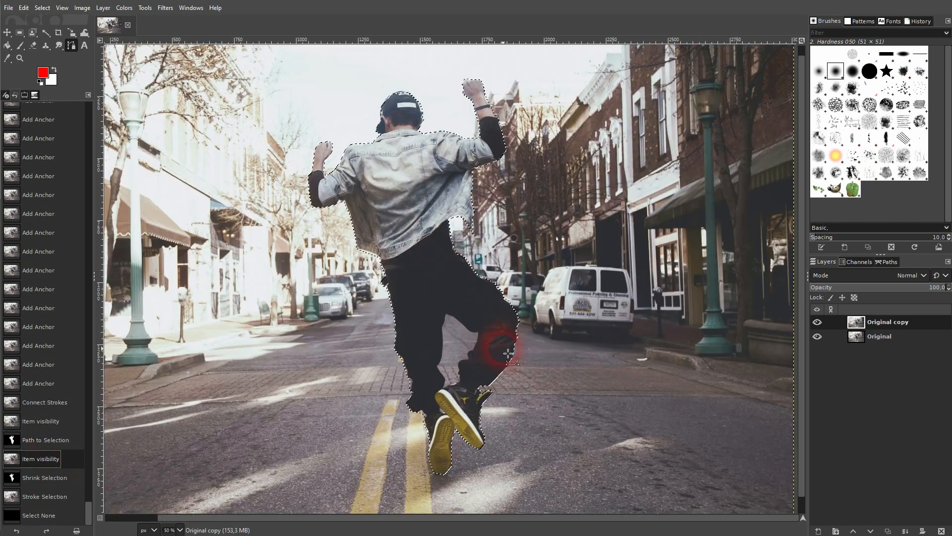
pyautogui.rightClick(384, 172)
pyautogui.click(444, 215)
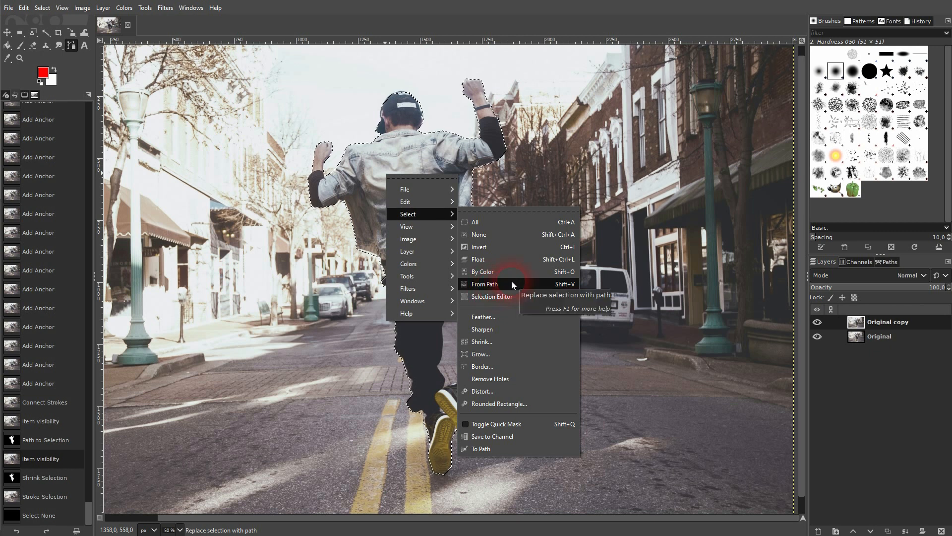
pyautogui.click(280, 10)
pyautogui.click(42, 7)
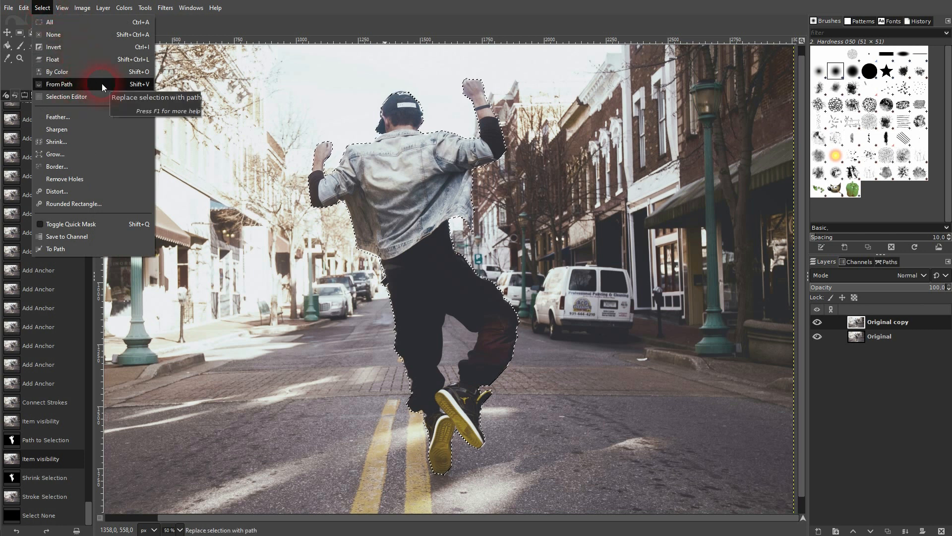
pyautogui.click(285, 21)
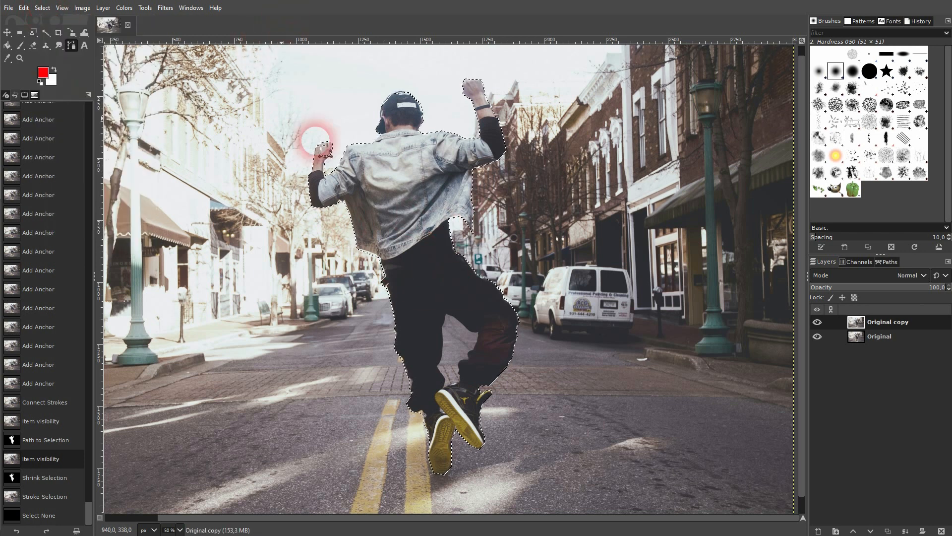
# Grow the selection around the man by 25 px.
pyautogui.click(42, 7)
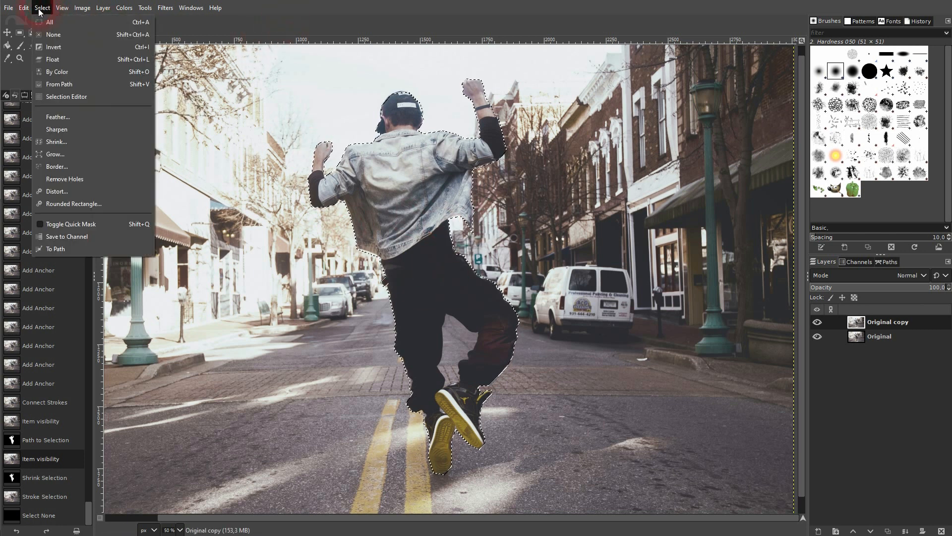
pyautogui.click(79, 154)
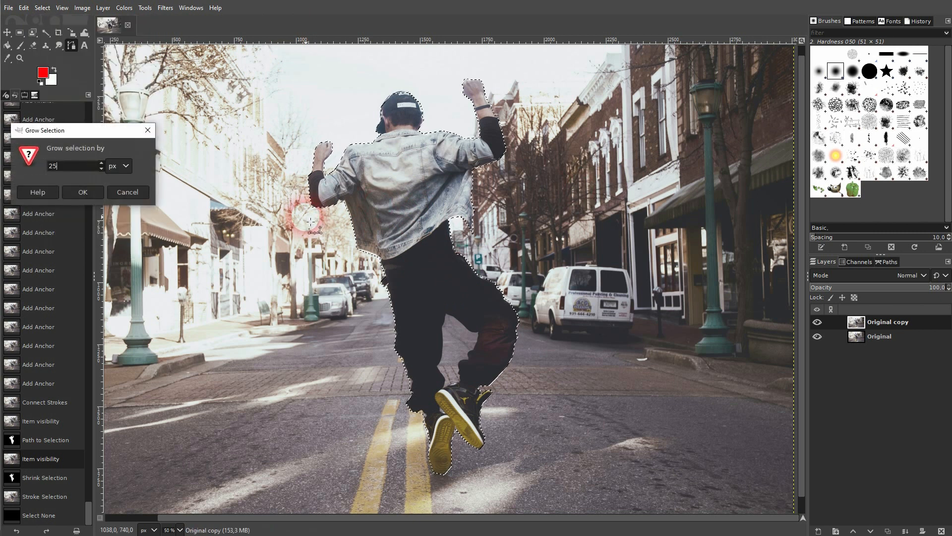
pyautogui.click(85, 190)
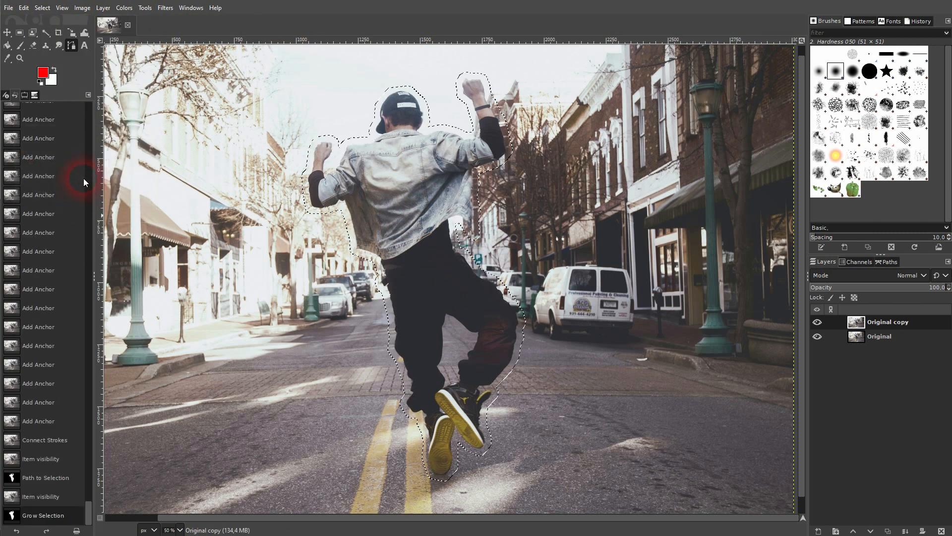
# Set the foreground colour to light blue, HTML notation 00a5ff.
pyautogui.click(41, 75)
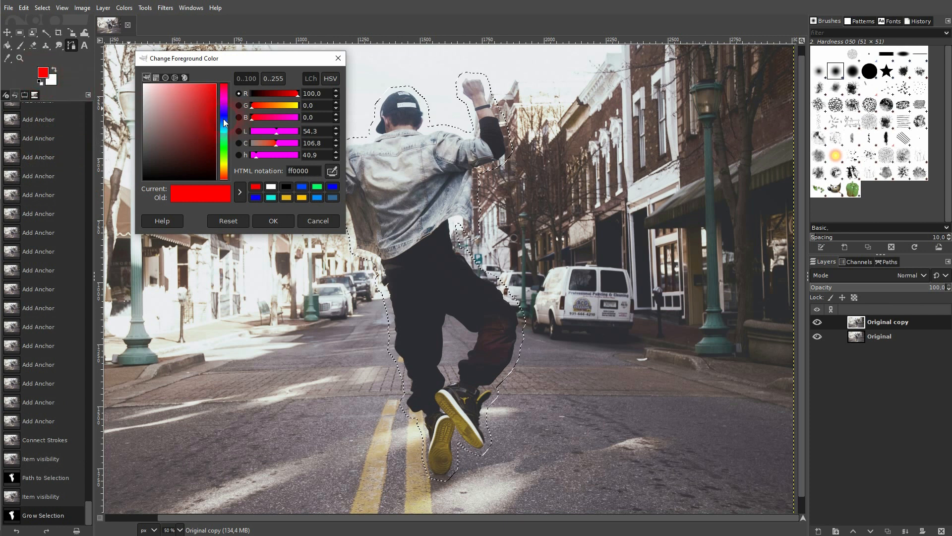
pyautogui.click(223, 118)
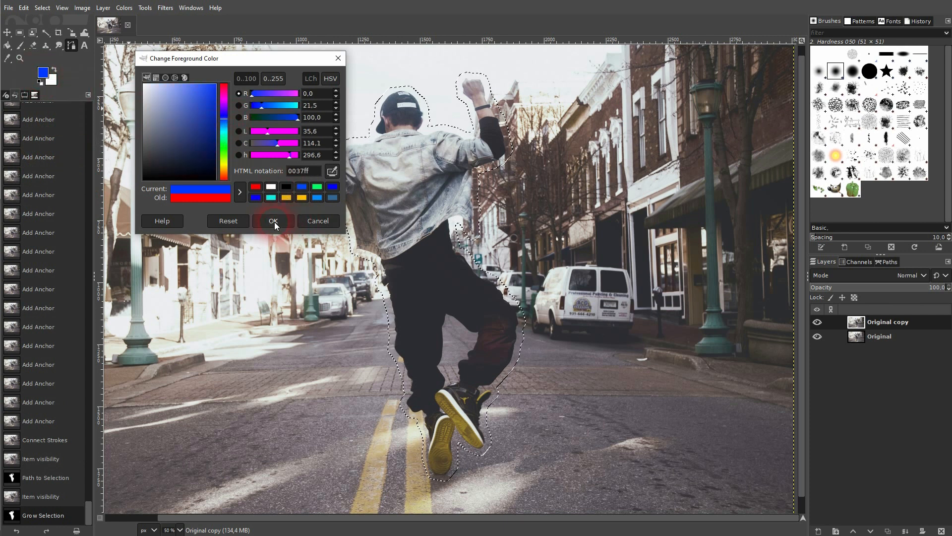
pyautogui.moveTo(223, 124); pyautogui.dragTo(224, 126)
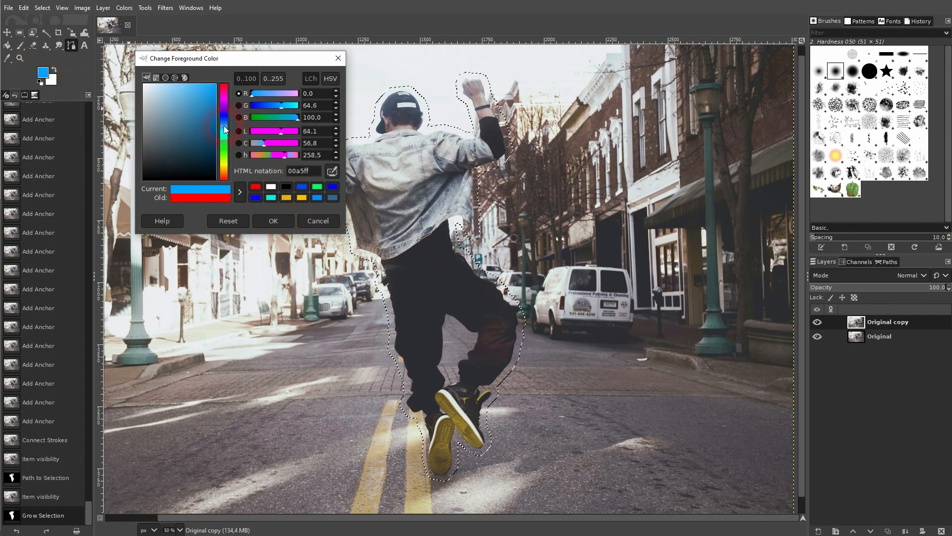
pyautogui.click(274, 221)
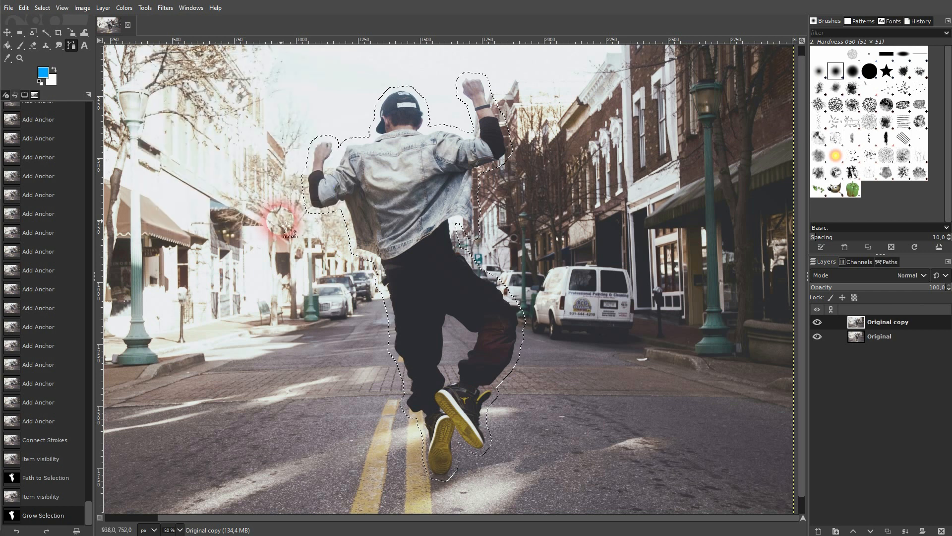
# Stroke the grown selection around the man with a 15 px solid line using the Normal dots preset, and clear the selection.
pyautogui.click(39, 9)
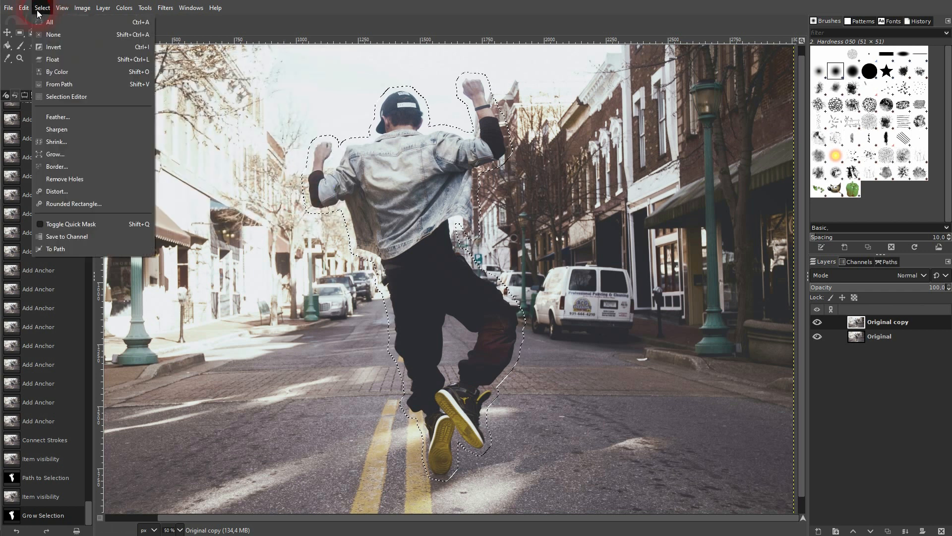
pyautogui.moveTo(24, 8)
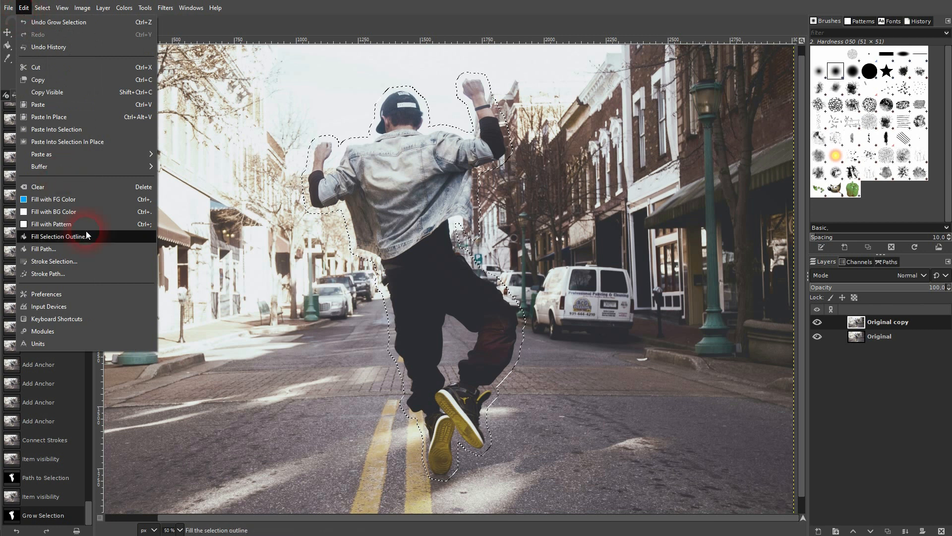
pyautogui.click(94, 258)
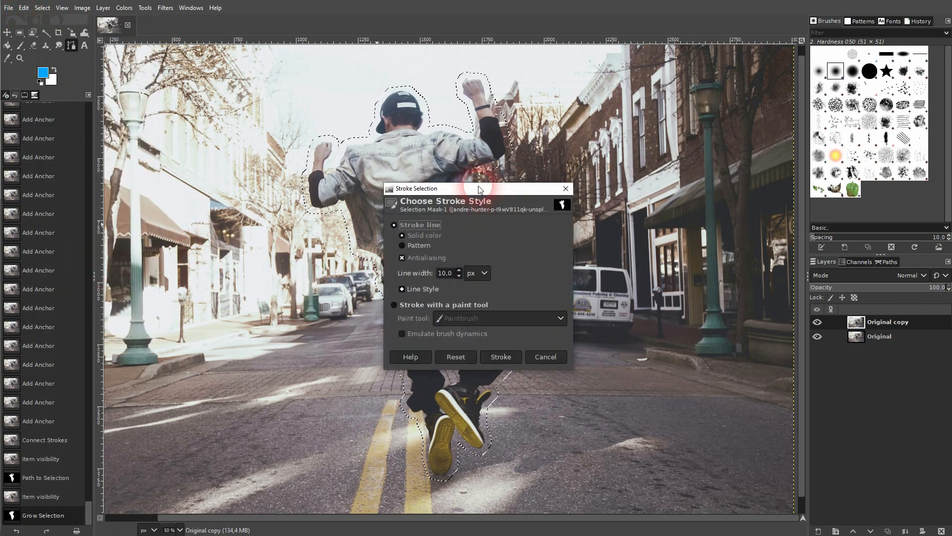
pyautogui.moveTo(481, 192); pyautogui.dragTo(705, 145)
pyautogui.click(704, 247)
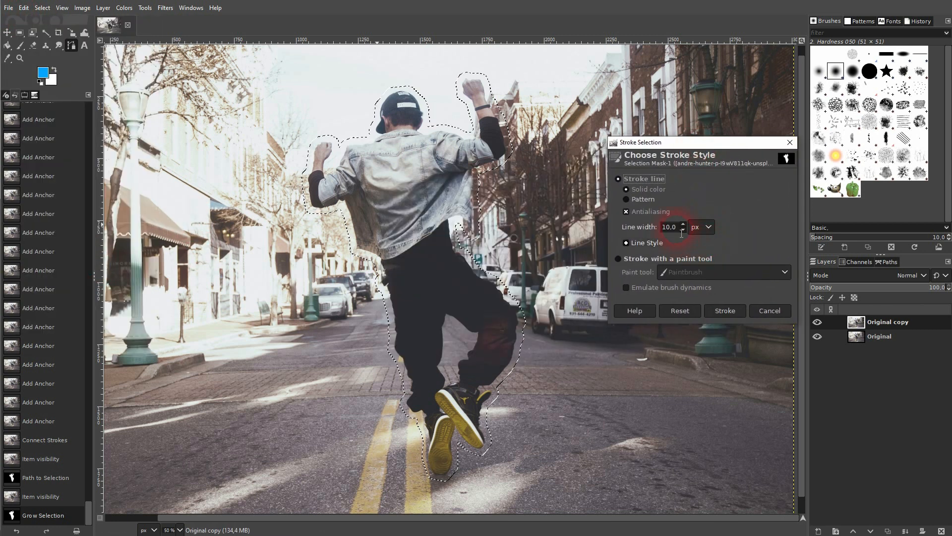
pyautogui.moveTo(681, 234); pyautogui.dragTo(657, 227)
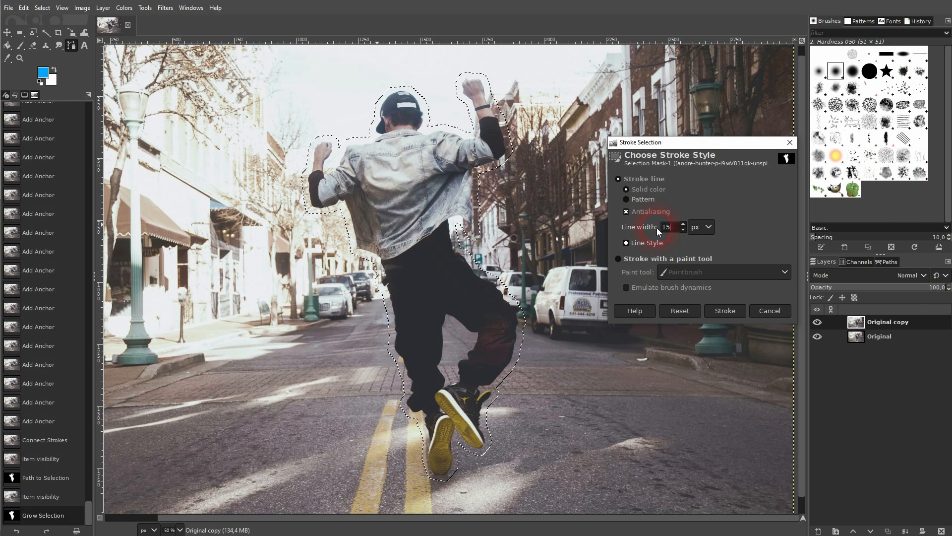
pyautogui.click(638, 182)
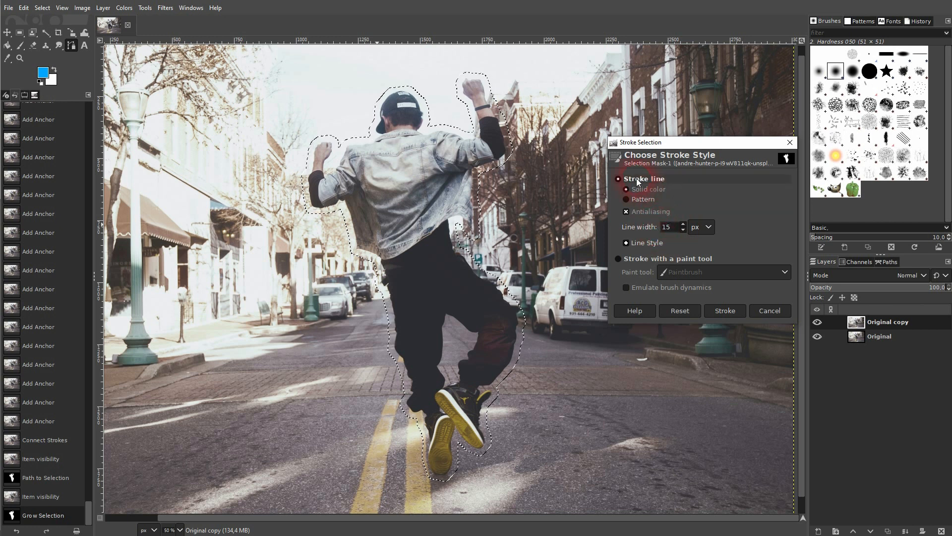
pyautogui.click(637, 243)
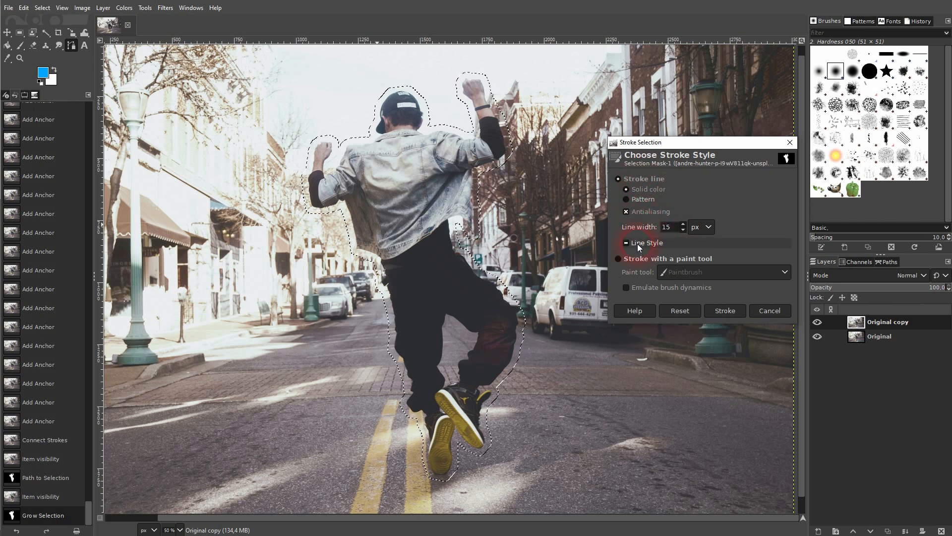
pyautogui.click(702, 304)
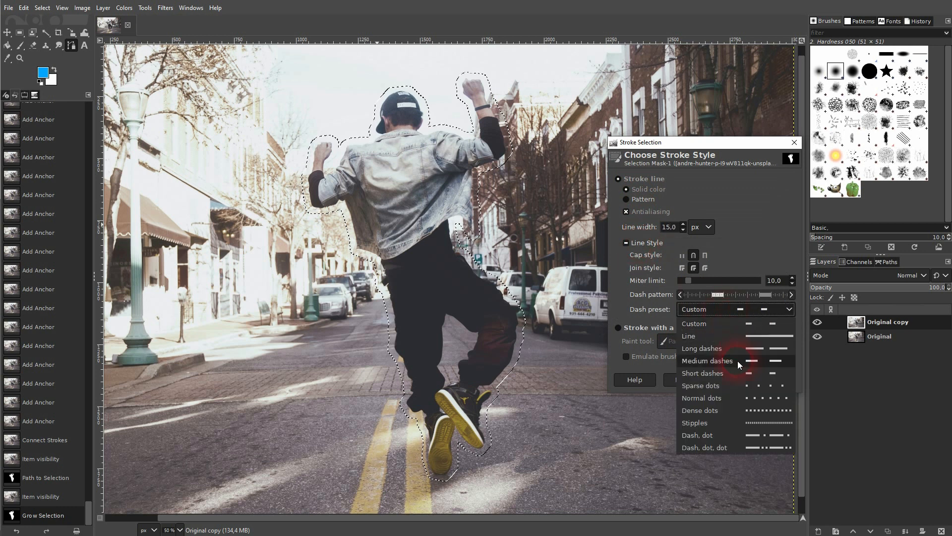
pyautogui.click(735, 398)
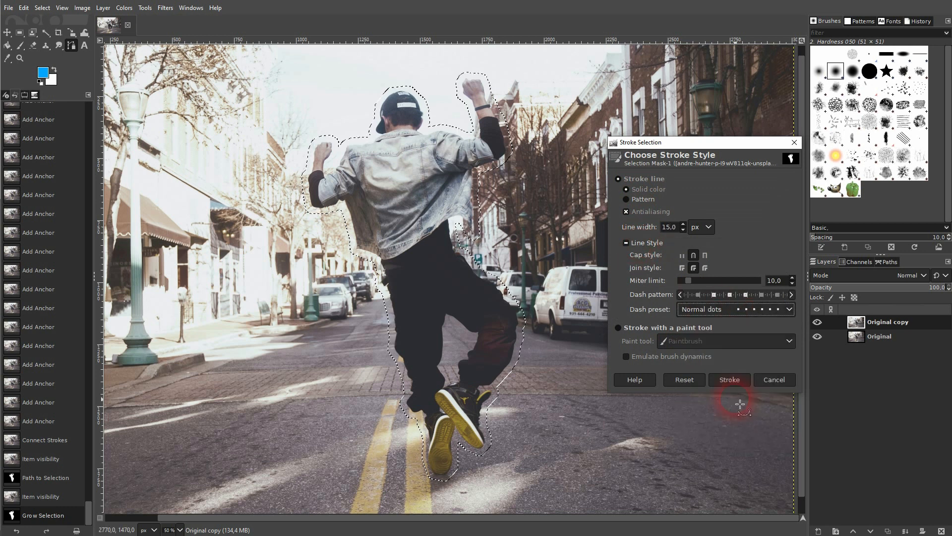
pyautogui.click(740, 385)
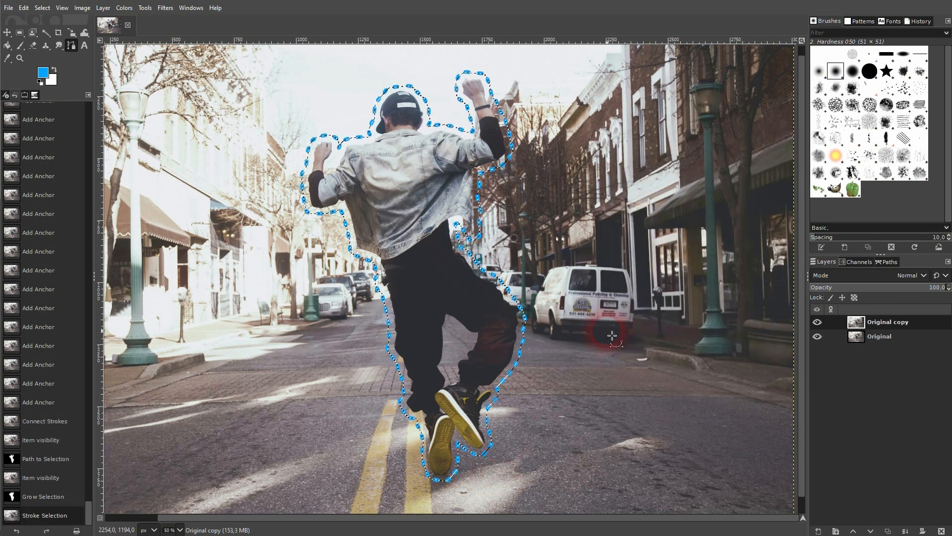
pyautogui.hotkey('shift', 'ctrl', 'a')
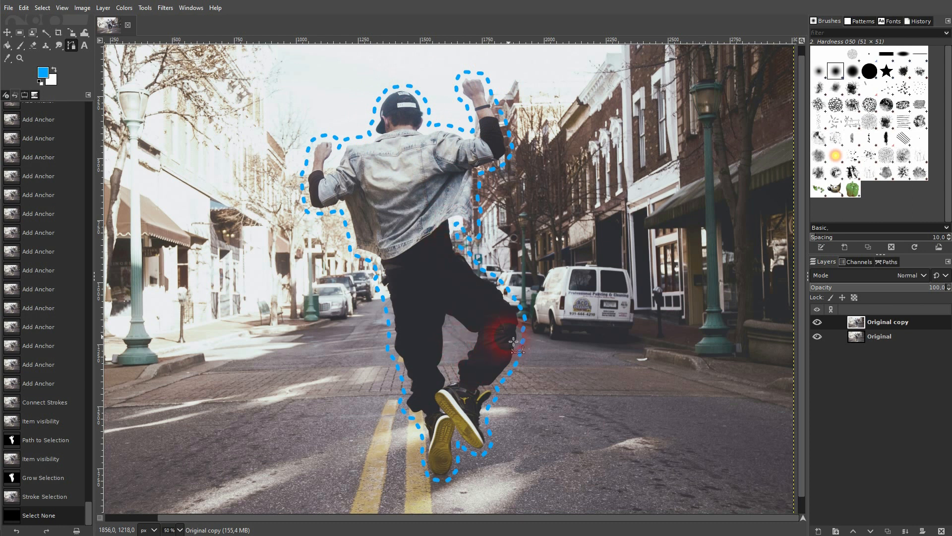
# Hide the Original copy layer and duplicate the Original layer.
pyautogui.click(817, 322)
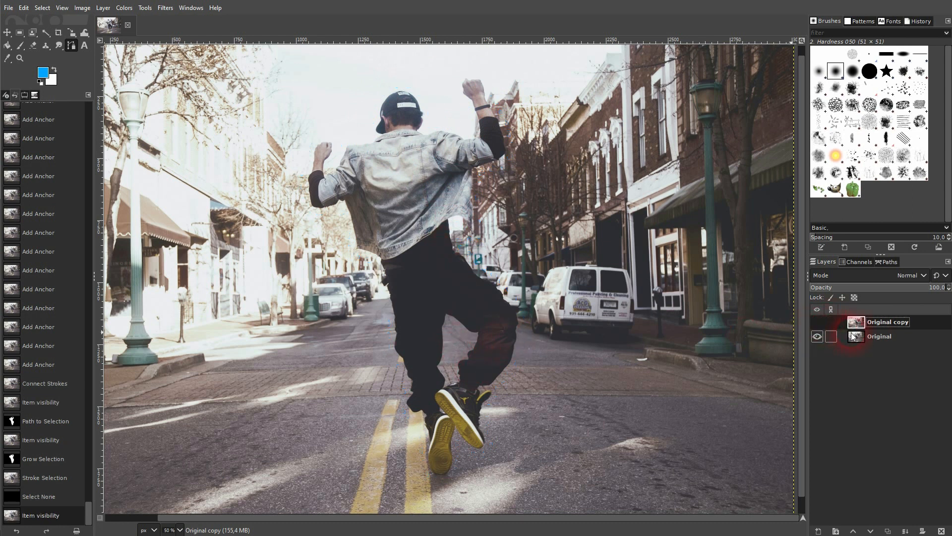
pyautogui.click(872, 336)
pyautogui.click(888, 530)
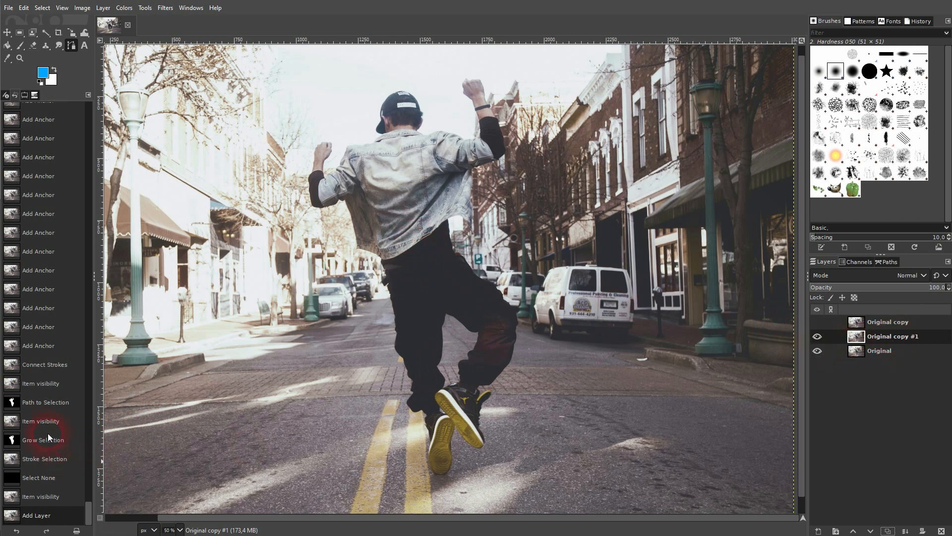
pyautogui.click(35, 420)
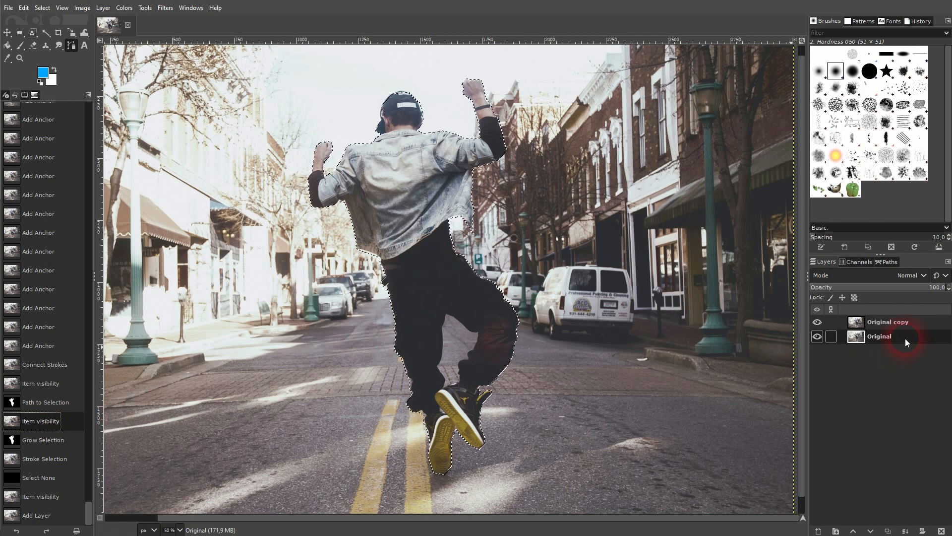
pyautogui.click(885, 322)
pyautogui.click(885, 337)
pyautogui.click(37, 515)
pyautogui.click(878, 338)
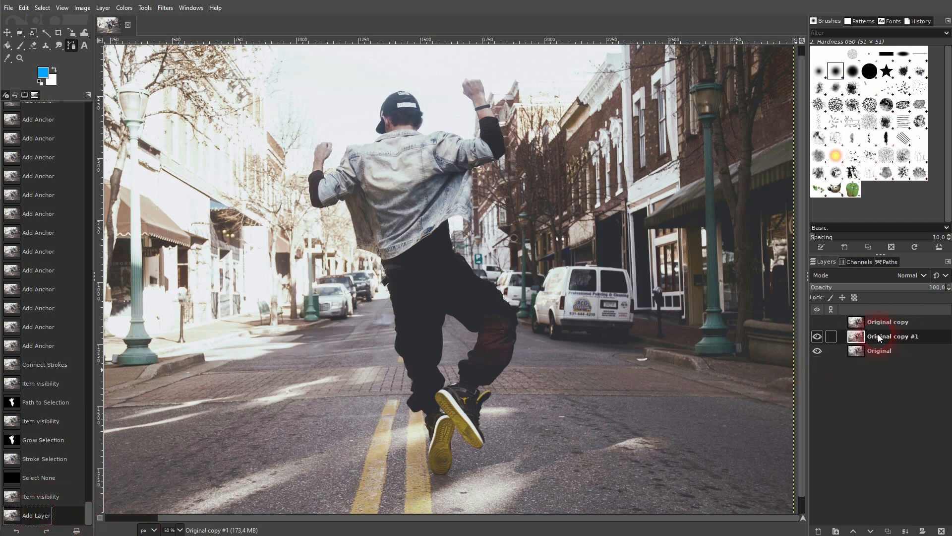
# Show the Unnamed path, create a selection from it, and hide the path again.
pyautogui.click(889, 263)
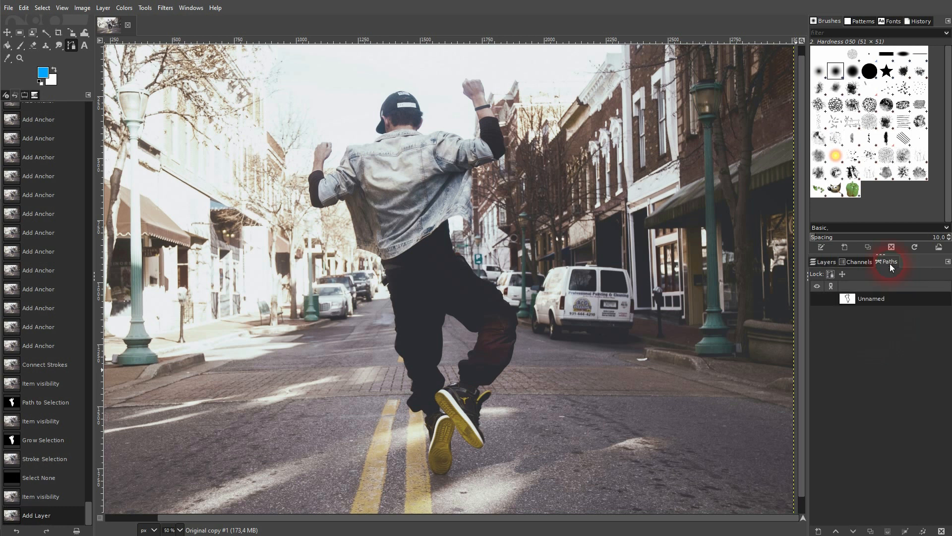
pyautogui.click(817, 298)
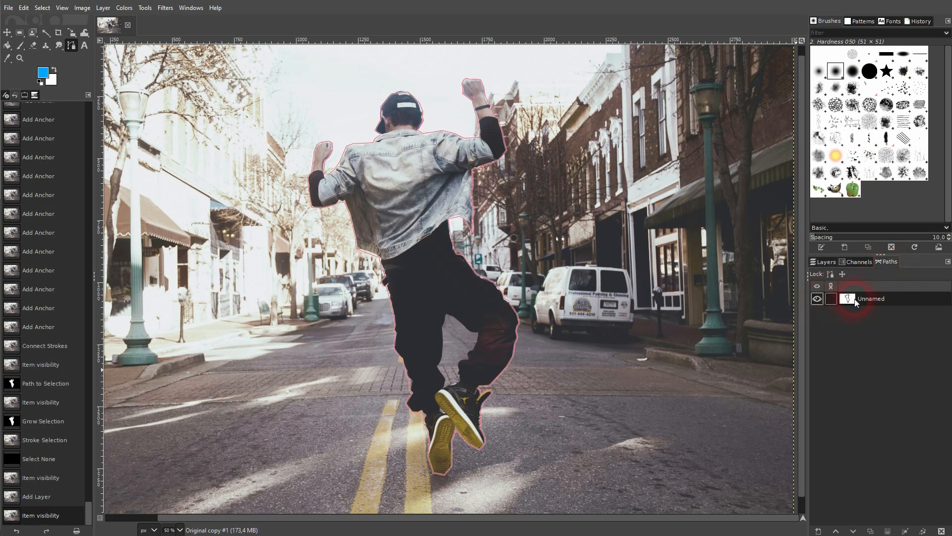
pyautogui.click(42, 8)
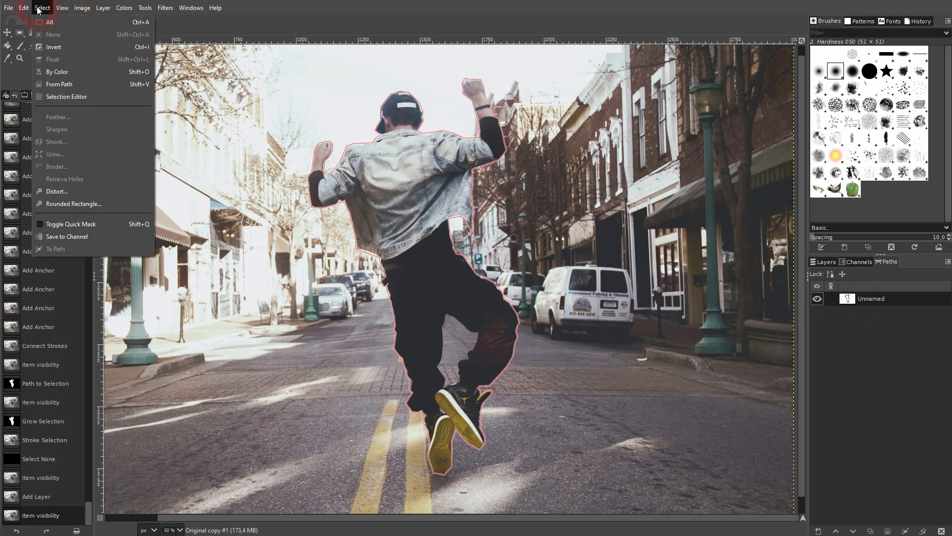
pyautogui.click(58, 85)
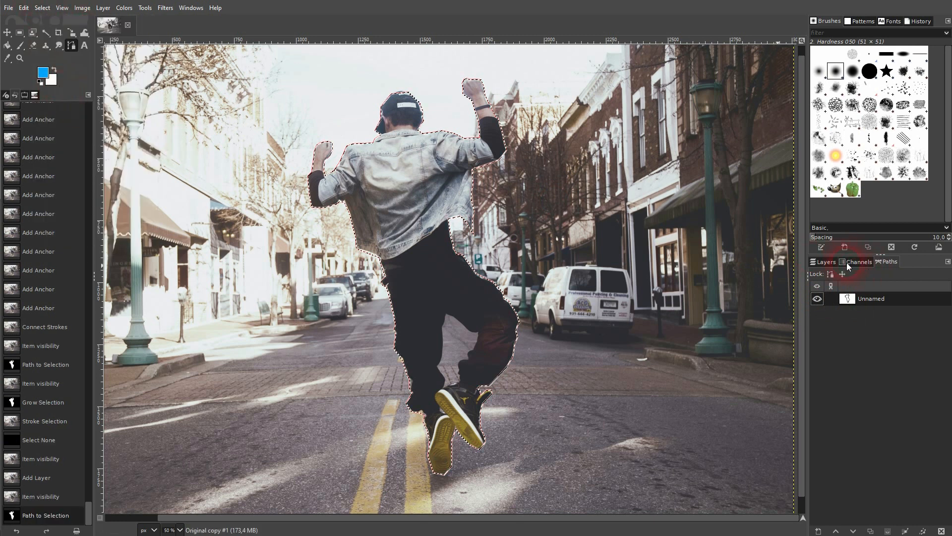
pyautogui.click(816, 299)
pyautogui.click(823, 261)
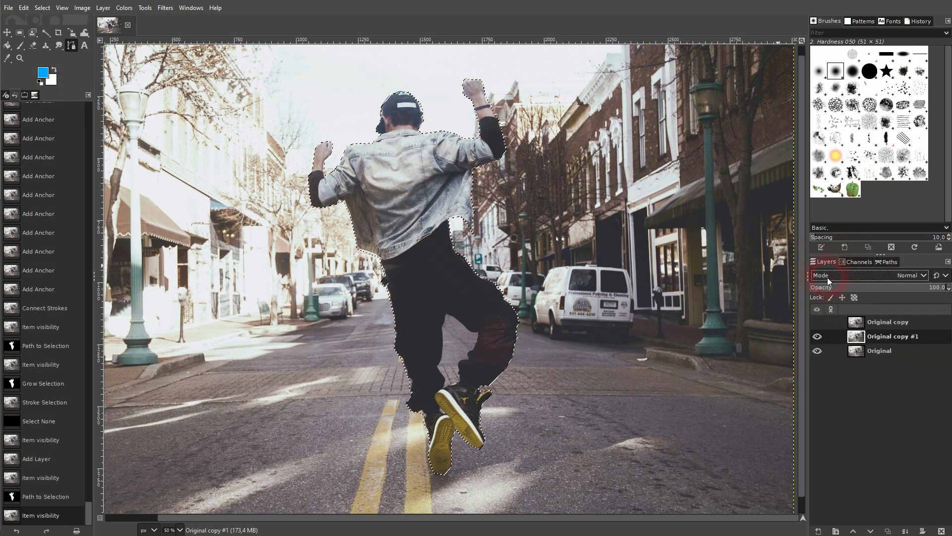
# Rename the Original copy layer as Grow and the Original copy #1 layer as Shrink.
pyautogui.doubleClick(875, 322)
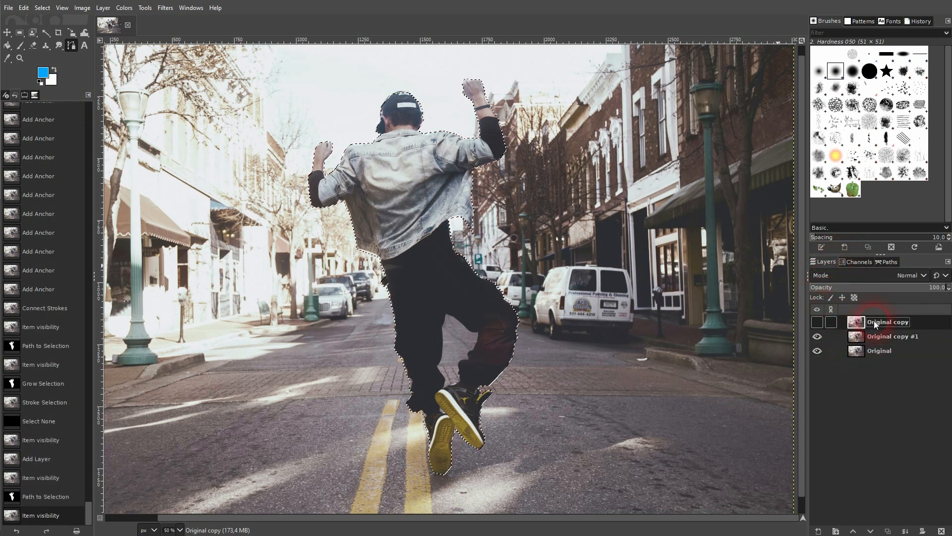
pyautogui.write('Grow')
pyautogui.press('Return')
pyautogui.doubleClick(876, 335)
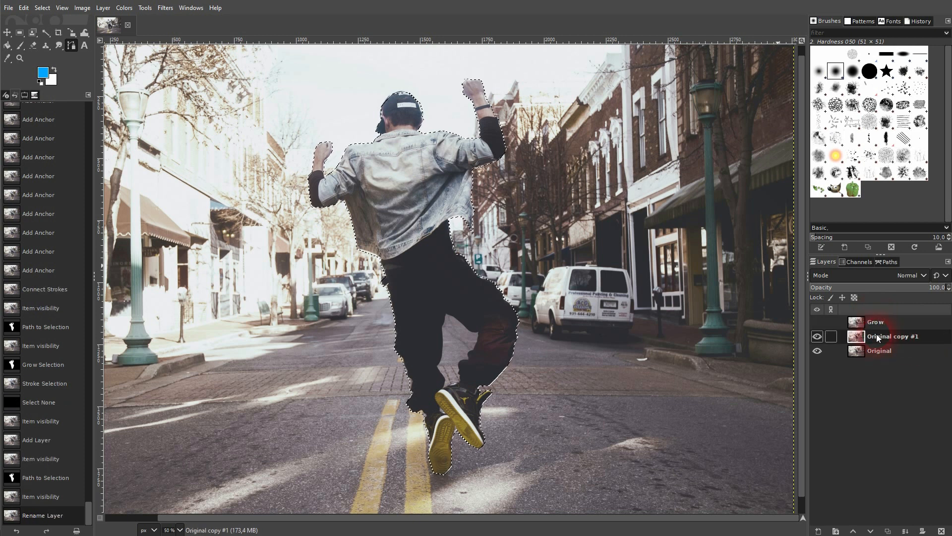
pyautogui.write('Shrink')
pyautogui.press('Return')
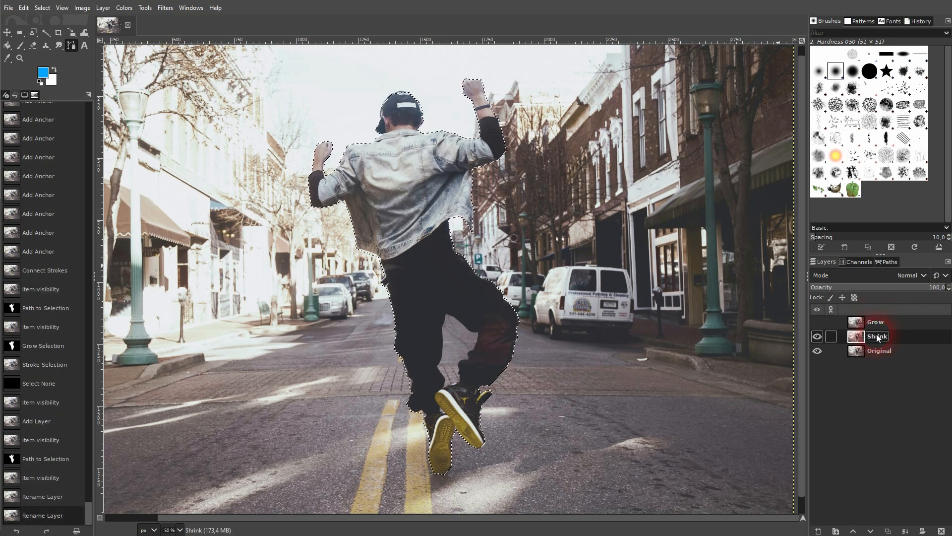
# Shrink the selection around the man by 10 px.
pyautogui.click(43, 8)
pyautogui.click(85, 143)
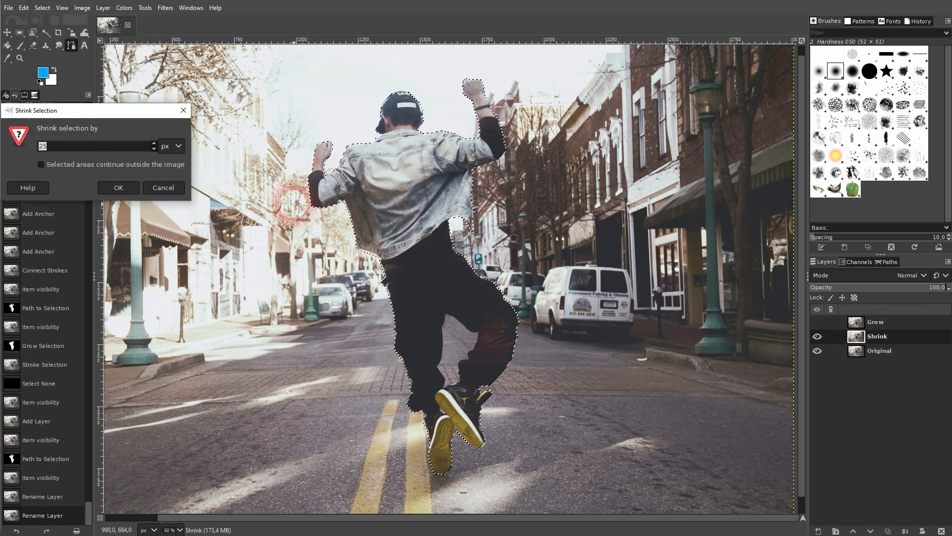
pyautogui.write('10')
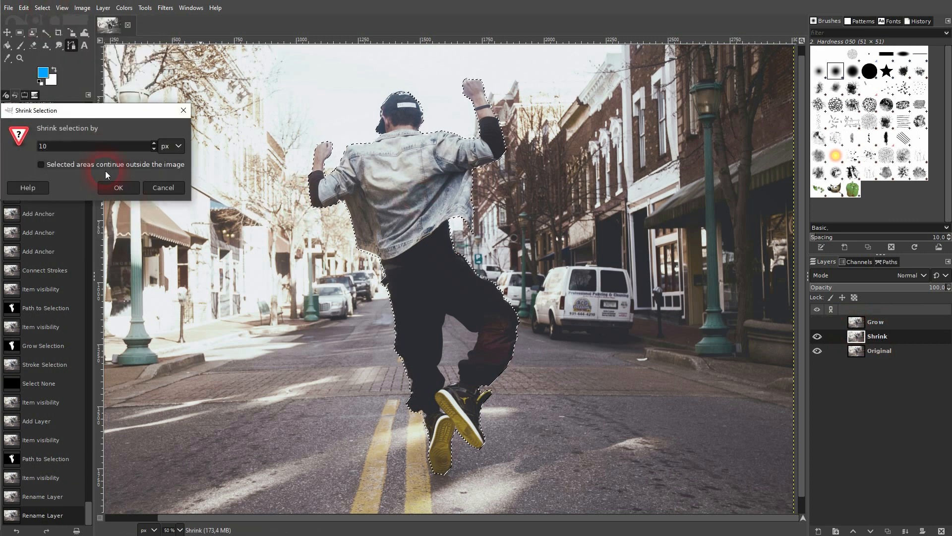
pyautogui.moveTo(62, 154); pyautogui.dragTo(31, 148)
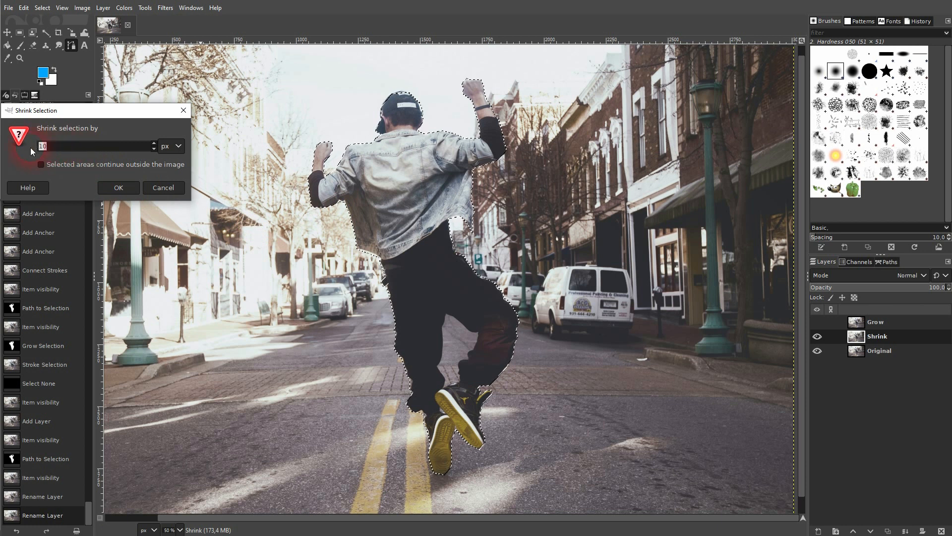
pyautogui.click(118, 188)
# Set the foreground colour to magenta, HTML notation fb00ff.
pyautogui.click(43, 73)
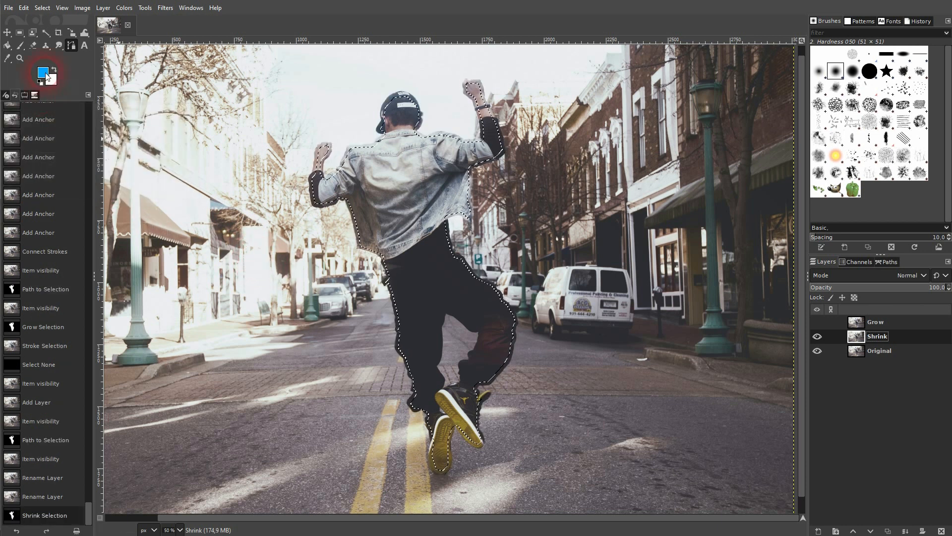
pyautogui.moveTo(224, 124); pyautogui.dragTo(225, 99)
pyautogui.click(275, 222)
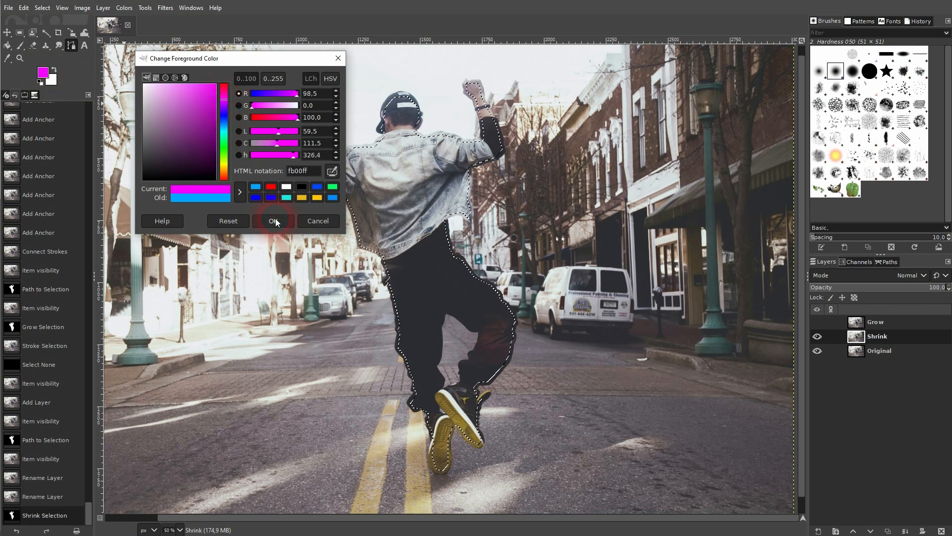
# Stroke the selection on the Shrink layer with a 15 px solid-colour line using the Short dashes preset, and clear the selection.
pyautogui.click(42, 8)
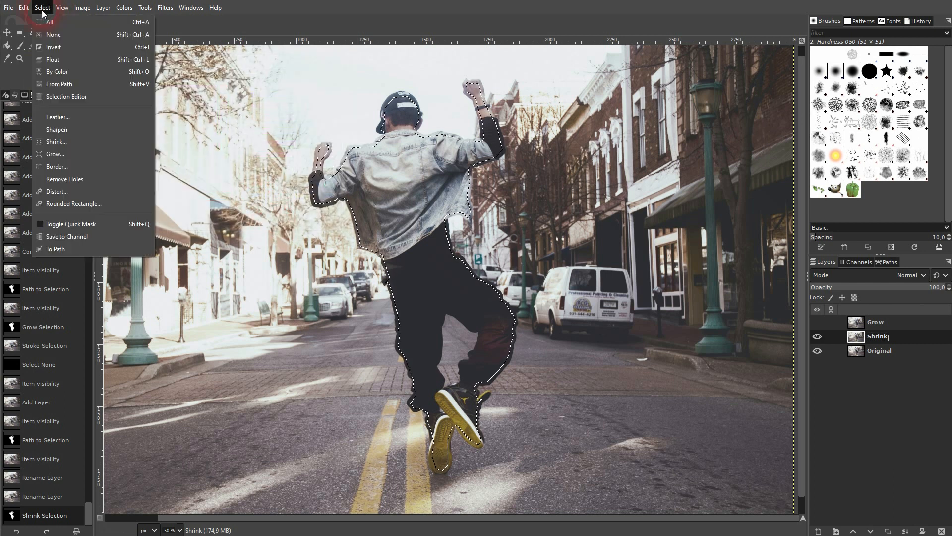
pyautogui.moveTo(24, 10)
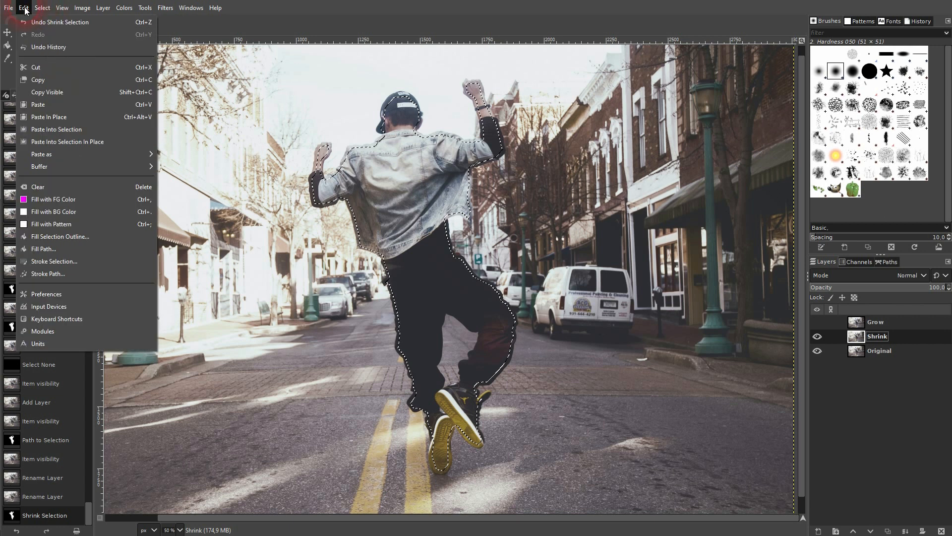
pyautogui.click(93, 262)
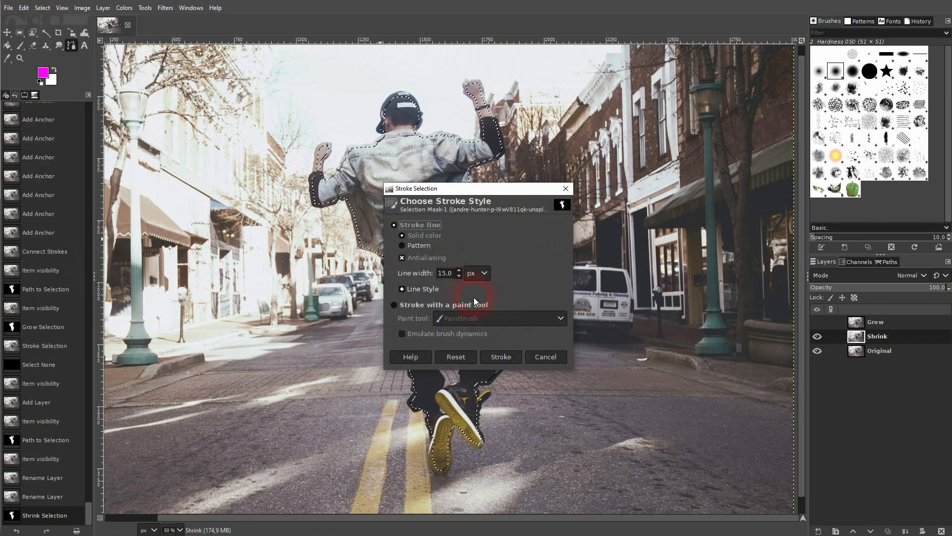
pyautogui.click(426, 289)
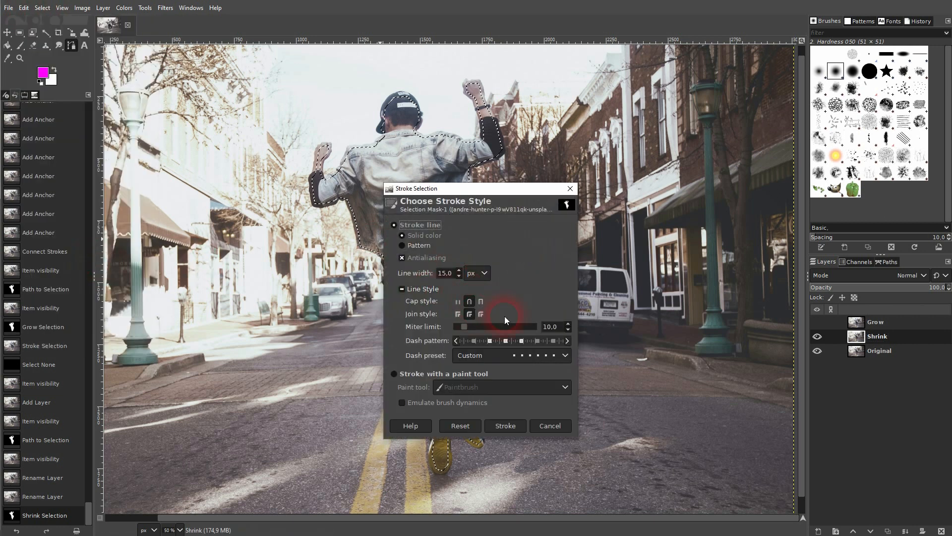
pyautogui.click(524, 356)
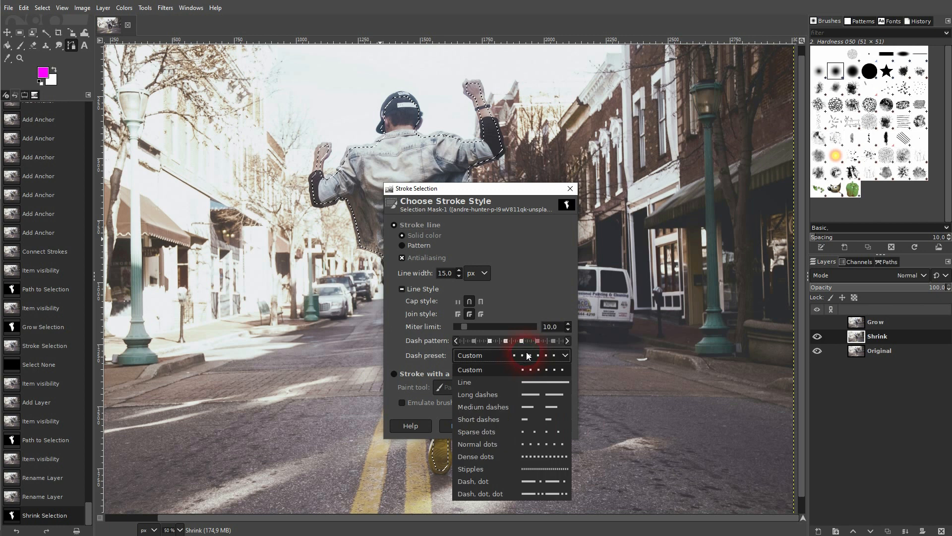
pyautogui.click(505, 420)
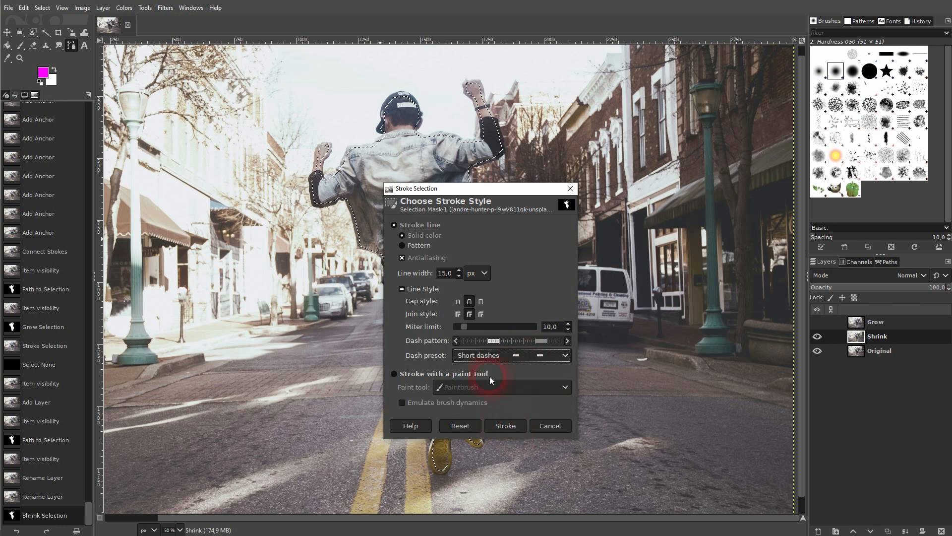
pyautogui.moveTo(453, 274); pyautogui.dragTo(435, 276)
pyautogui.click(507, 426)
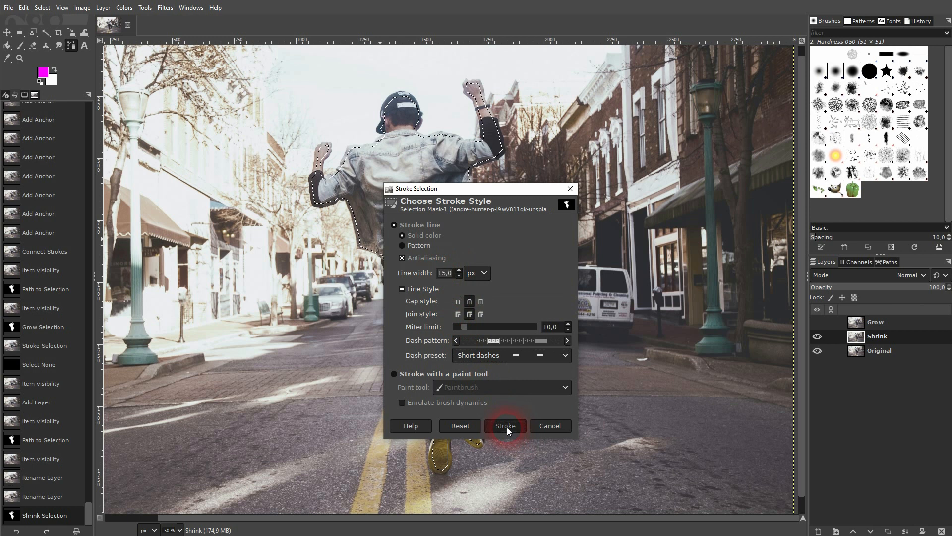
pyautogui.hotkey('shift', 'ctrl', 'a')
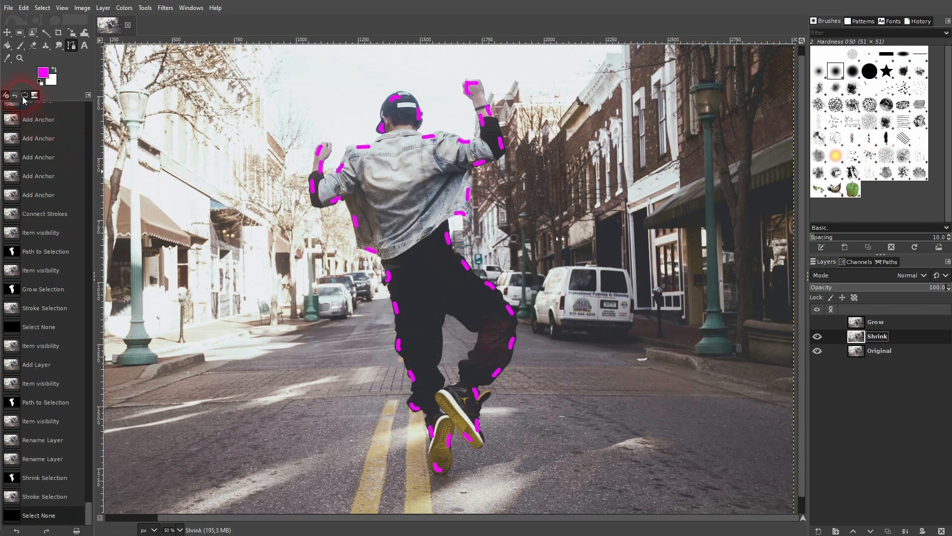
# Show the Grow layer to compare its outline with the Shrink layer's, and hide it again.
pyautogui.click(6, 95)
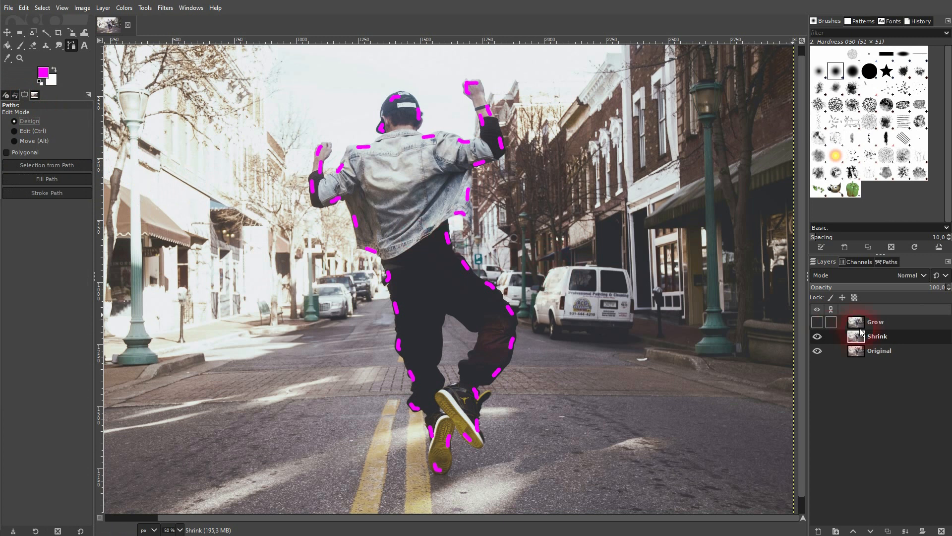
pyautogui.click(817, 322)
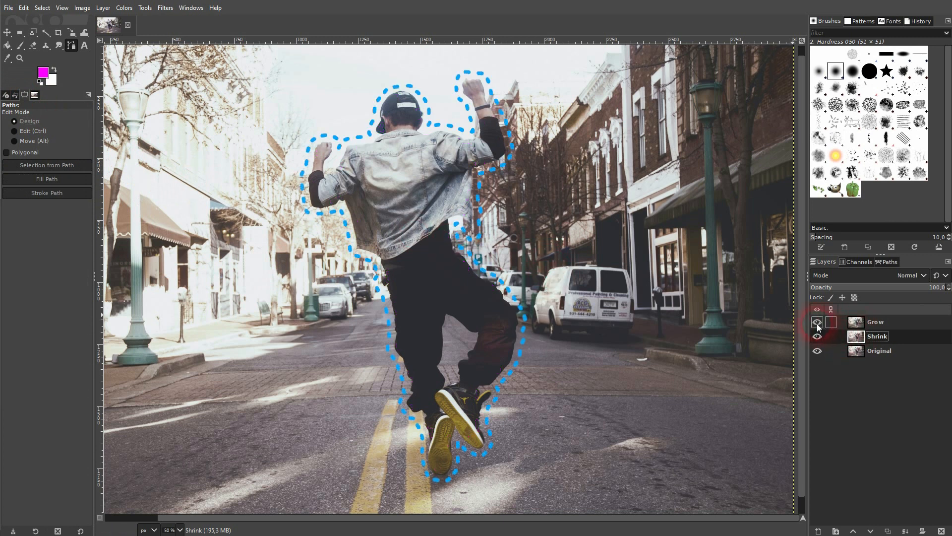
pyautogui.click(818, 322)
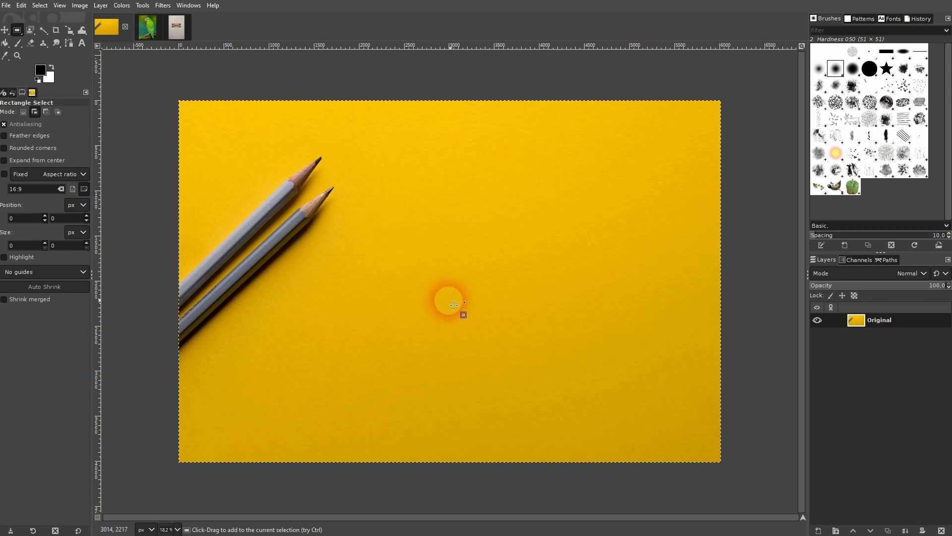
# Duplicate the pencil photo's Original layer and add two rectangular selections, about 1771 × 374 px above the pencils and 770 × 1337 px near the centre.
pyautogui.click(892, 530)
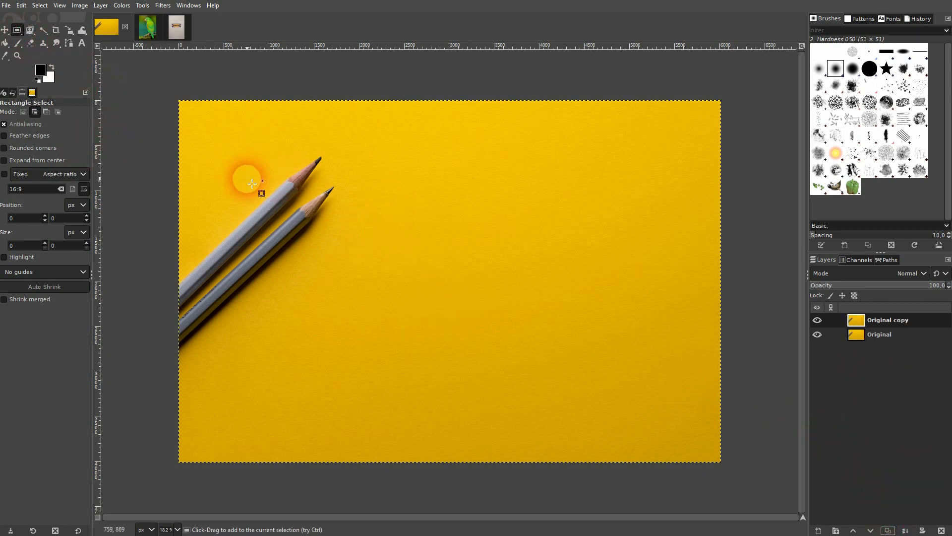
pyautogui.moveTo(312, 132)
pyautogui.mouseDown()
pyautogui.moveTo(316, 150)
pyautogui.moveTo(171, 162)
pyautogui.mouseUp()
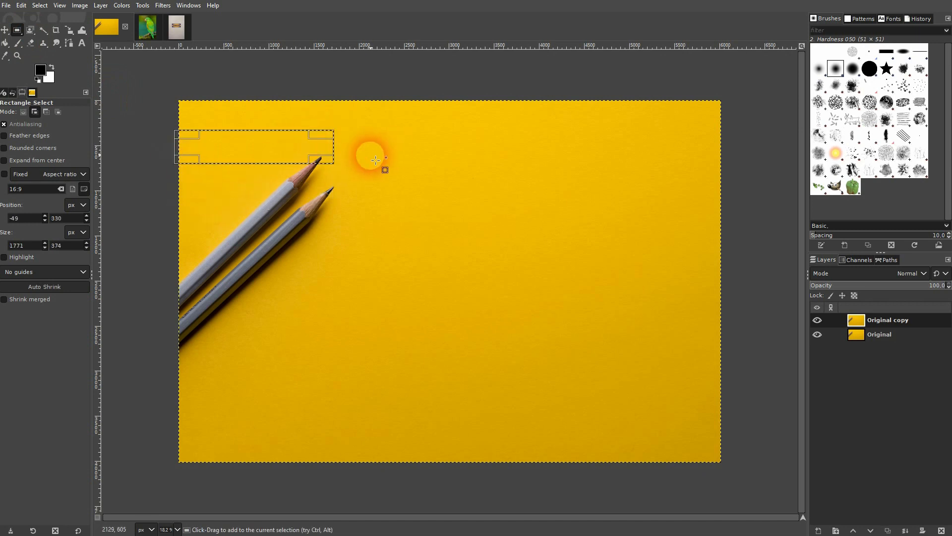
pyautogui.moveTo(441, 159); pyautogui.dragTo(510, 278)
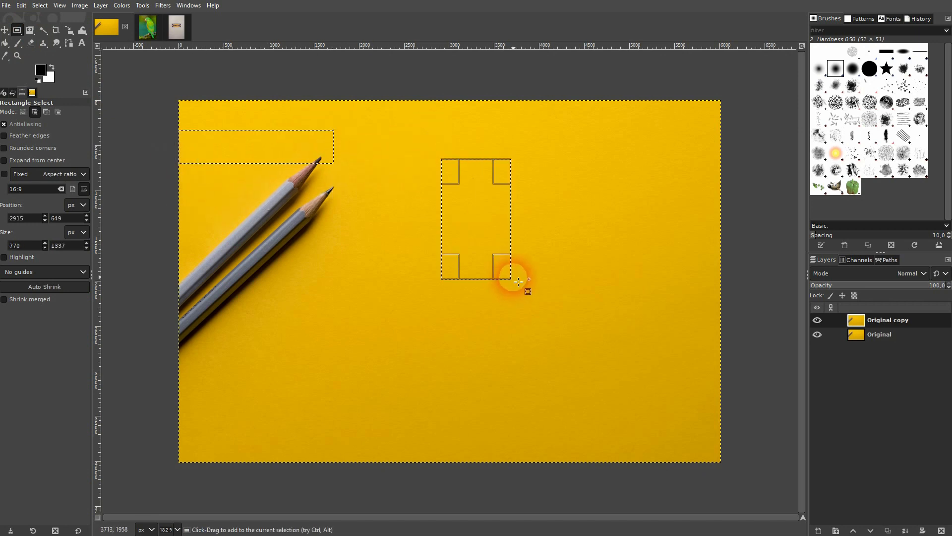
# Draw a closed five-anchor path along the upper edge of the upper pencil and create a selection from it.
pyautogui.click(69, 42)
pyautogui.moveTo(178, 279); pyautogui.dragTo(213, 250)
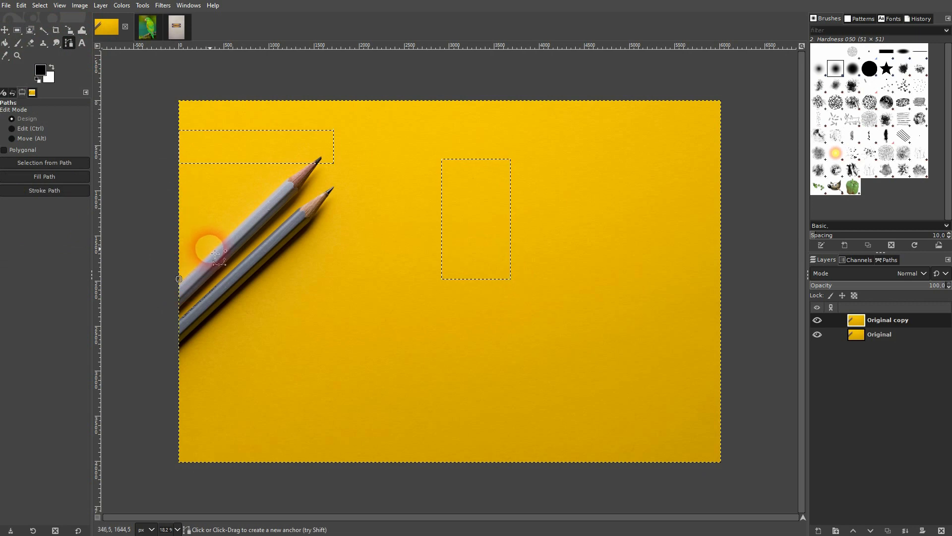
pyautogui.click(283, 183)
pyautogui.moveTo(253, 138); pyautogui.dragTo(190, 194)
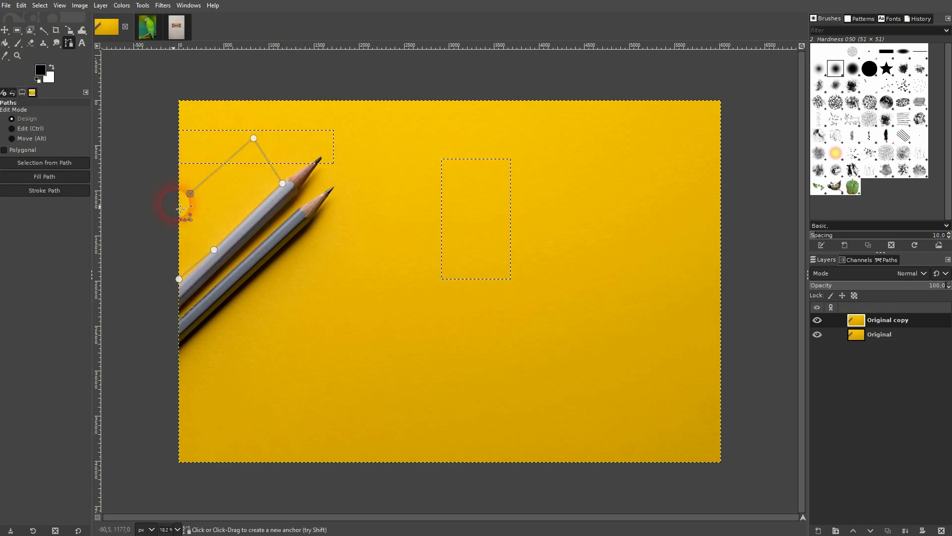
pyautogui.keyDown('ctrl'); pyautogui.click(178, 279); pyautogui.keyUp('ctrl')
pyautogui.click(65, 160)
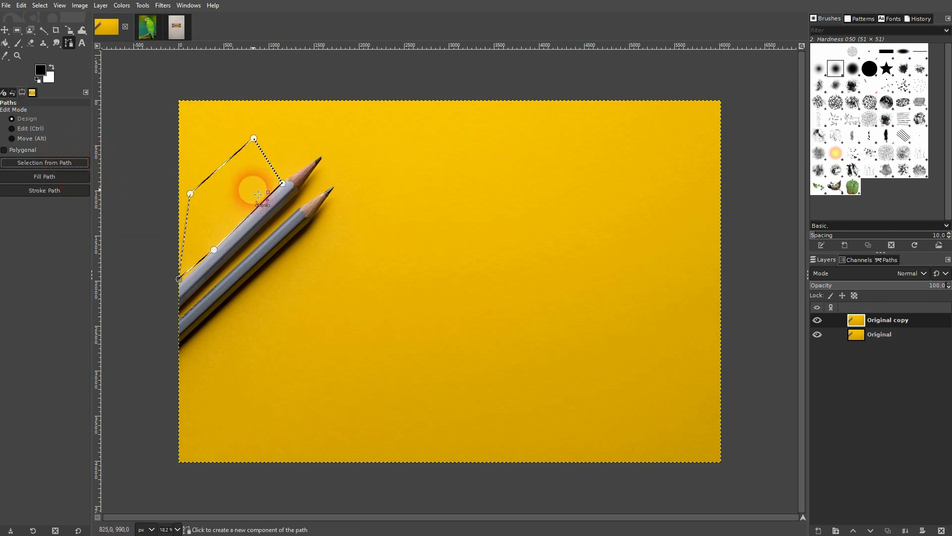
pyautogui.click(4, 30)
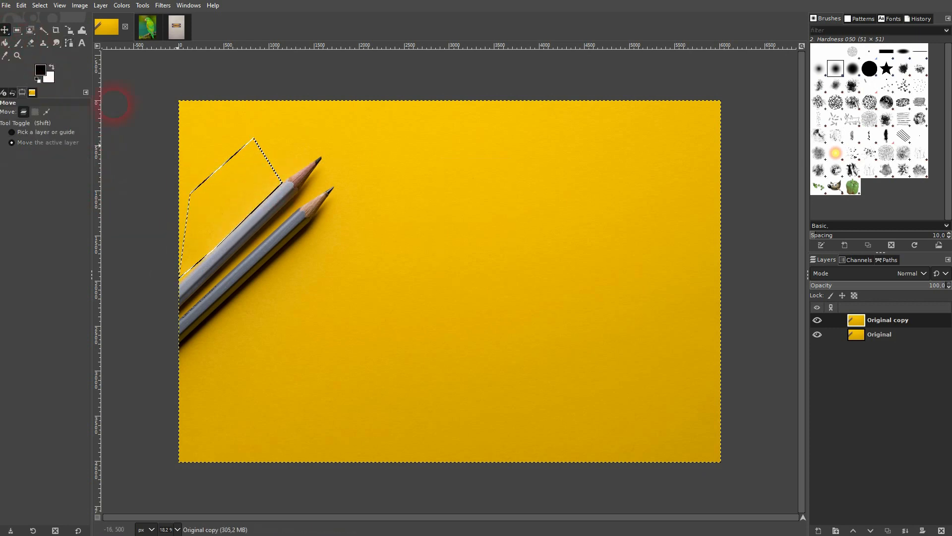
pyautogui.click(520, 292)
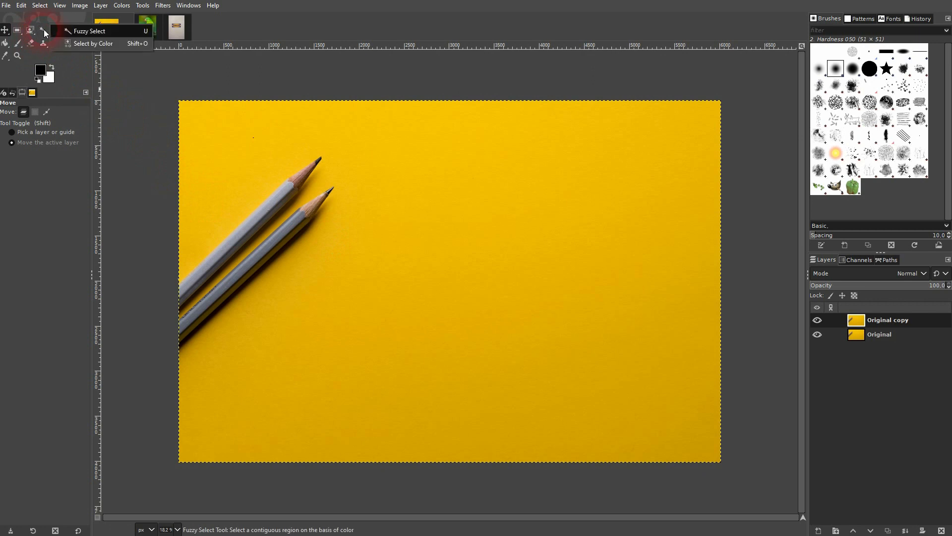
# Activate the Select by Color tool on the Original copy layer.
pyautogui.moveTo(44, 29); pyautogui.dragTo(115, 43)
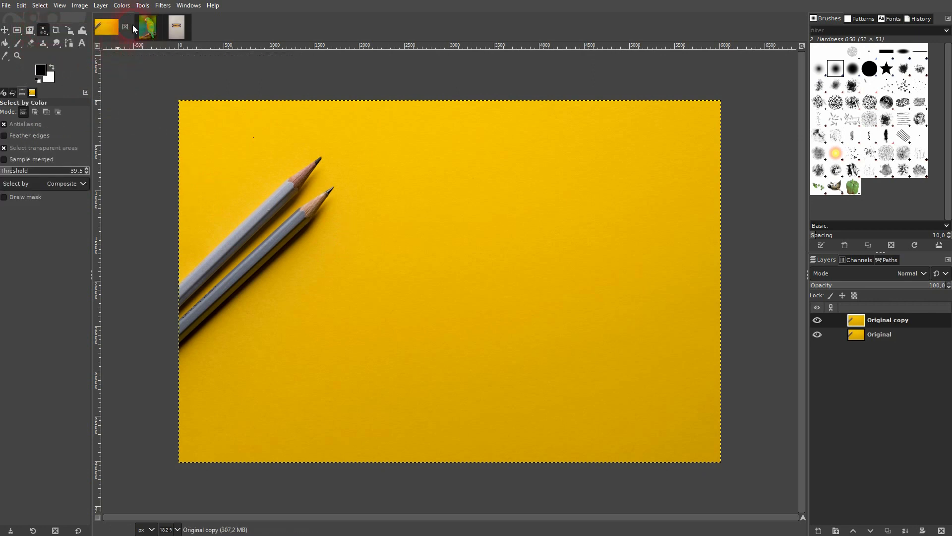
pyautogui.click(143, 5)
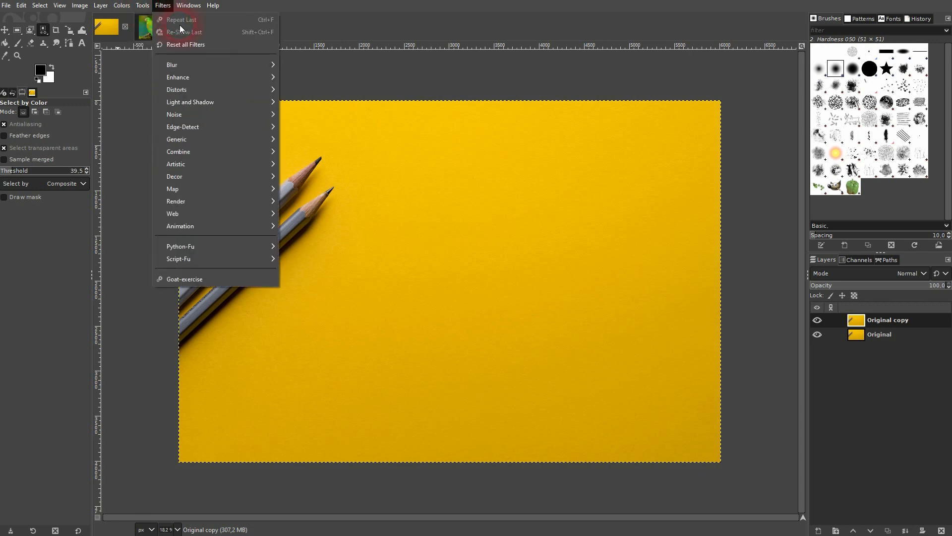
pyautogui.moveTo(149, 19)
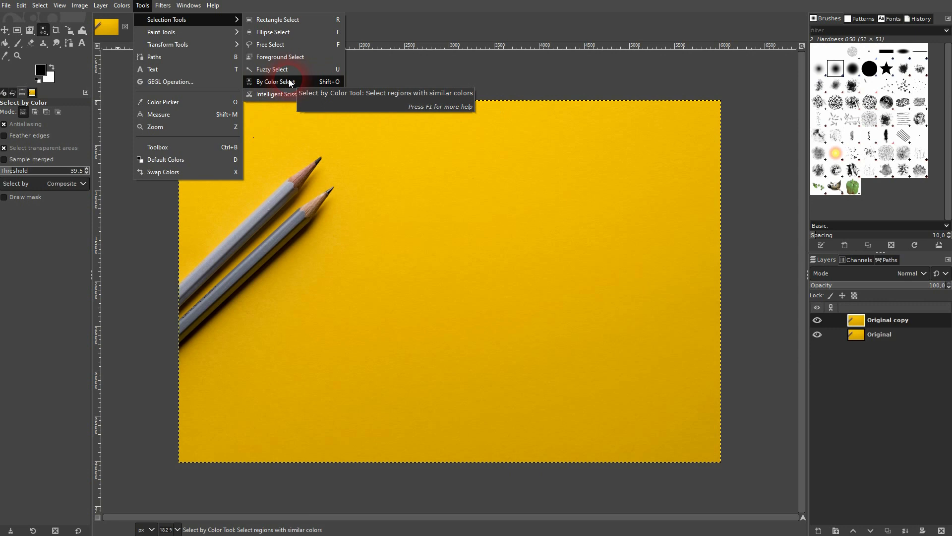
pyautogui.click(44, 30)
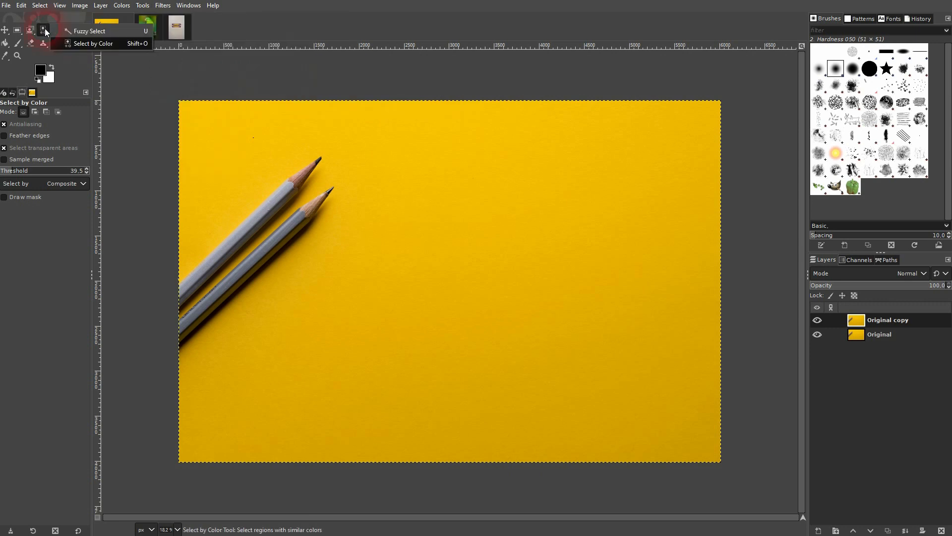
pyautogui.click(69, 73)
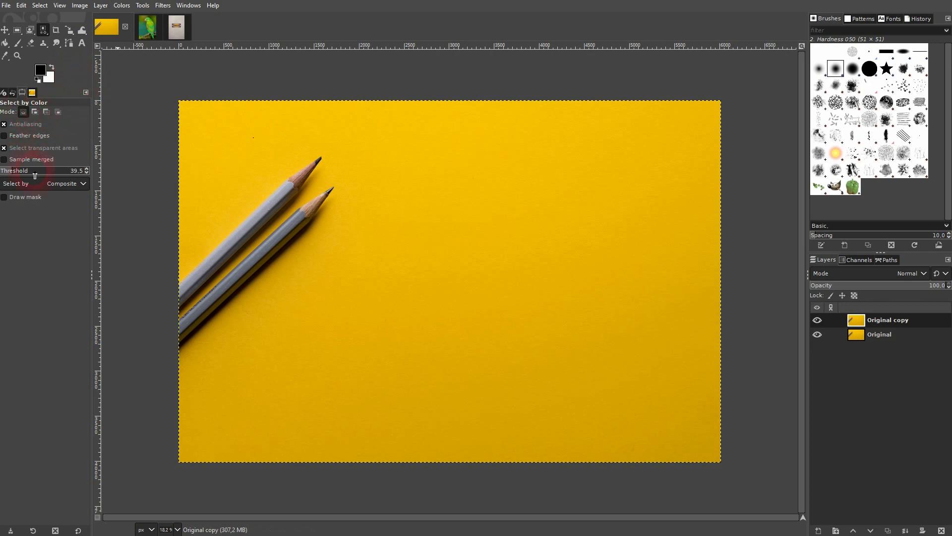
pyautogui.click(189, 6)
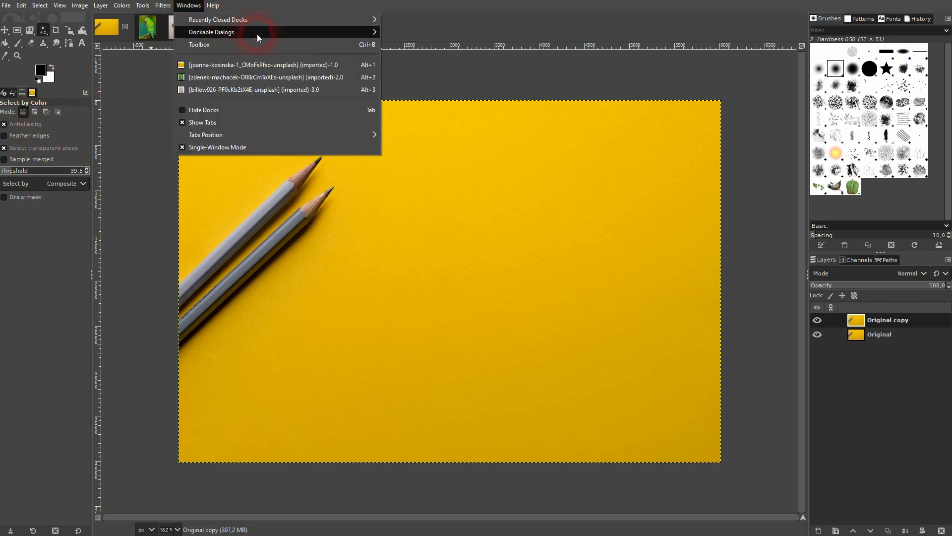
pyautogui.moveTo(272, 32)
pyautogui.click(422, 33)
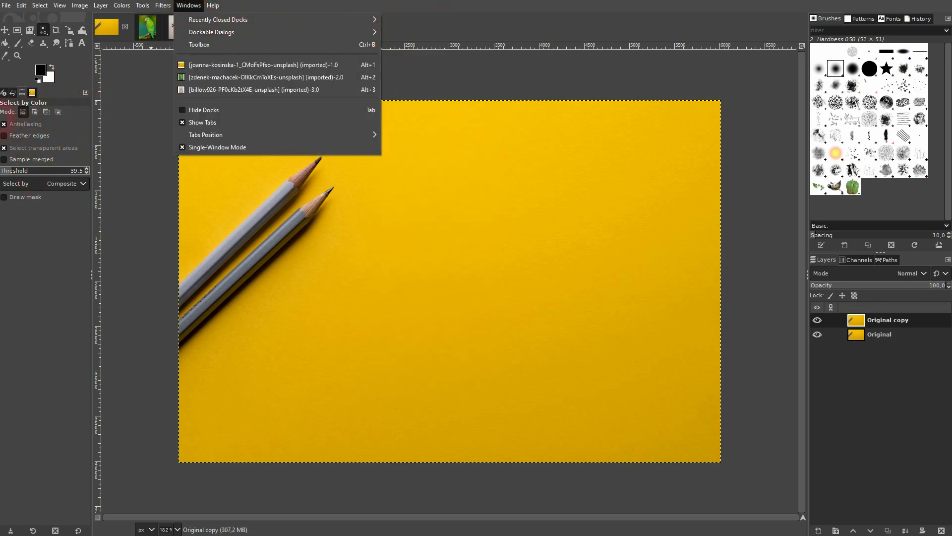
pyautogui.click(65, 84)
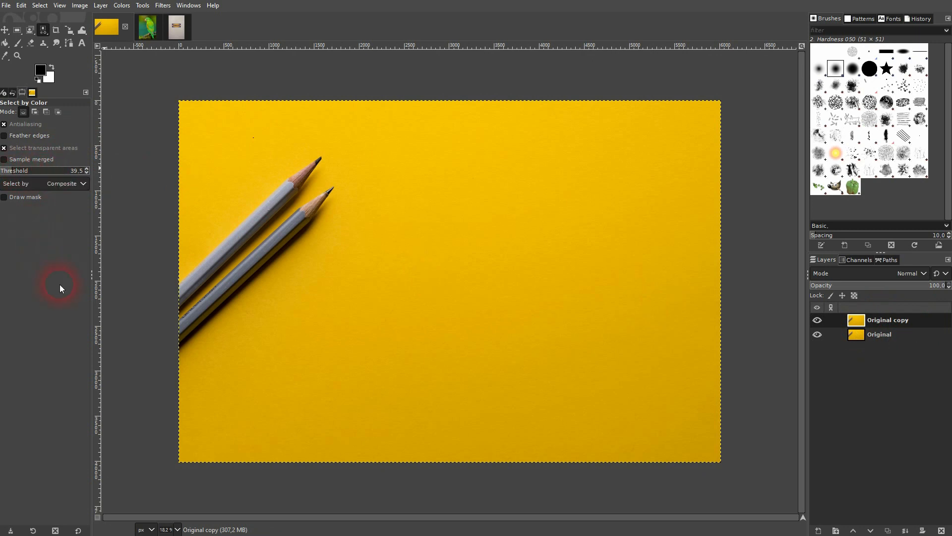
# Select the yellow background by color, using the Composite criterion and a threshold of 39.5.
pyautogui.click(72, 183)
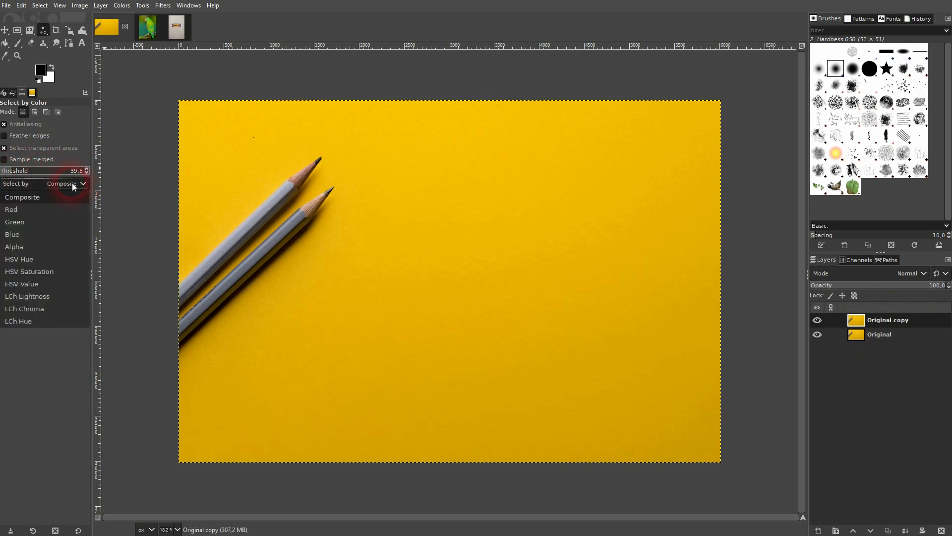
pyautogui.click(44, 196)
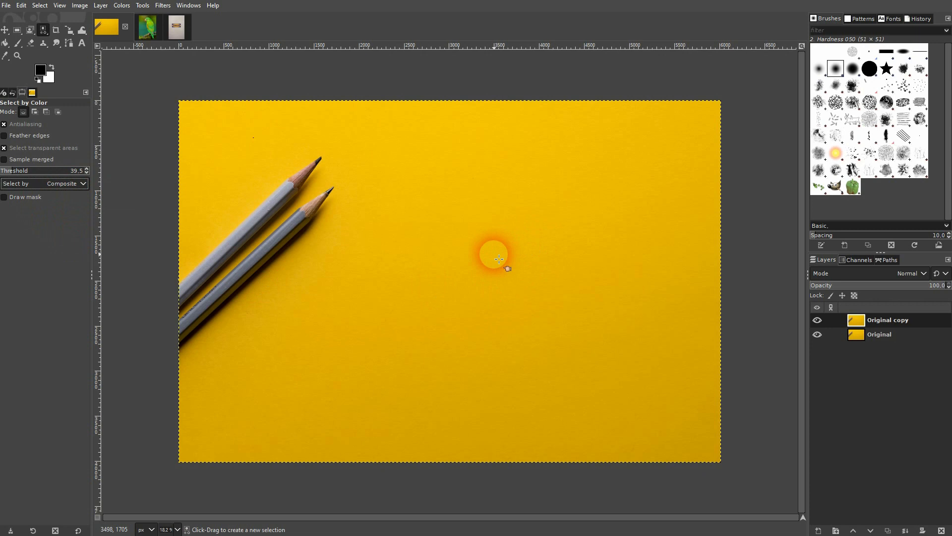
pyautogui.click(499, 259)
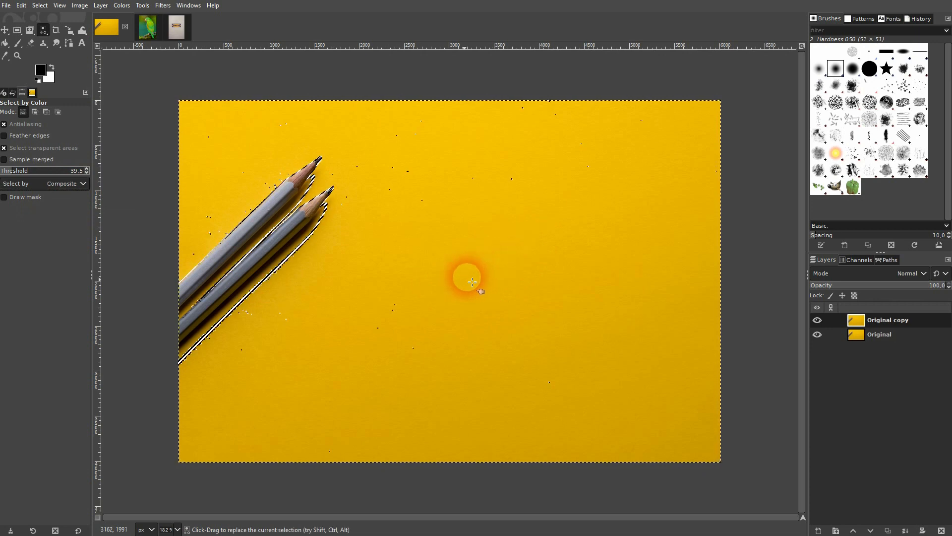
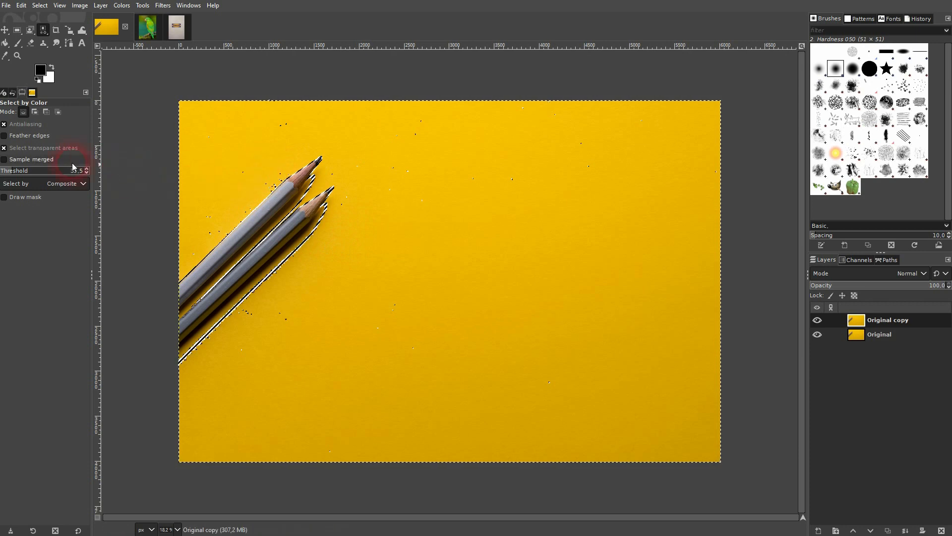
# Set the Select by Color threshold to 85.5 and reselect the yellow background.
pyautogui.moveTo(15, 178); pyautogui.dragTo(29, 174)
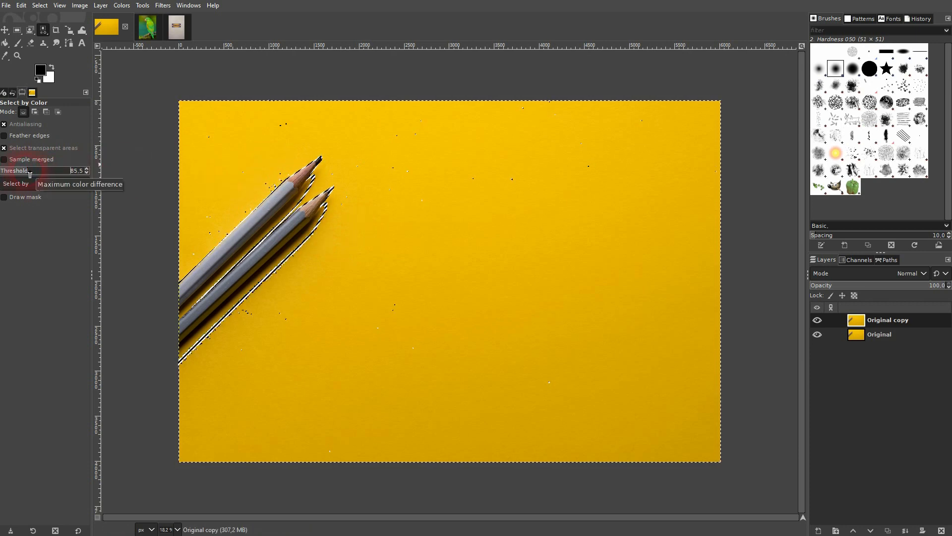
pyautogui.click(534, 303)
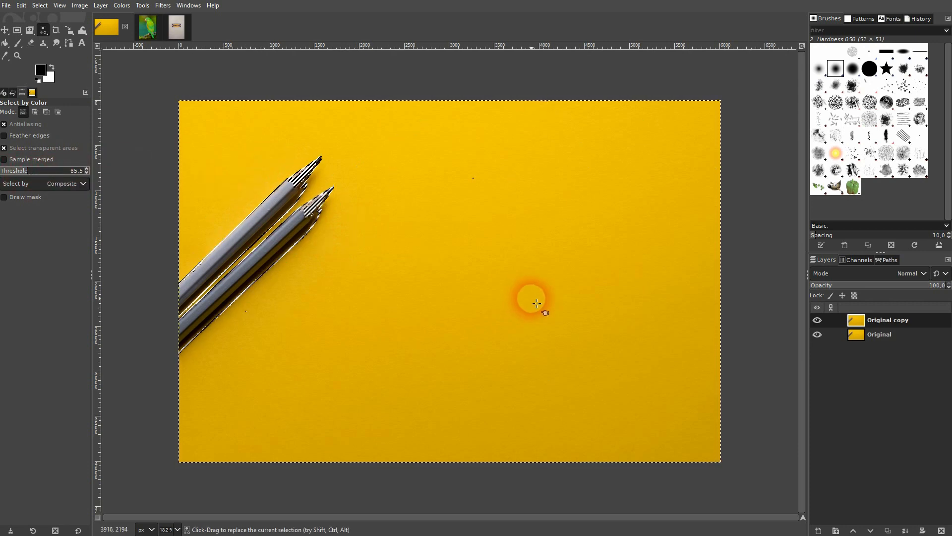
pyautogui.click(533, 322)
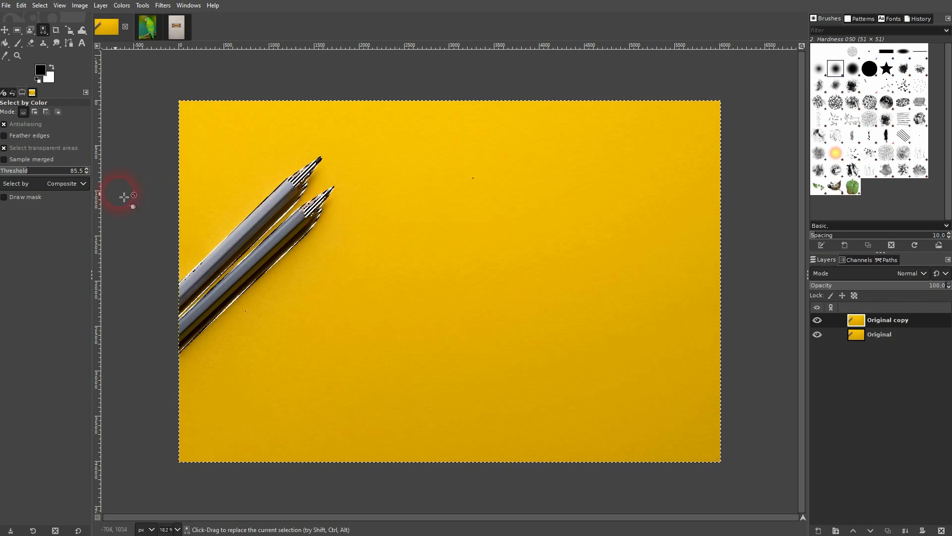
# Raise the Select by Color threshold to 175.5 and select the yellow background again.
pyautogui.moveTo(32, 176); pyautogui.dragTo(60, 171)
pyautogui.click(592, 299)
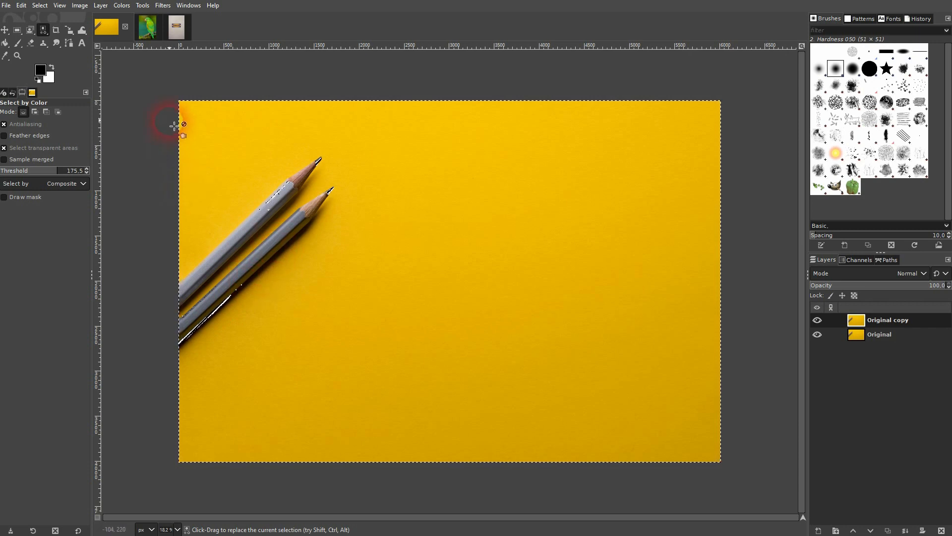
# Lower the Select by Color threshold to 2.0 and reselect the yellow background.
pyautogui.moveTo(56, 170); pyautogui.dragTo(2, 170)
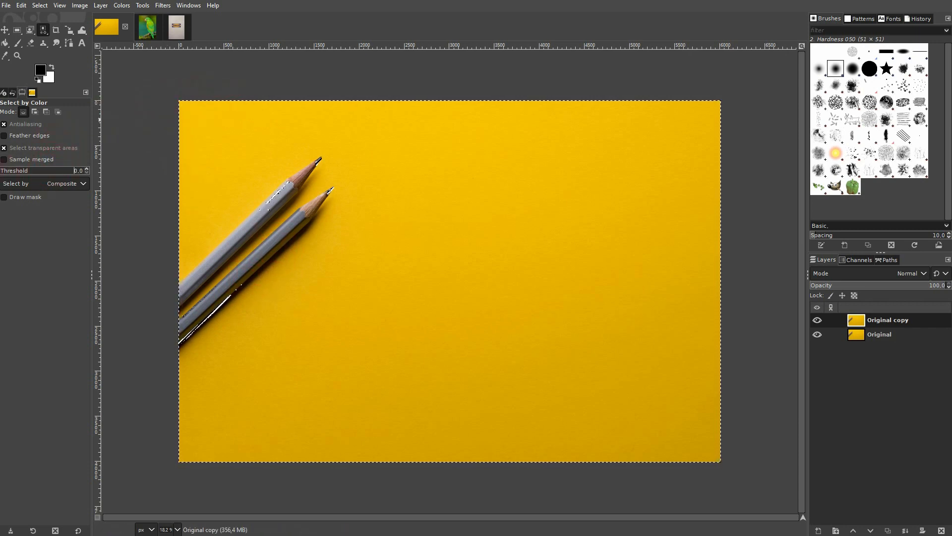
pyautogui.click(86, 168)
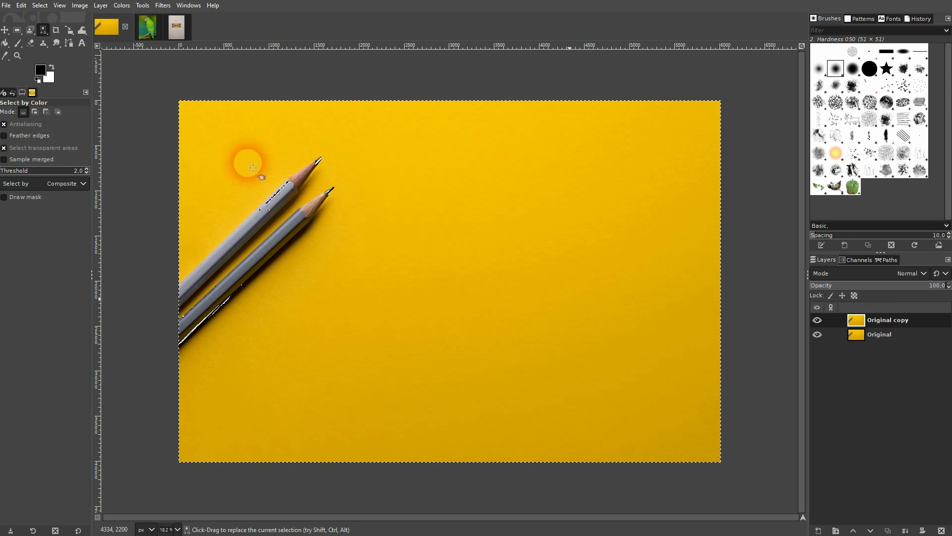
pyautogui.click(349, 203)
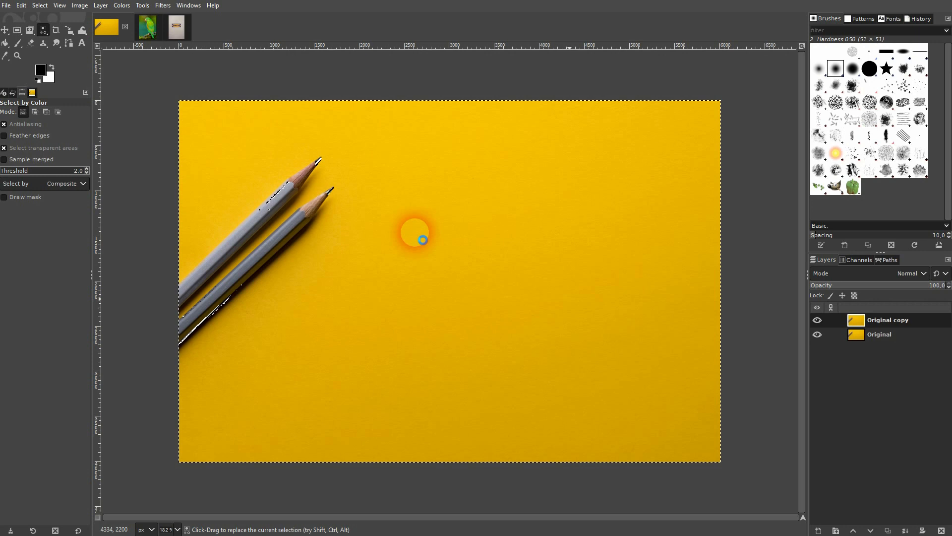
pyautogui.click(420, 237)
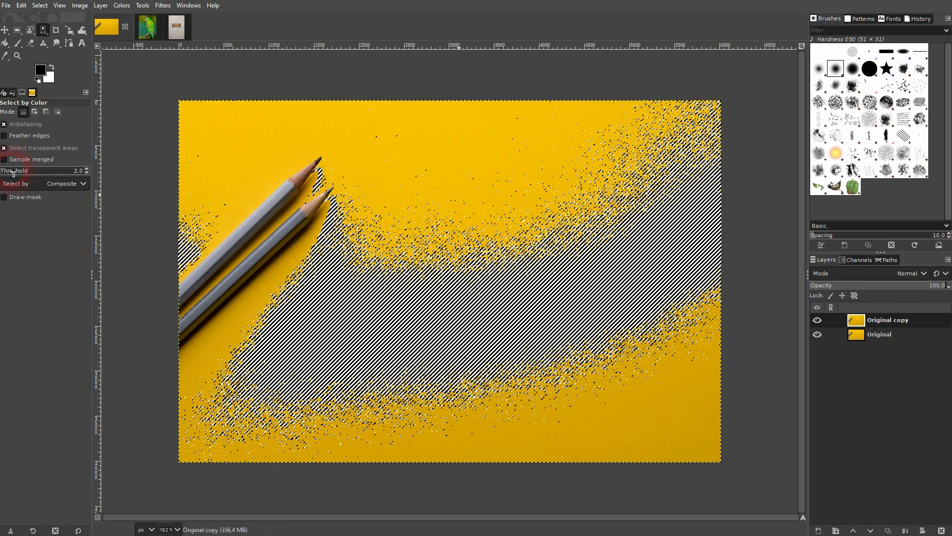
# Try thresholds of 36.0, 46.5 and 57.0, reselecting the yellow background by color with each value.
pyautogui.click(13, 172)
pyautogui.moveTo(432, 170); pyautogui.dragTo(441, 177)
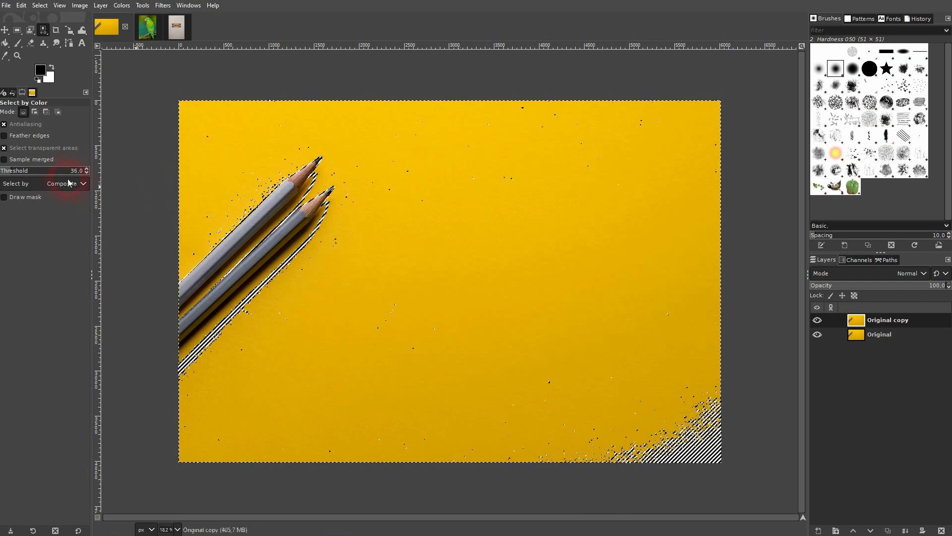
pyautogui.click(20, 170)
pyautogui.click(537, 259)
pyautogui.moveTo(538, 259)
pyautogui.mouseDown()
pyautogui.moveTo(559, 260)
pyautogui.moveTo(523, 150)
pyautogui.moveTo(480, 189)
pyautogui.mouseUp()
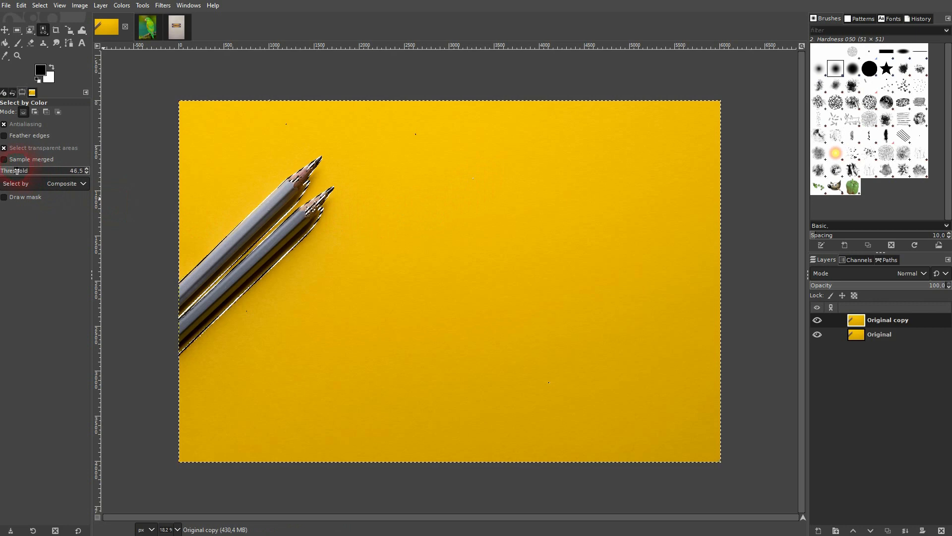
pyautogui.click(543, 332)
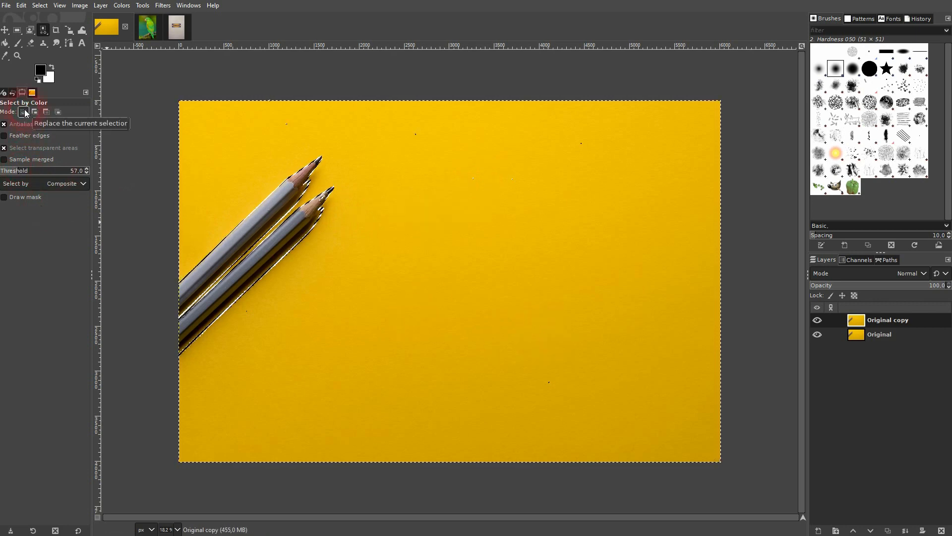
# Set the Select by Color threshold to 50.0 and select the yellow background again.
pyautogui.click(87, 169)
pyautogui.click(87, 170)
pyautogui.click(87, 169)
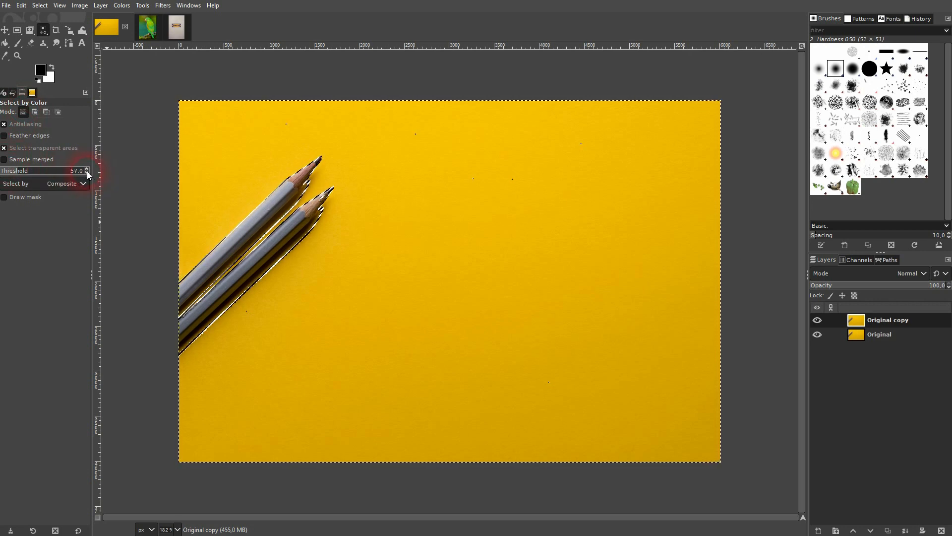
pyautogui.click(87, 172)
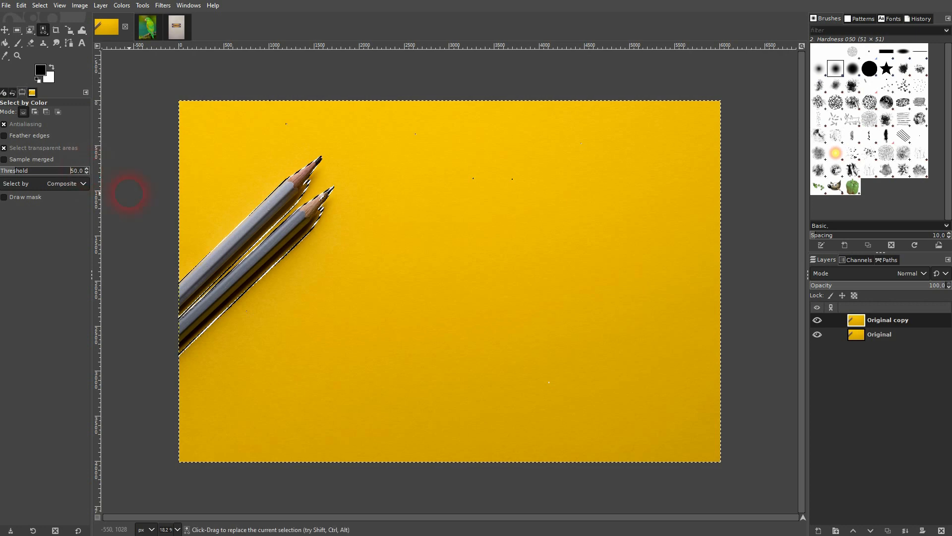
pyautogui.click(595, 312)
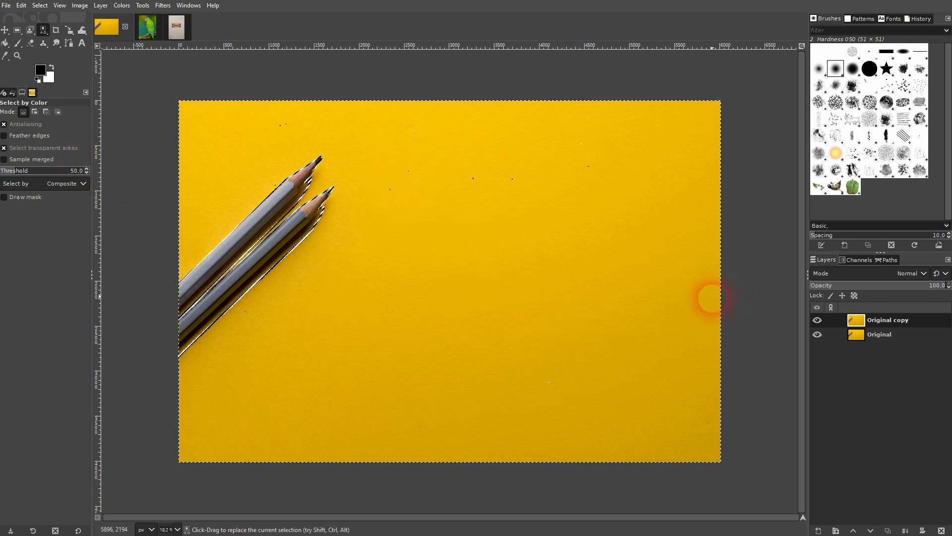
# Recolor the selected yellow background to red by applying Hue-Saturation with a Hue of about -48.3.
pyautogui.click(125, 8)
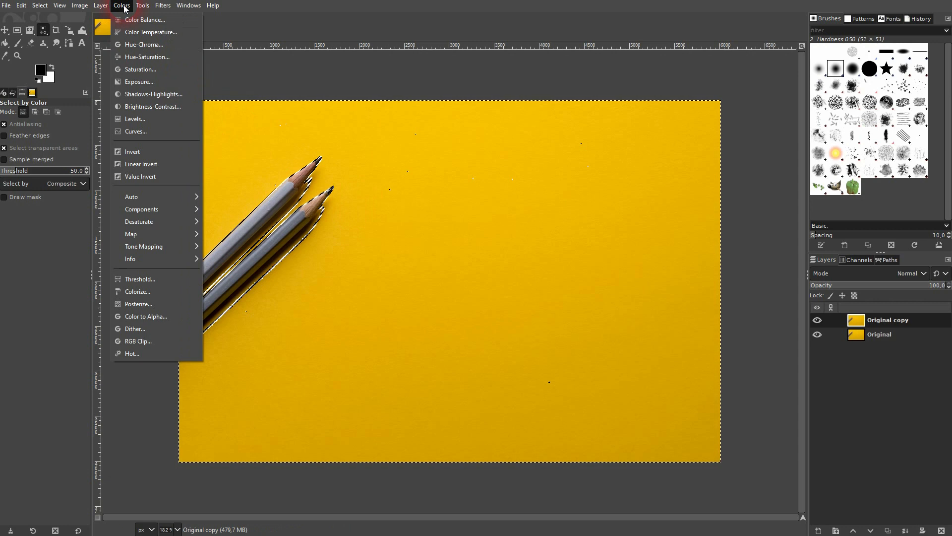
pyautogui.click(140, 56)
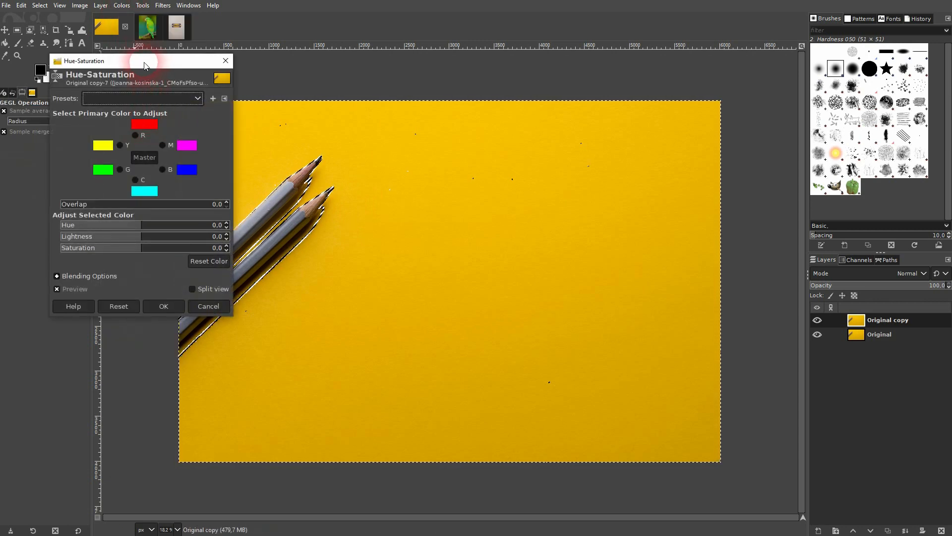
pyautogui.moveTo(144, 65); pyautogui.dragTo(817, 126)
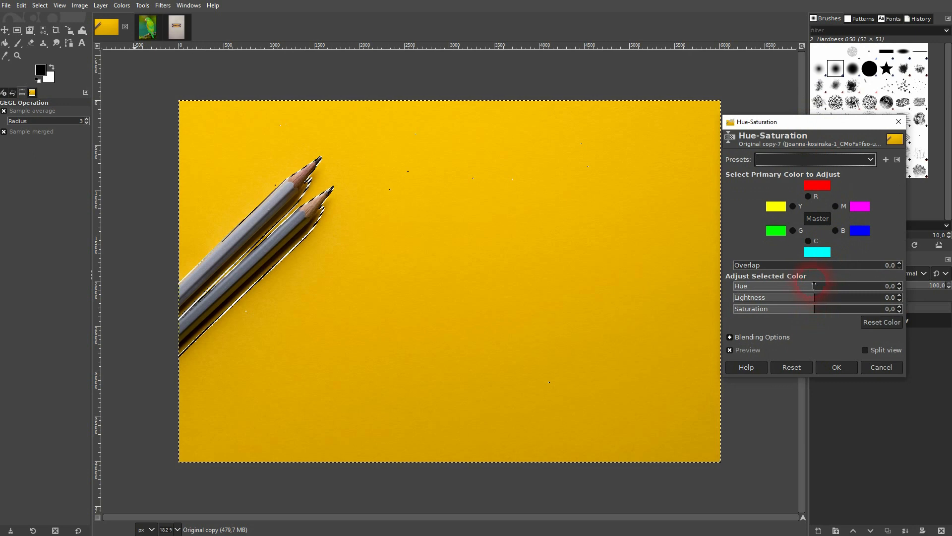
pyautogui.moveTo(814, 286); pyautogui.dragTo(794, 288)
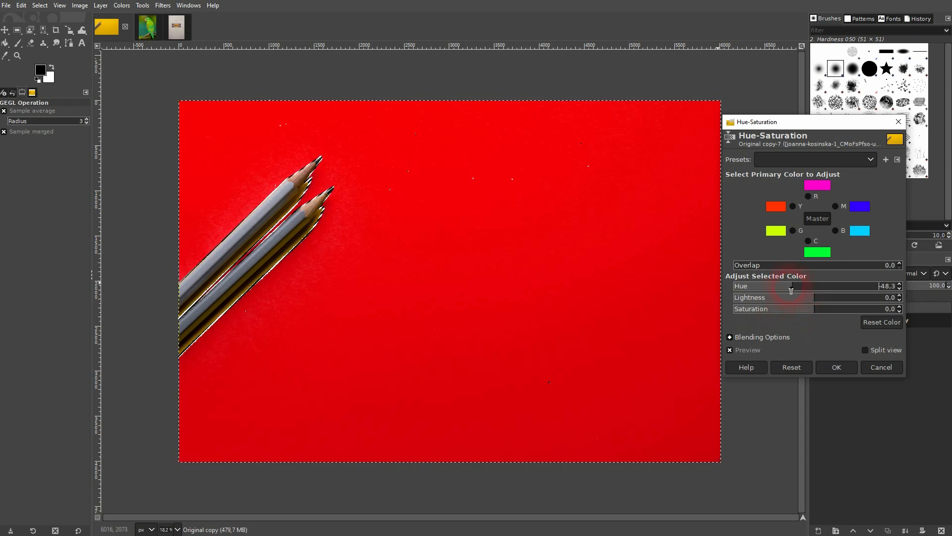
pyautogui.click(837, 367)
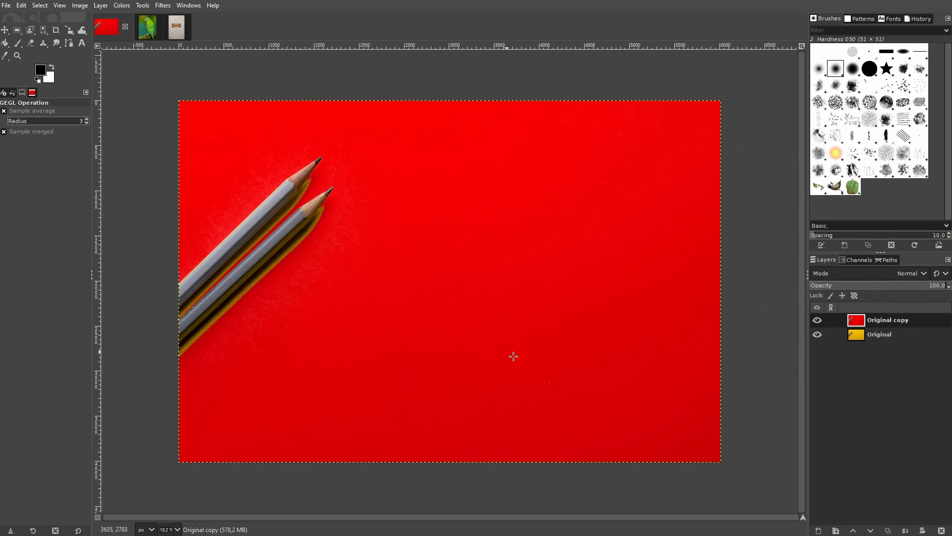
# Toggle the Original copy layer's visibility to compare it with the Original layer, and leave the copy hidden.
pyautogui.click(813, 353)
pyautogui.click(818, 320)
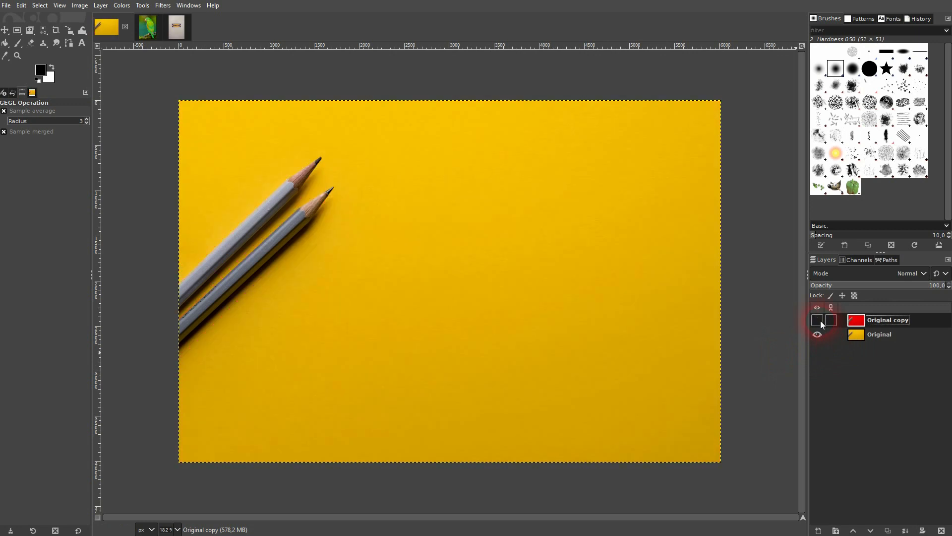
pyautogui.click(817, 320)
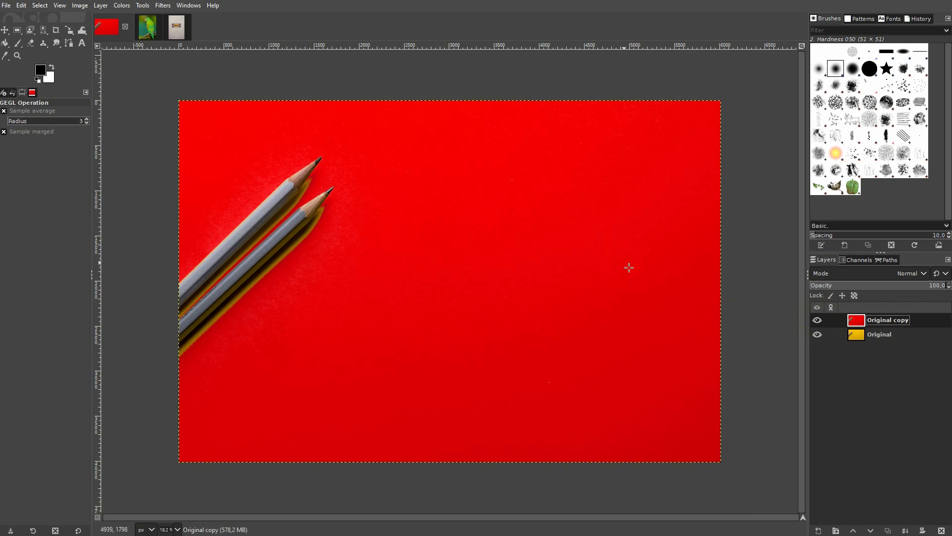
pyautogui.click(896, 319)
pyautogui.click(818, 320)
pyautogui.click(859, 334)
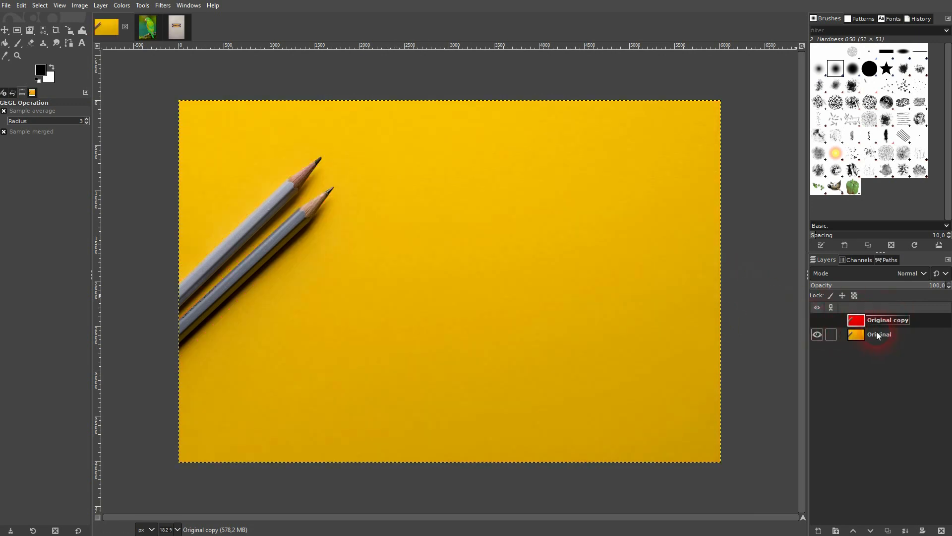
# Switch to the IKEA logo image and select its gray background by color with a threshold of 50.0.
pyautogui.click(180, 33)
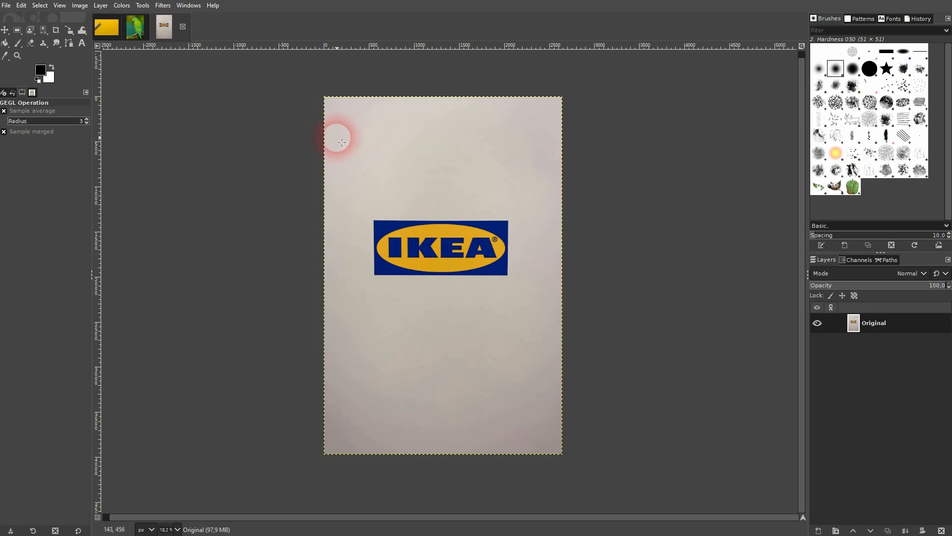
pyautogui.click(45, 31)
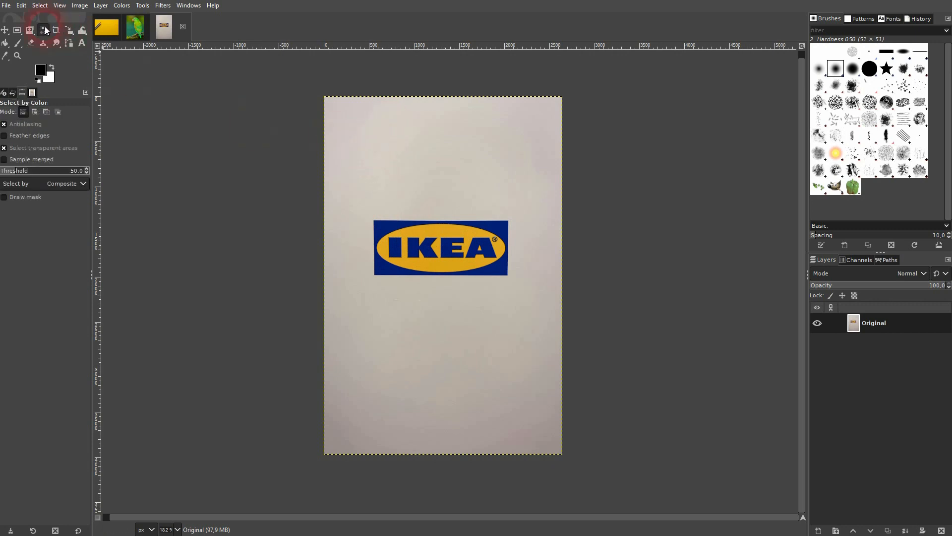
pyautogui.click(444, 168)
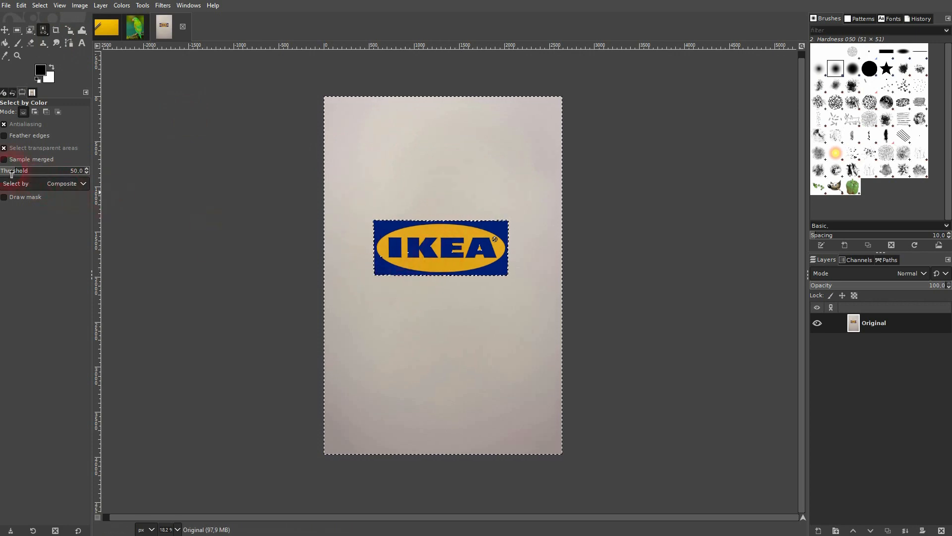
# Select the logo's blue area by color with a threshold of 31.5, trying Add mode before returning to Replace mode.
pyautogui.click(386, 232)
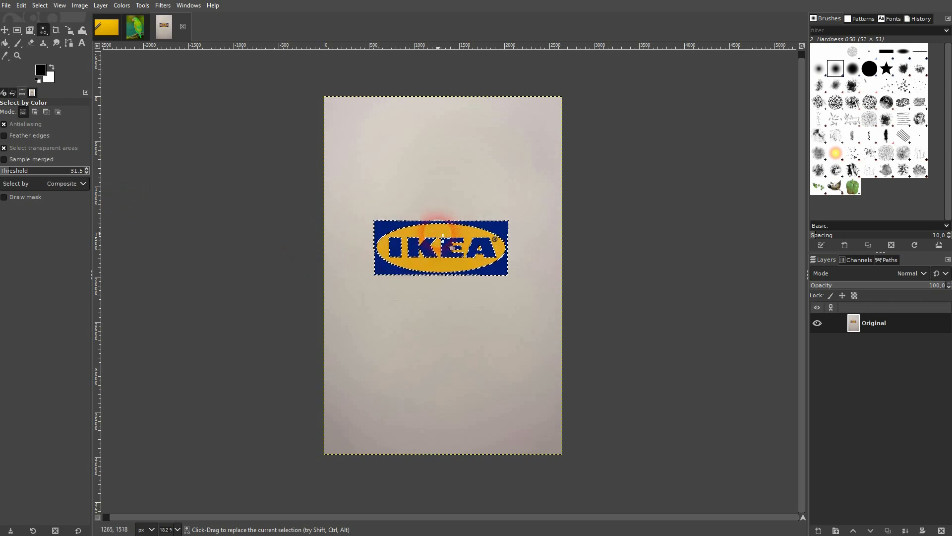
pyautogui.click(35, 111)
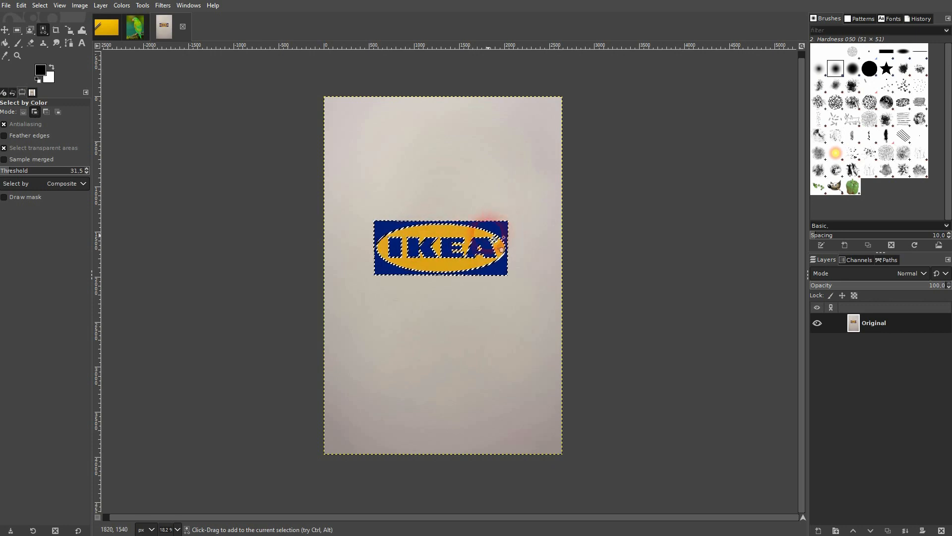
pyautogui.click(23, 112)
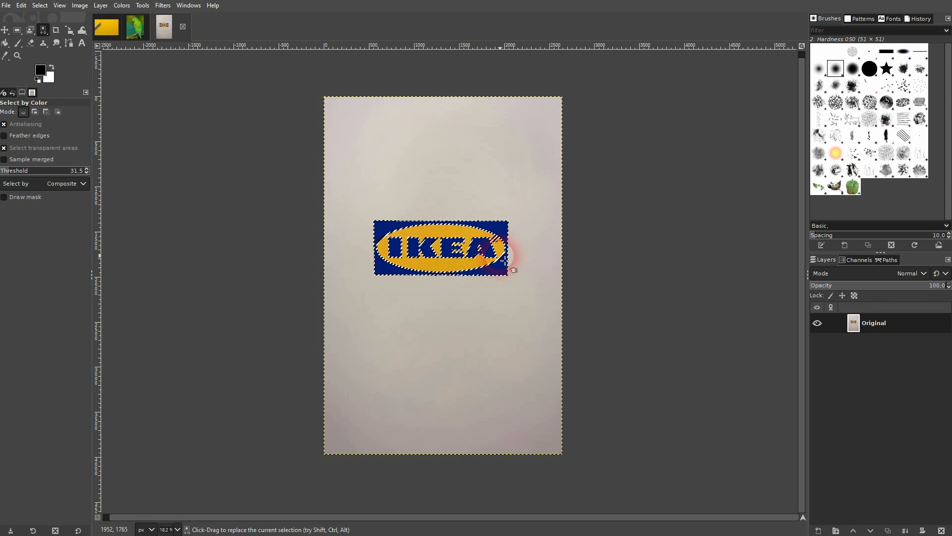
# Select the gray background around the IKEA logo by color, first at a threshold of 31.5 and again at 57.0.
pyautogui.click(455, 176)
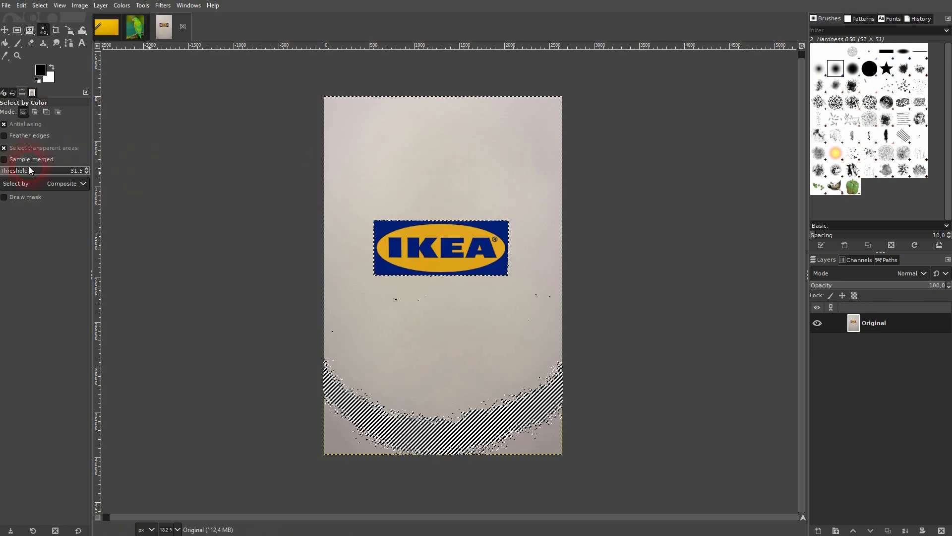
pyautogui.moveTo(11, 173); pyautogui.dragTo(178, 179)
pyautogui.click(466, 174)
pyautogui.click(449, 165)
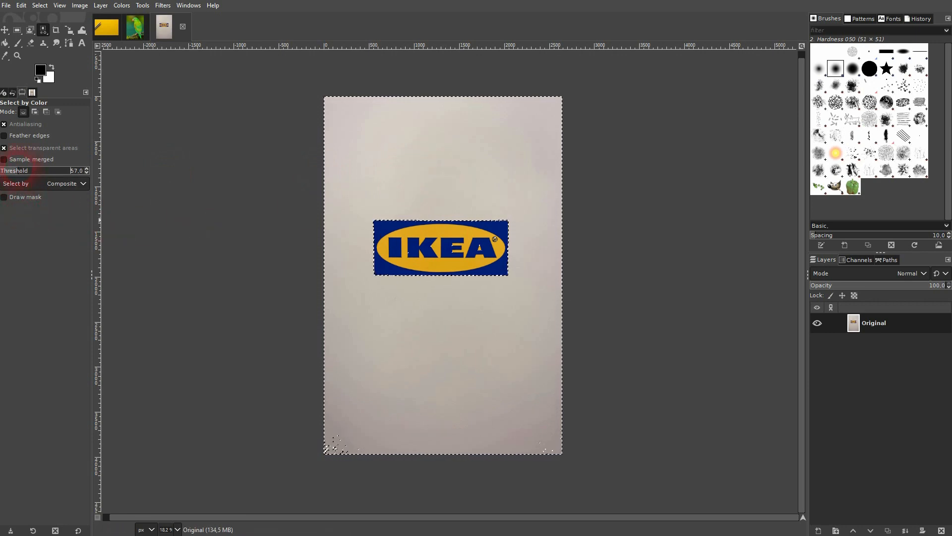
pyautogui.click(384, 184)
pyautogui.click(400, 189)
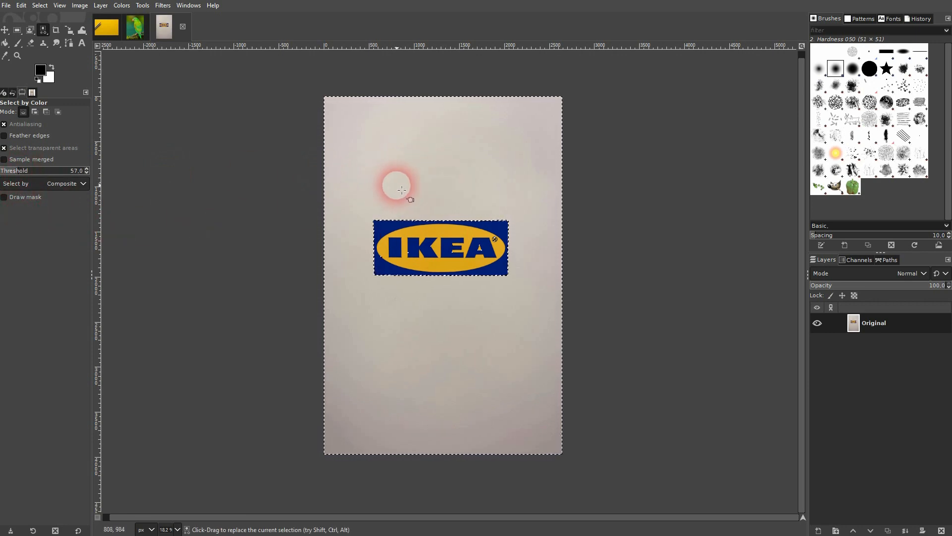
pyautogui.click(439, 336)
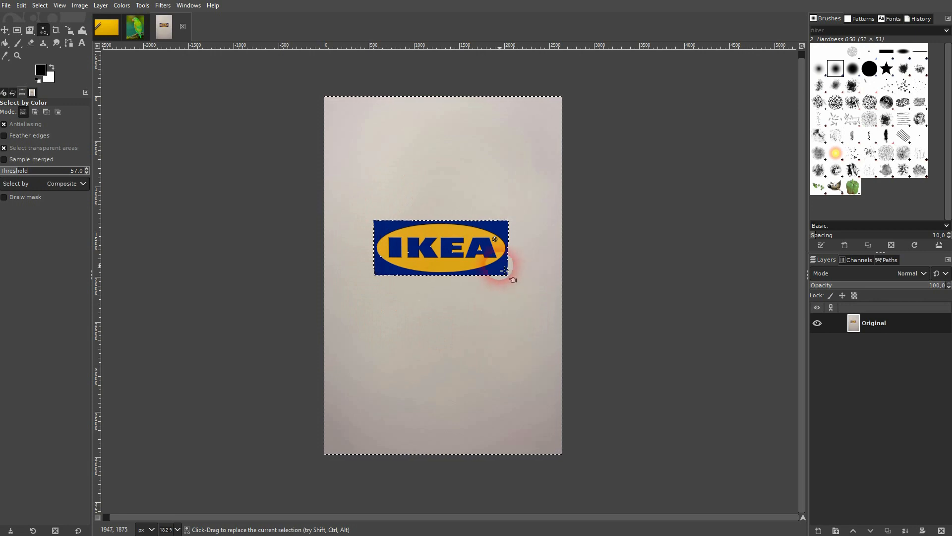
# Subtract a rectangle of about 96 × 111 px around the ® symbol from the background selection.
pyautogui.press('1')
pyautogui.click(487, 174)
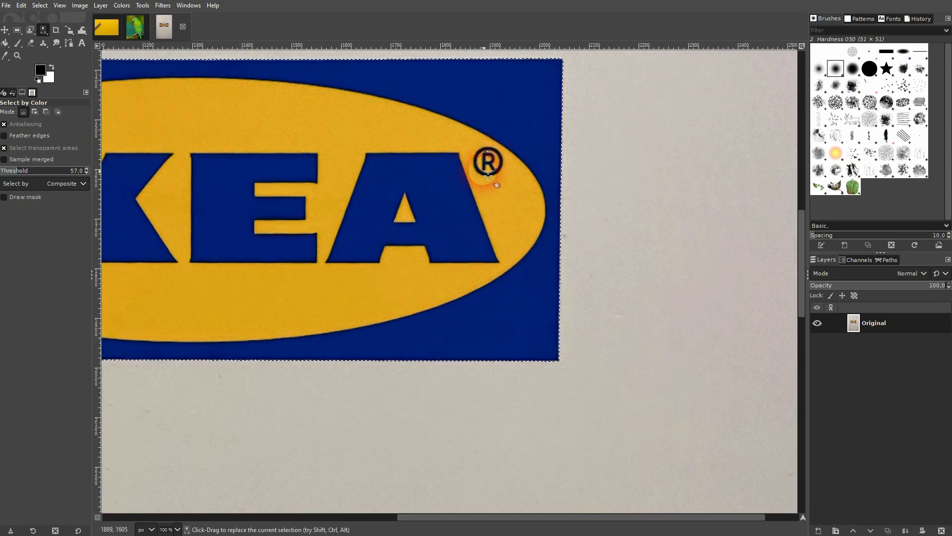
pyautogui.keyDown('ctrl'); pyautogui.scroll(-5, 488, 174); pyautogui.keyUp('ctrl')
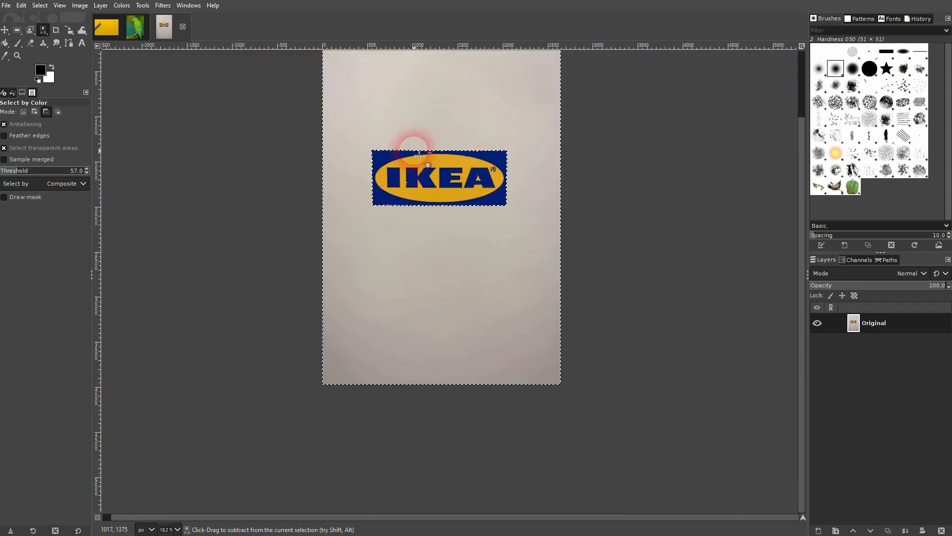
pyautogui.keyDown('ctrl'); pyautogui.scroll(1, 419, 155); pyautogui.keyUp('ctrl')
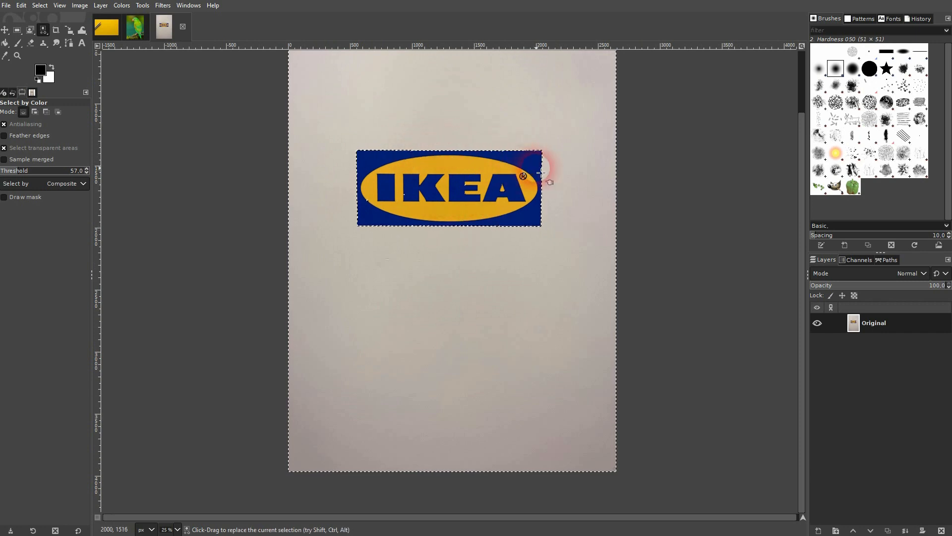
pyautogui.click(17, 32)
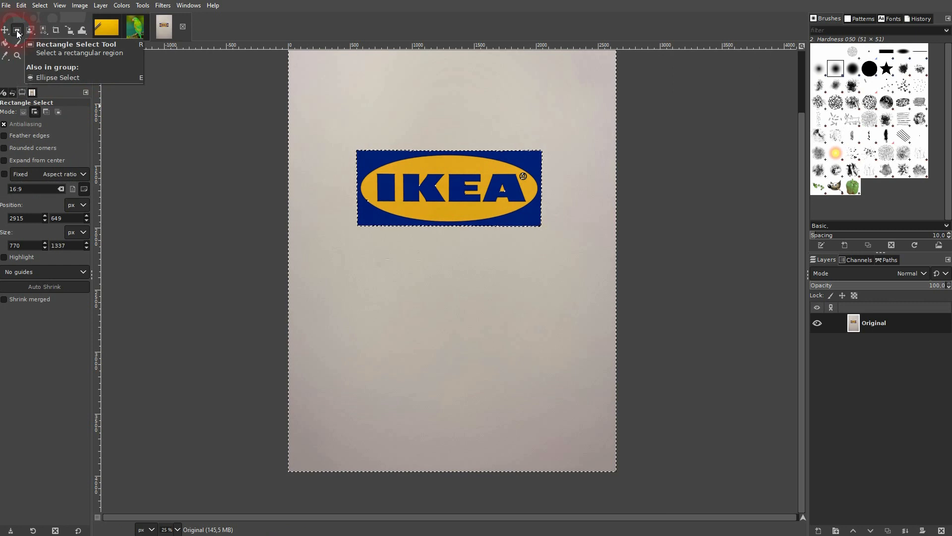
pyautogui.click(43, 116)
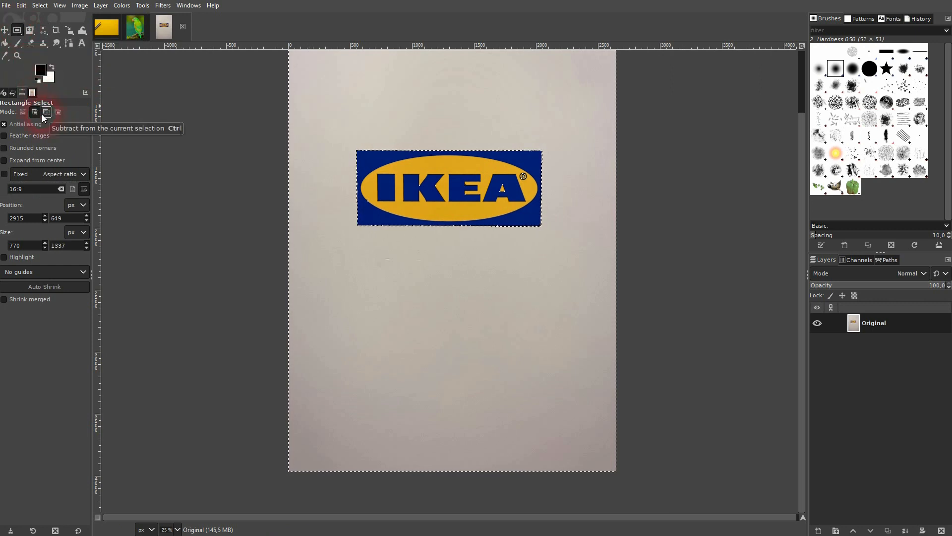
pyautogui.scroll(2, 525, 171)
pyautogui.scroll(1, 524, 171)
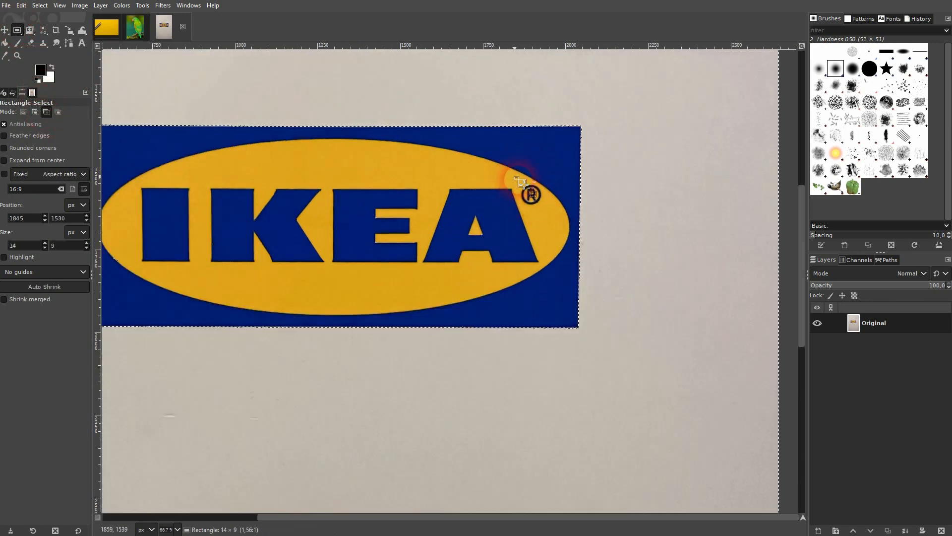
pyautogui.moveTo(515, 177); pyautogui.dragTo(549, 216)
pyautogui.scroll(-1, 377, 218)
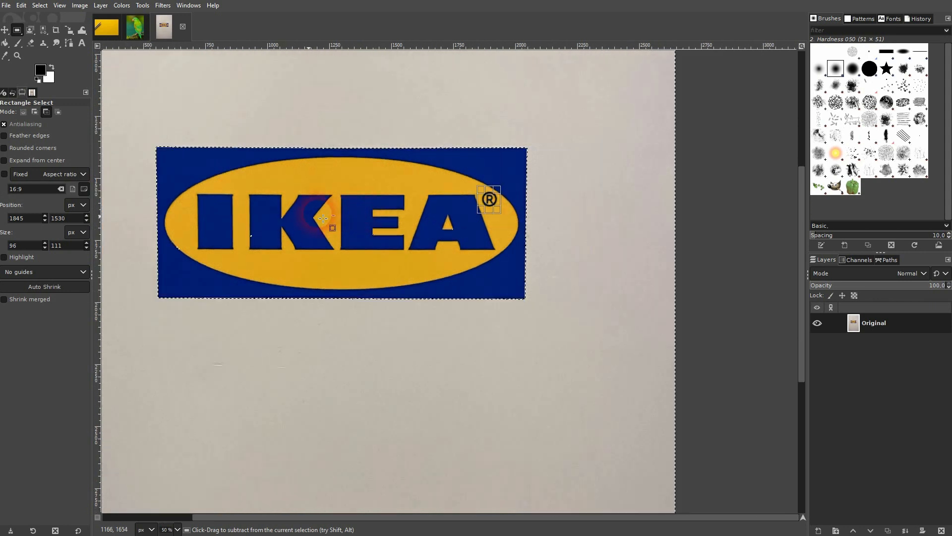
# Subtract rectangles over the IKEA letters from the background selection, including about 493 × 197, 380 × 244, 268 × 172, 180 × 316 and 196 × 164 px.
pyautogui.scroll(2, 198, 253)
pyautogui.moveTo(137, 175); pyautogui.dragTo(381, 272)
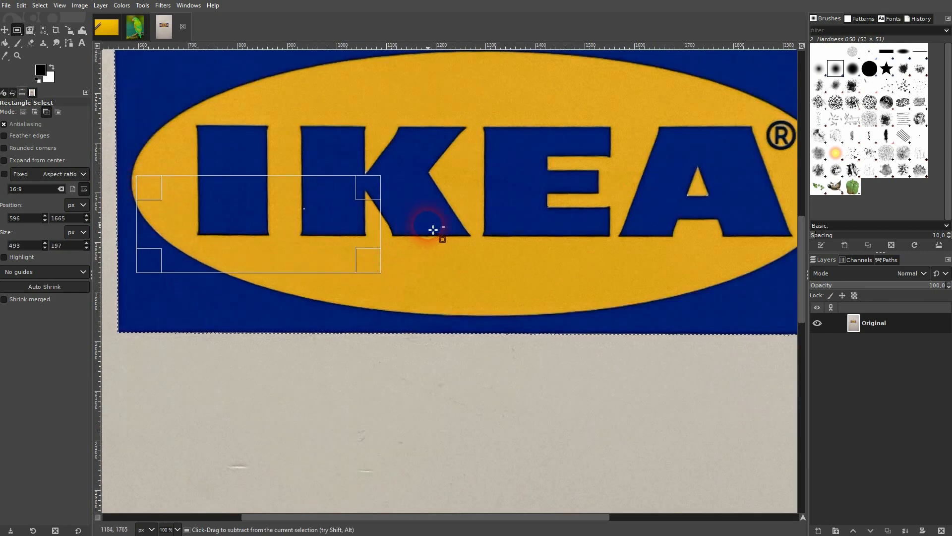
pyautogui.hotkey('shift', 'ctrl', 'j')
pyautogui.click(46, 112)
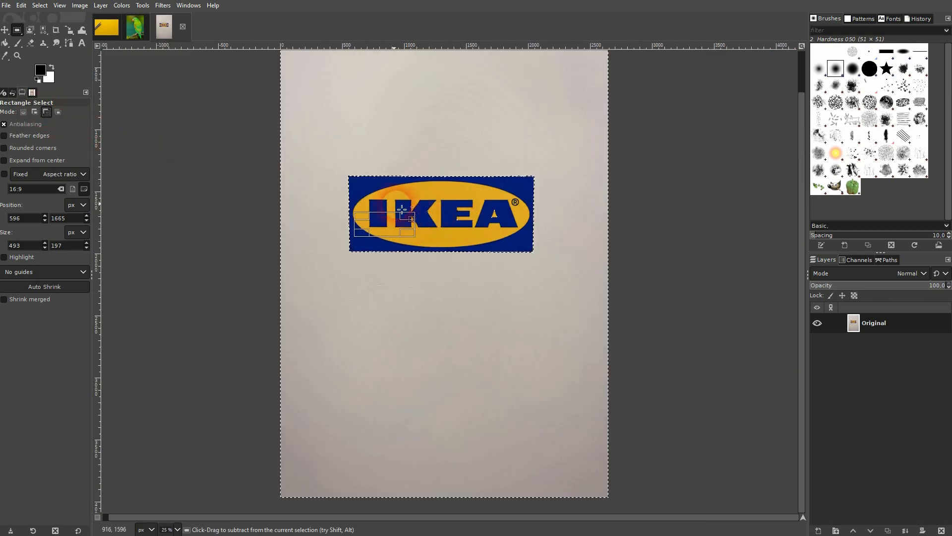
pyautogui.moveTo(402, 209); pyautogui.dragTo(439, 234)
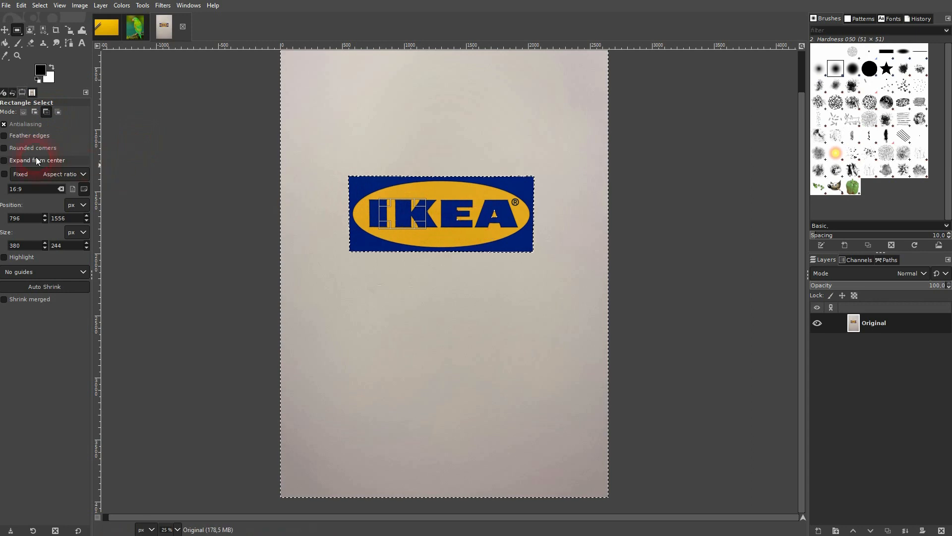
pyautogui.click(46, 112)
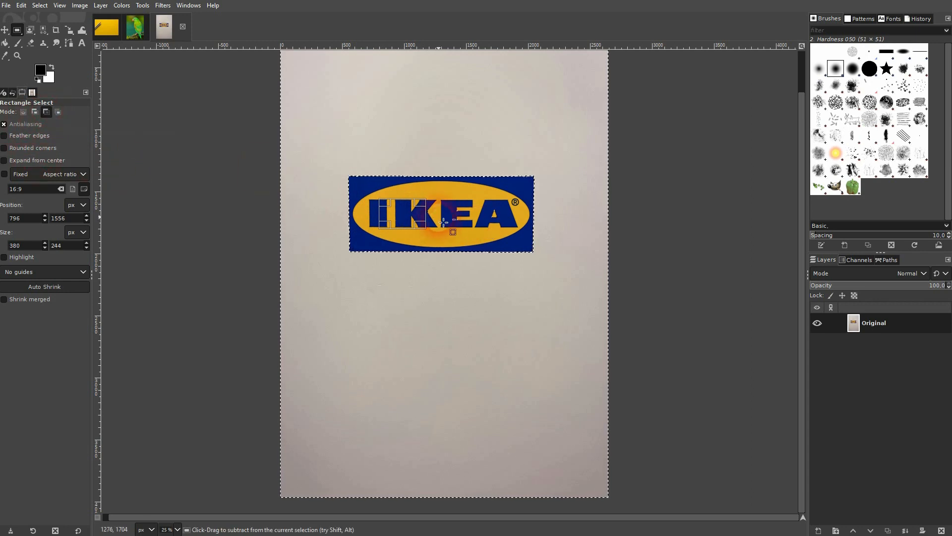
pyautogui.moveTo(440, 203); pyautogui.dragTo(485, 233)
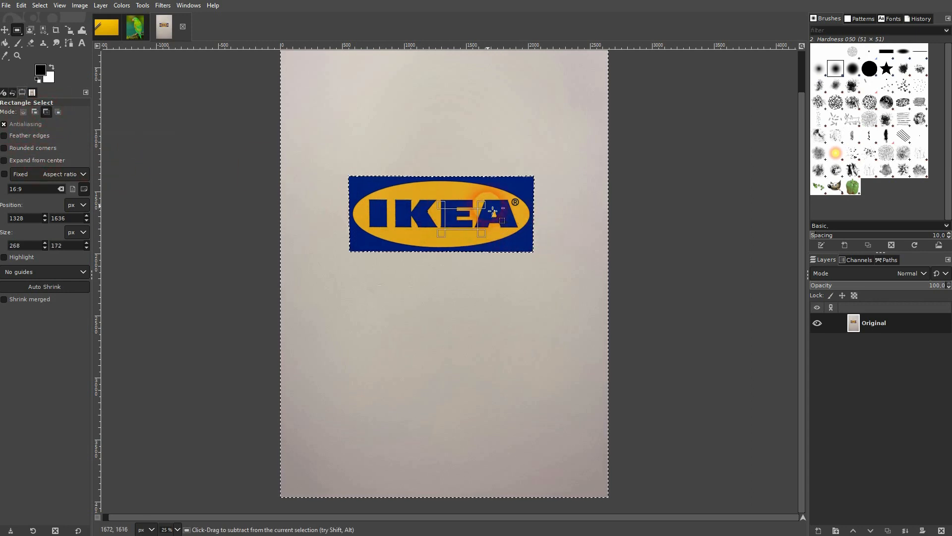
pyautogui.moveTo(491, 201); pyautogui.dragTo(514, 240)
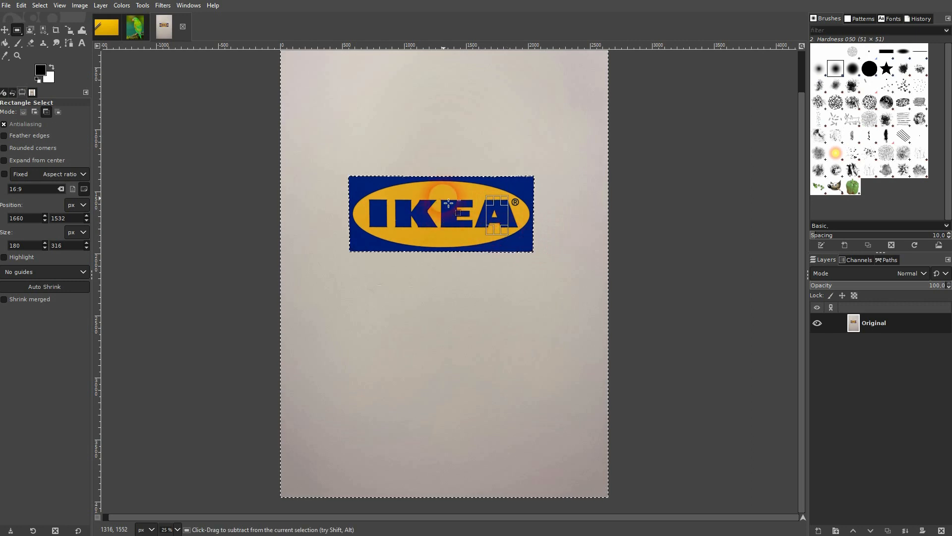
pyautogui.moveTo(435, 203); pyautogui.dragTo(412, 223)
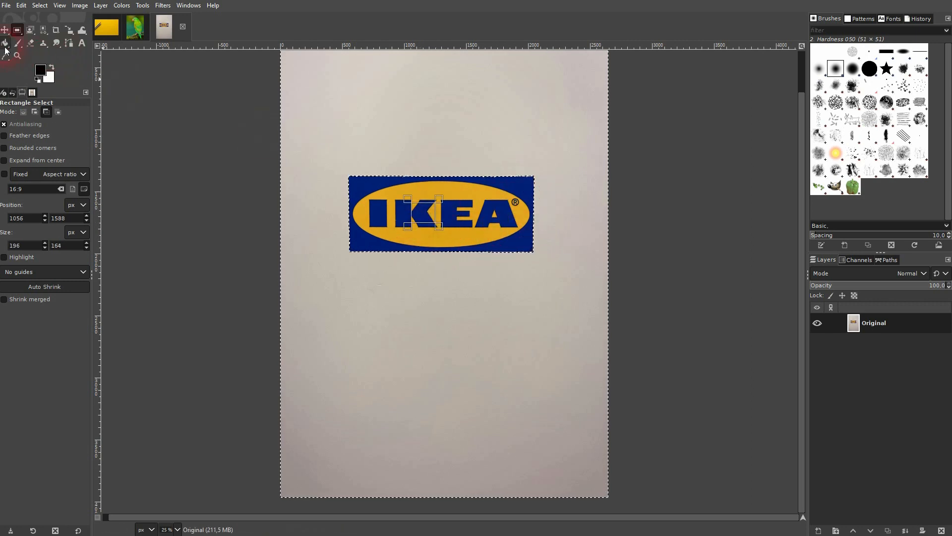
pyautogui.click(5, 30)
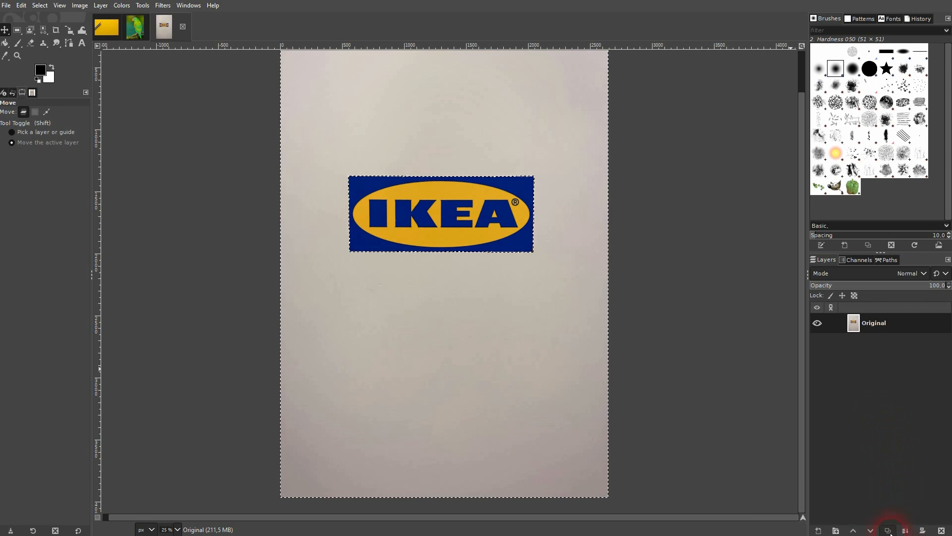
# Duplicate the Original layer and shift the selected background's hue to 121.8 with Hue-Saturation on the copy.
pyautogui.click(888, 531)
pyautogui.click(122, 6)
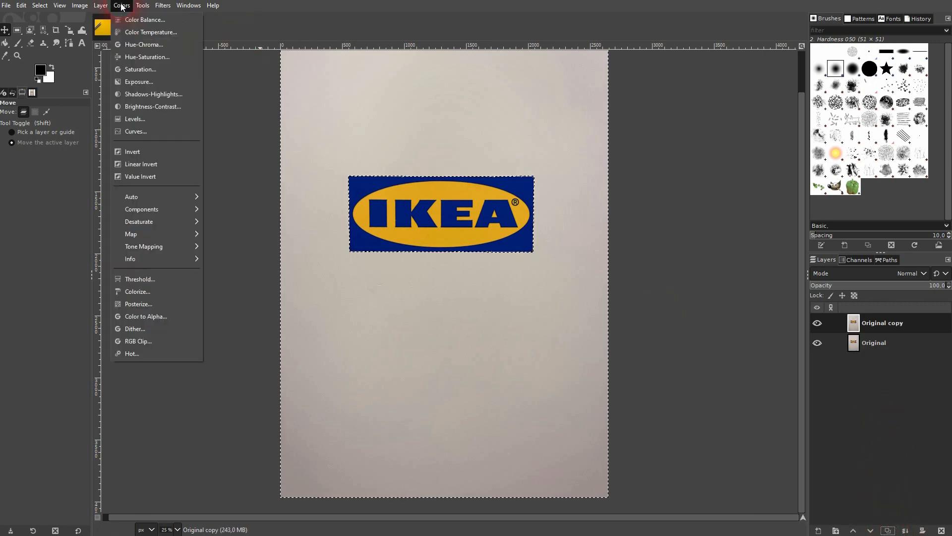
pyautogui.click(147, 56)
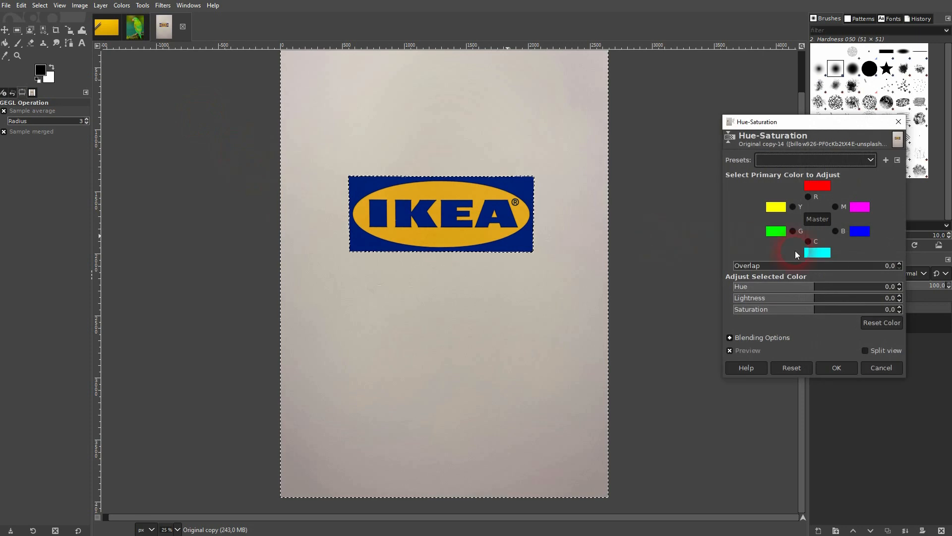
pyautogui.moveTo(828, 287); pyautogui.dragTo(872, 287)
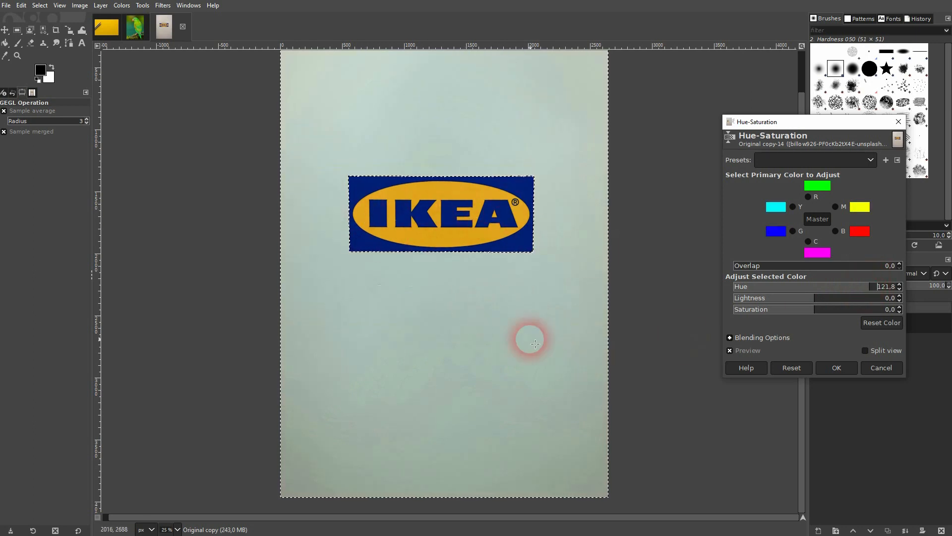
pyautogui.click(826, 366)
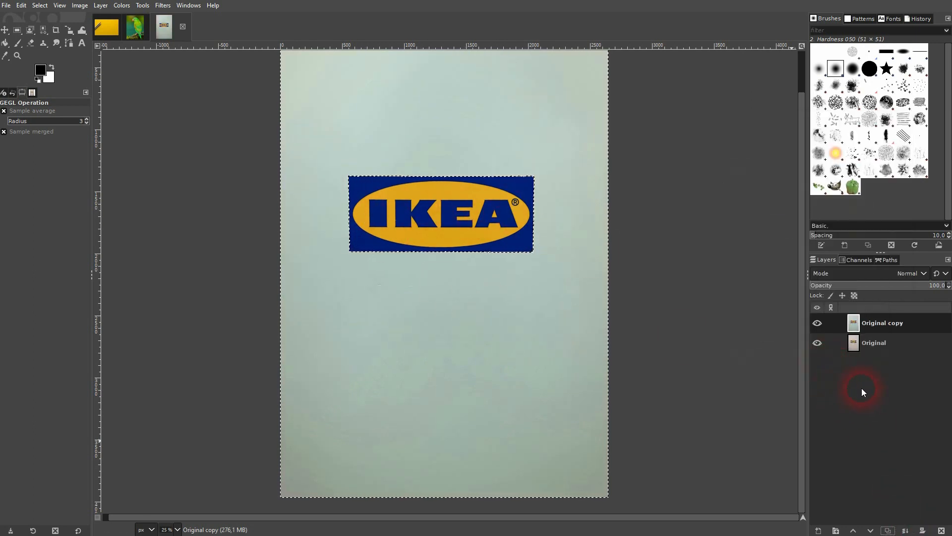
# Make the recolored Original copy layer visible in the pencil image and return to the IKEA logo image.
pyautogui.click(106, 27)
pyautogui.click(818, 320)
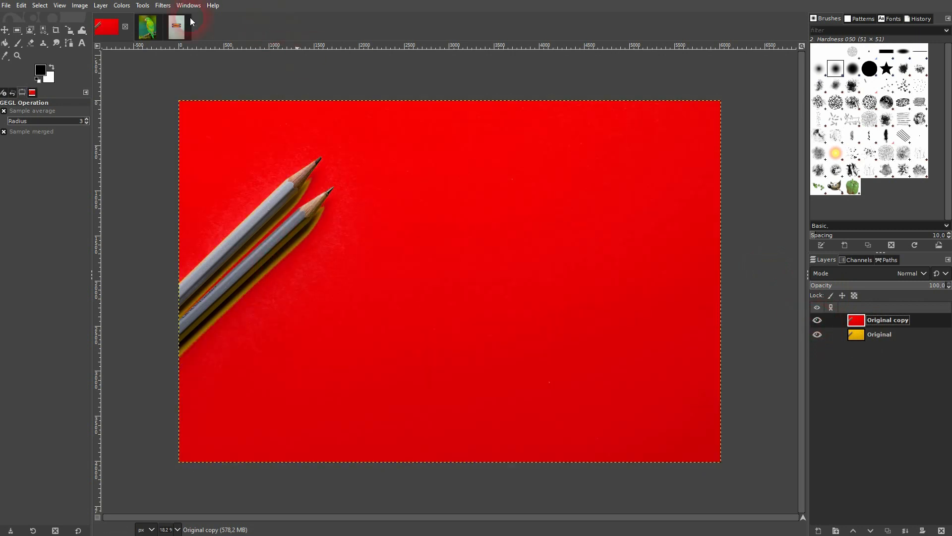
pyautogui.click(176, 27)
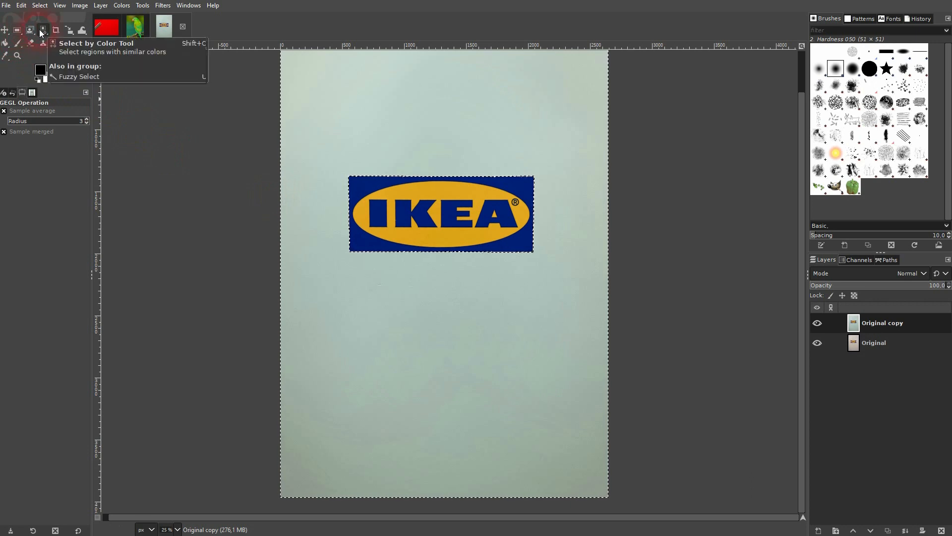
# Duplicate the parrot image's Original layer and select the bird's green back by color with a threshold of 57.0.
pyautogui.click(135, 26)
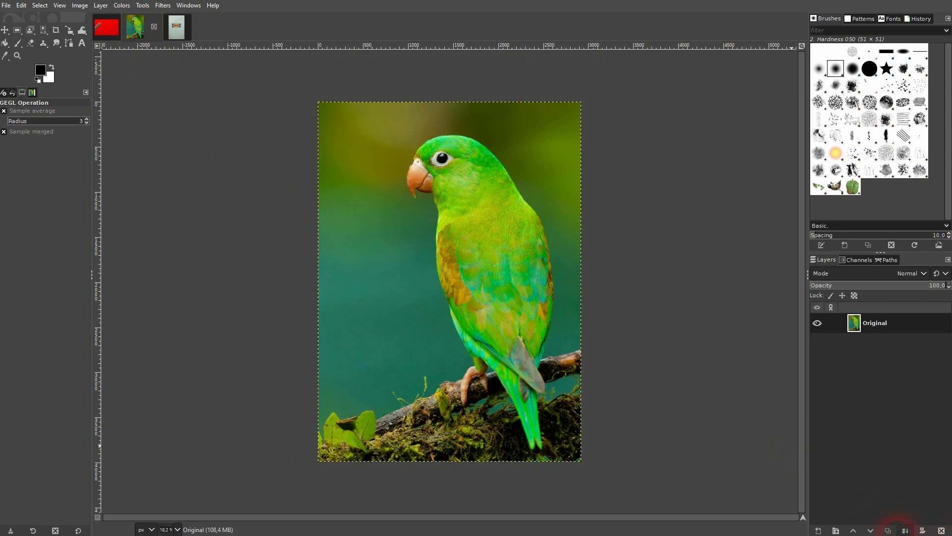
pyautogui.click(888, 530)
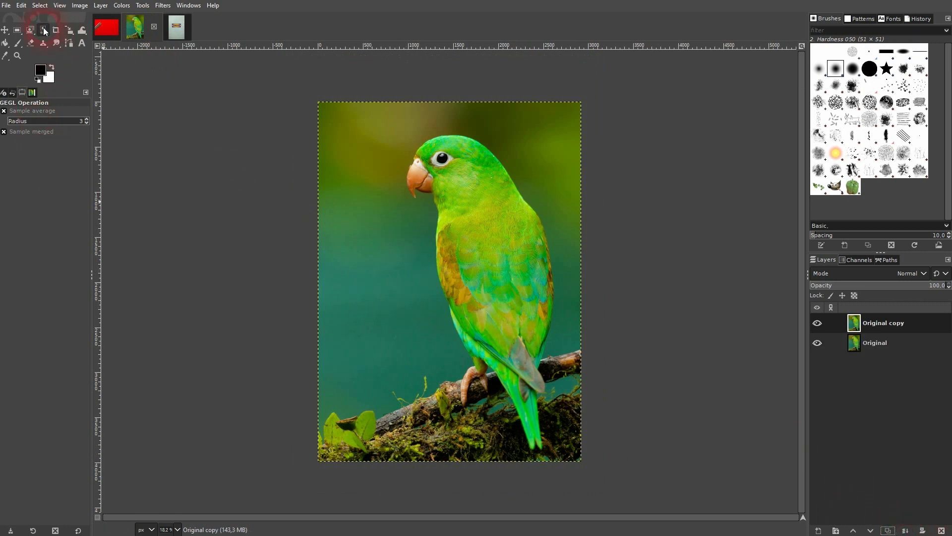
pyautogui.click(44, 31)
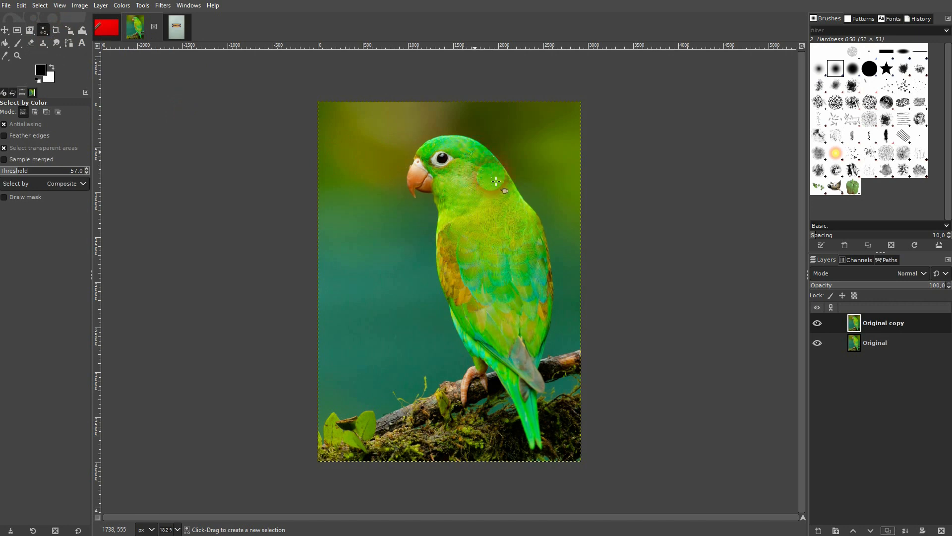
pyautogui.click(514, 217)
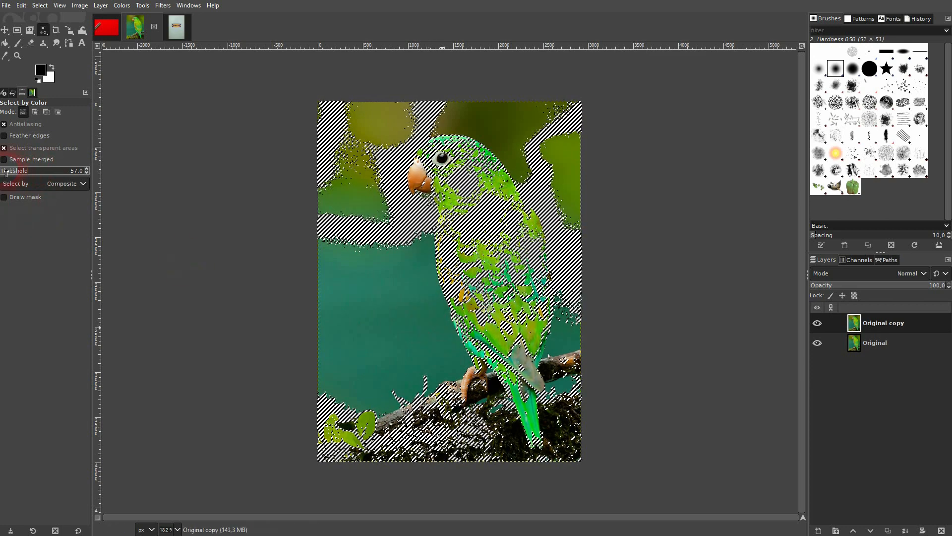
# Try selecting the parrot's teal background by color at a threshold of 19.5, then other brown, yellow-green and teal background areas at 7.5.
pyautogui.moveTo(39, 173); pyautogui.dragTo(13, 171)
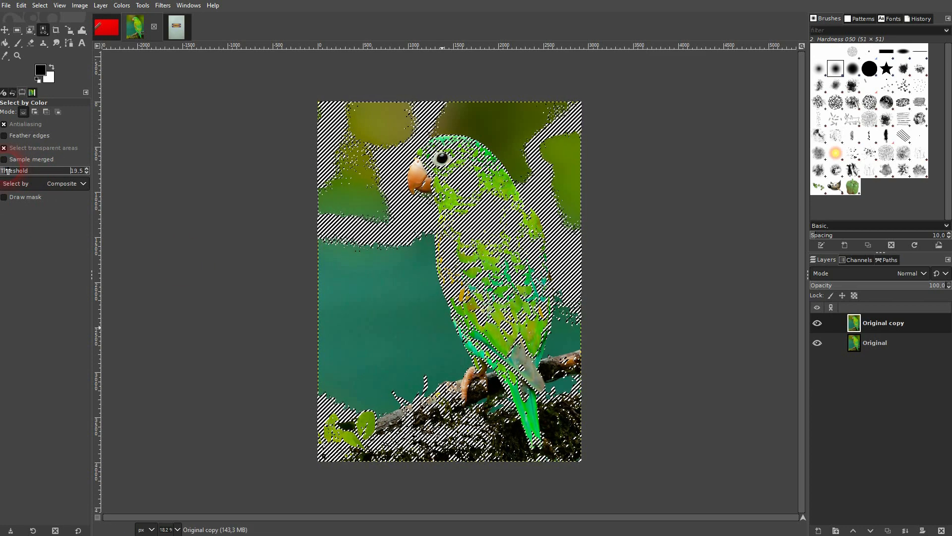
pyautogui.click(379, 323)
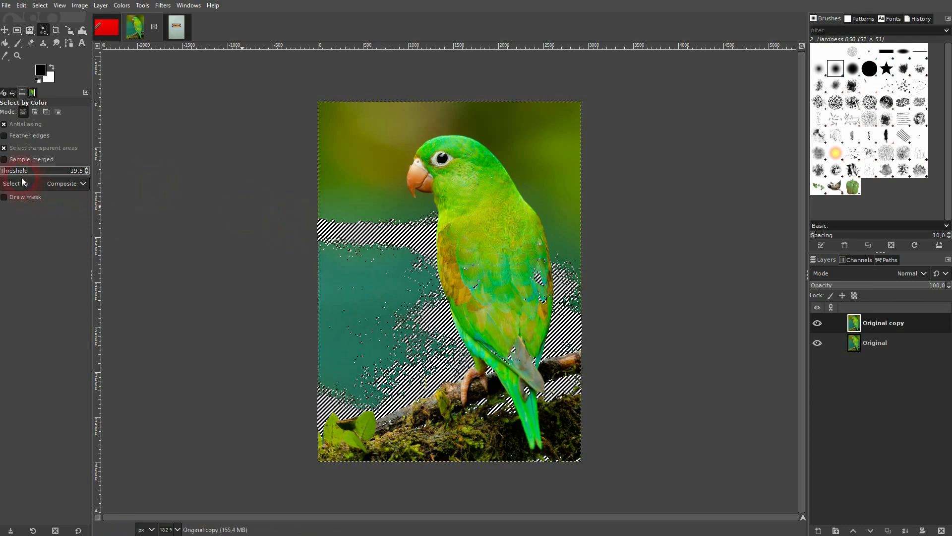
pyautogui.click(88, 173)
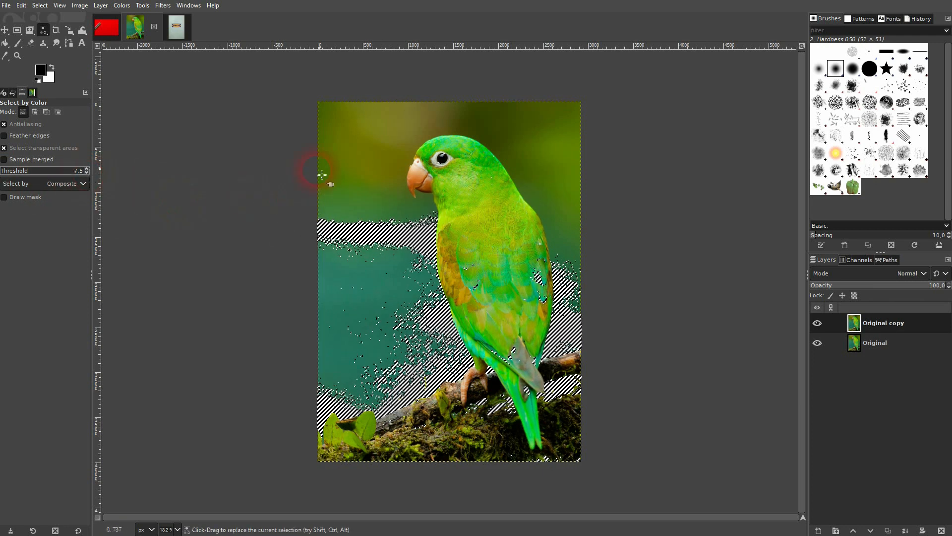
pyautogui.click(404, 141)
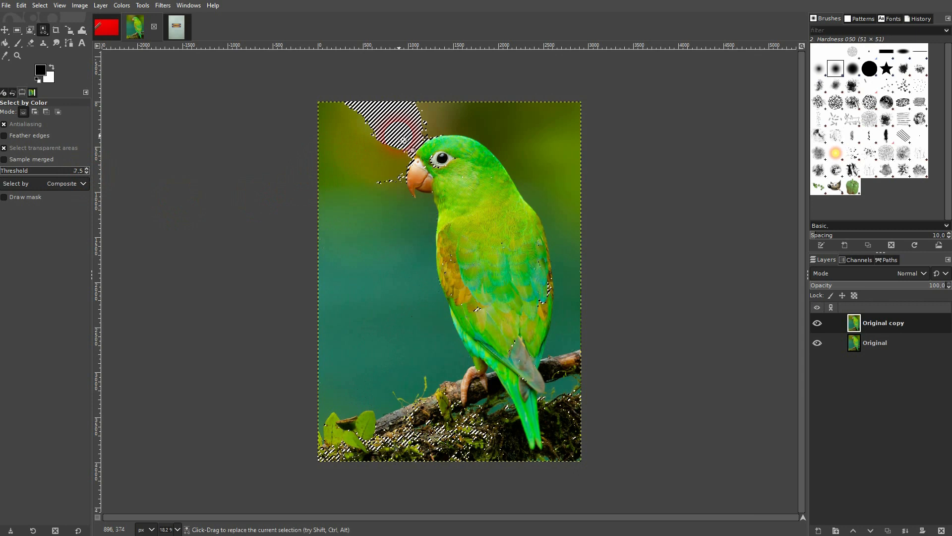
pyautogui.click(574, 164)
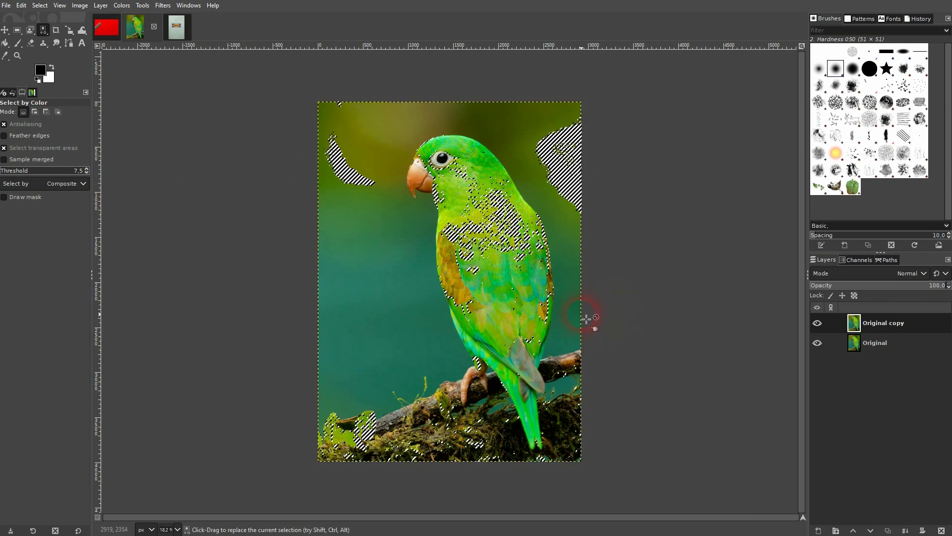
pyautogui.click(578, 297)
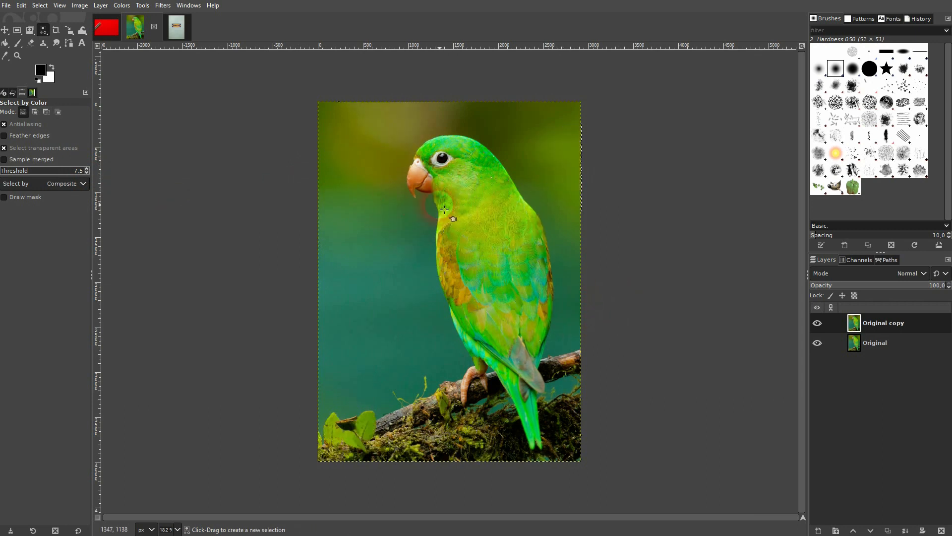
# Revisit the IKEA logo and pencil images to review their recolored backgrounds.
pyautogui.click(177, 26)
pyautogui.click(442, 153)
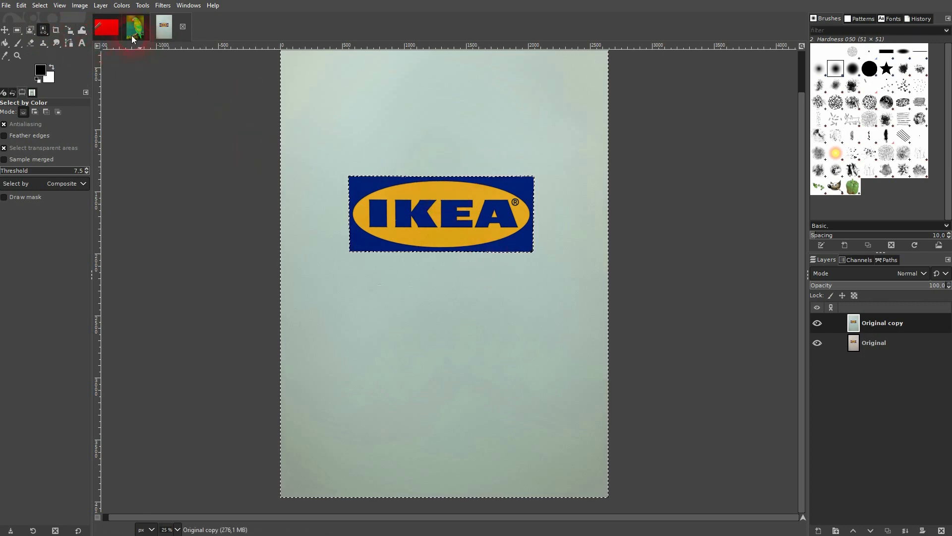
pyautogui.click(107, 28)
pyautogui.click(173, 35)
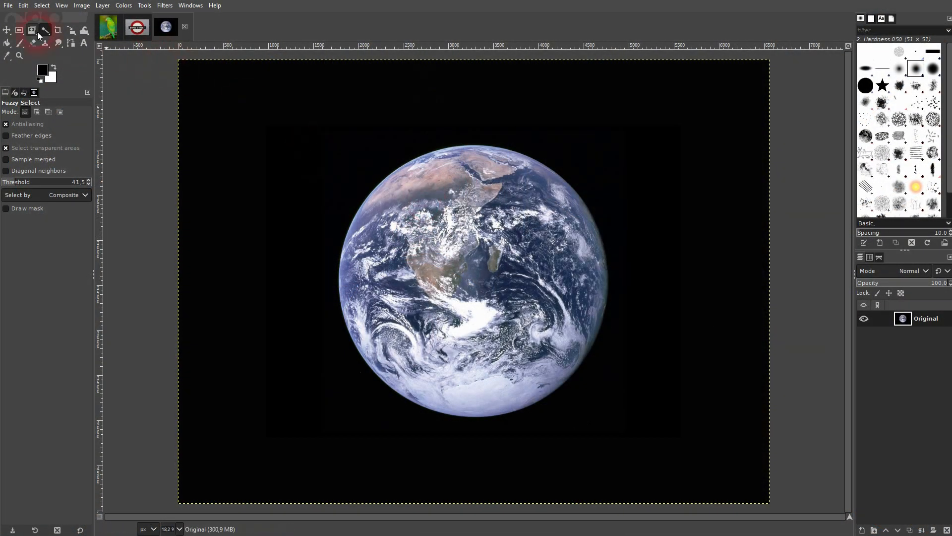
# Select the black background around Earth by color with thresholds of 32.0 and 57.0, and finally 49.0.
pyautogui.moveTo(43, 31); pyautogui.dragTo(79, 43)
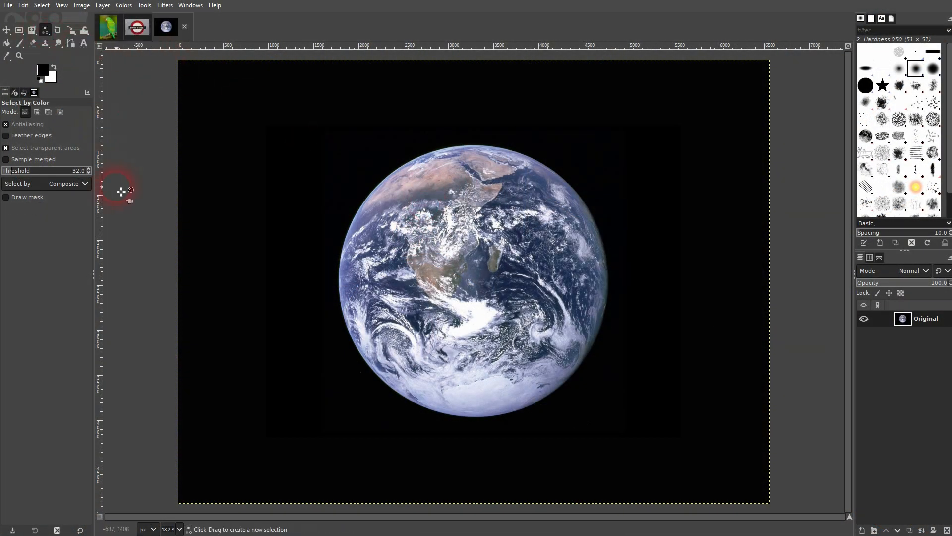
pyautogui.click(320, 197)
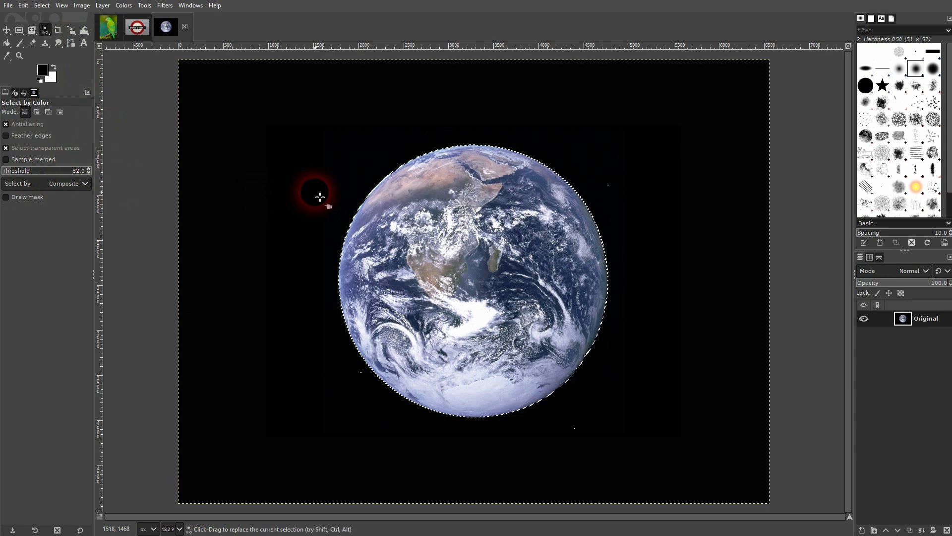
pyautogui.click(20, 170)
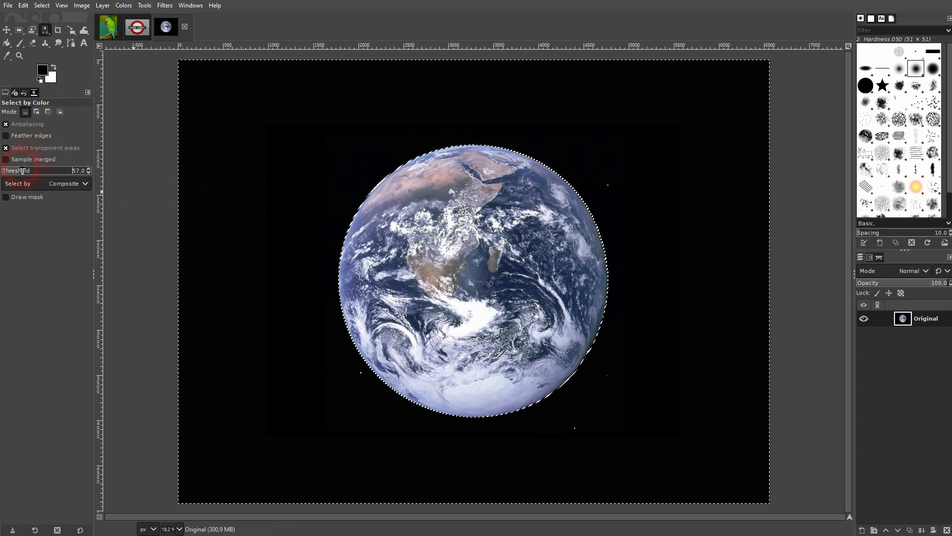
pyautogui.click(235, 205)
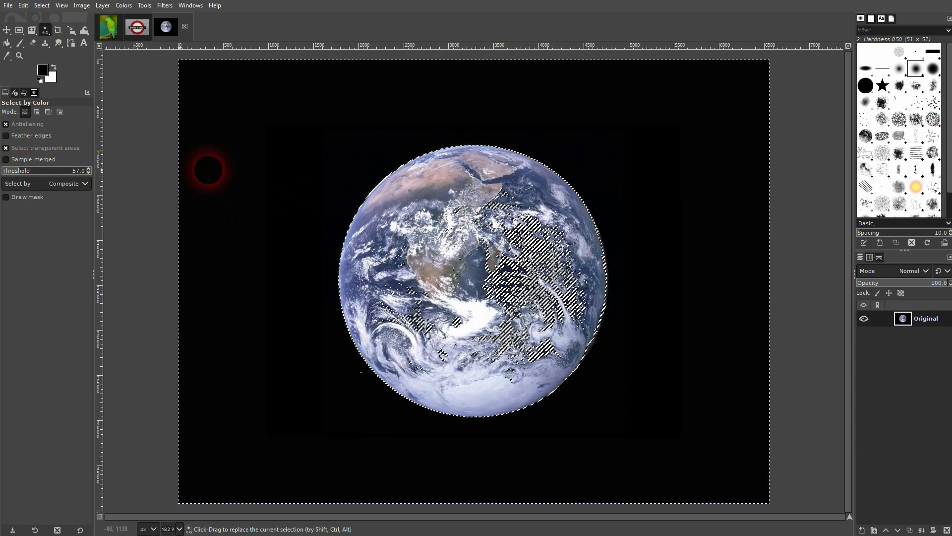
pyautogui.click(88, 173)
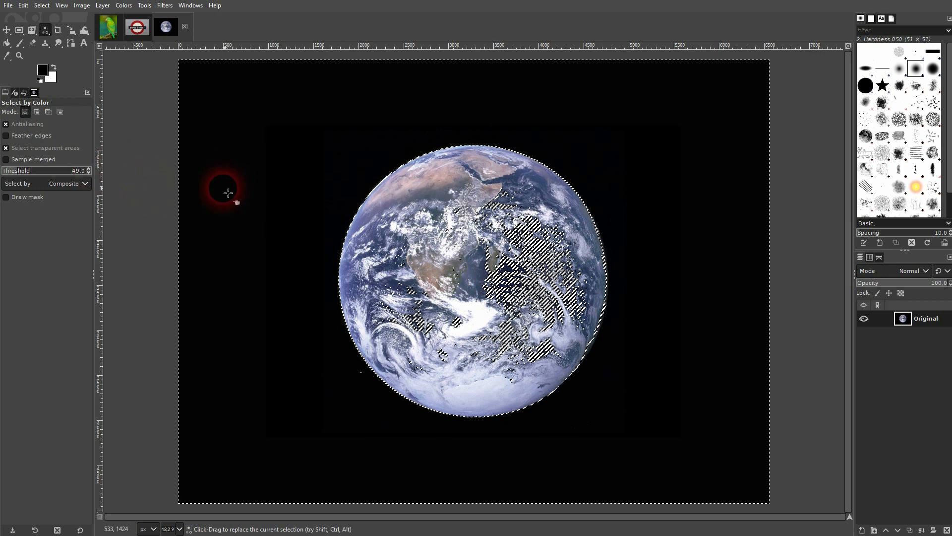
pyautogui.click(228, 188)
pyautogui.click(507, 276)
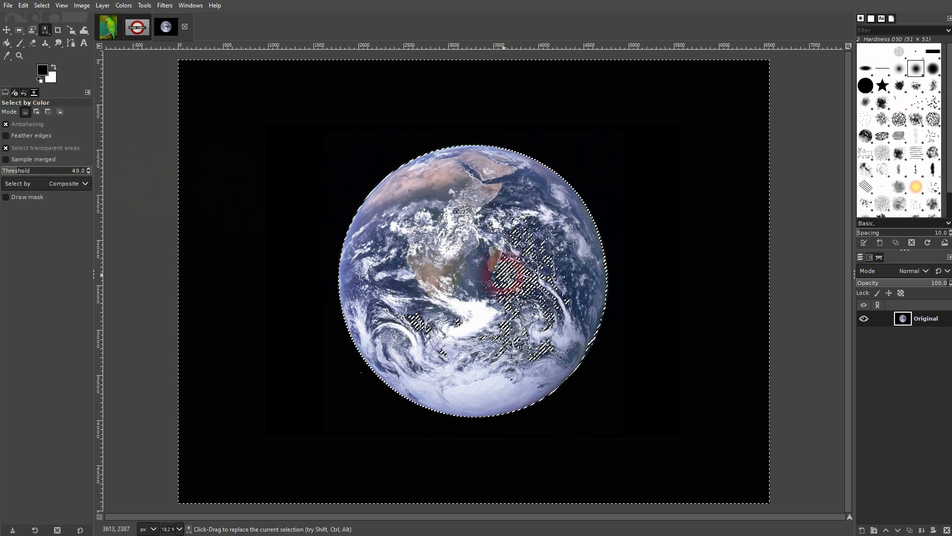
pyautogui.click(435, 355)
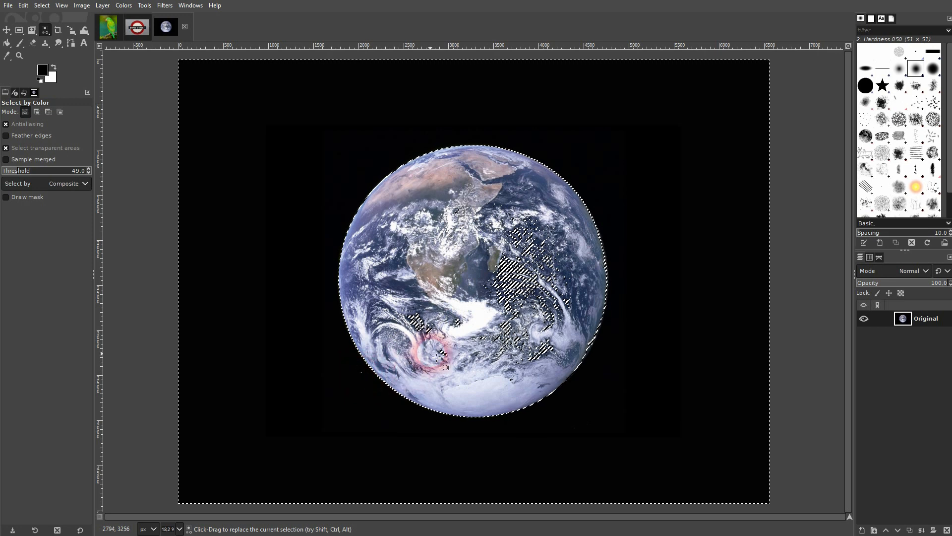
# Switch from Select by Color to the Fuzzy Select tool.
pyautogui.click(46, 29)
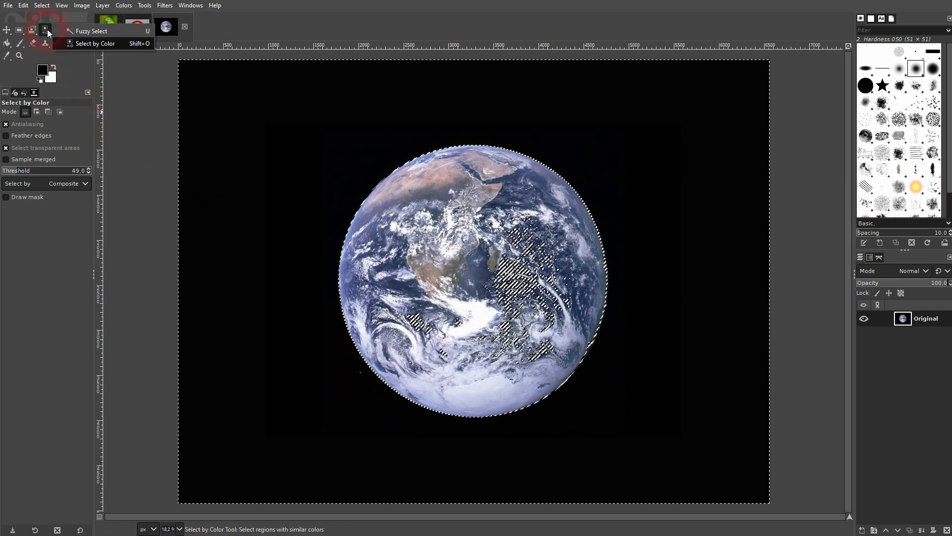
pyautogui.click(111, 30)
pyautogui.click(144, 7)
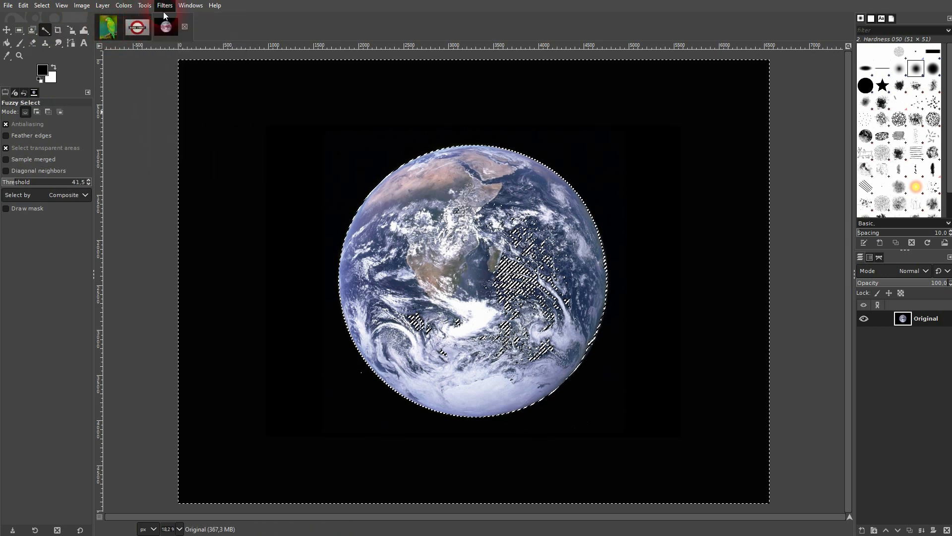
# Select the black background around Earth with Fuzzy Select, raising the threshold to 49.0.
pyautogui.moveTo(152, 21)
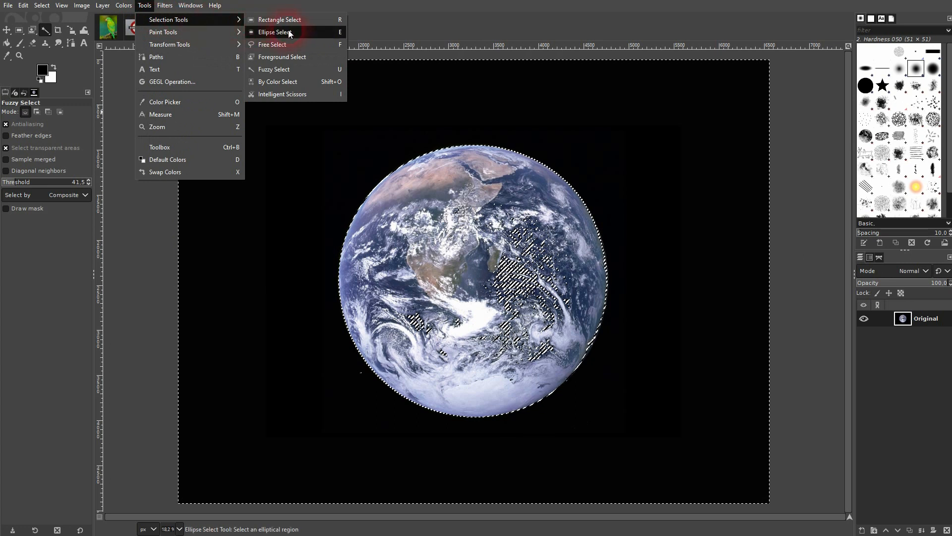
pyautogui.click(296, 71)
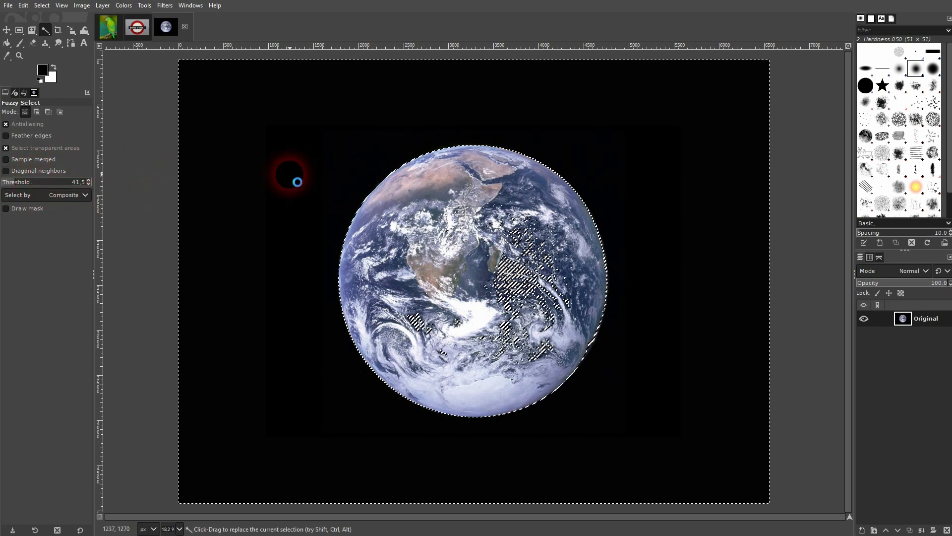
pyautogui.moveTo(45, 30); pyautogui.dragTo(90, 32)
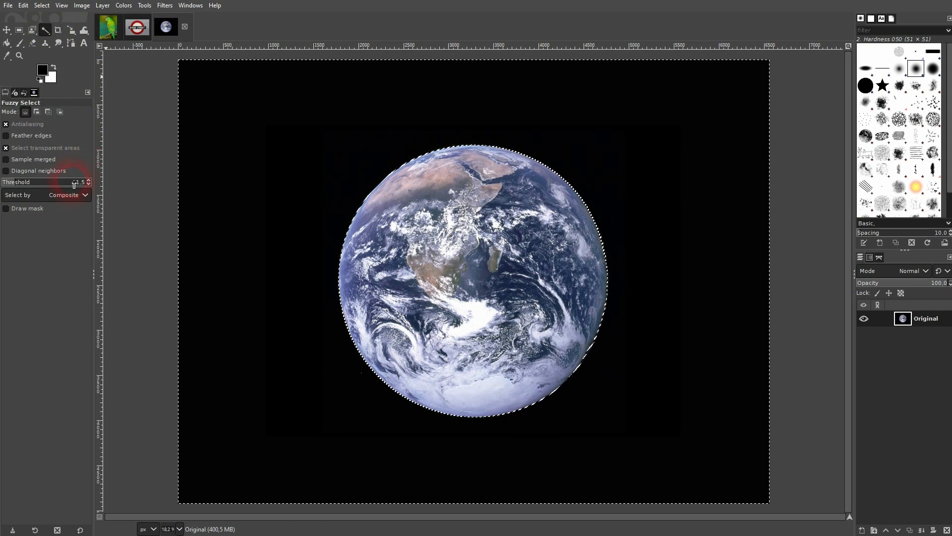
pyautogui.moveTo(74, 181); pyautogui.dragTo(104, 186)
pyautogui.press('Return')
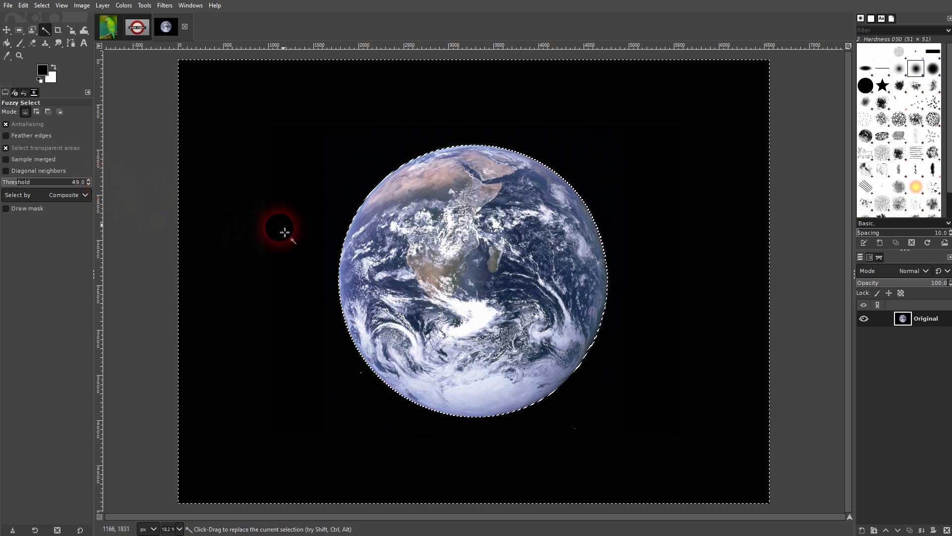
pyautogui.click(283, 221)
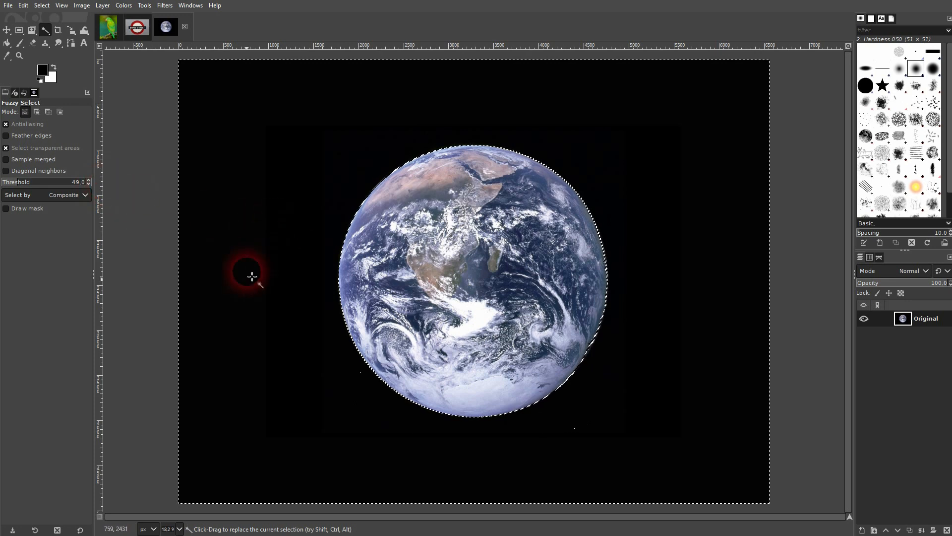
# Select Earth's black background with Select by Color at threshold 49.0 to compare it with the fuzzy selection.
pyautogui.click(46, 31)
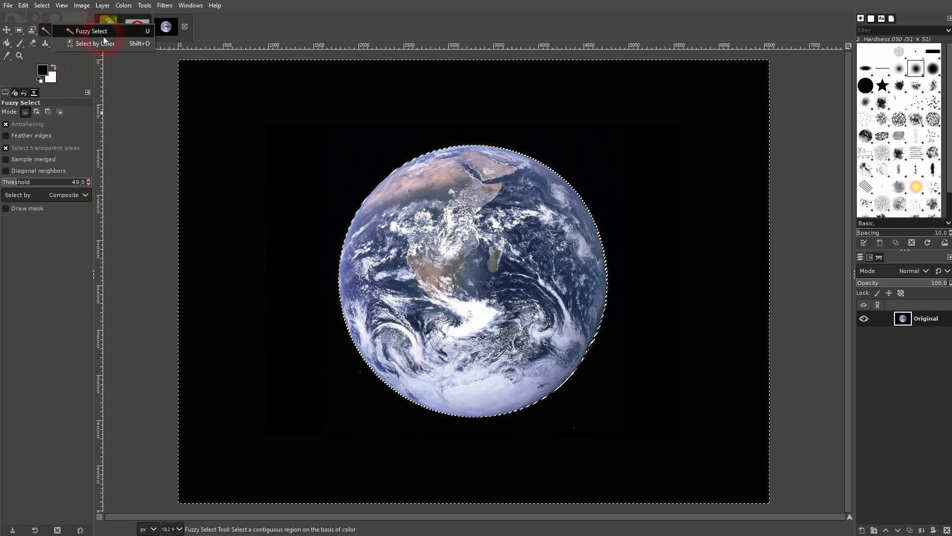
pyautogui.click(106, 46)
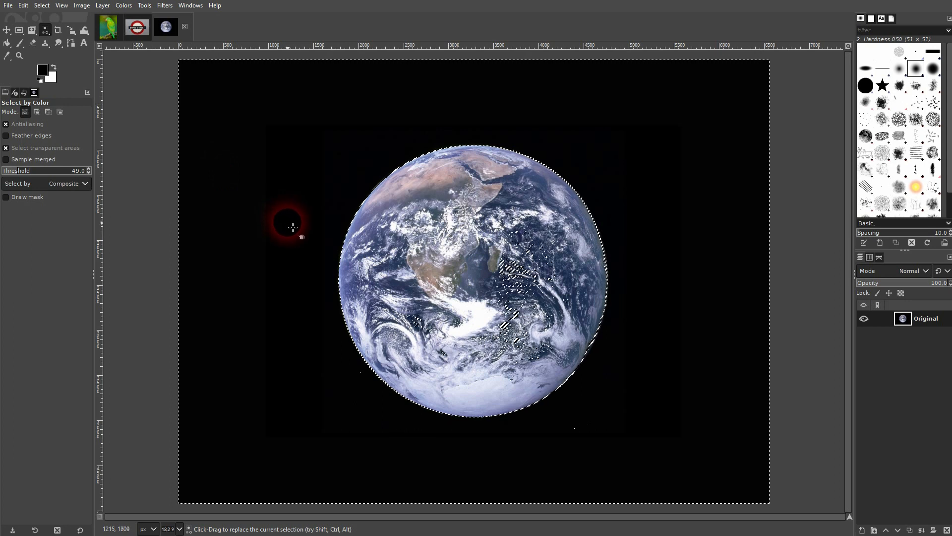
pyautogui.click(514, 269)
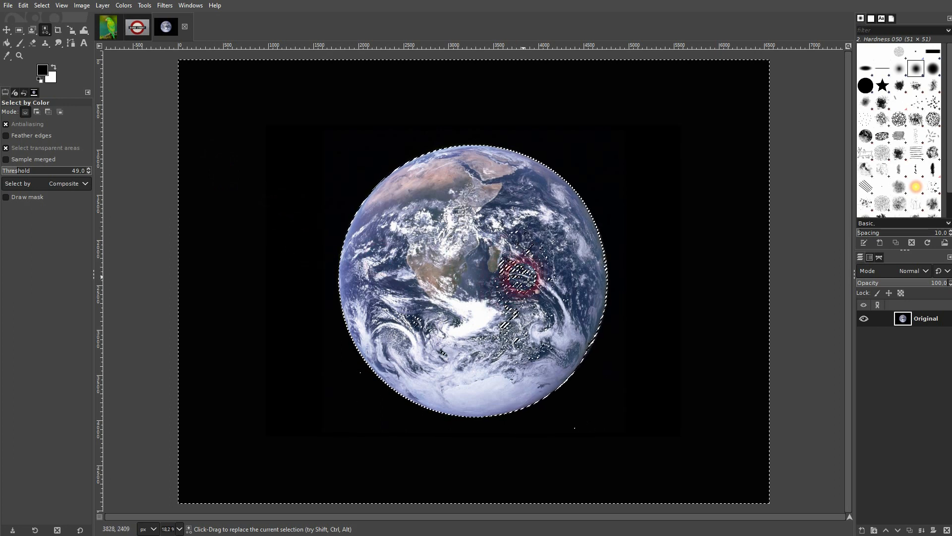
pyautogui.click(242, 211)
# Return to Fuzzy Select and reselect the black background around Earth at threshold 49.0, keeping Select by at Composite.
pyautogui.click(45, 30)
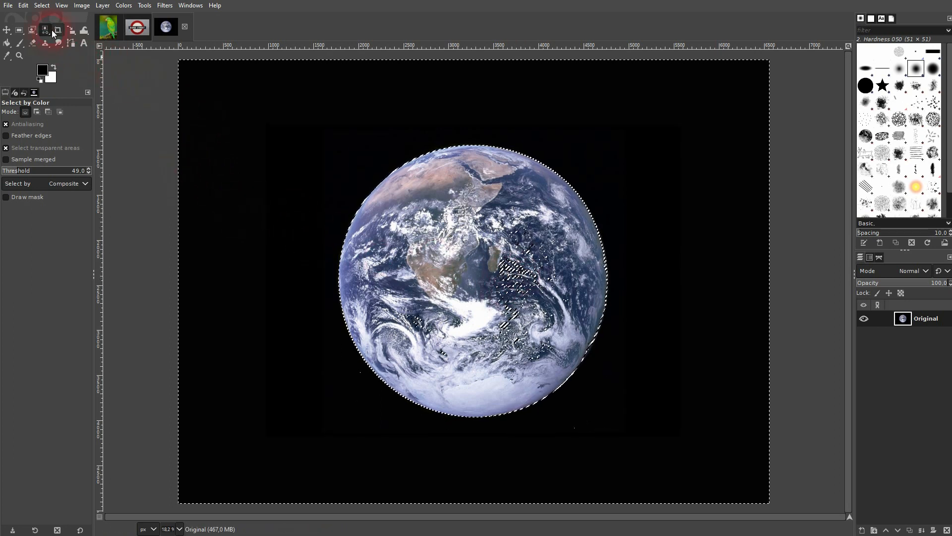
pyautogui.click(83, 36)
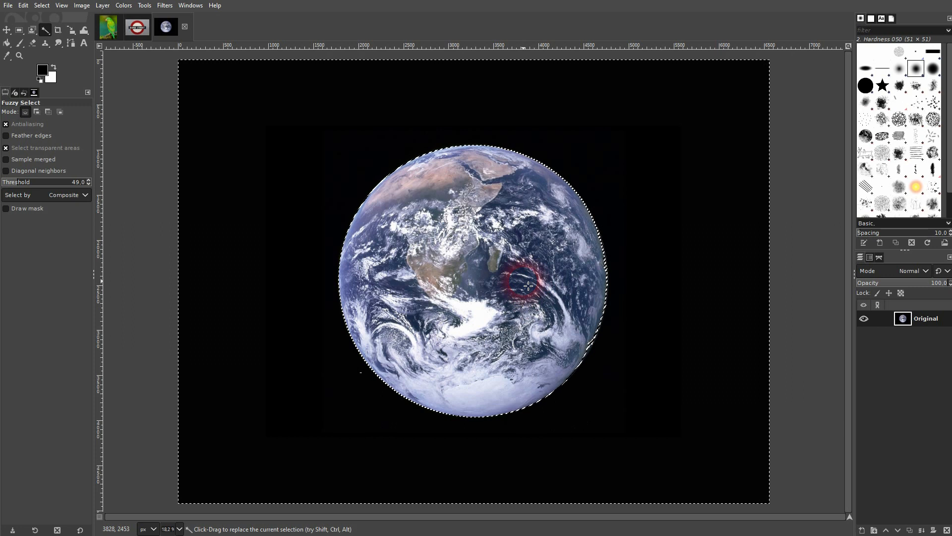
pyautogui.click(69, 196)
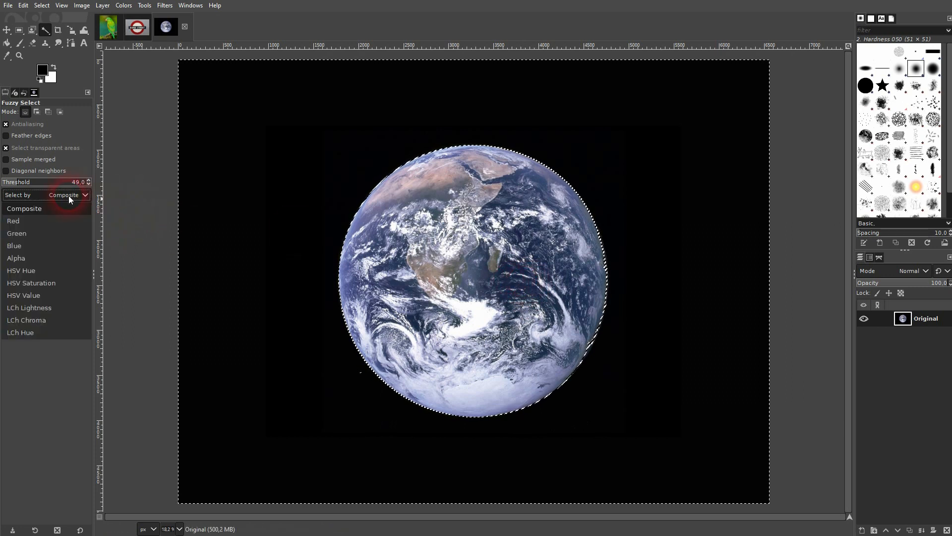
pyautogui.click(69, 198)
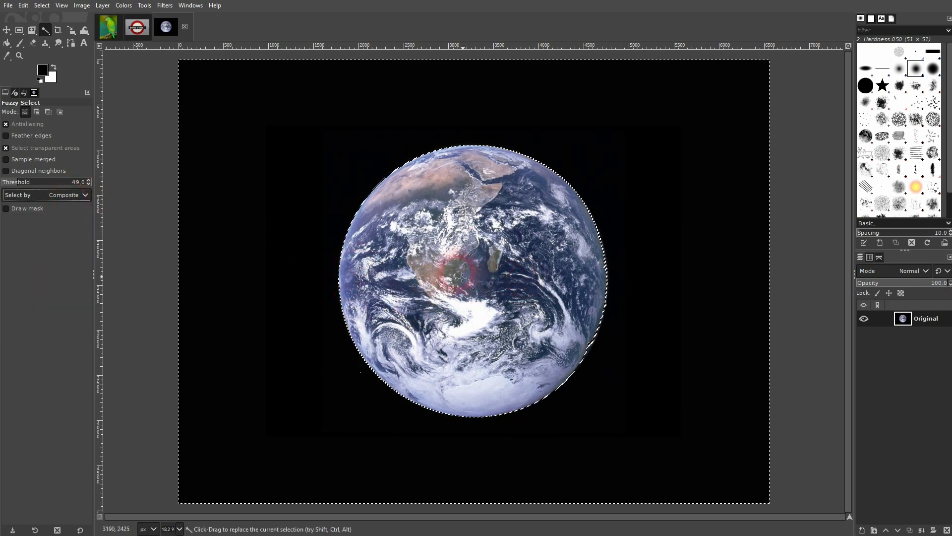
# Add an alpha channel to the Earth layer, duplicate it, and hide the original with the copy active.
pyautogui.rightClick(930, 320)
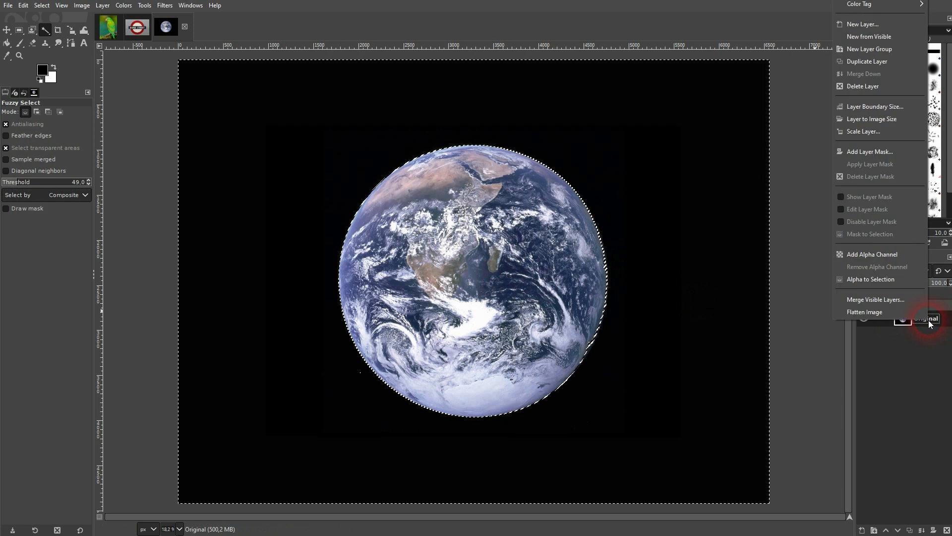
pyautogui.click(877, 254)
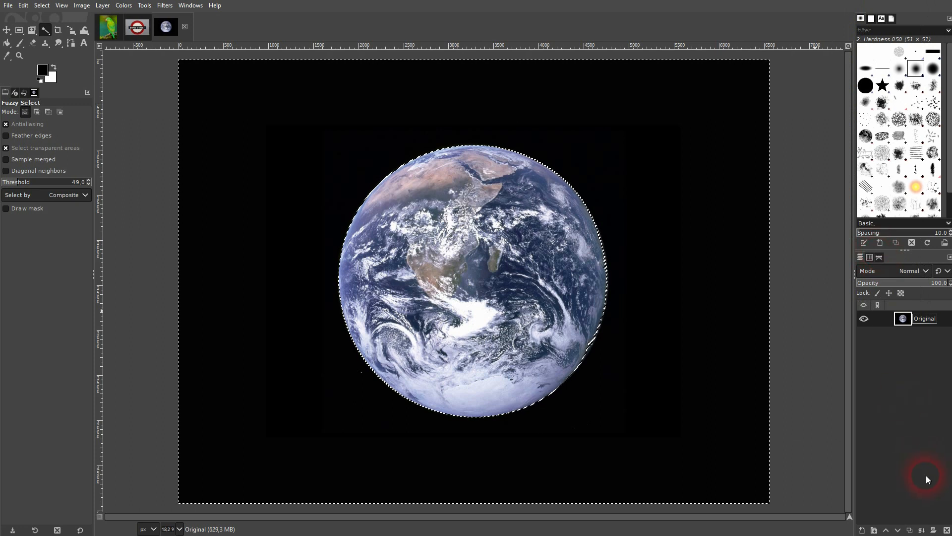
pyautogui.click(910, 530)
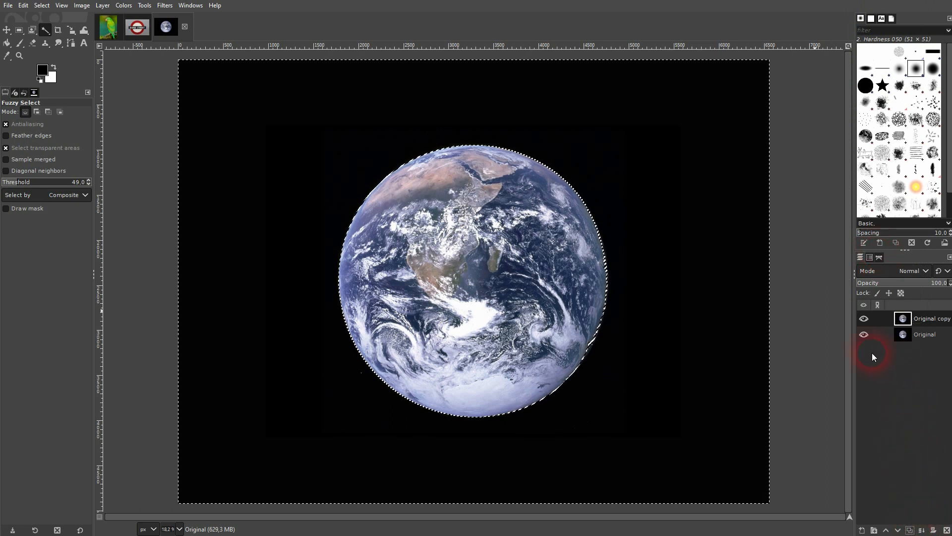
pyautogui.click(864, 334)
pyautogui.click(930, 320)
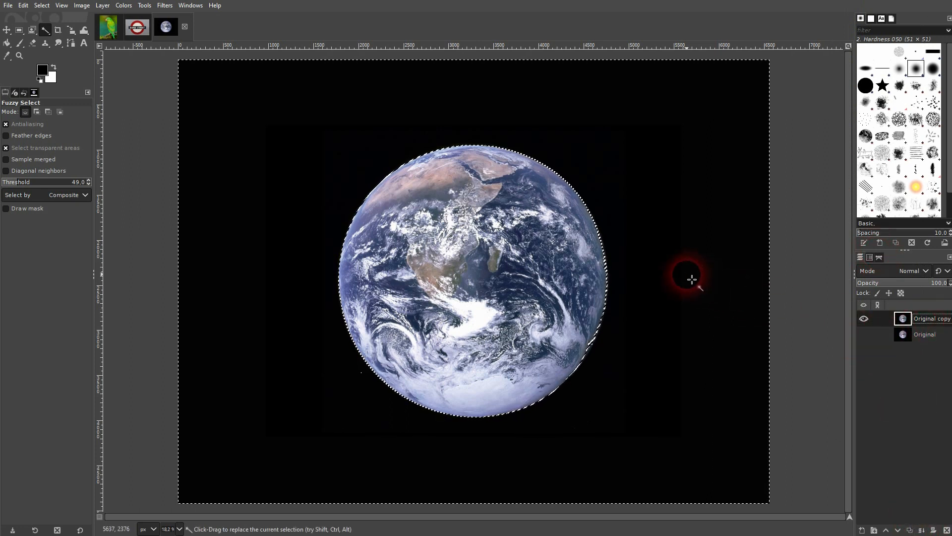
# Delete the black background from the Earth copy, clear the selection, and compare the result against the original layer.
pyautogui.press('Delete')
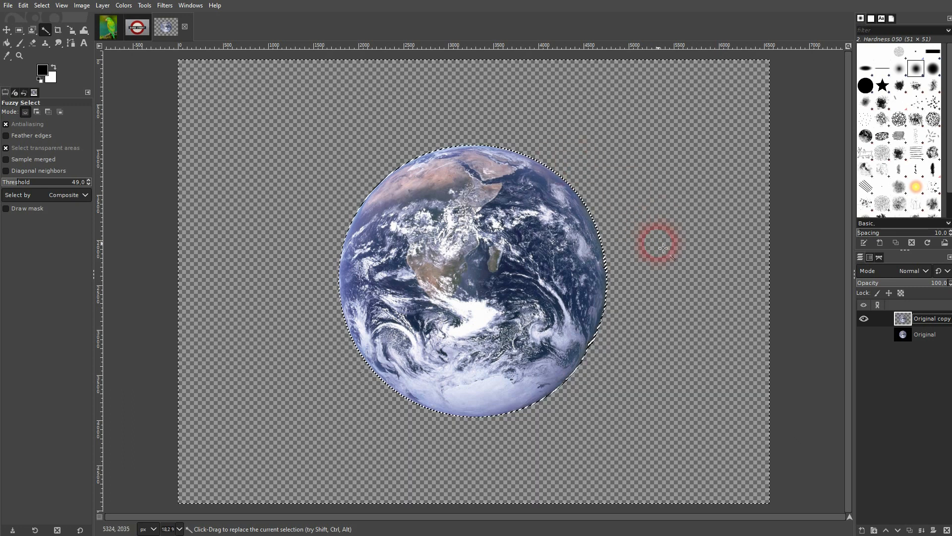
pyautogui.hotkey('ctrl', 'shift', 'a')
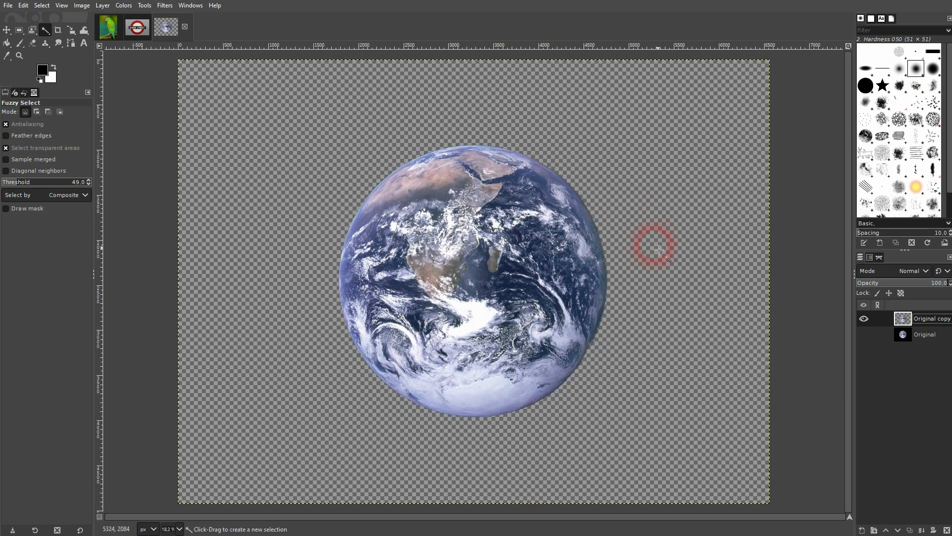
pyautogui.click(864, 337)
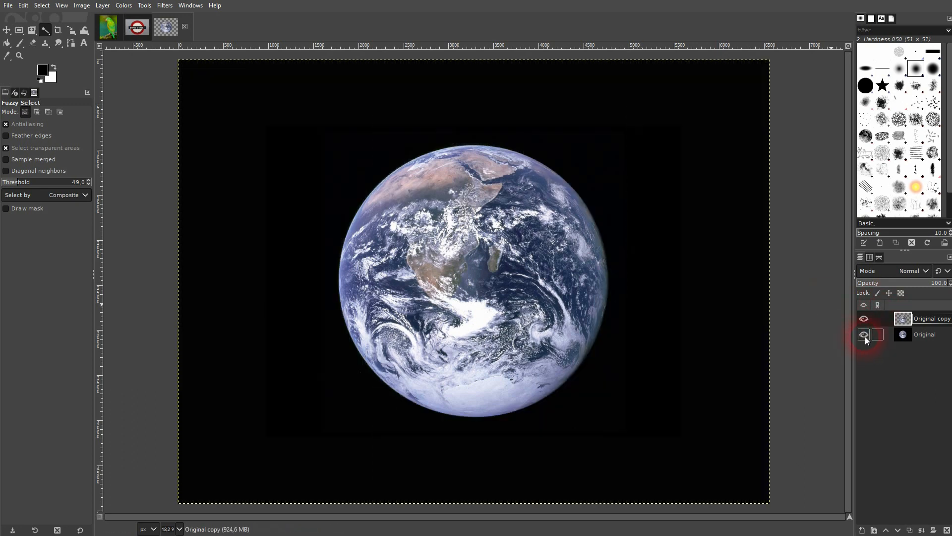
pyautogui.click(865, 336)
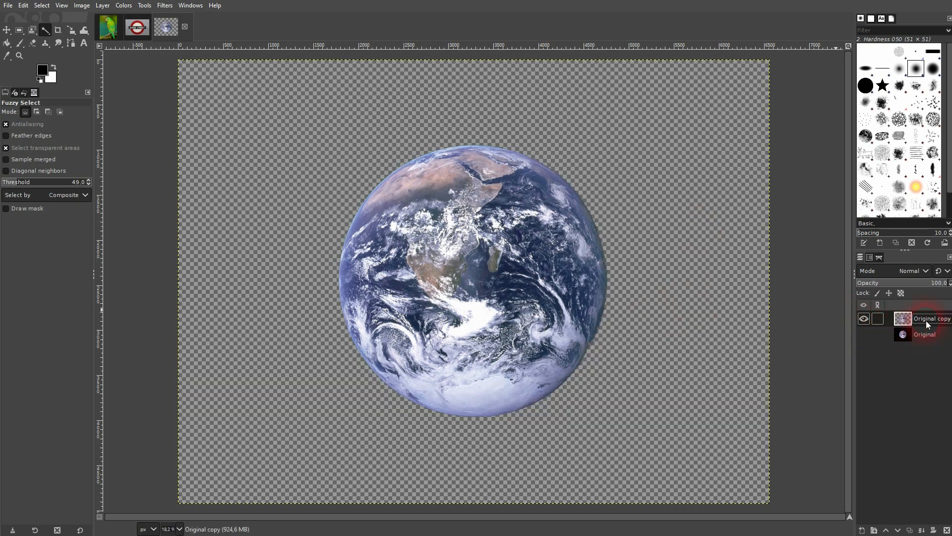
# In the Bond Street image, duplicate the layer, add an alpha channel to the copy, and hide the original.
pyautogui.click(138, 29)
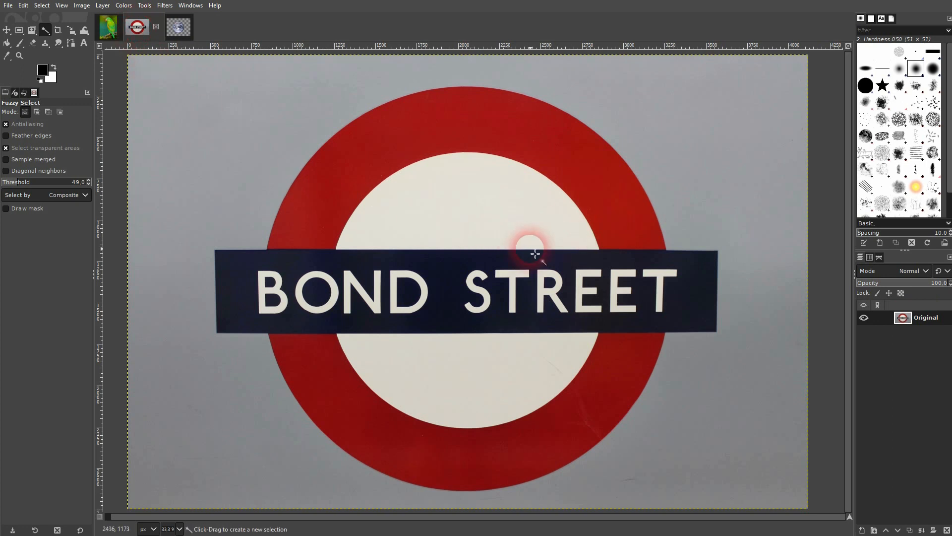
pyautogui.click(909, 530)
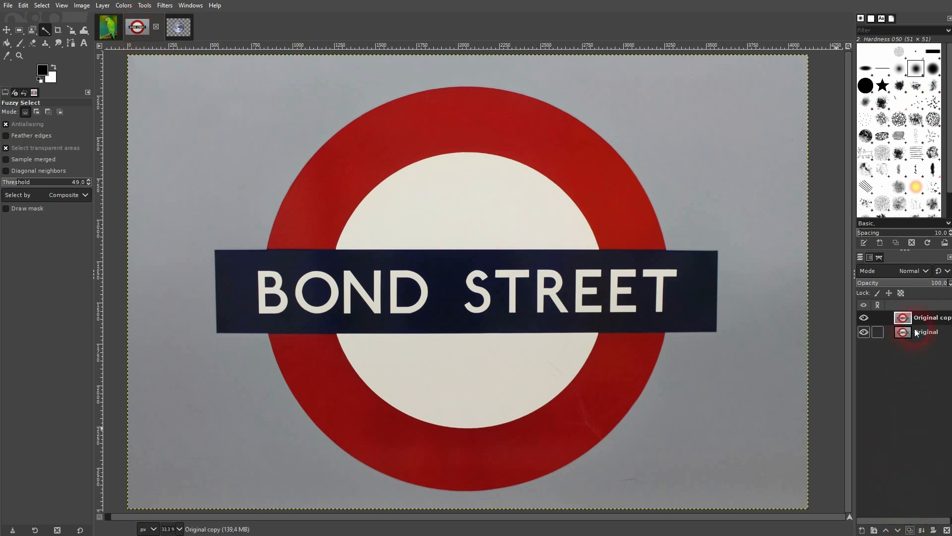
pyautogui.rightClick(929, 318)
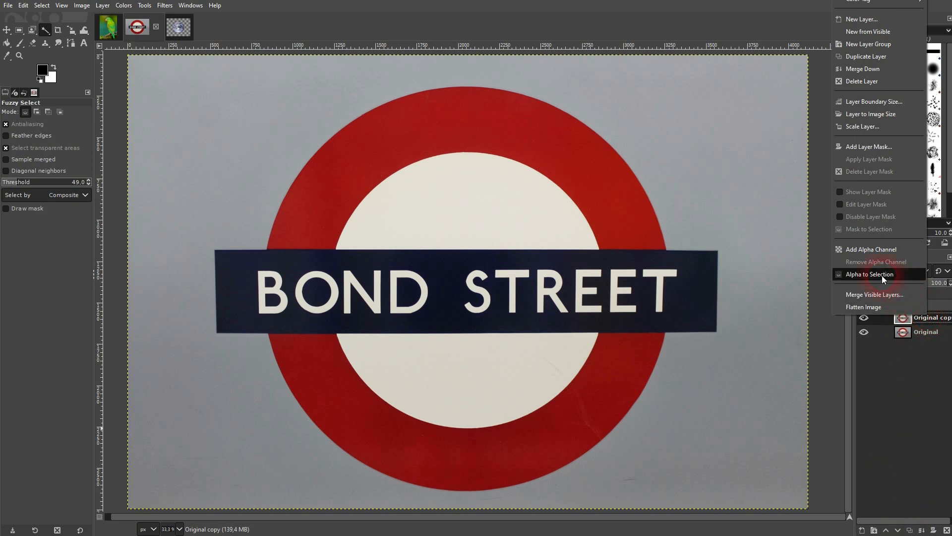
pyautogui.click(871, 249)
pyautogui.click(864, 331)
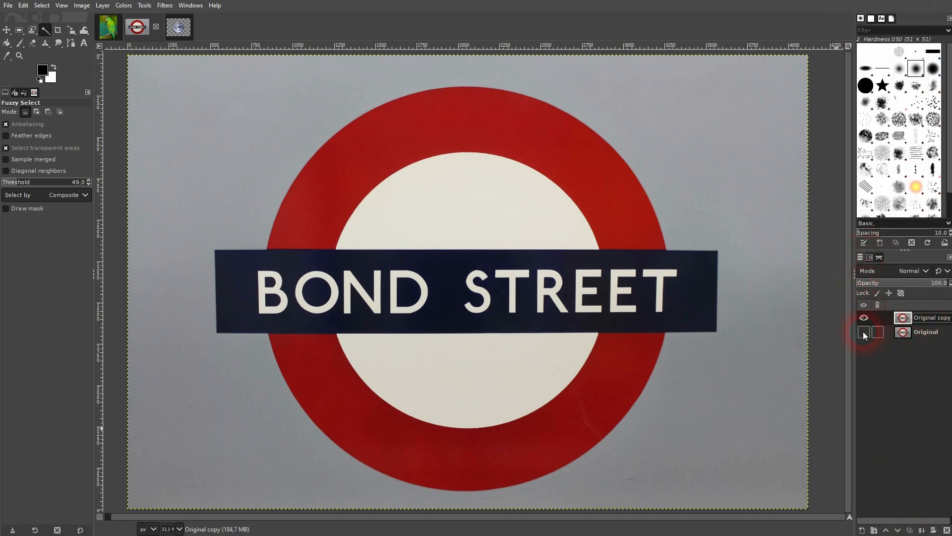
pyautogui.click(924, 317)
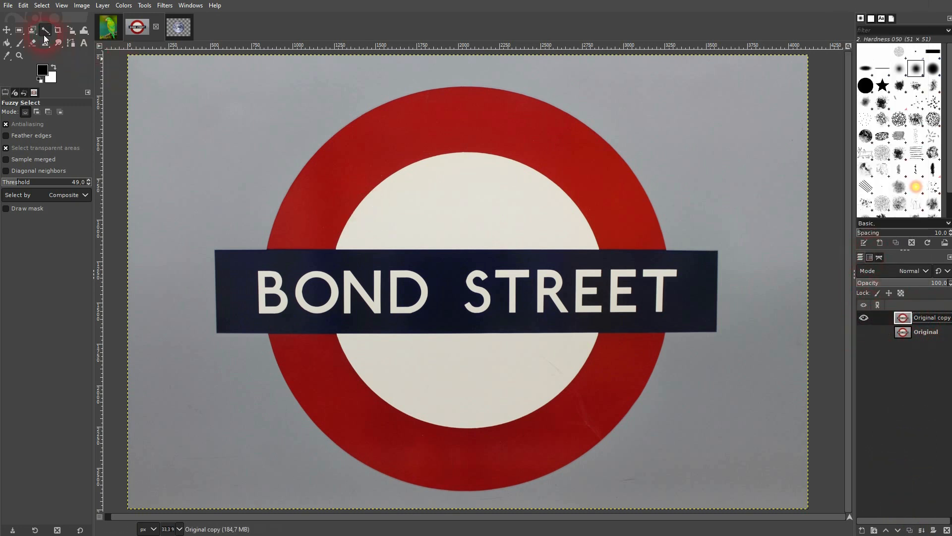
# Select the gray background around the Bond Street sign by color with thresholds of 49.0, 45.0 and 35.0, and finally 30.0.
pyautogui.moveTo(45, 30); pyautogui.dragTo(91, 45)
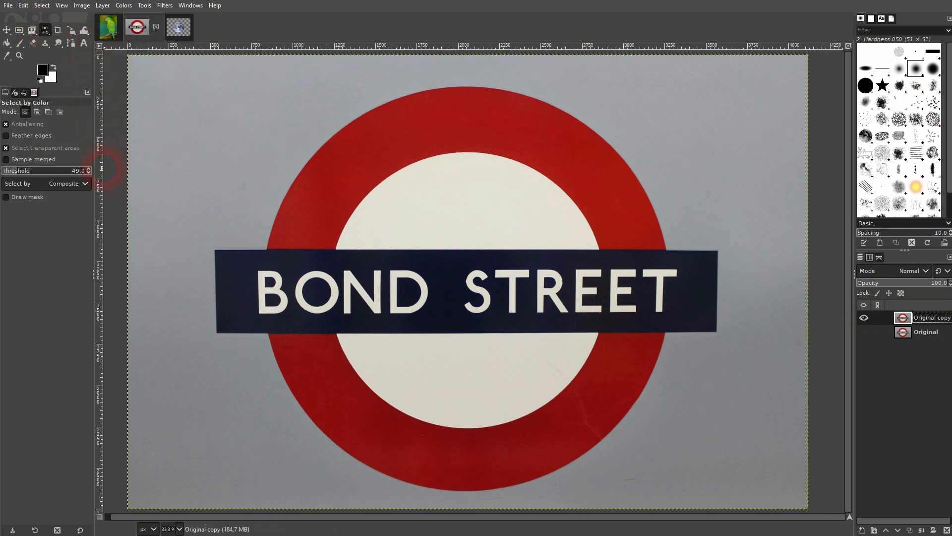
pyautogui.click(199, 144)
pyautogui.click(379, 341)
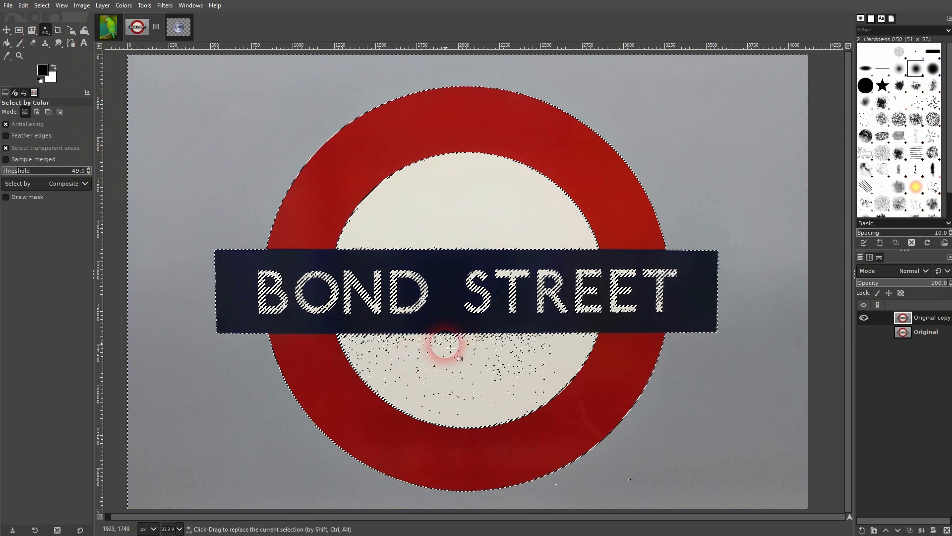
pyautogui.click(89, 173)
pyautogui.click(88, 172)
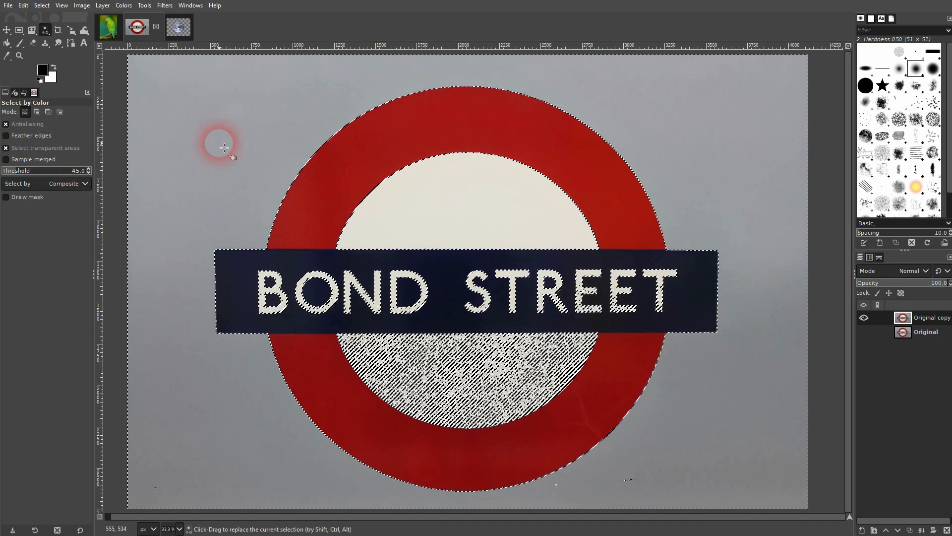
pyautogui.click(89, 172)
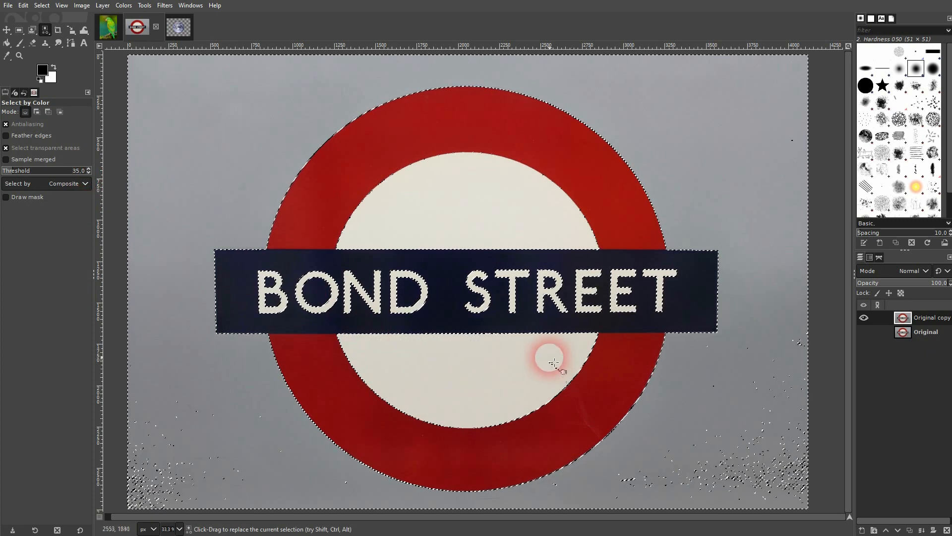
pyautogui.click(775, 442)
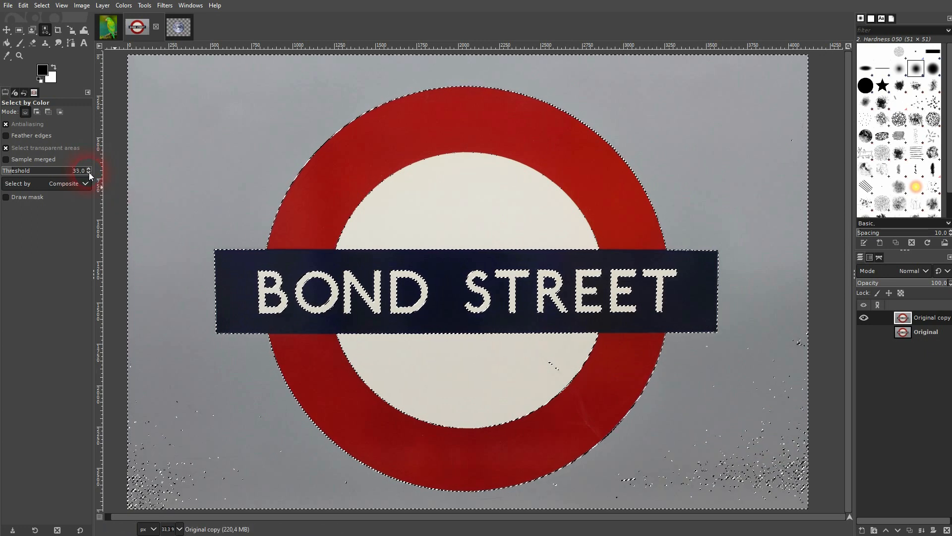
pyautogui.click(88, 172)
pyautogui.click(174, 169)
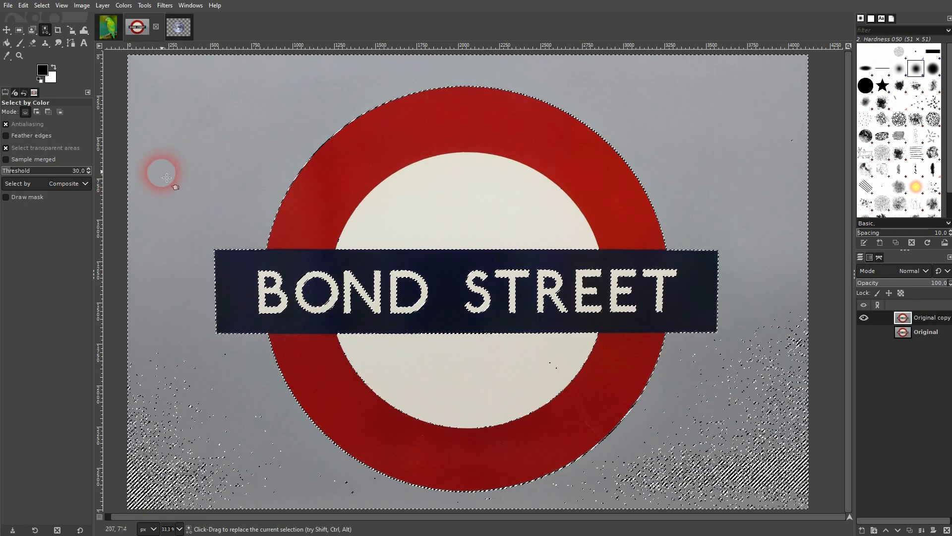
pyautogui.click(627, 406)
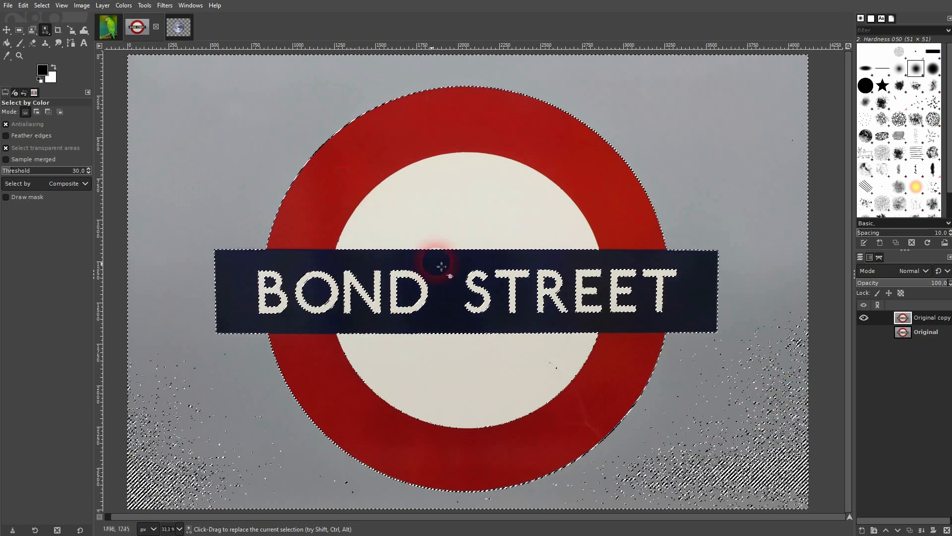
# Try deleting the selected gray background and clearing the selection, and undo both changes.
pyautogui.press('Delete')
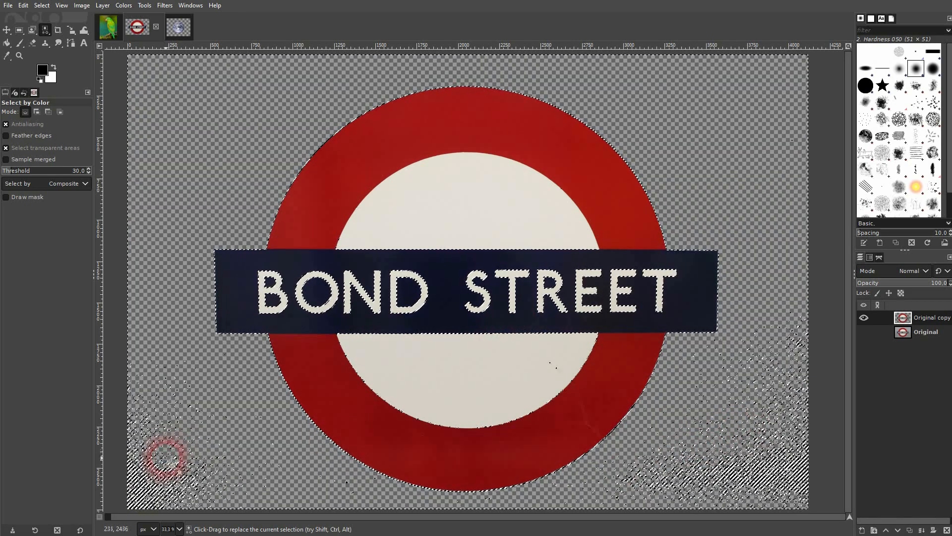
pyautogui.hotkey('ctrl', 'shift', 'a')
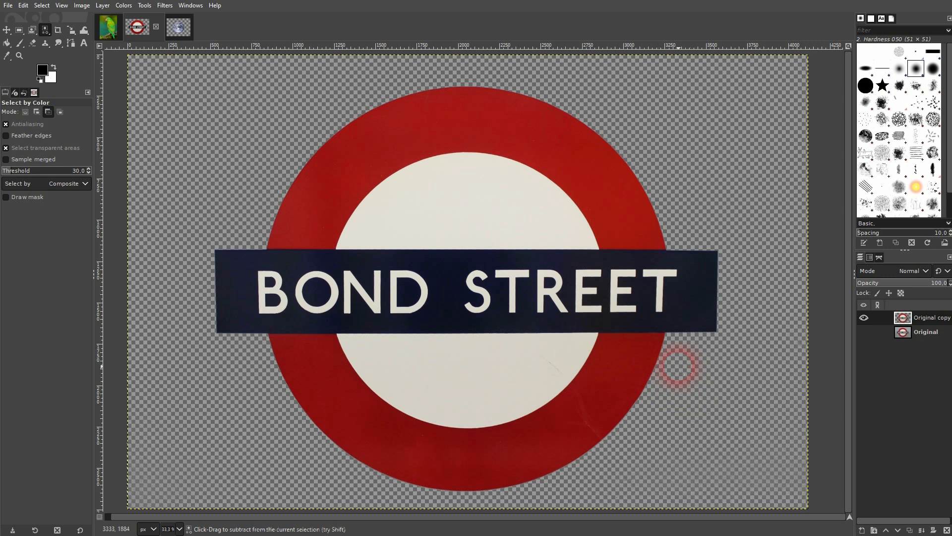
pyautogui.hotkey('ctrl', 'z')
pyautogui.hotkey('ctrl', 'z')
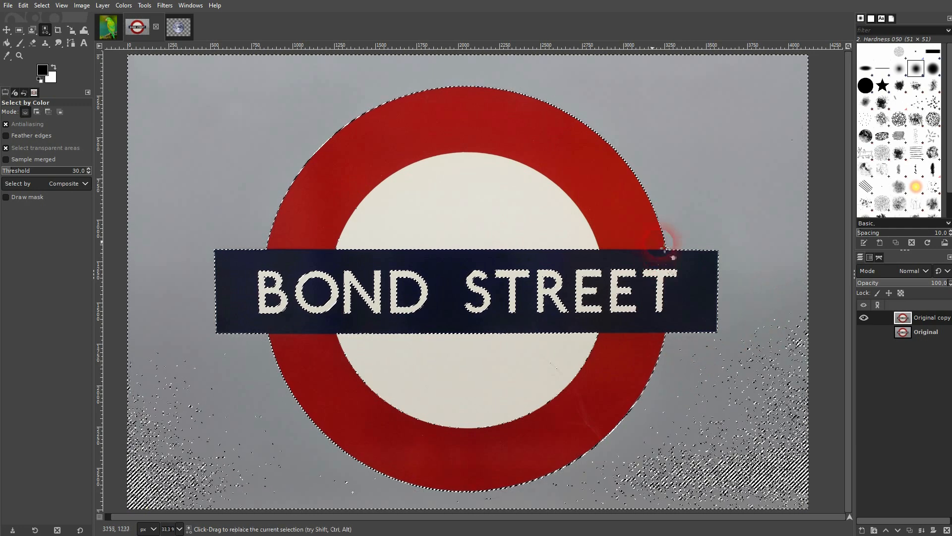
# Switch to Fuzzy Select with a threshold of 30.0 and select the gray background around the Bond Street sign.
pyautogui.click(46, 30)
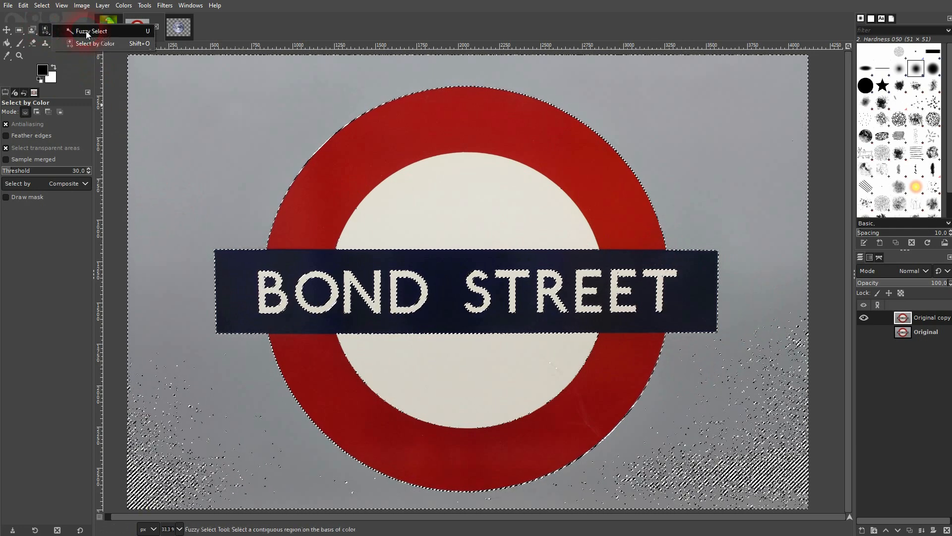
pyautogui.press('u')
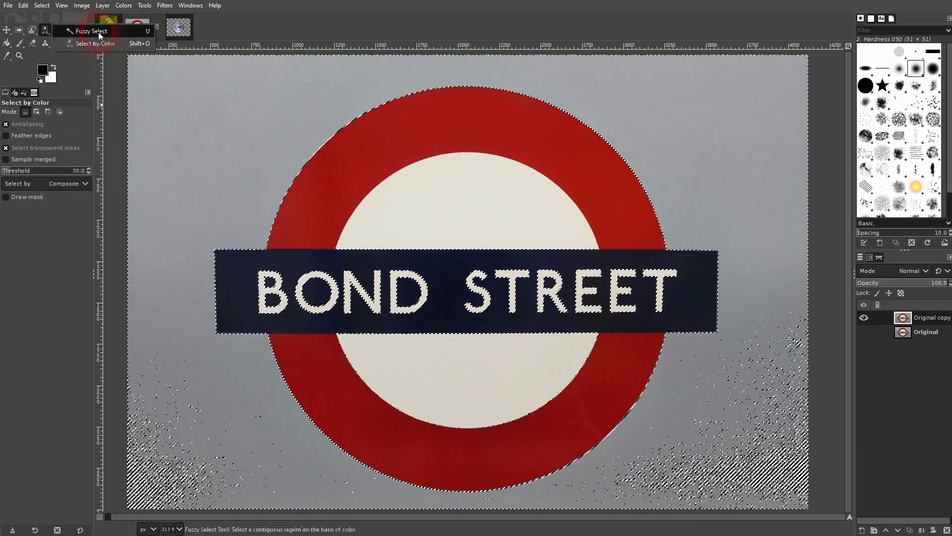
pyautogui.click(88, 184)
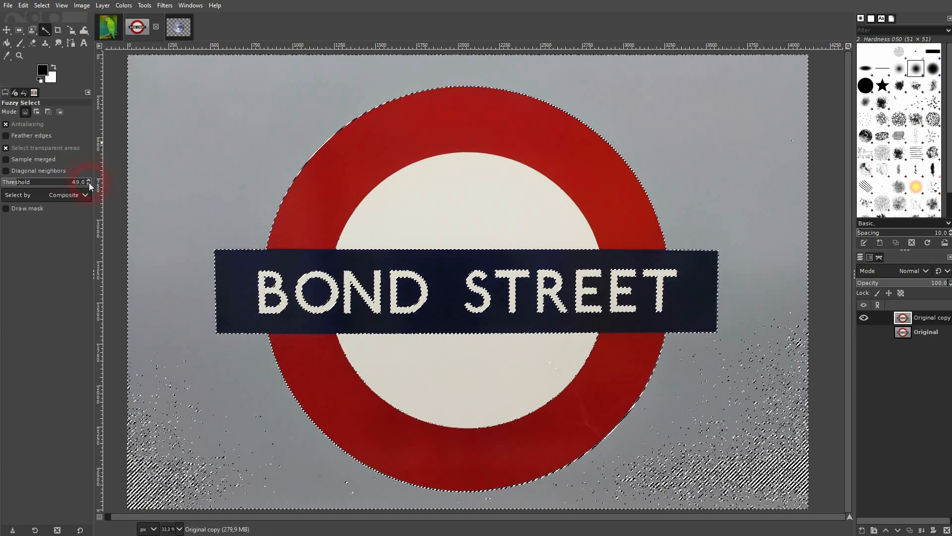
pyautogui.click(245, 144)
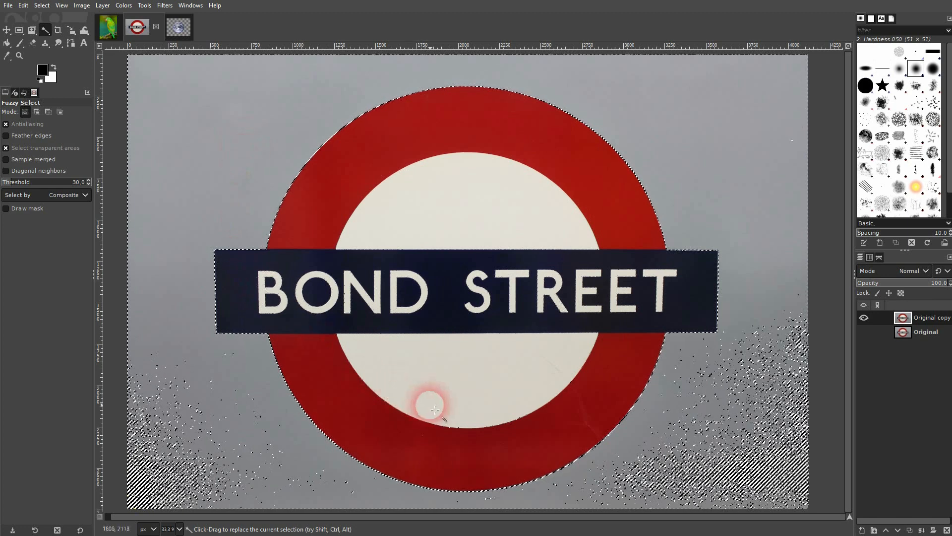
# Raise the Fuzzy Select threshold to 40.0 and reselect the gray background around the sign.
pyautogui.click(89, 181)
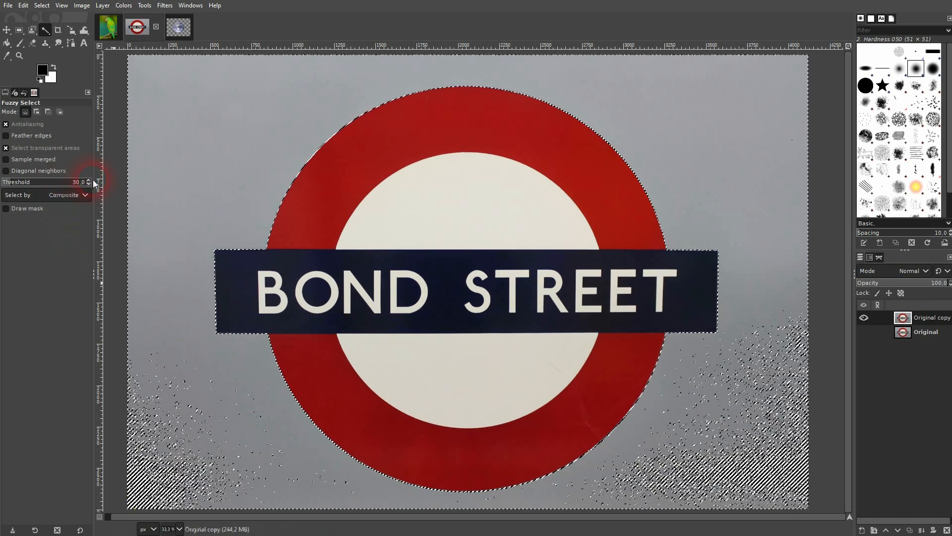
pyautogui.click(89, 180)
pyautogui.click(89, 181)
pyautogui.click(89, 180)
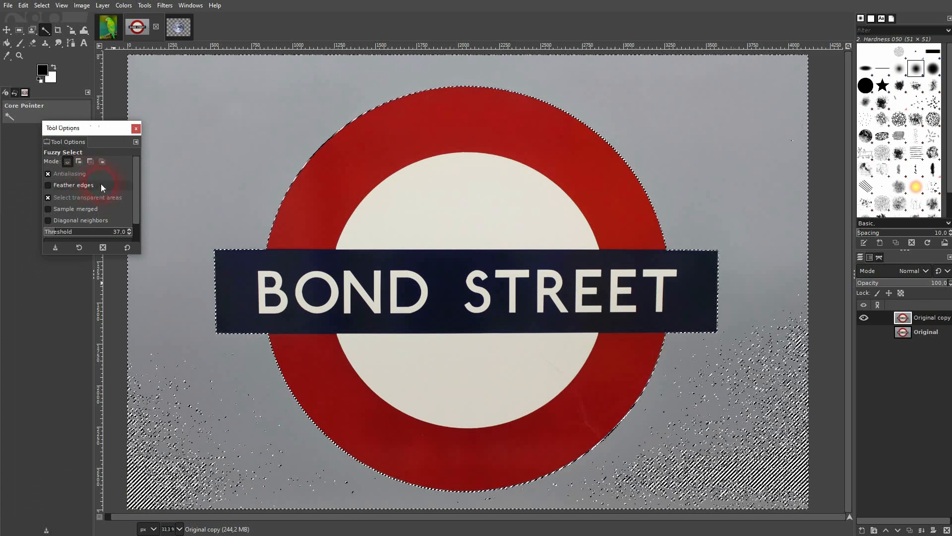
pyautogui.scroll(-2, 103, 186)
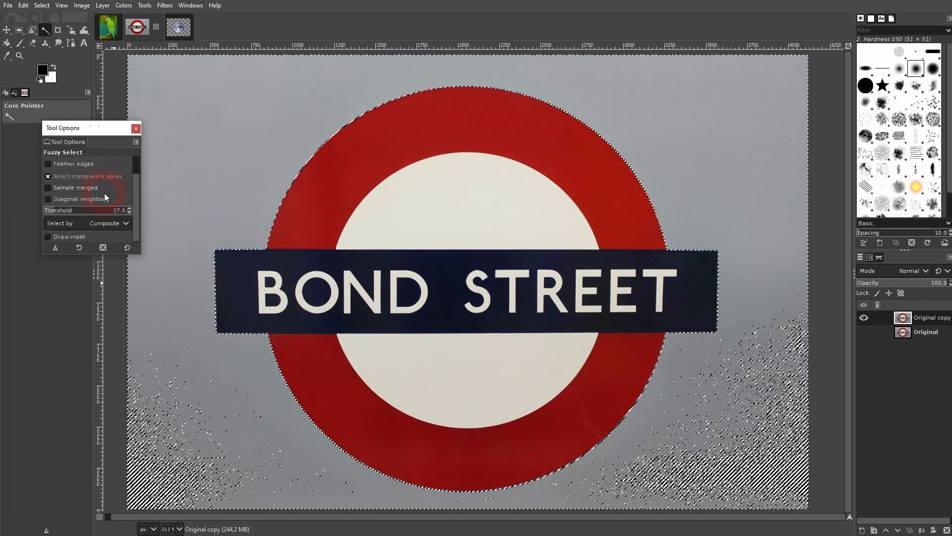
pyautogui.click(129, 208)
pyautogui.click(129, 209)
pyautogui.click(129, 209)
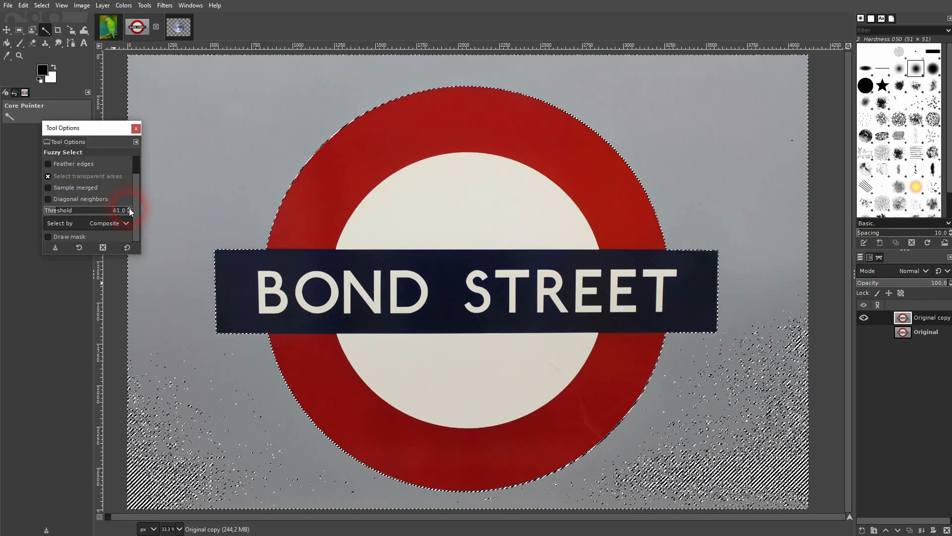
pyautogui.click(207, 168)
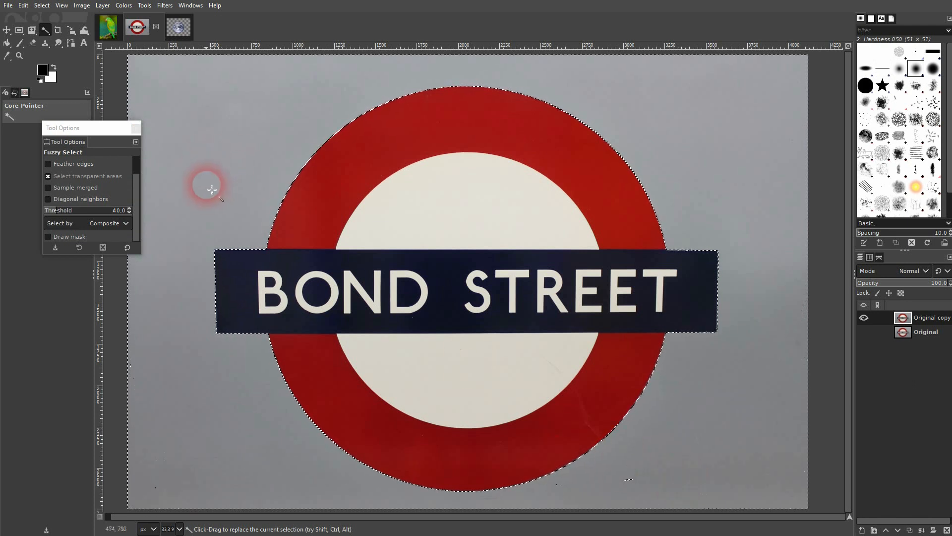
# Reselect the gray background with Fuzzy Select at a threshold of 43.0, and finally at 54.0.
pyautogui.click(129, 209)
pyautogui.click(130, 209)
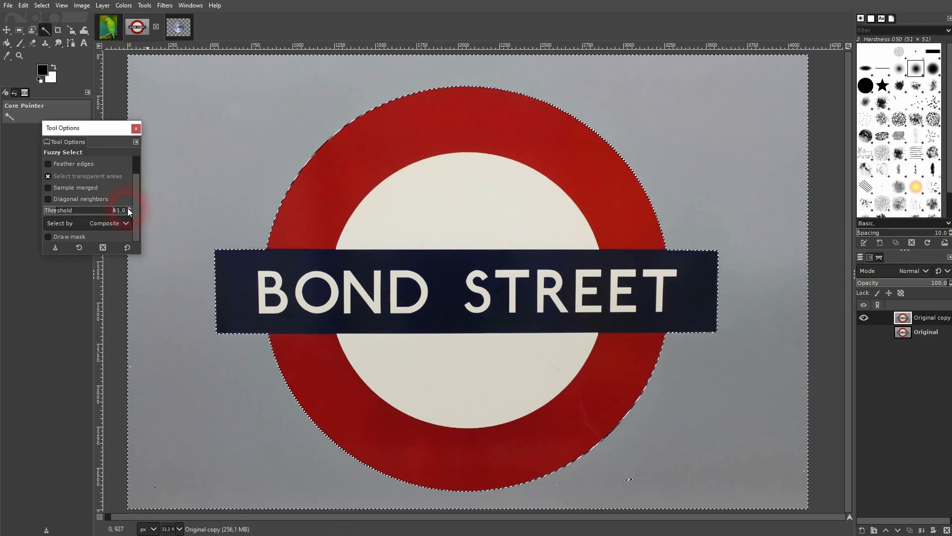
pyautogui.click(129, 209)
pyautogui.click(211, 158)
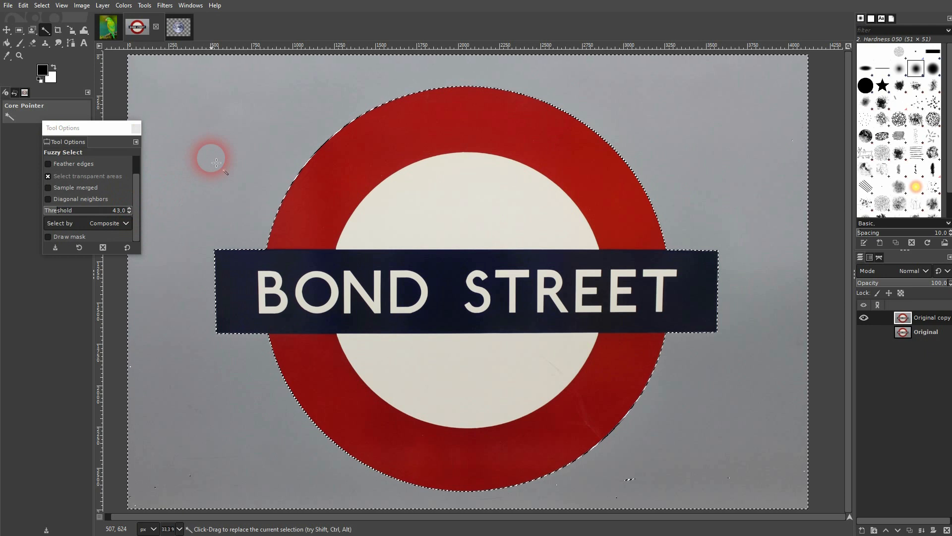
pyautogui.click(129, 209)
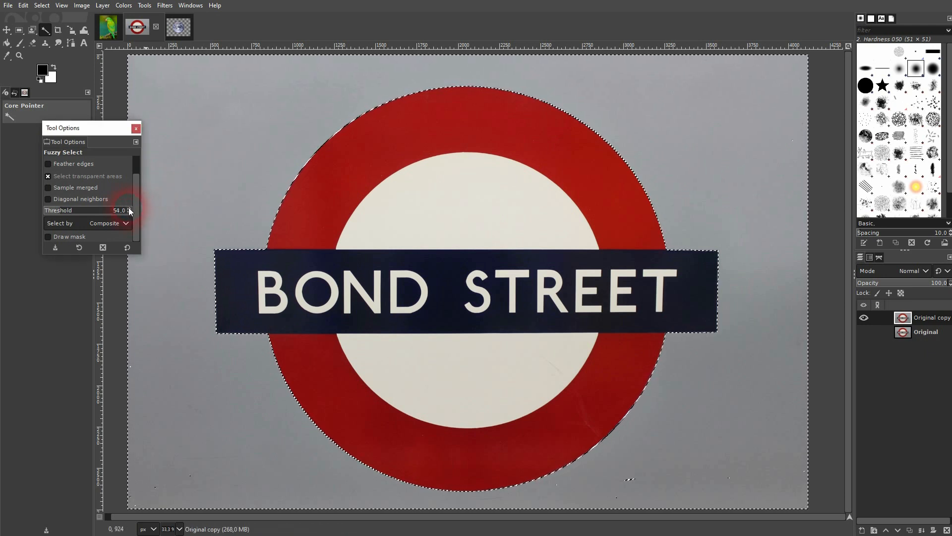
pyautogui.click(187, 189)
pyautogui.click(296, 365)
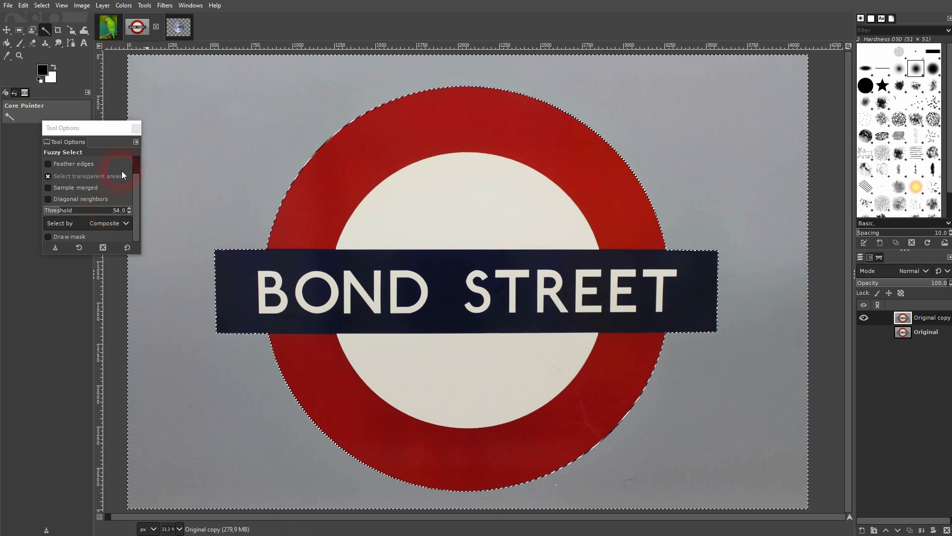
# Try Select by Color at a threshold of 50.0 on the sign's gray background for comparison.
pyautogui.moveTo(104, 130); pyautogui.dragTo(66, 176)
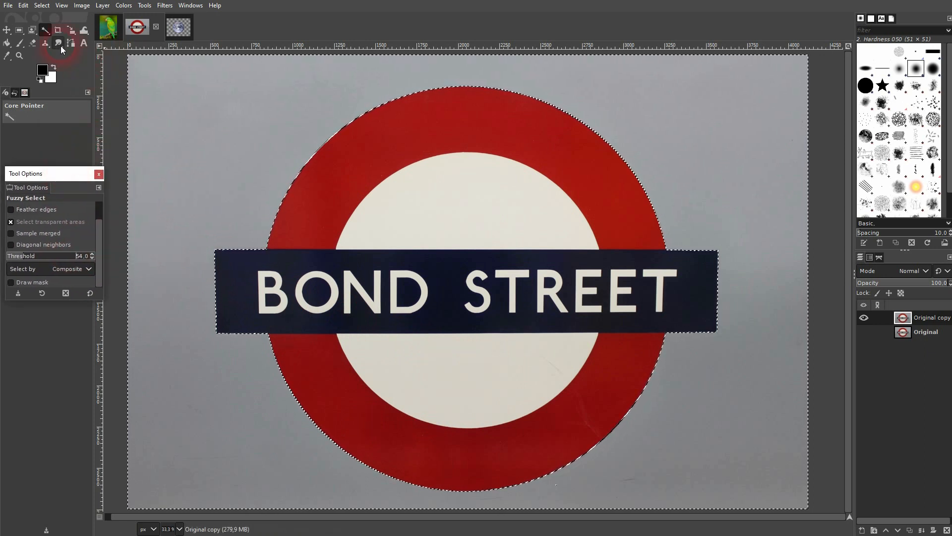
pyautogui.moveTo(47, 28); pyautogui.dragTo(89, 41)
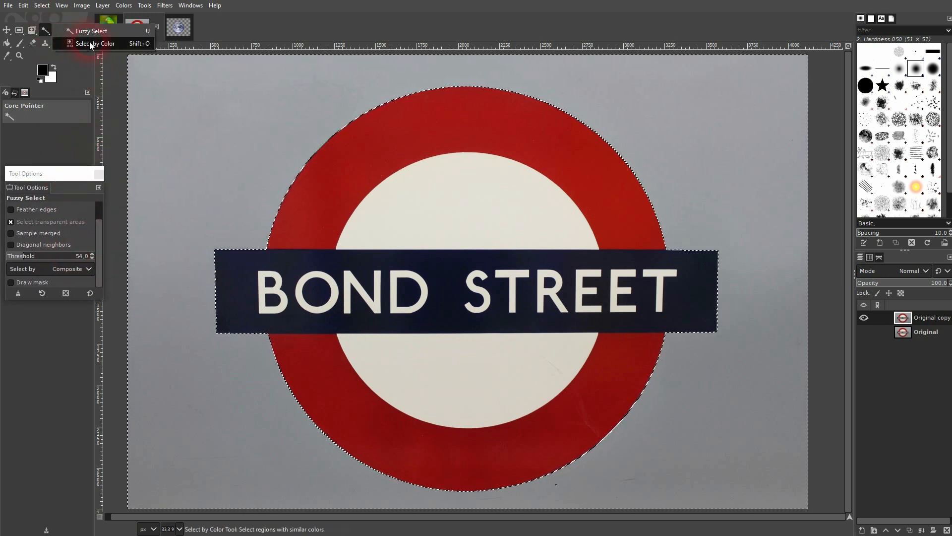
pyautogui.click(92, 254)
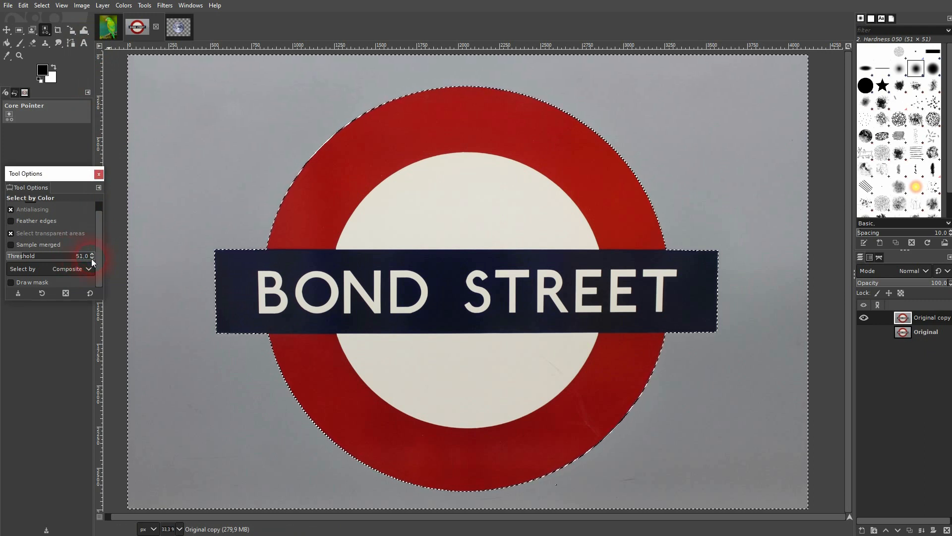
pyautogui.click(92, 257)
pyautogui.click(351, 260)
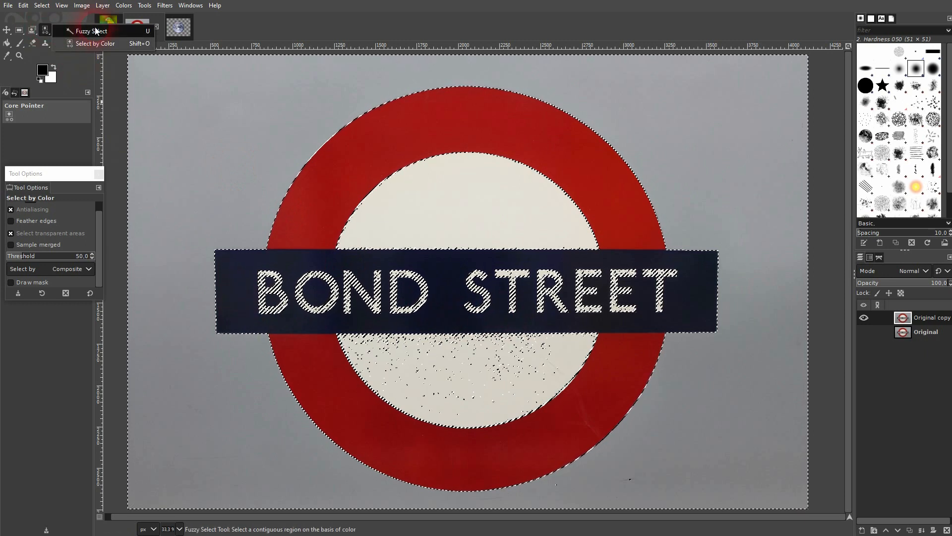
# Fuzzy-select the gray background again at threshold 54.0, delete it from the copy, and clear the selection.
pyautogui.click(45, 30)
pyautogui.click(149, 108)
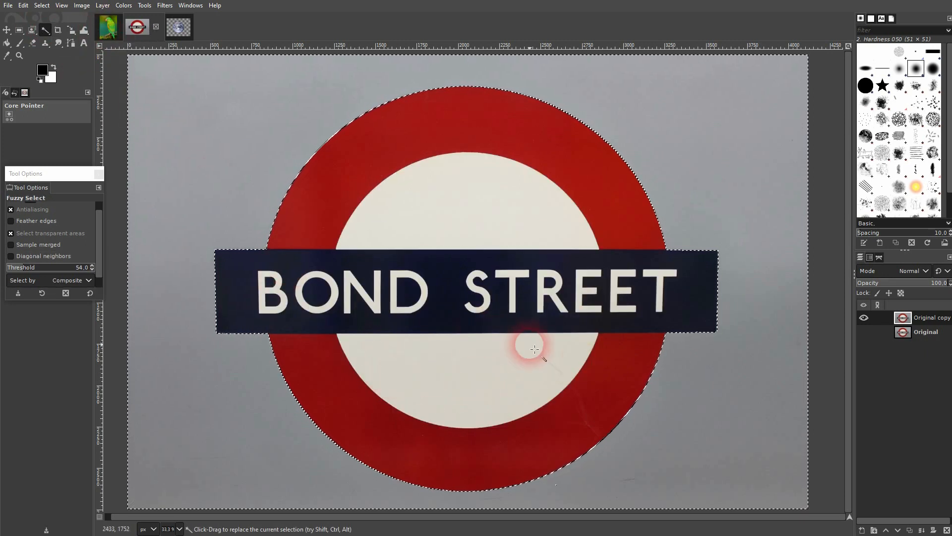
pyautogui.press('Delete')
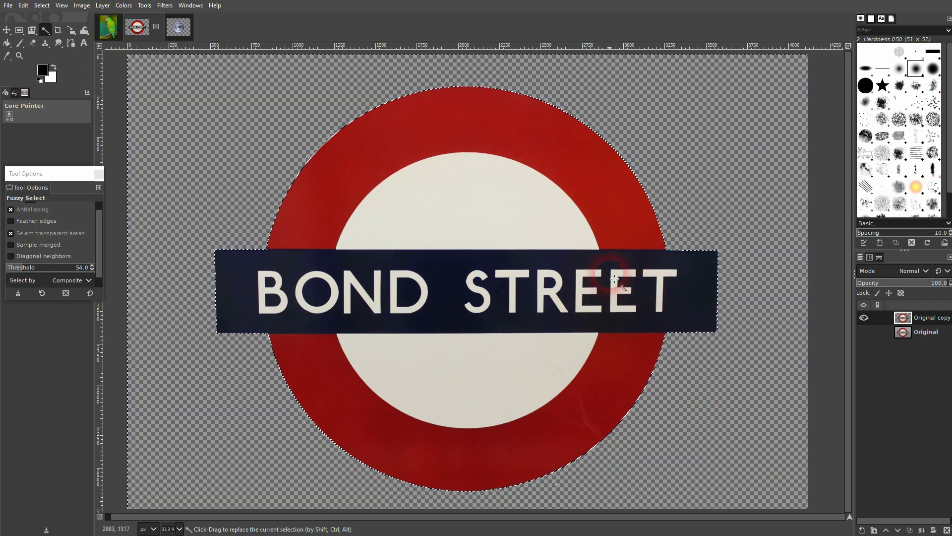
pyautogui.hotkey('shift', 'ctrl', 'a')
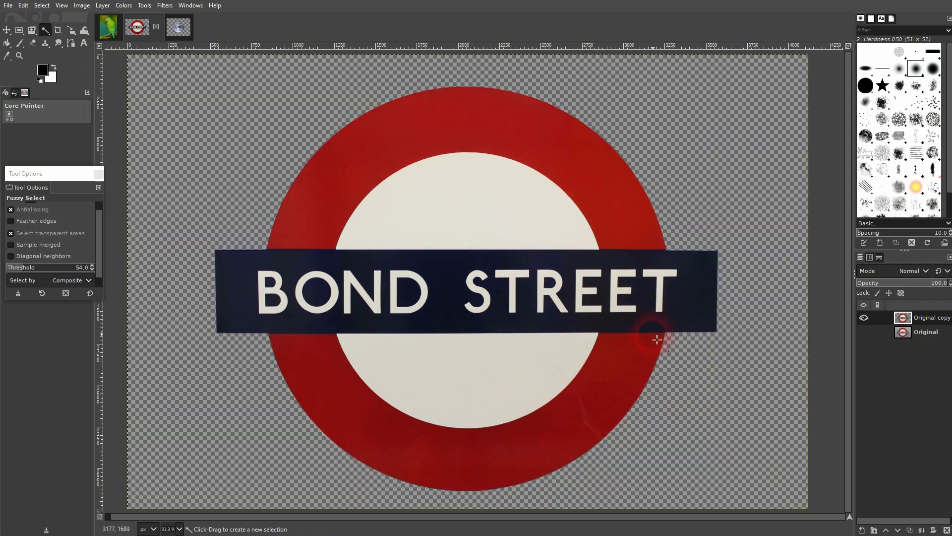
# Compare the cut-out sign with the original layer by briefly showing the original and hiding it again.
pyautogui.click(863, 332)
pyautogui.click(863, 332)
pyautogui.click(45, 30)
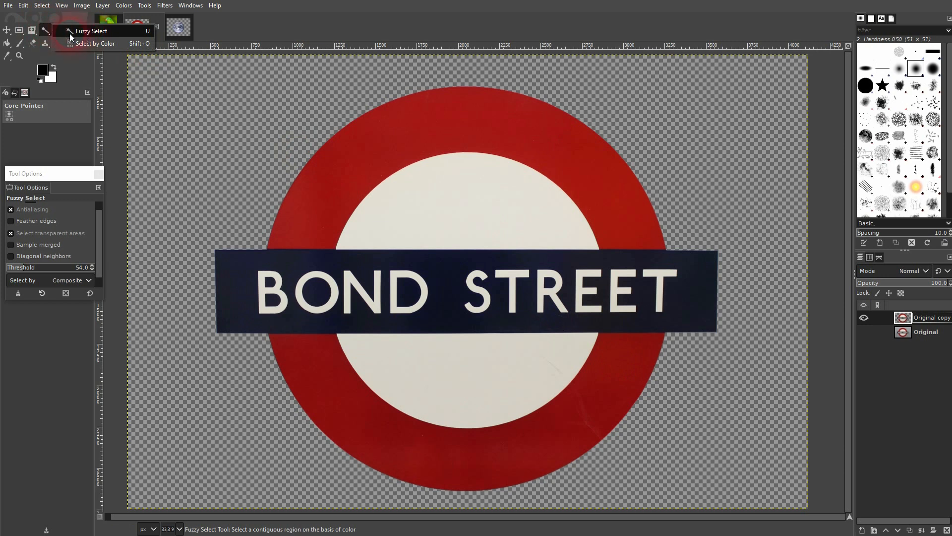
pyautogui.click(232, 24)
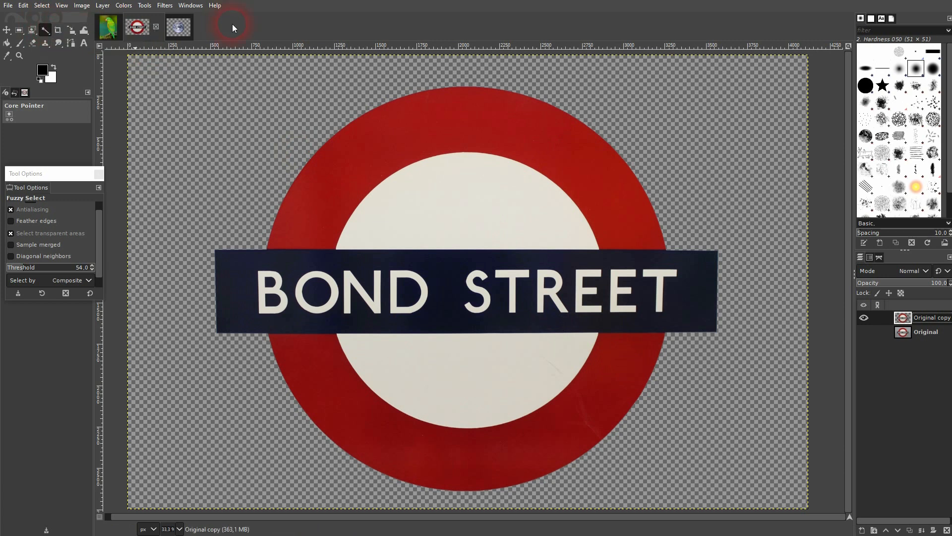
# In the parrot image, select the teal background by color at threshold 50.0, and reselect it with Fuzzy Select at 54.0.
pyautogui.click(109, 27)
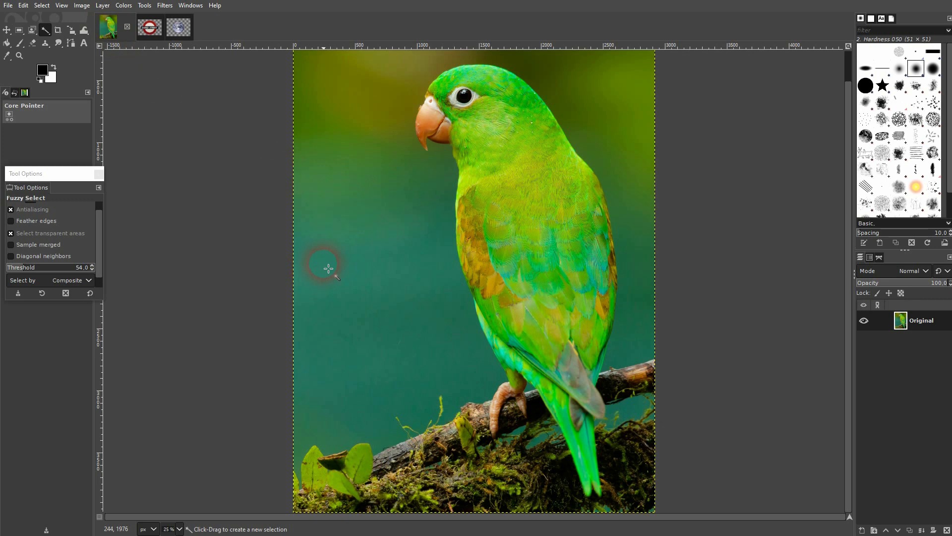
pyautogui.moveTo(44, 28); pyautogui.dragTo(81, 43)
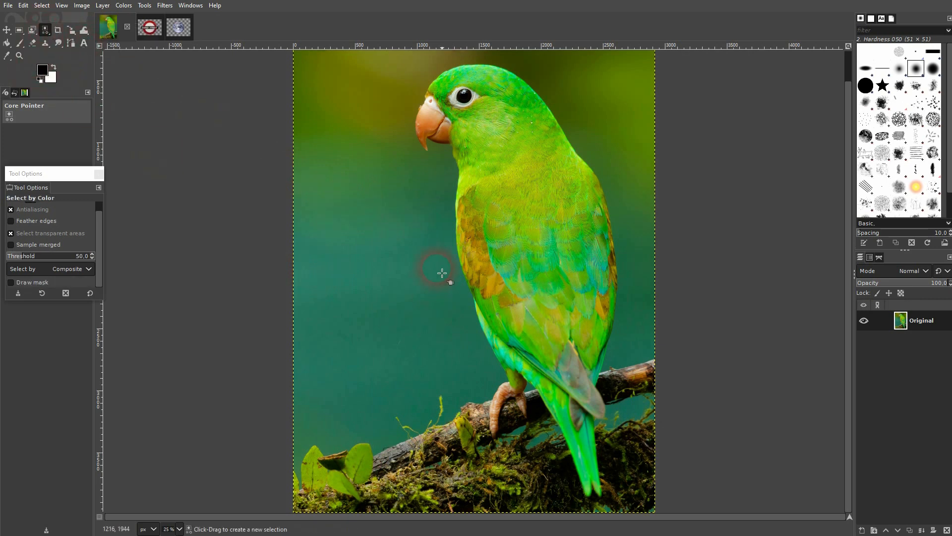
pyautogui.click(378, 216)
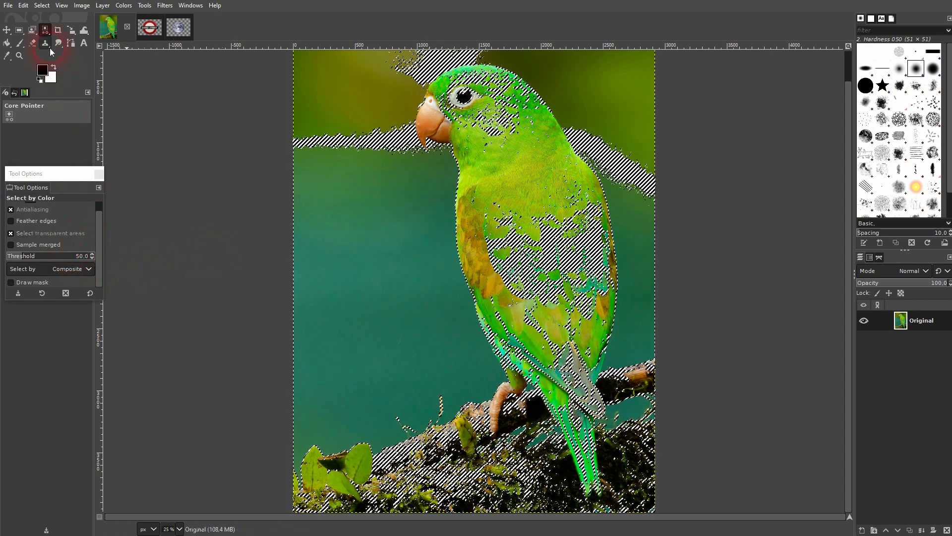
pyautogui.click(45, 31)
pyautogui.click(84, 31)
pyautogui.click(383, 234)
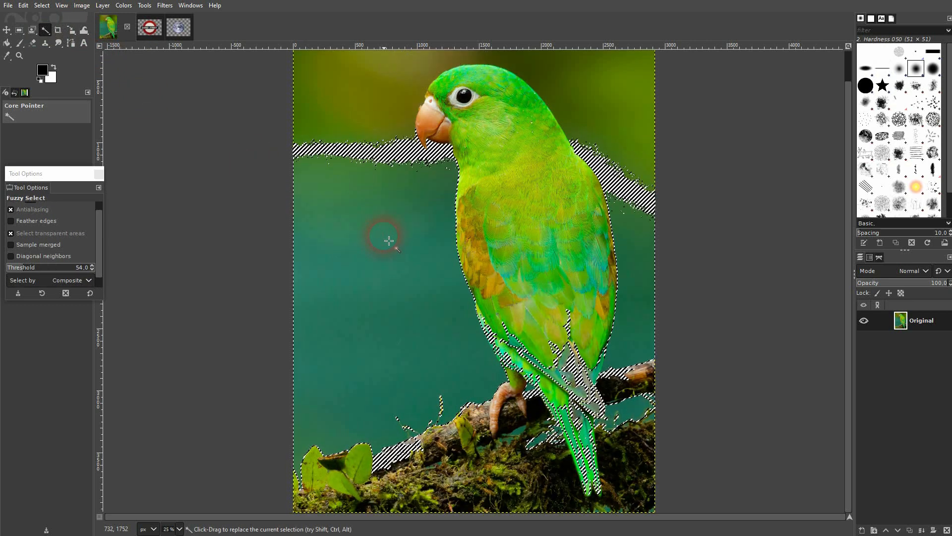
# Fuzzy-select the teal background at threshold 50.0, and again at 45.0 with feathered edges of radius 10.0.
pyautogui.click(92, 269)
pyautogui.click(92, 269)
pyautogui.click(92, 269)
pyautogui.click(92, 270)
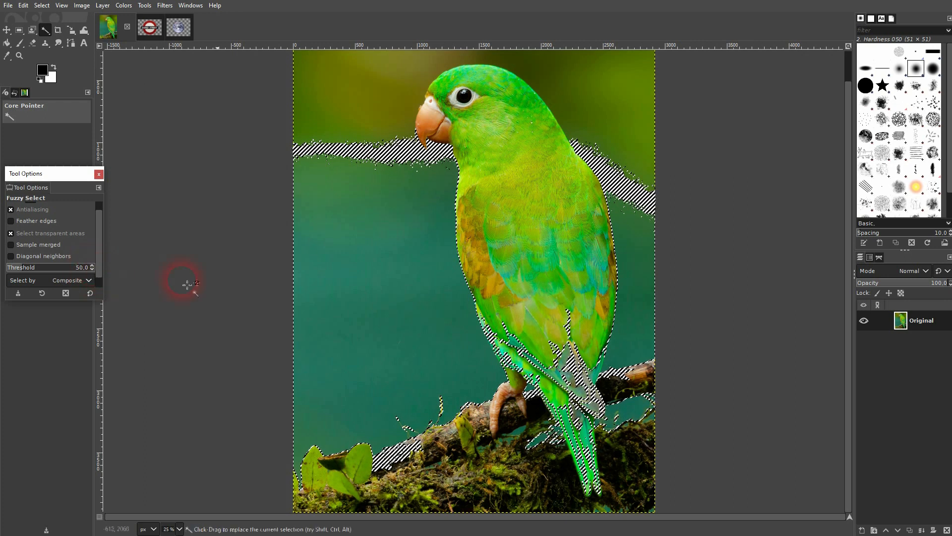
pyautogui.click(327, 263)
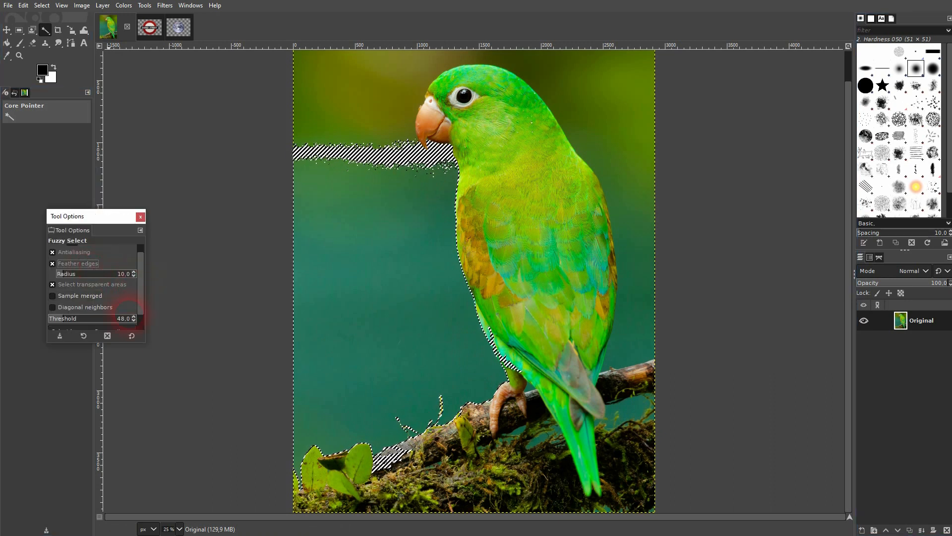
pyautogui.click(134, 321)
pyautogui.click(133, 321)
pyautogui.click(134, 320)
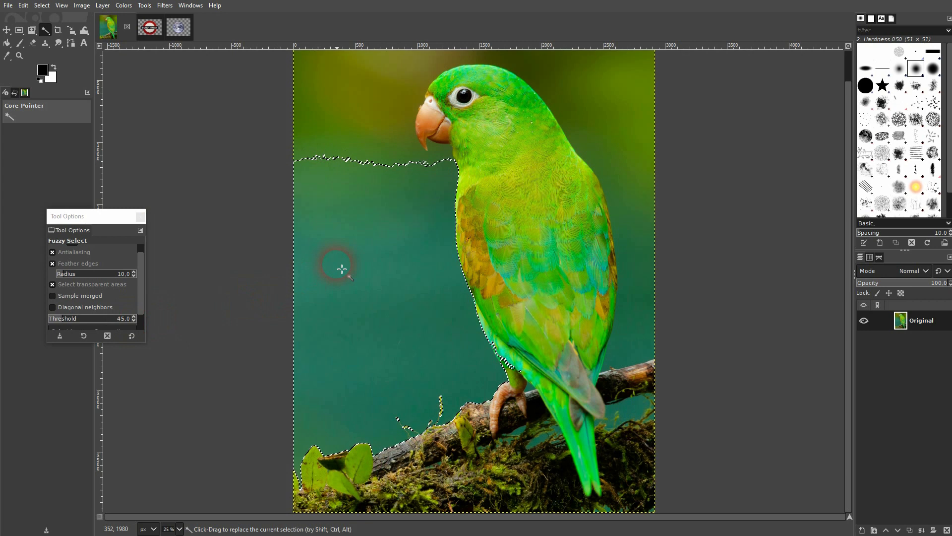
# Try fuzzy-selecting the green background beside the parrot's neck, clear that selection, and reselect the teal area.
pyautogui.click(362, 159)
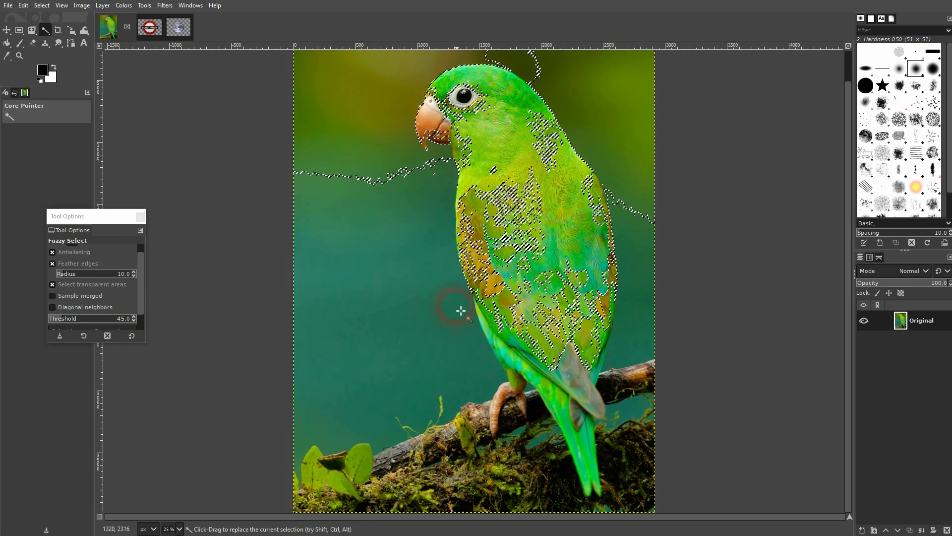
pyautogui.hotkey('ctrl', 'shift', 'a')
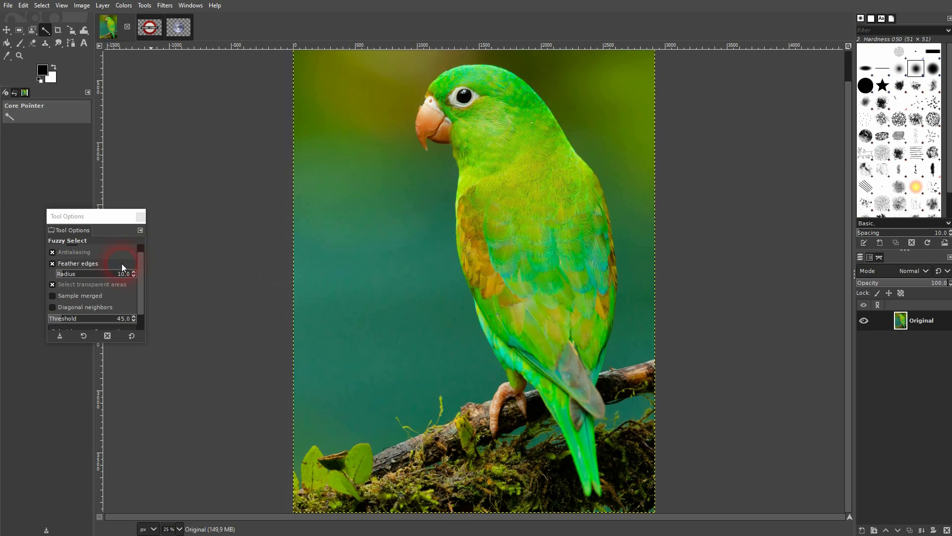
pyautogui.click(386, 339)
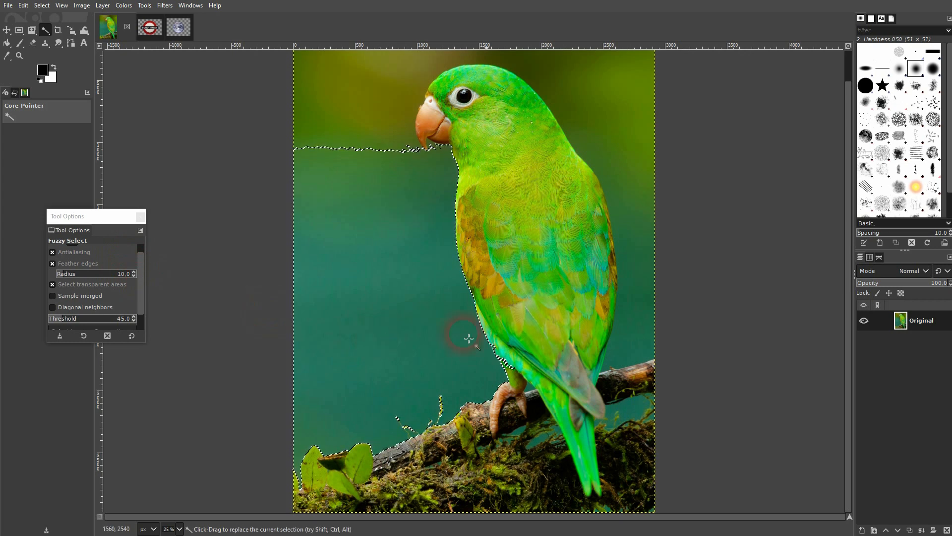
# Add an alpha channel to the parrot layer to delete the selected teal area, and fuzzy-select the green area above it.
pyautogui.rightClick(921, 320)
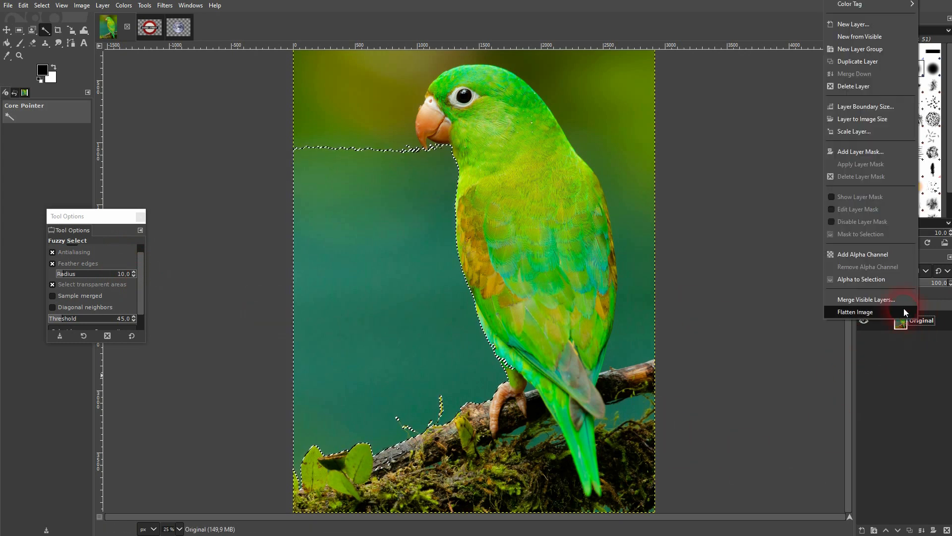
pyautogui.click(875, 254)
pyautogui.press('Delete')
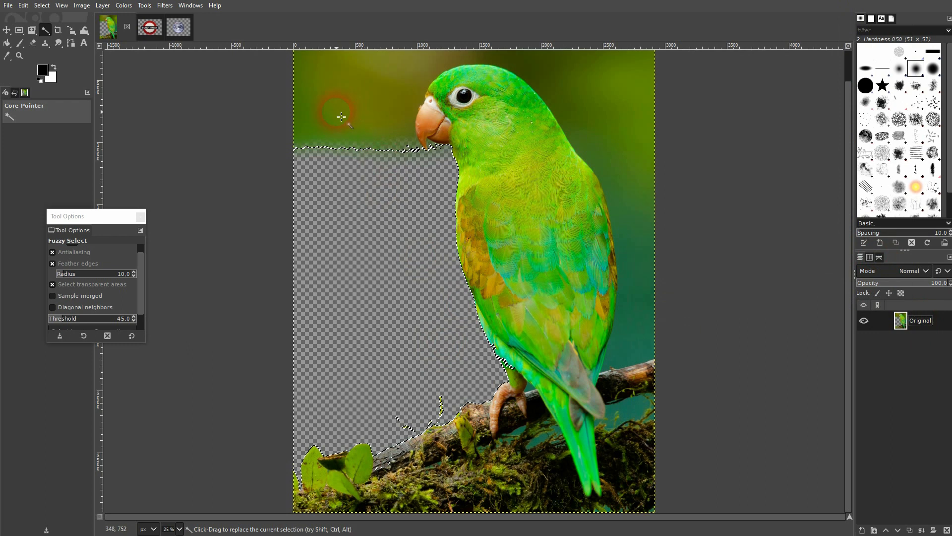
pyautogui.click(341, 117)
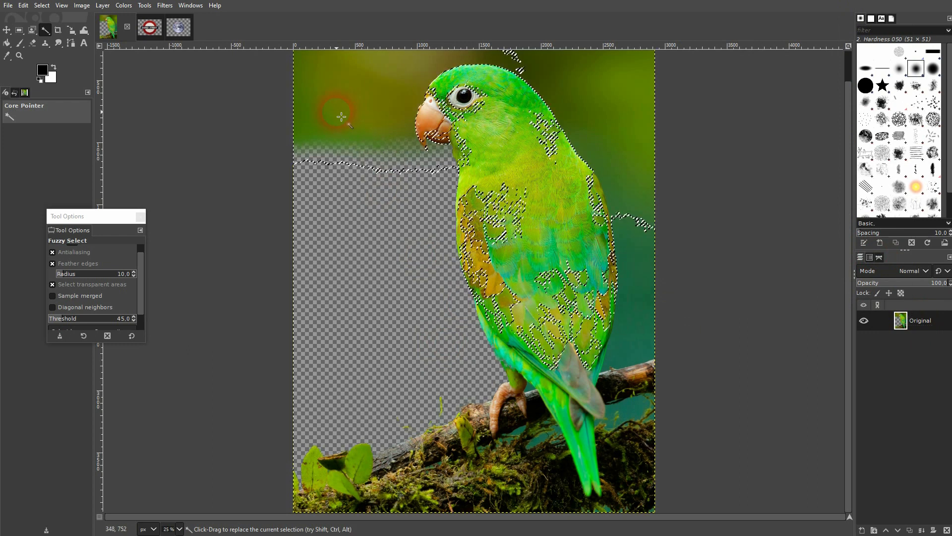
# Set the Fuzzy Select threshold to 30.0 and delete the green background areas in front of and above the parrot's beak.
pyautogui.click(608, 101)
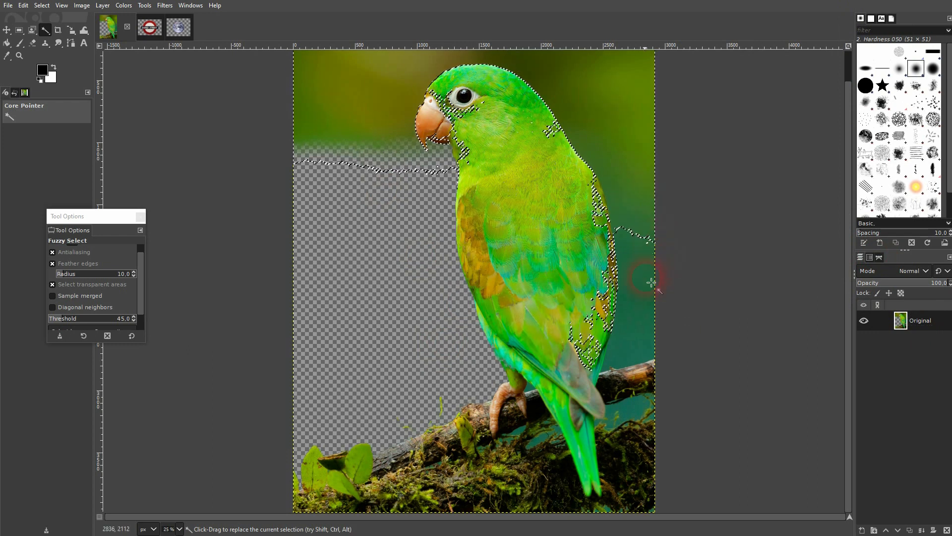
pyautogui.click(649, 299)
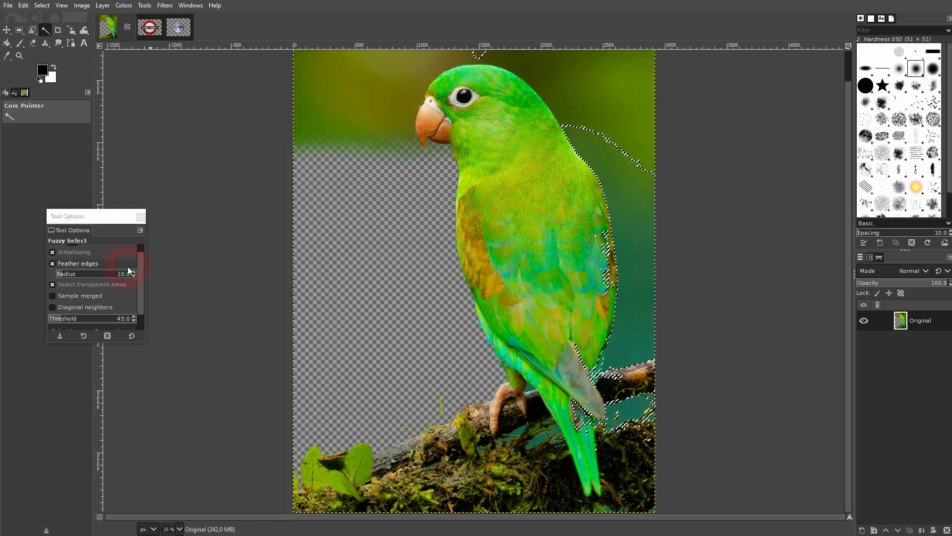
pyautogui.click(133, 321)
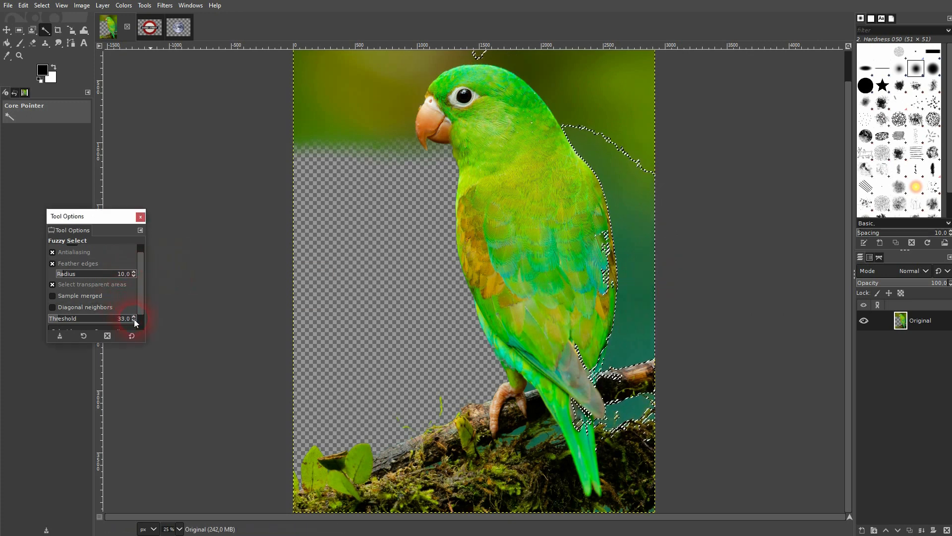
pyautogui.click(133, 321)
pyautogui.click(365, 105)
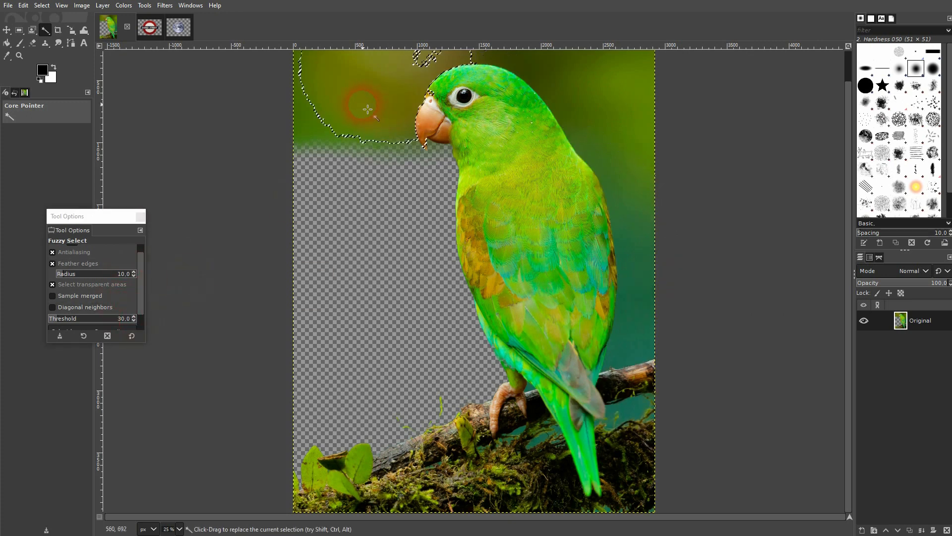
pyautogui.press('Delete')
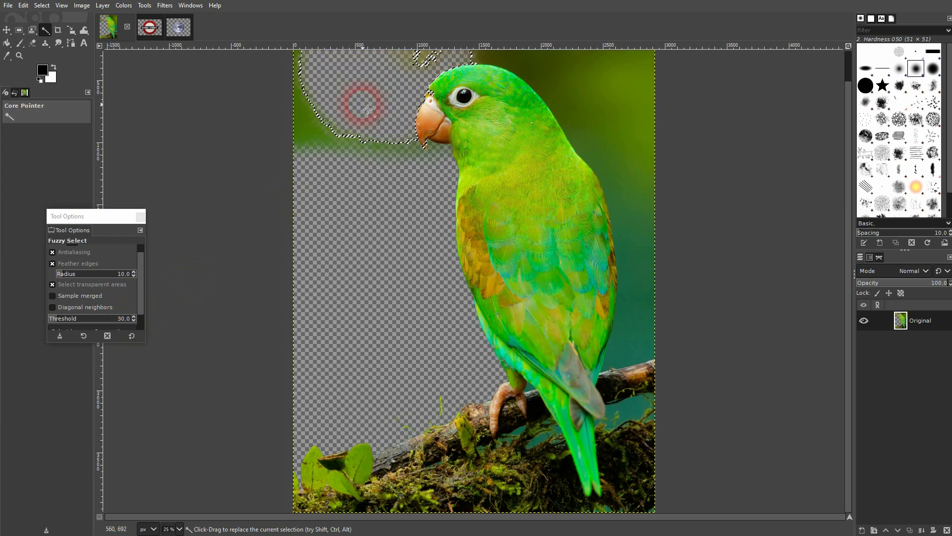
pyautogui.click(319, 130)
pyautogui.press('Delete')
pyautogui.moveTo(416, 61); pyautogui.dragTo(423, 67)
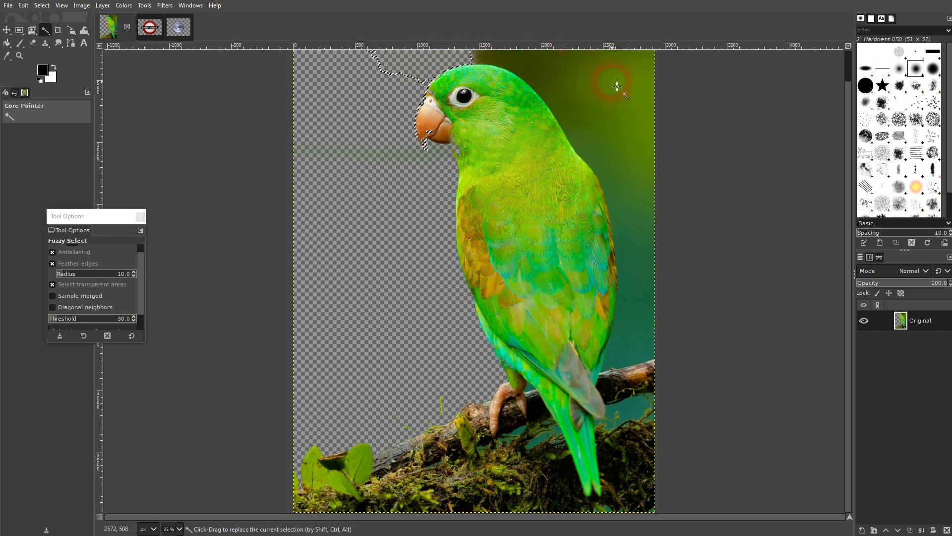
# Set the Fuzzy Select threshold to 25.0 and delete the green background areas behind the parrot's head.
pyautogui.click(618, 87)
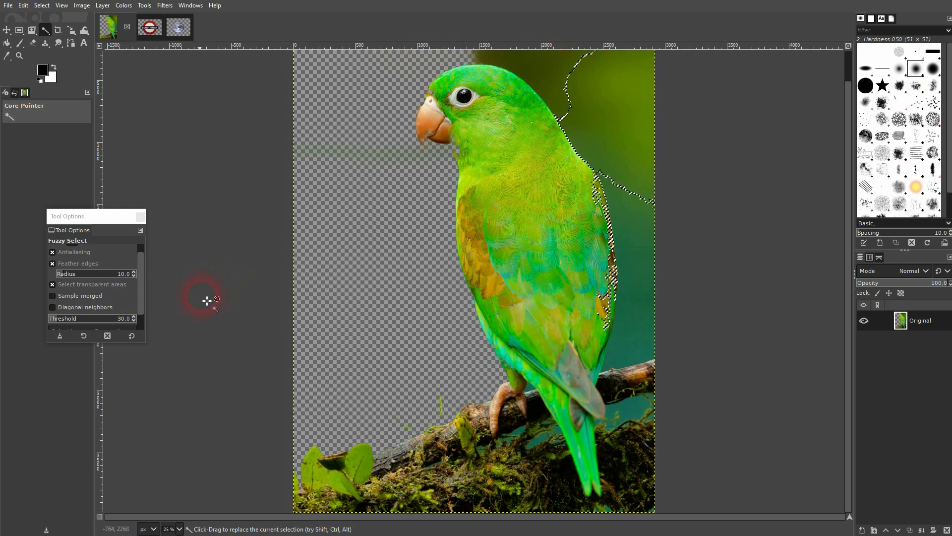
pyautogui.click(133, 320)
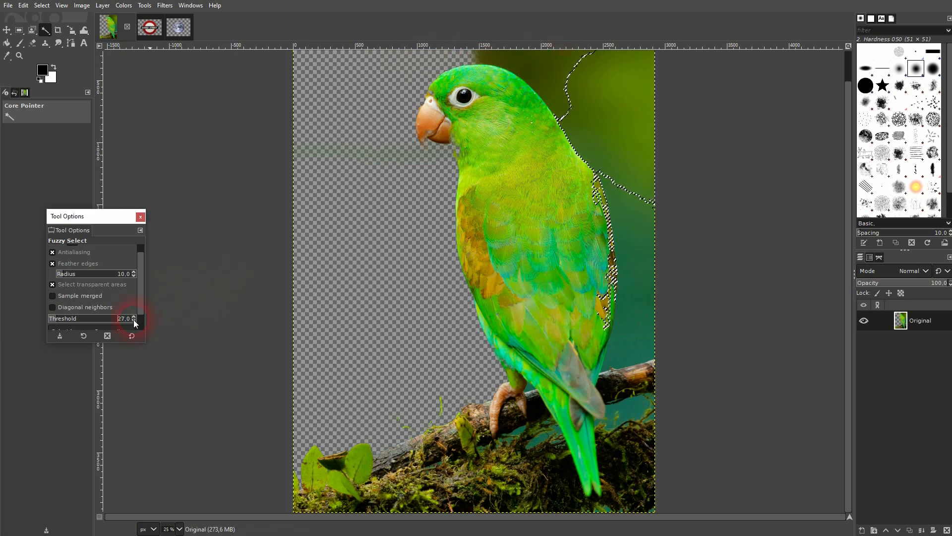
pyautogui.click(134, 320)
pyautogui.click(133, 320)
pyautogui.click(619, 146)
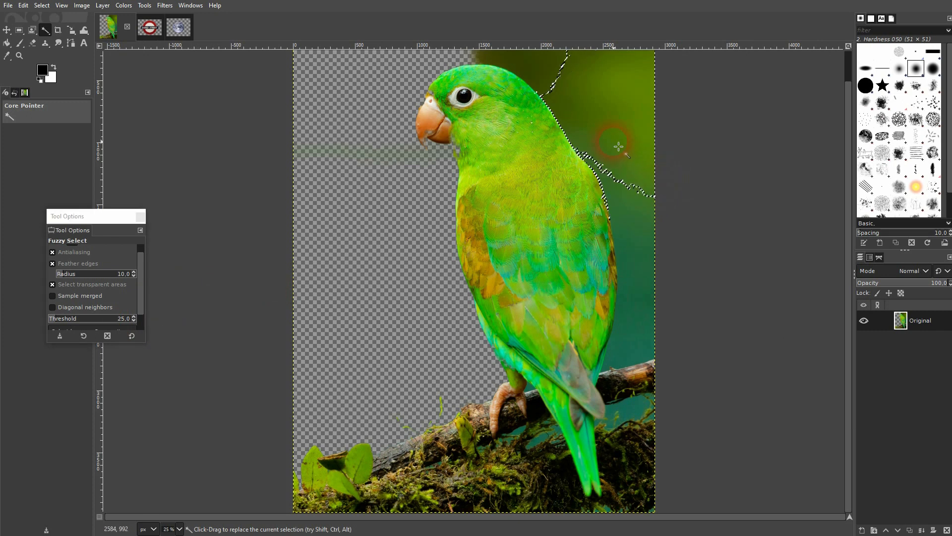
pyautogui.press('Delete')
pyautogui.click(550, 74)
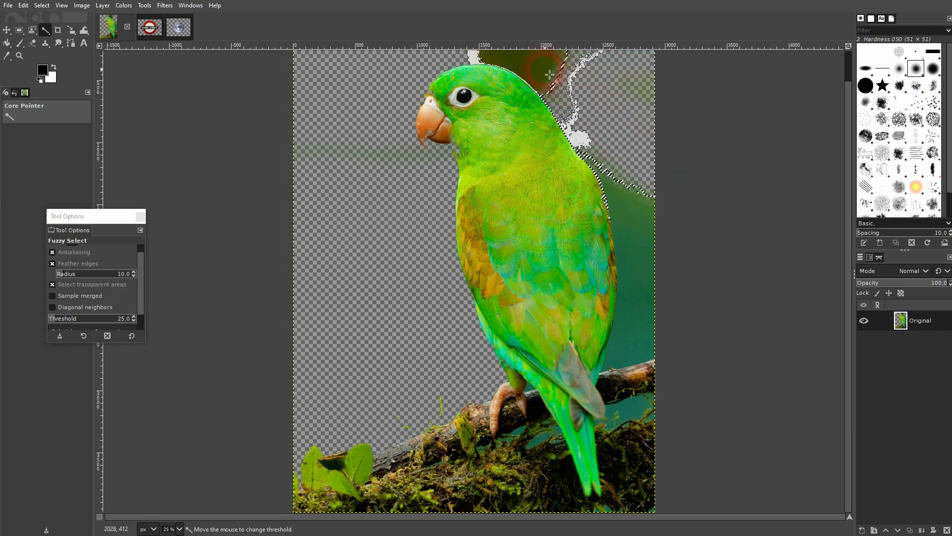
pyautogui.press('Delete')
# Delete the teal area behind the parrot's back and the faint background remnants around the bird, and clear the selection.
pyautogui.click(640, 226)
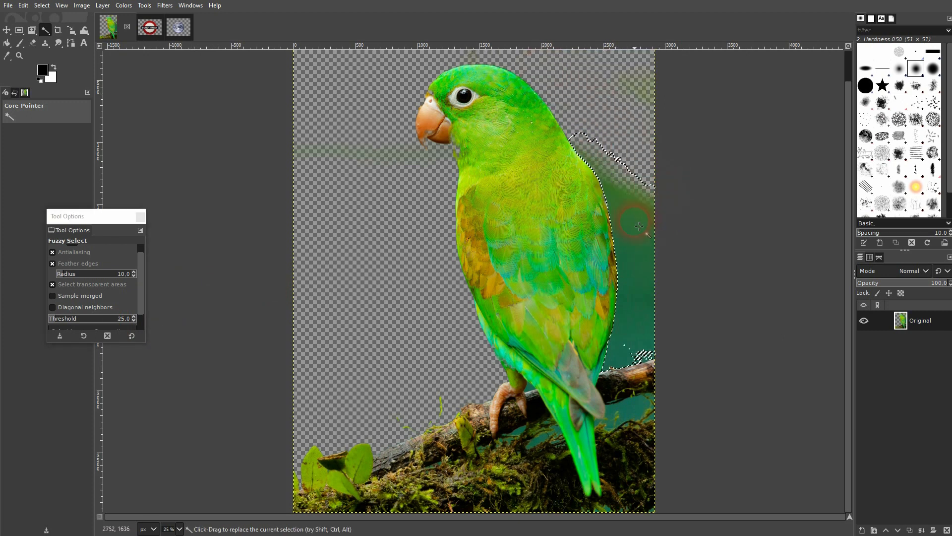
pyautogui.press('Delete')
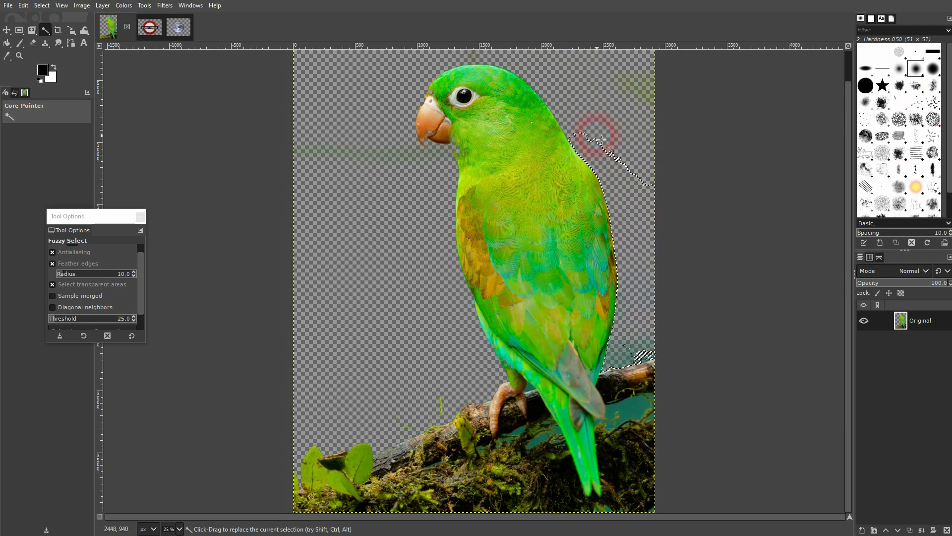
pyautogui.click(645, 90)
pyautogui.click(377, 152)
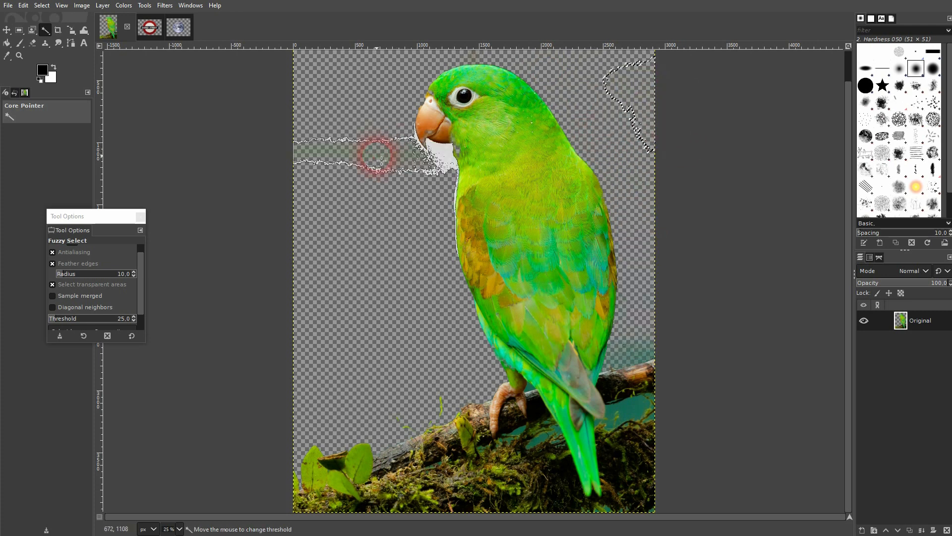
pyautogui.click(441, 407)
pyautogui.click(641, 357)
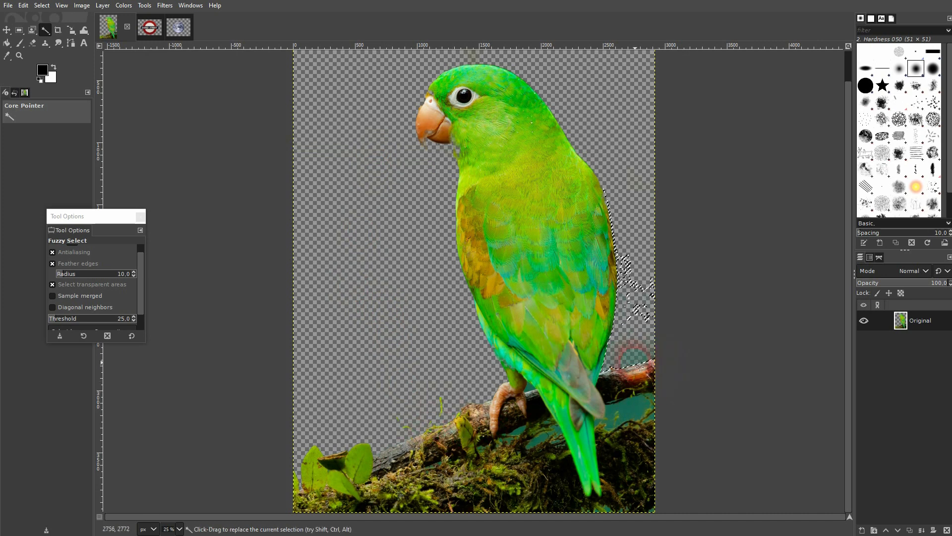
pyautogui.click(644, 288)
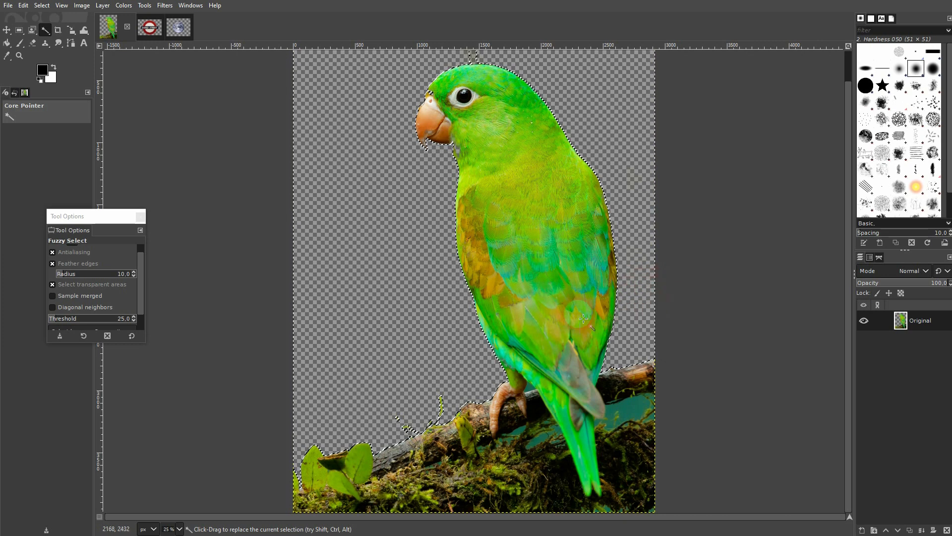
pyautogui.hotkey('ctrl', 'shift', 'a')
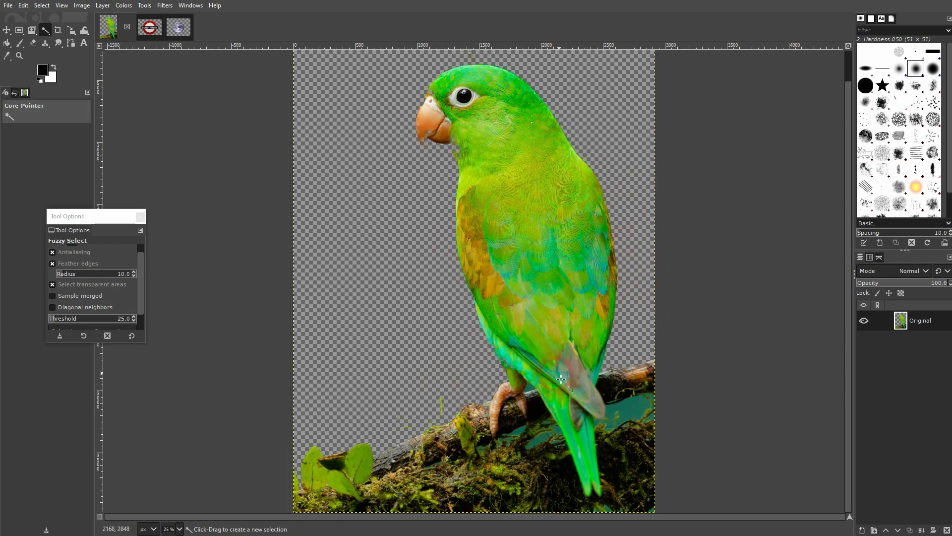
# Set the Fuzzy Select threshold to 15.3 and delete the teal patches between the branch and the moss.
pyautogui.scroll(7, 434, 140)
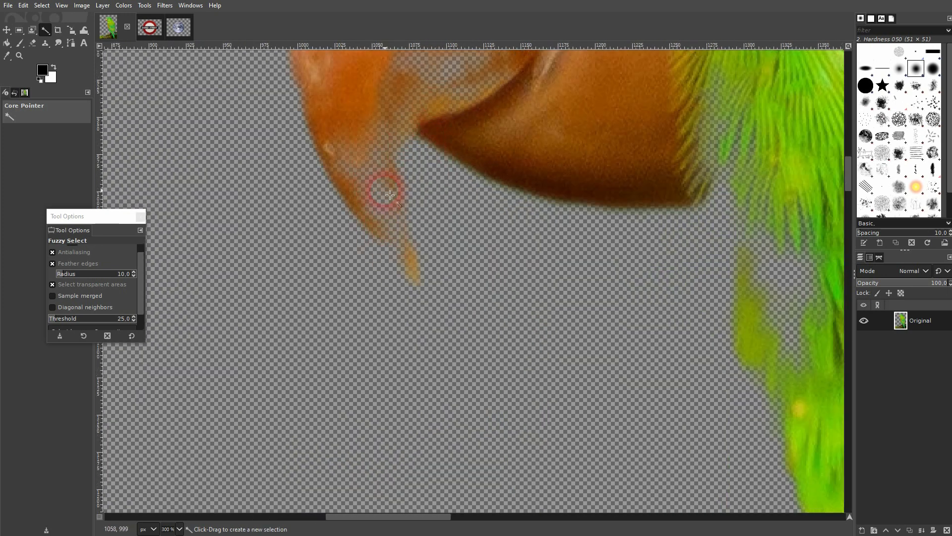
pyautogui.scroll(-7, 449, 223)
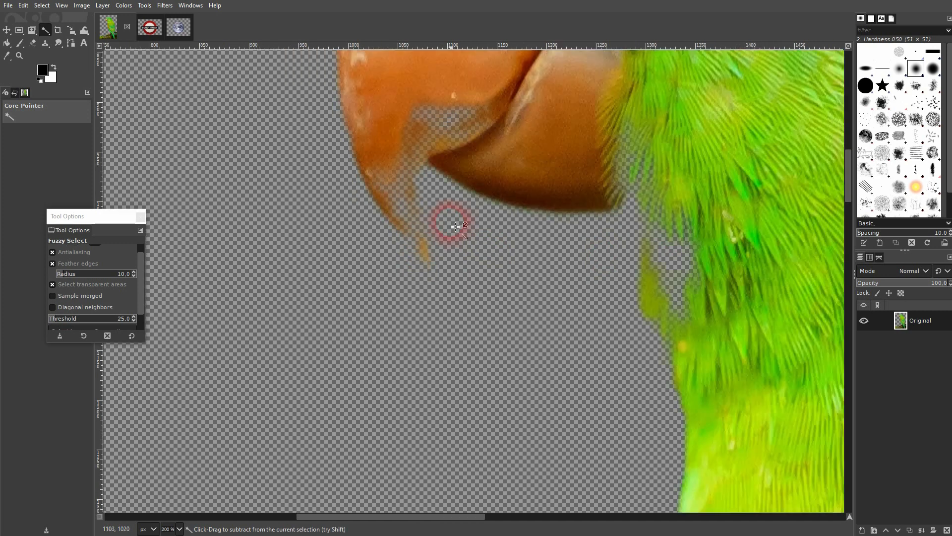
pyautogui.scroll(-2, 580, 323)
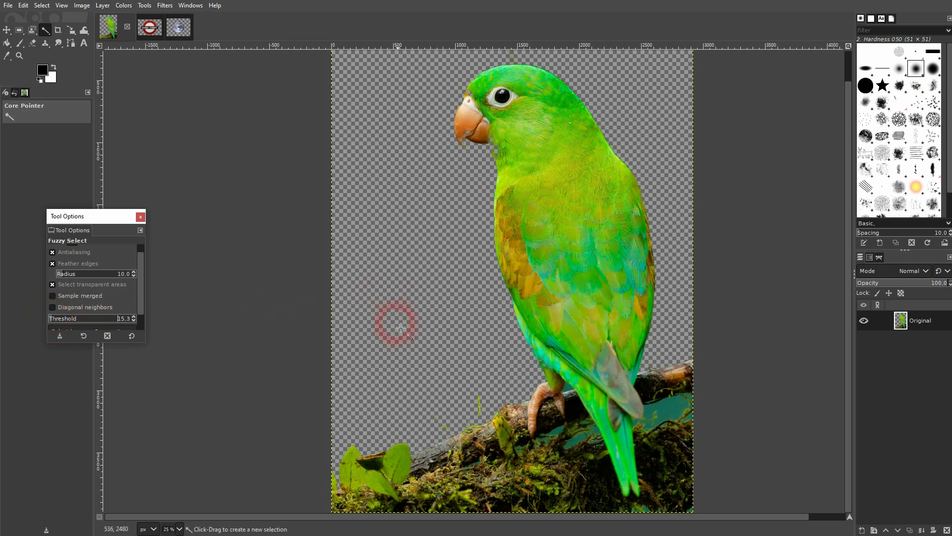
pyautogui.click(679, 422)
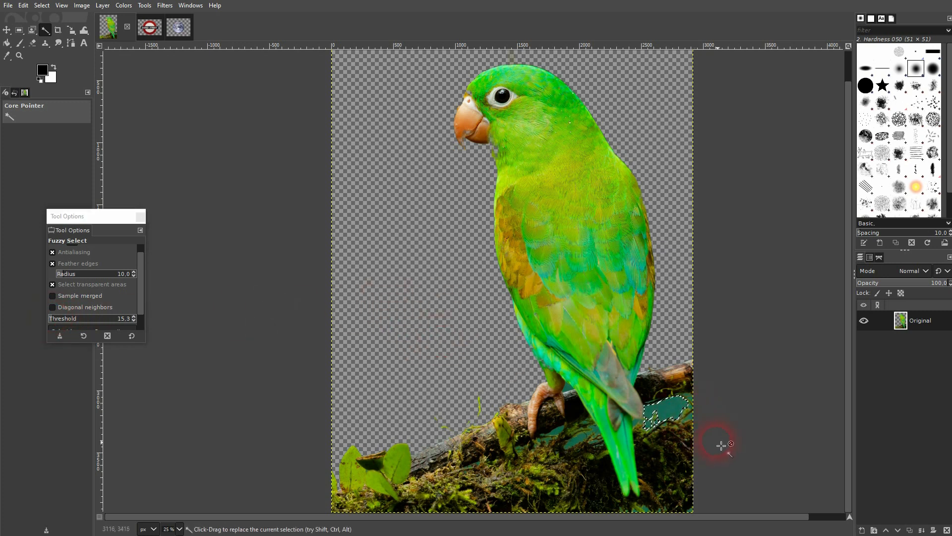
pyautogui.press('Delete')
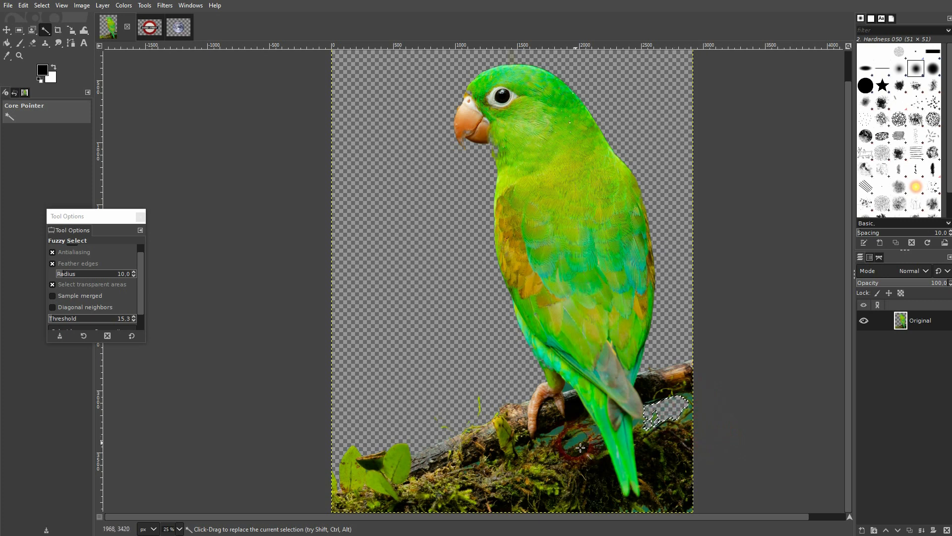
pyautogui.click(579, 444)
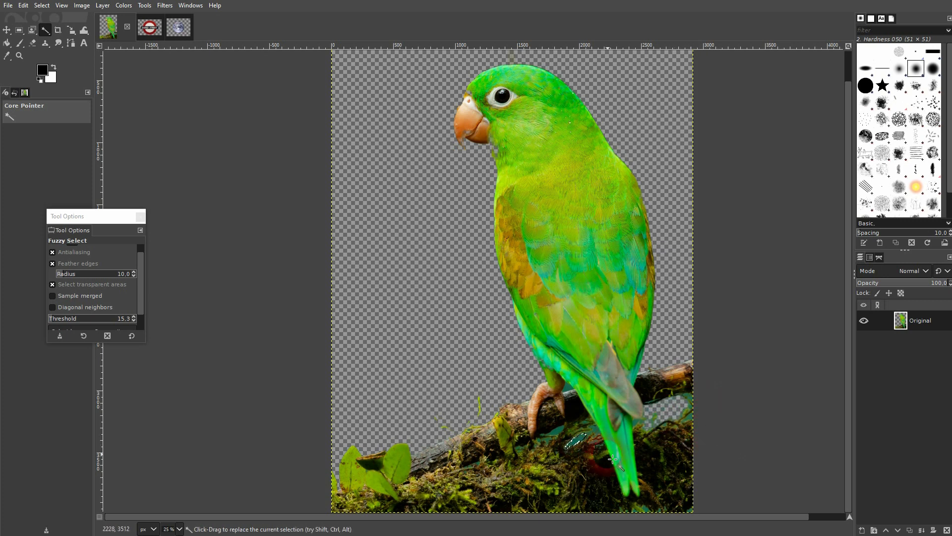
pyautogui.click(559, 432)
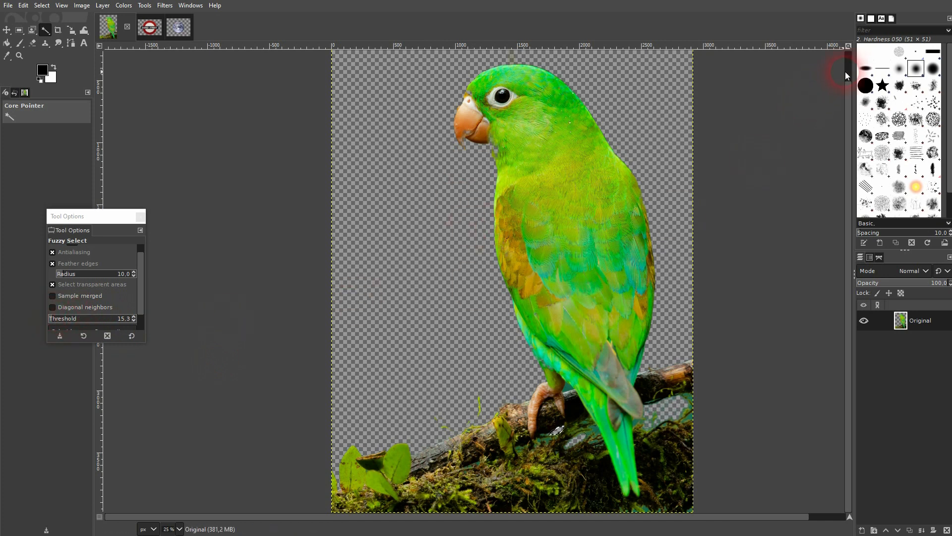
# Fuzzy-select and delete the faint streak above the parrot's head, and clear the selection.
pyautogui.scroll(2, 846, 75)
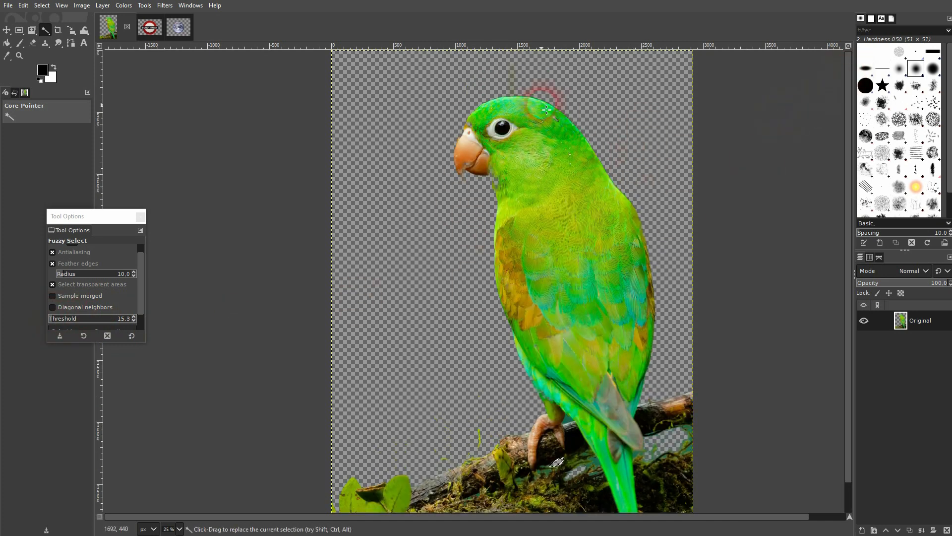
pyautogui.click(513, 77)
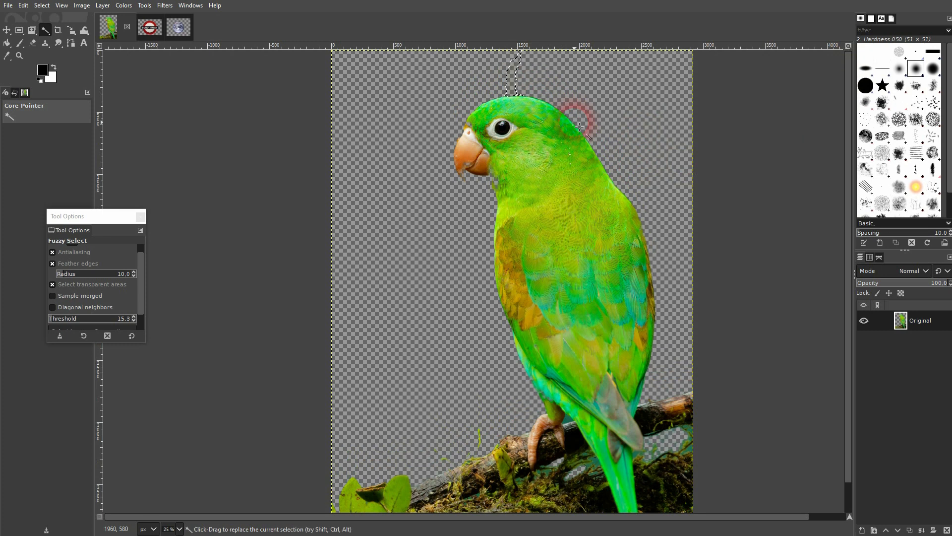
pyautogui.press('Delete')
pyautogui.hotkey('ctrl', 'shift', 'a')
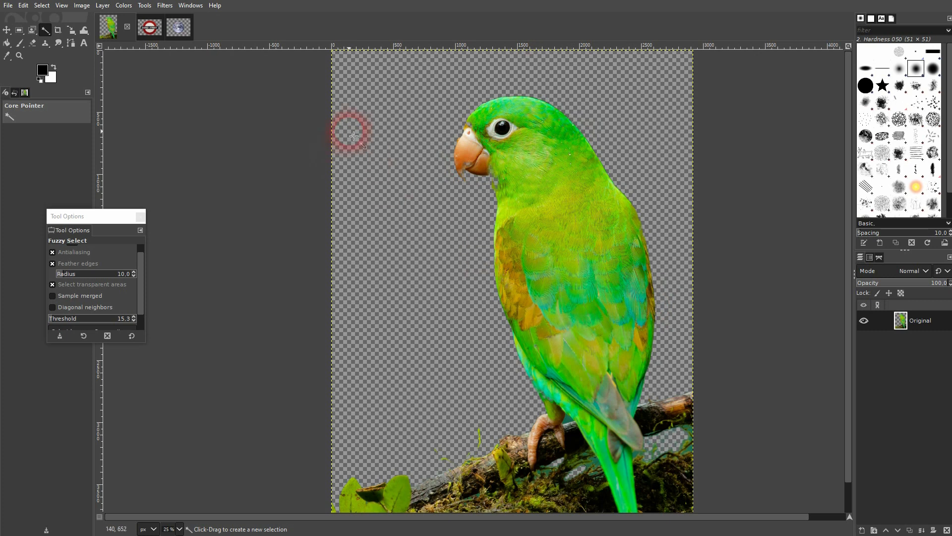
# In the Bond Street image, fuzzy-select the area around the sign at threshold 15.3, showing the Original layer only during the selection.
pyautogui.click(149, 27)
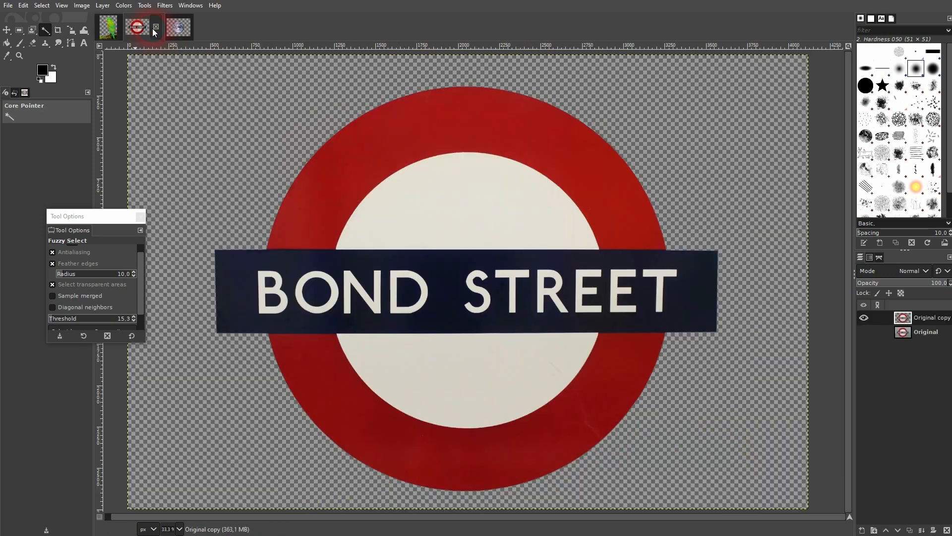
pyautogui.click(864, 333)
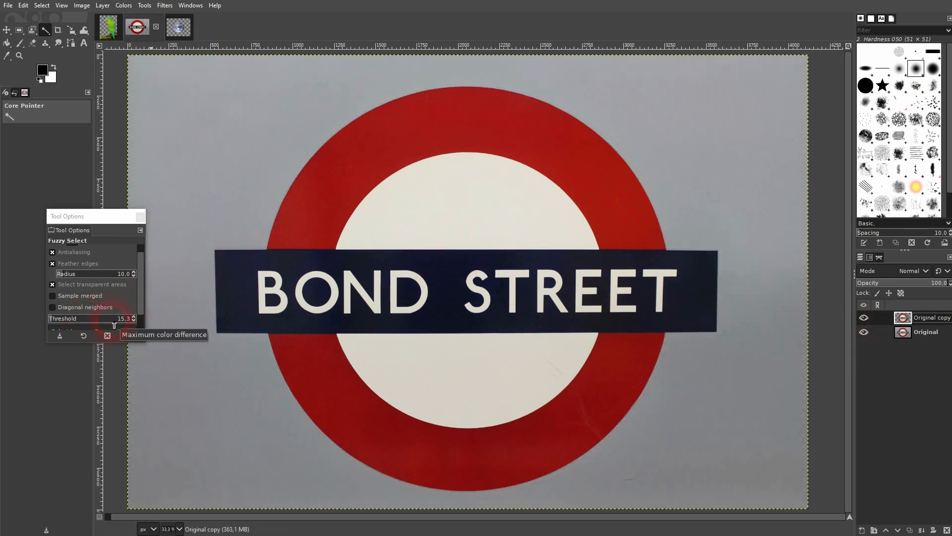
pyautogui.click(229, 158)
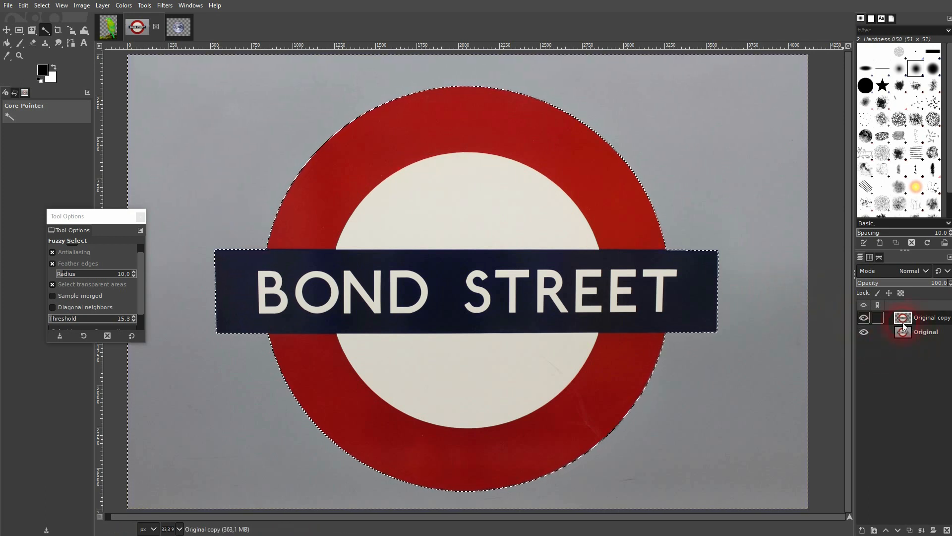
pyautogui.click(863, 332)
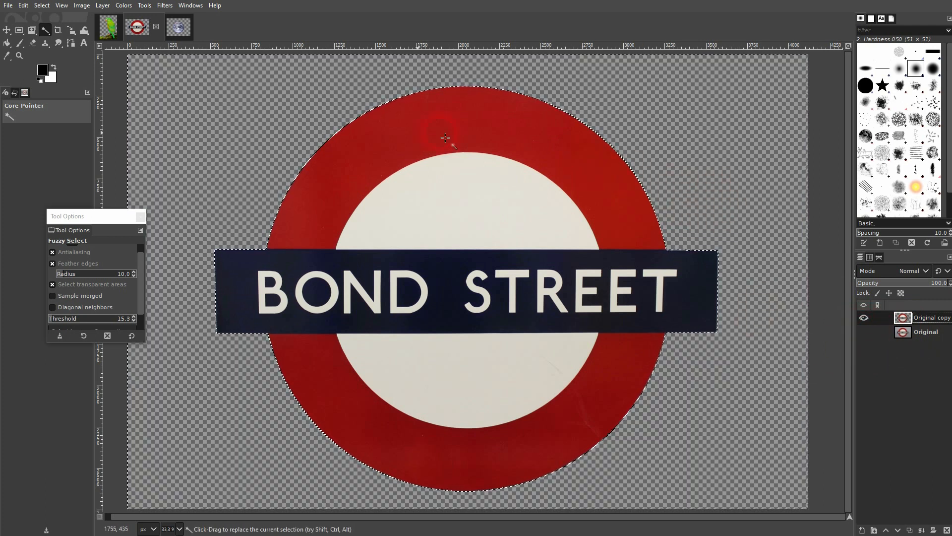
# Return to the parrot image, close the floating tool options and choose the Fuzzy Select tool.
pyautogui.click(110, 28)
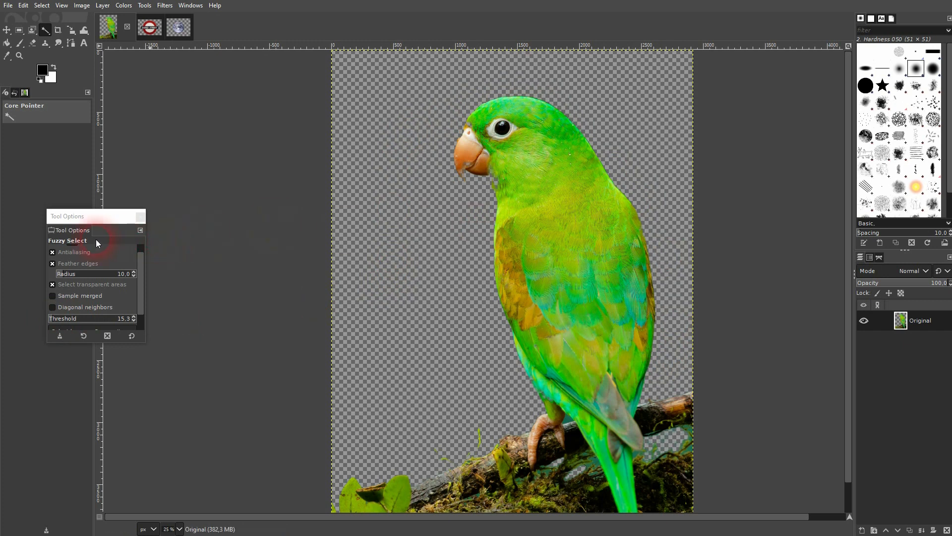
pyautogui.click(141, 216)
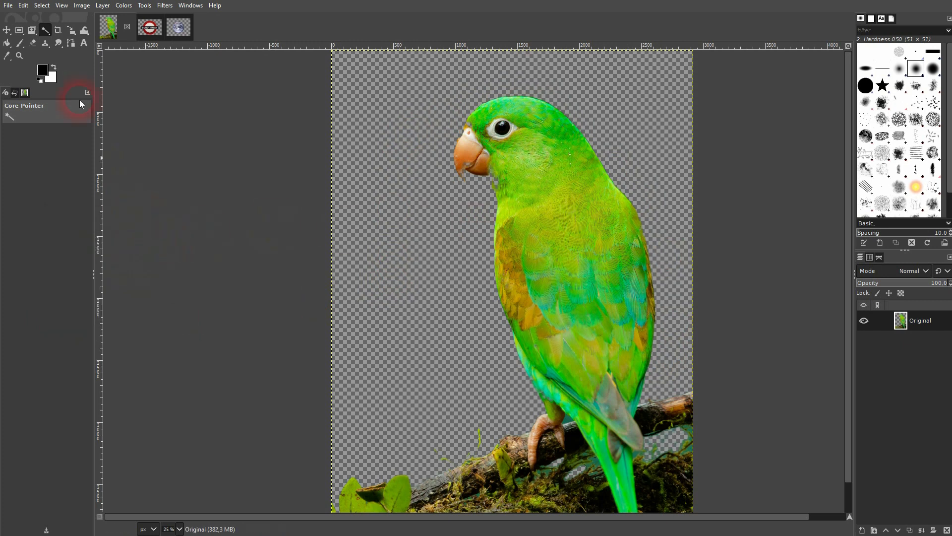
pyautogui.click(46, 28)
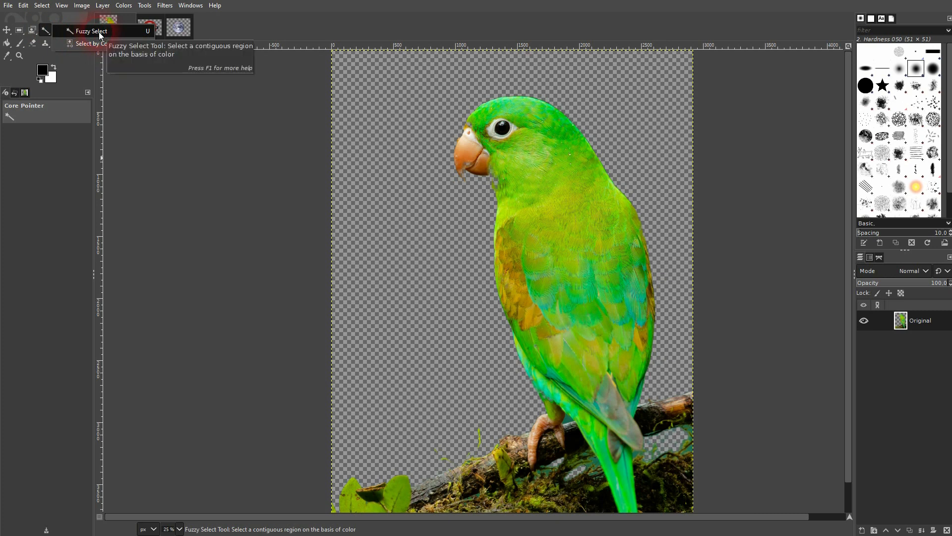
pyautogui.click(100, 33)
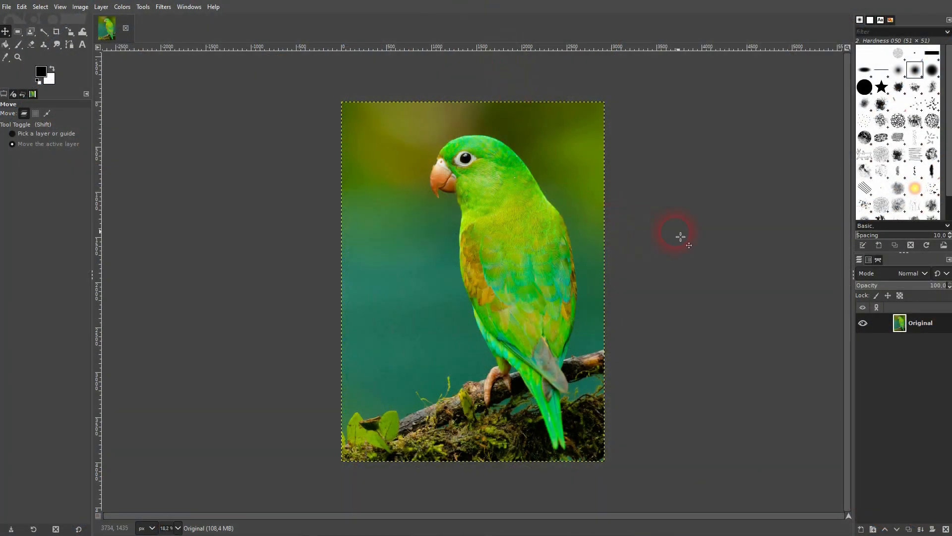
# Duplicate the Original layer of the untouched parrot image.
pyautogui.click(479, 281)
pyautogui.click(910, 529)
pyautogui.click(862, 344)
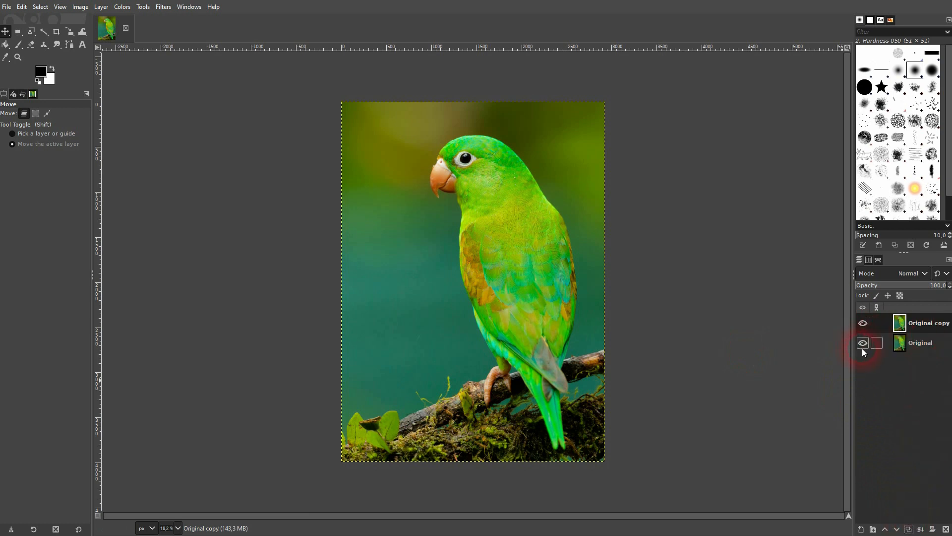
# Add an alpha channel to the Original copy layer, and cut a rectangular patch about 1227 × 1468 px from the background beside the parrot.
pyautogui.rightClick(921, 326)
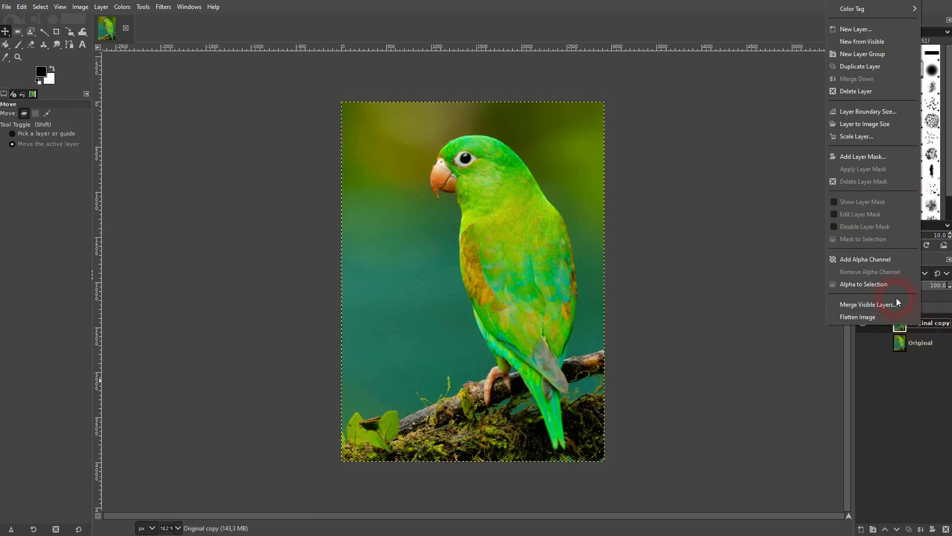
pyautogui.click(868, 260)
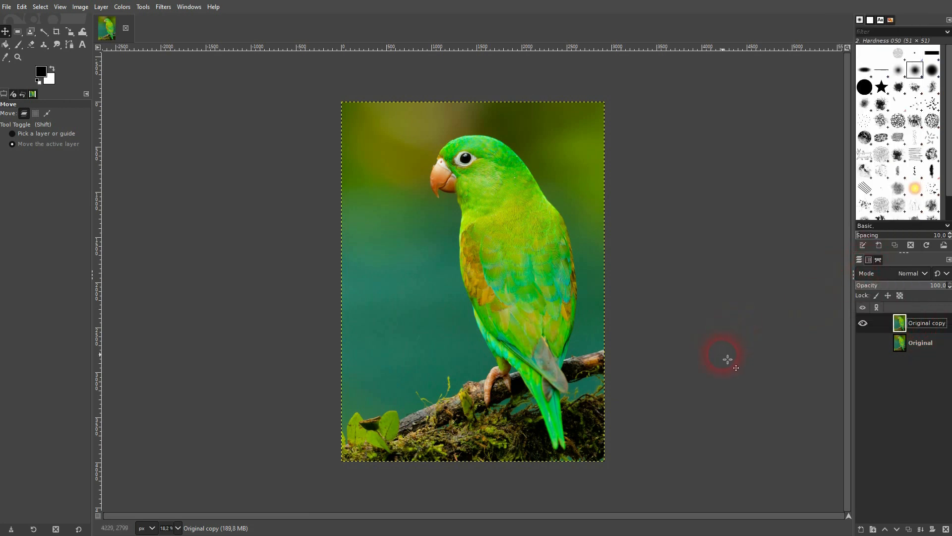
pyautogui.click(17, 32)
pyautogui.moveTo(303, 148); pyautogui.dragTo(416, 282)
pyautogui.press('Delete')
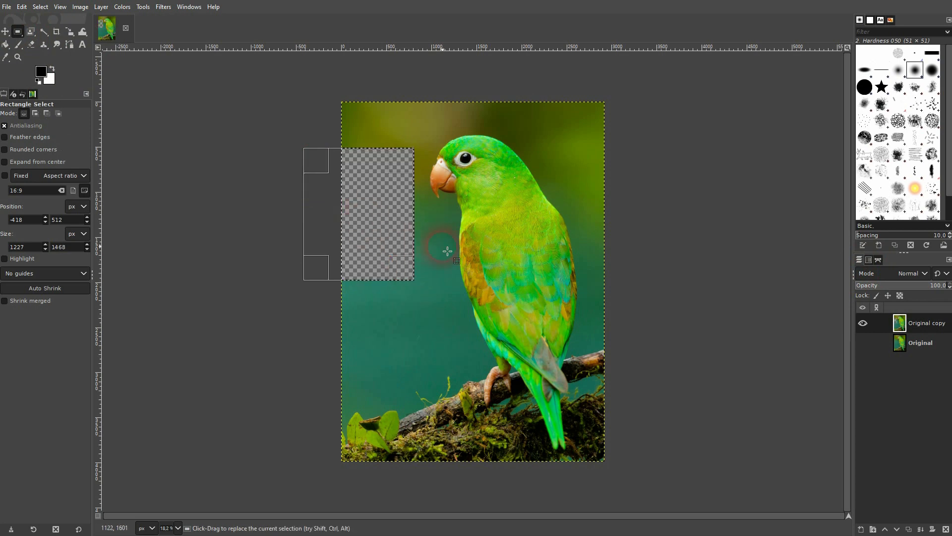
pyautogui.hotkey('ctrl', 'shift', 'a')
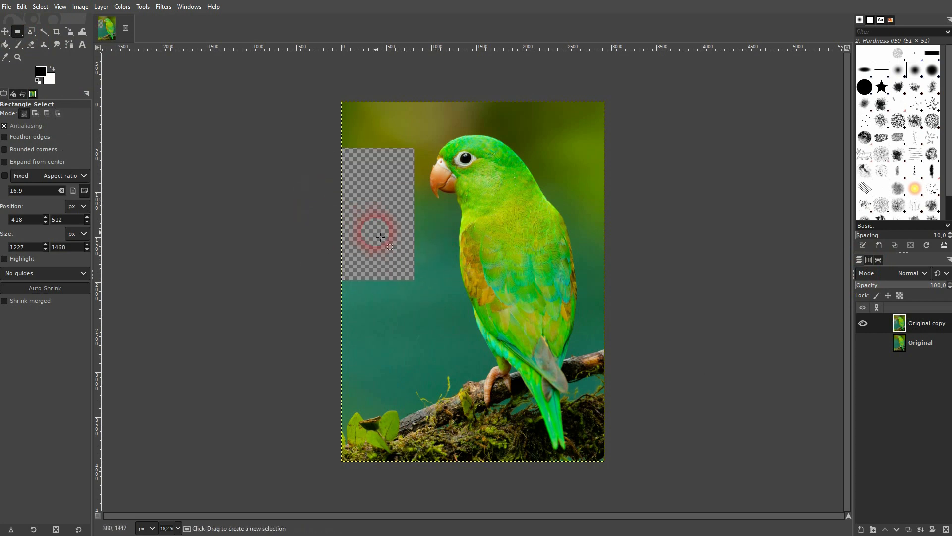
pyautogui.rightClick(933, 324)
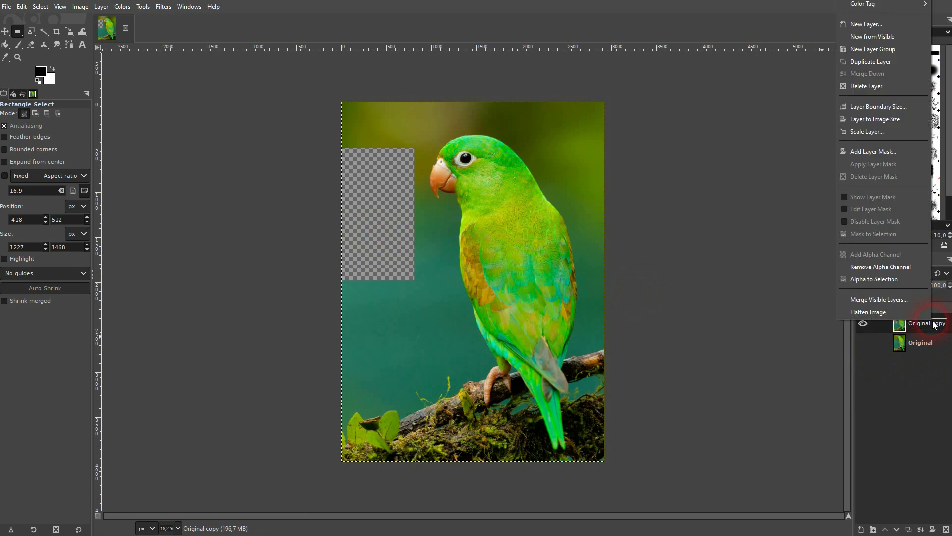
pyautogui.click(922, 399)
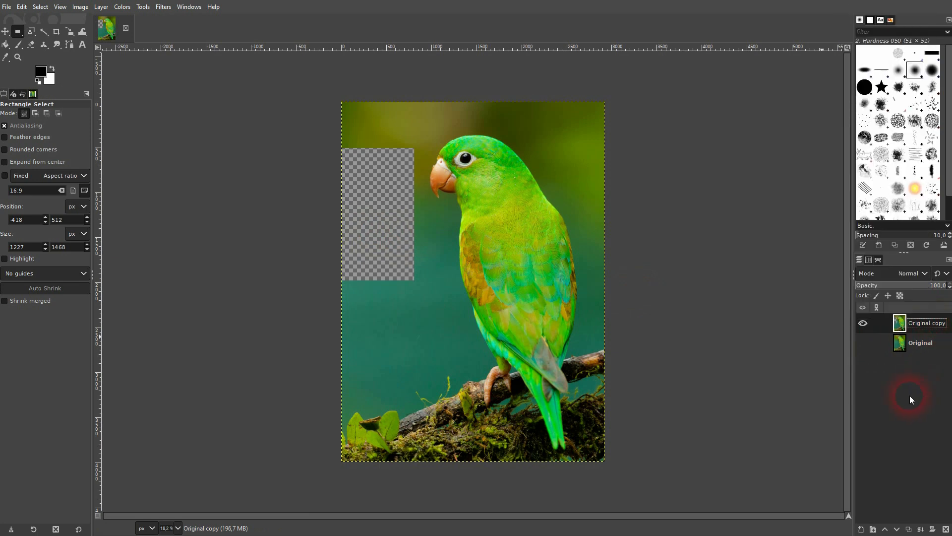
# Fuzzy-select and delete the teal and olive background areas in front of the parrot, including the strip beneath its beak.
pyautogui.moveTo(46, 31); pyautogui.dragTo(77, 34)
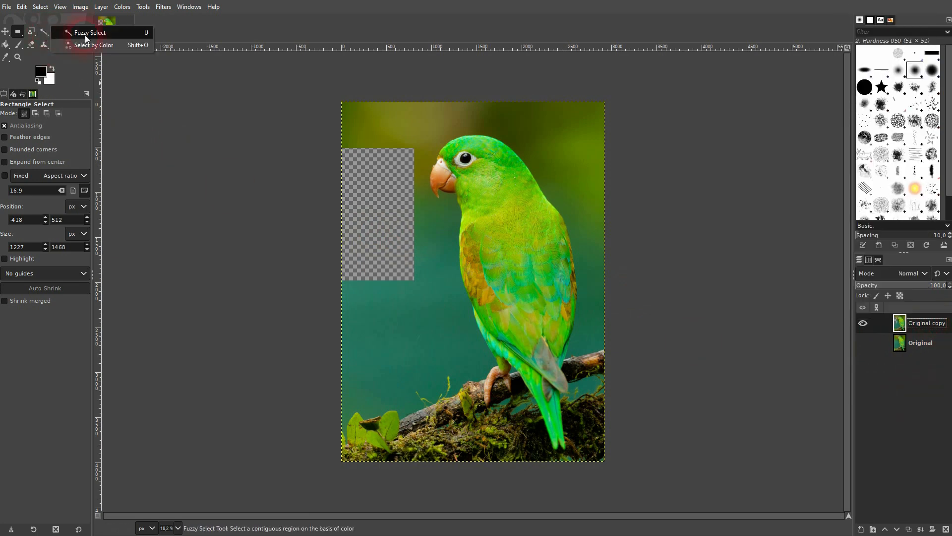
pyautogui.click(86, 37)
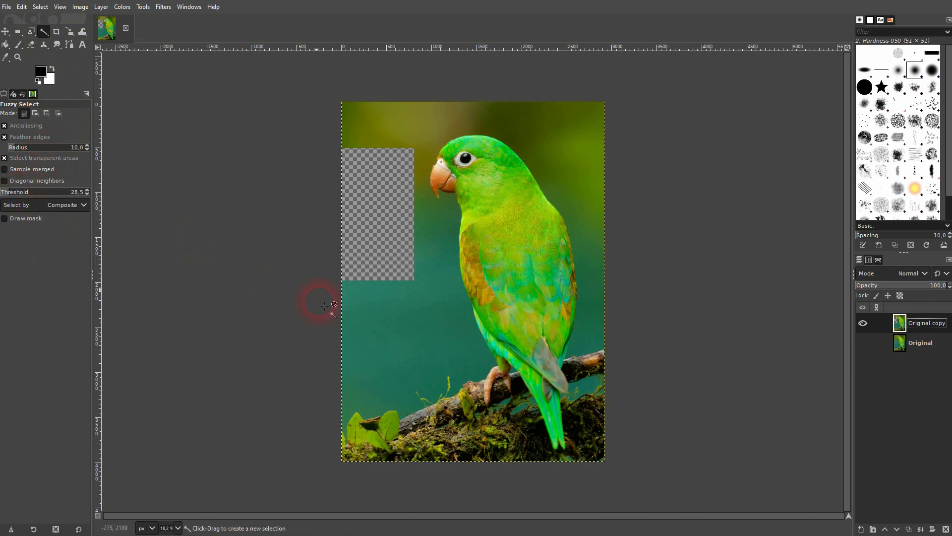
pyautogui.click(369, 327)
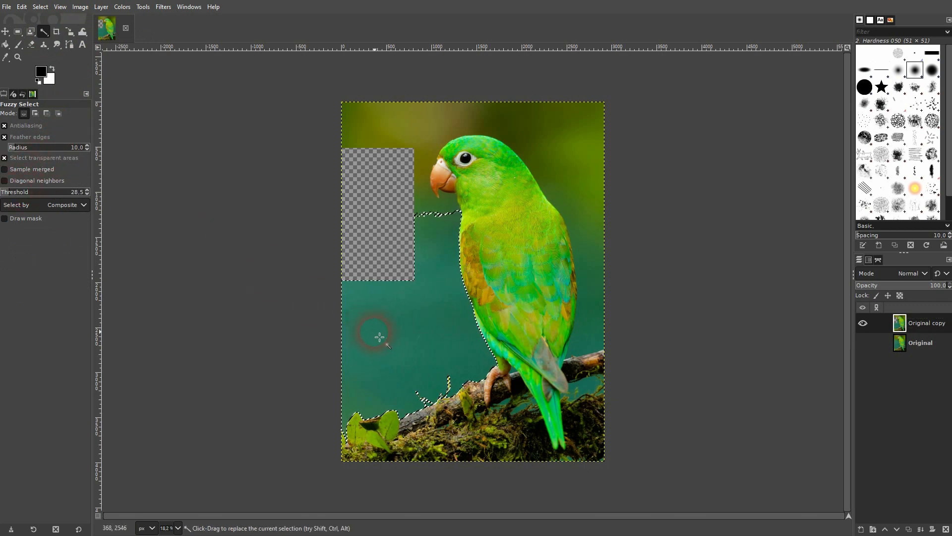
pyautogui.press('Delete')
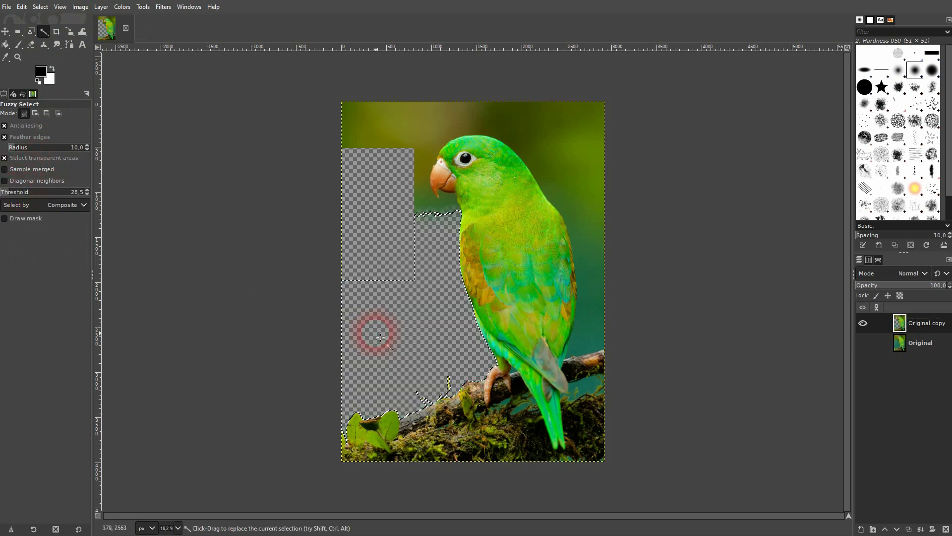
pyautogui.click(376, 136)
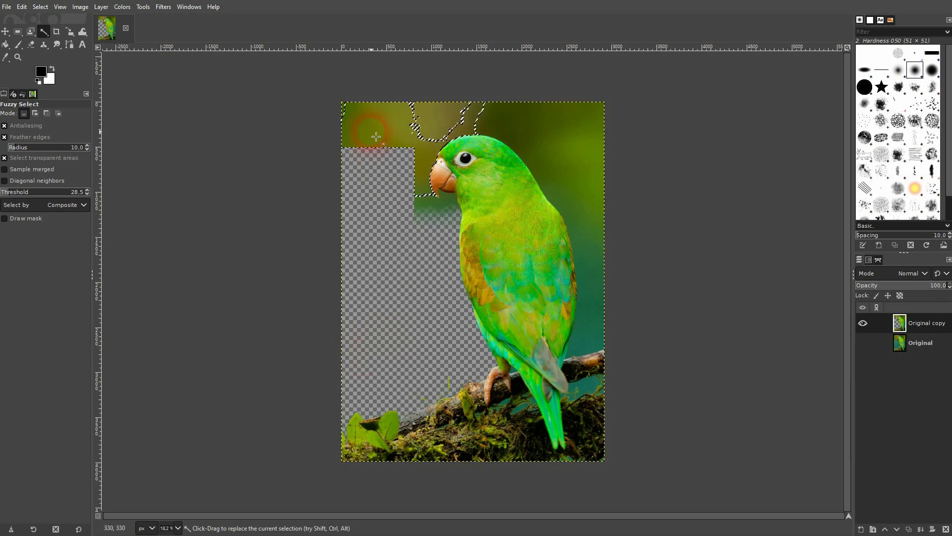
pyautogui.click(423, 214)
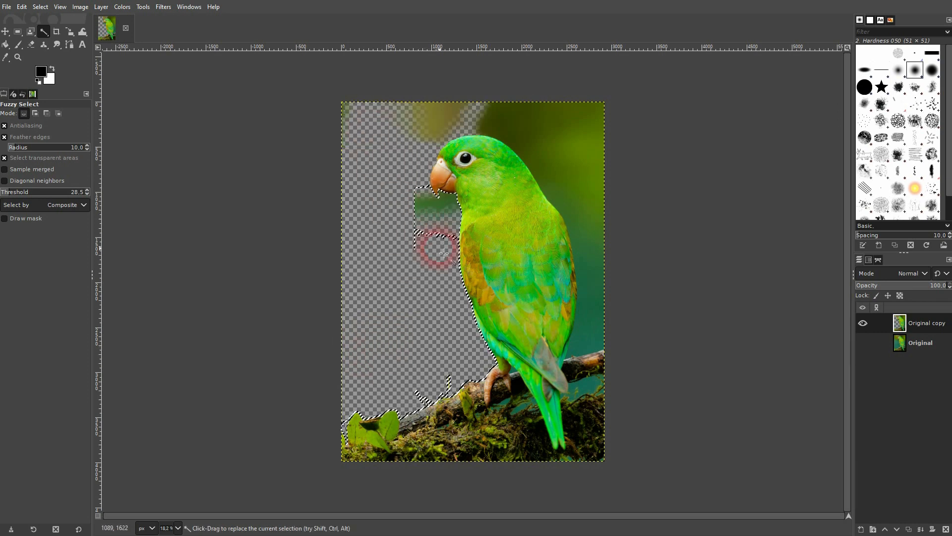
pyautogui.press('Delete')
# Fuzzy-select and delete the dark green area behind the parrot's head, the patch above its beak and the remnant in the image corner.
pyautogui.click(569, 127)
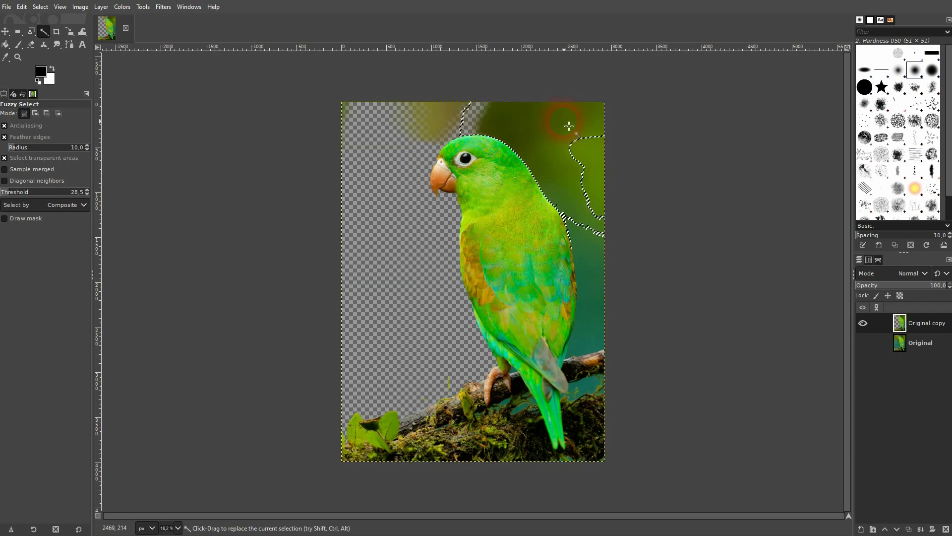
pyautogui.press('Delete')
pyautogui.click(436, 111)
pyautogui.press('Delete')
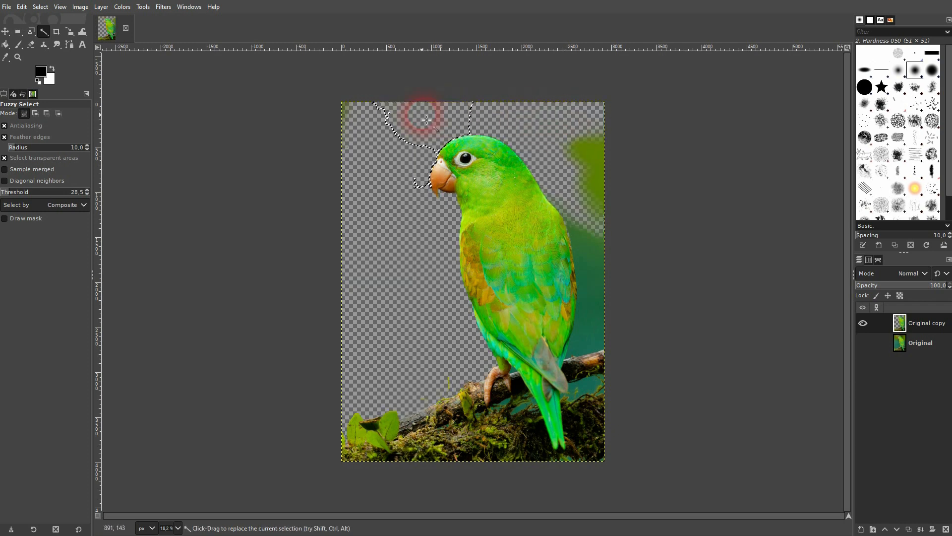
pyautogui.click(359, 124)
pyautogui.click(345, 111)
pyautogui.press('Delete')
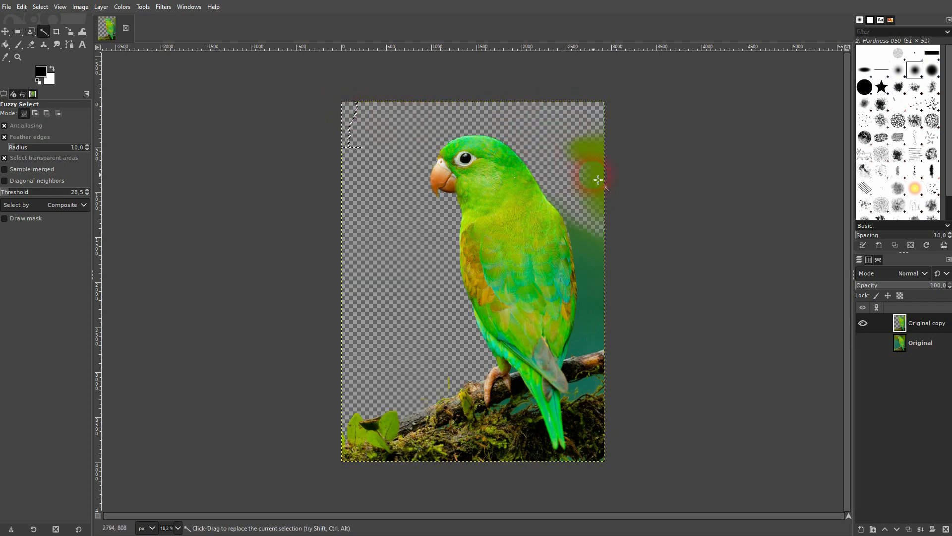
# Fuzzy-select and delete the green and teal background behind the parrot's back and the gaps beneath the branch beside its tail.
pyautogui.click(600, 172)
pyautogui.press('Delete')
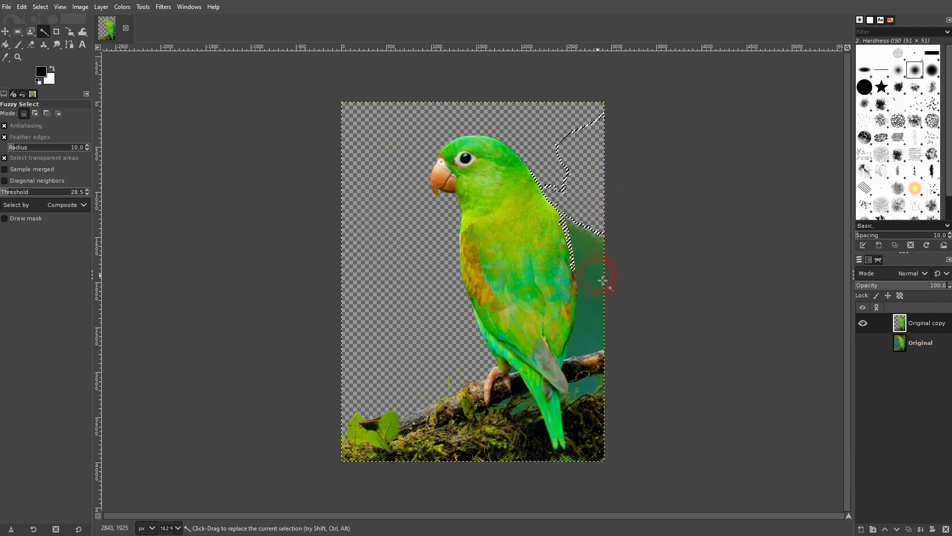
pyautogui.click(603, 280)
pyautogui.press('Delete')
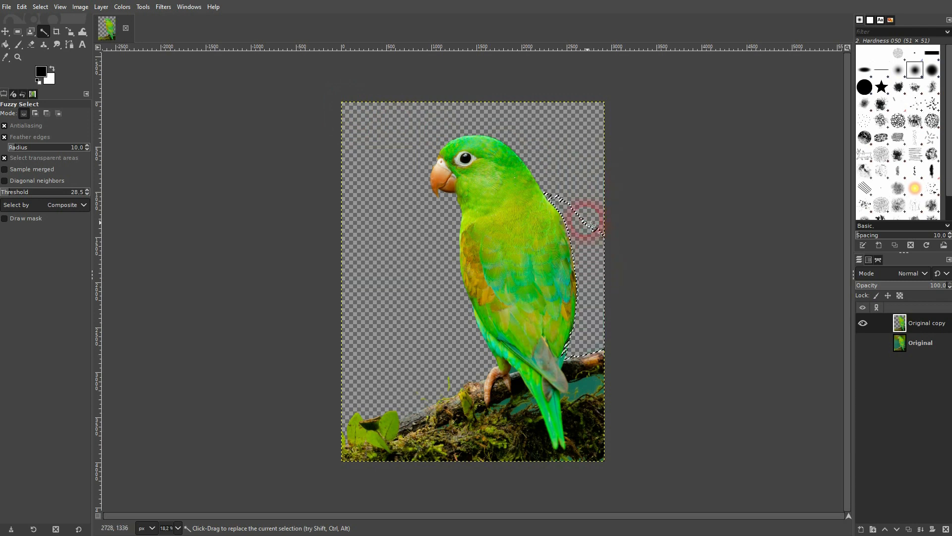
pyautogui.click(593, 391)
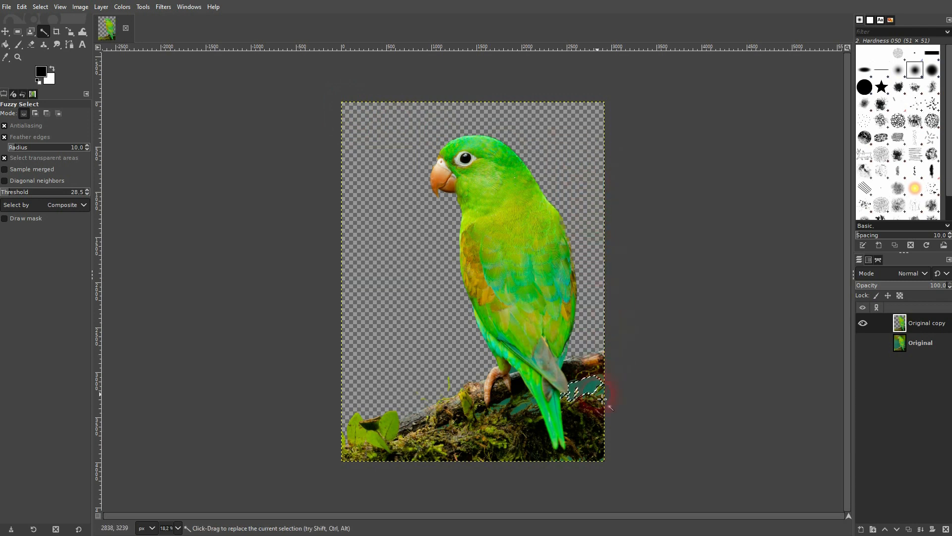
pyautogui.press('Delete')
pyautogui.click(522, 411)
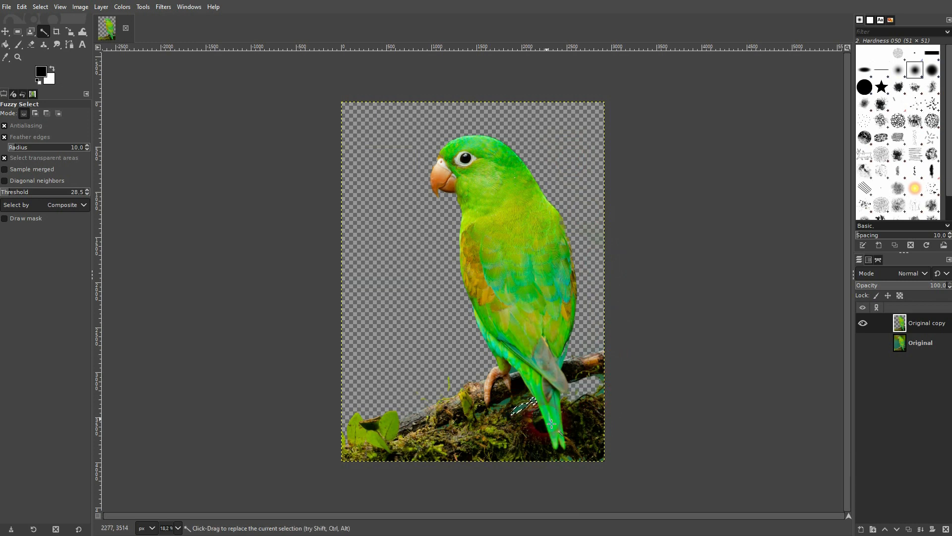
# Use Select by Color at threshold 20.7 to select the teal patch beneath the parrot's foot.
pyautogui.click(41, 34)
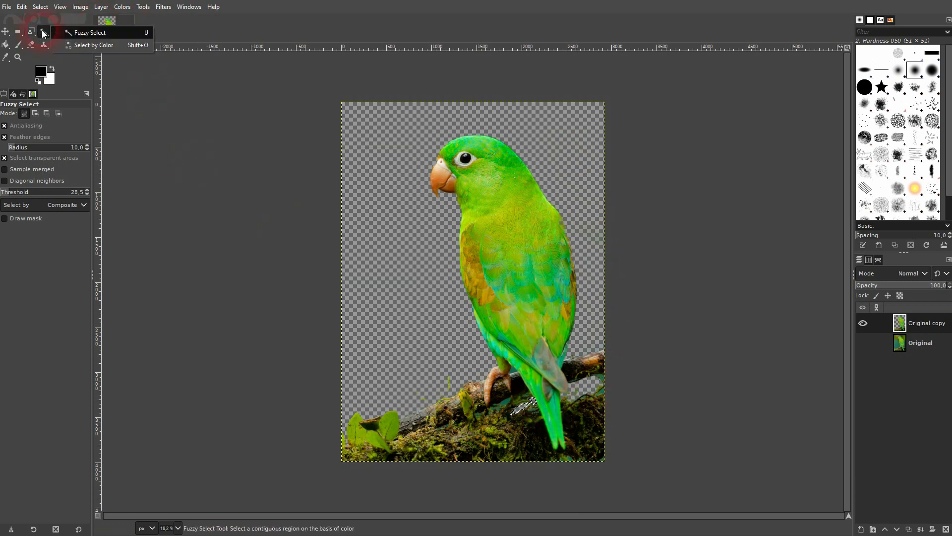
pyautogui.click(94, 46)
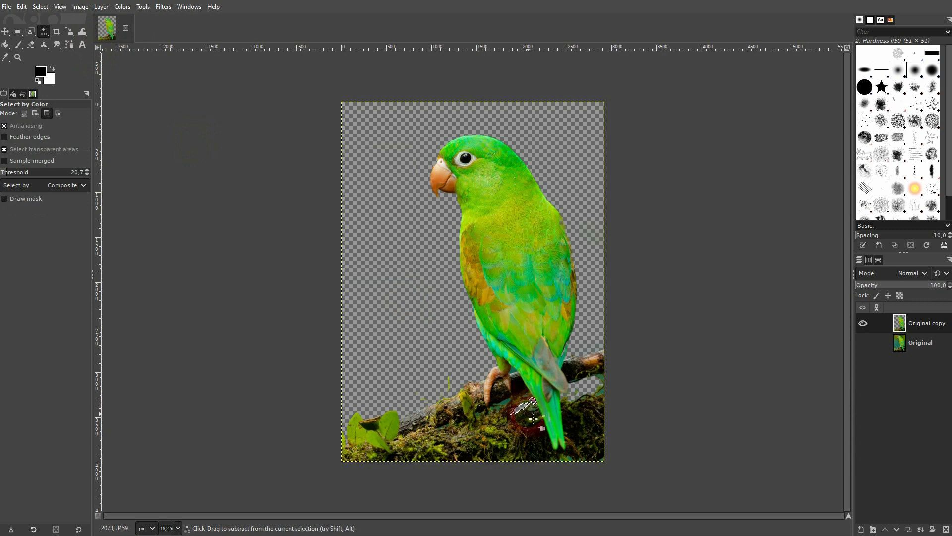
pyautogui.keyDown('ctrl'); pyautogui.scroll(6, 550, 407); pyautogui.keyUp('ctrl')
pyautogui.click(365, 321)
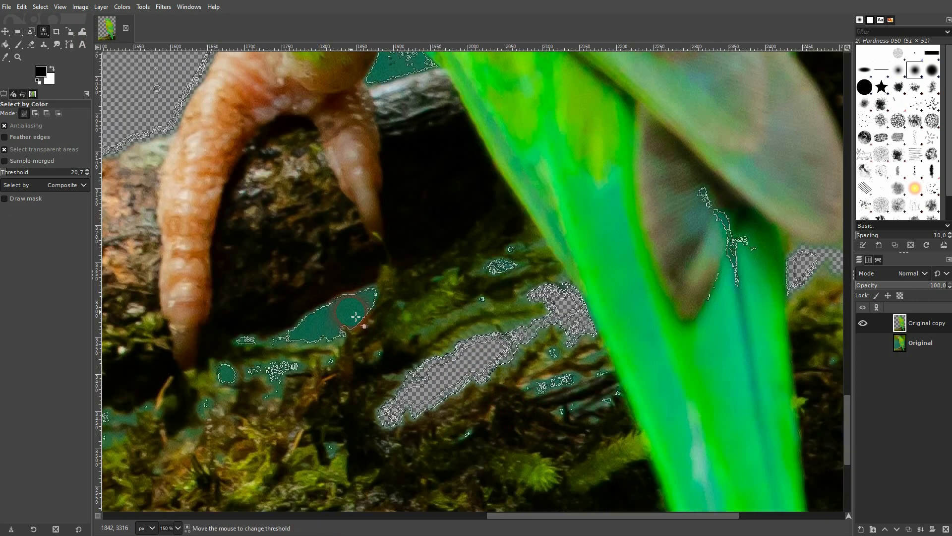
pyautogui.keyDown('ctrl'); pyautogui.scroll(-4, 363, 315); pyautogui.keyUp('ctrl')
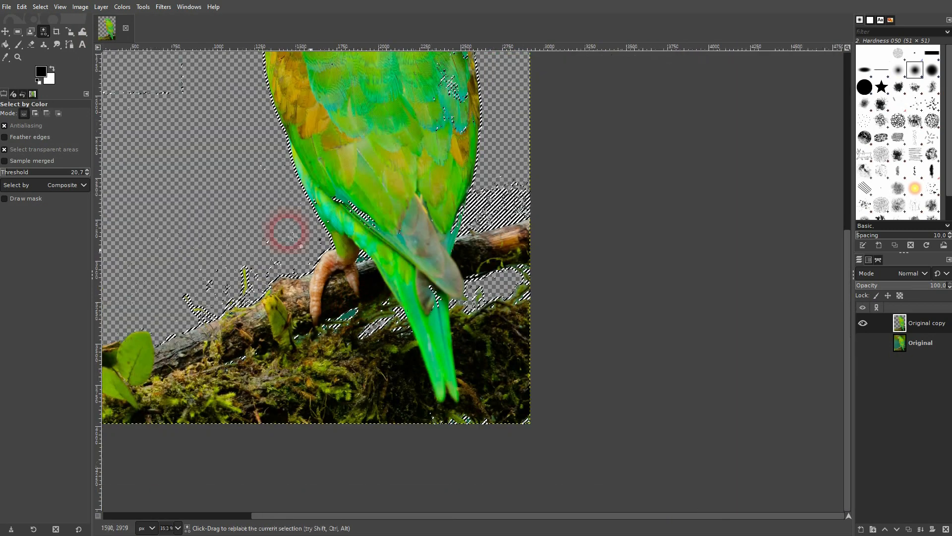
# Lower the Select by Color threshold to 8.7, reselect the teal patch beneath the foot and delete the selected color.
pyautogui.scroll(-12, 87, 174)
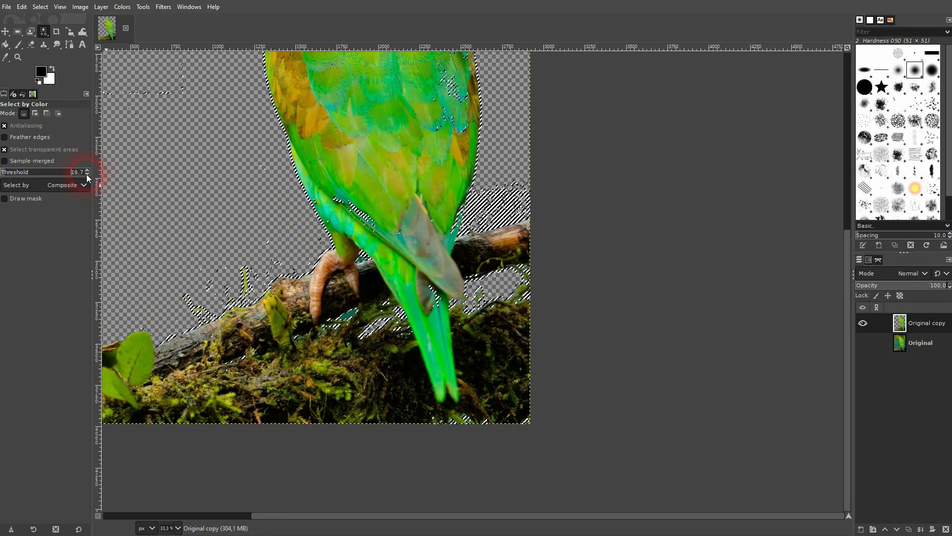
pyautogui.keyDown('ctrl'); pyautogui.scroll(1, 356, 313); pyautogui.keyUp('ctrl')
pyautogui.keyDown('ctrl'); pyautogui.scroll(3, 356, 313); pyautogui.keyUp('ctrl')
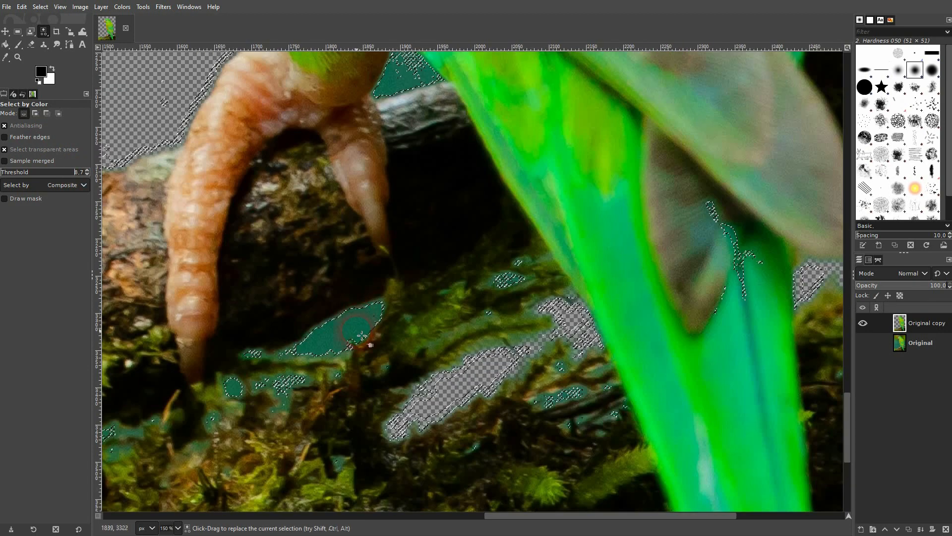
pyautogui.keyDown('ctrl'); pyautogui.scroll(-6, 355, 330); pyautogui.keyUp('ctrl')
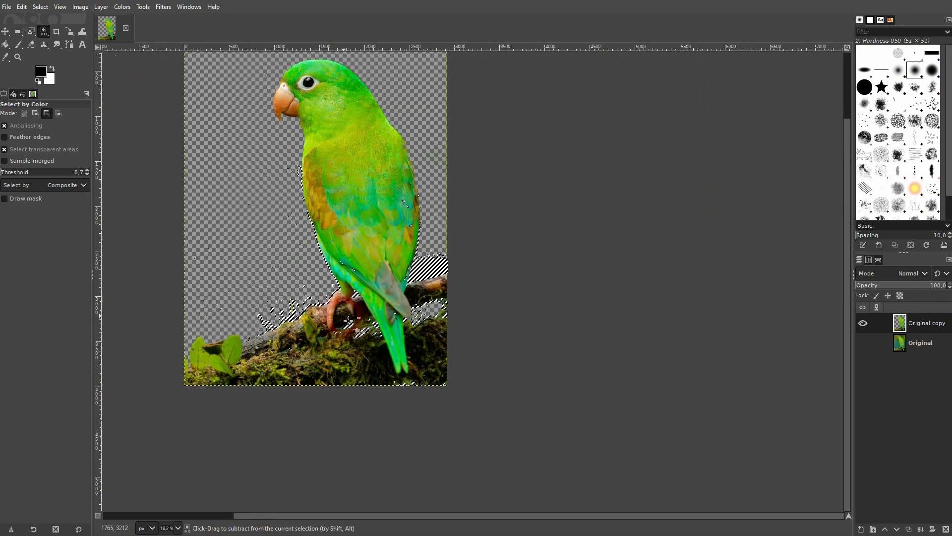
pyautogui.keyDown('ctrl'); pyautogui.scroll(2, 349, 321); pyautogui.keyUp('ctrl')
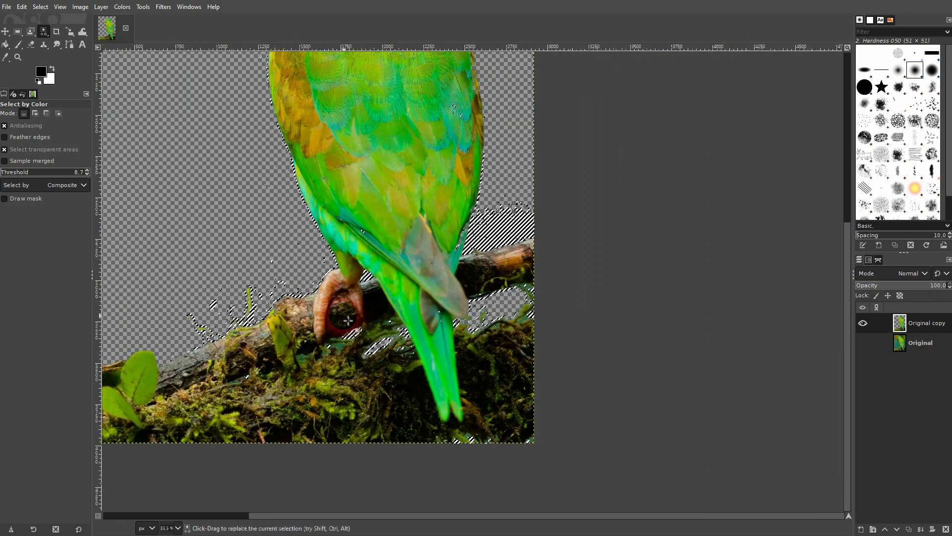
pyautogui.keyDown('ctrl'); pyautogui.scroll(4, 369, 355); pyautogui.keyUp('ctrl')
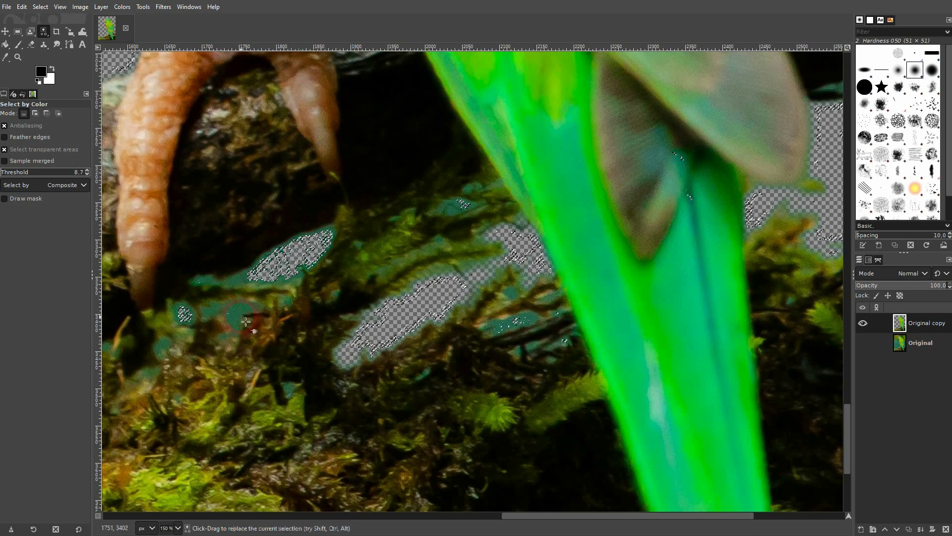
# Select by color and delete the smaller teal spots in the moss beneath the foot, and clear the selection.
pyautogui.click(240, 309)
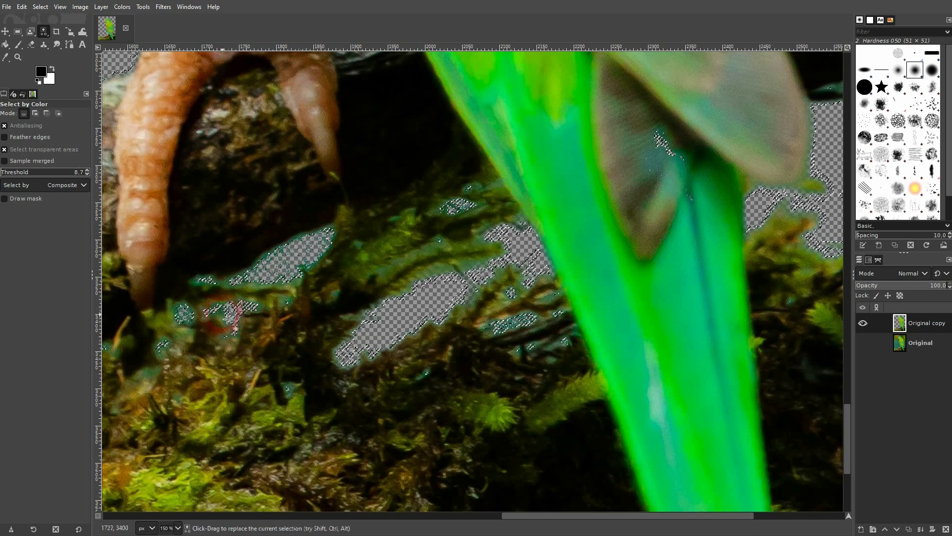
pyautogui.press('Delete')
pyautogui.click(279, 305)
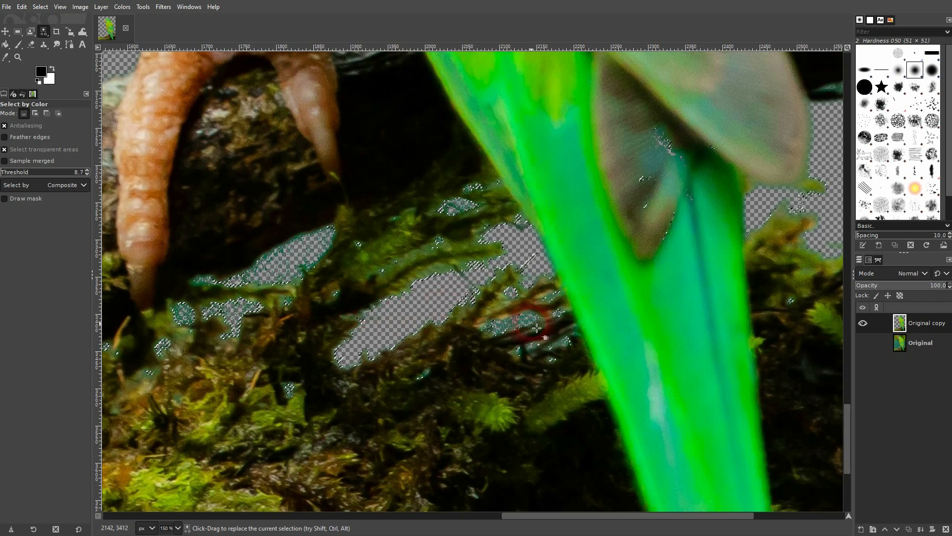
pyautogui.hotkey('ctrl', 'shift', 'a')
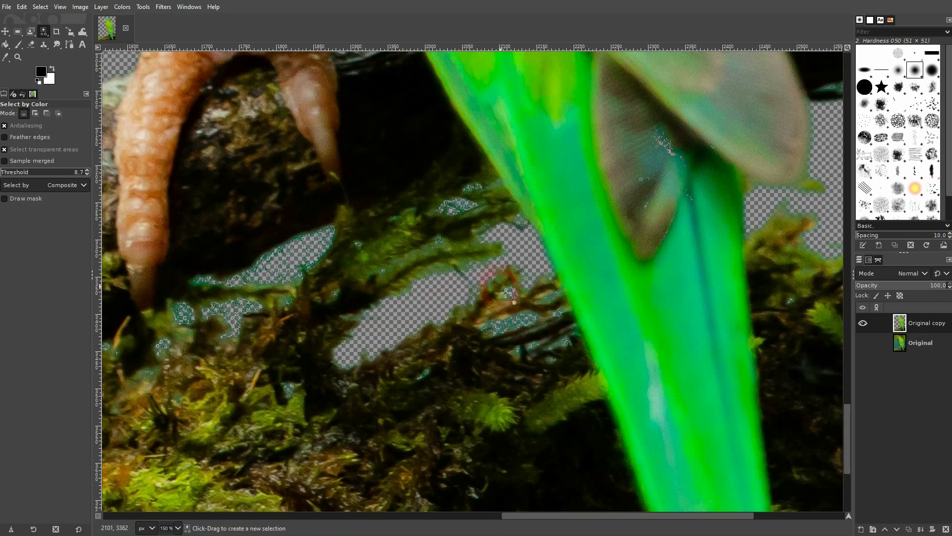
# Examine the moss gaps, tail feathers and branch up close for leftover background and unwanted holes in the parrot.
pyautogui.scroll(3, 288, 214)
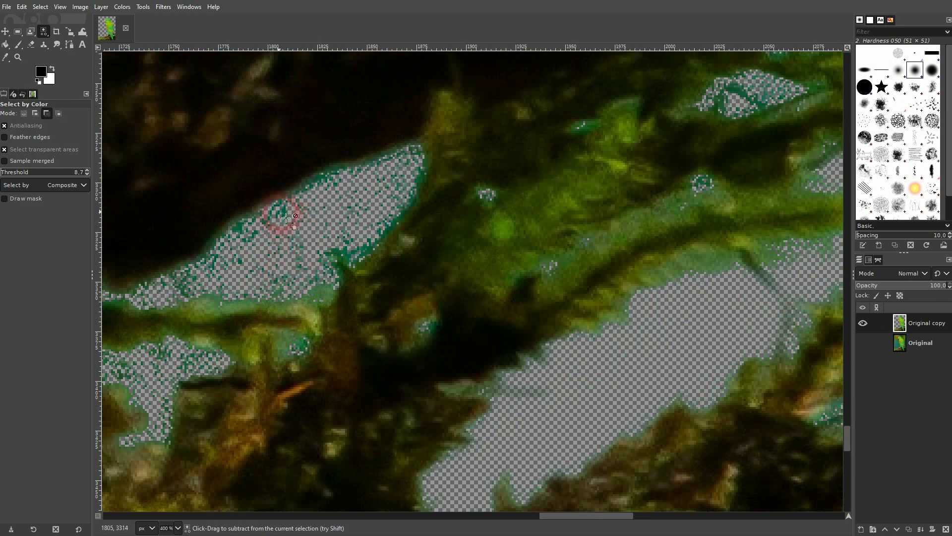
pyautogui.scroll(-6, 405, 255)
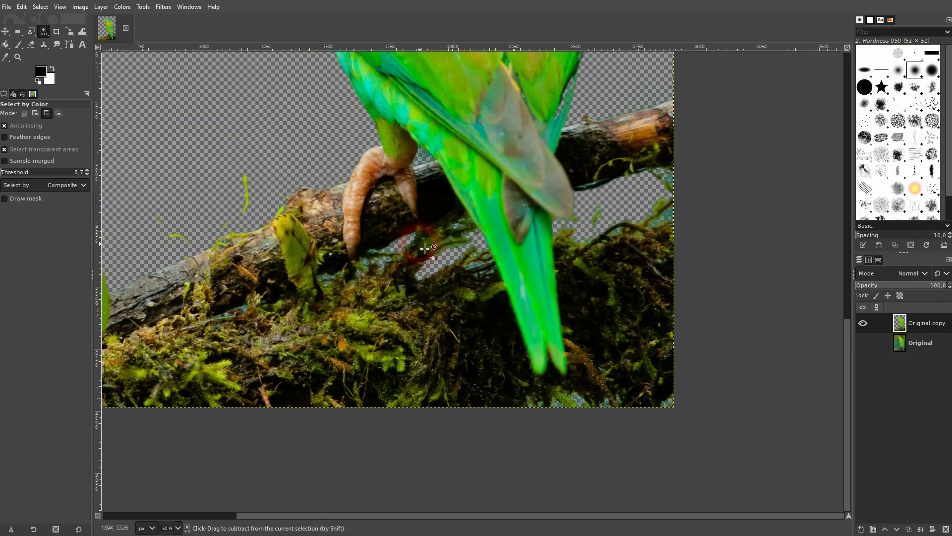
pyautogui.scroll(4, 568, 92)
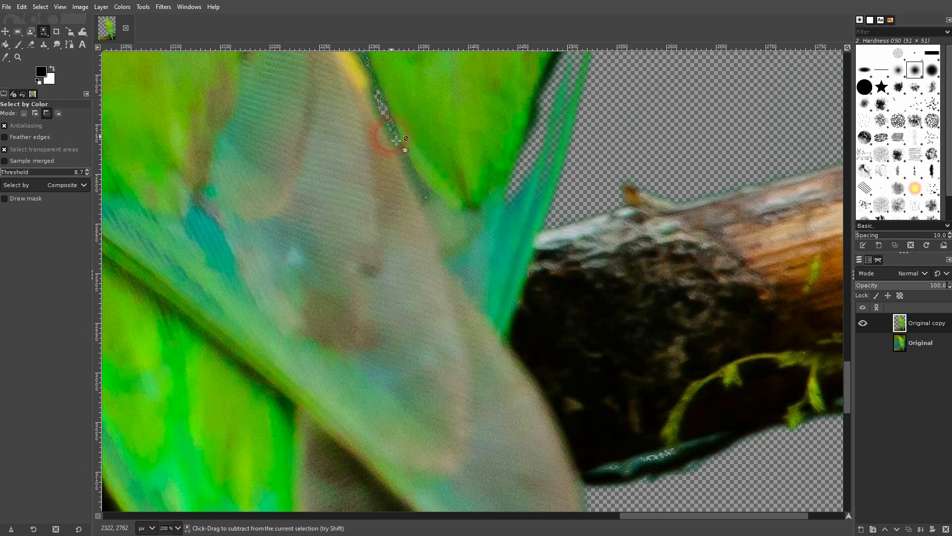
pyautogui.scroll(-7, 394, 139)
pyautogui.scroll(-2, 342, 79)
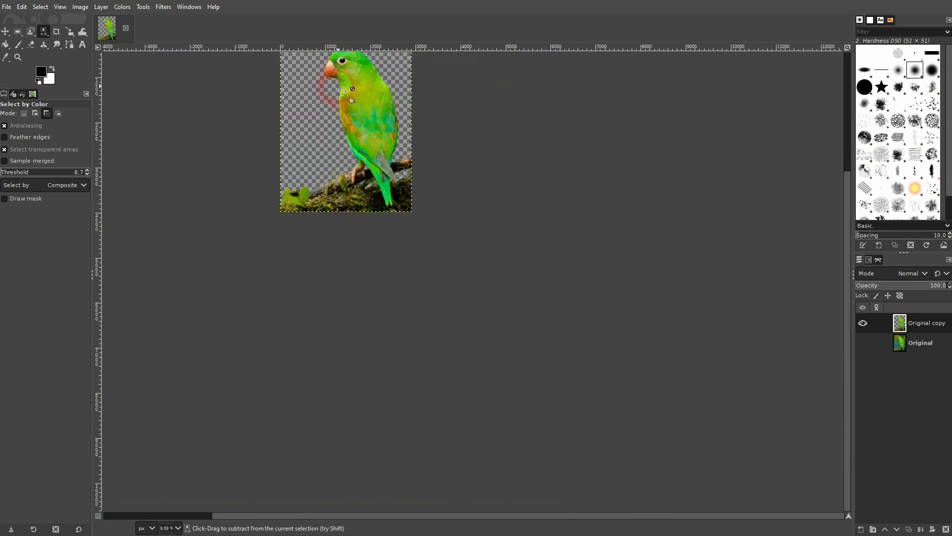
# Add a white (full opacity) layer mask to the Original copy layer.
pyautogui.scroll(4, 322, 65)
pyautogui.scroll(5, 398, 89)
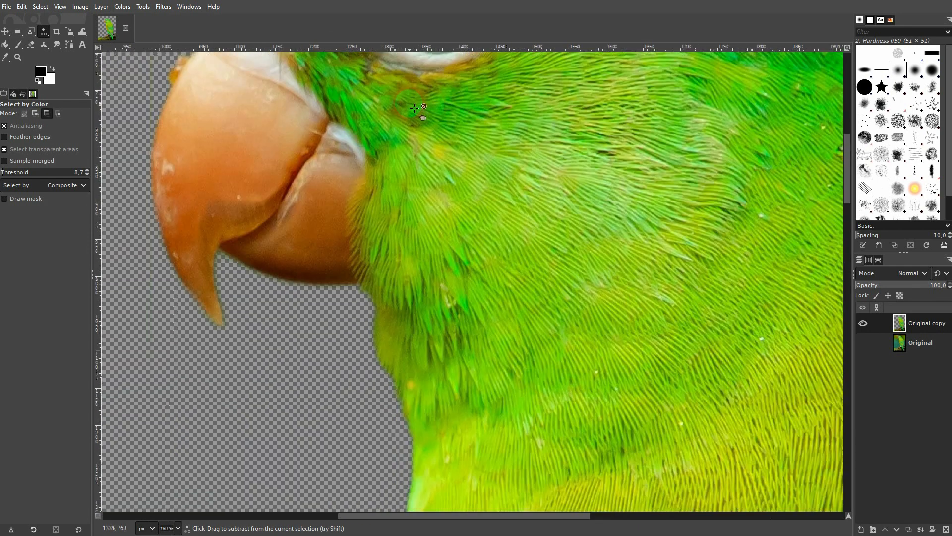
pyautogui.scroll(-6, 422, 113)
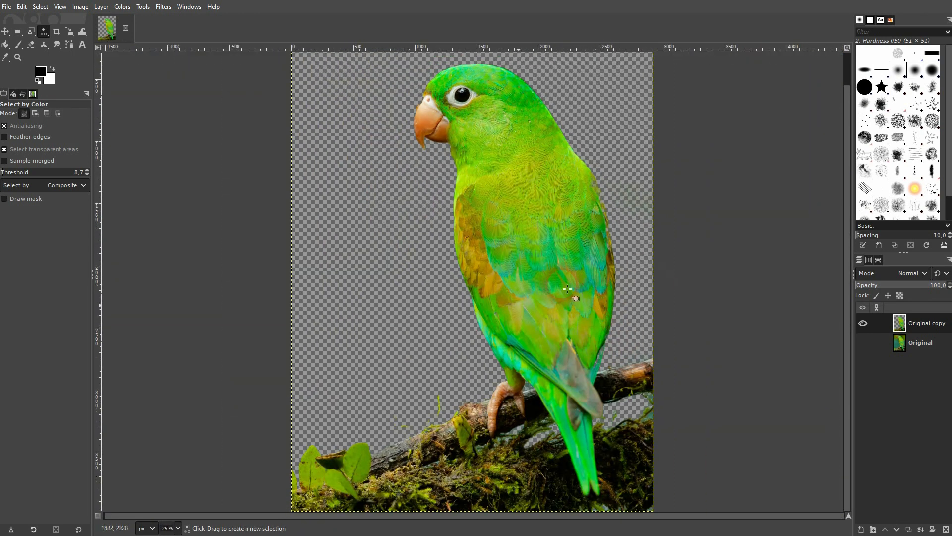
pyautogui.keyDown('ctrl'); pyautogui.scroll(-1, 549, 270); pyautogui.keyUp('ctrl')
pyautogui.keyDown('ctrl'); pyautogui.scroll(-1, 549, 270); pyautogui.keyUp('ctrl')
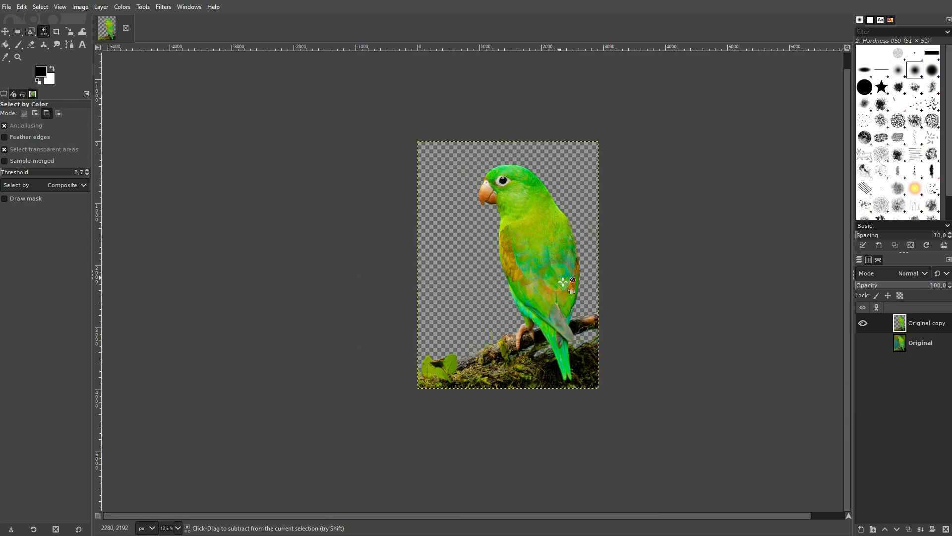
pyautogui.keyDown('ctrl'); pyautogui.scroll(2, 549, 270); pyautogui.keyUp('ctrl')
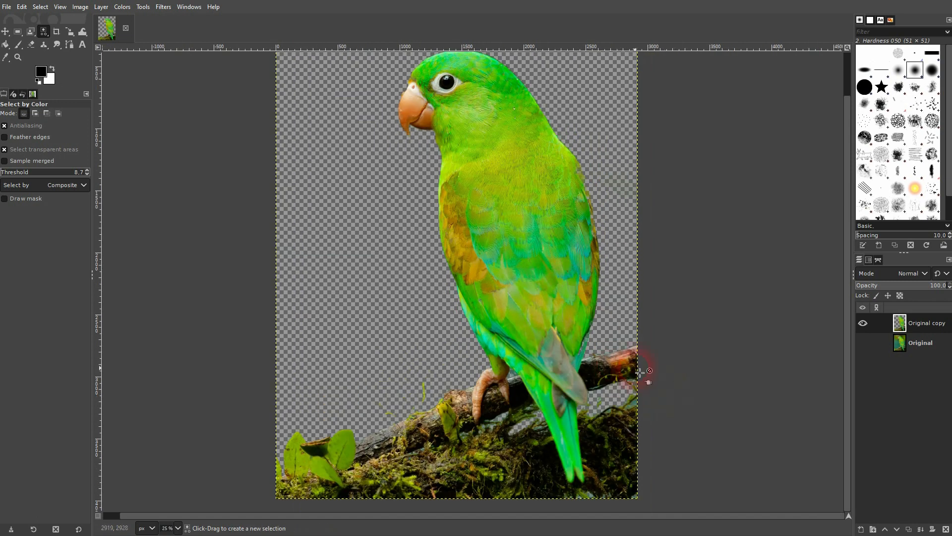
pyautogui.click(5, 31)
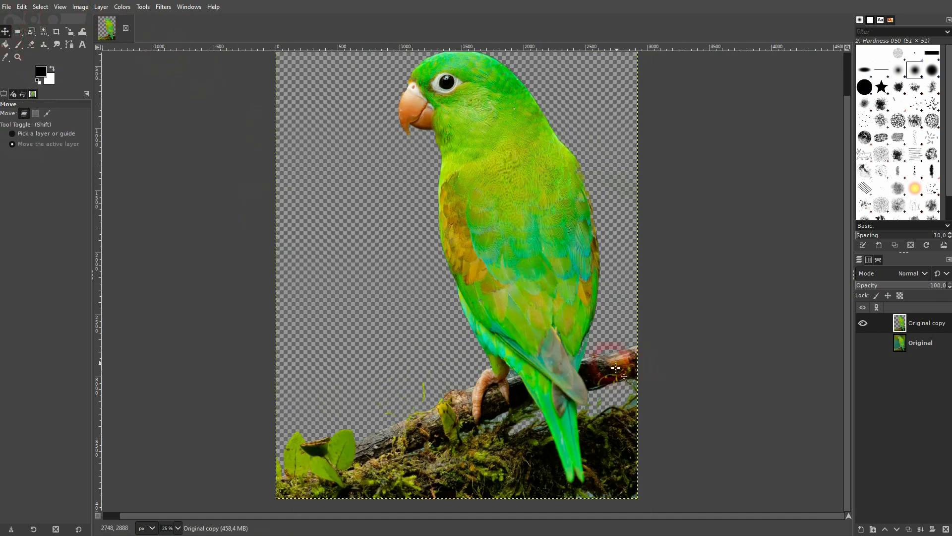
pyautogui.rightClick(916, 328)
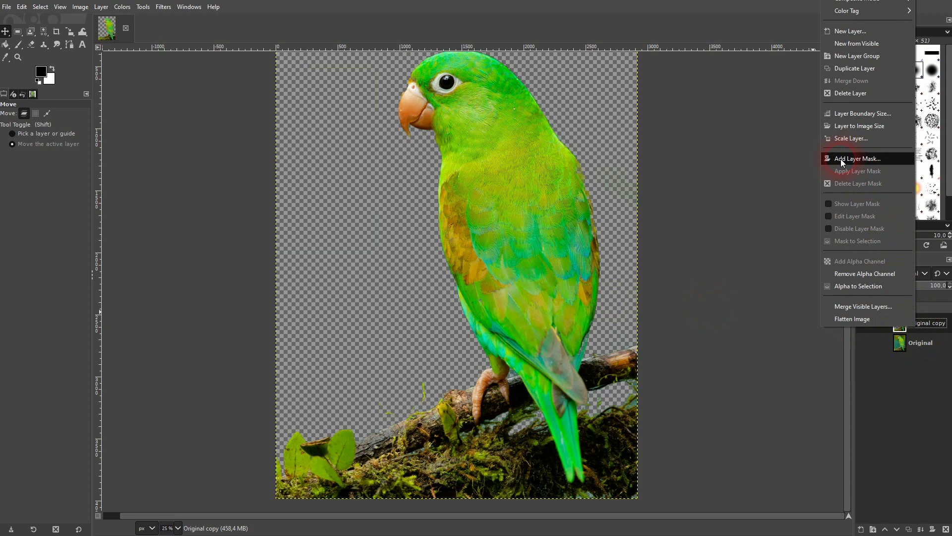
pyautogui.click(888, 160)
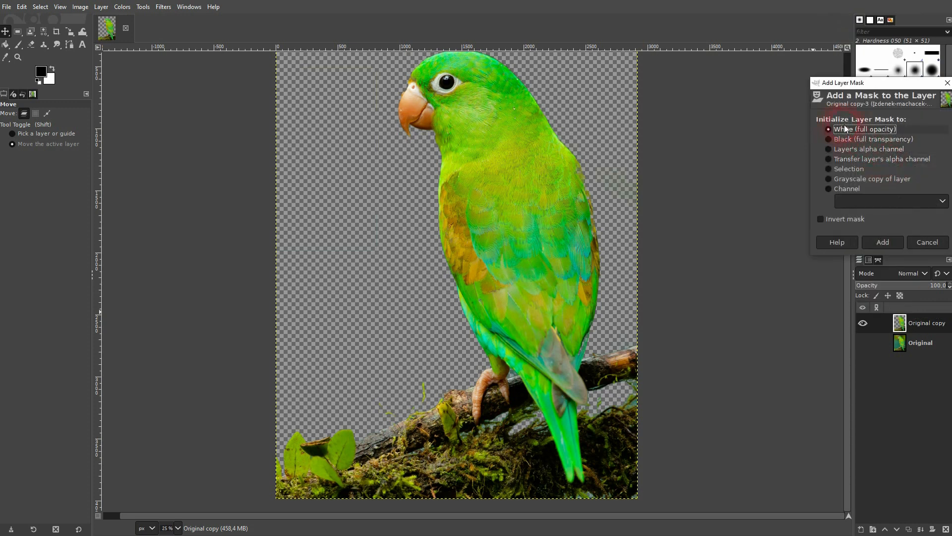
pyautogui.click(883, 243)
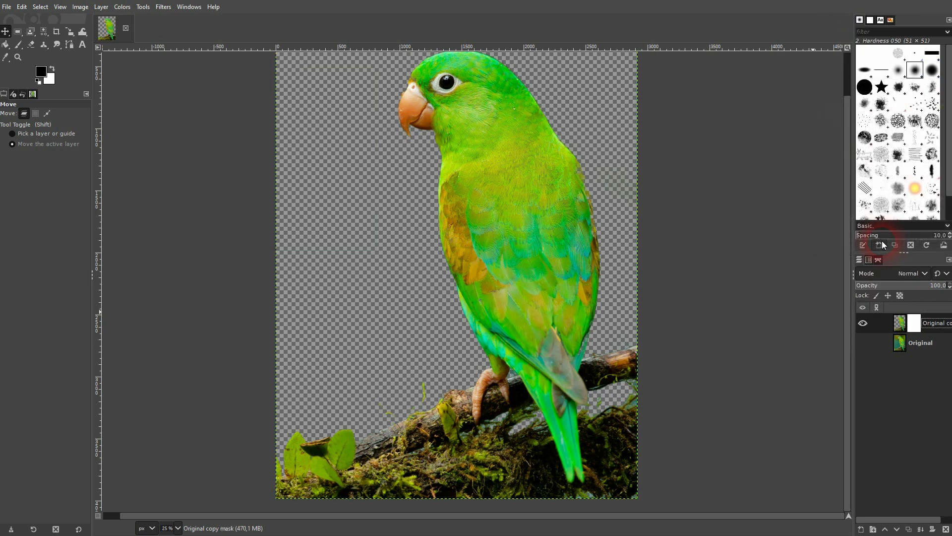
# Try a black Paintbrush stroke of size 317 across the parrot on the layer mask, and undo it.
pyautogui.click(916, 332)
pyautogui.click(914, 327)
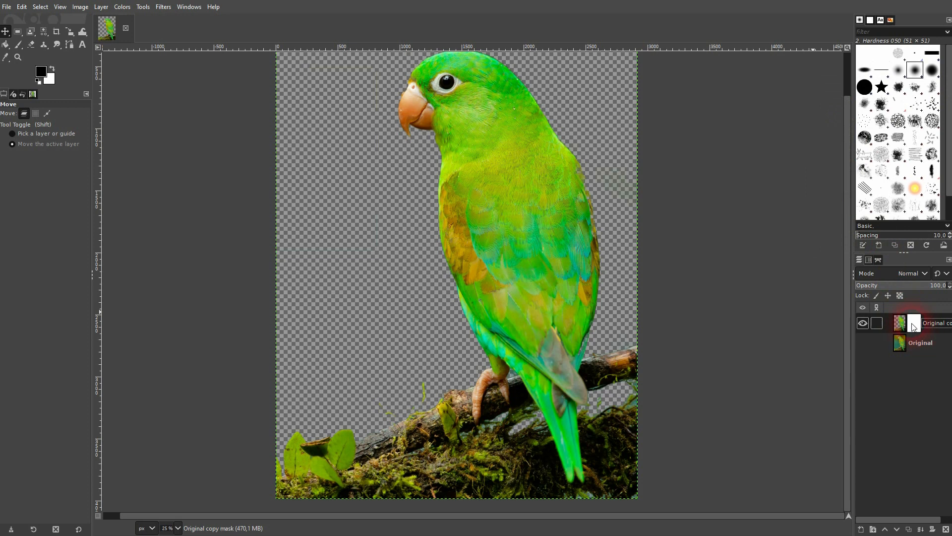
pyautogui.click(21, 46)
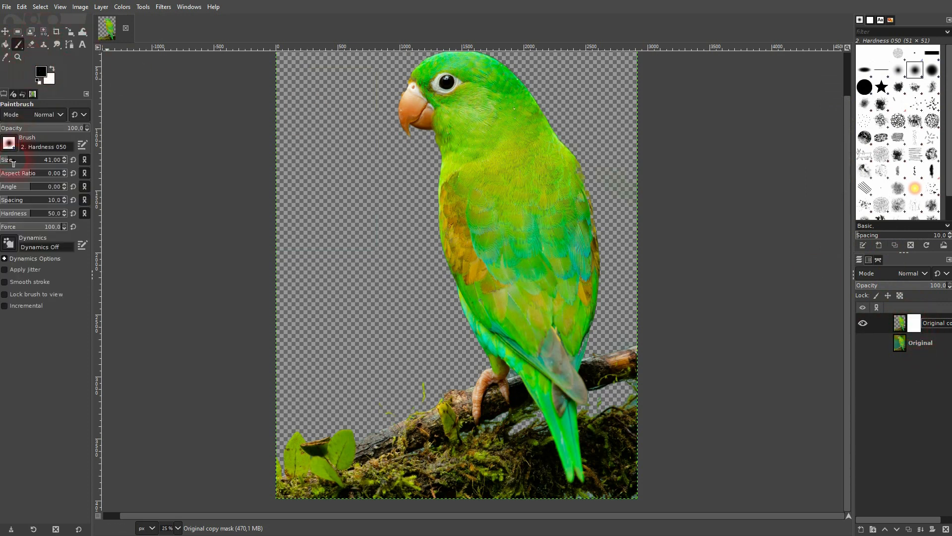
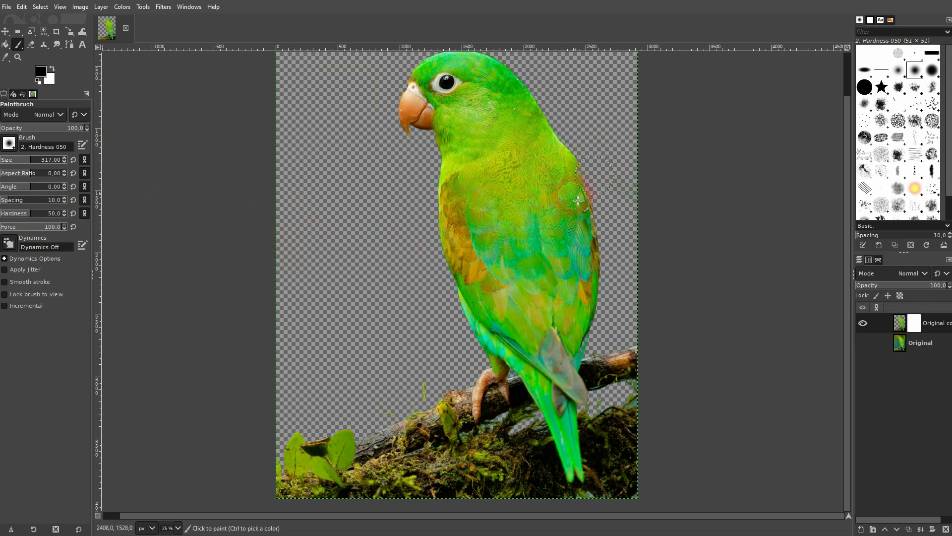
pyautogui.moveTo(575, 191); pyautogui.dragTo(442, 282)
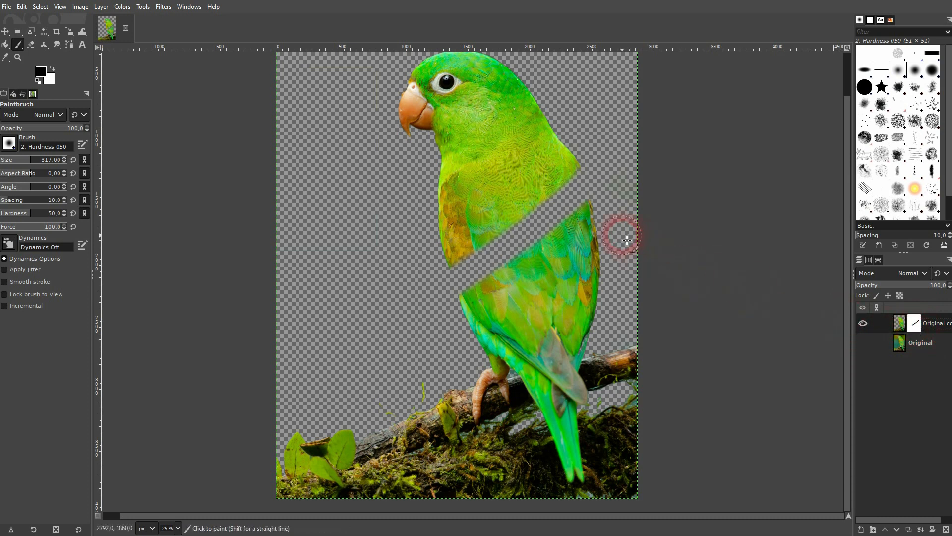
pyautogui.hotkey('ctrl', 'z')
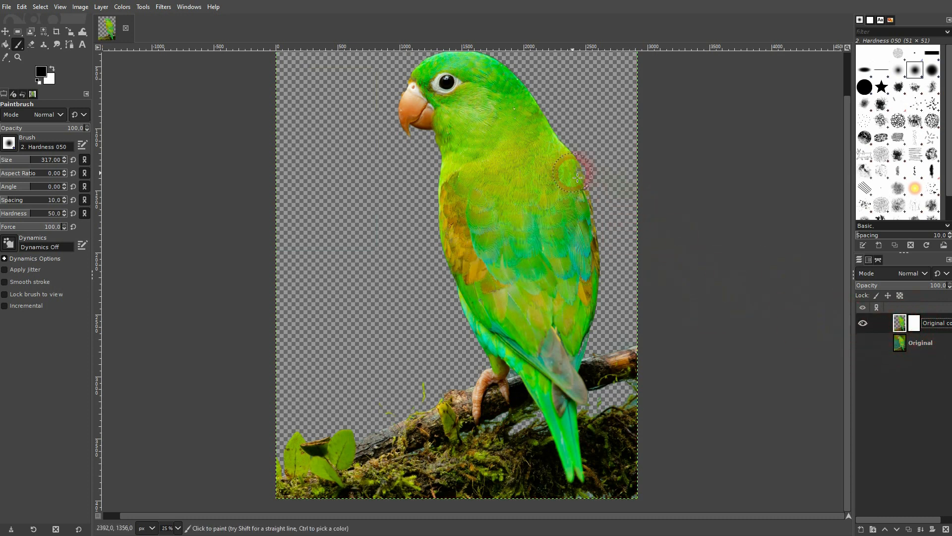
# Try a black stroke on the layer itself and undo it, and hide and restore a diagonal band on the mask using black and white.
pyautogui.moveTo(585, 172)
pyautogui.mouseDown()
pyautogui.moveTo(430, 294)
pyautogui.moveTo(398, 346)
pyautogui.mouseUp()
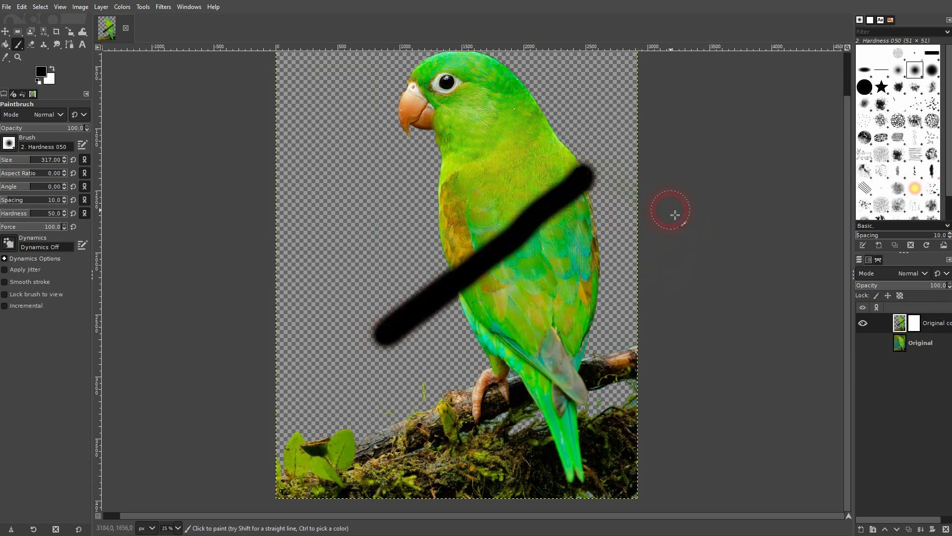
pyautogui.hotkey('ctrl', 'z')
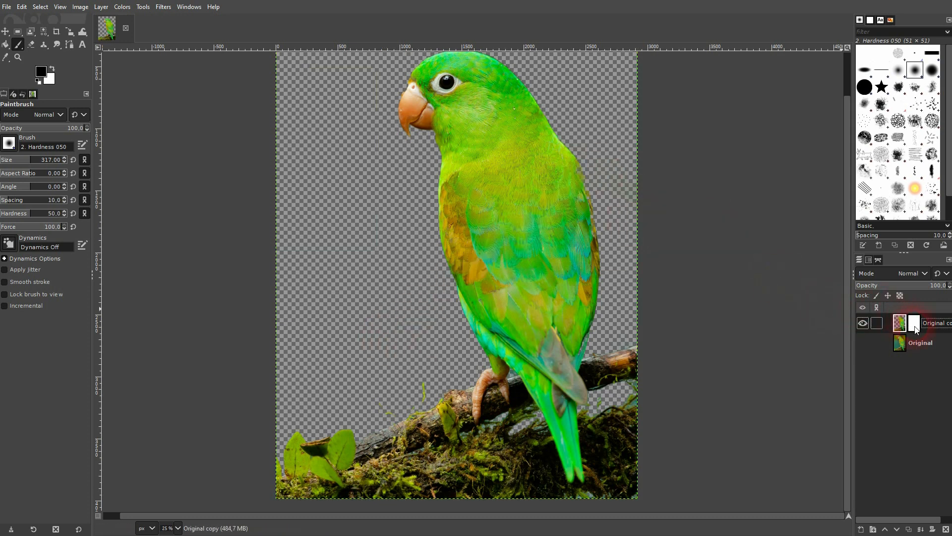
pyautogui.moveTo(595, 150)
pyautogui.mouseDown()
pyautogui.moveTo(468, 285)
pyautogui.moveTo(405, 320)
pyautogui.mouseUp()
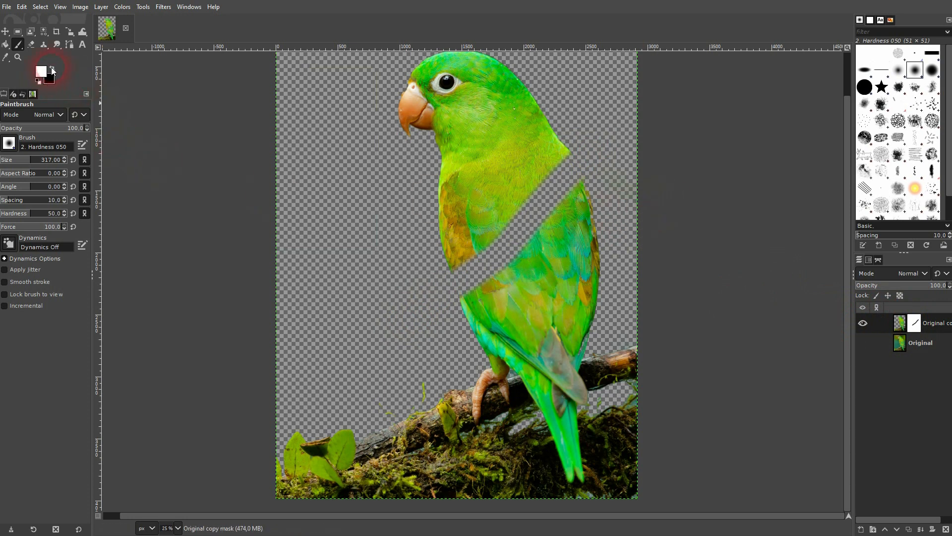
pyautogui.moveTo(384, 341)
pyautogui.mouseDown()
pyautogui.moveTo(487, 267)
pyautogui.moveTo(598, 134)
pyautogui.moveTo(474, 304)
pyautogui.mouseUp()
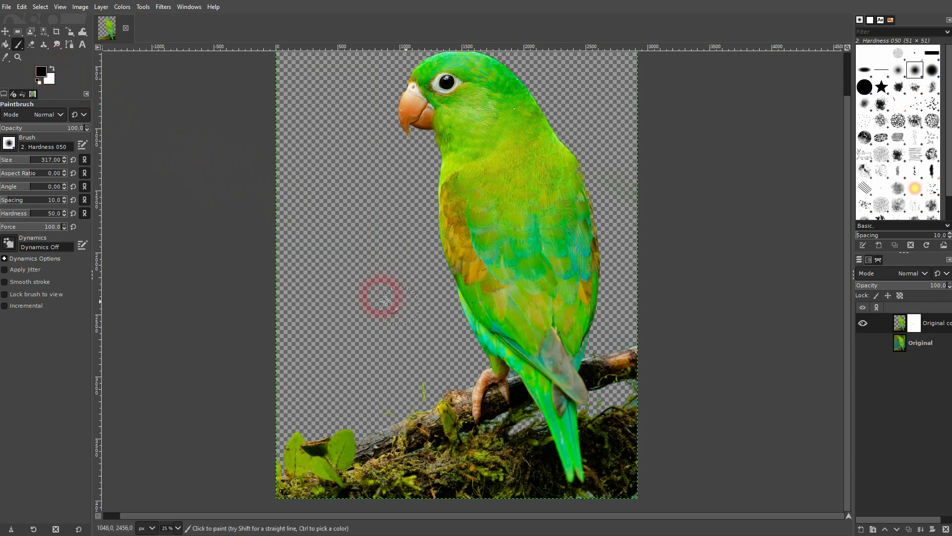
# Create a transparent layer named background directly above the Original layer and fill it with black.
pyautogui.click(917, 346)
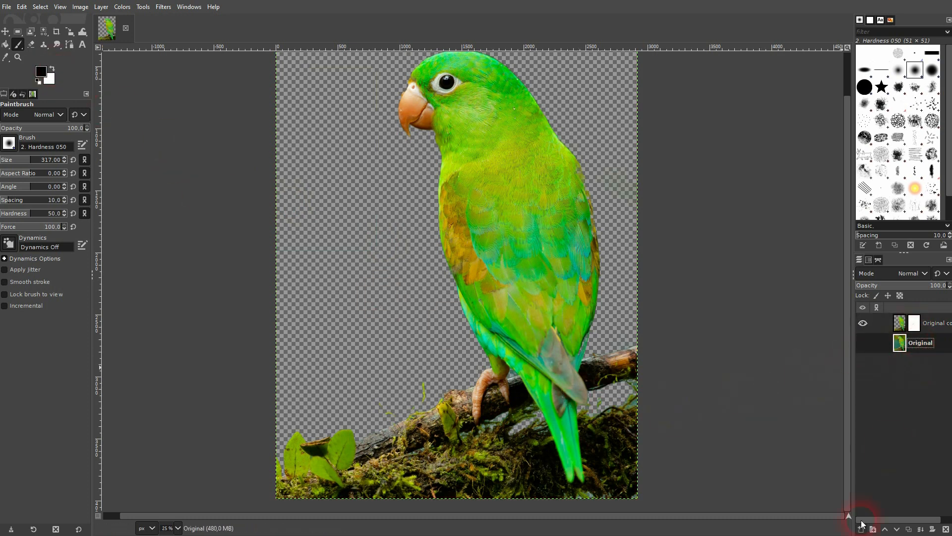
pyautogui.click(861, 528)
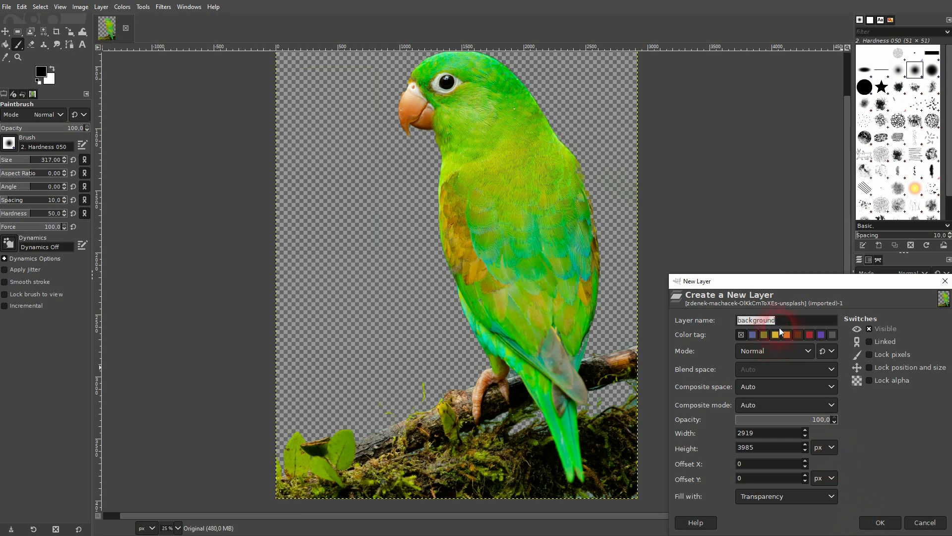
pyautogui.click(797, 495)
pyautogui.click(782, 468)
pyautogui.click(880, 521)
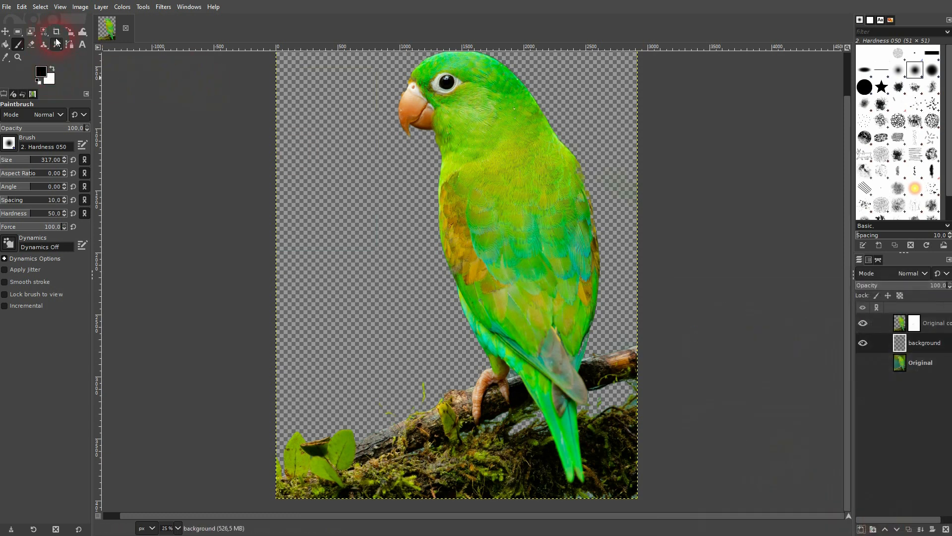
pyautogui.click(6, 45)
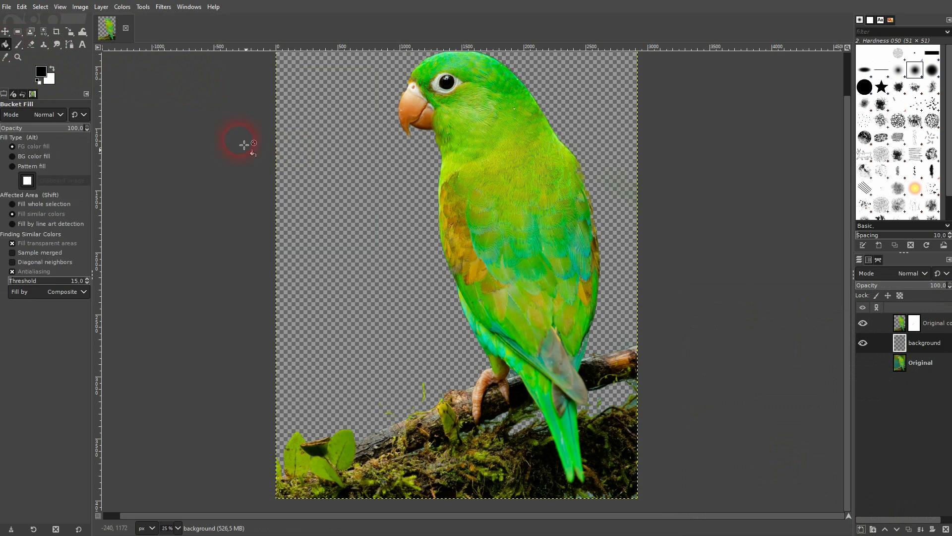
pyautogui.click(343, 237)
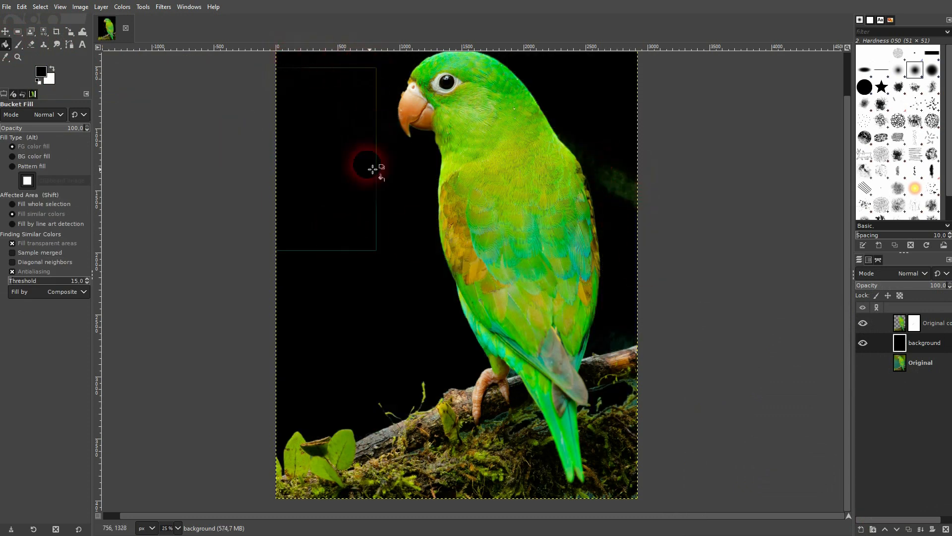
# Paint black on the copy's layer mask over the faint rectangular outline beside the parrot and the green residue behind its back.
pyautogui.click(18, 45)
pyautogui.click(912, 324)
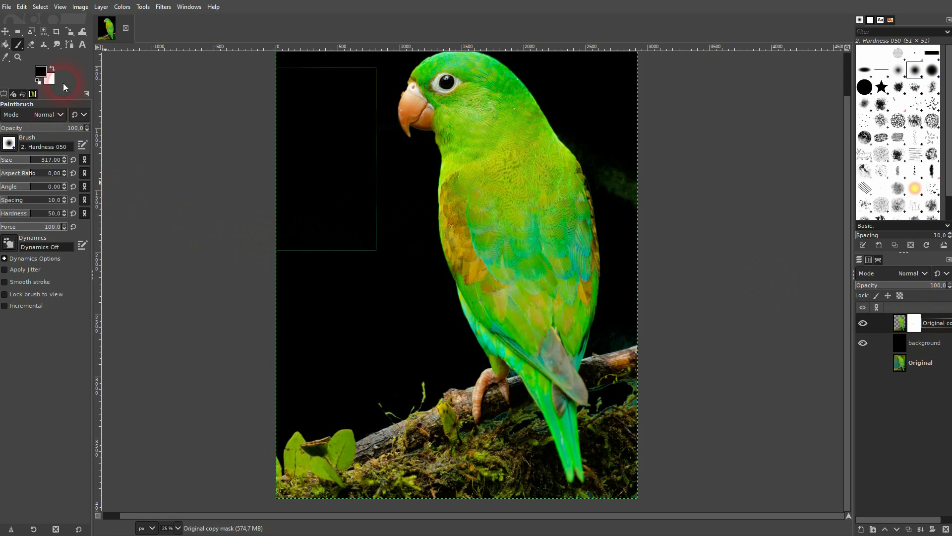
pyautogui.moveTo(273, 258)
pyautogui.mouseDown()
pyautogui.moveTo(358, 262)
pyautogui.moveTo(373, 249)
pyautogui.moveTo(374, 70)
pyautogui.moveTo(264, 78)
pyautogui.mouseUp()
pyautogui.moveTo(610, 155)
pyautogui.mouseDown()
pyautogui.moveTo(652, 210)
pyautogui.moveTo(634, 169)
pyautogui.moveTo(612, 164)
pyautogui.moveTo(611, 184)
pyautogui.moveTo(669, 247)
pyautogui.mouseUp()
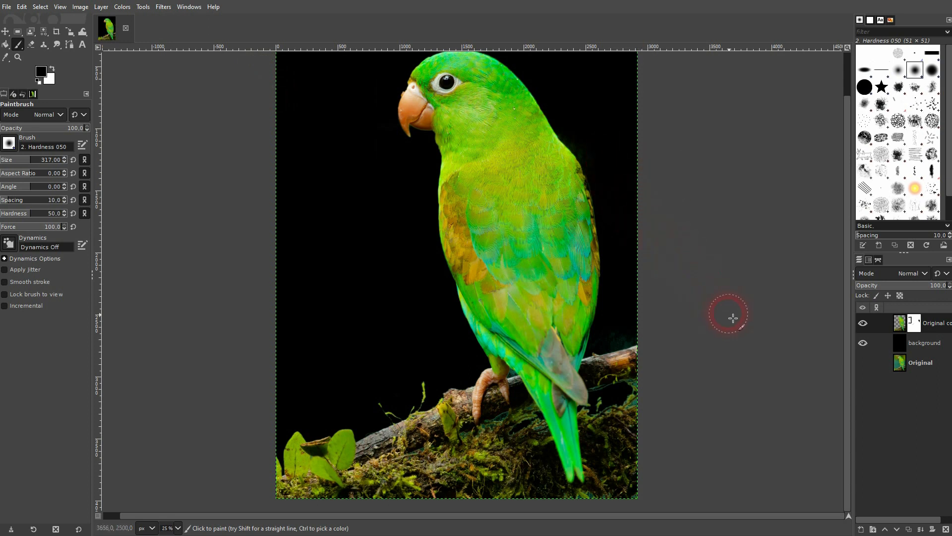
# Reduce the Paintbrush size to 29 and mask out the teal patches between the moss twigs at the image's right edge.
pyautogui.keyDown('ctrl'); pyautogui.scroll(-5, 645, 225); pyautogui.keyUp('ctrl')
pyautogui.keyDown('ctrl'); pyautogui.scroll(4, 612, 185); pyautogui.keyUp('ctrl')
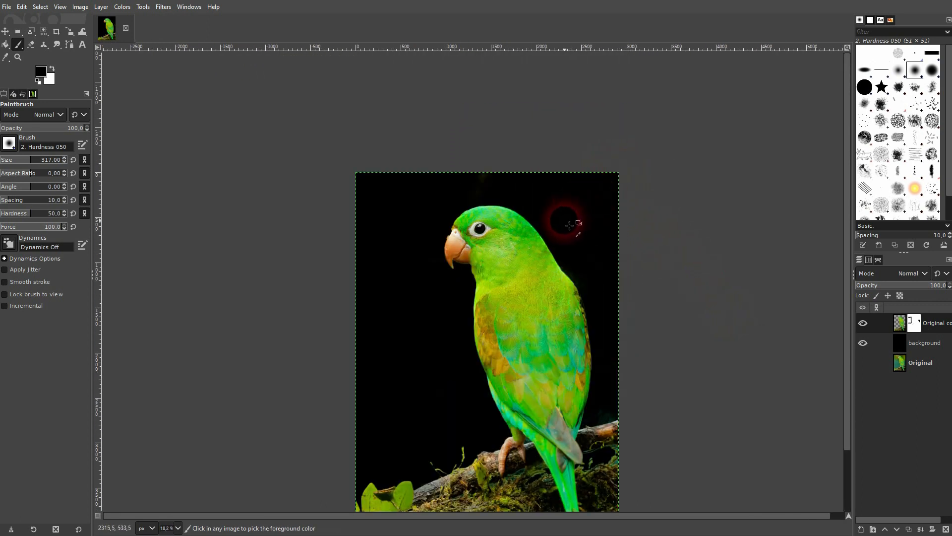
pyautogui.keyDown('ctrl'); pyautogui.scroll(3, 571, 221); pyautogui.keyUp('ctrl')
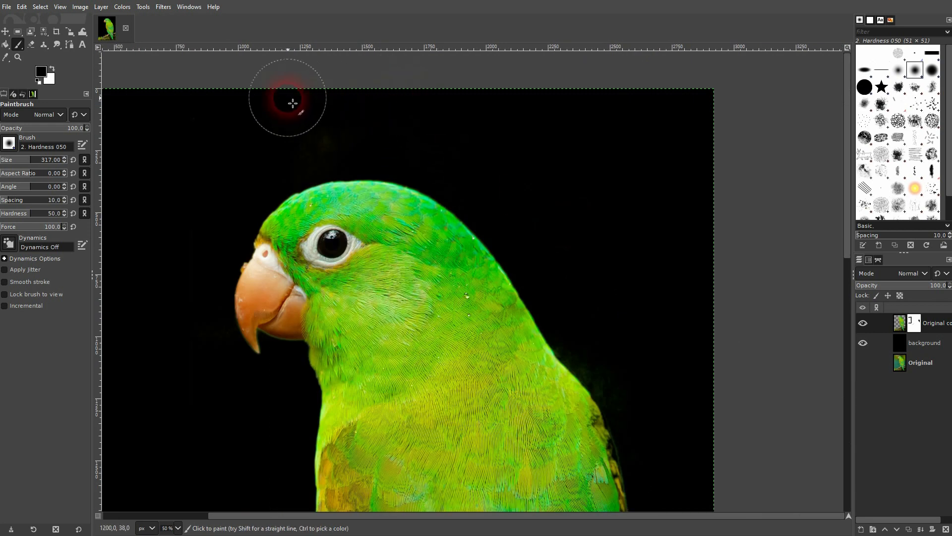
pyautogui.keyDown('ctrl'); pyautogui.scroll(-3, 468, 138); pyautogui.keyUp('ctrl')
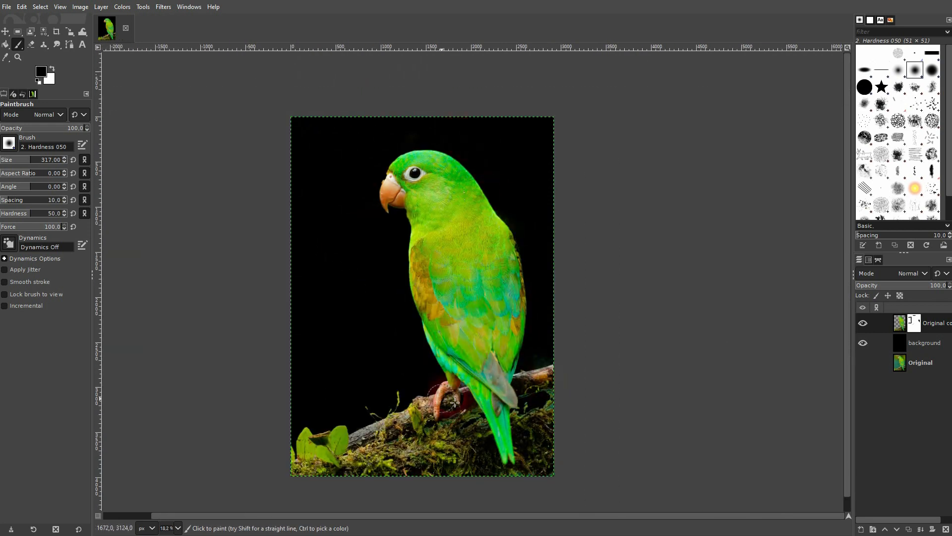
pyautogui.keyDown('ctrl'); pyautogui.scroll(4, 551, 411); pyautogui.keyUp('ctrl')
pyautogui.keyDown('ctrl'); pyautogui.scroll(1, 581, 395); pyautogui.keyUp('ctrl')
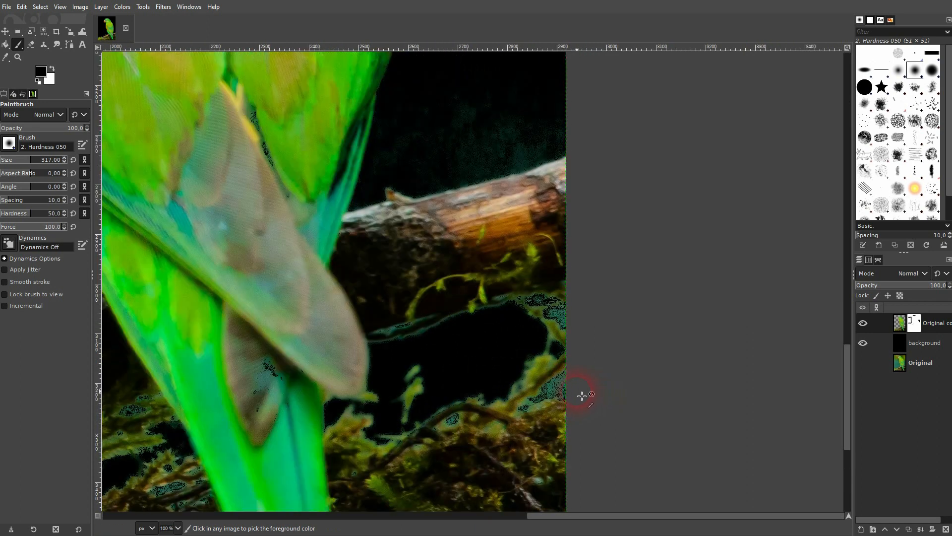
pyautogui.keyDown('ctrl'); pyautogui.scroll(1, 567, 396); pyautogui.keyUp('ctrl')
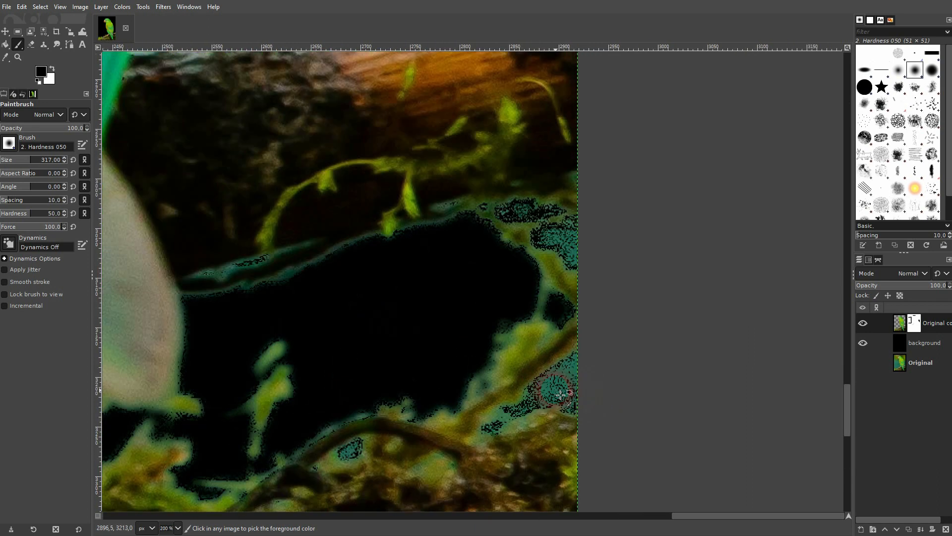
pyautogui.keyDown('ctrl'); pyautogui.scroll(1, 561, 394); pyautogui.keyUp('ctrl')
pyautogui.keyDown('ctrl'); pyautogui.scroll(-1, 561, 402); pyautogui.keyUp('ctrl')
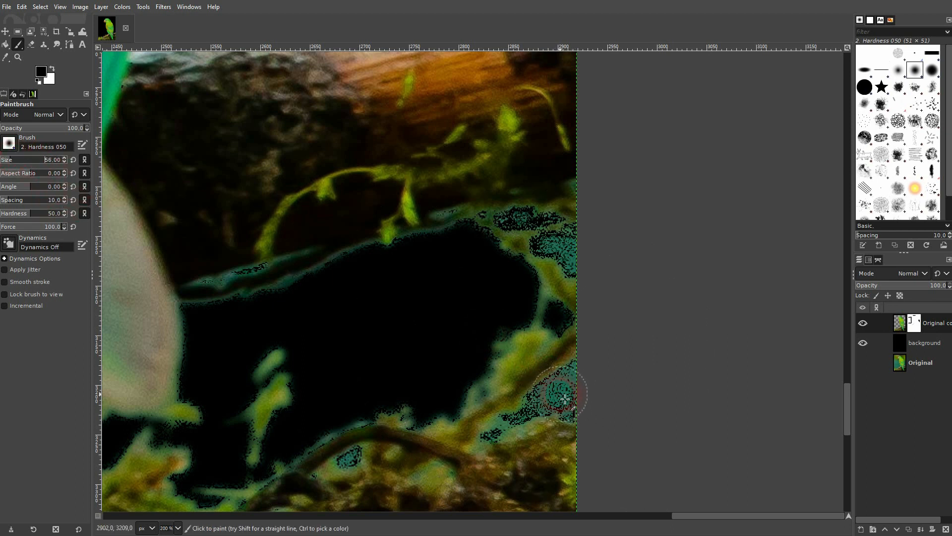
pyautogui.moveTo(566, 396)
pyautogui.mouseDown()
pyautogui.moveTo(497, 441)
pyautogui.moveTo(585, 370)
pyautogui.moveTo(558, 415)
pyautogui.moveTo(582, 419)
pyautogui.mouseUp()
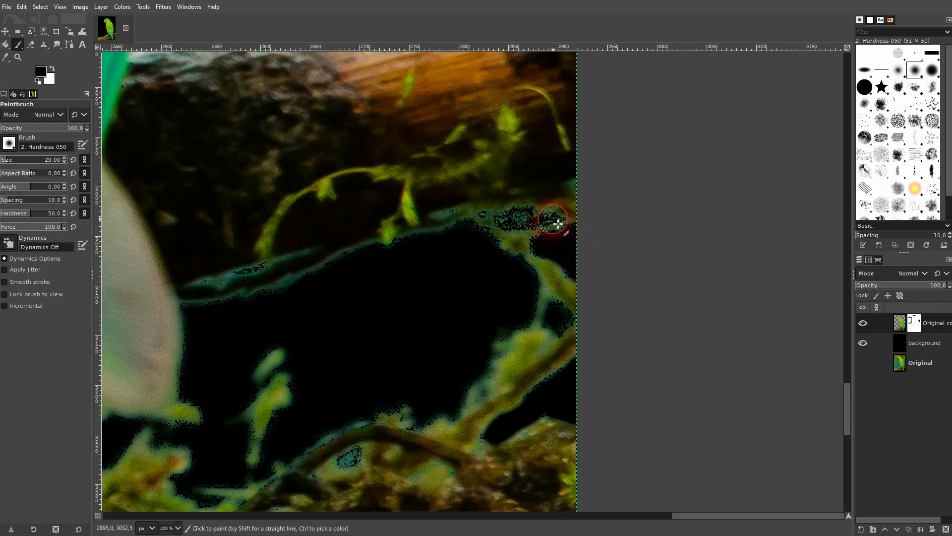
# Mask out the teal fringe along the branch's underside and around the mossy gap beside the tail feathers.
pyautogui.moveTo(557, 224)
pyautogui.mouseDown()
pyautogui.moveTo(514, 224)
pyautogui.moveTo(531, 220)
pyautogui.moveTo(545, 243)
pyautogui.moveTo(585, 264)
pyautogui.moveTo(487, 260)
pyautogui.moveTo(501, 259)
pyautogui.moveTo(492, 245)
pyautogui.moveTo(457, 236)
pyautogui.moveTo(196, 311)
pyautogui.mouseUp()
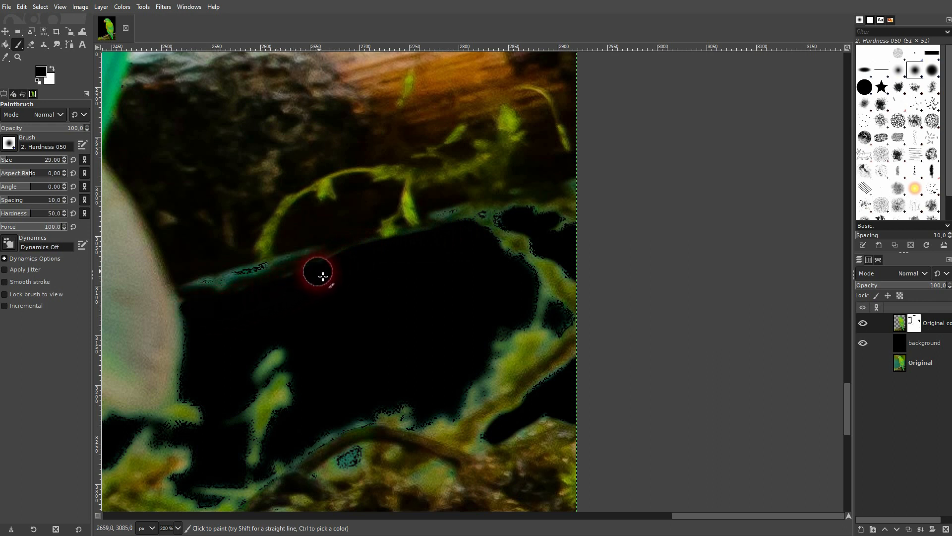
pyautogui.moveTo(442, 248)
pyautogui.mouseDown()
pyautogui.moveTo(200, 292)
pyautogui.moveTo(321, 261)
pyautogui.moveTo(195, 302)
pyautogui.moveTo(199, 311)
pyautogui.moveTo(296, 276)
pyautogui.moveTo(330, 276)
pyautogui.moveTo(346, 261)
pyautogui.moveTo(433, 241)
pyautogui.moveTo(468, 221)
pyautogui.moveTo(443, 223)
pyautogui.moveTo(436, 236)
pyautogui.moveTo(481, 218)
pyautogui.mouseUp()
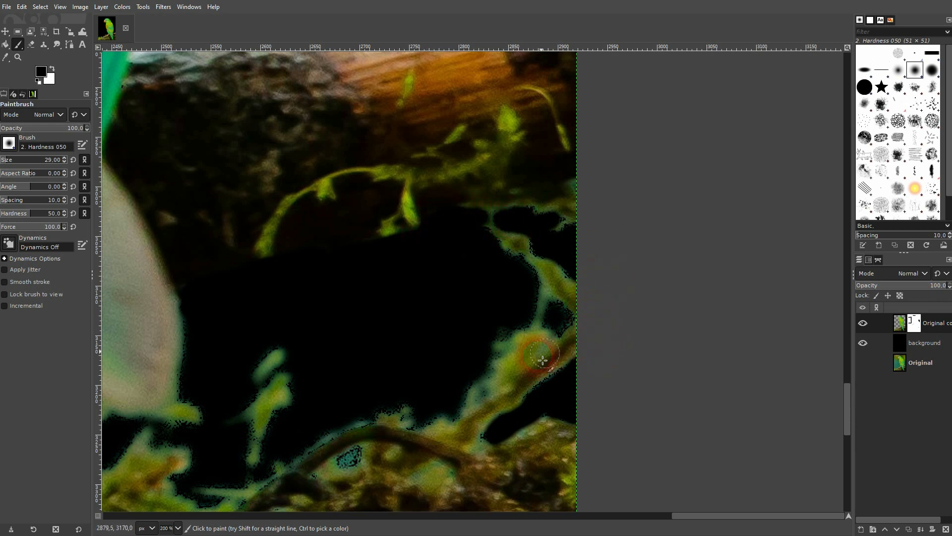
pyautogui.moveTo(542, 360)
pyautogui.mouseDown()
pyautogui.moveTo(519, 313)
pyautogui.moveTo(485, 378)
pyautogui.moveTo(485, 398)
pyautogui.moveTo(481, 392)
pyautogui.moveTo(458, 417)
pyautogui.moveTo(422, 431)
pyautogui.moveTo(414, 418)
pyautogui.moveTo(379, 411)
pyautogui.moveTo(301, 451)
pyautogui.moveTo(319, 437)
pyautogui.moveTo(371, 422)
pyautogui.moveTo(267, 482)
pyautogui.moveTo(198, 489)
pyautogui.mouseUp()
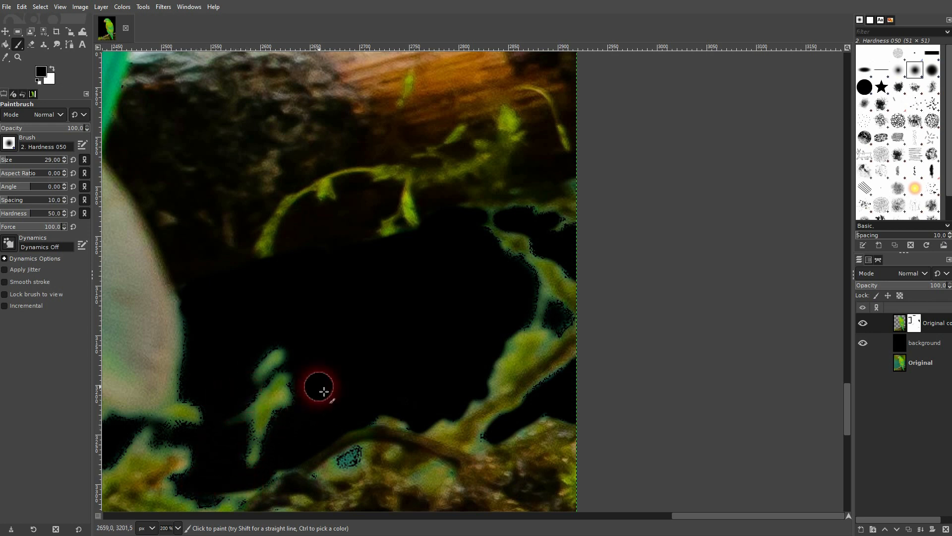
# Mask out the small teal spot enclosed beneath the arched moss twig.
pyautogui.scroll(-3, 324, 391)
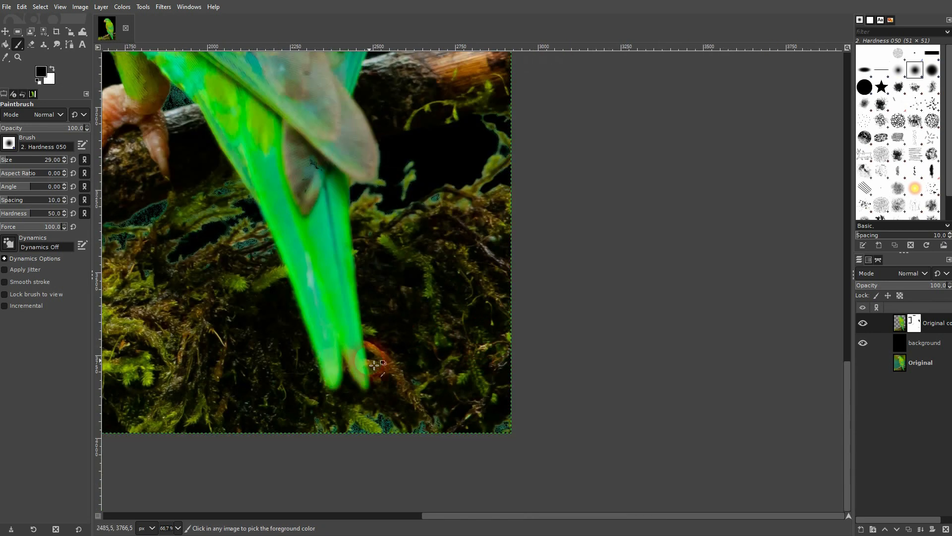
pyautogui.scroll(7, 320, 174)
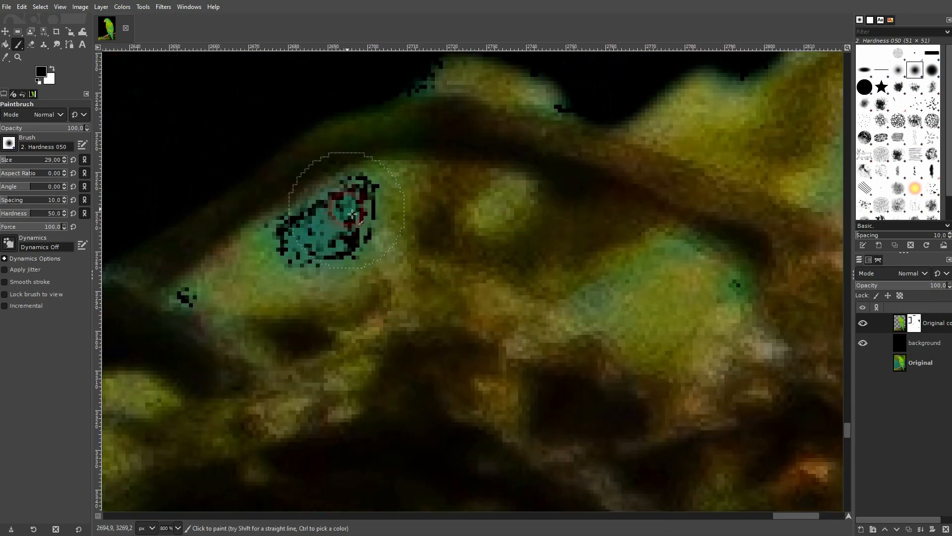
pyautogui.click(348, 221)
pyautogui.moveTo(351, 224)
pyautogui.mouseDown()
pyautogui.moveTo(293, 250)
pyautogui.moveTo(335, 224)
pyautogui.moveTo(357, 224)
pyautogui.moveTo(352, 251)
pyautogui.moveTo(320, 262)
pyautogui.mouseUp()
pyautogui.scroll(-8, 352, 267)
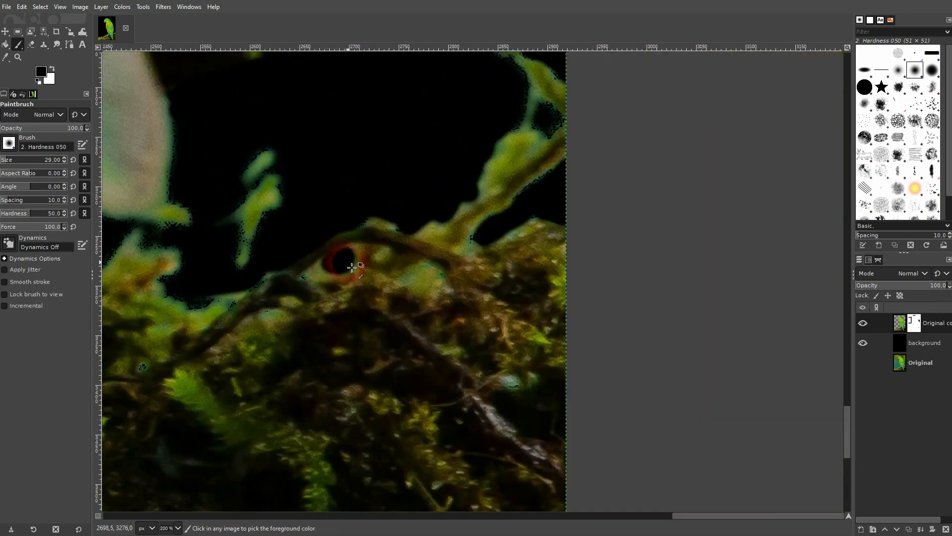
# Paint black with the size 29 brush over the speckled edges of the moss gaps beside the parrot's tail, up to the feather edge.
pyautogui.scroll(4, 209, 271)
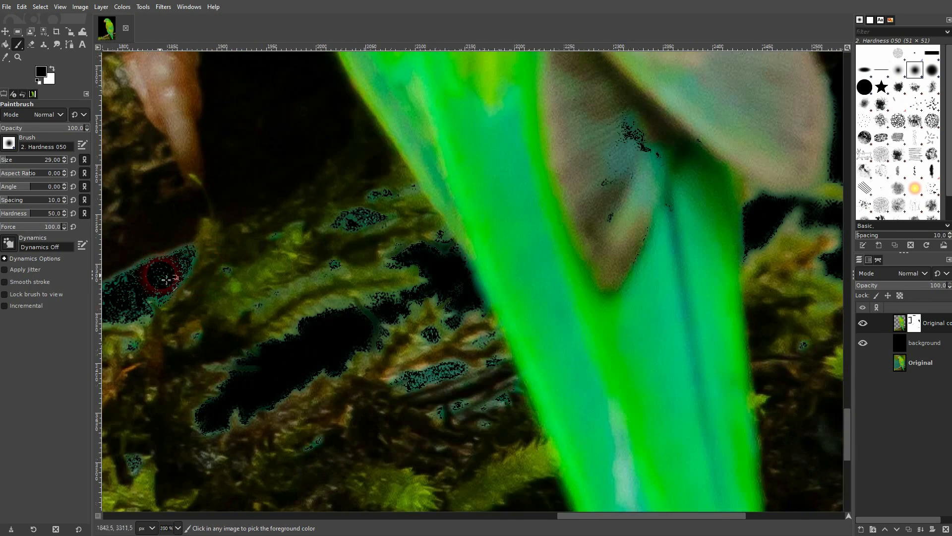
pyautogui.scroll(3, 395, 348)
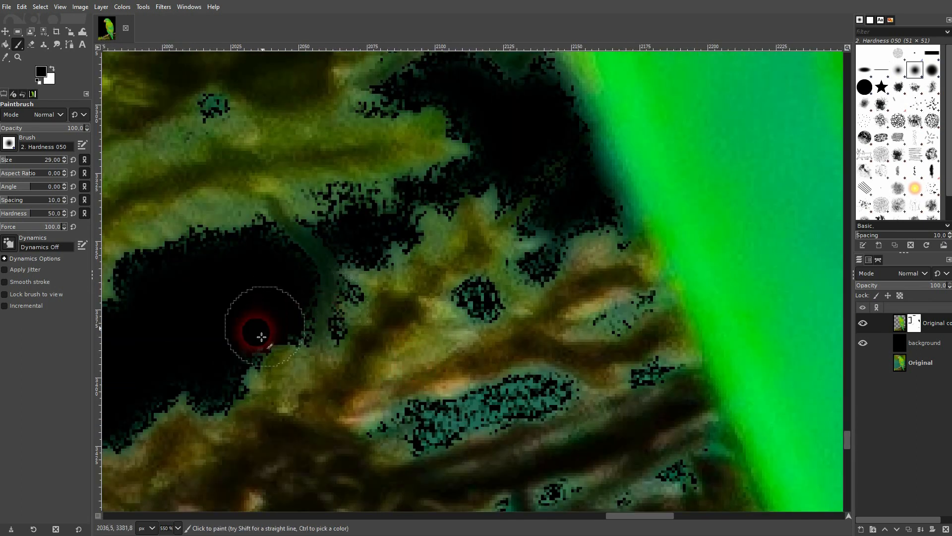
pyautogui.moveTo(229, 377)
pyautogui.mouseDown()
pyautogui.moveTo(200, 388)
pyautogui.moveTo(288, 323)
pyautogui.moveTo(290, 281)
pyautogui.moveTo(278, 264)
pyautogui.moveTo(236, 243)
pyautogui.moveTo(161, 273)
pyautogui.moveTo(130, 325)
pyautogui.mouseUp()
pyautogui.moveTo(379, 235)
pyautogui.mouseDown()
pyautogui.moveTo(317, 214)
pyautogui.moveTo(421, 208)
pyautogui.moveTo(466, 183)
pyautogui.moveTo(484, 143)
pyautogui.moveTo(467, 106)
pyautogui.moveTo(417, 103)
pyautogui.moveTo(400, 90)
pyautogui.moveTo(495, 74)
pyautogui.moveTo(551, 154)
pyautogui.moveTo(542, 178)
pyautogui.moveTo(565, 238)
pyautogui.moveTo(544, 260)
pyautogui.moveTo(556, 239)
pyautogui.moveTo(531, 212)
pyautogui.moveTo(617, 230)
pyautogui.moveTo(538, 91)
pyautogui.moveTo(529, 183)
pyautogui.moveTo(436, 217)
pyautogui.moveTo(395, 247)
pyautogui.moveTo(332, 250)
pyautogui.mouseUp()
pyautogui.scroll(-2, 587, 379)
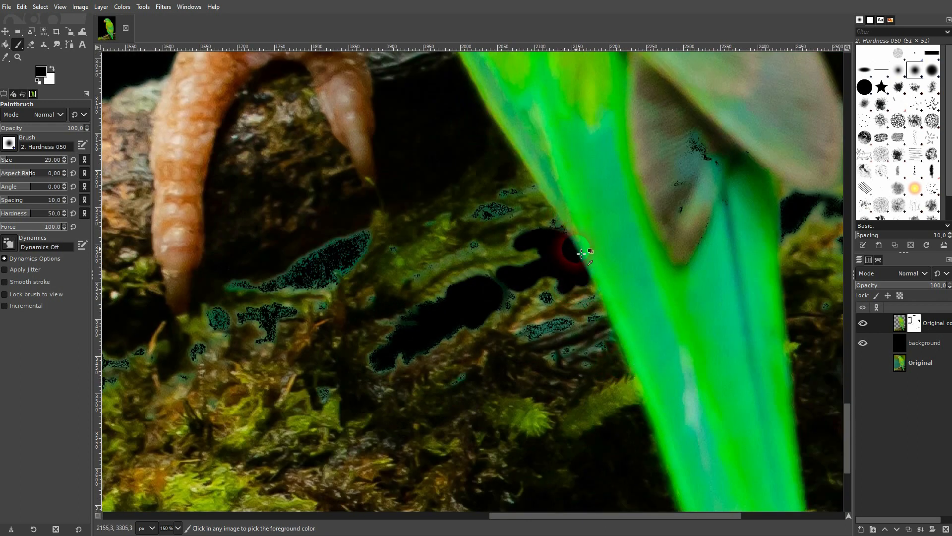
pyautogui.scroll(3, 570, 269)
pyautogui.moveTo(570, 269)
pyautogui.mouseDown()
pyautogui.moveTo(495, 145)
pyautogui.moveTo(537, 174)
pyautogui.moveTo(619, 317)
pyautogui.moveTo(517, 174)
pyautogui.mouseUp()
pyautogui.scroll(5, 472, 110)
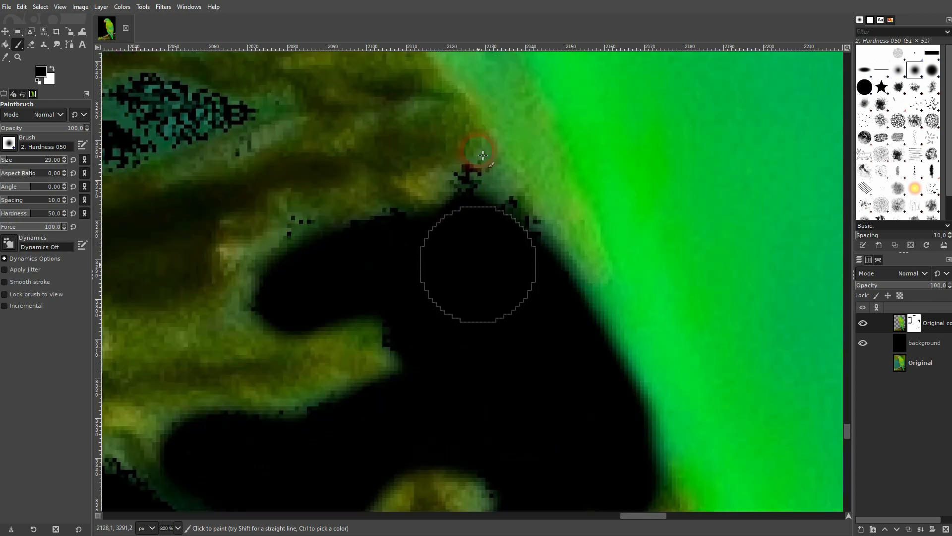
pyautogui.moveTo(474, 320); pyautogui.dragTo(509, 378)
# Reduce the brush size to 15 and paint out the three teal speckled patches in the moss above the tail-side gap.
pyautogui.moveTo(318, 331); pyautogui.dragTo(557, 296)
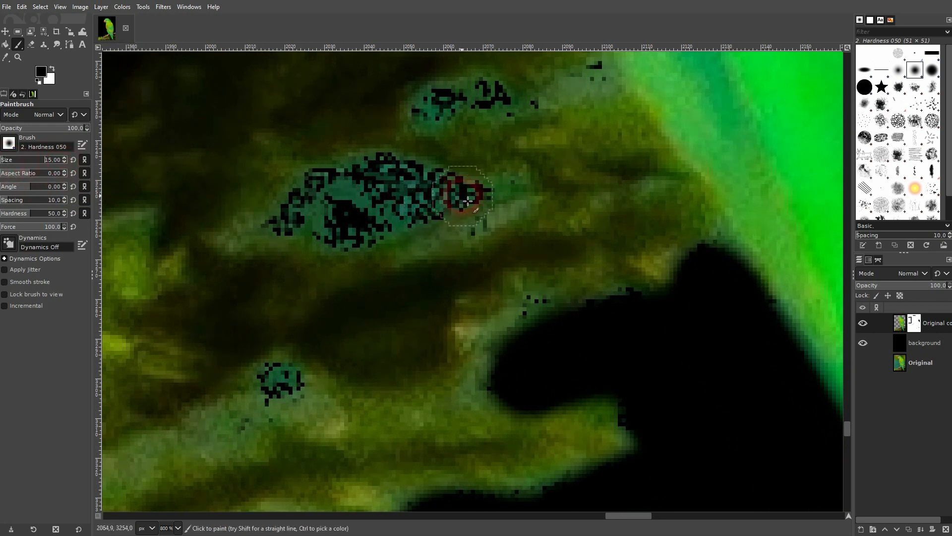
pyautogui.moveTo(467, 200)
pyautogui.mouseDown()
pyautogui.moveTo(388, 230)
pyautogui.moveTo(287, 232)
pyautogui.moveTo(316, 199)
pyautogui.moveTo(374, 202)
pyautogui.moveTo(430, 182)
pyautogui.moveTo(394, 175)
pyautogui.moveTo(354, 190)
pyautogui.moveTo(443, 198)
pyautogui.mouseUp()
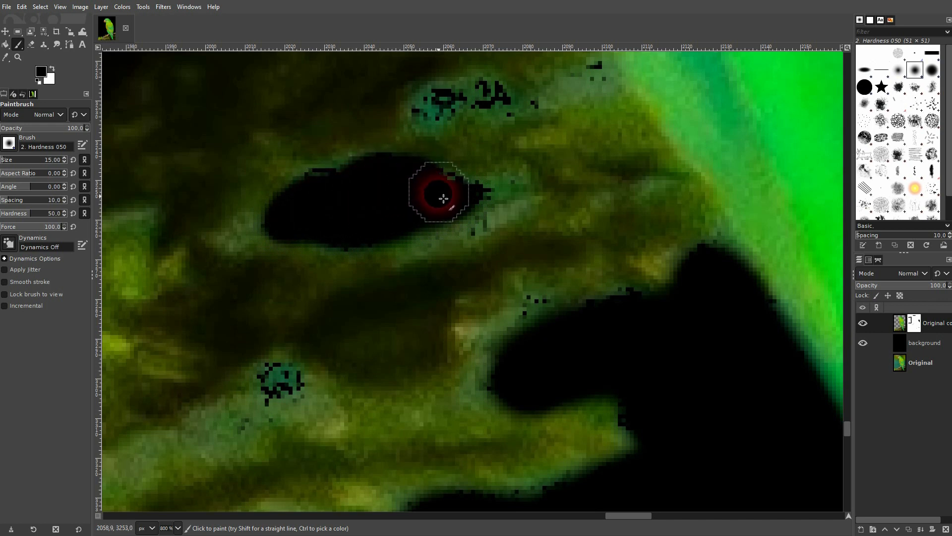
pyautogui.moveTo(476, 96)
pyautogui.mouseDown()
pyautogui.moveTo(493, 89)
pyautogui.moveTo(439, 97)
pyautogui.moveTo(505, 106)
pyautogui.mouseUp()
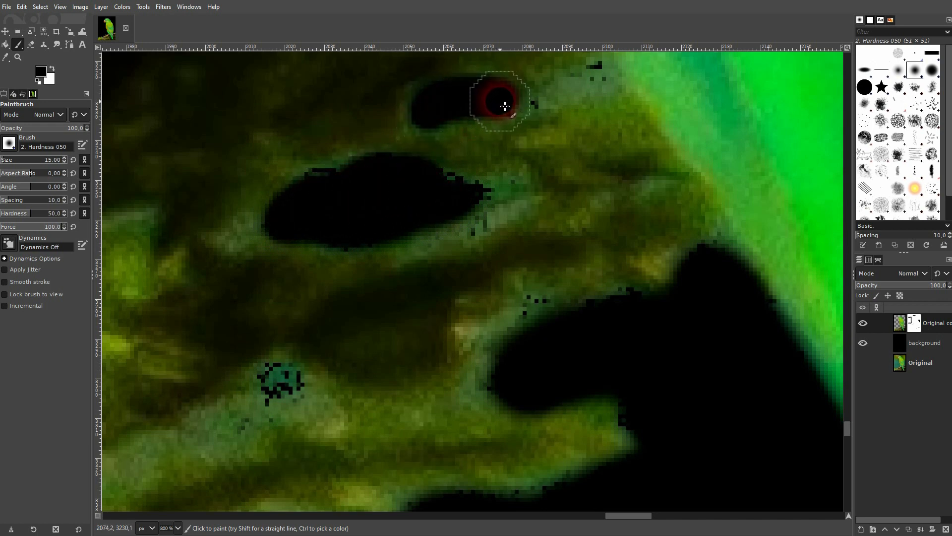
pyautogui.moveTo(304, 390)
pyautogui.mouseDown()
pyautogui.moveTo(283, 377)
pyautogui.moveTo(282, 397)
pyautogui.mouseUp()
# Paint black over the four small teal patches in the dark moss beside the tail, just above the bright green moss tuft.
pyautogui.scroll(-3, 338, 385)
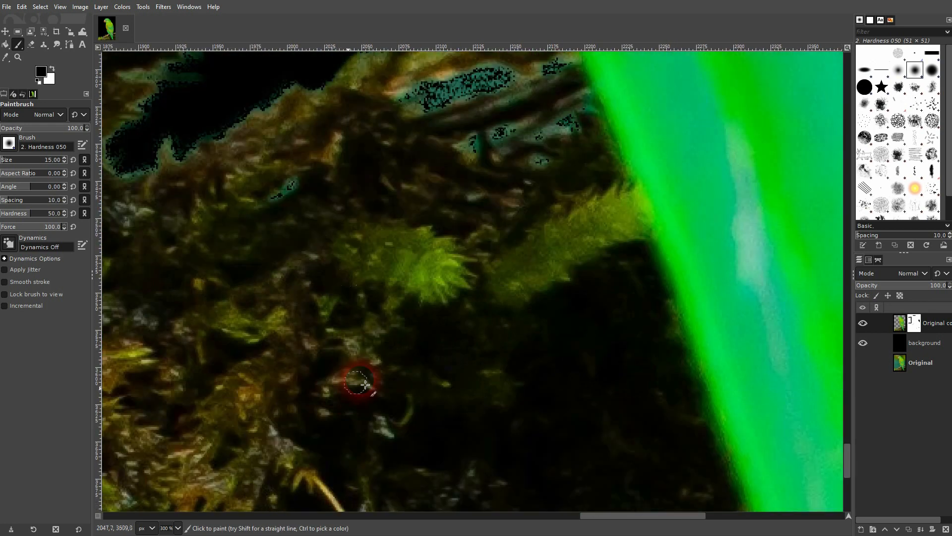
pyautogui.scroll(3, 561, 117)
pyautogui.moveTo(599, 132)
pyautogui.mouseDown()
pyautogui.moveTo(561, 150)
pyautogui.moveTo(568, 136)
pyautogui.moveTo(594, 151)
pyautogui.moveTo(551, 153)
pyautogui.moveTo(478, 181)
pyautogui.mouseUp()
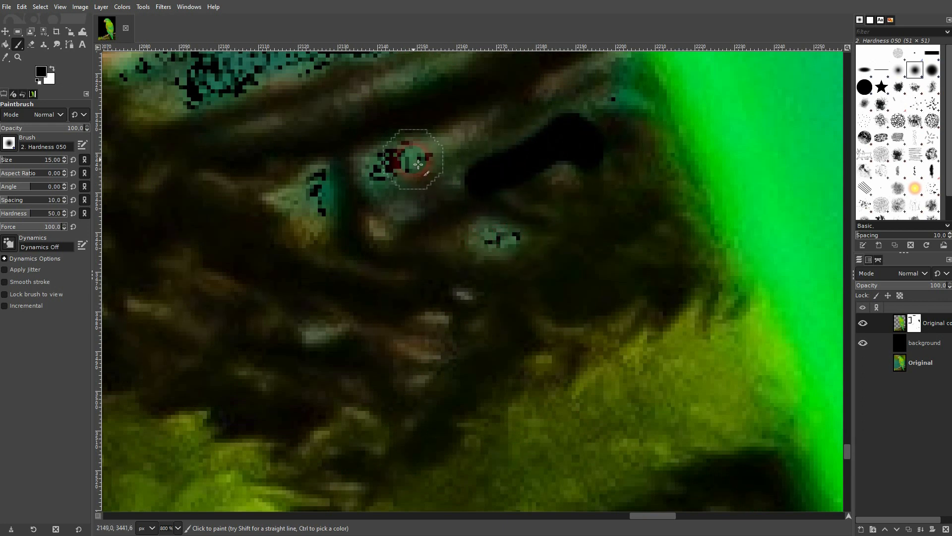
pyautogui.moveTo(418, 164)
pyautogui.mouseDown()
pyautogui.moveTo(381, 183)
pyautogui.moveTo(393, 215)
pyautogui.moveTo(427, 149)
pyautogui.mouseUp()
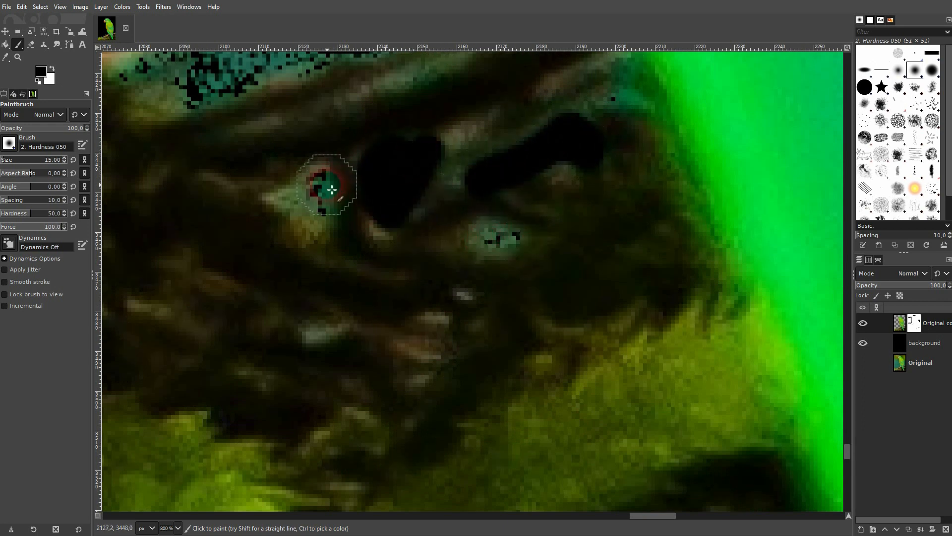
pyautogui.moveTo(322, 213)
pyautogui.mouseDown()
pyautogui.moveTo(319, 179)
pyautogui.moveTo(292, 208)
pyautogui.moveTo(302, 218)
pyautogui.mouseUp()
pyautogui.moveTo(494, 224)
pyautogui.mouseDown()
pyautogui.moveTo(510, 250)
pyautogui.moveTo(481, 233)
pyautogui.mouseUp()
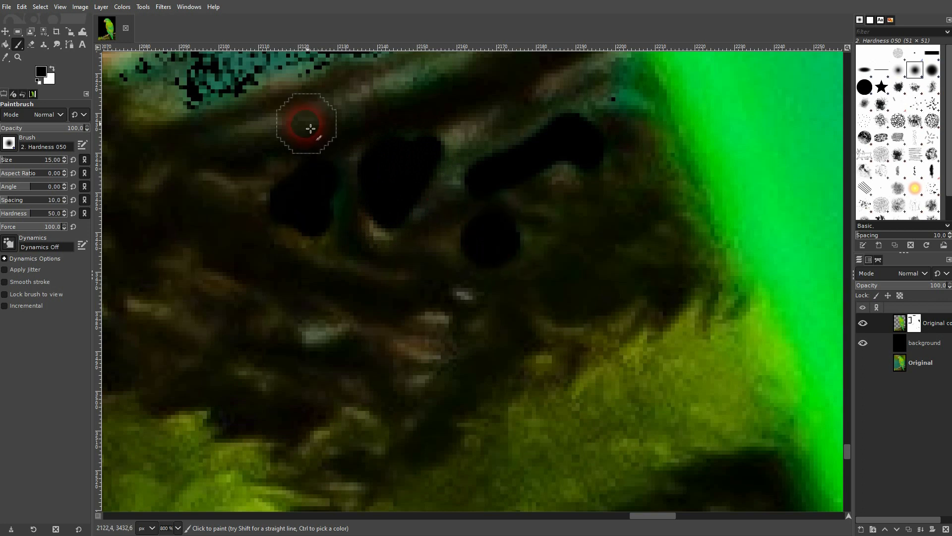
# Paint out the long speckled patch between the twigs beside the tail, plus the two small patches and the round one around it.
pyautogui.scroll(5, 340, 153)
pyautogui.scroll(1, 339, 153)
pyautogui.scroll(-1, 521, 326)
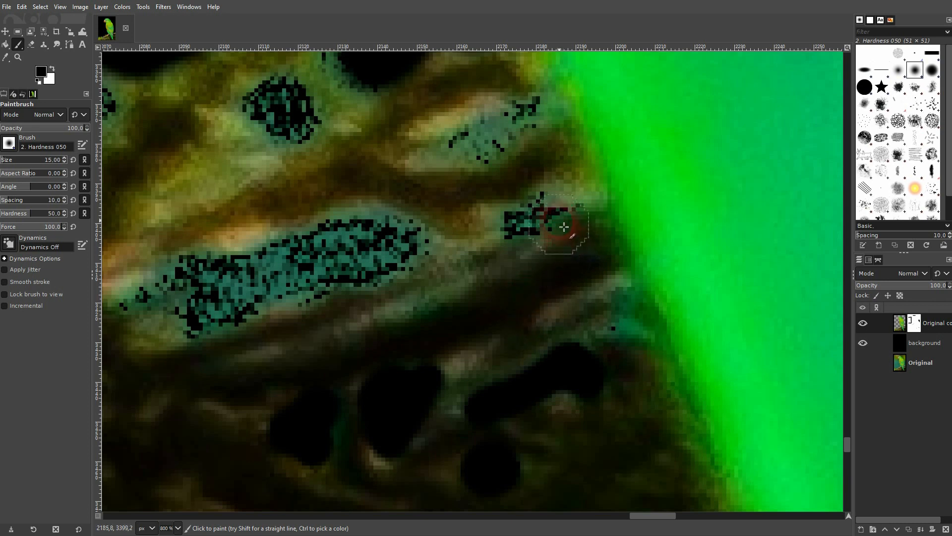
pyautogui.moveTo(564, 227)
pyautogui.mouseDown()
pyautogui.moveTo(549, 213)
pyautogui.moveTo(512, 225)
pyautogui.moveTo(543, 215)
pyautogui.mouseUp()
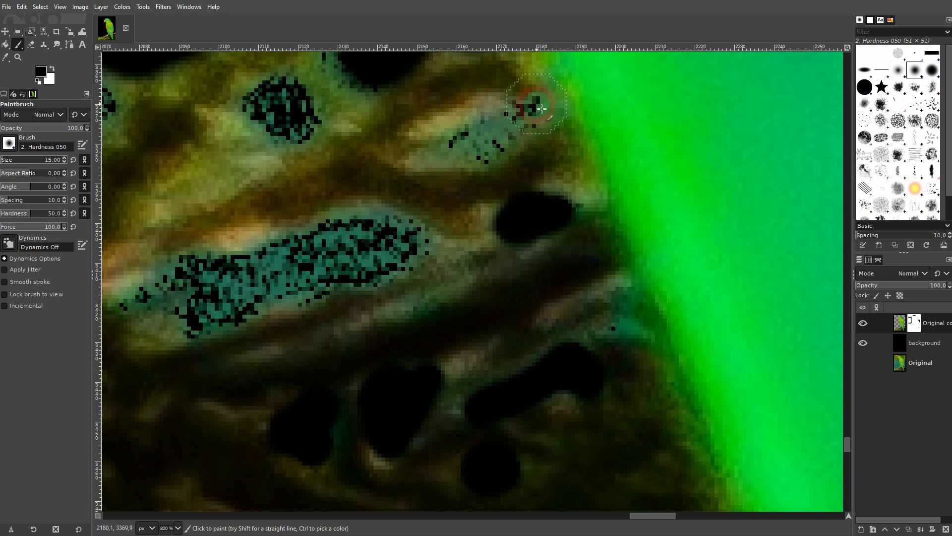
pyautogui.moveTo(541, 109)
pyautogui.mouseDown()
pyautogui.moveTo(480, 155)
pyautogui.moveTo(445, 154)
pyautogui.moveTo(527, 102)
pyautogui.mouseUp()
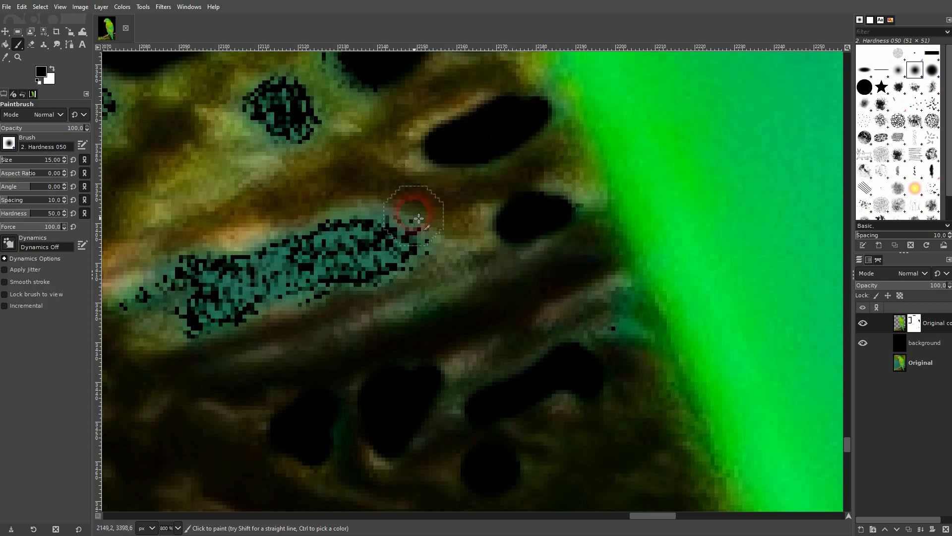
pyautogui.moveTo(419, 218)
pyautogui.mouseDown()
pyautogui.moveTo(417, 260)
pyautogui.moveTo(384, 276)
pyautogui.moveTo(394, 240)
pyautogui.moveTo(374, 228)
pyautogui.moveTo(284, 261)
pyautogui.moveTo(376, 258)
pyautogui.moveTo(337, 284)
pyautogui.moveTo(199, 331)
pyautogui.moveTo(242, 297)
pyautogui.moveTo(242, 279)
pyautogui.moveTo(221, 274)
pyautogui.moveTo(140, 304)
pyautogui.moveTo(207, 301)
pyautogui.mouseUp()
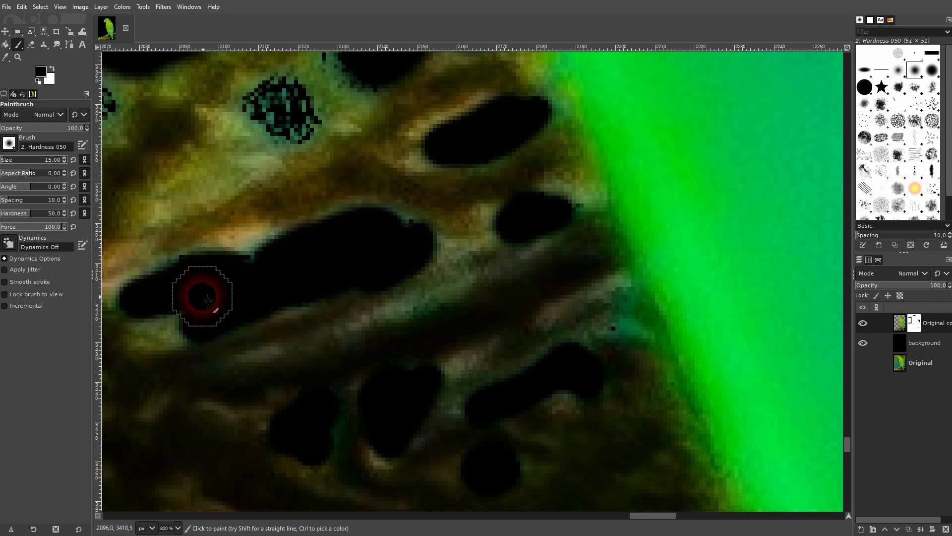
pyautogui.moveTo(263, 149)
pyautogui.mouseDown()
pyautogui.moveTo(308, 135)
pyautogui.moveTo(300, 107)
pyautogui.moveTo(265, 101)
pyautogui.moveTo(263, 132)
pyautogui.moveTo(291, 124)
pyautogui.mouseUp()
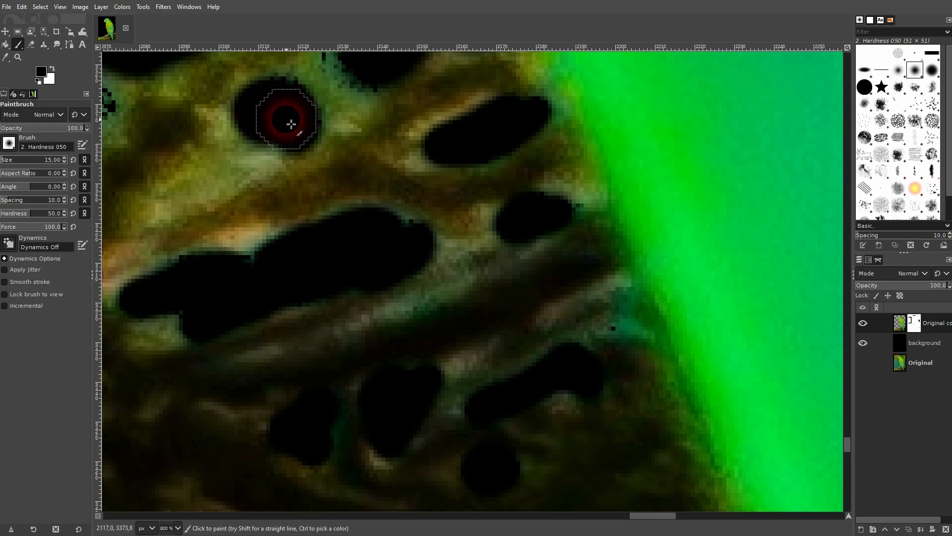
# Paint black over the remaining teal specks at the tail-side end of the large moss gap.
pyautogui.scroll(-2, 282, 154)
pyautogui.scroll(3, 195, 136)
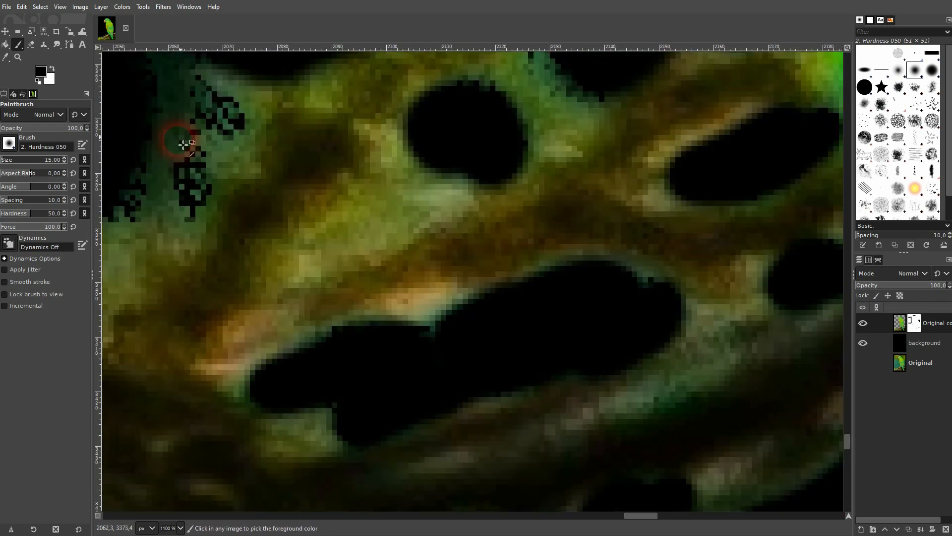
pyautogui.moveTo(173, 98)
pyautogui.mouseDown()
pyautogui.moveTo(234, 138)
pyautogui.moveTo(196, 121)
pyautogui.moveTo(173, 170)
pyautogui.moveTo(194, 203)
pyautogui.moveTo(219, 150)
pyautogui.moveTo(202, 193)
pyautogui.moveTo(173, 197)
pyautogui.moveTo(217, 188)
pyautogui.mouseUp()
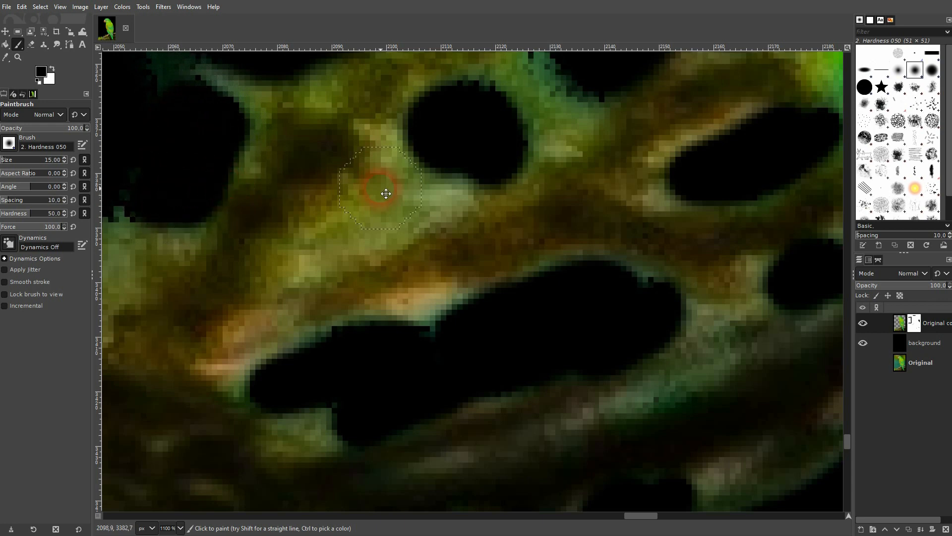
pyautogui.moveTo(381, 189); pyautogui.dragTo(604, 220)
pyautogui.moveTo(425, 236)
pyautogui.mouseDown()
pyautogui.moveTo(337, 237)
pyautogui.moveTo(325, 197)
pyautogui.mouseUp()
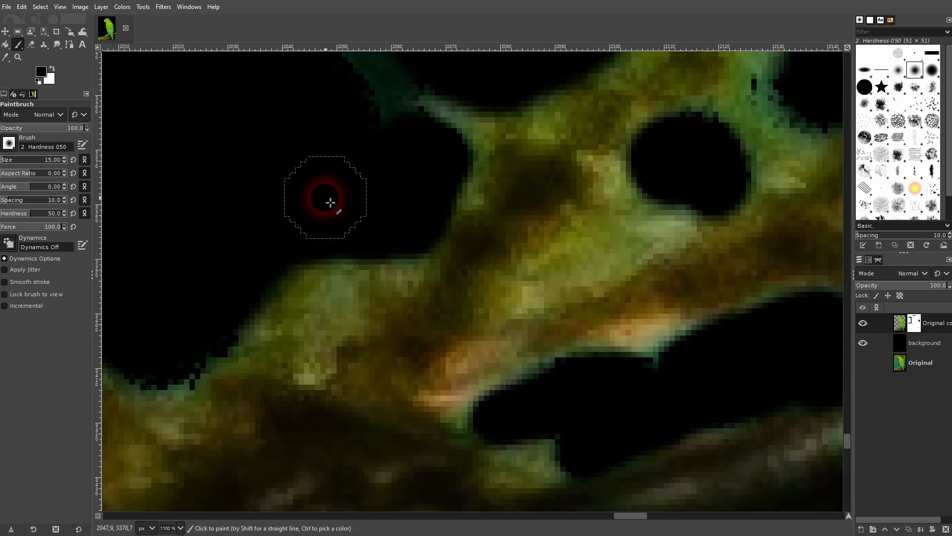
# Paint out the small teal spot below the large moss gap and smooth the gap's speckled lower and upper edges with black.
pyautogui.scroll(-5, 330, 202)
pyautogui.scroll(-1, 304, 204)
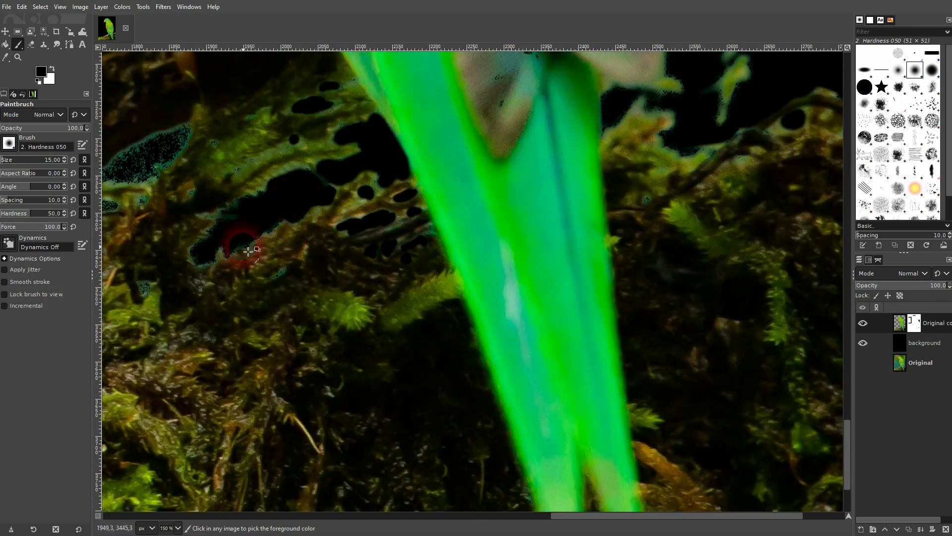
pyautogui.scroll(5, 248, 251)
pyautogui.moveTo(465, 282)
pyautogui.mouseDown()
pyautogui.moveTo(416, 324)
pyautogui.moveTo(468, 275)
pyautogui.mouseUp()
pyautogui.scroll(5, 286, 140)
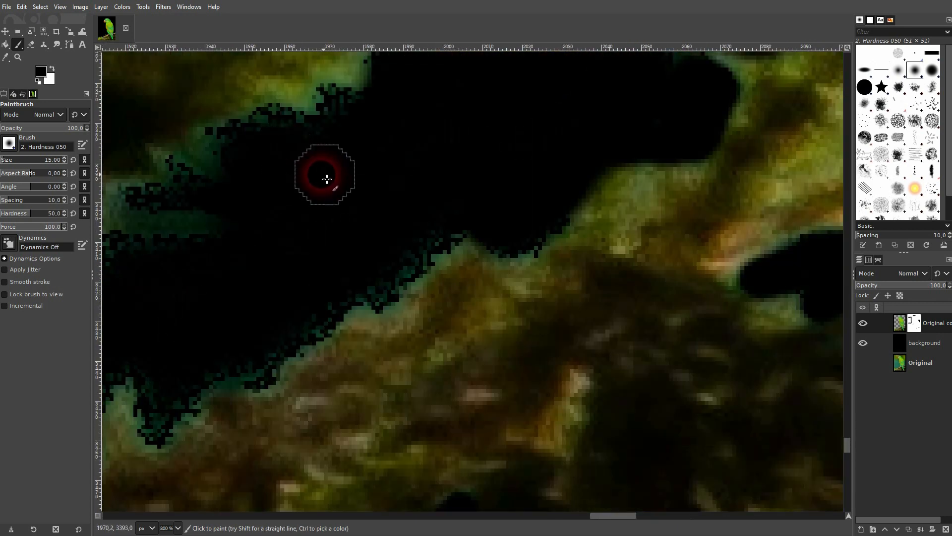
pyautogui.moveTo(505, 243)
pyautogui.mouseDown()
pyautogui.moveTo(470, 236)
pyautogui.moveTo(394, 287)
pyautogui.moveTo(382, 307)
pyautogui.moveTo(341, 318)
pyautogui.moveTo(270, 377)
pyautogui.moveTo(211, 389)
pyautogui.mouseUp()
pyautogui.moveTo(240, 346)
pyautogui.mouseDown()
pyautogui.moveTo(468, 240)
pyautogui.moveTo(460, 261)
pyautogui.moveTo(417, 322)
pyautogui.moveTo(388, 334)
pyautogui.moveTo(377, 275)
pyautogui.moveTo(343, 282)
pyautogui.moveTo(317, 304)
pyautogui.moveTo(320, 355)
pyautogui.moveTo(299, 366)
pyautogui.moveTo(241, 377)
pyautogui.moveTo(213, 345)
pyautogui.moveTo(209, 324)
pyautogui.moveTo(222, 297)
pyautogui.moveTo(284, 243)
pyautogui.moveTo(304, 240)
pyautogui.moveTo(231, 319)
pyautogui.moveTo(285, 342)
pyautogui.moveTo(291, 229)
pyautogui.moveTo(325, 177)
pyautogui.moveTo(363, 155)
pyautogui.moveTo(474, 134)
pyautogui.moveTo(424, 107)
pyautogui.moveTo(348, 146)
pyautogui.moveTo(381, 96)
pyautogui.moveTo(407, 102)
pyautogui.mouseUp()
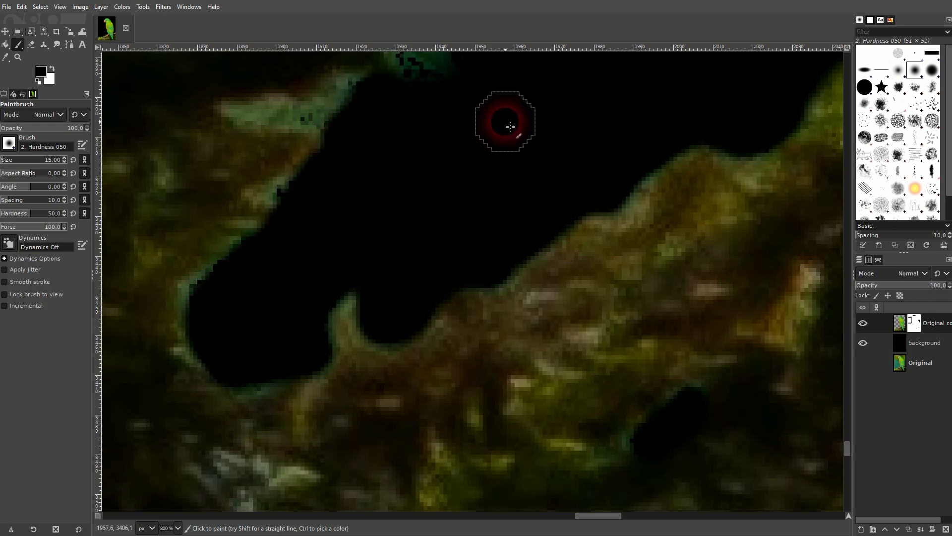
pyautogui.scroll(2, 510, 125)
pyautogui.moveTo(412, 312)
pyautogui.mouseDown()
pyautogui.moveTo(402, 294)
pyautogui.moveTo(453, 327)
pyautogui.moveTo(469, 304)
pyautogui.moveTo(451, 267)
pyautogui.moveTo(516, 244)
pyautogui.moveTo(544, 260)
pyautogui.moveTo(589, 251)
pyautogui.moveTo(566, 227)
pyautogui.moveTo(614, 234)
pyautogui.moveTo(639, 173)
pyautogui.moveTo(676, 158)
pyautogui.moveTo(662, 199)
pyautogui.mouseUp()
# Paint black over the T-shaped speckled patch below the parrot's claws and the small isolated teal spots in the moss around it.
pyautogui.scroll(-5, 661, 199)
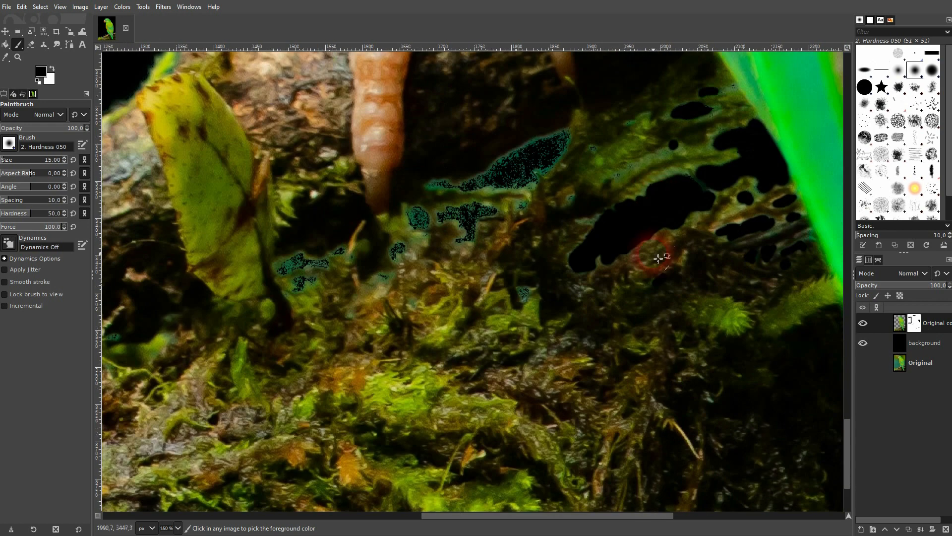
pyautogui.scroll(4, 524, 278)
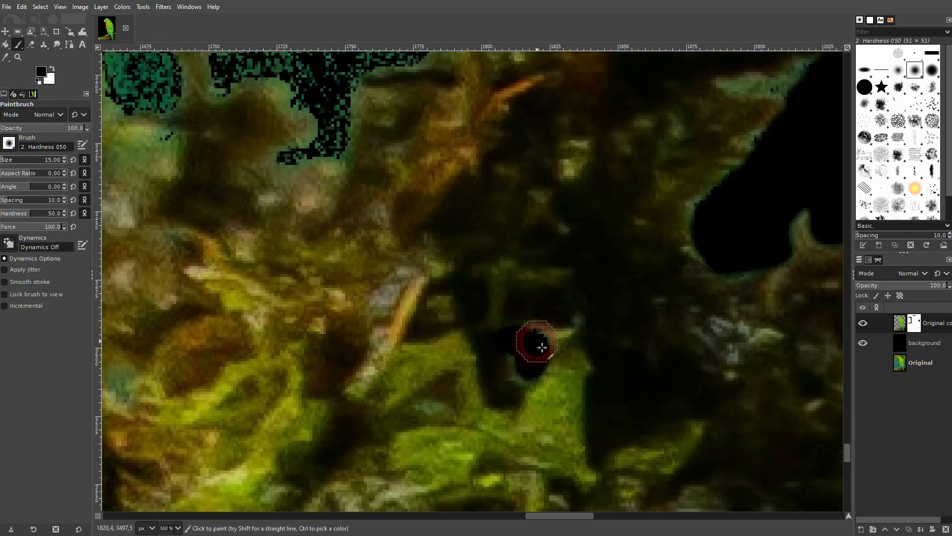
pyautogui.scroll(3, 451, 200)
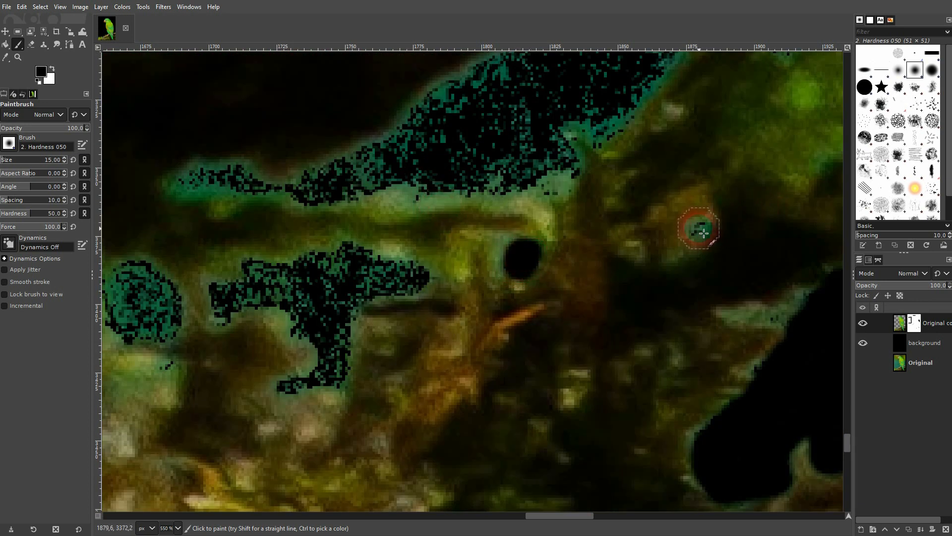
pyautogui.moveTo(420, 293)
pyautogui.mouseDown()
pyautogui.moveTo(373, 297)
pyautogui.moveTo(353, 314)
pyautogui.moveTo(348, 362)
pyautogui.moveTo(328, 385)
pyautogui.moveTo(294, 392)
pyautogui.moveTo(333, 370)
pyautogui.moveTo(340, 349)
pyautogui.moveTo(326, 326)
pyautogui.moveTo(349, 283)
pyautogui.moveTo(424, 279)
pyautogui.moveTo(367, 273)
pyautogui.moveTo(348, 258)
pyautogui.moveTo(365, 265)
pyautogui.moveTo(275, 274)
pyautogui.mouseUp()
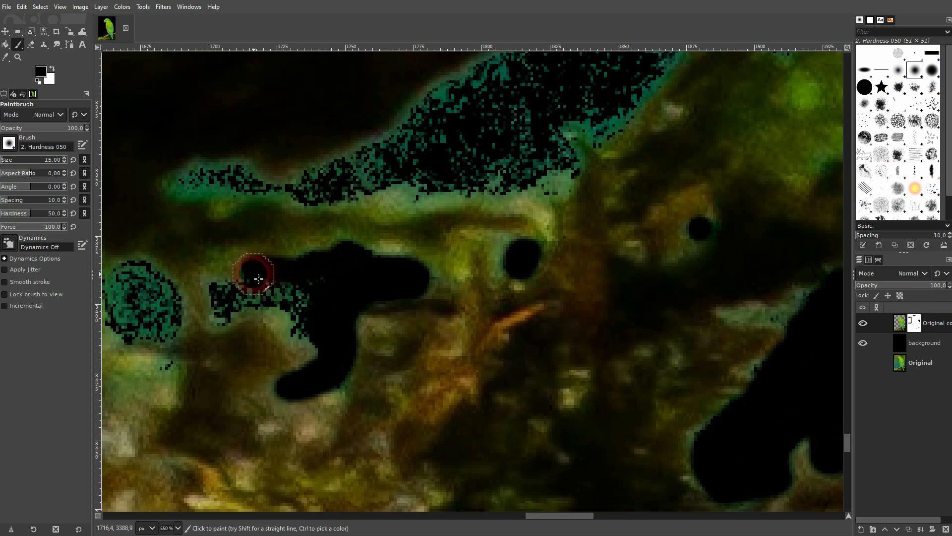
pyautogui.moveTo(224, 319)
pyautogui.mouseDown()
pyautogui.moveTo(247, 305)
pyautogui.moveTo(306, 303)
pyautogui.moveTo(317, 287)
pyautogui.moveTo(309, 313)
pyautogui.moveTo(293, 315)
pyautogui.moveTo(315, 337)
pyautogui.mouseUp()
# Paint out the round patch beside the T-shaped gap and the small and elongated teal patches between it and the upright leaf.
pyautogui.hscroll(-5, 284, 291)
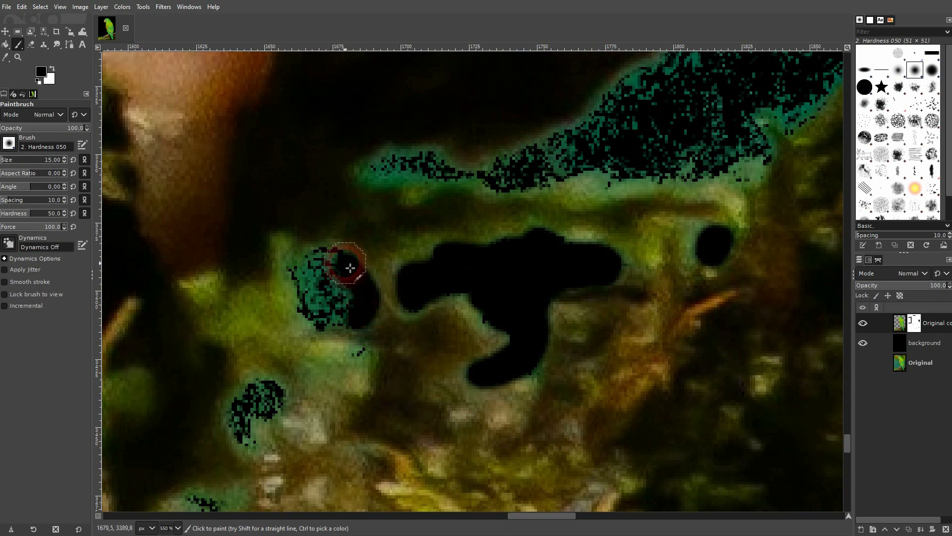
pyautogui.moveTo(350, 267)
pyautogui.mouseDown()
pyautogui.moveTo(311, 261)
pyautogui.moveTo(313, 296)
pyautogui.moveTo(336, 314)
pyautogui.moveTo(330, 267)
pyautogui.moveTo(297, 324)
pyautogui.mouseUp()
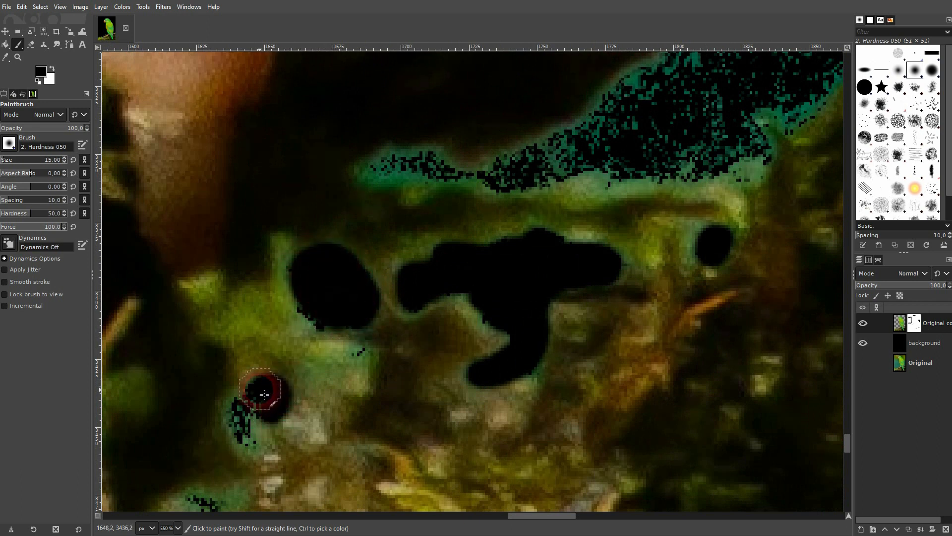
pyautogui.moveTo(287, 424)
pyautogui.mouseDown()
pyautogui.moveTo(457, 247)
pyautogui.moveTo(421, 287)
pyautogui.mouseUp()
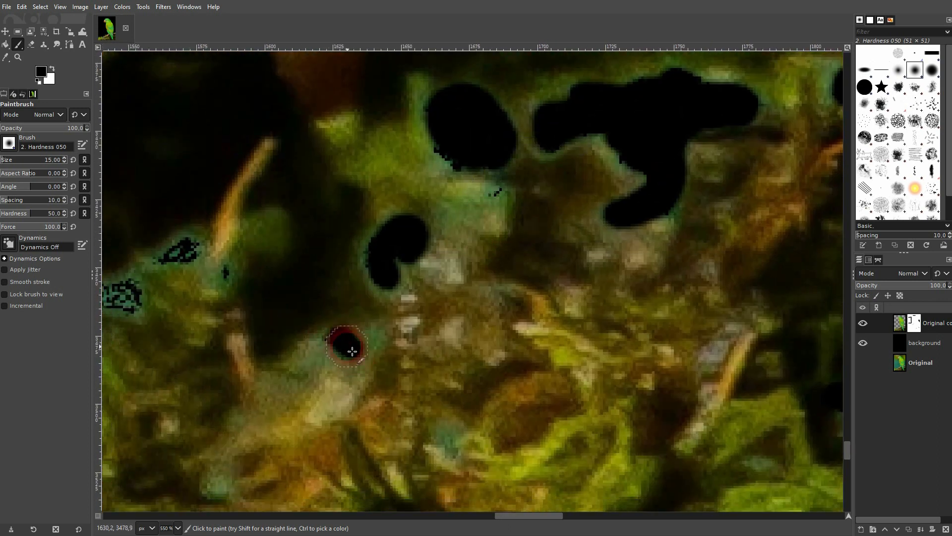
pyautogui.moveTo(246, 308); pyautogui.dragTo(460, 269)
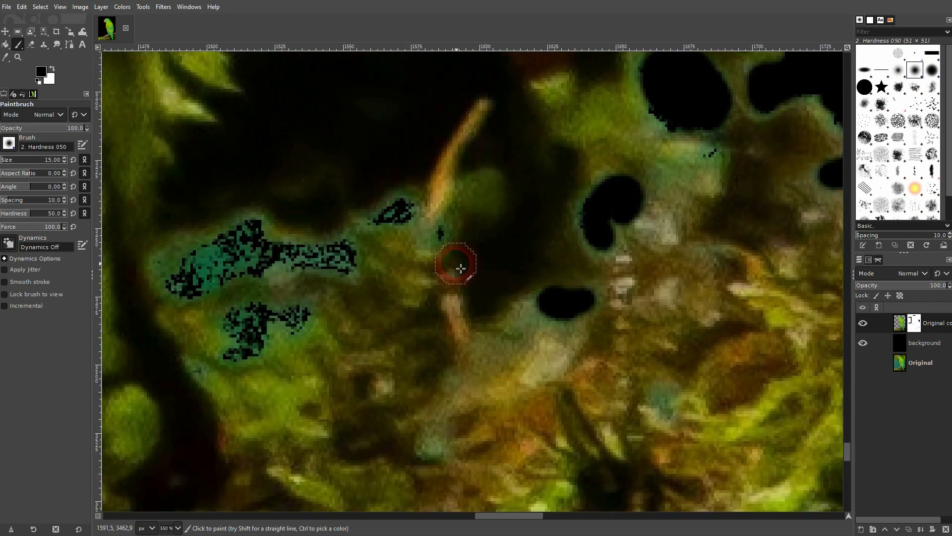
pyautogui.moveTo(323, 267)
pyautogui.mouseDown()
pyautogui.moveTo(293, 266)
pyautogui.moveTo(258, 240)
pyautogui.moveTo(243, 242)
pyautogui.moveTo(184, 294)
pyautogui.moveTo(252, 269)
pyautogui.moveTo(290, 268)
pyautogui.moveTo(254, 275)
pyautogui.mouseUp()
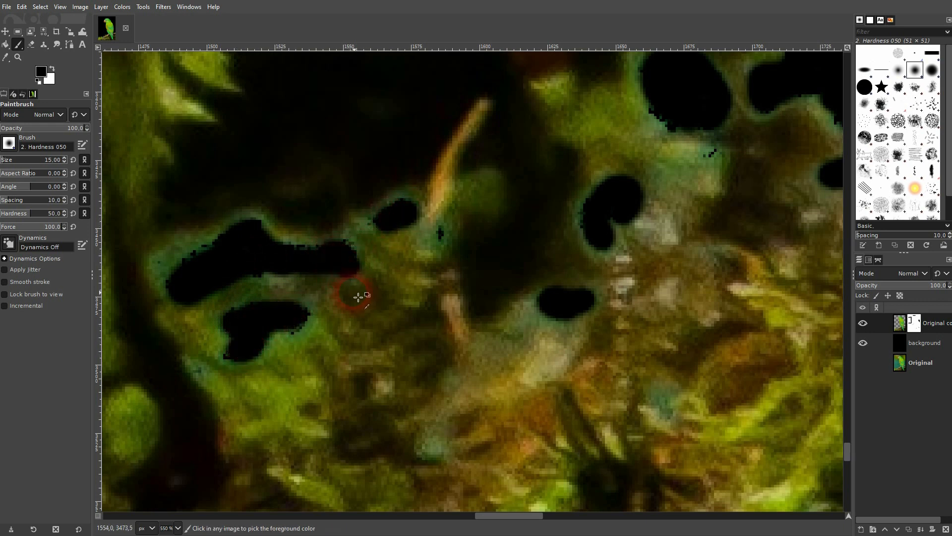
# Outline and fill with black the large elongated teal speckled area between the parrot's claws, including its narrow tip.
pyautogui.scroll(-3, 358, 297)
pyautogui.scroll(3, 620, 158)
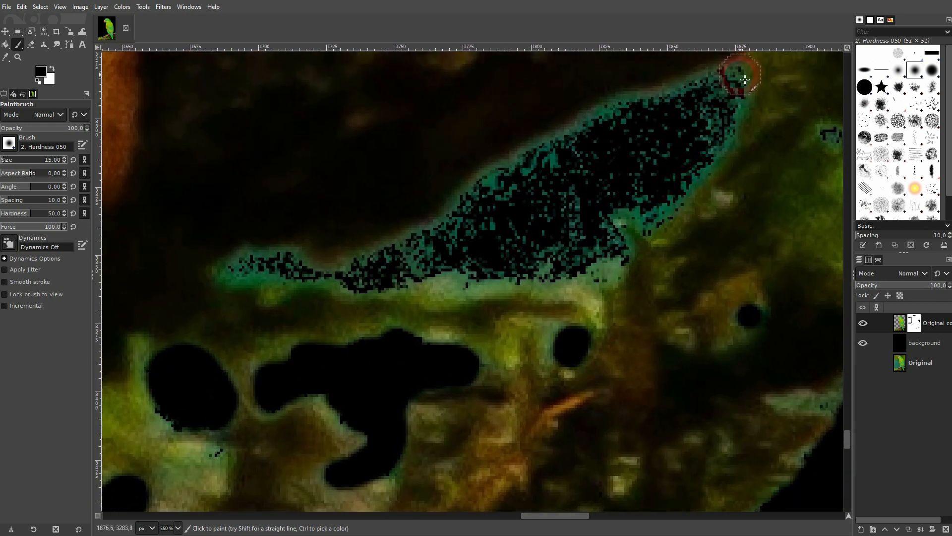
pyautogui.moveTo(745, 79)
pyautogui.mouseDown()
pyautogui.moveTo(726, 144)
pyautogui.moveTo(672, 216)
pyautogui.moveTo(654, 229)
pyautogui.moveTo(633, 212)
pyautogui.moveTo(597, 224)
pyautogui.moveTo(617, 253)
pyautogui.moveTo(554, 271)
pyautogui.moveTo(359, 288)
pyautogui.moveTo(303, 280)
pyautogui.mouseUp()
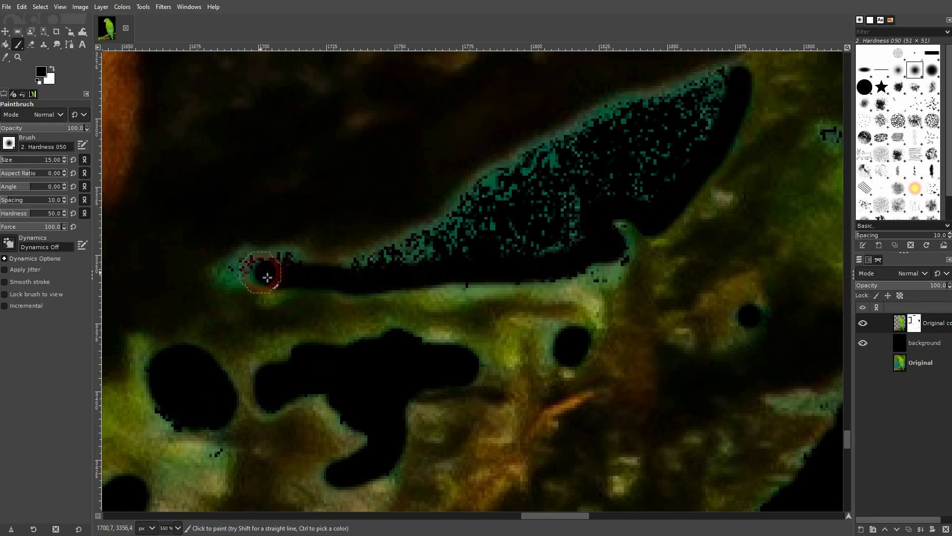
pyautogui.moveTo(241, 280)
pyautogui.mouseDown()
pyautogui.moveTo(296, 262)
pyautogui.moveTo(359, 274)
pyautogui.moveTo(478, 241)
pyautogui.moveTo(480, 263)
pyautogui.moveTo(615, 224)
pyautogui.moveTo(554, 254)
pyautogui.moveTo(586, 225)
pyautogui.moveTo(556, 226)
pyautogui.moveTo(560, 207)
pyautogui.moveTo(527, 209)
pyautogui.moveTo(477, 253)
pyautogui.moveTo(499, 219)
pyautogui.moveTo(422, 251)
pyautogui.moveTo(554, 166)
pyautogui.moveTo(501, 188)
pyautogui.moveTo(474, 214)
pyautogui.moveTo(582, 145)
pyautogui.moveTo(730, 83)
pyautogui.moveTo(705, 125)
pyautogui.moveTo(633, 189)
pyautogui.moveTo(661, 180)
pyautogui.moveTo(707, 125)
pyautogui.moveTo(686, 160)
pyautogui.moveTo(636, 205)
pyautogui.moveTo(671, 146)
pyautogui.moveTo(661, 126)
pyautogui.moveTo(606, 183)
pyautogui.moveTo(660, 149)
pyautogui.moveTo(592, 192)
pyautogui.moveTo(587, 162)
pyautogui.moveTo(600, 137)
pyautogui.moveTo(633, 119)
pyautogui.moveTo(637, 146)
pyautogui.mouseUp()
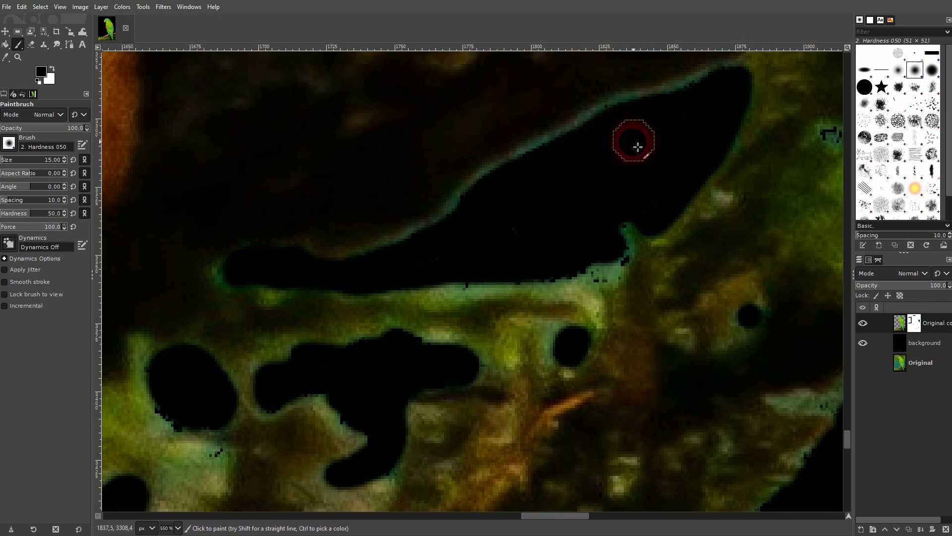
pyautogui.keyDown('ctrl'); pyautogui.scroll(-1, 639, 169); pyautogui.keyUp('ctrl')
pyautogui.keyDown('ctrl'); pyautogui.scroll(-8, 639, 168); pyautogui.keyUp('ctrl')
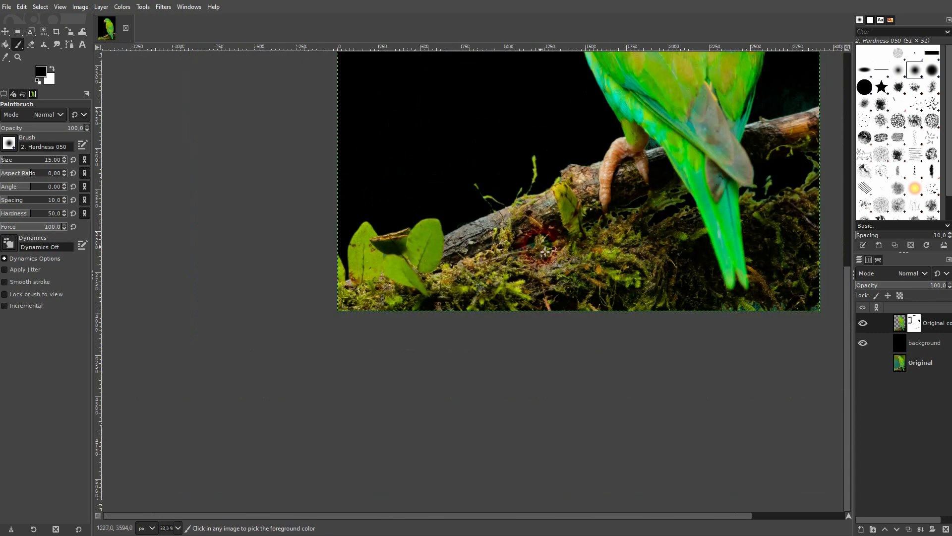
# Paint black over the two speckled teal patches above the thin pale stem, the triangular patch near them and the small spots beyond it.
pyautogui.keyDown('ctrl'); pyautogui.scroll(8, 546, 251); pyautogui.keyUp('ctrl')
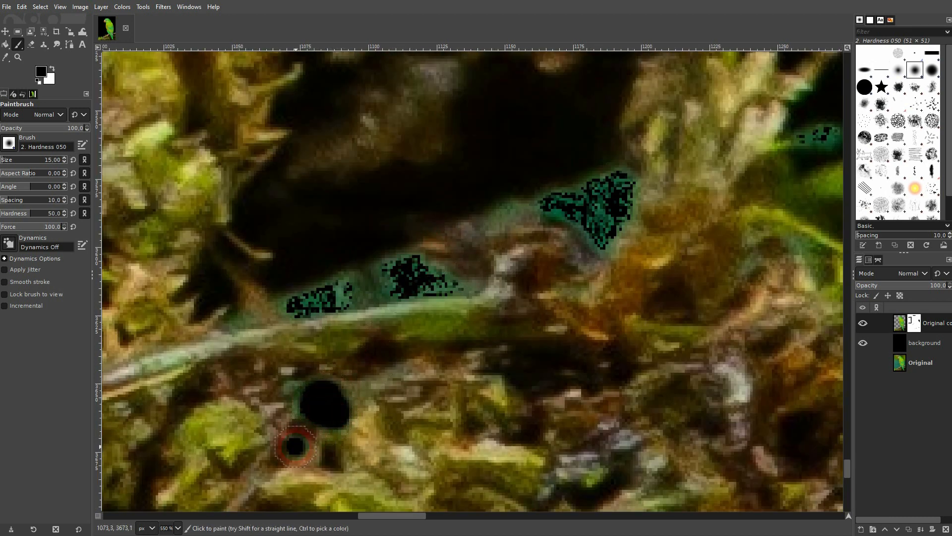
pyautogui.moveTo(295, 318); pyautogui.dragTo(350, 293)
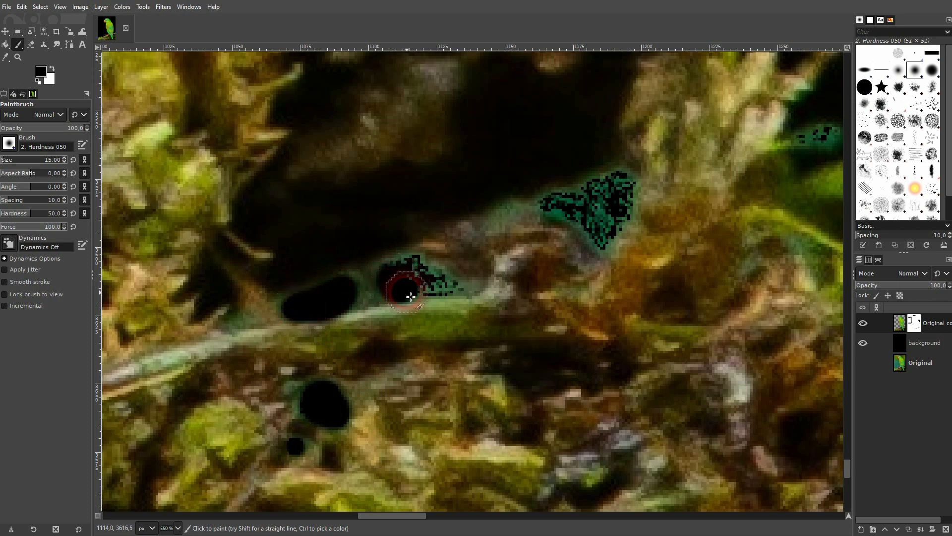
pyautogui.moveTo(410, 297); pyautogui.dragTo(451, 293)
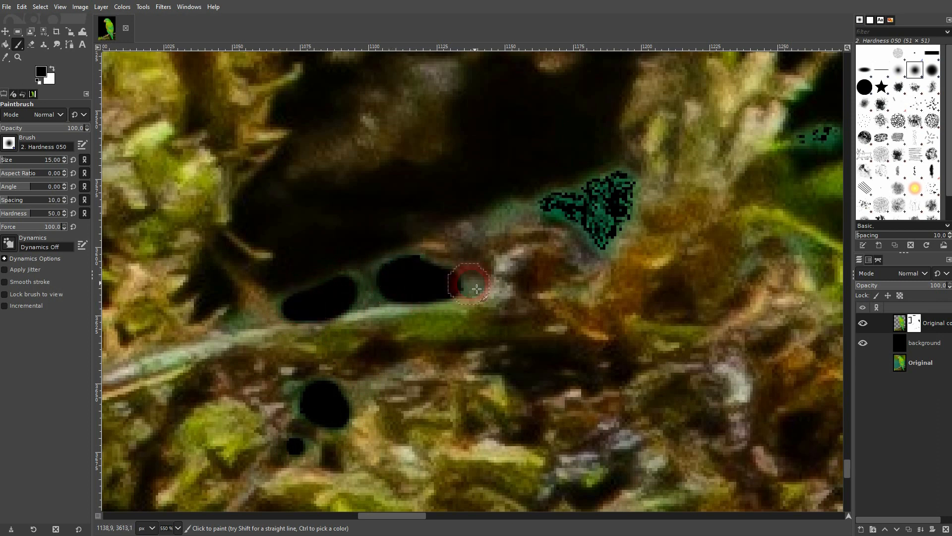
pyautogui.moveTo(613, 236)
pyautogui.mouseDown()
pyautogui.moveTo(630, 214)
pyautogui.moveTo(630, 184)
pyautogui.moveTo(552, 210)
pyautogui.moveTo(599, 235)
pyautogui.moveTo(625, 202)
pyautogui.mouseUp()
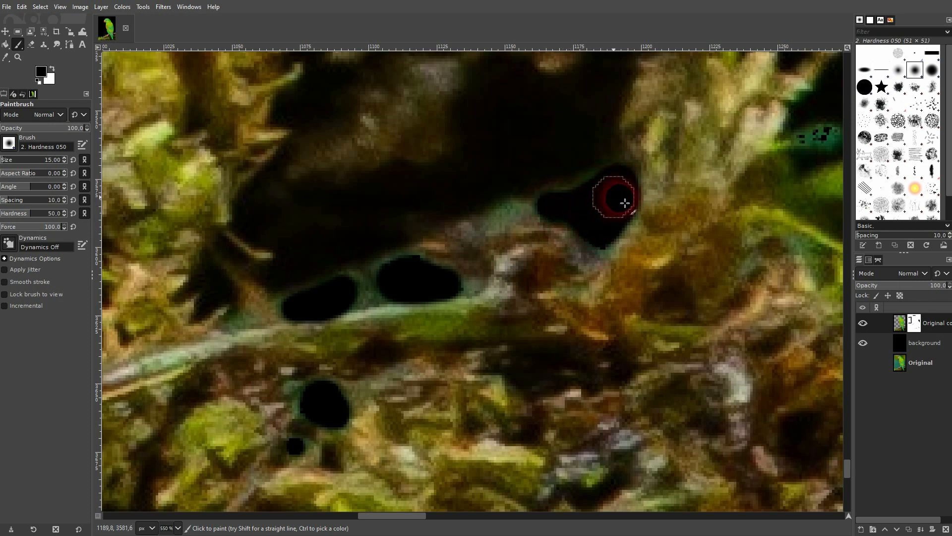
pyautogui.moveTo(765, 172); pyautogui.dragTo(450, 286)
pyautogui.moveTo(509, 249); pyautogui.dragTo(502, 260)
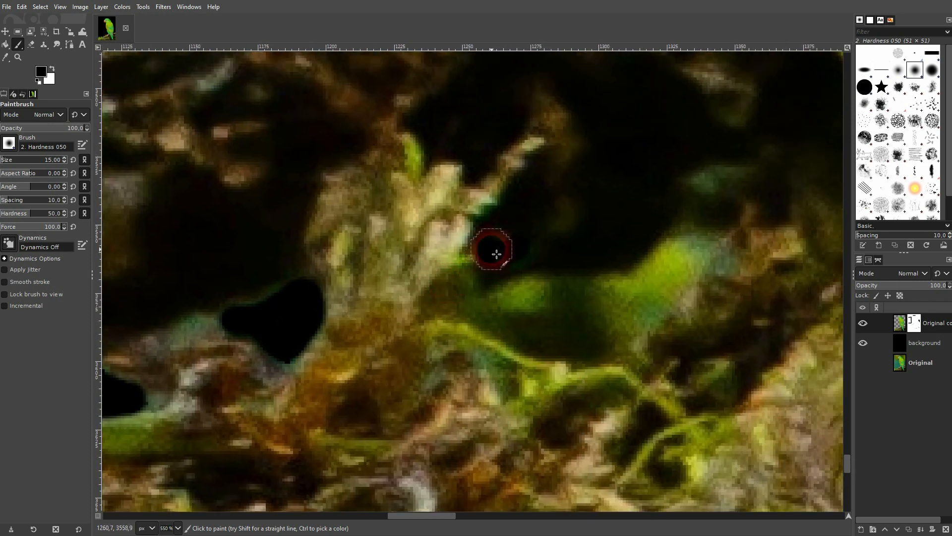
# Try painting black over the speckled gap along the yellow edge of the grey feather, and undo the stroke.
pyautogui.scroll(-6, 542, 255)
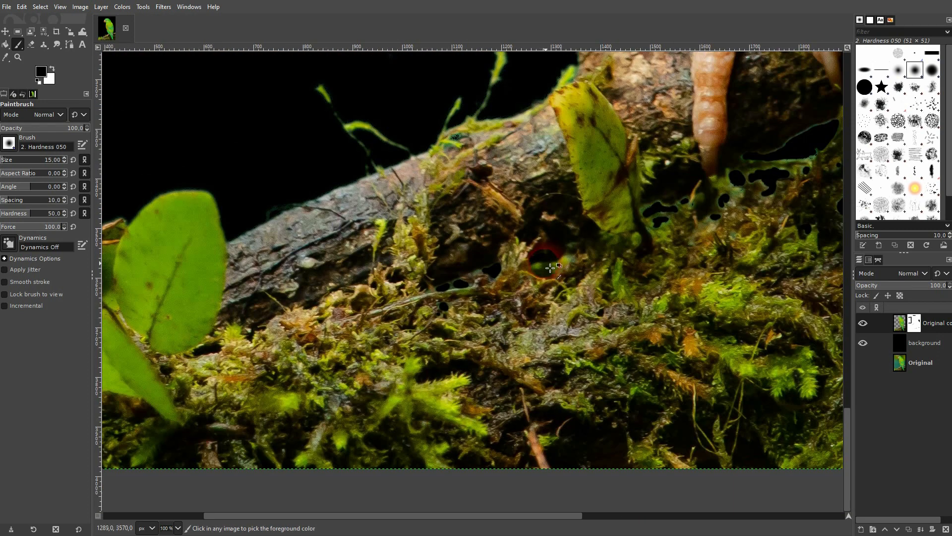
pyautogui.scroll(-2, 618, 278)
pyautogui.hscroll(3, 655, 279)
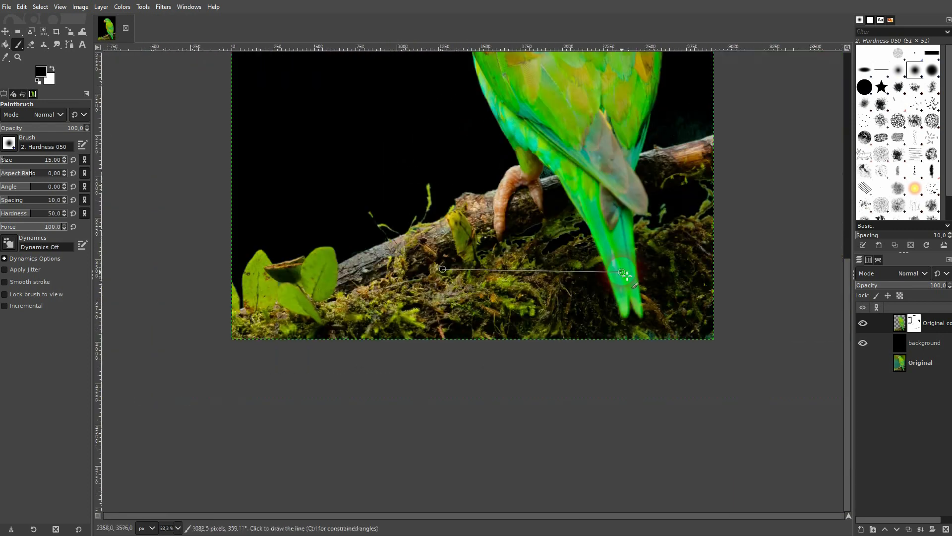
pyautogui.scroll(-2, 637, 178)
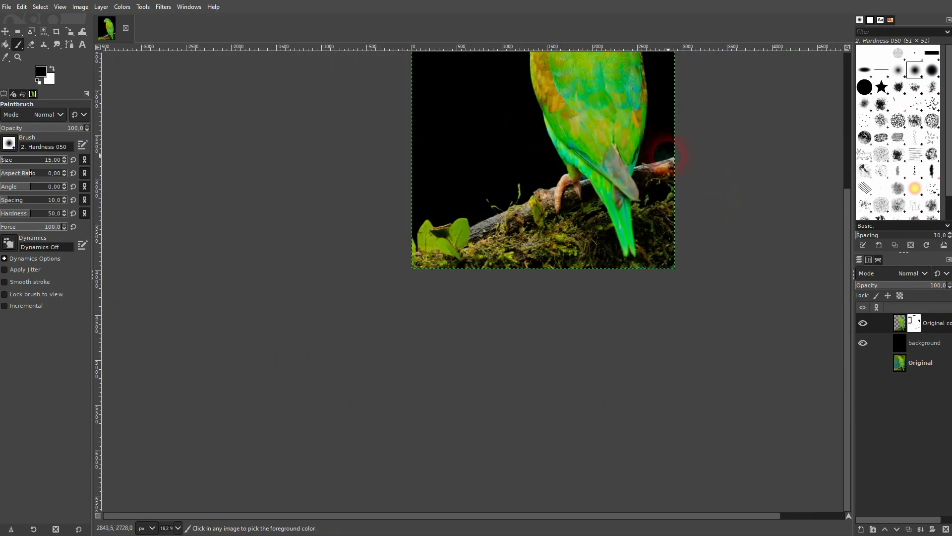
pyautogui.scroll(4, 655, 138)
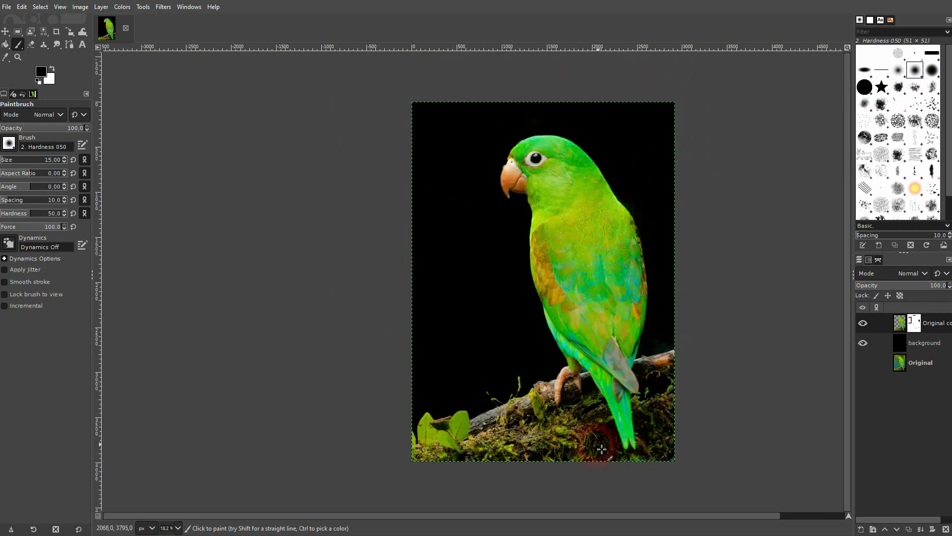
pyautogui.scroll(6, 692, 353)
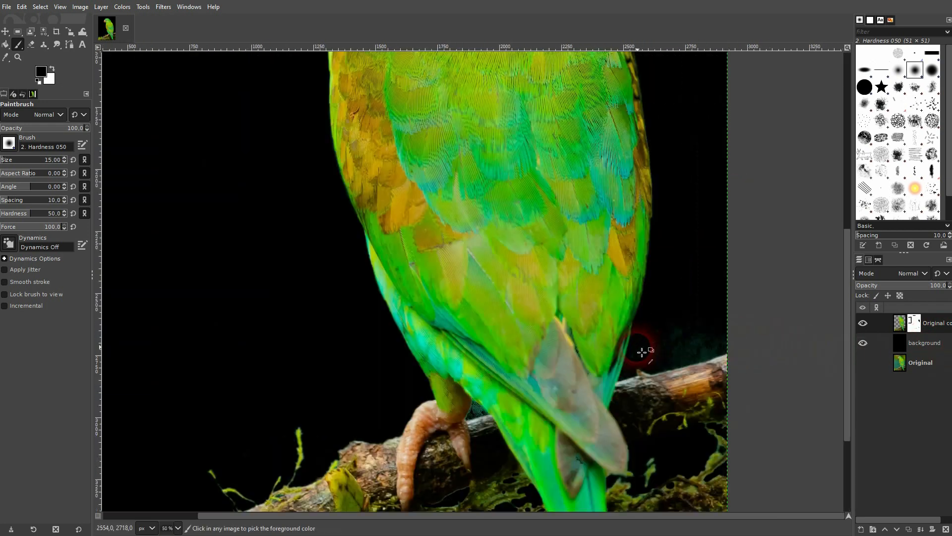
pyautogui.scroll(2, 456, 330)
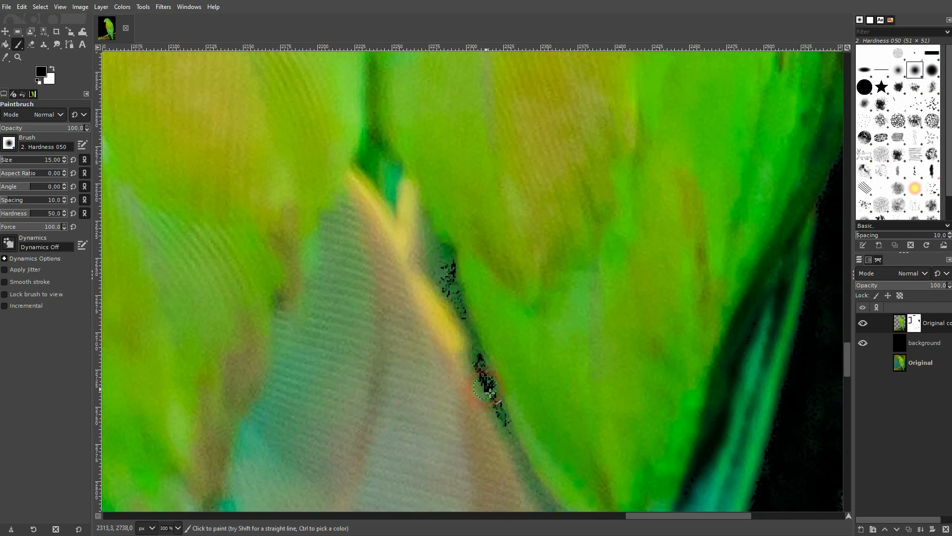
pyautogui.moveTo(495, 385)
pyautogui.mouseDown()
pyautogui.moveTo(461, 321)
pyautogui.moveTo(440, 239)
pyautogui.mouseUp()
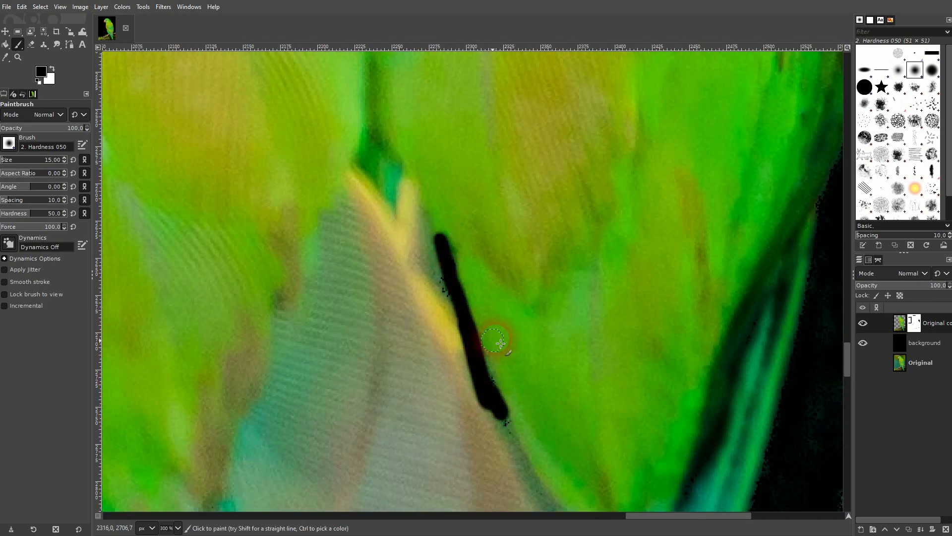
pyautogui.hotkey('ctrl', 'z')
# Outline and fill with black the triangular speckled teal gap between the parrot's leg, its tail feathers and the branch.
pyautogui.keyDown('ctrl'); pyautogui.scroll(-4, 485, 309); pyautogui.keyUp('ctrl')
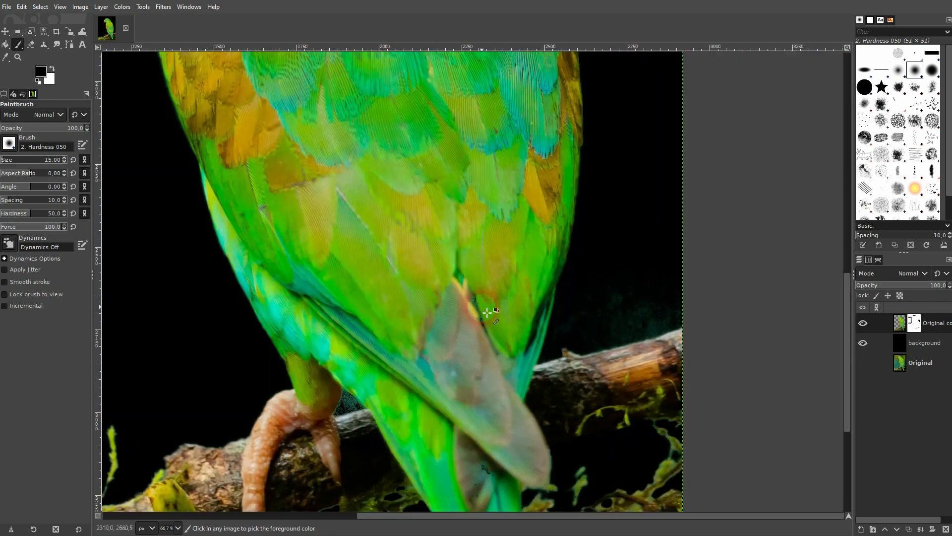
pyautogui.keyDown('ctrl'); pyautogui.scroll(6, 452, 296); pyautogui.keyUp('ctrl')
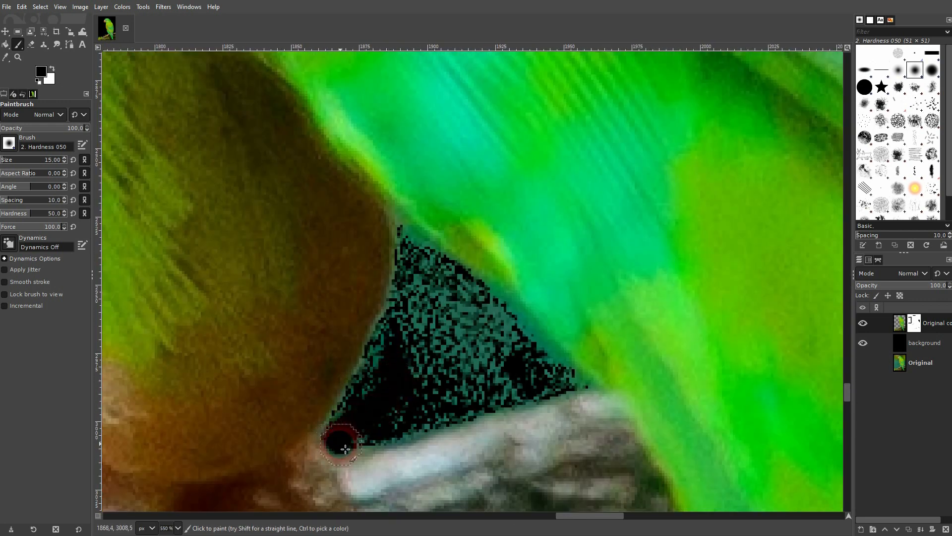
pyautogui.moveTo(346, 449)
pyautogui.mouseDown()
pyautogui.moveTo(567, 396)
pyautogui.moveTo(554, 375)
pyautogui.mouseUp()
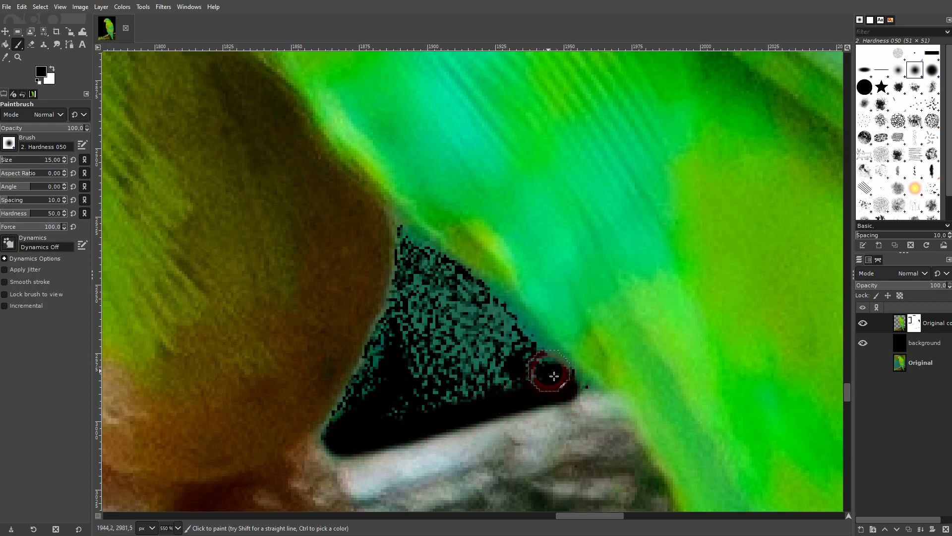
pyautogui.moveTo(445, 276)
pyautogui.mouseDown()
pyautogui.moveTo(418, 246)
pyautogui.moveTo(406, 296)
pyautogui.mouseUp()
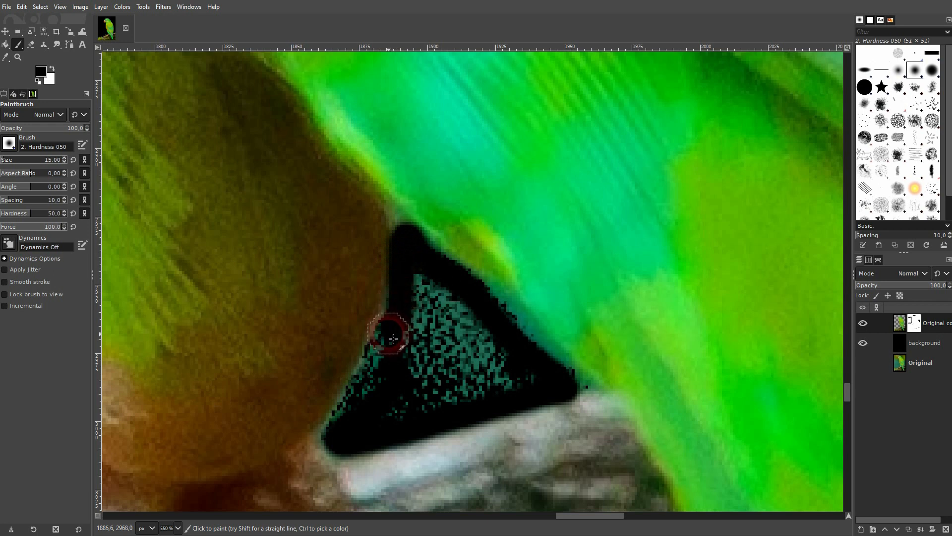
pyautogui.moveTo(393, 339); pyautogui.dragTo(373, 381)
pyautogui.moveTo(357, 413)
pyautogui.mouseDown()
pyautogui.moveTo(336, 433)
pyautogui.moveTo(501, 389)
pyautogui.moveTo(497, 367)
pyautogui.moveTo(441, 392)
pyautogui.moveTo(491, 340)
pyautogui.moveTo(436, 289)
pyautogui.moveTo(404, 329)
pyautogui.moveTo(431, 323)
pyautogui.moveTo(419, 388)
pyautogui.moveTo(445, 319)
pyautogui.moveTo(478, 374)
pyautogui.moveTo(468, 367)
pyautogui.mouseUp()
pyautogui.moveTo(494, 323)
pyautogui.mouseDown()
pyautogui.moveTo(504, 318)
pyautogui.moveTo(575, 388)
pyautogui.moveTo(444, 272)
pyautogui.mouseUp()
# Smooth the leg-side edge of the triangular gap with black down to its lower corner.
pyautogui.scroll(-8, 444, 273)
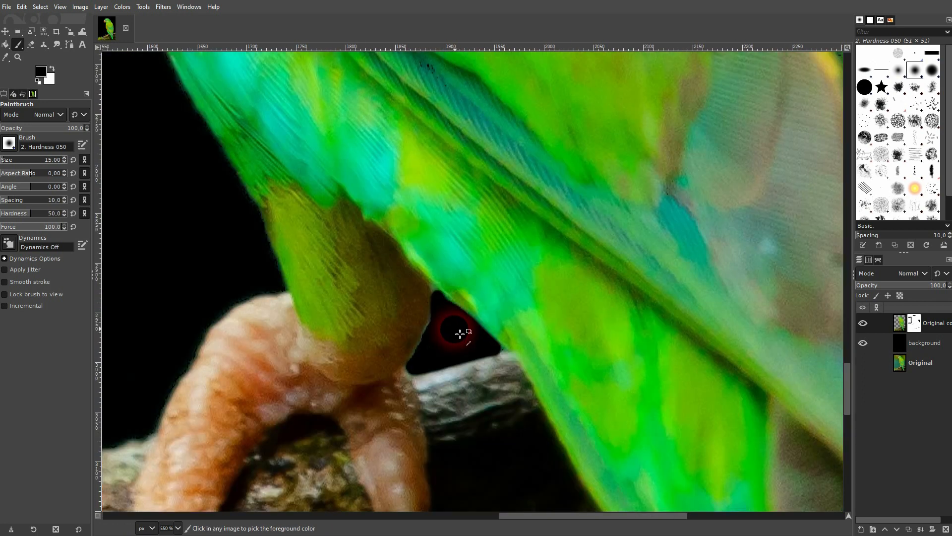
pyautogui.scroll(8, 452, 336)
pyautogui.scroll(1, 453, 335)
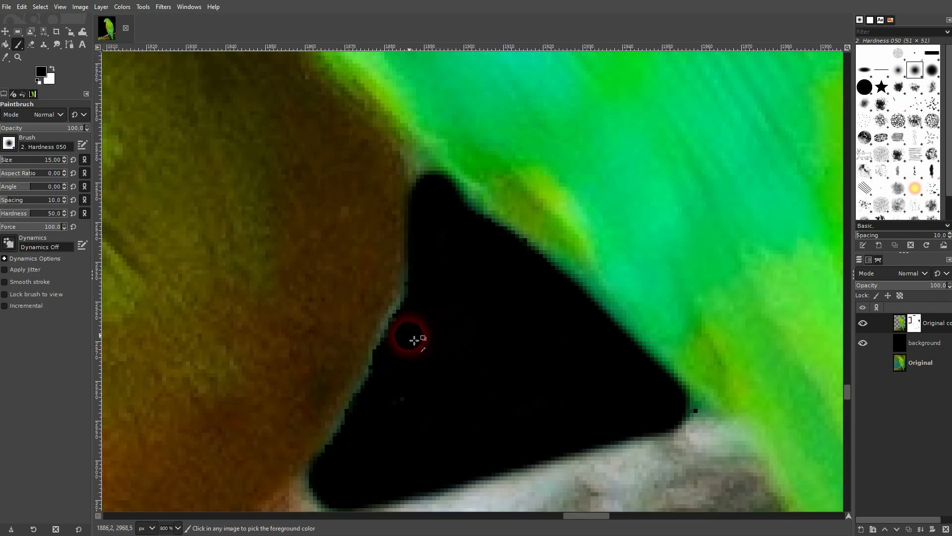
pyautogui.moveTo(403, 347); pyautogui.dragTo(332, 474)
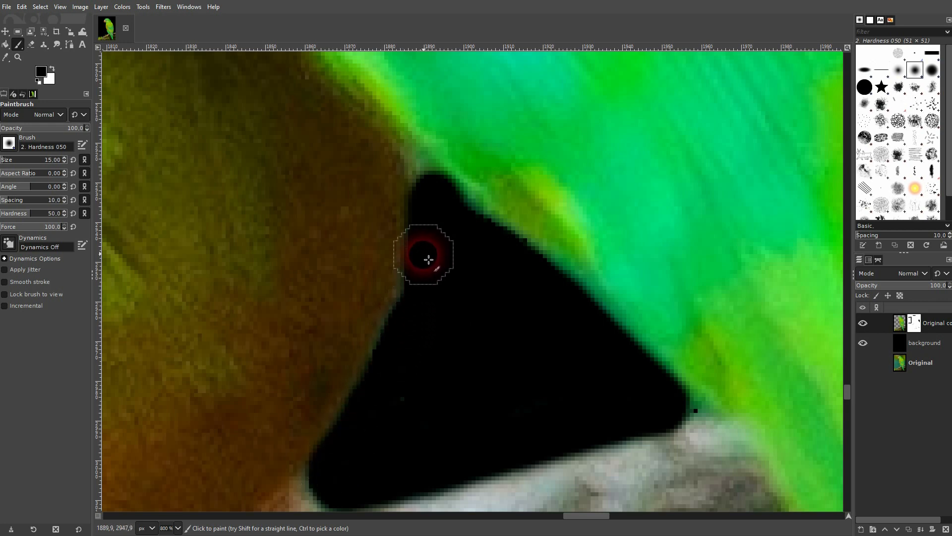
# Paint out the speckled teal fringe along the outer edge of the parrot's yellow-brown wing feathers, working downward.
pyautogui.scroll(-6, 455, 278)
pyautogui.scroll(-5, 490, 283)
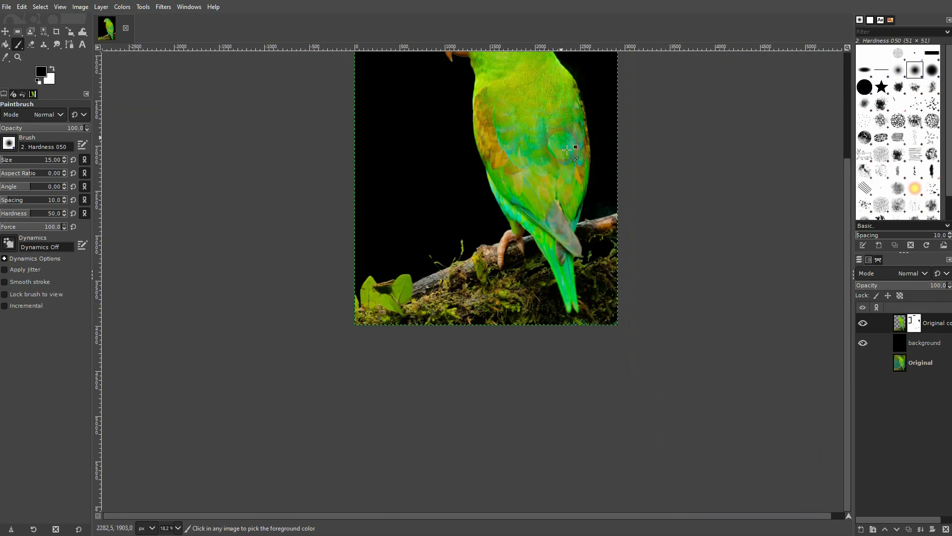
pyautogui.scroll(6, 614, 102)
pyautogui.scroll(3, 527, 213)
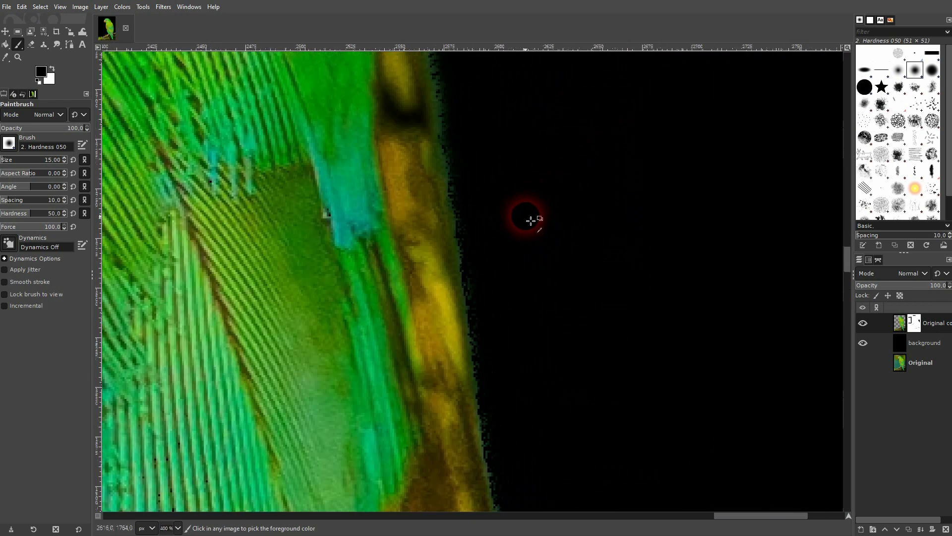
pyautogui.moveTo(468, 213)
pyautogui.mouseDown()
pyautogui.moveTo(459, 185)
pyautogui.moveTo(479, 286)
pyautogui.moveTo(474, 315)
pyautogui.moveTo(501, 398)
pyautogui.moveTo(462, 234)
pyautogui.moveTo(465, 263)
pyautogui.moveTo(453, 256)
pyautogui.moveTo(474, 389)
pyautogui.mouseUp()
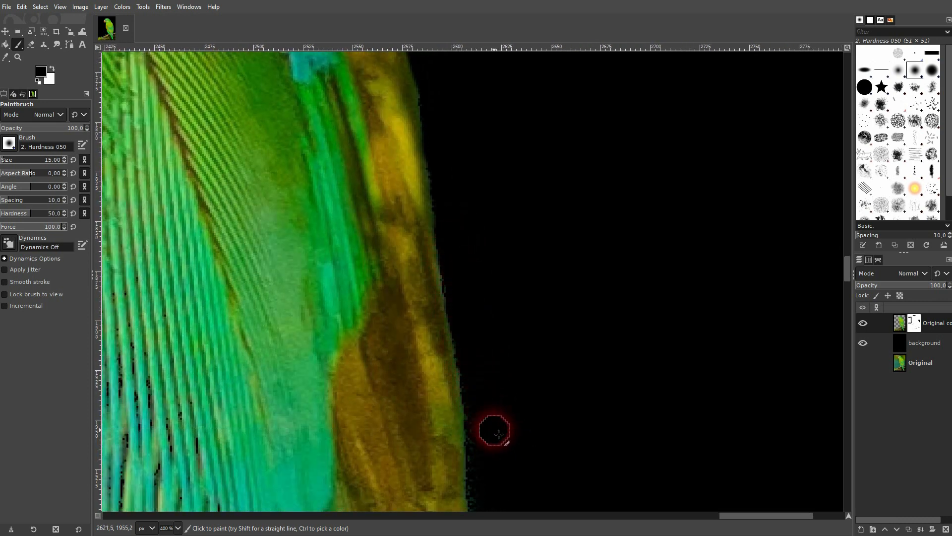
pyautogui.moveTo(500, 429); pyautogui.dragTo(469, 204)
pyautogui.moveTo(441, 153)
pyautogui.mouseDown()
pyautogui.moveTo(464, 450)
pyautogui.moveTo(475, 465)
pyautogui.moveTo(470, 242)
pyautogui.moveTo(453, 226)
pyautogui.mouseUp()
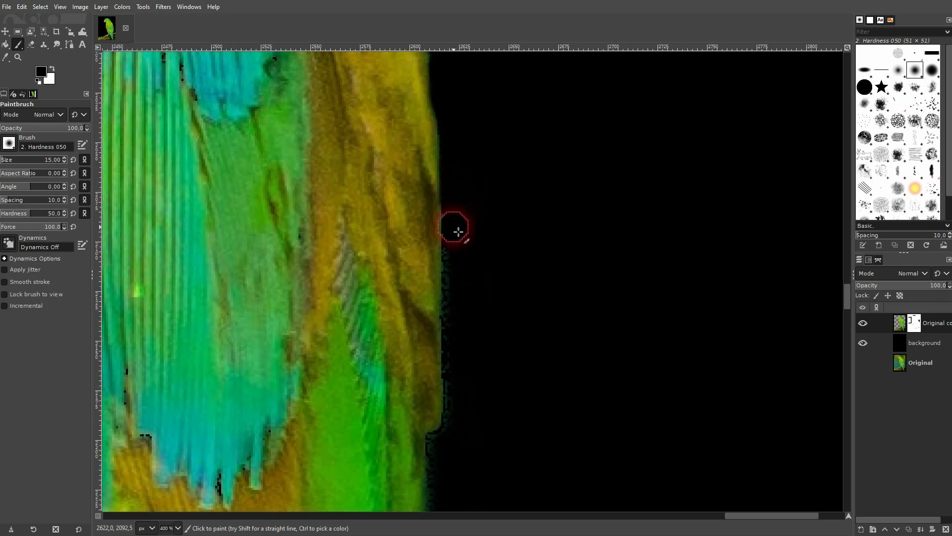
# Continue painting out the teal fringe down the lower wing edge, past the notch and along the green feathers.
pyautogui.moveTo(456, 259)
pyautogui.mouseDown()
pyautogui.moveTo(461, 376)
pyautogui.moveTo(452, 334)
pyautogui.moveTo(504, 275)
pyautogui.moveTo(501, 184)
pyautogui.mouseUp()
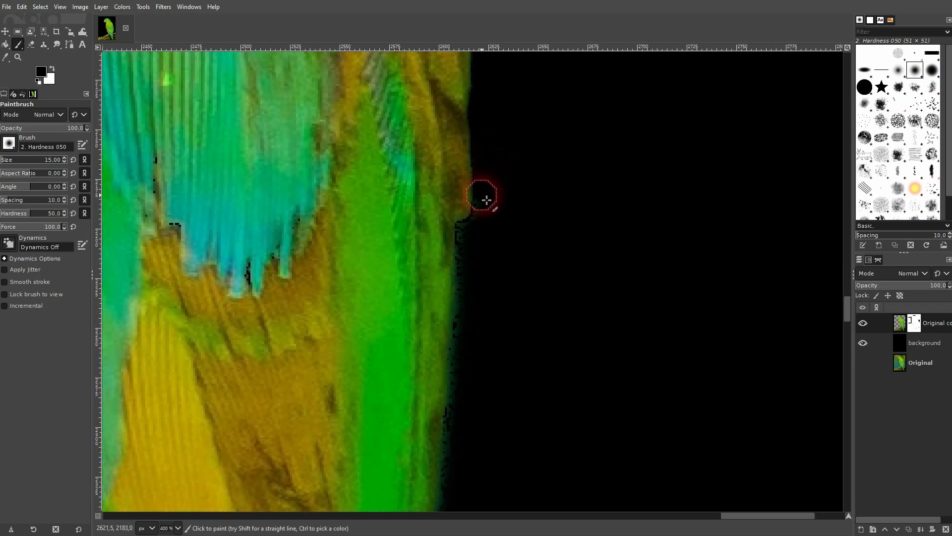
pyautogui.moveTo(469, 248)
pyautogui.mouseDown()
pyautogui.moveTo(467, 376)
pyautogui.moveTo(502, 390)
pyautogui.moveTo(472, 219)
pyautogui.mouseUp()
pyautogui.moveTo(459, 326); pyautogui.dragTo(523, 150)
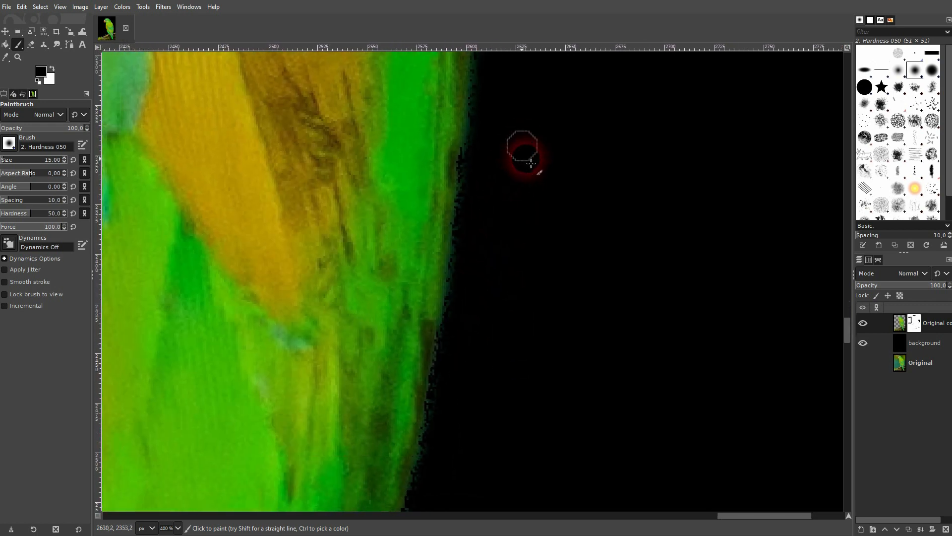
pyautogui.moveTo(468, 367); pyautogui.dragTo(589, 111)
pyautogui.moveTo(418, 422); pyautogui.dragTo(418, 419)
# Set the brush size to 60 and paint out the teal haze in the background between the tail-side feathers and the branch.
pyautogui.scroll(-2, 441, 149)
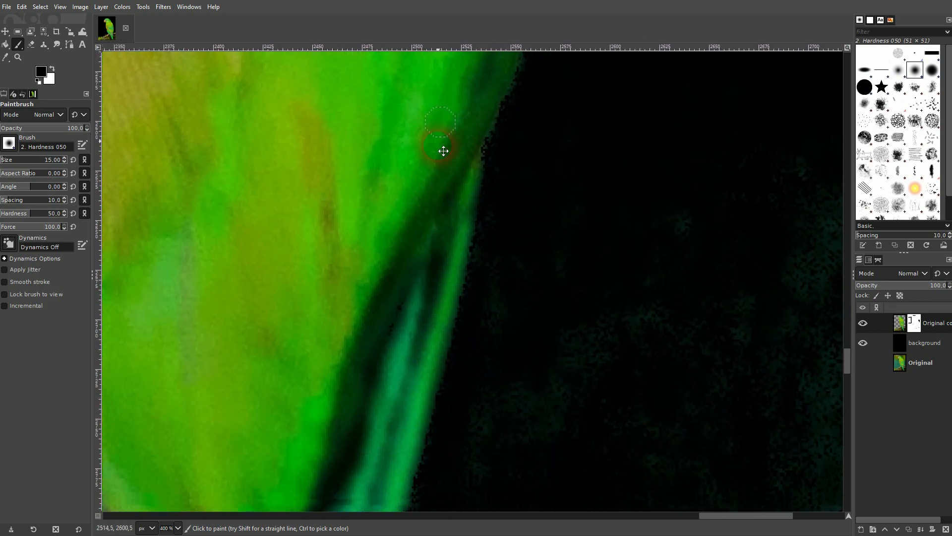
pyautogui.scroll(-1, 433, 162)
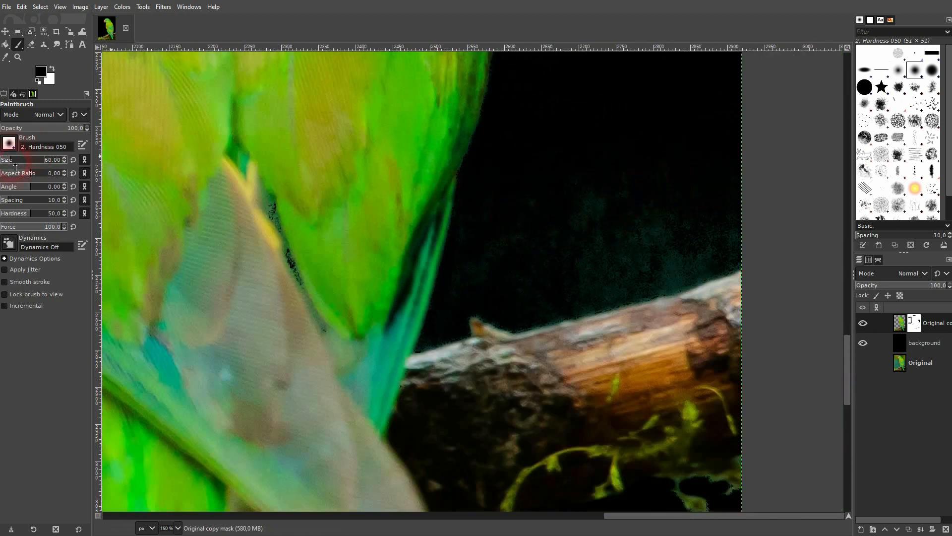
pyautogui.moveTo(729, 226)
pyautogui.mouseDown()
pyautogui.moveTo(626, 276)
pyautogui.moveTo(721, 260)
pyautogui.moveTo(746, 236)
pyautogui.moveTo(638, 235)
pyautogui.moveTo(617, 251)
pyautogui.moveTo(692, 184)
pyautogui.moveTo(569, 233)
pyautogui.moveTo(644, 189)
pyautogui.moveTo(529, 213)
pyautogui.moveTo(594, 223)
pyautogui.moveTo(565, 272)
pyautogui.moveTo(591, 297)
pyautogui.moveTo(569, 309)
pyautogui.moveTo(750, 256)
pyautogui.moveTo(504, 290)
pyautogui.moveTo(475, 281)
pyautogui.moveTo(527, 235)
pyautogui.moveTo(499, 233)
pyautogui.moveTo(488, 261)
pyautogui.moveTo(543, 215)
pyautogui.mouseUp()
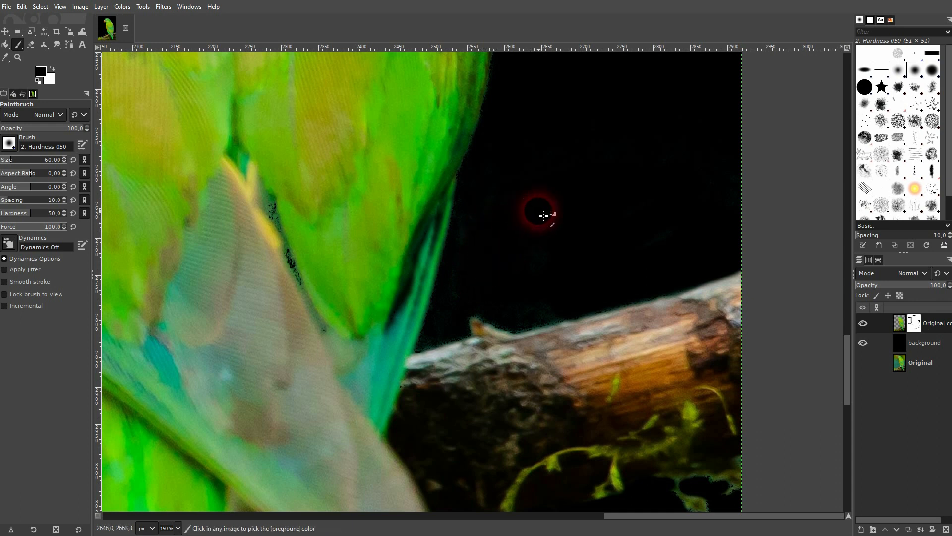
# Inspect the whole parrot cutout, from the branch and body up to the head, for leftover background traces.
pyautogui.scroll(-4, 543, 215)
pyautogui.scroll(-1, 329, 149)
pyautogui.scroll(2, 339, 165)
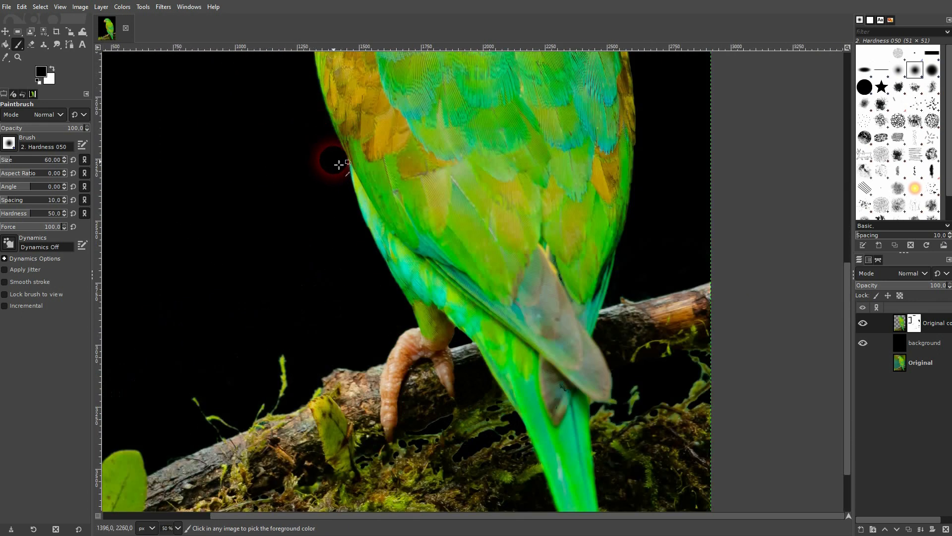
pyautogui.scroll(4, 339, 165)
pyautogui.scroll(-3, 329, 209)
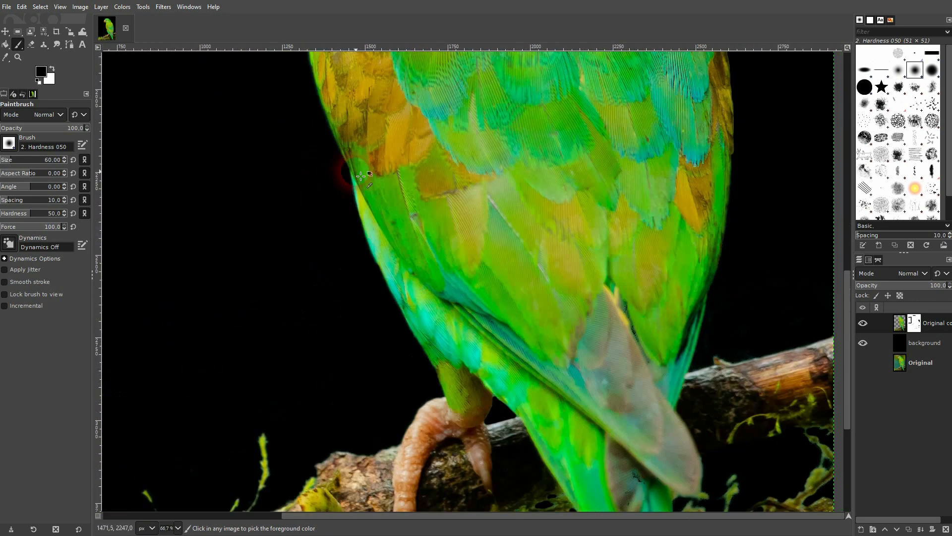
pyautogui.scroll(11, 258, 166)
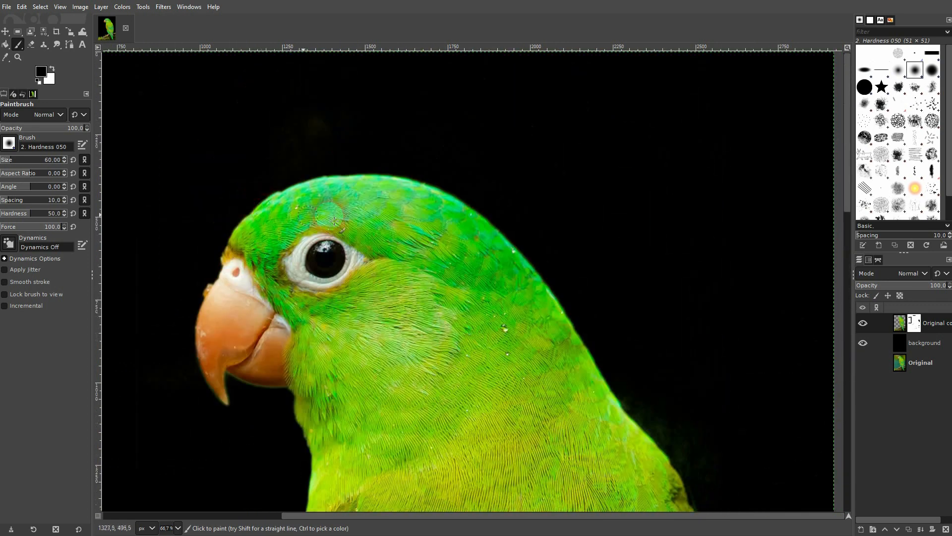
pyautogui.scroll(-10, 560, 222)
pyautogui.scroll(-3, 600, 225)
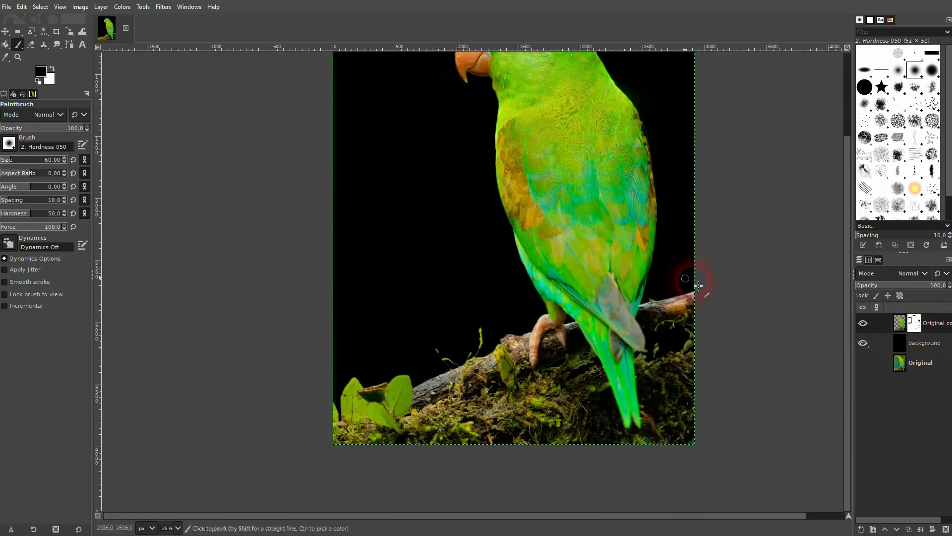
pyautogui.hscroll(1, 668, 300)
pyautogui.scroll(3, 664, 293)
pyautogui.scroll(-1, 668, 296)
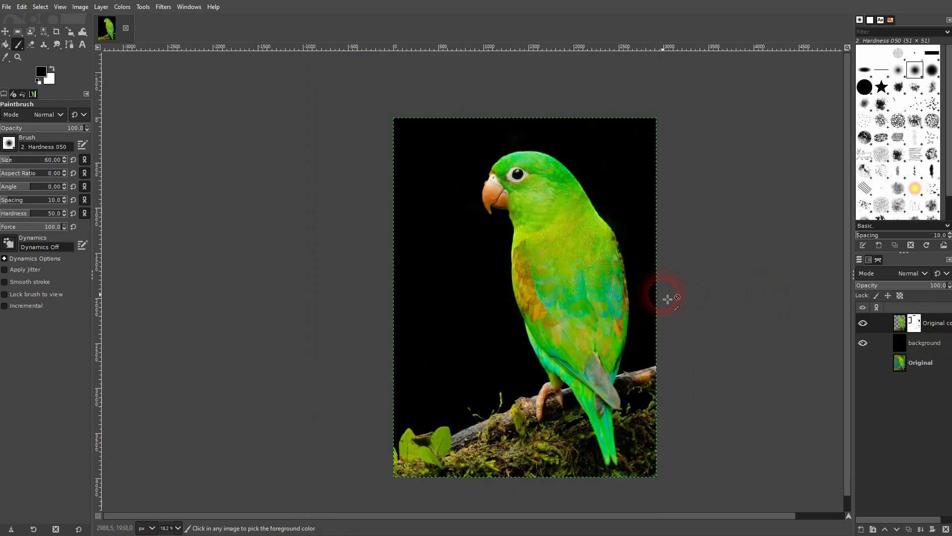
# Fill the background layer with red (ff0000) using Bucket Fill.
pyautogui.click(926, 344)
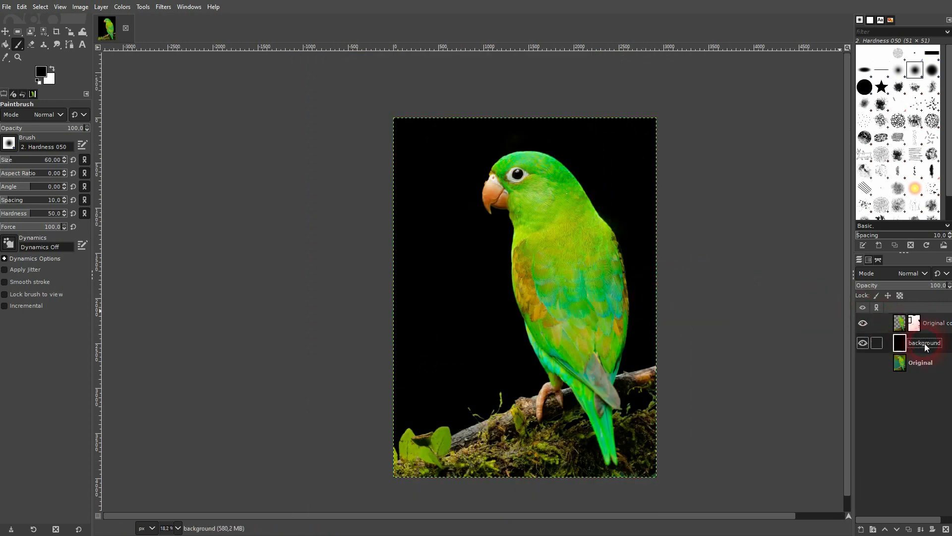
pyautogui.click(44, 75)
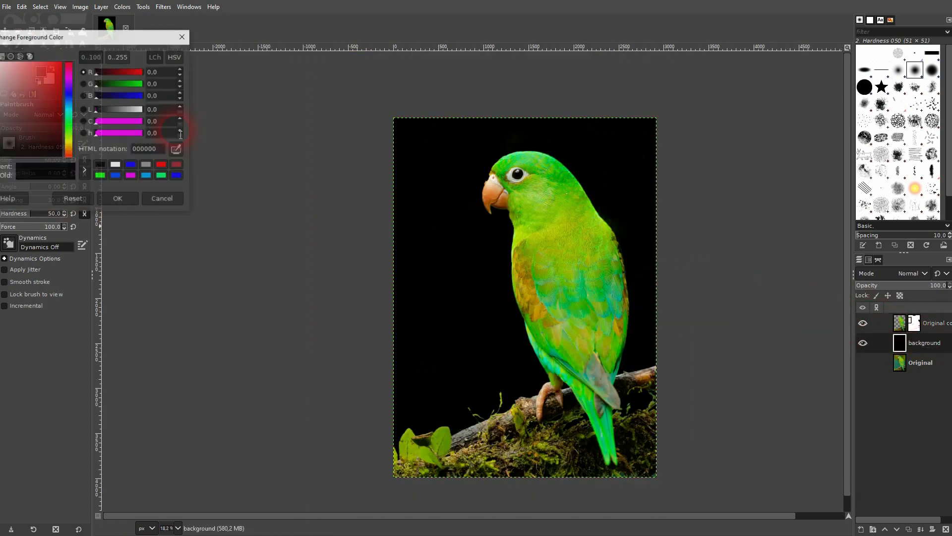
pyautogui.moveTo(45, 103); pyautogui.dragTo(263, 83)
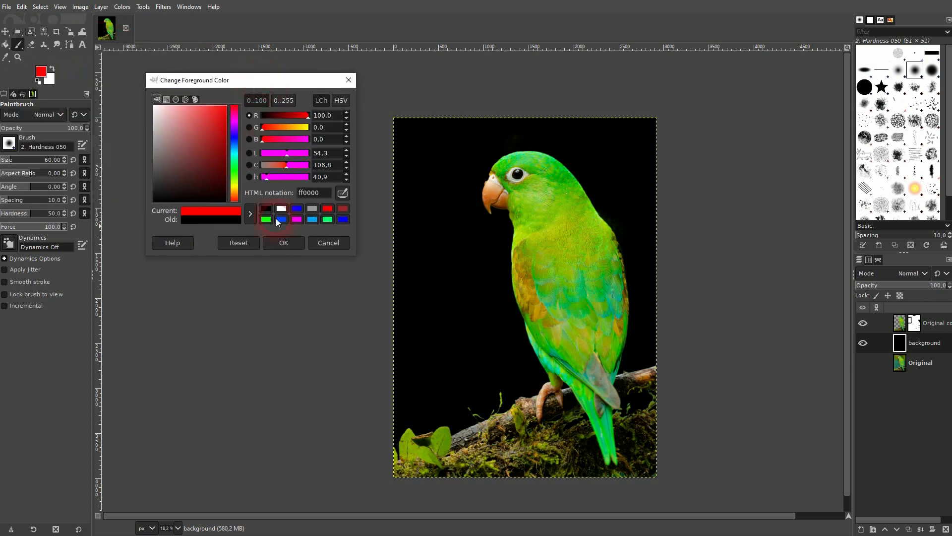
pyautogui.click(284, 243)
pyautogui.click(7, 45)
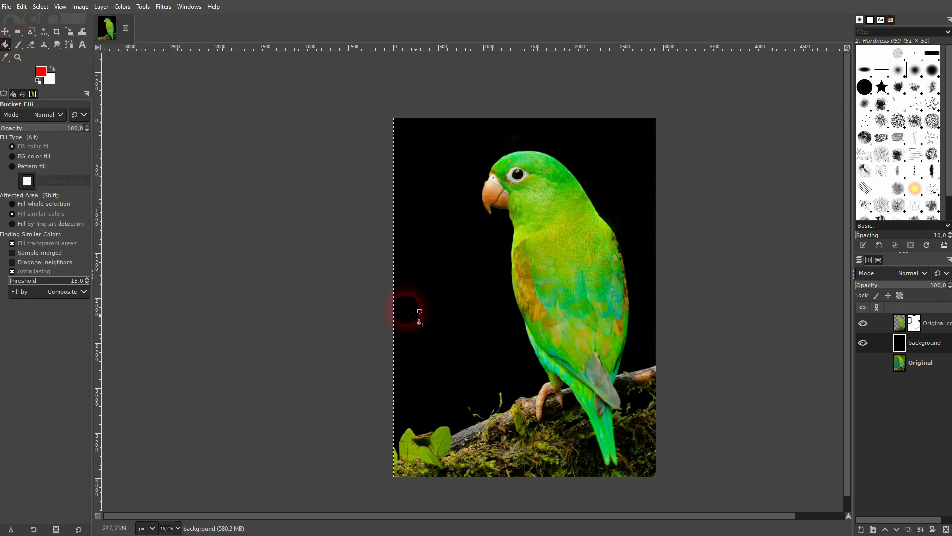
pyautogui.click(450, 335)
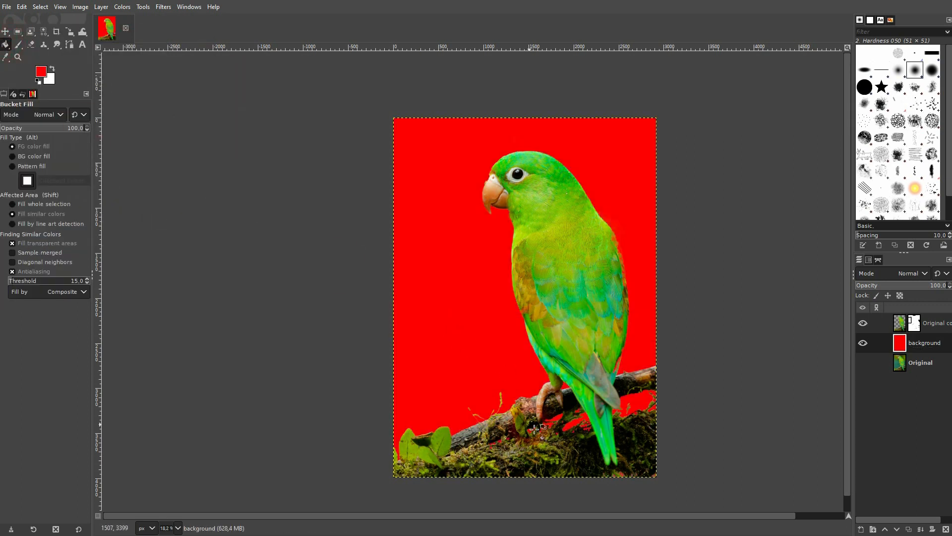
# Switch to the Paintbrush with the default black and white colours and target the masked parrot layer's mask.
pyautogui.click(19, 46)
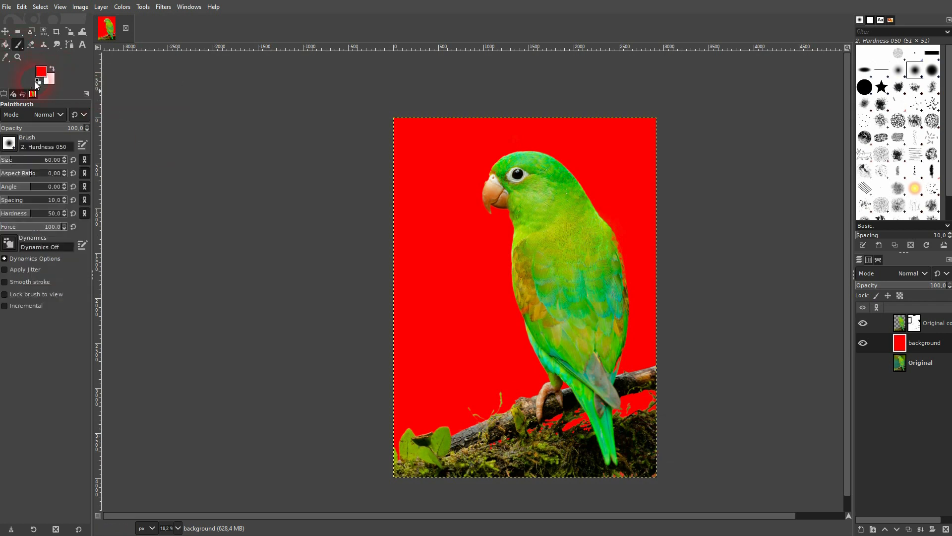
pyautogui.click(39, 82)
pyautogui.click(915, 323)
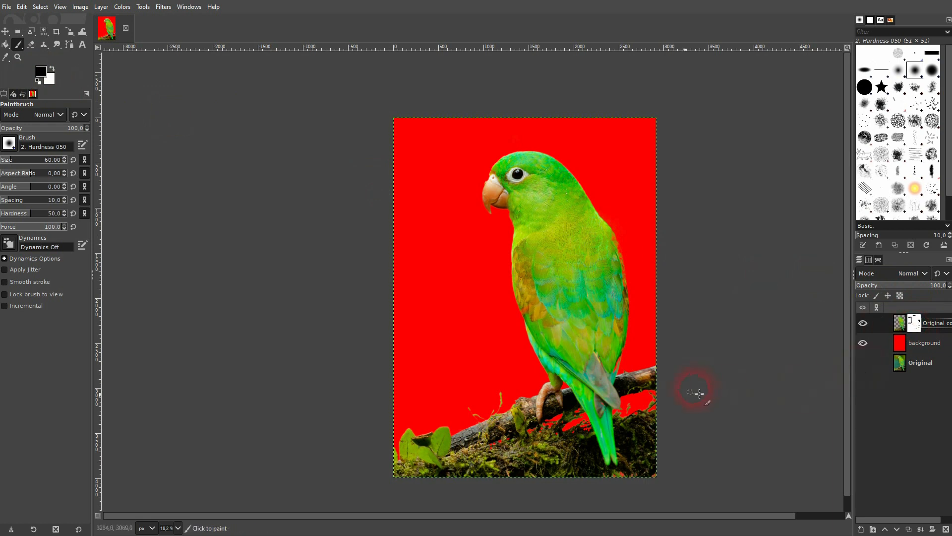
# Examine the parrot's wing edge, tail, legs and branch against the red background for areas that were masked away by mistake.
pyautogui.scroll(8, 699, 393)
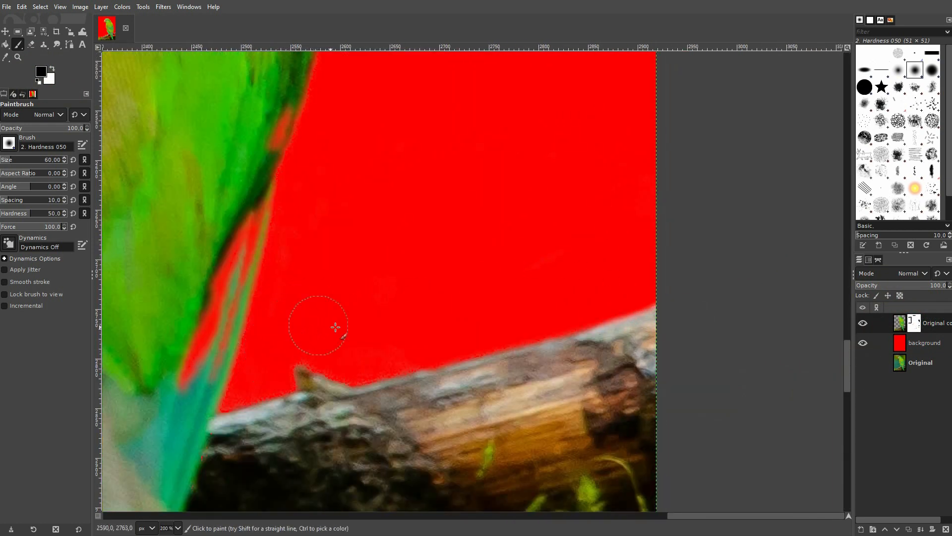
pyautogui.scroll(-5, 421, 306)
pyautogui.scroll(3, 298, 189)
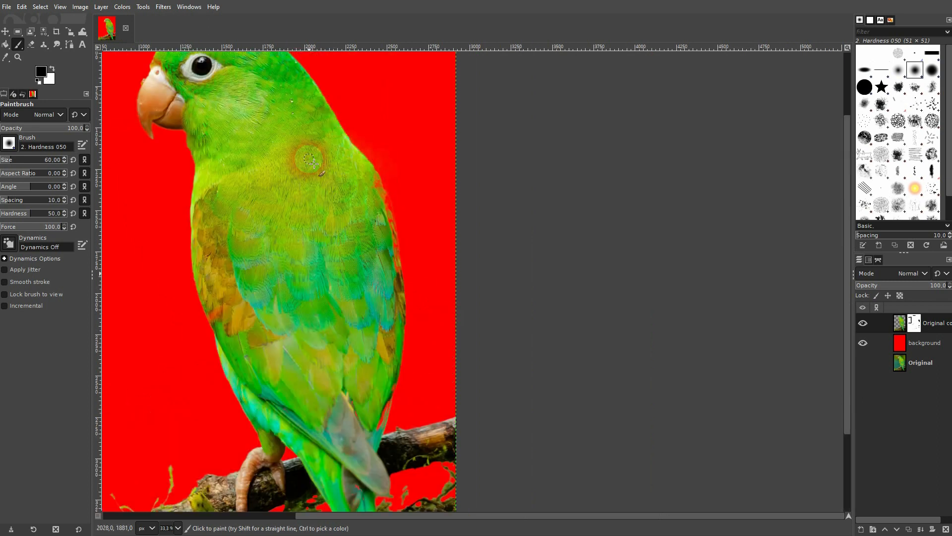
pyautogui.scroll(-2, 270, 249)
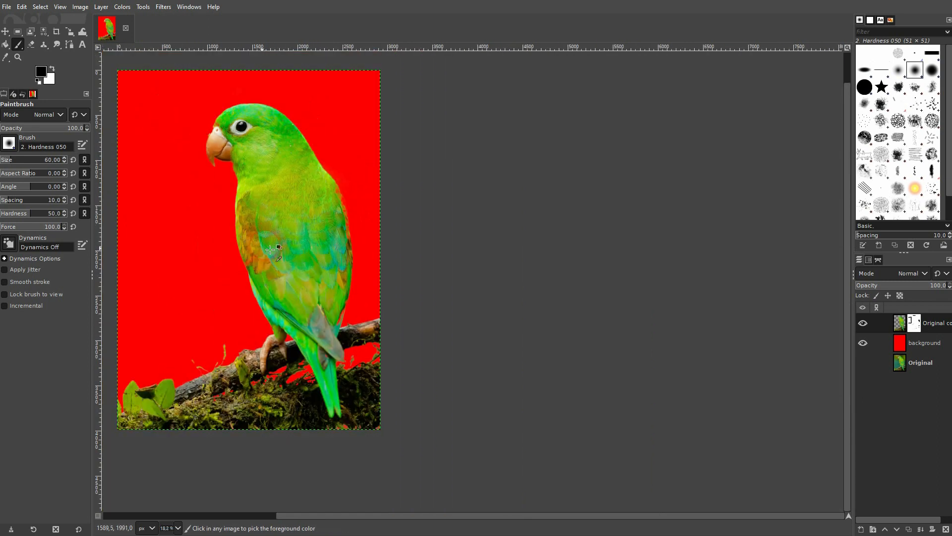
pyautogui.scroll(2, 178, 338)
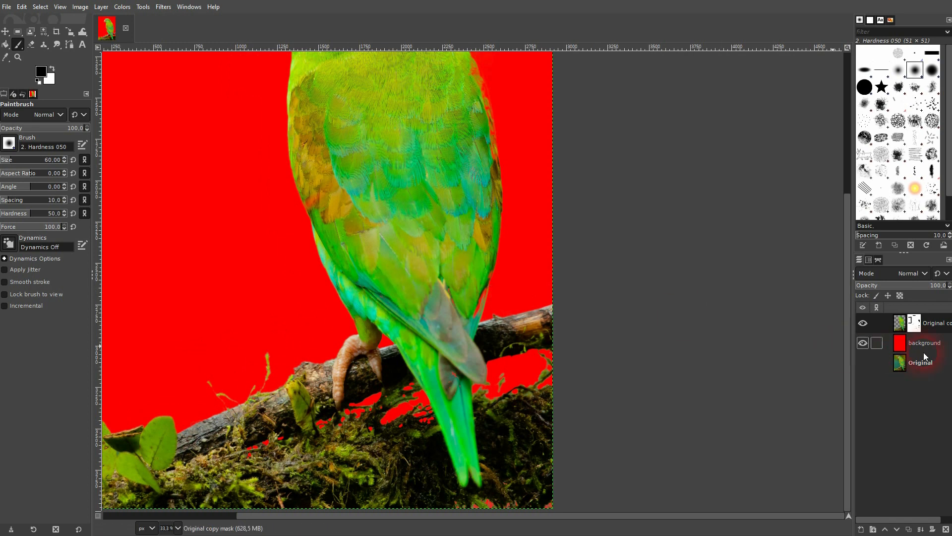
pyautogui.scroll(2, 485, 248)
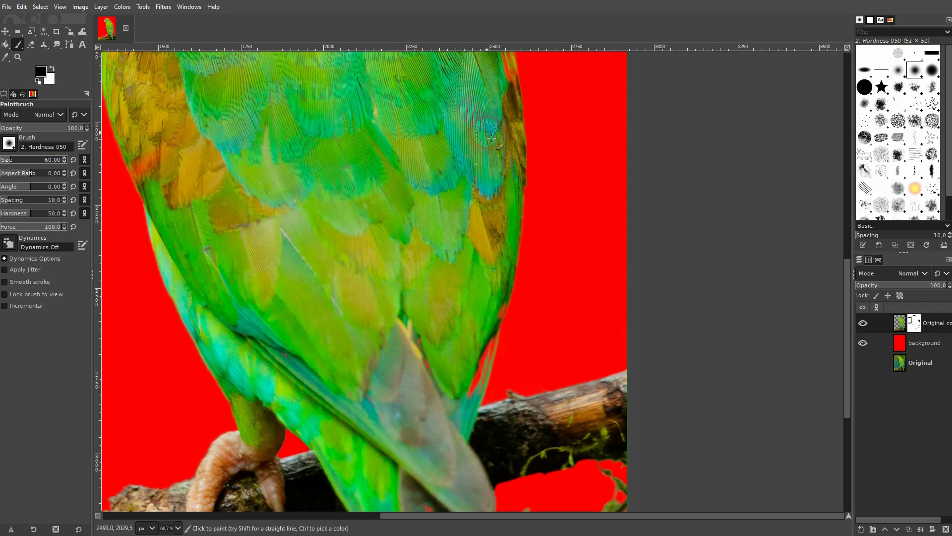
pyautogui.scroll(3, 507, 146)
pyautogui.scroll(3, 507, 146)
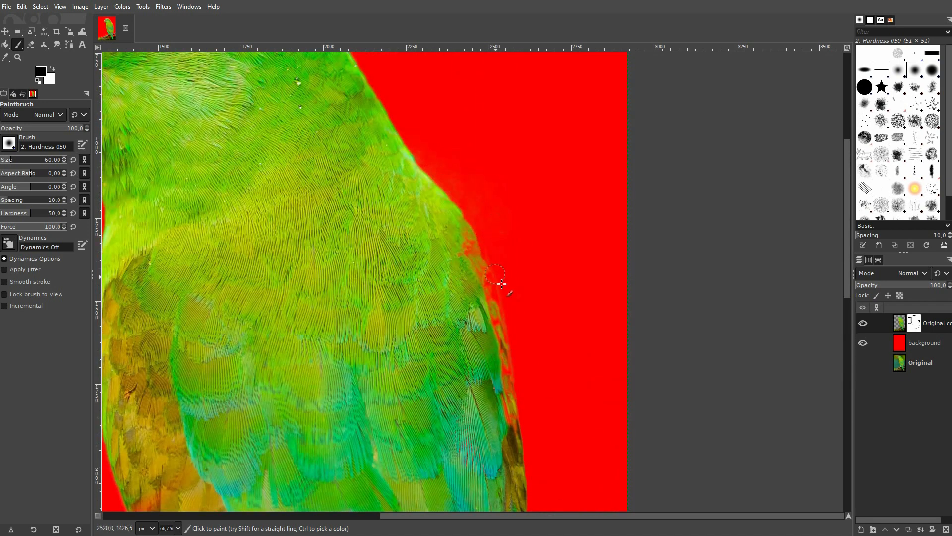
pyautogui.scroll(-3, 382, 324)
pyautogui.scroll(-3, 367, 315)
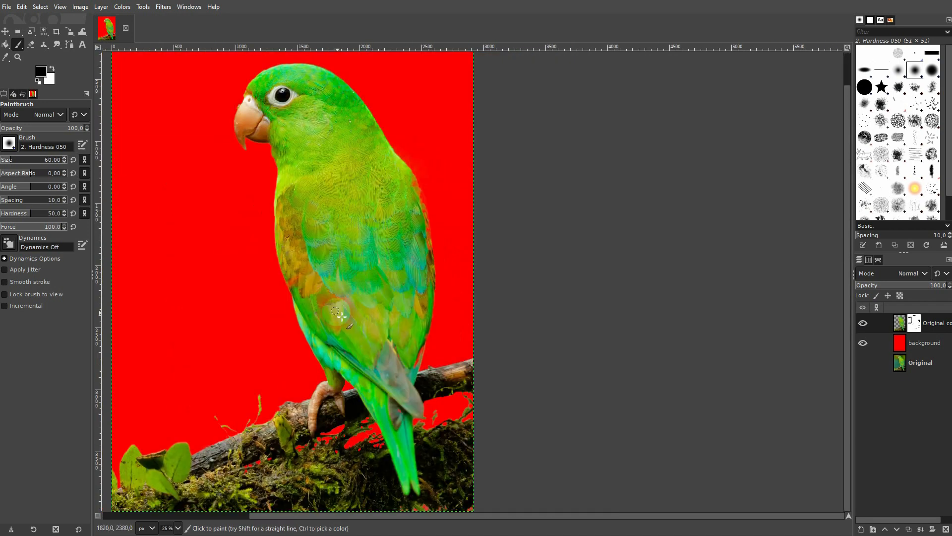
# Duplicate the Original layer, raise the copy to the top of the layer stack and make it visible.
pyautogui.click(927, 365)
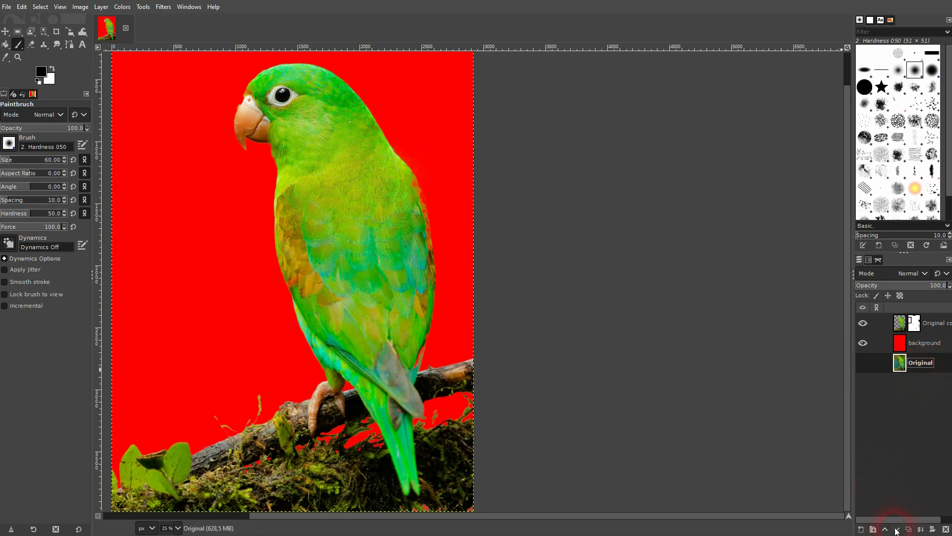
pyautogui.click(910, 529)
pyautogui.click(885, 529)
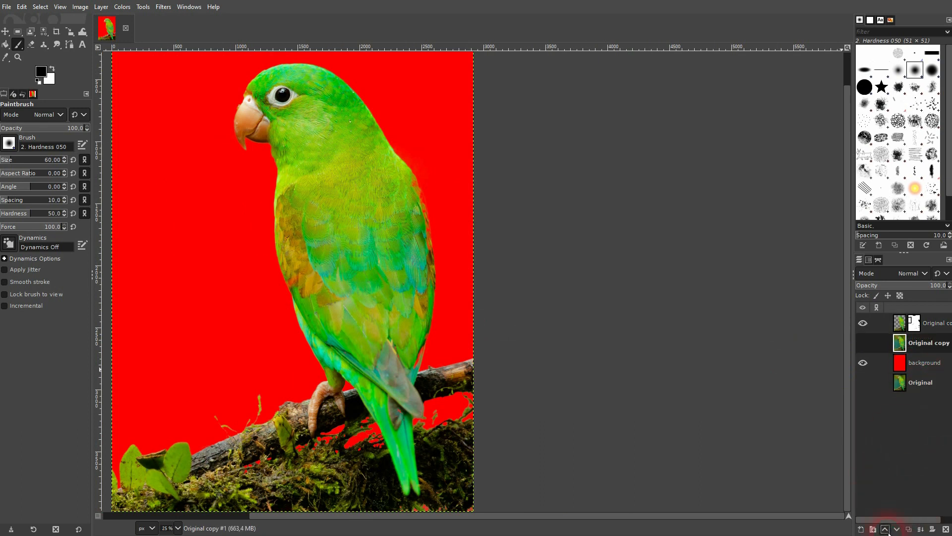
pyautogui.click(885, 530)
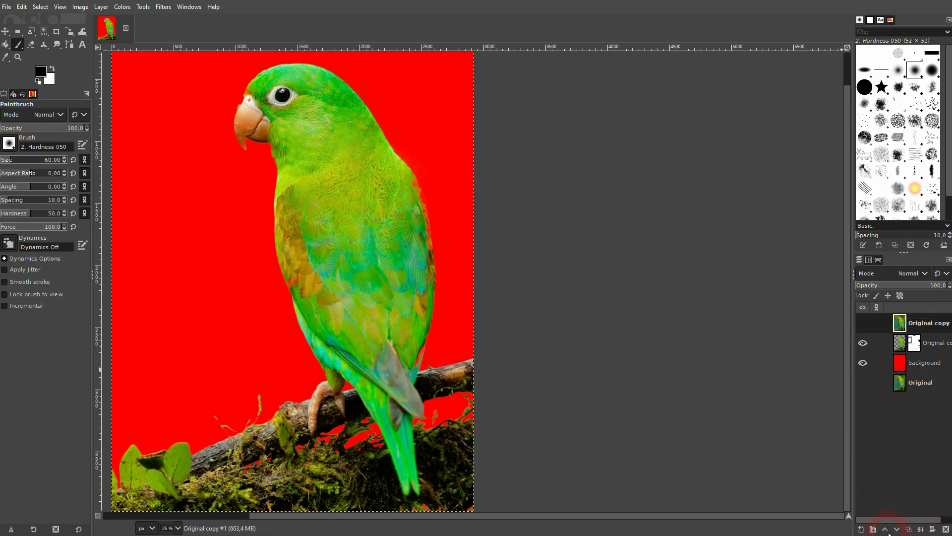
pyautogui.click(862, 327)
# Add a Black (full transparency) layer mask to the top Original copy and make white the foreground colour.
pyautogui.rightClick(925, 324)
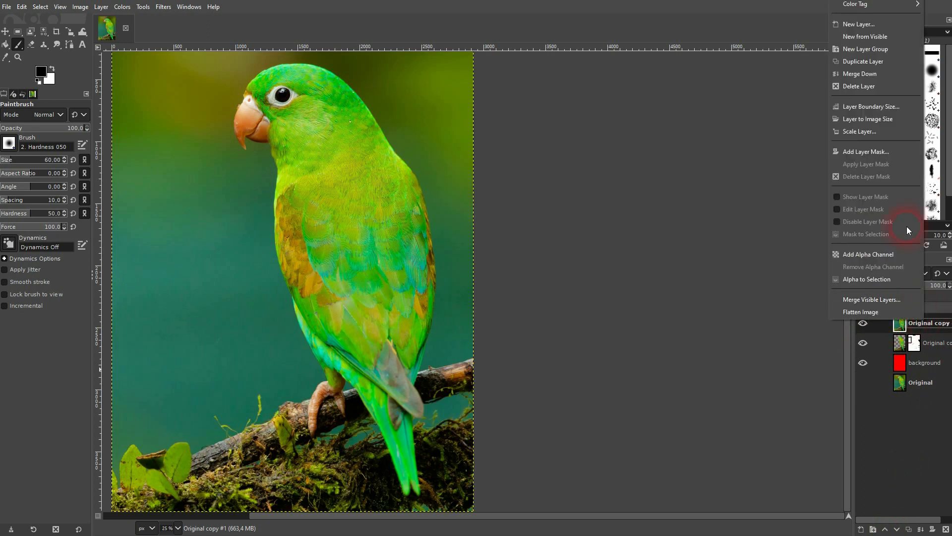
pyautogui.click(875, 151)
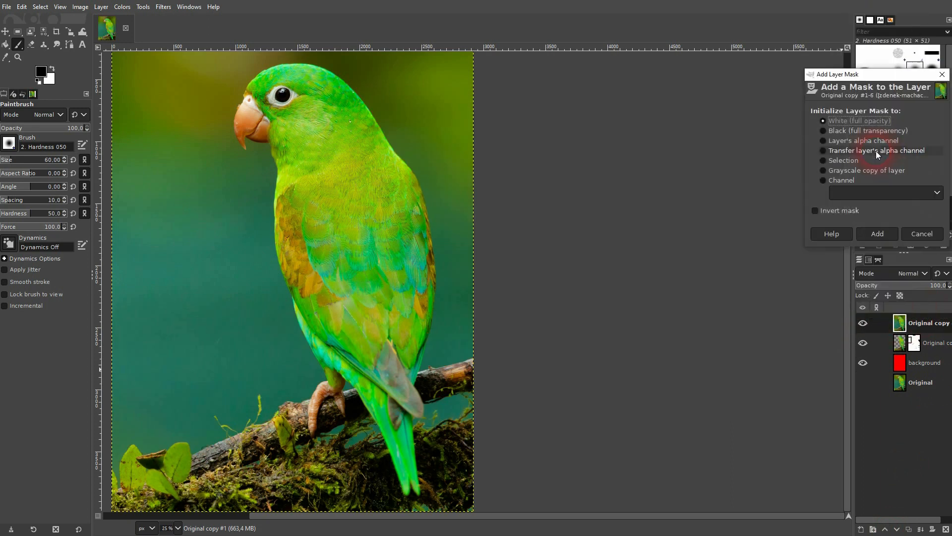
pyautogui.click(841, 130)
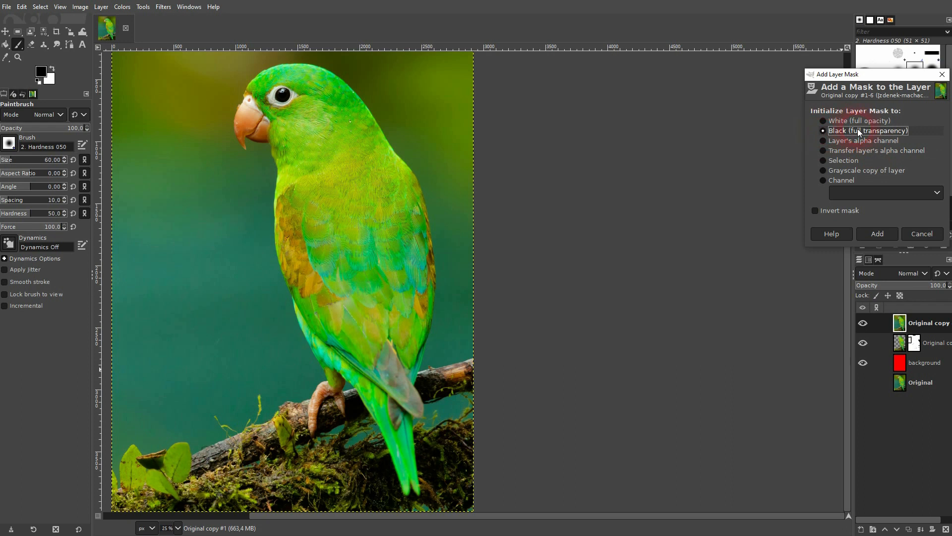
pyautogui.click(876, 235)
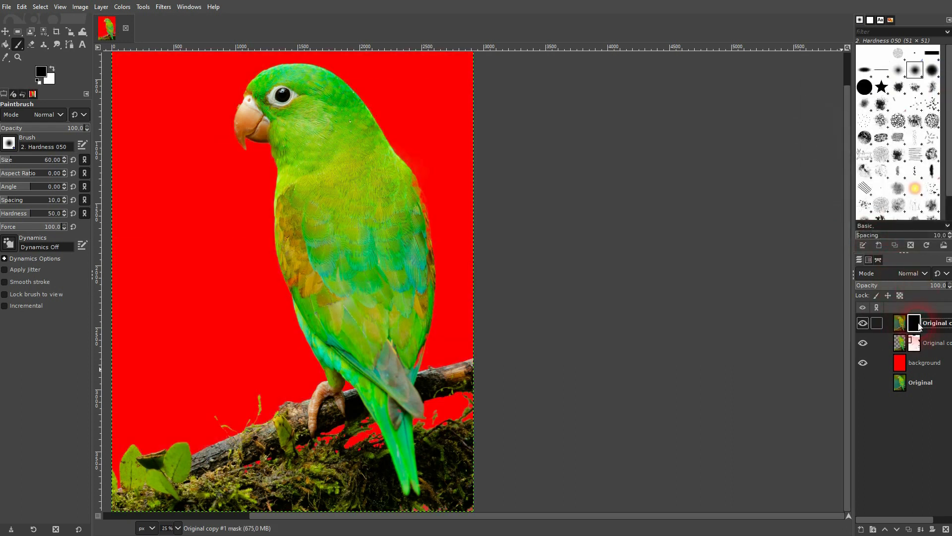
pyautogui.click(40, 73)
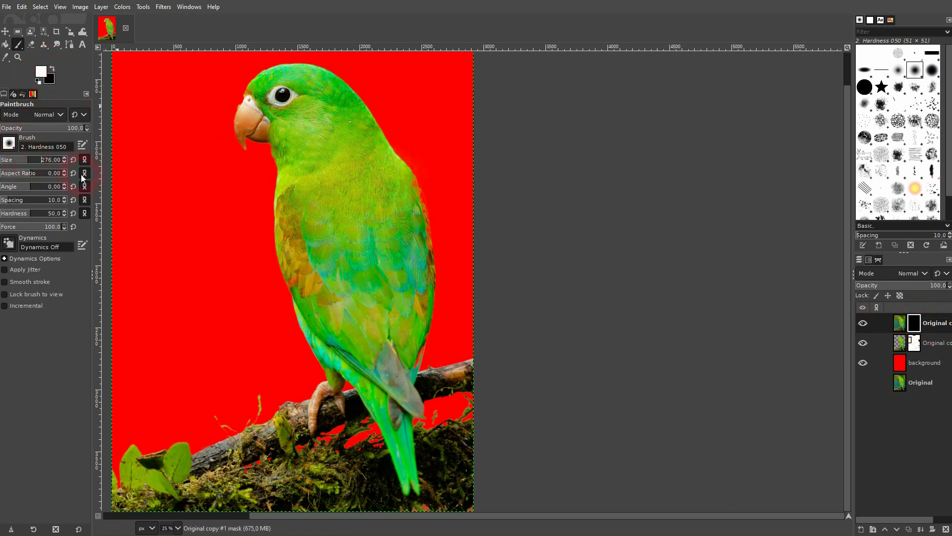
# Try a diagonal white stroke with a 276 brush on the new mask beside the parrot, and undo it.
pyautogui.moveTo(155, 186); pyautogui.dragTo(277, 369)
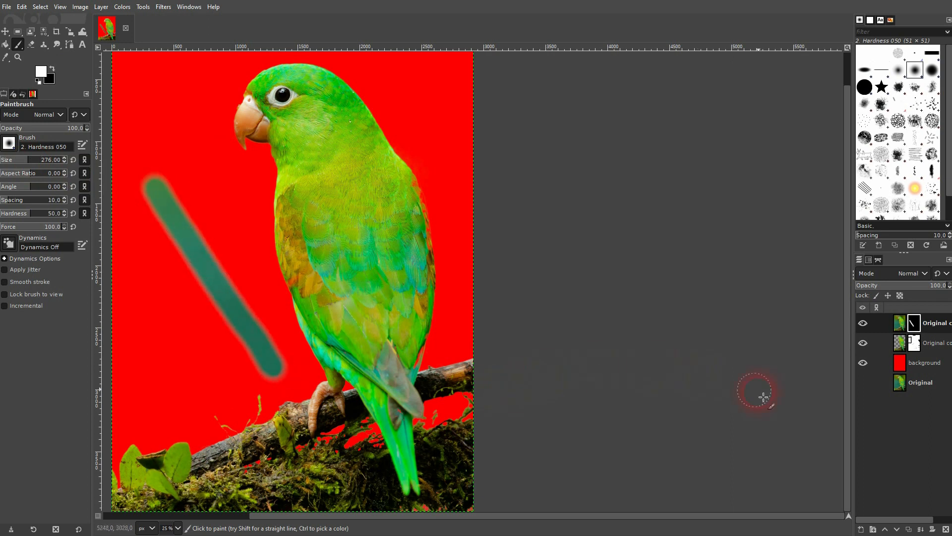
pyautogui.click(915, 330)
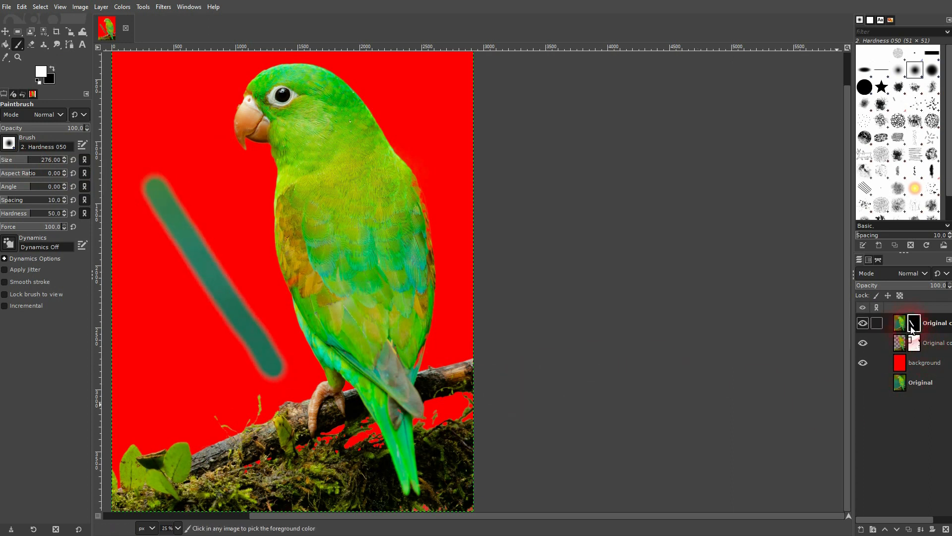
pyautogui.hotkey('ctrl', 'z')
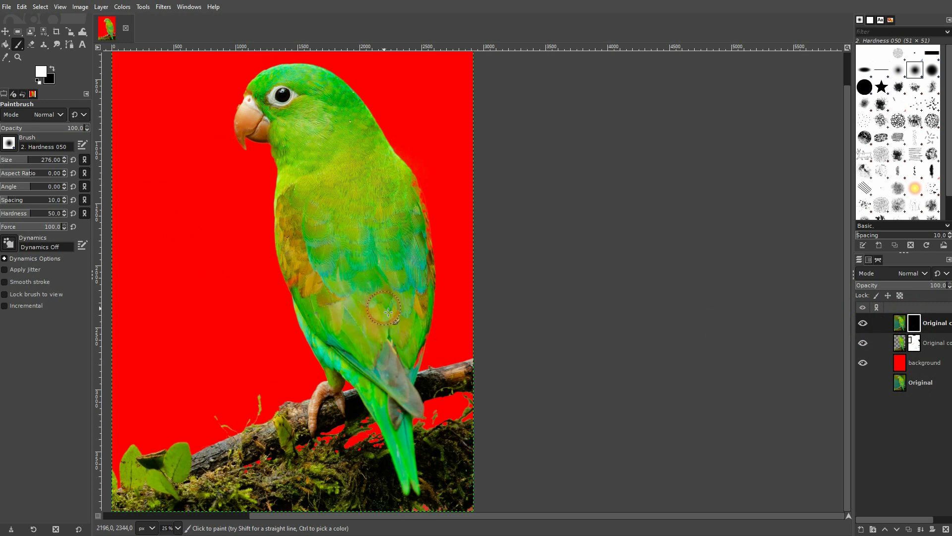
# Paint white on the top mask to restore the feathers around the grey wing tip and the lower wing edge, using brush size 65.
pyautogui.keyDown('ctrl'); pyautogui.scroll(4, 392, 347); pyautogui.keyUp('ctrl')
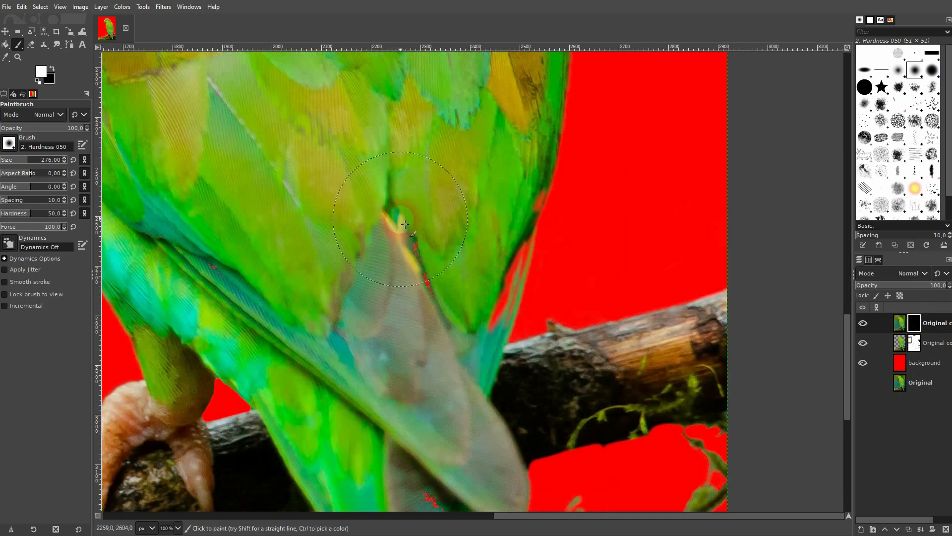
pyautogui.moveTo(405, 224)
pyautogui.mouseDown()
pyautogui.moveTo(434, 291)
pyautogui.moveTo(388, 200)
pyautogui.moveTo(427, 297)
pyautogui.moveTo(426, 326)
pyautogui.moveTo(266, 326)
pyautogui.moveTo(239, 276)
pyautogui.moveTo(211, 252)
pyautogui.moveTo(256, 274)
pyautogui.moveTo(283, 267)
pyautogui.moveTo(335, 301)
pyautogui.mouseUp()
pyautogui.click(14, 160)
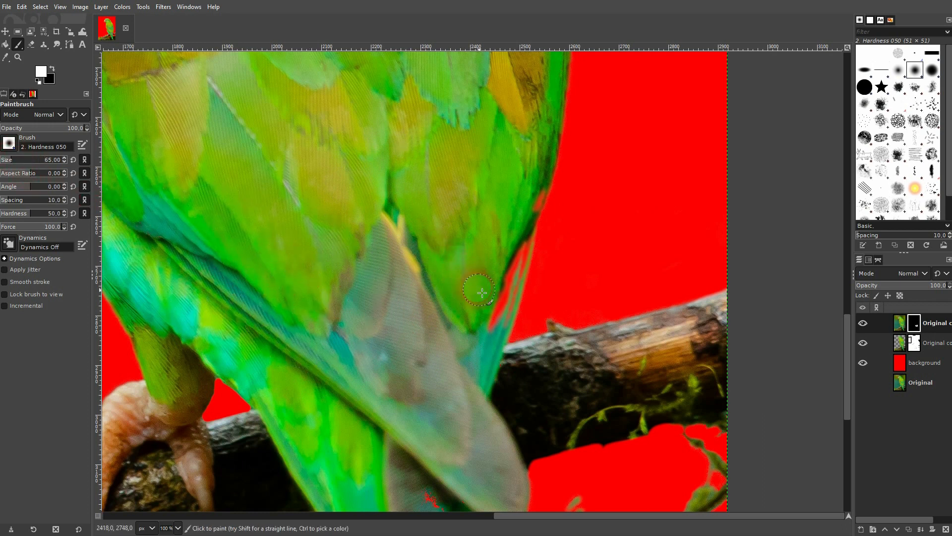
pyautogui.moveTo(497, 314); pyautogui.dragTo(517, 238)
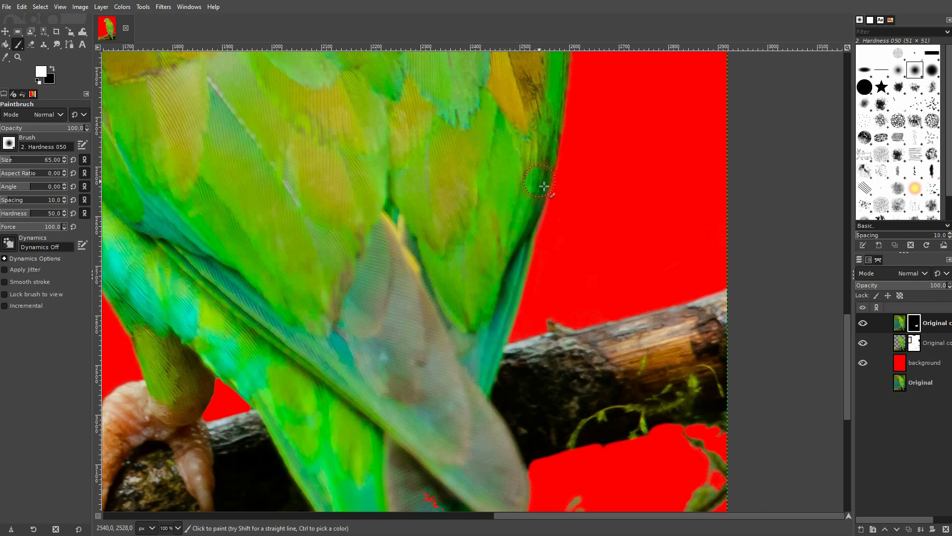
# Restore the missing yellow-brown and green feathers along the outer wing edge up to the shoulder by painting white on the top mask.
pyautogui.scroll(5, 578, 210)
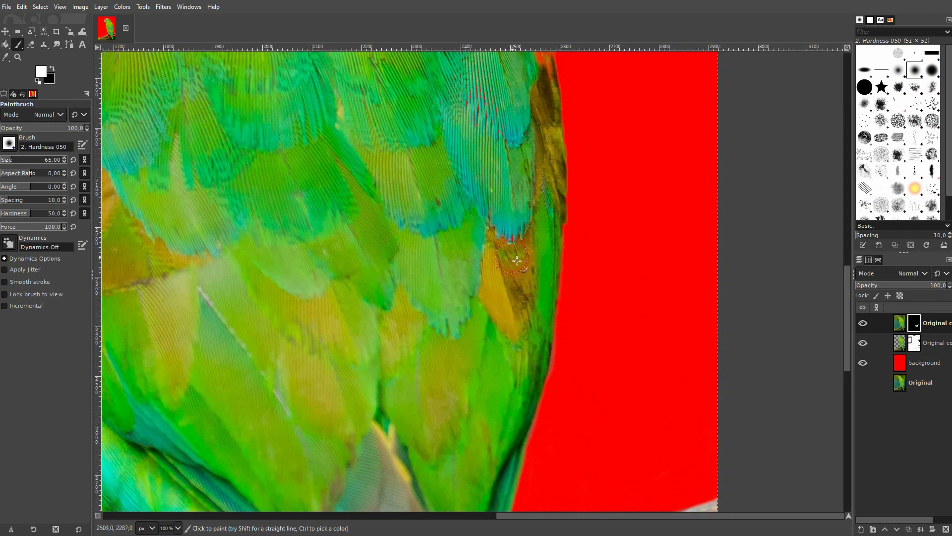
pyautogui.moveTo(523, 195); pyautogui.dragTo(475, 420)
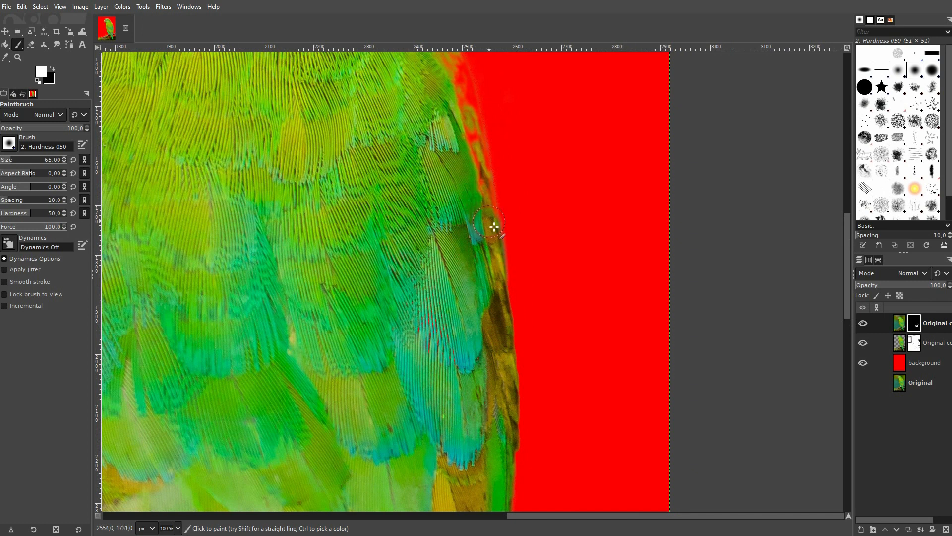
pyautogui.moveTo(473, 147); pyautogui.dragTo(515, 351)
pyautogui.moveTo(491, 268)
pyautogui.mouseDown()
pyautogui.moveTo(461, 227)
pyautogui.moveTo(458, 271)
pyautogui.moveTo(469, 215)
pyautogui.moveTo(500, 275)
pyautogui.mouseUp()
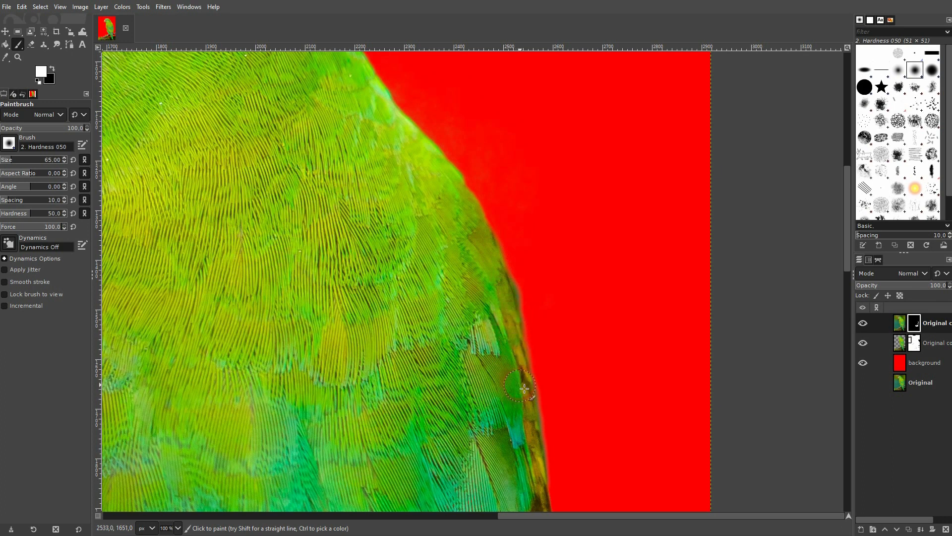
pyautogui.moveTo(512, 338)
pyautogui.mouseDown()
pyautogui.moveTo(497, 293)
pyautogui.moveTo(497, 330)
pyautogui.mouseUp()
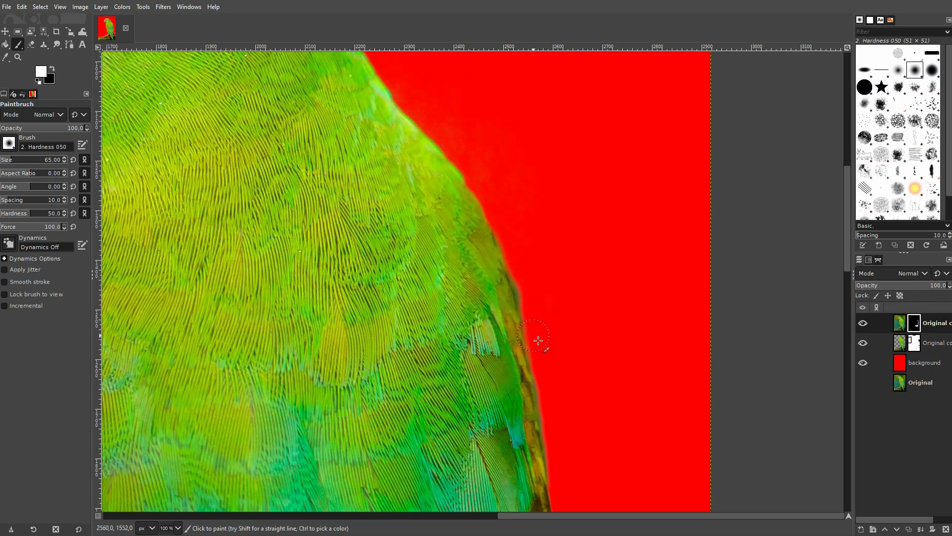
# Trim the leftover dark fringe along the outer wing edge by painting black on the top Original copy's mask.
pyautogui.scroll(3, 552, 343)
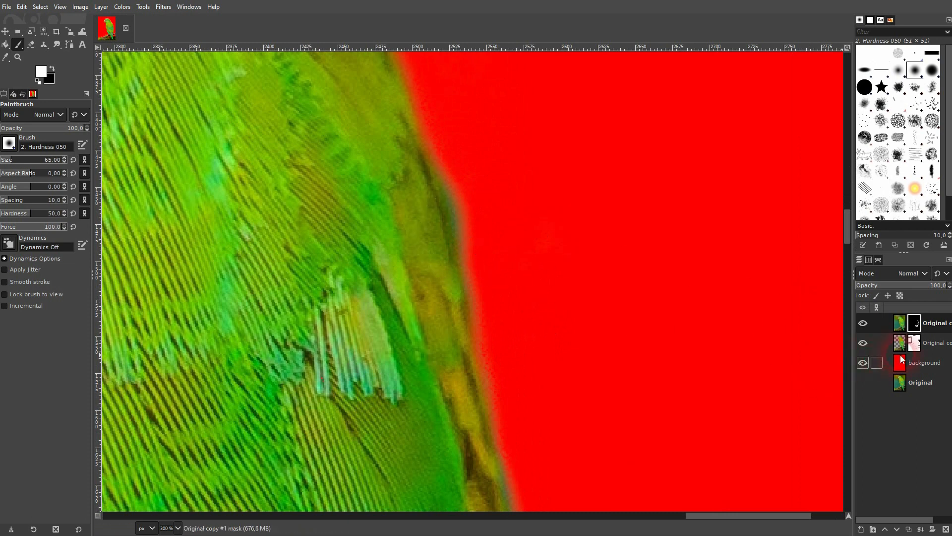
pyautogui.click(914, 343)
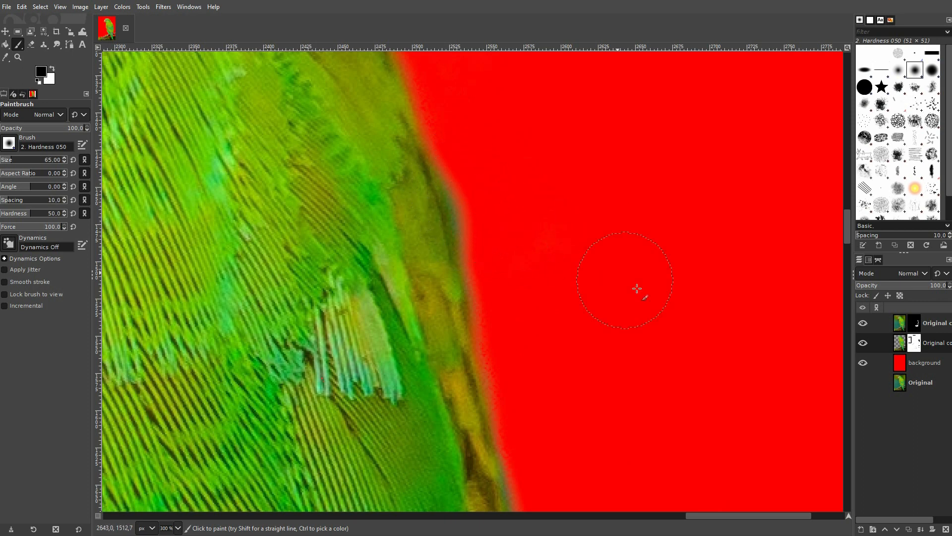
pyautogui.click(916, 331)
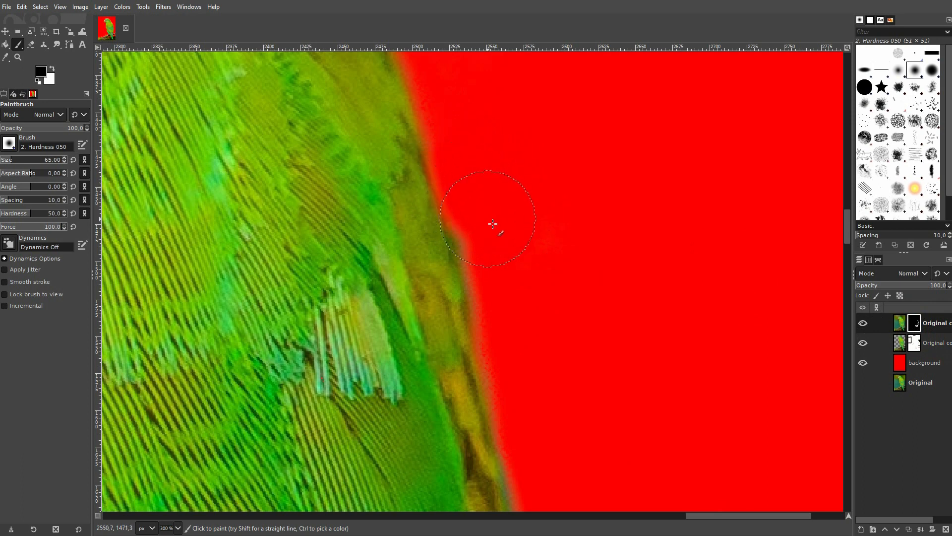
pyautogui.scroll(-5, 522, 305)
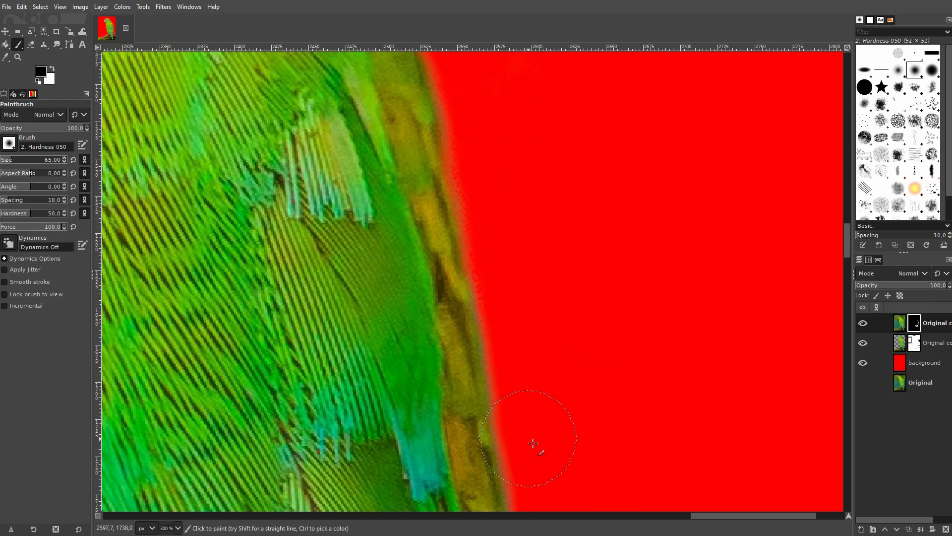
# Fill the small red holes in the lower wing feathers by painting white on the top mask.
pyautogui.scroll(-4, 573, 327)
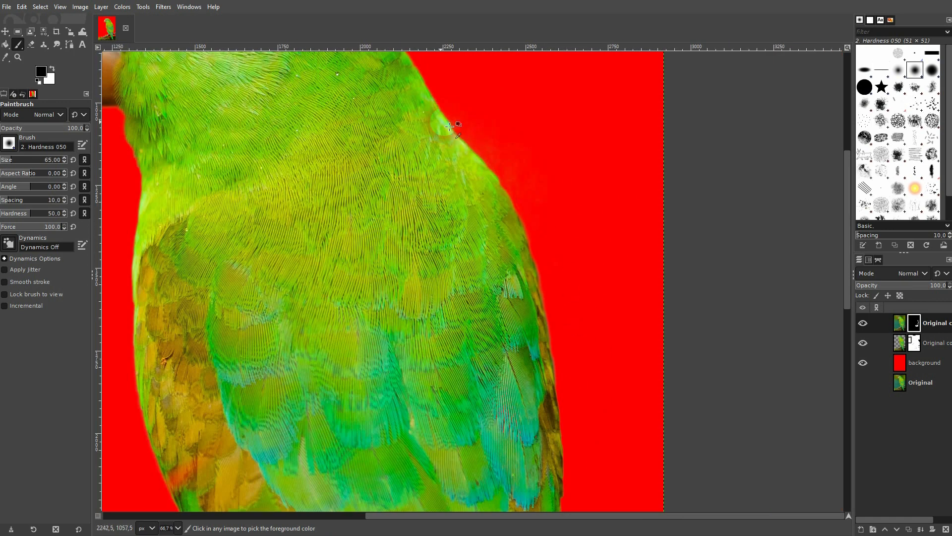
pyautogui.scroll(-5, 319, 99)
pyautogui.scroll(-5, 371, 189)
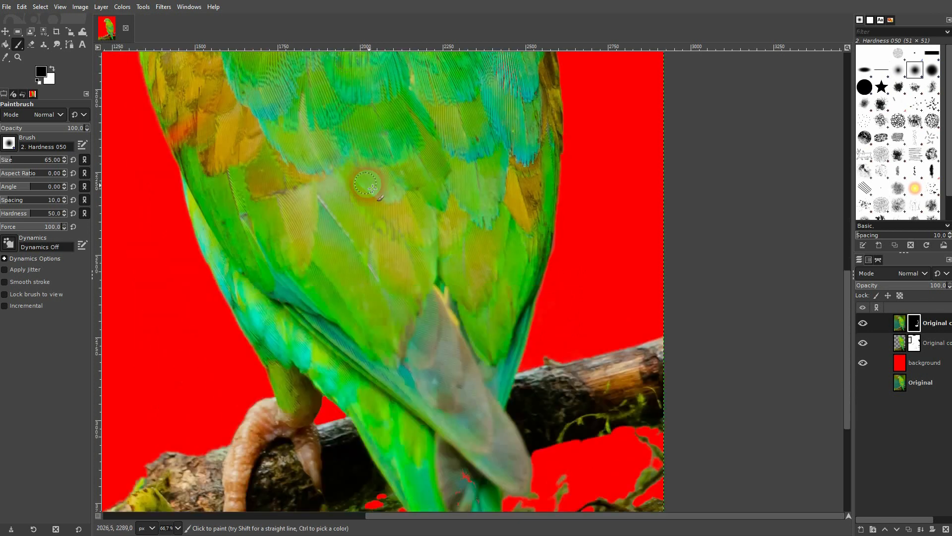
pyautogui.scroll(5, 558, 131)
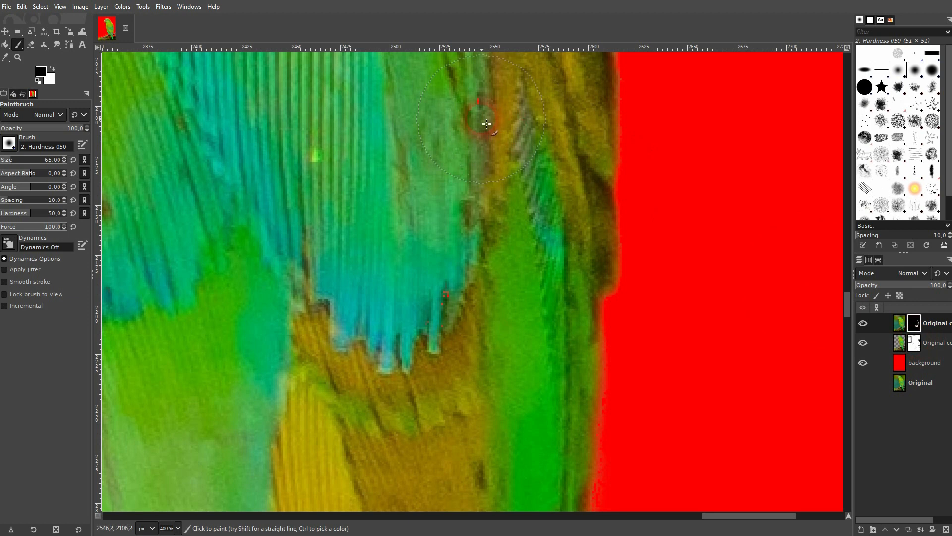
pyautogui.press('x')
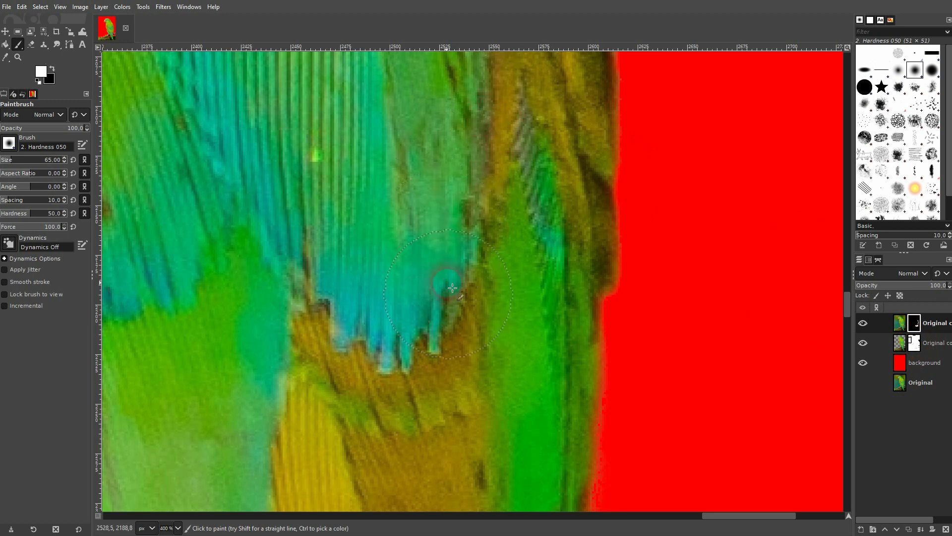
# Restore the grey feather tip at the base of the tail by painting white on the top mask.
pyautogui.keyDown('ctrl'); pyautogui.scroll(-5, 454, 306); pyautogui.keyUp('ctrl')
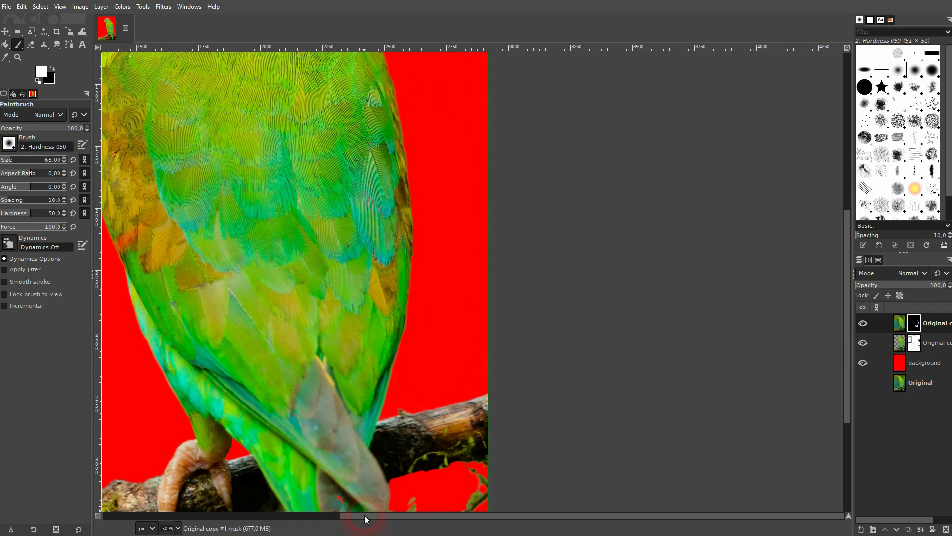
pyautogui.moveTo(364, 516); pyautogui.dragTo(347, 518)
pyautogui.scroll(-3, 367, 405)
pyautogui.keyDown('ctrl'); pyautogui.scroll(2, 362, 343); pyautogui.keyUp('ctrl')
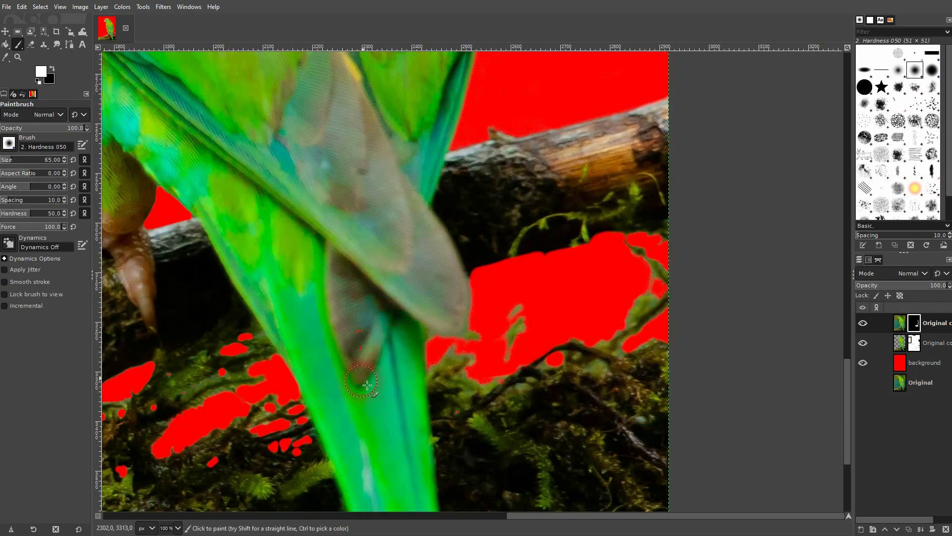
pyautogui.click(404, 302)
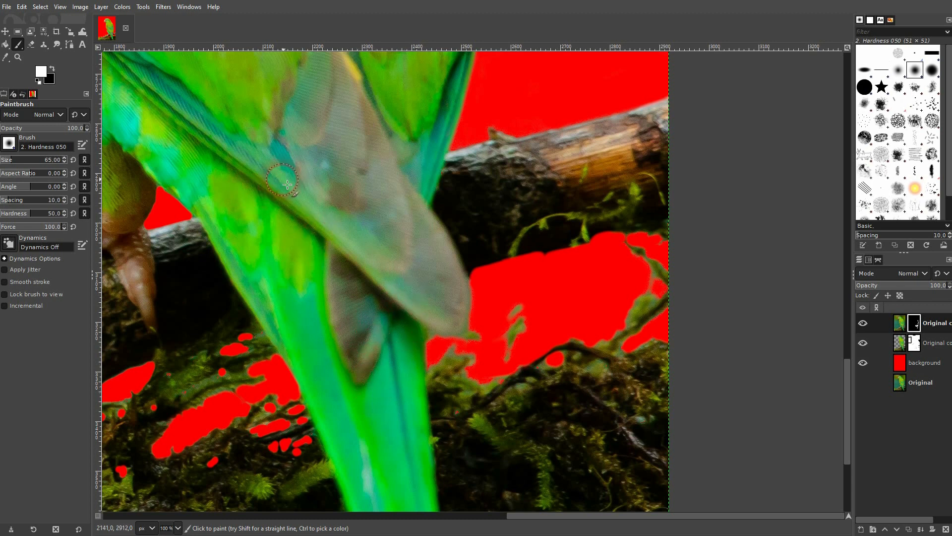
# Inspect the cutout from the tail up to the head and beak for remaining holes or fringe.
pyautogui.scroll(-3, 303, 199)
pyautogui.keyDown('ctrl'); pyautogui.scroll(-1, 305, 202); pyautogui.keyUp('ctrl')
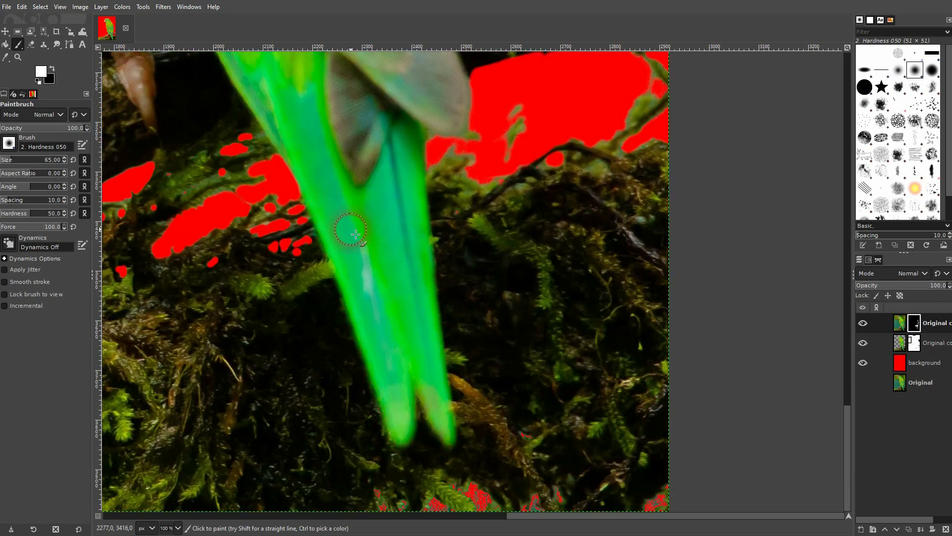
pyautogui.keyDown('ctrl'); pyautogui.scroll(-1, 362, 213); pyautogui.keyUp('ctrl')
pyautogui.scroll(6, 233, 124)
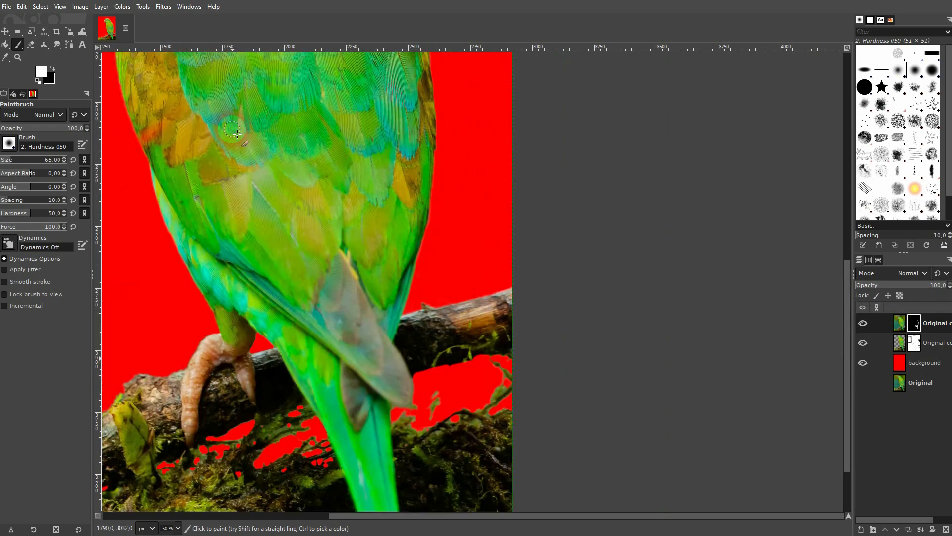
pyautogui.scroll(3, 239, 180)
pyautogui.scroll(8, 239, 180)
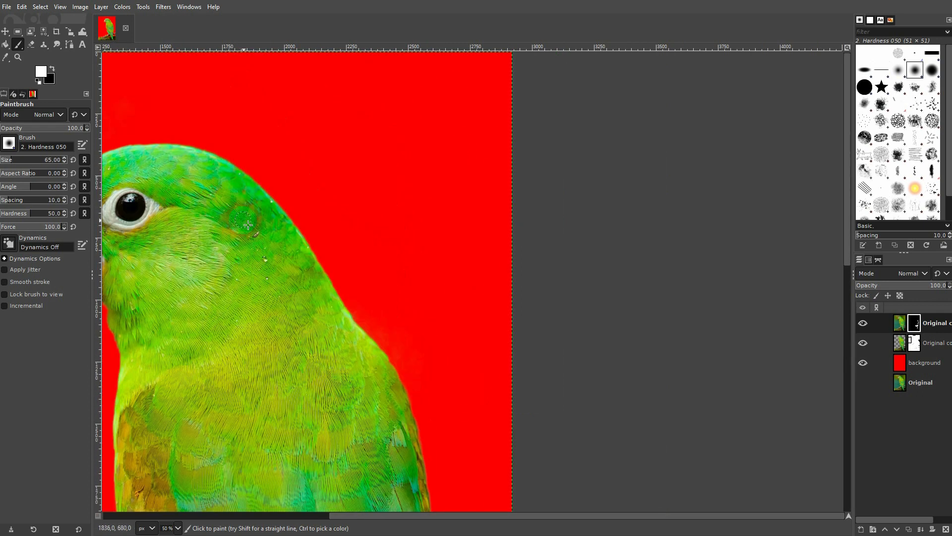
pyautogui.hscroll(-4, 251, 231)
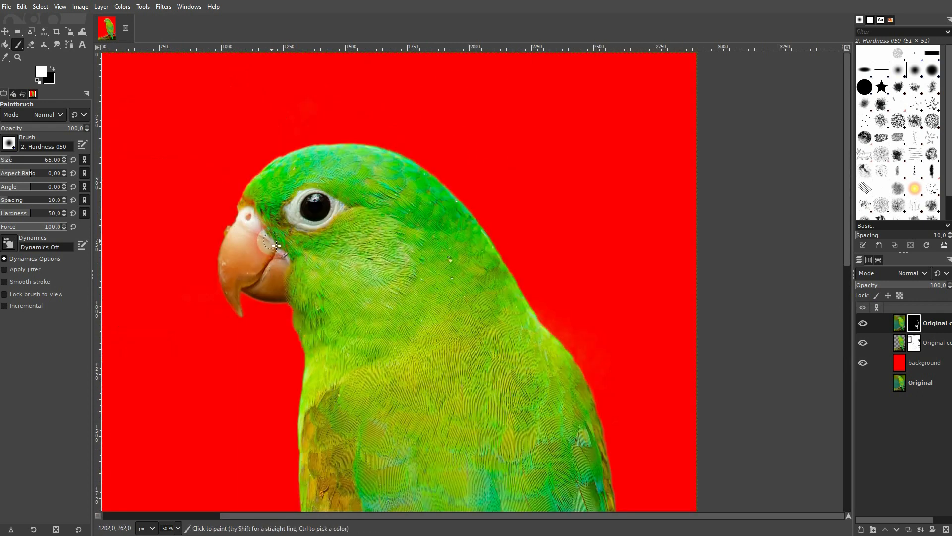
pyautogui.keyDown('ctrl'); pyautogui.scroll(3, 274, 246); pyautogui.keyUp('ctrl')
pyautogui.keyDown('ctrl'); pyautogui.scroll(-3, 276, 245); pyautogui.keyUp('ctrl')
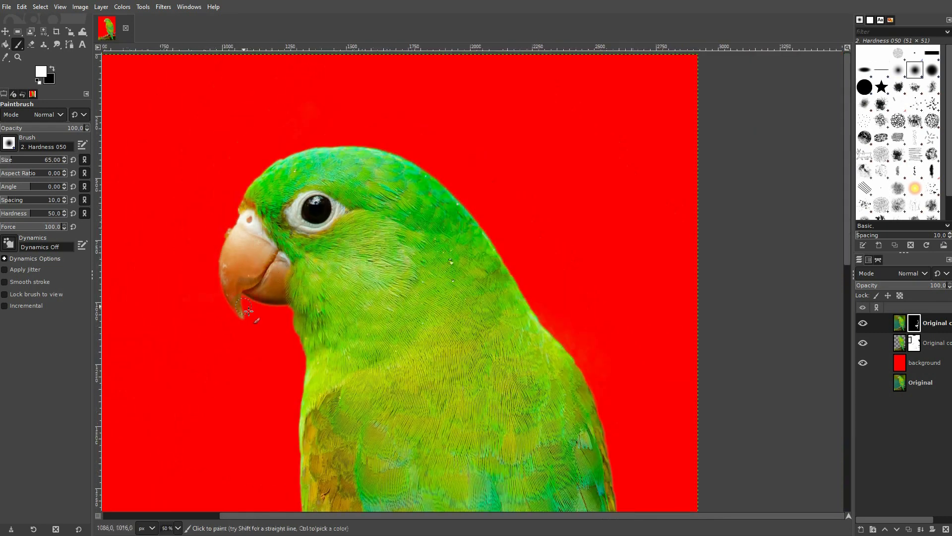
pyautogui.keyDown('ctrl'); pyautogui.scroll(5, 247, 259); pyautogui.keyUp('ctrl')
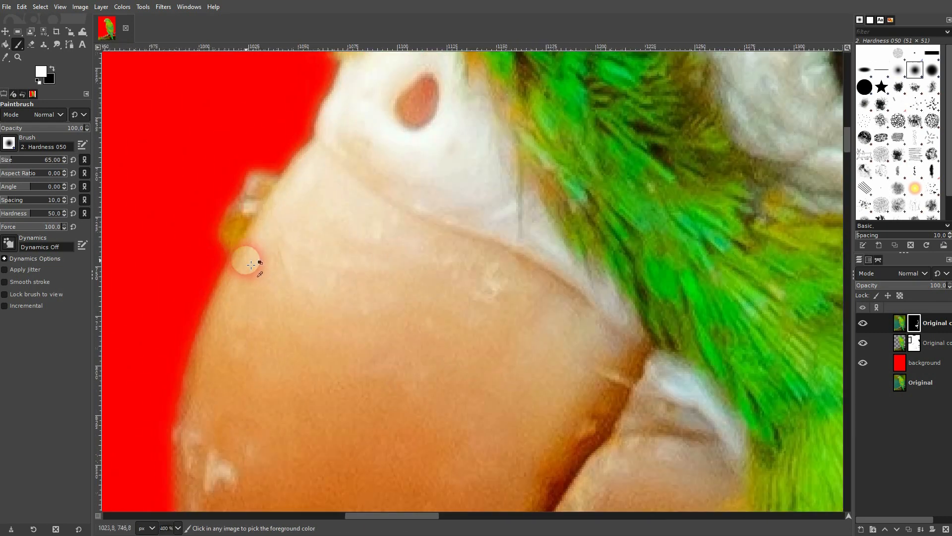
pyautogui.keyDown('ctrl'); pyautogui.scroll(-4, 263, 268); pyautogui.keyUp('ctrl')
pyautogui.keyDown('ctrl'); pyautogui.scroll(-1, 310, 269); pyautogui.keyUp('ctrl')
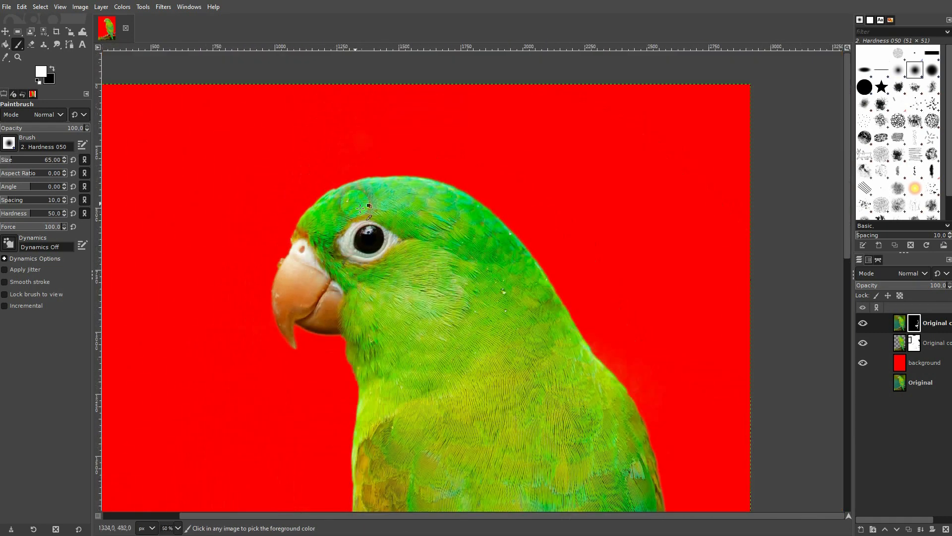
pyautogui.keyDown('ctrl'); pyautogui.scroll(5, 365, 201); pyautogui.keyUp('ctrl')
pyautogui.keyDown('ctrl'); pyautogui.scroll(-7, 379, 222); pyautogui.keyUp('ctrl')
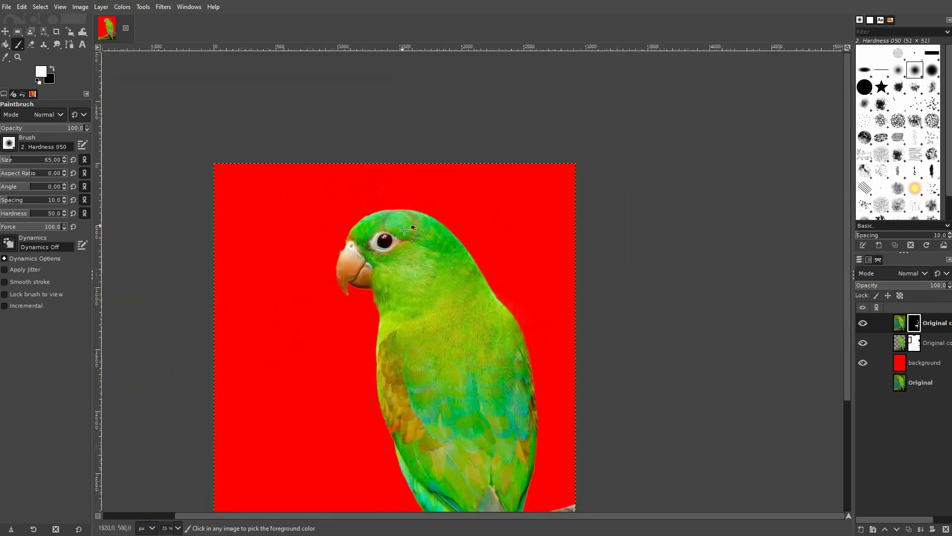
pyautogui.keyDown('ctrl'); pyautogui.scroll(-1, 418, 219); pyautogui.keyUp('ctrl')
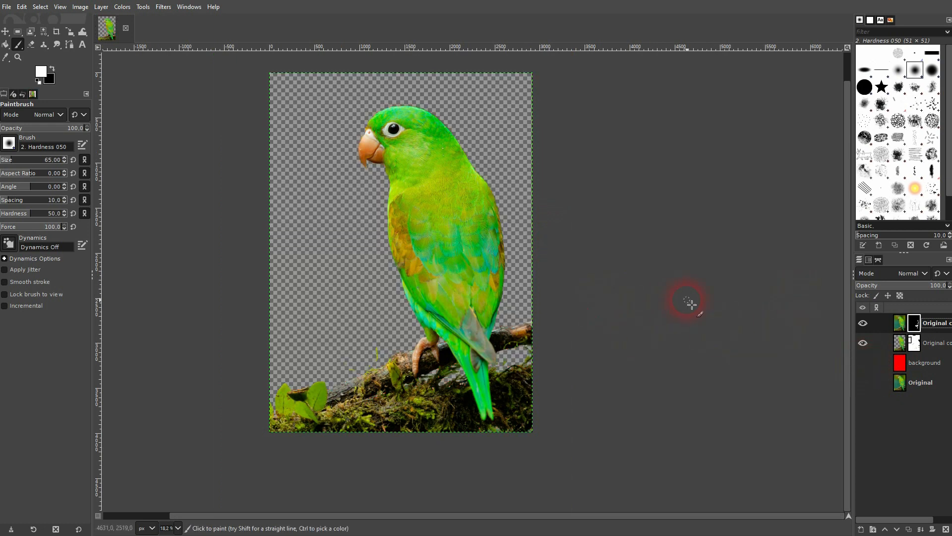
# Delete the red background layer and merge the top Original copy down into the masked copy below it.
pyautogui.click(935, 366)
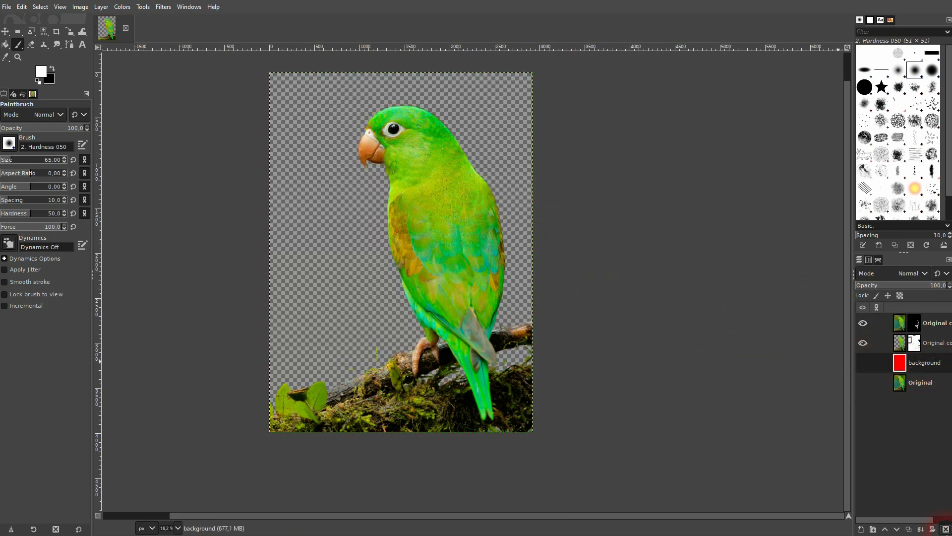
pyautogui.click(946, 529)
pyautogui.click(934, 330)
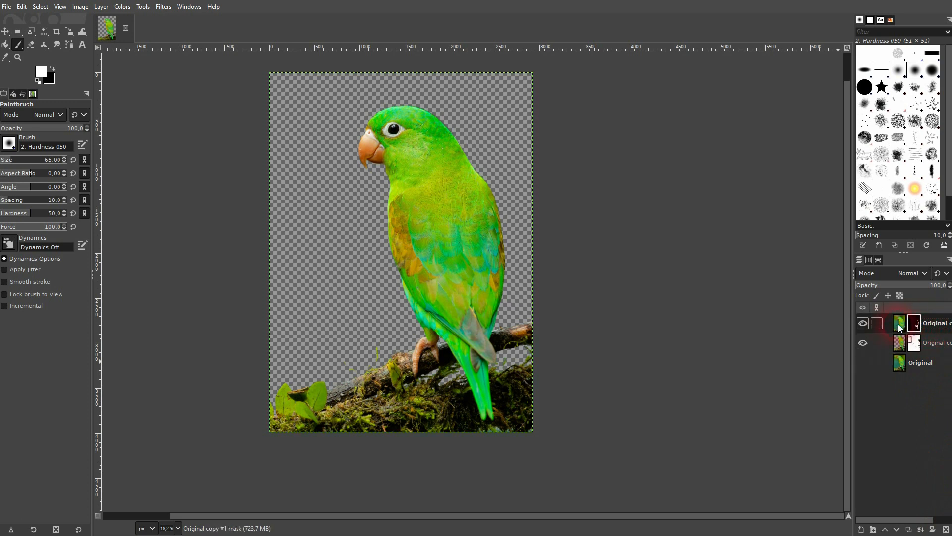
pyautogui.click(921, 529)
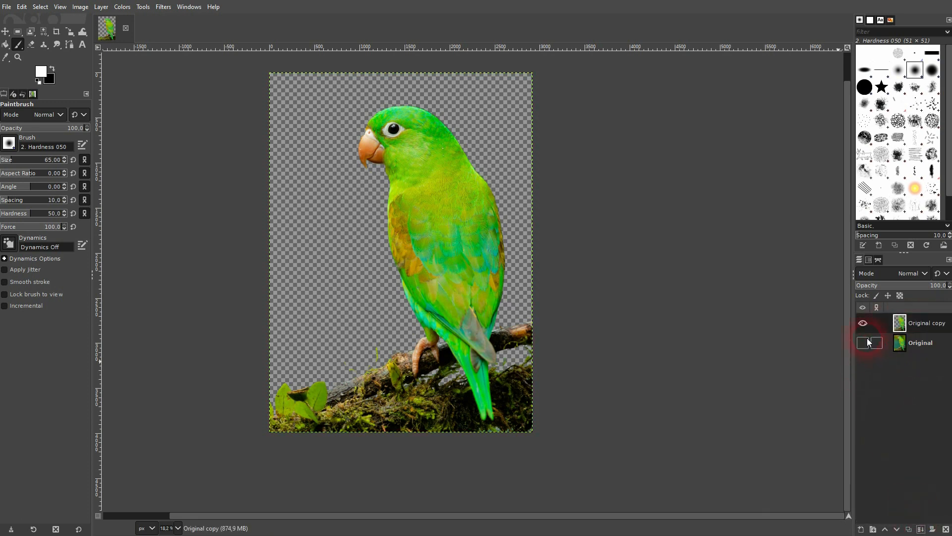
# Activate the Move tool and compare the merged parrot cutout with the Original layer by toggling their visibility.
pyautogui.click(863, 323)
pyautogui.click(863, 324)
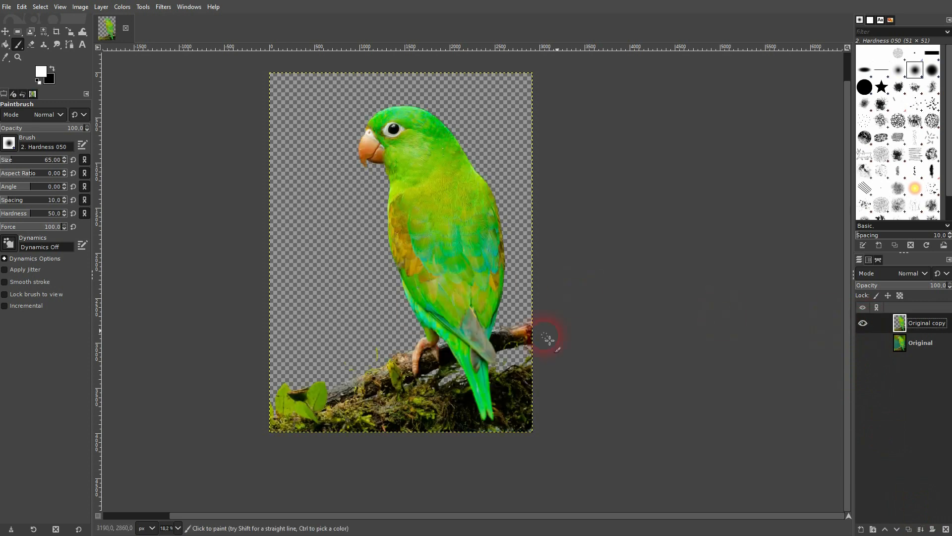
pyautogui.click(5, 31)
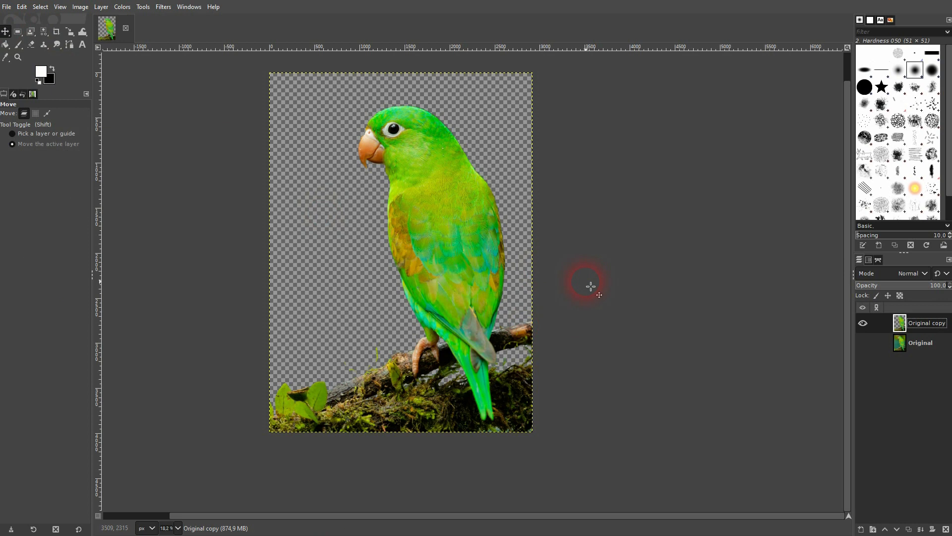
pyautogui.click(862, 344)
pyautogui.click(863, 343)
pyautogui.click(862, 343)
pyautogui.click(863, 343)
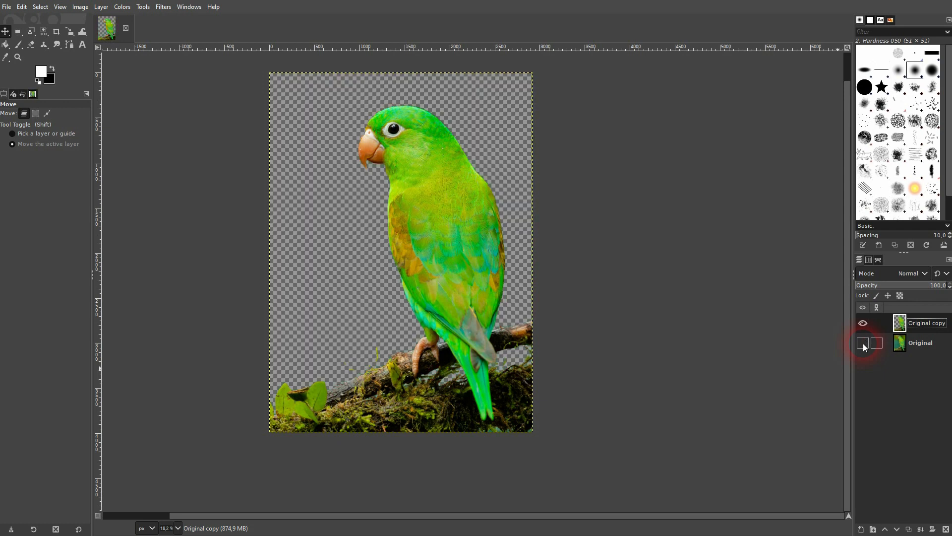
pyautogui.click(513, 155)
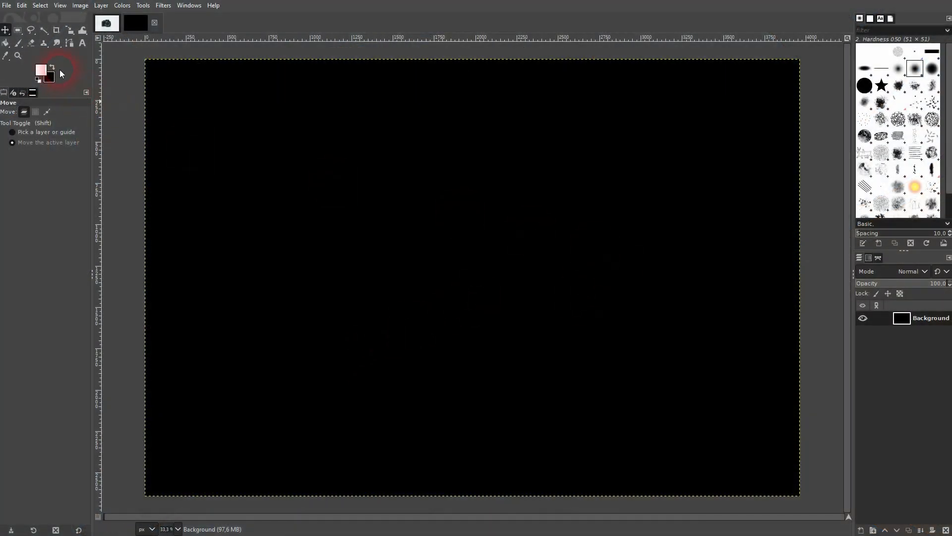
# Outline an irregular zigzag polygon on the left half of the black canvas with Free Select and commit the selection.
pyautogui.click(30, 31)
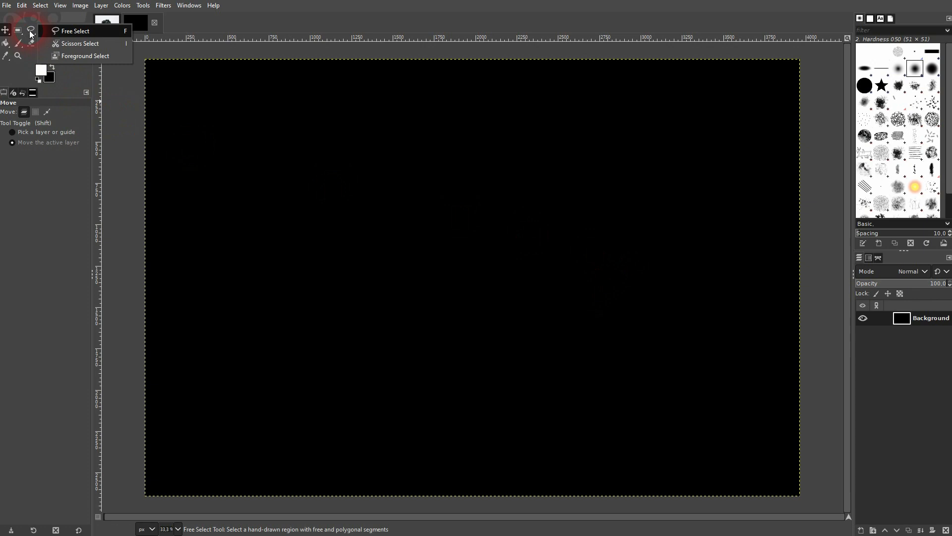
pyautogui.click(82, 32)
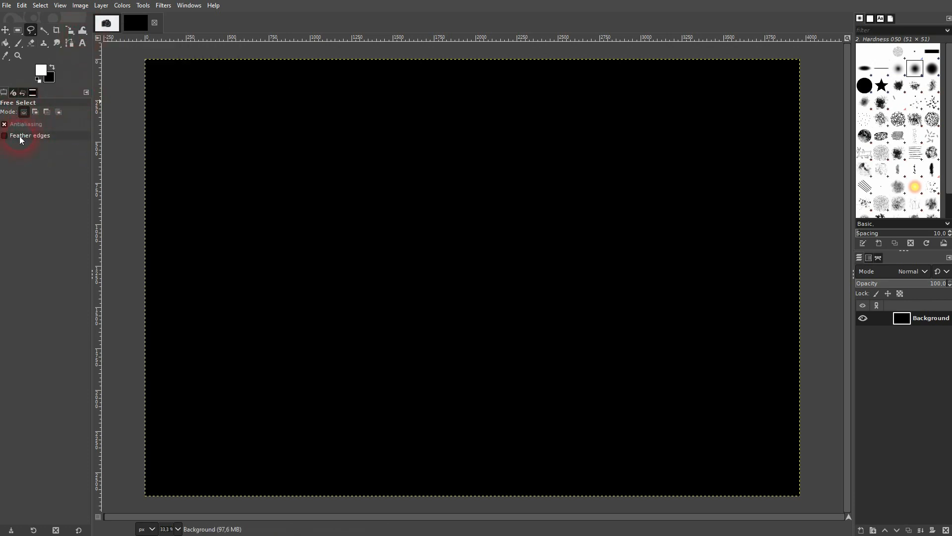
pyautogui.click(298, 233)
pyautogui.click(376, 184)
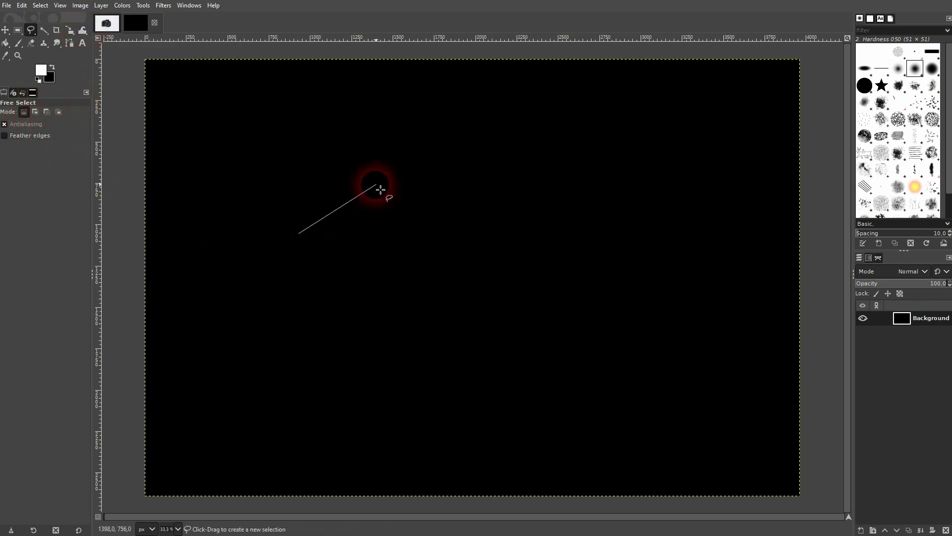
pyautogui.click(510, 261)
pyautogui.click(374, 324)
pyautogui.click(494, 396)
pyautogui.click(269, 390)
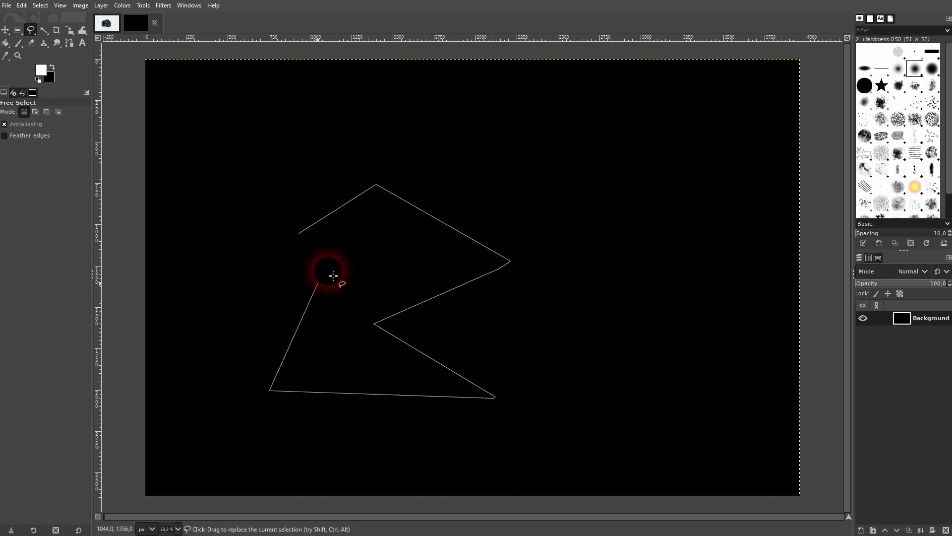
pyautogui.click(353, 251)
pyautogui.click(216, 270)
pyautogui.click(299, 233)
pyautogui.press('Return')
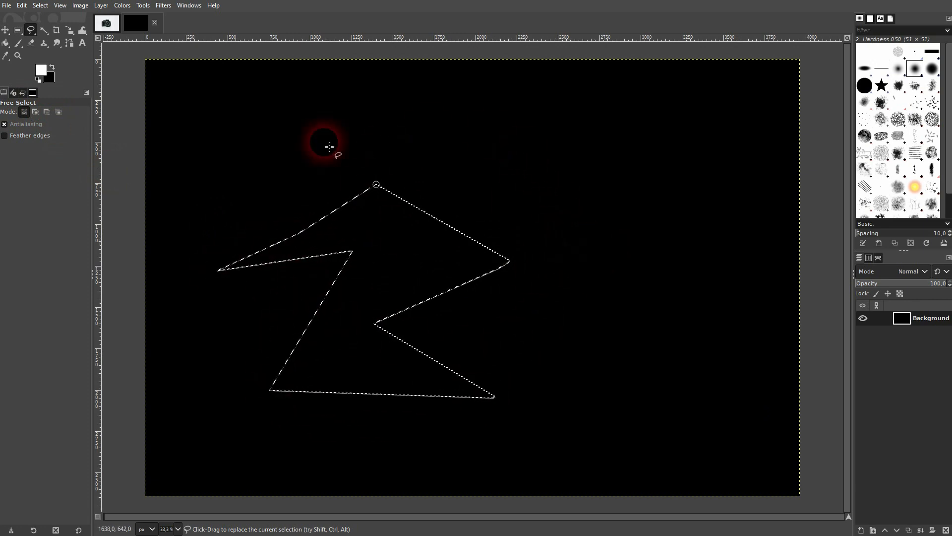
# Activate Bucket Fill and add a 3963 by 2642 px layer named shapes filled with Transparency.
pyautogui.click(6, 43)
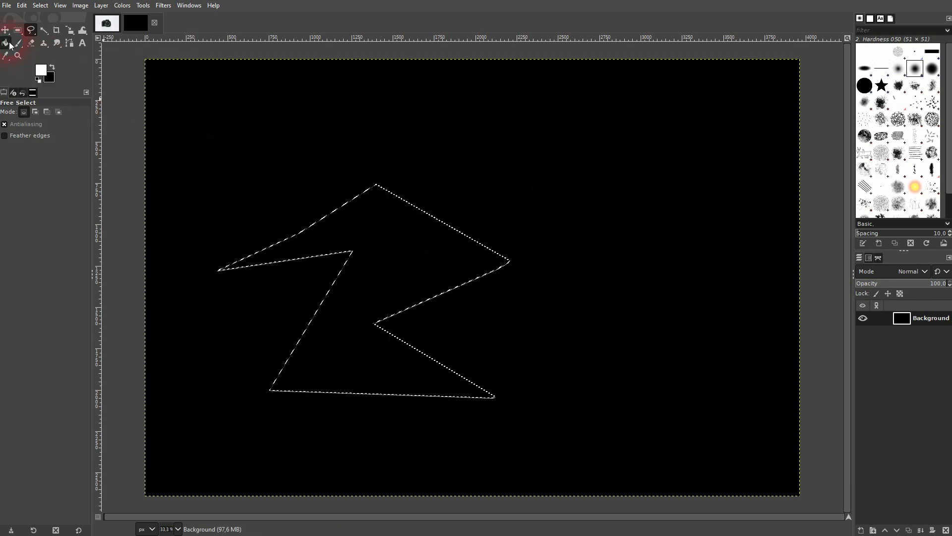
pyautogui.click(861, 530)
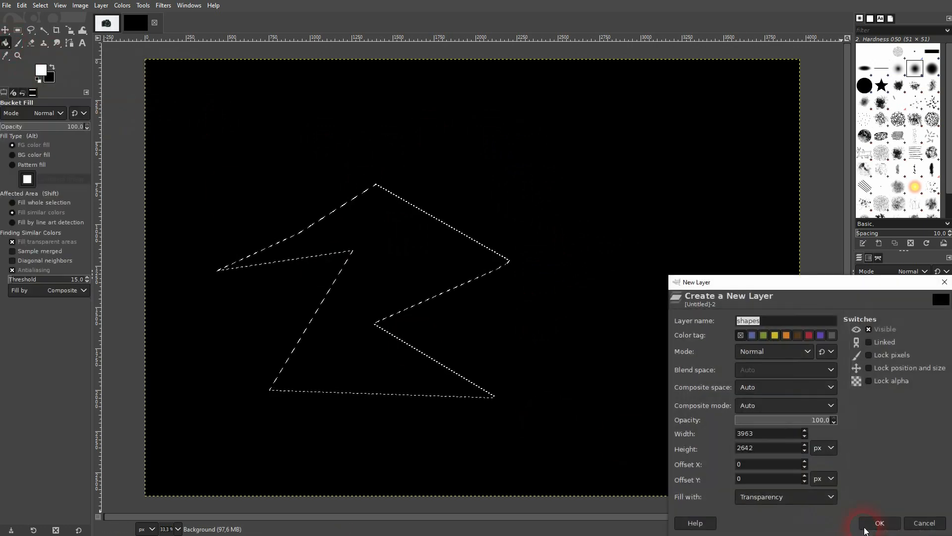
pyautogui.click(880, 523)
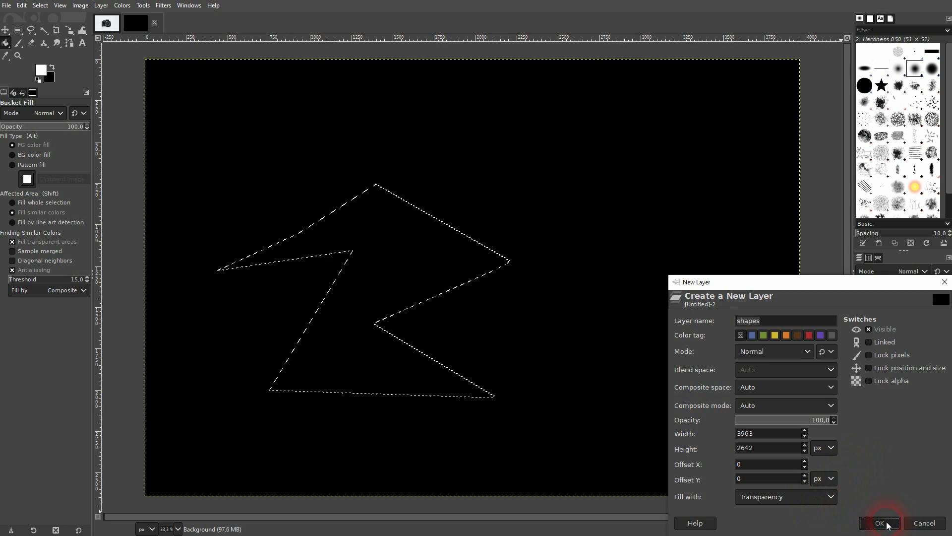
# Fill the zigzag polygon selection with white on the shapes layer and toggle that layer's visibility off and on.
pyautogui.click(405, 268)
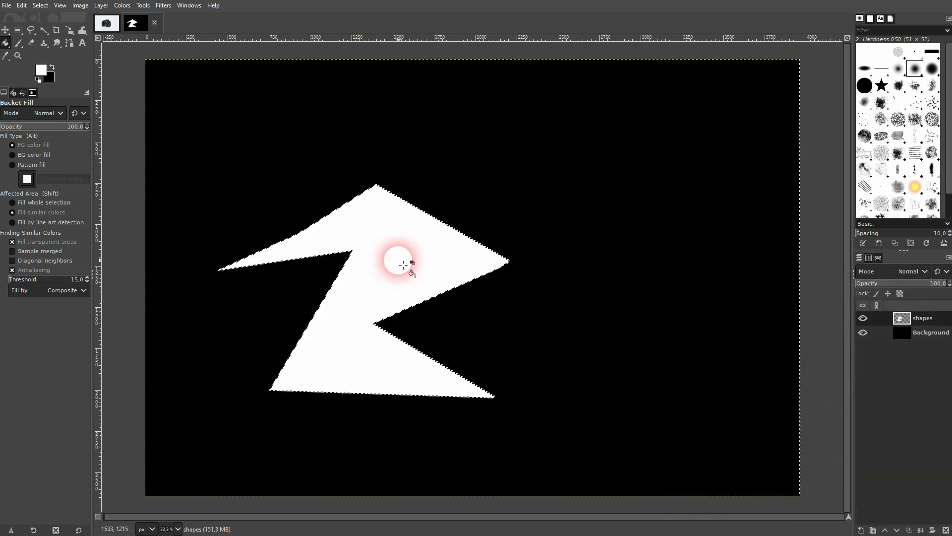
pyautogui.click(862, 318)
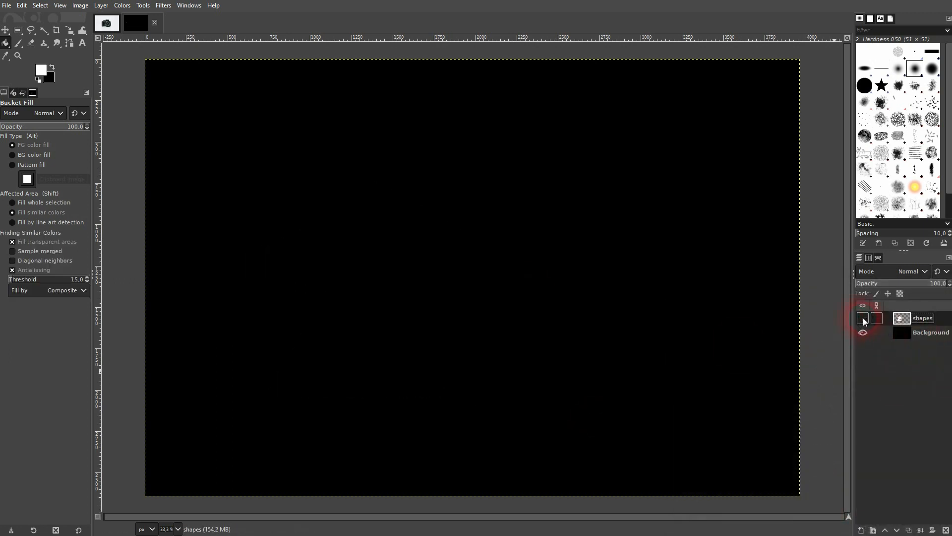
pyautogui.click(862, 319)
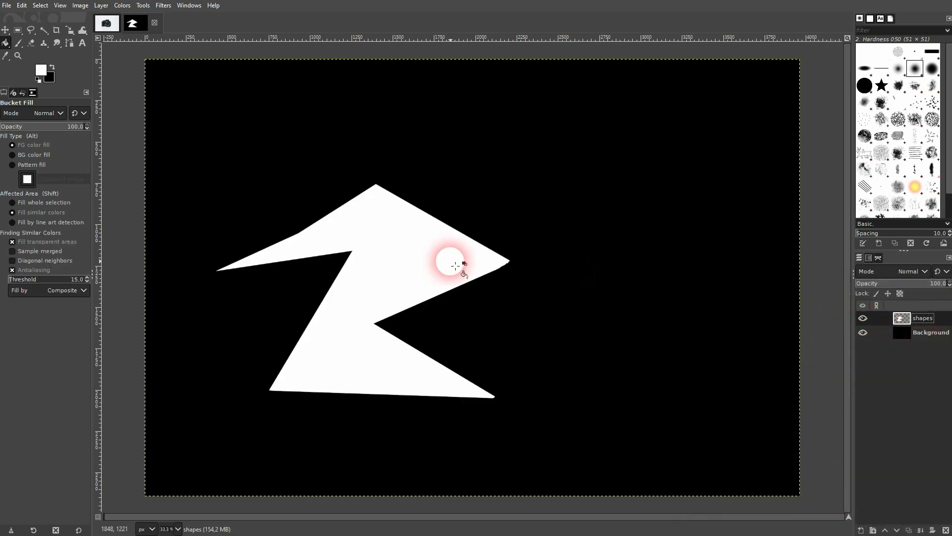
# Outline an irregular region mixing freehand and straight segments on the right half of the canvas with Free Select and commit it.
pyautogui.click(36, 31)
pyautogui.click(547, 146)
pyautogui.moveTo(646, 153)
pyautogui.mouseDown()
pyautogui.moveTo(631, 195)
pyautogui.moveTo(587, 209)
pyautogui.moveTo(610, 250)
pyautogui.moveTo(668, 276)
pyautogui.moveTo(705, 221)
pyautogui.moveTo(746, 252)
pyautogui.moveTo(667, 301)
pyautogui.moveTo(683, 336)
pyautogui.moveTo(657, 368)
pyautogui.moveTo(601, 344)
pyautogui.moveTo(608, 298)
pyautogui.moveTo(518, 226)
pyautogui.moveTo(562, 201)
pyautogui.moveTo(534, 196)
pyautogui.moveTo(554, 182)
pyautogui.moveTo(495, 186)
pyautogui.moveTo(483, 166)
pyautogui.moveTo(510, 150)
pyautogui.moveTo(500, 119)
pyautogui.moveTo(565, 108)
pyautogui.moveTo(547, 145)
pyautogui.mouseUp()
pyautogui.press('Return')
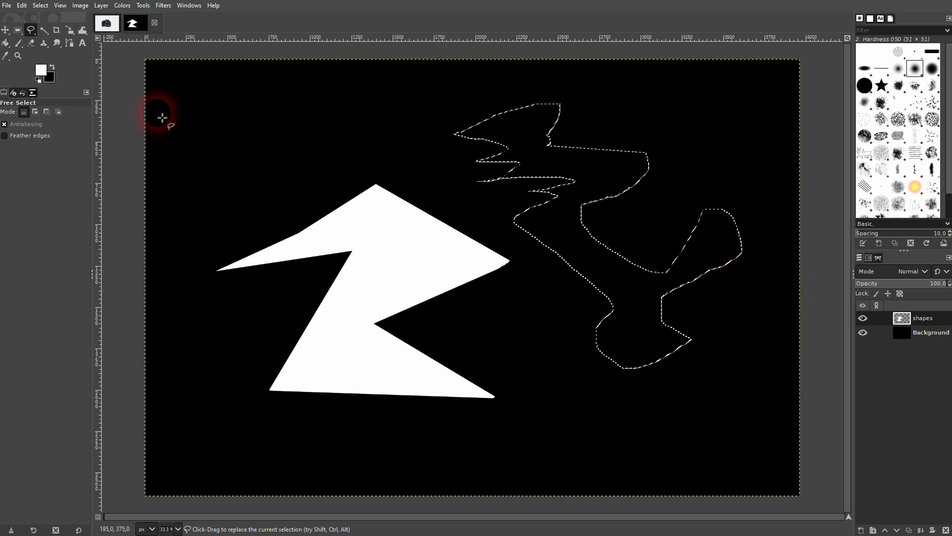
# Set the foreground colour to red ff0000 and fill the irregular selection with it using Bucket Fill.
pyautogui.click(6, 43)
pyautogui.click(40, 69)
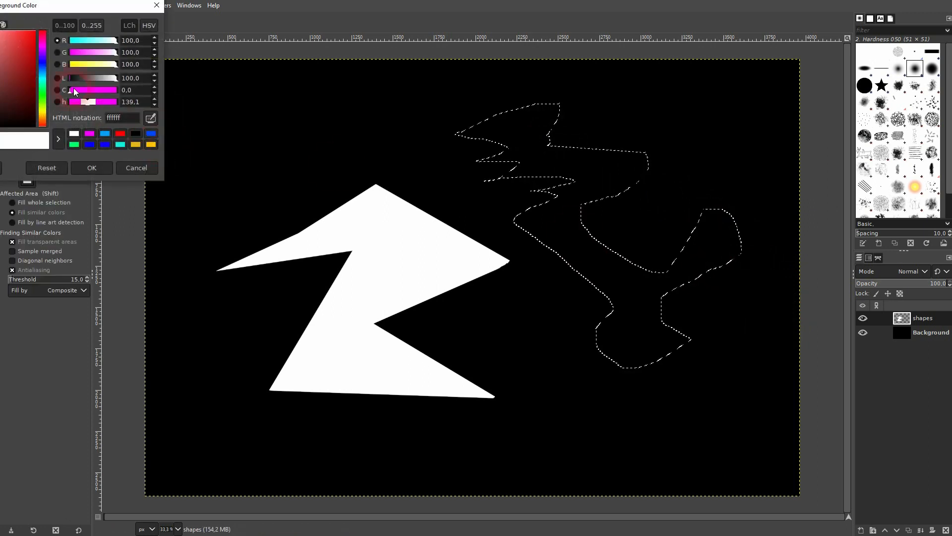
pyautogui.moveTo(72, 5); pyautogui.dragTo(223, 67)
pyautogui.moveTo(162, 119); pyautogui.dragTo(229, 85)
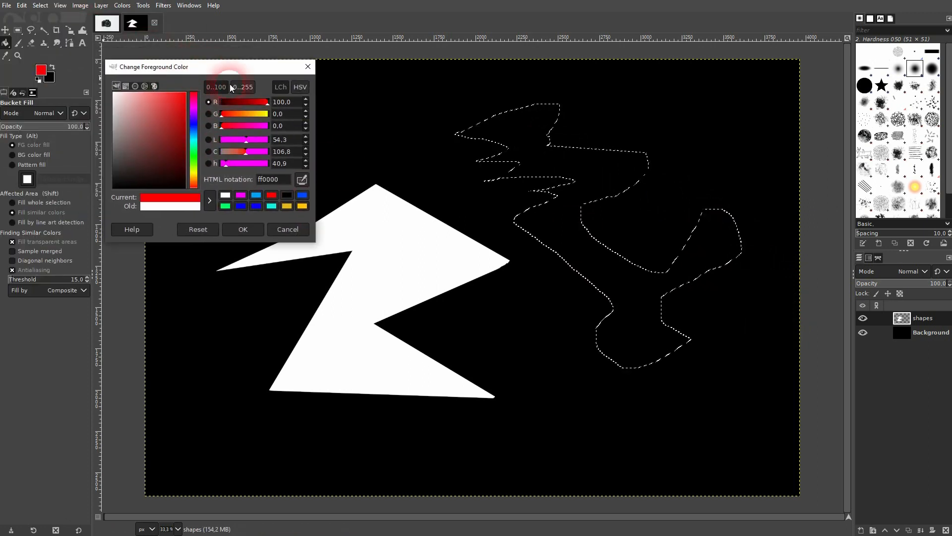
pyautogui.click(243, 228)
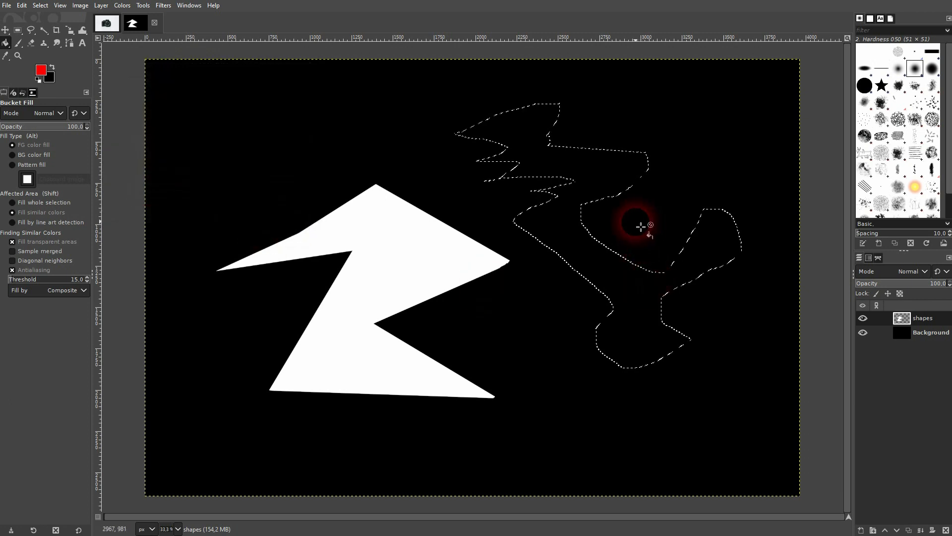
pyautogui.click(618, 188)
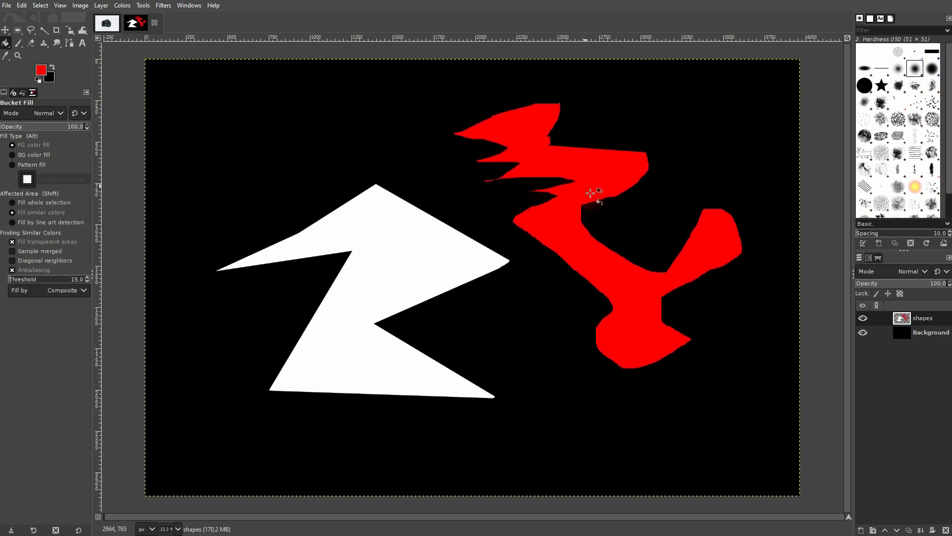
pyautogui.scroll(5, 567, 105)
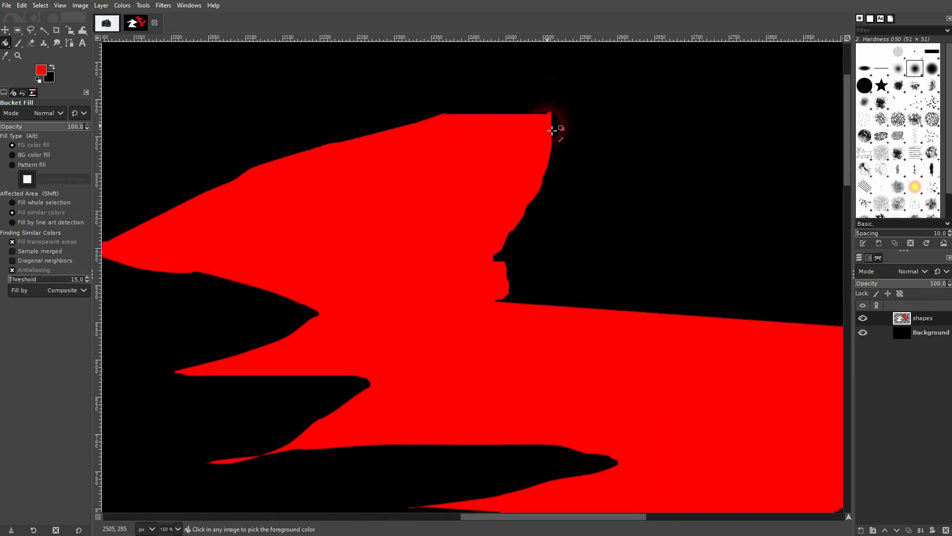
pyautogui.scroll(2, 551, 107)
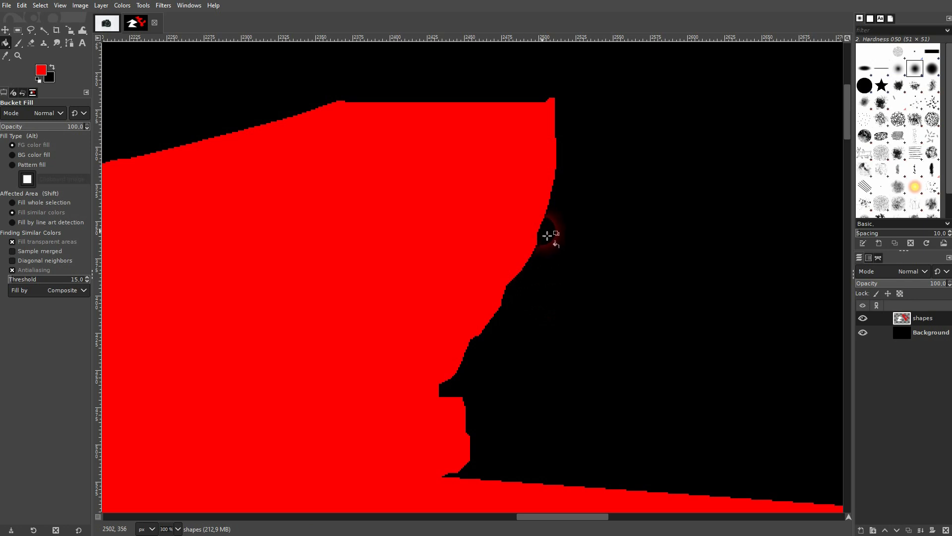
pyautogui.scroll(-3, 548, 238)
pyautogui.scroll(-4, 548, 248)
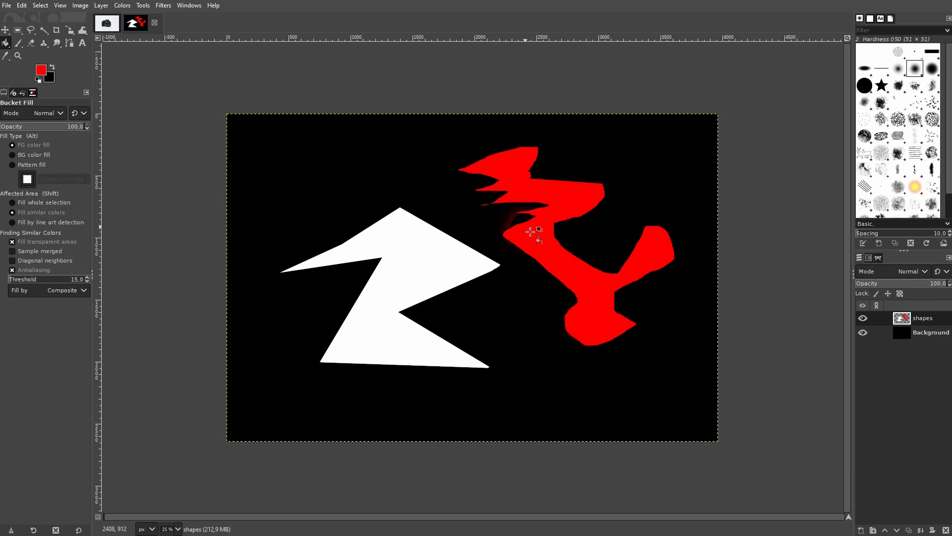
pyautogui.rightClick(30, 33)
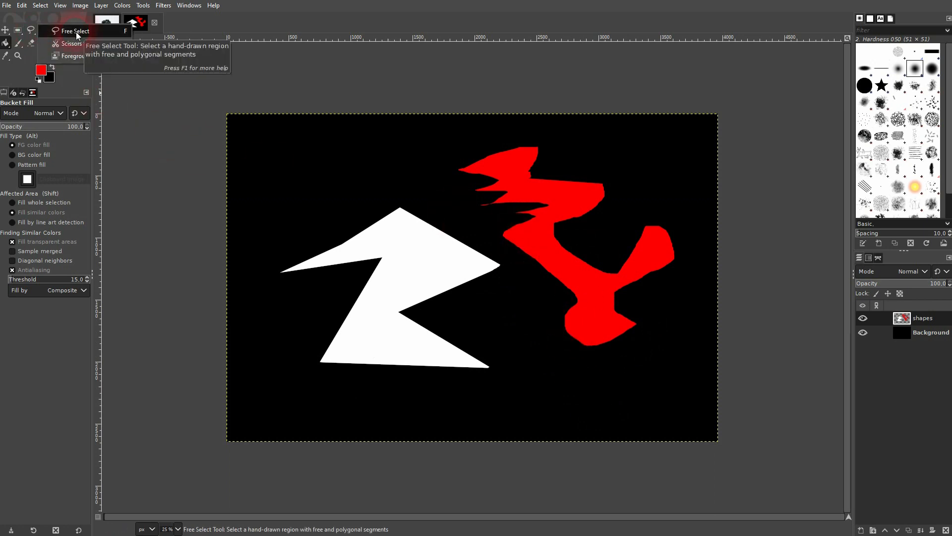
# Draw a rectangular selection of about 1484 by 384 px over the peak of the white shape with Rectangle Select.
pyautogui.rightClick(22, 32)
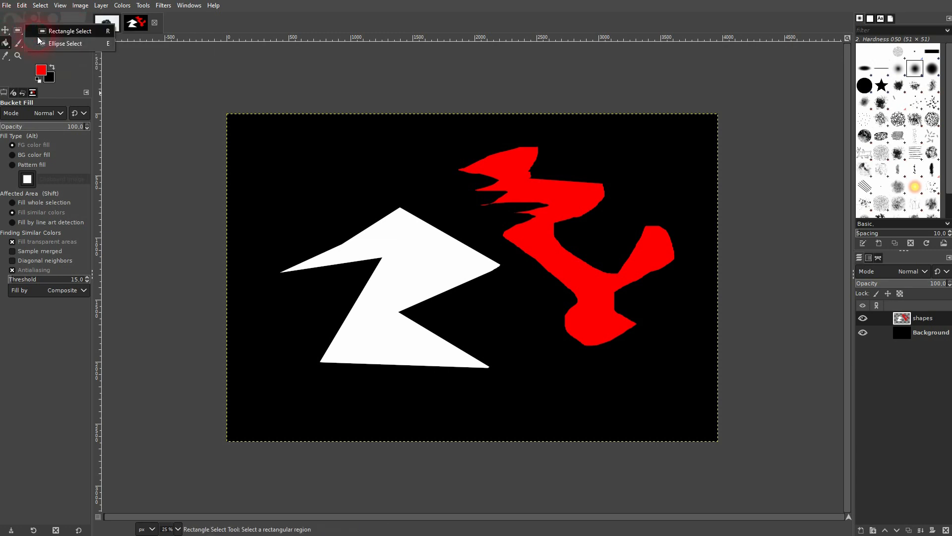
pyautogui.click(55, 33)
pyautogui.moveTo(273, 193); pyautogui.dragTo(462, 247)
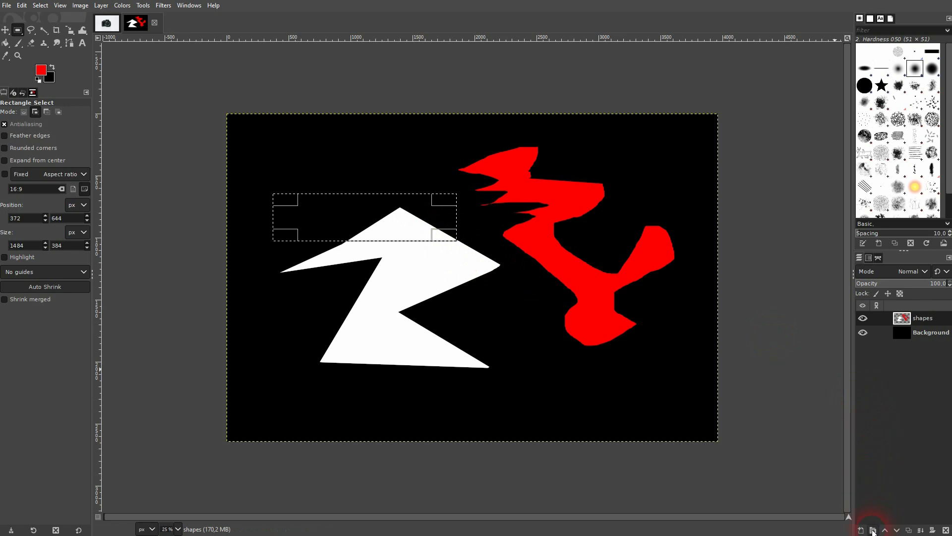
# Activate Bucket Fill and set the foreground colour to blue 0047ff.
pyautogui.click(6, 45)
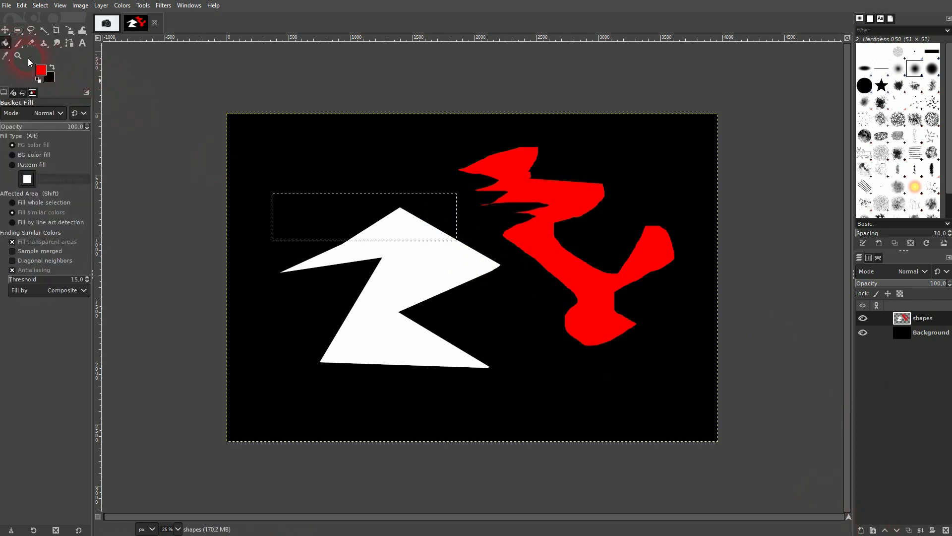
pyautogui.click(41, 72)
pyautogui.click(193, 129)
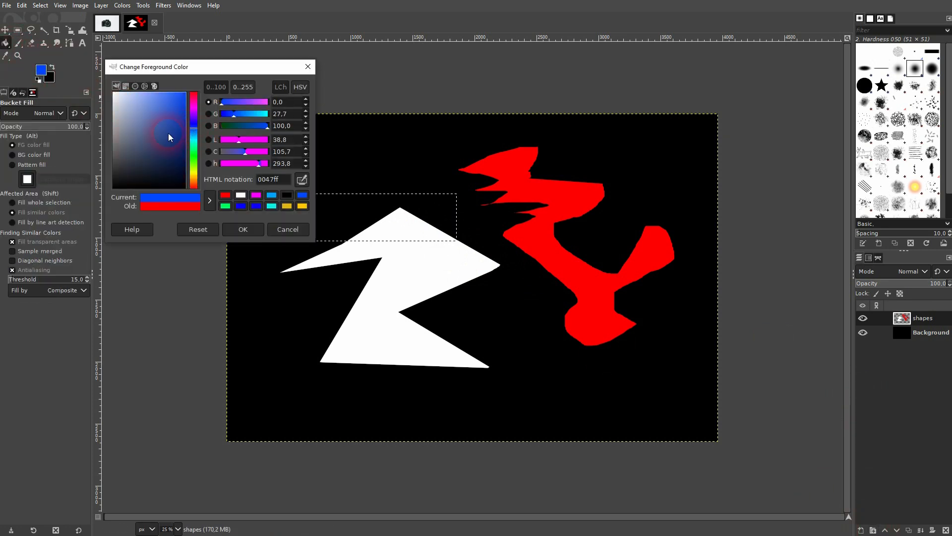
pyautogui.click(242, 229)
pyautogui.click(386, 318)
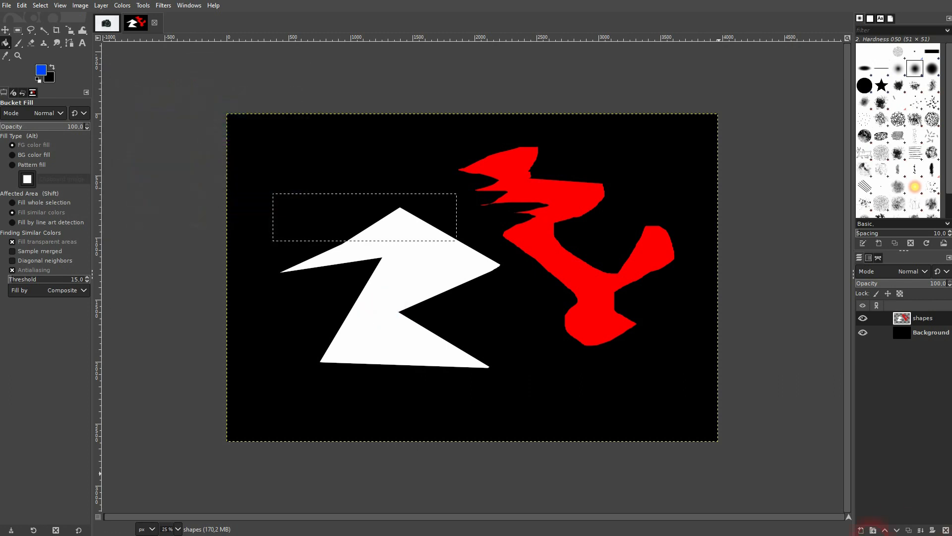
# Add a transparent 3963 by 2642 px layer named rect, fill the rectangular selection on it with blue and deselect.
pyautogui.click(861, 529)
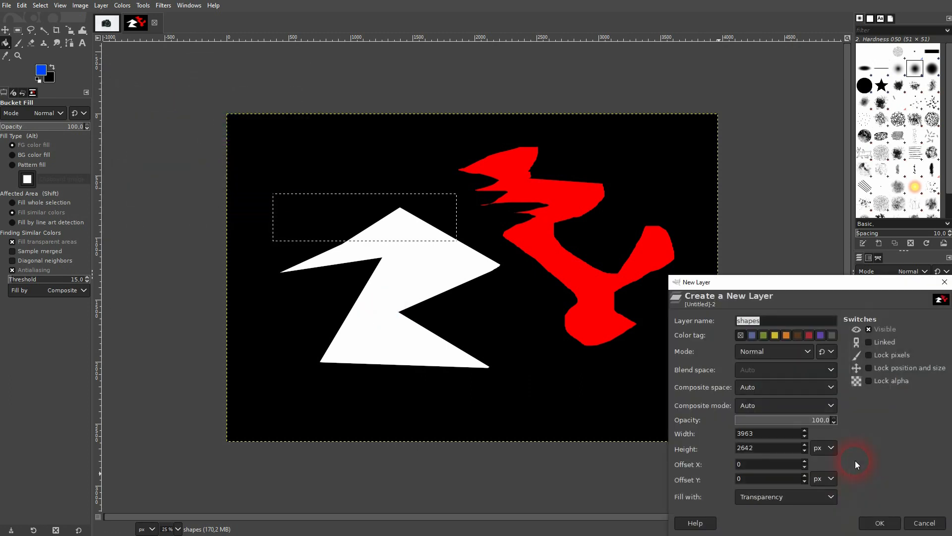
pyautogui.write('rect')
pyautogui.click(879, 522)
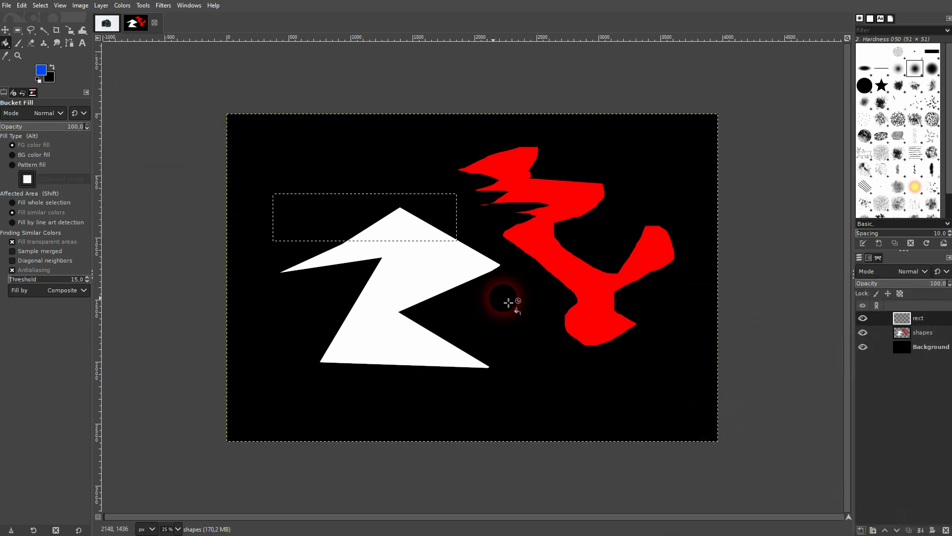
pyautogui.click(311, 216)
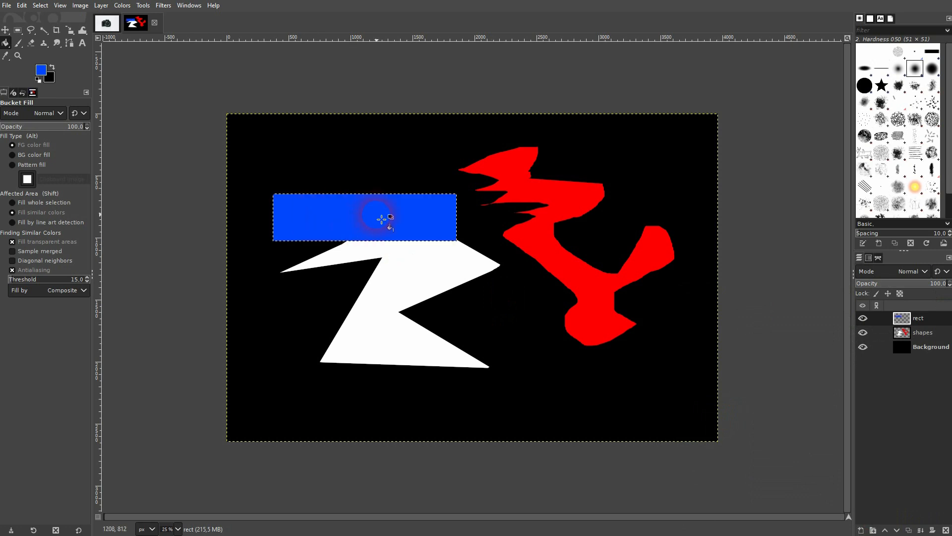
pyautogui.hotkey('shift', 'ctrl', 'a')
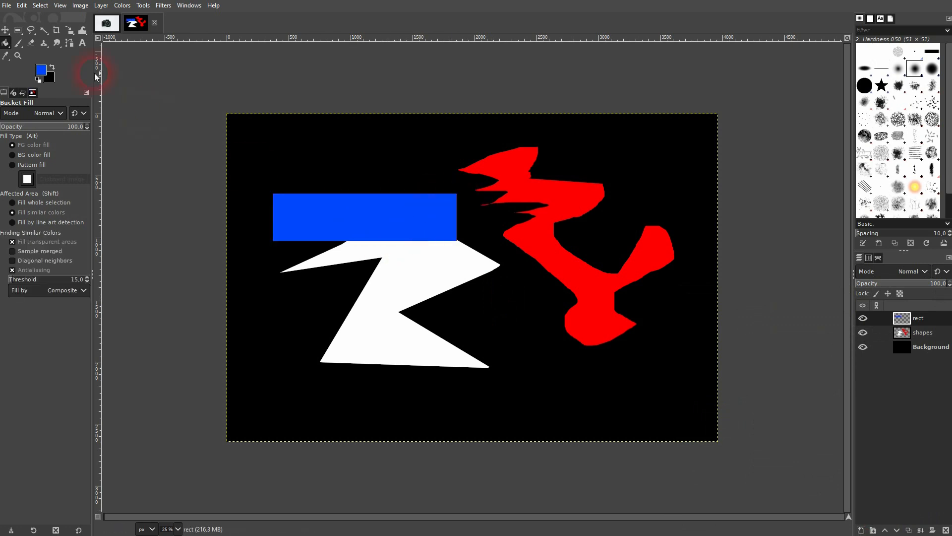
# Reorder the layers so the shapes layer sits above the rect layer.
pyautogui.click(6, 32)
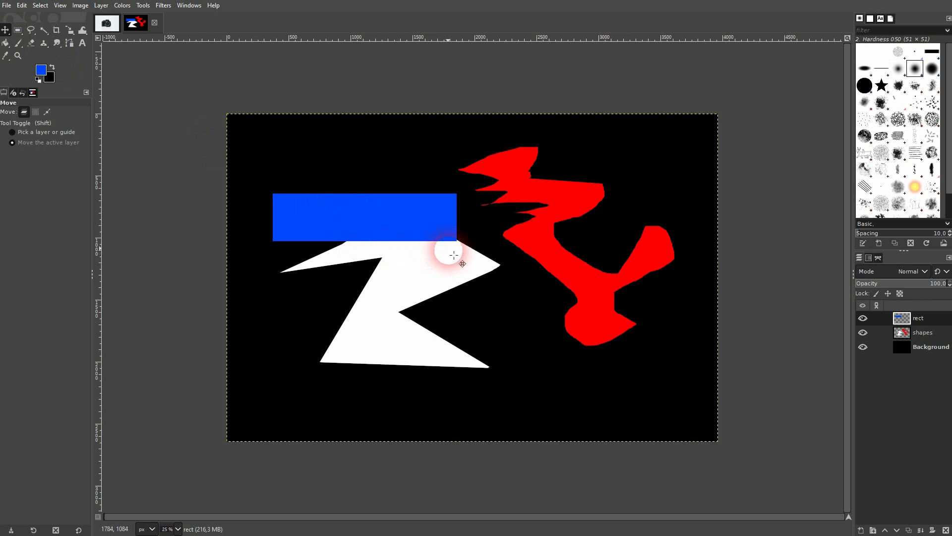
pyautogui.click(911, 320)
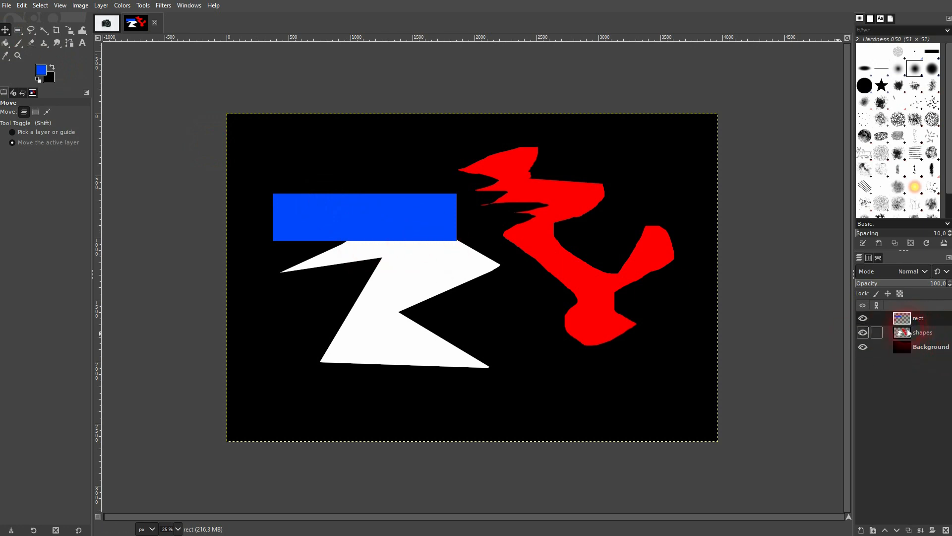
pyautogui.moveTo(903, 318); pyautogui.dragTo(902, 337)
pyautogui.click(901, 337)
pyautogui.click(888, 530)
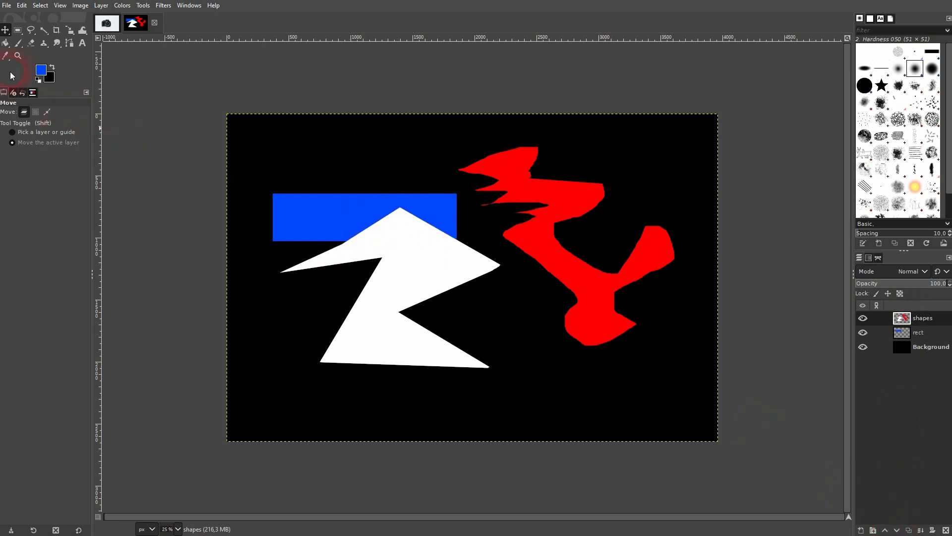
# Draw a closed freehand selection around the white shape's peak where it overlaps the blue rectangle.
pyautogui.click(31, 36)
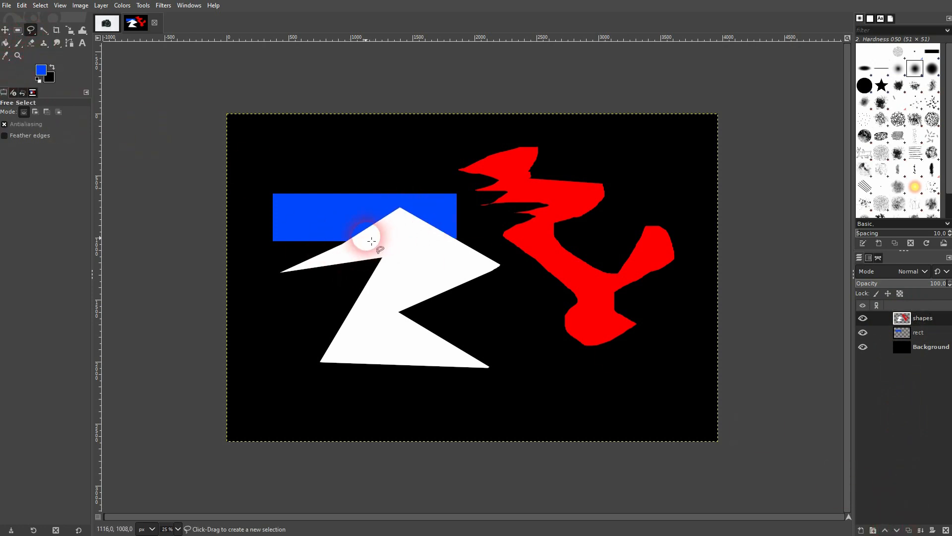
pyautogui.scroll(2, 344, 239)
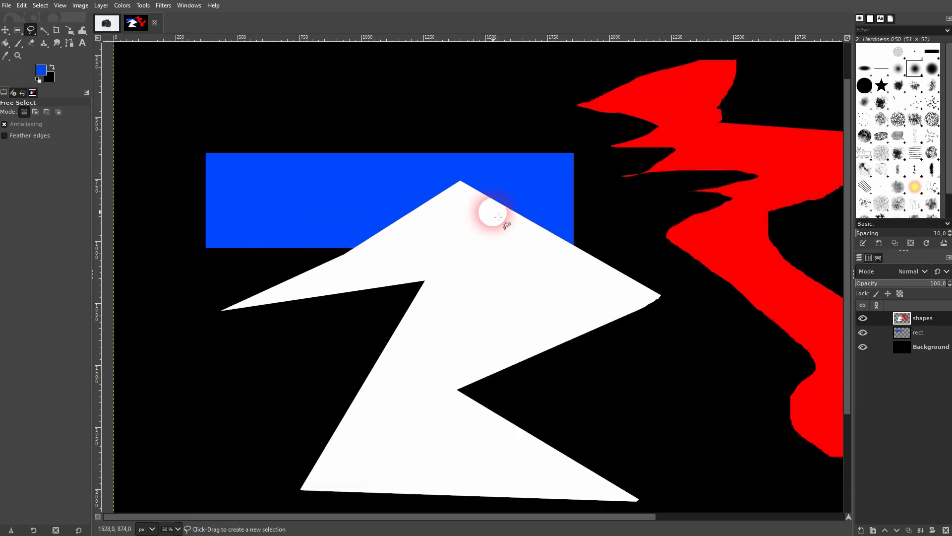
pyautogui.moveTo(512, 177); pyautogui.dragTo(444, 175)
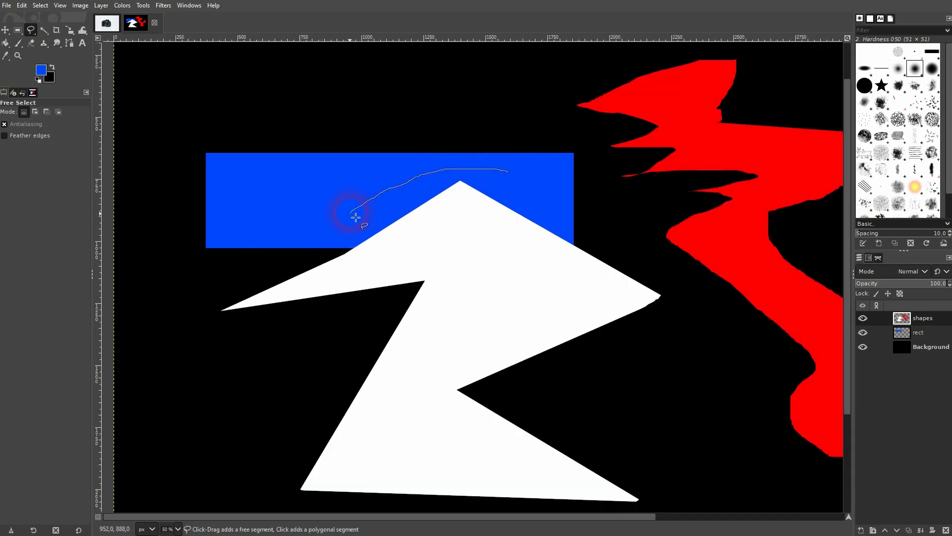
pyautogui.moveTo(356, 217)
pyautogui.mouseDown()
pyautogui.moveTo(351, 265)
pyautogui.moveTo(418, 284)
pyautogui.moveTo(582, 272)
pyautogui.moveTo(612, 240)
pyautogui.moveTo(586, 208)
pyautogui.moveTo(508, 172)
pyautogui.mouseUp()
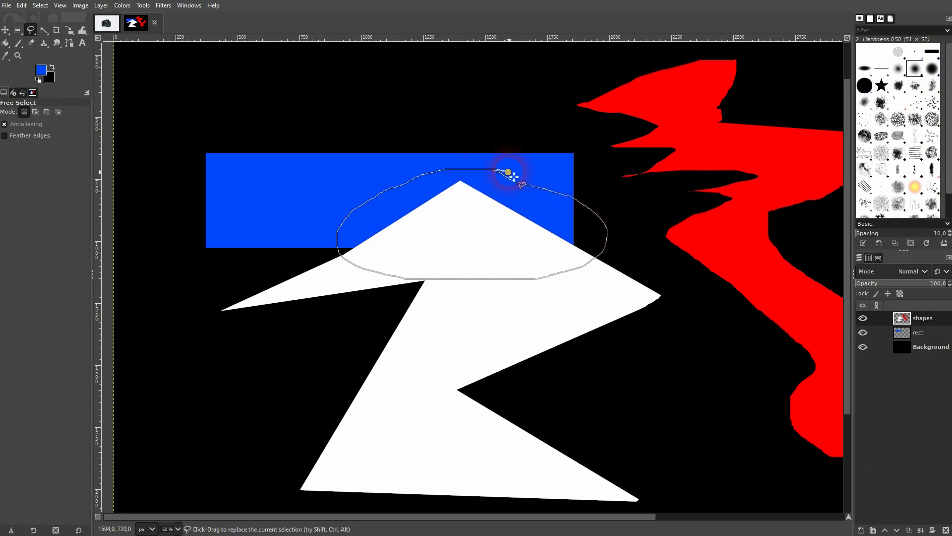
# Try to add a layer mask initialized to Selection on the shapes layer.
pyautogui.rightClick(920, 320)
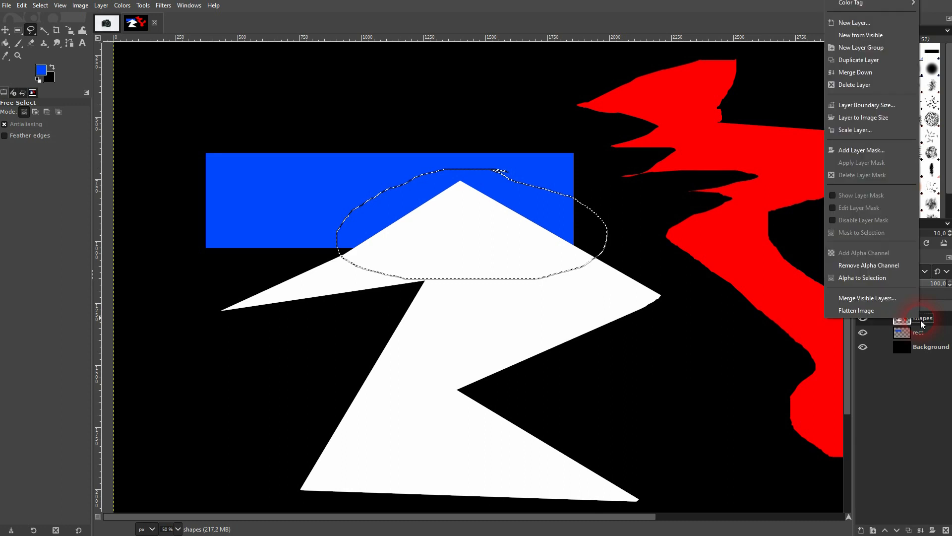
pyautogui.click(870, 152)
pyautogui.click(861, 159)
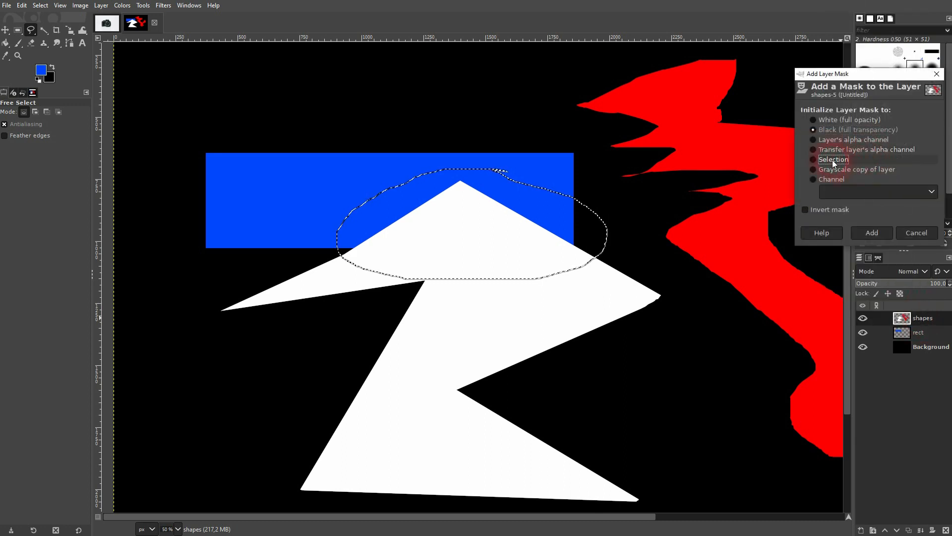
pyautogui.click(881, 233)
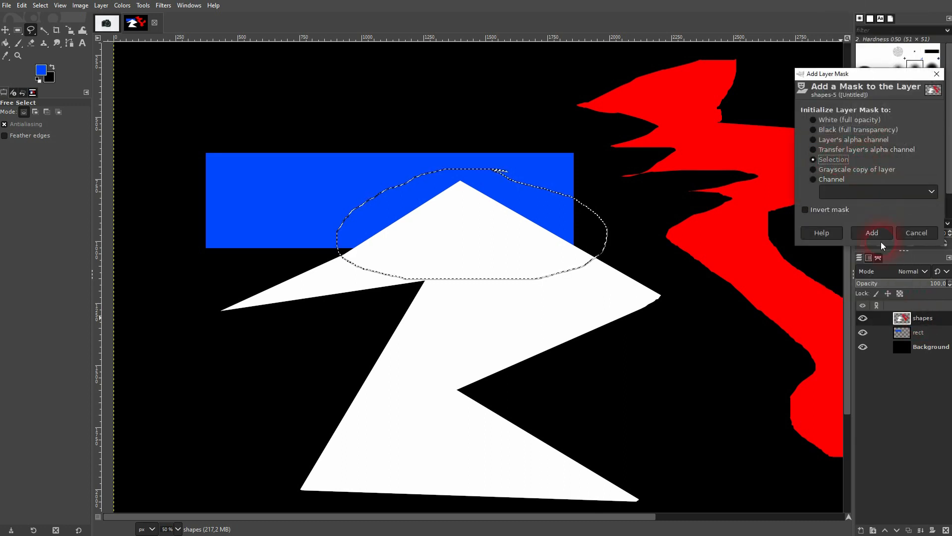
# Reset the foreground and background colours to black and white and invert the selection around the white peak.
pyautogui.click(39, 80)
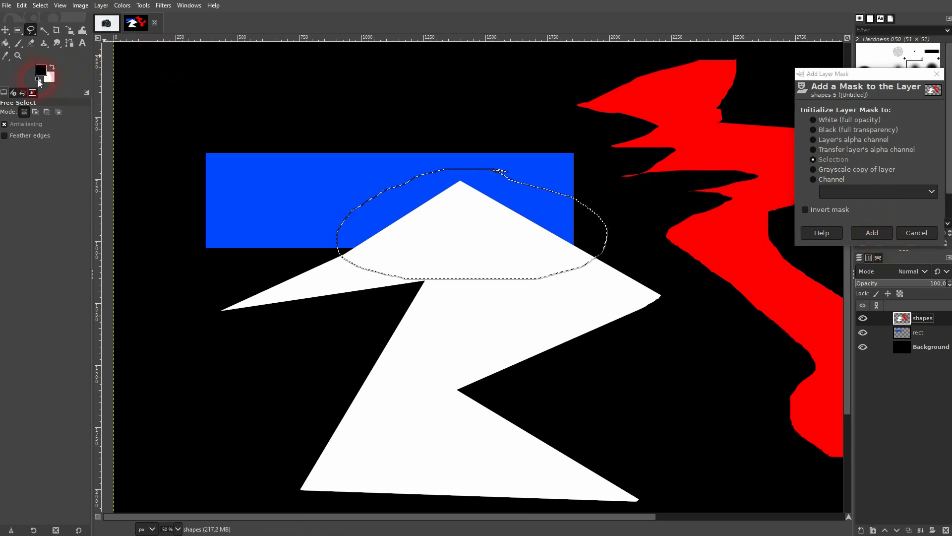
pyautogui.click(40, 5)
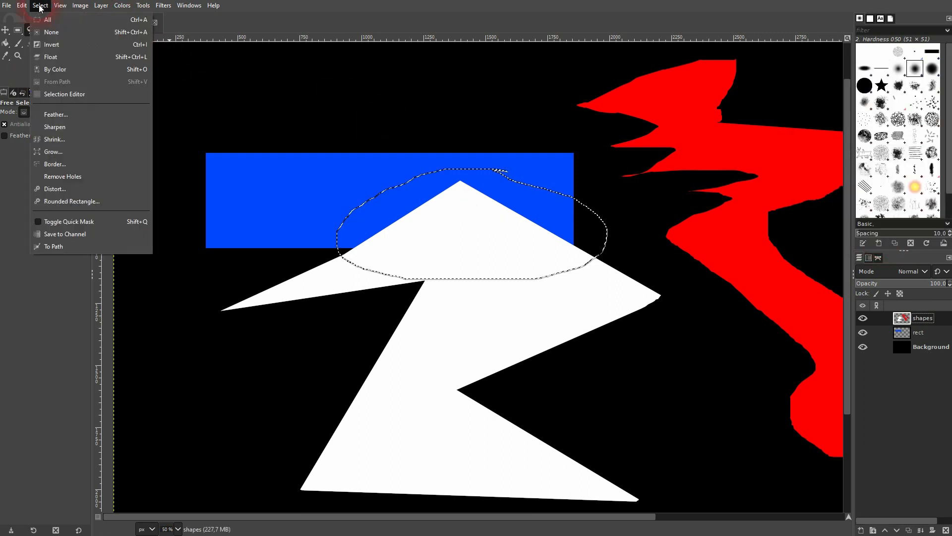
pyautogui.click(68, 48)
# Add a layer mask initialized to Selection on the shapes layer.
pyautogui.rightClick(902, 317)
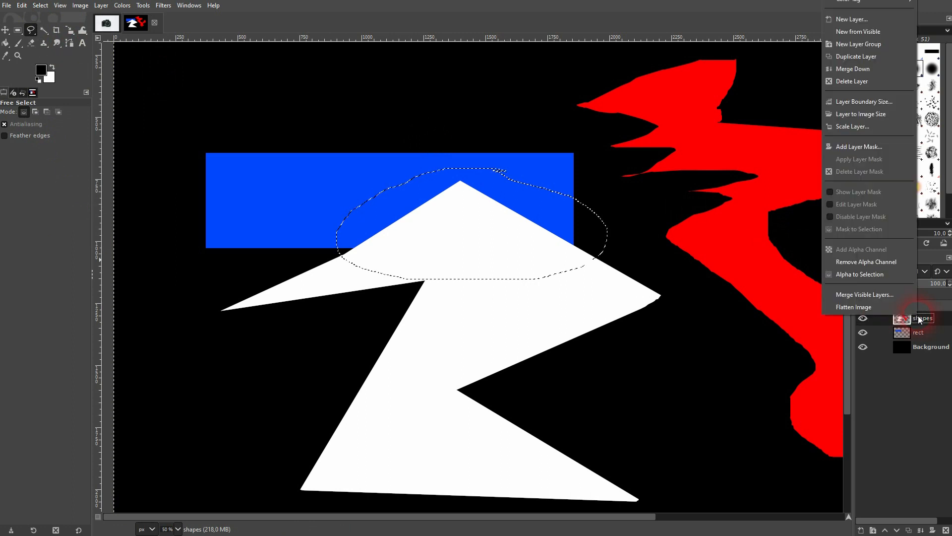
pyautogui.click(866, 144)
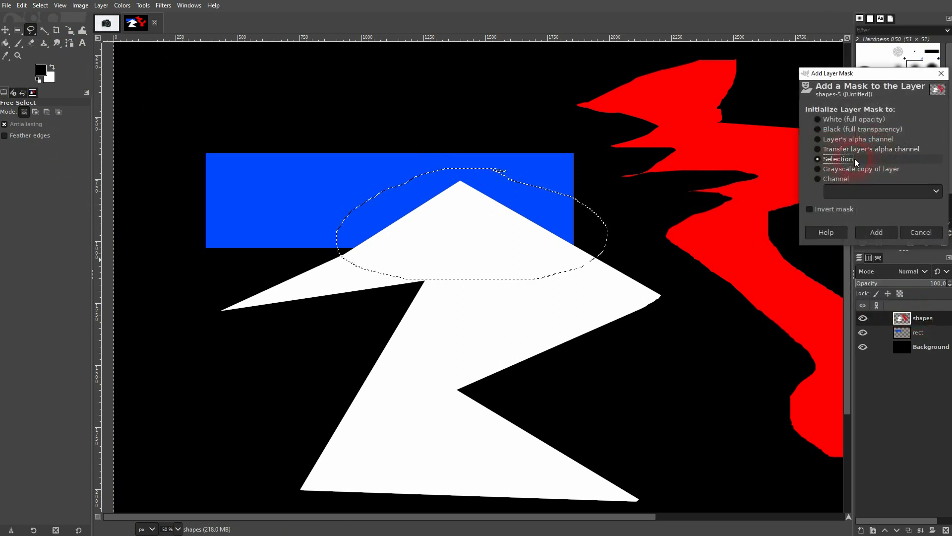
pyautogui.click(877, 234)
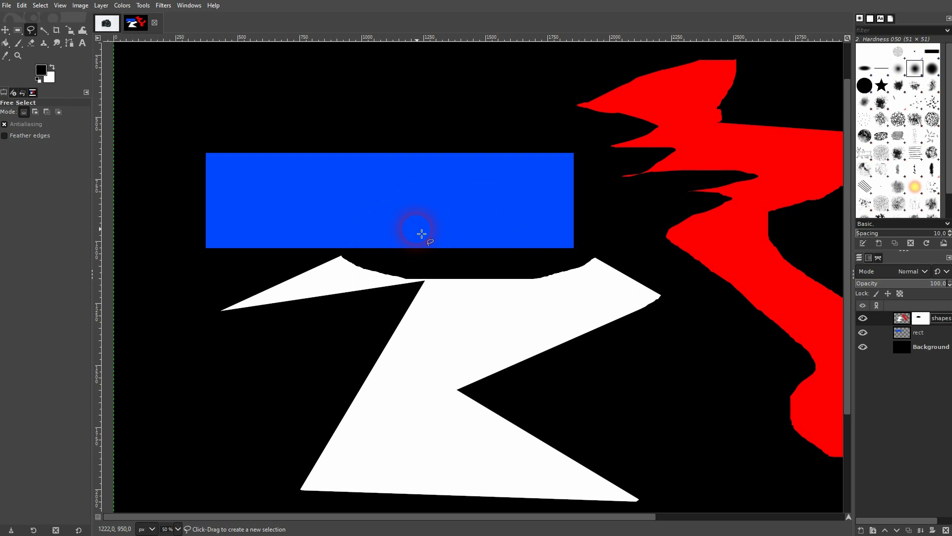
# Draw a looping freehand selection across the blue rectangle's left part and set the foreground colour to green 10ff00.
pyautogui.moveTo(310, 109)
pyautogui.mouseDown()
pyautogui.moveTo(397, 143)
pyautogui.moveTo(329, 183)
pyautogui.moveTo(321, 226)
pyautogui.moveTo(368, 211)
pyautogui.moveTo(340, 153)
pyautogui.moveTo(390, 157)
pyautogui.moveTo(406, 230)
pyautogui.moveTo(292, 268)
pyautogui.moveTo(274, 132)
pyautogui.mouseUp()
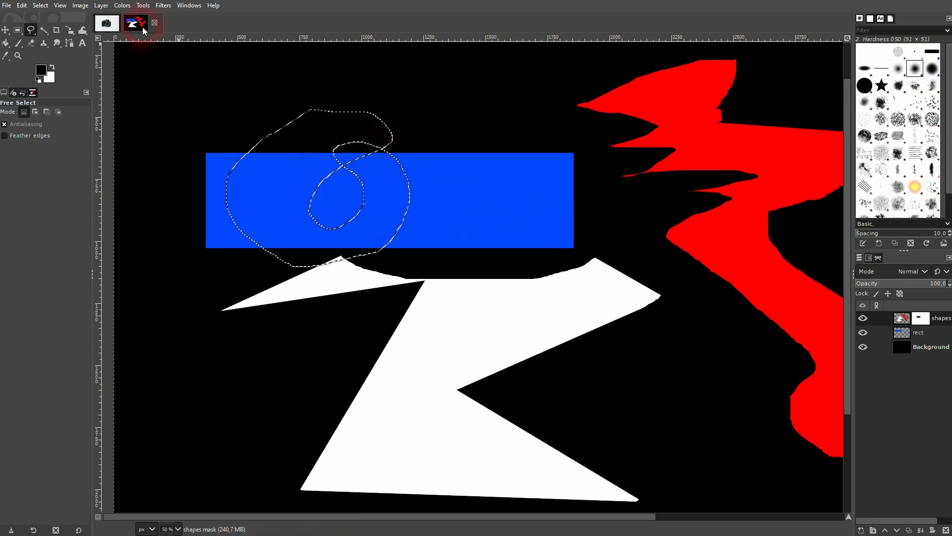
pyautogui.click(41, 70)
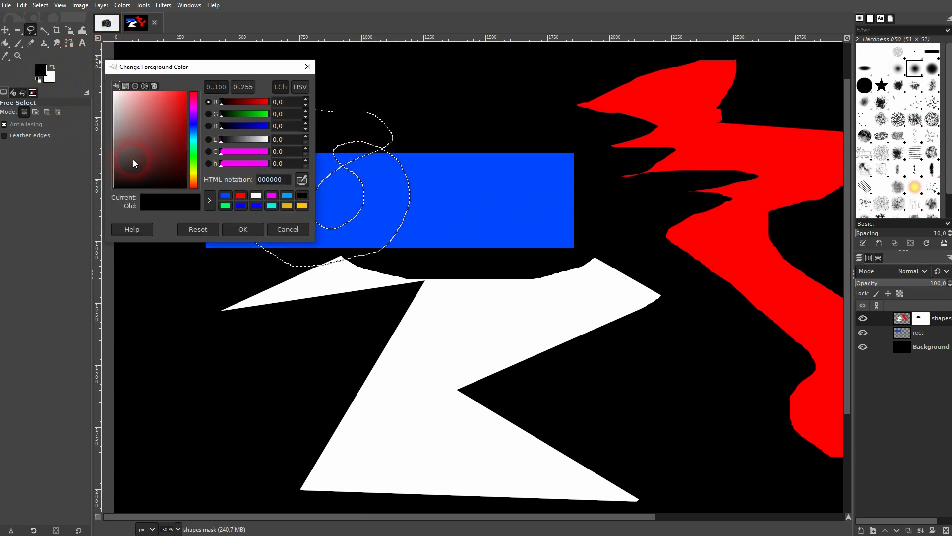
pyautogui.click(193, 157)
pyautogui.moveTo(175, 145); pyautogui.dragTo(222, 58)
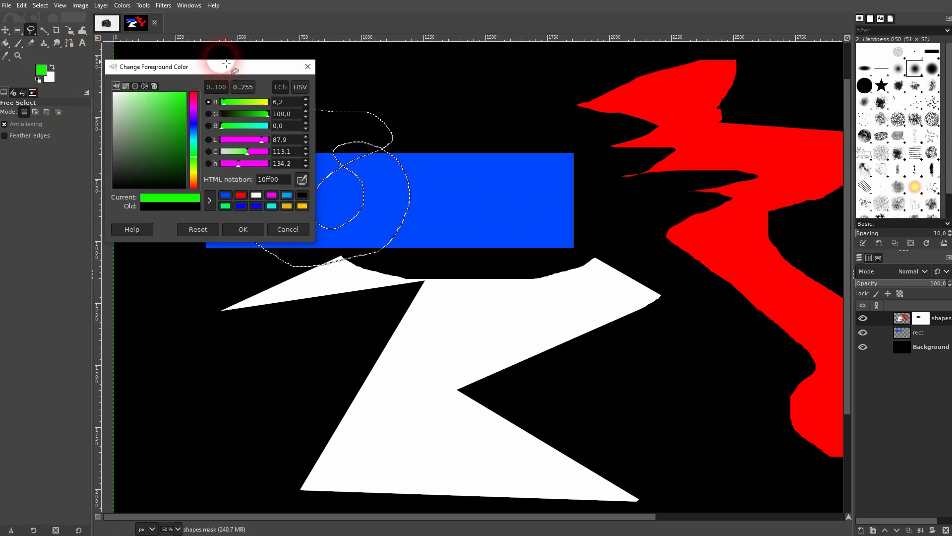
pyautogui.click(240, 232)
# Bucket-fill the looping selection with green on the shapes layer itself rather than its mask, and clear the selection.
pyautogui.click(6, 42)
pyautogui.click(267, 200)
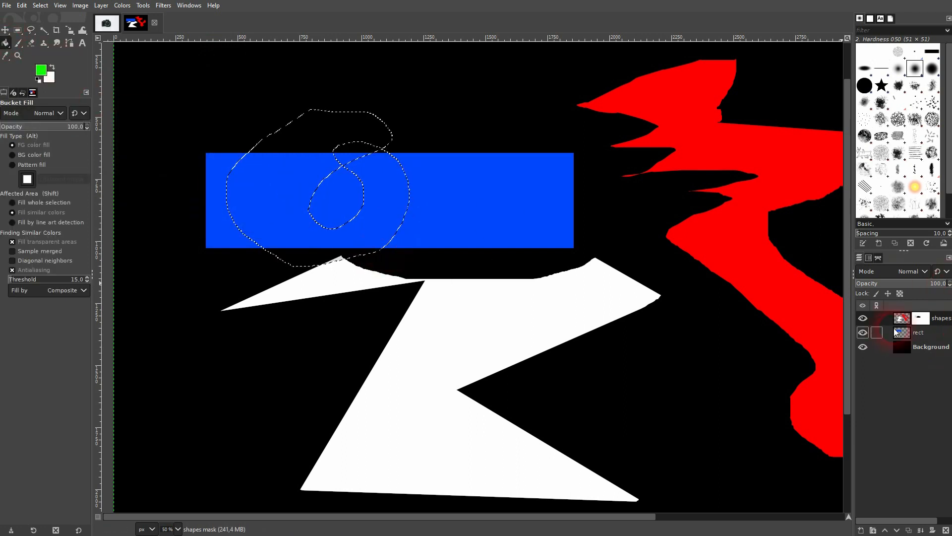
pyautogui.click(901, 317)
pyautogui.click(322, 136)
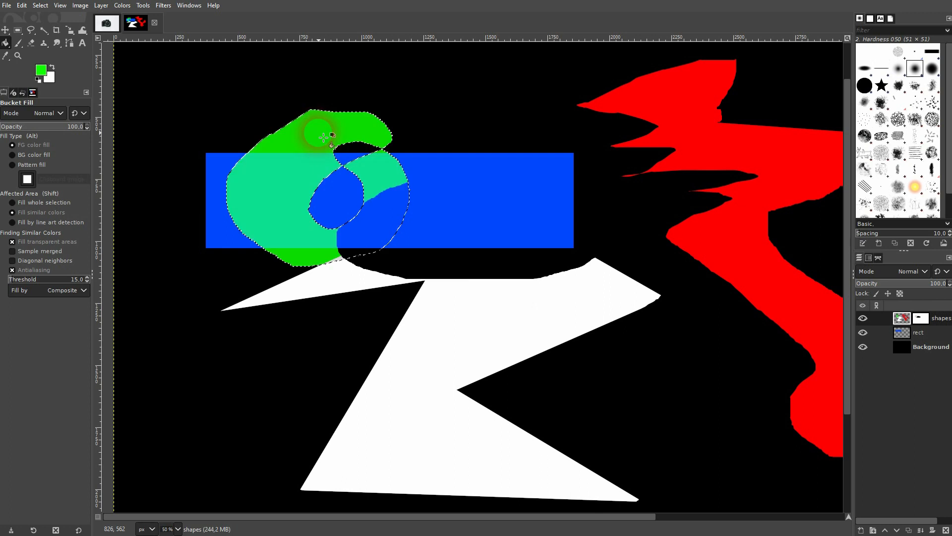
pyautogui.hotkey('ctrl', 'shift', 'a')
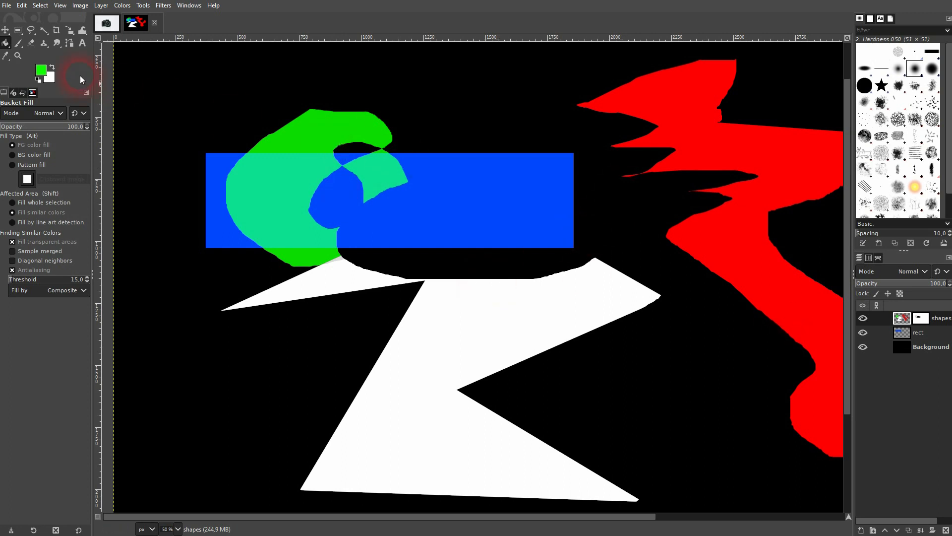
# Draw an open three-anchor path above the blue rectangle with the Paths tool and bend its first segment into a curve.
pyautogui.click(69, 44)
pyautogui.click(475, 91)
pyautogui.click(541, 85)
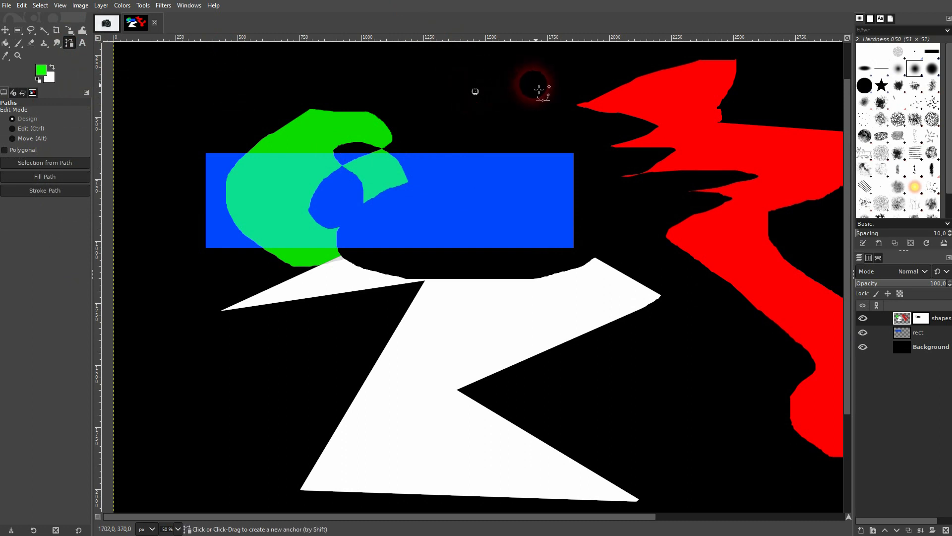
pyautogui.click(565, 122)
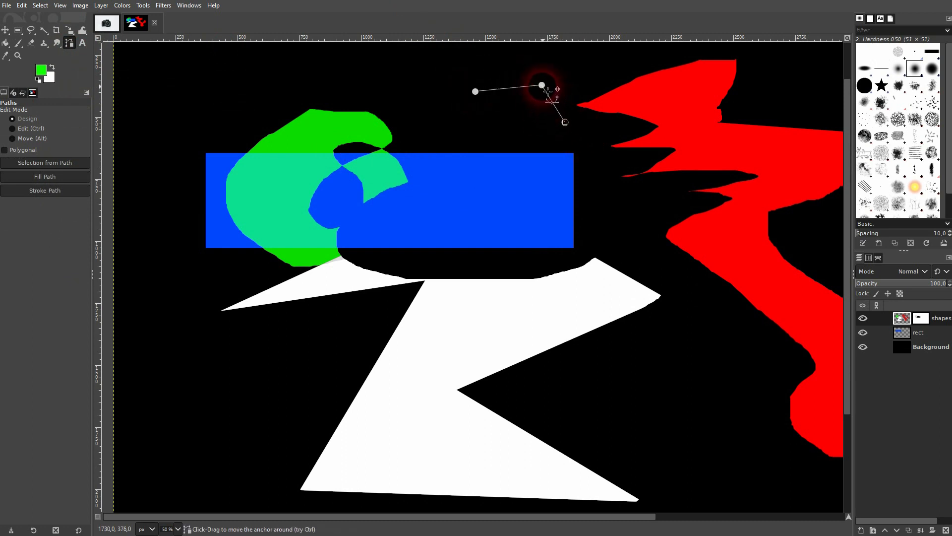
pyautogui.moveTo(546, 89); pyautogui.dragTo(491, 62)
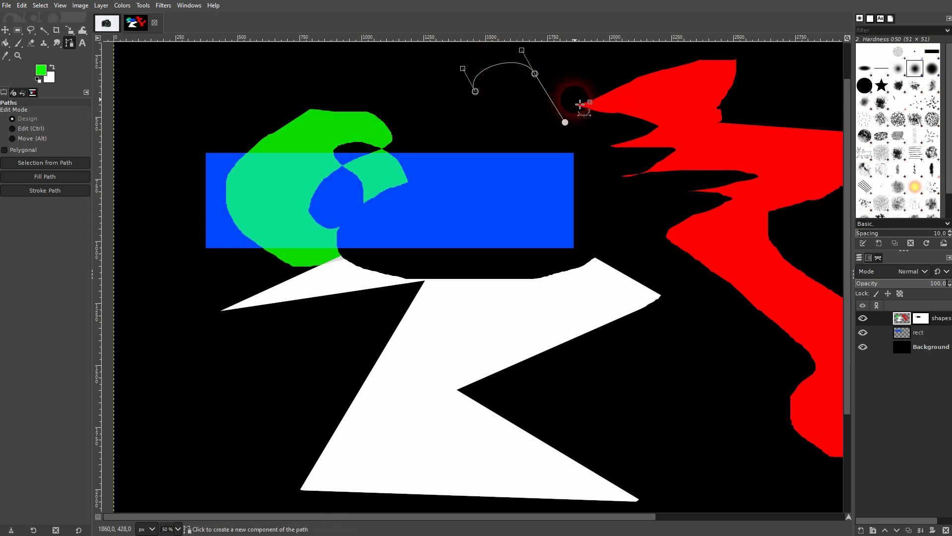
# Draw a closed five-point polygonal selection with Free Select, starting above the blue rectangle and overlapping its upper edge.
pyautogui.click(31, 29)
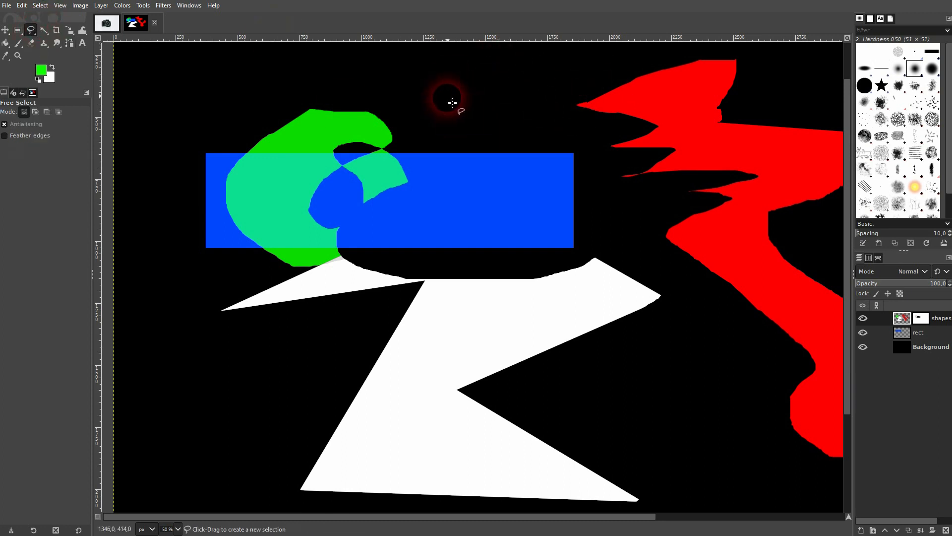
pyautogui.click(447, 90)
pyautogui.click(537, 110)
pyautogui.click(518, 194)
pyautogui.click(412, 130)
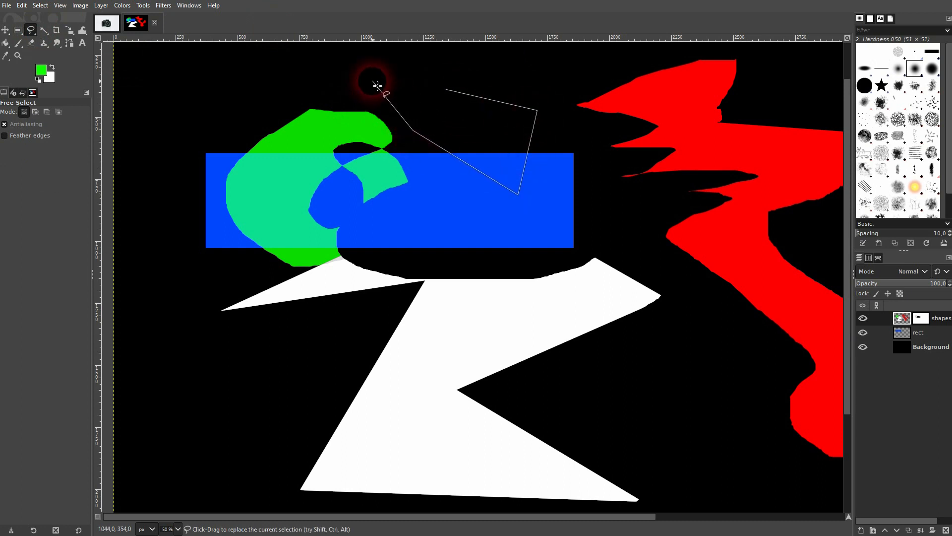
pyautogui.click(373, 81)
pyautogui.click(446, 90)
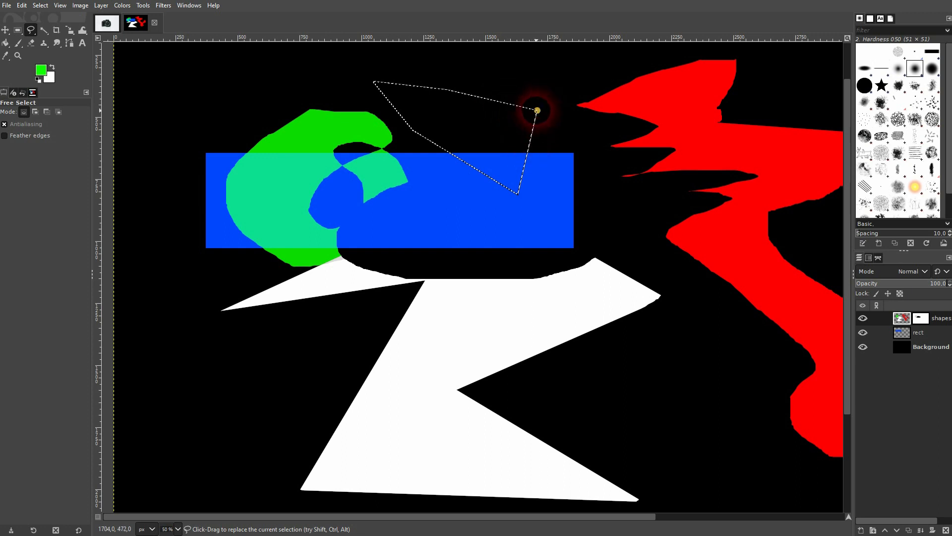
# Reposition several corner points of the polygonal selection and clear the selection.
pyautogui.moveTo(537, 110)
pyautogui.mouseDown()
pyautogui.moveTo(504, 127)
pyautogui.moveTo(557, 105)
pyautogui.moveTo(528, 78)
pyautogui.mouseUp()
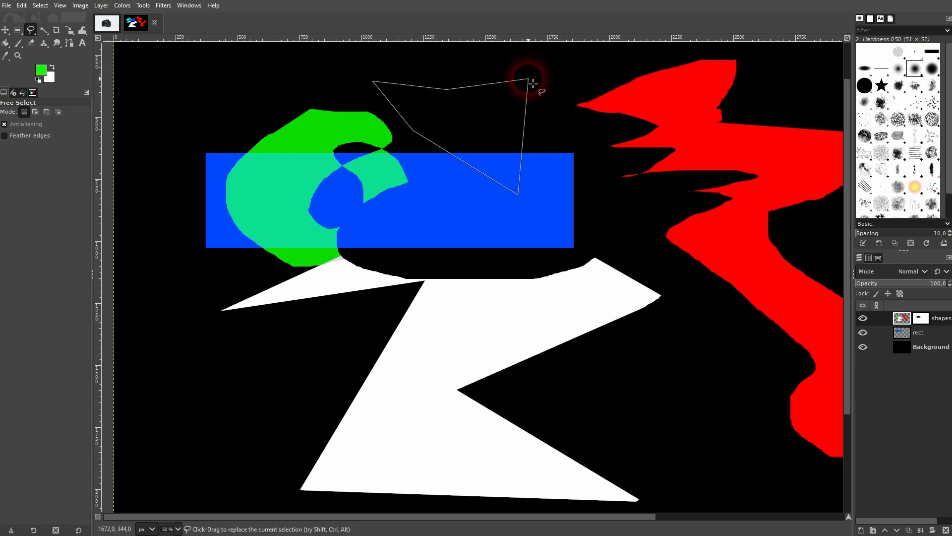
pyautogui.moveTo(368, 103); pyautogui.dragTo(402, 82)
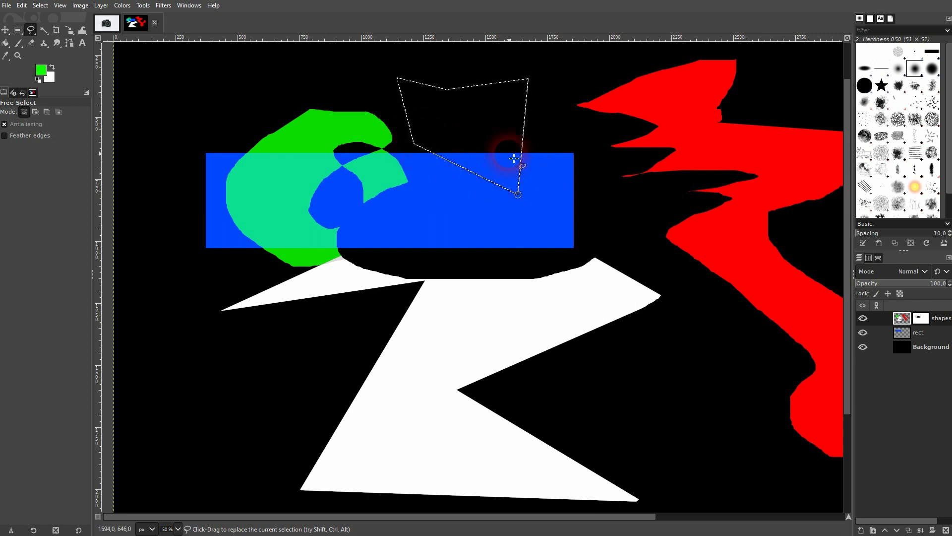
pyautogui.hotkey('ctrl', 'shift', 'a')
# Duplicate the camera photo's Original layer and hide the Original layer beneath the copy.
pyautogui.click(70, 44)
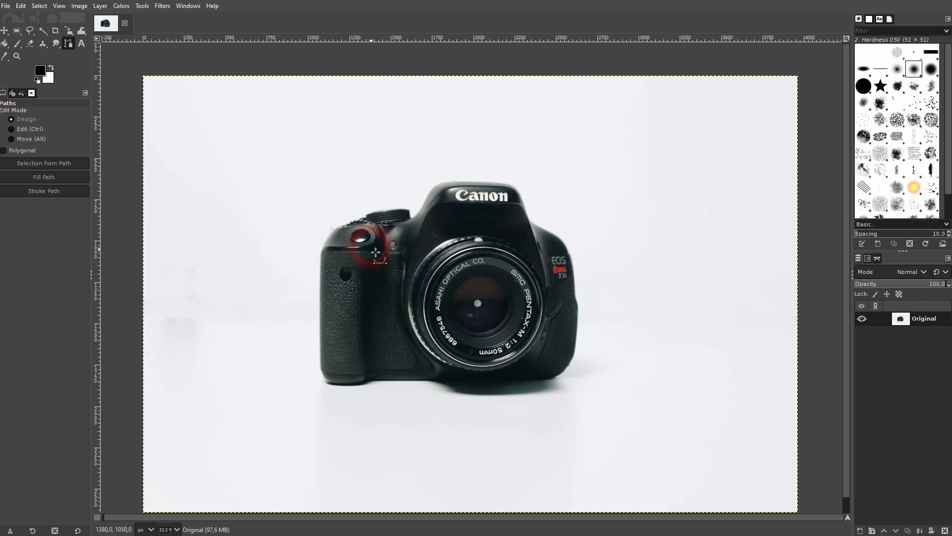
pyautogui.click(907, 530)
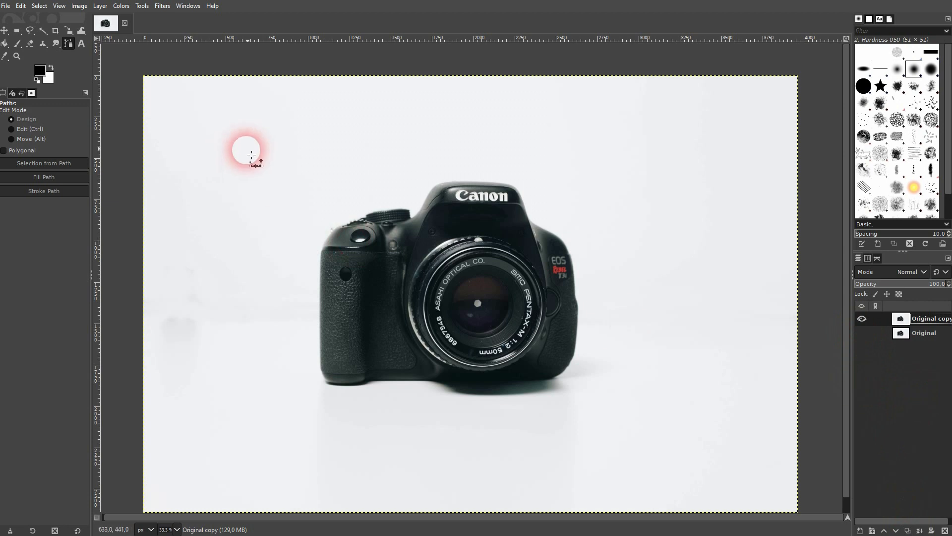
# Start a Scissors Select outline on the camera copy with four points running up the grip's outer edge from its lower corner.
pyautogui.moveTo(31, 31); pyautogui.dragTo(85, 44)
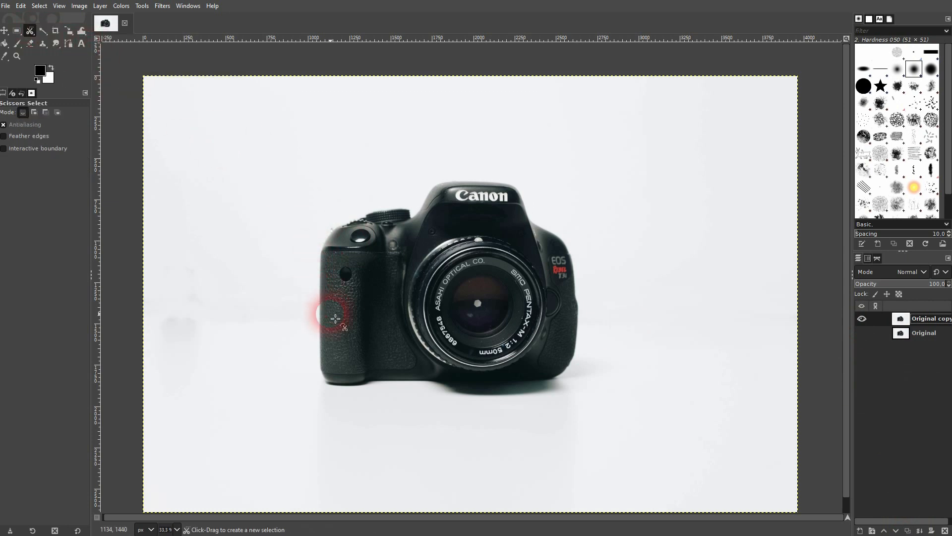
pyautogui.press('2')
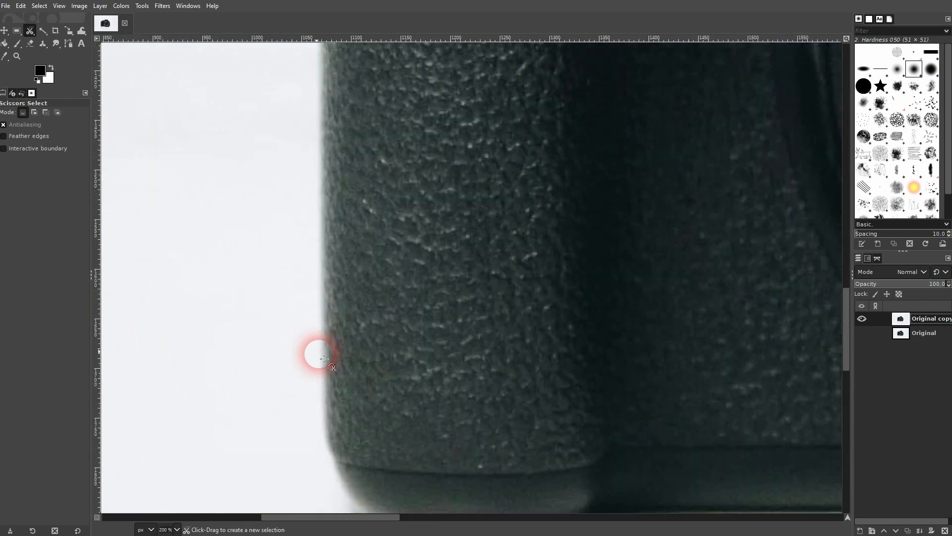
pyautogui.click(327, 422)
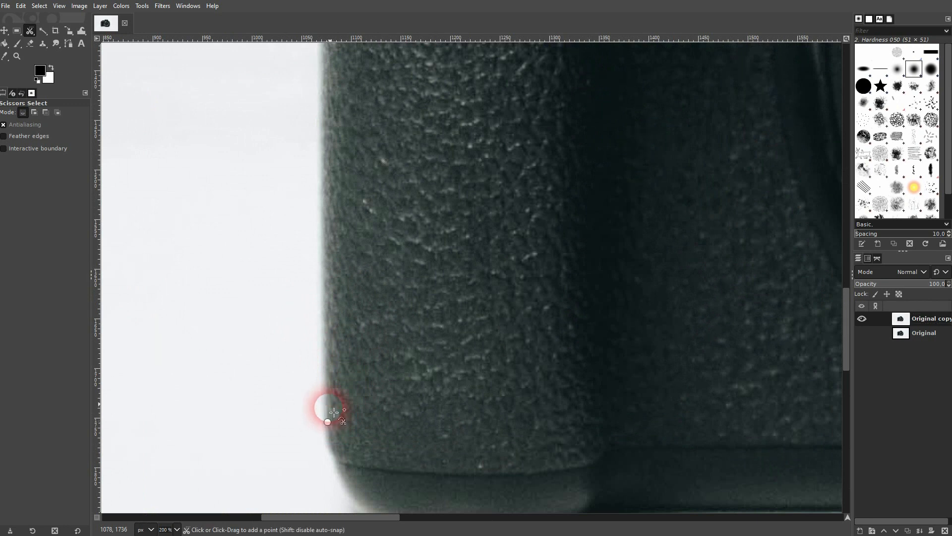
pyautogui.click(317, 310)
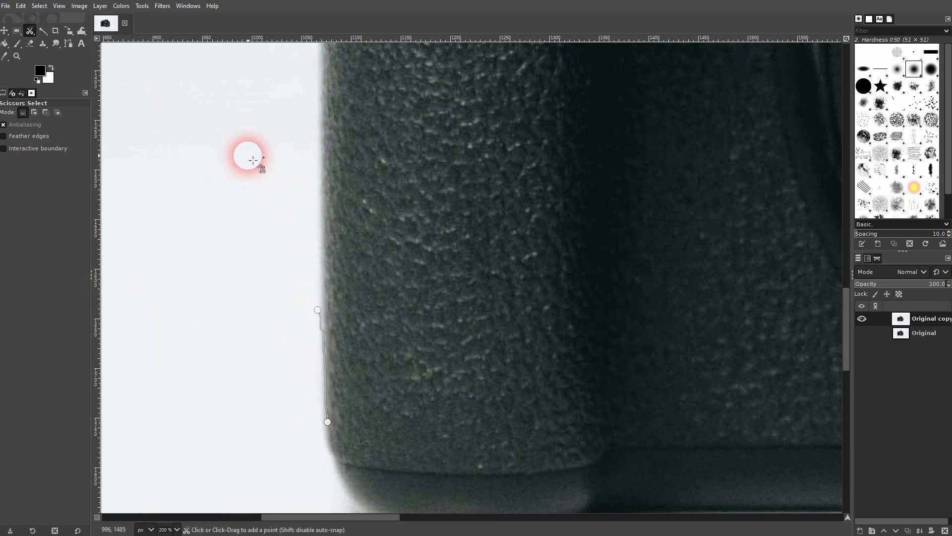
pyautogui.click(303, 148)
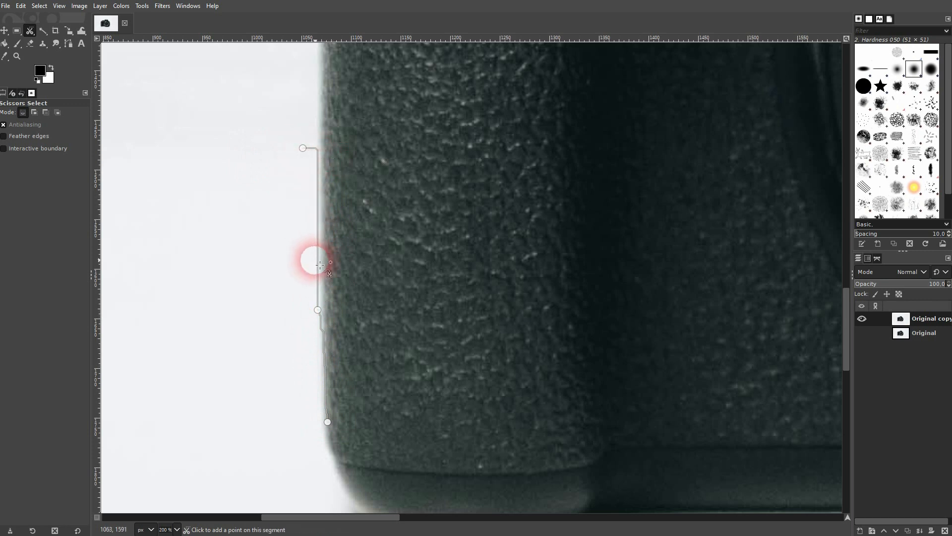
pyautogui.click(319, 83)
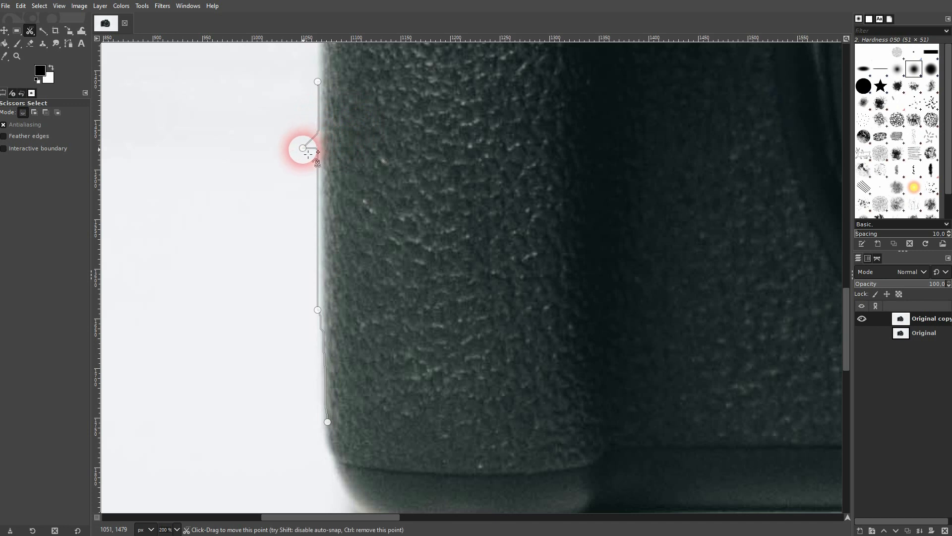
# Adjust the Scissors Select points so the outline follows the grip's edge more closely.
pyautogui.moveTo(302, 148); pyautogui.dragTo(319, 148)
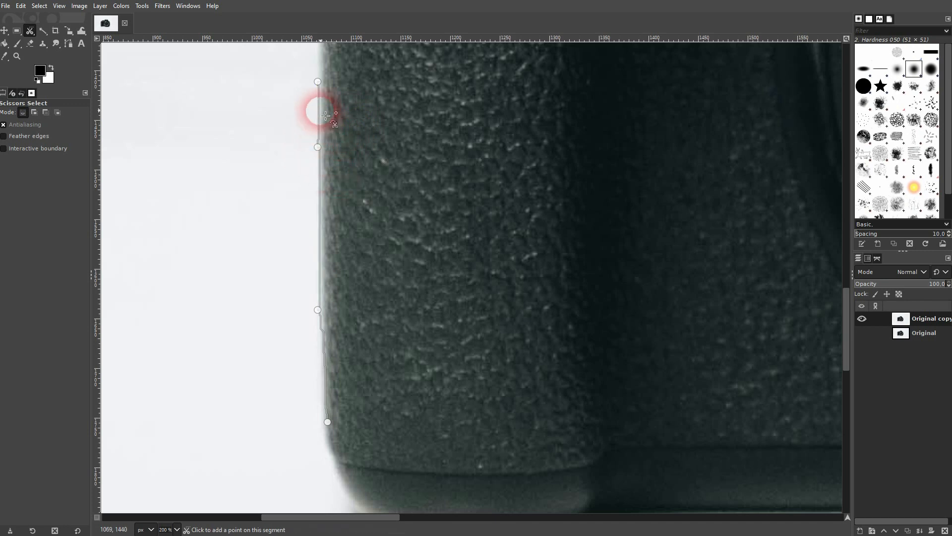
pyautogui.moveTo(321, 315); pyautogui.dragTo(320, 311)
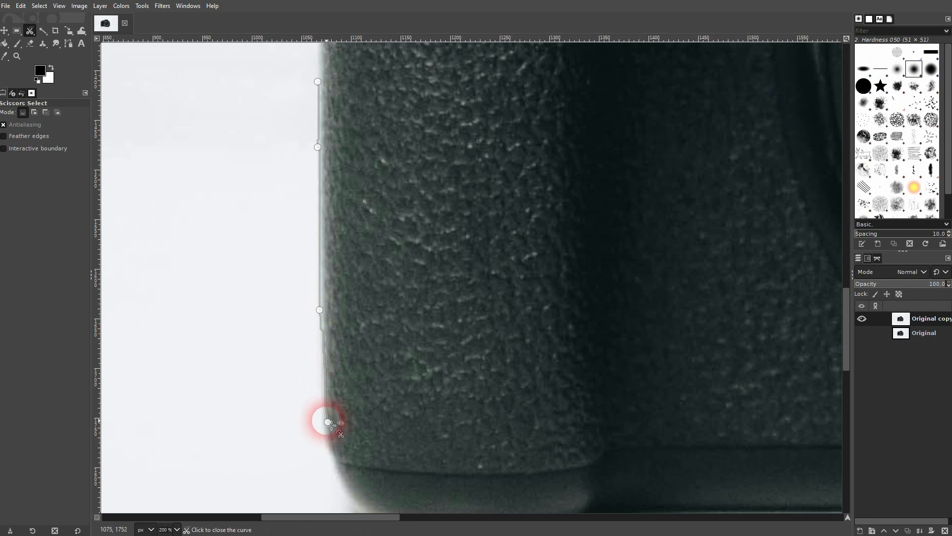
pyautogui.moveTo(327, 423); pyautogui.dragTo(324, 424)
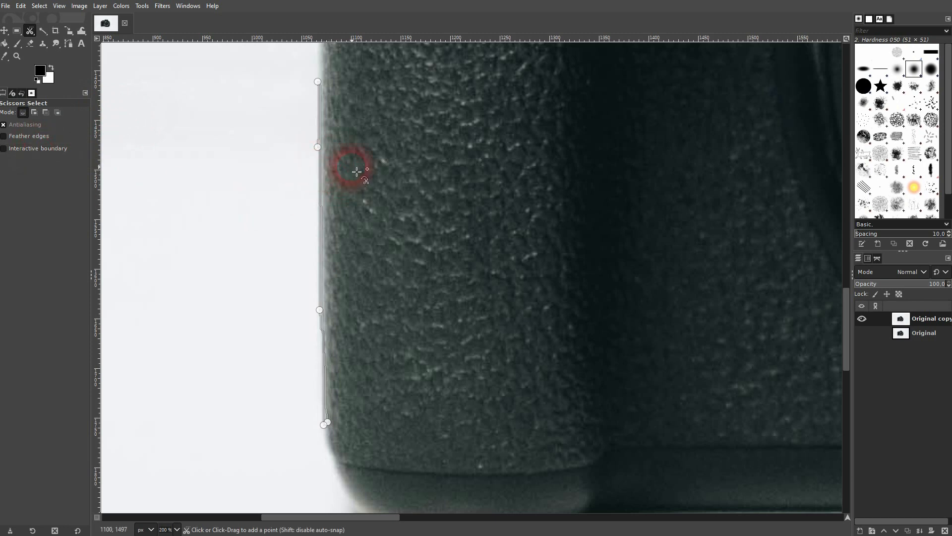
# Continue the Scissors Select outline up the grip's edge and around the camera's corner above the shutter button.
pyautogui.keyDown('ctrl'); pyautogui.scroll(-3, 377, 132); pyautogui.keyUp('ctrl')
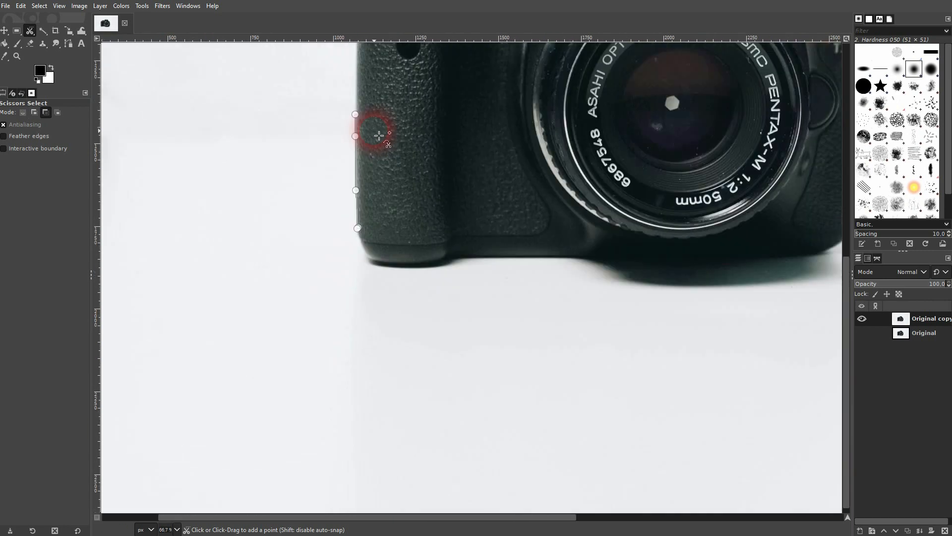
pyautogui.scroll(5, 390, 149)
pyautogui.scroll(-5, 392, 167)
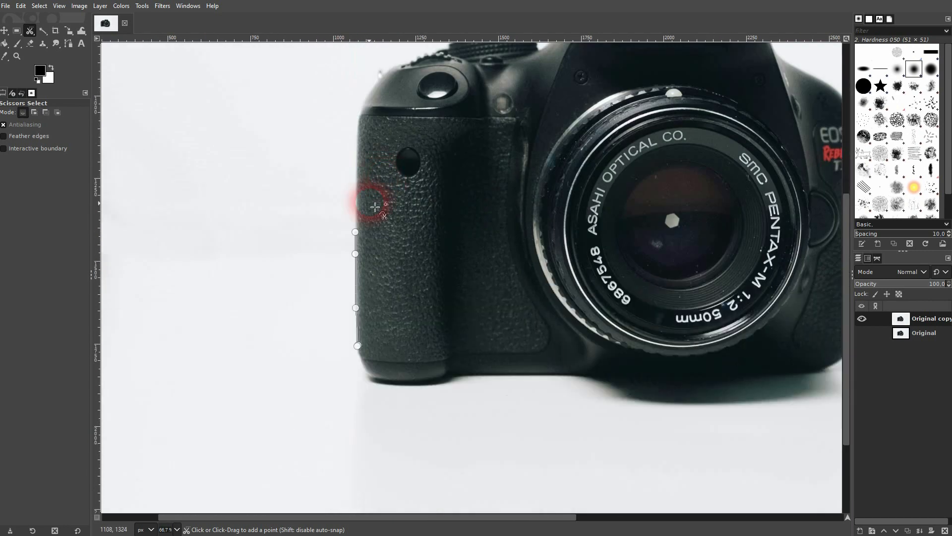
pyautogui.click(356, 171)
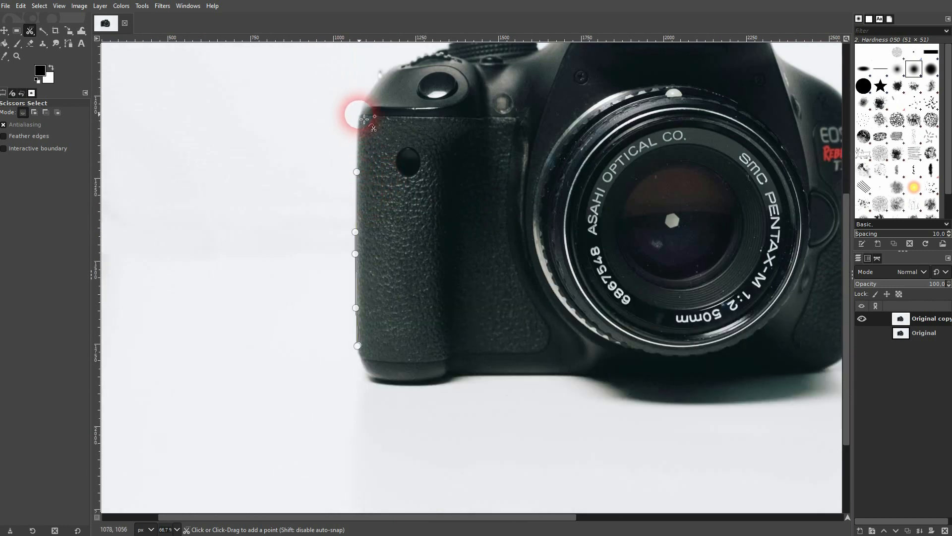
pyautogui.click(359, 114)
pyautogui.click(387, 69)
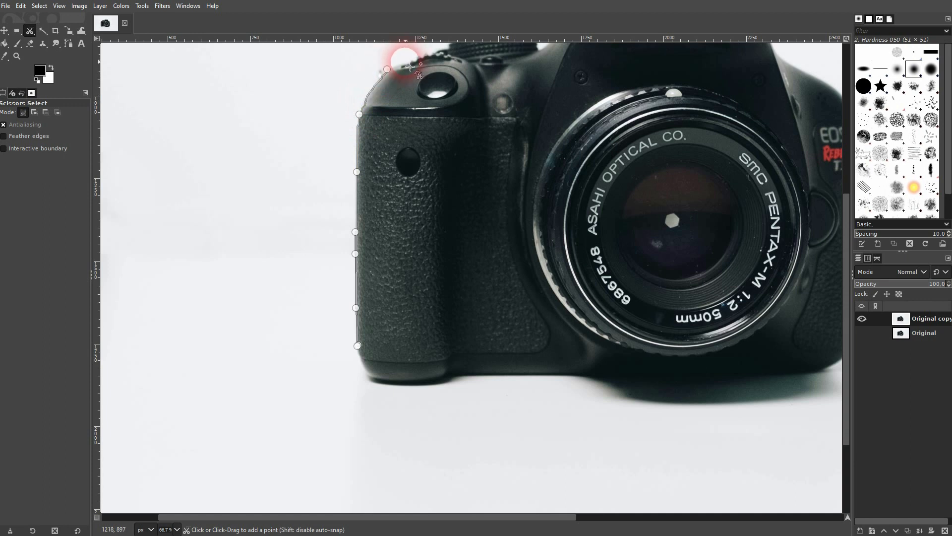
pyautogui.click(405, 61)
# Continue the Scissors Select outline over the ridged wheel behind the shutter button to the base of the mode dial.
pyautogui.moveTo(501, 64); pyautogui.dragTo(421, 172)
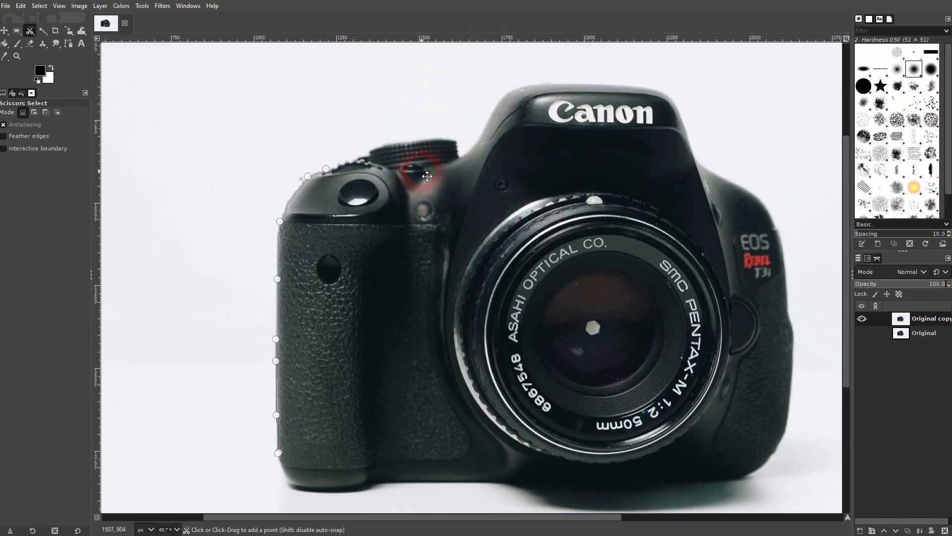
pyautogui.click(355, 158)
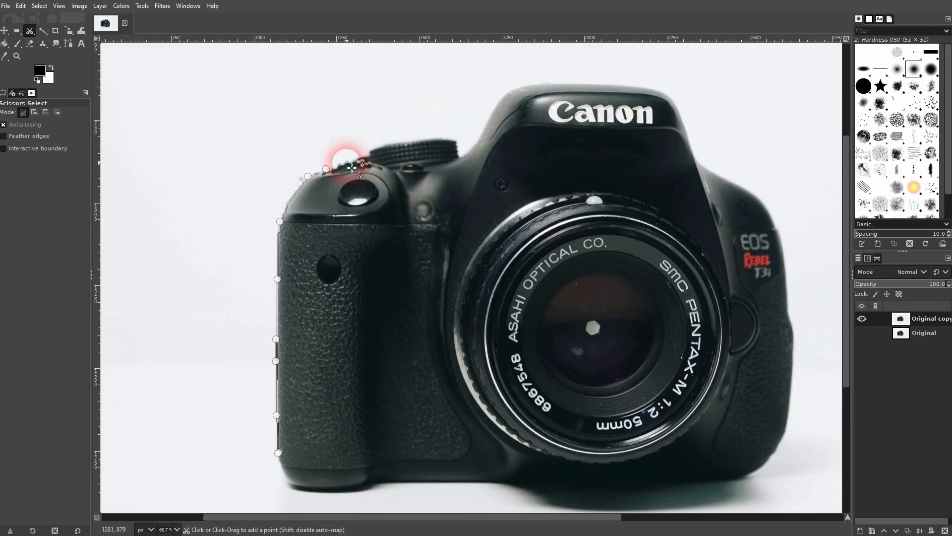
pyautogui.click(344, 162)
pyautogui.click(356, 162)
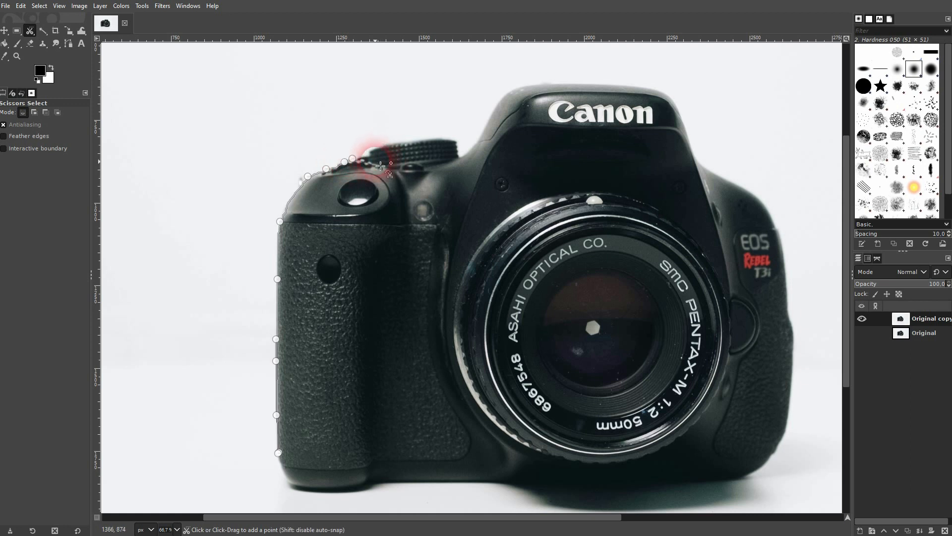
pyautogui.scroll(3, 356, 162)
pyautogui.scroll(1, 350, 352)
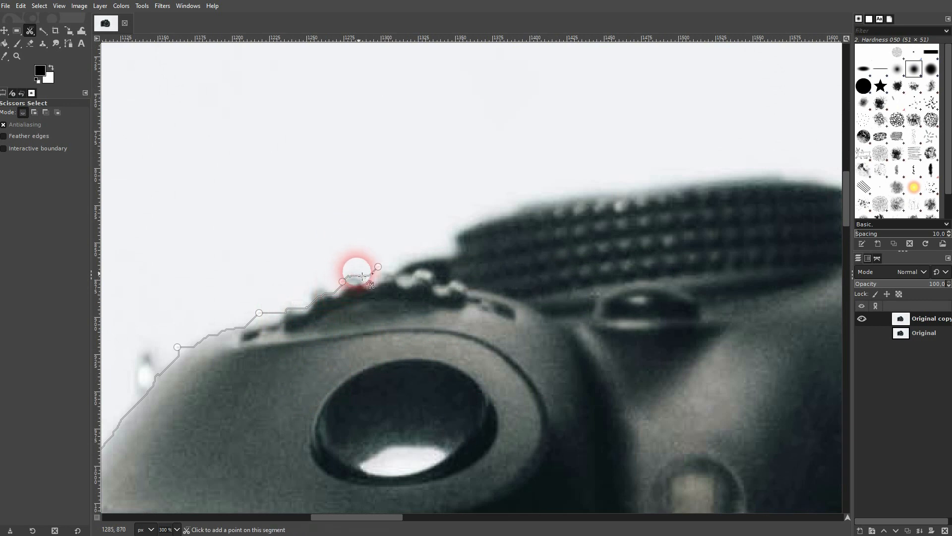
pyautogui.click(400, 268)
pyautogui.click(442, 259)
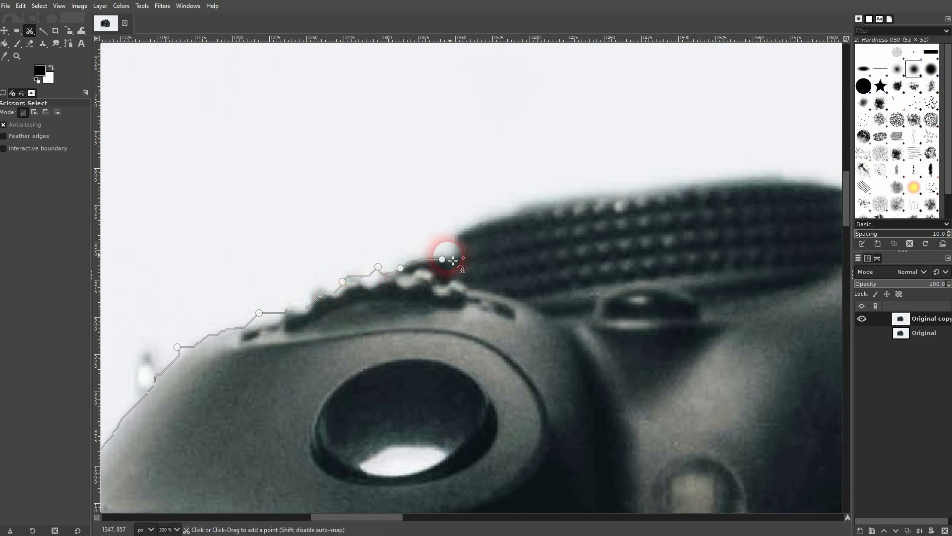
# Extend the Scissors Select outline up and across the mode dial's top edge to its far corner.
pyautogui.click(457, 236)
pyautogui.click(501, 214)
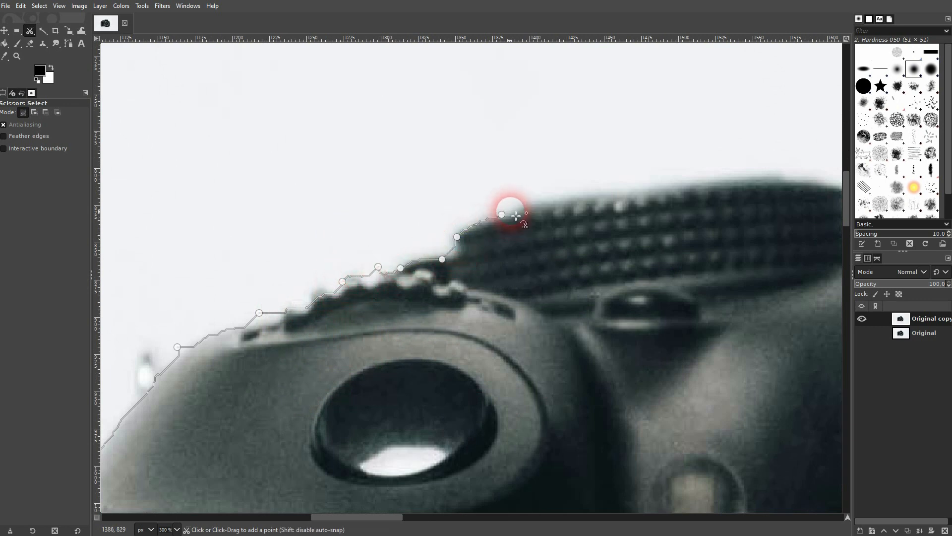
pyautogui.click(619, 194)
pyautogui.click(743, 174)
pyautogui.hscroll(3, 754, 197)
pyautogui.moveTo(643, 198); pyautogui.dragTo(445, 233)
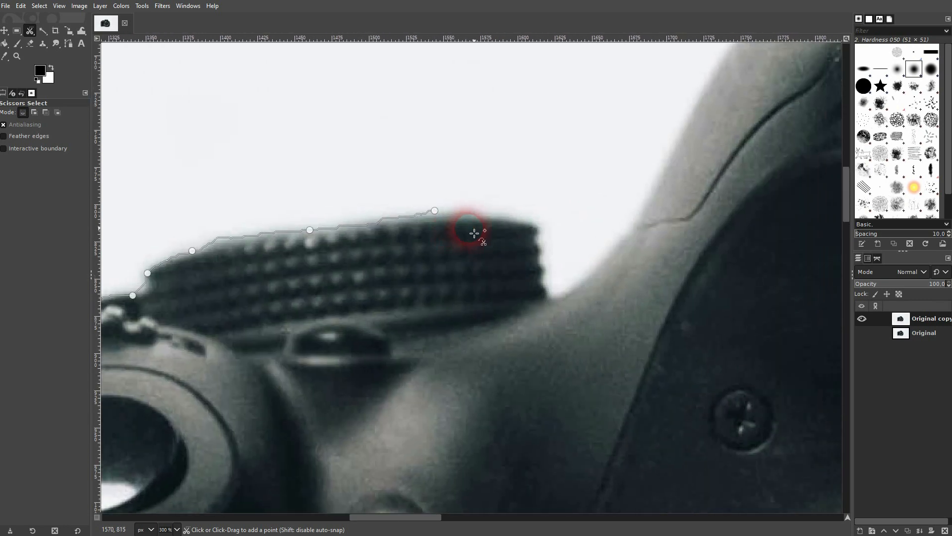
pyautogui.click(537, 223)
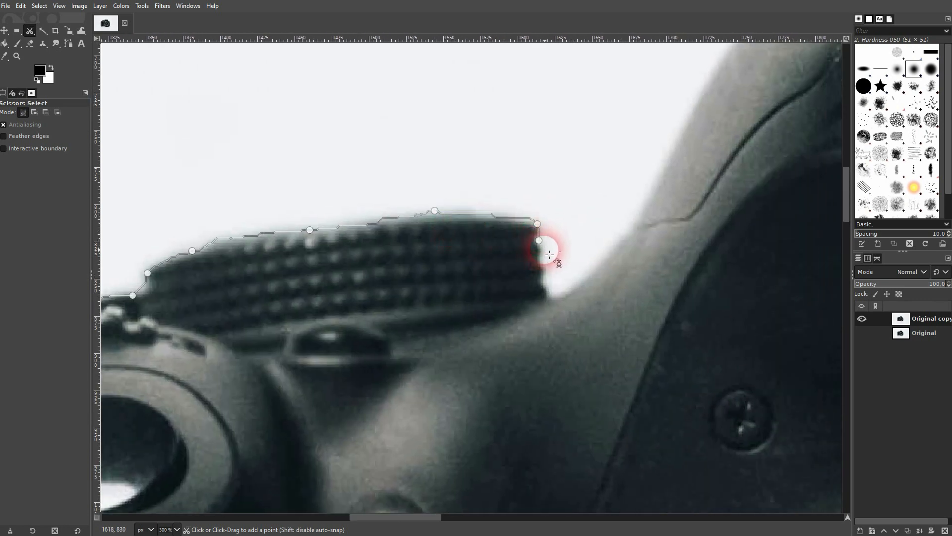
# Add closely spaced outline points down the mode dial's side to where it meets the camera body.
pyautogui.click(540, 244)
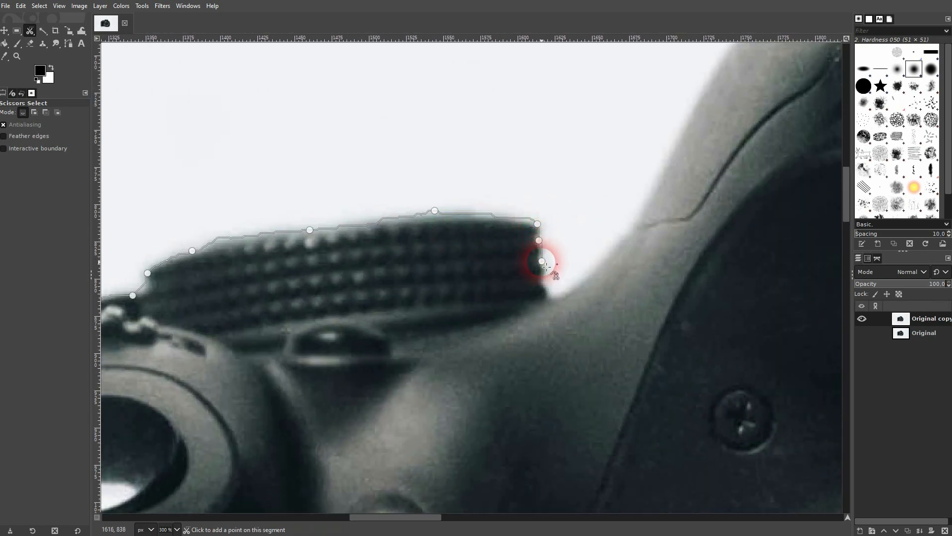
pyautogui.click(544, 263)
pyautogui.click(545, 282)
pyautogui.click(551, 298)
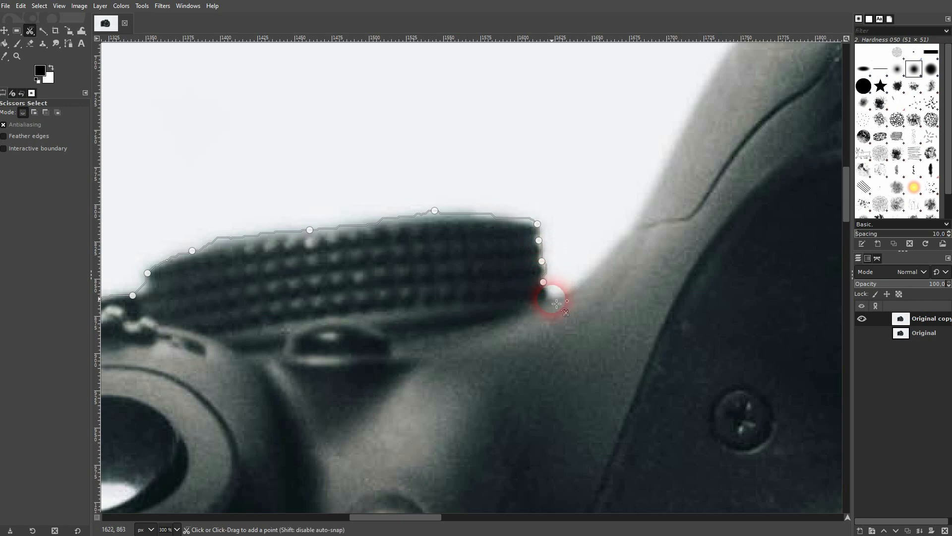
# Carry the outline from the mode dial's base up the sloping side of the viewfinder hump.
pyautogui.click(615, 245)
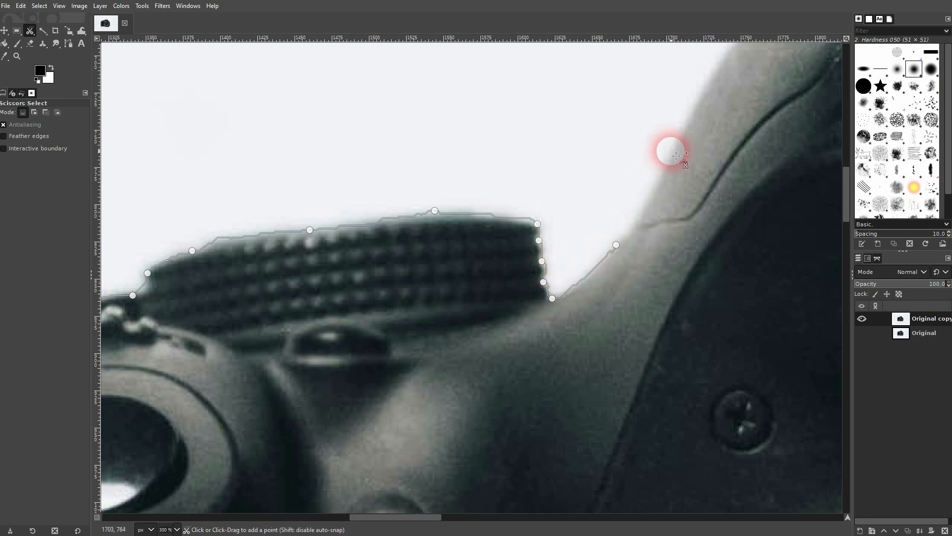
pyautogui.click(671, 150)
pyautogui.moveTo(736, 113); pyautogui.dragTo(445, 342)
pyautogui.click(434, 284)
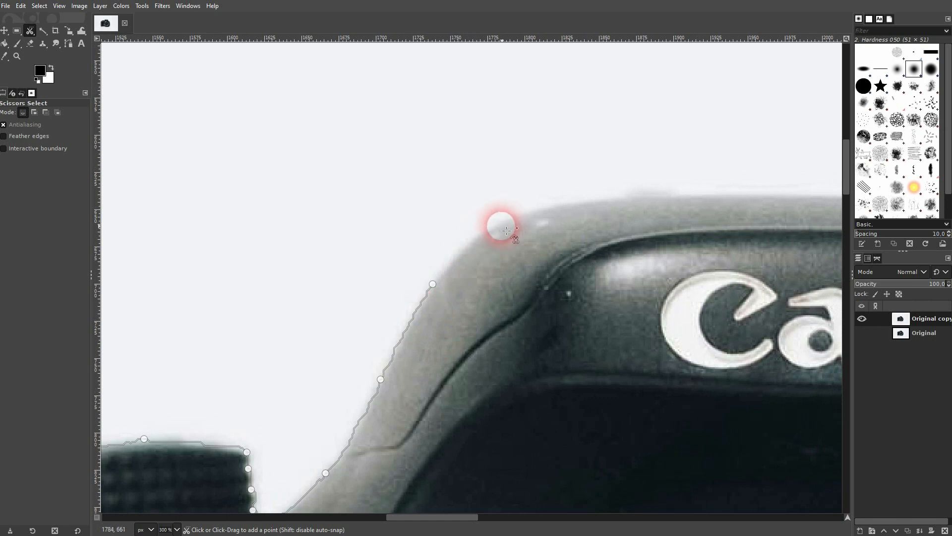
# Continue the outline around the hump's upper corner and across its top edge above the Canon logo.
pyautogui.click(510, 220)
pyautogui.click(711, 193)
pyautogui.moveTo(751, 218); pyautogui.dragTo(340, 246)
pyautogui.click(499, 224)
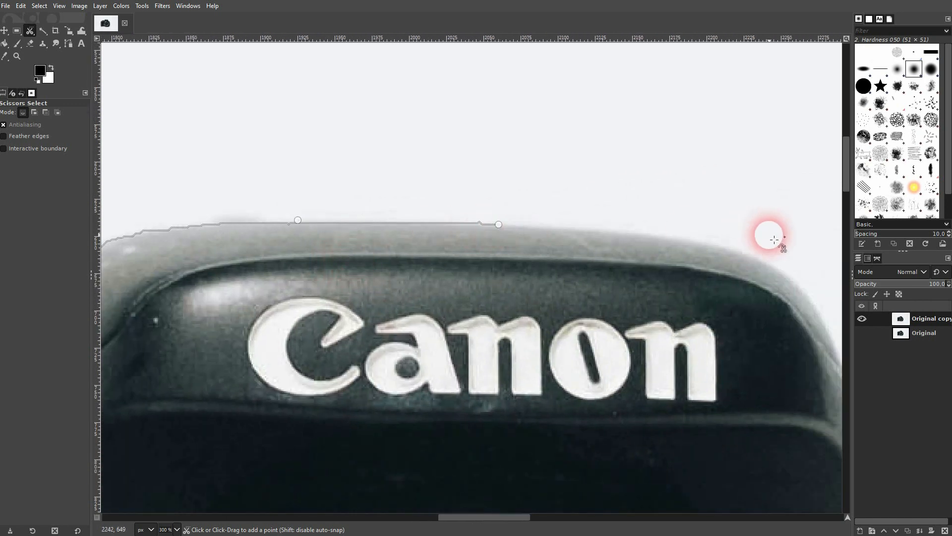
pyautogui.click(729, 241)
# Trace the outline down the far side of the viewfinder hump to the start of the camera's shoulder.
pyautogui.moveTo(769, 304); pyautogui.dragTo(375, 213)
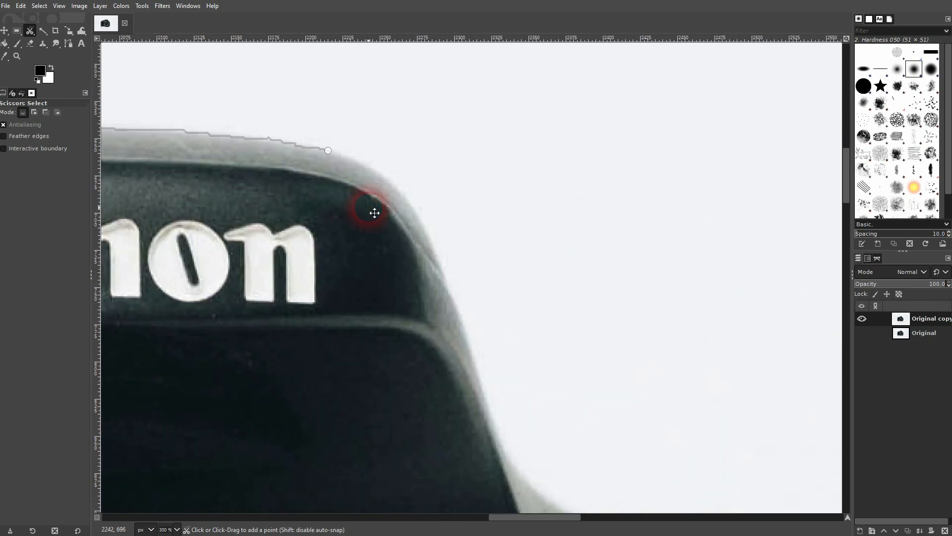
pyautogui.click(415, 208)
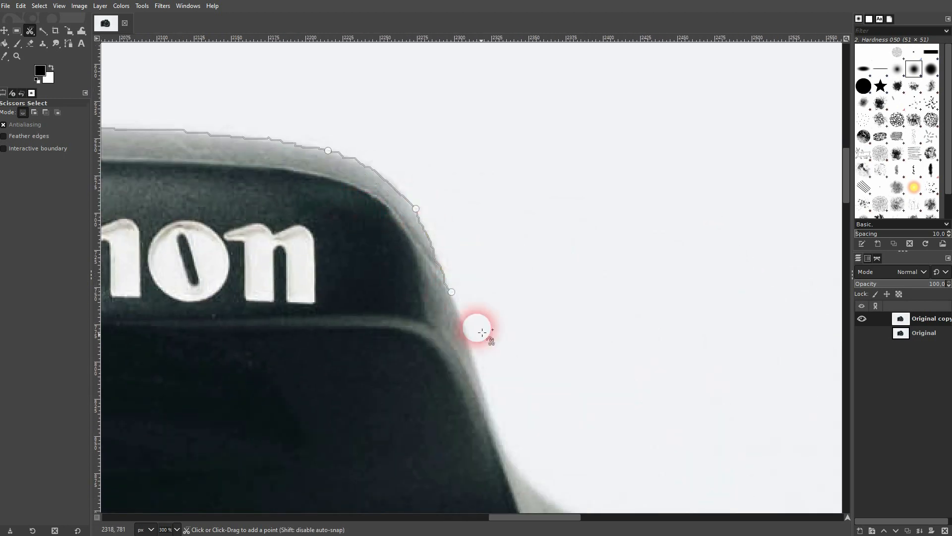
pyautogui.moveTo(476, 325); pyautogui.dragTo(425, 251)
pyautogui.click(404, 252)
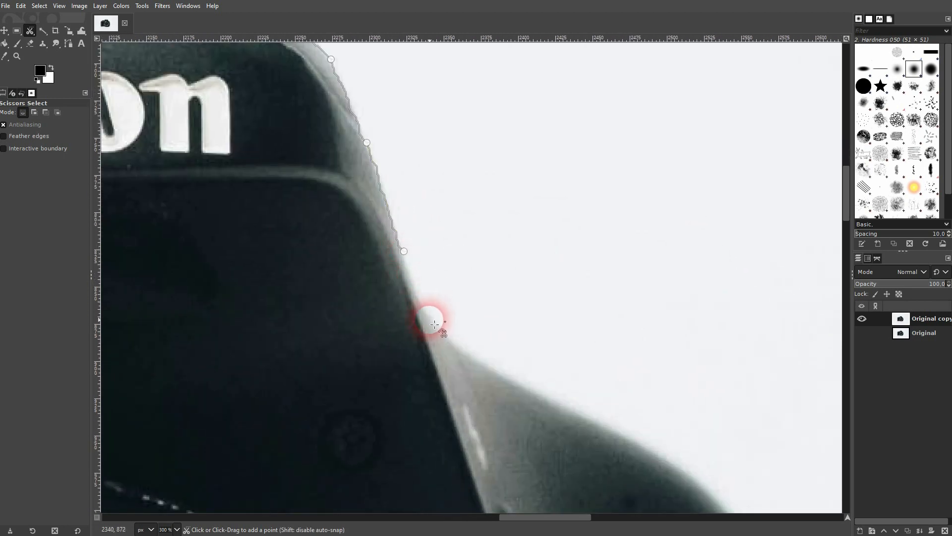
pyautogui.click(437, 326)
pyautogui.click(497, 369)
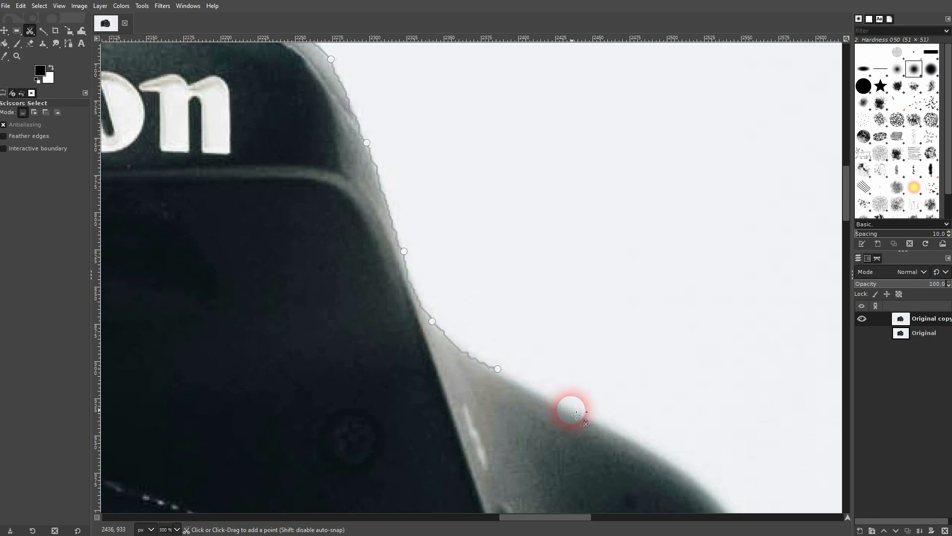
# Continue the outline along the sloping shoulder and around its curve to the edge beside the EOS lettering.
pyautogui.moveTo(570, 409); pyautogui.dragTo(392, 290)
pyautogui.click(442, 316)
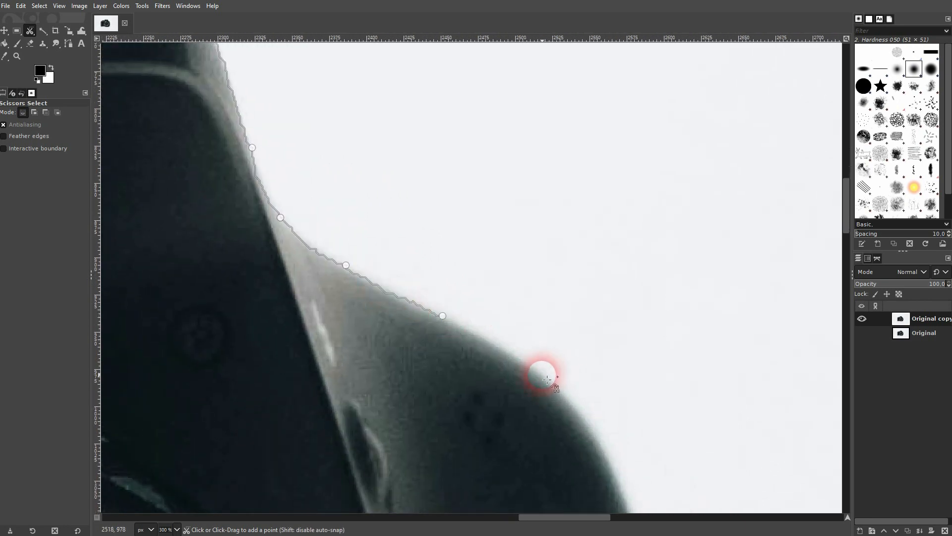
pyautogui.click(542, 374)
pyautogui.moveTo(578, 409); pyautogui.dragTo(417, 225)
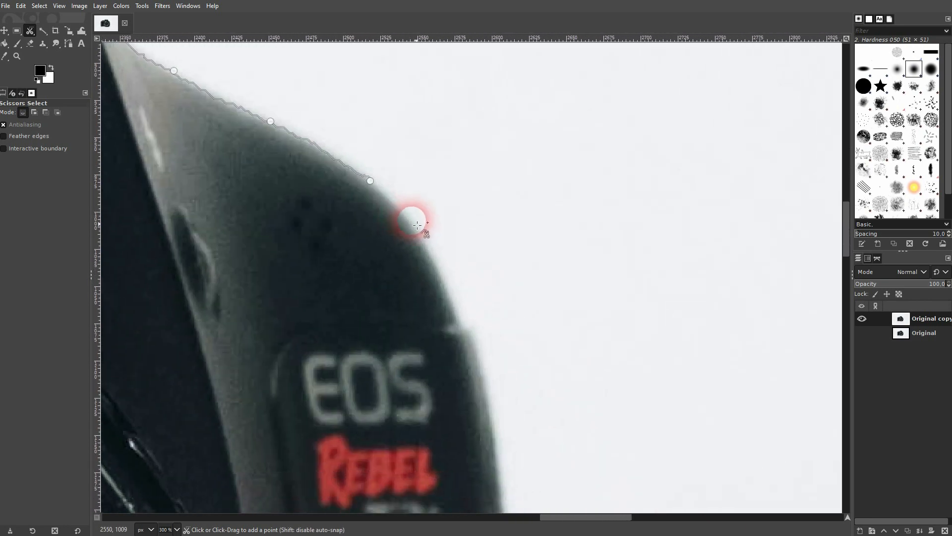
pyautogui.click(460, 300)
pyautogui.click(489, 385)
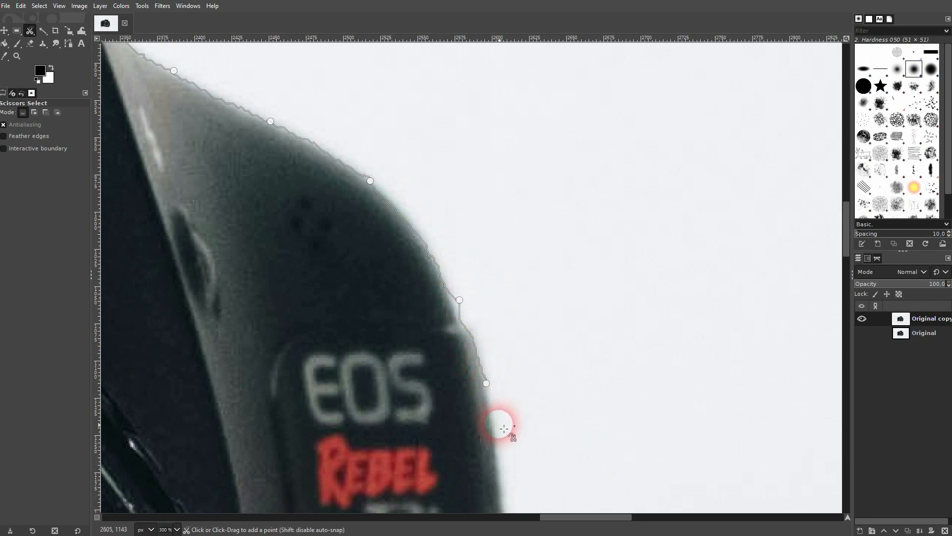
# Extend the outline down the camera's side past the Rebel T3i badge to the bulge in the textured edge.
pyautogui.scroll(-5, 496, 421)
pyautogui.click(472, 320)
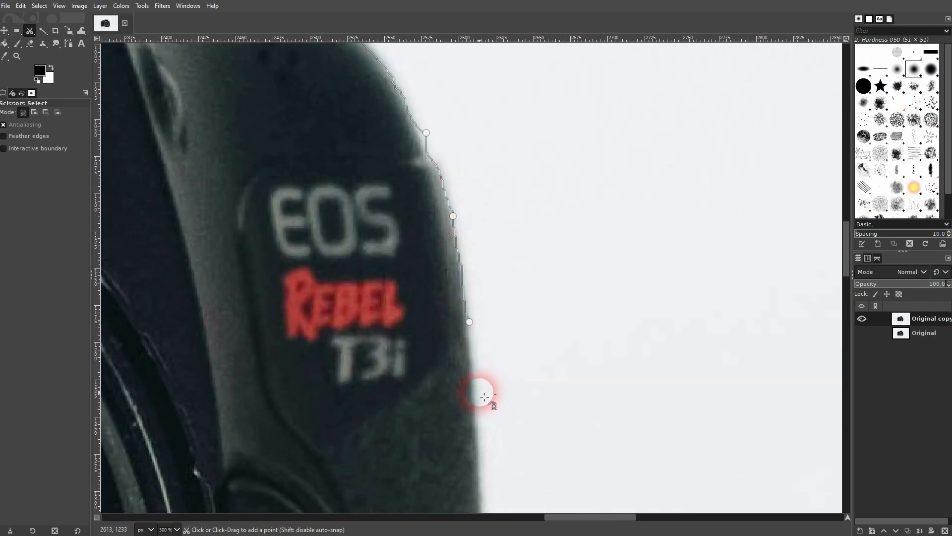
pyautogui.scroll(-6, 482, 389)
pyautogui.moveTo(443, 205); pyautogui.dragTo(449, 210)
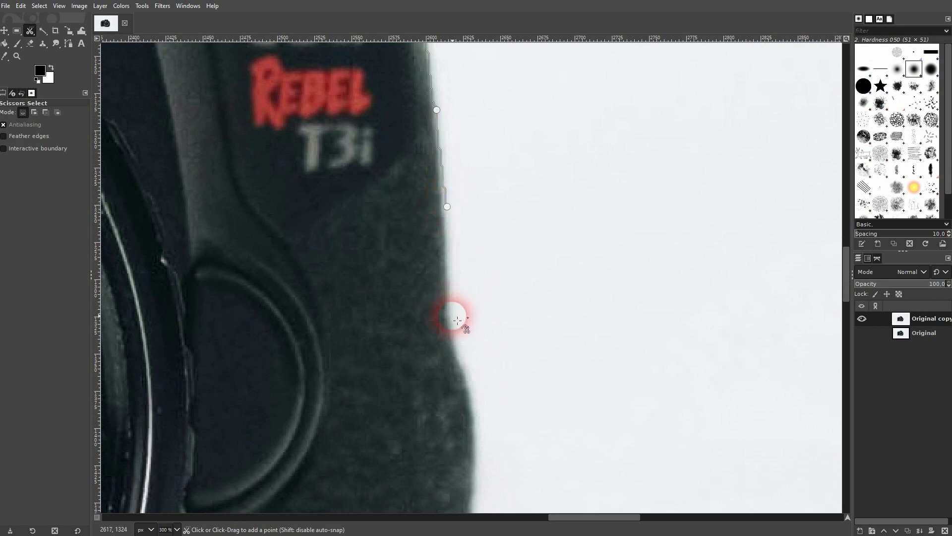
pyautogui.click(453, 318)
pyautogui.click(474, 382)
# Trace the outline down the textured side edge below the bulge to the start of the lower corner.
pyautogui.scroll(-6, 456, 233)
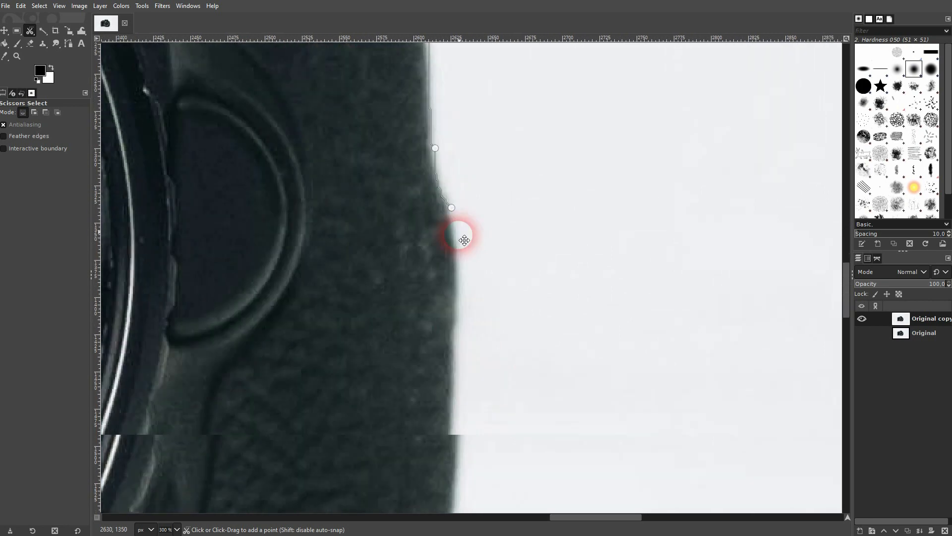
pyautogui.click(440, 260)
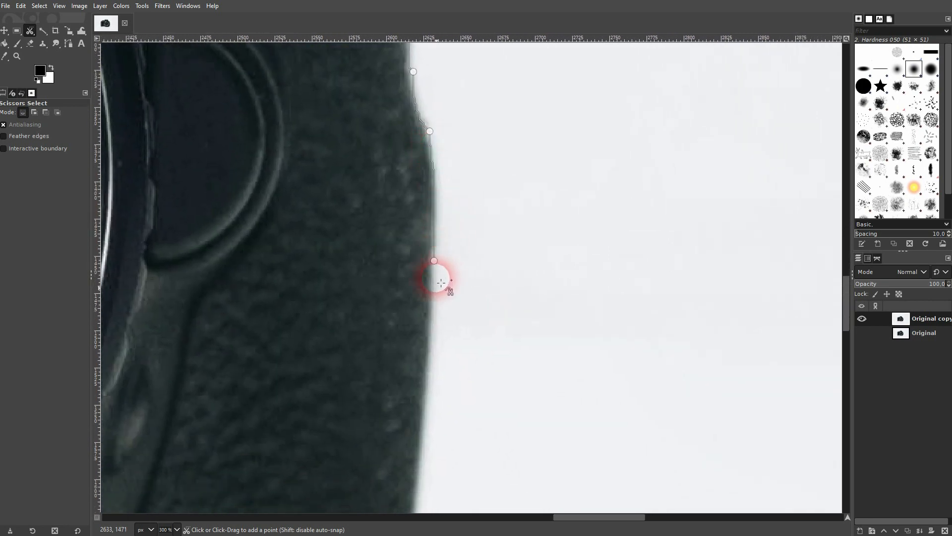
pyautogui.click(426, 389)
pyautogui.scroll(-5, 432, 416)
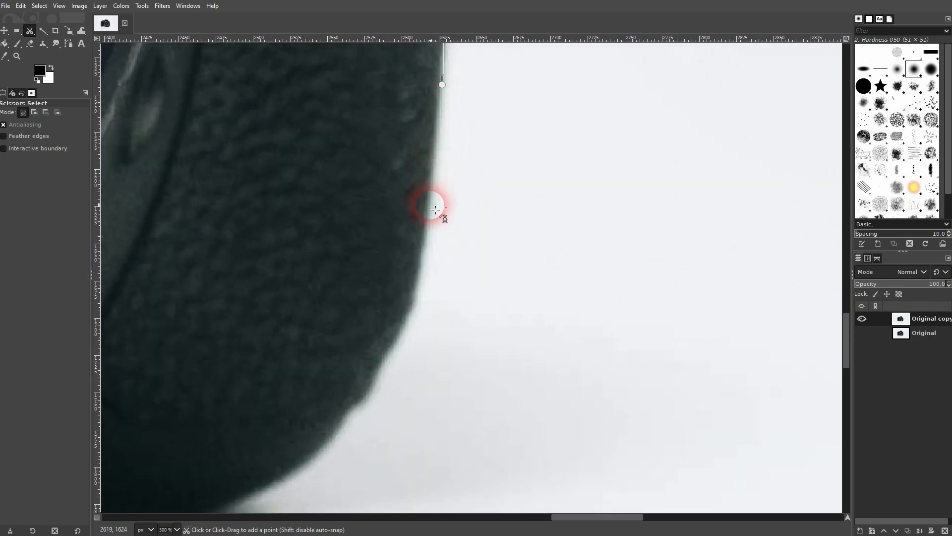
pyautogui.click(430, 205)
pyautogui.click(413, 309)
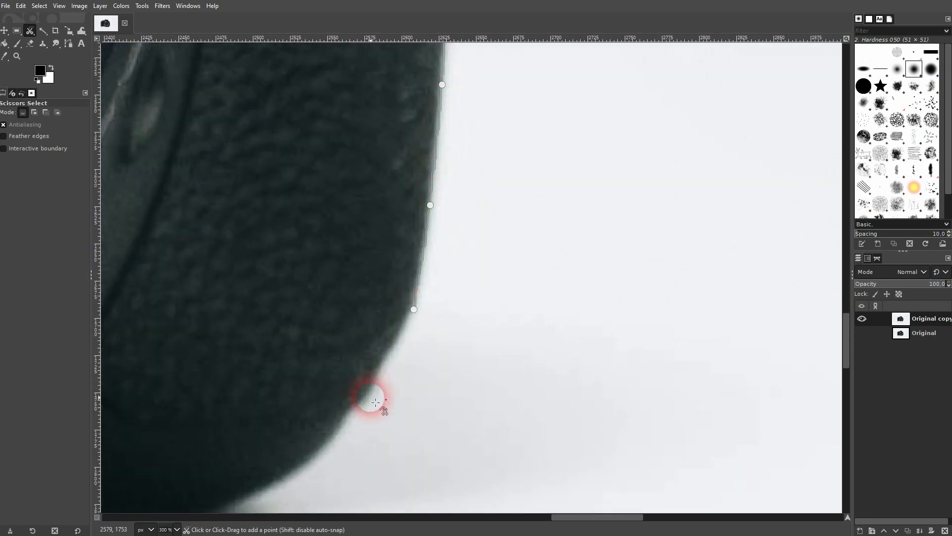
# Take the outline around the camera's rounded lower corner and onto the underside above the shadow.
pyautogui.click(371, 397)
pyautogui.click(318, 454)
pyautogui.moveTo(307, 453); pyautogui.dragTo(512, 214)
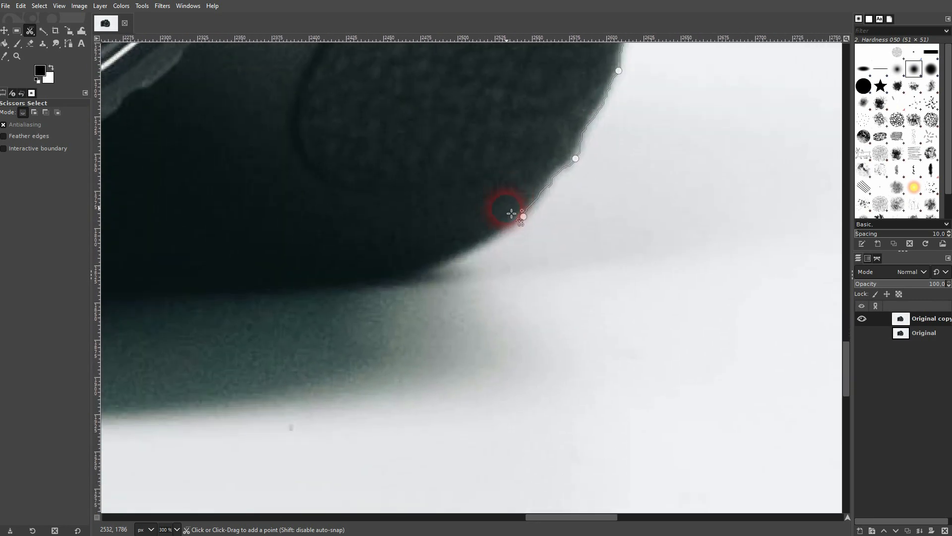
pyautogui.click(434, 276)
pyautogui.click(351, 290)
# Continue the outline along the underside beneath the lens, separating the dark camera body from its shadow.
pyautogui.moveTo(217, 289); pyautogui.dragTo(505, 295)
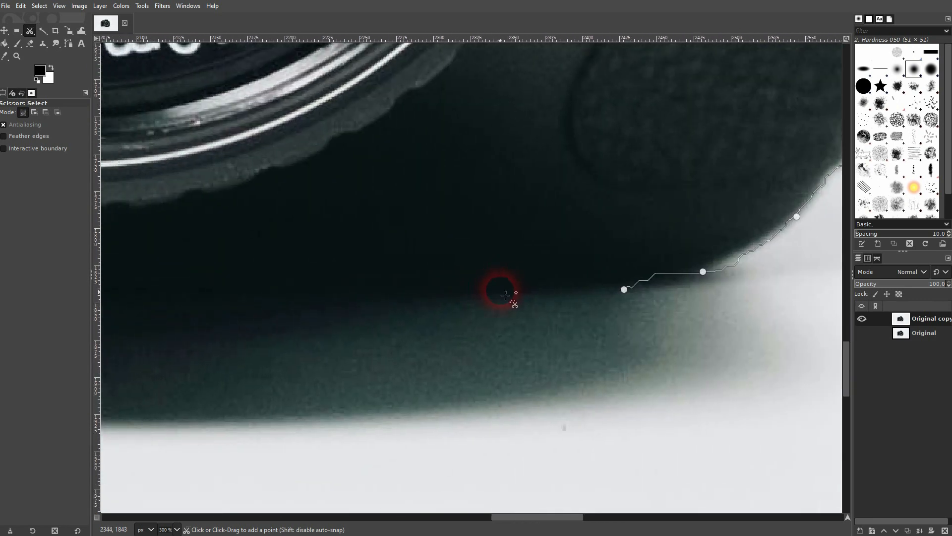
pyautogui.click(426, 301)
pyautogui.moveTo(382, 315); pyautogui.dragTo(609, 283)
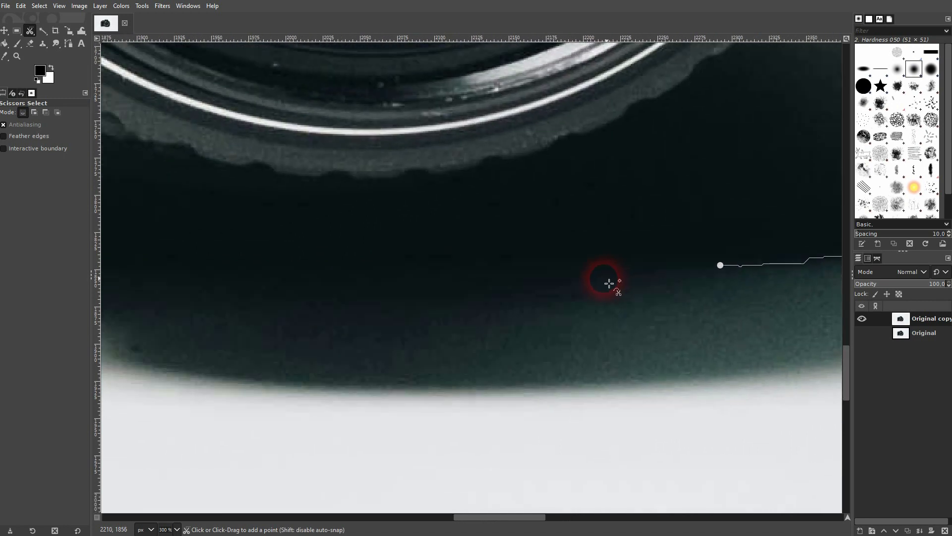
pyautogui.scroll(-4, 452, 291)
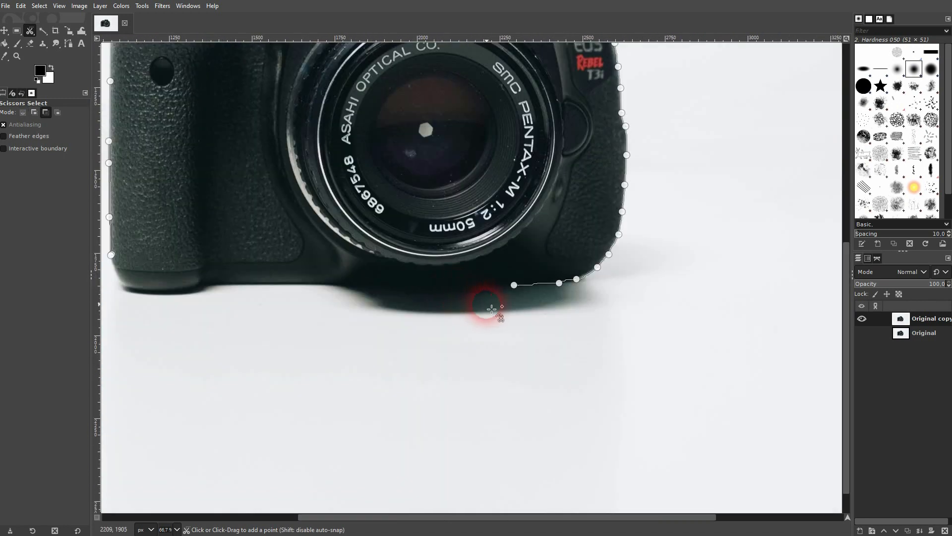
pyautogui.scroll(4, 467, 295)
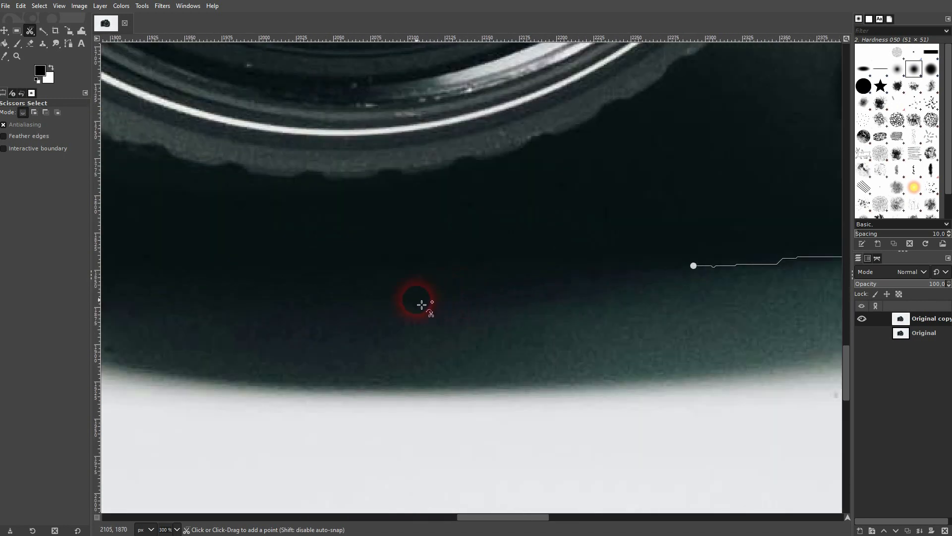
pyautogui.click(419, 304)
pyautogui.hscroll(-5, 526, 255)
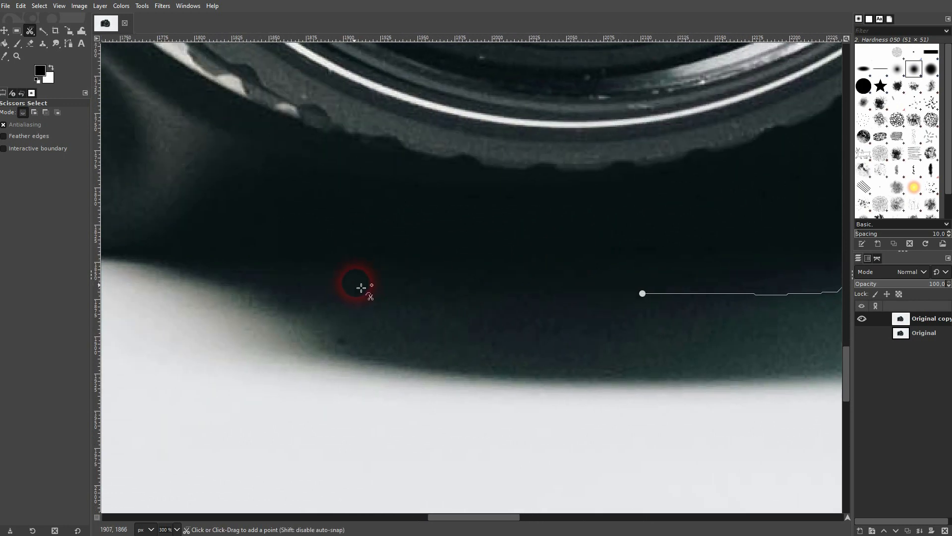
pyautogui.click(357, 286)
pyautogui.click(183, 272)
# Extend the outline along the body's straight bottom edge to where the grip's base begins.
pyautogui.hscroll(-10, 183, 272)
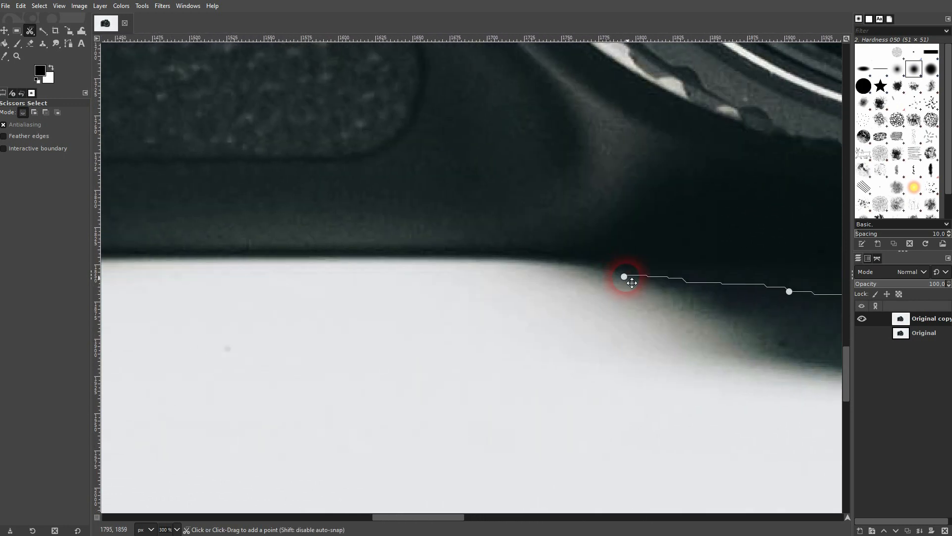
pyautogui.click(421, 258)
pyautogui.click(207, 258)
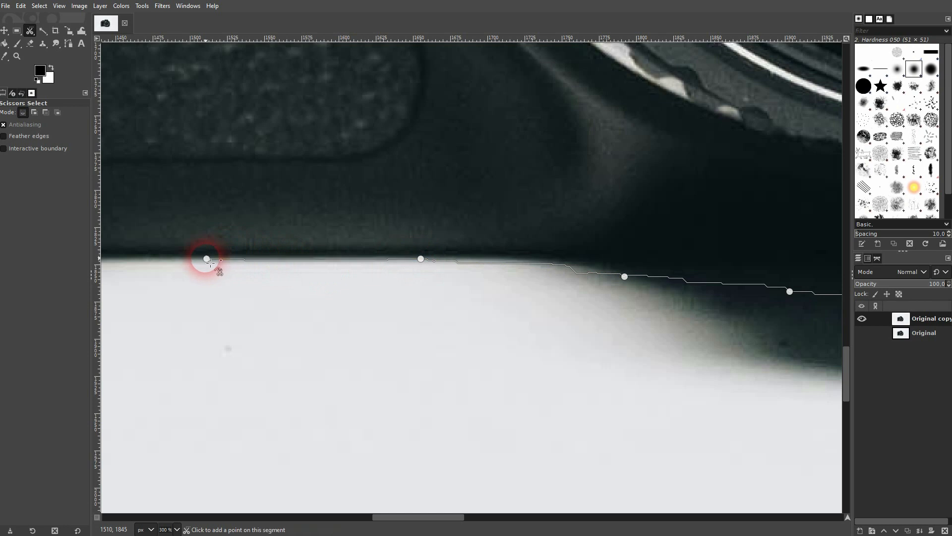
pyautogui.hscroll(-13, 206, 258)
pyautogui.click(583, 245)
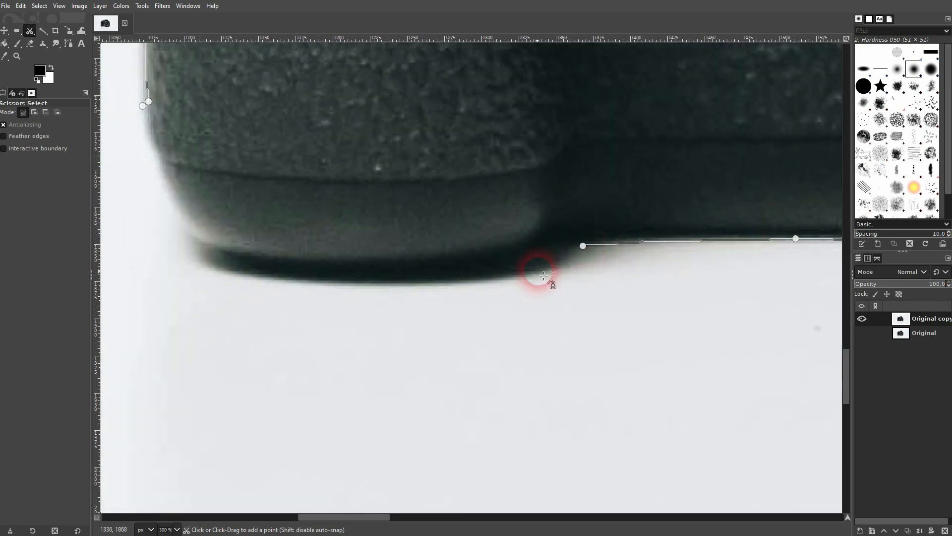
# Trace the outline along the grip's base, around its rounded lower corner and up to the start of the side edge.
pyautogui.click(480, 279)
pyautogui.click(230, 272)
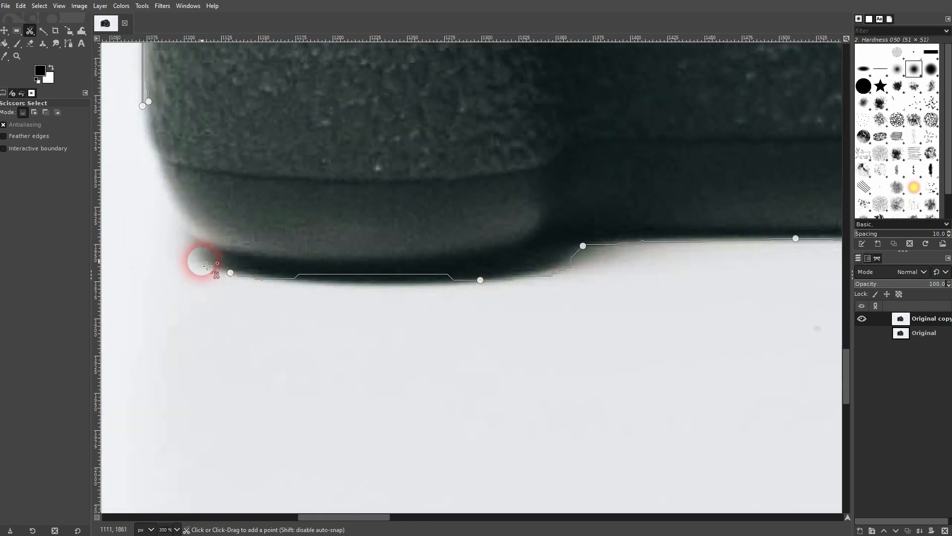
pyautogui.click(188, 256)
pyautogui.hscroll(-3, 293, 277)
pyautogui.scroll(1, 294, 277)
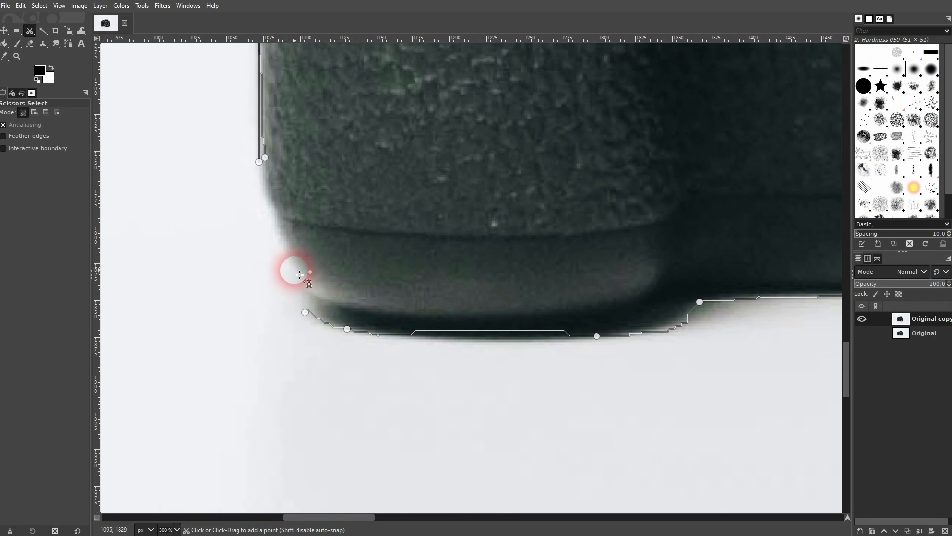
pyautogui.click(290, 267)
pyautogui.click(271, 211)
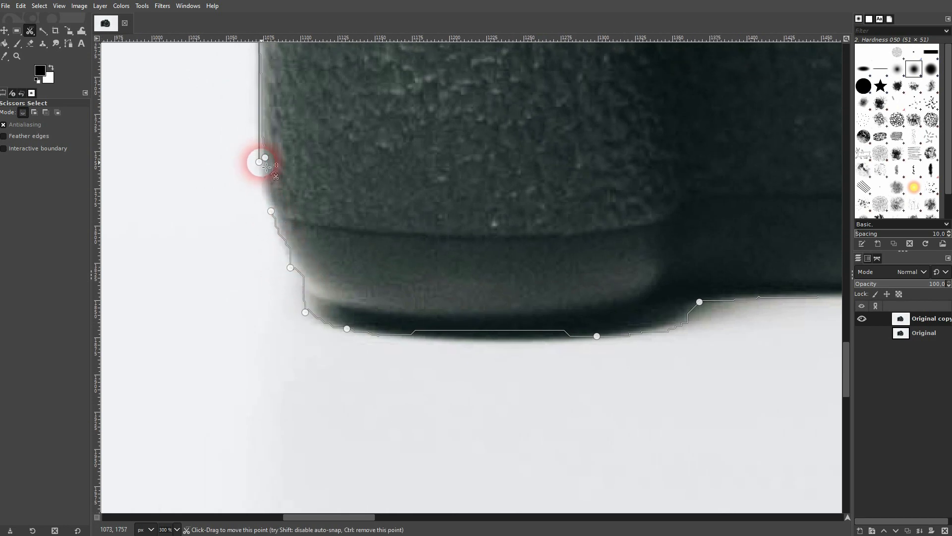
# Close the camera outline at its starting point on the grip's side edge and remove the redundant overlapping point.
pyautogui.click(263, 161)
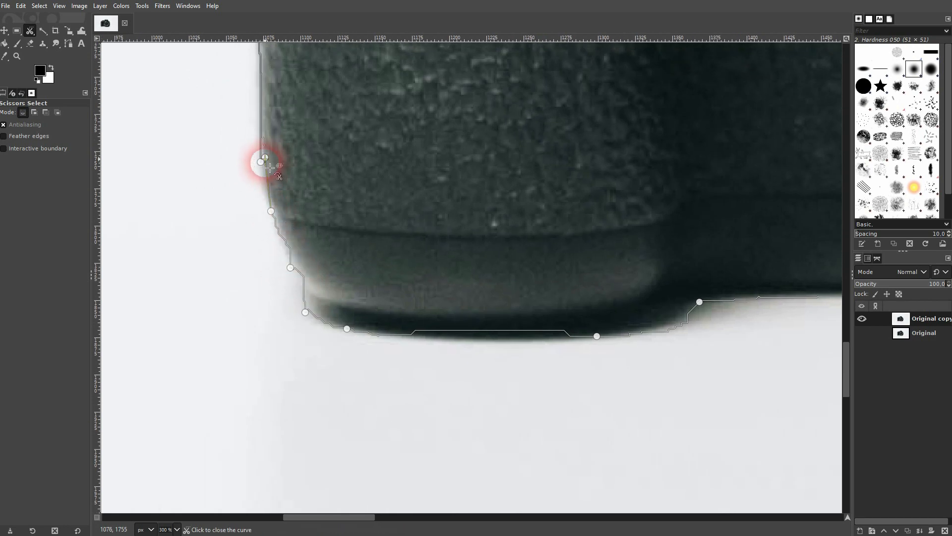
pyautogui.click(265, 159)
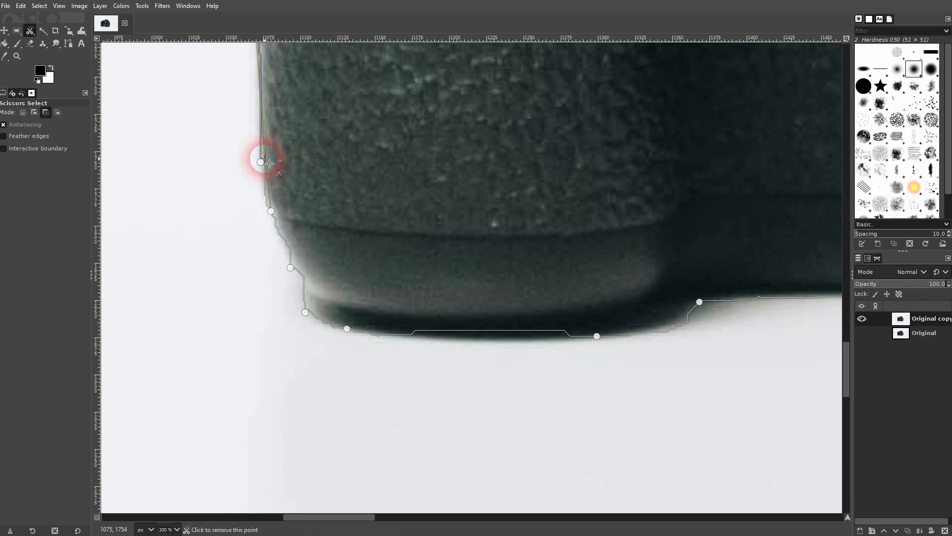
pyautogui.keyDown('ctrl'); pyautogui.click(263, 158); pyautogui.keyUp('ctrl')
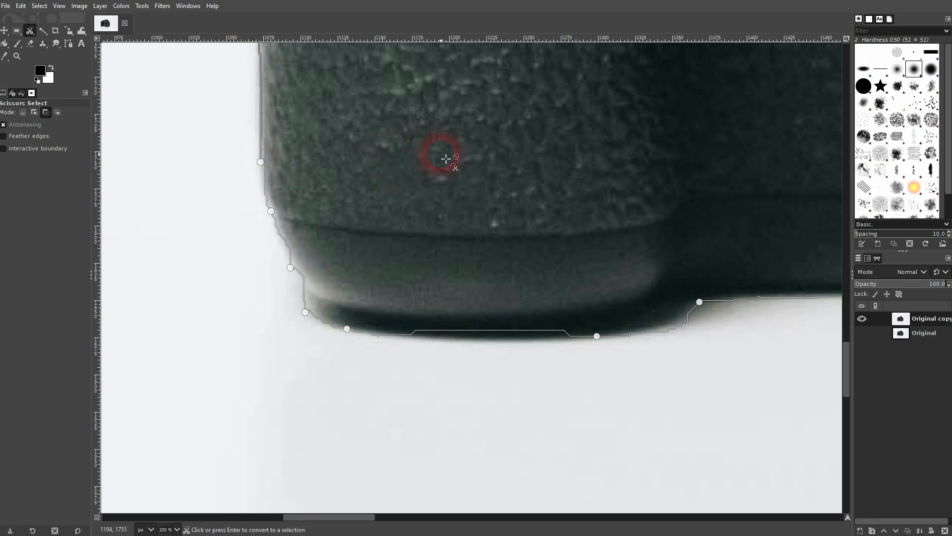
# Convert the closed outline around the whole camera to a selection.
pyautogui.scroll(-4, 440, 153)
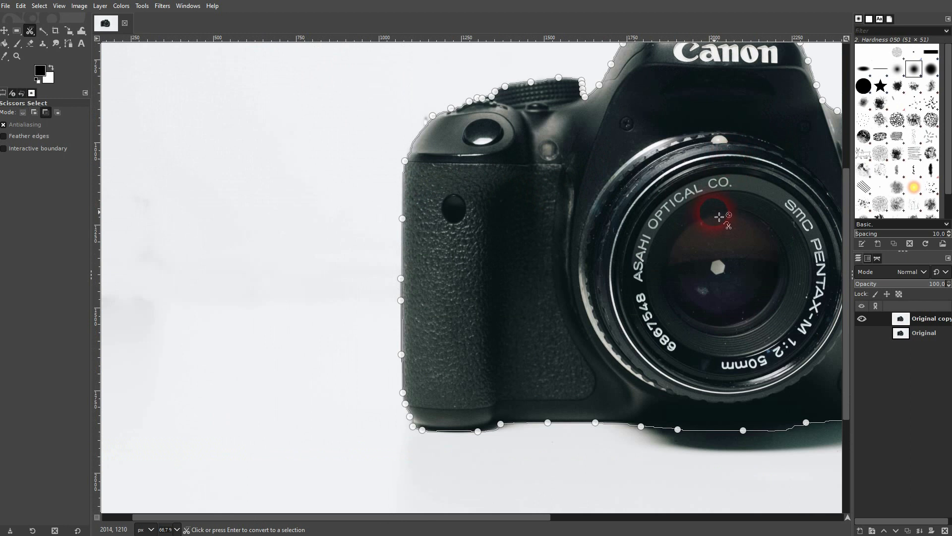
pyautogui.scroll(-1, 717, 216)
pyautogui.moveTo(512, 520); pyautogui.dragTo(575, 515)
pyautogui.rightClick(494, 216)
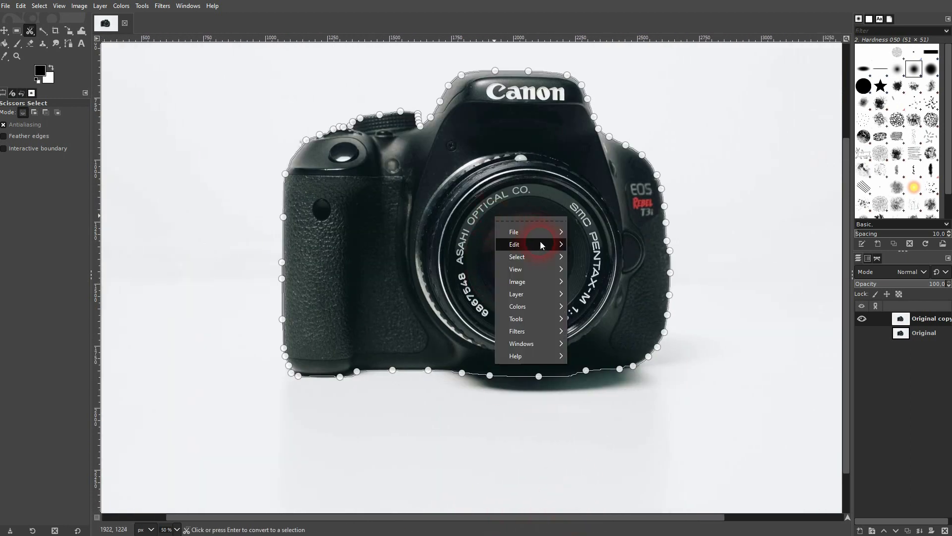
pyautogui.moveTo(539, 256)
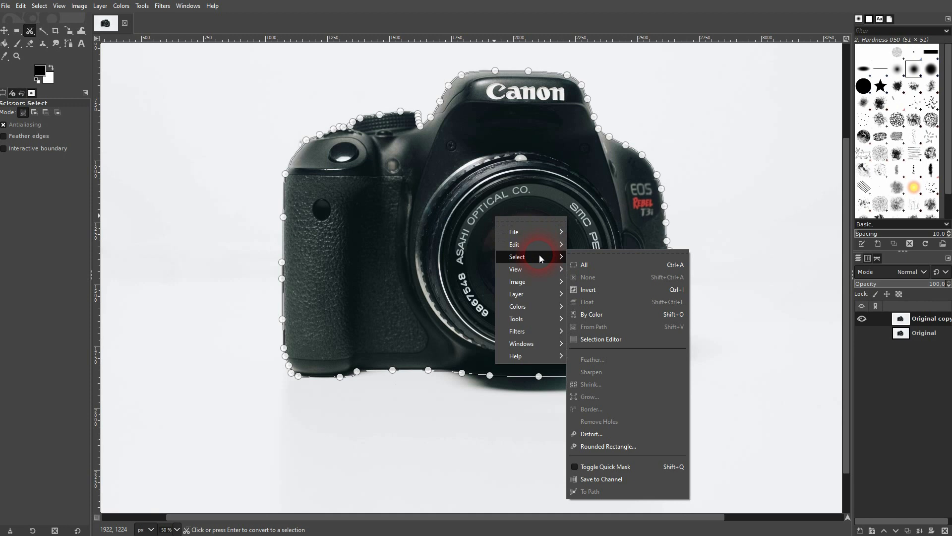
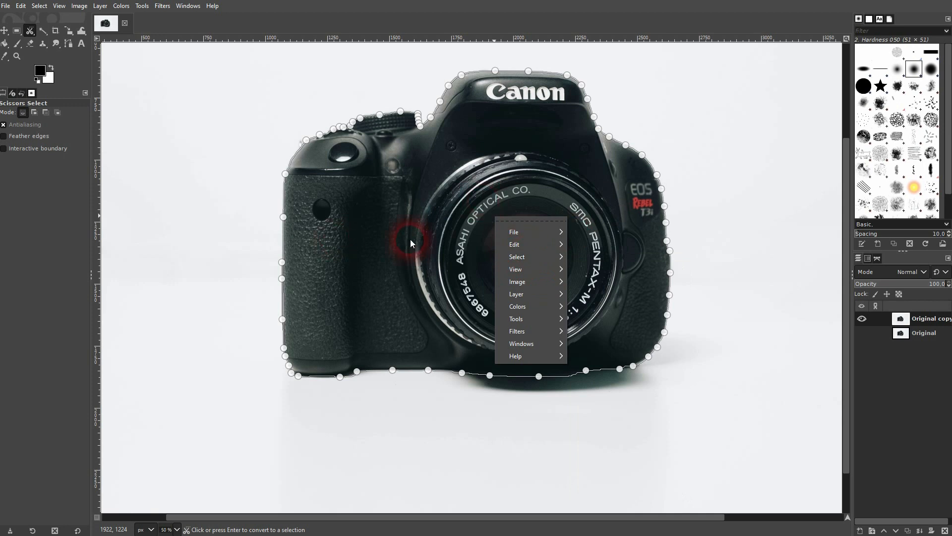
pyautogui.click(444, 232)
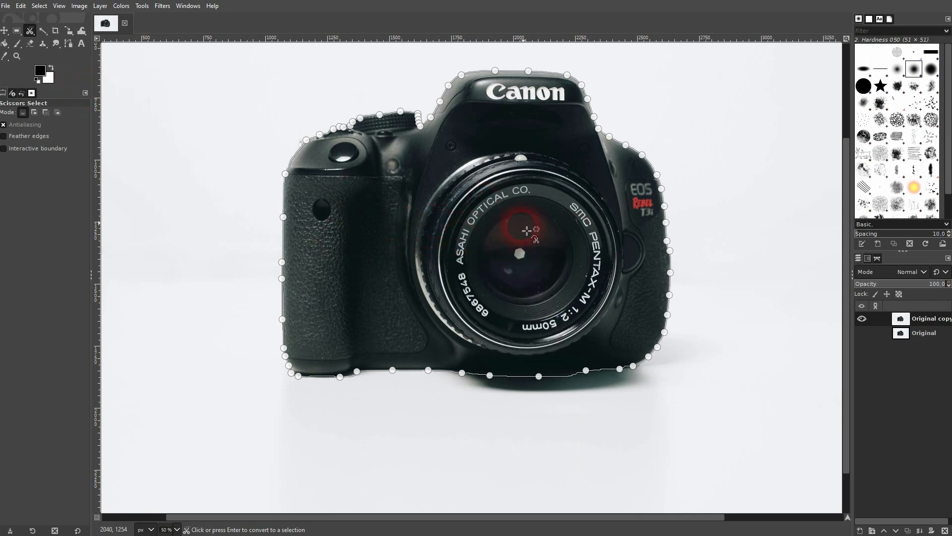
pyautogui.click(485, 233)
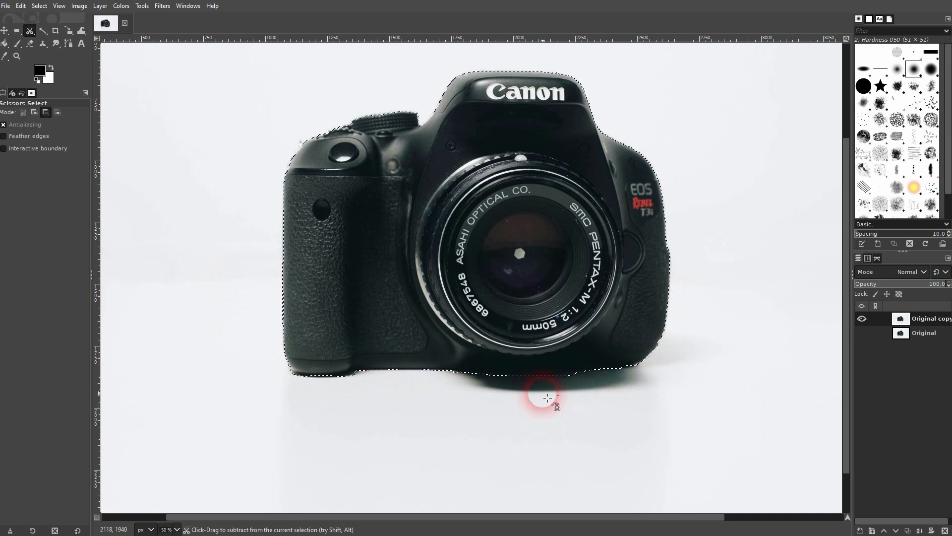
# Examine the selection edge up close along the camera's underside and around the top dial.
pyautogui.keyDown('ctrl'); pyautogui.scroll(4, 546, 393); pyautogui.keyUp('ctrl')
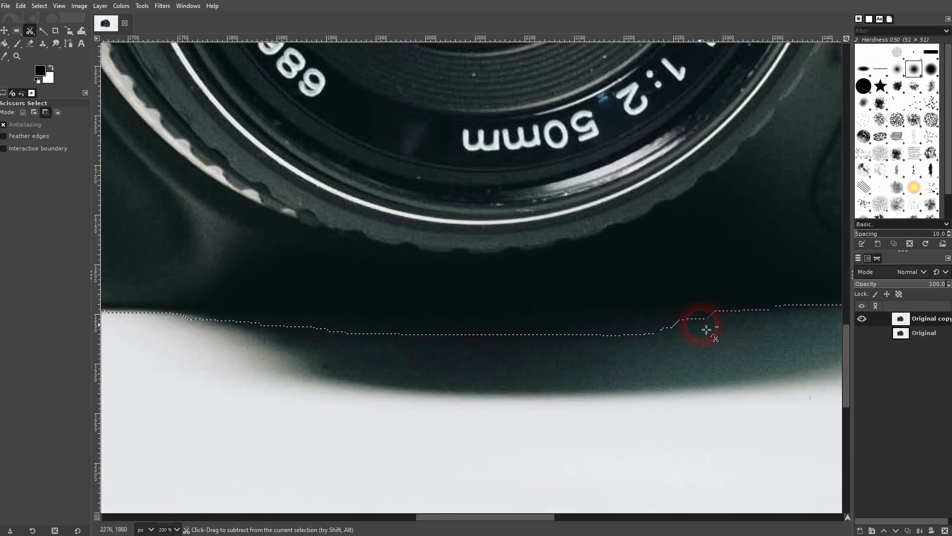
pyautogui.keyDown('ctrl'); pyautogui.scroll(-2, 452, 340); pyautogui.keyUp('ctrl')
pyautogui.keyDown('ctrl'); pyautogui.scroll(4, 327, 341); pyautogui.keyUp('ctrl')
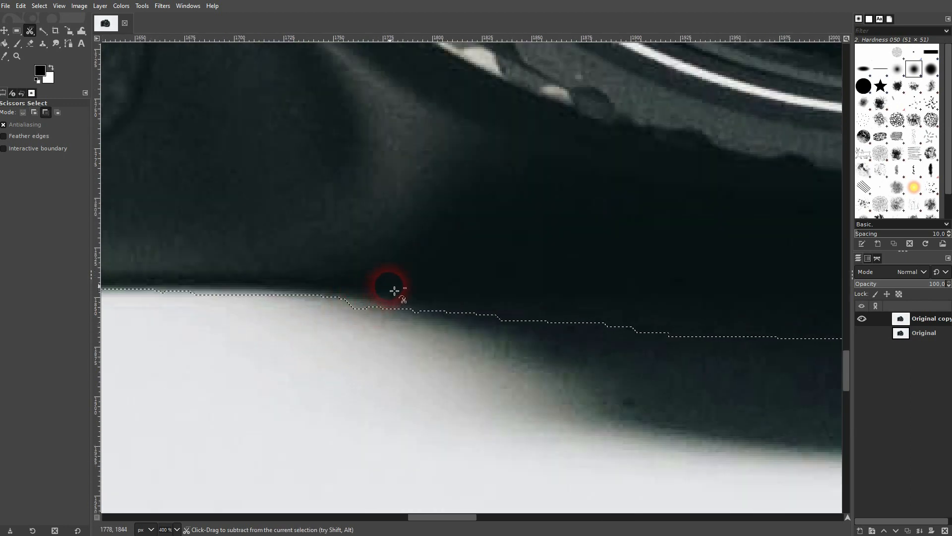
pyautogui.keyDown('ctrl'); pyautogui.scroll(-6, 392, 287); pyautogui.keyUp('ctrl')
pyautogui.keyDown('ctrl'); pyautogui.scroll(4, 351, 188); pyautogui.keyUp('ctrl')
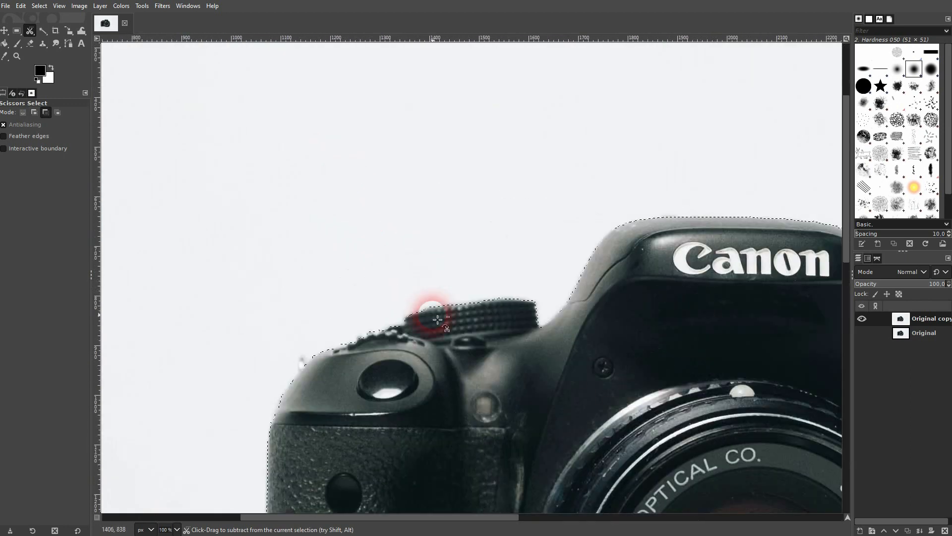
pyautogui.keyDown('ctrl'); pyautogui.scroll(3, 437, 320); pyautogui.keyUp('ctrl')
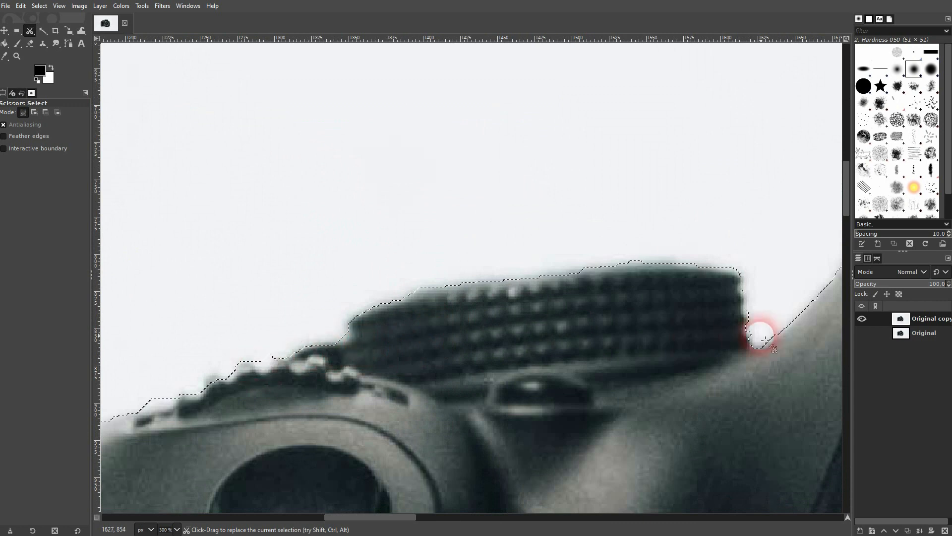
pyautogui.keyDown('ctrl'); pyautogui.scroll(-2, 599, 321); pyautogui.keyUp('ctrl')
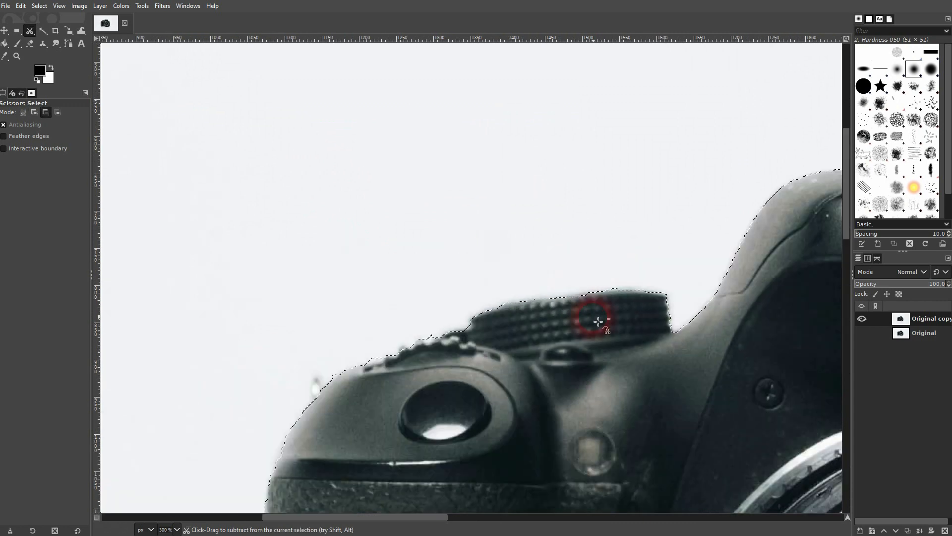
pyautogui.keyDown('ctrl'); pyautogui.scroll(-5, 598, 321); pyautogui.keyUp('ctrl')
pyautogui.scroll(-3, 676, 335)
pyautogui.hscroll(5, 683, 350)
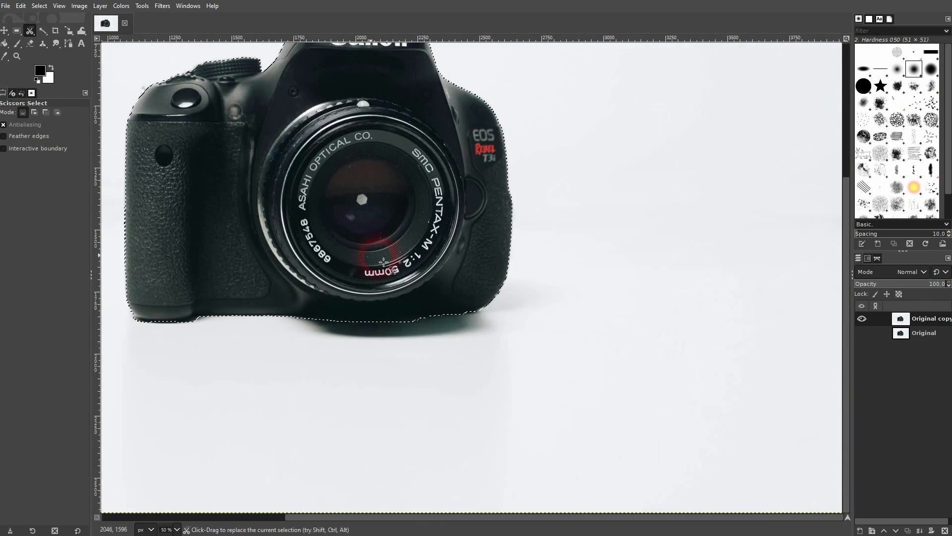
pyautogui.hscroll(-5, 379, 275)
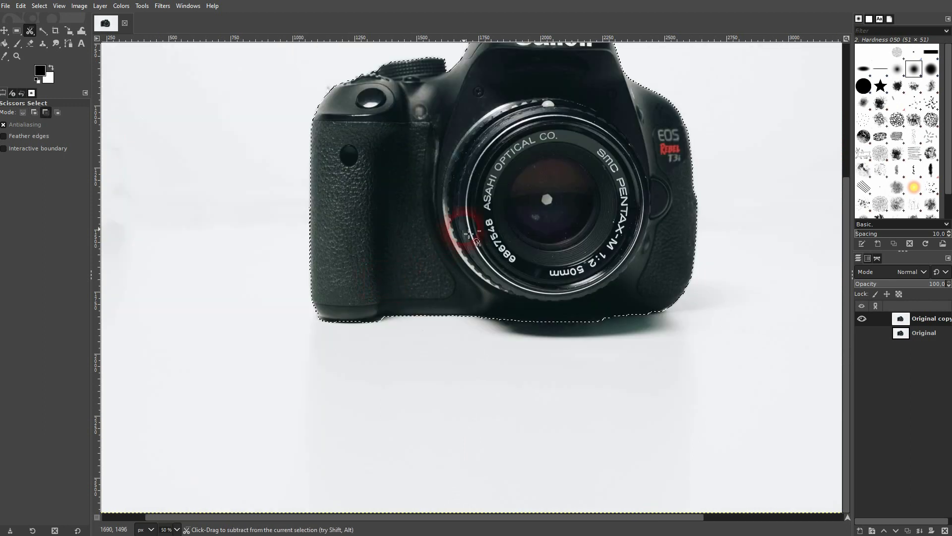
pyautogui.keyDown('ctrl'); pyautogui.scroll(-1, 469, 234); pyautogui.keyUp('ctrl')
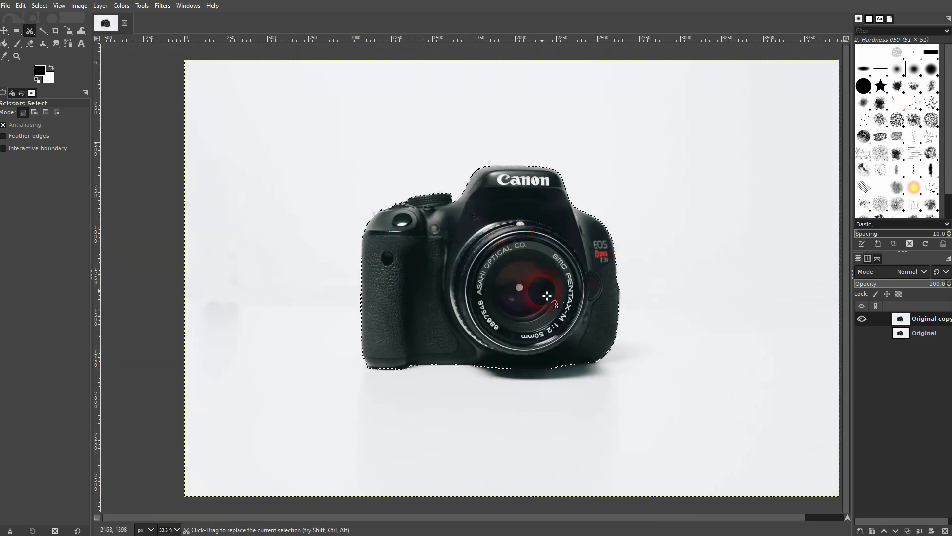
# Add a layer mask to the Original copy layer, initialized from the selection.
pyautogui.rightClick(921, 316)
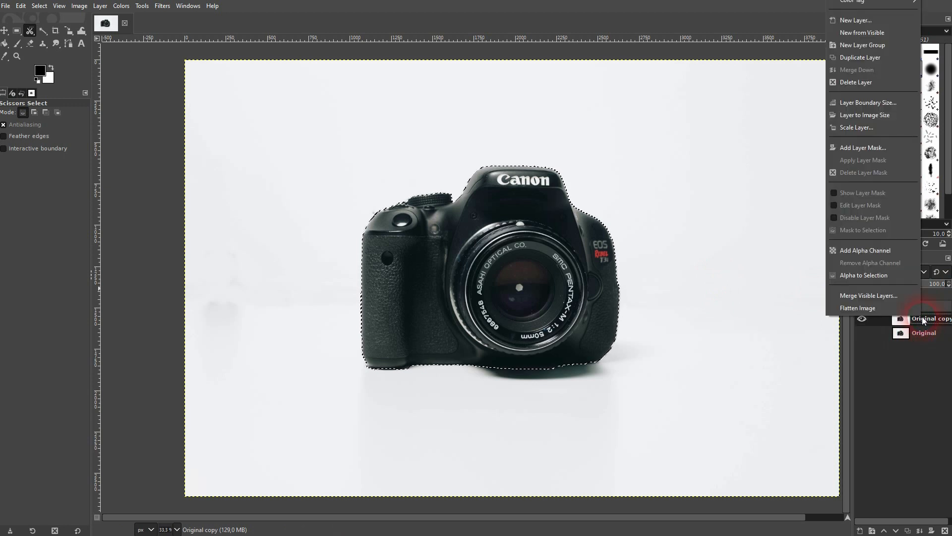
pyautogui.click(885, 147)
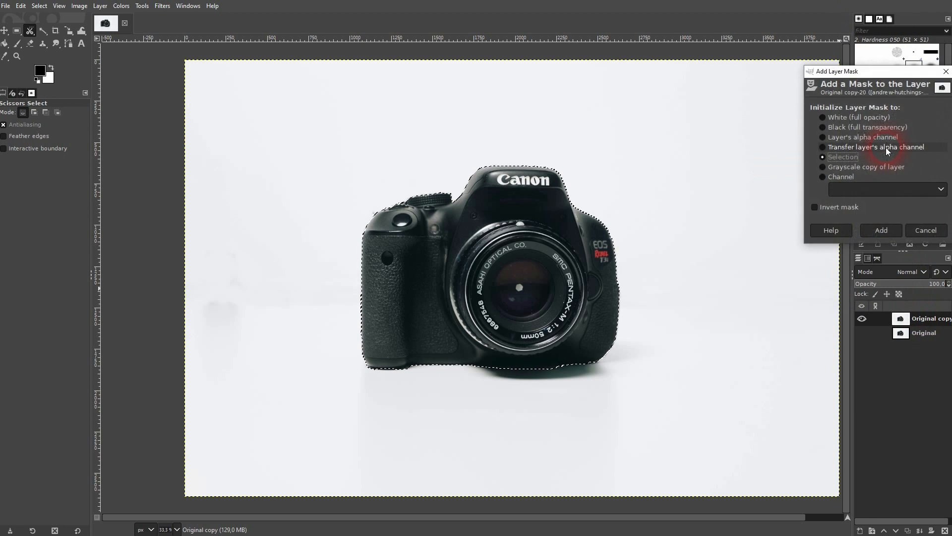
pyautogui.click(882, 232)
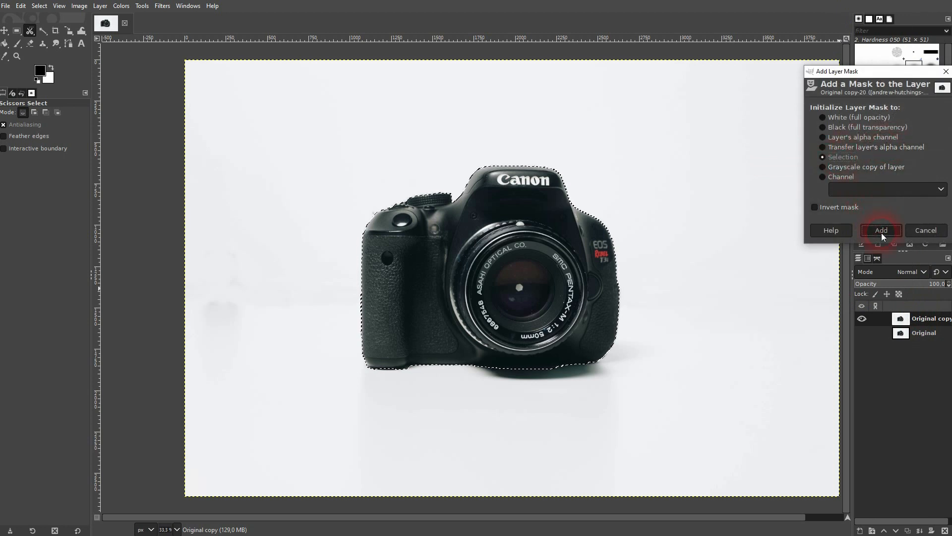
# Check the camera cutout against transparency, leave the Original layer visible, and clear the selection.
pyautogui.click(861, 333)
pyautogui.click(862, 333)
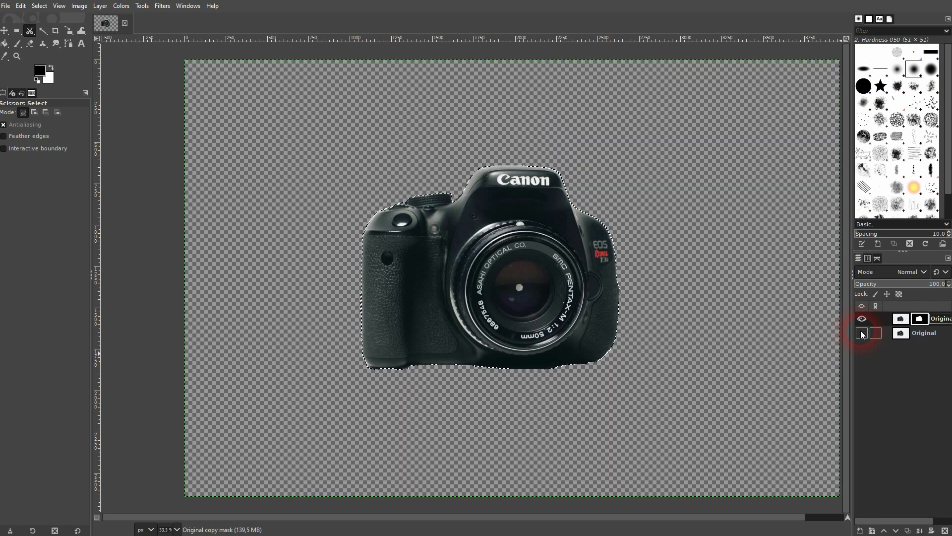
pyautogui.click(861, 333)
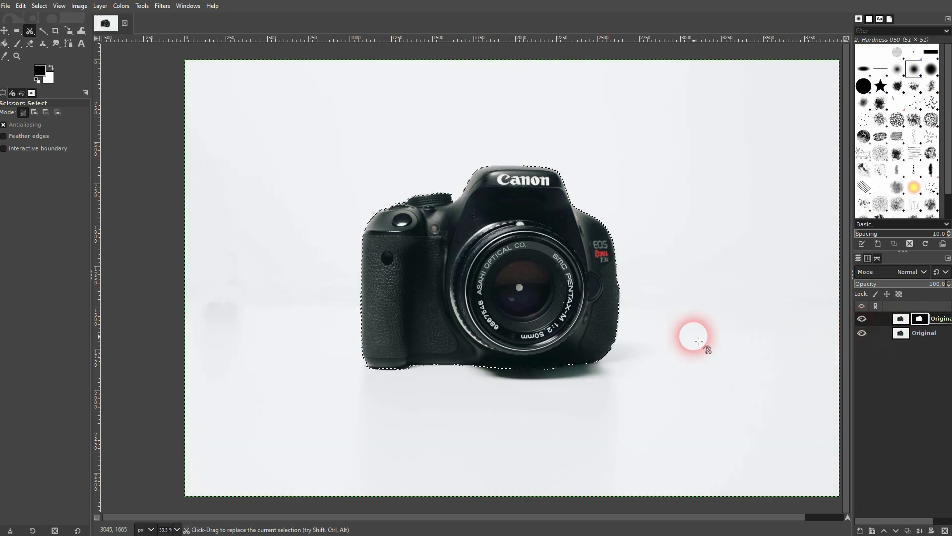
pyautogui.click(673, 331)
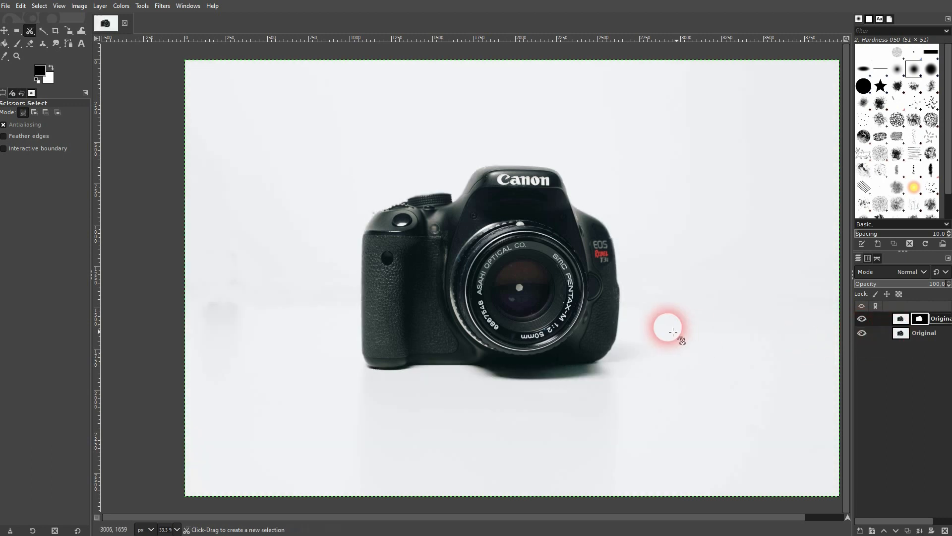
# Create a transparent layer named "rect layer" directly above the Original layer.
pyautogui.click(927, 335)
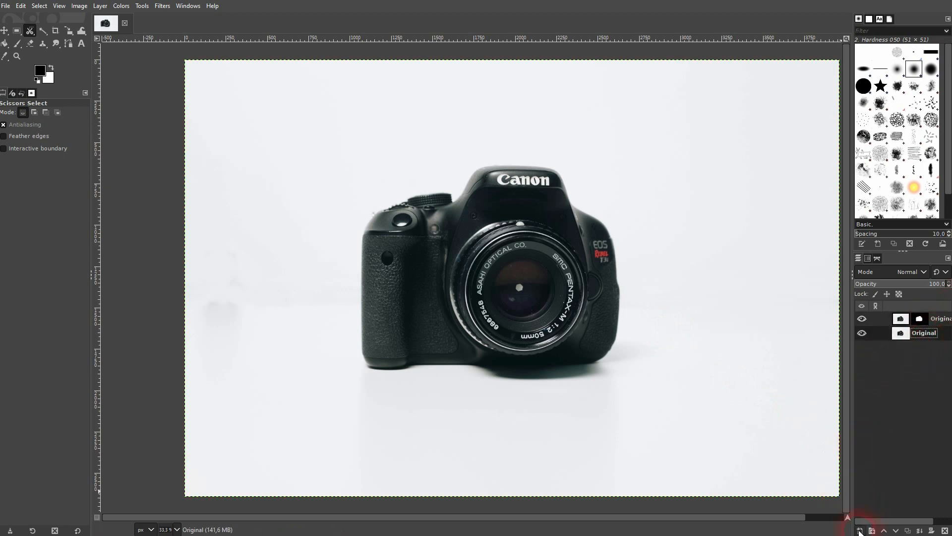
pyautogui.click(860, 530)
pyautogui.write('text')
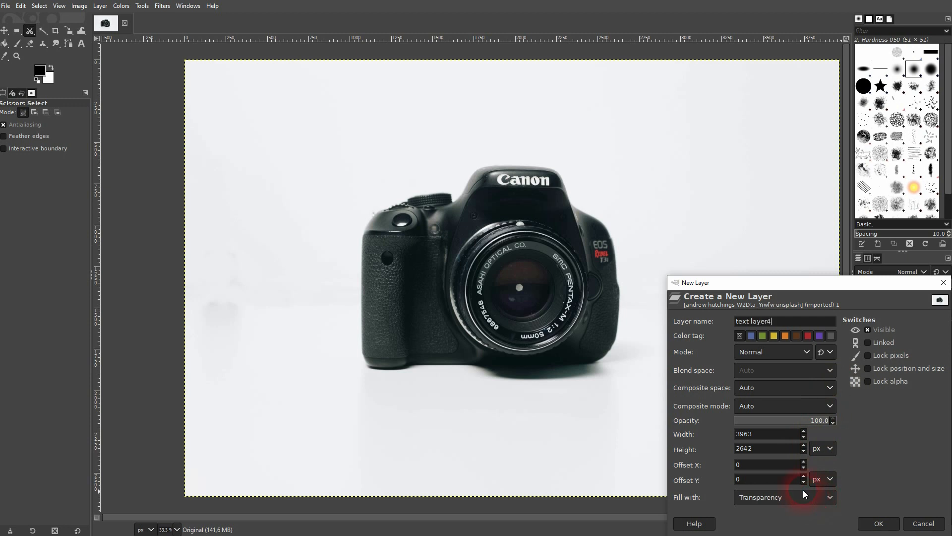
pyautogui.write(' layer4')
pyautogui.press('BackSpace')
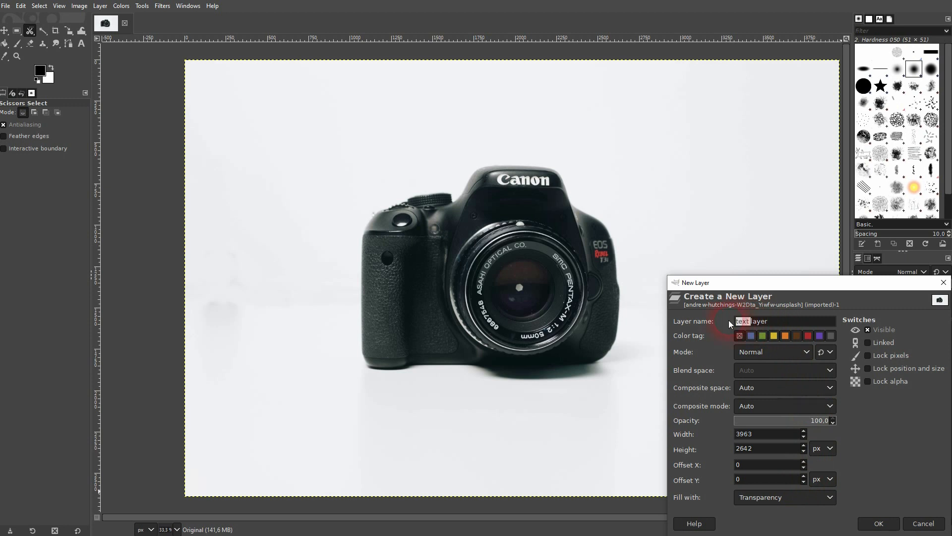
pyautogui.write('rect')
pyautogui.click(878, 523)
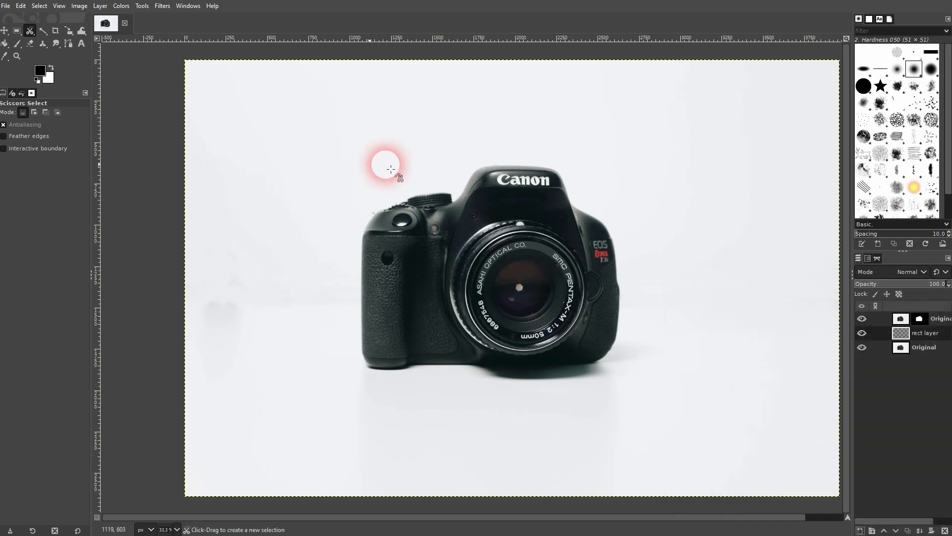
# Draw a wide rectangular selection of about 3147 × 504 px across the upper part of the camera, extending past both sides.
pyautogui.click(17, 32)
pyautogui.click(49, 32)
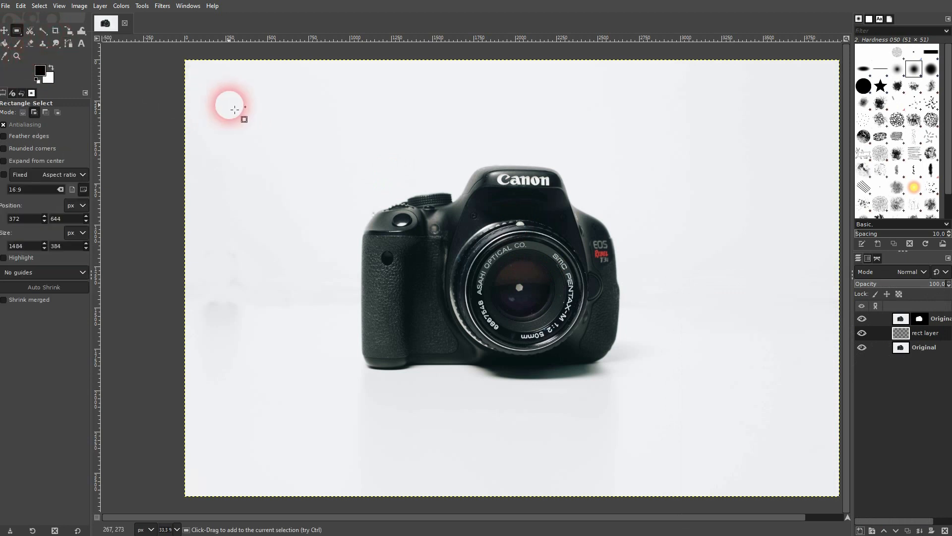
pyautogui.moveTo(278, 168); pyautogui.dragTo(801, 254)
# Set the foreground color to a dark red, about a02222, and bucket-fill the rectangular selection on the rect layer.
pyautogui.click(49, 78)
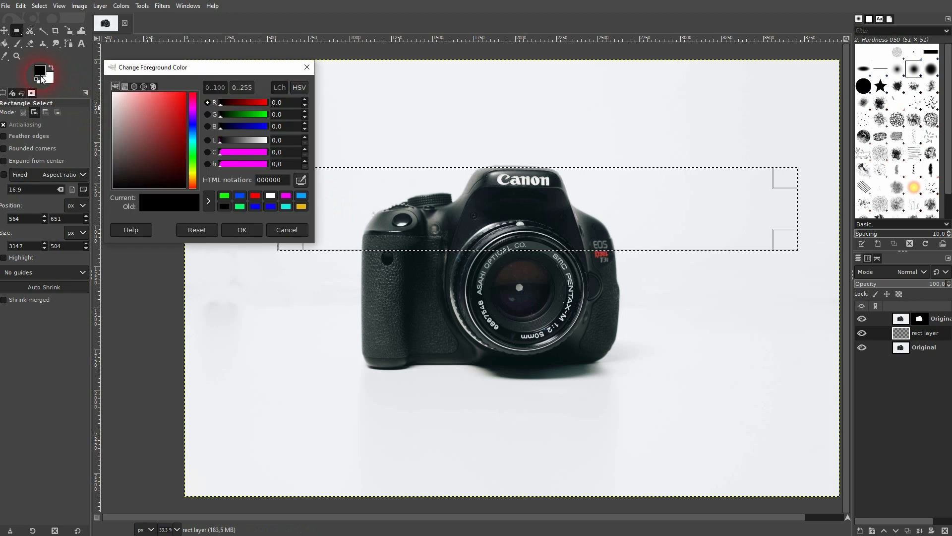
pyautogui.moveTo(160, 130)
pyautogui.mouseDown()
pyautogui.moveTo(169, 112)
pyautogui.moveTo(172, 126)
pyautogui.mouseUp()
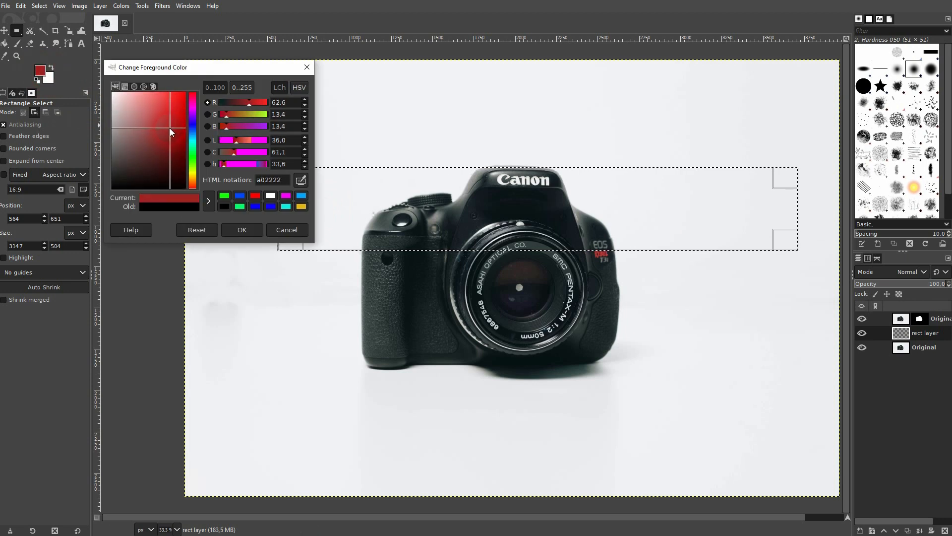
pyautogui.click(241, 229)
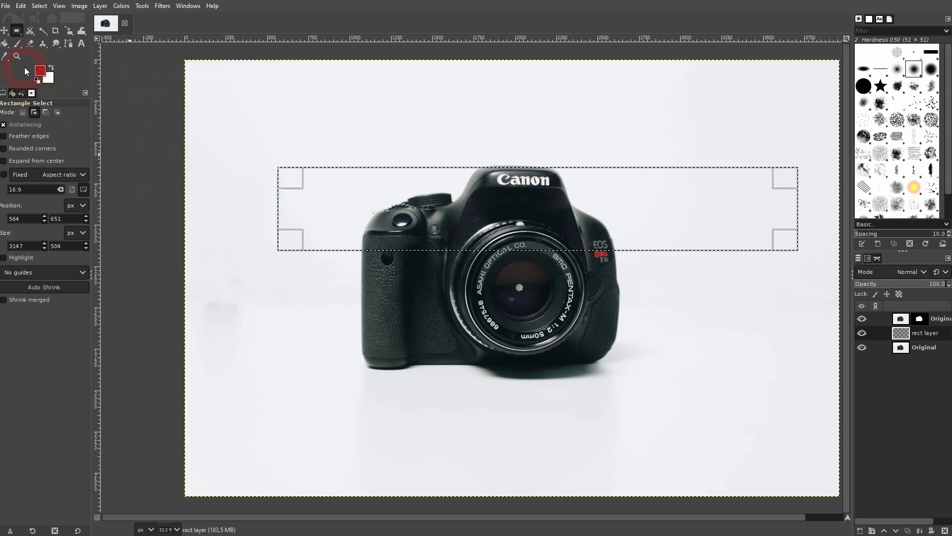
pyautogui.click(5, 44)
pyautogui.click(687, 246)
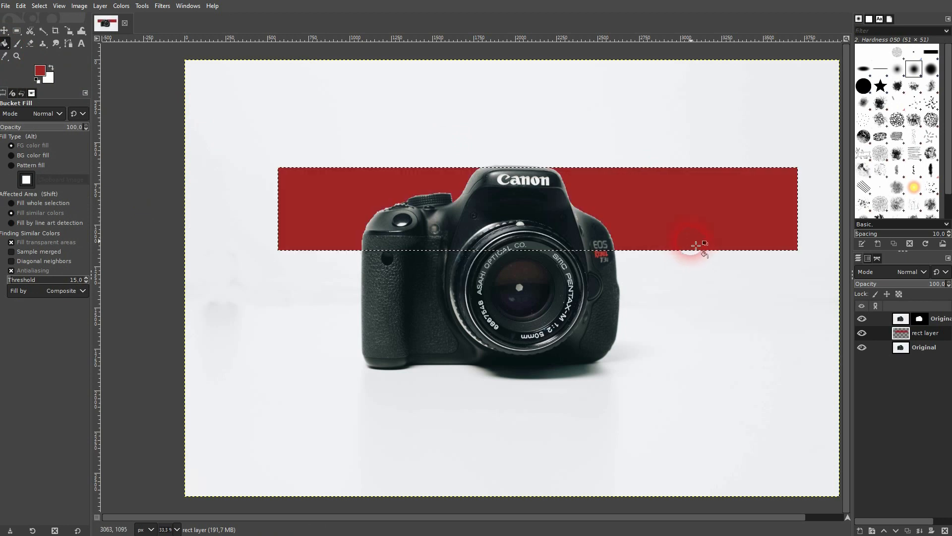
# Clear the selection and inspect the camera cutout's edges against the red rectangle.
pyautogui.hotkey('shift', 'ctrl', 'a')
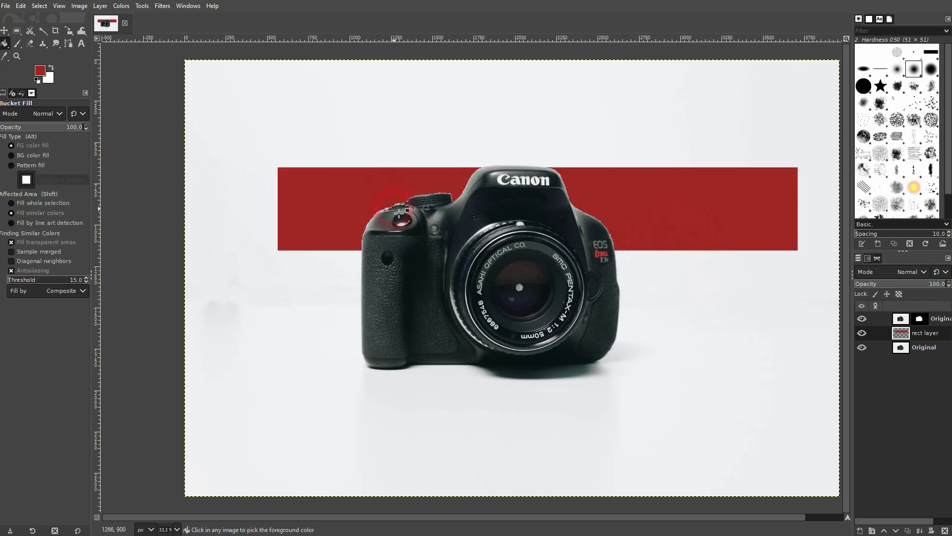
pyautogui.scroll(6, 404, 207)
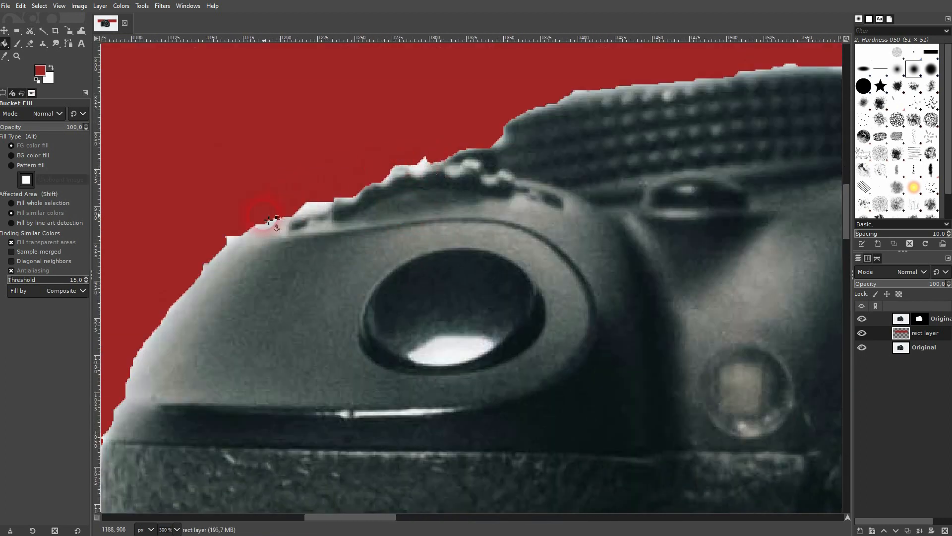
pyautogui.scroll(-4, 684, 133)
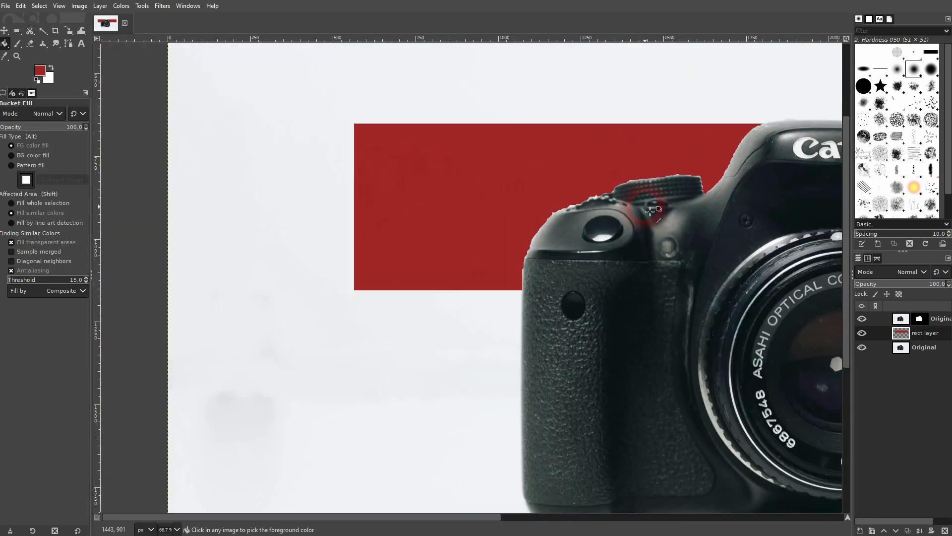
pyautogui.scroll(-5, 680, 230)
pyautogui.scroll(5, 665, 230)
pyautogui.scroll(-1, 664, 229)
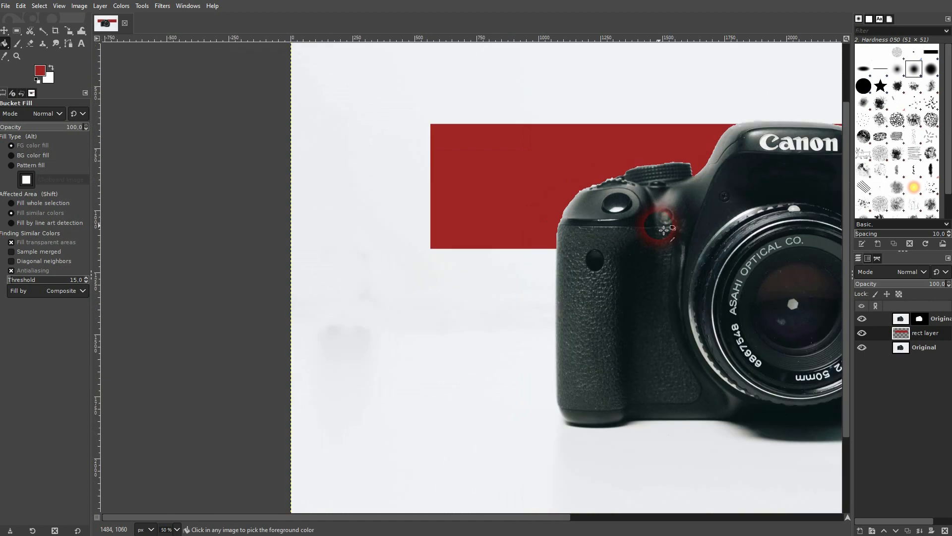
pyautogui.hscroll(5, 637, 277)
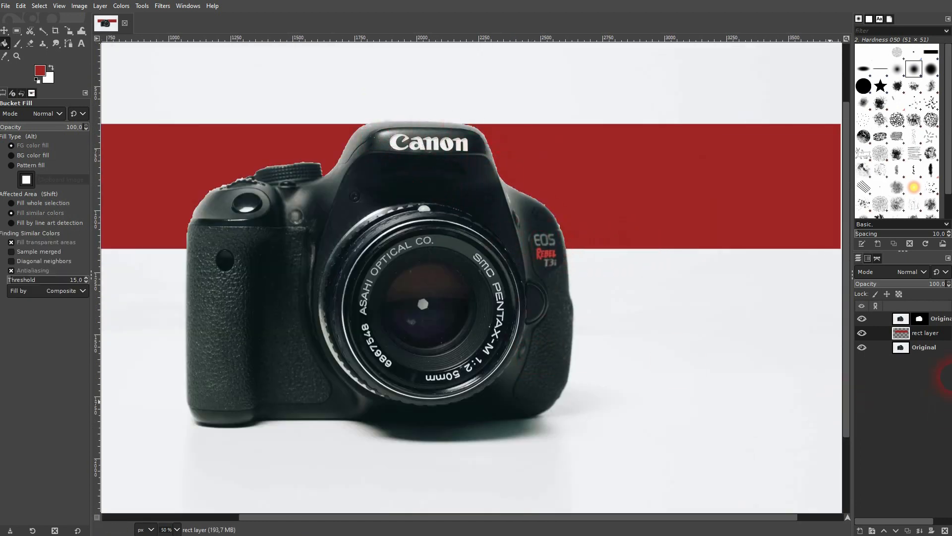
# Add the text "CANON" in Arial Bold over the red rectangle, behind the camera, and color it white.
pyautogui.click(82, 45)
pyautogui.click(155, 174)
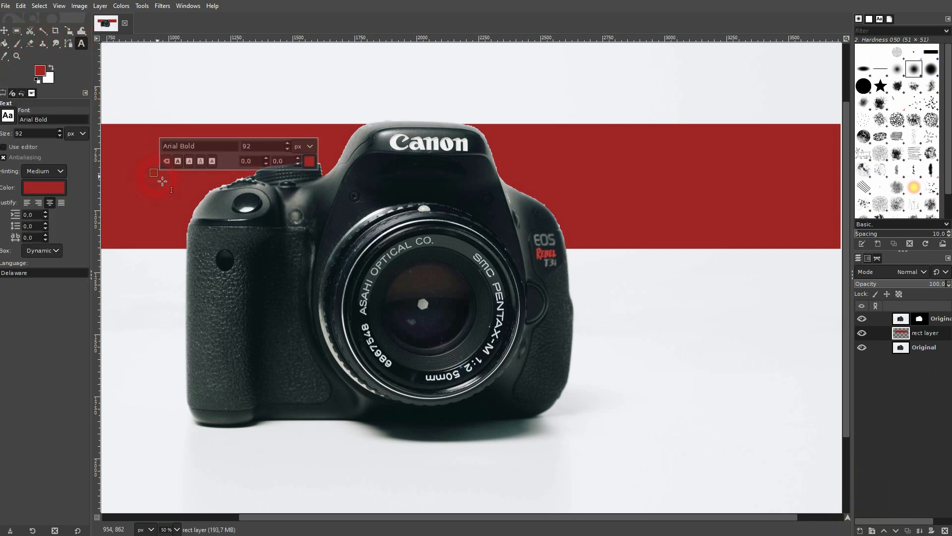
pyautogui.write('CANON')
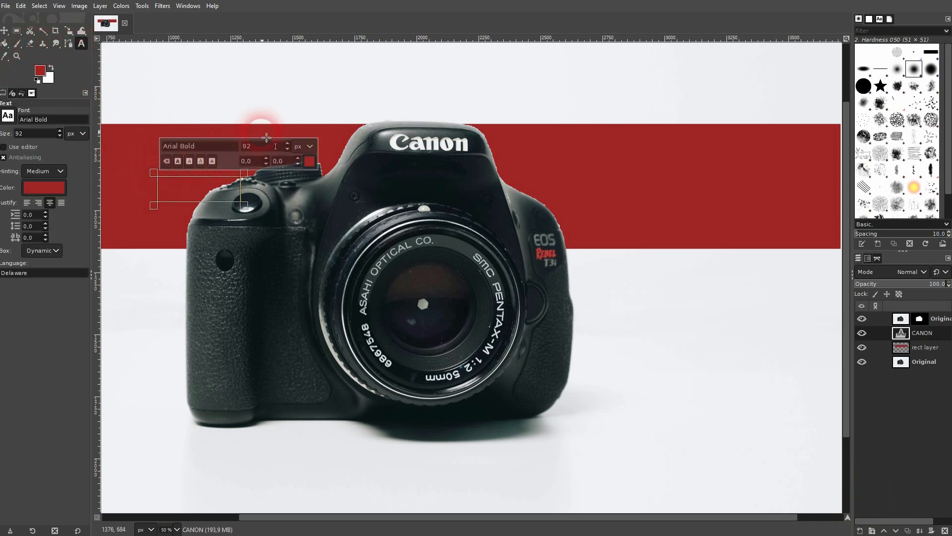
pyautogui.click(310, 162)
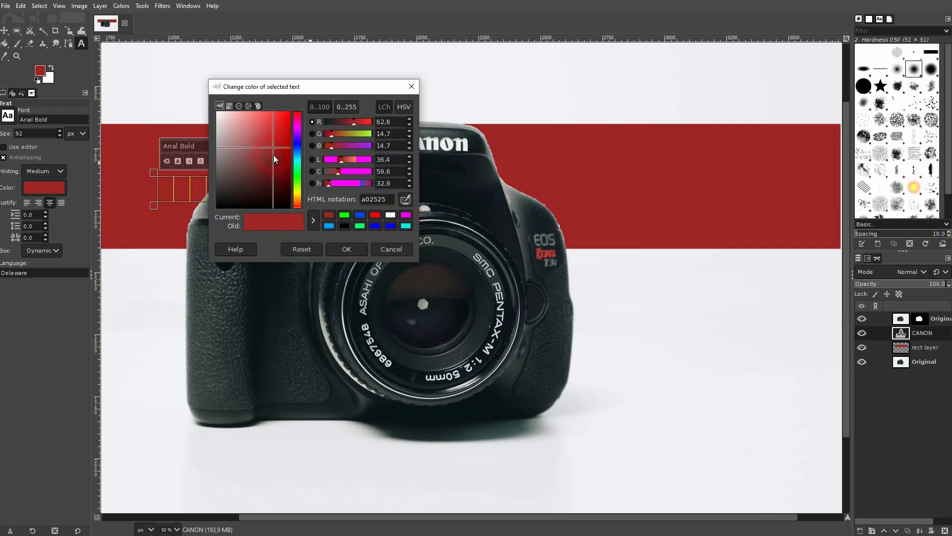
pyautogui.moveTo(274, 156); pyautogui.dragTo(190, 99)
pyautogui.click(346, 249)
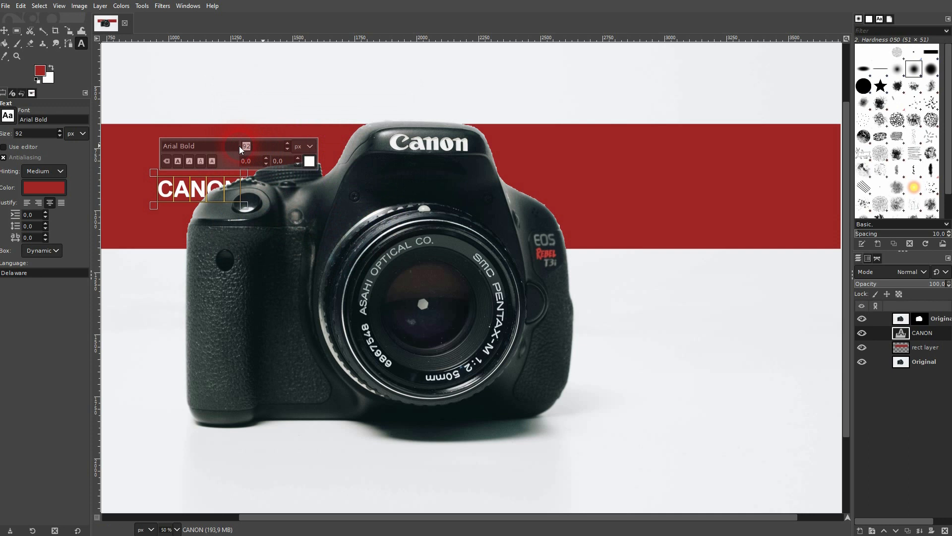
# Enlarge the CANON text to 500 px and move it onto the left part of the red rectangle.
pyautogui.press('Return')
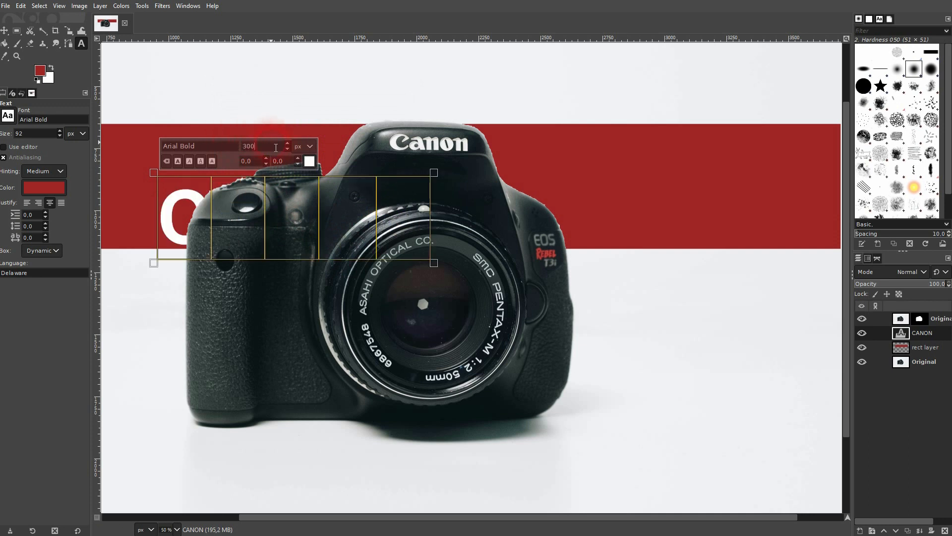
pyautogui.press('Return')
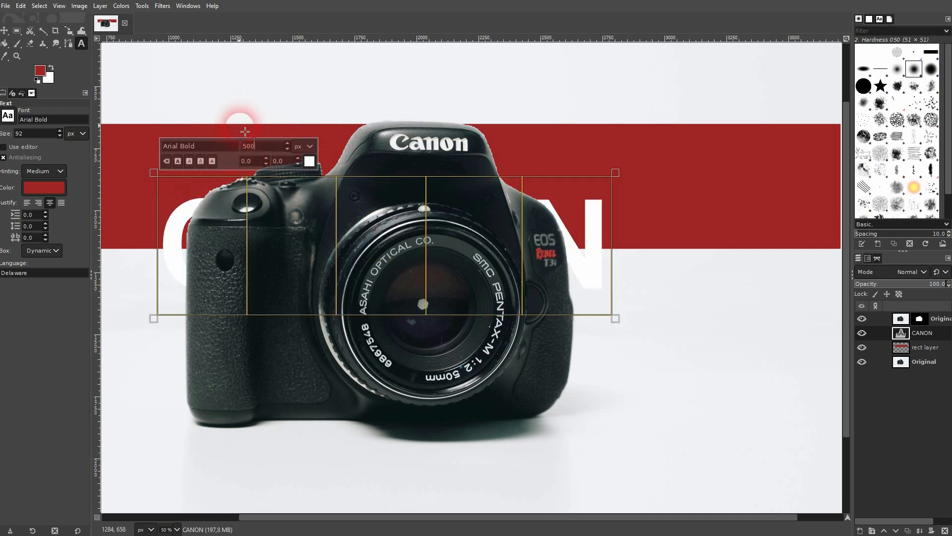
pyautogui.click(4, 31)
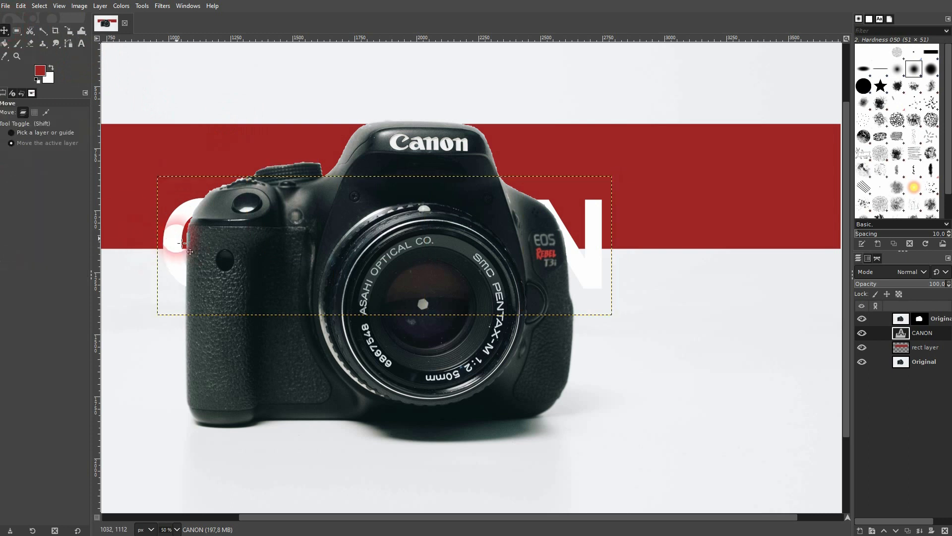
pyautogui.moveTo(181, 242); pyautogui.dragTo(291, 187)
pyautogui.press('-')
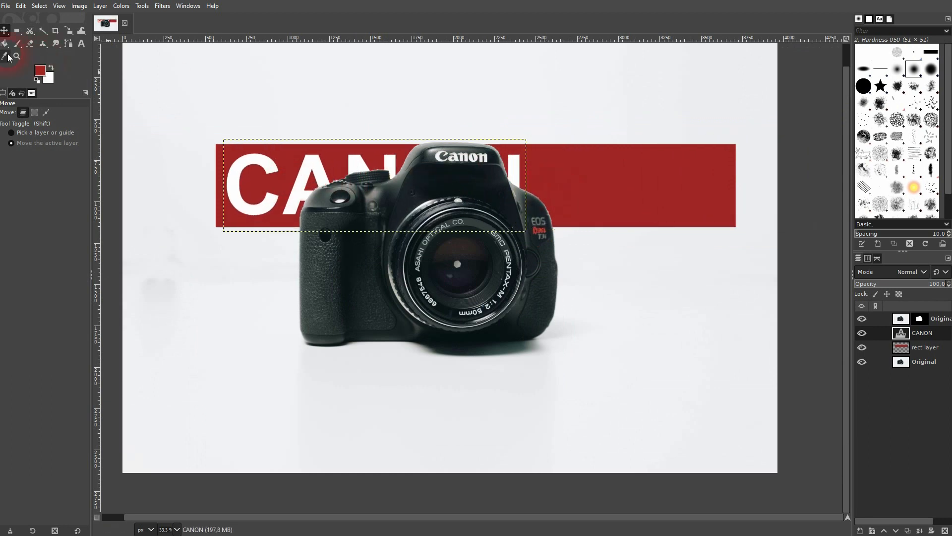
# Add the text "EOS" in Arial Bold on the rectangle, right of the camera, and color it white (ffffff).
pyautogui.click(80, 47)
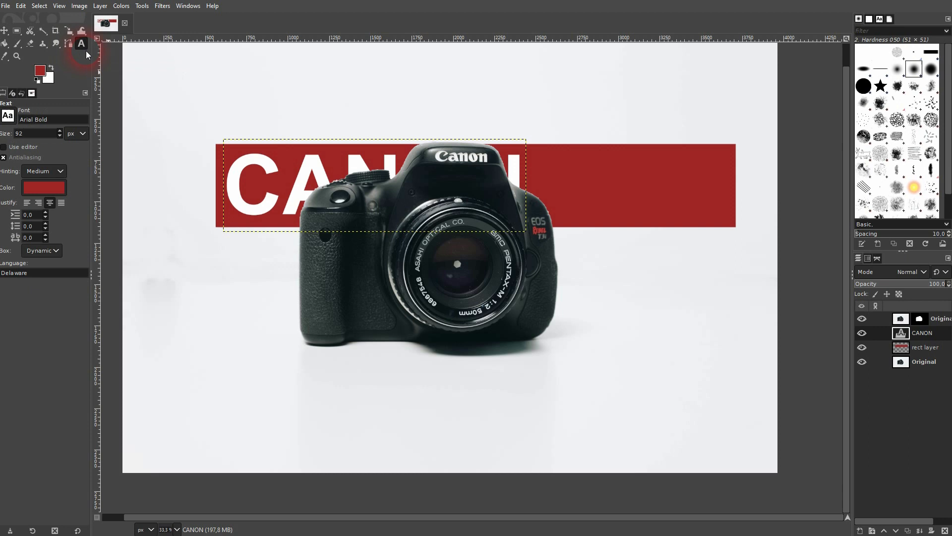
pyautogui.click(601, 178)
pyautogui.write('EOS')
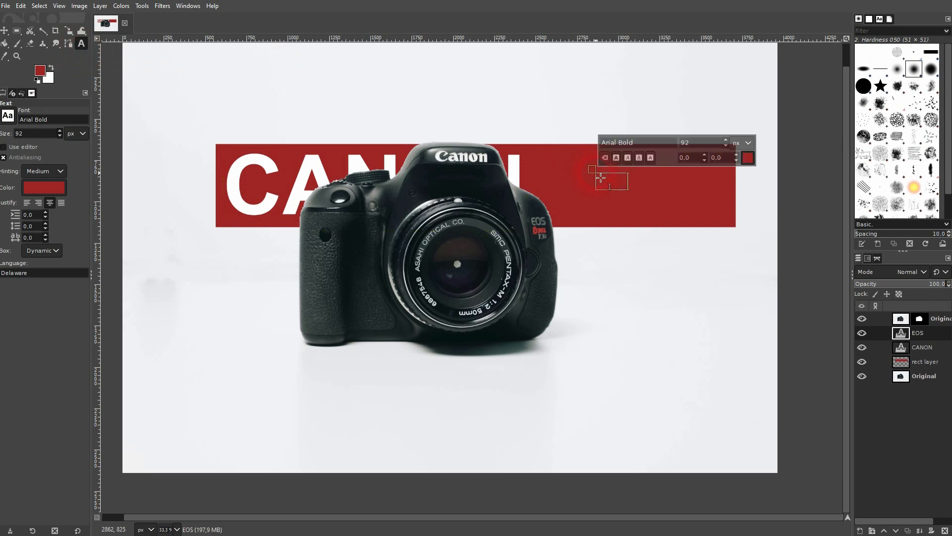
pyautogui.hotkey('ctrl', 'a')
pyautogui.click(748, 157)
pyautogui.click(664, 112)
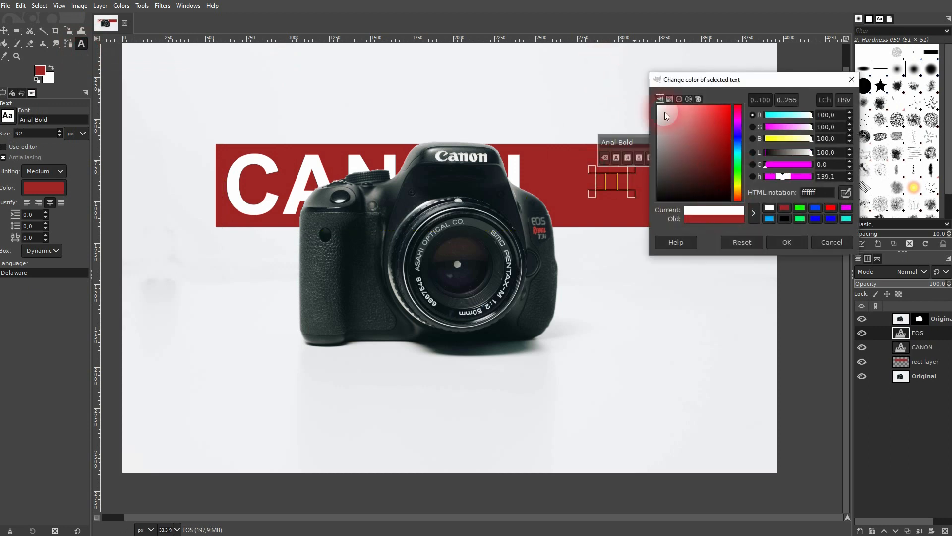
pyautogui.click(792, 243)
# Set the EOS text size to 300 px and move it up beside the end of the CANON text.
pyautogui.doubleClick(683, 143)
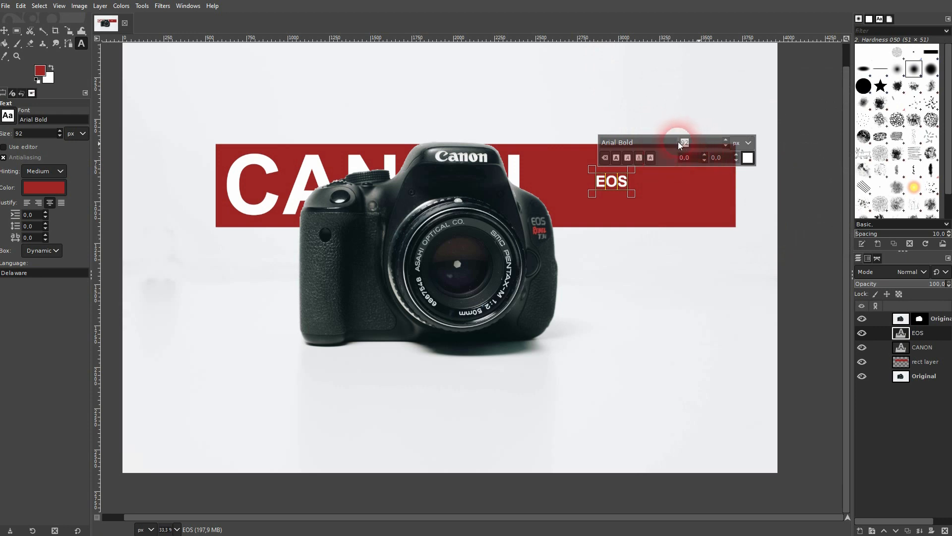
pyautogui.write('00')
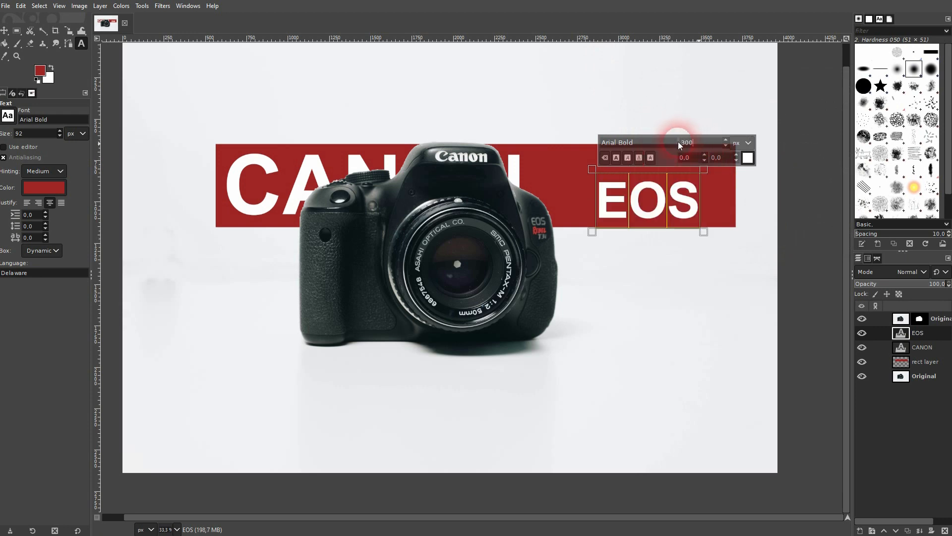
pyautogui.click(4, 30)
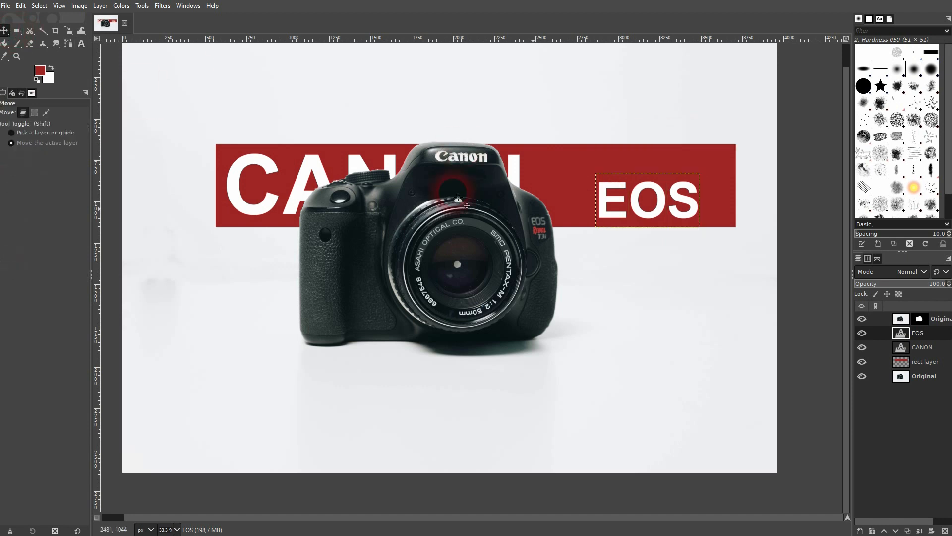
pyautogui.moveTo(669, 218); pyautogui.dragTo(590, 182)
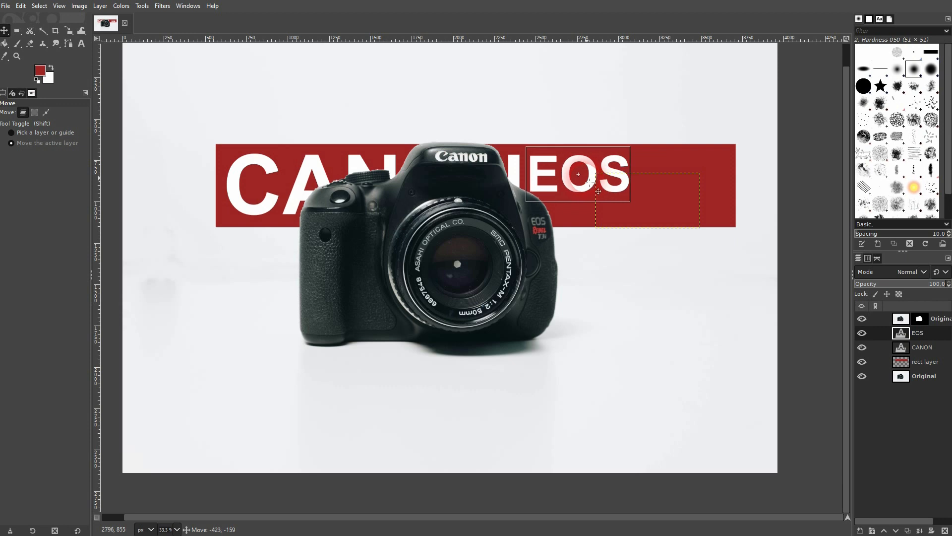
pyautogui.click(679, 293)
pyautogui.click(904, 375)
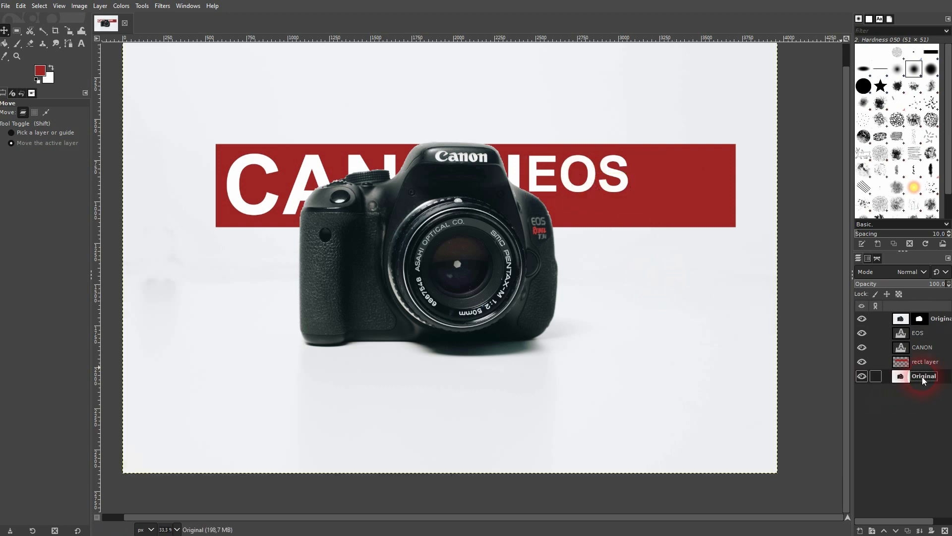
pyautogui.click(318, 180)
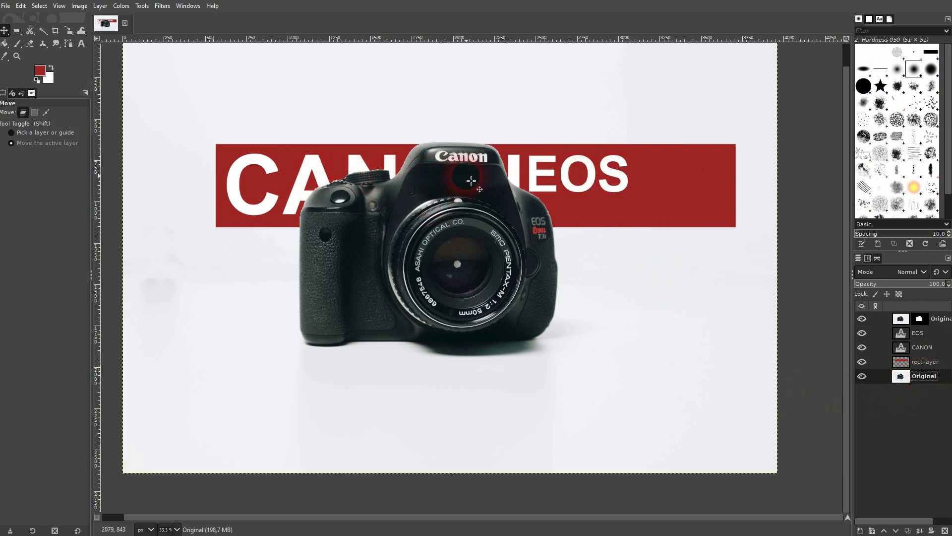
pyautogui.keyDown('ctrl'); pyautogui.scroll(3, 564, 208); pyautogui.keyUp('ctrl')
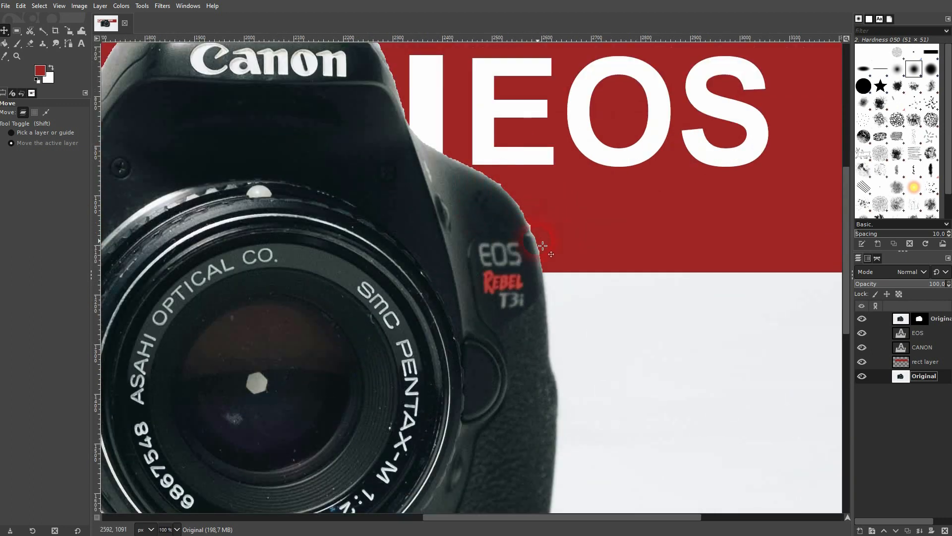
pyautogui.click(65, 46)
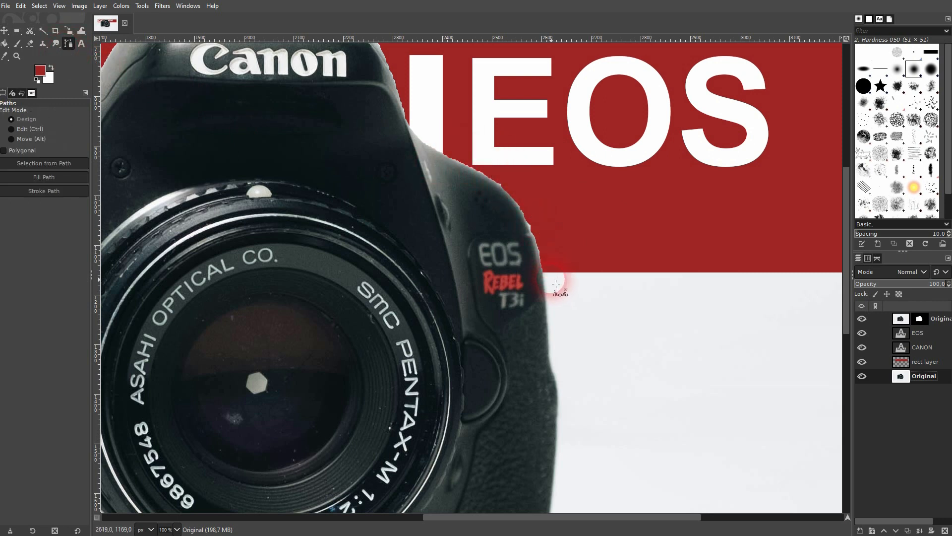
pyautogui.click(4, 31)
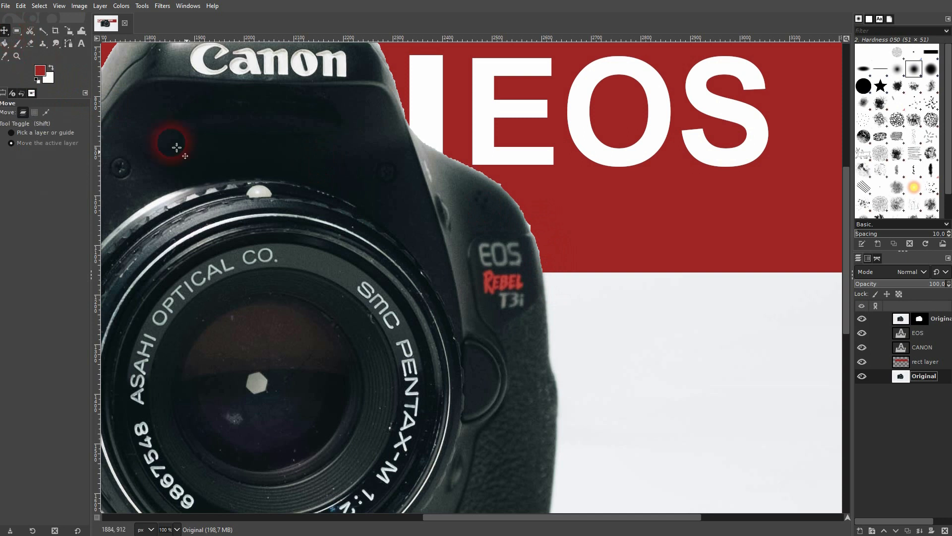
# Merge the EOS and CANON text layers down into the rect layer.
pyautogui.scroll(-3, 418, 242)
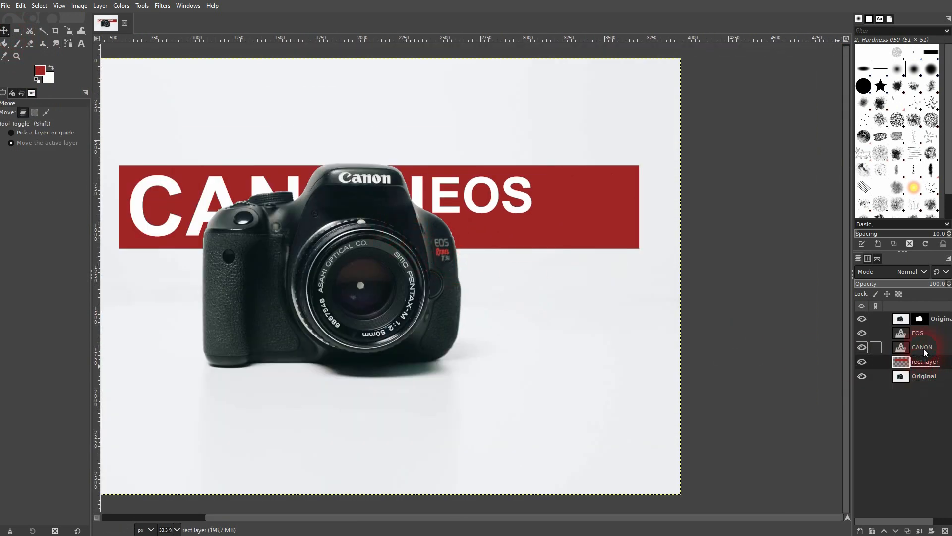
pyautogui.click(925, 333)
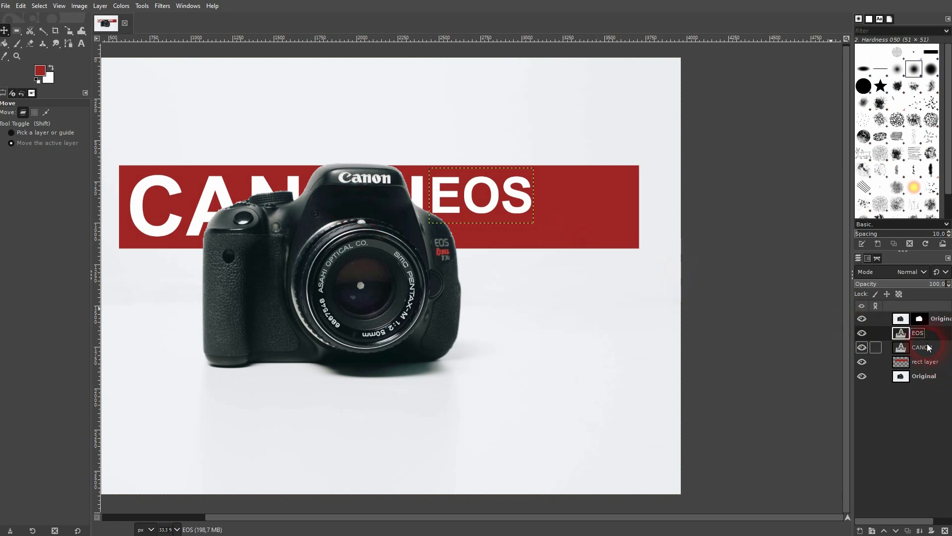
pyautogui.click(919, 531)
pyautogui.click(918, 530)
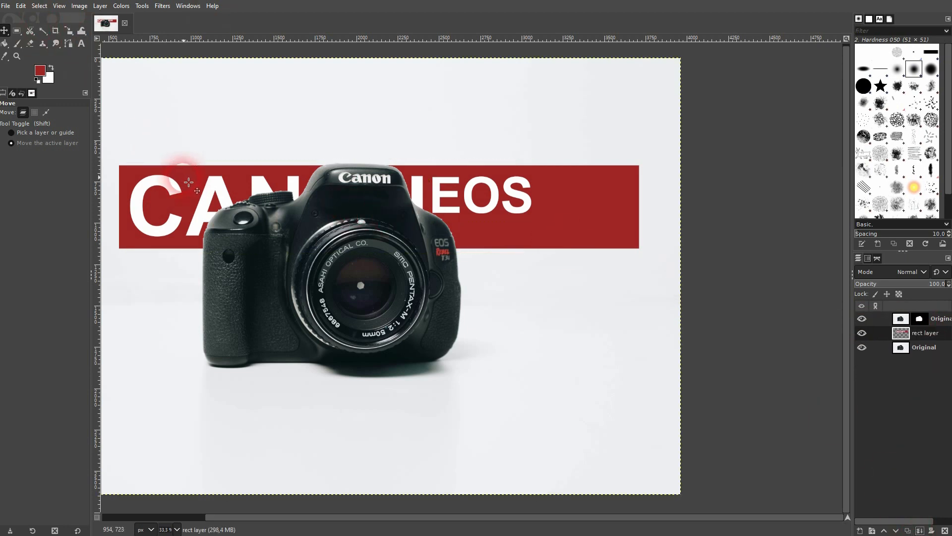
# Move the merged rect layer up and left until the red rectangle meets the image's left edge, then select the Original layer.
pyautogui.moveTo(189, 182); pyautogui.dragTo(173, 152)
pyautogui.scroll(-2, 458, 223)
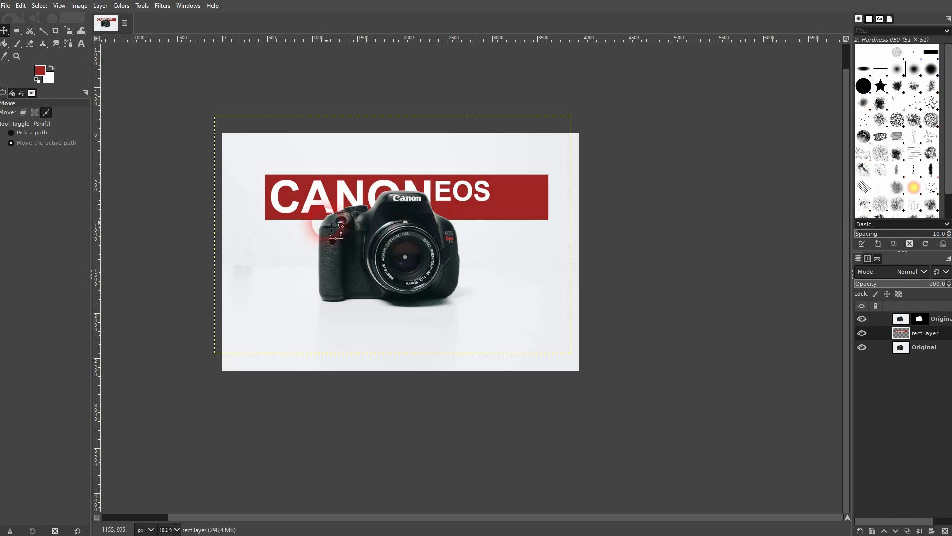
pyautogui.scroll(2, 333, 228)
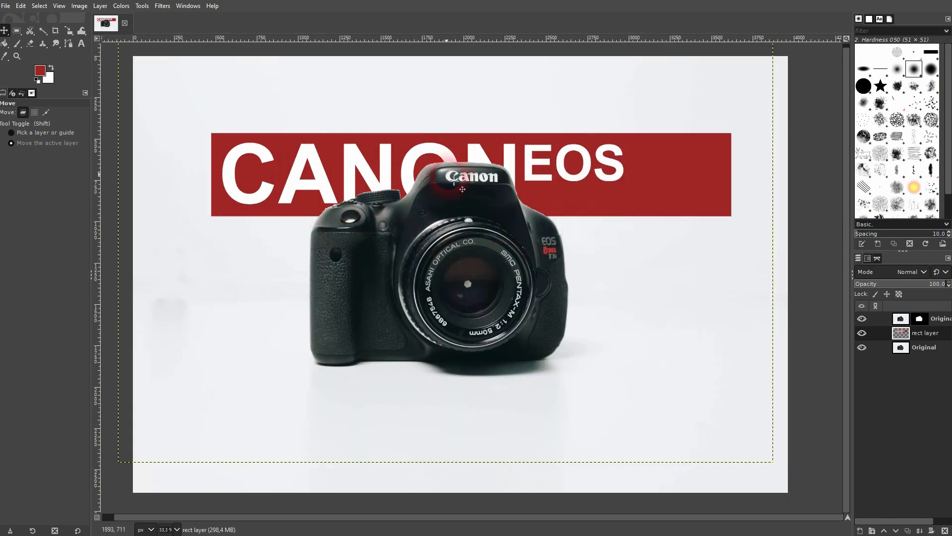
pyautogui.moveTo(397, 166); pyautogui.dragTo(310, 134)
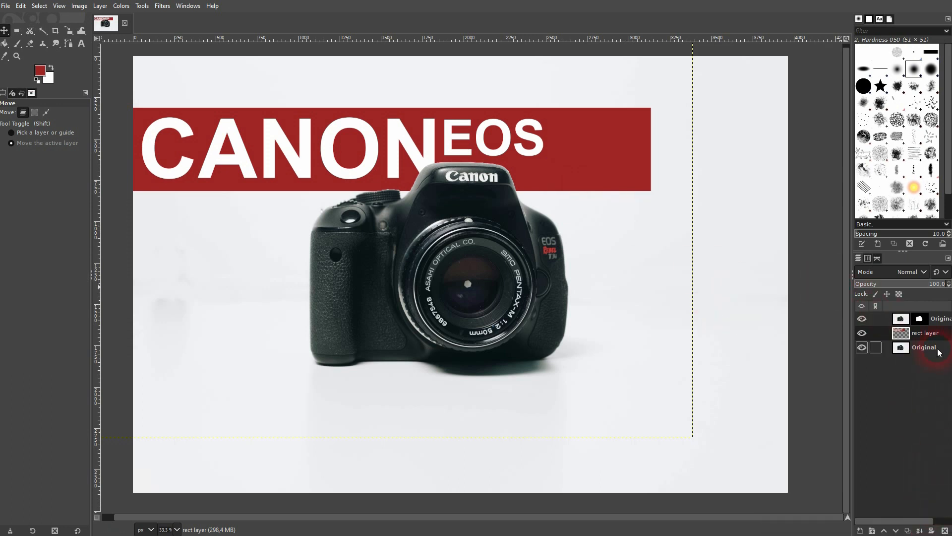
pyautogui.click(911, 348)
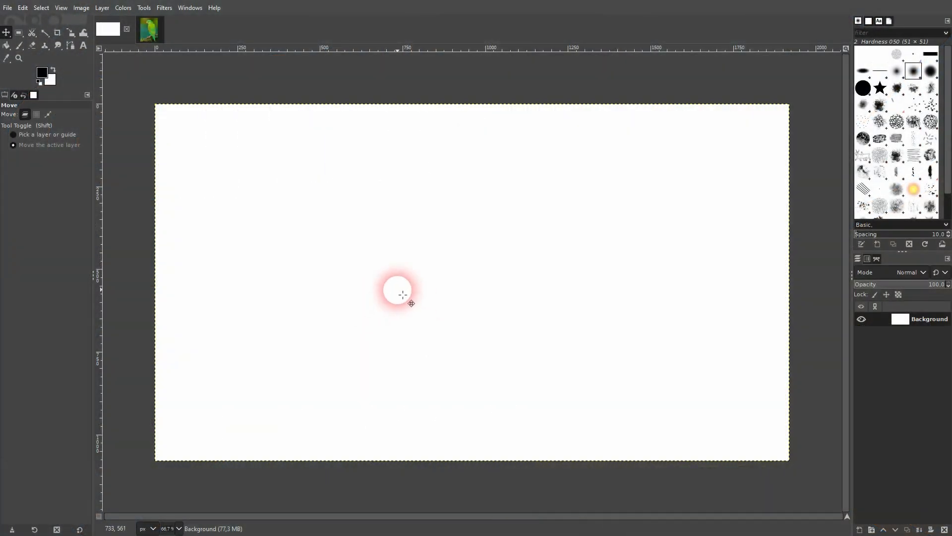
# With Free Select, draw a closed, irregular freehand selection across the middle of the blank white canvas.
pyautogui.rightClick(32, 33)
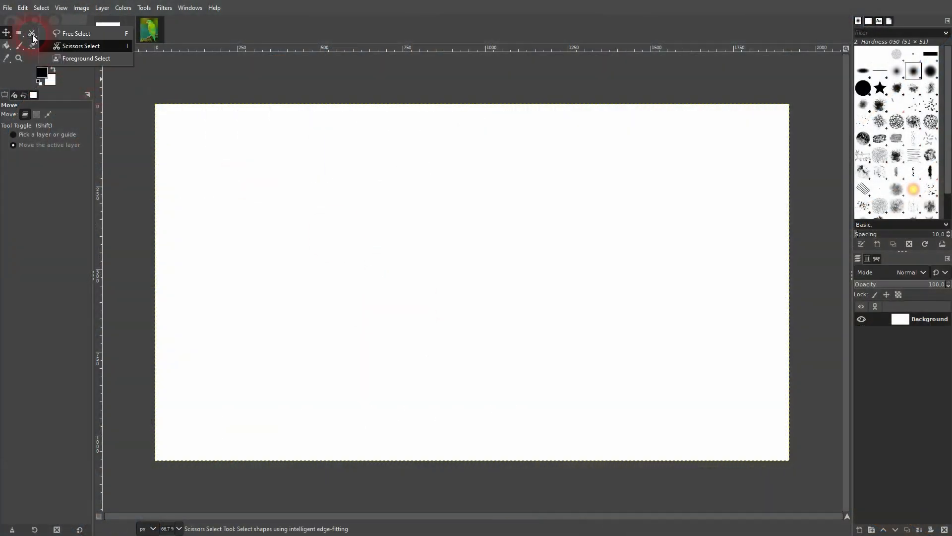
pyautogui.click(76, 33)
pyautogui.moveTo(326, 309)
pyautogui.mouseDown()
pyautogui.moveTo(305, 280)
pyautogui.moveTo(529, 174)
pyautogui.moveTo(571, 276)
pyautogui.moveTo(443, 326)
pyautogui.moveTo(432, 388)
pyautogui.moveTo(361, 401)
pyautogui.moveTo(320, 343)
pyautogui.moveTo(323, 307)
pyautogui.mouseUp()
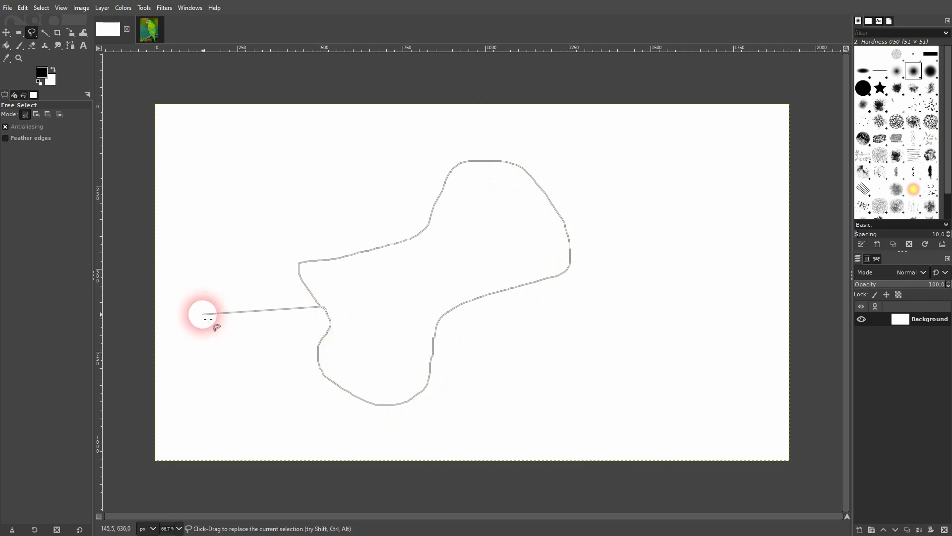
pyautogui.click(326, 308)
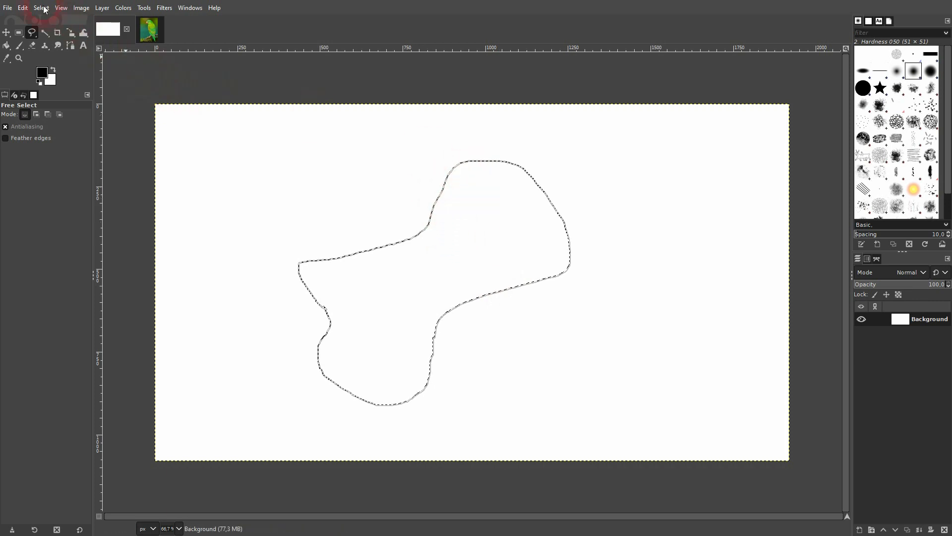
# Sharpen the freehand selection on the white canvas, applying the command twice.
pyautogui.click(41, 8)
pyautogui.click(101, 131)
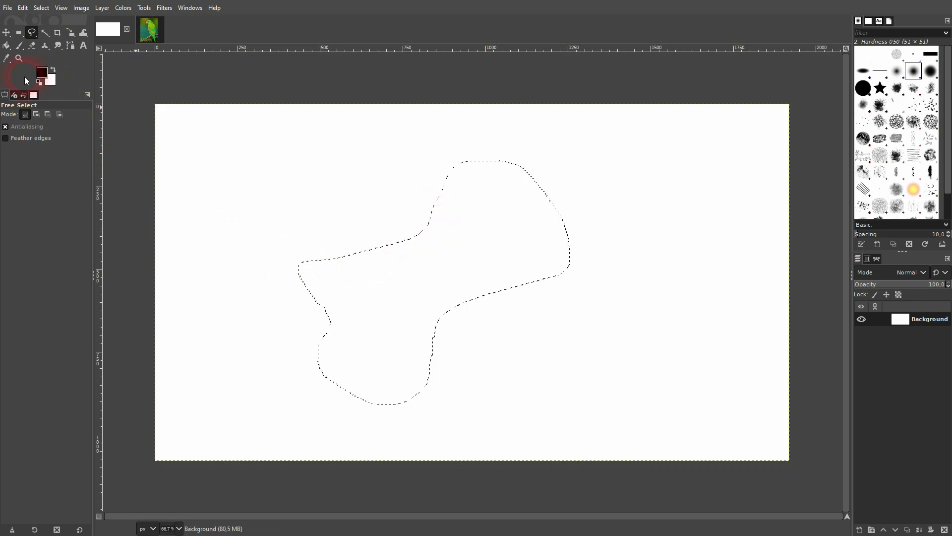
pyautogui.click(42, 10)
pyautogui.click(70, 130)
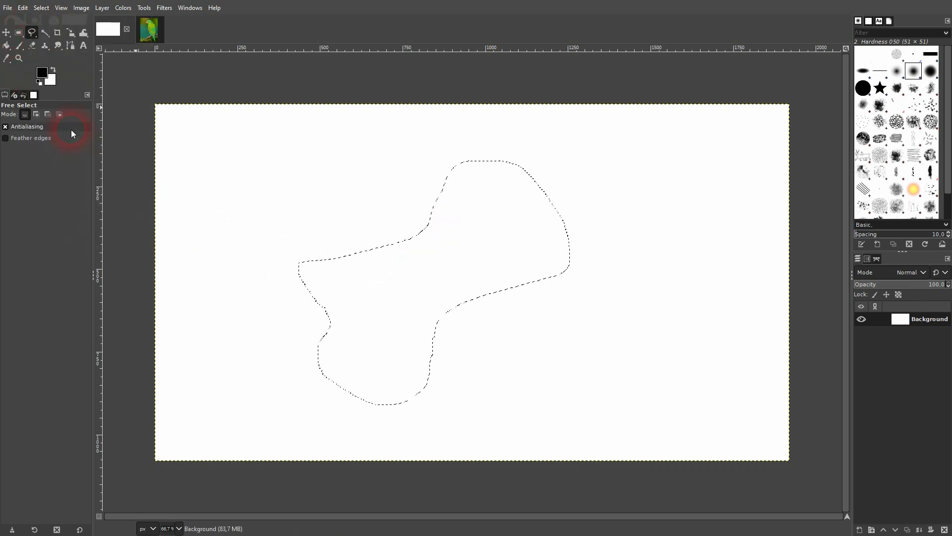
# Distort the freehand selection with threshold 127, spread 8, granularity 4 and smooth 2, and bucket-fill it with black.
pyautogui.click(42, 9)
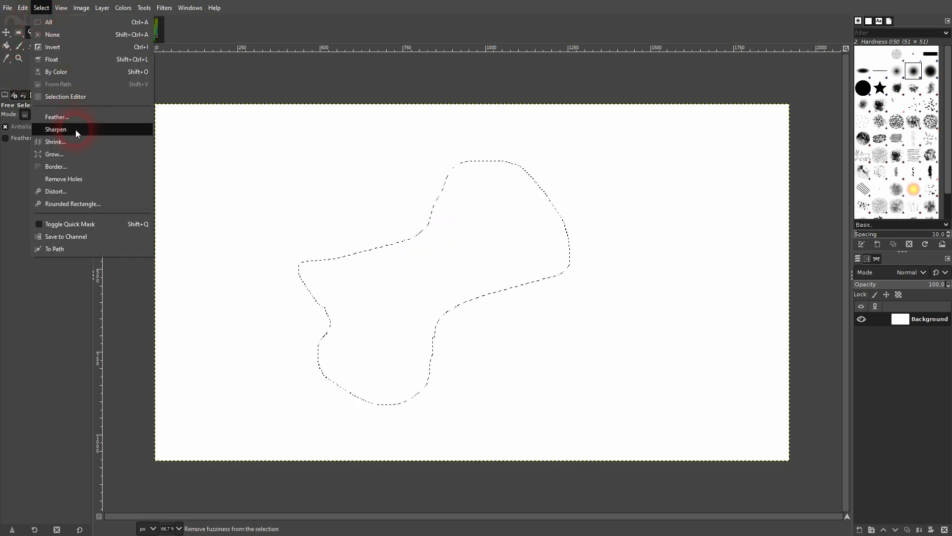
pyautogui.click(82, 195)
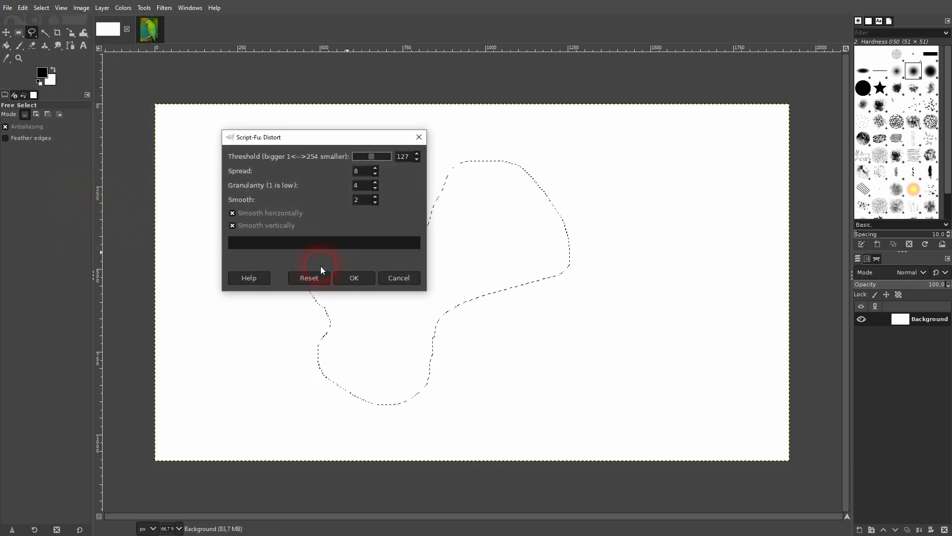
pyautogui.moveTo(345, 136); pyautogui.dragTo(248, 93)
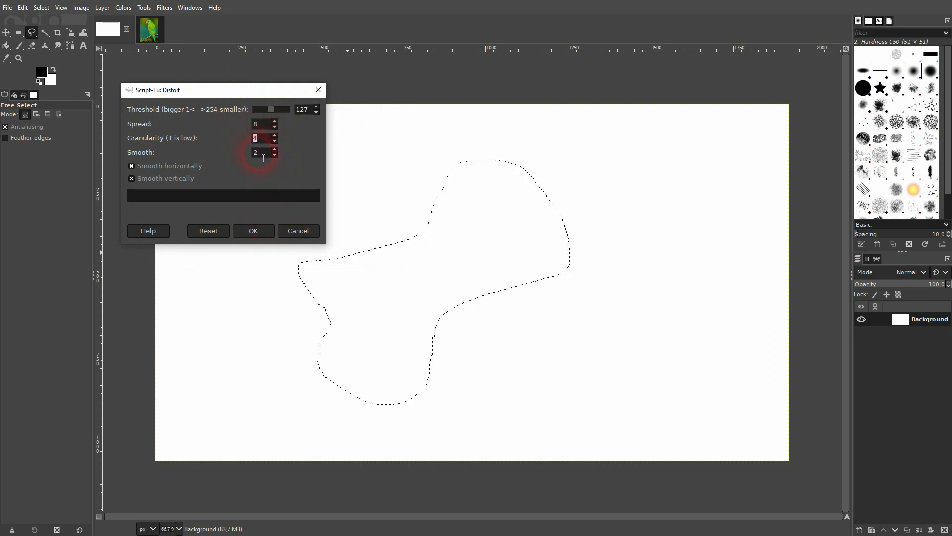
pyautogui.click(250, 231)
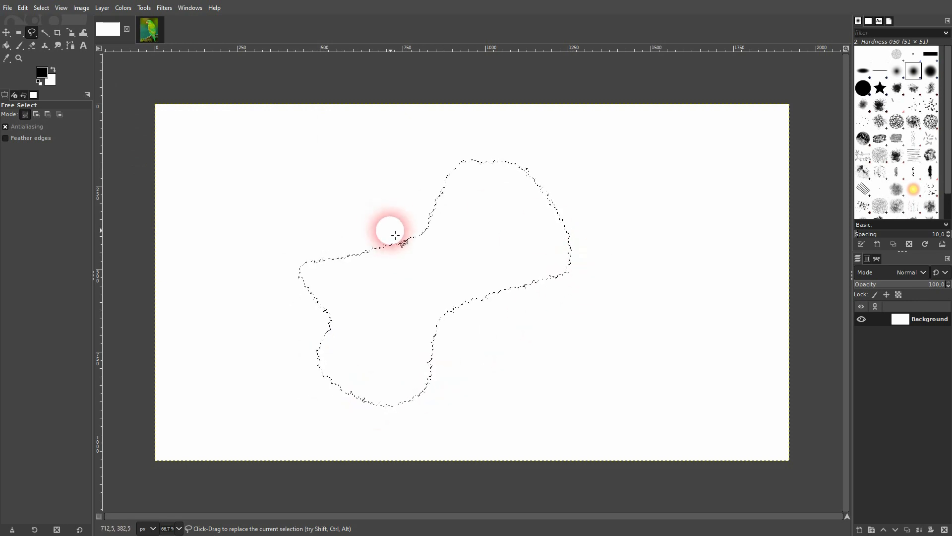
pyautogui.click(7, 45)
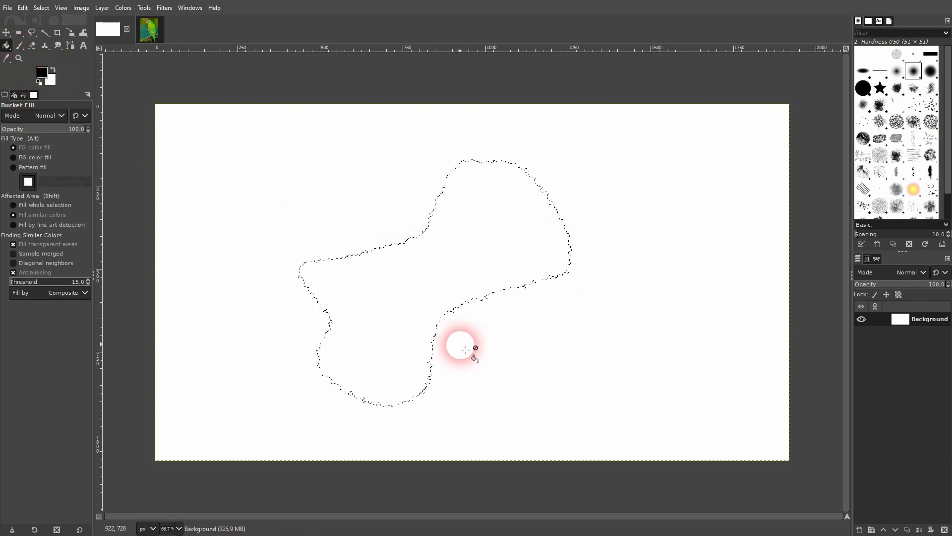
pyautogui.click(409, 298)
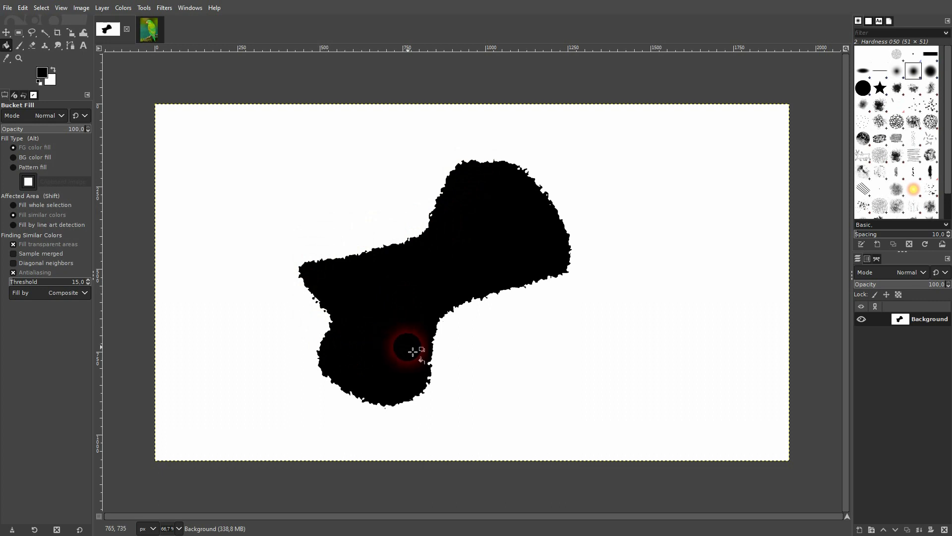
# Draw a rectangular selection about 456 × 149 px above and left of the black shape and distort it with the default settings.
pyautogui.click(19, 33)
pyautogui.moveTo(192, 139); pyautogui.dragTo(343, 188)
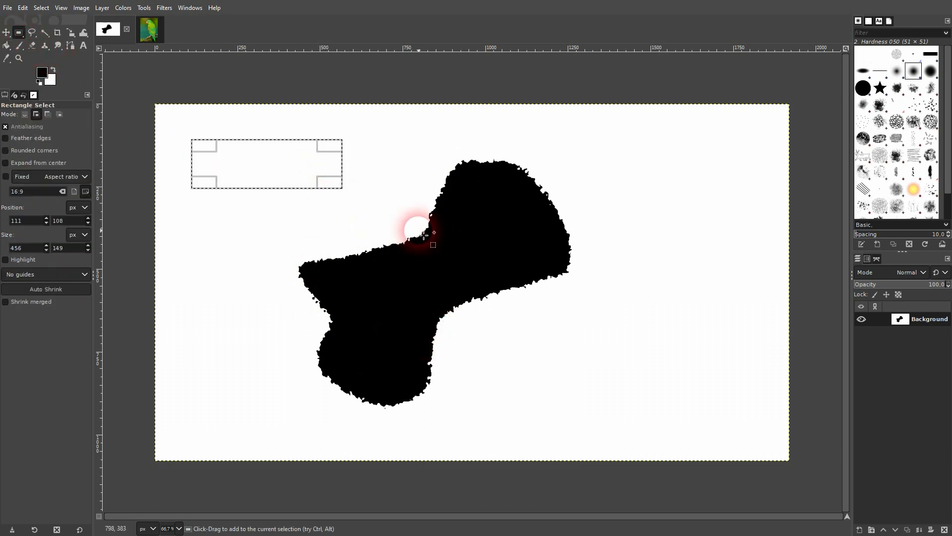
pyautogui.click(103, 36)
pyautogui.click(42, 8)
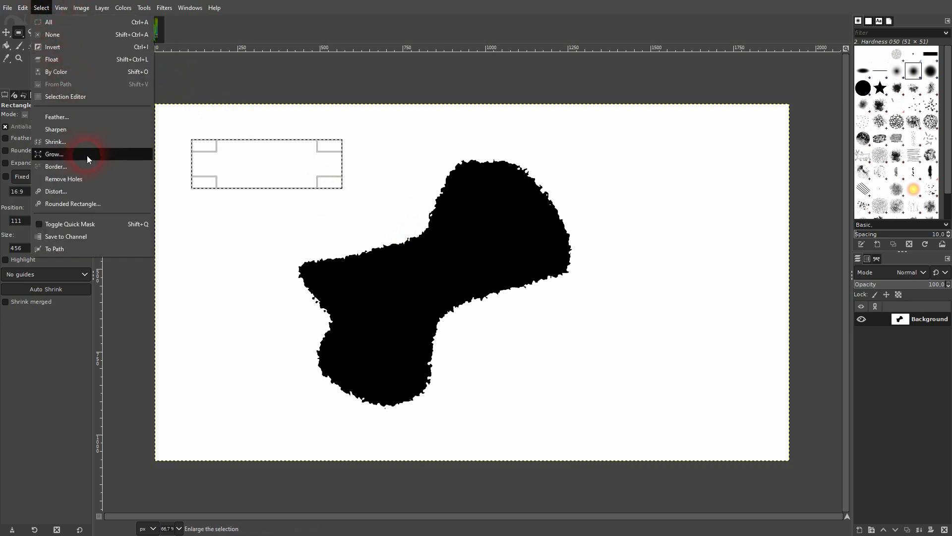
pyautogui.click(93, 191)
pyautogui.click(354, 279)
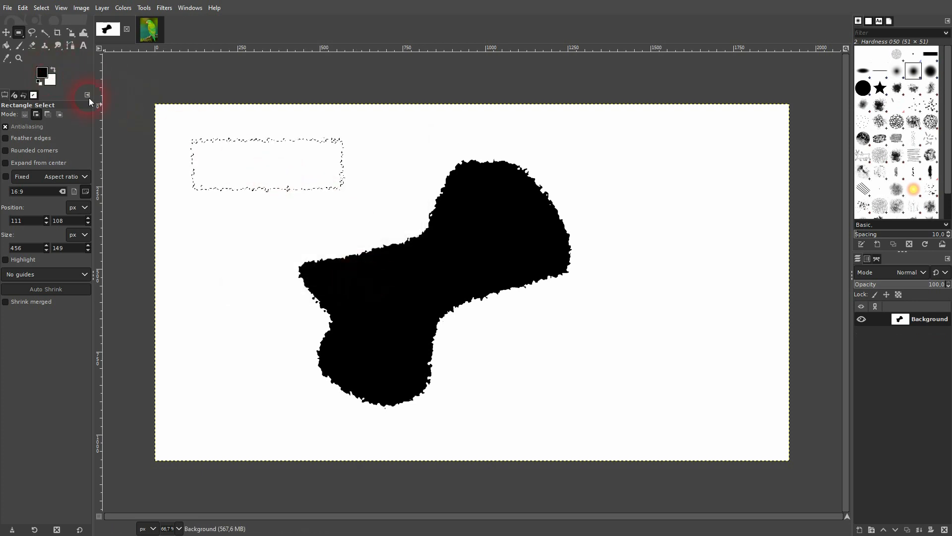
# Set the foreground color to red (ff0000) and bucket-fill the distorted rectangular selection with it.
pyautogui.click(42, 73)
pyautogui.moveTo(161, 130); pyautogui.dragTo(185, 92)
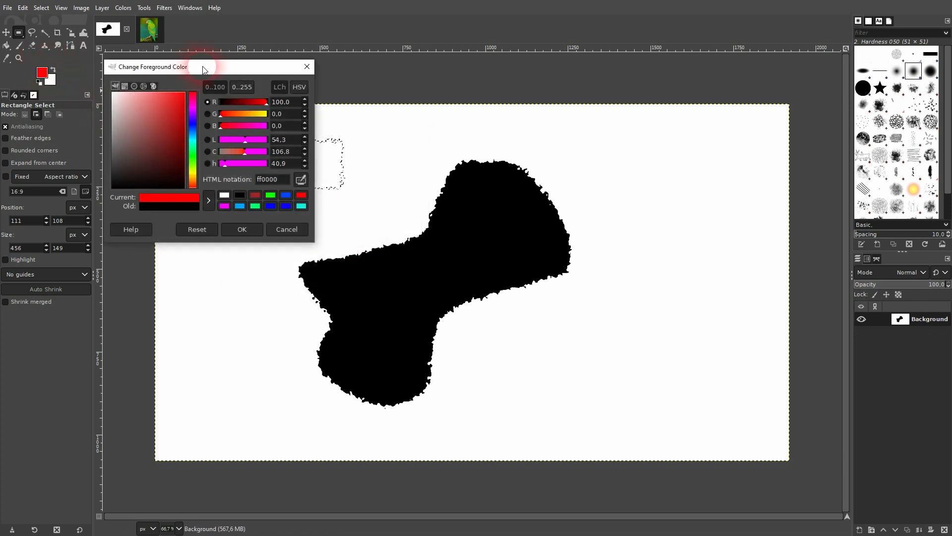
pyautogui.click(242, 229)
pyautogui.click(6, 45)
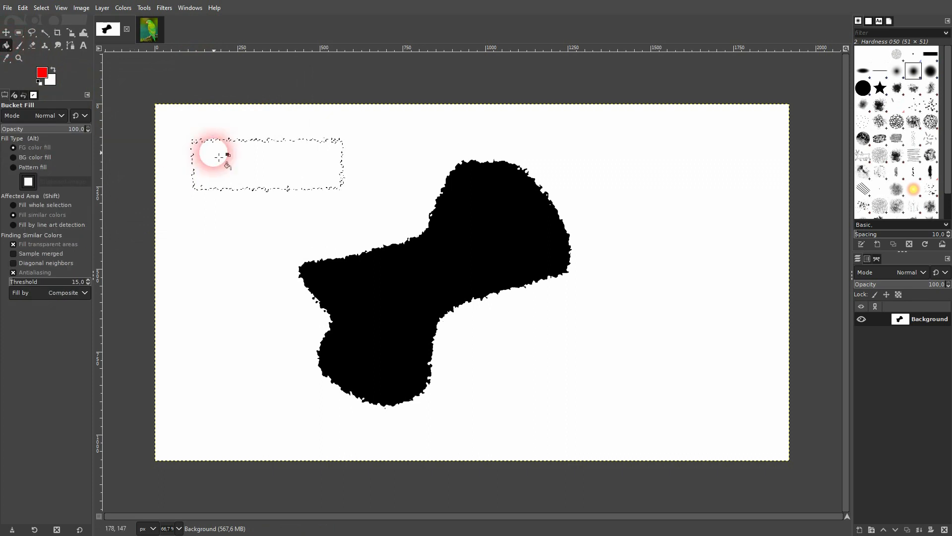
pyautogui.click(219, 158)
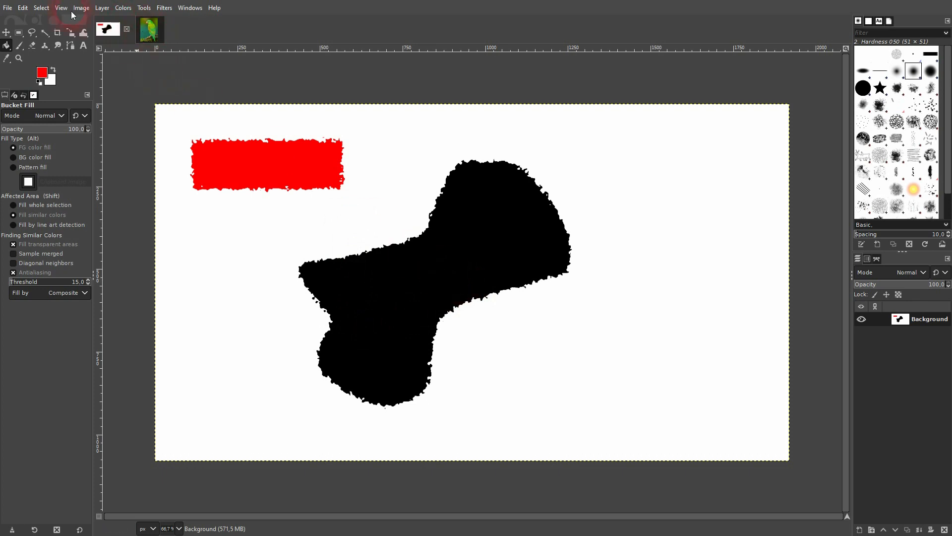
# Switch to the parrot image and rename its layer to Original.
pyautogui.click(151, 29)
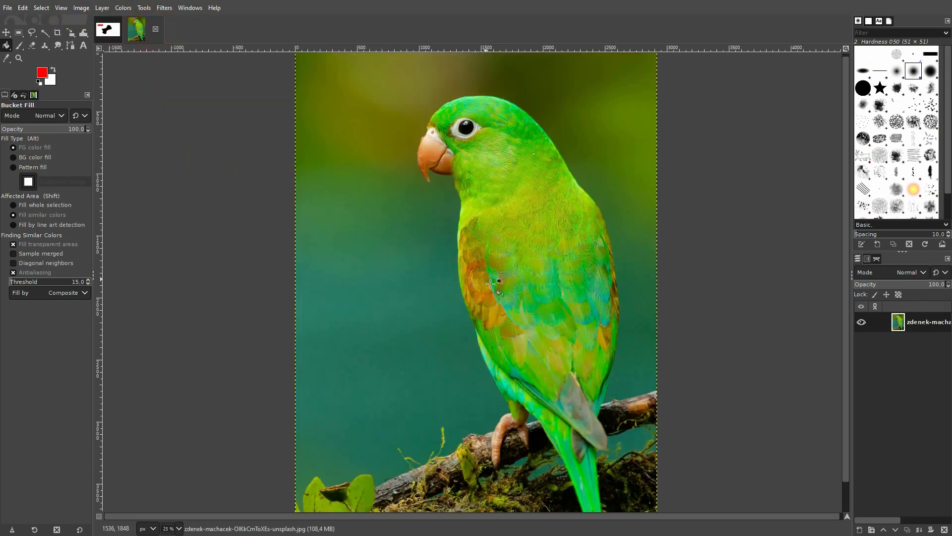
pyautogui.scroll(-2, 486, 264)
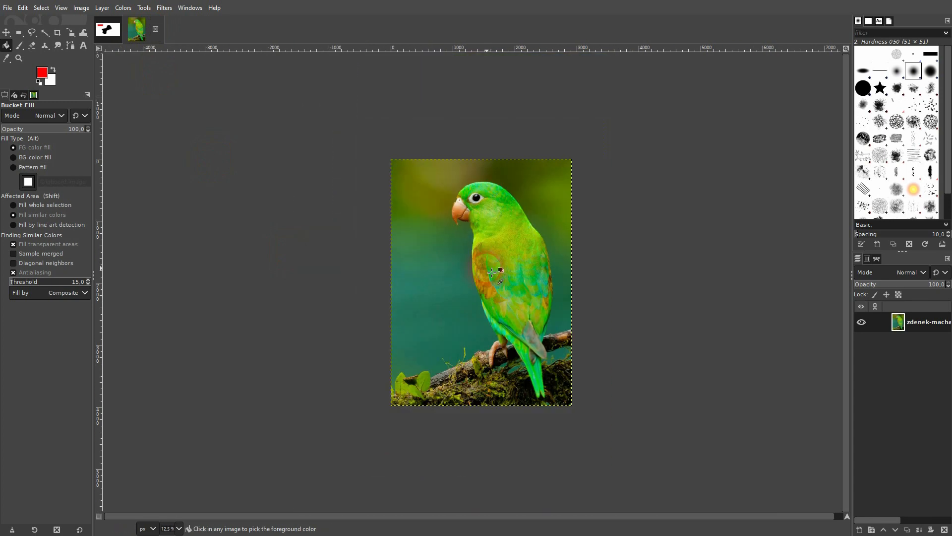
pyautogui.scroll(1, 488, 273)
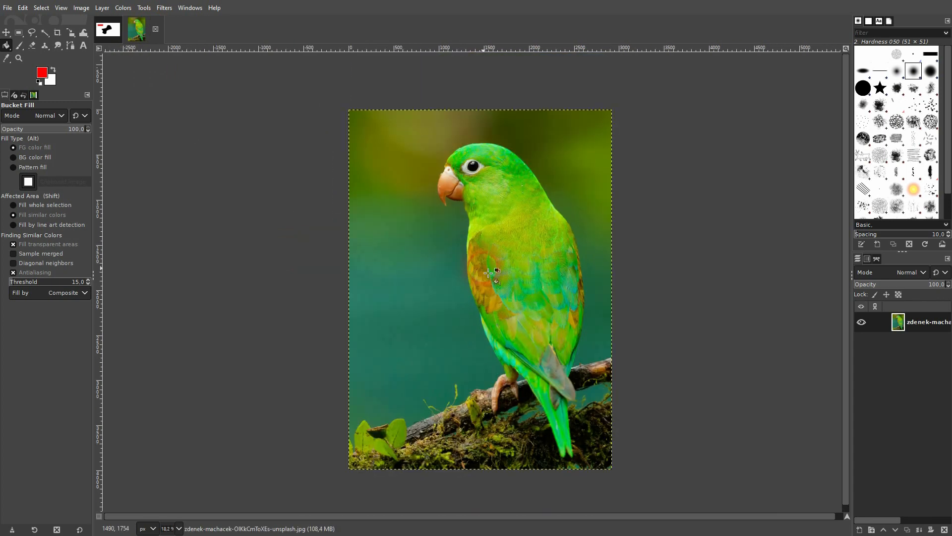
pyautogui.doubleClick(919, 322)
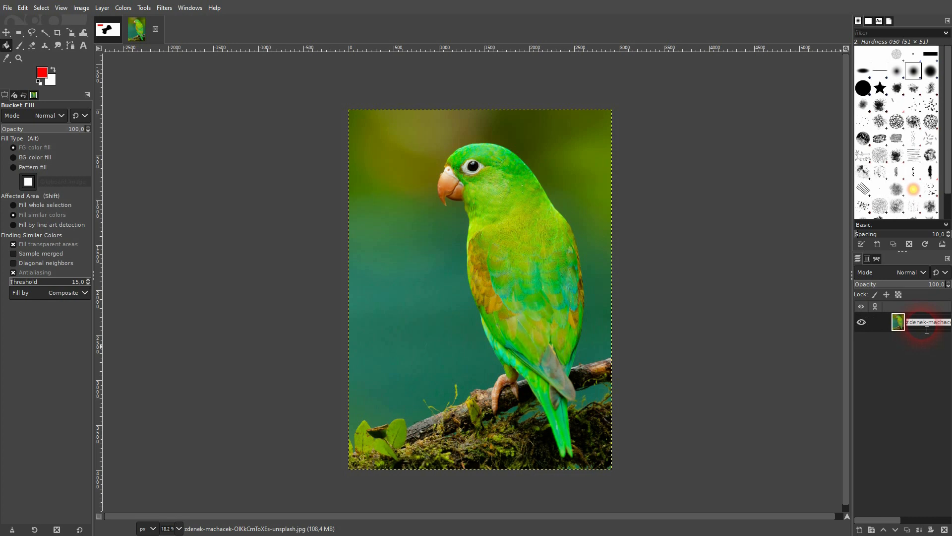
pyautogui.write('o')
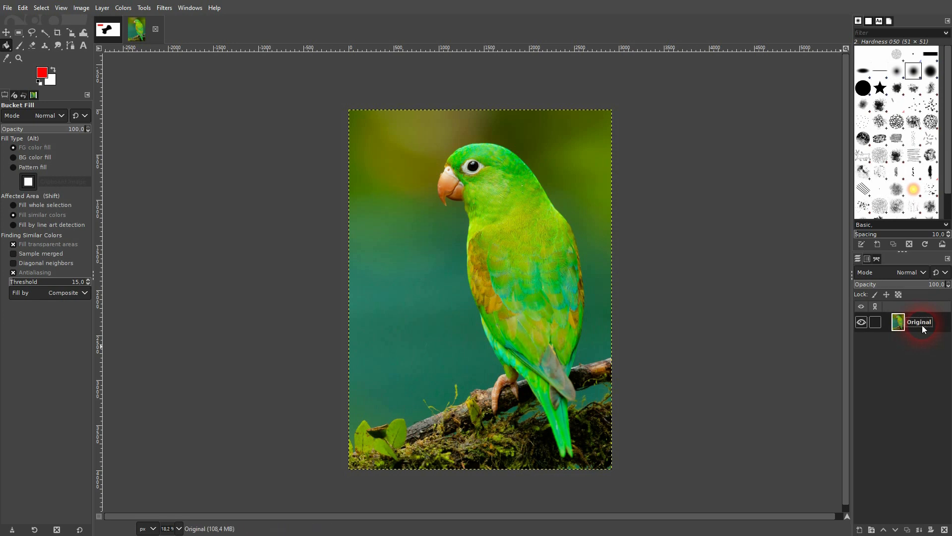
# Add an alpha channel to the Original layer, duplicate the layer, and hide the original.
pyautogui.rightClick(921, 323)
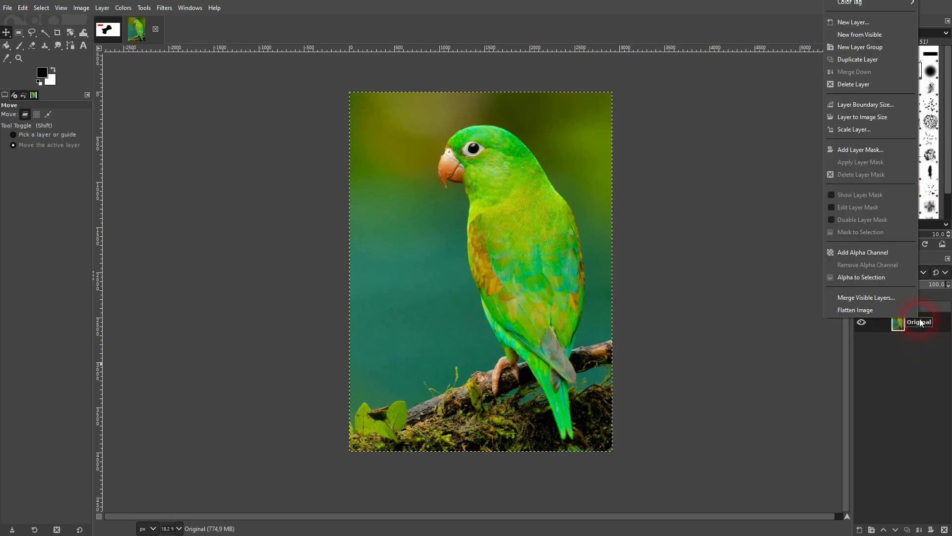
pyautogui.click(873, 255)
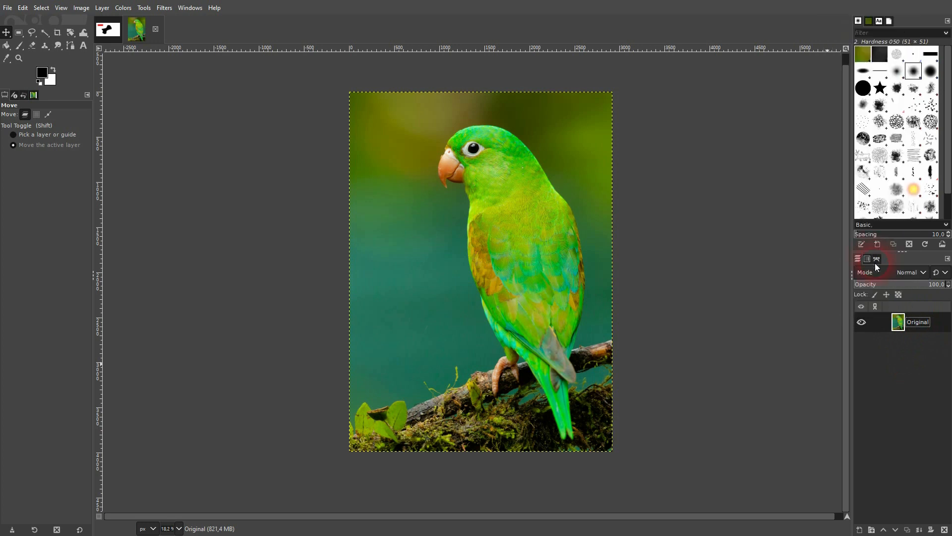
pyautogui.click(907, 530)
pyautogui.click(880, 353)
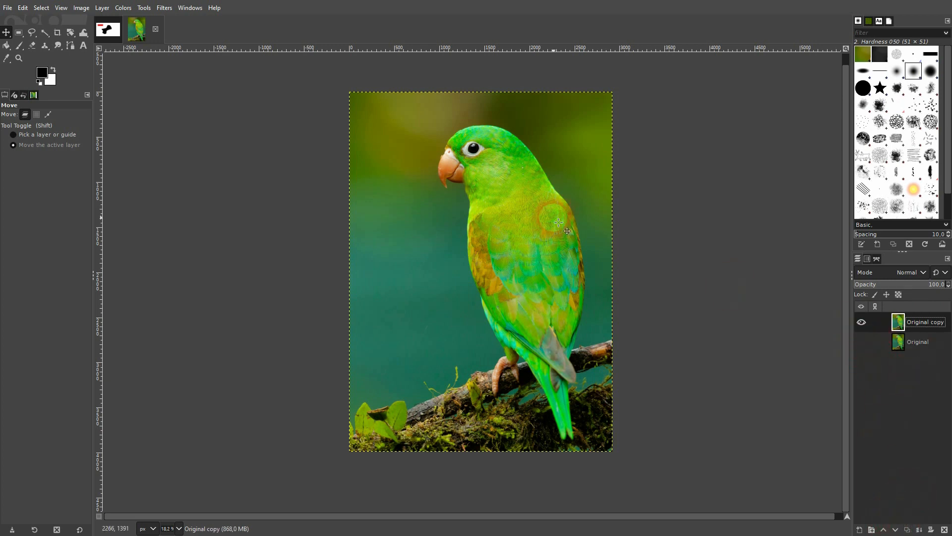
# With Free Select, enclose the upper part of the parrot image, running the lower edge diagonally across the bird's body.
pyautogui.click(34, 38)
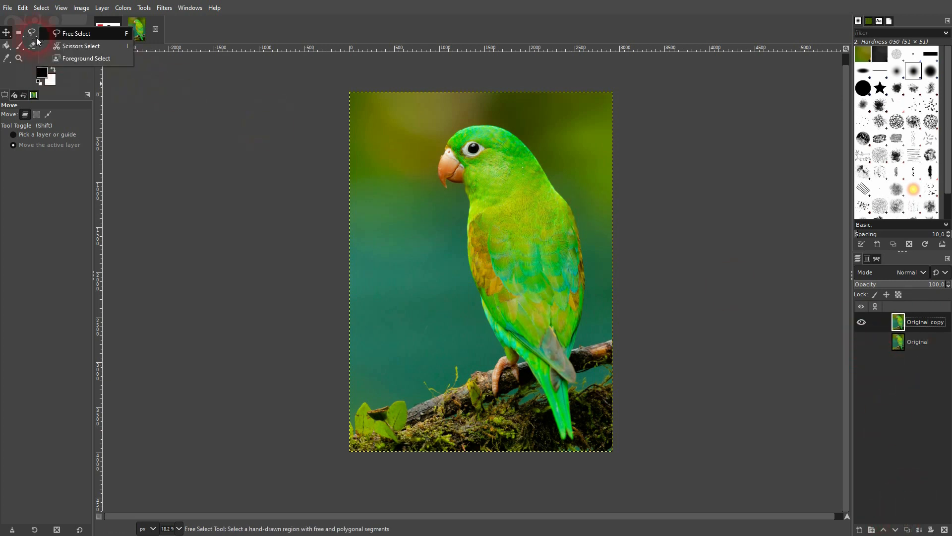
pyautogui.click(73, 36)
pyautogui.click(661, 154)
pyautogui.moveTo(629, 164)
pyautogui.mouseDown()
pyautogui.moveTo(478, 242)
pyautogui.moveTo(403, 258)
pyautogui.moveTo(355, 259)
pyautogui.moveTo(315, 204)
pyautogui.moveTo(340, 94)
pyautogui.moveTo(395, 81)
pyautogui.moveTo(616, 79)
pyautogui.moveTo(658, 106)
pyautogui.moveTo(666, 153)
pyautogui.mouseUp()
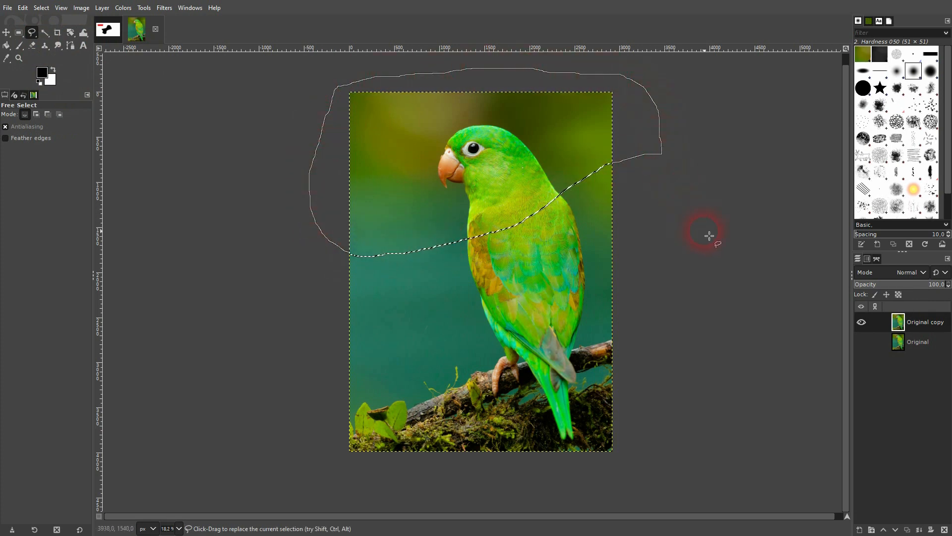
pyautogui.press('Return')
# Distort the selection with threshold 127, spread 6, granularity 3 and smooth 3.
pyautogui.click(42, 8)
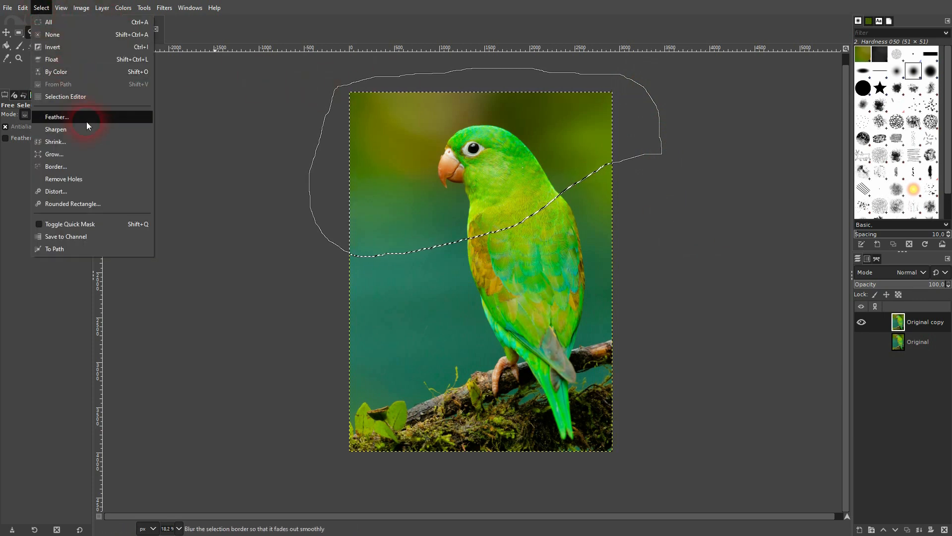
pyautogui.click(103, 193)
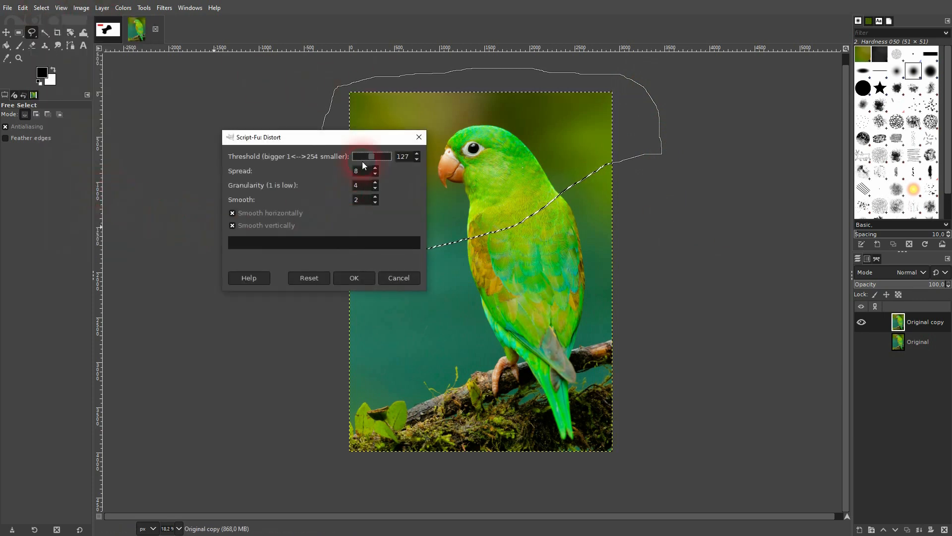
pyautogui.moveTo(356, 141); pyautogui.dragTo(211, 184)
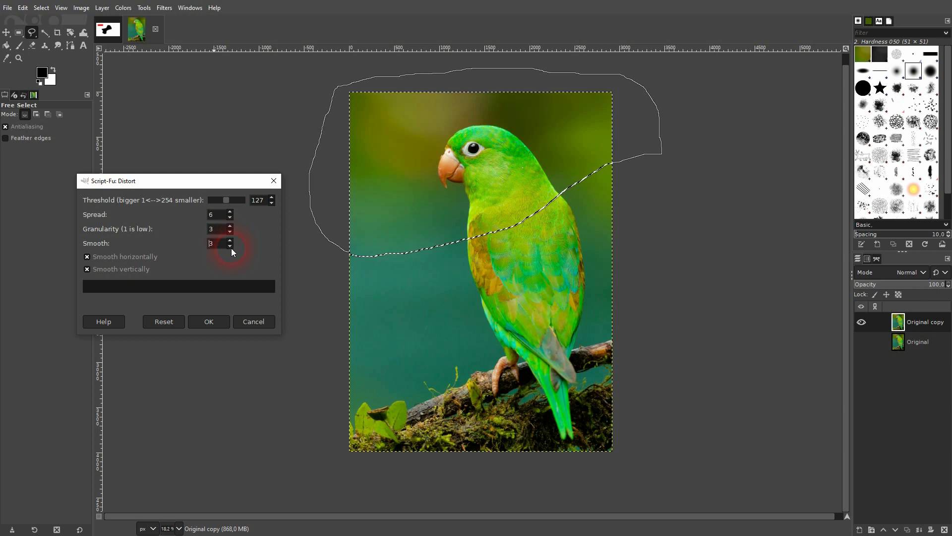
pyautogui.click(214, 322)
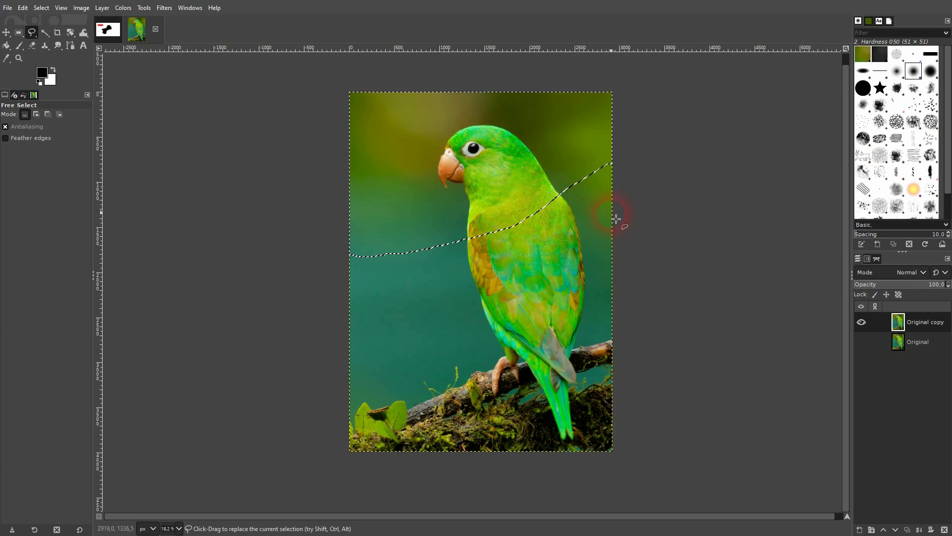
# Cut the selected upper part from the Original copy layer and paste it as a new layer.
pyautogui.click(28, 11)
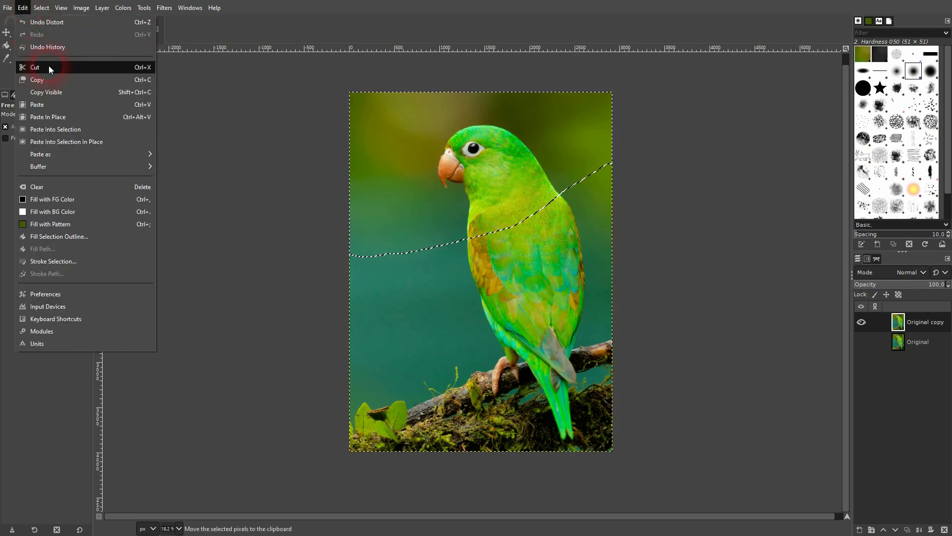
pyautogui.click(388, 25)
pyautogui.hotkey('ctrl', 'x')
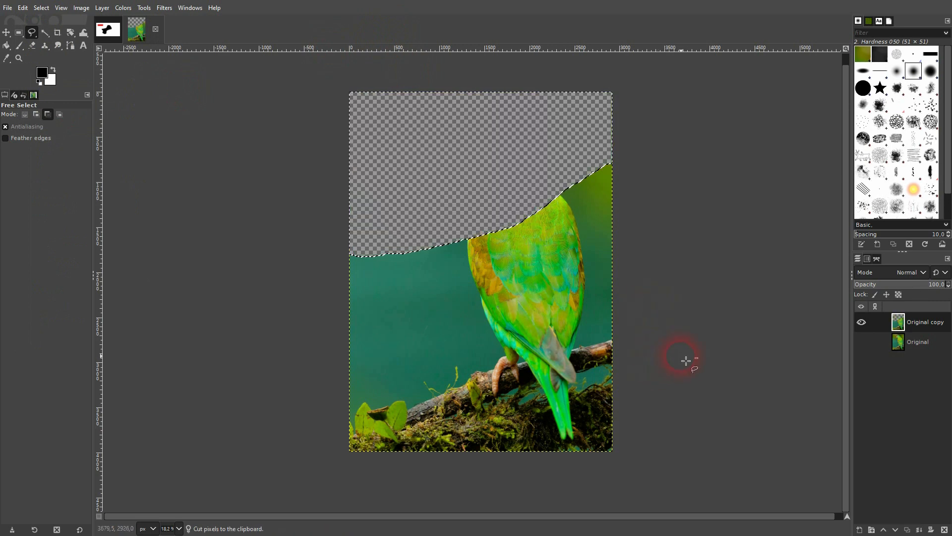
pyautogui.hotkey('ctrl', 'v')
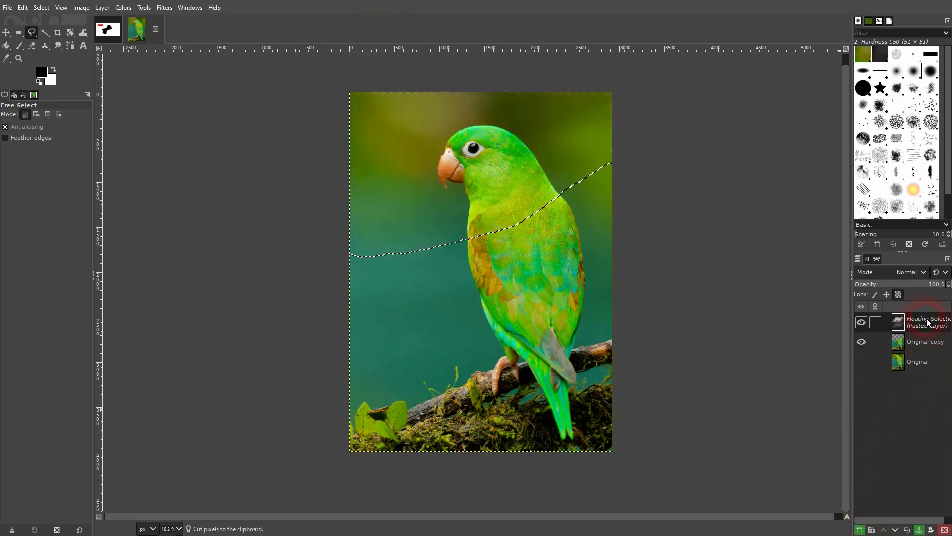
pyautogui.click(861, 529)
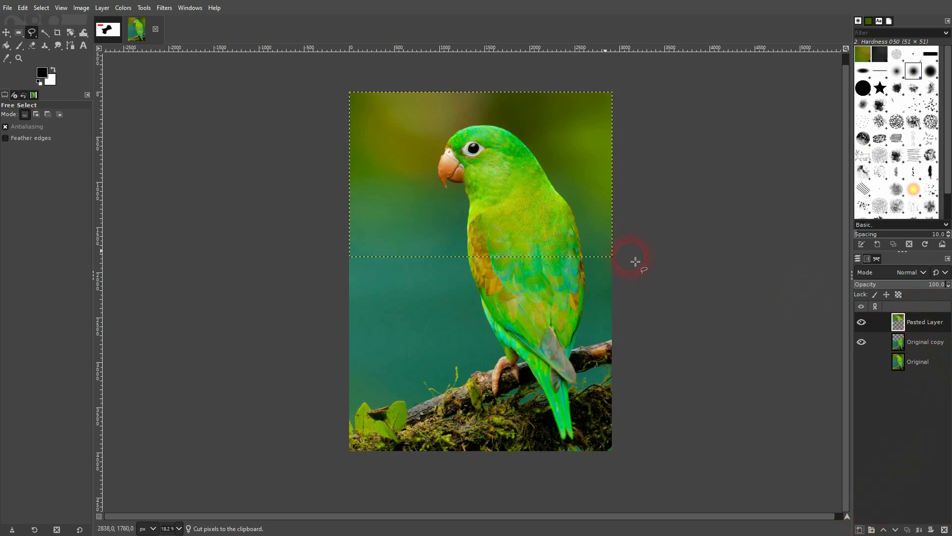
# Move the pasted layer slightly upward to open a narrow gap along the cut, and inspect its ragged edges.
pyautogui.click(6, 32)
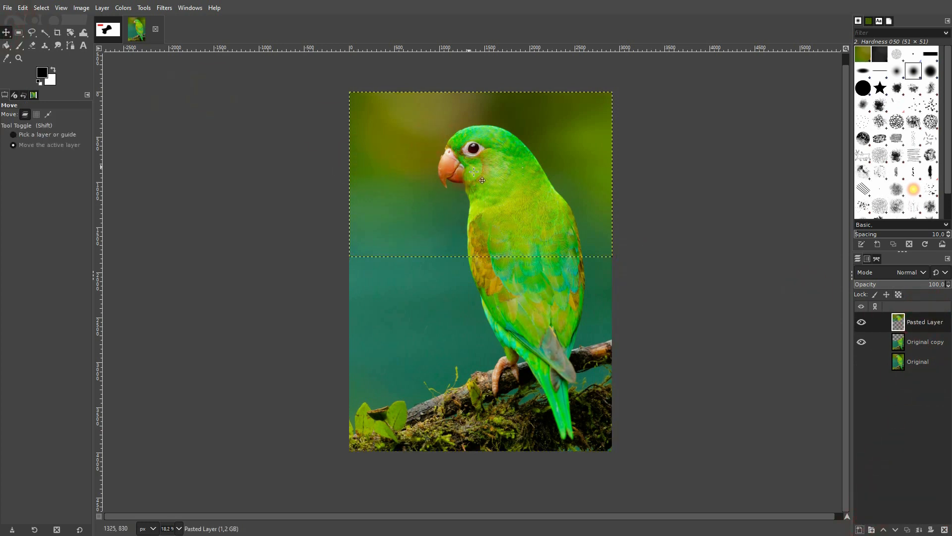
pyautogui.moveTo(477, 180); pyautogui.dragTo(479, 164)
pyautogui.keyDown('ctrl'); pyautogui.scroll(8, 546, 174); pyautogui.keyUp('ctrl')
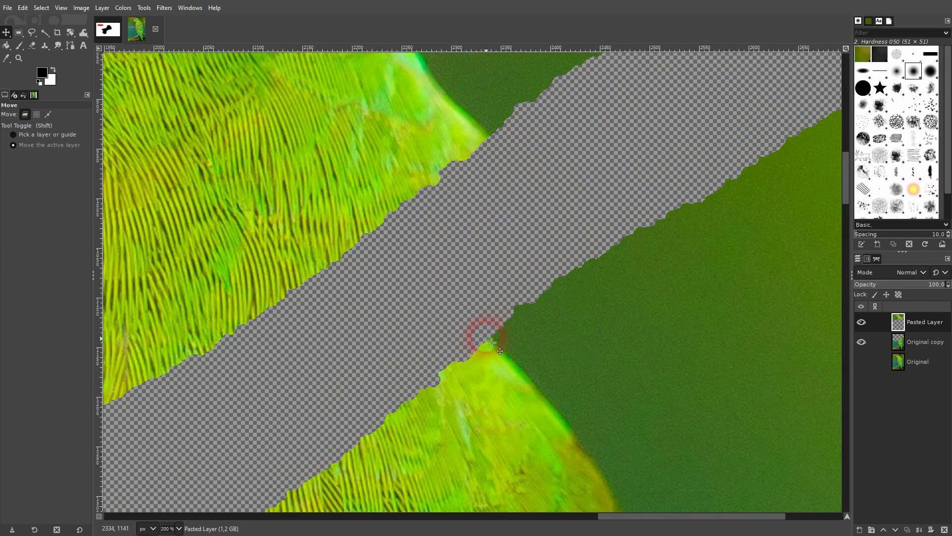
pyautogui.keyDown('ctrl'); pyautogui.scroll(-7, 436, 230); pyautogui.keyUp('ctrl')
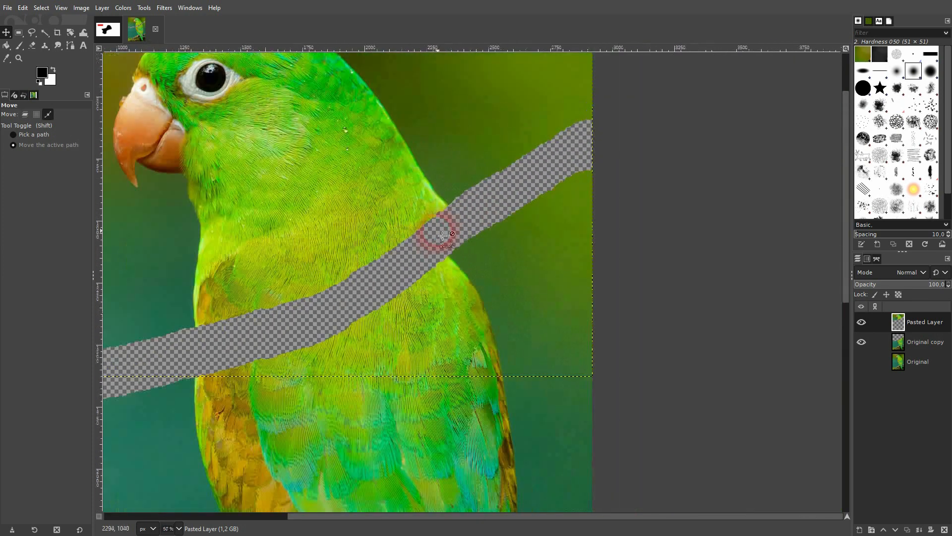
# Rotate the pasted layer by -11.17° about its center and shift it slightly right and down.
pyautogui.click(71, 33)
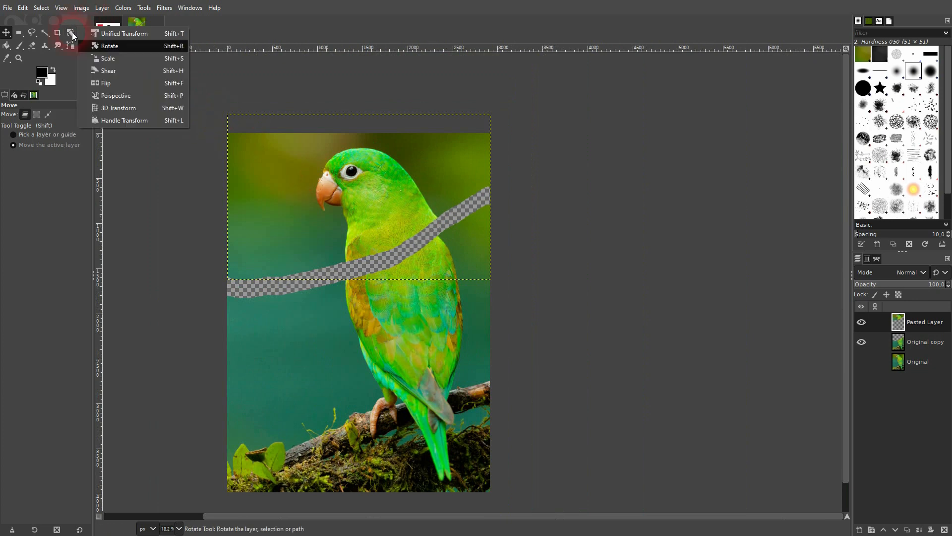
pyautogui.click(110, 46)
pyautogui.click(514, 214)
pyautogui.click(757, 141)
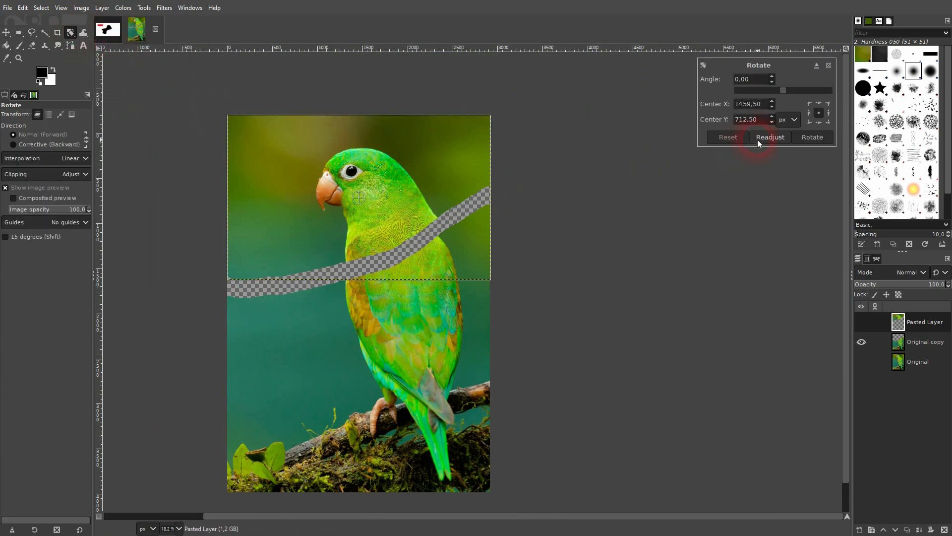
pyautogui.moveTo(504, 111); pyautogui.dragTo(484, 93)
pyautogui.click(823, 137)
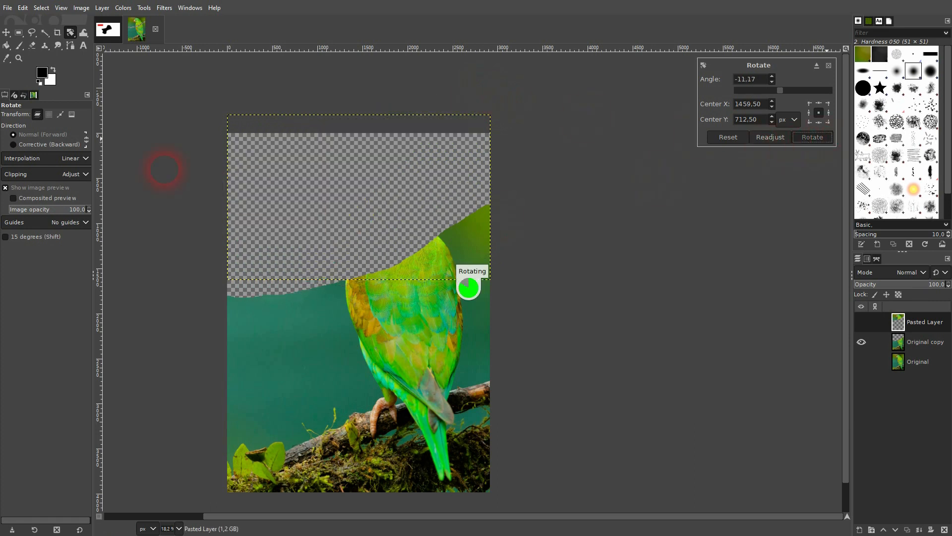
pyautogui.click(6, 32)
pyautogui.moveTo(323, 208)
pyautogui.mouseDown()
pyautogui.moveTo(348, 229)
pyautogui.moveTo(330, 212)
pyautogui.mouseUp()
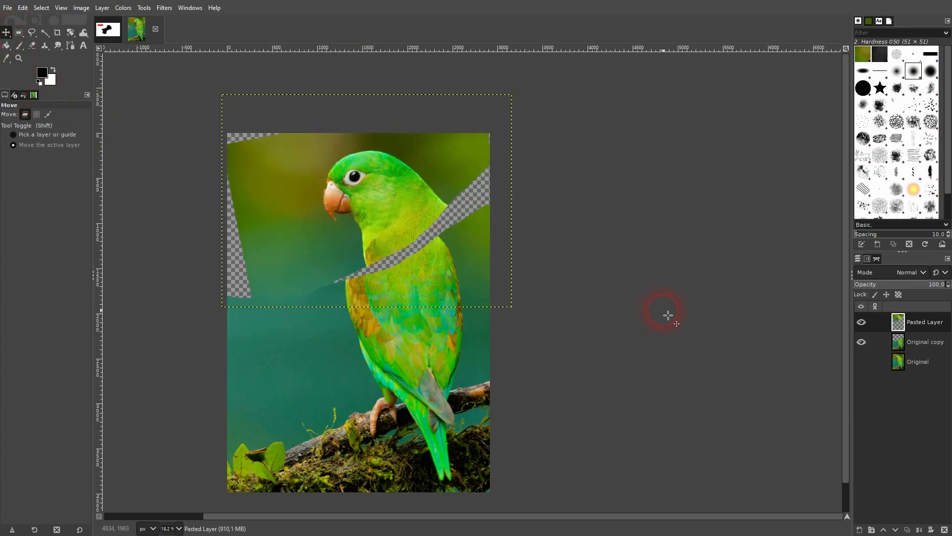
# Open the settings for creating a new layer in the parrot image.
pyautogui.click(860, 530)
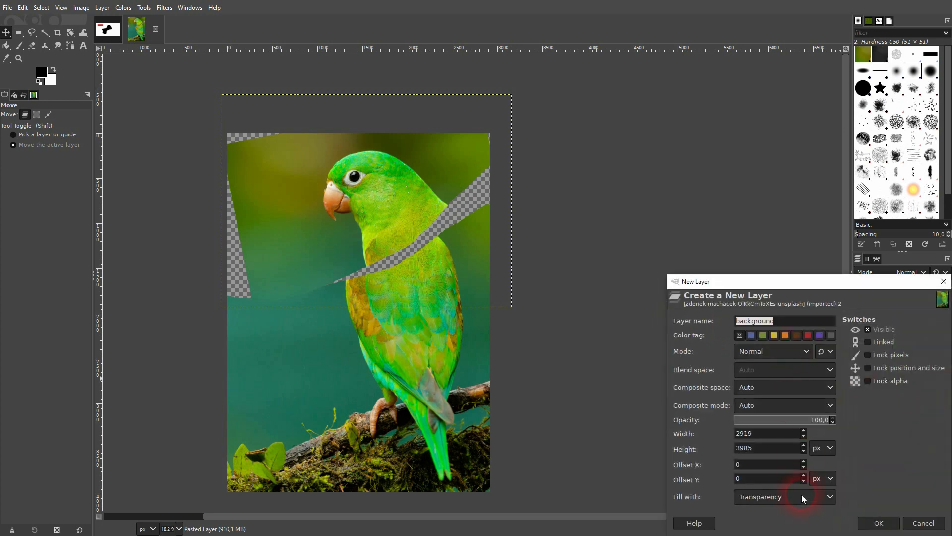
# Create a 2919 x 3985 px layer named "background" filled with transparency.
pyautogui.click(788, 498)
pyautogui.click(779, 470)
pyautogui.click(878, 522)
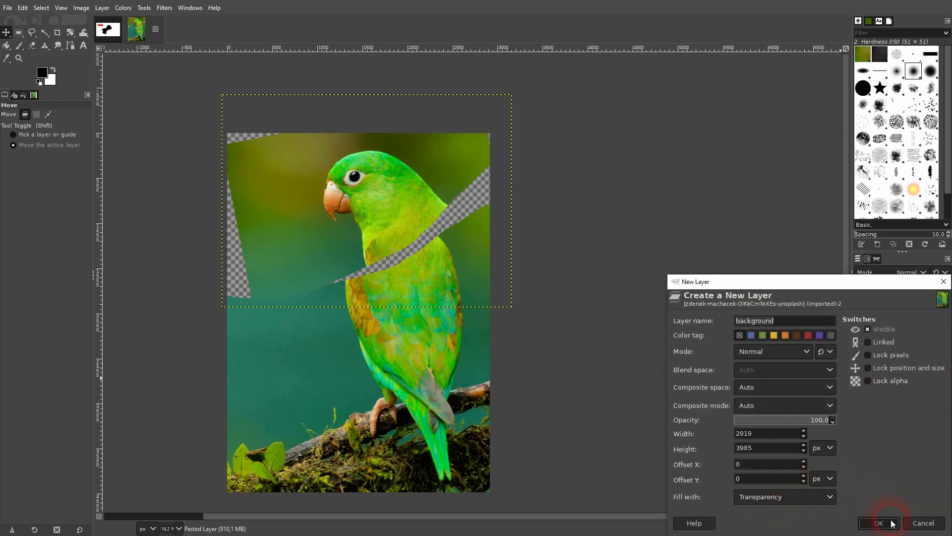
# Fill the background layer with red (ff0000) and move it directly below the Original copy layer.
pyautogui.click(42, 72)
pyautogui.moveTo(158, 123); pyautogui.dragTo(221, 88)
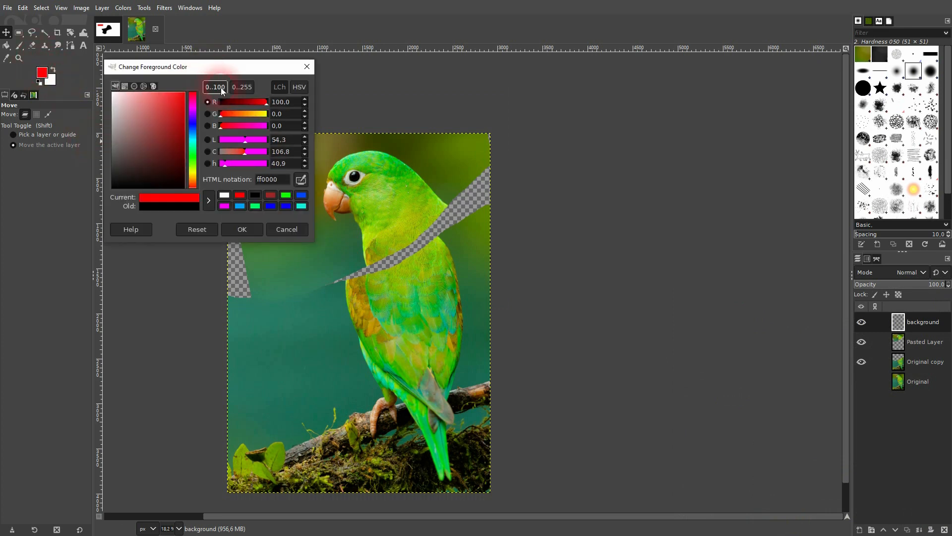
pyautogui.click(242, 229)
pyautogui.click(6, 45)
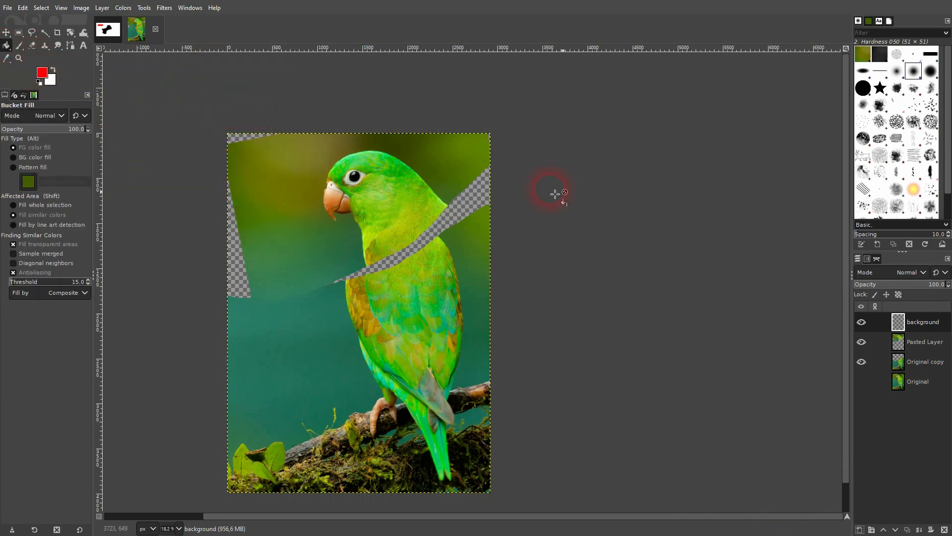
pyautogui.click(620, 220)
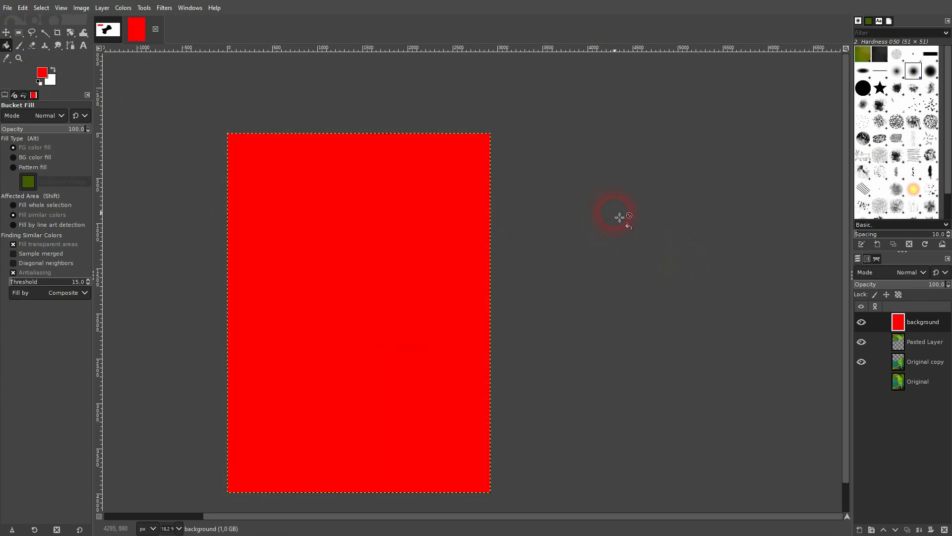
pyautogui.click(896, 529)
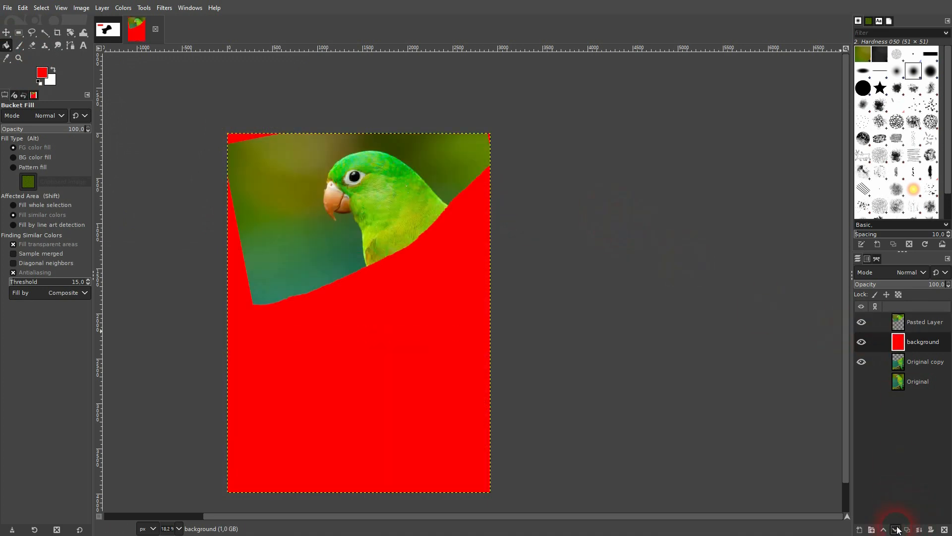
pyautogui.click(898, 530)
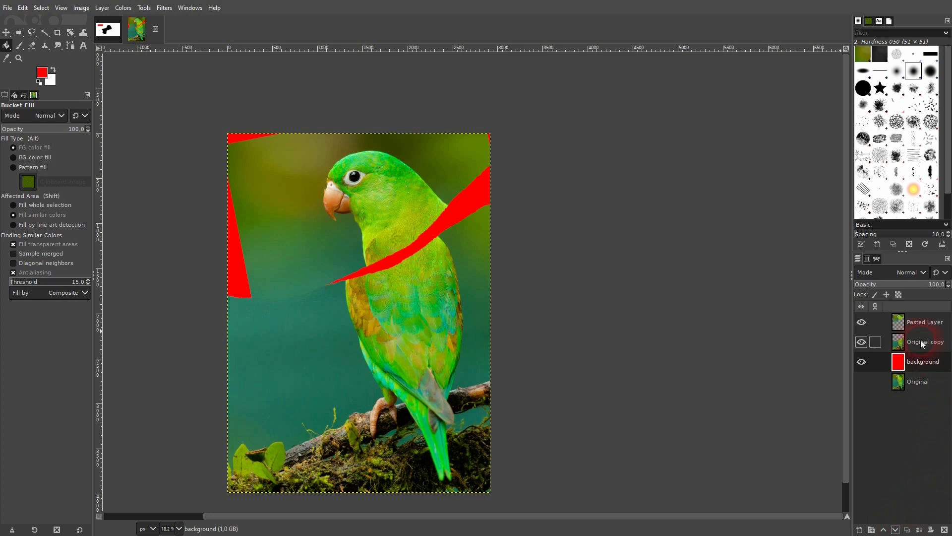
# Add a black drop shadow to Pasted Layer with X and Y 23.484, blur radius 12.34, grow radius -2 and opacity 0.779.
pyautogui.click(920, 323)
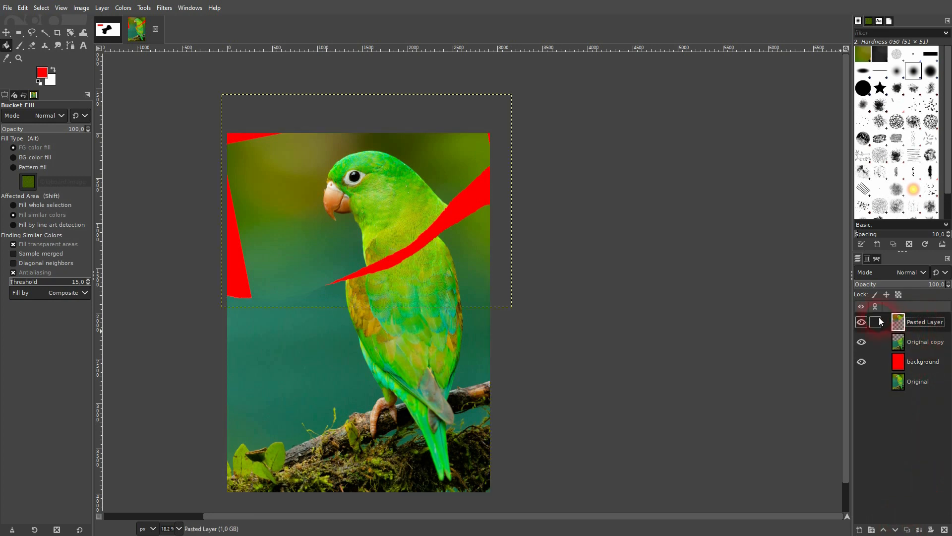
pyautogui.click(862, 323)
pyautogui.click(861, 323)
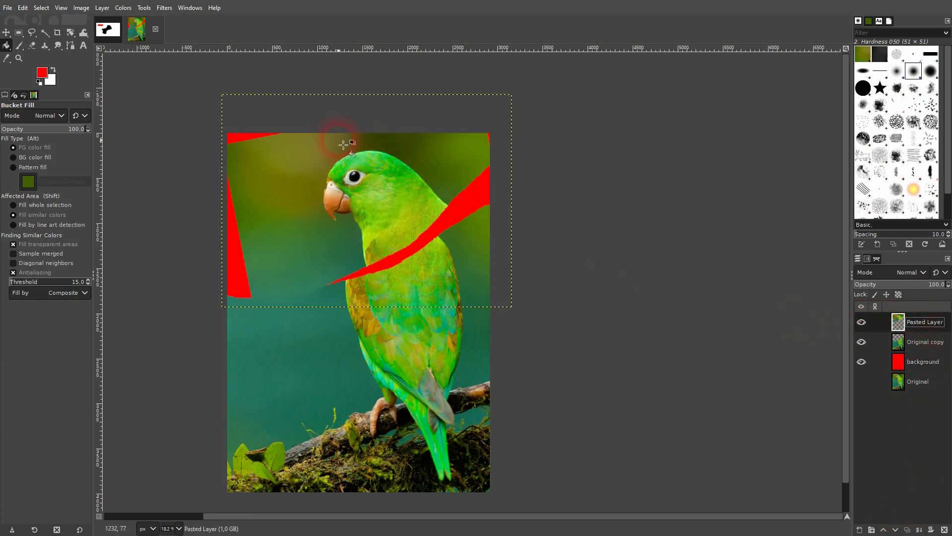
pyautogui.click(163, 8)
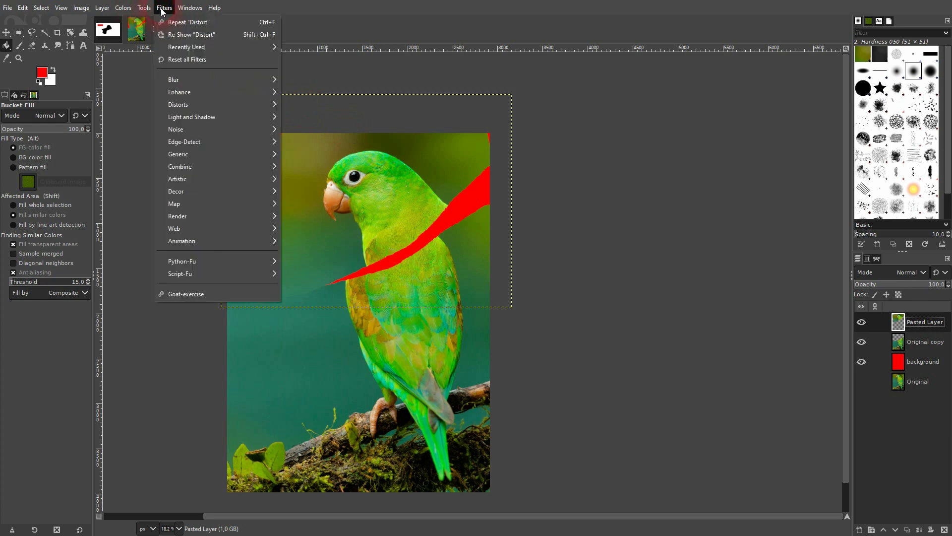
pyautogui.click(241, 119)
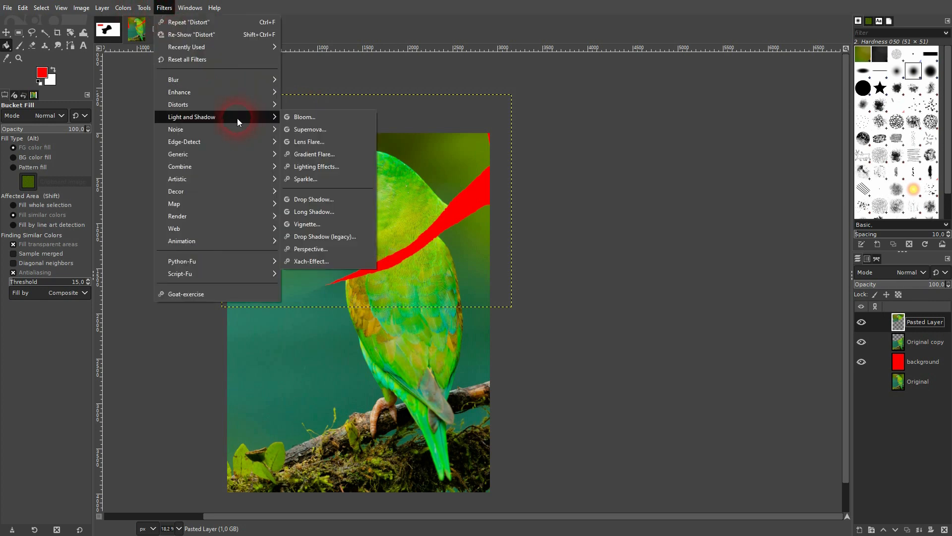
pyautogui.click(314, 201)
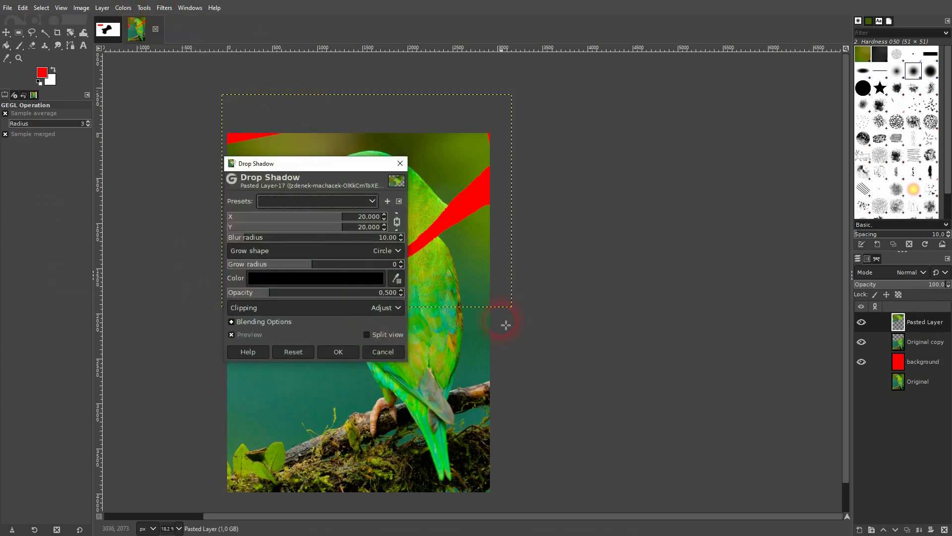
pyautogui.moveTo(315, 164); pyautogui.dragTo(148, 191)
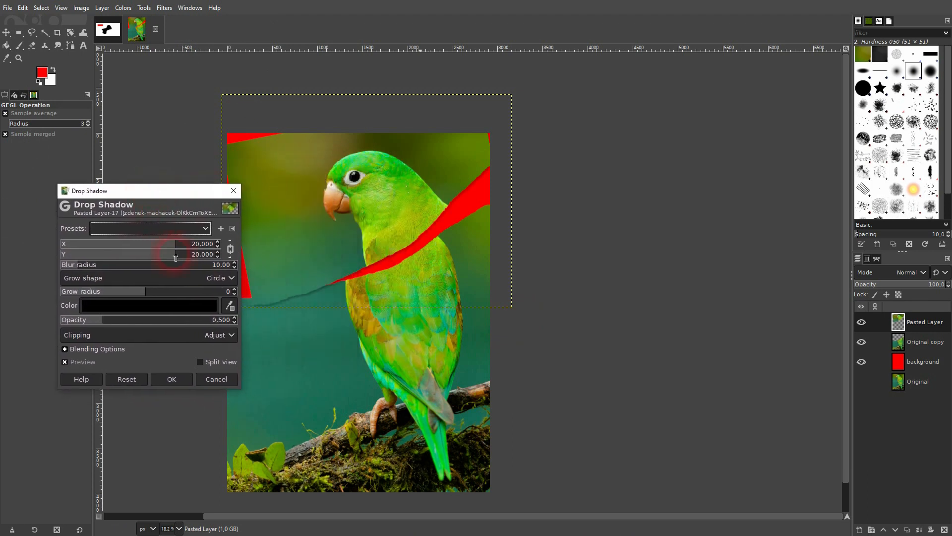
pyautogui.click(454, 212)
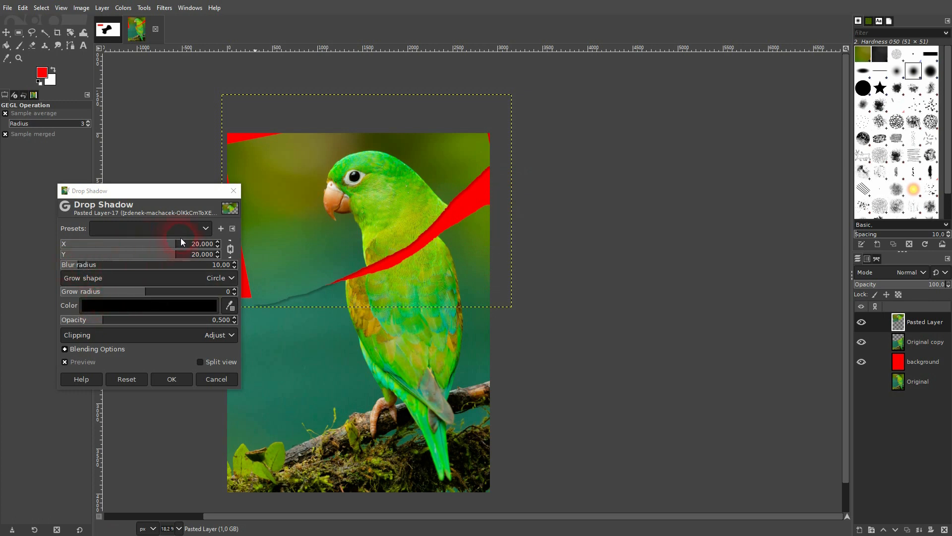
pyautogui.moveTo(174, 246)
pyautogui.mouseDown()
pyautogui.moveTo(138, 244)
pyautogui.moveTo(218, 243)
pyautogui.moveTo(171, 244)
pyautogui.moveTo(184, 244)
pyautogui.mouseUp()
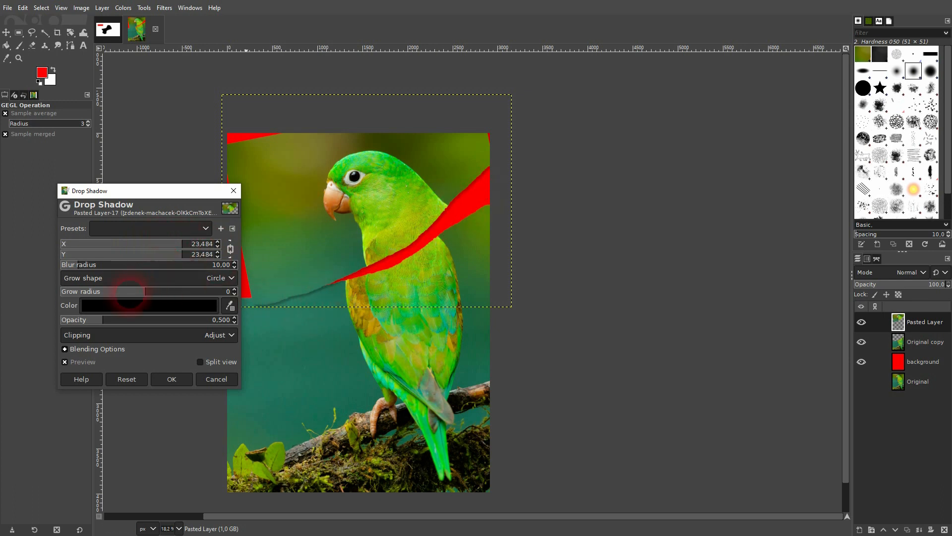
pyautogui.moveTo(129, 293); pyautogui.dragTo(85, 270)
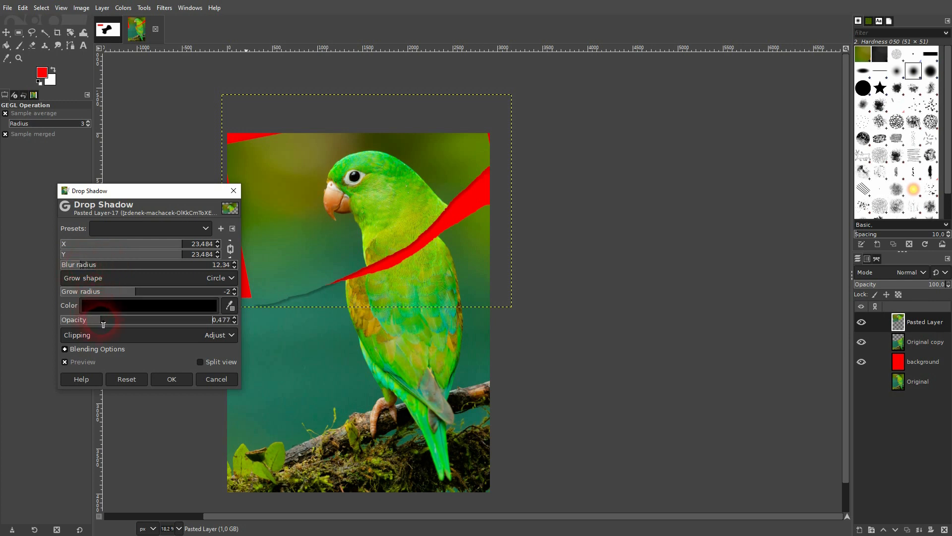
pyautogui.moveTo(103, 324); pyautogui.dragTo(142, 325)
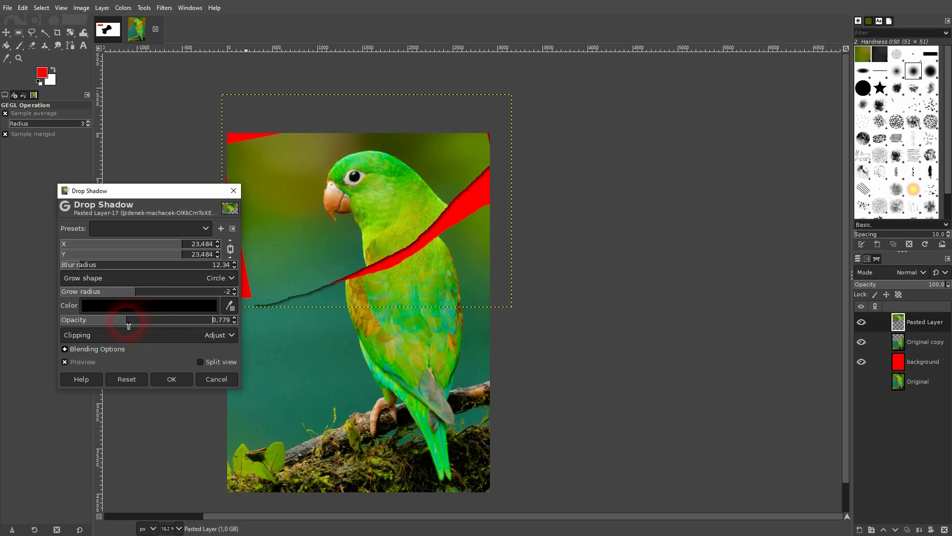
pyautogui.click(169, 377)
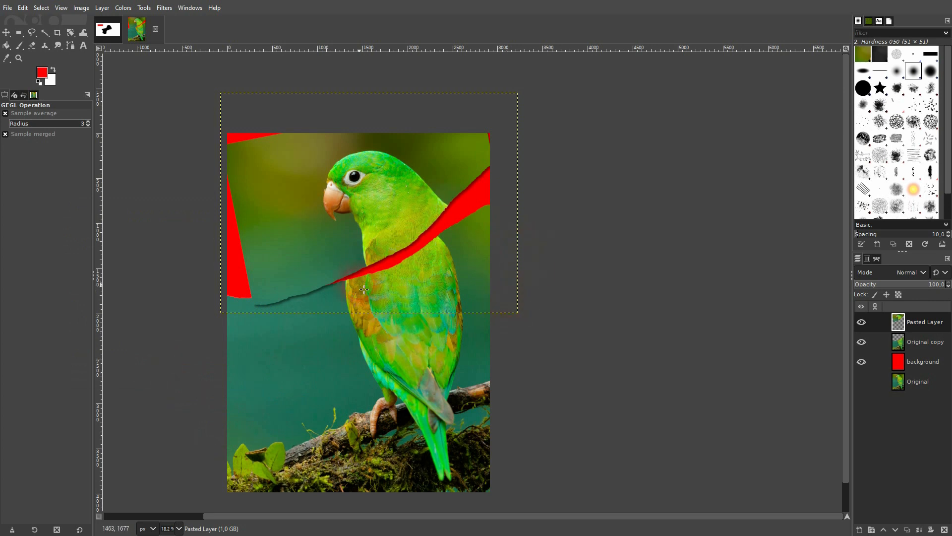
# Create a new transparent layer named "white parts" at the full image size.
pyautogui.scroll(1, 366, 286)
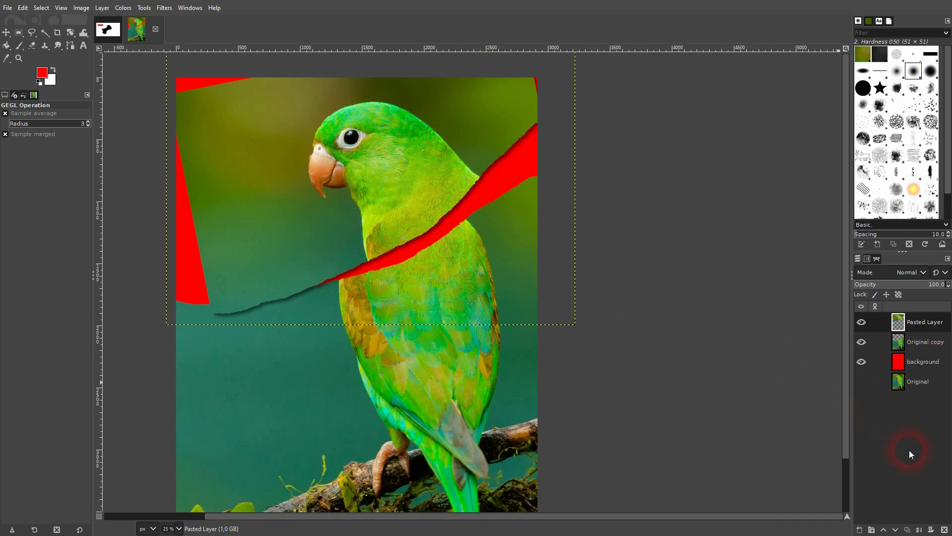
pyautogui.click(859, 529)
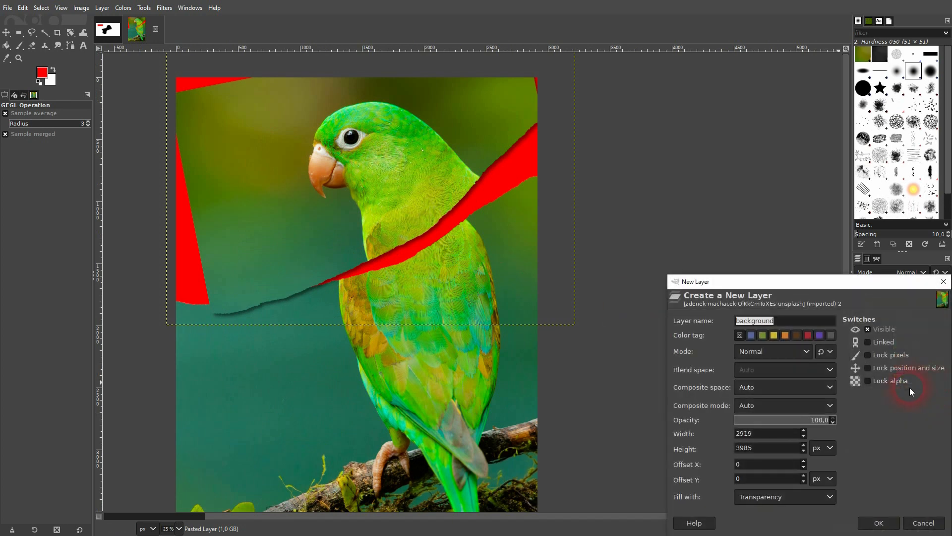
pyautogui.write('white partds')
pyautogui.press('BackSpace')
pyautogui.press('BackSpace')
pyautogui.write('s')
pyautogui.click(818, 496)
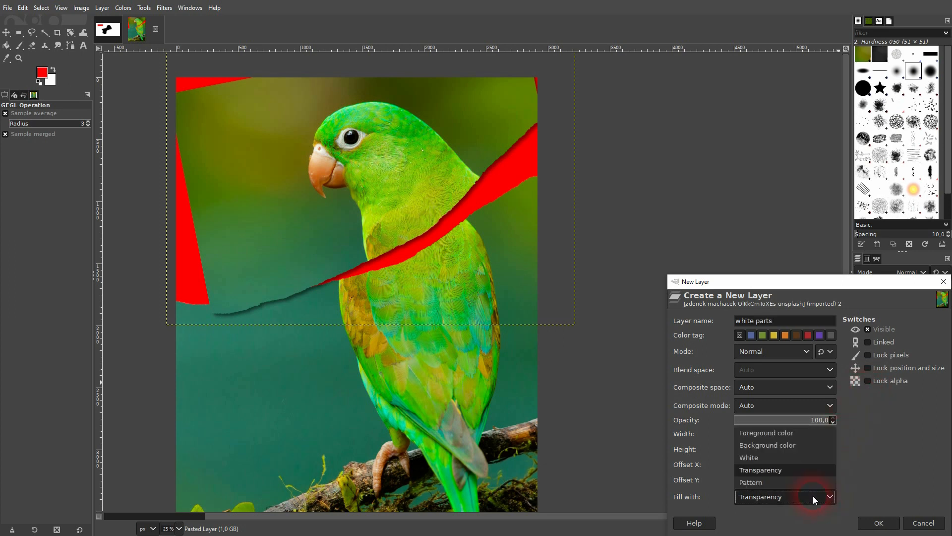
pyautogui.click(799, 469)
pyautogui.click(883, 523)
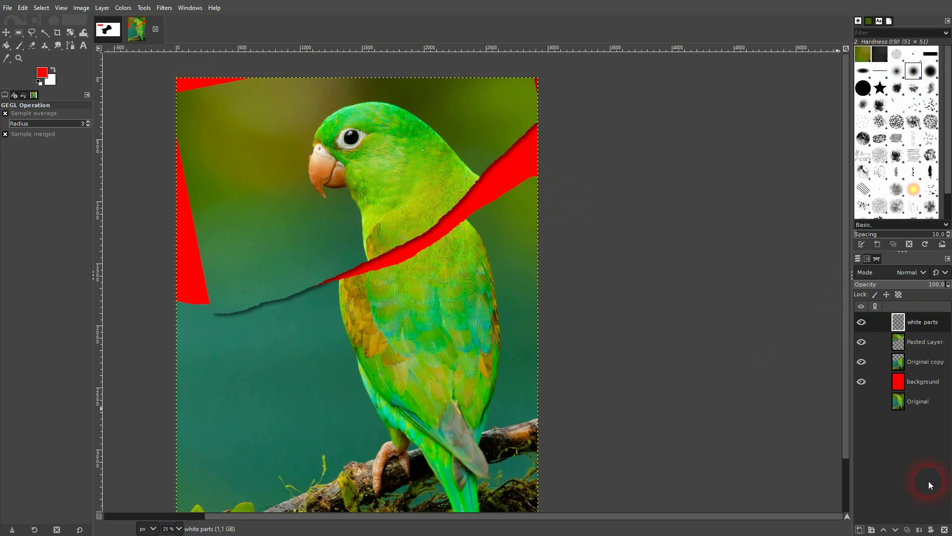
# Move the white parts layer below Original copy, directly above the red background layer.
pyautogui.click(895, 530)
pyautogui.click(896, 530)
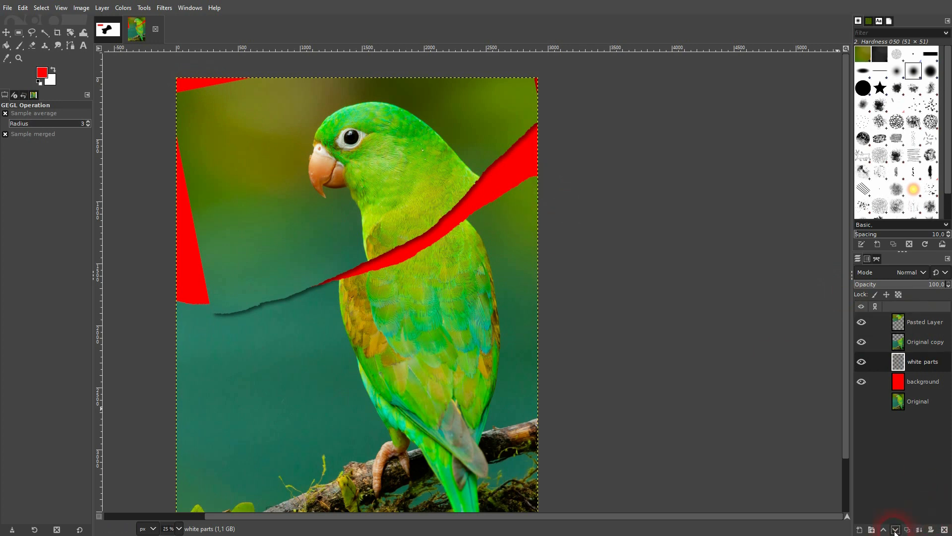
pyautogui.click(862, 341)
pyautogui.click(861, 341)
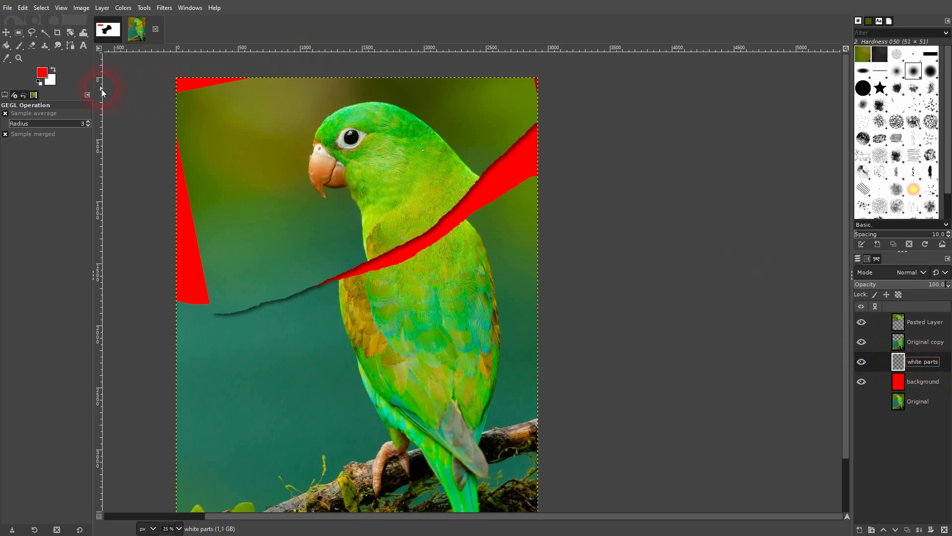
# Make white the foreground color and choose the Paintbrush with a brush size of 143.
pyautogui.click(55, 73)
pyautogui.moveTo(18, 48)
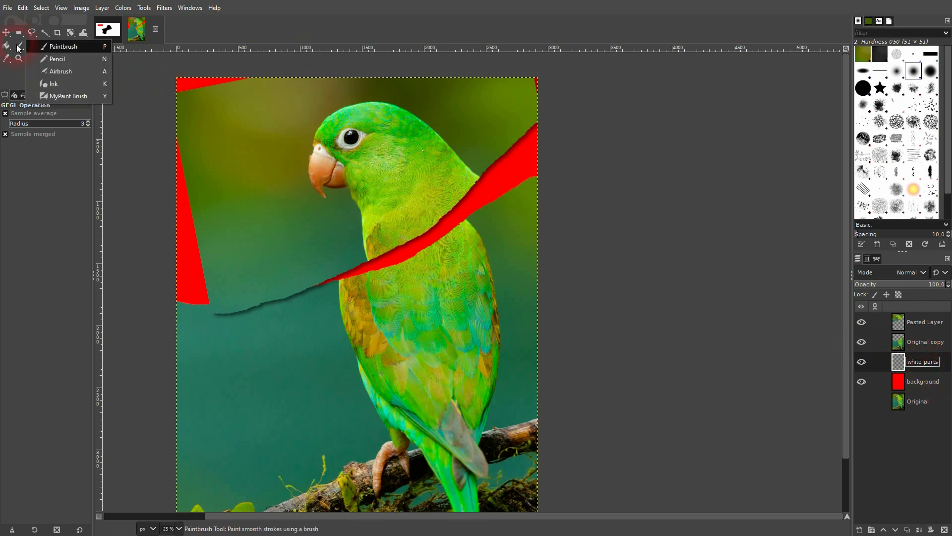
pyautogui.click(68, 48)
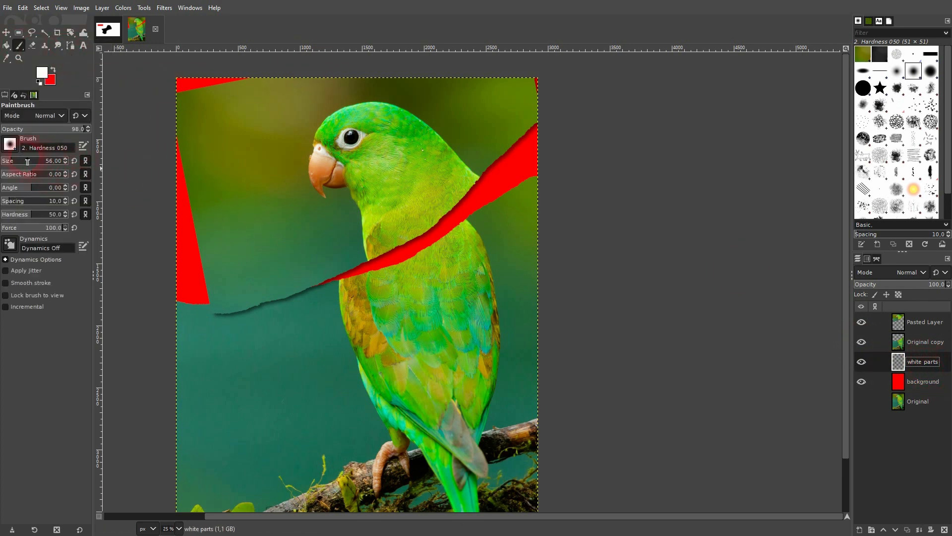
pyautogui.moveTo(27, 161); pyautogui.dragTo(31, 161)
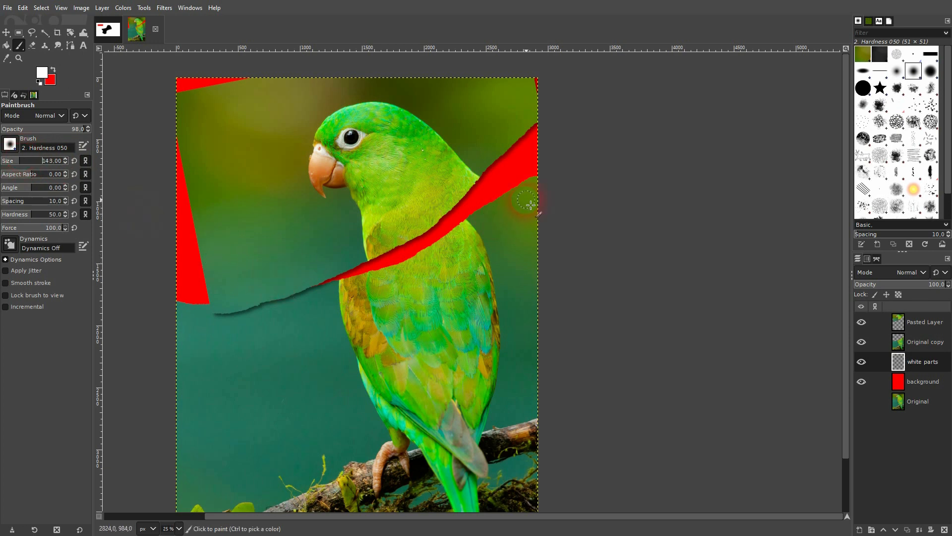
pyautogui.click(533, 167)
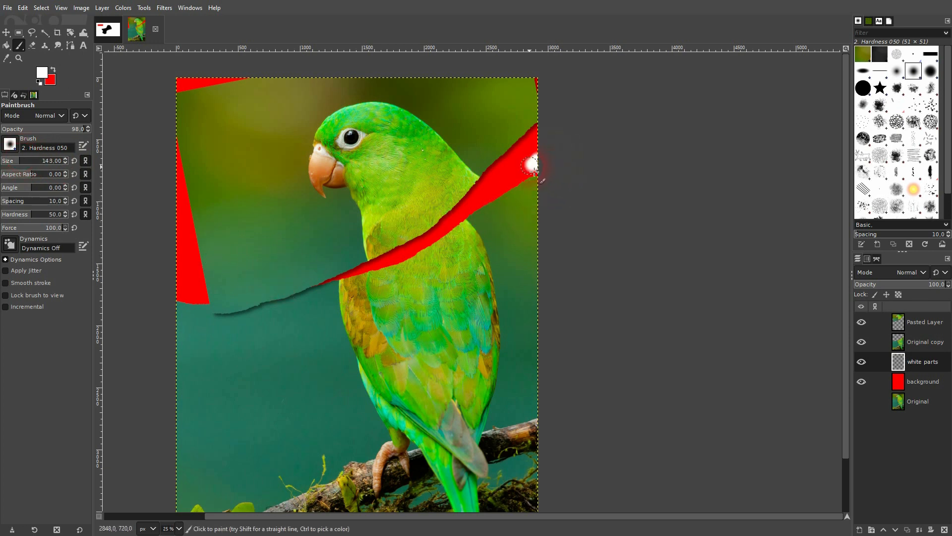
pyautogui.moveTo(534, 171); pyautogui.dragTo(515, 179)
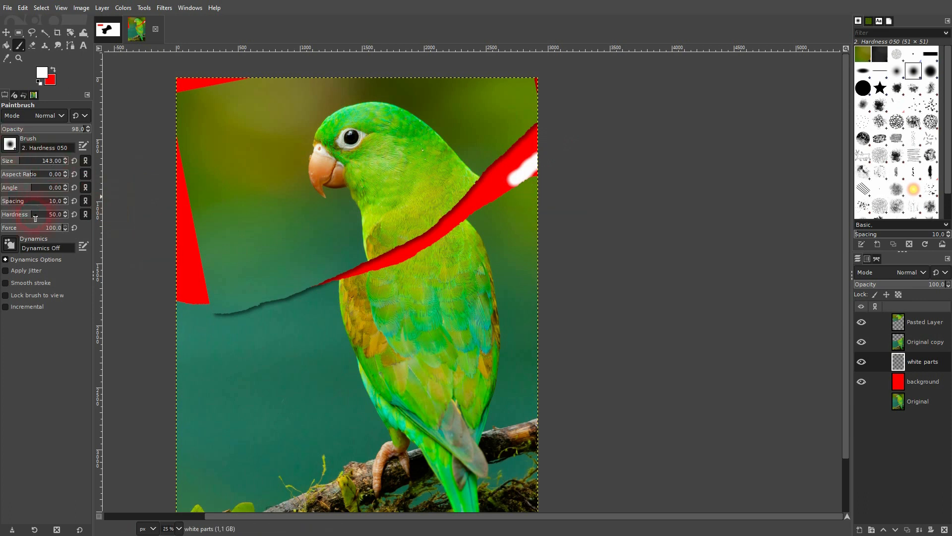
pyautogui.press('ctrl')
pyautogui.hotkey('ctrl', 'z')
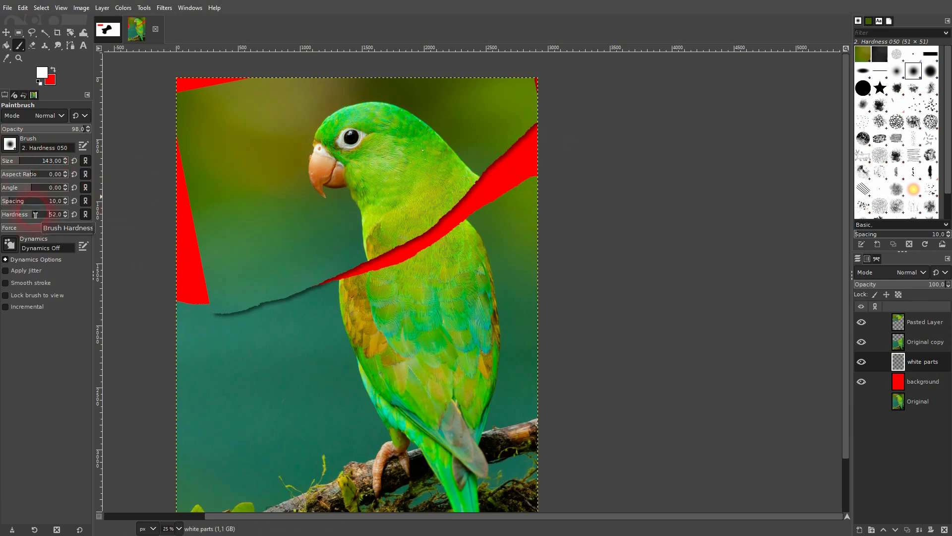
# Set the brush hardness to 100 and paint a thin white rim along the lower piece's torn edge, including its short section at the image's left.
pyautogui.moveTo(35, 218); pyautogui.dragTo(91, 206)
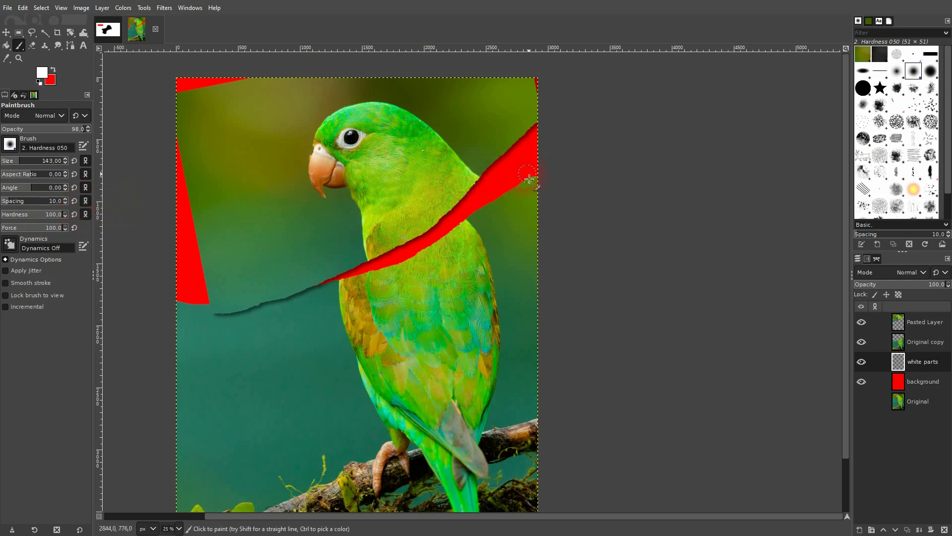
pyautogui.moveTo(555, 179)
pyautogui.mouseDown()
pyautogui.moveTo(384, 284)
pyautogui.moveTo(322, 288)
pyautogui.moveTo(249, 317)
pyautogui.moveTo(189, 312)
pyautogui.moveTo(233, 298)
pyautogui.moveTo(220, 316)
pyautogui.mouseUp()
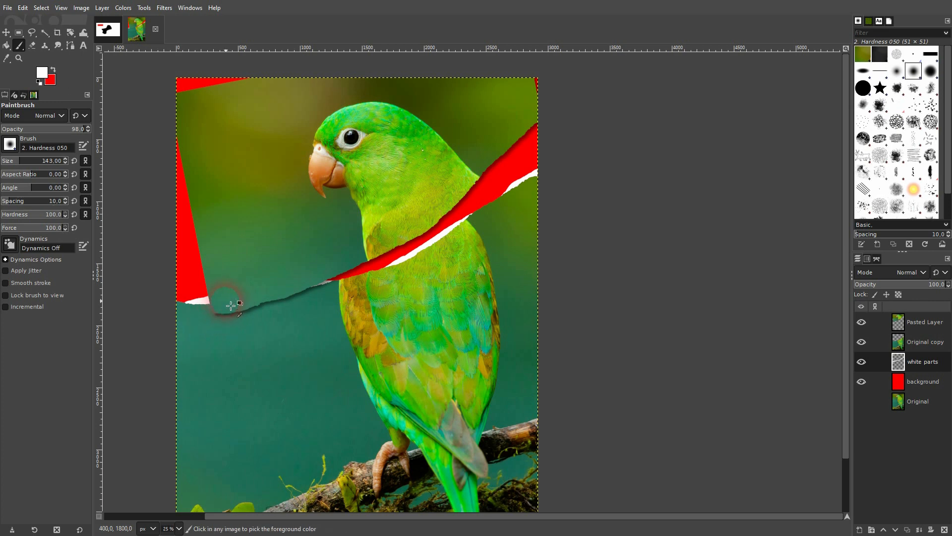
pyautogui.hotkey('ctrl', 'z')
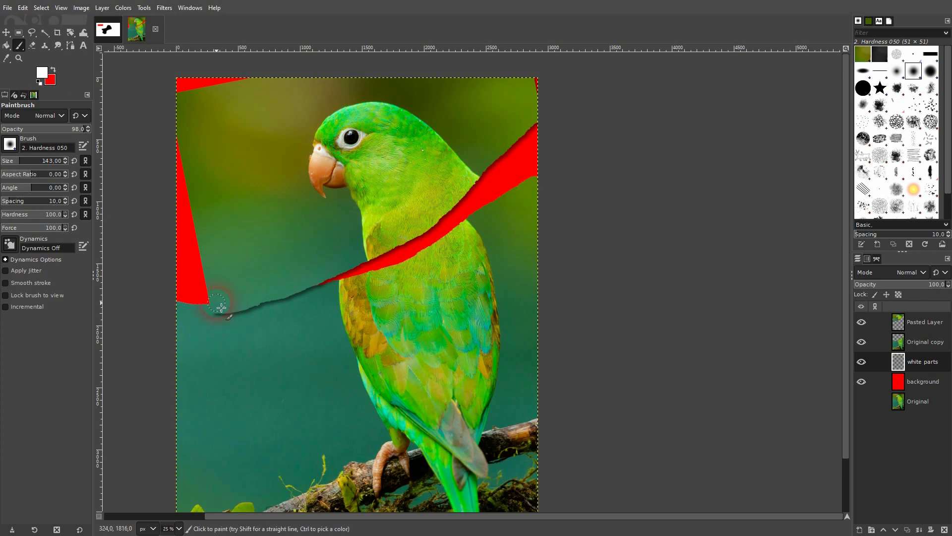
pyautogui.moveTo(552, 178)
pyautogui.mouseDown()
pyautogui.moveTo(394, 290)
pyautogui.moveTo(419, 269)
pyautogui.moveTo(304, 312)
pyautogui.moveTo(320, 298)
pyautogui.mouseUp()
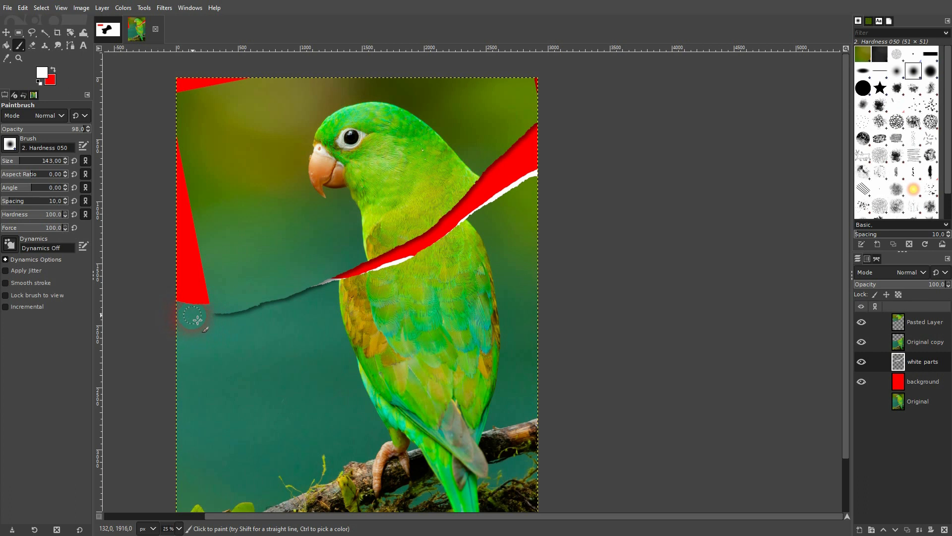
pyautogui.moveTo(194, 310); pyautogui.dragTo(202, 311)
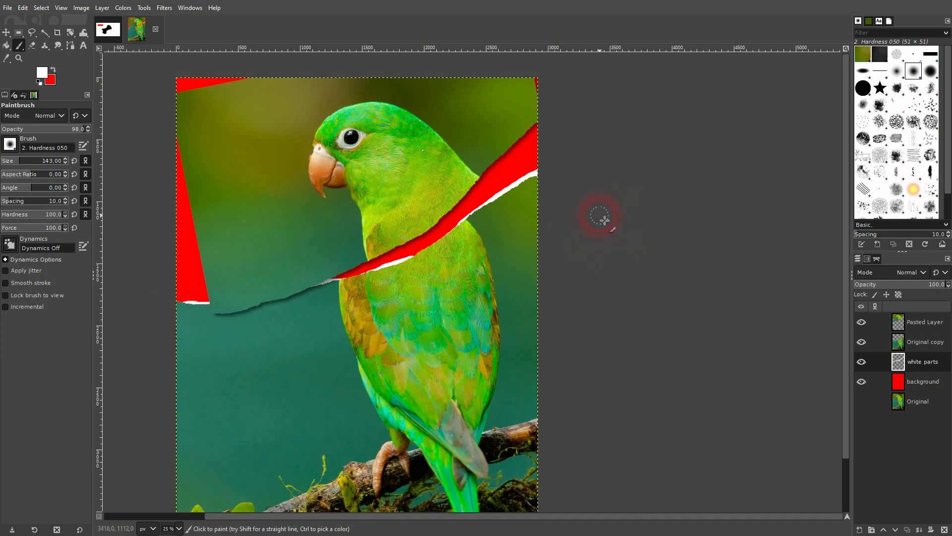
pyautogui.click(6, 32)
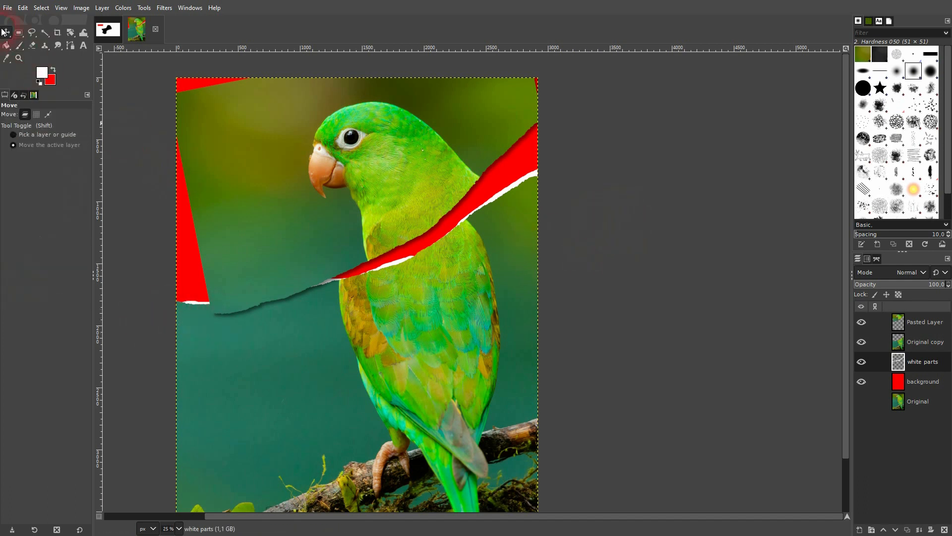
# Duplicate the white parts layer and rename the copy "grey".
pyautogui.scroll(2, 354, 303)
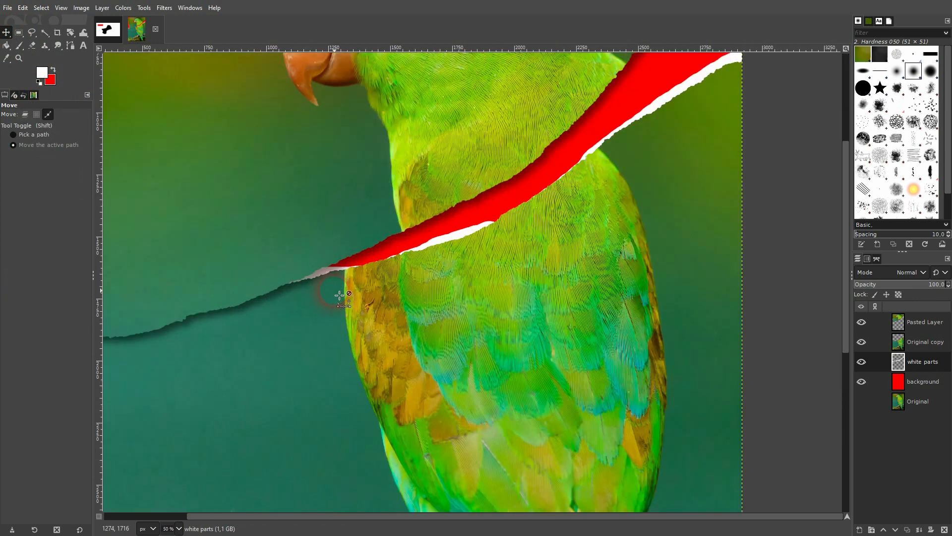
pyautogui.scroll(-1, 339, 298)
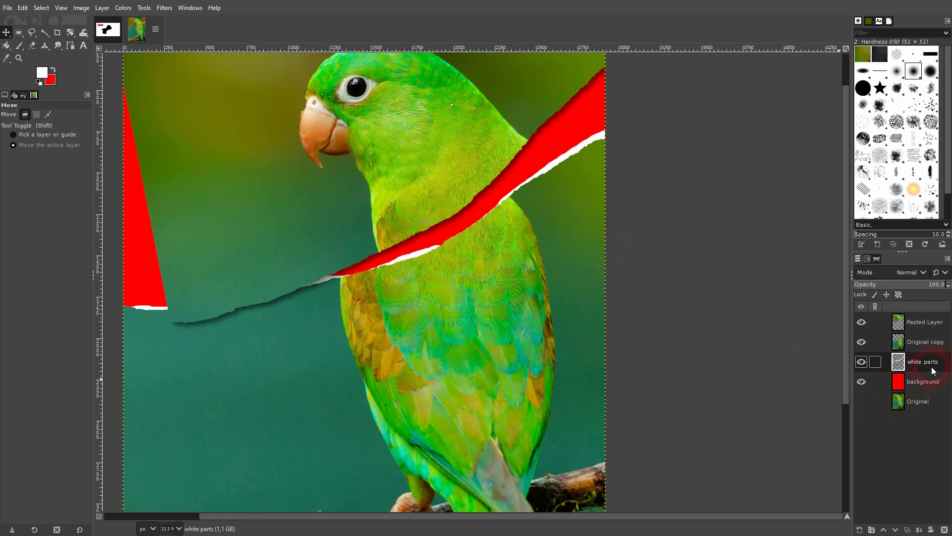
pyautogui.click(907, 530)
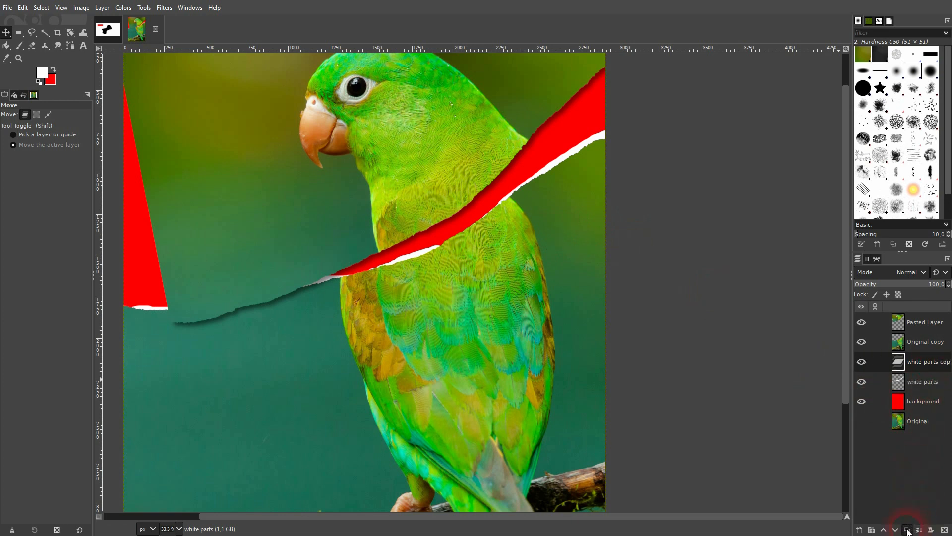
pyautogui.click(919, 361)
pyautogui.doubleClick(922, 361)
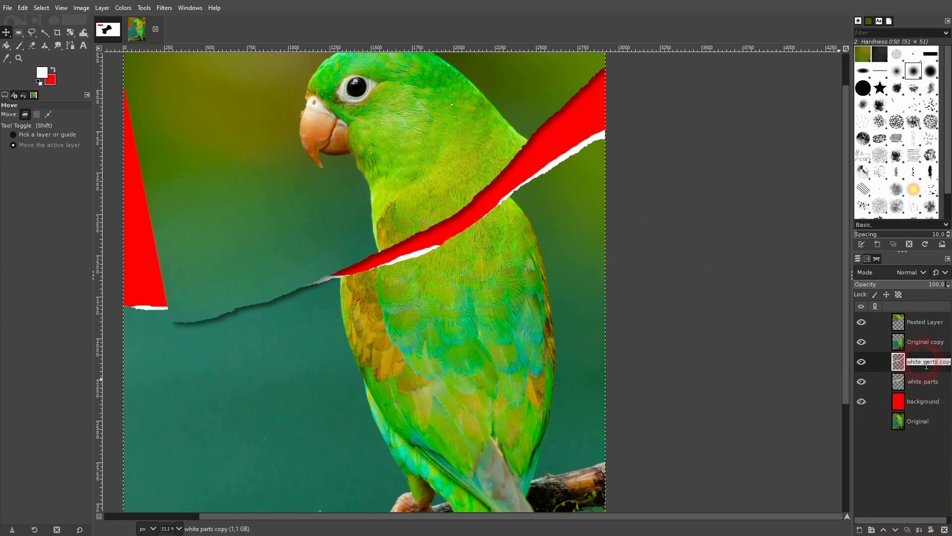
pyautogui.write('grey')
pyautogui.press('Return')
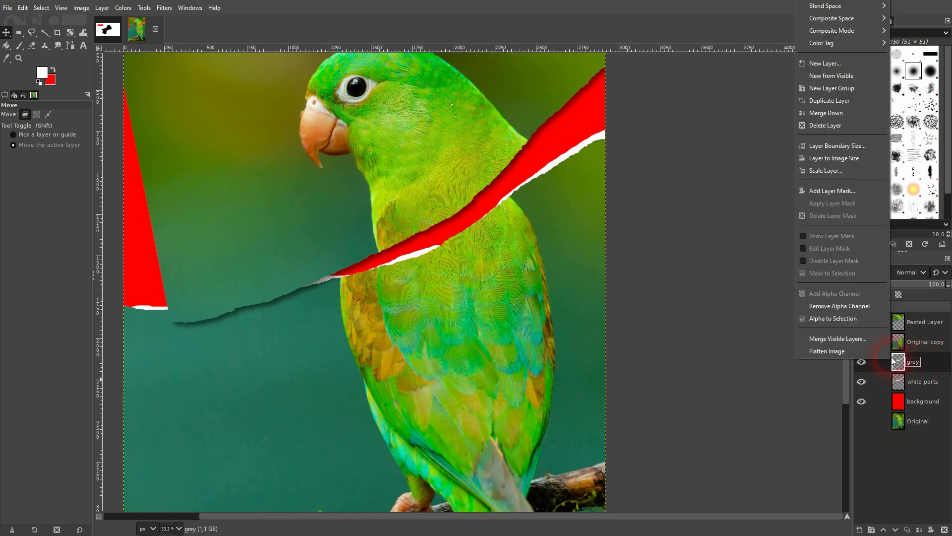
# Select the grey layer's painted areas from its alpha and set the foreground color to a medium grey.
pyautogui.click(858, 322)
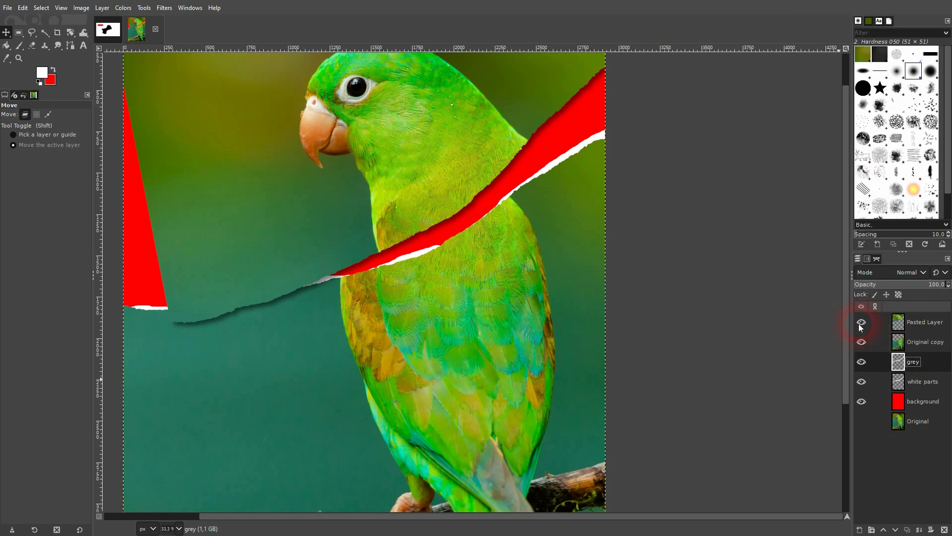
pyautogui.click(44, 75)
pyautogui.moveTo(143, 129); pyautogui.dragTo(85, 130)
pyautogui.click(242, 229)
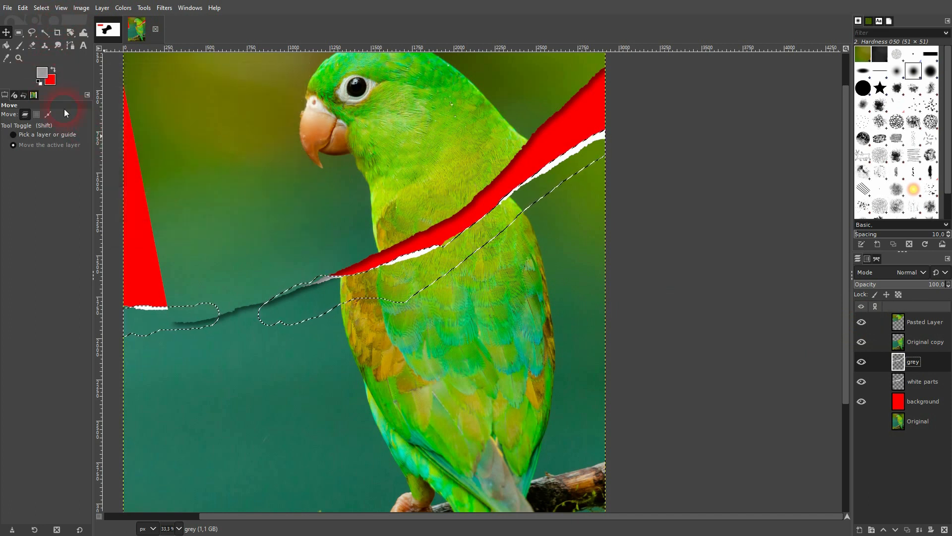
# Bucket-fill both selected torn-edge areas on the grey layer with the grey foreground color and clear the selection.
pyautogui.click(7, 45)
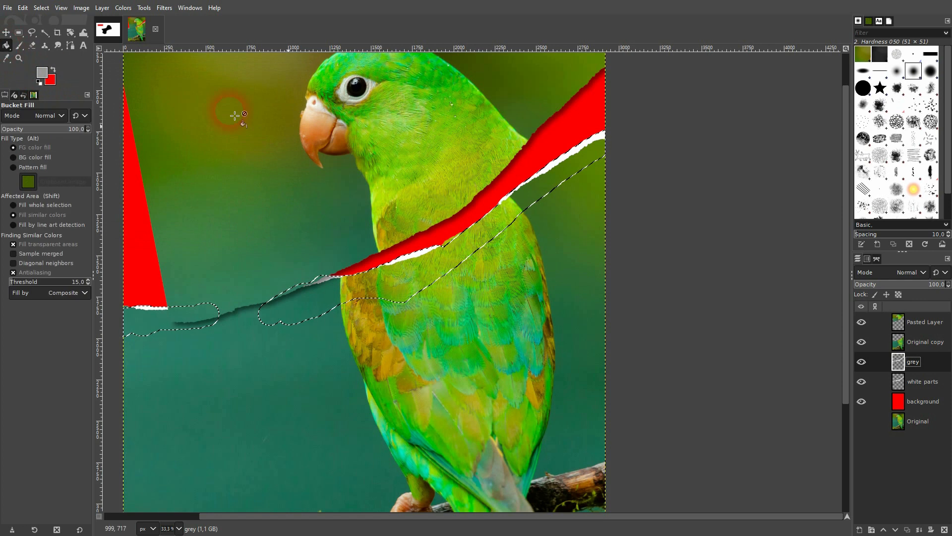
pyautogui.click(578, 157)
pyautogui.click(150, 307)
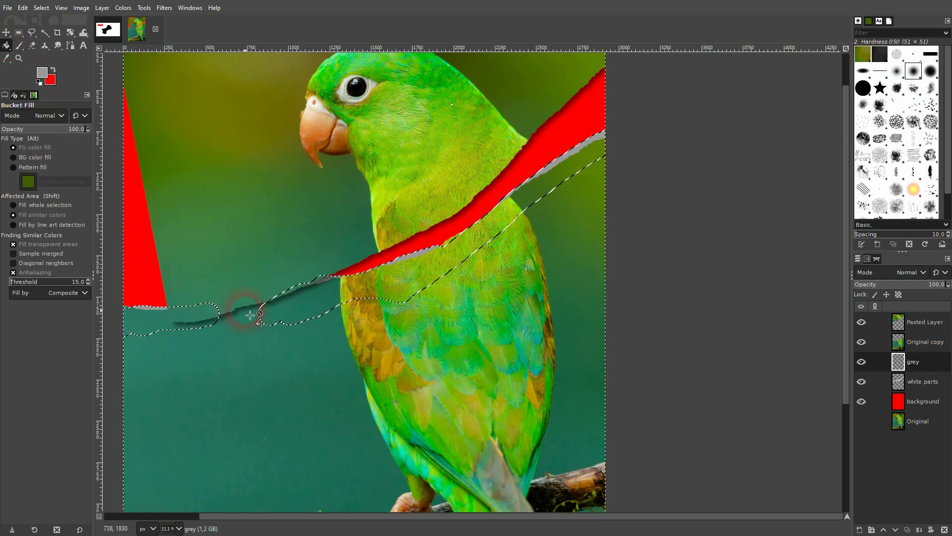
pyautogui.hotkey('shift', 'ctrl', 'a')
pyautogui.scroll(-1, 298, 318)
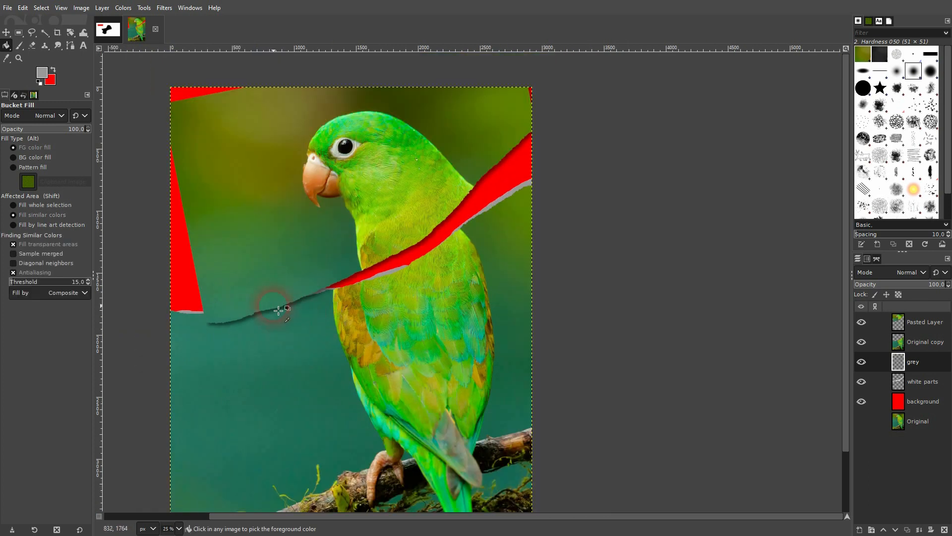
pyautogui.scroll(5, 269, 304)
pyautogui.scroll(-4, 415, 300)
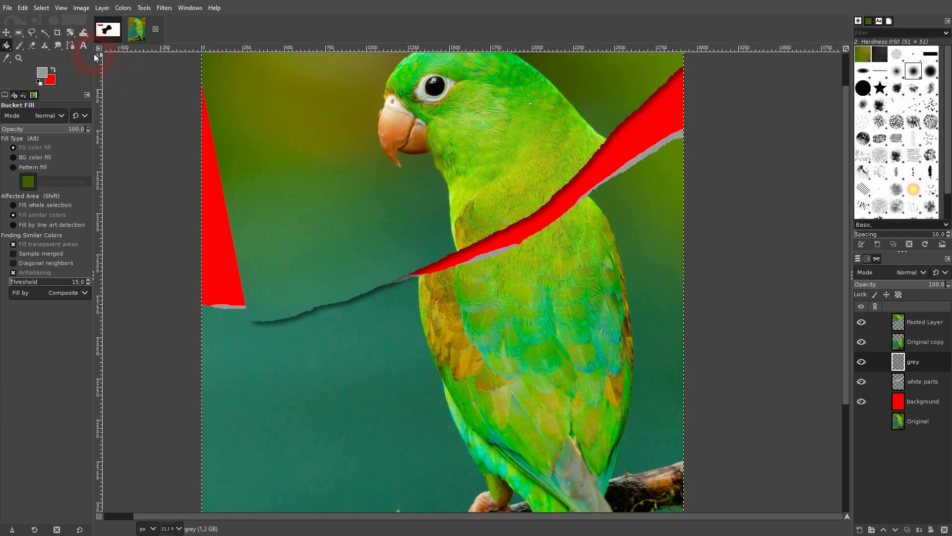
# Set the grey layer's blend mode to Dissolve and its opacity to 9.2 for a fine paper grain on the torn edge.
pyautogui.click(6, 32)
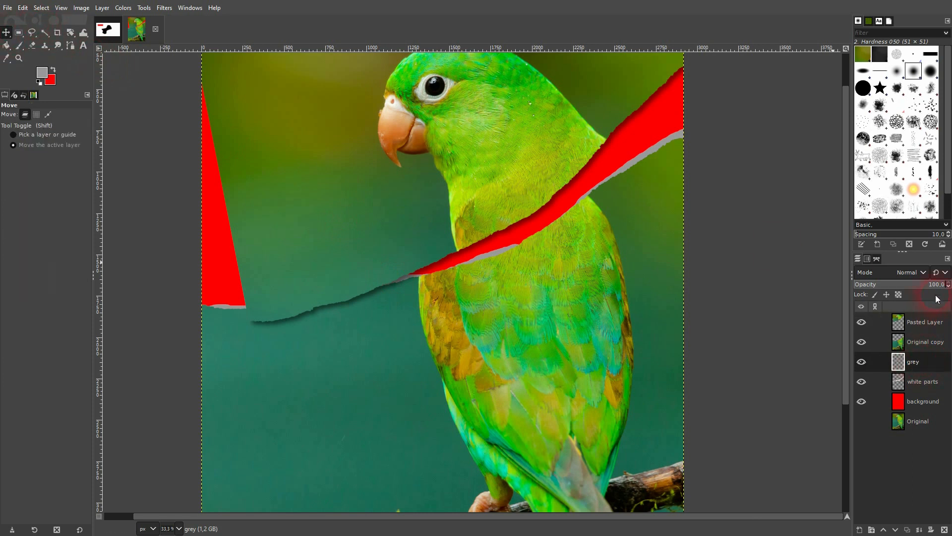
pyautogui.click(923, 272)
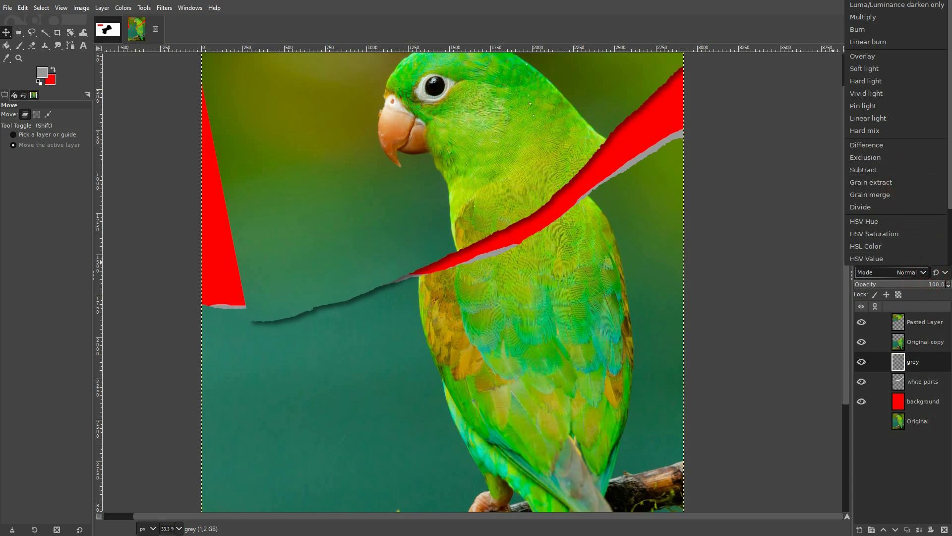
pyautogui.click(909, 275)
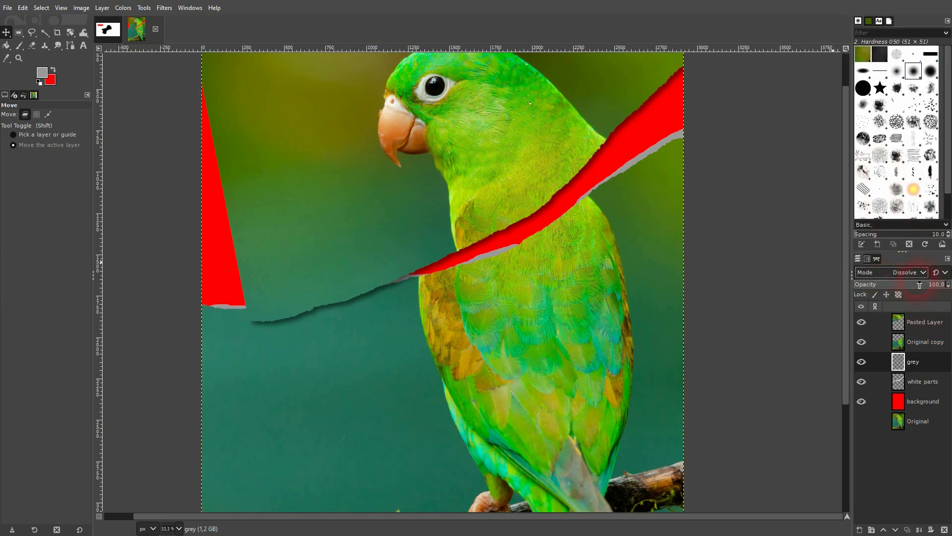
pyautogui.moveTo(926, 285); pyautogui.dragTo(890, 287)
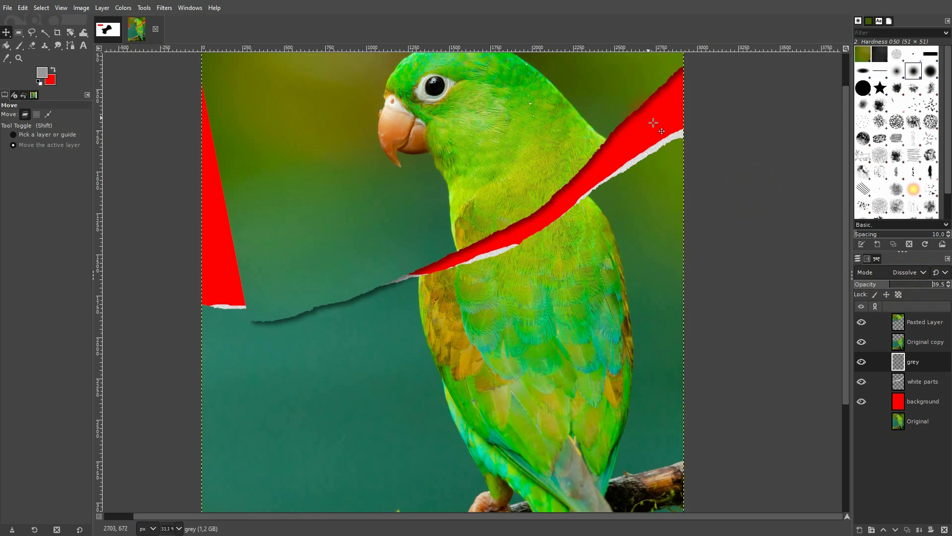
pyautogui.scroll(6, 653, 123)
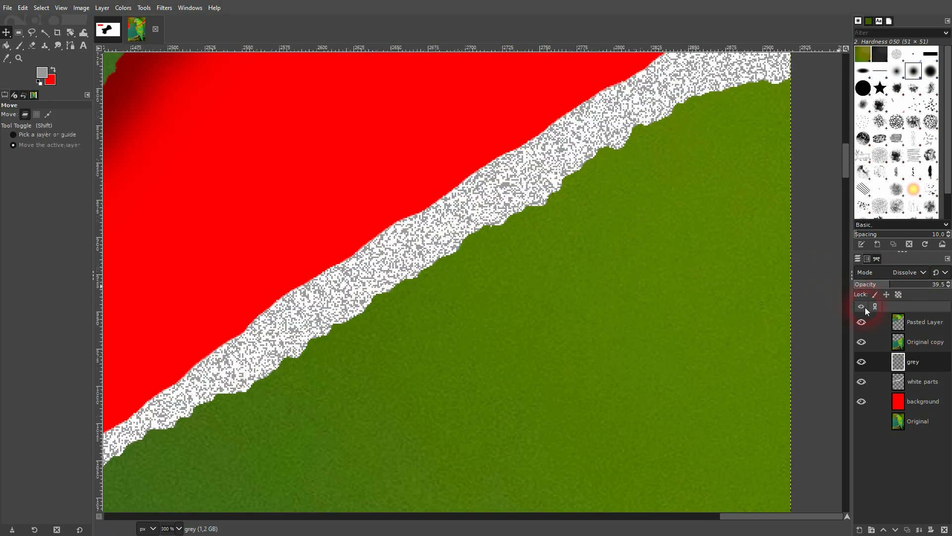
pyautogui.moveTo(866, 287)
pyautogui.mouseDown()
pyautogui.moveTo(851, 292)
pyautogui.moveTo(862, 293)
pyautogui.mouseUp()
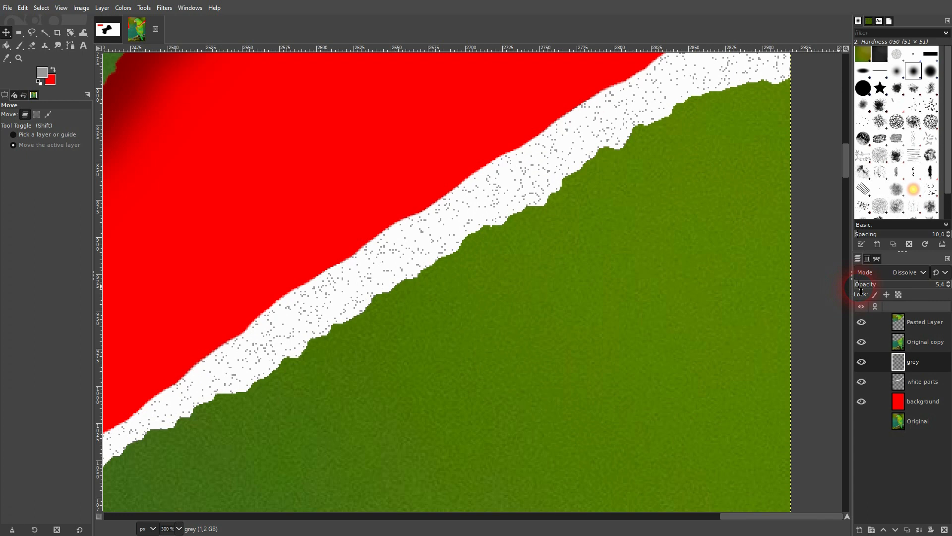
pyautogui.scroll(-5, 630, 273)
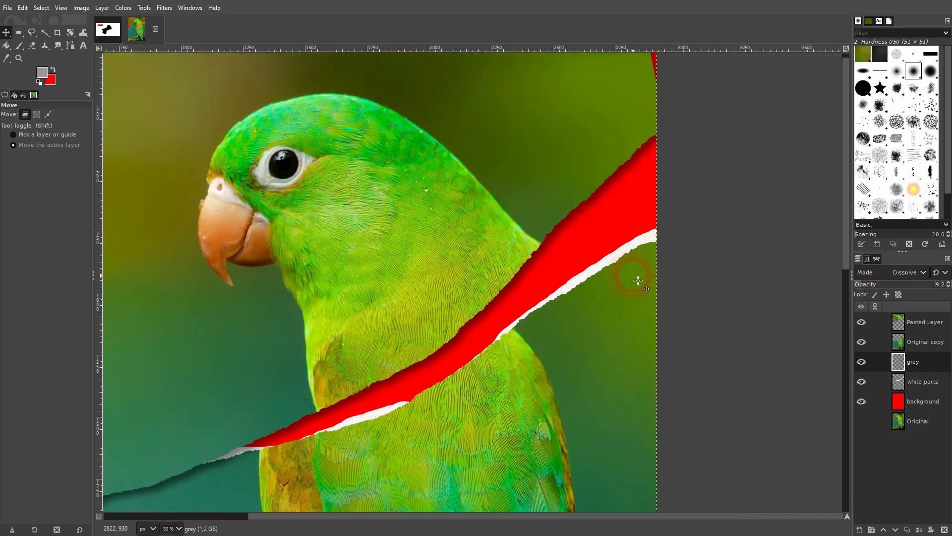
pyautogui.scroll(-3, 637, 280)
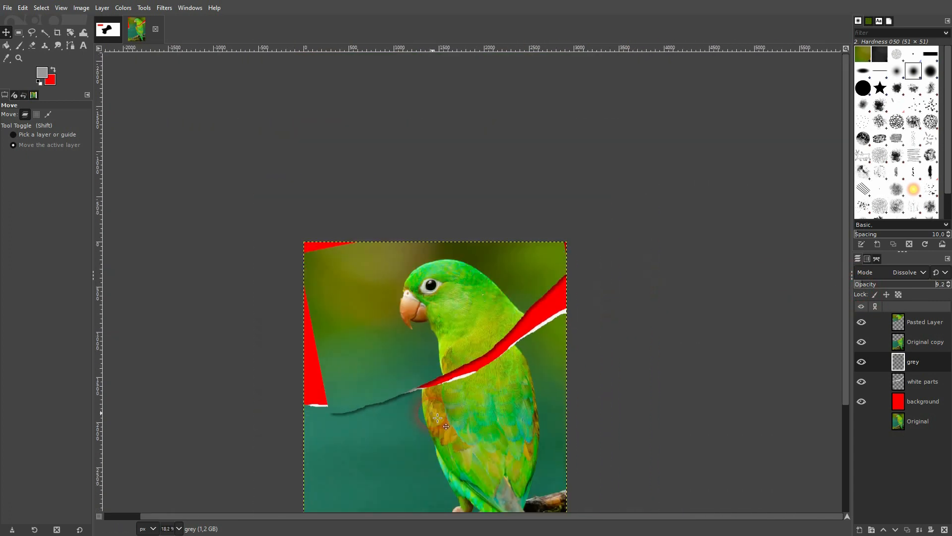
pyautogui.scroll(-3, 437, 412)
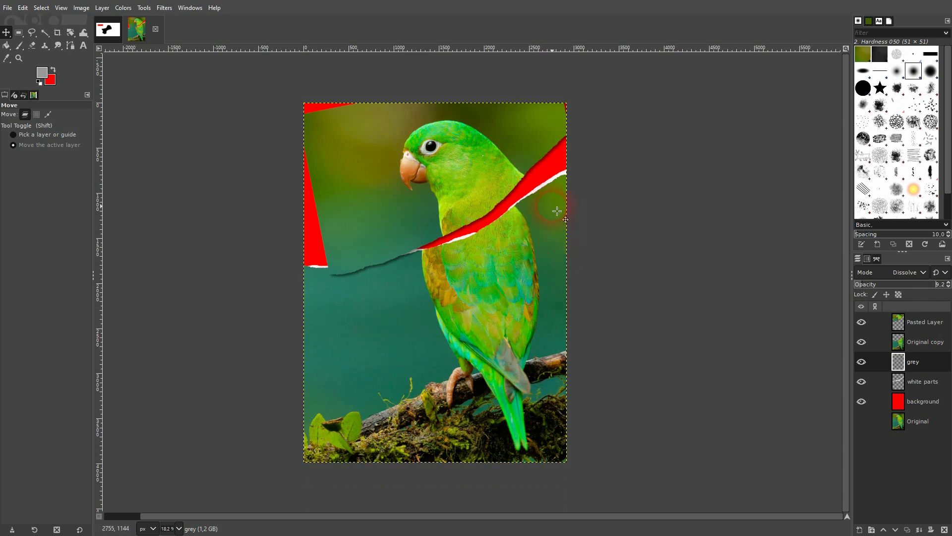
# Switch to the image with the black shape and red rectangle, and select the black shape by color.
pyautogui.click(914, 417)
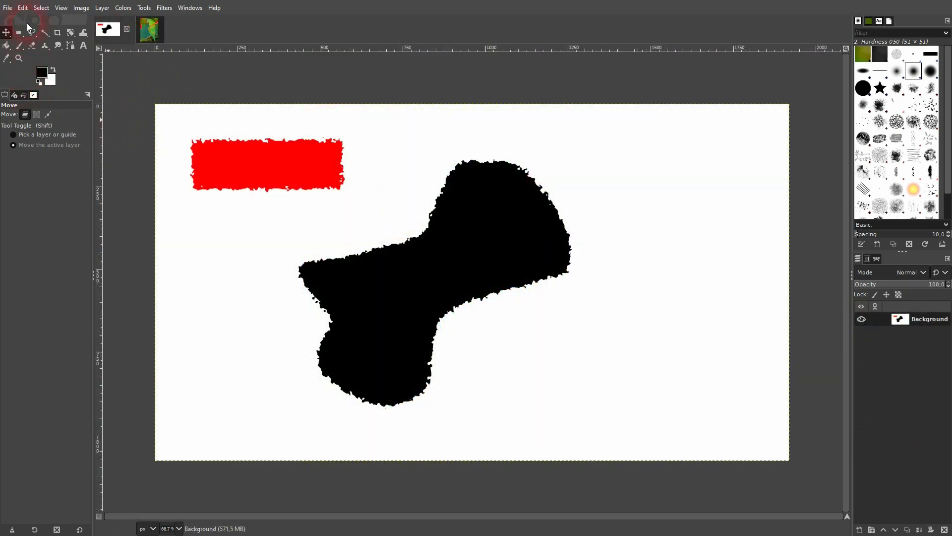
pyautogui.click(41, 8)
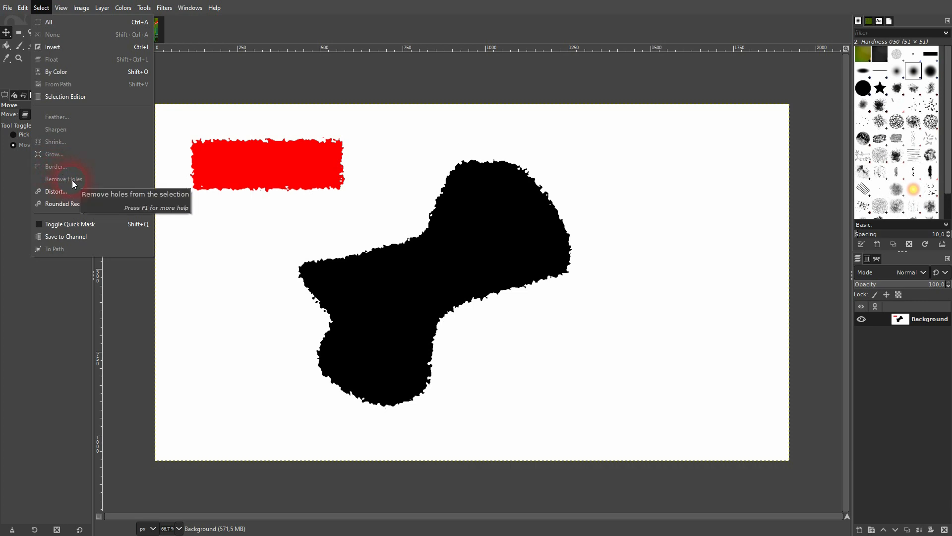
pyautogui.click(555, 268)
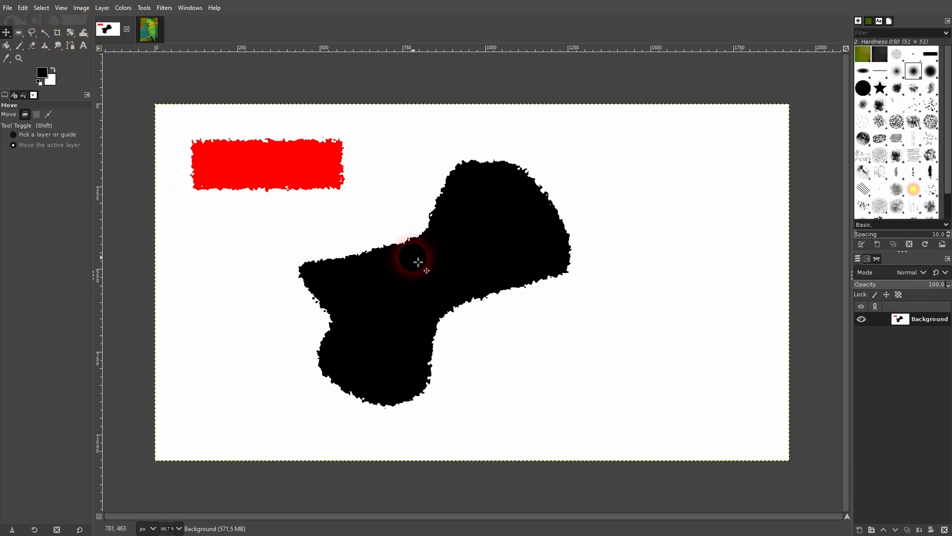
pyautogui.moveTo(45, 32); pyautogui.dragTo(85, 46)
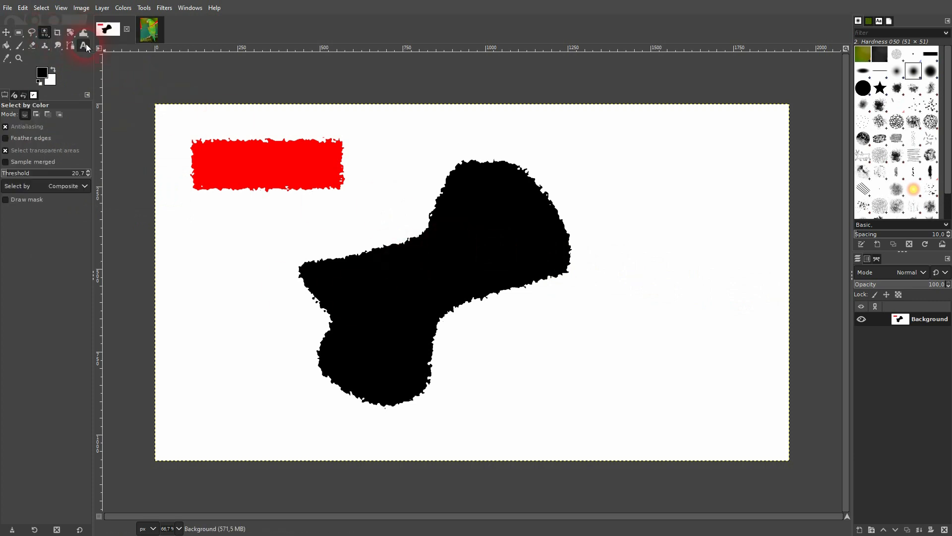
pyautogui.click(385, 289)
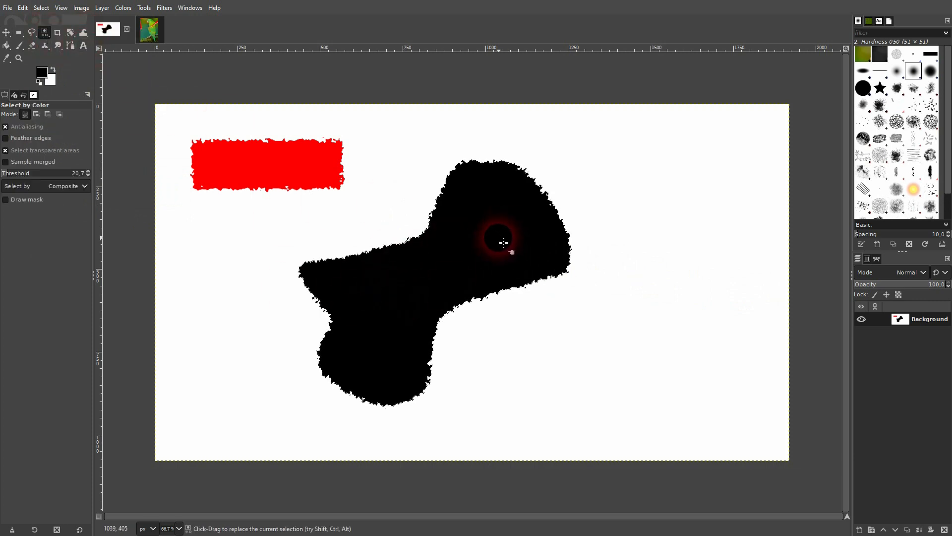
# Turn the black shape's selection into a 20 px border with the Smooth style.
pyautogui.click(41, 8)
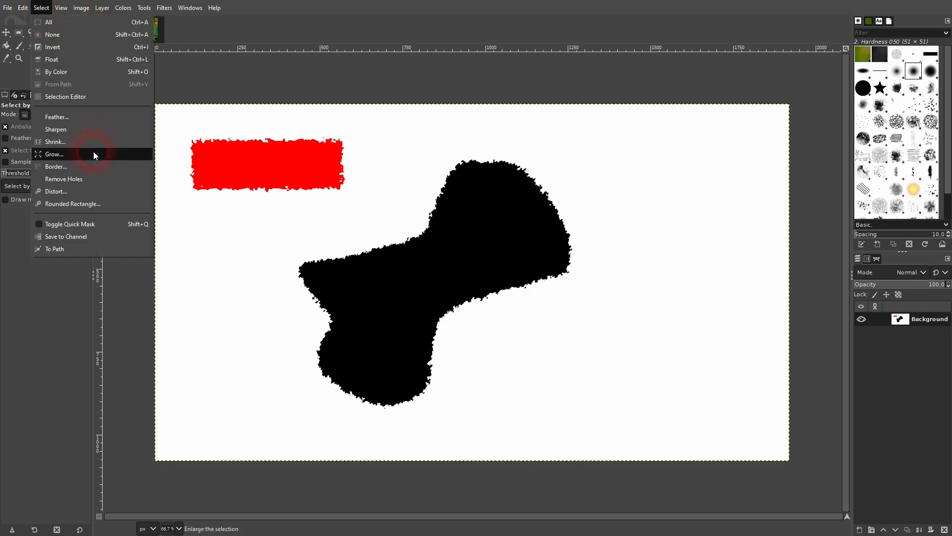
pyautogui.click(94, 167)
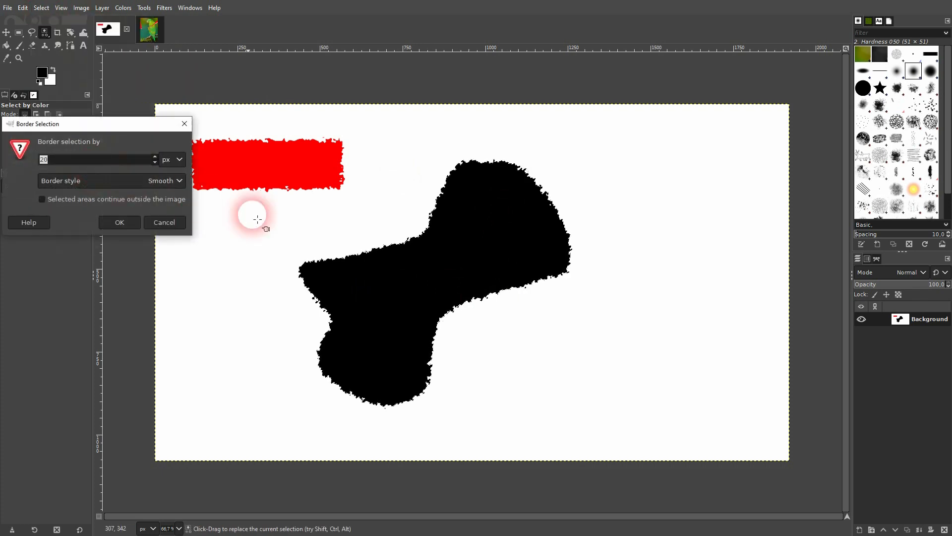
pyautogui.click(125, 224)
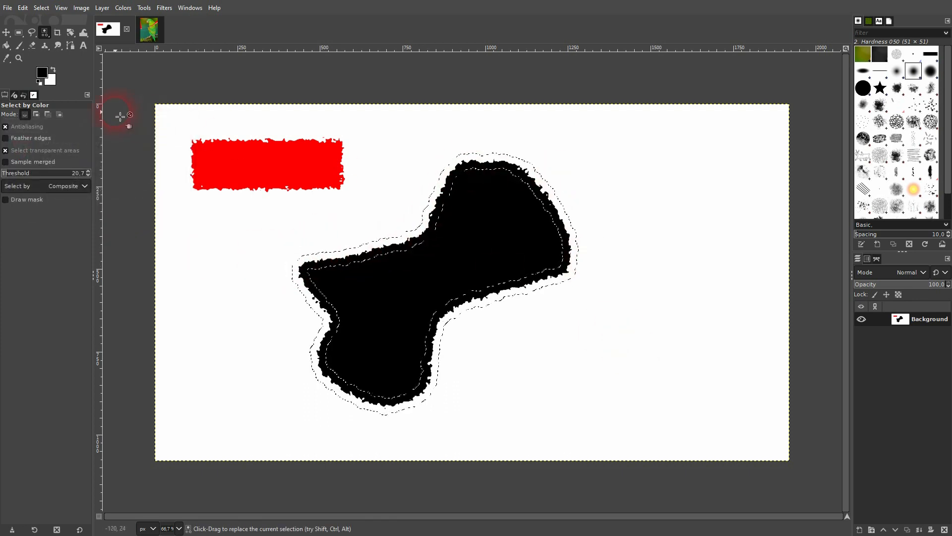
# Set the foreground color to a saturated blue.
pyautogui.click(43, 73)
pyautogui.click(194, 123)
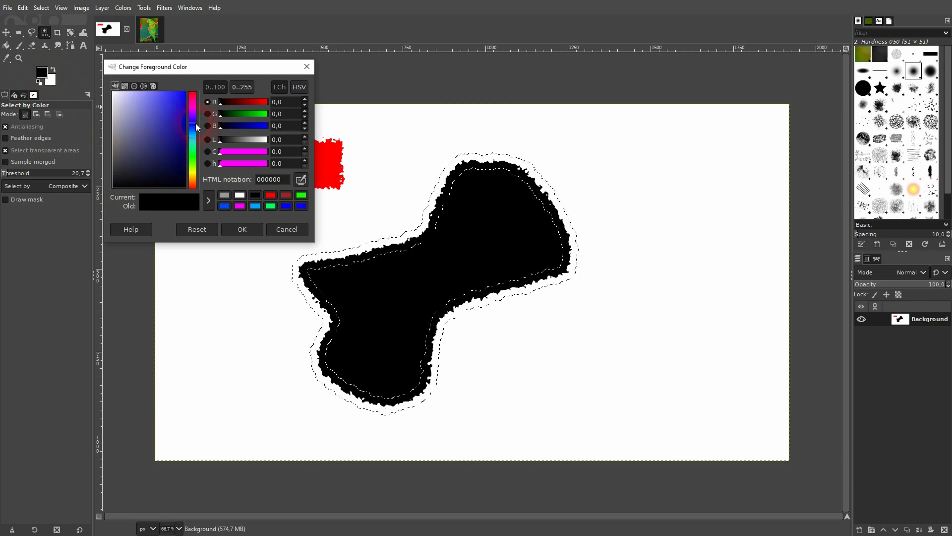
pyautogui.moveTo(146, 135); pyautogui.dragTo(214, 68)
pyautogui.click(241, 229)
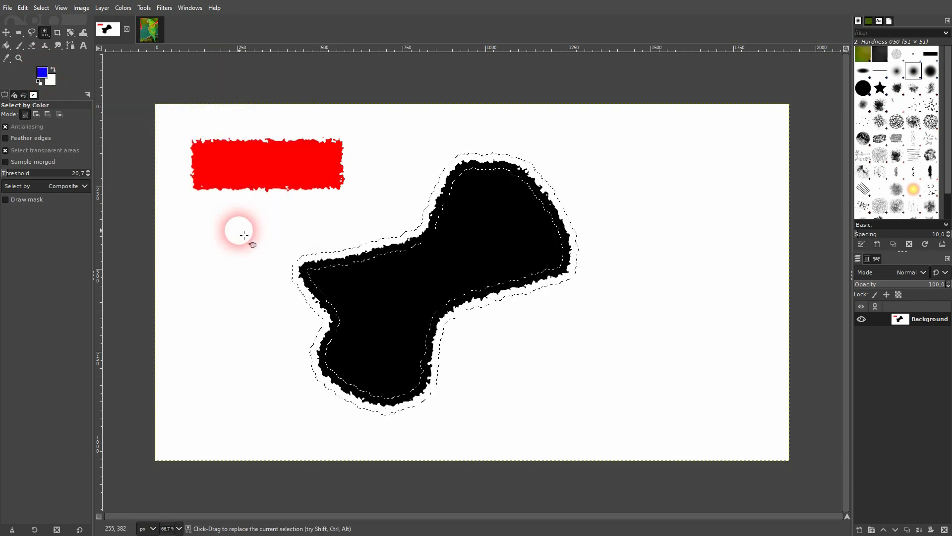
# Fill the whole border selection around the black shape with blue and clear the selection.
pyautogui.click(6, 46)
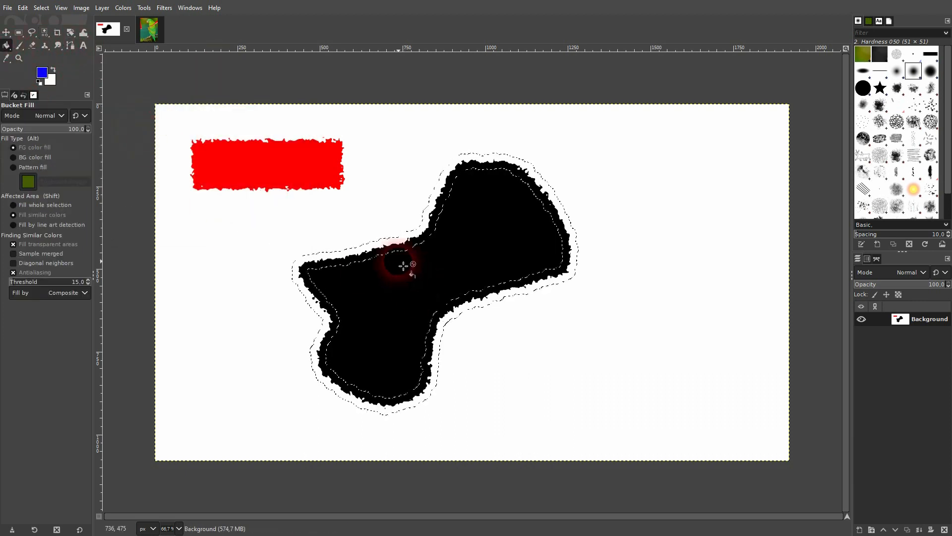
pyautogui.click(385, 248)
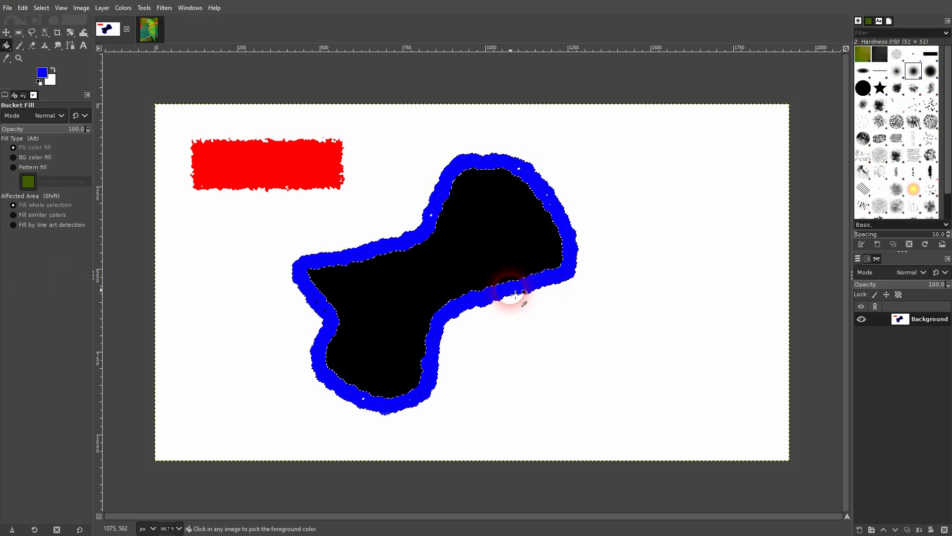
pyautogui.hotkey('ctrl', 'shift', 'a')
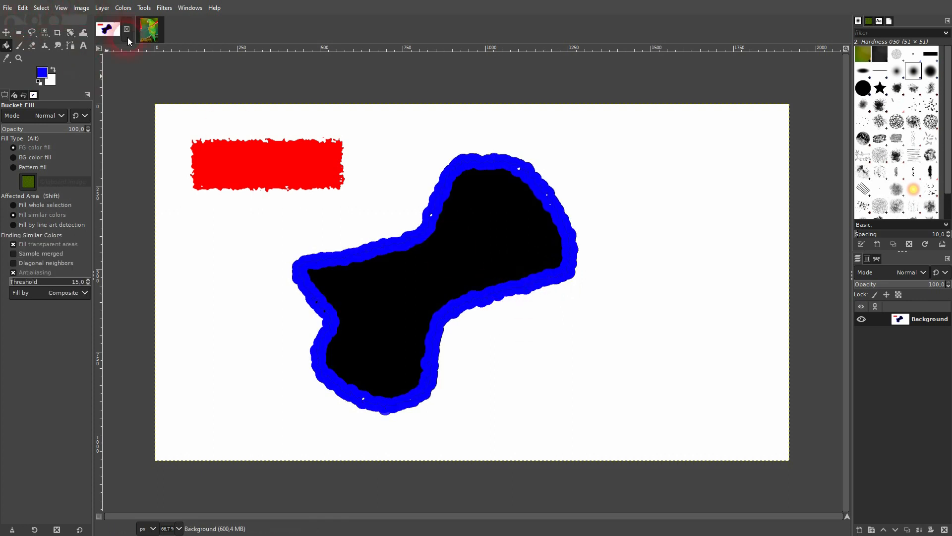
# Return to the parrot image and select the grey layer's transparent area by color.
pyautogui.click(150, 31)
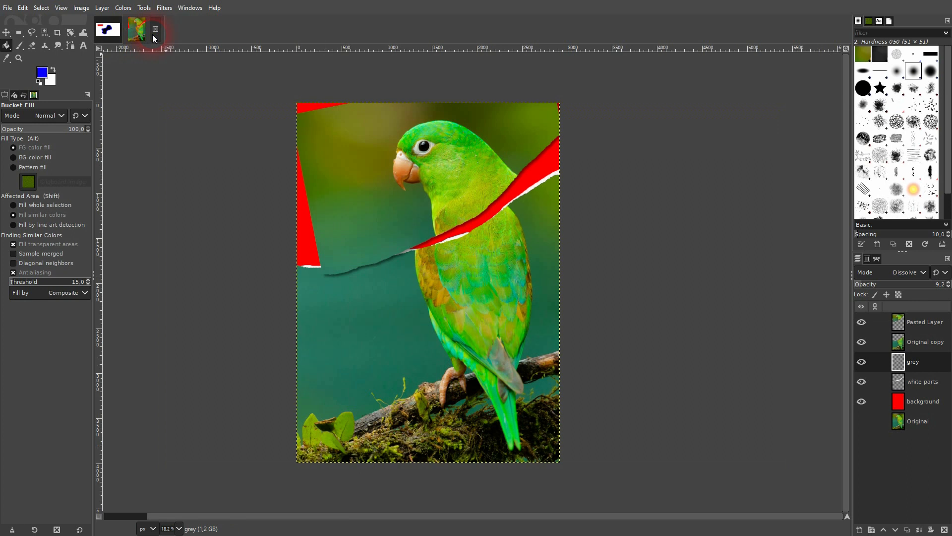
pyautogui.click(45, 32)
pyautogui.moveTo(489, 293); pyautogui.dragTo(490, 294)
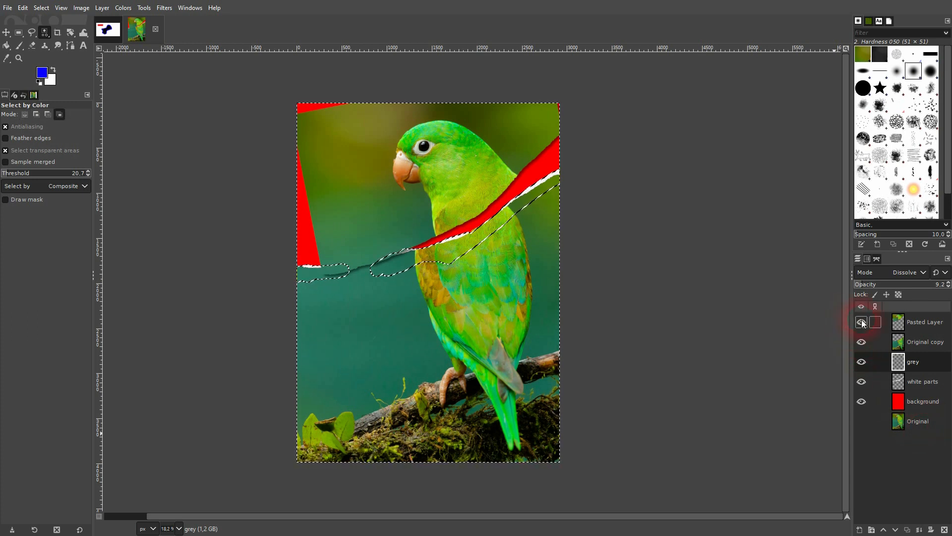
# Hide all the torn-paper layers, then show the Original layer and make it active.
pyautogui.moveTo(862, 323); pyautogui.dragTo(859, 424)
pyautogui.click(860, 422)
pyautogui.click(918, 422)
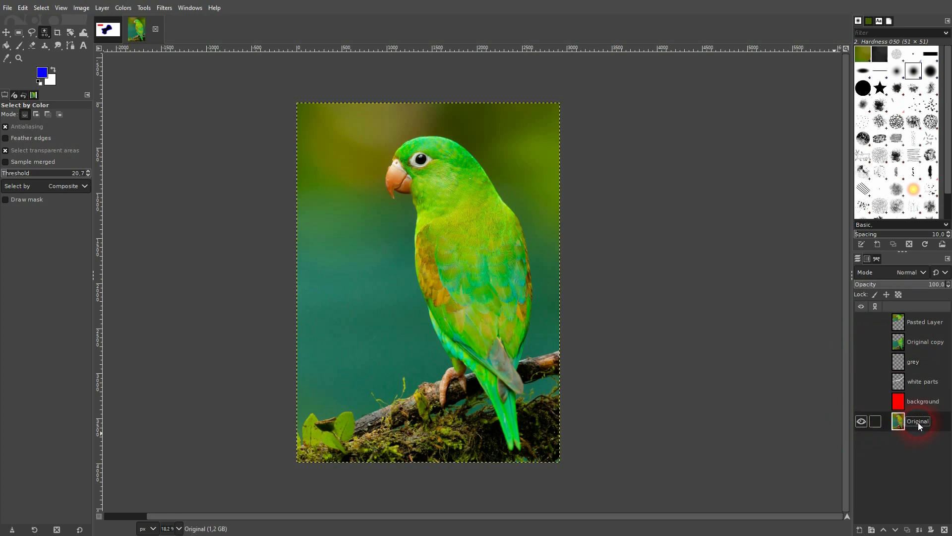
# Select the teal background of the Original layer by color, remove the holes from the selection, and clear it.
pyautogui.click(377, 300)
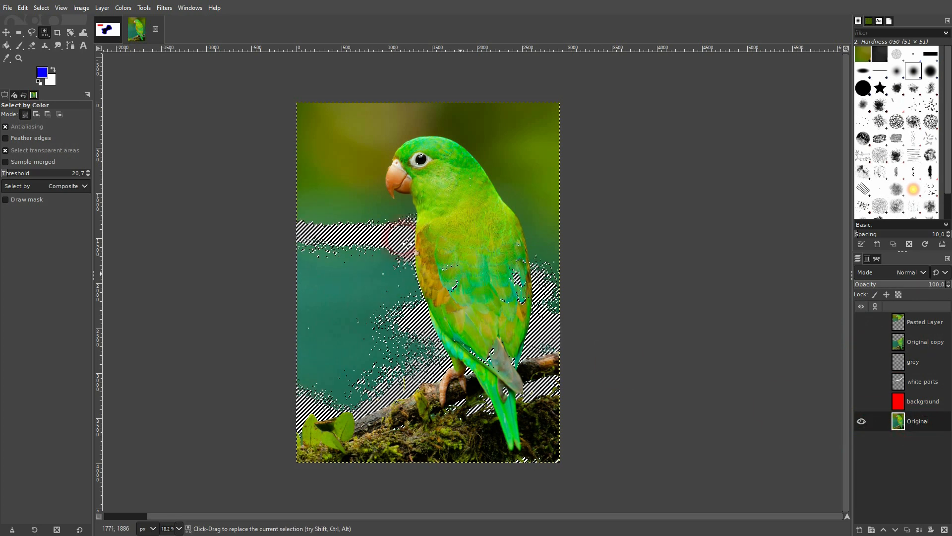
pyautogui.click(41, 8)
pyautogui.click(91, 179)
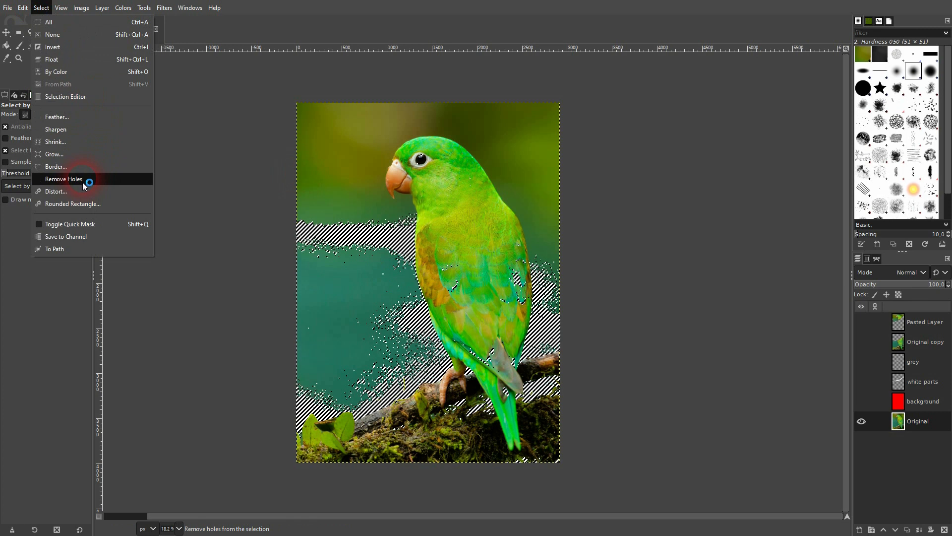
pyautogui.click(84, 179)
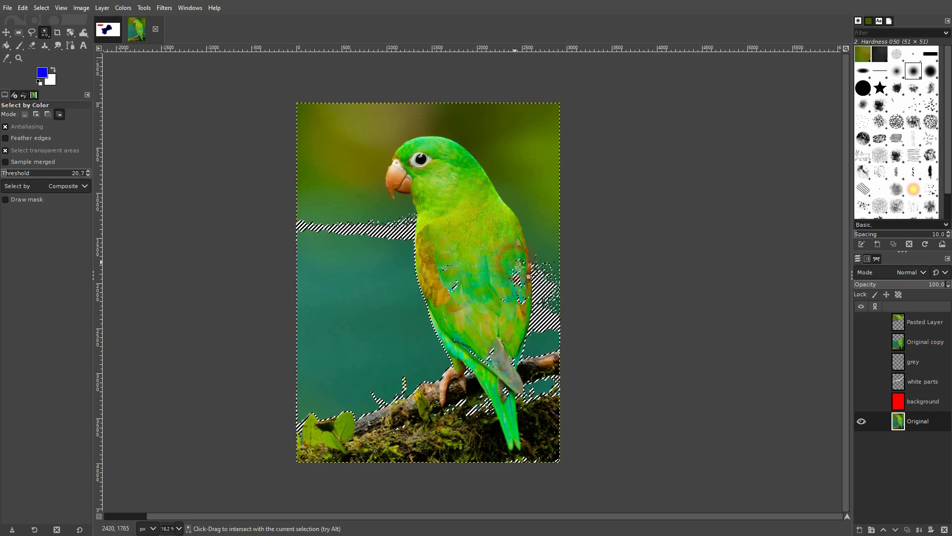
pyautogui.hotkey('ctrl', 'shift', 'a')
# Select the parrot's green feathers by color, remove the holes from the selection, and clear it.
pyautogui.click(471, 172)
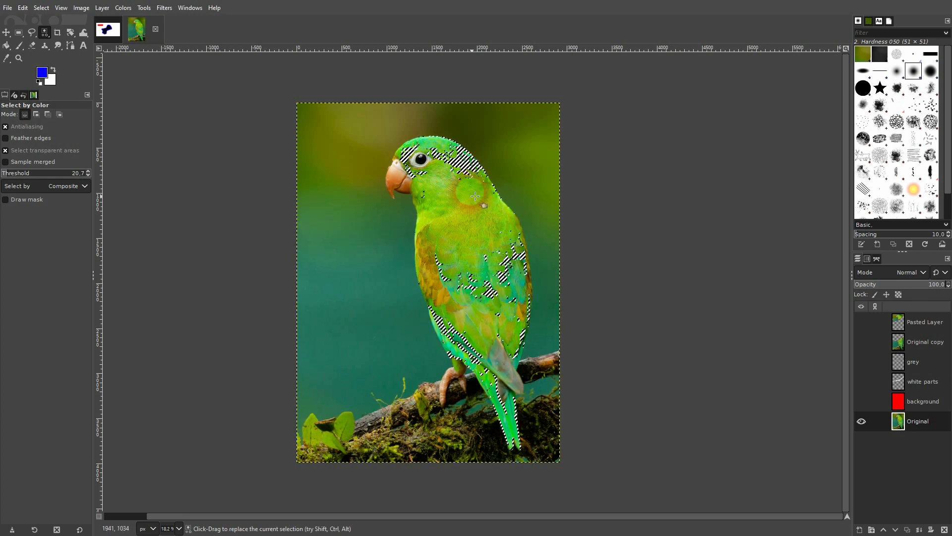
pyautogui.click(42, 7)
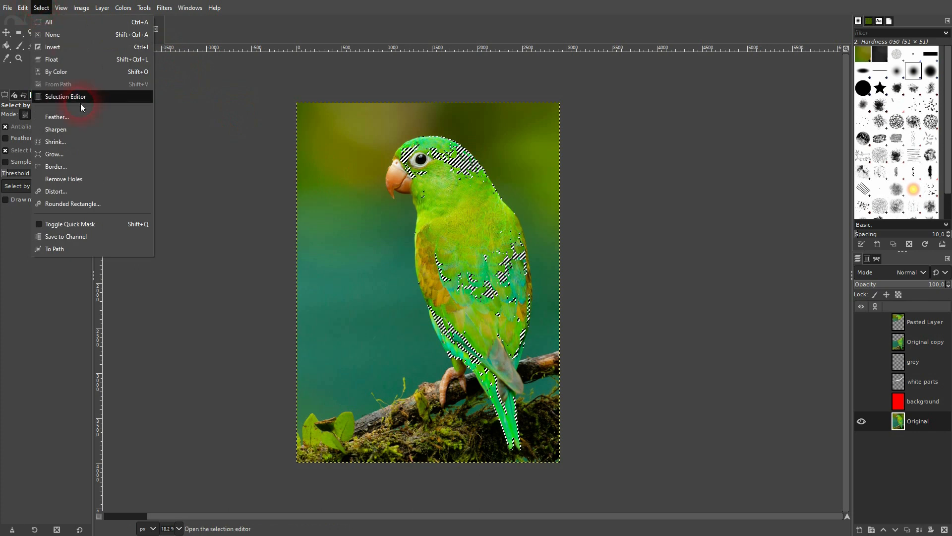
pyautogui.click(91, 178)
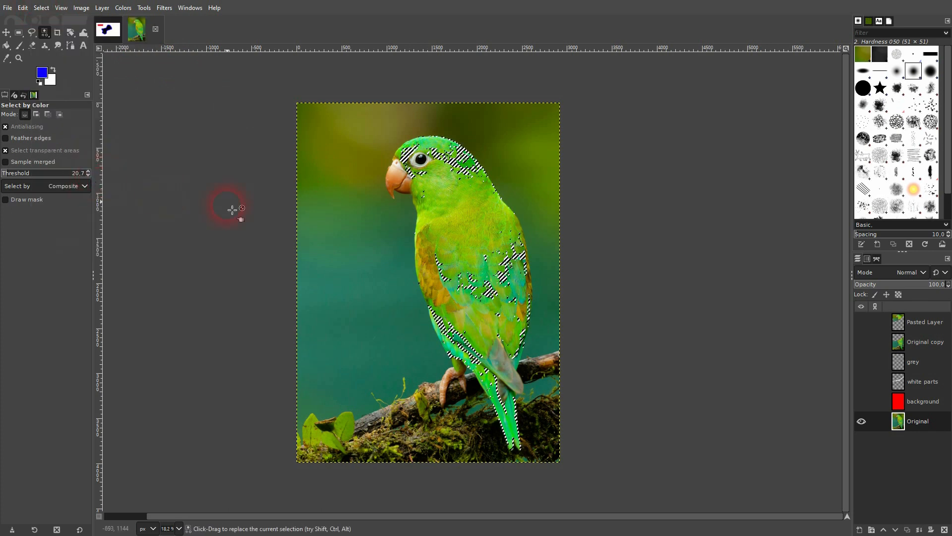
pyautogui.click(41, 8)
pyautogui.click(85, 180)
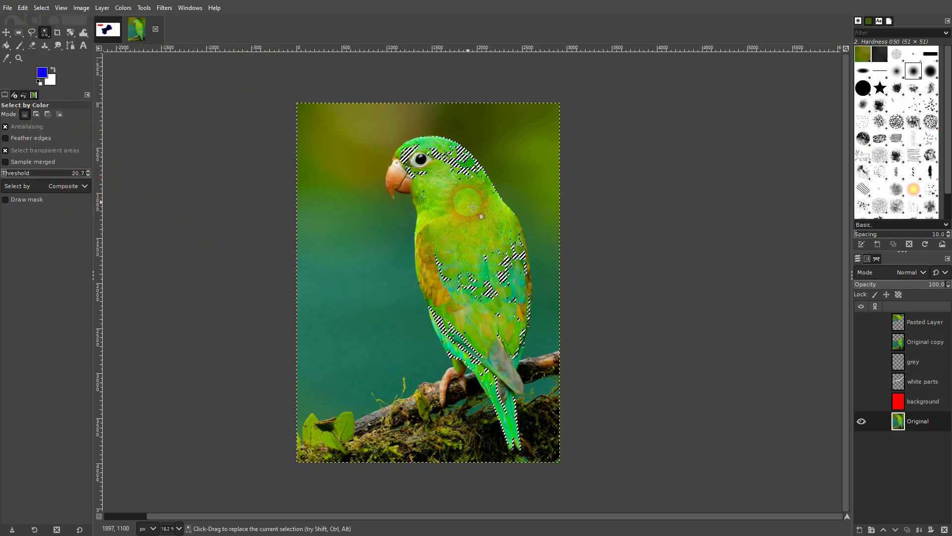
pyautogui.hotkey('ctrl', 'shift', 'a')
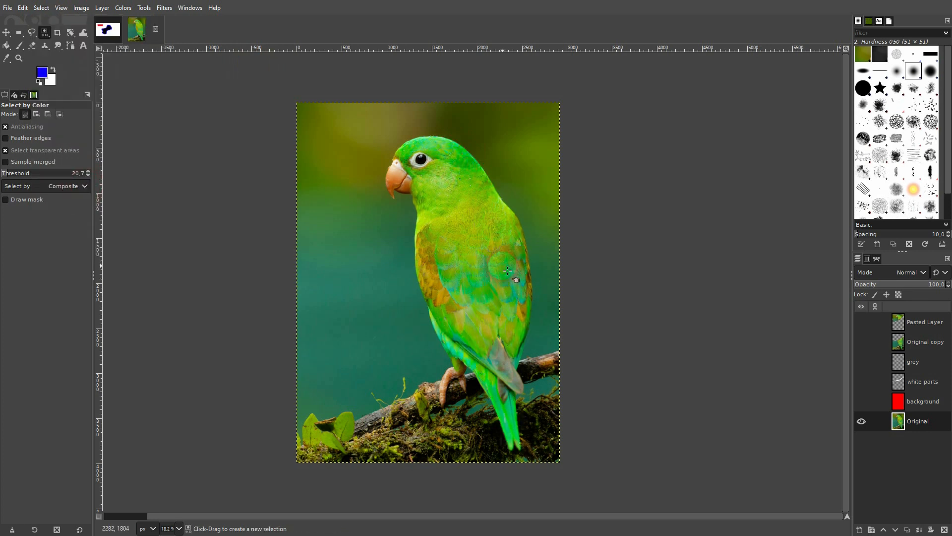
pyautogui.click(41, 7)
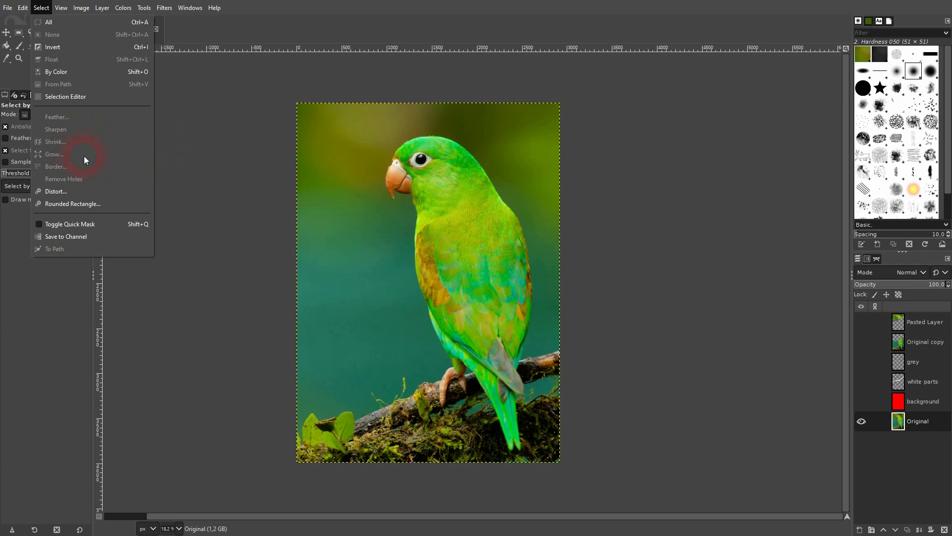
pyautogui.click(338, 22)
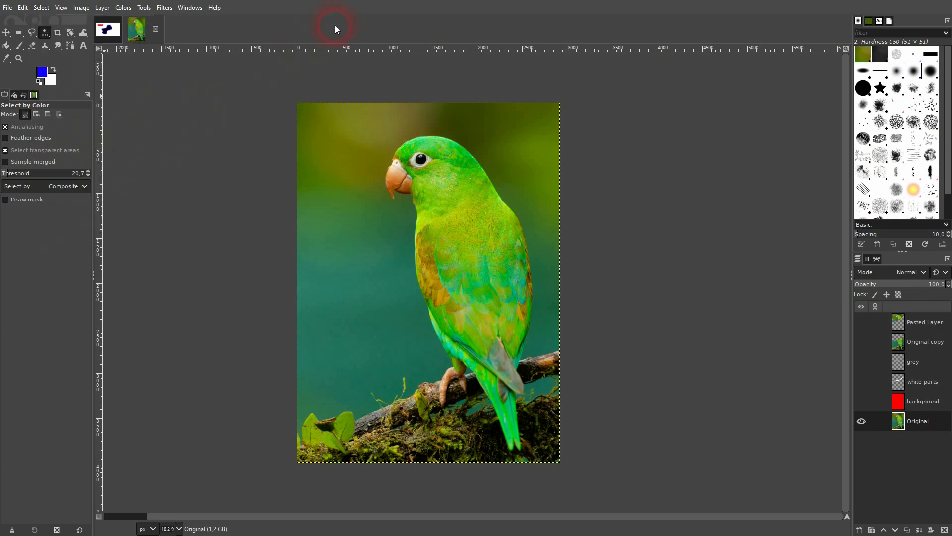
# Make the background, white parts, Original copy and Pasted Layer layers visible again.
pyautogui.click(861, 404)
pyautogui.click(859, 385)
pyautogui.click(860, 398)
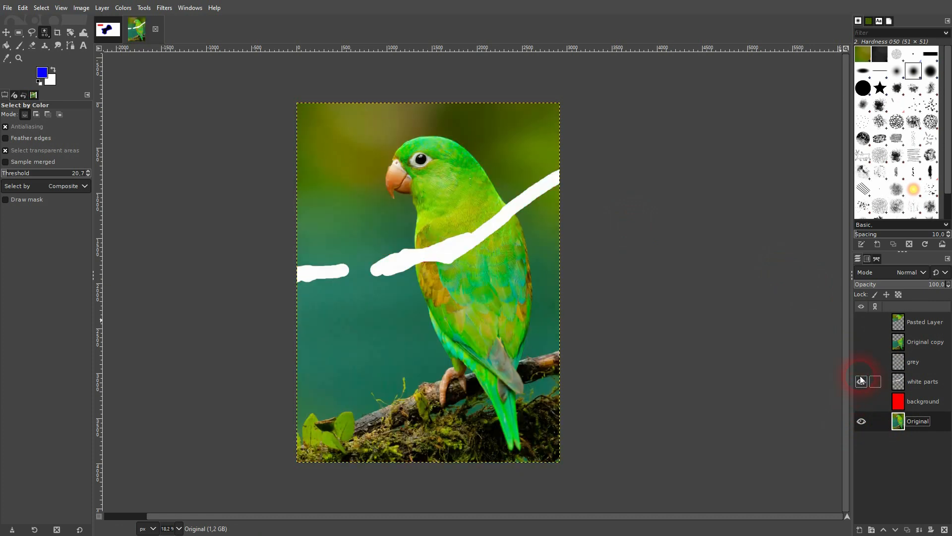
pyautogui.click(861, 342)
pyautogui.click(861, 322)
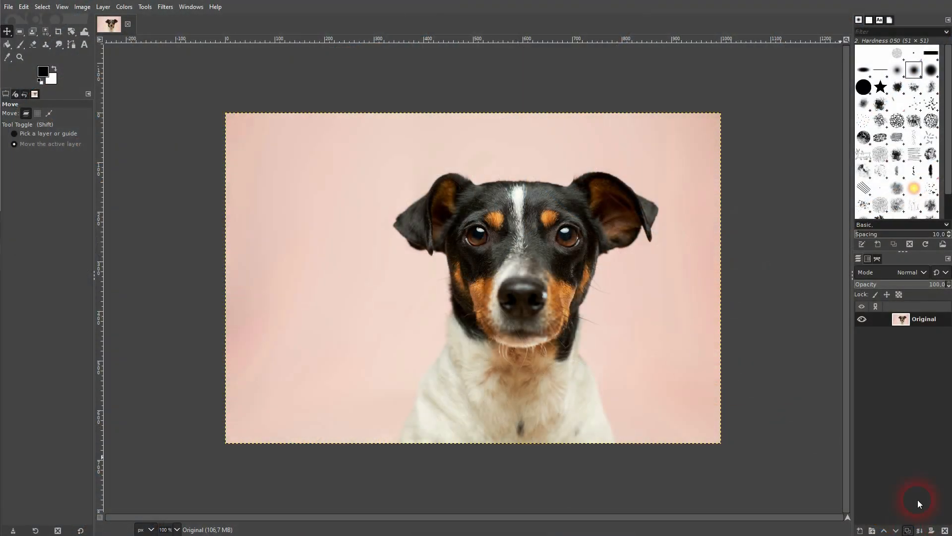
# Duplicate the dog photo's Original layer and hide the original beneath the copy.
pyautogui.click(908, 530)
pyautogui.click(862, 333)
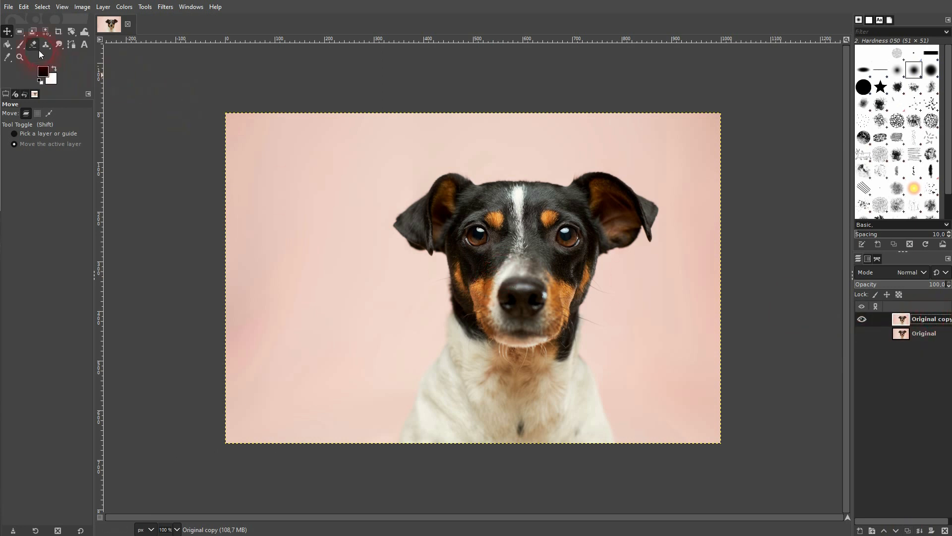
# Activate the Foreground Select tool and set its preview color to red (ff0000).
pyautogui.moveTo(34, 32); pyautogui.dragTo(96, 59)
pyautogui.click(145, 7)
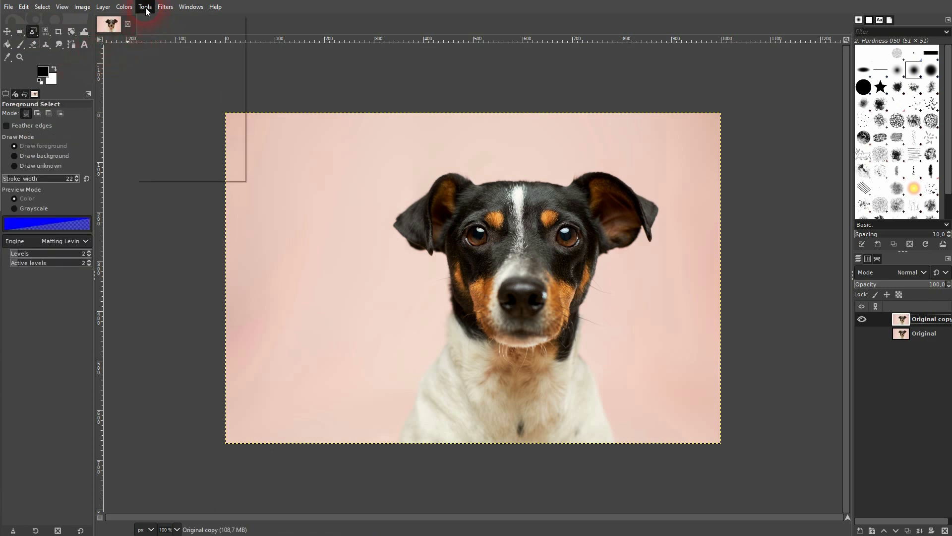
pyautogui.moveTo(187, 21)
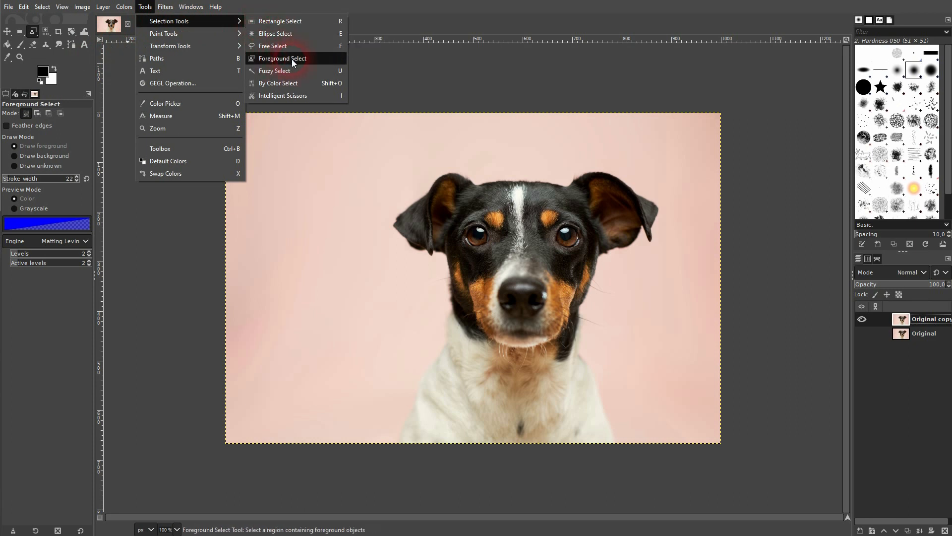
pyautogui.click(56, 294)
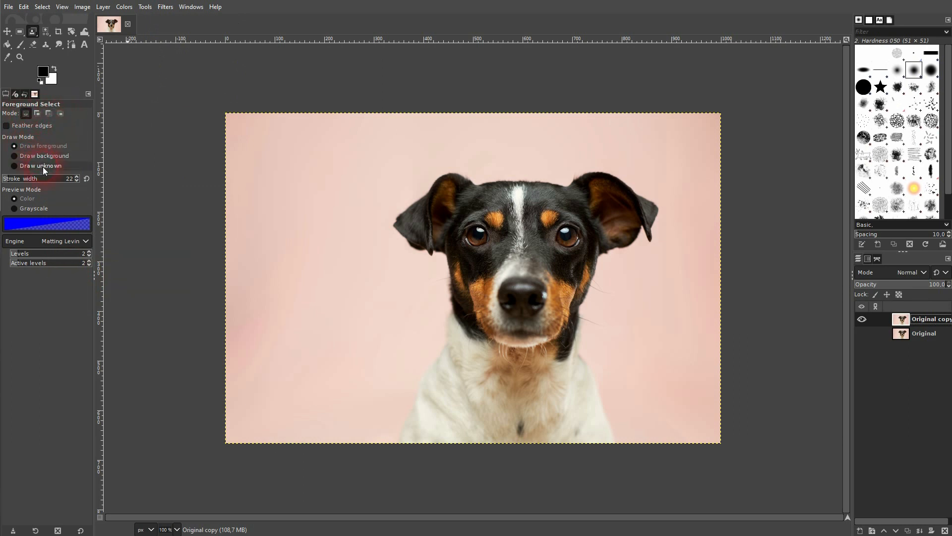
pyautogui.click(525, 273)
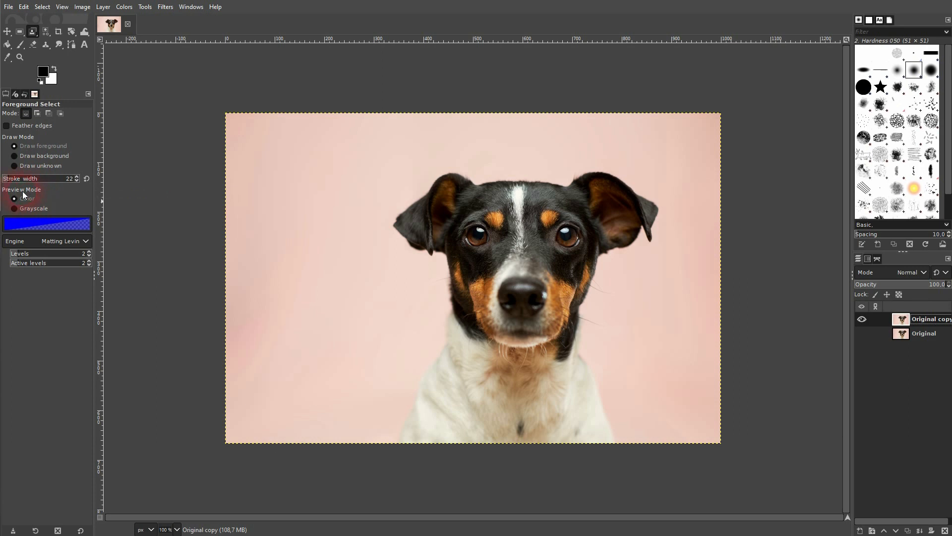
pyautogui.click(34, 219)
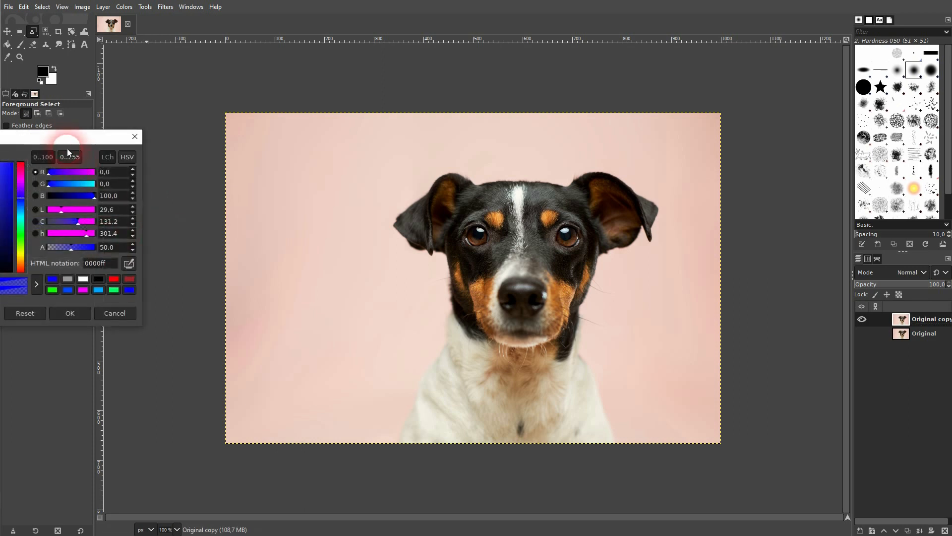
pyautogui.moveTo(67, 148); pyautogui.dragTo(212, 152)
pyautogui.moveTo(168, 207); pyautogui.dragTo(177, 159)
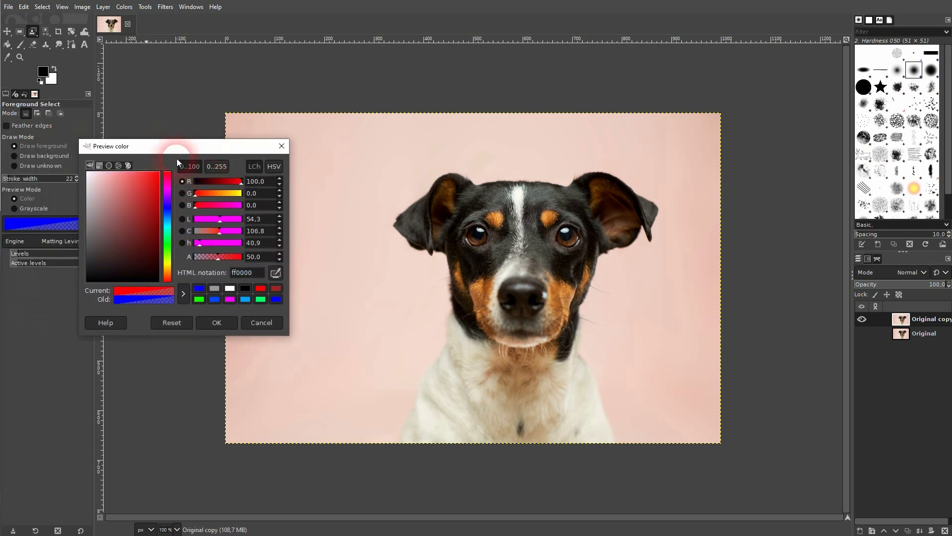
pyautogui.click(217, 323)
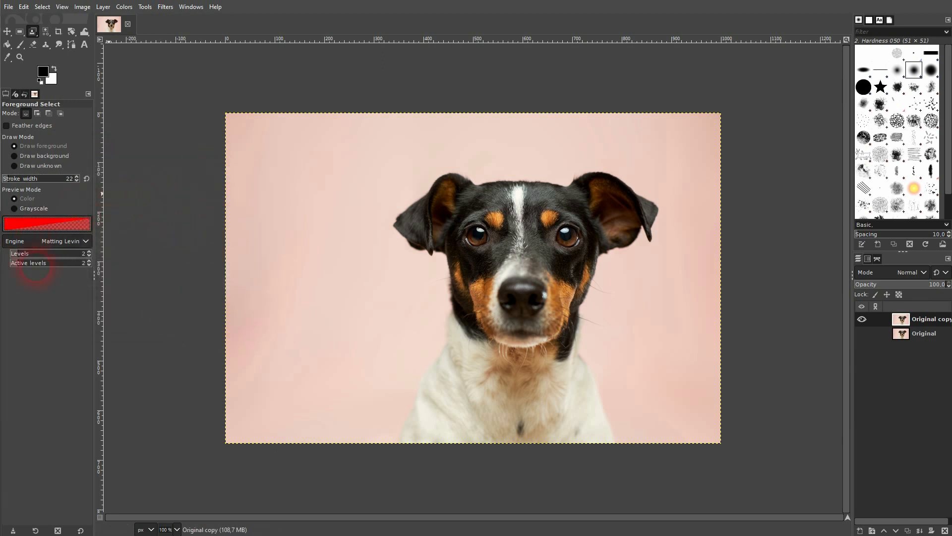
# Draw a rough closed outline around the dog's head and chest and confirm it for refining.
pyautogui.moveTo(382, 448)
pyautogui.mouseDown()
pyautogui.moveTo(448, 315)
pyautogui.moveTo(442, 269)
pyautogui.moveTo(396, 241)
pyautogui.moveTo(389, 214)
pyautogui.moveTo(451, 166)
pyautogui.moveTo(482, 160)
pyautogui.moveTo(557, 176)
pyautogui.moveTo(626, 162)
pyautogui.moveTo(658, 181)
pyautogui.moveTo(674, 232)
pyautogui.moveTo(667, 257)
pyautogui.moveTo(619, 272)
pyautogui.moveTo(601, 312)
pyautogui.moveTo(598, 346)
pyautogui.moveTo(629, 421)
pyautogui.moveTo(630, 458)
pyautogui.mouseUp()
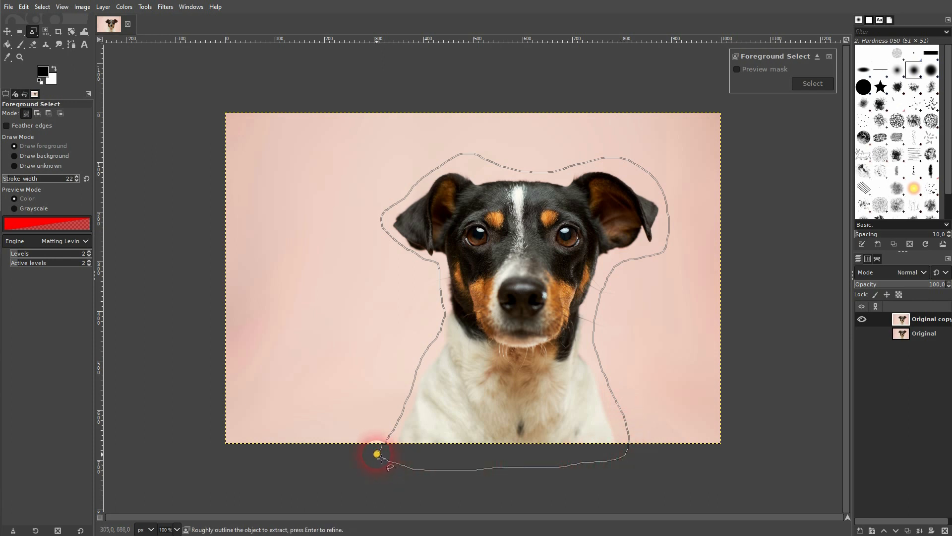
pyautogui.moveTo(380, 459); pyautogui.dragTo(377, 454)
pyautogui.press('Return')
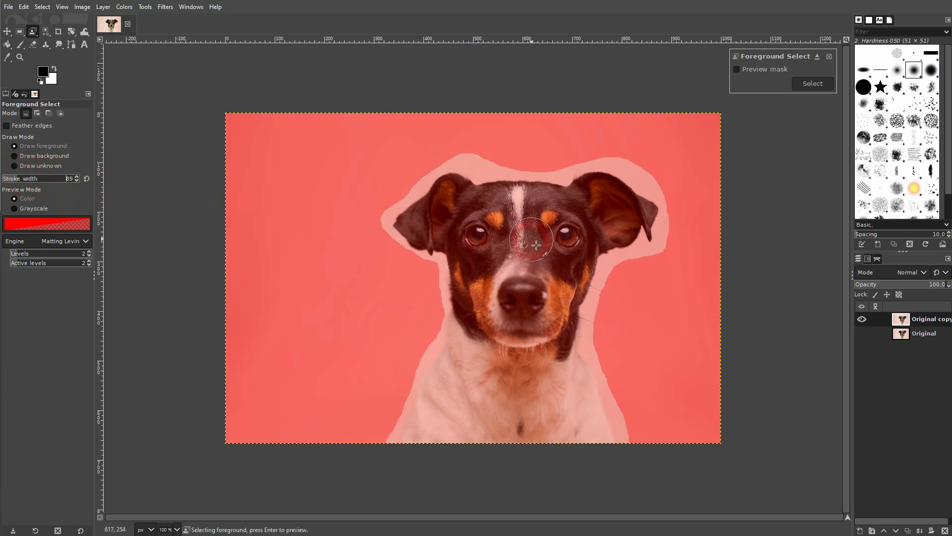
# Mark the dog's face, muzzle and chest as foreground with a stroke width of 89.
pyautogui.moveTo(536, 244)
pyautogui.mouseDown()
pyautogui.moveTo(512, 372)
pyautogui.moveTo(476, 438)
pyautogui.mouseUp()
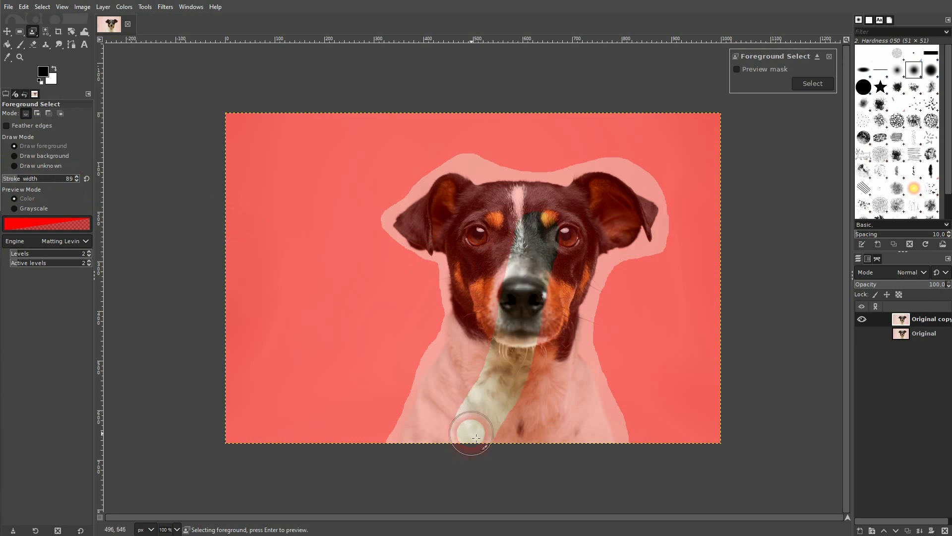
pyautogui.moveTo(558, 245)
pyautogui.mouseDown()
pyautogui.moveTo(541, 349)
pyautogui.moveTo(504, 434)
pyautogui.moveTo(516, 439)
pyautogui.moveTo(579, 437)
pyautogui.moveTo(553, 308)
pyautogui.mouseUp()
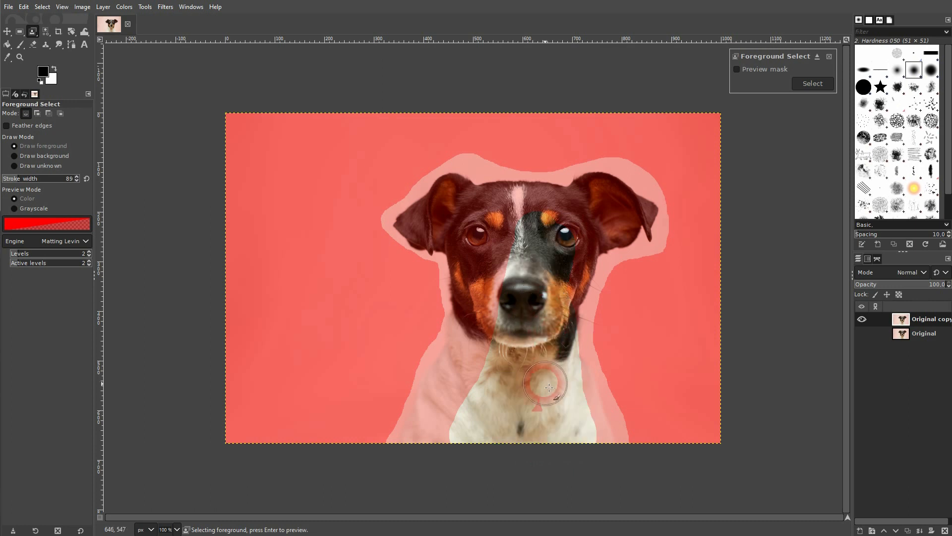
pyautogui.scroll(3, 562, 378)
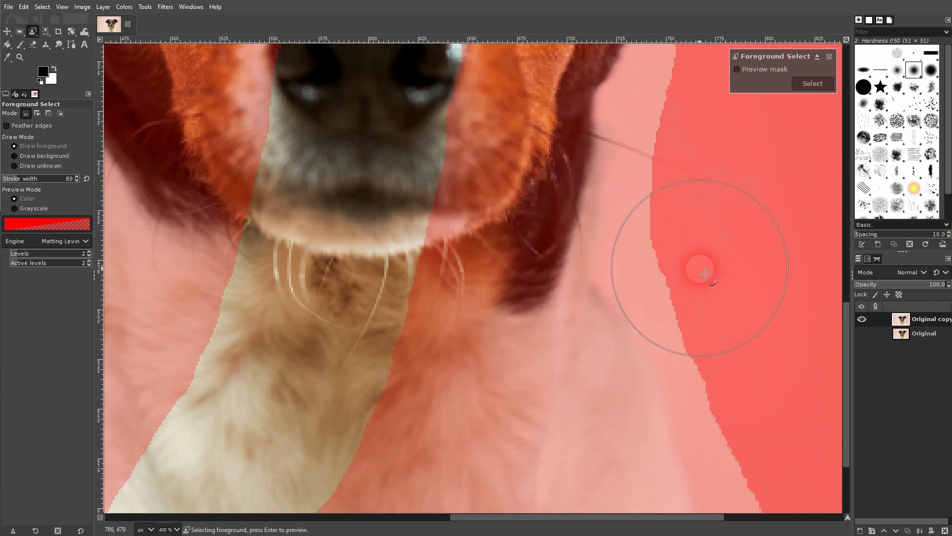
pyautogui.moveTo(501, 387); pyautogui.dragTo(474, 360)
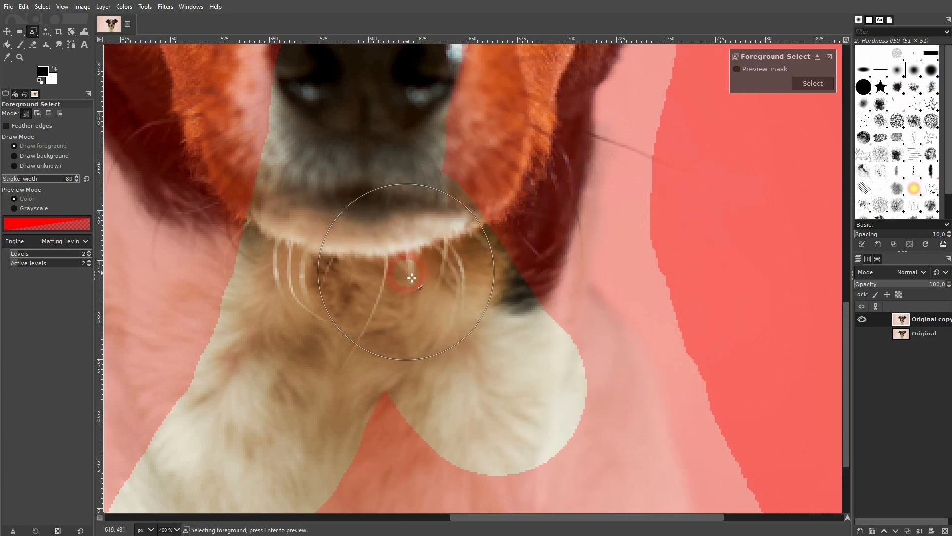
pyautogui.scroll(-3, 397, 255)
pyautogui.moveTo(404, 292)
pyautogui.mouseDown()
pyautogui.moveTo(383, 422)
pyautogui.moveTo(426, 362)
pyautogui.moveTo(460, 421)
pyautogui.moveTo(452, 353)
pyautogui.moveTo(485, 408)
pyautogui.mouseUp()
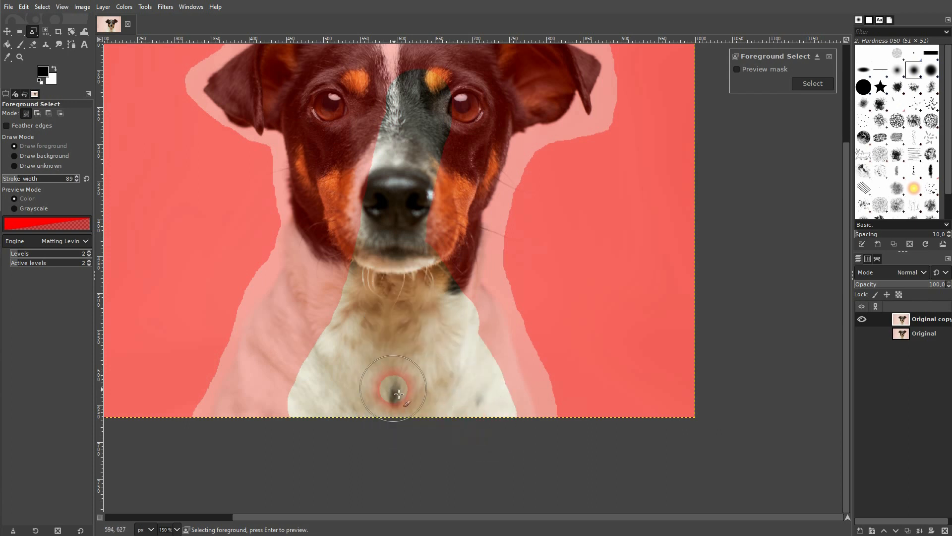
pyautogui.moveTo(365, 300)
pyautogui.mouseDown()
pyautogui.moveTo(311, 401)
pyautogui.moveTo(255, 431)
pyautogui.moveTo(350, 268)
pyautogui.moveTo(384, 142)
pyautogui.moveTo(410, 247)
pyautogui.moveTo(379, 238)
pyautogui.moveTo(347, 202)
pyautogui.moveTo(495, 186)
pyautogui.moveTo(443, 334)
pyautogui.moveTo(382, 381)
pyautogui.mouseUp()
pyautogui.moveTo(370, 347)
pyautogui.mouseDown()
pyautogui.moveTo(362, 282)
pyautogui.moveTo(340, 233)
pyautogui.mouseUp()
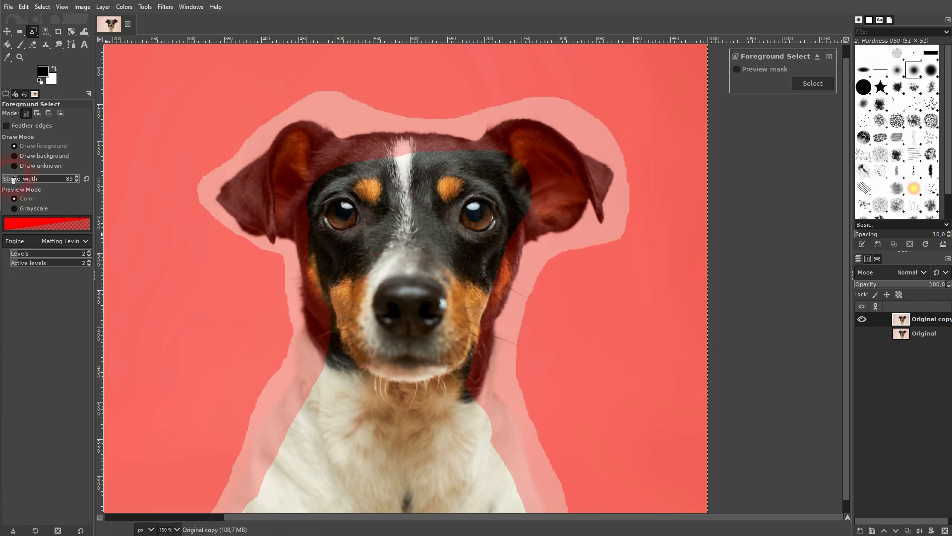
# Mark the dog's ears, head edges and both sides of the chest as foreground with a stroke width of 38.
pyautogui.moveTo(372, 187)
pyautogui.mouseDown()
pyautogui.moveTo(338, 160)
pyautogui.moveTo(303, 153)
pyautogui.moveTo(262, 183)
pyautogui.moveTo(263, 204)
pyautogui.moveTo(323, 228)
pyautogui.moveTo(293, 198)
pyautogui.moveTo(310, 179)
pyautogui.moveTo(274, 194)
pyautogui.mouseUp()
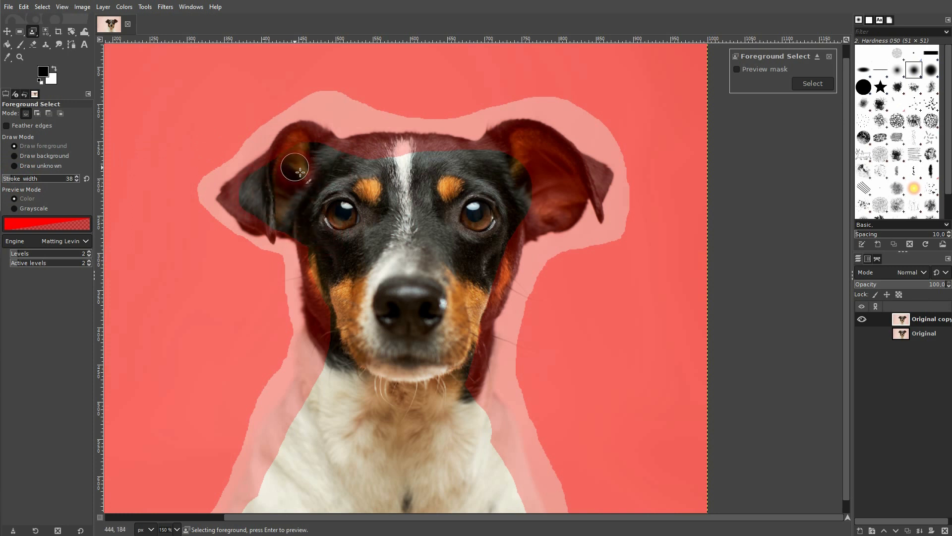
pyautogui.moveTo(287, 159)
pyautogui.mouseDown()
pyautogui.moveTo(304, 146)
pyautogui.moveTo(353, 162)
pyautogui.moveTo(549, 155)
pyautogui.moveTo(585, 178)
pyautogui.moveTo(573, 204)
pyautogui.moveTo(511, 240)
pyautogui.moveTo(558, 191)
pyautogui.moveTo(561, 174)
pyautogui.moveTo(501, 240)
pyautogui.moveTo(503, 265)
pyautogui.moveTo(487, 286)
pyautogui.moveTo(465, 399)
pyautogui.moveTo(453, 416)
pyautogui.mouseUp()
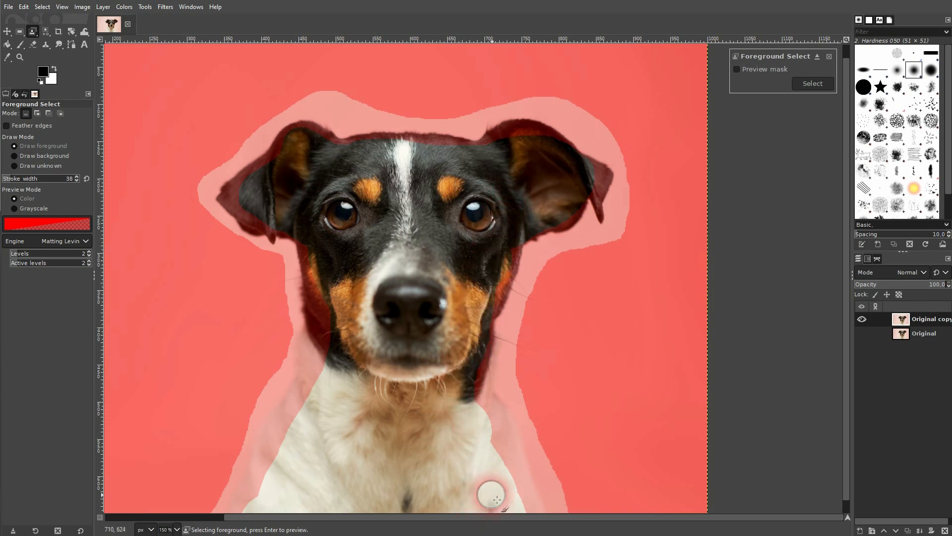
pyautogui.scroll(1, 527, 498)
pyautogui.moveTo(479, 445)
pyautogui.mouseDown()
pyautogui.moveTo(439, 333)
pyautogui.moveTo(489, 464)
pyautogui.mouseUp()
pyautogui.scroll(-5, 449, 457)
pyautogui.moveTo(469, 305)
pyautogui.mouseDown()
pyautogui.moveTo(493, 326)
pyautogui.moveTo(513, 377)
pyautogui.mouseUp()
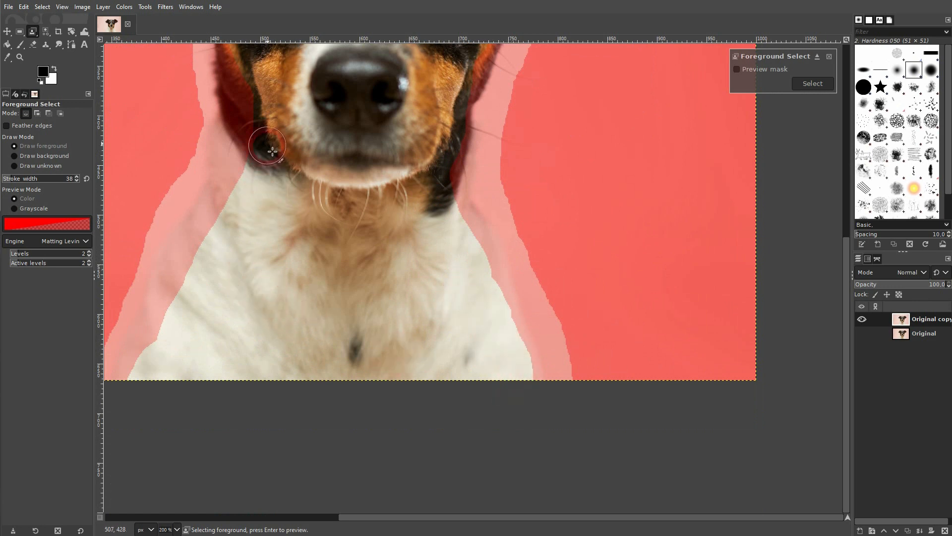
pyautogui.moveTo(273, 101)
pyautogui.mouseDown()
pyautogui.moveTo(216, 258)
pyautogui.moveTo(133, 381)
pyautogui.mouseUp()
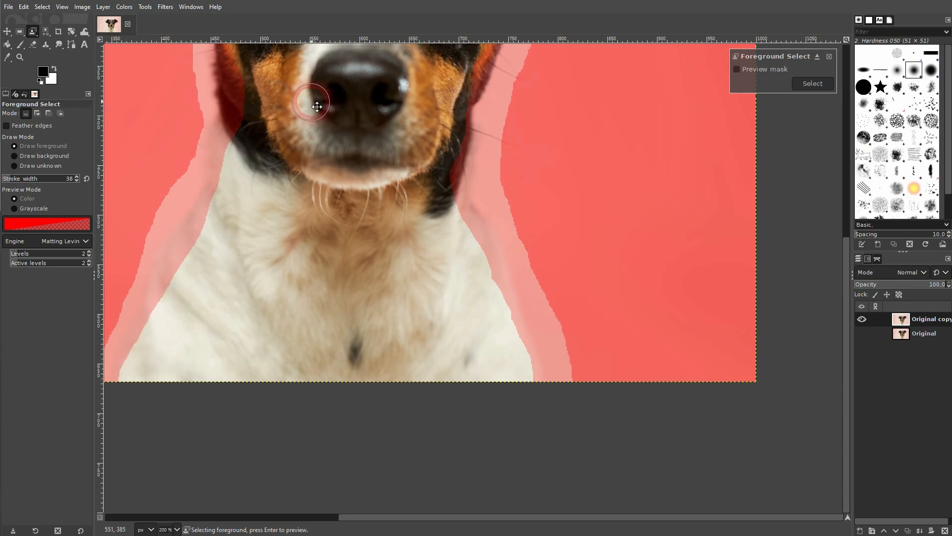
# Mark the remaining uncovered parts of the dog's inner ear and drooping ear flap as foreground with a stroke width of 38.
pyautogui.scroll(5, 314, 102)
pyautogui.moveTo(295, 287)
pyautogui.mouseDown()
pyautogui.moveTo(283, 282)
pyautogui.moveTo(239, 136)
pyautogui.moveTo(188, 139)
pyautogui.moveTo(166, 127)
pyautogui.moveTo(217, 92)
pyautogui.moveTo(287, 85)
pyautogui.mouseUp()
pyautogui.scroll(5, 646, 217)
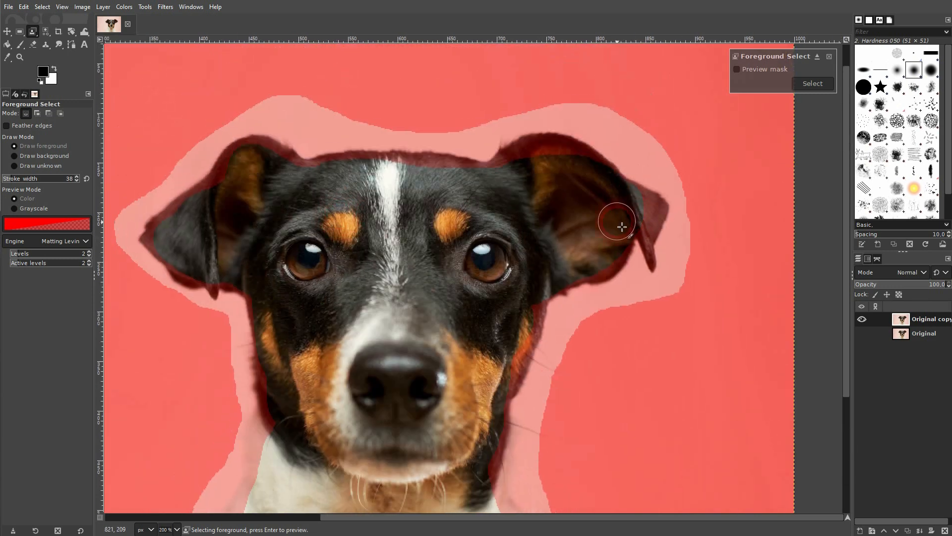
pyautogui.moveTo(622, 227)
pyautogui.mouseDown()
pyautogui.moveTo(629, 215)
pyautogui.moveTo(648, 217)
pyautogui.mouseUp()
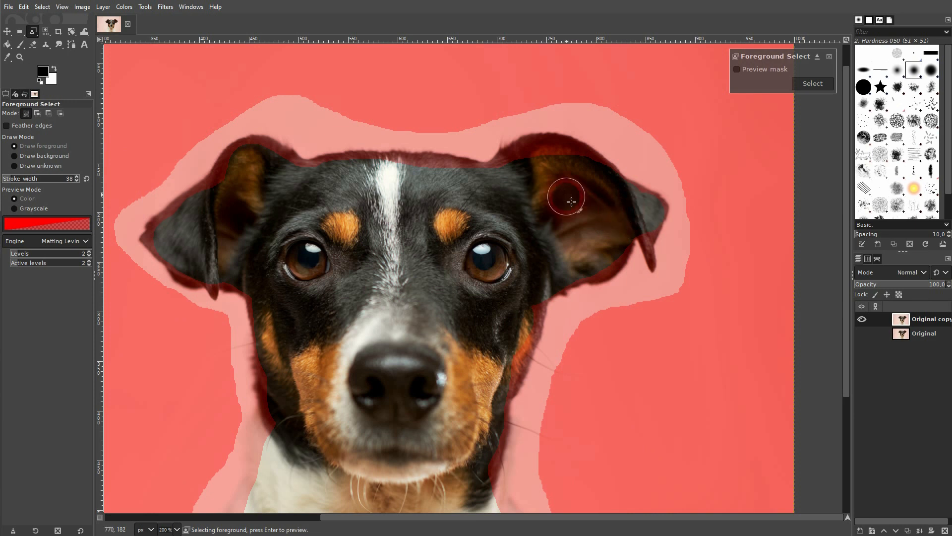
pyautogui.moveTo(575, 172)
pyautogui.mouseDown()
pyautogui.moveTo(546, 165)
pyautogui.moveTo(489, 211)
pyautogui.mouseUp()
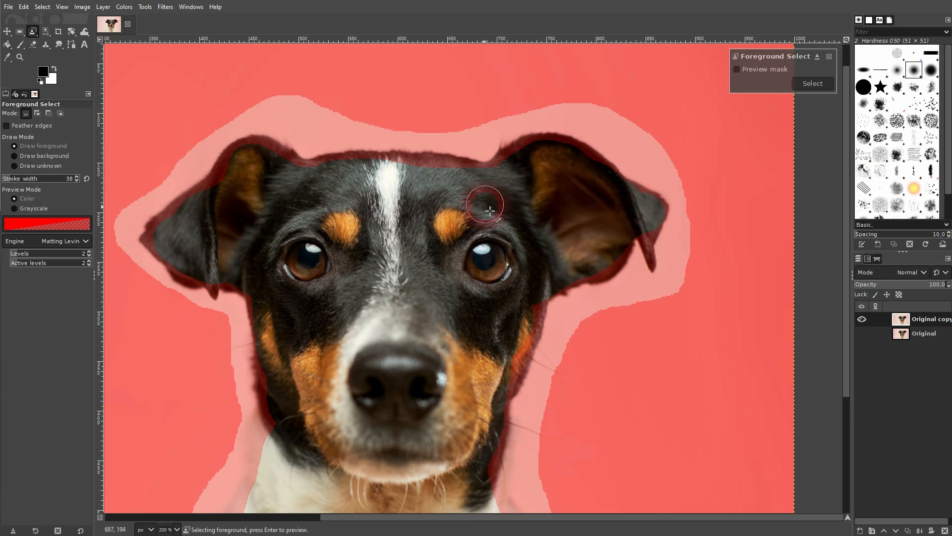
# Preview the foreground mask and examine the extraction edges around the dog's ears, neck and chest.
pyautogui.click(737, 70)
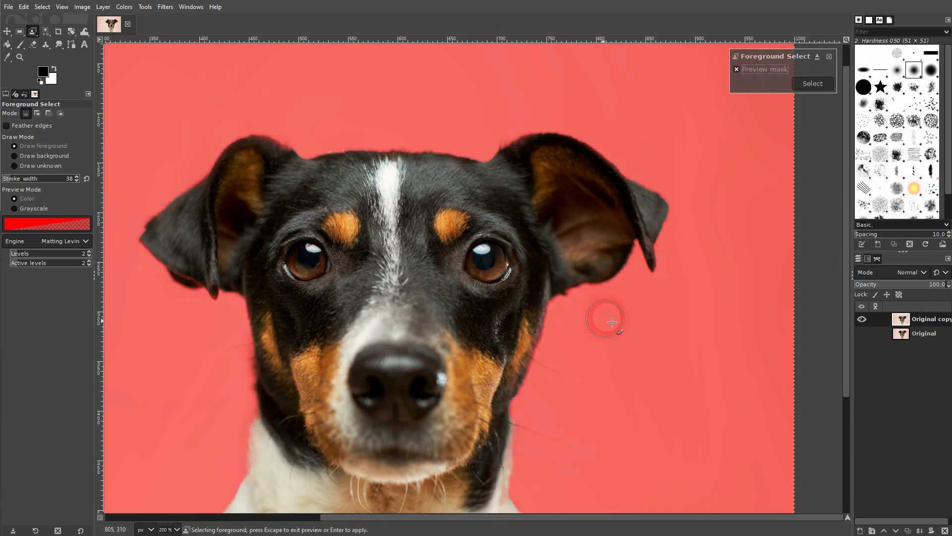
pyautogui.scroll(-3, 422, 345)
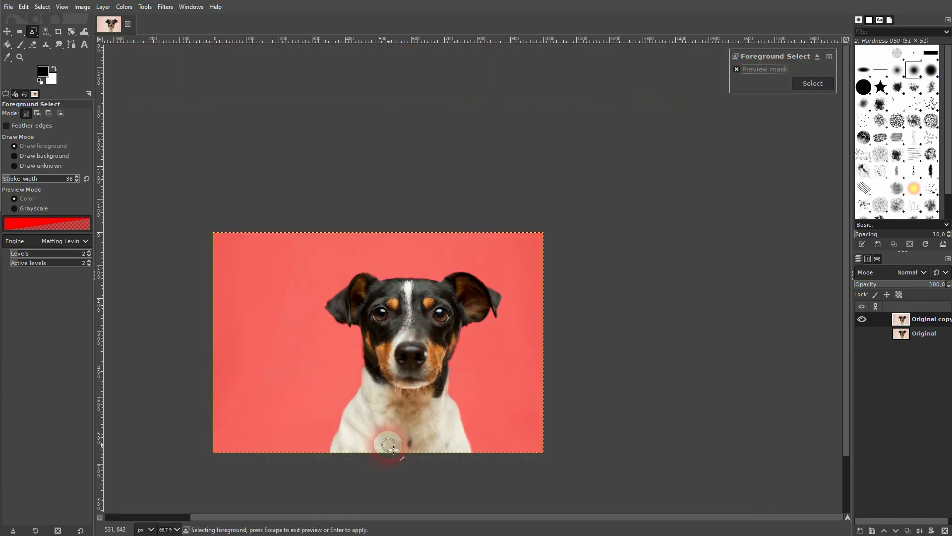
pyautogui.scroll(3, 397, 453)
pyautogui.scroll(-2, 416, 370)
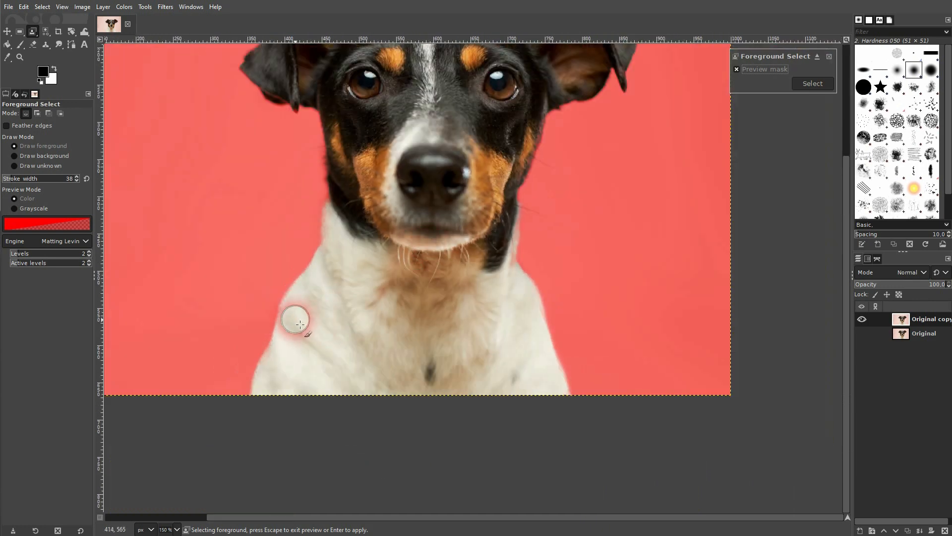
pyautogui.scroll(4, 295, 318)
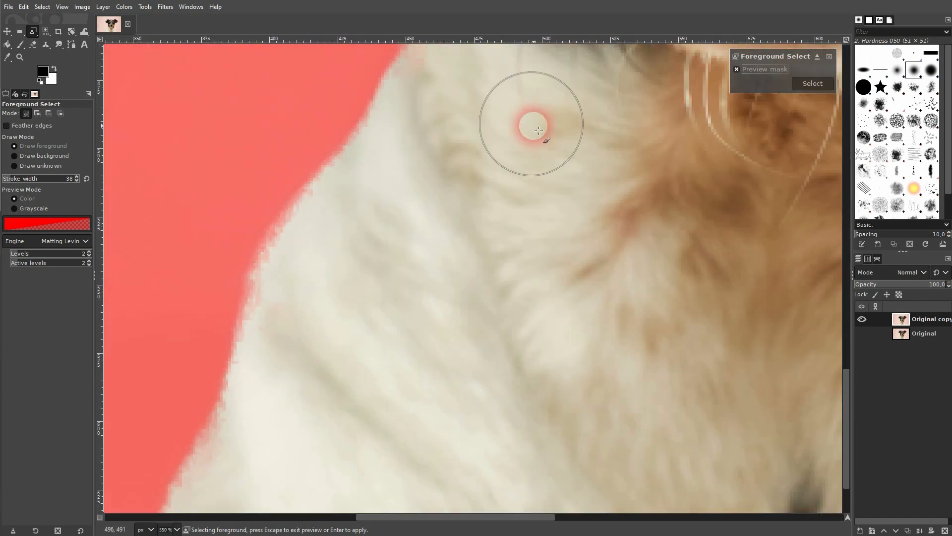
pyautogui.scroll(-4, 531, 123)
pyautogui.scroll(-1, 674, 169)
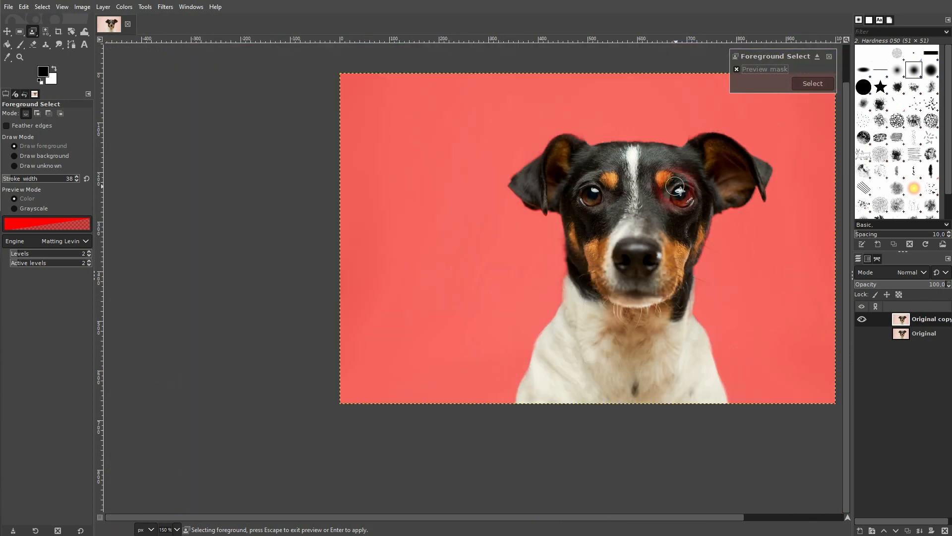
pyautogui.moveTo(710, 516); pyautogui.dragTo(780, 505)
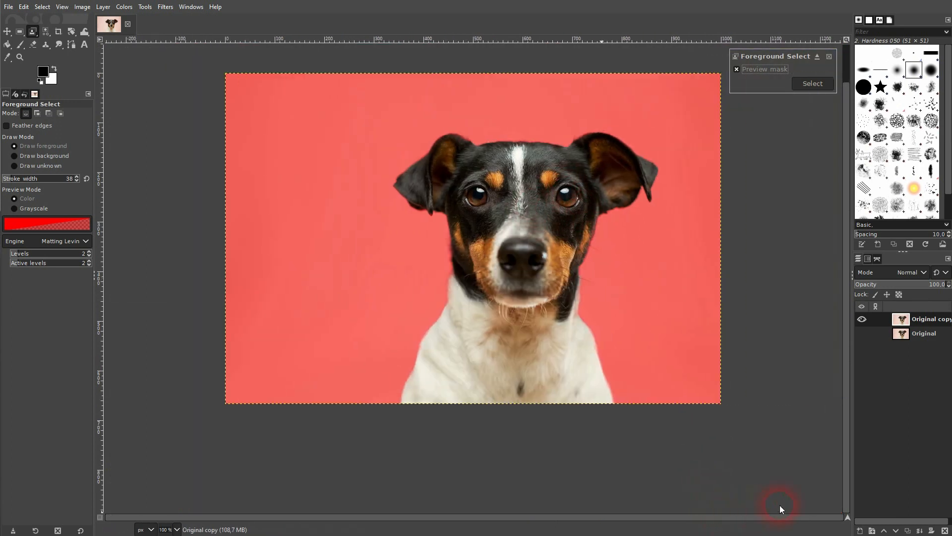
# Recompute the foreground mask preview and convert the result into a selection of the dog.
pyautogui.click(810, 84)
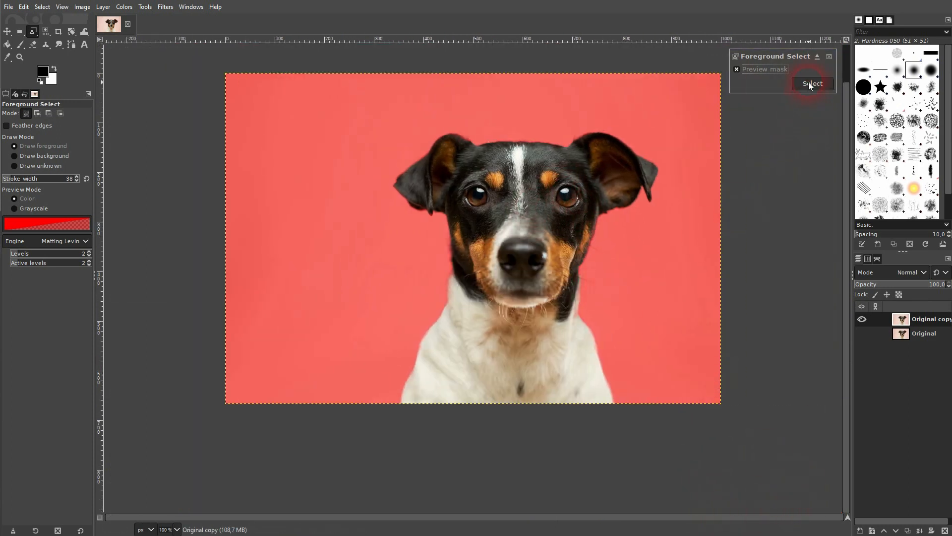
pyautogui.click(737, 70)
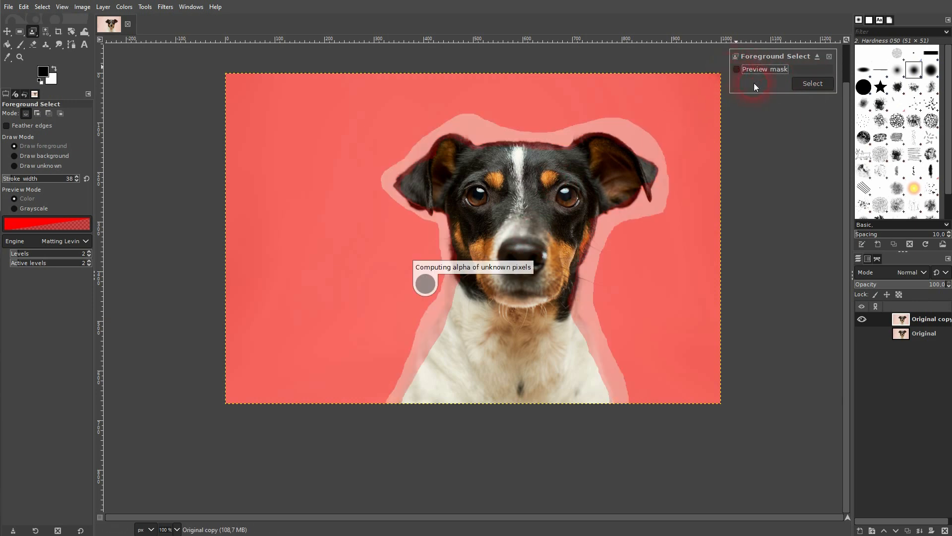
pyautogui.click(813, 84)
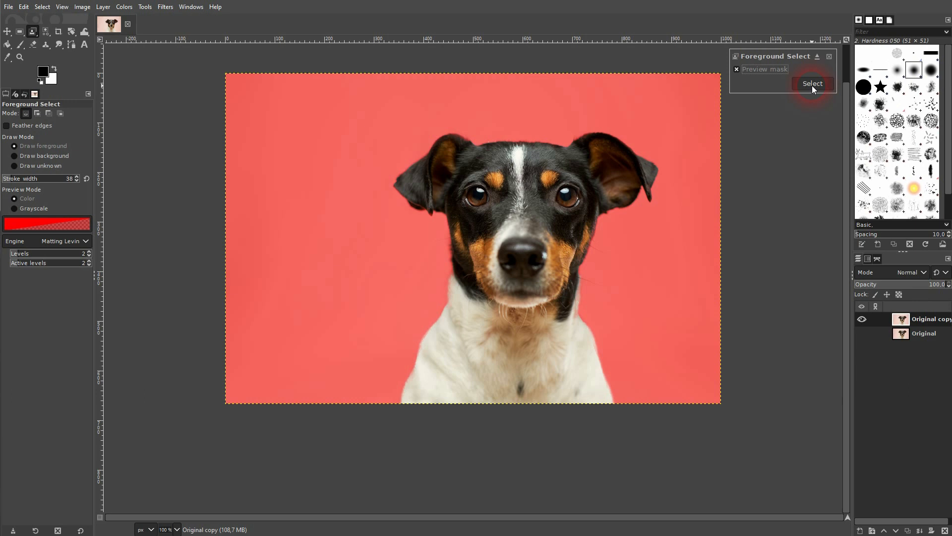
pyautogui.click(811, 85)
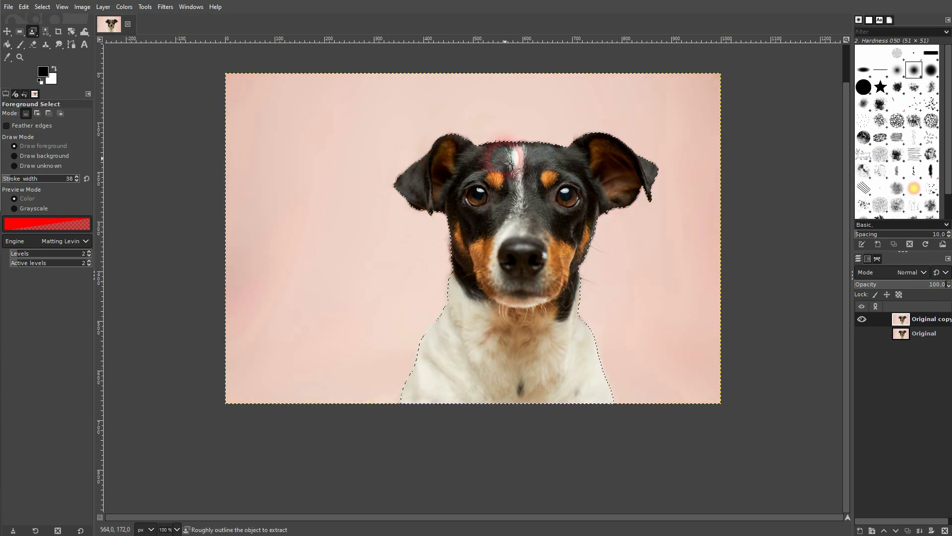
# Examine the selection outline up close around the dog's ears, cheeks, neck and chest.
pyautogui.scroll(7, 429, 234)
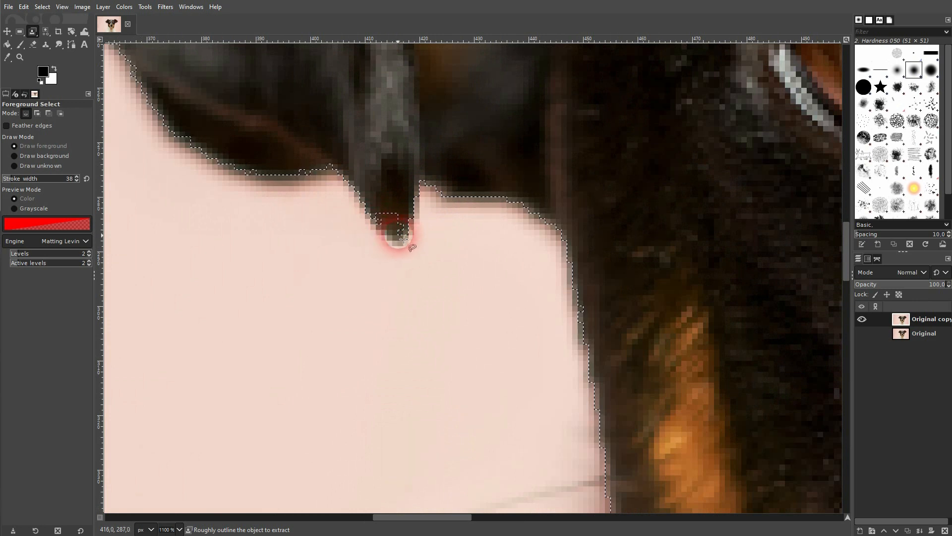
pyautogui.scroll(-5, 425, 224)
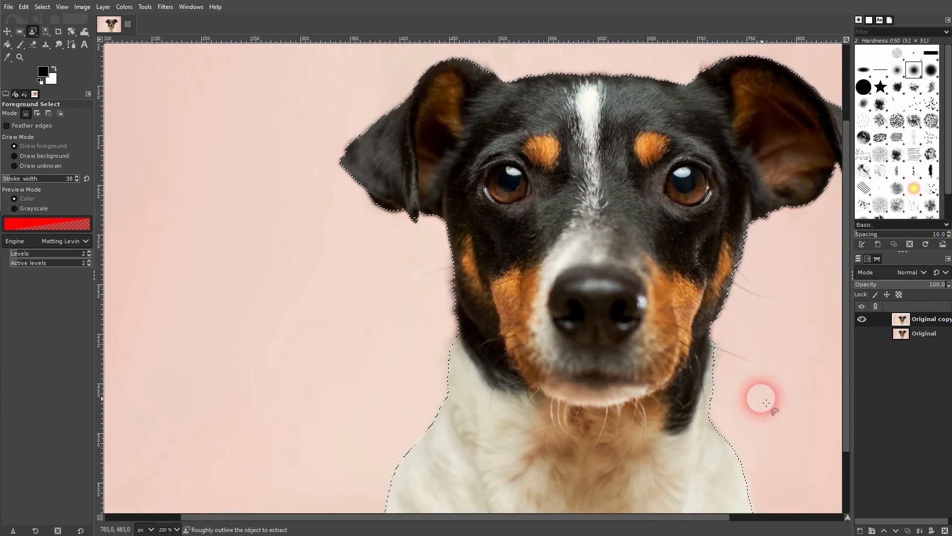
pyautogui.scroll(6, 781, 218)
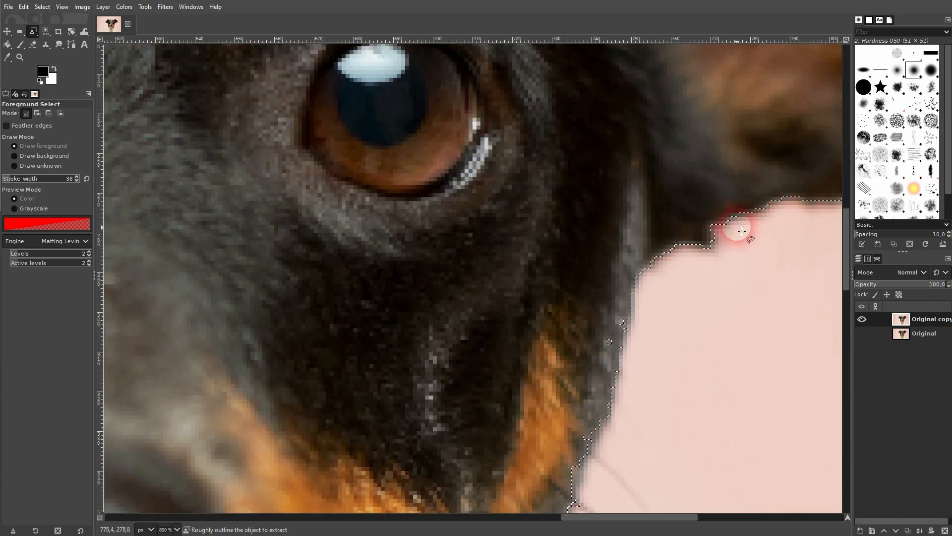
pyautogui.scroll(-5, 687, 273)
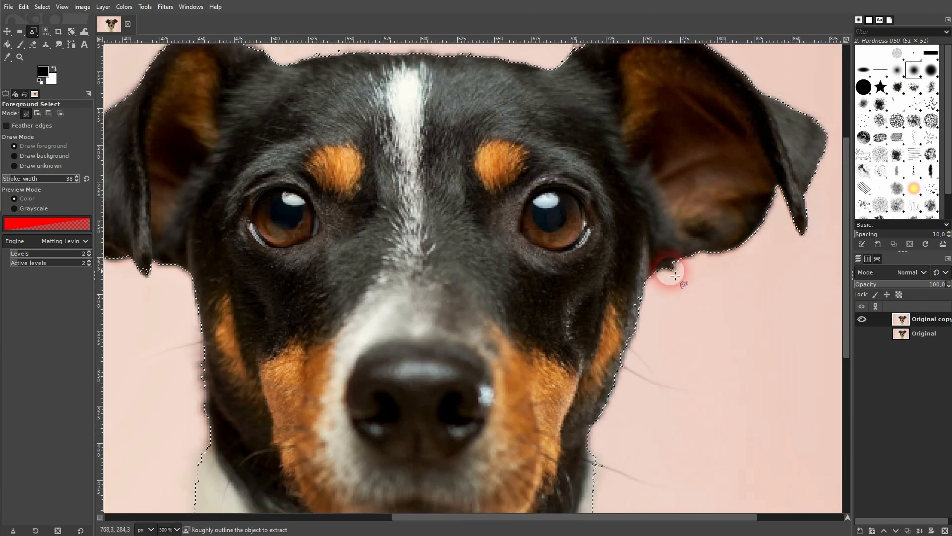
pyautogui.scroll(-3, 675, 275)
pyautogui.scroll(5, 498, 455)
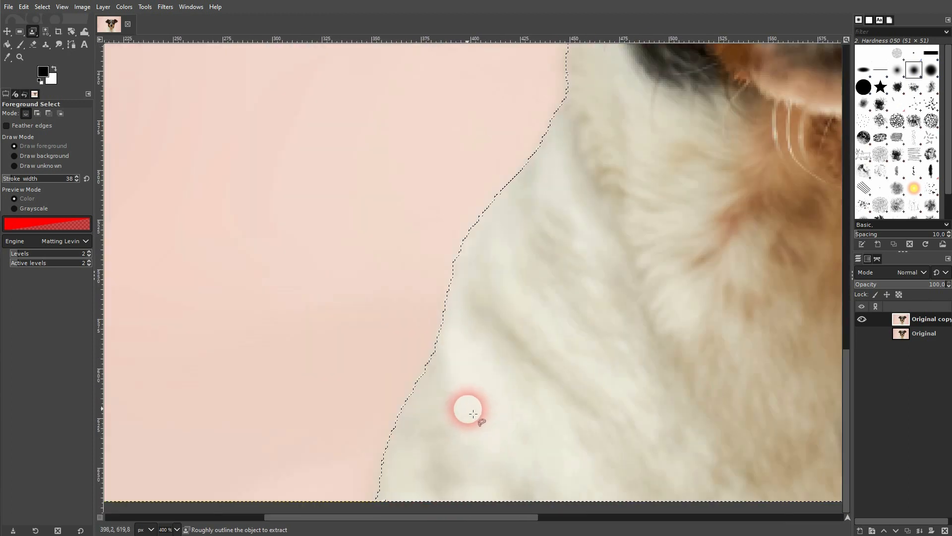
pyautogui.scroll(-5, 481, 404)
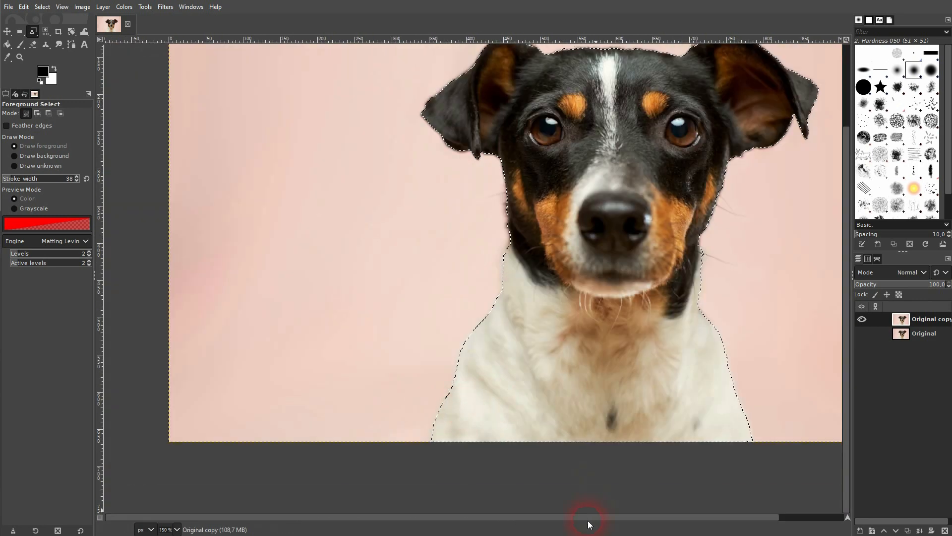
pyautogui.scroll(1, 645, 518)
pyautogui.scroll(-1, 640, 271)
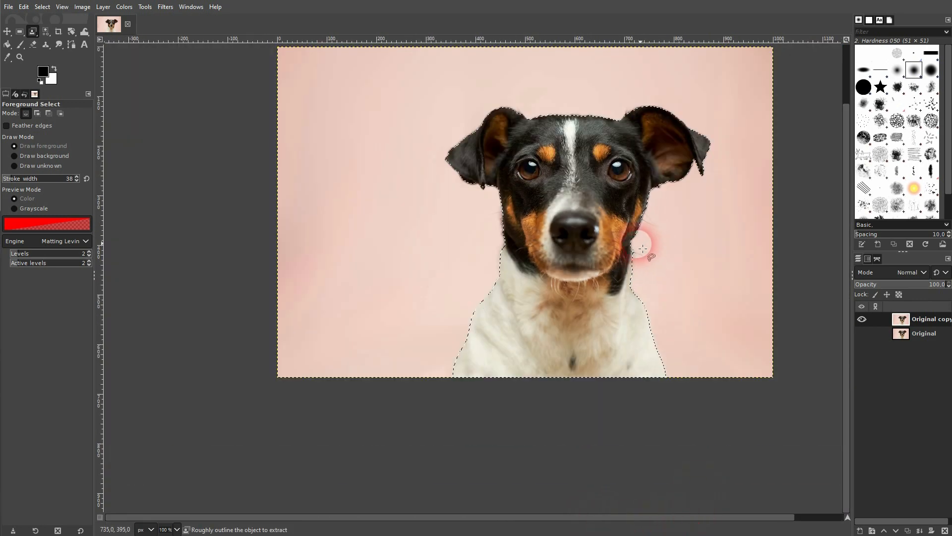
pyautogui.scroll(1, 724, 209)
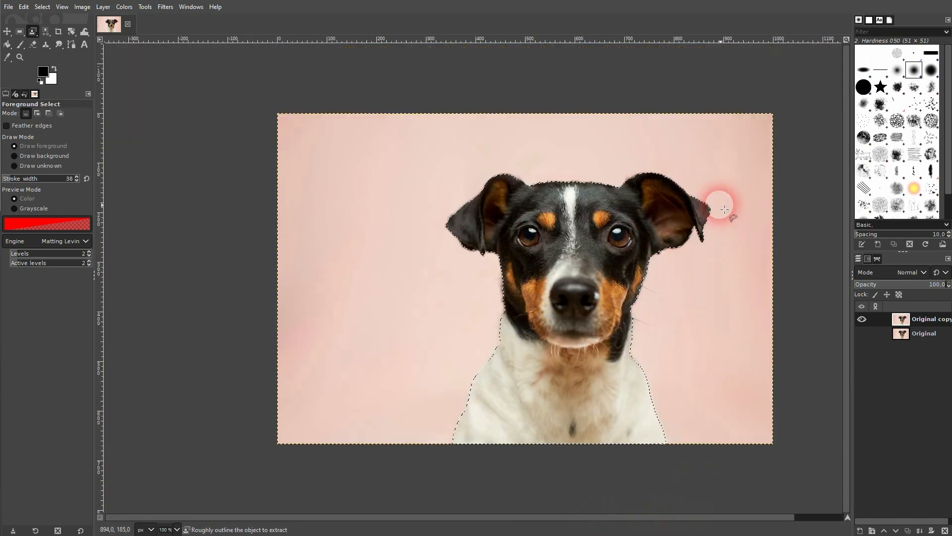
# Add a layer mask to the Original copy layer, initialized from the selection.
pyautogui.rightClick(923, 321)
pyautogui.click(857, 149)
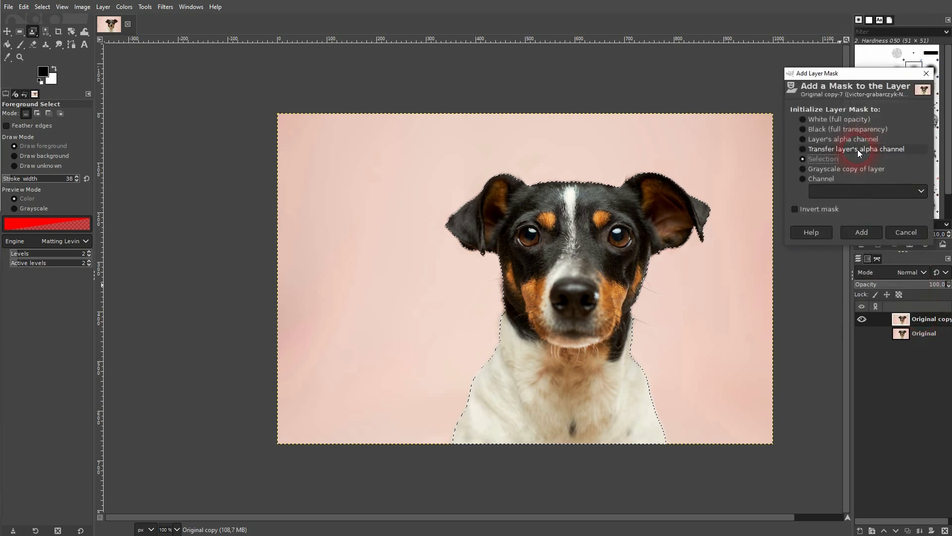
pyautogui.click(814, 159)
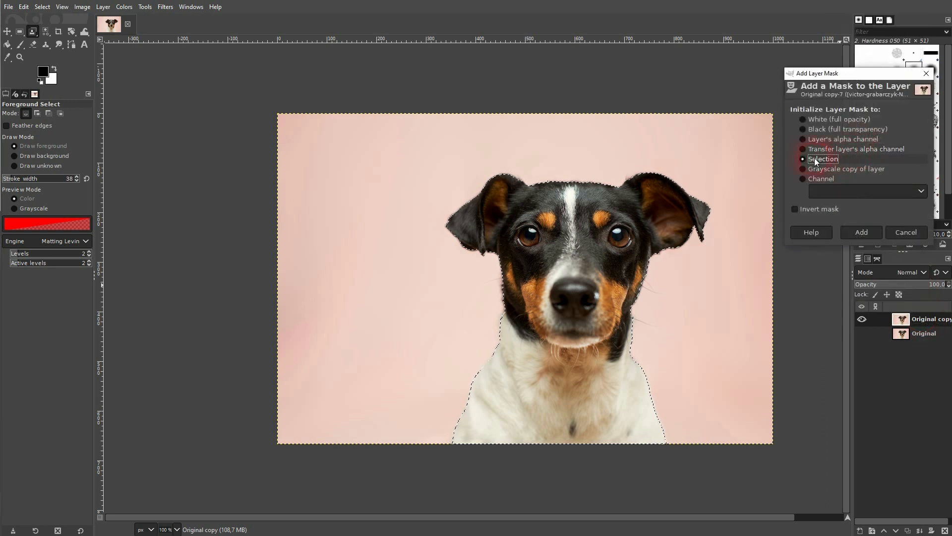
pyautogui.click(863, 232)
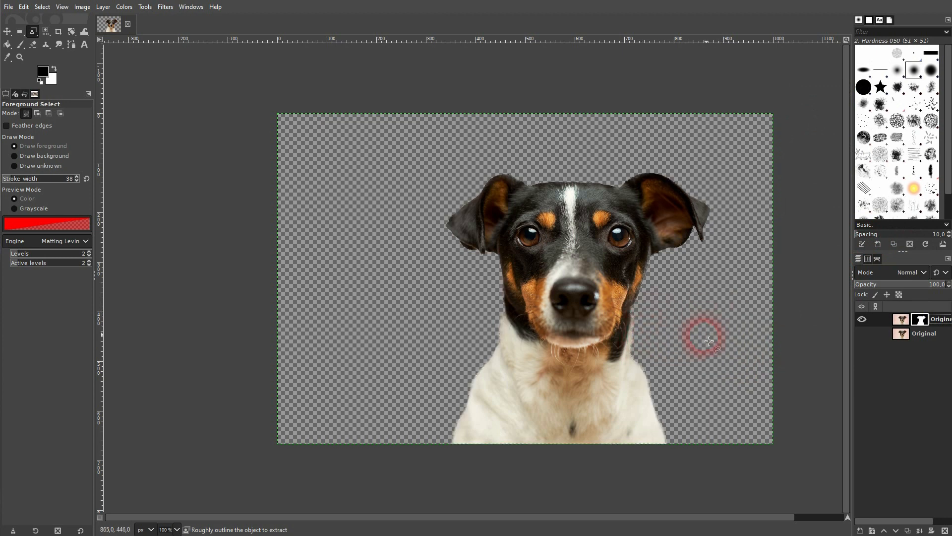
# Create a transparent layer named background and place it directly below the masked dog layer.
pyautogui.scroll(3, 680, 372)
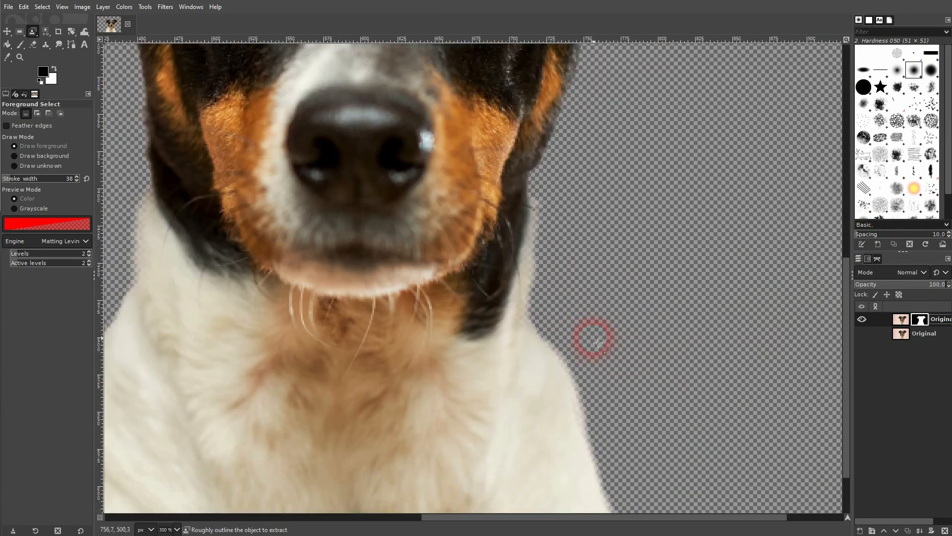
pyautogui.scroll(-1, 600, 342)
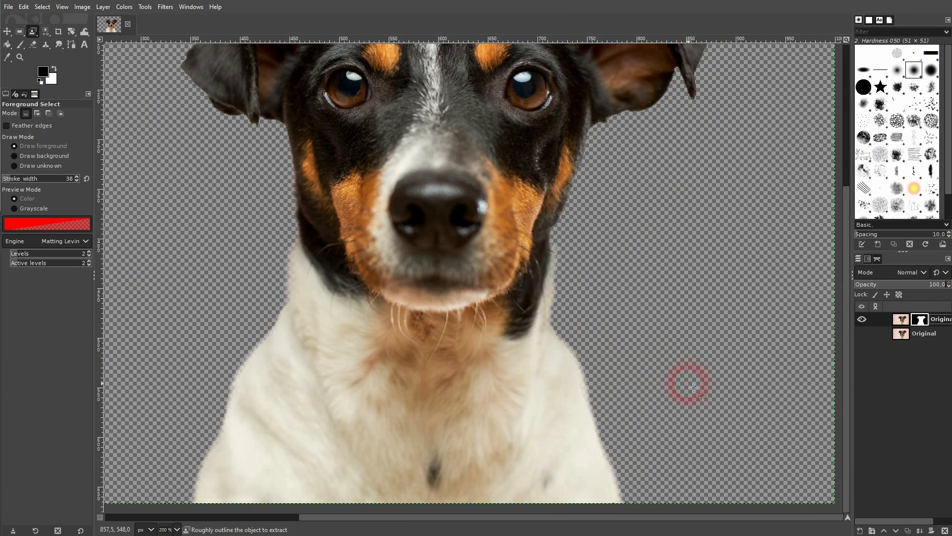
pyautogui.click(862, 530)
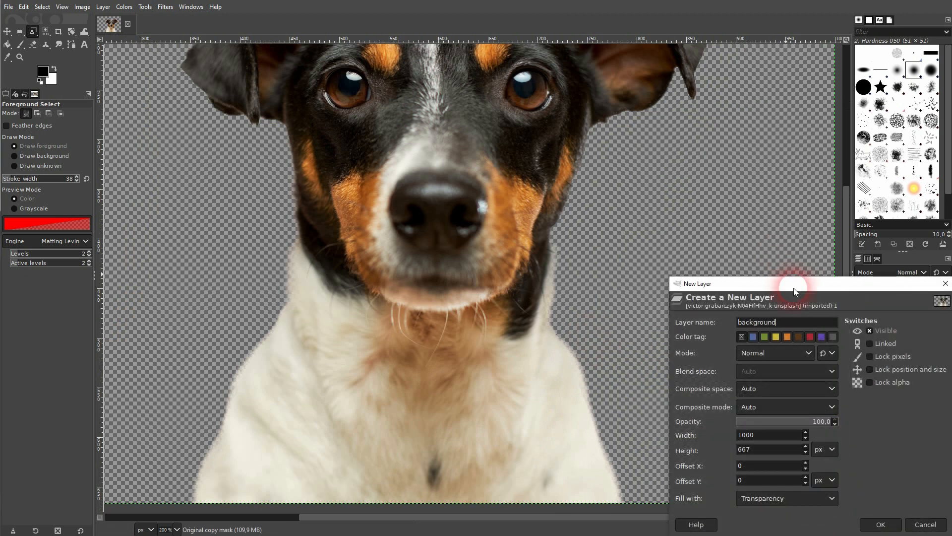
pyautogui.click(832, 496)
pyautogui.click(779, 476)
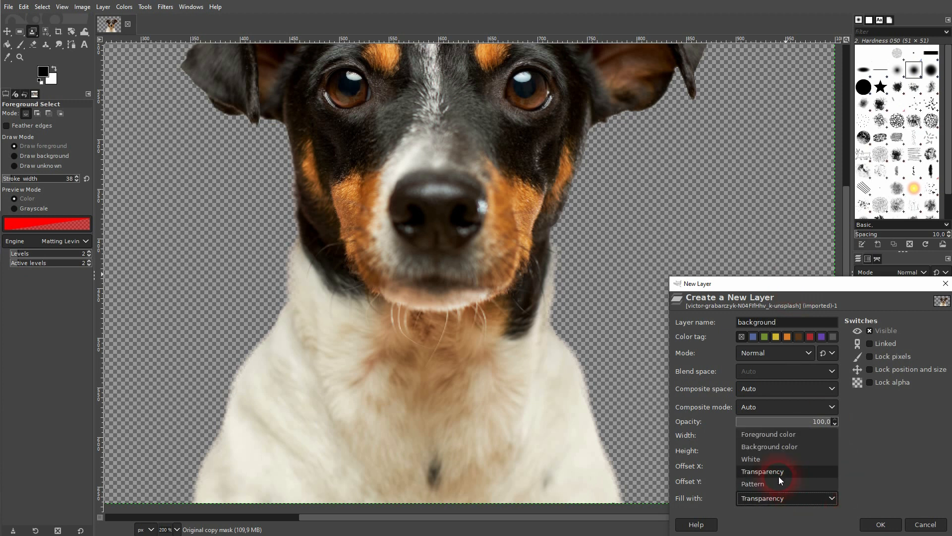
pyautogui.click(889, 524)
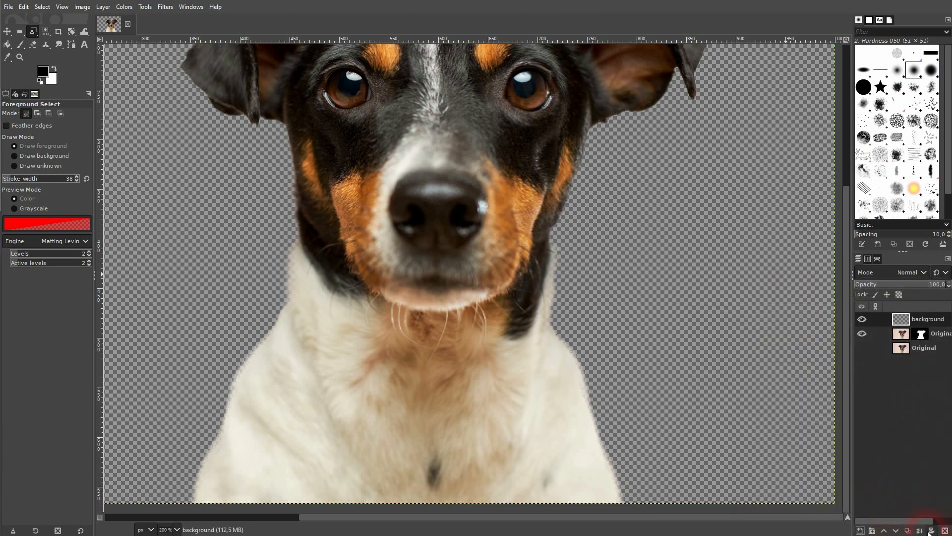
pyautogui.click(896, 531)
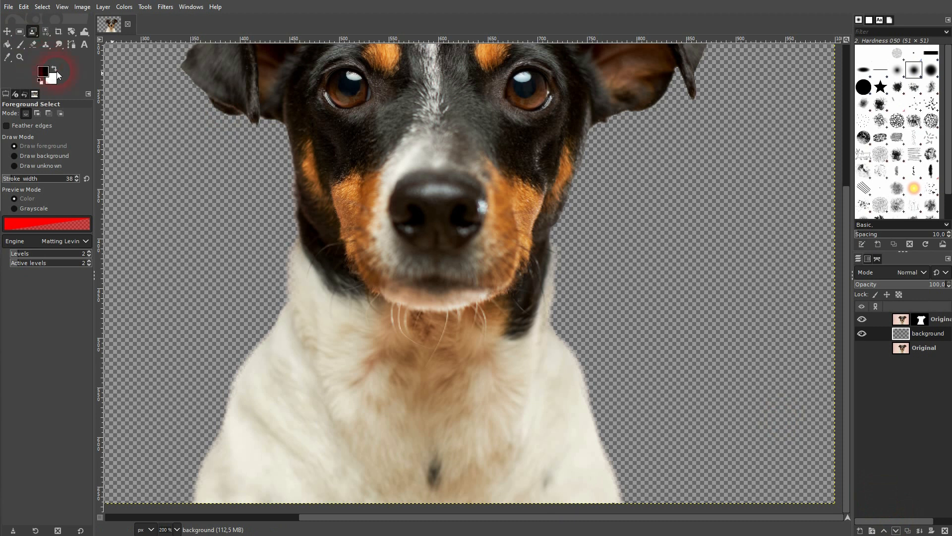
# Bucket-fill the background layer with white, and refill it with black as a second test color.
pyautogui.click(7, 44)
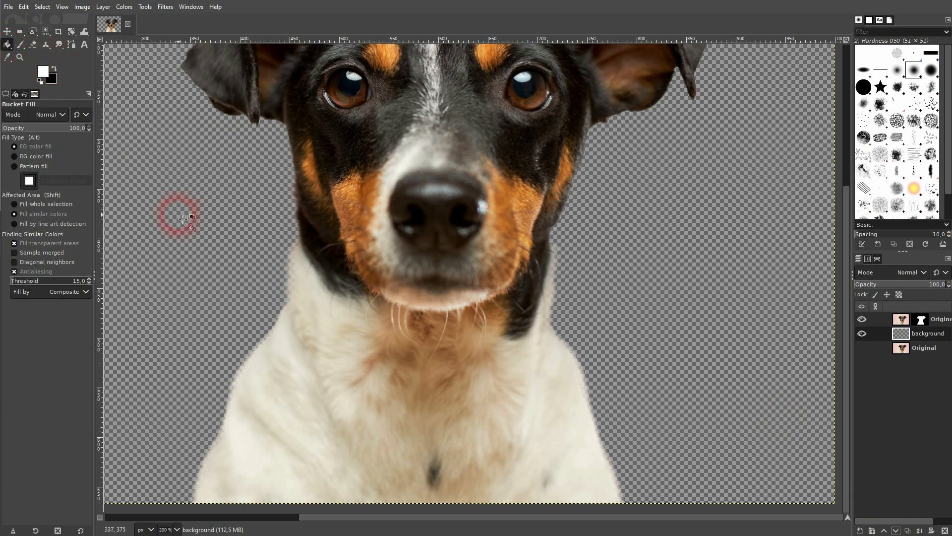
pyautogui.click(183, 219)
pyautogui.click(53, 80)
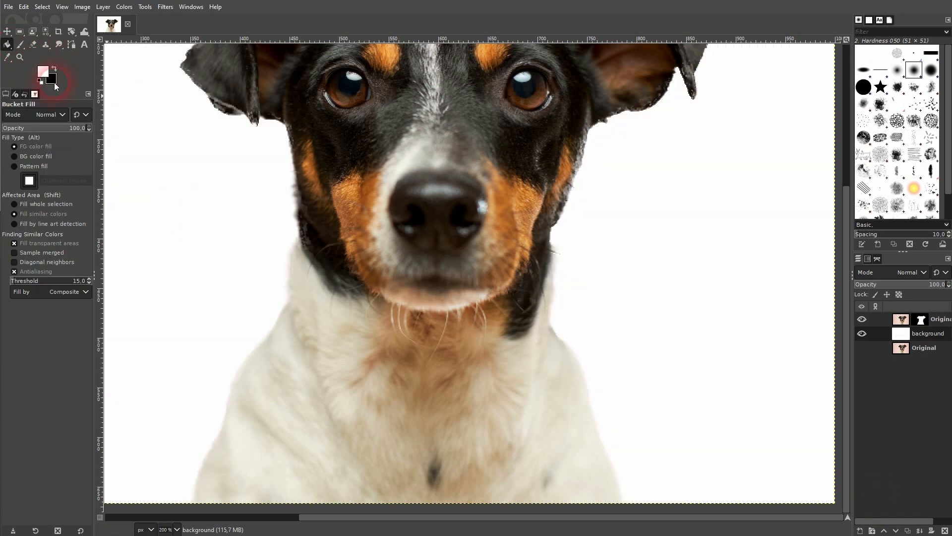
pyautogui.click(55, 70)
pyautogui.click(179, 190)
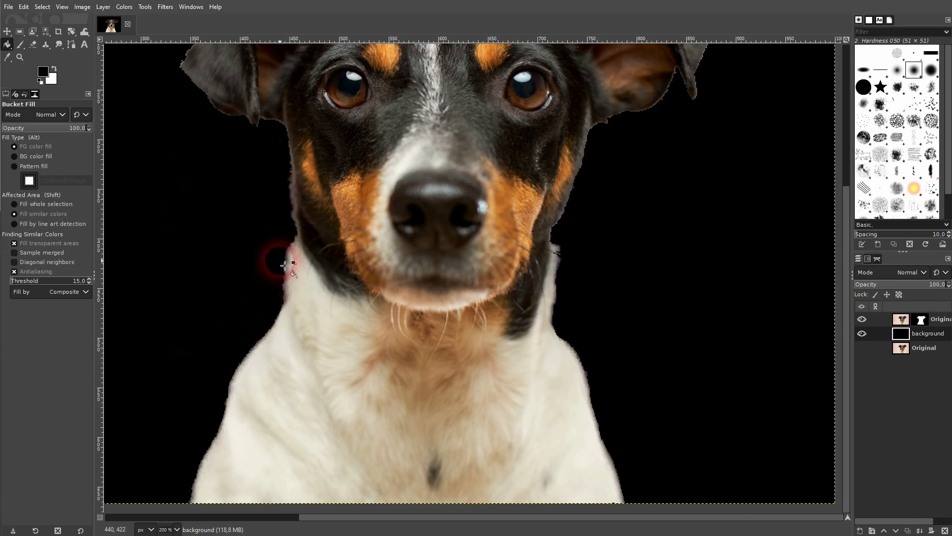
# Examine the cutout's edges up close against the black background around the dog's neck, shoulder and cheek.
pyautogui.keyDown('ctrl'); pyautogui.scroll(3, 284, 290); pyautogui.keyUp('ctrl')
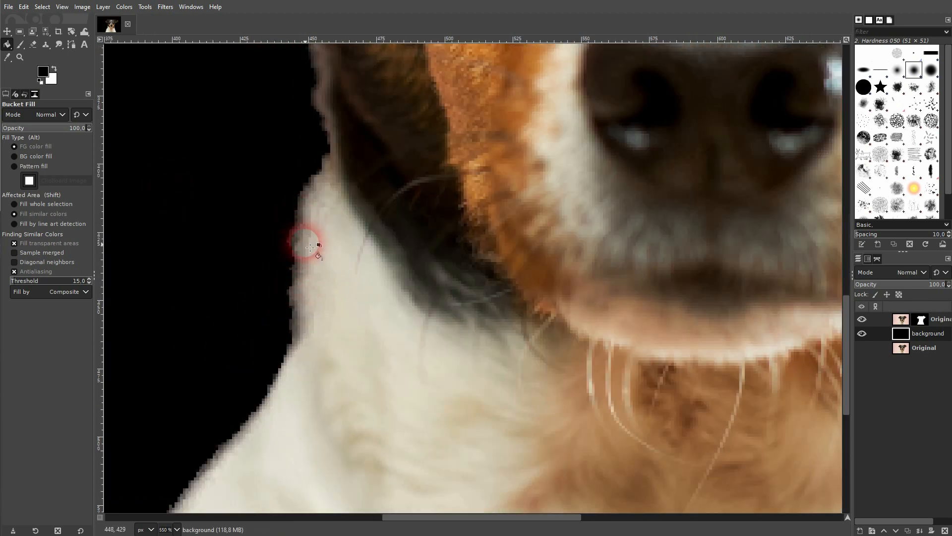
pyautogui.keyDown('ctrl'); pyautogui.scroll(-5, 521, 340); pyautogui.keyUp('ctrl')
pyautogui.keyDown('ctrl'); pyautogui.scroll(5, 545, 421); pyautogui.keyUp('ctrl')
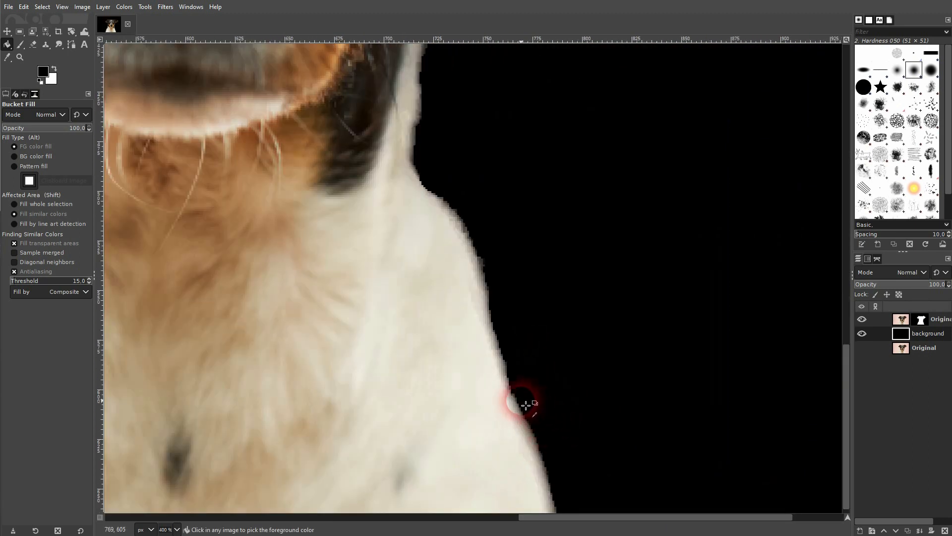
pyautogui.keyDown('ctrl'); pyautogui.scroll(-4, 483, 237); pyautogui.keyUp('ctrl')
pyautogui.keyDown('ctrl'); pyautogui.scroll(1, 454, 344); pyautogui.keyUp('ctrl')
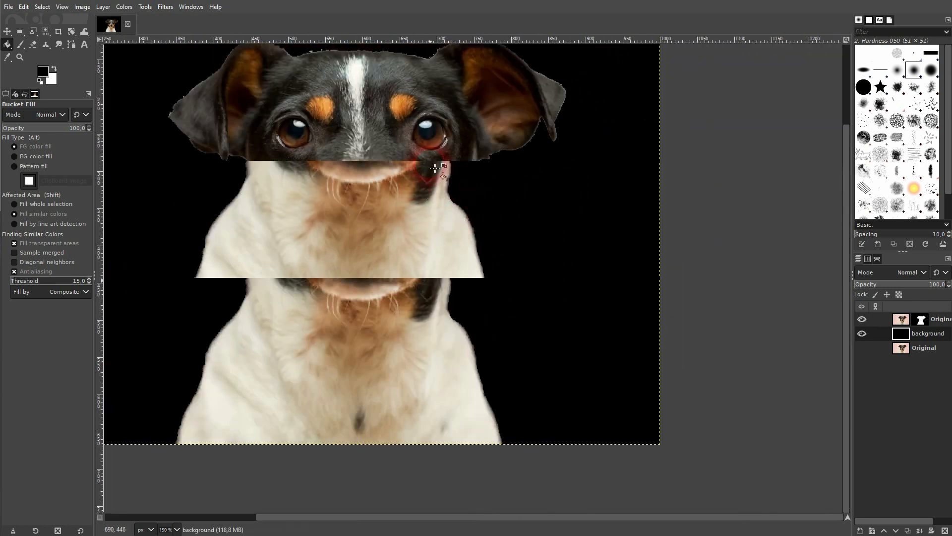
pyautogui.keyDown('ctrl'); pyautogui.scroll(5, 456, 342); pyautogui.keyUp('ctrl')
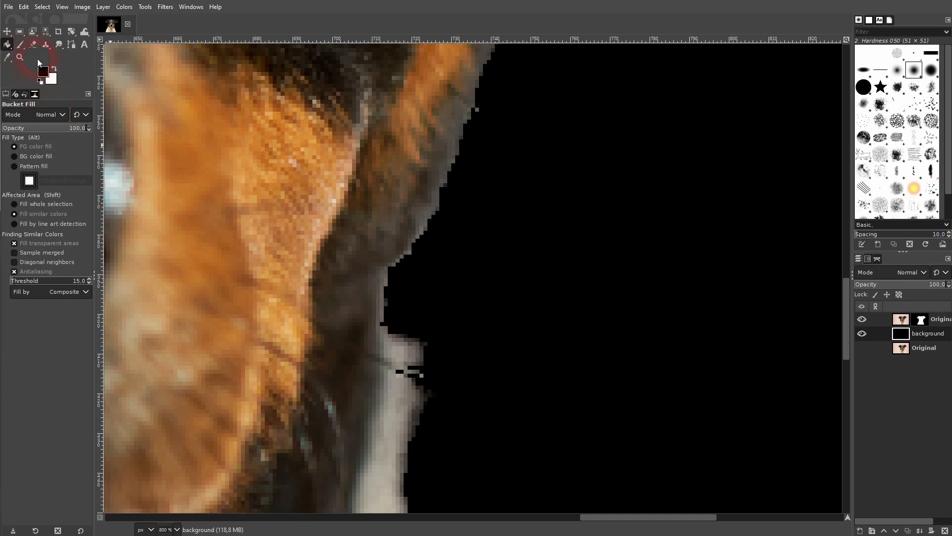
# Bucket-fill the background layer with white again and check the dog's cheek, neck and overall outline against it.
pyautogui.click(54, 70)
pyautogui.click(681, 295)
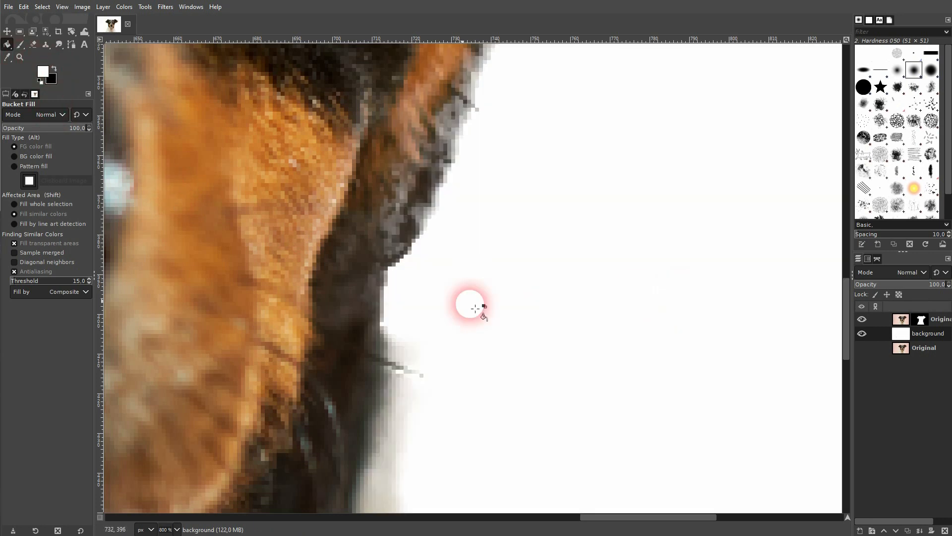
pyautogui.keyDown('ctrl'); pyautogui.scroll(-1, 481, 323); pyautogui.keyUp('ctrl')
pyautogui.keyDown('ctrl'); pyautogui.scroll(-5, 482, 324); pyautogui.keyUp('ctrl')
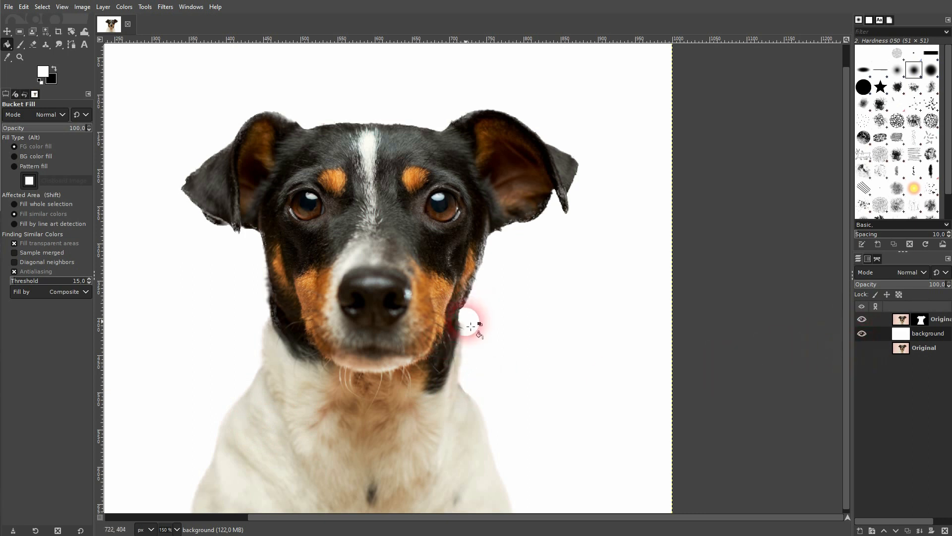
pyautogui.keyDown('ctrl'); pyautogui.scroll(5, 469, 326); pyautogui.keyUp('ctrl')
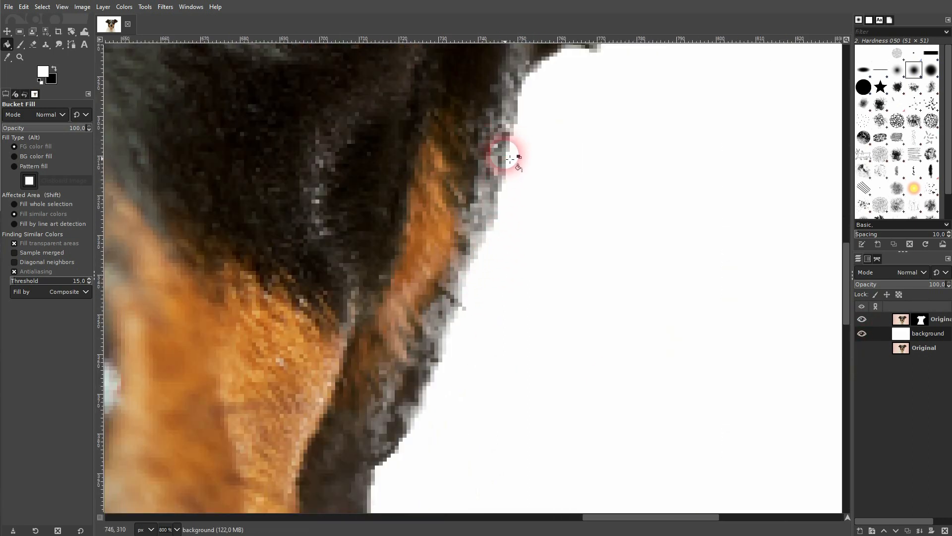
pyautogui.keyDown('ctrl'); pyautogui.scroll(-5, 510, 213); pyautogui.keyUp('ctrl')
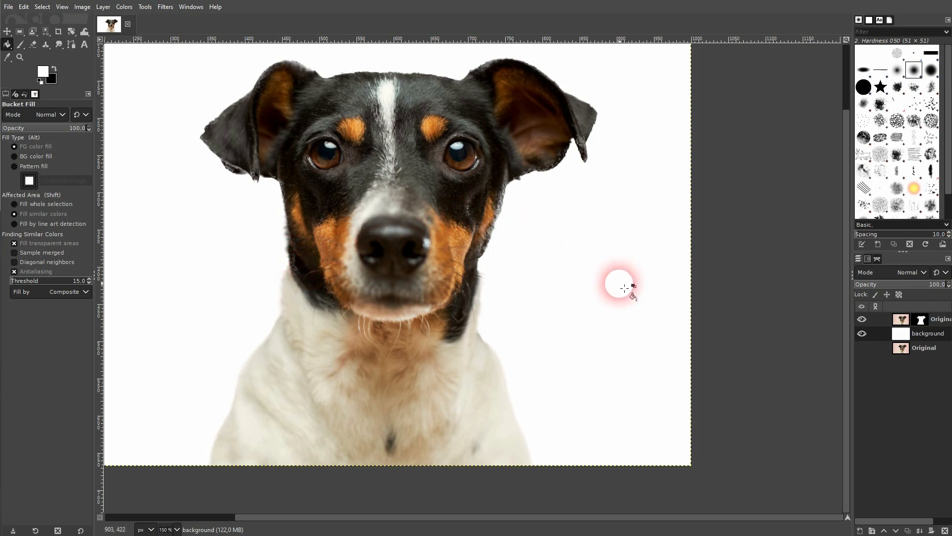
pyautogui.click(201, 516)
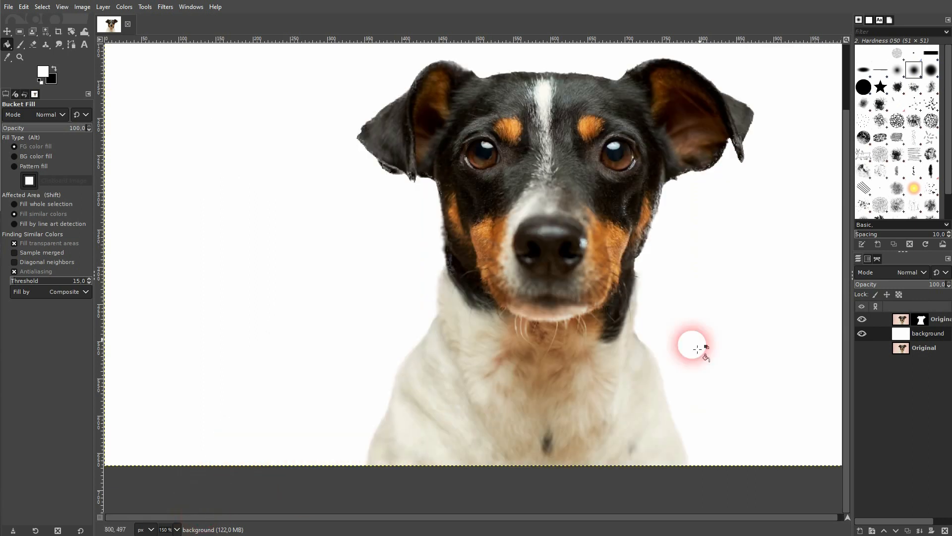
pyautogui.click(846, 66)
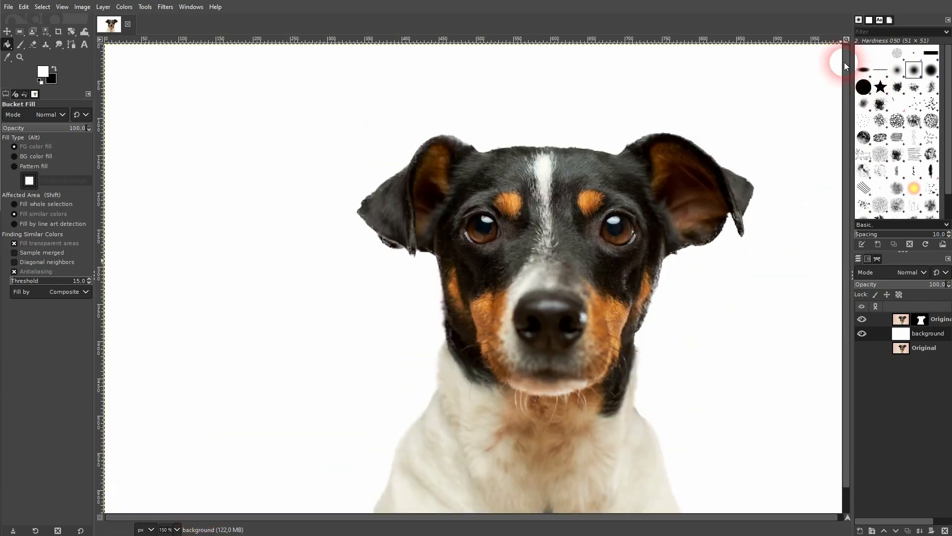
pyautogui.keyDown('ctrl'); pyautogui.scroll(-1, 677, 296); pyautogui.keyUp('ctrl')
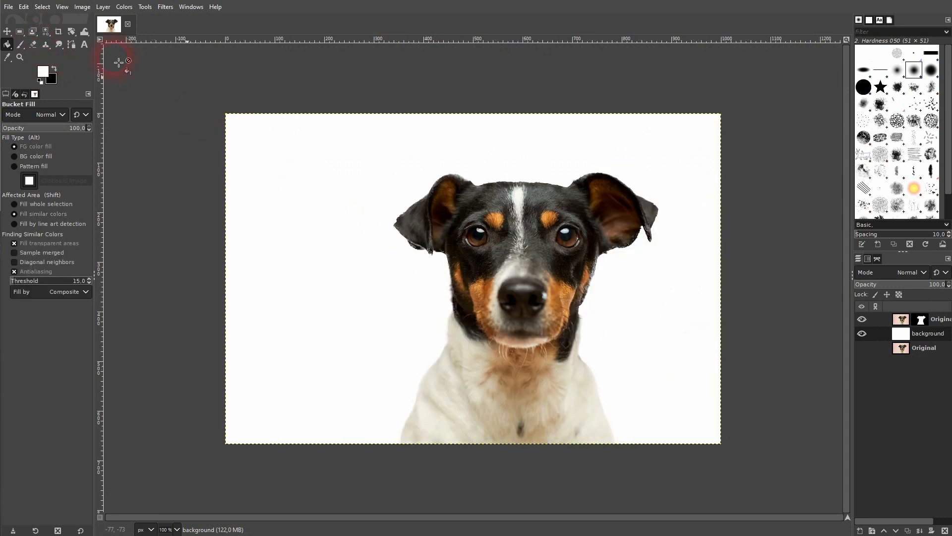
# Delete the masked dog layer and the background layer, keeping only the Original layer.
pyautogui.click(917, 319)
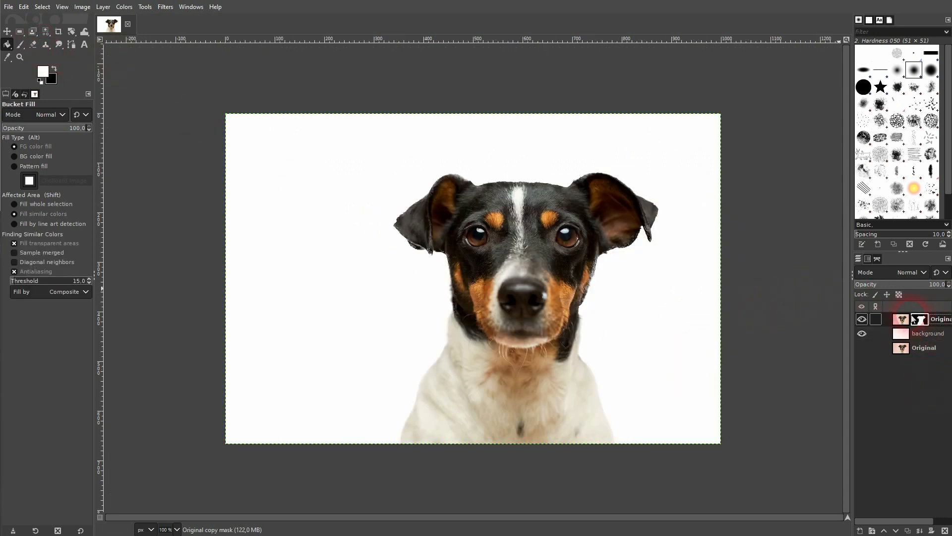
pyautogui.click(944, 531)
pyautogui.click(945, 530)
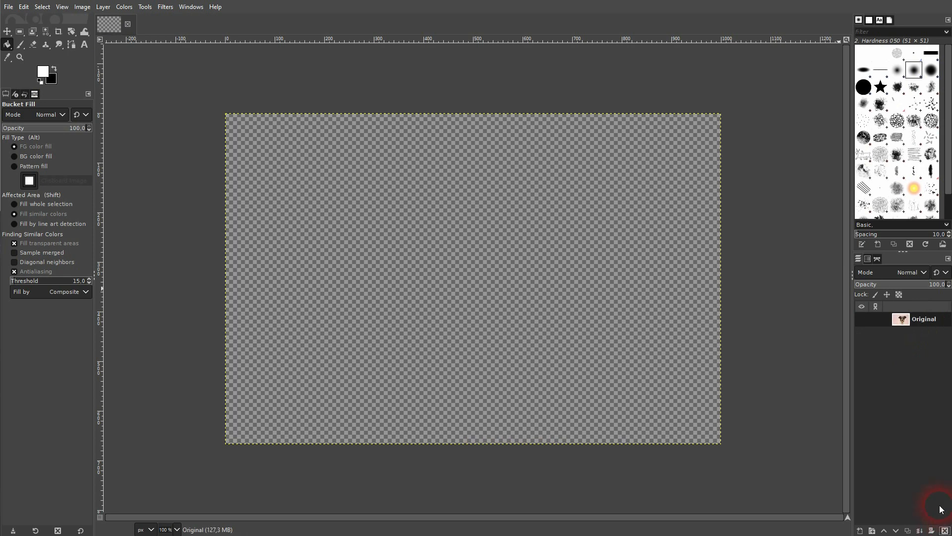
# Make the Original layer visible, duplicate it, and hide the original beneath the copy.
pyautogui.click(862, 319)
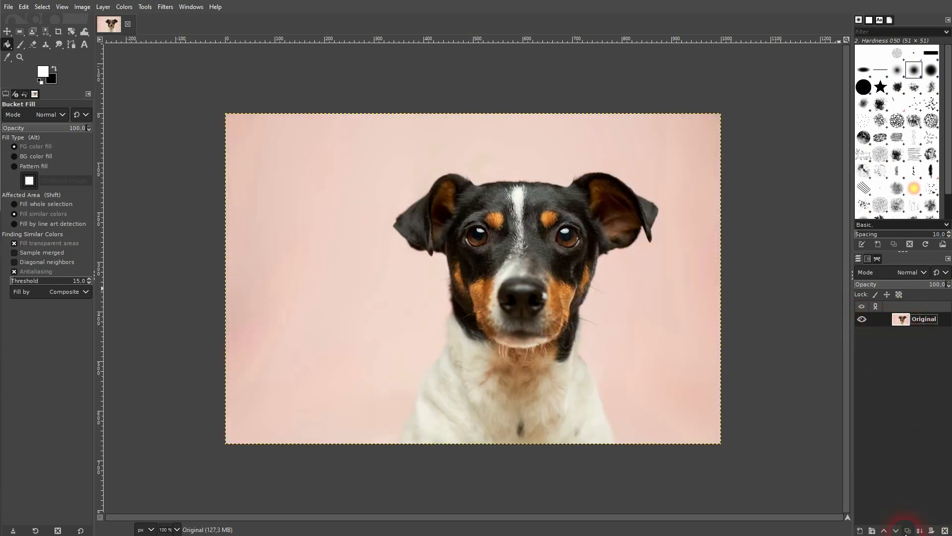
pyautogui.click(907, 530)
pyautogui.click(861, 334)
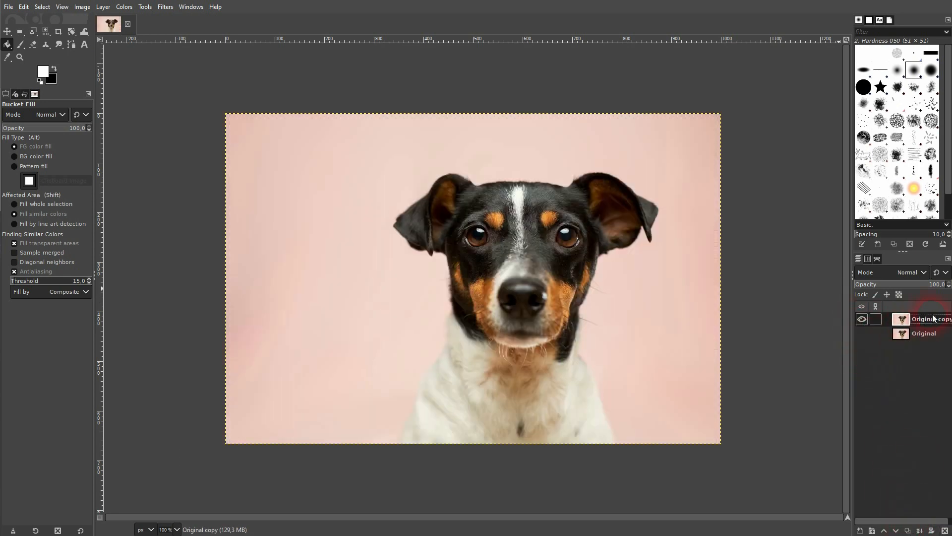
# Select the pink backdrop around the dog with Fuzzy Select, setting the threshold to 10.5.
pyautogui.rightClick(34, 32)
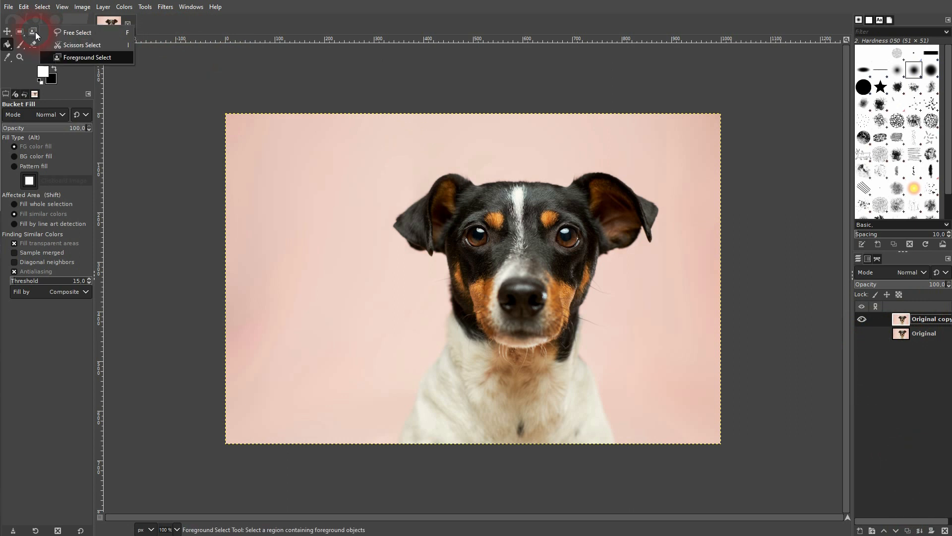
pyautogui.click(31, 32)
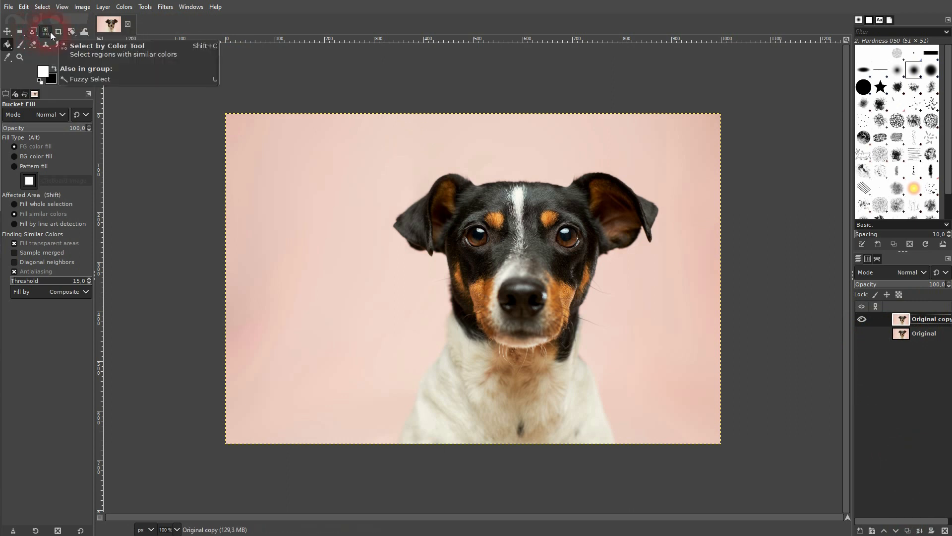
pyautogui.rightClick(50, 31)
pyautogui.click(84, 34)
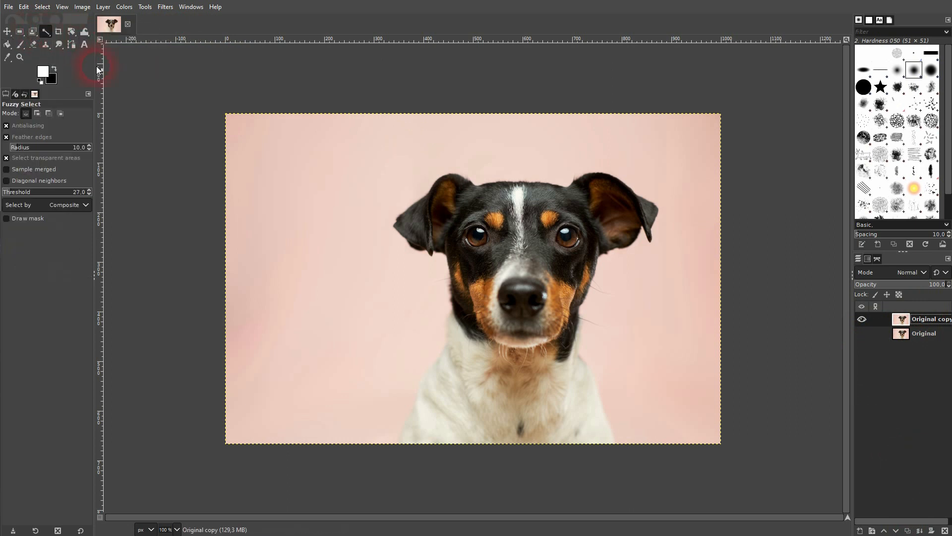
pyautogui.click(356, 310)
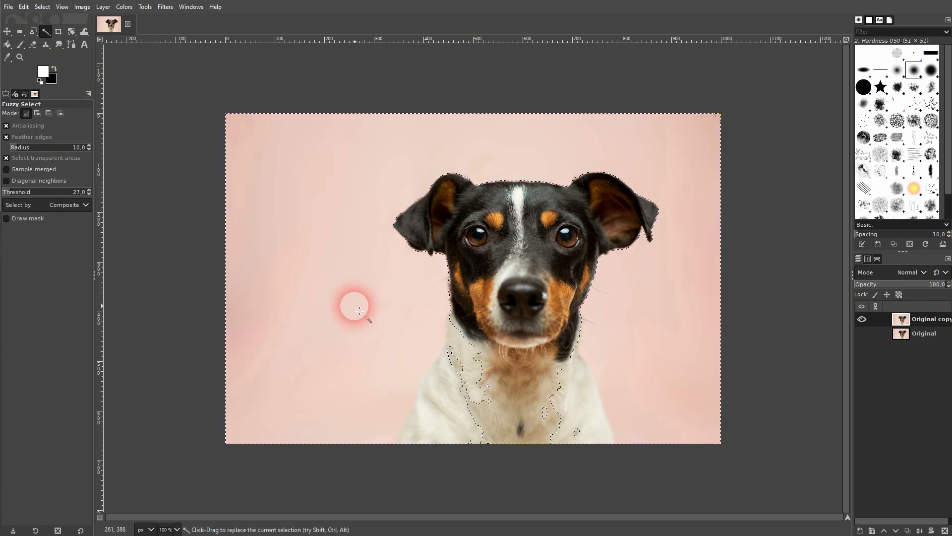
pyautogui.click(7, 192)
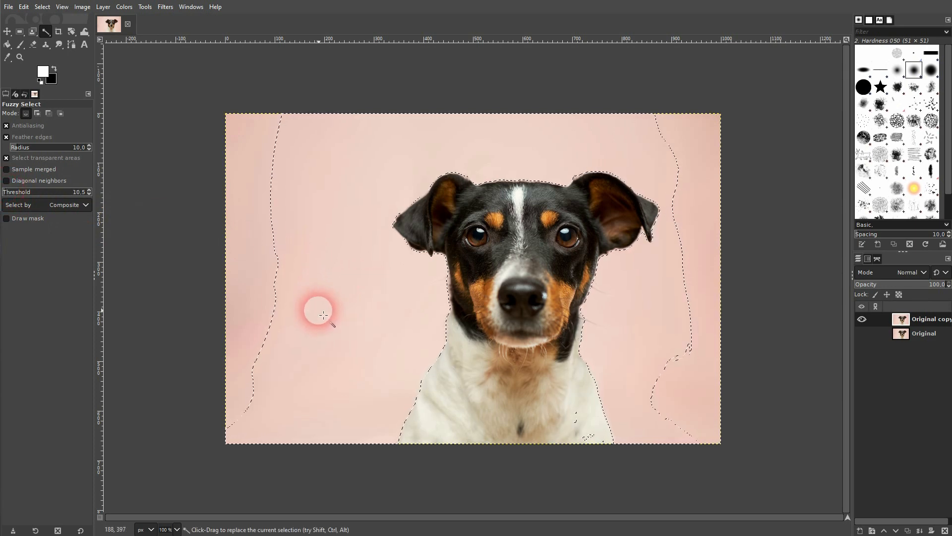
# Add an alpha channel to the Original copy layer and delete the selected backdrop area.
pyautogui.rightClick(912, 320)
pyautogui.click(861, 254)
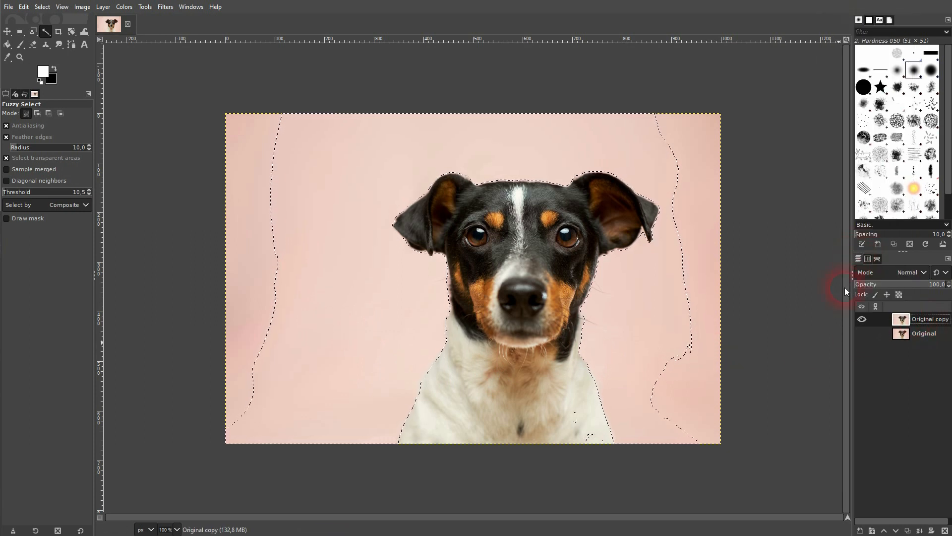
pyautogui.press('Delete')
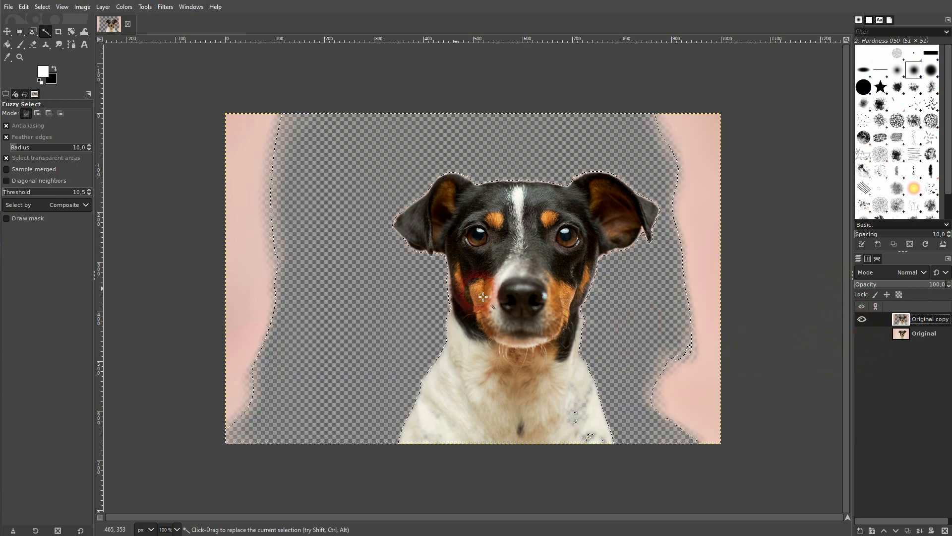
# Fuzzy-select and delete the remaining pink backdrop strips along the image's left and right edges.
pyautogui.click(248, 260)
pyautogui.press('Delete')
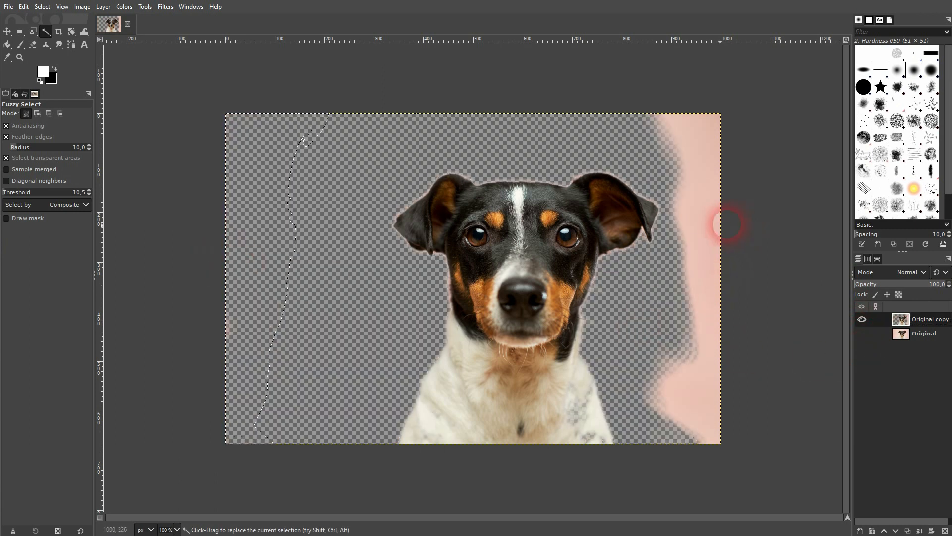
pyautogui.press('Delete')
# Fuzzy-select and delete the small leftover pink patch in the image's upper-right corner.
pyautogui.click(724, 120)
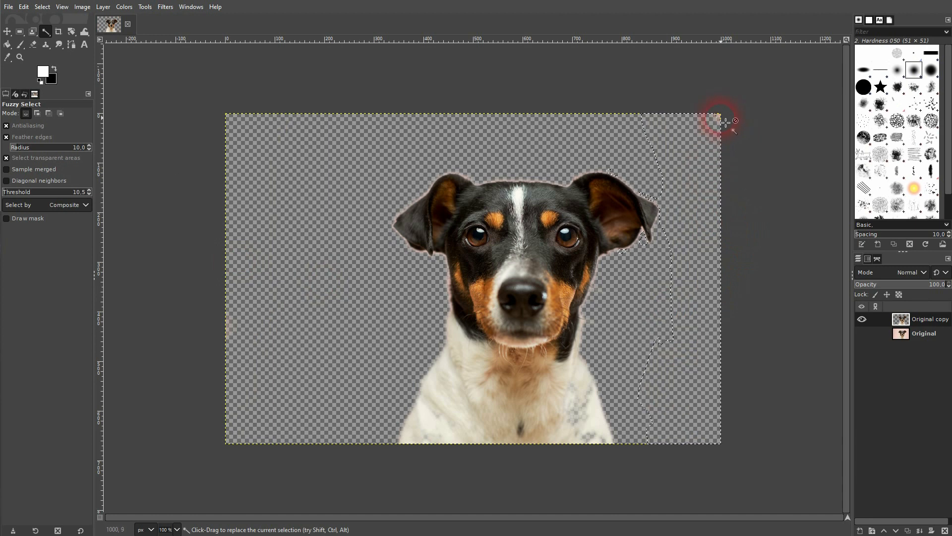
pyautogui.press('Delete')
pyautogui.click(749, 229)
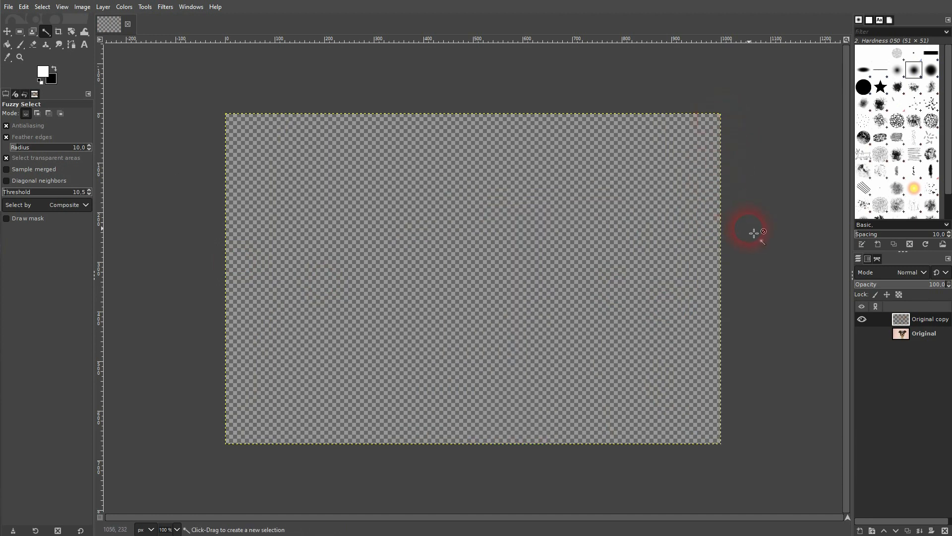
pyautogui.hotkey('ctrl', 'z')
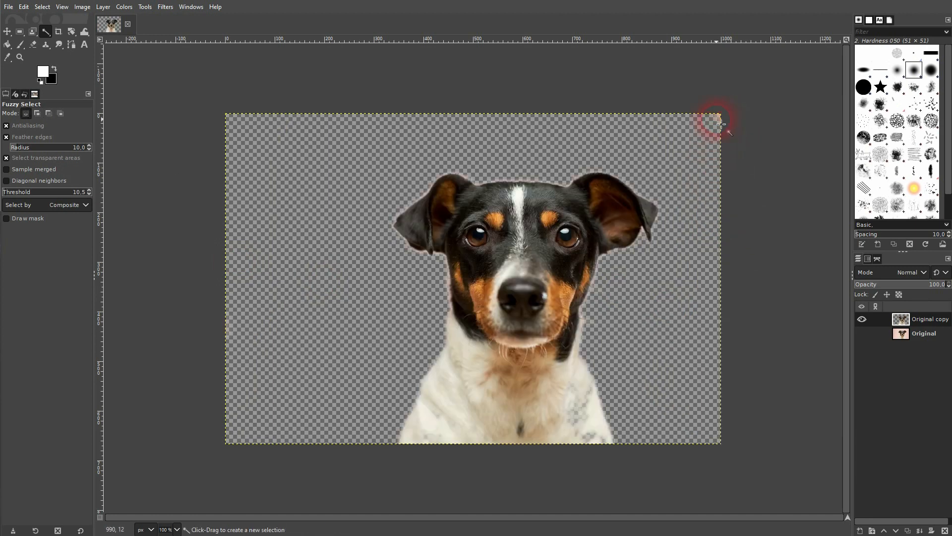
pyautogui.click(713, 120)
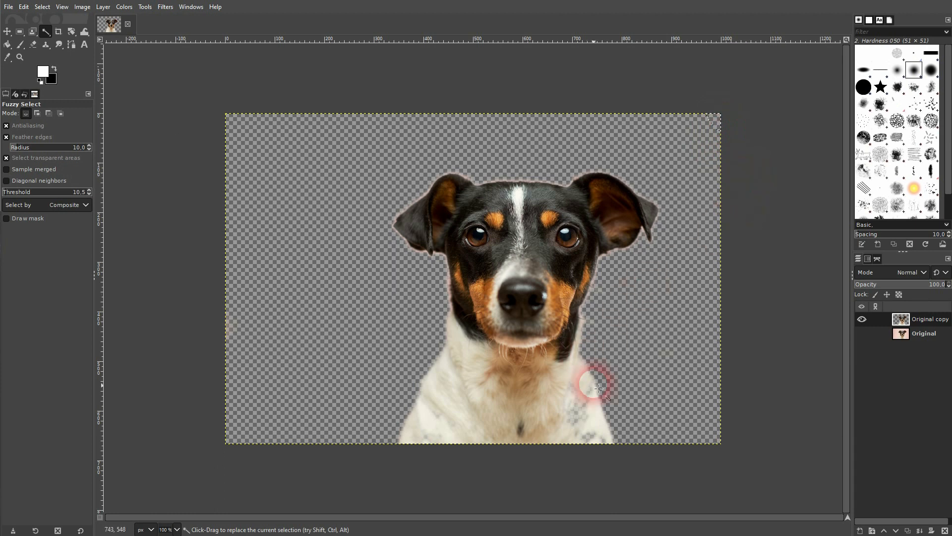
pyautogui.scroll(2, 578, 417)
pyautogui.moveTo(596, 298); pyautogui.dragTo(620, 210)
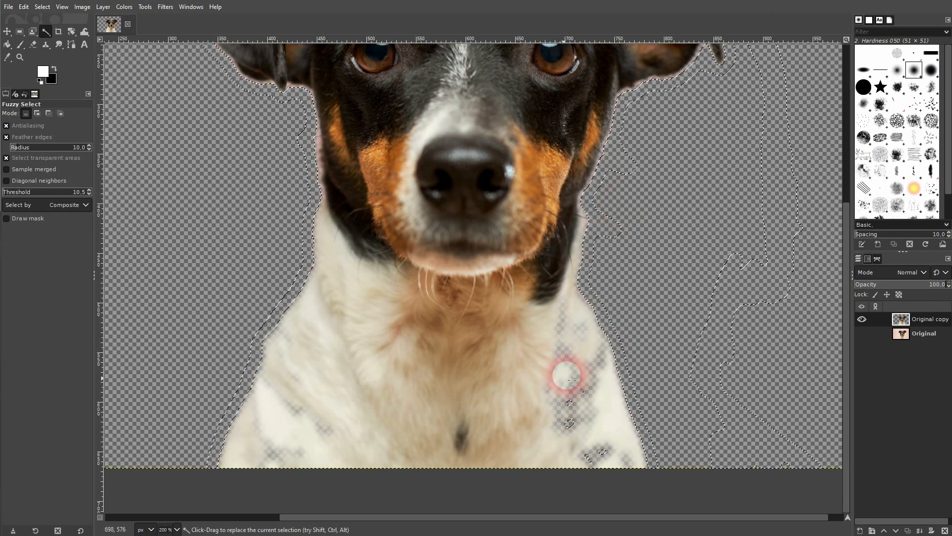
pyautogui.hotkey('ctrl', 'z')
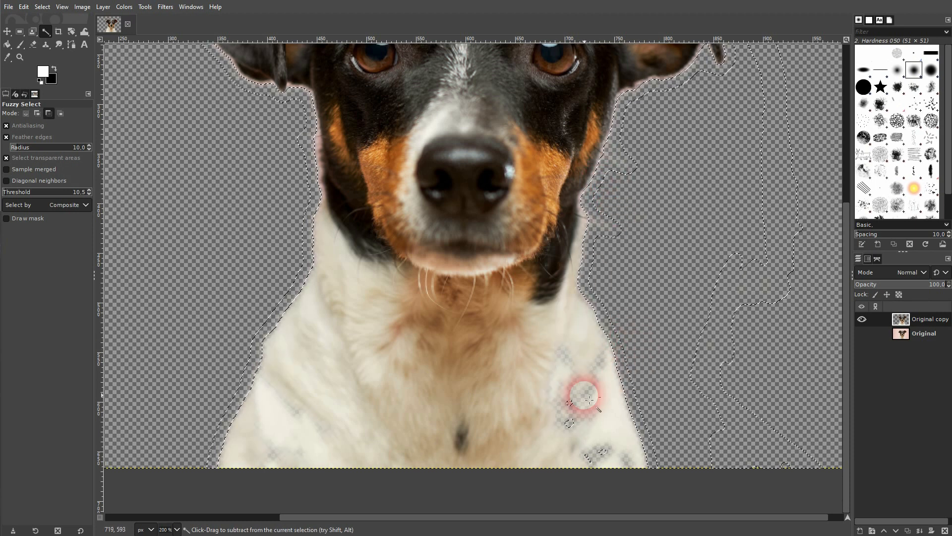
pyautogui.hotkey('ctrl', 'z')
pyautogui.hotkey('ctrl', 'z')
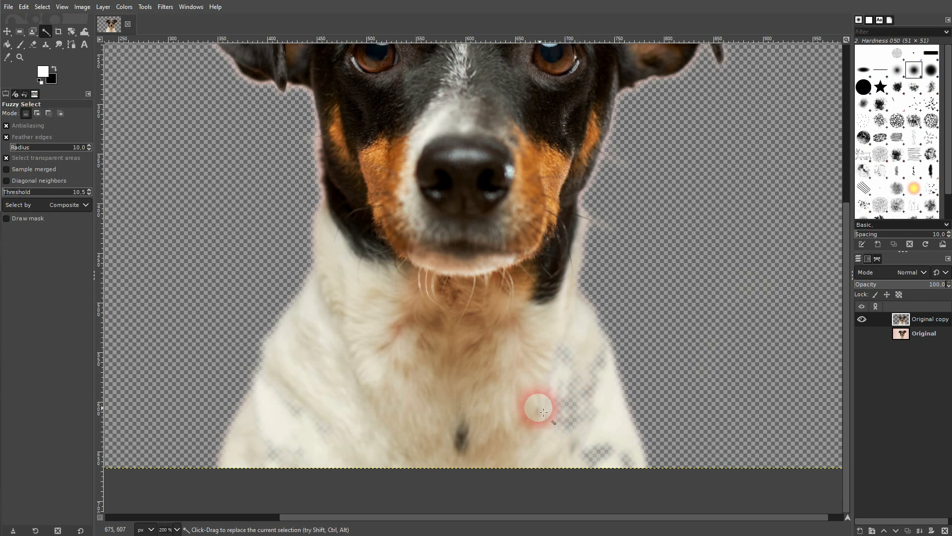
# Fuzzy-select the semi-transparent pink fringe along the top of the dog's head and around its outline.
pyautogui.scroll(-3, 603, 387)
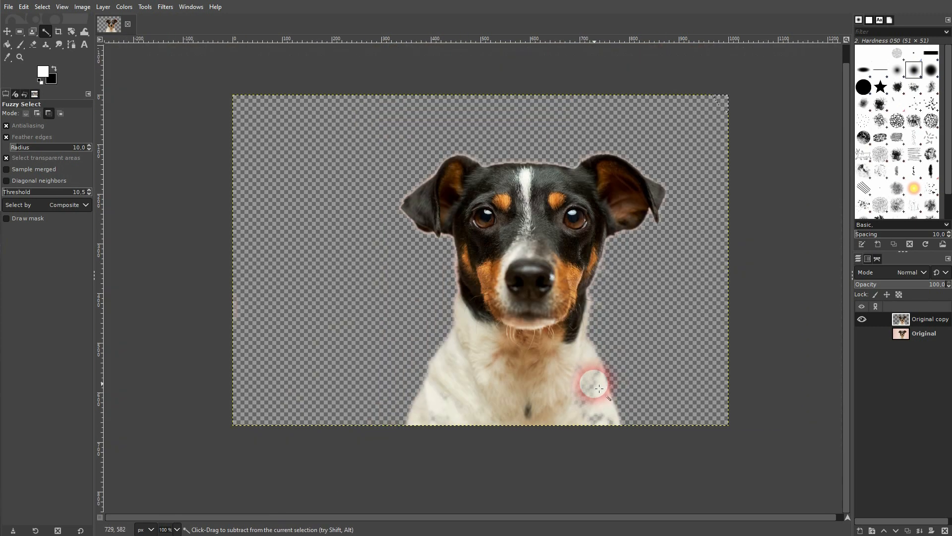
pyautogui.scroll(1, 601, 320)
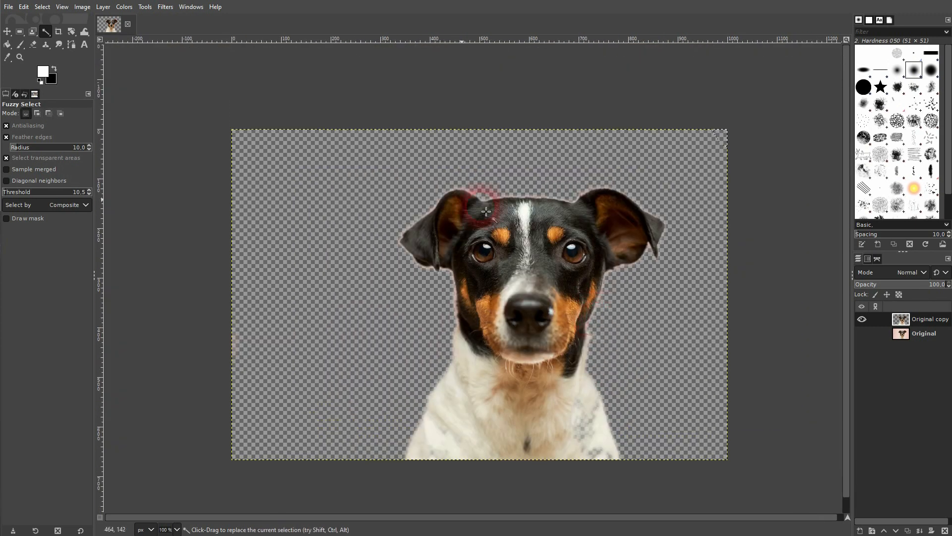
pyautogui.scroll(3, 509, 192)
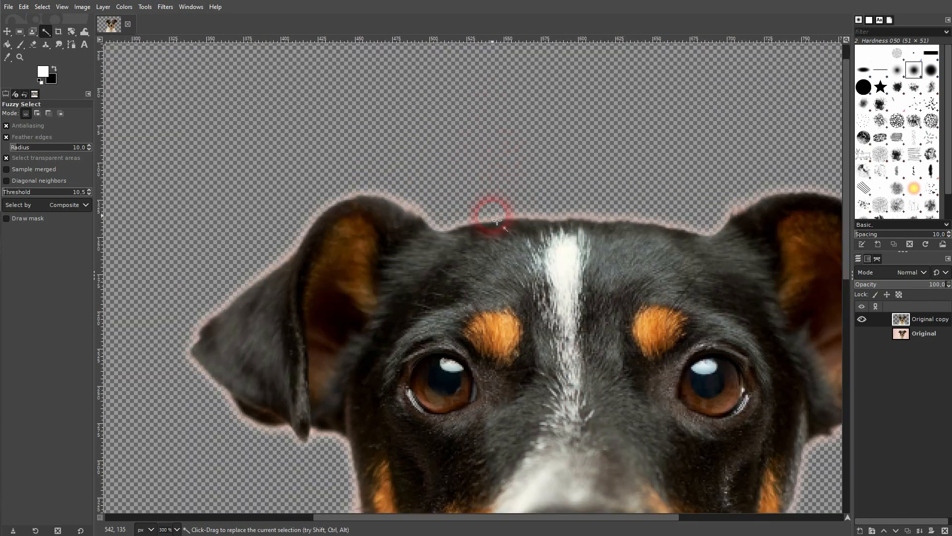
pyautogui.click(496, 221)
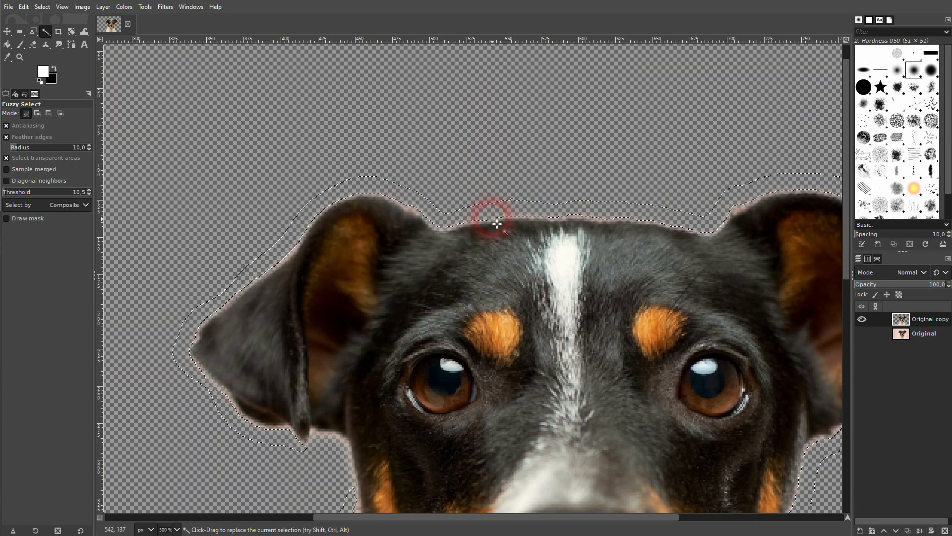
pyautogui.scroll(-3, 589, 192)
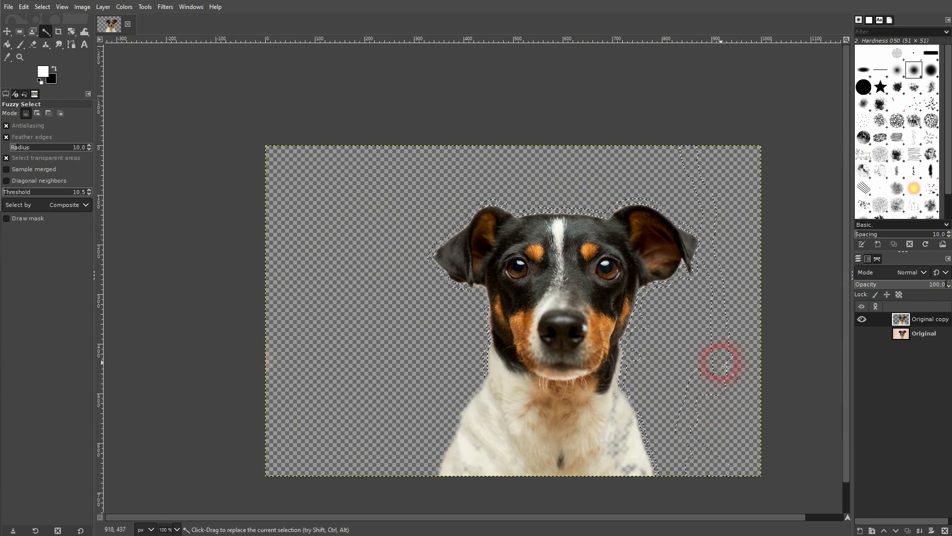
# Clear the active selection around the dog cutout.
pyautogui.hotkey('ctrl', 'shift', 'a')
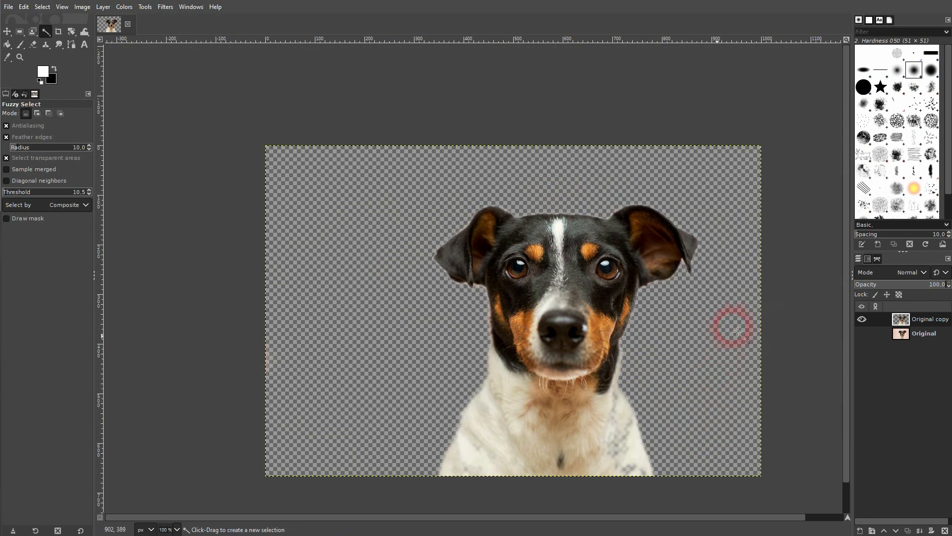
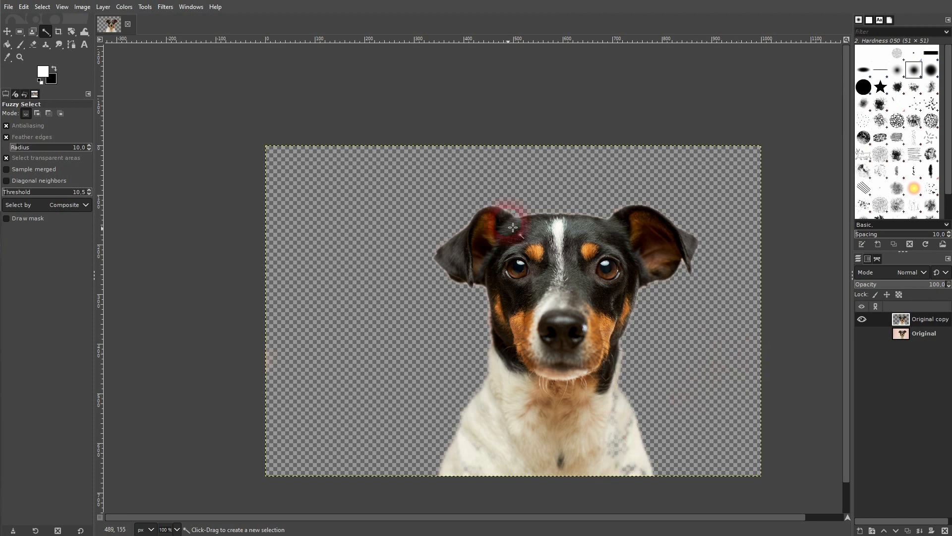
pyautogui.click(47, 32)
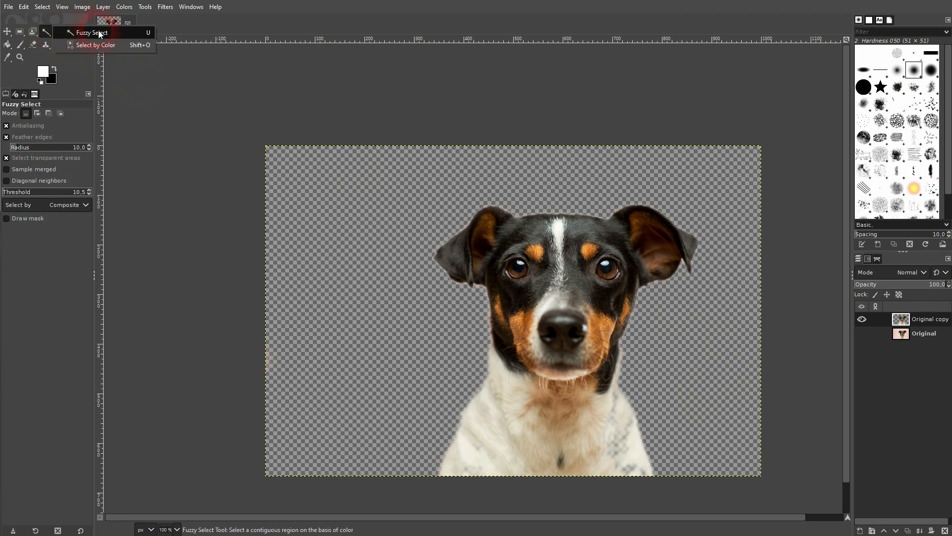
pyautogui.click(98, 32)
pyautogui.click(33, 32)
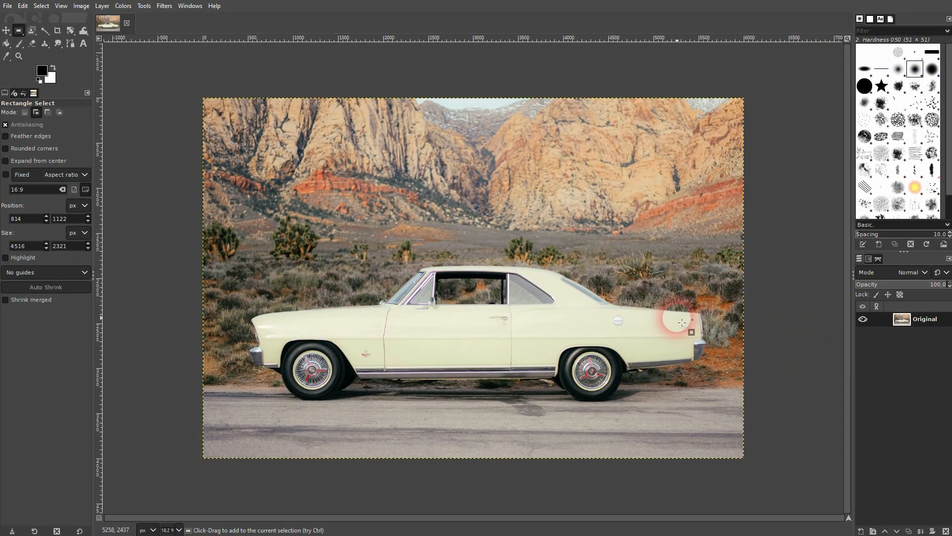
pyautogui.moveTo(311, 195); pyautogui.dragTo(457, 387)
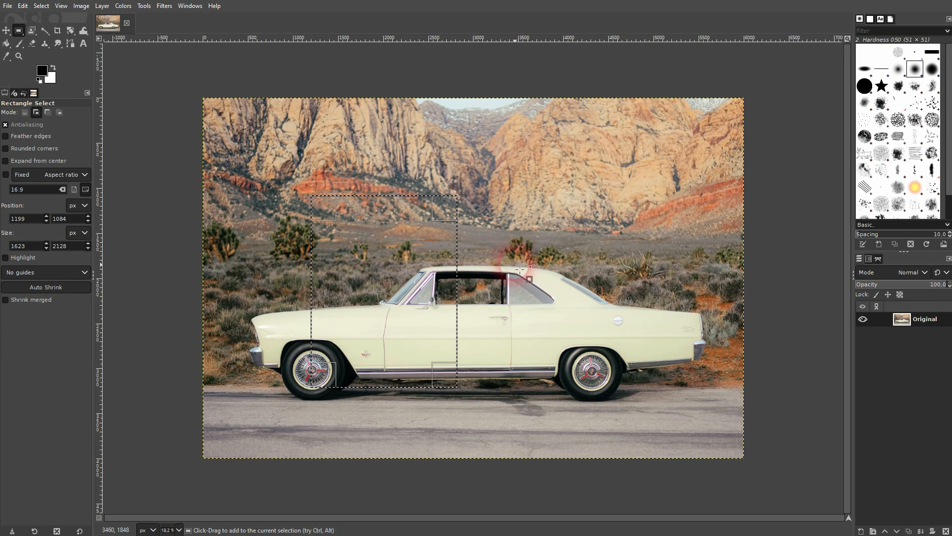
pyautogui.click(191, 5)
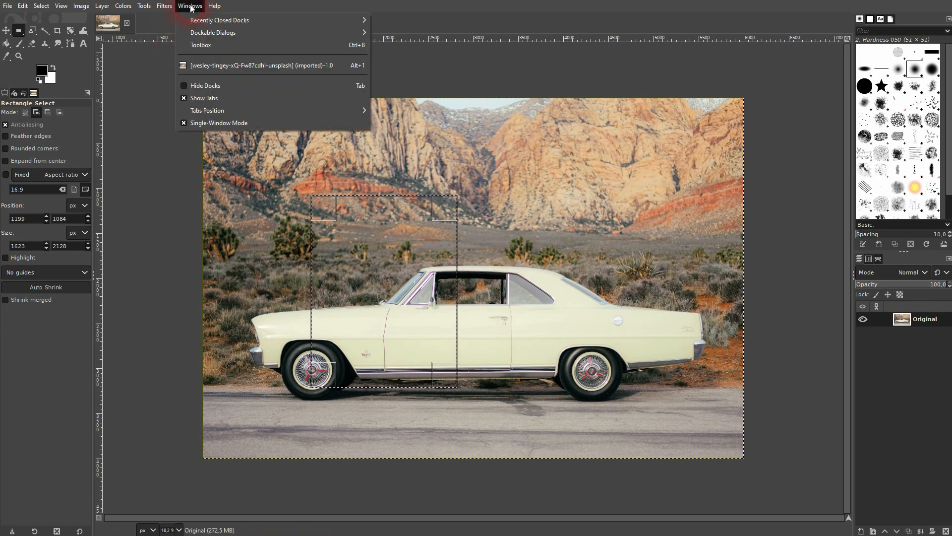
pyautogui.click(191, 9)
pyautogui.hotkey('ctrl', 'shift', 'a')
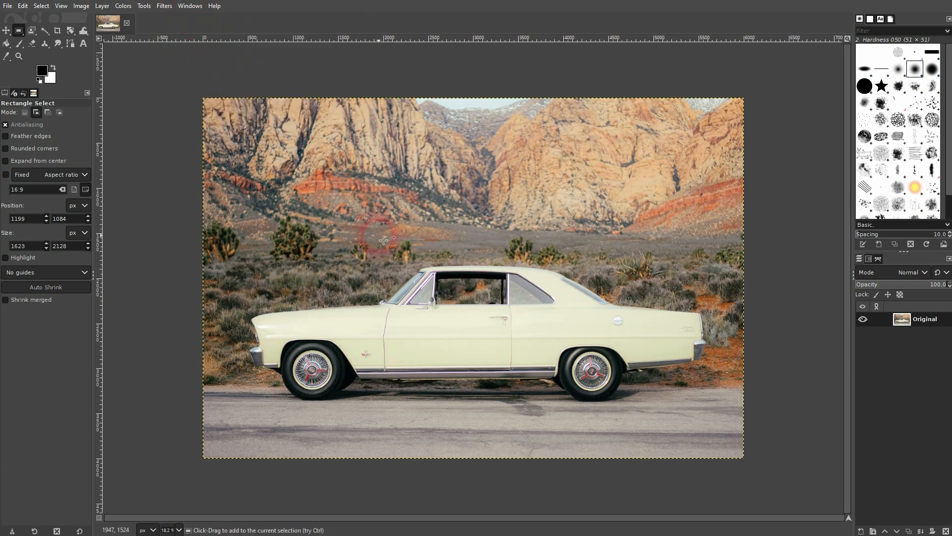
# Open the dockable Selection Editor to show the car photo's selection mask.
pyautogui.click(188, 6)
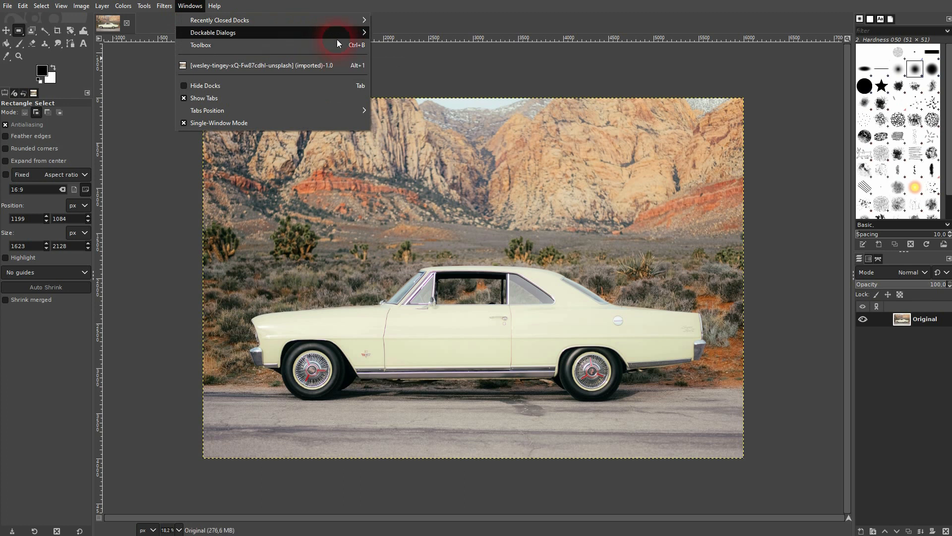
pyautogui.moveTo(334, 34)
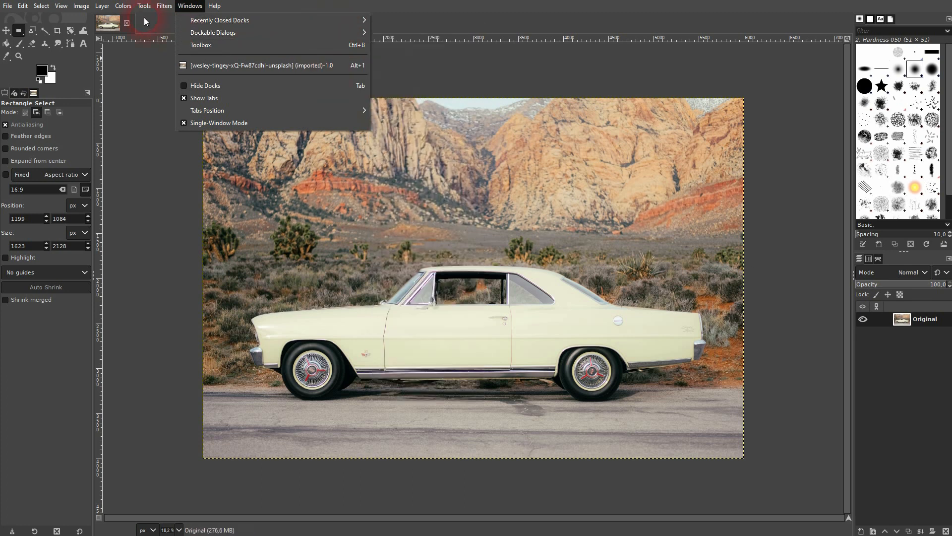
pyautogui.moveTo(144, 5)
pyautogui.moveTo(204, 19)
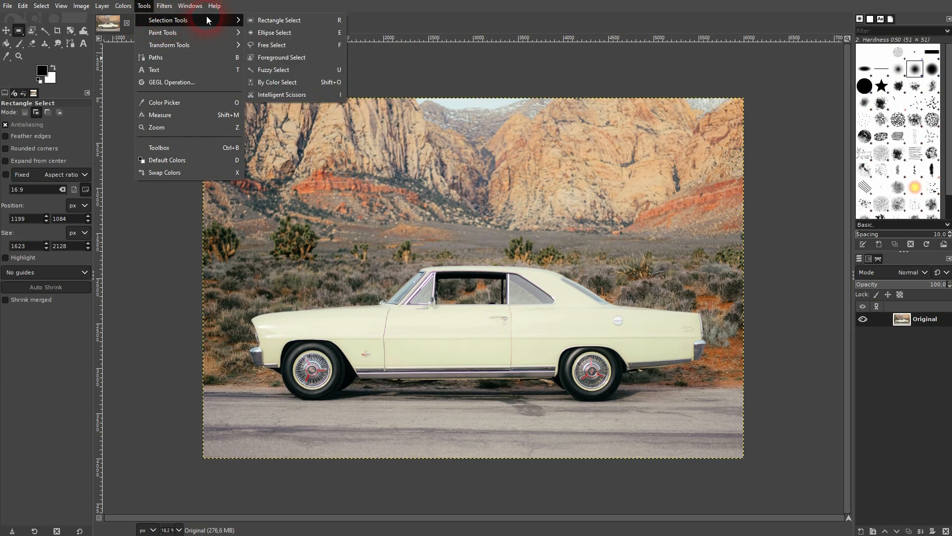
pyautogui.moveTo(277, 32)
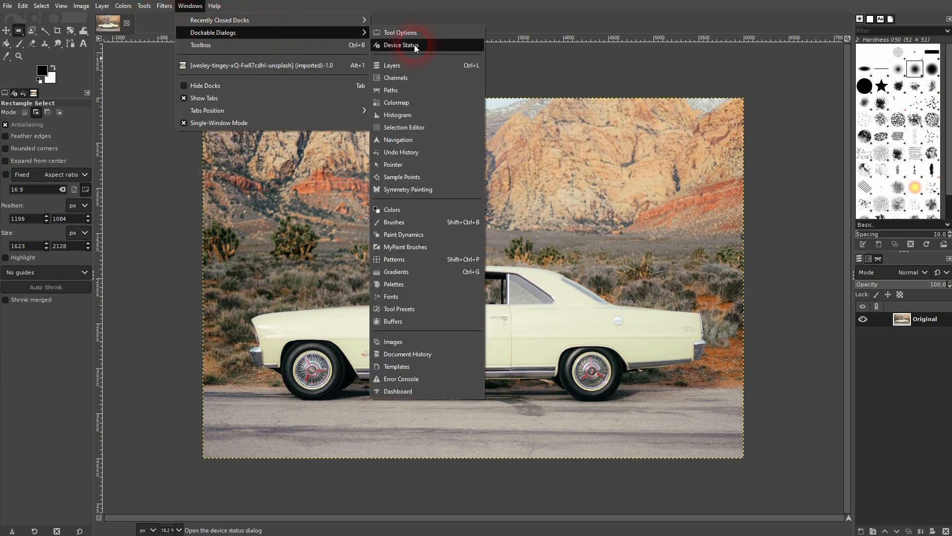
pyautogui.click(441, 127)
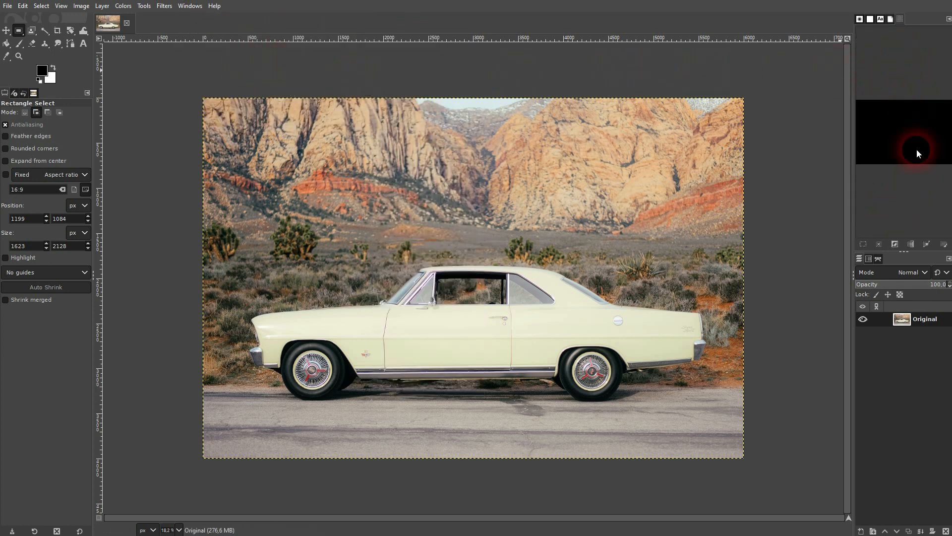
# Make a rectangular selection over the car's front, and replace it with one about 2084 × 632 px over the right-hand cliffs.
pyautogui.moveTo(298, 185); pyautogui.dragTo(437, 350)
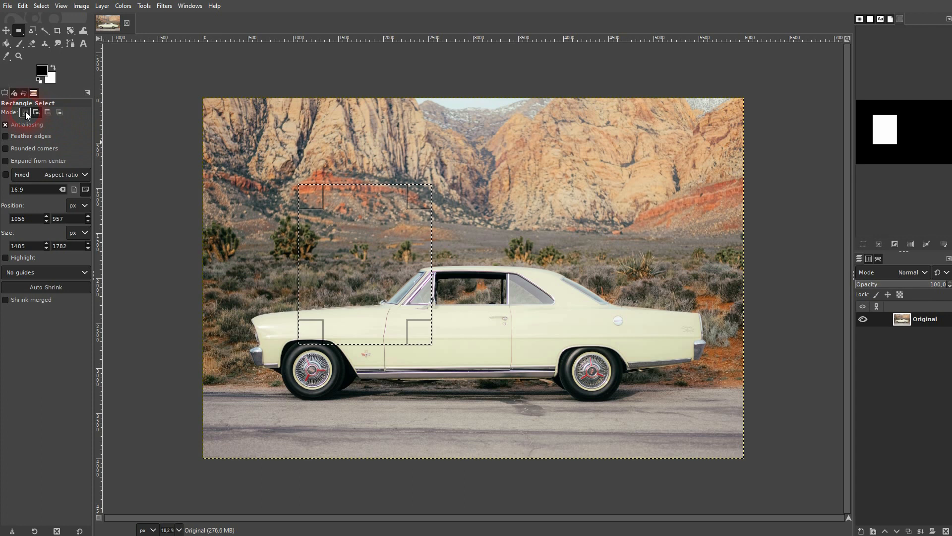
pyautogui.moveTo(523, 165); pyautogui.dragTo(710, 221)
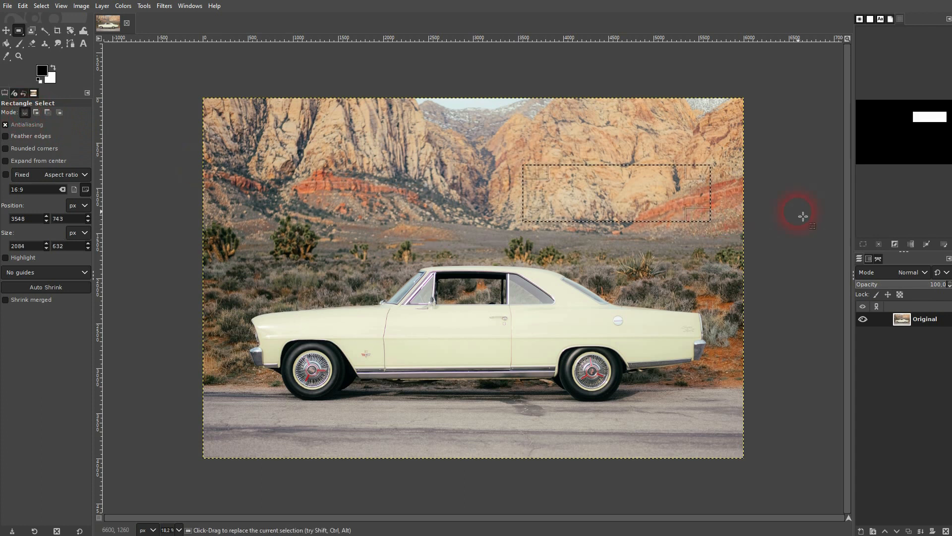
# Add three rectangles to the selection: over the car's middle, over its rear, and a narrow one reaching down onto the road.
pyautogui.click(36, 112)
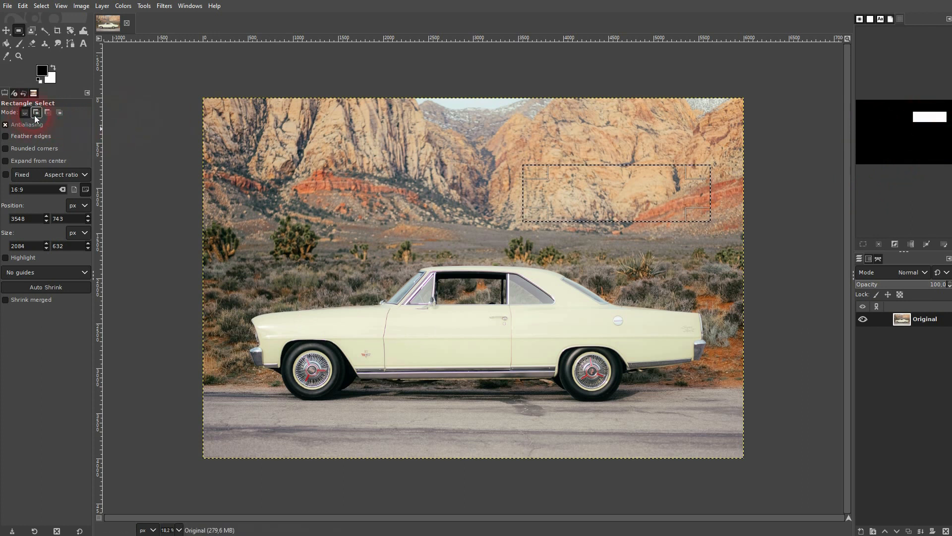
pyautogui.moveTo(388, 348); pyautogui.dragTo(565, 204)
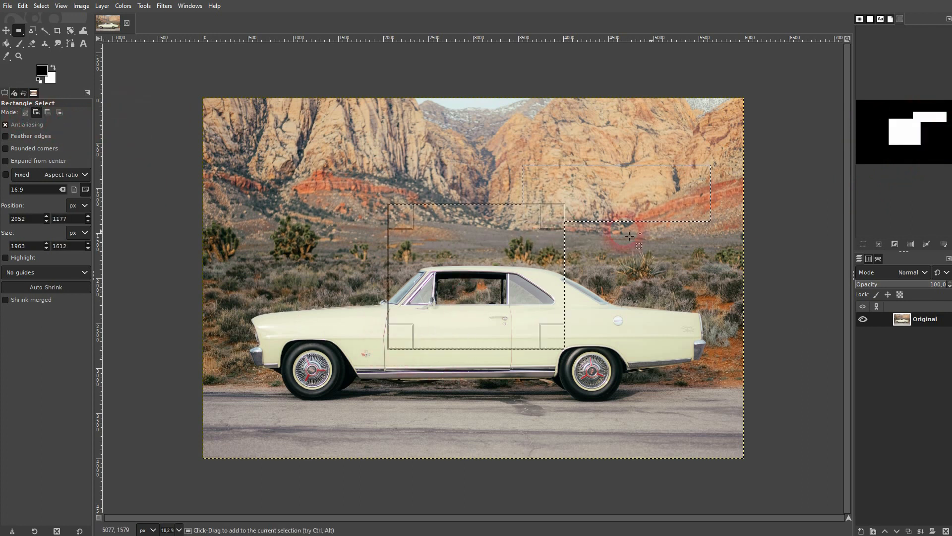
pyautogui.moveTo(724, 316); pyautogui.dragTo(535, 394)
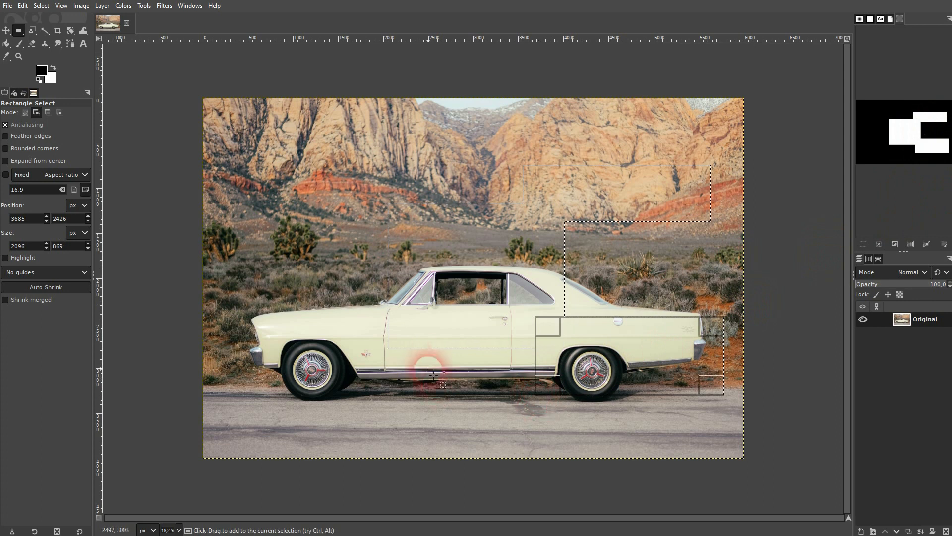
pyautogui.moveTo(435, 332); pyautogui.dragTo(482, 424)
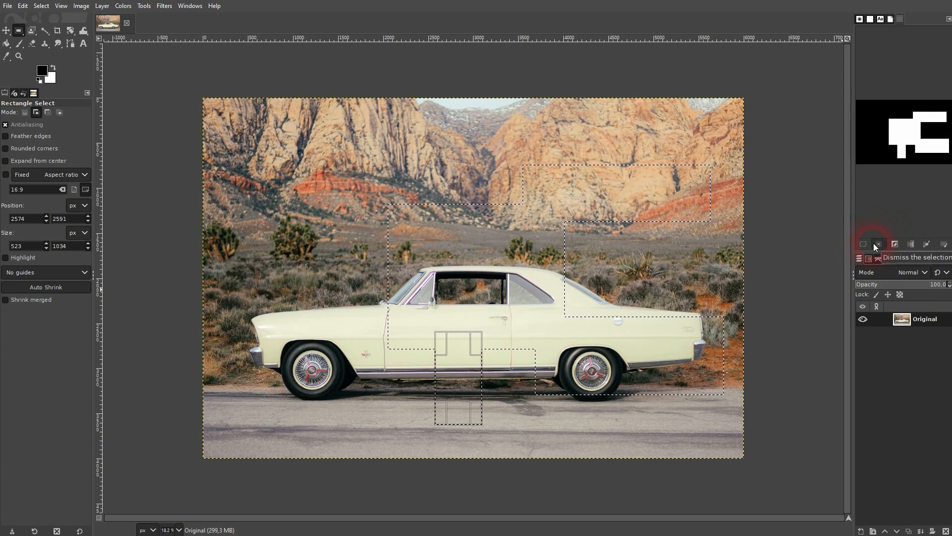
# Invert the combined selection back and forth several times from the Selection Editor.
pyautogui.click(894, 243)
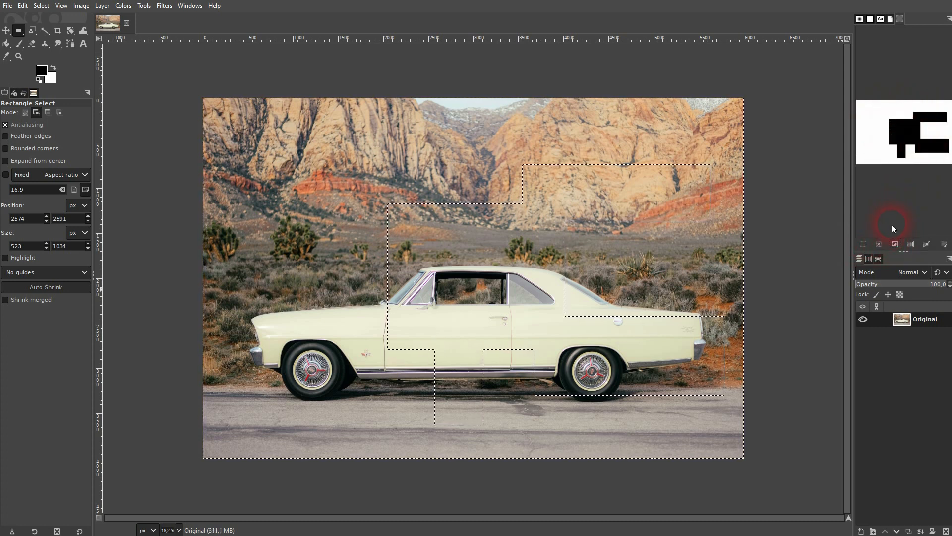
pyautogui.click(897, 244)
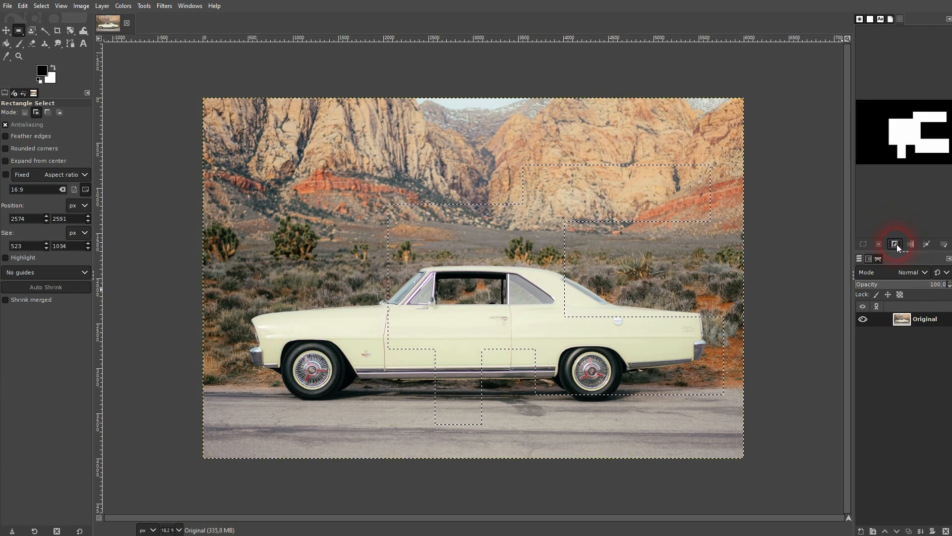
pyautogui.click(897, 244)
pyautogui.click(896, 244)
pyautogui.click(897, 244)
pyautogui.click(918, 142)
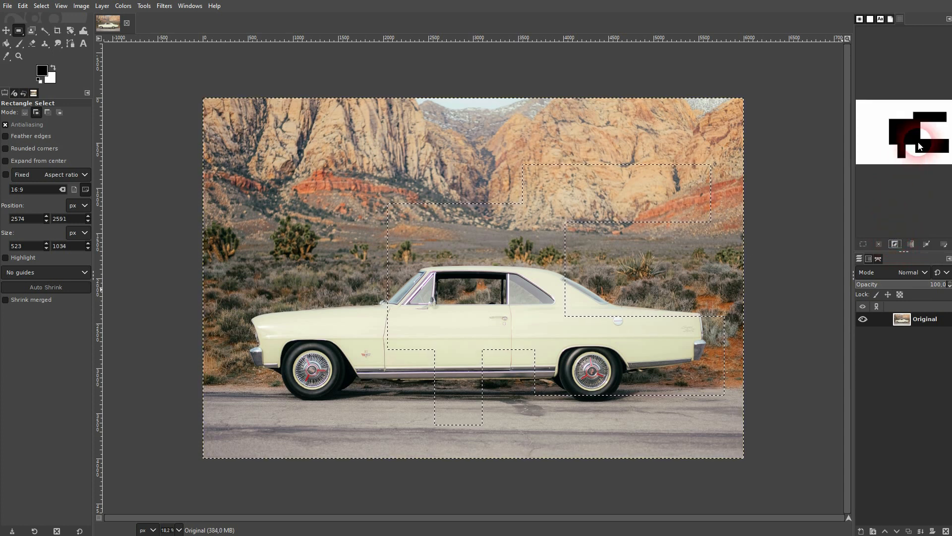
# Dismiss the inverted selection, and try selecting the entire image and dismissing that from the Selection Editor.
pyautogui.click(879, 244)
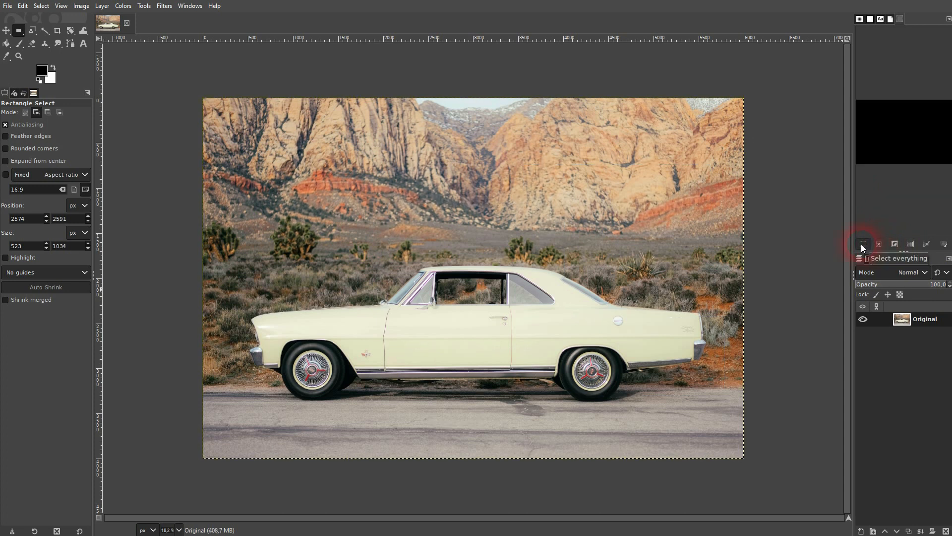
pyautogui.click(862, 244)
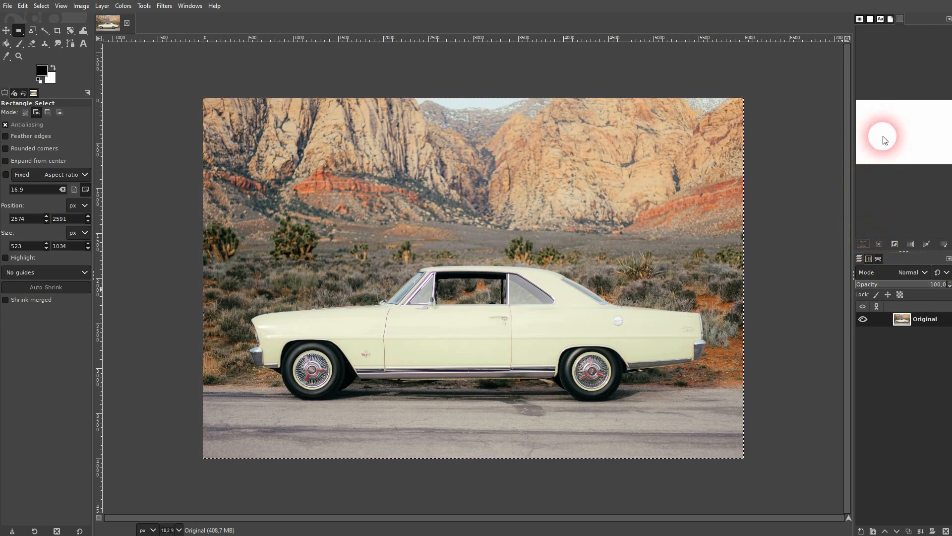
pyautogui.click(878, 245)
# Select a rectangle about 4219 × 1172 px across the car's upper body, convert it to a path, and clear the selection.
pyautogui.moveTo(706, 236); pyautogui.dragTo(326, 340)
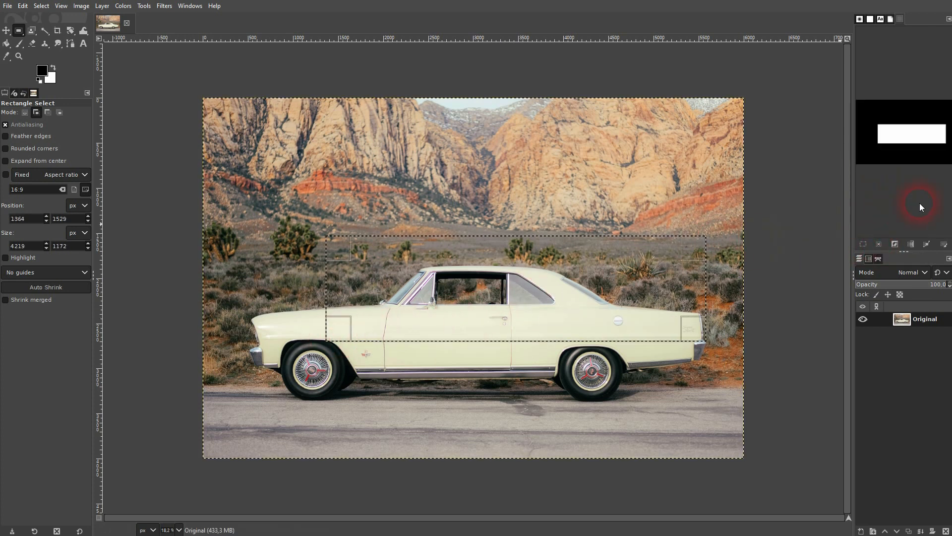
pyautogui.click(926, 244)
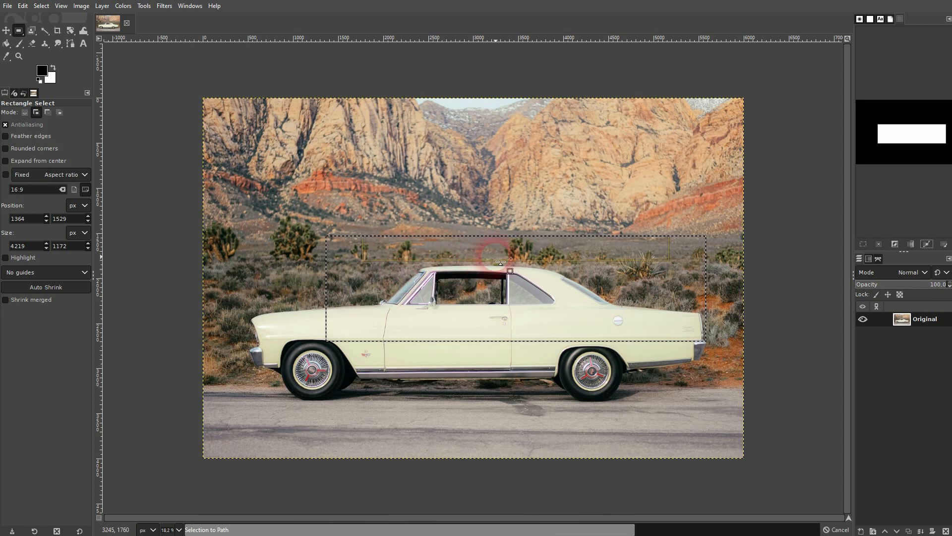
pyautogui.click(591, 316)
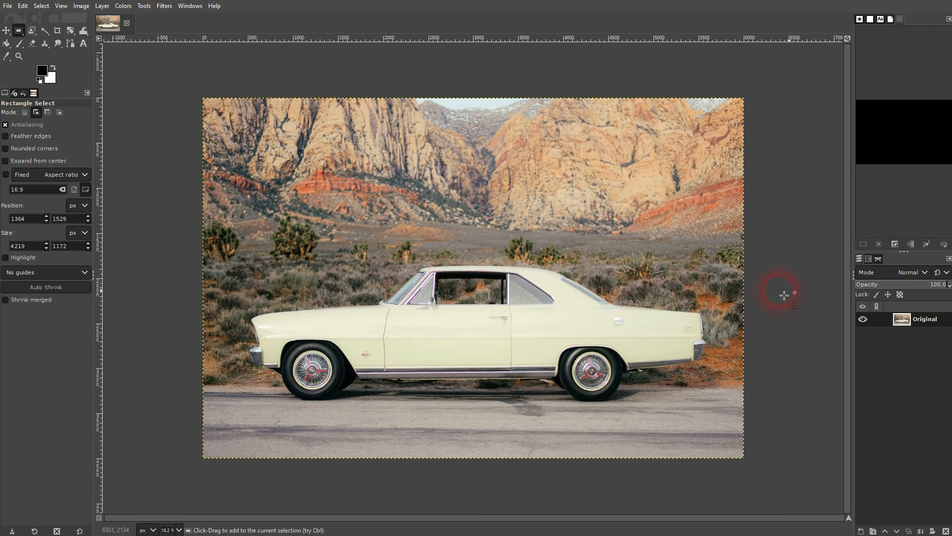
# Display the path made from the selection over the photo and delete it, returning to the layer list.
pyautogui.click(878, 258)
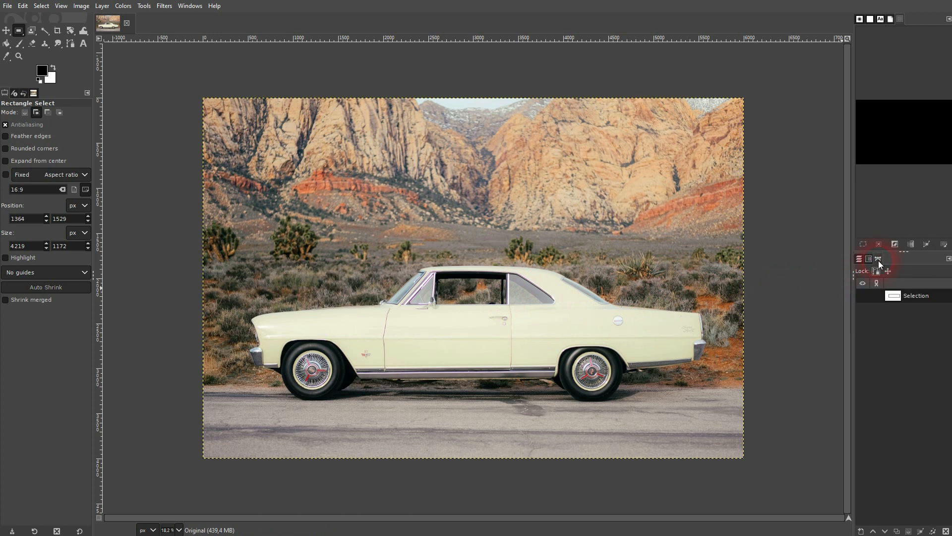
pyautogui.click(863, 295)
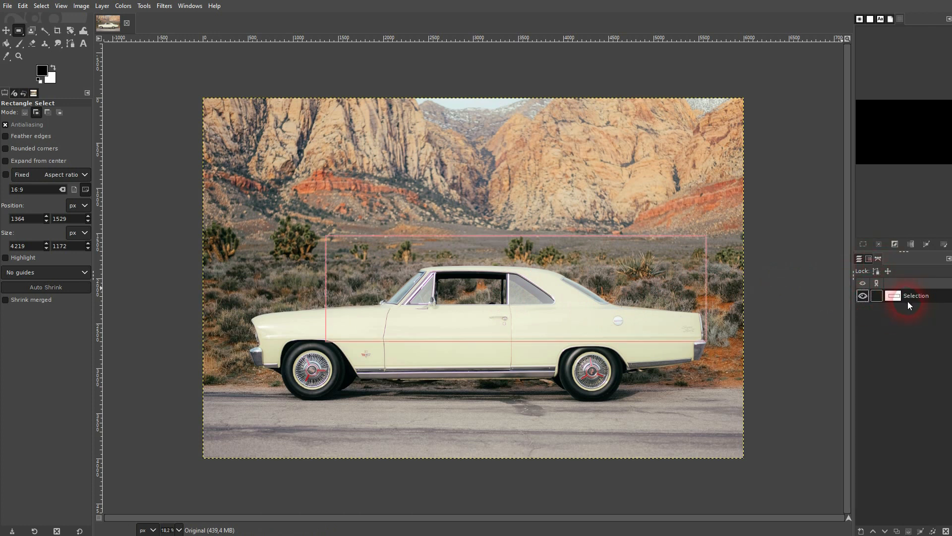
pyautogui.click(946, 530)
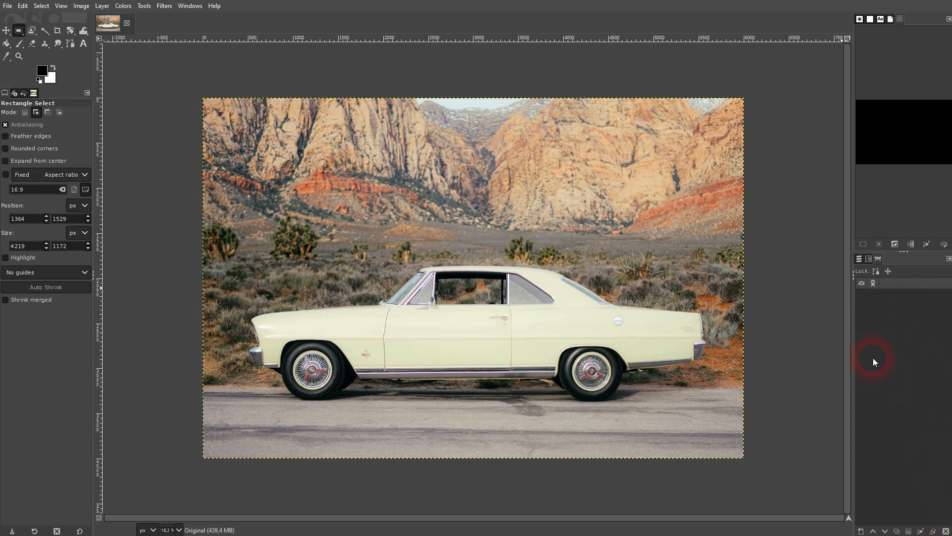
pyautogui.click(858, 259)
# Select a rectangle about 1941 × 2293 px over the car's front half and stroke it with a 15 px solid-color line using the Line dash preset.
pyautogui.moveTo(353, 169); pyautogui.dragTo(528, 375)
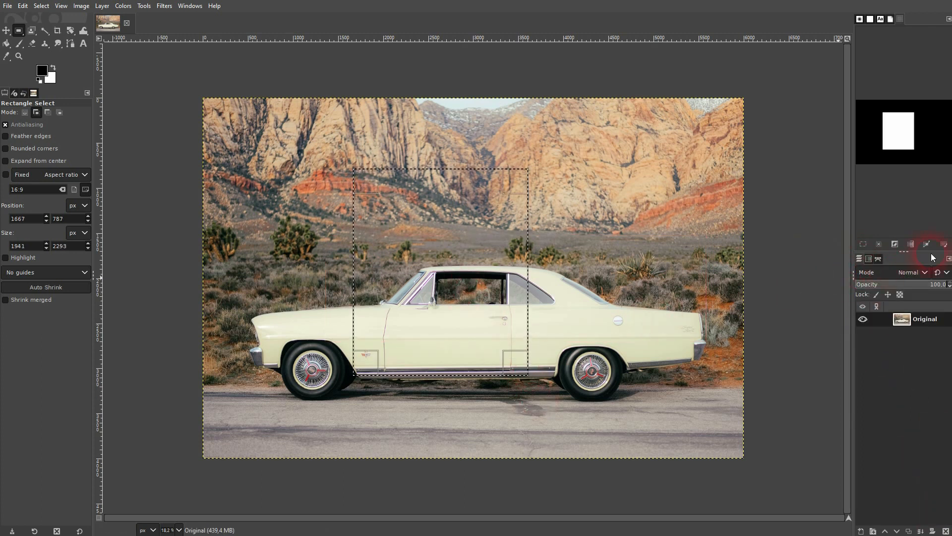
pyautogui.click(944, 245)
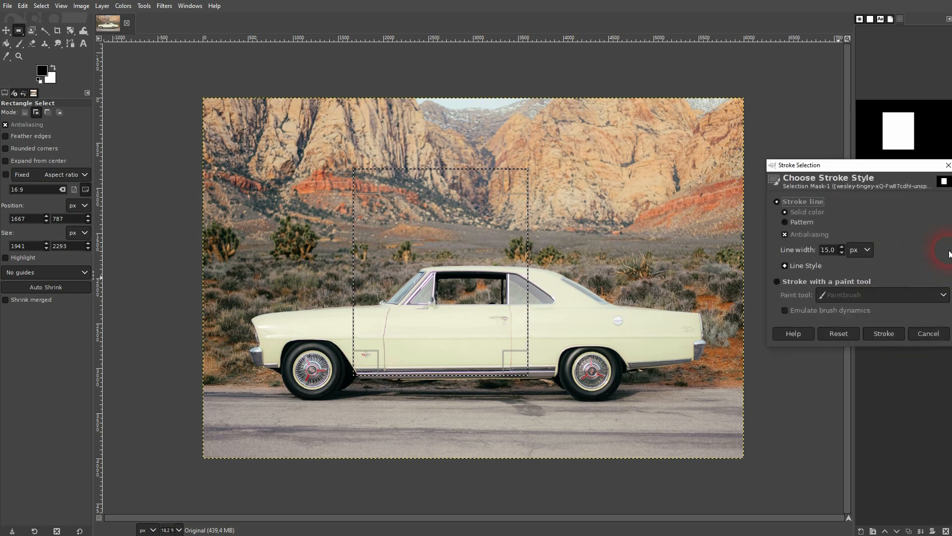
pyautogui.moveTo(880, 176); pyautogui.dragTo(819, 156)
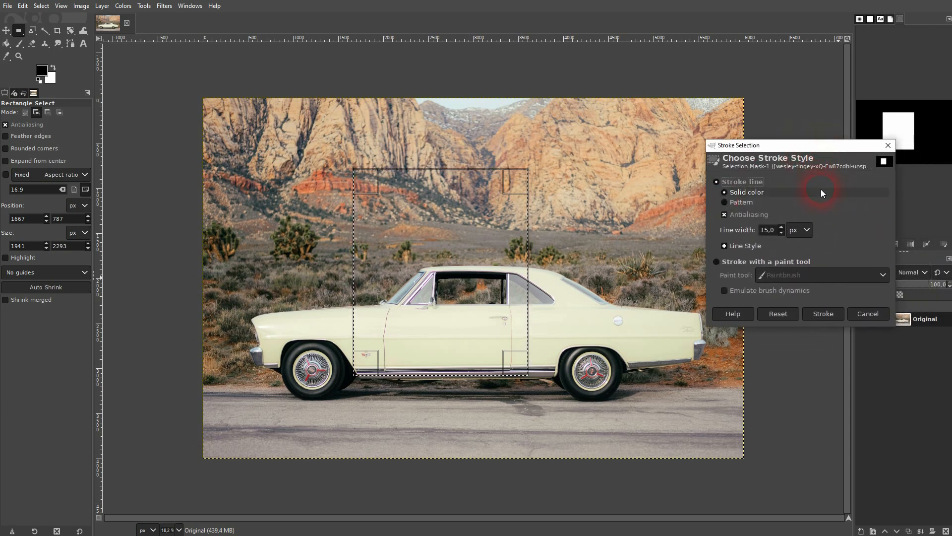
pyautogui.click(724, 245)
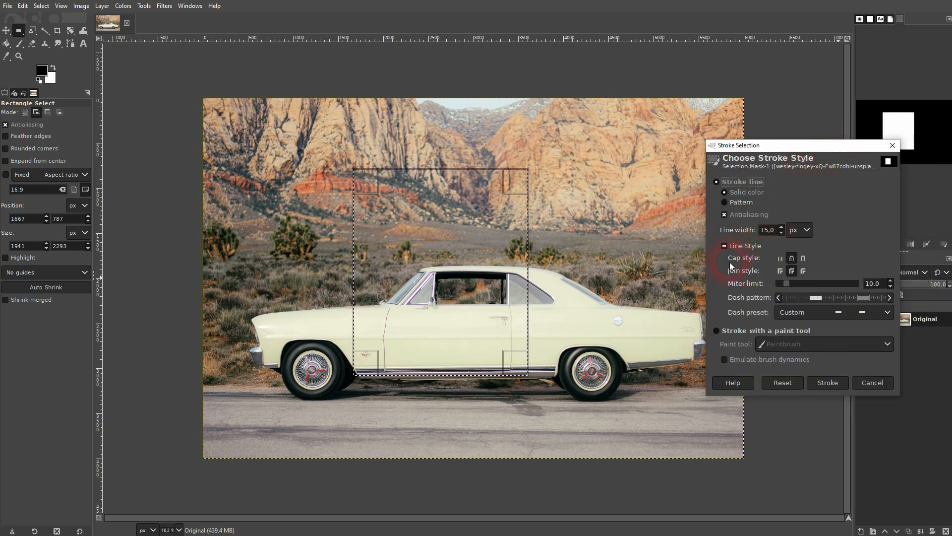
pyautogui.click(838, 313)
pyautogui.click(827, 337)
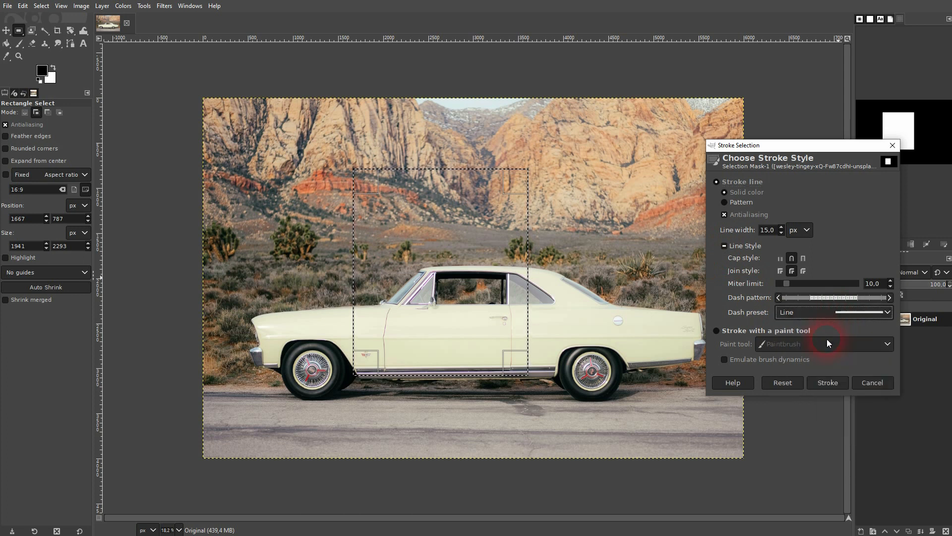
pyautogui.click(861, 385)
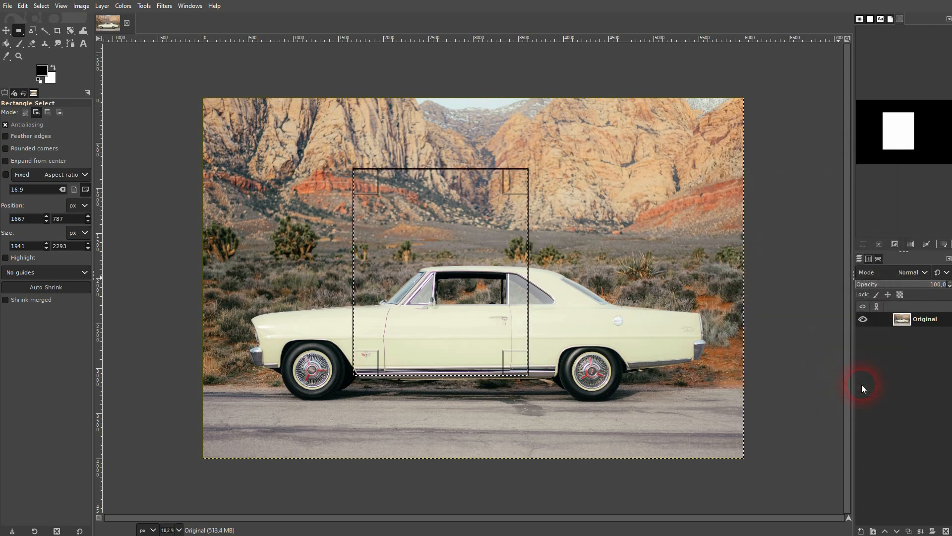
# Clear the stroked rectangle's selection, and look up the Selection Editor among the available dockable dialogs.
pyautogui.hotkey('ctrl', 'shift', 'a')
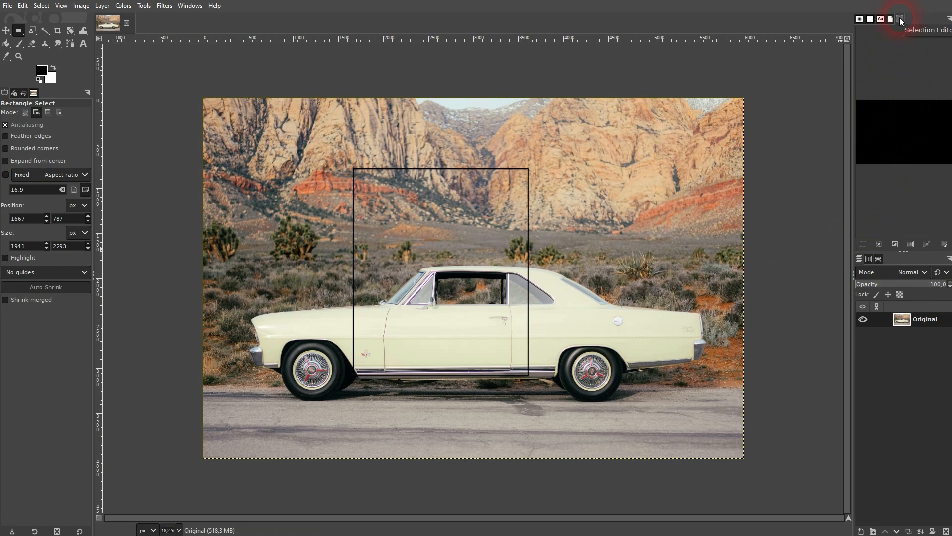
pyautogui.moveTo(900, 19); pyautogui.dragTo(914, 80)
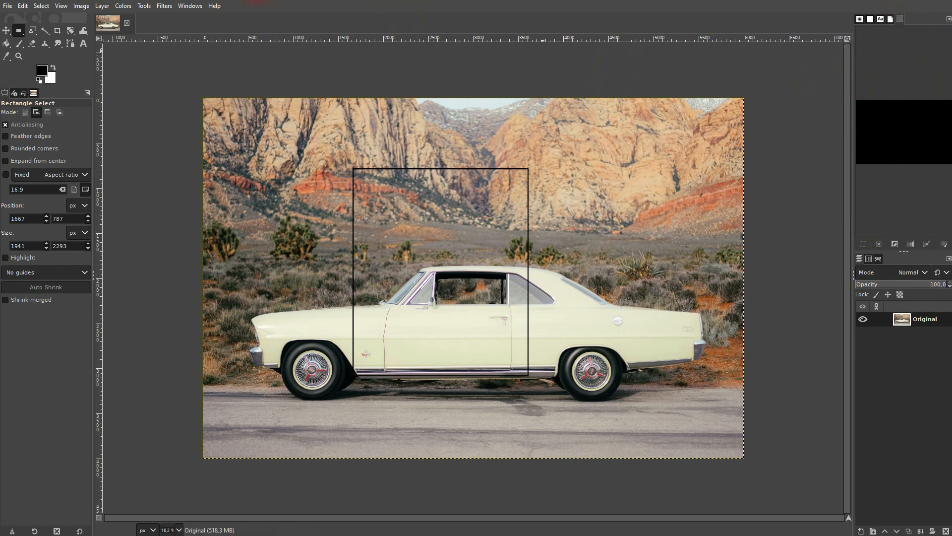
pyautogui.click(190, 6)
pyautogui.moveTo(287, 27)
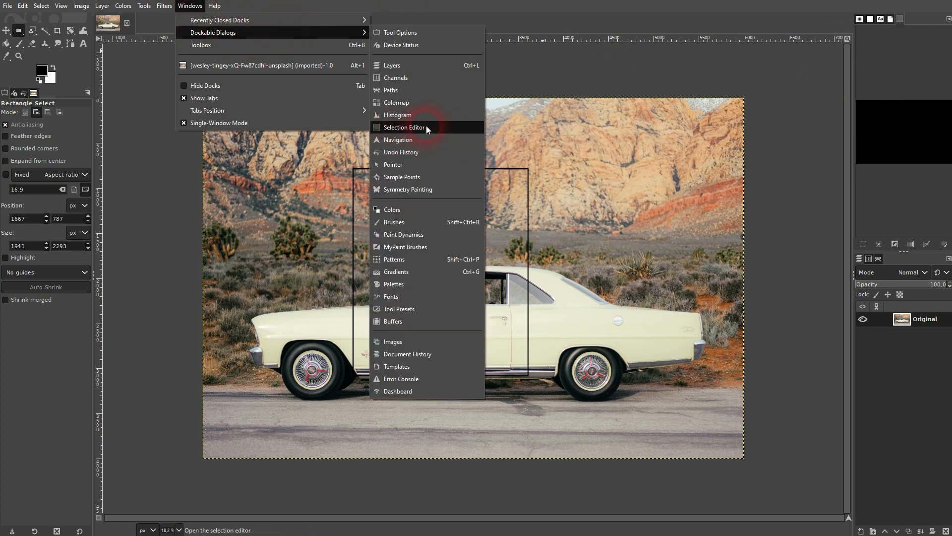
pyautogui.click(745, 77)
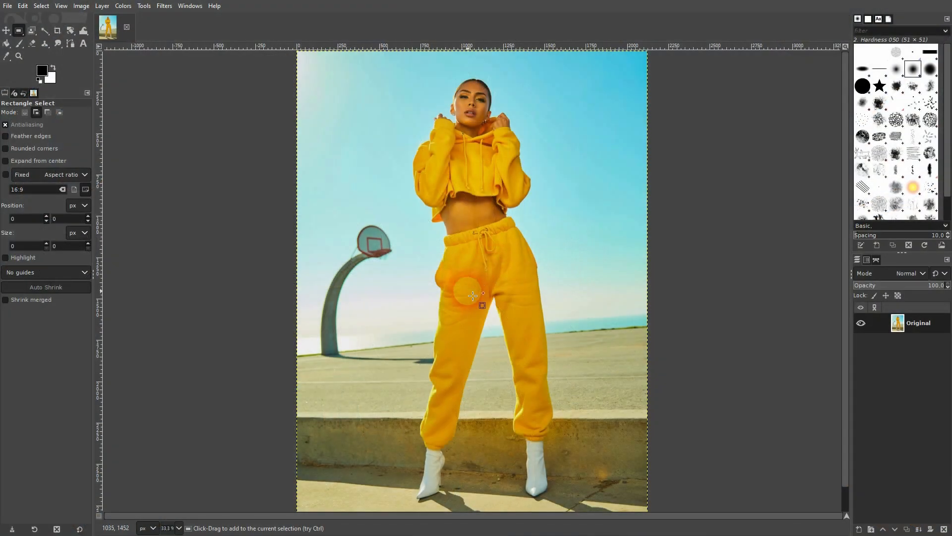
# Duplicate the Original layer of the photo of the woman in yellow, and hide the underlying Original layer.
pyautogui.scroll(-1, 469, 296)
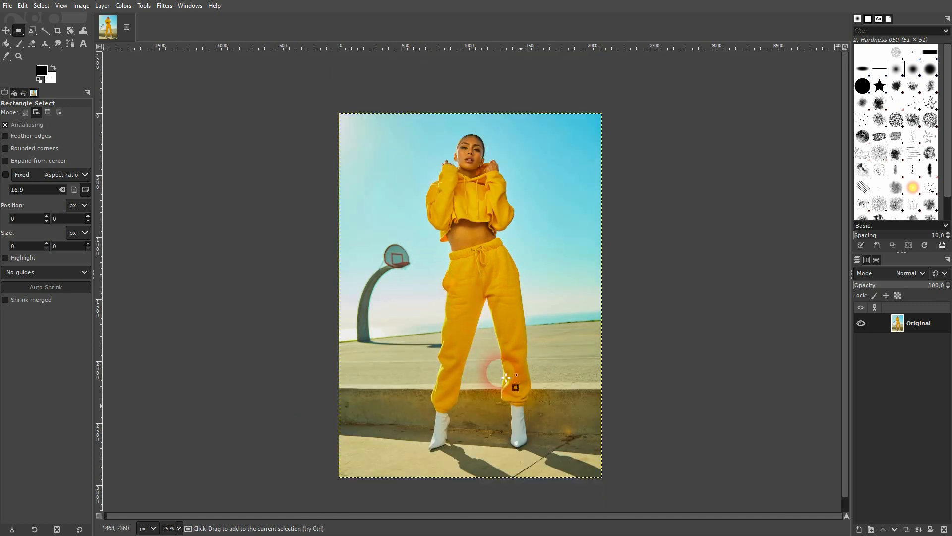
pyautogui.click(906, 529)
pyautogui.click(861, 344)
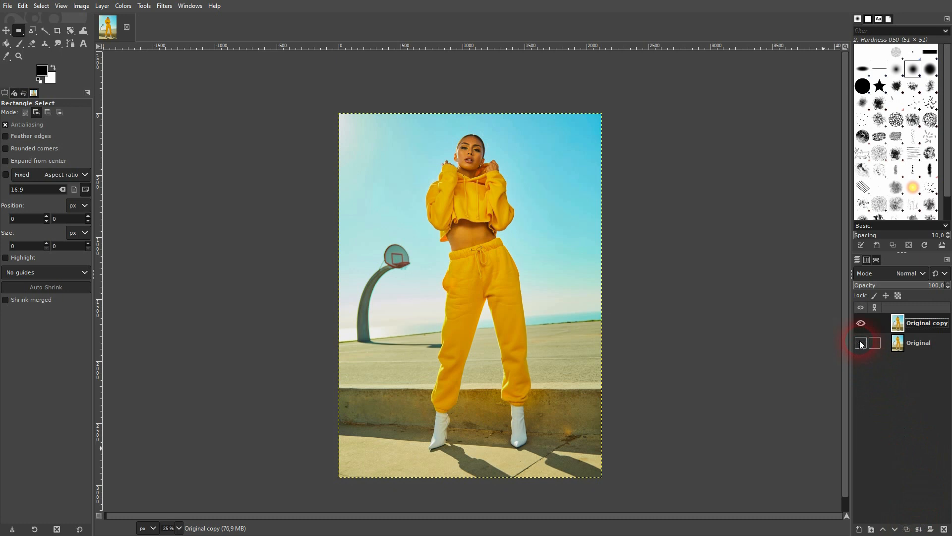
# Fuzzy-select the sky beside the woman, set the threshold to 37.5, and sample the lower sky near the hoop pole.
pyautogui.rightClick(46, 32)
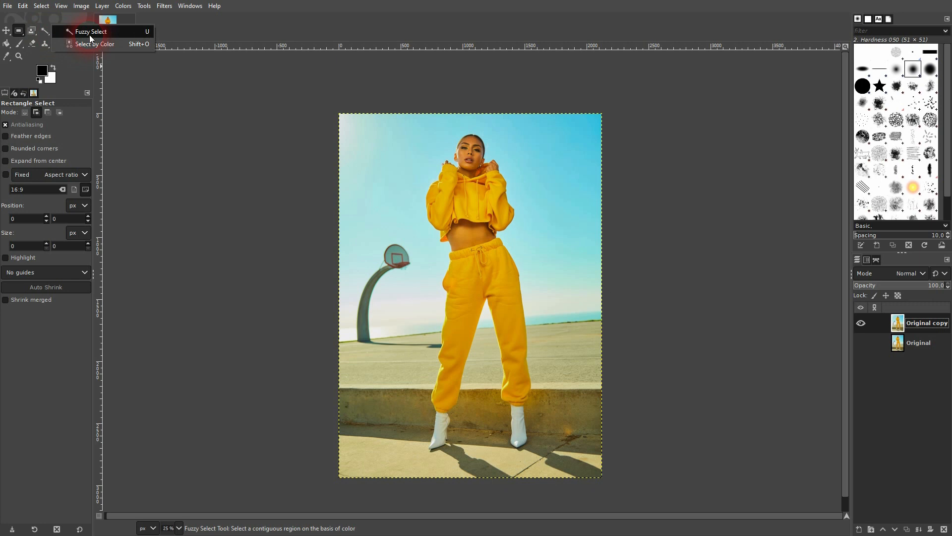
pyautogui.click(89, 31)
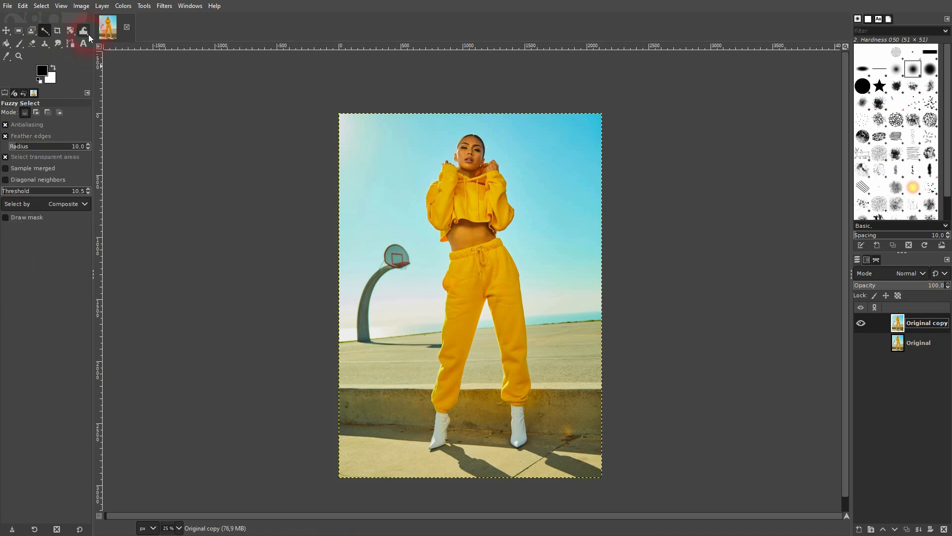
pyautogui.click(379, 175)
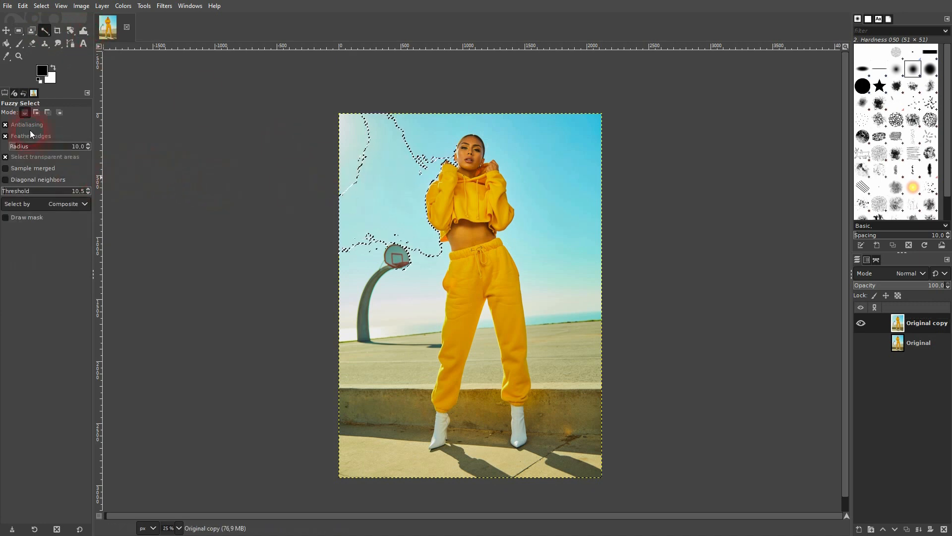
pyautogui.click(16, 191)
pyautogui.click(396, 308)
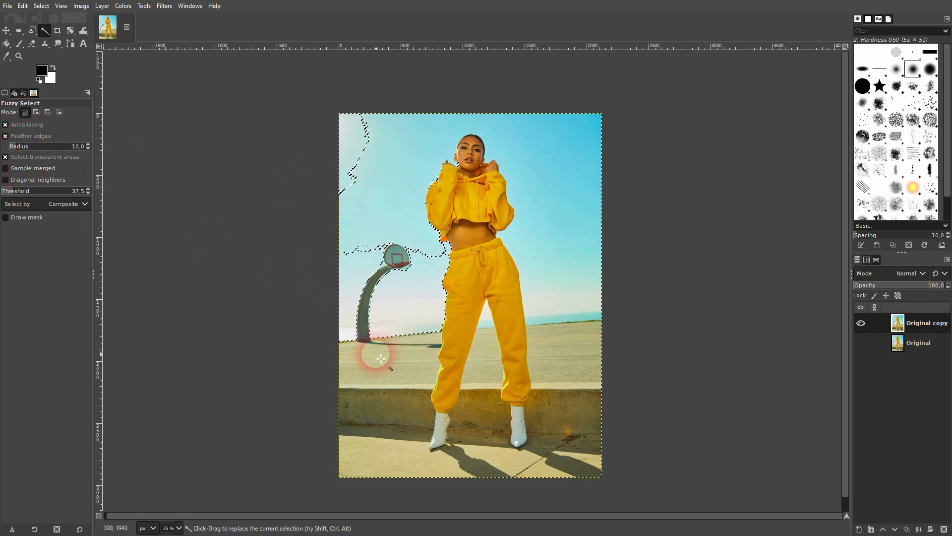
# Try Fuzzy Select on the pavement and wall beside the woman, the wall between her boots, and the pavement between her legs.
pyautogui.moveTo(371, 353); pyautogui.dragTo(385, 440)
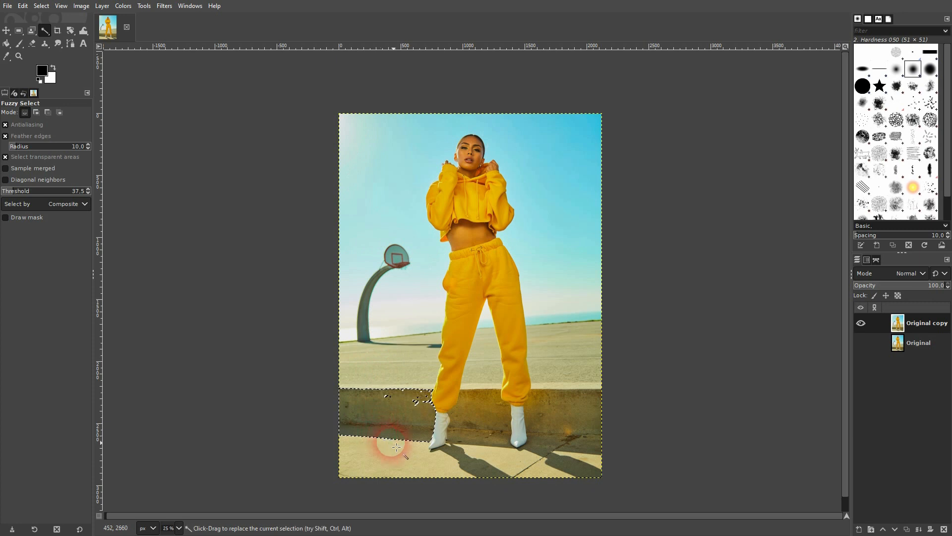
pyautogui.click(499, 415)
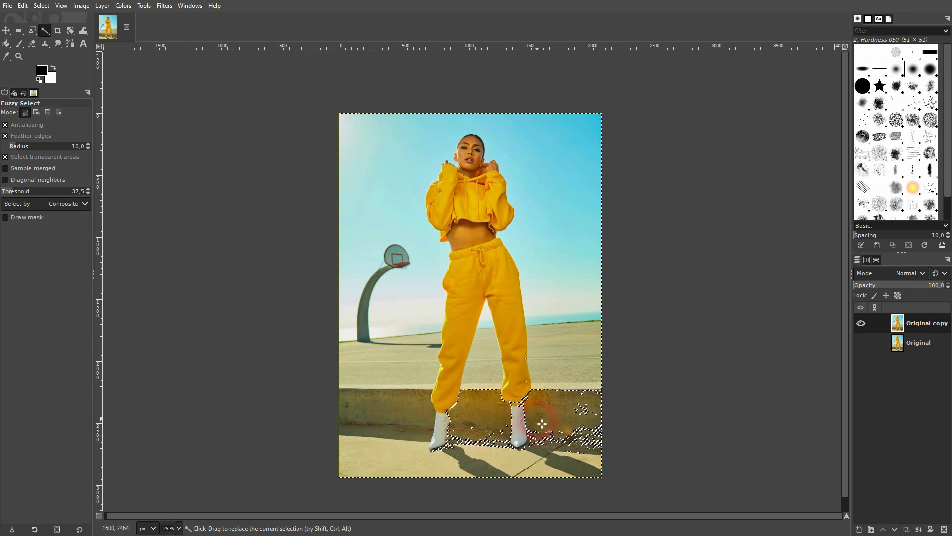
pyautogui.click(484, 353)
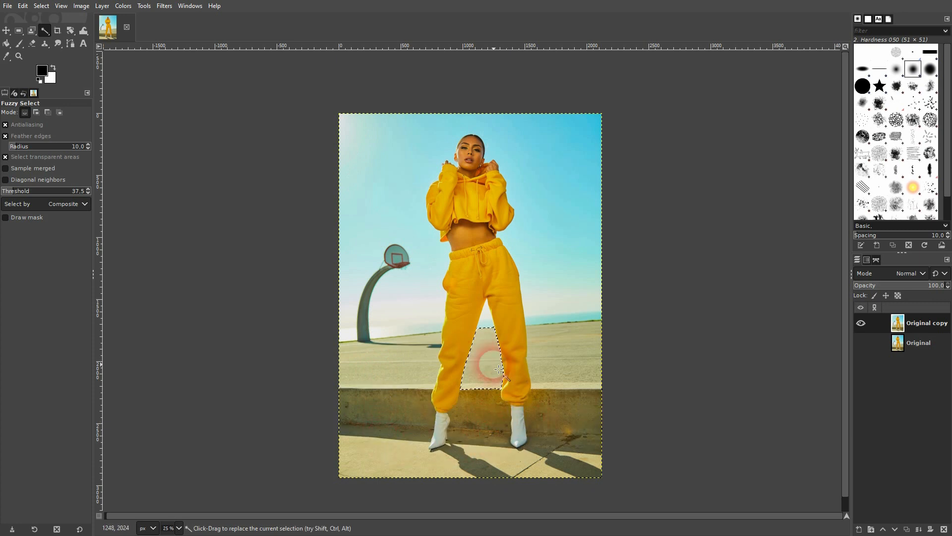
# Fuzzy-select the sky around the woman, add an alpha channel to the Original copy layer, and delete the selected sky.
pyautogui.click(557, 268)
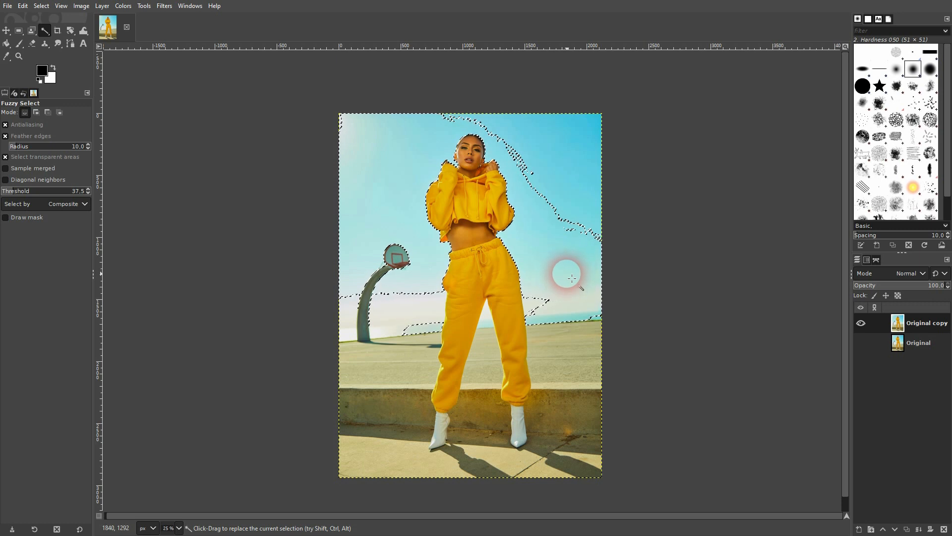
pyautogui.click(925, 324)
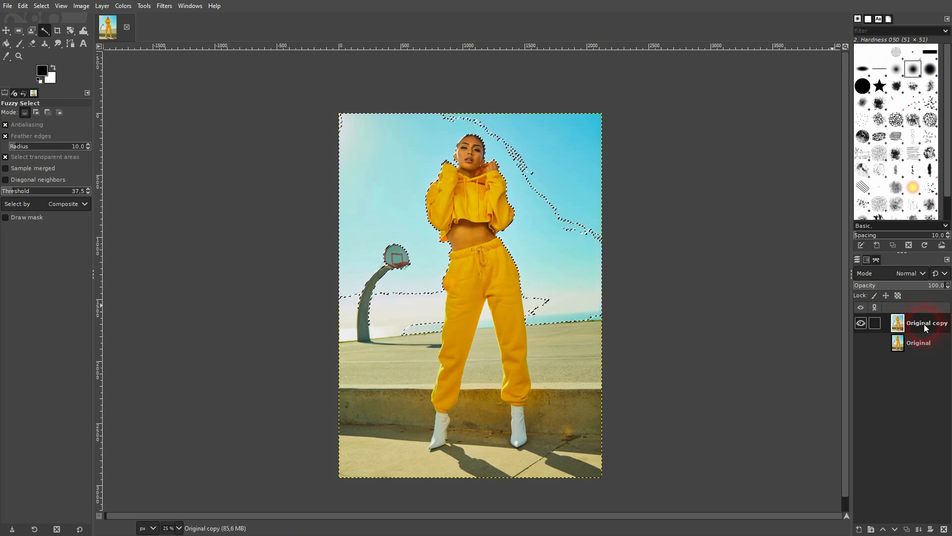
pyautogui.rightClick(924, 323)
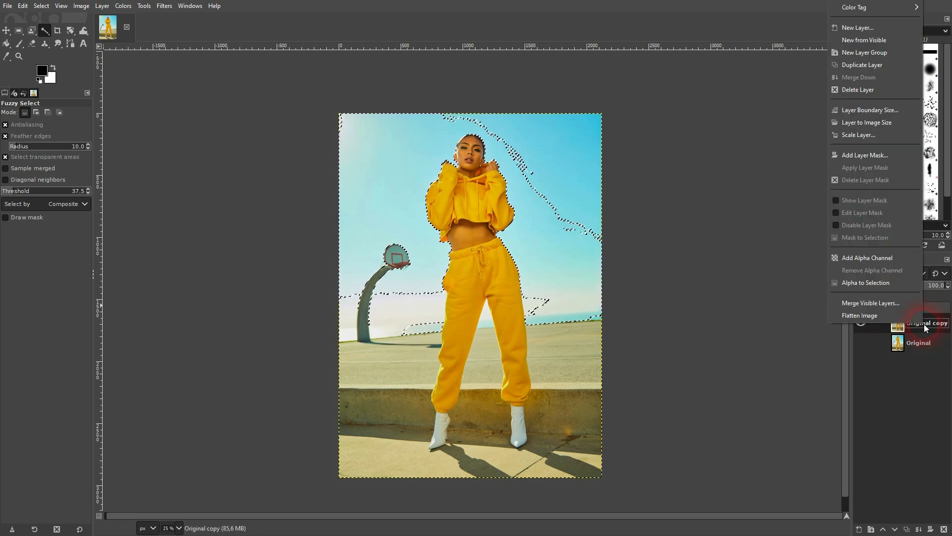
pyautogui.click(882, 257)
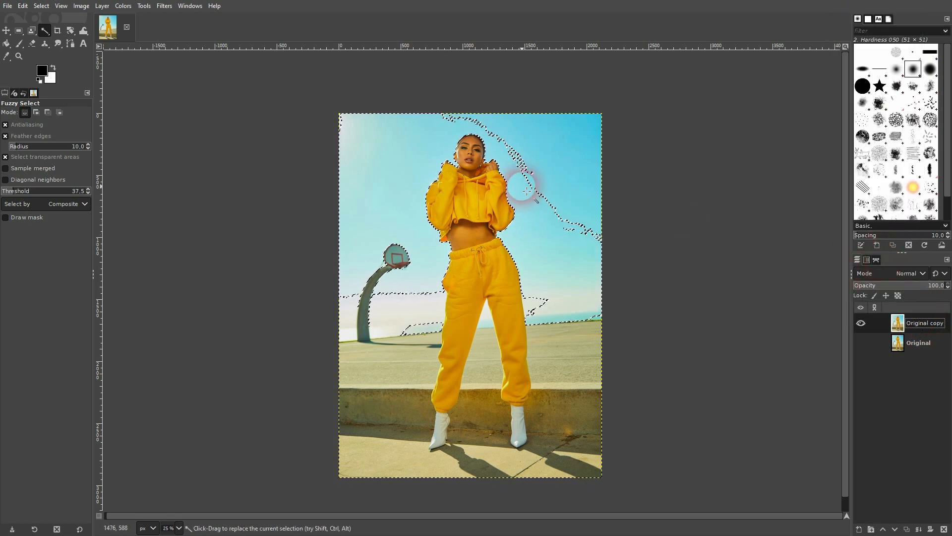
pyautogui.press('Delete')
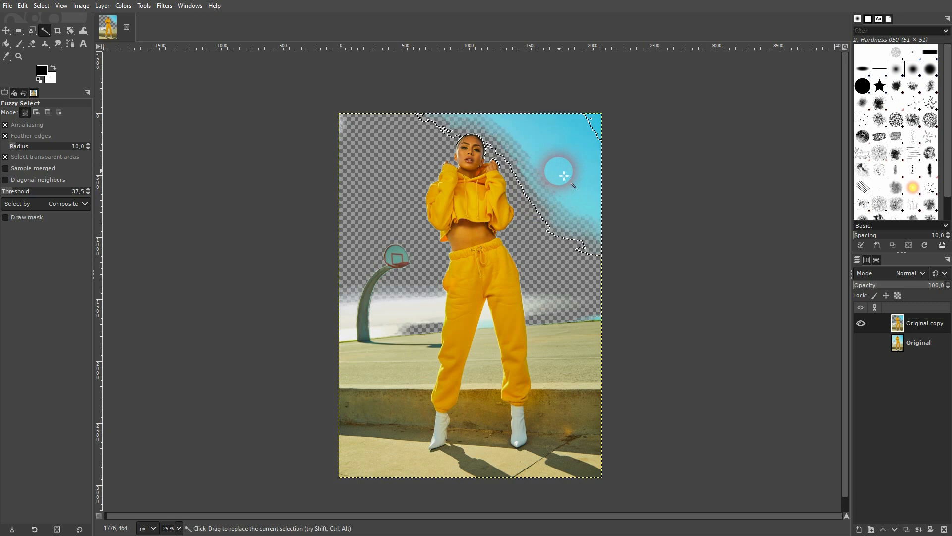
# Erase the remaining blue sky behind the woman's head and the leftover patches in both upper corners of the photo.
pyautogui.press('Delete')
pyautogui.click(597, 130)
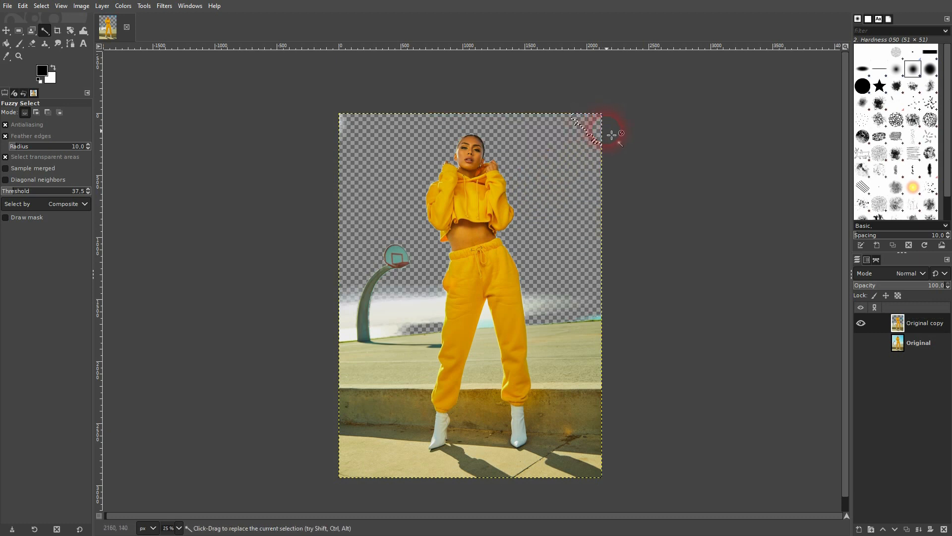
pyautogui.press('Delete')
pyautogui.click(347, 130)
pyautogui.press('Delete')
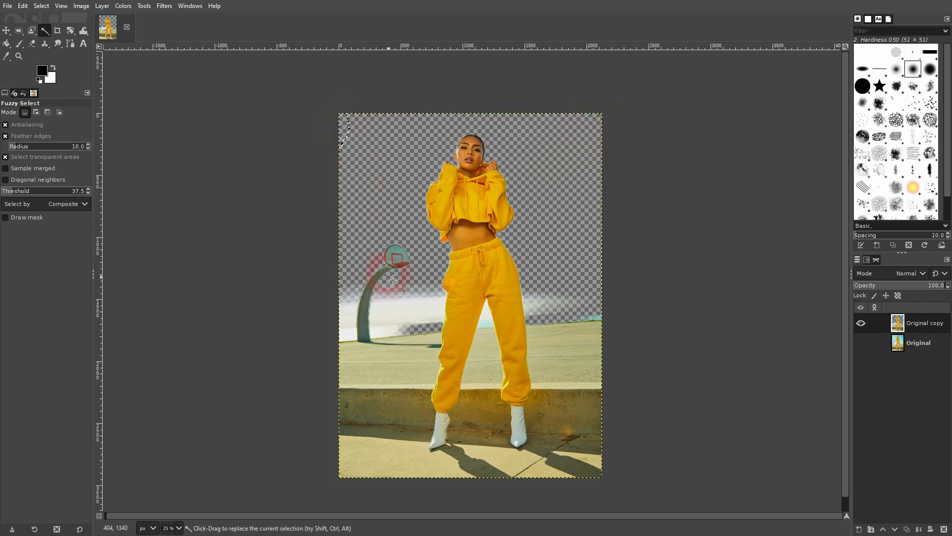
# Erase the basketball hoop with its pole, and the pale sky near the horizon on both sides and between the legs.
pyautogui.click(397, 317)
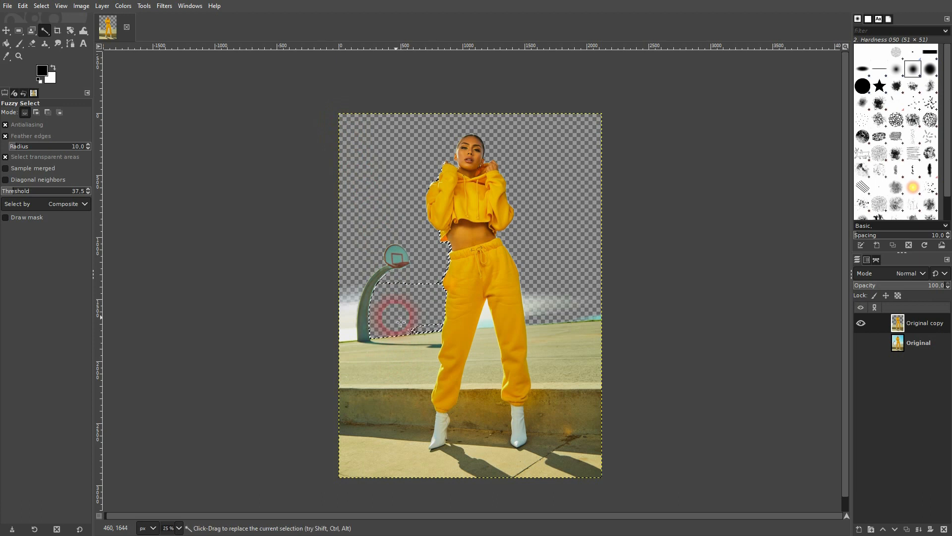
pyautogui.click(397, 269)
pyautogui.moveTo(397, 302); pyautogui.dragTo(351, 329)
pyautogui.click(587, 323)
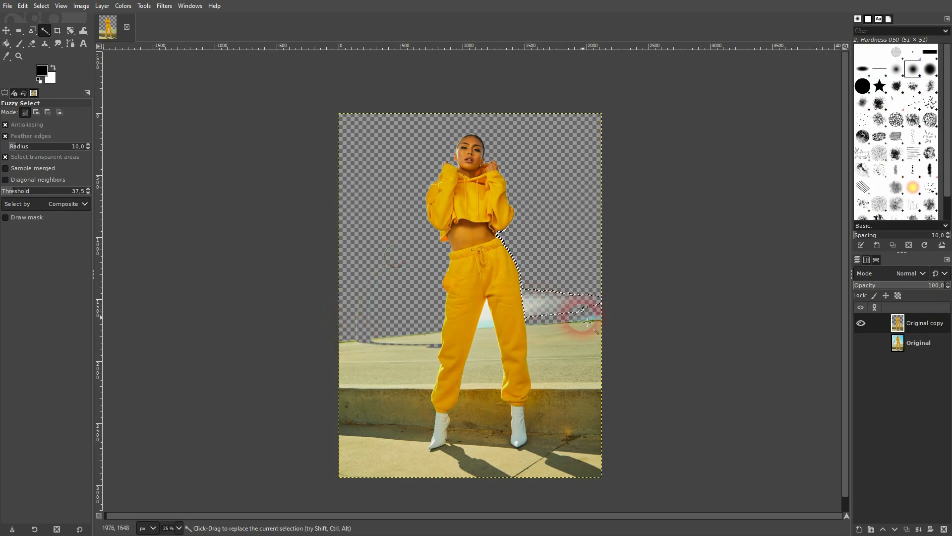
pyautogui.press('Delete')
pyautogui.click(486, 321)
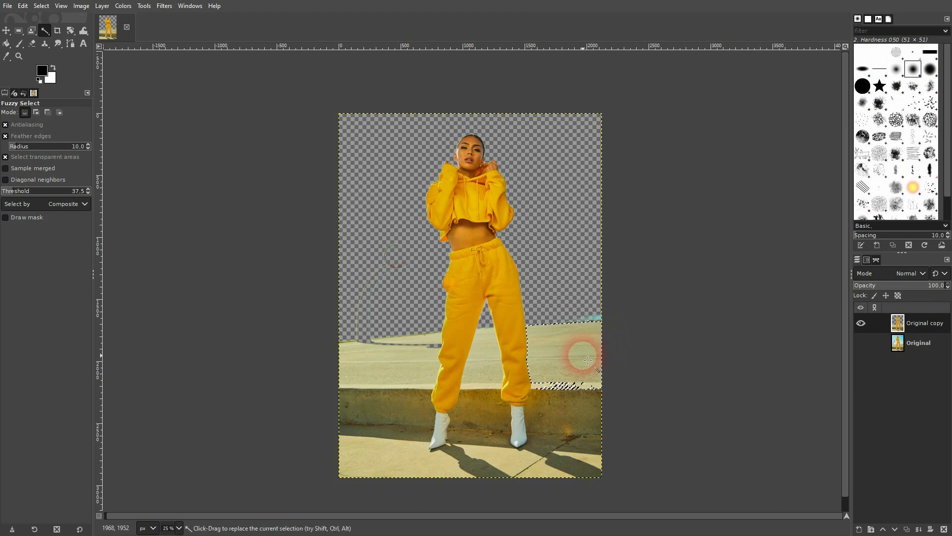
# Erase the pavement behind the woman on both sides, including the strip near the horizon and the area between her legs.
pyautogui.press('Delete')
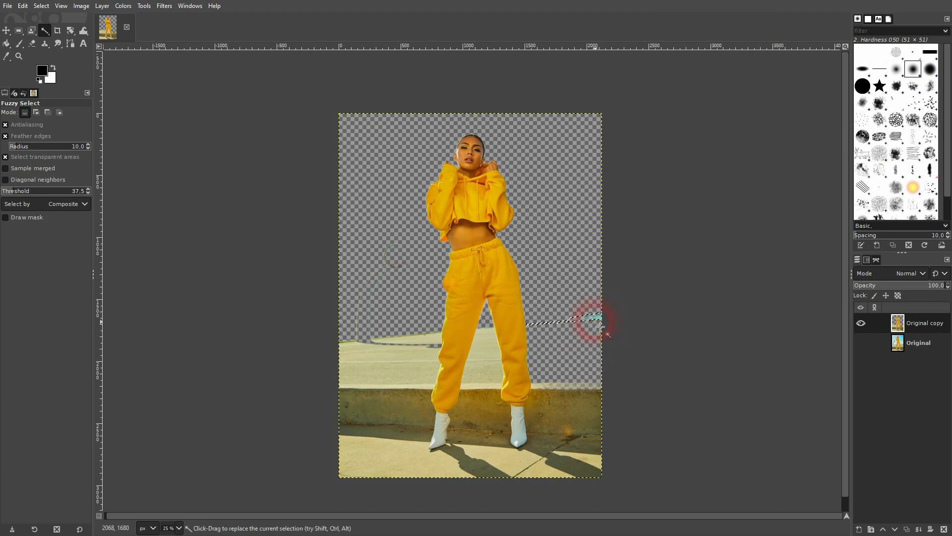
pyautogui.click(471, 357)
pyautogui.press('Delete')
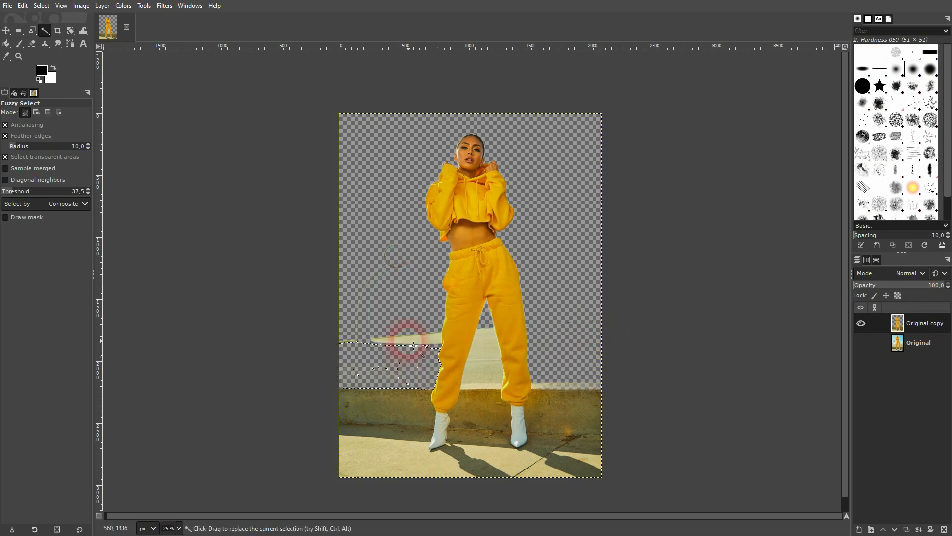
pyautogui.click(406, 340)
pyautogui.press('Delete')
pyautogui.click(360, 338)
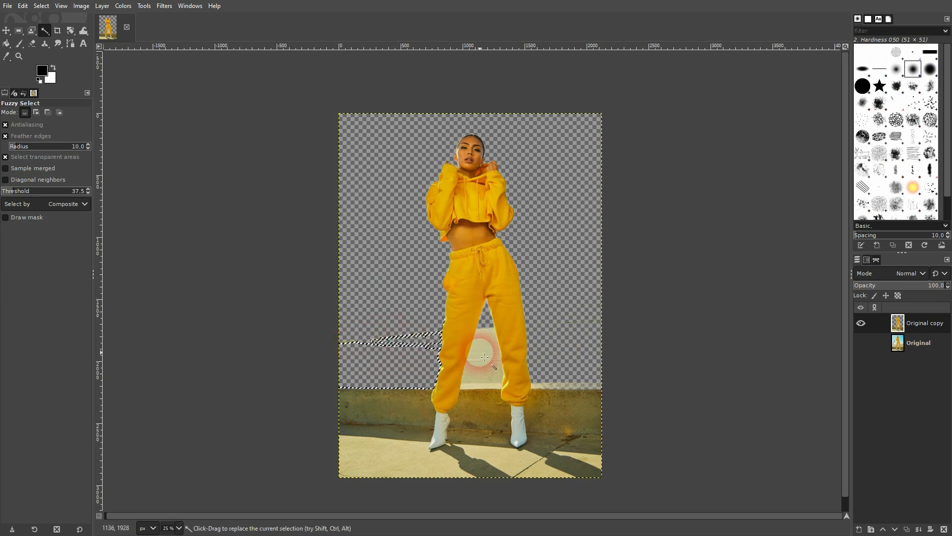
pyautogui.click(497, 380)
# Erase the low wall on the photo's left side and the sunlit ground in front of it.
pyautogui.click(394, 416)
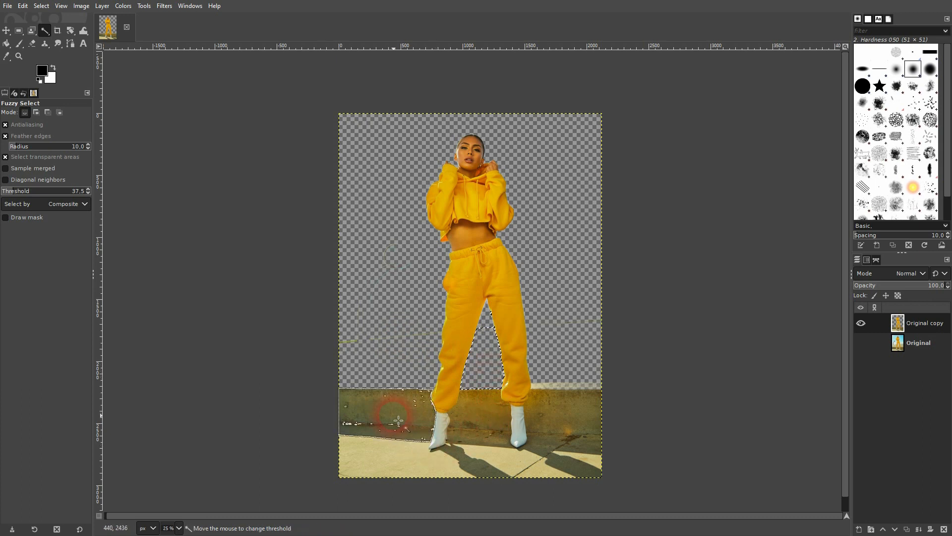
pyautogui.press('Delete')
pyautogui.click(374, 464)
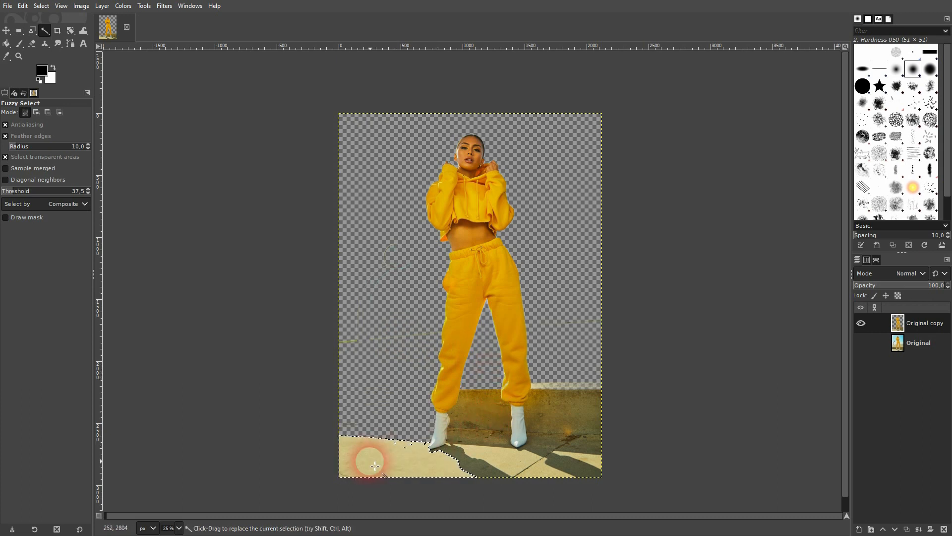
pyautogui.press('Delete')
# Erase the sunlit ground in front of the boots, along with the shadows and the right-hand part of the wall.
pyautogui.click(536, 472)
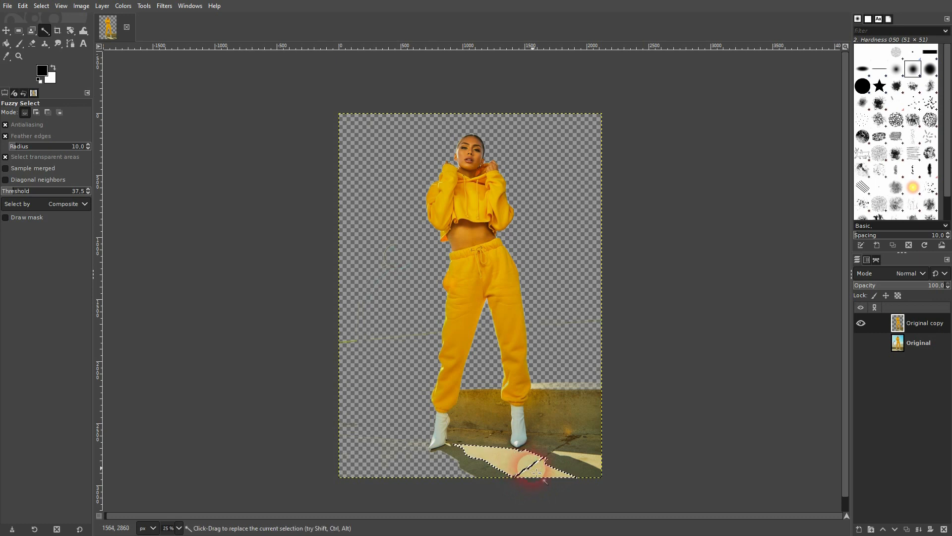
pyautogui.press('Delete')
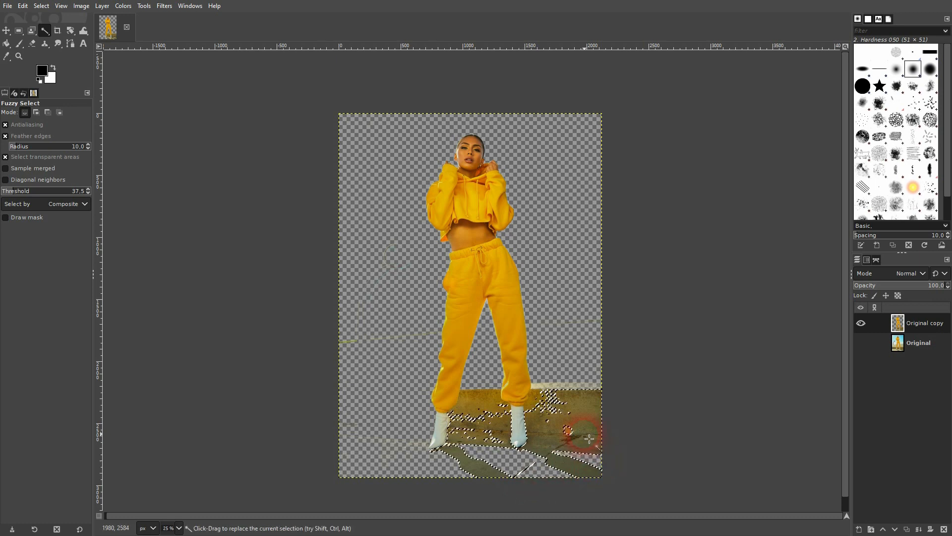
pyautogui.click(489, 411)
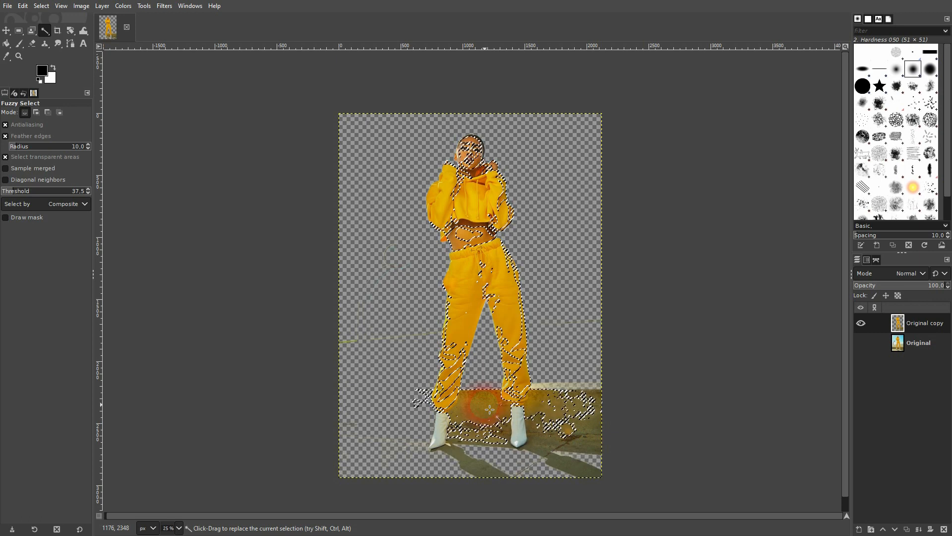
pyautogui.click(487, 471)
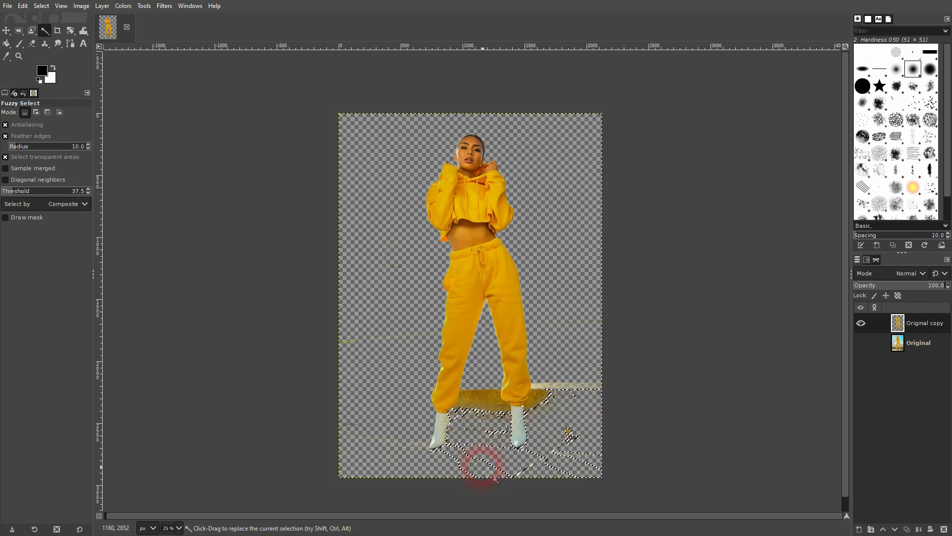
# Erase the remaining wall and shadow patches around the boots, lowering the Fuzzy Select threshold to 16.5 for the last ones.
pyautogui.click(569, 431)
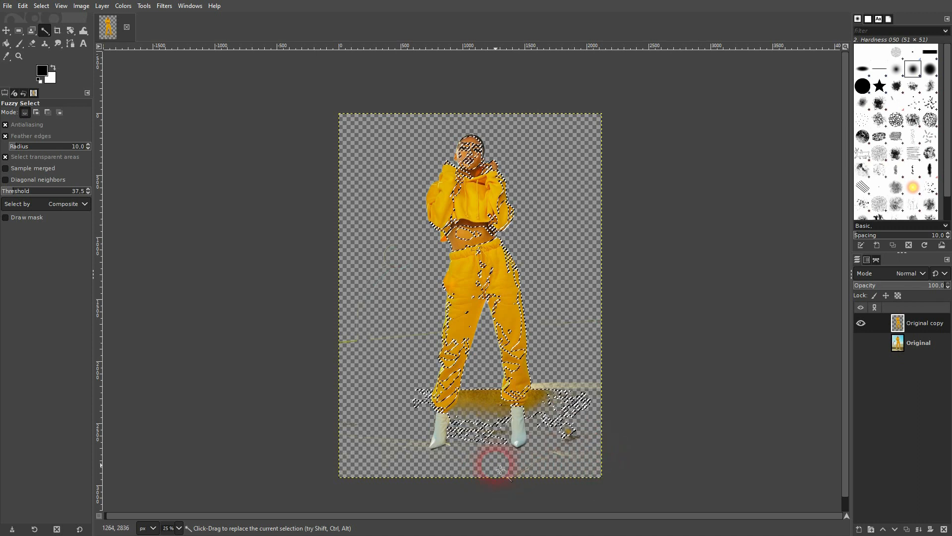
pyautogui.click(489, 399)
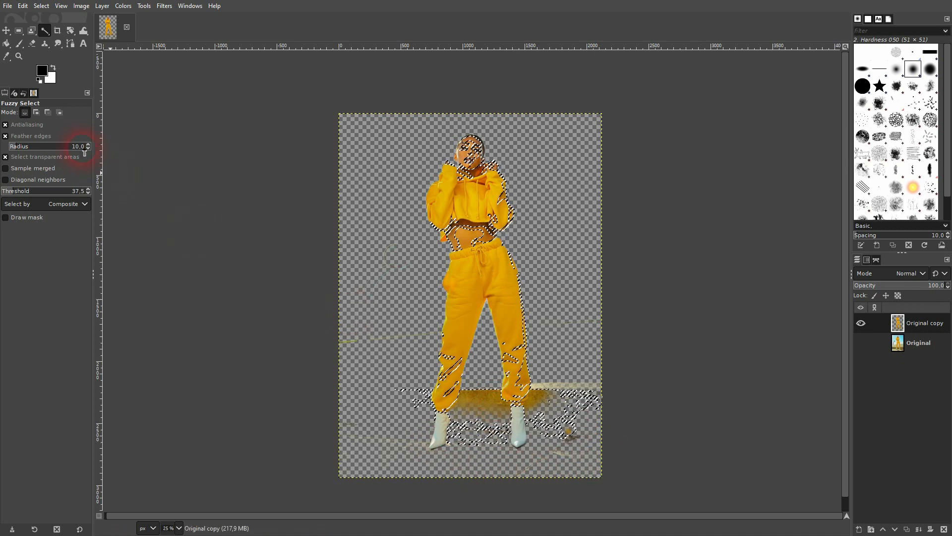
pyautogui.click(6, 190)
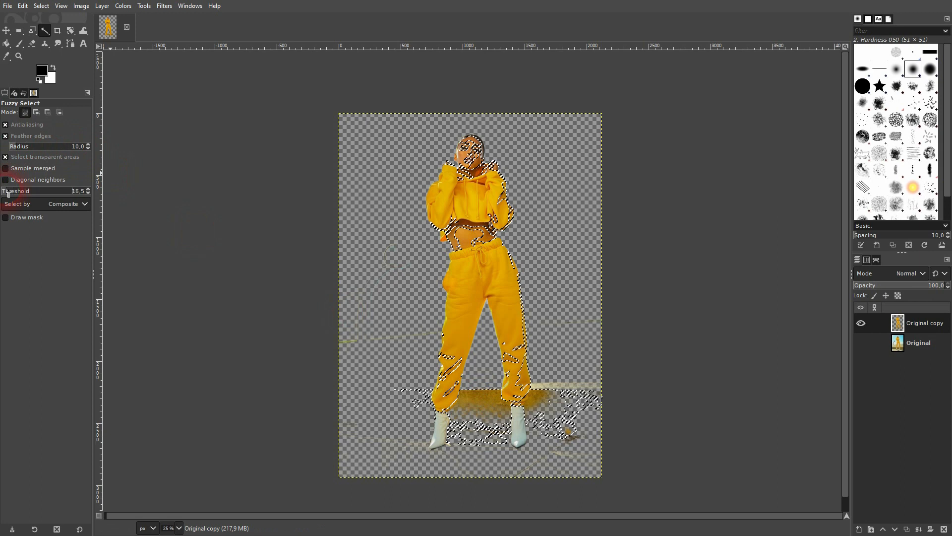
pyautogui.click(564, 390)
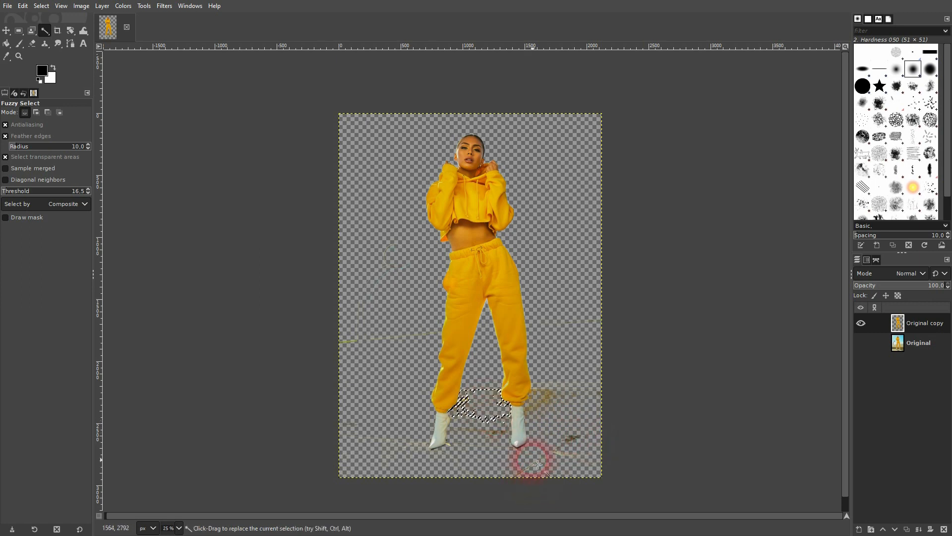
pyautogui.click(576, 445)
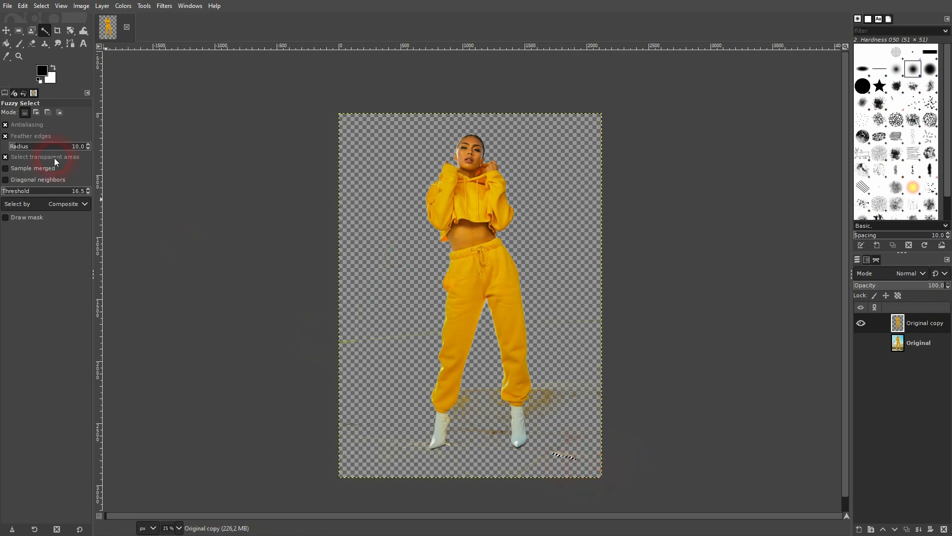
# Clear the selection and examine the cutout closely around the legs, boots and body for leftover background.
pyautogui.click(6, 30)
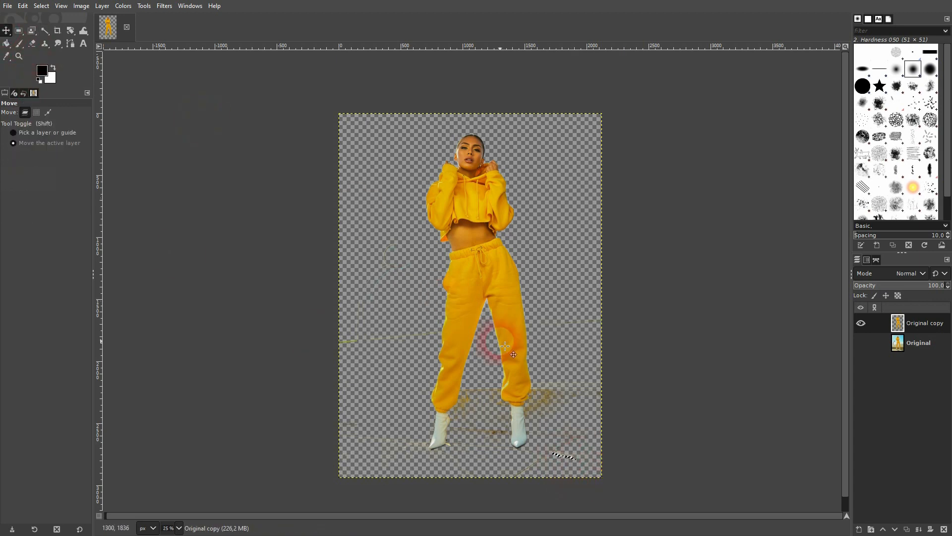
pyautogui.hotkey('ctrl', 'shift')
pyautogui.scroll(3, 503, 440)
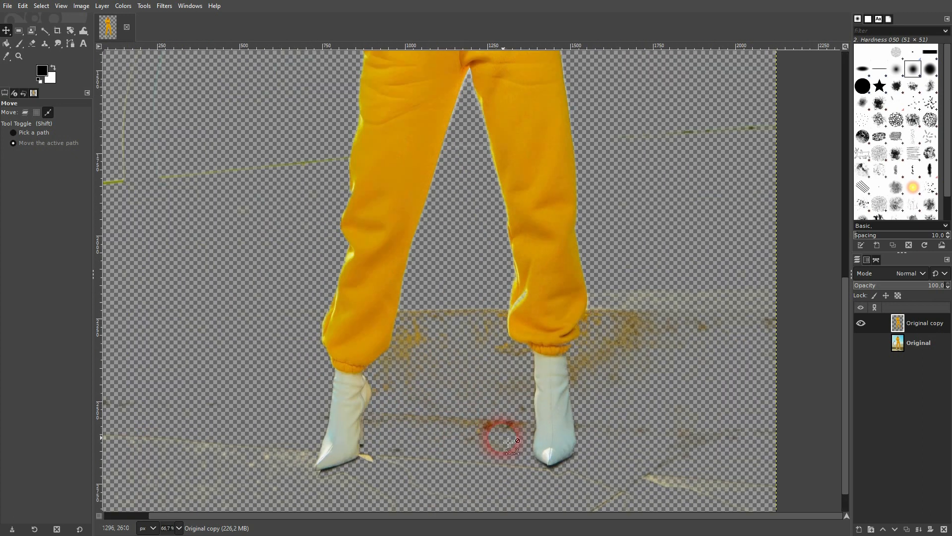
pyautogui.scroll(-3, 490, 433)
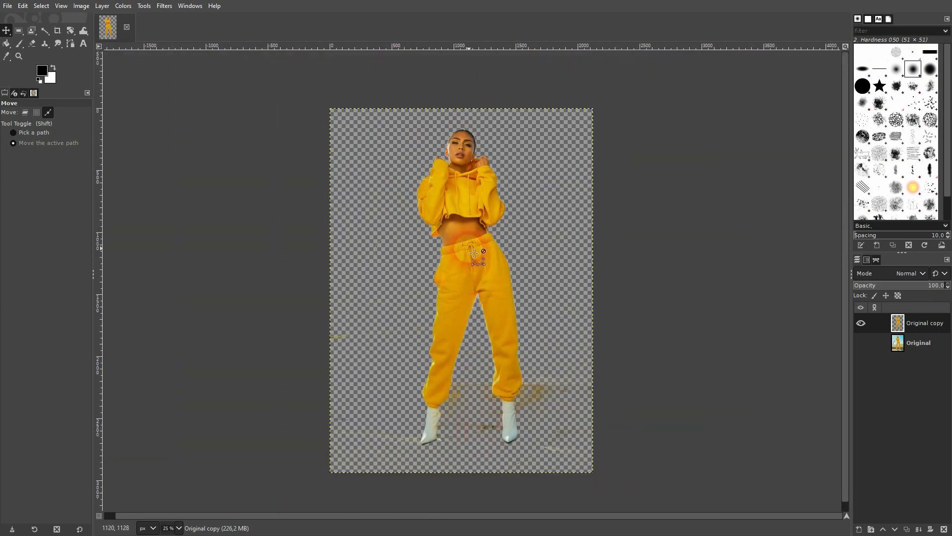
pyautogui.scroll(1, 474, 253)
pyautogui.scroll(-1, 478, 268)
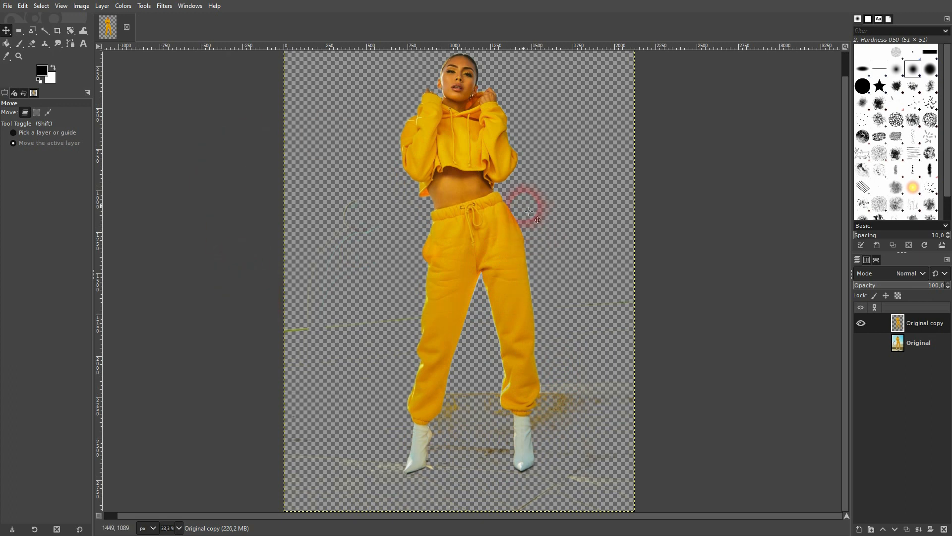
# Try Fuzzy Select on the hoodie and midriff, and at threshold 63 on the trousers and ground remnants, clearing the selection after the tests.
pyautogui.click(45, 31)
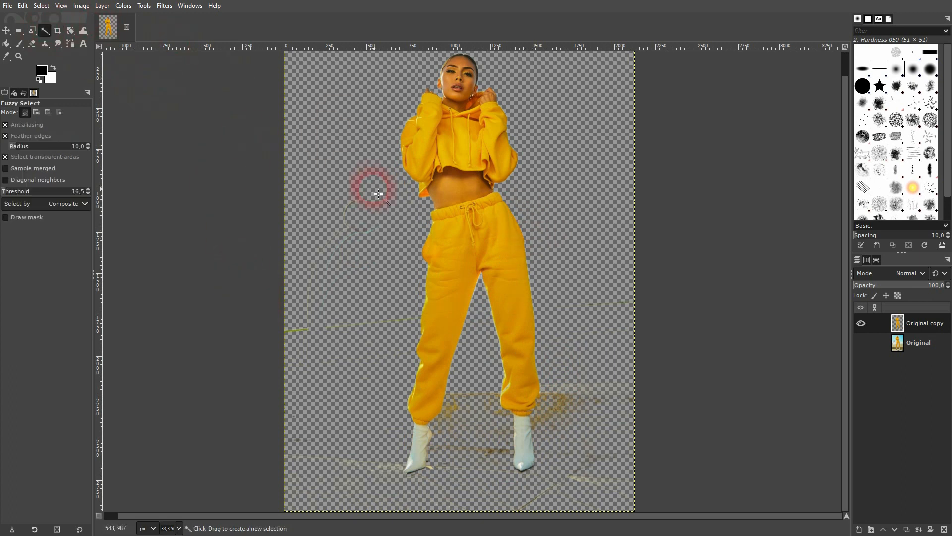
pyautogui.click(458, 156)
pyautogui.click(457, 202)
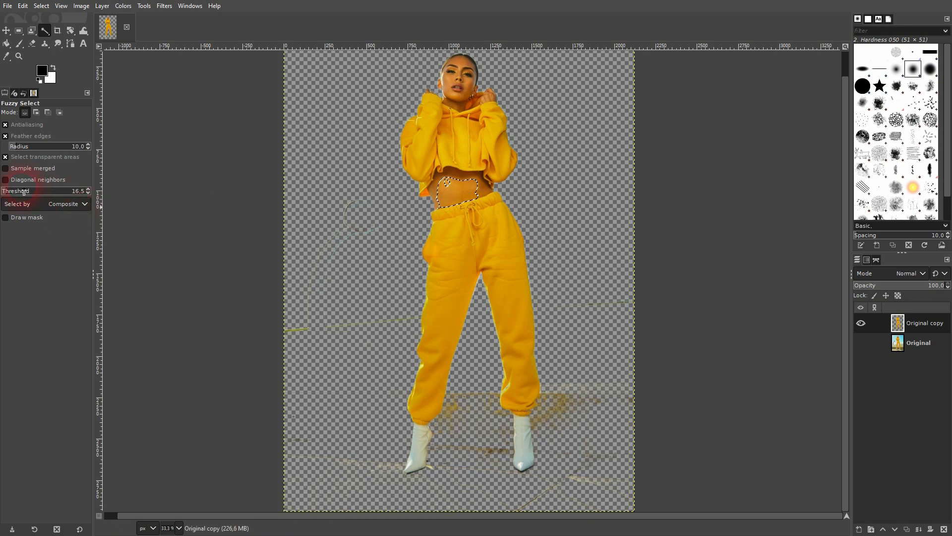
pyautogui.click(510, 257)
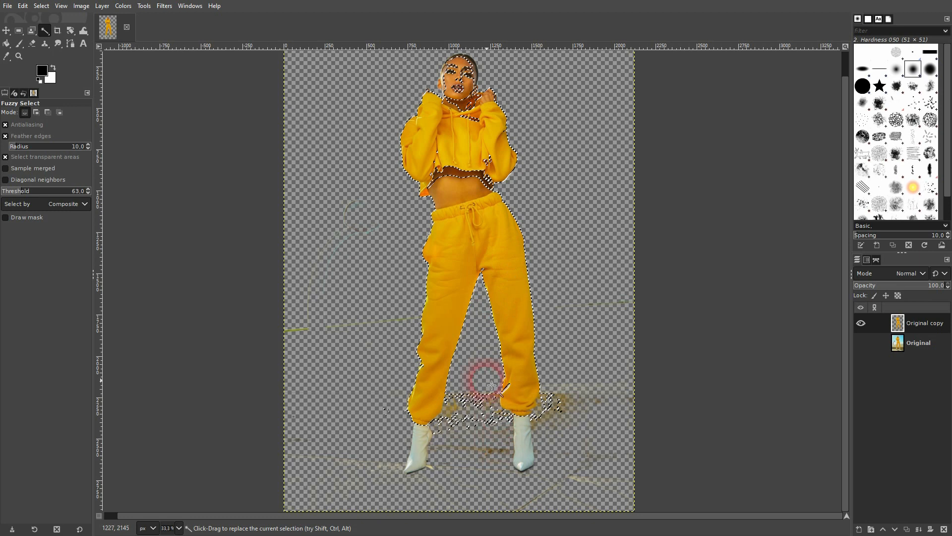
pyautogui.hotkey('ctrl', 'shift', 'a')
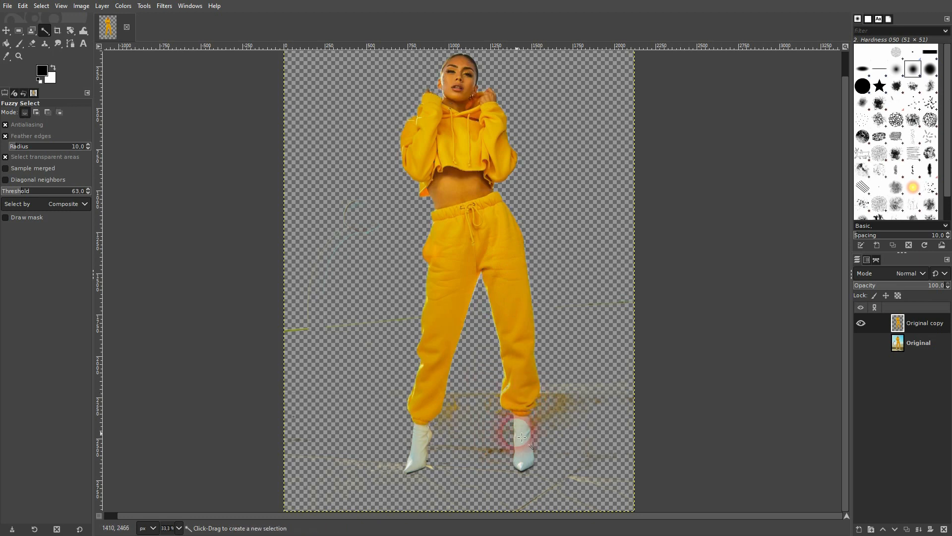
pyautogui.click(565, 413)
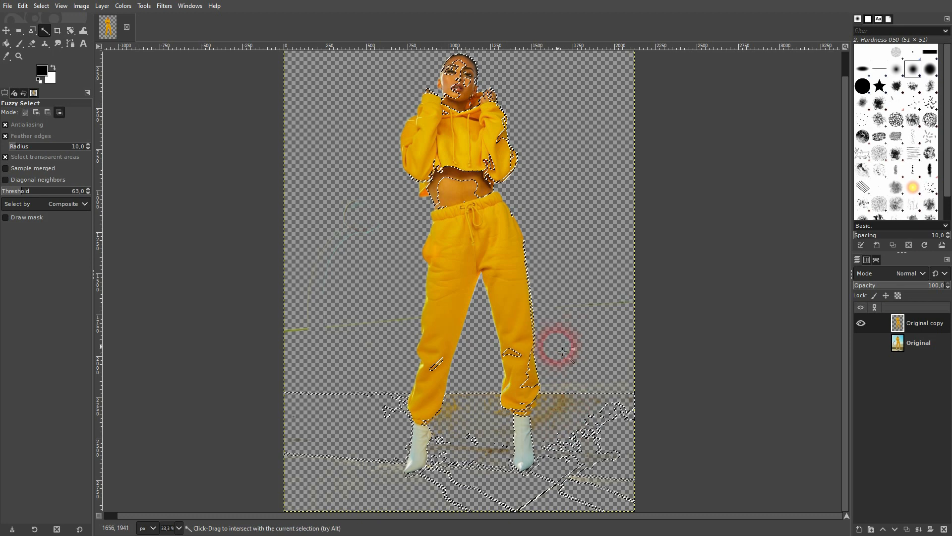
pyautogui.hotkey('ctrl', 'shift', 'a')
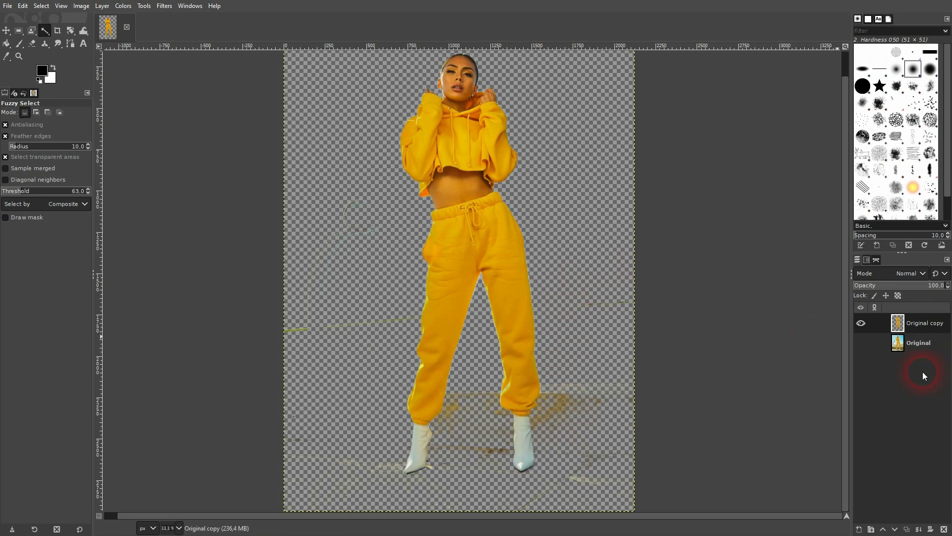
# Replace the erased layer with a fresh duplicate of the Original layer and hide the Original.
pyautogui.click(943, 529)
pyautogui.click(861, 323)
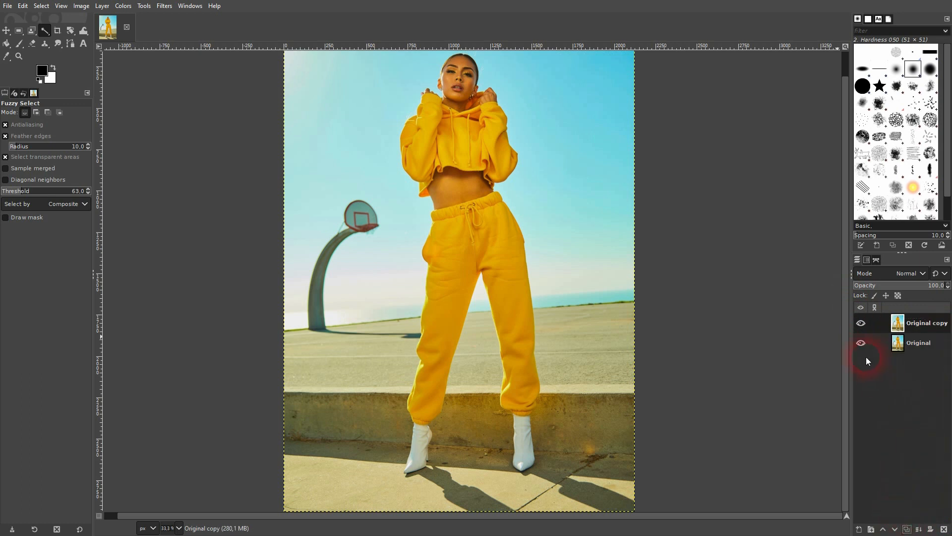
# Start a path with the Paths tool at the sole of the photo's left boot, tracing around the toe and up the outer edge to the trouser cuff.
pyautogui.click(73, 44)
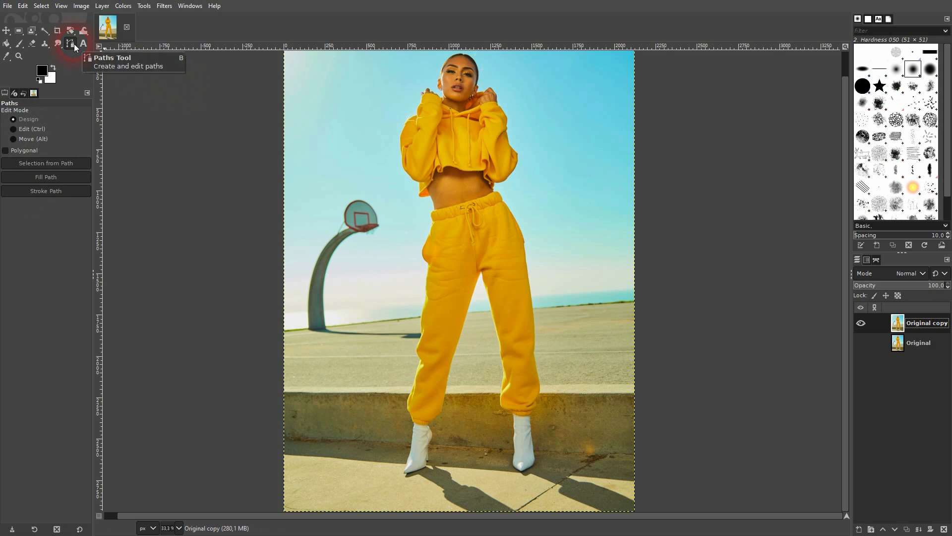
pyautogui.scroll(6, 420, 497)
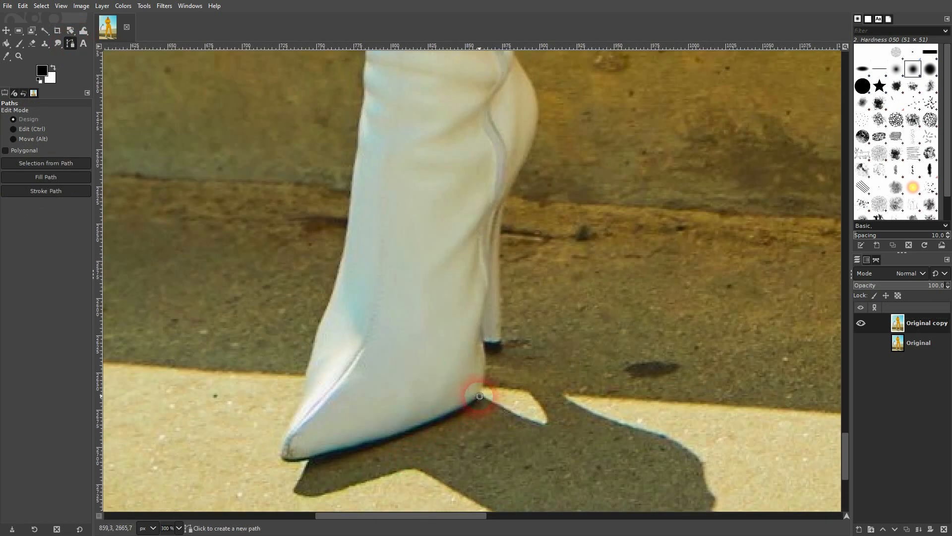
pyautogui.click(480, 396)
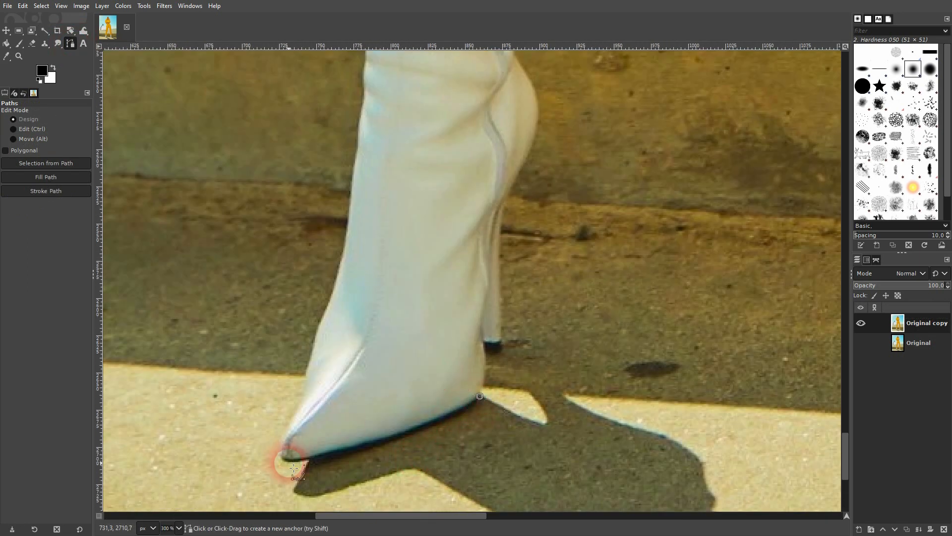
pyautogui.moveTo(282, 461); pyautogui.dragTo(300, 401)
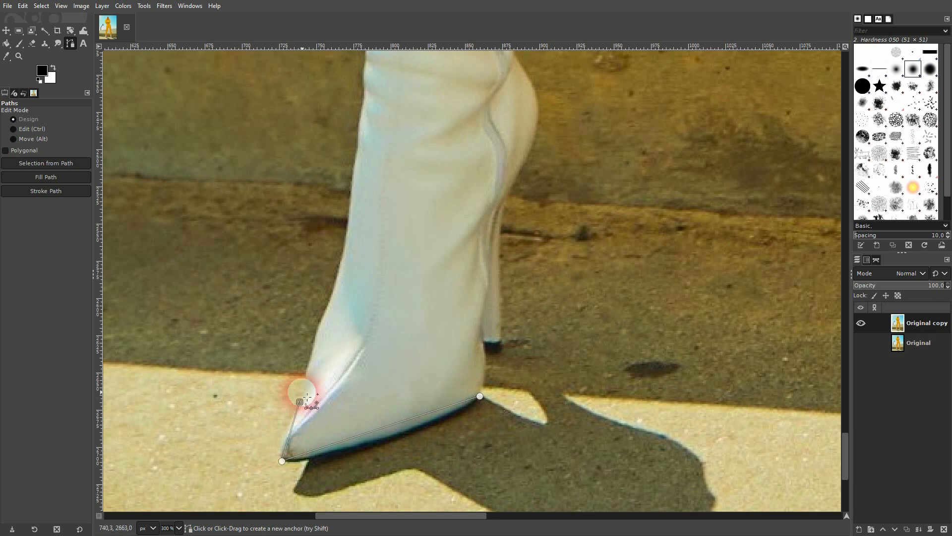
pyautogui.click(340, 265)
pyautogui.moveTo(364, 175); pyautogui.dragTo(399, 352)
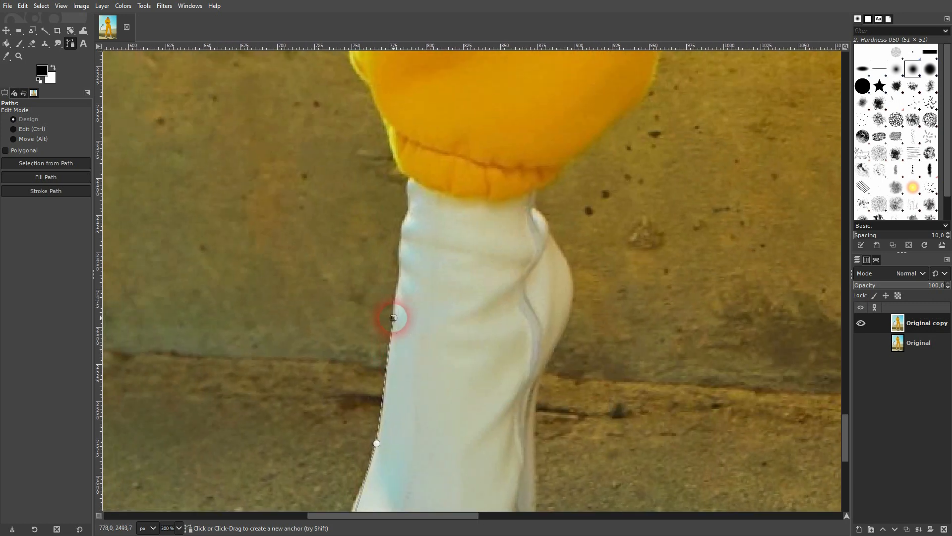
pyautogui.click(400, 167)
# Continue the path from the cuff up the outer edge of the lower trouser leg, past the top of the low wall.
pyautogui.moveTo(406, 159); pyautogui.dragTo(487, 384)
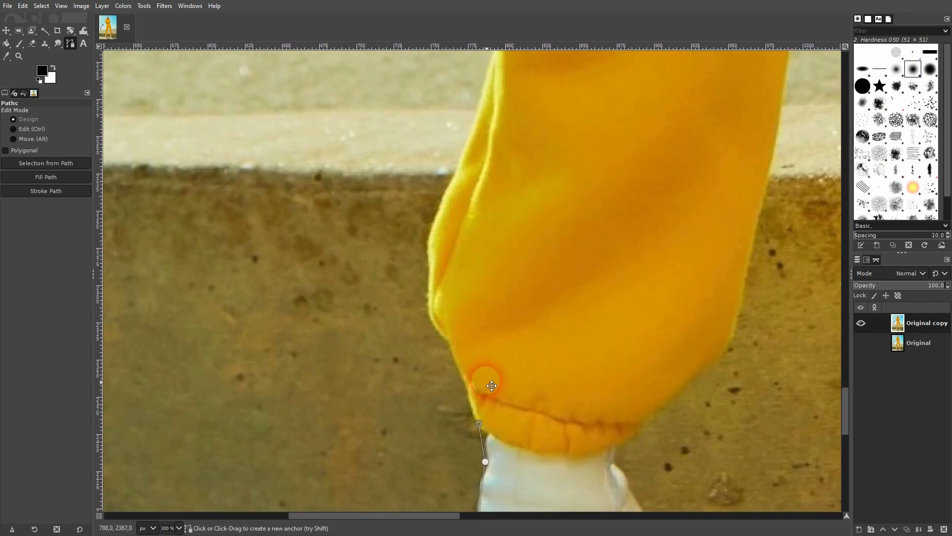
pyautogui.click(450, 351)
pyautogui.click(432, 323)
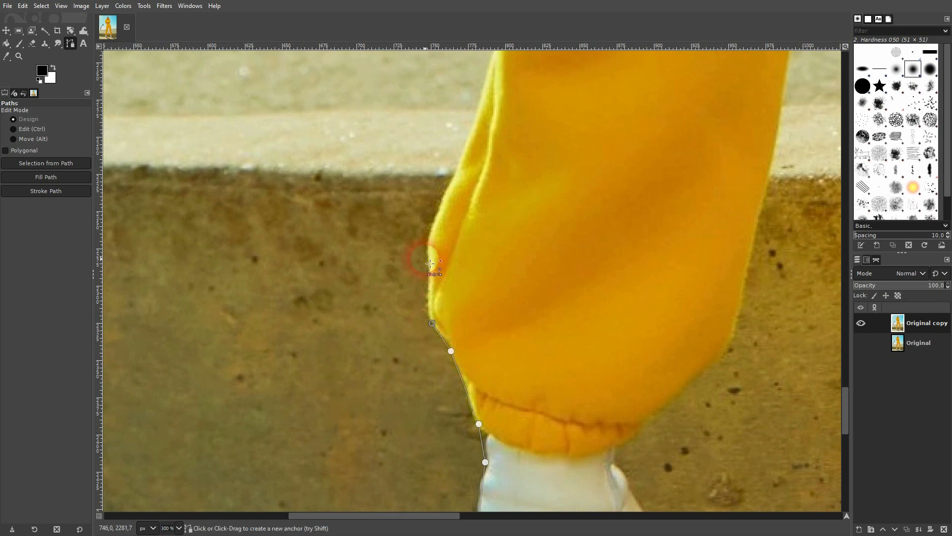
pyautogui.click(463, 153)
pyautogui.moveTo(538, 114); pyautogui.dragTo(437, 469)
pyautogui.click(397, 376)
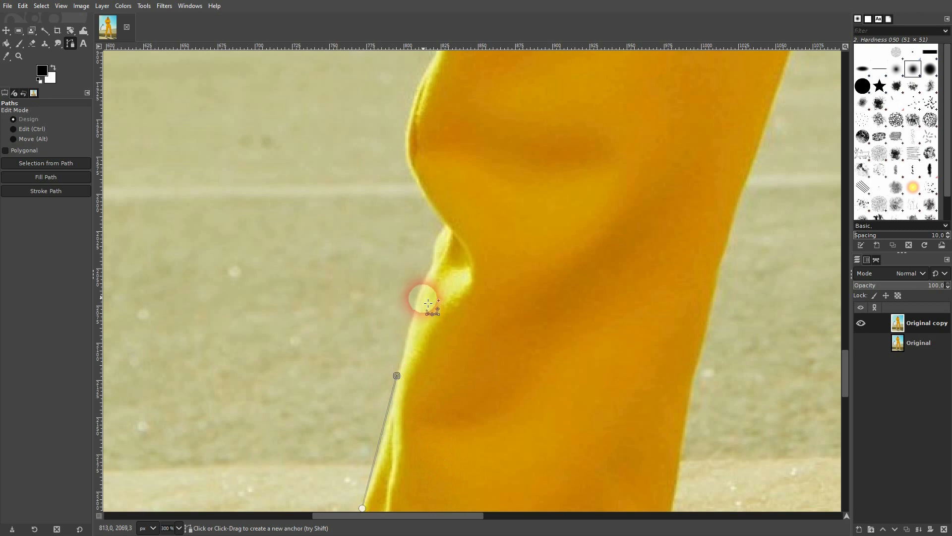
# Continue the path around the folds near the knee and up the outer trouser edge to just below the horizon.
pyautogui.click(419, 286)
pyautogui.click(446, 224)
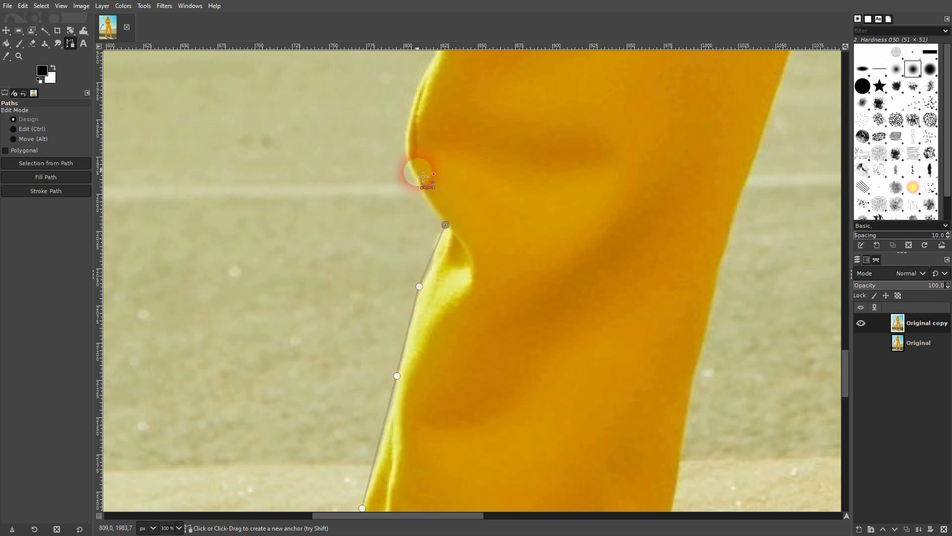
pyautogui.click(408, 150)
pyautogui.scroll(5, 425, 291)
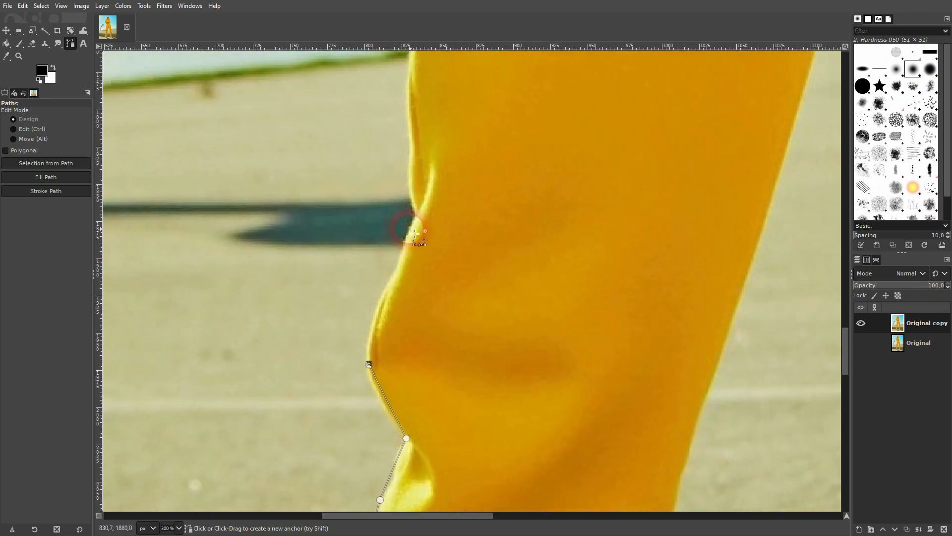
pyautogui.click(410, 108)
# Extend the path up the outer thigh, from the horizon to the notch just below the bulging pocket.
pyautogui.scroll(5, 446, 347)
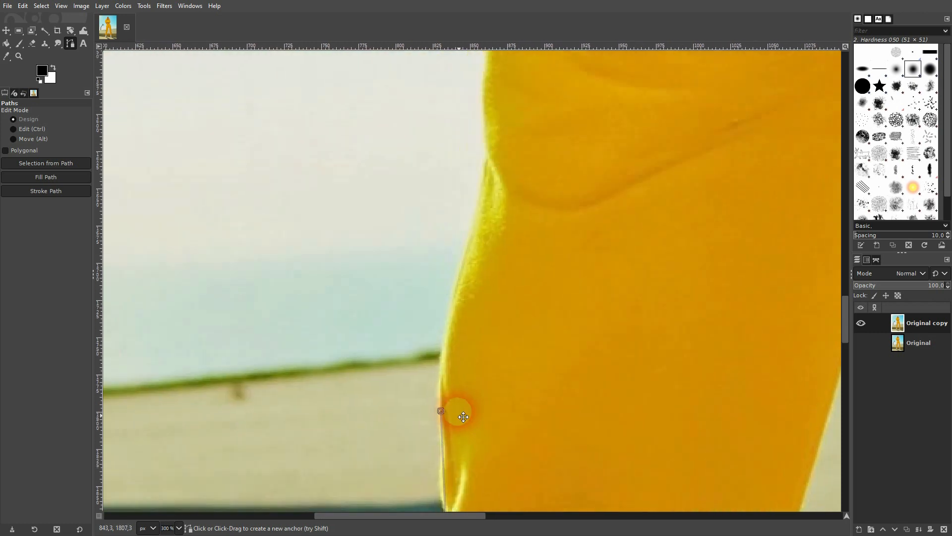
pyautogui.click(468, 321)
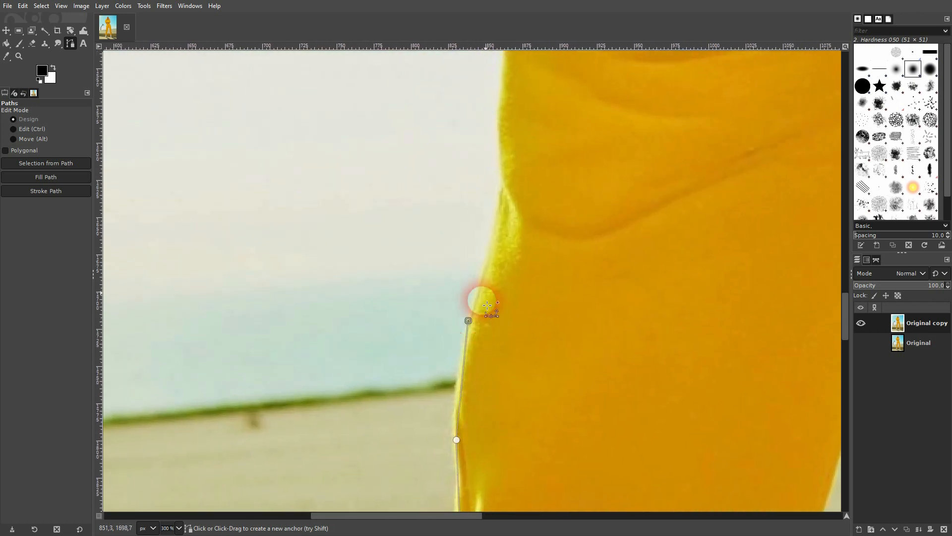
pyautogui.click(502, 182)
pyautogui.scroll(5, 580, 430)
pyautogui.hscroll(1, 581, 430)
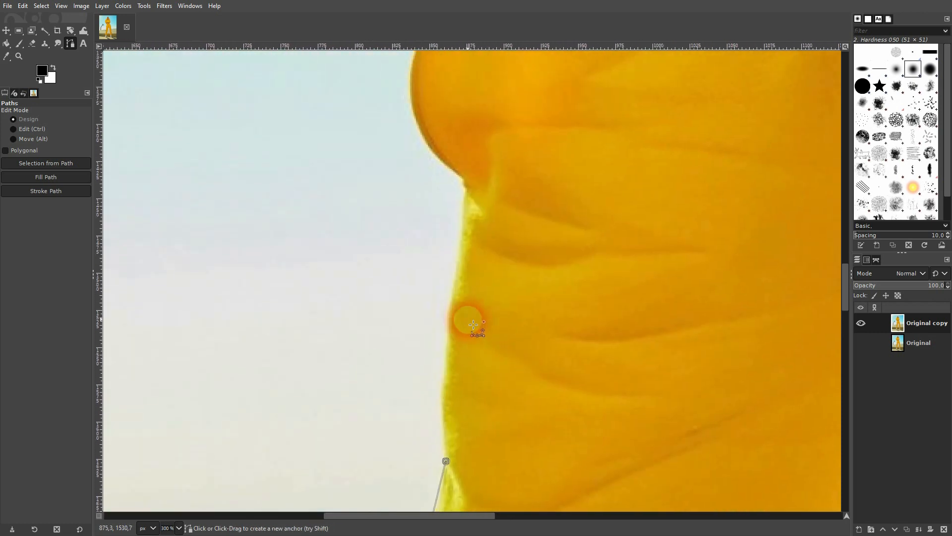
pyautogui.click(452, 301)
pyautogui.click(469, 185)
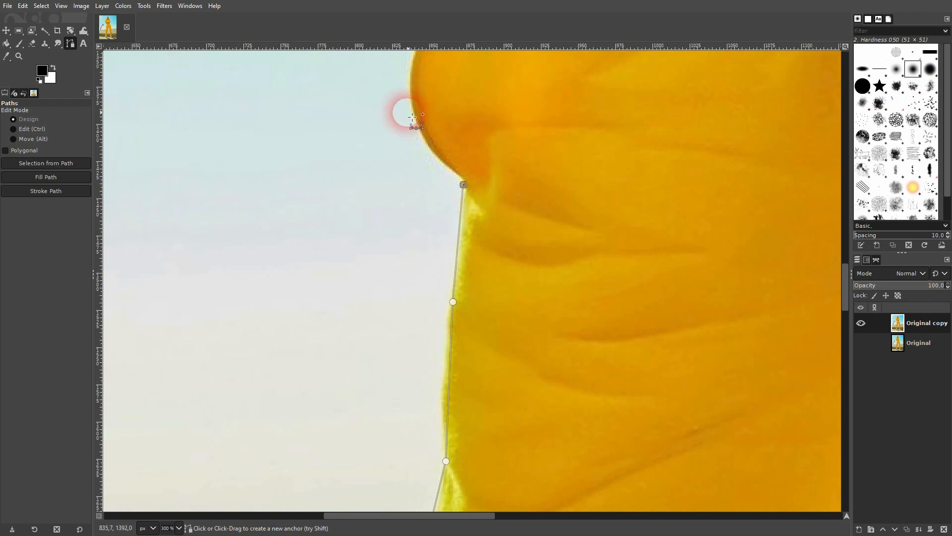
# Trace the path around the bulging trouser pocket and up the hip to the lower edge of the waistband.
pyautogui.click(412, 100)
pyautogui.scroll(5, 542, 453)
pyautogui.hscroll(-1, 542, 453)
pyautogui.click(518, 342)
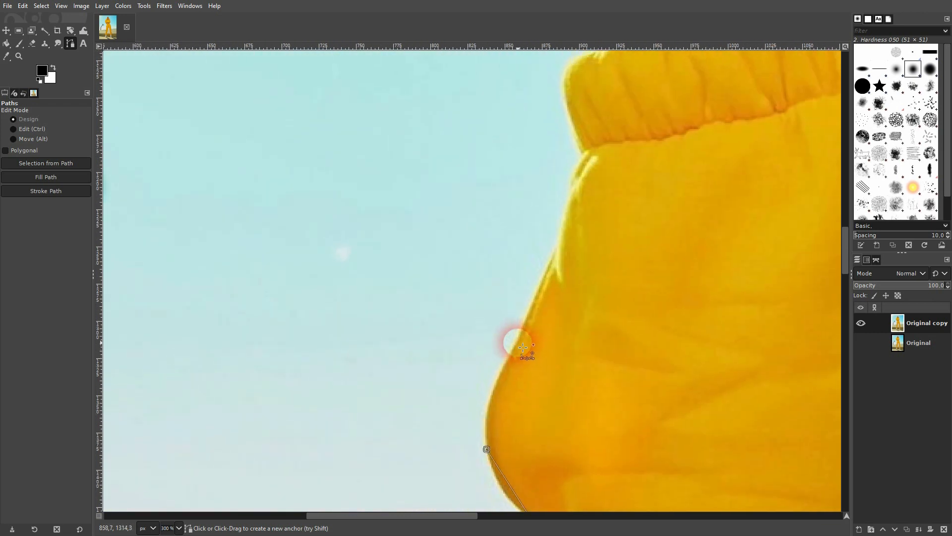
pyautogui.click(562, 225)
pyautogui.click(581, 152)
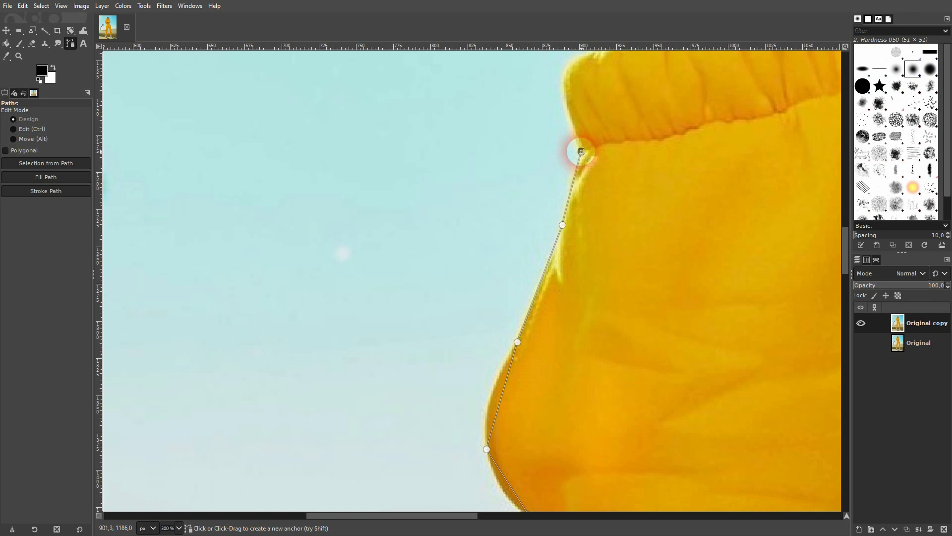
# Trace the path around the waistband's outer edge, up the bare waist and out to the hoodie's lower hanging corner.
pyautogui.scroll(5, 585, 272)
pyautogui.hscroll(2, 542, 425)
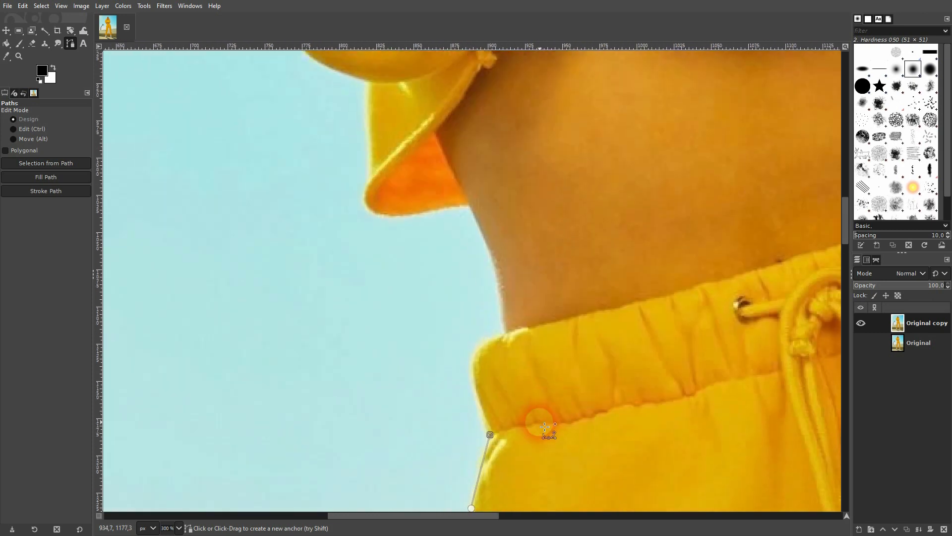
pyautogui.click(474, 360)
pyautogui.click(501, 329)
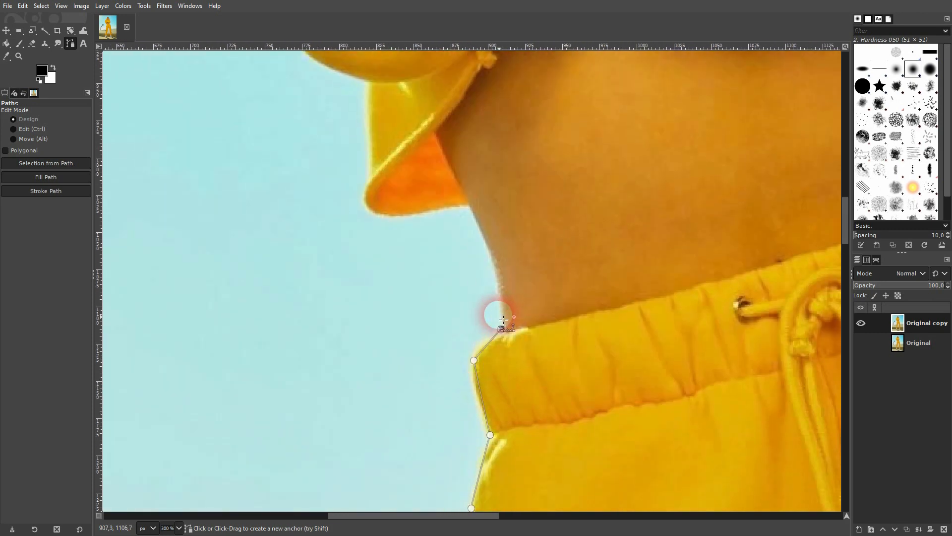
pyautogui.click(468, 205)
pyautogui.click(371, 209)
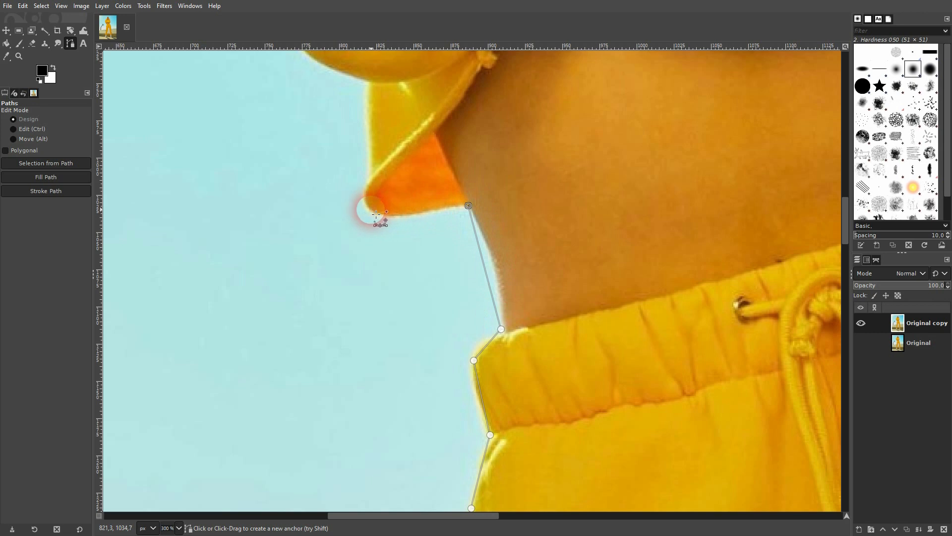
# Trace the path around the hoodie's hanging corner and up its outer edge to the underside of the puffed sleeve.
pyautogui.click(366, 184)
pyautogui.click(370, 146)
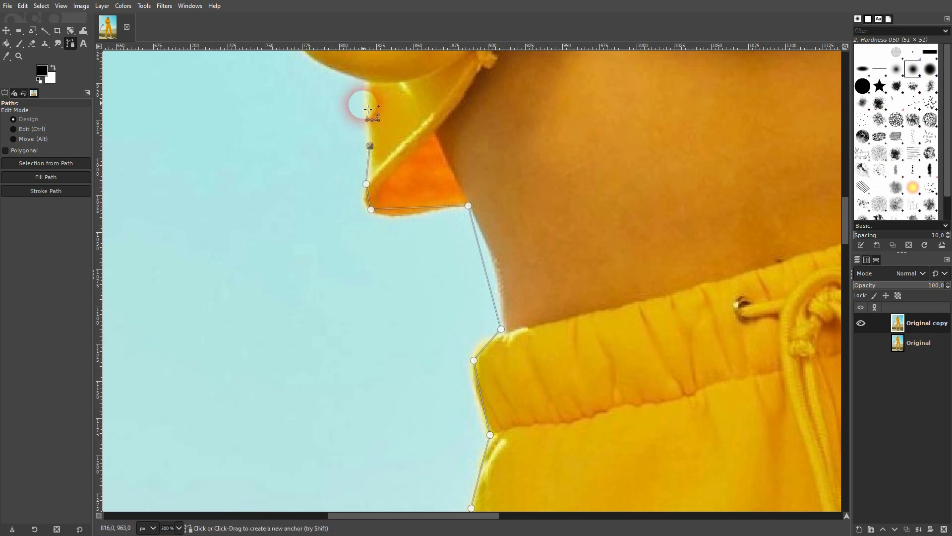
pyautogui.click(370, 84)
pyautogui.moveTo(410, 110); pyautogui.dragTo(436, 418)
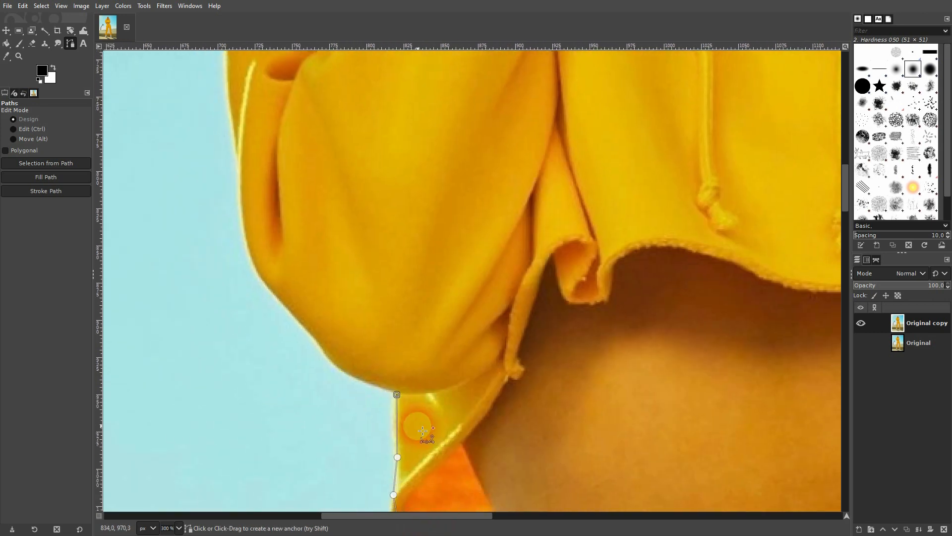
# Extend the path around the drooping sleeve's outer edge and up to the seam highlight near the shoulder.
pyautogui.click(276, 297)
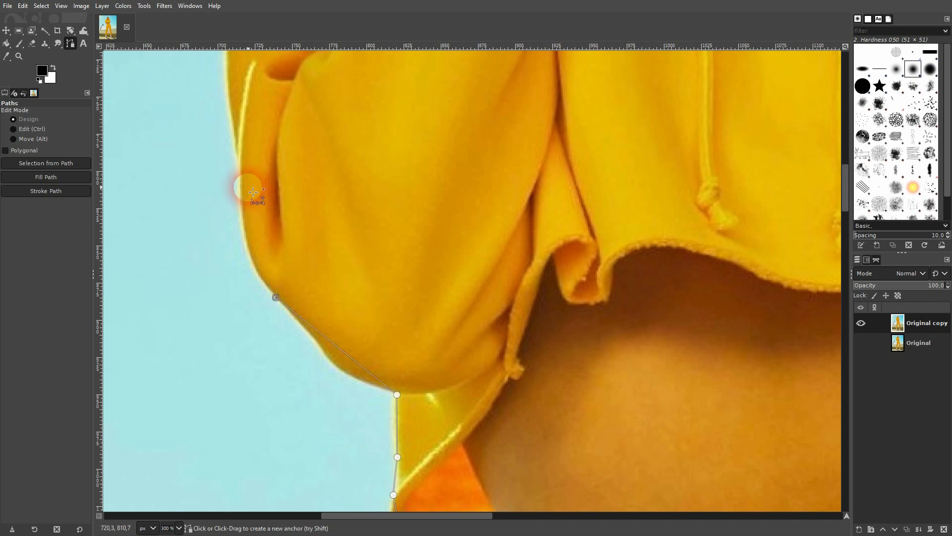
pyautogui.scroll(5, 228, 109)
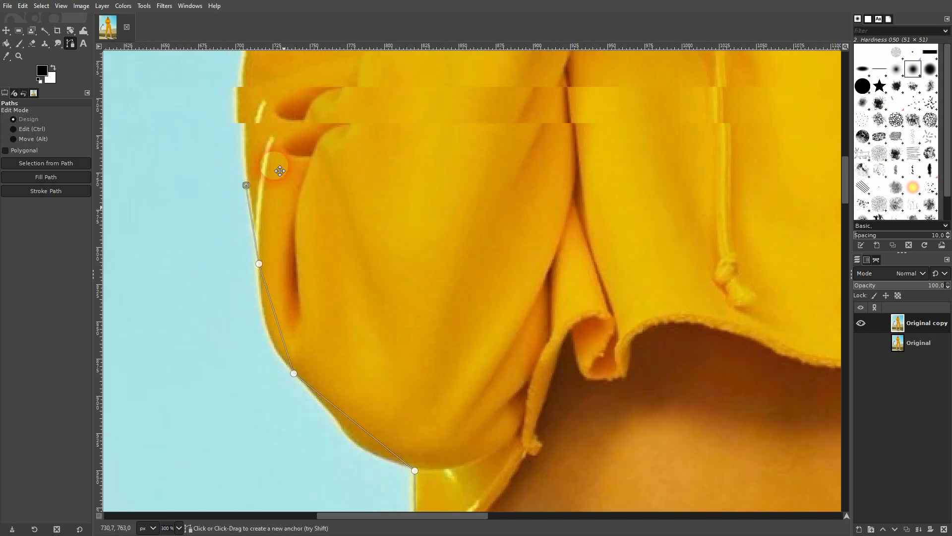
pyautogui.hscroll(-2, 298, 248)
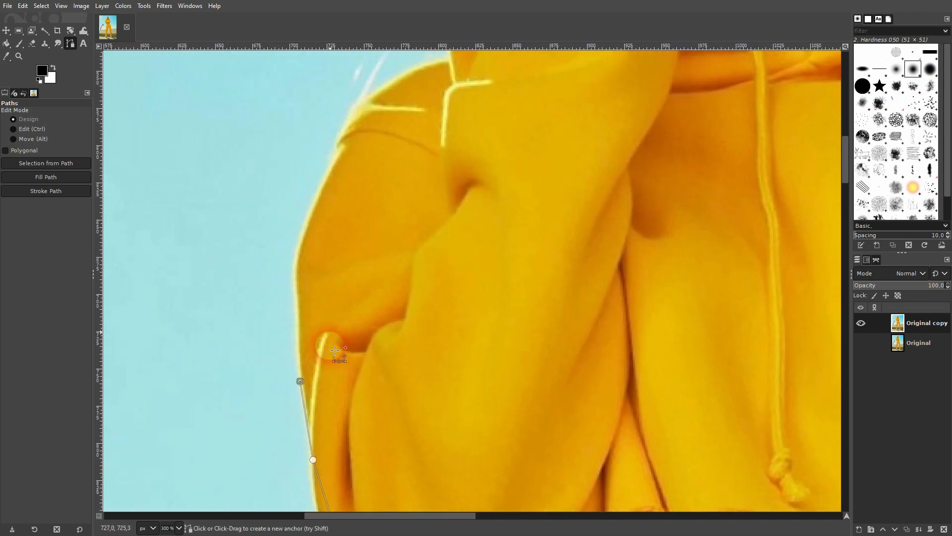
pyautogui.click(339, 142)
pyautogui.click(352, 111)
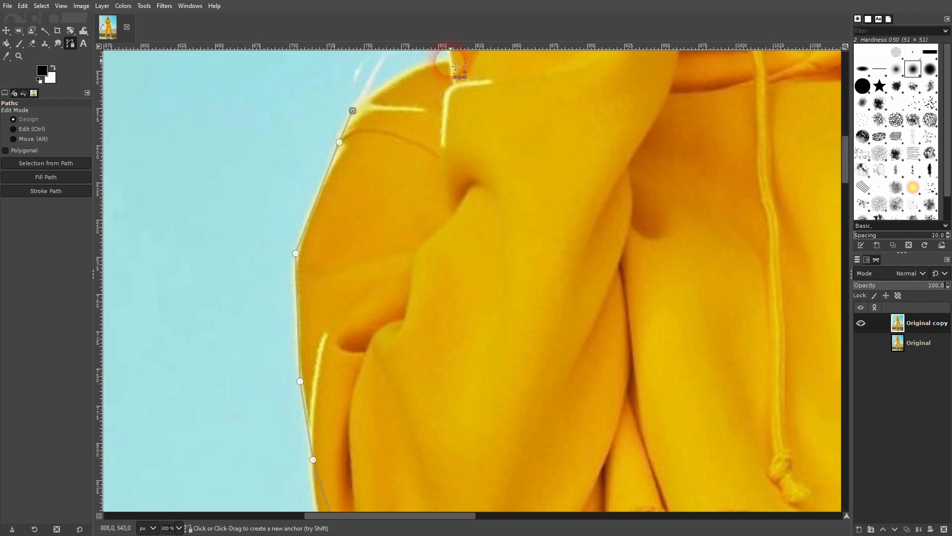
# Continue the path along the shoulder and up the raised forearm sleeve to the outer edge of the ribbed cuff.
pyautogui.scroll(6, 473, 323)
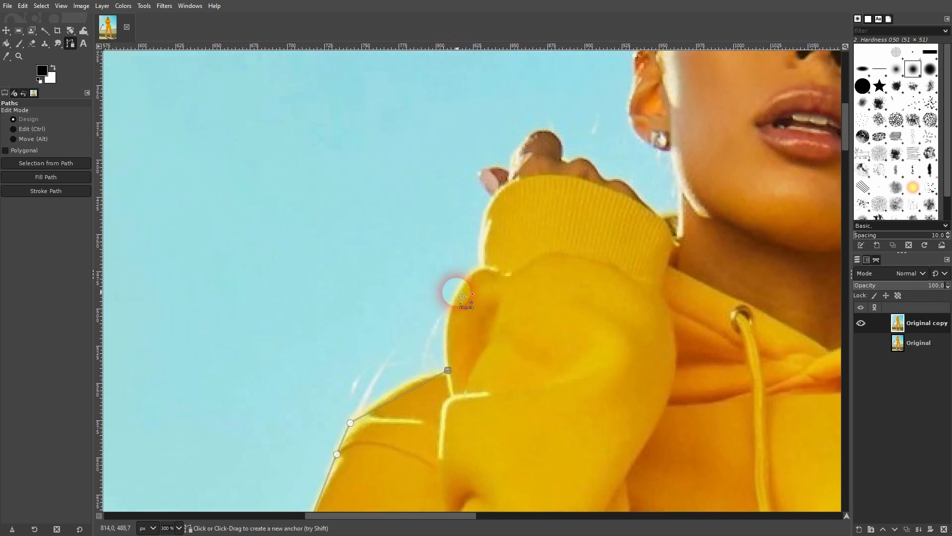
pyautogui.click(457, 292)
pyautogui.click(476, 264)
pyautogui.click(491, 194)
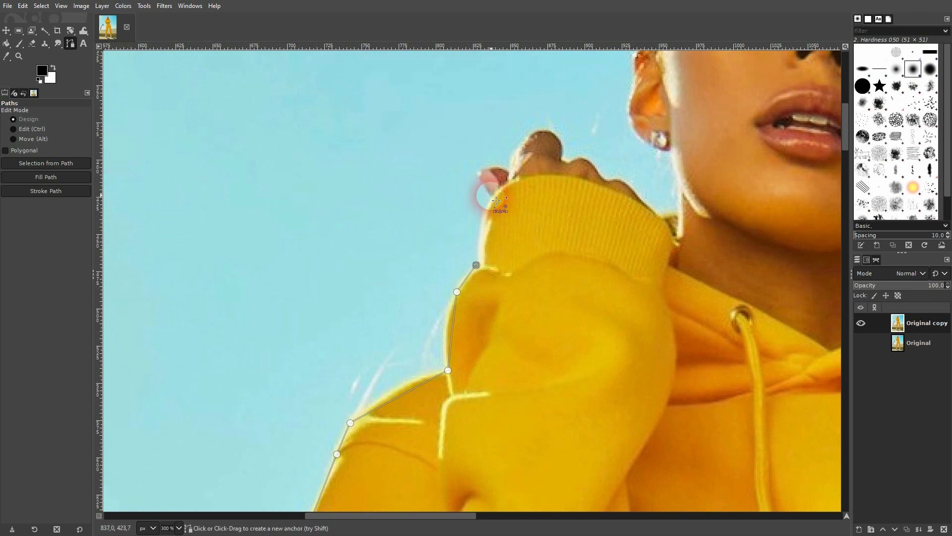
# Trace the path around the fingertips and along the knuckles to the cuff's corner beside the neck.
pyautogui.click(476, 172)
pyautogui.click(501, 167)
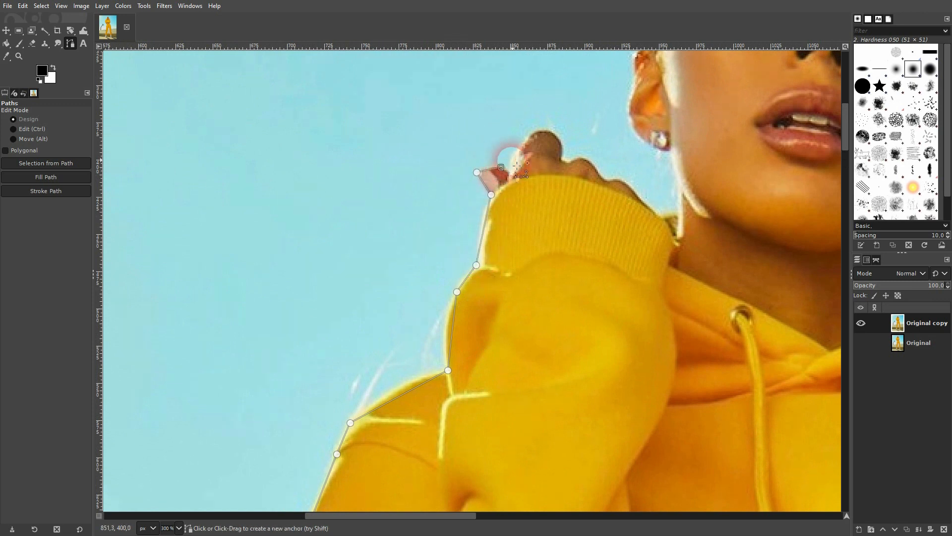
pyautogui.click(519, 145)
pyautogui.click(550, 129)
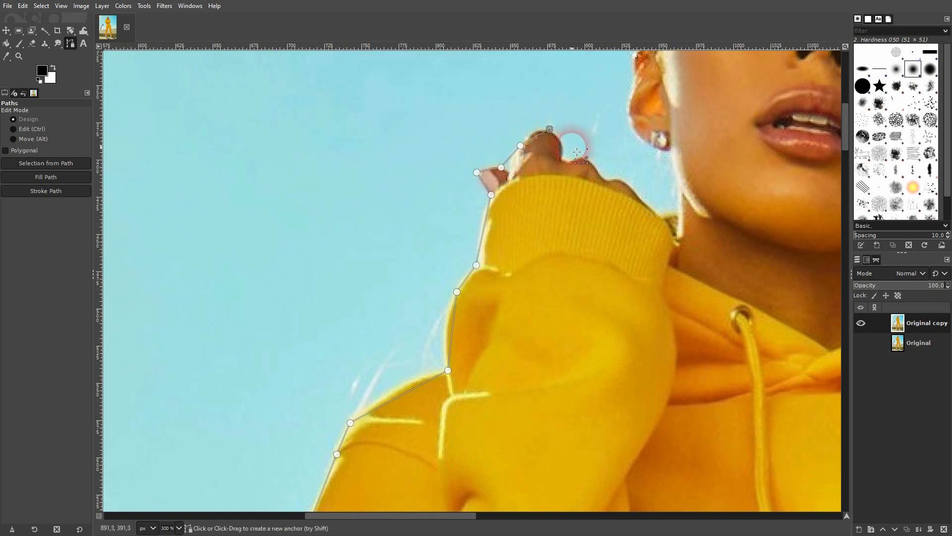
pyautogui.click(584, 159)
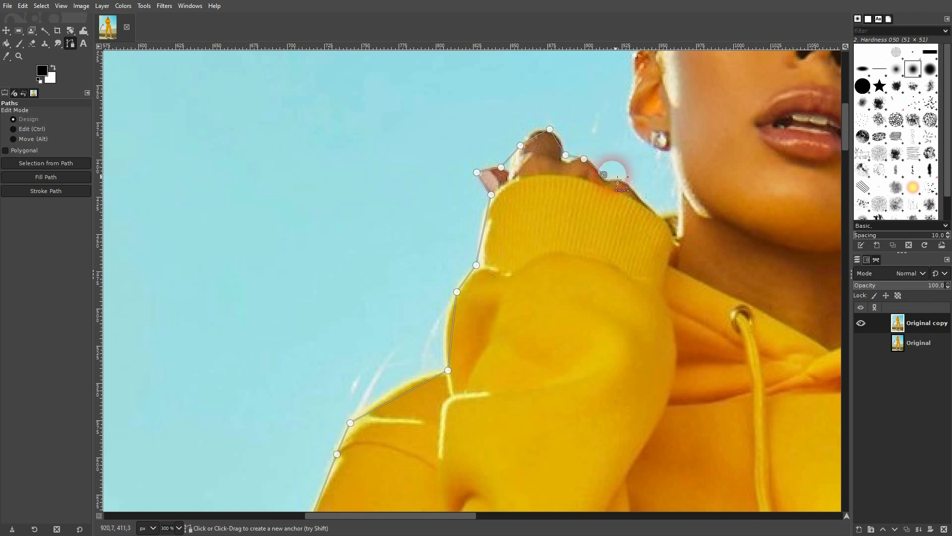
pyautogui.click(604, 174)
pyautogui.click(628, 182)
pyautogui.click(655, 211)
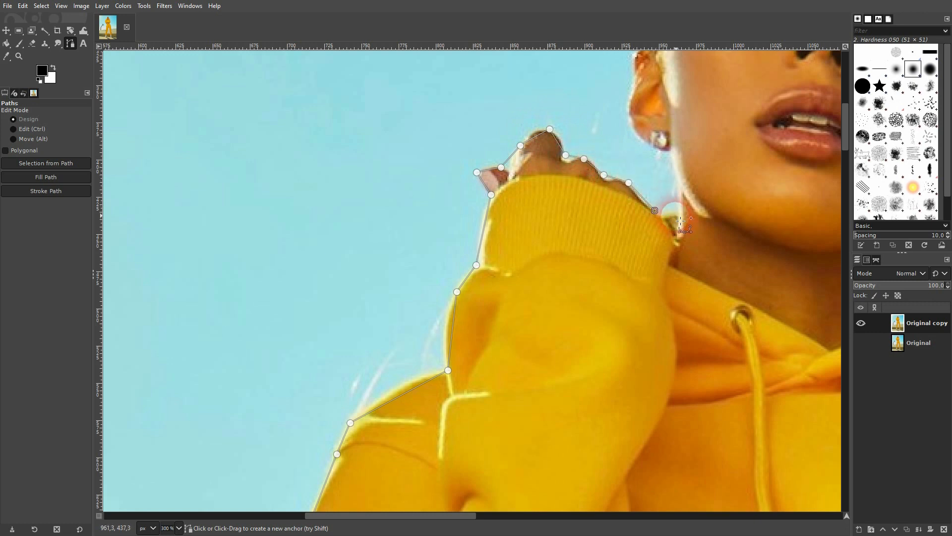
# Carry the path across to the jaw, up past the earring and around the ear to the hairline above it.
pyautogui.click(678, 212)
pyautogui.click(672, 154)
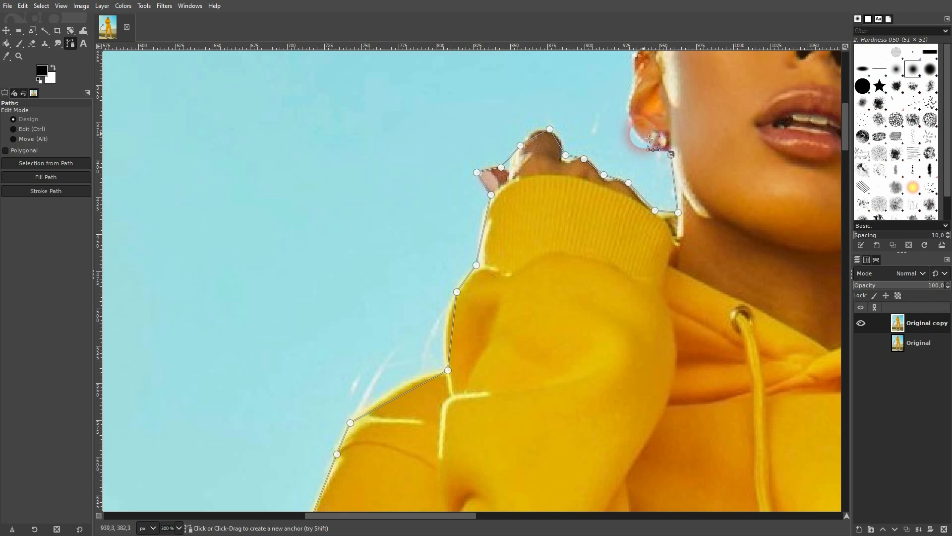
pyautogui.click(631, 121)
pyautogui.moveTo(631, 120); pyautogui.dragTo(585, 286)
pyautogui.click(592, 242)
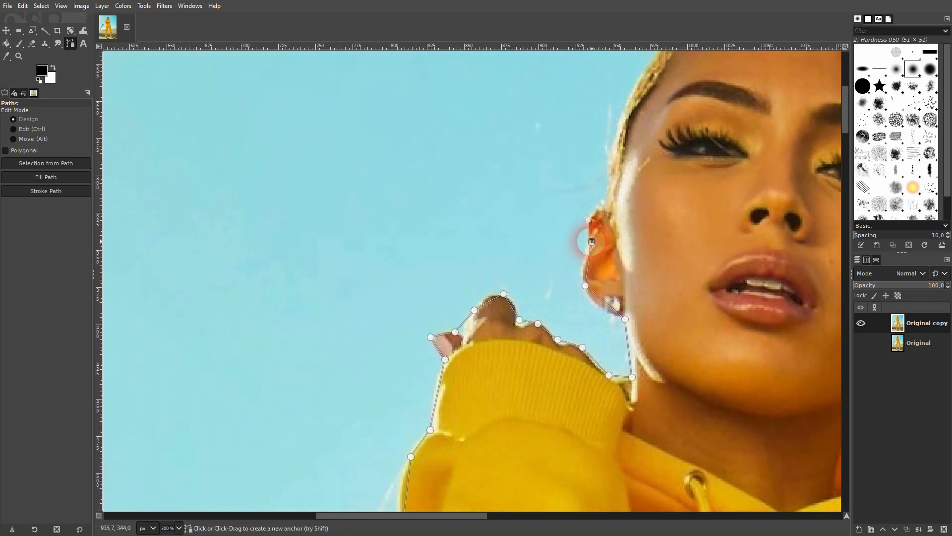
pyautogui.click(591, 217)
pyautogui.click(605, 203)
# Extend the path up the hairline and over the top of the head to the hair parting.
pyautogui.click(614, 145)
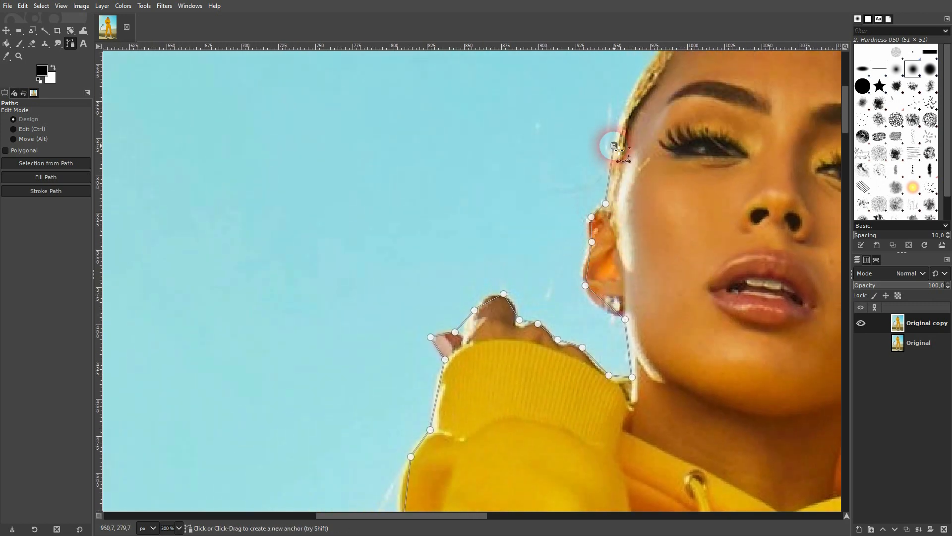
pyautogui.moveTo(614, 146); pyautogui.dragTo(551, 423)
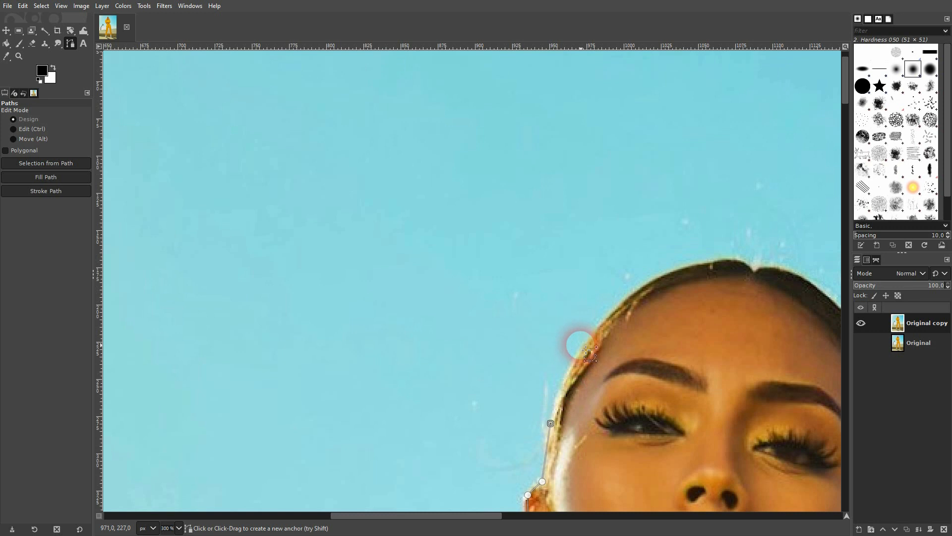
pyautogui.click(600, 326)
pyautogui.click(703, 265)
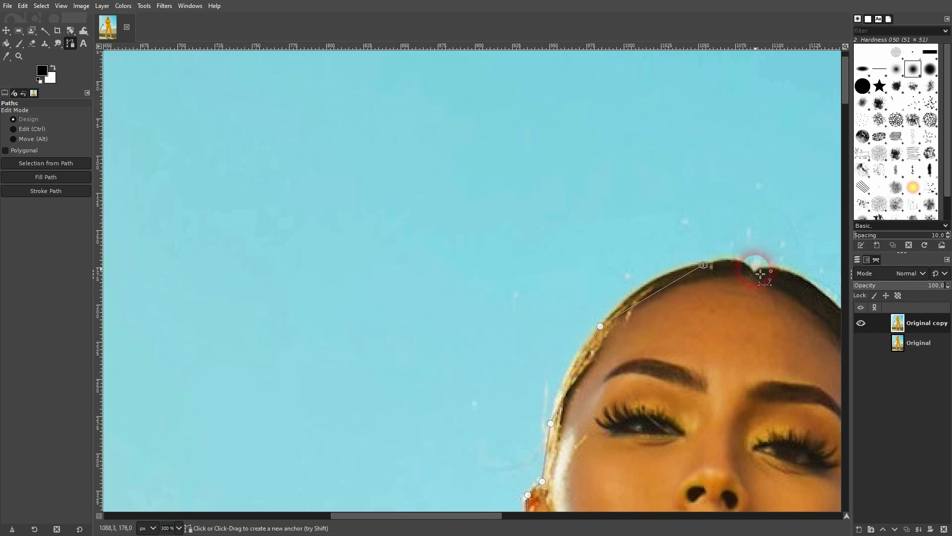
pyautogui.moveTo(806, 290); pyautogui.dragTo(395, 331)
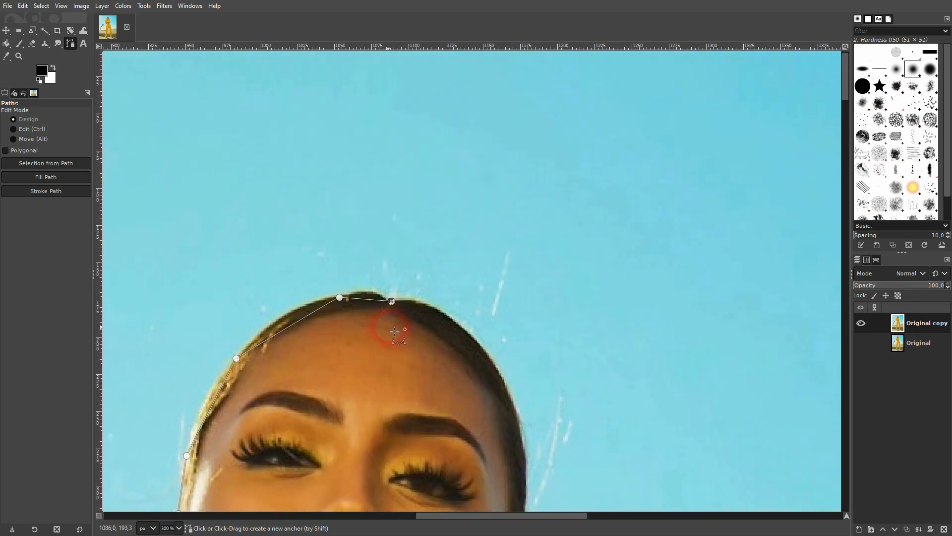
# Trace the path down the other side of the head and around the second ear to the hood's edge.
pyautogui.click(486, 349)
pyautogui.click(528, 453)
pyautogui.moveTo(542, 472); pyautogui.dragTo(491, 250)
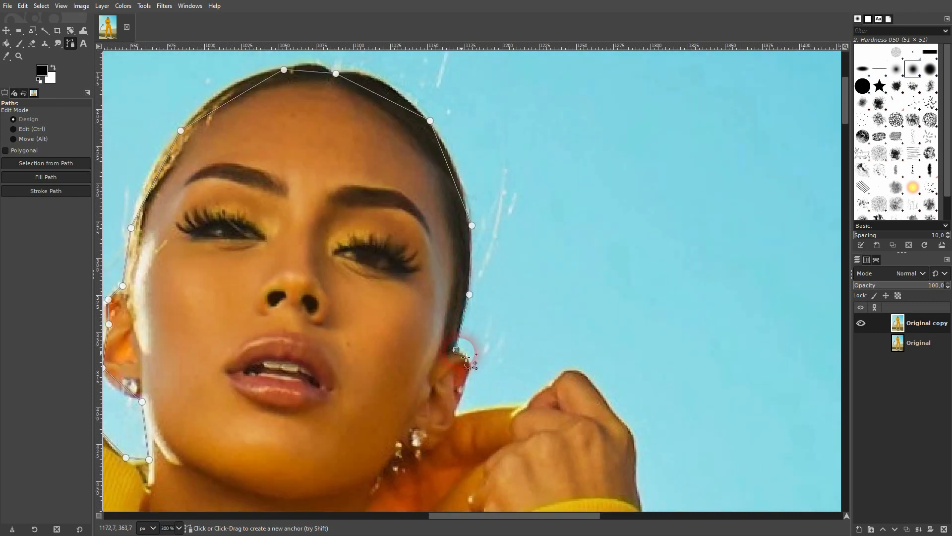
pyautogui.click(457, 415)
# Continue the path along the hood's top edge and over the fist holding it to the outer knuckle.
pyautogui.click(523, 404)
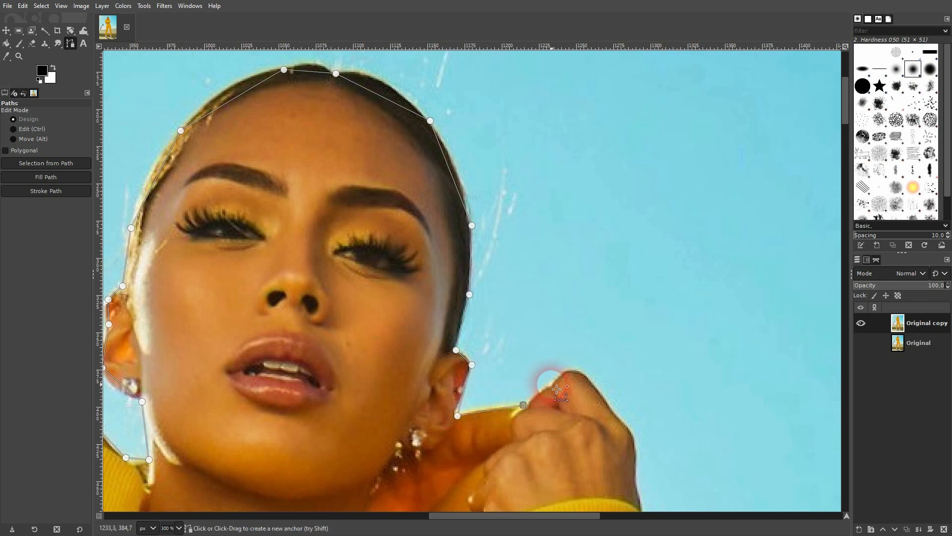
pyautogui.click(551, 384)
pyautogui.click(601, 388)
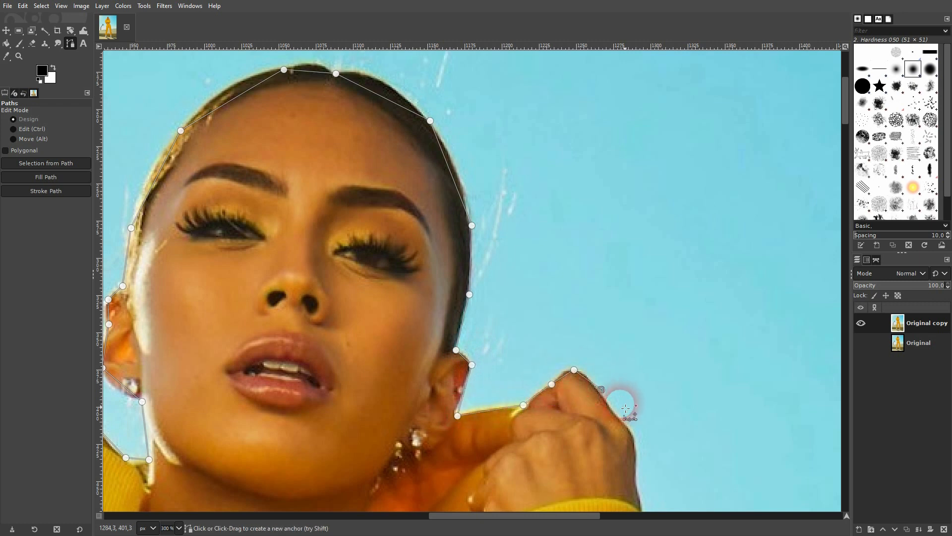
pyautogui.click(637, 434)
pyautogui.scroll(-5, 645, 447)
pyautogui.hscroll(2, 570, 272)
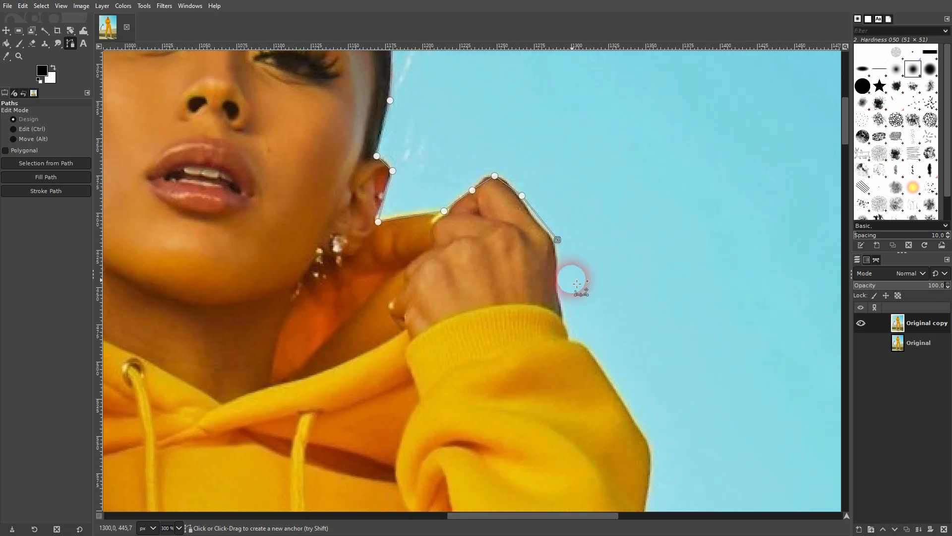
# Trace the path down the back of the hand, past the cuff and along the sleeve to the elbow.
pyautogui.click(572, 336)
pyautogui.click(593, 348)
pyautogui.click(653, 441)
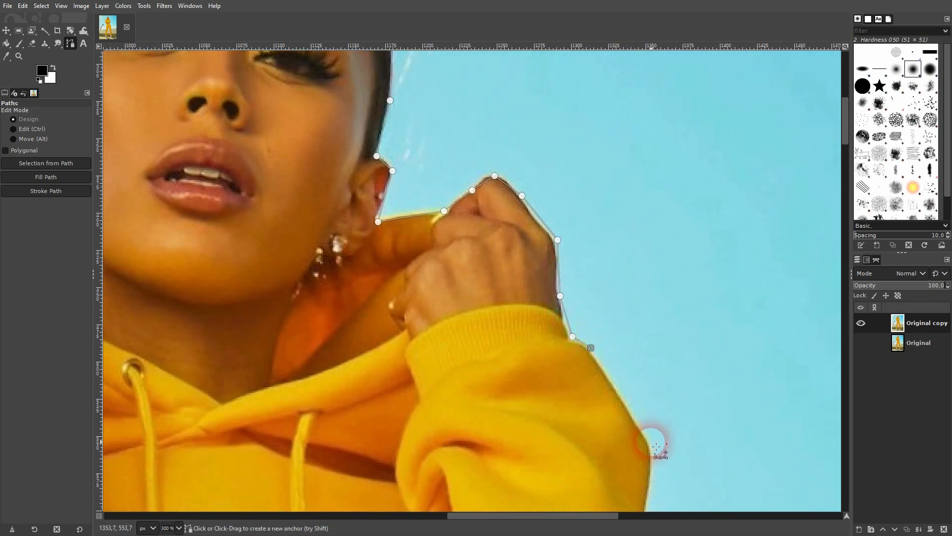
pyautogui.scroll(-5, 658, 456)
pyautogui.hscroll(2, 658, 456)
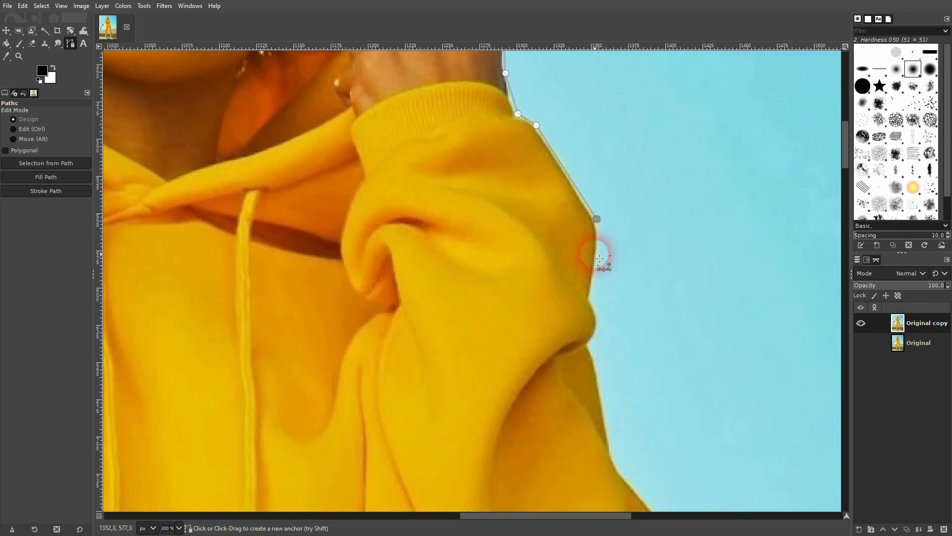
# Extend the path down the outer sleeve, past the fold below the elbow, to the sleeve's outermost bulge.
pyautogui.click(590, 301)
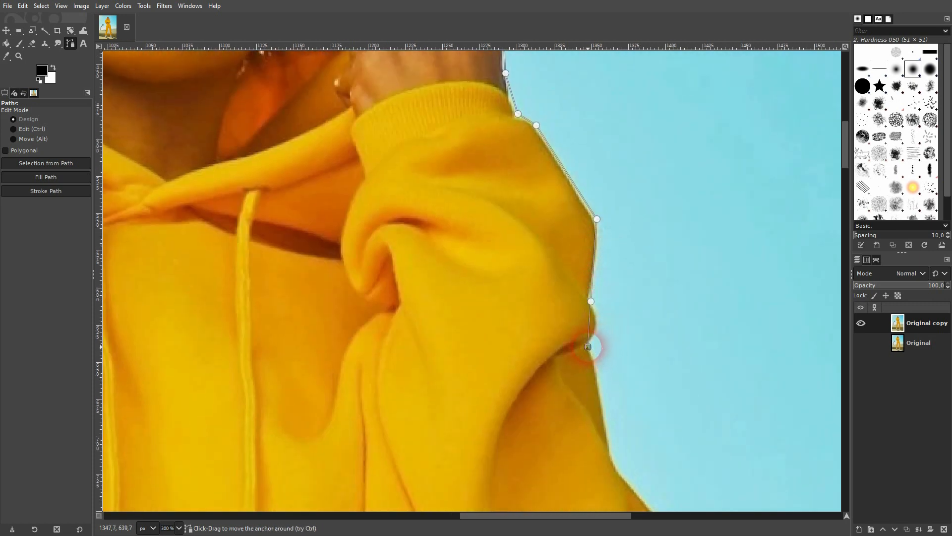
pyautogui.click(614, 457)
pyautogui.moveTo(630, 466); pyautogui.dragTo(457, 224)
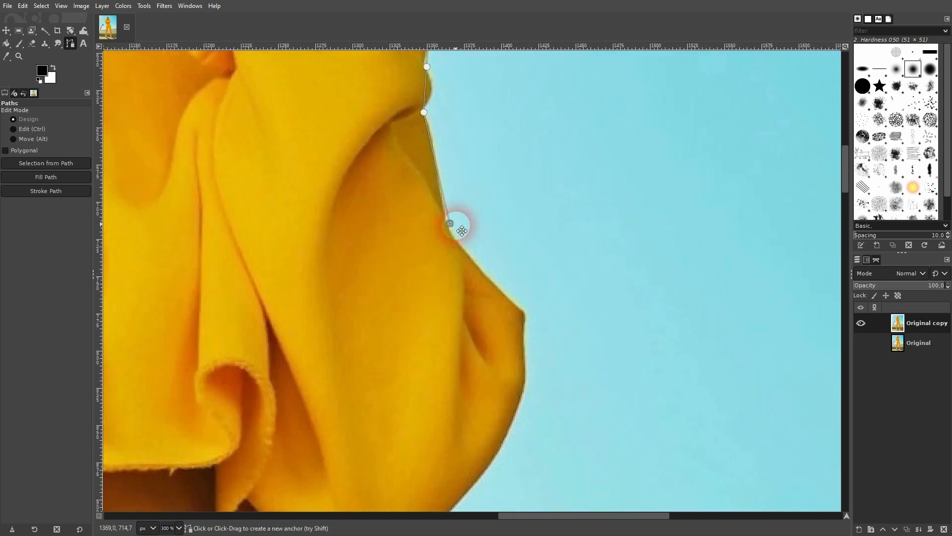
pyautogui.click(527, 382)
pyautogui.moveTo(528, 382); pyautogui.dragTo(538, 192)
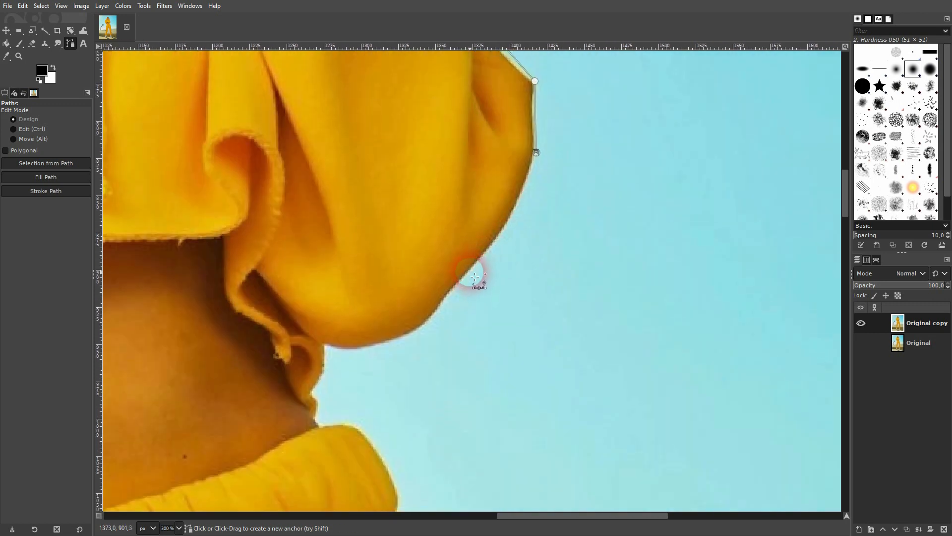
# Trace the path along the puffed sleeve's lower curve and down the hanging hem to the bare waist.
pyautogui.click(470, 272)
pyautogui.click(421, 326)
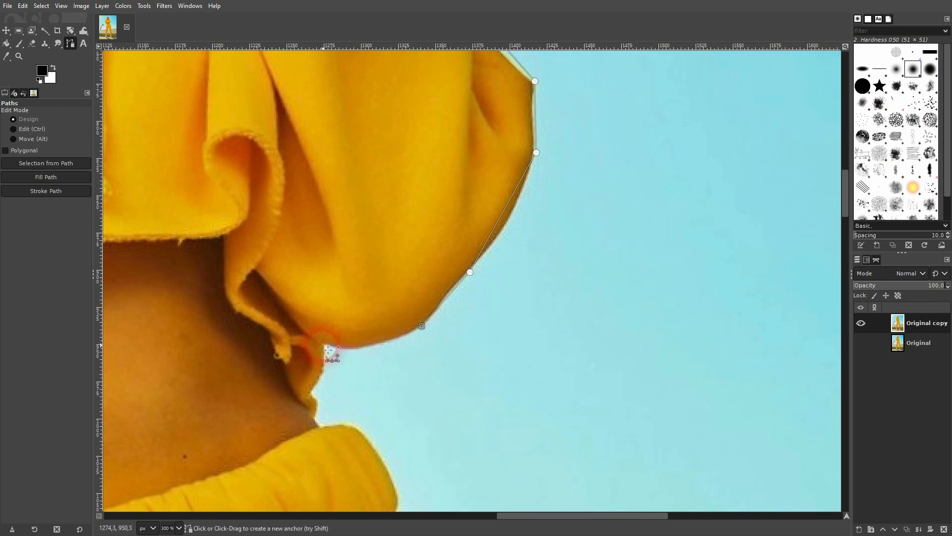
pyautogui.click(319, 423)
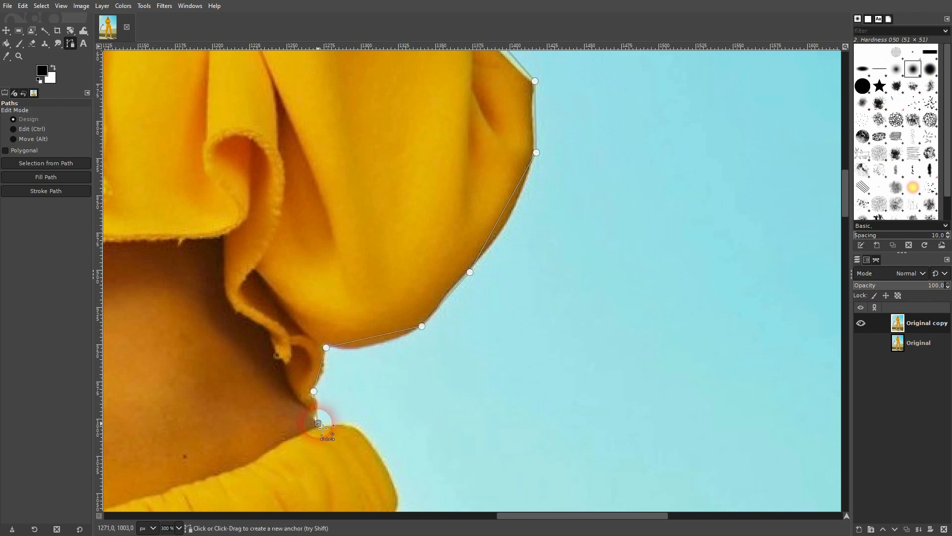
# Trace the path around the waistband's outer edge to the notch where it meets the trouser hip.
pyautogui.click(352, 425)
pyautogui.moveTo(374, 448); pyautogui.dragTo(319, 255)
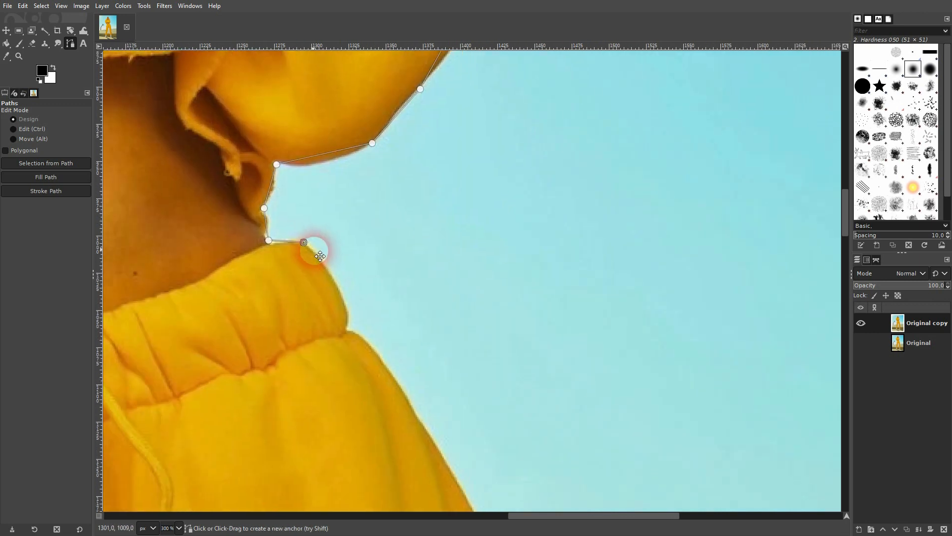
pyautogui.click(350, 312)
pyautogui.click(353, 332)
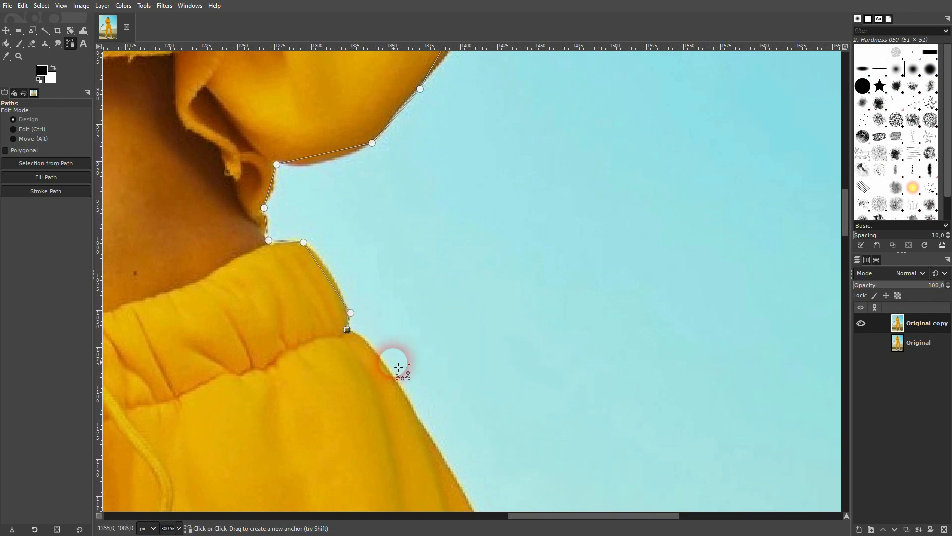
# Continue the path down the trouser hip to just below the small bump on the outer thigh.
pyautogui.click(399, 379)
pyautogui.moveTo(442, 410); pyautogui.dragTo(374, 200)
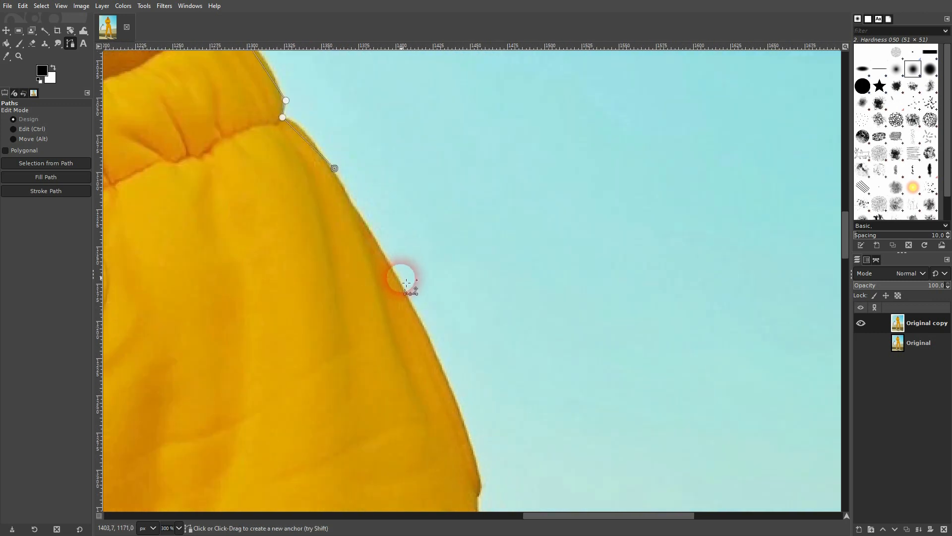
pyautogui.click(403, 285)
pyautogui.click(464, 414)
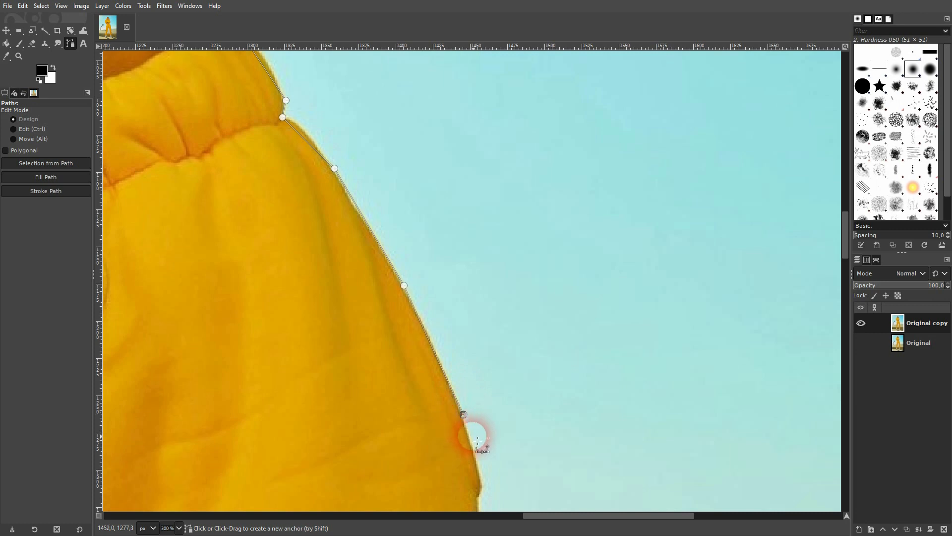
pyautogui.scroll(-5, 471, 427)
pyautogui.click(463, 286)
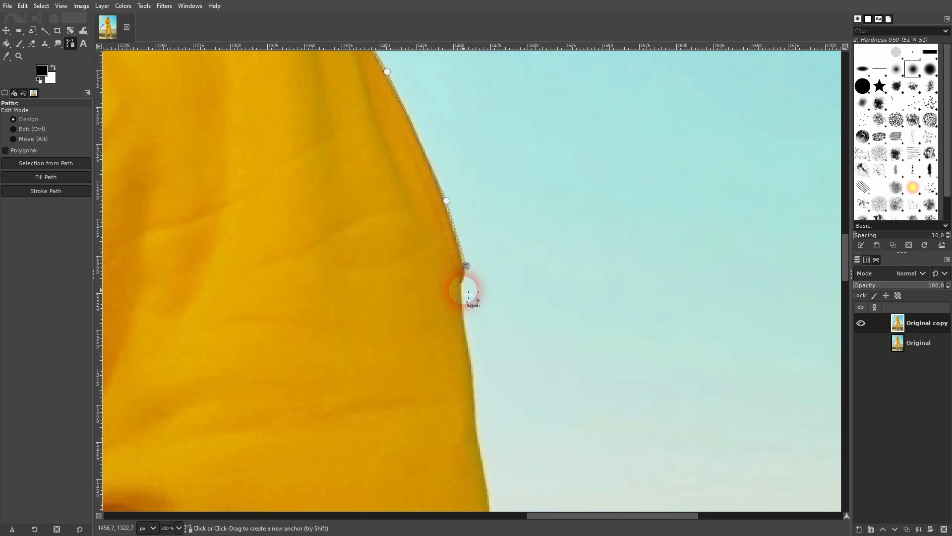
pyautogui.scroll(-4, 479, 347)
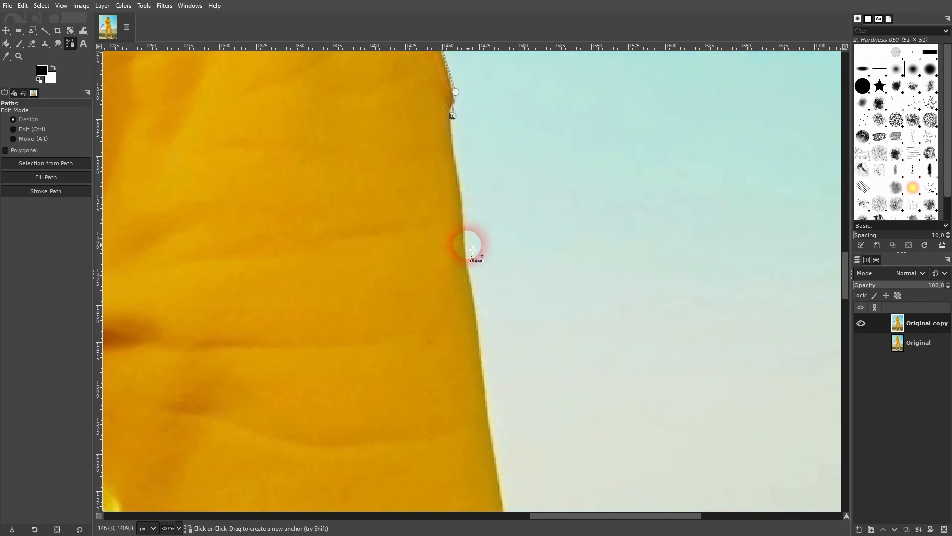
# Extend the path down the outer thigh of the right-hand trouser leg, past the horizon, to just above the knee.
pyautogui.click(467, 244)
pyautogui.click(486, 381)
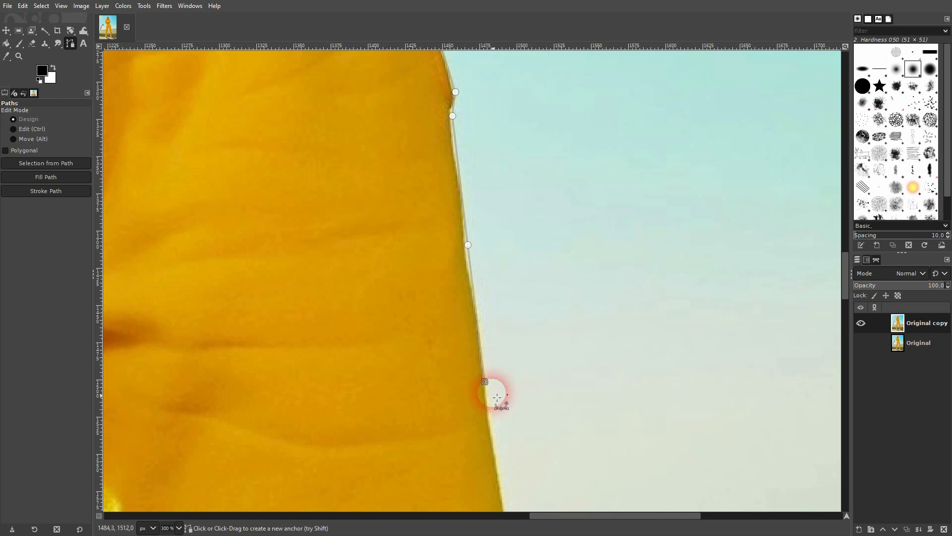
pyautogui.moveTo(495, 390); pyautogui.dragTo(463, 121)
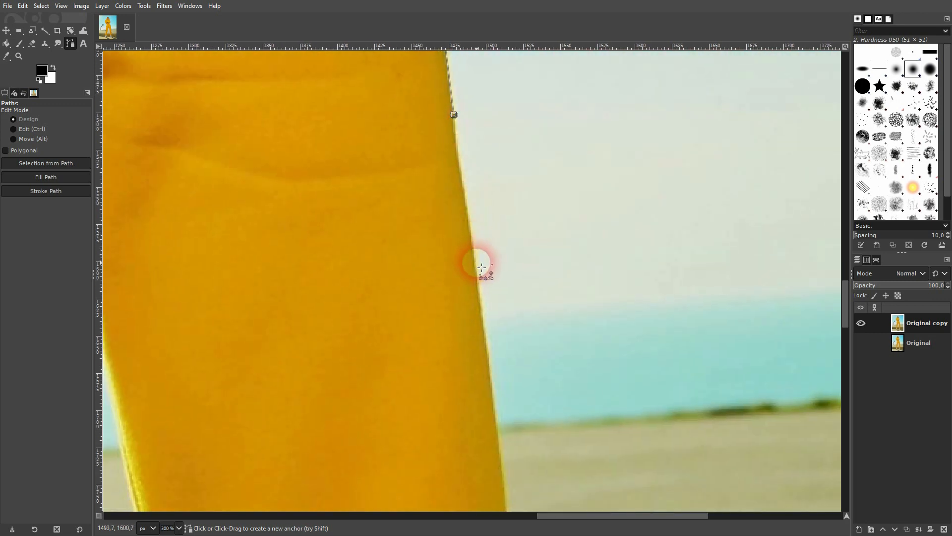
pyautogui.click(477, 260)
pyautogui.scroll(-4, 493, 341)
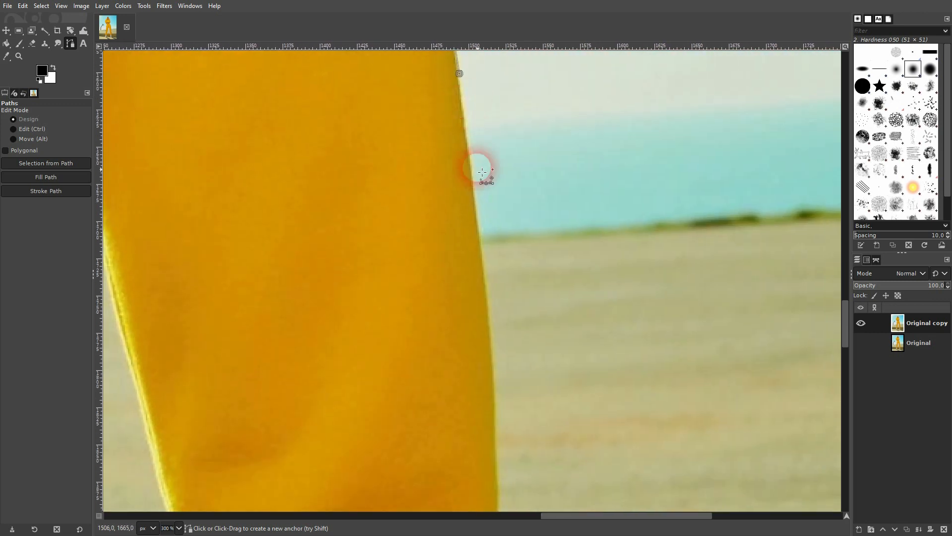
pyautogui.click(483, 257)
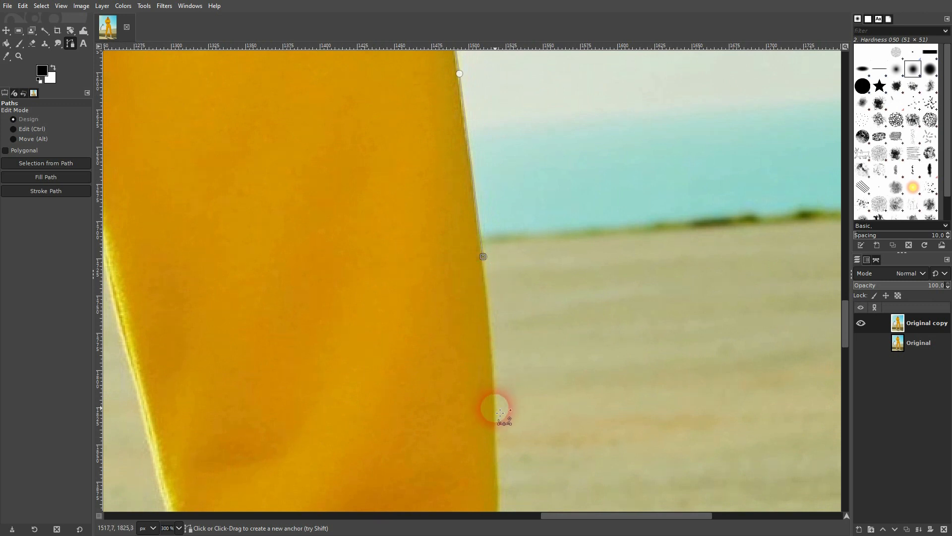
pyautogui.scroll(-3, 501, 392)
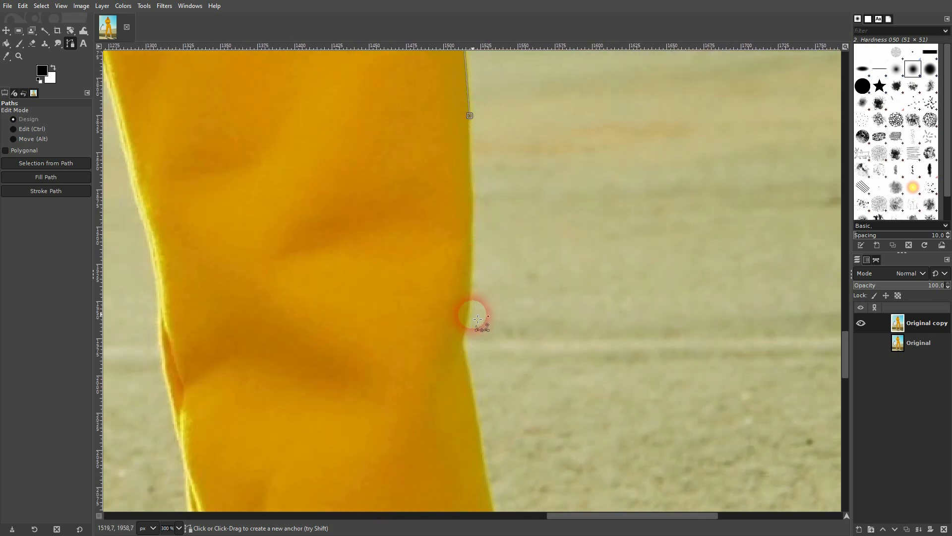
# Trace the path around the knee notch and down the outer trouser edge to the lower leg's widest bulge.
pyautogui.click(473, 314)
pyautogui.scroll(-5, 468, 348)
pyautogui.hscroll(1, 468, 348)
pyautogui.click(415, 101)
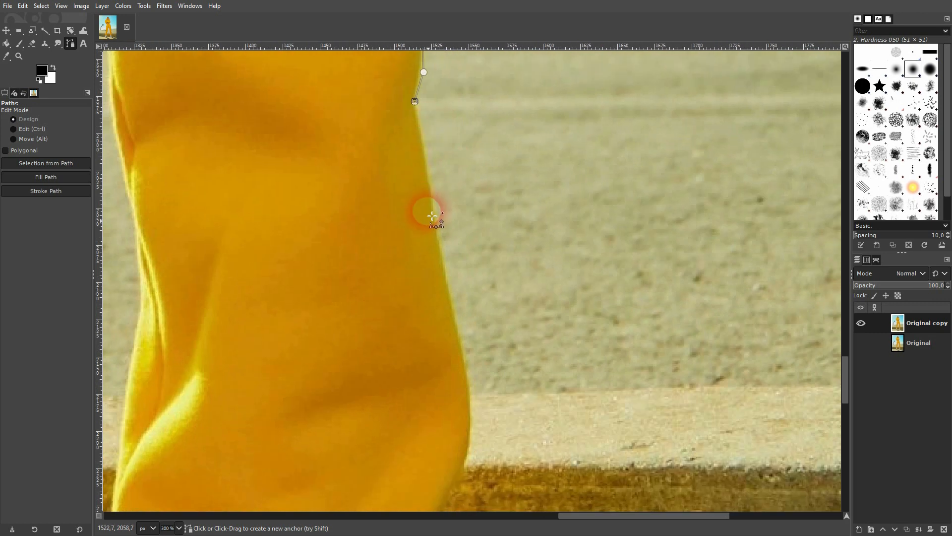
pyautogui.click(447, 288)
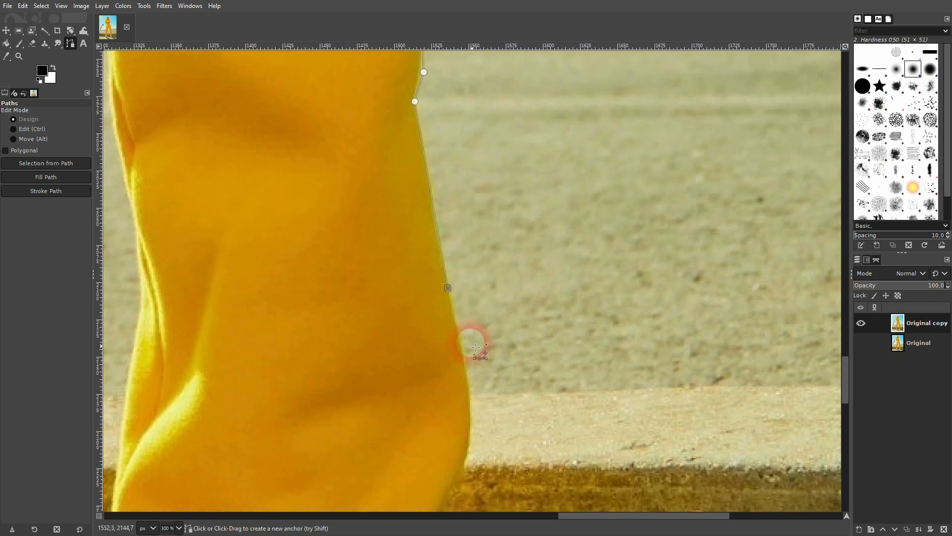
pyautogui.click(477, 416)
# Trace the path around the puffed trouser bottom and elastic cuff onto the upper outer edge of the white boot.
pyautogui.scroll(-6, 477, 415)
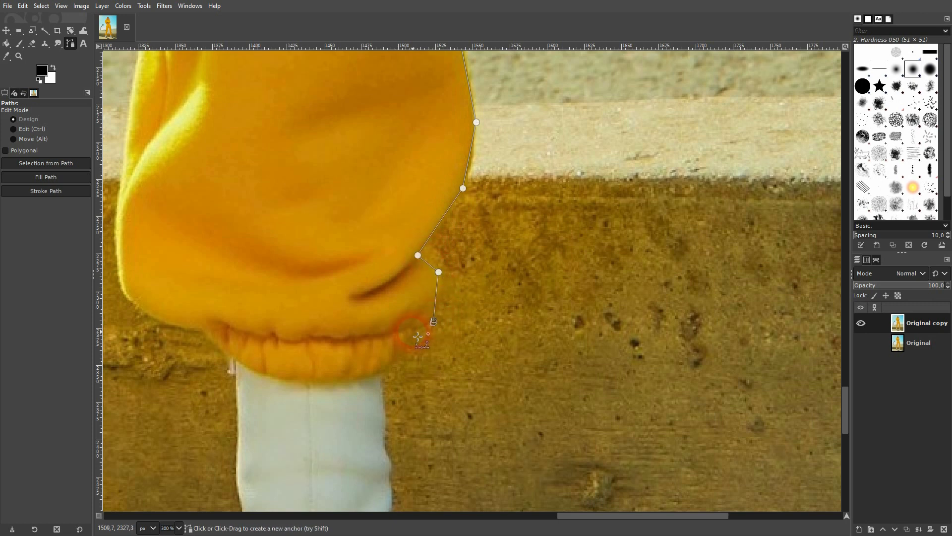
pyautogui.scroll(-5, 391, 390)
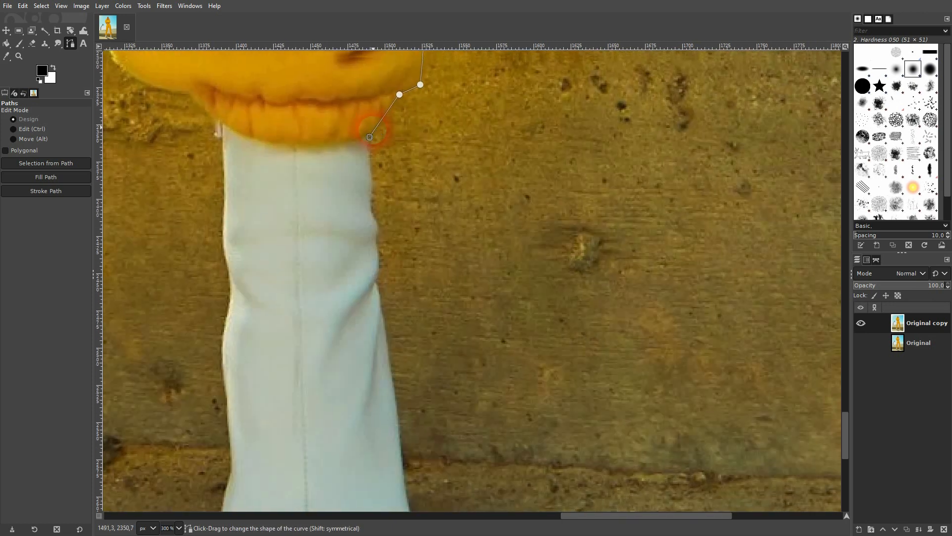
pyautogui.scroll(-3, 385, 229)
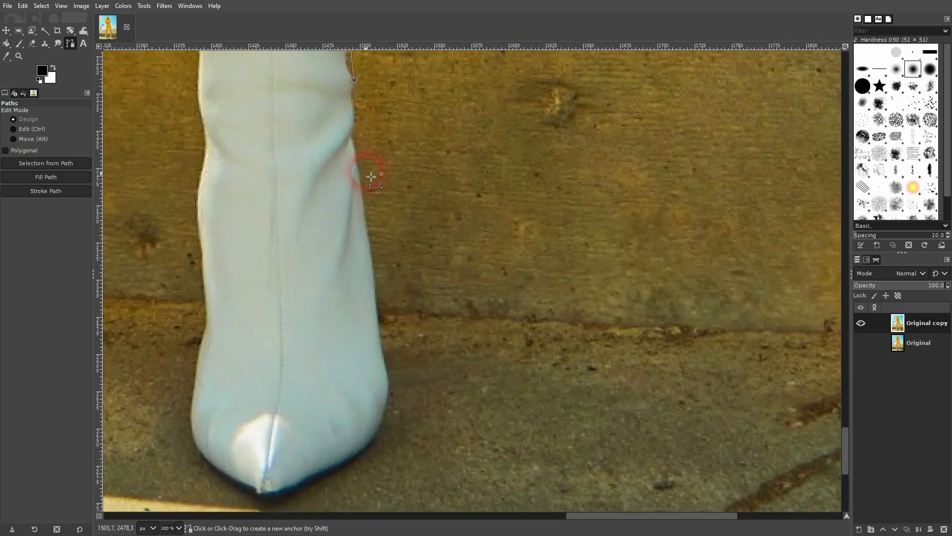
# Outline the white boot down its outer side, around the toe and up its inner side to the trouser cuff.
pyautogui.click(376, 298)
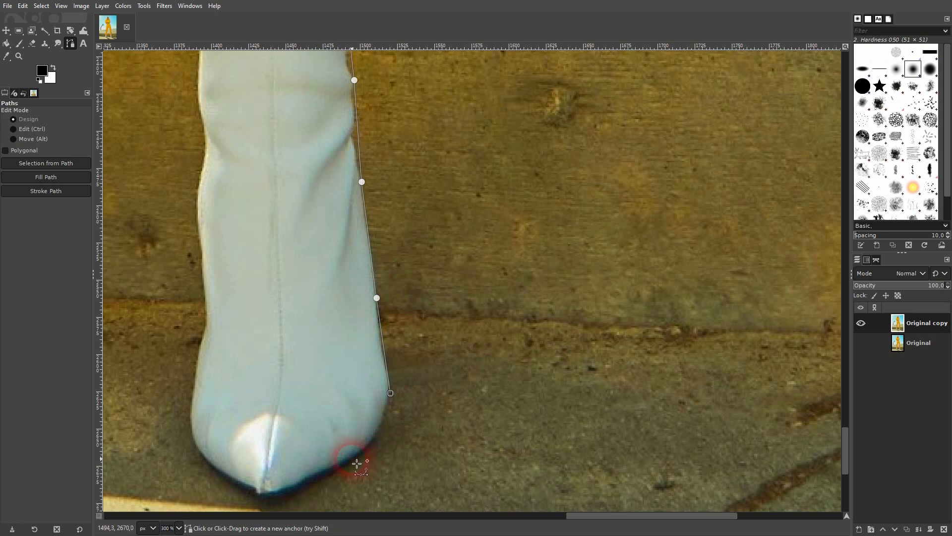
pyautogui.click(193, 438)
pyautogui.click(204, 253)
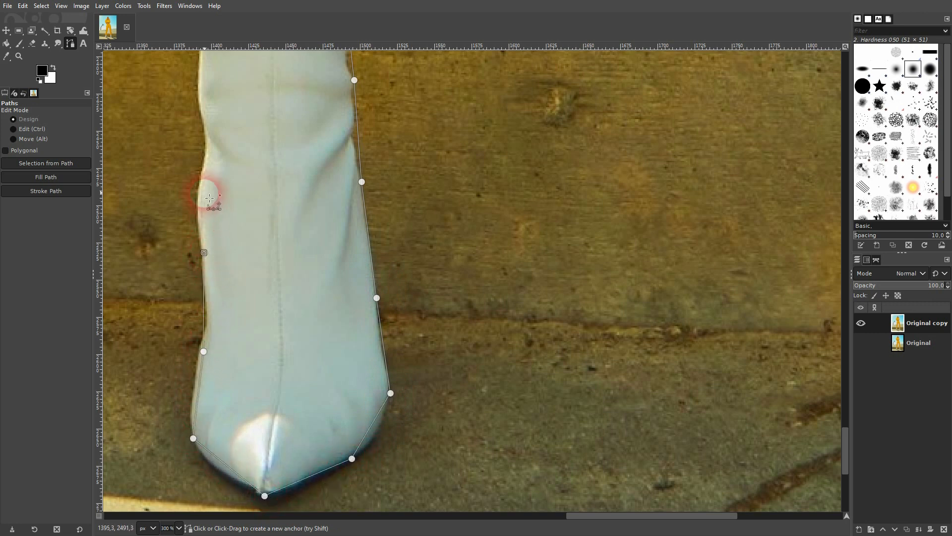
pyautogui.moveTo(205, 148); pyautogui.dragTo(316, 381)
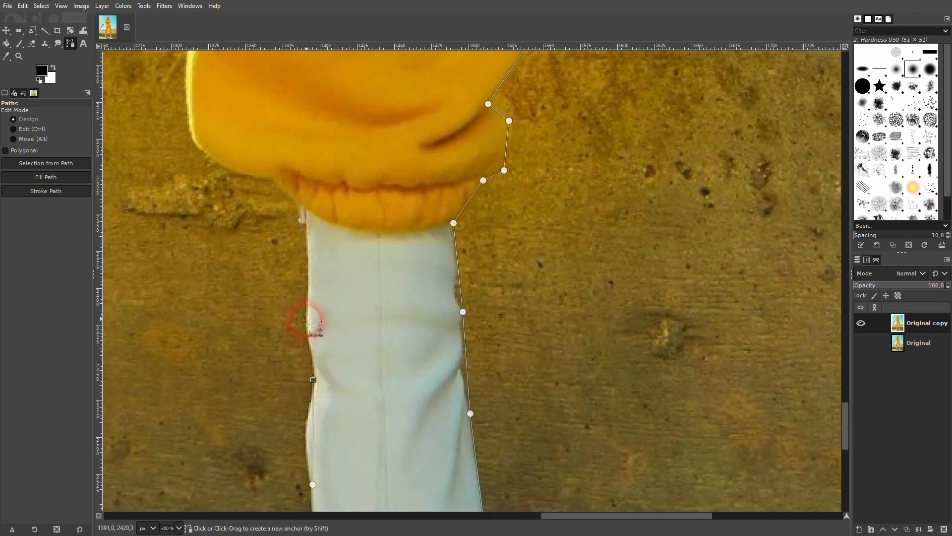
pyautogui.click(307, 299)
pyautogui.click(308, 211)
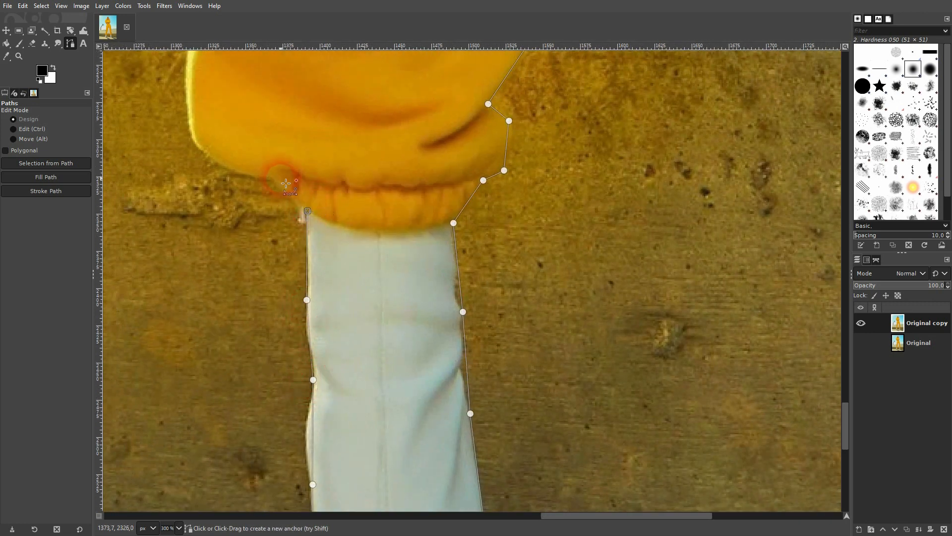
# Continue the path around the cuff's inner edge and up the inner lower trouser leg to the fold below the knee.
pyautogui.click(272, 178)
pyautogui.moveTo(241, 165); pyautogui.dragTo(556, 293)
pyautogui.click(522, 252)
pyautogui.click(551, 240)
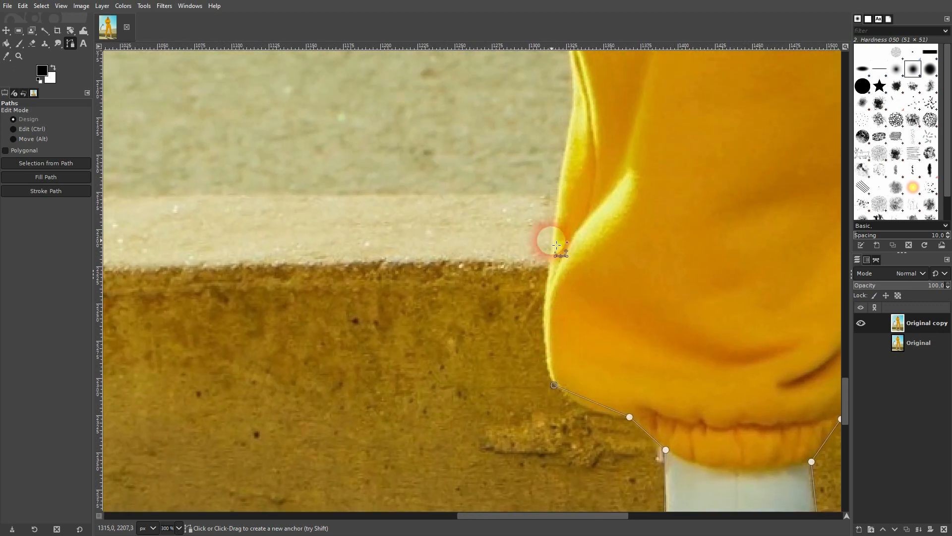
pyautogui.click(574, 92)
pyautogui.moveTo(574, 91); pyautogui.dragTo(602, 325)
pyautogui.click(594, 240)
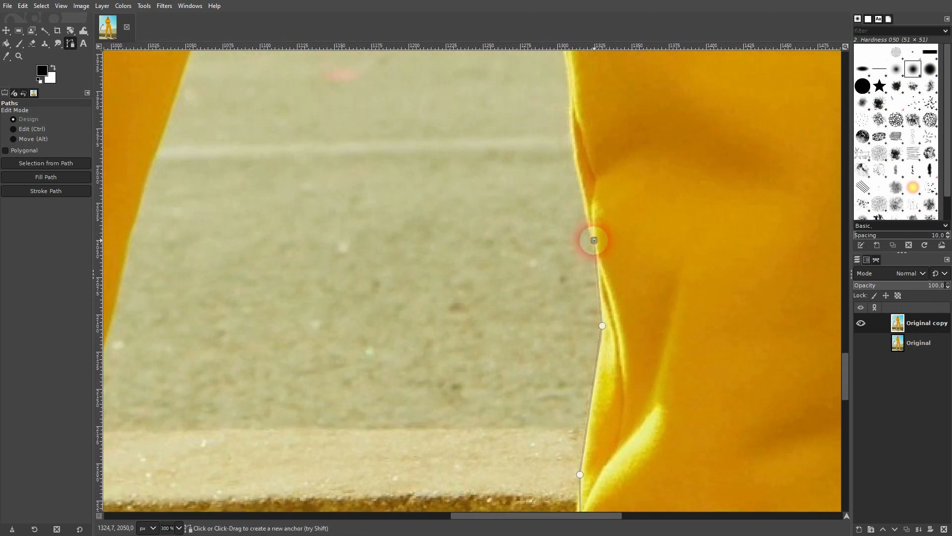
# Trace the path up the inner knee and thigh of the right-hand leg to the crotch point.
pyautogui.moveTo(573, 101); pyautogui.dragTo(647, 322)
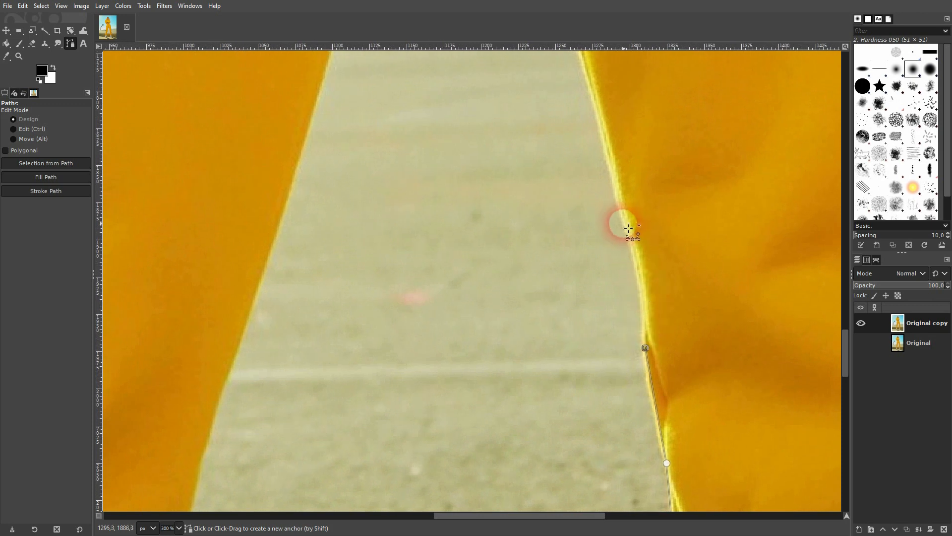
pyautogui.click(621, 207)
pyautogui.moveTo(621, 165); pyautogui.dragTo(688, 401)
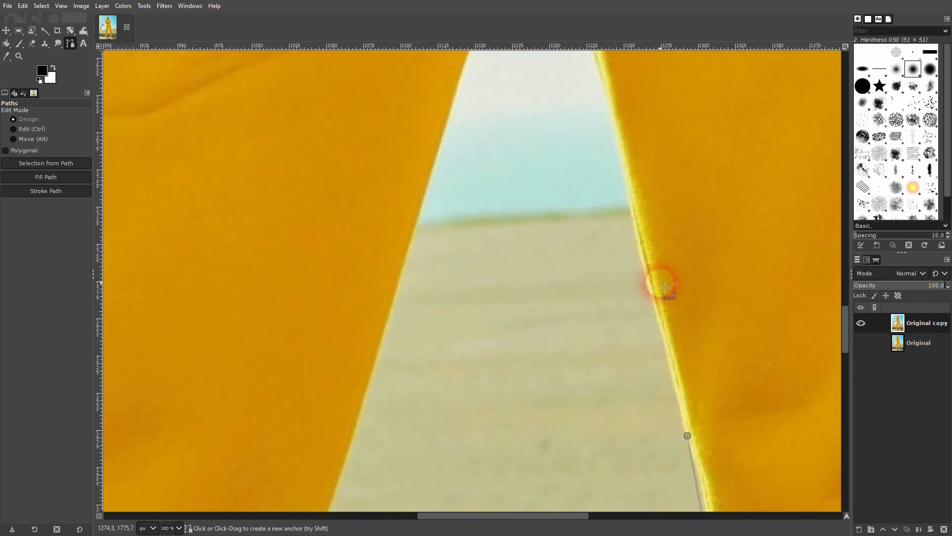
pyautogui.click(639, 251)
pyautogui.moveTo(651, 190); pyautogui.dragTo(707, 399)
pyautogui.click(643, 250)
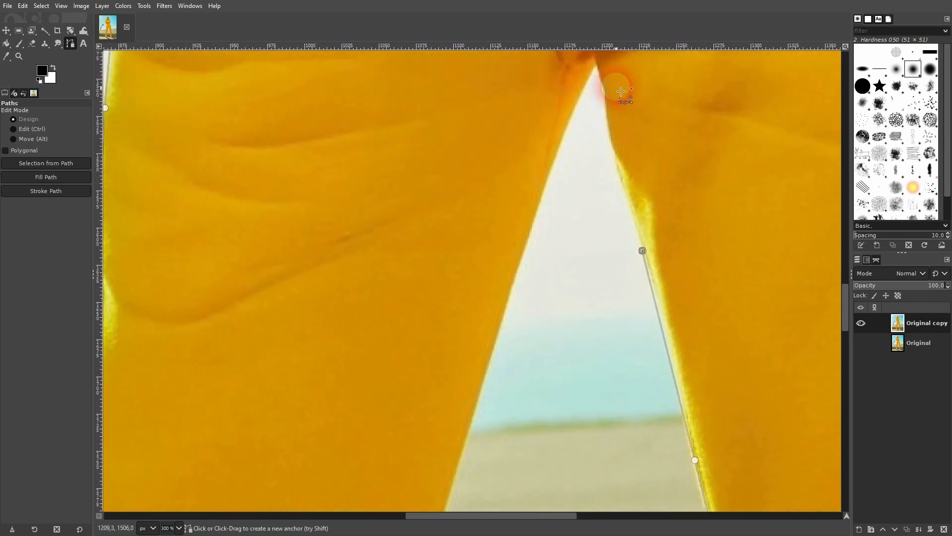
pyautogui.click(609, 130)
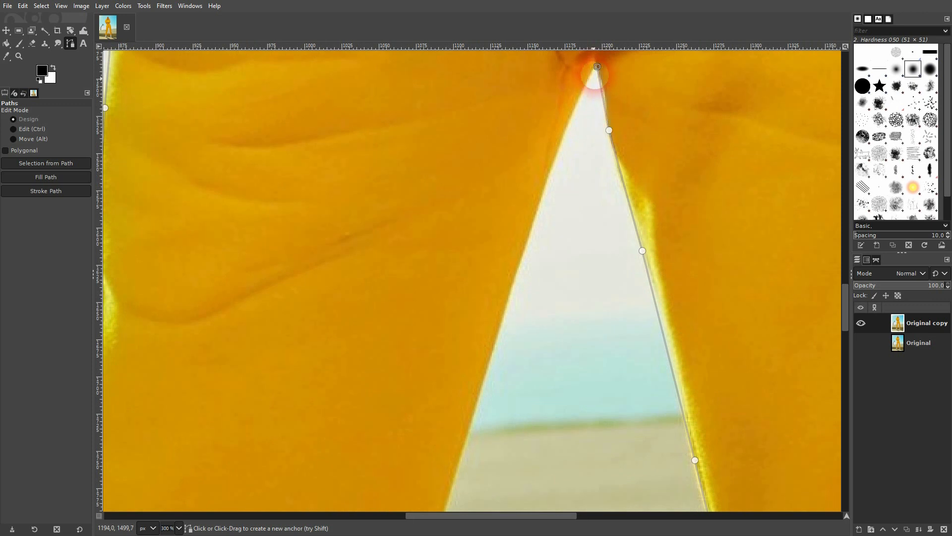
# Trace the path from the crotch down the inner thigh of the left-hand trouser leg to above the knee.
pyautogui.click(510, 312)
pyautogui.scroll(-5, 531, 322)
pyautogui.hscroll(-2, 530, 323)
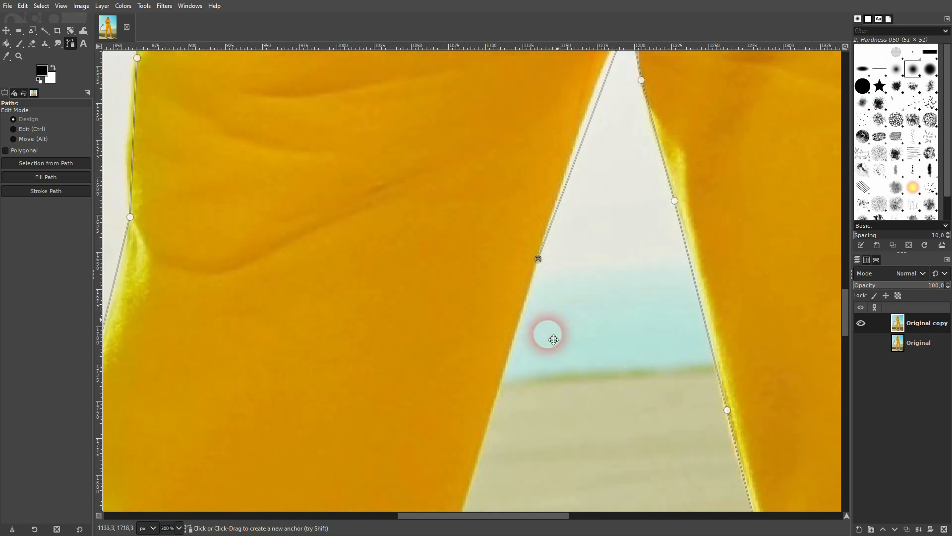
pyautogui.click(526, 316)
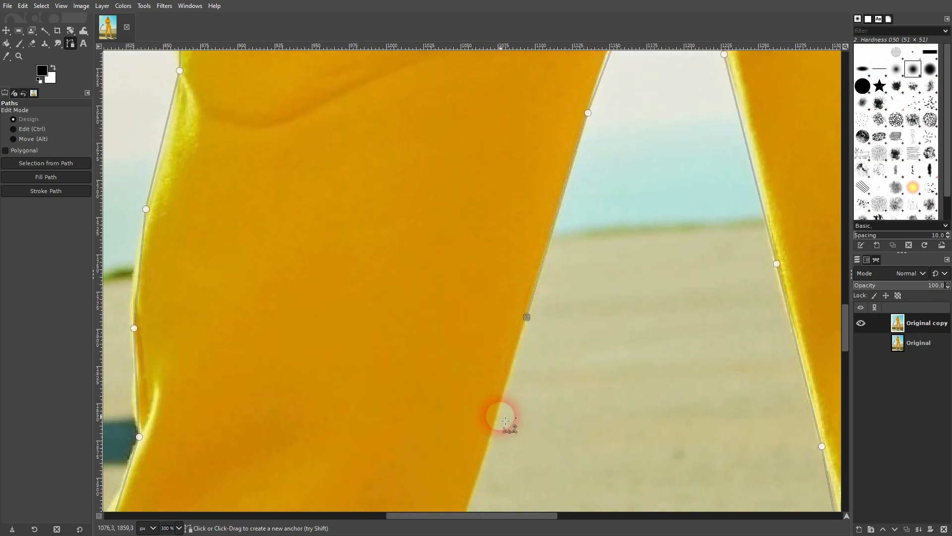
pyautogui.click(479, 490)
pyautogui.scroll(-5, 573, 185)
pyautogui.hscroll(-2, 552, 273)
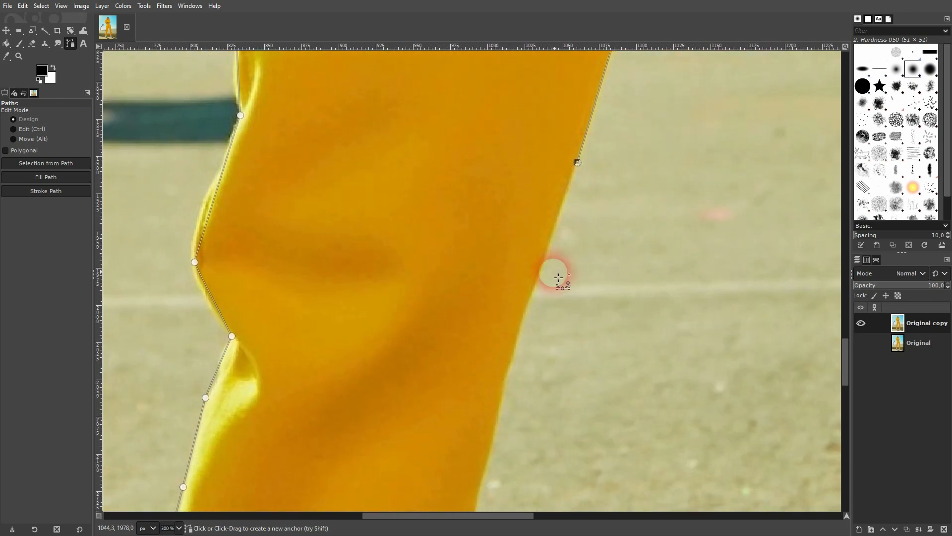
# Extend the path down the inner lower edge of the left-hand trouser leg to where it curves in above the cuff.
pyautogui.click(520, 335)
pyautogui.click(484, 487)
pyautogui.scroll(-5, 544, 170)
pyautogui.hscroll(-2, 544, 170)
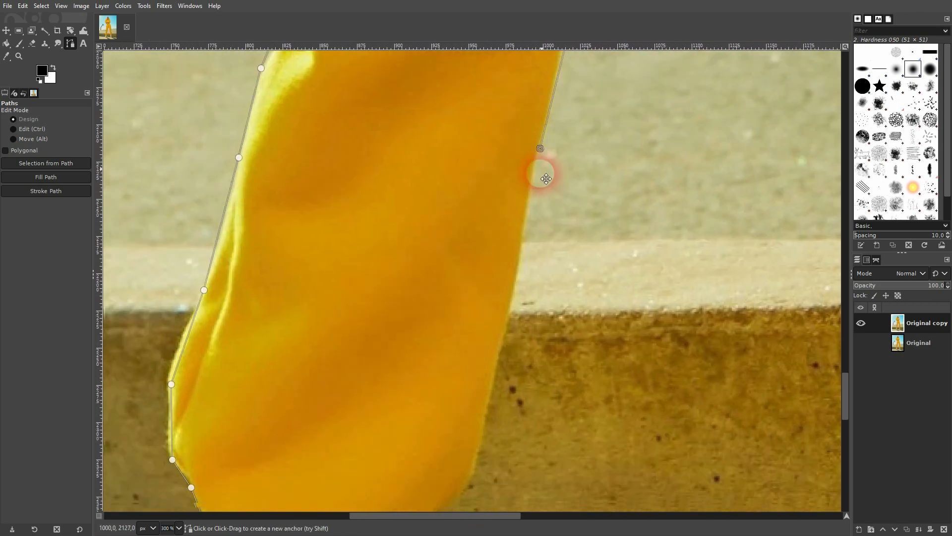
pyautogui.click(512, 294)
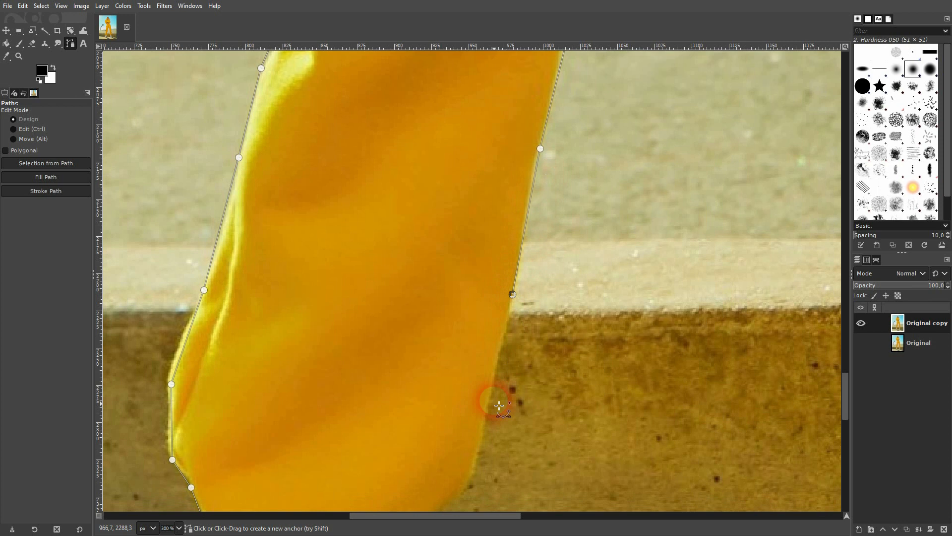
pyautogui.click(488, 433)
# Outline the left-hand cuff, the boot's rear bulge, heel and sole, and close the path at the pointed toe.
pyautogui.scroll(-5, 591, 139)
pyautogui.hscroll(-2, 591, 139)
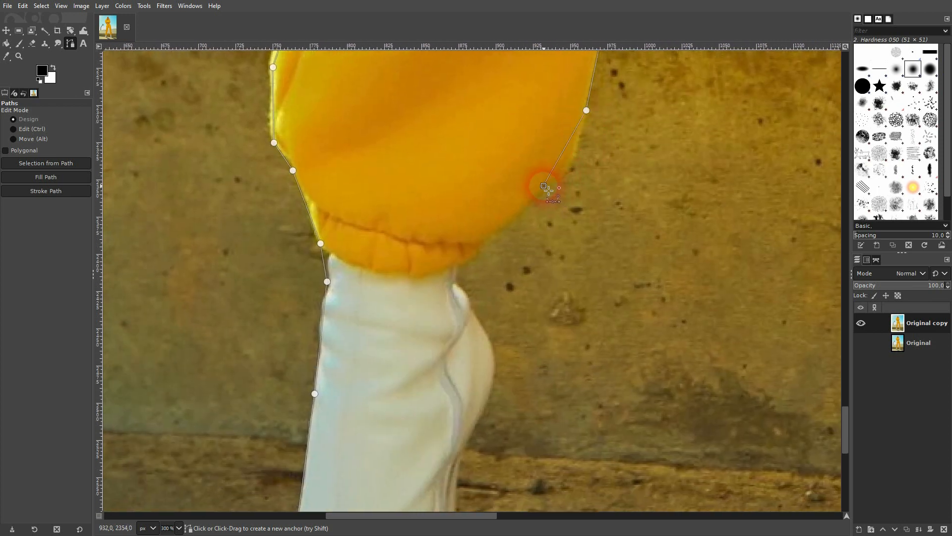
pyautogui.click(459, 282)
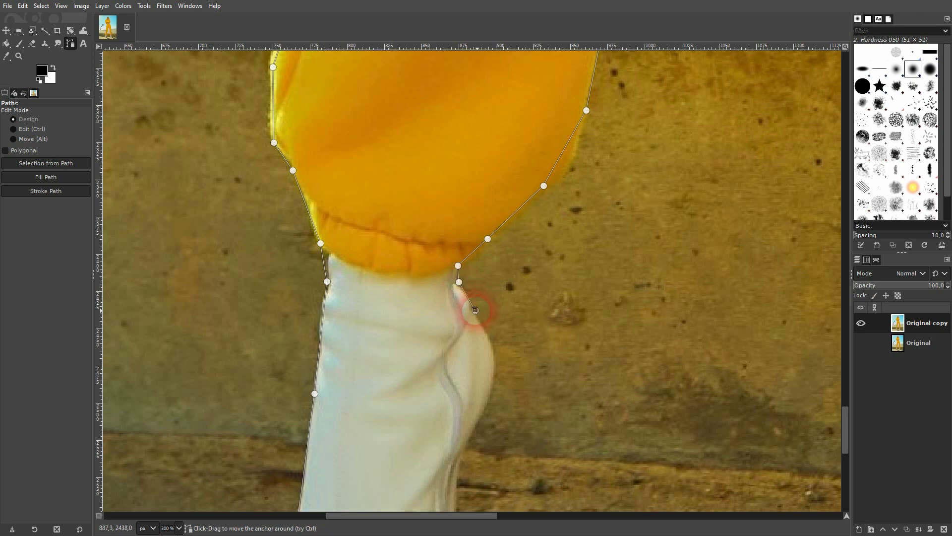
pyautogui.click(484, 418)
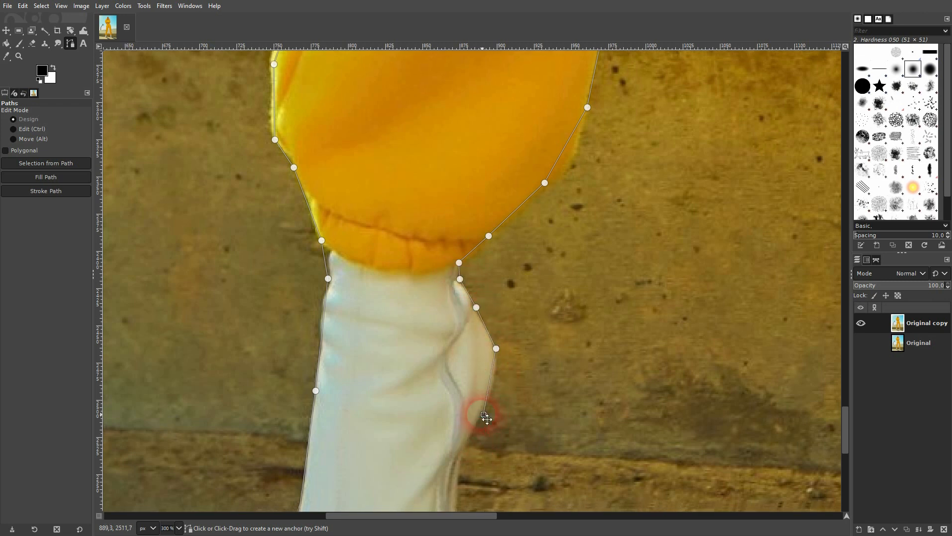
pyautogui.scroll(-5, 486, 417)
pyautogui.hscroll(-2, 486, 417)
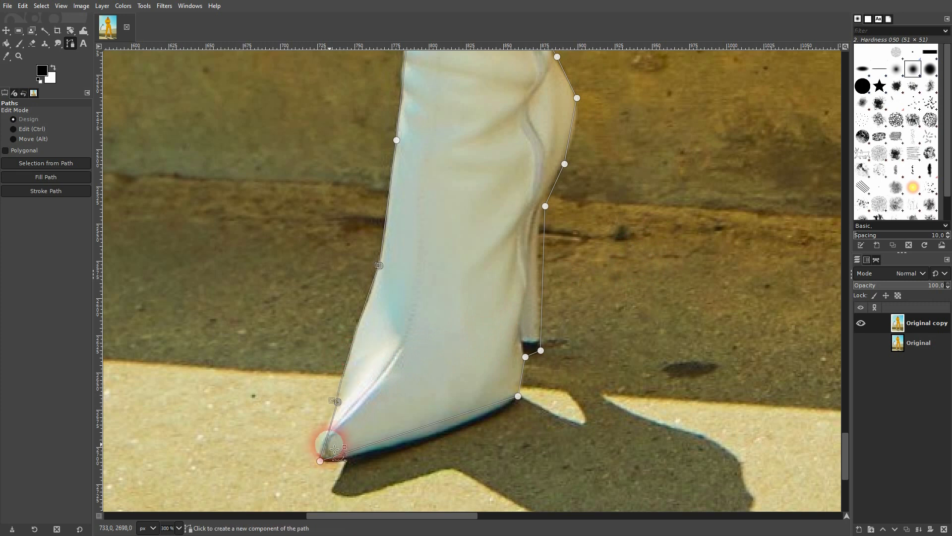
# Bend the path segment above the left-hand leg's outer knee bulge so it follows the curved trouser edge.
pyautogui.scroll(5, 531, 277)
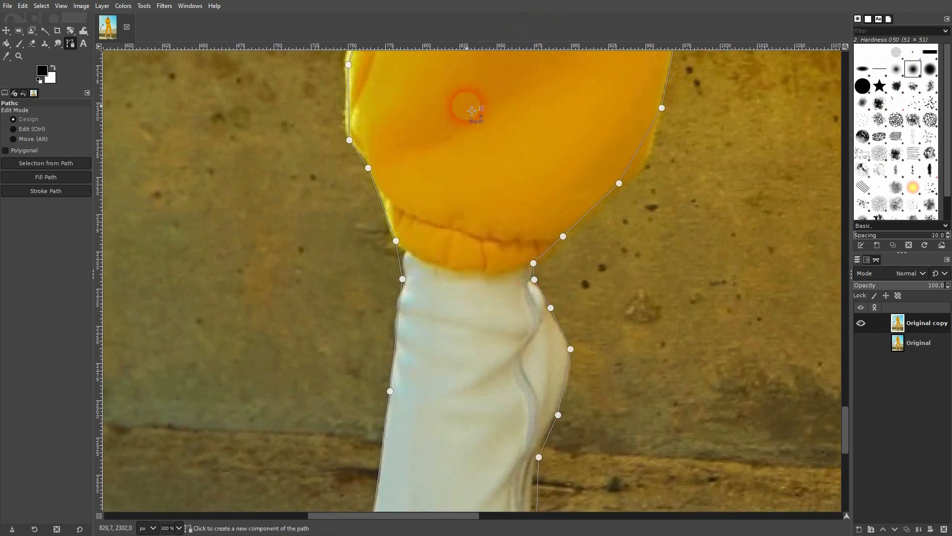
pyautogui.scroll(5, 502, 332)
pyautogui.scroll(4, 498, 297)
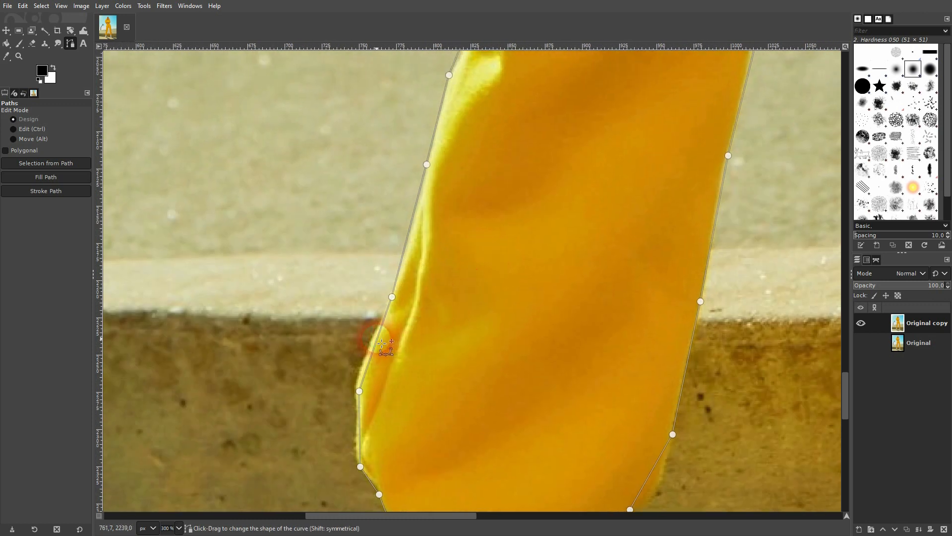
pyautogui.scroll(5, 503, 297)
pyautogui.scroll(5, 510, 272)
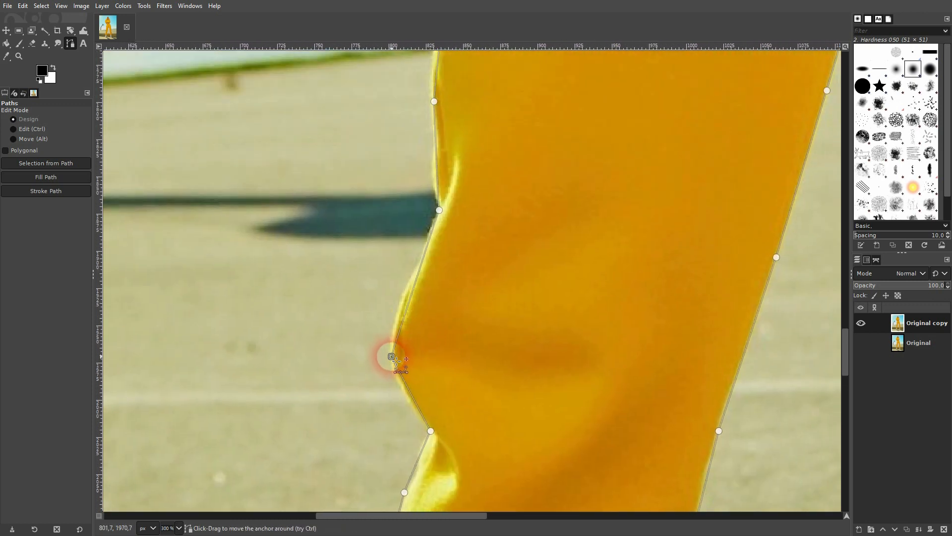
pyautogui.moveTo(415, 283); pyautogui.dragTo(413, 286)
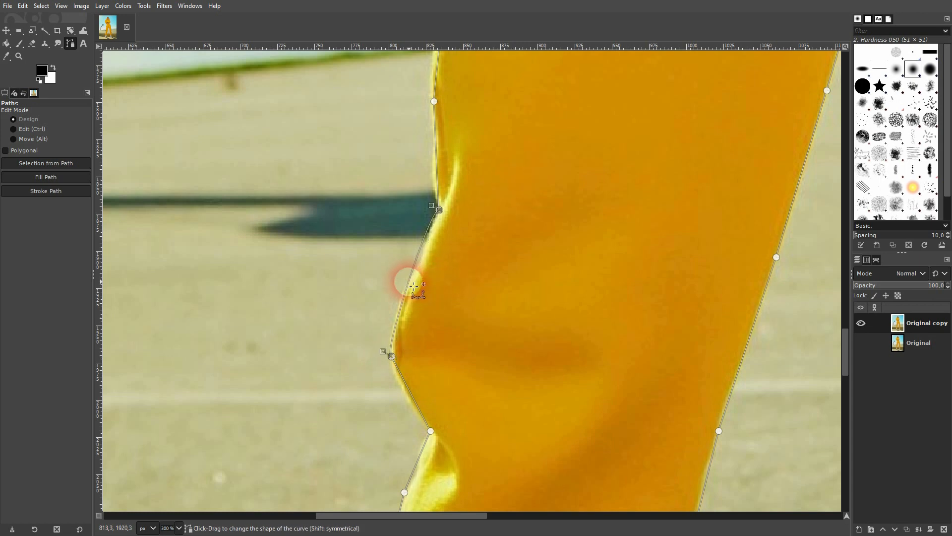
# Curve the path along the left-hand outer thigh and adjust the handle above the hip bulge to fit the trouser edge.
pyautogui.scroll(10, 416, 282)
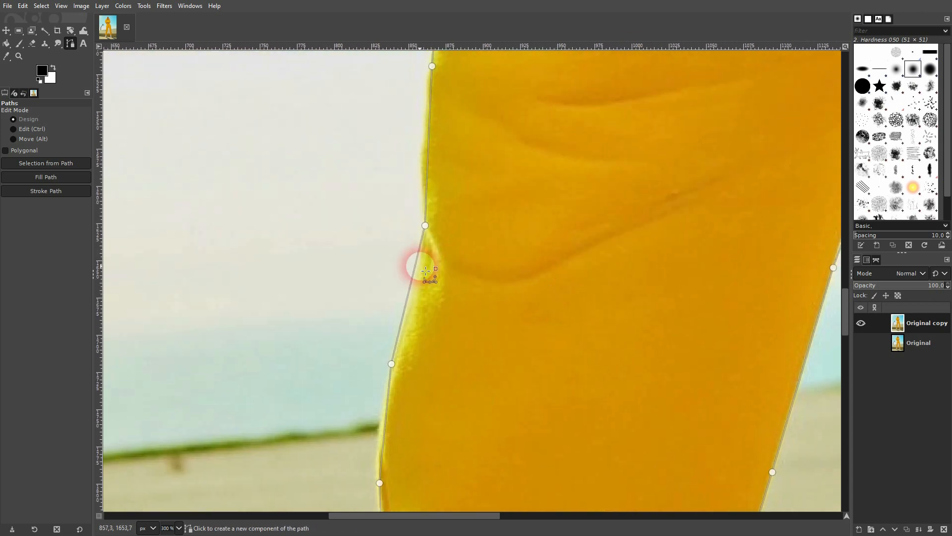
pyautogui.scroll(5, 531, 223)
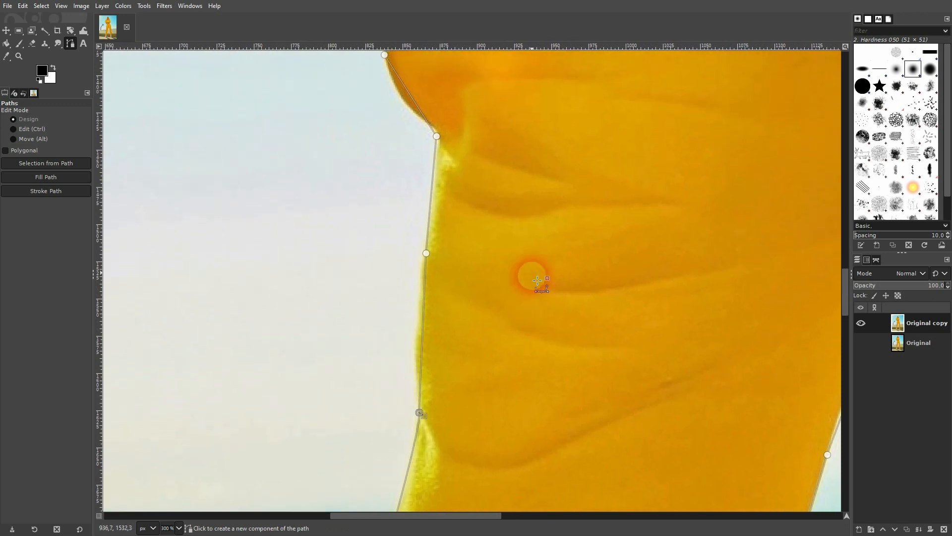
pyautogui.scroll(5, 537, 281)
pyautogui.hscroll(-1, 537, 281)
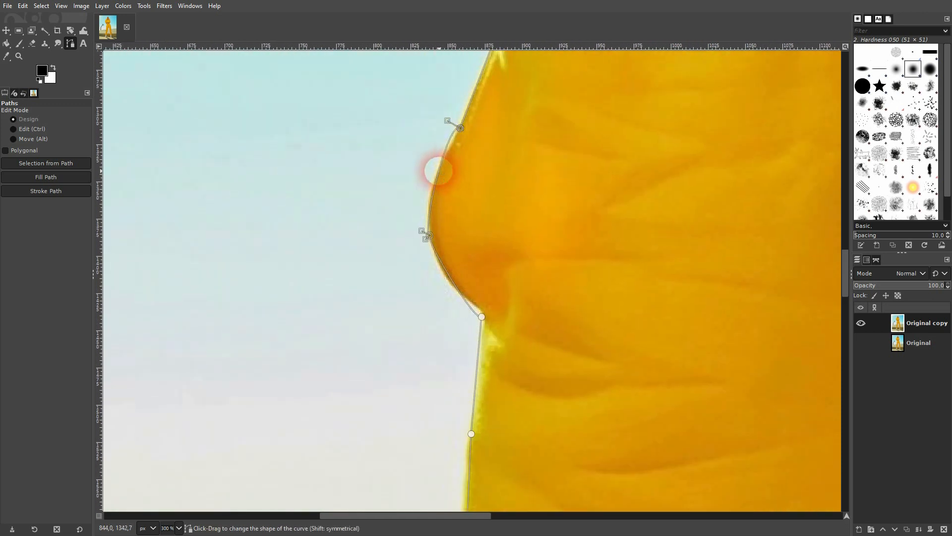
pyautogui.moveTo(448, 121); pyautogui.dragTo(431, 155)
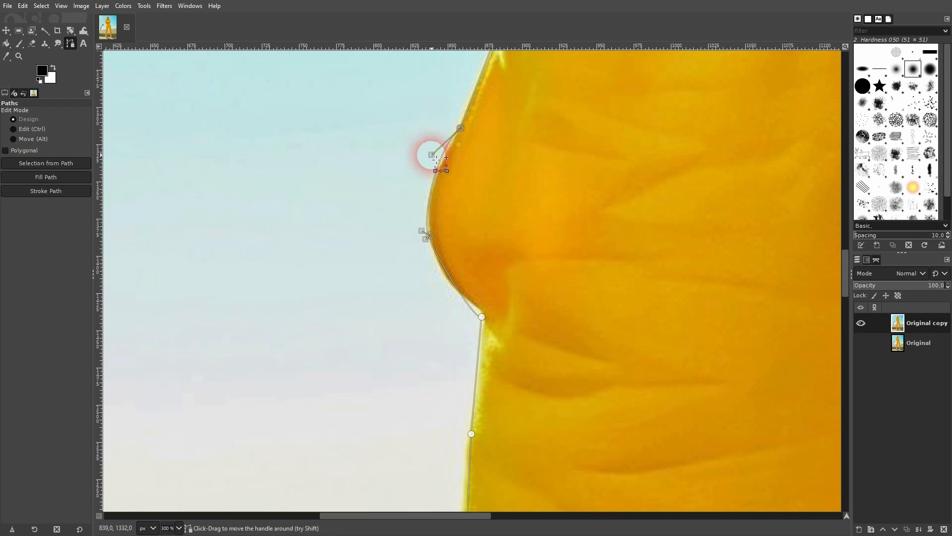
pyautogui.moveTo(612, 72); pyautogui.dragTo(459, 339)
pyautogui.moveTo(456, 157); pyautogui.dragTo(479, 366)
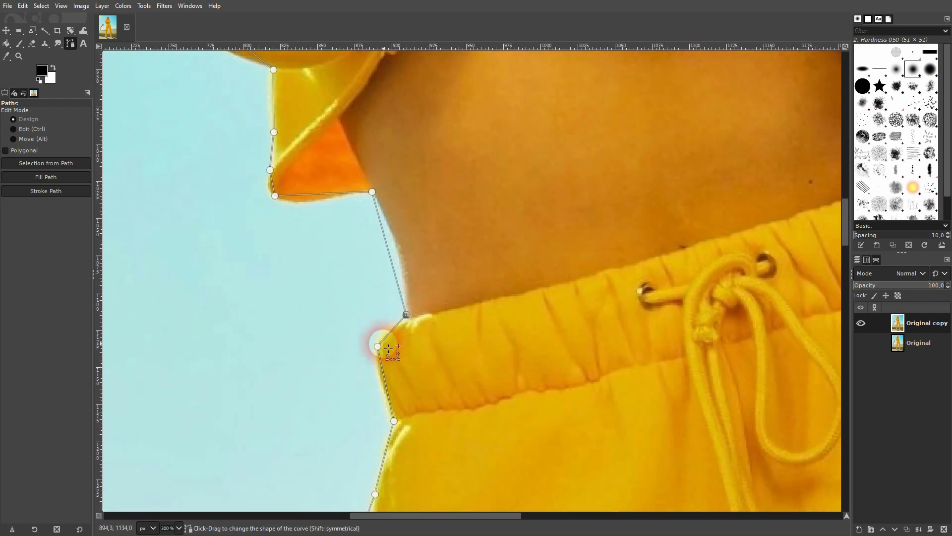
# Curve the path segments at the waistband corner, along the bare waist and under the orange lining on the image's left side.
pyautogui.moveTo(390, 335); pyautogui.dragTo(385, 332)
pyautogui.moveTo(389, 198); pyautogui.dragTo(398, 247)
pyautogui.scroll(5, 398, 246)
pyautogui.hscroll(-2, 412, 397)
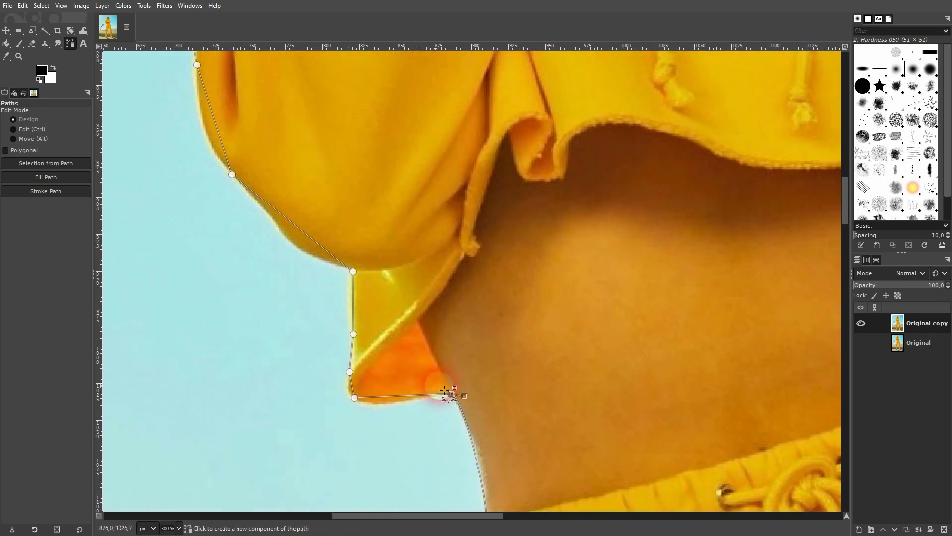
pyautogui.moveTo(406, 405); pyautogui.dragTo(407, 407)
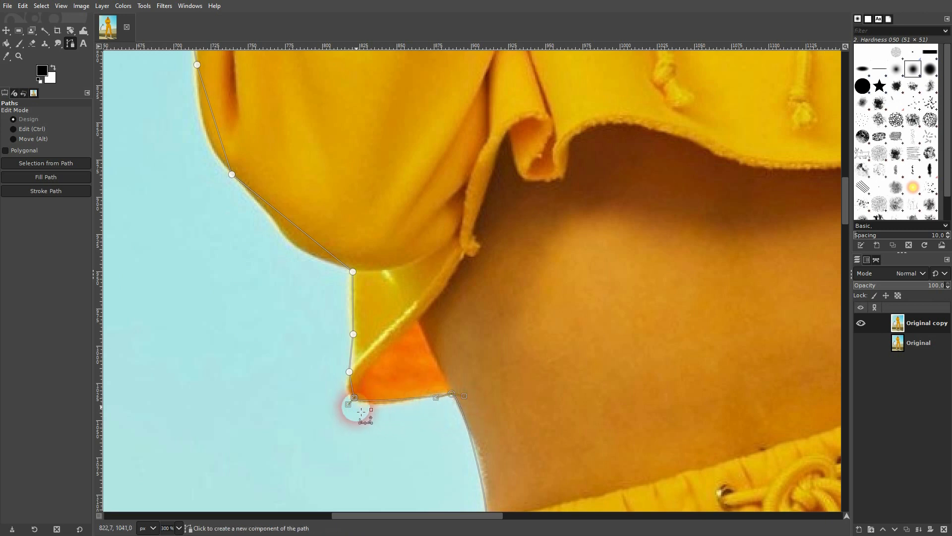
pyautogui.moveTo(352, 405); pyautogui.dragTo(376, 412)
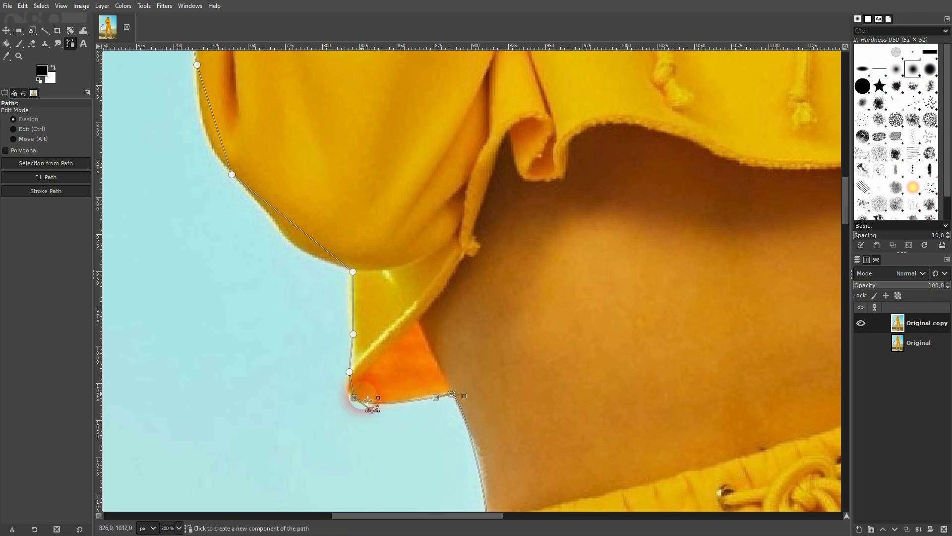
# Bend the path segments around the rounded lower edge of the left sleeve and adjust their handles to follow the fabric.
pyautogui.scroll(4, 510, 366)
pyautogui.hscroll(-2, 510, 365)
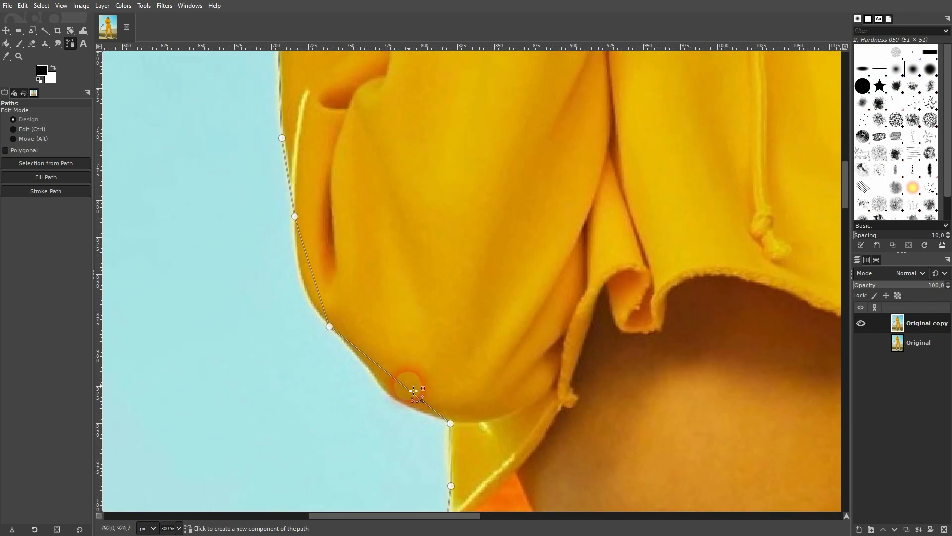
pyautogui.moveTo(406, 388); pyautogui.dragTo(400, 402)
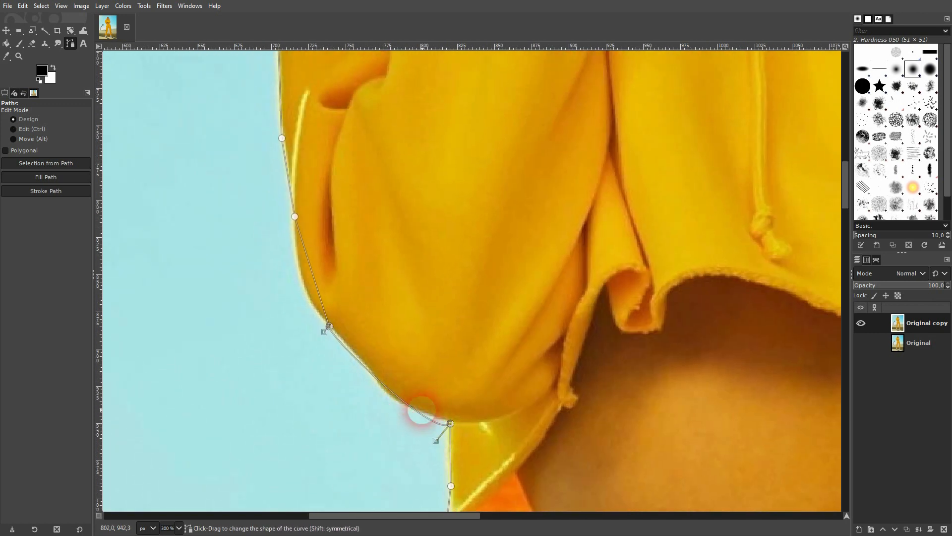
pyautogui.moveTo(438, 447); pyautogui.dragTo(403, 418)
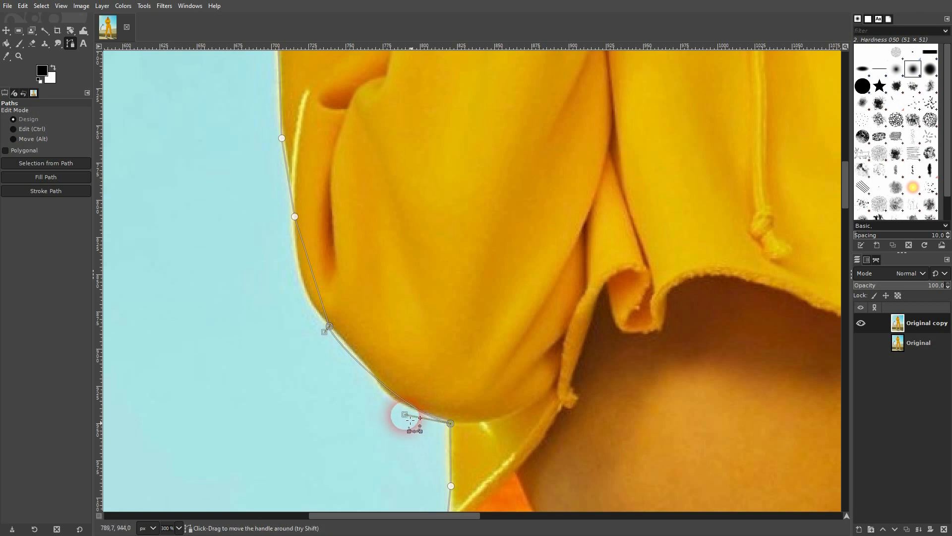
pyautogui.moveTo(327, 339); pyautogui.dragTo(362, 362)
pyautogui.moveTo(316, 271)
pyautogui.mouseDown()
pyautogui.moveTo(304, 266)
pyautogui.moveTo(303, 278)
pyautogui.mouseUp()
pyautogui.moveTo(314, 318); pyautogui.dragTo(310, 314)
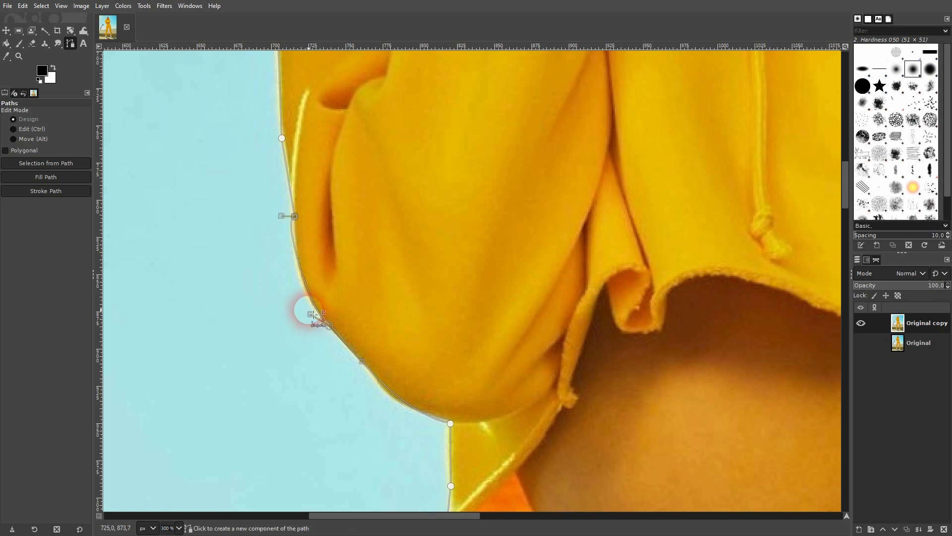
pyautogui.moveTo(281, 217); pyautogui.dragTo(290, 263)
# Curve the path segment along the left shoulder up to the raised sleeve and adjust its end handle.
pyautogui.moveTo(345, 165); pyautogui.dragTo(392, 380)
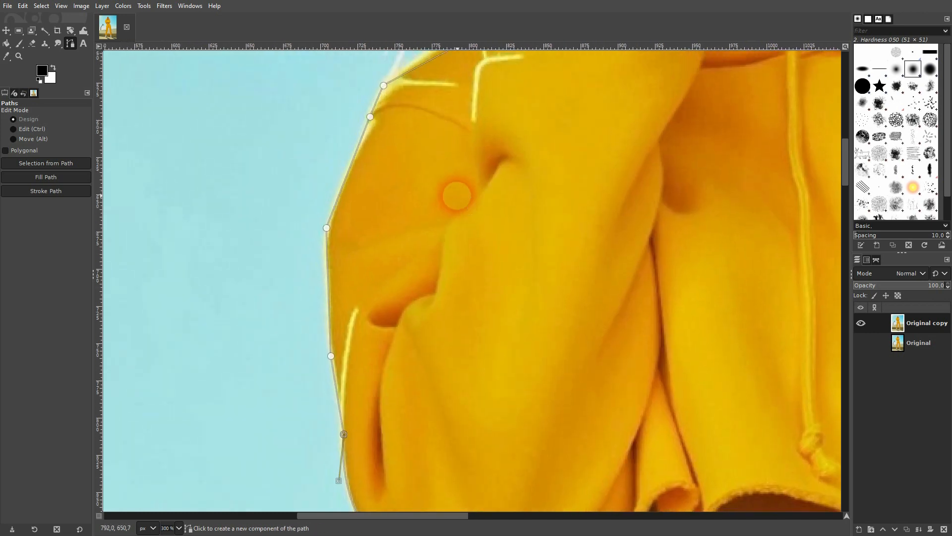
pyautogui.moveTo(465, 168); pyautogui.dragTo(341, 360)
pyautogui.moveTo(400, 248); pyautogui.dragTo(404, 351)
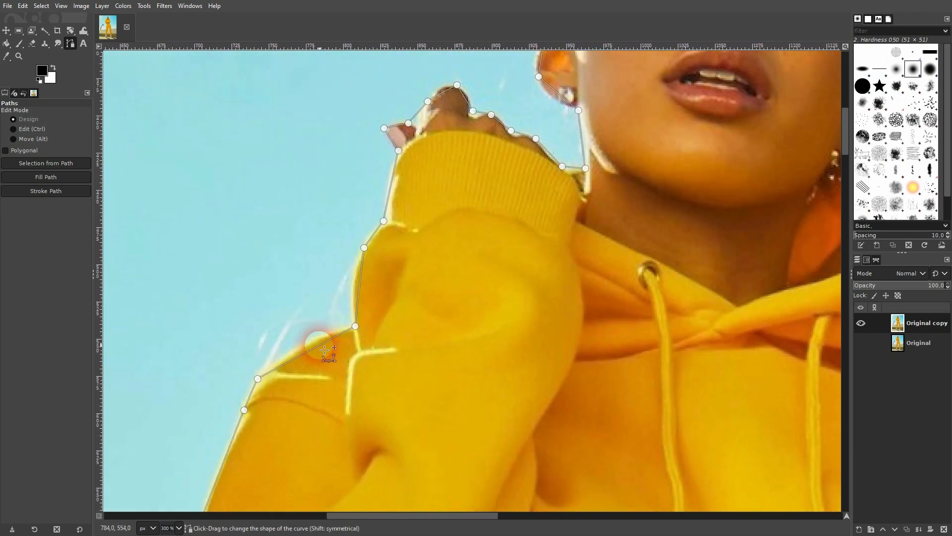
pyautogui.moveTo(324, 347); pyautogui.dragTo(324, 344)
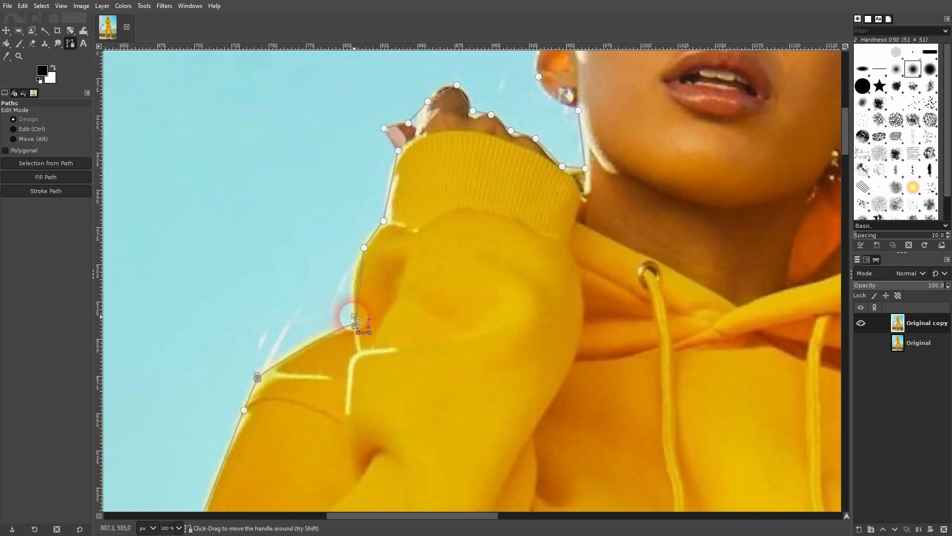
pyautogui.moveTo(354, 315); pyautogui.dragTo(342, 321)
# Shape the path segments along the left side of the hair up to the crown to match the head's outline.
pyautogui.moveTo(480, 215); pyautogui.dragTo(404, 347)
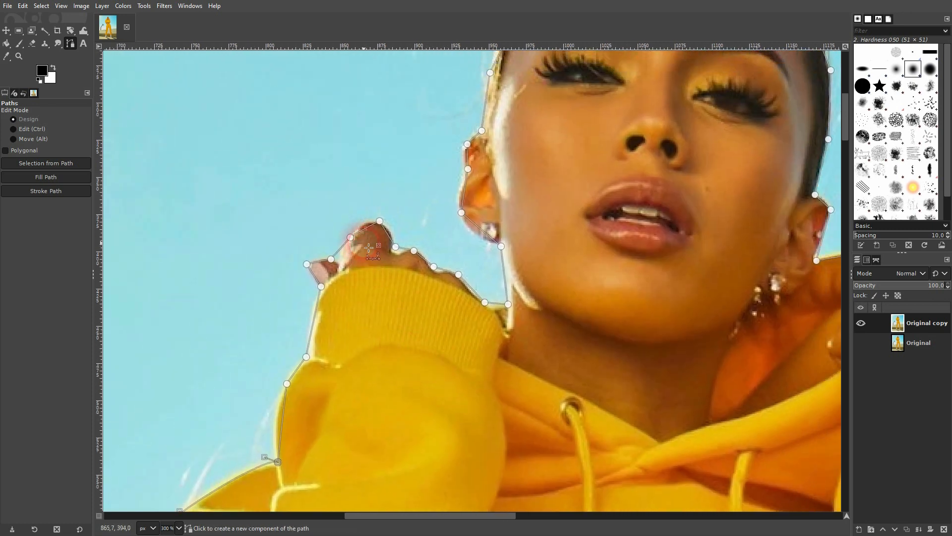
pyautogui.moveTo(578, 237); pyautogui.dragTo(389, 393)
pyautogui.moveTo(471, 178); pyautogui.dragTo(490, 324)
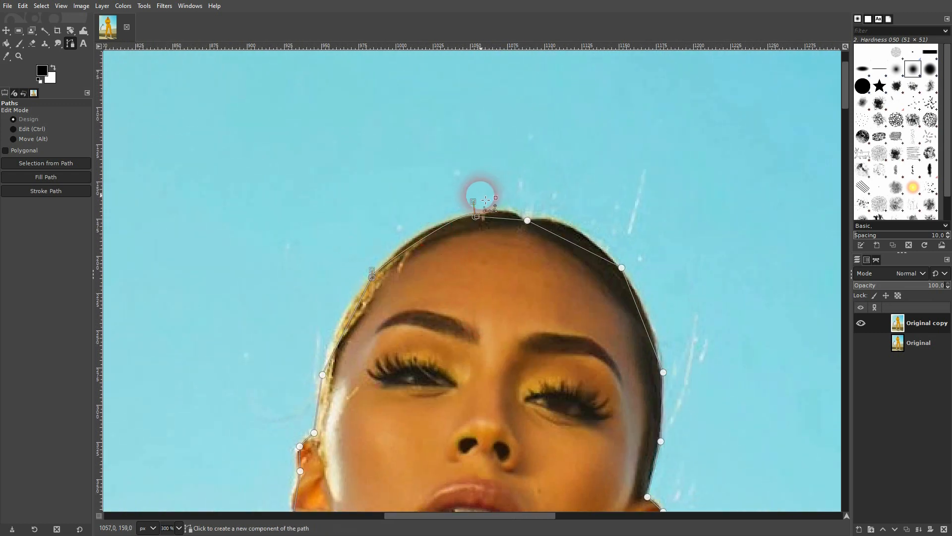
pyautogui.moveTo(472, 200); pyautogui.dragTo(441, 218)
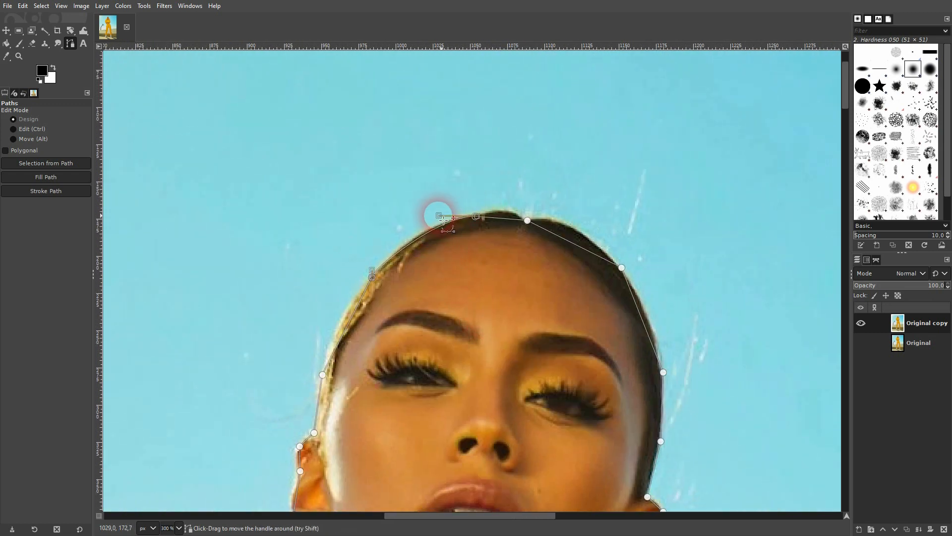
pyautogui.click(349, 331)
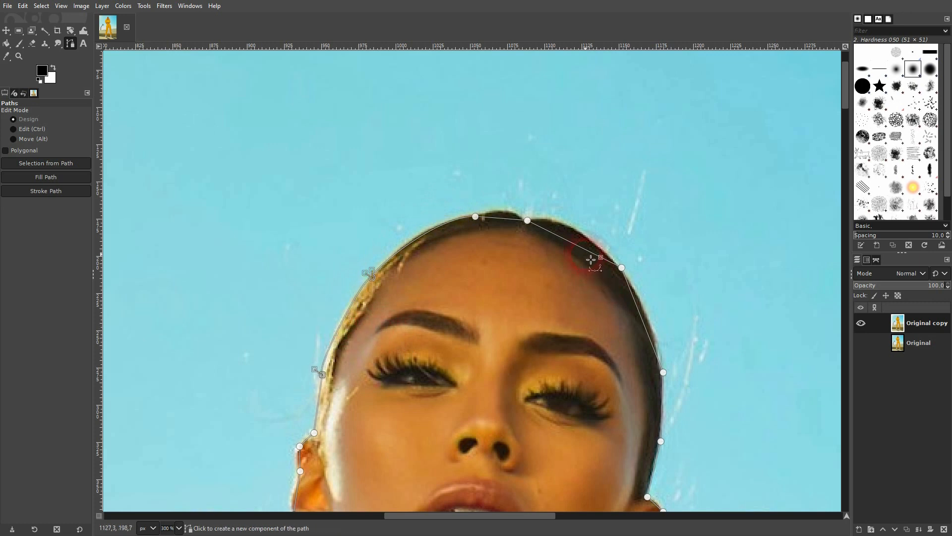
# Curve the path over the crown and down the right side of the hair, adjusting the handles to fit.
pyautogui.moveTo(584, 253); pyautogui.dragTo(616, 249)
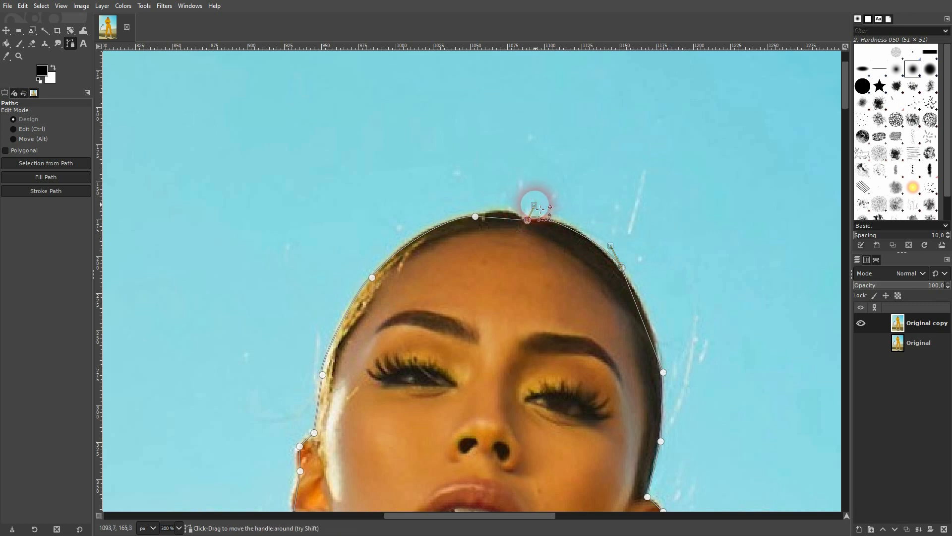
pyautogui.moveTo(540, 209); pyautogui.dragTo(564, 209)
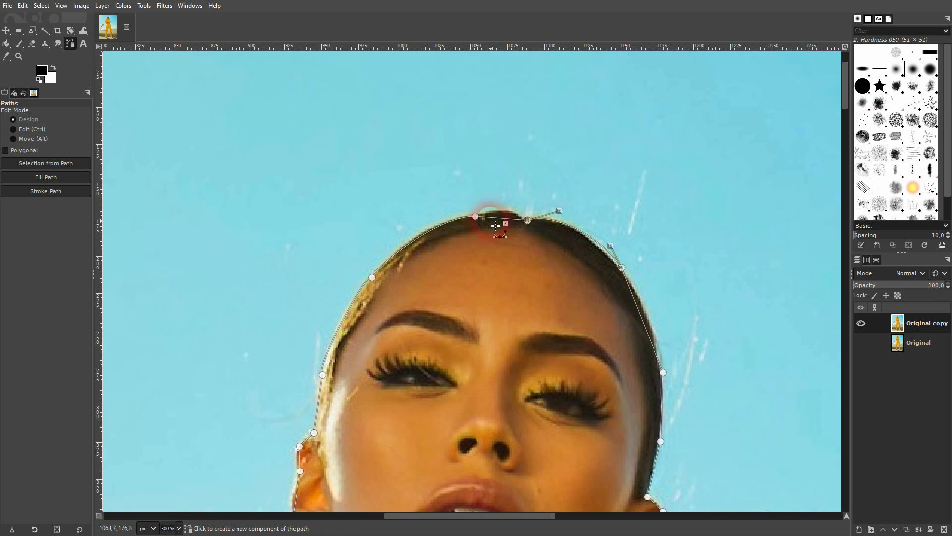
pyautogui.moveTo(499, 218); pyautogui.dragTo(511, 214)
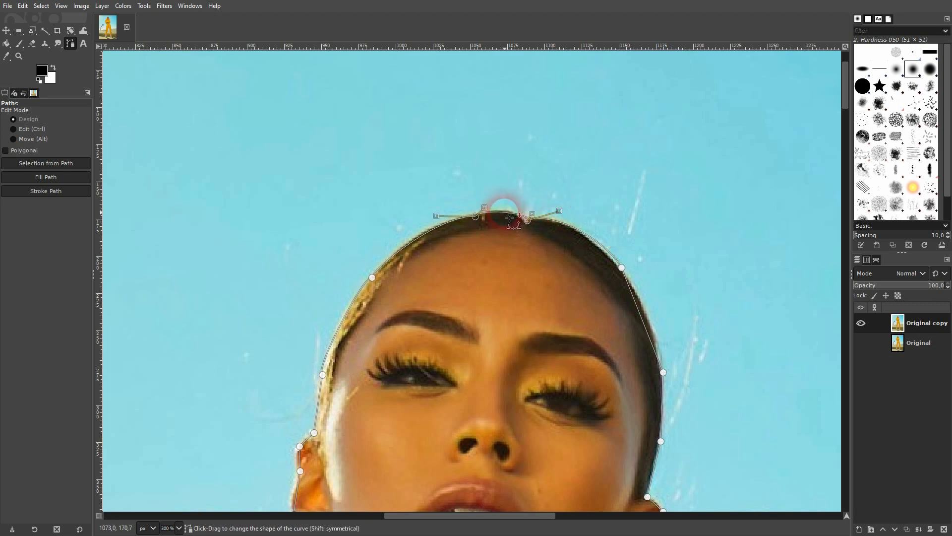
pyautogui.moveTo(714, 366); pyautogui.dragTo(519, 213)
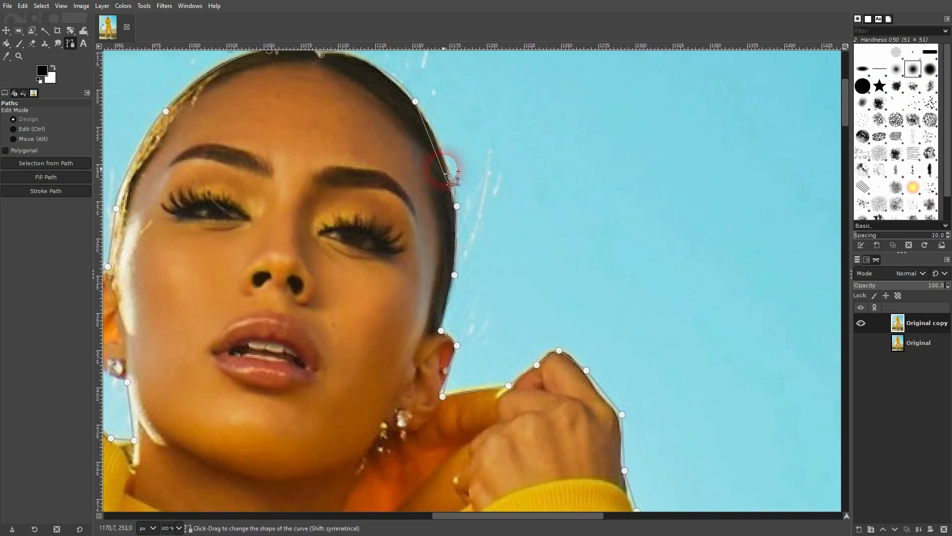
pyautogui.moveTo(448, 173); pyautogui.dragTo(455, 174)
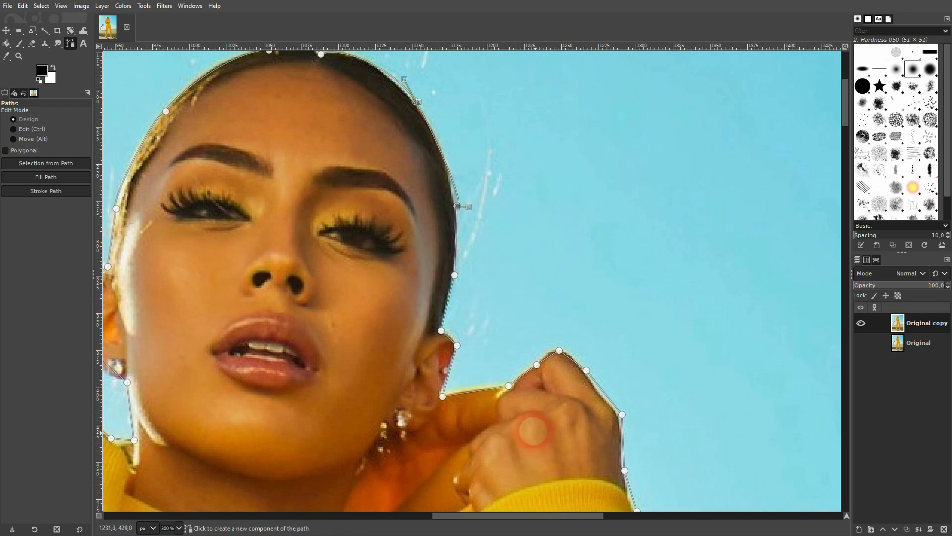
# Curve the path segments along the outer and lower edges of the right sleeve, adjusting the handles to fit the fabric.
pyautogui.moveTo(540, 442); pyautogui.dragTo(397, 233)
pyautogui.moveTo(564, 386); pyautogui.dragTo(407, 175)
pyautogui.moveTo(485, 397); pyautogui.dragTo(430, 189)
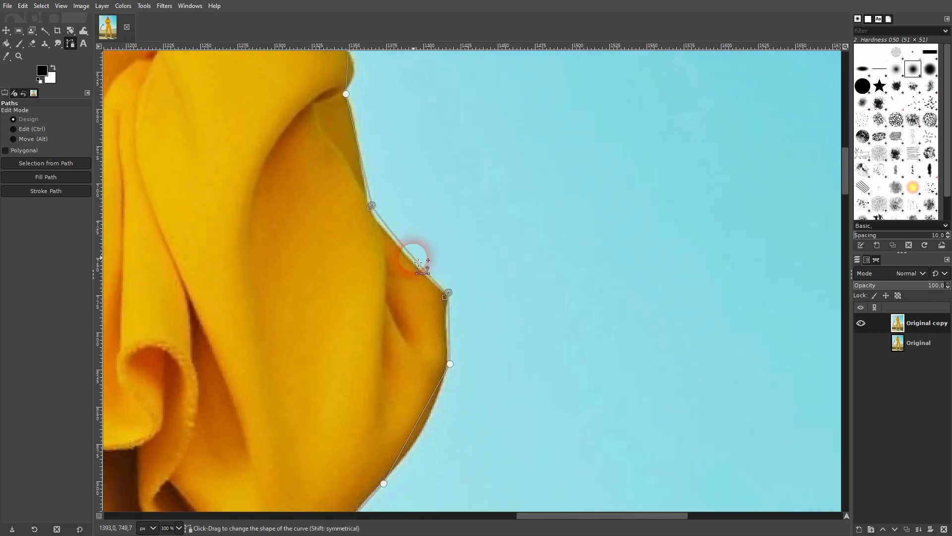
pyautogui.moveTo(451, 427); pyautogui.dragTo(548, 245)
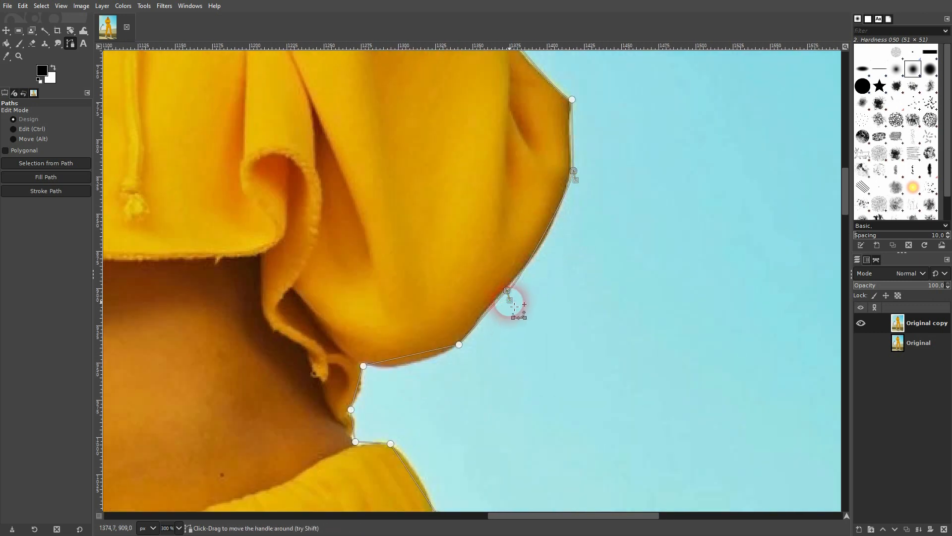
pyautogui.moveTo(515, 299); pyautogui.dragTo(535, 264)
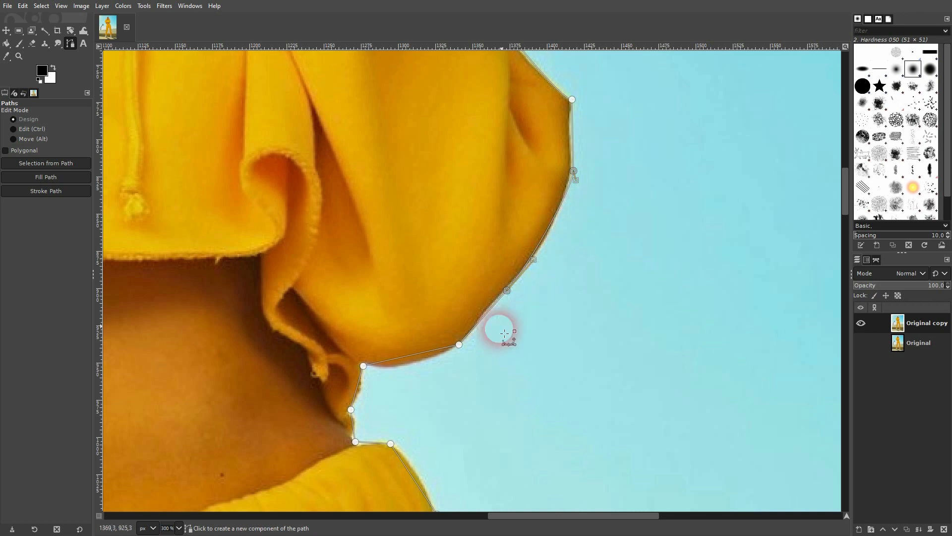
pyautogui.moveTo(482, 354); pyautogui.dragTo(635, 247)
pyautogui.moveTo(572, 254); pyautogui.dragTo(569, 261)
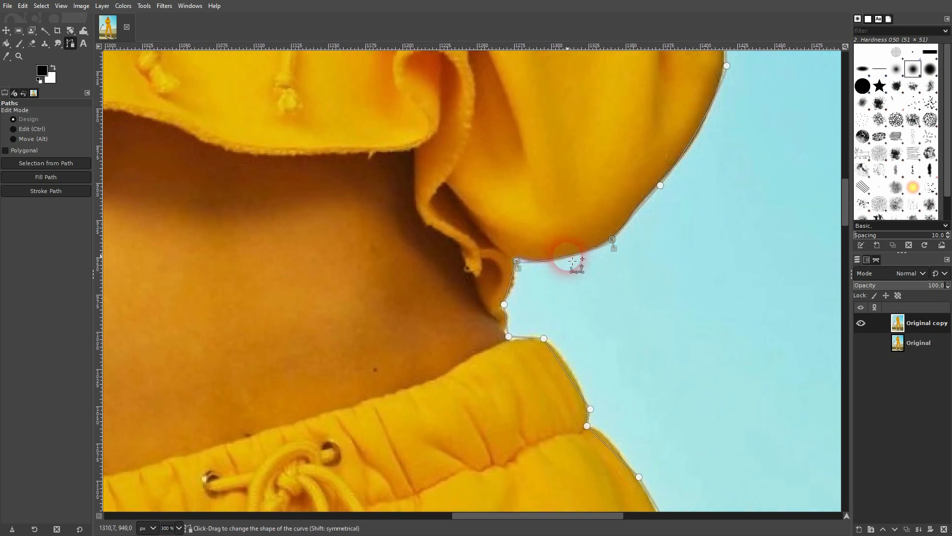
# Curve the path segment along the inner edge of the right white boot, below the trouser cuff.
pyautogui.moveTo(606, 381); pyautogui.dragTo(430, 219)
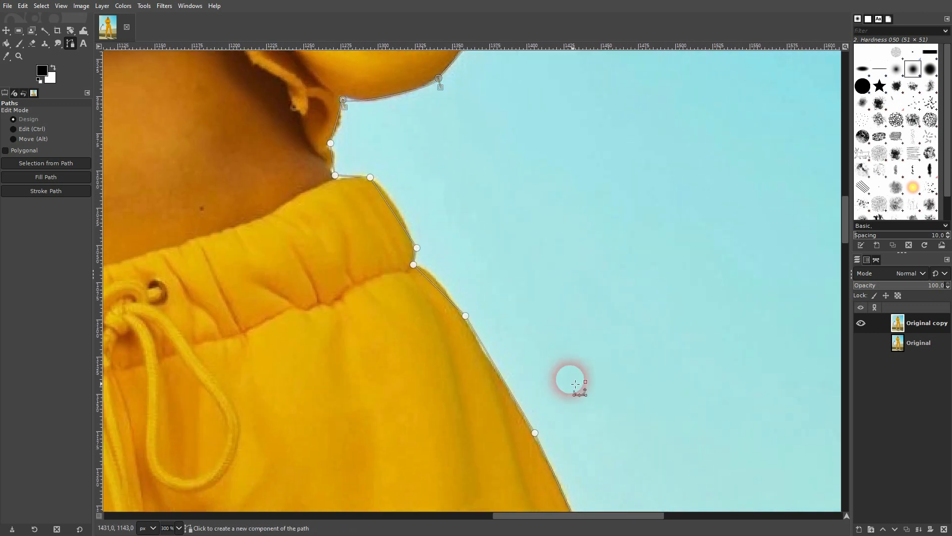
pyautogui.moveTo(576, 386); pyautogui.dragTo(427, 160)
pyautogui.moveTo(520, 387); pyautogui.dragTo(466, 145)
pyautogui.moveTo(494, 426); pyautogui.dragTo(483, 259)
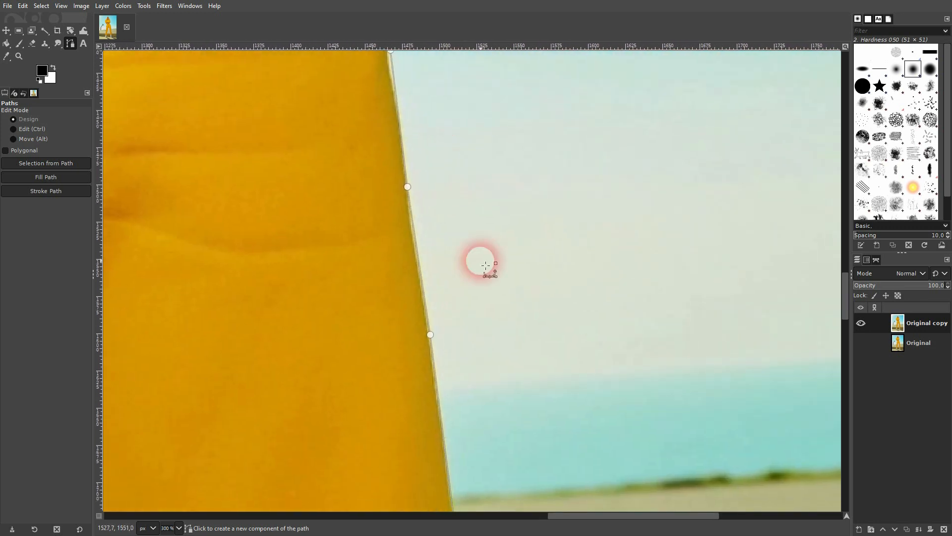
pyautogui.moveTo(499, 385); pyautogui.dragTo(453, 111)
pyautogui.moveTo(506, 387); pyautogui.dragTo(476, 156)
pyautogui.moveTo(454, 368); pyautogui.dragTo(497, 151)
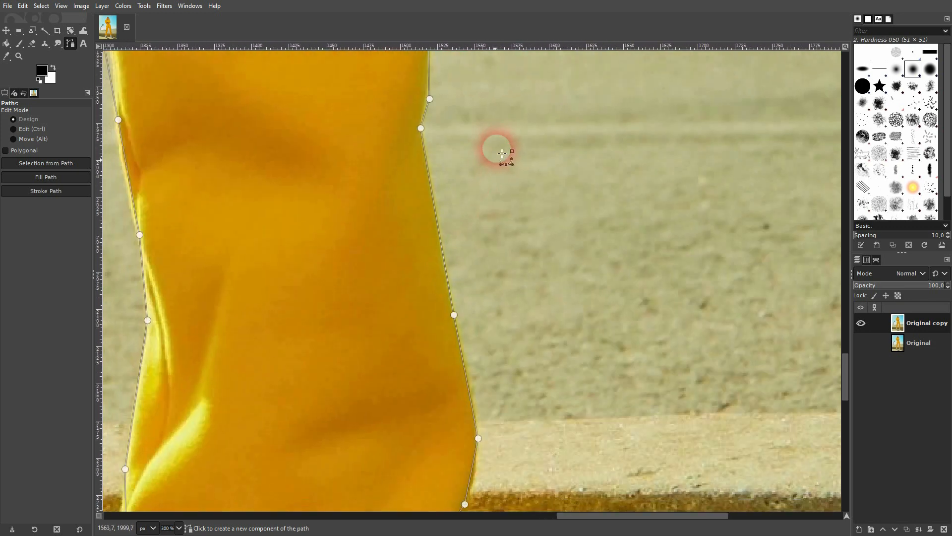
pyautogui.moveTo(510, 398); pyautogui.dragTo(518, 181)
pyautogui.moveTo(524, 420); pyautogui.dragTo(601, 180)
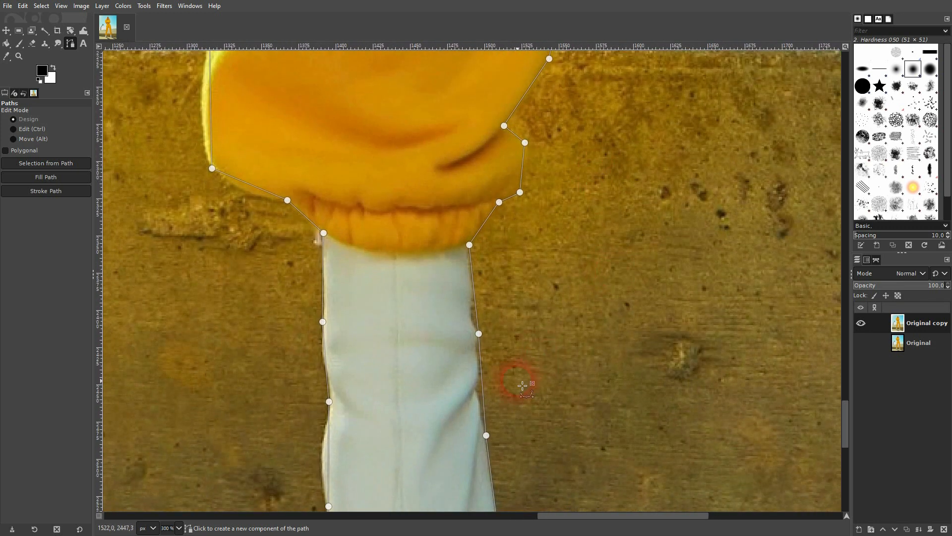
pyautogui.moveTo(522, 385); pyautogui.dragTo(547, 211)
pyautogui.moveTo(553, 348); pyautogui.dragTo(700, 407)
pyautogui.moveTo(511, 230); pyautogui.dragTo(617, 363)
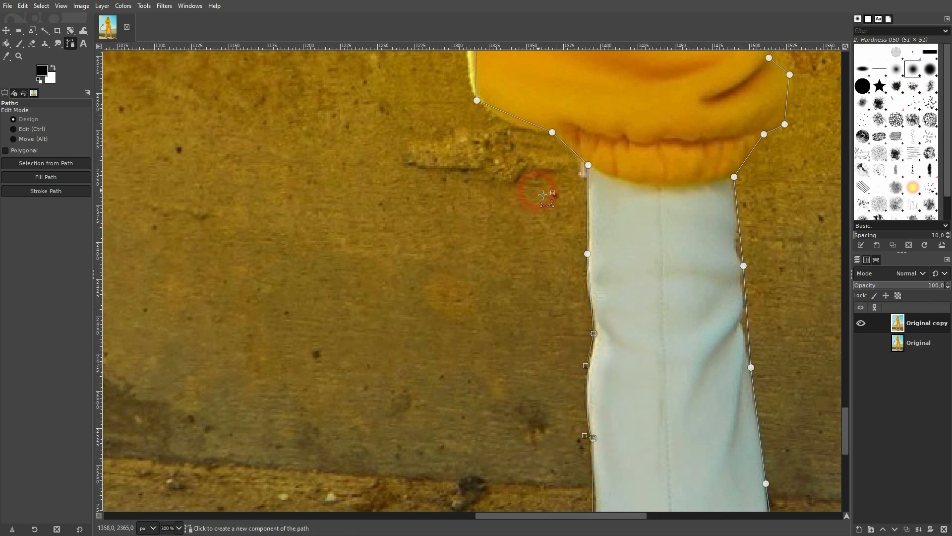
# Curve the path segment on the left side of the gap between the legs, just below the crotch.
pyautogui.moveTo(542, 195); pyautogui.dragTo(662, 334)
pyautogui.moveTo(621, 181); pyautogui.dragTo(580, 361)
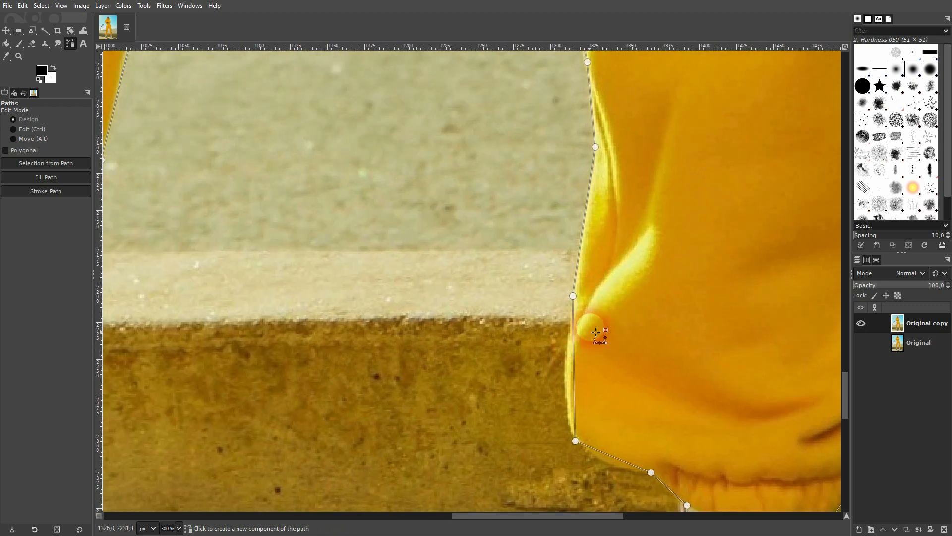
pyautogui.scroll(10, 573, 391)
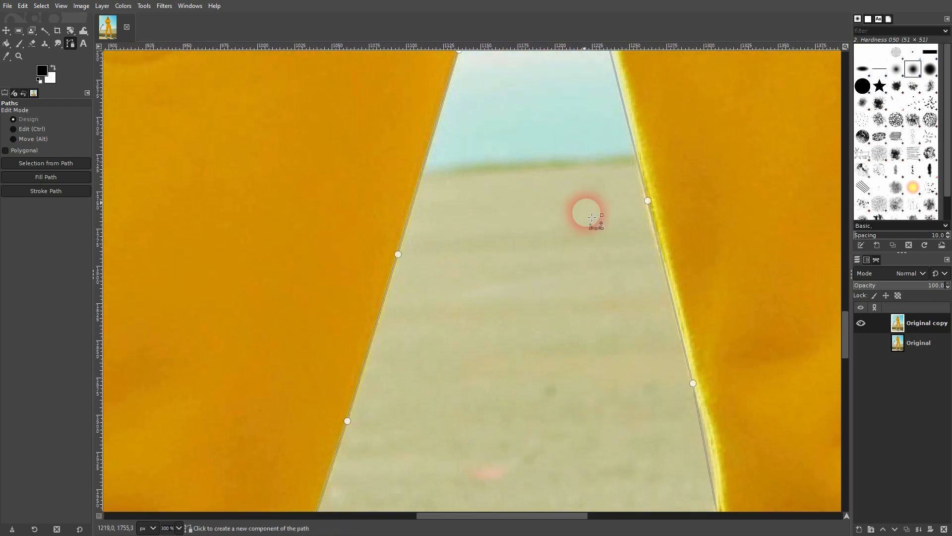
pyautogui.moveTo(588, 200); pyautogui.dragTo(602, 471)
pyautogui.moveTo(571, 219); pyautogui.dragTo(563, 263)
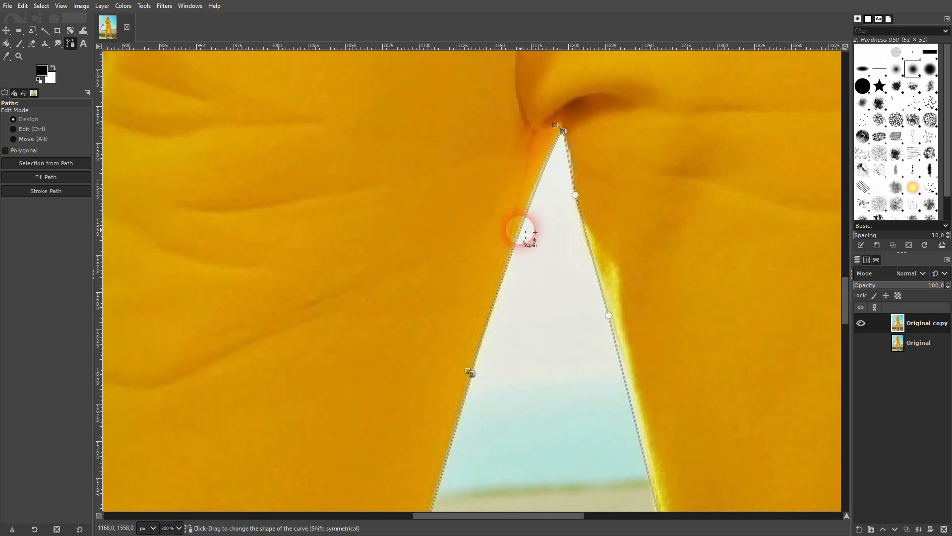
# Bend the path around the inner lower corner of the left trouser leg and adjust both handles to the fabric edge.
pyautogui.scroll(-5, 546, 397)
pyautogui.scroll(-15, 541, 359)
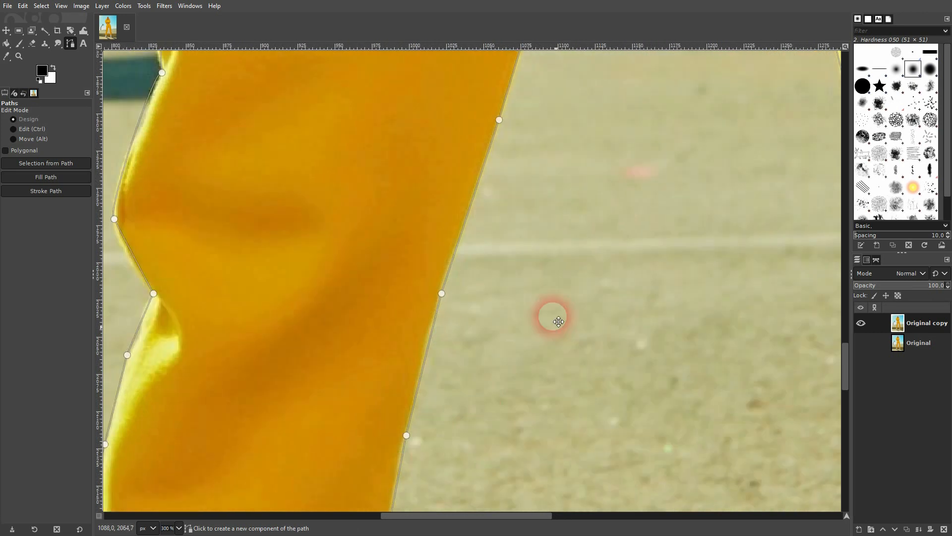
pyautogui.scroll(-2, 495, 400)
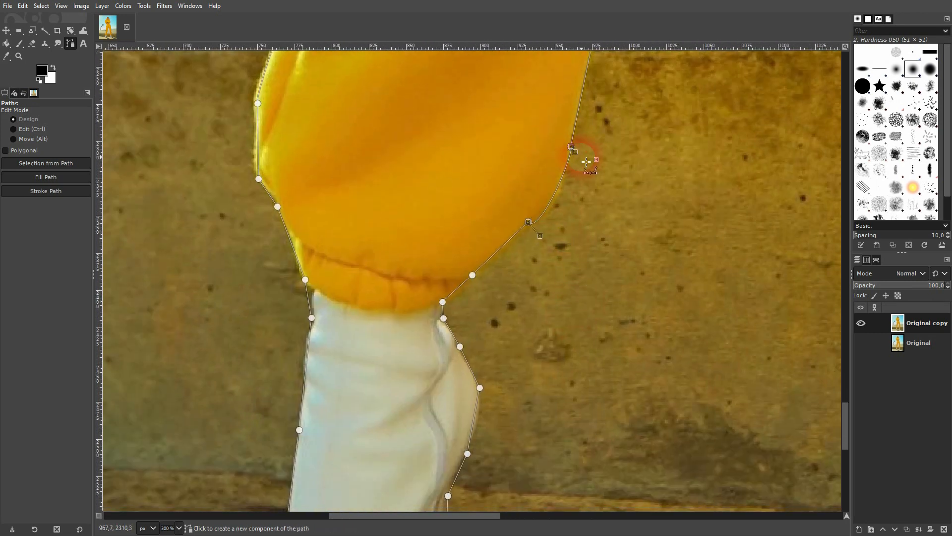
pyautogui.moveTo(580, 157); pyautogui.dragTo(570, 184)
pyautogui.moveTo(545, 238); pyautogui.dragTo(559, 217)
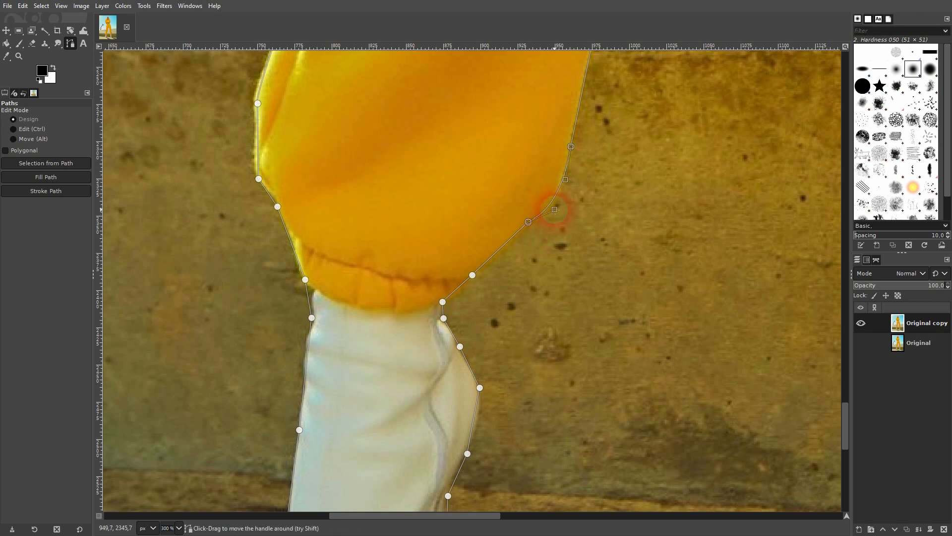
# Curve the path segment along the sole of the left white boot to follow its edge.
pyautogui.moveTo(500, 463); pyautogui.dragTo(572, 305)
pyautogui.moveTo(539, 416); pyautogui.dragTo(570, 343)
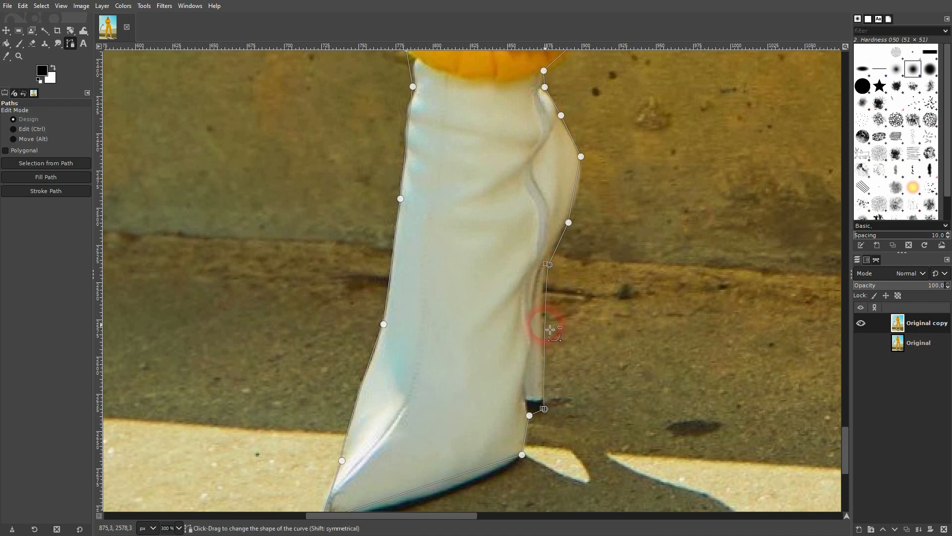
pyautogui.moveTo(521, 456); pyautogui.dragTo(638, 380)
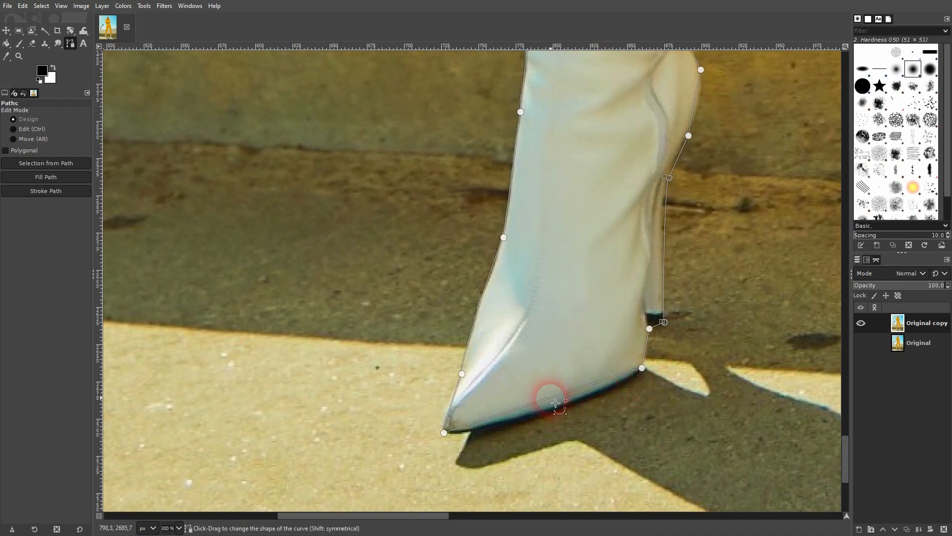
pyautogui.moveTo(548, 400); pyautogui.dragTo(549, 405)
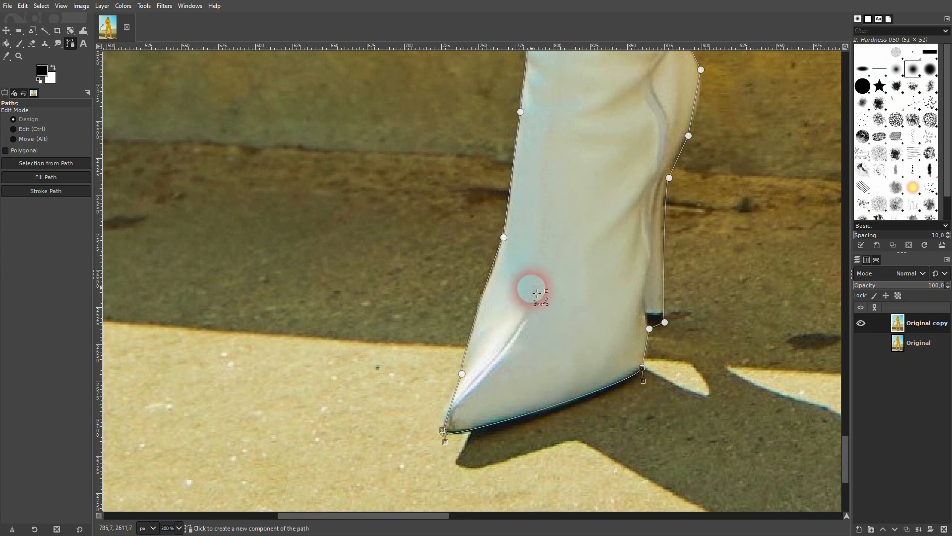
# Review the traced path from the left boot upward, including both legs and the whole figure.
pyautogui.scroll(15, 564, 281)
pyautogui.hscroll(3, 549, 225)
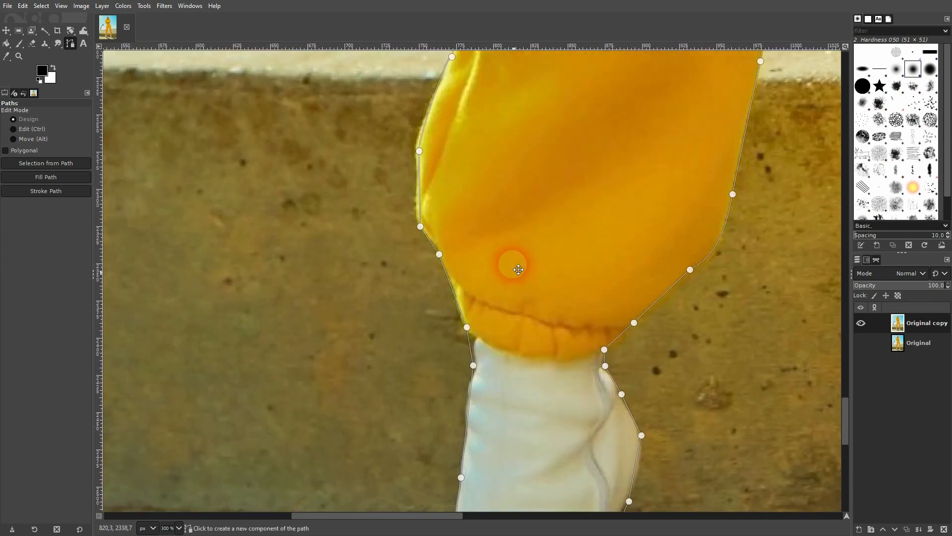
pyautogui.keyDown('ctrl'); pyautogui.scroll(-4, 552, 162); pyautogui.keyUp('ctrl')
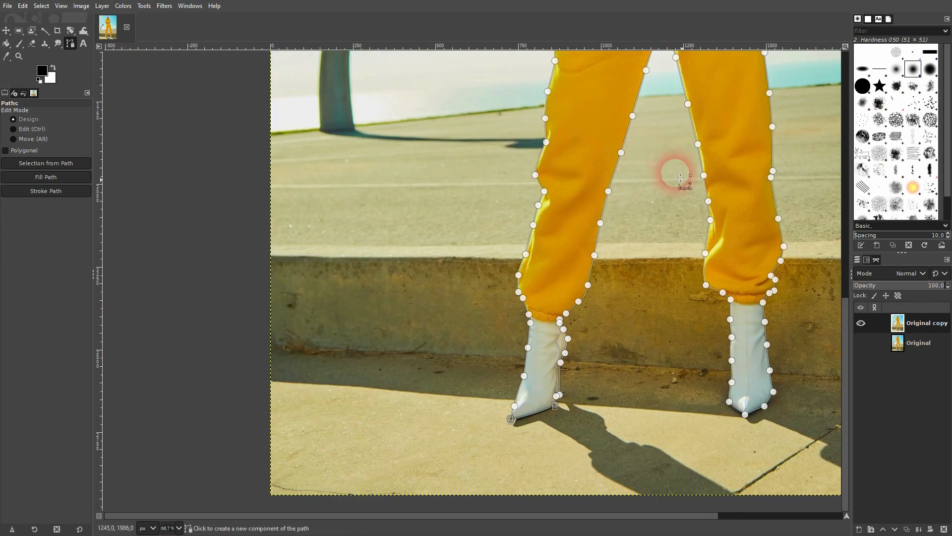
pyautogui.keyDown('ctrl'); pyautogui.scroll(-1, 687, 203); pyautogui.keyUp('ctrl')
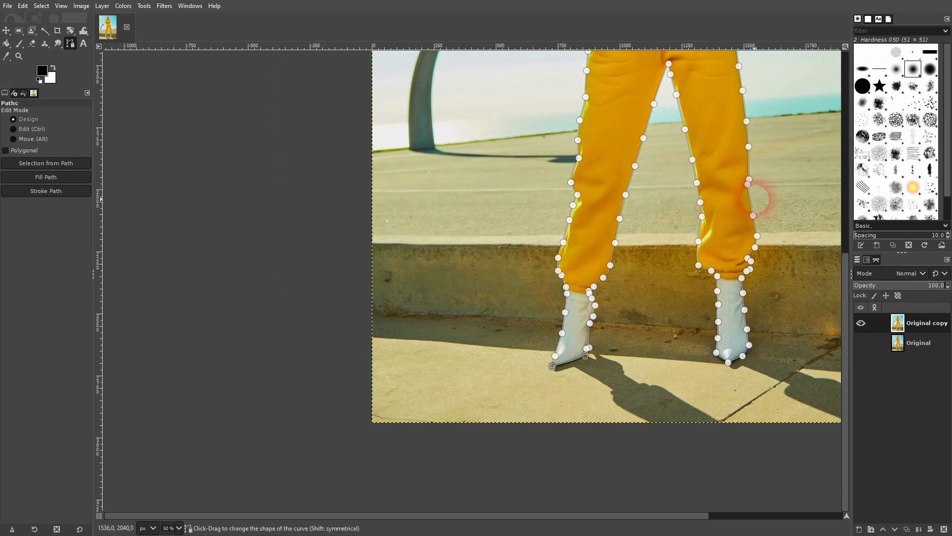
pyautogui.keyDown('ctrl'); pyautogui.scroll(-1, 669, 228); pyautogui.keyUp('ctrl')
pyautogui.moveTo(696, 515); pyautogui.dragTo(823, 510)
pyautogui.scroll(3, 589, 325)
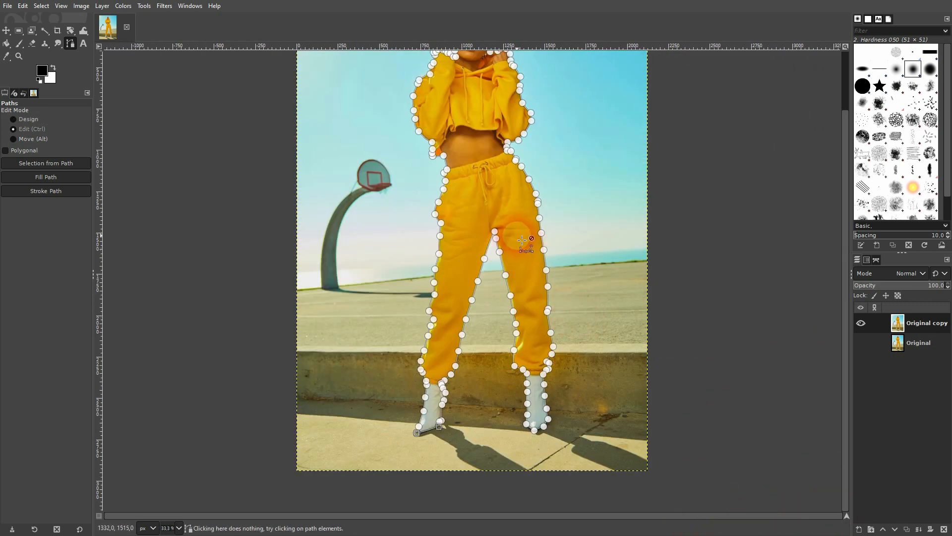
pyautogui.keyDown('ctrl'); pyautogui.scroll(-1, 513, 233); pyautogui.keyUp('ctrl')
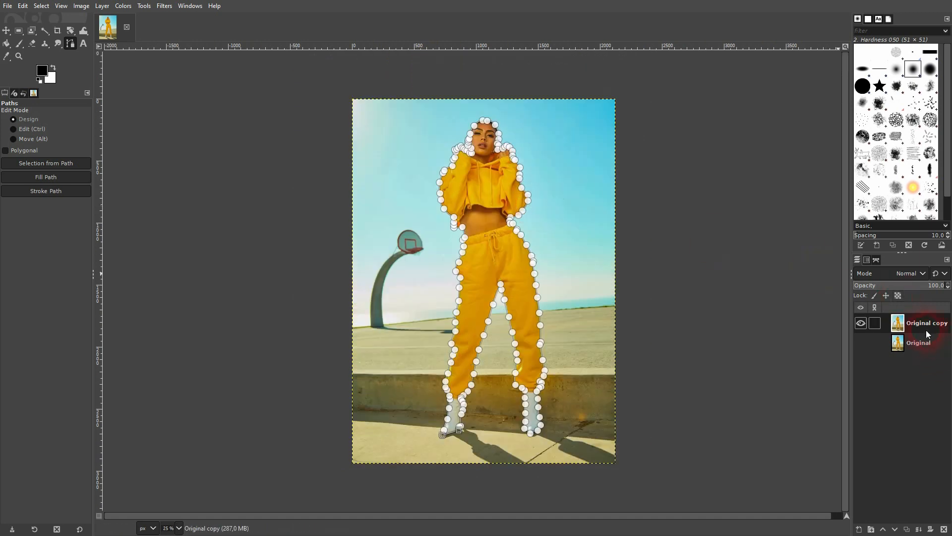
# Add an alpha channel to the Original copy layer and turn the traced path into a selection.
pyautogui.rightClick(927, 334)
pyautogui.click(871, 260)
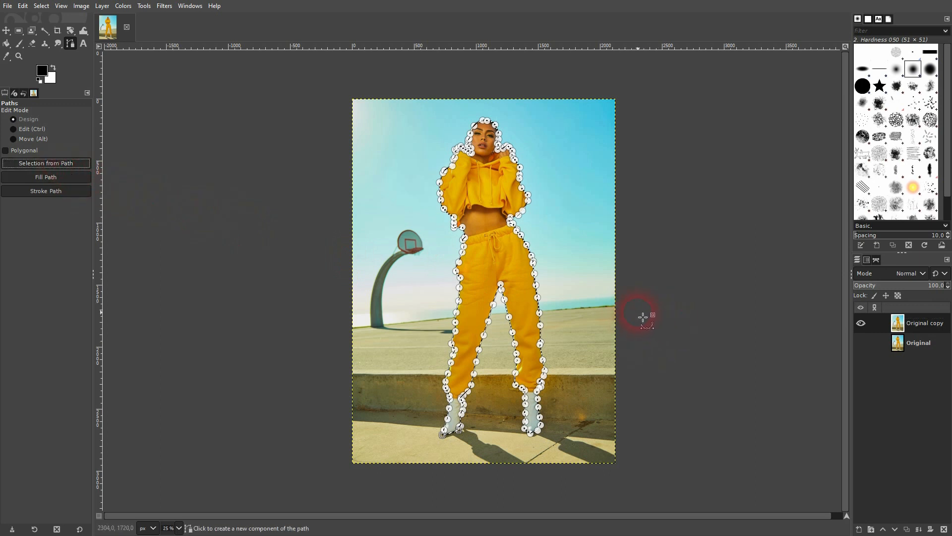
# Invert the selection and clear the background around the woman from the Original copy layer.
pyautogui.click(40, 7)
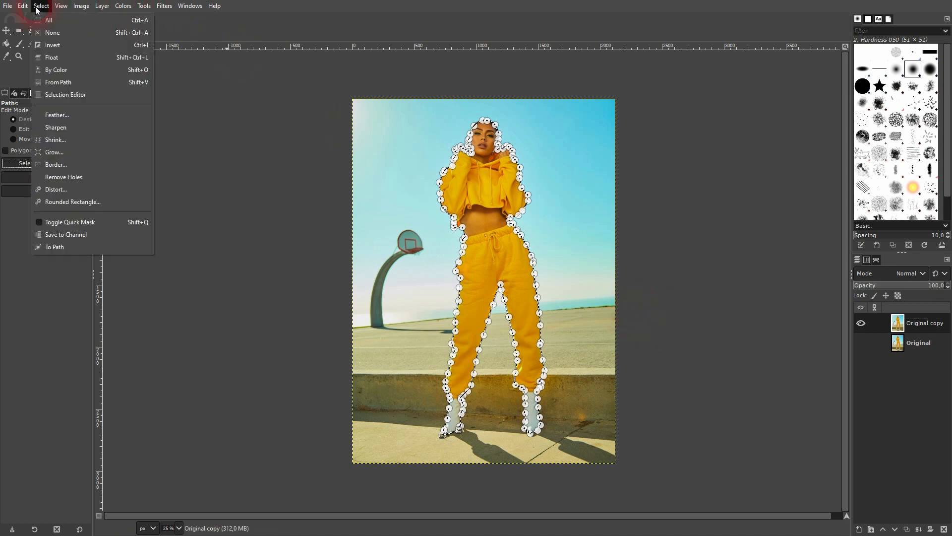
pyautogui.click(55, 45)
pyautogui.press('Delete')
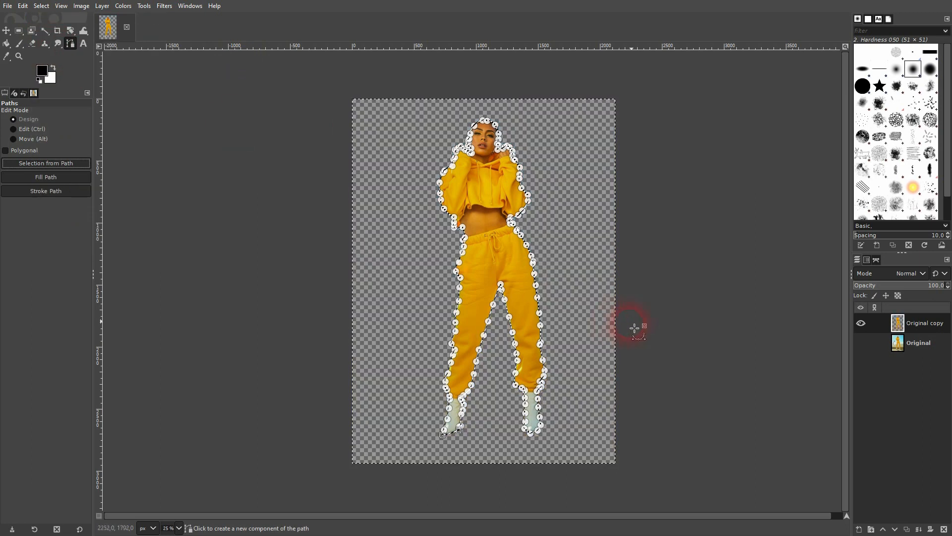
# Switch to the Move tool and examine the cutout edges around both boots and the lower legs.
pyautogui.click(6, 31)
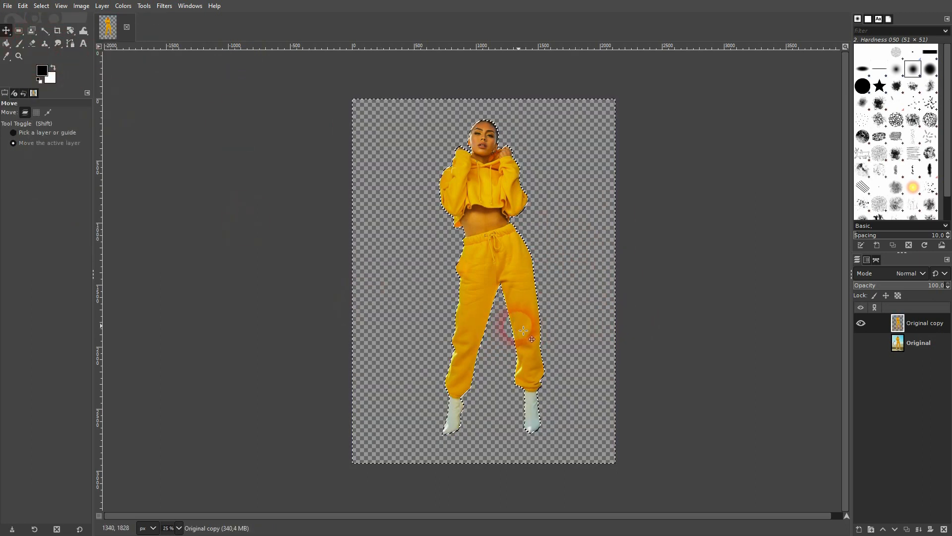
pyautogui.keyDown('ctrl'); pyautogui.scroll(7, 464, 474); pyautogui.keyUp('ctrl')
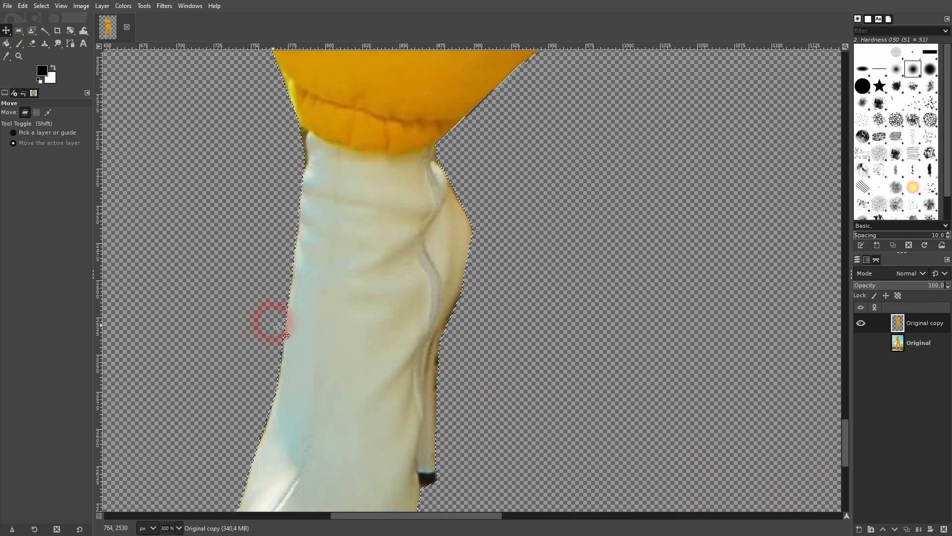
pyautogui.keyDown('ctrl'); pyautogui.scroll(-3, 481, 196); pyautogui.keyUp('ctrl')
pyautogui.keyDown('ctrl'); pyautogui.scroll(4, 763, 237); pyautogui.keyUp('ctrl')
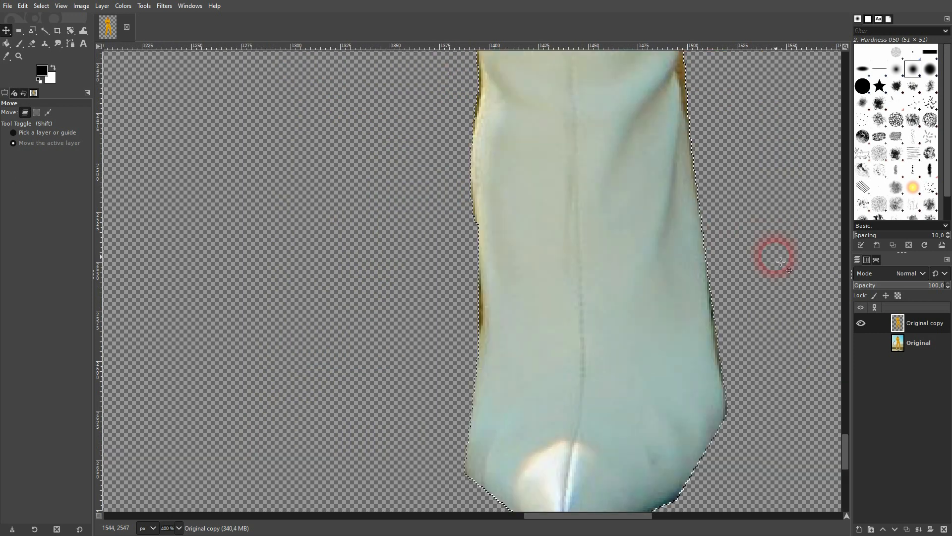
pyautogui.keyDown('ctrl'); pyautogui.scroll(-4, 491, 302); pyautogui.keyUp('ctrl')
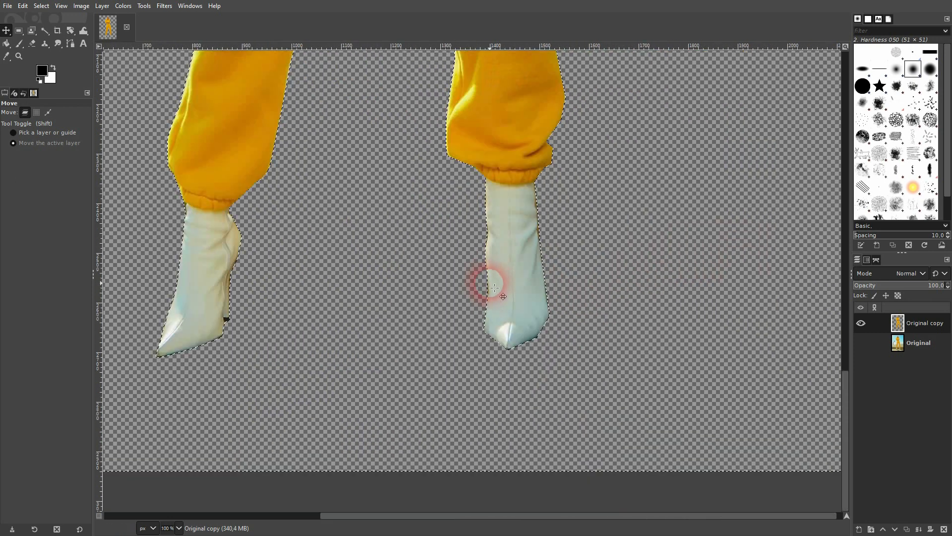
pyautogui.keyDown('ctrl'); pyautogui.scroll(-4, 489, 196); pyautogui.keyUp('ctrl')
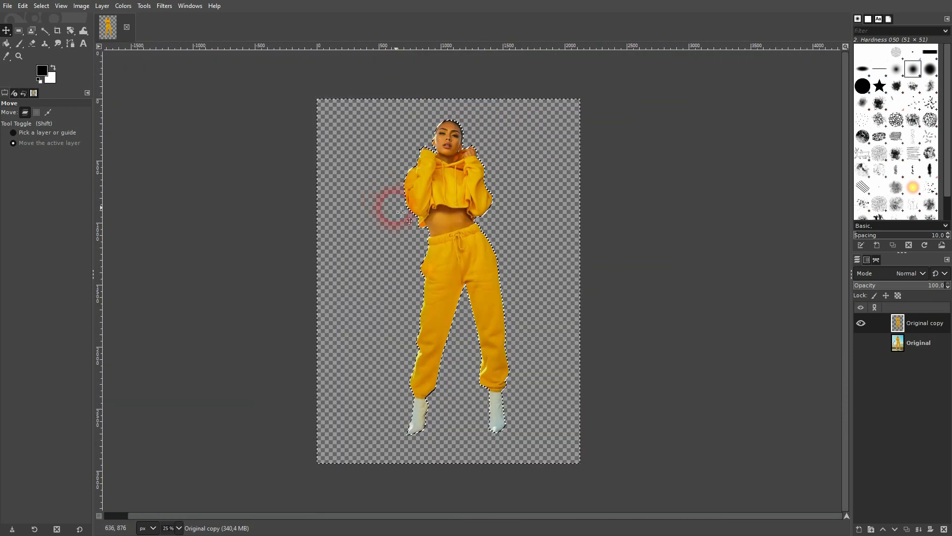
# Start a Stroke Selection with a solid-colour line and set the line width to 20 px.
pyautogui.click(23, 7)
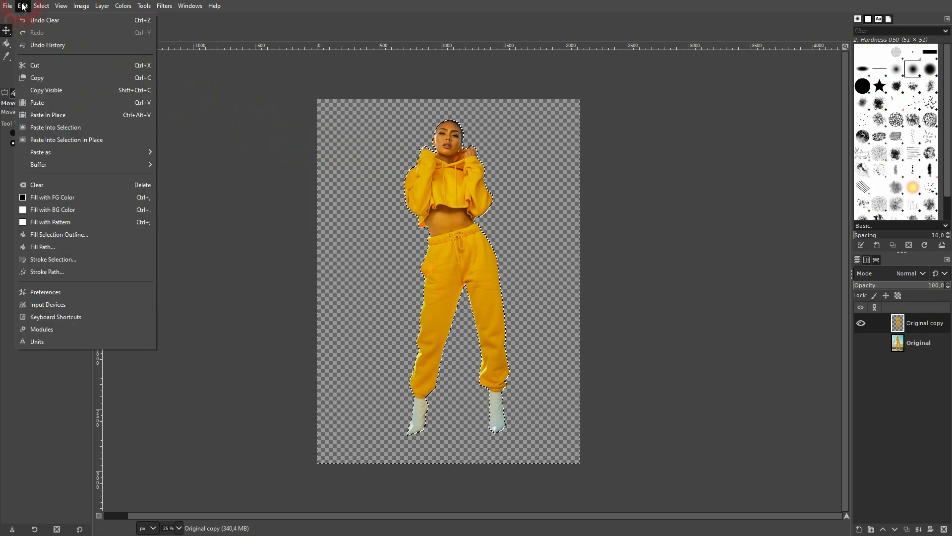
pyautogui.click(47, 259)
pyautogui.moveTo(469, 187); pyautogui.dragTo(701, 182)
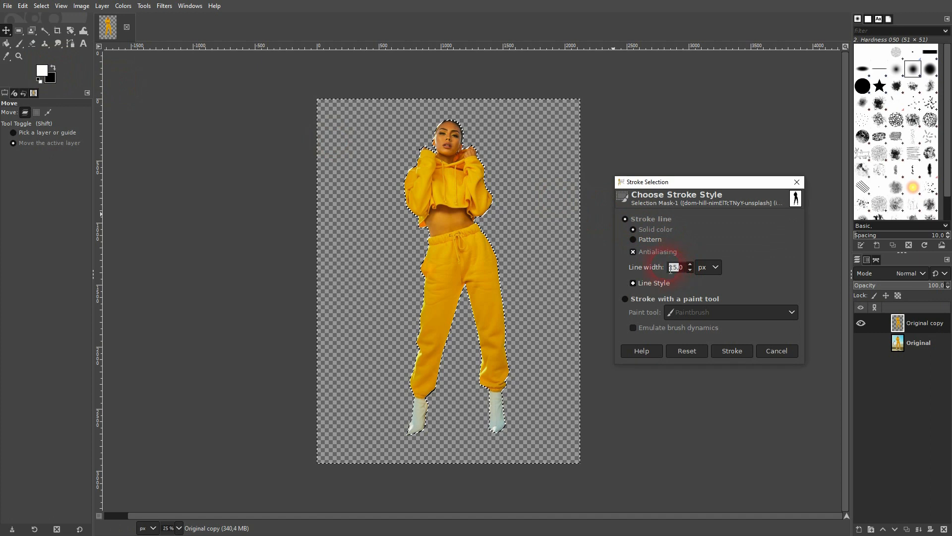
pyautogui.write('200')
pyautogui.press('BackSpace')
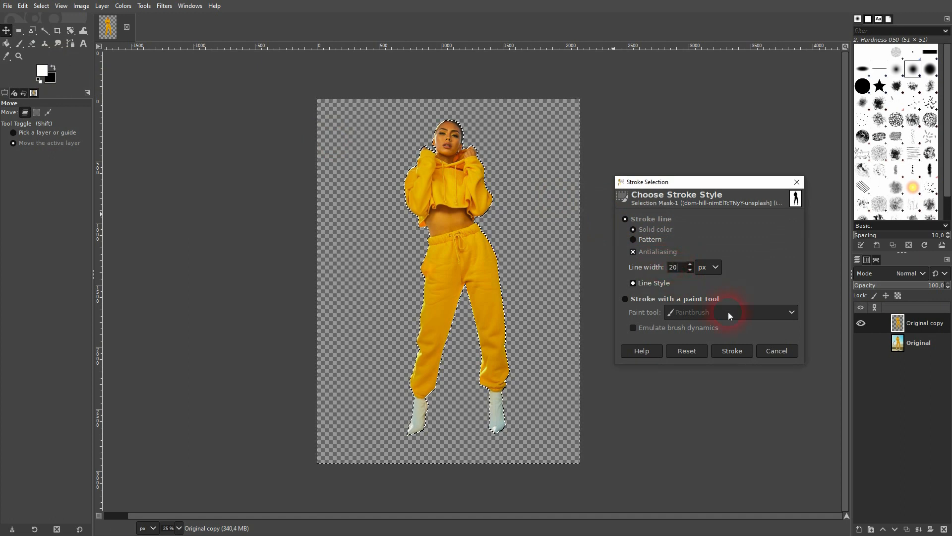
# Choose the Line dash preset and stroke the selection in white around the woman.
pyautogui.click(649, 282)
pyautogui.click(797, 349)
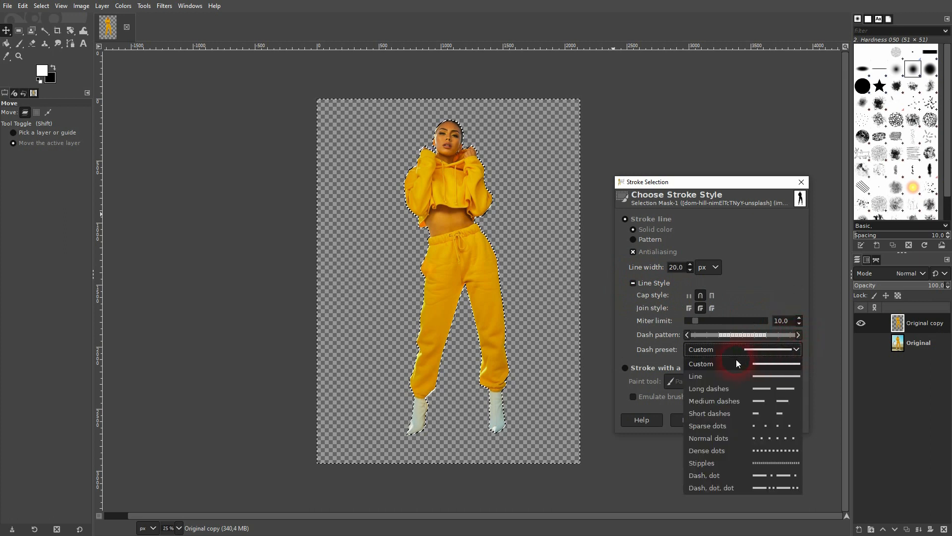
pyautogui.click(722, 375)
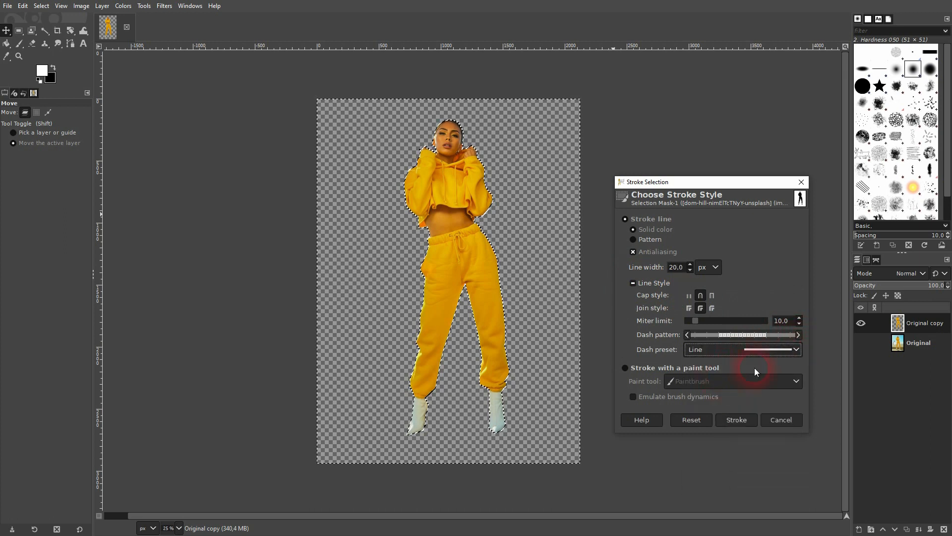
pyautogui.click(738, 421)
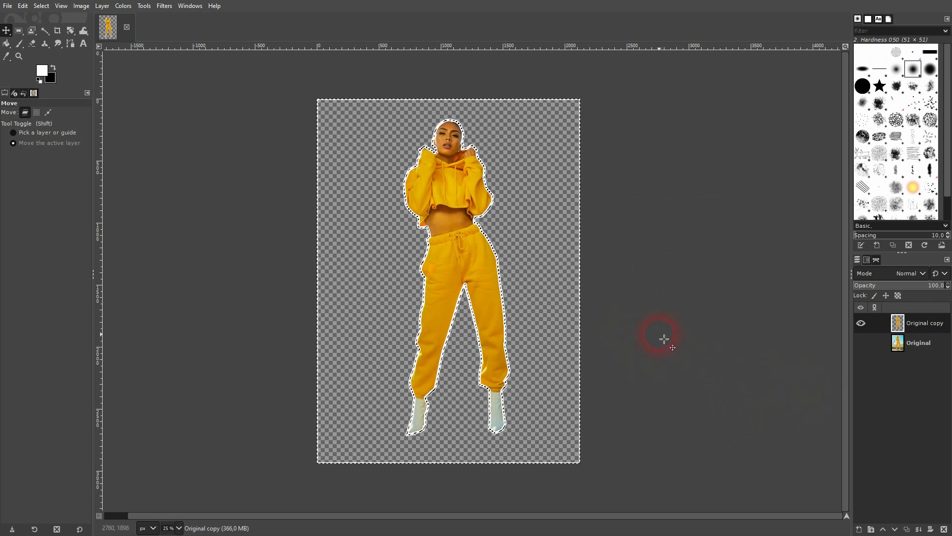
# Show the Original layer and examine the white outline around the woman from her boots up to her head.
pyautogui.click(860, 343)
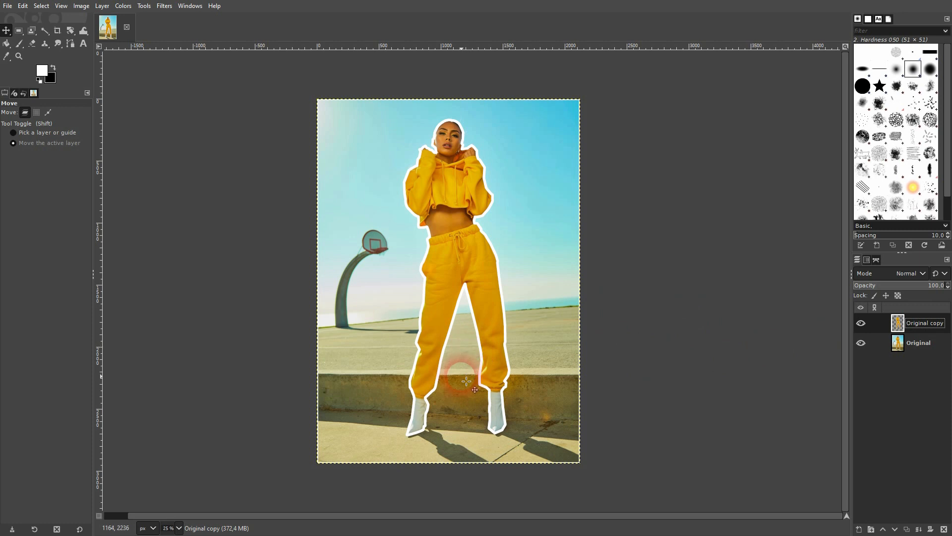
pyautogui.scroll(2, 466, 381)
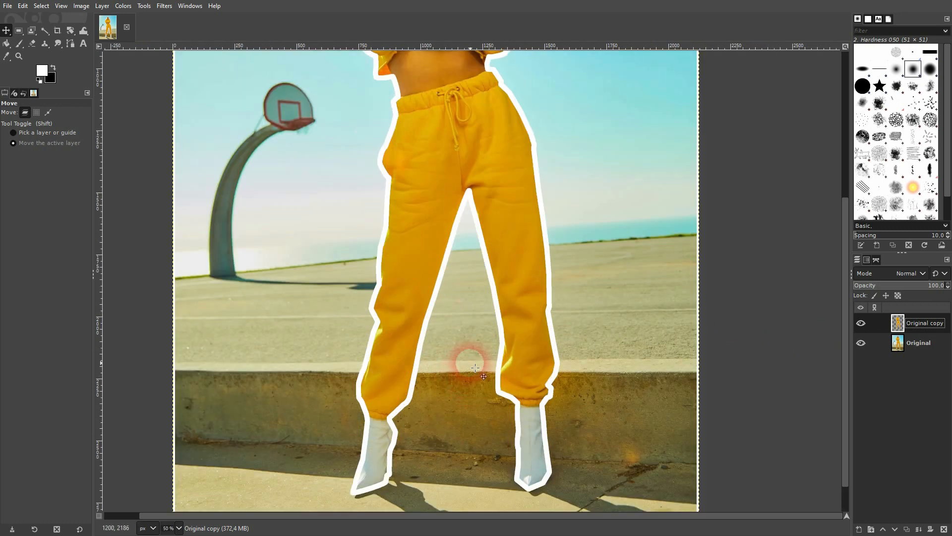
pyautogui.scroll(4, 439, 417)
pyautogui.scroll(-5, 333, 389)
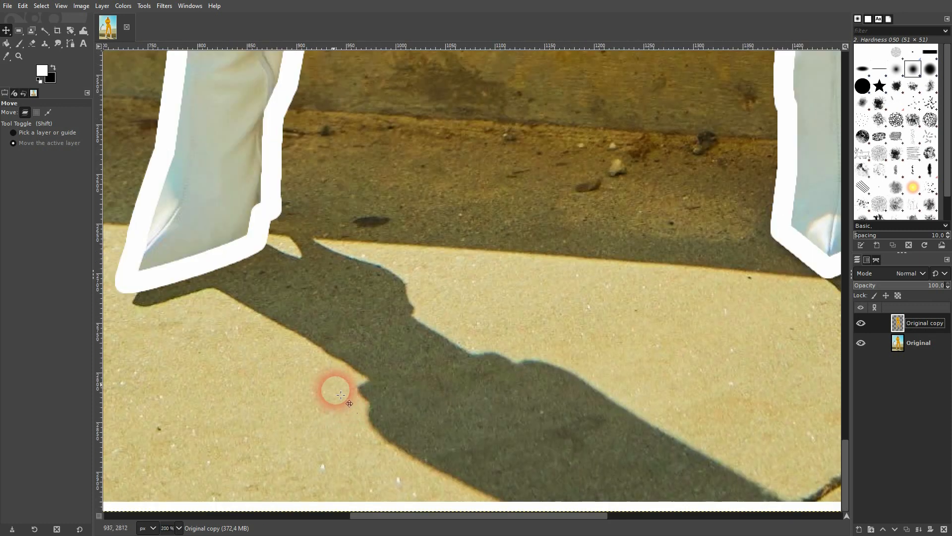
pyautogui.scroll(9, 453, 198)
pyautogui.scroll(6, 471, 206)
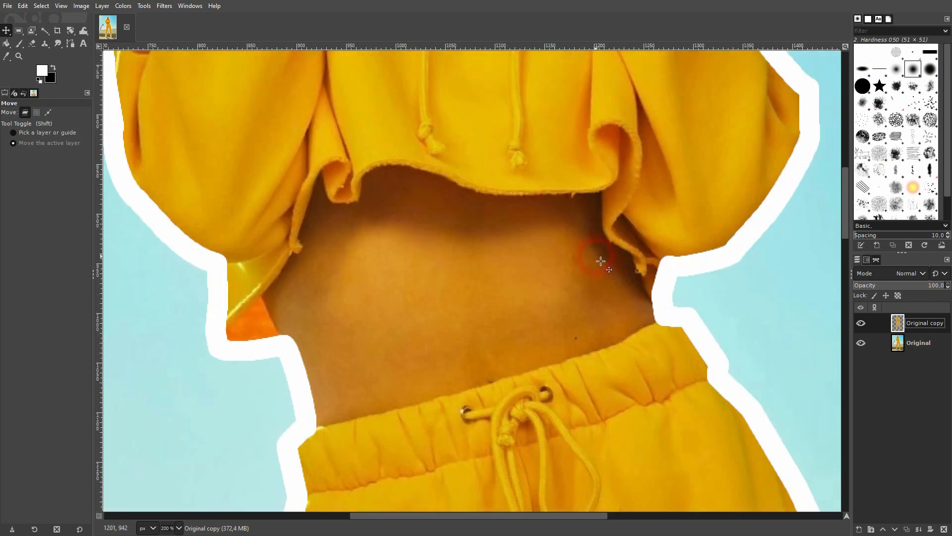
pyautogui.scroll(10, 600, 261)
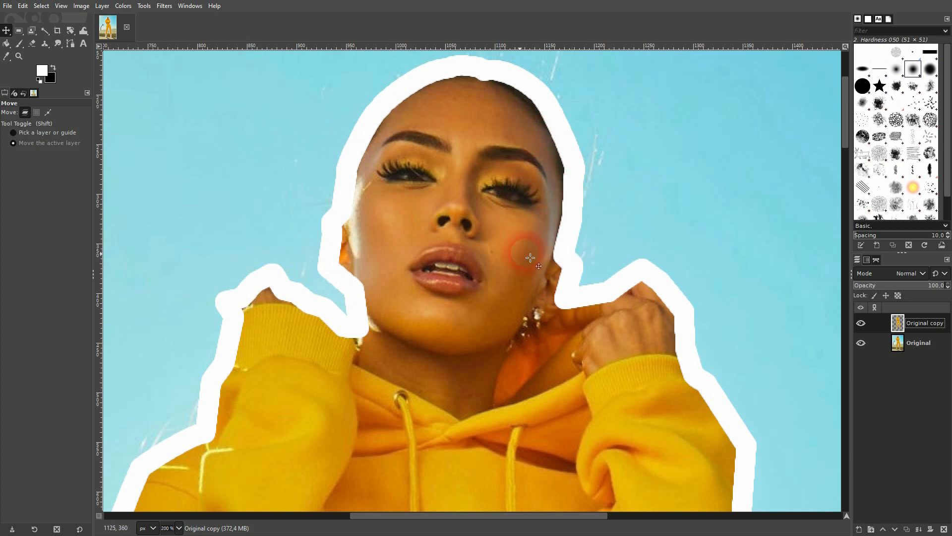
pyautogui.scroll(-2, 460, 337)
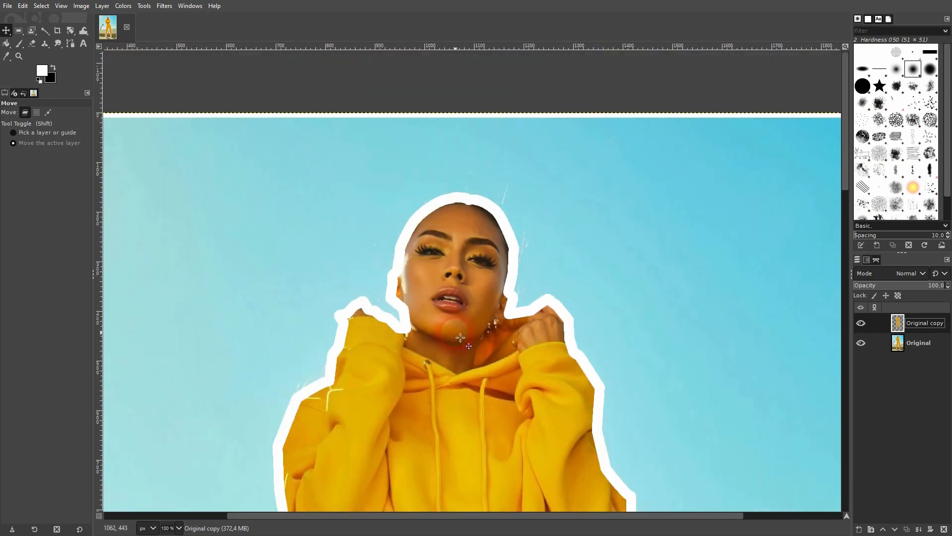
pyautogui.scroll(-7, 460, 338)
pyautogui.scroll(3, 471, 305)
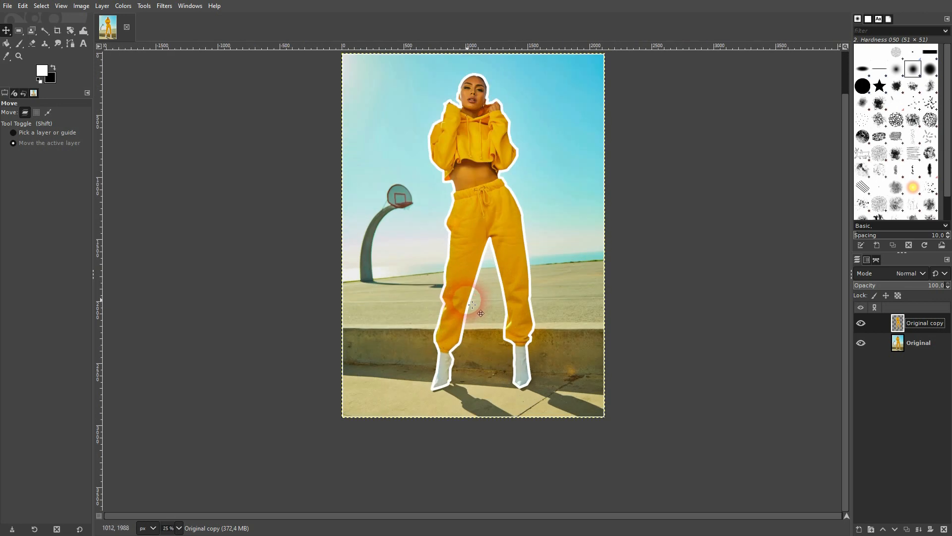
# Hide the Original layer and create a transparent 2124 × 2940 px layer named background directly above it.
pyautogui.click(861, 343)
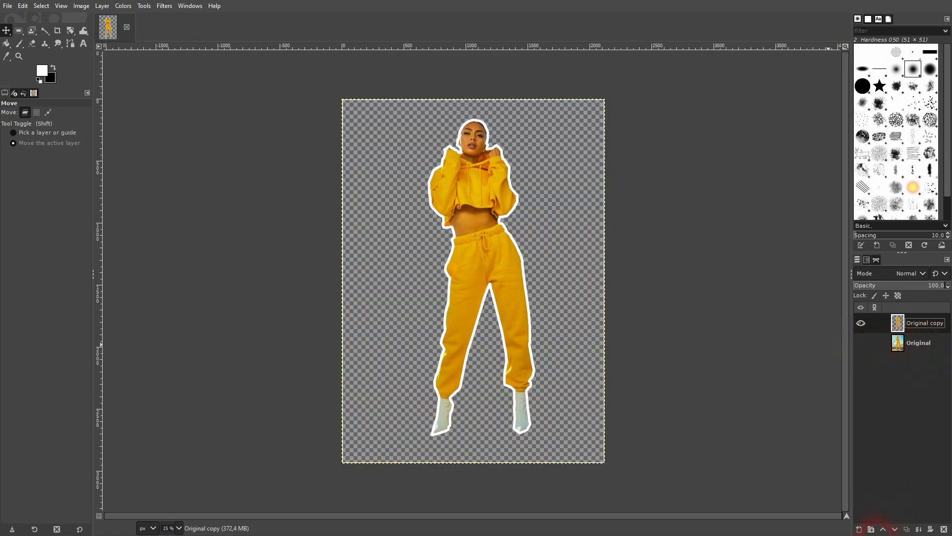
pyautogui.click(924, 346)
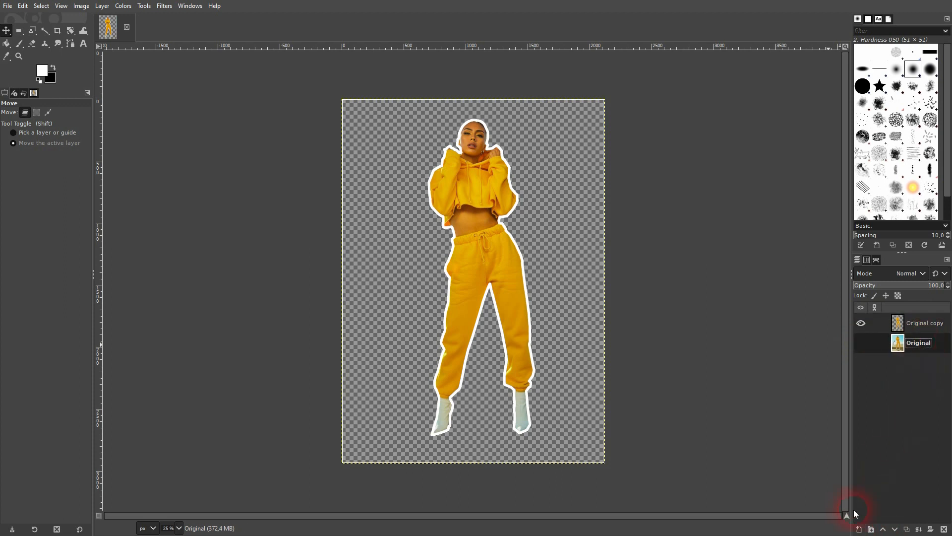
pyautogui.click(860, 527)
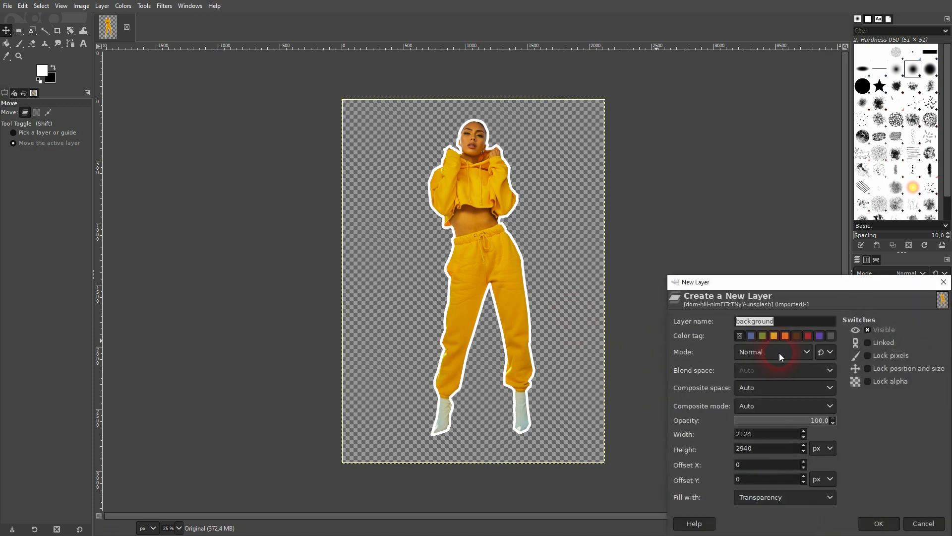
pyautogui.click(818, 498)
pyautogui.click(790, 471)
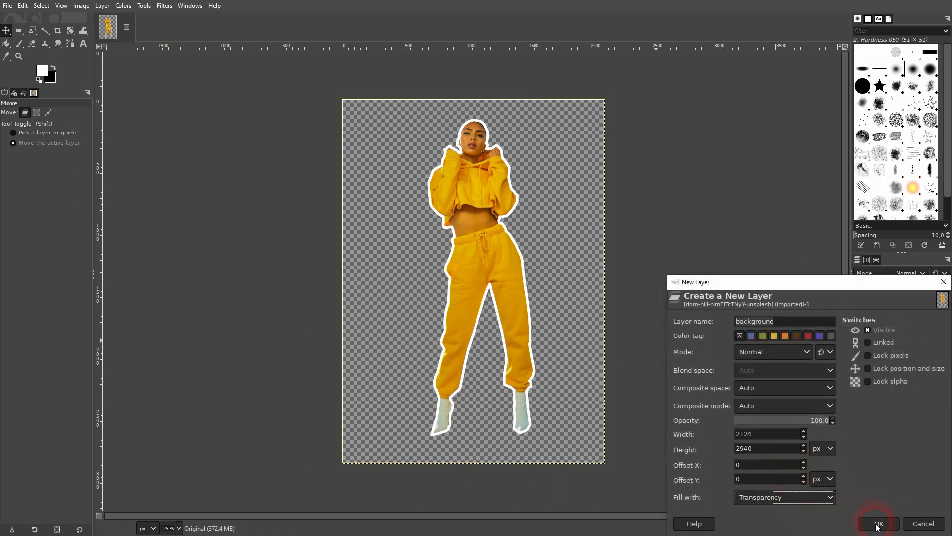
pyautogui.click(877, 522)
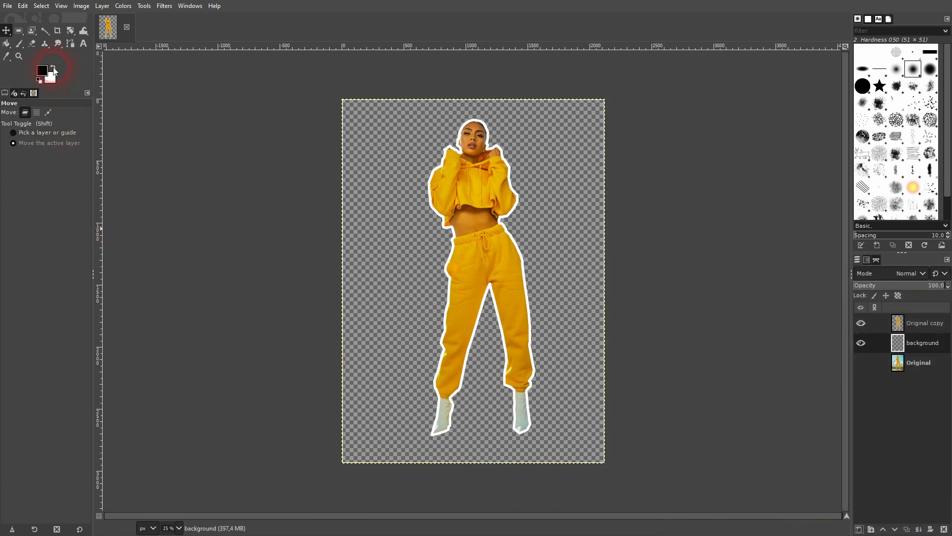
# Fill the background layer with black using Bucket Fill and make the Original copy layer active.
pyautogui.click(6, 44)
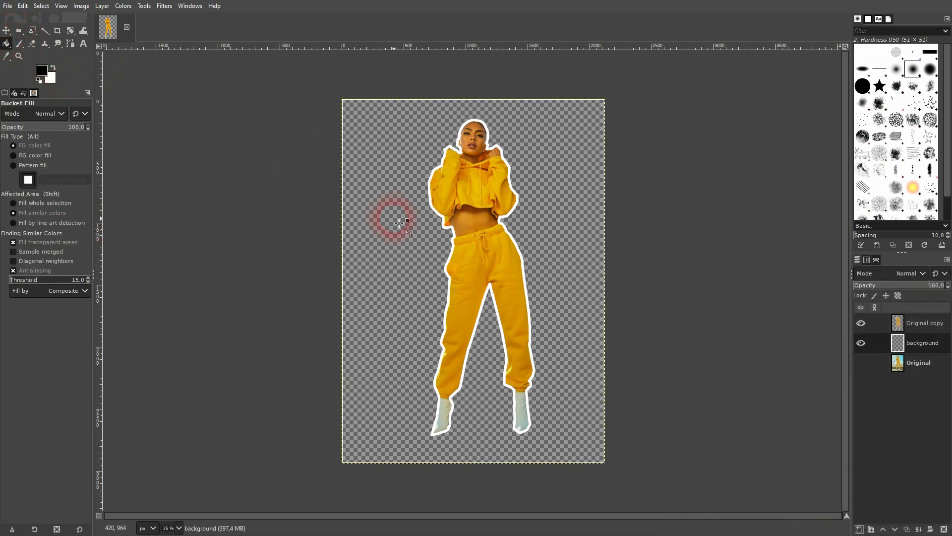
pyautogui.click(519, 392)
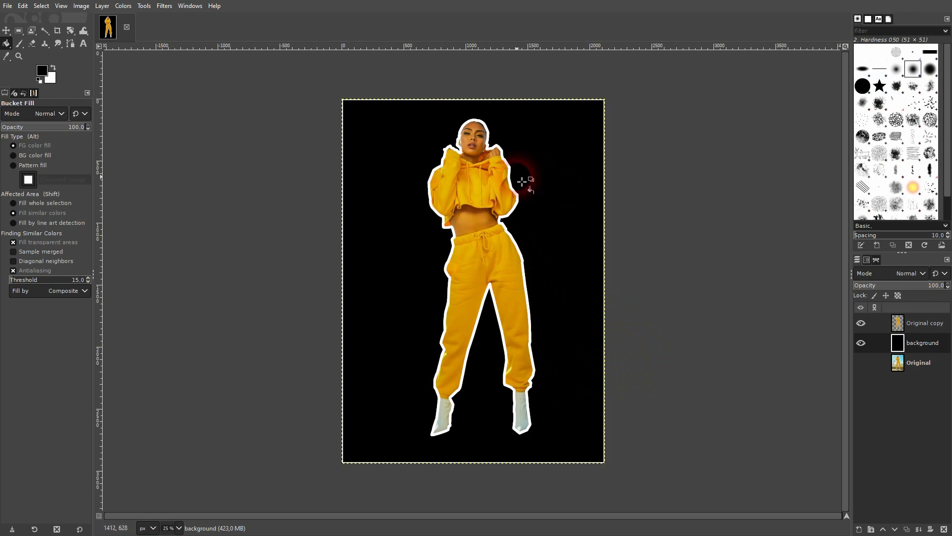
pyautogui.click(934, 321)
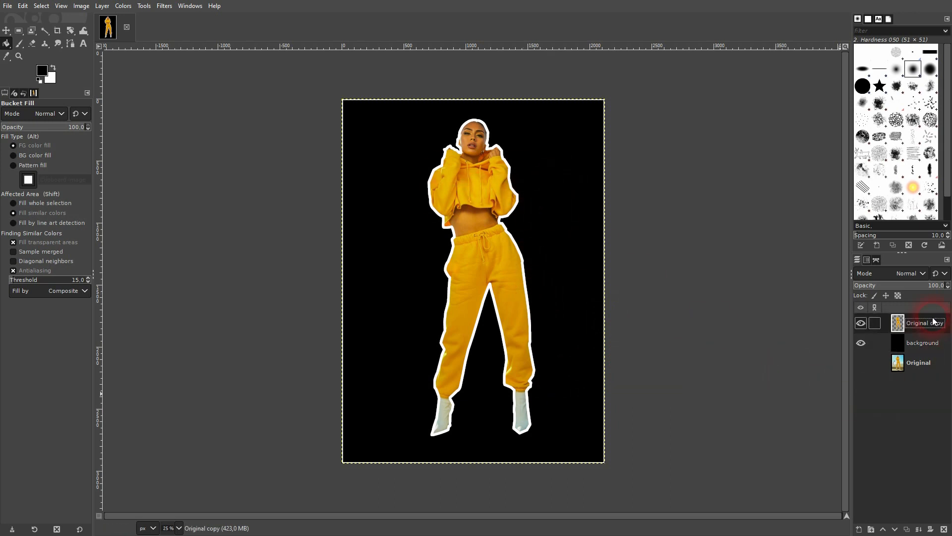
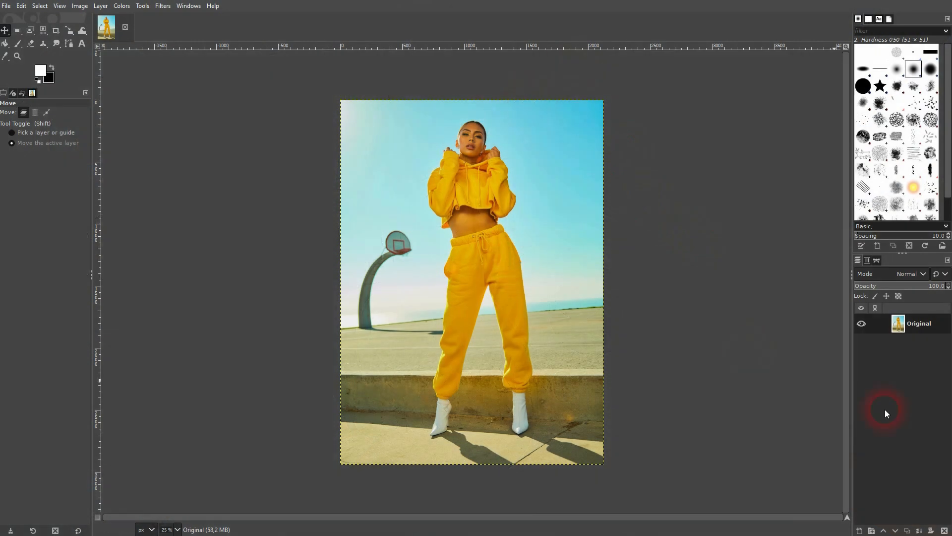
# Duplicate the Original layer, hide the original and add an alpha channel to the Original copy layer.
pyautogui.click(907, 531)
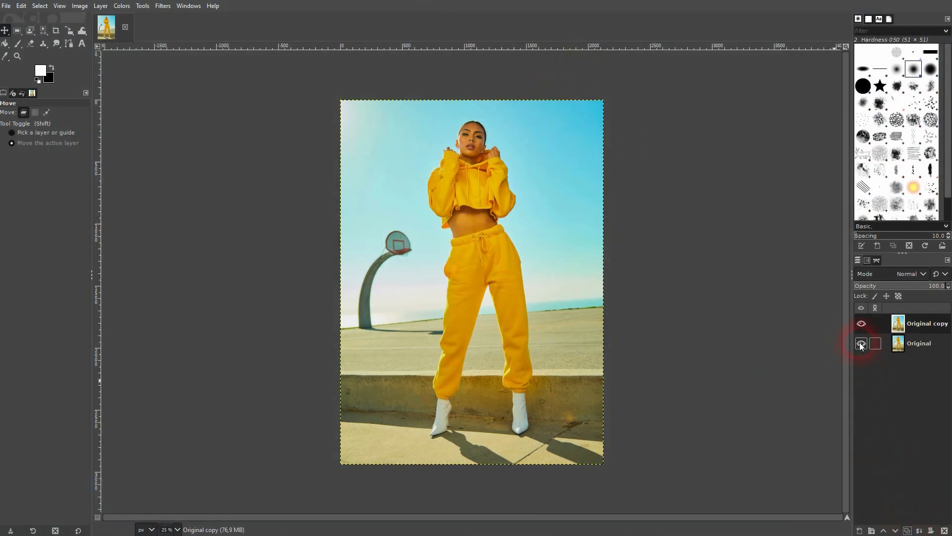
pyautogui.rightClick(917, 323)
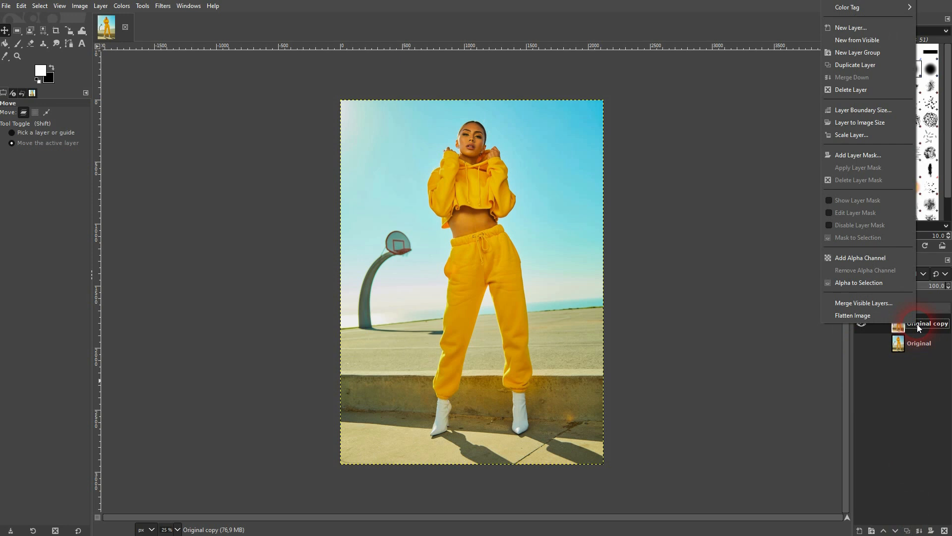
pyautogui.click(861, 260)
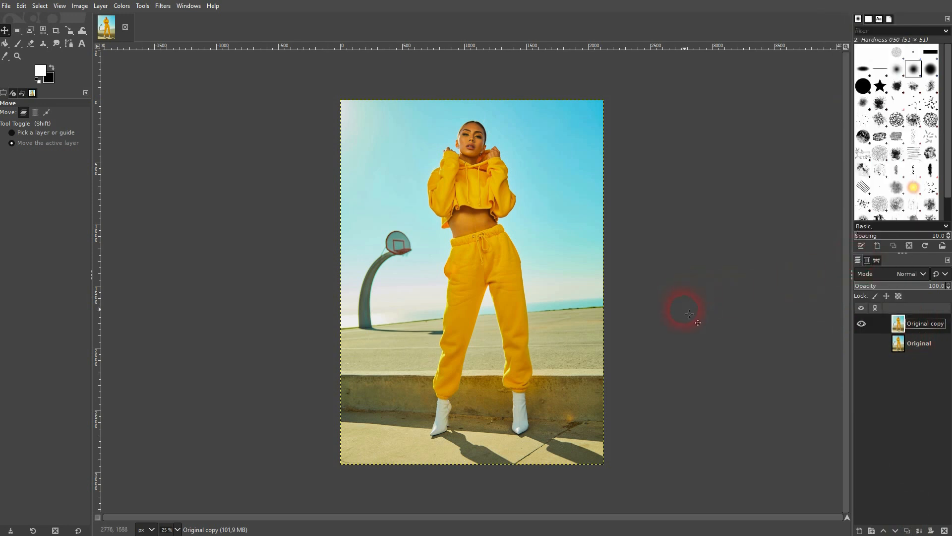
# Fuzzy-select the blue sky beside the woman's head with a threshold of 42 and delete it from Original copy.
pyautogui.moveTo(43, 35); pyautogui.dragTo(97, 34)
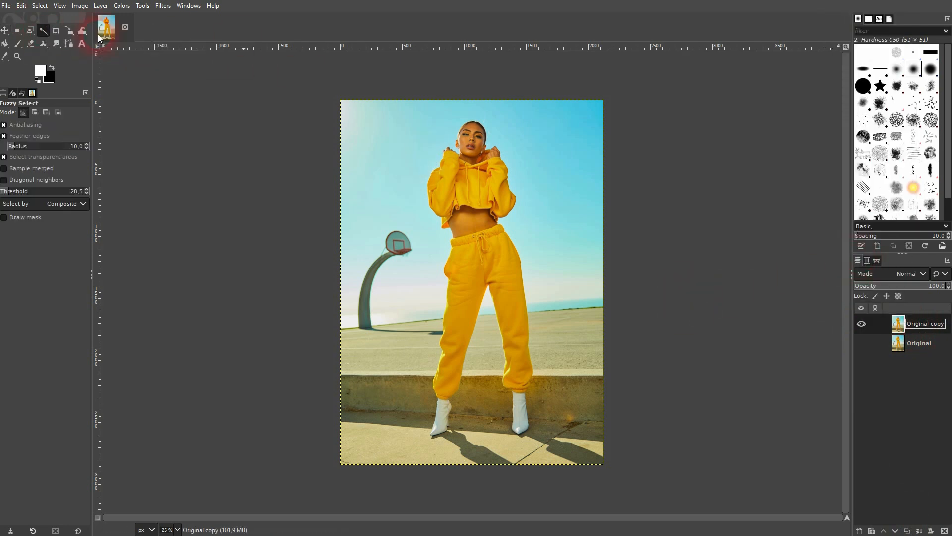
pyautogui.click(580, 154)
pyautogui.click(21, 191)
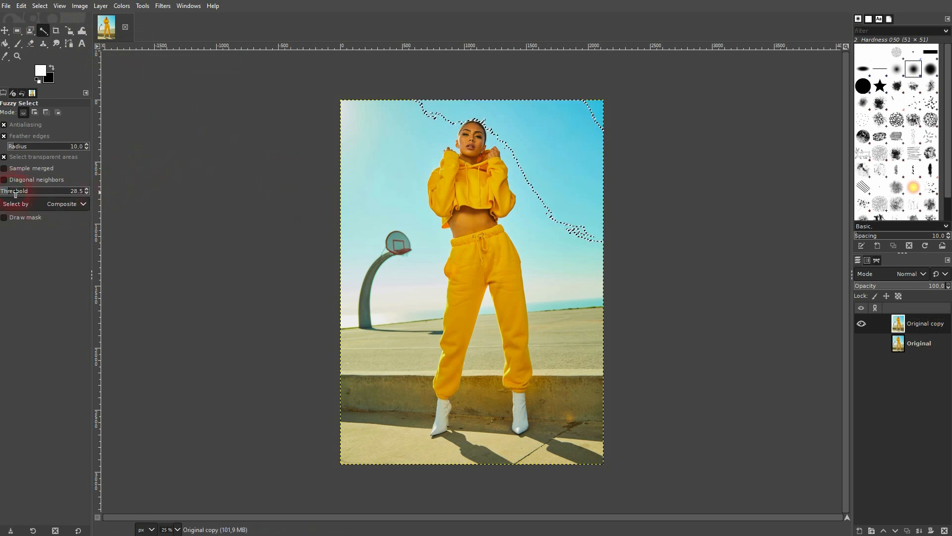
pyautogui.click(575, 176)
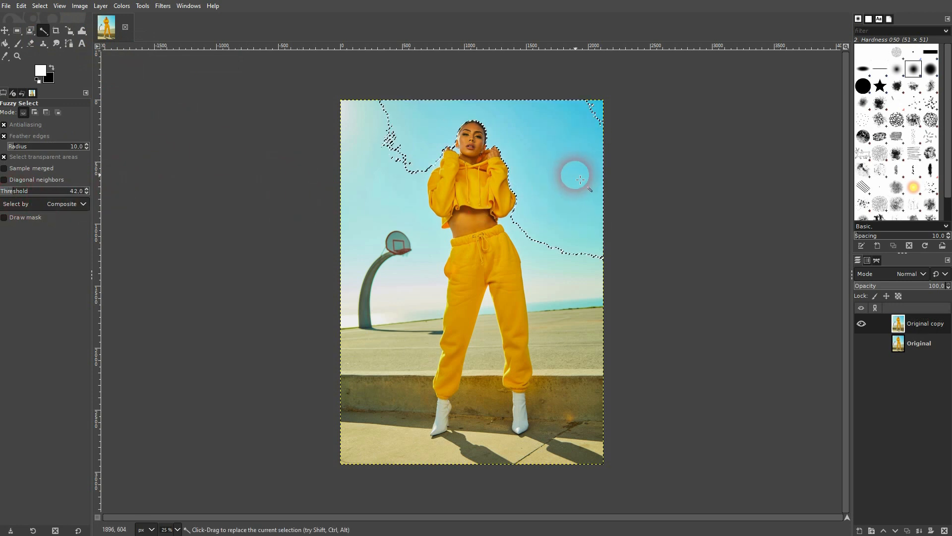
pyautogui.press('Delete')
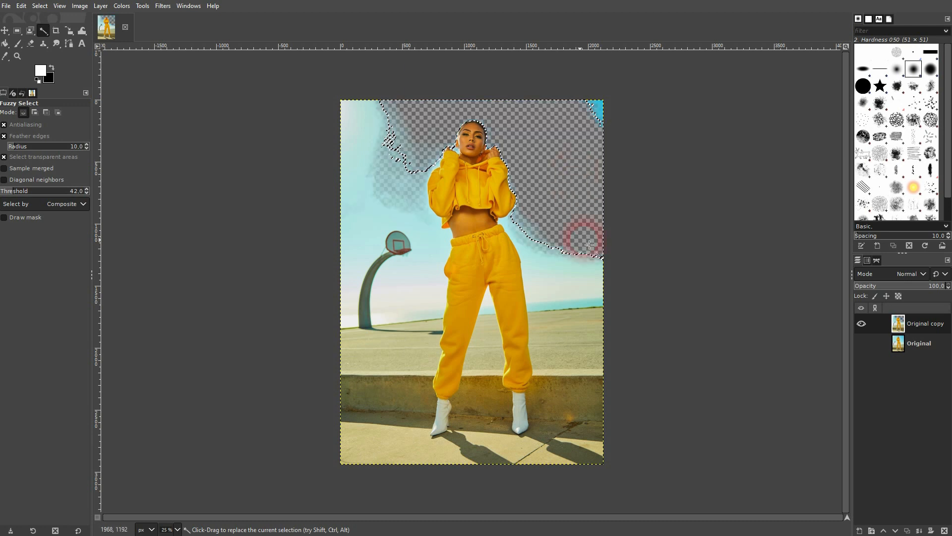
# Select and delete the remaining sky: the pale area beside the hips, the upper corner patch and the area around the hoop.
pyautogui.click(571, 304)
pyautogui.click(564, 288)
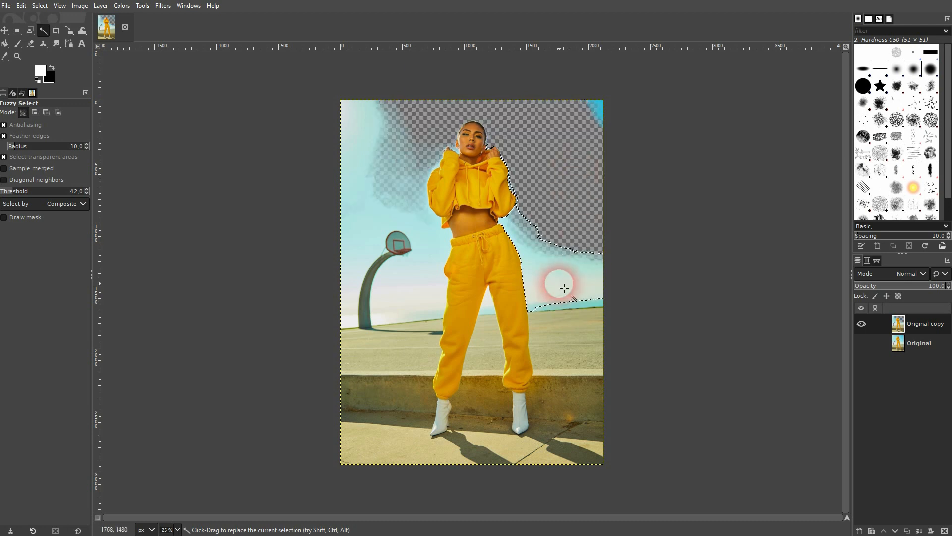
pyautogui.press('Delete')
pyautogui.click(600, 113)
pyautogui.press('Delete')
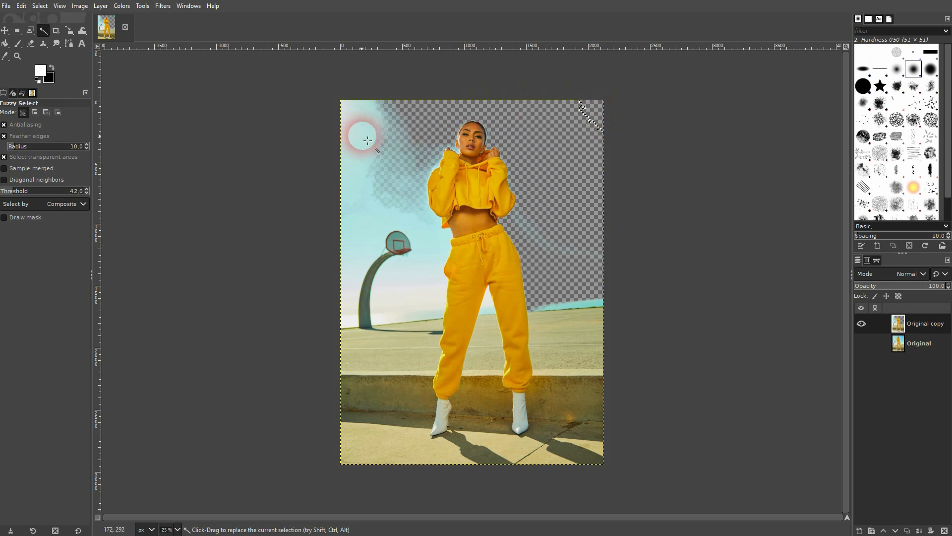
pyautogui.click(347, 139)
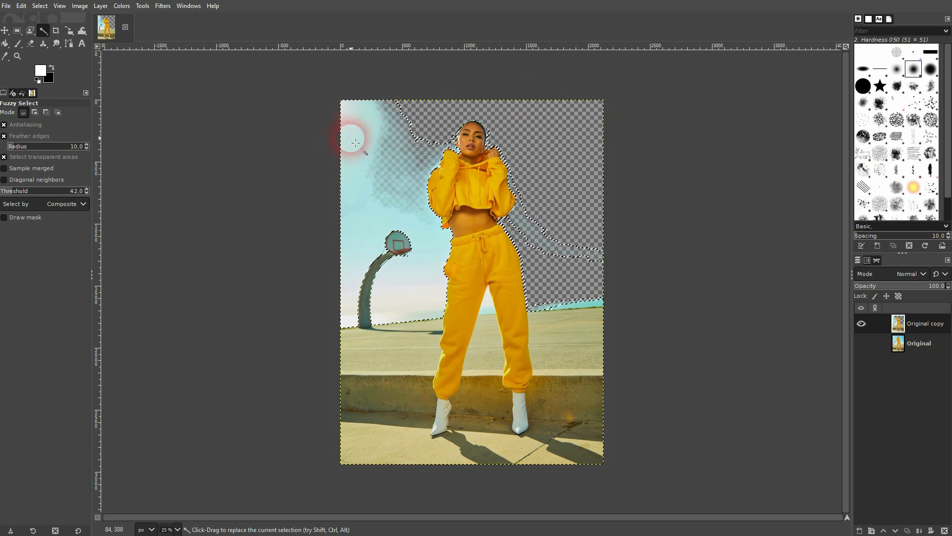
pyautogui.press('Delete')
# Delete the pavement on the woman's right-hand side of the image and the sunlit ground patches in the right foreground.
pyautogui.click(568, 350)
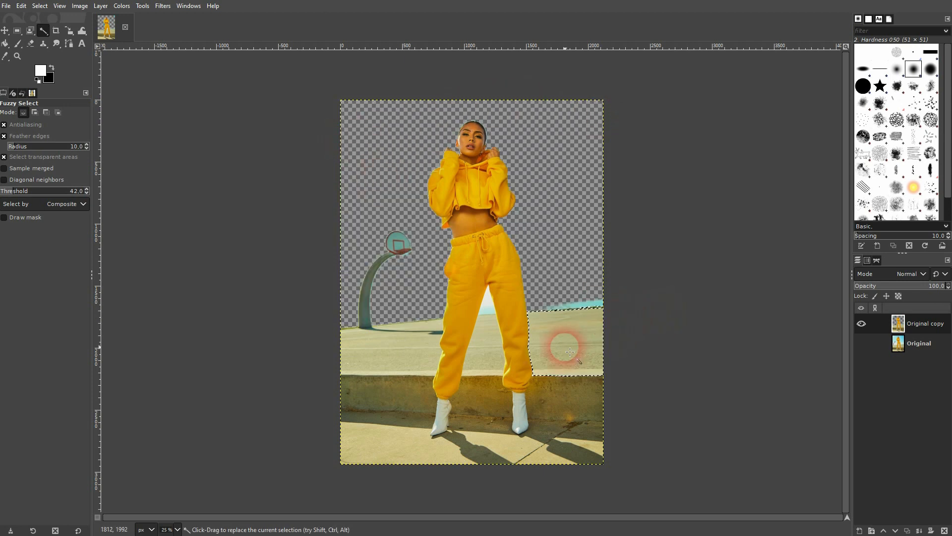
pyautogui.press('Delete')
pyautogui.click(578, 304)
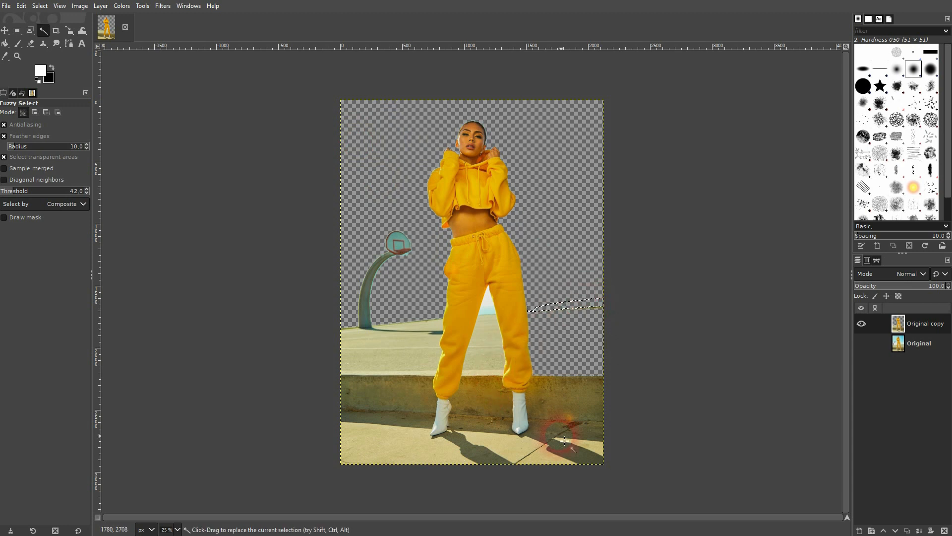
pyautogui.click(543, 452)
pyautogui.press('Delete')
pyautogui.click(594, 442)
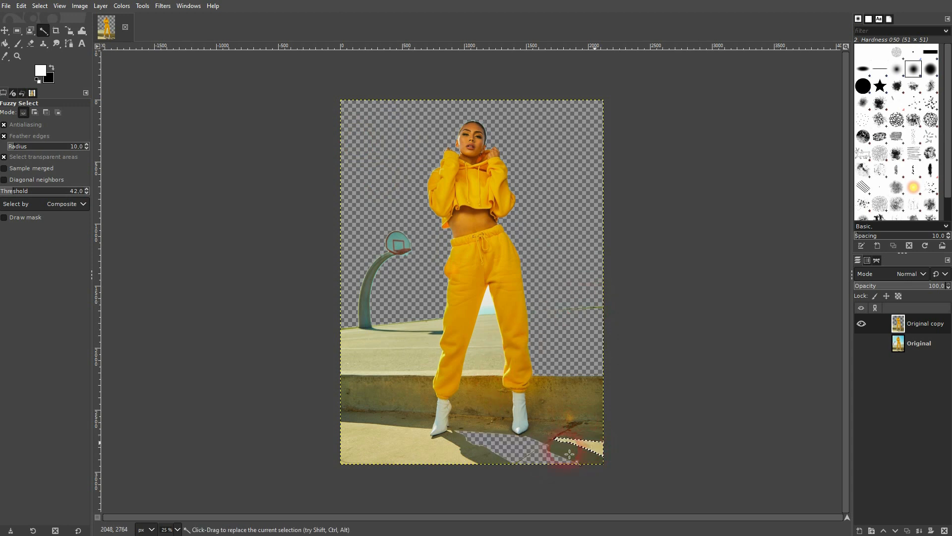
pyautogui.press('Delete')
pyautogui.click(412, 461)
pyautogui.press('Delete')
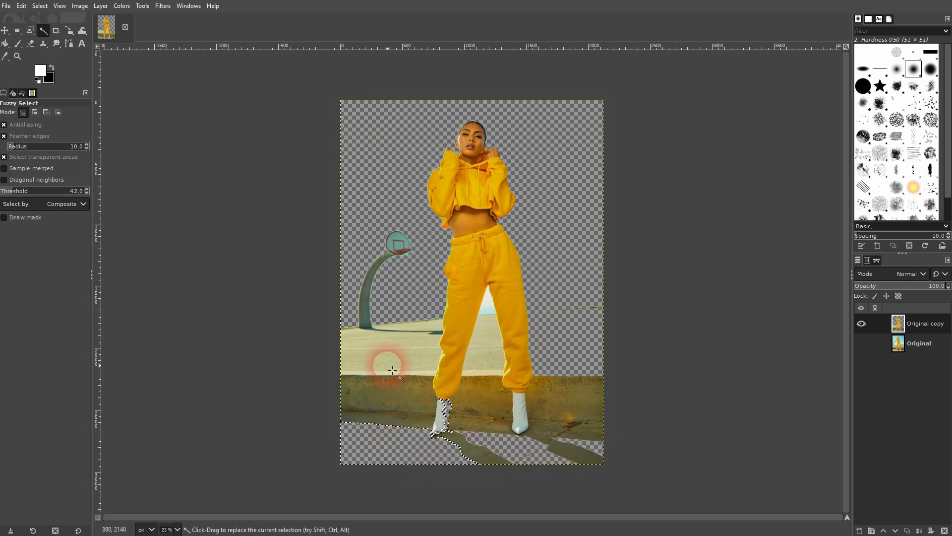
pyautogui.hotkey('ctrl', 'z')
# Delete the sunlit ground in the left foreground without including the boot, and the pavement left of the legs.
pyautogui.click(413, 447)
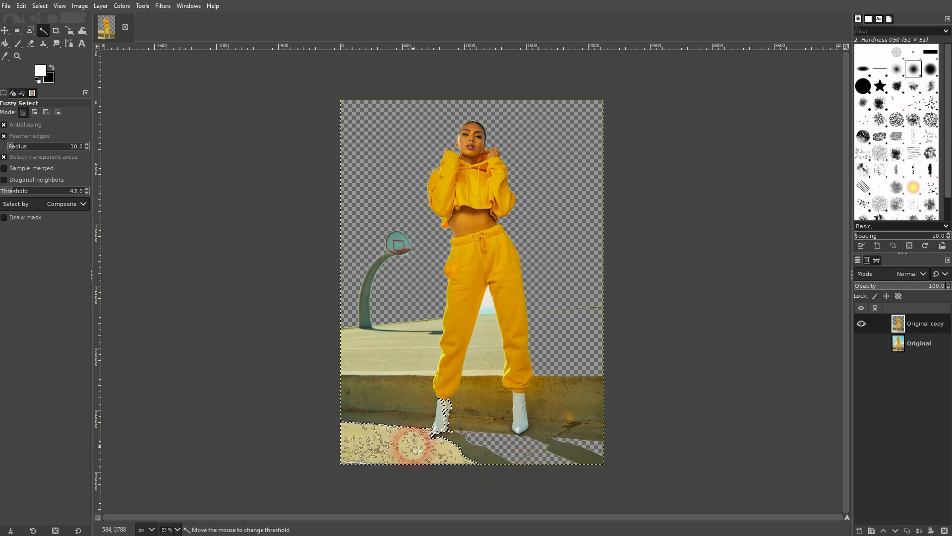
pyautogui.press('Delete')
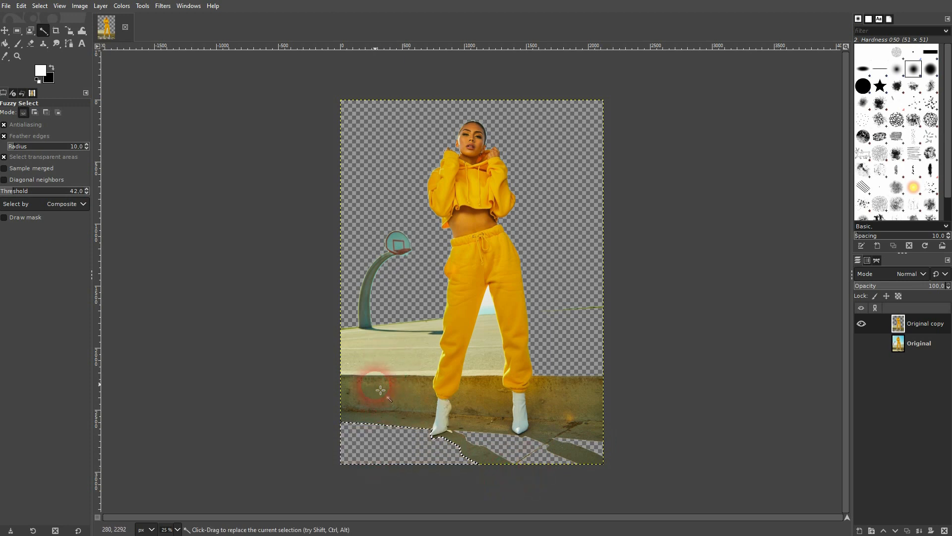
pyautogui.click(375, 351)
pyautogui.press('Delete')
# Delete the basketball hoop with its post and the pavement and sky between the woman's legs.
pyautogui.click(373, 298)
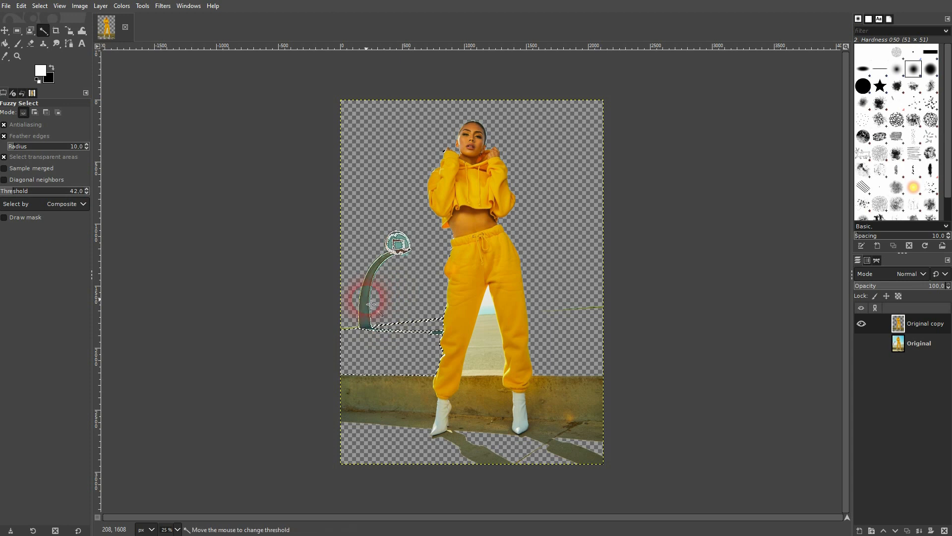
pyautogui.press('Delete')
pyautogui.click(398, 243)
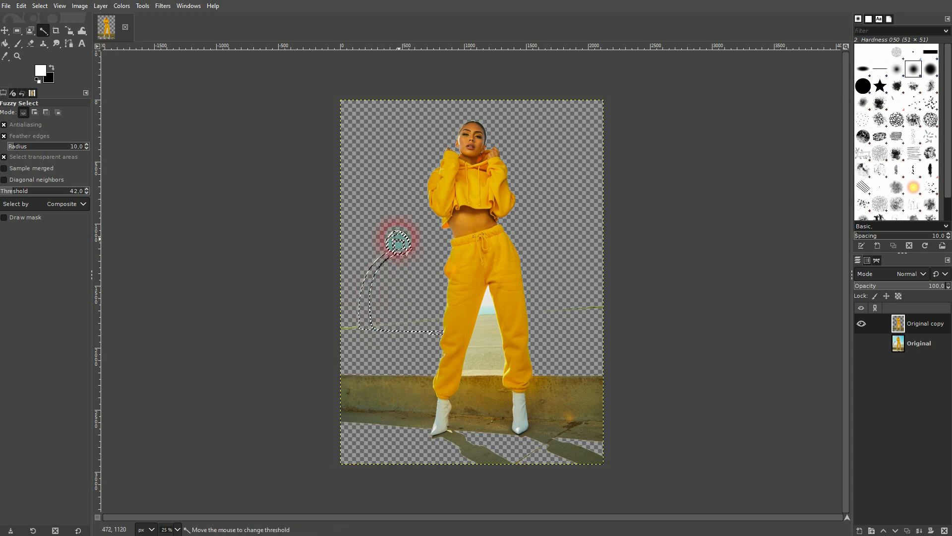
pyautogui.press('Delete')
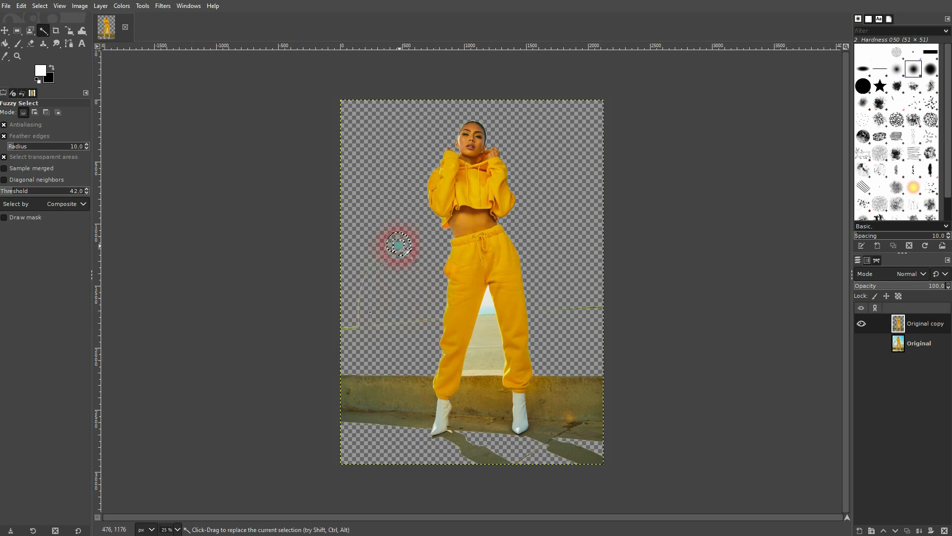
pyautogui.moveTo(490, 361); pyautogui.dragTo(490, 361)
pyautogui.press('Delete')
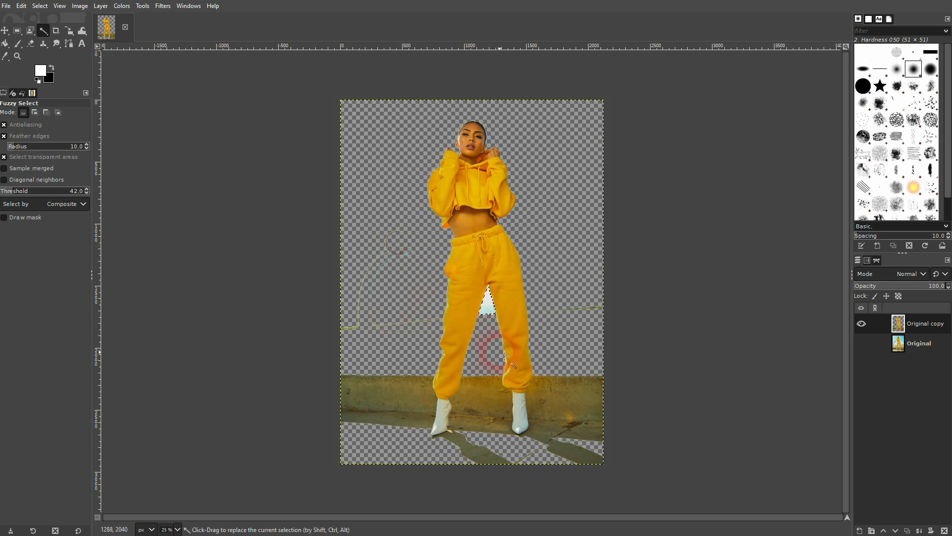
# Delete the concrete wall on both sides of the woman together with the ground shadows around her boots.
pyautogui.moveTo(380, 392); pyautogui.dragTo(387, 397)
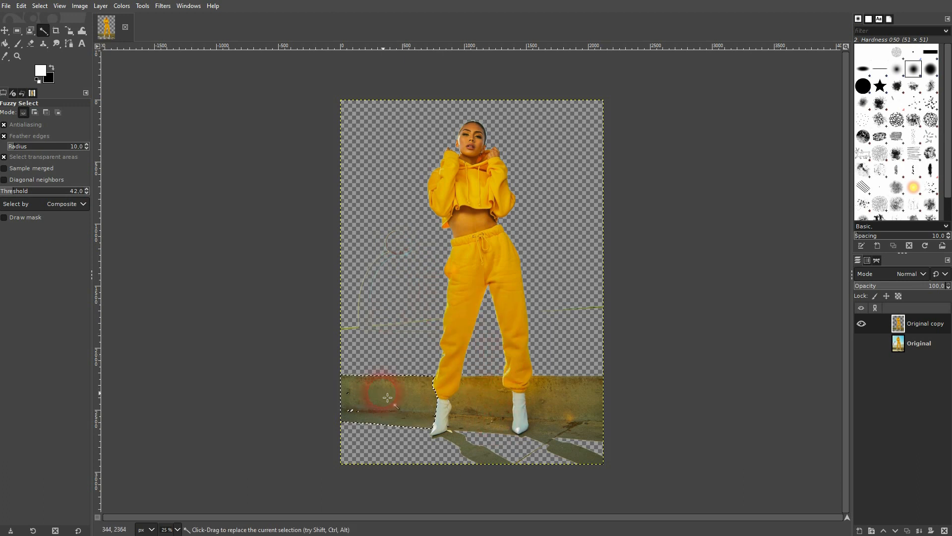
pyautogui.press('Delete')
pyautogui.moveTo(602, 450); pyautogui.dragTo(607, 454)
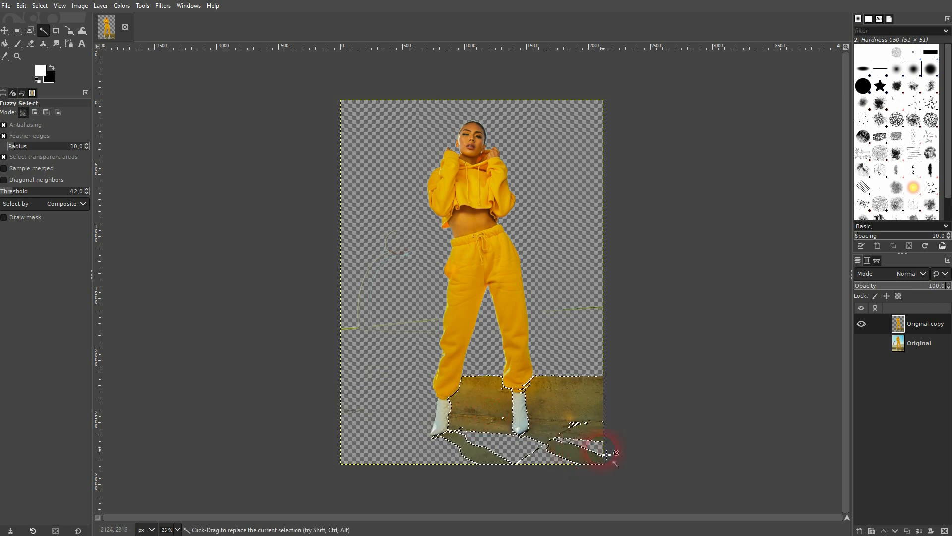
pyautogui.press('Delete')
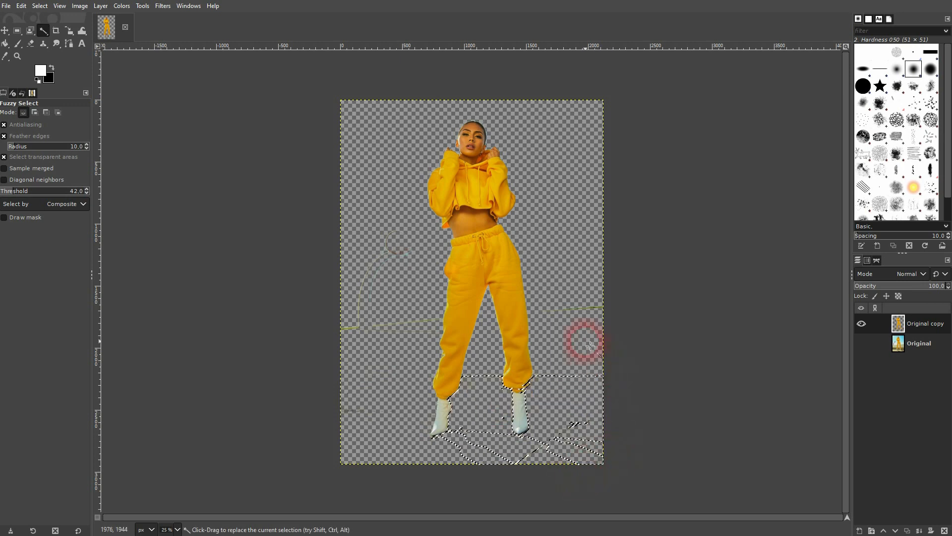
# Delete the leftover dark patch on the ground to the right of the boots and clear the selection.
pyautogui.click(589, 314)
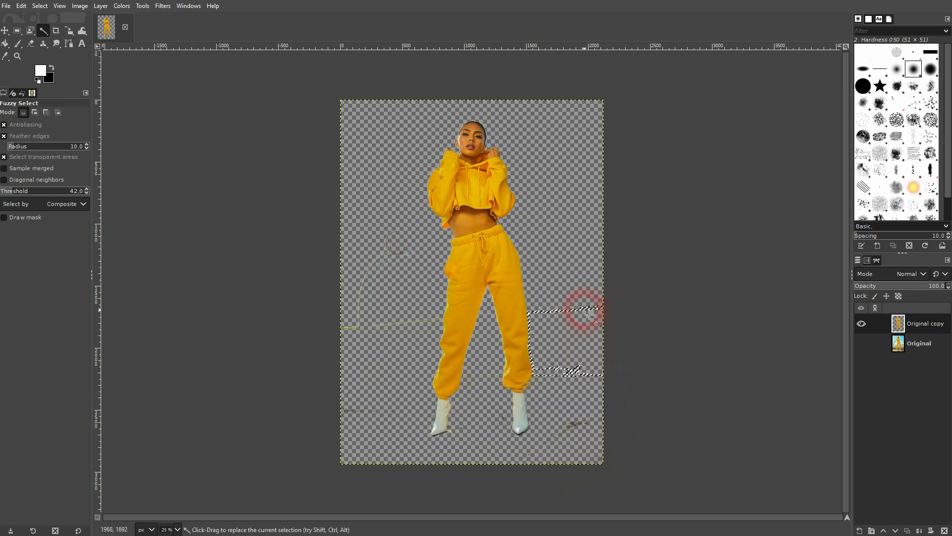
pyautogui.click(575, 426)
pyautogui.press('Delete')
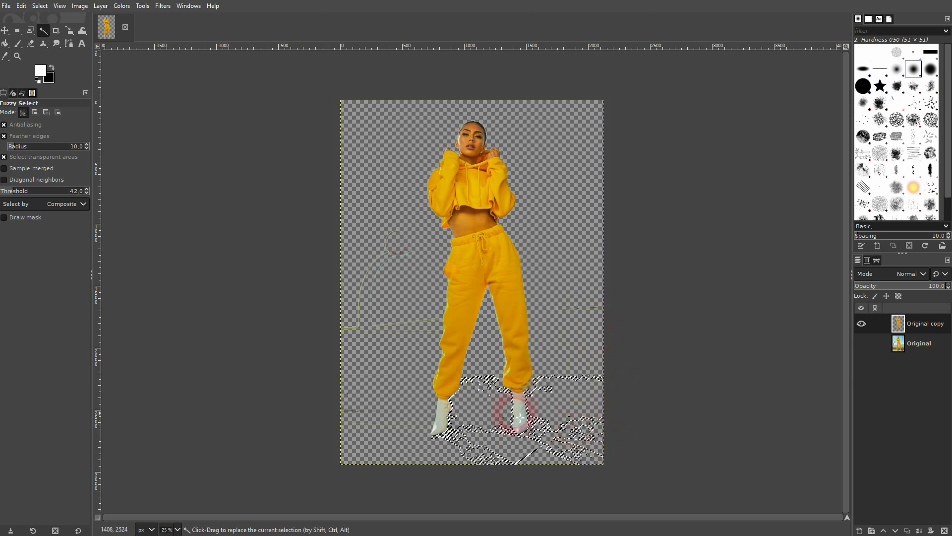
pyautogui.hotkey('shift', 'ctrl')
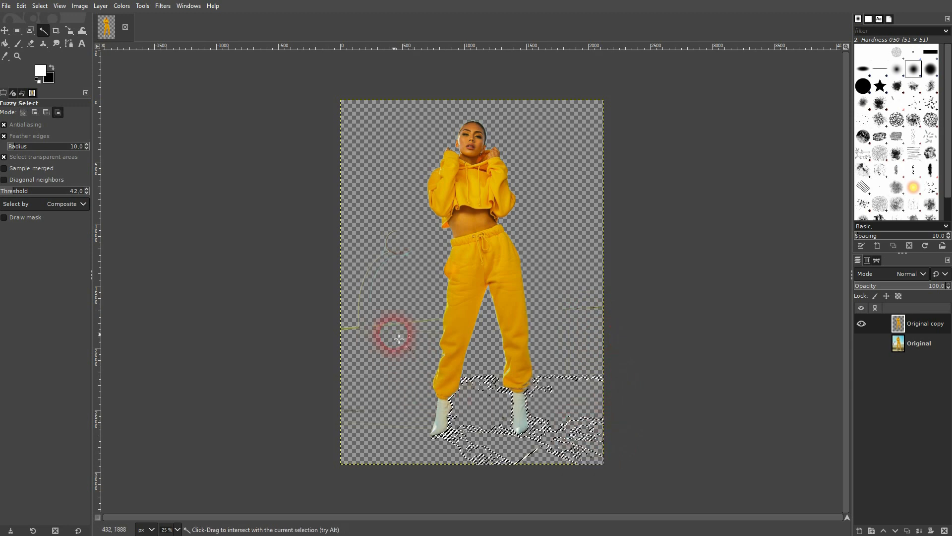
pyautogui.keyDown('ctrl'); pyautogui.keyDown('shift'); pyautogui.click(400, 339); pyautogui.keyUp('shift'); pyautogui.keyUp('ctrl')
pyautogui.click(783, 401)
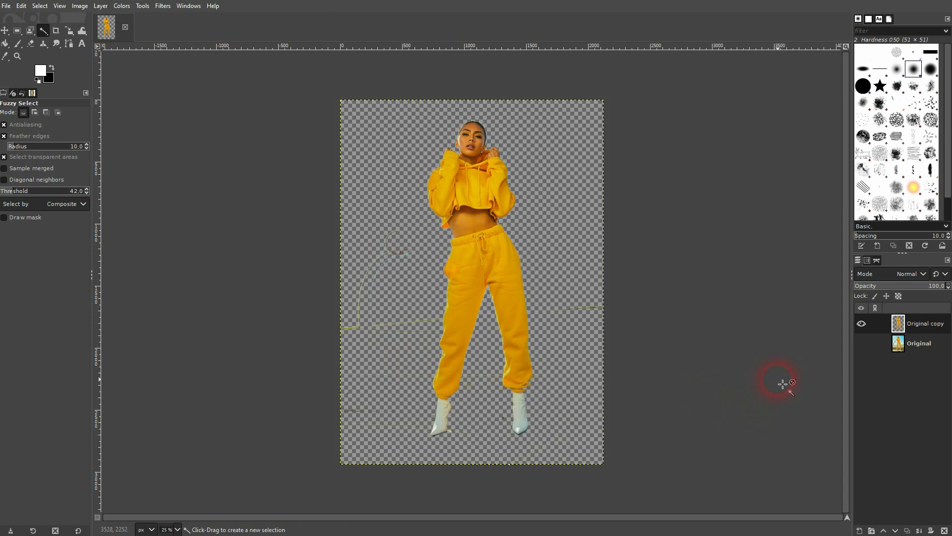
# Create a transparent 2124 × 2940 px layer named background directly above the Original layer and fill it with black.
pyautogui.click(921, 348)
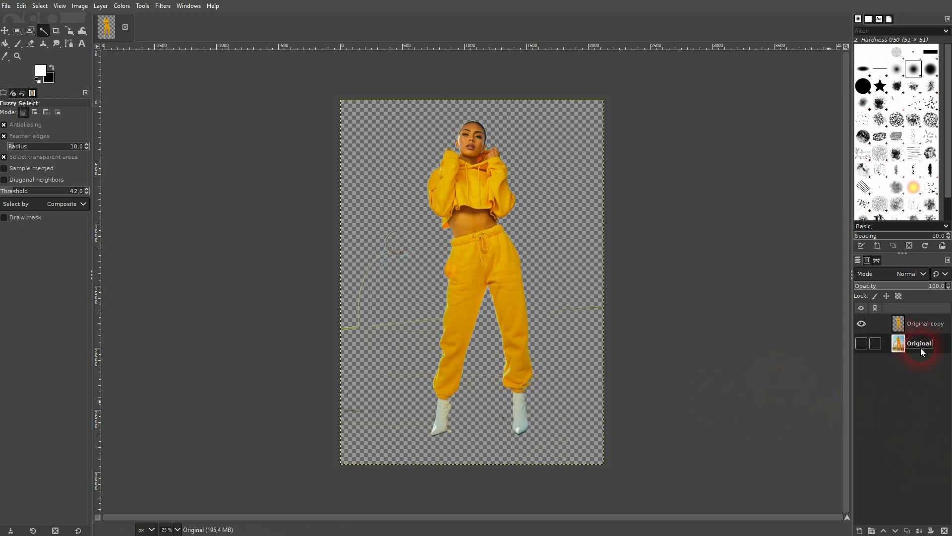
pyautogui.click(861, 528)
pyautogui.click(898, 527)
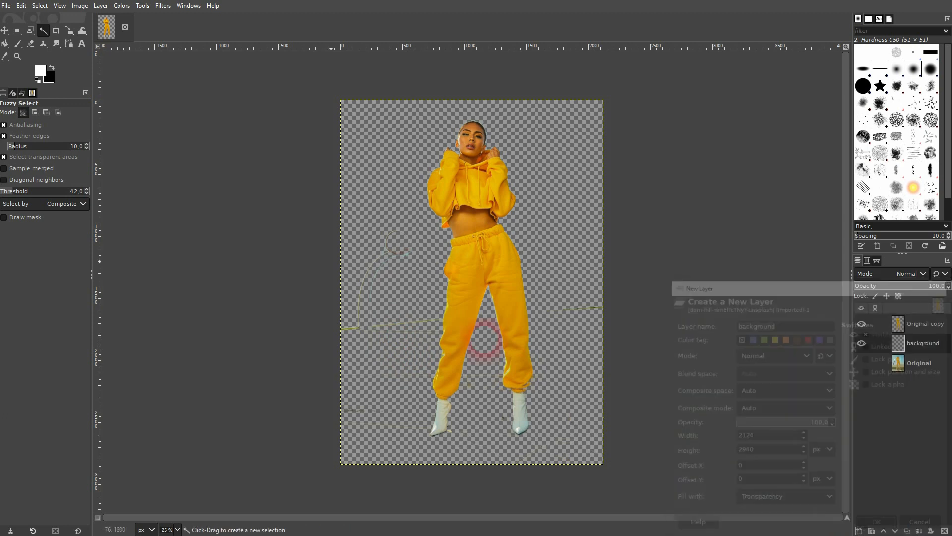
pyautogui.click(6, 44)
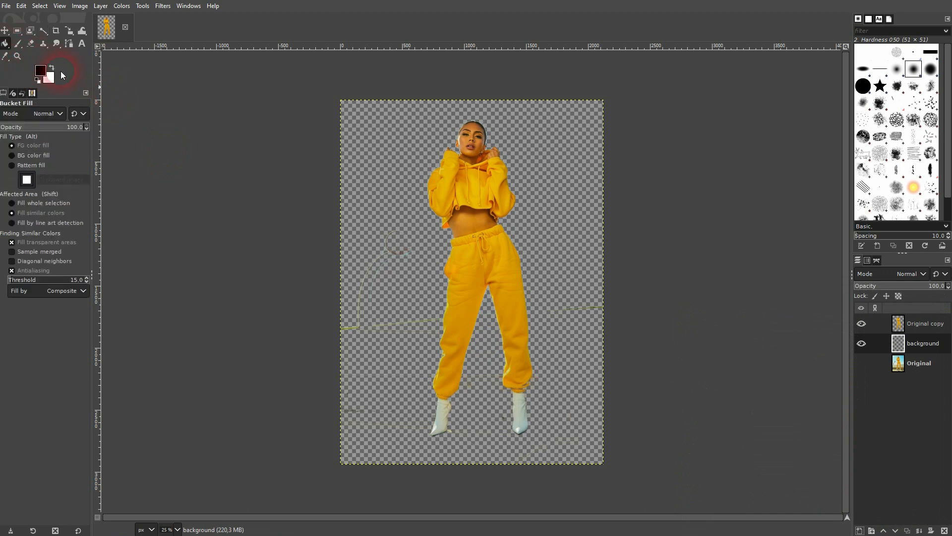
pyautogui.click(368, 248)
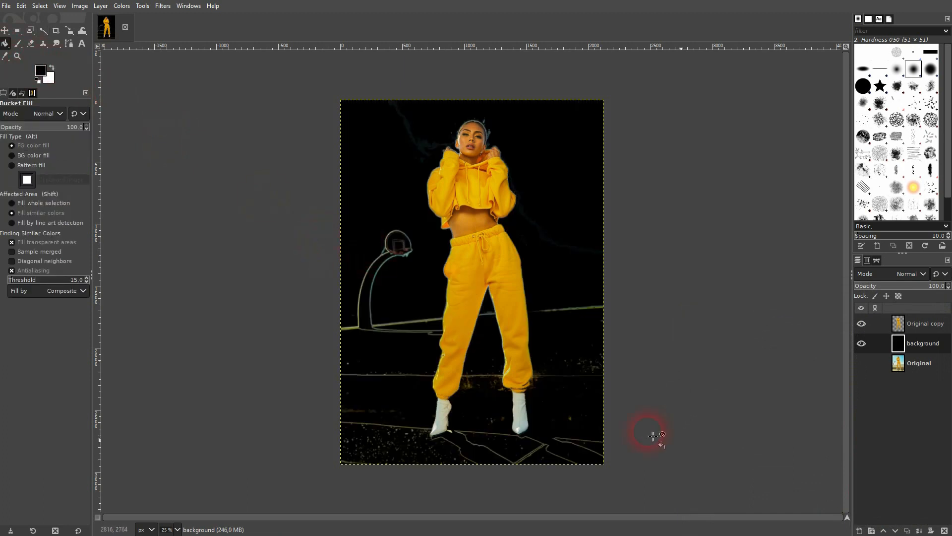
# On the Original copy layer, delete a rectangular area covering the leftover basketball hoop outline to the left of the woman.
pyautogui.click(919, 324)
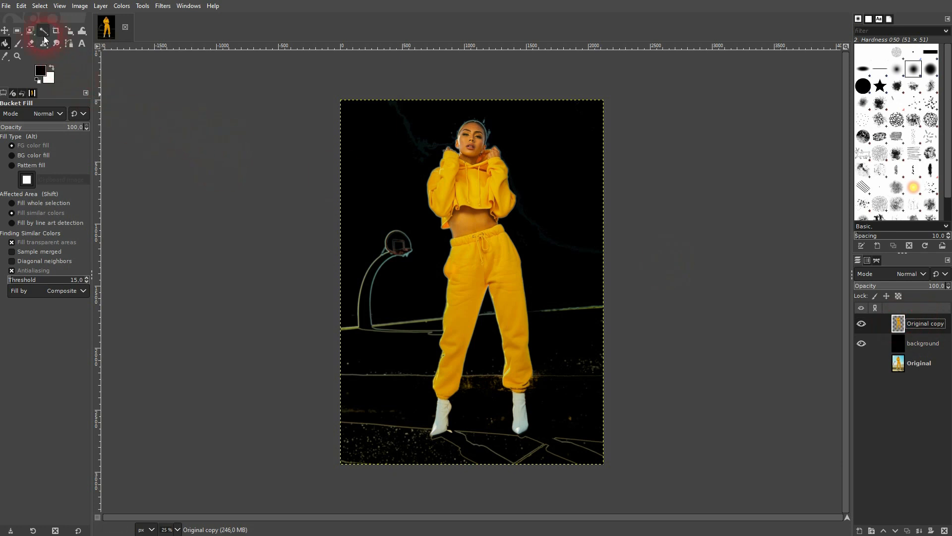
pyautogui.click(17, 31)
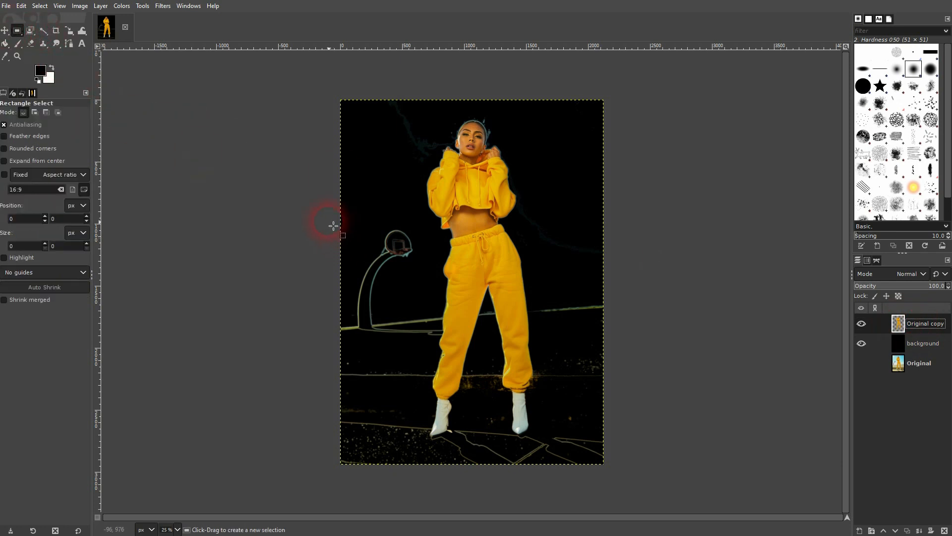
pyautogui.moveTo(316, 193); pyautogui.dragTo(419, 349)
pyautogui.press('Delete')
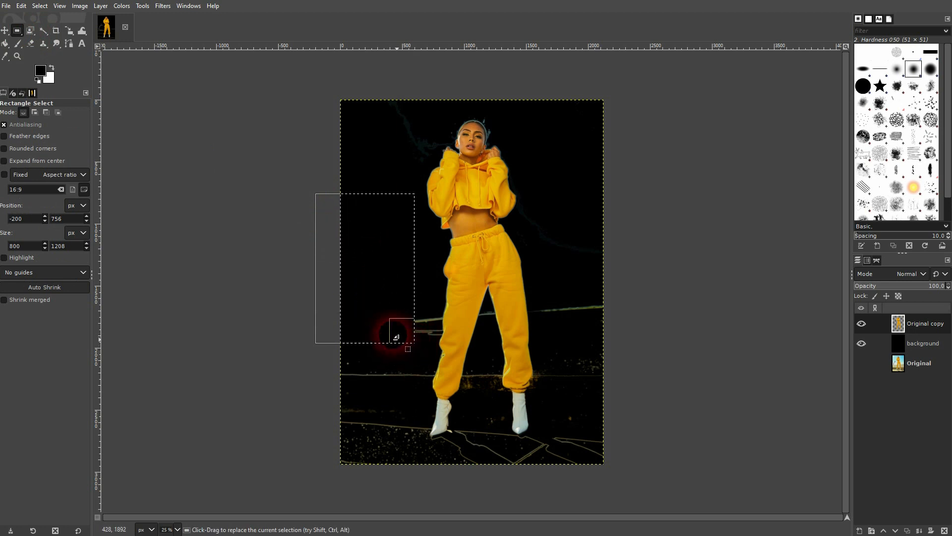
# Delete rectangular areas of line and ground residue in the photo's lower left, along its right side and along its bottom edge.
pyautogui.moveTo(330, 352); pyautogui.dragTo(331, 355)
pyautogui.moveTo(409, 492); pyautogui.dragTo(406, 491)
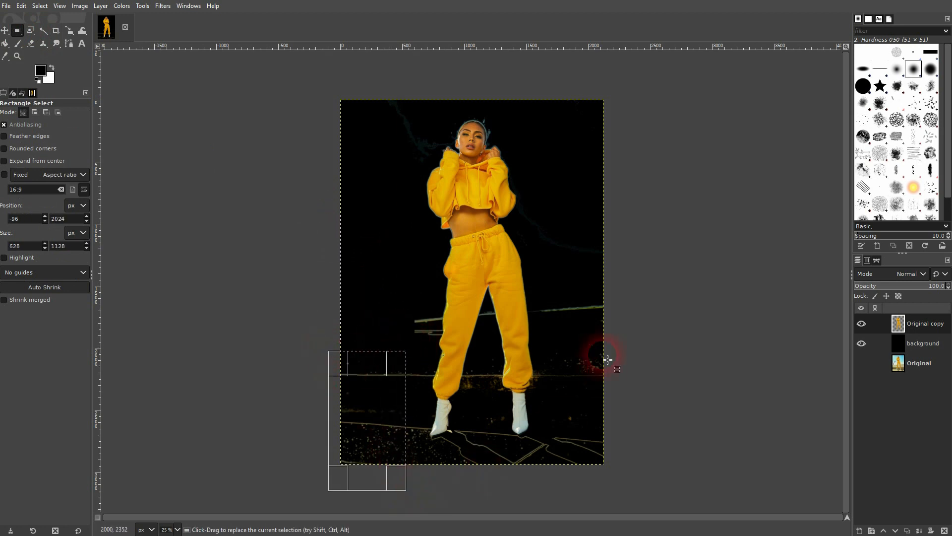
pyautogui.press('Delete')
pyautogui.moveTo(627, 274); pyautogui.dragTo(589, 313)
pyautogui.moveTo(547, 341); pyautogui.dragTo(544, 341)
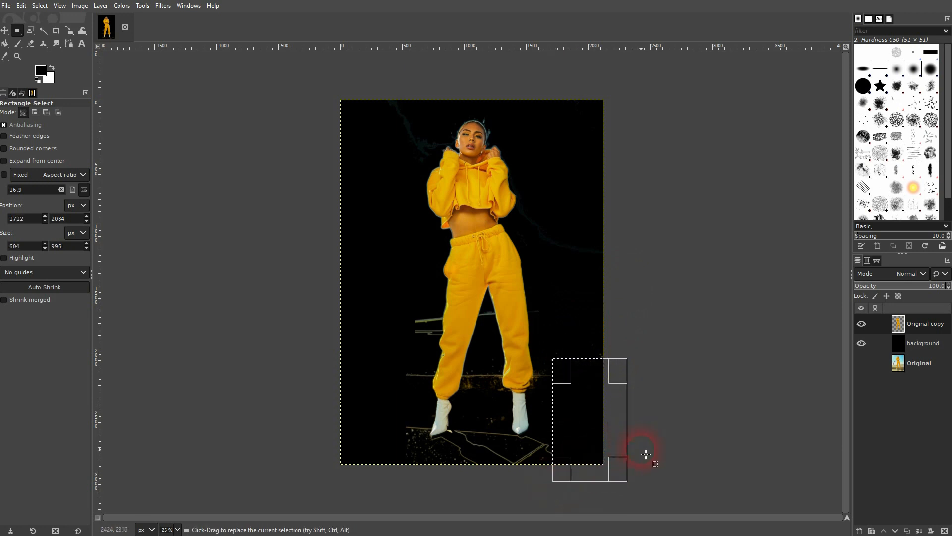
pyautogui.moveTo(646, 454); pyautogui.dragTo(394, 481)
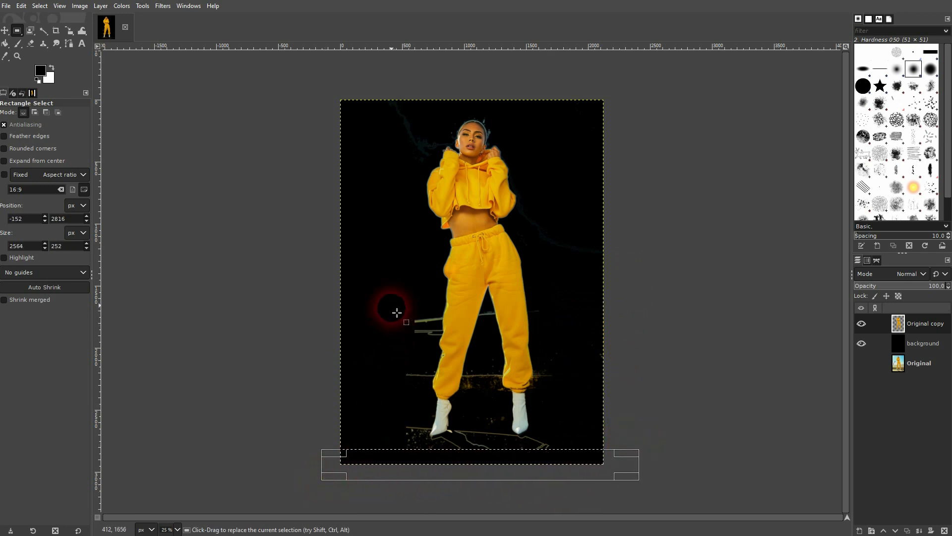
# Delete the residue closer to the woman's left-hand leg and between her boots with rectangular selections, and clear the selection.
pyautogui.moveTo(382, 292); pyautogui.dragTo(415, 348)
pyautogui.moveTo(426, 406); pyautogui.dragTo(426, 406)
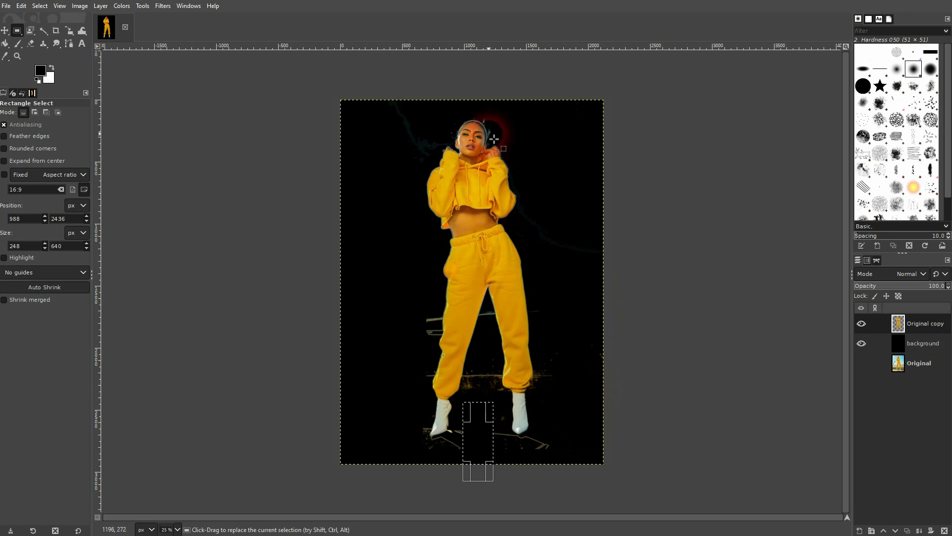
pyautogui.scroll(5, 494, 138)
pyautogui.scroll(-5, 498, 173)
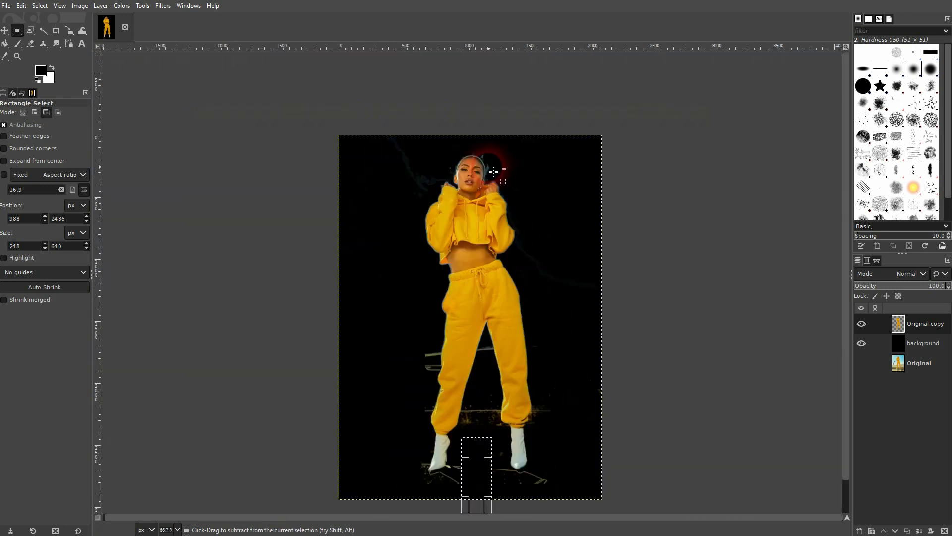
pyautogui.scroll(-1, 440, 157)
pyautogui.scroll(4, 487, 353)
pyautogui.scroll(-2, 487, 364)
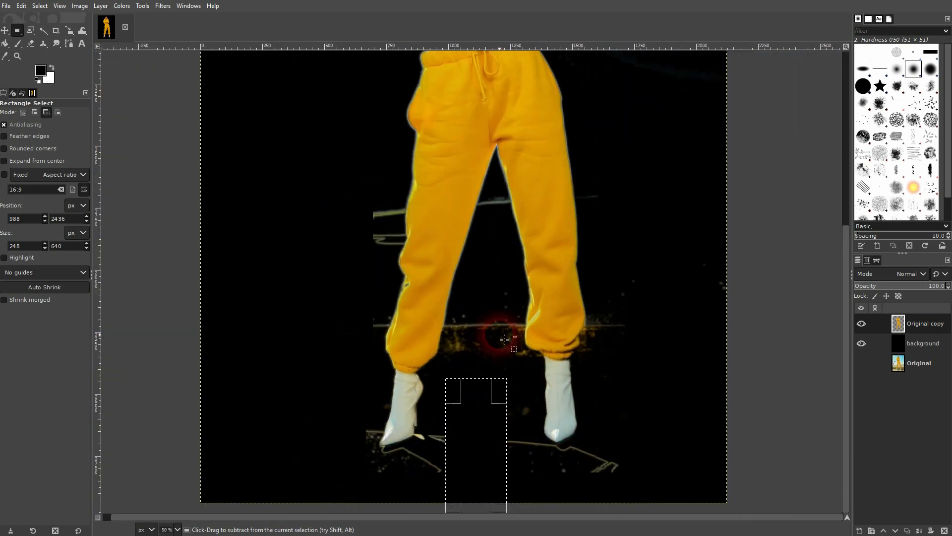
pyautogui.hotkey('ctrl', 'shift', 'a')
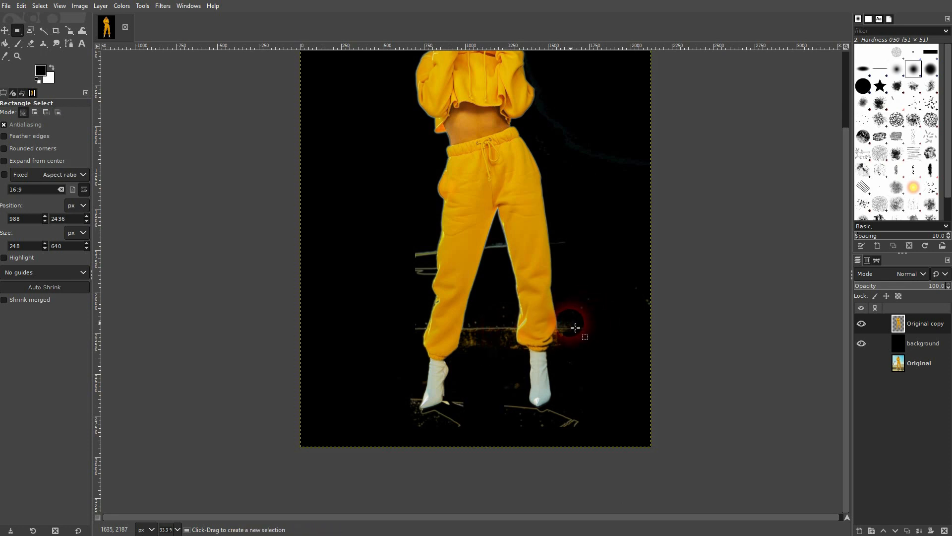
# Add a white (full opacity) layer mask to the Original copy layer and make the mask active.
pyautogui.scroll(3, 575, 327)
pyautogui.rightClick(924, 332)
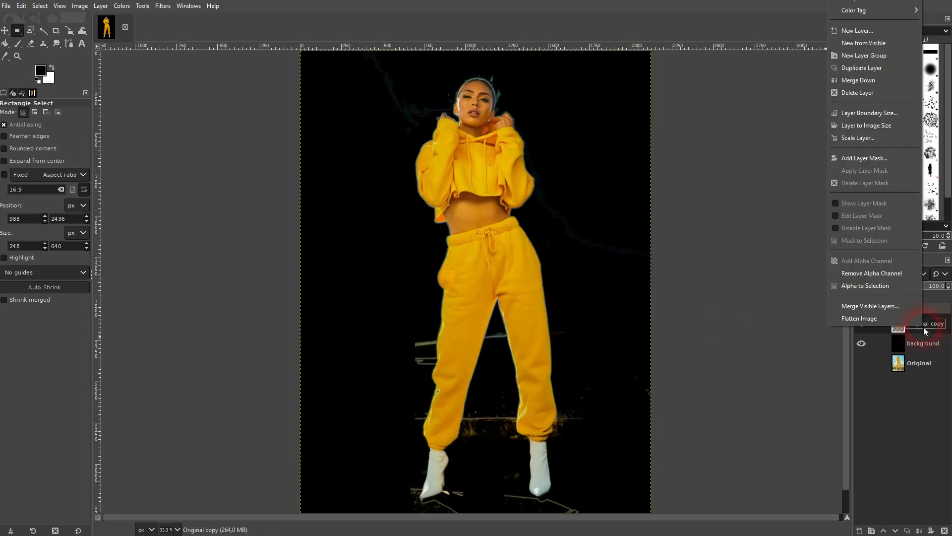
pyautogui.click(865, 158)
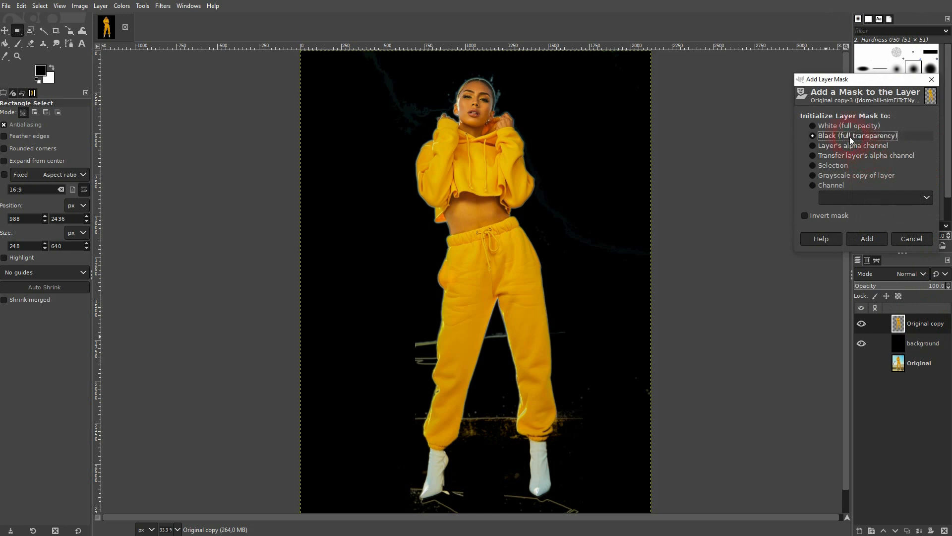
pyautogui.click(876, 239)
pyautogui.click(914, 327)
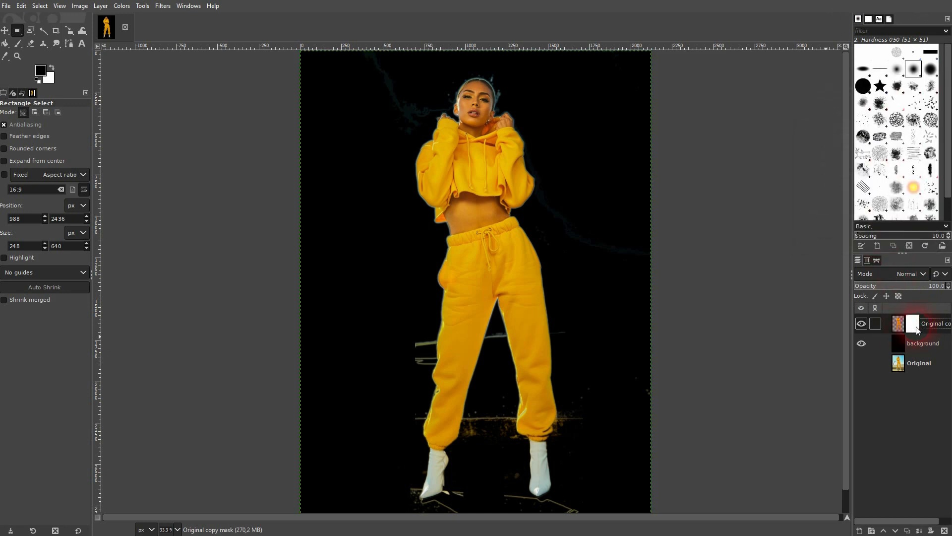
# Paint black on the mask with the 149 px Hardness 050 Paintbrush over the residue beside and between the trouser legs.
pyautogui.click(18, 46)
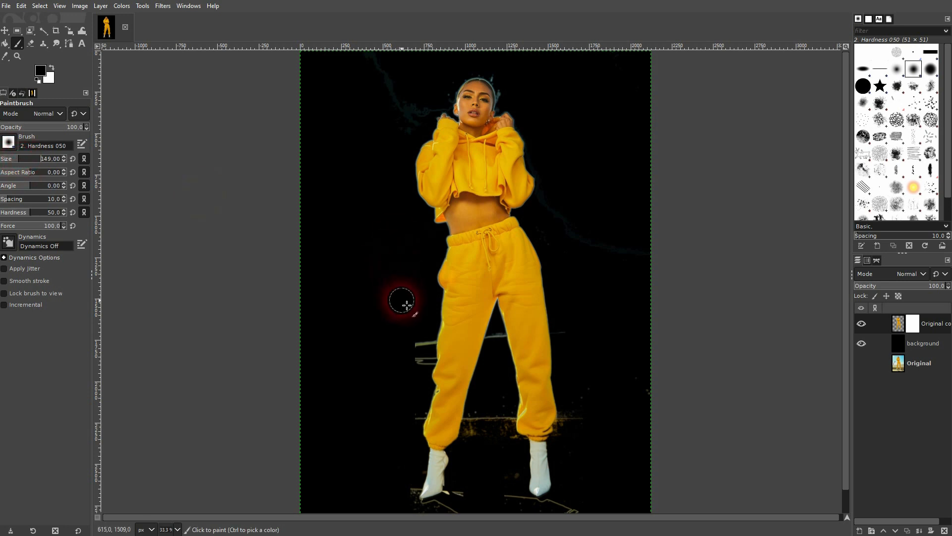
pyautogui.press('1')
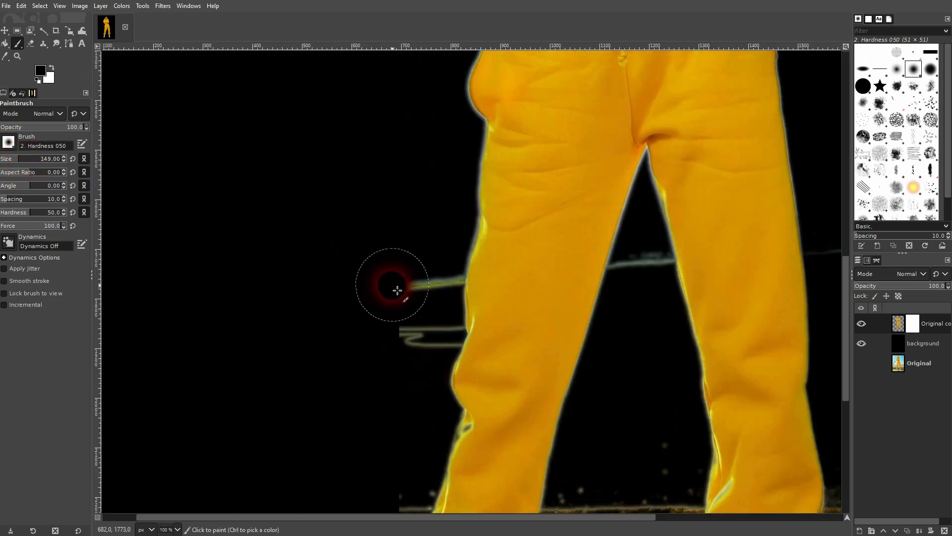
pyautogui.moveTo(417, 320)
pyautogui.mouseDown()
pyautogui.moveTo(430, 345)
pyautogui.moveTo(433, 265)
pyautogui.mouseUp()
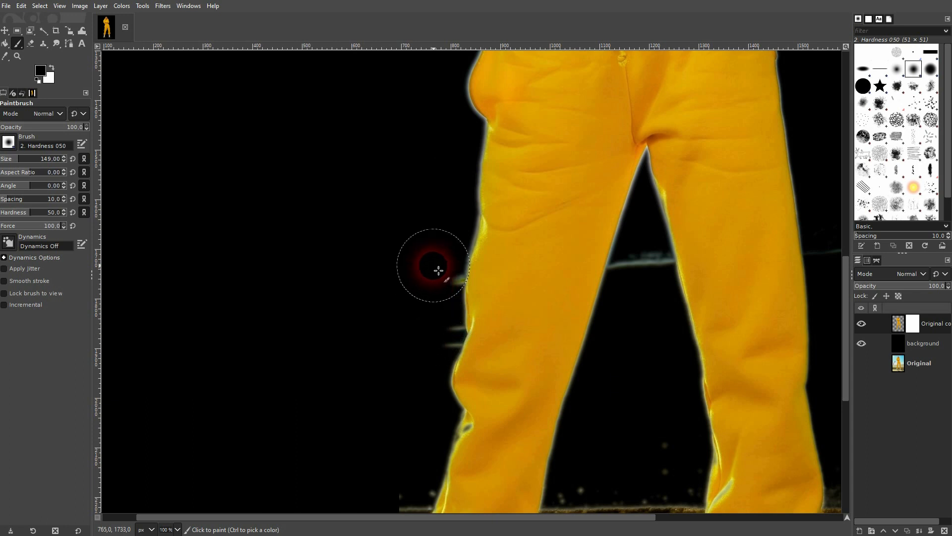
pyautogui.moveTo(646, 431); pyautogui.dragTo(599, 211)
pyautogui.moveTo(594, 347)
pyautogui.mouseDown()
pyautogui.moveTo(554, 298)
pyautogui.moveTo(520, 352)
pyautogui.moveTo(519, 391)
pyautogui.moveTo(590, 325)
pyautogui.moveTo(623, 327)
pyautogui.moveTo(638, 435)
pyautogui.moveTo(616, 448)
pyautogui.moveTo(590, 236)
pyautogui.moveTo(615, 310)
pyautogui.moveTo(613, 366)
pyautogui.moveTo(629, 380)
pyautogui.moveTo(740, 425)
pyautogui.moveTo(782, 422)
pyautogui.moveTo(806, 407)
pyautogui.mouseUp()
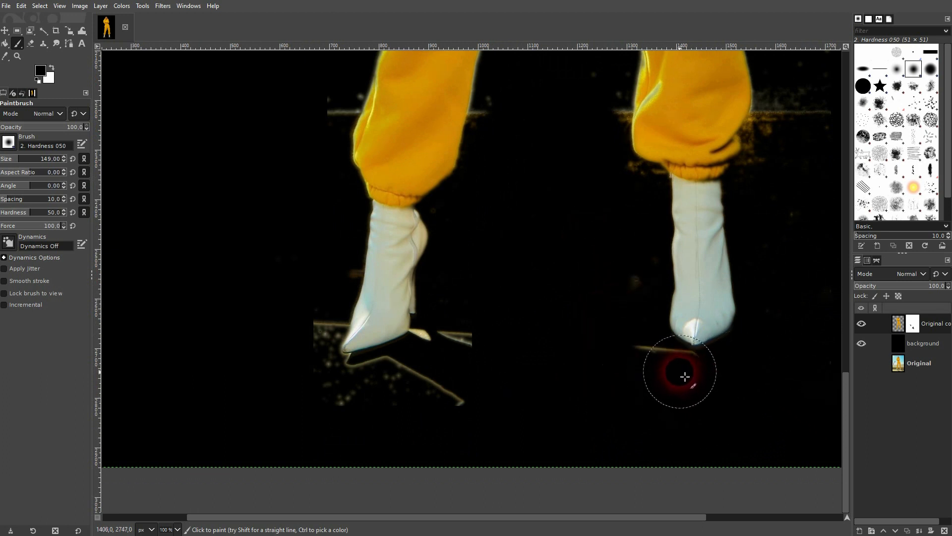
# Mask out the ground lines and specks around both boots and beside the left-hand trouser cuff in black.
pyautogui.moveTo(684, 376)
pyautogui.mouseDown()
pyautogui.moveTo(600, 374)
pyautogui.moveTo(411, 425)
pyautogui.moveTo(469, 354)
pyautogui.mouseUp()
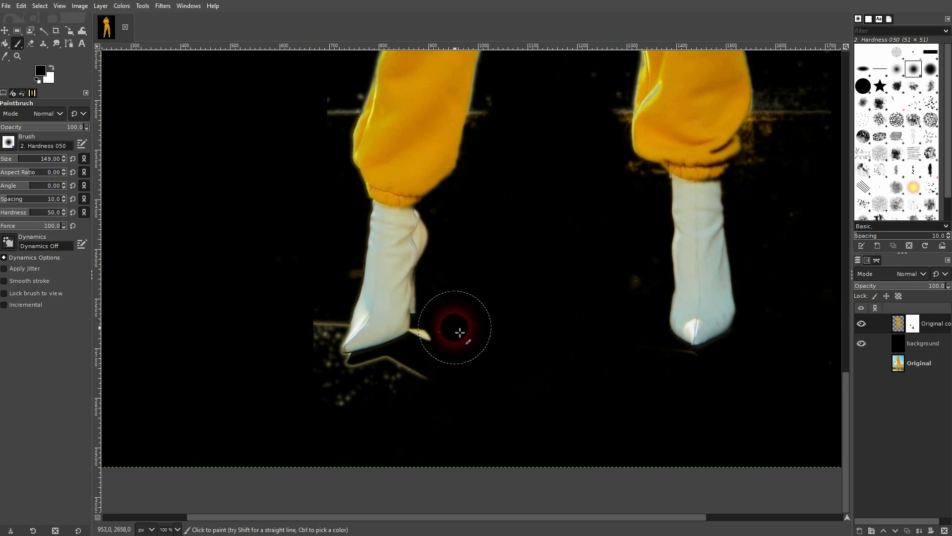
pyautogui.moveTo(380, 393)
pyautogui.mouseDown()
pyautogui.moveTo(316, 407)
pyautogui.moveTo(295, 380)
pyautogui.mouseUp()
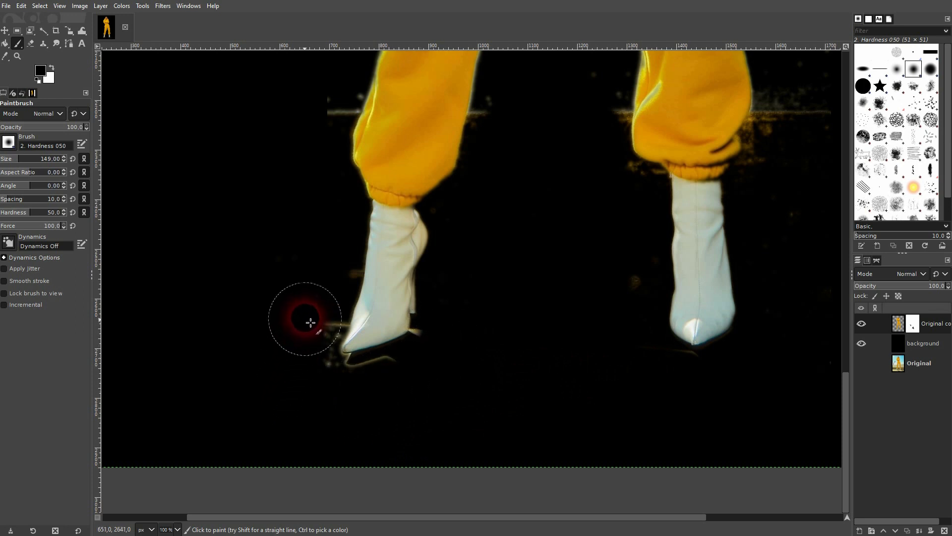
pyautogui.moveTo(284, 124); pyautogui.dragTo(425, 371)
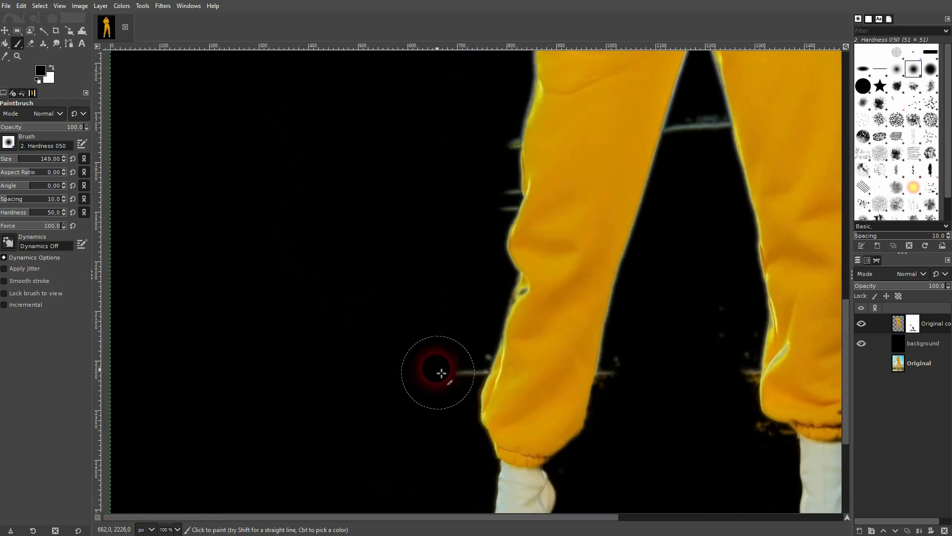
pyautogui.moveTo(723, 117); pyautogui.dragTo(727, 281)
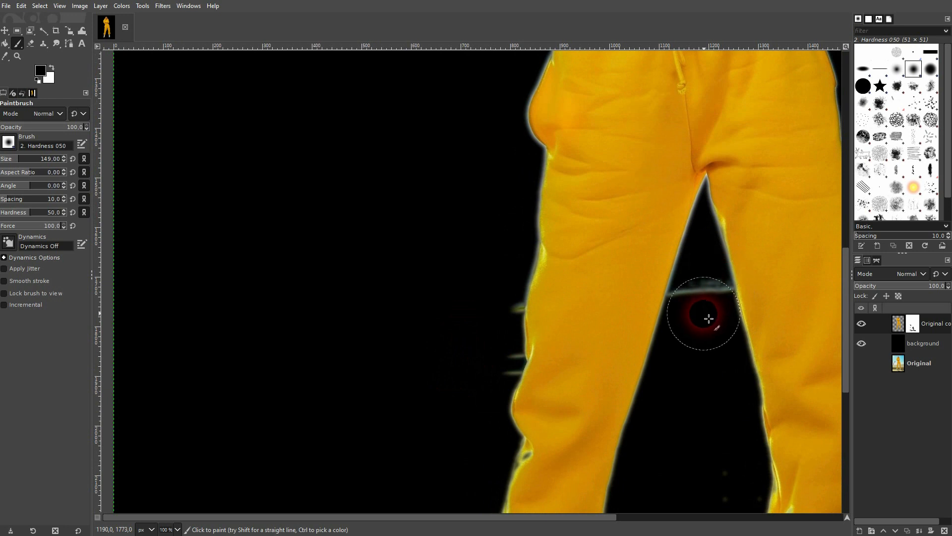
# Mask out the faint sky residue beside the woman's waist and around her head in black.
pyautogui.moveTo(700, 118); pyautogui.dragTo(529, 378)
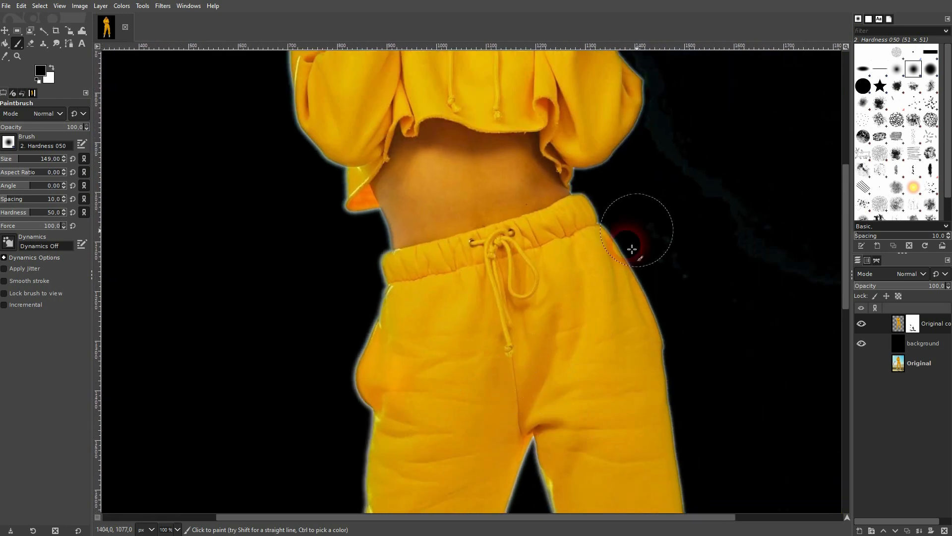
pyautogui.moveTo(693, 169); pyautogui.dragTo(646, 393)
pyautogui.moveTo(570, 134); pyautogui.dragTo(651, 357)
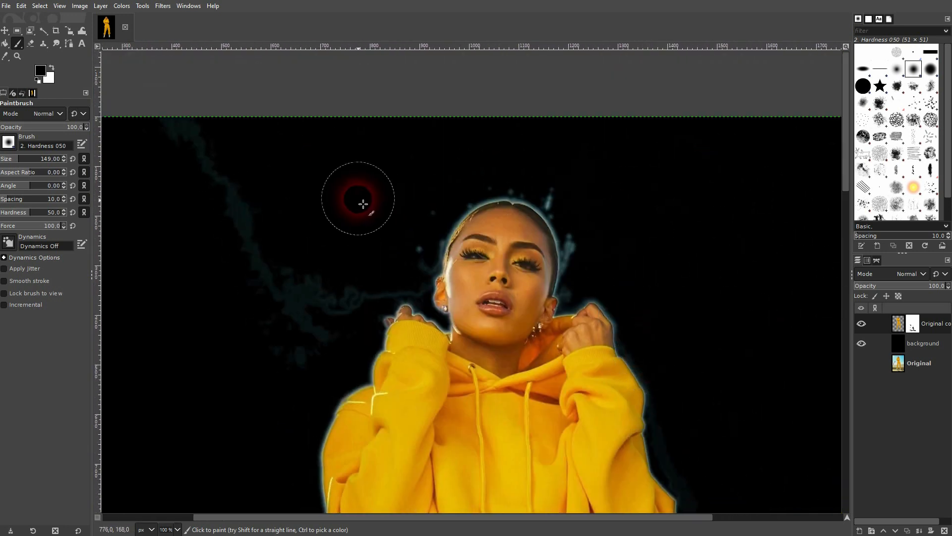
pyautogui.moveTo(363, 203)
pyautogui.mouseDown()
pyautogui.moveTo(279, 385)
pyautogui.moveTo(280, 227)
pyautogui.moveTo(270, 237)
pyautogui.moveTo(213, 200)
pyautogui.moveTo(170, 119)
pyautogui.moveTo(282, 226)
pyautogui.moveTo(391, 172)
pyautogui.mouseUp()
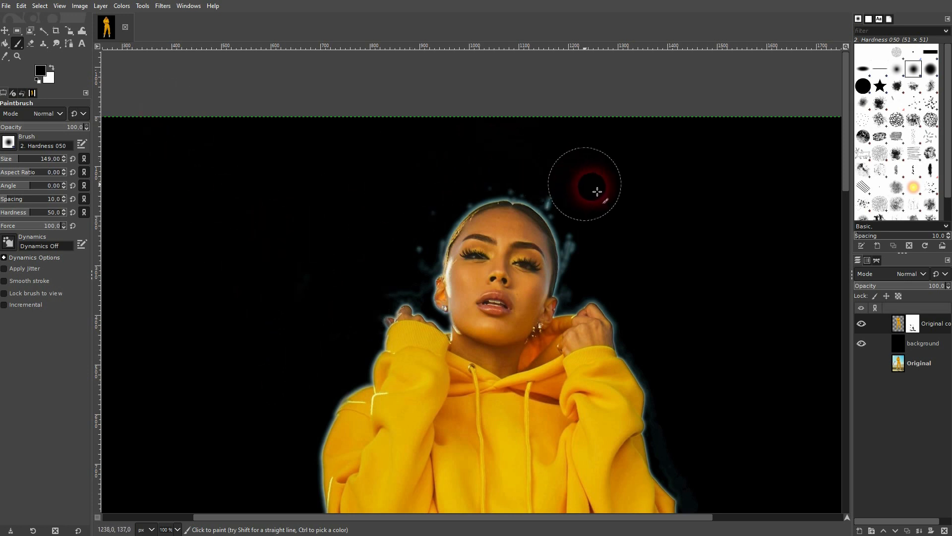
# Reduce the brush size to 52 and mask out the leftover ground residue around the toe and sole of the left-hand boot.
pyautogui.scroll(-4, 744, 303)
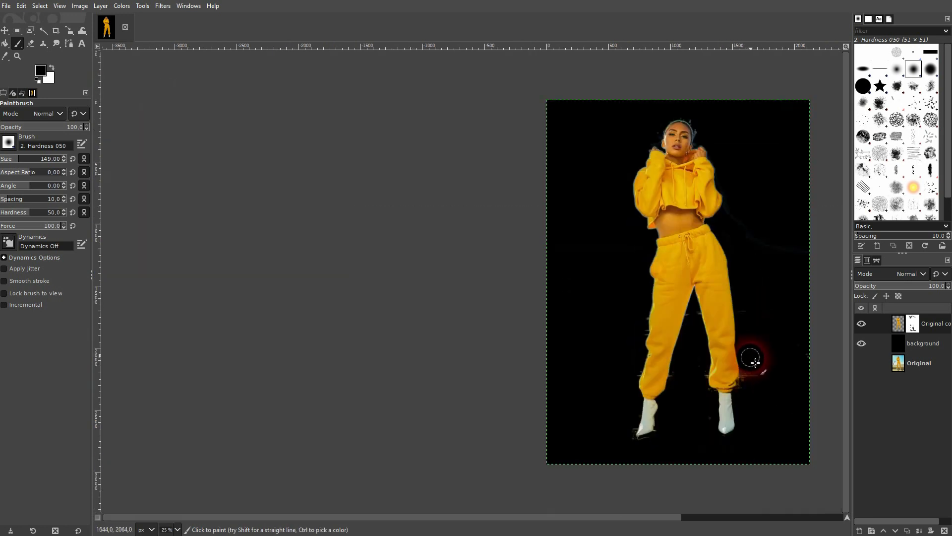
pyautogui.scroll(3, 755, 382)
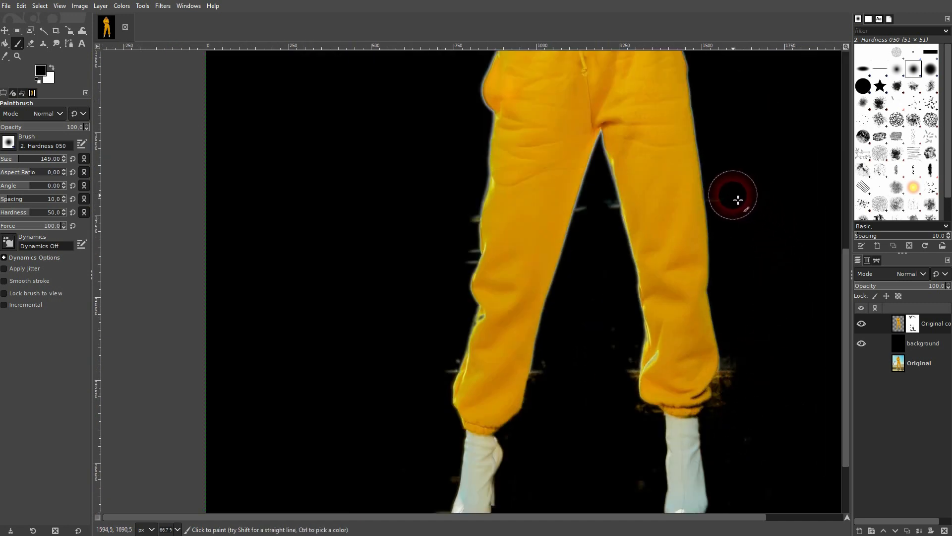
pyautogui.scroll(-3, 782, 423)
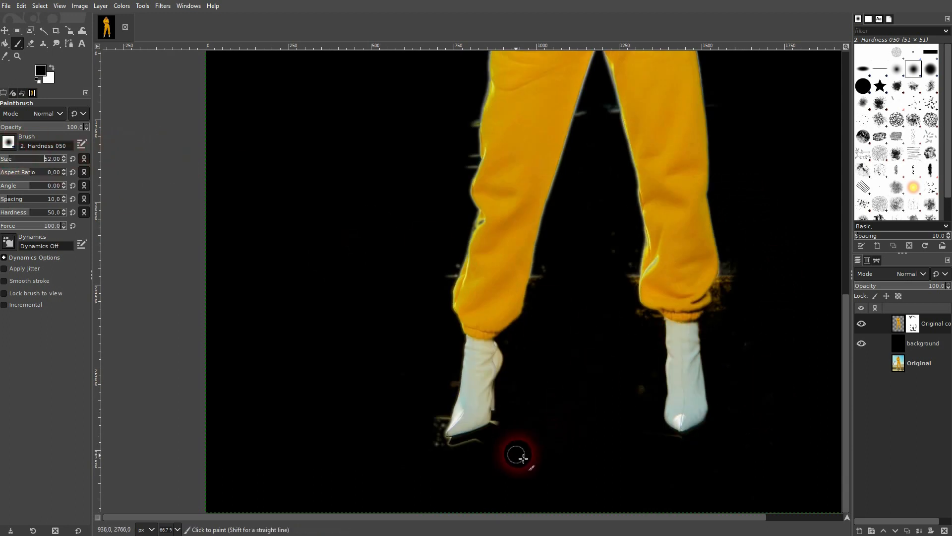
pyautogui.scroll(5, 510, 459)
pyautogui.moveTo(463, 246)
pyautogui.mouseDown()
pyautogui.moveTo(423, 245)
pyautogui.moveTo(427, 259)
pyautogui.moveTo(381, 326)
pyautogui.moveTo(292, 380)
pyautogui.moveTo(247, 387)
pyautogui.mouseUp()
pyautogui.moveTo(317, 402); pyautogui.dragTo(650, 358)
pyautogui.moveTo(629, 316)
pyautogui.mouseDown()
pyautogui.moveTo(477, 355)
pyautogui.moveTo(567, 331)
pyautogui.moveTo(518, 315)
pyautogui.moveTo(398, 318)
pyautogui.moveTo(390, 252)
pyautogui.moveTo(431, 130)
pyautogui.moveTo(453, 144)
pyautogui.moveTo(457, 172)
pyautogui.moveTo(422, 243)
pyautogui.moveTo(426, 289)
pyautogui.moveTo(470, 322)
pyautogui.moveTo(525, 330)
pyautogui.moveTo(463, 341)
pyautogui.moveTo(371, 288)
pyautogui.moveTo(469, 154)
pyautogui.mouseUp()
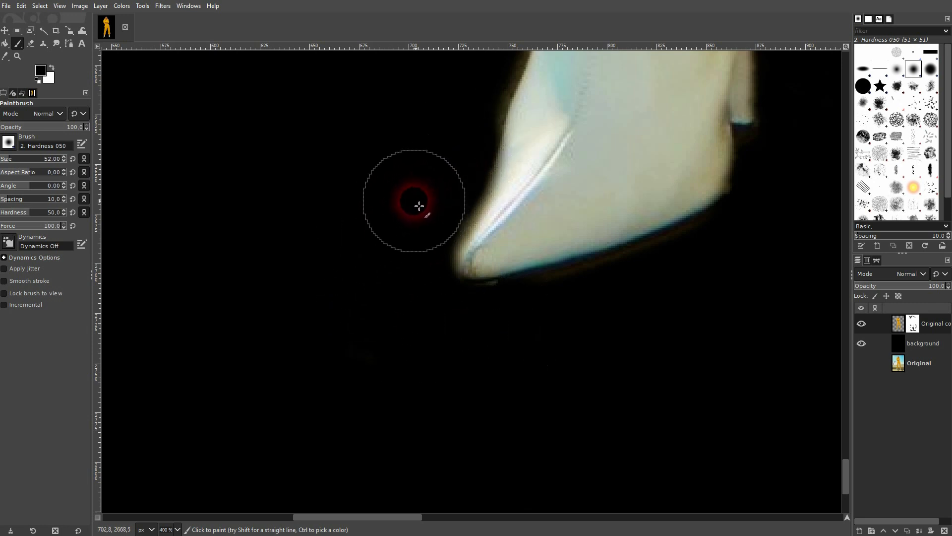
# Paint black on the mask along the outer edge of the left-hand boot up to the trouser cuff.
pyautogui.moveTo(559, 115); pyautogui.dragTo(428, 331)
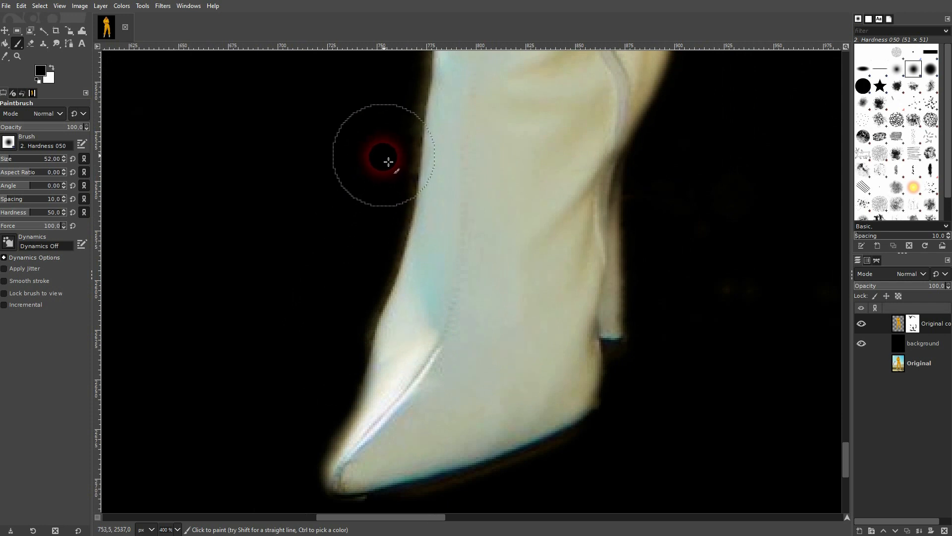
pyautogui.moveTo(395, 110)
pyautogui.mouseDown()
pyautogui.moveTo(409, 140)
pyautogui.moveTo(418, 401)
pyautogui.mouseUp()
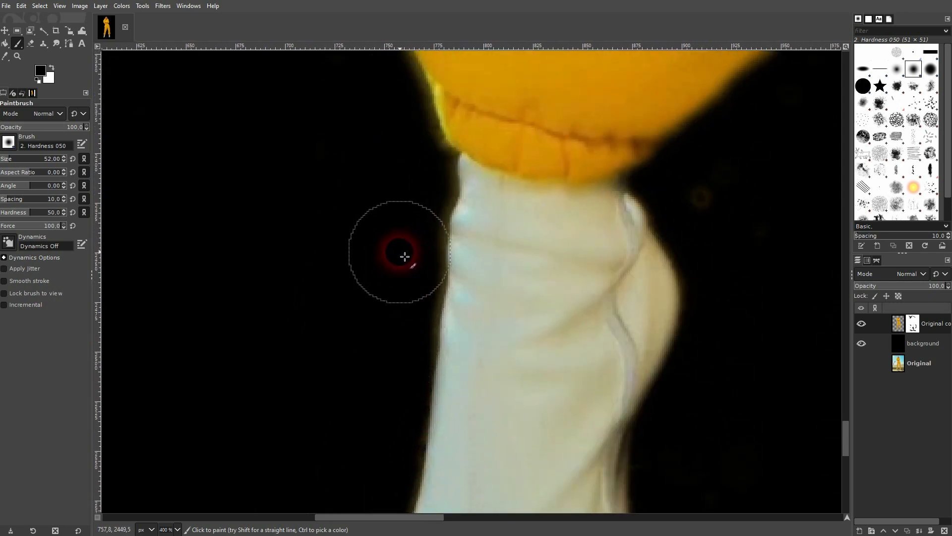
pyautogui.moveTo(423, 147); pyautogui.dragTo(462, 369)
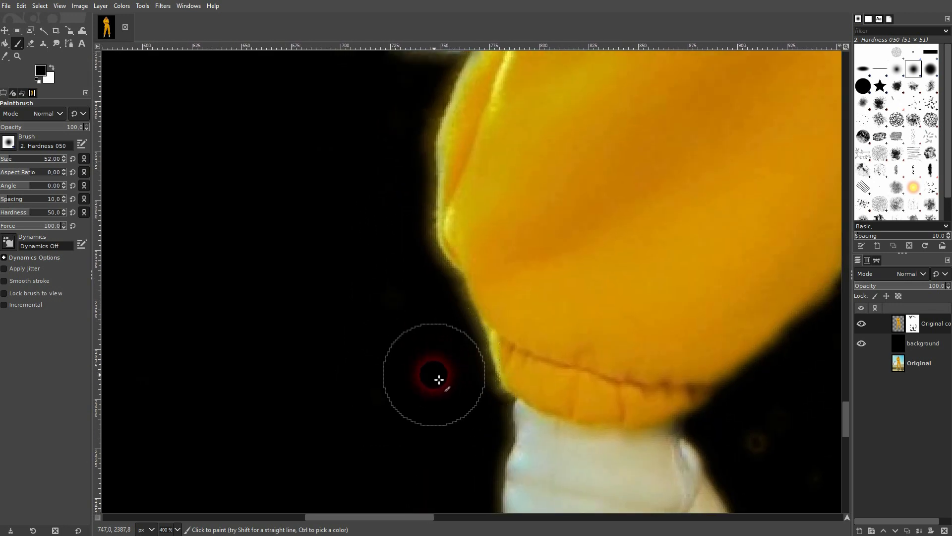
# Paint black on the mask along the outer edge of the left-hand trouser leg, from above the cuff up past the knee fold.
pyautogui.moveTo(402, 169); pyautogui.dragTo(310, 404)
pyautogui.moveTo(332, 357)
pyautogui.mouseDown()
pyautogui.moveTo(348, 300)
pyautogui.moveTo(396, 206)
pyautogui.moveTo(373, 273)
pyautogui.moveTo(366, 286)
pyautogui.moveTo(402, 175)
pyautogui.mouseUp()
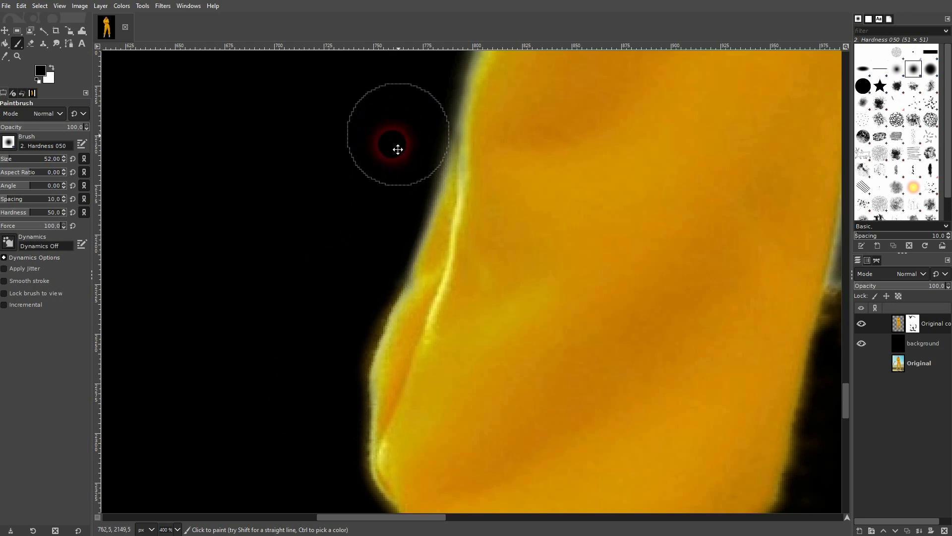
pyautogui.moveTo(403, 139); pyautogui.dragTo(270, 383)
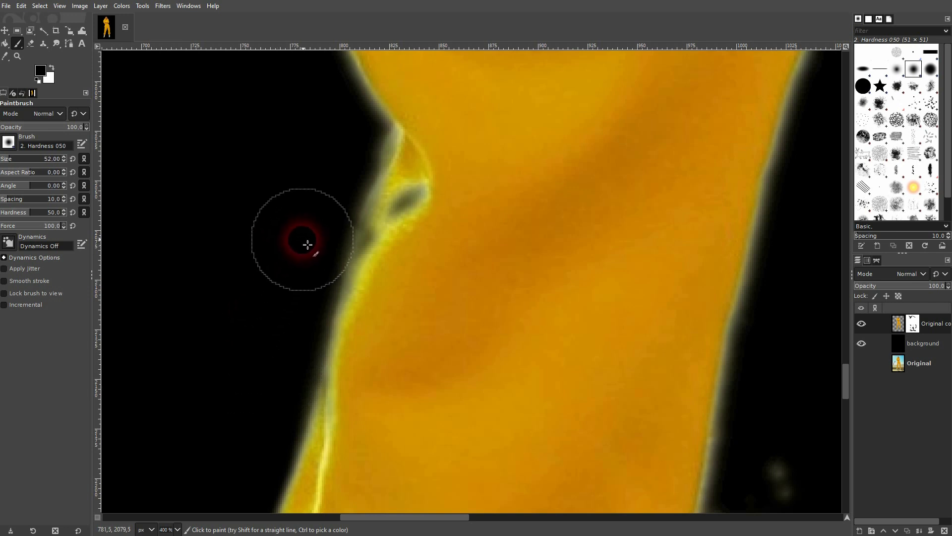
pyautogui.moveTo(356, 159); pyautogui.dragTo(340, 189)
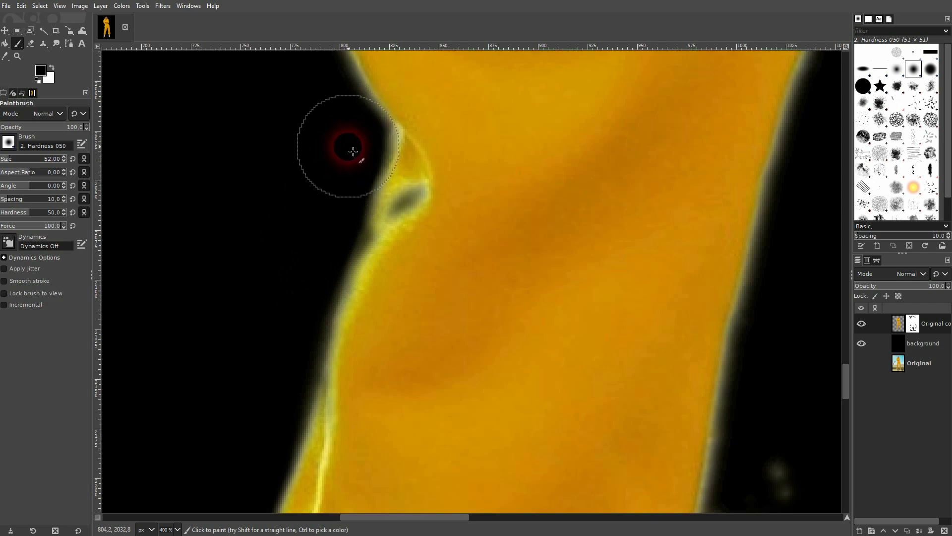
pyautogui.moveTo(336, 115); pyautogui.dragTo(348, 301)
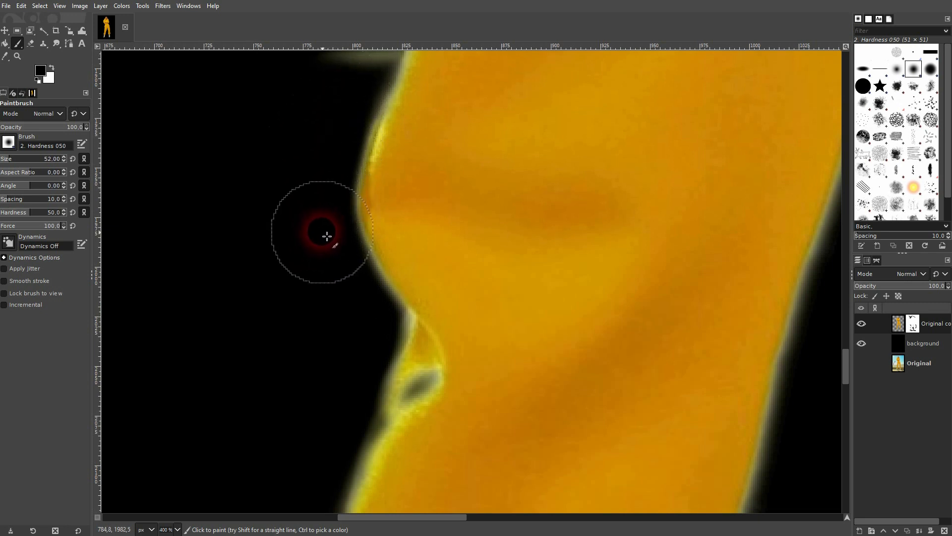
pyautogui.moveTo(327, 236); pyautogui.dragTo(368, 333)
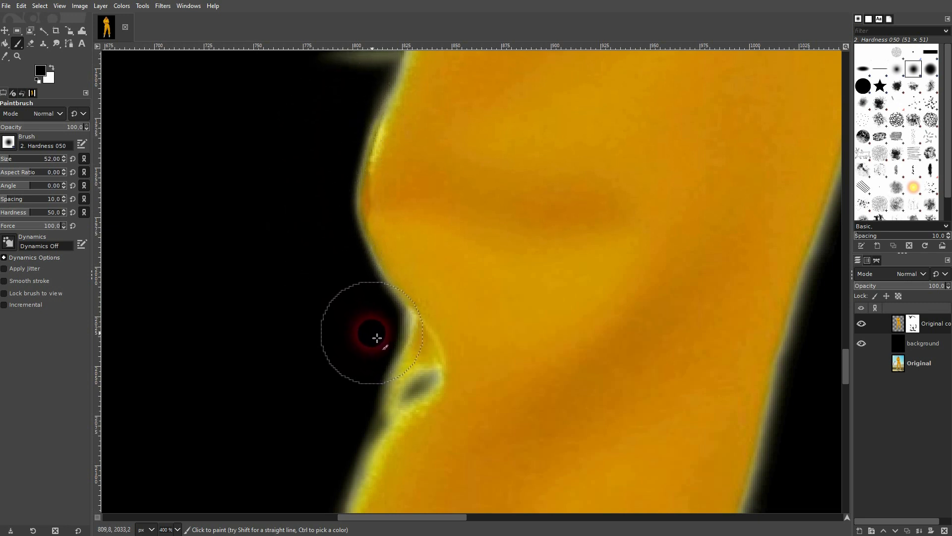
# Mask out the horizontal residue streaks sticking out from the outer edge of the left-hand thigh.
pyautogui.scroll(5, 369, 330)
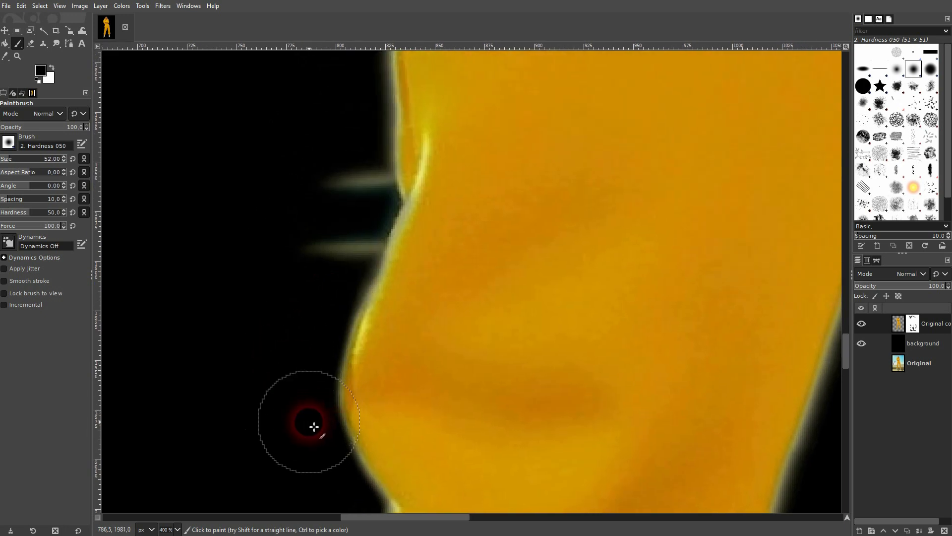
pyautogui.moveTo(310, 334)
pyautogui.mouseDown()
pyautogui.moveTo(351, 234)
pyautogui.moveTo(356, 246)
pyautogui.moveTo(358, 174)
pyautogui.moveTo(363, 194)
pyautogui.mouseUp()
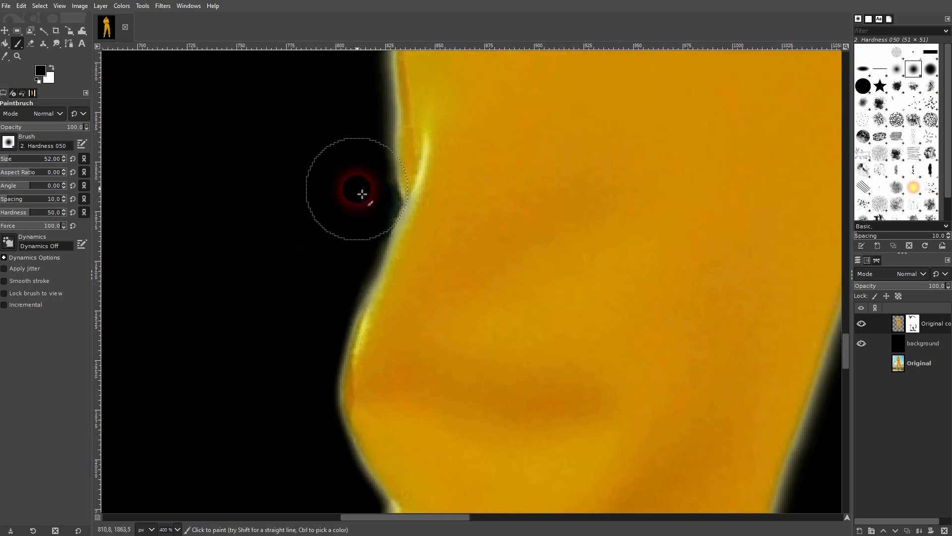
pyautogui.scroll(7, 370, 385)
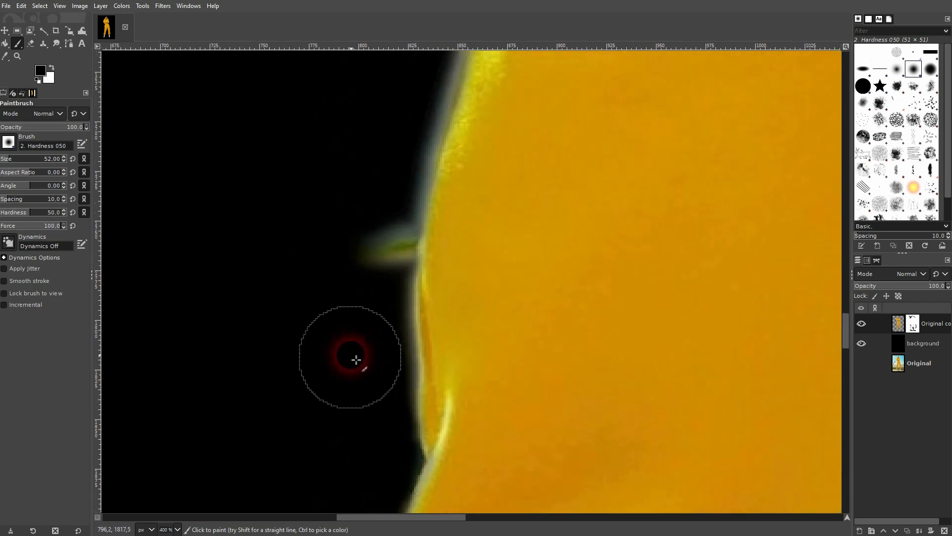
pyautogui.moveTo(355, 362)
pyautogui.mouseDown()
pyautogui.moveTo(392, 238)
pyautogui.moveTo(407, 112)
pyautogui.moveTo(378, 203)
pyautogui.moveTo(379, 324)
pyautogui.mouseUp()
pyautogui.moveTo(359, 161)
pyautogui.mouseDown()
pyautogui.moveTo(359, 136)
pyautogui.moveTo(280, 408)
pyautogui.moveTo(337, 387)
pyautogui.moveTo(368, 198)
pyautogui.moveTo(365, 336)
pyautogui.moveTo(335, 394)
pyautogui.mouseUp()
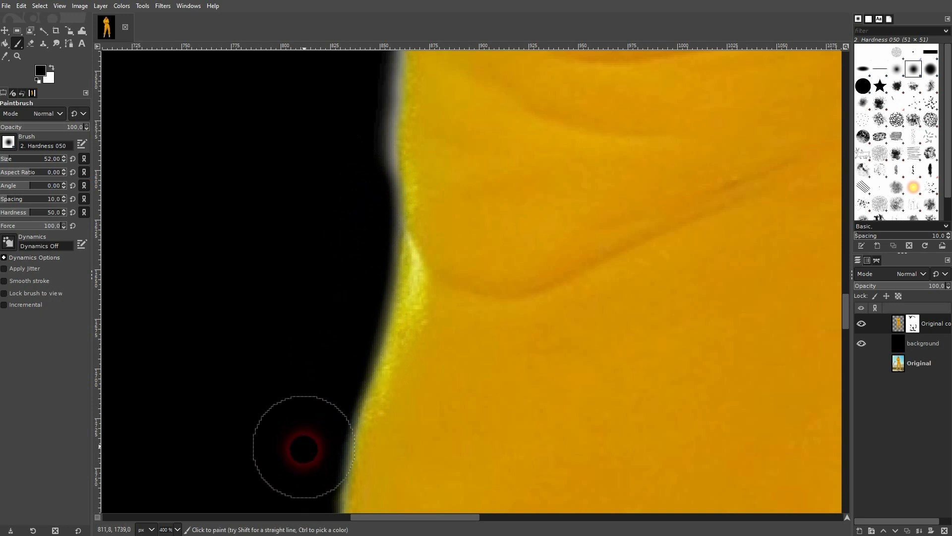
# Mask out the pale fringe along the upper left-hand thigh and around the bulge in the trousers.
pyautogui.moveTo(299, 183); pyautogui.dragTo(317, 402)
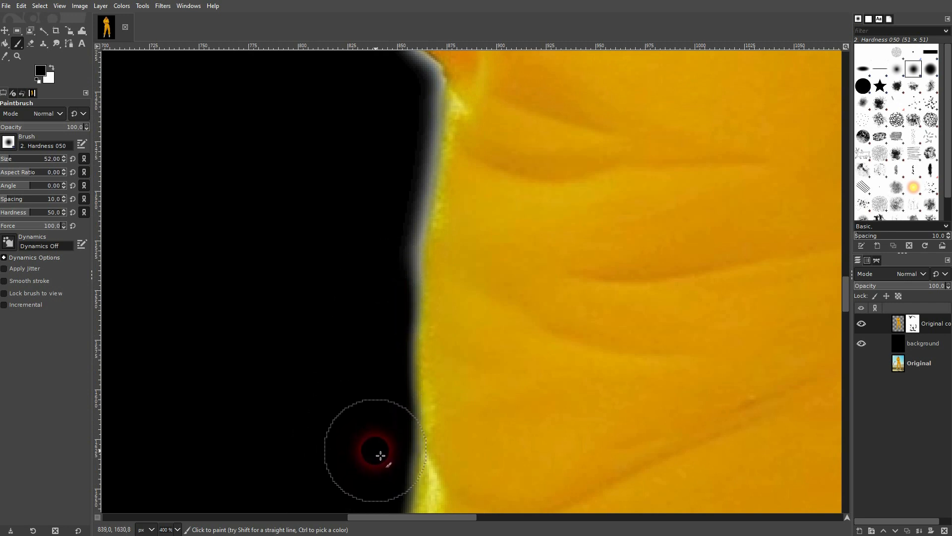
pyautogui.moveTo(381, 455)
pyautogui.mouseDown()
pyautogui.moveTo(365, 352)
pyautogui.moveTo(393, 272)
pyautogui.moveTo(400, 103)
pyautogui.mouseUp()
pyautogui.moveTo(387, 148); pyautogui.dragTo(319, 420)
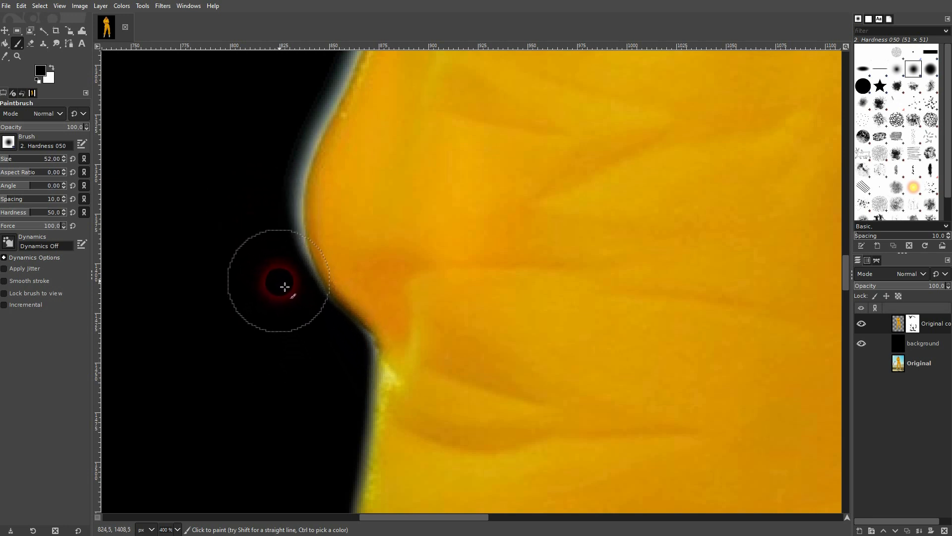
pyautogui.moveTo(285, 287)
pyautogui.mouseDown()
pyautogui.moveTo(273, 231)
pyautogui.moveTo(278, 155)
pyautogui.mouseUp()
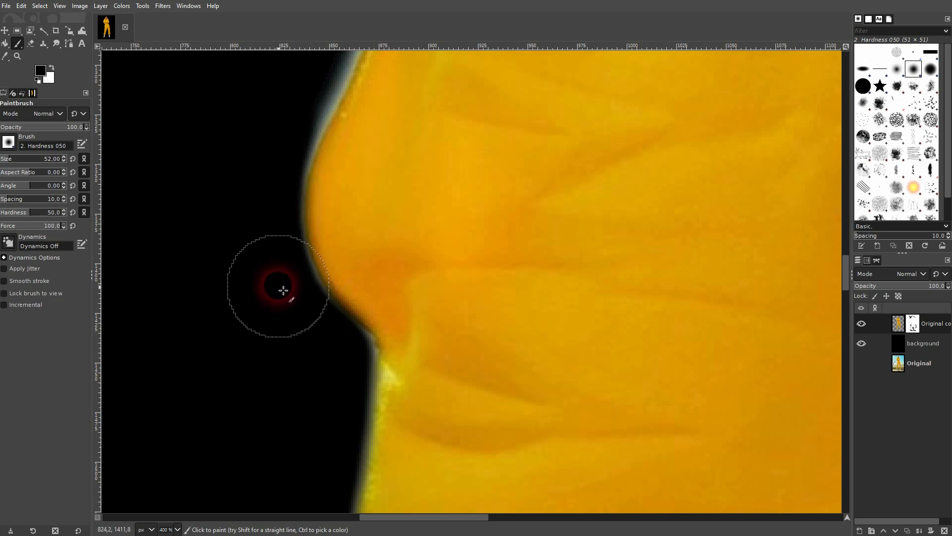
# Paint black on the mask along the left-hand hip and the outer edge of the waistband.
pyautogui.moveTo(243, 149); pyautogui.dragTo(253, 333)
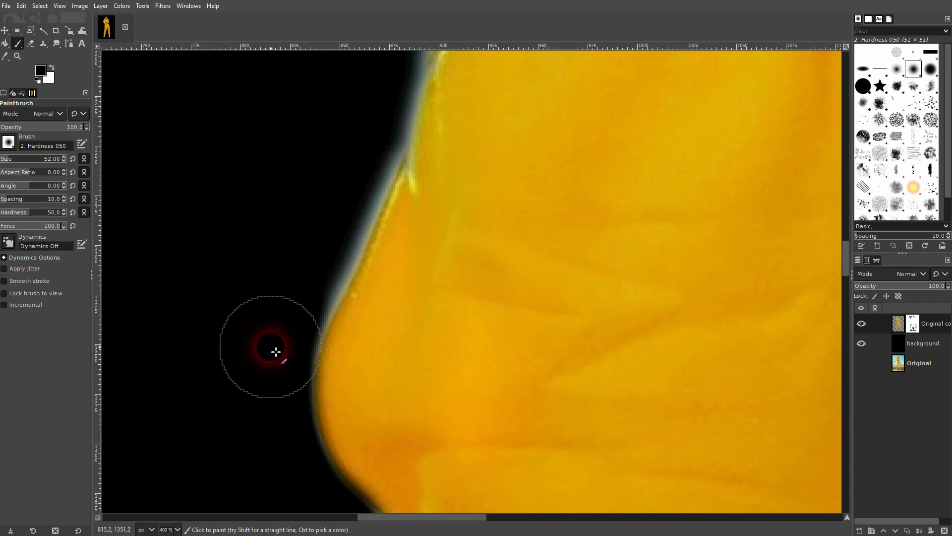
pyautogui.moveTo(329, 250)
pyautogui.mouseDown()
pyautogui.moveTo(365, 142)
pyautogui.moveTo(347, 217)
pyautogui.mouseUp()
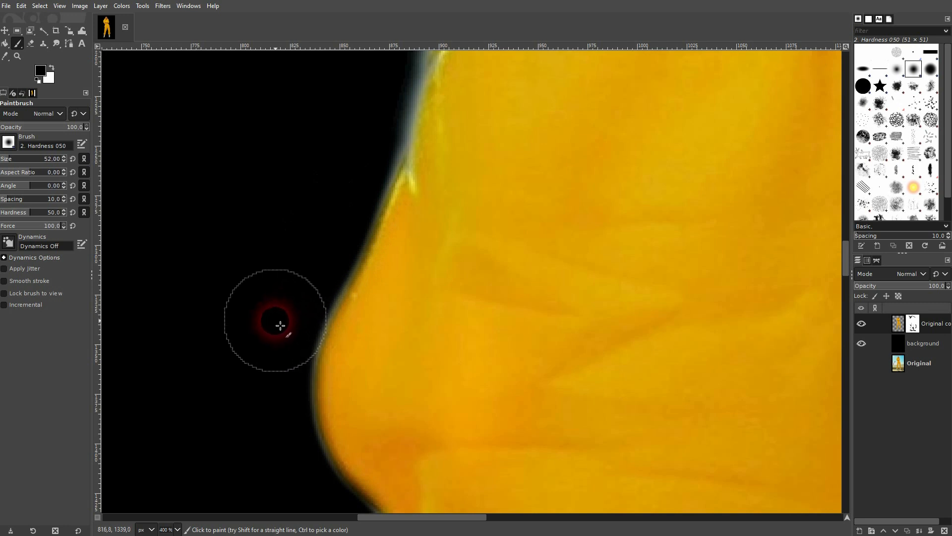
pyautogui.moveTo(342, 163); pyautogui.dragTo(242, 370)
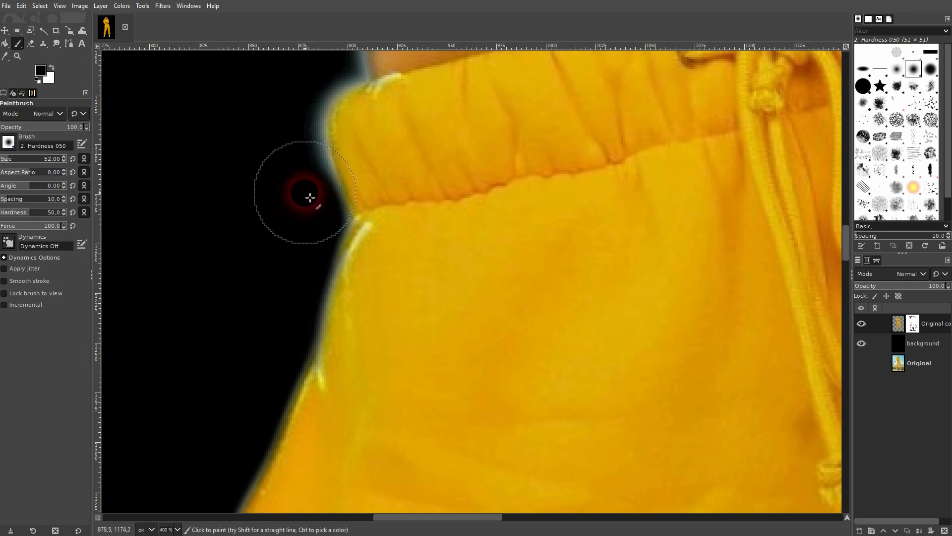
pyautogui.scroll(5, 289, 223)
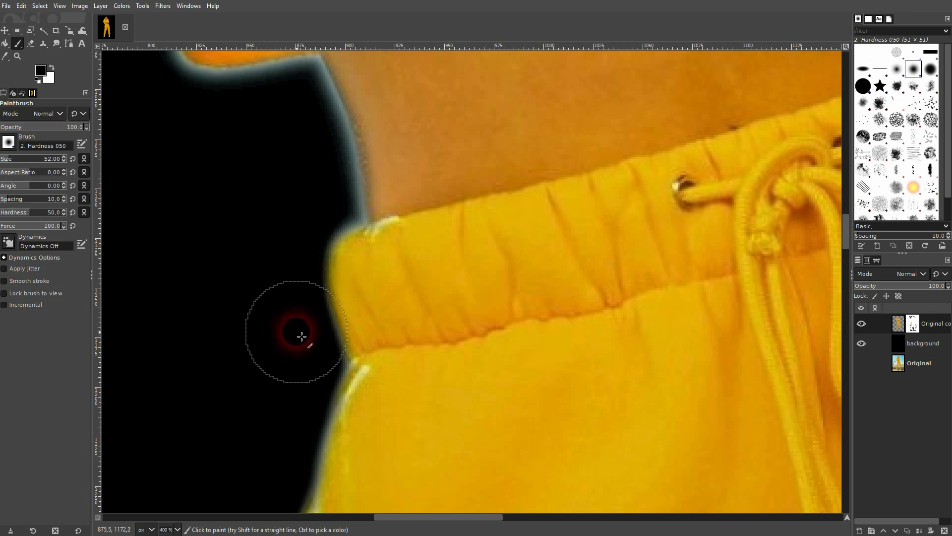
pyautogui.scroll(5, 275, 286)
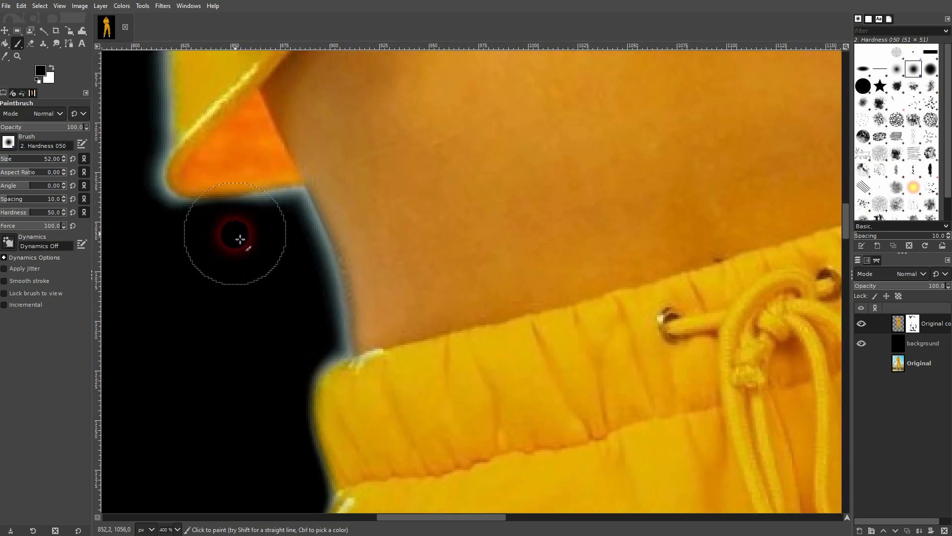
# Reduce the brush size to 12 and mask out the fringe along the bare waist and the underside of the top's orange corner.
pyautogui.moveTo(294, 258)
pyautogui.mouseDown()
pyautogui.moveTo(310, 302)
pyautogui.moveTo(305, 335)
pyautogui.mouseUp()
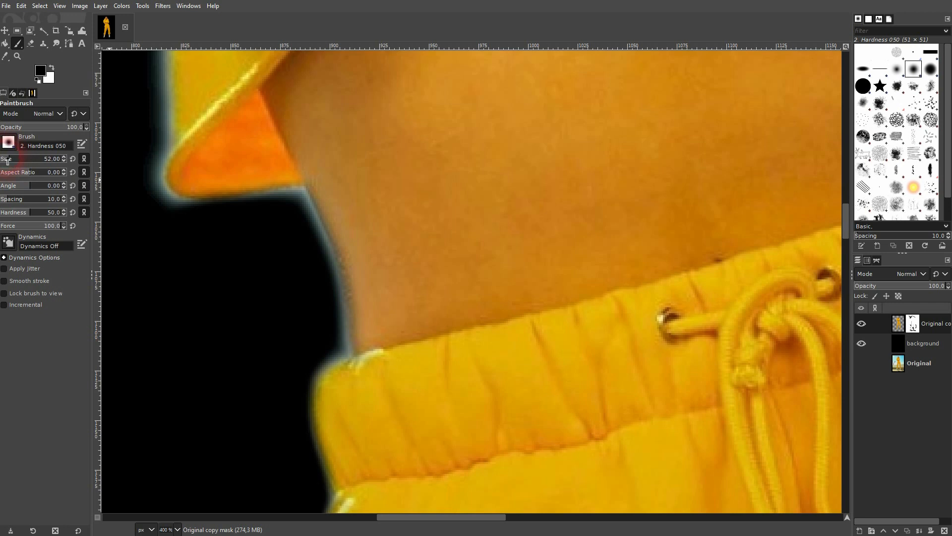
pyautogui.scroll(-1, 7, 158)
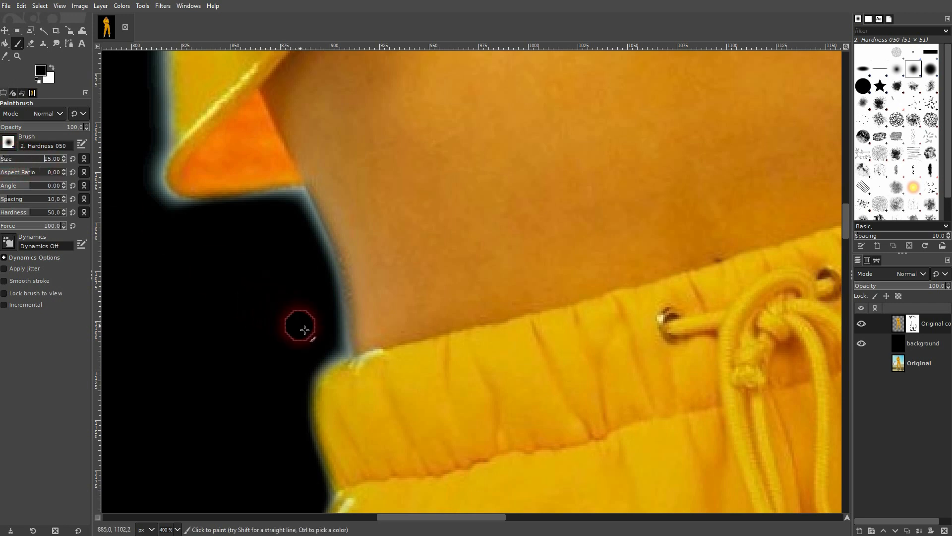
pyautogui.press('[')
pyautogui.press('[')
pyautogui.press('[')
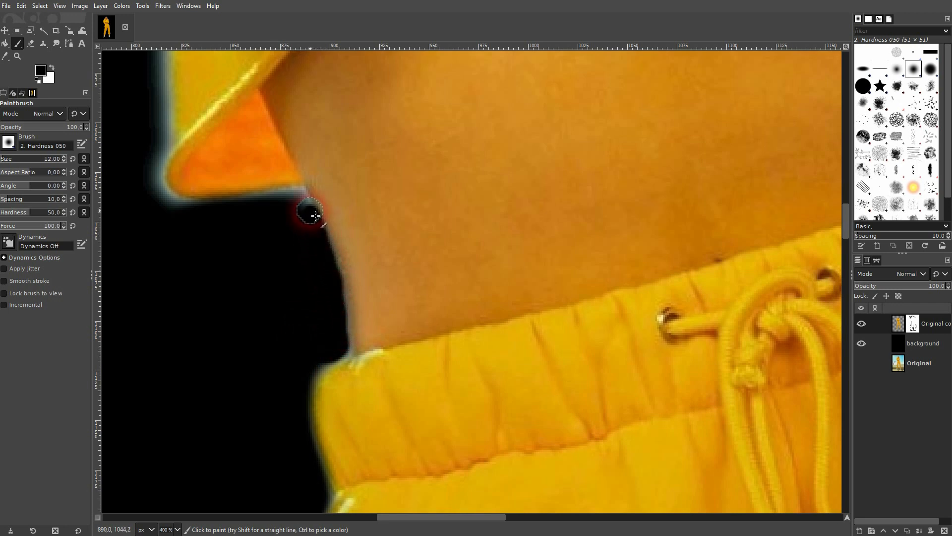
pyautogui.moveTo(302, 200); pyautogui.dragTo(163, 206)
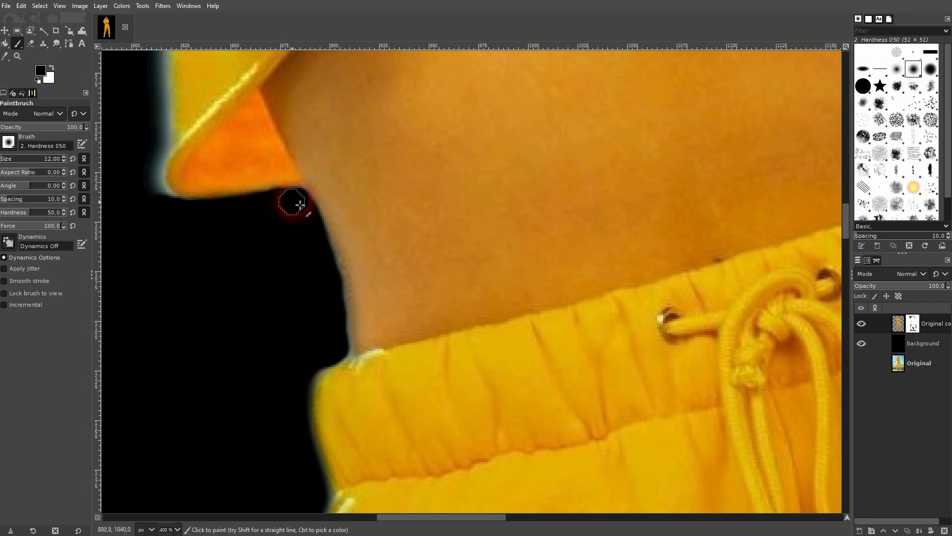
pyautogui.moveTo(205, 204); pyautogui.dragTo(394, 367)
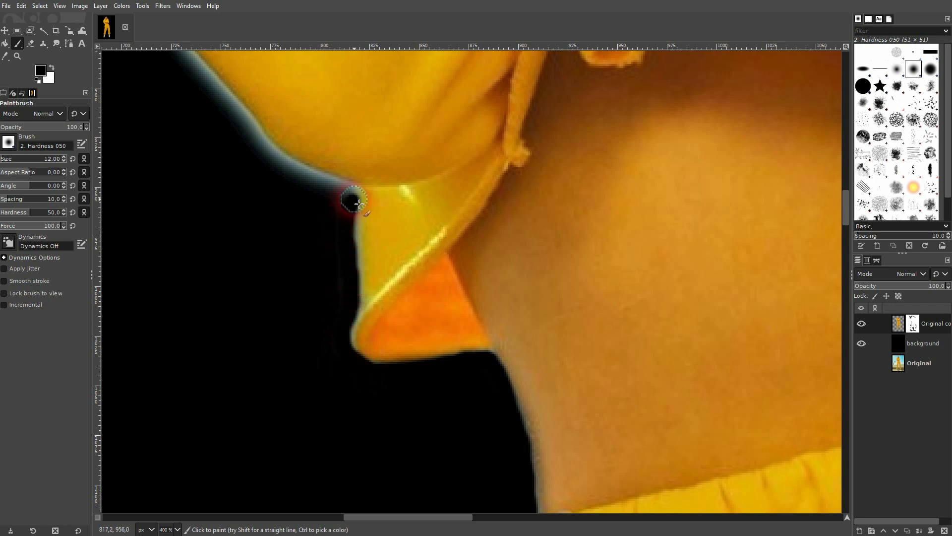
pyautogui.moveTo(279, 242); pyautogui.dragTo(375, 430)
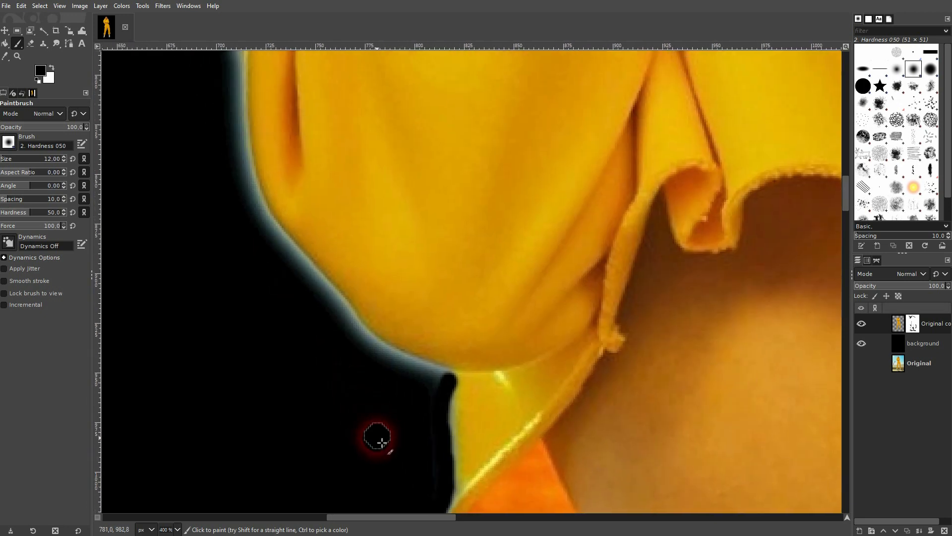
pyautogui.hotkey('ctrl', 'z')
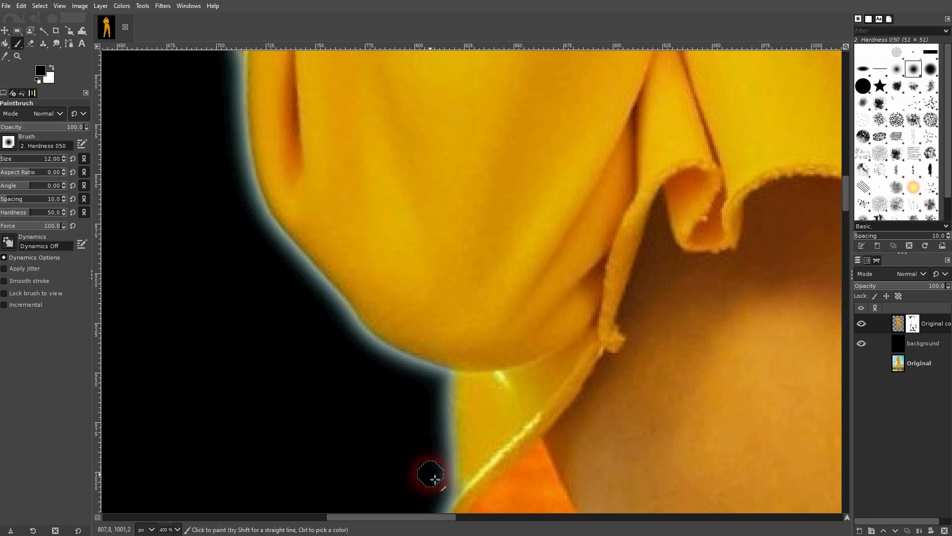
# Mask out the pale fringe along the vertical edge of the top's flap, from the orange corner up to the sleeve.
pyautogui.moveTo(435, 485); pyautogui.dragTo(401, 421)
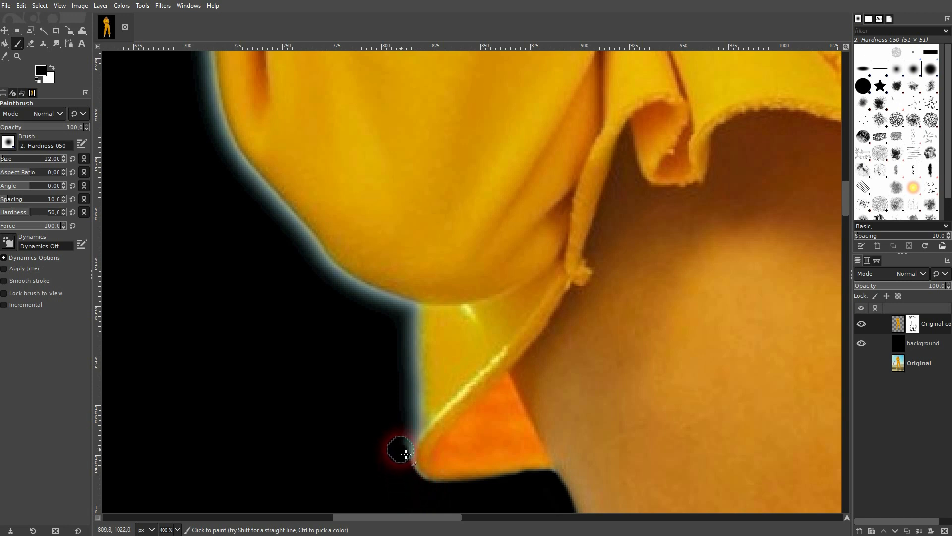
pyautogui.moveTo(412, 430); pyautogui.dragTo(400, 457)
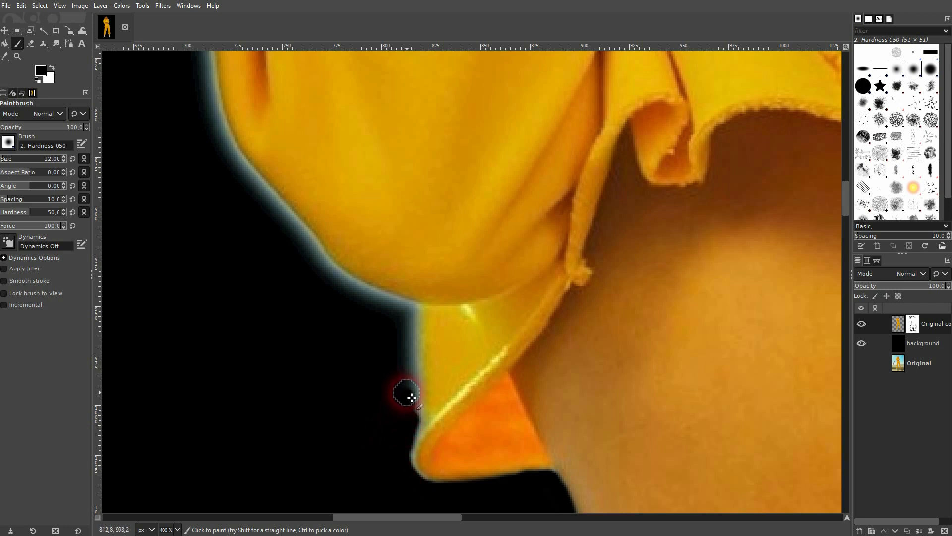
pyautogui.moveTo(412, 397); pyautogui.dragTo(408, 424)
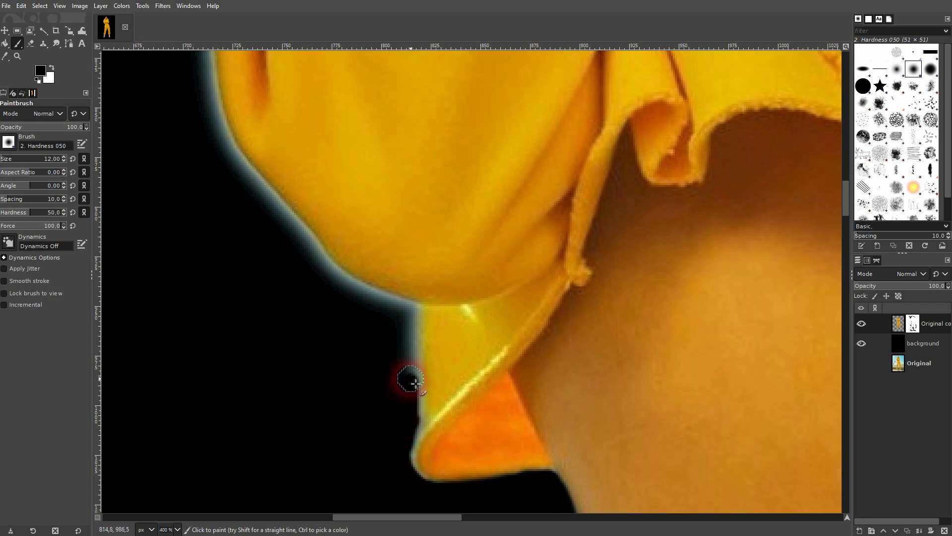
pyautogui.moveTo(416, 368); pyautogui.dragTo(416, 349)
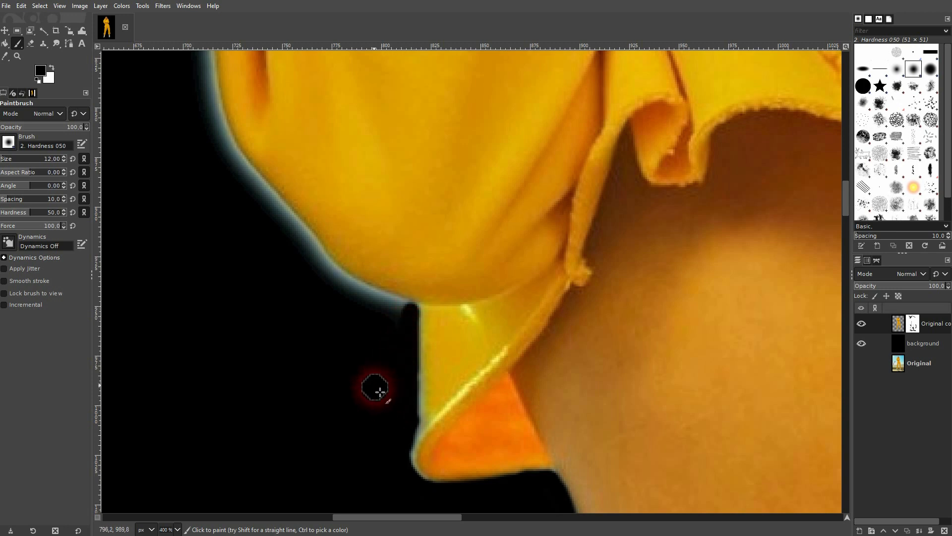
# Set the brush size to 30 and mask out the fringe along the lower curve of the left-hand sleeve.
pyautogui.scroll(5, 347, 417)
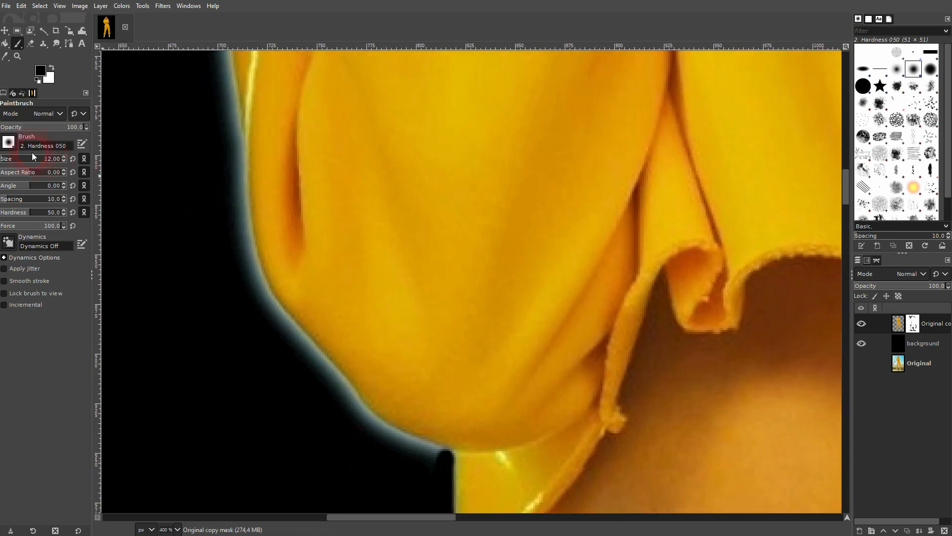
pyautogui.click(9, 160)
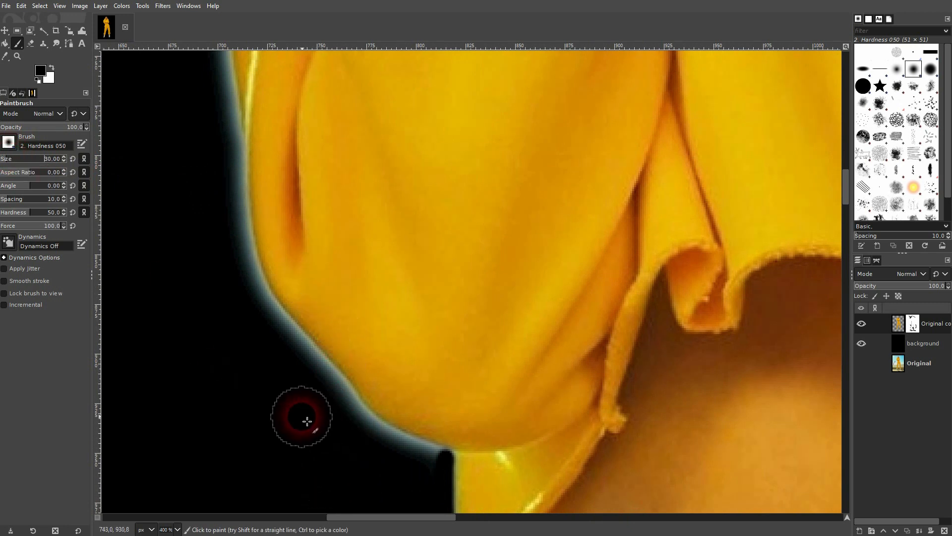
pyautogui.moveTo(369, 463); pyautogui.dragTo(298, 377)
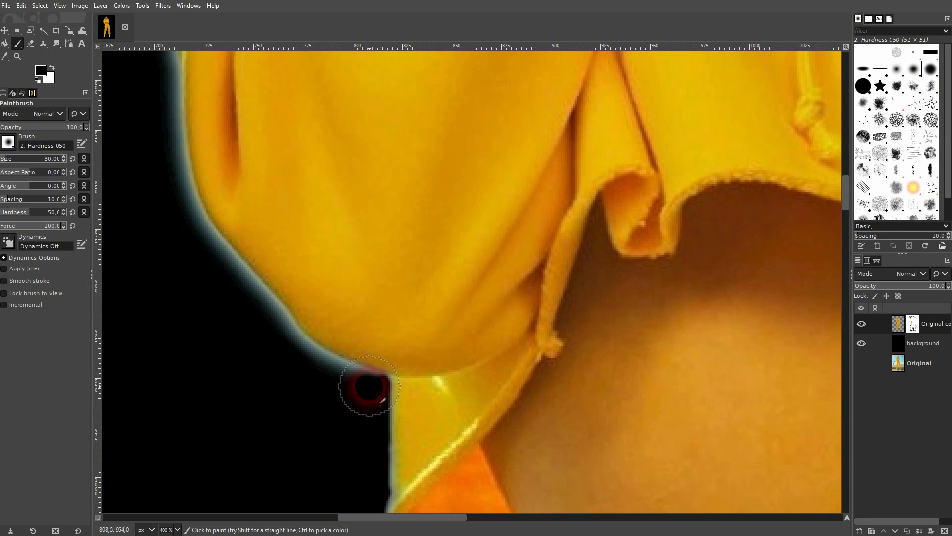
pyautogui.moveTo(374, 391)
pyautogui.mouseDown()
pyautogui.moveTo(293, 358)
pyautogui.moveTo(357, 396)
pyautogui.moveTo(300, 369)
pyautogui.moveTo(258, 307)
pyautogui.moveTo(258, 322)
pyautogui.moveTo(342, 408)
pyautogui.mouseUp()
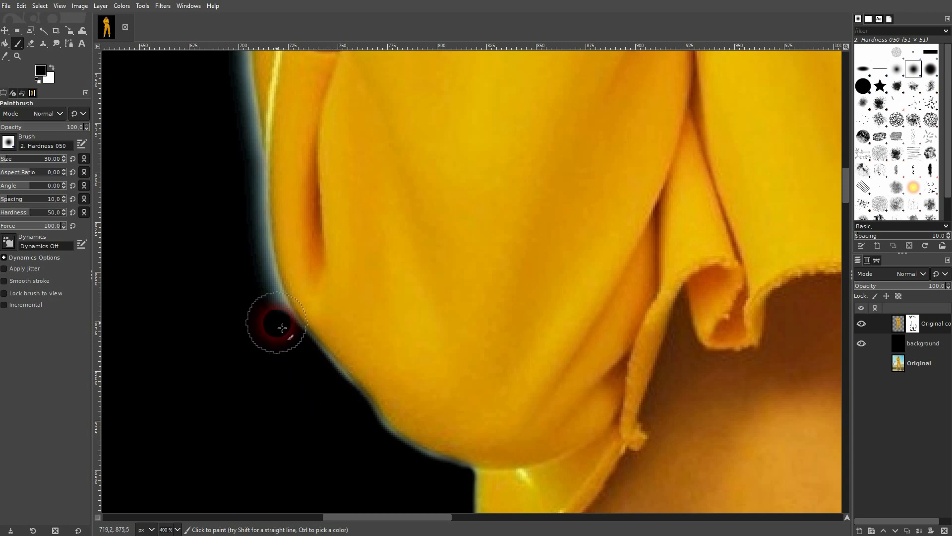
pyautogui.moveTo(283, 328)
pyautogui.mouseDown()
pyautogui.moveTo(257, 281)
pyautogui.moveTo(289, 359)
pyautogui.mouseUp()
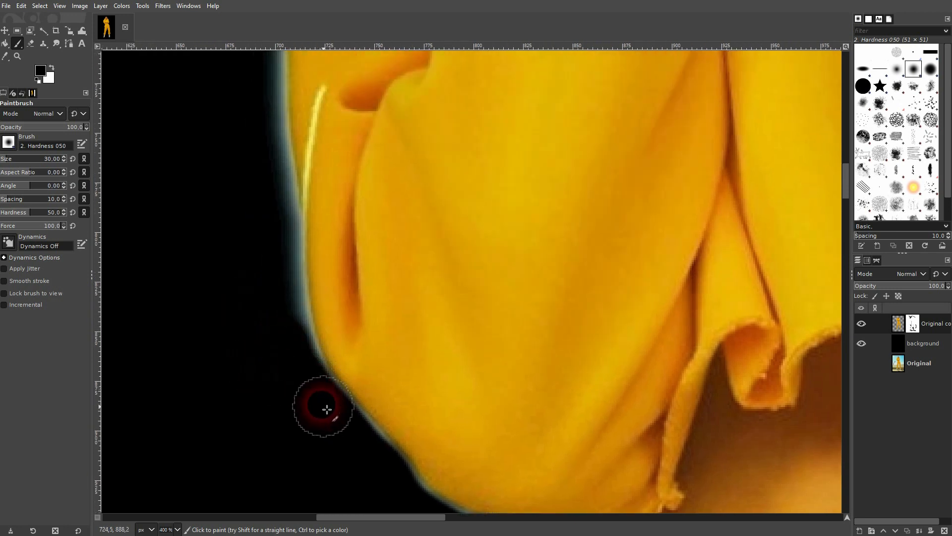
# Paint black on the mask up the outer side of the left-hand sleeve, past the bright yellow crease.
pyautogui.moveTo(327, 409)
pyautogui.mouseDown()
pyautogui.moveTo(323, 421)
pyautogui.moveTo(293, 312)
pyautogui.moveTo(288, 217)
pyautogui.mouseUp()
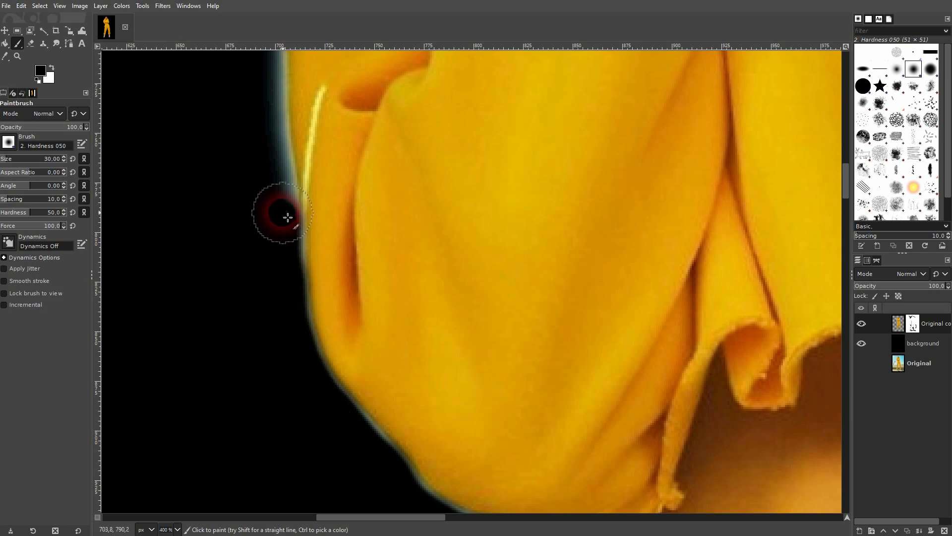
pyautogui.moveTo(310, 448)
pyautogui.mouseDown()
pyautogui.moveTo(222, 276)
pyautogui.moveTo(260, 255)
pyautogui.moveTo(289, 276)
pyautogui.moveTo(319, 327)
pyautogui.moveTo(389, 369)
pyautogui.mouseUp()
pyautogui.moveTo(310, 253); pyautogui.dragTo(393, 424)
pyautogui.moveTo(346, 215); pyautogui.dragTo(459, 405)
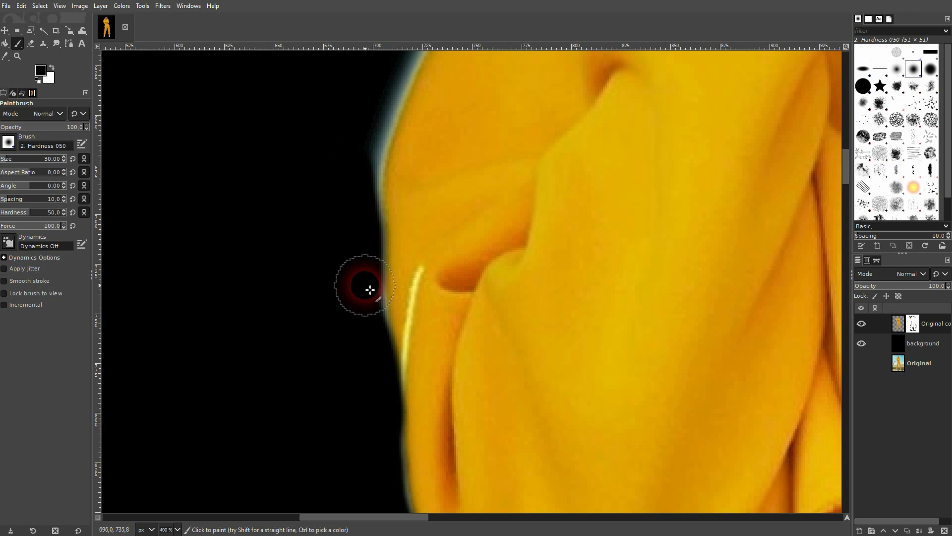
# Mask out the fringe along the outer edge of the left-hand sleeve, from the bright yellow crease up to the ribbed cuff.
pyautogui.moveTo(301, 193); pyautogui.dragTo(245, 357)
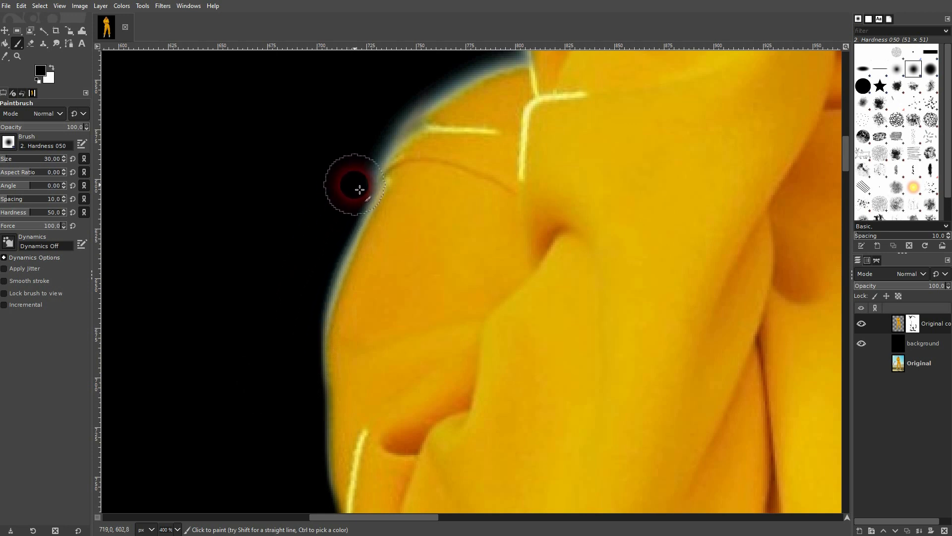
pyautogui.moveTo(360, 190); pyautogui.dragTo(289, 345)
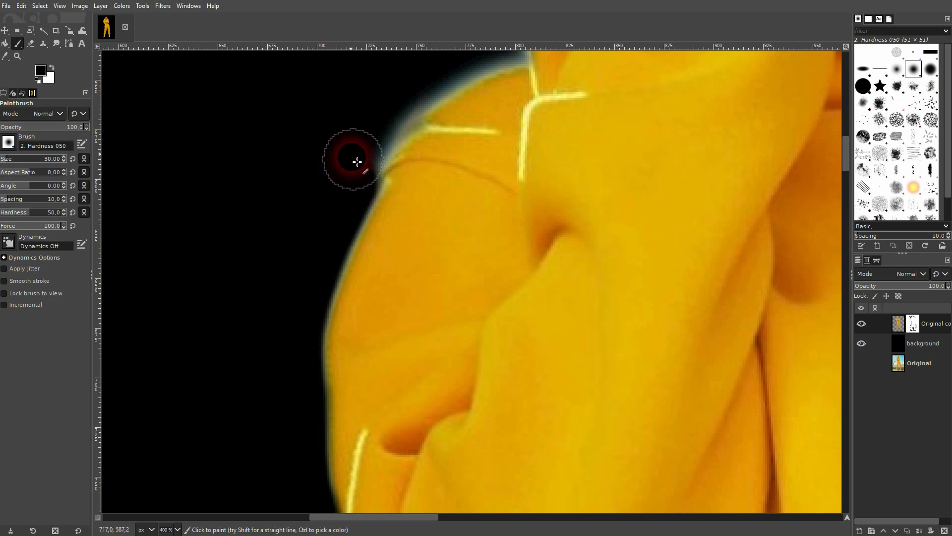
pyautogui.moveTo(357, 162)
pyautogui.mouseDown()
pyautogui.moveTo(320, 152)
pyautogui.moveTo(217, 311)
pyautogui.moveTo(213, 330)
pyautogui.moveTo(237, 382)
pyautogui.moveTo(306, 285)
pyautogui.moveTo(403, 240)
pyautogui.moveTo(399, 121)
pyautogui.moveTo(265, 283)
pyautogui.mouseUp()
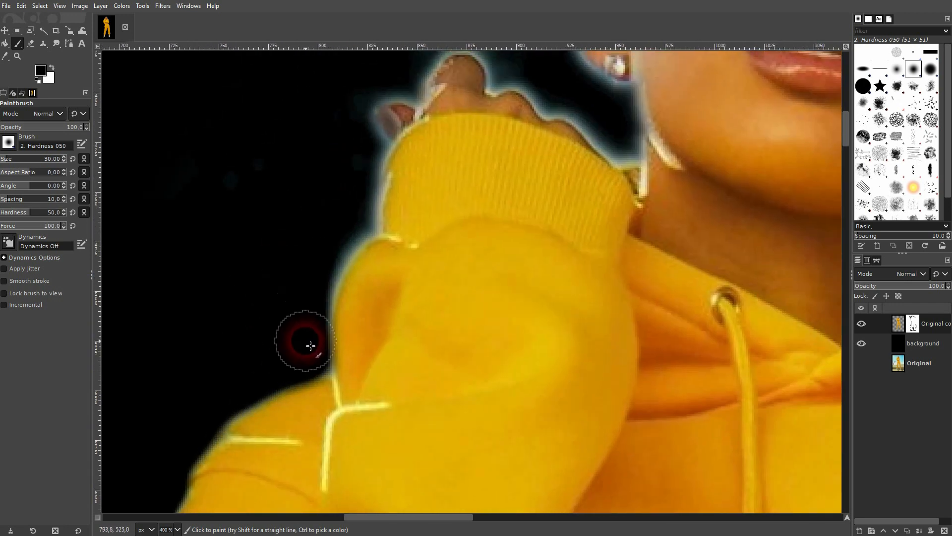
pyautogui.moveTo(306, 341)
pyautogui.mouseDown()
pyautogui.moveTo(334, 267)
pyautogui.moveTo(369, 227)
pyautogui.mouseUp()
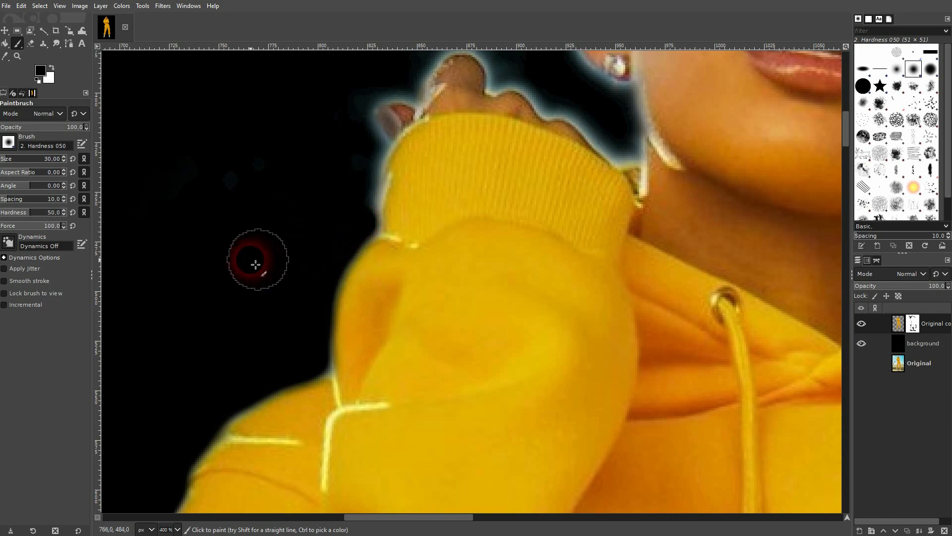
# Reduce the brush size to 12 and mask out the fringe around the left-hand cuff and fingers, up to the earring.
pyautogui.click(9, 160)
pyautogui.press('Down')
pyautogui.press('Down')
pyautogui.press('Down')
pyautogui.press('Down')
pyautogui.press('Down')
pyautogui.press('Down')
pyautogui.press('Down')
pyautogui.press('Down')
pyautogui.press('Down')
pyautogui.press('Down')
pyautogui.press('Down')
pyautogui.press('Down')
pyautogui.press('Down')
pyautogui.press('Down')
pyautogui.press('Down')
pyautogui.press('Down')
pyautogui.press('Down')
pyautogui.press('Down')
pyautogui.press('Down')
pyautogui.press('Down')
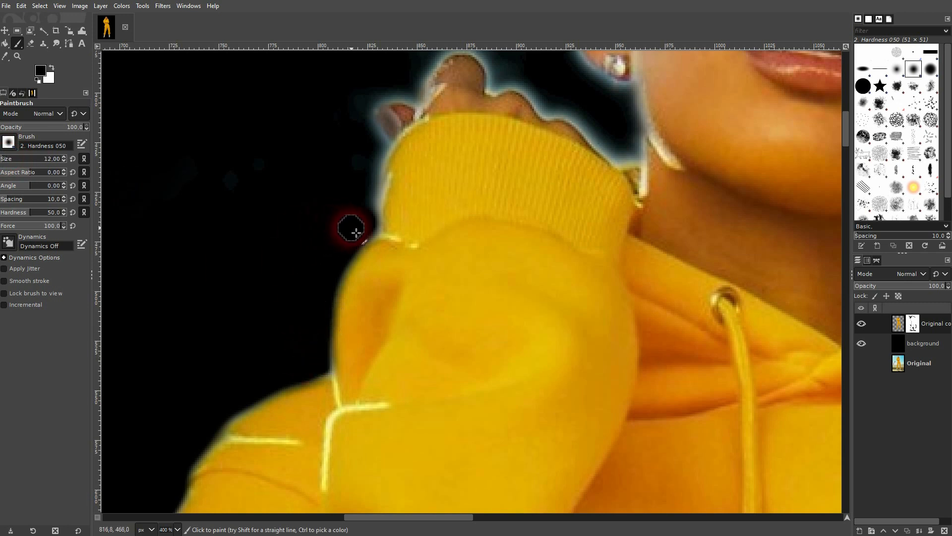
pyautogui.moveTo(378, 206)
pyautogui.mouseDown()
pyautogui.moveTo(385, 152)
pyautogui.moveTo(358, 118)
pyautogui.moveTo(322, 164)
pyautogui.moveTo(257, 329)
pyautogui.mouseUp()
pyautogui.moveTo(516, 312)
pyautogui.mouseDown()
pyautogui.moveTo(484, 324)
pyautogui.moveTo(471, 294)
pyautogui.moveTo(497, 265)
pyautogui.mouseUp()
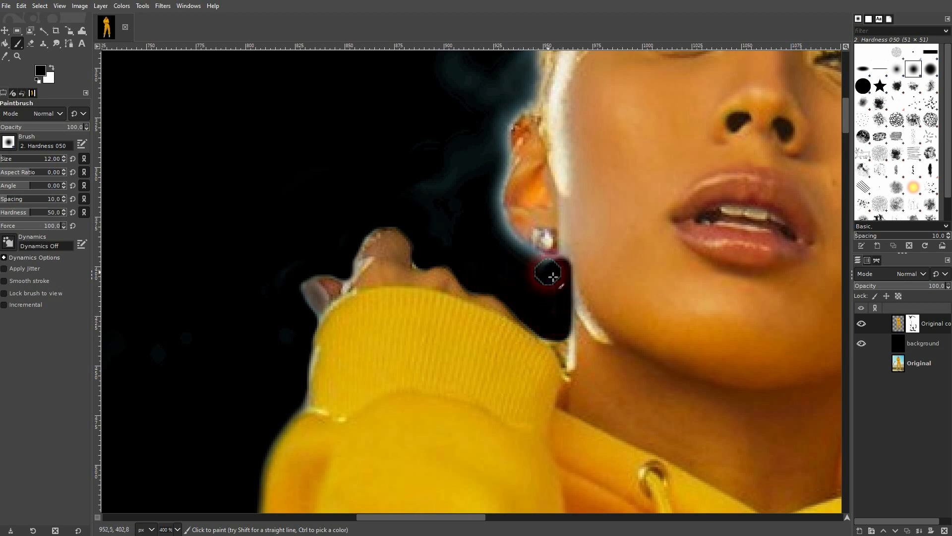
# Mask out the halo around the left-hand ear and up along the adjoining temple and hairline.
pyautogui.scroll(5, 537, 287)
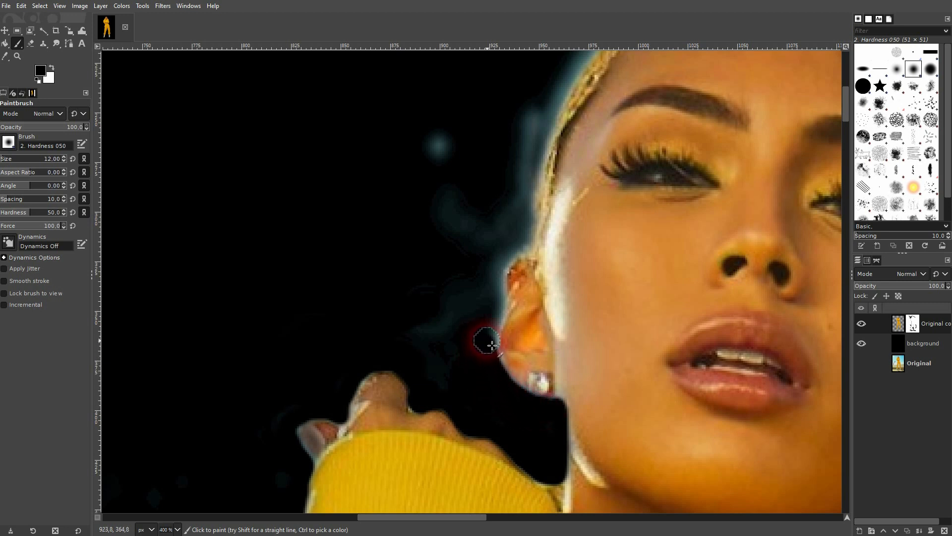
pyautogui.moveTo(472, 124); pyautogui.dragTo(410, 180)
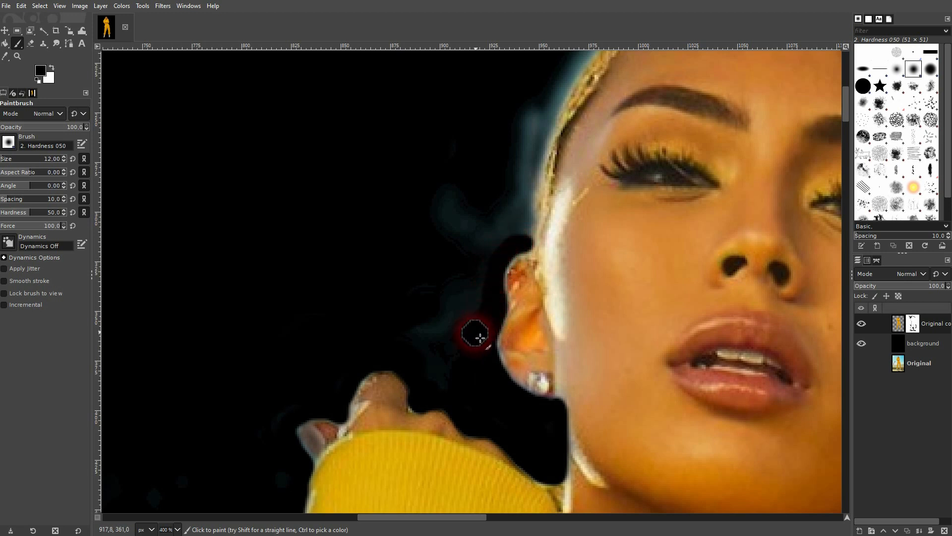
pyautogui.moveTo(457, 179); pyautogui.dragTo(375, 252)
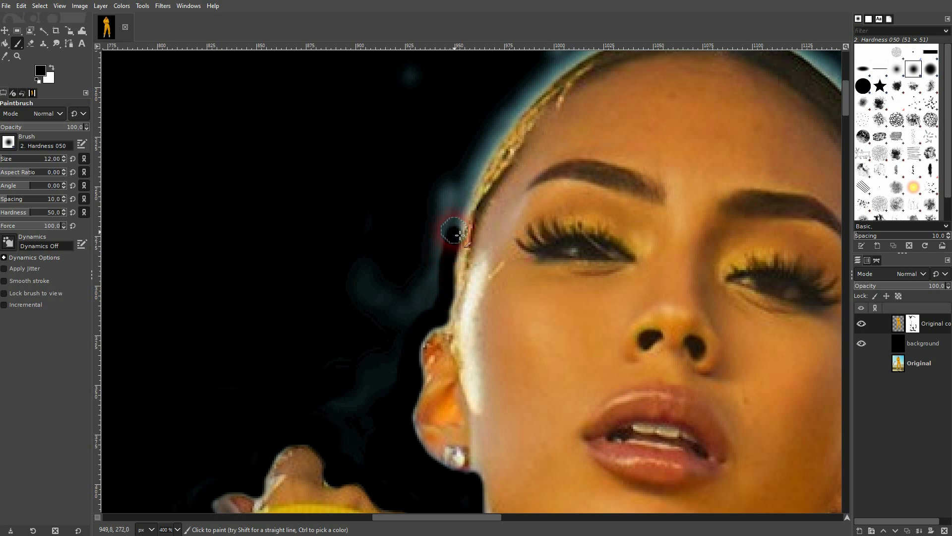
pyautogui.moveTo(468, 202); pyautogui.dragTo(484, 149)
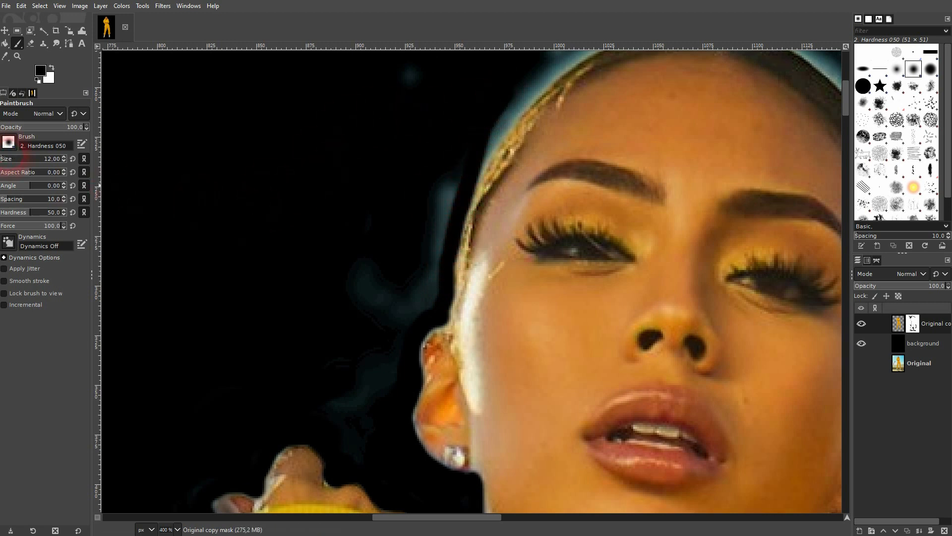
# Set the brush size to 21 and paint out the bluish residue in the black area beside the left-hand ear and temple.
pyautogui.scroll(-1, 11, 161)
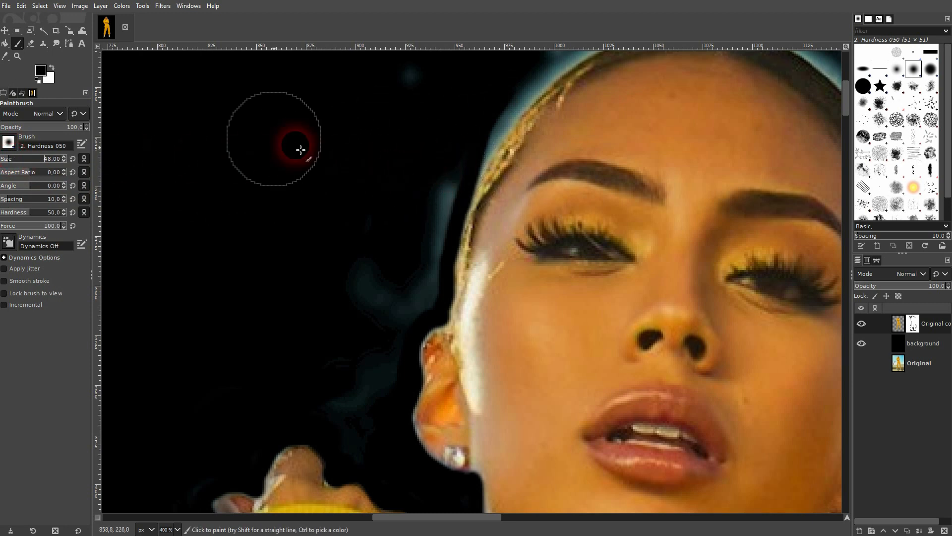
pyautogui.press('[')
pyautogui.press('[')
pyautogui.press('[')
pyautogui.press('[')
pyautogui.press('[')
pyautogui.press('[')
pyautogui.press('[')
pyautogui.press('[')
pyautogui.press('[')
pyautogui.press('[')
pyautogui.press('[')
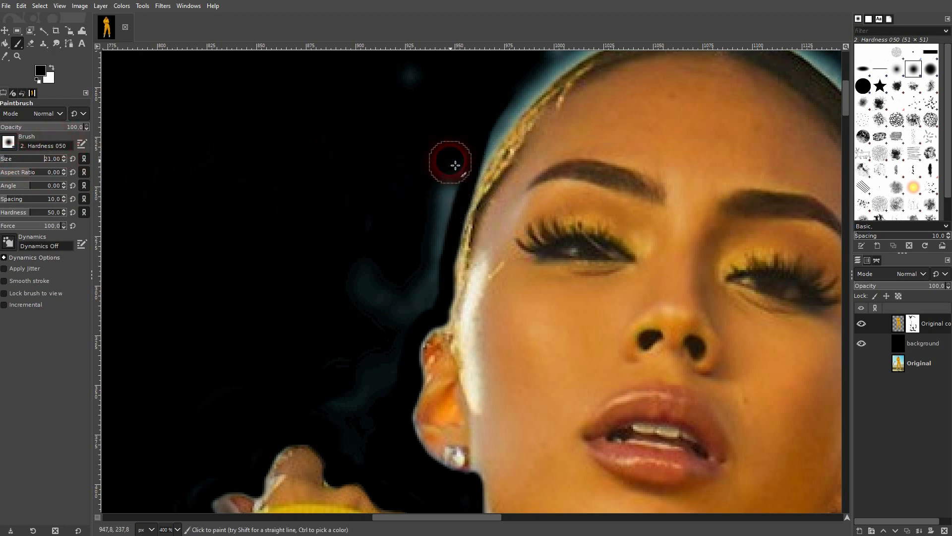
pyautogui.moveTo(451, 161)
pyautogui.mouseDown()
pyautogui.moveTo(425, 306)
pyautogui.moveTo(391, 332)
pyautogui.moveTo(398, 284)
pyautogui.moveTo(351, 323)
pyautogui.moveTo(384, 261)
pyautogui.moveTo(374, 419)
pyautogui.moveTo(331, 403)
pyautogui.moveTo(353, 399)
pyautogui.moveTo(422, 74)
pyautogui.mouseUp()
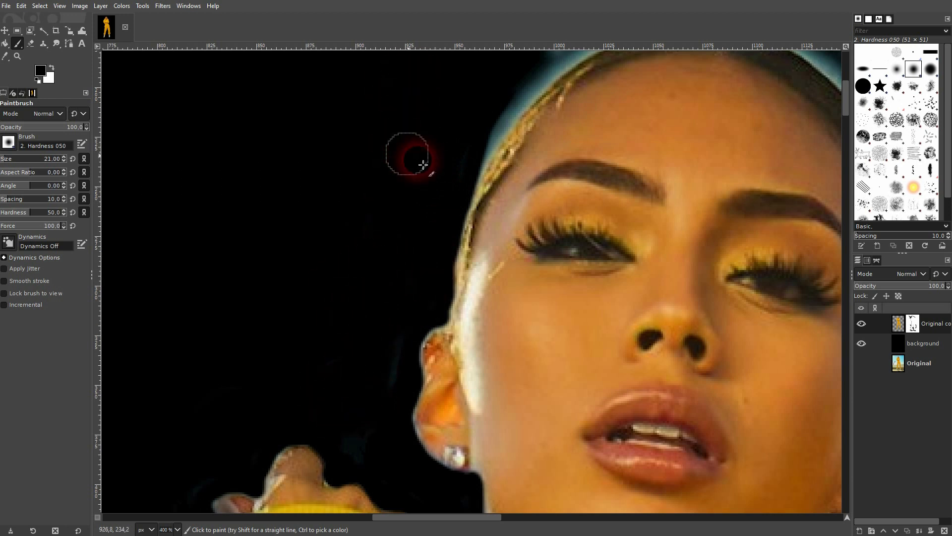
pyautogui.moveTo(424, 161)
pyautogui.mouseDown()
pyautogui.moveTo(289, 329)
pyautogui.moveTo(408, 206)
pyautogui.moveTo(527, 147)
pyautogui.moveTo(391, 228)
pyautogui.moveTo(629, 167)
pyautogui.moveTo(615, 159)
pyautogui.moveTo(463, 185)
pyautogui.moveTo(375, 265)
pyautogui.moveTo(308, 377)
pyautogui.moveTo(321, 334)
pyautogui.moveTo(343, 323)
pyautogui.mouseUp()
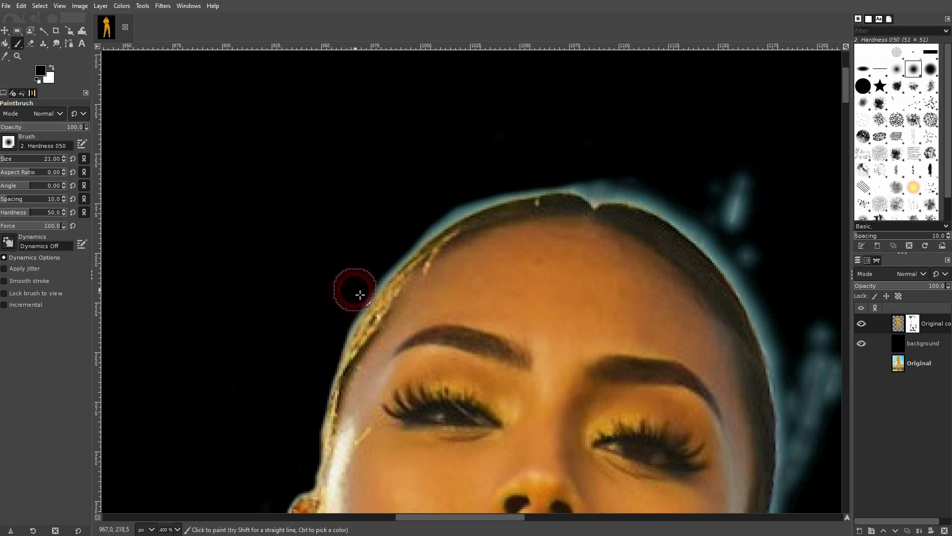
# Mask out the bluish fringe over the top of the head, from the left-hand hairline past the parting, with the residue beside it.
pyautogui.moveTo(373, 281)
pyautogui.mouseDown()
pyautogui.moveTo(465, 207)
pyautogui.moveTo(503, 194)
pyautogui.moveTo(473, 191)
pyautogui.moveTo(418, 233)
pyautogui.moveTo(480, 204)
pyautogui.moveTo(550, 190)
pyautogui.moveTo(700, 194)
pyautogui.moveTo(763, 210)
pyautogui.moveTo(753, 132)
pyautogui.moveTo(742, 236)
pyautogui.moveTo(727, 193)
pyautogui.moveTo(771, 268)
pyautogui.moveTo(714, 199)
pyautogui.mouseUp()
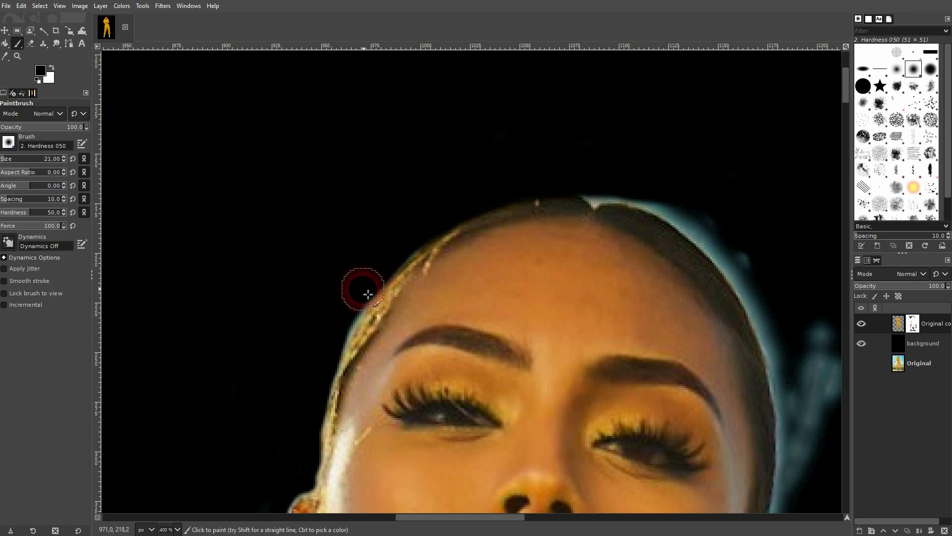
pyautogui.moveTo(701, 197)
pyautogui.mouseDown()
pyautogui.moveTo(633, 204)
pyautogui.moveTo(427, 229)
pyautogui.moveTo(537, 310)
pyautogui.moveTo(577, 413)
pyautogui.moveTo(557, 436)
pyautogui.mouseUp()
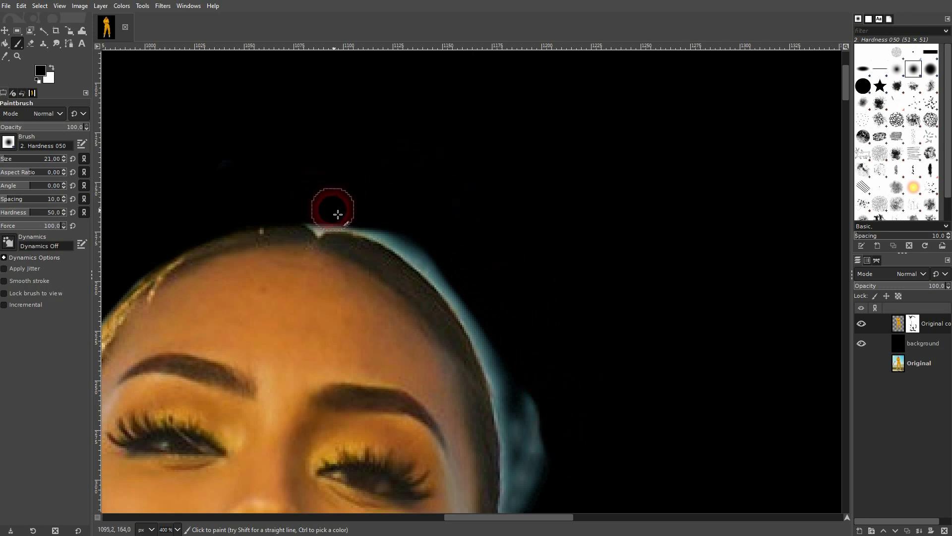
pyautogui.moveTo(333, 209)
pyautogui.mouseDown()
pyautogui.moveTo(397, 237)
pyautogui.moveTo(462, 290)
pyautogui.moveTo(525, 386)
pyautogui.moveTo(543, 454)
pyautogui.moveTo(539, 267)
pyautogui.moveTo(478, 203)
pyautogui.moveTo(410, 236)
pyautogui.moveTo(361, 228)
pyautogui.moveTo(388, 168)
pyautogui.mouseUp()
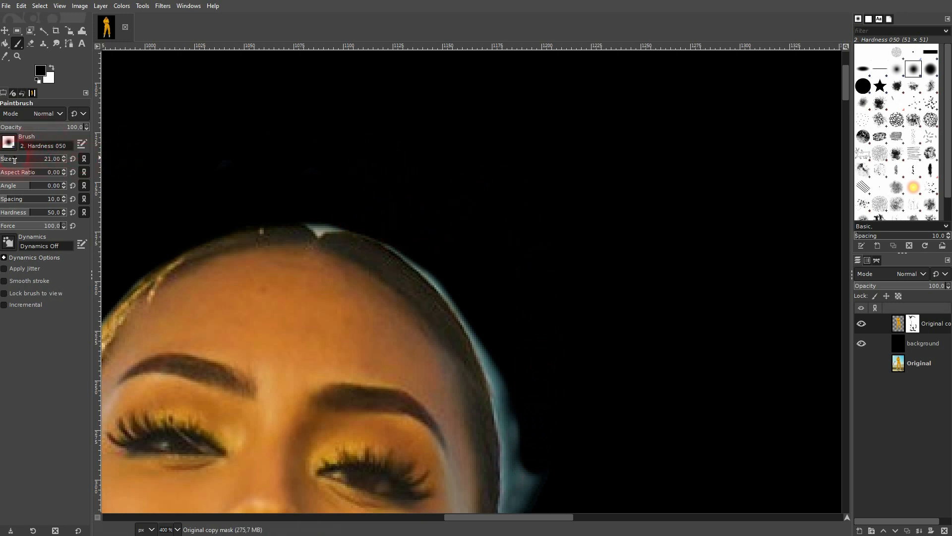
# Reduce the brush size to 9 and mask out the pale spot at the hair parting.
pyautogui.press('[')
pyautogui.press('[')
pyautogui.press('[')
pyautogui.press('[')
pyautogui.press('[')
pyautogui.press('[')
pyautogui.press('[')
pyautogui.press('[')
pyautogui.press('[')
pyautogui.press('[')
pyautogui.press('[')
pyautogui.press('[')
pyautogui.press('[')
pyautogui.press('[')
pyautogui.press('[')
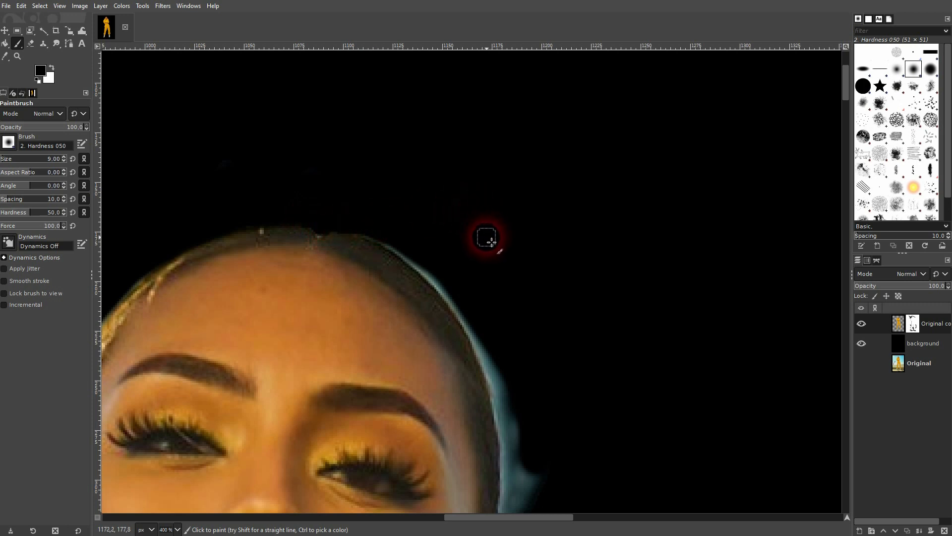
# Set the brush size to 30 and mask out the fringe along the upper right-hand curve of the hair.
pyautogui.click(10, 161)
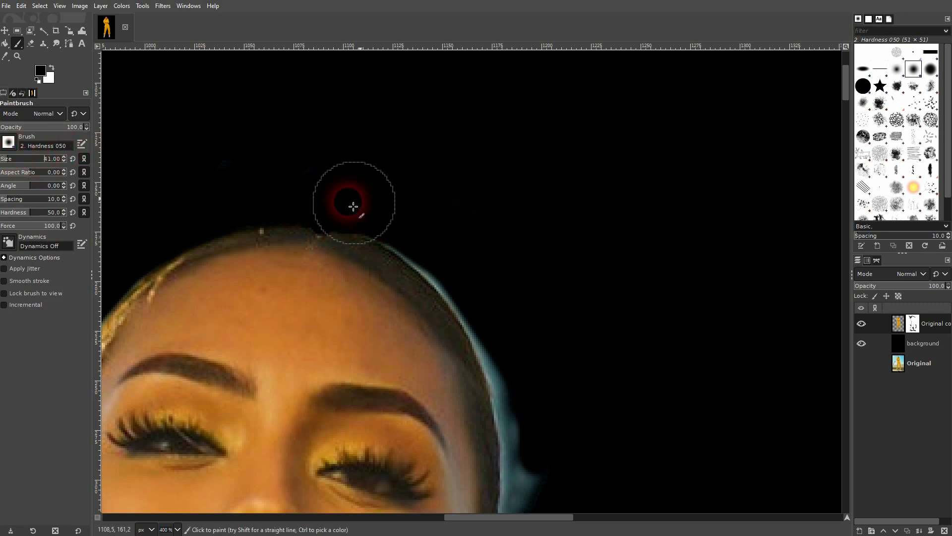
pyautogui.press('[')
pyautogui.press('[')
pyautogui.press('[')
pyautogui.press('[')
pyautogui.press('[')
pyautogui.press('[')
pyautogui.press('[')
pyautogui.press('[')
pyautogui.press('[')
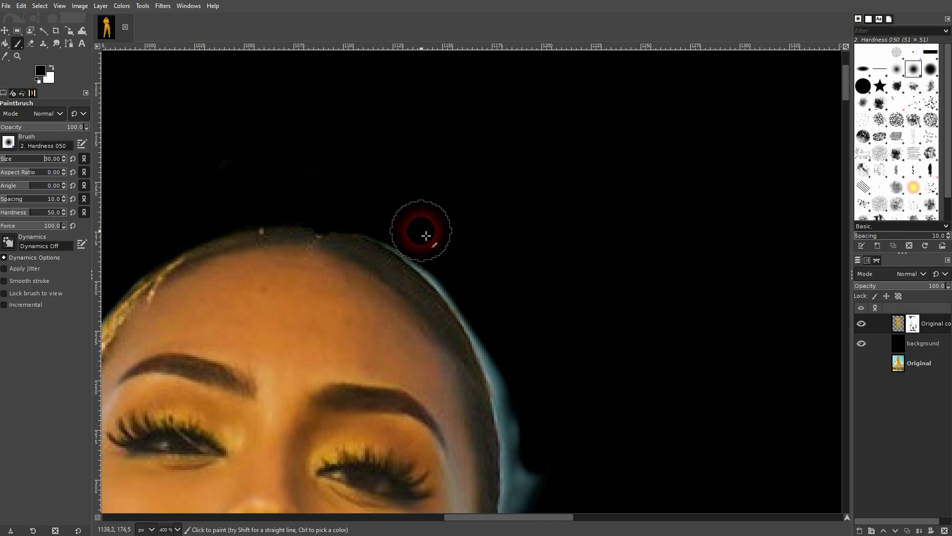
pyautogui.press('[')
pyautogui.press('[')
pyautogui.press('[')
pyautogui.moveTo(419, 249)
pyautogui.mouseDown()
pyautogui.moveTo(481, 315)
pyautogui.moveTo(520, 393)
pyautogui.mouseUp()
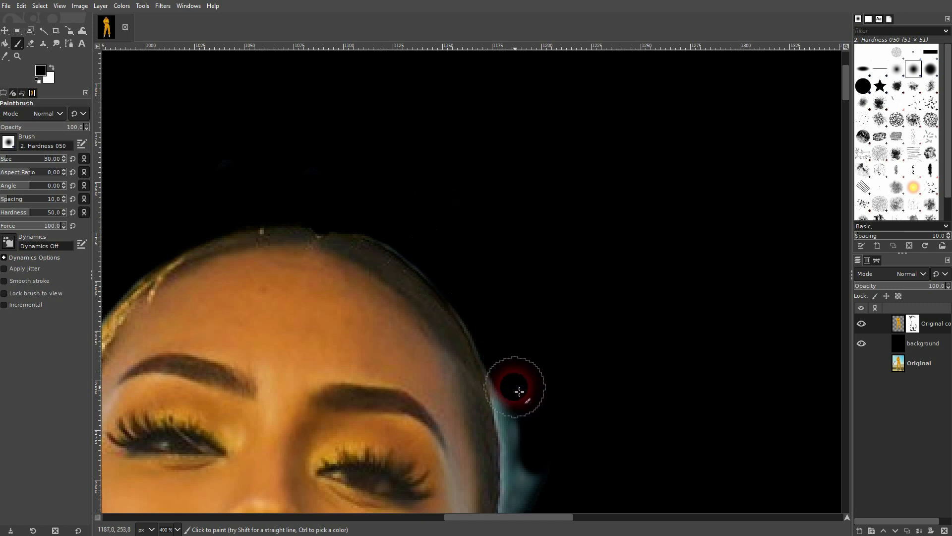
pyautogui.moveTo(412, 243)
pyautogui.mouseDown()
pyautogui.moveTo(459, 281)
pyautogui.moveTo(501, 349)
pyautogui.mouseUp()
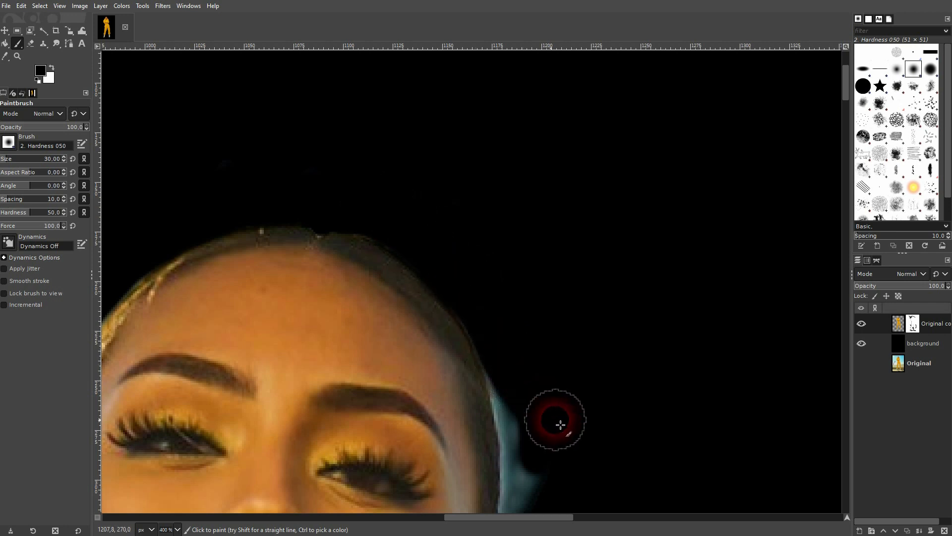
# Mask out the bluish residue and fringe down the right-hand side of the head to the top of the ear.
pyautogui.moveTo(559, 425); pyautogui.dragTo(523, 189)
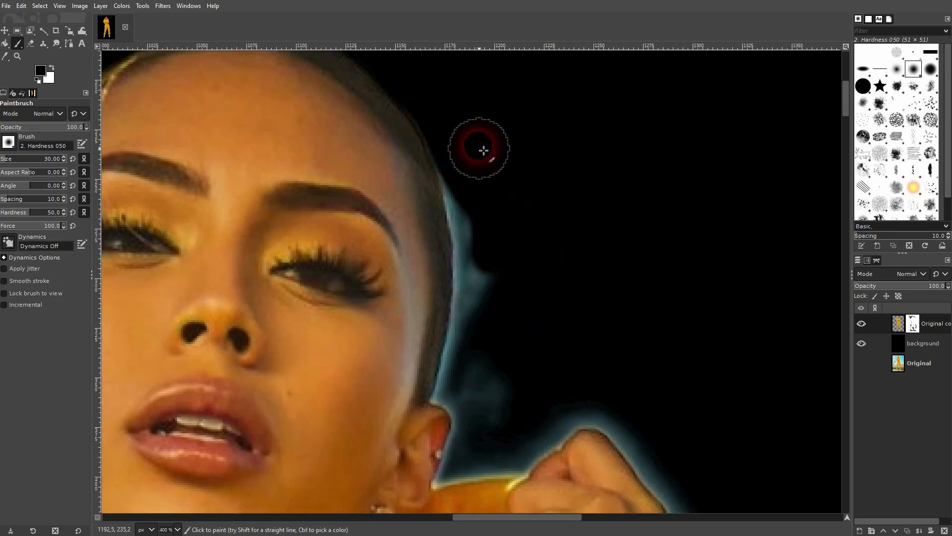
pyautogui.moveTo(516, 319)
pyautogui.mouseDown()
pyautogui.moveTo(511, 413)
pyautogui.moveTo(487, 366)
pyautogui.moveTo(488, 413)
pyautogui.moveTo(506, 179)
pyautogui.moveTo(496, 126)
pyautogui.moveTo(462, 130)
pyautogui.mouseUp()
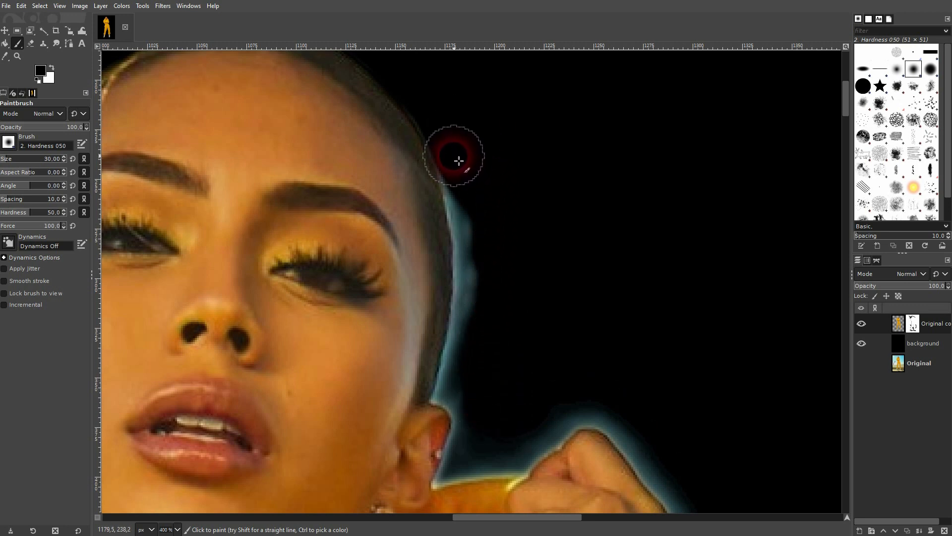
pyautogui.moveTo(474, 205); pyautogui.dragTo(490, 336)
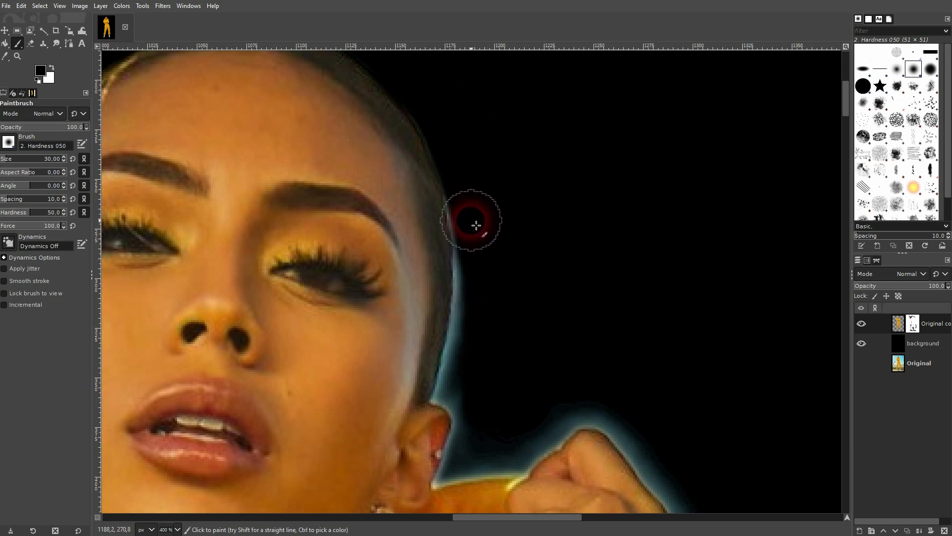
pyautogui.moveTo(471, 203); pyautogui.dragTo(477, 355)
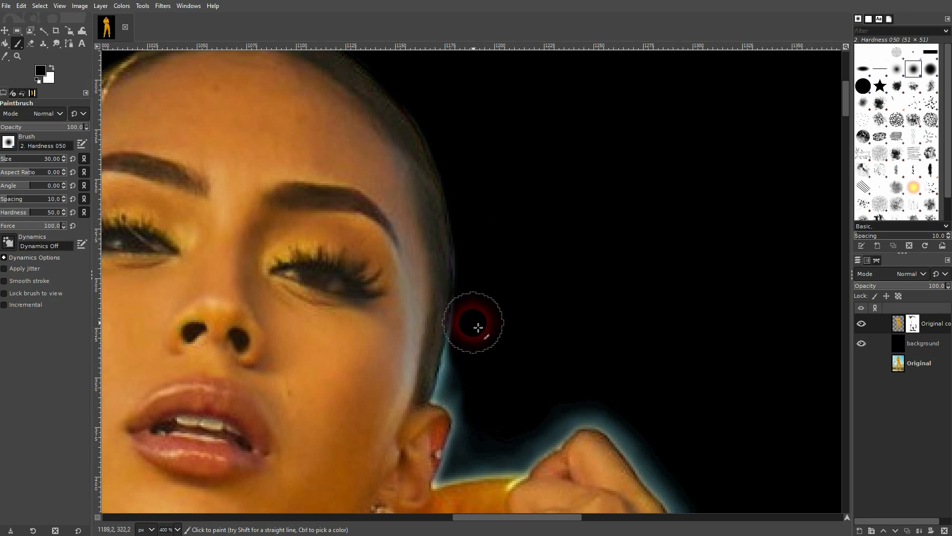
pyautogui.moveTo(478, 327)
pyautogui.mouseDown()
pyautogui.moveTo(457, 401)
pyautogui.moveTo(477, 291)
pyautogui.mouseUp()
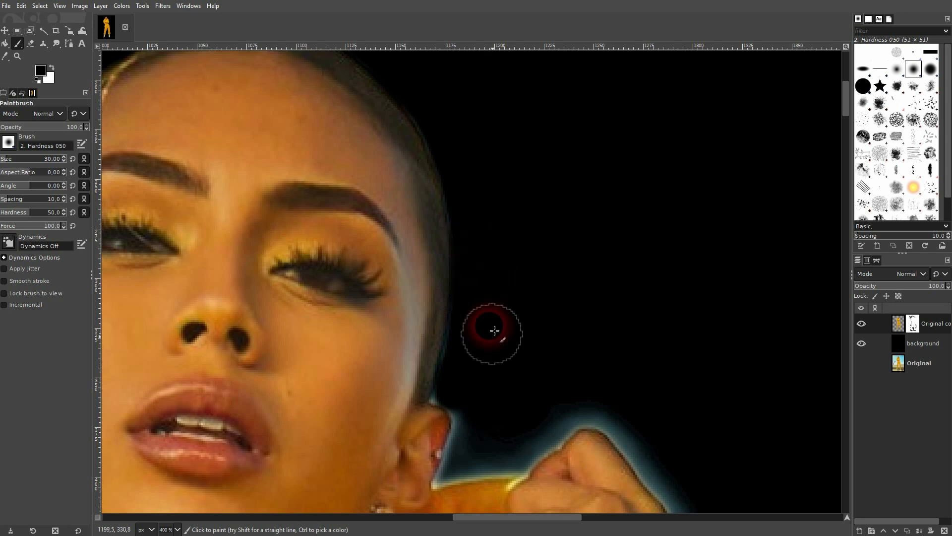
# Reduce the brush size to 12 and mask out the fringe and residue between the right-hand ear and the raised fist.
pyautogui.moveTo(529, 400); pyautogui.dragTo(488, 259)
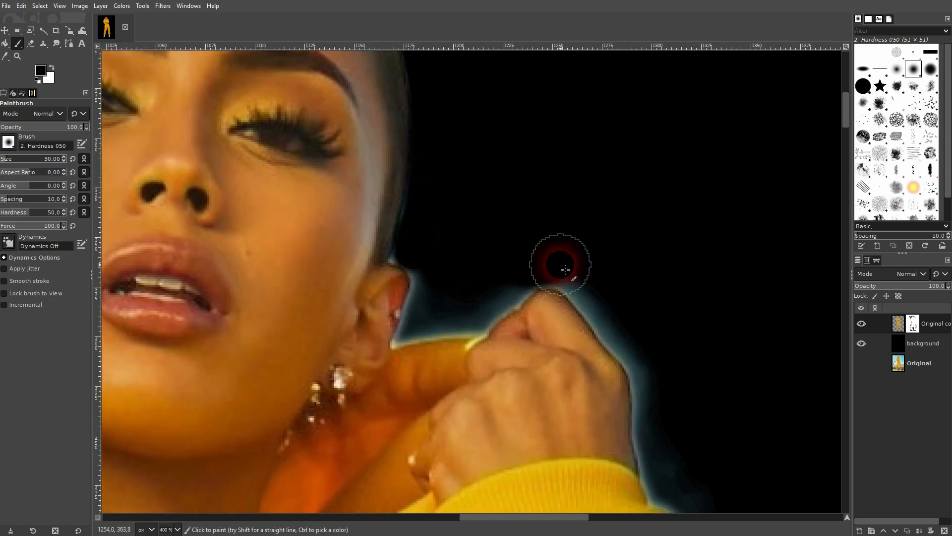
pyautogui.click(11, 160)
pyautogui.press('[')
pyautogui.press('[')
pyautogui.press('[')
pyautogui.press('[')
pyautogui.press('[')
pyautogui.press('[')
pyautogui.press('[')
pyautogui.press('[')
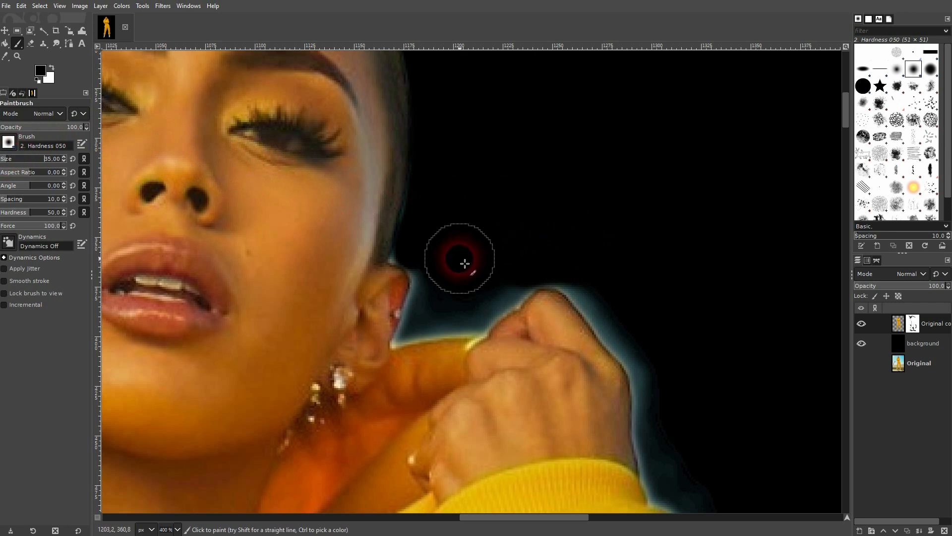
pyautogui.press('[')
pyautogui.press('[')
pyautogui.press('[')
pyautogui.press('[')
pyautogui.press('[')
pyautogui.press('[')
pyautogui.press('[')
pyautogui.press('[')
pyautogui.press('[')
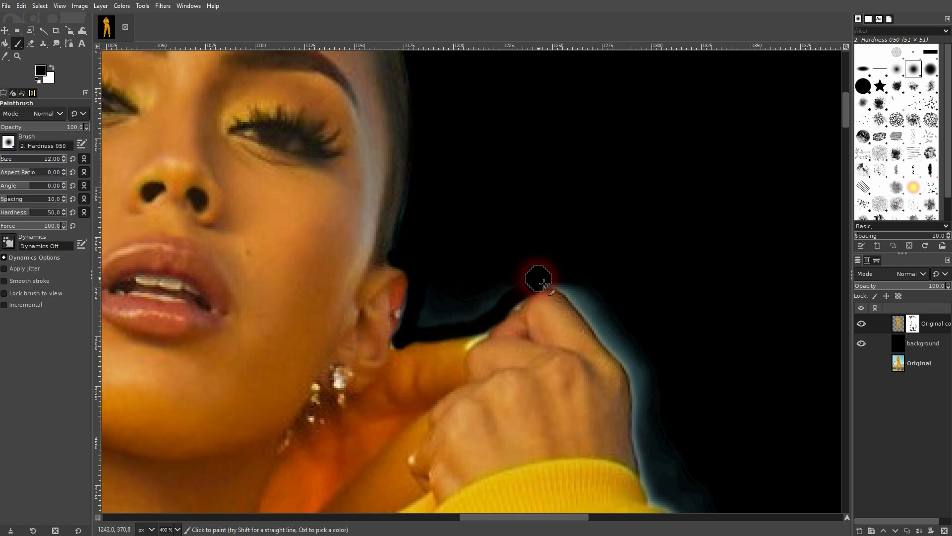
pyautogui.moveTo(498, 298)
pyautogui.mouseDown()
pyautogui.moveTo(472, 320)
pyautogui.moveTo(506, 295)
pyautogui.moveTo(435, 328)
pyautogui.mouseUp()
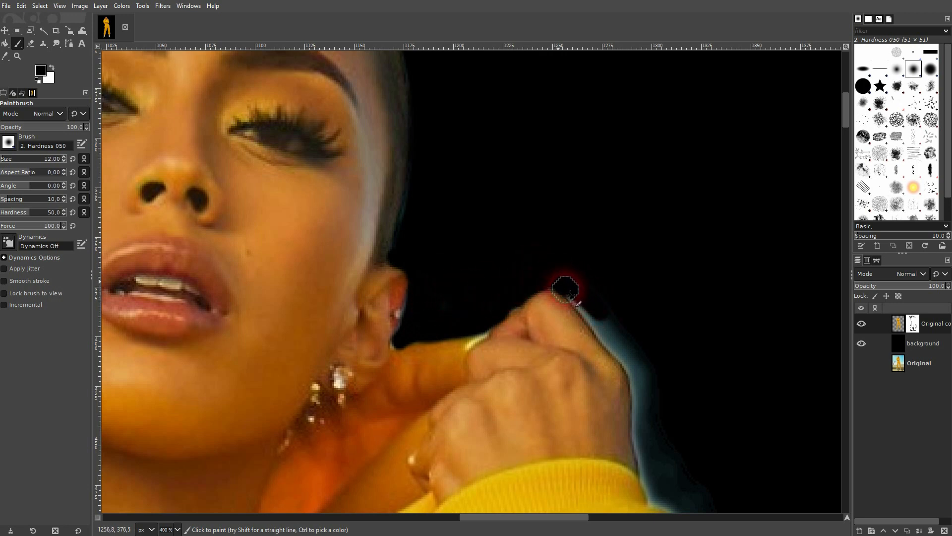
# Mask out the fringe down the outer side of the right-hand fist and cuff to the start of the sleeve.
pyautogui.moveTo(619, 338); pyautogui.dragTo(650, 372)
pyautogui.moveTo(699, 393)
pyautogui.mouseDown()
pyautogui.moveTo(554, 307)
pyautogui.moveTo(487, 289)
pyautogui.mouseUp()
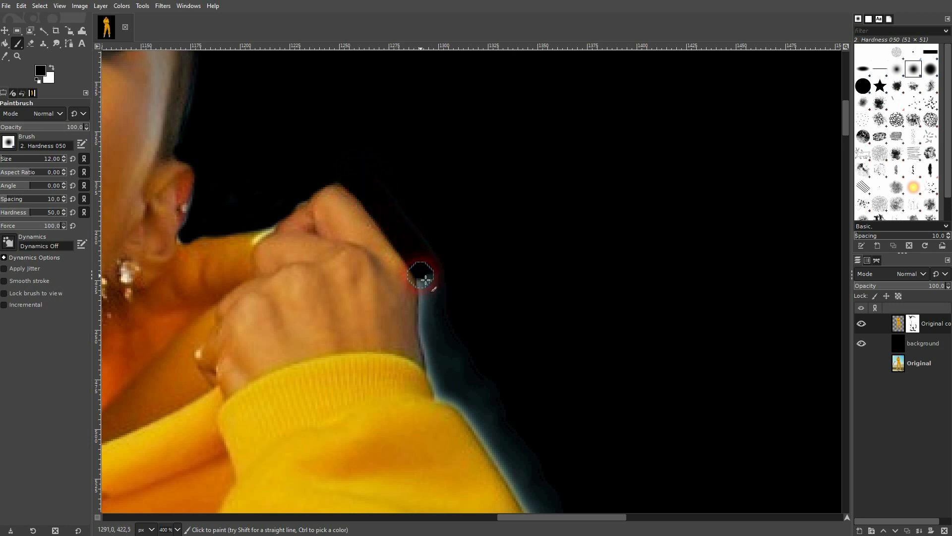
pyautogui.moveTo(434, 310); pyautogui.dragTo(446, 303)
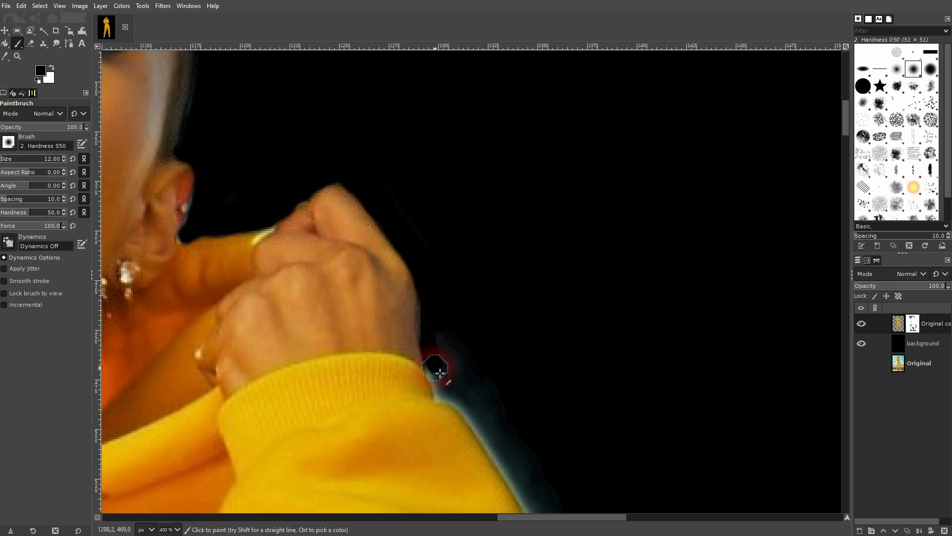
pyautogui.moveTo(447, 399); pyautogui.dragTo(446, 346)
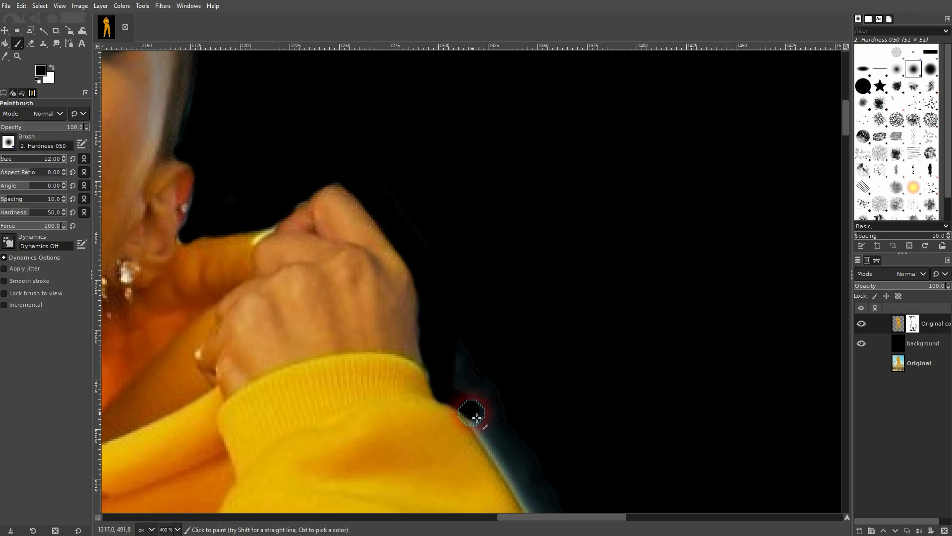
pyautogui.moveTo(499, 443); pyautogui.dragTo(518, 430)
pyautogui.moveTo(631, 376); pyautogui.dragTo(460, 216)
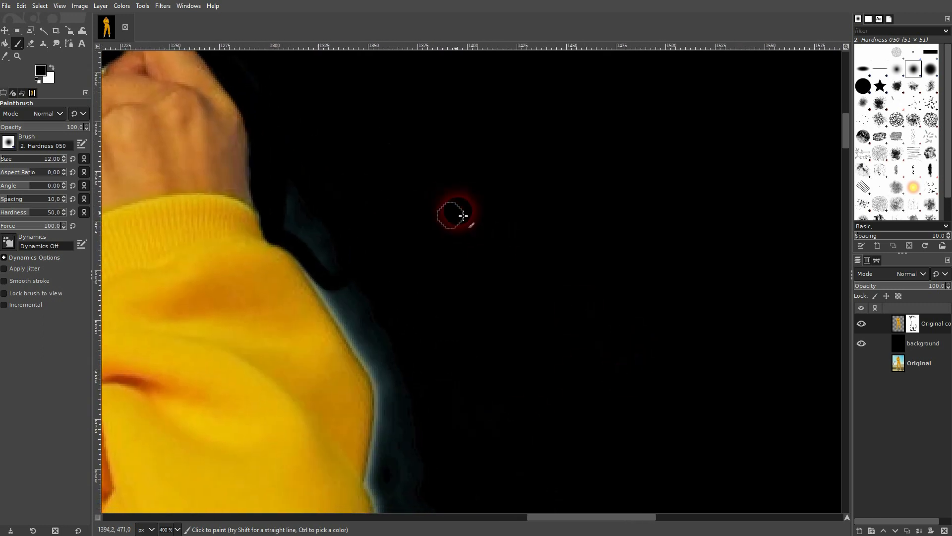
# Mask out the residue beside the right-hand cuff at brush size 55 and the fringe down the upper sleeve at size 15.
pyautogui.click(12, 161)
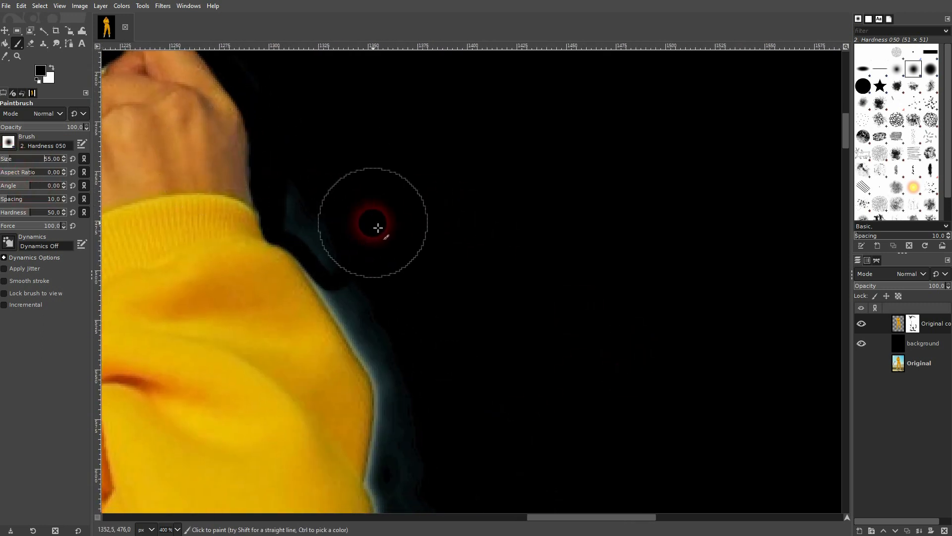
pyautogui.moveTo(319, 160)
pyautogui.mouseDown()
pyautogui.moveTo(310, 197)
pyautogui.moveTo(317, 224)
pyautogui.moveTo(329, 244)
pyautogui.moveTo(375, 243)
pyautogui.mouseUp()
pyautogui.click(55, 159)
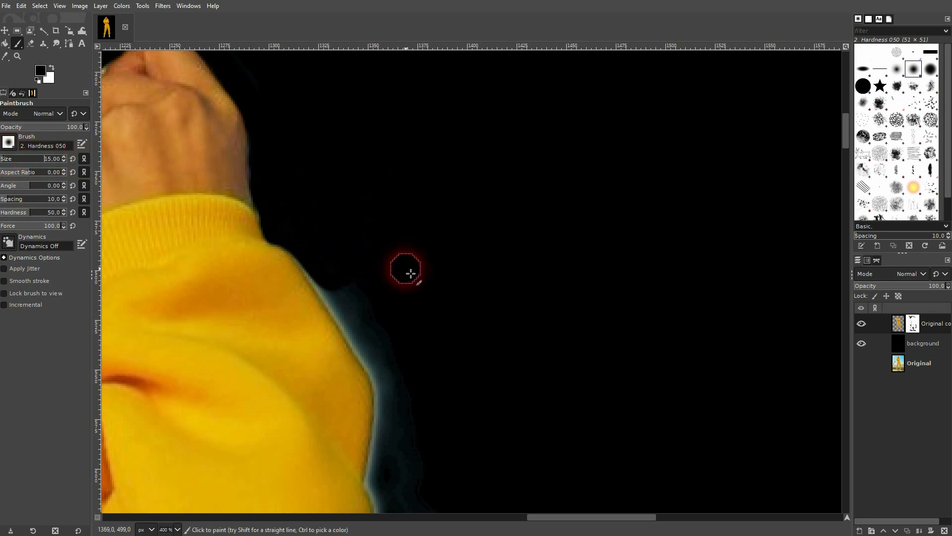
pyautogui.scroll(4, 410, 272)
pyautogui.moveTo(370, 268)
pyautogui.mouseDown()
pyautogui.moveTo(330, 233)
pyautogui.moveTo(354, 298)
pyautogui.moveTo(332, 267)
pyautogui.moveTo(404, 424)
pyautogui.moveTo(387, 355)
pyautogui.moveTo(335, 279)
pyautogui.moveTo(322, 238)
pyautogui.mouseUp()
pyautogui.moveTo(457, 454); pyautogui.dragTo(394, 166)
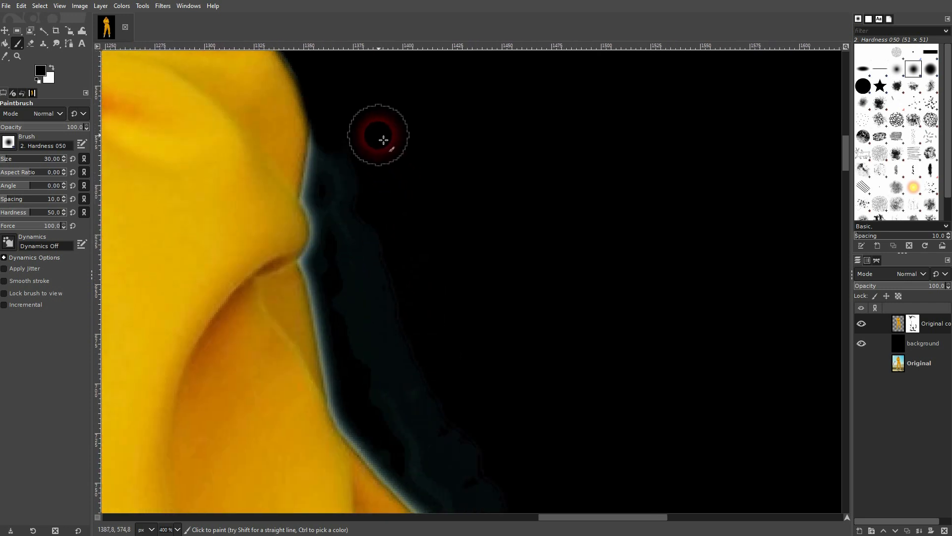
# Set the brush size to 30 and mask out the fringe and residue down the outer sleeve to just above the elbow.
pyautogui.moveTo(346, 130)
pyautogui.mouseDown()
pyautogui.moveTo(330, 153)
pyautogui.moveTo(322, 203)
pyautogui.mouseUp()
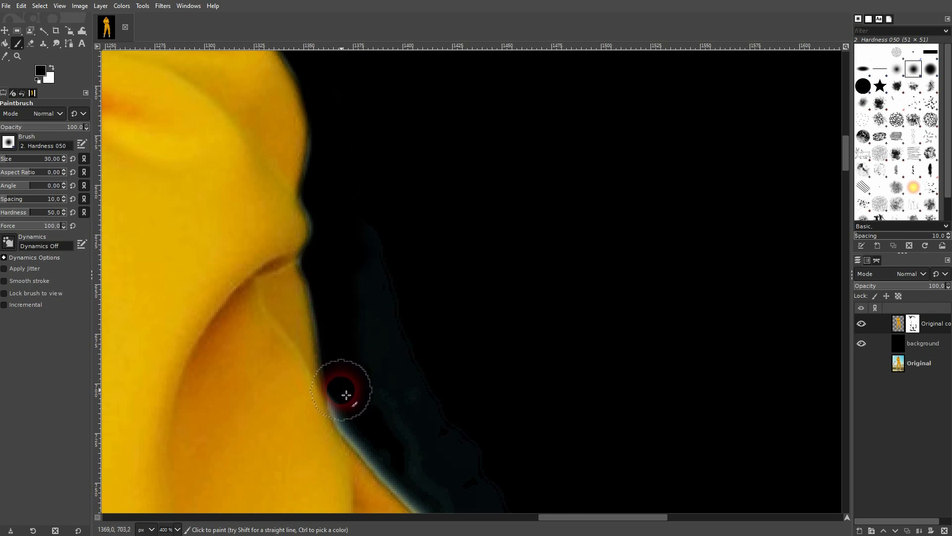
pyautogui.moveTo(491, 454); pyautogui.dragTo(330, 230)
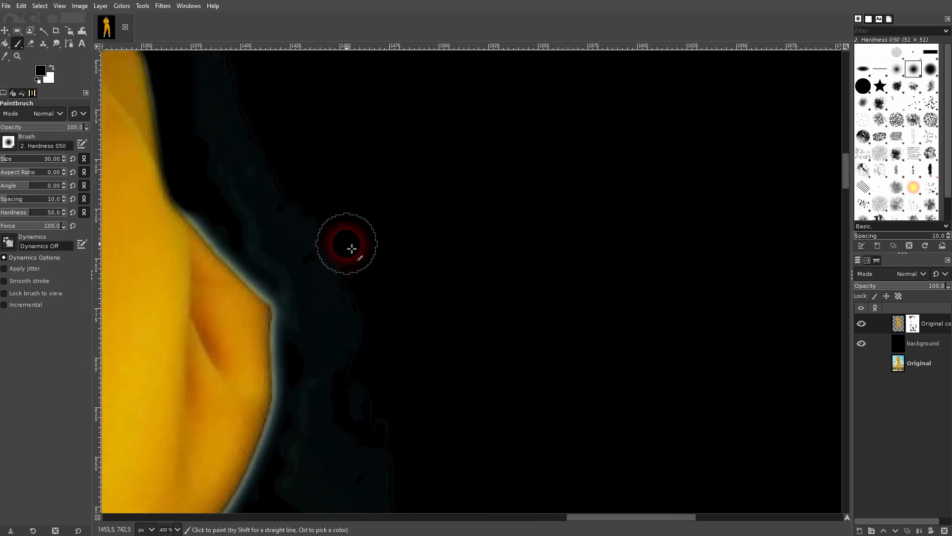
pyautogui.moveTo(265, 204)
pyautogui.mouseDown()
pyautogui.moveTo(243, 212)
pyautogui.moveTo(292, 291)
pyautogui.mouseUp()
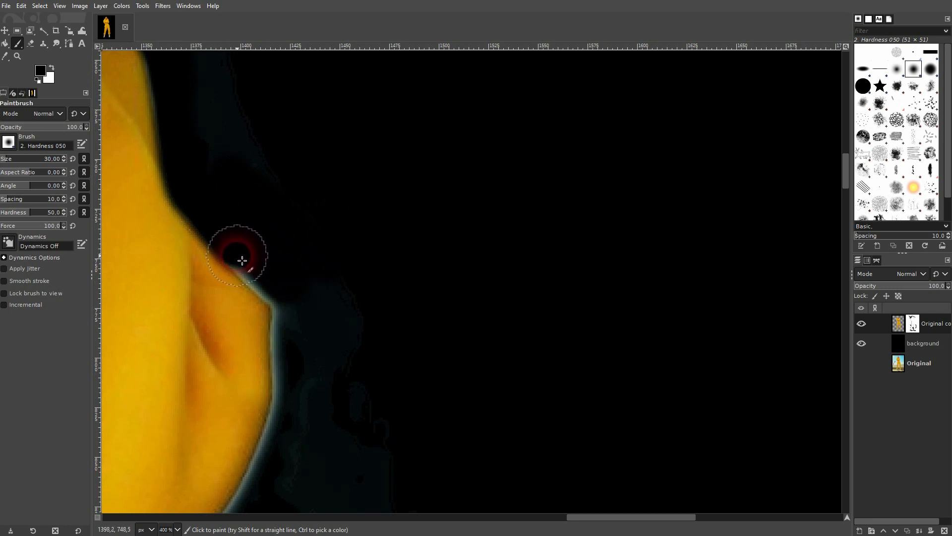
# Mask out the fringe around the elbow's outer and lower curve, together with the bluish residue beside it.
pyautogui.moveTo(299, 346)
pyautogui.mouseDown()
pyautogui.moveTo(322, 431)
pyautogui.moveTo(340, 425)
pyautogui.moveTo(380, 225)
pyautogui.mouseUp()
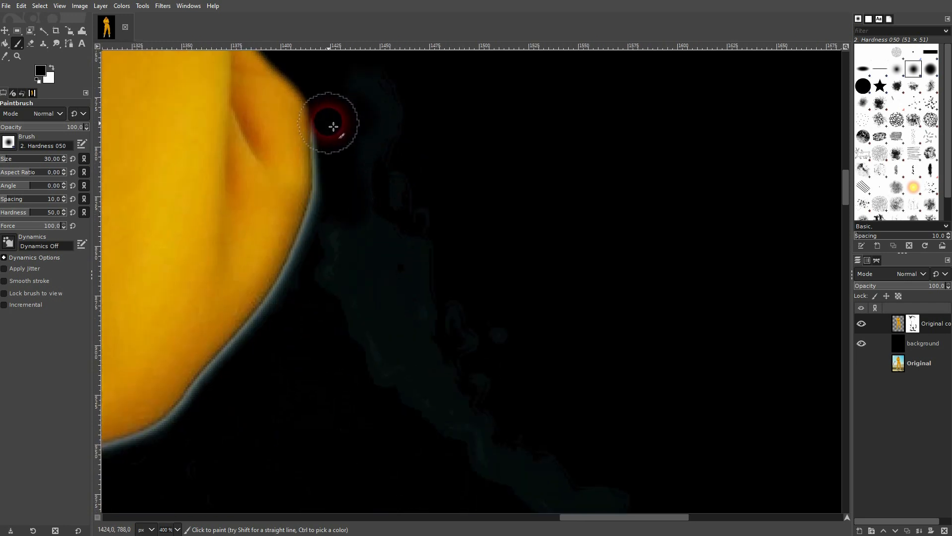
pyautogui.moveTo(336, 219); pyautogui.dragTo(338, 339)
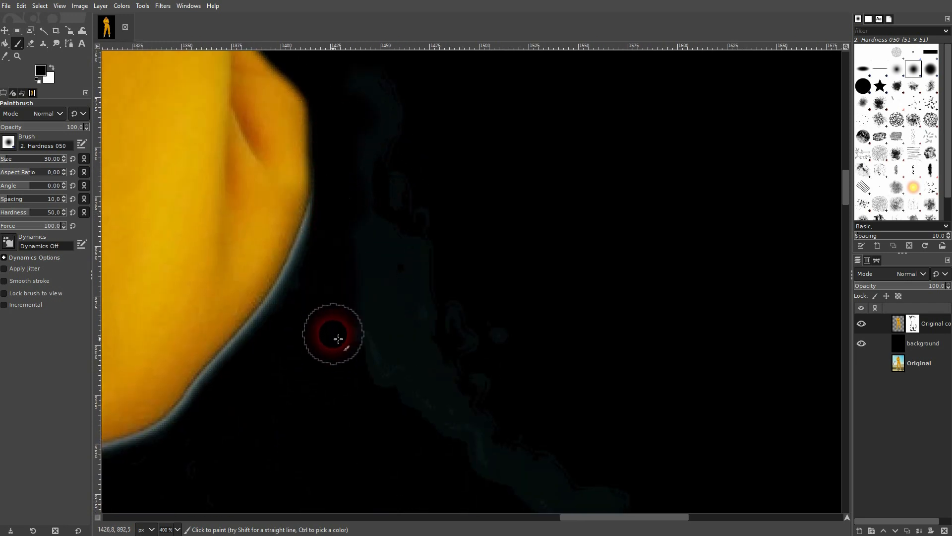
pyautogui.moveTo(435, 340)
pyautogui.mouseDown()
pyautogui.moveTo(510, 446)
pyautogui.moveTo(504, 198)
pyautogui.moveTo(420, 434)
pyautogui.moveTo(438, 361)
pyautogui.moveTo(389, 335)
pyautogui.moveTo(557, 495)
pyautogui.moveTo(436, 467)
pyautogui.moveTo(767, 414)
pyautogui.mouseUp()
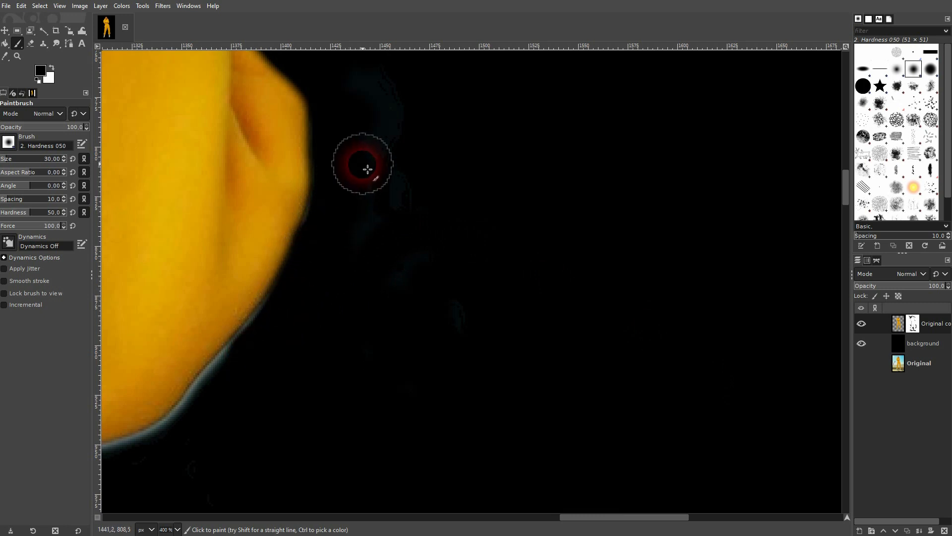
pyautogui.moveTo(300, 365); pyautogui.dragTo(570, 163)
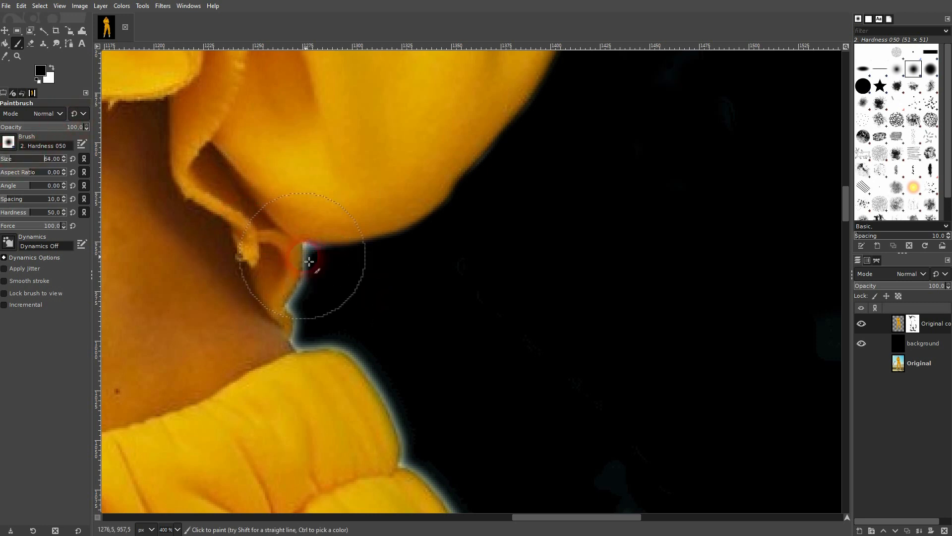
# Reduce the brush size to 14 and mask out the fringe from the fabric knot under the sleeve down the waistband's edge.
pyautogui.press('[')
pyautogui.press('[')
pyautogui.press('[')
pyautogui.press('[')
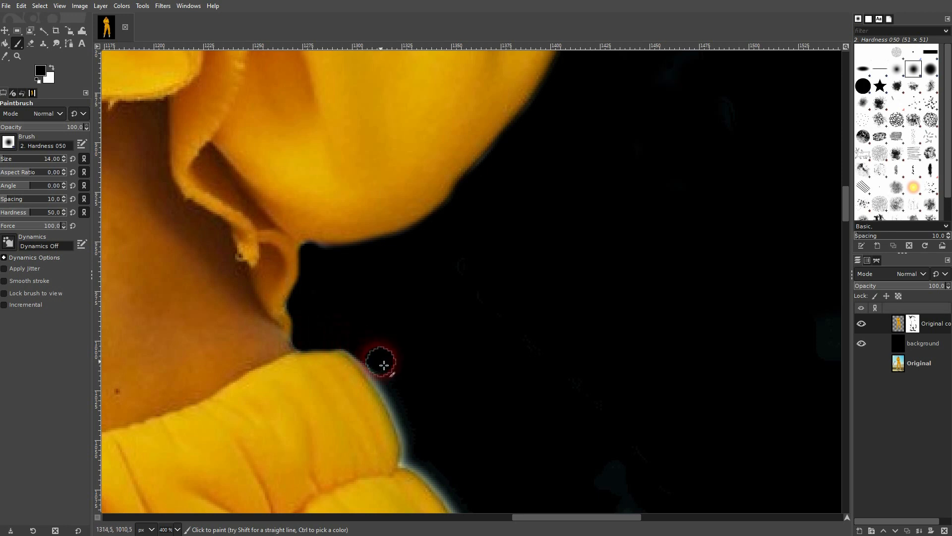
pyautogui.moveTo(441, 380); pyautogui.dragTo(347, 266)
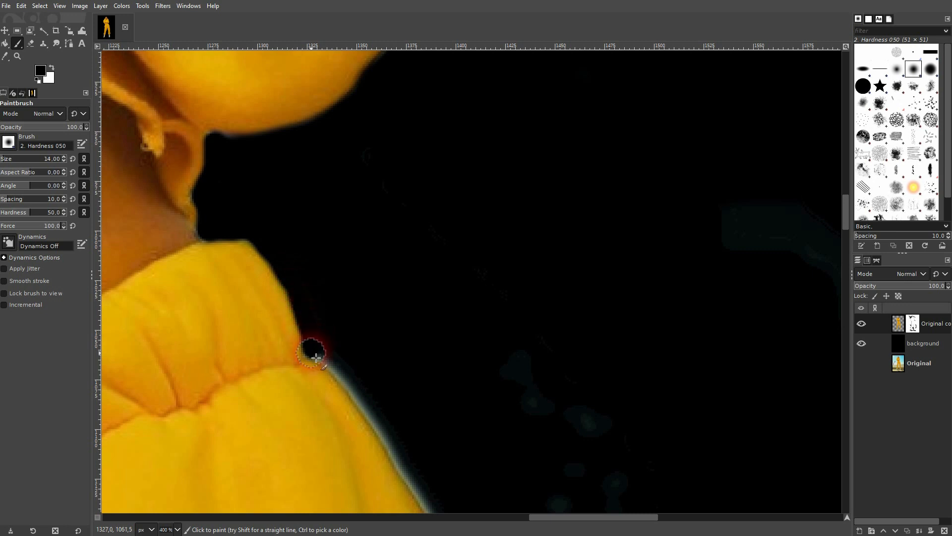
# Set the brush size to 44 and mask out the fringe and residue spots down the right-hand hip below the waistband.
pyautogui.moveTo(471, 351); pyautogui.dragTo(398, 238)
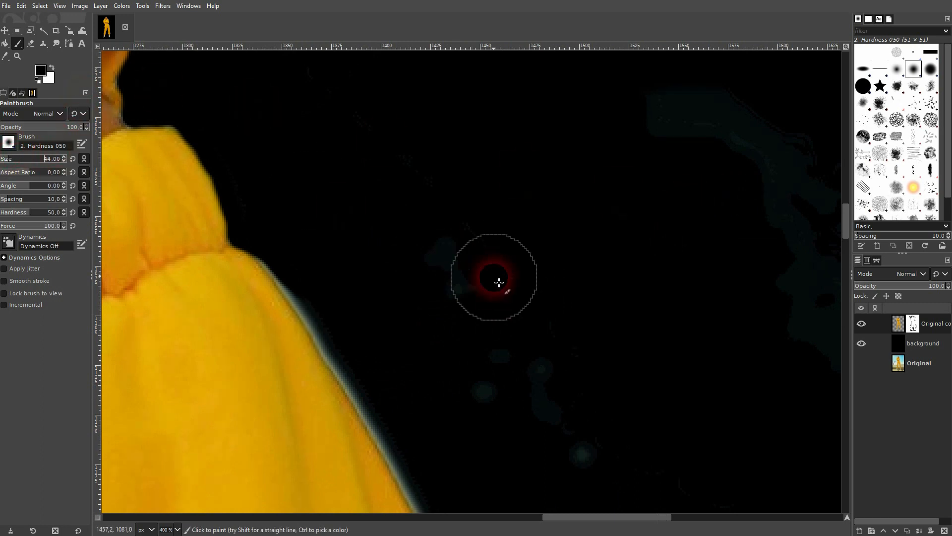
pyautogui.moveTo(499, 282)
pyautogui.mouseDown()
pyautogui.moveTo(523, 340)
pyautogui.moveTo(485, 387)
pyautogui.moveTo(609, 450)
pyautogui.moveTo(582, 327)
pyautogui.moveTo(766, 337)
pyautogui.moveTo(825, 214)
pyautogui.moveTo(758, 101)
pyautogui.moveTo(753, 200)
pyautogui.moveTo(748, 177)
pyautogui.moveTo(703, 214)
pyautogui.moveTo(523, 249)
pyautogui.moveTo(437, 313)
pyautogui.moveTo(526, 276)
pyautogui.moveTo(265, 199)
pyautogui.moveTo(347, 328)
pyautogui.mouseUp()
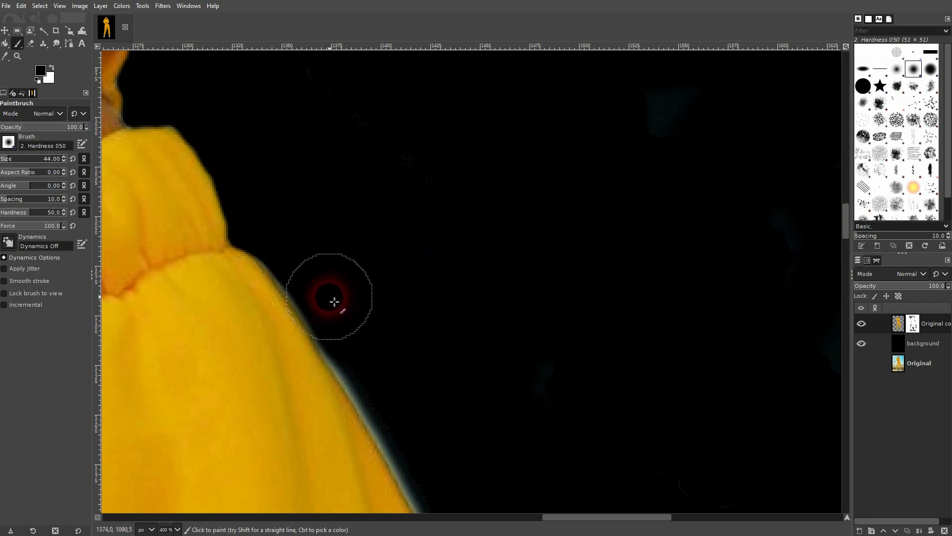
pyautogui.moveTo(297, 252)
pyautogui.mouseDown()
pyautogui.moveTo(461, 344)
pyautogui.moveTo(389, 332)
pyautogui.moveTo(293, 222)
pyautogui.moveTo(239, 208)
pyautogui.moveTo(199, 228)
pyautogui.moveTo(321, 438)
pyautogui.moveTo(386, 304)
pyautogui.mouseUp()
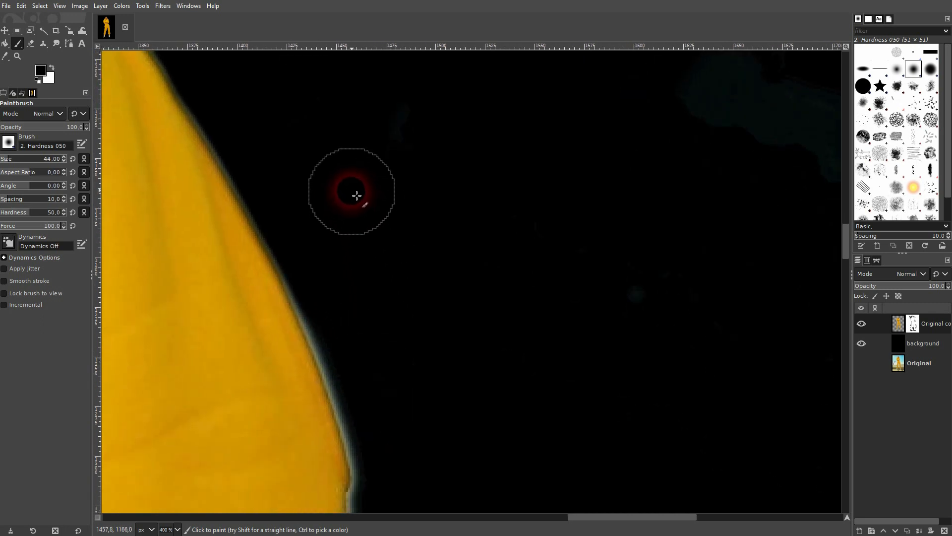
pyautogui.moveTo(356, 196)
pyautogui.mouseDown()
pyautogui.moveTo(296, 213)
pyautogui.moveTo(353, 367)
pyautogui.moveTo(329, 298)
pyautogui.moveTo(312, 189)
pyautogui.moveTo(311, 221)
pyautogui.moveTo(277, 193)
pyautogui.mouseUp()
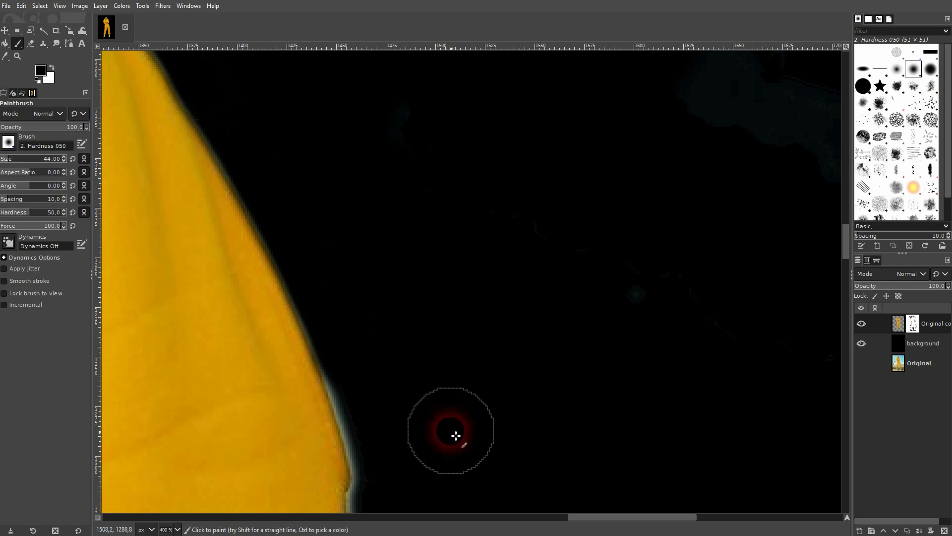
pyautogui.moveTo(445, 398); pyautogui.dragTo(430, 289)
pyautogui.moveTo(623, 230)
pyautogui.mouseDown()
pyautogui.moveTo(597, 213)
pyautogui.moveTo(366, 191)
pyautogui.moveTo(304, 165)
pyautogui.moveTo(371, 393)
pyautogui.mouseUp()
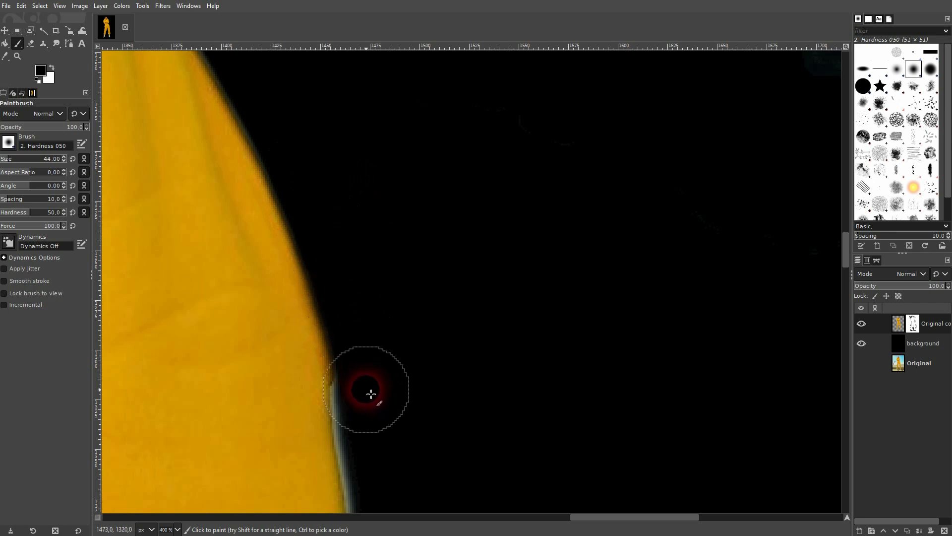
# Mask out the pale fringe down the outer edge of the right-hand thigh.
pyautogui.moveTo(432, 438)
pyautogui.mouseDown()
pyautogui.moveTo(410, 344)
pyautogui.moveTo(375, 263)
pyautogui.mouseUp()
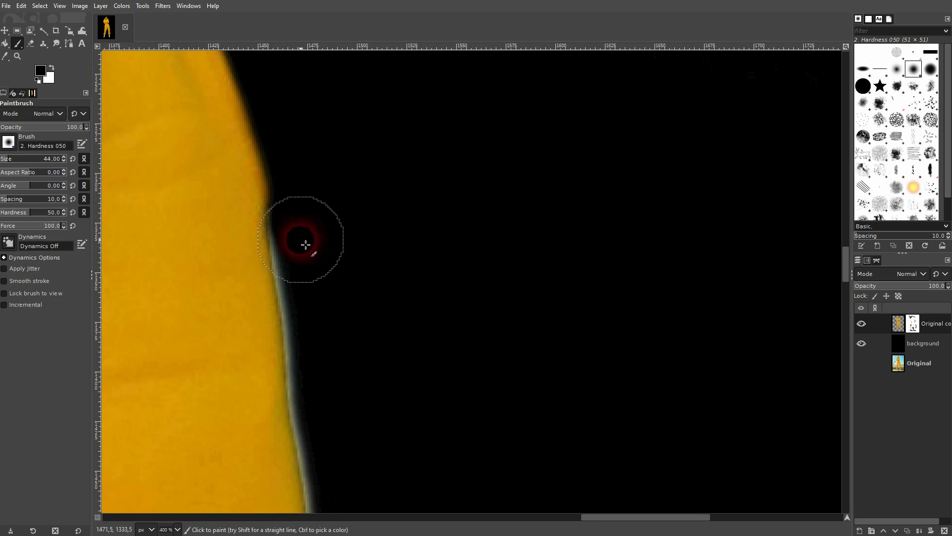
pyautogui.moveTo(313, 276)
pyautogui.mouseDown()
pyautogui.moveTo(320, 317)
pyautogui.moveTo(311, 260)
pyautogui.mouseUp()
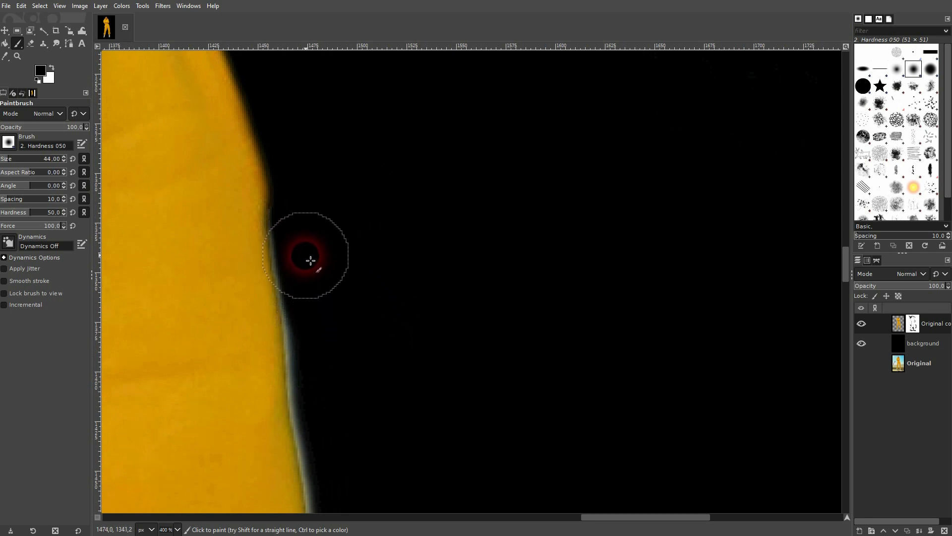
pyautogui.moveTo(311, 218)
pyautogui.mouseDown()
pyautogui.moveTo(328, 409)
pyautogui.moveTo(333, 280)
pyautogui.moveTo(357, 323)
pyautogui.moveTo(370, 448)
pyautogui.moveTo(397, 121)
pyautogui.moveTo(384, 114)
pyautogui.moveTo(349, 160)
pyautogui.mouseUp()
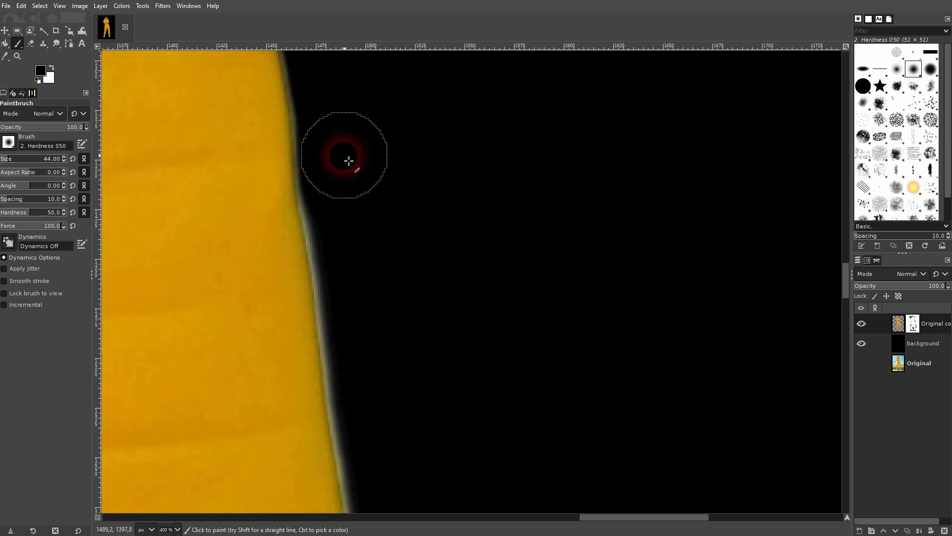
pyautogui.moveTo(340, 244)
pyautogui.mouseDown()
pyautogui.moveTo(329, 229)
pyautogui.moveTo(331, 136)
pyautogui.moveTo(336, 227)
pyautogui.mouseUp()
pyautogui.moveTo(343, 279)
pyautogui.mouseDown()
pyautogui.moveTo(367, 414)
pyautogui.moveTo(361, 268)
pyautogui.mouseUp()
pyautogui.moveTo(400, 463); pyautogui.dragTo(400, 226)
# Mask out the fringe down the outer edge of the right-hand trouser leg from below the thigh toward the hem.
pyautogui.moveTo(399, 172)
pyautogui.mouseDown()
pyautogui.moveTo(365, 160)
pyautogui.moveTo(377, 226)
pyautogui.mouseUp()
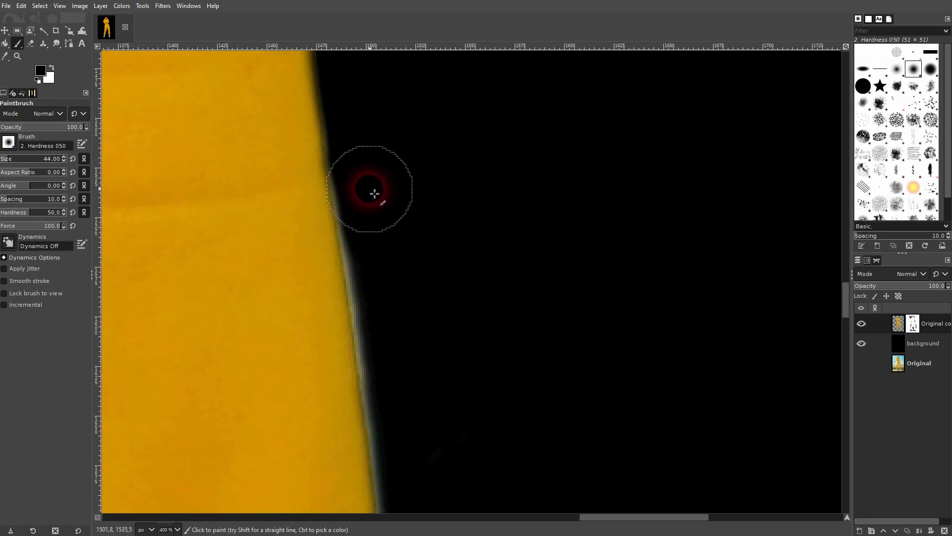
pyautogui.moveTo(373, 192); pyautogui.dragTo(391, 311)
pyautogui.moveTo(400, 353)
pyautogui.mouseDown()
pyautogui.moveTo(378, 270)
pyautogui.moveTo(378, 216)
pyautogui.moveTo(409, 430)
pyautogui.moveTo(455, 213)
pyautogui.moveTo(418, 194)
pyautogui.moveTo(415, 90)
pyautogui.mouseUp()
pyautogui.moveTo(416, 128)
pyautogui.mouseDown()
pyautogui.moveTo(429, 173)
pyautogui.moveTo(434, 290)
pyautogui.moveTo(468, 325)
pyautogui.moveTo(627, 201)
pyautogui.moveTo(640, 204)
pyautogui.moveTo(523, 333)
pyautogui.moveTo(472, 359)
pyautogui.moveTo(456, 345)
pyautogui.moveTo(451, 202)
pyautogui.moveTo(508, 436)
pyautogui.moveTo(513, 406)
pyautogui.moveTo(482, 235)
pyautogui.moveTo(493, 308)
pyautogui.moveTo(459, 469)
pyautogui.moveTo(451, 153)
pyautogui.moveTo(455, 434)
pyautogui.moveTo(386, 130)
pyautogui.moveTo(400, 237)
pyautogui.moveTo(447, 427)
pyautogui.moveTo(453, 175)
pyautogui.moveTo(450, 364)
pyautogui.moveTo(461, 329)
pyautogui.moveTo(440, 179)
pyautogui.moveTo(410, 276)
pyautogui.mouseUp()
pyautogui.moveTo(409, 235); pyautogui.dragTo(409, 244)
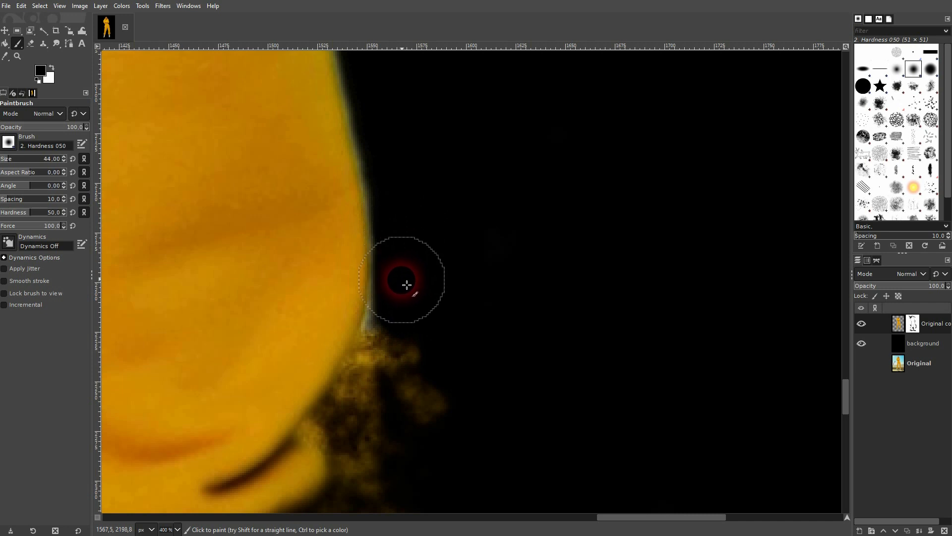
pyautogui.moveTo(406, 327)
pyautogui.mouseDown()
pyautogui.moveTo(394, 376)
pyautogui.moveTo(438, 395)
pyautogui.moveTo(425, 421)
pyautogui.moveTo(375, 421)
pyautogui.moveTo(362, 407)
pyautogui.moveTo(407, 301)
pyautogui.moveTo(374, 404)
pyautogui.moveTo(374, 464)
pyautogui.moveTo(436, 301)
pyautogui.moveTo(408, 140)
pyautogui.moveTo(393, 153)
pyautogui.moveTo(409, 265)
pyautogui.moveTo(436, 134)
pyautogui.moveTo(453, 302)
pyautogui.moveTo(430, 334)
pyautogui.moveTo(402, 238)
pyautogui.moveTo(434, 440)
pyautogui.moveTo(504, 183)
pyautogui.moveTo(489, 404)
pyautogui.moveTo(531, 225)
pyautogui.moveTo(521, 267)
pyautogui.moveTo(449, 266)
pyautogui.moveTo(489, 210)
pyautogui.moveTo(471, 357)
pyautogui.moveTo(659, 484)
pyautogui.moveTo(774, 418)
pyautogui.moveTo(504, 212)
pyautogui.moveTo(523, 213)
pyautogui.moveTo(555, 225)
pyautogui.moveTo(507, 403)
pyautogui.moveTo(406, 136)
pyautogui.moveTo(402, 365)
pyautogui.moveTo(397, 210)
pyautogui.moveTo(468, 438)
pyautogui.moveTo(425, 230)
pyautogui.moveTo(381, 211)
pyautogui.moveTo(370, 166)
pyautogui.moveTo(376, 222)
pyautogui.moveTo(453, 444)
pyautogui.moveTo(431, 151)
pyautogui.moveTo(440, 427)
pyautogui.moveTo(503, 300)
pyautogui.moveTo(653, 257)
pyautogui.moveTo(803, 314)
pyautogui.moveTo(791, 482)
pyautogui.moveTo(433, 441)
pyautogui.moveTo(352, 210)
pyautogui.moveTo(606, 270)
pyautogui.moveTo(603, 206)
pyautogui.moveTo(637, 152)
pyautogui.moveTo(718, 147)
pyautogui.moveTo(610, 200)
pyautogui.moveTo(543, 266)
pyautogui.moveTo(455, 304)
pyautogui.moveTo(387, 325)
pyautogui.moveTo(214, 316)
pyautogui.moveTo(332, 382)
pyautogui.moveTo(518, 425)
pyautogui.moveTo(434, 184)
pyautogui.moveTo(427, 200)
pyautogui.moveTo(451, 159)
pyautogui.moveTo(423, 429)
pyautogui.moveTo(513, 81)
pyautogui.moveTo(453, 398)
pyautogui.moveTo(425, 153)
pyautogui.moveTo(485, 406)
pyautogui.moveTo(501, 319)
pyautogui.moveTo(511, 317)
pyautogui.moveTo(480, 308)
pyautogui.moveTo(393, 313)
pyautogui.moveTo(428, 284)
pyautogui.moveTo(367, 285)
pyautogui.moveTo(438, 272)
pyautogui.moveTo(374, 263)
pyautogui.moveTo(352, 171)
pyautogui.moveTo(399, 328)
pyautogui.mouseUp()
pyautogui.moveTo(454, 416)
pyautogui.mouseDown()
pyautogui.moveTo(433, 412)
pyautogui.moveTo(425, 386)
pyautogui.moveTo(411, 184)
pyautogui.moveTo(424, 214)
pyautogui.moveTo(410, 266)
pyautogui.moveTo(399, 218)
pyautogui.moveTo(346, 247)
pyautogui.moveTo(394, 150)
pyautogui.moveTo(354, 166)
pyautogui.moveTo(380, 144)
pyautogui.moveTo(368, 358)
pyautogui.moveTo(321, 305)
pyautogui.moveTo(298, 118)
pyautogui.moveTo(397, 214)
pyautogui.moveTo(403, 415)
pyautogui.moveTo(436, 268)
pyautogui.moveTo(423, 387)
pyautogui.moveTo(439, 315)
pyautogui.moveTo(442, 106)
pyautogui.moveTo(406, 164)
pyautogui.moveTo(384, 385)
pyautogui.moveTo(394, 390)
pyautogui.moveTo(413, 375)
pyautogui.moveTo(441, 321)
pyautogui.moveTo(407, 181)
pyautogui.moveTo(392, 173)
pyautogui.moveTo(339, 393)
pyautogui.moveTo(336, 383)
pyautogui.moveTo(341, 425)
pyautogui.moveTo(358, 439)
pyautogui.moveTo(378, 411)
pyautogui.moveTo(363, 423)
pyautogui.moveTo(374, 395)
pyautogui.moveTo(366, 319)
pyautogui.moveTo(338, 221)
pyautogui.moveTo(362, 313)
pyautogui.moveTo(361, 283)
pyautogui.moveTo(344, 217)
pyautogui.moveTo(318, 194)
pyautogui.moveTo(370, 383)
pyautogui.moveTo(385, 334)
pyautogui.moveTo(321, 149)
pyautogui.moveTo(376, 415)
pyautogui.mouseUp()
# Mask out the bluish residue spots inside the gap between the two trouser legs.
pyautogui.moveTo(397, 445)
pyautogui.mouseDown()
pyautogui.moveTo(399, 398)
pyautogui.moveTo(351, 227)
pyautogui.moveTo(303, 189)
pyautogui.moveTo(289, 250)
pyautogui.moveTo(251, 263)
pyautogui.mouseUp()
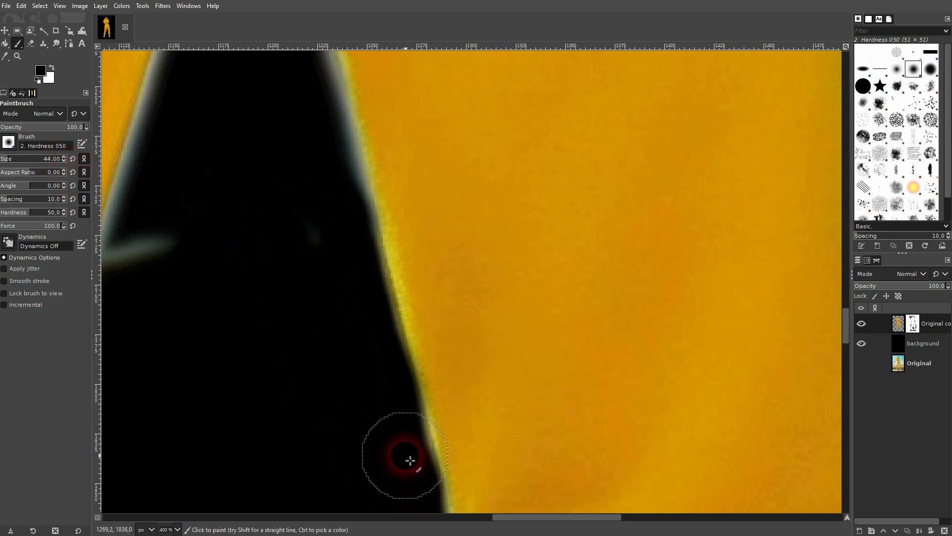
pyautogui.moveTo(274, 233); pyautogui.dragTo(330, 340)
pyautogui.moveTo(256, 351)
pyautogui.mouseDown()
pyautogui.moveTo(185, 374)
pyautogui.moveTo(192, 368)
pyautogui.mouseUp()
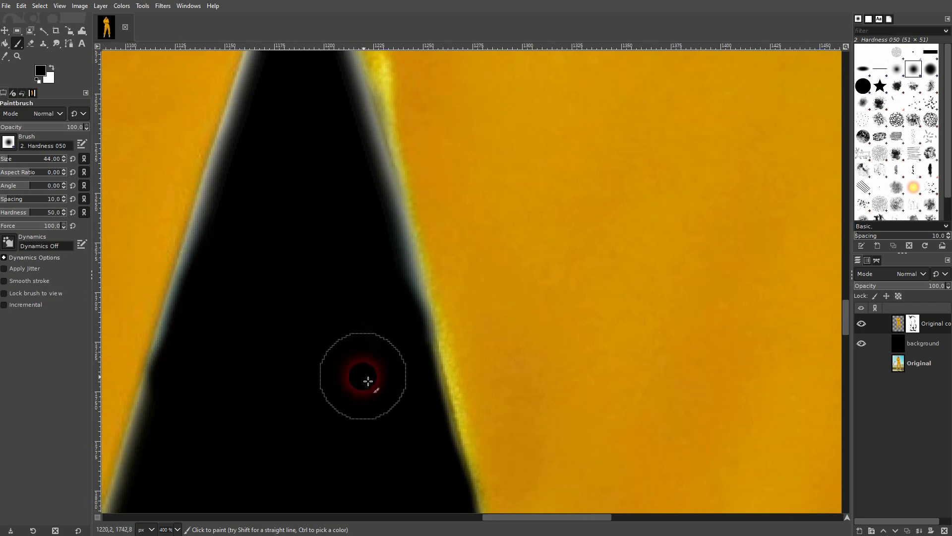
# Reduce the brush size to 9 and mask out the fringe at the narrow top of the gap between the legs.
pyautogui.moveTo(312, 193); pyautogui.dragTo(344, 365)
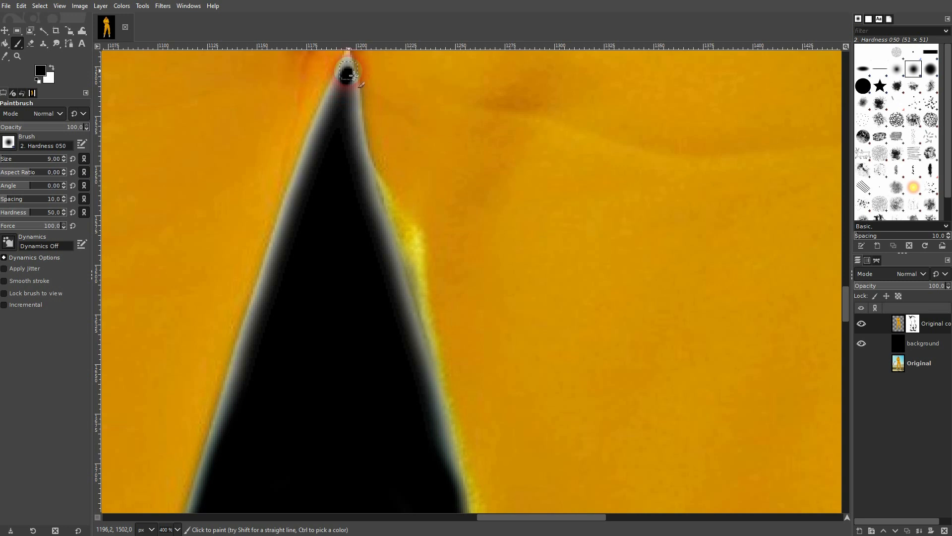
pyautogui.moveTo(356, 81); pyautogui.dragTo(370, 197)
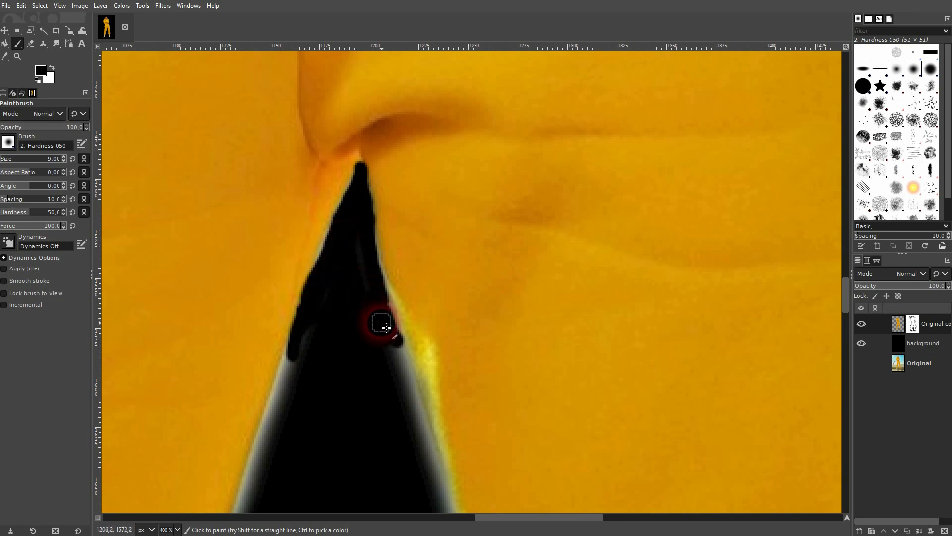
pyautogui.moveTo(329, 400); pyautogui.dragTo(344, 265)
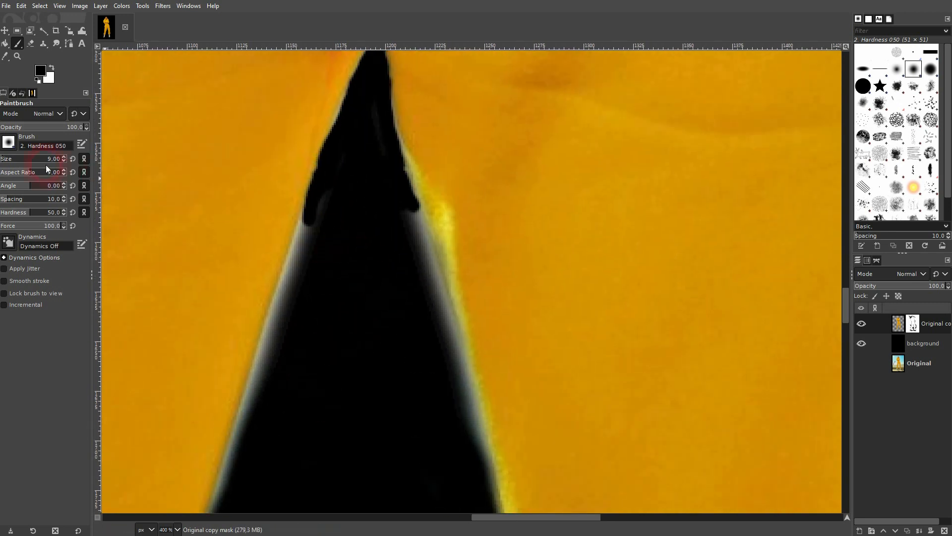
# Set the brush size to 33 and mask out the fringe down both inner leg edges in the upper part of the gap.
pyautogui.moveTo(10, 159); pyautogui.dragTo(8, 159)
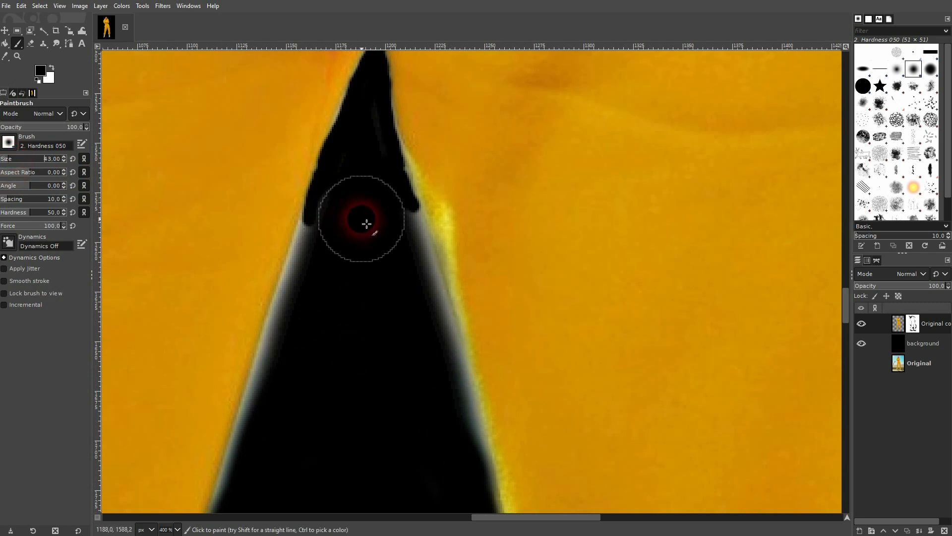
pyautogui.moveTo(339, 232)
pyautogui.mouseDown()
pyautogui.moveTo(327, 254)
pyautogui.moveTo(329, 212)
pyautogui.moveTo(229, 502)
pyautogui.mouseUp()
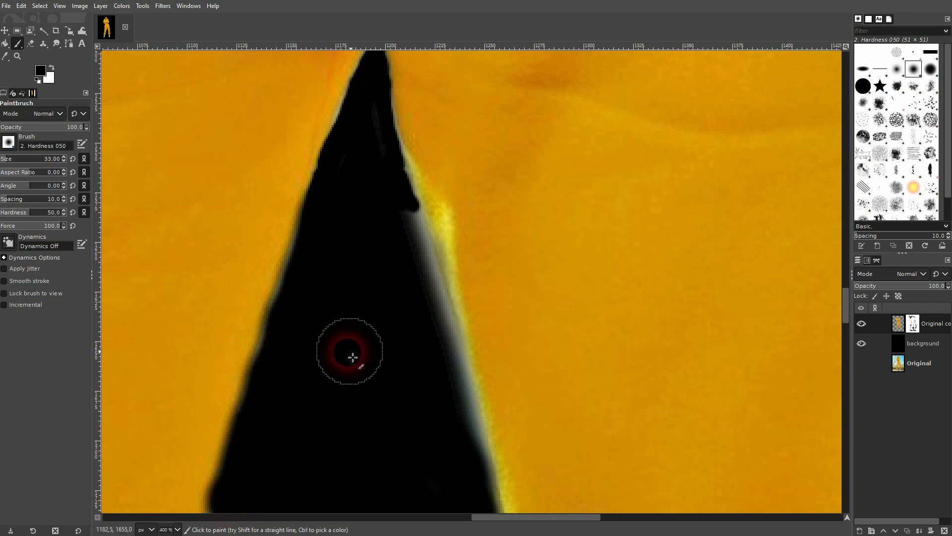
pyautogui.moveTo(395, 212); pyautogui.dragTo(407, 242)
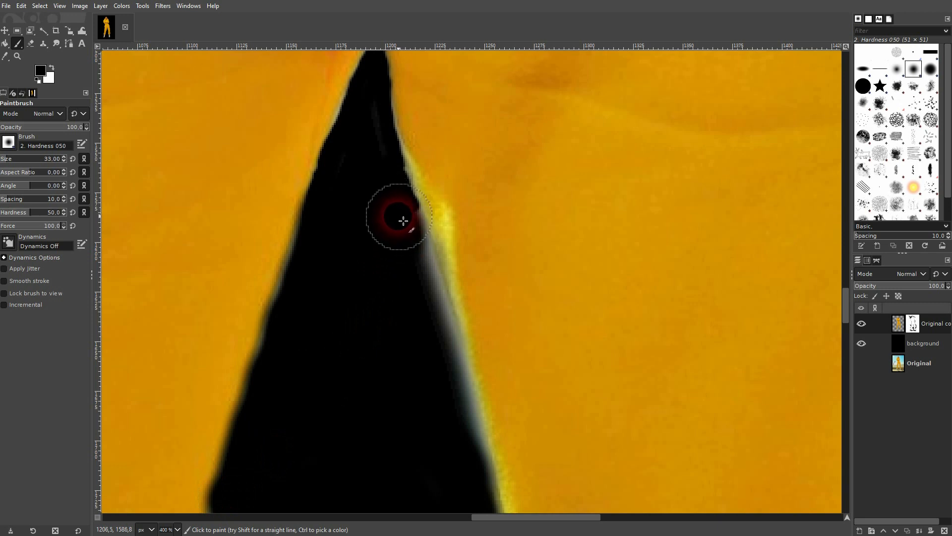
pyautogui.moveTo(371, 185); pyautogui.dragTo(394, 227)
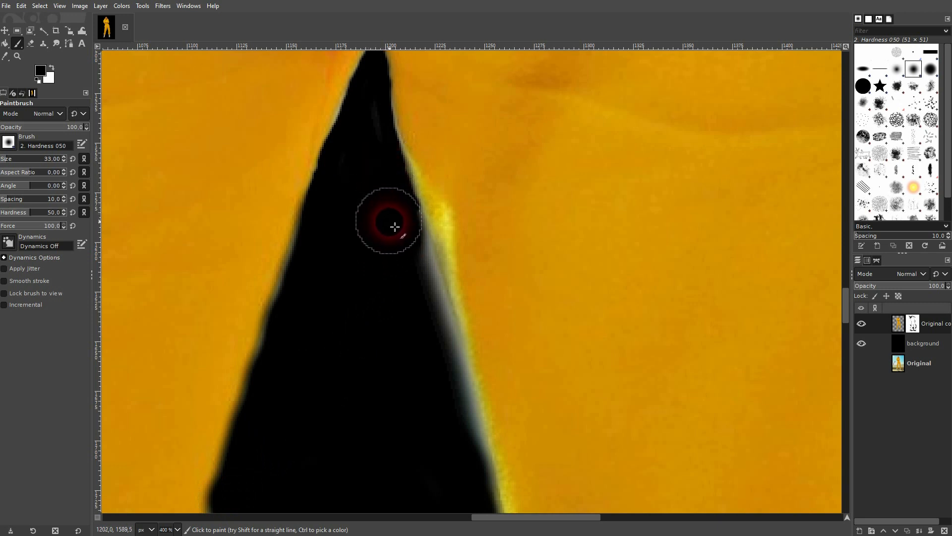
pyautogui.moveTo(415, 267)
pyautogui.mouseDown()
pyautogui.moveTo(446, 383)
pyautogui.moveTo(435, 422)
pyautogui.moveTo(426, 416)
pyautogui.moveTo(436, 469)
pyautogui.moveTo(457, 473)
pyautogui.moveTo(462, 412)
pyautogui.moveTo(436, 310)
pyautogui.moveTo(357, 183)
pyautogui.mouseUp()
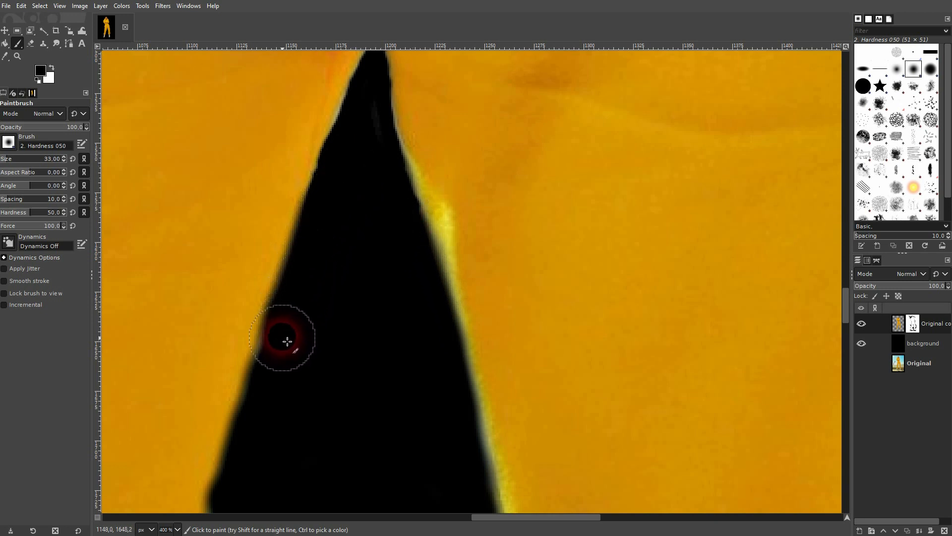
pyautogui.moveTo(287, 341)
pyautogui.mouseDown()
pyautogui.moveTo(250, 438)
pyautogui.moveTo(293, 462)
pyautogui.mouseUp()
# Mask out the remaining fringe along both inner leg edges further down the gap.
pyautogui.moveTo(377, 394)
pyautogui.mouseDown()
pyautogui.moveTo(318, 177)
pyautogui.moveTo(358, 145)
pyautogui.mouseUp()
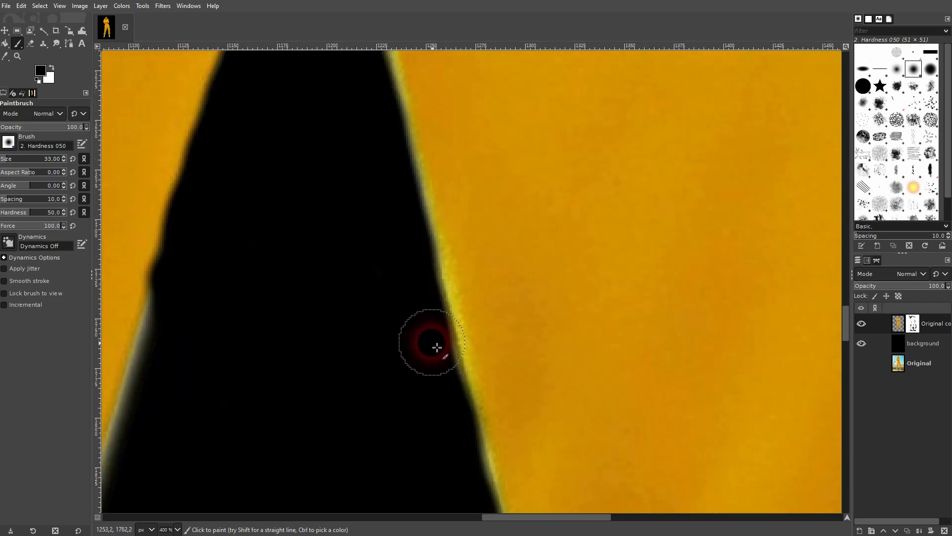
pyautogui.moveTo(437, 347)
pyautogui.mouseDown()
pyautogui.moveTo(438, 443)
pyautogui.moveTo(198, 442)
pyautogui.moveTo(228, 205)
pyautogui.moveTo(171, 330)
pyautogui.moveTo(159, 394)
pyautogui.mouseUp()
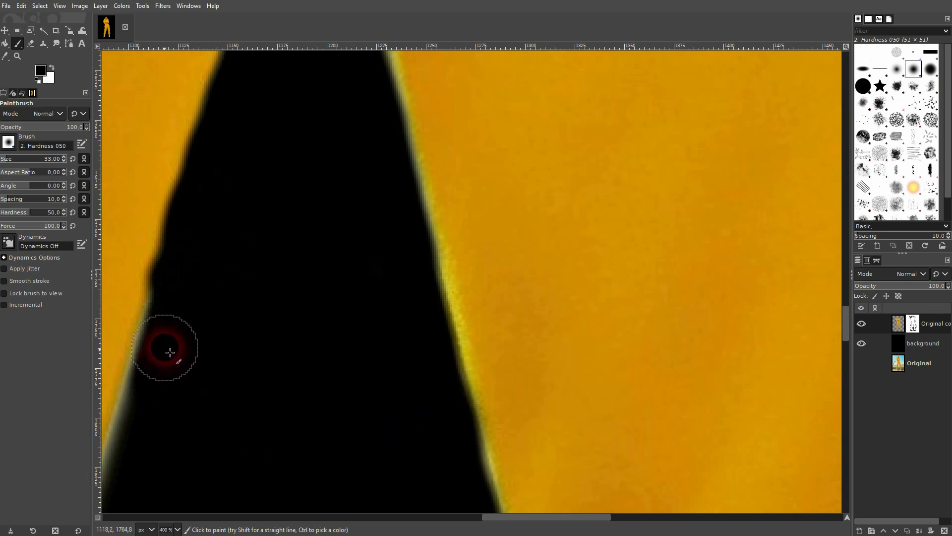
pyautogui.moveTo(170, 352)
pyautogui.mouseDown()
pyautogui.moveTo(187, 272)
pyautogui.moveTo(139, 445)
pyautogui.mouseUp()
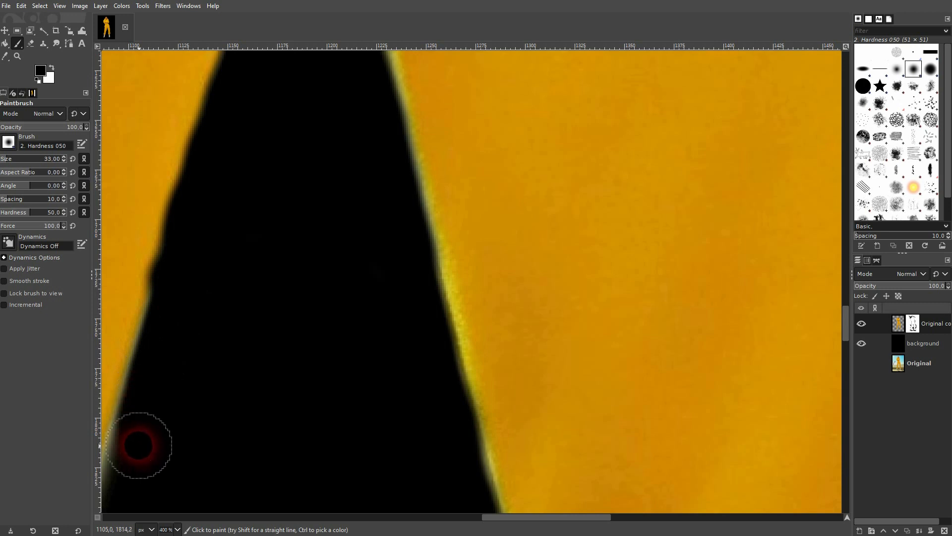
# Mask out the fringe along the left inner leg edge midway down the gap between the legs.
pyautogui.moveTo(196, 413)
pyautogui.mouseDown()
pyautogui.moveTo(279, 261)
pyautogui.moveTo(299, 177)
pyautogui.mouseUp()
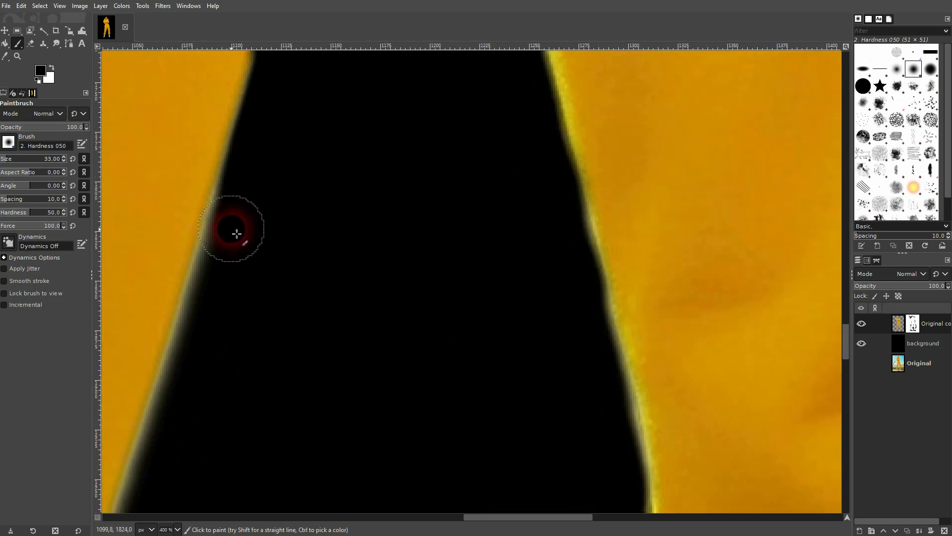
pyautogui.moveTo(236, 233); pyautogui.dragTo(233, 244)
pyautogui.moveTo(246, 205)
pyautogui.mouseDown()
pyautogui.moveTo(191, 335)
pyautogui.moveTo(188, 396)
pyautogui.mouseUp()
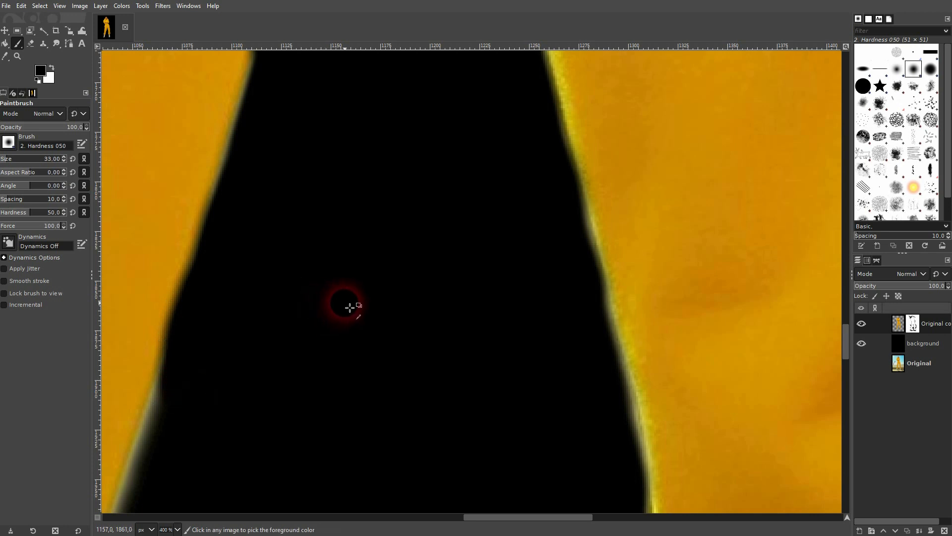
pyautogui.hotkey('ctrl', 'z')
pyautogui.moveTo(243, 209); pyautogui.dragTo(190, 378)
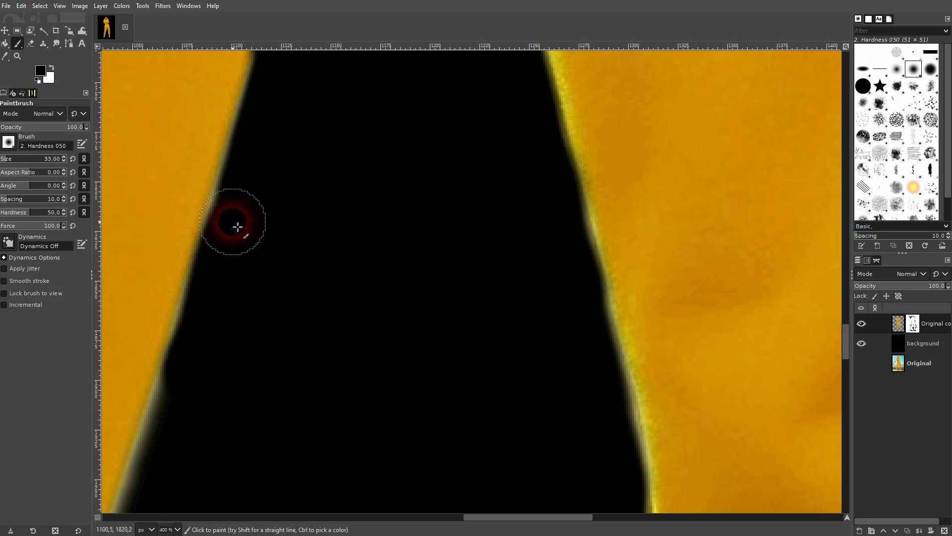
# Mask out the fringe along the left inner leg edge around and just below the knee.
pyautogui.moveTo(260, 427); pyautogui.dragTo(351, 181)
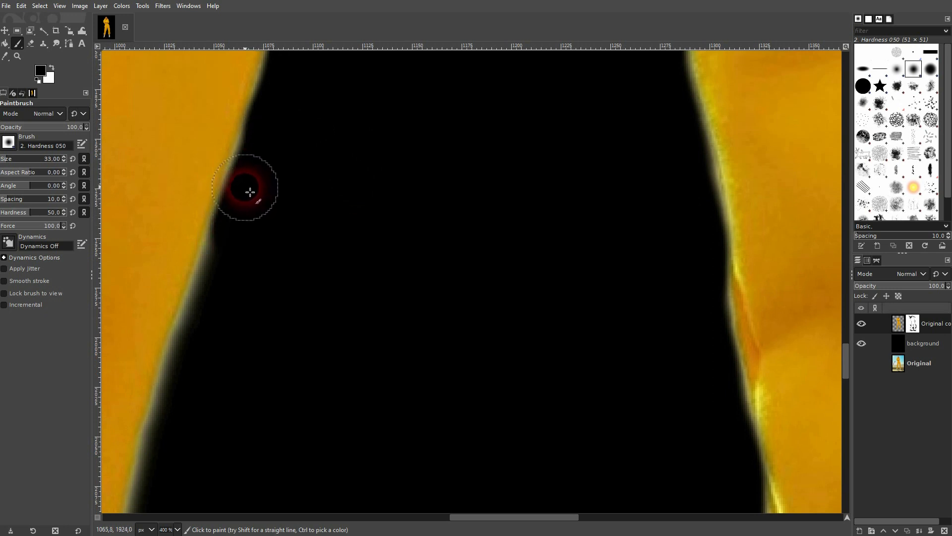
pyautogui.moveTo(246, 231)
pyautogui.mouseDown()
pyautogui.moveTo(192, 367)
pyautogui.moveTo(205, 326)
pyautogui.mouseUp()
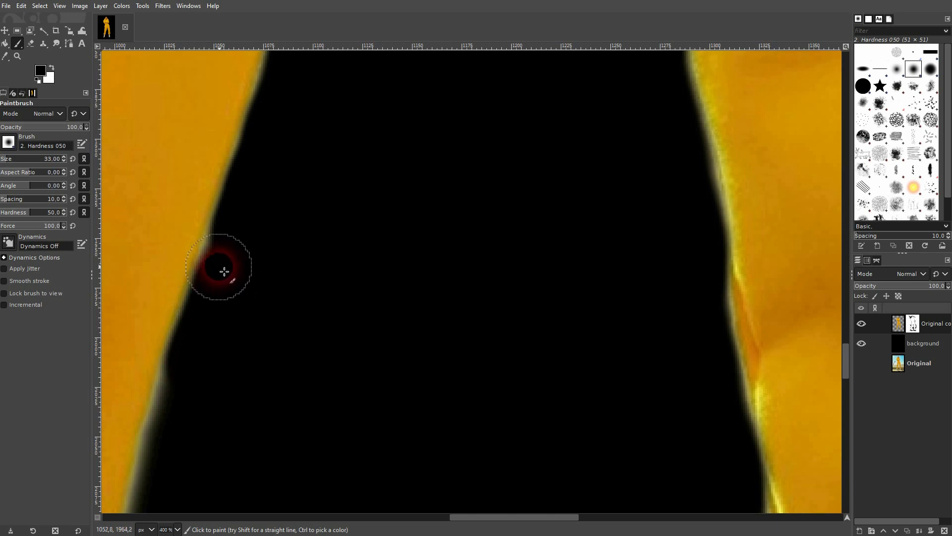
pyautogui.moveTo(219, 433); pyautogui.dragTo(309, 223)
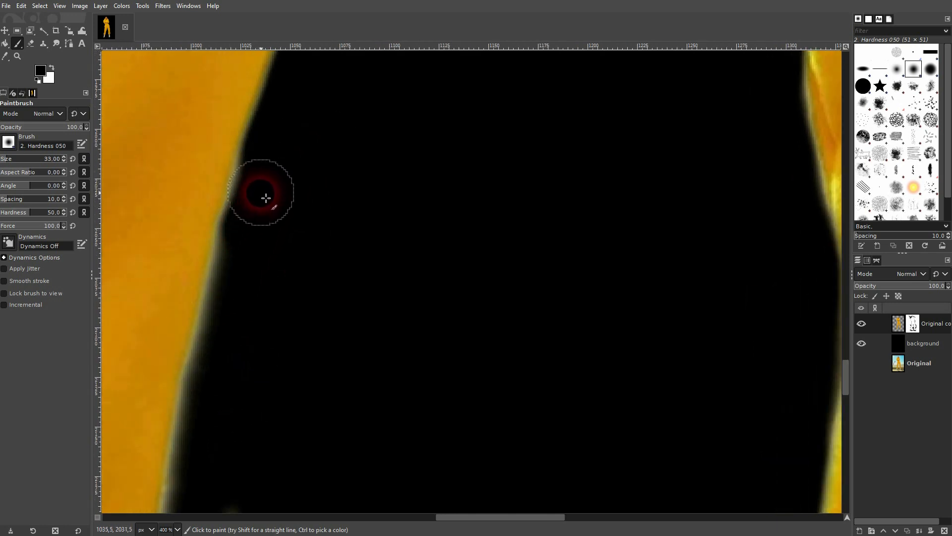
pyautogui.moveTo(271, 171)
pyautogui.mouseDown()
pyautogui.moveTo(218, 357)
pyautogui.moveTo(221, 342)
pyautogui.moveTo(267, 158)
pyautogui.moveTo(247, 334)
pyautogui.moveTo(212, 456)
pyautogui.moveTo(245, 254)
pyautogui.moveTo(271, 276)
pyautogui.moveTo(256, 459)
pyautogui.moveTo(282, 305)
pyautogui.moveTo(251, 399)
pyautogui.moveTo(249, 390)
pyautogui.moveTo(237, 397)
pyautogui.moveTo(223, 436)
pyautogui.moveTo(248, 322)
pyautogui.moveTo(198, 438)
pyautogui.moveTo(220, 351)
pyautogui.moveTo(198, 424)
pyautogui.moveTo(230, 310)
pyautogui.moveTo(252, 162)
pyautogui.moveTo(233, 234)
pyautogui.mouseUp()
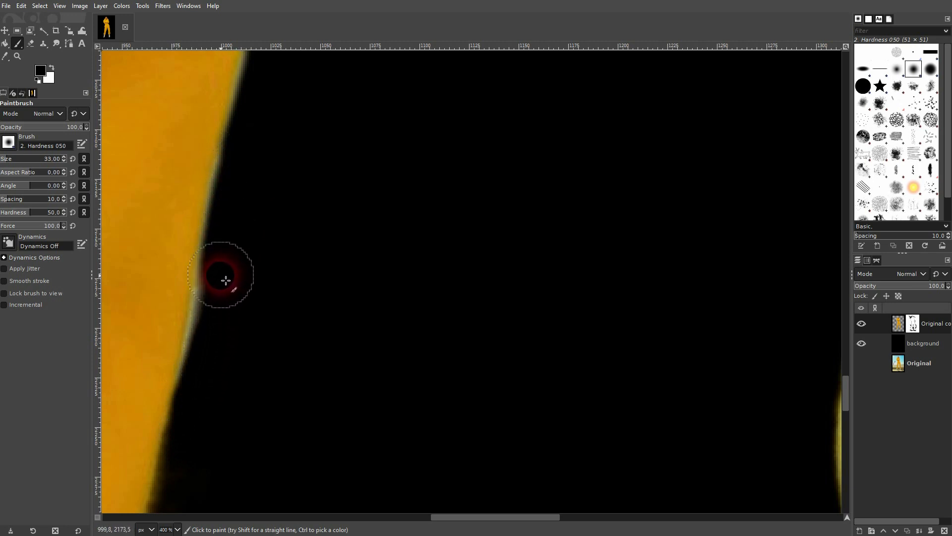
# Mask out the fringe and leftover residue along the left inner calf down to the trouser cuff.
pyautogui.moveTo(226, 280)
pyautogui.mouseDown()
pyautogui.moveTo(194, 379)
pyautogui.moveTo(173, 497)
pyautogui.moveTo(163, 499)
pyautogui.mouseUp()
pyautogui.hotkey('ctrl', 'z')
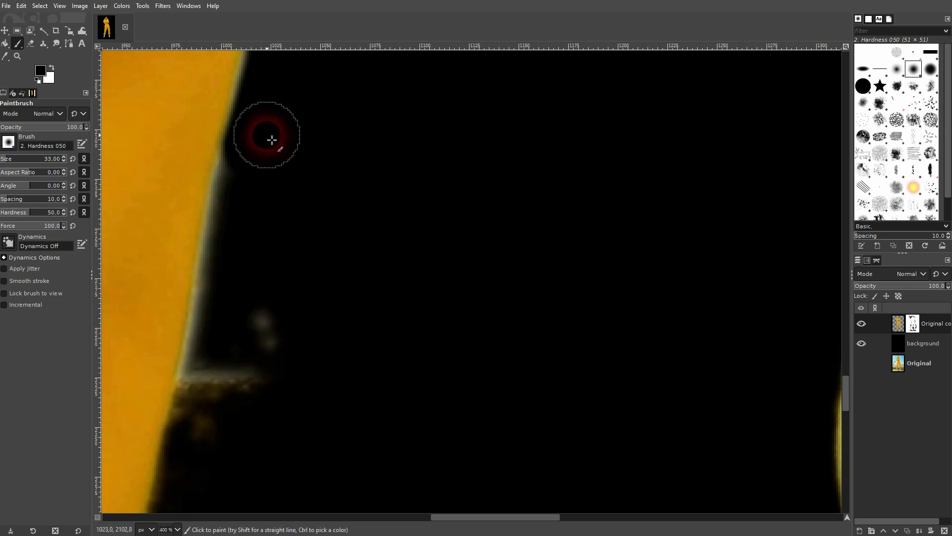
pyautogui.moveTo(245, 173)
pyautogui.mouseDown()
pyautogui.moveTo(255, 417)
pyautogui.moveTo(289, 294)
pyautogui.moveTo(230, 392)
pyautogui.moveTo(216, 452)
pyautogui.moveTo(245, 329)
pyautogui.moveTo(253, 177)
pyautogui.mouseUp()
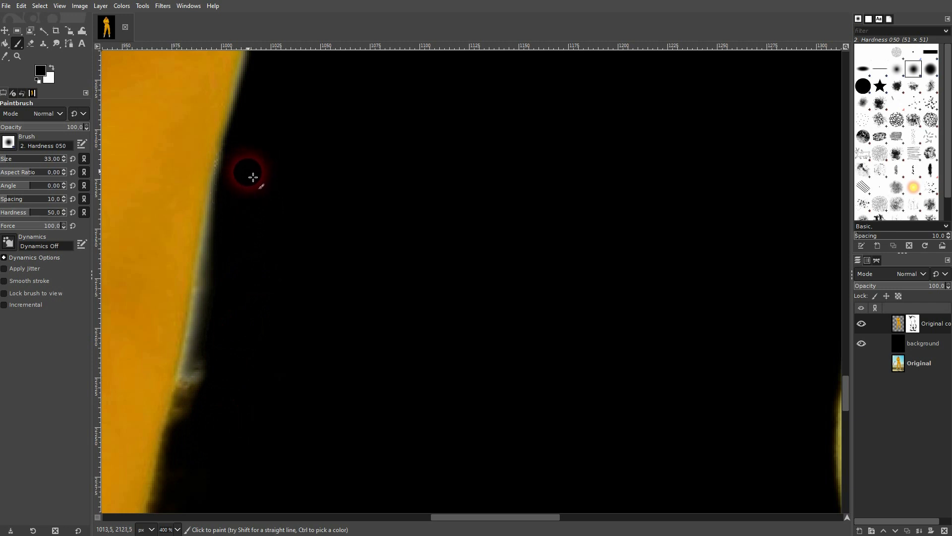
pyautogui.moveTo(238, 237)
pyautogui.mouseDown()
pyautogui.moveTo(194, 453)
pyautogui.moveTo(210, 371)
pyautogui.mouseUp()
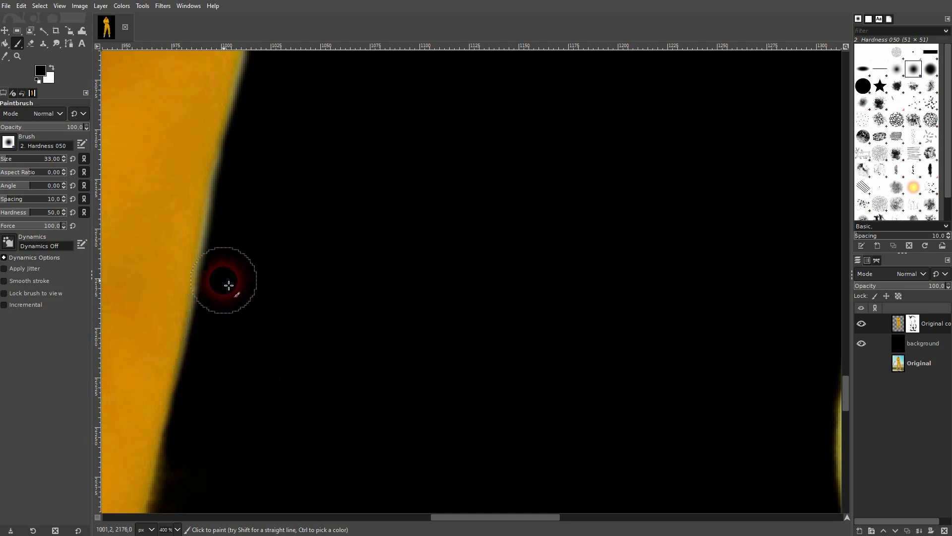
pyautogui.scroll(-5, 289, 317)
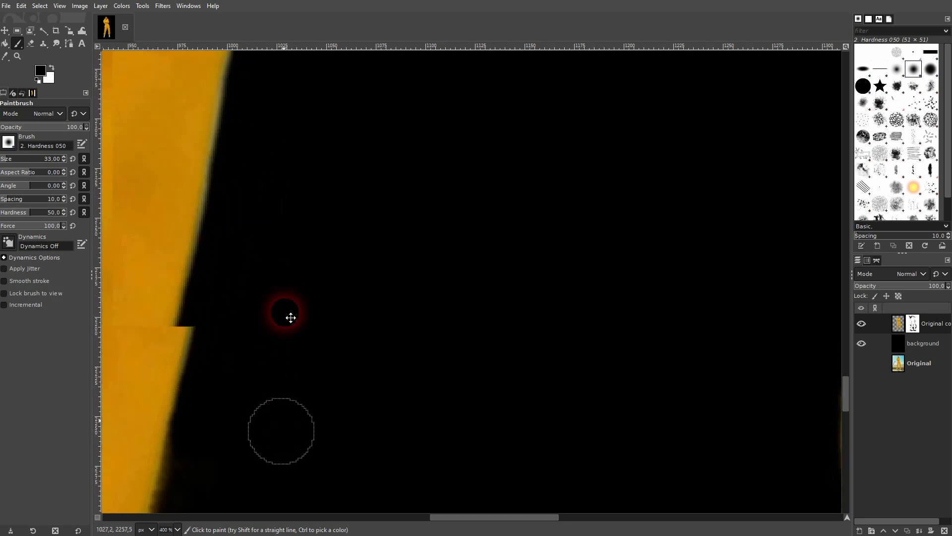
pyautogui.moveTo(241, 185); pyautogui.dragTo(206, 291)
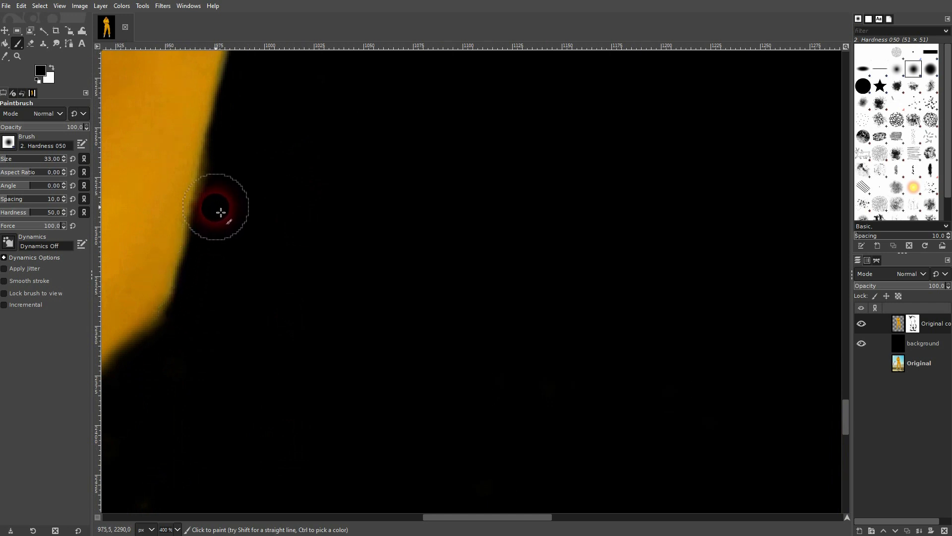
# Mask out the faint residue spots beside the left ankle and in the area between the two boots.
pyautogui.moveTo(193, 395); pyautogui.dragTo(440, 209)
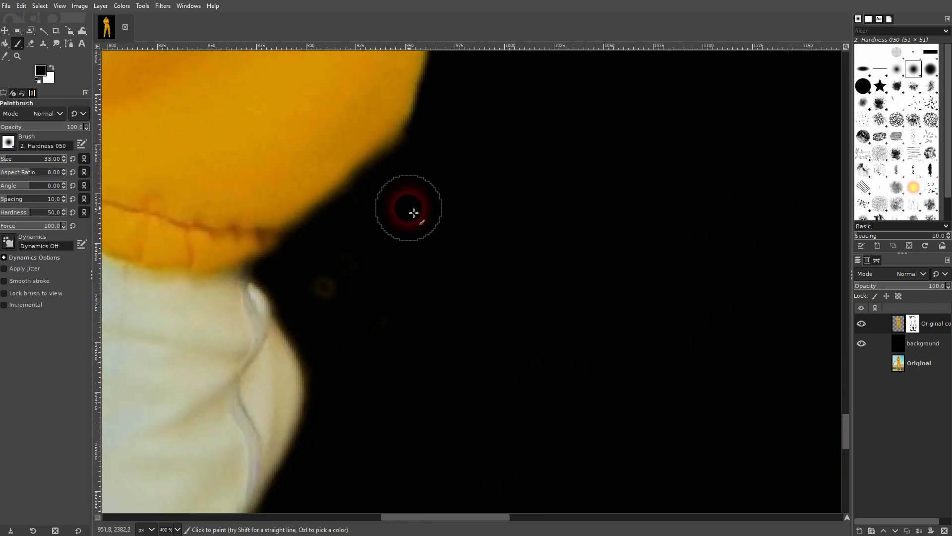
pyautogui.moveTo(371, 258)
pyautogui.mouseDown()
pyautogui.moveTo(323, 306)
pyautogui.moveTo(392, 319)
pyautogui.moveTo(396, 357)
pyautogui.mouseUp()
pyautogui.moveTo(424, 408)
pyautogui.mouseDown()
pyautogui.moveTo(414, 222)
pyautogui.moveTo(430, 188)
pyautogui.mouseUp()
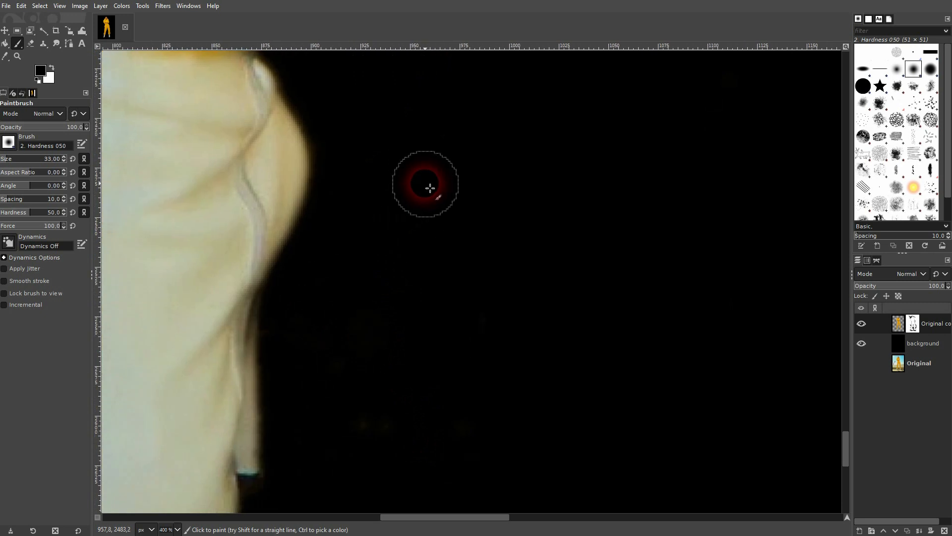
pyautogui.scroll(-3, 499, 223)
pyautogui.scroll(2, 590, 109)
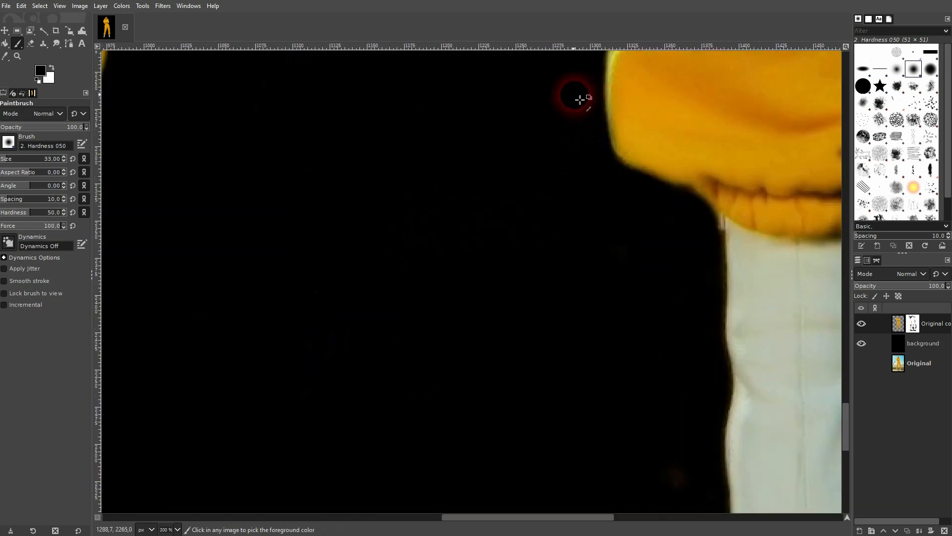
pyautogui.moveTo(504, 119); pyautogui.dragTo(597, 342)
pyautogui.moveTo(511, 204); pyautogui.dragTo(509, 416)
pyautogui.moveTo(623, 319); pyautogui.dragTo(472, 412)
pyautogui.moveTo(401, 157); pyautogui.dragTo(484, 399)
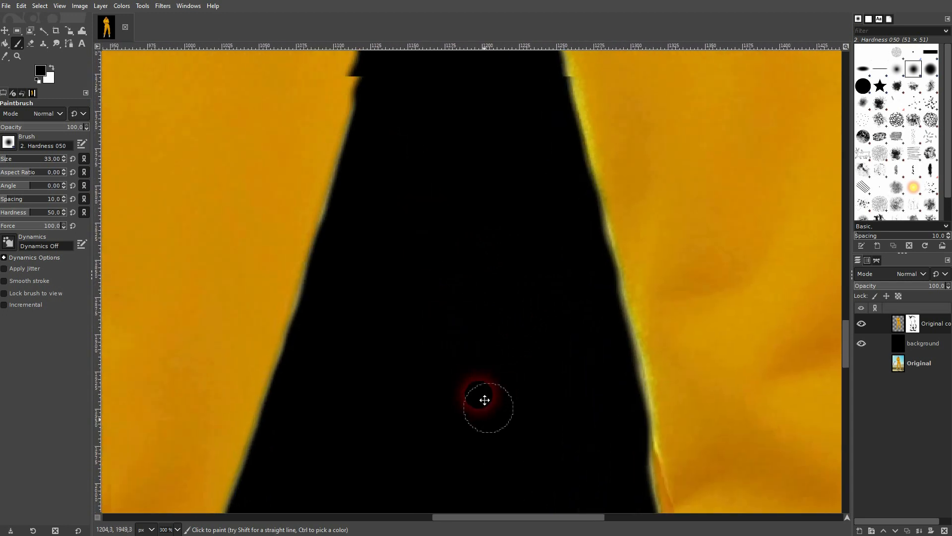
pyautogui.scroll(-6, 453, 299)
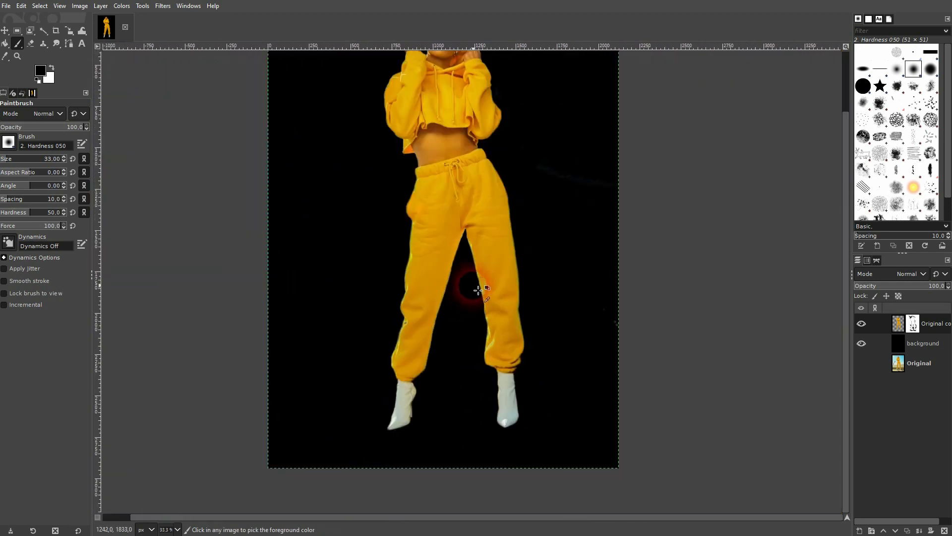
pyautogui.scroll(-1, 449, 229)
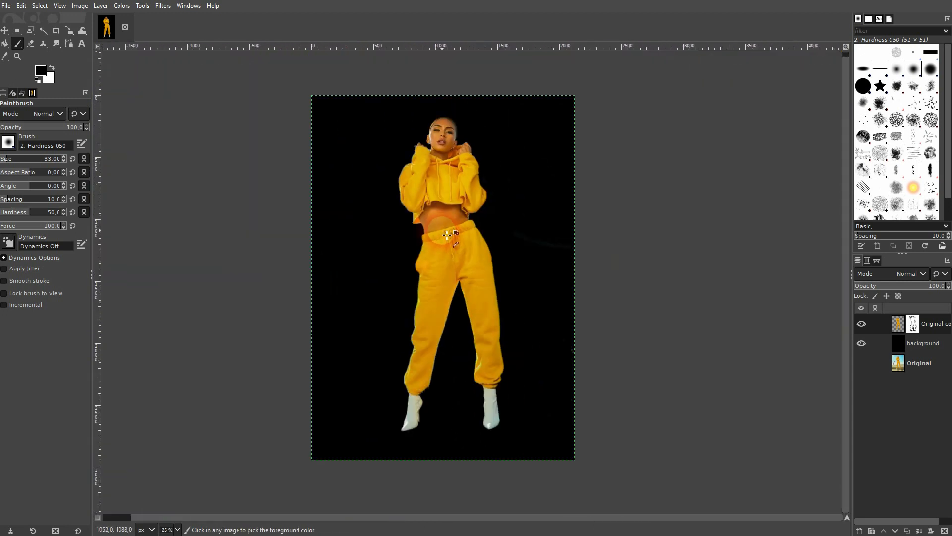
# Set the foreground color to bright red and fill the background layer with it.
pyautogui.click(932, 345)
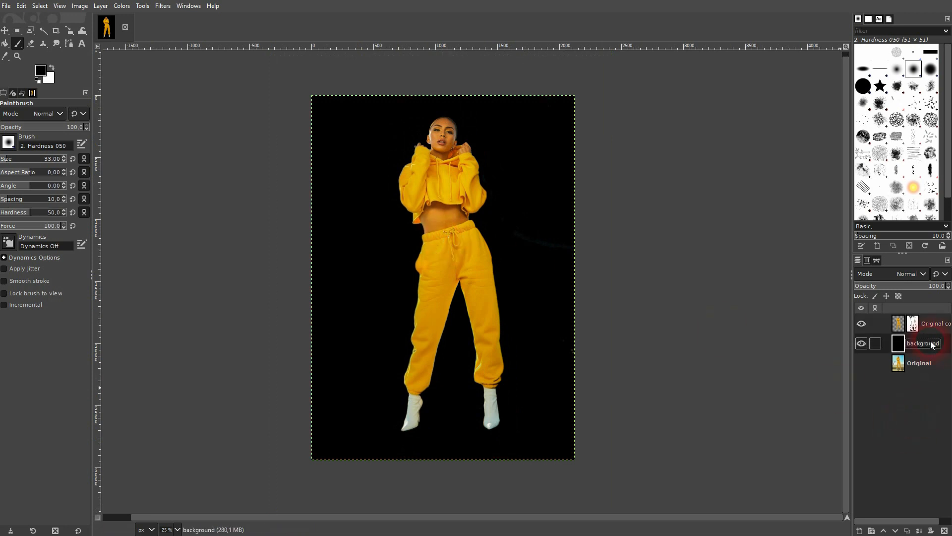
pyautogui.click(43, 73)
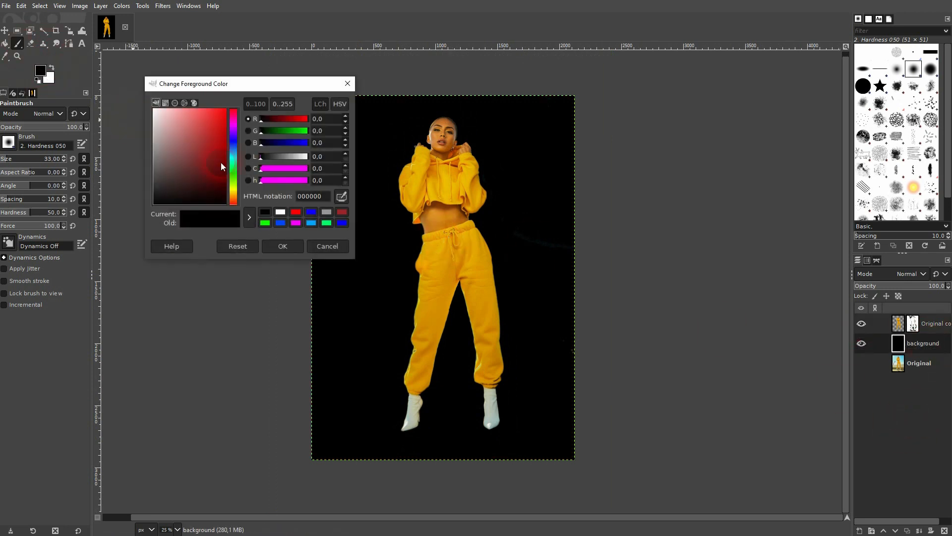
pyautogui.moveTo(221, 162); pyautogui.dragTo(250, 88)
pyautogui.click(286, 250)
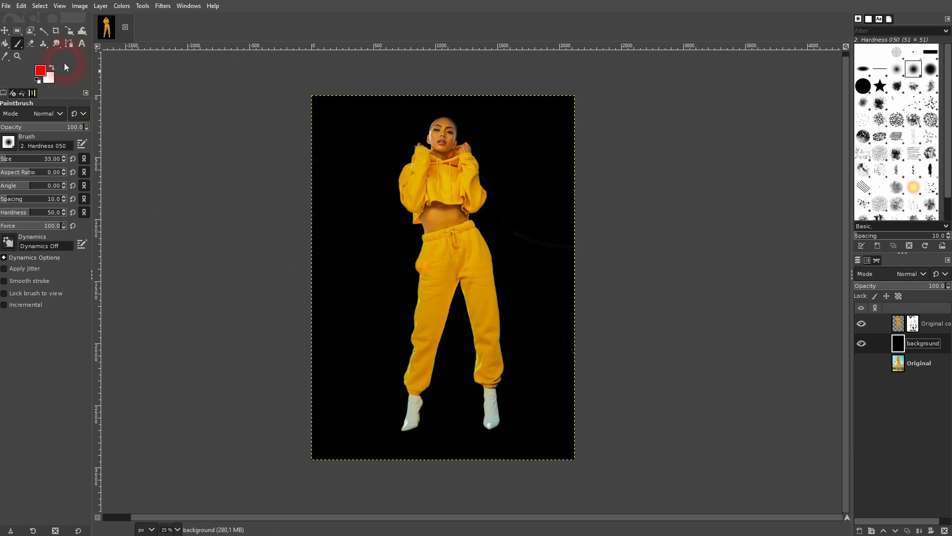
pyautogui.click(7, 44)
pyautogui.click(361, 269)
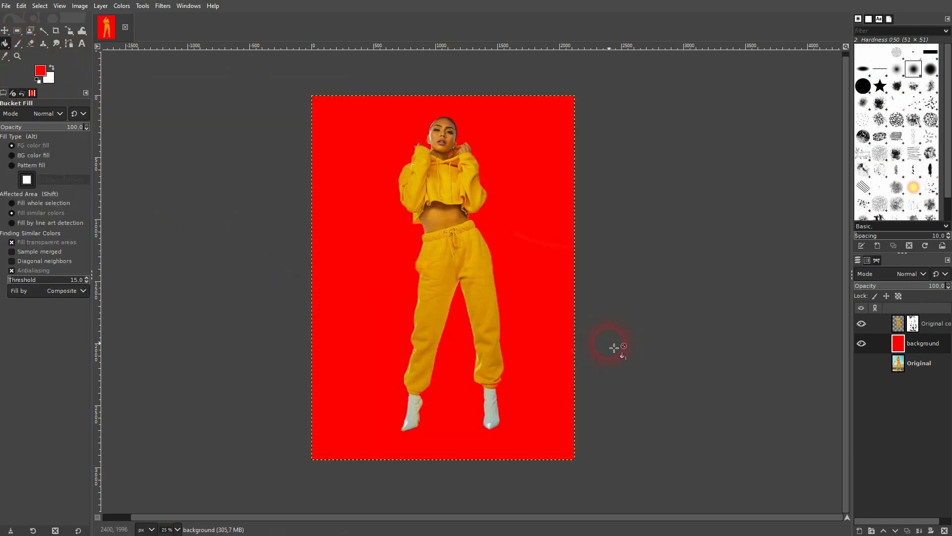
# Duplicate the Original layer, move the copy to the top of the stack and add a black (full transparency) layer mask.
pyautogui.click(19, 44)
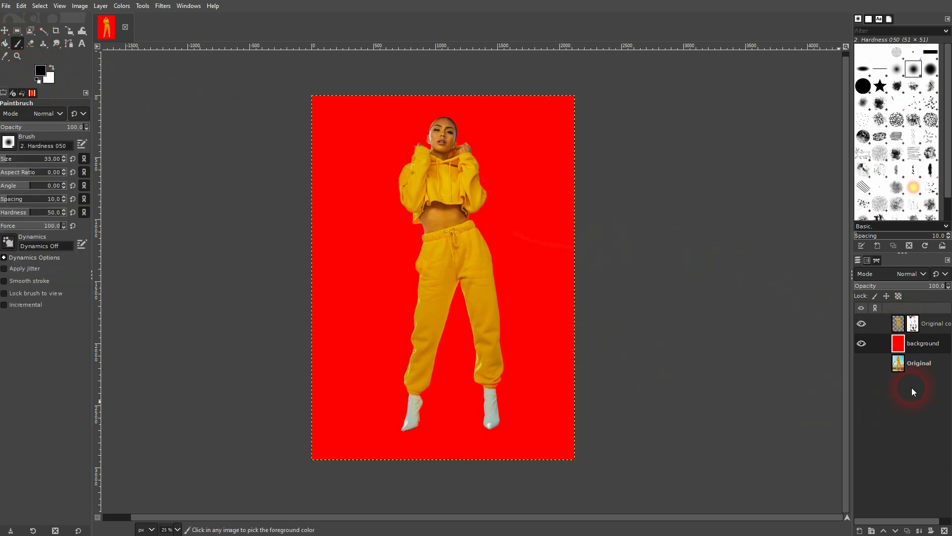
pyautogui.click(932, 367)
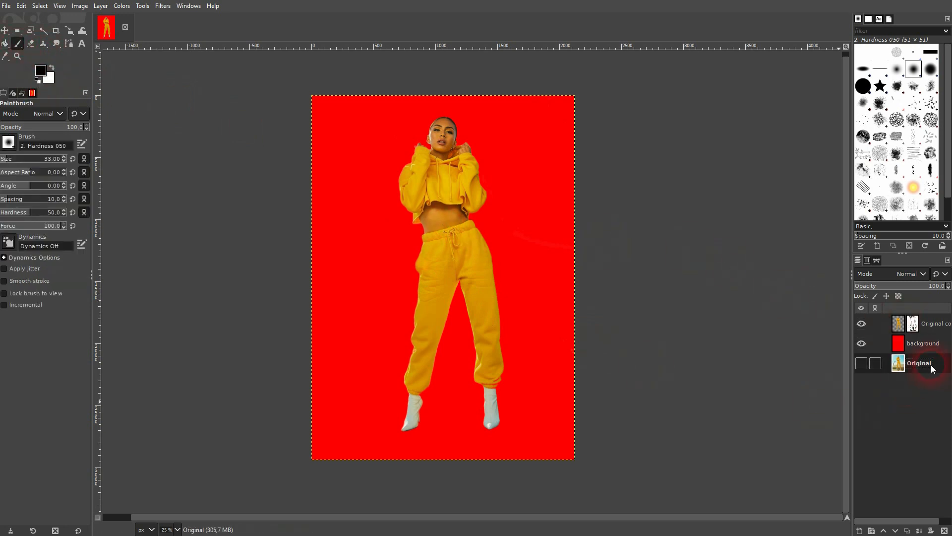
pyautogui.keyDown('shift'); pyautogui.click(884, 530); pyautogui.keyUp('shift')
pyautogui.rightClick(919, 326)
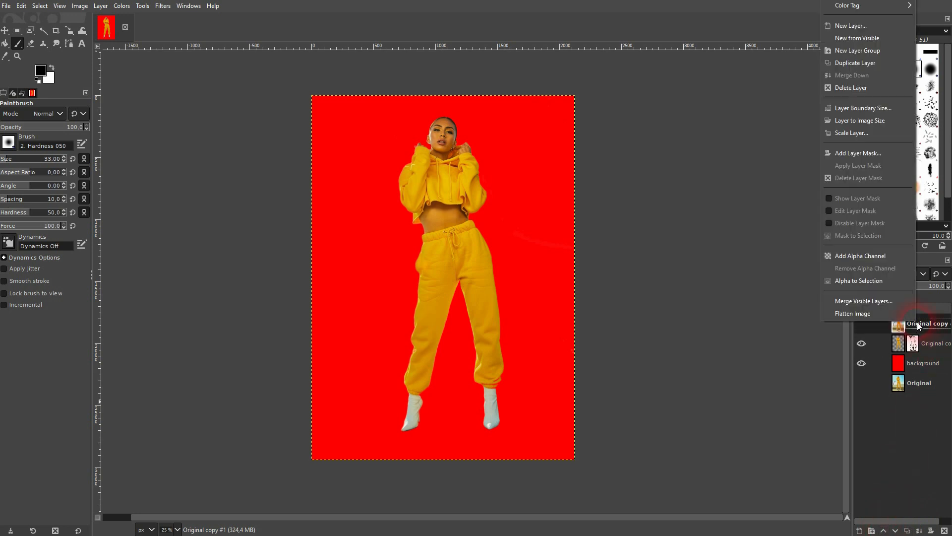
pyautogui.click(880, 153)
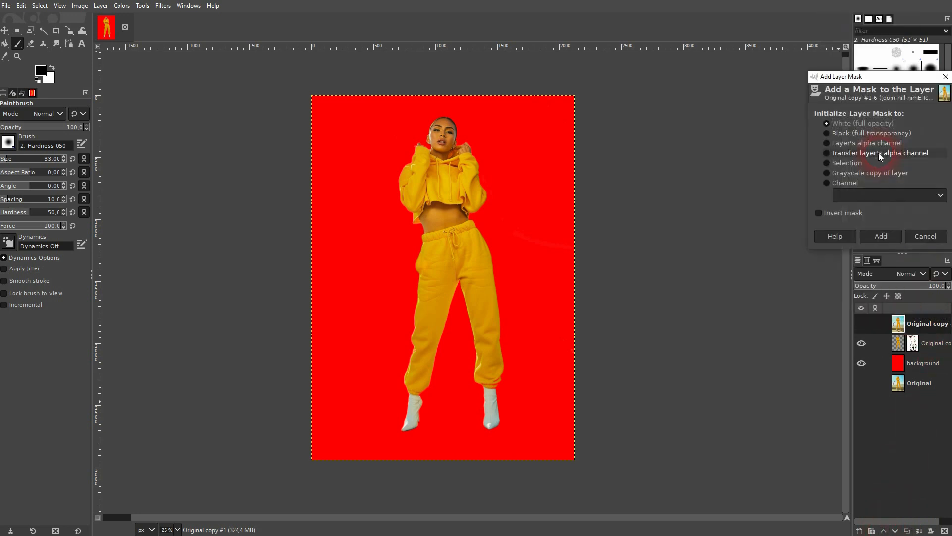
pyautogui.click(859, 133)
pyautogui.click(881, 236)
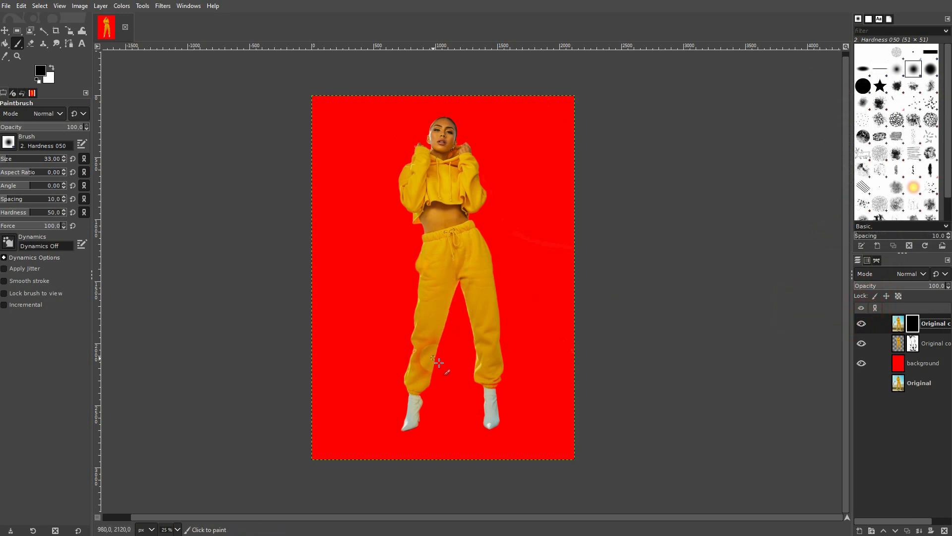
# Paint white on the new mask to restore the missing edges at the left ankle, undoing the stroke that reveals background.
pyautogui.scroll(7, 439, 363)
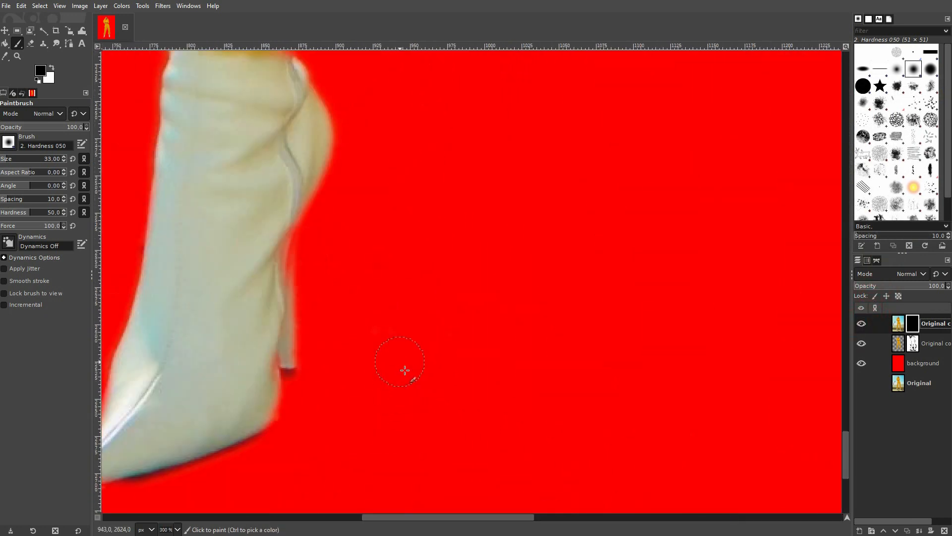
pyautogui.scroll(5, 405, 370)
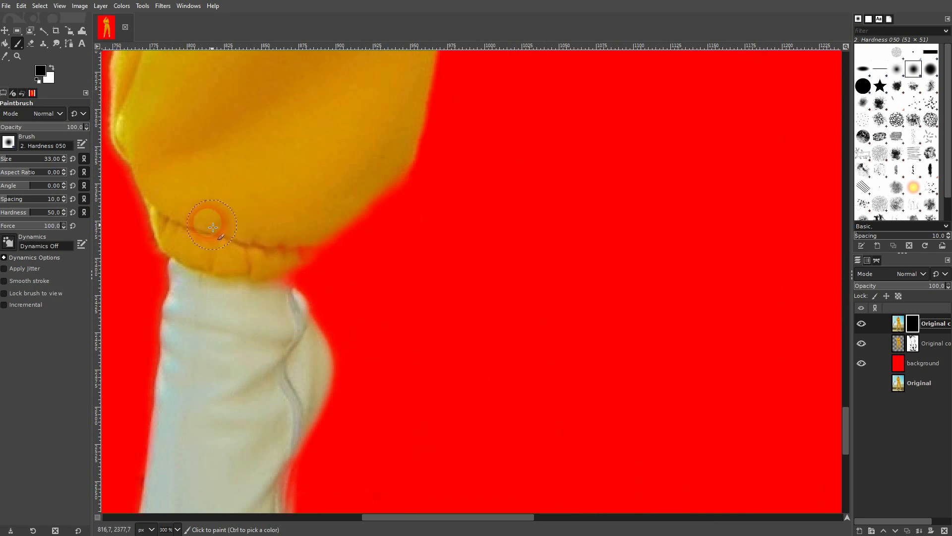
pyautogui.click(52, 67)
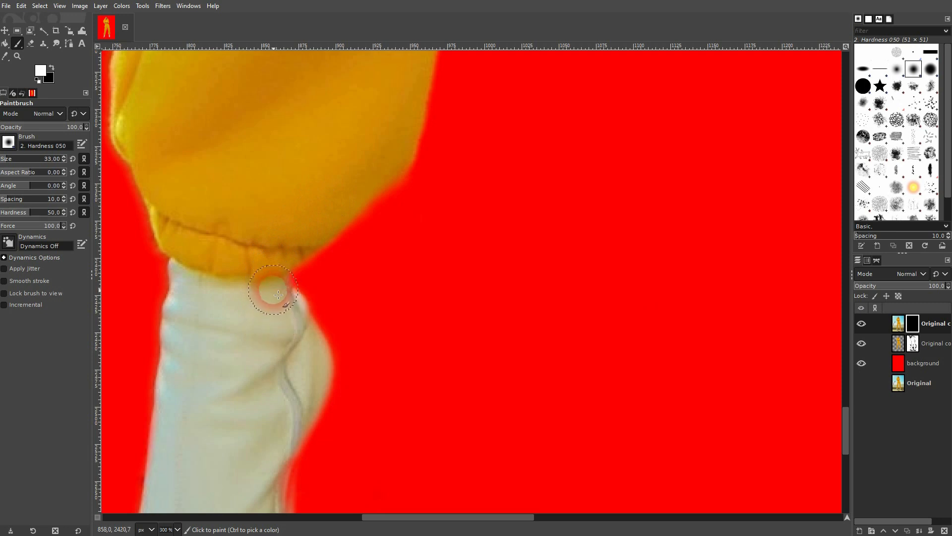
pyautogui.moveTo(282, 289); pyautogui.dragTo(288, 268)
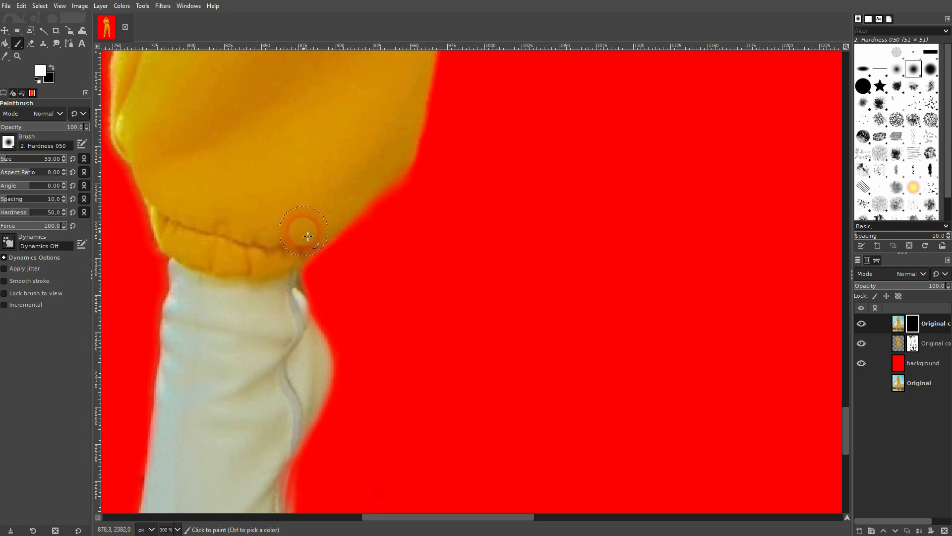
pyautogui.moveTo(309, 233)
pyautogui.mouseDown()
pyautogui.moveTo(284, 261)
pyautogui.moveTo(298, 386)
pyautogui.moveTo(279, 417)
pyautogui.mouseUp()
pyautogui.moveTo(293, 302); pyautogui.dragTo(372, 187)
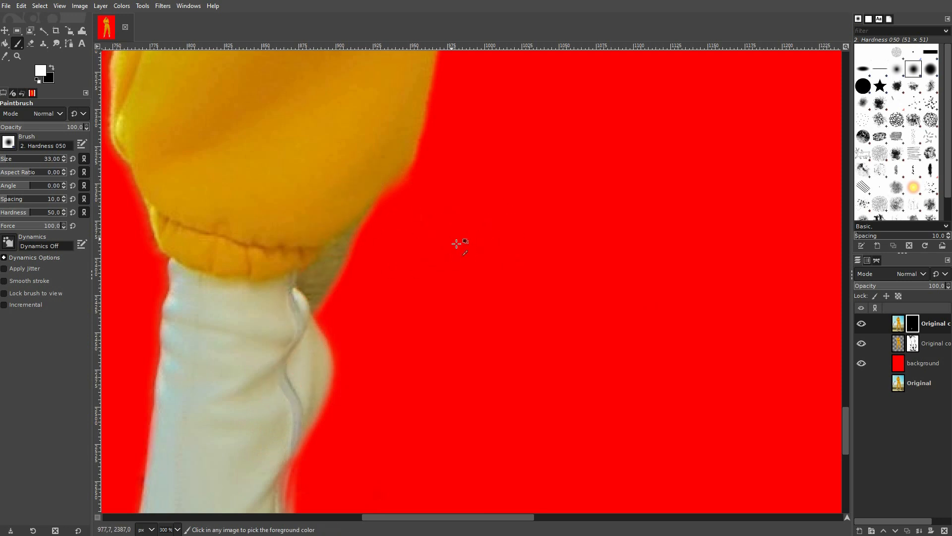
pyautogui.hotkey('ctrl', 'z')
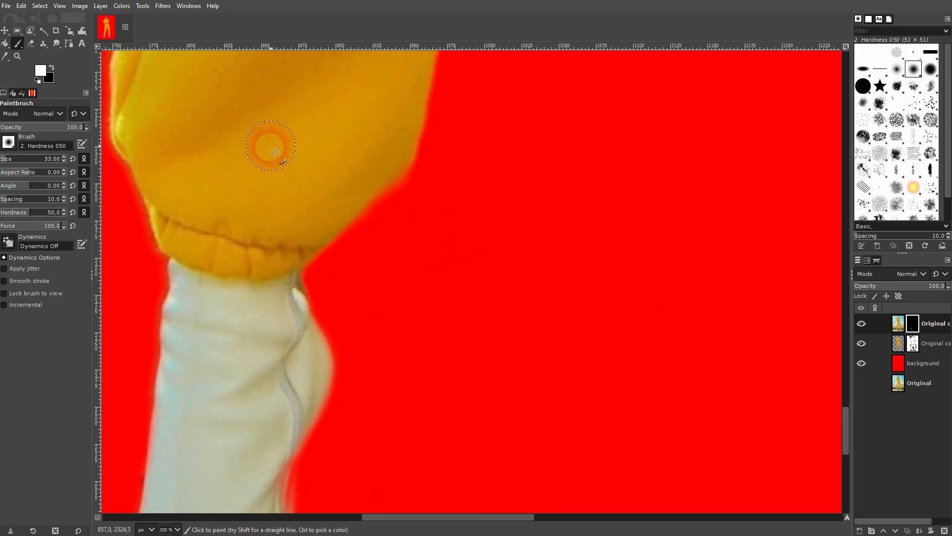
# Restore the missing patch on the outer edge of the left trouser leg below the knee.
pyautogui.scroll(-1, 266, 145)
pyautogui.scroll(4, 304, 159)
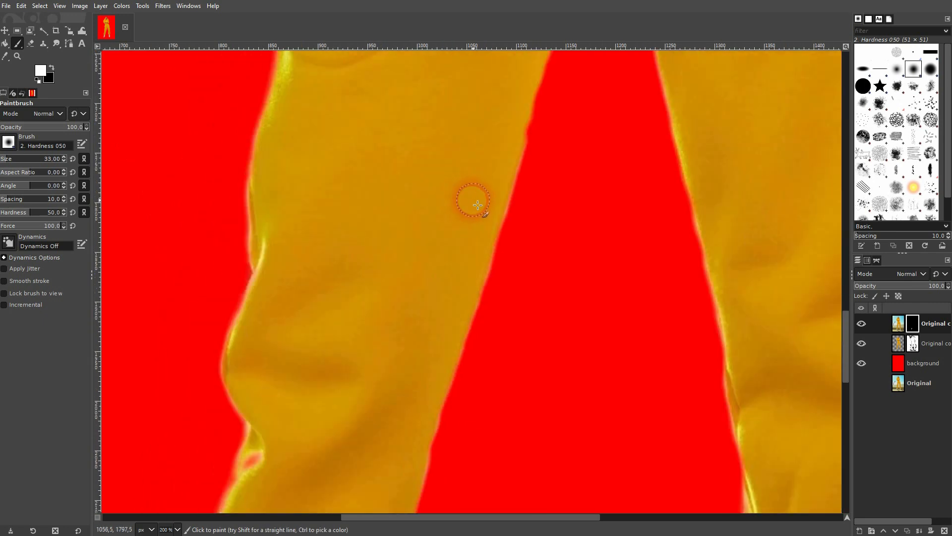
pyautogui.scroll(-4, 495, 215)
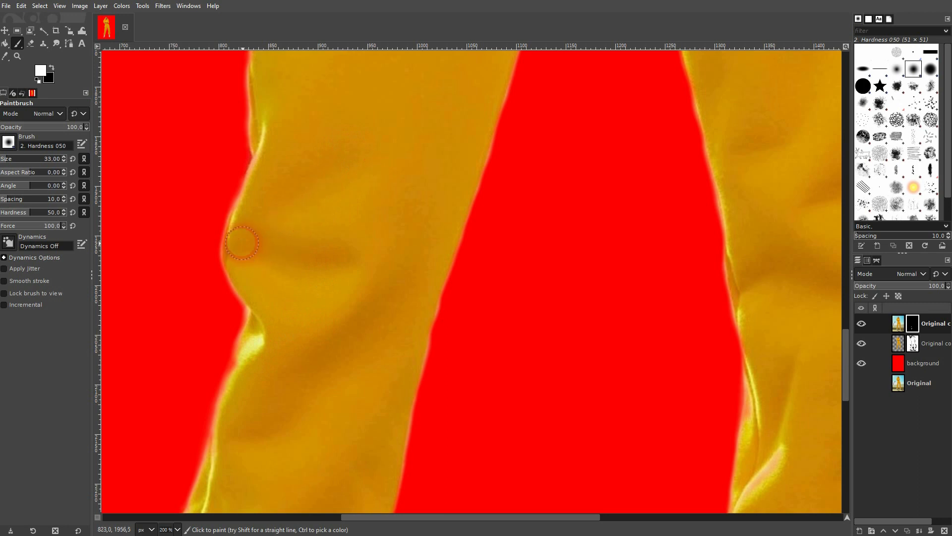
# Restore the small missing spot at the corner where the bare waist meets the trouser waistband.
pyautogui.scroll(3, 240, 242)
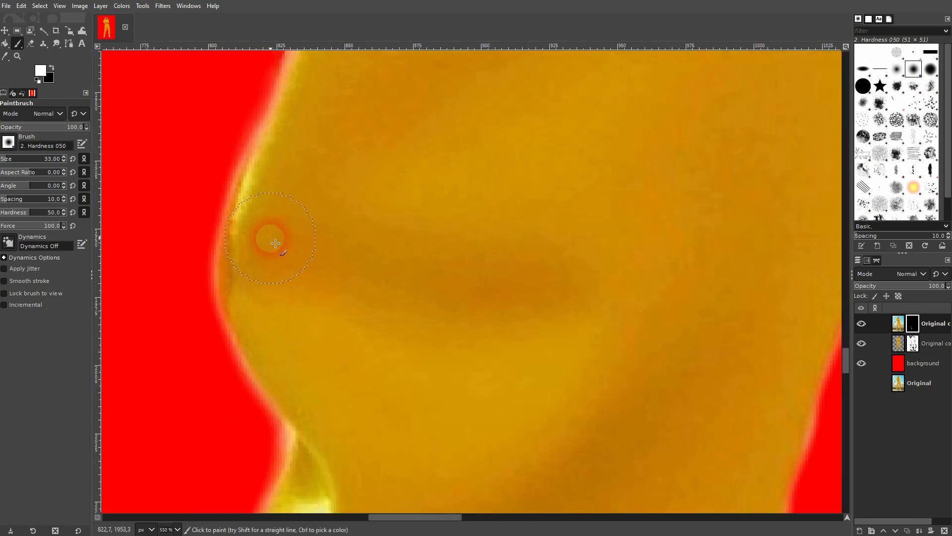
pyautogui.scroll(-4, 395, 133)
pyautogui.scroll(5, 392, 151)
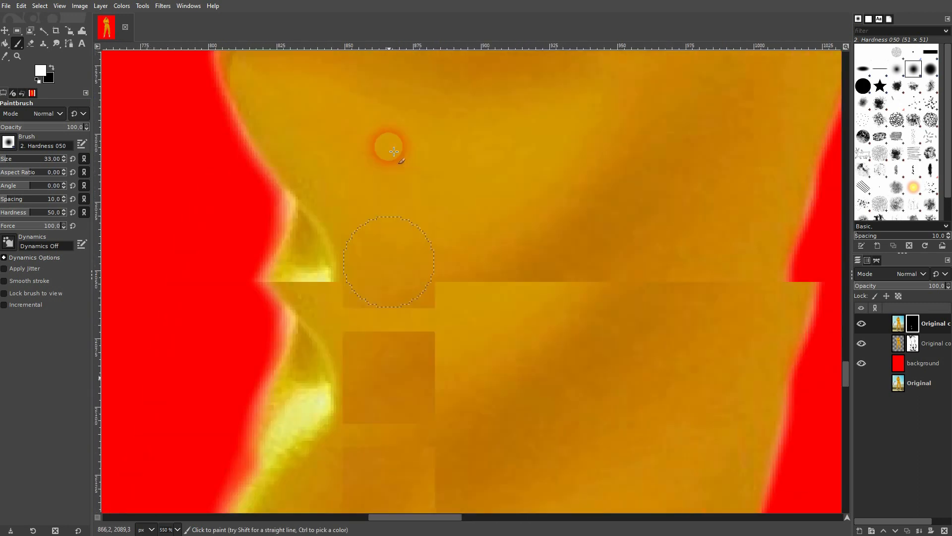
pyautogui.scroll(3, 395, 196)
pyautogui.scroll(-3, 438, 168)
pyautogui.scroll(4, 500, 153)
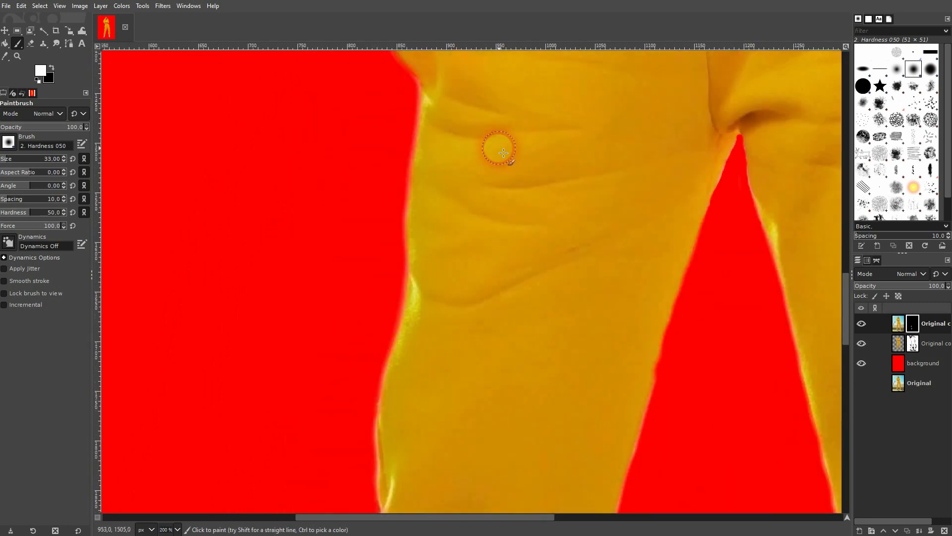
pyautogui.scroll(5, 555, 159)
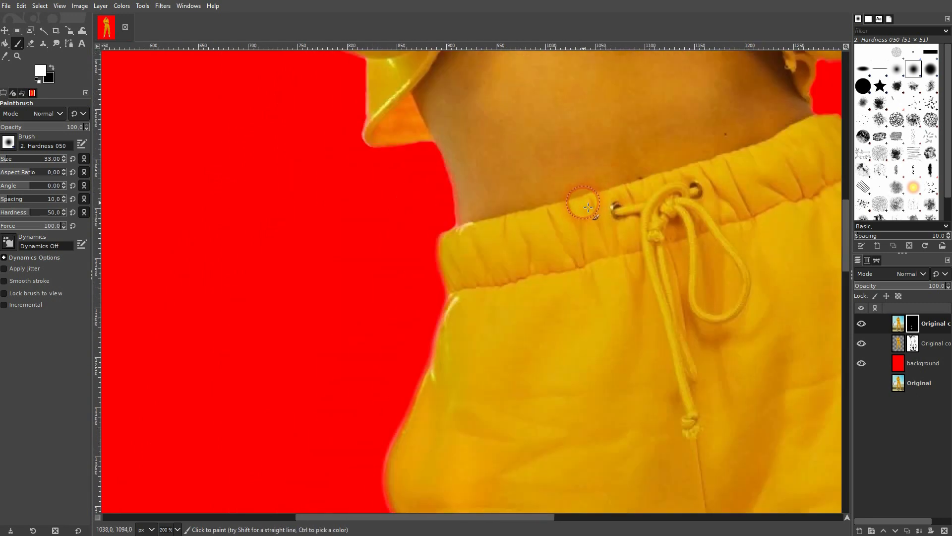
pyautogui.scroll(3, 582, 208)
pyautogui.scroll(4, 476, 295)
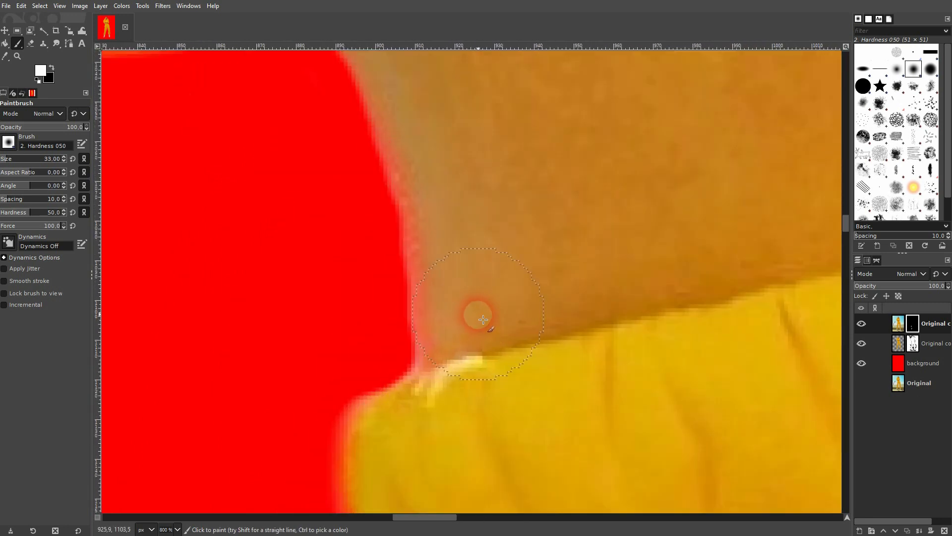
pyautogui.click(465, 347)
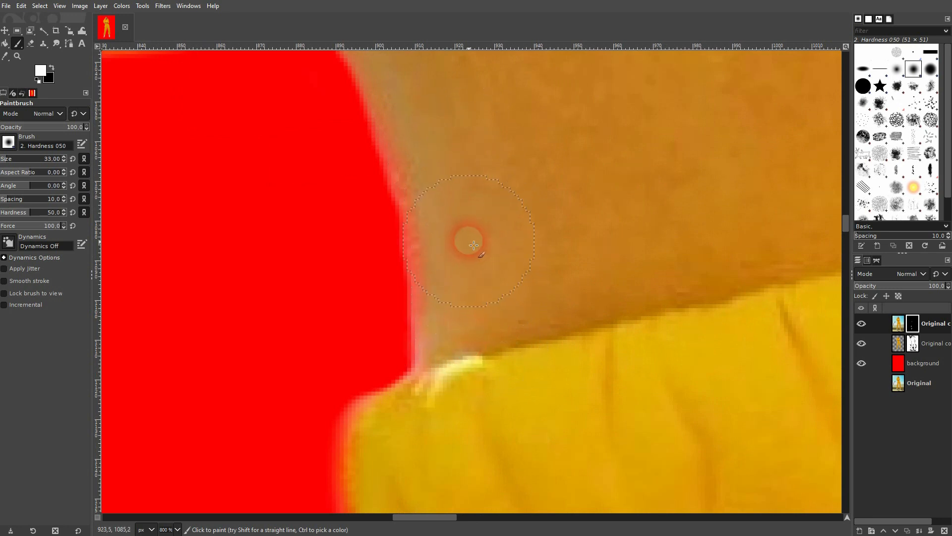
# Reduce the brush size to 7 and paint back the faded fingertip and nail above the raised sleeve's cuff.
pyautogui.scroll(-3, 512, 249)
pyautogui.scroll(6, 493, 149)
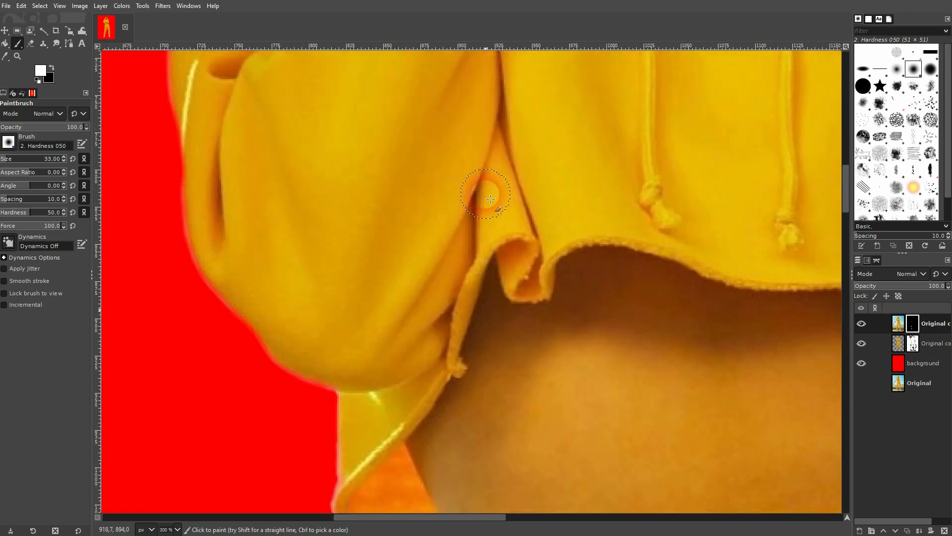
pyautogui.scroll(3, 353, 233)
pyautogui.scroll(5, 516, 238)
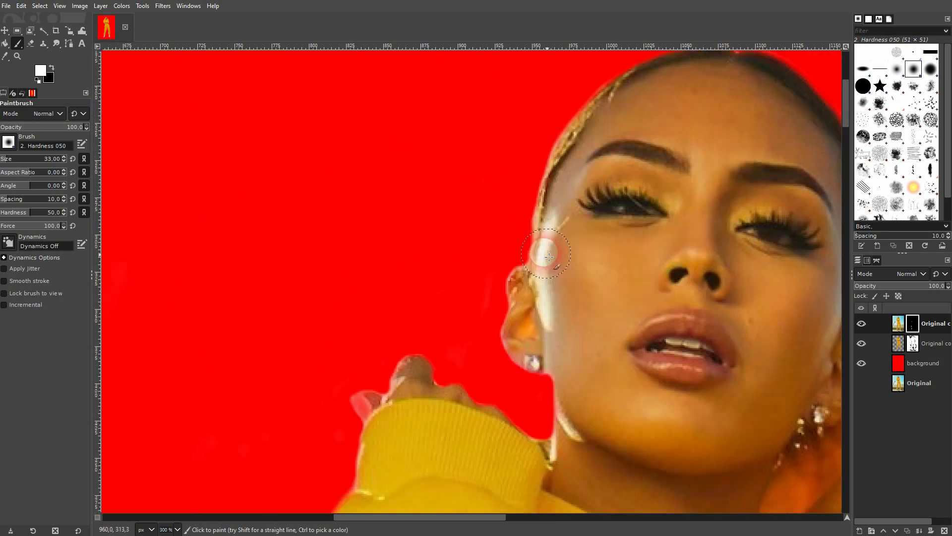
pyautogui.scroll(-1, 544, 330)
pyautogui.scroll(4, 391, 315)
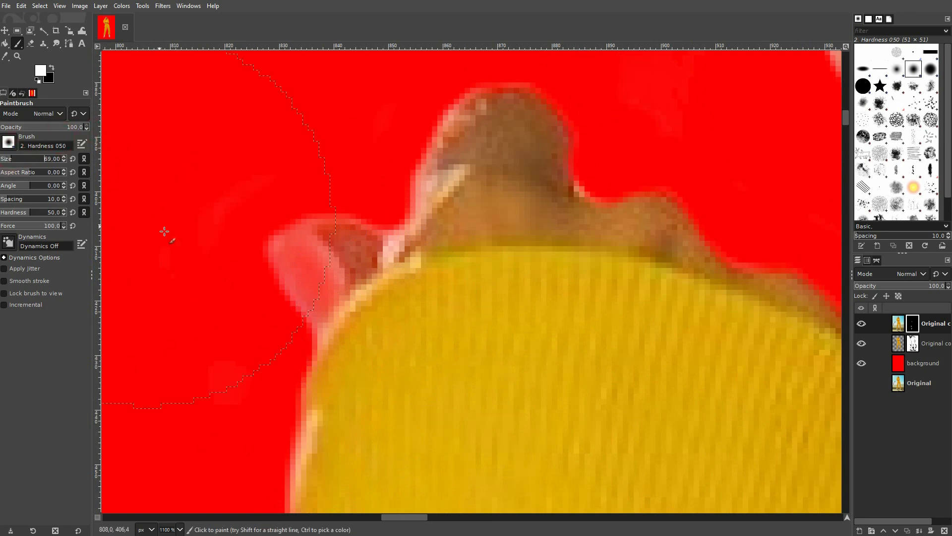
pyautogui.press('[')
pyautogui.press('[')
pyautogui.press('[')
pyautogui.press('[')
pyautogui.press('[')
pyautogui.press('[')
pyautogui.press('[')
pyautogui.press('[')
pyautogui.moveTo(364, 315)
pyautogui.mouseDown()
pyautogui.moveTo(321, 250)
pyautogui.moveTo(306, 251)
pyautogui.moveTo(296, 260)
pyautogui.moveTo(325, 331)
pyautogui.mouseUp()
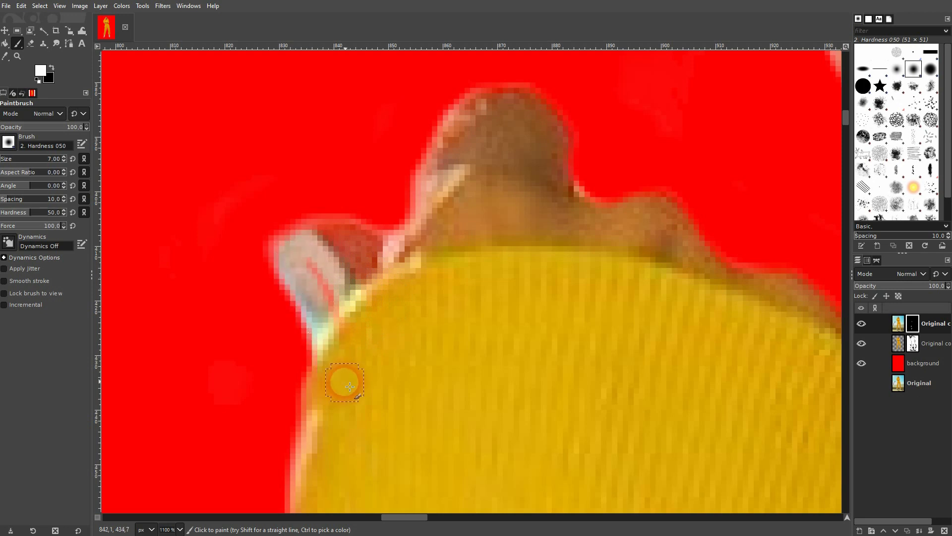
pyautogui.moveTo(330, 292)
pyautogui.mouseDown()
pyautogui.moveTo(316, 260)
pyautogui.moveTo(355, 259)
pyautogui.moveTo(395, 290)
pyautogui.moveTo(362, 288)
pyautogui.moveTo(335, 260)
pyautogui.moveTo(334, 248)
pyautogui.moveTo(380, 255)
pyautogui.mouseUp()
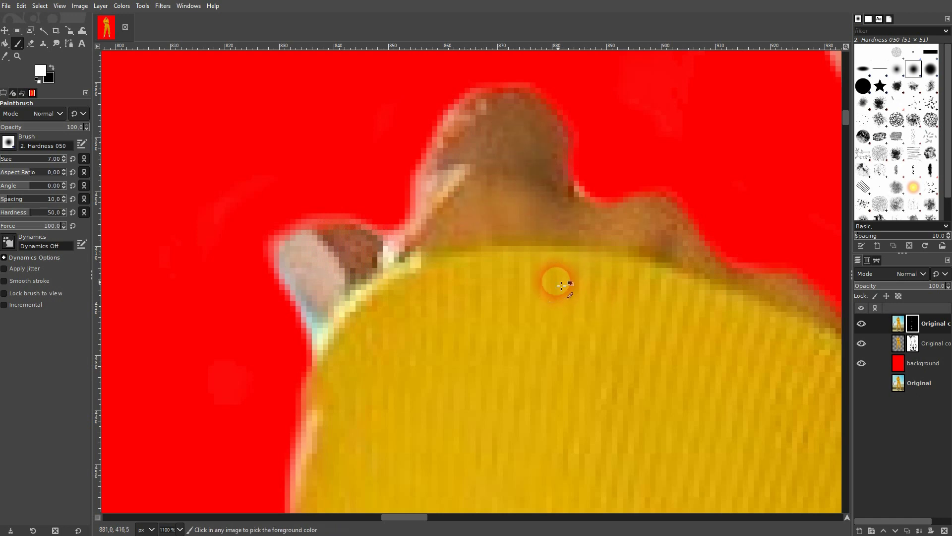
# Examine the cutout's outline around the head, the other arm, hip and trouser leg down to the ankle for missing parts.
pyautogui.press('2')
pyautogui.scroll(4, 766, 224)
pyautogui.scroll(-7, 744, 339)
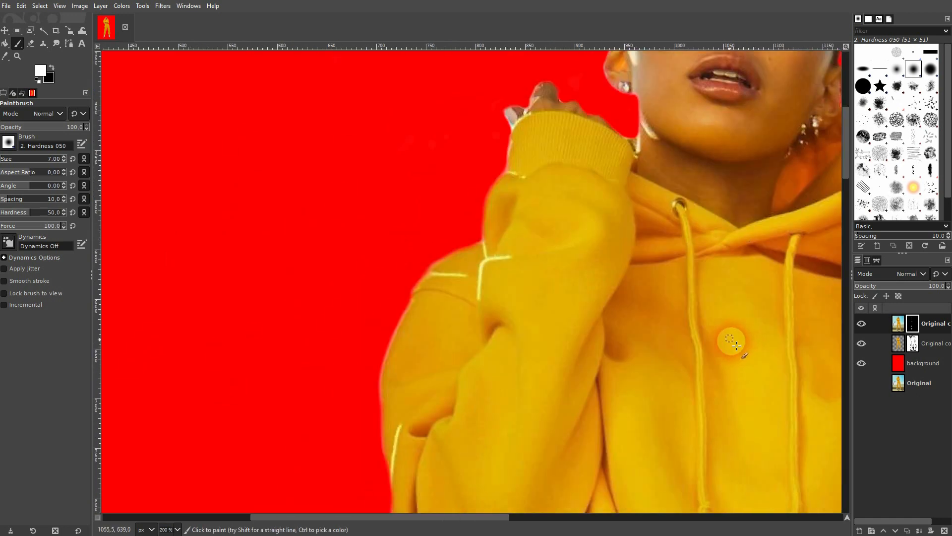
pyautogui.keyDown('ctrl'); pyautogui.scroll(3, 684, 126); pyautogui.keyUp('ctrl')
pyautogui.scroll(5, 594, 113)
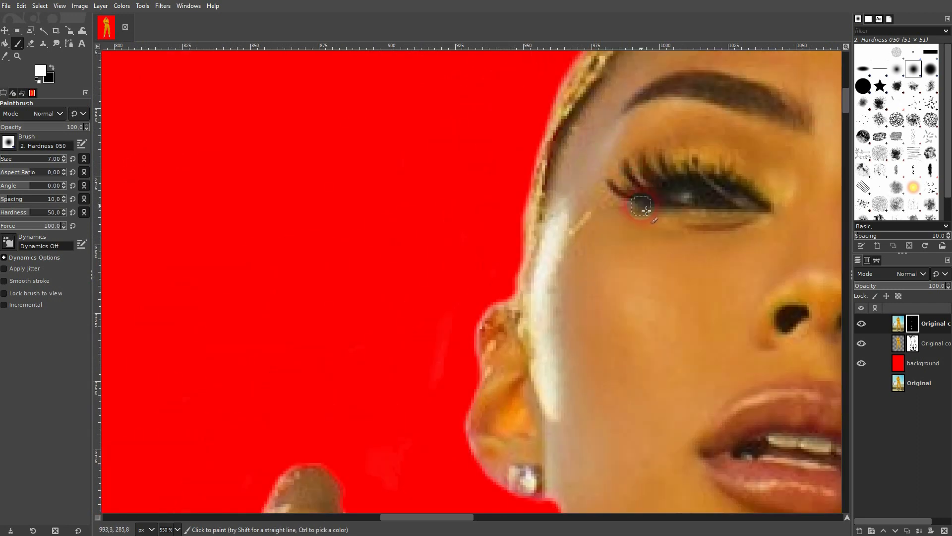
pyautogui.scroll(-1, 655, 208)
pyautogui.scroll(5, 699, 305)
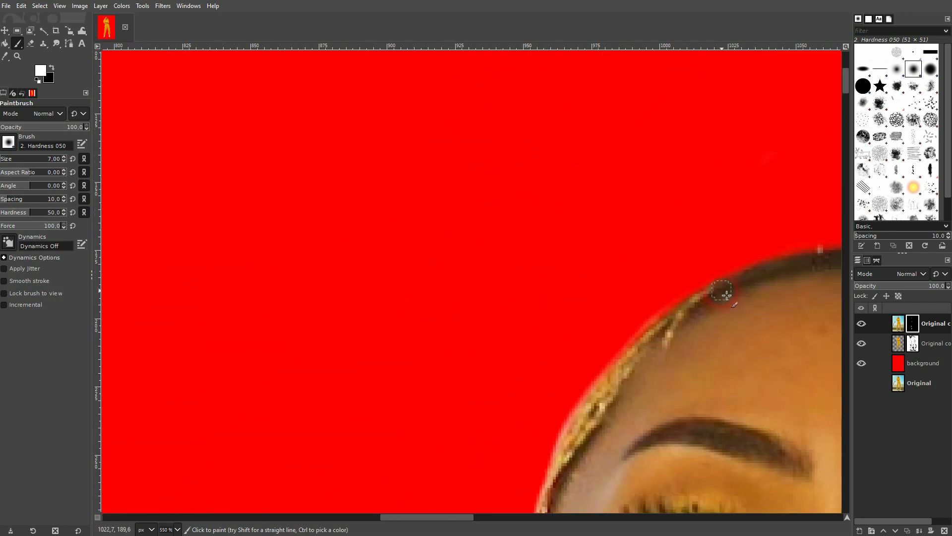
pyautogui.moveTo(726, 295); pyautogui.dragTo(202, 268)
pyautogui.moveTo(516, 392); pyautogui.dragTo(347, 160)
pyautogui.moveTo(400, 376); pyautogui.dragTo(326, 97)
pyautogui.moveTo(407, 339); pyautogui.dragTo(280, 281)
pyautogui.moveTo(533, 436); pyautogui.dragTo(419, 213)
pyautogui.scroll(-3, 528, 303)
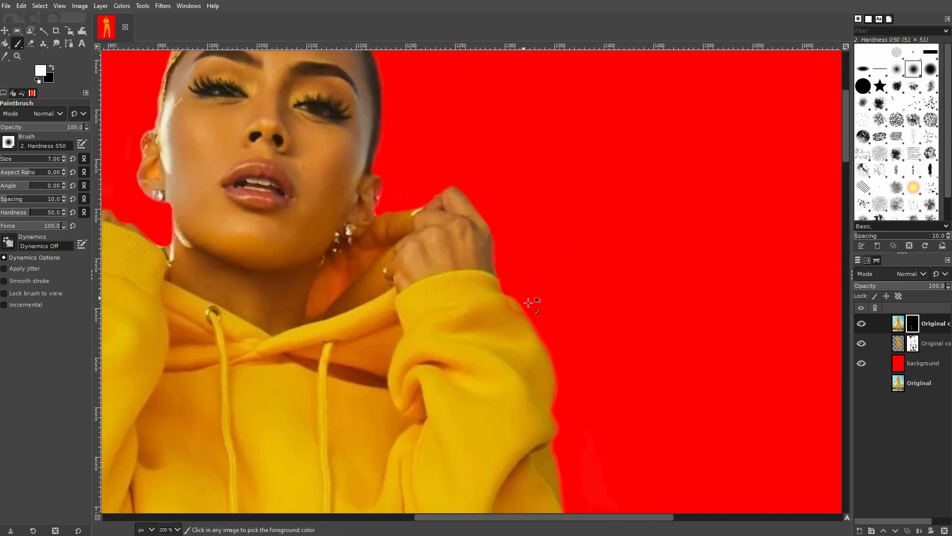
pyautogui.scroll(-5, 569, 326)
pyautogui.scroll(1, 648, 240)
pyautogui.scroll(-5, 627, 251)
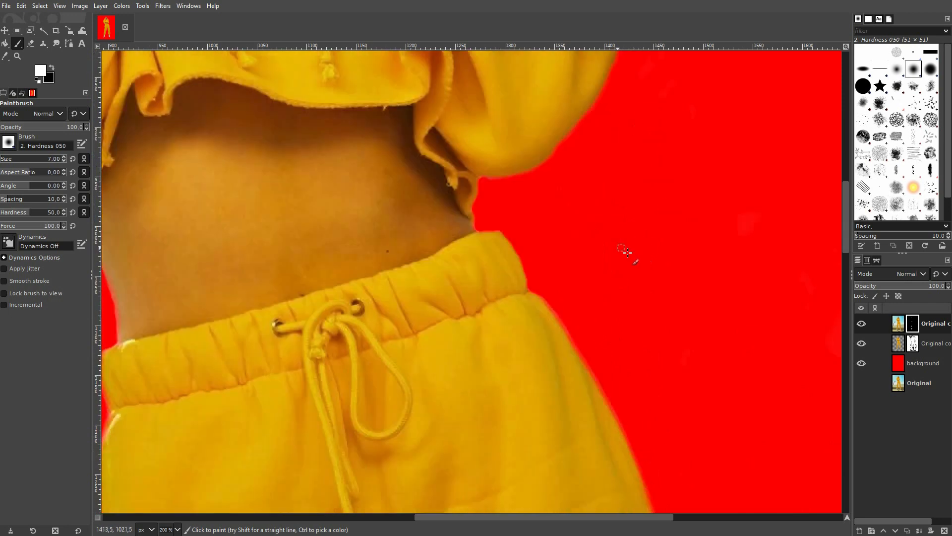
pyautogui.moveTo(765, 359); pyautogui.dragTo(544, 321)
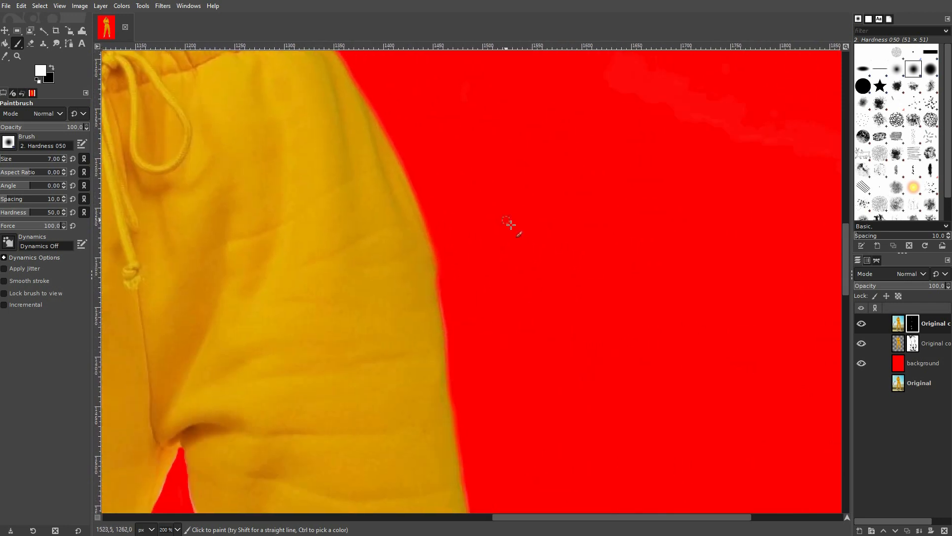
pyautogui.scroll(1, 489, 347)
pyautogui.scroll(-10, 504, 344)
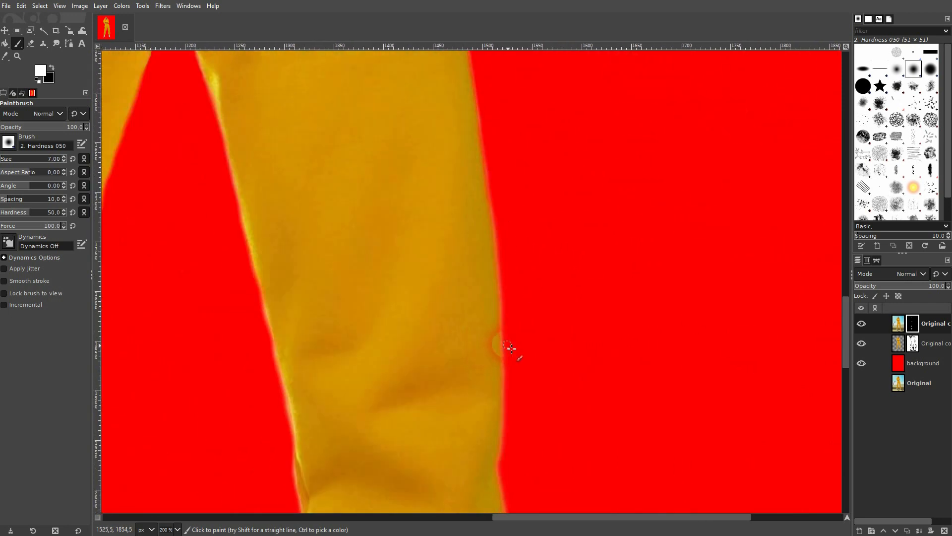
pyautogui.scroll(-5, 529, 357)
pyautogui.scroll(2, 532, 348)
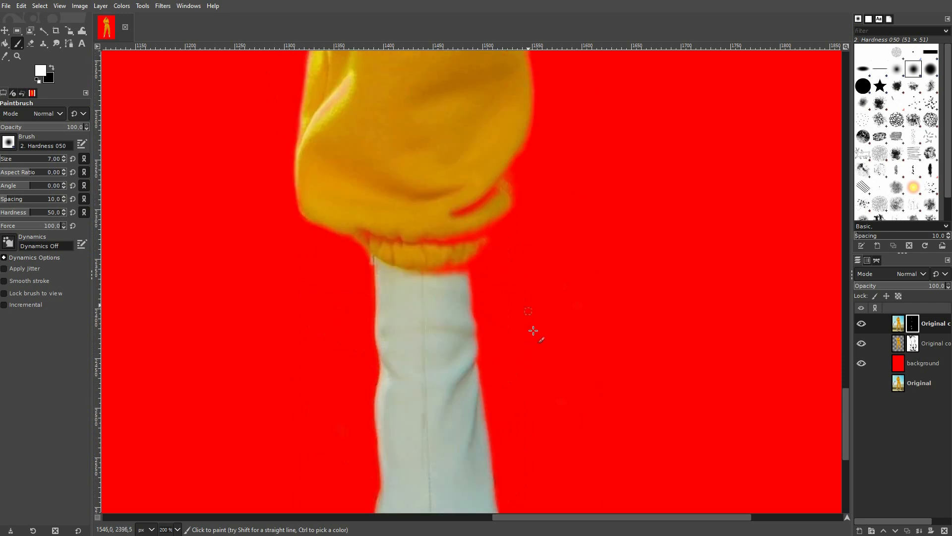
# Restore the missing folds and elastic cuff above the boot with a size 30 brush, undoing the stroke that reveals background.
pyautogui.scroll(2, 526, 160)
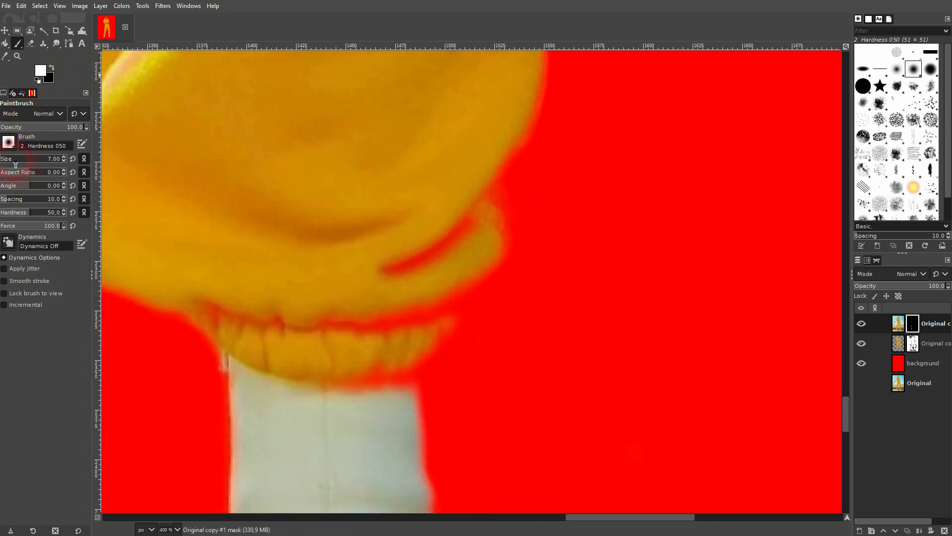
pyautogui.moveTo(375, 272)
pyautogui.mouseDown()
pyautogui.moveTo(415, 259)
pyautogui.moveTo(464, 222)
pyautogui.moveTo(429, 260)
pyautogui.mouseUp()
pyautogui.moveTo(455, 221)
pyautogui.mouseDown()
pyautogui.moveTo(428, 296)
pyautogui.moveTo(352, 324)
pyautogui.moveTo(207, 307)
pyautogui.moveTo(257, 322)
pyautogui.moveTo(335, 385)
pyautogui.moveTo(366, 349)
pyautogui.moveTo(374, 400)
pyautogui.moveTo(388, 335)
pyautogui.moveTo(401, 403)
pyautogui.moveTo(409, 350)
pyautogui.mouseUp()
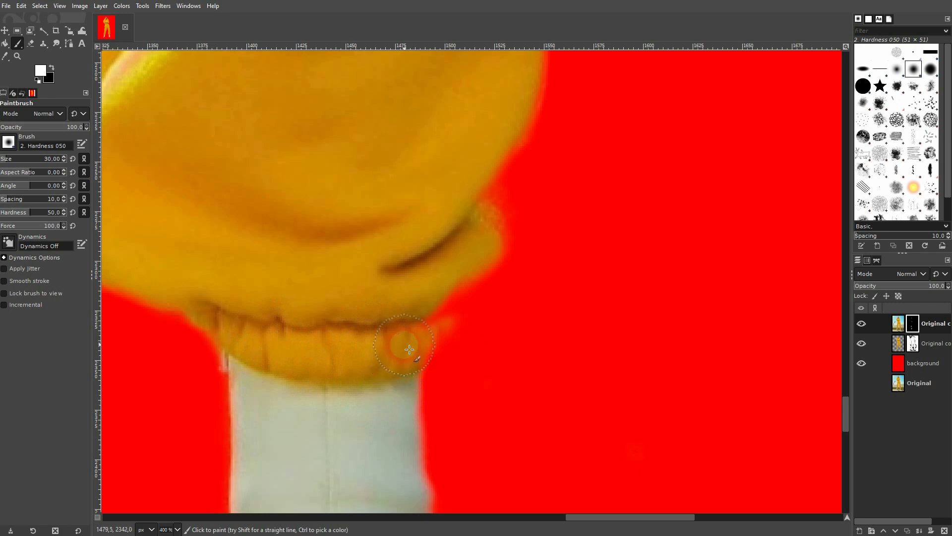
pyautogui.moveTo(441, 302)
pyautogui.mouseDown()
pyautogui.moveTo(473, 239)
pyautogui.moveTo(469, 227)
pyautogui.moveTo(495, 267)
pyautogui.moveTo(437, 329)
pyautogui.moveTo(409, 379)
pyautogui.mouseUp()
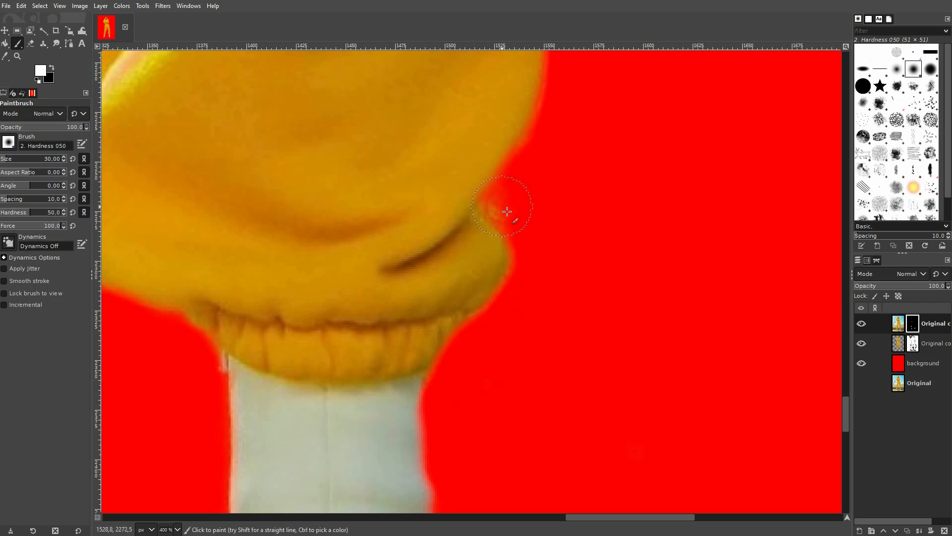
pyautogui.moveTo(490, 214)
pyautogui.mouseDown()
pyautogui.moveTo(509, 236)
pyautogui.moveTo(514, 283)
pyautogui.moveTo(416, 419)
pyautogui.mouseUp()
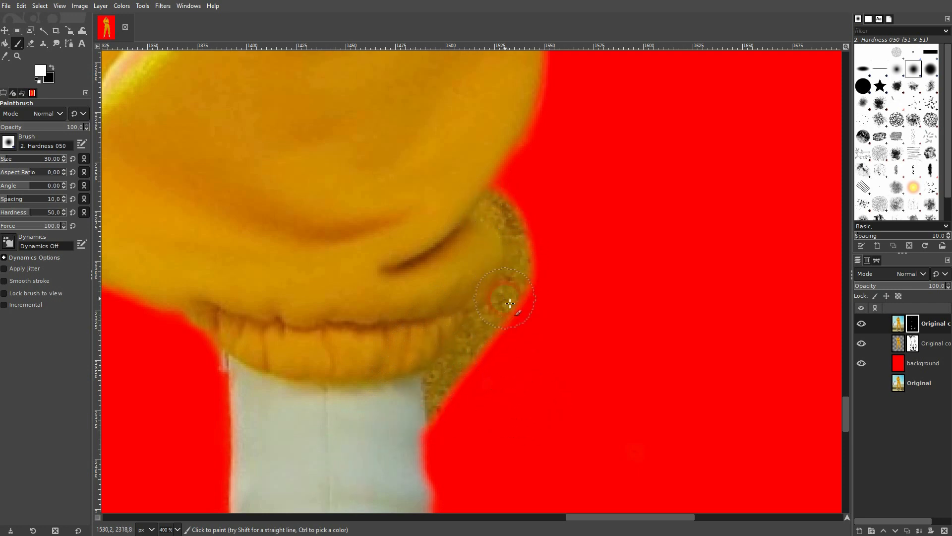
pyautogui.hotkey('ctrl', 'z')
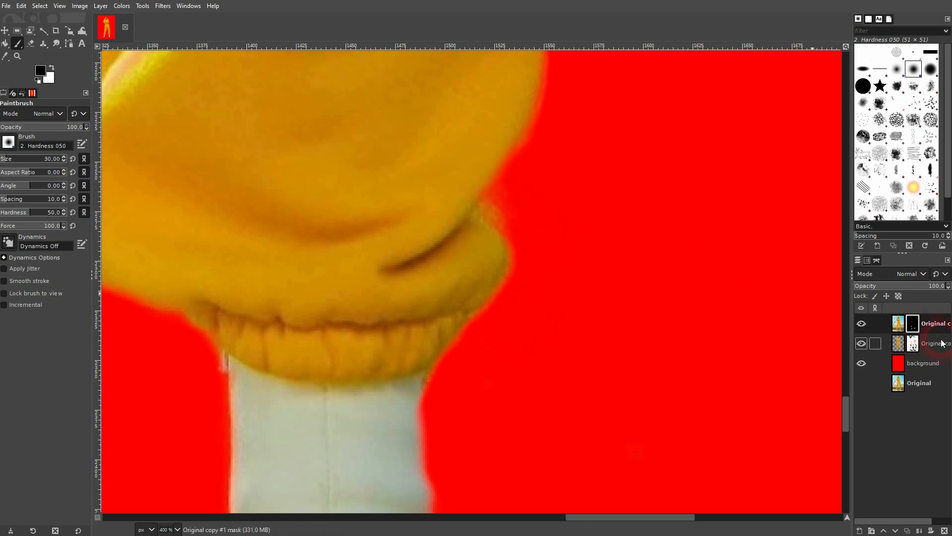
# Paint black on both layer masks to trim the excess along the outer edge of the trouser cuff.
pyautogui.click(913, 346)
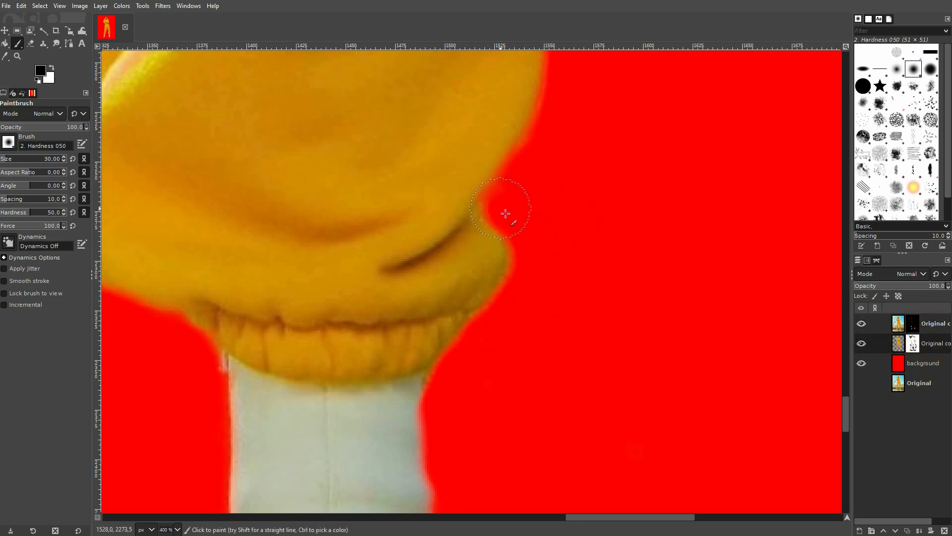
pyautogui.click(913, 326)
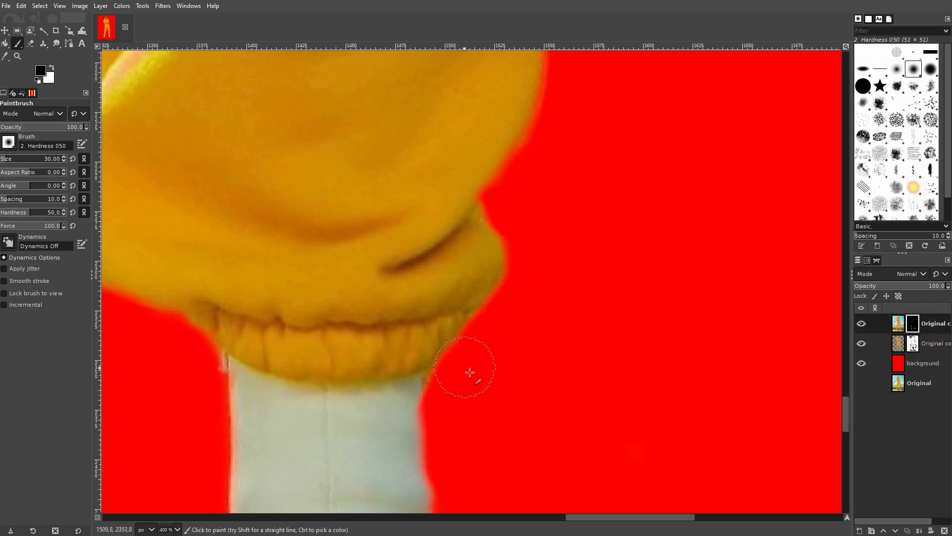
# Examine the edges of the boot from the cuff down to the toe for leftover fringe or gaps.
pyautogui.moveTo(456, 471); pyautogui.dragTo(447, 238)
pyautogui.moveTo(476, 476); pyautogui.dragTo(440, 208)
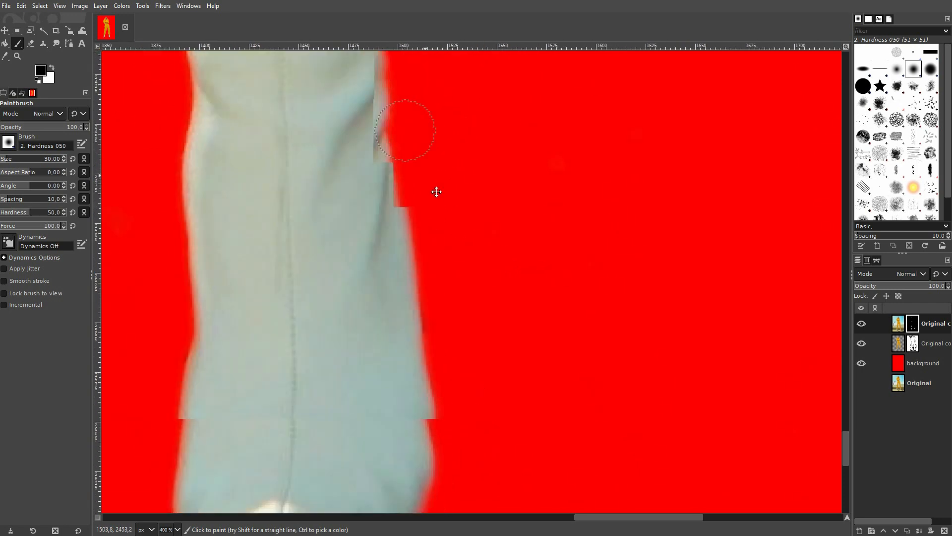
pyautogui.moveTo(461, 463)
pyautogui.mouseDown()
pyautogui.moveTo(474, 281)
pyautogui.moveTo(725, 355)
pyautogui.mouseUp()
pyautogui.click(540, 161)
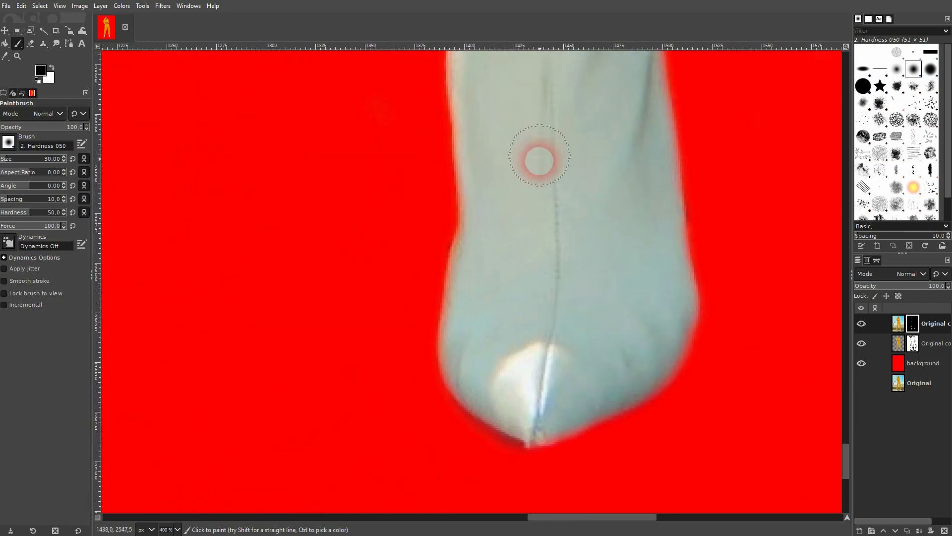
pyautogui.moveTo(542, 161); pyautogui.dragTo(611, 368)
pyautogui.moveTo(560, 144); pyautogui.dragTo(603, 379)
pyautogui.scroll(-3, 582, 326)
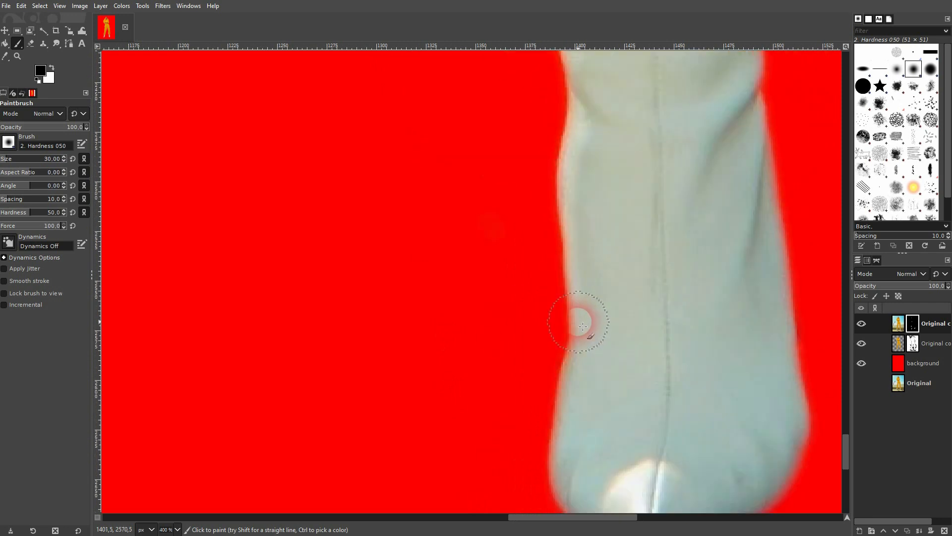
pyautogui.scroll(-3, 575, 313)
pyautogui.scroll(3, 576, 316)
# Rename the top masked layer as Copy.
pyautogui.click(918, 349)
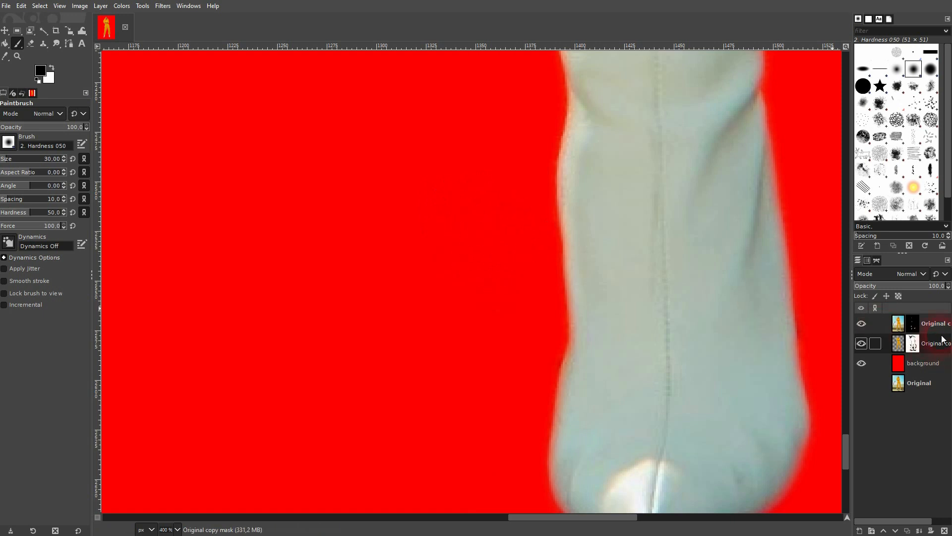
pyautogui.scroll(3, 504, 219)
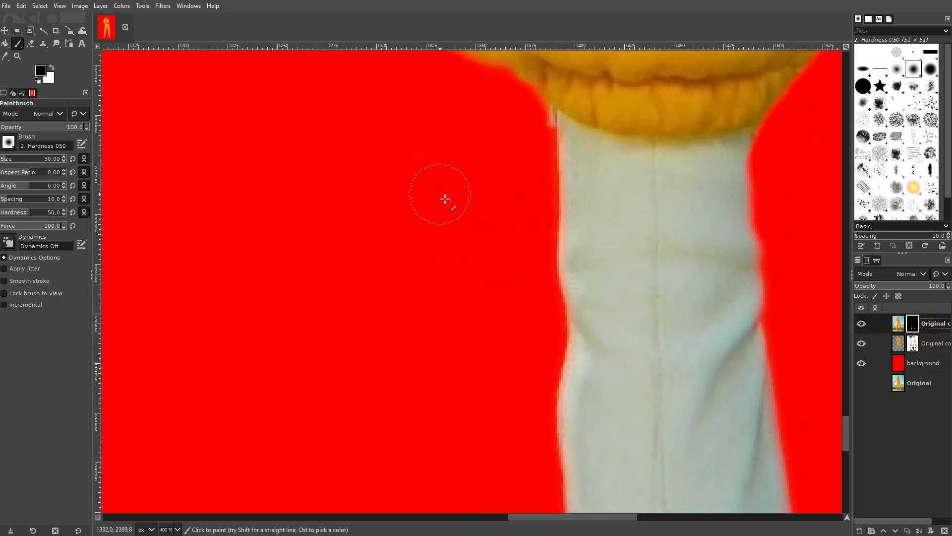
pyautogui.scroll(8, 445, 199)
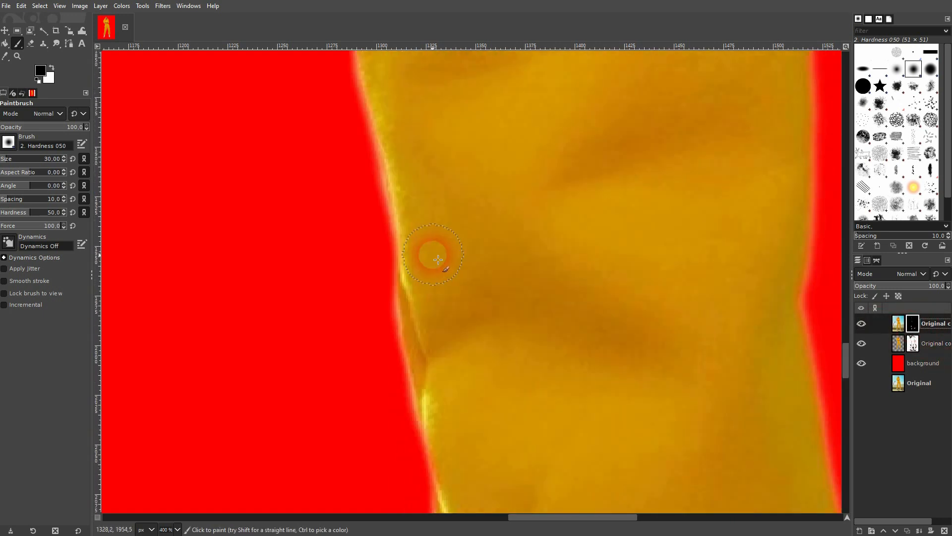
pyautogui.scroll(6, 421, 255)
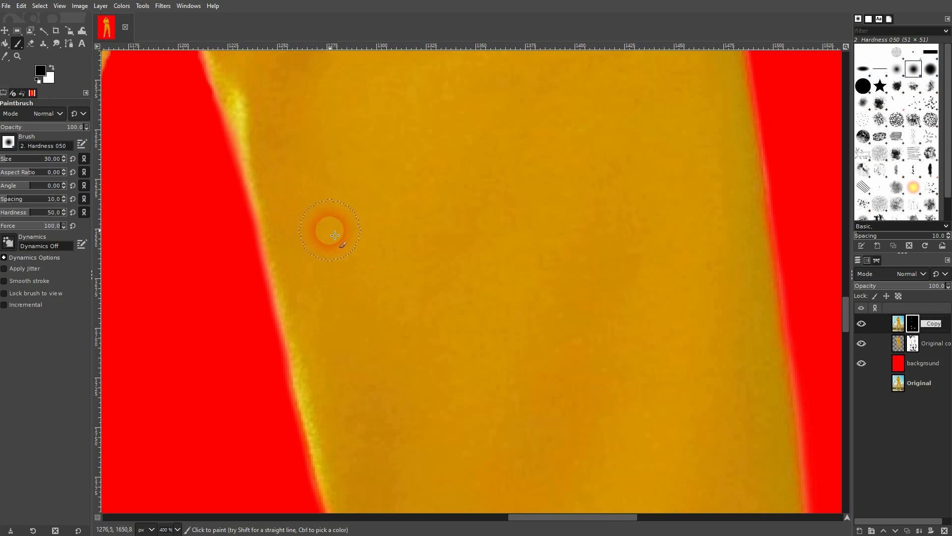
pyautogui.hotkey('ctrl', 'z')
# Smooth the left trouser leg's inner edge by painting on the Copy mask and the Original copy mask with the size 30 brush.
pyautogui.click(6, 29)
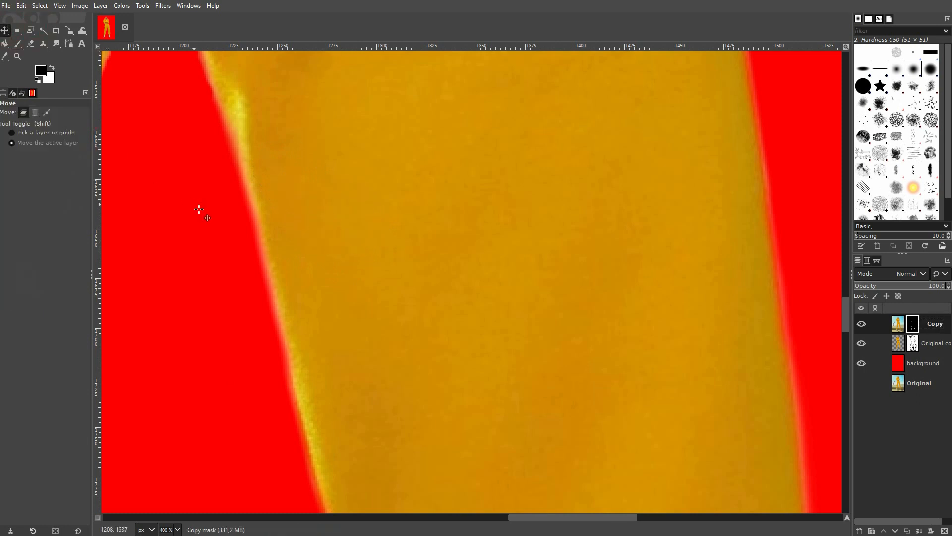
pyautogui.moveTo(245, 191); pyautogui.dragTo(338, 284)
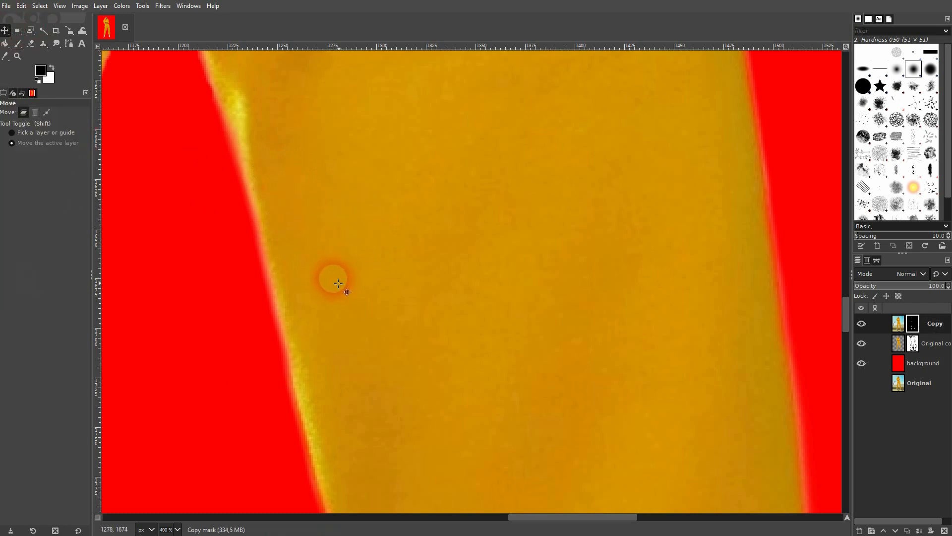
pyautogui.click(16, 47)
pyautogui.moveTo(208, 163)
pyautogui.mouseDown()
pyautogui.moveTo(432, 317)
pyautogui.moveTo(421, 393)
pyautogui.moveTo(453, 181)
pyautogui.moveTo(365, 298)
pyautogui.moveTo(259, 399)
pyautogui.moveTo(392, 246)
pyautogui.moveTo(399, 305)
pyautogui.mouseUp()
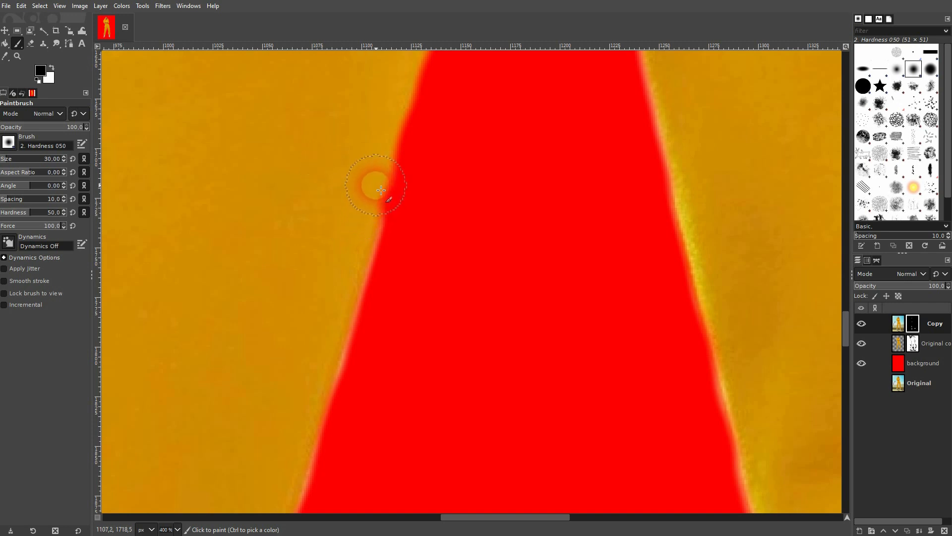
pyautogui.moveTo(376, 185)
pyautogui.mouseDown()
pyautogui.moveTo(367, 234)
pyautogui.moveTo(392, 80)
pyautogui.mouseUp()
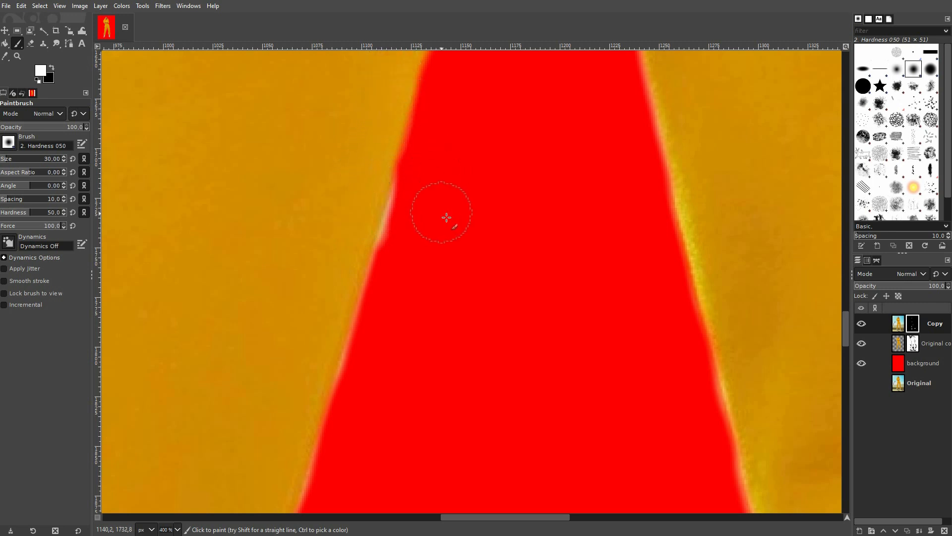
pyautogui.press('x')
pyautogui.click(913, 344)
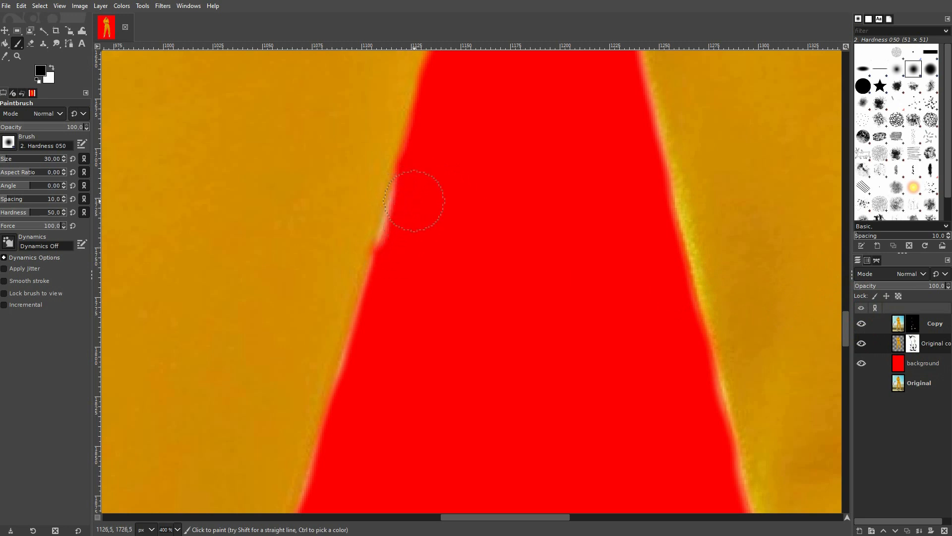
pyautogui.click(904, 321)
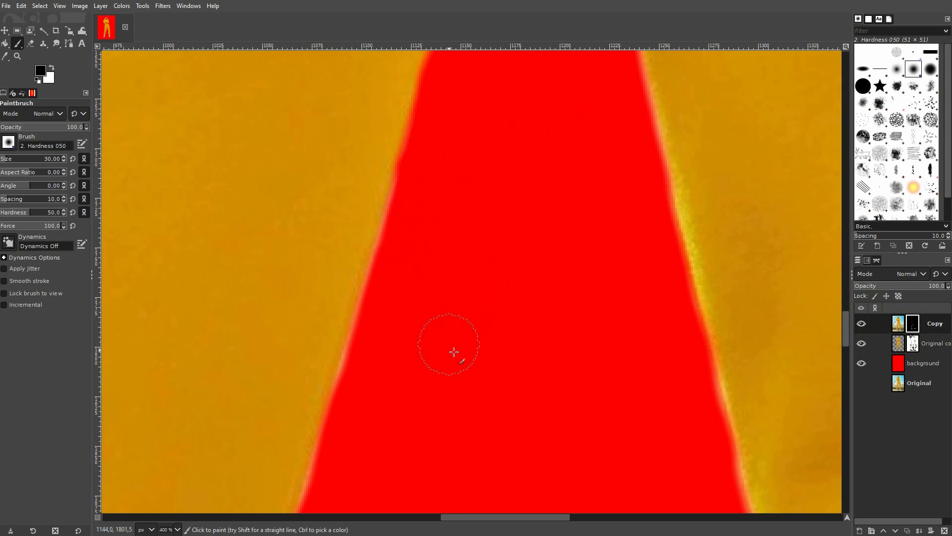
# Remove the ground patch beside the left trouser cuff with black on the Copy mask and restore the cuff's missing end with white.
pyautogui.moveTo(456, 424); pyautogui.dragTo(425, 160)
pyautogui.moveTo(298, 441); pyautogui.dragTo(462, 208)
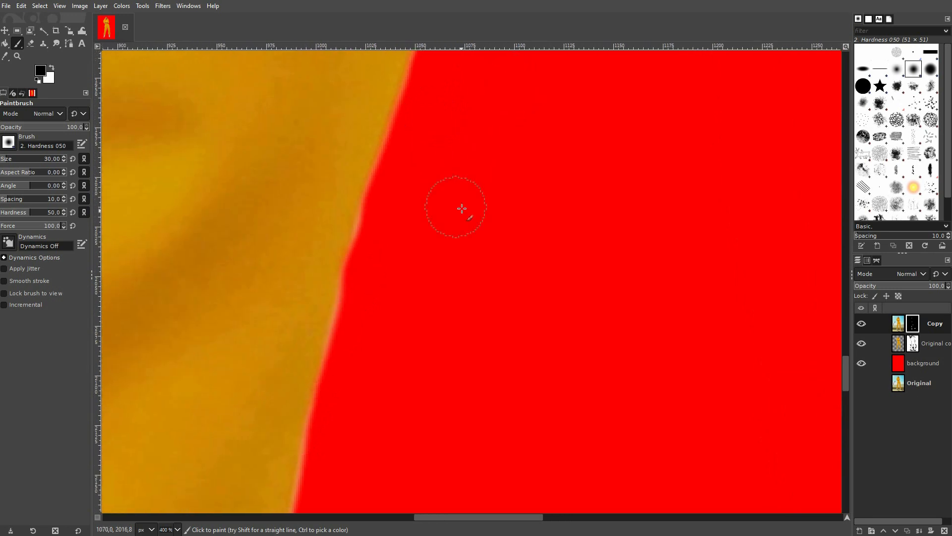
pyautogui.moveTo(324, 425); pyautogui.dragTo(382, 187)
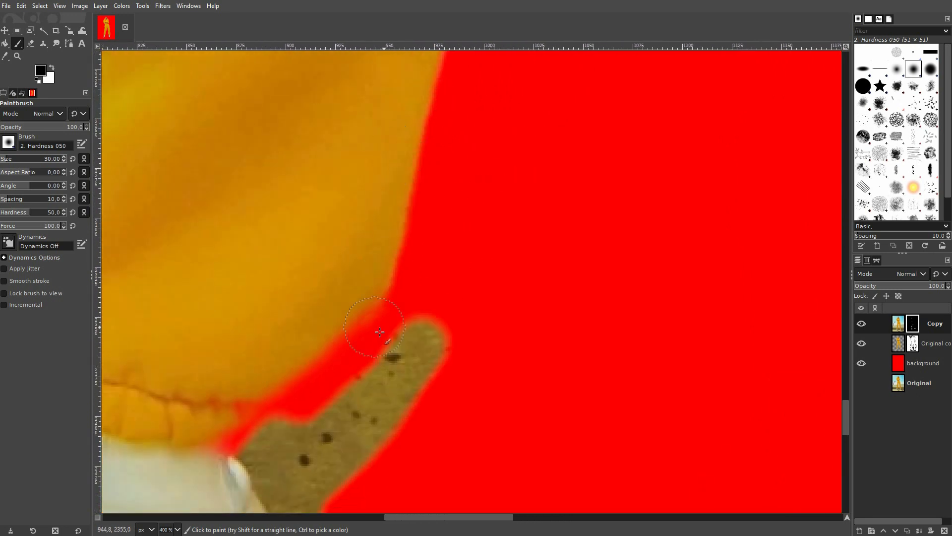
pyautogui.moveTo(379, 331); pyautogui.dragTo(458, 219)
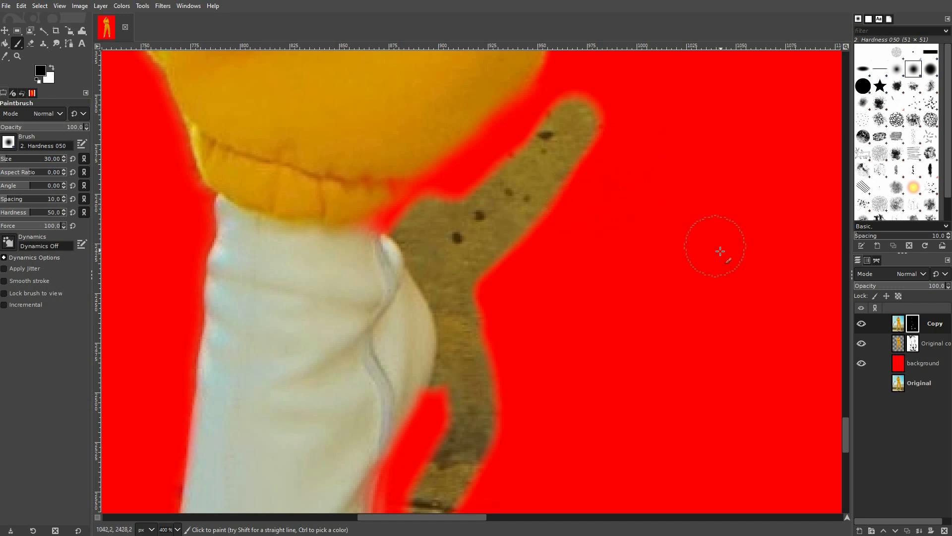
pyautogui.moveTo(617, 117)
pyautogui.mouseDown()
pyautogui.moveTo(572, 158)
pyautogui.moveTo(573, 122)
pyautogui.mouseUp()
pyautogui.moveTo(531, 148)
pyautogui.mouseDown()
pyautogui.moveTo(493, 248)
pyautogui.moveTo(582, 186)
pyautogui.mouseUp()
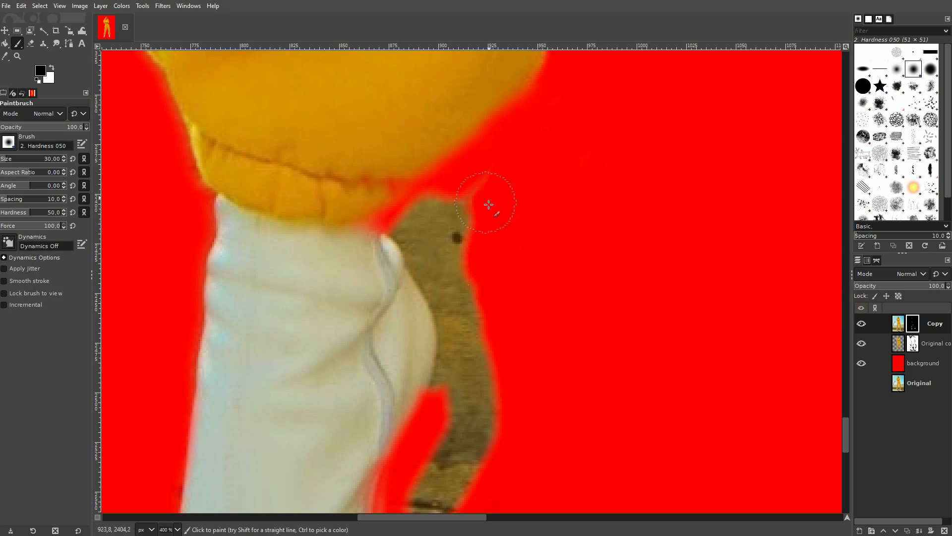
pyautogui.moveTo(480, 211); pyautogui.dragTo(434, 220)
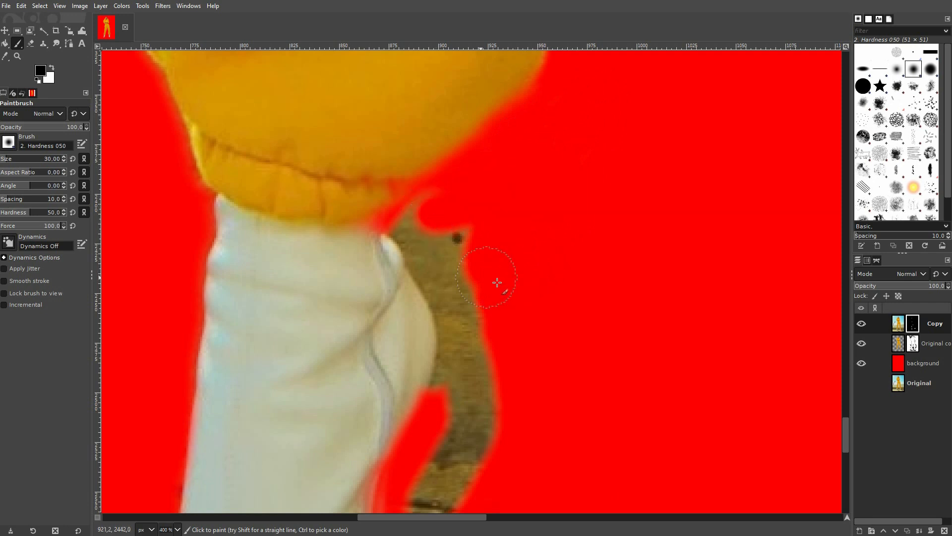
pyautogui.press('x')
pyautogui.moveTo(379, 198)
pyautogui.mouseDown()
pyautogui.moveTo(334, 213)
pyautogui.moveTo(382, 239)
pyautogui.moveTo(416, 159)
pyautogui.moveTo(473, 108)
pyautogui.mouseUp()
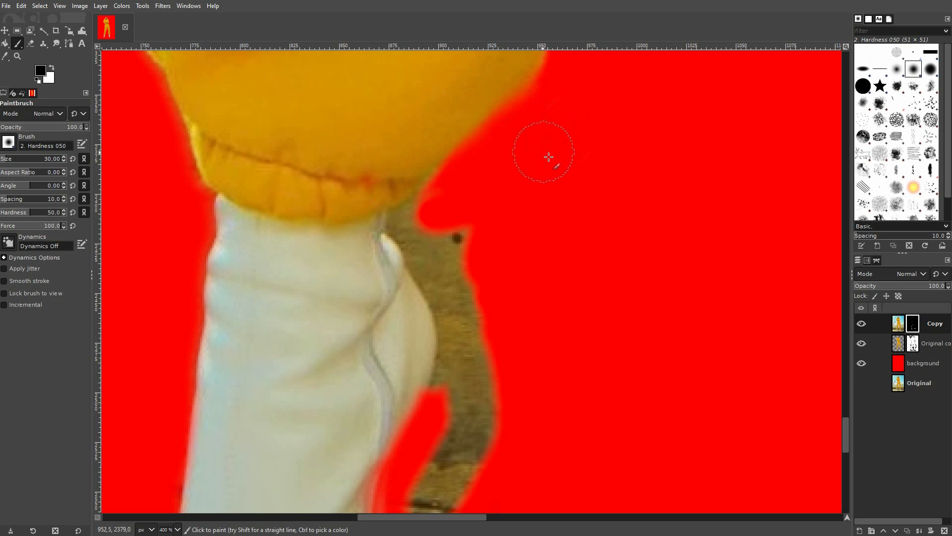
# Paint black on the Copy mask to erase the ground along the upper back edge of the left boot.
pyautogui.moveTo(474, 231)
pyautogui.mouseDown()
pyautogui.moveTo(458, 286)
pyautogui.moveTo(434, 262)
pyautogui.moveTo(425, 231)
pyautogui.mouseUp()
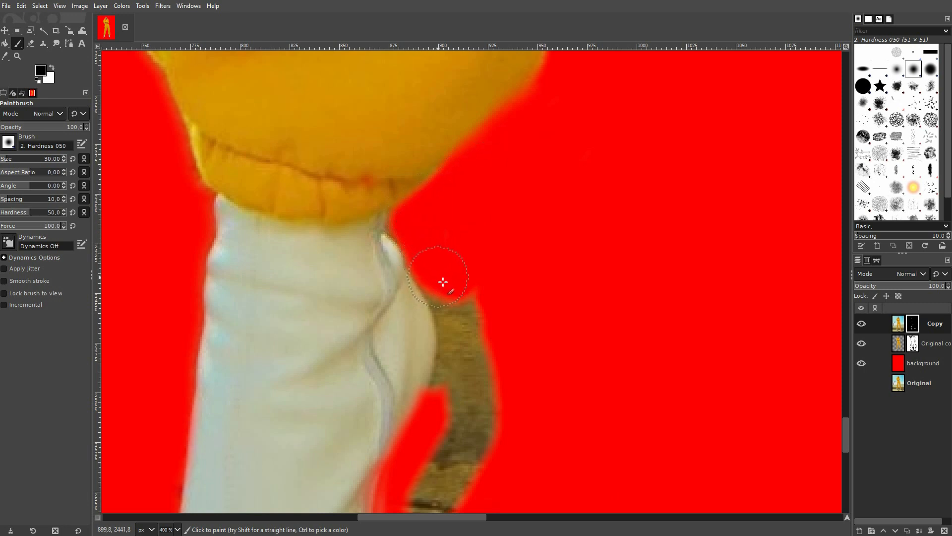
pyautogui.moveTo(456, 294)
pyautogui.mouseDown()
pyautogui.moveTo(486, 323)
pyautogui.moveTo(514, 449)
pyautogui.moveTo(461, 476)
pyautogui.moveTo(456, 448)
pyautogui.moveTo(490, 347)
pyautogui.mouseUp()
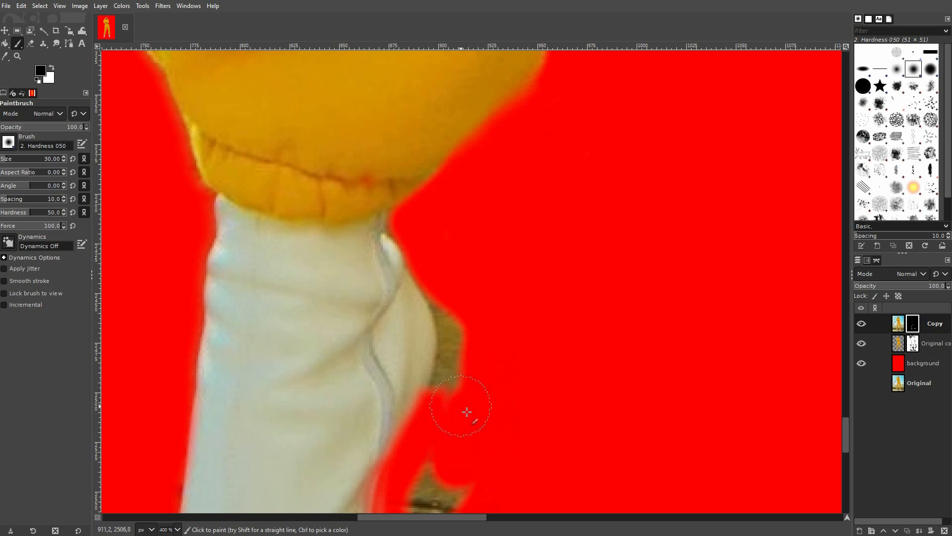
pyautogui.moveTo(458, 401); pyautogui.dragTo(466, 350)
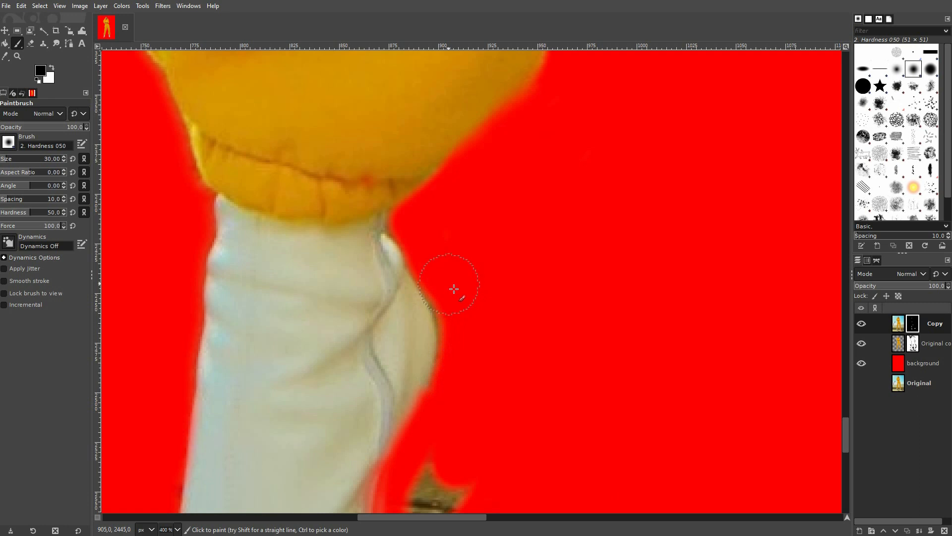
# Erase the remaining ground behind the left boot with black and restore its back edge, heel and sole with white on the Copy mask.
pyautogui.moveTo(492, 446); pyautogui.dragTo(508, 194)
pyautogui.moveTo(491, 235)
pyautogui.mouseDown()
pyautogui.moveTo(469, 278)
pyautogui.moveTo(455, 273)
pyautogui.moveTo(450, 245)
pyautogui.moveTo(471, 202)
pyautogui.mouseUp()
pyautogui.moveTo(464, 402)
pyautogui.mouseDown()
pyautogui.moveTo(593, 219)
pyautogui.moveTo(466, 358)
pyautogui.moveTo(465, 346)
pyautogui.mouseUp()
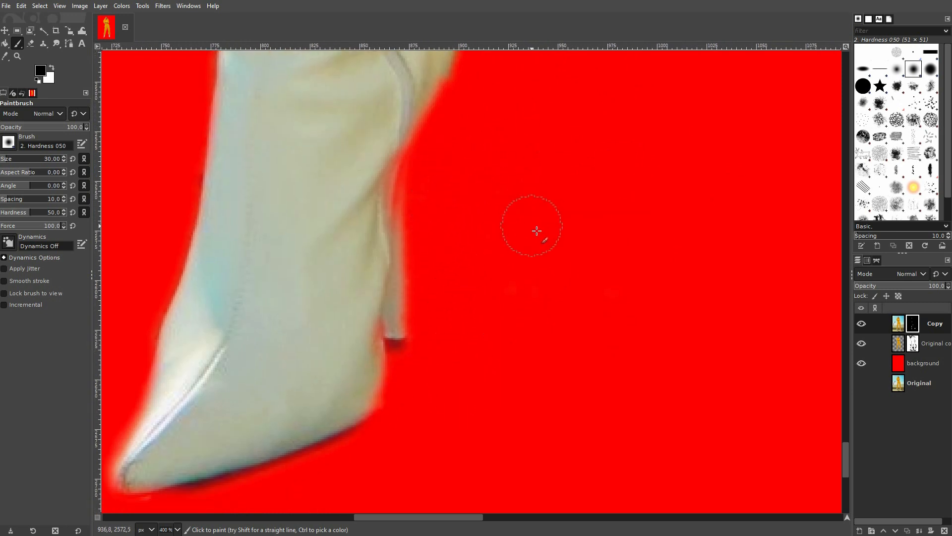
pyautogui.press('x')
pyautogui.moveTo(363, 270)
pyautogui.mouseDown()
pyautogui.moveTo(390, 220)
pyautogui.moveTo(397, 149)
pyautogui.moveTo(432, 77)
pyautogui.moveTo(390, 114)
pyautogui.moveTo(376, 173)
pyautogui.moveTo(361, 243)
pyautogui.moveTo(373, 344)
pyautogui.moveTo(306, 407)
pyautogui.moveTo(267, 421)
pyautogui.moveTo(322, 427)
pyautogui.moveTo(365, 393)
pyautogui.moveTo(361, 321)
pyautogui.moveTo(320, 321)
pyautogui.moveTo(262, 350)
pyautogui.moveTo(164, 474)
pyautogui.moveTo(144, 478)
pyautogui.moveTo(174, 464)
pyautogui.mouseUp()
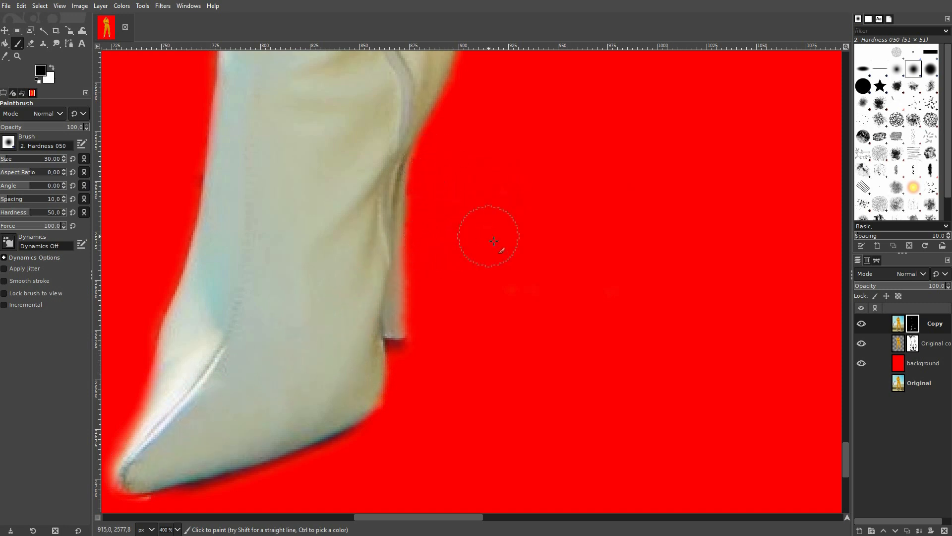
# Paint black on the Copy mask to erase the ground patch beside the right boot and cuff.
pyautogui.scroll(-6, 493, 242)
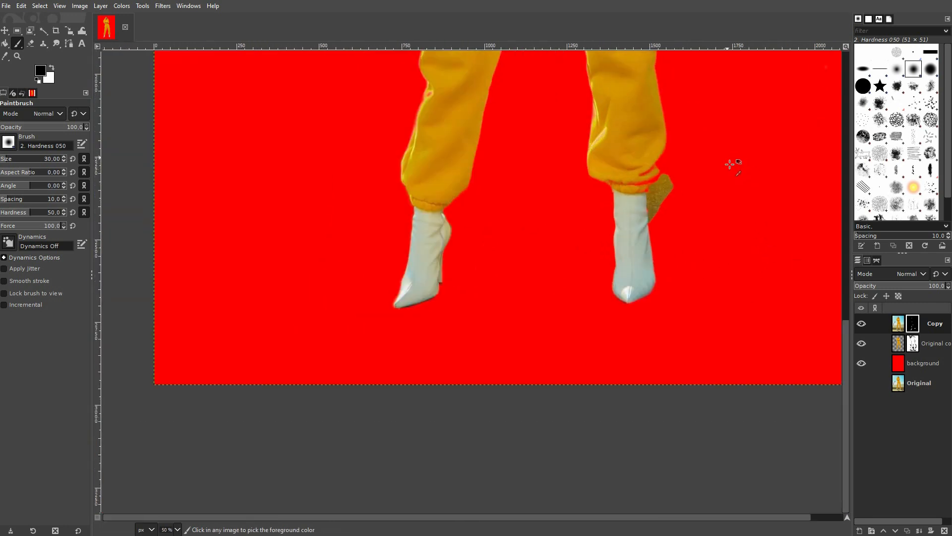
pyautogui.scroll(6, 683, 189)
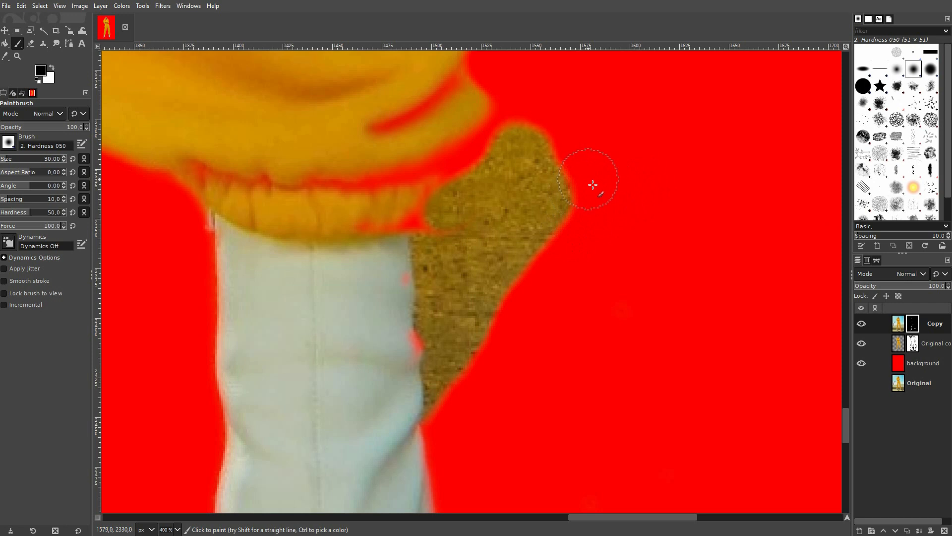
pyautogui.moveTo(592, 184)
pyautogui.mouseDown()
pyautogui.moveTo(524, 272)
pyautogui.moveTo(567, 130)
pyautogui.moveTo(523, 135)
pyautogui.moveTo(505, 189)
pyautogui.moveTo(536, 142)
pyautogui.moveTo(520, 189)
pyautogui.moveTo(484, 179)
pyautogui.moveTo(491, 171)
pyautogui.moveTo(456, 199)
pyautogui.moveTo(500, 212)
pyautogui.moveTo(513, 243)
pyautogui.moveTo(504, 316)
pyautogui.moveTo(490, 290)
pyautogui.moveTo(489, 216)
pyautogui.moveTo(481, 339)
pyautogui.moveTo(454, 422)
pyautogui.moveTo(465, 264)
pyautogui.moveTo(456, 228)
pyautogui.moveTo(446, 307)
pyautogui.mouseUp()
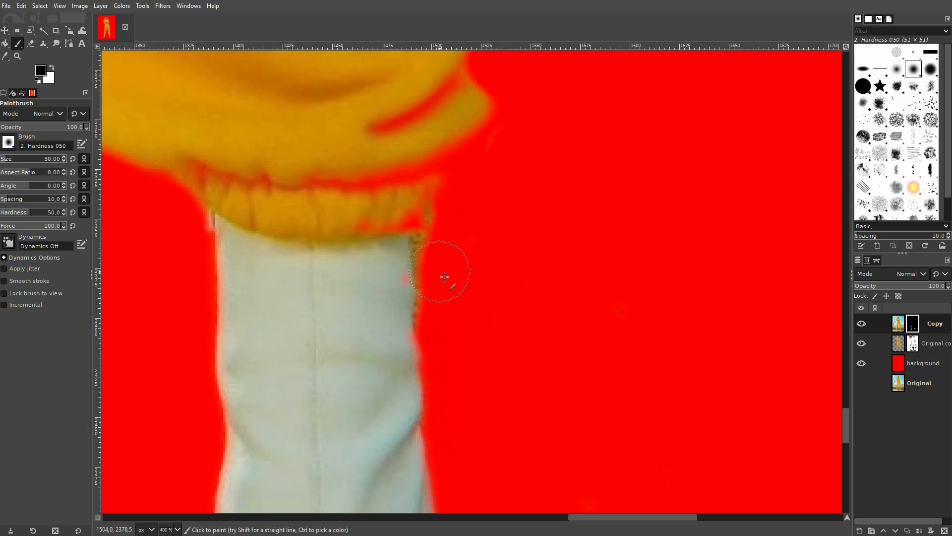
# Restore the right trouser leg's folds, elastic cuff and boot edge with white on the Copy mask, then switch the paint colour back to black.
pyautogui.press('x')
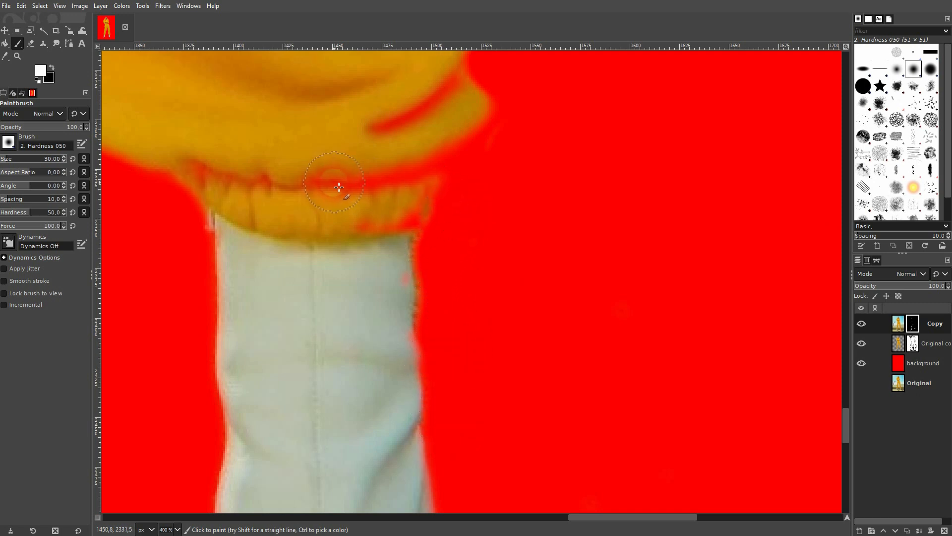
pyautogui.moveTo(323, 218)
pyautogui.mouseDown()
pyautogui.moveTo(369, 233)
pyautogui.moveTo(407, 217)
pyautogui.moveTo(198, 169)
pyautogui.moveTo(314, 192)
pyautogui.moveTo(389, 180)
pyautogui.moveTo(412, 165)
pyautogui.moveTo(415, 116)
pyautogui.moveTo(362, 145)
pyautogui.moveTo(455, 92)
pyautogui.moveTo(426, 146)
pyautogui.moveTo(411, 208)
pyautogui.moveTo(432, 193)
pyautogui.moveTo(446, 149)
pyautogui.moveTo(478, 116)
pyautogui.moveTo(443, 147)
pyautogui.moveTo(430, 190)
pyautogui.moveTo(473, 111)
pyautogui.moveTo(466, 94)
pyautogui.moveTo(445, 78)
pyautogui.moveTo(462, 102)
pyautogui.moveTo(461, 141)
pyautogui.moveTo(432, 183)
pyautogui.moveTo(367, 230)
pyautogui.moveTo(339, 309)
pyautogui.mouseUp()
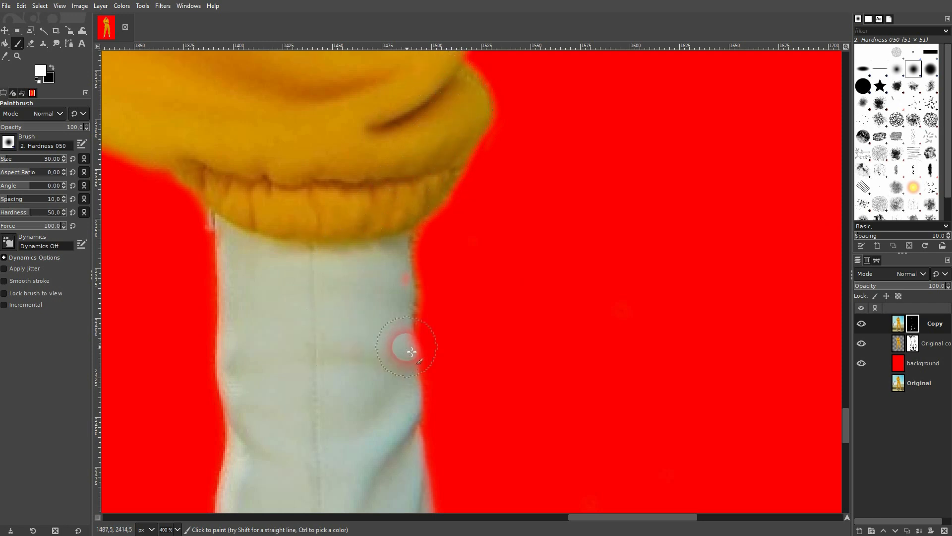
pyautogui.press('x')
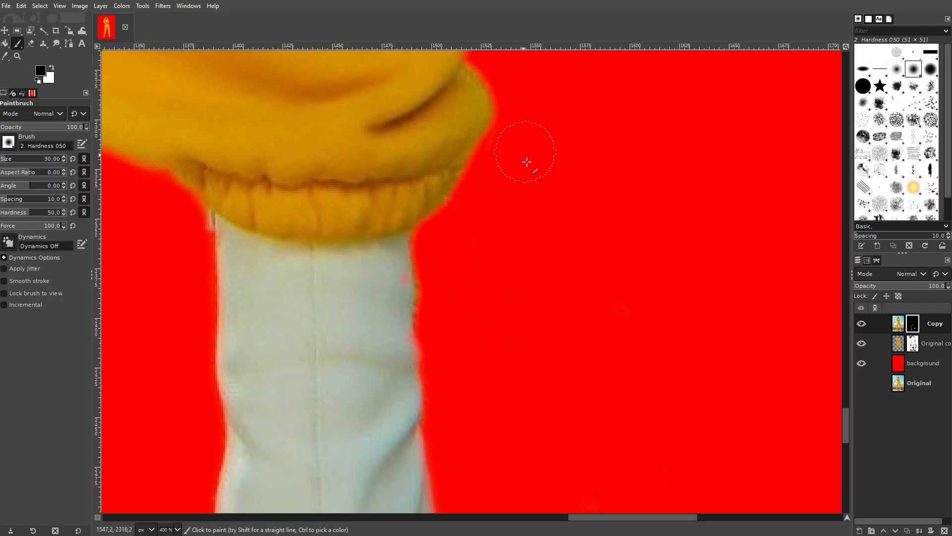
# Check the whole cutout, then hide and delete the red background layer.
pyautogui.scroll(-5, 549, 139)
pyautogui.scroll(5, 555, 159)
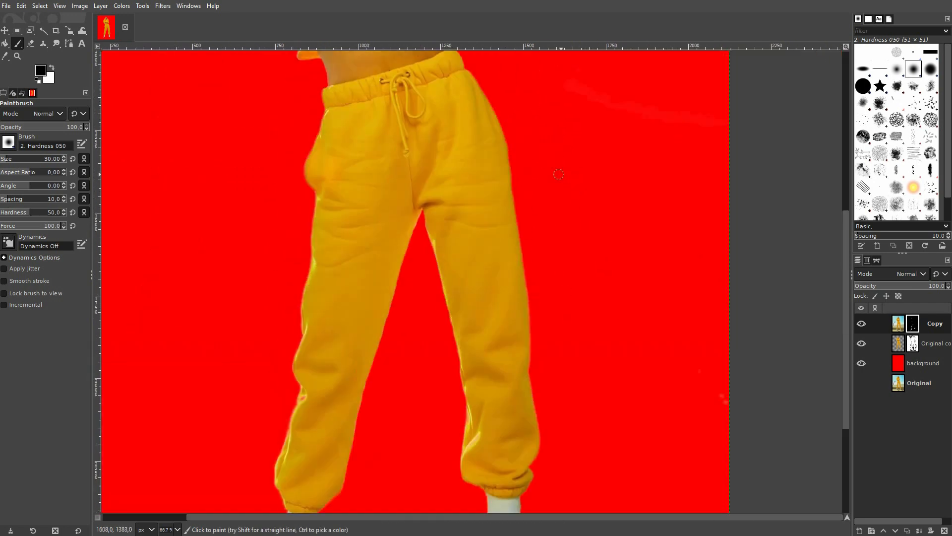
pyautogui.scroll(-4, 546, 183)
pyautogui.scroll(3, 538, 195)
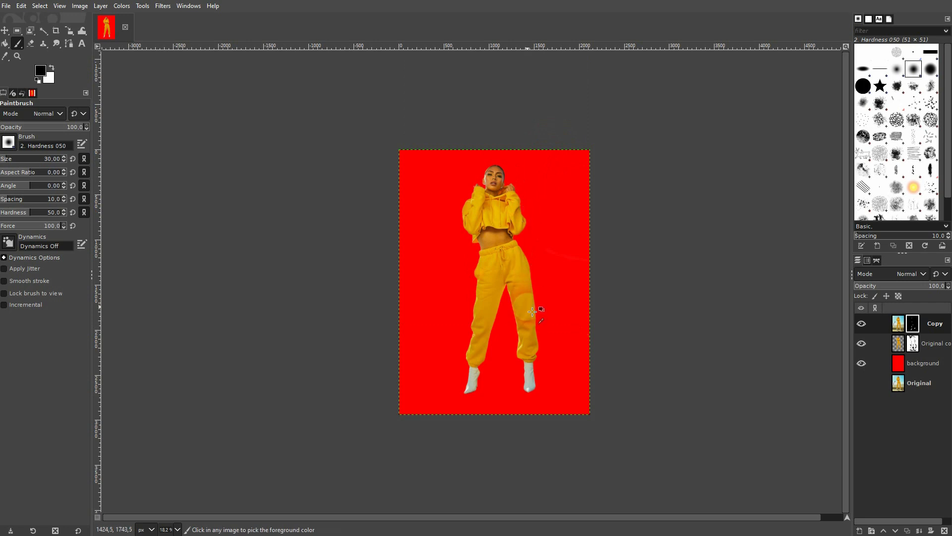
pyautogui.scroll(1, 538, 332)
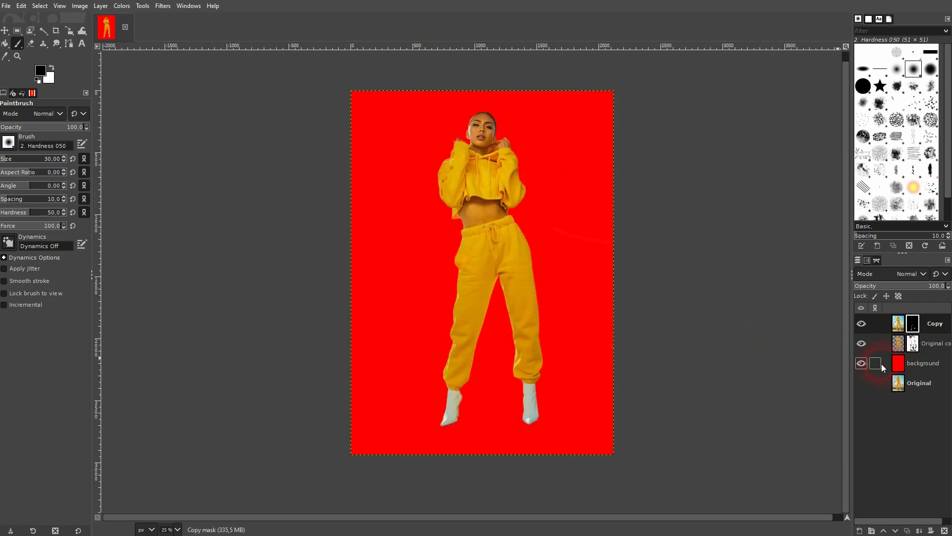
pyautogui.click(861, 363)
pyautogui.click(926, 364)
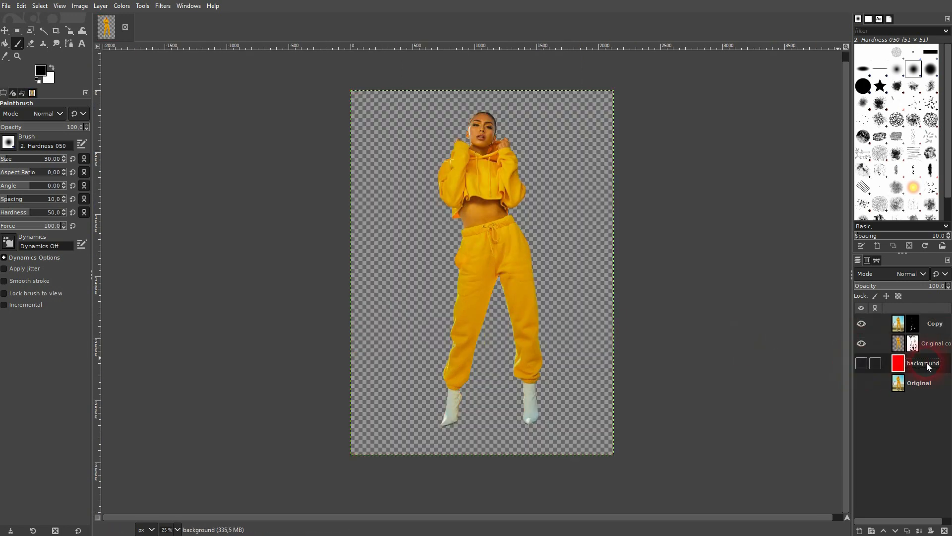
pyautogui.click(944, 529)
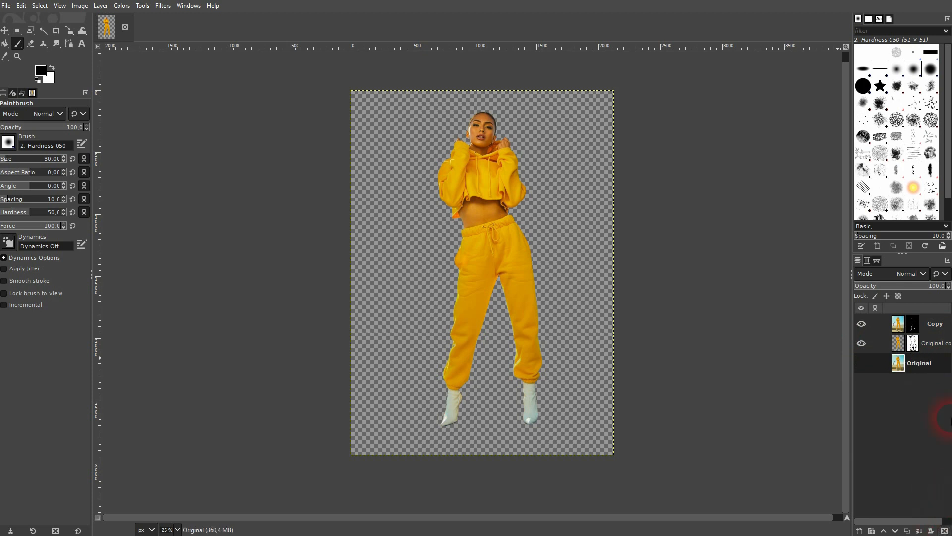
# Merge the Copy layer down into Original copy and toggle both layers' visibility to check the cutout.
pyautogui.click(936, 326)
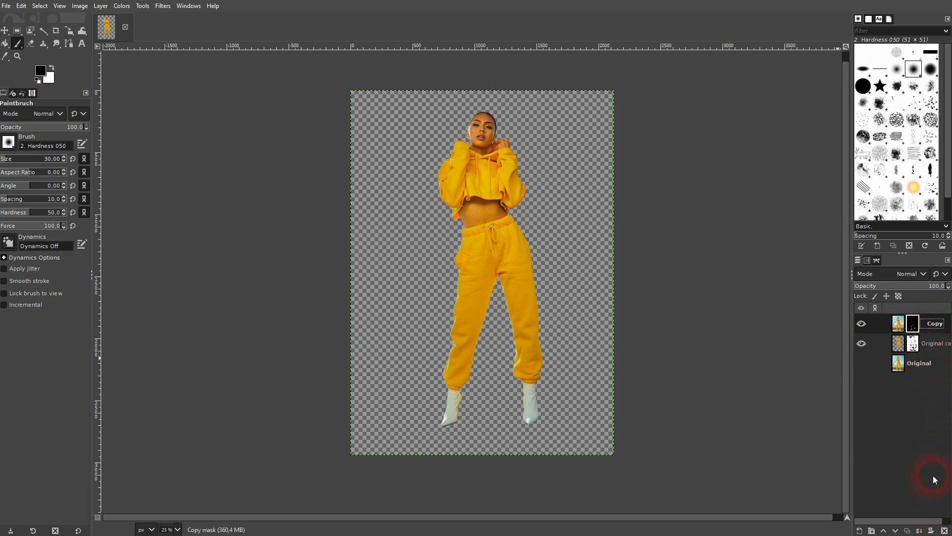
pyautogui.click(919, 531)
pyautogui.click(862, 327)
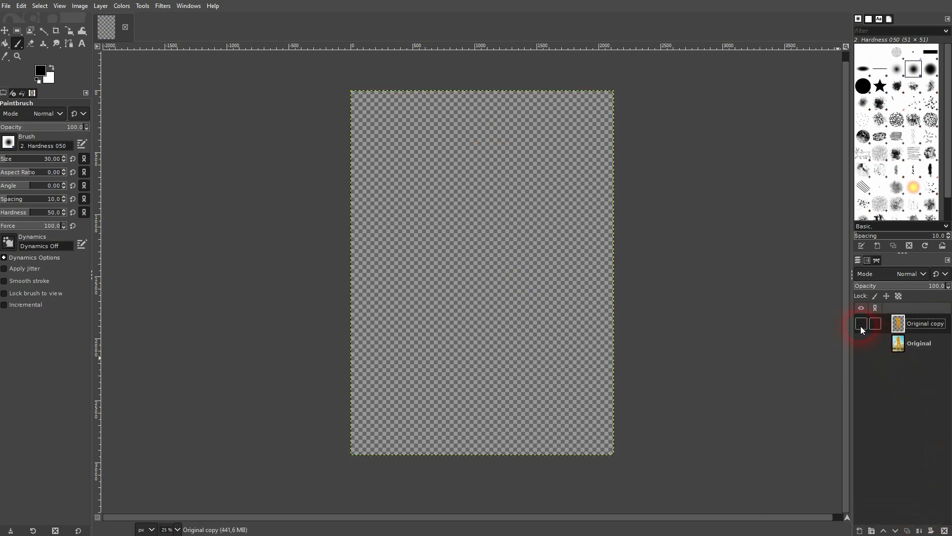
pyautogui.click(861, 326)
pyautogui.click(859, 344)
pyautogui.click(860, 343)
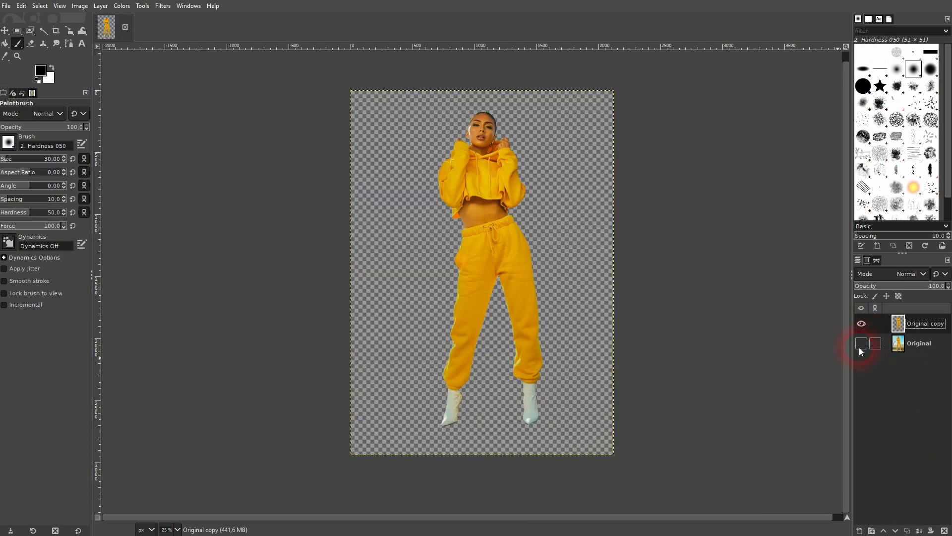
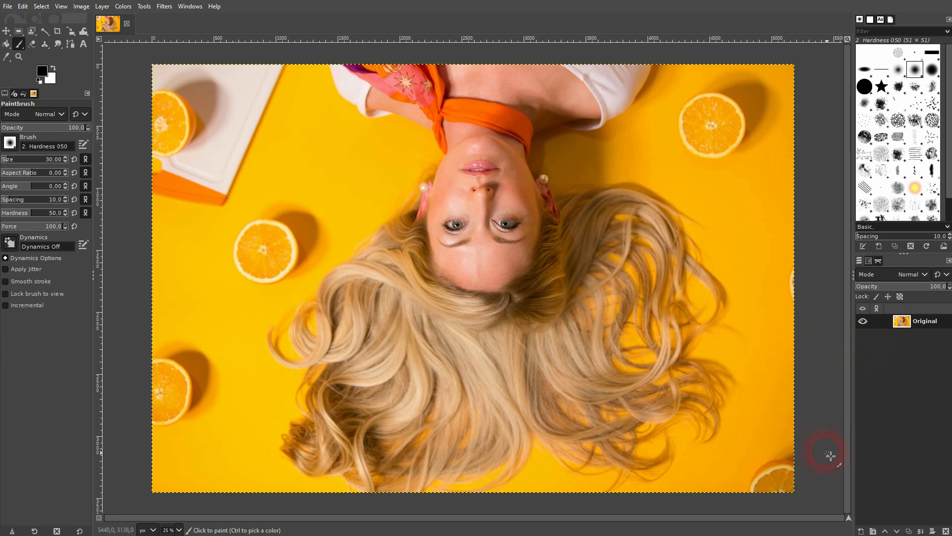
# Duplicate the Original layer of the blonde woman's photo and add an alpha channel to the copy.
pyautogui.click(911, 532)
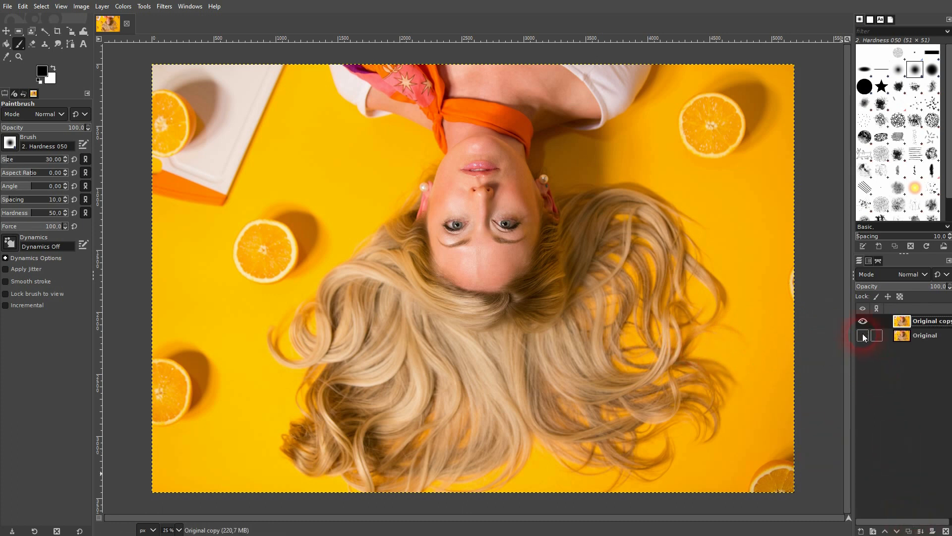
pyautogui.rightClick(928, 325)
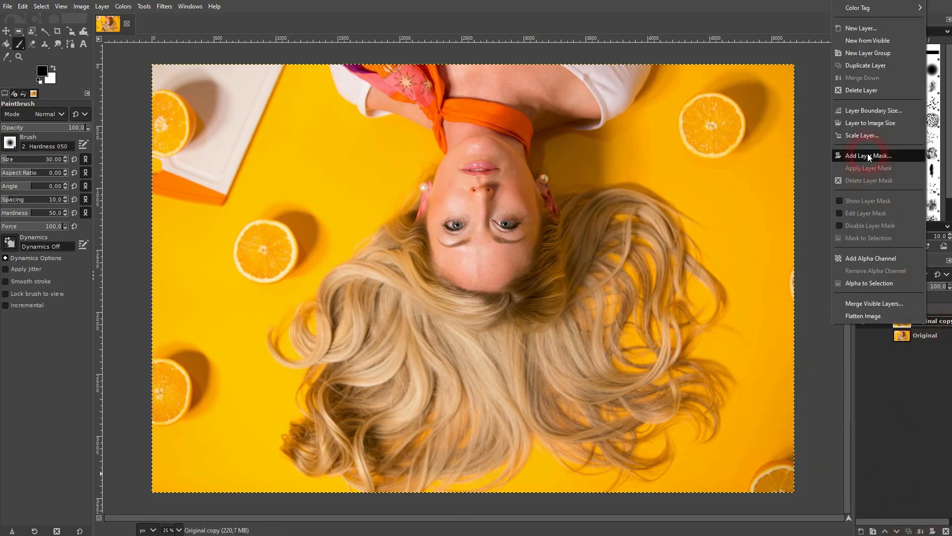
pyautogui.click(870, 263)
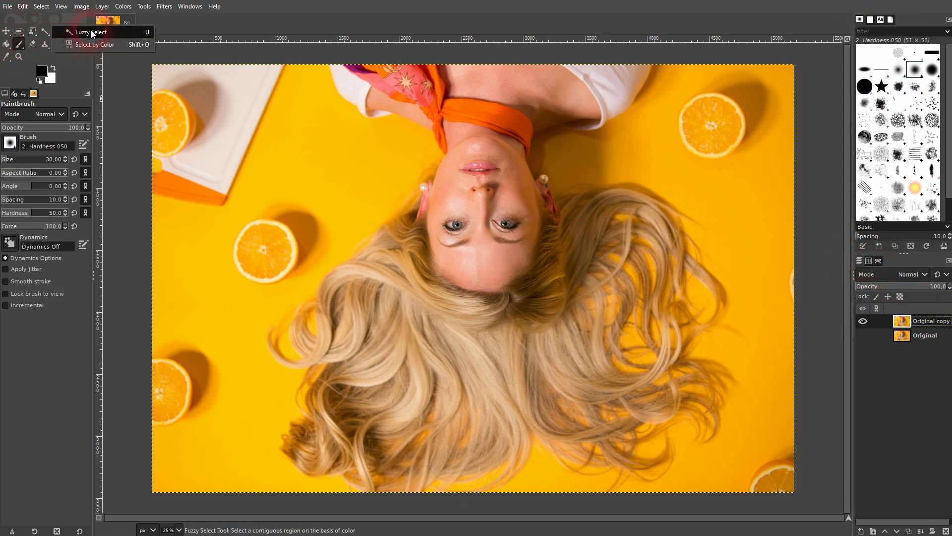
# Select the yellow background around the woman's hair with Fuzzy Select, then set the tool's threshold to 27.
pyautogui.click(42, 33)
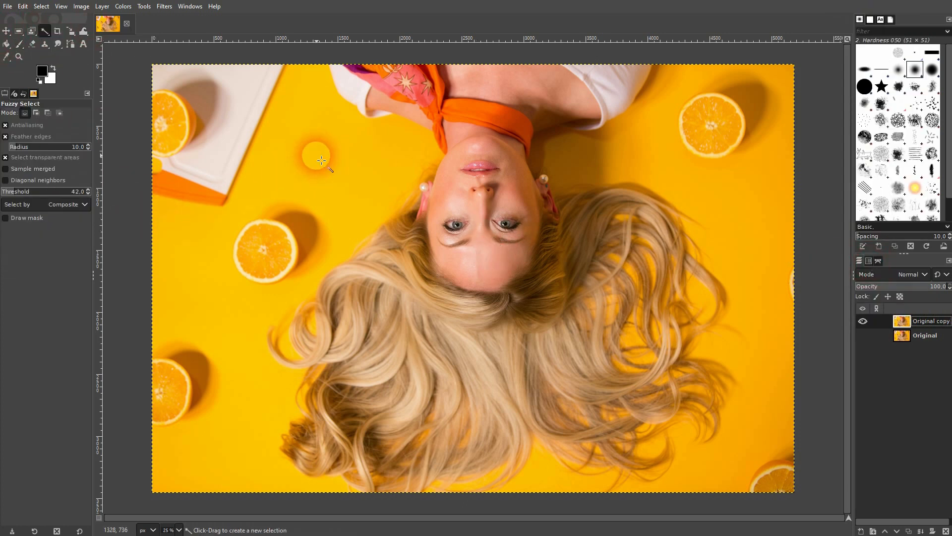
pyautogui.click(322, 160)
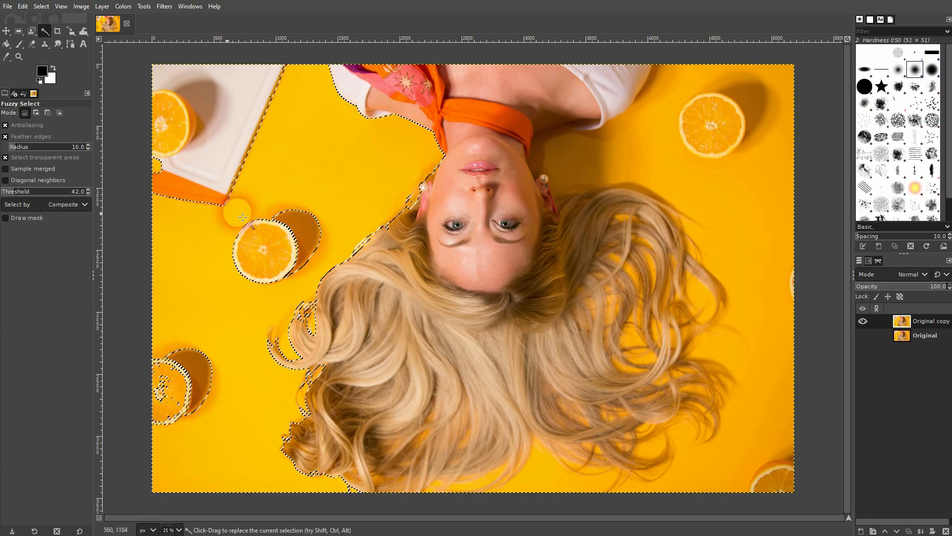
pyautogui.click(11, 191)
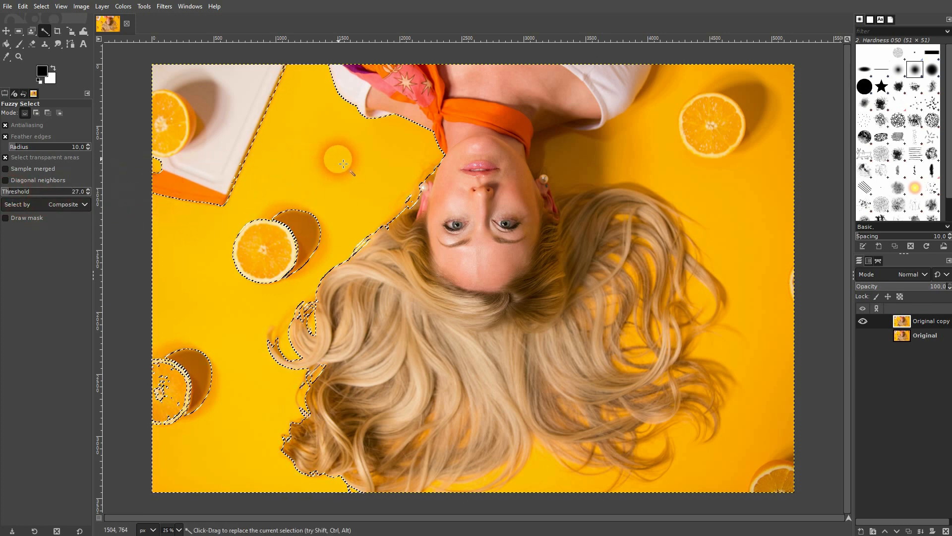
# Raise the Fuzzy Select threshold to 52.5, select the yellow background on the photo's left half and delete it.
pyautogui.click(364, 252)
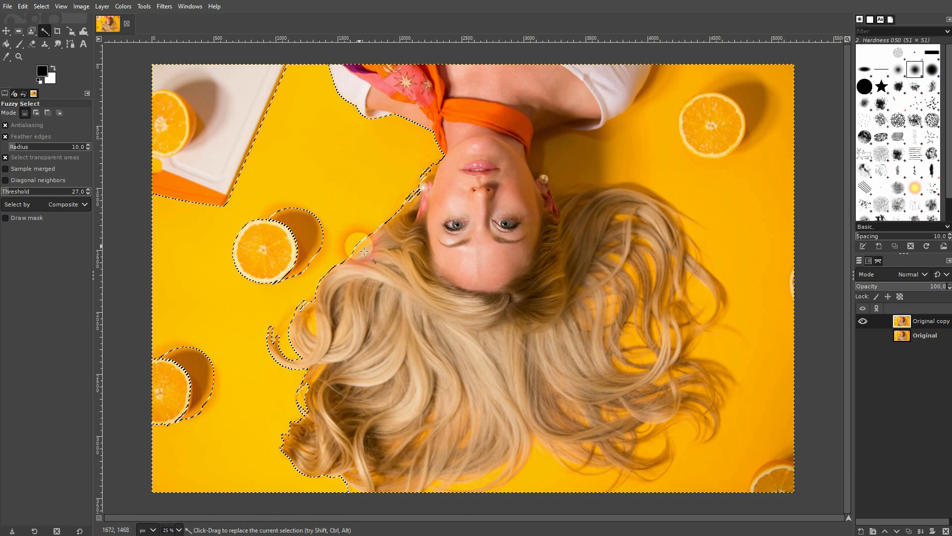
pyautogui.click(15, 191)
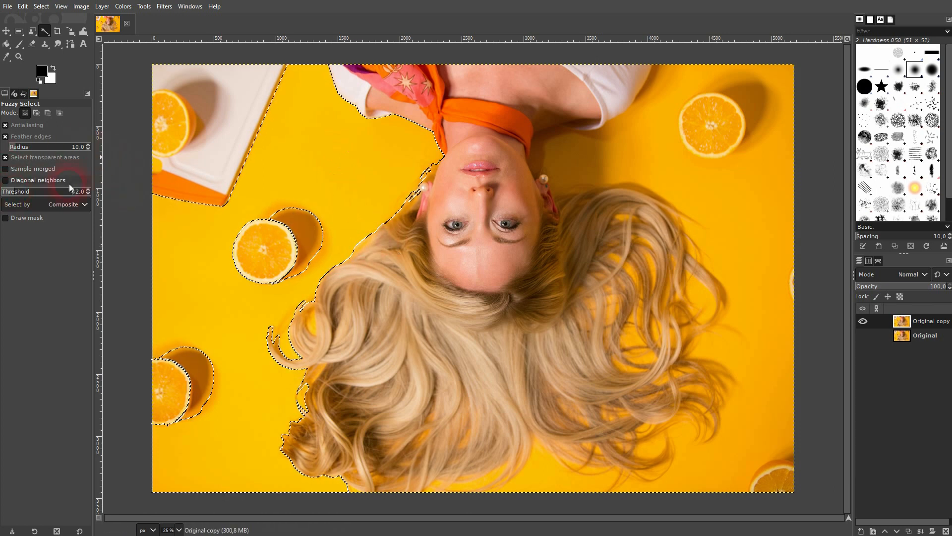
pyautogui.click(18, 191)
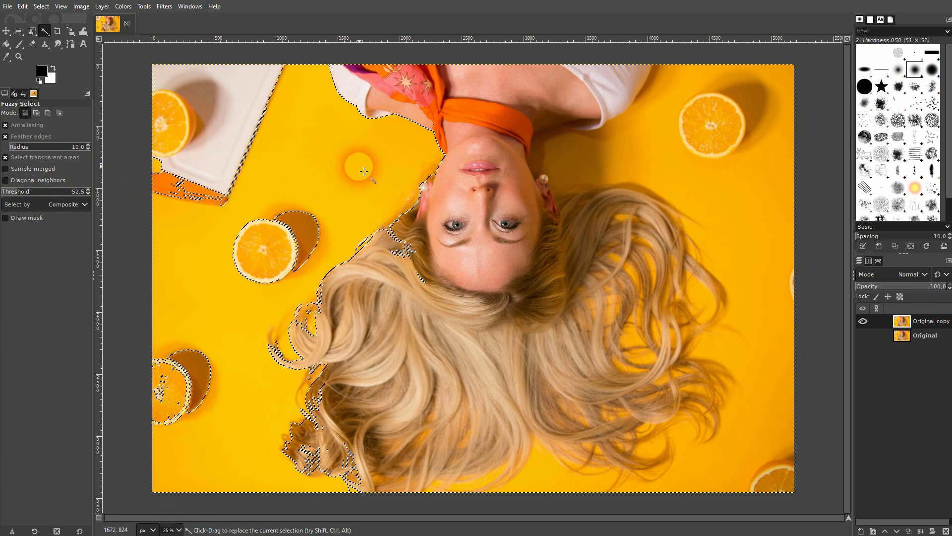
pyautogui.press('Delete')
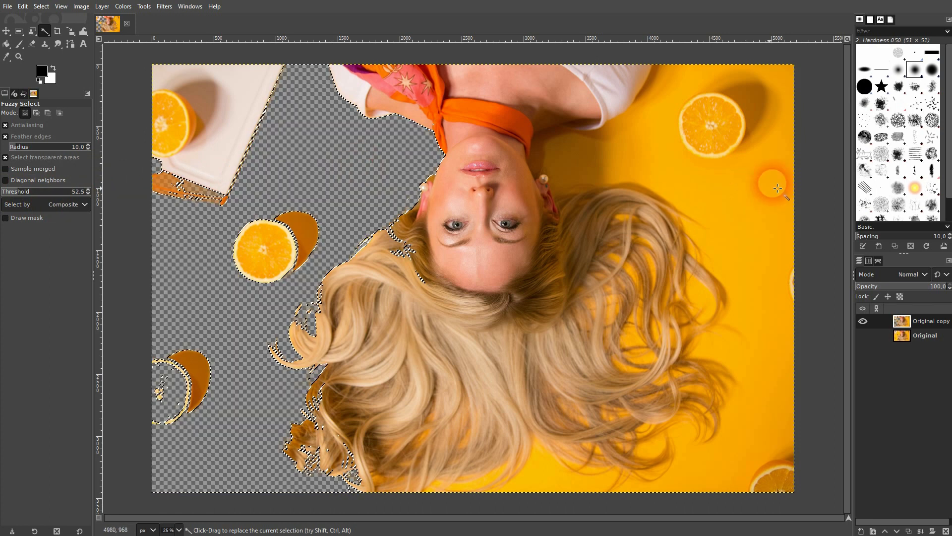
# Fuzzy-select and delete the left orange slice's flesh and shadow, the white board, and the lower-left slice's shadow.
pyautogui.click(756, 209)
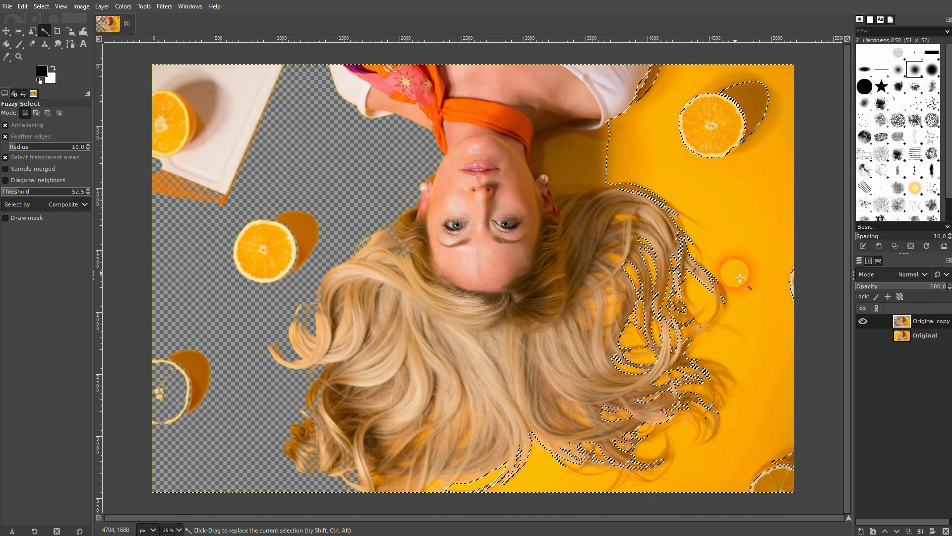
pyautogui.click(267, 250)
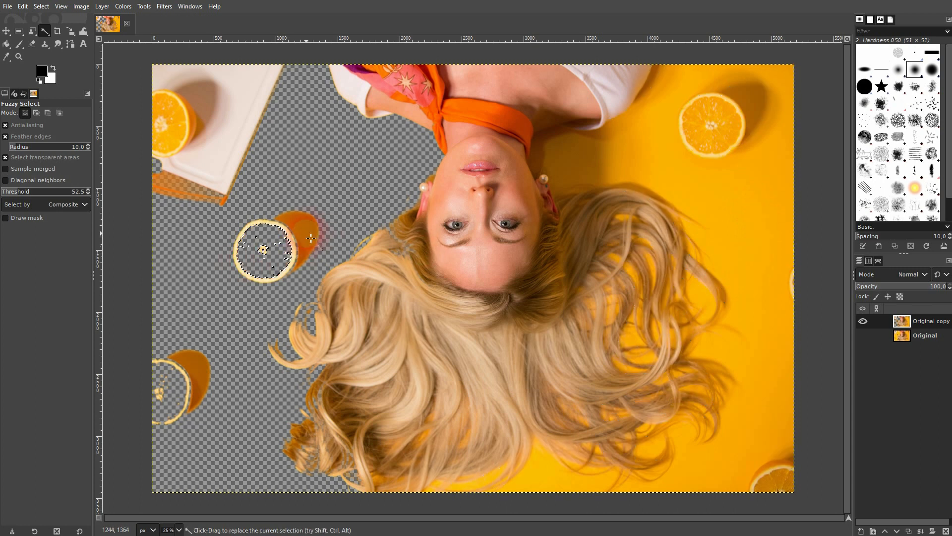
pyautogui.click(223, 182)
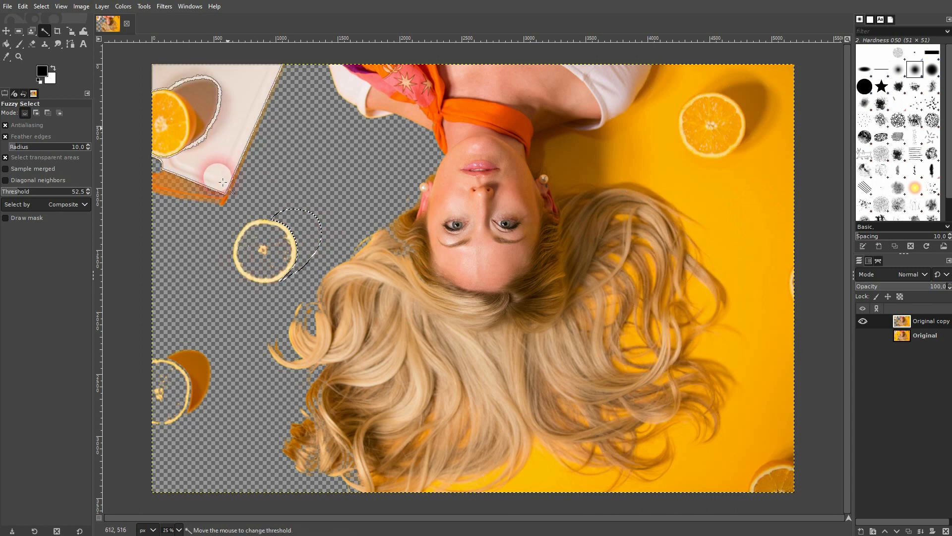
pyautogui.press('Delete')
pyautogui.click(370, 437)
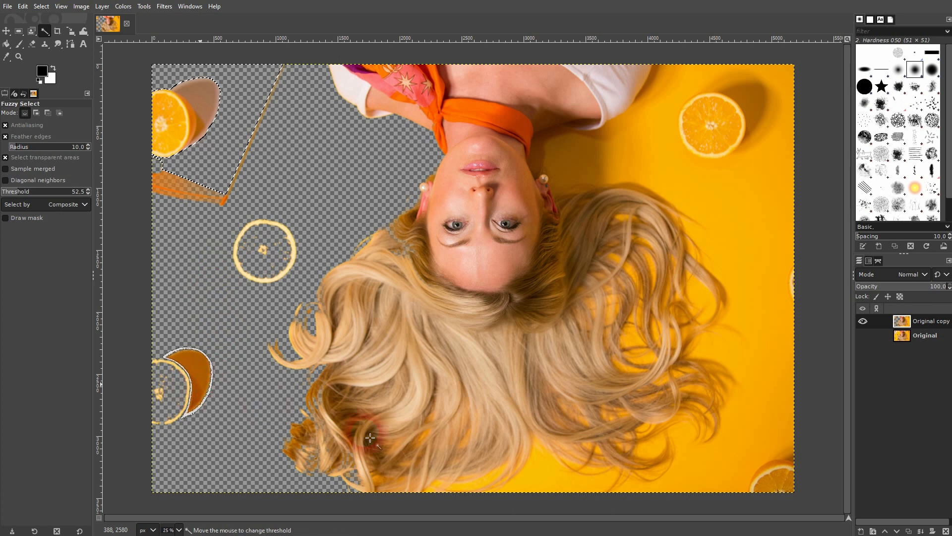
pyautogui.press('Delete')
# Fuzzy-select the yellow background on the photo's right side and around the hair strands and delete it.
pyautogui.click(542, 479)
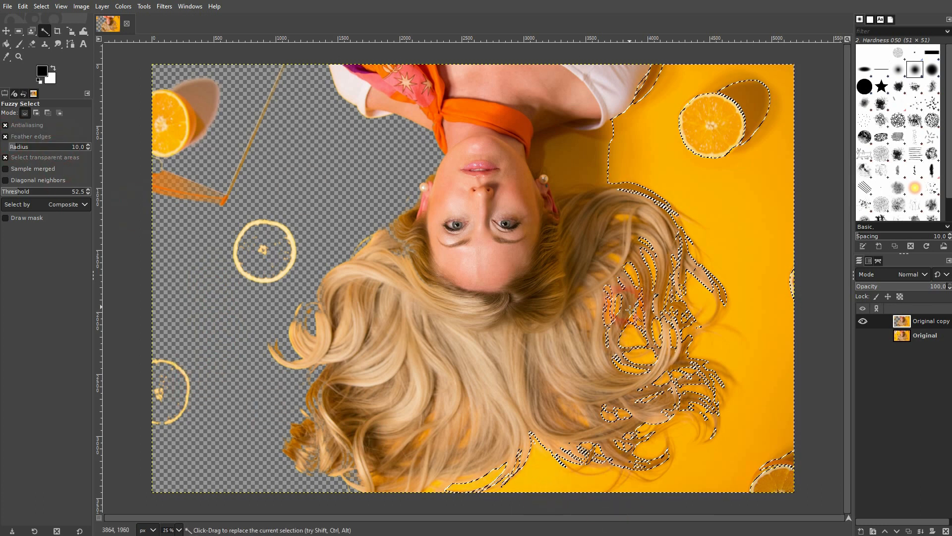
pyautogui.press('Delete')
pyautogui.click(645, 344)
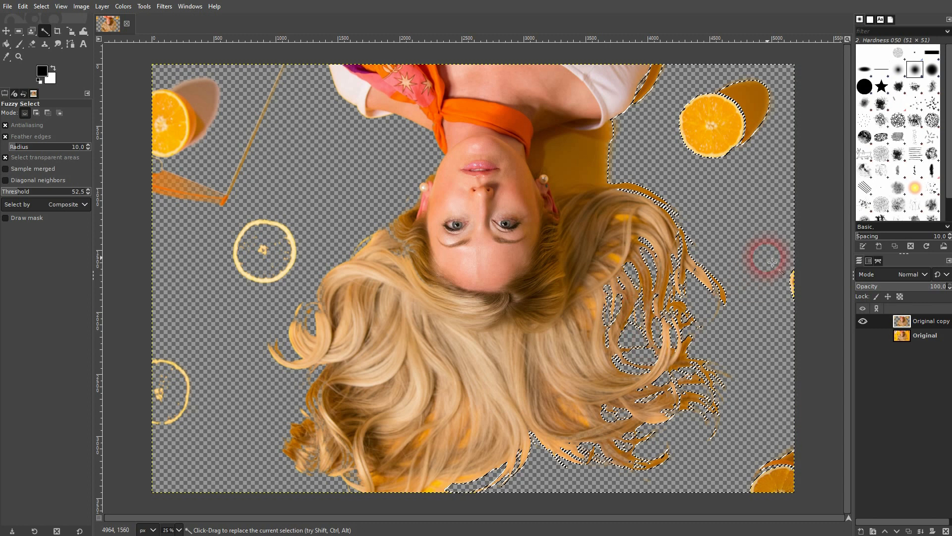
# Lower the Fuzzy Select threshold to 15 and delete the dark yellow patch between the neck and the hair.
pyautogui.click(585, 170)
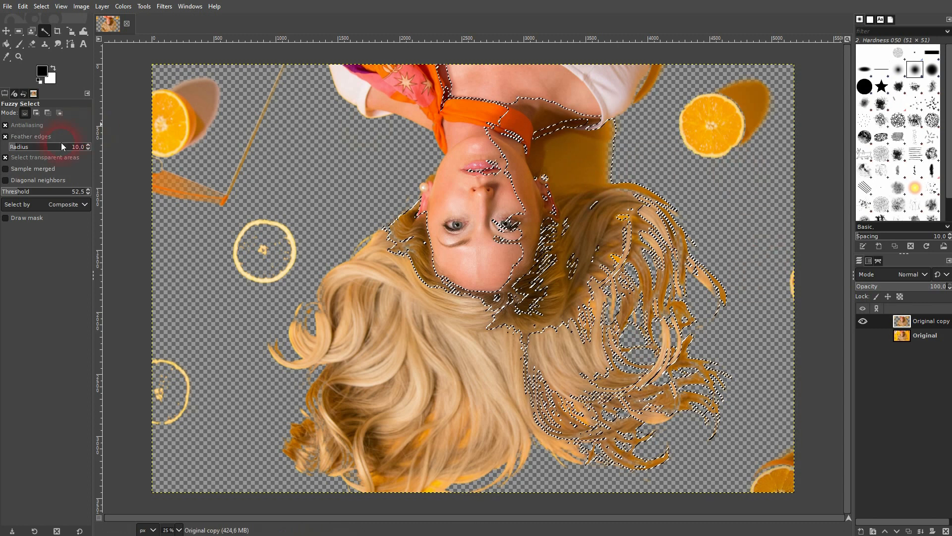
pyautogui.click(11, 191)
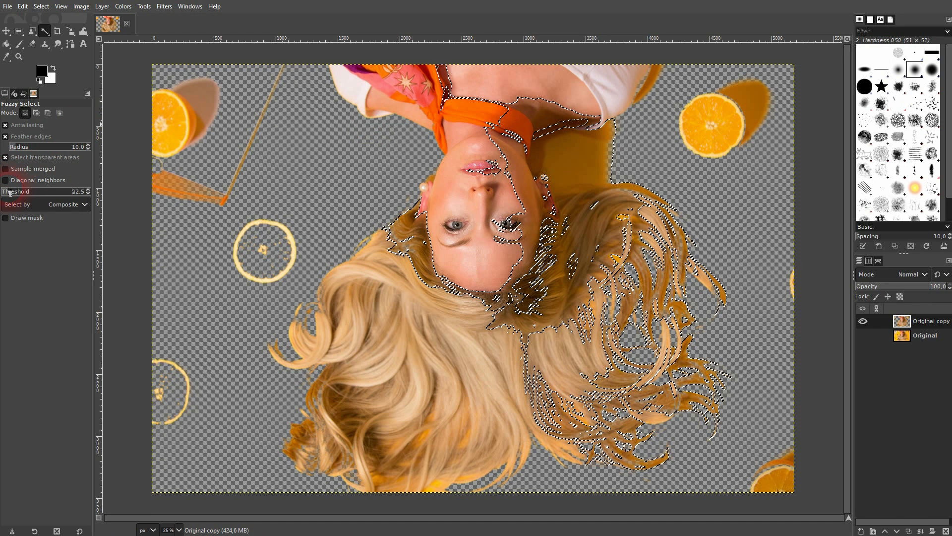
pyautogui.click(587, 163)
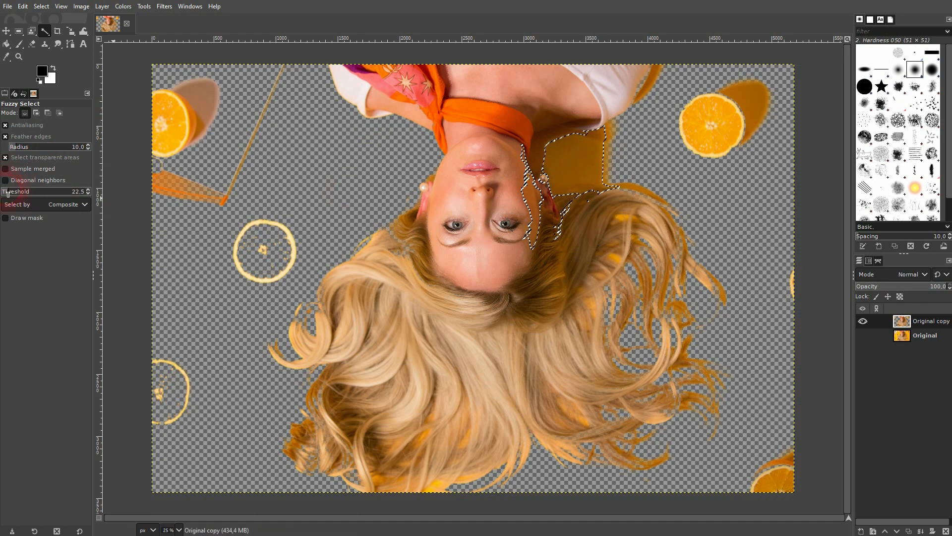
pyautogui.click(604, 172)
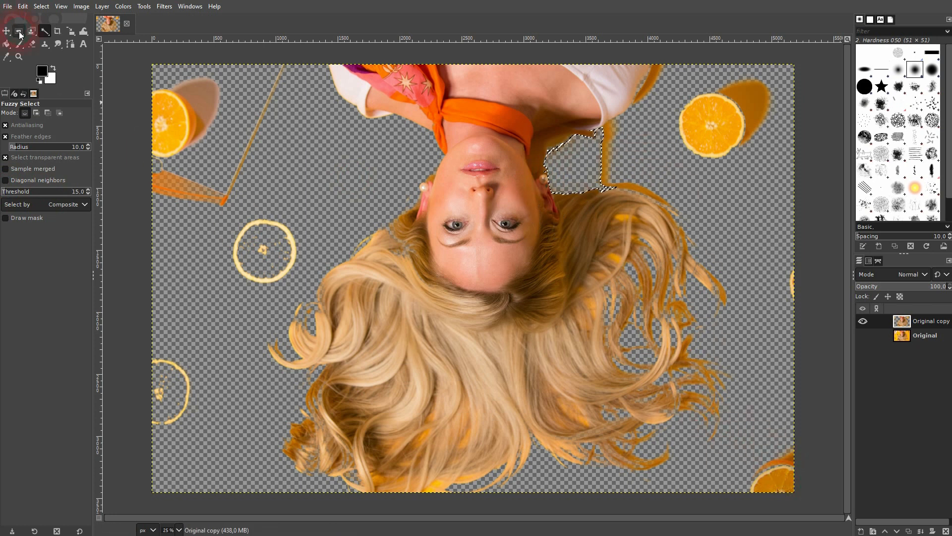
# Outline the leftover orange-slice ring left of the hair with Free Select and delete it.
pyautogui.click(19, 32)
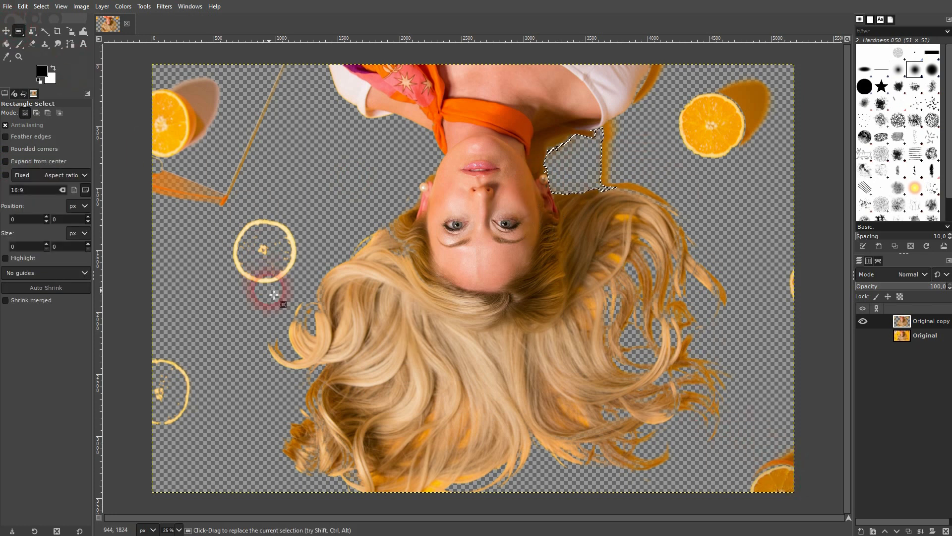
pyautogui.click(32, 31)
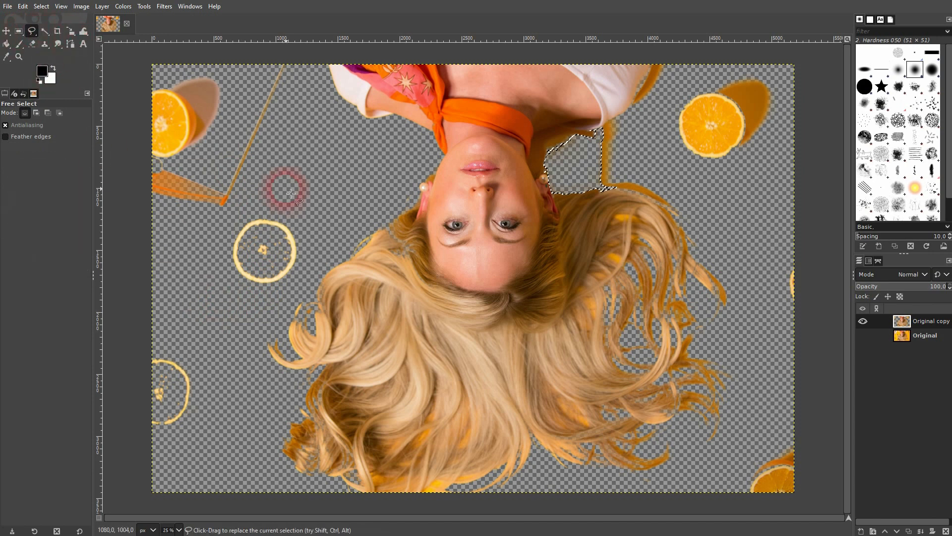
pyautogui.moveTo(283, 191)
pyautogui.mouseDown()
pyautogui.moveTo(227, 281)
pyautogui.moveTo(293, 285)
pyautogui.moveTo(304, 231)
pyautogui.moveTo(278, 184)
pyautogui.moveTo(291, 200)
pyautogui.mouseUp()
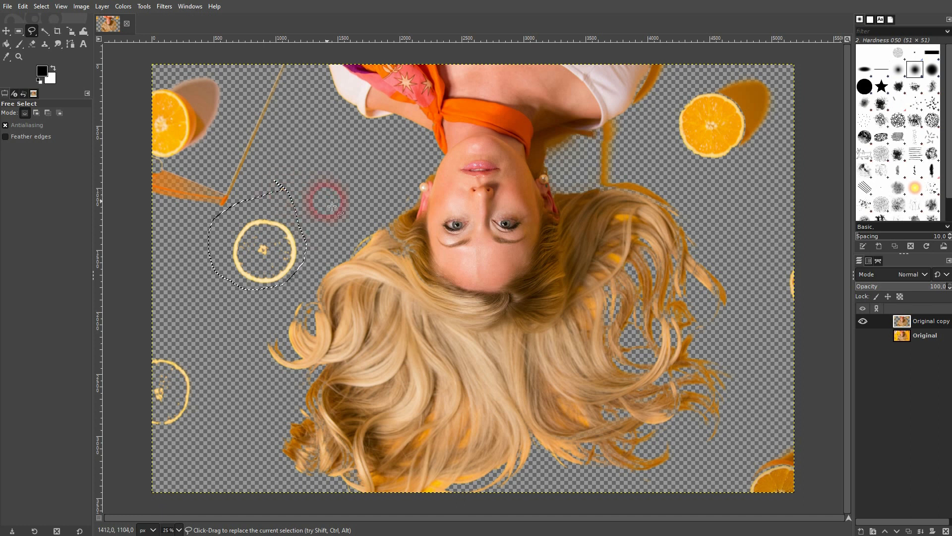
pyautogui.press('Return')
pyautogui.press('Delete')
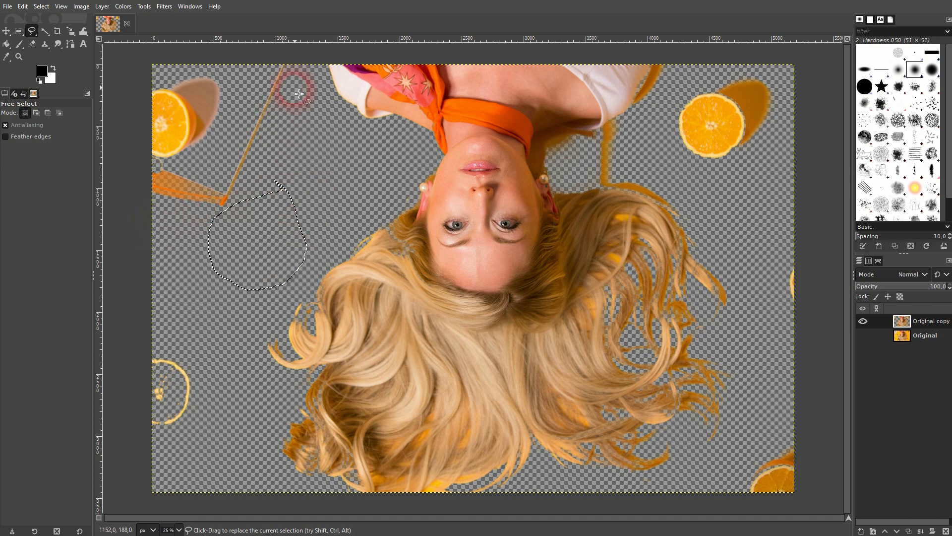
# Set Free Select to add to the selection, outline the leftovers in the photo's upper-left corner, delete them and deselect.
pyautogui.click(47, 113)
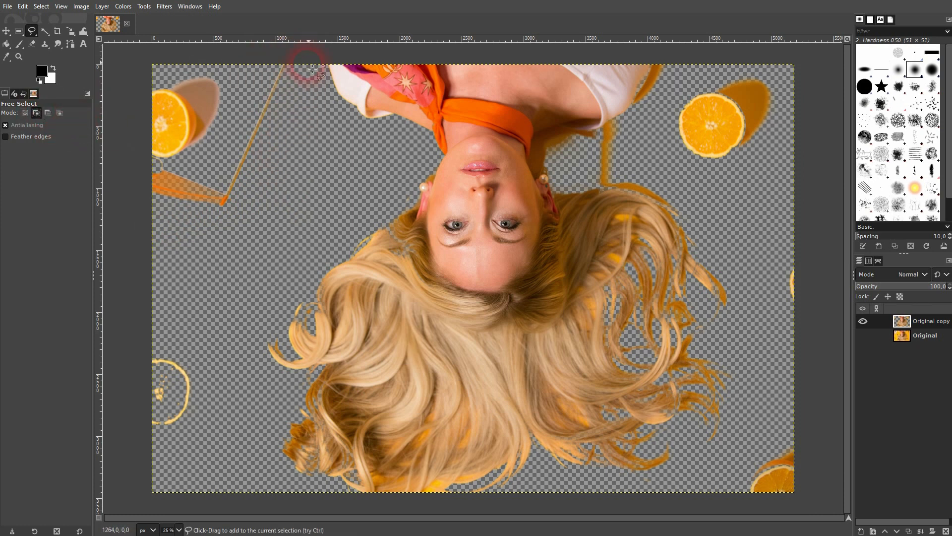
pyautogui.moveTo(313, 59)
pyautogui.mouseDown()
pyautogui.moveTo(259, 191)
pyautogui.moveTo(211, 239)
pyautogui.moveTo(137, 172)
pyautogui.mouseUp()
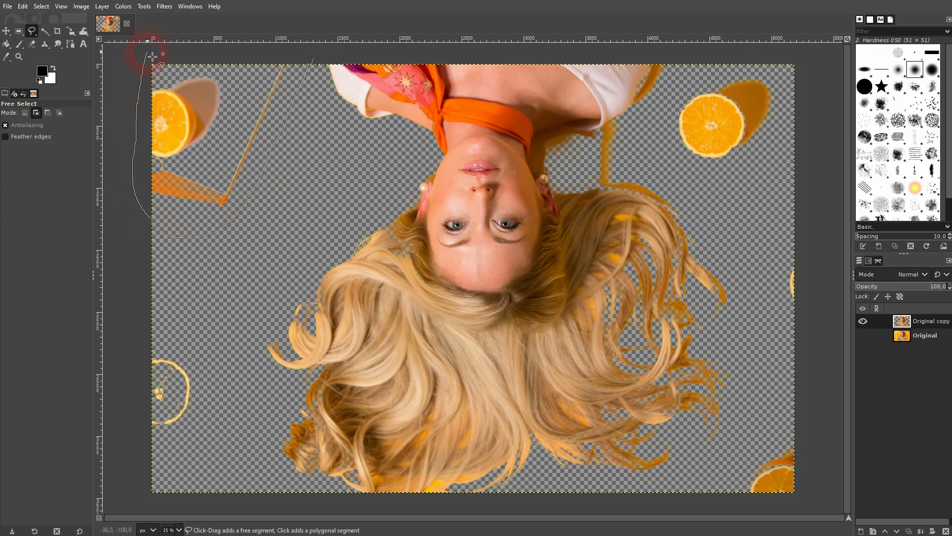
pyautogui.press('Return')
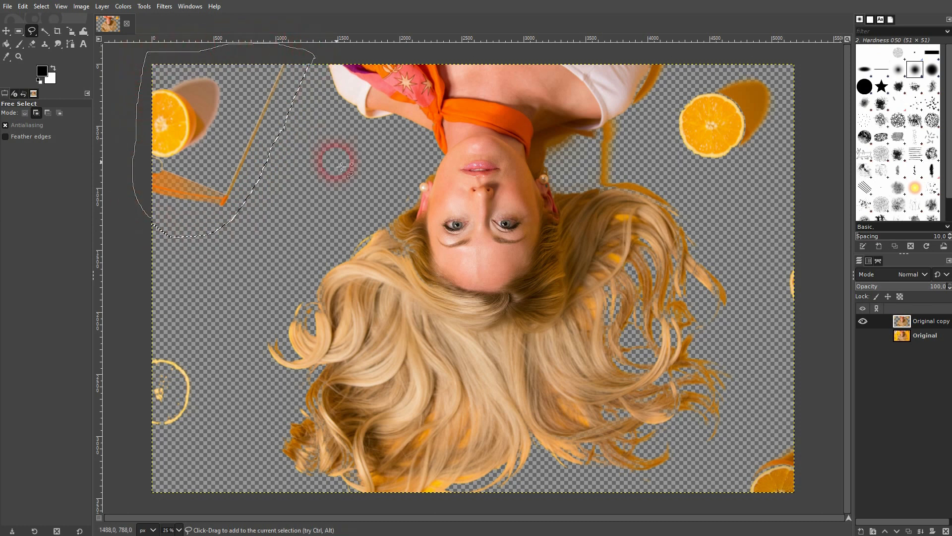
pyautogui.press('Delete')
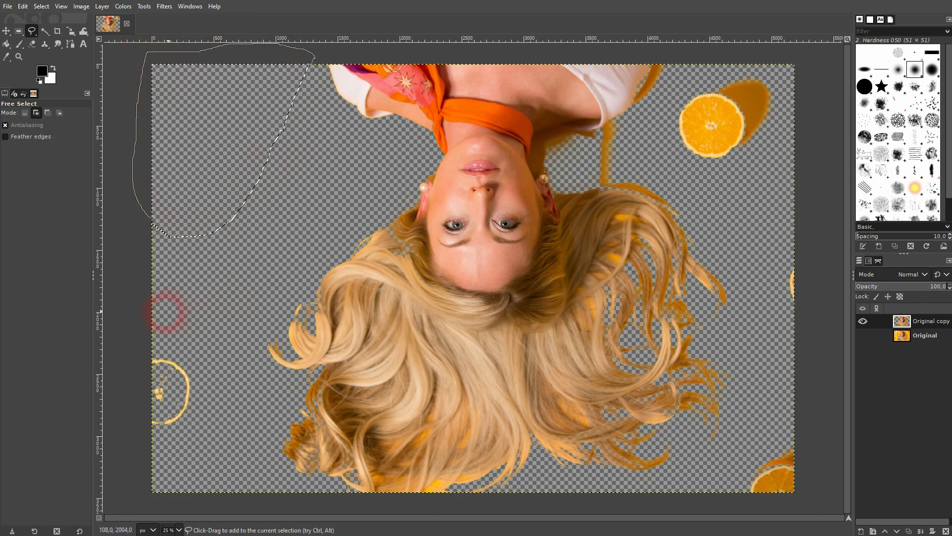
pyautogui.hotkey('ctrl', 'shift', 'a')
# Outline the leftover orange ring at the photo's lower-left edge, delete it and clear the selection.
pyautogui.moveTo(144, 328)
pyautogui.mouseDown()
pyautogui.moveTo(230, 410)
pyautogui.moveTo(159, 454)
pyautogui.mouseUp()
pyautogui.click(145, 328)
pyautogui.press('Return')
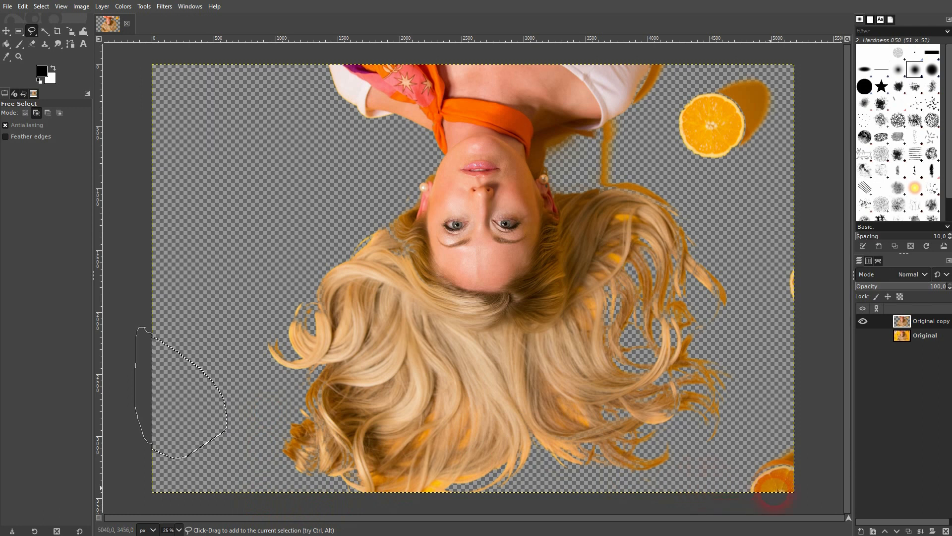
pyautogui.hotkey('ctrl', 'shift', 'a')
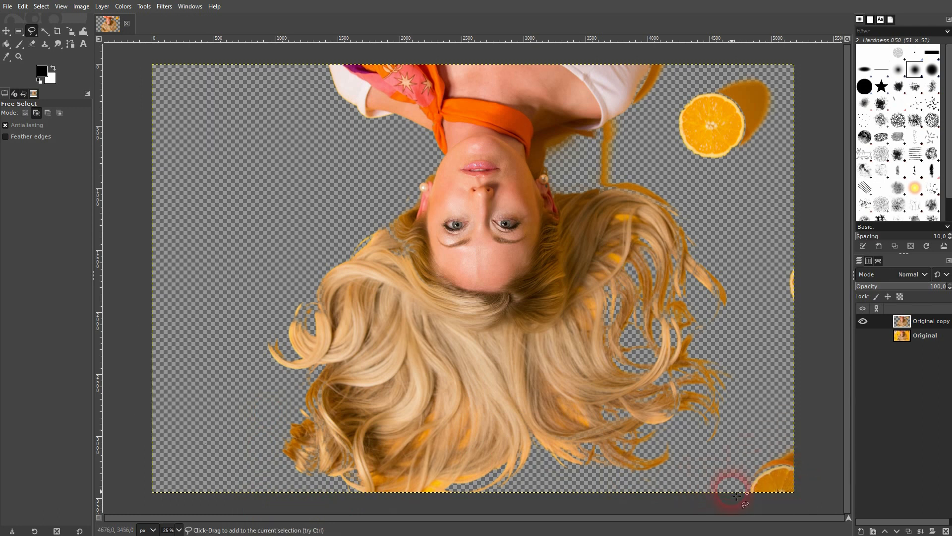
# Outline and delete the orange slice in the photo's lower-right corner and the sliver on the right edge.
pyautogui.moveTo(729, 499)
pyautogui.mouseDown()
pyautogui.moveTo(768, 438)
pyautogui.moveTo(822, 421)
pyautogui.mouseUp()
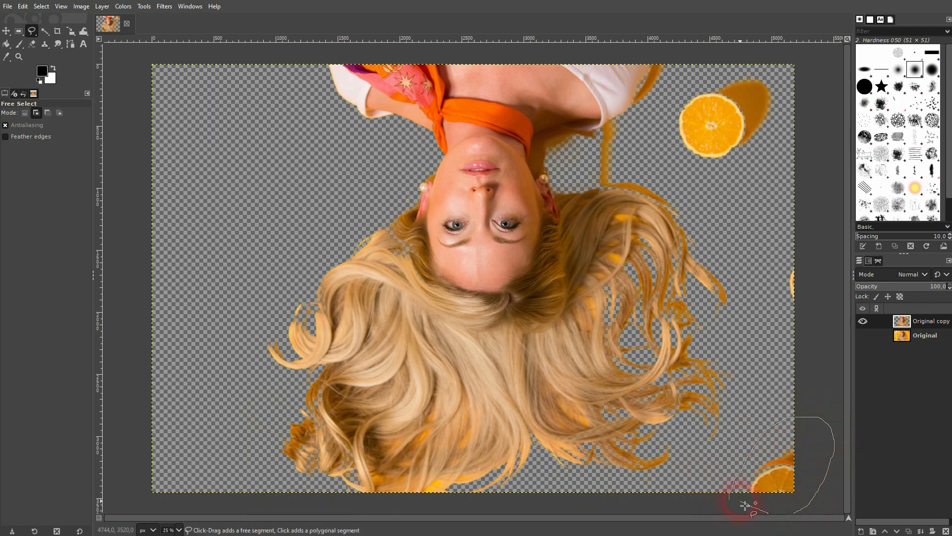
pyautogui.moveTo(746, 505); pyautogui.dragTo(729, 499)
pyautogui.press('Delete')
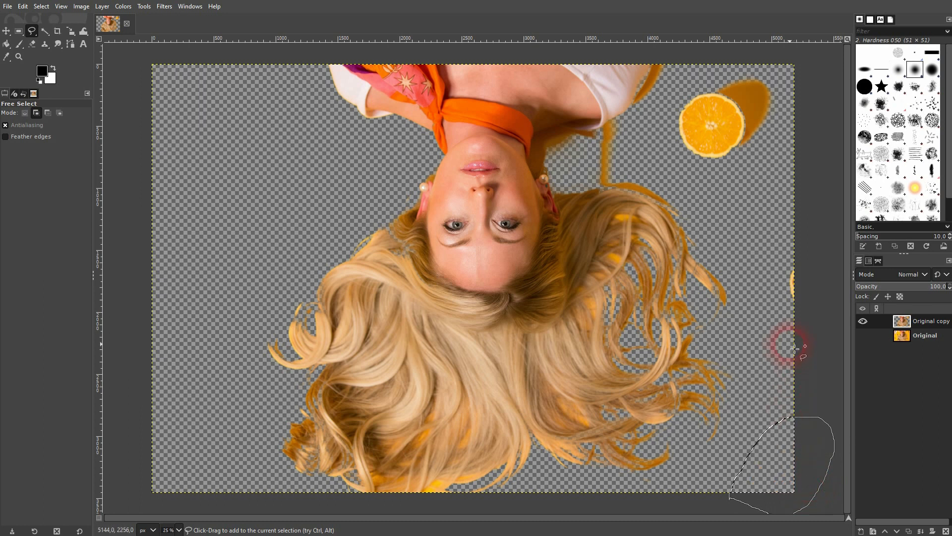
pyautogui.hotkey('ctrl', 'shift', 'a')
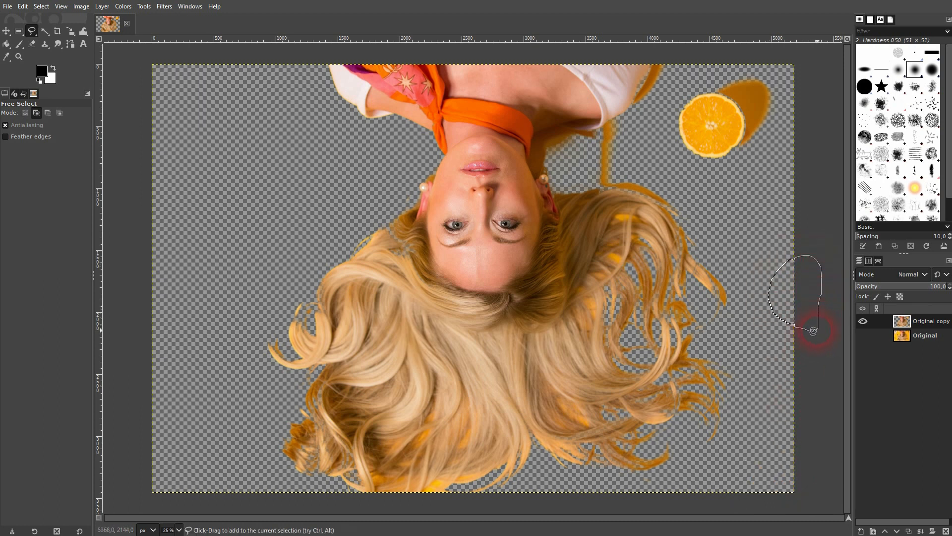
# Outline the orange slice and its shadow in the photo's upper-right area, delete them and clear the selection.
pyautogui.moveTo(682, 166)
pyautogui.mouseDown()
pyautogui.moveTo(787, 134)
pyautogui.moveTo(787, 69)
pyautogui.moveTo(674, 119)
pyautogui.mouseUp()
pyautogui.moveTo(690, 170); pyautogui.dragTo(684, 167)
pyautogui.press('Return')
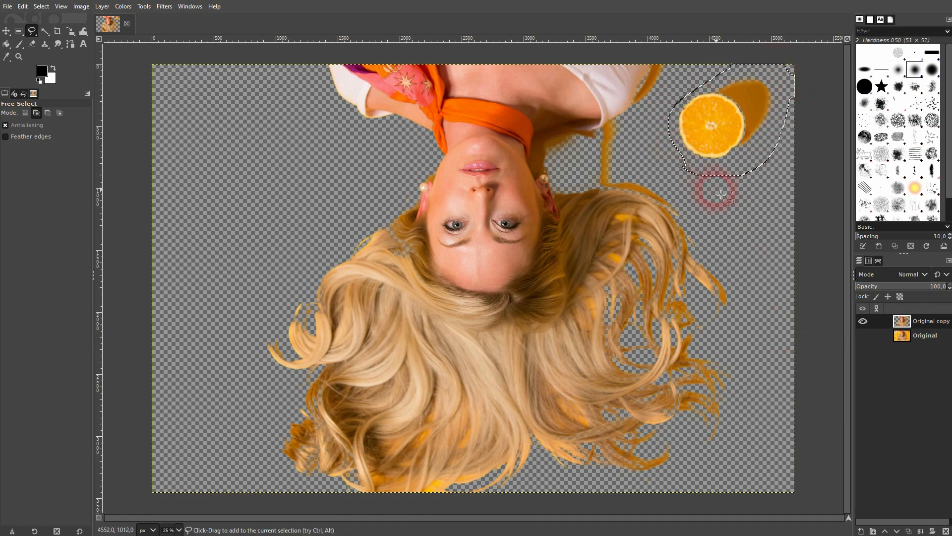
pyautogui.press('Delete')
pyautogui.hotkey('ctrl', 'shift', 'a')
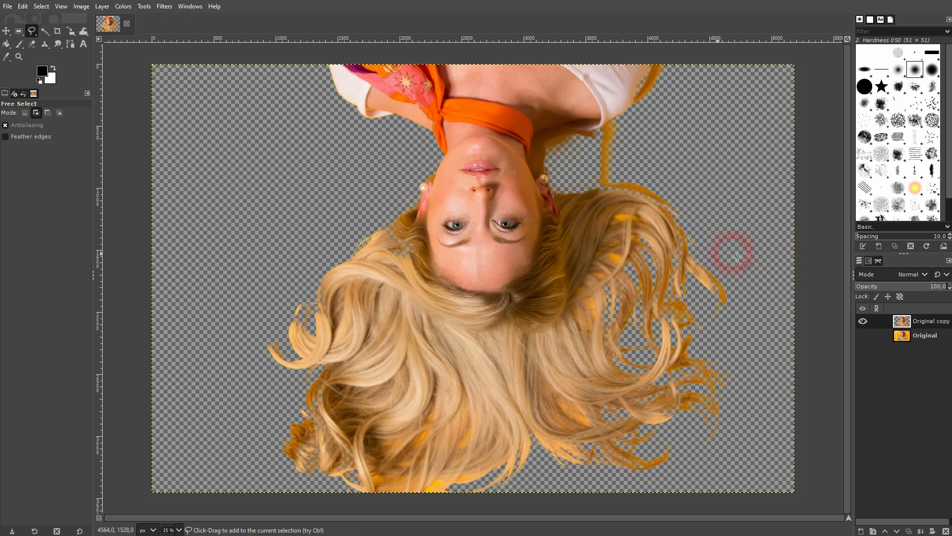
# Add a White (full opacity) layer mask to the Original copy layer.
pyautogui.rightClick(935, 322)
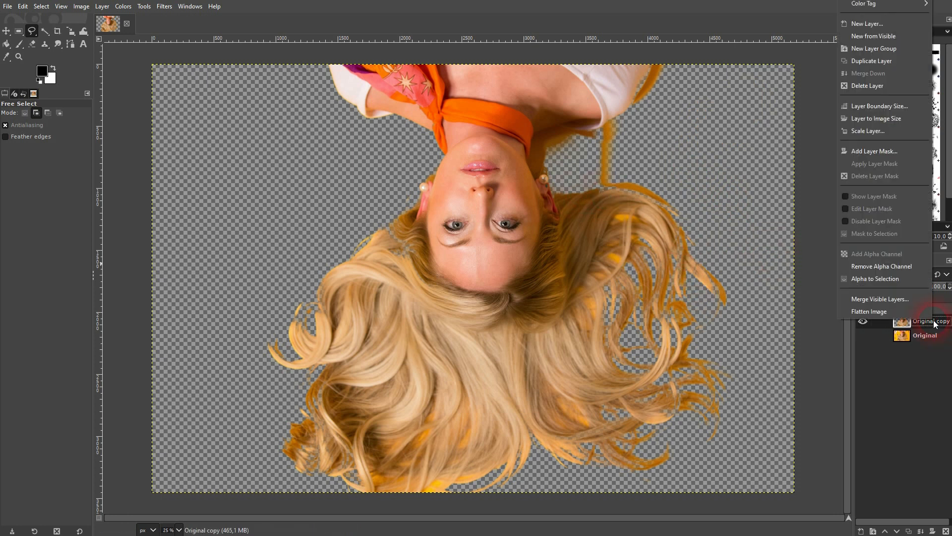
pyautogui.click(886, 152)
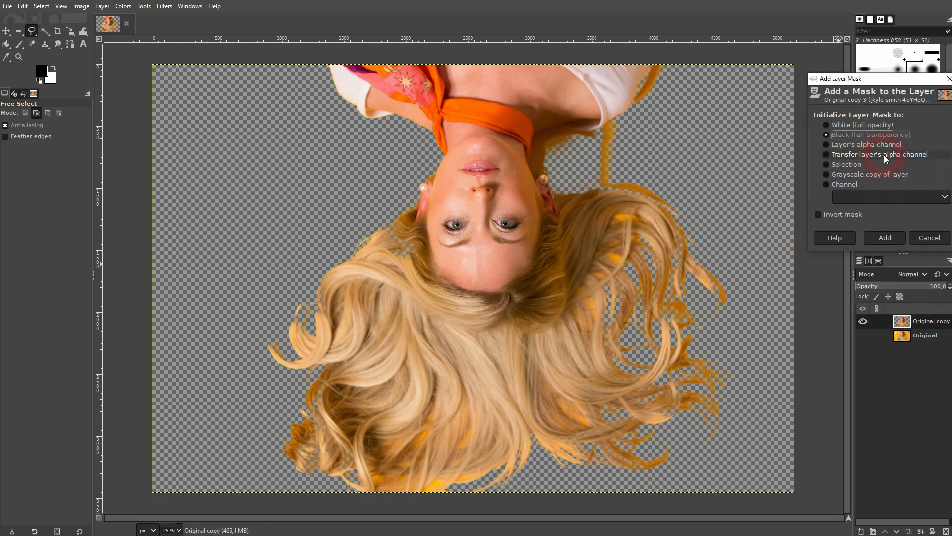
pyautogui.click(894, 242)
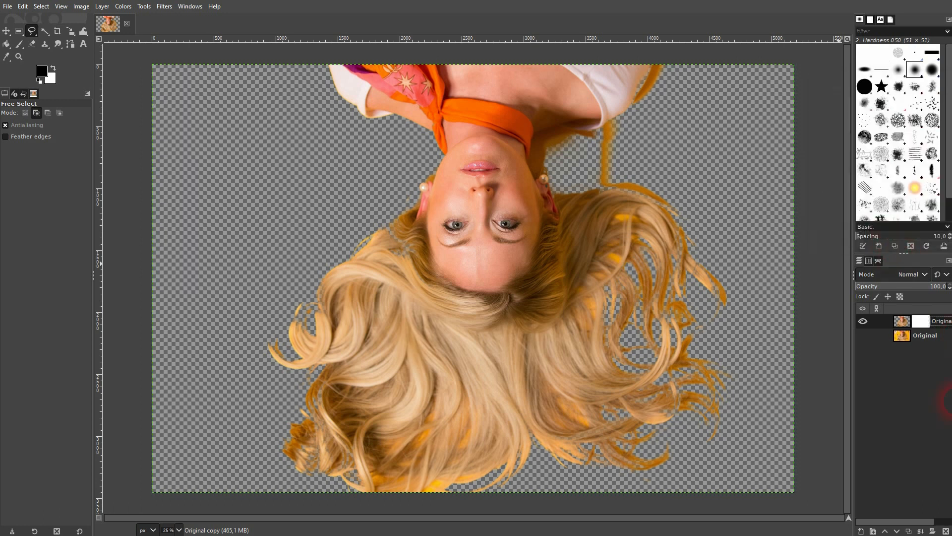
# Paint black with the Paintbrush on the layer mask over the yellow remnants between the white sleeve and the hair.
pyautogui.click(20, 44)
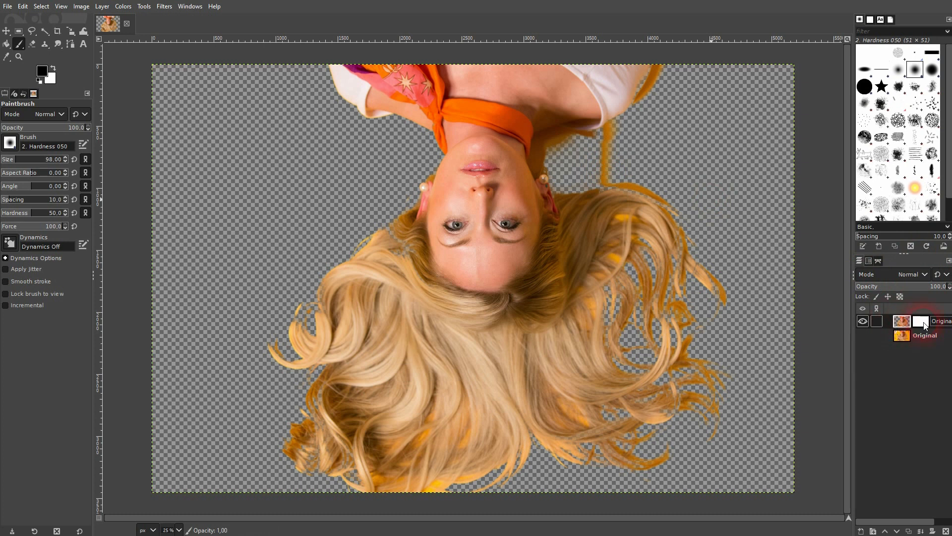
pyautogui.keyDown('ctrl'); pyautogui.scroll(3, 611, 149); pyautogui.keyUp('ctrl')
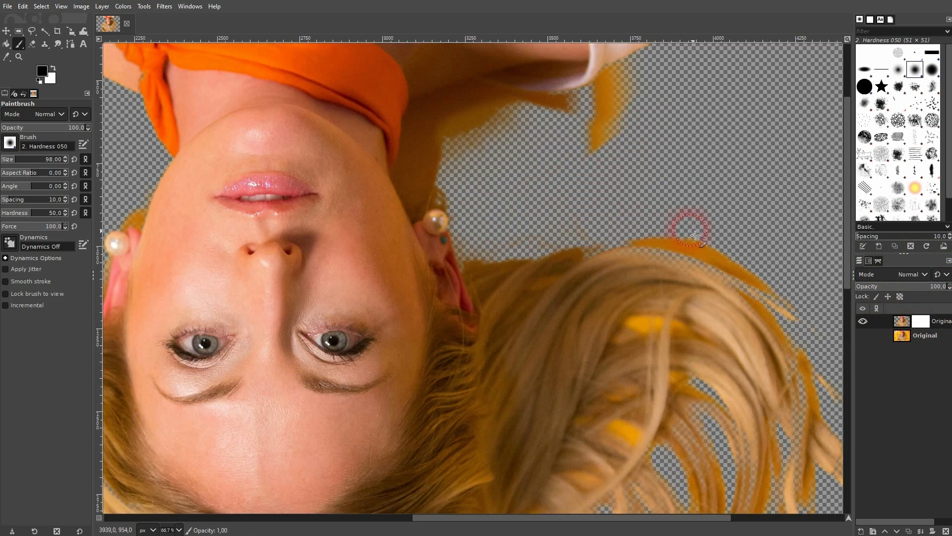
pyautogui.moveTo(584, 152); pyautogui.dragTo(610, 104)
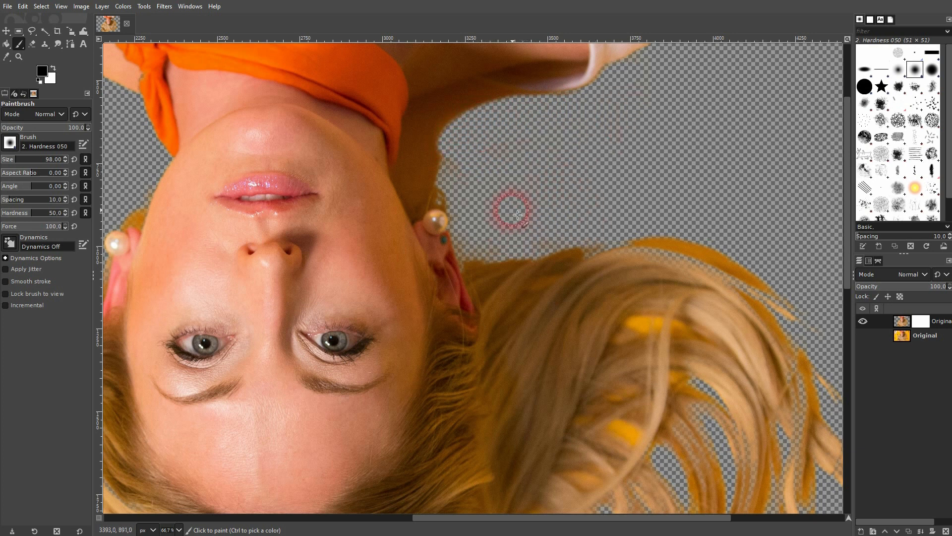
# Add a transparent layer named background directly above the Original layer and fill it with black using Bucket Fill.
pyautogui.click(932, 339)
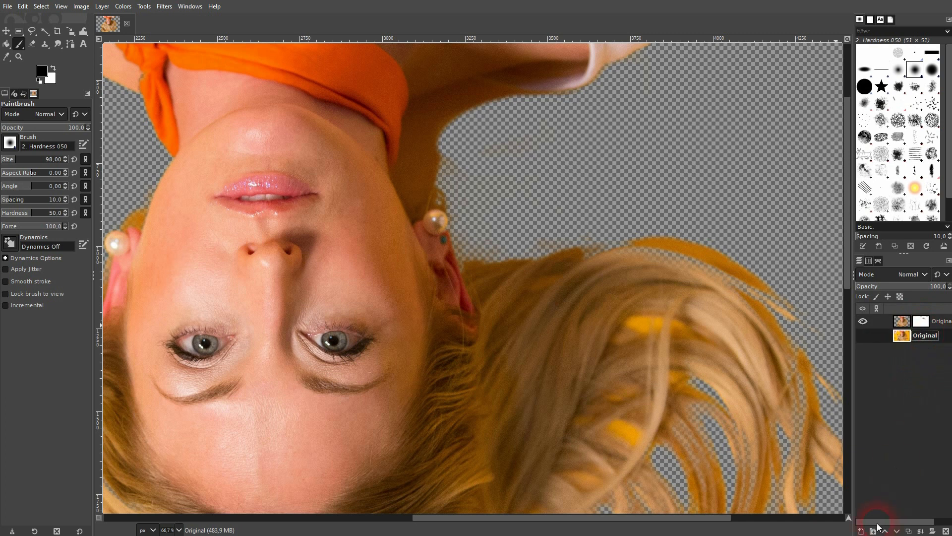
pyautogui.click(862, 531)
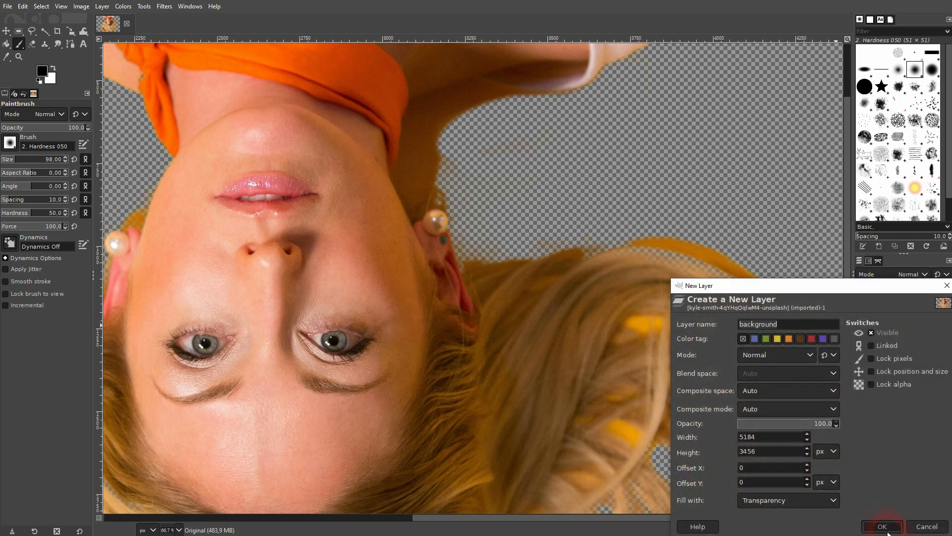
pyautogui.click(882, 527)
pyautogui.click(8, 44)
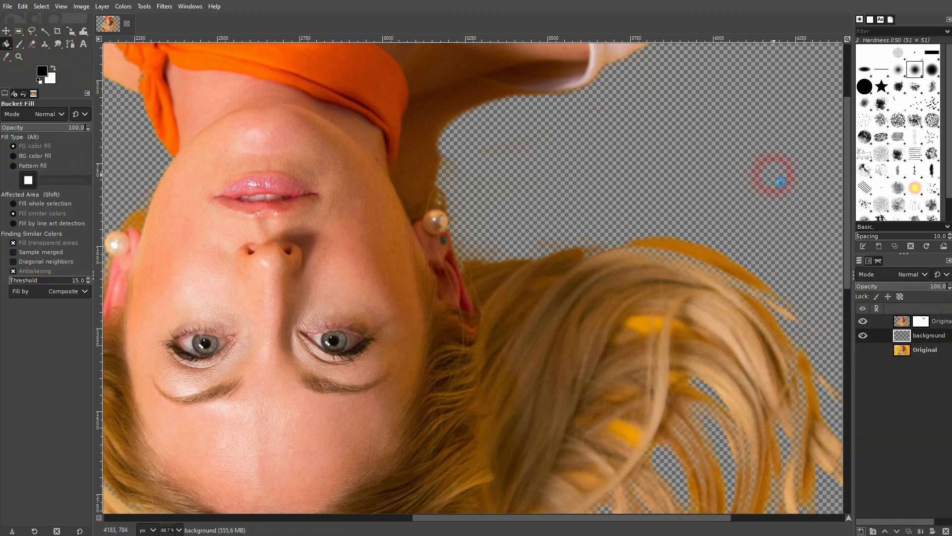
pyautogui.click(778, 179)
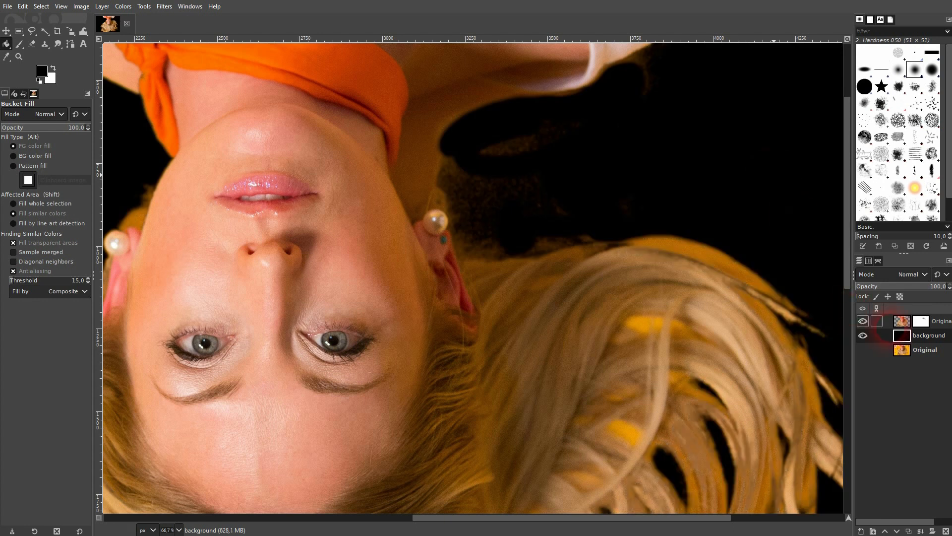
# Paint black with the Paintbrush on the Original copy layer's mask over the yellow specks between the pearl earring, shoulder and hair.
pyautogui.click(927, 323)
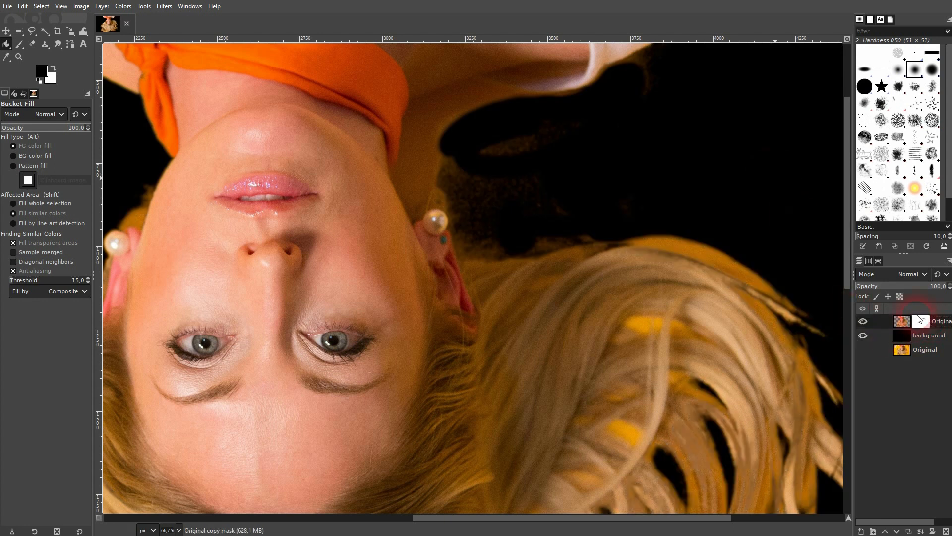
pyautogui.click(20, 44)
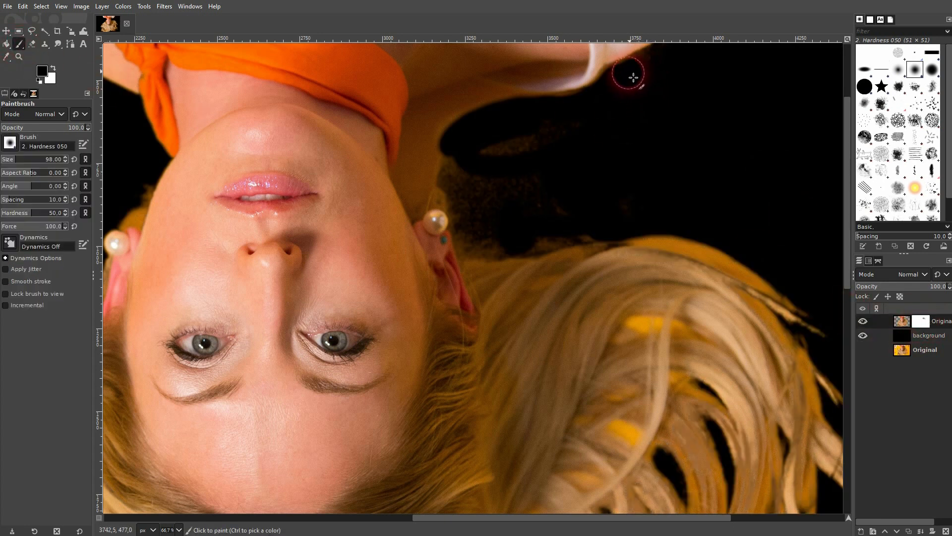
pyautogui.moveTo(537, 154); pyautogui.dragTo(530, 153)
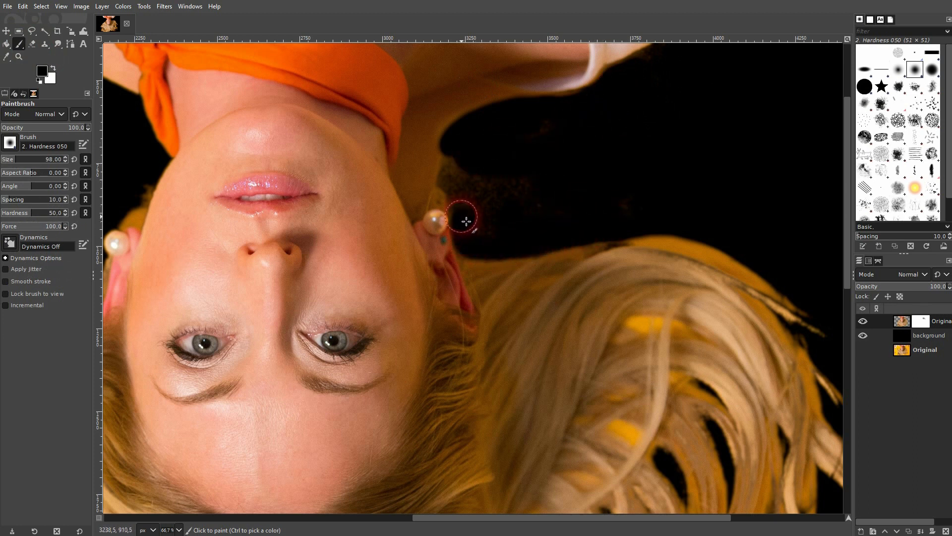
pyautogui.moveTo(466, 222); pyautogui.dragTo(501, 178)
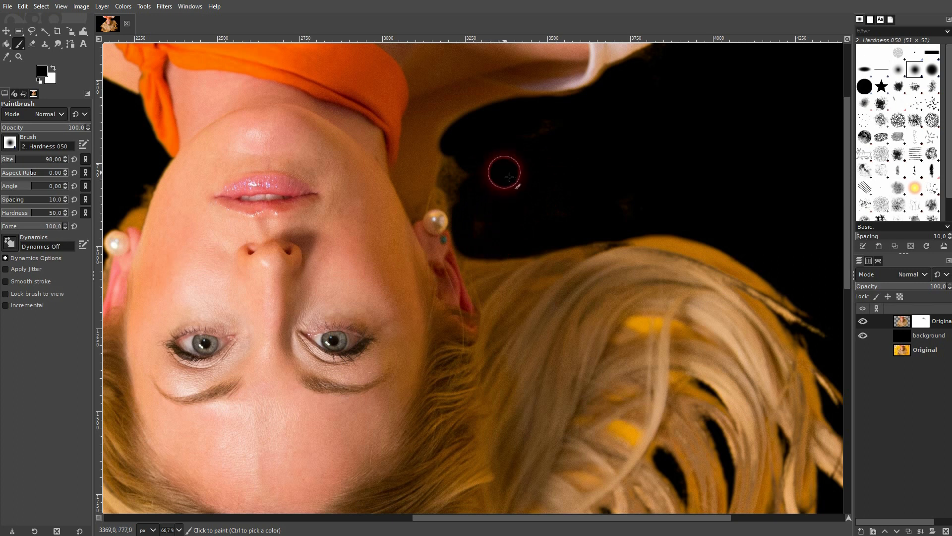
# Paint black on the mask along the neck and shoulder edge between the orange scarf and the white sleeve.
pyautogui.press('2')
pyautogui.moveTo(567, 155)
pyautogui.mouseDown()
pyautogui.moveTo(530, 162)
pyautogui.moveTo(490, 263)
pyautogui.moveTo(549, 217)
pyautogui.moveTo(546, 230)
pyautogui.moveTo(484, 213)
pyautogui.moveTo(481, 138)
pyautogui.moveTo(429, 155)
pyautogui.moveTo(419, 232)
pyautogui.moveTo(385, 149)
pyautogui.moveTo(395, 179)
pyautogui.moveTo(444, 236)
pyautogui.moveTo(533, 289)
pyautogui.moveTo(500, 289)
pyautogui.moveTo(523, 307)
pyautogui.moveTo(534, 353)
pyautogui.moveTo(567, 373)
pyautogui.moveTo(604, 329)
pyautogui.moveTo(610, 380)
pyautogui.moveTo(641, 409)
pyautogui.moveTo(739, 402)
pyautogui.moveTo(531, 270)
pyautogui.moveTo(481, 253)
pyautogui.moveTo(454, 273)
pyautogui.moveTo(487, 274)
pyautogui.moveTo(398, 281)
pyautogui.moveTo(364, 182)
pyautogui.moveTo(365, 208)
pyautogui.moveTo(382, 231)
pyautogui.moveTo(394, 151)
pyautogui.moveTo(499, 98)
pyautogui.mouseUp()
pyautogui.scroll(-2, 521, 291)
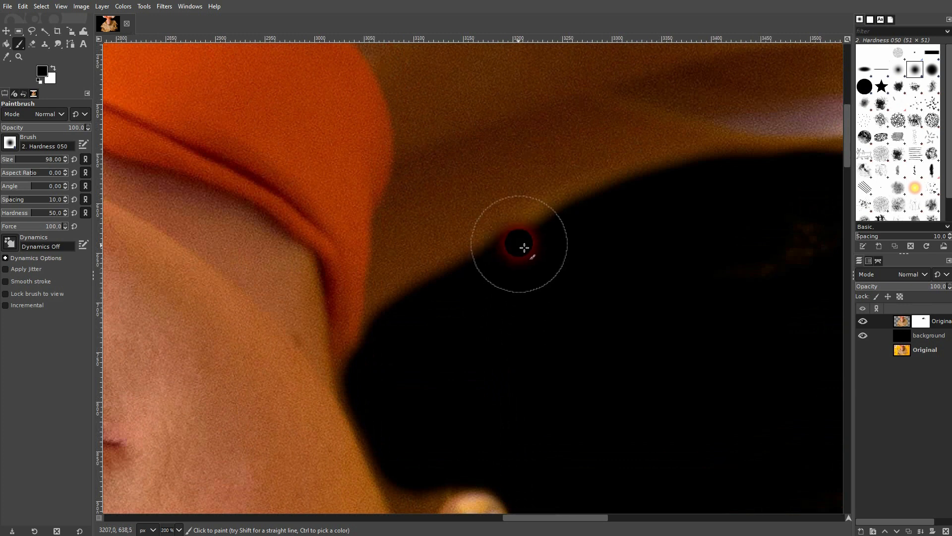
pyautogui.scroll(-1, 665, 245)
pyautogui.scroll(3, 726, 233)
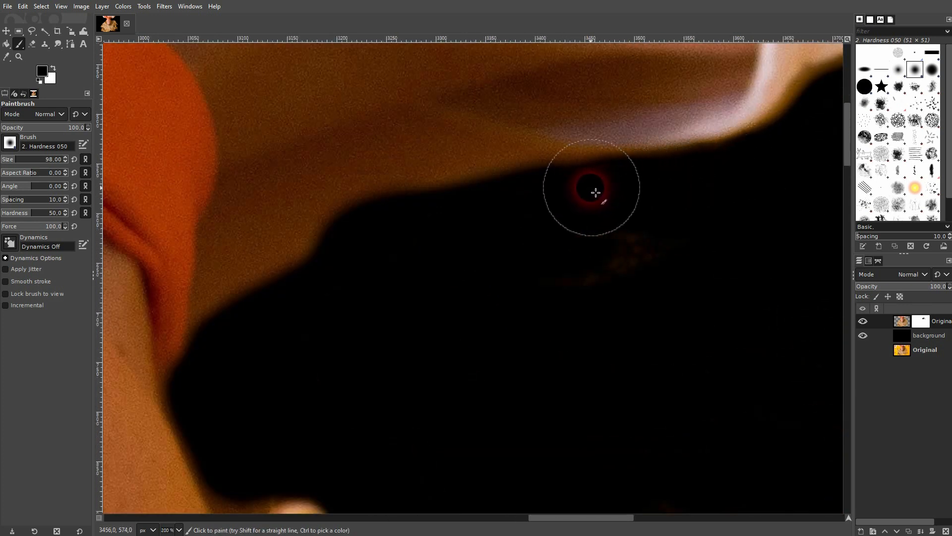
pyautogui.moveTo(456, 166)
pyautogui.mouseDown()
pyautogui.moveTo(401, 151)
pyautogui.moveTo(288, 217)
pyautogui.moveTo(283, 251)
pyautogui.moveTo(384, 195)
pyautogui.moveTo(512, 205)
pyautogui.moveTo(679, 258)
pyautogui.moveTo(751, 250)
pyautogui.moveTo(509, 308)
pyautogui.mouseUp()
pyautogui.moveTo(293, 203)
pyautogui.mouseDown()
pyautogui.moveTo(508, 265)
pyautogui.moveTo(486, 340)
pyautogui.moveTo(457, 382)
pyautogui.moveTo(439, 387)
pyautogui.moveTo(455, 298)
pyautogui.moveTo(476, 275)
pyautogui.moveTo(629, 204)
pyautogui.moveTo(525, 239)
pyautogui.moveTo(472, 273)
pyautogui.moveTo(487, 334)
pyautogui.mouseUp()
pyautogui.scroll(-2, 547, 369)
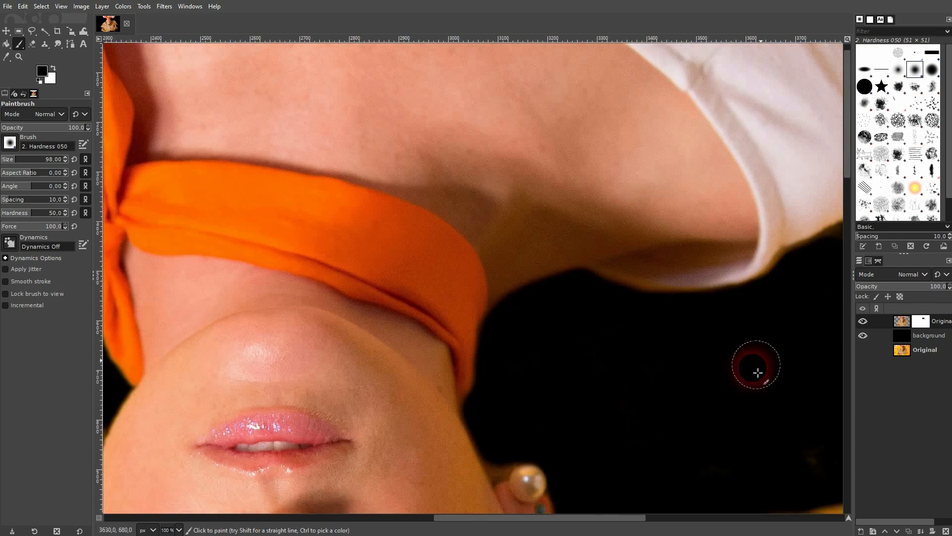
# Paint black on the mask over the leftover fringe along the outer edge of the white sleeve.
pyautogui.moveTo(757, 372); pyautogui.dragTo(469, 367)
pyautogui.moveTo(746, 154); pyautogui.dragTo(638, 314)
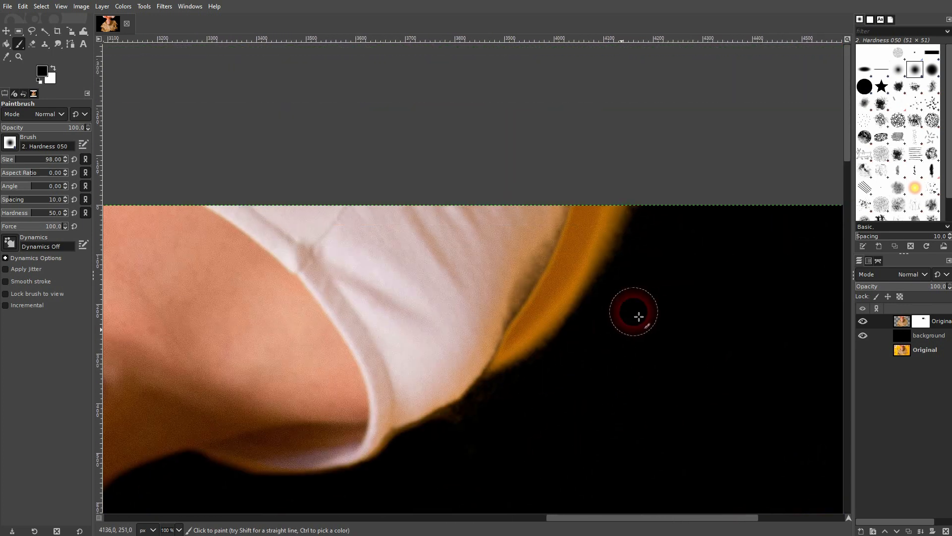
pyautogui.scroll(2, 518, 431)
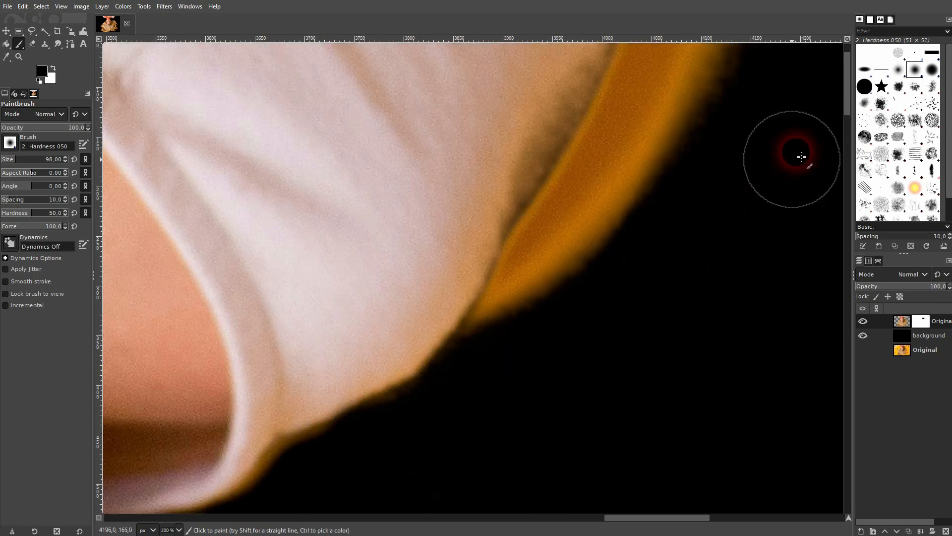
pyautogui.moveTo(797, 153); pyautogui.dragTo(578, 365)
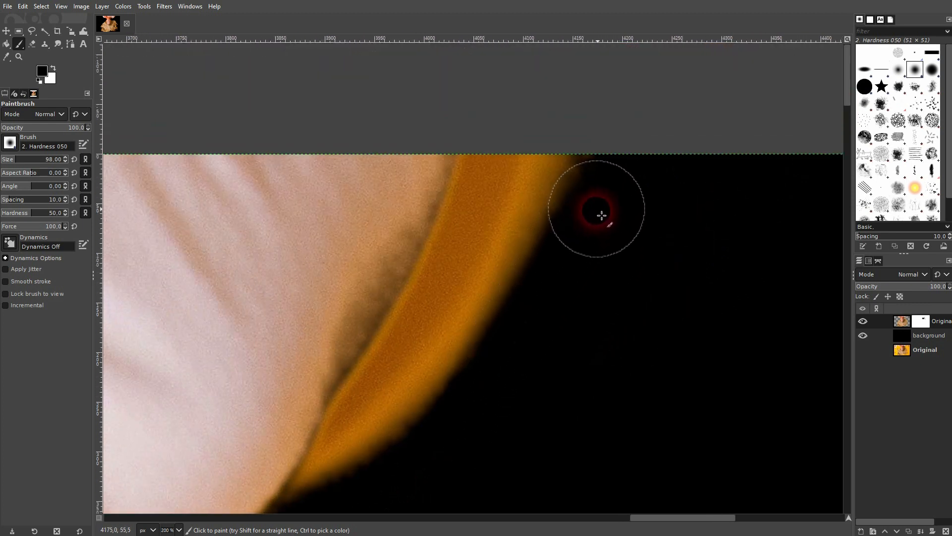
pyautogui.moveTo(517, 428); pyautogui.dragTo(699, 142)
pyautogui.moveTo(289, 386); pyautogui.dragTo(606, 277)
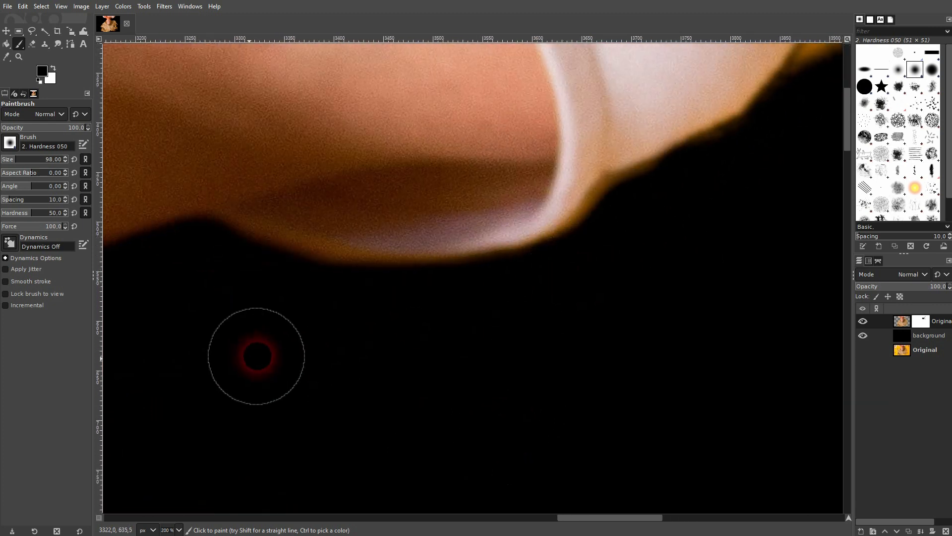
# Reduce the brush size to 37 and clean the mask around the pearl earring and cheek on the sleeve's side.
pyautogui.moveTo(256, 356); pyautogui.dragTo(527, 275)
pyautogui.moveTo(346, 412); pyautogui.dragTo(255, 205)
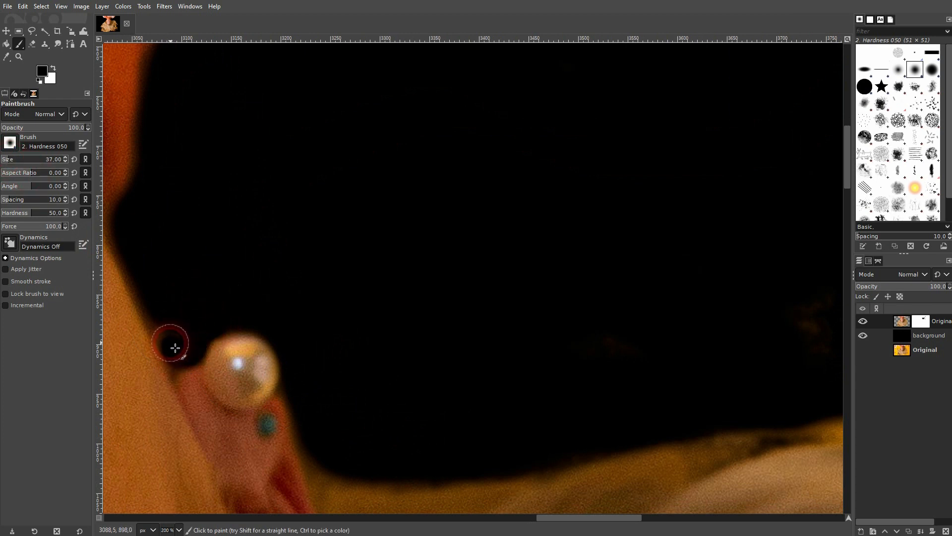
pyautogui.moveTo(415, 407); pyautogui.dragTo(384, 292)
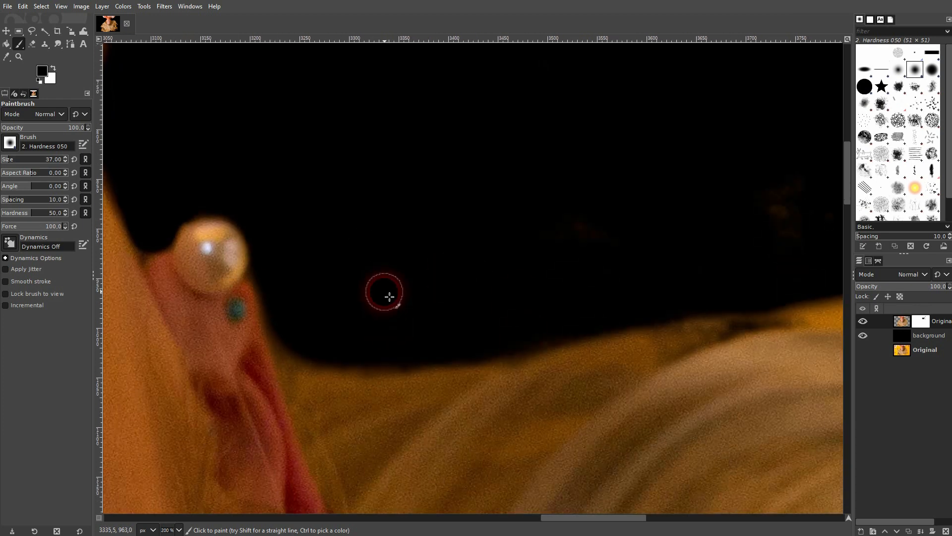
# Paint black on the mask over the yellow patch between the cheek and the pearl earring on the opposite side of the face.
pyautogui.keyDown('ctrl'); pyautogui.scroll(-3, 714, 297); pyautogui.keyUp('ctrl')
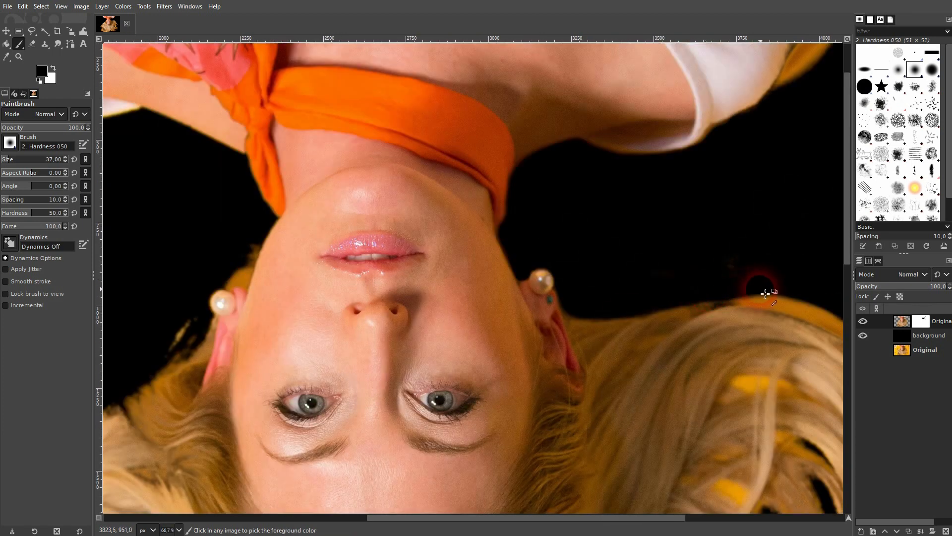
pyautogui.moveTo(809, 299)
pyautogui.mouseDown()
pyautogui.moveTo(617, 277)
pyautogui.moveTo(557, 155)
pyautogui.mouseUp()
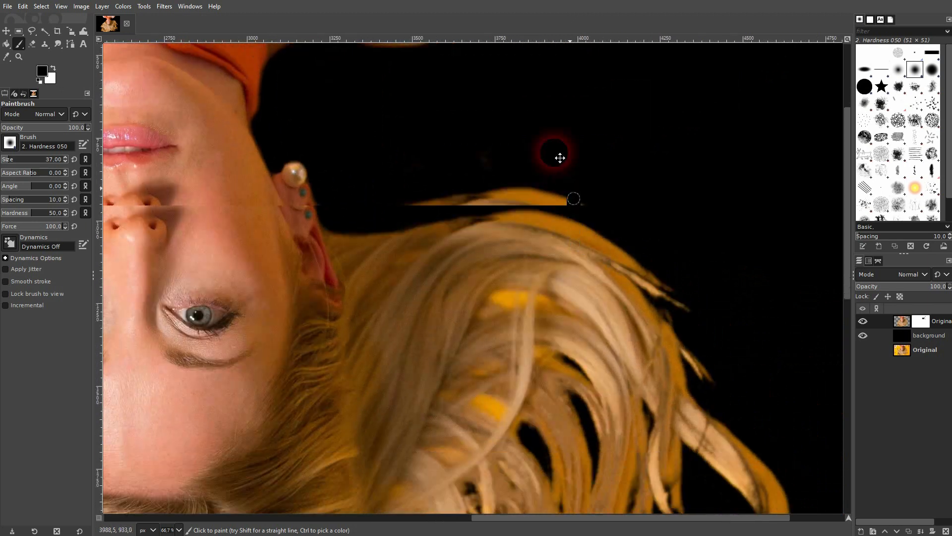
pyautogui.moveTo(502, 395); pyautogui.dragTo(528, 139)
pyautogui.moveTo(446, 385)
pyautogui.mouseDown()
pyautogui.moveTo(661, 391)
pyautogui.moveTo(677, 371)
pyautogui.mouseUp()
pyautogui.moveTo(194, 212); pyautogui.dragTo(404, 410)
pyautogui.moveTo(337, 96); pyautogui.dragTo(387, 278)
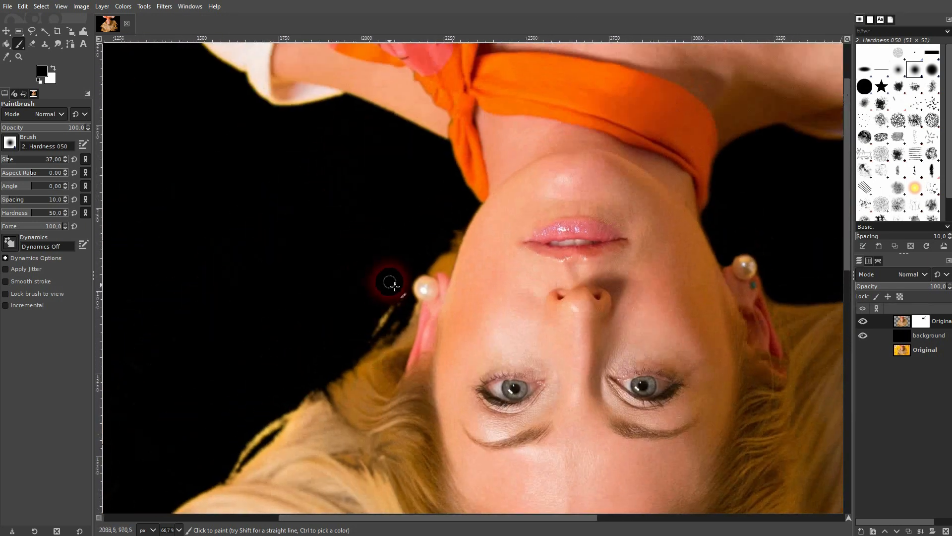
pyautogui.keyDown('ctrl'); pyautogui.scroll(1, 389, 258); pyautogui.keyUp('ctrl')
pyautogui.keyDown('ctrl'); pyautogui.scroll(2, 394, 261); pyautogui.keyUp('ctrl')
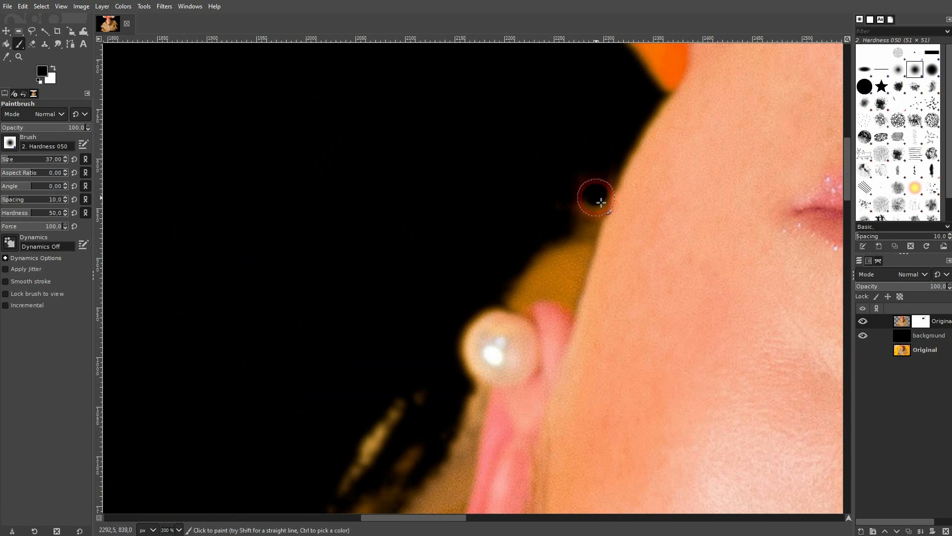
pyautogui.moveTo(587, 222)
pyautogui.mouseDown()
pyautogui.moveTo(568, 257)
pyautogui.moveTo(522, 297)
pyautogui.moveTo(556, 237)
pyautogui.moveTo(519, 297)
pyautogui.mouseUp()
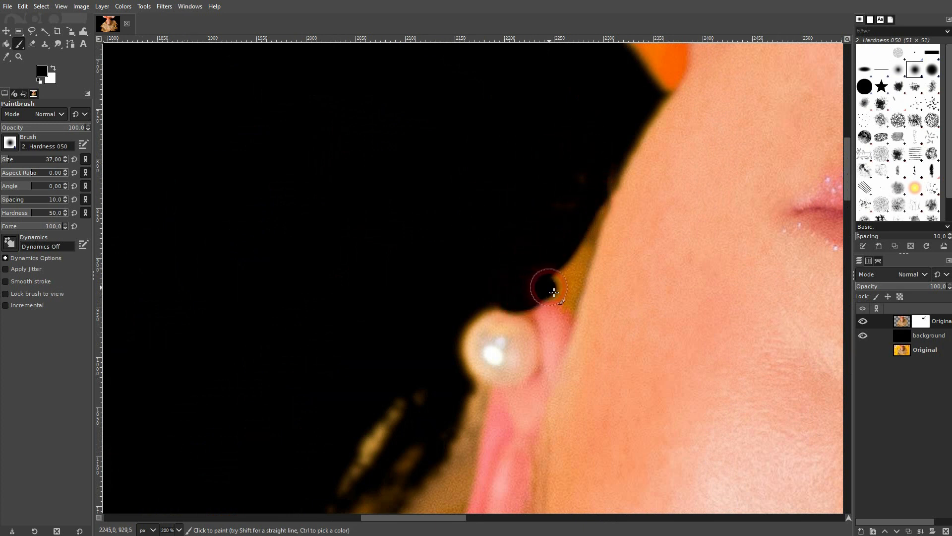
pyautogui.moveTo(573, 293)
pyautogui.mouseDown()
pyautogui.moveTo(580, 225)
pyautogui.moveTo(576, 264)
pyautogui.mouseUp()
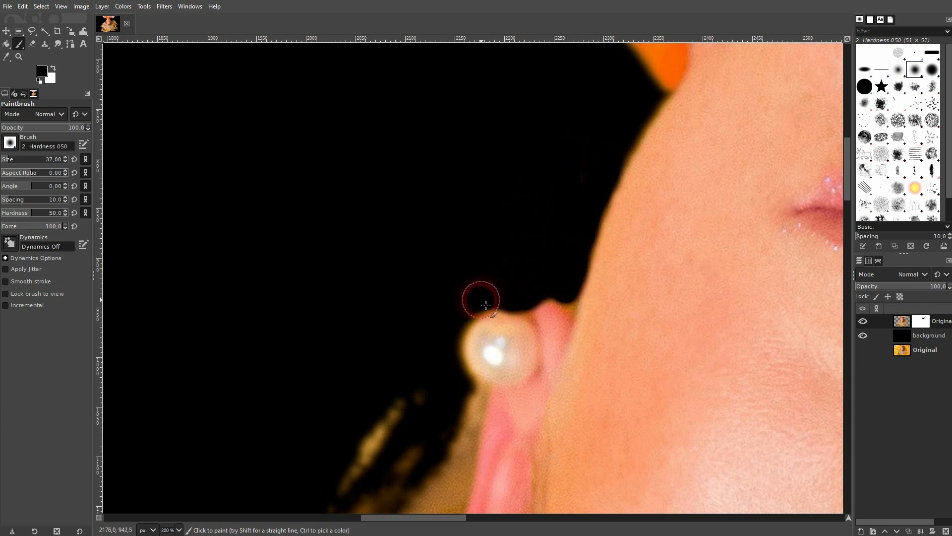
# Paint black on the mask over the loose blond wisps beside that ear, just below the pearl earring.
pyautogui.moveTo(405, 440); pyautogui.dragTo(340, 240)
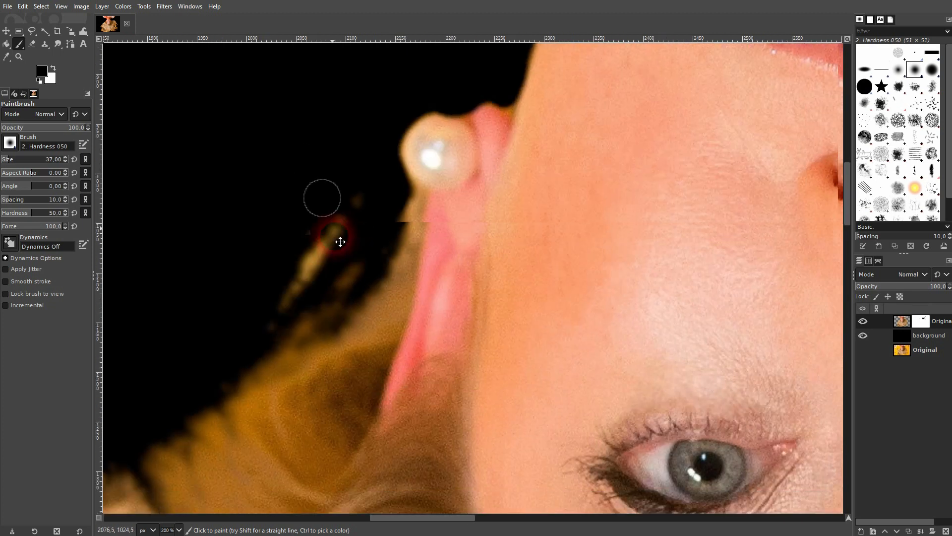
pyautogui.moveTo(358, 194)
pyautogui.mouseDown()
pyautogui.moveTo(305, 281)
pyautogui.moveTo(315, 236)
pyautogui.moveTo(261, 334)
pyautogui.moveTo(367, 246)
pyautogui.moveTo(320, 317)
pyautogui.moveTo(242, 371)
pyautogui.moveTo(389, 316)
pyautogui.moveTo(419, 198)
pyautogui.moveTo(402, 193)
pyautogui.moveTo(391, 161)
pyautogui.moveTo(409, 195)
pyautogui.moveTo(373, 299)
pyautogui.moveTo(409, 237)
pyautogui.moveTo(376, 290)
pyautogui.moveTo(311, 332)
pyautogui.moveTo(359, 294)
pyautogui.moveTo(340, 301)
pyautogui.mouseUp()
pyautogui.keyDown('ctrl'); pyautogui.scroll(-4, 345, 307); pyautogui.keyUp('ctrl')
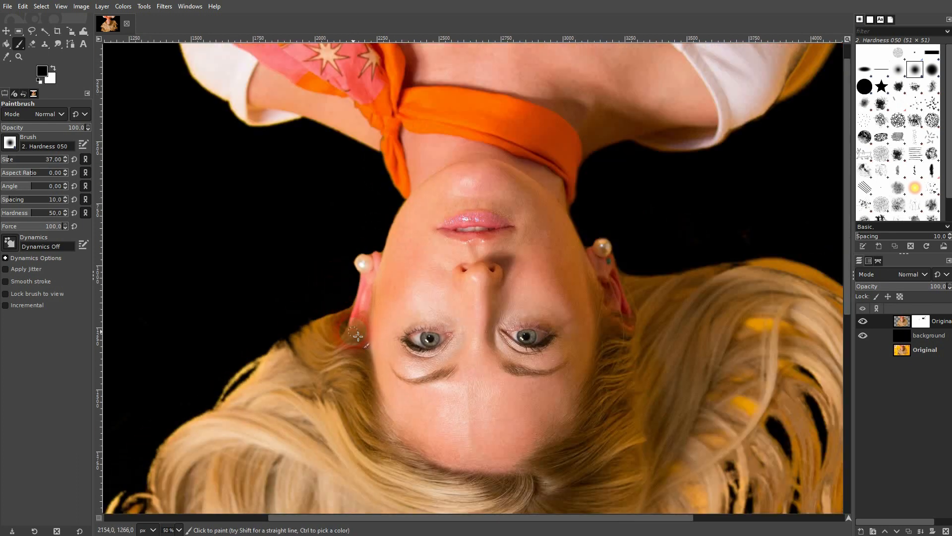
# Examine the hair closely for yellow background left between the strands and along its outer curls.
pyautogui.scroll(-10, 356, 323)
pyautogui.scroll(-1, 412, 392)
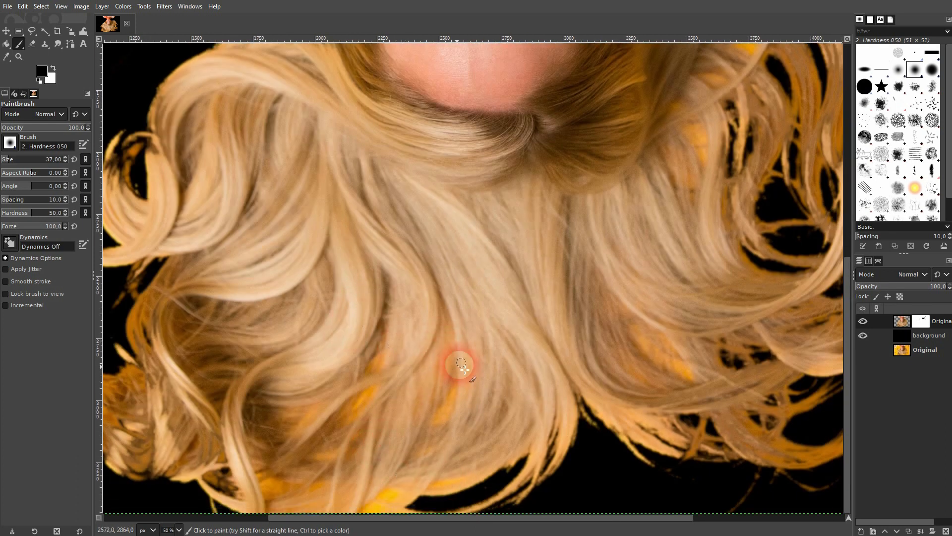
pyautogui.keyDown('ctrl'); pyautogui.scroll(3, 362, 401); pyautogui.keyUp('ctrl')
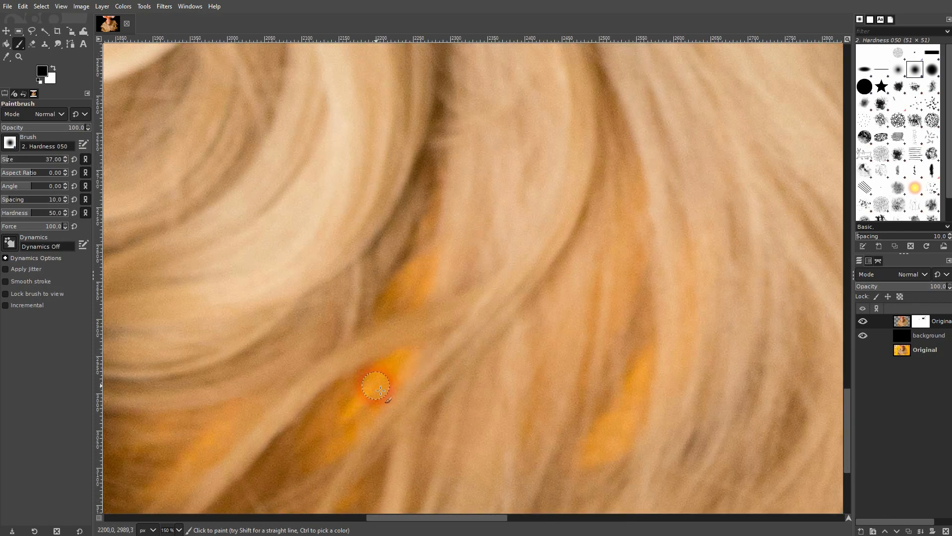
pyautogui.keyDown('ctrl'); pyautogui.scroll(-5, 380, 390); pyautogui.keyUp('ctrl')
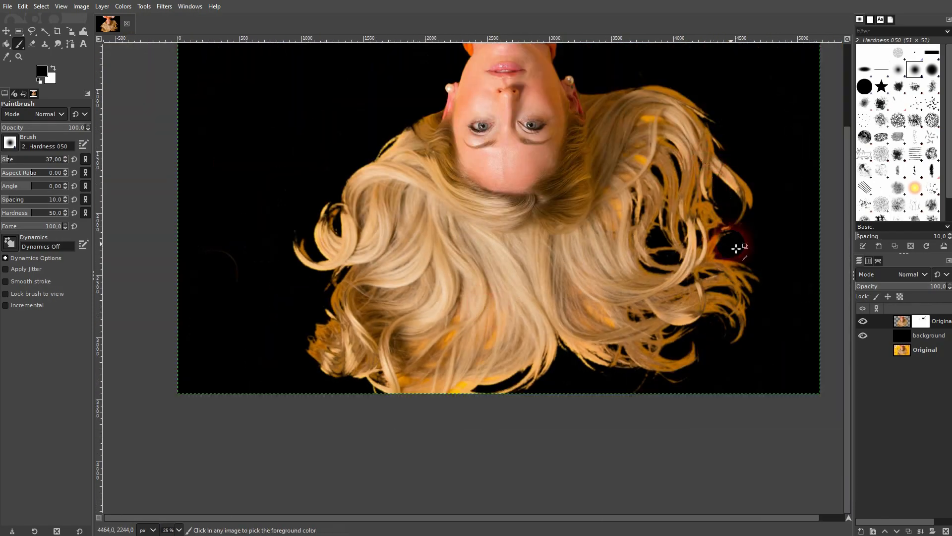
pyautogui.keyDown('ctrl'); pyautogui.scroll(5, 735, 248); pyautogui.keyUp('ctrl')
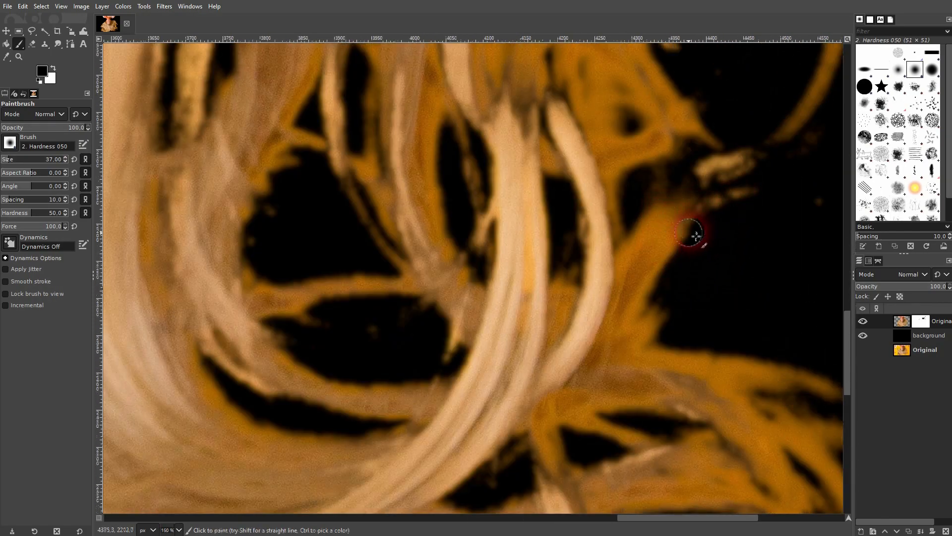
pyautogui.keyDown('ctrl'); pyautogui.scroll(-4, 696, 236); pyautogui.keyUp('ctrl')
pyautogui.keyDown('ctrl'); pyautogui.scroll(-2, 484, 170); pyautogui.keyUp('ctrl')
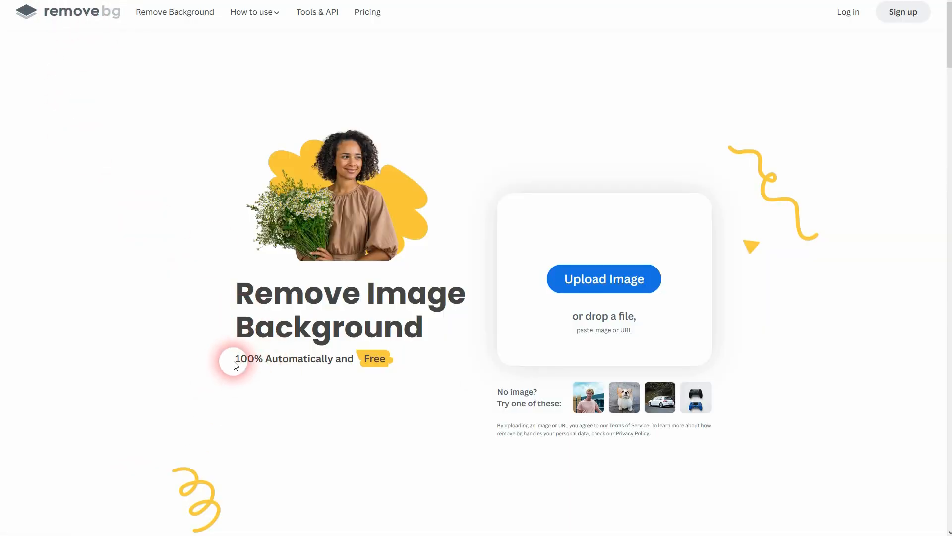
# Switch to remove.bg and upload the original photo of the woman for automatic background removal.
pyautogui.moveTo(234, 362); pyautogui.dragTo(398, 370)
pyautogui.click(403, 370)
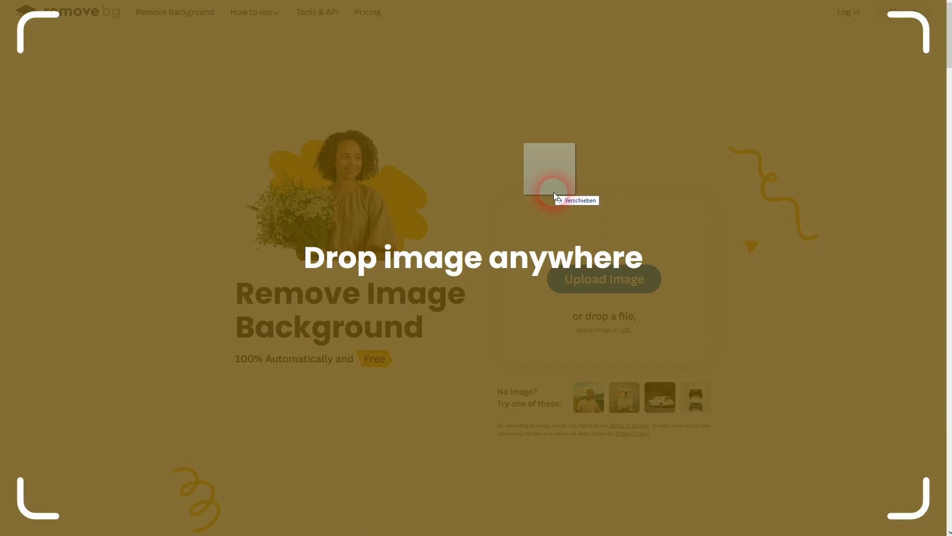
pyautogui.moveTo(557, 191); pyautogui.dragTo(610, 302)
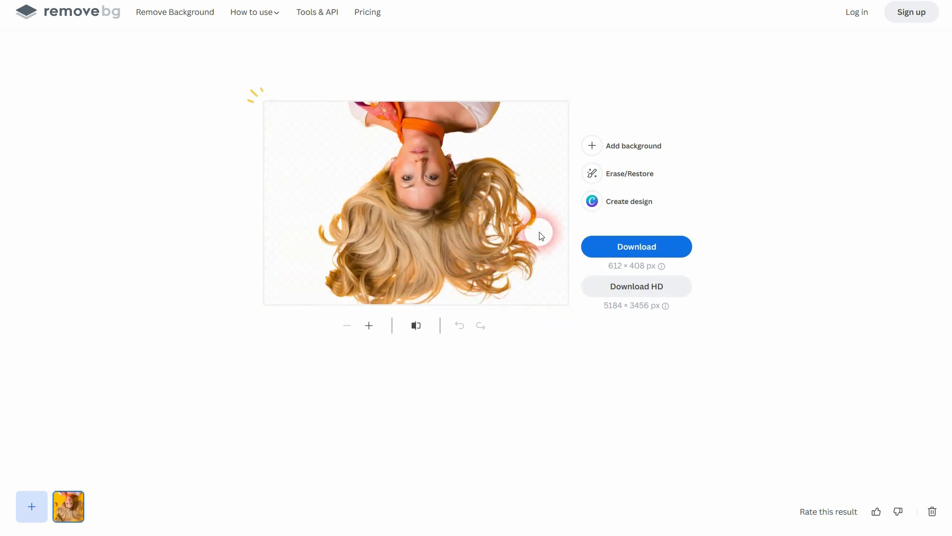
# Dismiss the HD download offer, download the 612 × 408 px cutout and add it in GIMP as a new layer above Original copy.
pyautogui.click(637, 292)
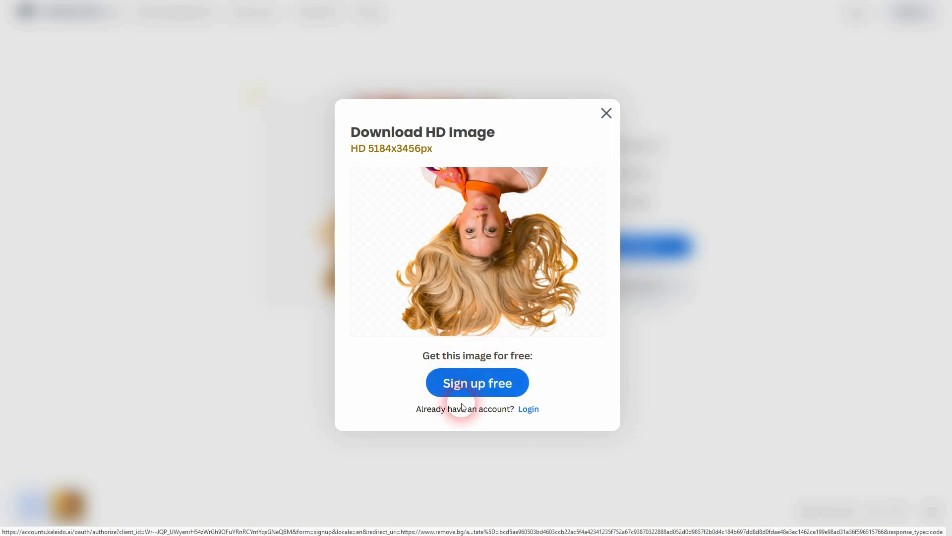
pyautogui.click(606, 113)
pyautogui.click(624, 246)
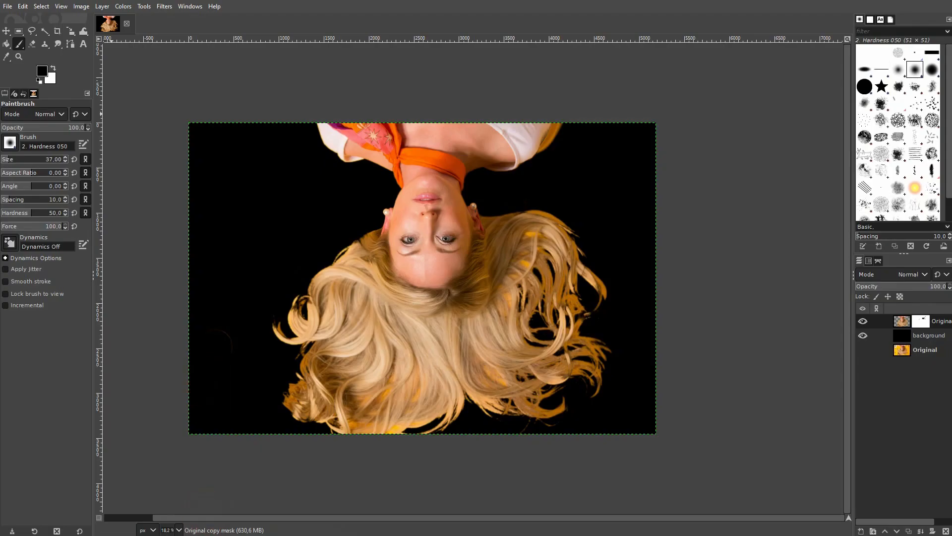
pyautogui.moveTo(442, 310); pyautogui.dragTo(443, 310)
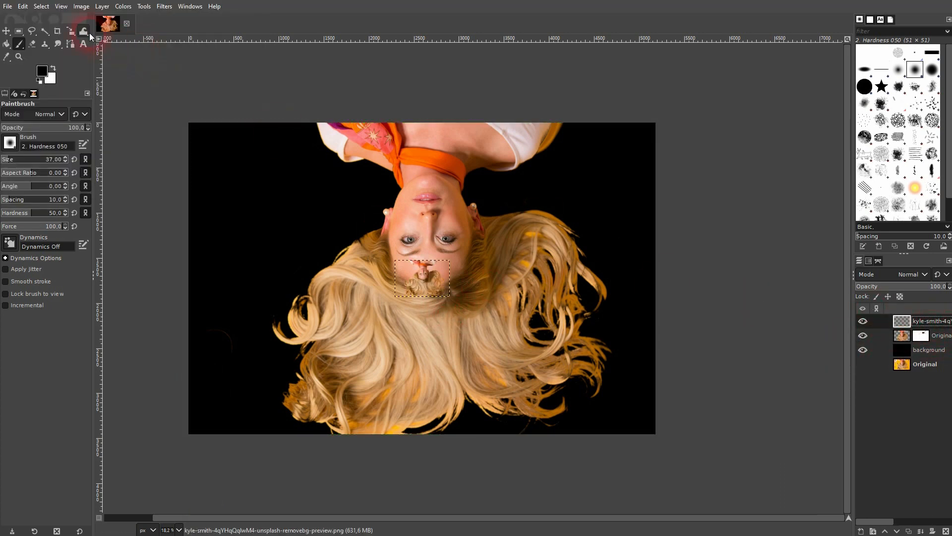
# Scale the small remove.bg cutout layer up proportionally until it covers the whole canvas and the woman beneath it.
pyautogui.moveTo(70, 24); pyautogui.dragTo(110, 53)
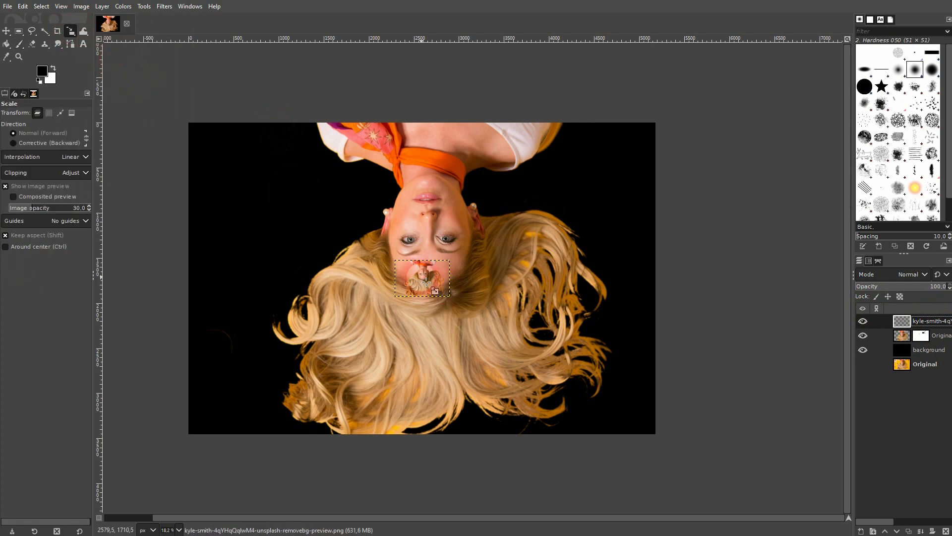
pyautogui.click(466, 288)
pyautogui.moveTo(458, 285); pyautogui.dragTo(670, 294)
pyautogui.click(813, 114)
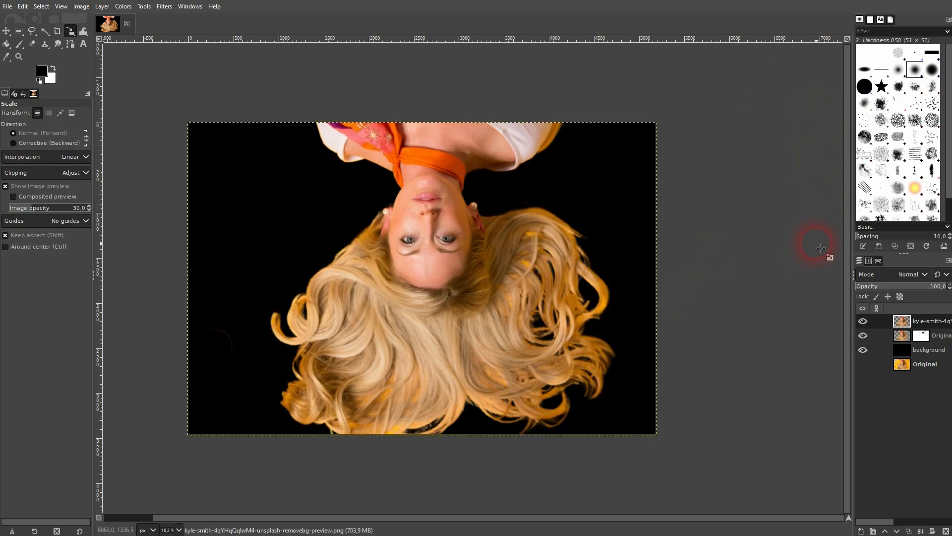
# Compare the remove.bg cutout with the masked Original copy by toggling its visibility, checking the whole figure and the white sleeve with the yellow fringe.
pyautogui.click(864, 336)
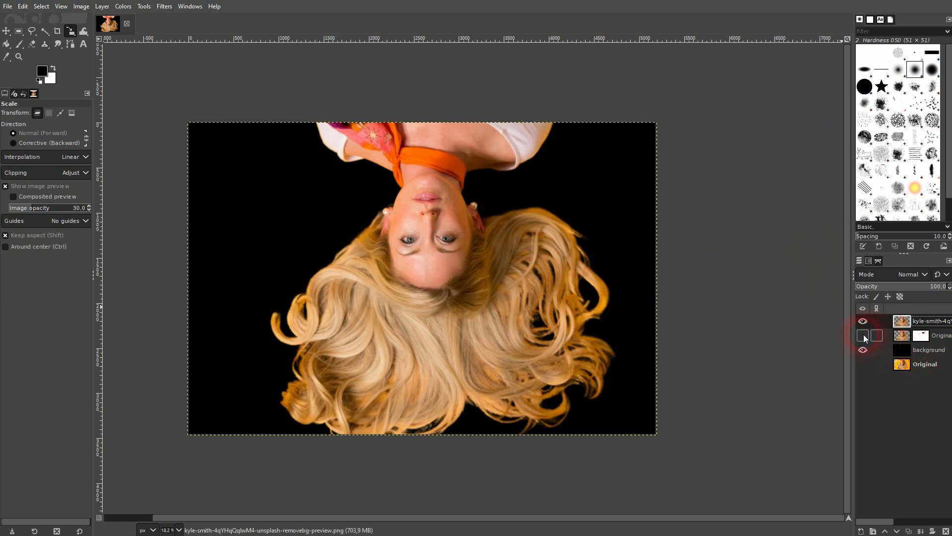
pyautogui.click(863, 336)
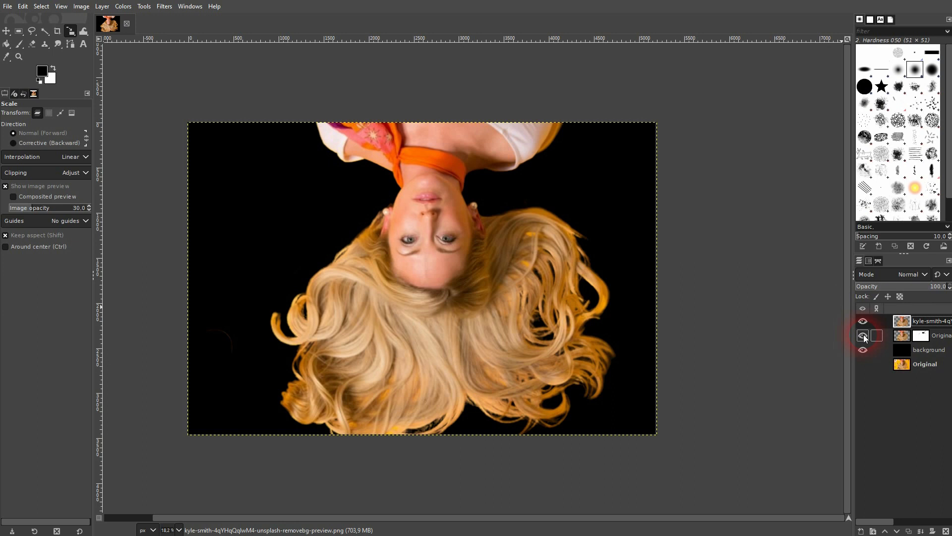
pyautogui.click(864, 336)
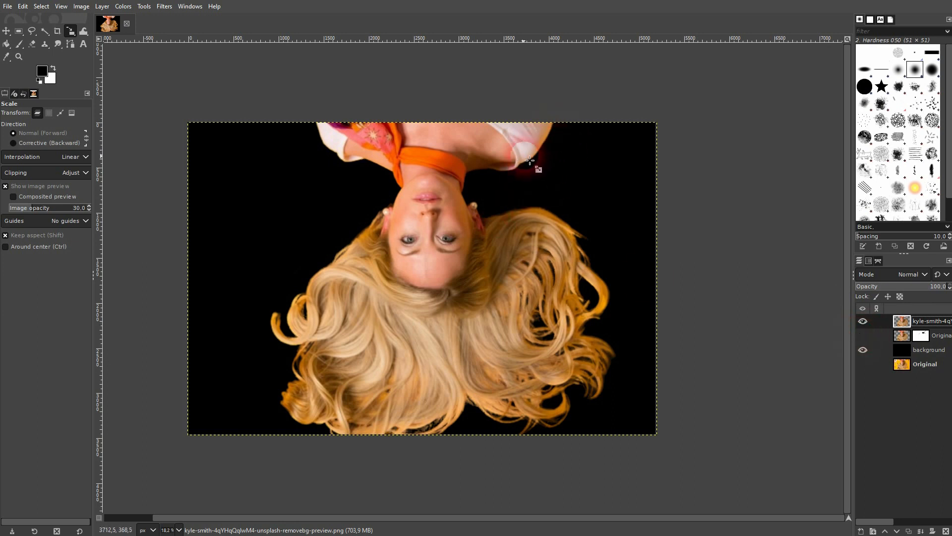
pyautogui.click(856, 340)
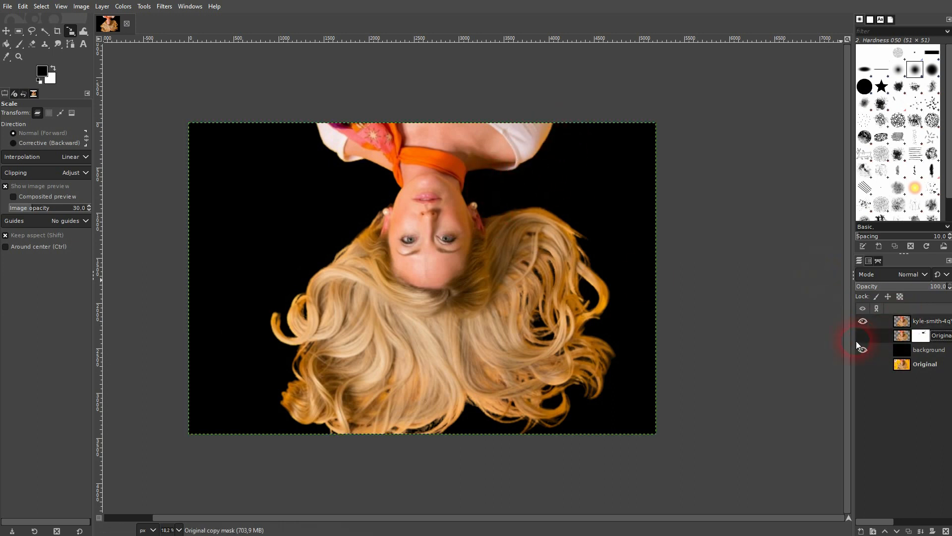
pyautogui.click(861, 338)
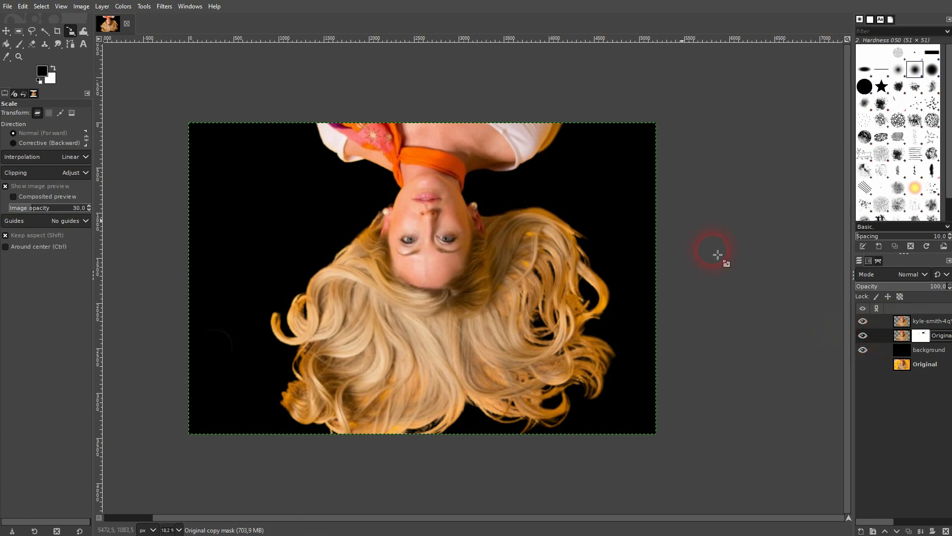
pyautogui.scroll(5, 552, 97)
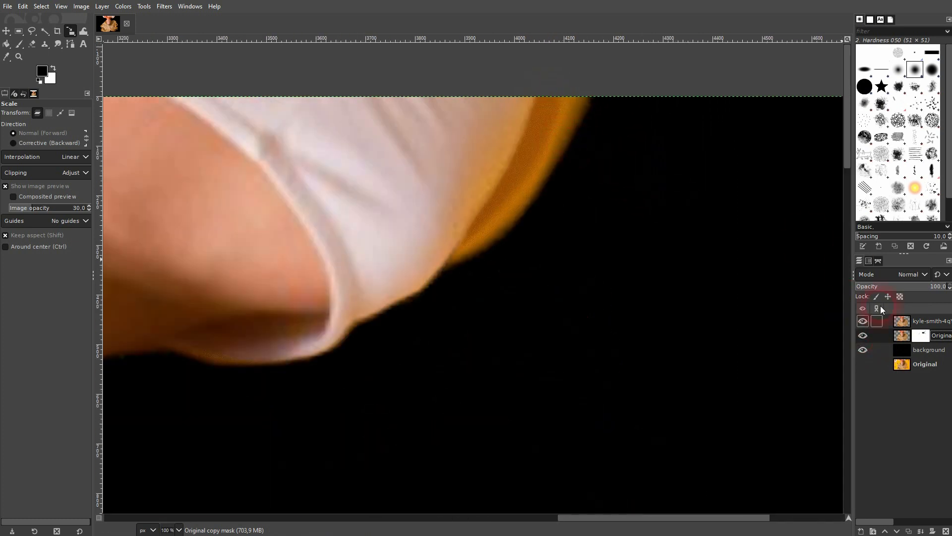
pyautogui.click(866, 338)
pyautogui.click(867, 338)
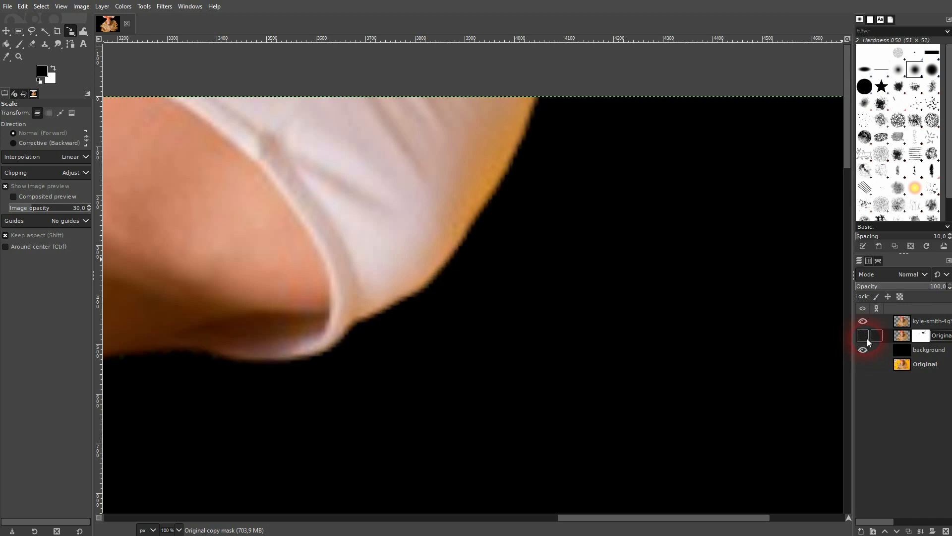
# Compare the two cutouts around the face, neck scarf and opposite sleeve by switching Original copy on and off.
pyautogui.scroll(-4, 415, 198)
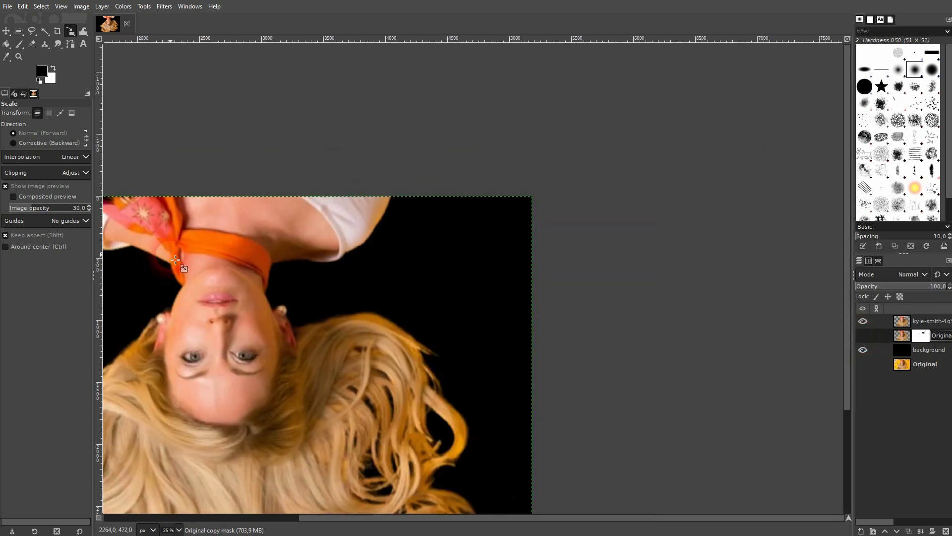
pyautogui.scroll(-1, 175, 259)
pyautogui.scroll(3, 149, 262)
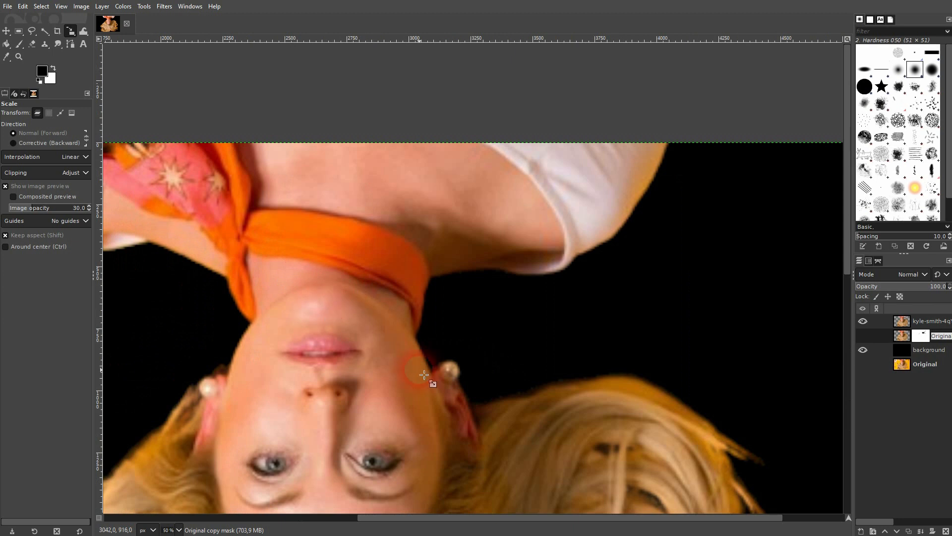
pyautogui.moveTo(579, 520); pyautogui.dragTo(448, 518)
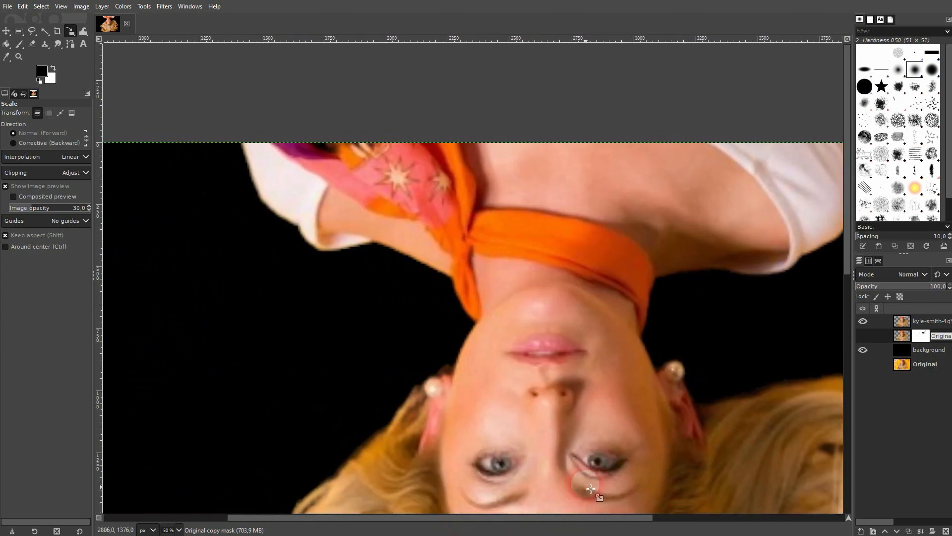
pyautogui.click(863, 336)
pyautogui.click(862, 336)
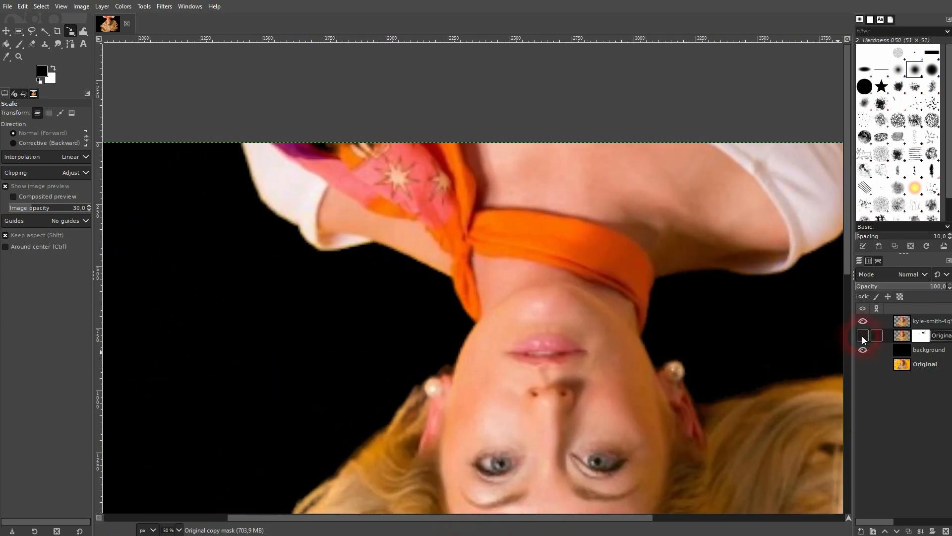
pyautogui.scroll(3, 347, 252)
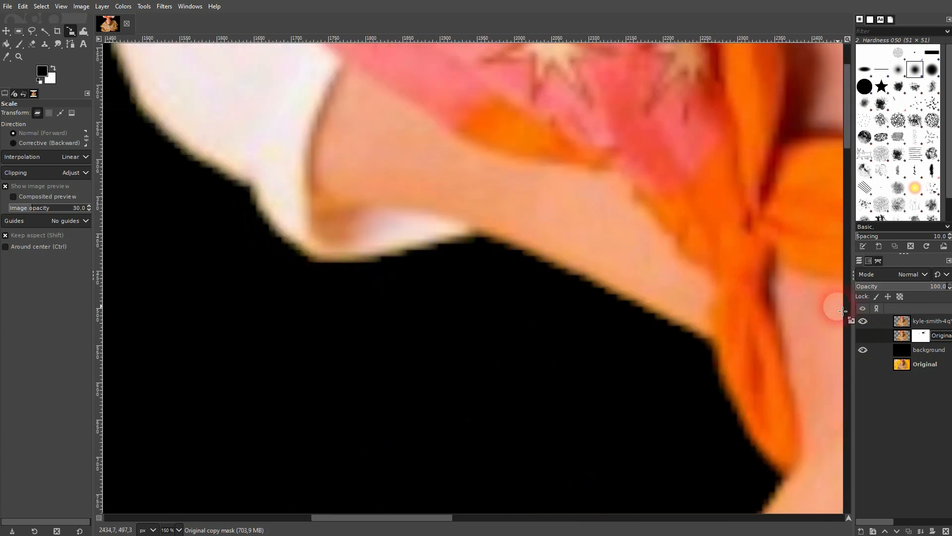
pyautogui.click(863, 335)
pyautogui.click(863, 335)
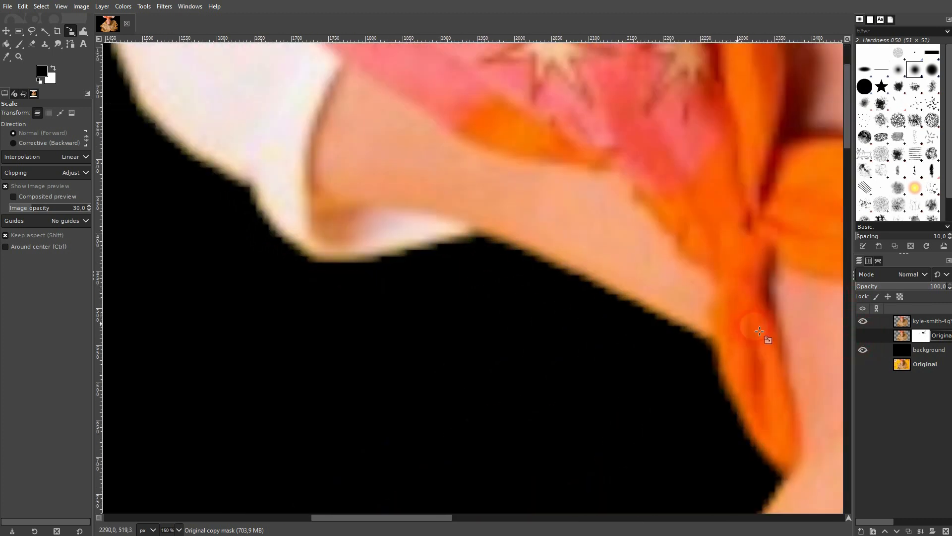
# Compare both cutouts along the hair ends at the image's lower edge, then leave the Original copy layer hidden.
pyautogui.scroll(-3, 437, 298)
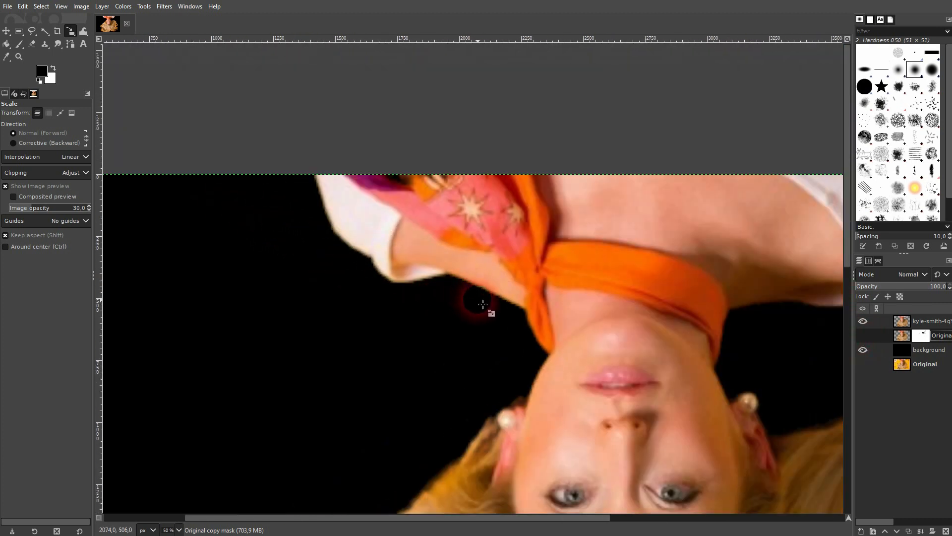
pyautogui.scroll(-10, 462, 292)
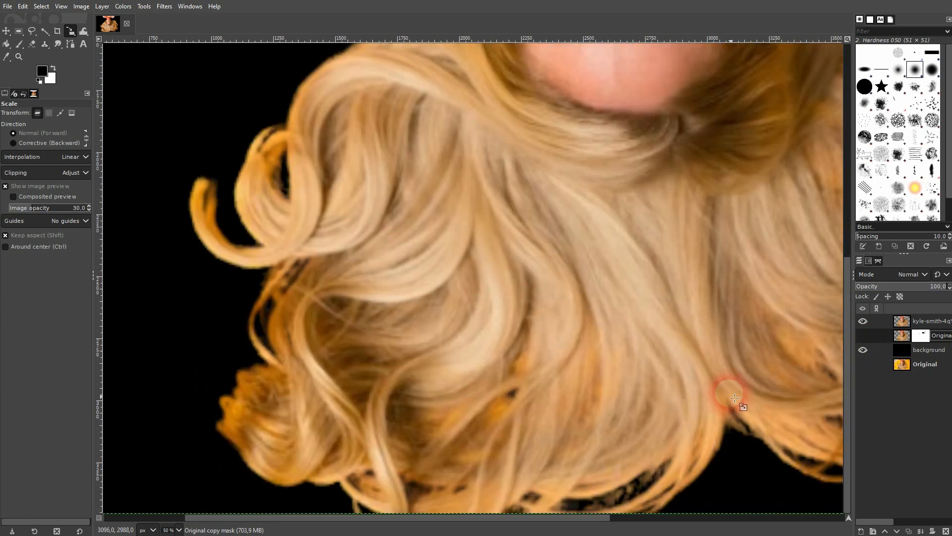
pyautogui.scroll(-2, 723, 436)
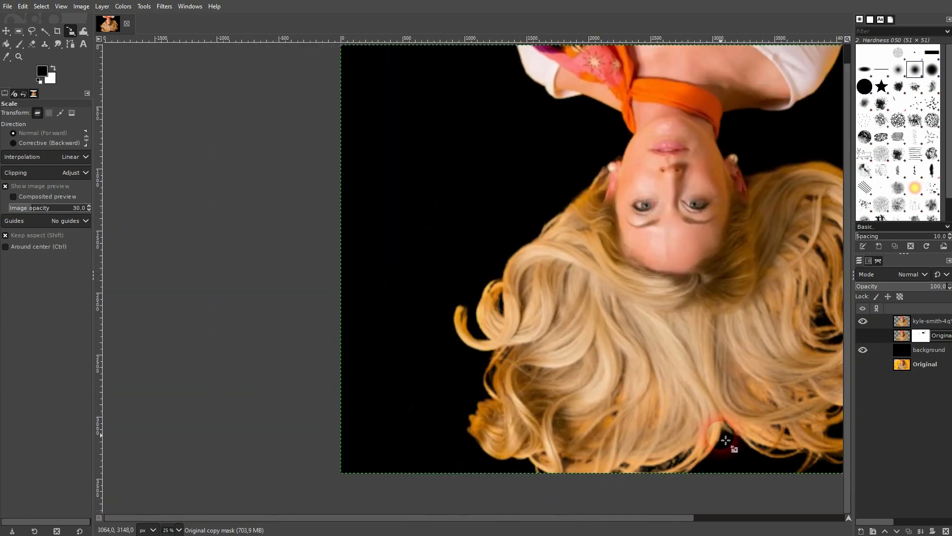
pyautogui.scroll(3, 723, 436)
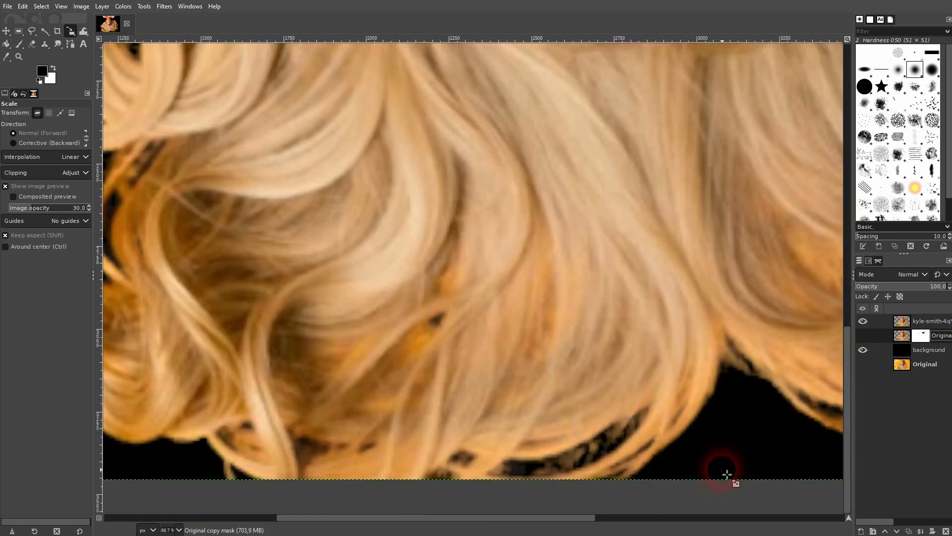
pyautogui.click(862, 336)
pyautogui.click(863, 336)
pyautogui.click(863, 335)
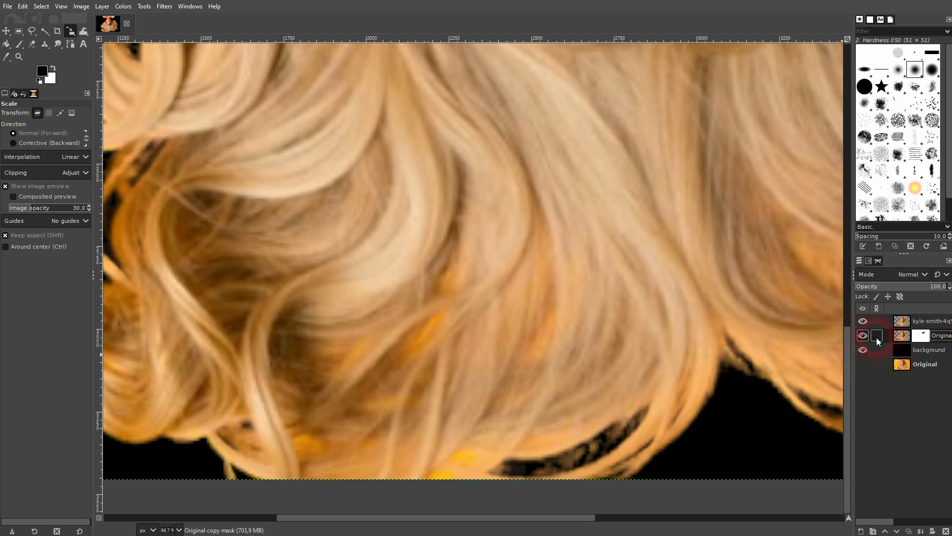
pyautogui.click(862, 336)
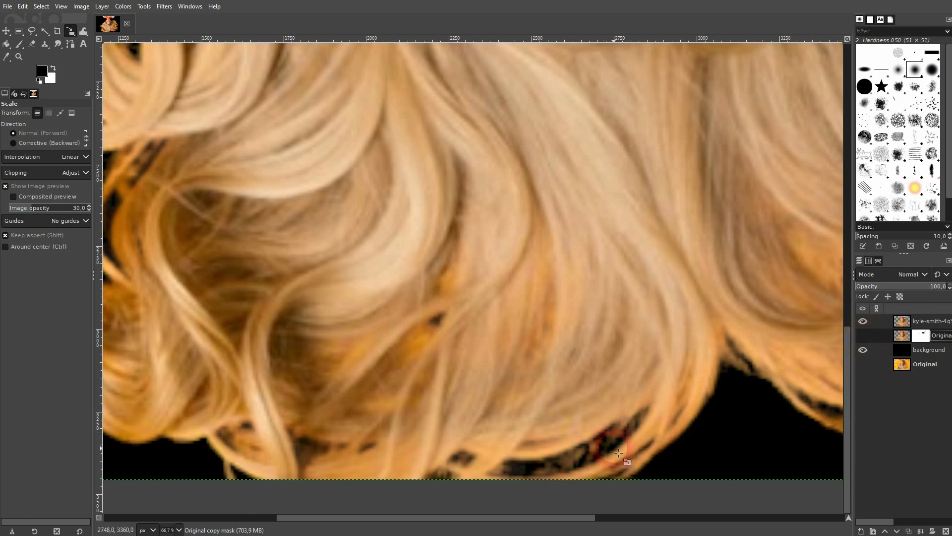
# Add a white (full opacity) mask to the remove.bg cutout layer and brush black over the background remnants at the lower hair edge.
pyautogui.click(921, 321)
pyautogui.rightClick(920, 321)
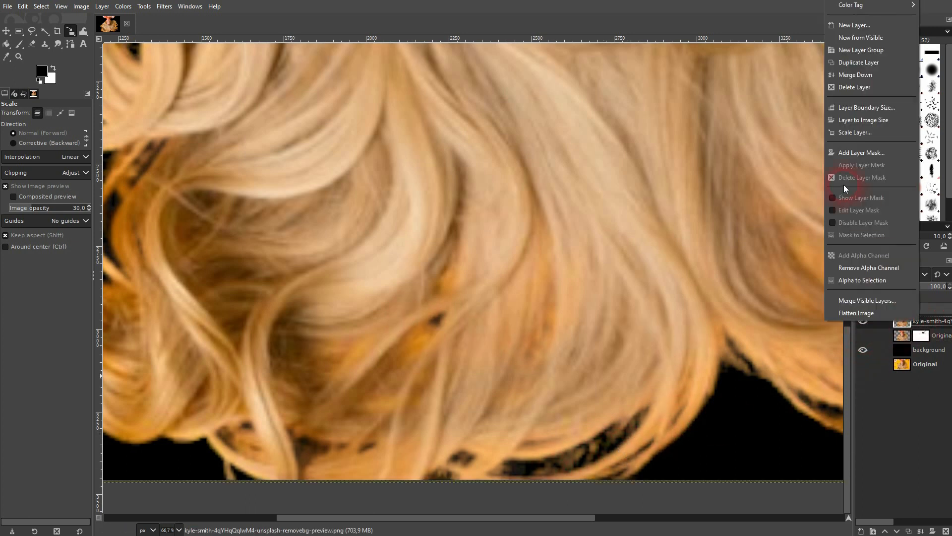
pyautogui.click(857, 152)
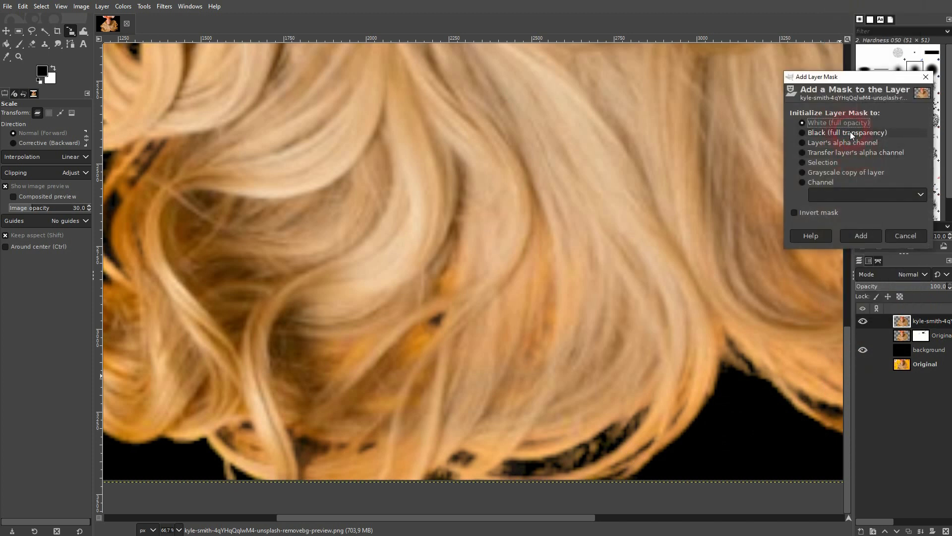
pyautogui.click(861, 236)
pyautogui.click(19, 43)
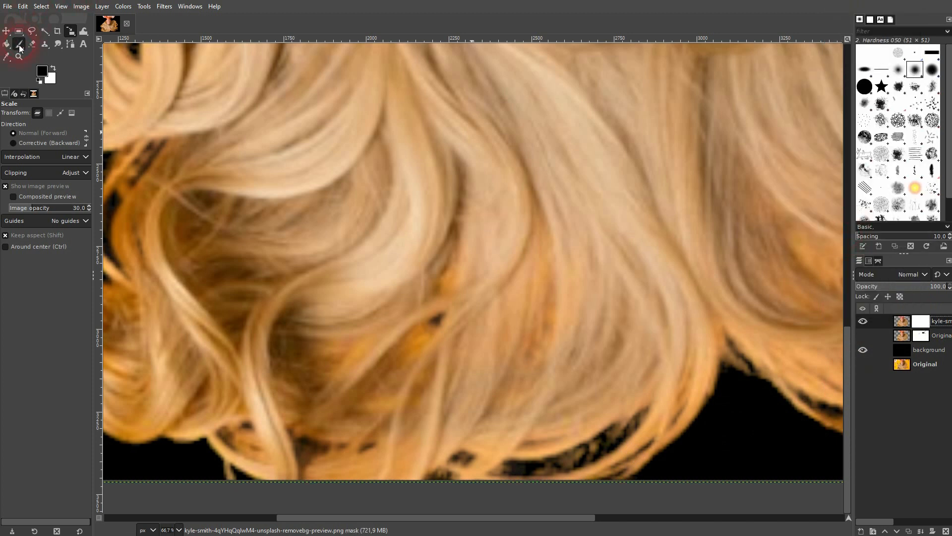
pyautogui.moveTo(549, 466)
pyautogui.mouseDown()
pyautogui.moveTo(623, 448)
pyautogui.moveTo(646, 423)
pyautogui.moveTo(590, 458)
pyautogui.moveTo(622, 434)
pyautogui.moveTo(549, 470)
pyautogui.moveTo(586, 457)
pyautogui.moveTo(569, 467)
pyautogui.moveTo(523, 471)
pyautogui.mouseUp()
# Examine the remove.bg cutout as a whole and up close for yellow background left between the curls.
pyautogui.hotkey('shift', 'ctrl', 'j')
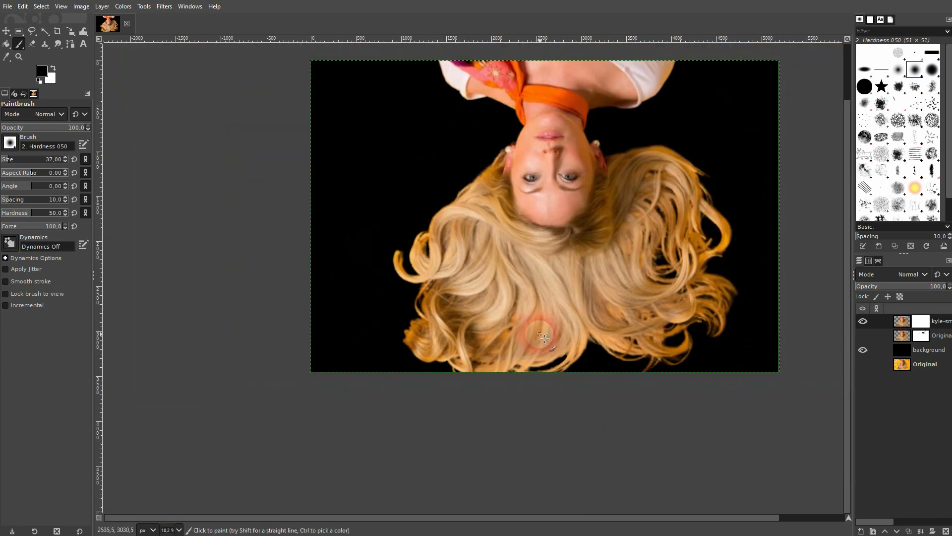
pyautogui.press('1')
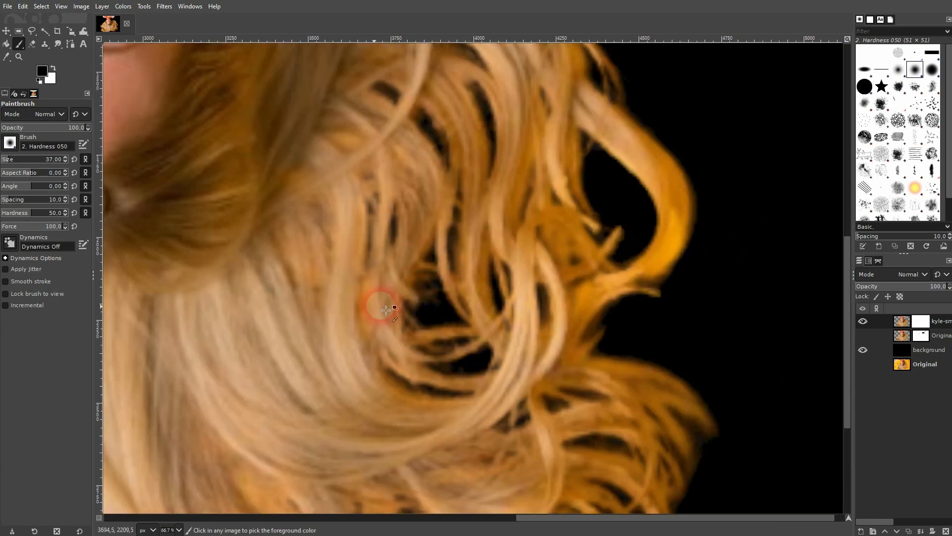
pyautogui.scroll(2, 361, 309)
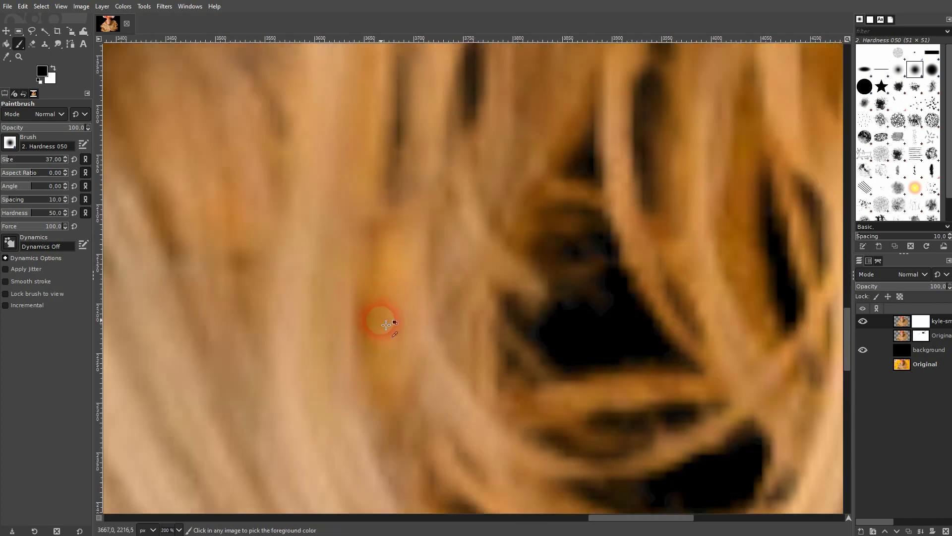
pyautogui.scroll(-4, 382, 321)
pyautogui.scroll(-1, 406, 306)
pyautogui.scroll(-1, 404, 305)
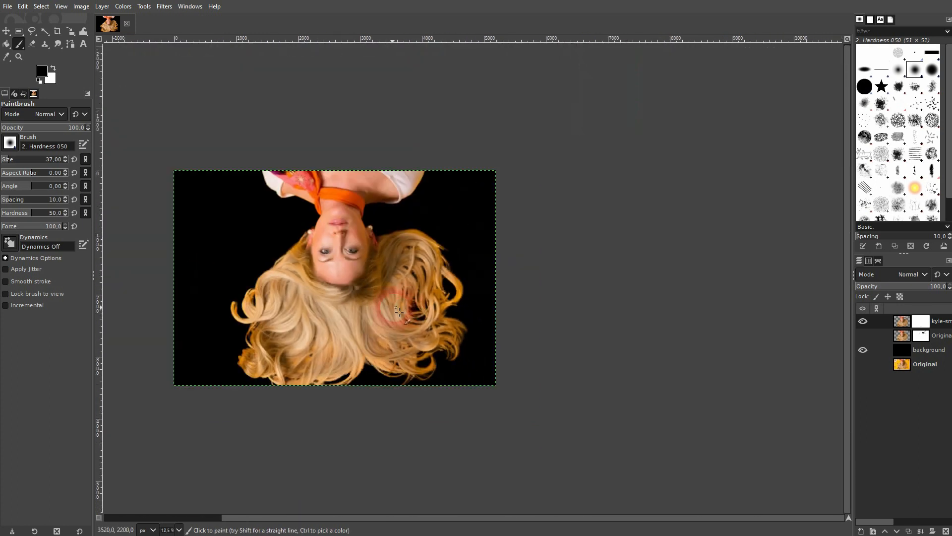
pyautogui.scroll(1, 271, 310)
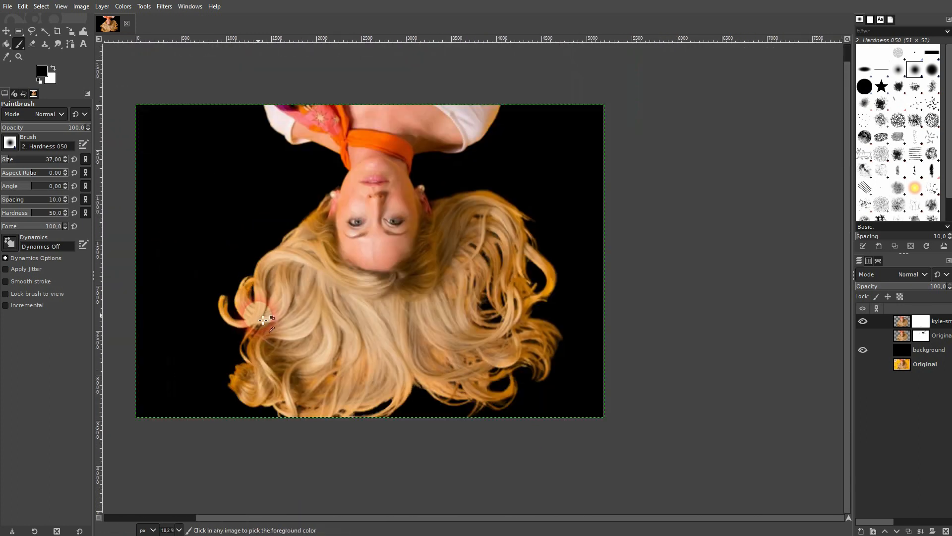
pyautogui.click(163, 518)
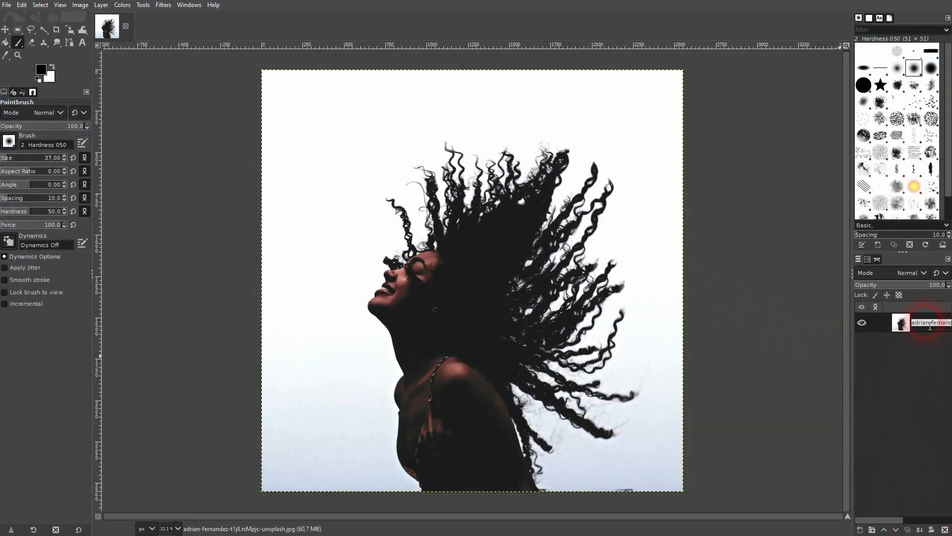
# Name the layer of the curly-haired woman's photo Original, duplicate it and hide the Original layer.
pyautogui.write('nal')
pyautogui.press('Return')
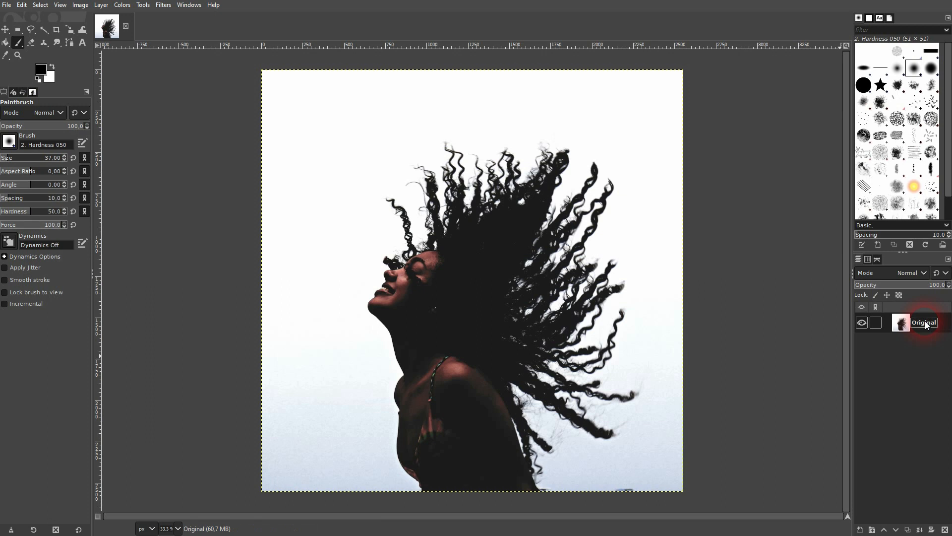
pyautogui.click(906, 529)
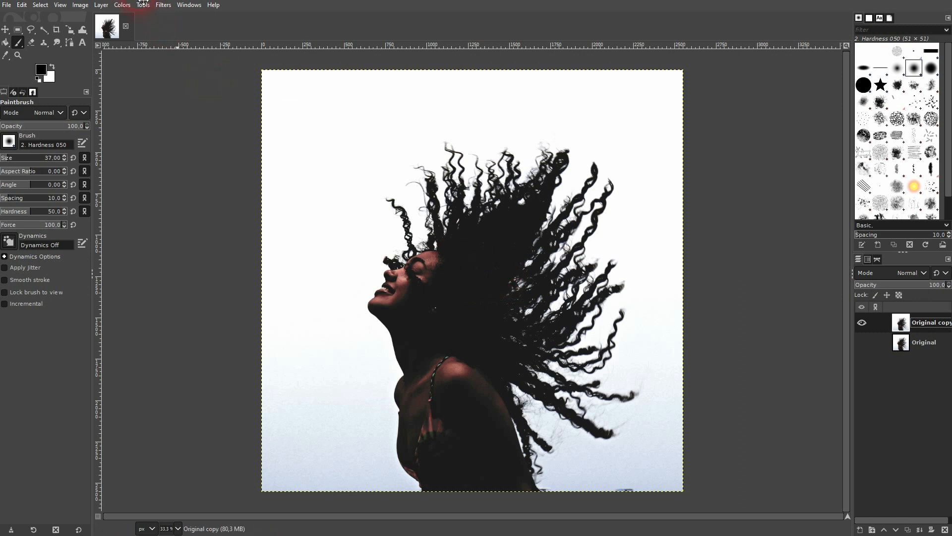
# Start Color to Alpha on the Original copy layer with white (ffffff) as the color and set both transparency and opacity thresholds to 0.
pyautogui.click(101, 5)
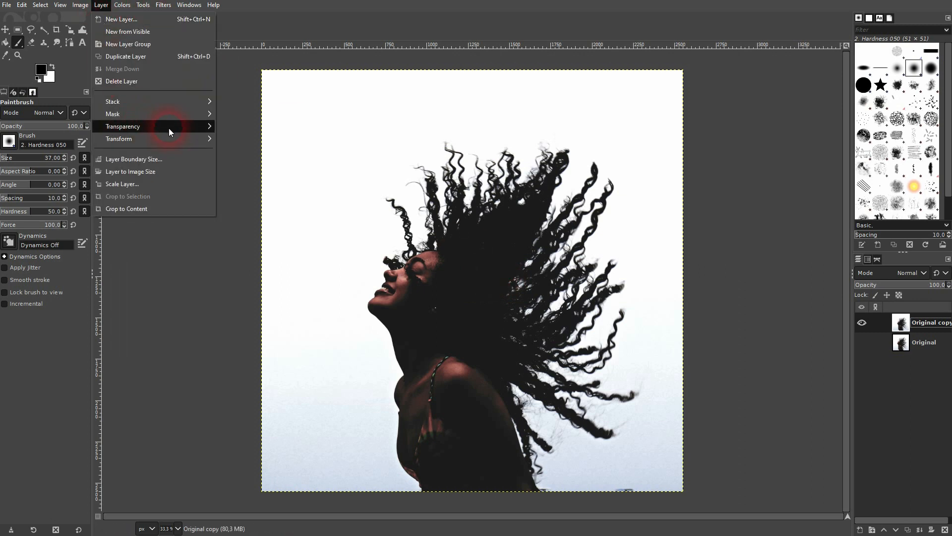
pyautogui.moveTo(169, 128)
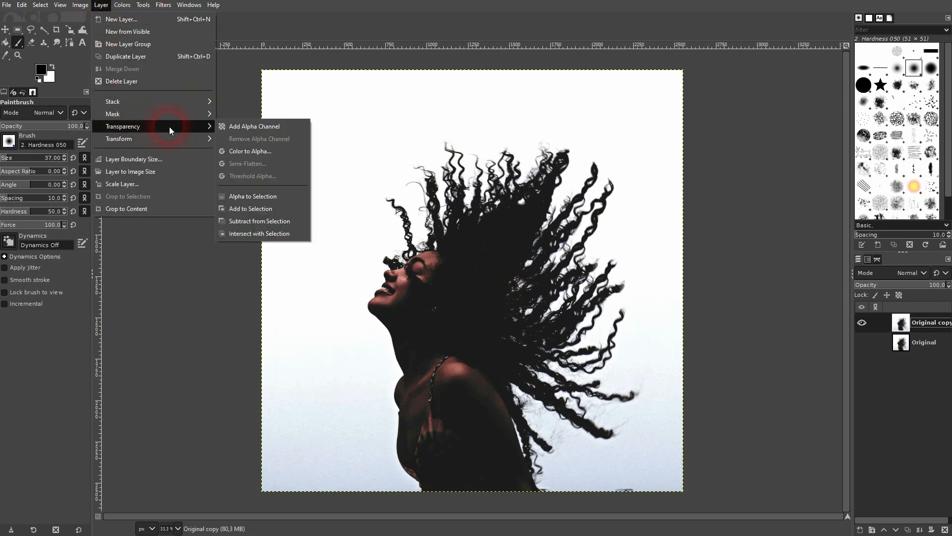
pyautogui.click(258, 155)
pyautogui.moveTo(269, 124); pyautogui.dragTo(129, 147)
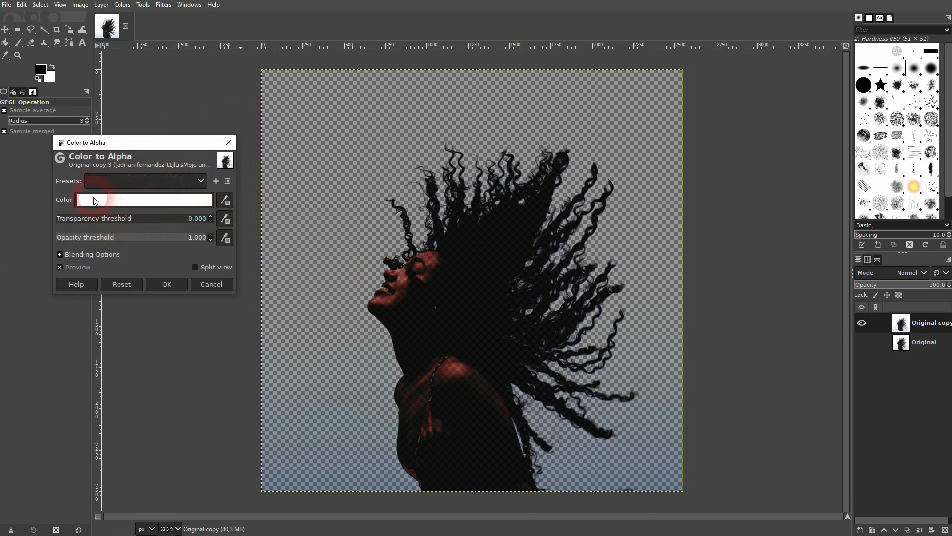
pyautogui.click(135, 199)
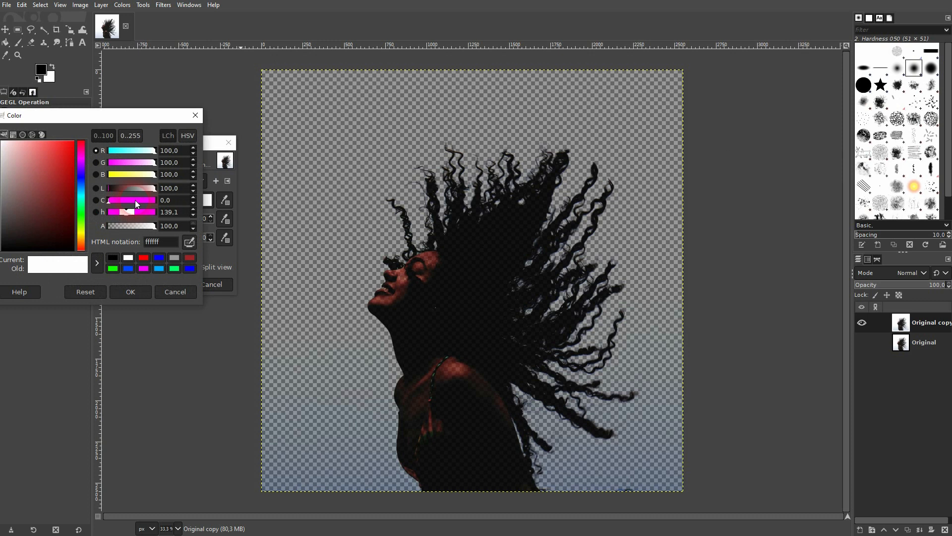
pyautogui.click(130, 292)
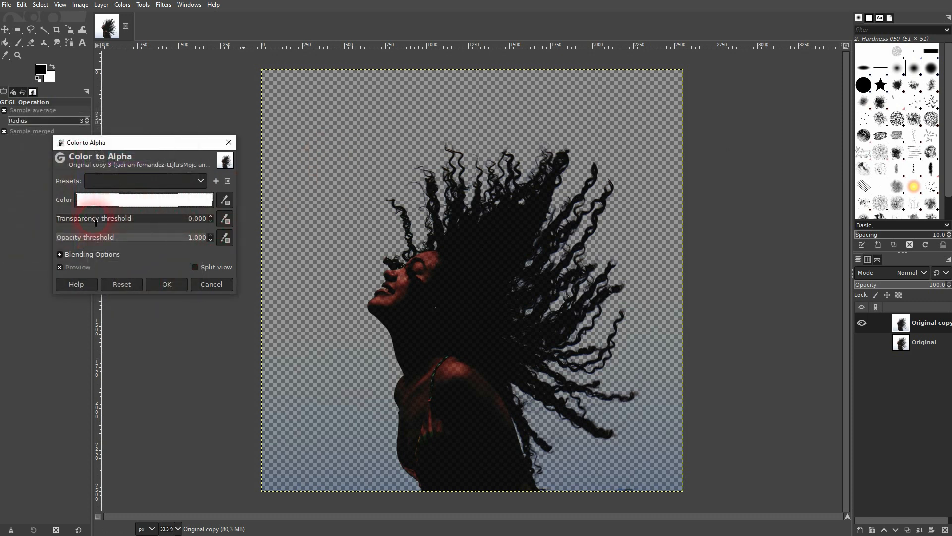
pyautogui.moveTo(172, 236); pyautogui.dragTo(33, 254)
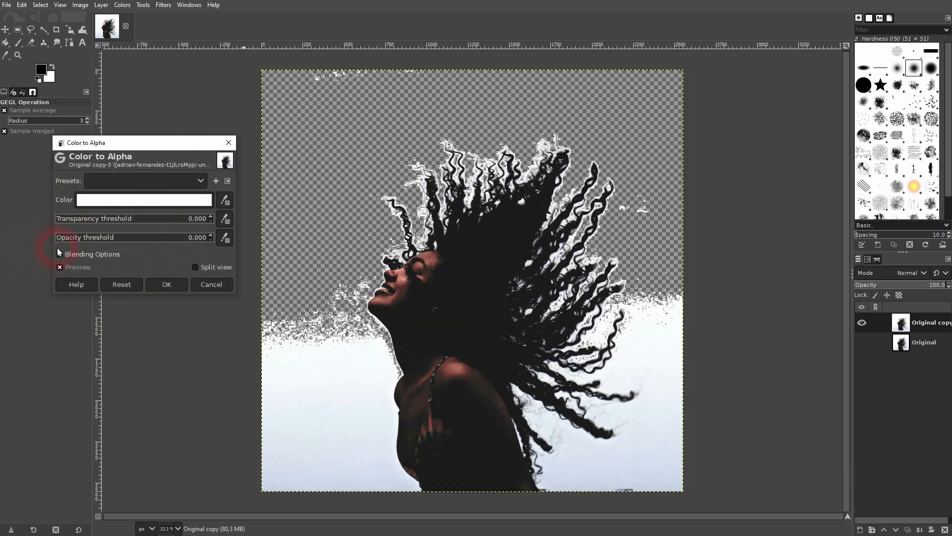
pyautogui.moveTo(155, 225); pyautogui.dragTo(41, 242)
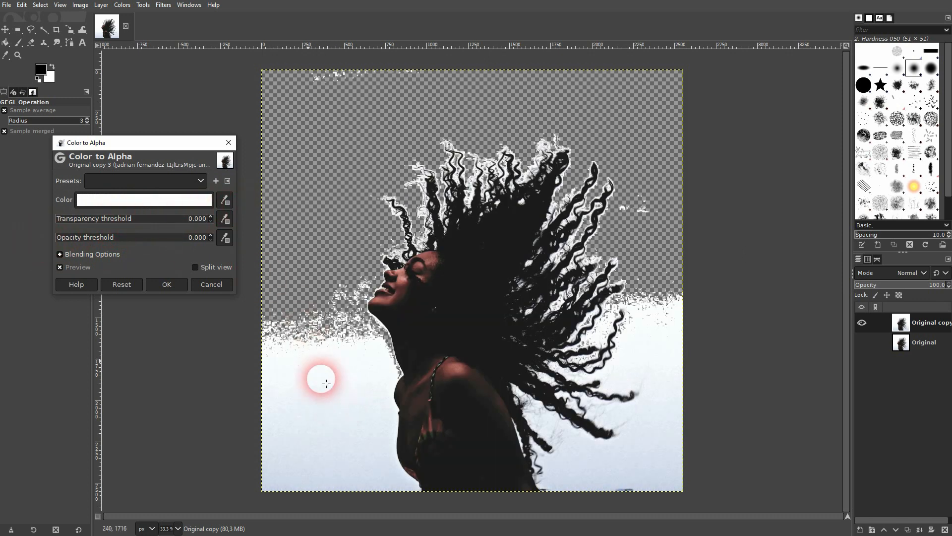
# Sample the color to remove from the woman's skin and several background areas, ending on the pale bluish-white along the image's lower right edge.
pyautogui.click(226, 201)
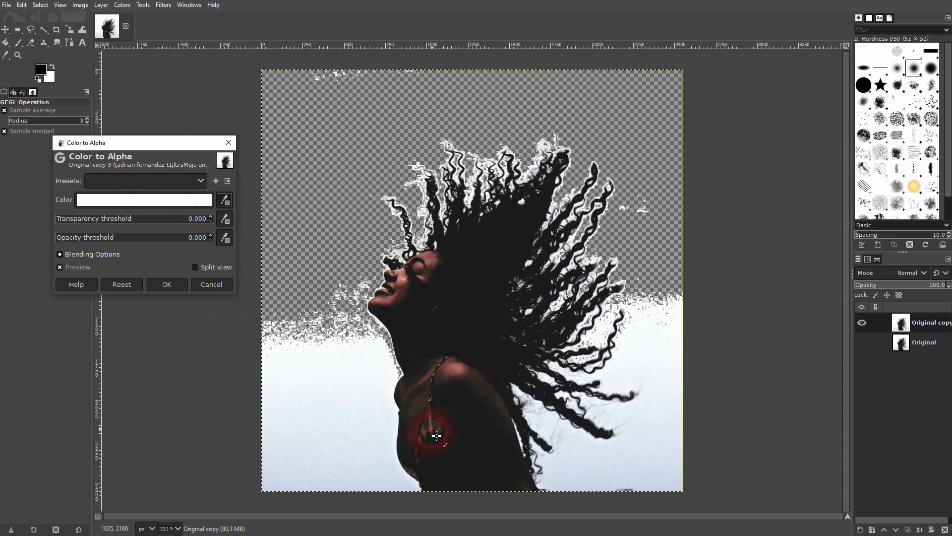
pyautogui.click(426, 350)
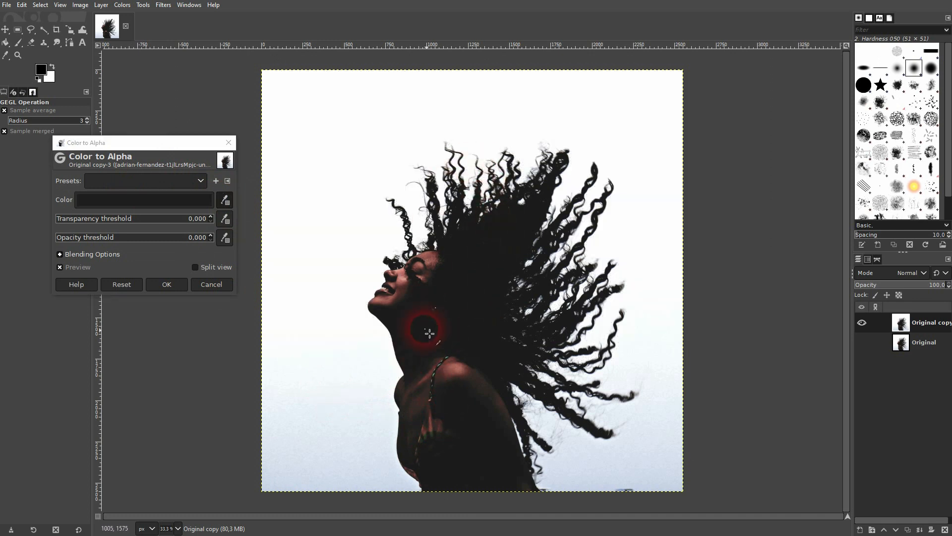
pyautogui.click(333, 143)
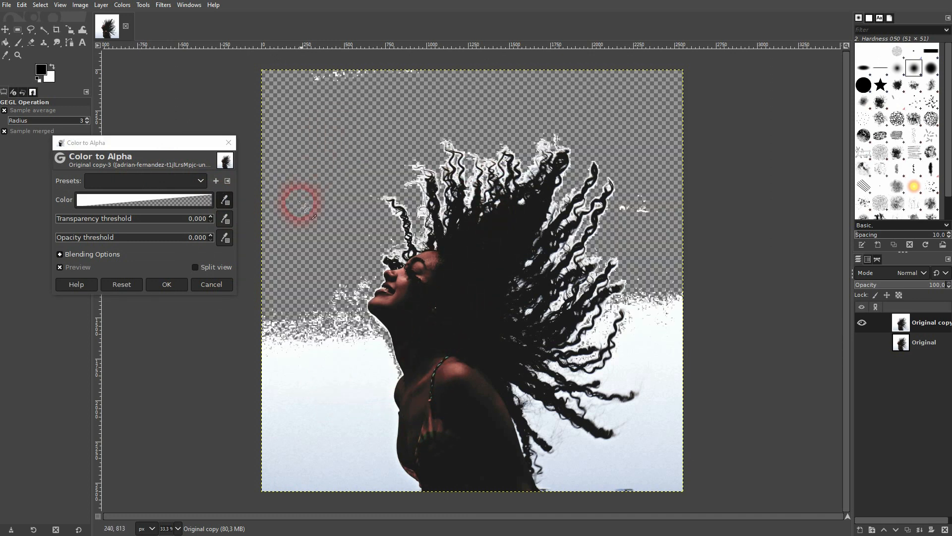
pyautogui.click(324, 380)
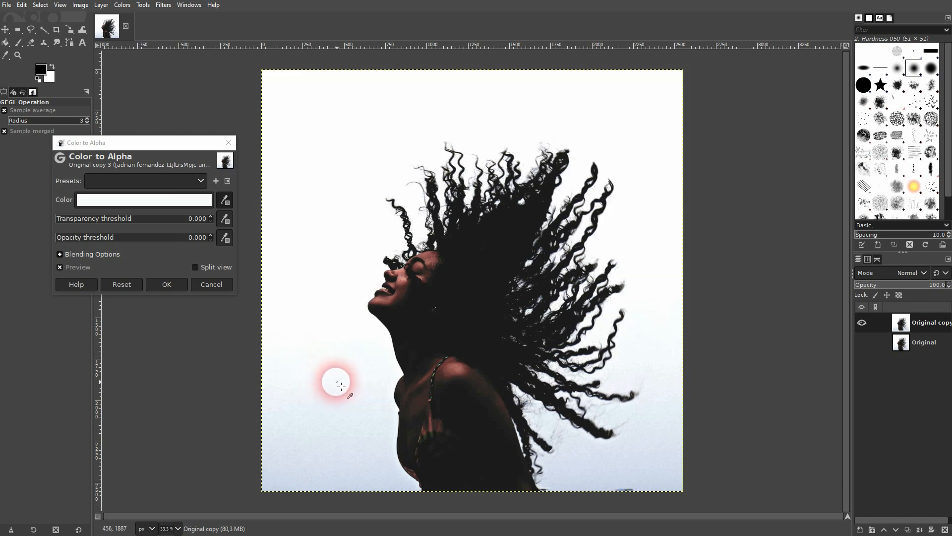
pyautogui.click(316, 215)
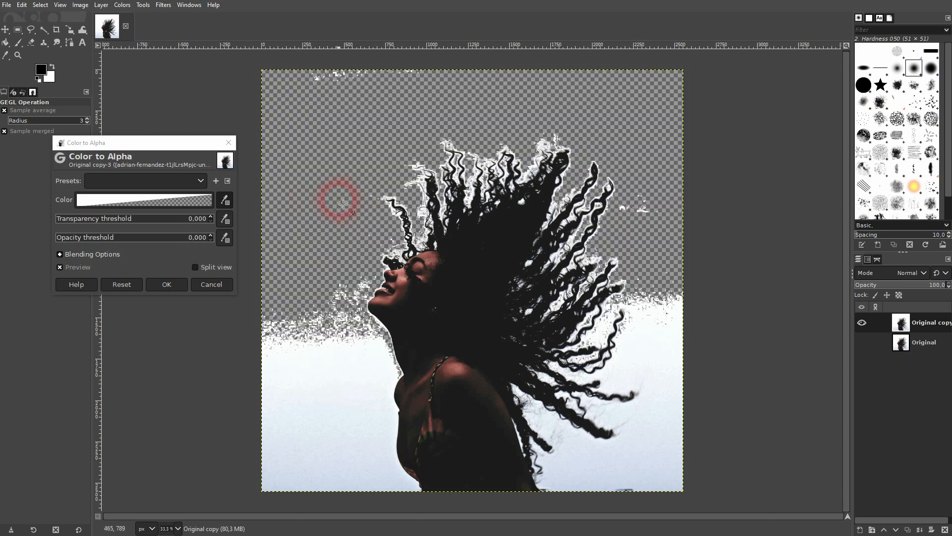
pyautogui.click(687, 385)
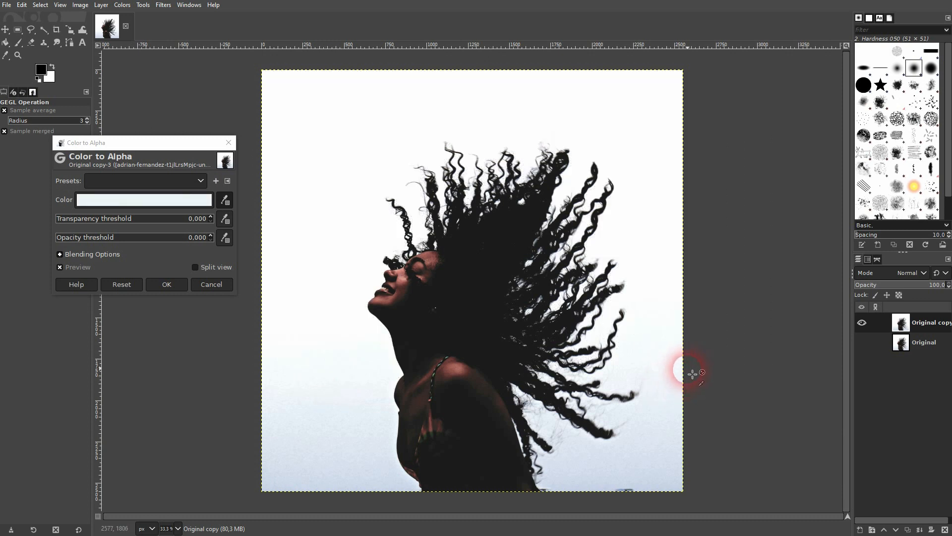
# Set the transparency threshold to 0.366 and the opacity threshold to 0.271, and apply Color to Alpha.
pyautogui.click(63, 221)
pyautogui.moveTo(63, 220); pyautogui.dragTo(293, 253)
pyautogui.click(428, 273)
pyautogui.click(226, 224)
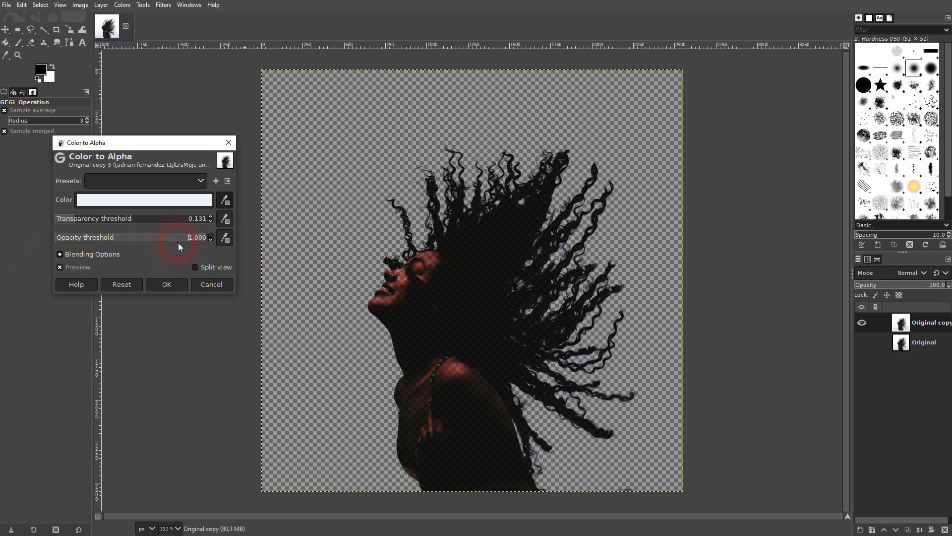
pyautogui.moveTo(194, 238); pyautogui.dragTo(121, 227)
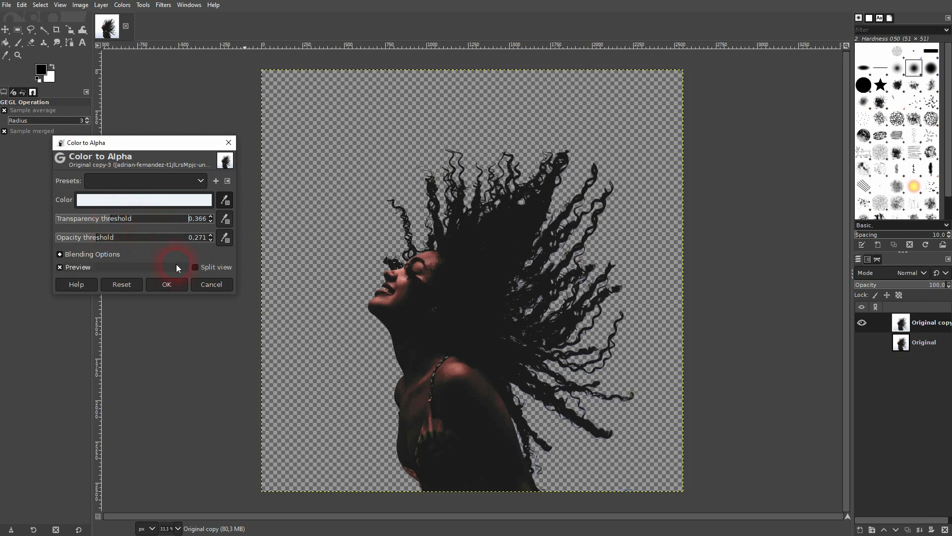
pyautogui.click(181, 284)
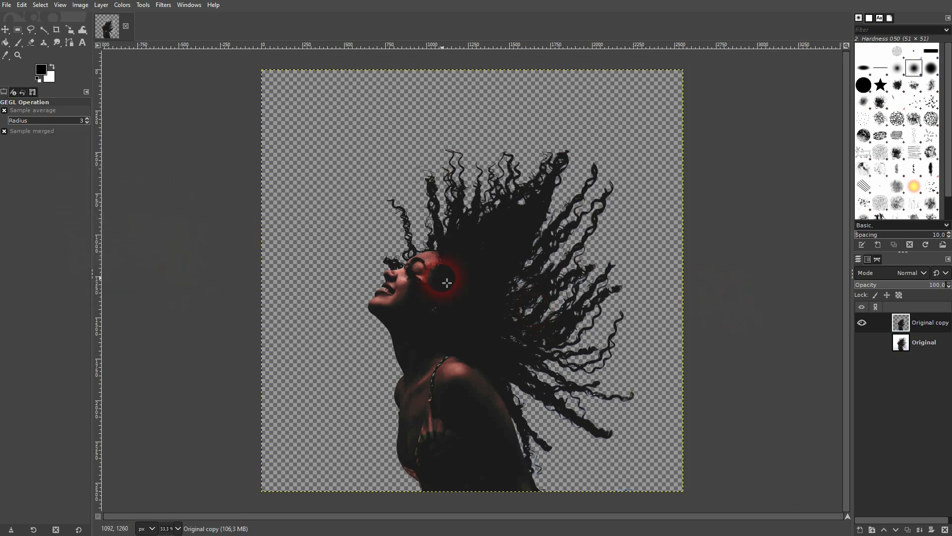
# Examine the cutout up close around the forehead and eye, and as a whole, for unwanted transparency and leftover background.
pyautogui.scroll(6, 433, 272)
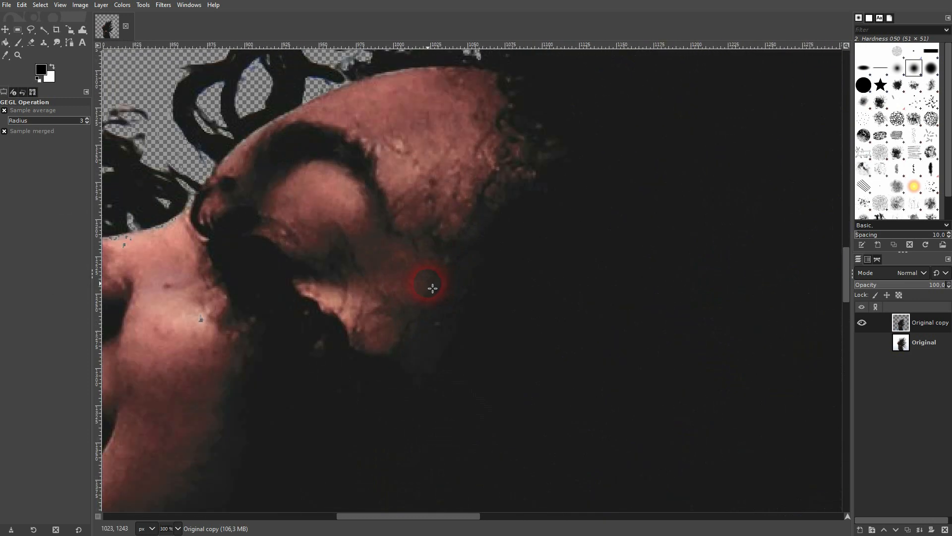
pyautogui.scroll(2, 328, 165)
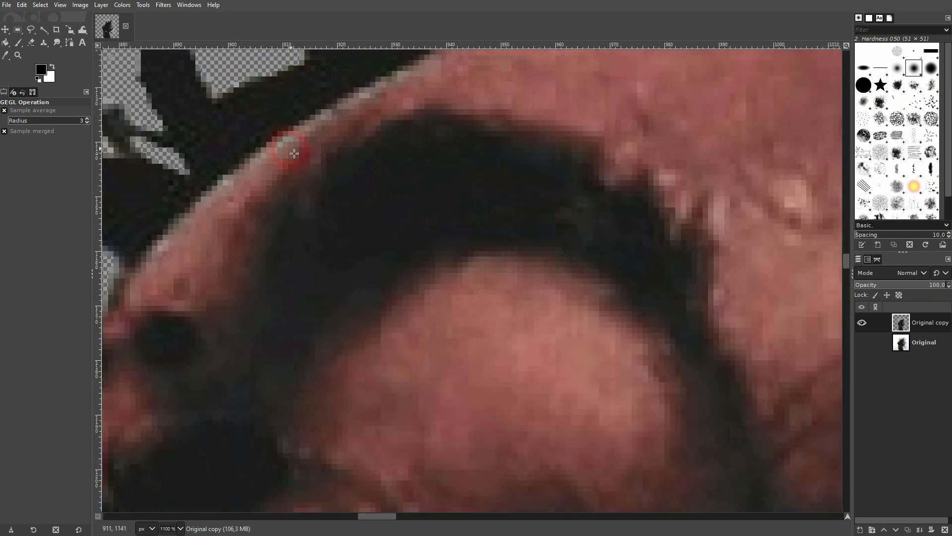
pyautogui.scroll(-3, 319, 164)
pyautogui.scroll(-5, 319, 164)
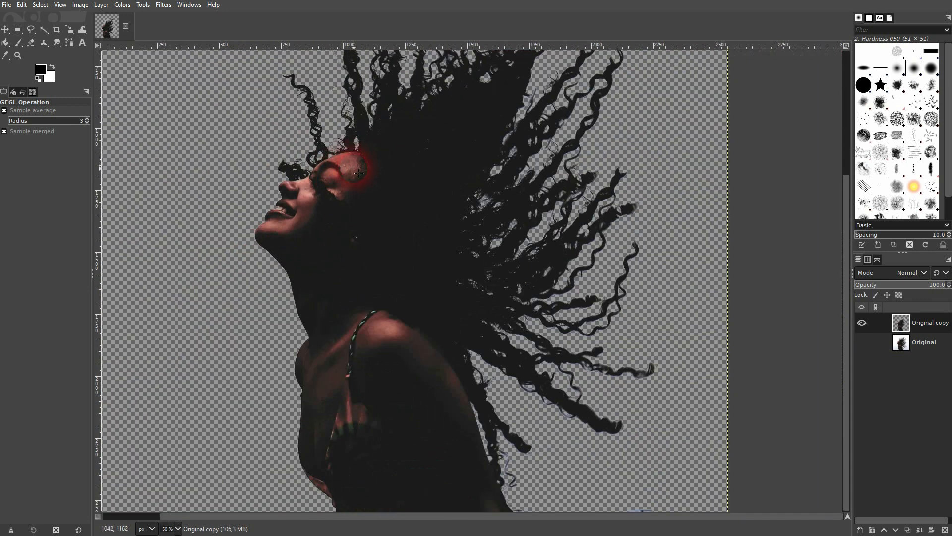
pyautogui.scroll(1, 359, 177)
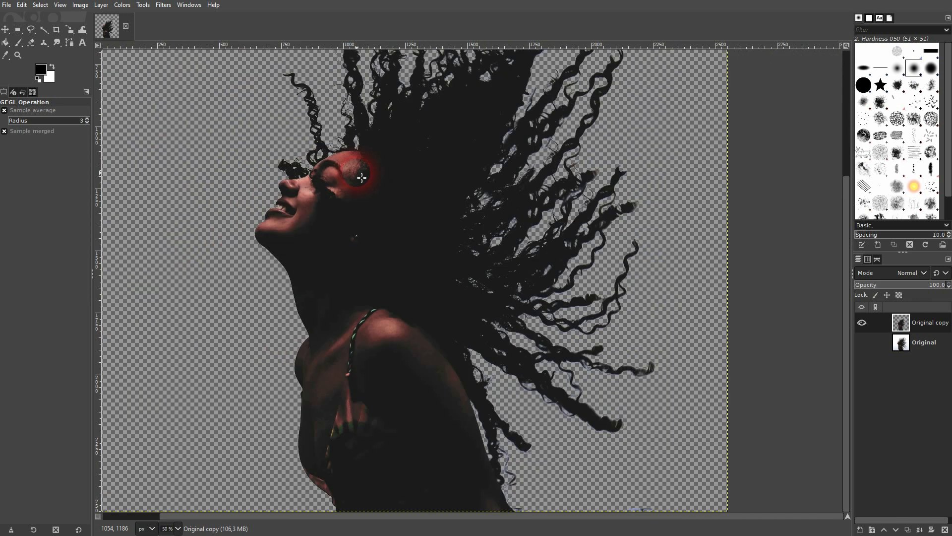
pyautogui.scroll(-1, 362, 189)
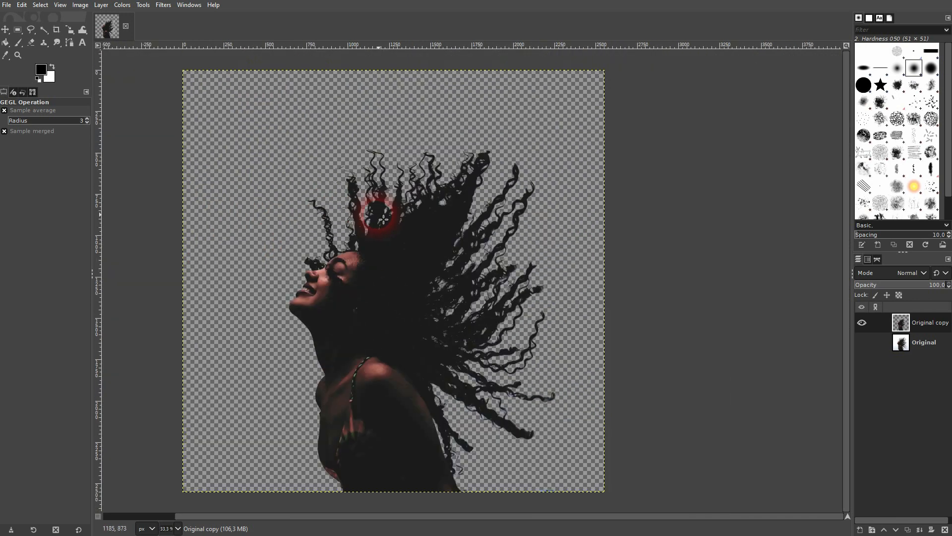
pyautogui.scroll(-1, 381, 220)
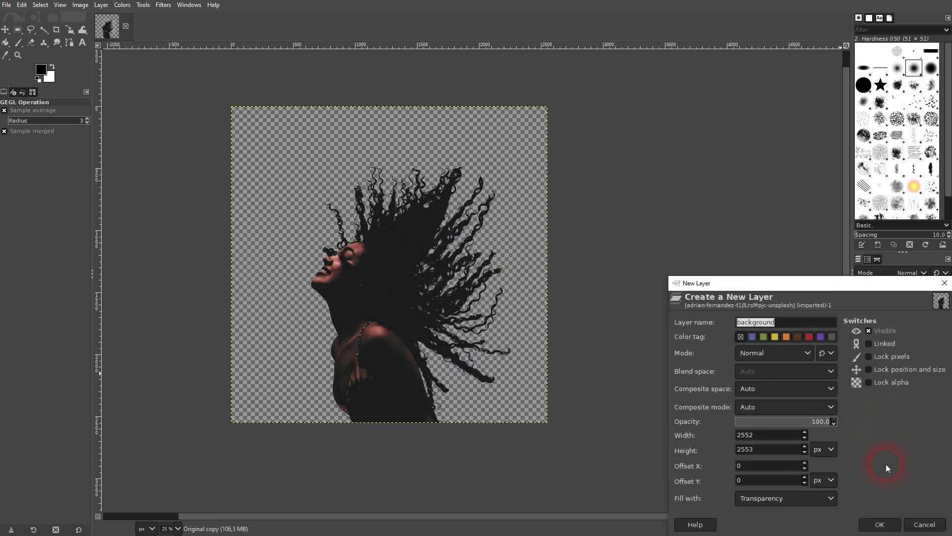
# Add a transparent layer named background directly beneath the Original copy layer and bucket-fill it with red (ff0000).
pyautogui.click(884, 529)
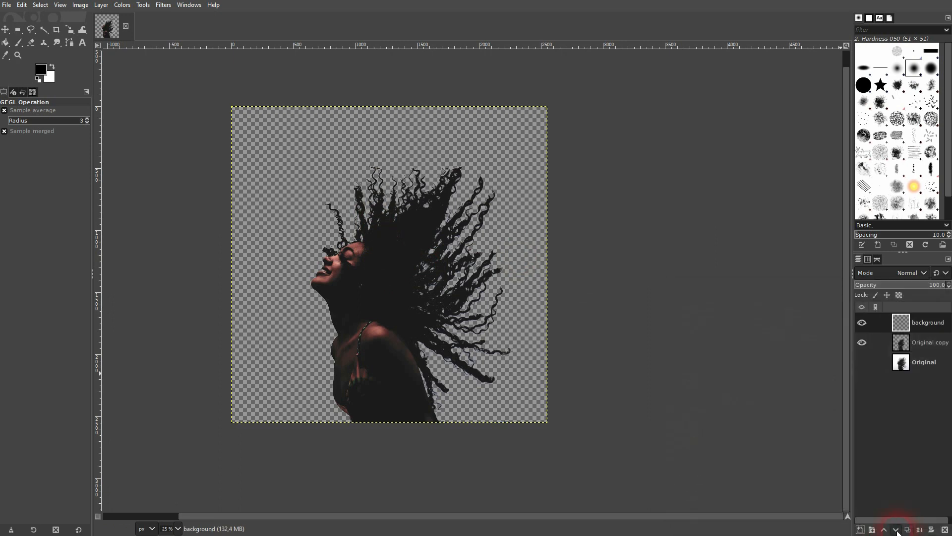
pyautogui.click(896, 530)
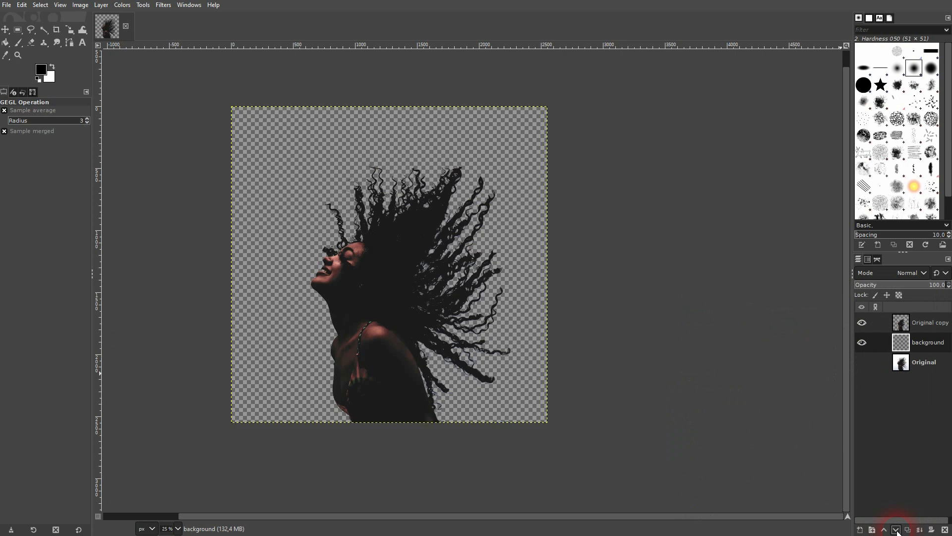
pyautogui.click(46, 69)
pyautogui.click(296, 210)
pyautogui.click(282, 245)
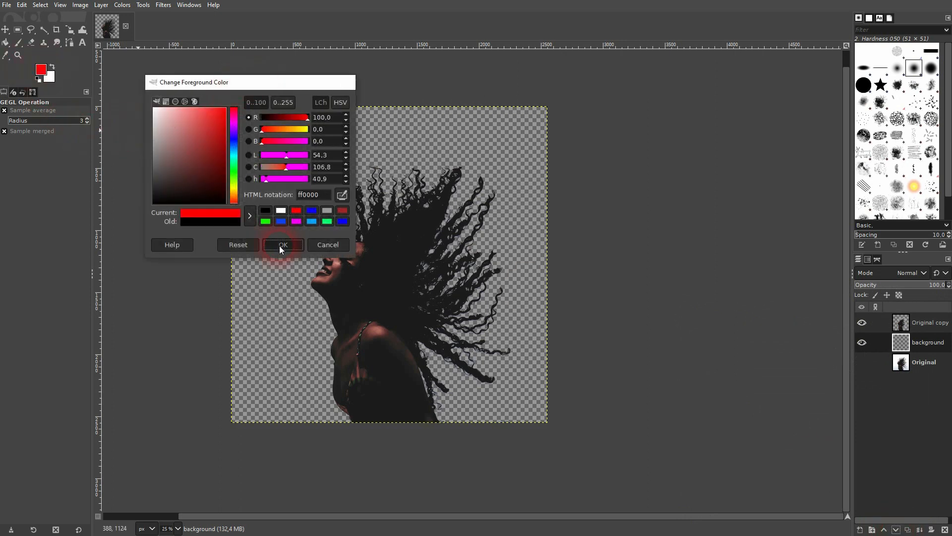
pyautogui.click(7, 44)
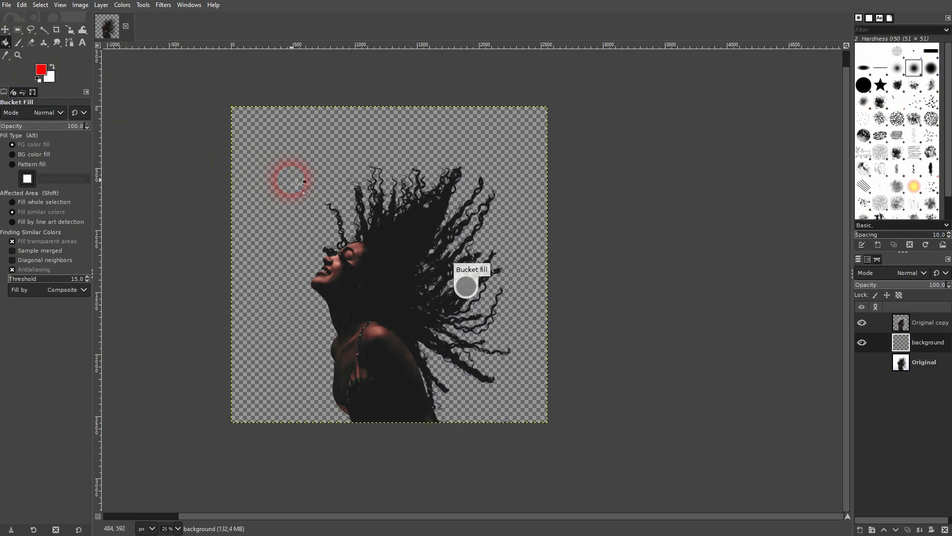
pyautogui.click(290, 182)
# Examine the curl edges above the forehead and the whole cutout against the red background for light fringes.
pyautogui.keyDown('ctrl'); pyautogui.scroll(6, 369, 229); pyautogui.keyUp('ctrl')
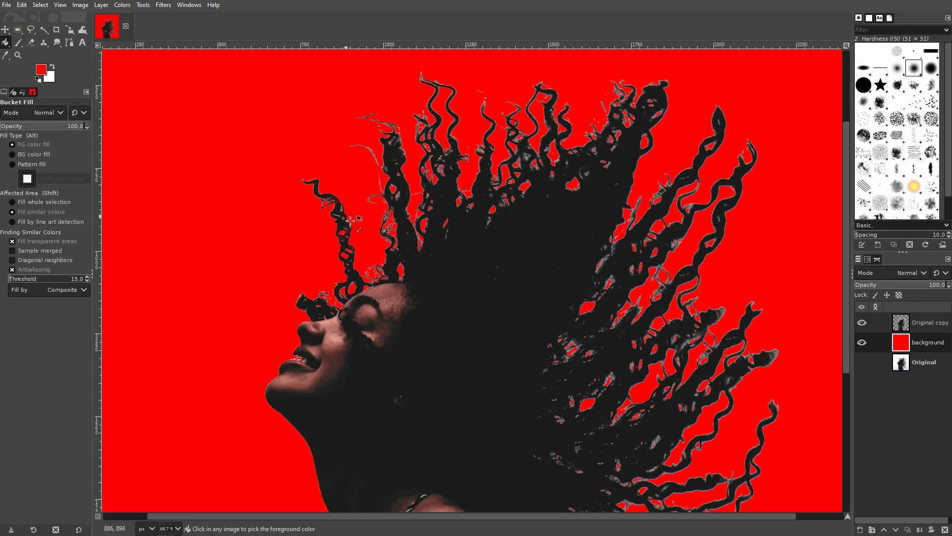
pyautogui.keyDown('ctrl'); pyautogui.scroll(2, 480, 274); pyautogui.keyUp('ctrl')
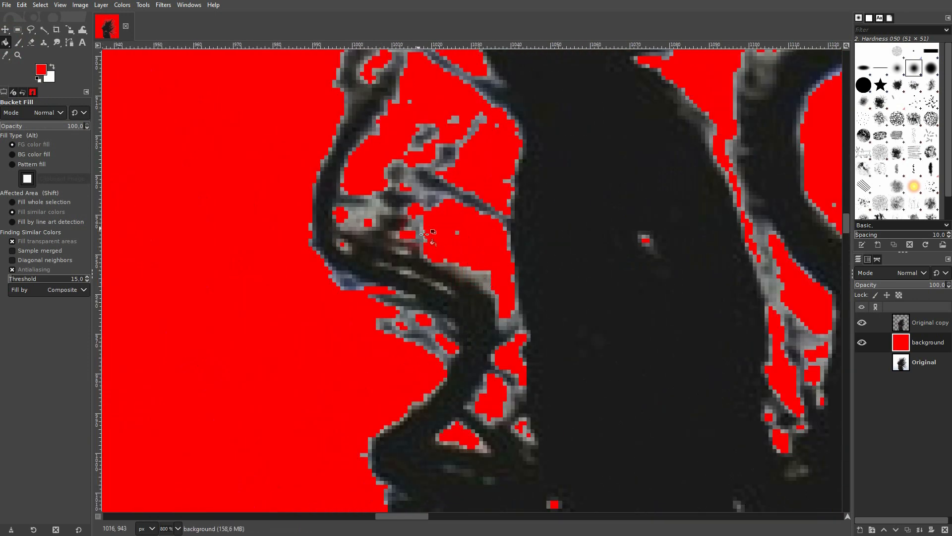
pyautogui.keyDown('ctrl'); pyautogui.scroll(-2, 376, 232); pyautogui.keyUp('ctrl')
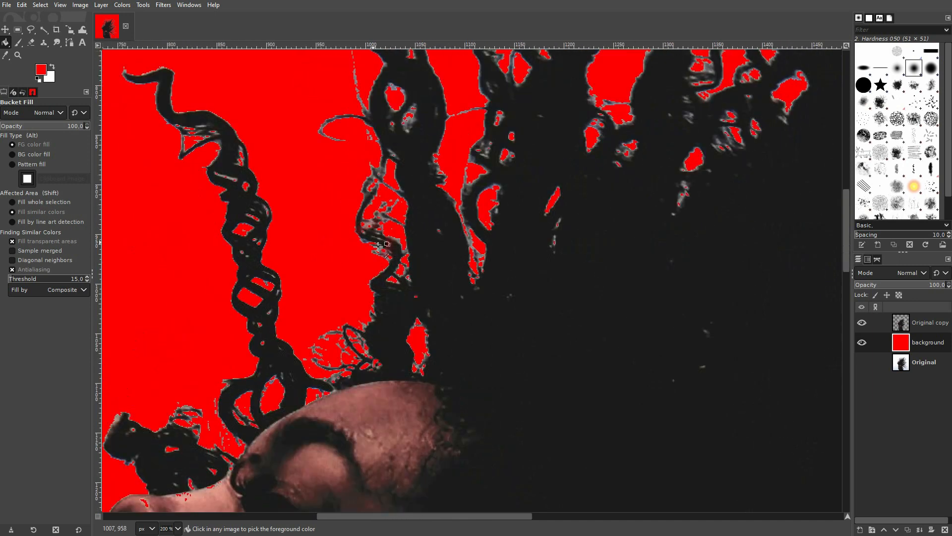
pyautogui.keyDown('ctrl'); pyautogui.scroll(-3, 378, 246); pyautogui.keyUp('ctrl')
pyautogui.keyDown('ctrl'); pyautogui.scroll(-1, 358, 273); pyautogui.keyUp('ctrl')
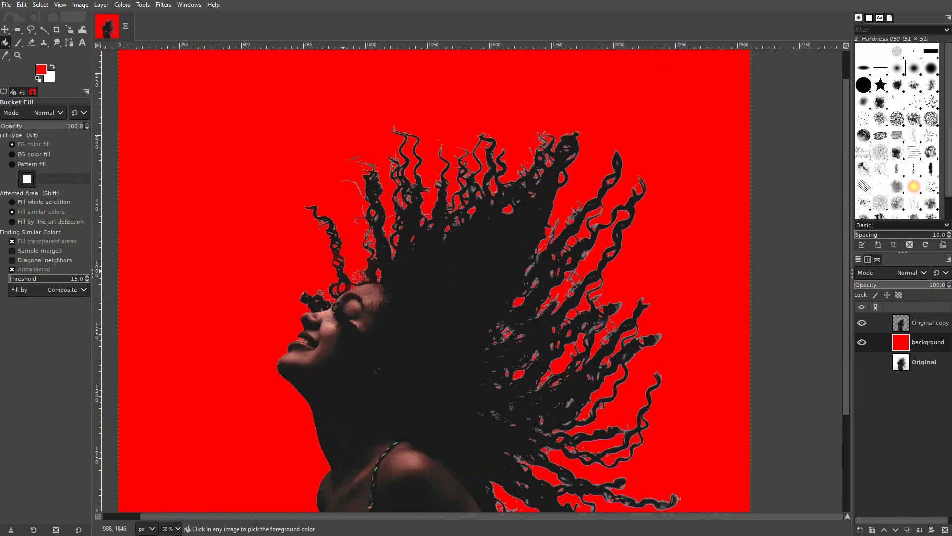
pyautogui.keyDown('ctrl'); pyautogui.scroll(-1, 242, 238); pyautogui.keyUp('ctrl')
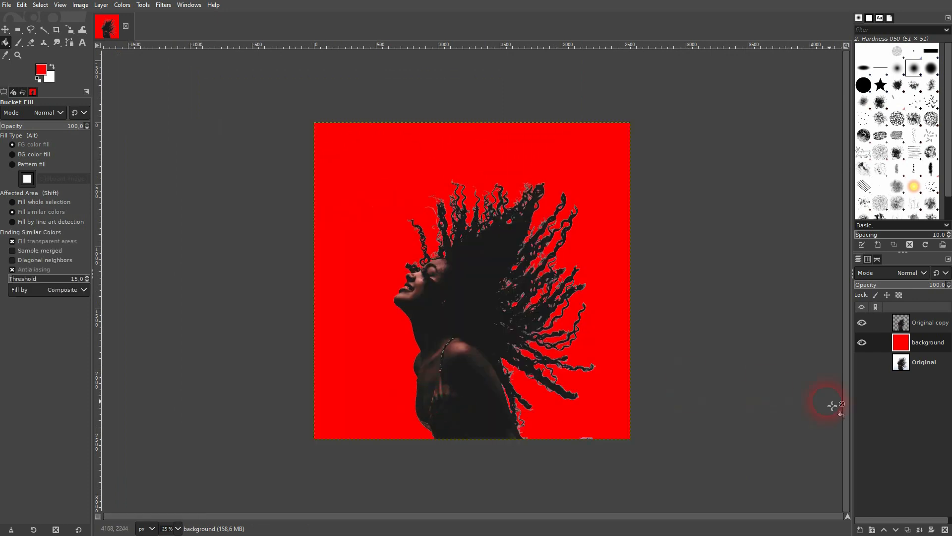
# Hide the Original copy cutout layer and rename it Without.
pyautogui.click(861, 323)
pyautogui.doubleClick(933, 323)
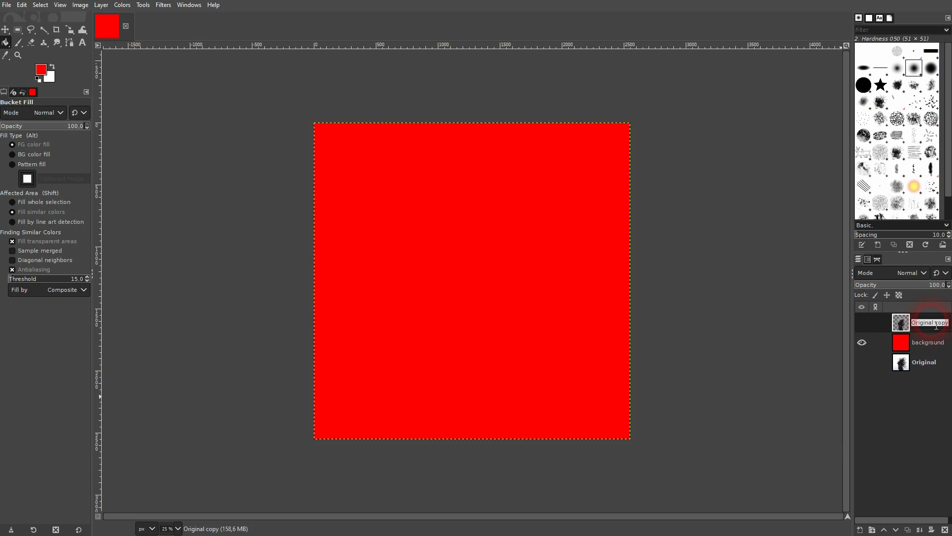
pyautogui.write('Without')
pyautogui.press('Return')
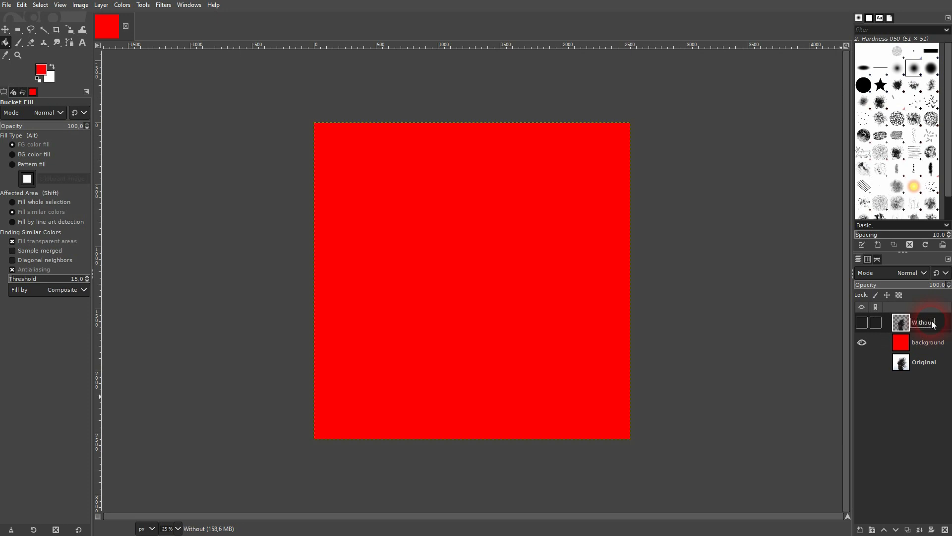
# Duplicate the Original layer of the curly-haired woman's photo.
pyautogui.click(918, 365)
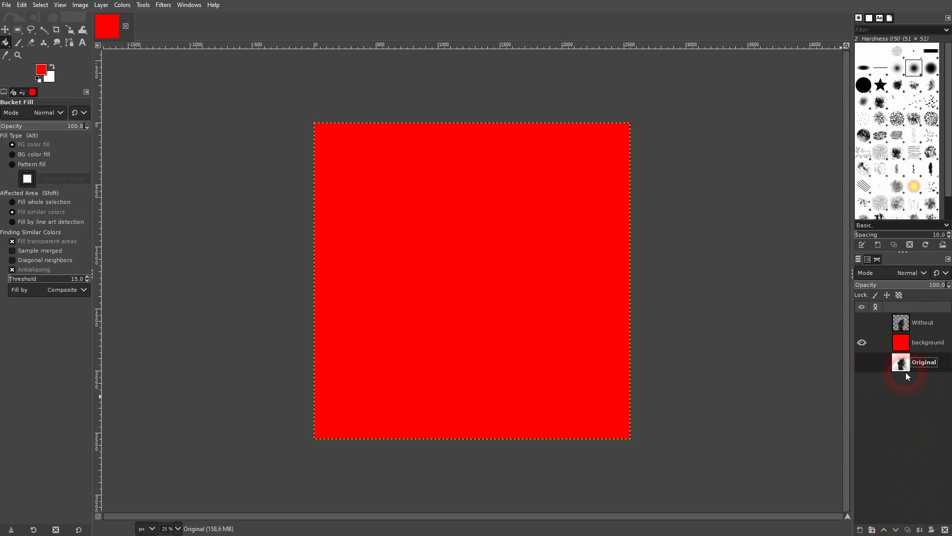
pyautogui.click(909, 530)
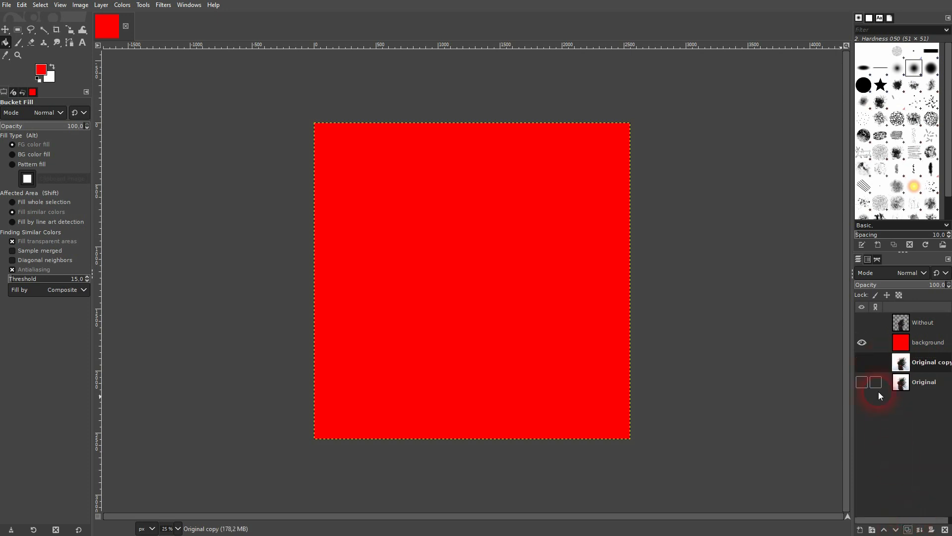
# Show the duplicated photo layer, hide the red background layer, and rename the duplicate With Pre-Selection.
pyautogui.click(862, 365)
pyautogui.click(858, 343)
pyautogui.doubleClick(937, 366)
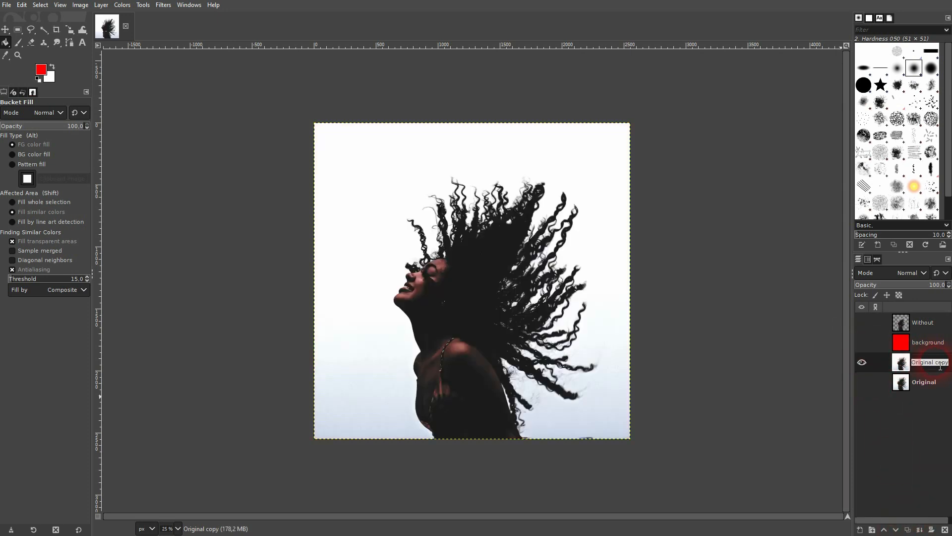
pyautogui.write('With Pre-Selection')
pyautogui.press('Return')
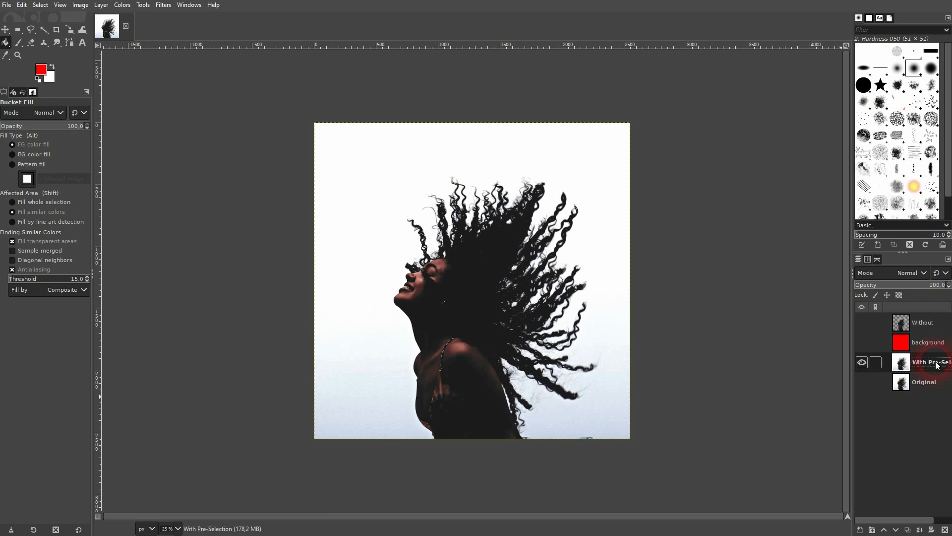
# Draw a closed Free Select outline just inside the woman's body, face and the solid part of her hair.
pyautogui.click(31, 31)
pyautogui.scroll(2, 442, 415)
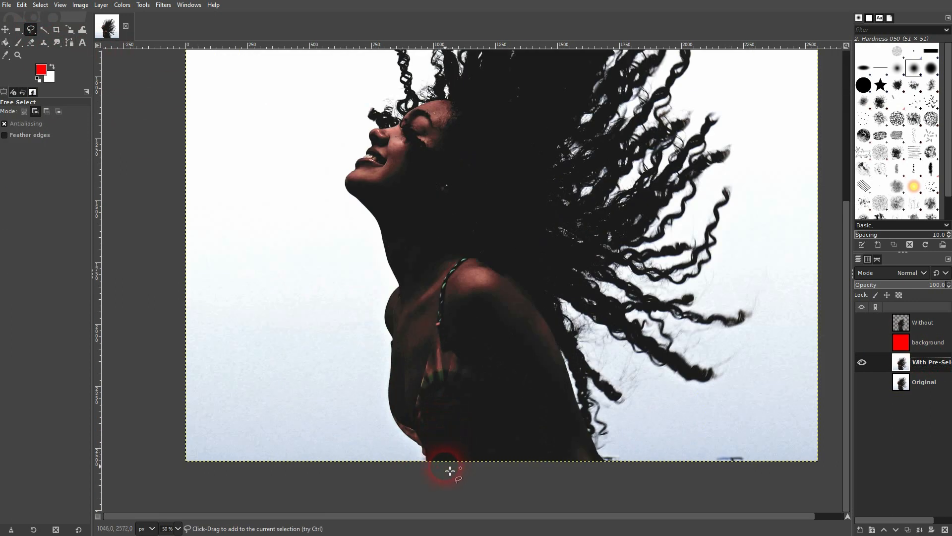
pyautogui.moveTo(444, 464)
pyautogui.mouseDown()
pyautogui.moveTo(404, 389)
pyautogui.moveTo(412, 351)
pyautogui.moveTo(395, 229)
pyautogui.moveTo(349, 174)
pyautogui.moveTo(371, 139)
pyautogui.moveTo(410, 134)
pyautogui.moveTo(469, 93)
pyautogui.mouseUp()
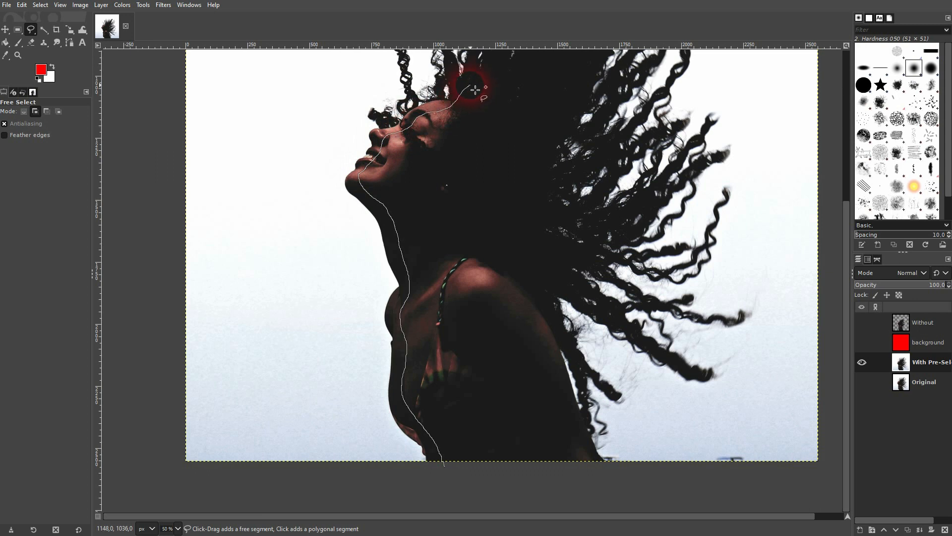
pyautogui.scroll(5, 485, 74)
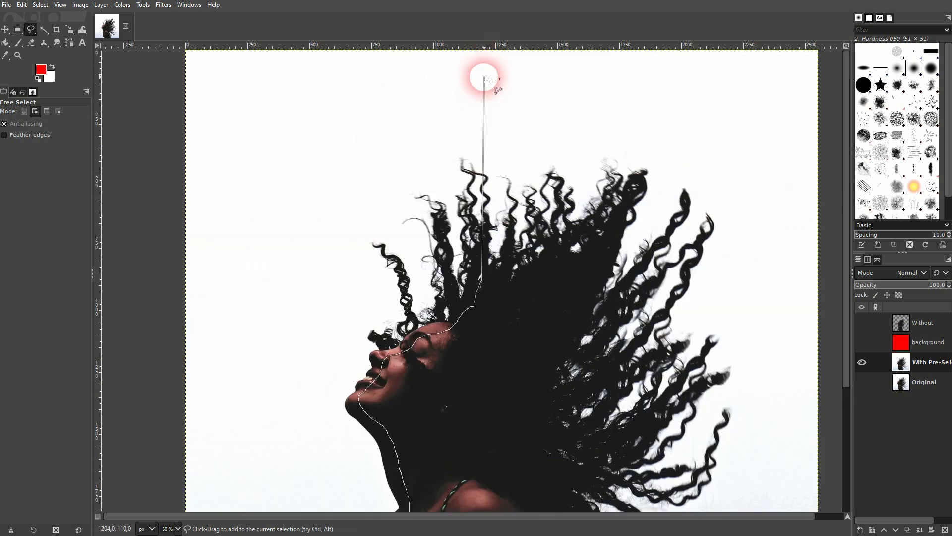
pyautogui.moveTo(482, 281)
pyautogui.mouseDown()
pyautogui.moveTo(503, 280)
pyautogui.moveTo(566, 272)
pyautogui.moveTo(598, 247)
pyautogui.moveTo(599, 273)
pyautogui.mouseUp()
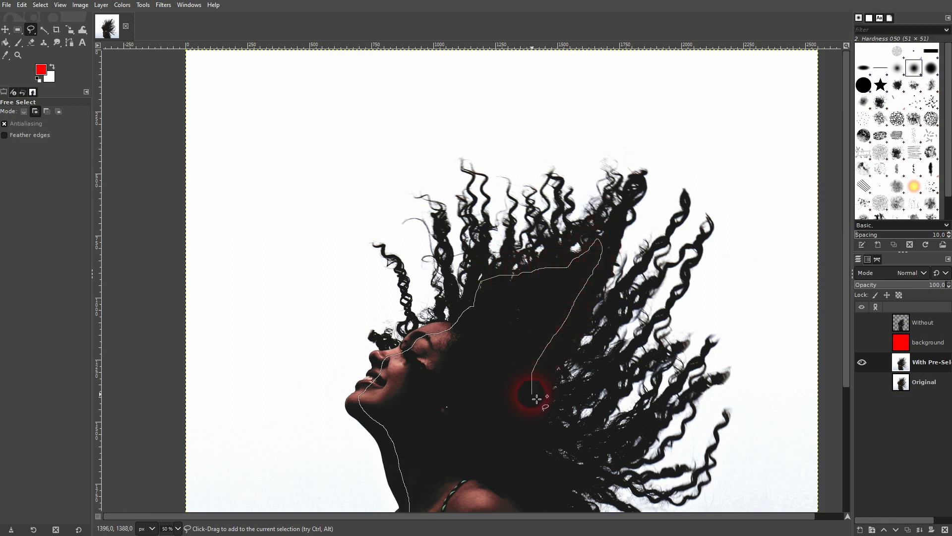
pyautogui.scroll(-4, 565, 488)
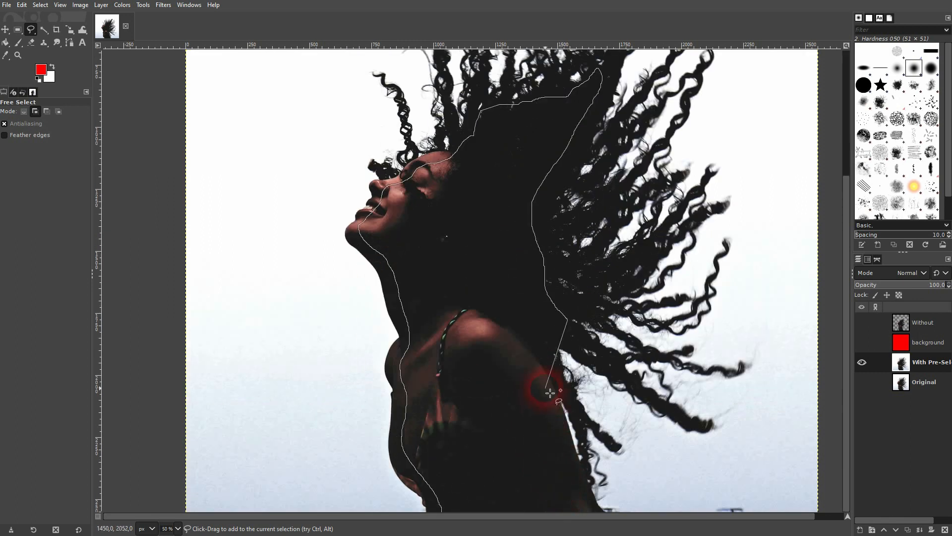
pyautogui.moveTo(549, 391); pyautogui.dragTo(566, 450)
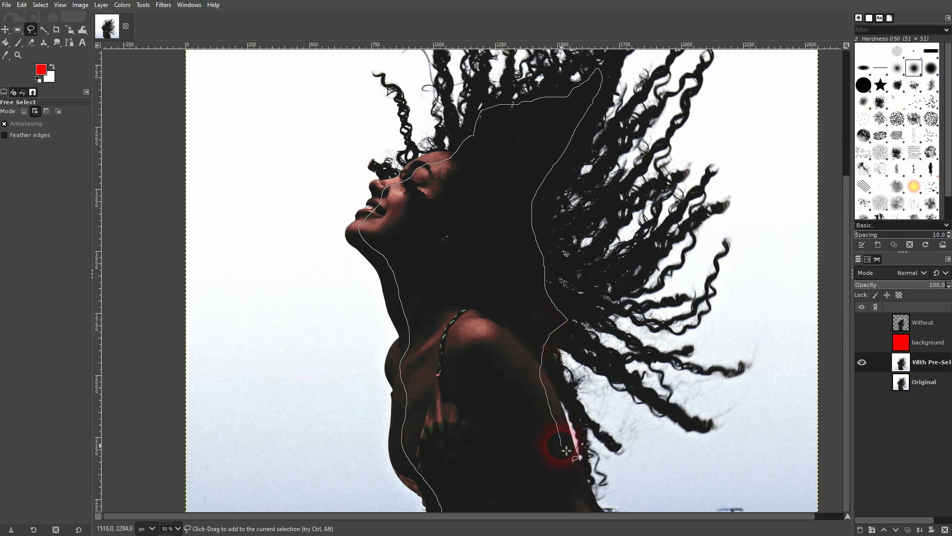
pyautogui.scroll(-3, 560, 444)
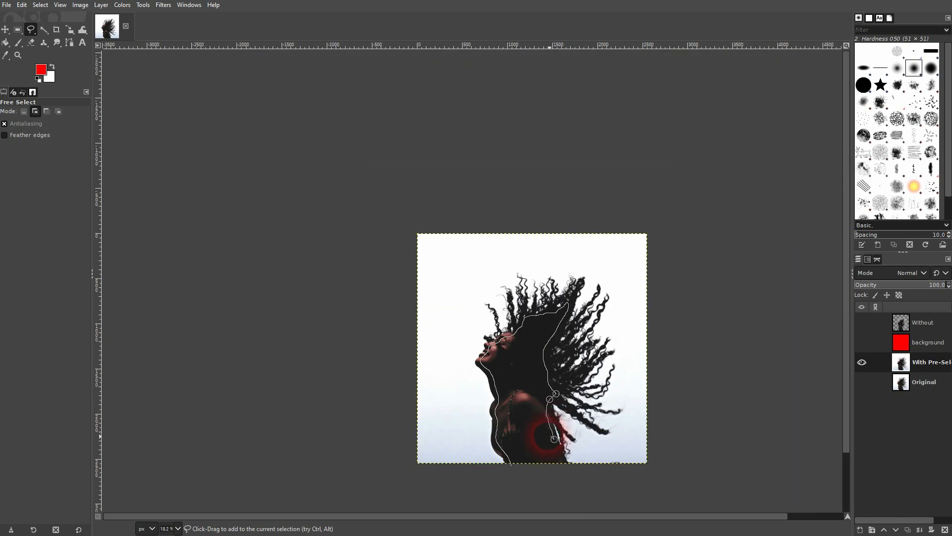
pyautogui.scroll(2, 566, 479)
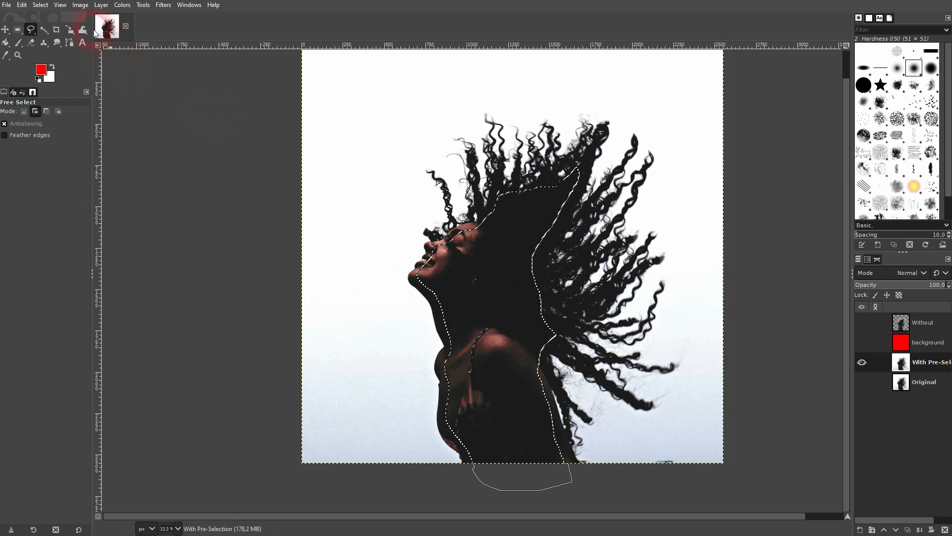
# Open the Selection Editor and invert the selection so it covers everything outside the body outline.
pyautogui.click(41, 5)
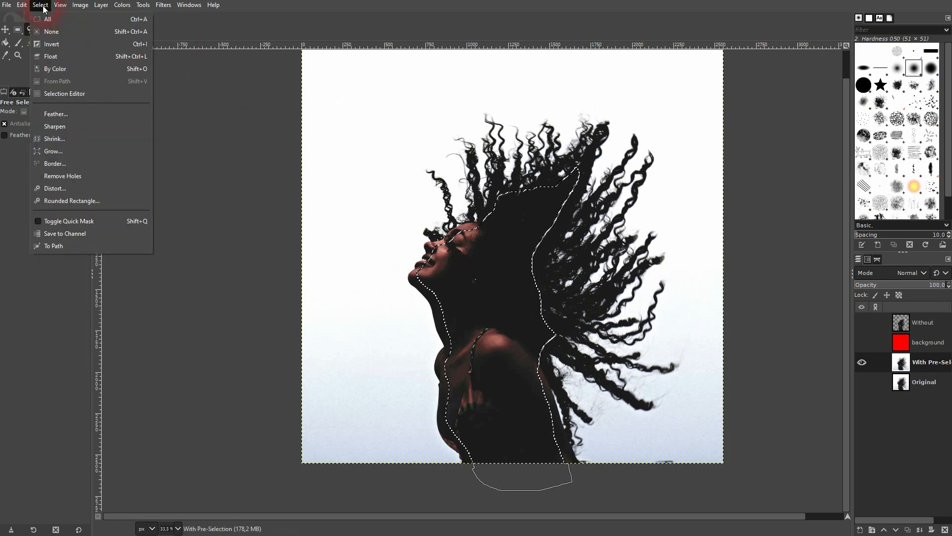
pyautogui.click(60, 93)
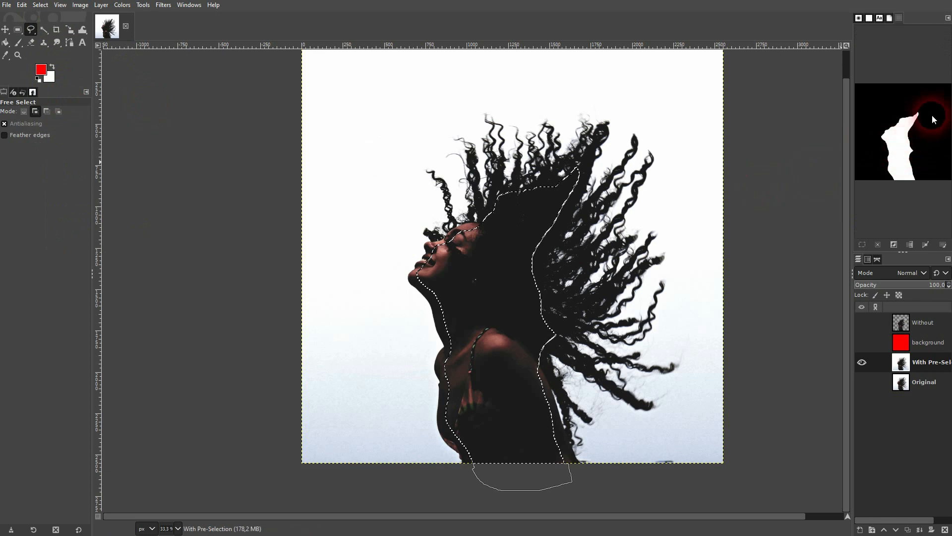
pyautogui.click(41, 5)
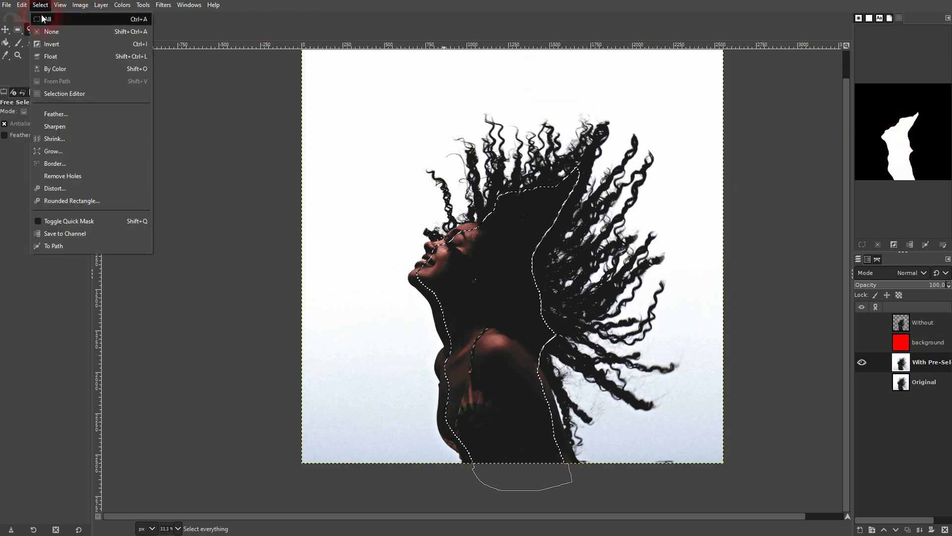
pyautogui.click(62, 45)
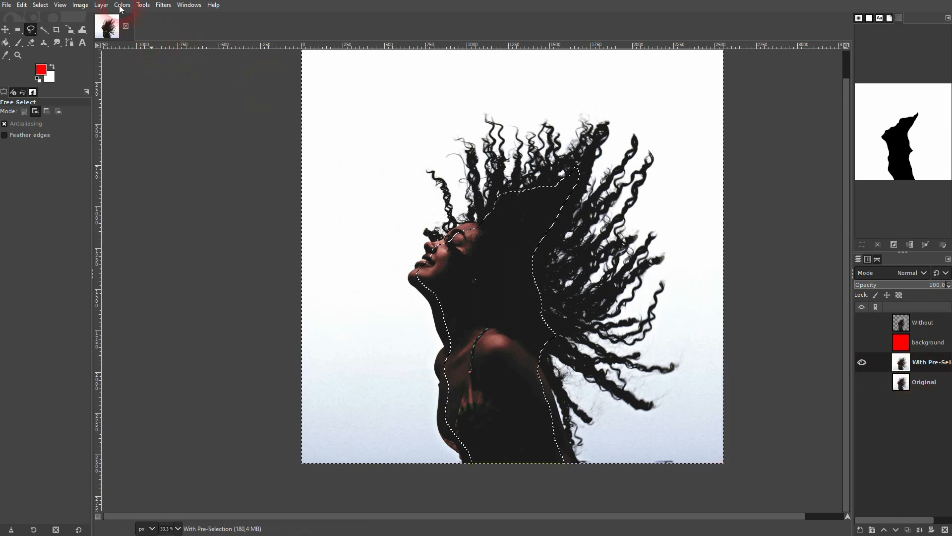
# Start Color to Alpha with white on the selected area, setting opacity threshold to 0 and transparency threshold to 0.395.
pyautogui.click(101, 5)
pyautogui.moveTo(174, 130)
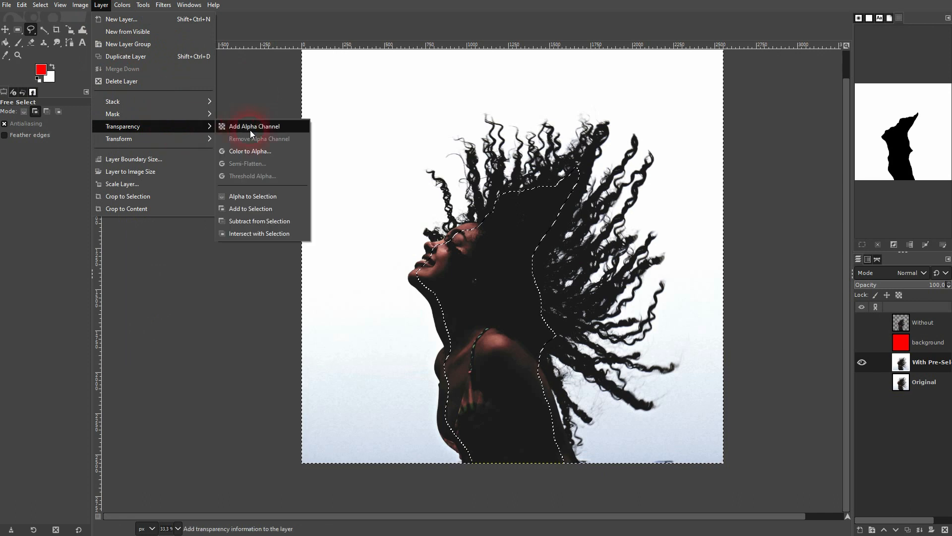
pyautogui.click(269, 152)
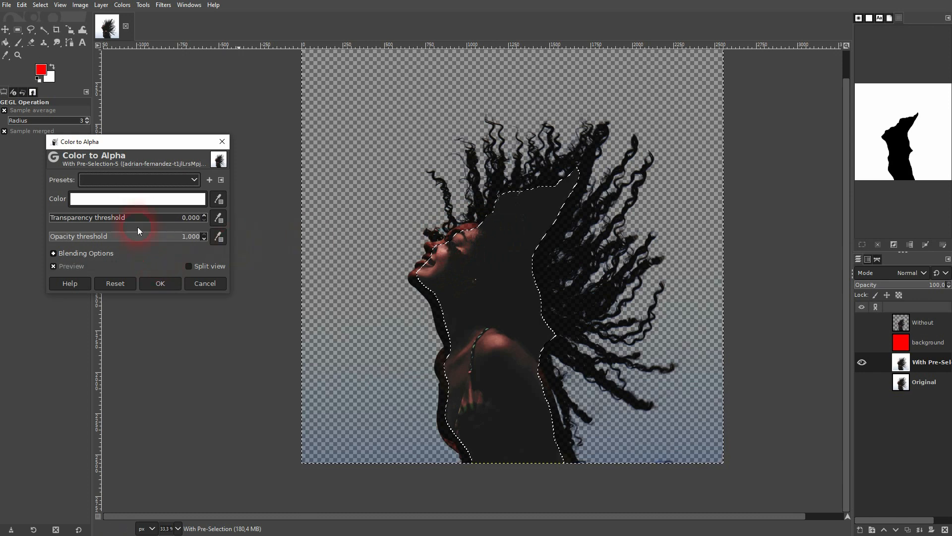
pyautogui.moveTo(165, 232); pyautogui.dragTo(23, 239)
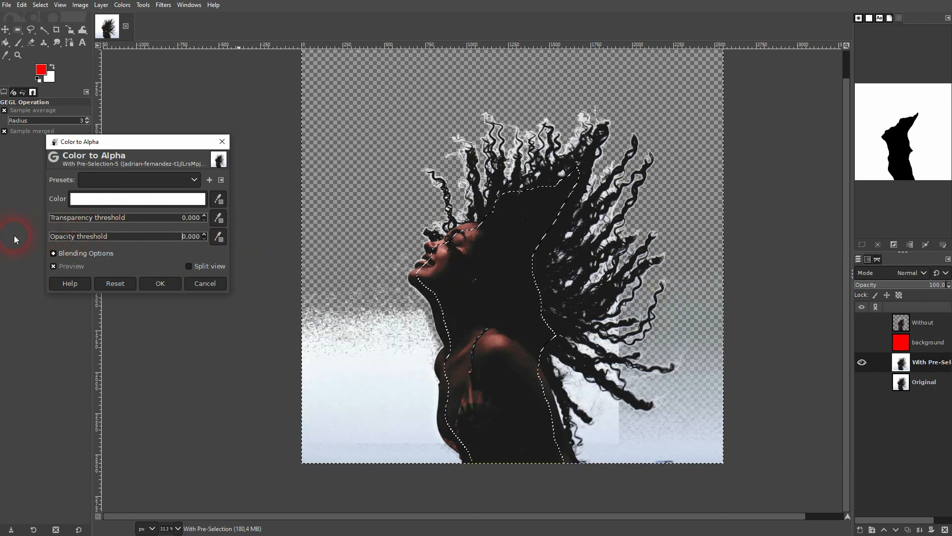
pyautogui.click(70, 220)
pyautogui.moveTo(70, 220); pyautogui.dragTo(107, 224)
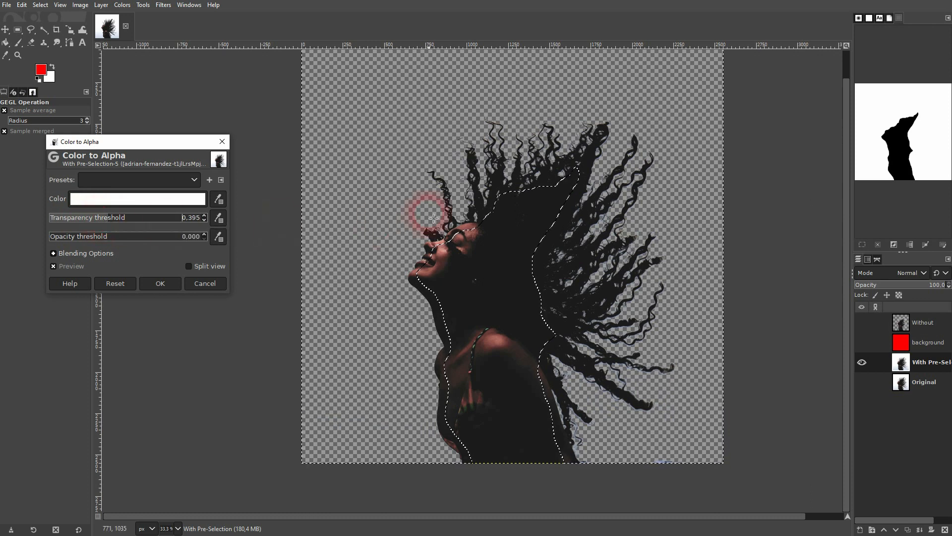
# Refine Color to Alpha at the forehead curls to transparency threshold 0.480 and opacity threshold 0.176, and apply it.
pyautogui.scroll(3, 491, 206)
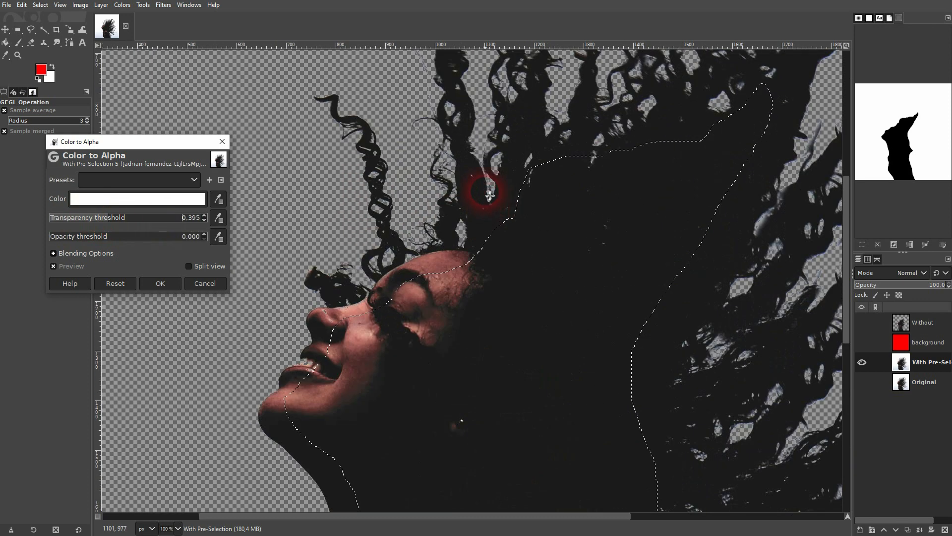
pyautogui.scroll(3, 490, 196)
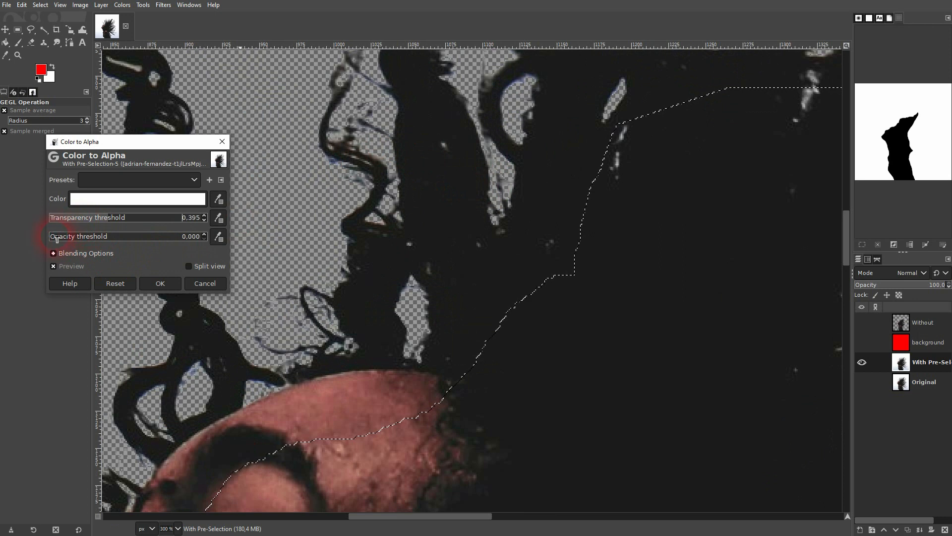
pyautogui.moveTo(57, 240); pyautogui.dragTo(171, 242)
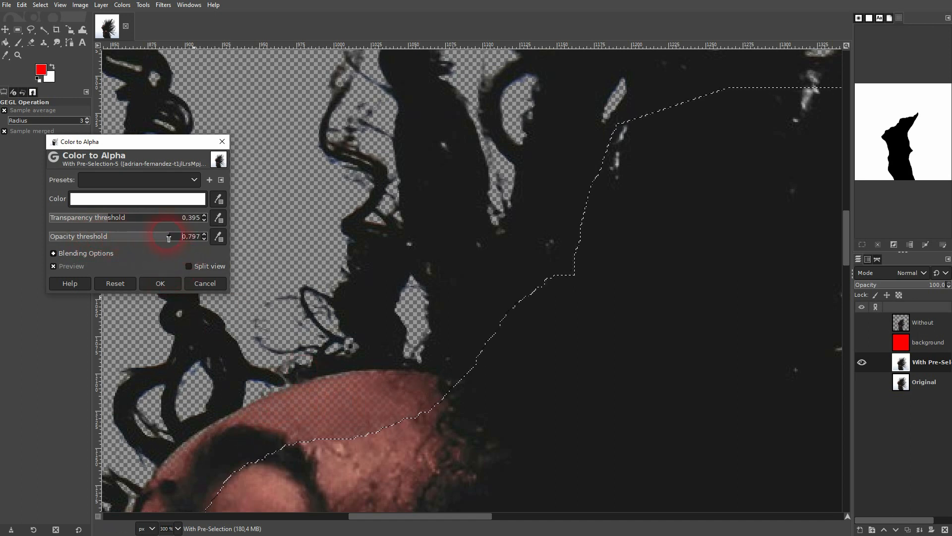
pyautogui.moveTo(169, 238); pyautogui.dragTo(22, 245)
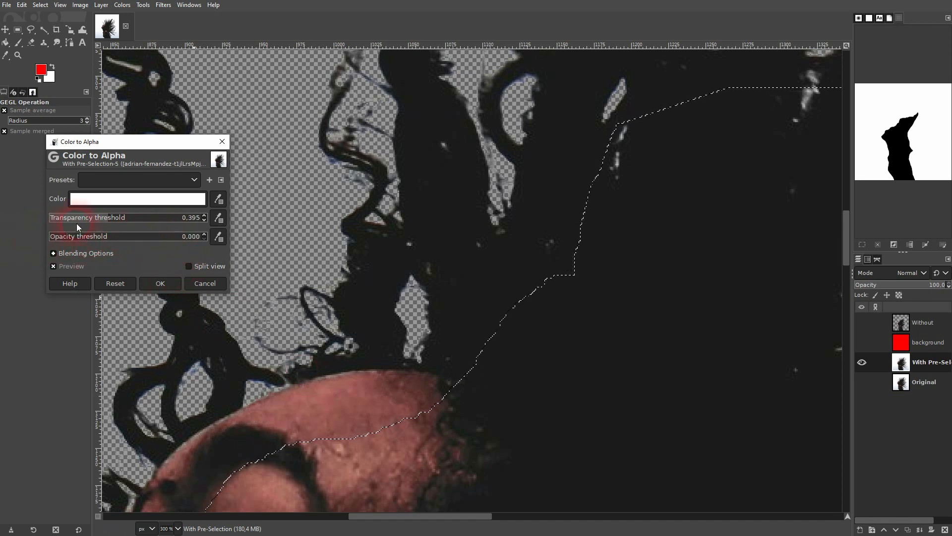
pyautogui.moveTo(119, 219)
pyautogui.mouseDown()
pyautogui.moveTo(155, 217)
pyautogui.moveTo(134, 224)
pyautogui.mouseUp()
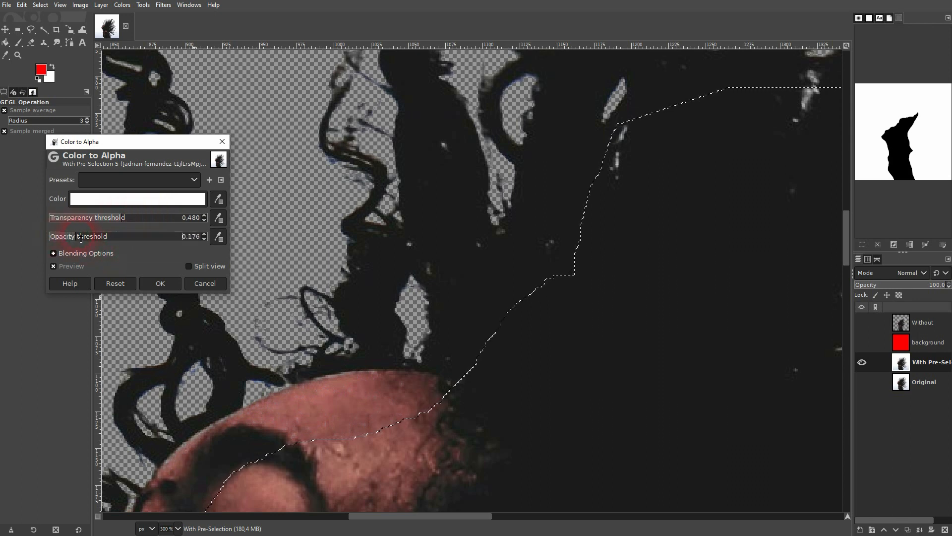
pyautogui.click(163, 282)
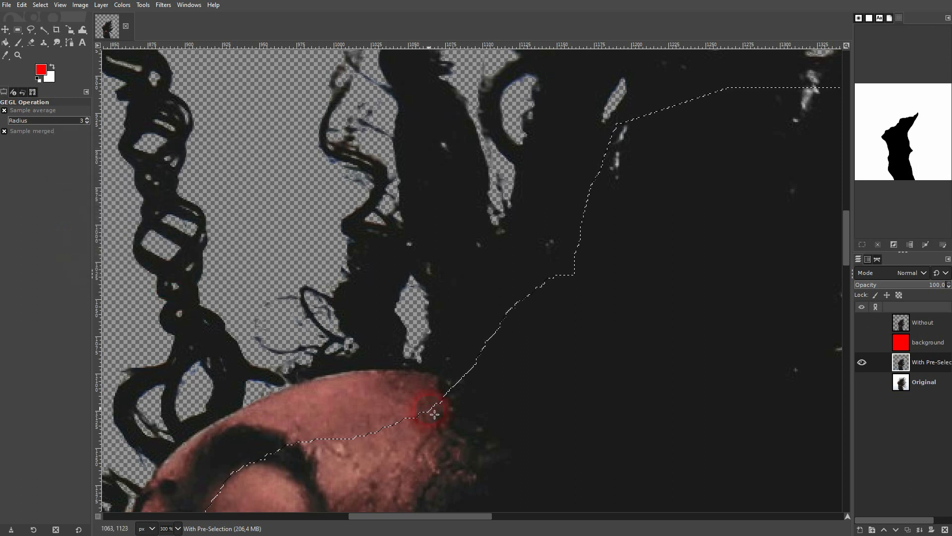
# Clear the selection, duplicate the Original layer, and move the visible copy directly above the With Pre-Selection layer.
pyautogui.scroll(-1, 419, 392)
pyautogui.scroll(-4, 419, 387)
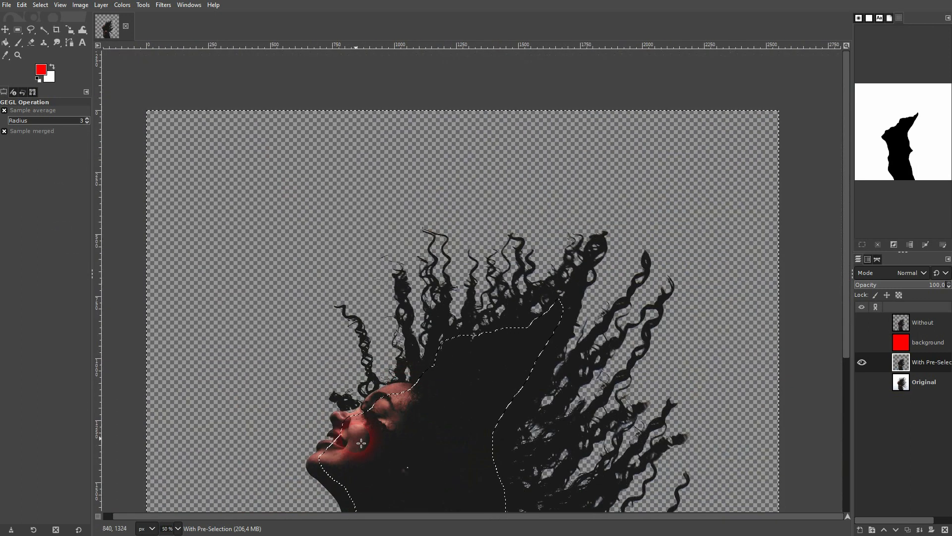
pyautogui.hotkey('ctrl', 'shift', 'a')
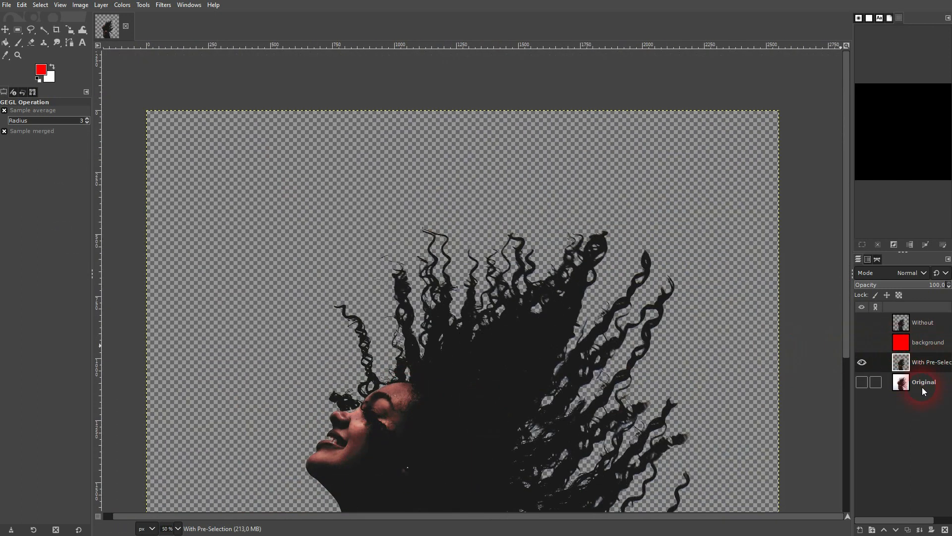
pyautogui.click(919, 383)
pyautogui.click(907, 530)
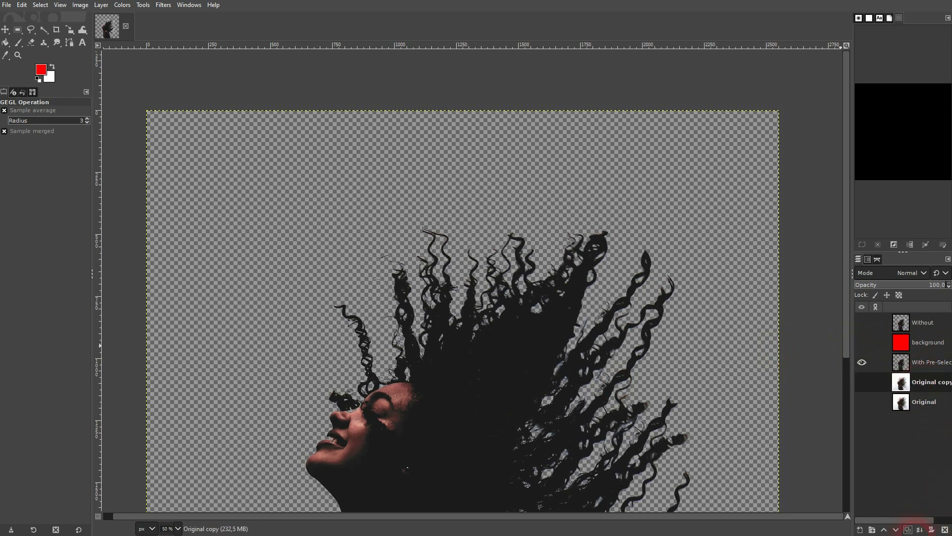
pyautogui.click(885, 530)
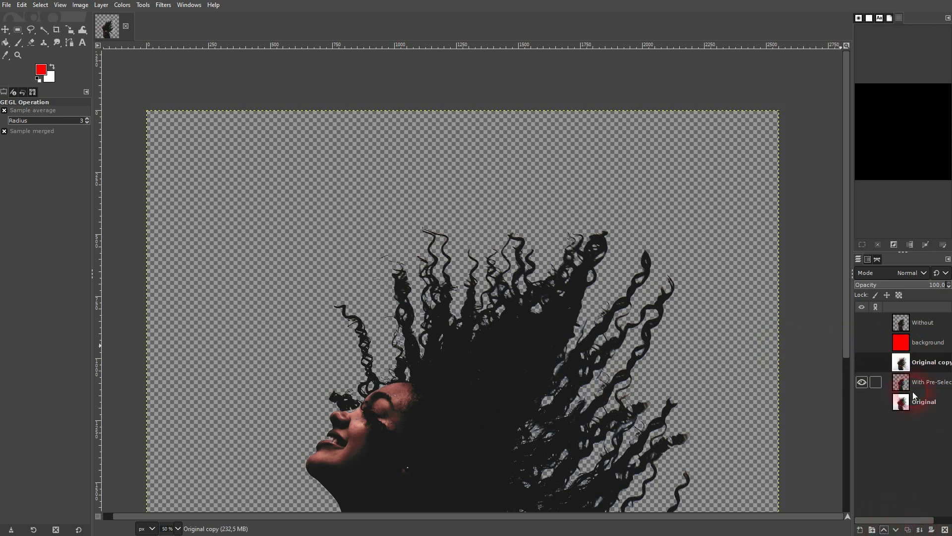
pyautogui.click(861, 362)
# Add a black (full transparency) layer mask to the Original copy layer.
pyautogui.click(923, 362)
pyautogui.rightClick(923, 363)
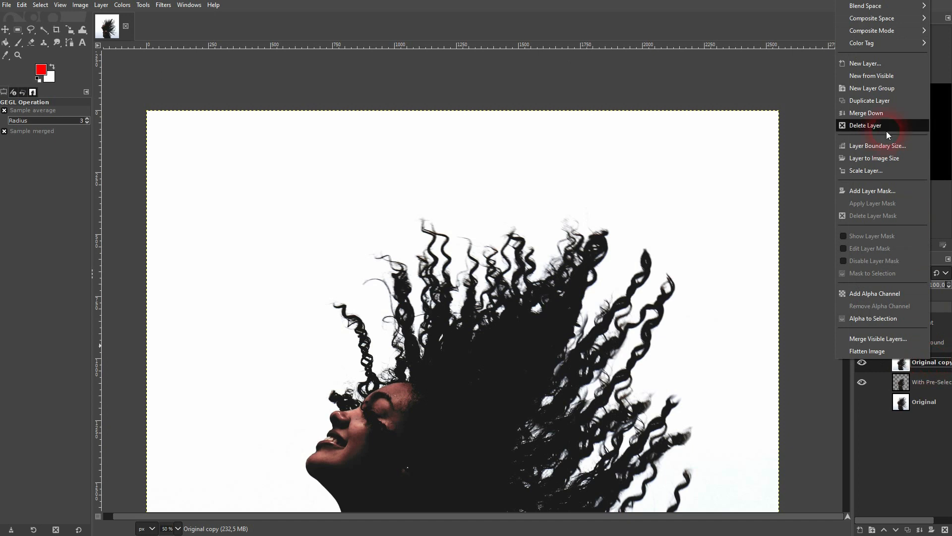
pyautogui.click(878, 187)
pyautogui.click(839, 170)
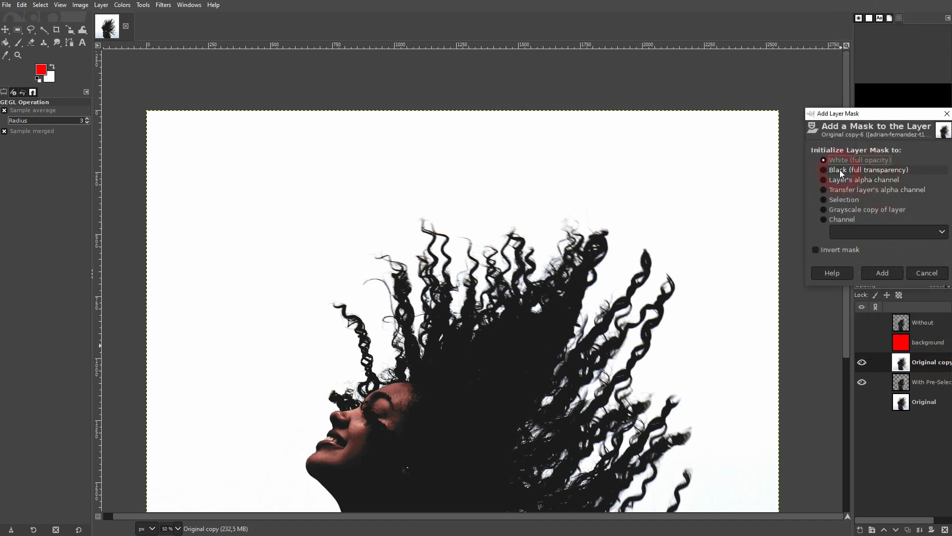
pyautogui.click(890, 271)
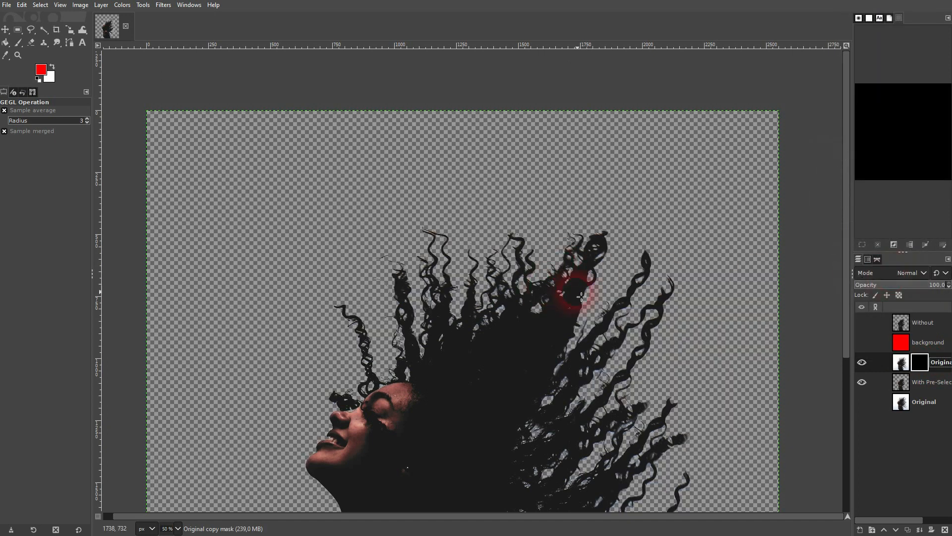
# Paint white on the Original copy's layer mask with a size 19 Paintbrush to restore the nose, its bridge and the forehead edge.
pyautogui.click(19, 42)
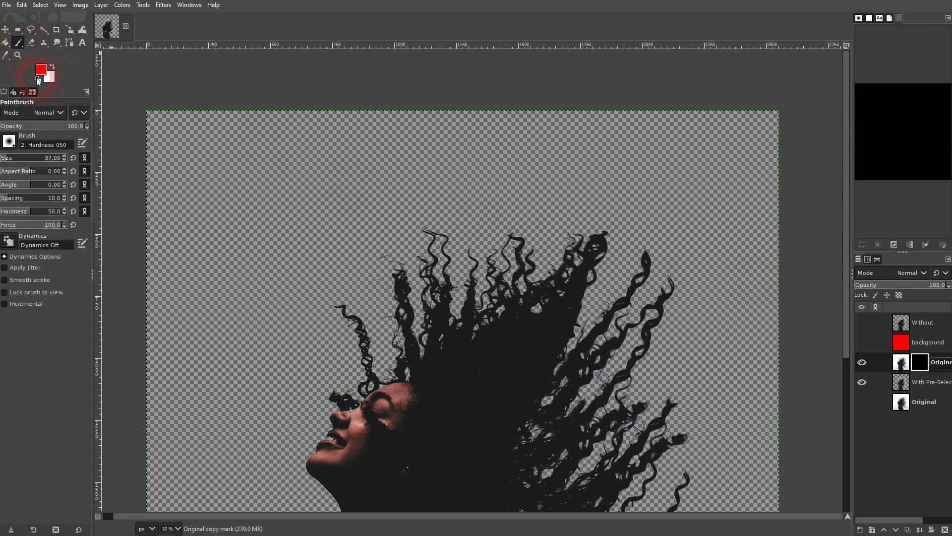
pyautogui.click(38, 80)
pyautogui.keyDown('ctrl'); pyautogui.scroll(2, 362, 416); pyautogui.keyUp('ctrl')
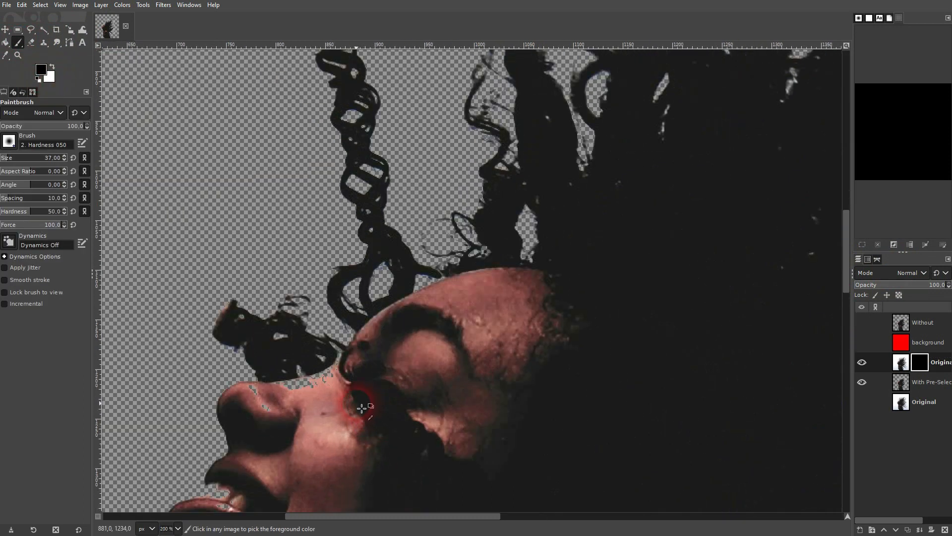
pyautogui.keyDown('ctrl'); pyautogui.scroll(2, 362, 407); pyautogui.keyUp('ctrl')
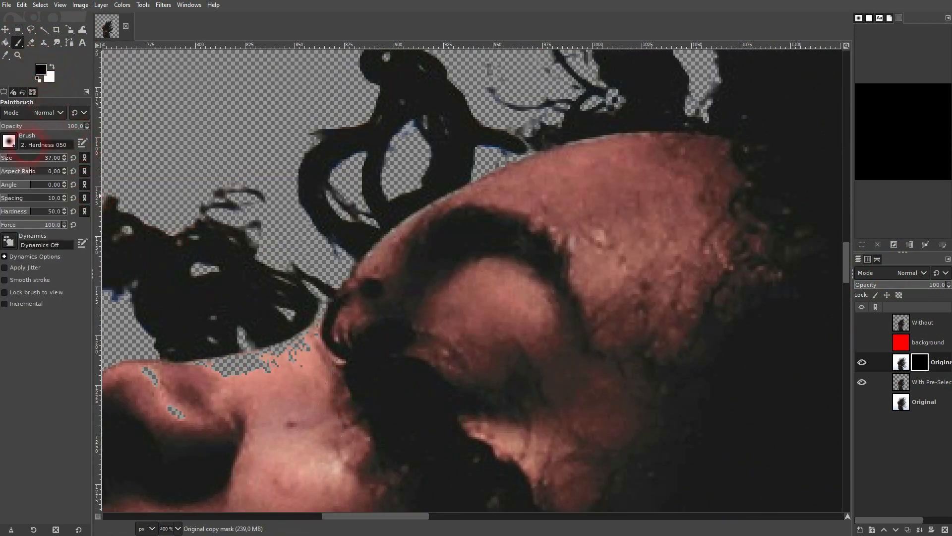
pyautogui.click(19, 158)
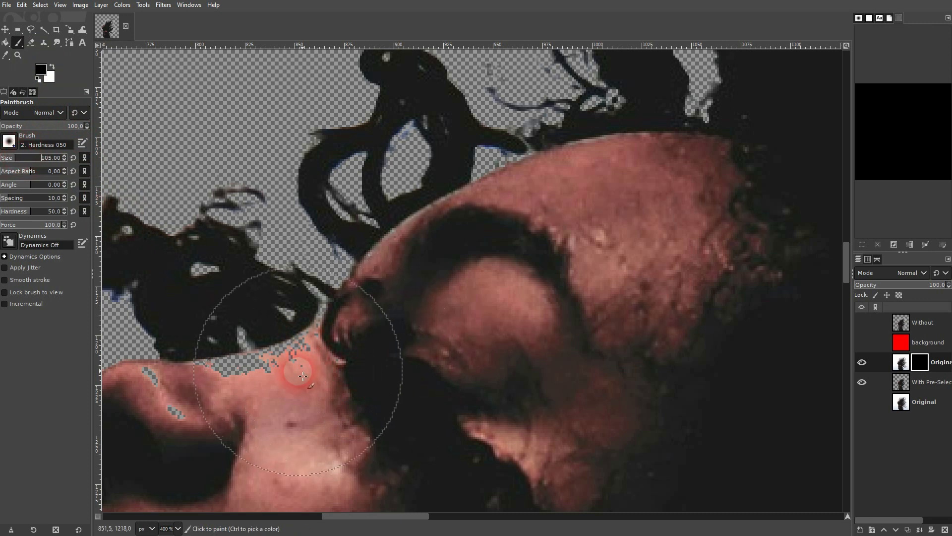
pyautogui.press('[')
pyautogui.press('[')
pyautogui.press('[')
pyautogui.press('[')
pyautogui.press('[')
pyautogui.press('[')
pyautogui.press('[')
pyautogui.press('[')
pyautogui.press('[')
pyautogui.press('[')
pyautogui.press('[')
pyautogui.press('[')
pyautogui.press('[')
pyautogui.press('[')
pyautogui.press('[')
pyautogui.press('[')
pyautogui.press('[')
pyautogui.press('[')
pyautogui.press('[')
pyautogui.press('[')
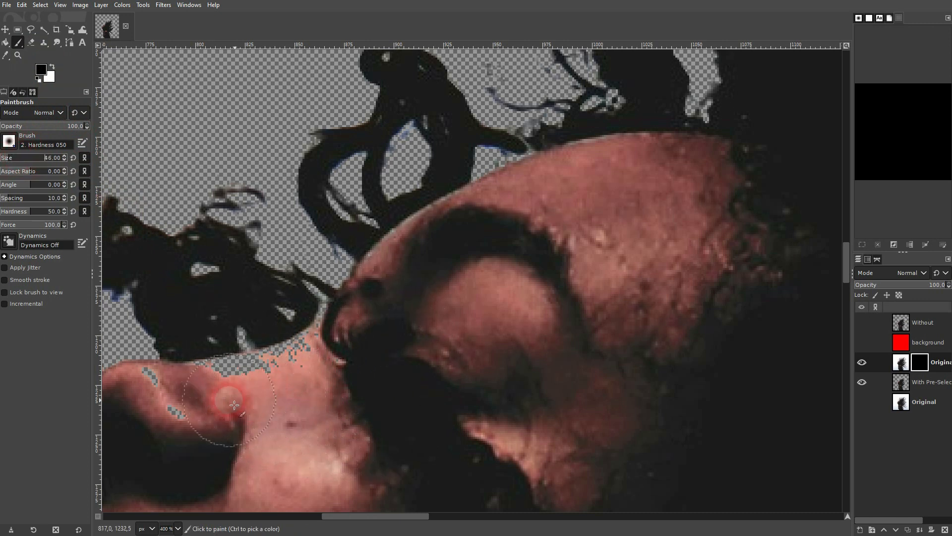
pyautogui.press('[')
pyautogui.press('[')
pyautogui.press('[')
pyautogui.press('[')
pyautogui.press('[')
pyautogui.press('[')
pyautogui.press('[')
pyautogui.press('[')
pyautogui.press('[')
pyautogui.press('[')
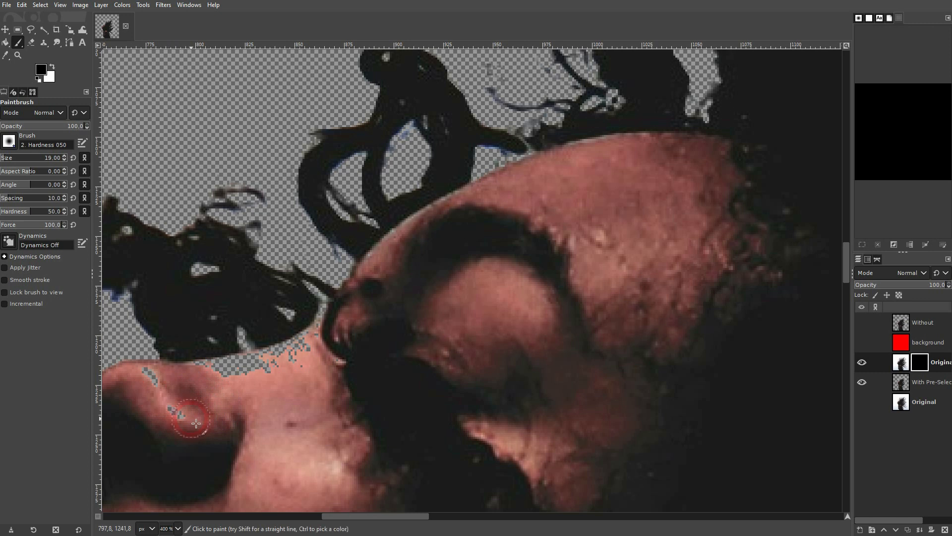
pyautogui.press('x')
pyautogui.moveTo(196, 423)
pyautogui.mouseDown()
pyautogui.moveTo(148, 380)
pyautogui.moveTo(272, 366)
pyautogui.moveTo(205, 374)
pyautogui.moveTo(237, 362)
pyautogui.moveTo(220, 364)
pyautogui.moveTo(240, 346)
pyautogui.moveTo(280, 359)
pyautogui.moveTo(330, 336)
pyautogui.moveTo(240, 377)
pyautogui.moveTo(201, 381)
pyautogui.moveTo(379, 323)
pyautogui.moveTo(411, 289)
pyautogui.moveTo(416, 251)
pyautogui.moveTo(375, 276)
pyautogui.moveTo(380, 260)
pyautogui.moveTo(433, 211)
pyautogui.moveTo(647, 135)
pyautogui.moveTo(748, 144)
pyautogui.mouseUp()
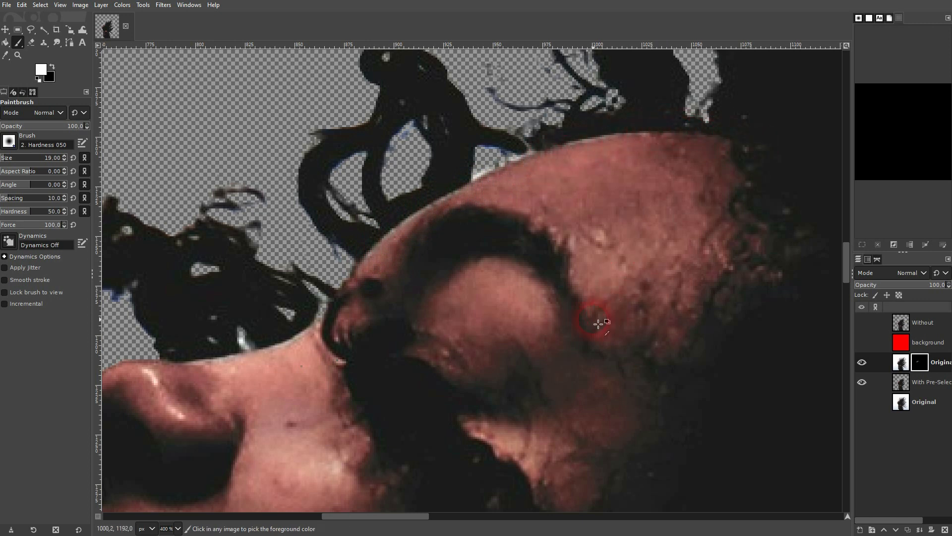
# Paint white on the layer mask over the teeth and lips to restore the mouth, and switch the foreground colour to black.
pyautogui.keyDown('ctrl'); pyautogui.scroll(-3, 602, 323); pyautogui.keyUp('ctrl')
pyautogui.scroll(-4, 466, 403)
pyautogui.keyDown('ctrl'); pyautogui.scroll(2, 417, 326); pyautogui.keyUp('ctrl')
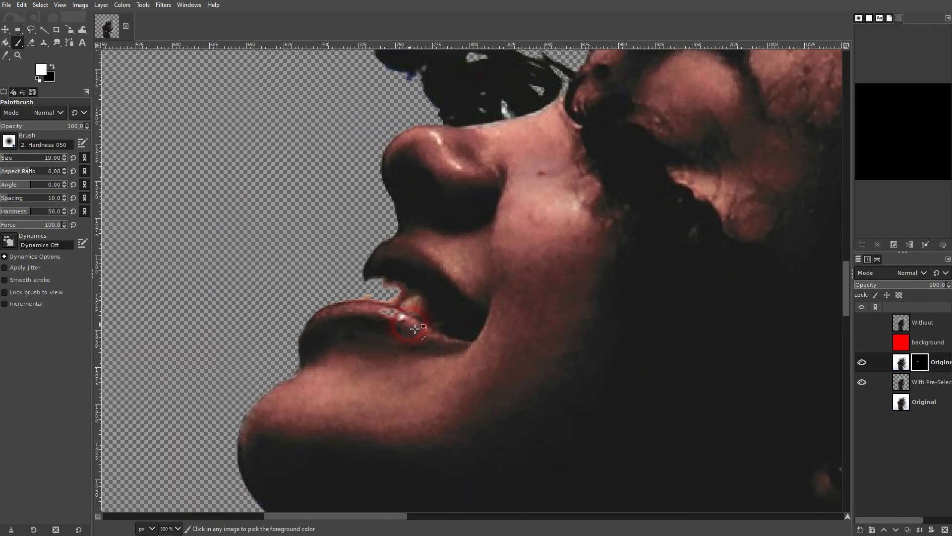
pyautogui.keyDown('ctrl'); pyautogui.scroll(3, 417, 326); pyautogui.keyUp('ctrl')
pyautogui.moveTo(415, 329)
pyautogui.mouseDown()
pyautogui.moveTo(351, 300)
pyautogui.moveTo(381, 291)
pyautogui.moveTo(398, 248)
pyautogui.moveTo(382, 244)
pyautogui.moveTo(316, 309)
pyautogui.moveTo(376, 202)
pyautogui.moveTo(266, 287)
pyautogui.mouseUp()
pyautogui.press('x')
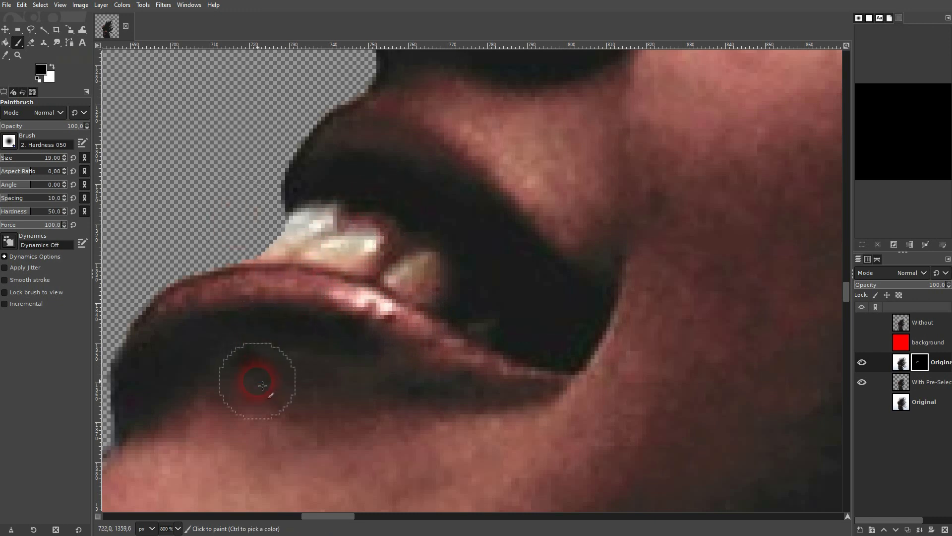
# Check the chin and neck outline, and paint black on the layer mask at the forehead's upper edge to reduce the light fringe.
pyautogui.moveTo(320, 515); pyautogui.dragTo(305, 515)
pyautogui.scroll(-5, 388, 392)
pyautogui.scroll(3, 377, 347)
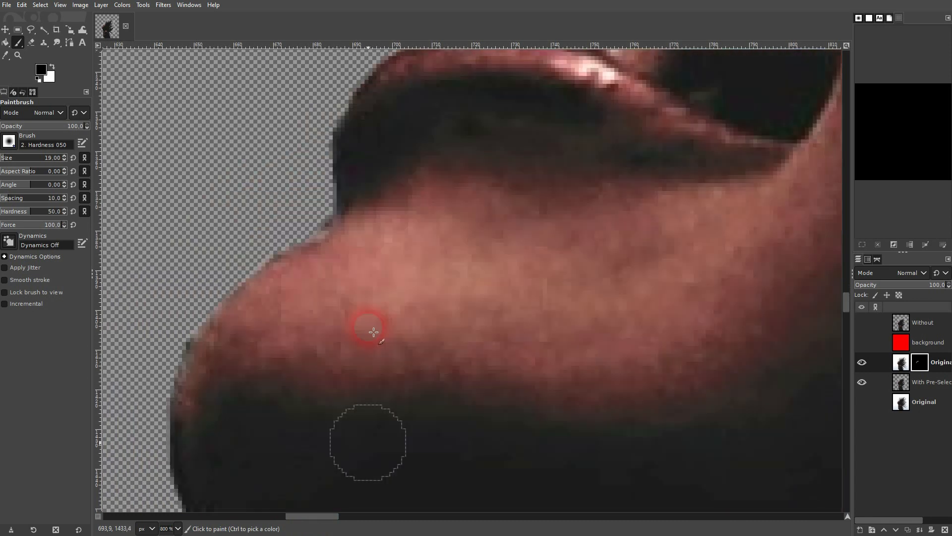
pyautogui.scroll(-8, 382, 352)
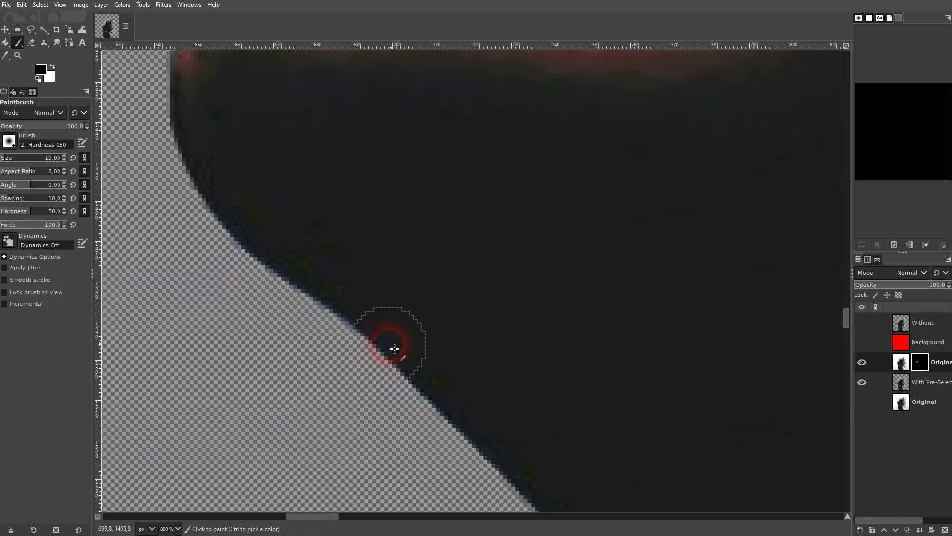
pyautogui.scroll(-5, 432, 344)
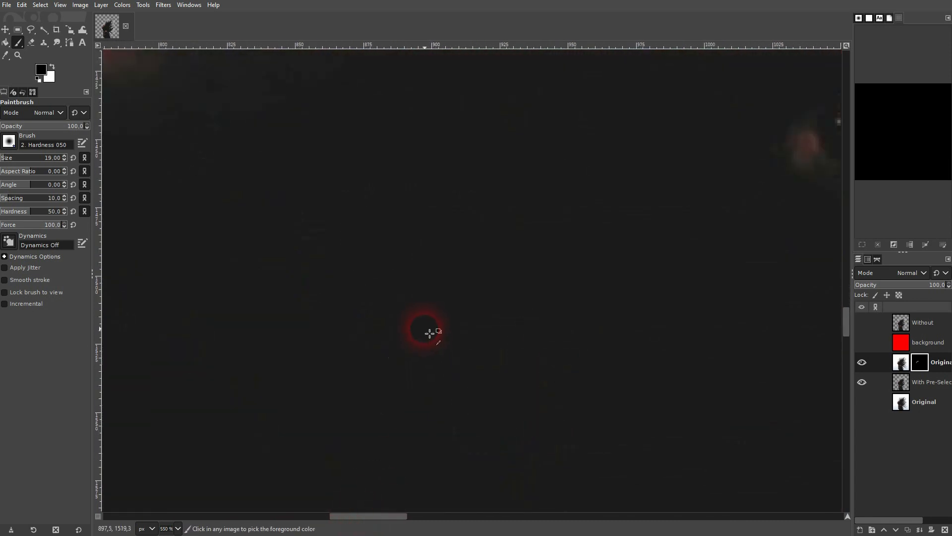
pyautogui.scroll(-3, 424, 322)
pyautogui.scroll(8, 465, 288)
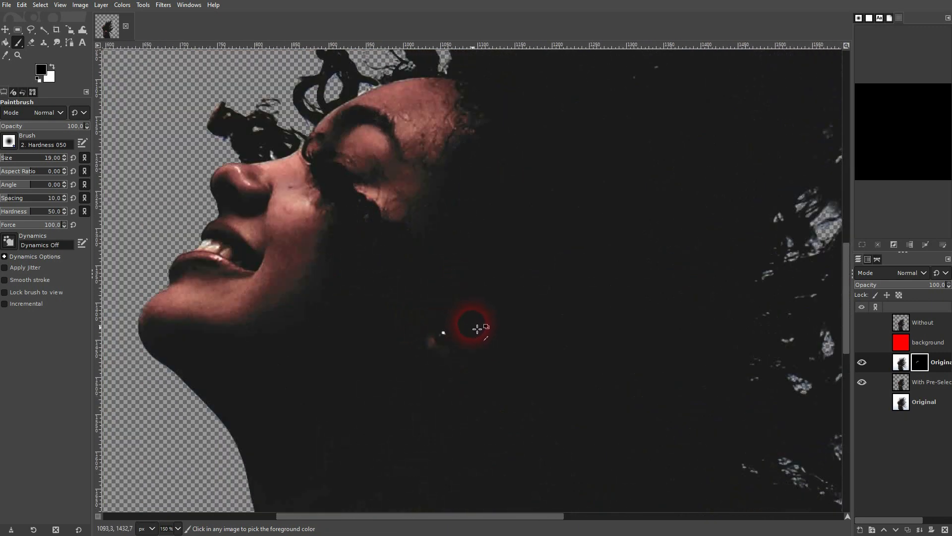
pyautogui.scroll(-3, 431, 349)
pyautogui.scroll(-2, 431, 349)
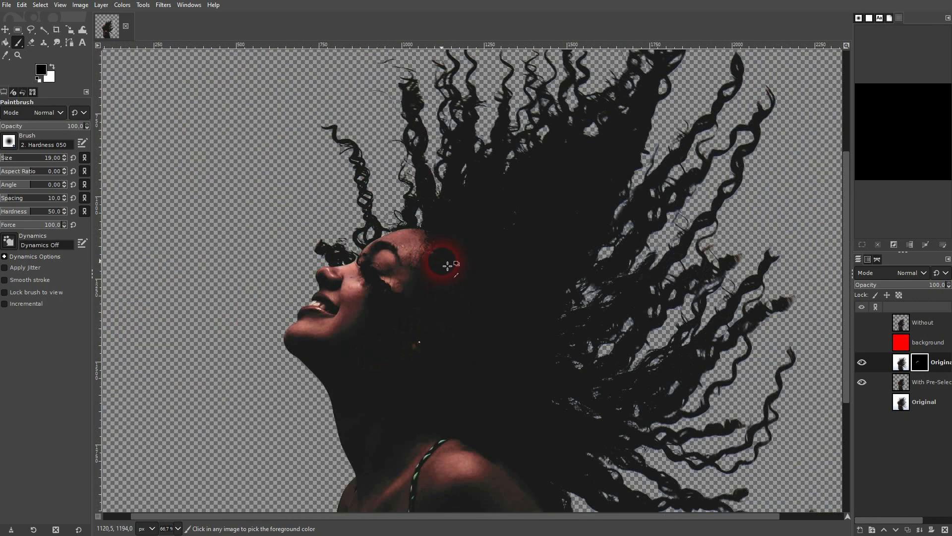
pyautogui.scroll(5, 447, 266)
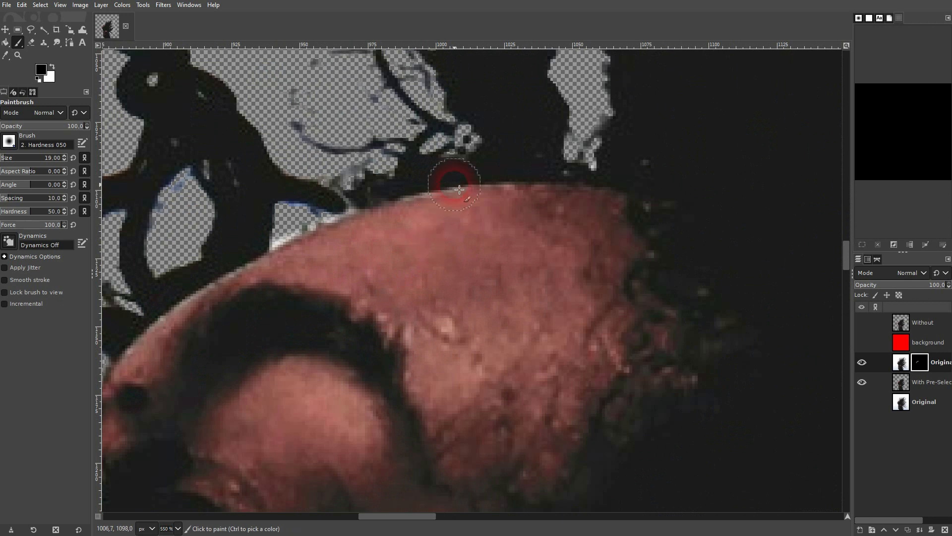
pyautogui.click(411, 209)
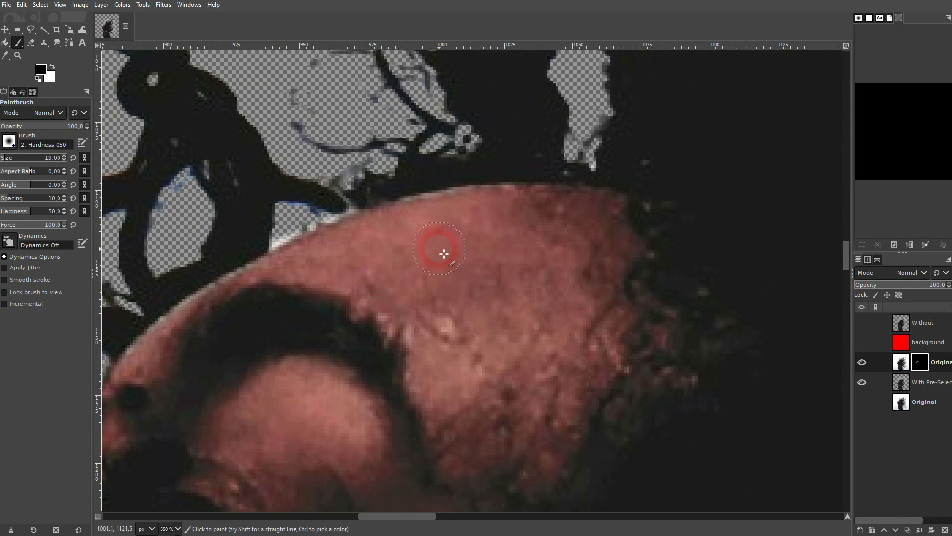
# Merge the masked Original copy layer down into the With Pre-Selection layer.
pyautogui.scroll(-8, 448, 256)
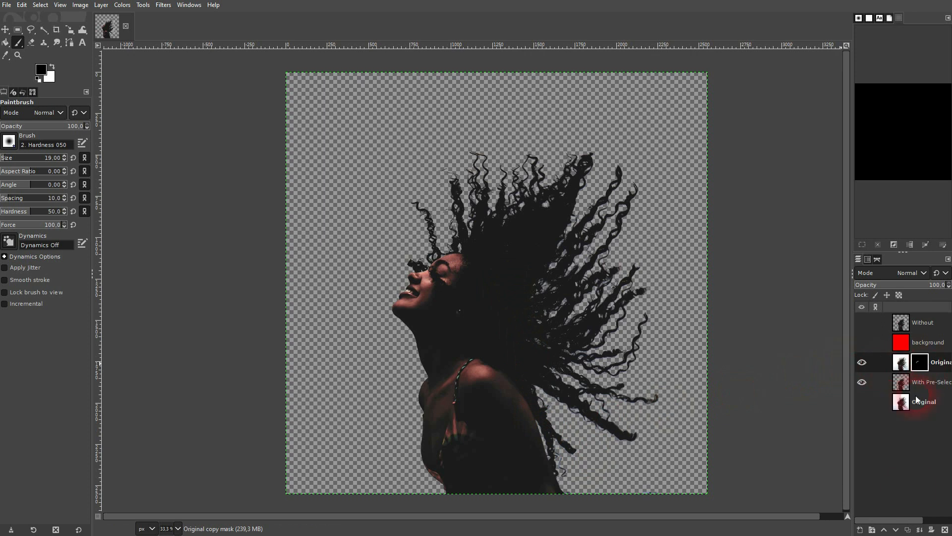
pyautogui.click(918, 529)
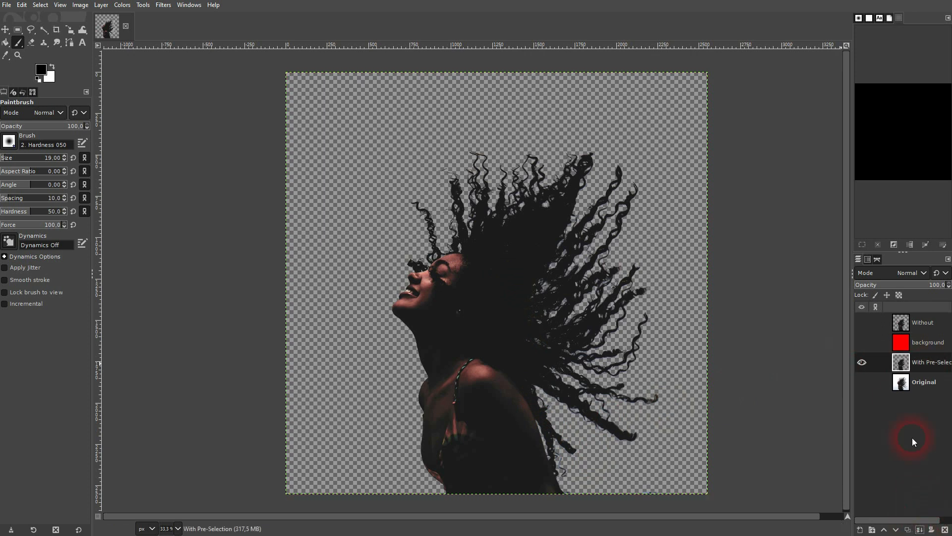
pyautogui.click(901, 366)
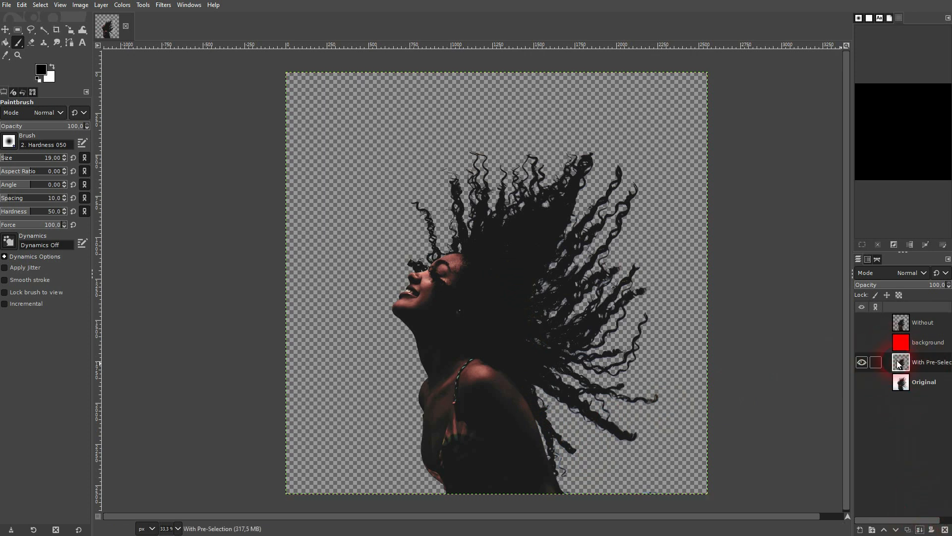
# Move the red background layer directly below the With Pre-Selection layer and make it visible.
pyautogui.click(919, 347)
pyautogui.click(895, 530)
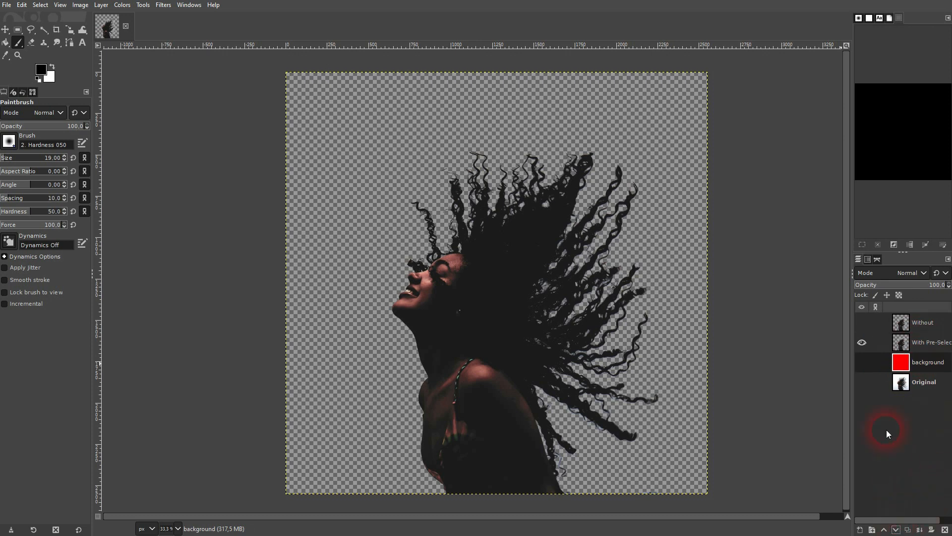
pyautogui.click(862, 362)
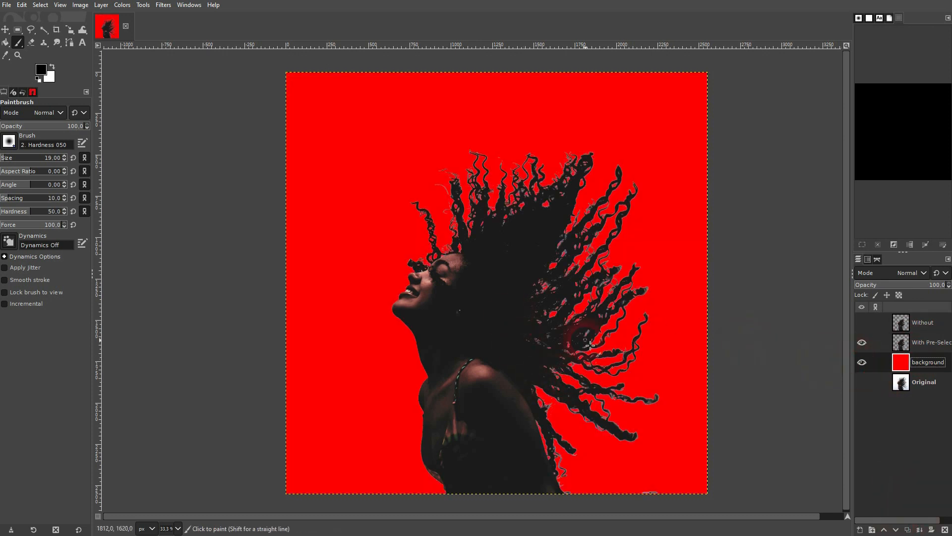
# Compare the With Pre-Selection and Without cut-outs against the red background, examining the hair details up close.
pyautogui.scroll(7, 571, 384)
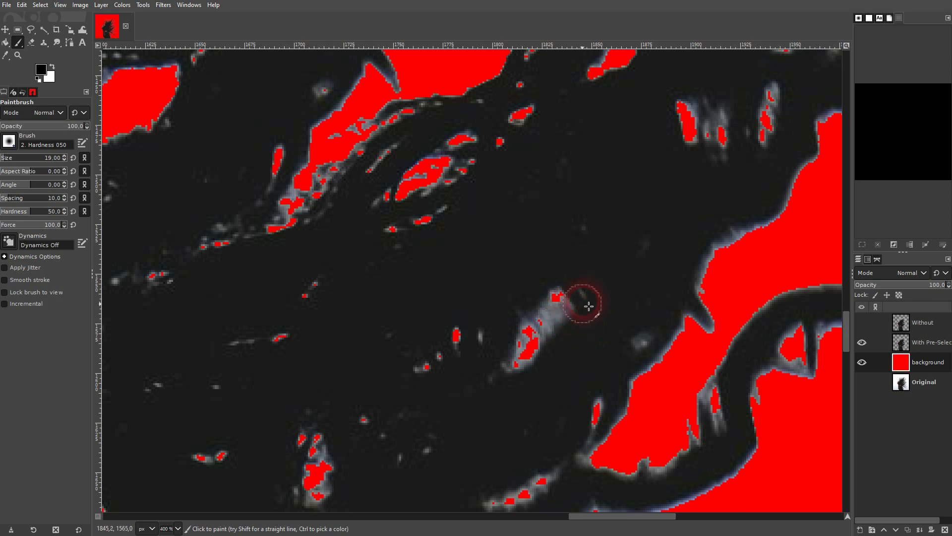
pyautogui.scroll(-6, 578, 324)
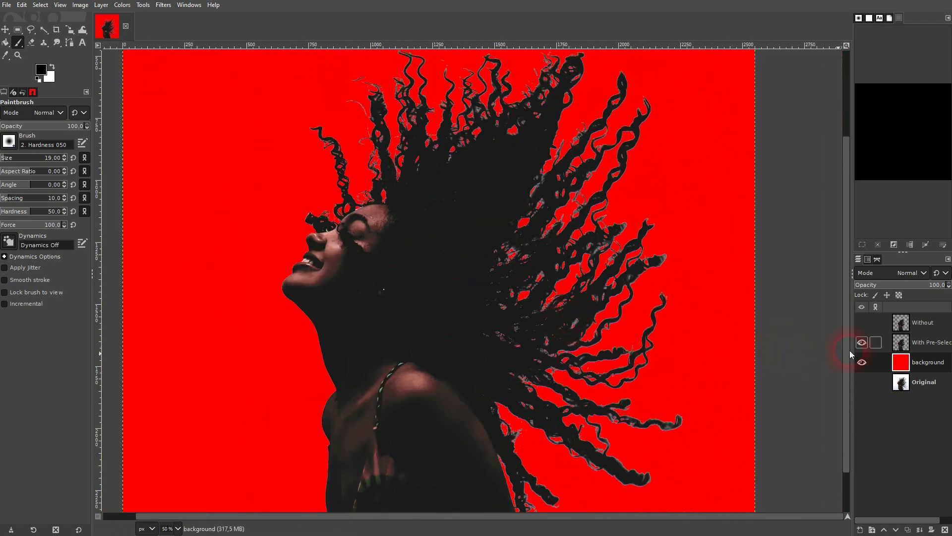
pyautogui.click(861, 322)
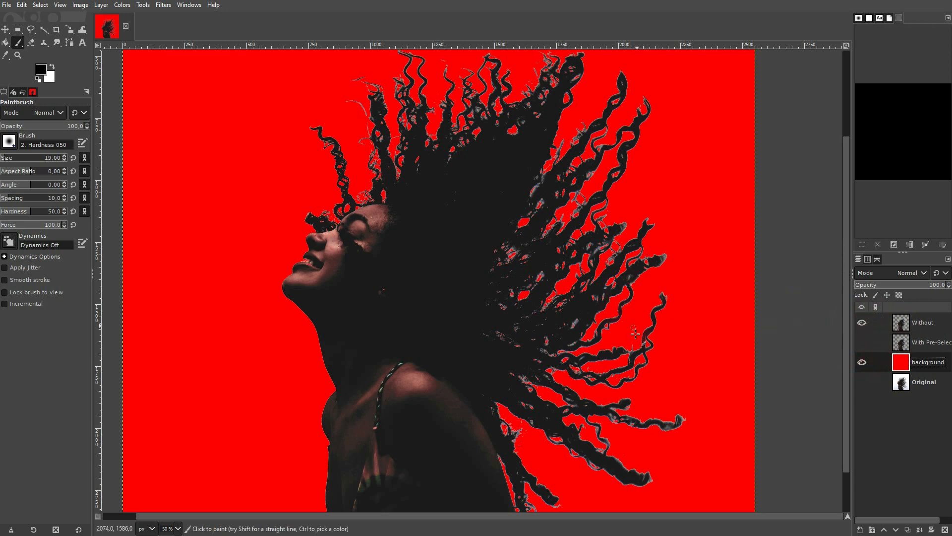
pyautogui.click(929, 326)
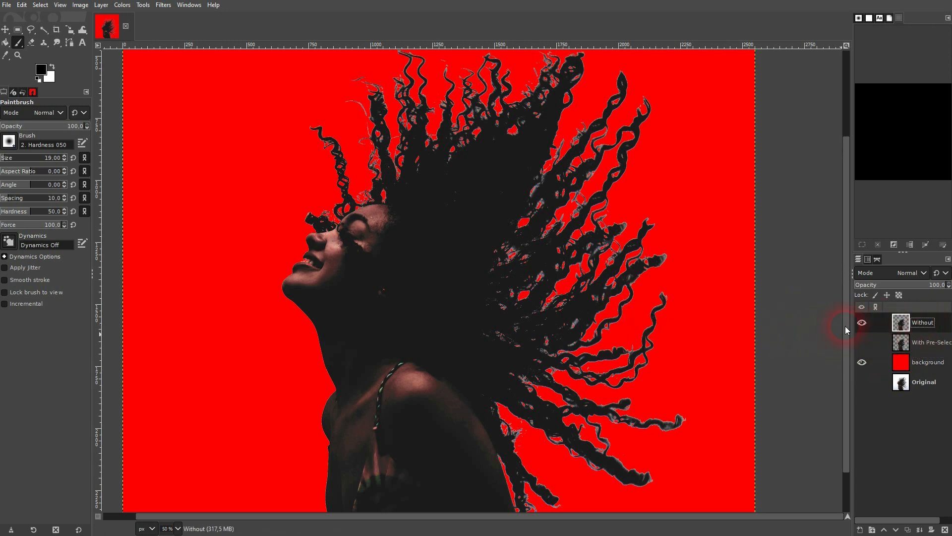
pyautogui.click(862, 323)
pyautogui.click(862, 342)
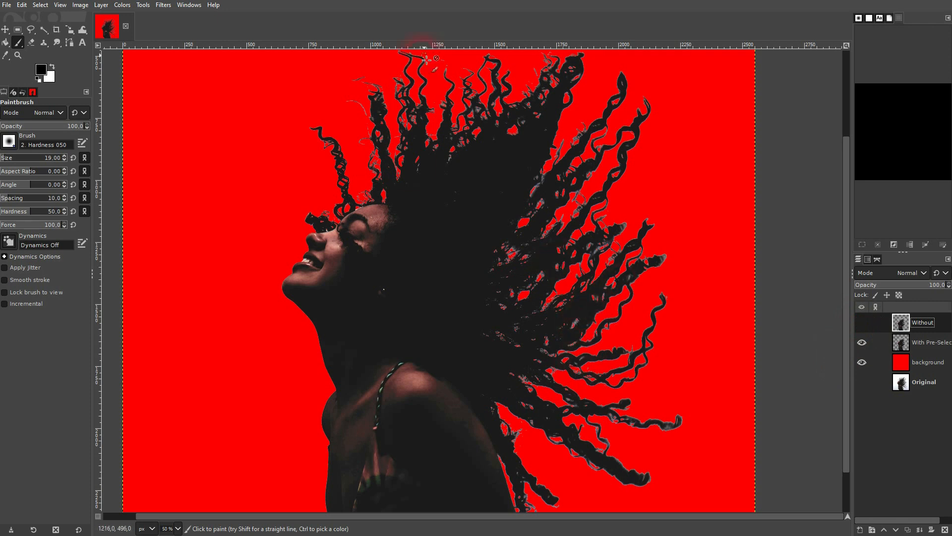
pyautogui.scroll(4, 500, 82)
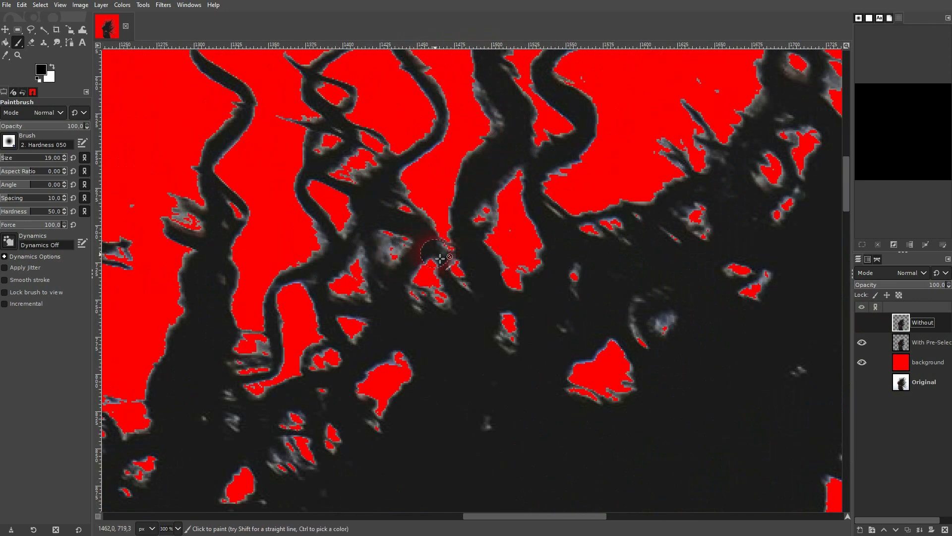
pyautogui.scroll(-3, 452, 281)
pyautogui.scroll(-2, 453, 280)
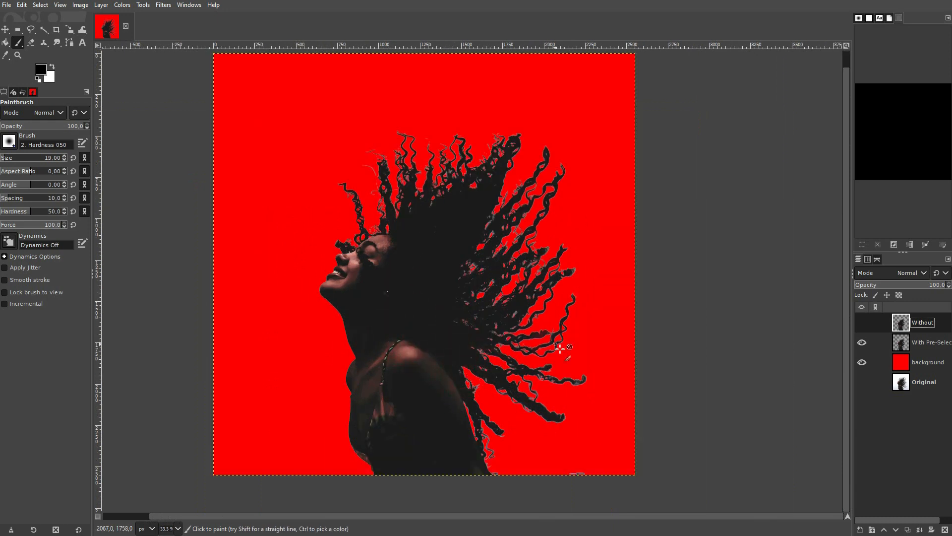
pyautogui.click(118, 5)
pyautogui.moveTo(101, 11)
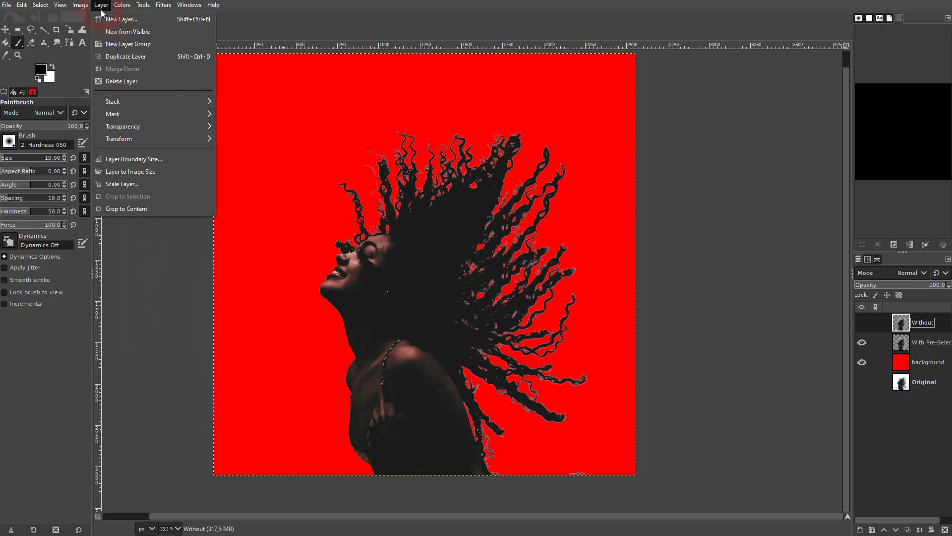
pyautogui.moveTo(174, 128)
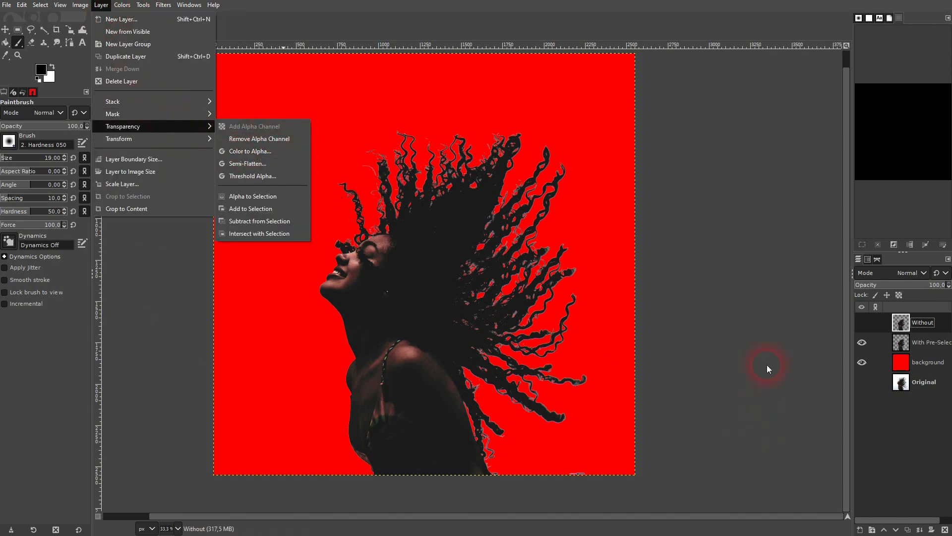
pyautogui.click(697, 287)
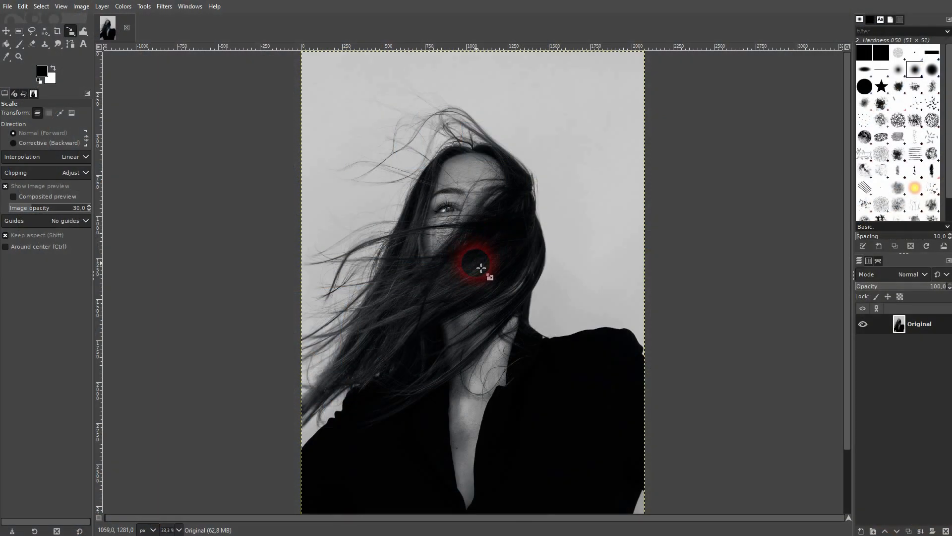
# Try to select the grey background of the long-haired portrait with Fuzzy Select, lowering the threshold to 18, and clear the selection.
pyautogui.scroll(-1, 479, 265)
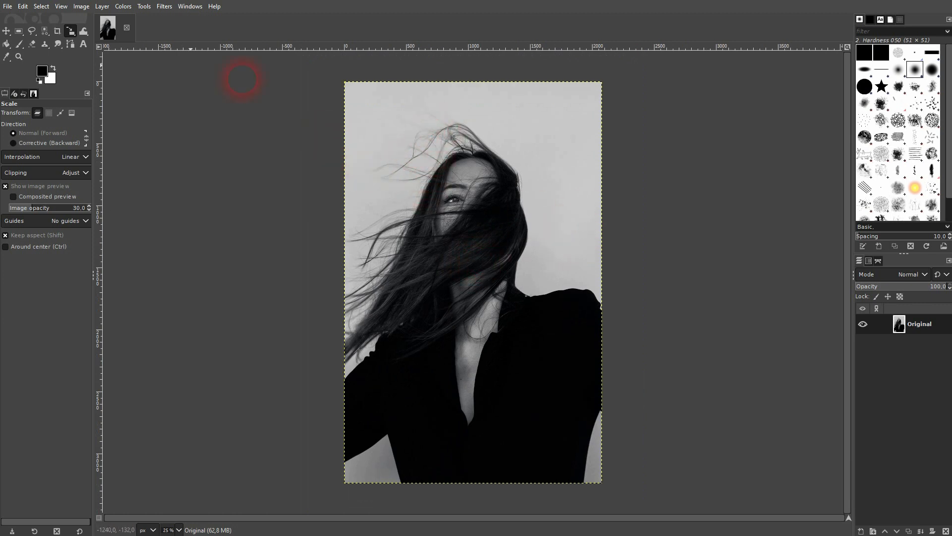
pyautogui.click(45, 31)
pyautogui.click(567, 153)
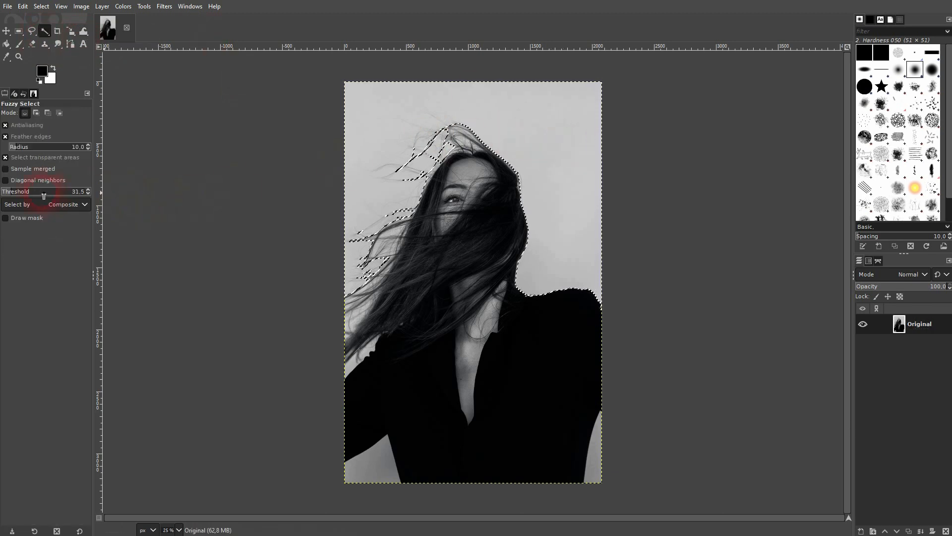
pyautogui.click(7, 191)
pyautogui.click(560, 126)
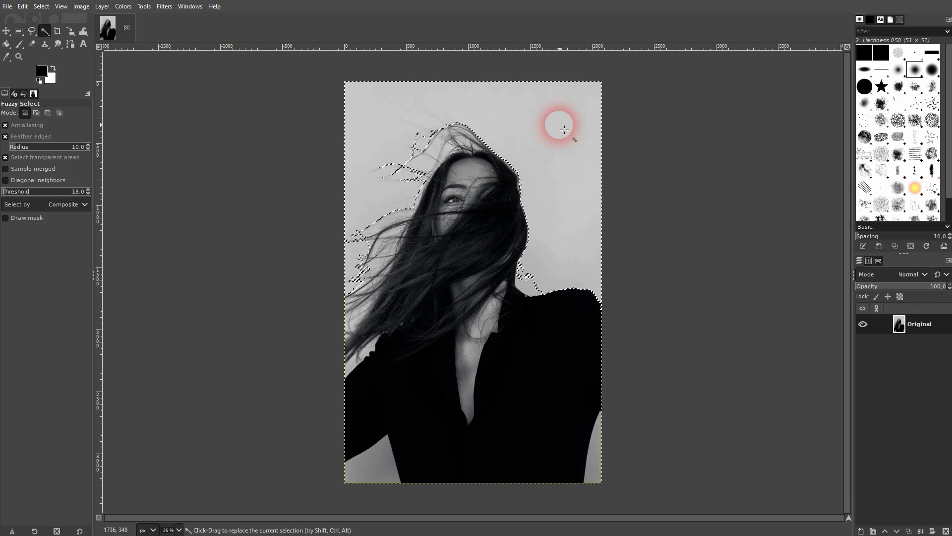
pyautogui.hotkey('ctrl', 'shift', 'a')
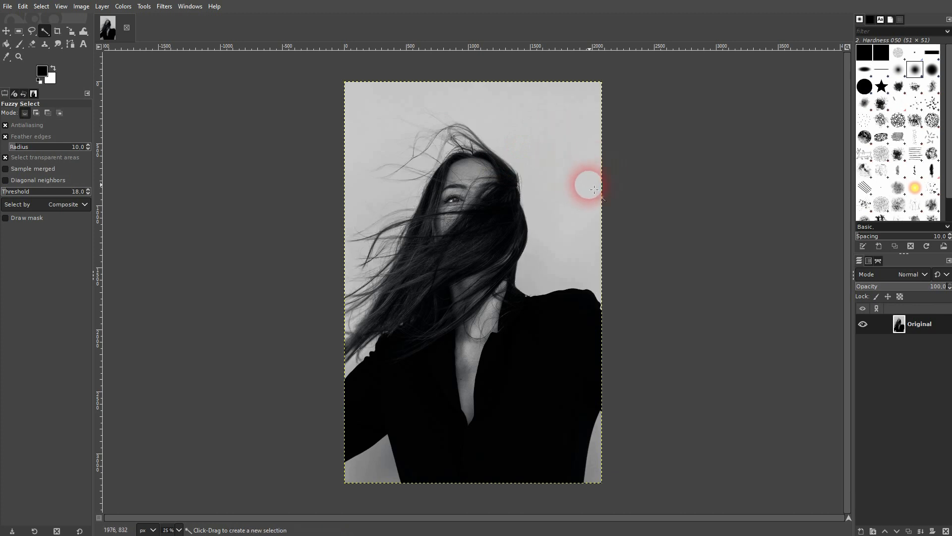
# Duplicate the Original layer, hiding the original, and desaturate the duplicate.
pyautogui.click(909, 531)
pyautogui.click(861, 344)
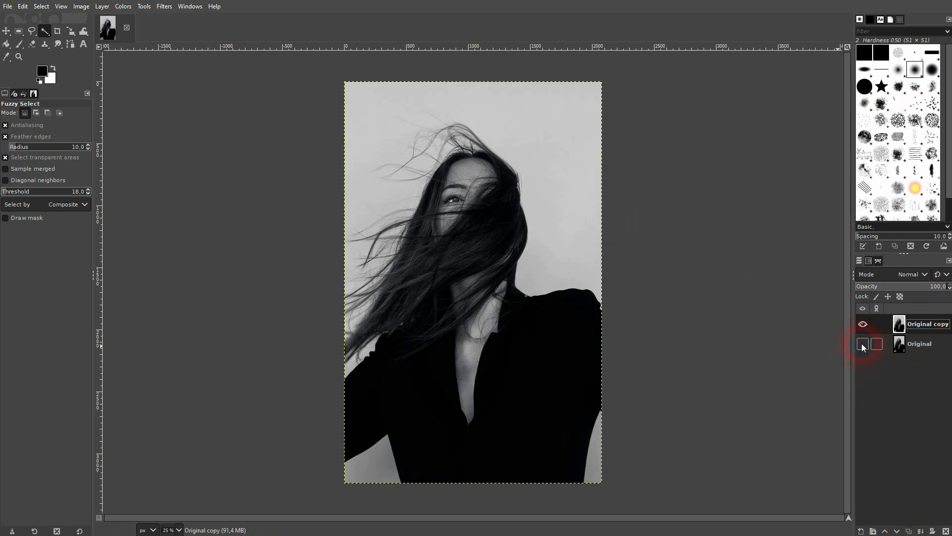
pyautogui.click(120, 6)
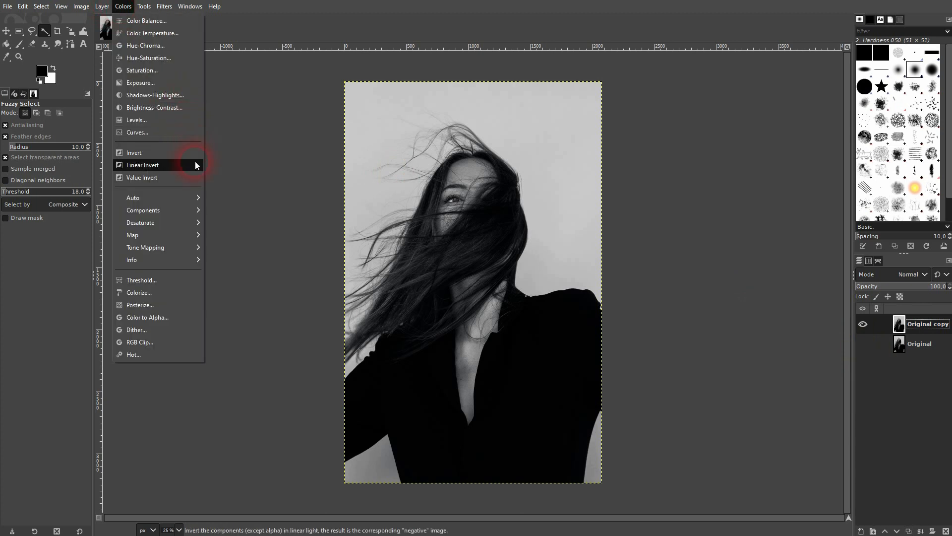
pyautogui.moveTo(187, 222)
pyautogui.click(239, 235)
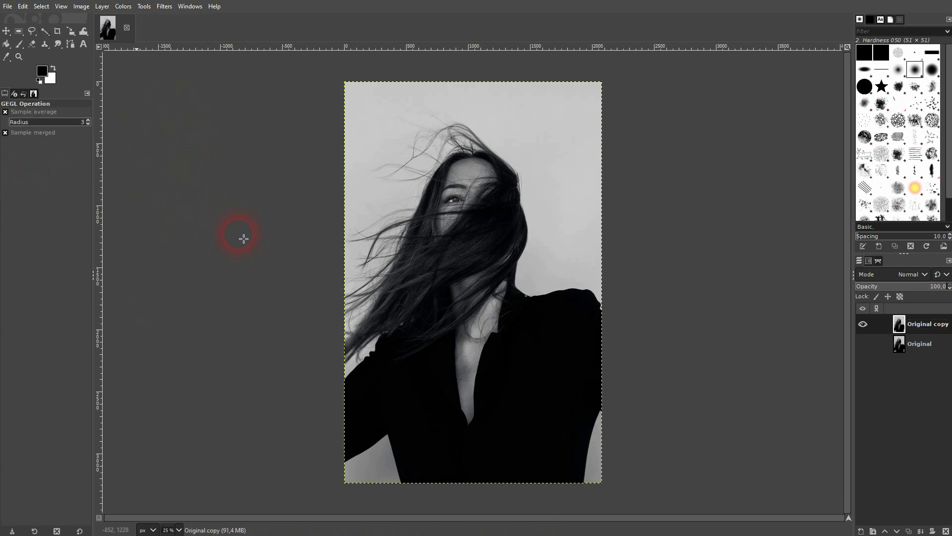
pyautogui.click(170, 248)
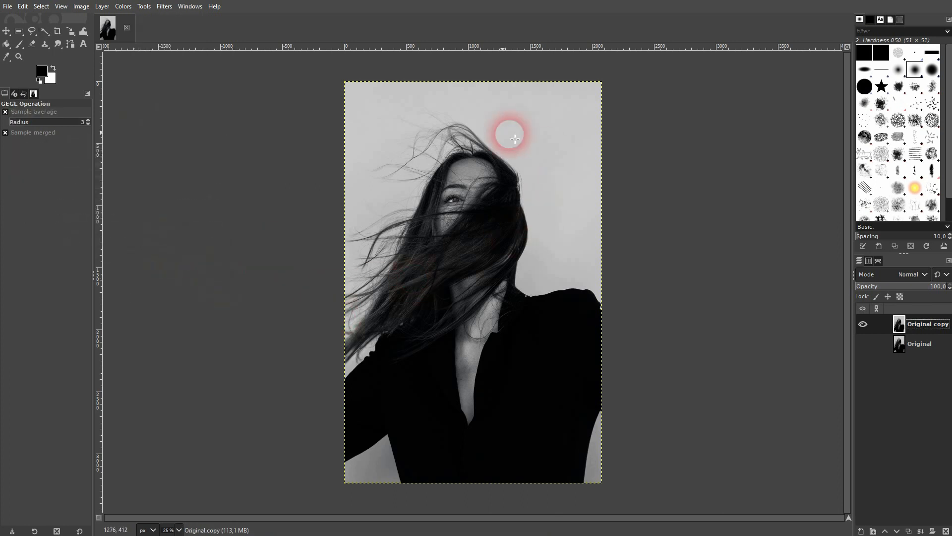
# Increase the copy's contrast with an S-shaped Value curve through about 65/19 in the shadows and 177/212 in the highlights.
pyautogui.click(125, 6)
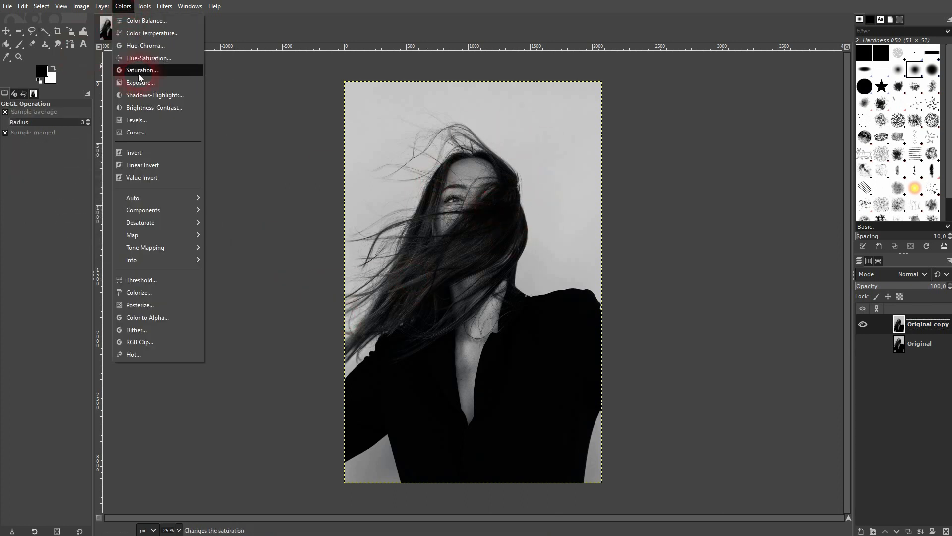
pyautogui.click(149, 132)
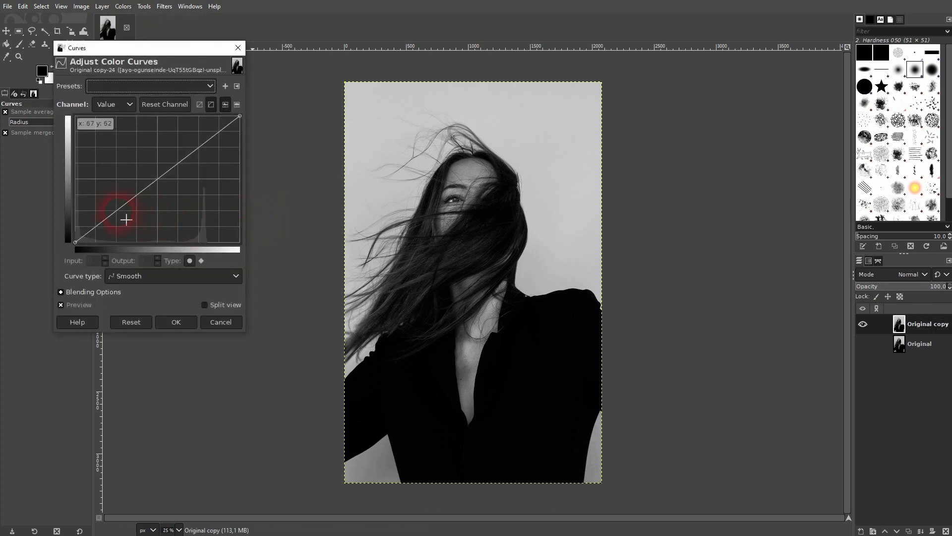
pyautogui.moveTo(117, 211); pyautogui.dragTo(140, 241)
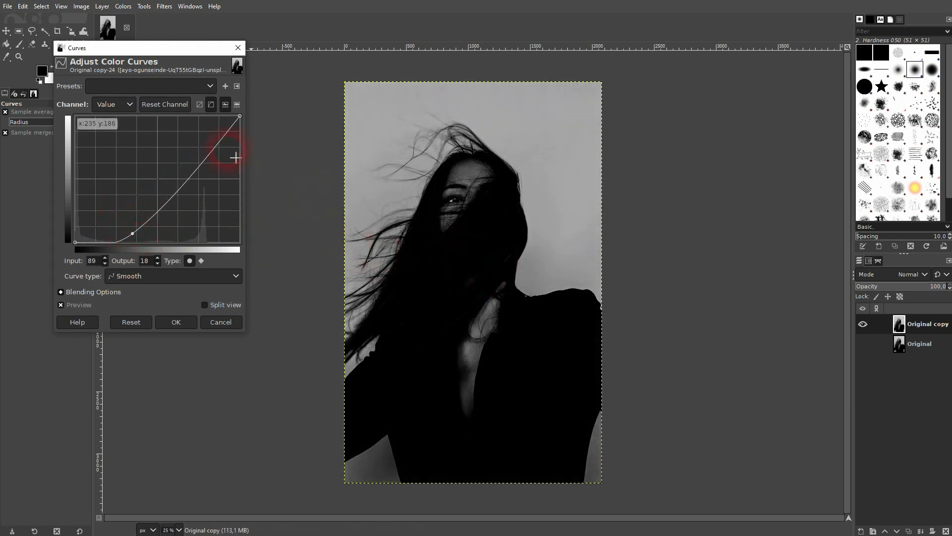
pyautogui.moveTo(210, 163); pyautogui.dragTo(198, 139)
pyautogui.moveTo(132, 233)
pyautogui.mouseDown()
pyautogui.moveTo(160, 241)
pyautogui.moveTo(122, 240)
pyautogui.mouseUp()
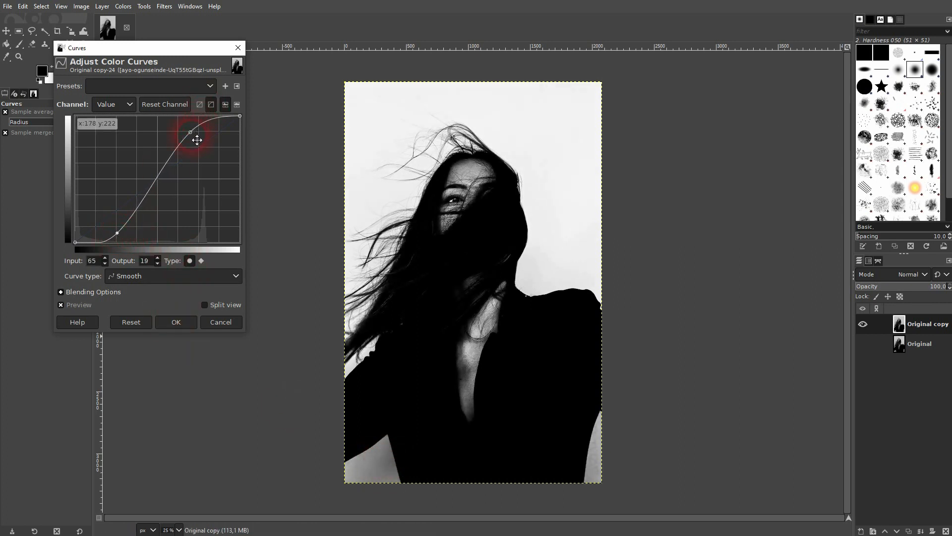
pyautogui.moveTo(198, 141); pyautogui.dragTo(198, 146)
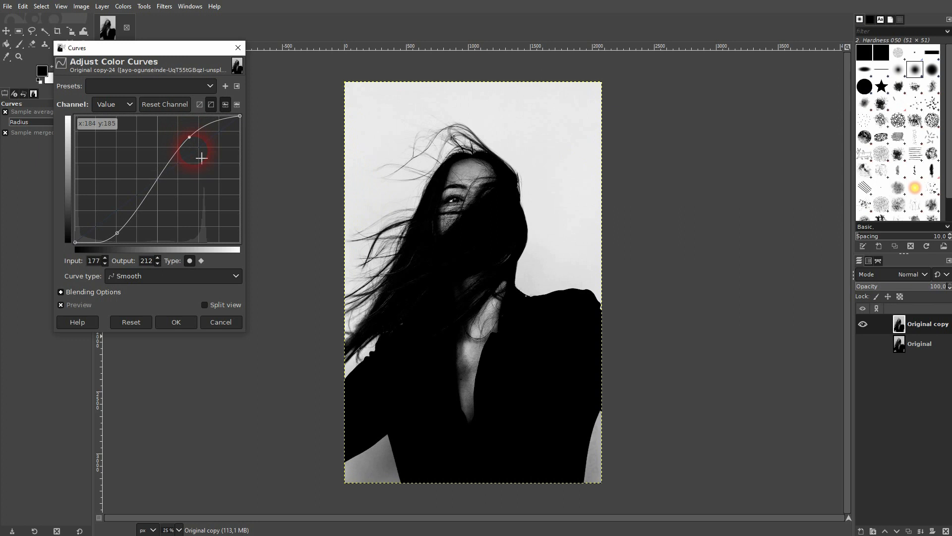
pyautogui.click(175, 322)
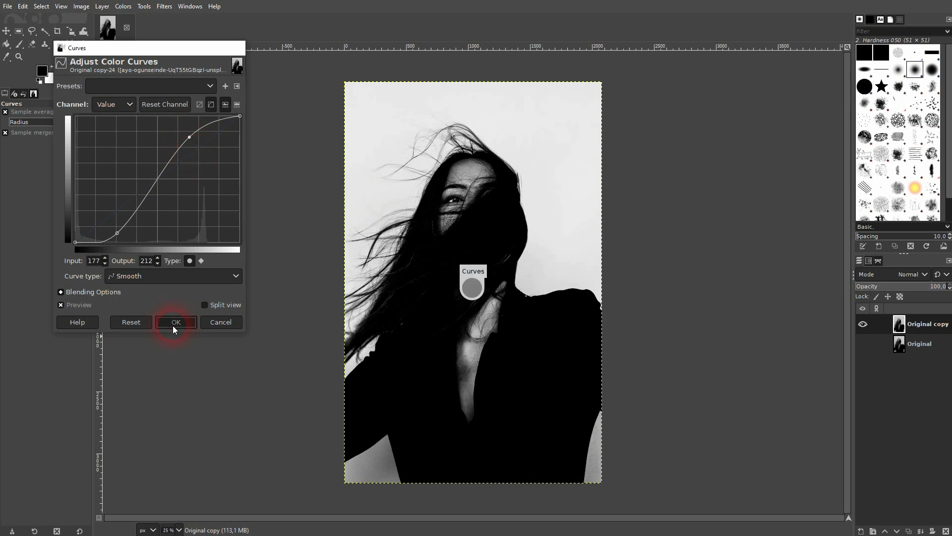
# Set the copy's high input level to 226 with Levels to whiten the background, and invert its colors.
pyautogui.click(123, 6)
pyautogui.click(162, 121)
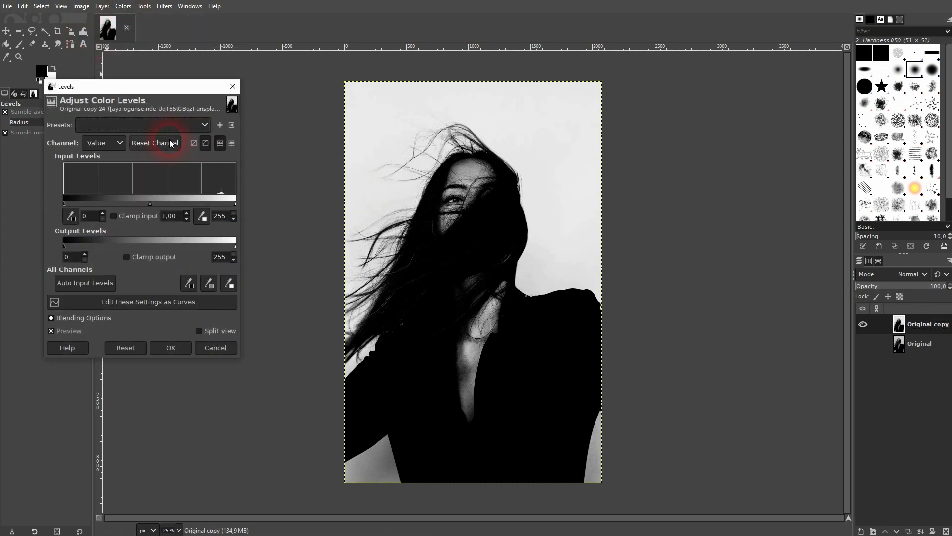
pyautogui.moveTo(65, 203)
pyautogui.mouseDown()
pyautogui.moveTo(103, 204)
pyautogui.moveTo(70, 206)
pyautogui.mouseUp()
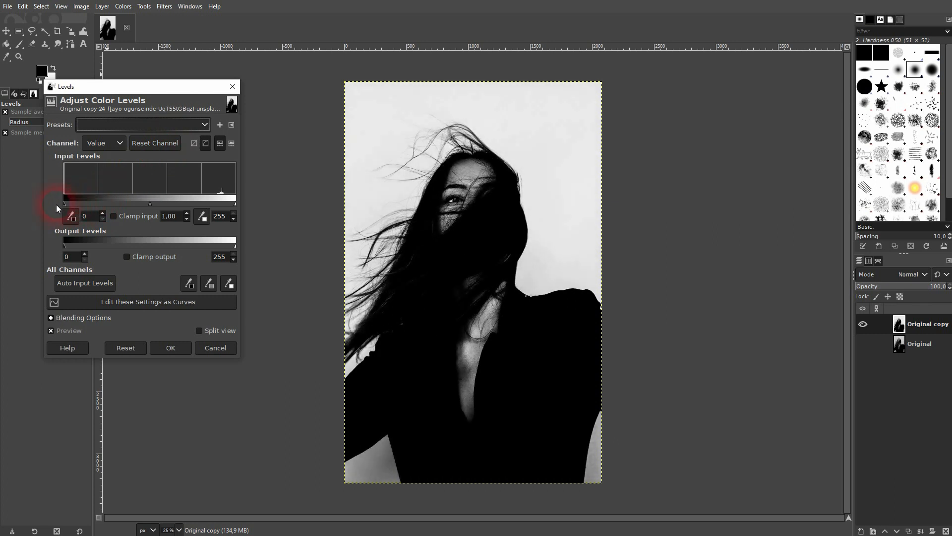
pyautogui.moveTo(236, 204)
pyautogui.mouseDown()
pyautogui.moveTo(181, 202)
pyautogui.moveTo(210, 204)
pyautogui.mouseUp()
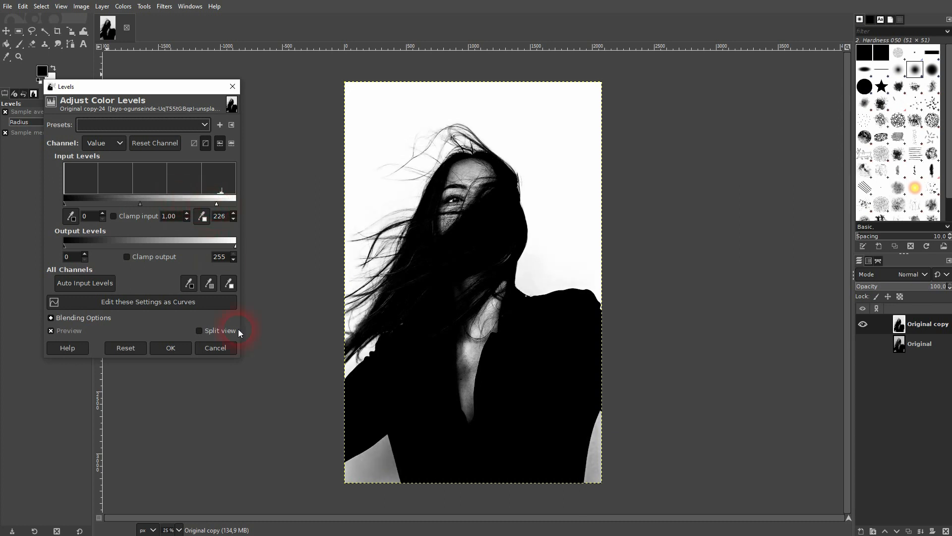
pyautogui.click(174, 347)
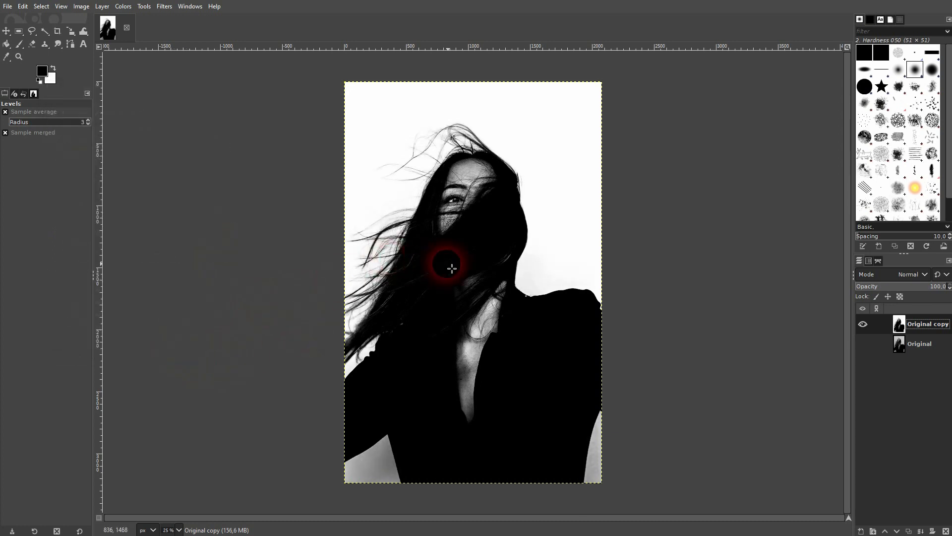
pyautogui.click(126, 7)
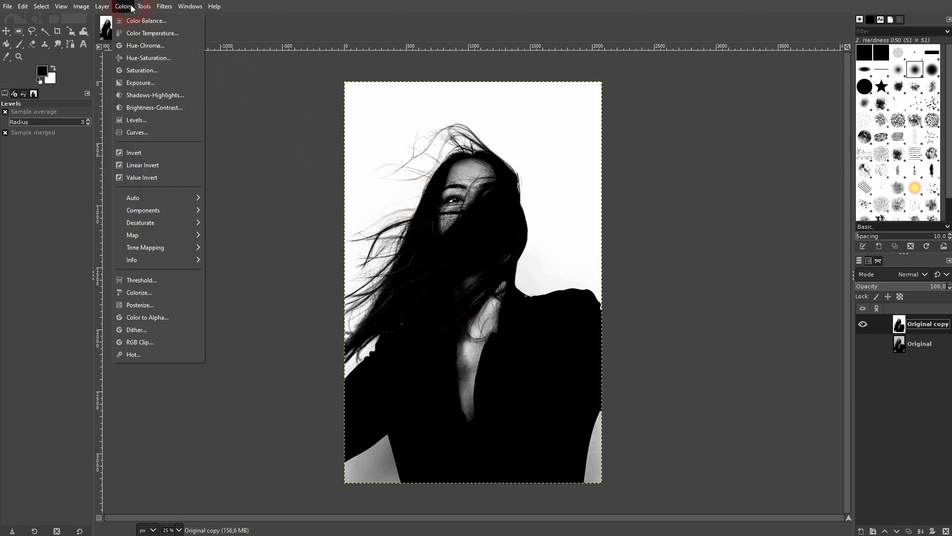
pyautogui.click(168, 157)
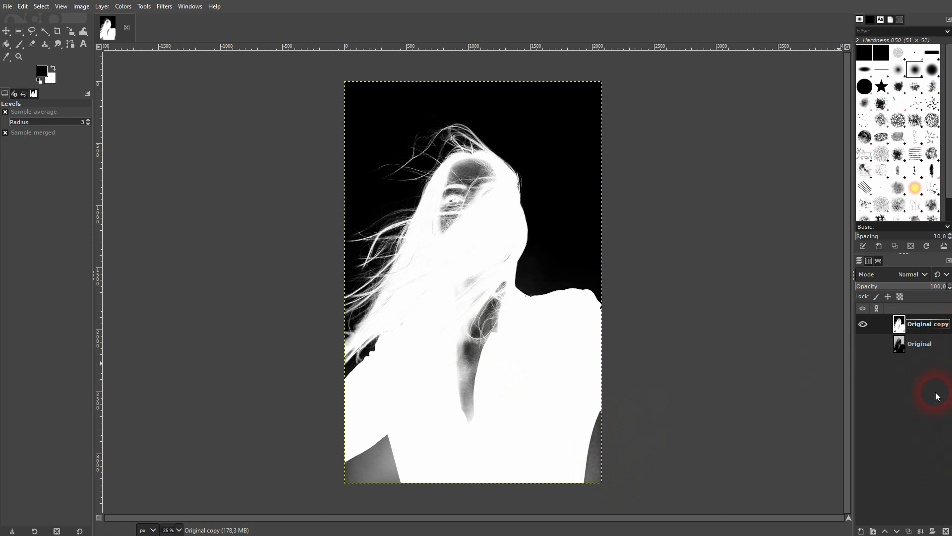
# Duplicate the Original layer again and make the new duplicate visible beneath the inverted black-and-white copy.
pyautogui.click(922, 344)
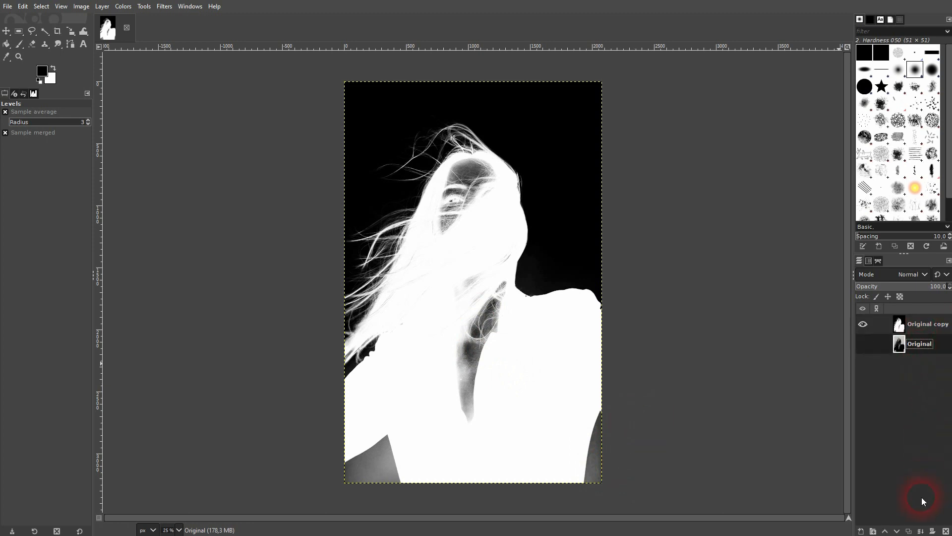
pyautogui.click(910, 531)
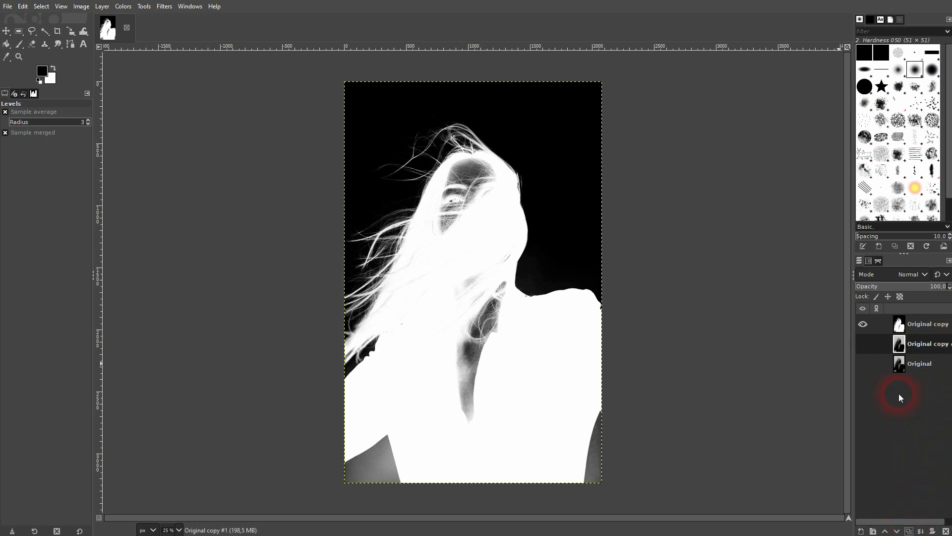
pyautogui.click(864, 345)
pyautogui.click(861, 326)
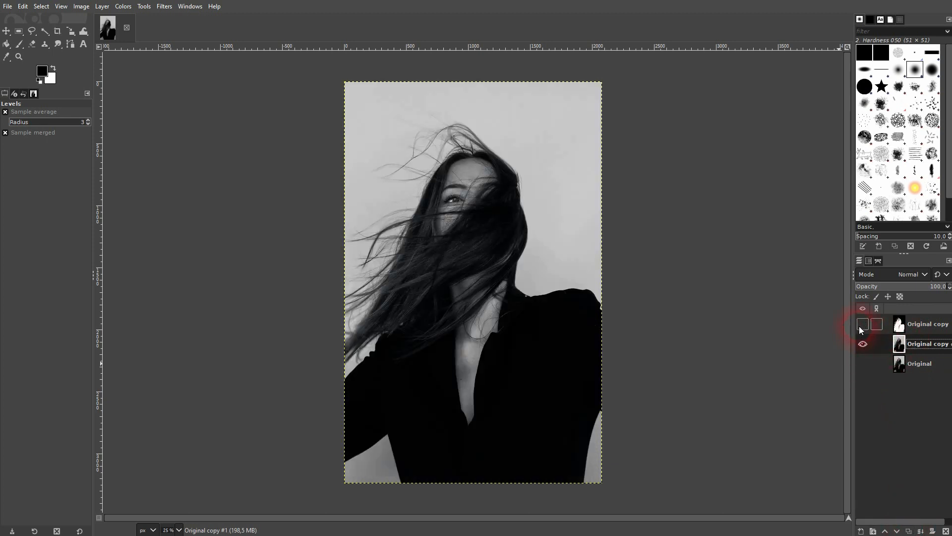
pyautogui.click(861, 325)
# Add a White (full opacity) layer mask to the new duplicate of the Original layer.
pyautogui.rightClick(918, 344)
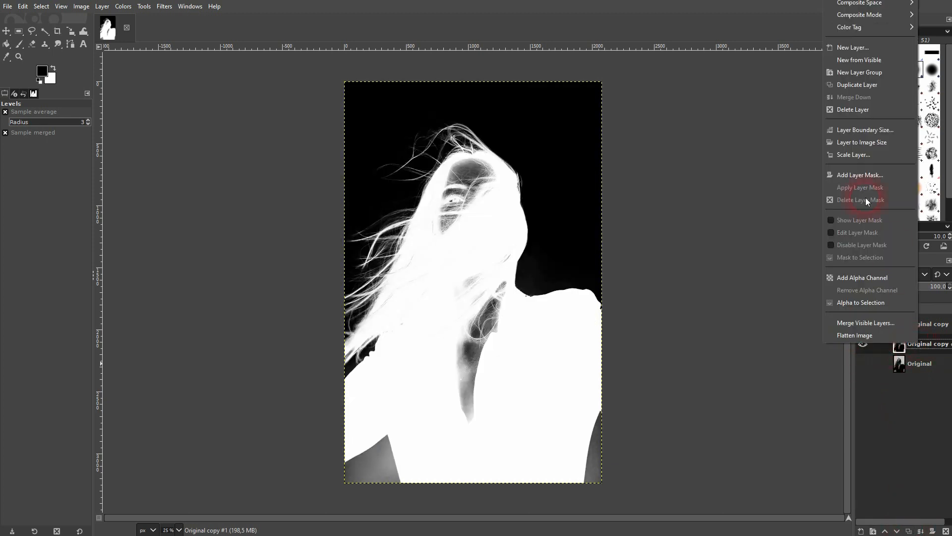
pyautogui.click(866, 174)
pyautogui.click(834, 151)
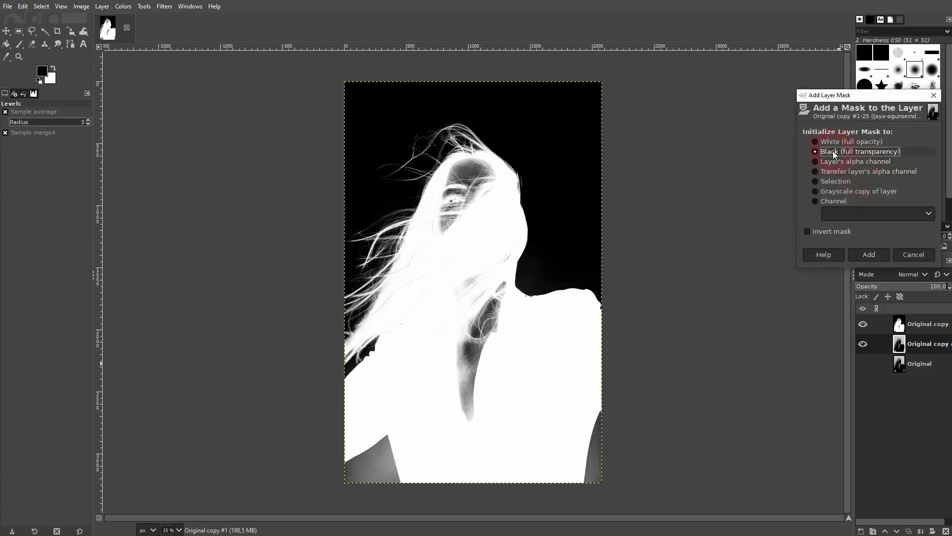
pyautogui.click(878, 253)
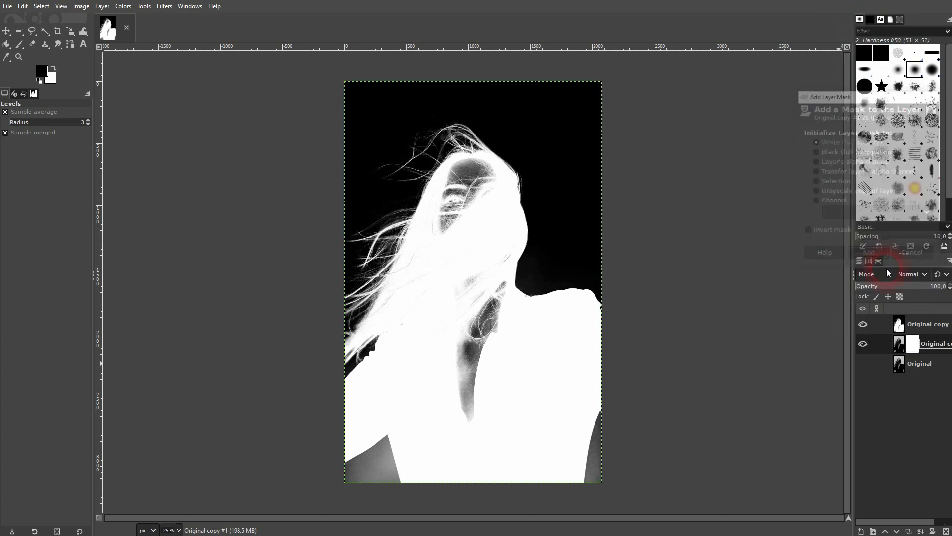
# Paste the inverted copy into the duplicate's layer mask, anchor it, and hide the inverted copy.
pyautogui.click(904, 327)
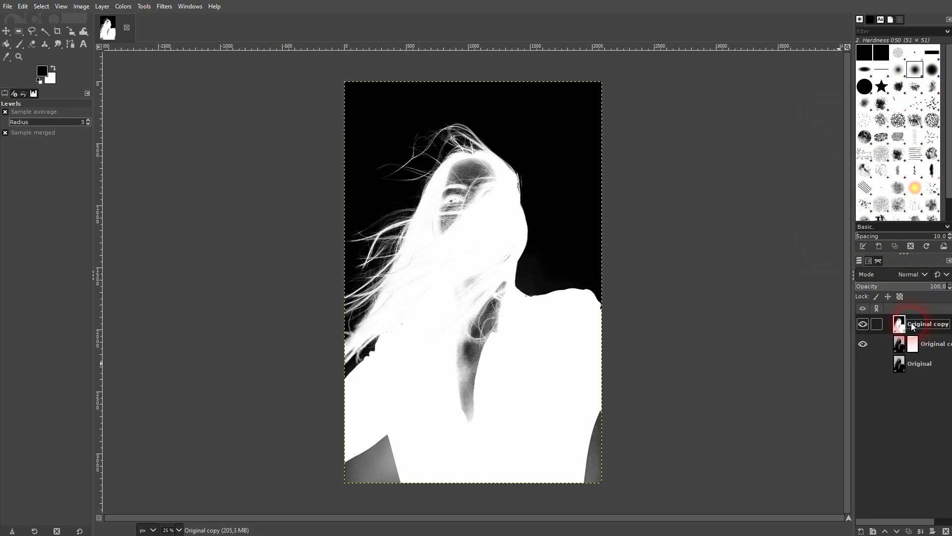
pyautogui.hotkey('ctrl', 'c')
pyautogui.click(900, 345)
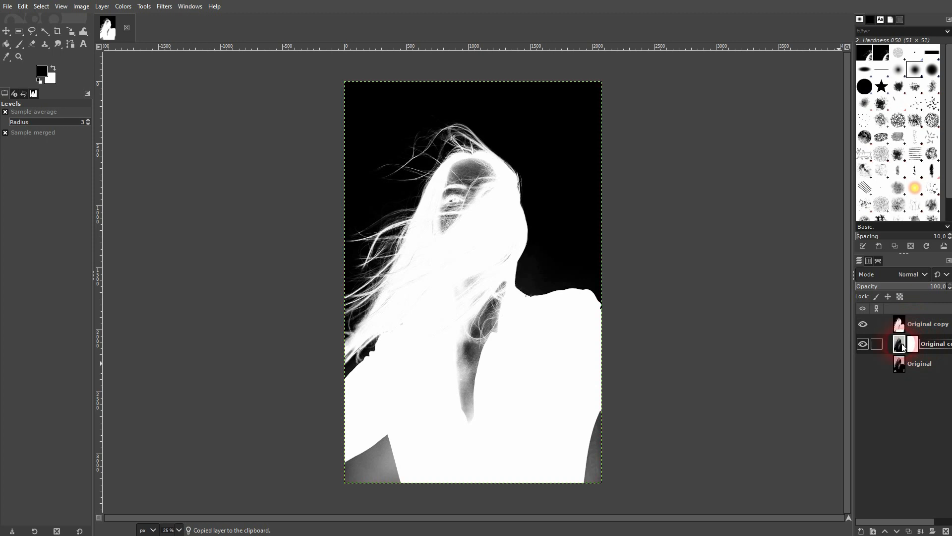
pyautogui.click(915, 349)
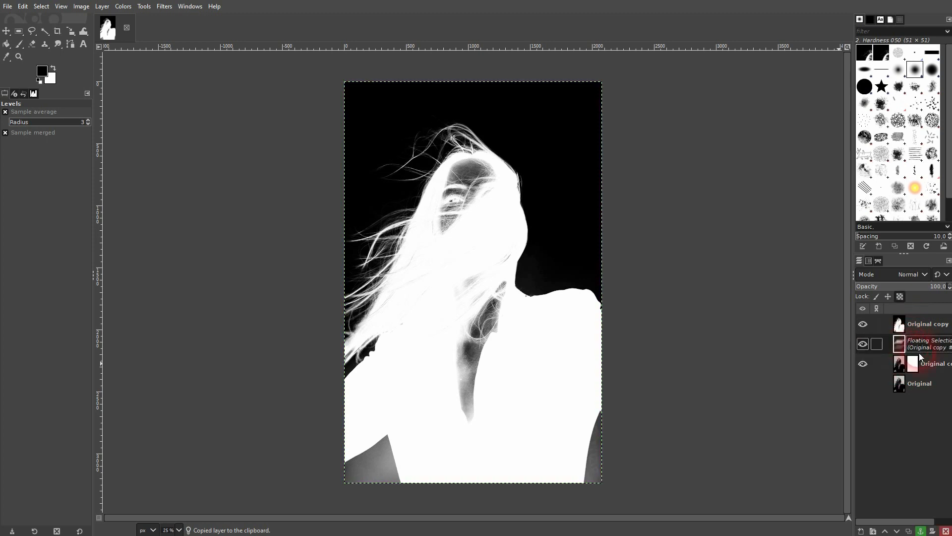
pyautogui.hotkey('ctrl', 'v')
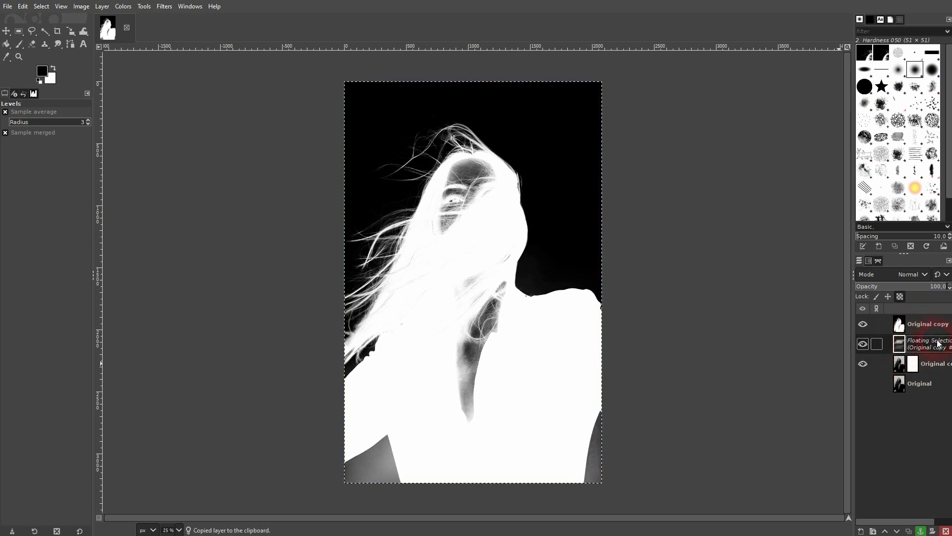
pyautogui.click(922, 532)
pyautogui.click(913, 344)
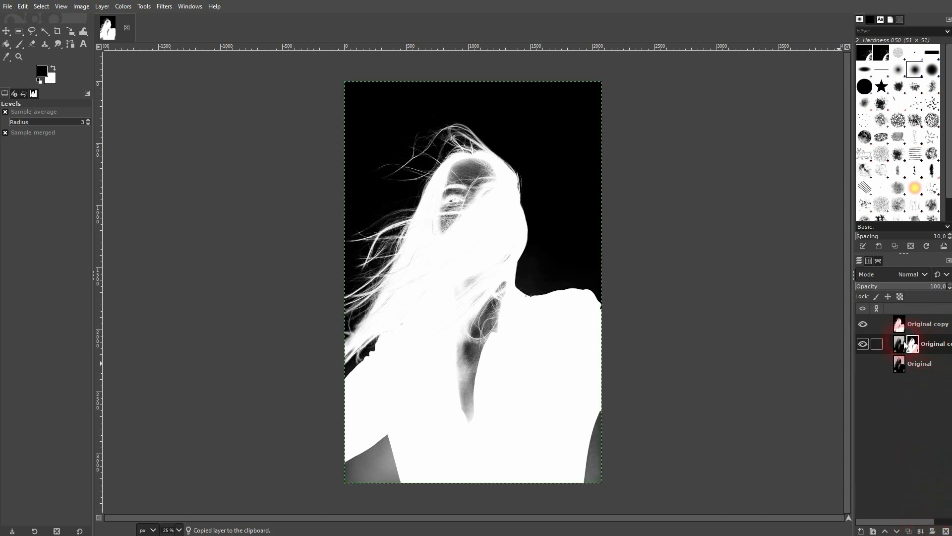
pyautogui.click(863, 324)
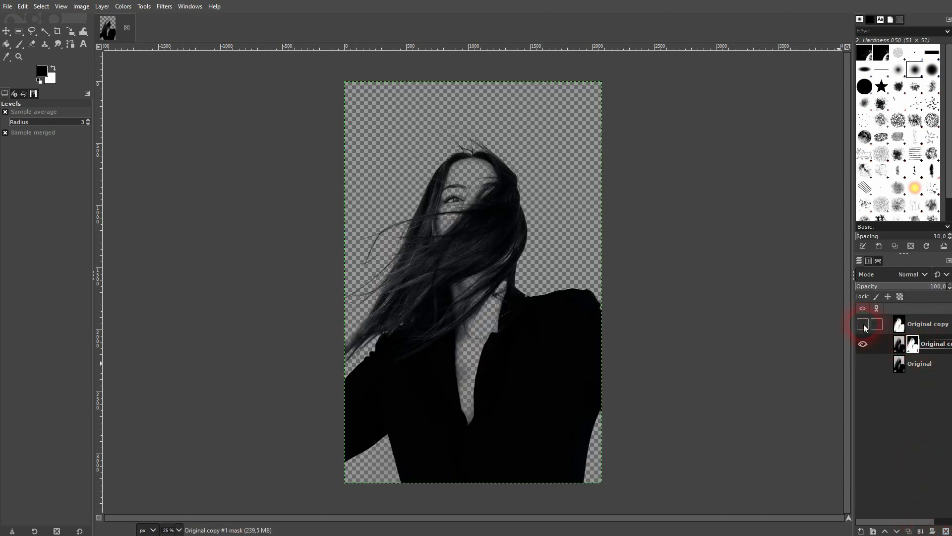
pyautogui.click(899, 325)
pyautogui.click(914, 344)
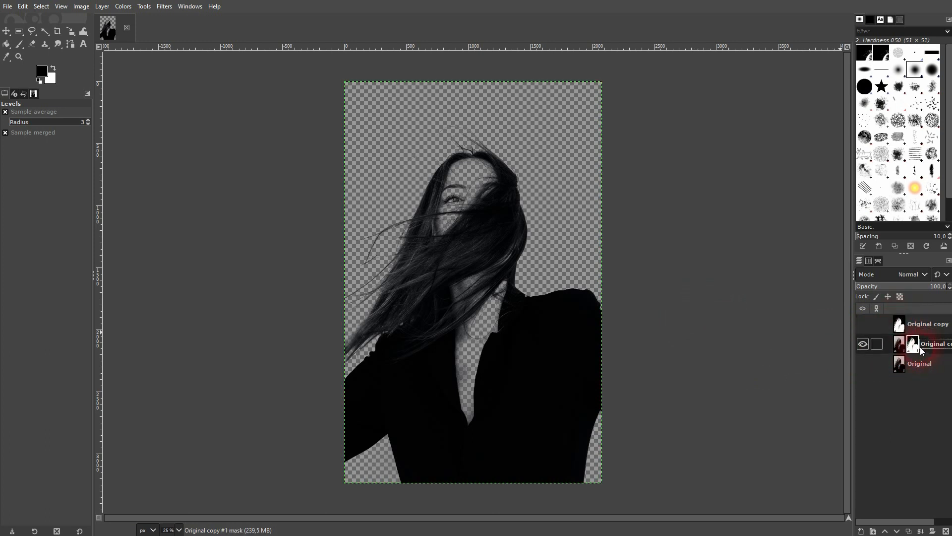
# Create a transparent layer named background directly above Original and fill it with red (ff0000).
pyautogui.click(919, 364)
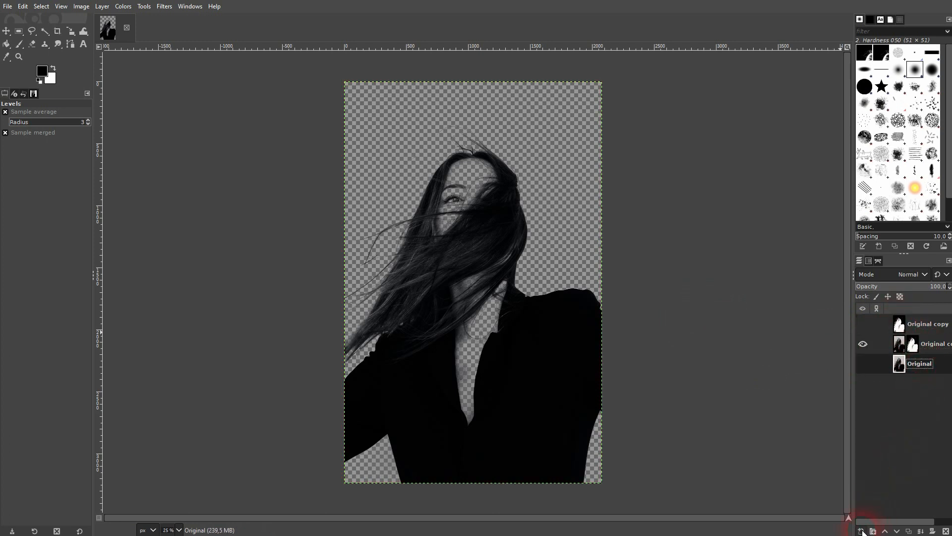
pyautogui.click(861, 531)
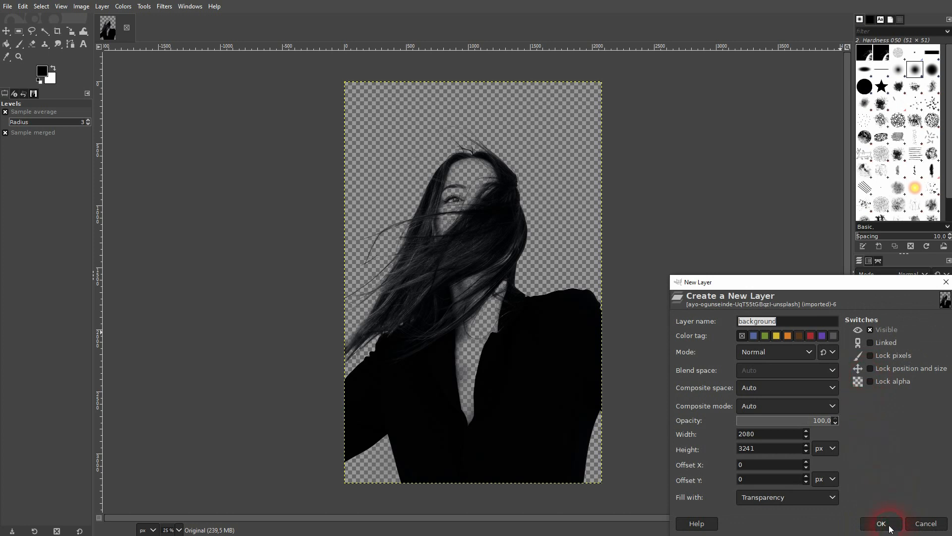
pyautogui.click(881, 524)
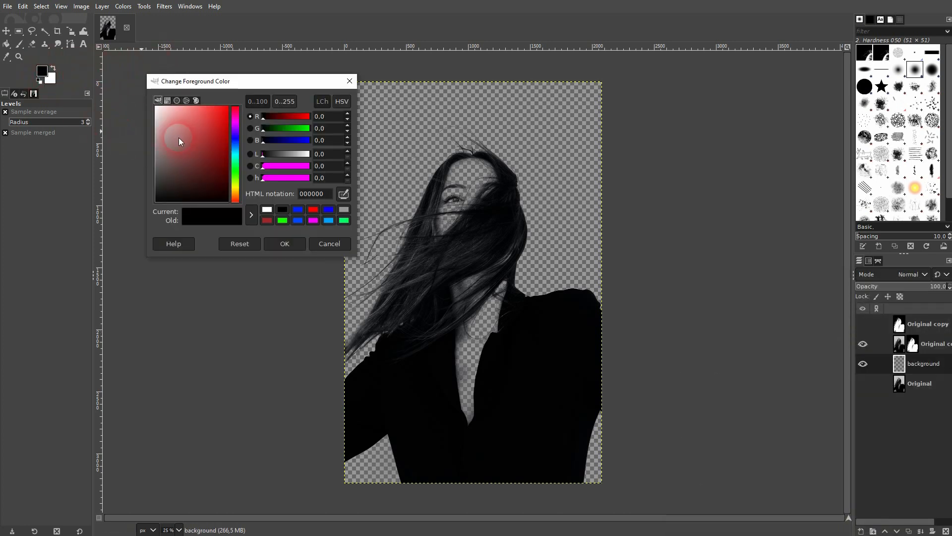
pyautogui.moveTo(178, 140); pyautogui.dragTo(255, 102)
pyautogui.click(280, 247)
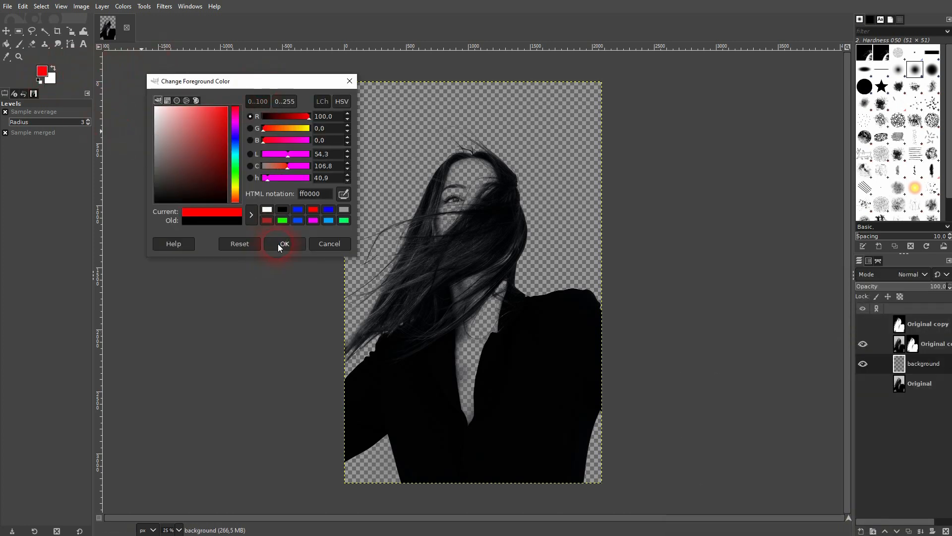
pyautogui.click(7, 44)
pyautogui.click(375, 141)
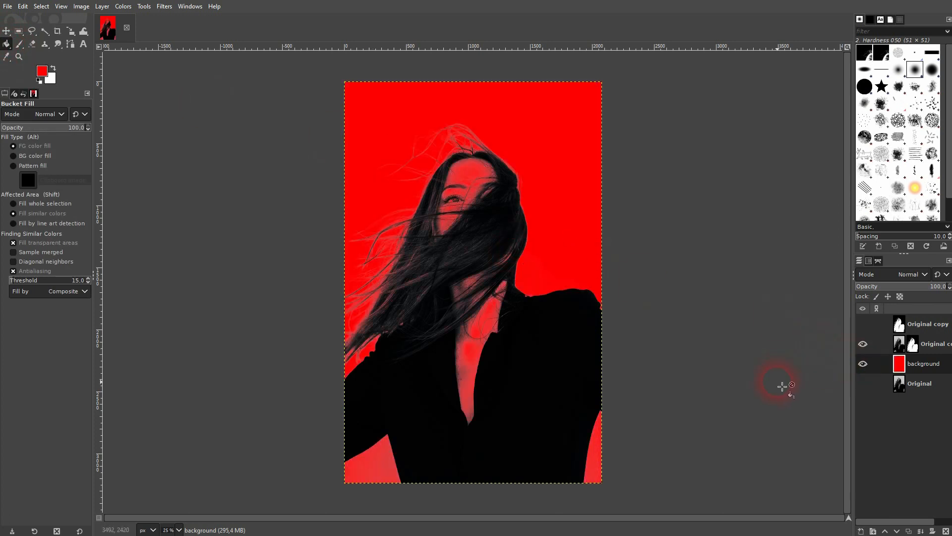
# Compare the masked cut-out against the original photo and the red background by toggling layer visibility.
pyautogui.click(863, 383)
pyautogui.click(863, 364)
pyautogui.click(863, 365)
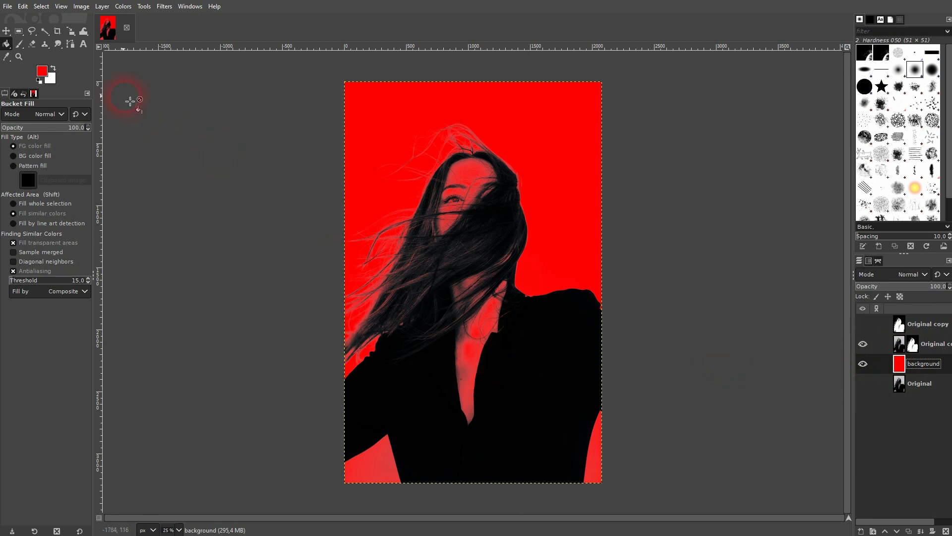
# On the duplicate's layer mask, paint white with a size 181 Paintbrush over the woman's chest, neck and face to restore them.
pyautogui.click(20, 46)
pyautogui.click(39, 81)
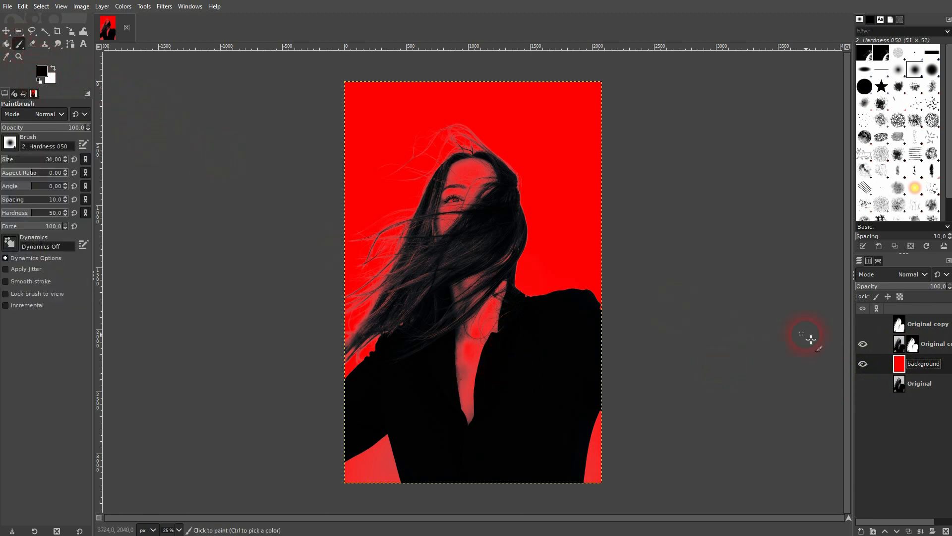
pyautogui.click(913, 346)
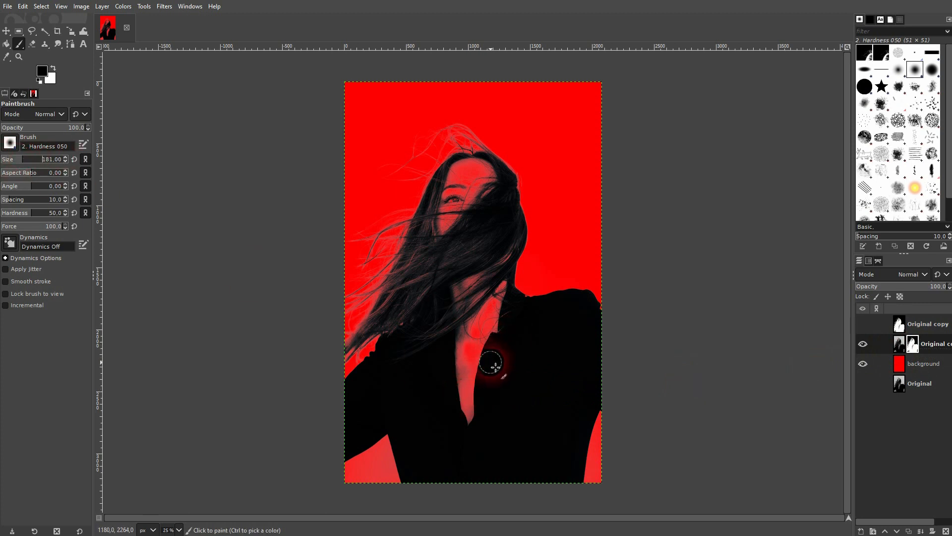
pyautogui.moveTo(486, 393)
pyautogui.mouseDown()
pyautogui.moveTo(463, 433)
pyautogui.moveTo(479, 393)
pyautogui.moveTo(465, 428)
pyautogui.moveTo(484, 435)
pyautogui.moveTo(478, 419)
pyautogui.moveTo(467, 436)
pyautogui.moveTo(453, 375)
pyautogui.moveTo(455, 317)
pyautogui.moveTo(463, 412)
pyautogui.moveTo(480, 330)
pyautogui.moveTo(491, 390)
pyautogui.moveTo(487, 304)
pyautogui.moveTo(508, 399)
pyautogui.moveTo(502, 315)
pyautogui.moveTo(485, 285)
pyautogui.moveTo(509, 310)
pyautogui.moveTo(503, 289)
pyautogui.moveTo(481, 312)
pyautogui.moveTo(469, 364)
pyautogui.moveTo(469, 281)
pyautogui.moveTo(480, 297)
pyautogui.moveTo(477, 278)
pyautogui.moveTo(464, 284)
pyautogui.moveTo(456, 313)
pyautogui.moveTo(455, 264)
pyautogui.mouseUp()
pyautogui.press('x')
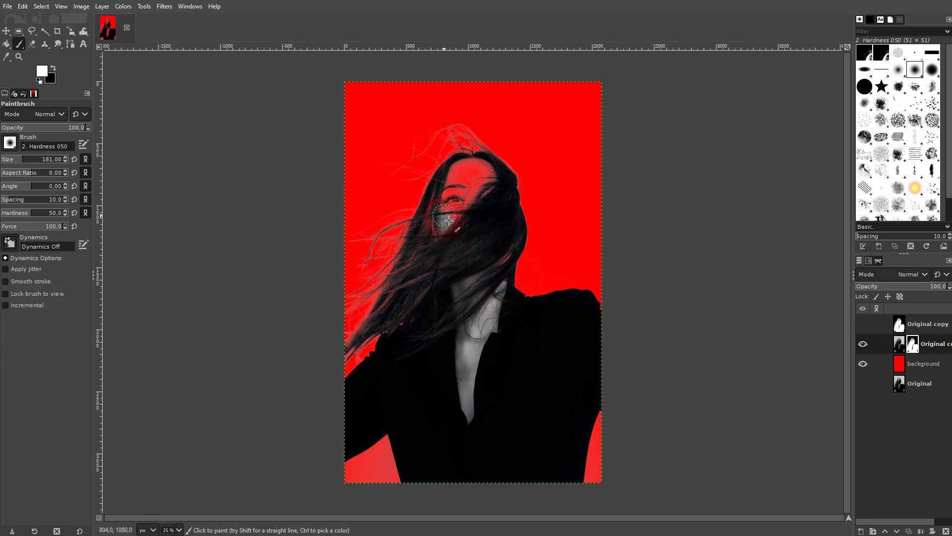
pyautogui.moveTo(456, 186)
pyautogui.mouseDown()
pyautogui.moveTo(483, 173)
pyautogui.moveTo(462, 218)
pyautogui.moveTo(459, 183)
pyautogui.moveTo(450, 244)
pyautogui.moveTo(483, 195)
pyautogui.moveTo(471, 182)
pyautogui.moveTo(498, 205)
pyautogui.moveTo(494, 171)
pyautogui.mouseUp()
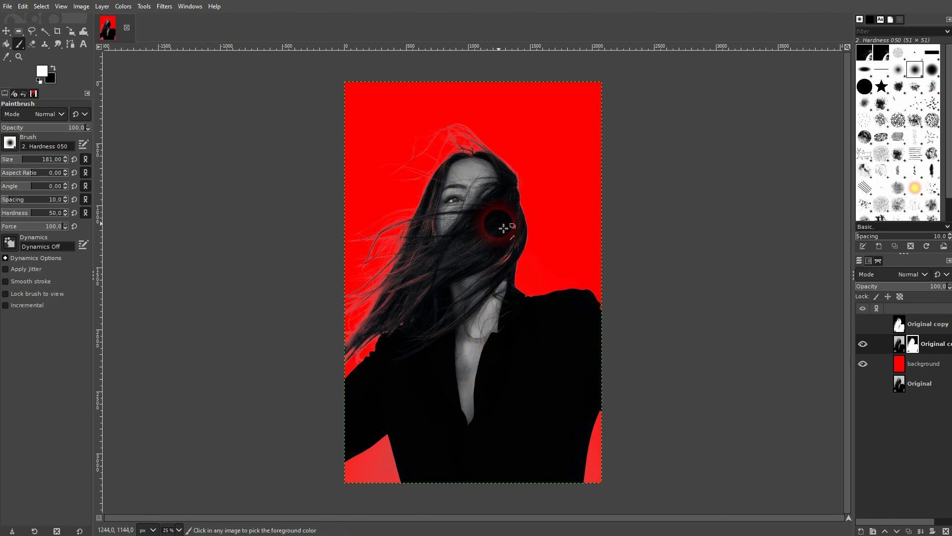
# Paint the mask white over the inner hair at brush size 181, and over the thick lower-left hair strands at size 41.
pyautogui.keyDown('ctrl'); pyautogui.scroll(3, 497, 223); pyautogui.keyUp('ctrl')
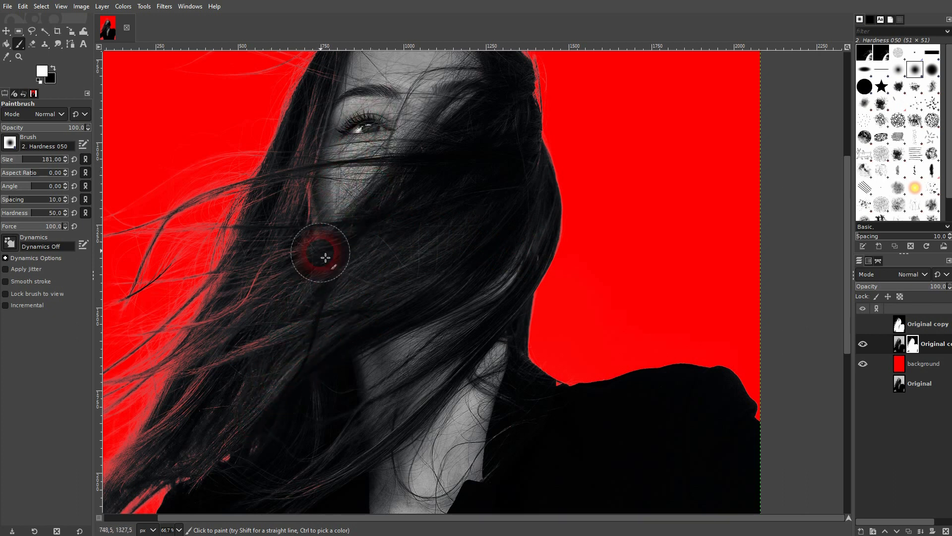
pyautogui.moveTo(290, 240)
pyautogui.mouseDown()
pyautogui.moveTo(337, 154)
pyautogui.moveTo(397, 104)
pyautogui.moveTo(377, 148)
pyautogui.moveTo(348, 121)
pyautogui.moveTo(432, 236)
pyautogui.mouseUp()
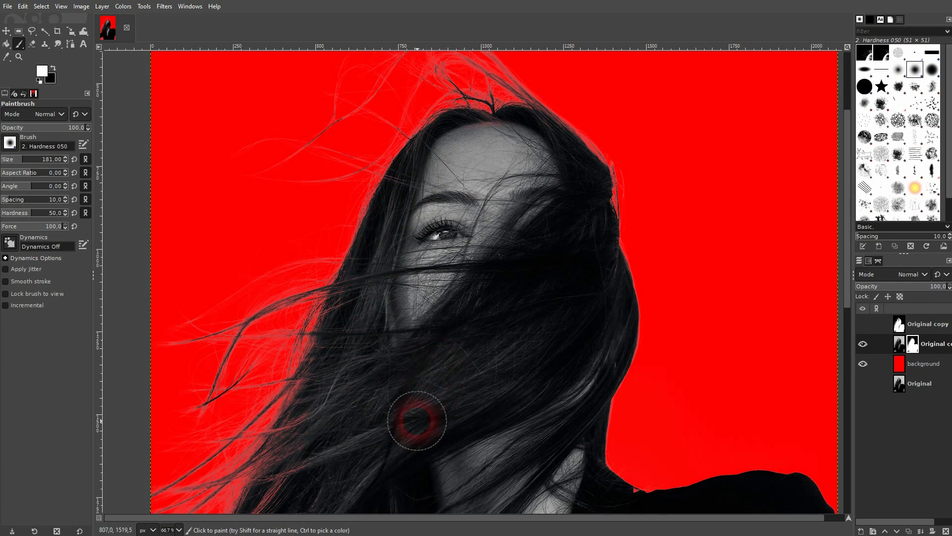
pyautogui.moveTo(412, 418); pyautogui.dragTo(484, 227)
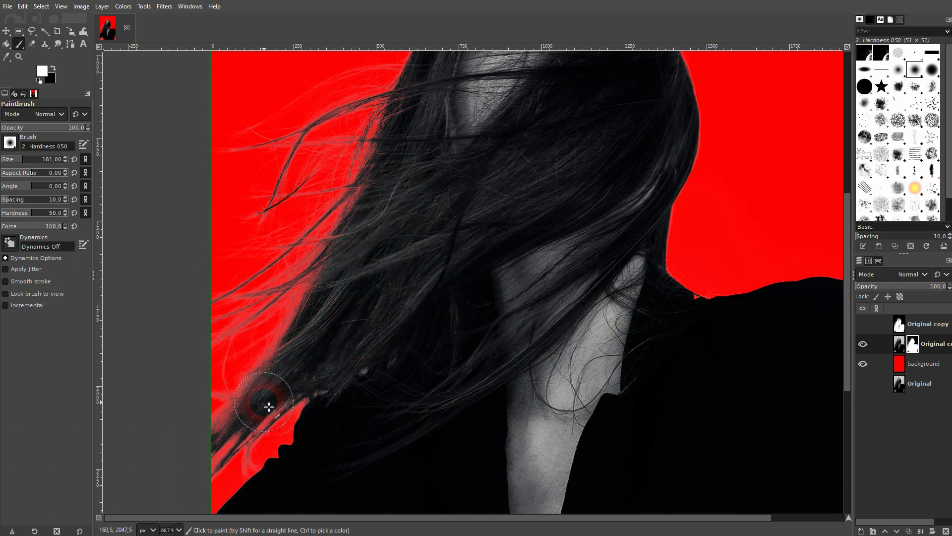
pyautogui.click(9, 159)
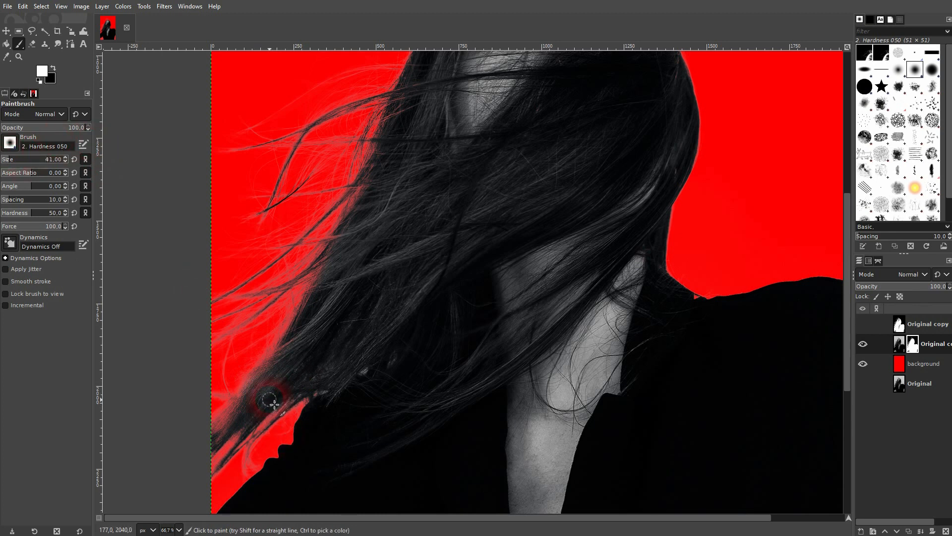
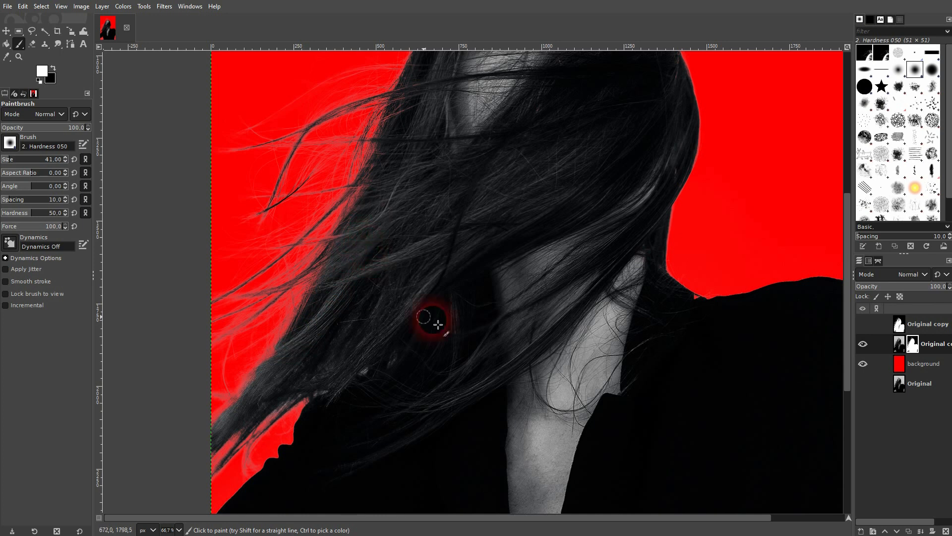
# Paint the mask black with a size 155 brush over the grey haze in the lower-left gap between arm and body.
pyautogui.moveTo(547, 469); pyautogui.dragTo(490, 221)
pyautogui.moveTo(426, 440); pyautogui.dragTo(402, 236)
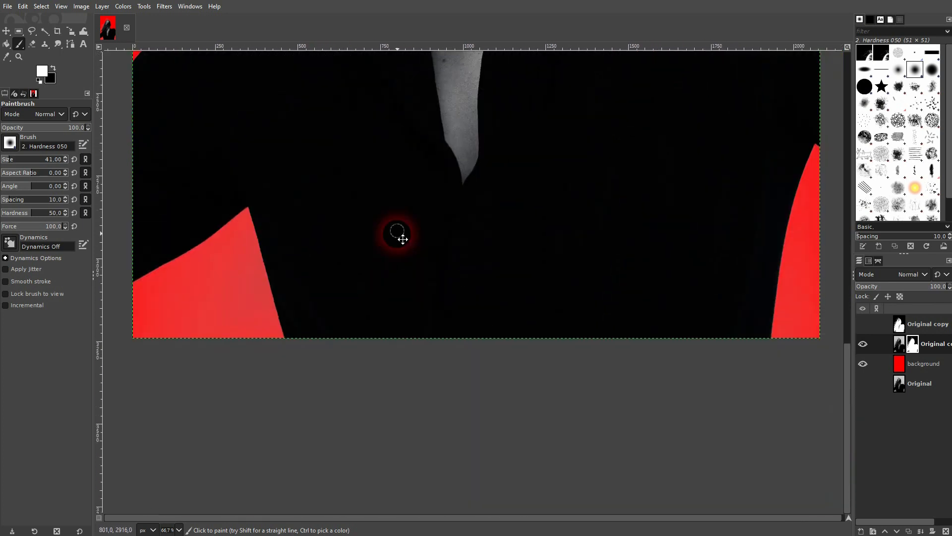
pyautogui.press('x')
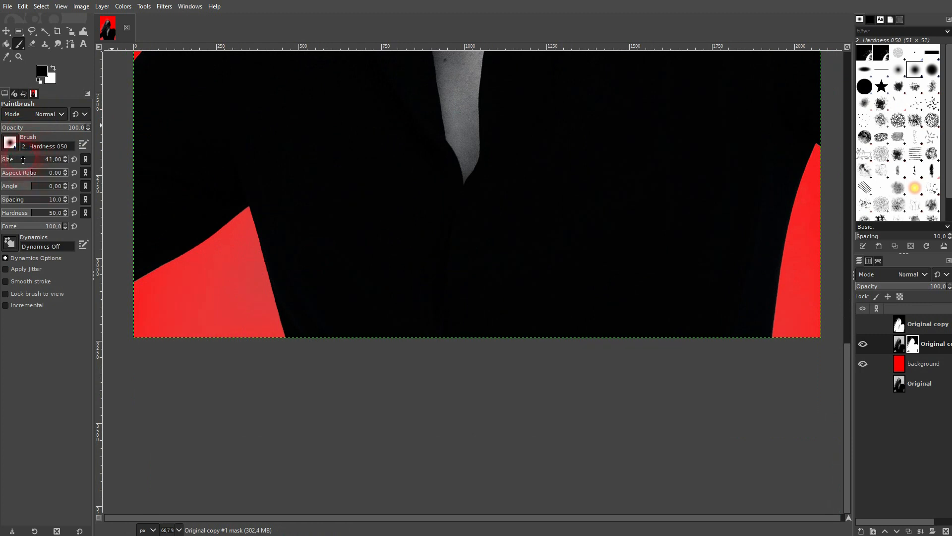
pyautogui.click(23, 159)
pyautogui.moveTo(202, 323)
pyautogui.mouseDown()
pyautogui.moveTo(227, 309)
pyautogui.moveTo(229, 280)
pyautogui.moveTo(259, 349)
pyautogui.moveTo(239, 264)
pyautogui.moveTo(175, 339)
pyautogui.moveTo(214, 272)
pyautogui.moveTo(159, 308)
pyautogui.mouseUp()
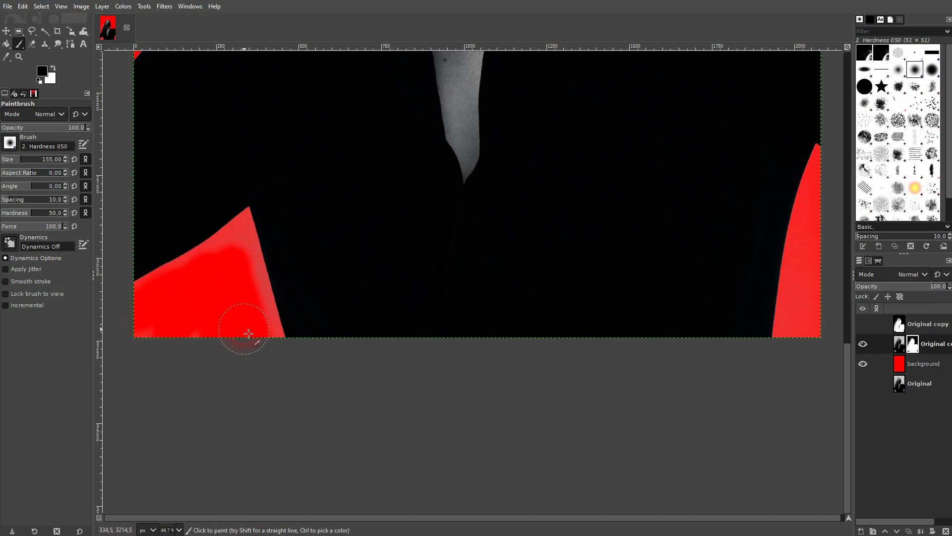
pyautogui.moveTo(248, 334); pyautogui.dragTo(248, 269)
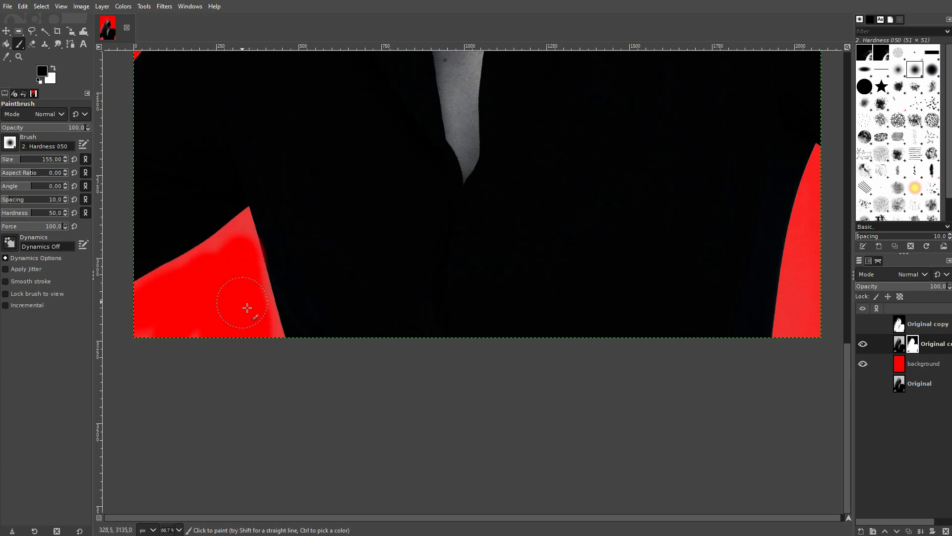
# Paint the mask black in the lower-right gap beside the body, refining close to its curved edge with brush size 52.
pyautogui.moveTo(835, 279)
pyautogui.mouseDown()
pyautogui.moveTo(827, 164)
pyautogui.moveTo(828, 283)
pyautogui.moveTo(821, 316)
pyautogui.moveTo(803, 334)
pyautogui.moveTo(828, 199)
pyautogui.moveTo(782, 190)
pyautogui.mouseUp()
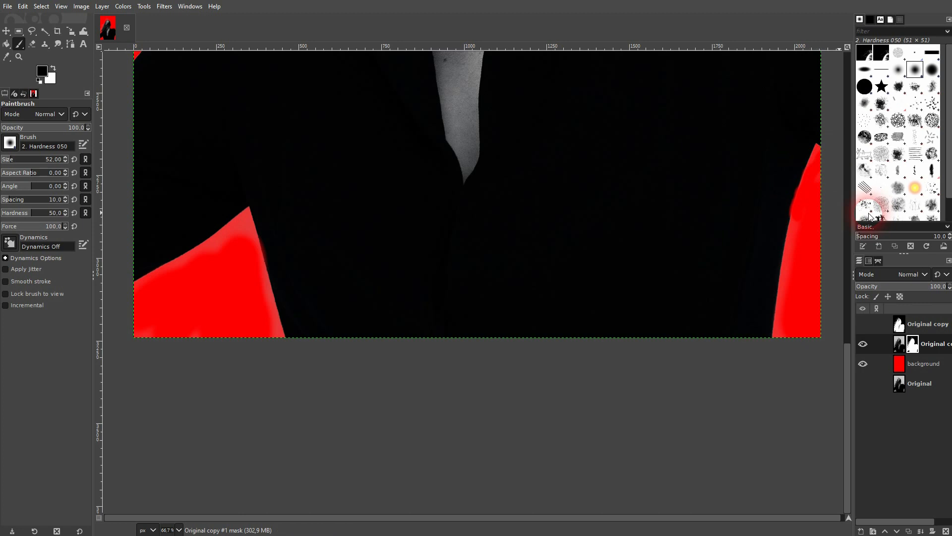
pyautogui.scroll(3, 778, 192)
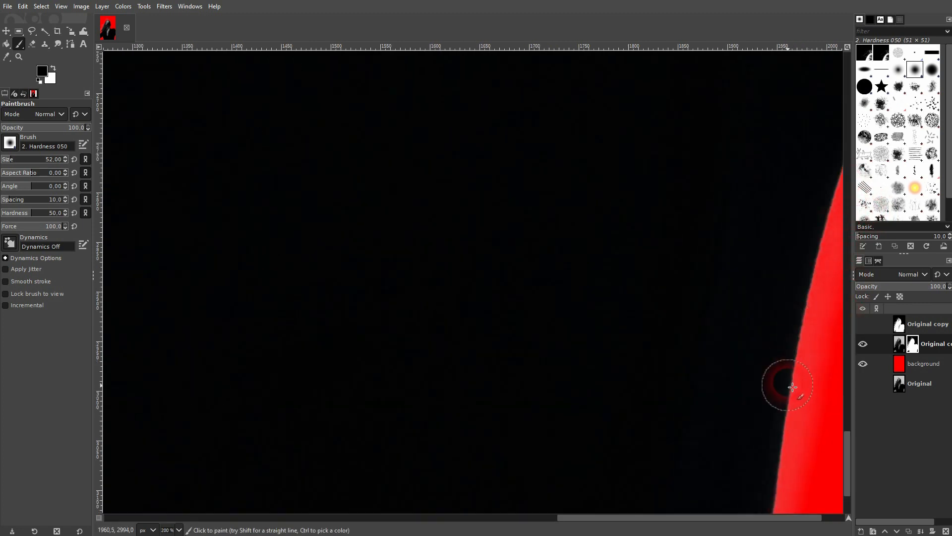
pyautogui.moveTo(793, 387)
pyautogui.mouseDown()
pyautogui.moveTo(451, 261)
pyautogui.moveTo(473, 250)
pyautogui.mouseUp()
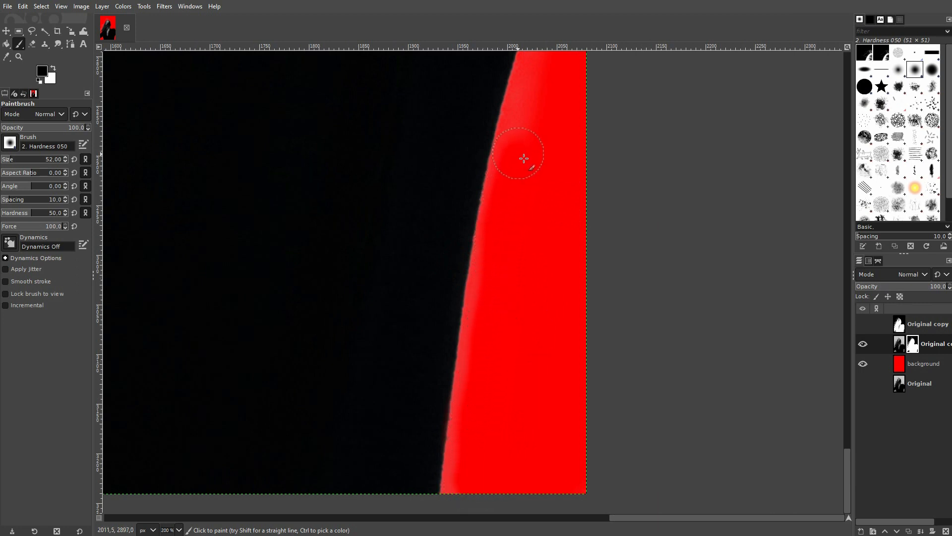
pyautogui.moveTo(567, 120); pyautogui.dragTo(581, 219)
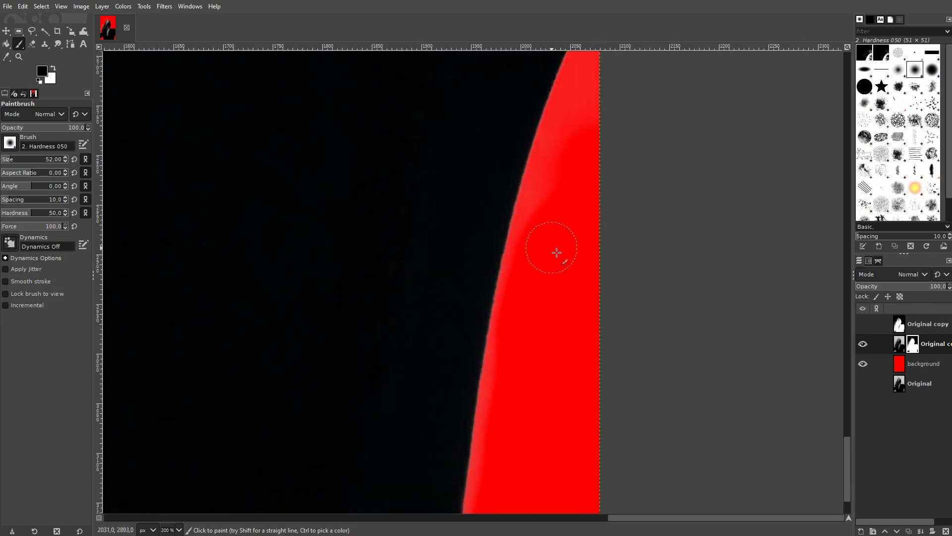
pyautogui.moveTo(585, 122); pyautogui.dragTo(578, 255)
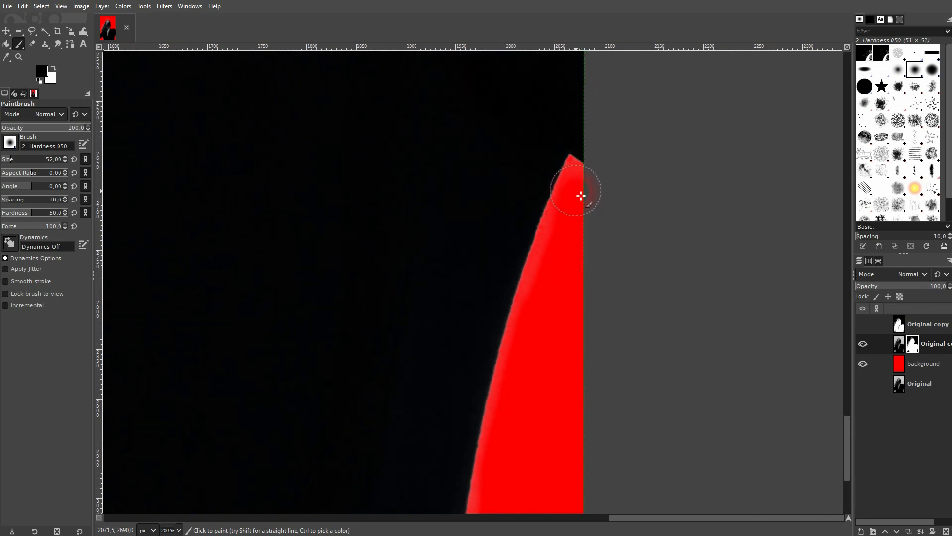
pyautogui.moveTo(549, 438); pyautogui.dragTo(566, 236)
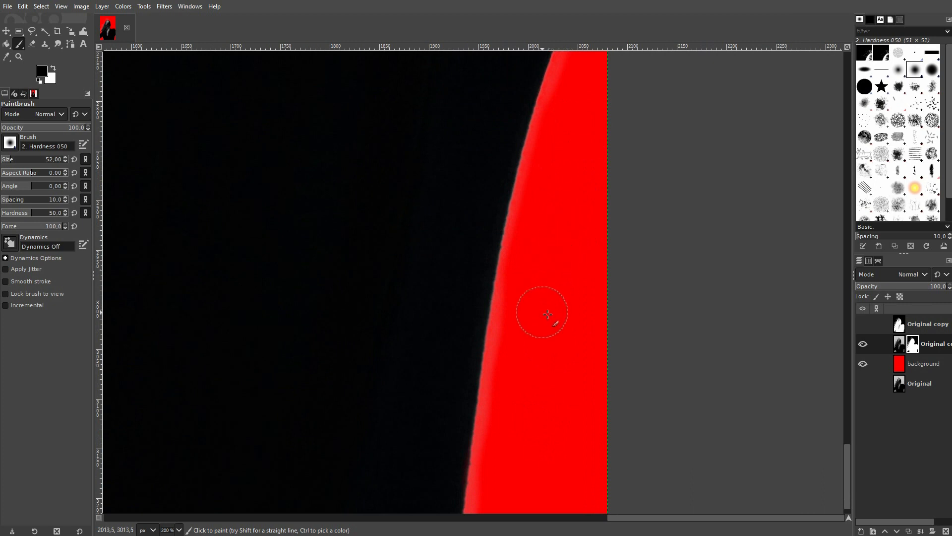
pyautogui.moveTo(537, 443); pyautogui.dragTo(550, 217)
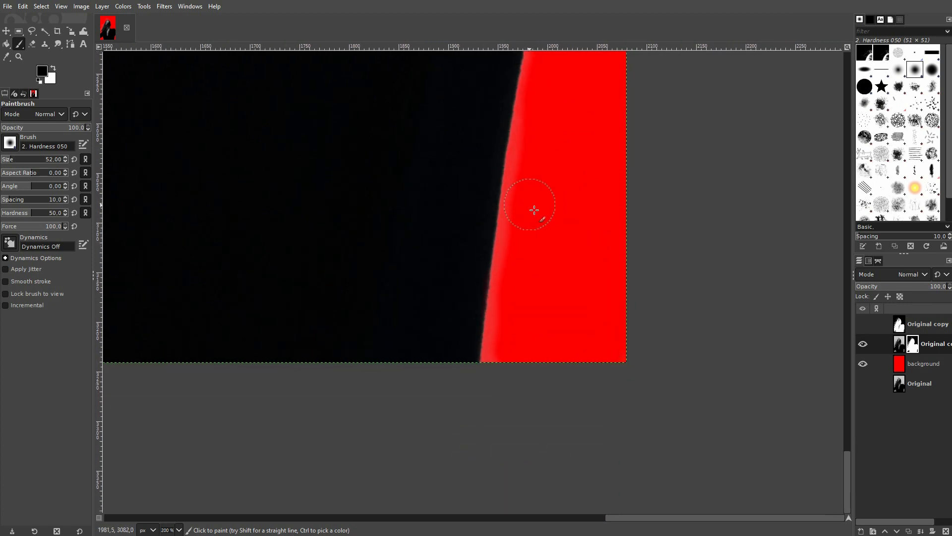
pyautogui.keyDown('ctrl'); pyautogui.scroll(-4, 531, 383); pyautogui.keyUp('ctrl')
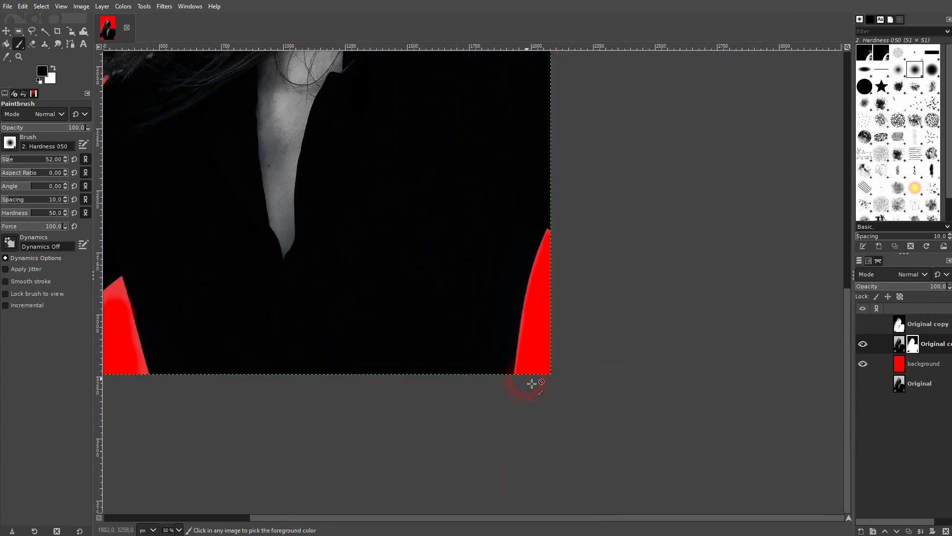
# Paint the mask black along the upper edges of the lower-left gap with the size 52 brush.
pyautogui.keyDown('ctrl'); pyautogui.scroll(3, 273, 347); pyautogui.keyUp('ctrl')
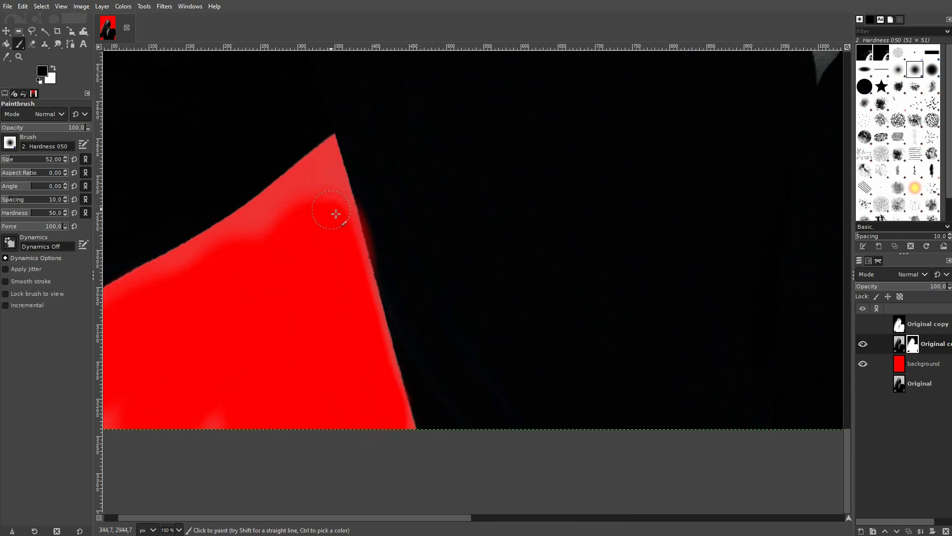
pyautogui.moveTo(336, 213)
pyautogui.mouseDown()
pyautogui.moveTo(325, 173)
pyautogui.moveTo(229, 248)
pyautogui.mouseUp()
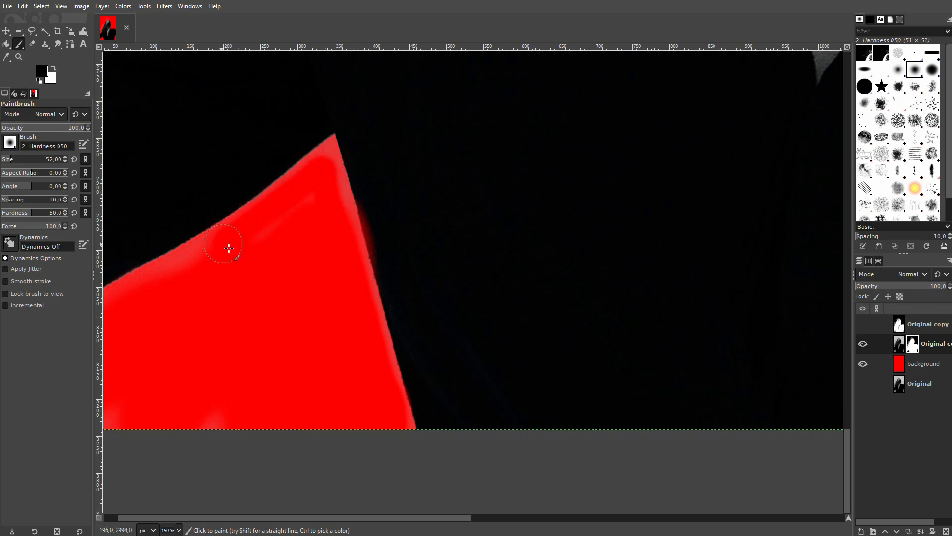
pyautogui.scroll(4, 349, 196)
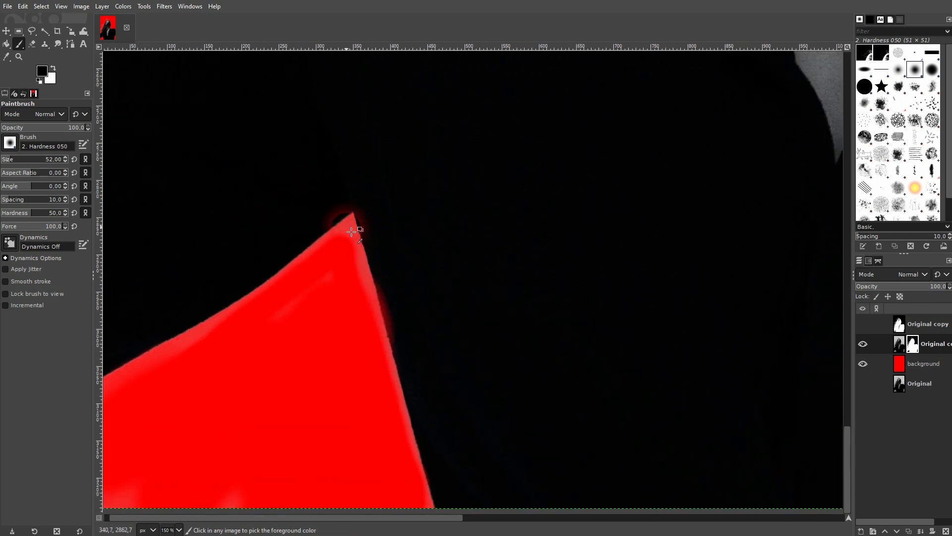
pyautogui.moveTo(339, 423)
pyautogui.mouseDown()
pyautogui.moveTo(371, 429)
pyautogui.moveTo(354, 333)
pyautogui.mouseUp()
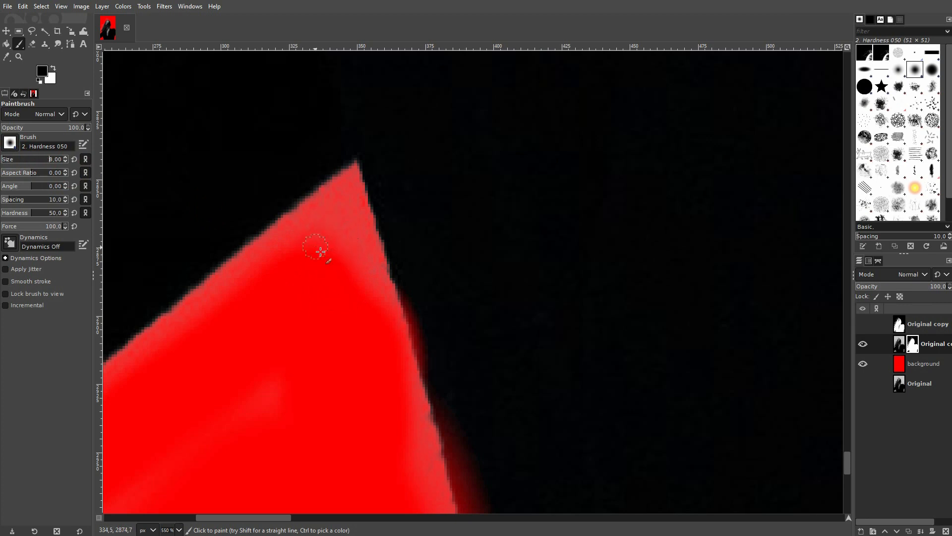
# Clean the tip and the body-side edge of the lower-left gap by painting the mask black with a size 8 brush.
pyautogui.moveTo(304, 231)
pyautogui.mouseDown()
pyautogui.moveTo(355, 185)
pyautogui.moveTo(375, 262)
pyautogui.mouseUp()
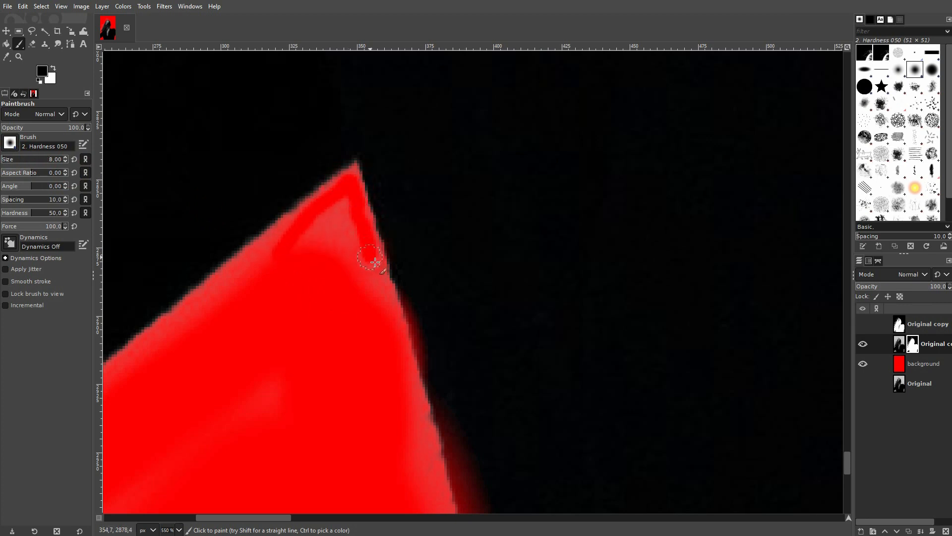
pyautogui.moveTo(367, 295)
pyautogui.mouseDown()
pyautogui.moveTo(344, 241)
pyautogui.moveTo(344, 205)
pyautogui.moveTo(320, 256)
pyautogui.moveTo(343, 224)
pyautogui.moveTo(366, 281)
pyautogui.mouseUp()
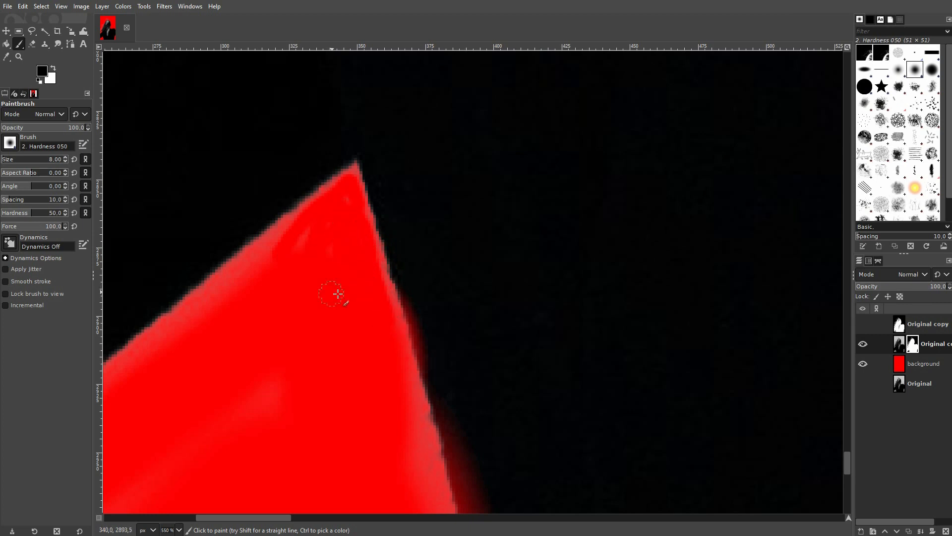
pyautogui.scroll(-10, 339, 392)
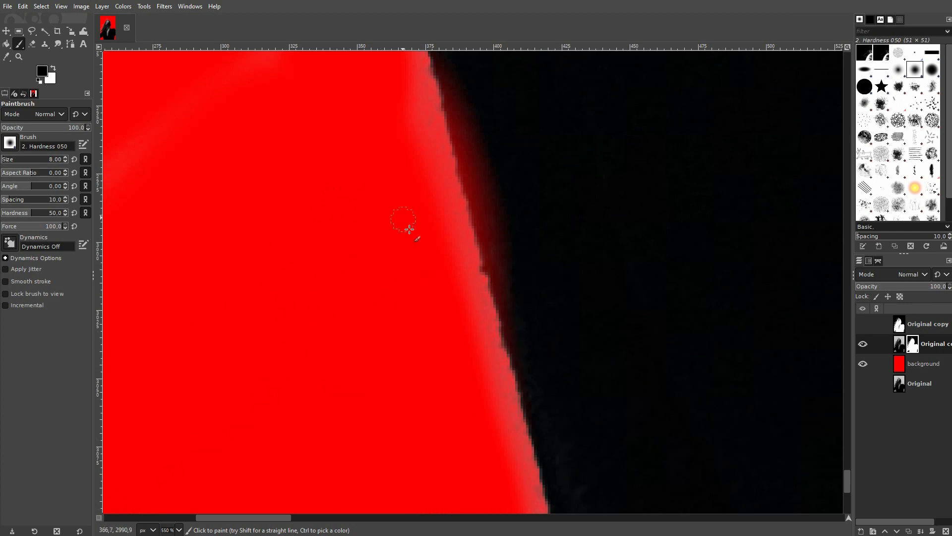
pyautogui.moveTo(414, 85); pyautogui.dragTo(439, 128)
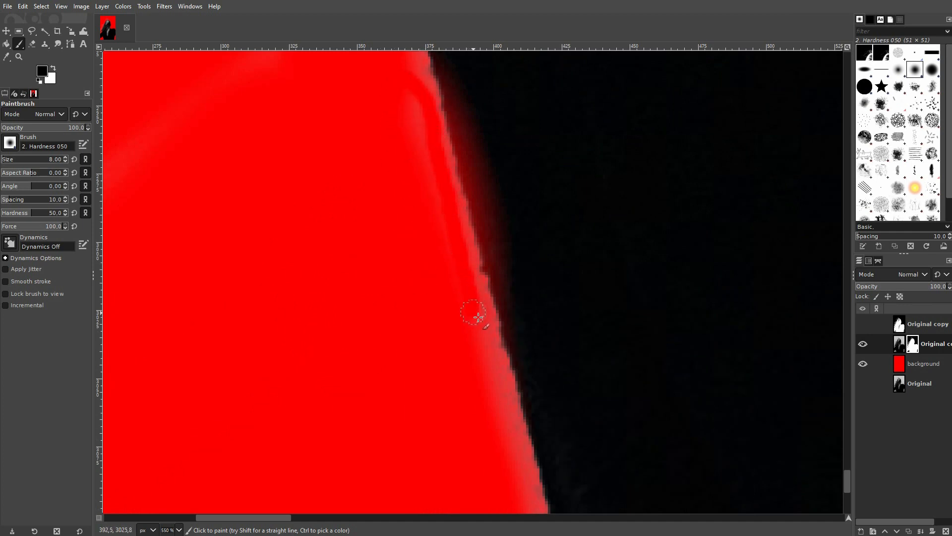
pyautogui.moveTo(495, 360); pyautogui.dragTo(532, 487)
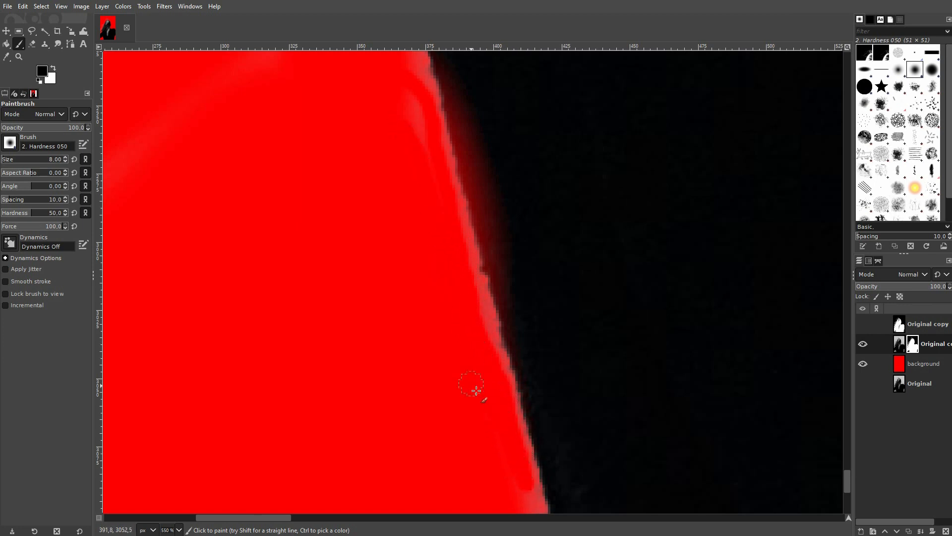
pyautogui.moveTo(488, 463); pyautogui.dragTo(332, 236)
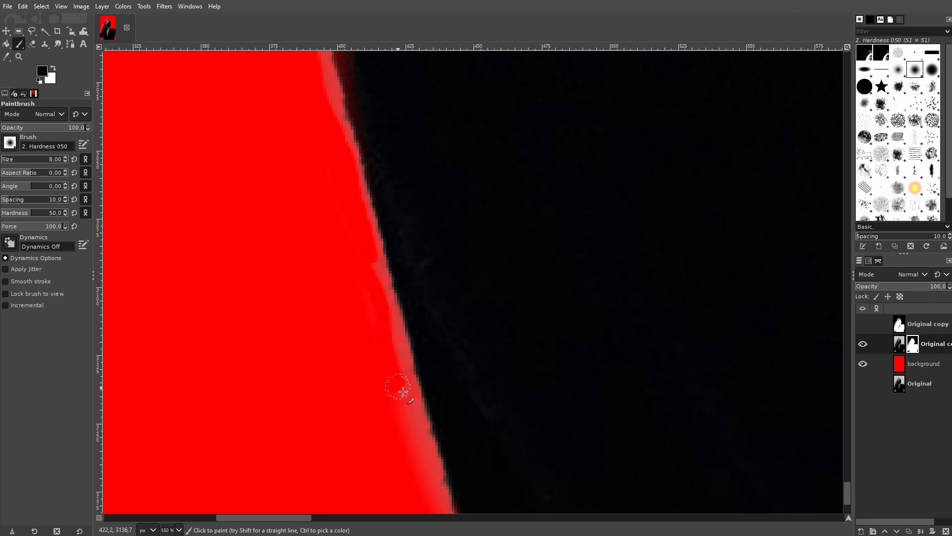
pyautogui.moveTo(396, 469); pyautogui.dragTo(281, 264)
# Inspect the lower-left gap's edges, and the hair and shoulder outline, against the red background.
pyautogui.scroll(-5, 255, 293)
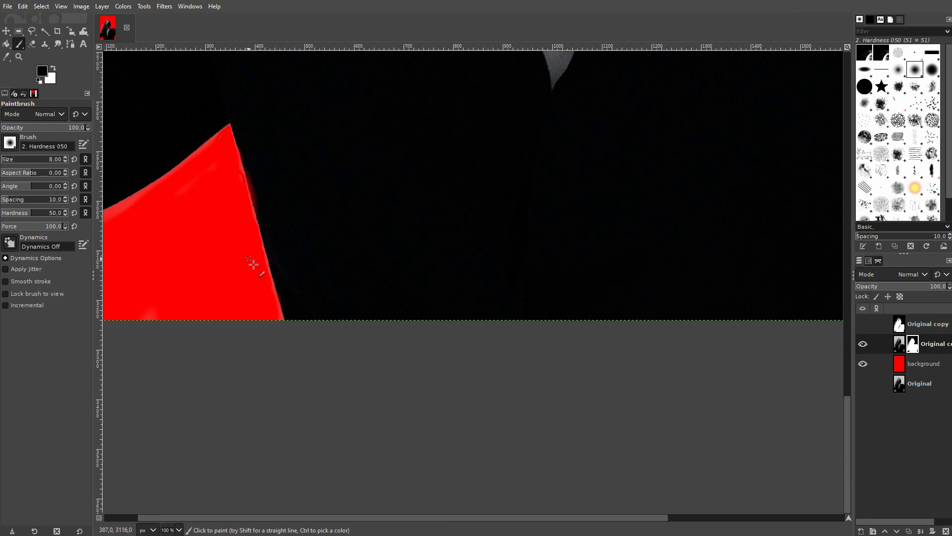
pyautogui.moveTo(658, 517); pyautogui.dragTo(625, 518)
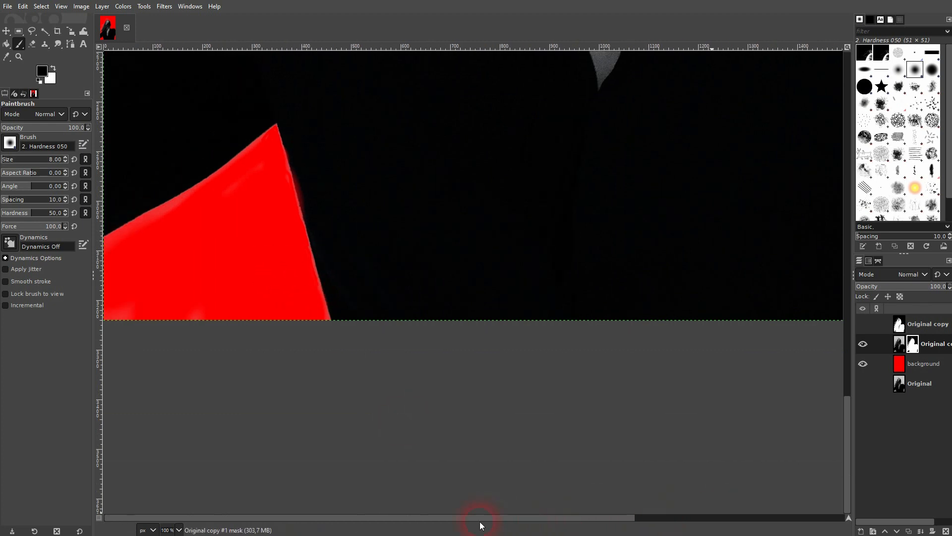
pyautogui.scroll(3, 155, 233)
pyautogui.moveTo(197, 235); pyautogui.dragTo(470, 277)
pyautogui.scroll(-4, 468, 278)
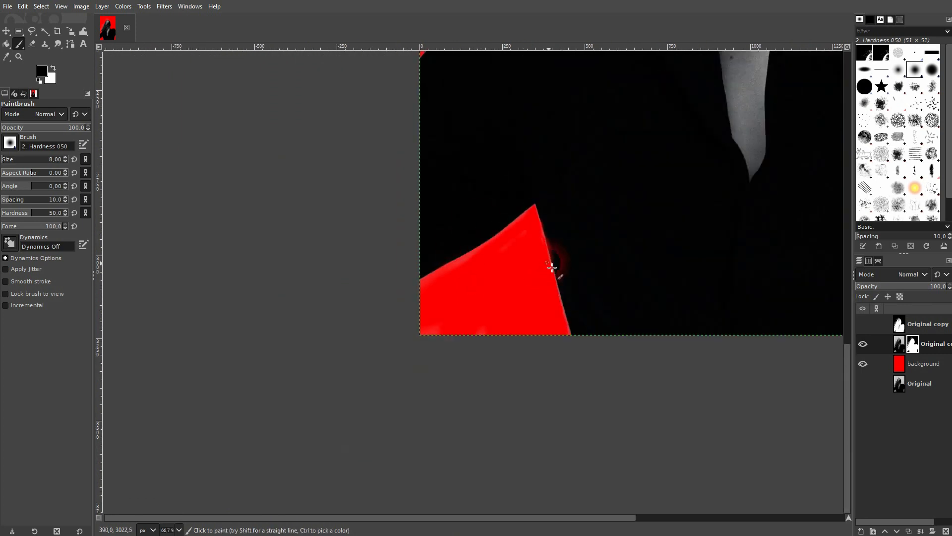
pyautogui.moveTo(596, 518); pyautogui.dragTo(764, 498)
pyautogui.scroll(-1, 543, 196)
pyautogui.scroll(-3, 557, 198)
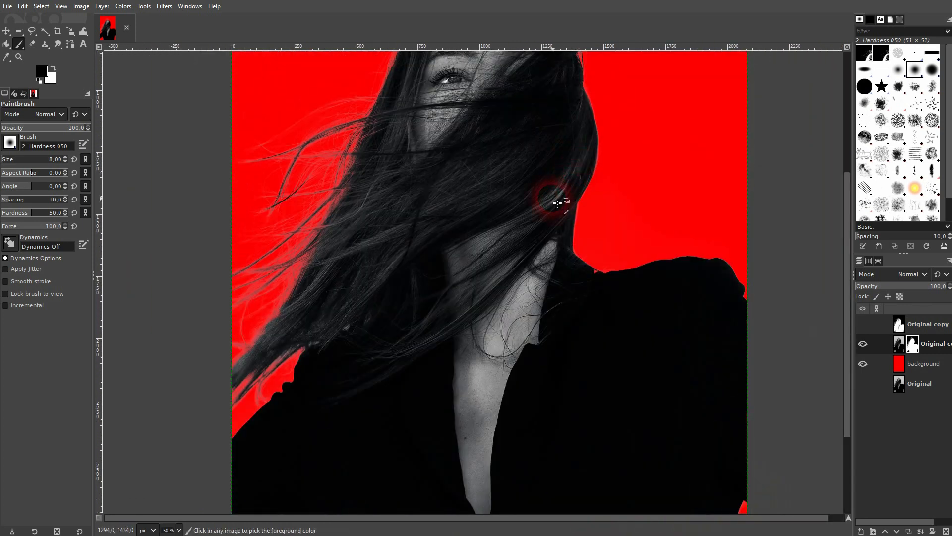
# Hide the red background layer so the portrait cutout sits on transparency.
pyautogui.scroll(1, 552, 172)
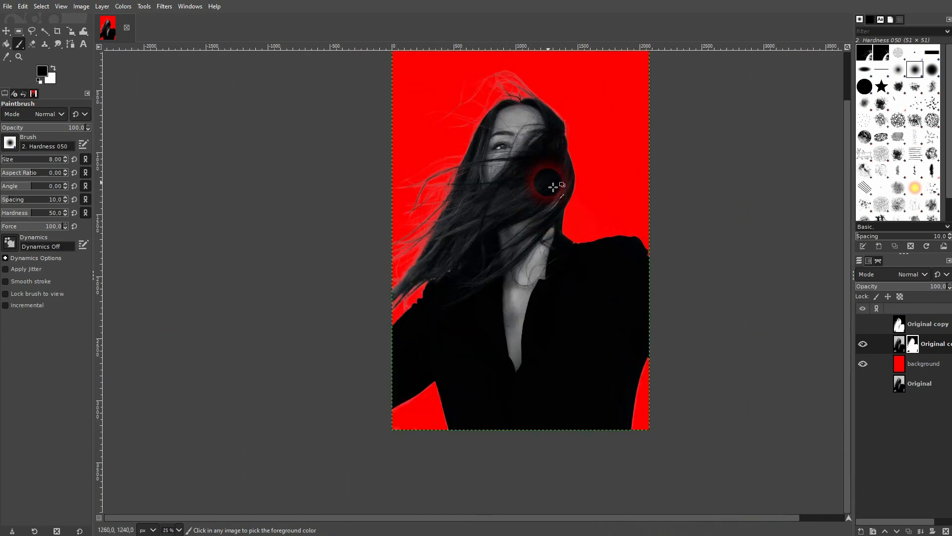
pyautogui.scroll(2, 553, 186)
pyautogui.click(864, 364)
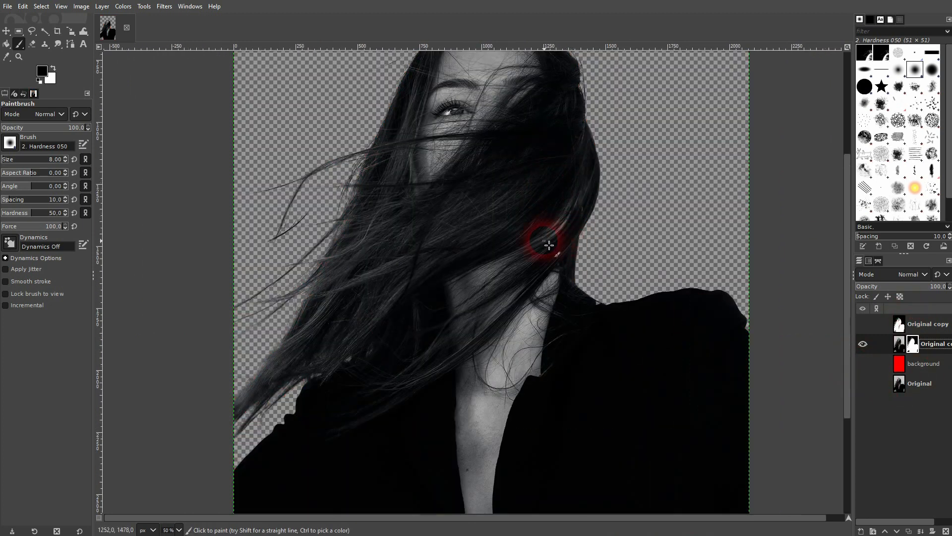
# Touch up the small light notch where the hair meets the shoulder on the portrait's mask with the size 8 brush.
pyautogui.scroll(-1, 560, 241)
pyautogui.scroll(4, 596, 270)
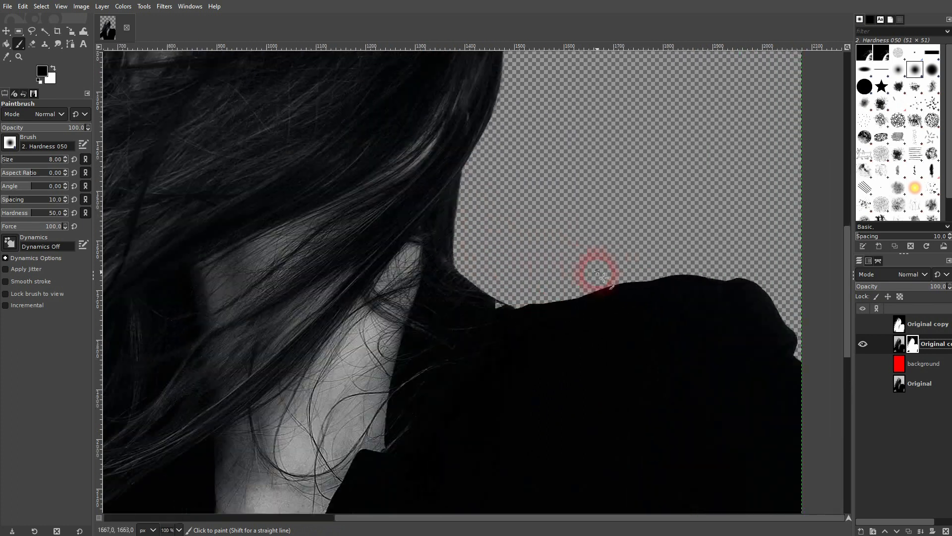
pyautogui.scroll(1, 590, 297)
pyautogui.scroll(1, 463, 329)
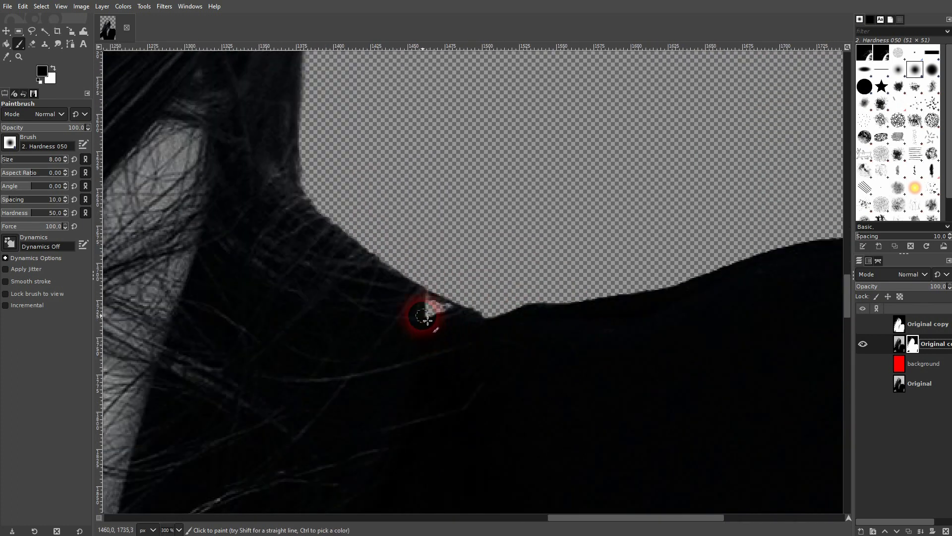
pyautogui.press('x')
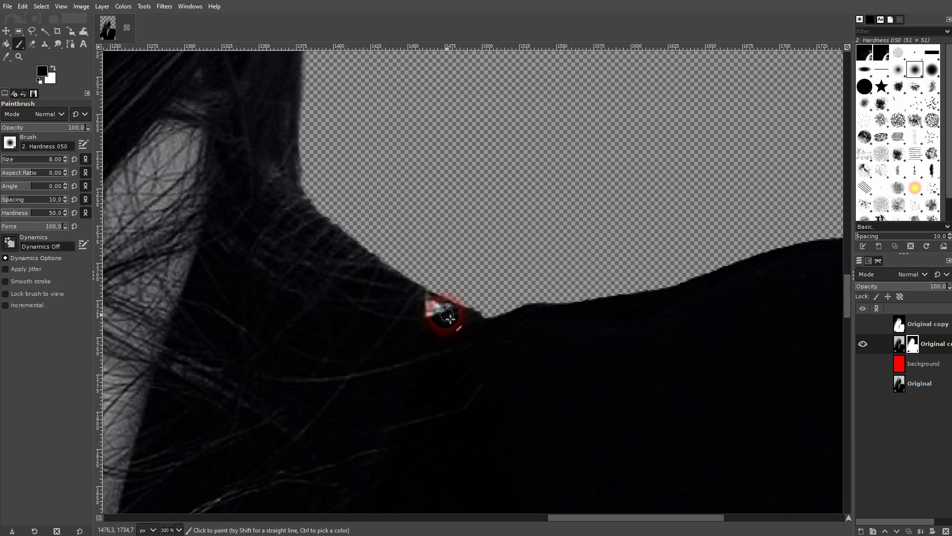
pyautogui.moveTo(449, 317)
pyautogui.mouseDown()
pyautogui.moveTo(423, 310)
pyautogui.moveTo(465, 328)
pyautogui.moveTo(425, 307)
pyautogui.moveTo(433, 332)
pyautogui.moveTo(430, 316)
pyautogui.moveTo(448, 326)
pyautogui.moveTo(415, 297)
pyautogui.moveTo(468, 335)
pyautogui.mouseUp()
pyautogui.press('x')
# Inspect the cutout against transparency, checking the fine strands above the head and the whole figure.
pyautogui.keyDown('ctrl'); pyautogui.scroll(-4, 705, 367); pyautogui.keyUp('ctrl')
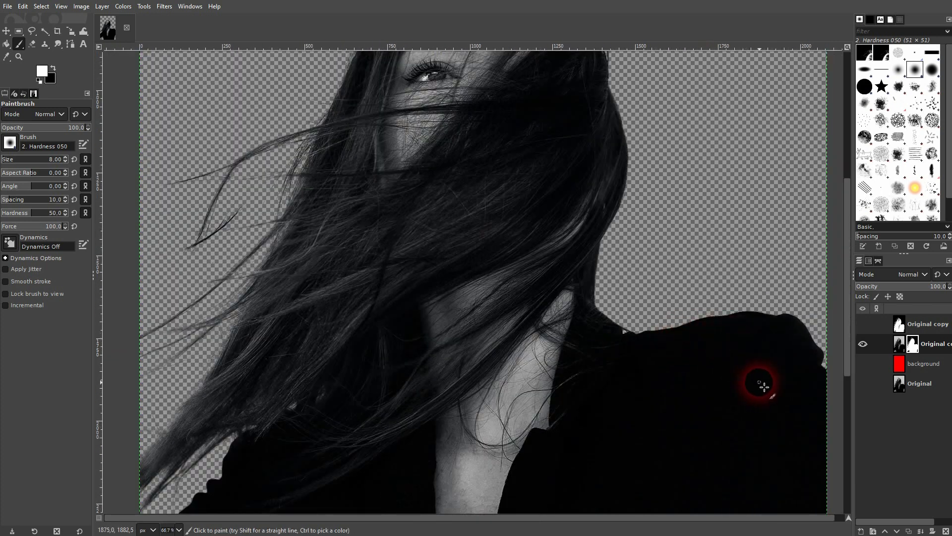
pyautogui.keyDown('ctrl'); pyautogui.scroll(-2, 764, 386); pyautogui.keyUp('ctrl')
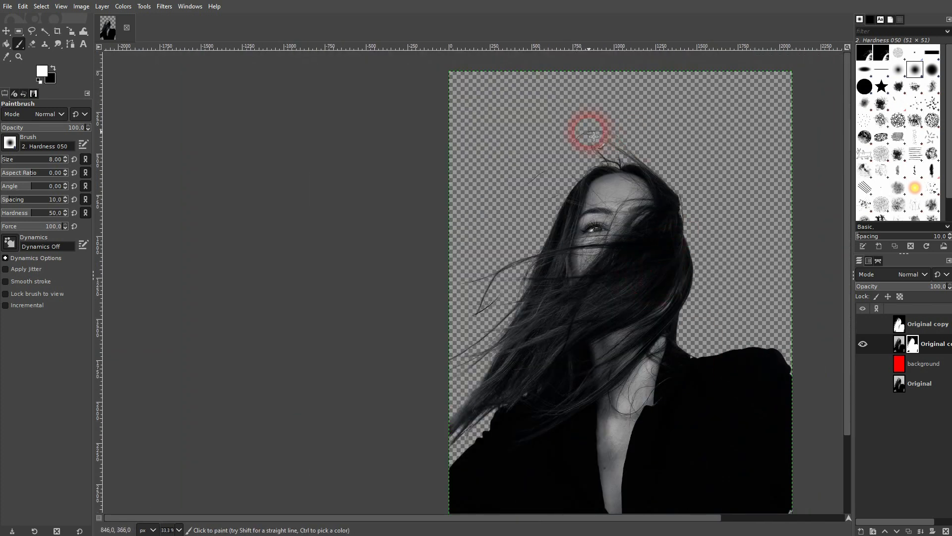
pyautogui.keyDown('ctrl'); pyautogui.scroll(2, 620, 132); pyautogui.keyUp('ctrl')
pyautogui.keyDown('ctrl'); pyautogui.scroll(3, 626, 131); pyautogui.keyUp('ctrl')
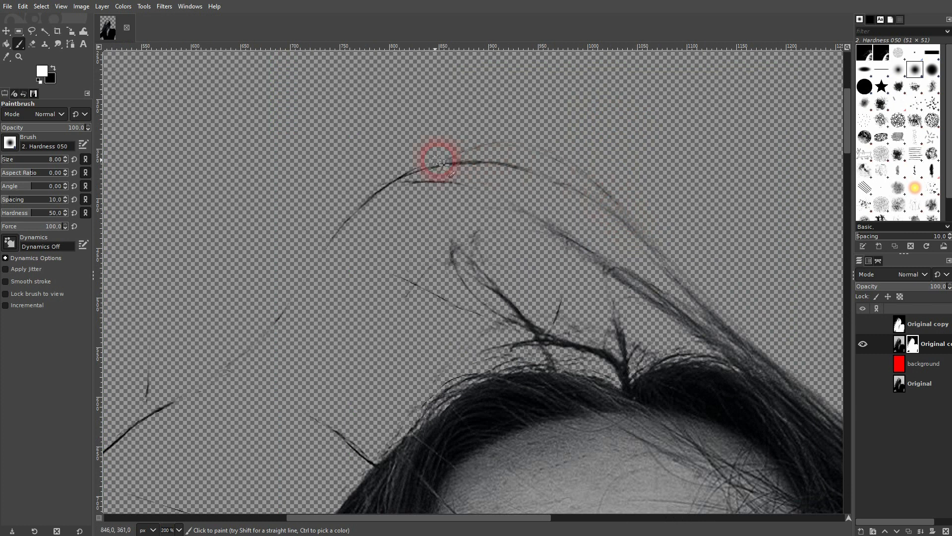
pyautogui.scroll(-5, 446, 292)
pyautogui.scroll(-5, 461, 292)
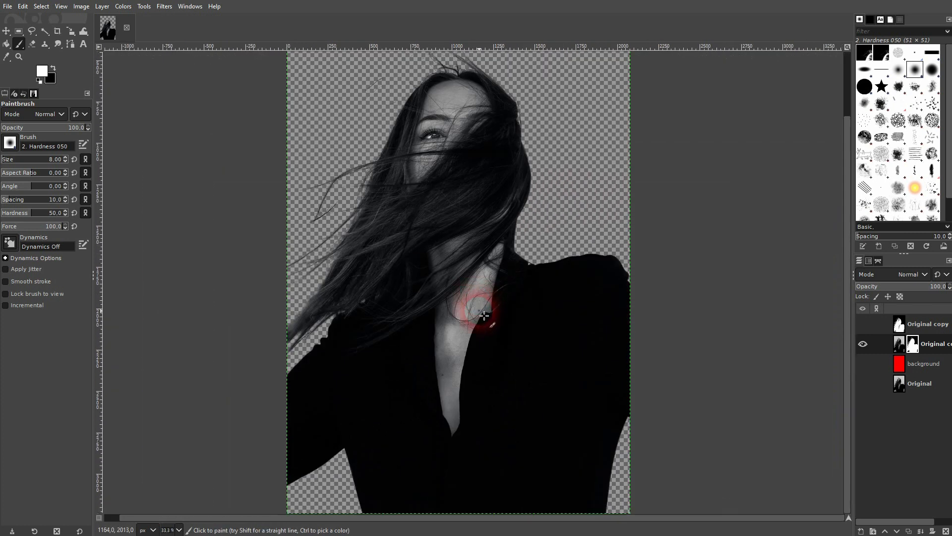
pyautogui.scroll(-1, 478, 313)
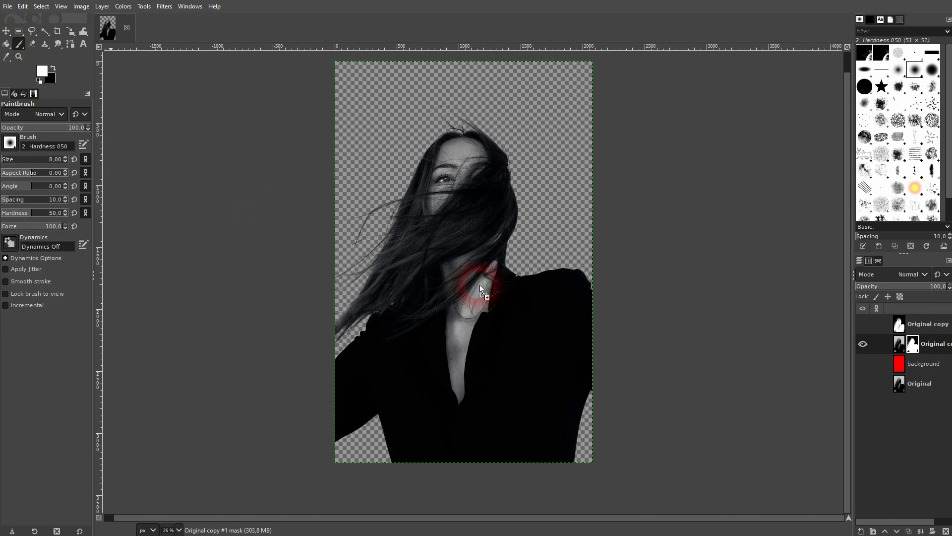
pyautogui.moveTo(480, 288); pyautogui.dragTo(481, 288)
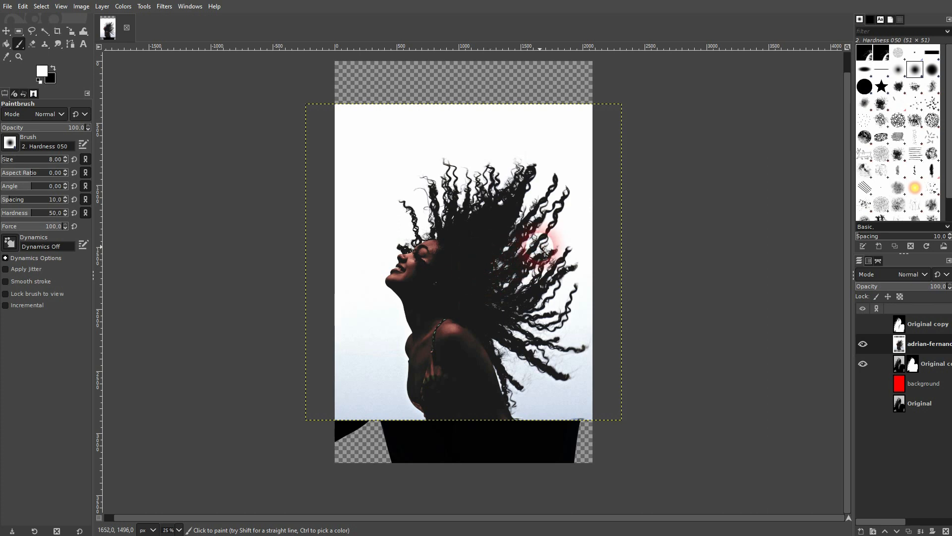
pyautogui.click(145, 6)
pyautogui.moveTo(123, 7)
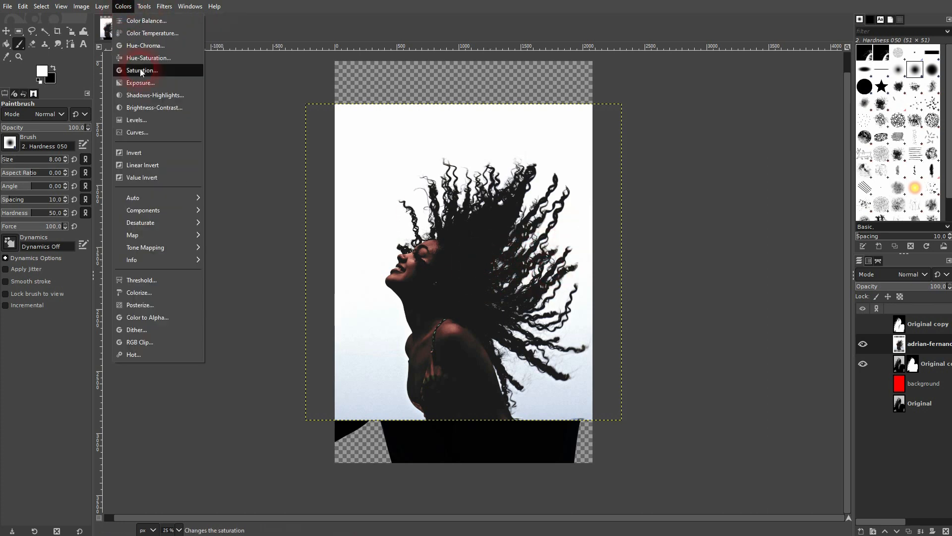
pyautogui.moveTo(185, 222)
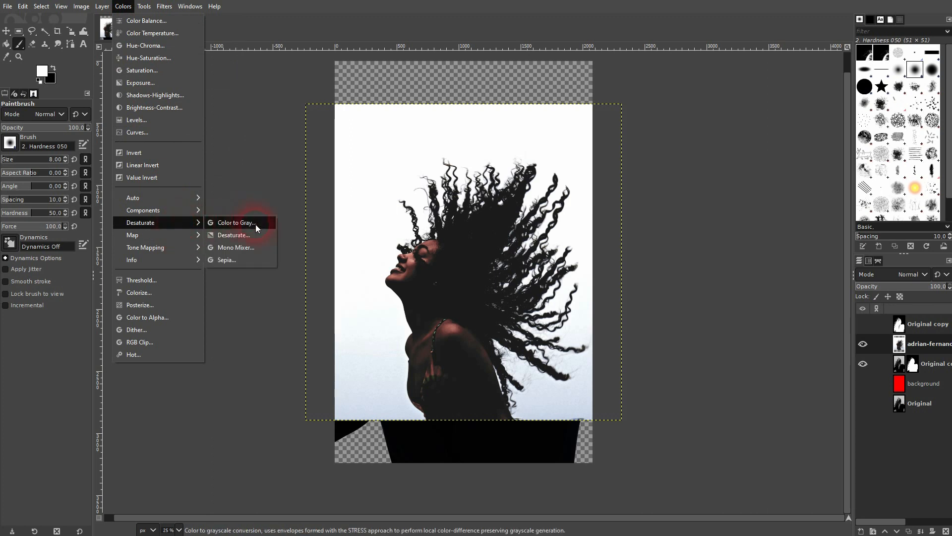
pyautogui.click(233, 235)
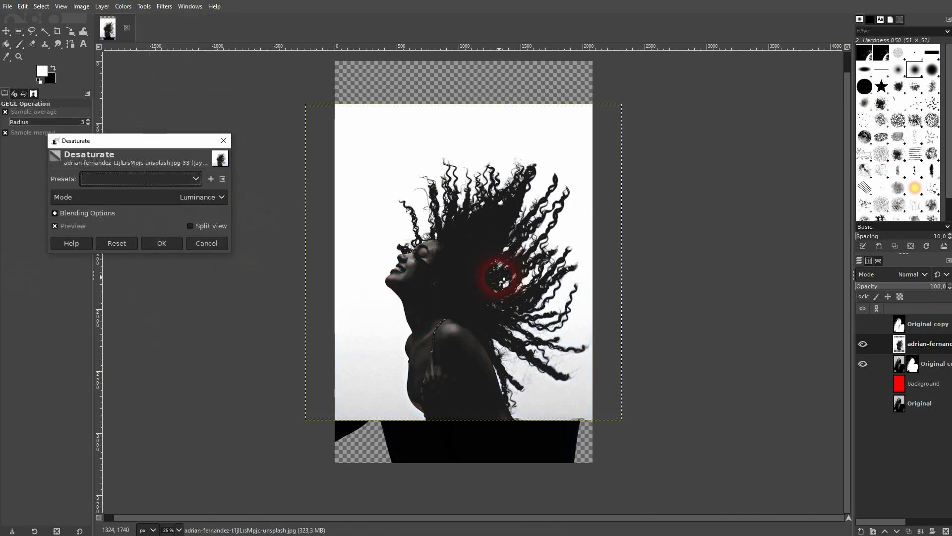
pyautogui.click(203, 245)
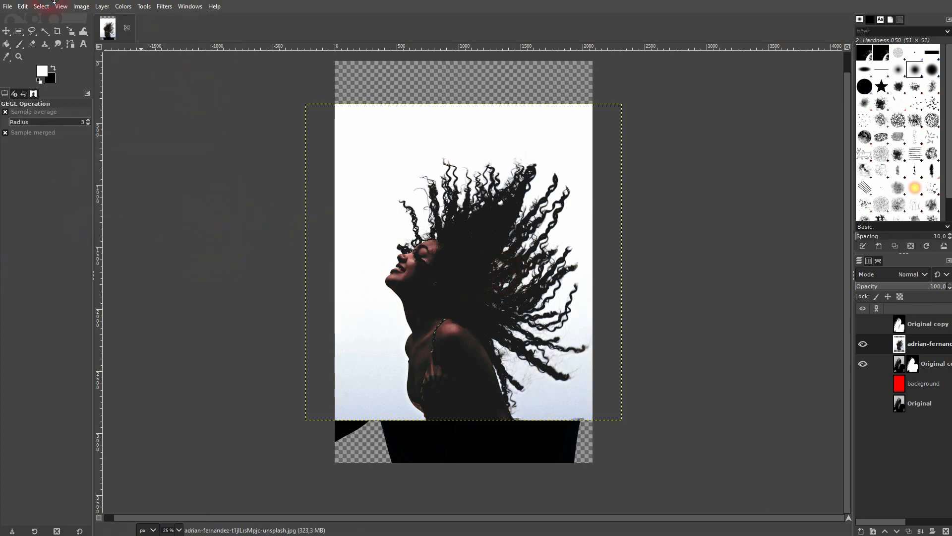
# Open the curly-haired woman's photo as a separate image and rename its layer Original.
pyautogui.click(7, 7)
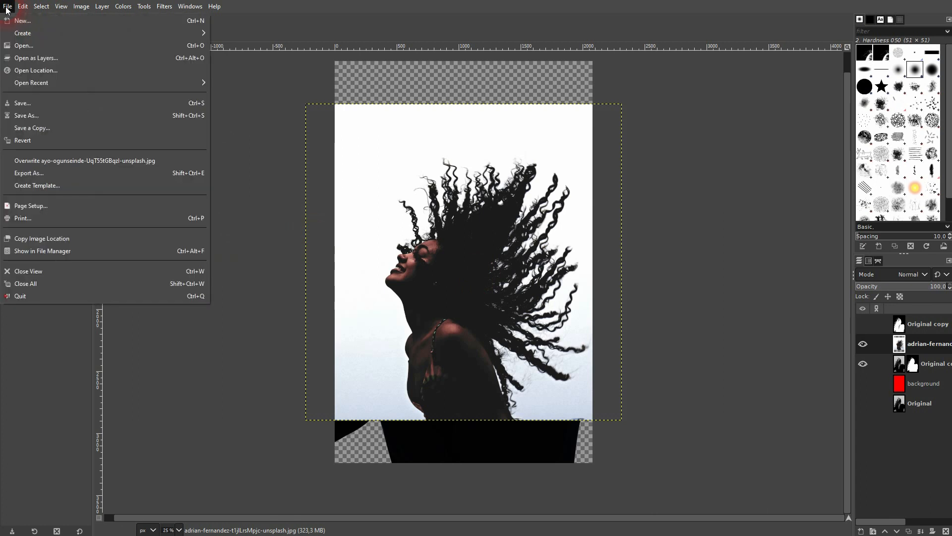
pyautogui.click(34, 47)
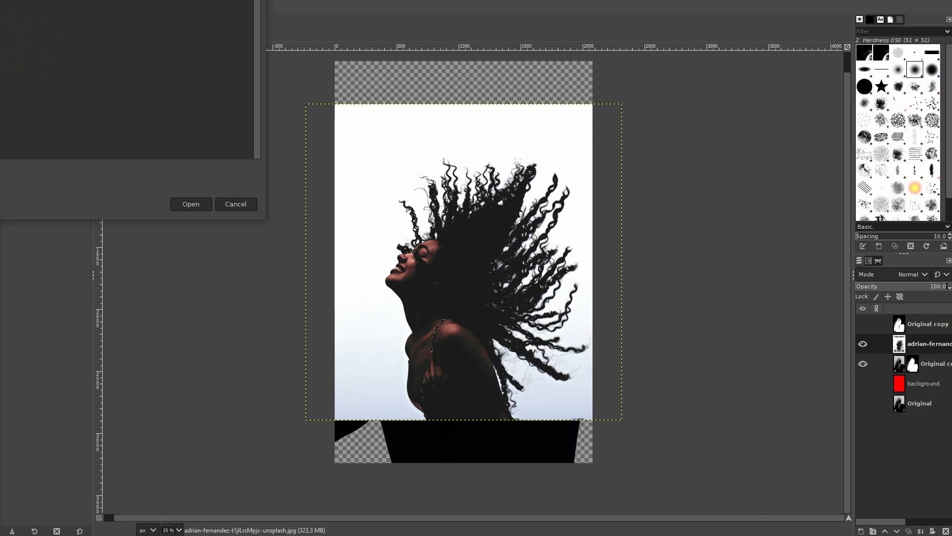
pyautogui.click(191, 204)
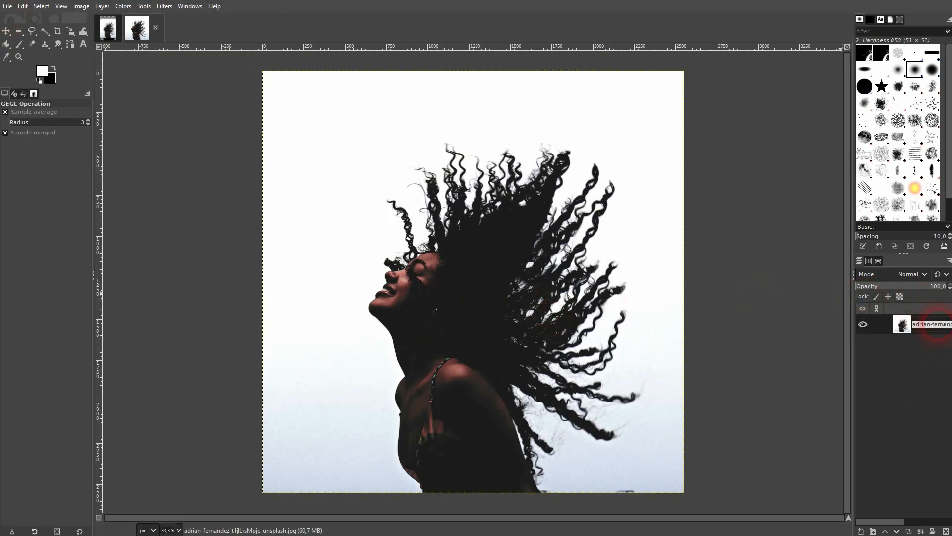
pyautogui.write('Original')
pyautogui.press('Return')
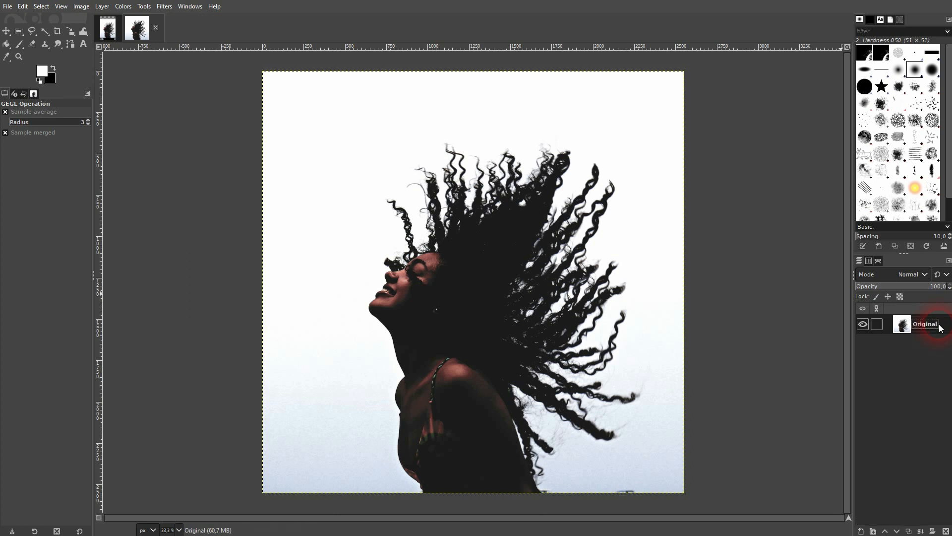
# Duplicate the Original layer and desaturate the copy, keeping the Original hidden.
pyautogui.click(909, 531)
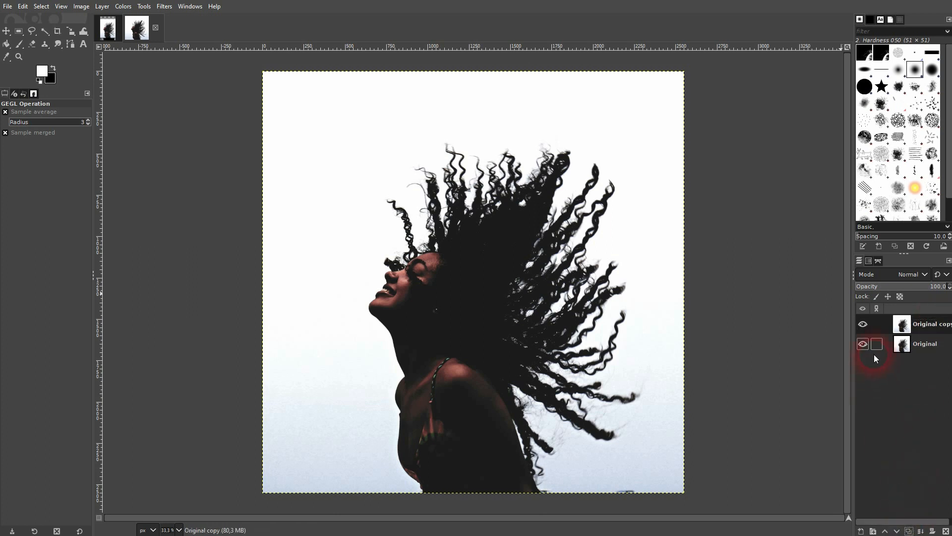
pyautogui.click(124, 6)
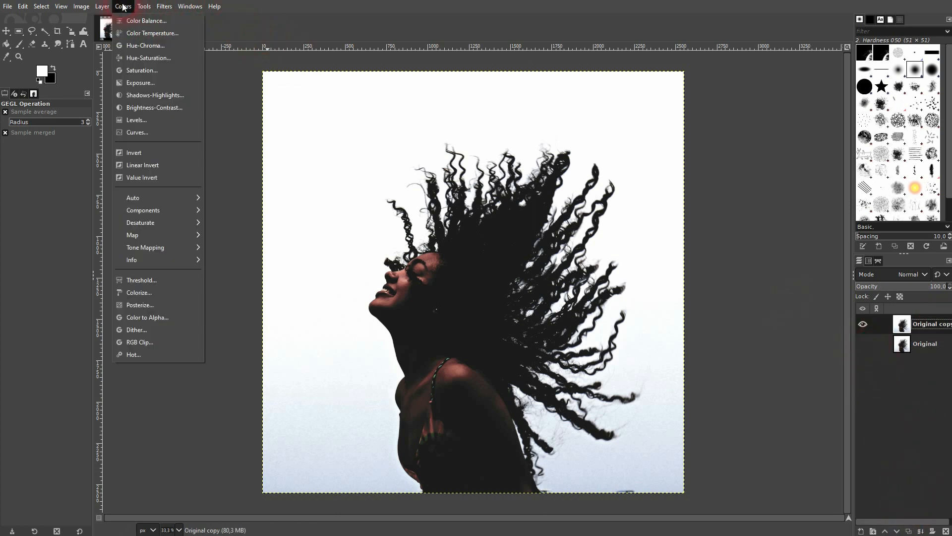
pyautogui.moveTo(177, 223)
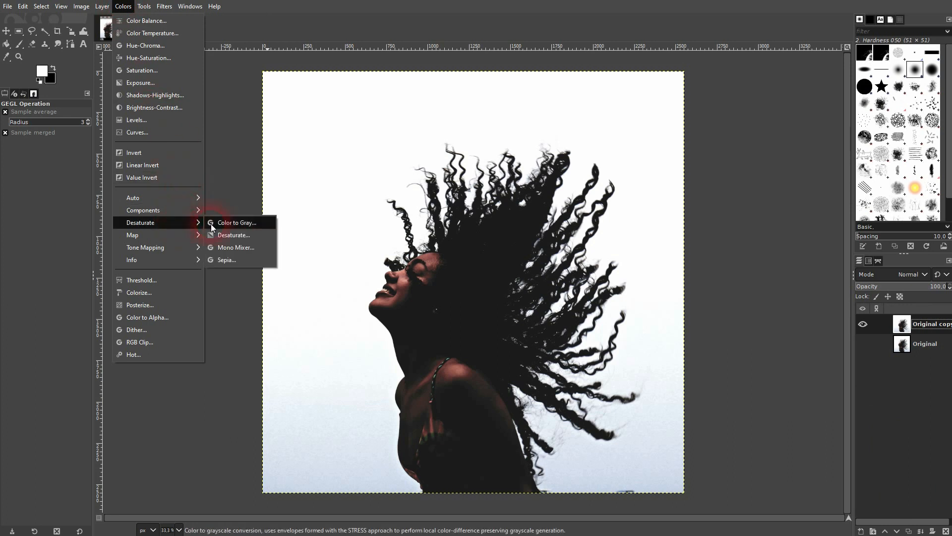
pyautogui.click(242, 235)
pyautogui.click(163, 243)
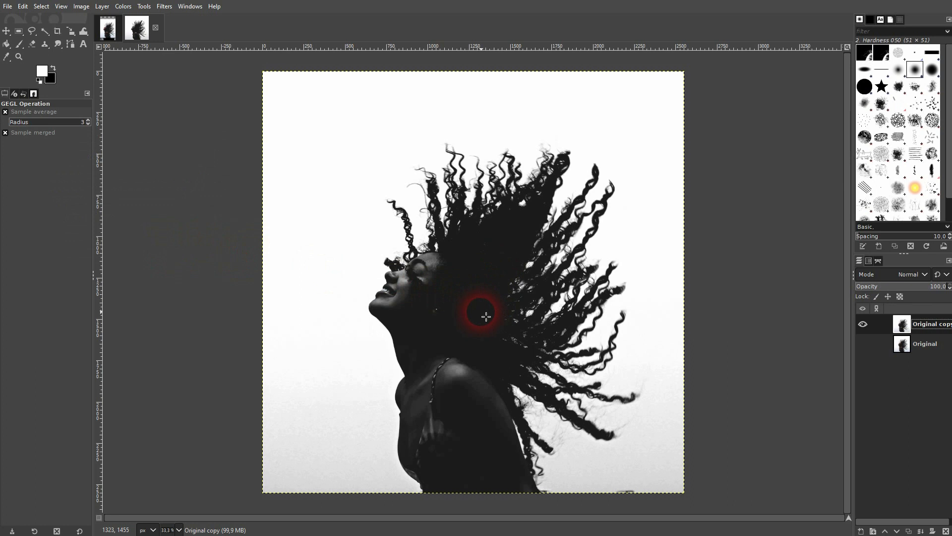
# Boost the copy's contrast with Curves, pulling the shadows down to black and adding a highlight point at input 185, output 230.
pyautogui.click(123, 6)
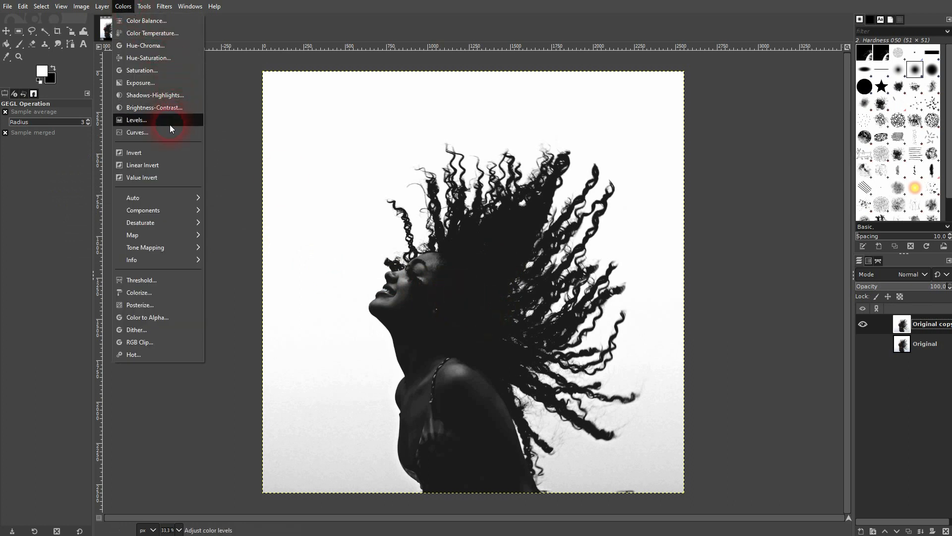
pyautogui.click(137, 132)
pyautogui.moveTo(128, 219); pyautogui.dragTo(111, 263)
pyautogui.moveTo(201, 171); pyautogui.dragTo(202, 138)
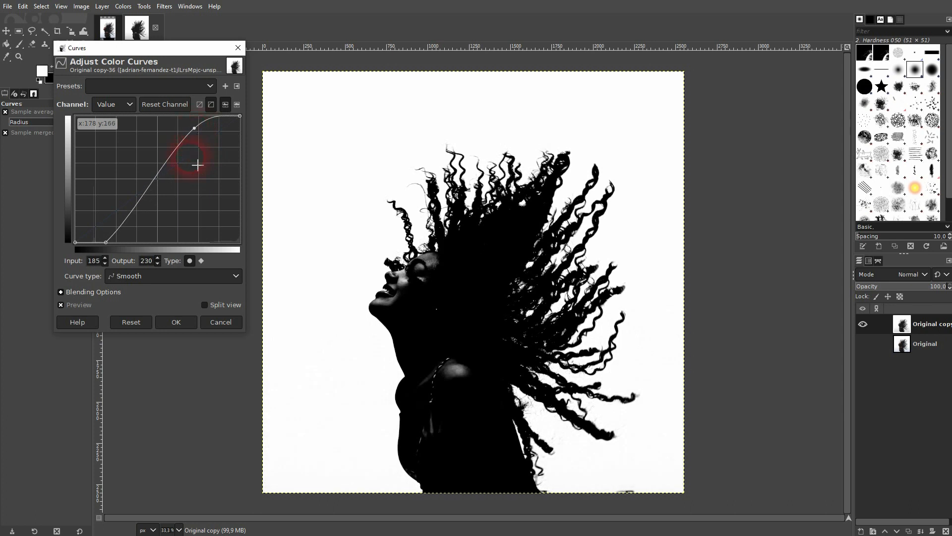
pyautogui.click(180, 320)
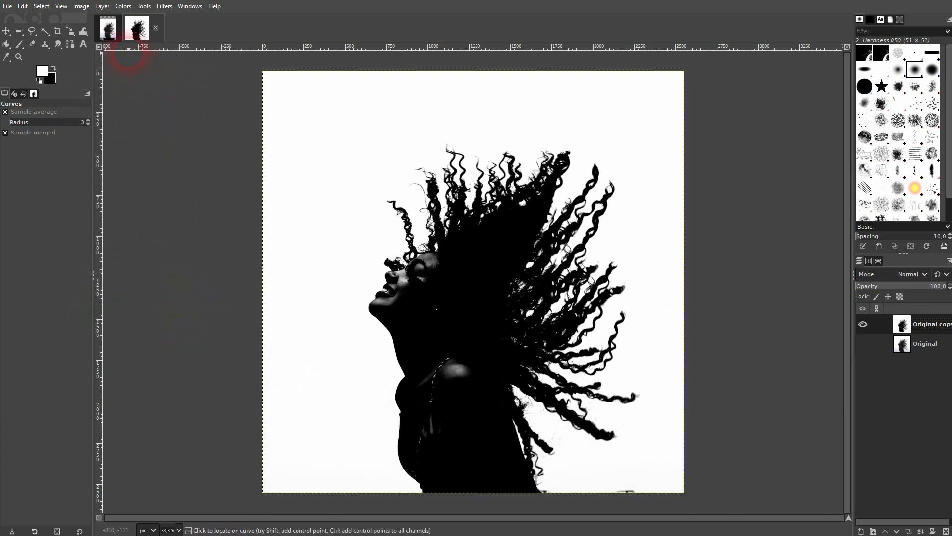
# Harden the copy's blacks and whites with Levels, setting the low input to 45 and the high input to 249.
pyautogui.click(128, 11)
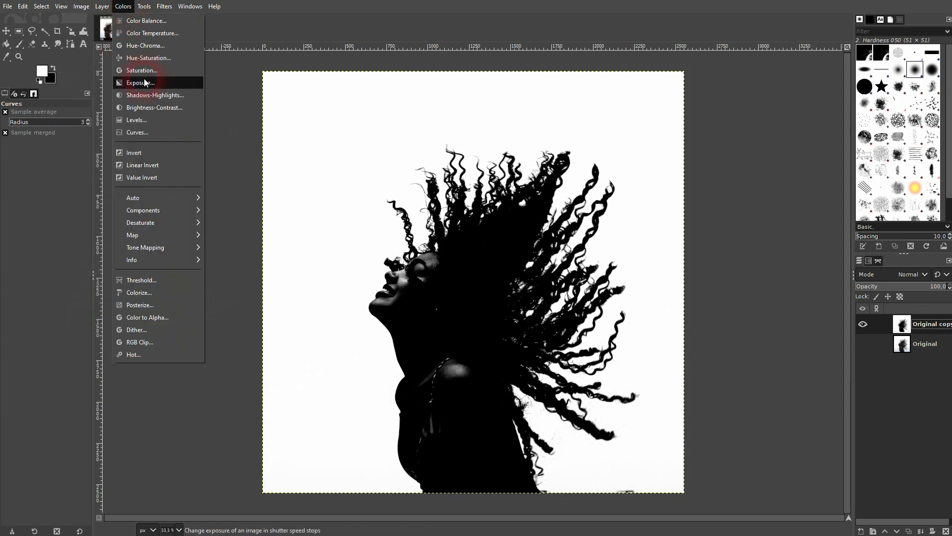
pyautogui.click(155, 123)
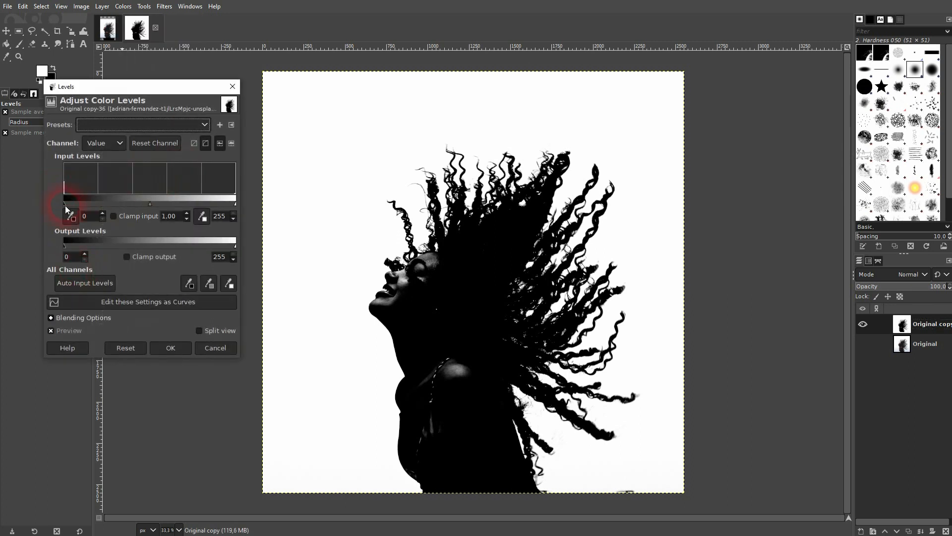
pyautogui.moveTo(64, 204); pyautogui.dragTo(96, 214)
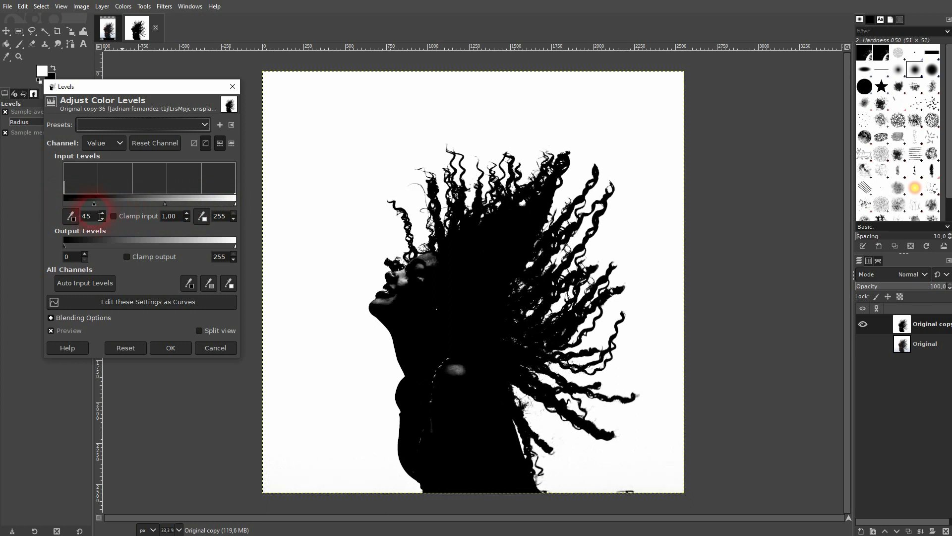
pyautogui.moveTo(235, 203)
pyautogui.mouseDown()
pyautogui.moveTo(208, 207)
pyautogui.moveTo(231, 209)
pyautogui.mouseUp()
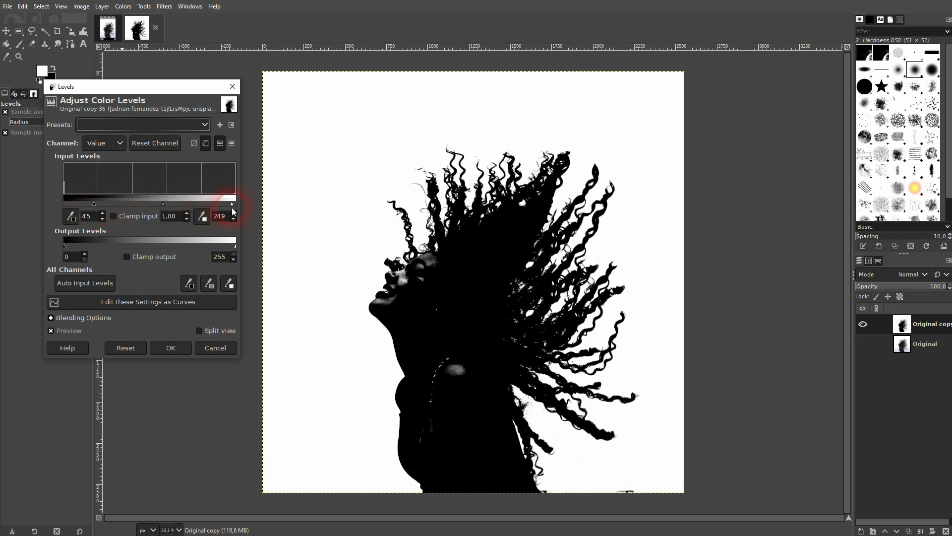
pyautogui.click(171, 348)
# Duplicate the Original layer again and give the visible duplicate a white (full opacity) mask, then select the high-contrast copy above it.
pyautogui.click(941, 347)
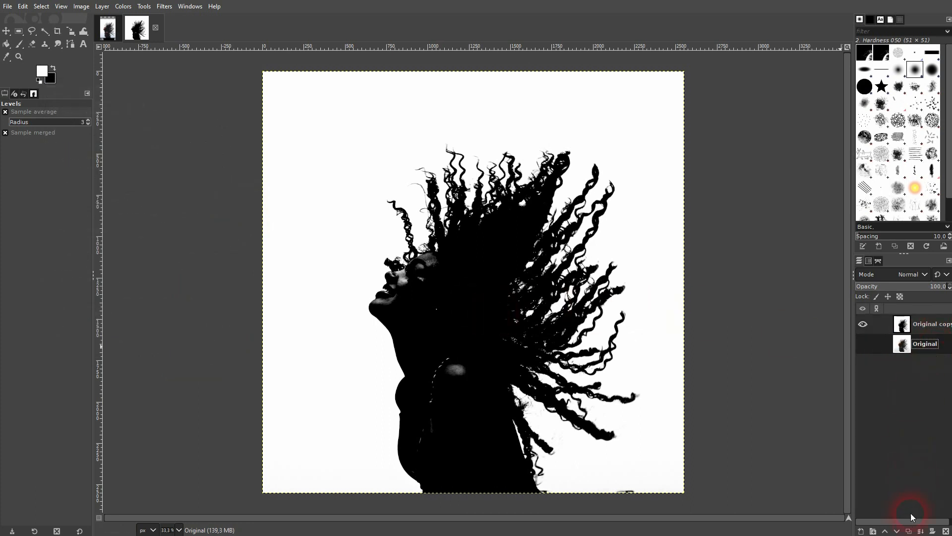
pyautogui.click(911, 531)
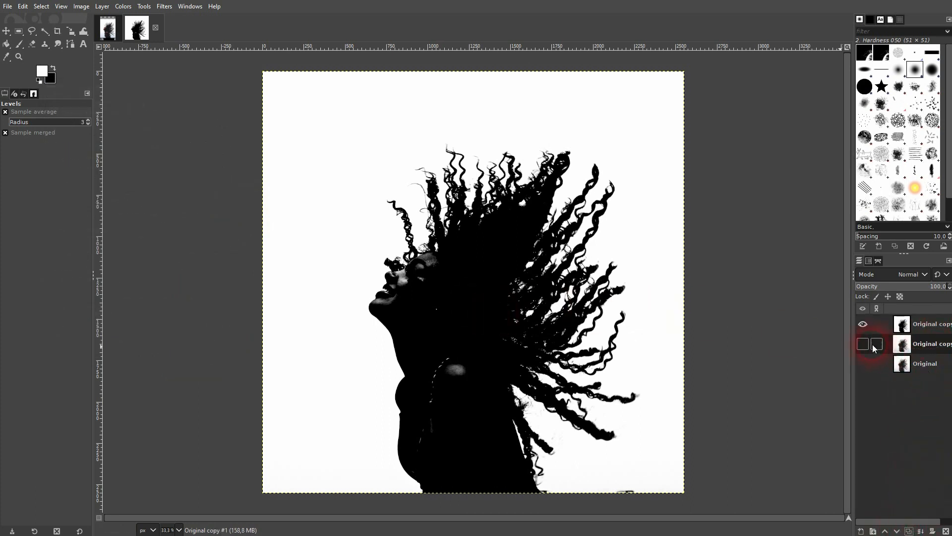
pyautogui.rightClick(935, 349)
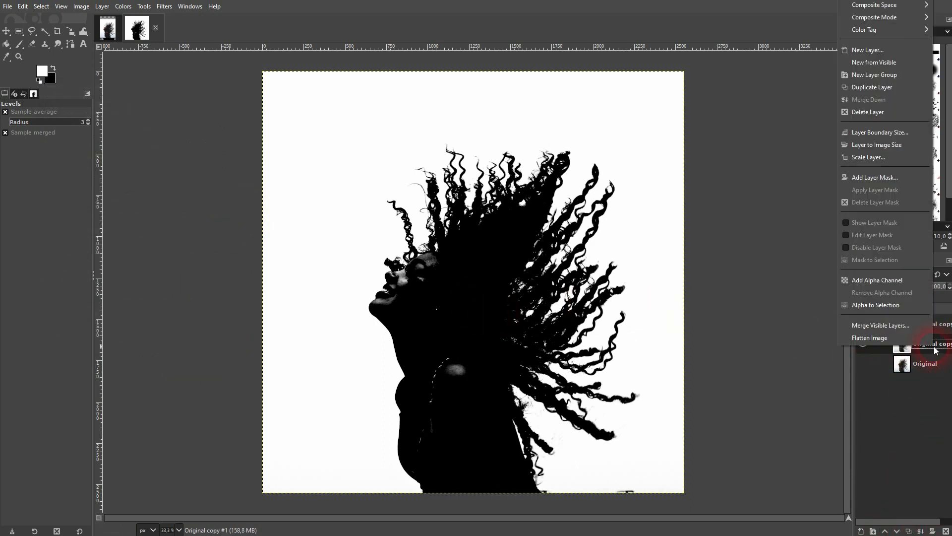
pyautogui.click(891, 177)
pyautogui.click(891, 254)
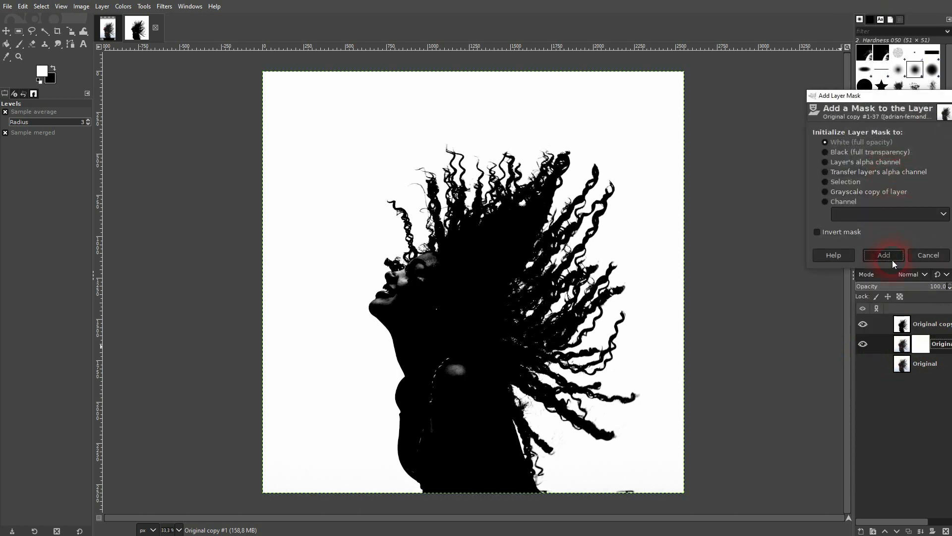
pyautogui.click(918, 326)
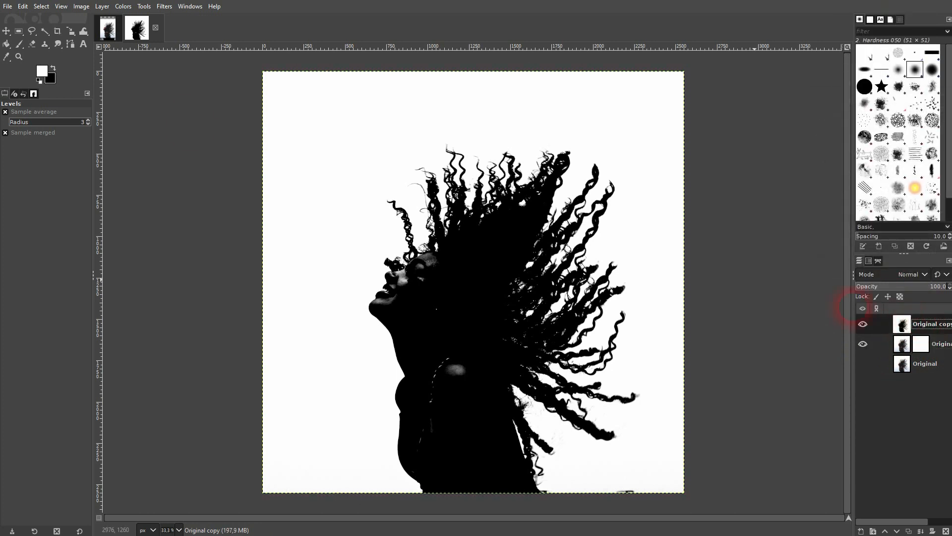
# Invert the high-contrast copy, paste it anchored into the white layer mask below, and hide the inverted copy.
pyautogui.click(119, 9)
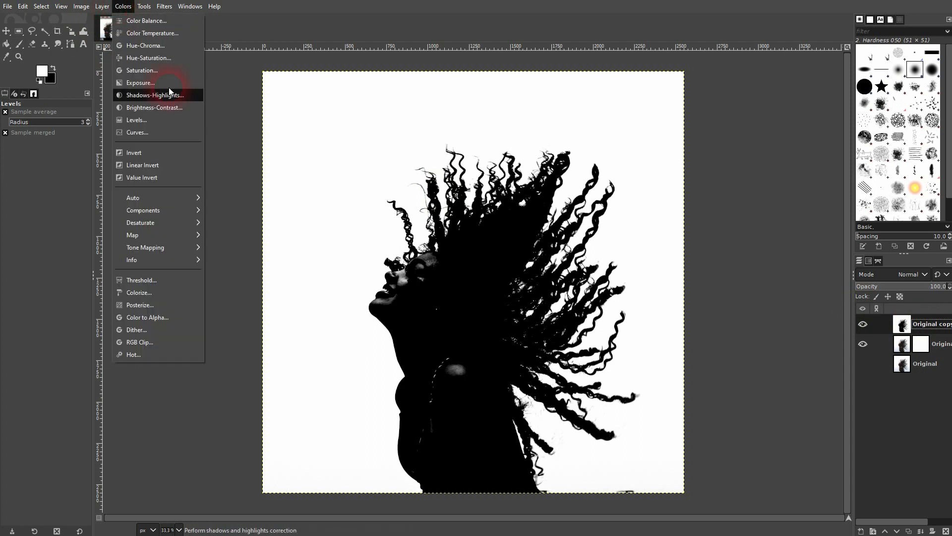
pyautogui.click(170, 154)
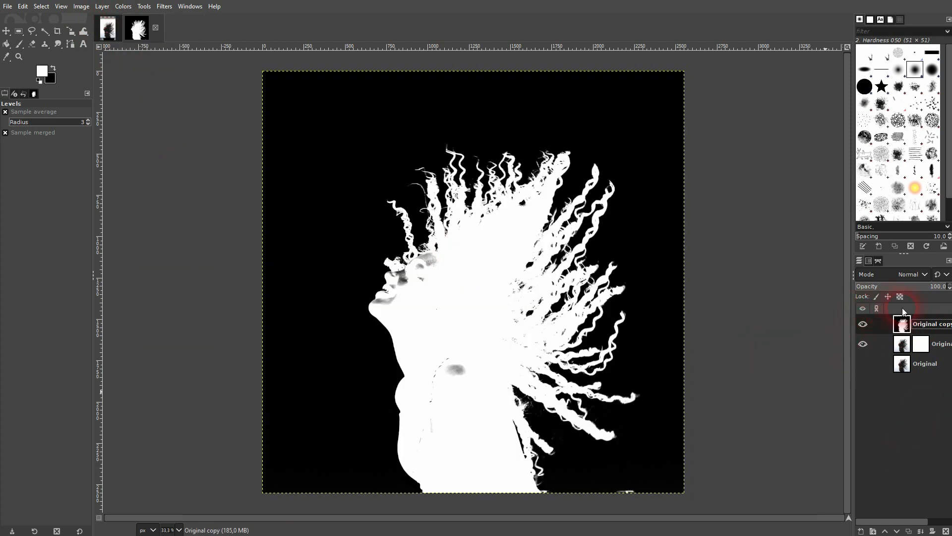
pyautogui.hotkey('ctrl', 'c')
pyautogui.click(922, 347)
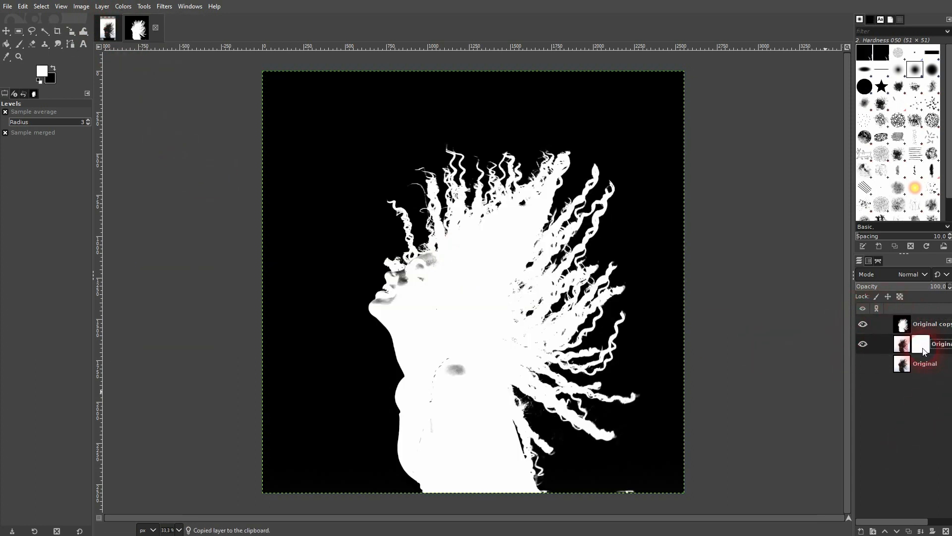
pyautogui.hotkey('ctrl', 'v')
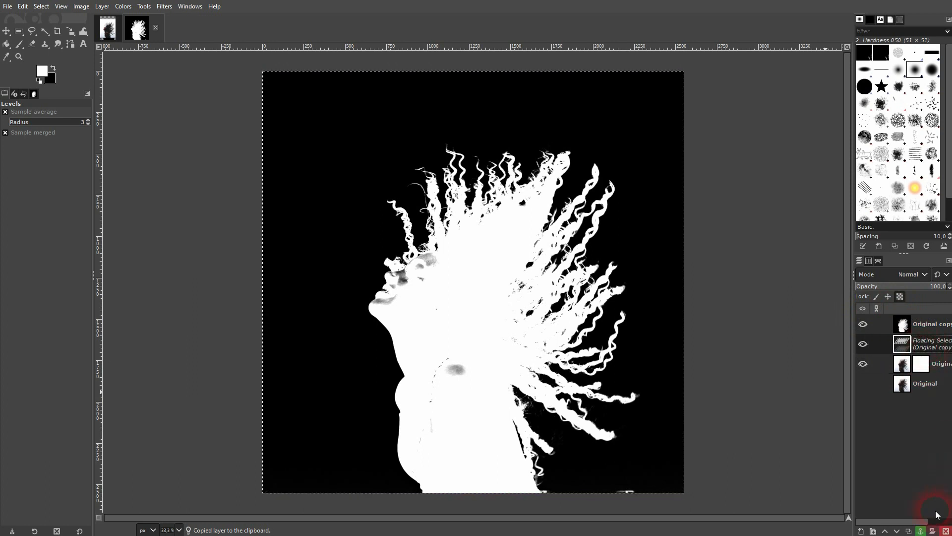
pyautogui.click(920, 531)
pyautogui.click(864, 325)
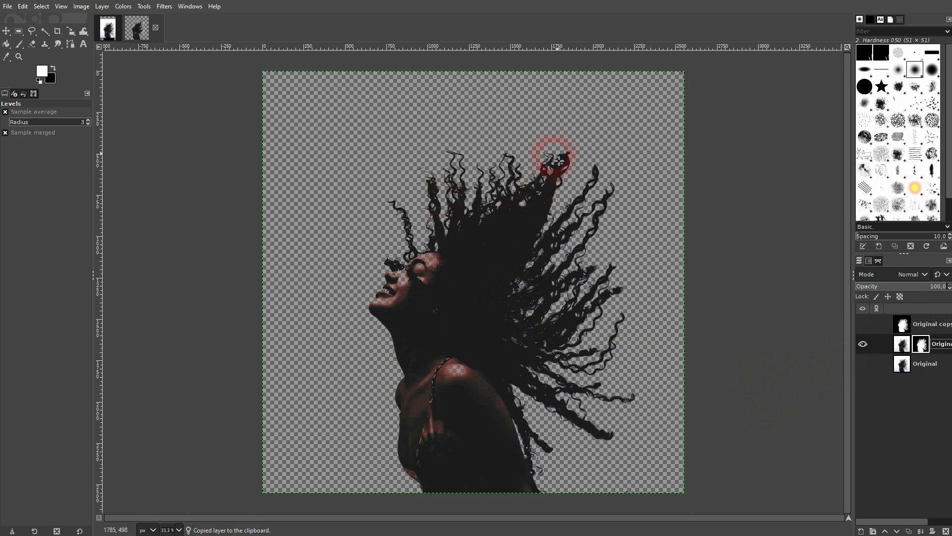
# Examine the masked cutout for leftover fringes and holes around the upper curls, face and shoulder.
pyautogui.scroll(6, 575, 149)
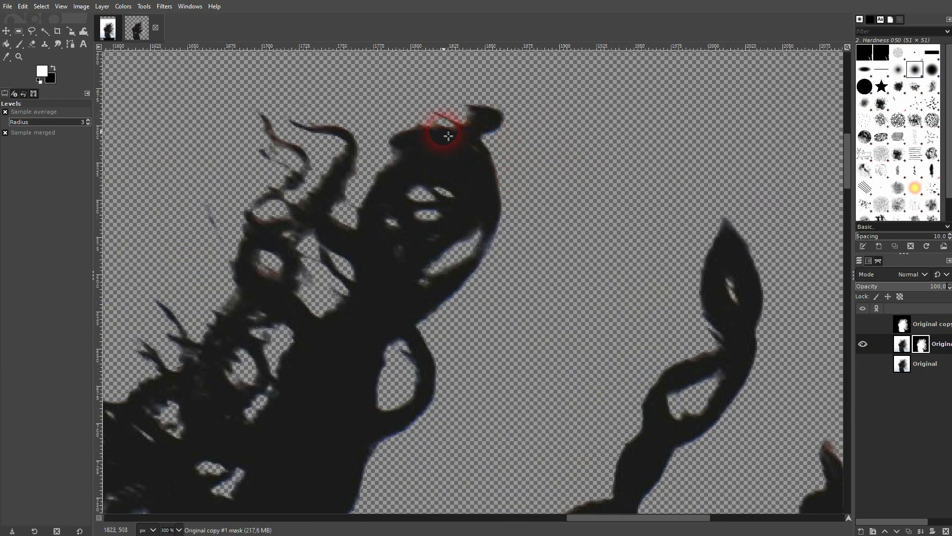
pyautogui.scroll(2, 493, 189)
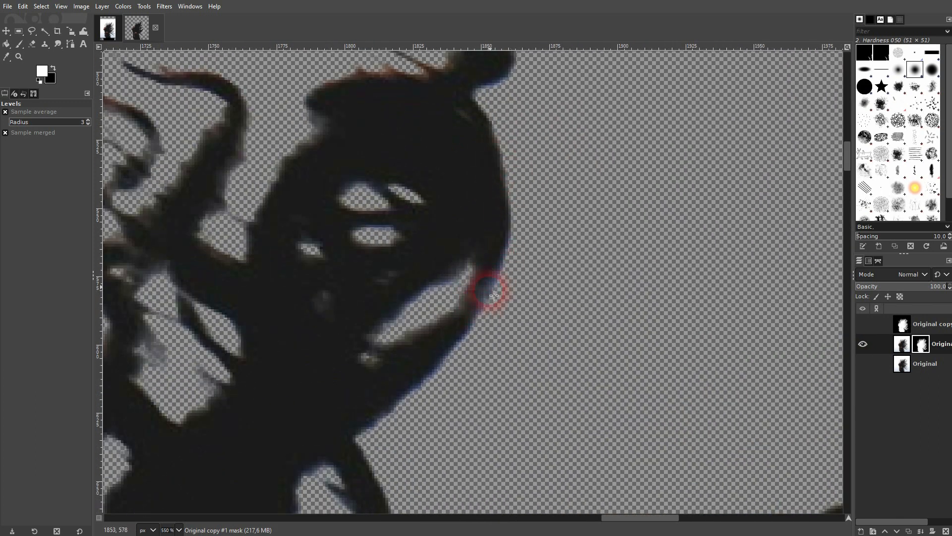
pyautogui.scroll(-4, 476, 290)
pyautogui.scroll(6, 391, 317)
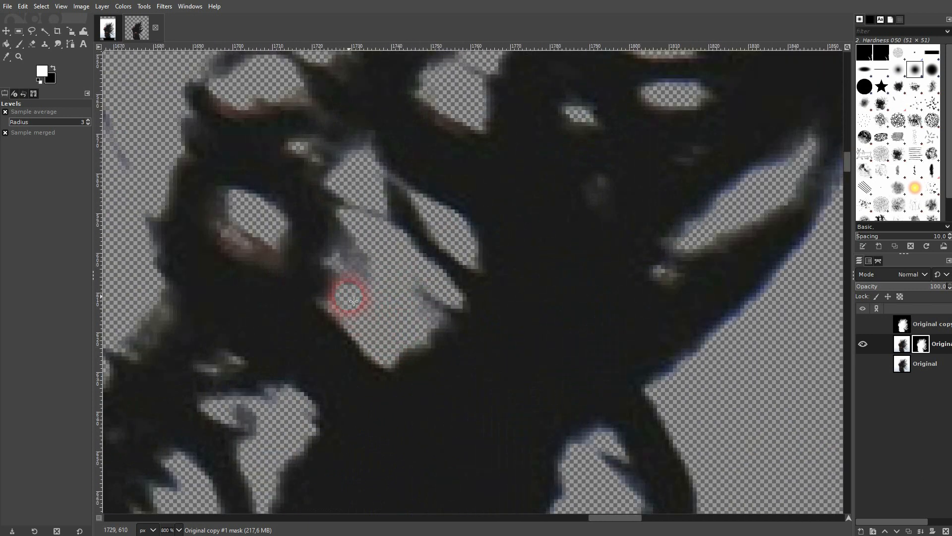
pyautogui.scroll(-8, 378, 304)
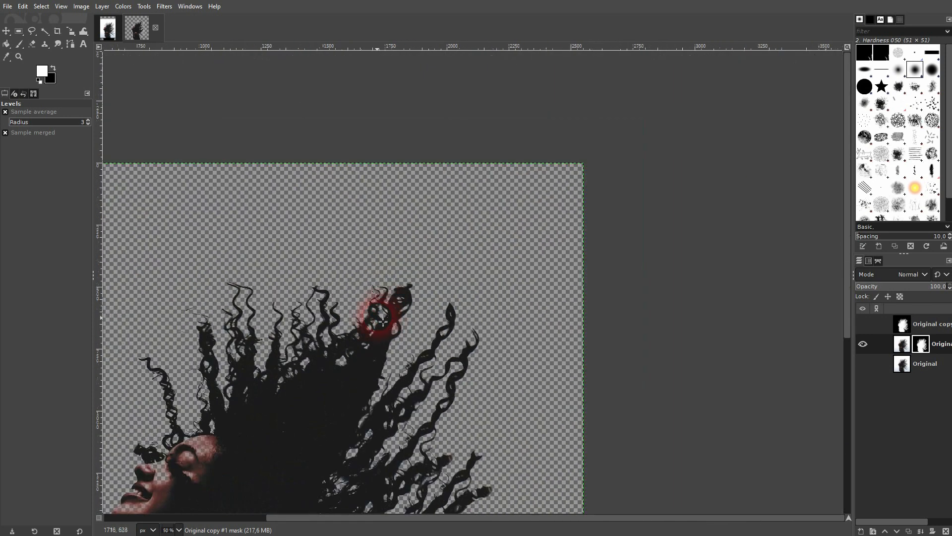
pyautogui.scroll(-5, 383, 322)
pyautogui.scroll(-3, 230, 310)
pyautogui.scroll(5, 187, 276)
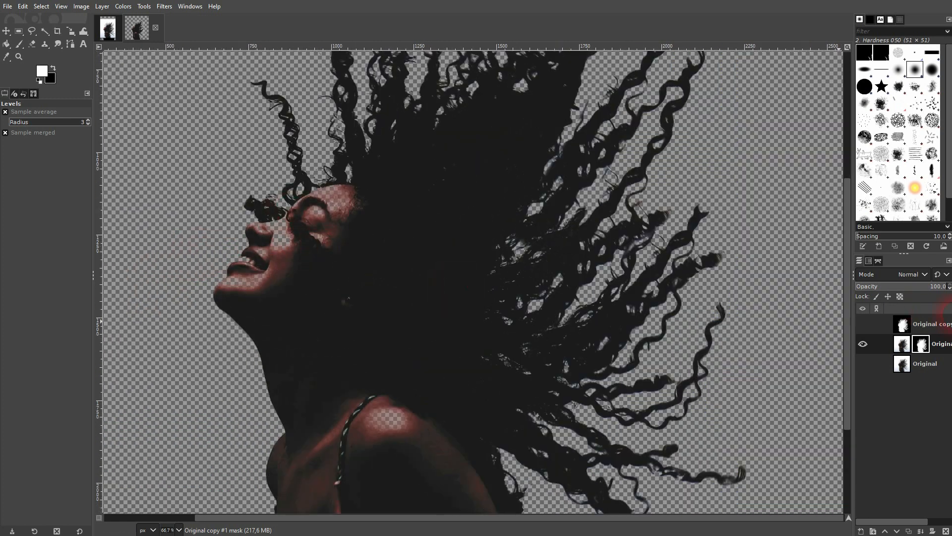
# Duplicate the Original layer and raise the duplicate directly above the masked cutout layer.
pyautogui.click(927, 364)
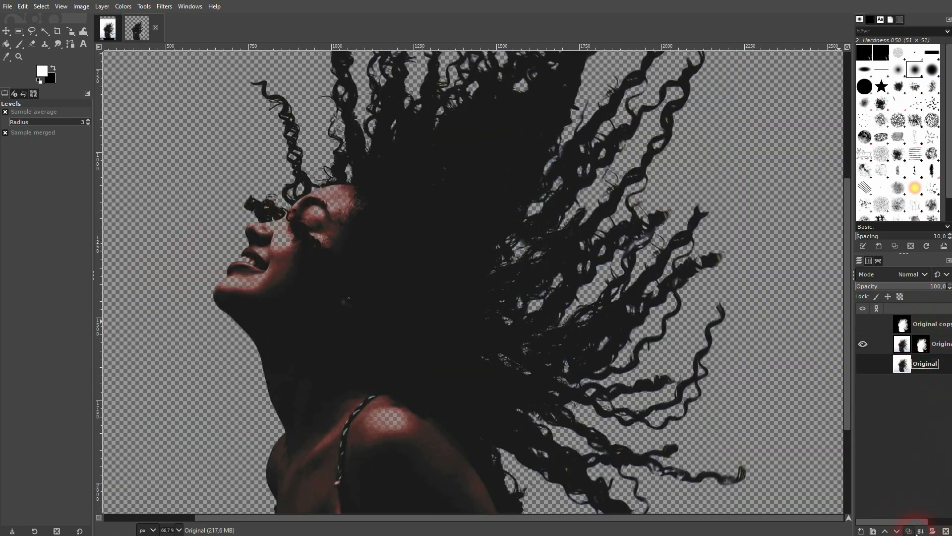
pyautogui.click(909, 531)
pyautogui.click(885, 530)
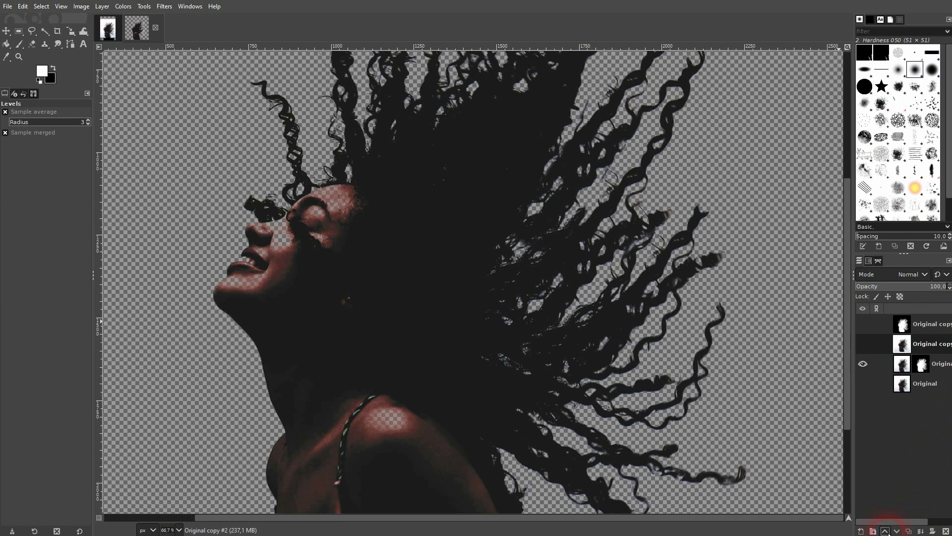
pyautogui.click(885, 531)
pyautogui.click(896, 532)
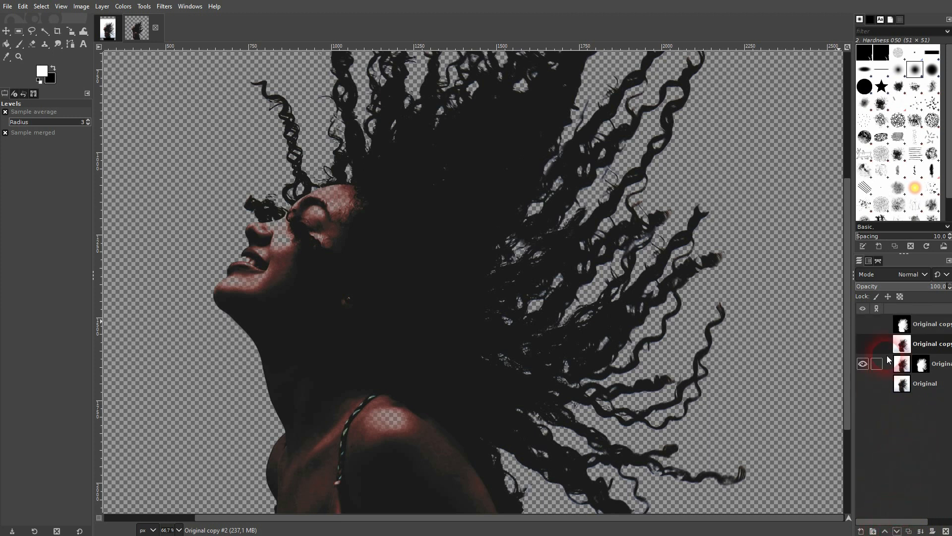
# Add a black (full transparency) mask to the raised duplicate and make that layer visible.
pyautogui.rightClick(922, 344)
pyautogui.click(879, 170)
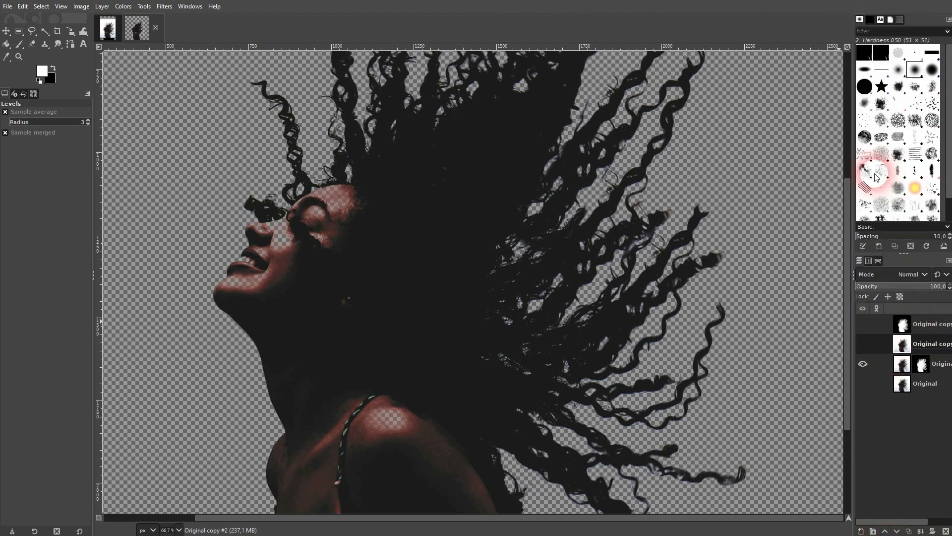
pyautogui.click(856, 154)
pyautogui.click(887, 258)
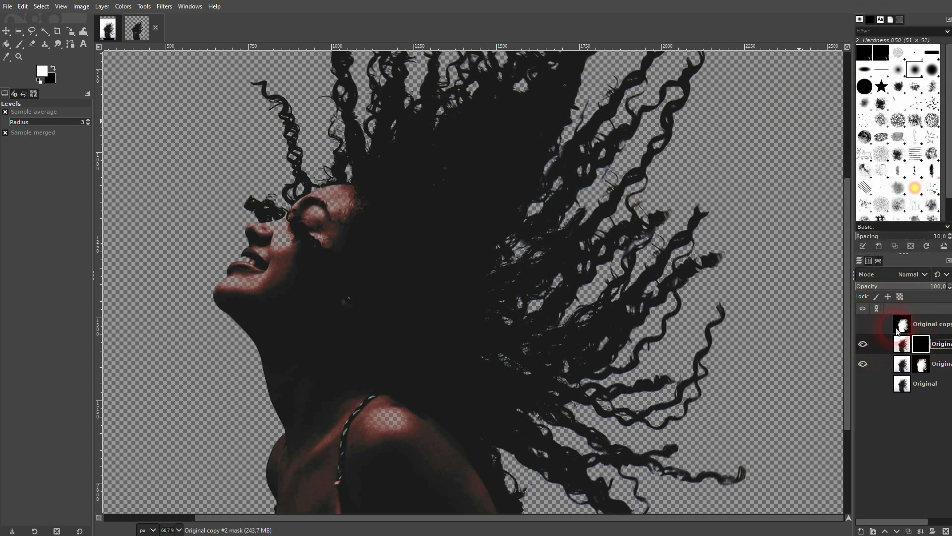
# Paint white on the black mask with a size 103 Paintbrush to restore the shoulder highlight and the inner face.
pyautogui.click(19, 57)
pyautogui.click(18, 44)
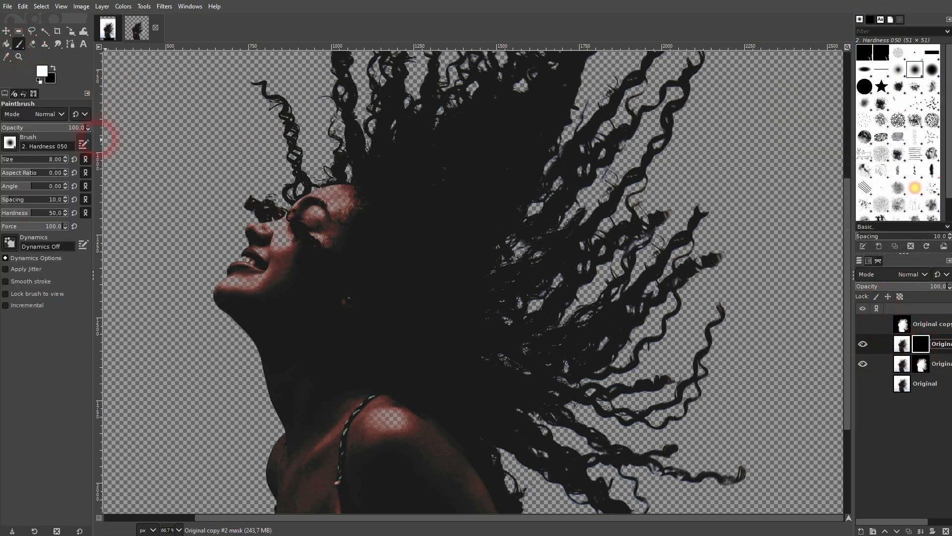
pyautogui.click(18, 159)
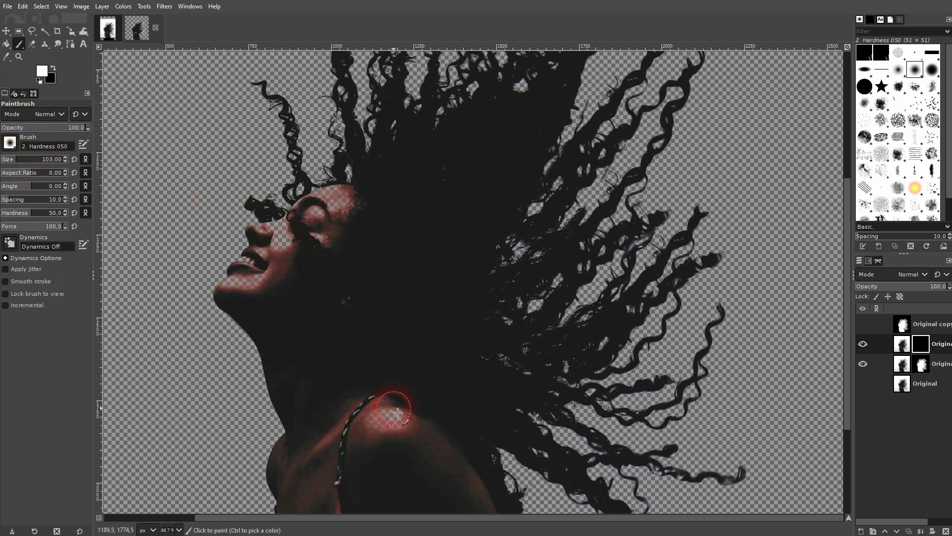
pyautogui.click(370, 428)
pyautogui.scroll(-3, 372, 421)
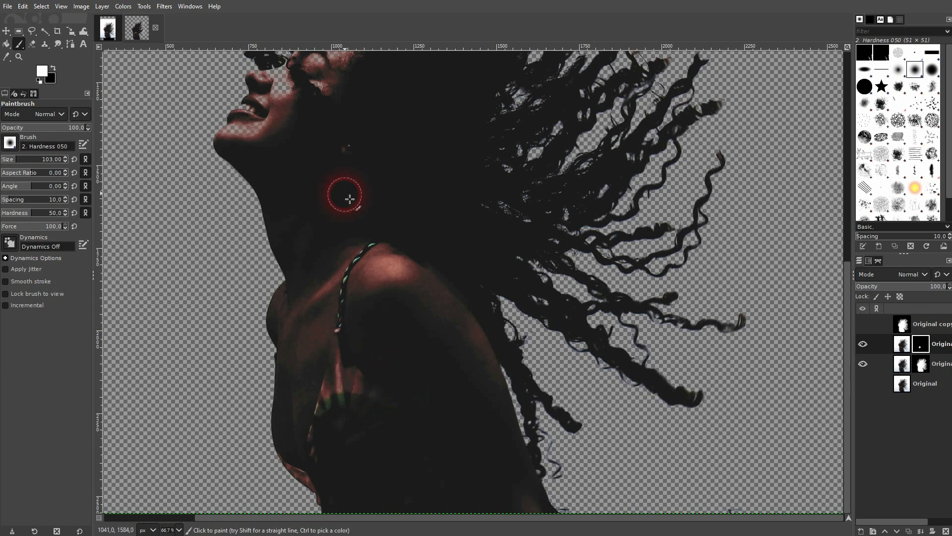
pyautogui.scroll(3, 349, 198)
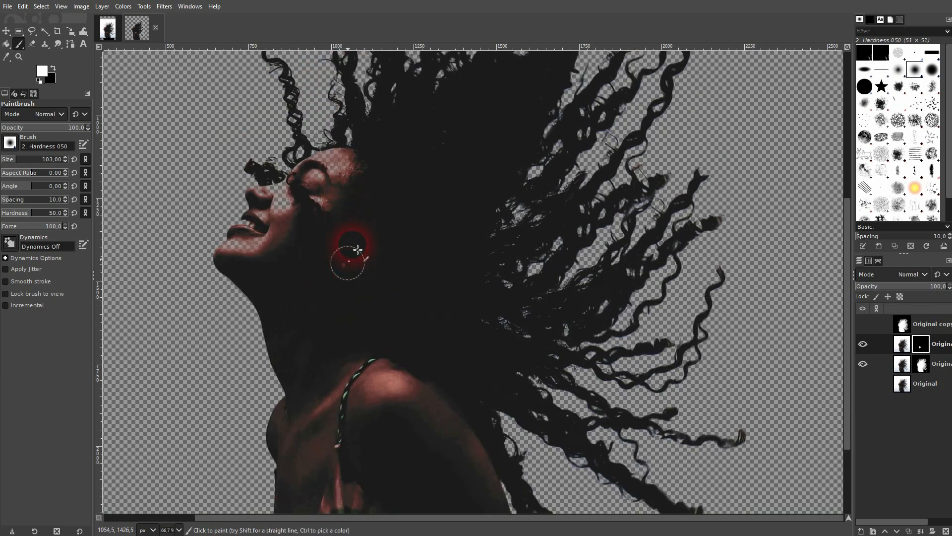
pyautogui.moveTo(358, 249)
pyautogui.mouseDown()
pyautogui.moveTo(365, 189)
pyautogui.moveTo(330, 222)
pyautogui.moveTo(323, 207)
pyautogui.moveTo(352, 171)
pyautogui.moveTo(282, 219)
pyautogui.moveTo(242, 249)
pyautogui.mouseUp()
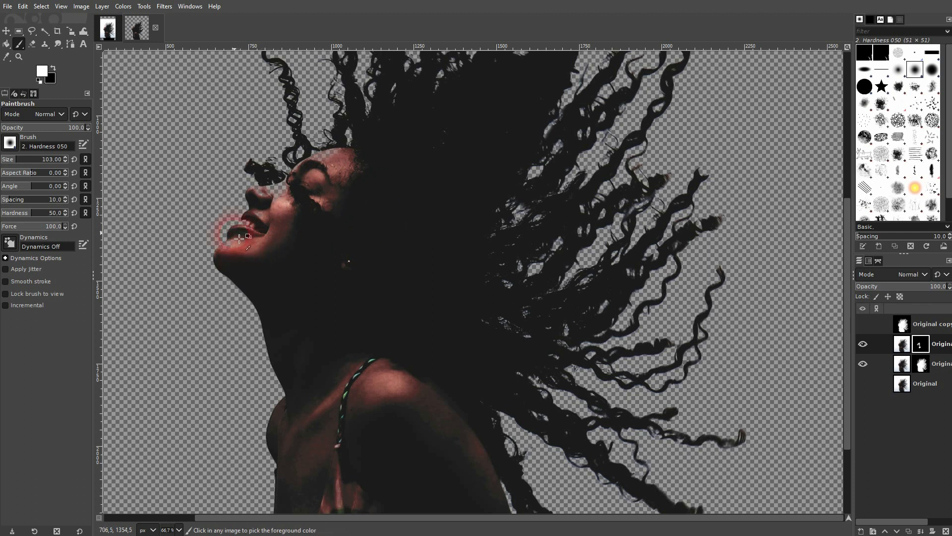
# Reduce the brush size to 27 and paint white along the forehead and brow edge to fill the see-through skin.
pyautogui.scroll(3, 239, 210)
pyautogui.scroll(1, 246, 258)
pyautogui.moveTo(255, 340)
pyautogui.mouseDown()
pyautogui.moveTo(212, 351)
pyautogui.moveTo(427, 297)
pyautogui.moveTo(642, 181)
pyautogui.moveTo(672, 240)
pyautogui.moveTo(592, 323)
pyautogui.moveTo(350, 361)
pyautogui.moveTo(473, 334)
pyautogui.moveTo(640, 214)
pyautogui.moveTo(769, 148)
pyautogui.moveTo(793, 238)
pyautogui.mouseUp()
pyautogui.scroll(5, 641, 181)
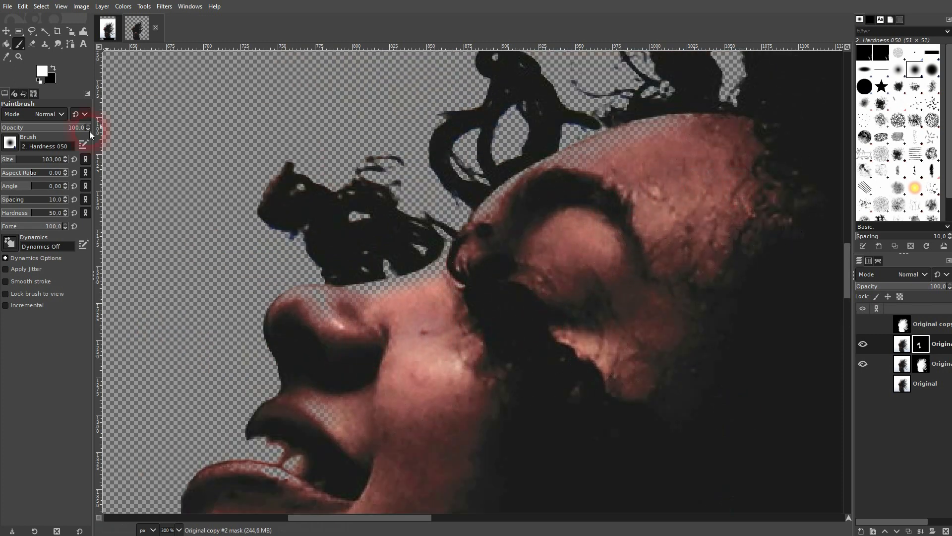
pyautogui.click(7, 160)
pyautogui.moveTo(668, 138)
pyautogui.mouseDown()
pyautogui.moveTo(700, 134)
pyautogui.moveTo(663, 135)
pyautogui.moveTo(563, 187)
pyautogui.moveTo(602, 148)
pyautogui.moveTo(680, 133)
pyautogui.moveTo(585, 152)
pyautogui.moveTo(540, 188)
pyautogui.mouseUp()
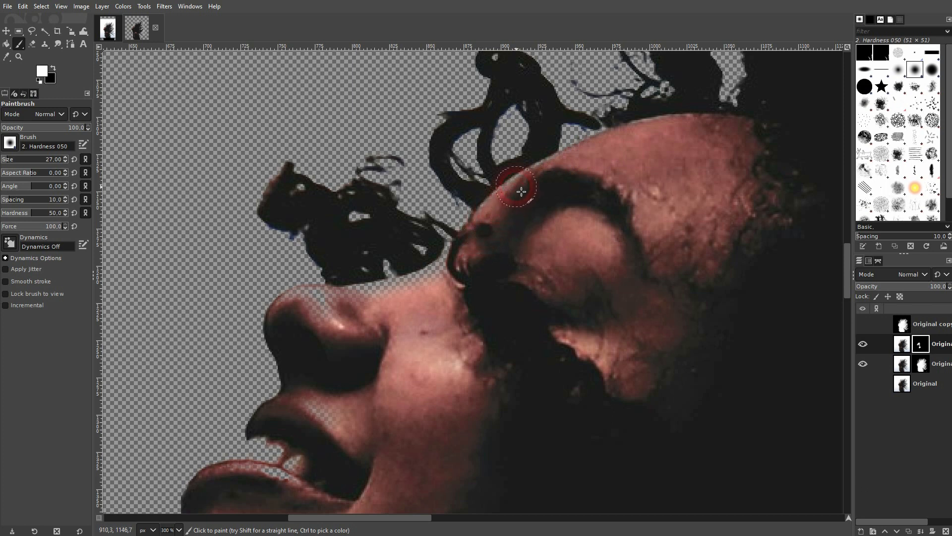
pyautogui.moveTo(545, 181)
pyautogui.mouseDown()
pyautogui.moveTo(563, 154)
pyautogui.moveTo(567, 178)
pyautogui.mouseUp()
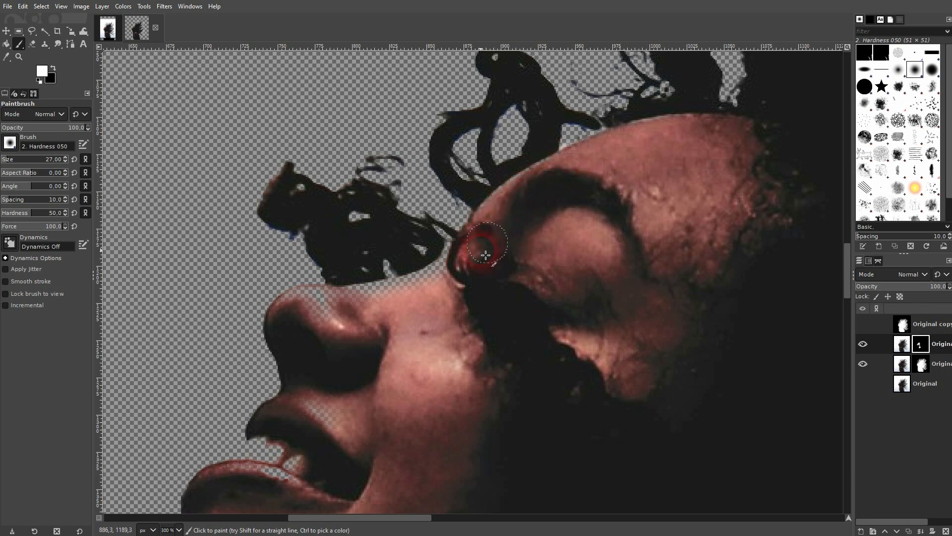
pyautogui.moveTo(485, 255)
pyautogui.mouseDown()
pyautogui.moveTo(416, 301)
pyautogui.moveTo(329, 322)
pyautogui.moveTo(351, 336)
pyautogui.moveTo(293, 314)
pyautogui.moveTo(409, 296)
pyautogui.moveTo(494, 248)
pyautogui.moveTo(514, 250)
pyautogui.mouseUp()
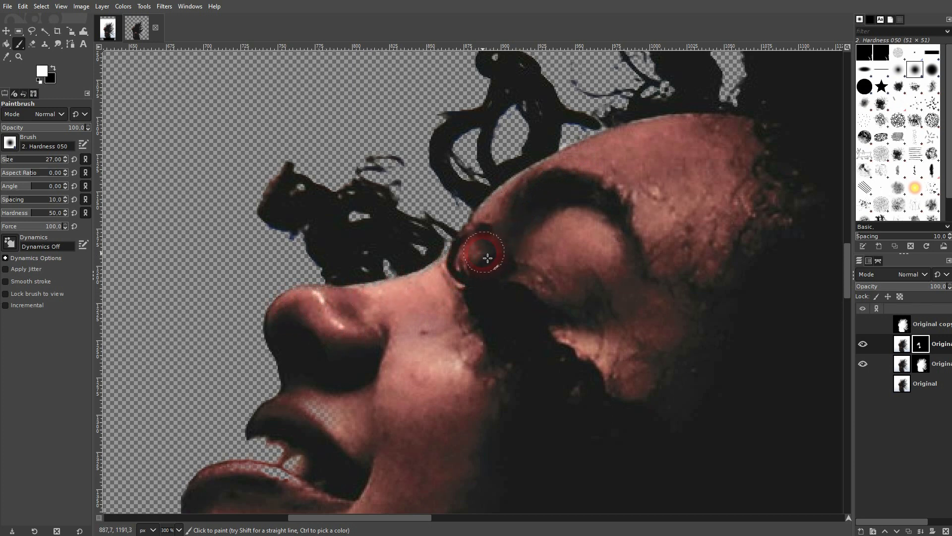
# Restore the nose bridge, lips, teeth and chin edge by painting white on the mask with the size 27 brush.
pyautogui.moveTo(454, 271); pyautogui.dragTo(324, 304)
pyautogui.scroll(-1, 340, 404)
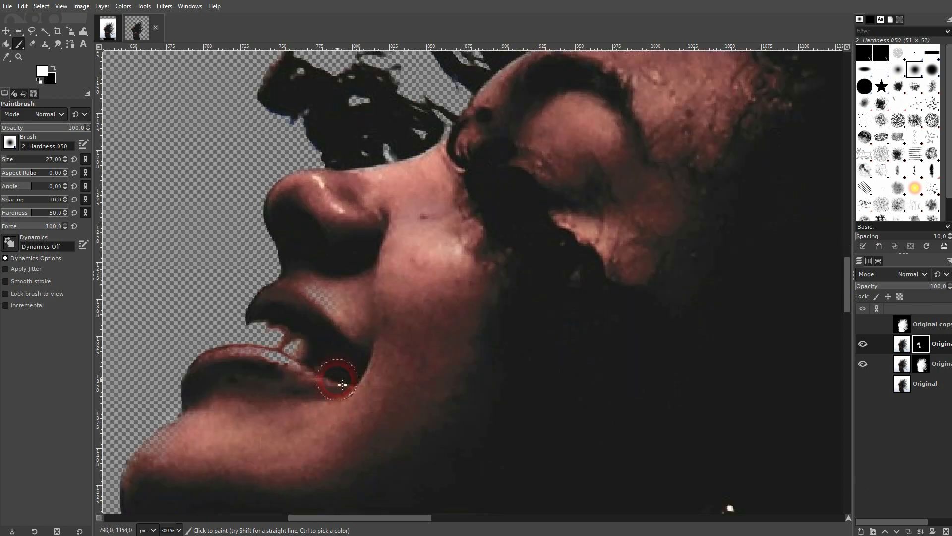
pyautogui.moveTo(280, 400)
pyautogui.mouseDown()
pyautogui.moveTo(310, 327)
pyautogui.moveTo(265, 382)
pyautogui.moveTo(294, 323)
pyautogui.moveTo(229, 382)
pyautogui.moveTo(268, 395)
pyautogui.moveTo(189, 422)
pyautogui.mouseUp()
pyautogui.scroll(-1, 188, 422)
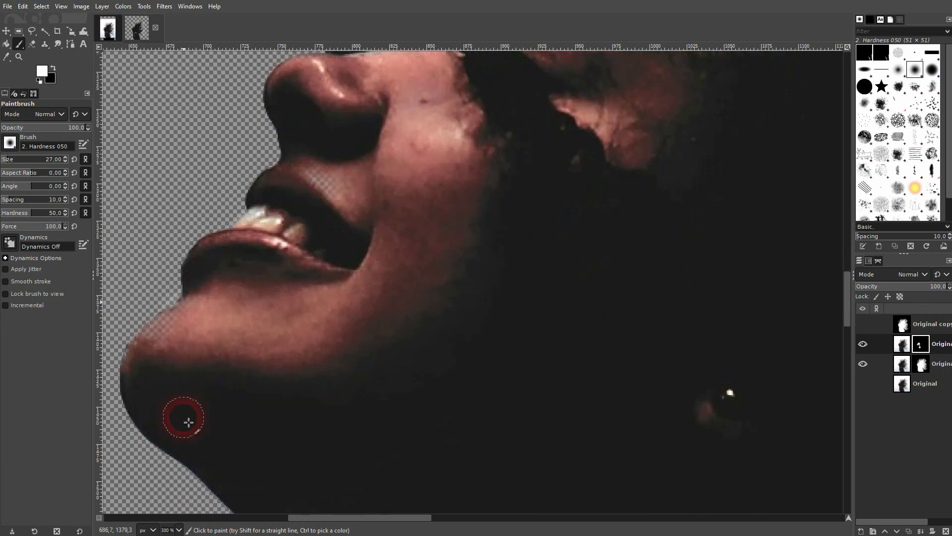
pyautogui.moveTo(142, 371)
pyautogui.mouseDown()
pyautogui.moveTo(171, 331)
pyautogui.moveTo(226, 298)
pyautogui.moveTo(234, 276)
pyautogui.moveTo(221, 309)
pyautogui.moveTo(147, 372)
pyautogui.moveTo(150, 356)
pyautogui.moveTo(217, 315)
pyautogui.moveTo(231, 215)
pyautogui.moveTo(199, 375)
pyautogui.mouseUp()
pyautogui.scroll(1, 219, 219)
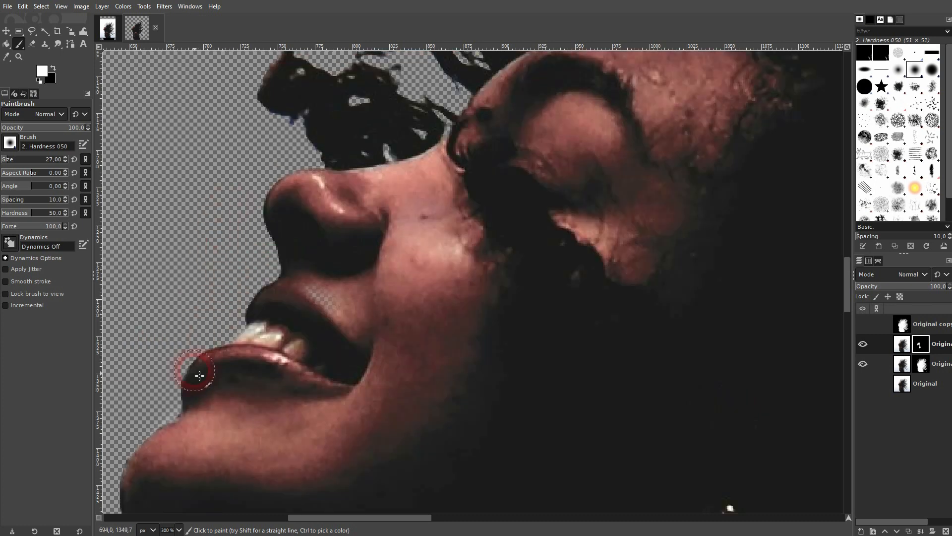
pyautogui.scroll(2, 199, 375)
pyautogui.moveTo(255, 366)
pyautogui.mouseDown()
pyautogui.moveTo(276, 314)
pyautogui.moveTo(340, 257)
pyautogui.moveTo(410, 217)
pyautogui.moveTo(482, 247)
pyautogui.moveTo(406, 181)
pyautogui.moveTo(415, 191)
pyautogui.moveTo(500, 204)
pyautogui.mouseUp()
# Add a transparent layer named background directly above the Original layer, beneath the masked cutout layers.
pyautogui.scroll(-3, 503, 195)
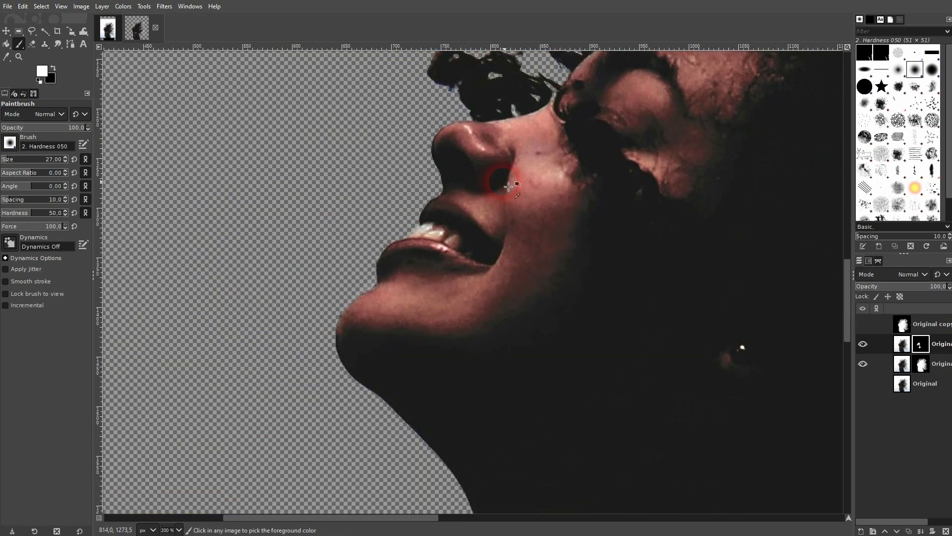
pyautogui.scroll(-2, 508, 186)
pyautogui.scroll(-5, 627, 208)
pyautogui.scroll(-3, 627, 230)
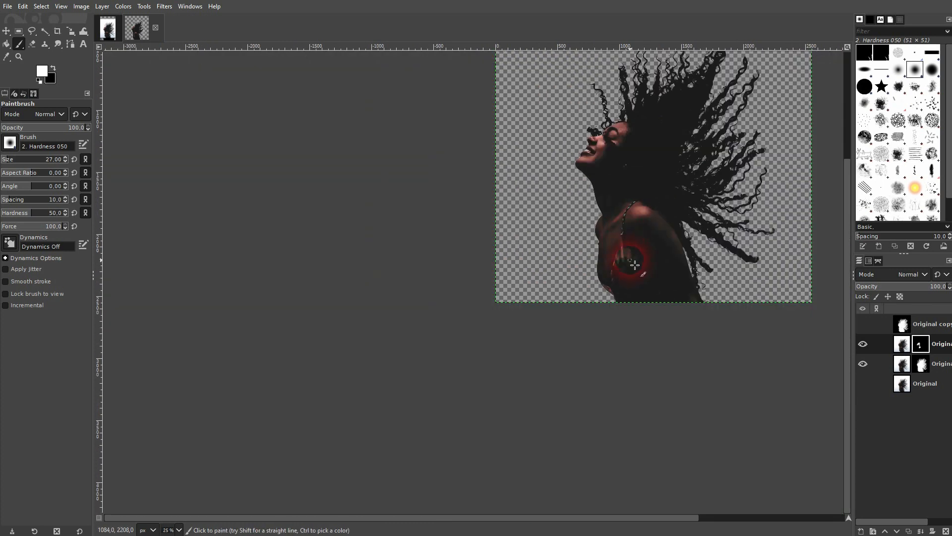
pyautogui.click(847, 99)
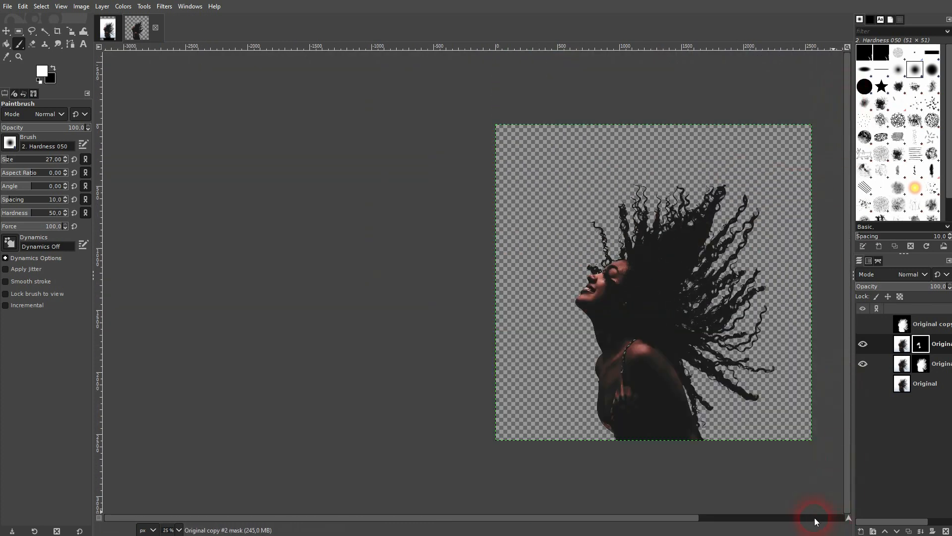
pyautogui.click(815, 518)
pyautogui.click(926, 383)
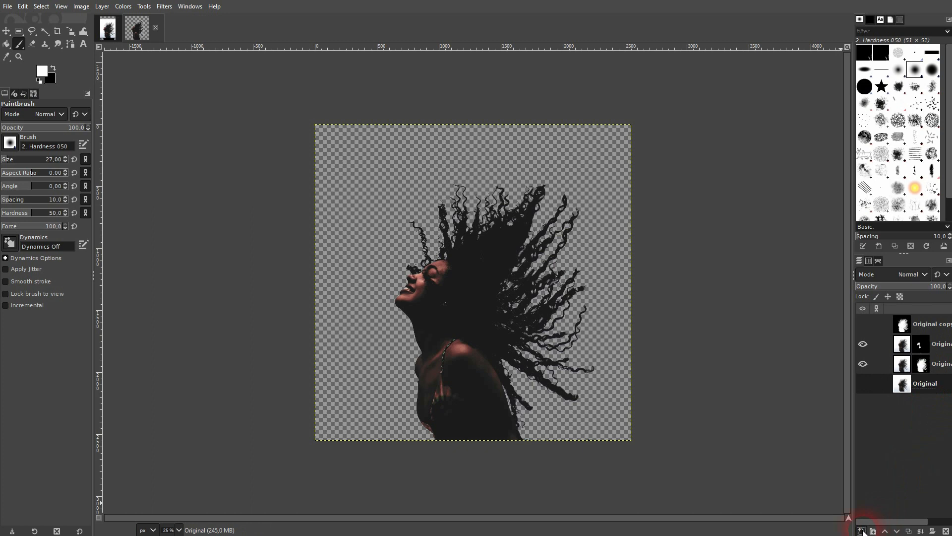
pyautogui.click(861, 531)
pyautogui.click(878, 523)
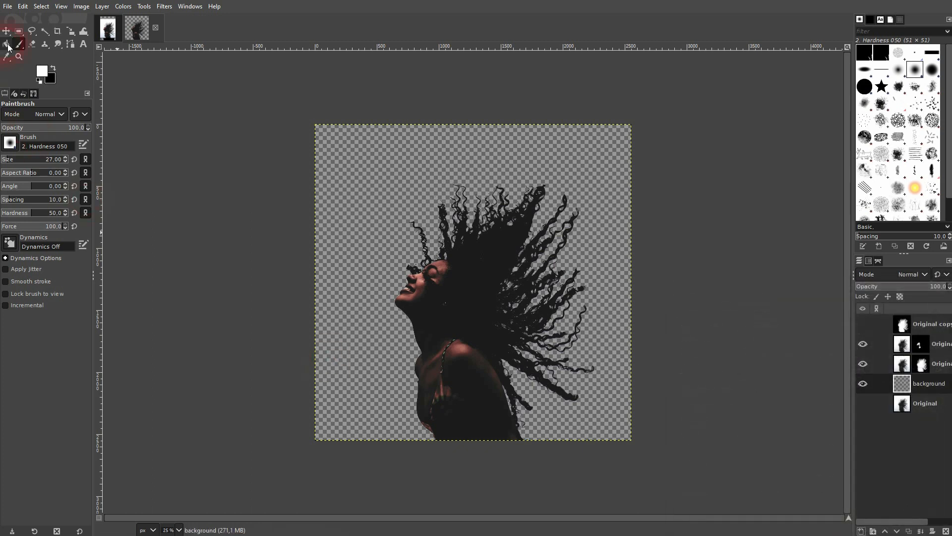
# Set the foreground color to red (ff0000) and bucket-fill the background layer with it.
pyautogui.click(47, 73)
pyautogui.click(297, 209)
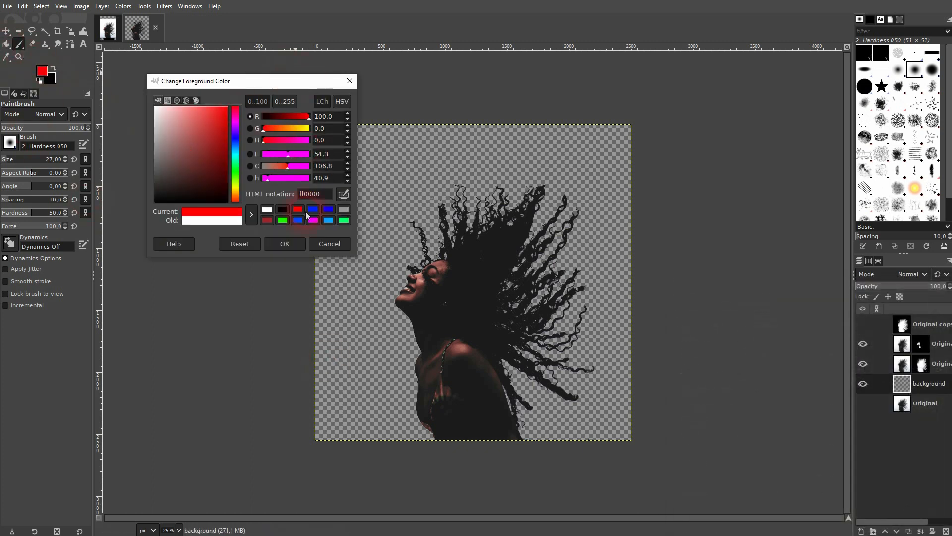
pyautogui.click(290, 246)
pyautogui.click(6, 44)
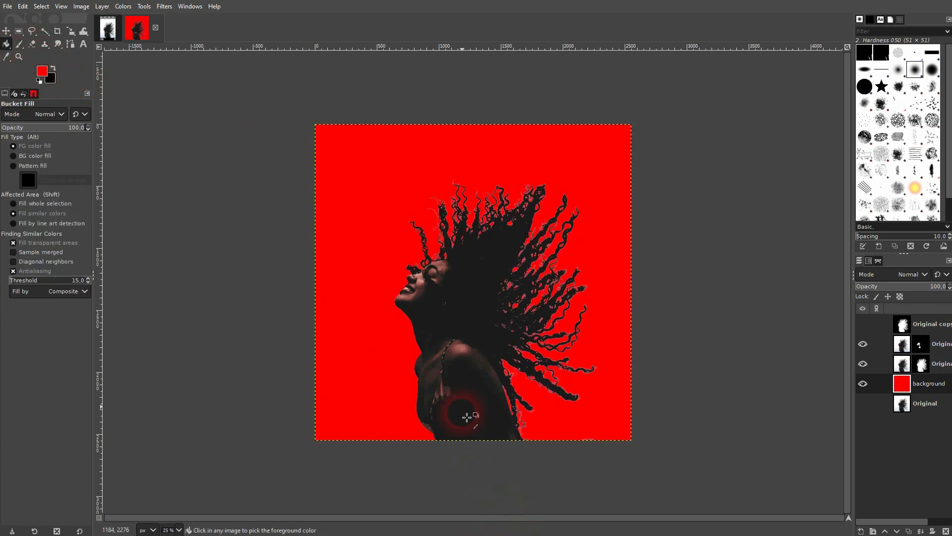
# Inspect the gaps between the curls and the face edge against the red background for remaining light fringes.
pyautogui.keyDown('ctrl'); pyautogui.scroll(6, 526, 337); pyautogui.keyUp('ctrl')
pyautogui.keyDown('ctrl'); pyautogui.scroll(-3, 526, 343); pyautogui.keyUp('ctrl')
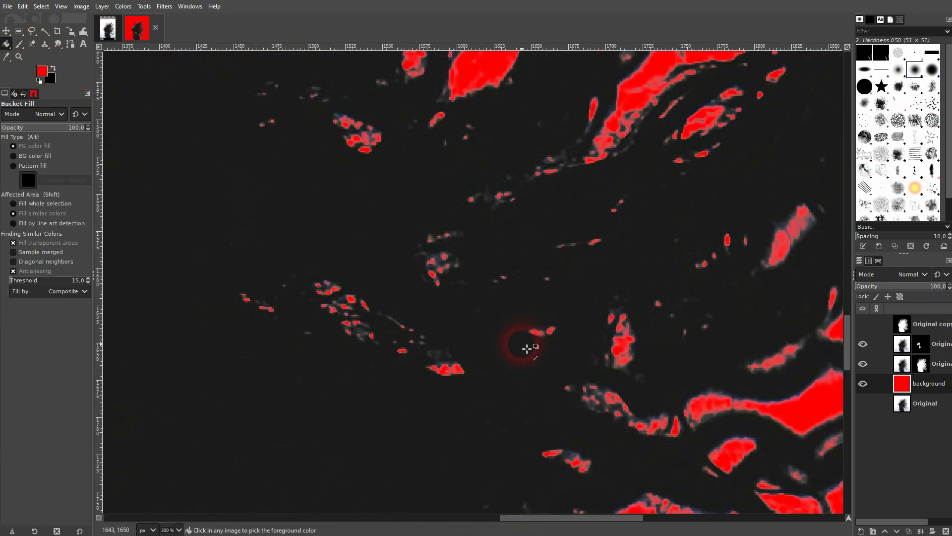
pyautogui.keyDown('ctrl'); pyautogui.scroll(6, 352, 223); pyautogui.keyUp('ctrl')
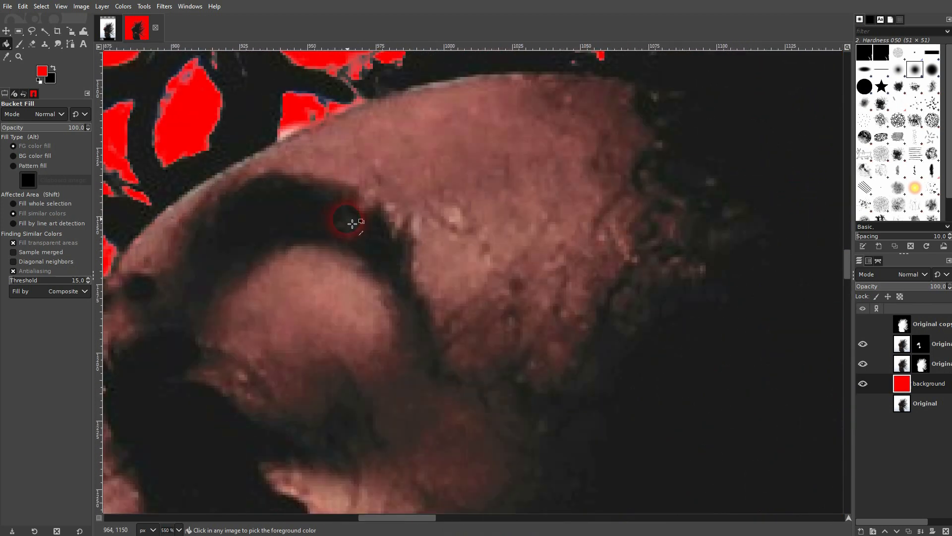
pyautogui.keyDown('ctrl'); pyautogui.scroll(-7, 350, 222); pyautogui.keyUp('ctrl')
pyautogui.keyDown('ctrl'); pyautogui.scroll(-1, 361, 268); pyautogui.keyUp('ctrl')
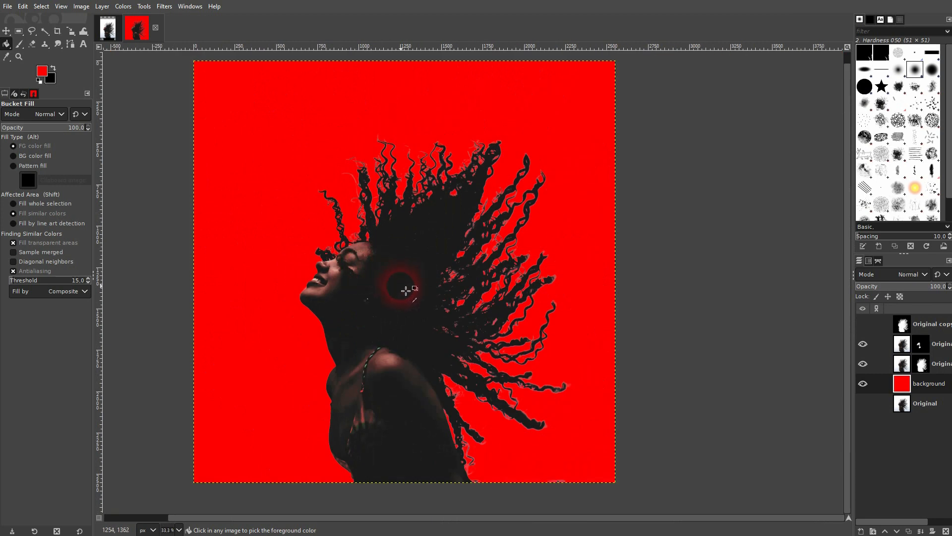
pyautogui.click(867, 404)
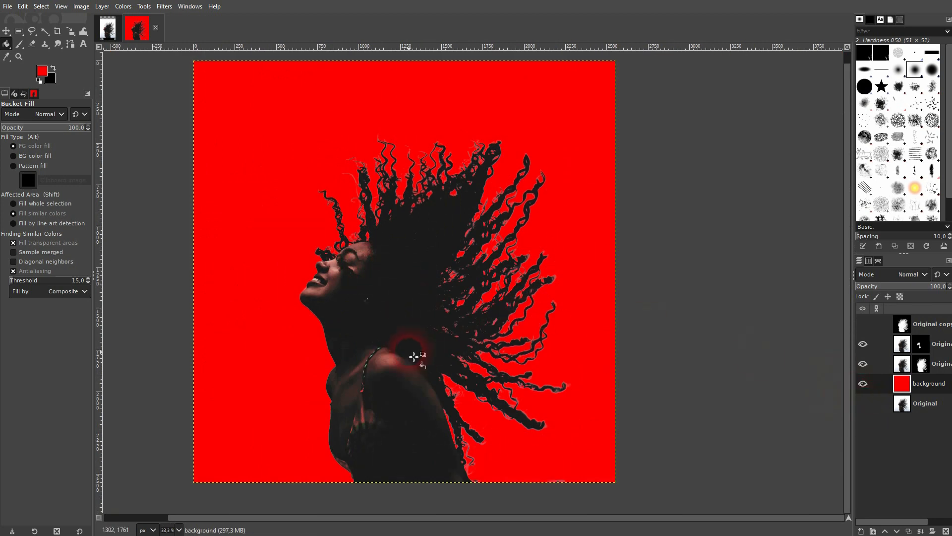